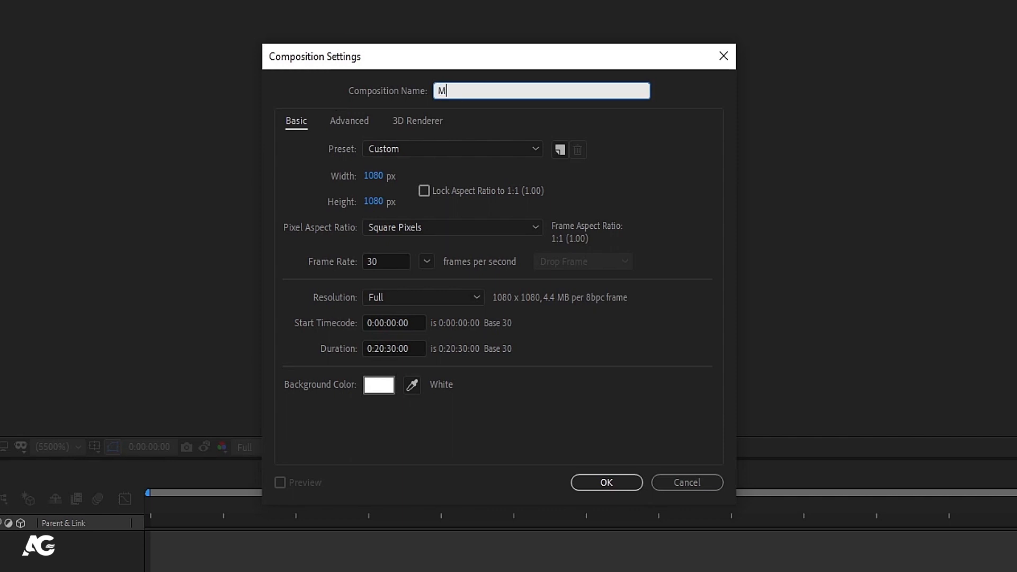
# - Name the new composition "Main Animation"
pyautogui.write('A')
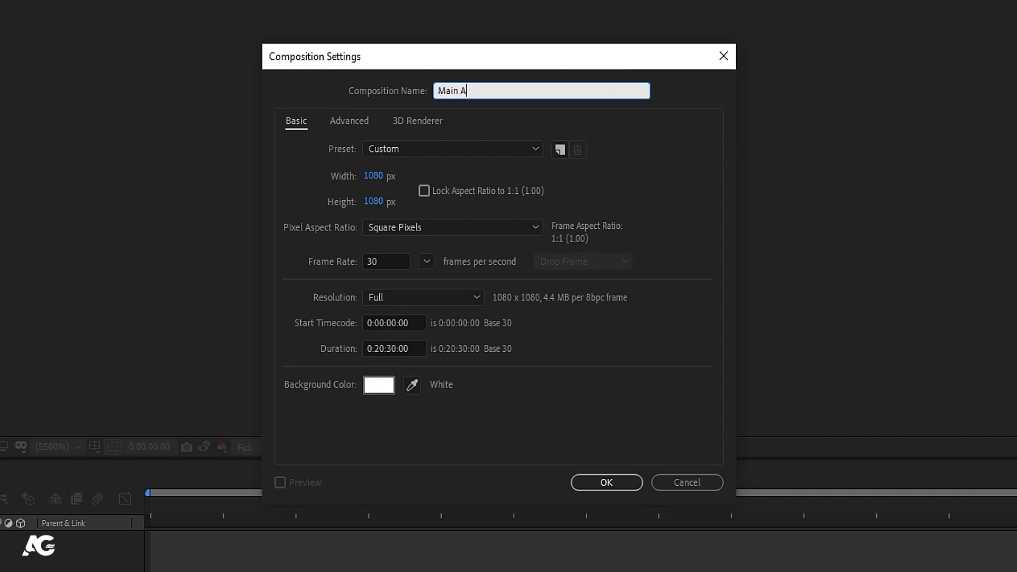
pyautogui.write('nimation')
pyautogui.click(338, 102)
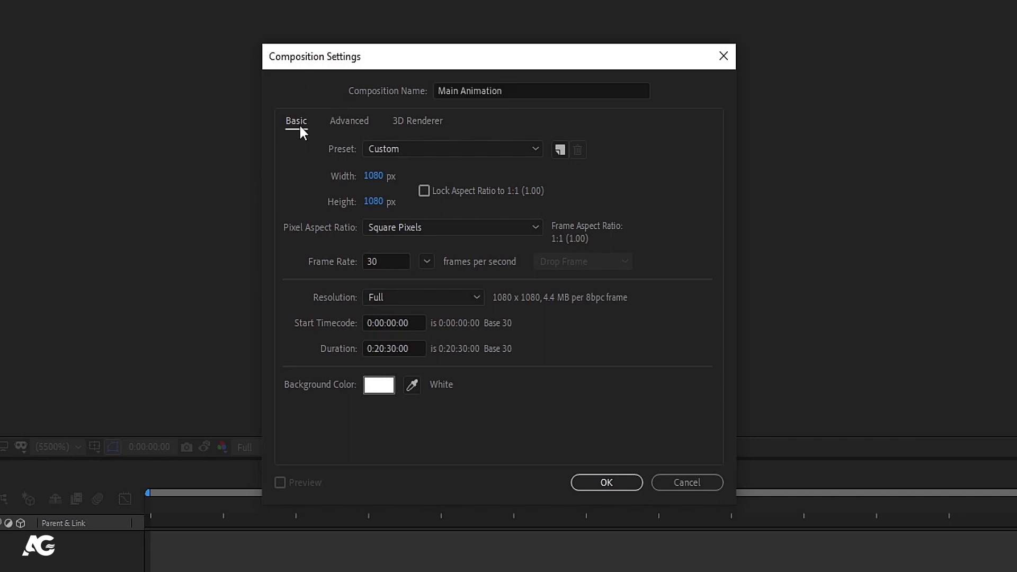
# - Examine the new composition's advanced, 3D renderer and preset options, returning to the basic settings and leaving the preset on Custom
pyautogui.click(366, 120)
pyautogui.click(412, 119)
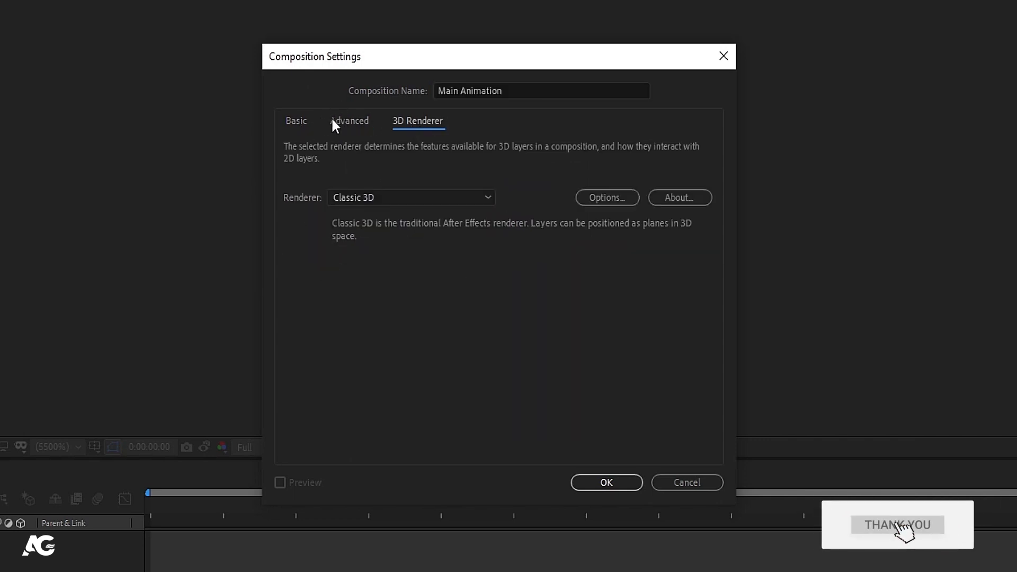
pyautogui.click(308, 123)
pyautogui.click(354, 122)
pyautogui.click(440, 126)
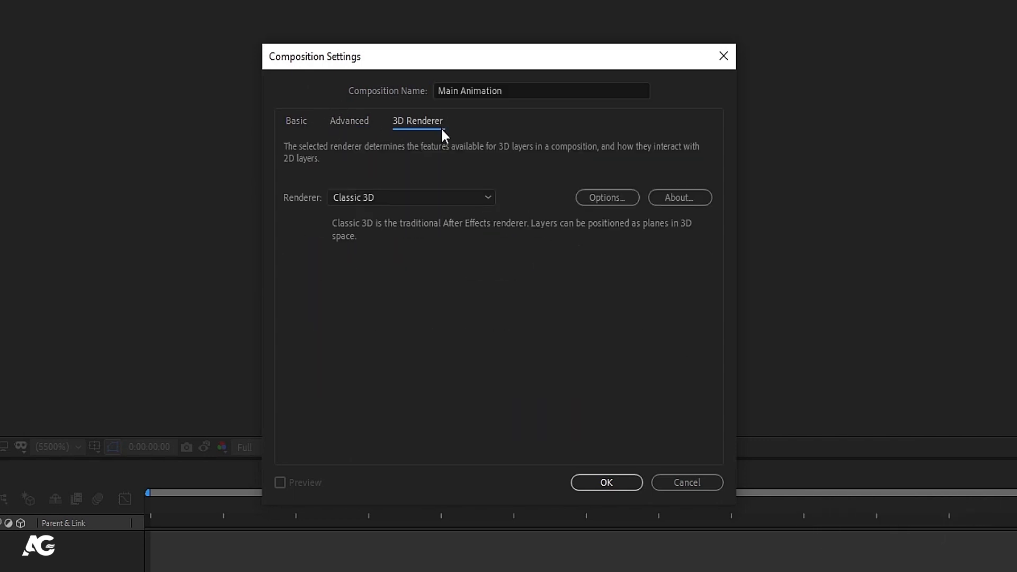
pyautogui.click(353, 124)
pyautogui.click(398, 125)
pyautogui.click(296, 123)
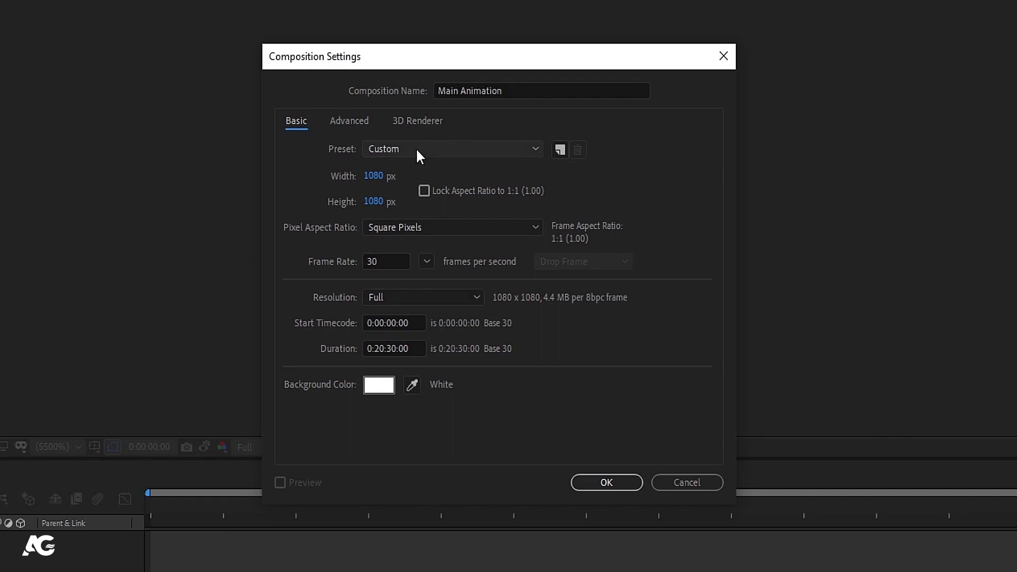
pyautogui.click(417, 150)
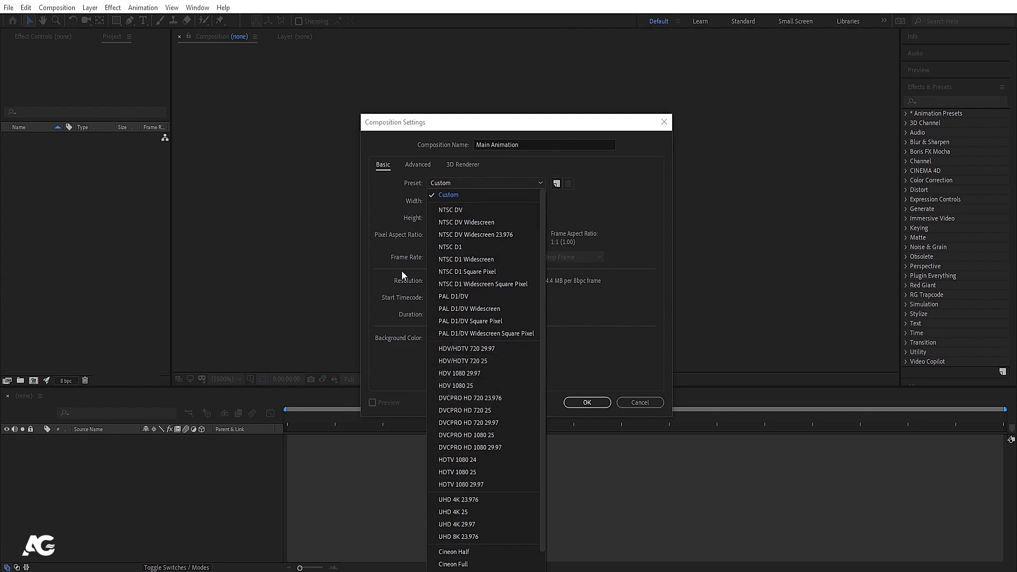
pyautogui.click(391, 198)
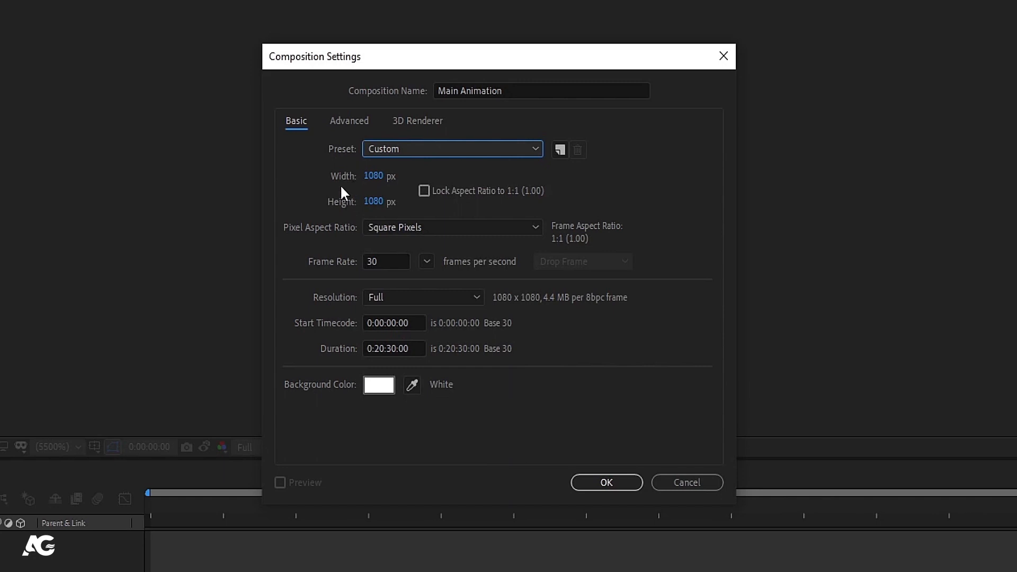
# - Set the composition width to 1920 px and lock the aspect ratio to 16:9
pyautogui.click(373, 176)
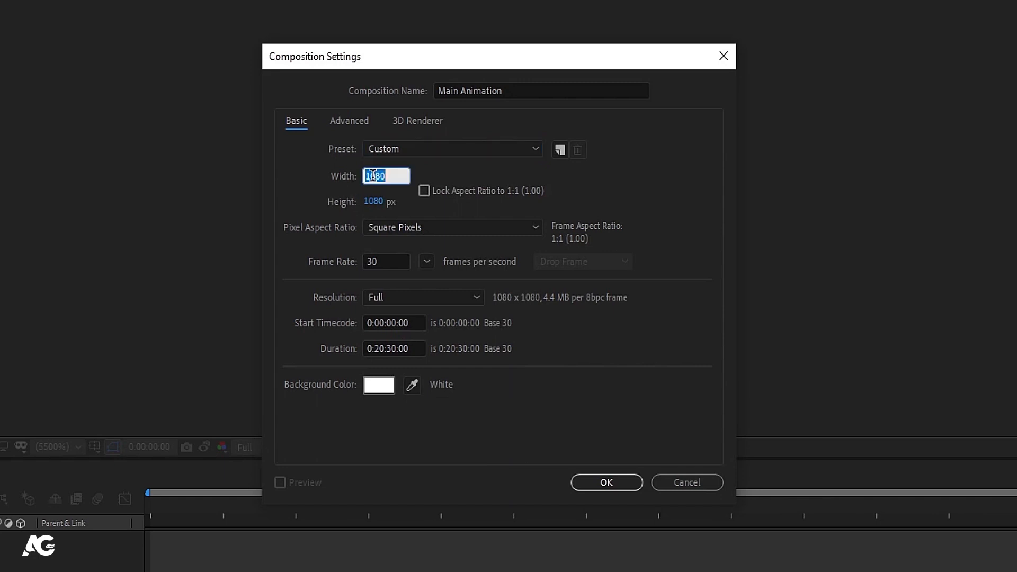
pyautogui.write('1920')
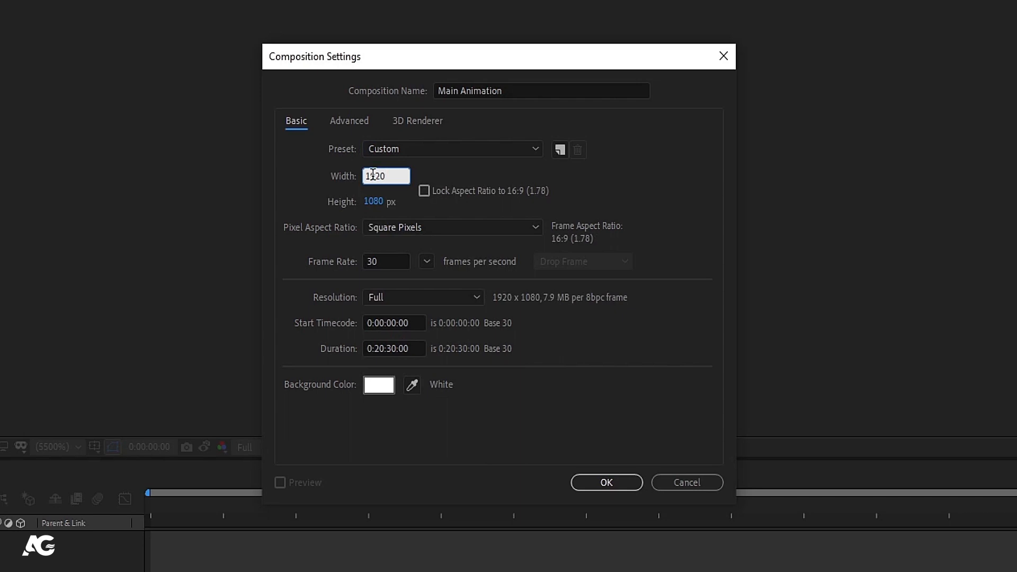
pyautogui.click(406, 195)
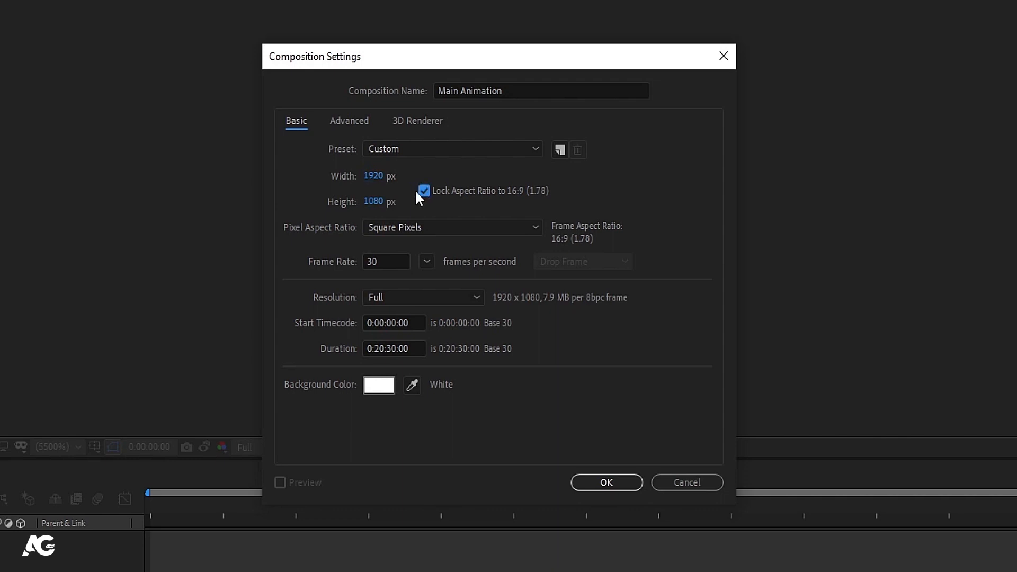
# - Try a composition height of 720 px with the aspect ratio locked and return the width to 1920 px
pyautogui.click(370, 200)
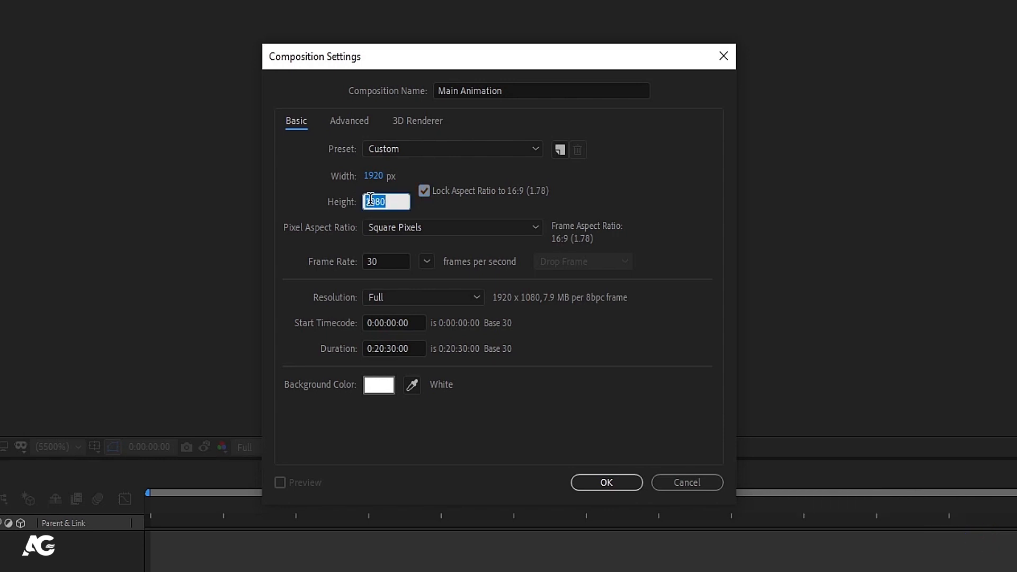
pyautogui.write('720')
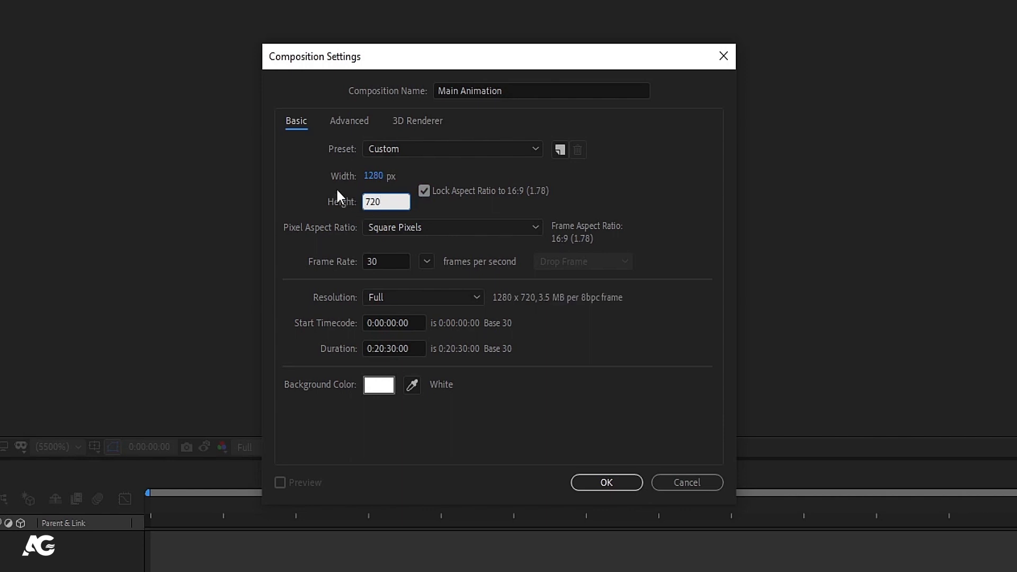
pyautogui.click(337, 189)
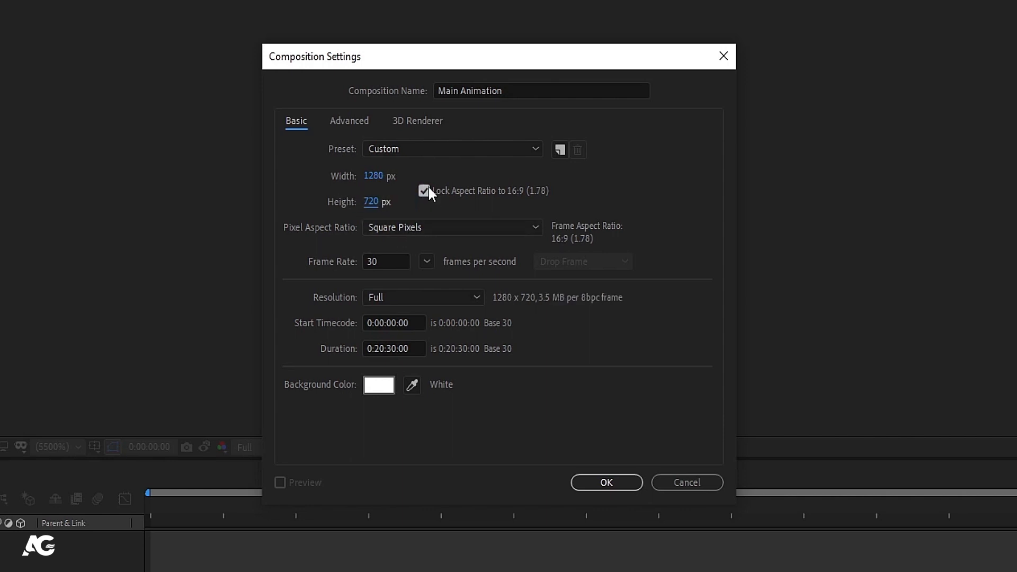
pyautogui.click(375, 176)
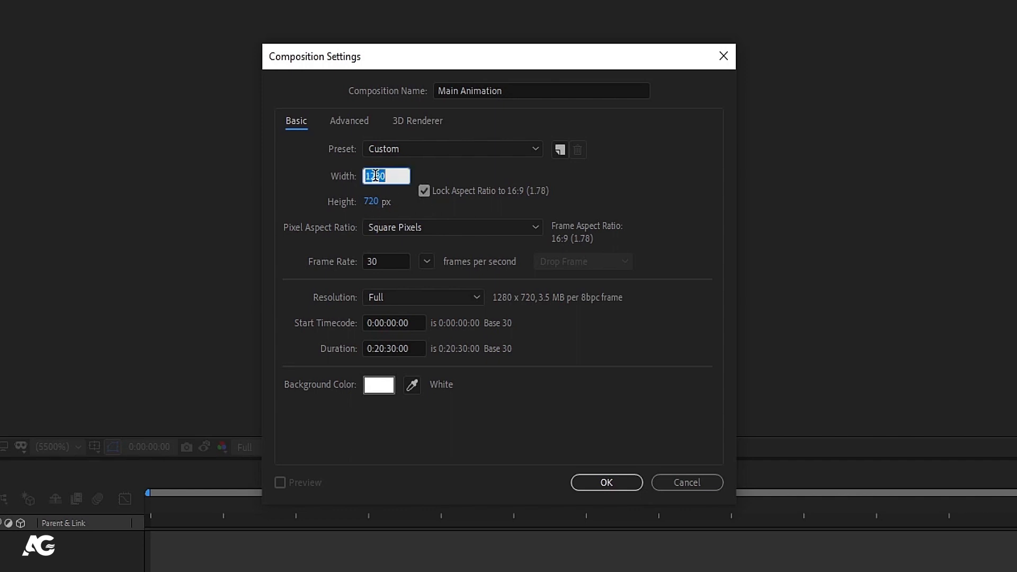
pyautogui.write('1920')
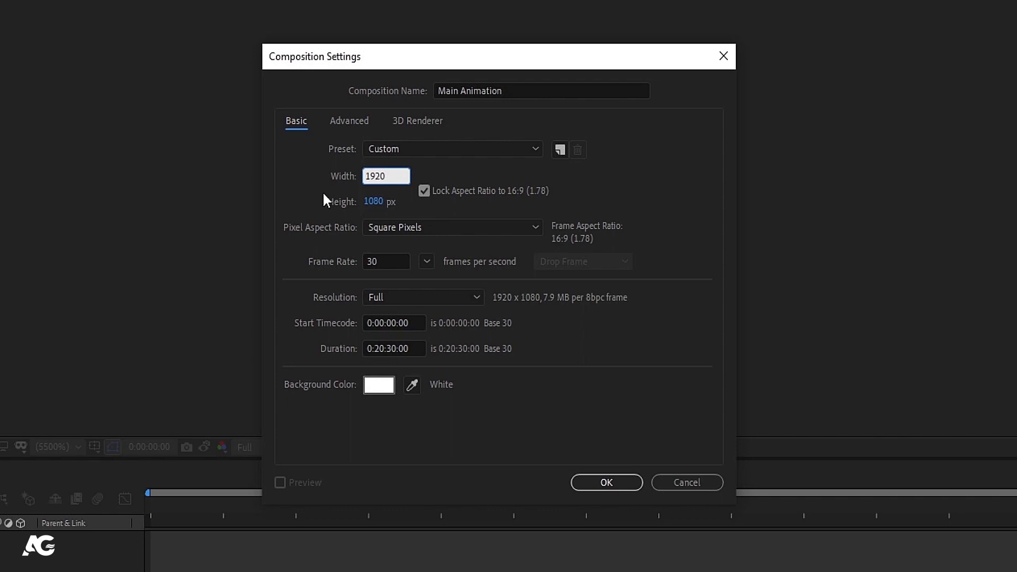
pyautogui.press('Return')
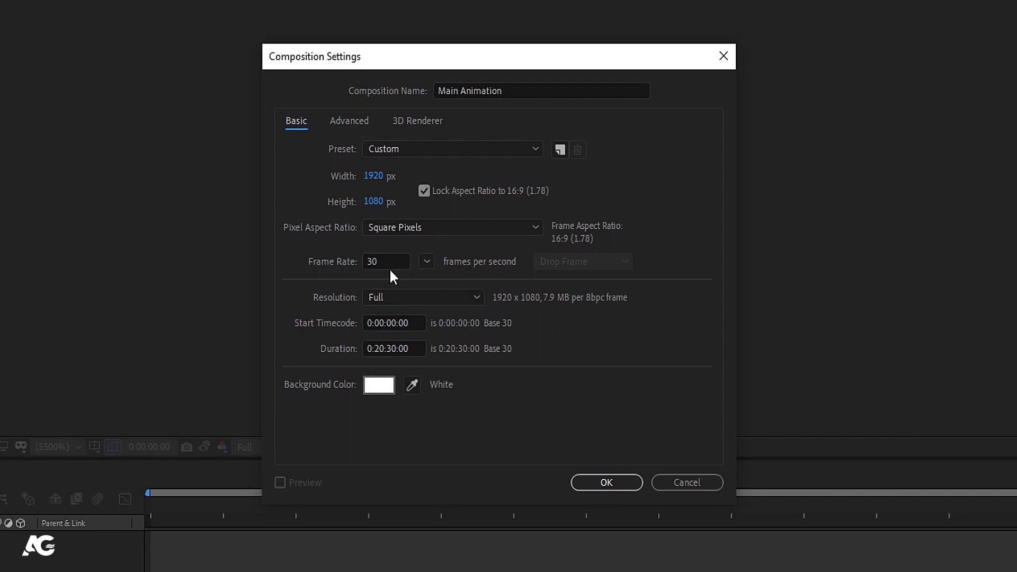
# - Examine the composition's frame rate and the available resolution options, leaving the resolution at Full
pyautogui.moveTo(393, 261); pyautogui.dragTo(361, 263)
pyautogui.click(336, 264)
pyautogui.moveTo(384, 260); pyautogui.dragTo(345, 259)
pyautogui.click(330, 258)
pyautogui.click(402, 297)
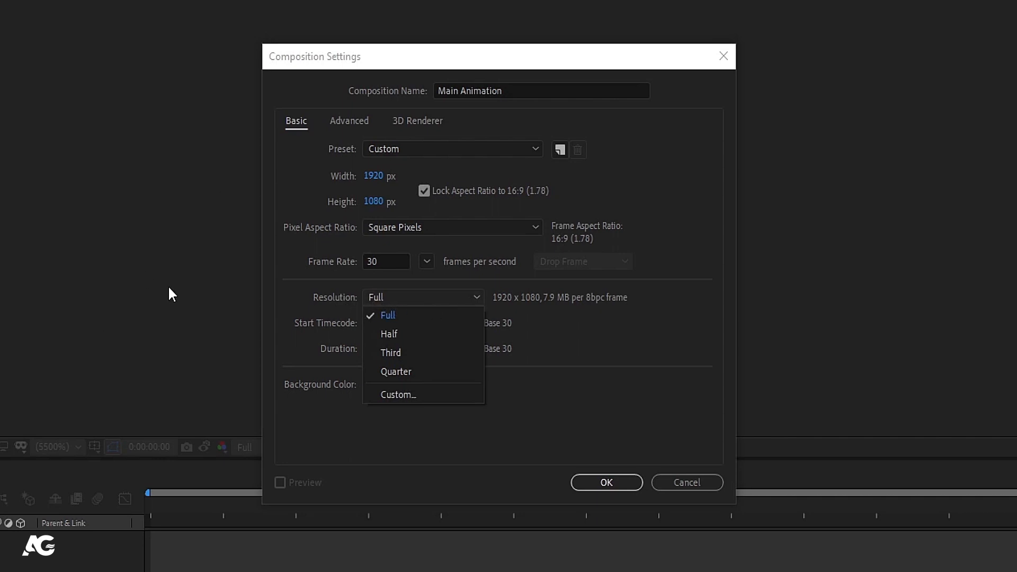
pyautogui.click(314, 291)
pyautogui.click(384, 290)
pyautogui.click(309, 312)
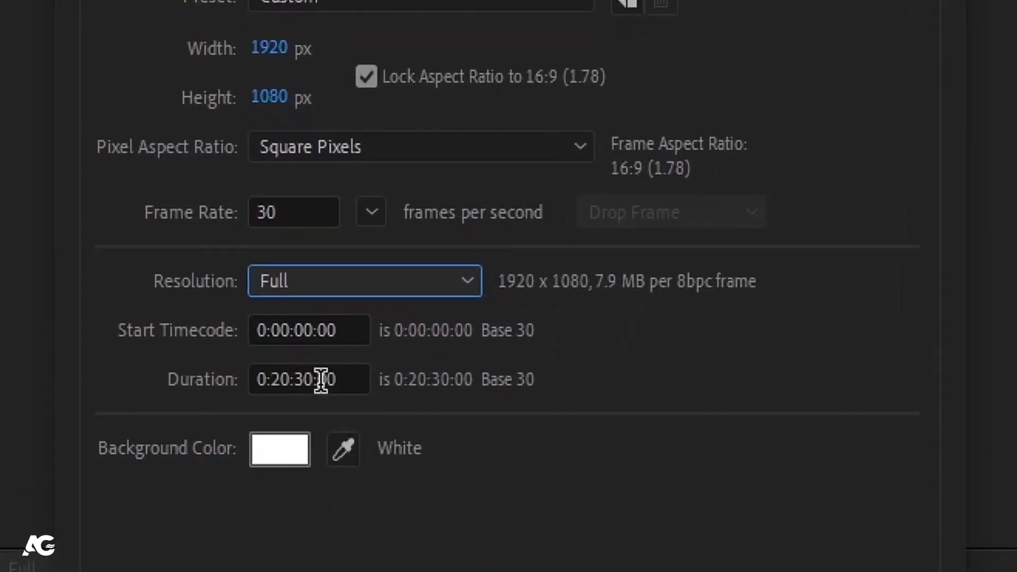
# - Set the composition duration to 30 seconds (0:00:30:00)
pyautogui.moveTo(321, 380); pyautogui.dragTo(371, 381)
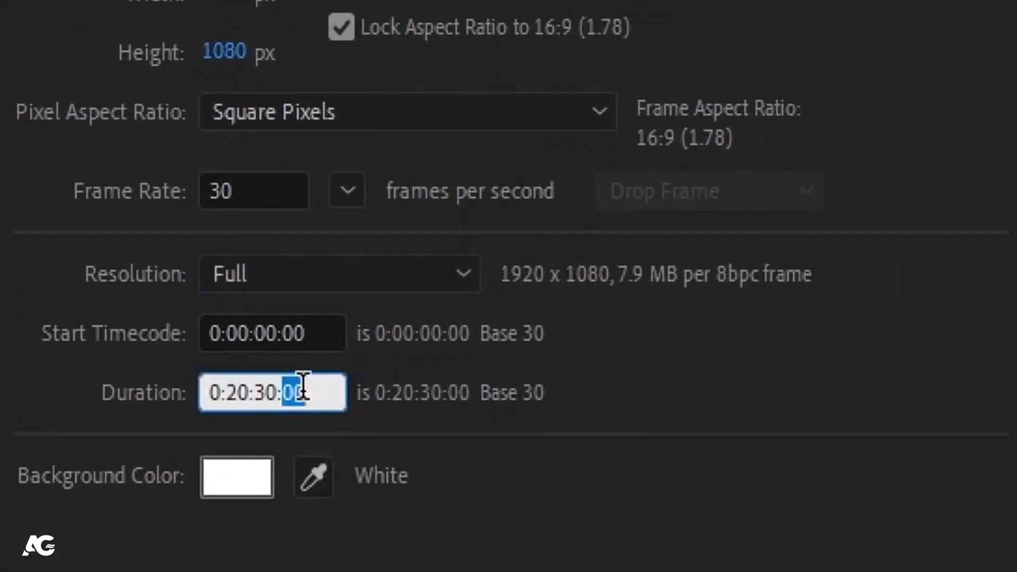
pyautogui.moveTo(256, 390); pyautogui.dragTo(273, 392)
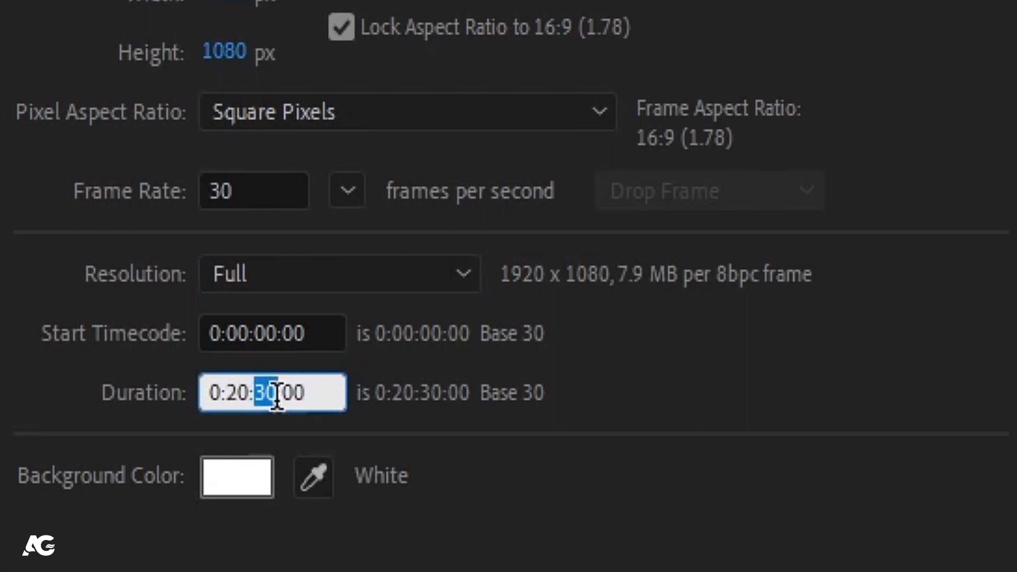
pyautogui.moveTo(237, 392); pyautogui.dragTo(234, 427)
pyautogui.click(238, 394)
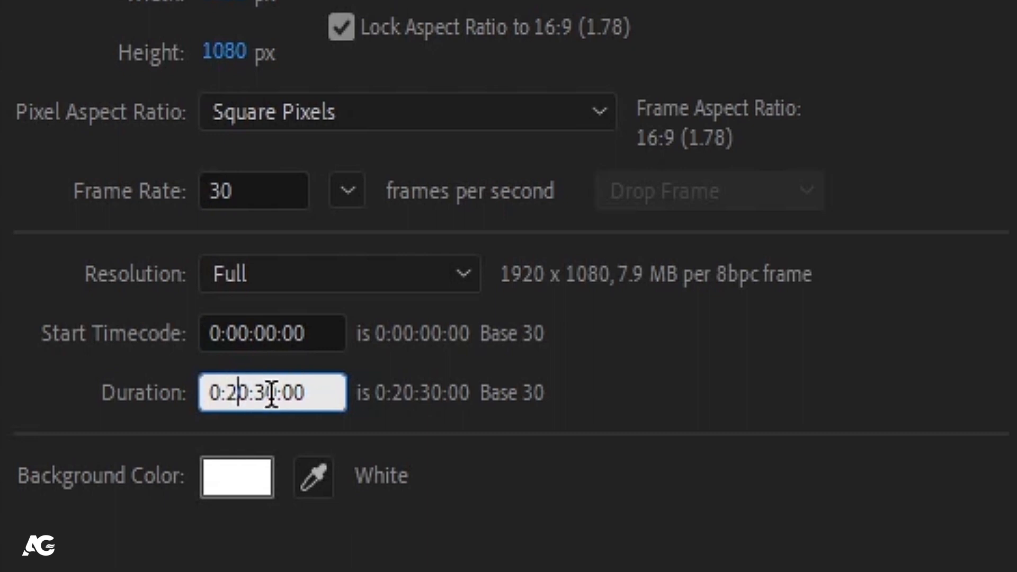
pyautogui.press('BackSpace')
pyautogui.click(427, 420)
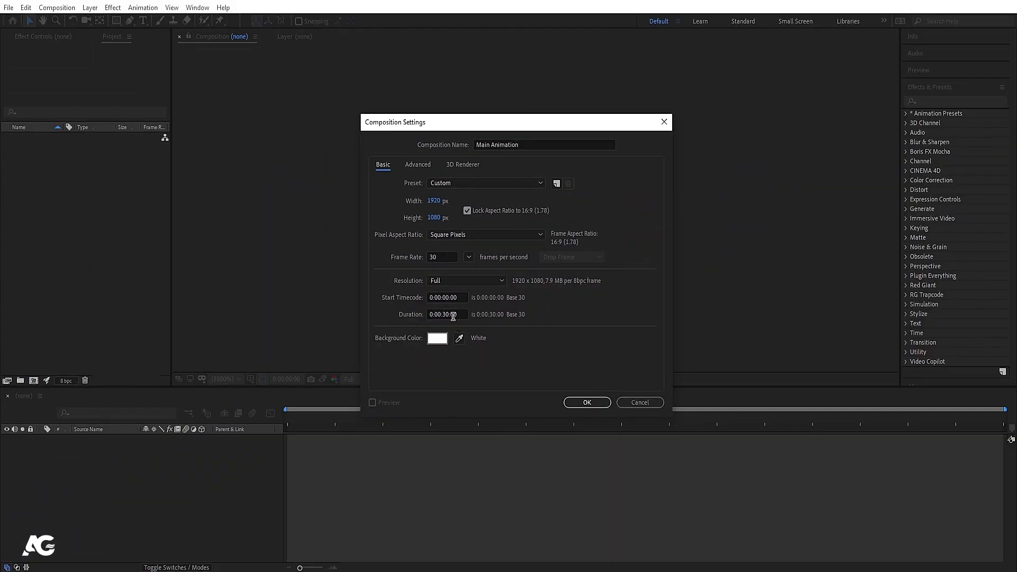
pyautogui.click(453, 315)
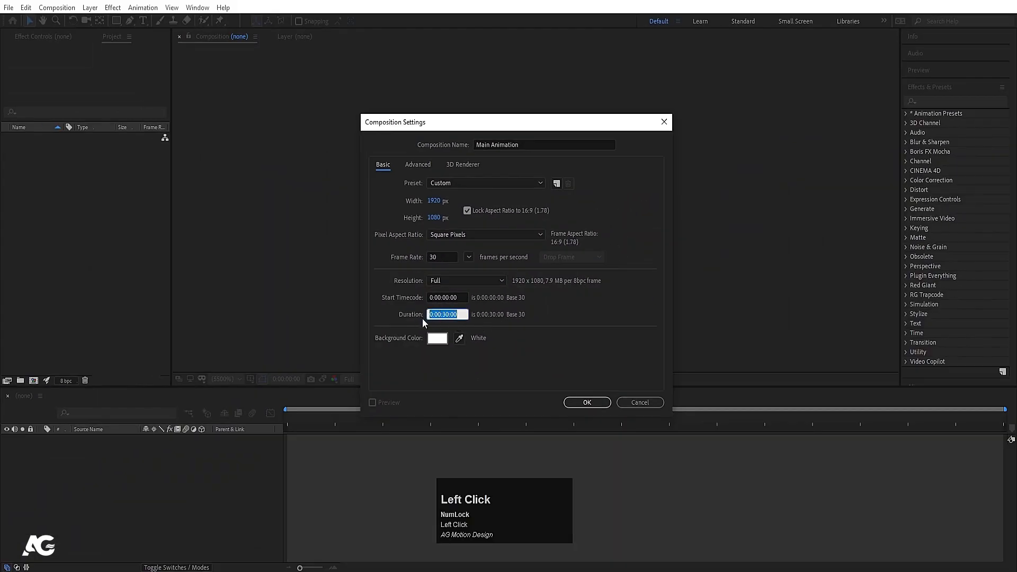
pyautogui.click(402, 326)
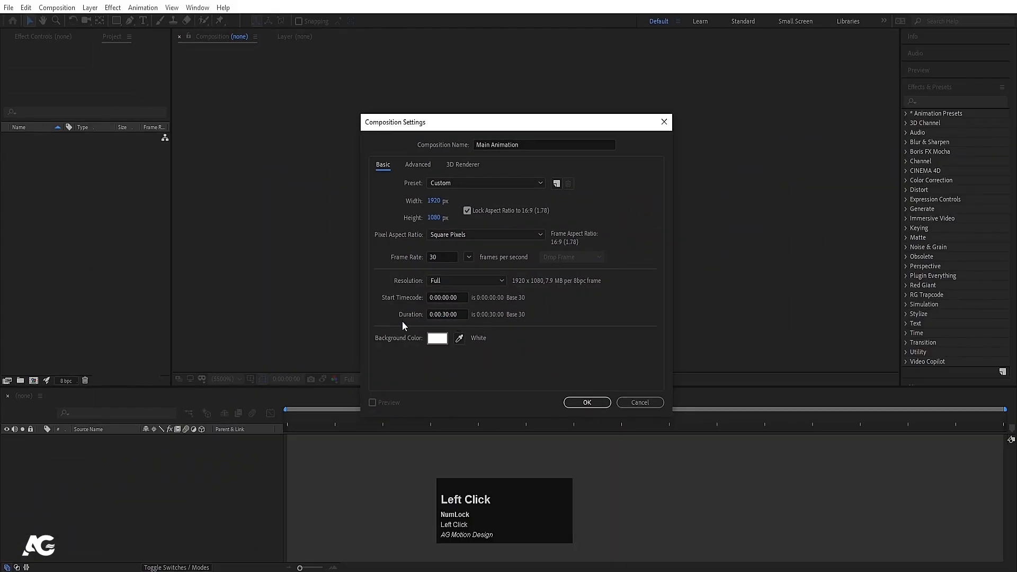
# - Set the background color to black (000000) and create the composition
pyautogui.click(437, 339)
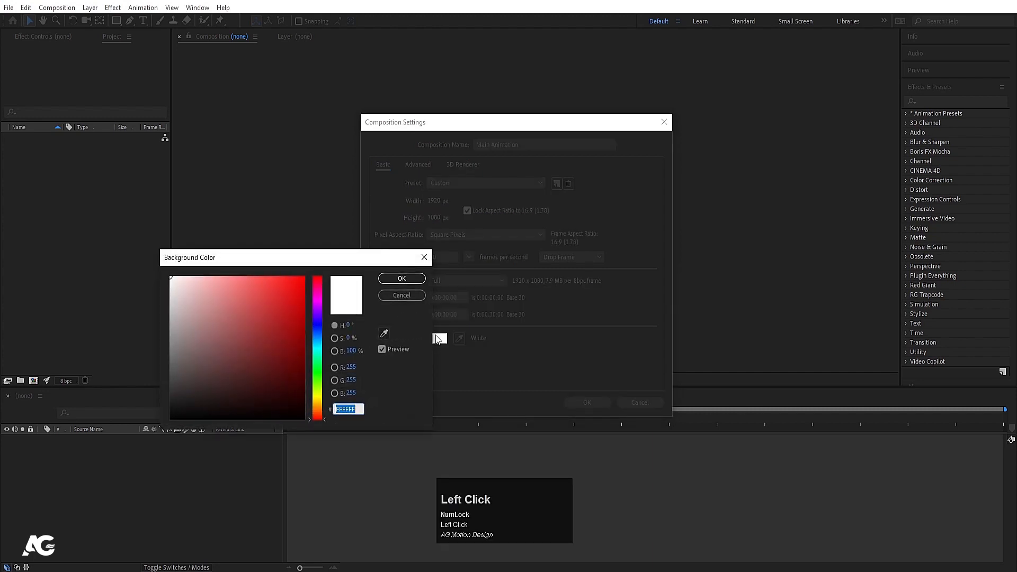
pyautogui.moveTo(188, 370); pyautogui.dragTo(164, 426)
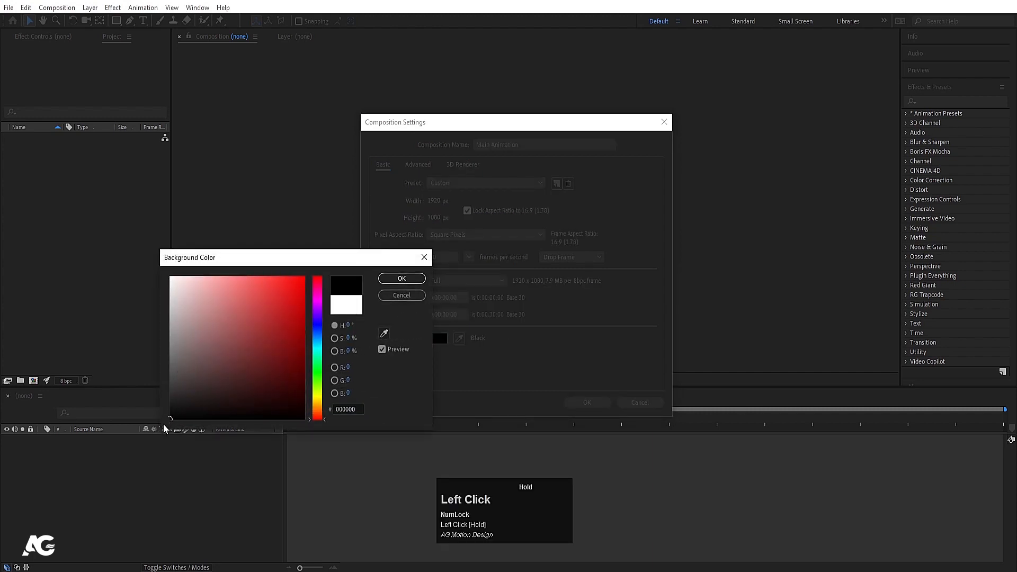
pyautogui.click(398, 281)
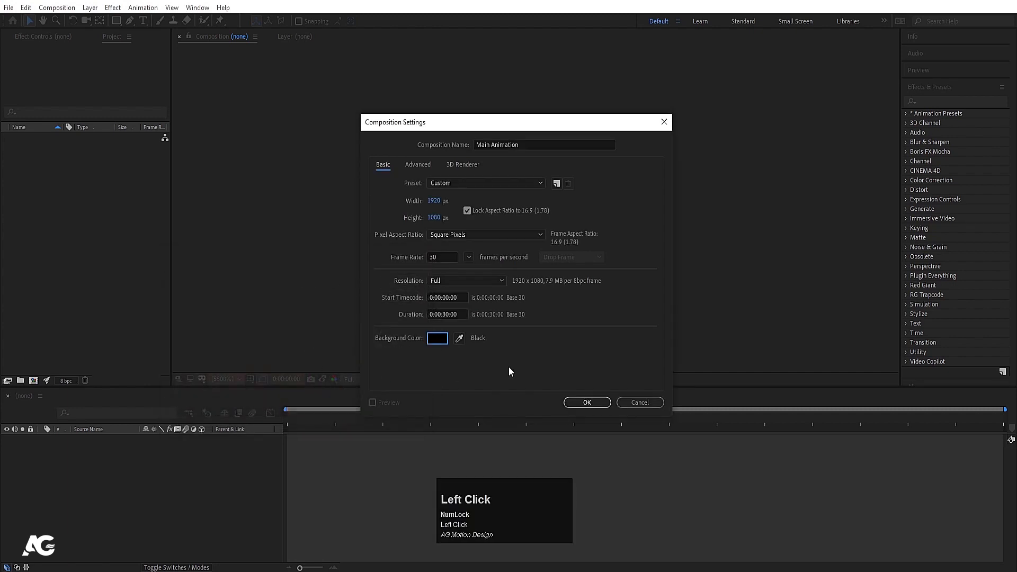
pyautogui.click(583, 404)
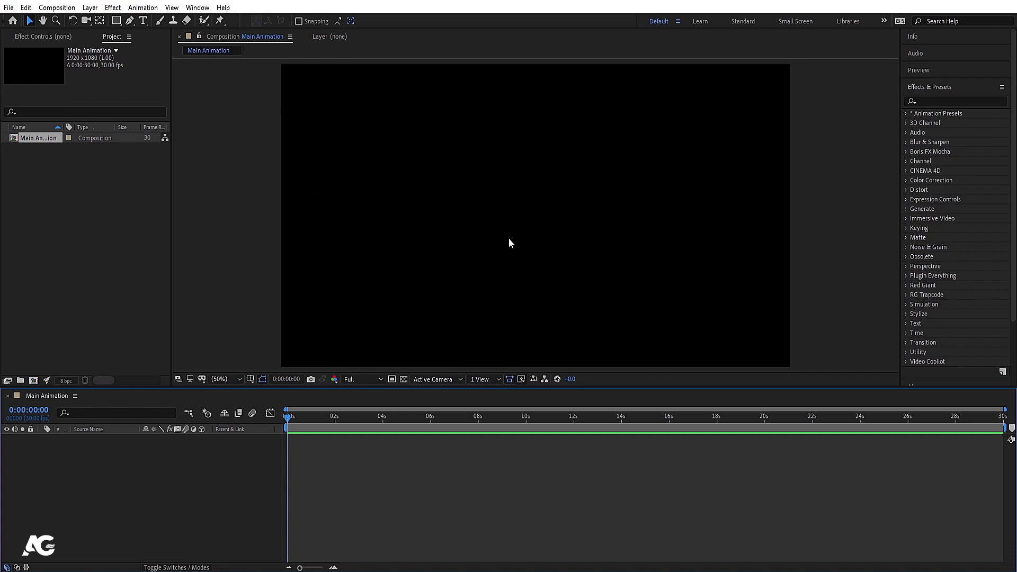
# - Zoom the composition view out to 3.1% and pan the canvas around the viewer
pyautogui.scroll(-4, 509, 239)
pyautogui.scroll(1, 508, 243)
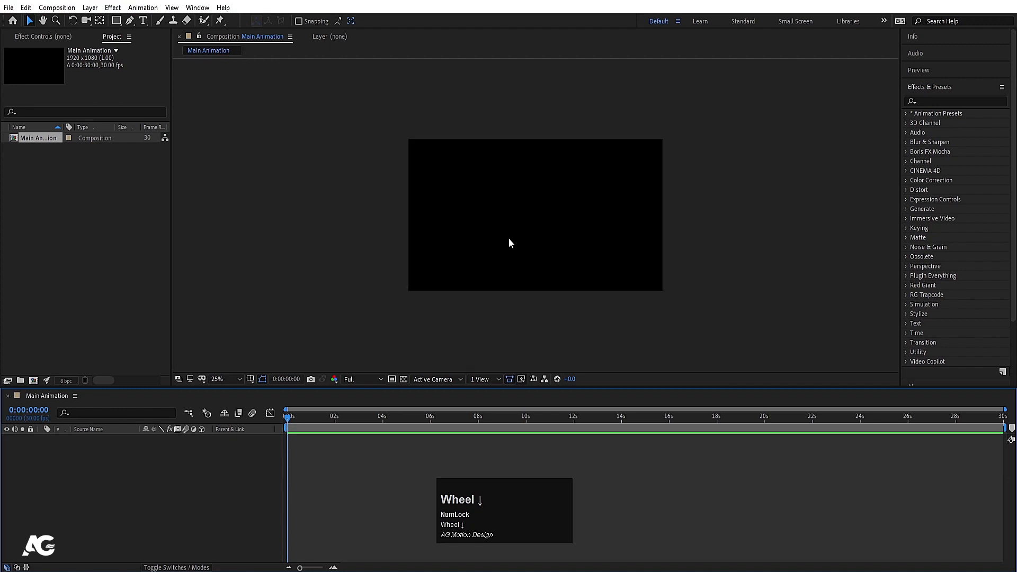
pyautogui.press('space')
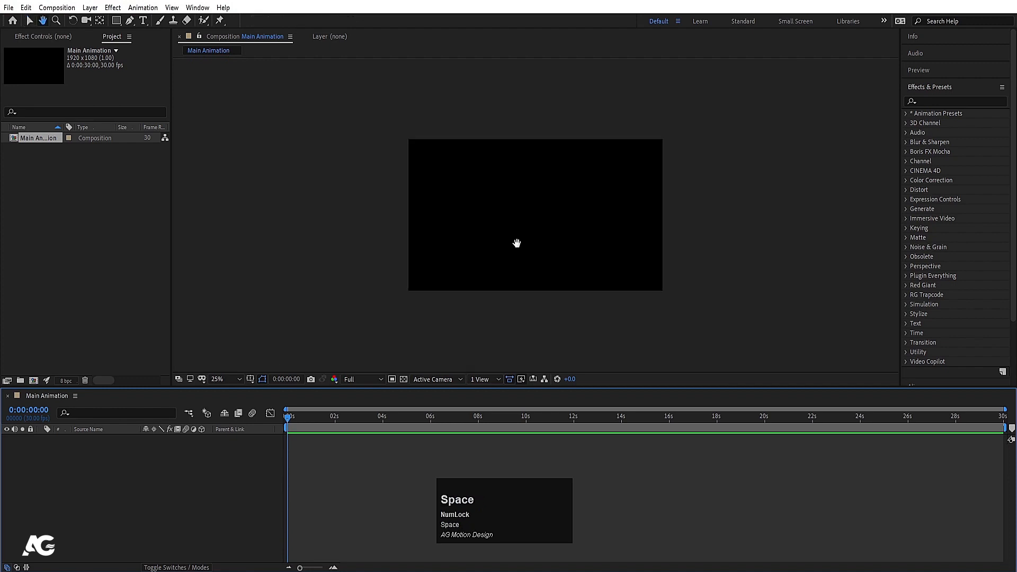
pyautogui.moveTo(532, 259); pyautogui.dragTo(505, 249)
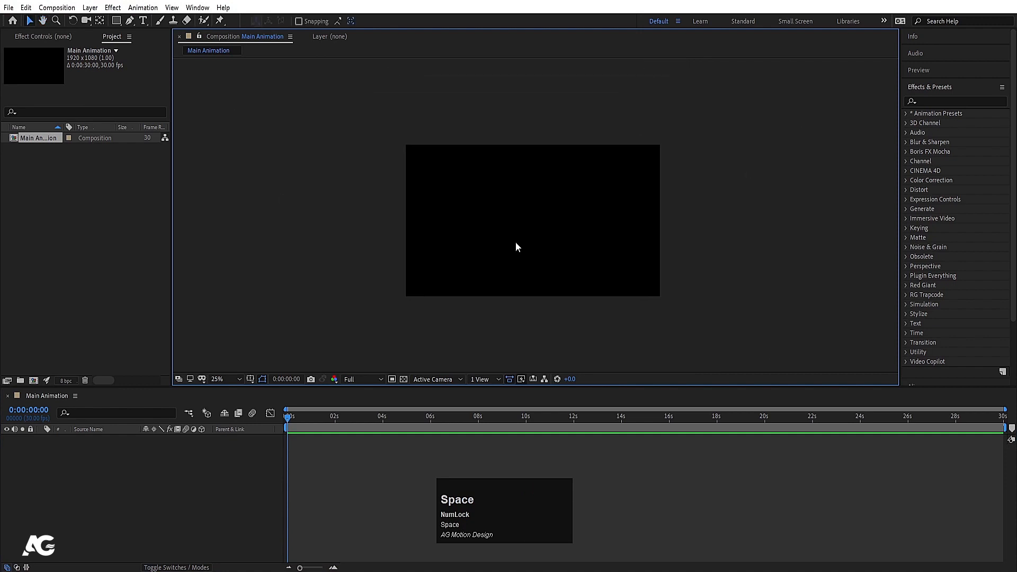
pyautogui.scroll(-3, 517, 247)
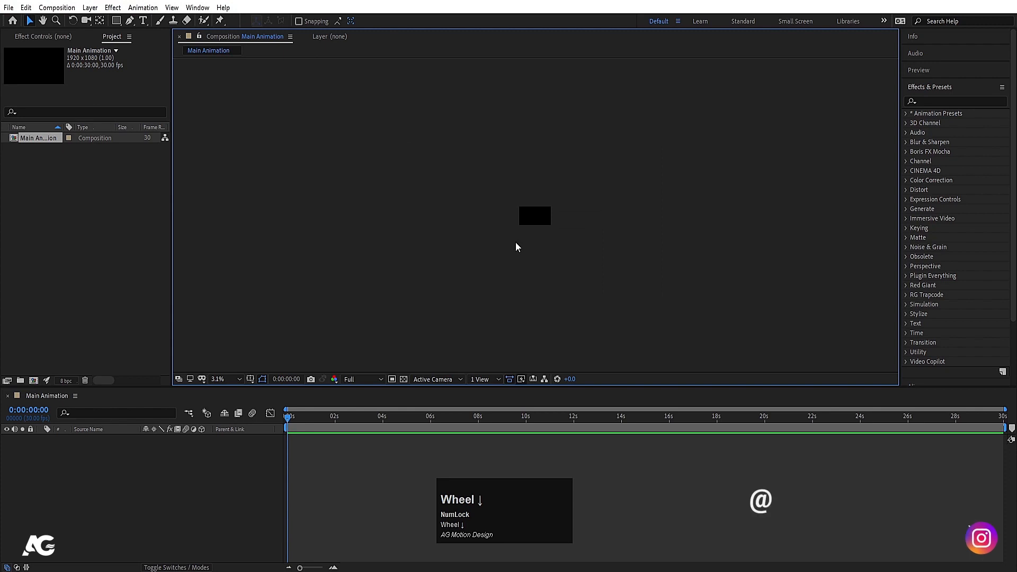
pyautogui.press('space')
pyautogui.moveTo(606, 263); pyautogui.dragTo(452, 176)
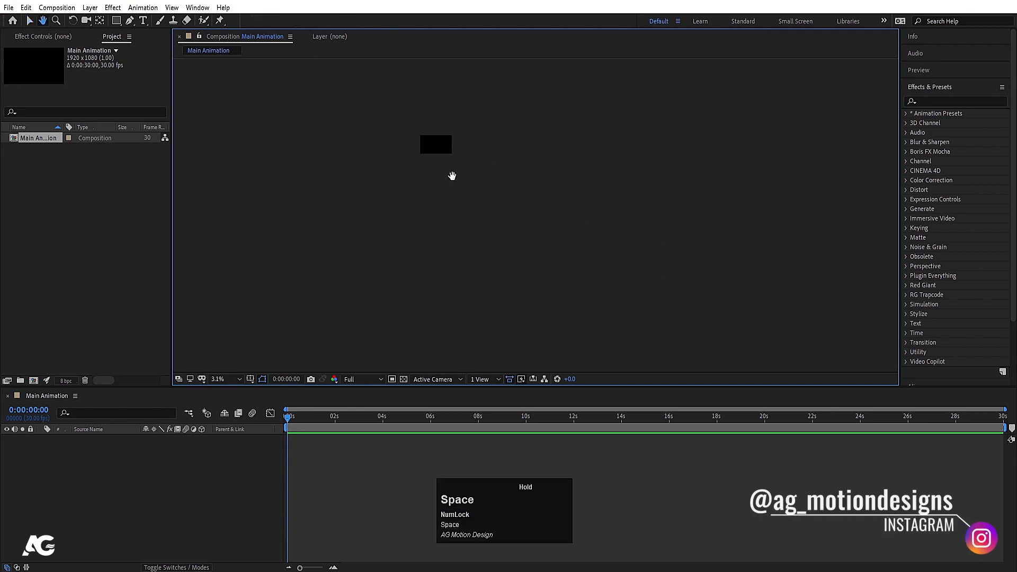
pyautogui.moveTo(418, 281); pyautogui.dragTo(444, 240)
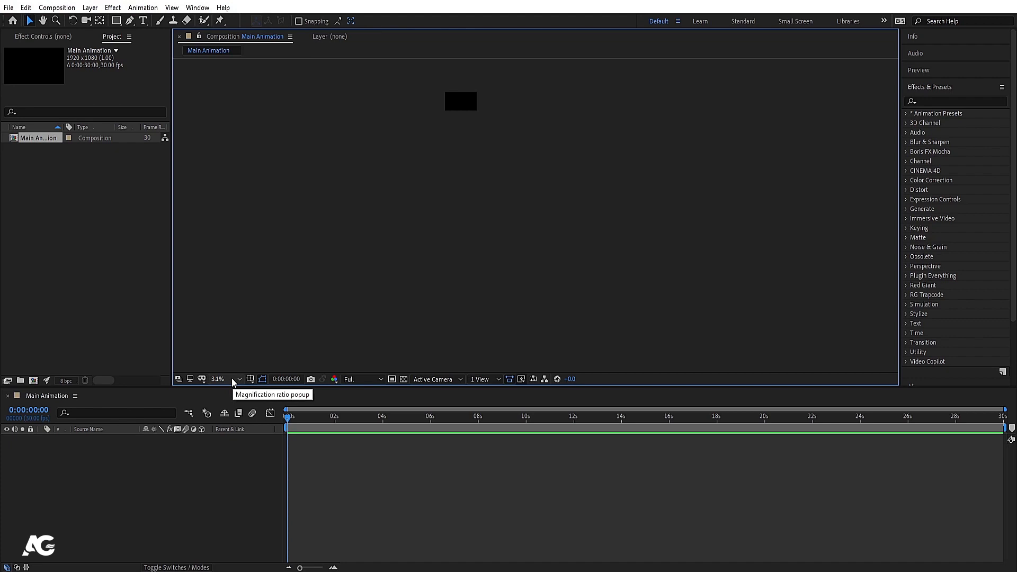
# - Fit the composition in the viewer and turn on the Title/Action Safe overlay
pyautogui.click(232, 381)
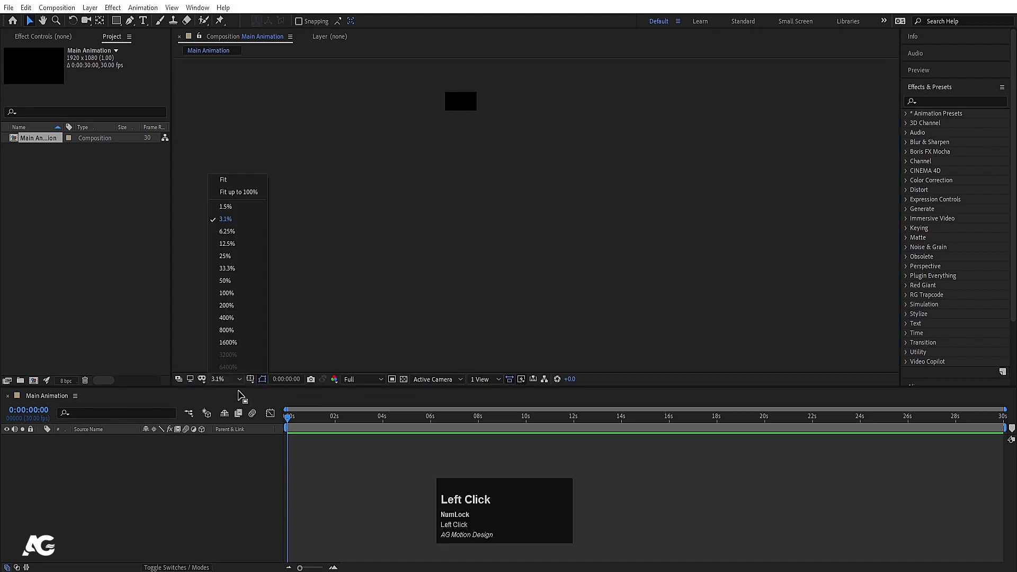
pyautogui.click(240, 183)
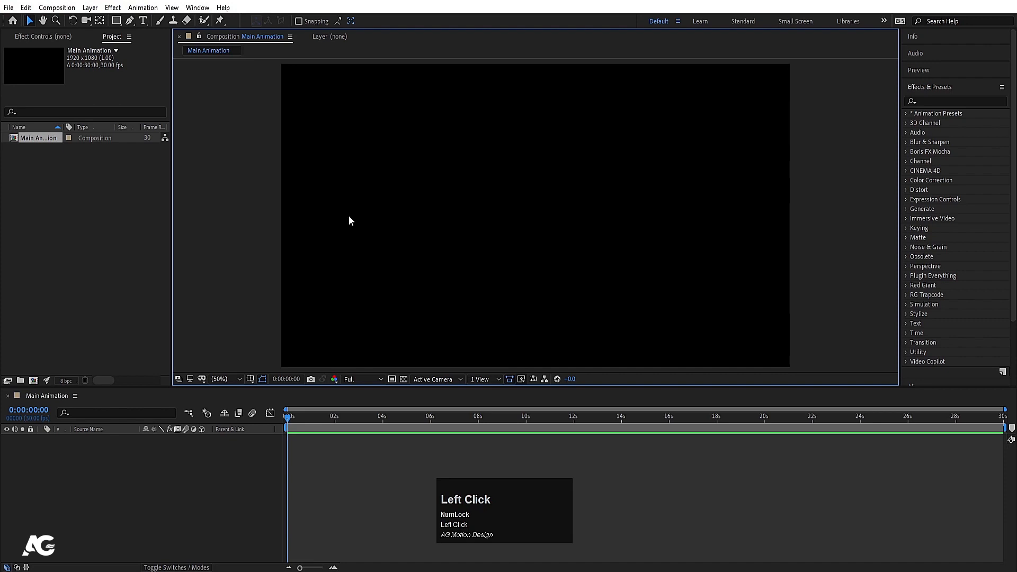
pyautogui.click(251, 381)
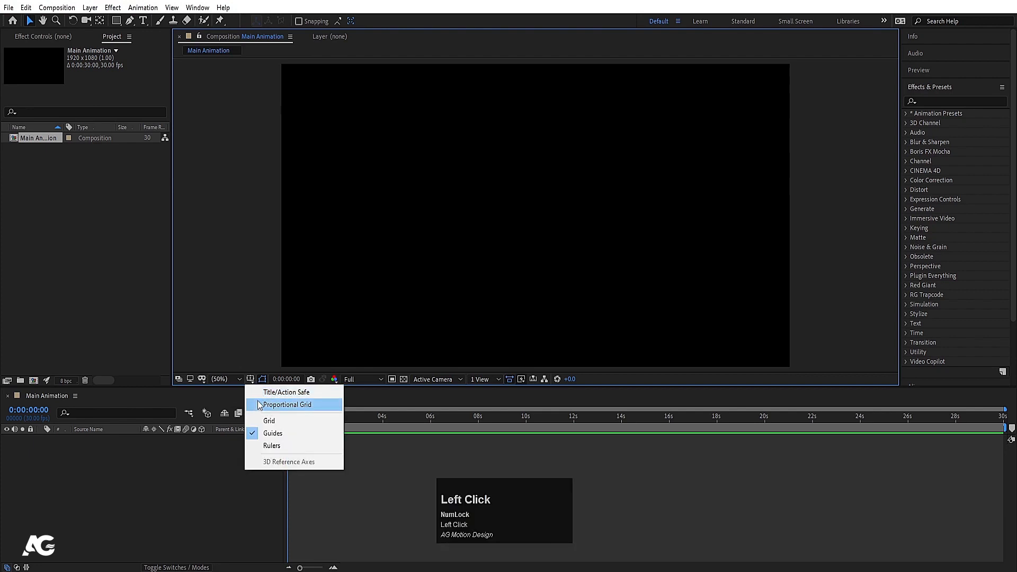
pyautogui.click(286, 393)
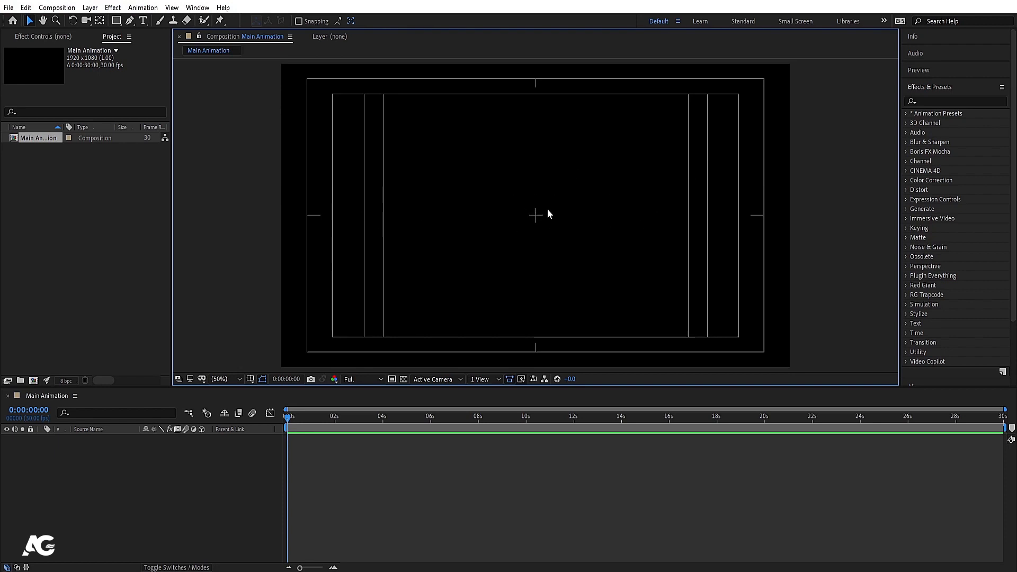
# - Switch the viewer overlay to the Proportional Grid, then return it to Title/Action Safe
pyautogui.click(250, 379)
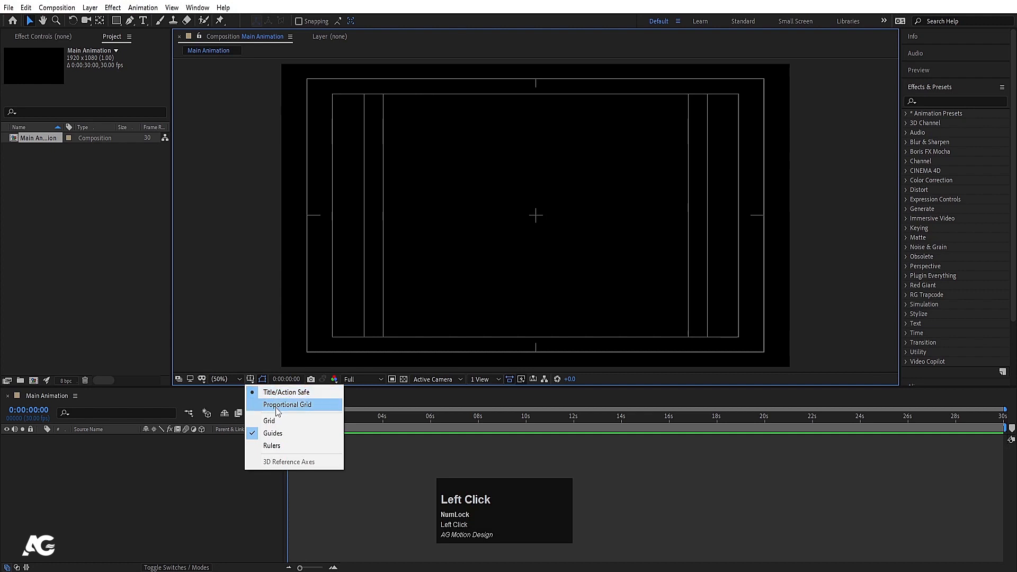
pyautogui.click(277, 405)
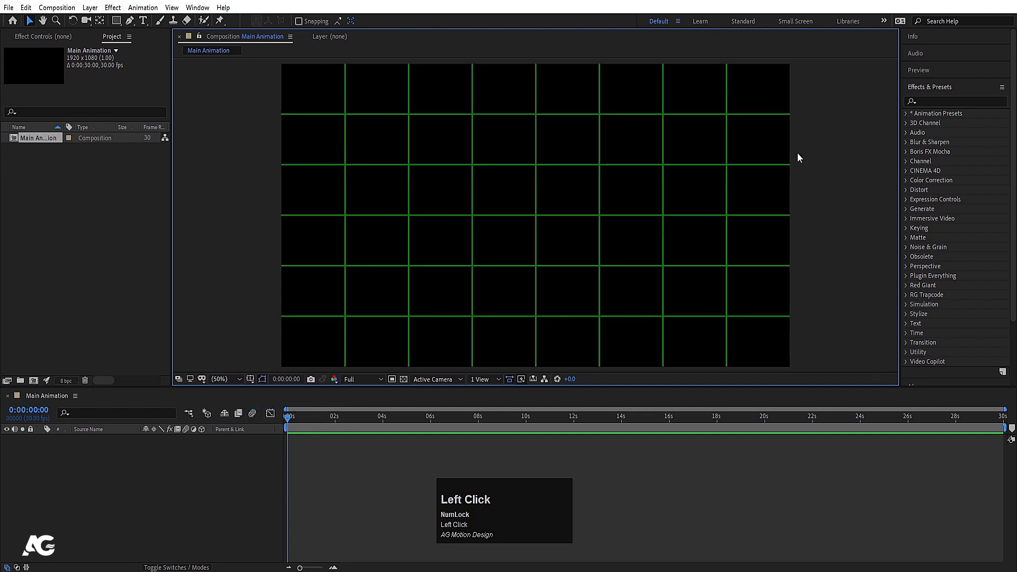
pyautogui.click(251, 379)
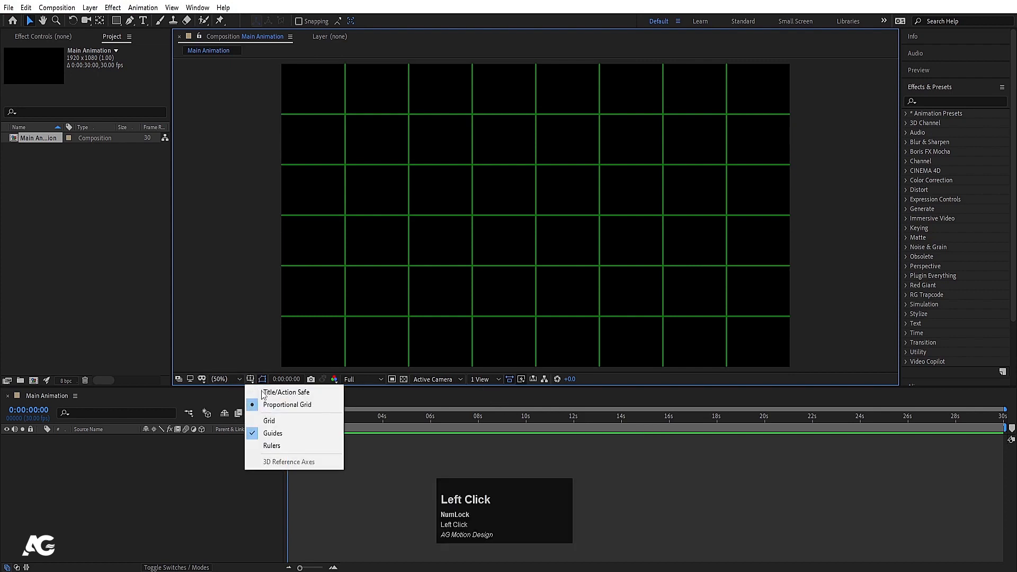
pyautogui.click(270, 395)
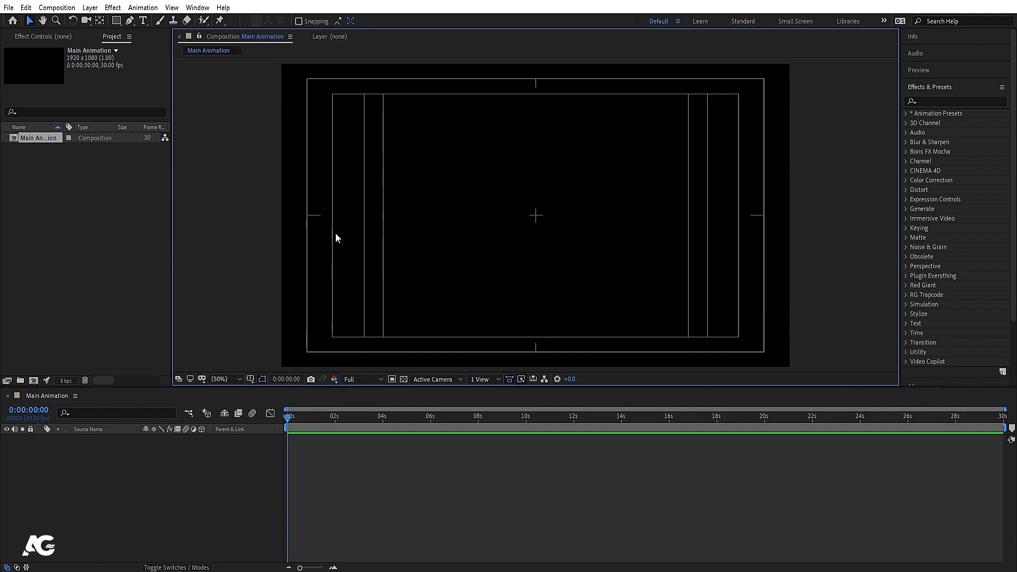
pyautogui.click(524, 194)
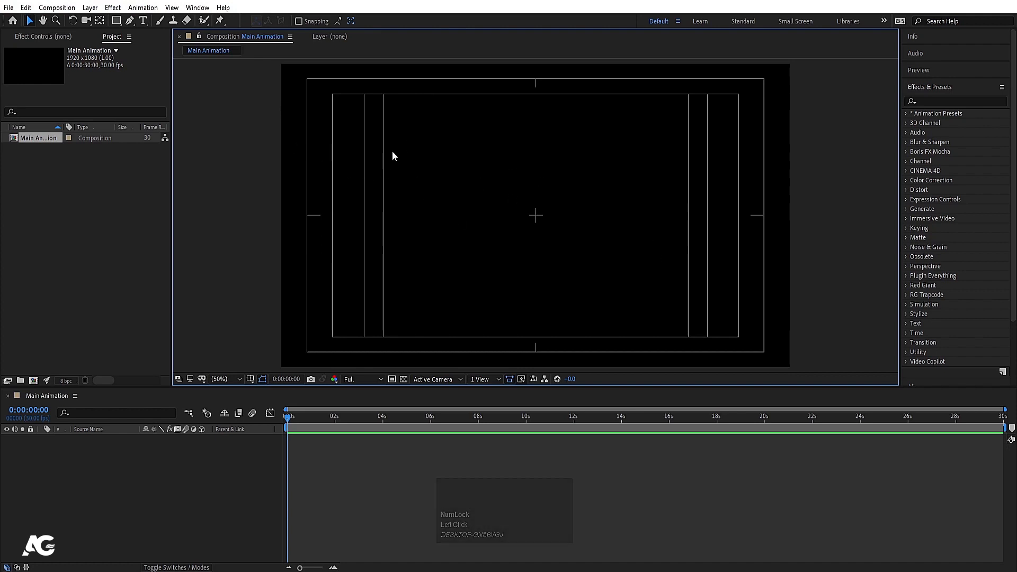
pyautogui.click(465, 462)
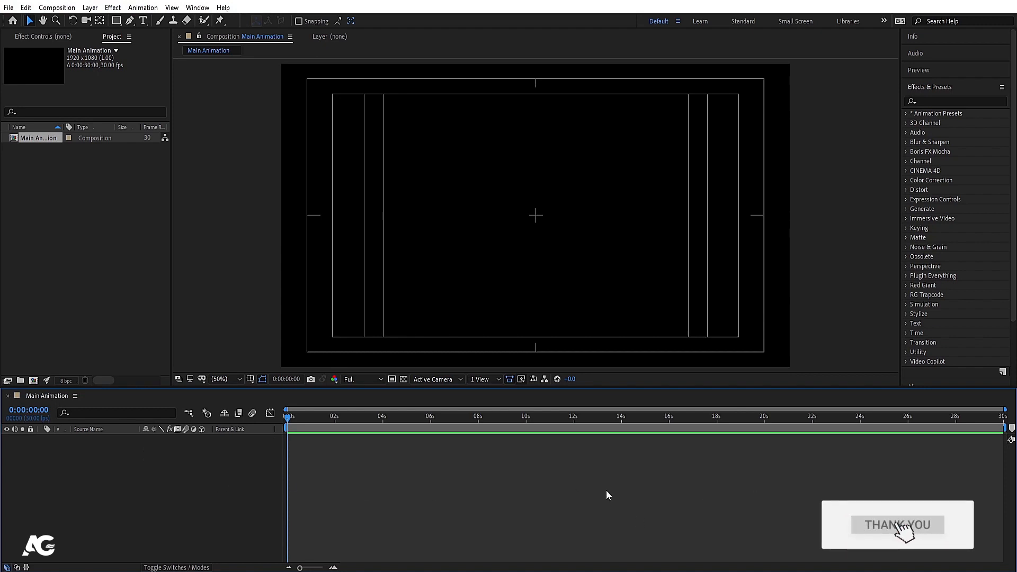
pyautogui.click(246, 494)
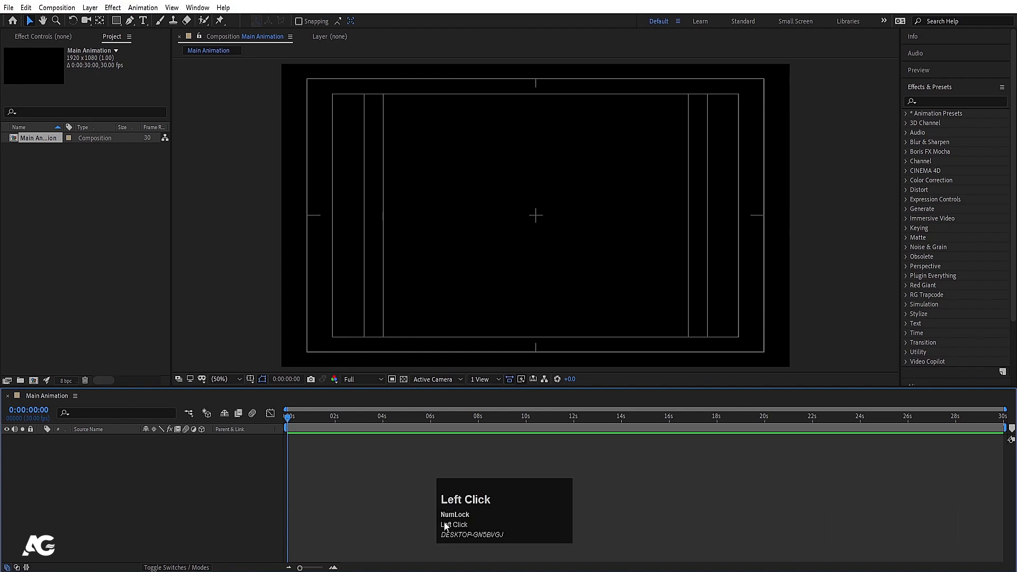
pyautogui.click(373, 462)
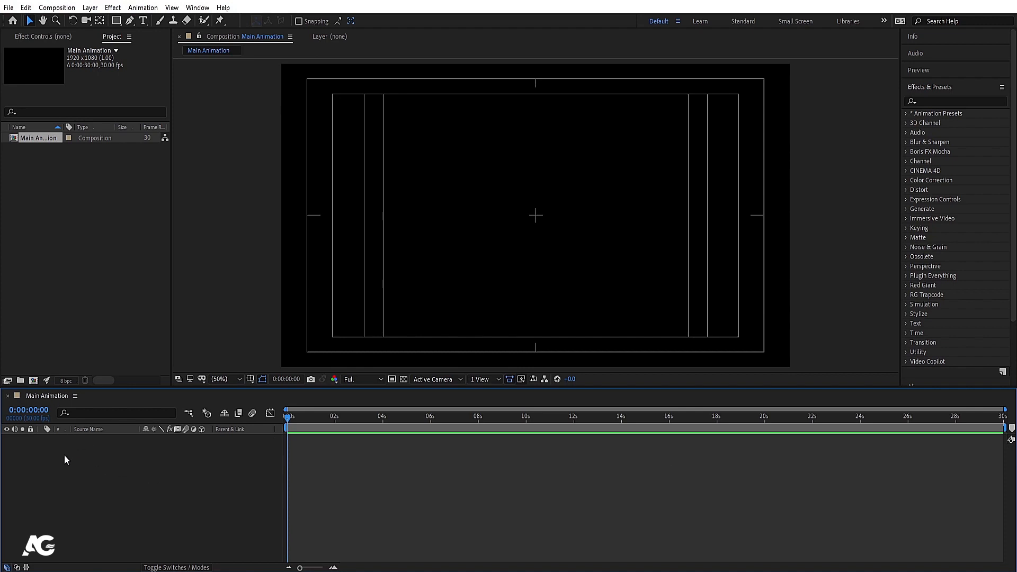
pyautogui.click(365, 473)
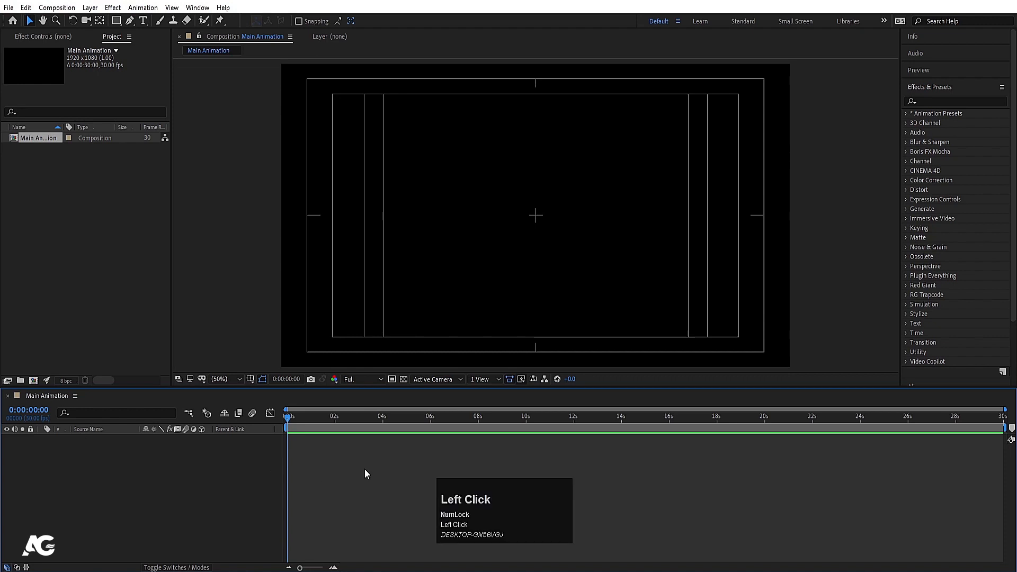
pyautogui.moveTo(297, 419); pyautogui.dragTo(250, 420)
pyautogui.click(186, 474)
pyautogui.press('Num_Lock')
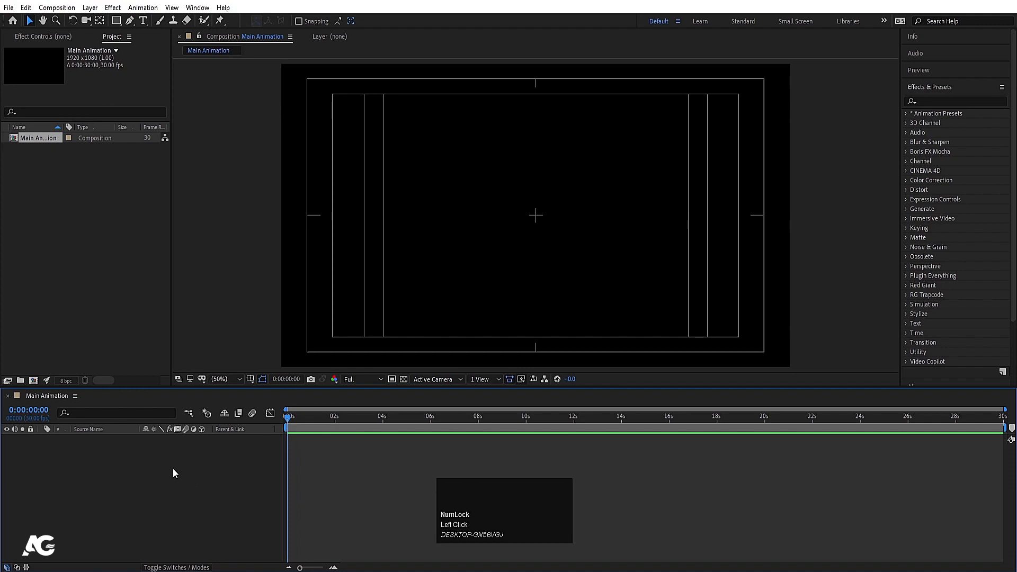
pyautogui.click(137, 463)
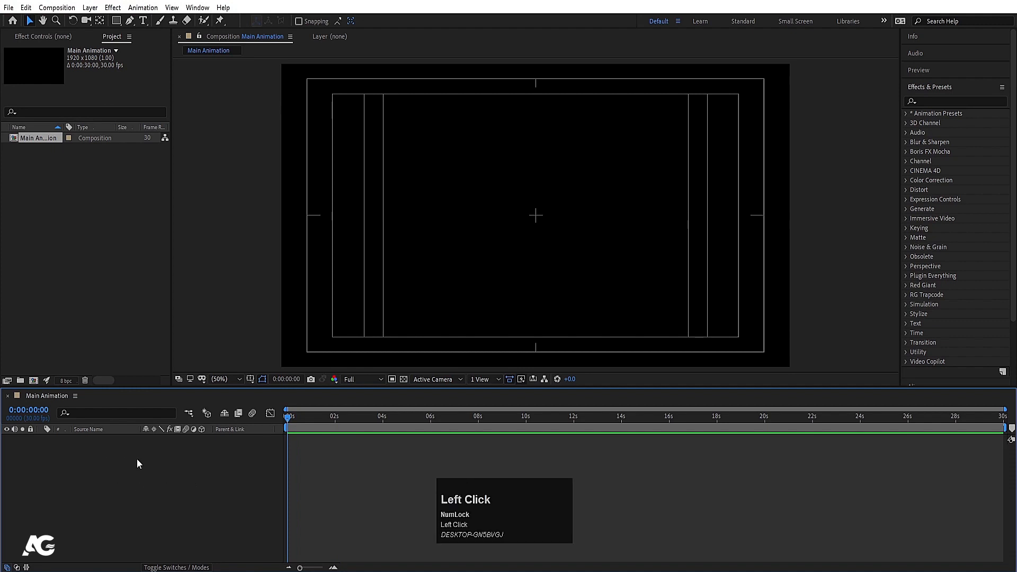
# - Add a white solid layer of 1920 x 1080 px with square pixels to the Main Animation composition, keeping the default name
pyautogui.rightClick(219, 452)
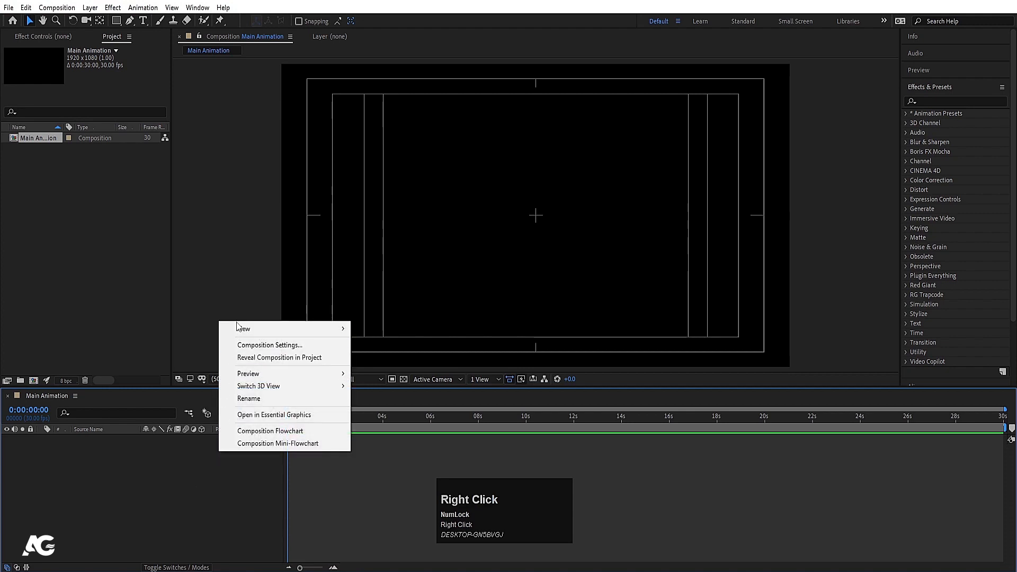
pyautogui.moveTo(238, 329)
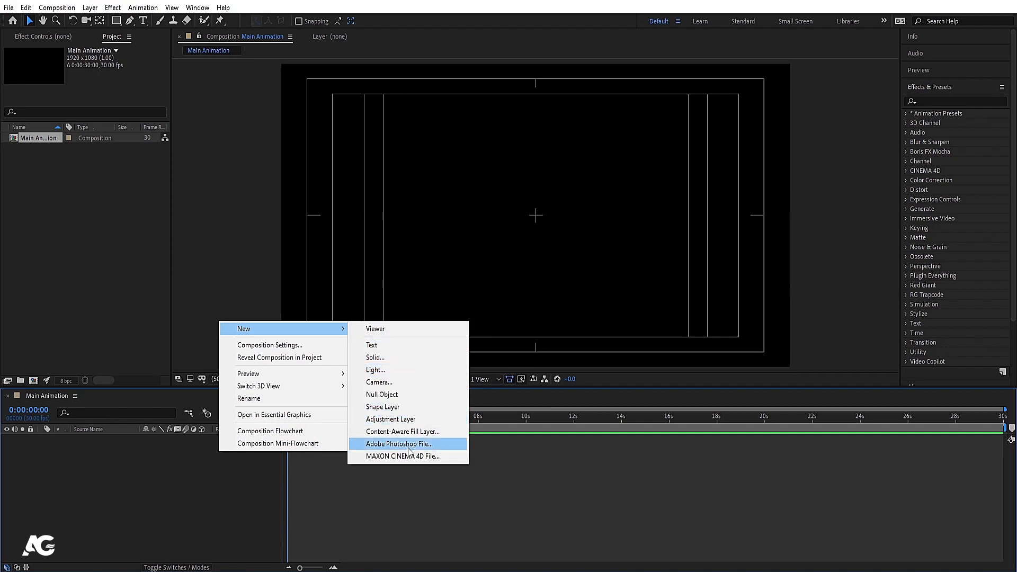
pyautogui.click(376, 358)
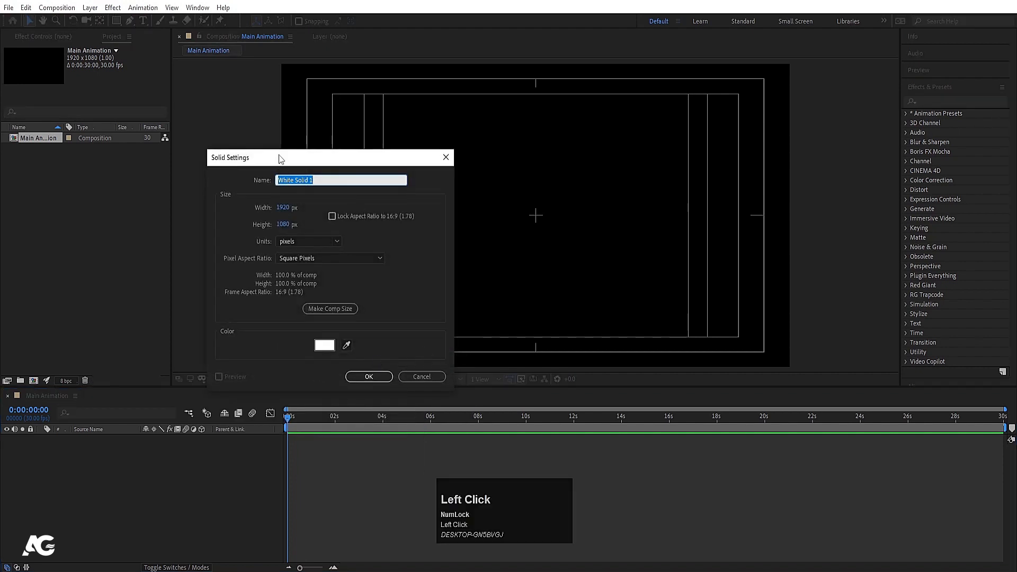
pyautogui.moveTo(281, 159); pyautogui.dragTo(429, 166)
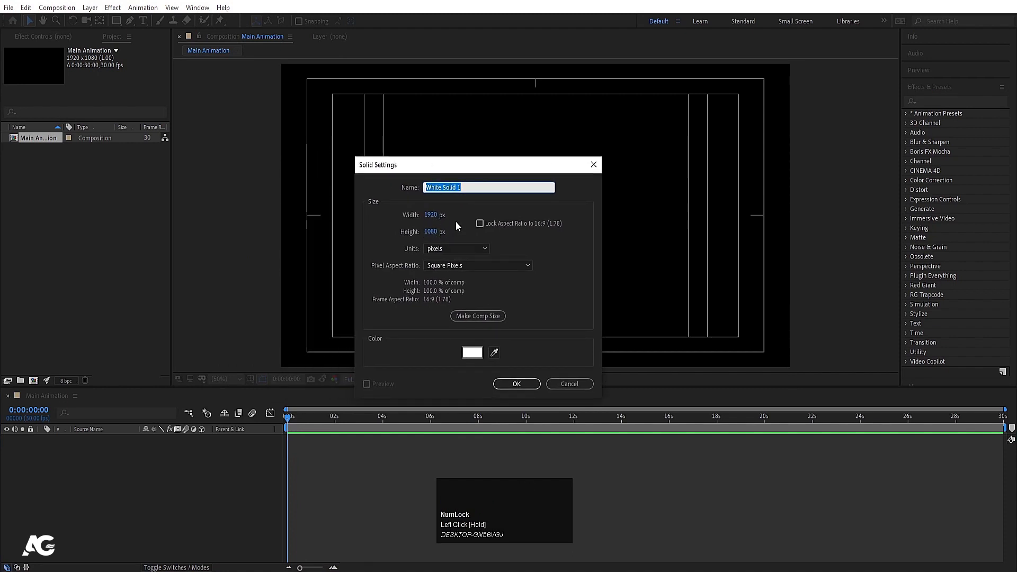
pyautogui.click(448, 215)
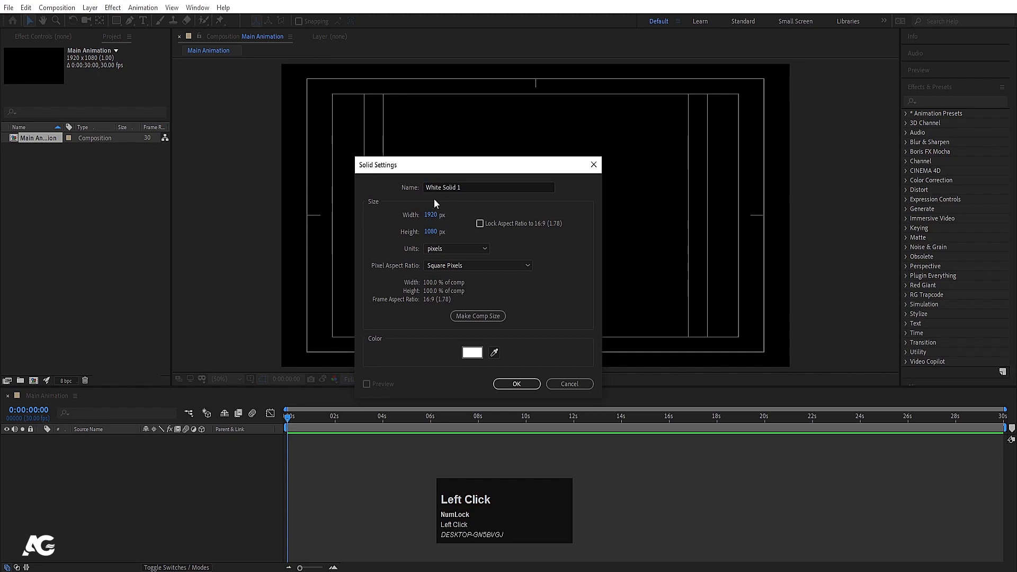
pyautogui.moveTo(398, 161); pyautogui.dragTo(416, 142)
pyautogui.click(455, 195)
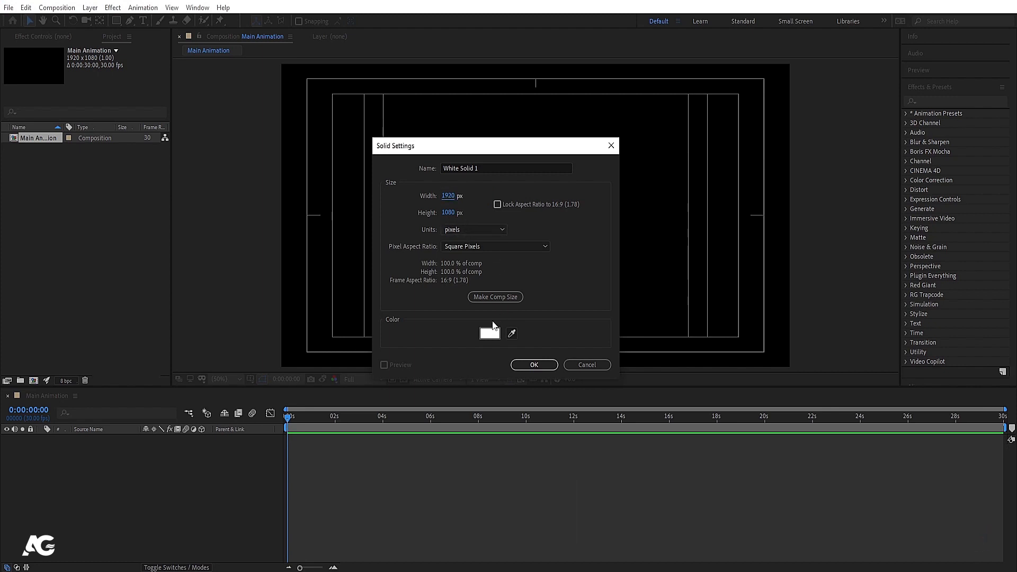
pyautogui.click(531, 364)
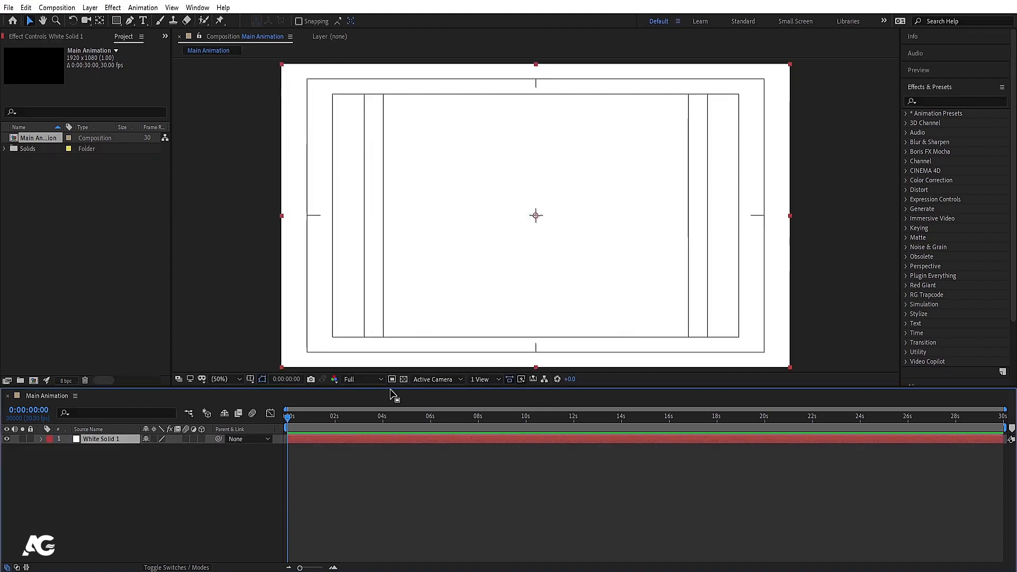
# - Scrub through the white solid layer on the timeline and leave the playhead at 0:00:09:18
pyautogui.click(105, 480)
pyautogui.click(93, 440)
pyautogui.moveTo(404, 414); pyautogui.dragTo(424, 415)
pyautogui.click(343, 458)
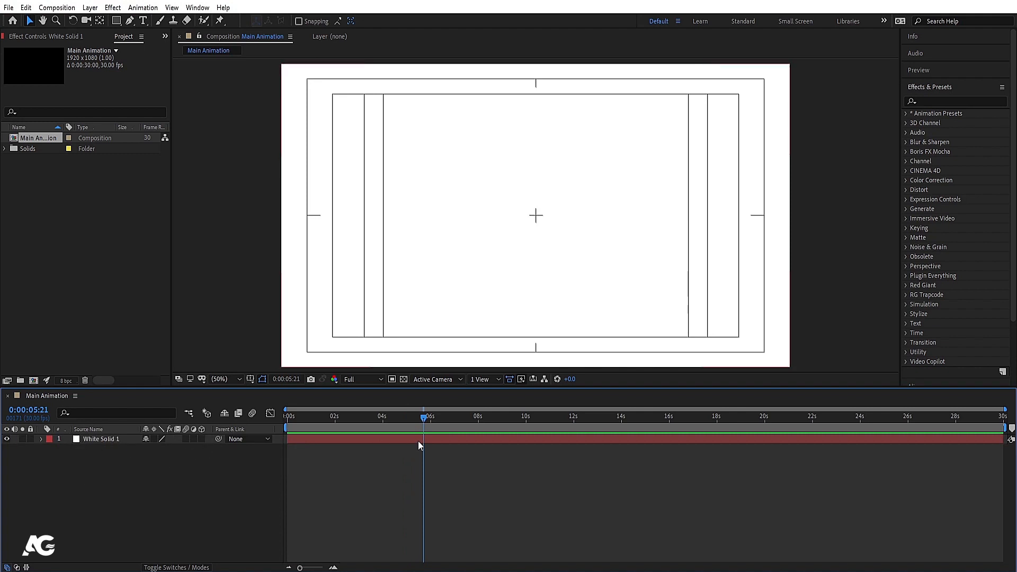
pyautogui.moveTo(423, 443); pyautogui.dragTo(567, 460)
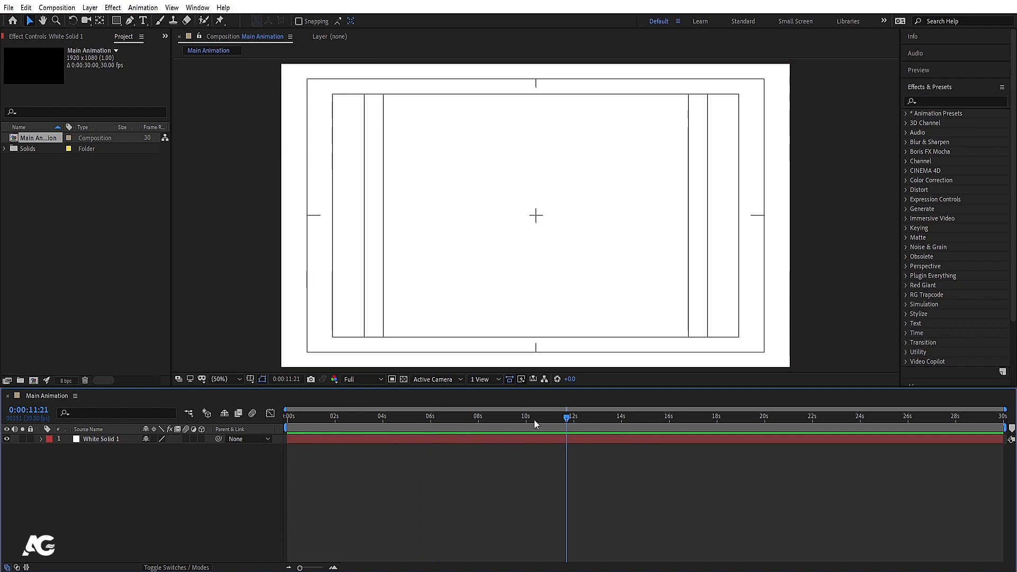
pyautogui.moveTo(533, 419)
pyautogui.mouseDown()
pyautogui.moveTo(503, 418)
pyautogui.moveTo(538, 418)
pyautogui.moveTo(516, 419)
pyautogui.mouseUp()
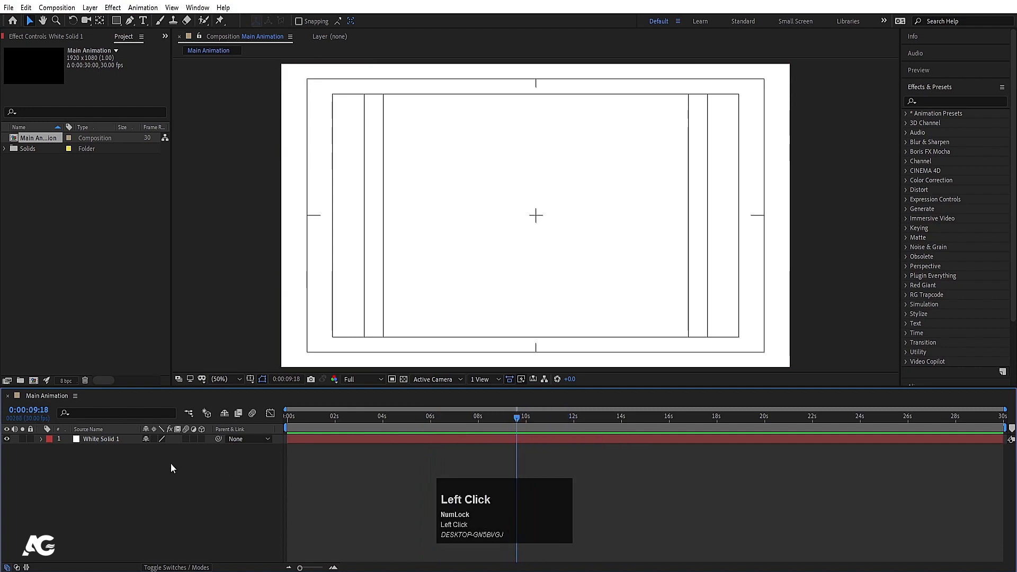
pyautogui.click(44, 241)
pyautogui.click(109, 444)
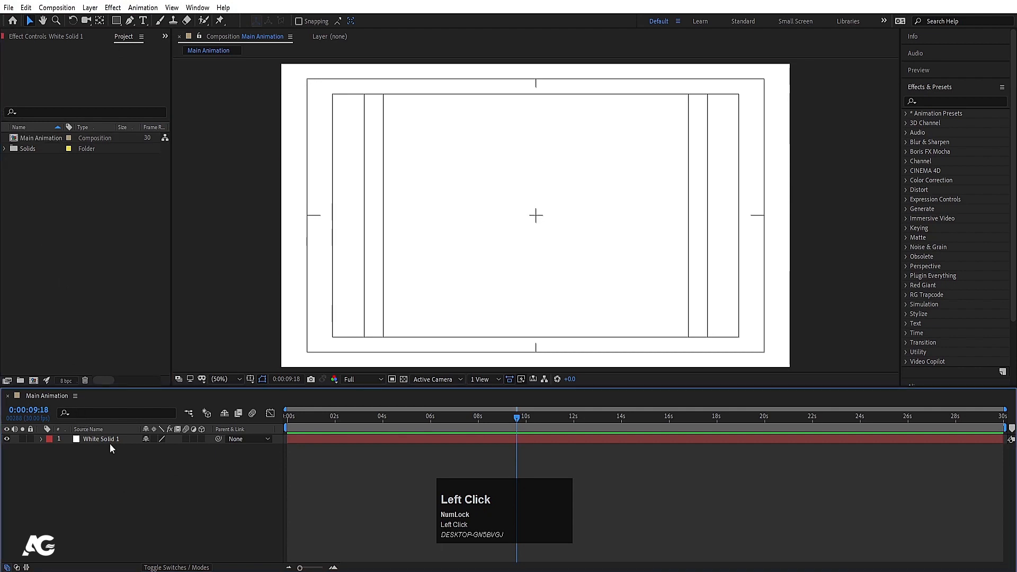
pyautogui.click(72, 188)
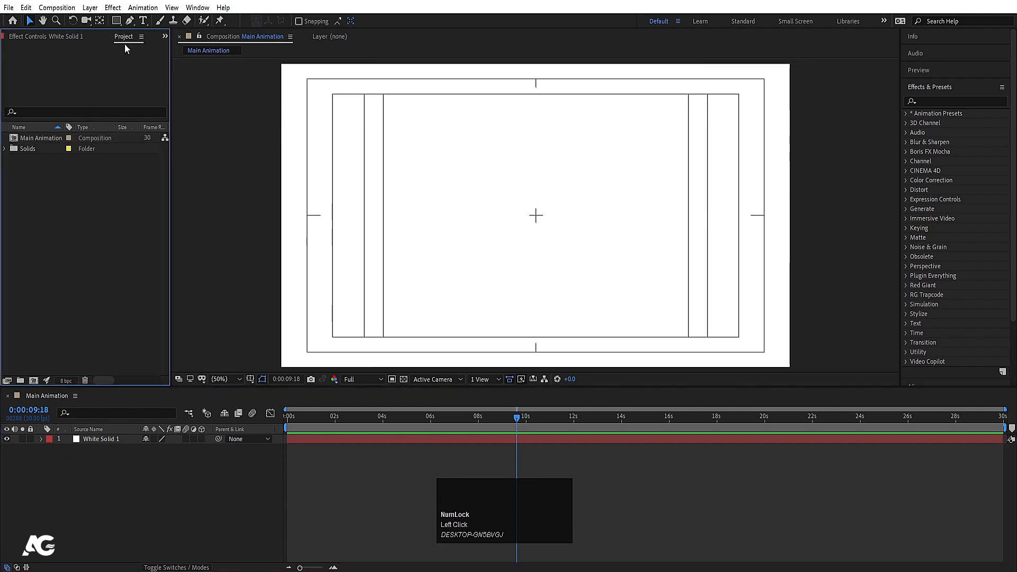
pyautogui.click(111, 210)
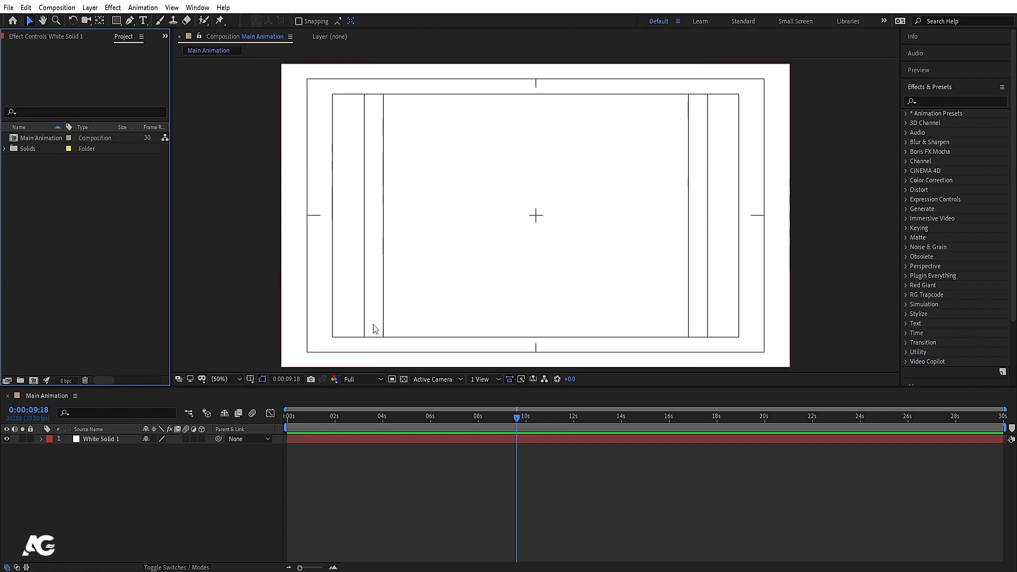
pyautogui.click(189, 471)
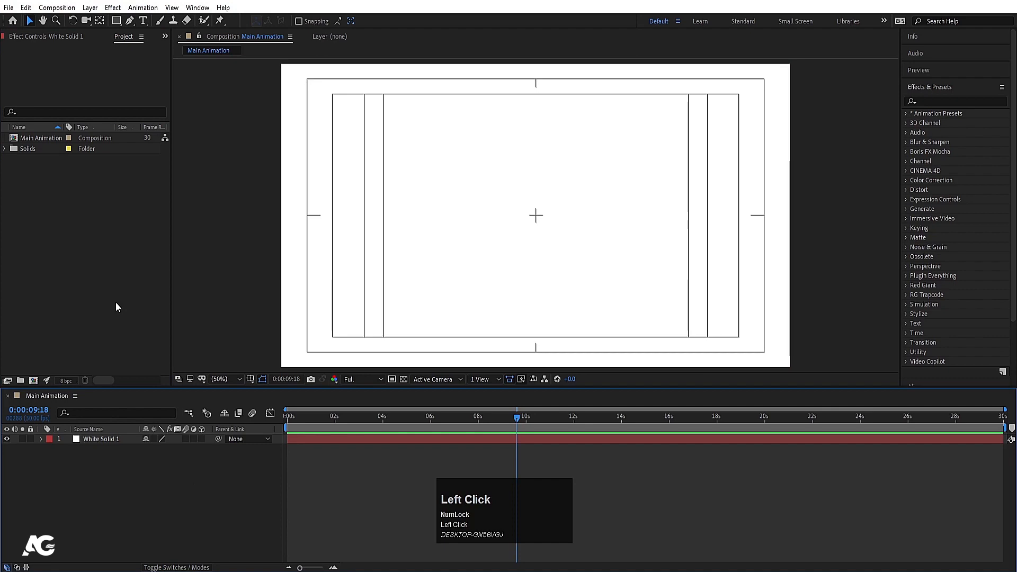
# - Import the Comp 1 and Comp 2 videos from the Untitled Project_AME folder into the project as footage
pyautogui.doubleClick(83, 222)
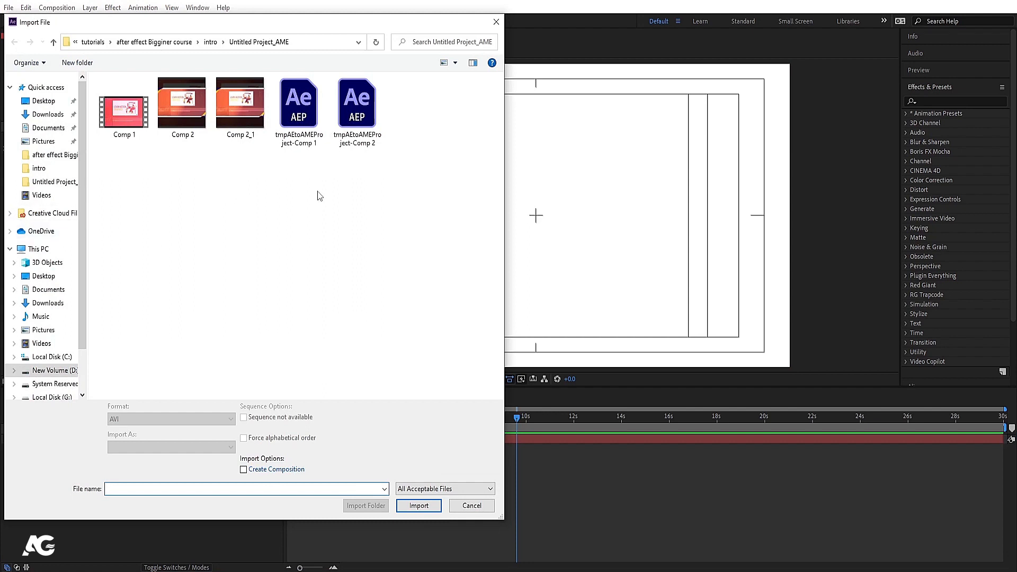
pyautogui.click(124, 109)
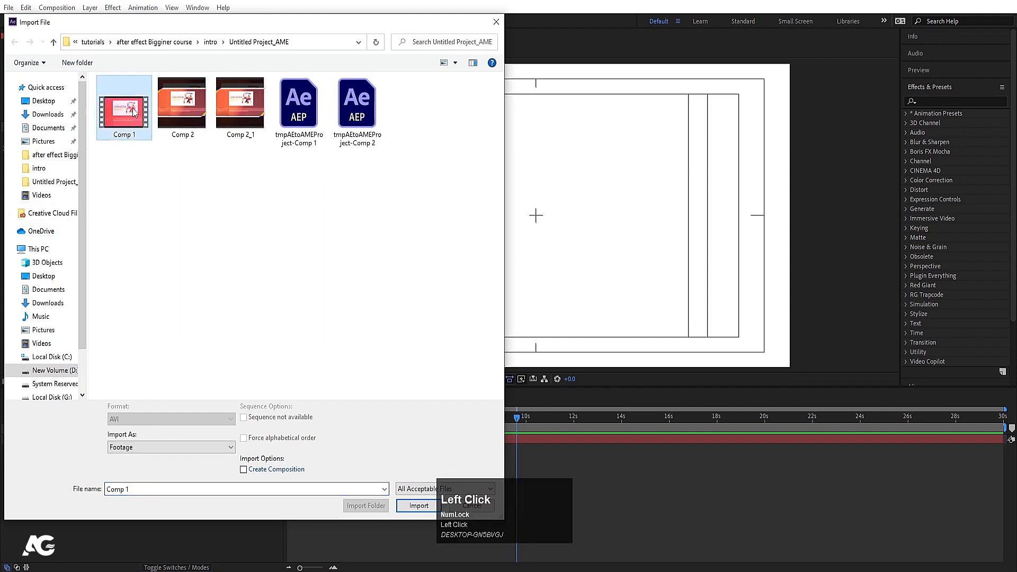
pyautogui.click(418, 506)
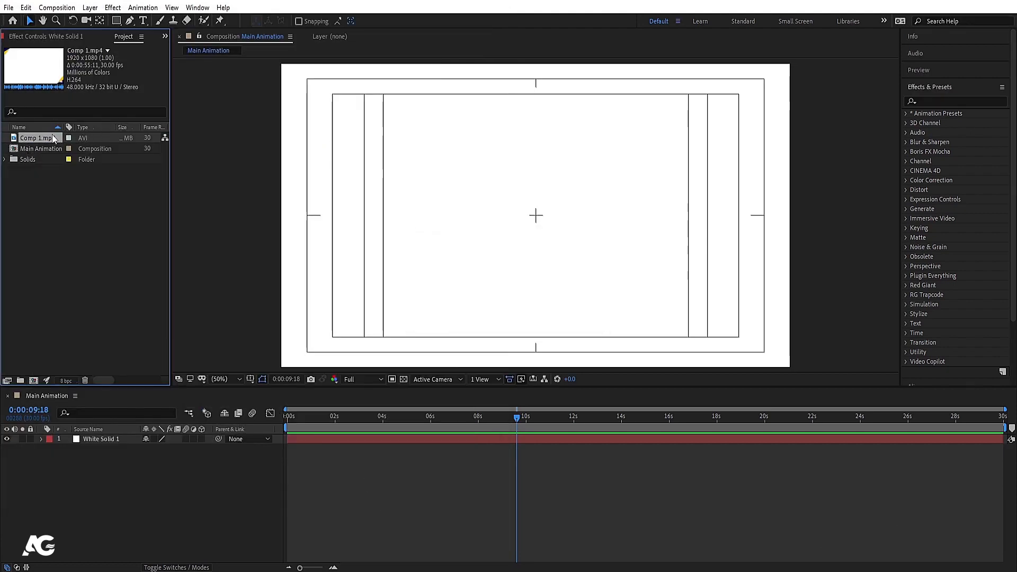
pyautogui.doubleClick(84, 229)
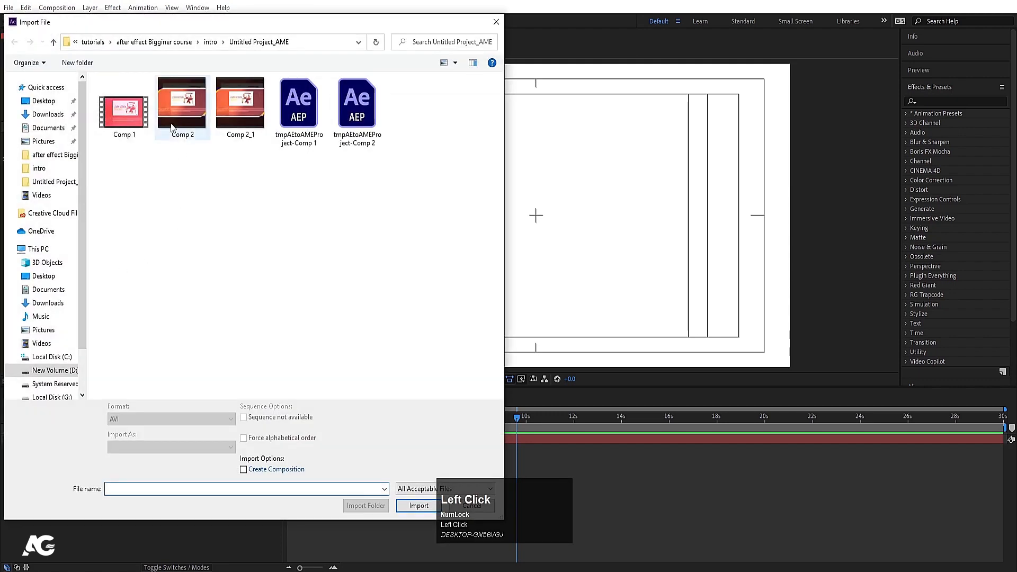
pyautogui.click(171, 119)
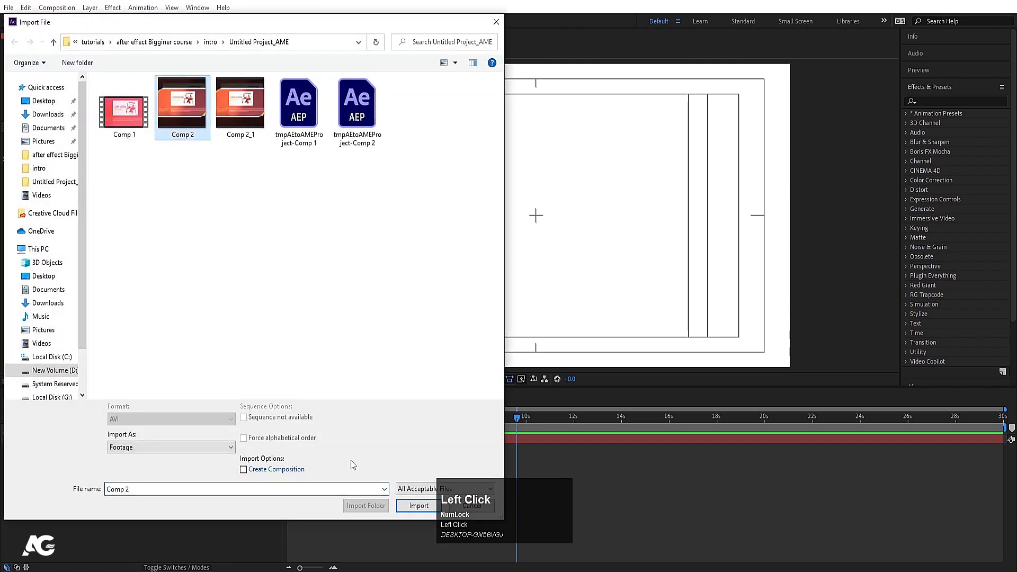
pyautogui.click(418, 506)
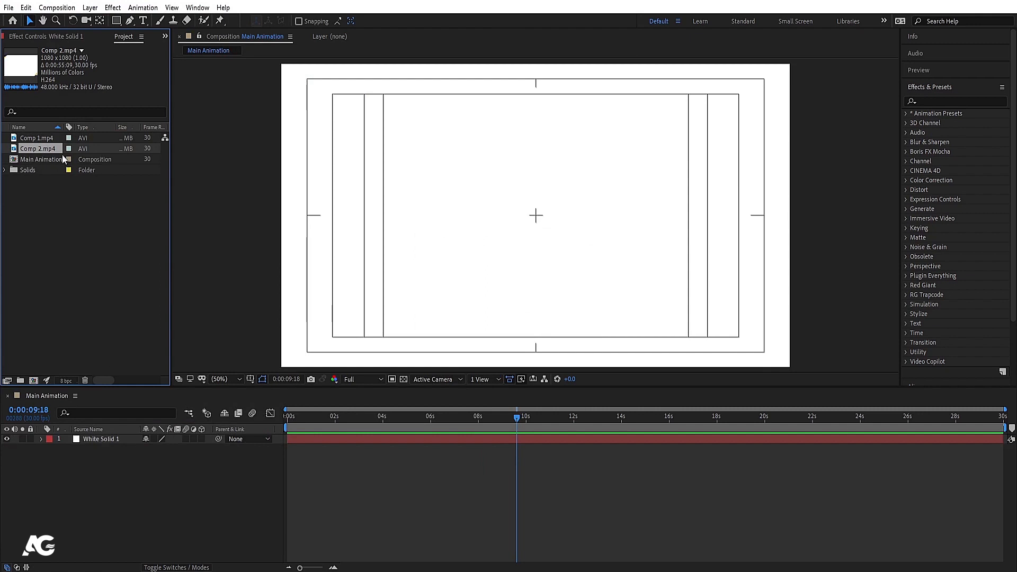
# - Add the Comp 1 video above White Solid 1 in the Main Animation timeline and set the playhead to 0:00:00:00
pyautogui.click(27, 139)
pyautogui.moveTo(32, 138); pyautogui.dragTo(115, 436)
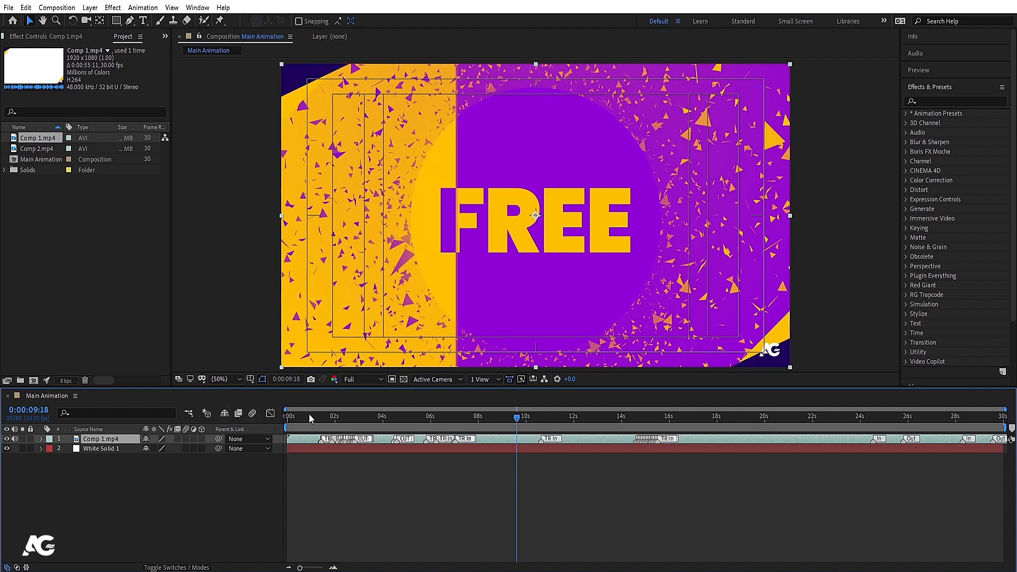
pyautogui.moveTo(330, 424); pyautogui.dragTo(296, 420)
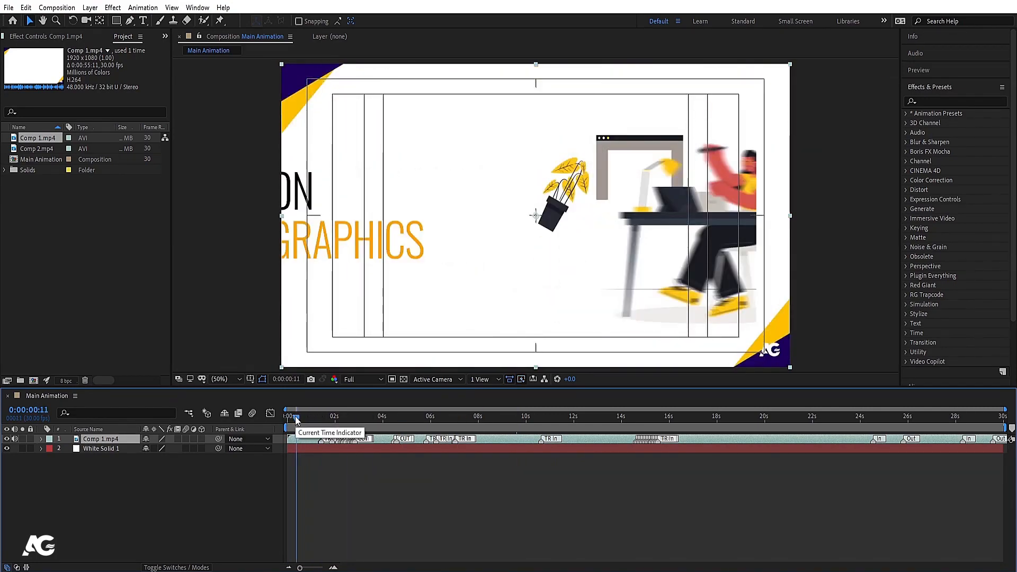
pyautogui.moveTo(296, 420); pyautogui.dragTo(75, 407)
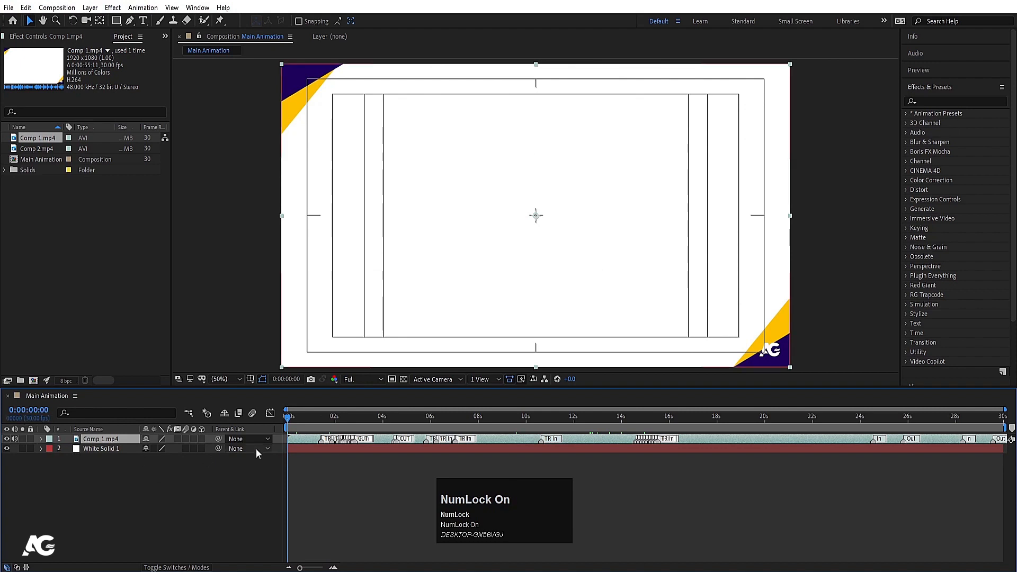
# - Play a short preview of the composition, stop it and return the playhead to 0:00:00:00
pyautogui.press('space')
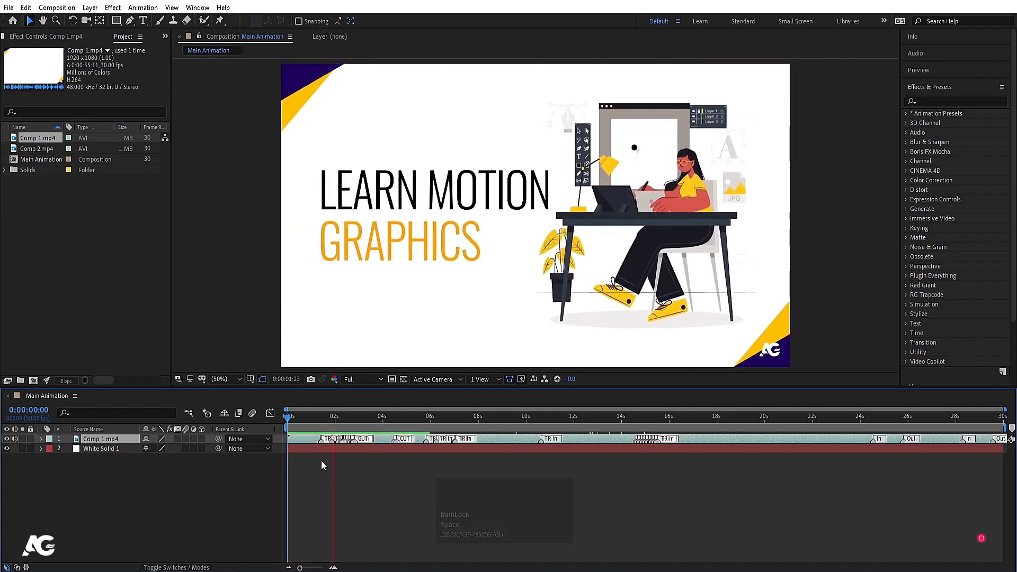
pyautogui.press('space')
pyautogui.moveTo(328, 418); pyautogui.dragTo(234, 421)
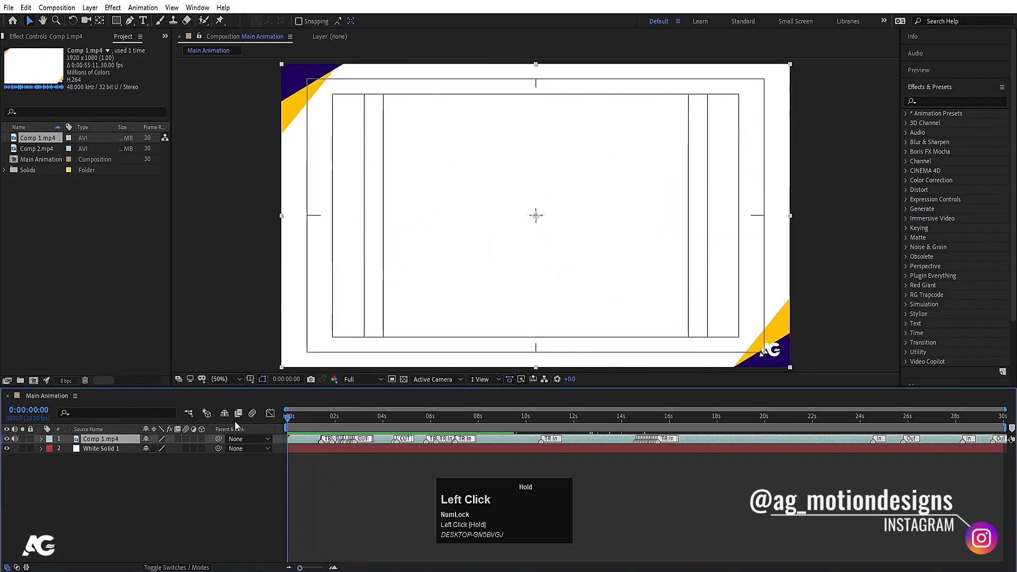
# - Display the effect controls for the Comp 1 layer, keeping the playhead at 0:00:00:00
pyautogui.click(42, 232)
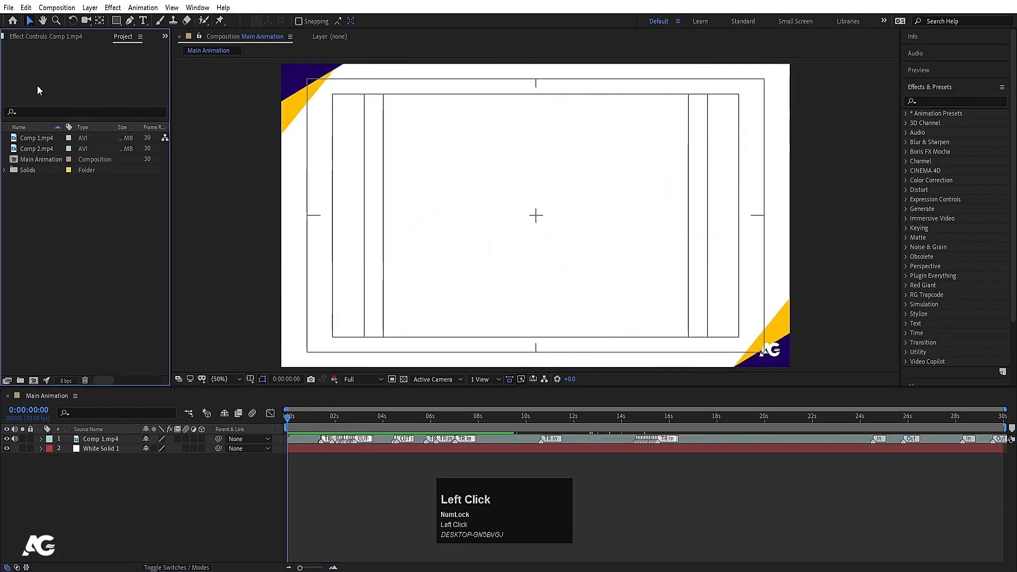
pyautogui.click(52, 35)
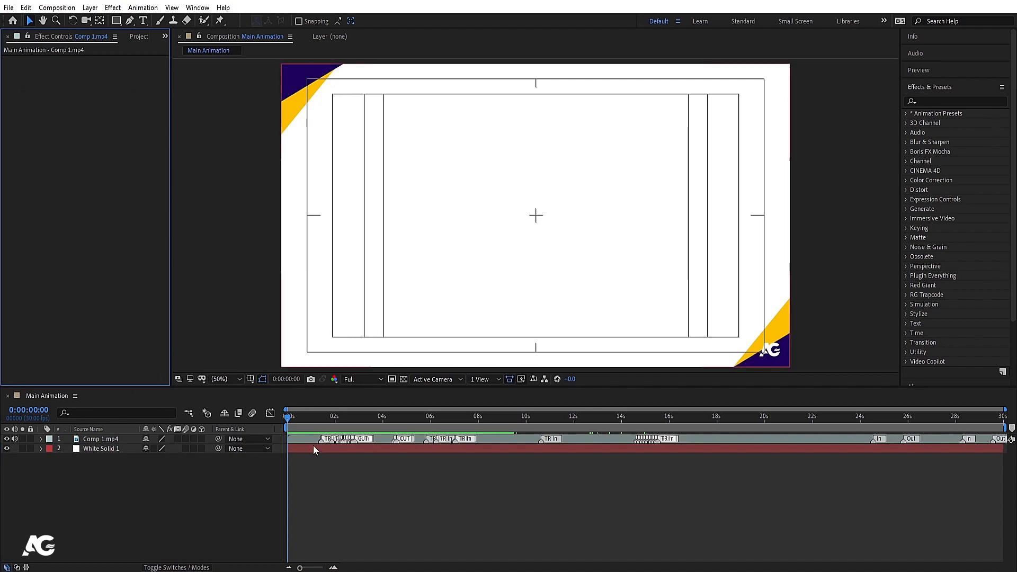
pyautogui.moveTo(294, 419); pyautogui.dragTo(275, 415)
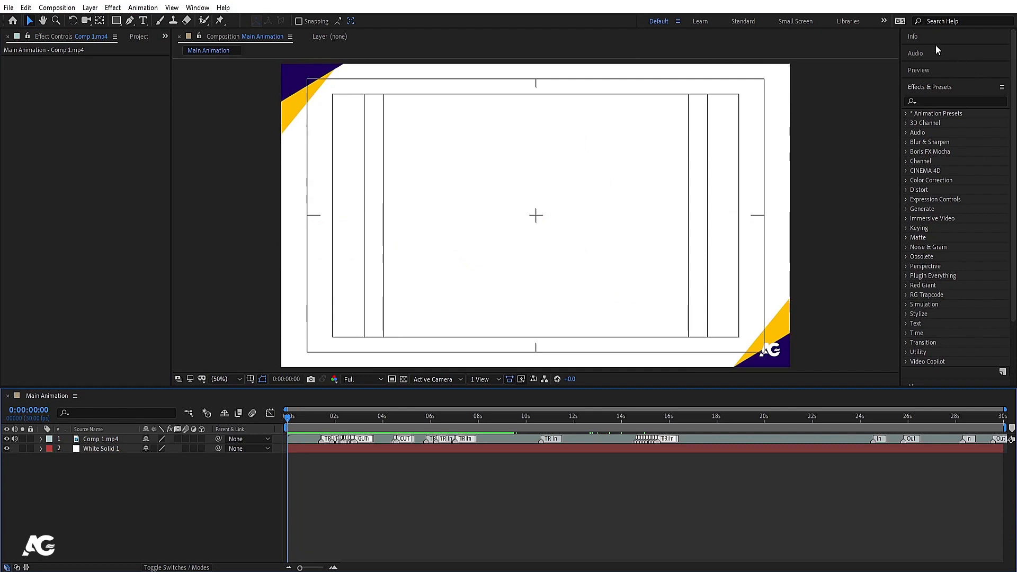
# - Search the effects and presets for "tint"
pyautogui.click(925, 86)
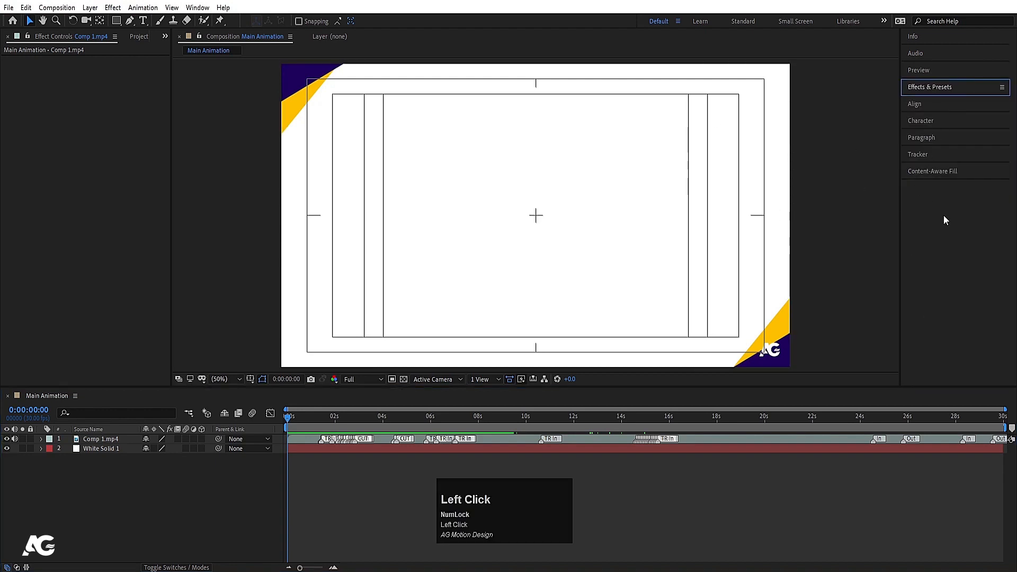
pyautogui.click(928, 87)
pyautogui.click(930, 101)
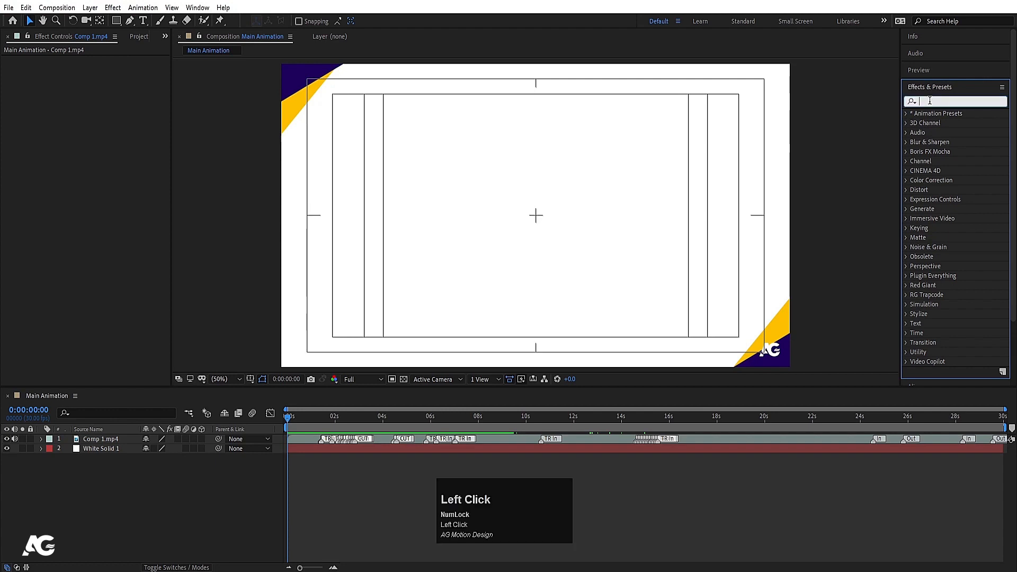
pyautogui.write('tini')
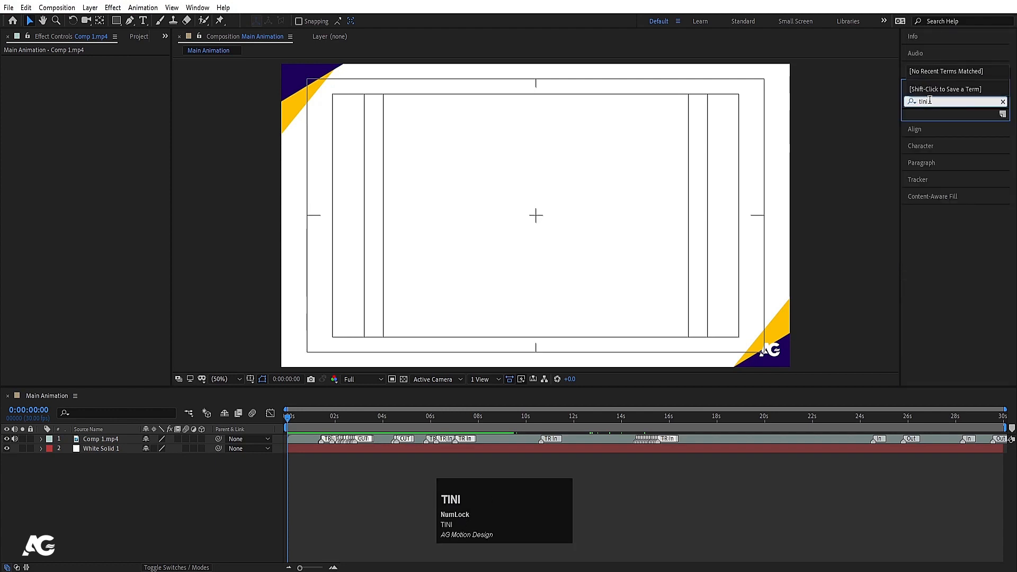
pyautogui.press('BackSpace')
pyautogui.write('t')
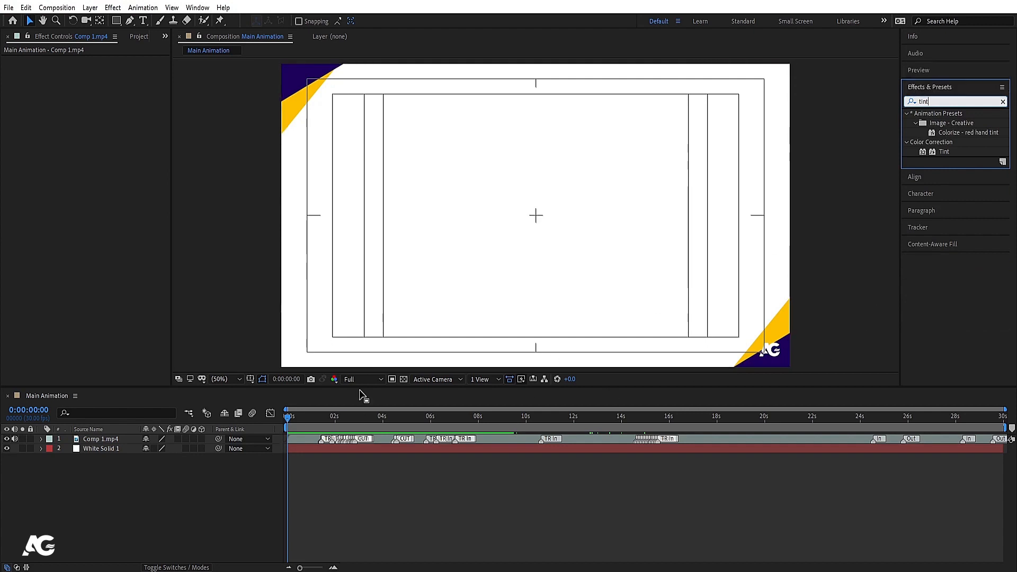
# - Apply the Tint effect to the Comp 1 layer with the playhead at 0:00:01:27, and undo it
pyautogui.click(324, 422)
pyautogui.moveTo(324, 422); pyautogui.dragTo(332, 419)
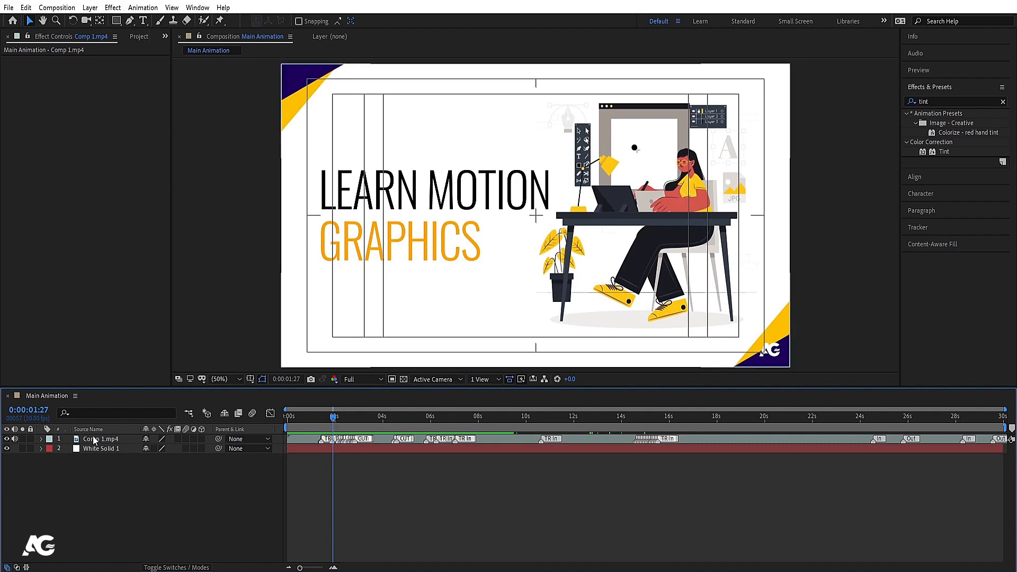
pyautogui.click(94, 440)
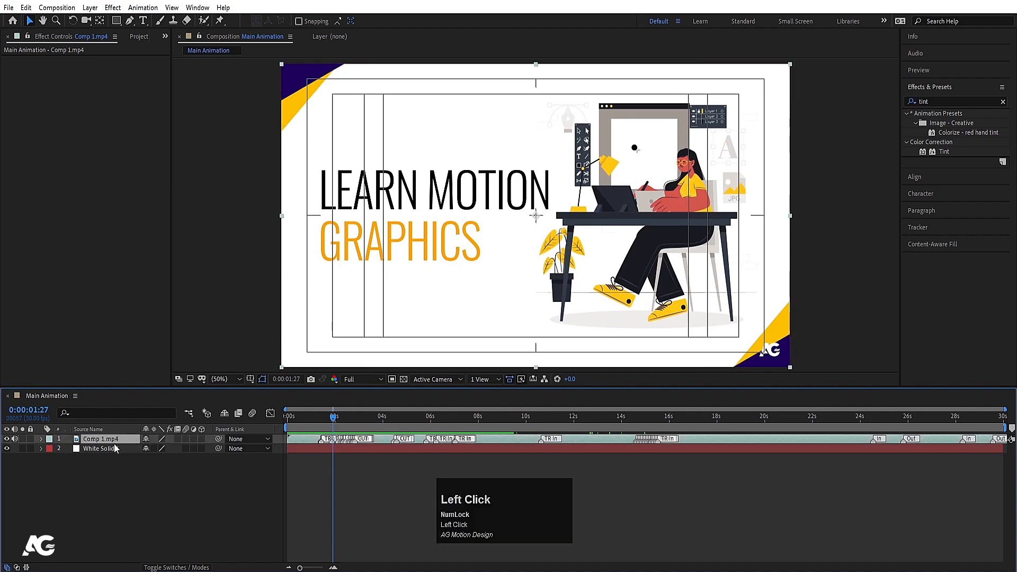
pyautogui.click(943, 152)
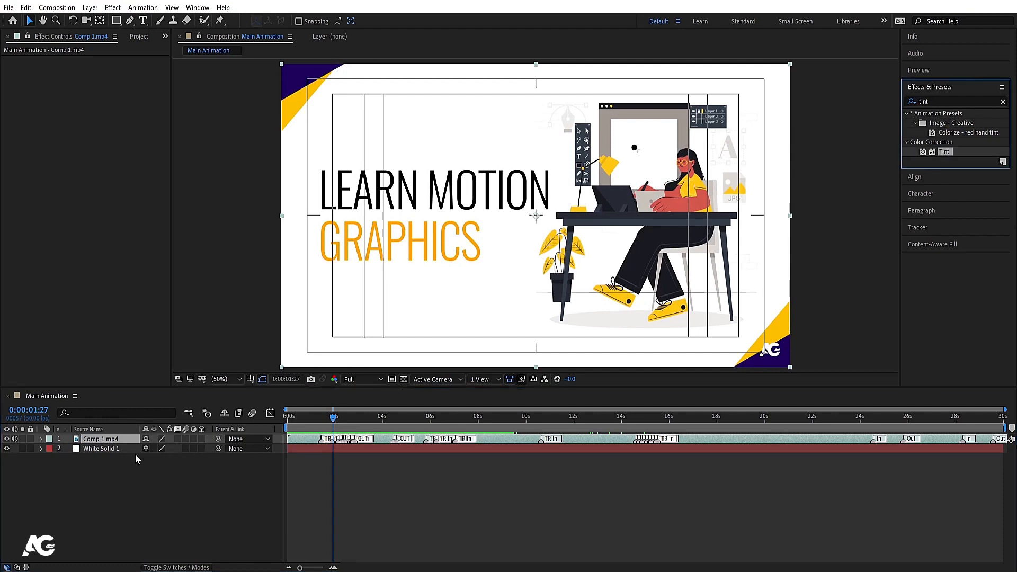
pyautogui.click(109, 444)
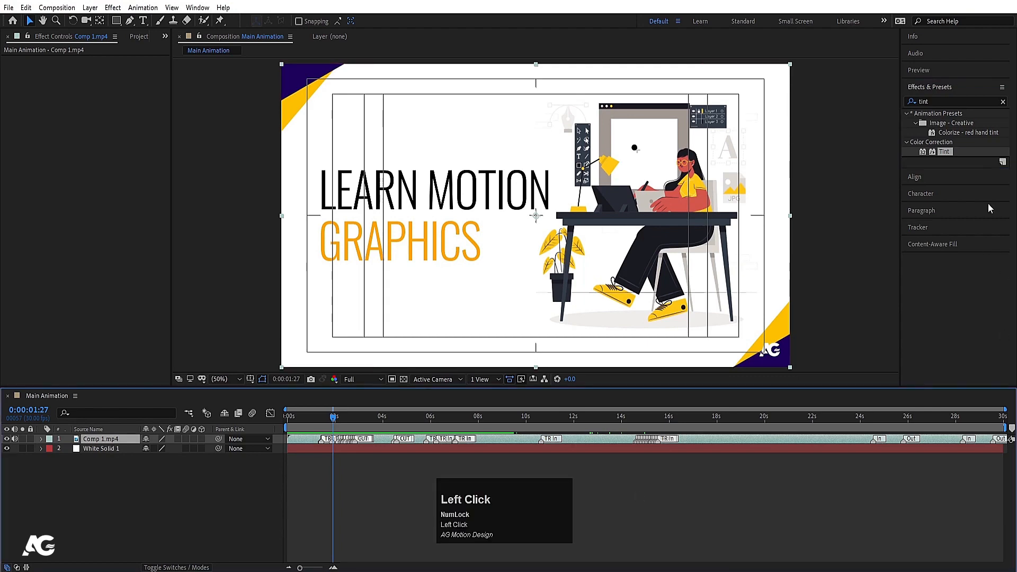
pyautogui.doubleClick(943, 152)
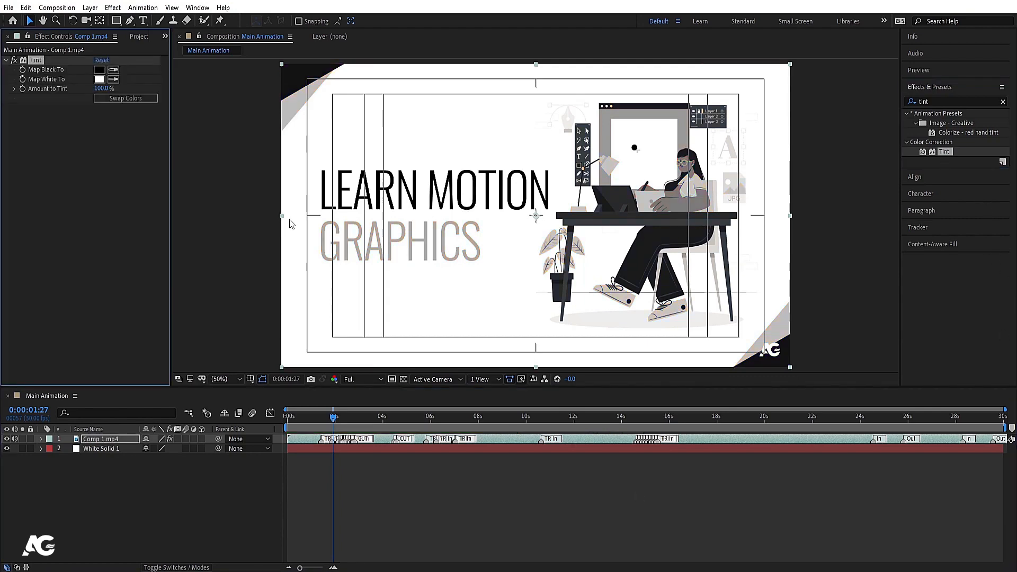
pyautogui.press('ctrl')
pyautogui.hotkey('ctrl', 'z')
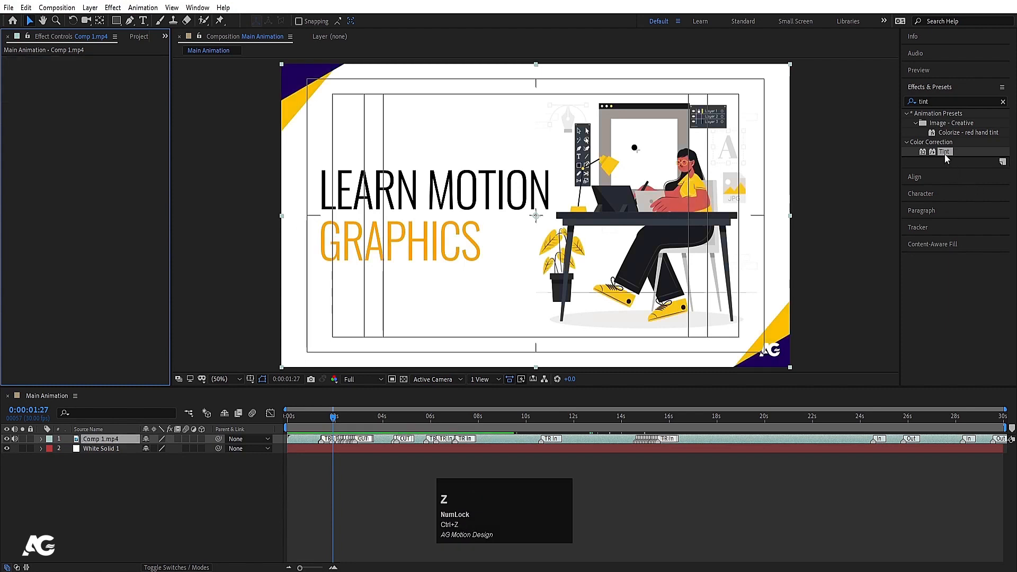
# - Apply the Tint effect to the Comp 1 footage, scrub to 0:00:03:28, and swap the tint colors back and forth
pyautogui.moveTo(943, 152); pyautogui.dragTo(669, 219)
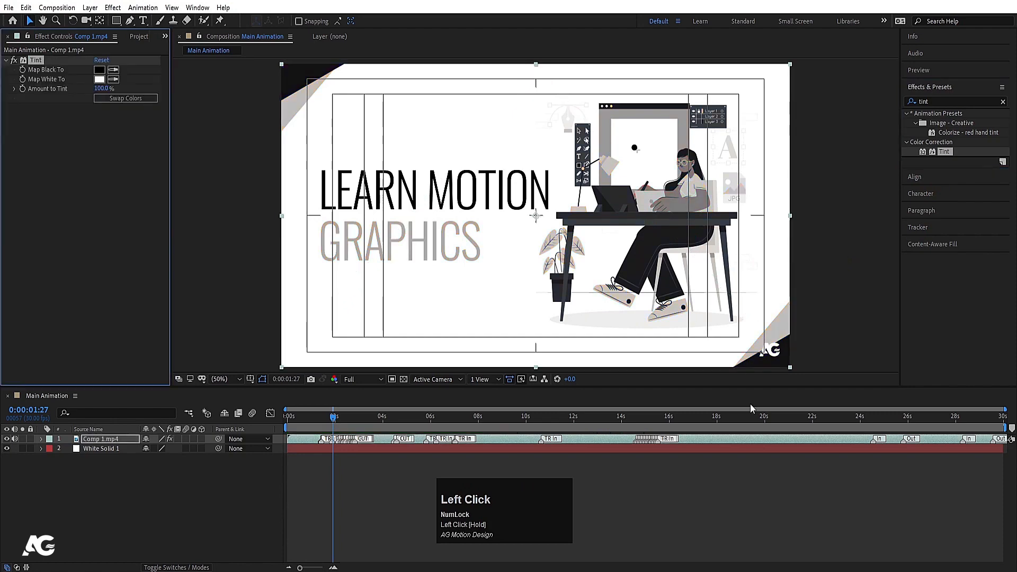
pyautogui.moveTo(357, 412); pyautogui.dragTo(382, 433)
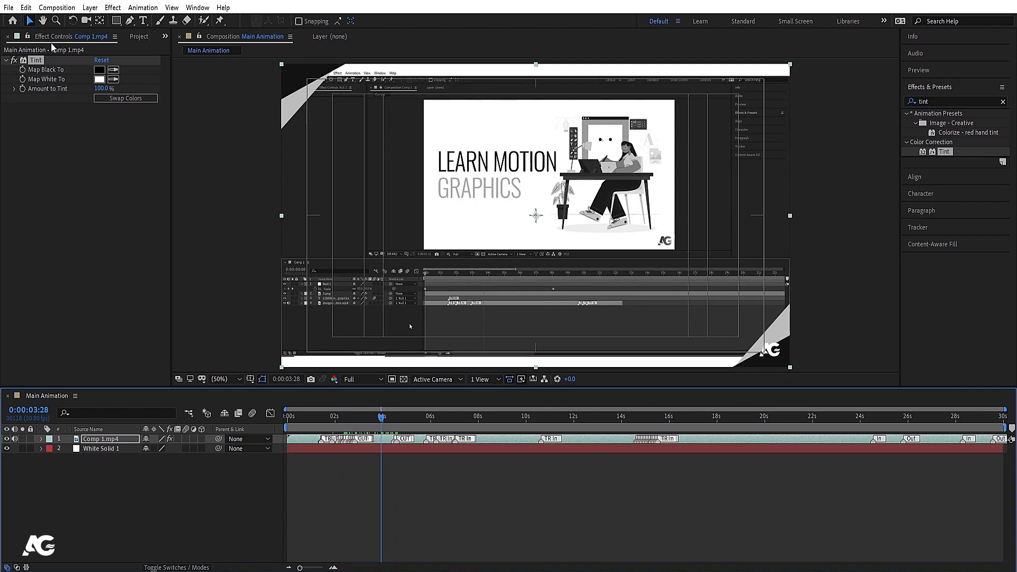
pyautogui.click(125, 99)
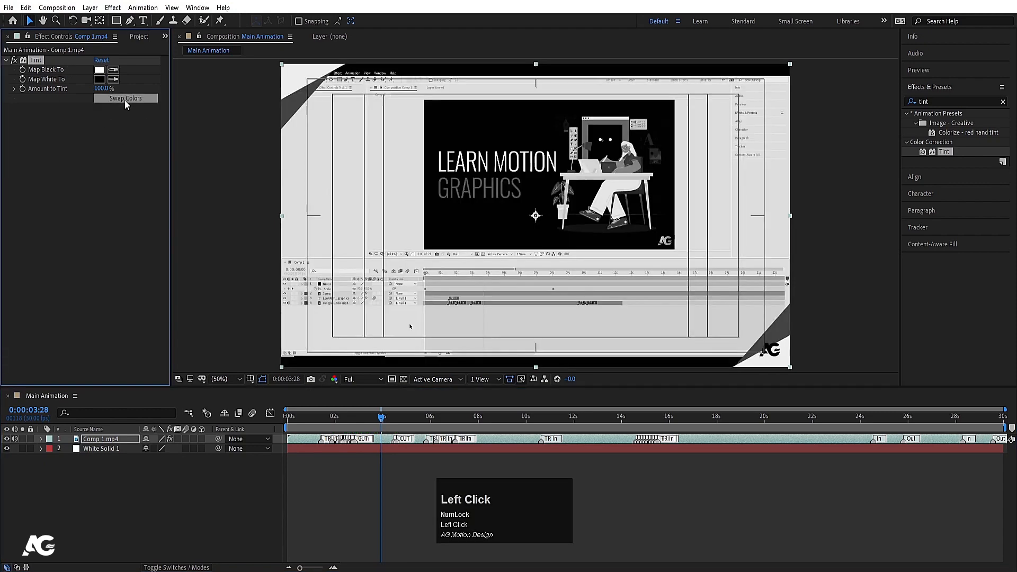
pyautogui.click(125, 98)
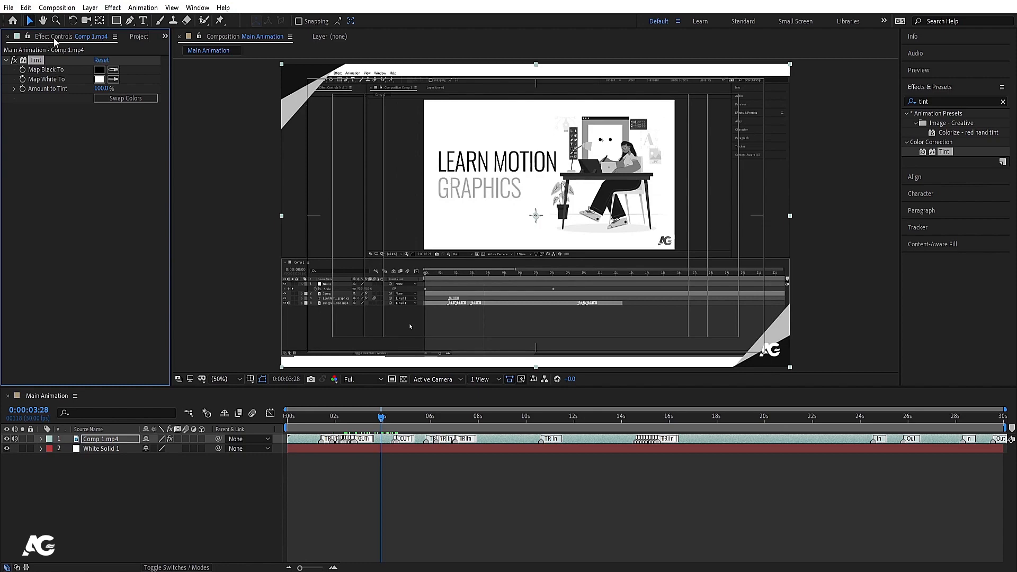
# - Delete the Tint effect from the Comp 1 layer and move the playhead to 0:00:01:05
pyautogui.click(39, 61)
pyautogui.press('Delete')
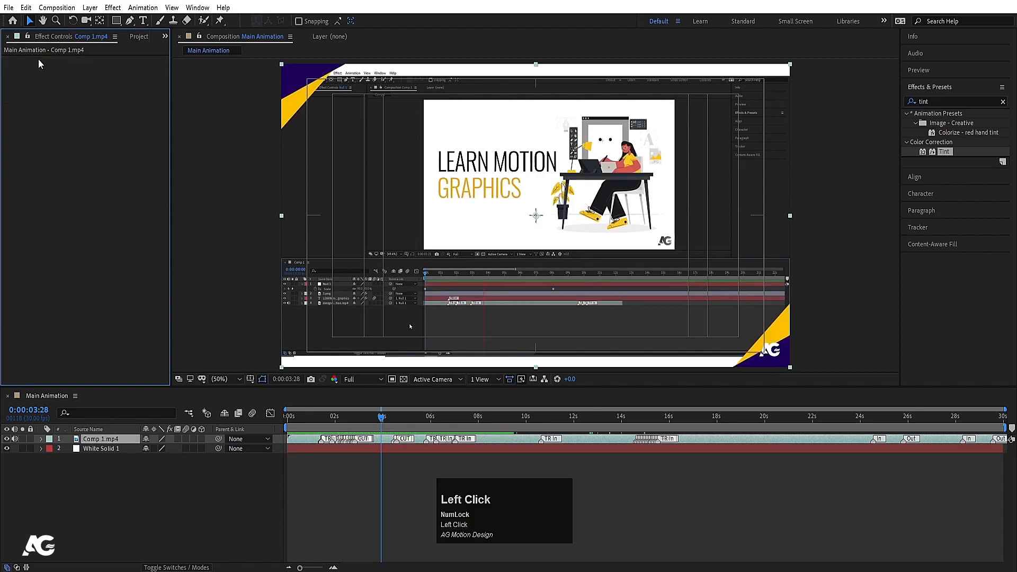
pyautogui.moveTo(328, 417); pyautogui.dragTo(316, 417)
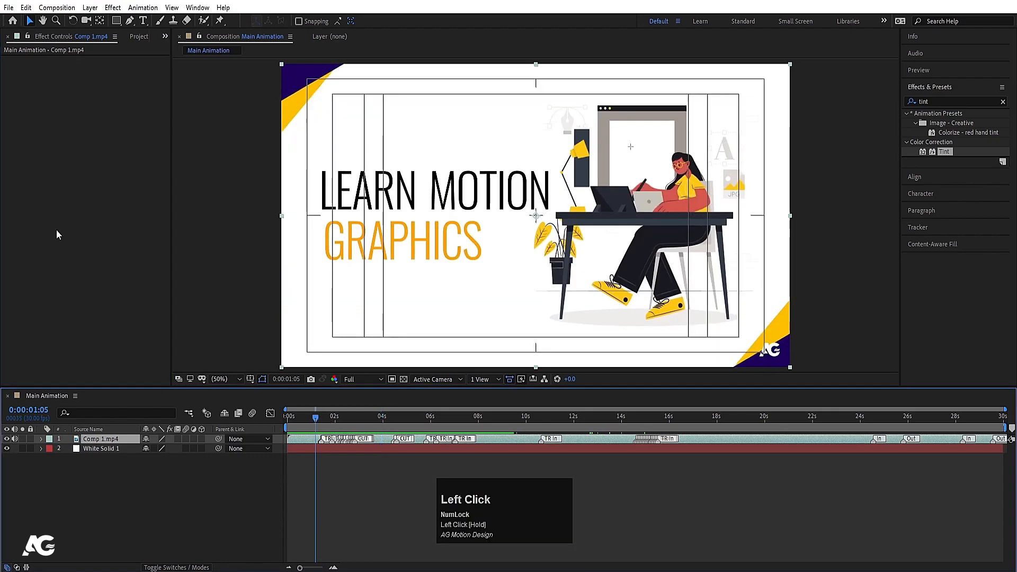
pyautogui.click(223, 7)
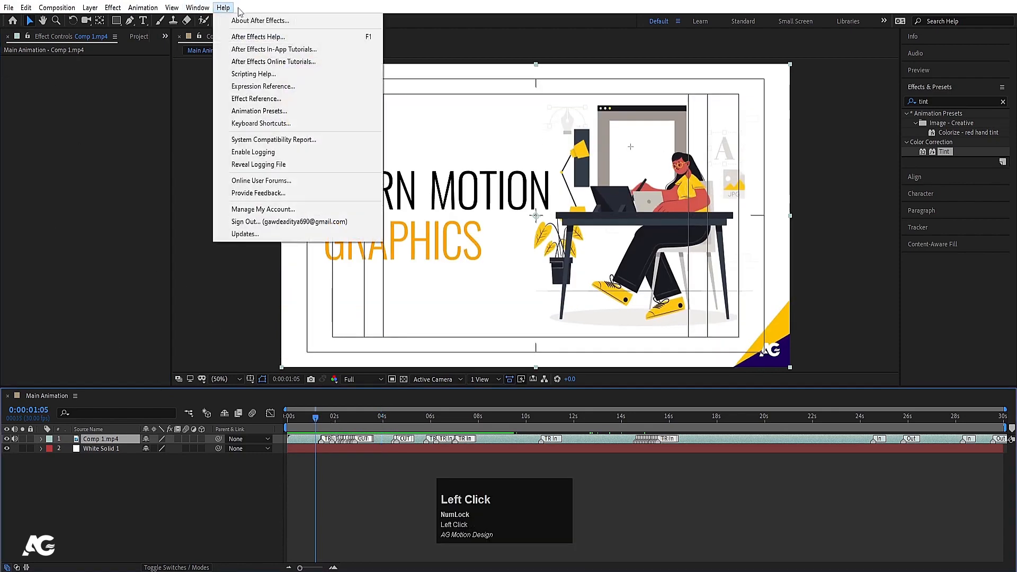
pyautogui.click(254, 7)
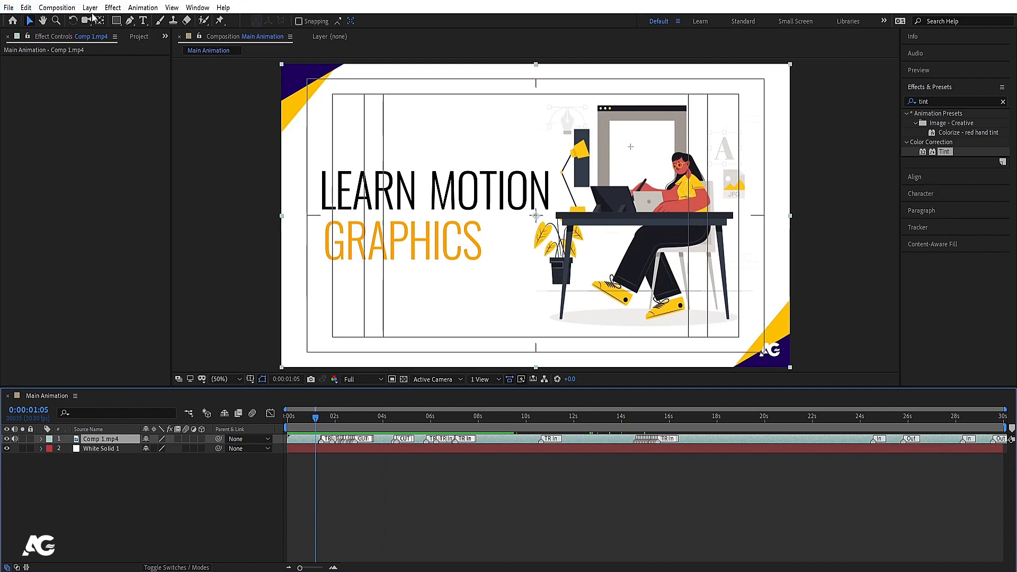
pyautogui.click(272, 7)
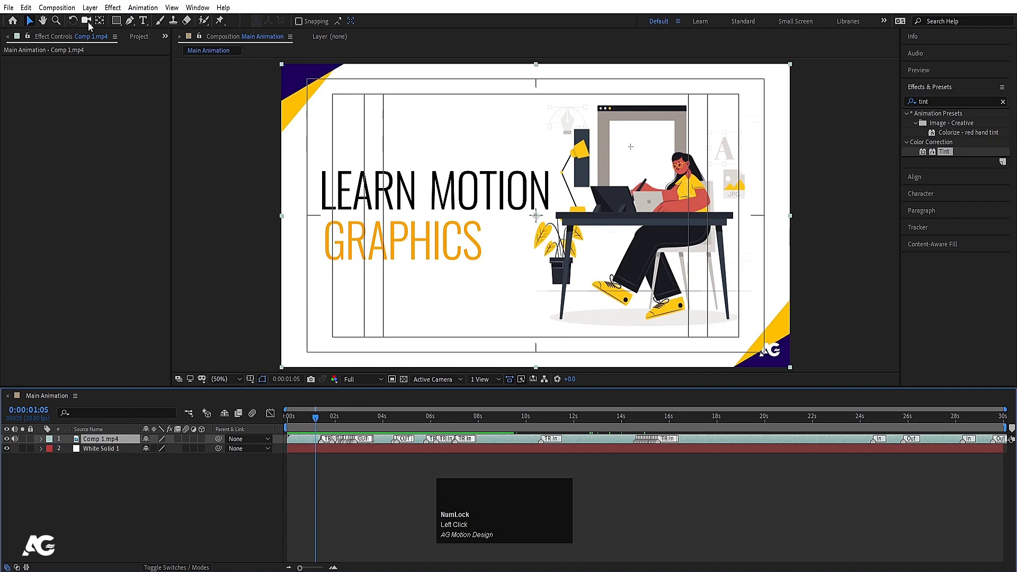
pyautogui.click(251, 237)
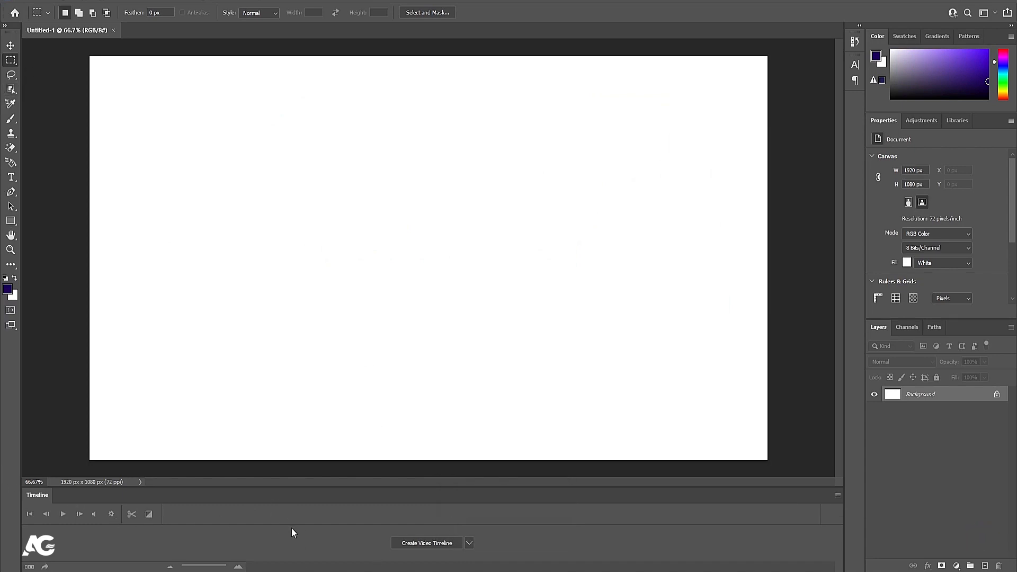
pyautogui.click(938, 462)
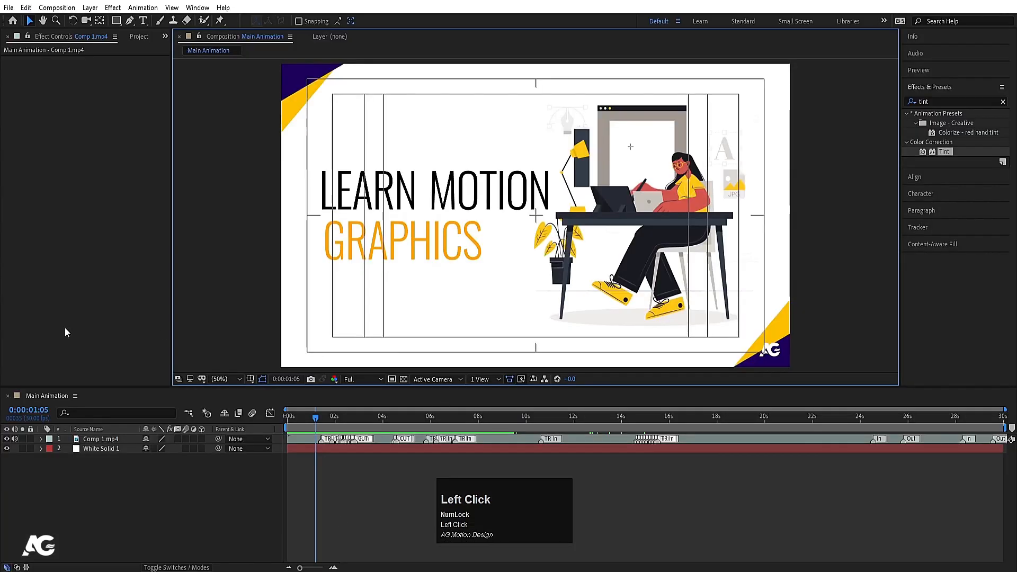
pyautogui.click(60, 215)
pyautogui.click(203, 132)
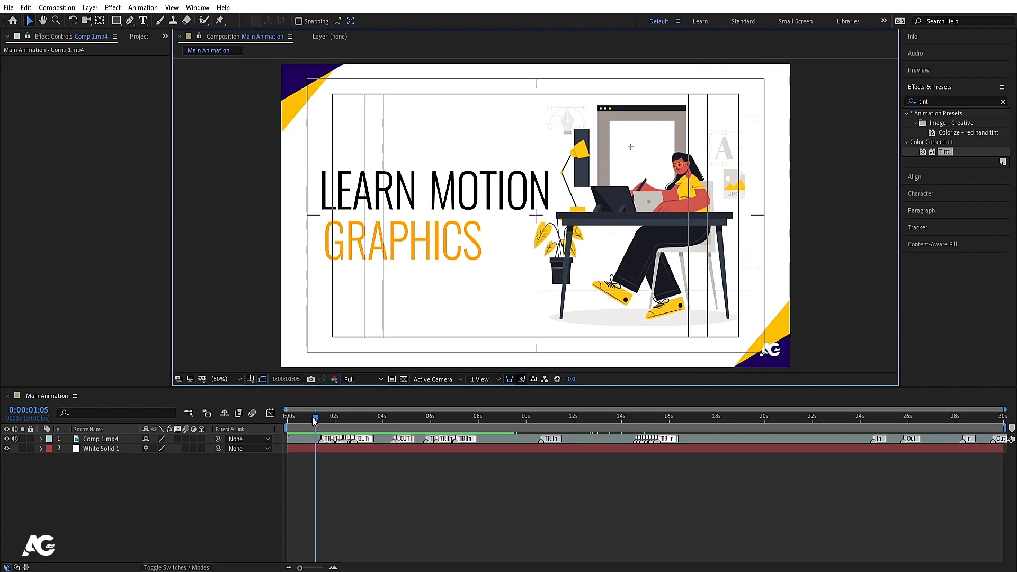
# - Move the playhead to 0:00:08:00, collapse the effects list, and look over the Align and Character options, collapsing each again
pyautogui.moveTo(312, 420); pyautogui.dragTo(478, 447)
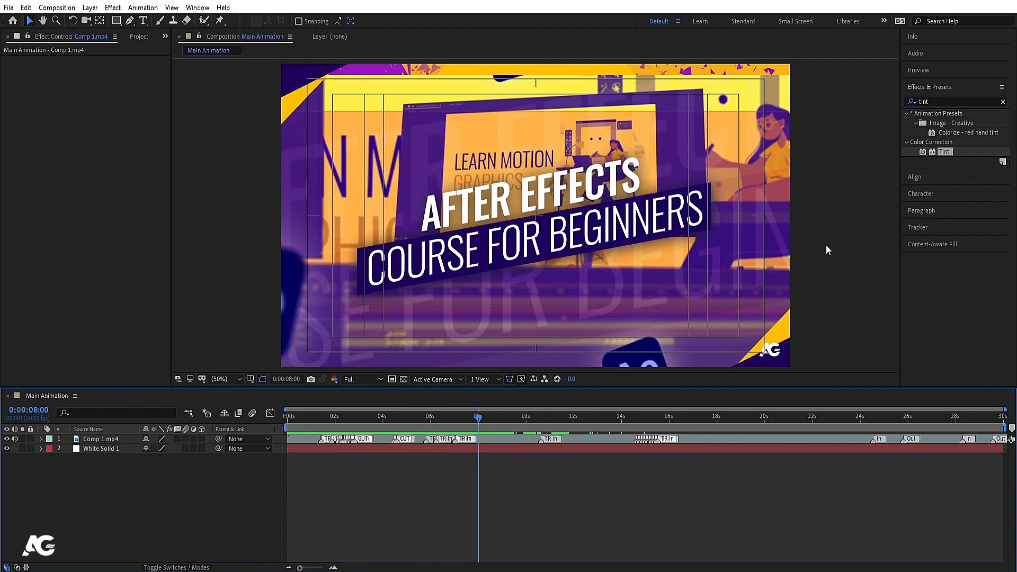
pyautogui.click(958, 87)
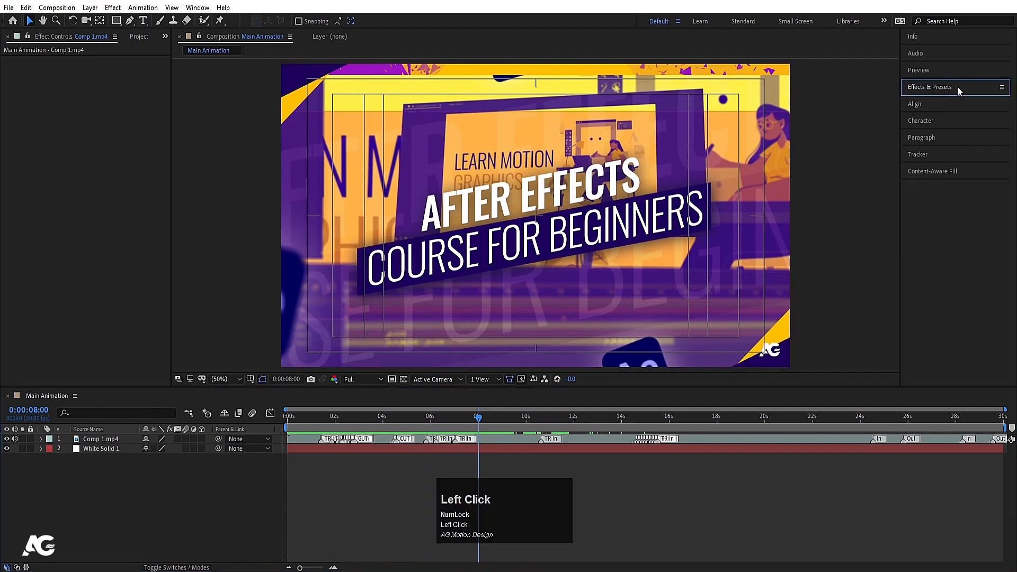
pyautogui.click(926, 106)
pyautogui.click(920, 105)
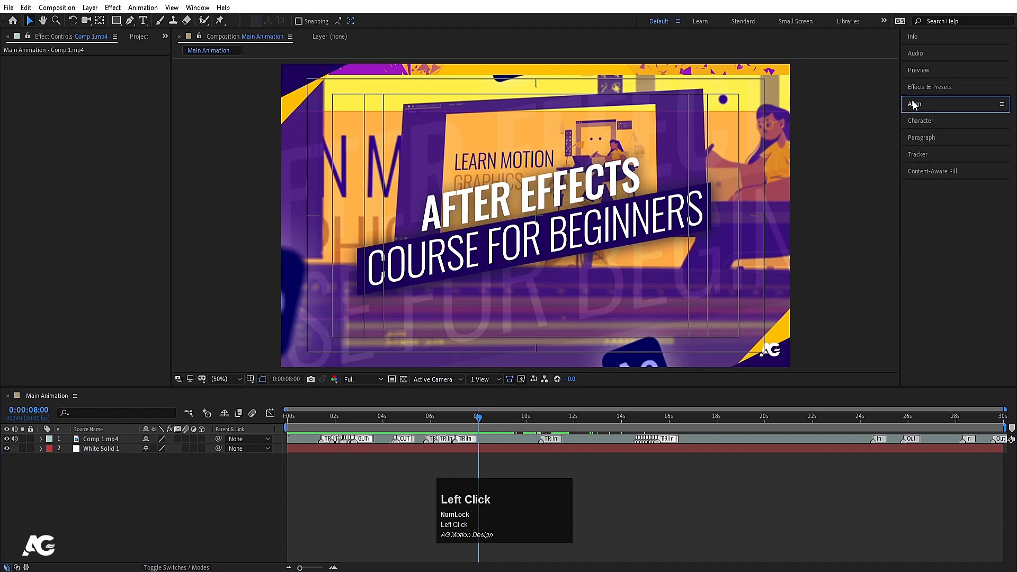
pyautogui.click(917, 117)
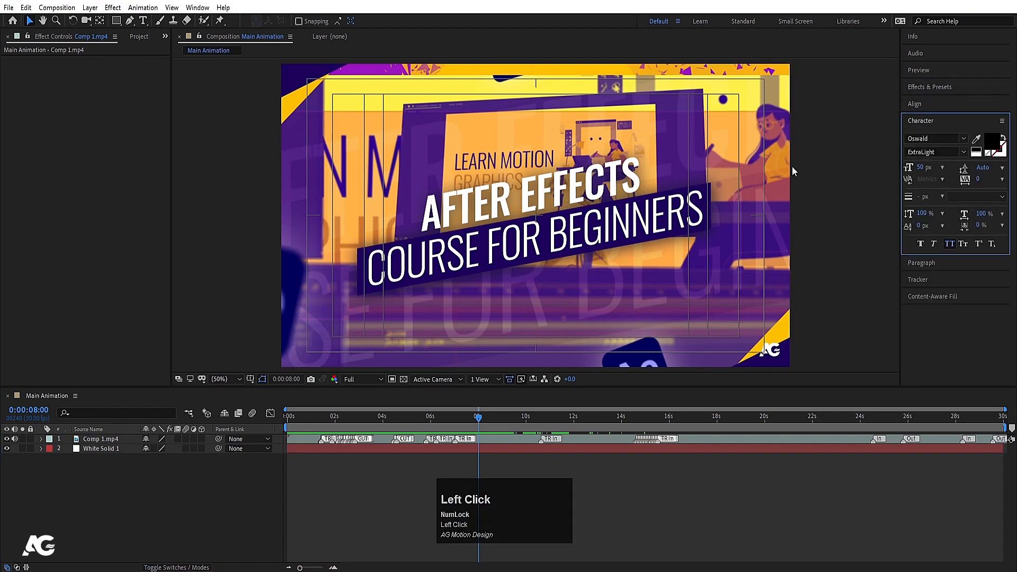
pyautogui.click(934, 120)
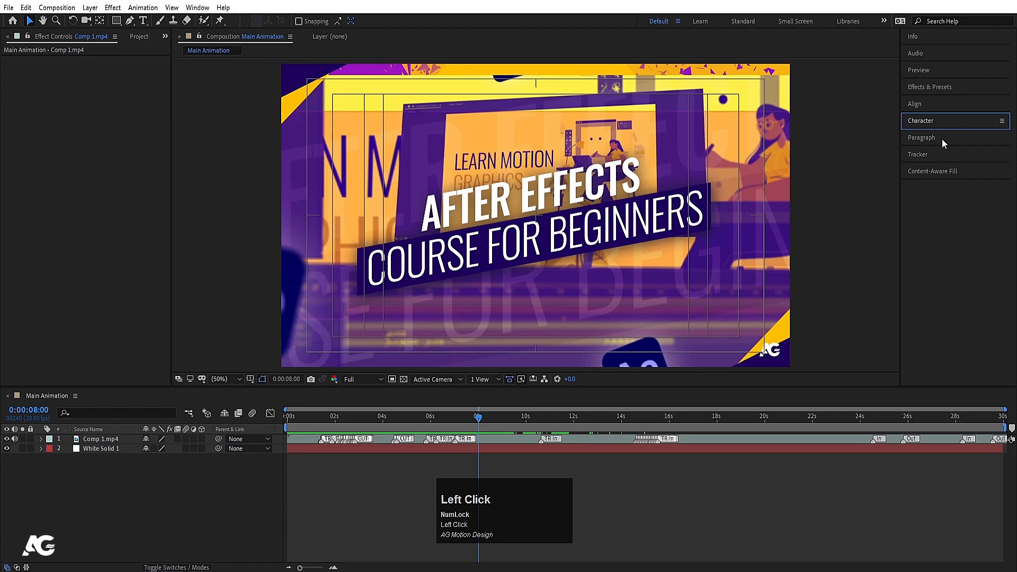
# - Look over the Paragraph and Tracker options, collapsing each again
pyautogui.click(929, 136)
pyautogui.click(929, 135)
pyautogui.click(929, 153)
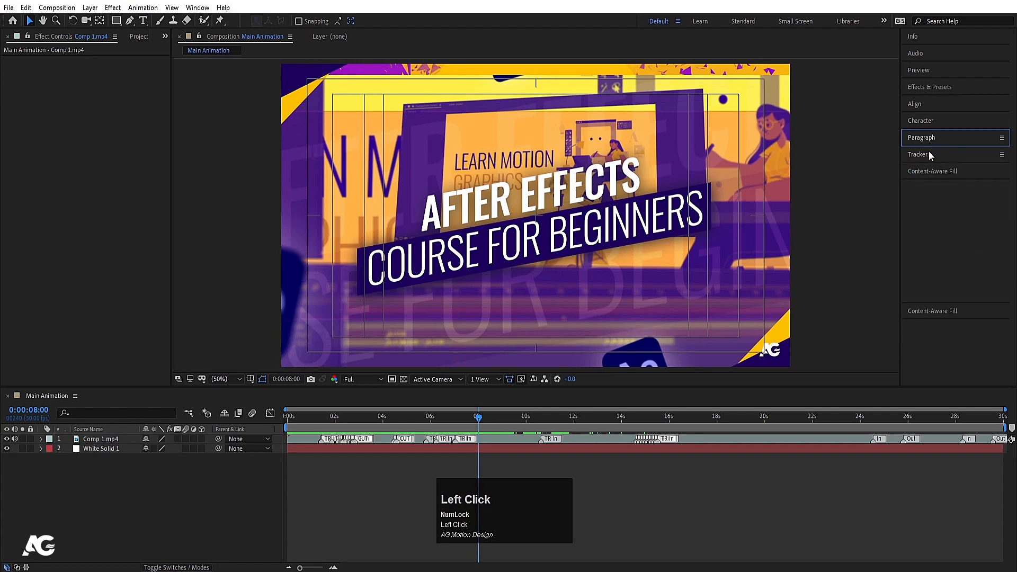
pyautogui.click(926, 153)
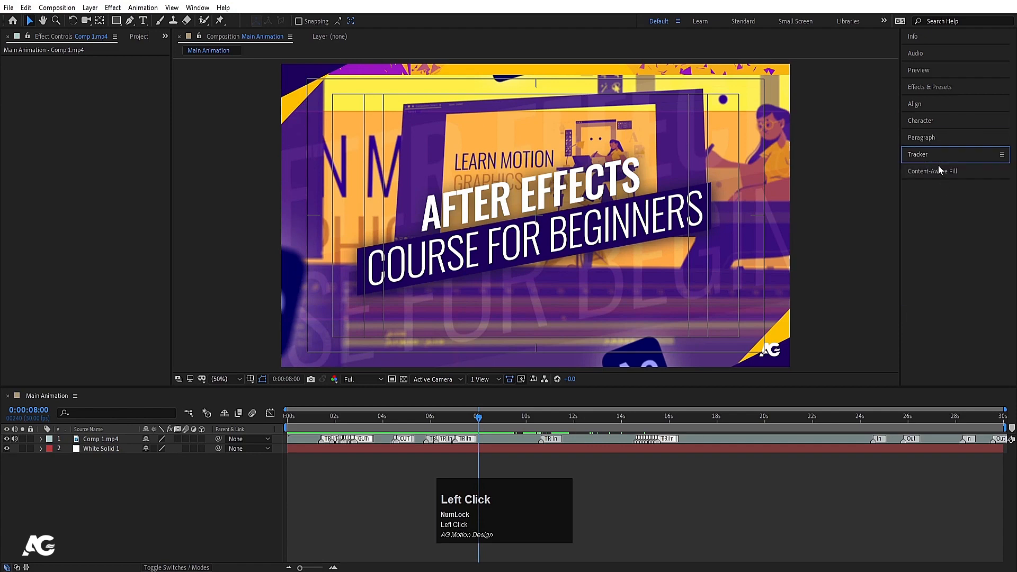
pyautogui.click(836, 182)
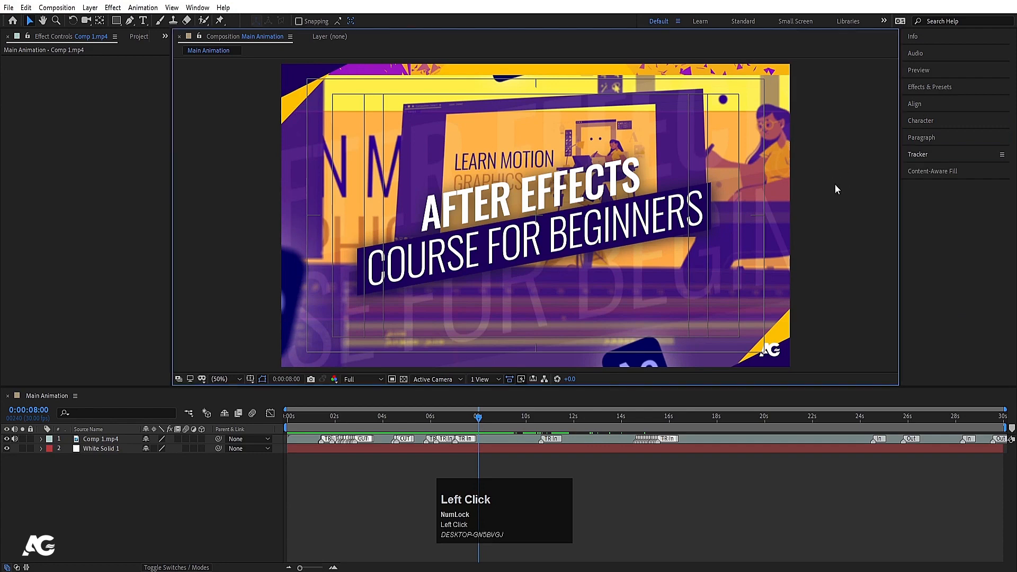
pyautogui.click(211, 511)
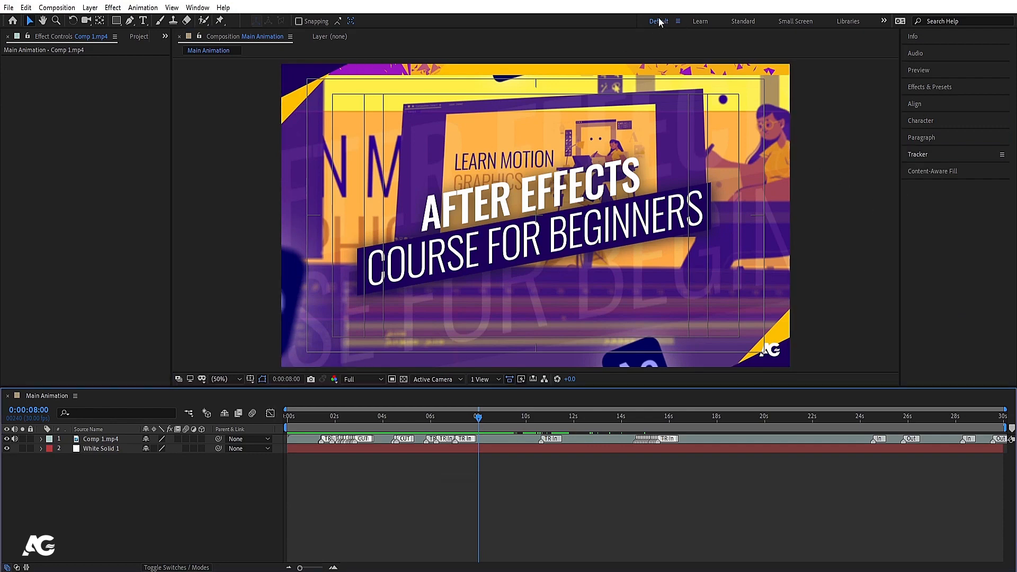
# - Compare the Learn, Standard, Small Screen and Libraries workspaces, and return to the Default workspace
pyautogui.click(700, 21)
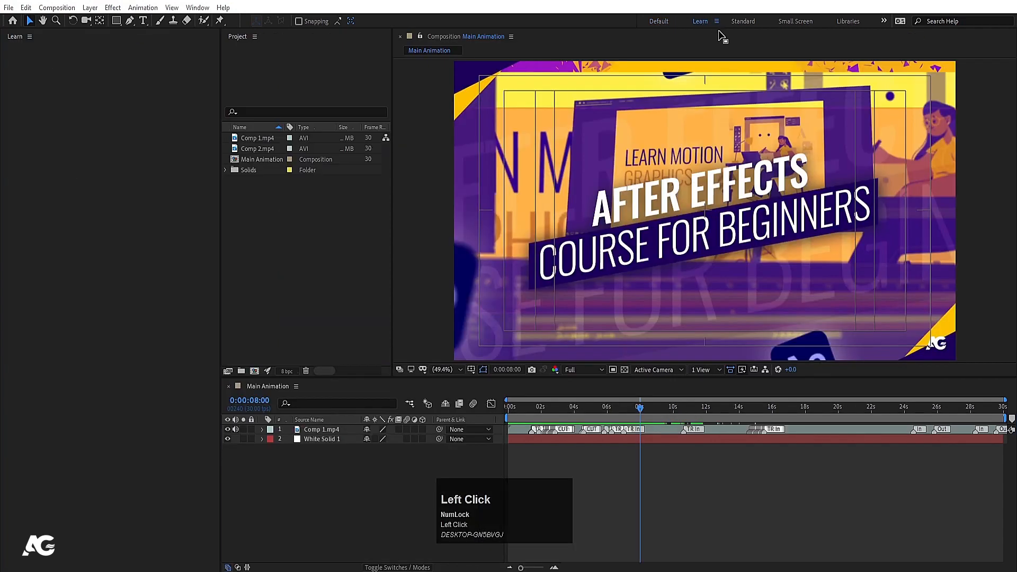
pyautogui.click(745, 22)
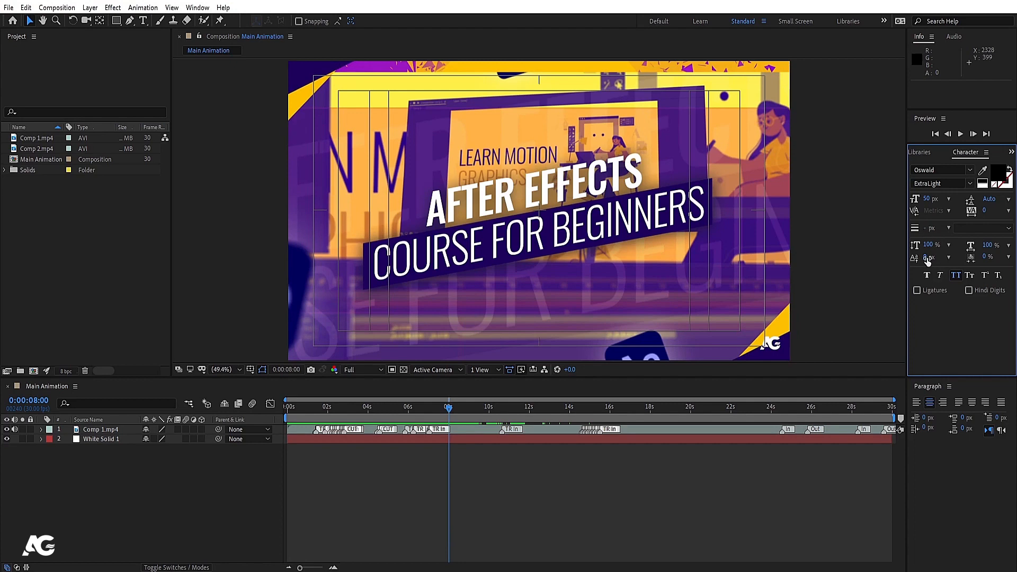
pyautogui.click(698, 20)
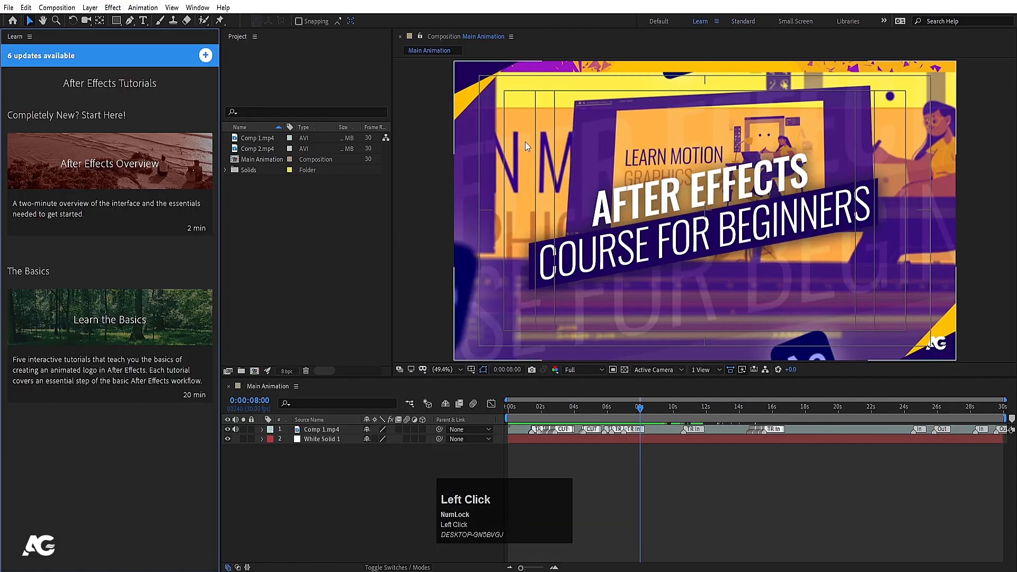
pyautogui.click(787, 23)
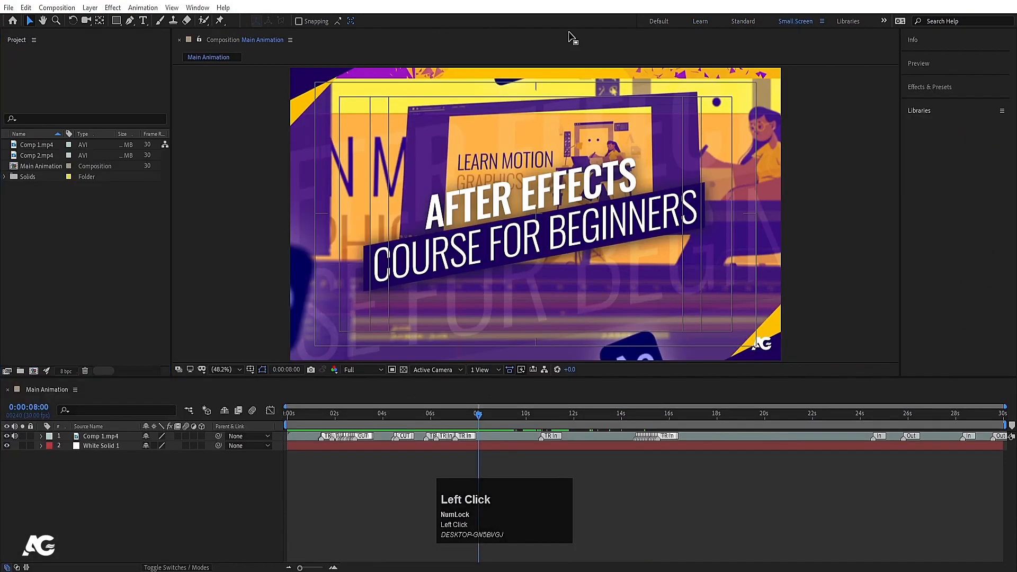
pyautogui.click(845, 25)
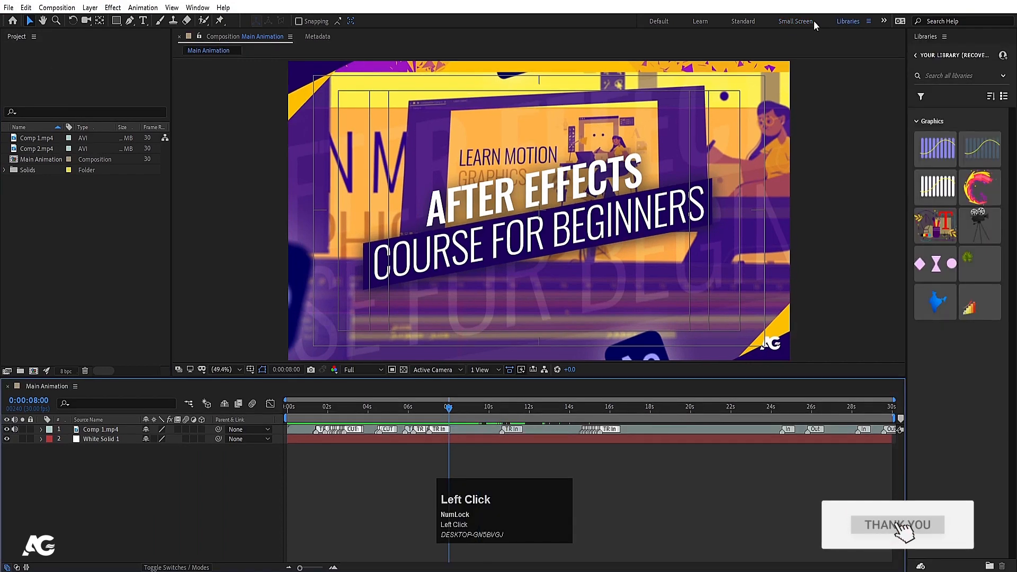
pyautogui.click(797, 21)
pyautogui.click(658, 21)
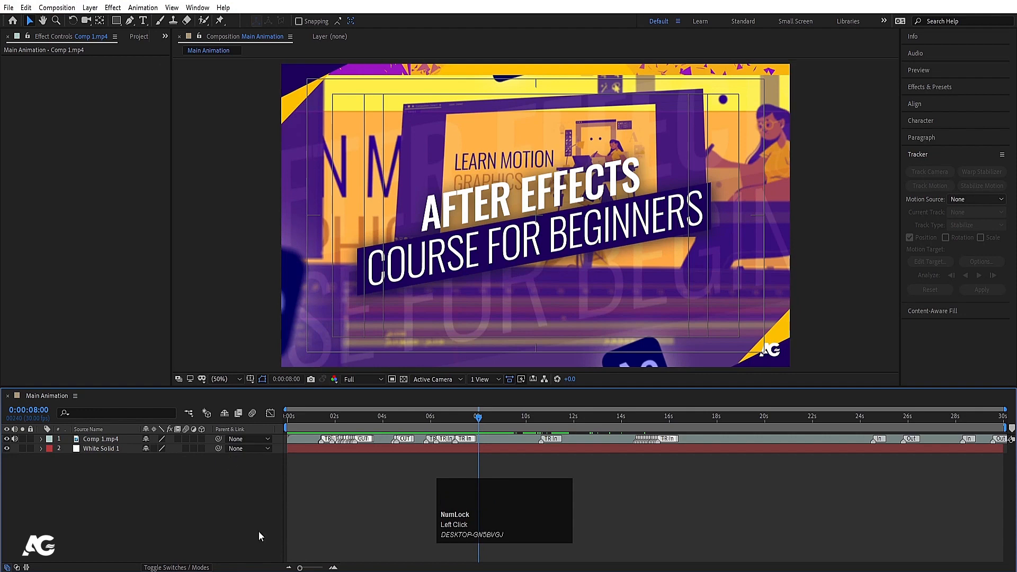
# - Resize the workspace areas by moving the dividers around the composition view, widening both side areas and adjusting the timeline's height
pyautogui.click(214, 324)
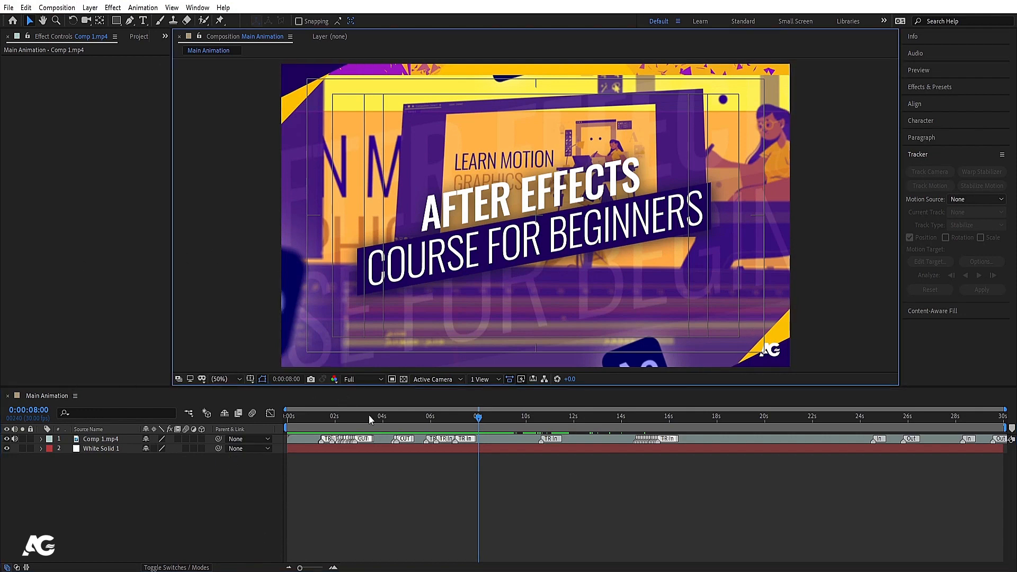
pyautogui.click(552, 498)
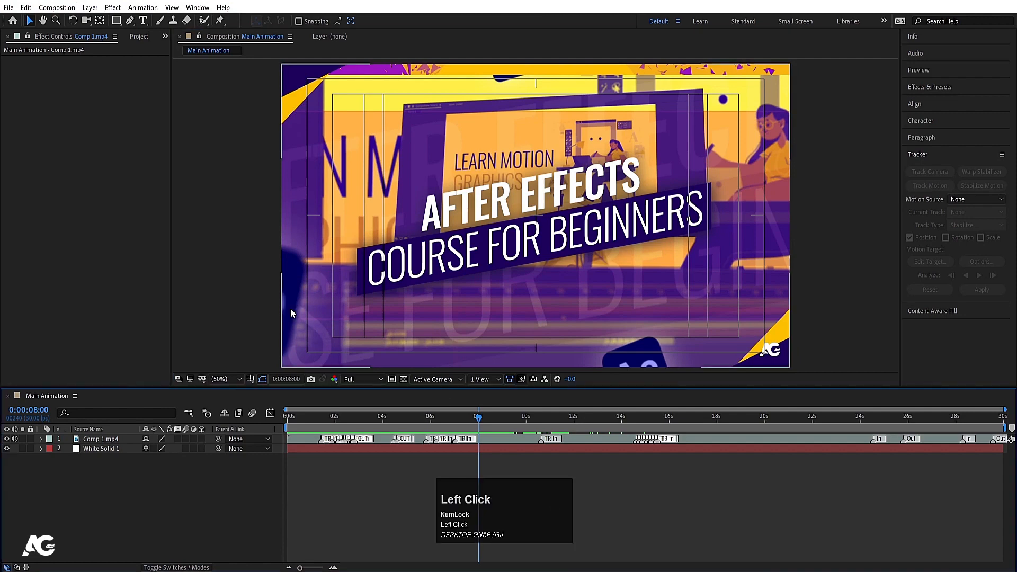
pyautogui.click(219, 219)
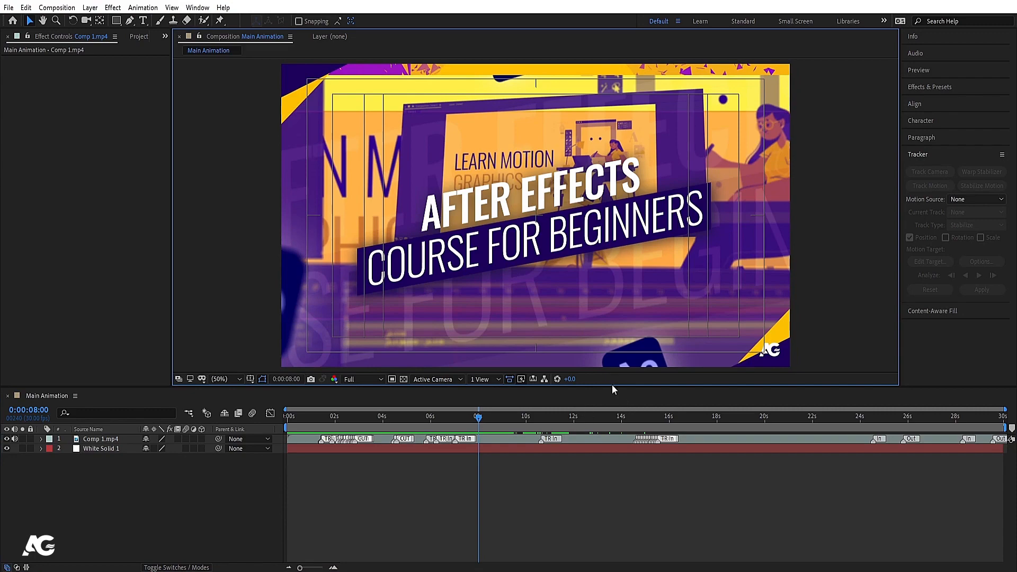
pyautogui.moveTo(611, 385); pyautogui.dragTo(659, 416)
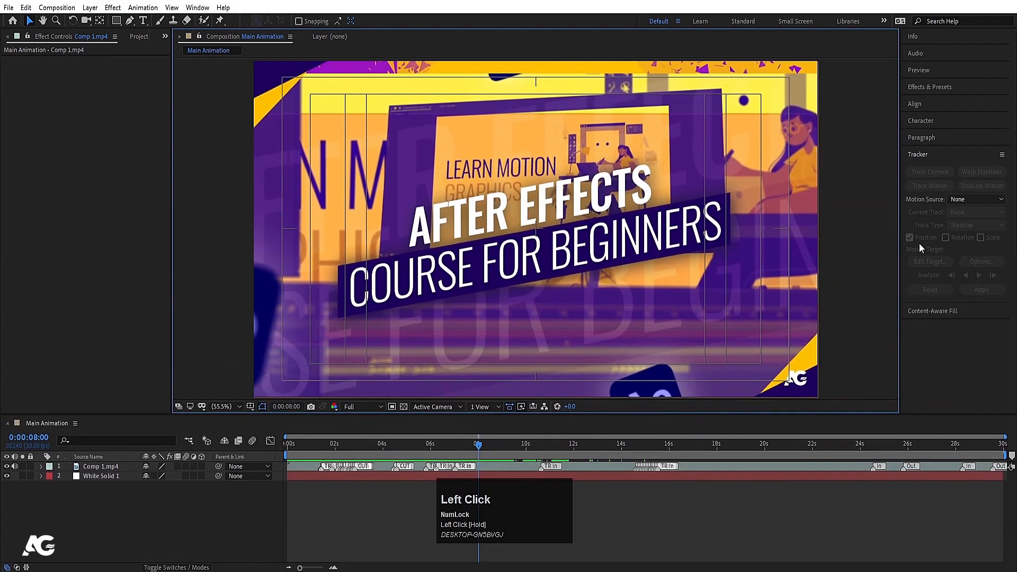
pyautogui.moveTo(901, 242); pyautogui.dragTo(877, 246)
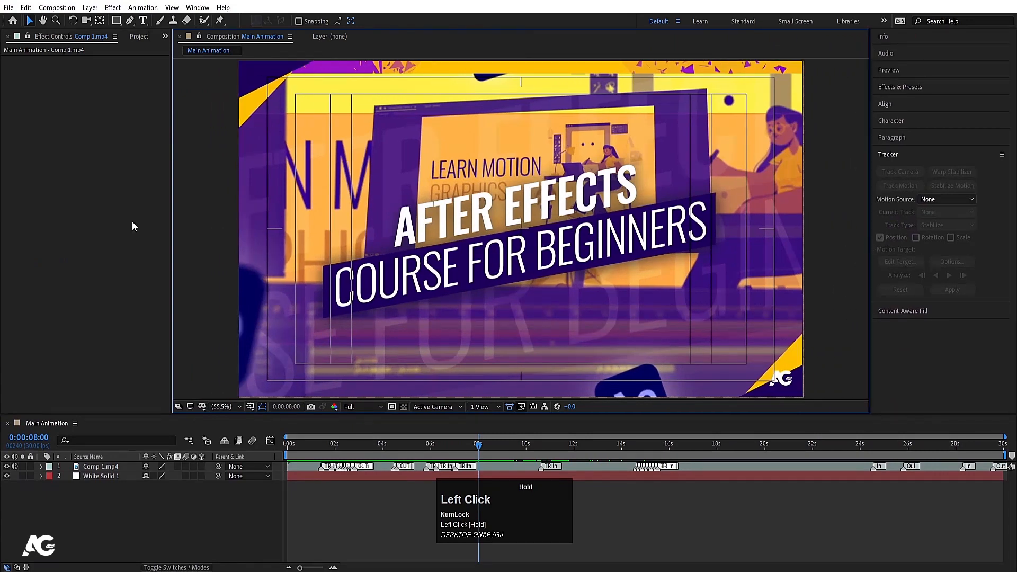
pyautogui.moveTo(176, 208)
pyautogui.mouseDown()
pyautogui.moveTo(285, 220)
pyautogui.moveTo(195, 211)
pyautogui.mouseUp()
pyautogui.moveTo(595, 412); pyautogui.dragTo(593, 390)
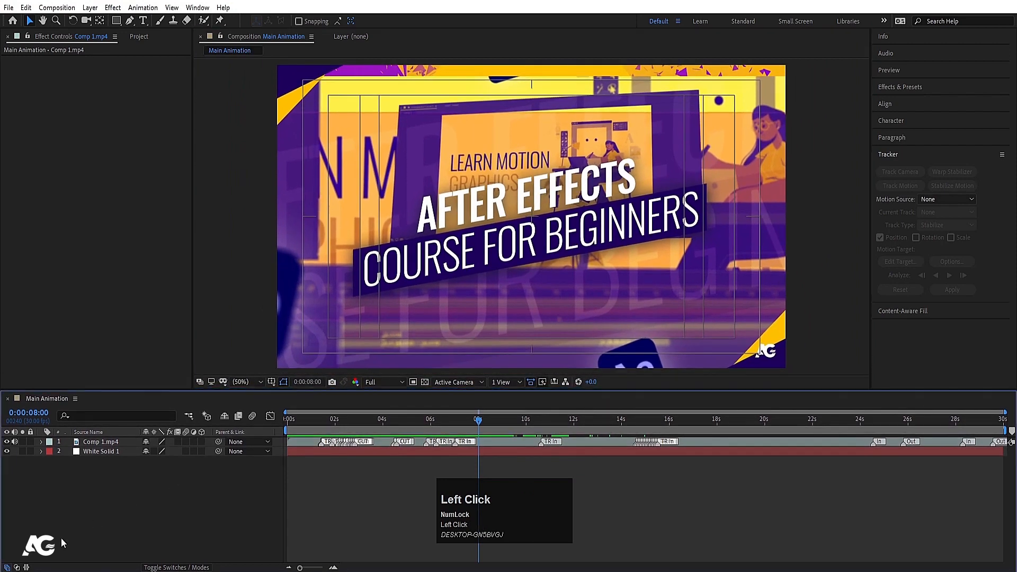
# - Close the Main Animation timeline panel and restore it
pyautogui.click(298, 499)
pyautogui.click(8, 399)
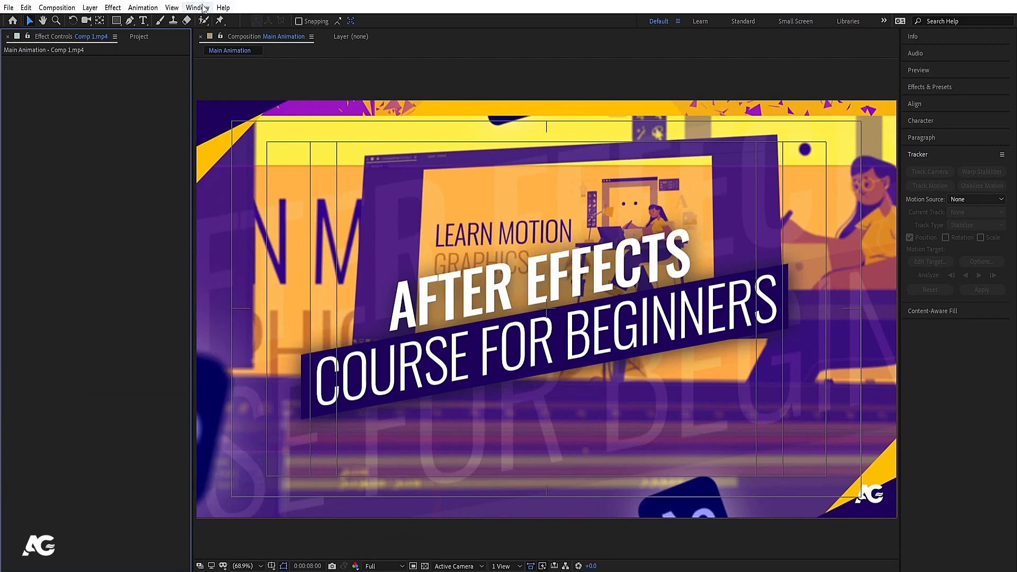
pyautogui.click(203, 8)
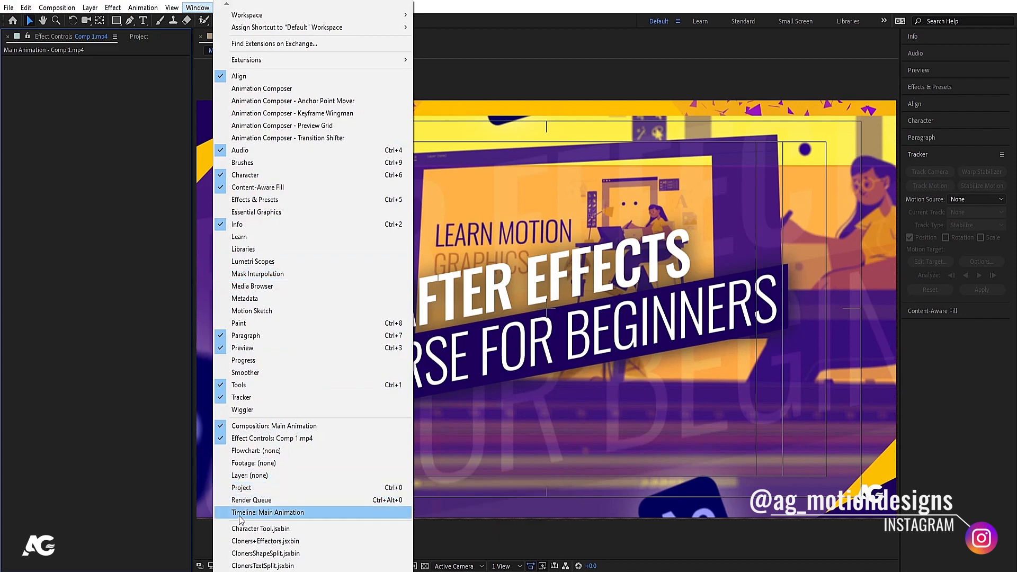
pyautogui.click(292, 512)
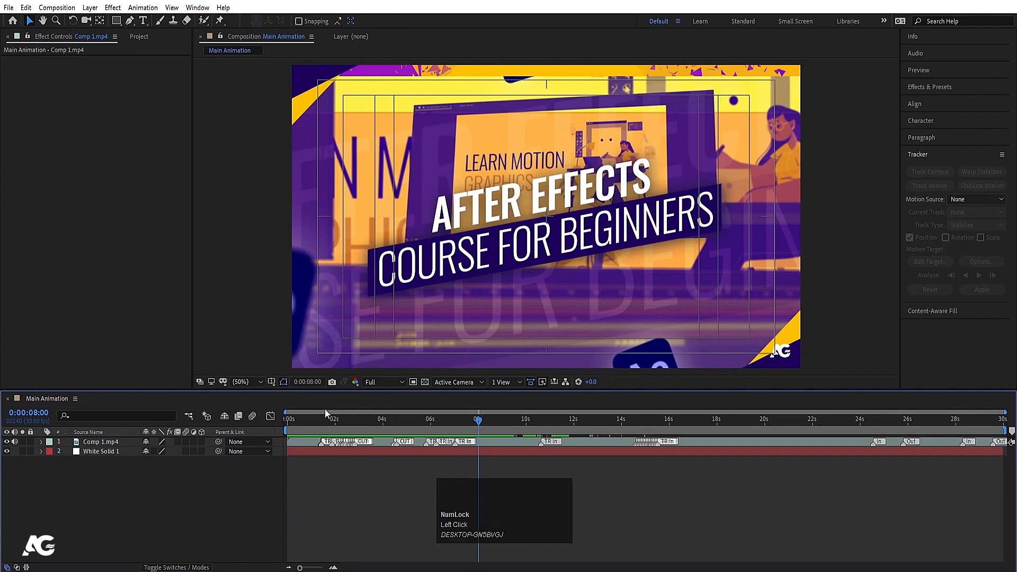
# - Show the Project panel, close it, and reopen it beside Effect Controls
pyautogui.click(124, 50)
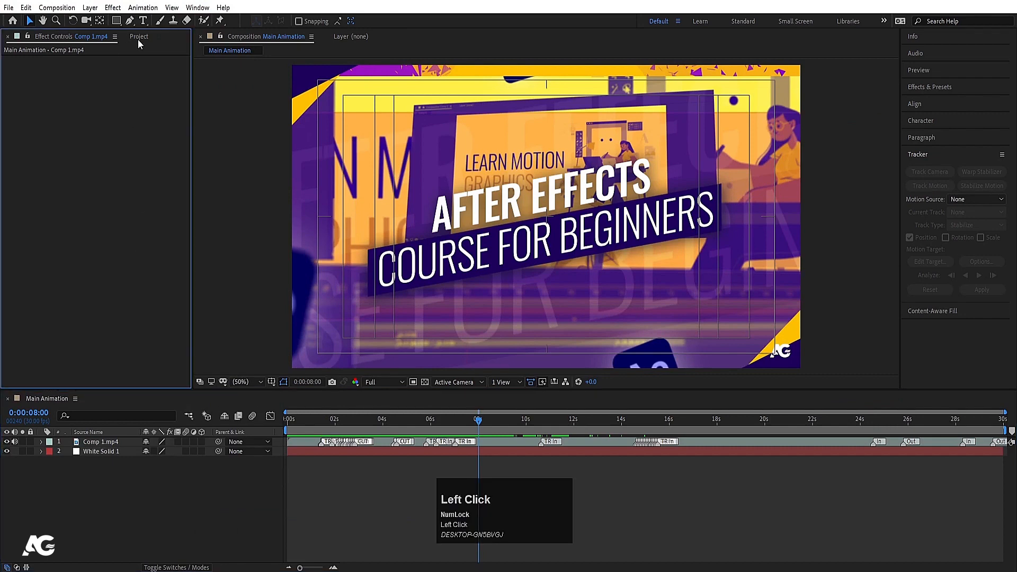
pyautogui.click(138, 38)
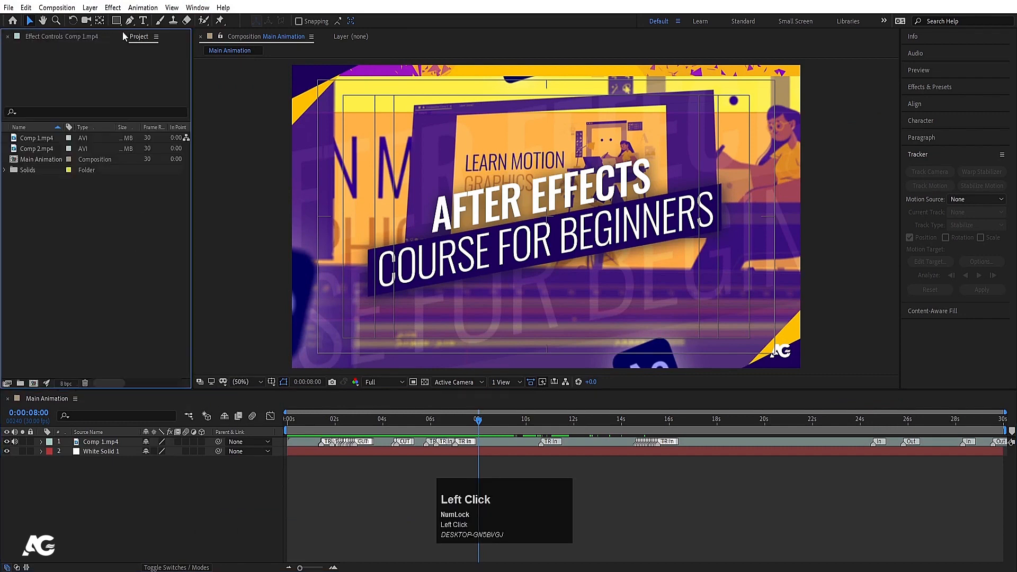
pyautogui.rightClick(157, 38)
pyautogui.click(159, 43)
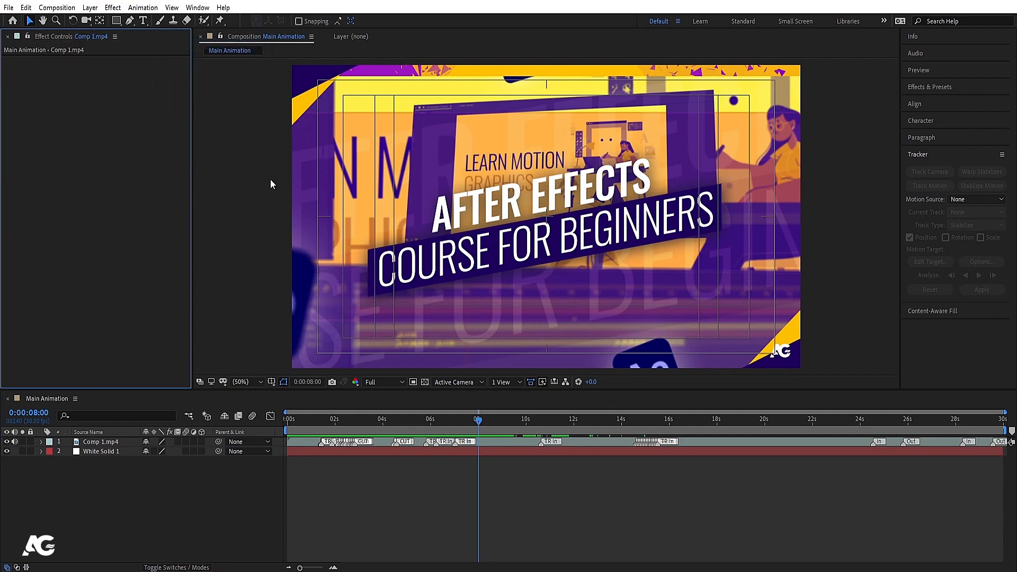
pyautogui.click(198, 8)
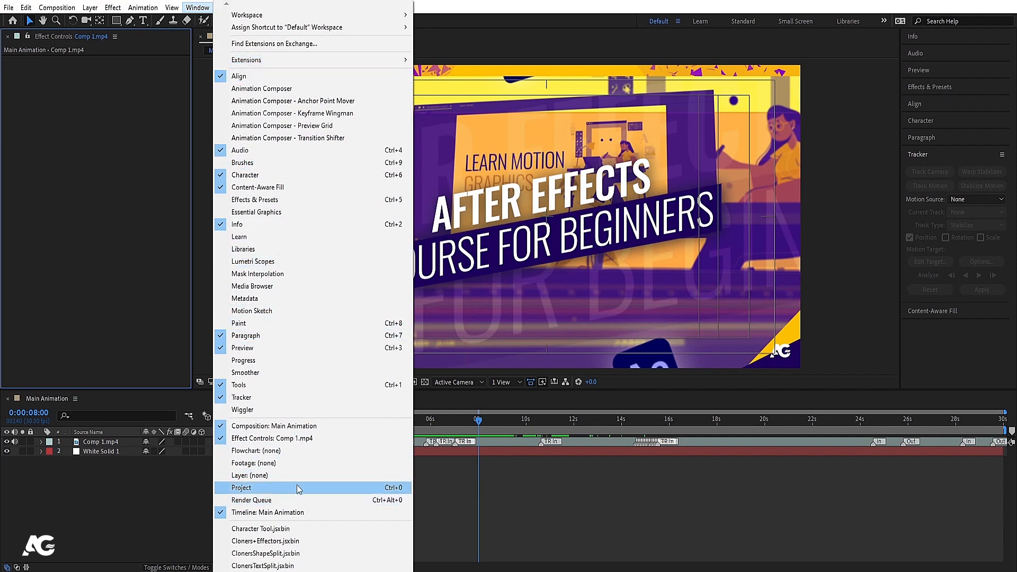
pyautogui.click(393, 493)
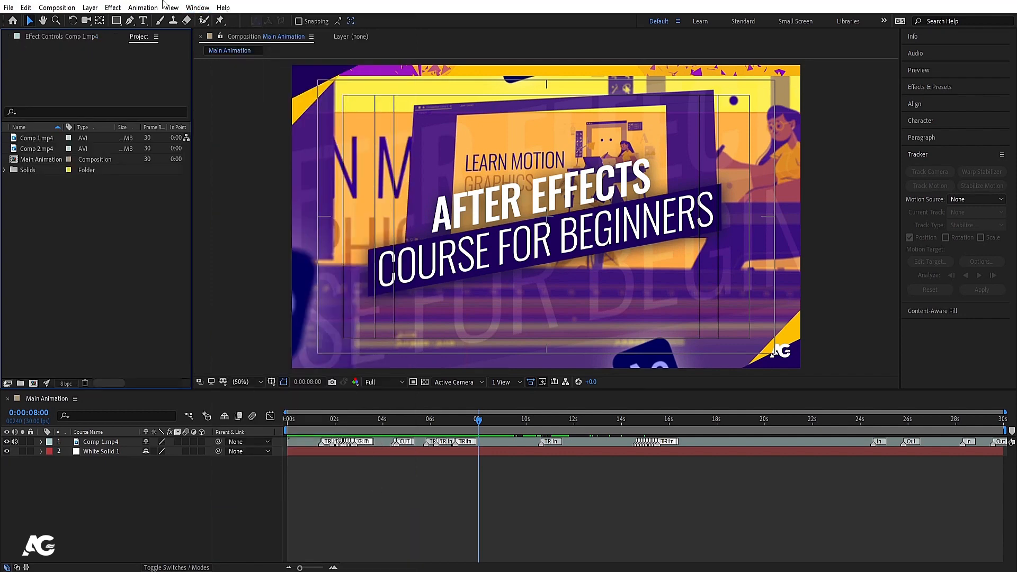
# - Switch to the All Panels workspace and collapse the Effects & Presets list
pyautogui.click(198, 7)
pyautogui.moveTo(253, 19)
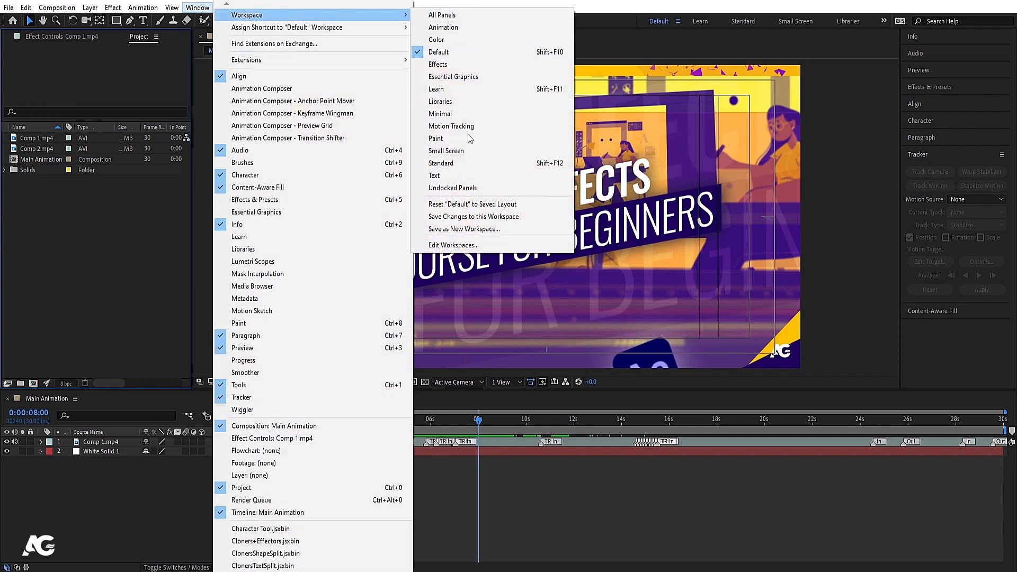
pyautogui.click(442, 15)
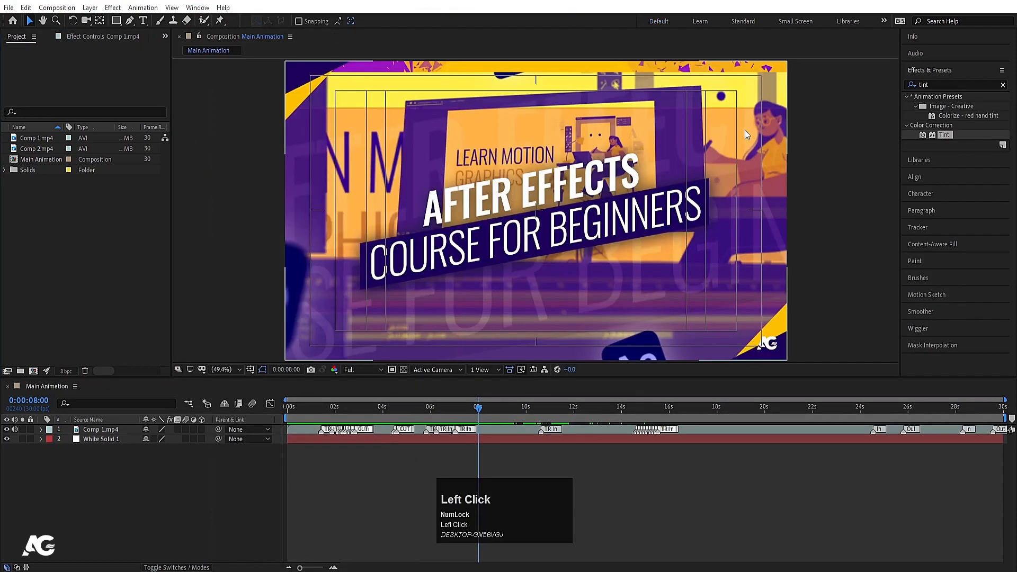
pyautogui.click(1002, 71)
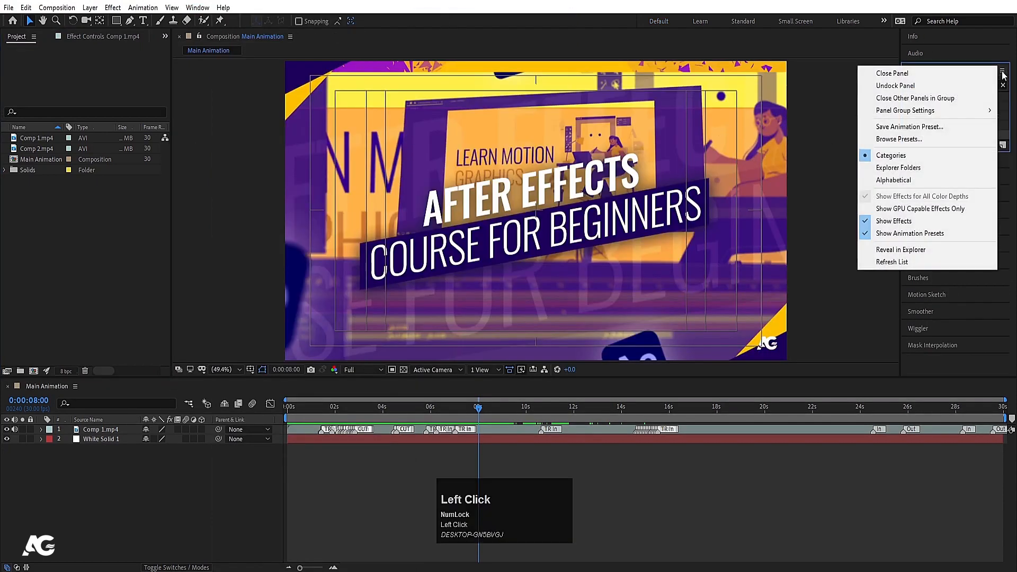
pyautogui.click(847, 71)
pyautogui.click(942, 72)
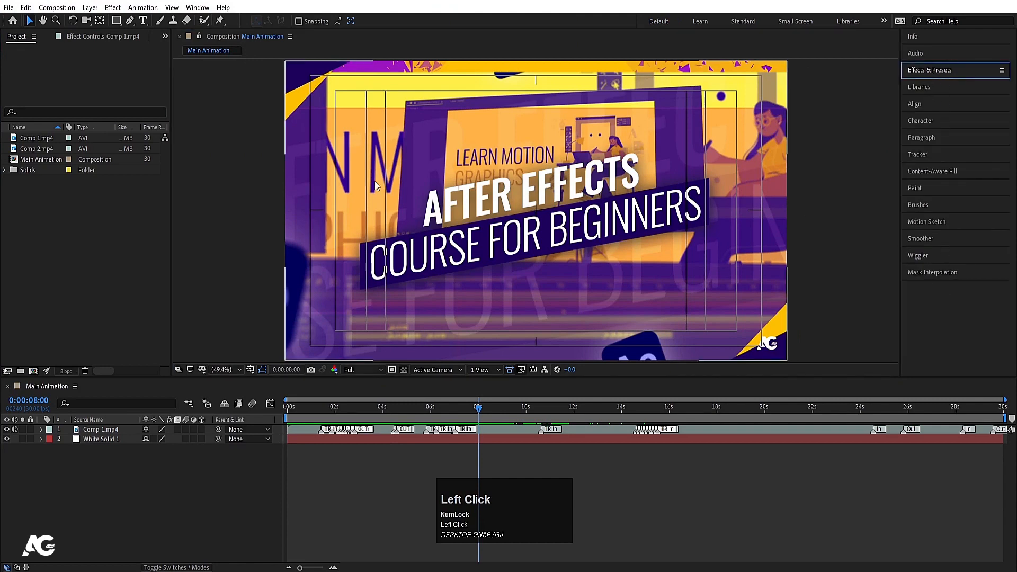
# - Close the Main Animation timeline and the Project panel in the All Panels workspace
pyautogui.click(63, 476)
pyautogui.press('Num_Lock')
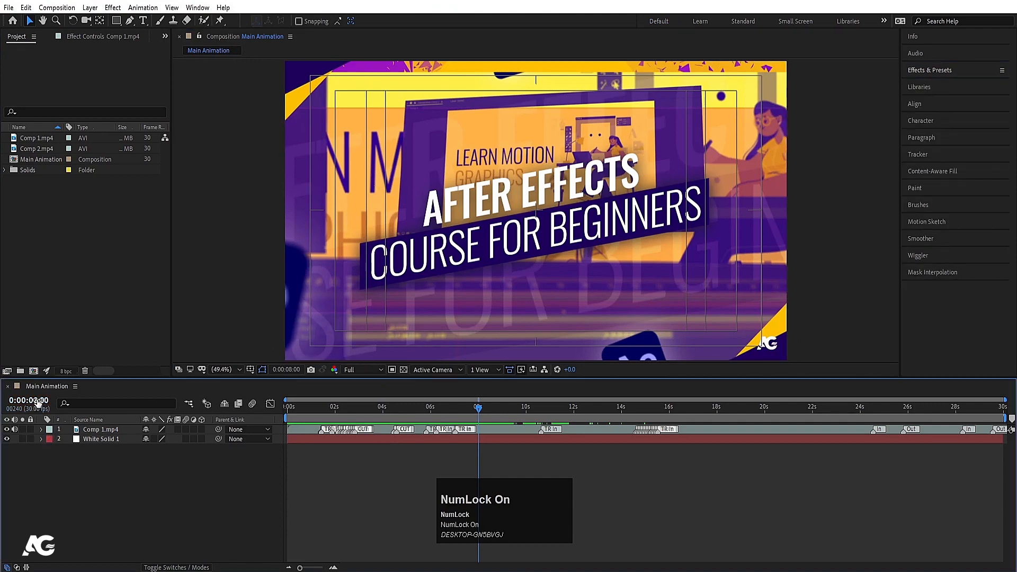
pyautogui.click(7, 388)
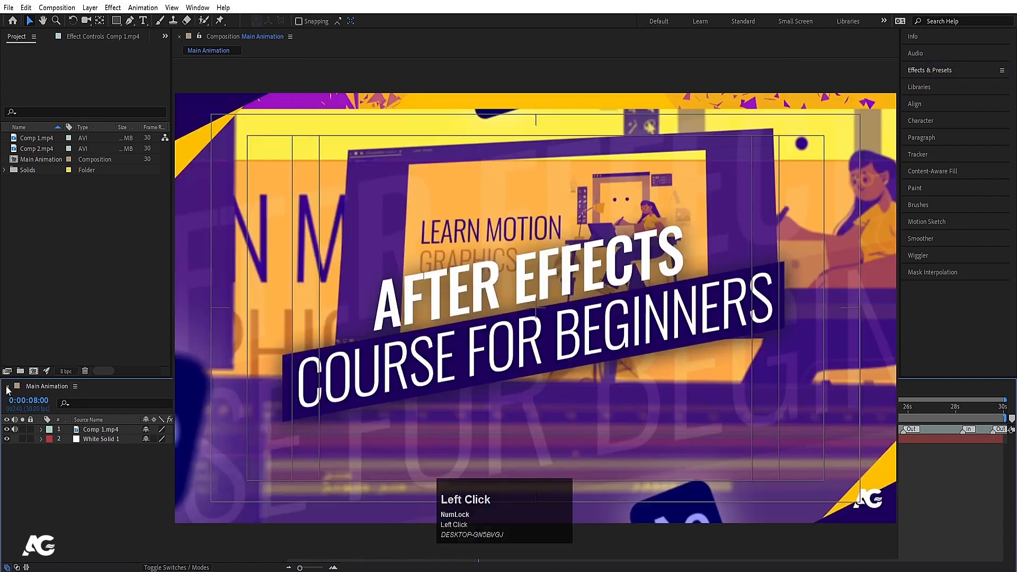
pyautogui.rightClick(8, 43)
pyautogui.click(26, 44)
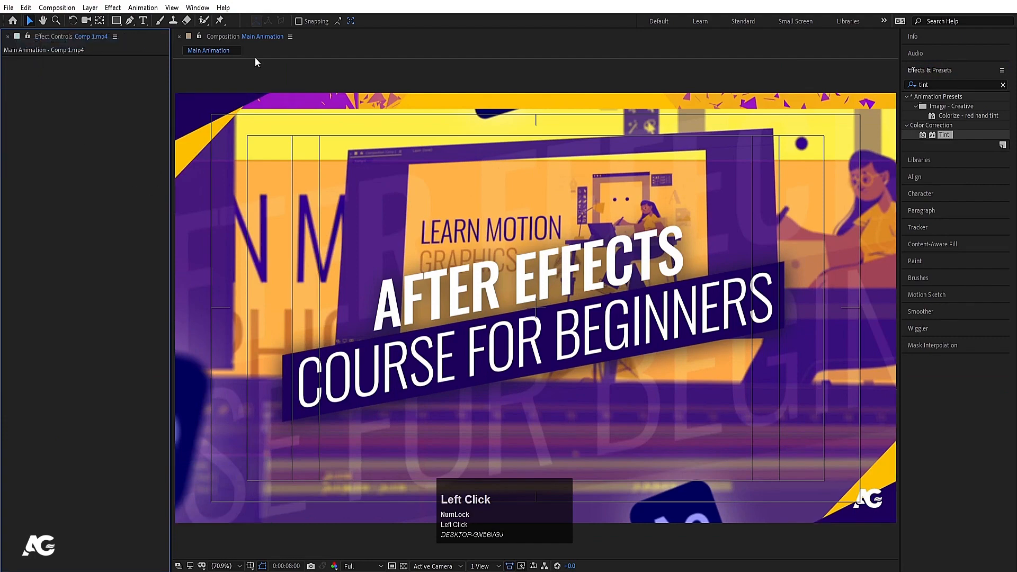
# - Reset the All Panels workspace to its saved layout
pyautogui.click(198, 8)
pyautogui.moveTo(246, 16)
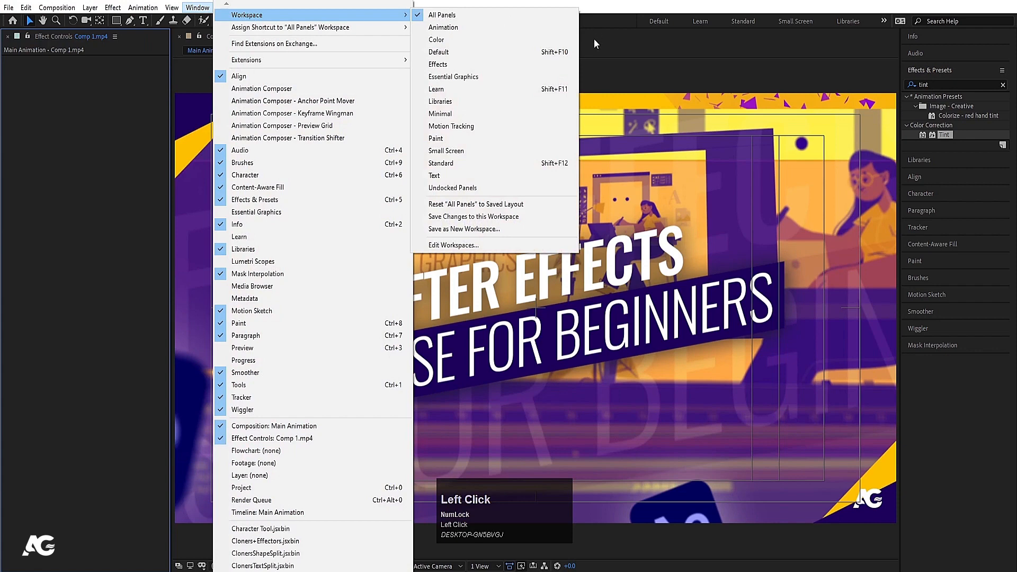
pyautogui.click(463, 209)
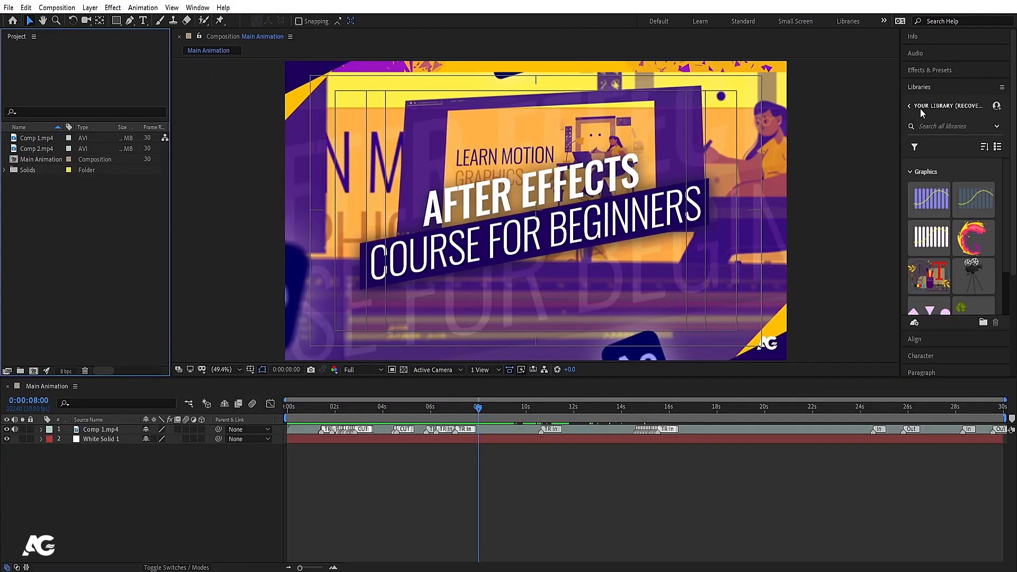
# - Collapse the Libraries panel and scrub the playhead to 0:00:08:08 in the Main Animation timeline
pyautogui.click(920, 93)
pyautogui.click(155, 479)
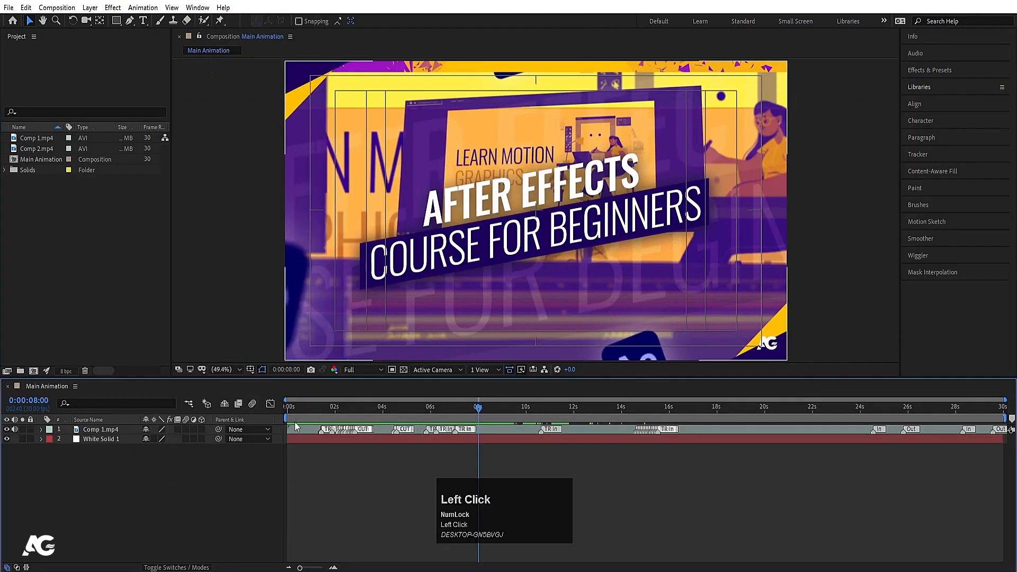
pyautogui.moveTo(373, 408); pyautogui.dragTo(484, 409)
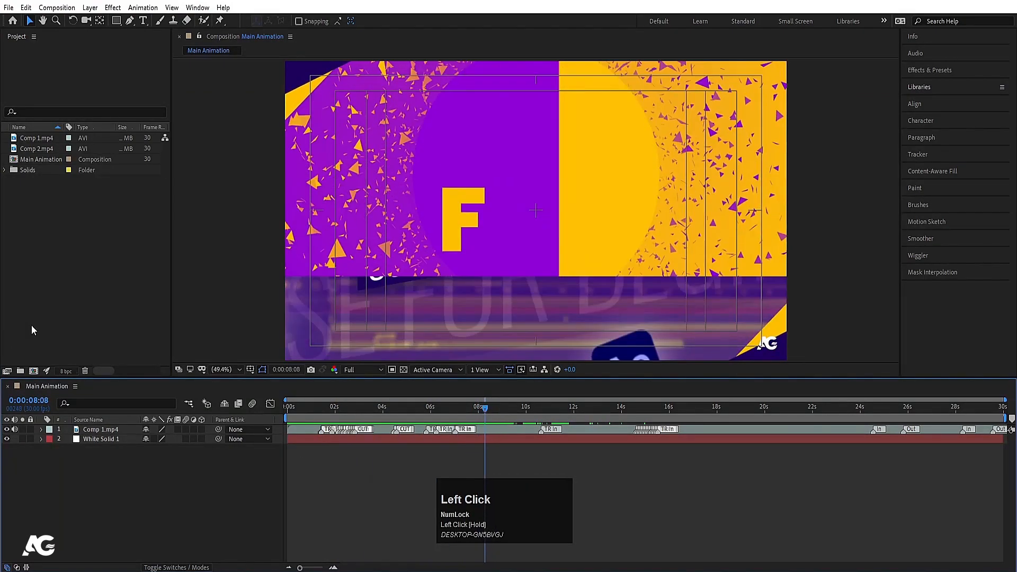
# - Draw a red rectangle near the middle of the Main Animation frame as a new shape layer
pyautogui.click(117, 22)
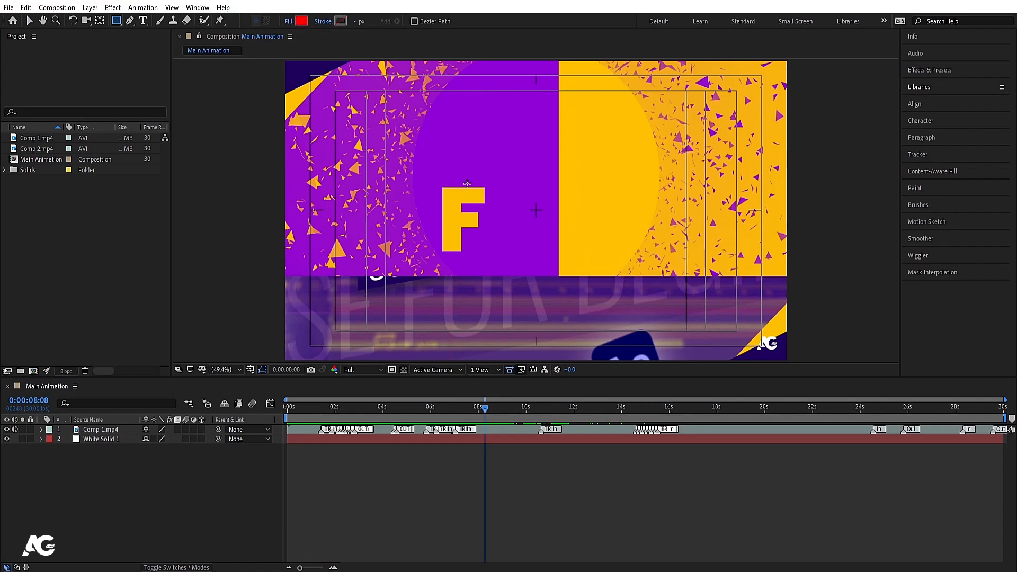
pyautogui.moveTo(452, 115); pyautogui.dragTo(575, 245)
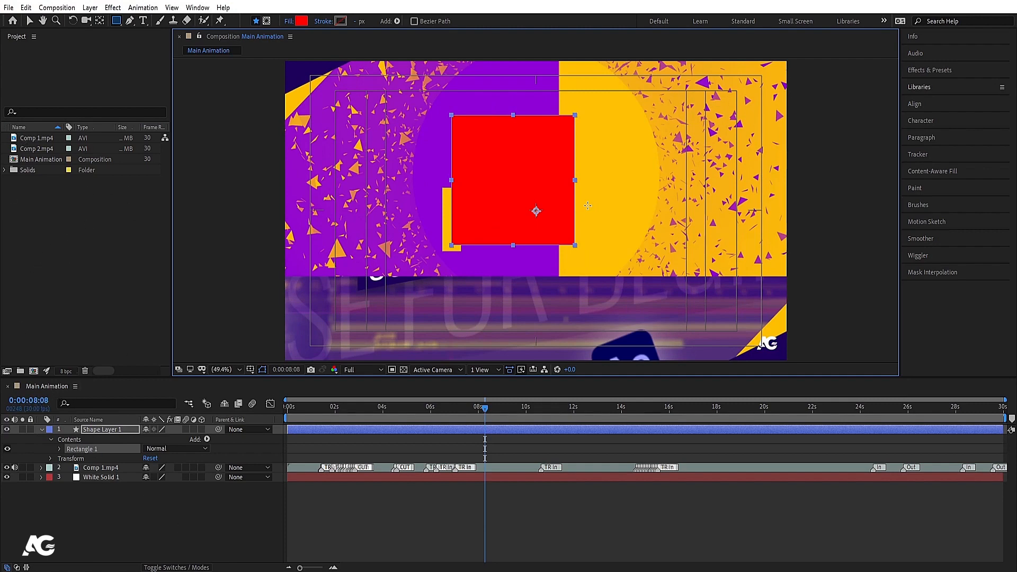
# - Look at White Solid 1 in the Solids folder and its layer in the timeline, and collapse the folder again
pyautogui.click(6, 171)
pyautogui.click(30, 180)
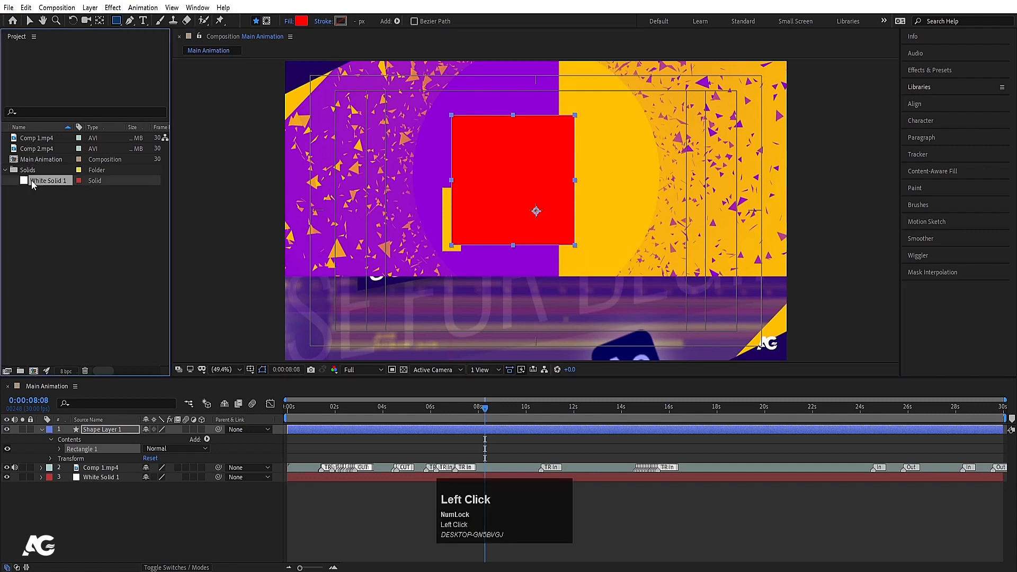
pyautogui.click(160, 478)
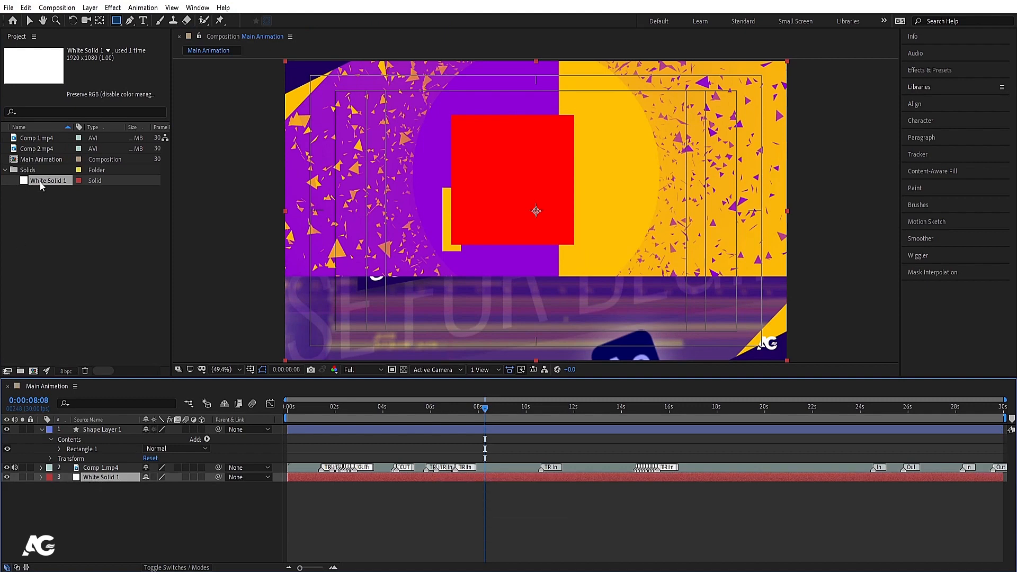
pyautogui.click(5, 174)
pyautogui.click(4, 172)
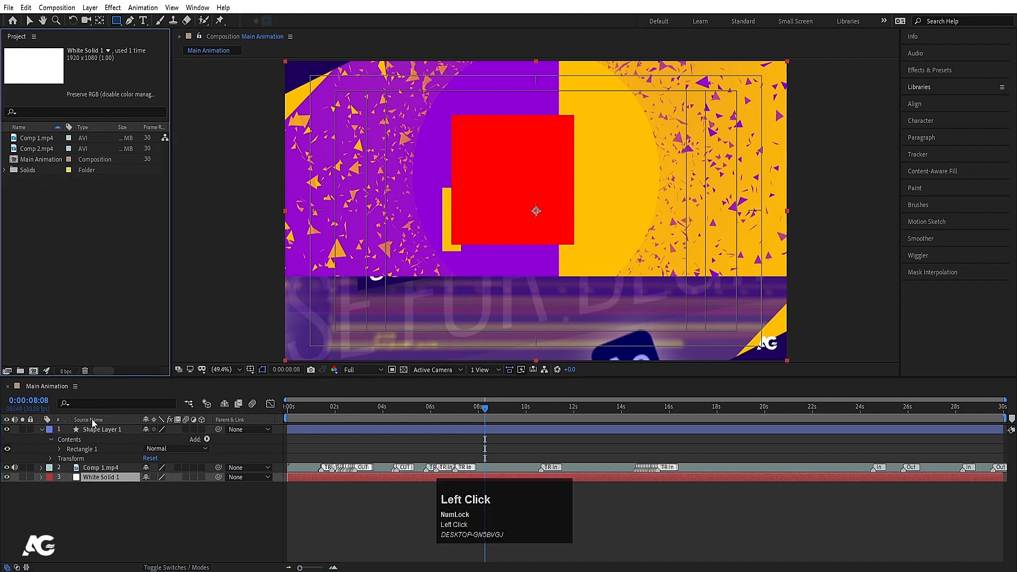
# - Switch the timeline's name column from source names to layer names and select Shape Layer 1
pyautogui.click(122, 521)
pyautogui.click(122, 424)
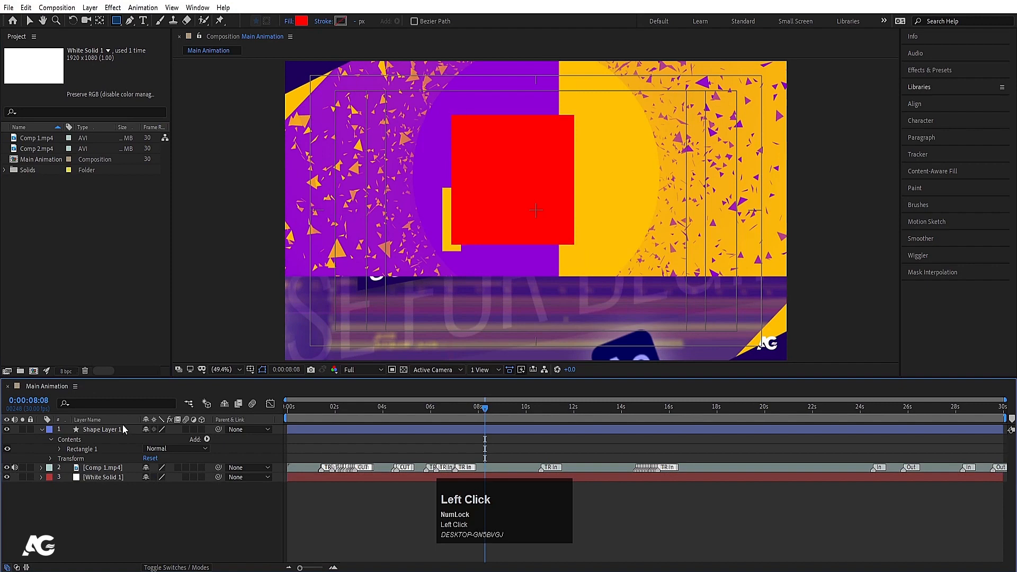
pyautogui.click(131, 428)
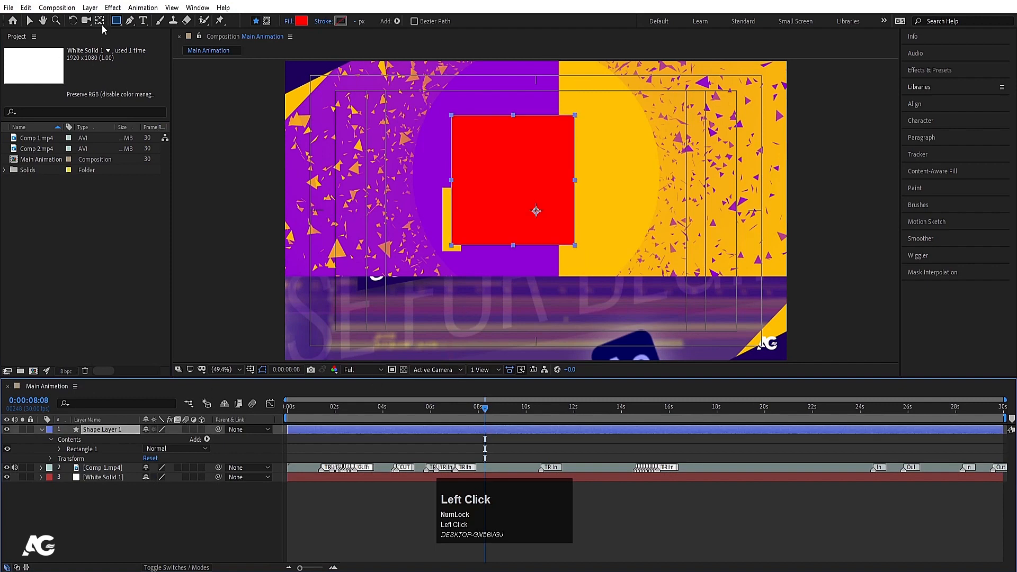
pyautogui.click(322, 446)
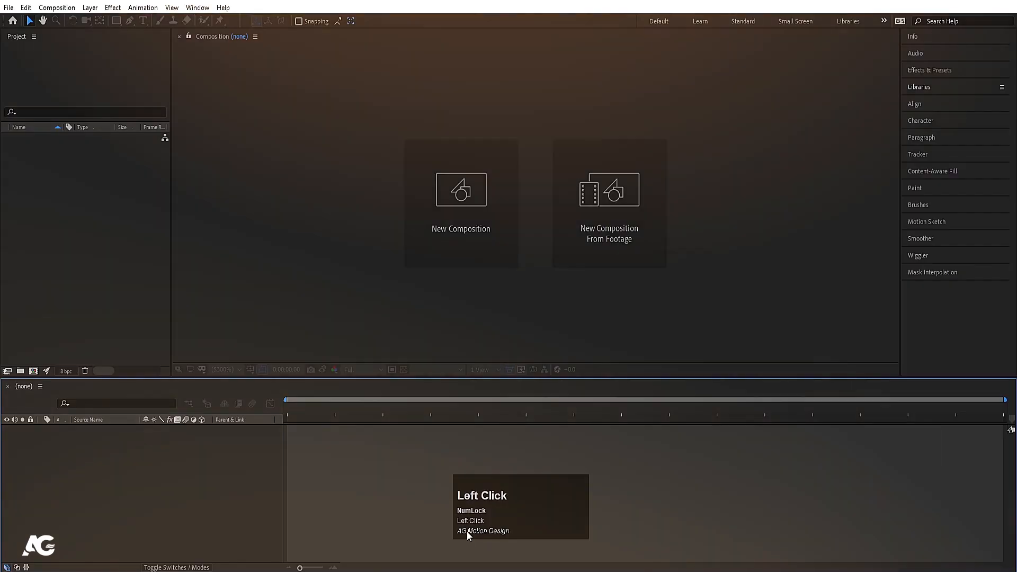
# - Create a new composition from footage by importing the Pre-comp 2 video from the 1_AME folder
pyautogui.click(637, 322)
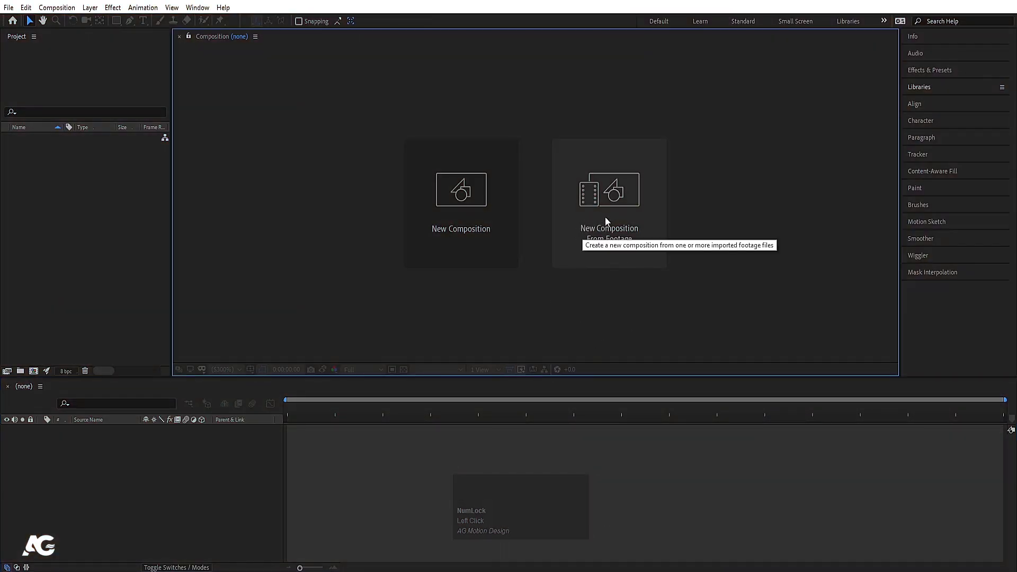
pyautogui.click(631, 294)
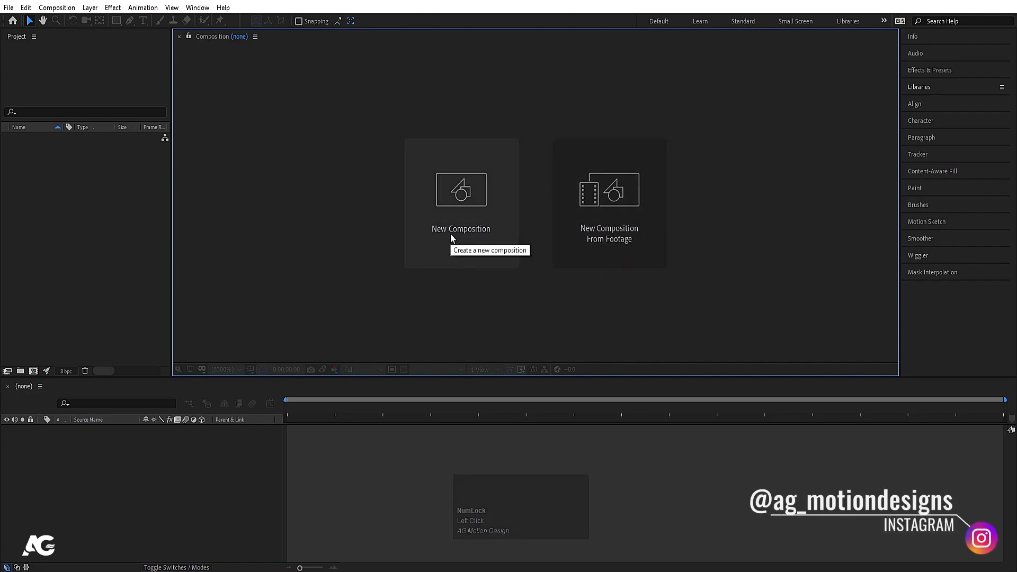
pyautogui.click(611, 216)
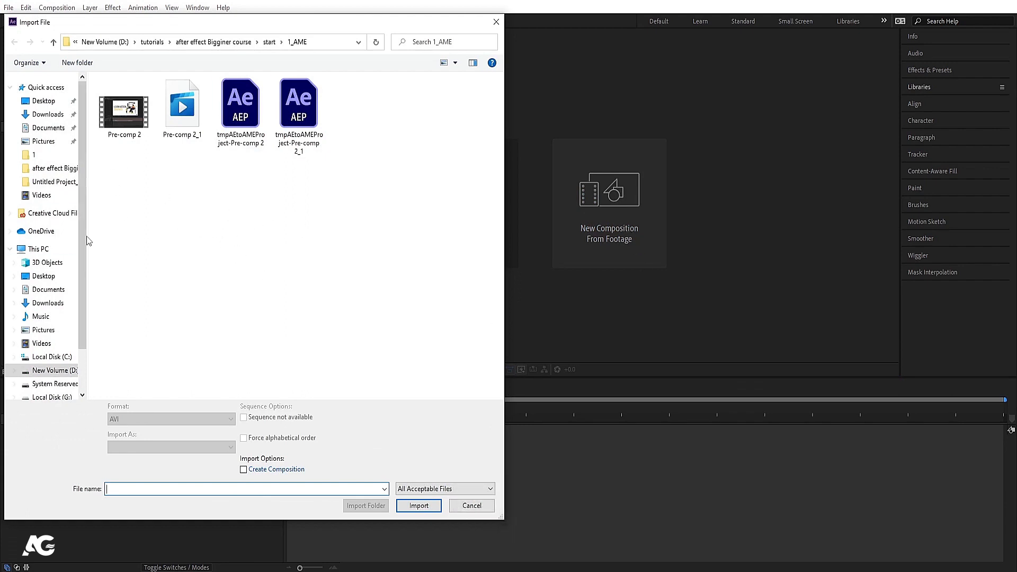
pyautogui.click(144, 127)
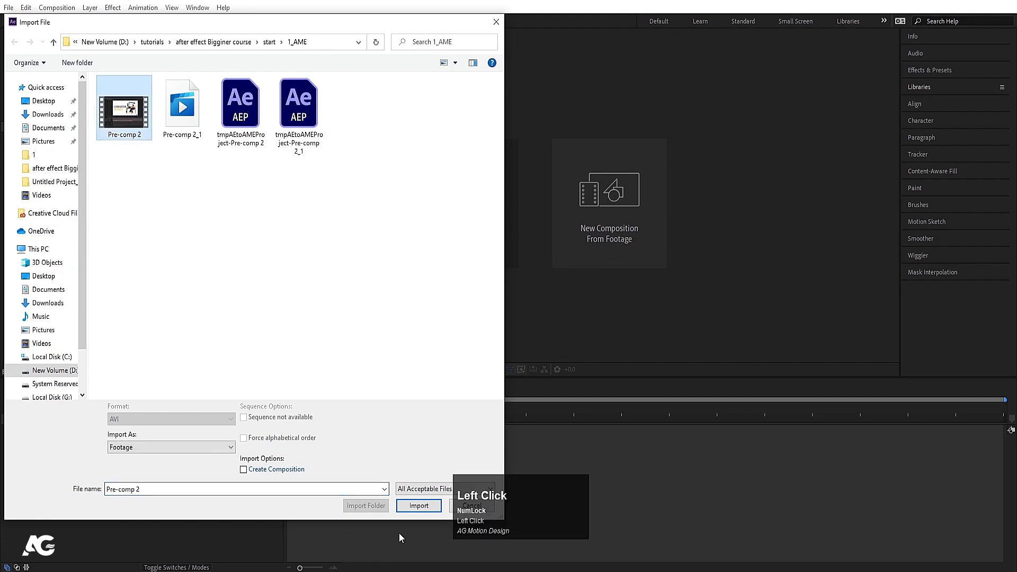
pyautogui.click(417, 504)
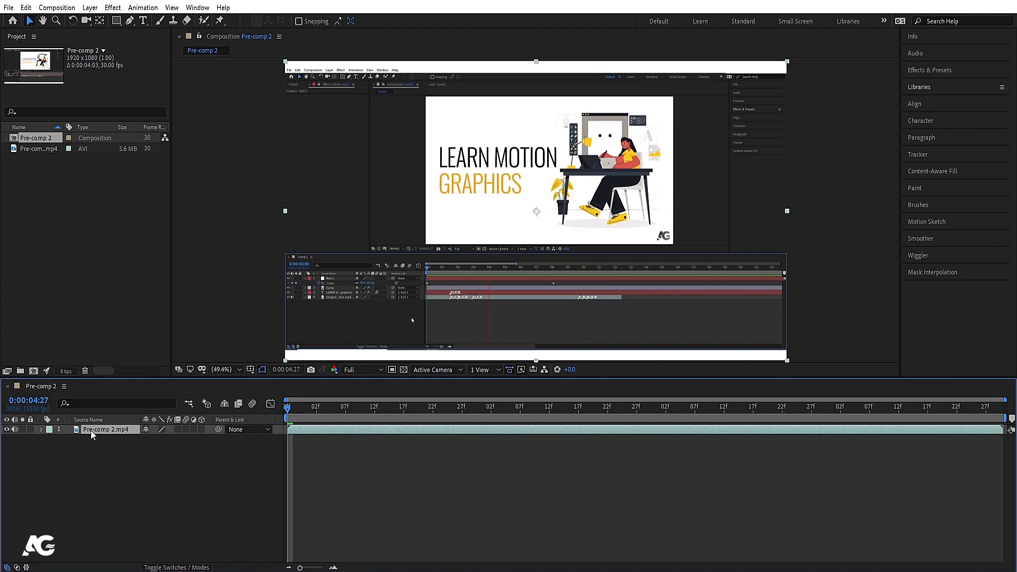
# - Scrub through the Pre-comp 2 timeline to 0:00:08:27, return the playhead to 0:00:04:27 and deselect the layer
pyautogui.moveTo(370, 421); pyautogui.dragTo(984, 427)
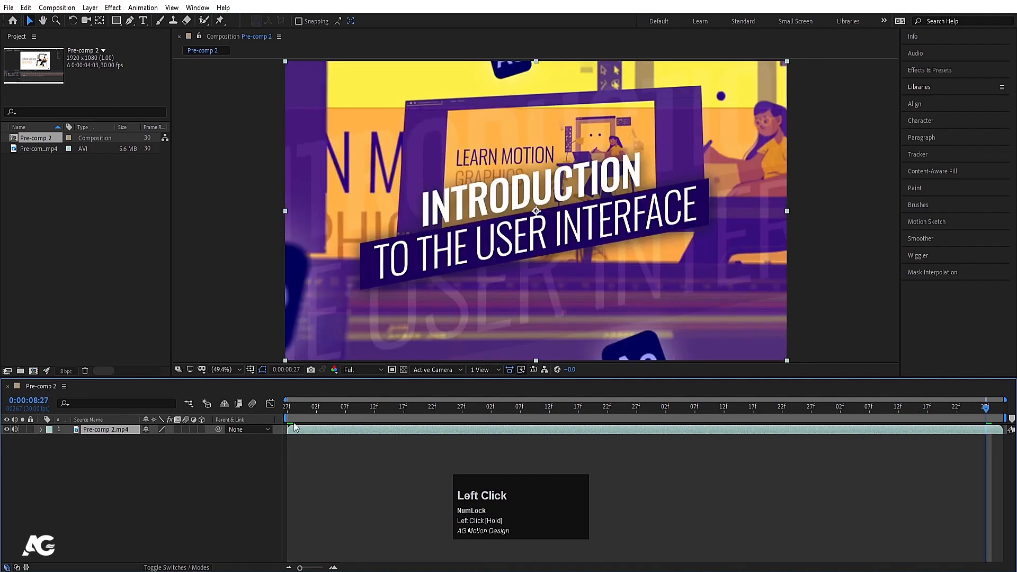
pyautogui.click(288, 407)
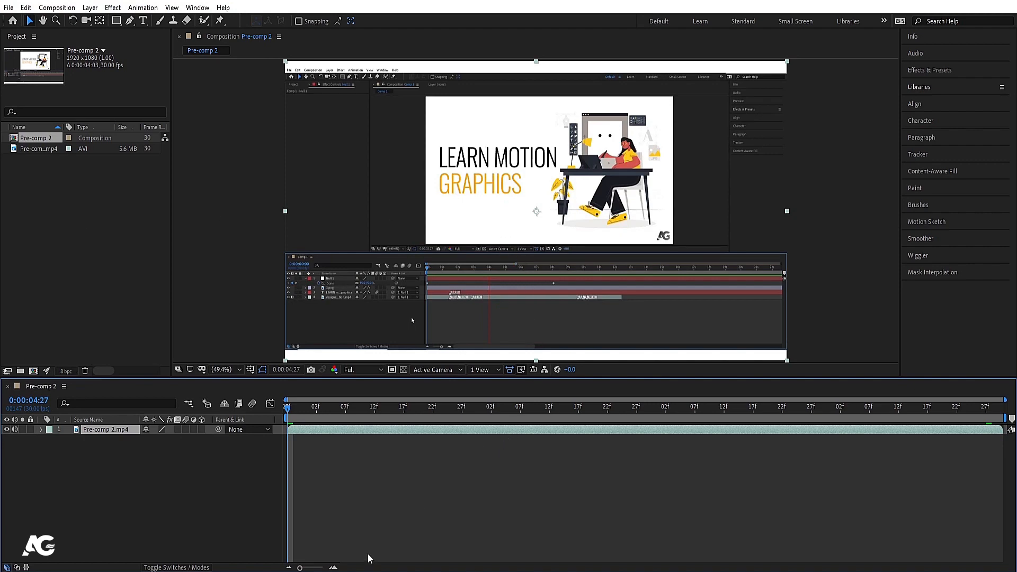
pyautogui.click(378, 512)
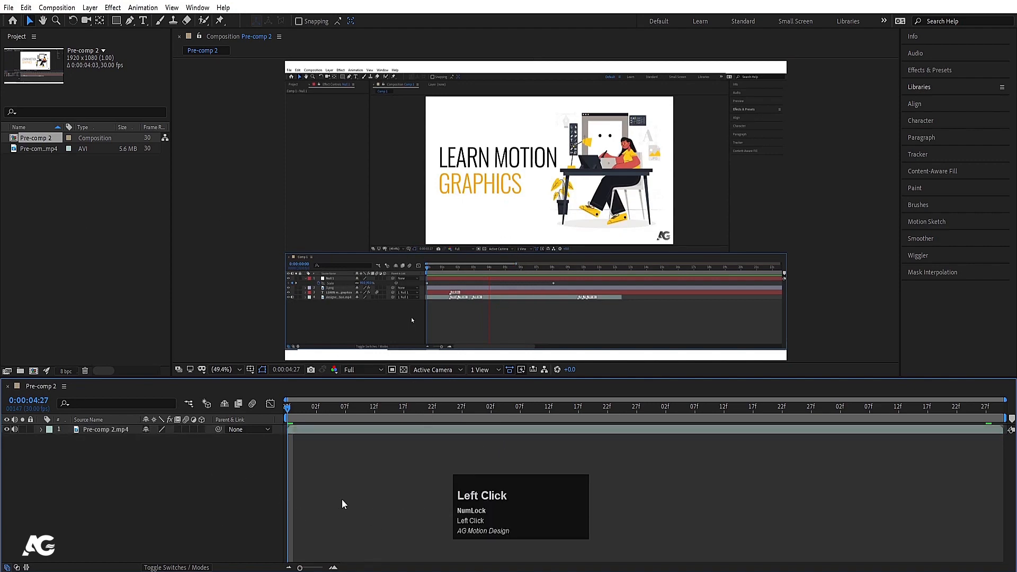
# - Start a new project without saving the changes to the current one
pyautogui.click(8, 8)
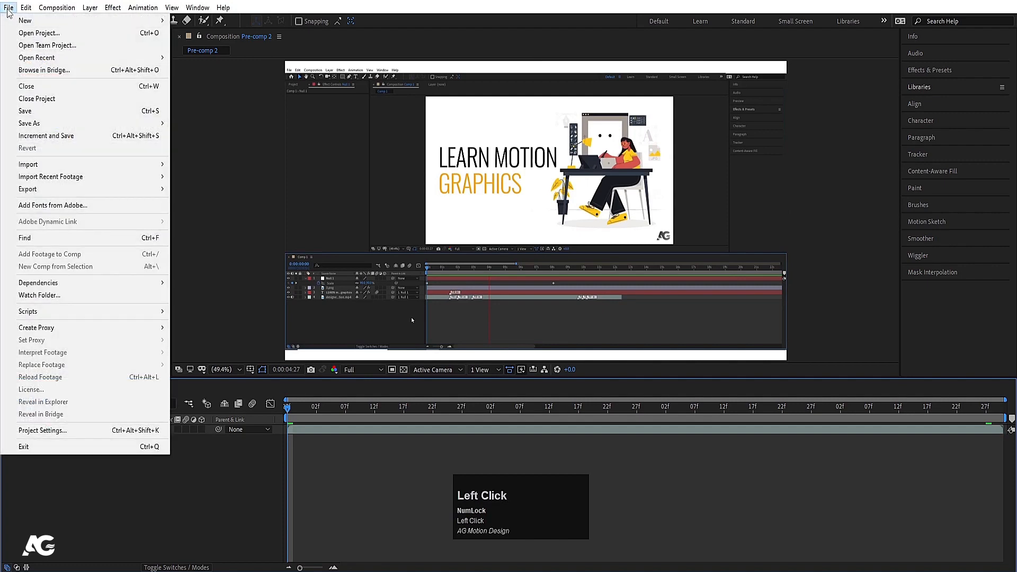
pyautogui.moveTo(53, 20)
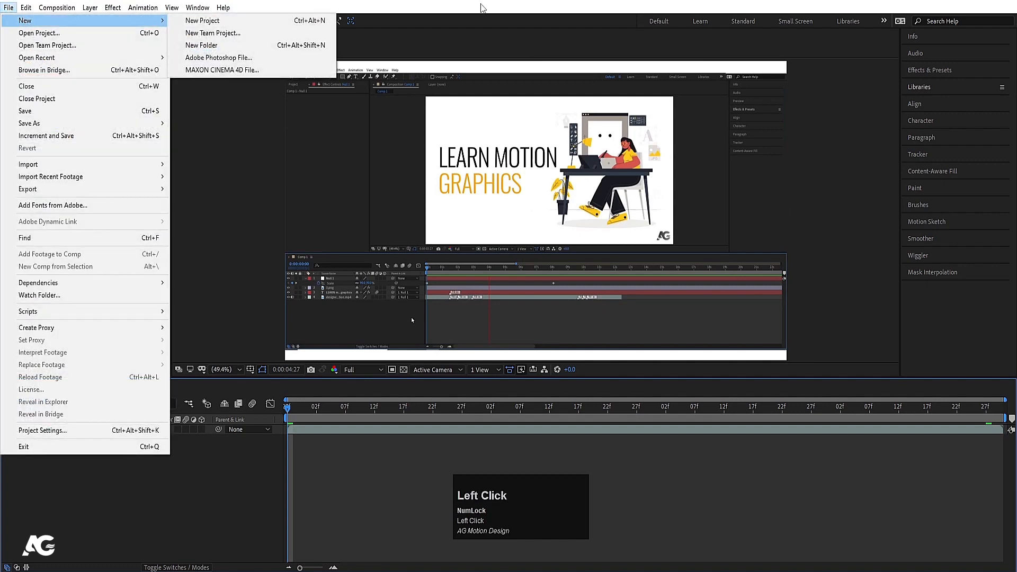
pyautogui.click(307, 26)
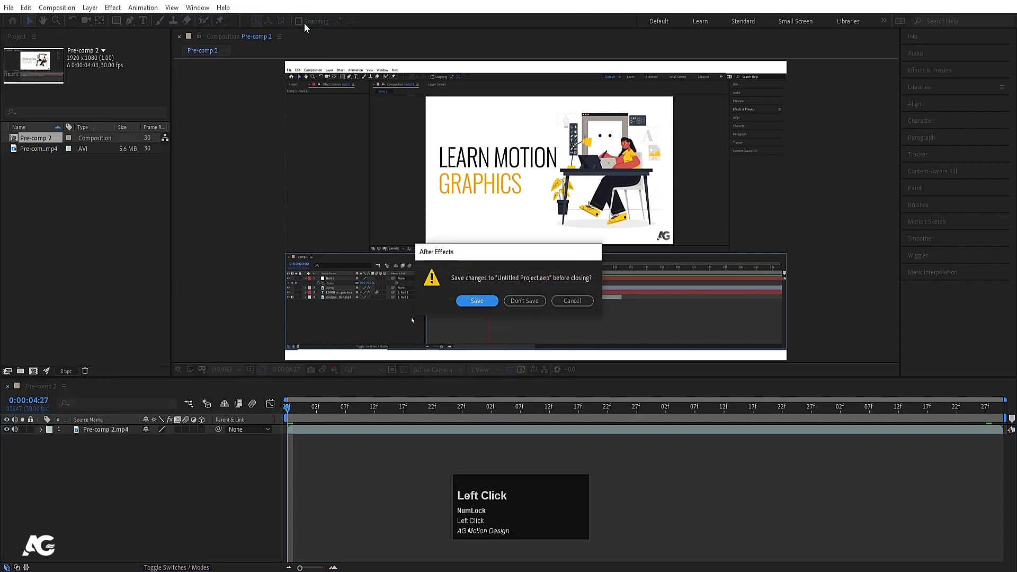
pyautogui.click(515, 303)
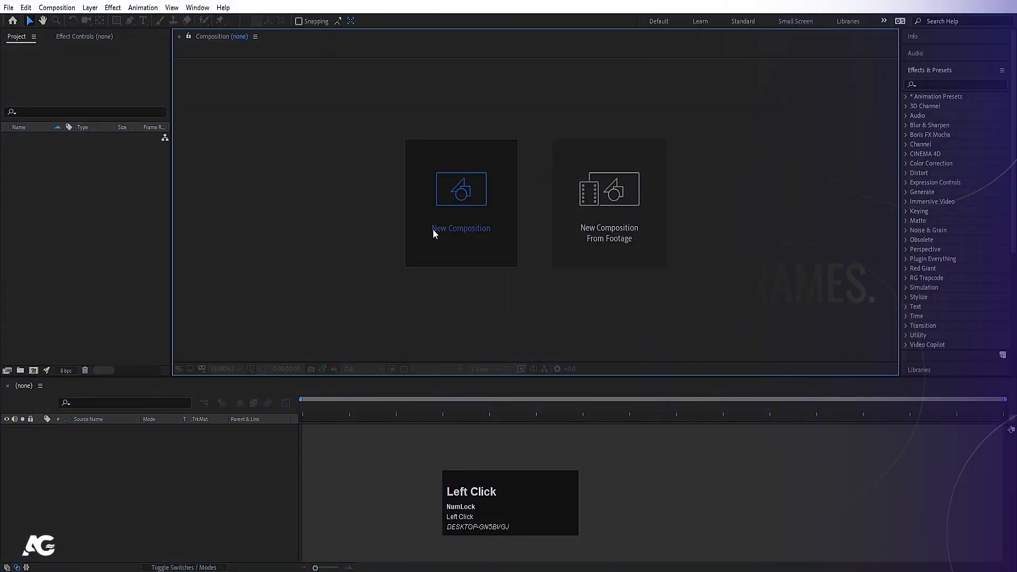
# - Begin a new composition named Main Animation and set its width to 1920 px
pyautogui.click(433, 229)
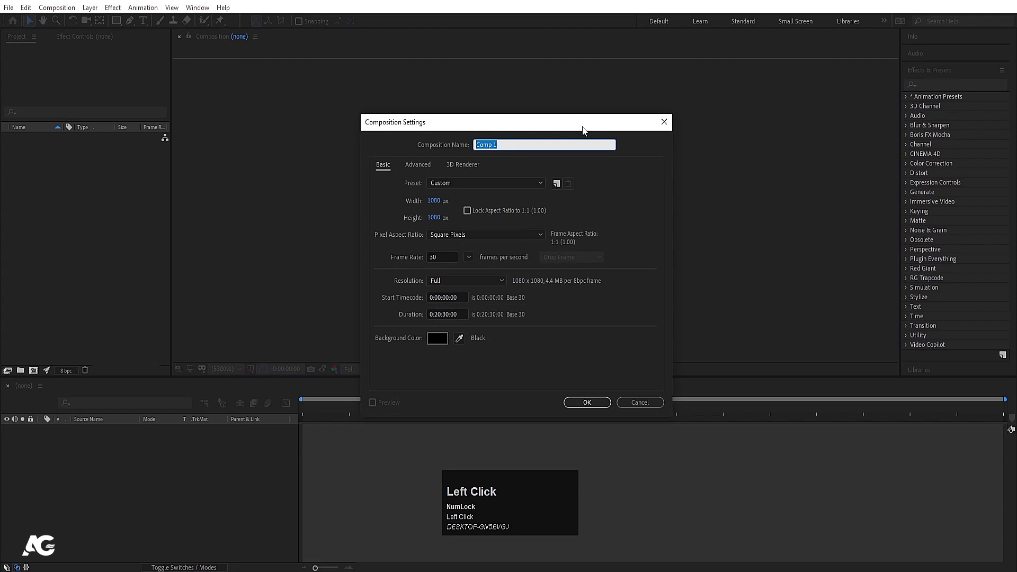
pyautogui.write('Main An')
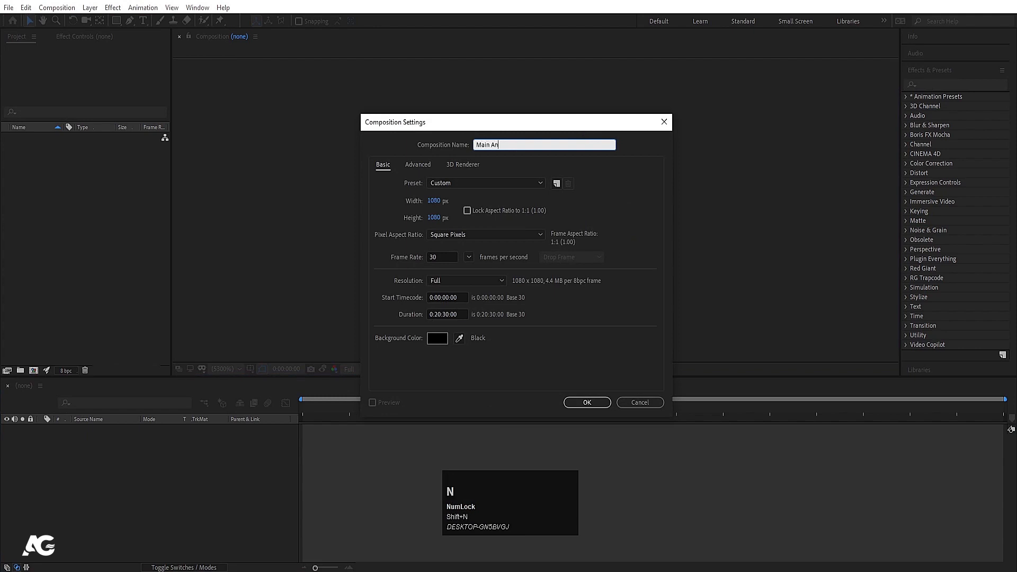
pyautogui.write('imation')
pyautogui.click(434, 200)
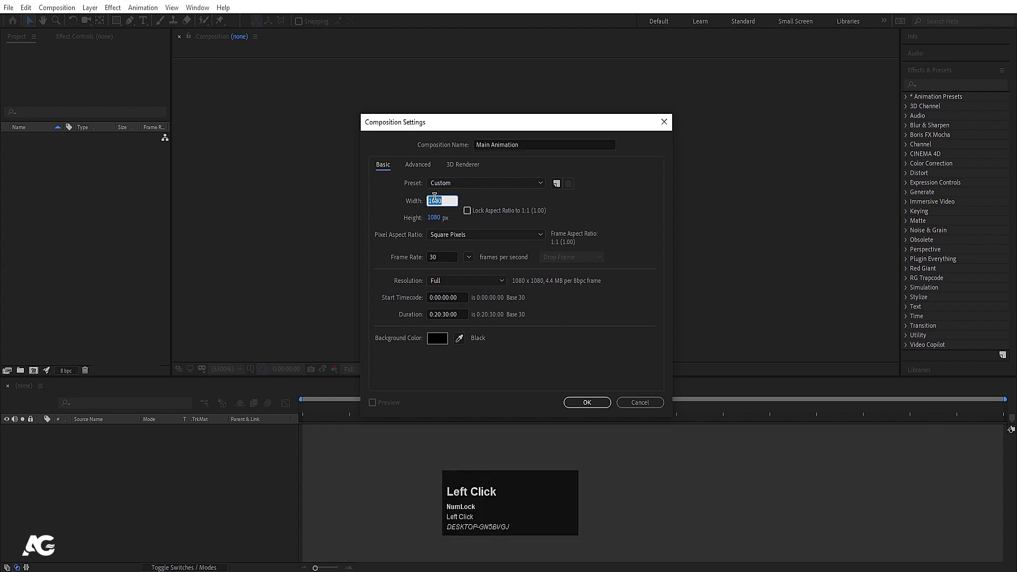
pyautogui.write('1920')
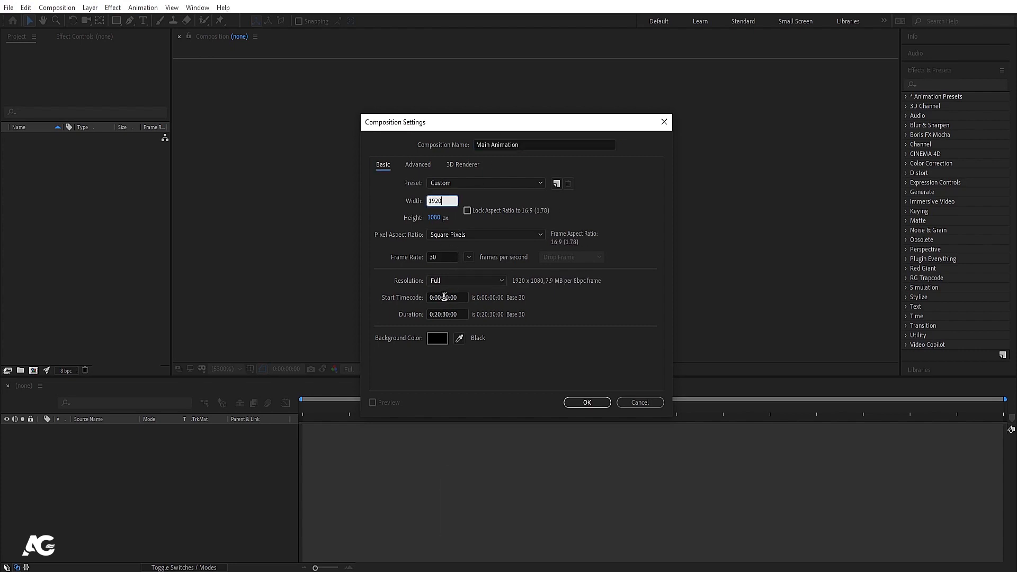
# - Set the composition's duration to 0:00:30:00
pyautogui.click(437, 312)
pyautogui.press('BackSpace')
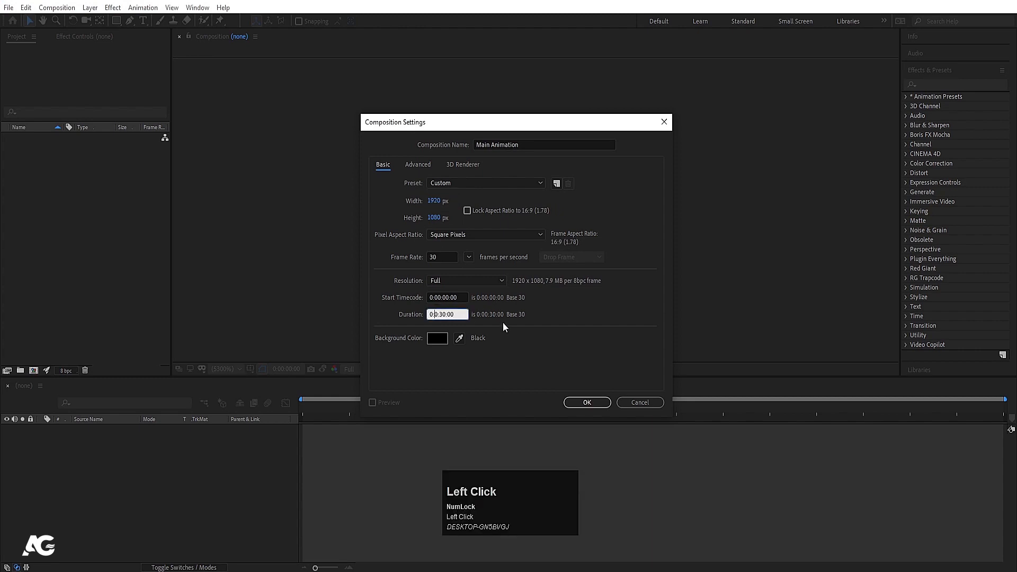
pyautogui.click(537, 324)
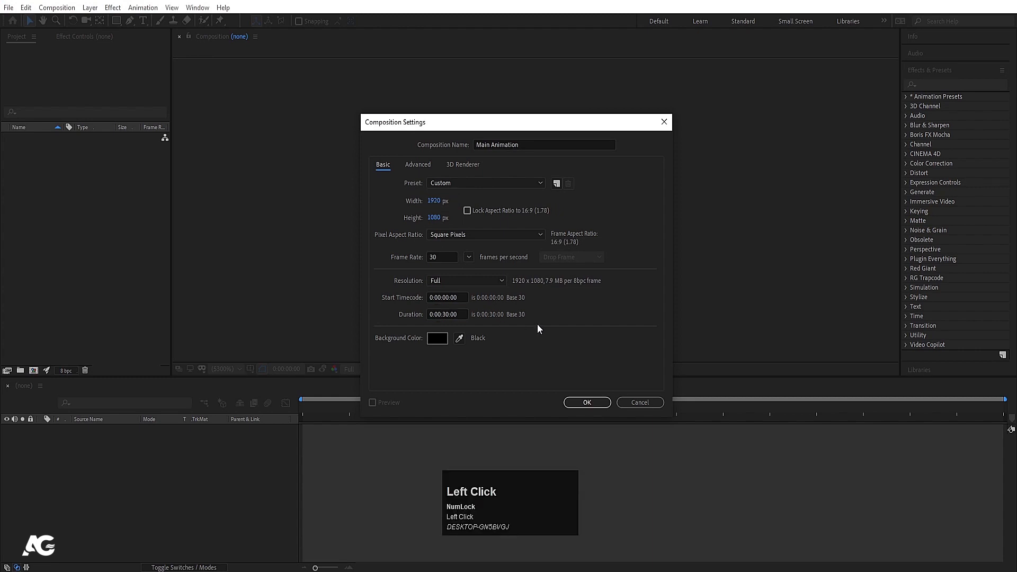
# - Set the background color to white (FFFFFF) and create the composition
pyautogui.click(440, 340)
pyautogui.moveTo(293, 334); pyautogui.dragTo(166, 253)
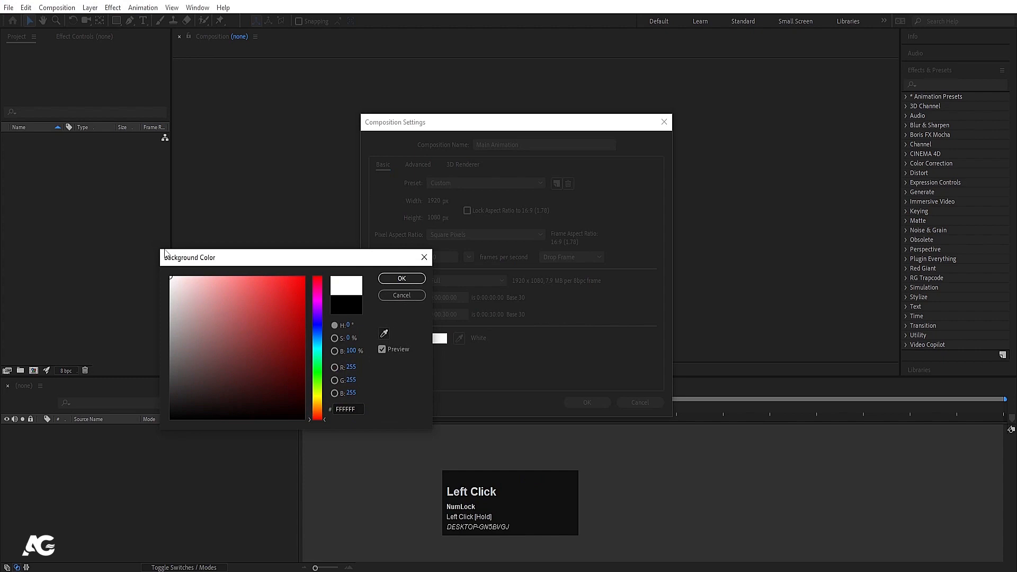
pyautogui.click(418, 283)
pyautogui.click(579, 404)
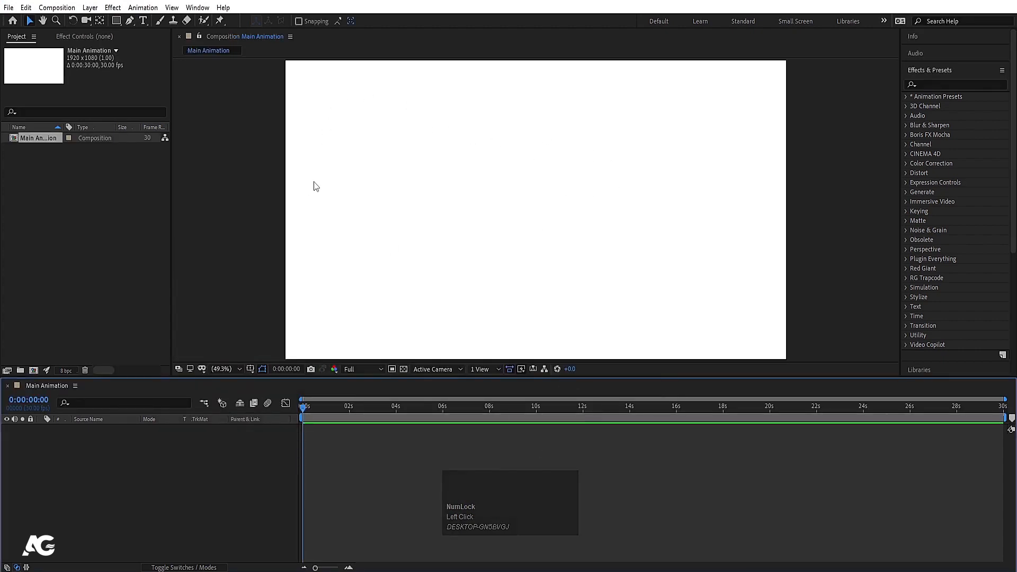
# - Activate the Composition, Project and Timeline panels in turn, leaving the Main Animation item deselected
pyautogui.click(354, 114)
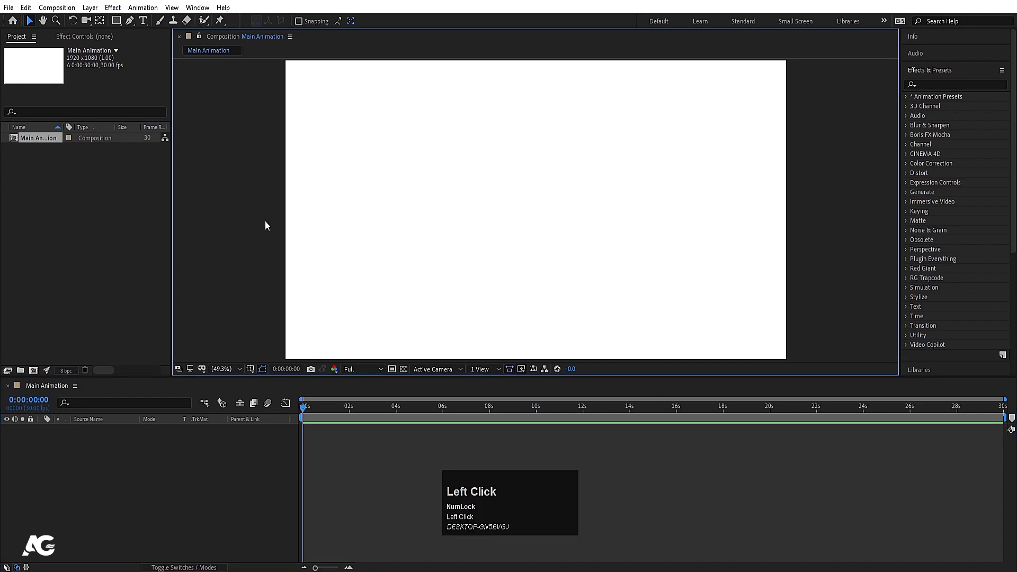
pyautogui.click(44, 186)
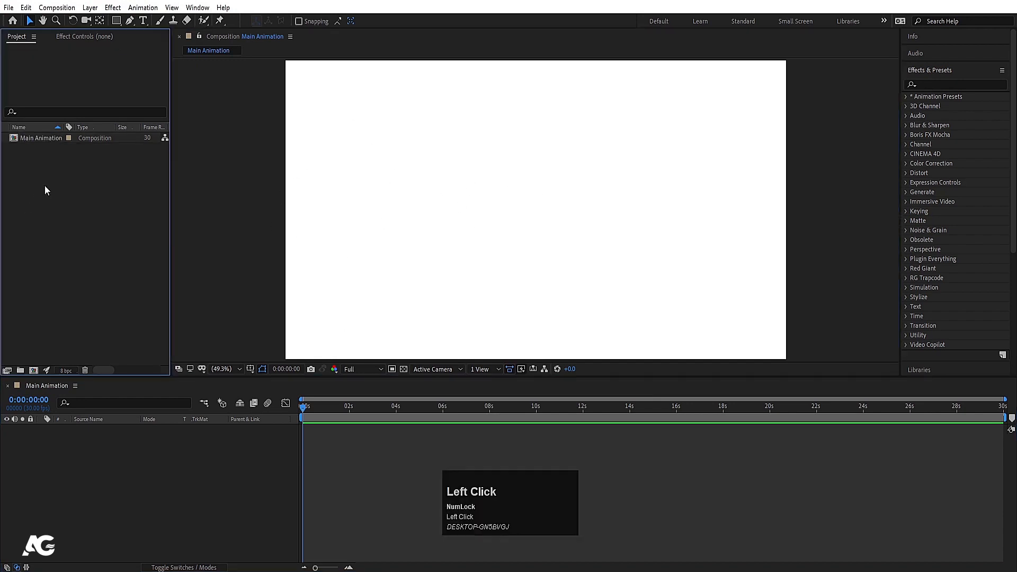
pyautogui.click(191, 459)
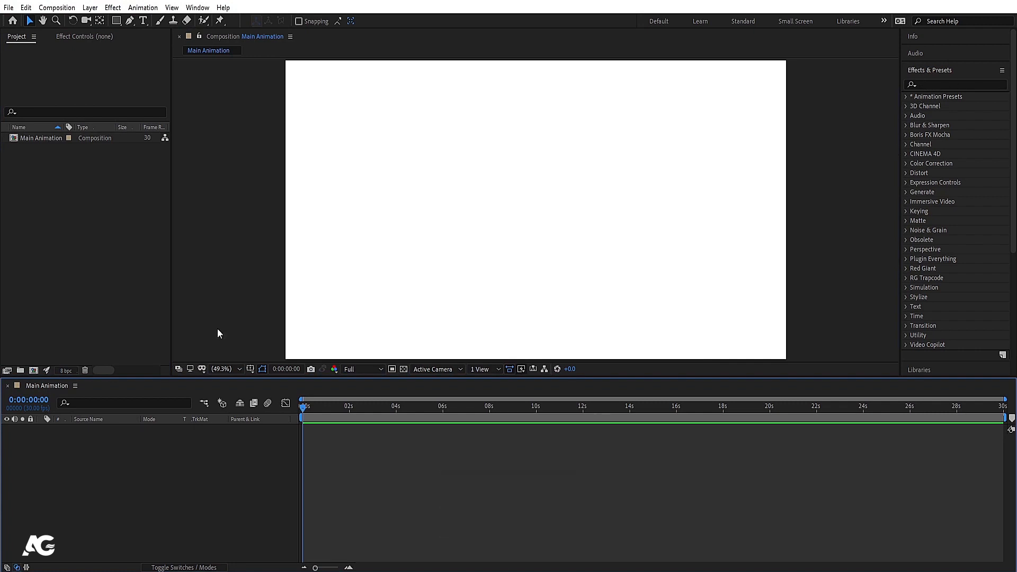
# - Show the Title/Action Safe guides in the composition view, and review the remaining grid and guide options
pyautogui.click(250, 369)
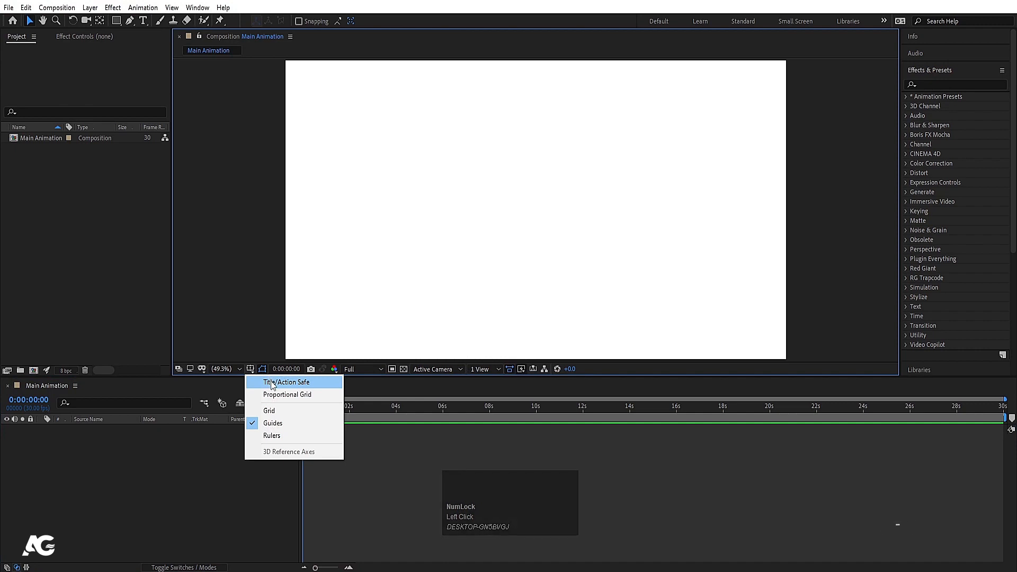
pyautogui.click(273, 384)
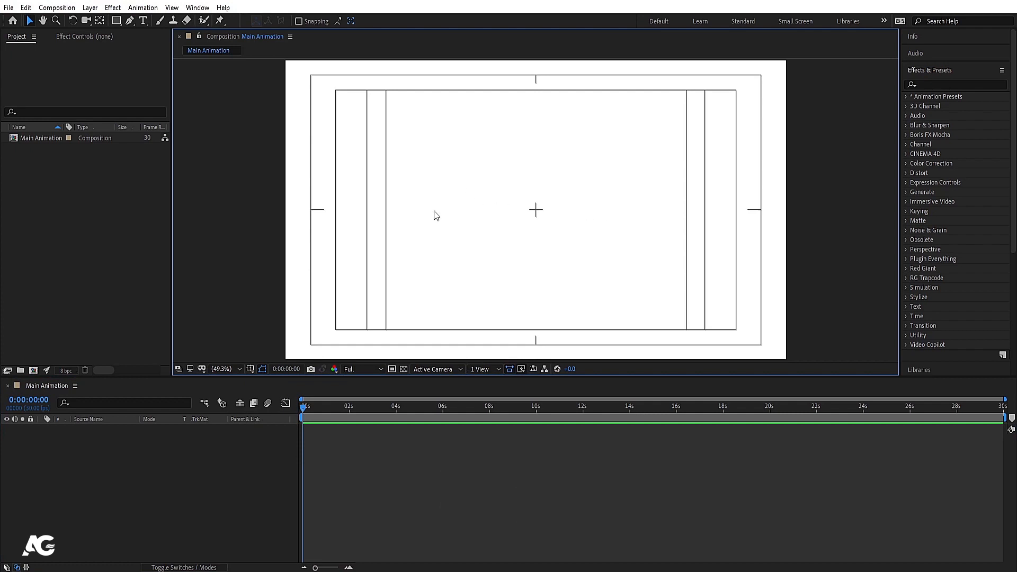
pyautogui.click(251, 369)
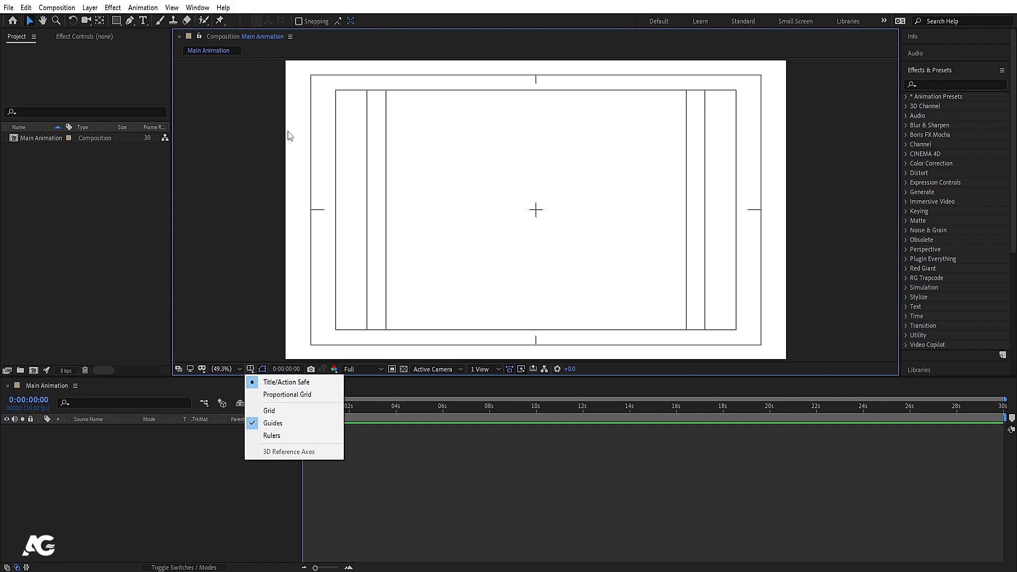
pyautogui.click(473, 195)
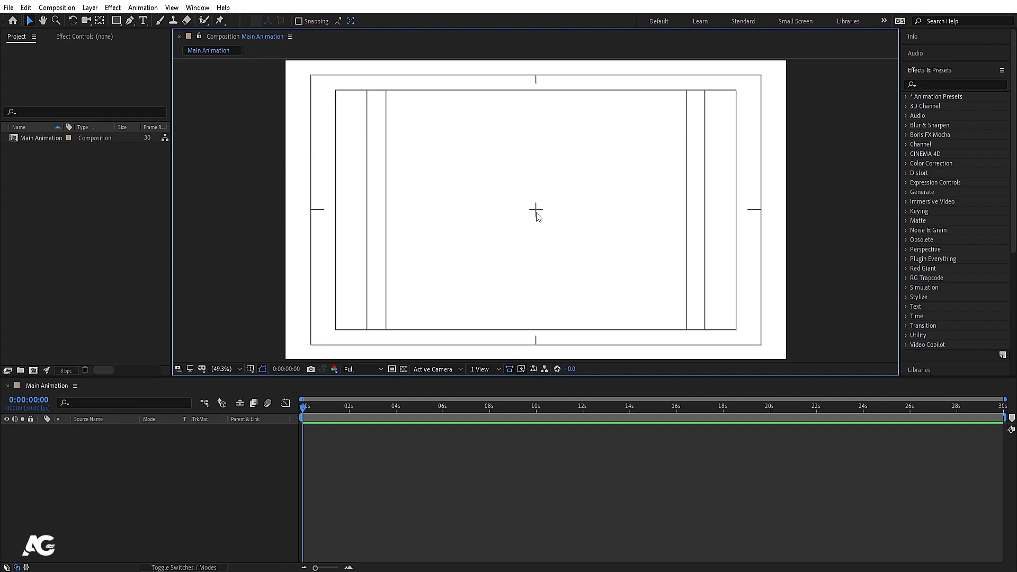
# - Preview the empty Main Animation composition briefly and return the current time indicator to 0:00:00:00
pyautogui.click(431, 444)
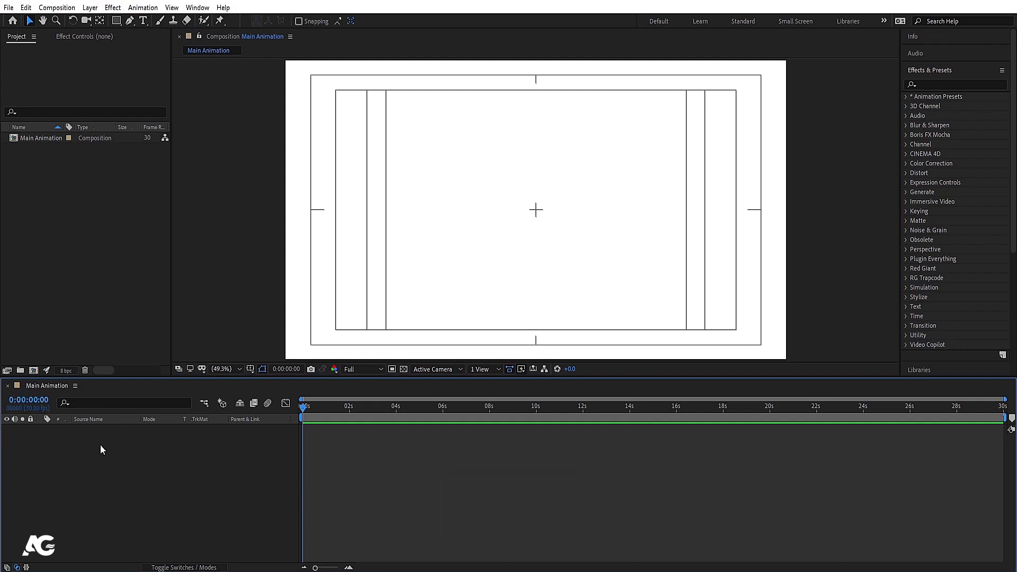
pyautogui.click(50, 455)
pyautogui.click(769, 517)
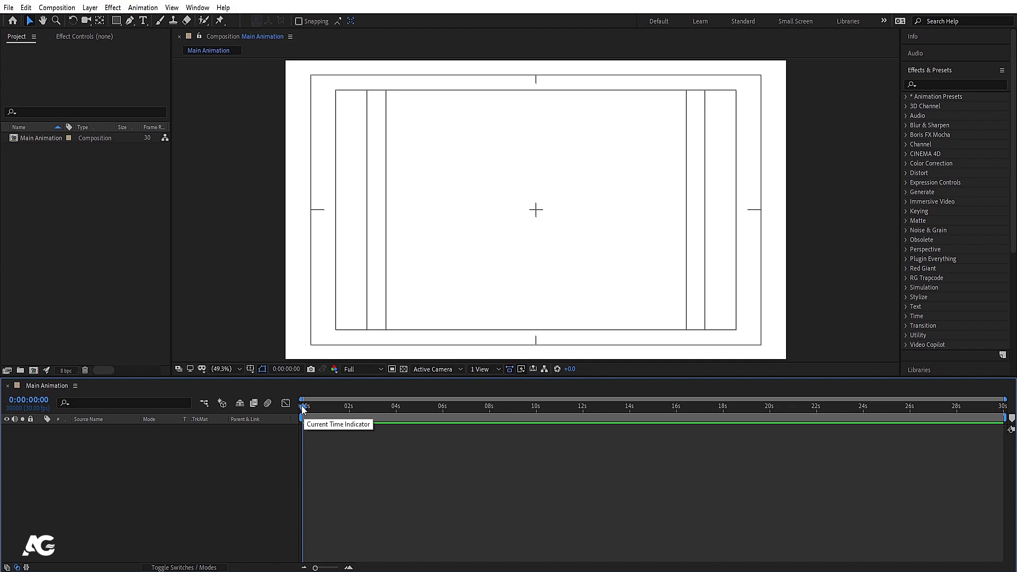
pyautogui.press('space')
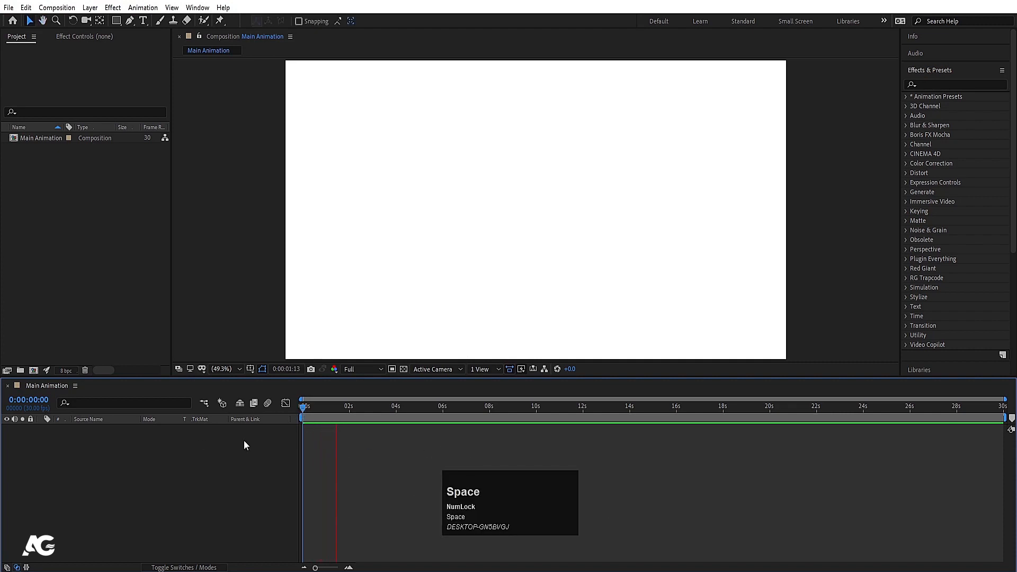
pyautogui.press('space')
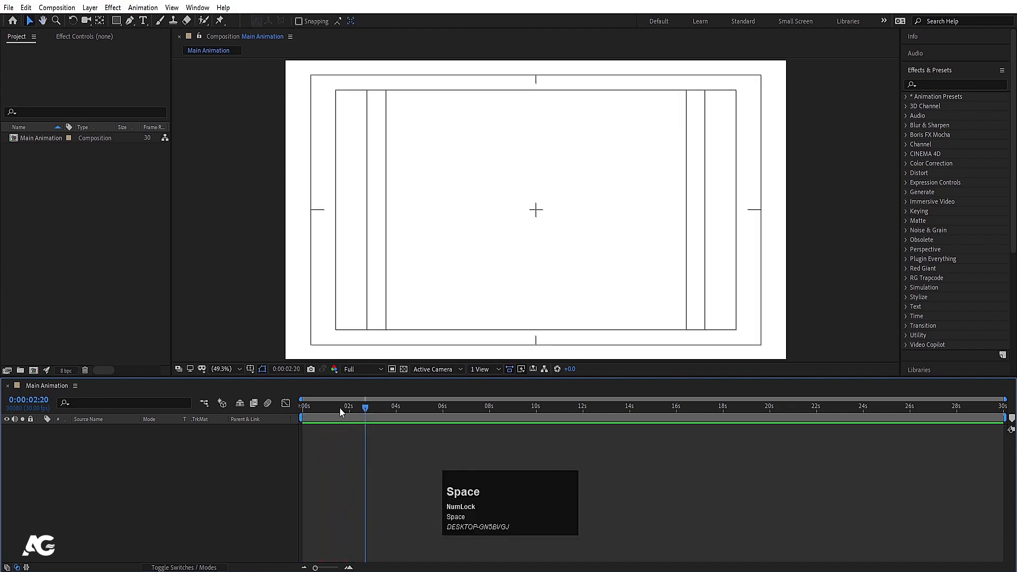
pyautogui.moveTo(303, 407); pyautogui.dragTo(231, 418)
pyautogui.press('Num_Lock')
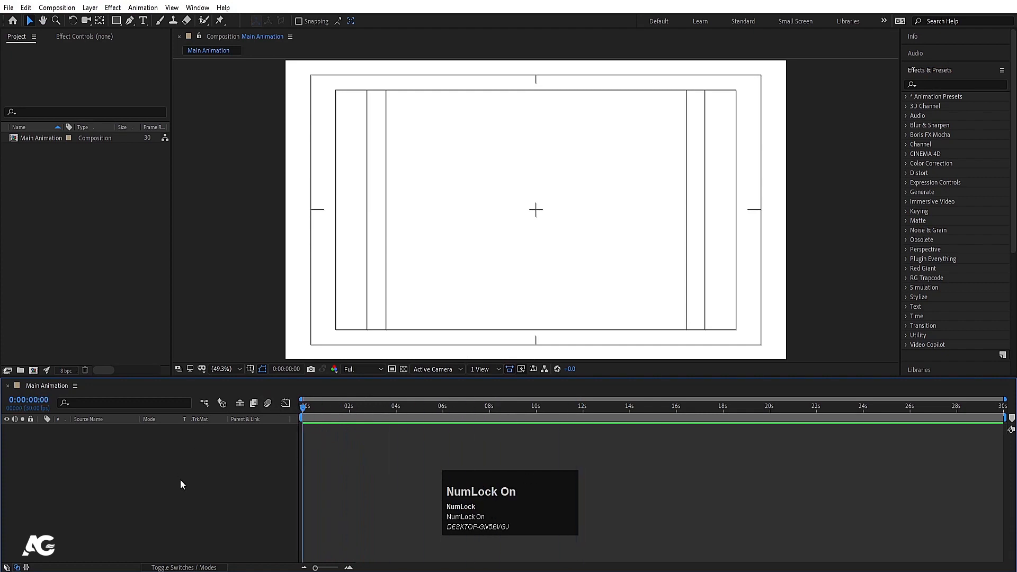
pyautogui.moveTo(303, 406); pyautogui.dragTo(230, 481)
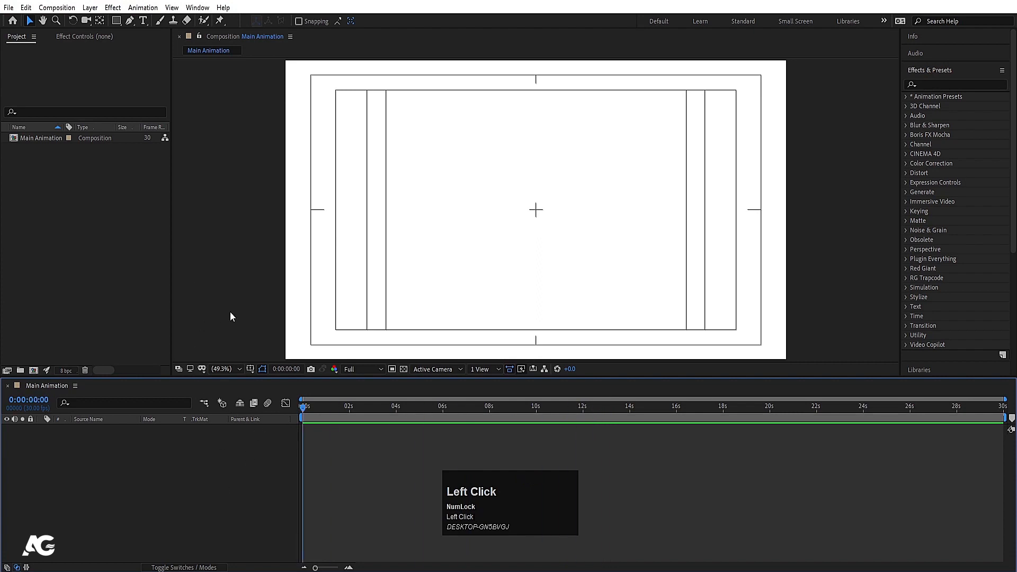
# - Activate the Rectangle tool, review the other shape tools, and set the shape fill color to purple (7E00FF)
pyautogui.click(116, 21)
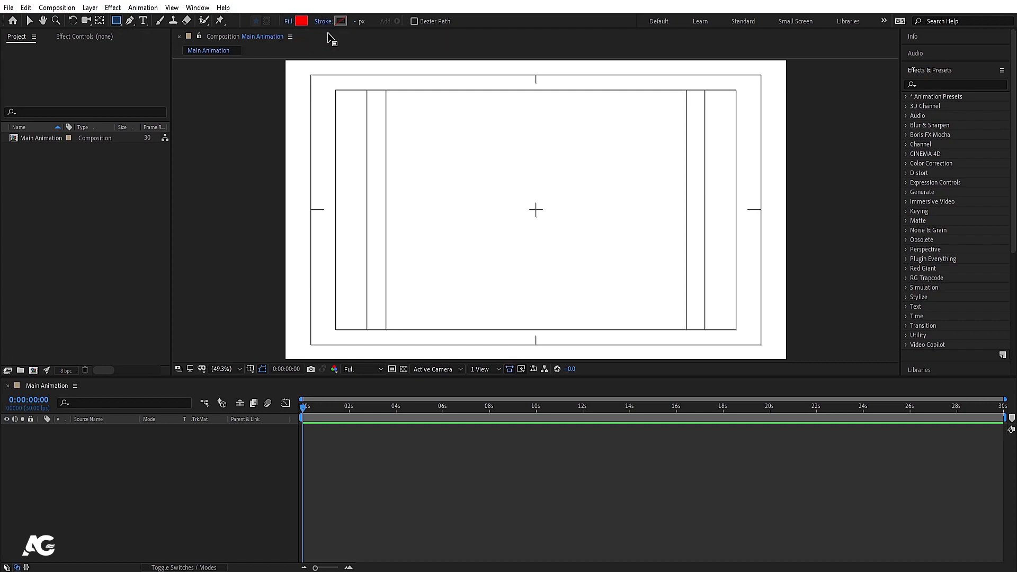
pyautogui.click(117, 21)
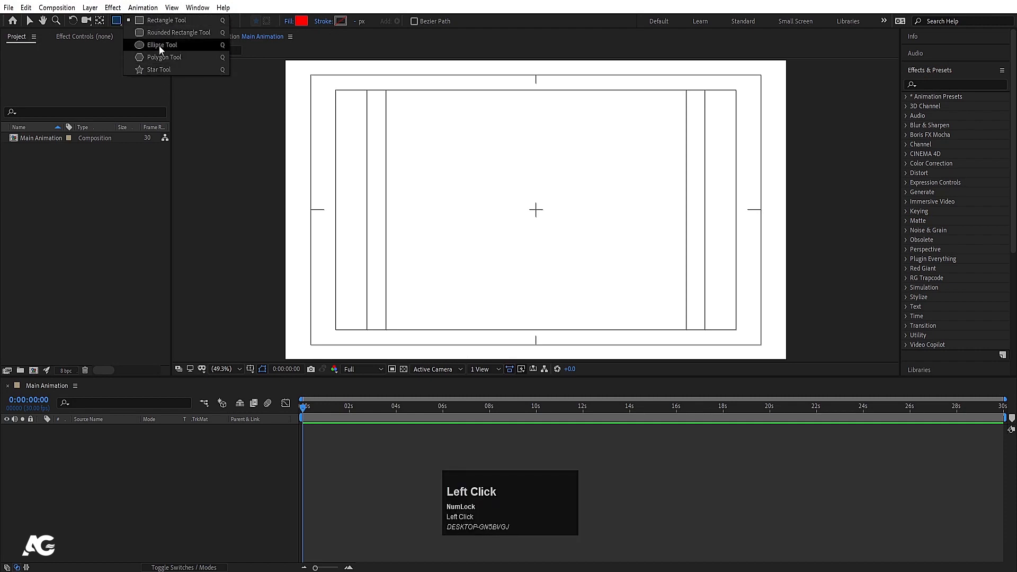
pyautogui.click(117, 21)
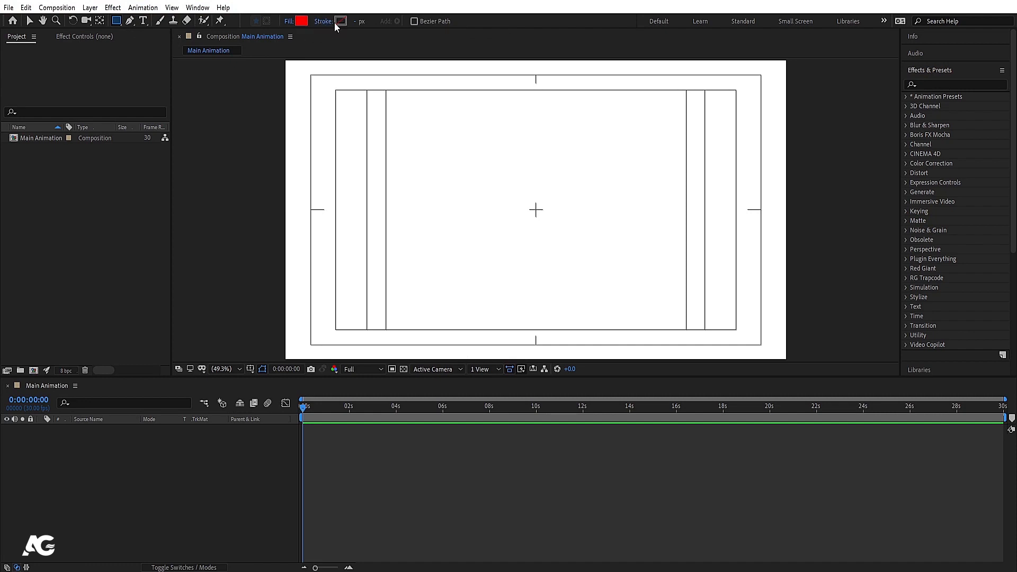
pyautogui.click(302, 22)
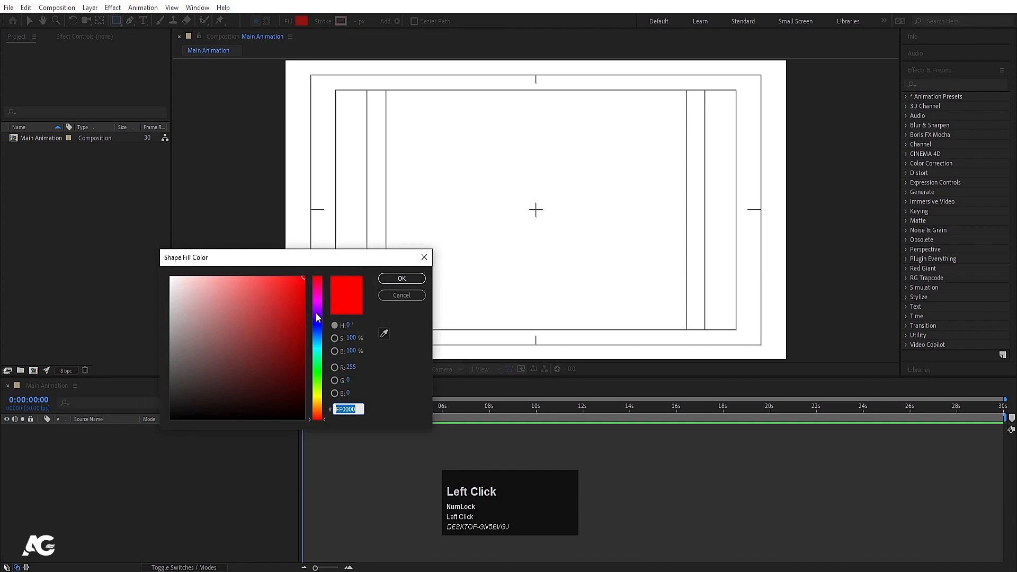
pyautogui.click(316, 312)
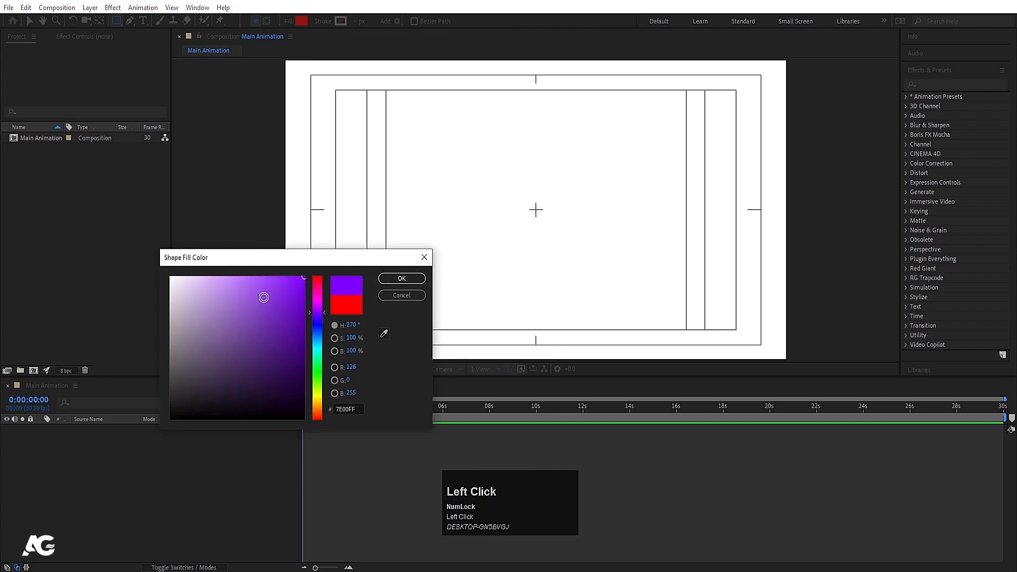
pyautogui.click(403, 278)
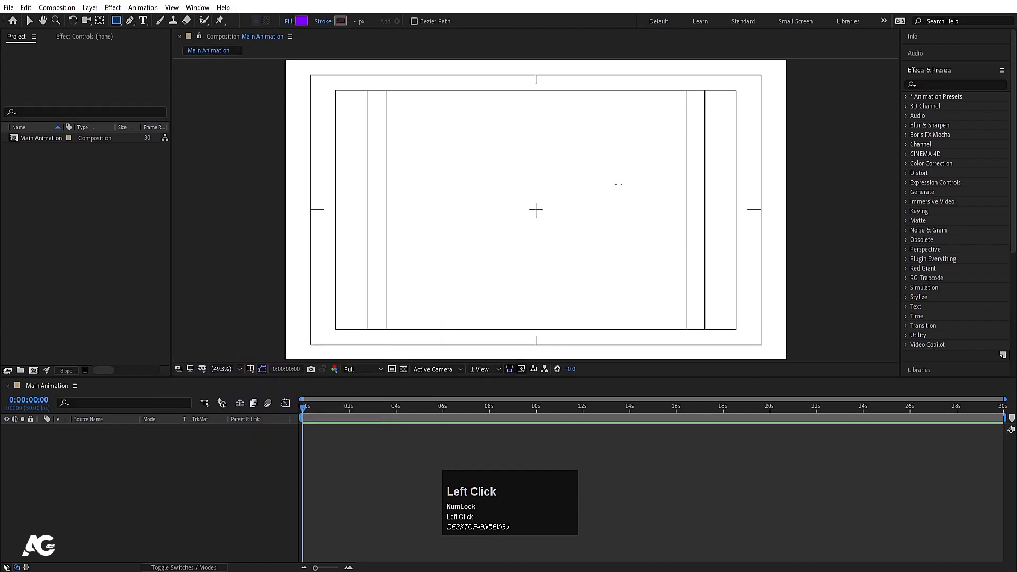
# - Draw a nearly square rectangle above and to the left of the composition's center and deselect it
pyautogui.moveTo(434, 122)
pyautogui.mouseDown()
pyautogui.moveTo(560, 240)
pyautogui.moveTo(510, 199)
pyautogui.mouseUp()
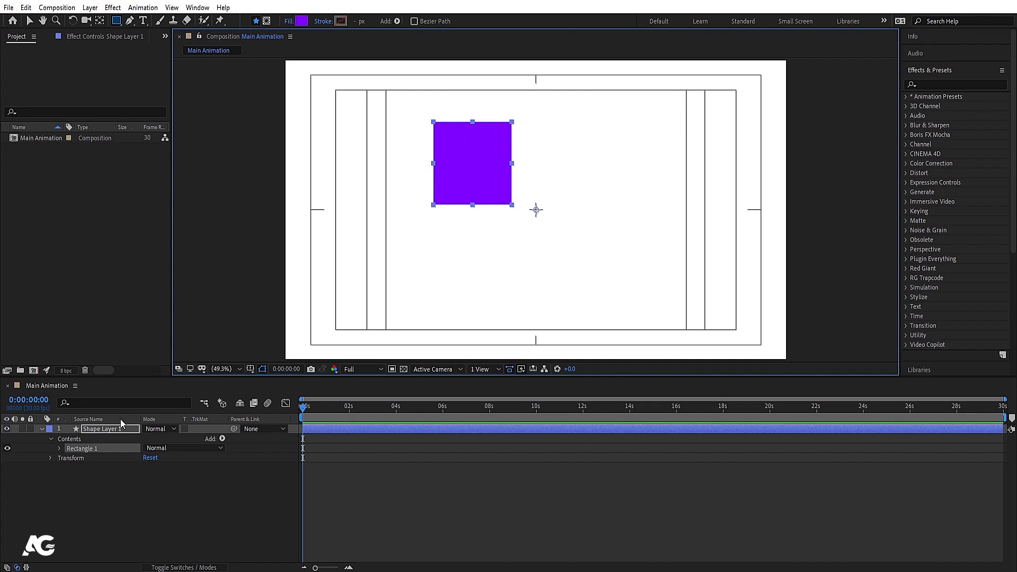
pyautogui.click(126, 491)
# - Add the black text MOTION to the right of the rectangle and collapse the shape layer's properties
pyautogui.click(143, 21)
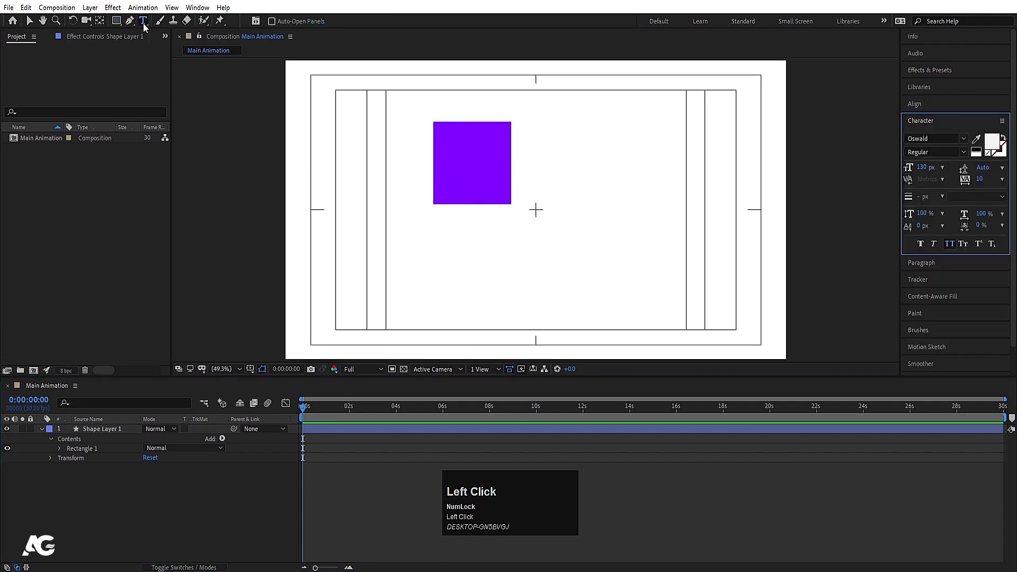
pyautogui.click(597, 217)
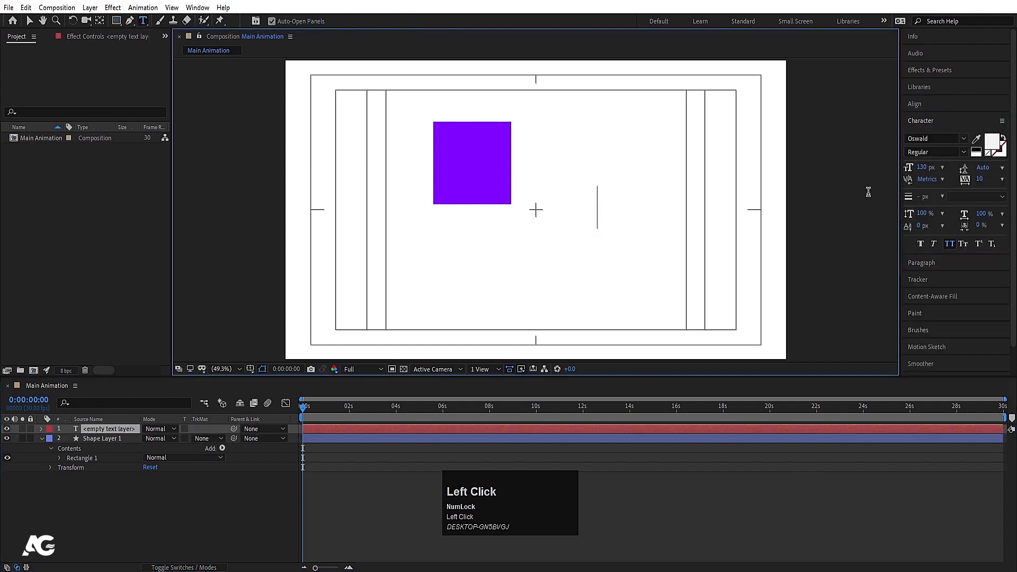
pyautogui.click(976, 152)
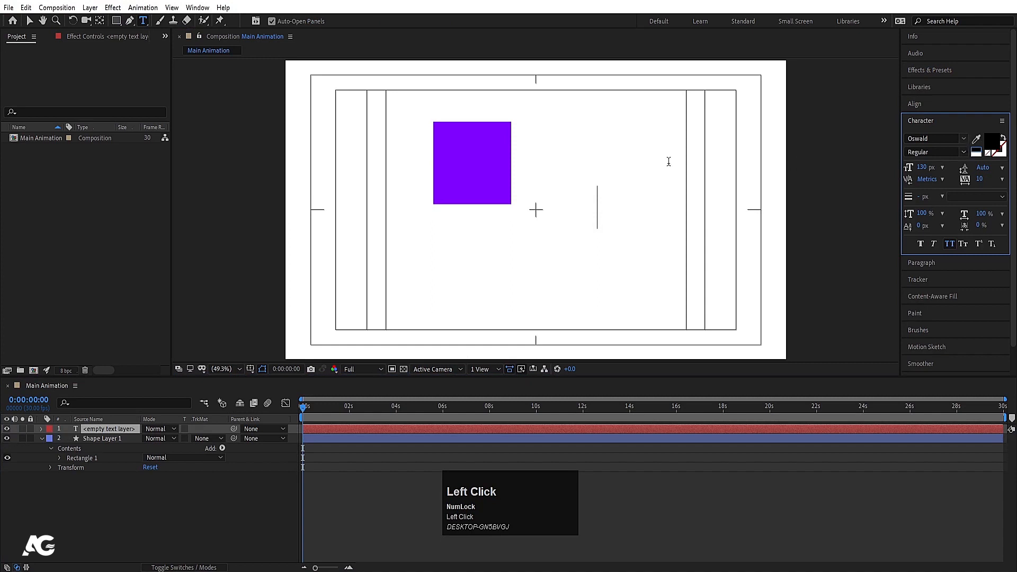
pyautogui.click(604, 194)
pyautogui.press('shift')
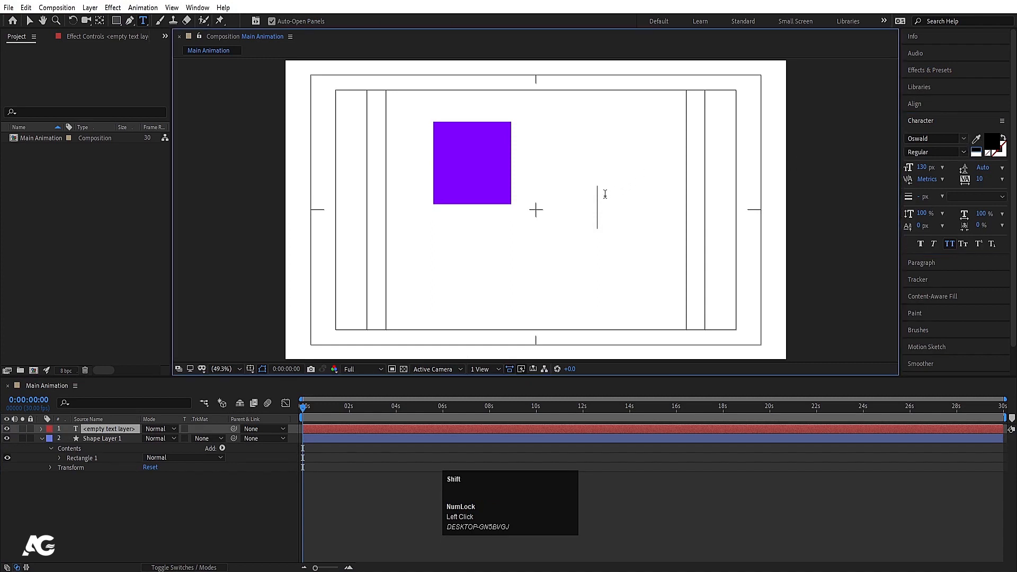
pyautogui.write('MOTION')
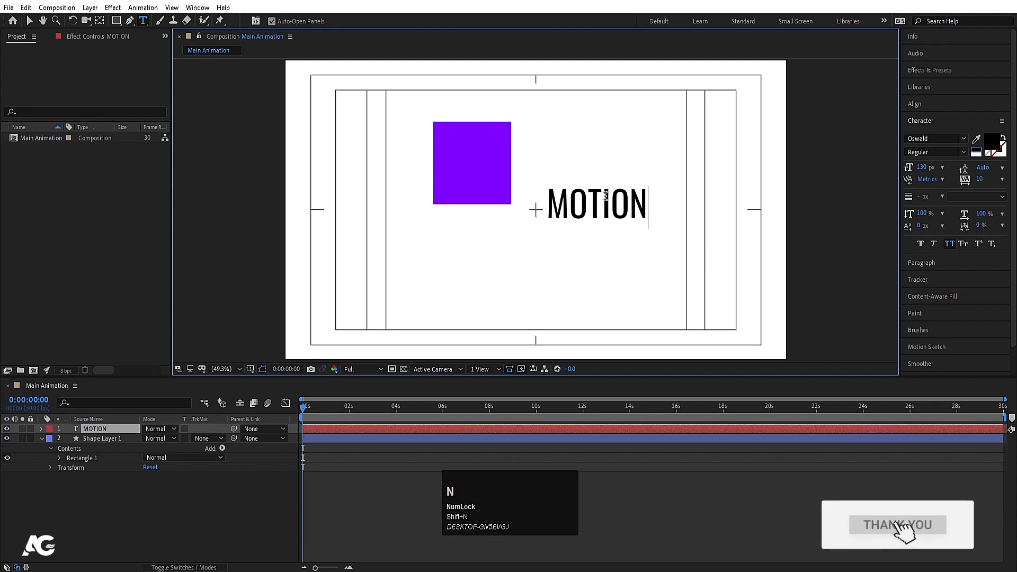
pyautogui.click(170, 504)
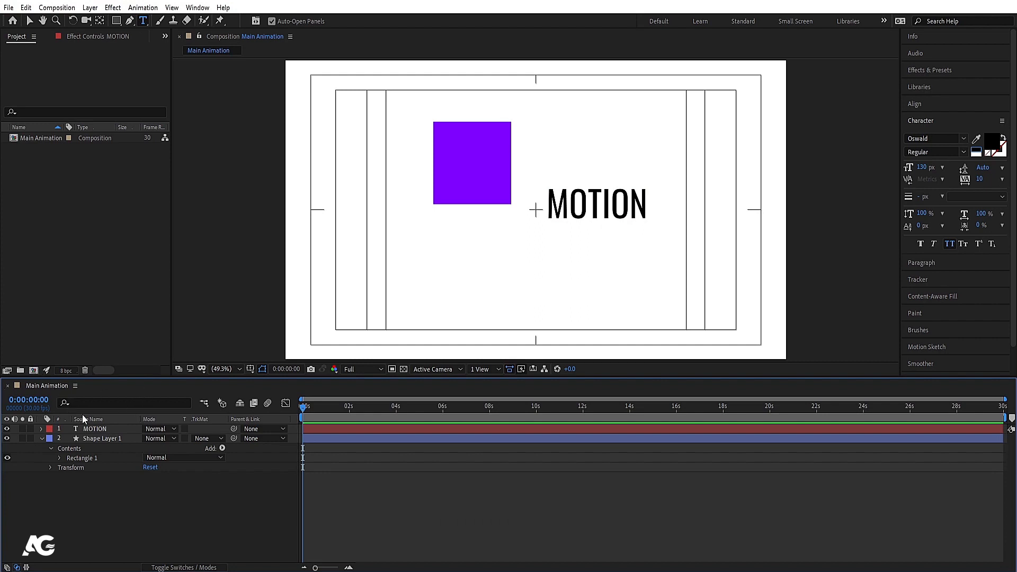
pyautogui.click(42, 439)
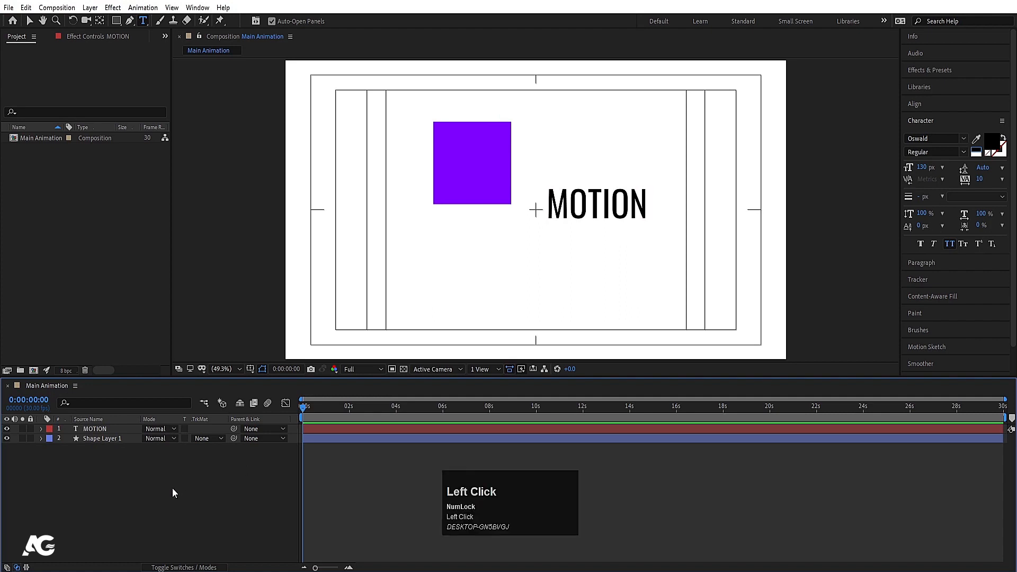
# - Select each layer in turn, shift the MOTION text layer to start slightly after the composition's beginning, and preview its appearance
pyautogui.click(89, 429)
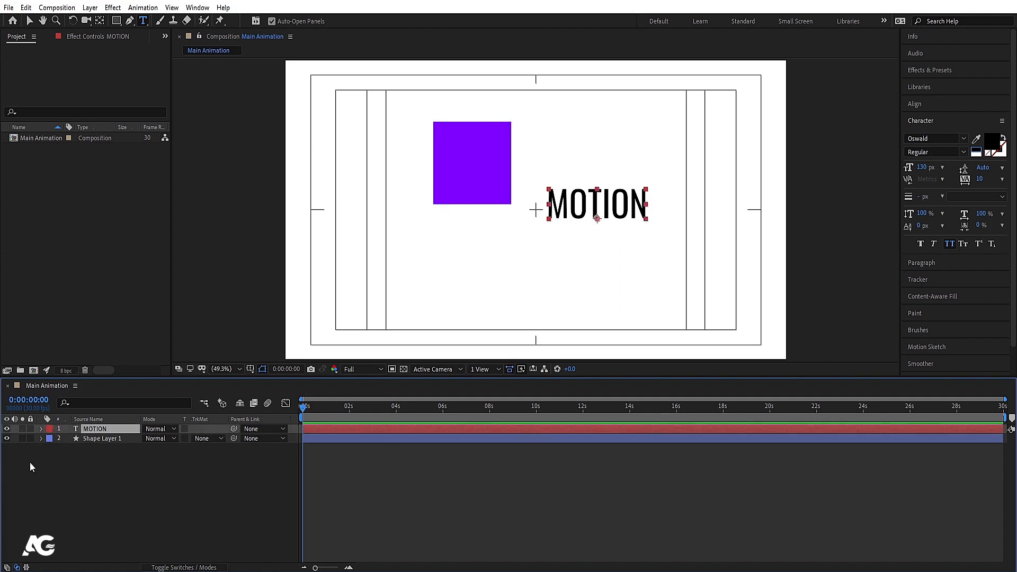
pyautogui.click(91, 439)
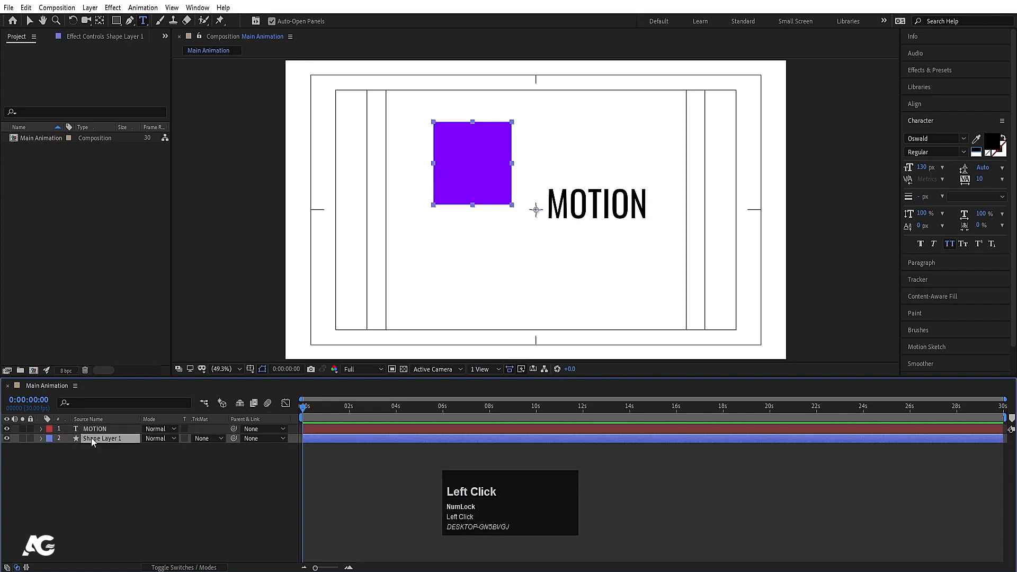
pyautogui.click(335, 419)
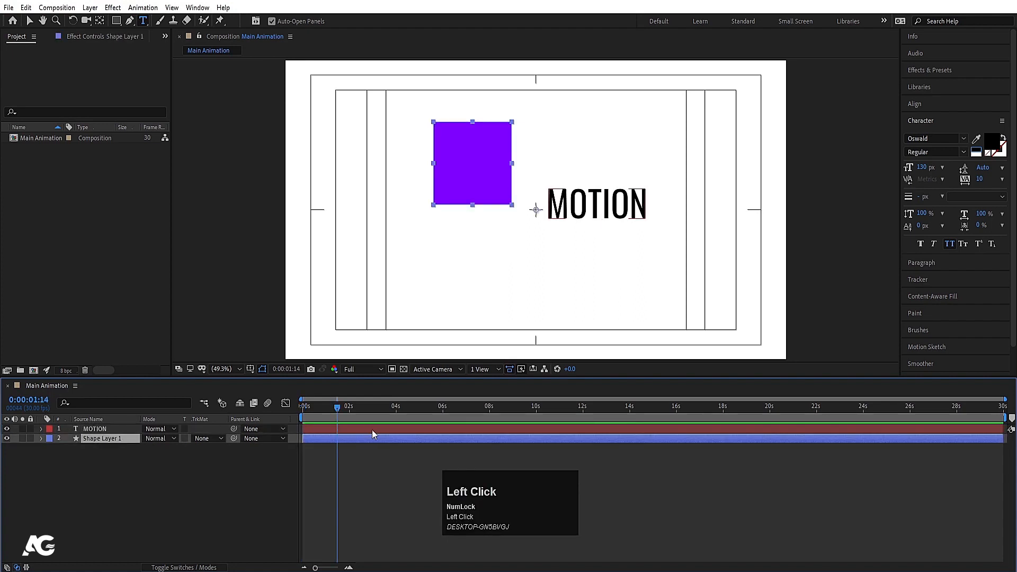
pyautogui.click(376, 429)
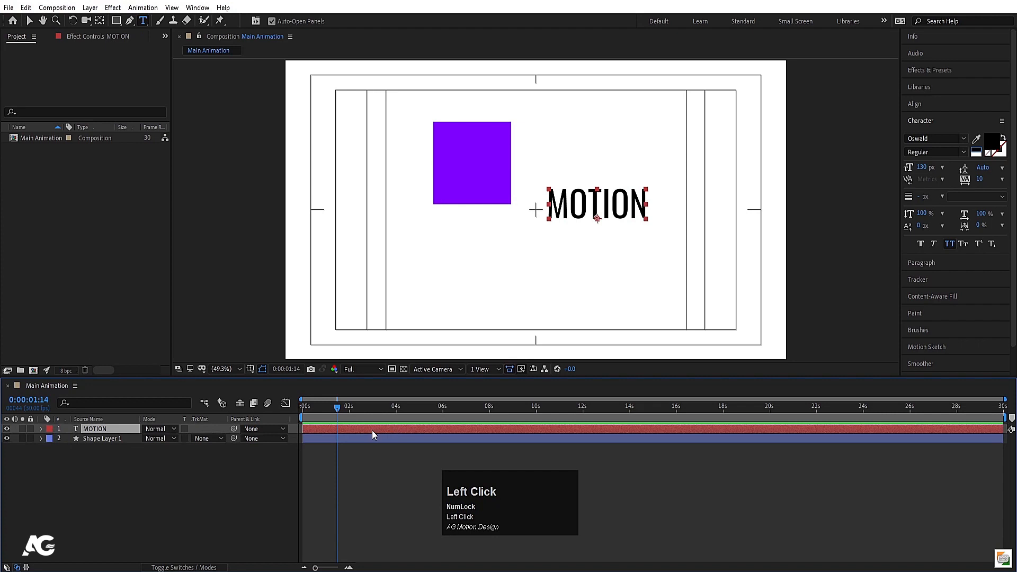
pyautogui.moveTo(316, 429); pyautogui.dragTo(277, 403)
pyautogui.click(383, 415)
pyautogui.moveTo(423, 430); pyautogui.dragTo(332, 423)
pyautogui.press('space')
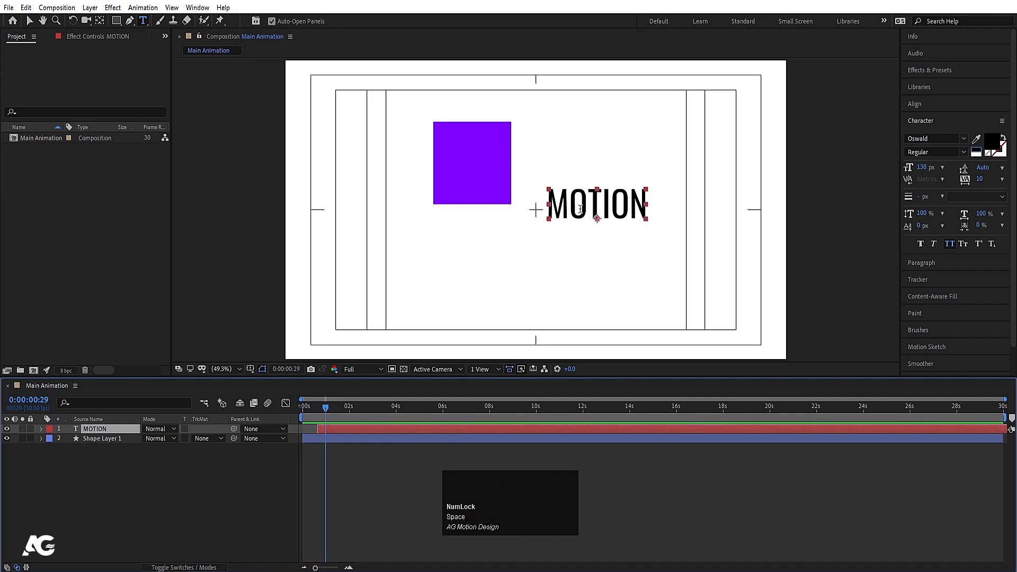
# - Realign the MOTION text layer's start to 0:00:00:00 and deselect it
pyautogui.moveTo(312, 419); pyautogui.dragTo(279, 417)
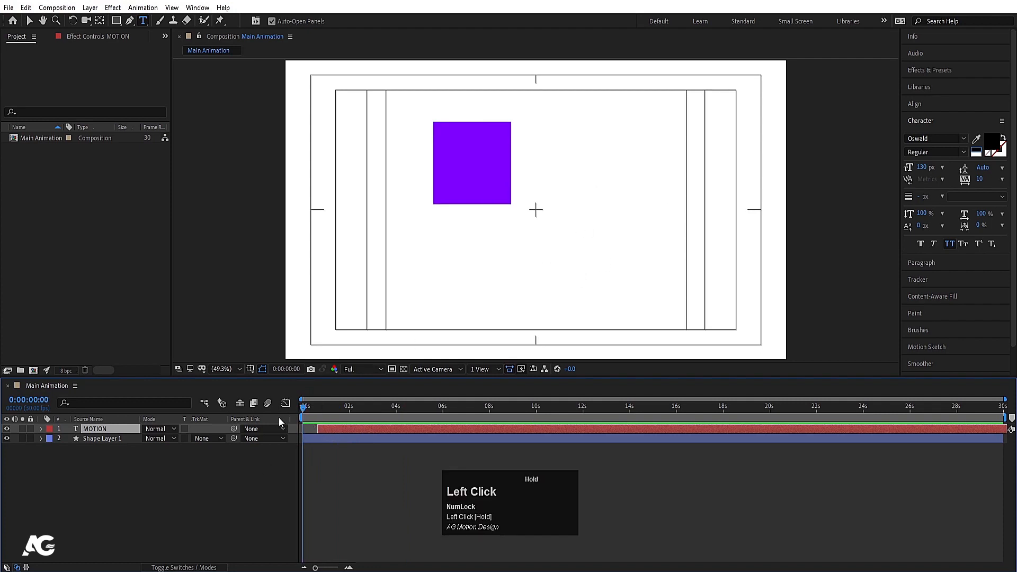
pyautogui.press('[')
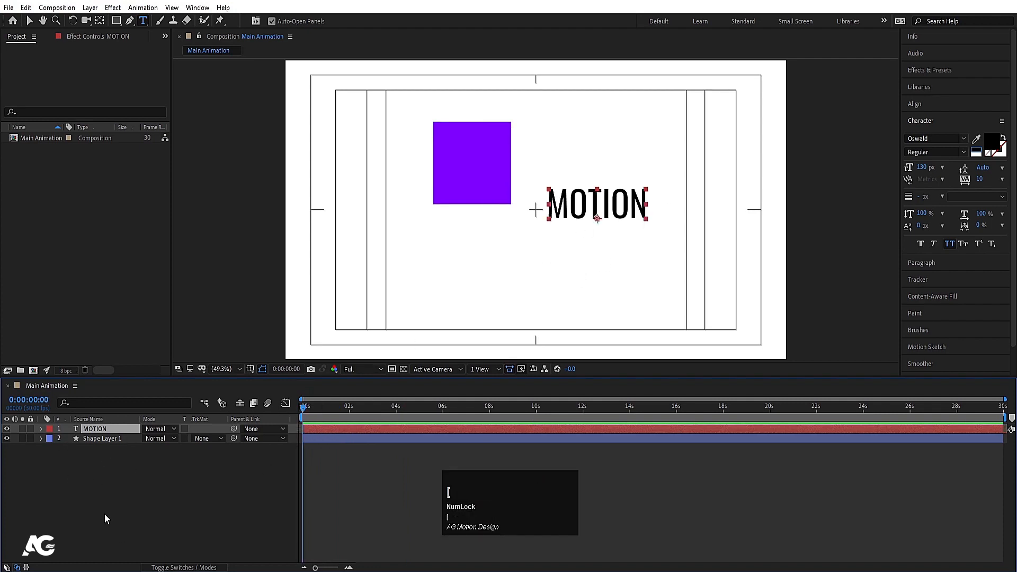
pyautogui.click(105, 515)
# - Delete the rectangle's shape layer and the MOTION text layer from the composition
pyautogui.click(82, 437)
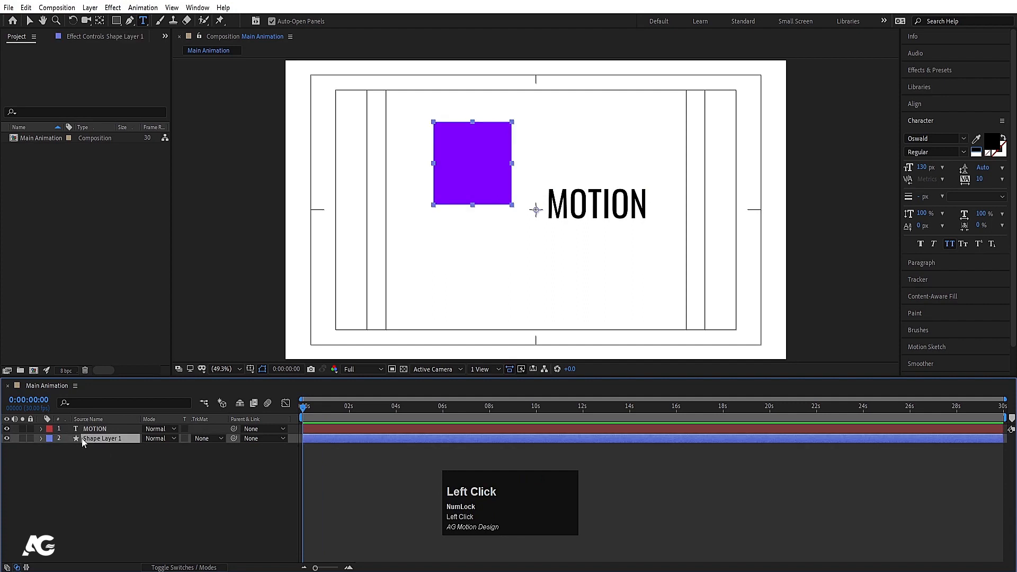
pyautogui.click(87, 430)
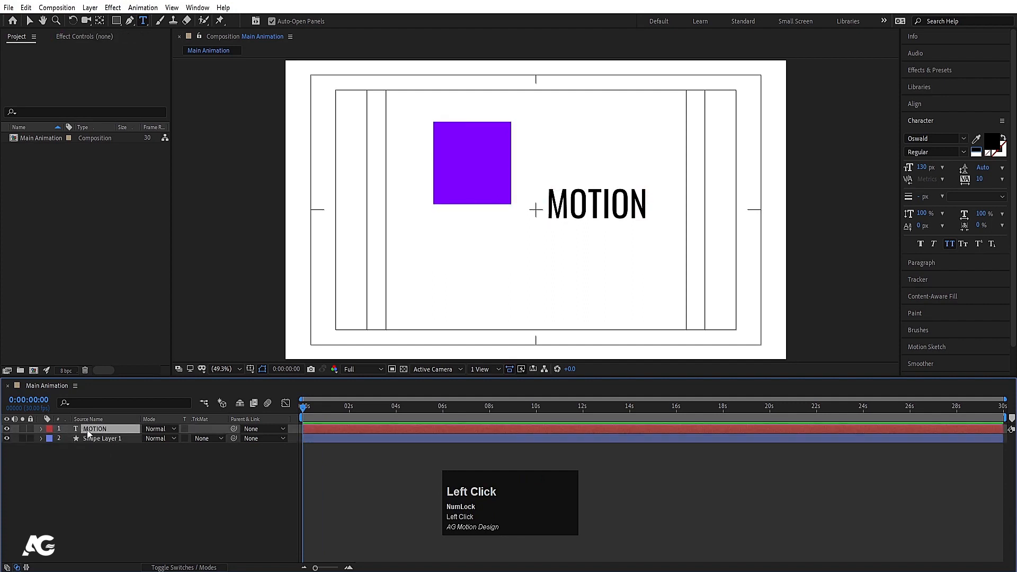
pyautogui.press('Delete')
pyautogui.click(87, 430)
pyautogui.press('Delete')
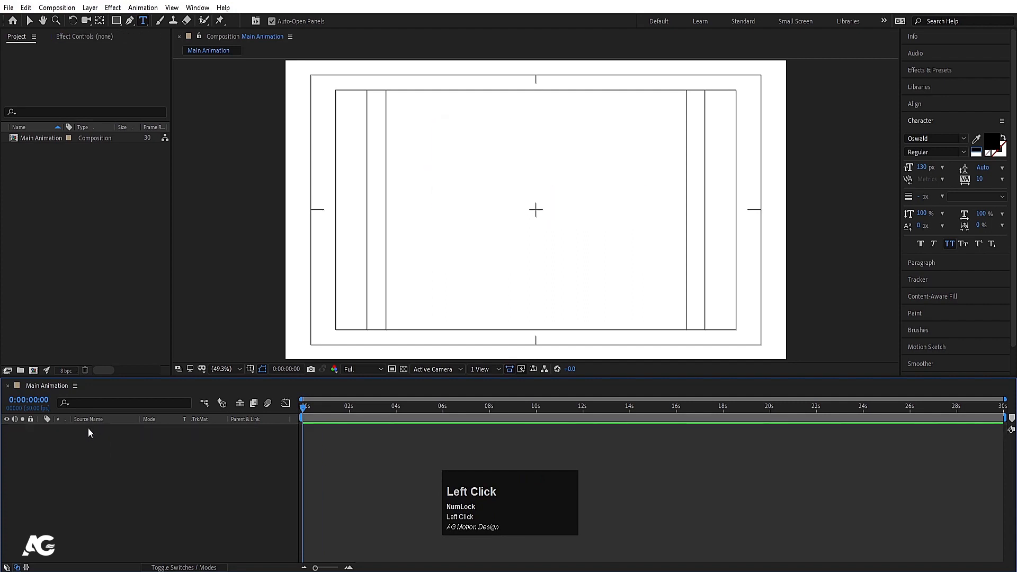
# - Draw a purple ellipse above and to the left of the composition's center, inspect its anchor point, and deselect the shape
pyautogui.click(118, 22)
pyautogui.click(150, 50)
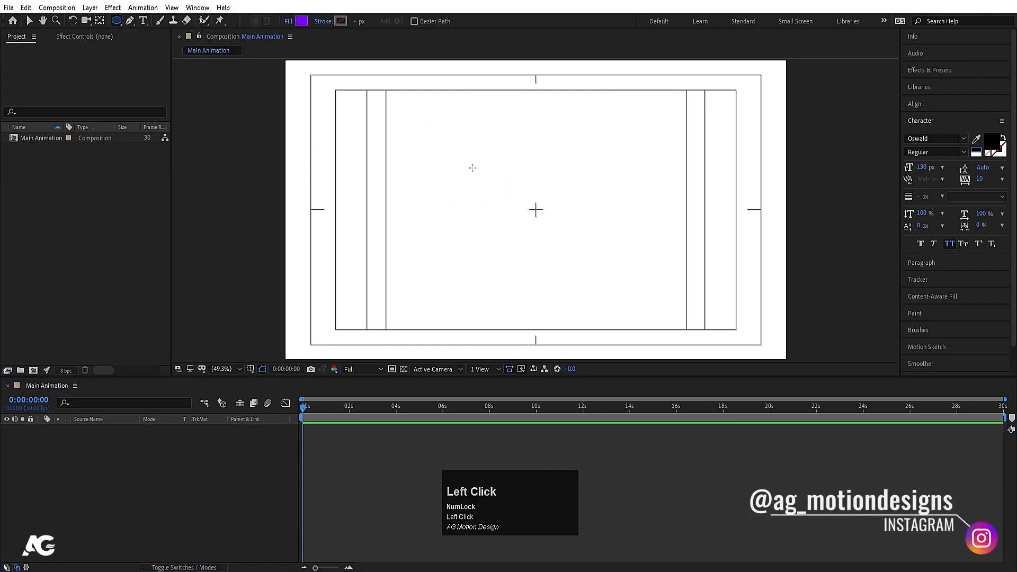
pyautogui.moveTo(417, 115); pyautogui.dragTo(501, 203)
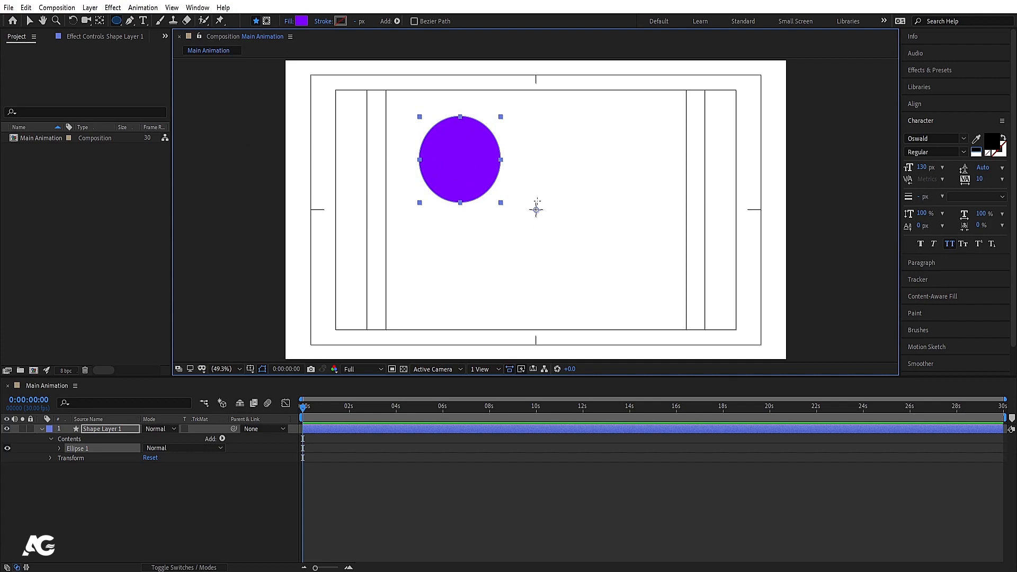
pyautogui.scroll(4, 536, 210)
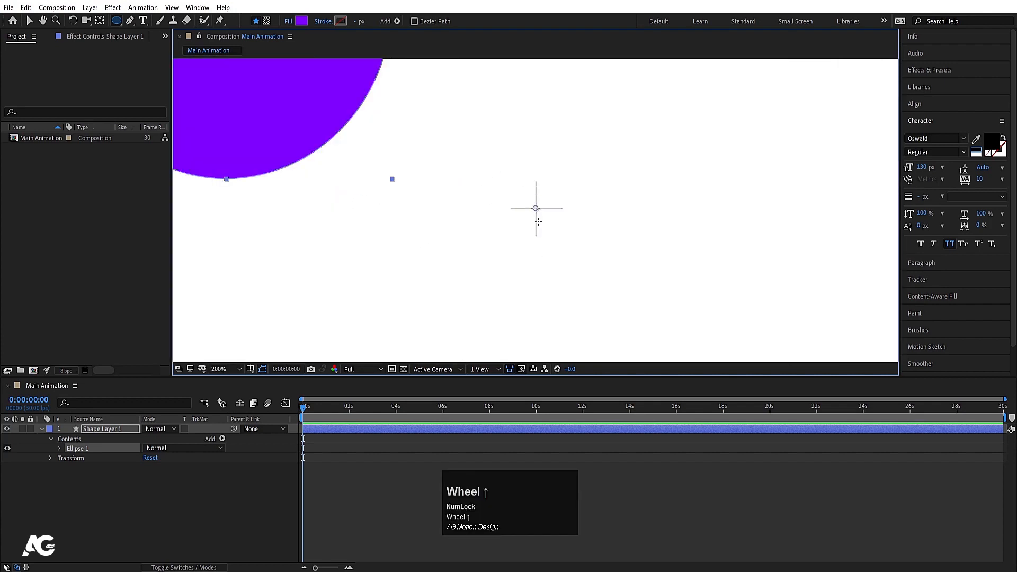
pyautogui.scroll(-4, 537, 208)
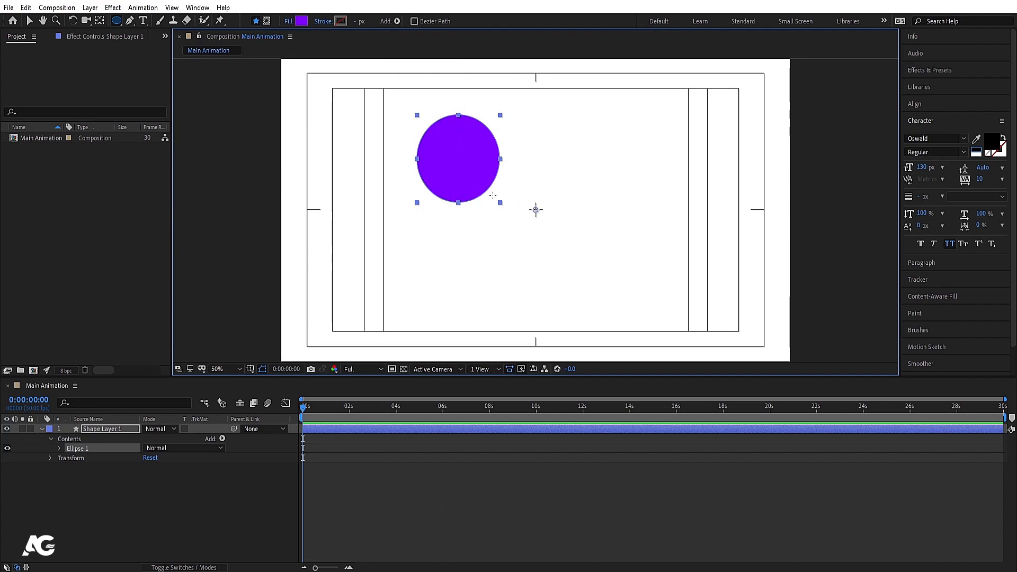
pyautogui.click(179, 483)
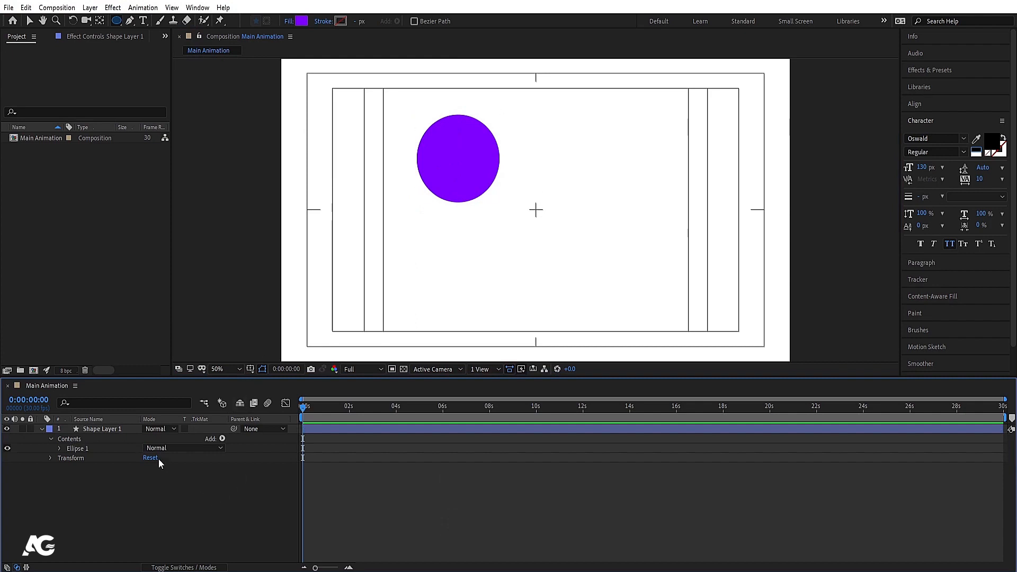
# - Try rotating the purple ellipse clockwise about its off-center anchor point with the Rotation tool, then undo the rotation
pyautogui.click(96, 429)
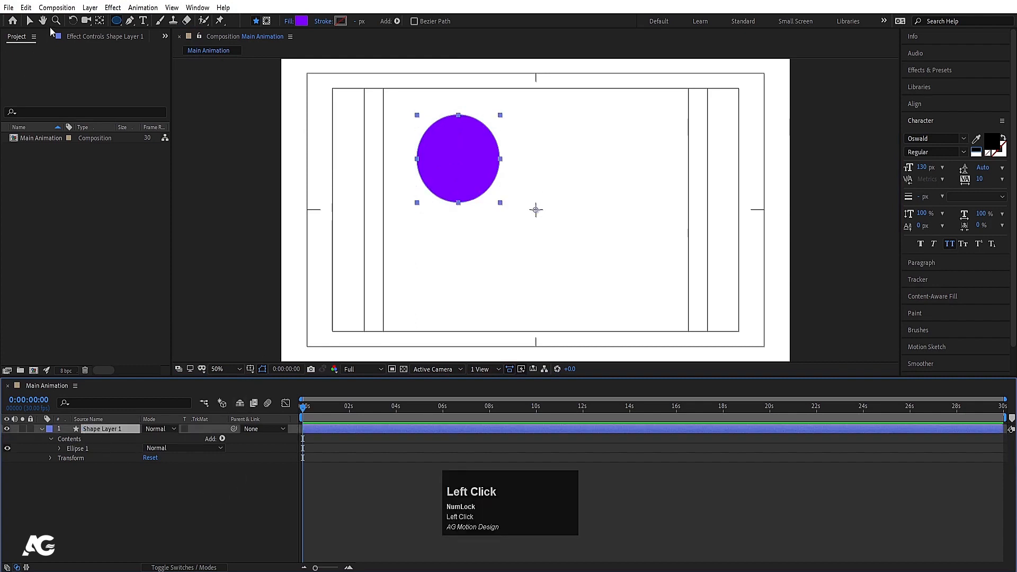
pyautogui.click(73, 23)
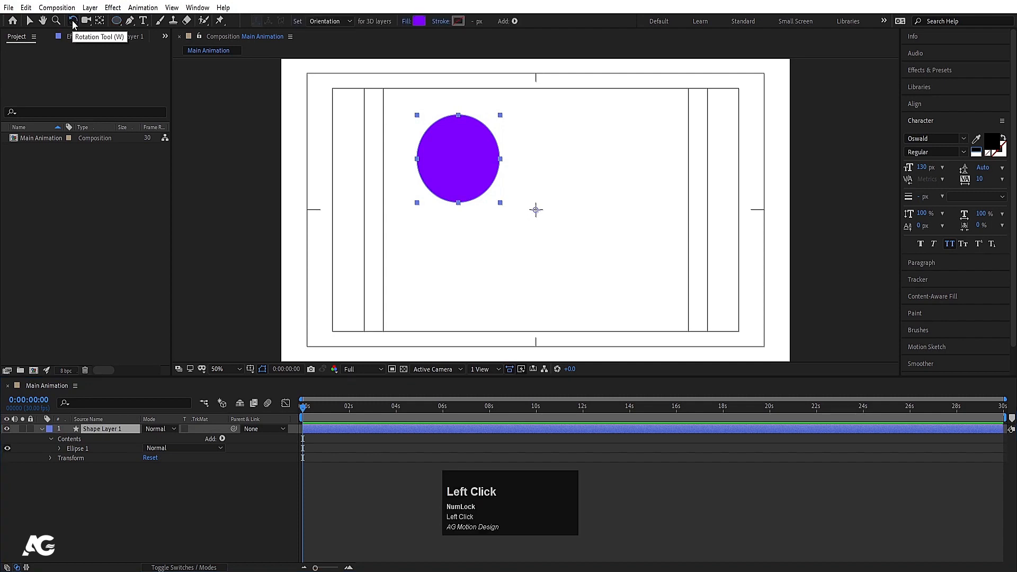
pyautogui.moveTo(449, 128); pyautogui.dragTo(523, 128)
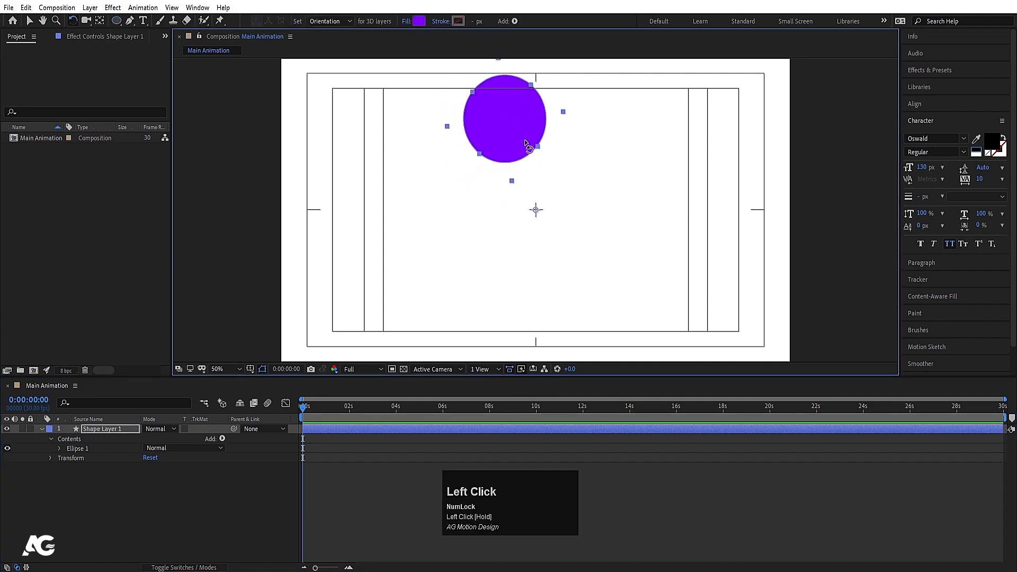
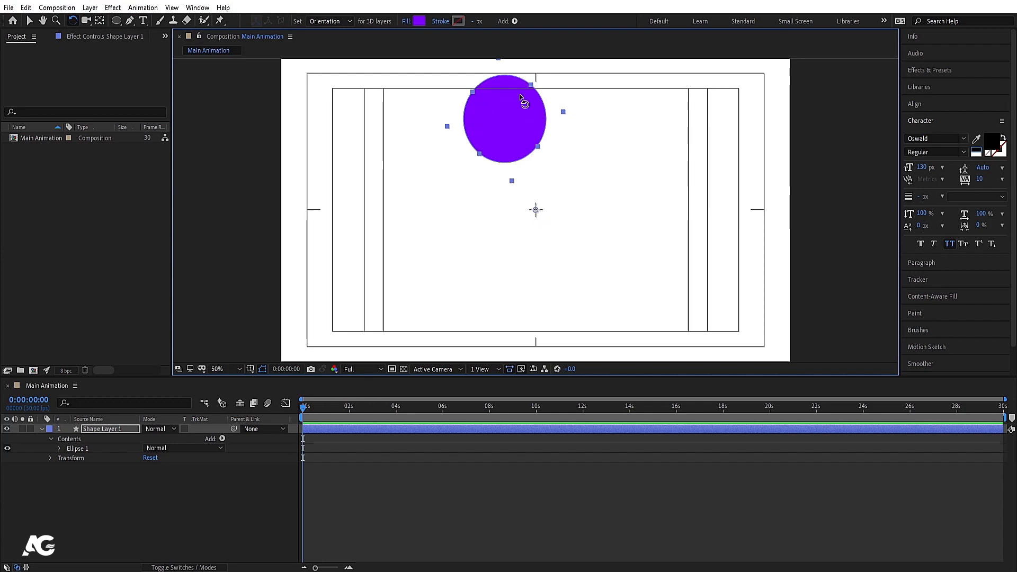
pyautogui.press('ctrl')
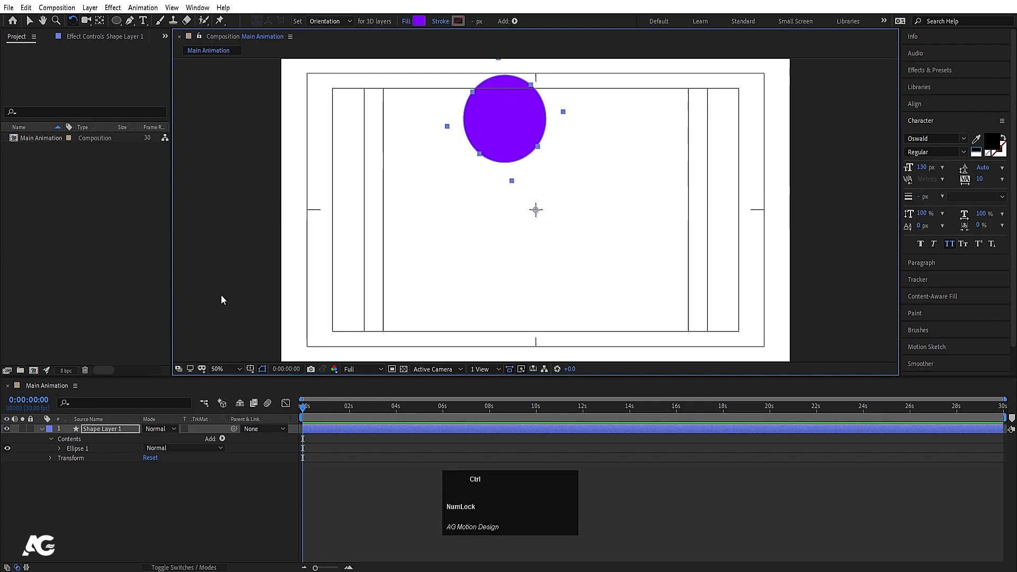
pyautogui.hotkey('ctrl', 'z')
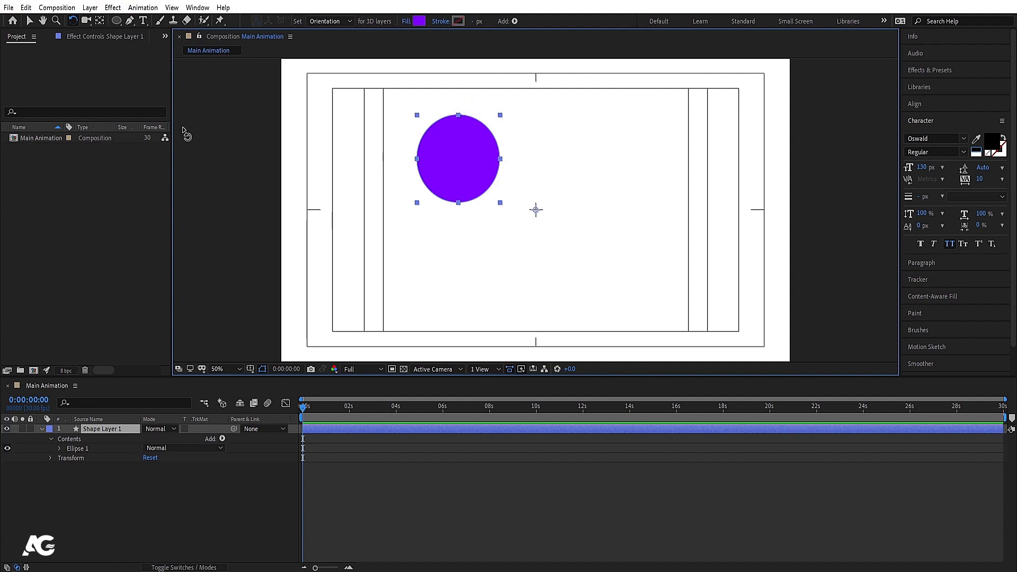
# - Try manually moving the anchor point from the composition's center to the middle of the ellipse, then undo the move
pyautogui.click(100, 21)
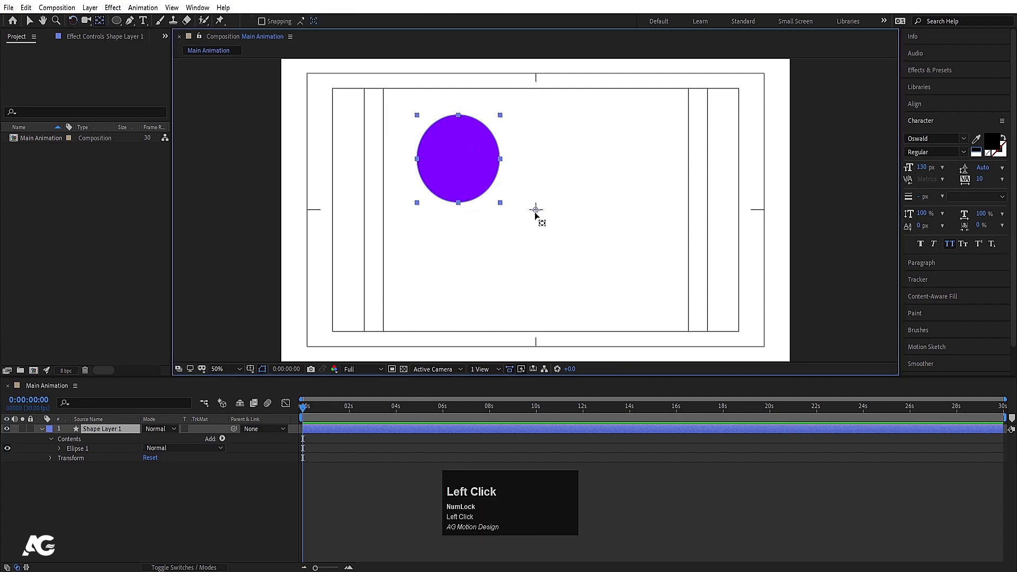
pyautogui.moveTo(536, 210); pyautogui.dragTo(459, 161)
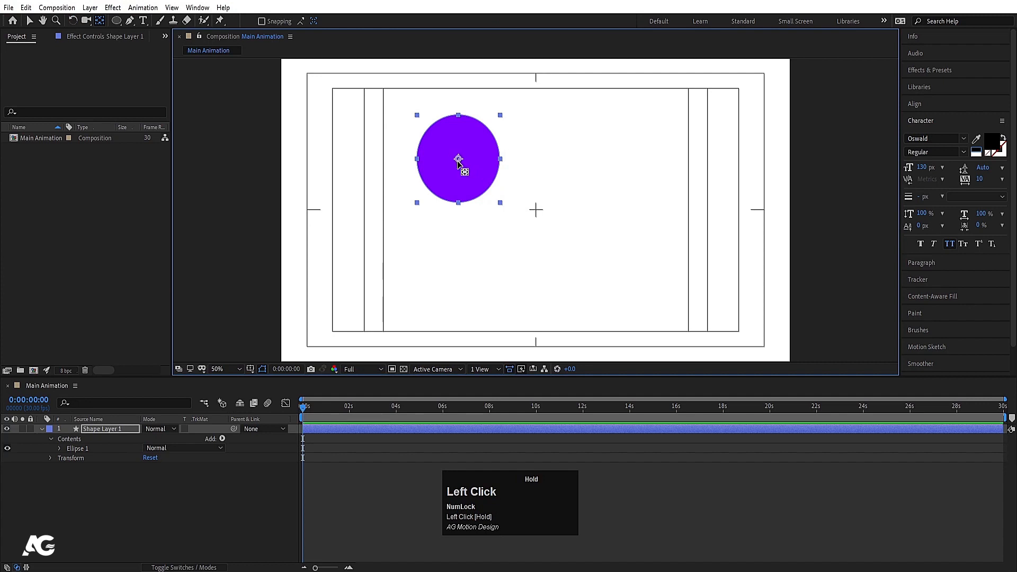
pyautogui.hotkey('ctrl', 'z')
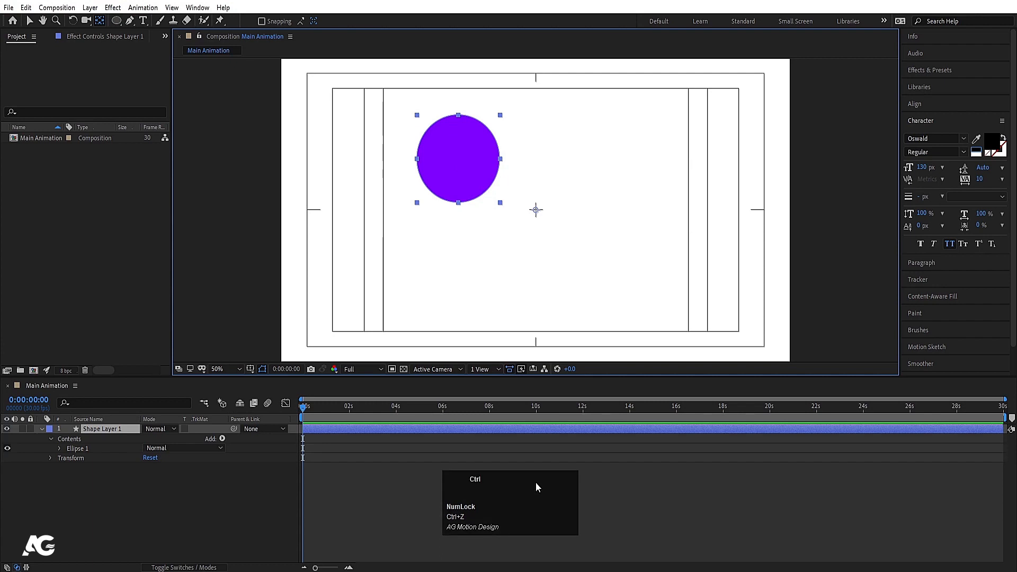
# - Center the anchor point in the ellipse's layer content and keep the shape layer selected
pyautogui.hotkey('ctrl', 'alt', 'Home')
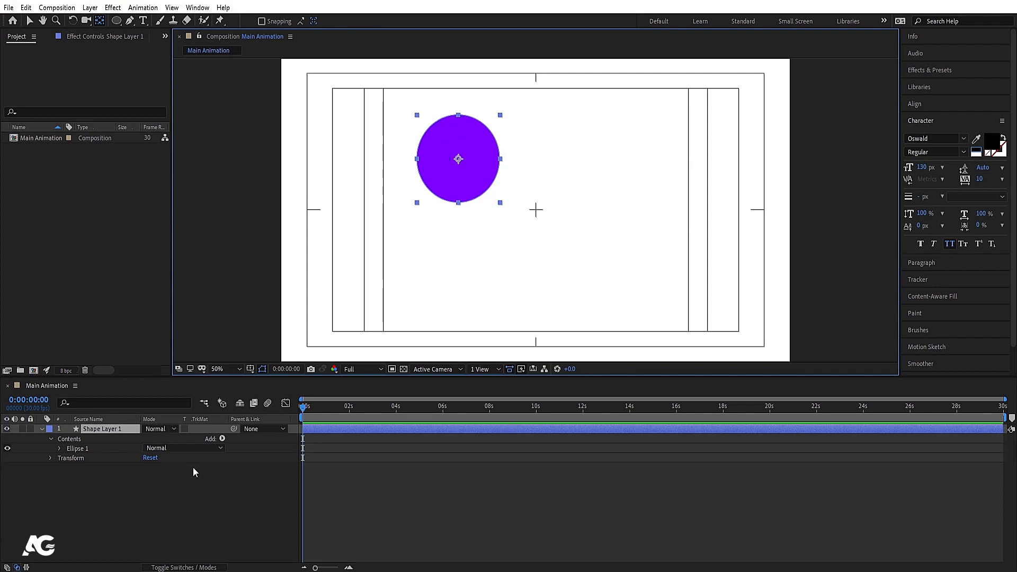
pyautogui.click(144, 463)
pyautogui.click(100, 428)
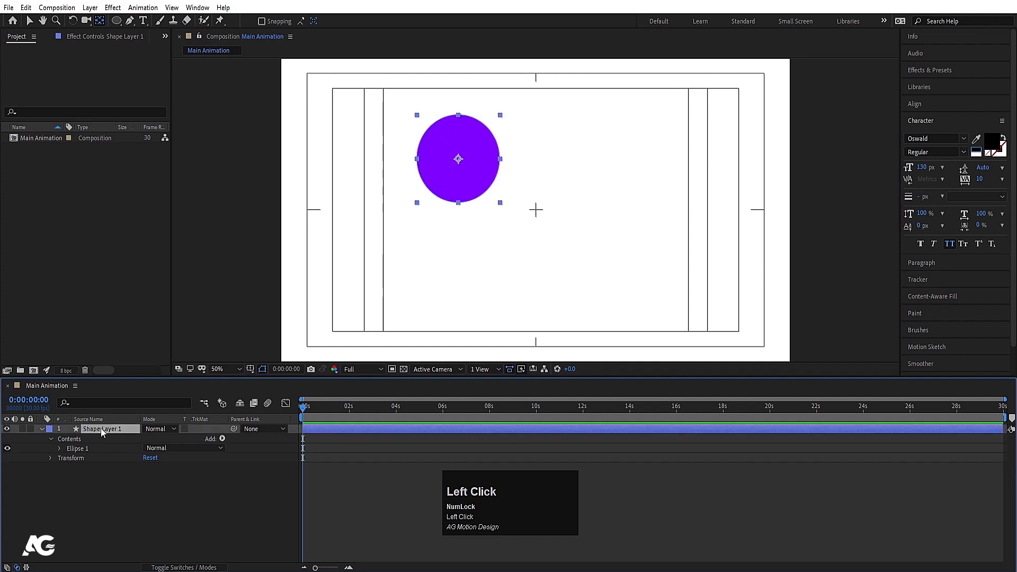
# - Align the ellipse horizontally and vertically to the center of the composition and deselect it
pyautogui.click(914, 108)
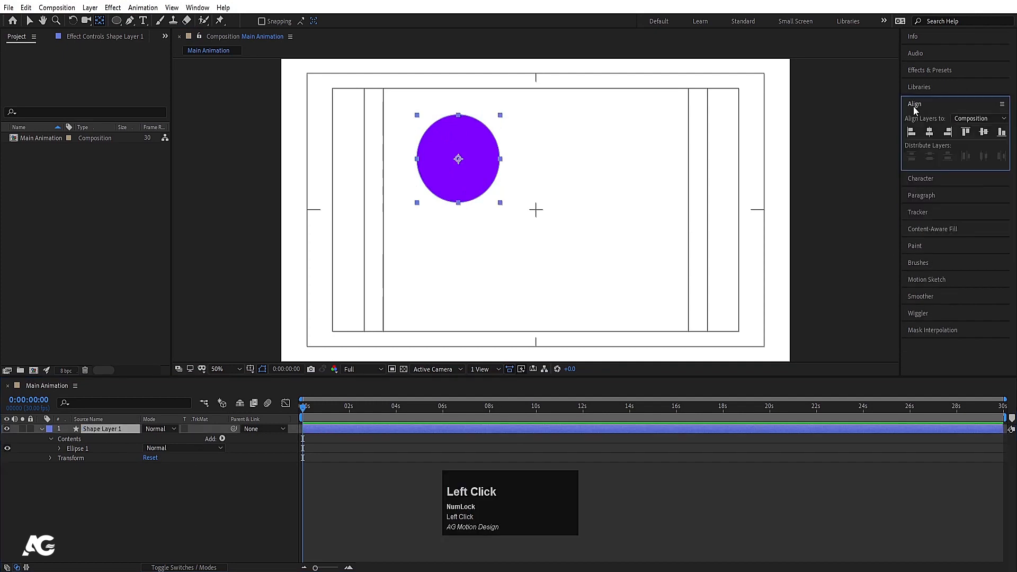
pyautogui.click(931, 133)
pyautogui.click(983, 132)
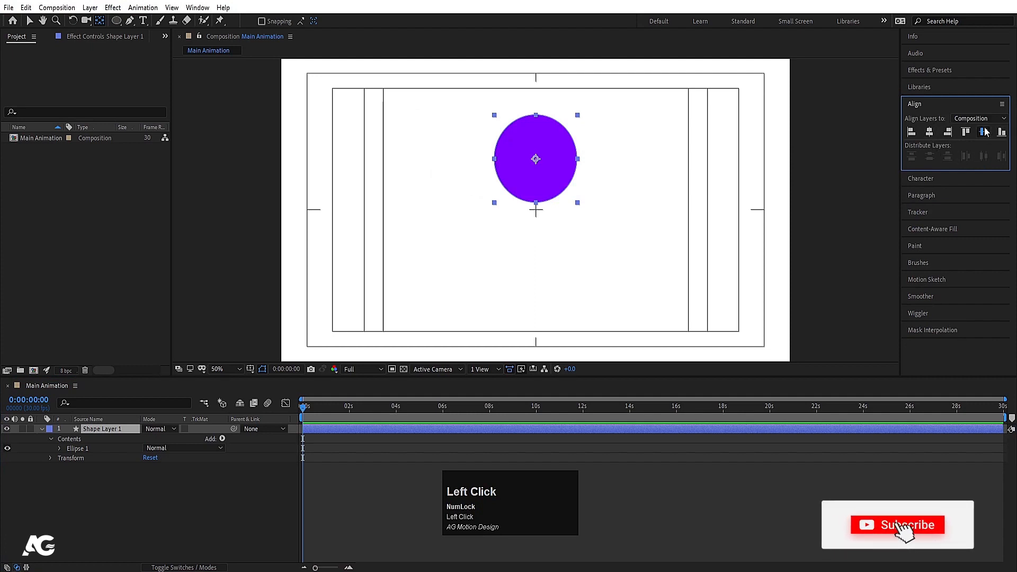
pyautogui.click(237, 491)
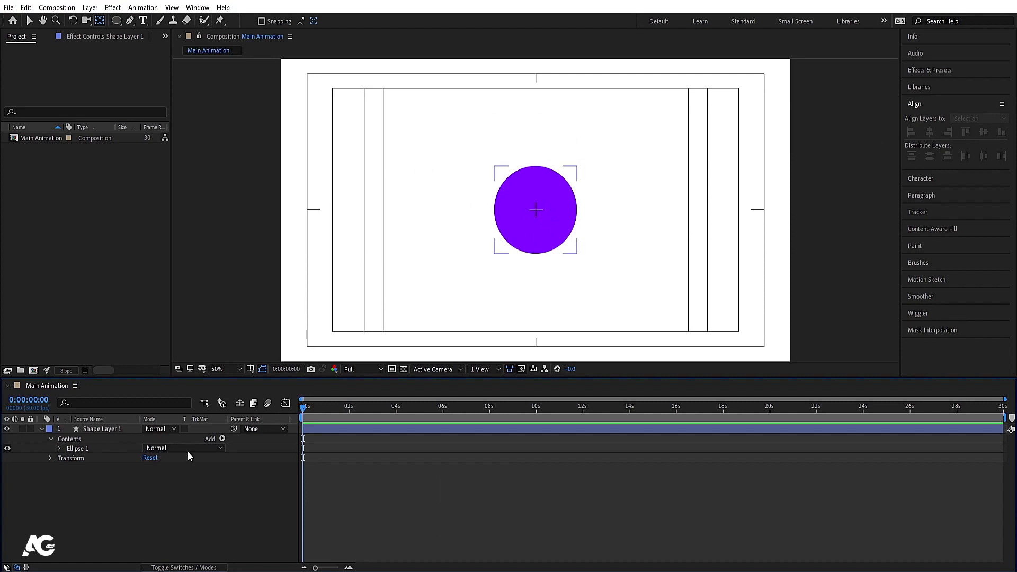
# - Collapse the ellipse layer's expanded properties and leave the layer deselected
pyautogui.click(87, 429)
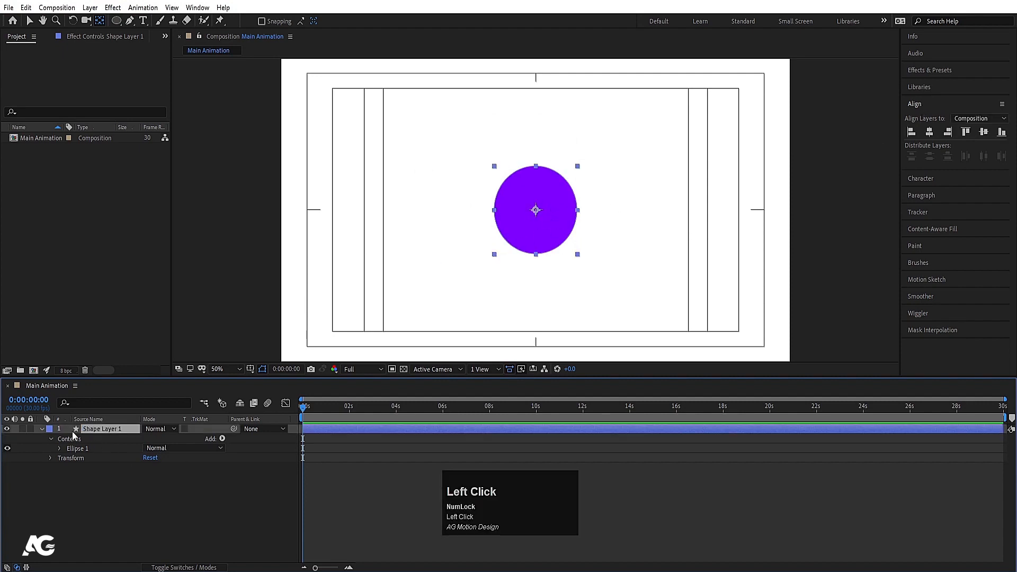
pyautogui.click(41, 429)
pyautogui.click(112, 469)
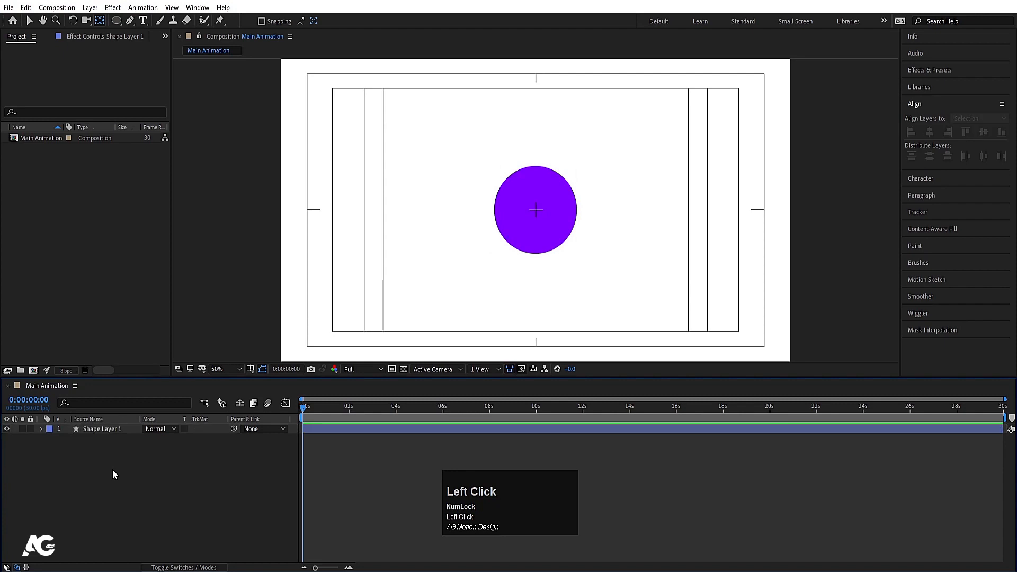
pyautogui.click(98, 430)
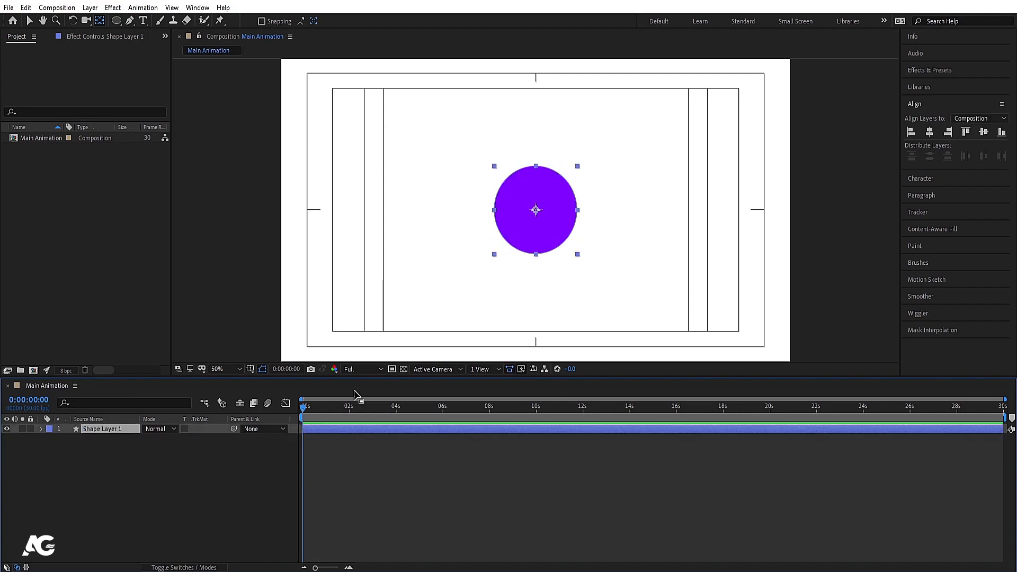
pyautogui.click(147, 497)
# - Reveal the ellipse layer's Position, Scale, Rotation and Opacity properties one at a time to examine each
pyautogui.click(103, 430)
pyautogui.press('p')
pyautogui.press('s')
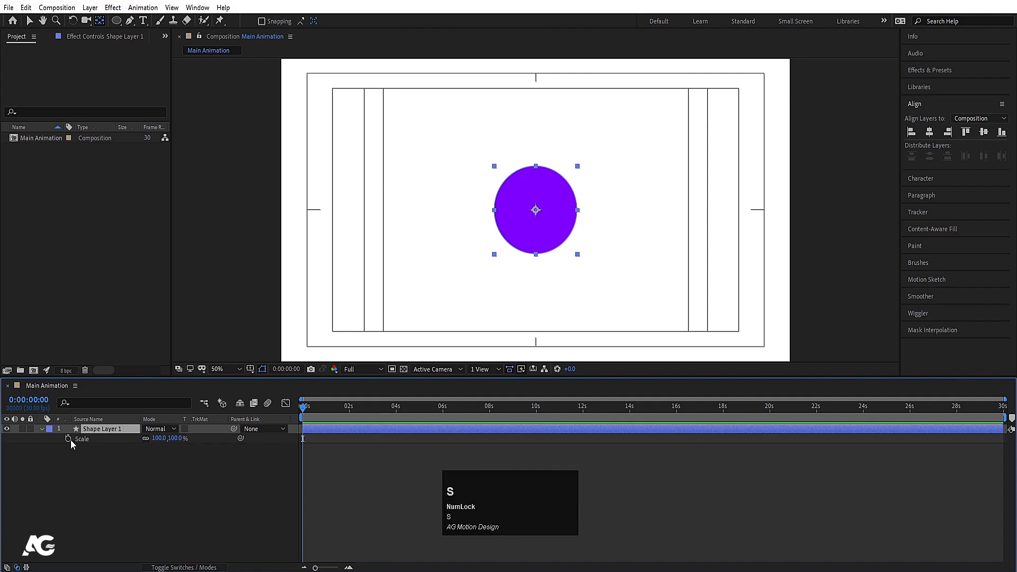
pyautogui.press('e')
pyautogui.press('r')
pyautogui.press('t')
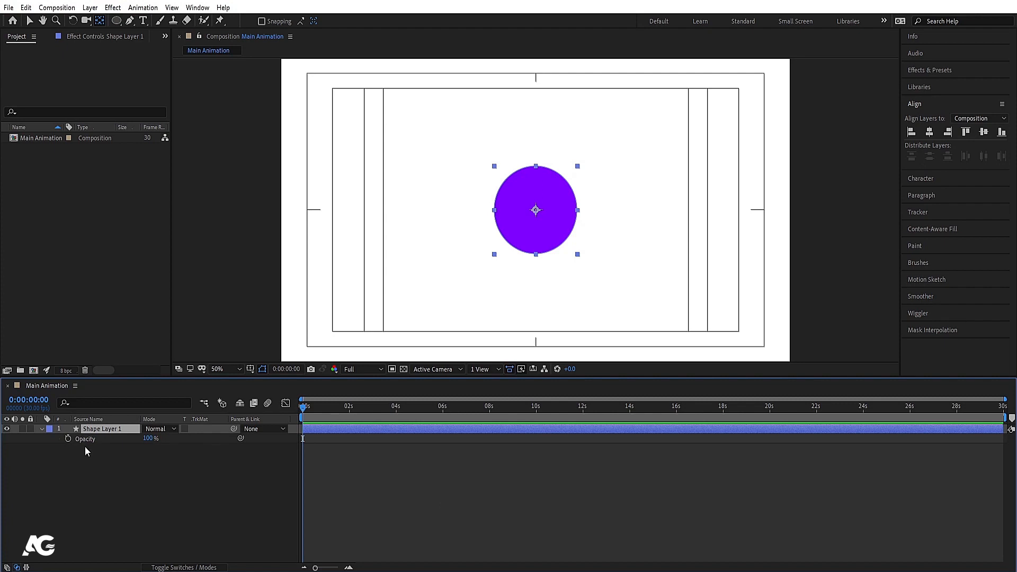
pyautogui.press('p')
pyautogui.press('t')
# - Display Position, Rotation, Scale and Opacity together under the ellipse's shape layer
pyautogui.press('p')
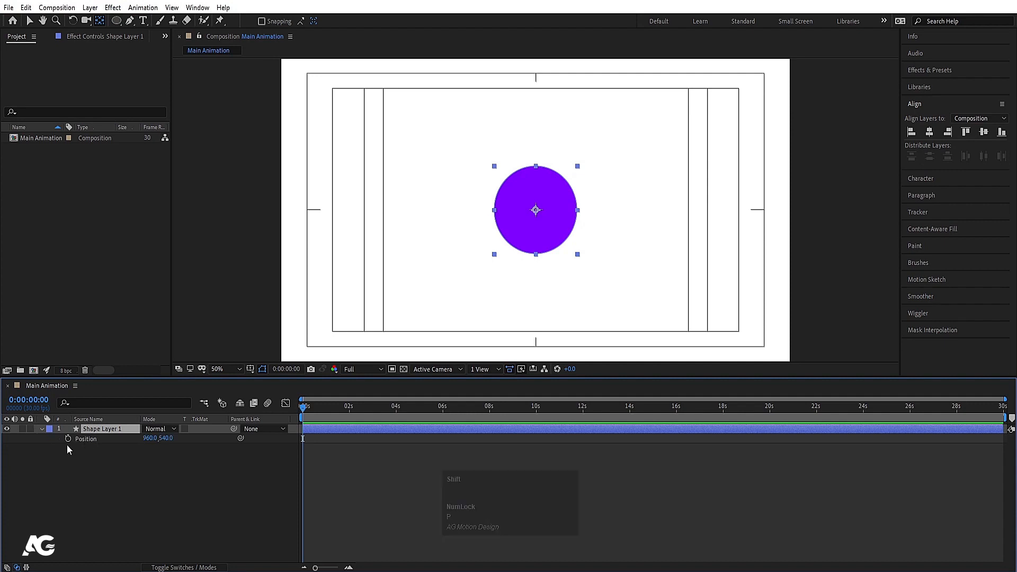
pyautogui.press('shift')
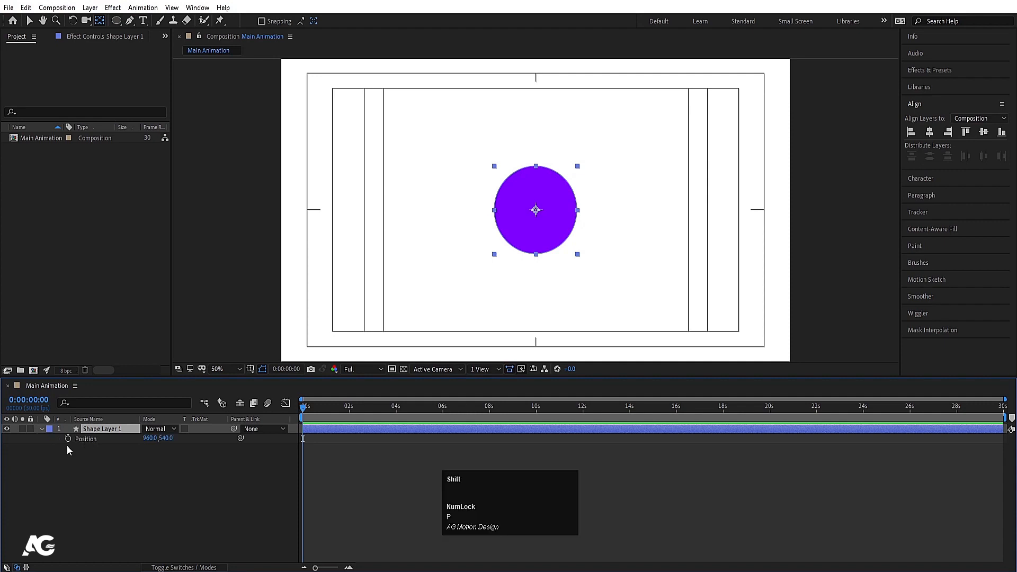
pyautogui.hotkey('shift', 'r')
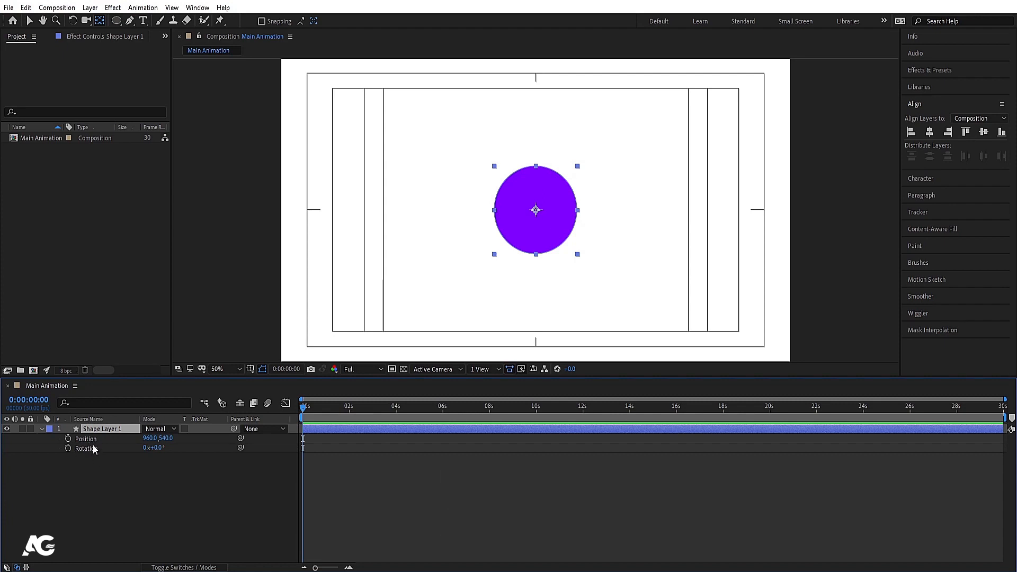
pyautogui.hotkey('shift', 's')
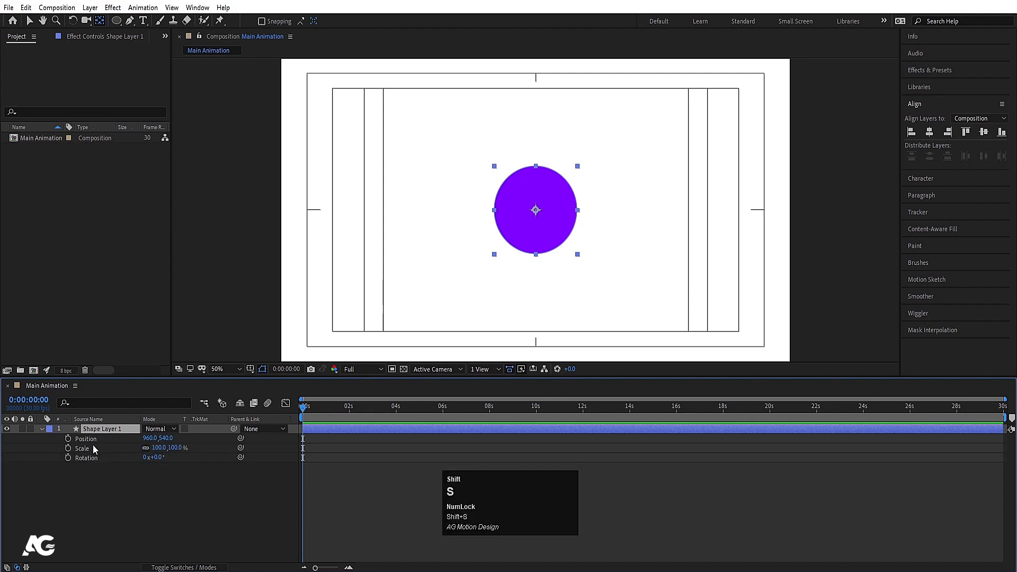
pyautogui.hotkey('shift', 't')
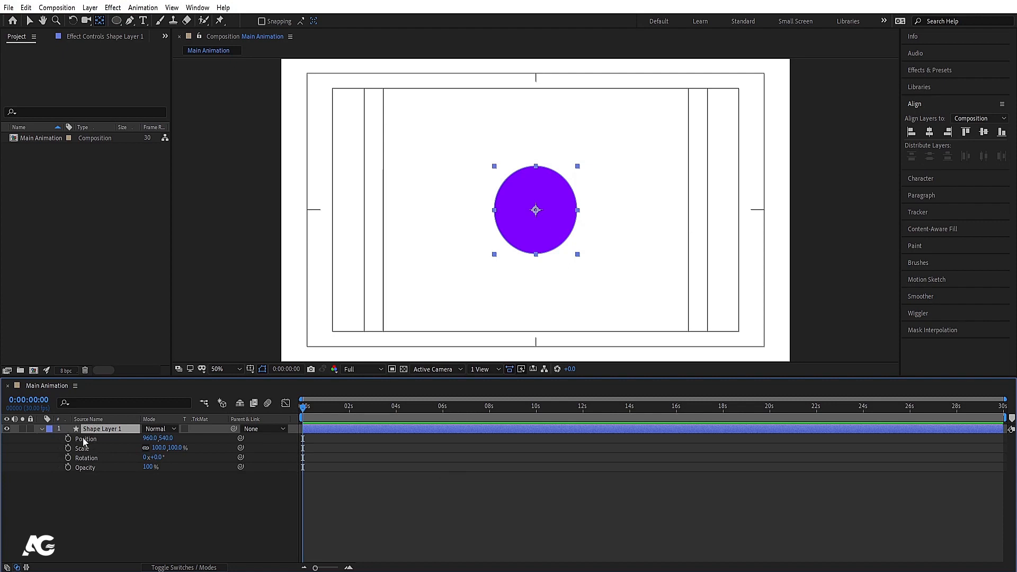
# - Highlight the Position, Scale, Rotation and Opacity properties in turn, ending with Position selected
pyautogui.click(83, 442)
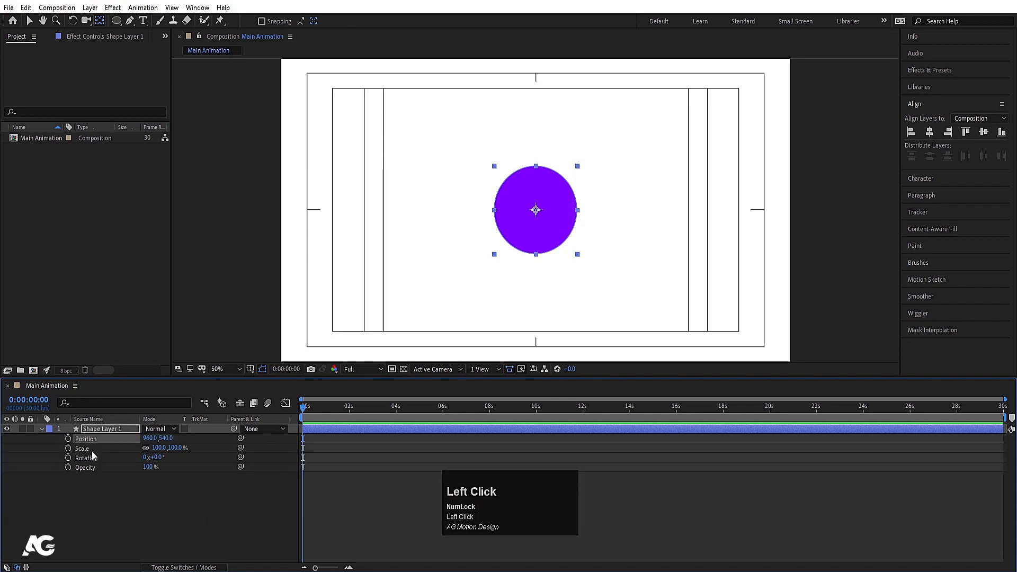
pyautogui.click(93, 451)
pyautogui.click(93, 459)
pyautogui.click(91, 470)
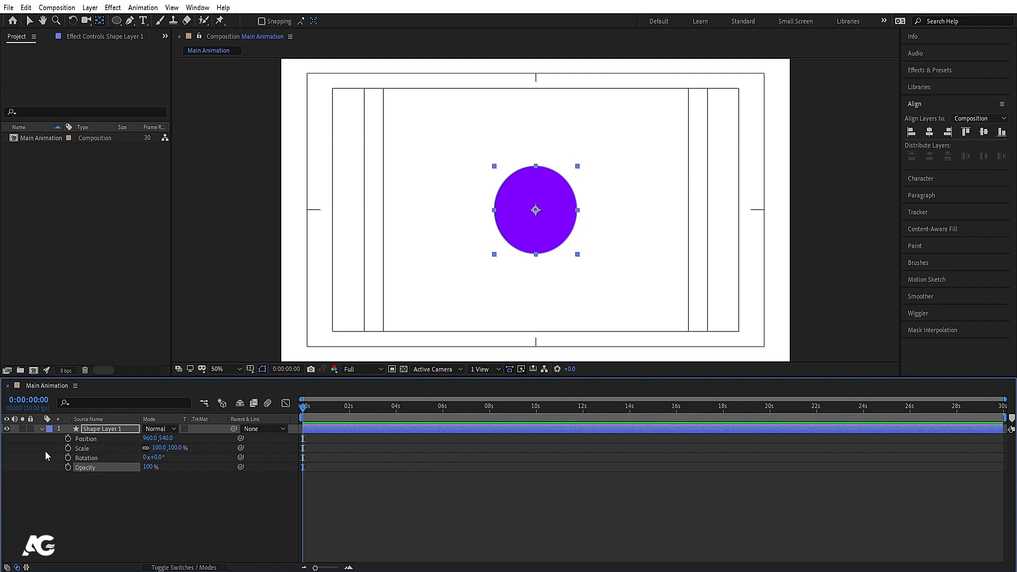
pyautogui.click(81, 440)
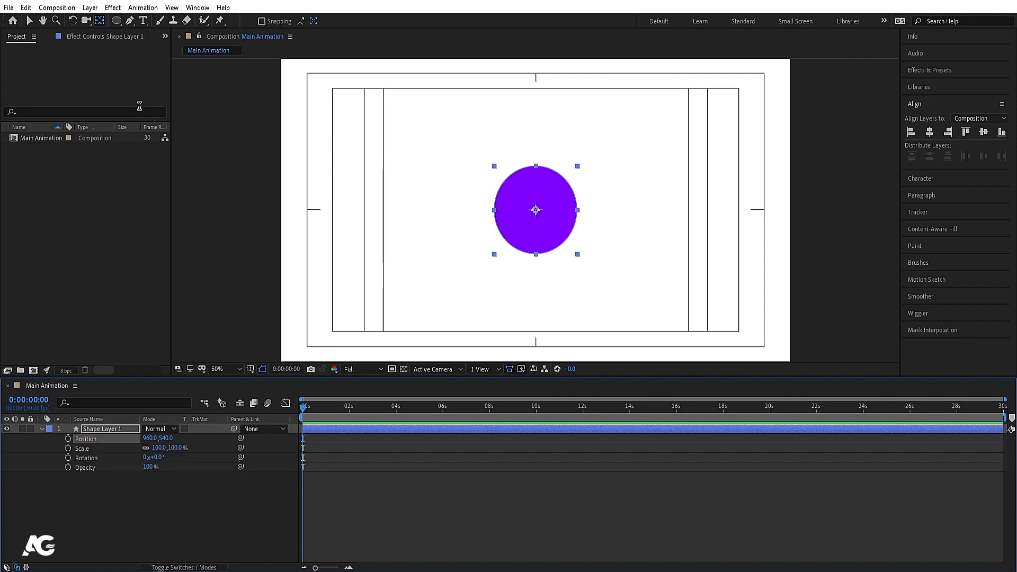
# - Move the ellipse with the Selection tool to the composition's left side, at Position about 208, 542
pyautogui.click(29, 21)
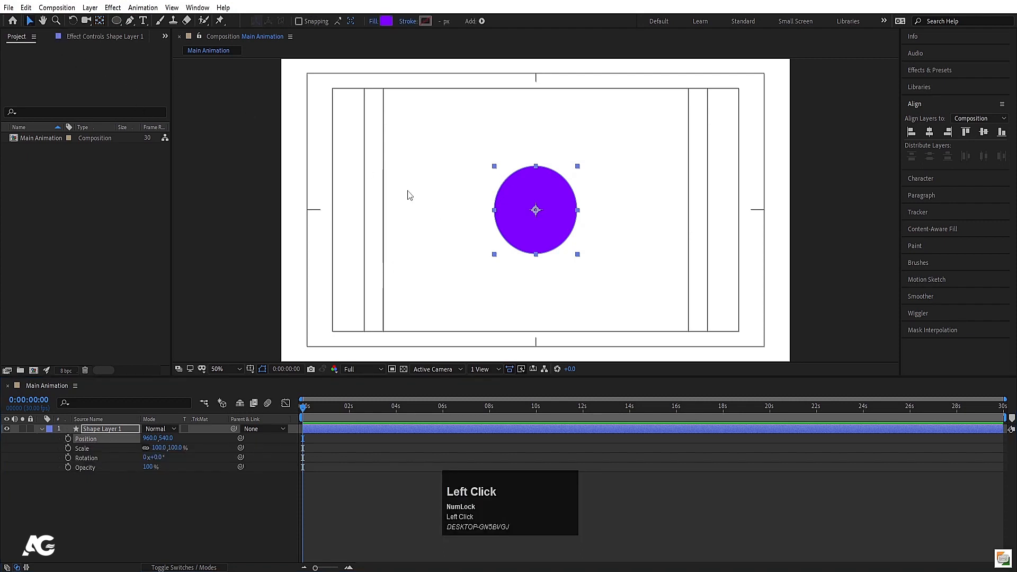
pyautogui.moveTo(554, 231); pyautogui.dragTo(485, 243)
pyautogui.click(115, 486)
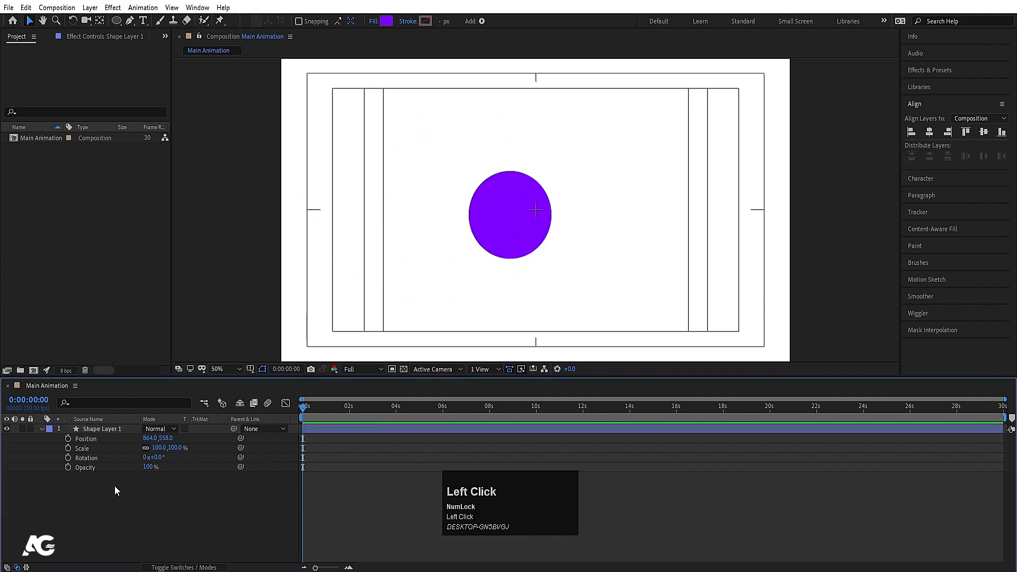
pyautogui.click(101, 440)
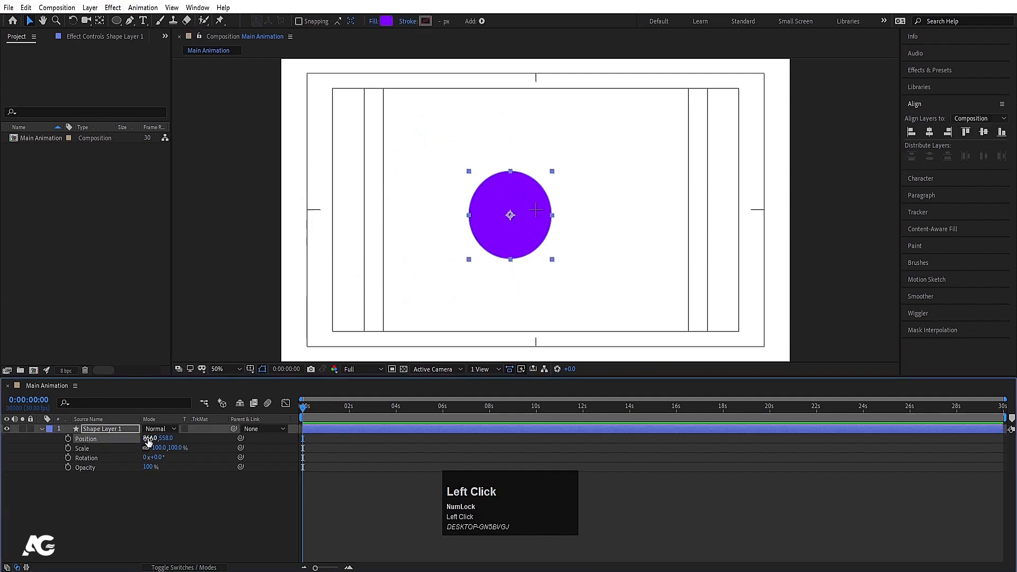
pyautogui.click(149, 439)
pyautogui.click(191, 440)
pyautogui.moveTo(492, 230); pyautogui.dragTo(340, 234)
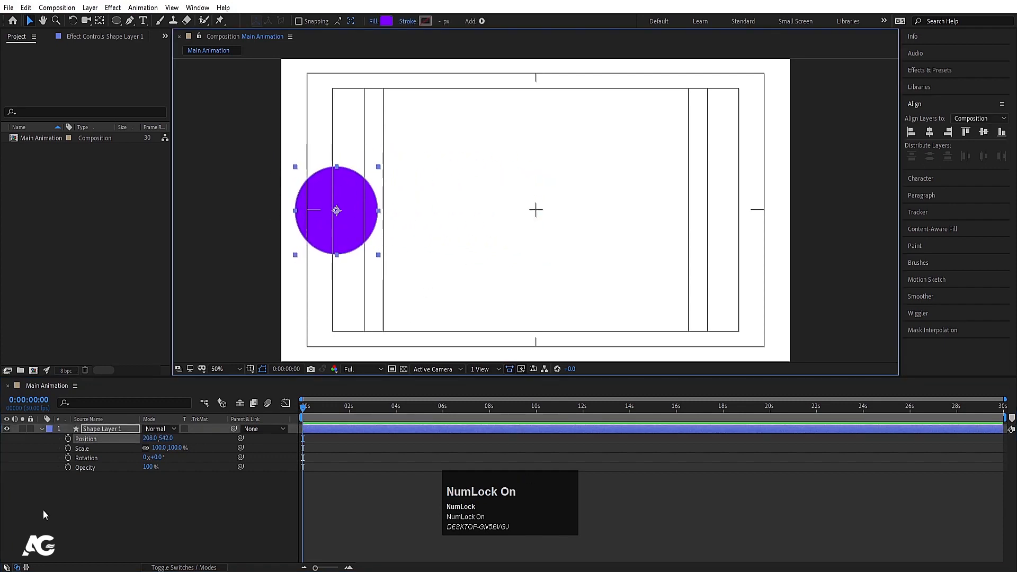
# - Enable Position keyframing for the ellipse with a first keyframe at 0:00:00:00 and deselect the layer
pyautogui.click(67, 438)
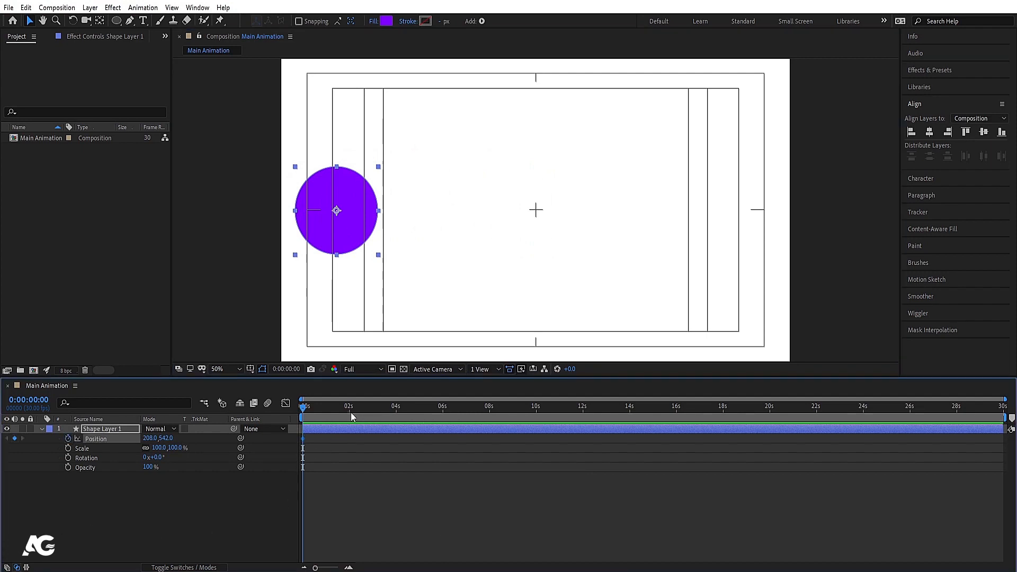
pyautogui.click(380, 478)
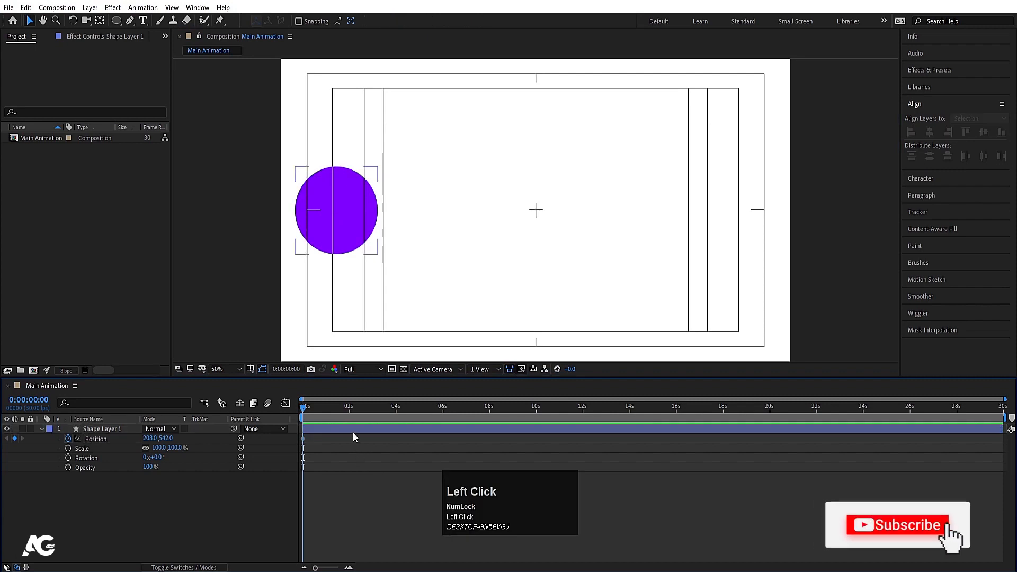
pyautogui.press('=')
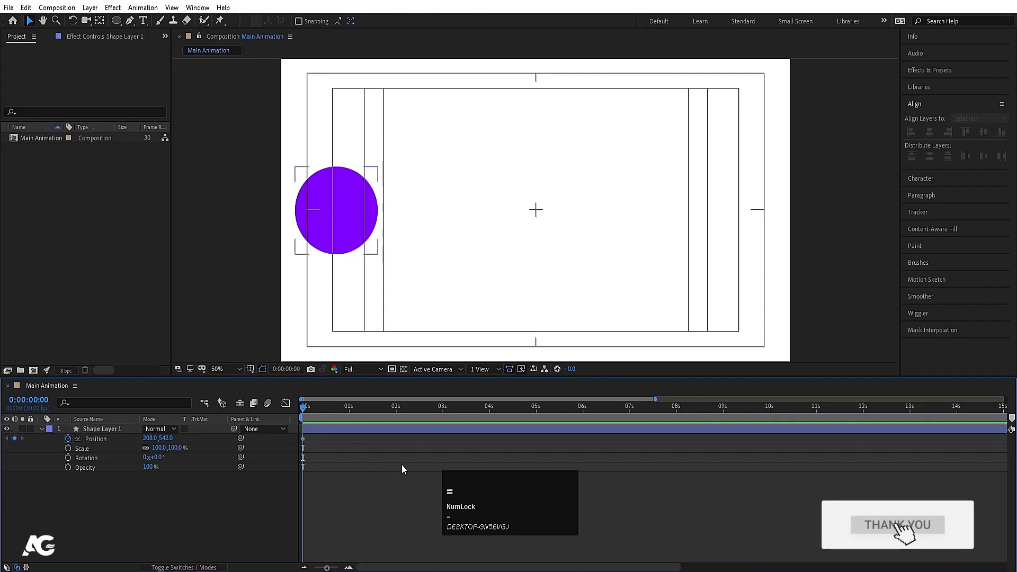
pyautogui.press('=')
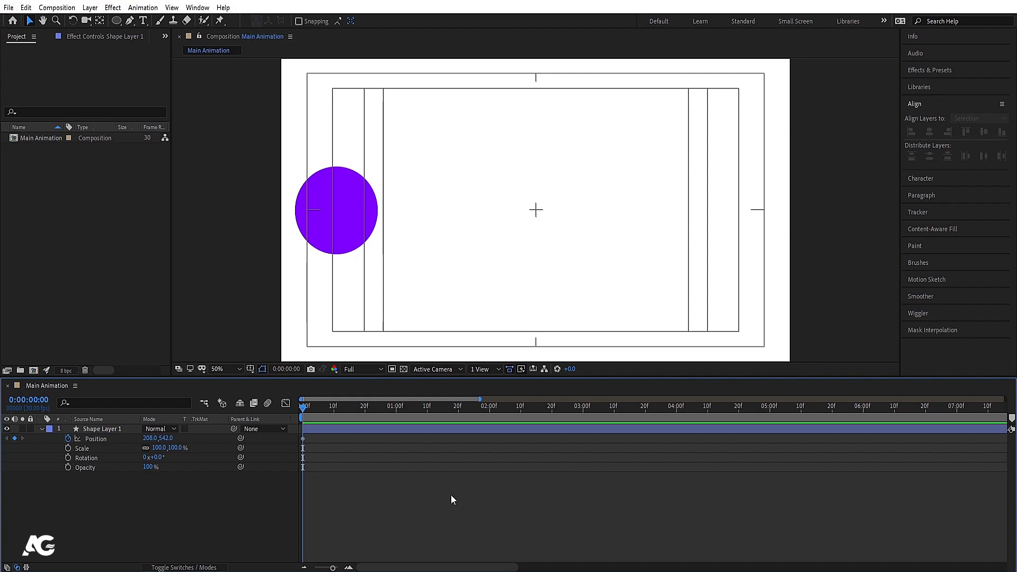
# - Examine the time ruler at scales from the full 30 seconds down to single frames, placing the current time at 0:00:00:01
pyautogui.press('-')
pyautogui.press('-')
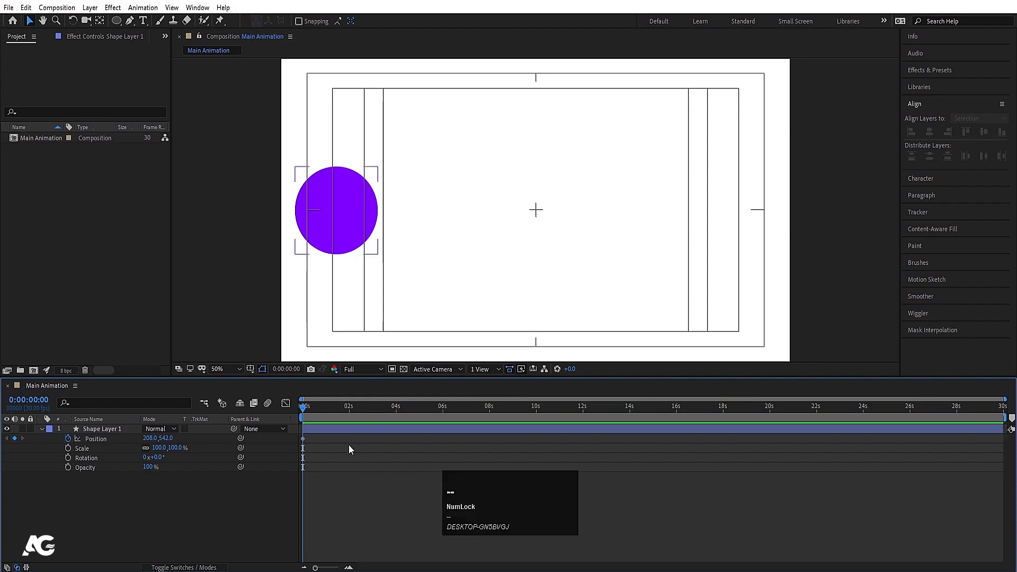
pyautogui.press('=')
pyautogui.press('=')
pyautogui.press('=')
pyautogui.press('=')
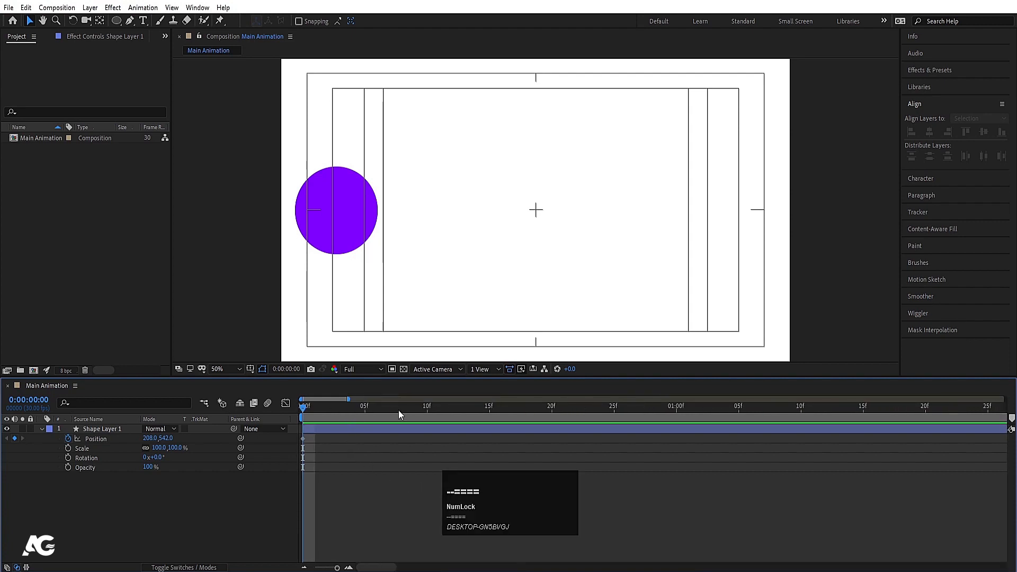
pyautogui.press('=')
pyautogui.press('=')
pyautogui.click(335, 411)
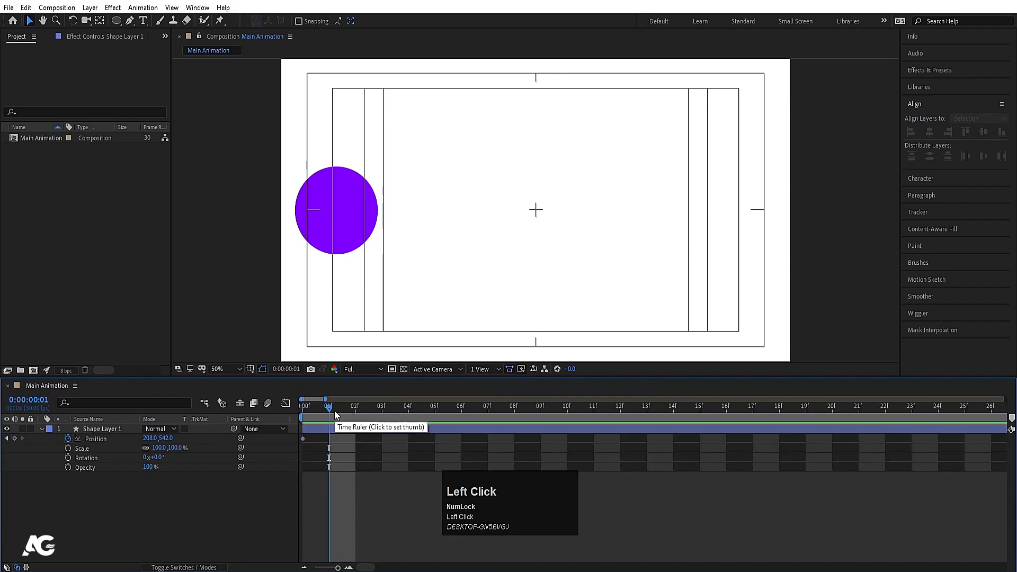
pyautogui.press('-')
pyautogui.press('-')
pyautogui.press('-')
pyautogui.press('-')
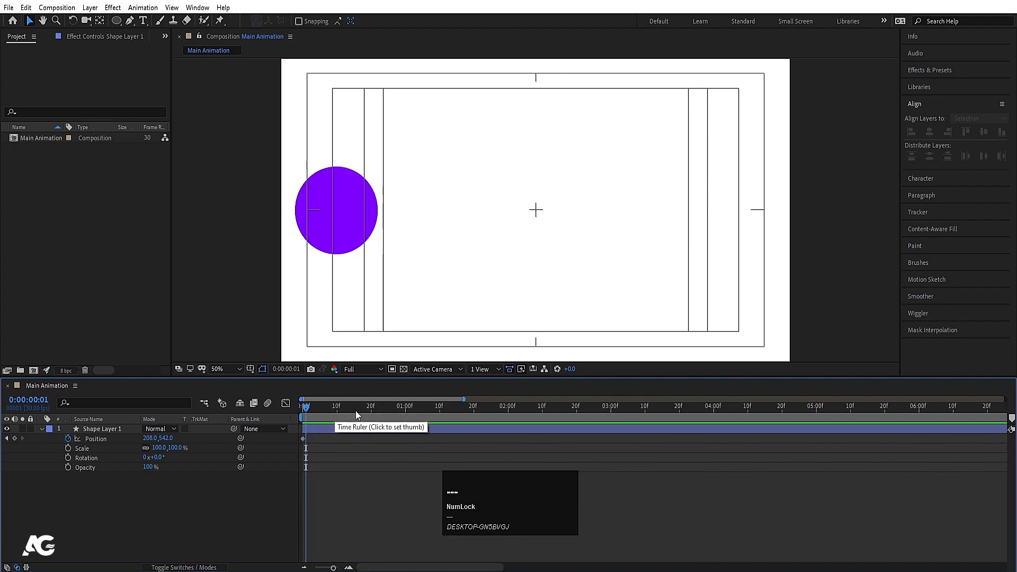
pyautogui.press('-')
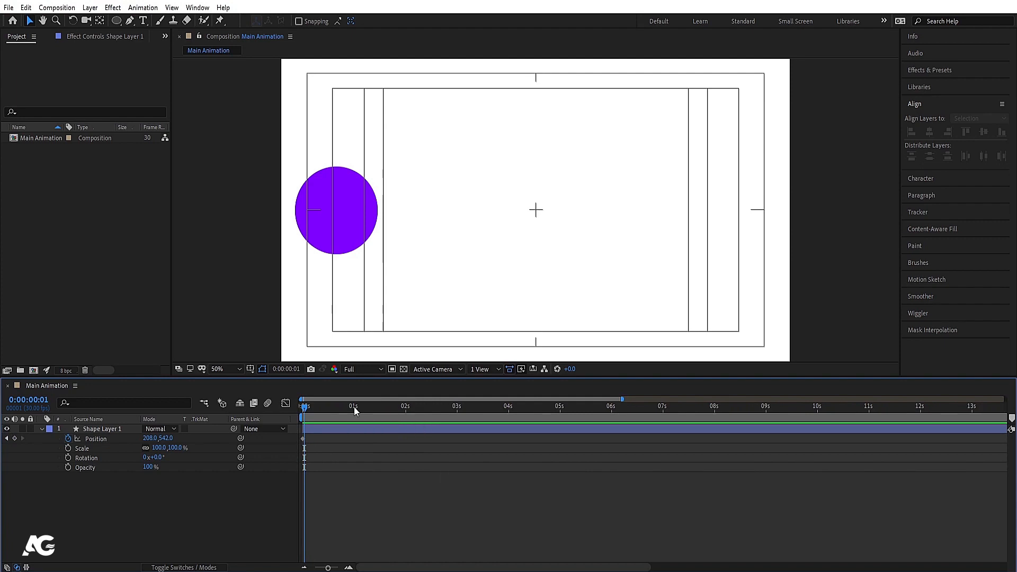
# - Add a second Position keyframe at 0:00:01:00 by moving the ellipse horizontally across the composition to about 1662, 542
pyautogui.click(354, 405)
pyautogui.click(347, 431)
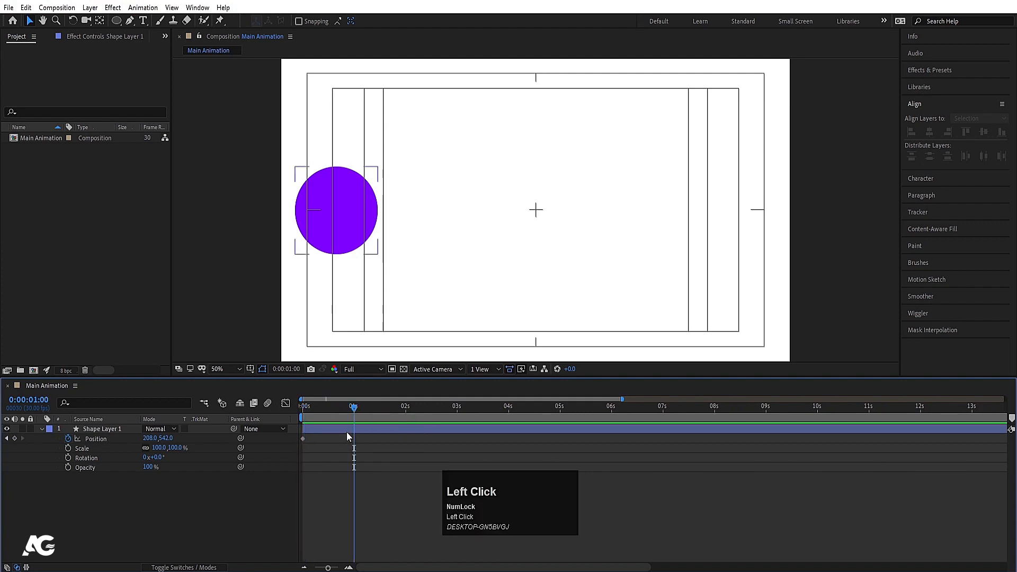
pyautogui.click(343, 429)
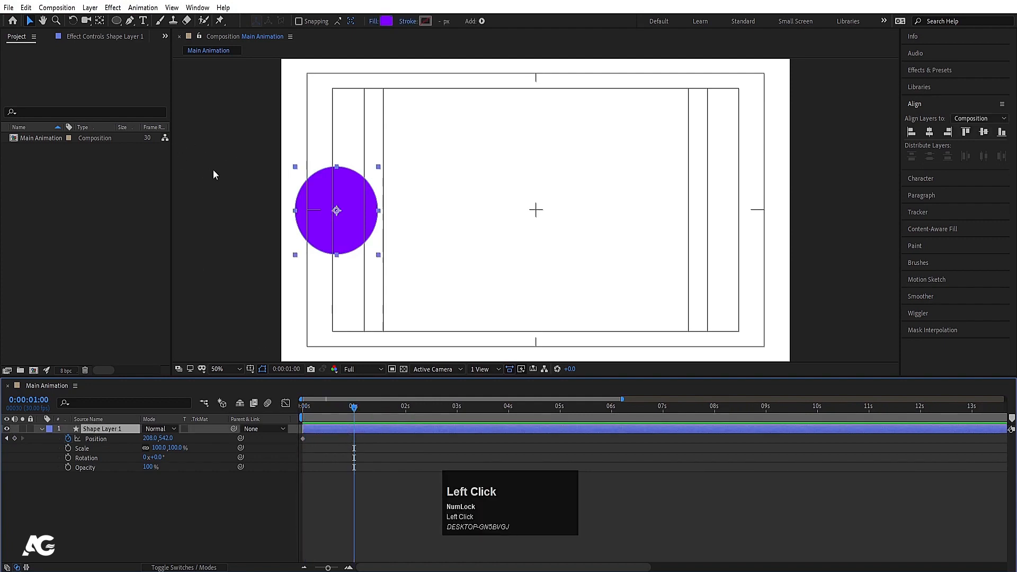
pyautogui.moveTo(313, 221); pyautogui.dragTo(699, 232)
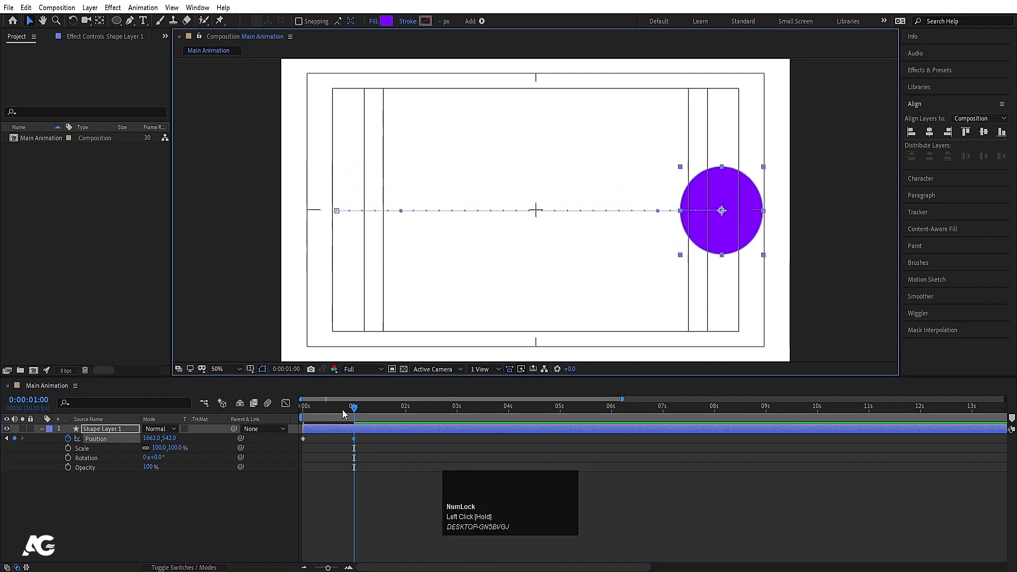
# - Preview the ellipse's position animation several times from the start of the composition
pyautogui.click(304, 412)
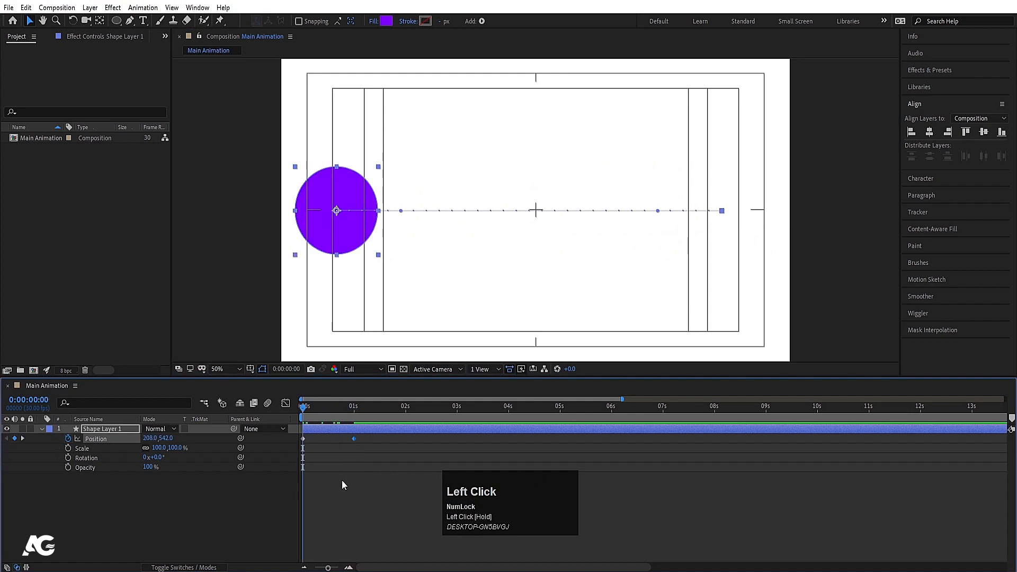
pyautogui.press('space')
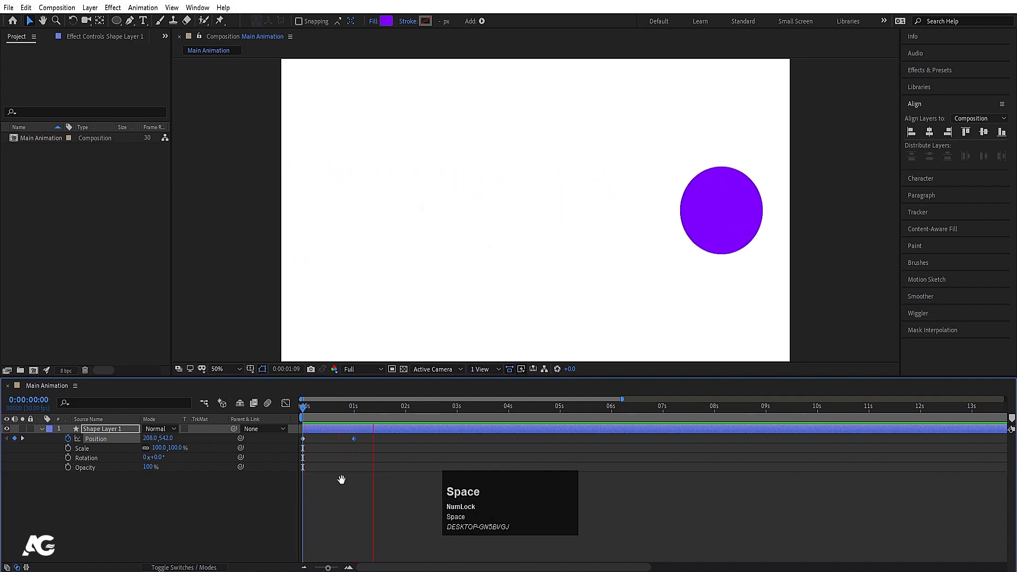
pyautogui.press('space')
pyautogui.moveTo(332, 408); pyautogui.dragTo(304, 409)
pyautogui.press('space')
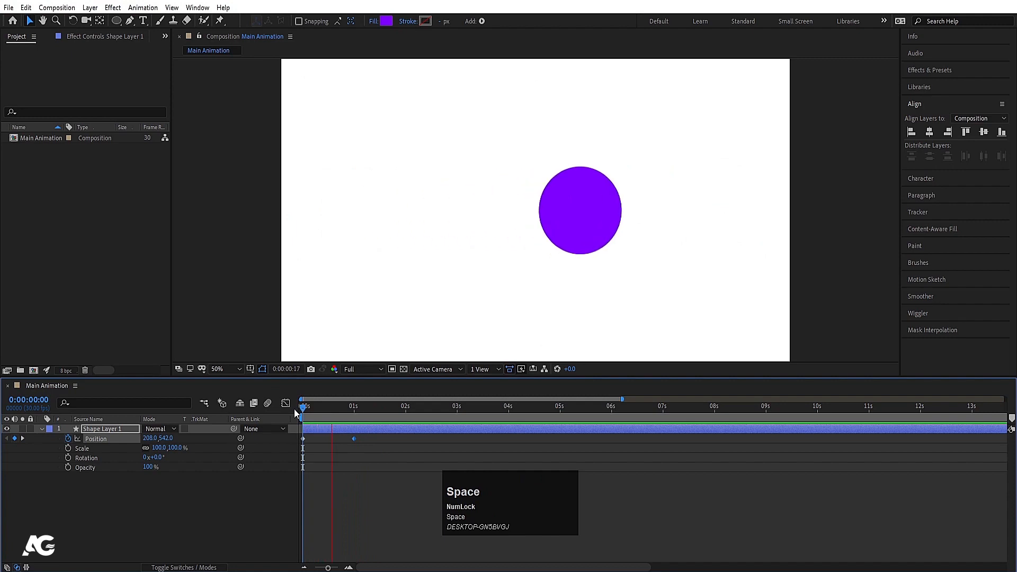
pyautogui.click(327, 407)
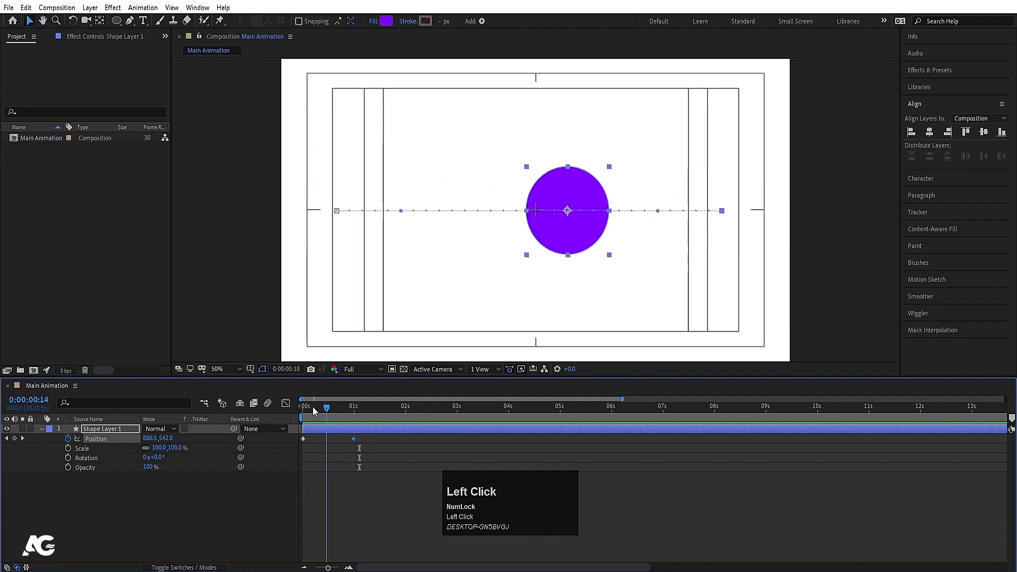
pyautogui.press('space')
pyautogui.press('space')
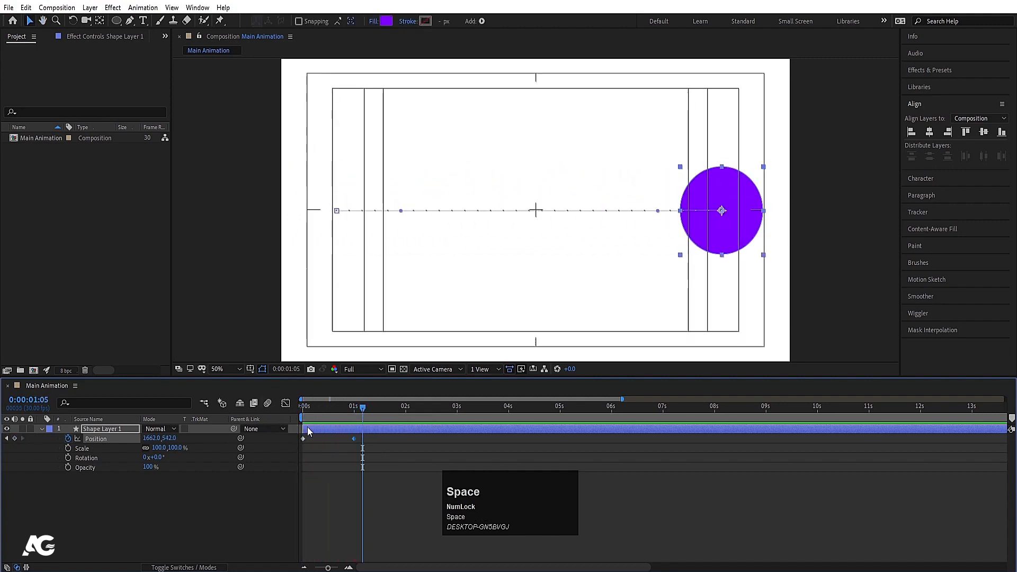
pyautogui.click(304, 407)
pyautogui.press('space')
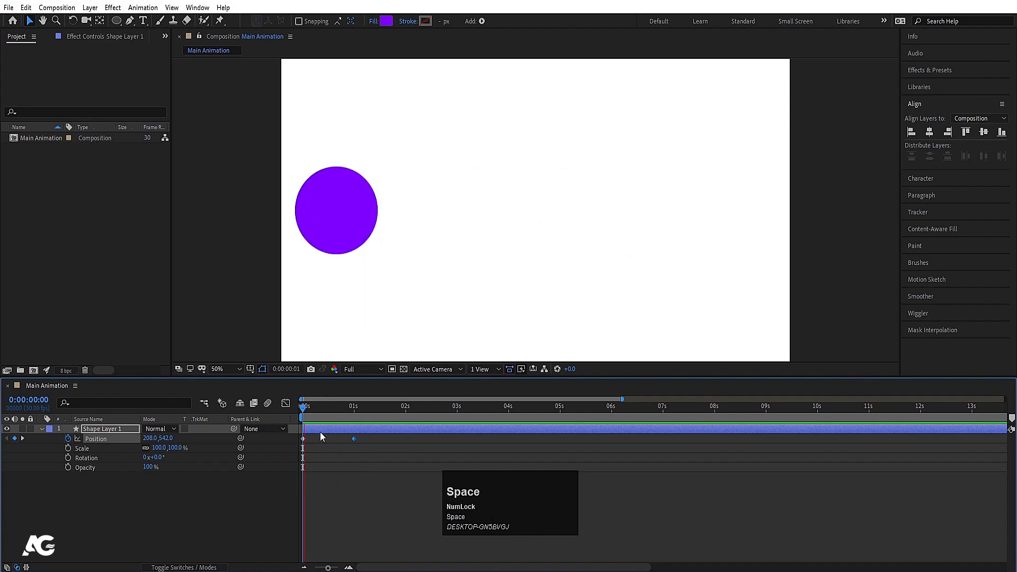
# - Enable Scale keyframing for the ellipse at 0:00:00:00 and set its Scale to 50% at 0:00:00:15
pyautogui.click(301, 405)
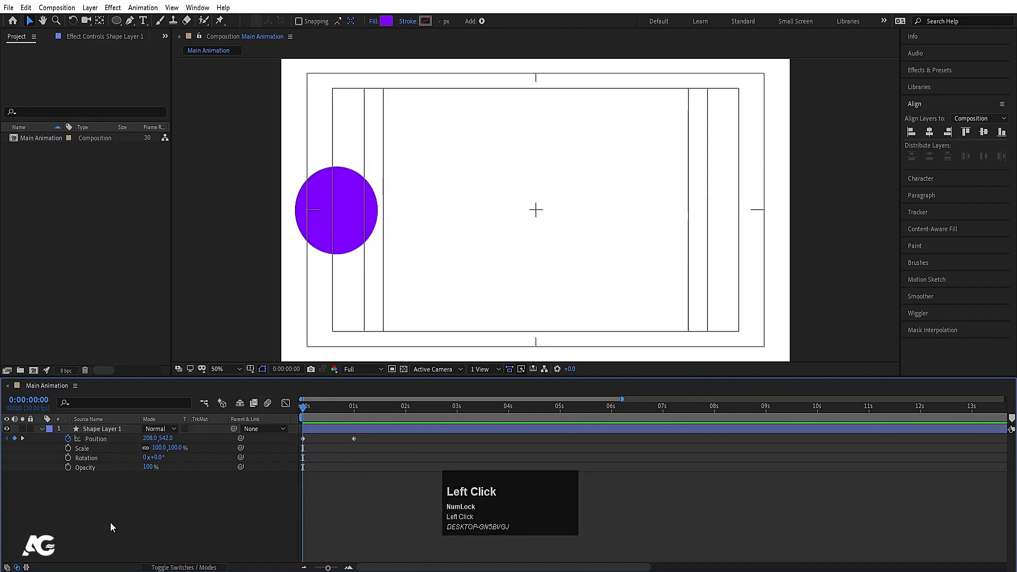
pyautogui.click(68, 448)
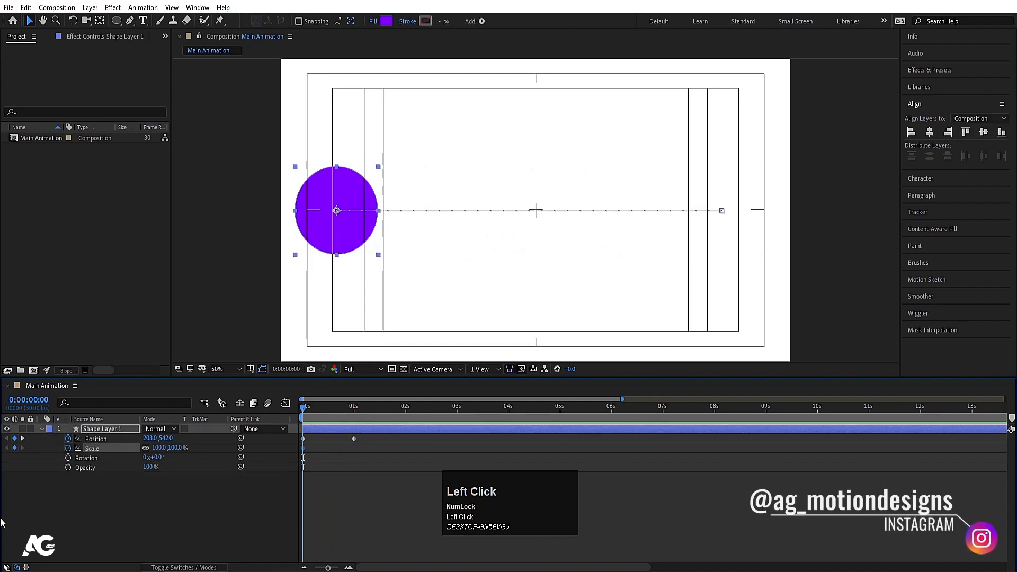
pyautogui.click(329, 406)
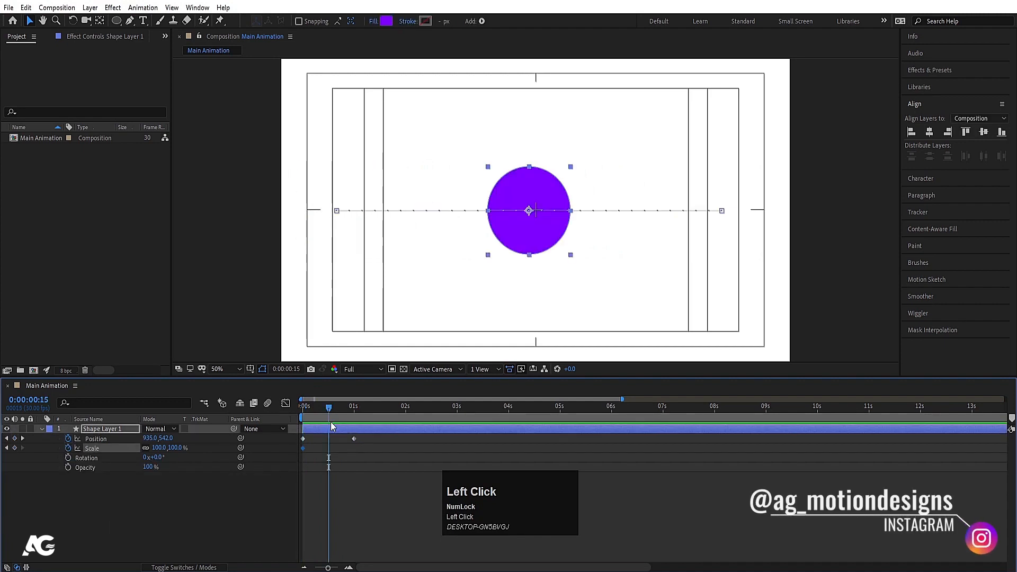
pyautogui.click(157, 448)
pyautogui.write('50')
pyautogui.click(159, 484)
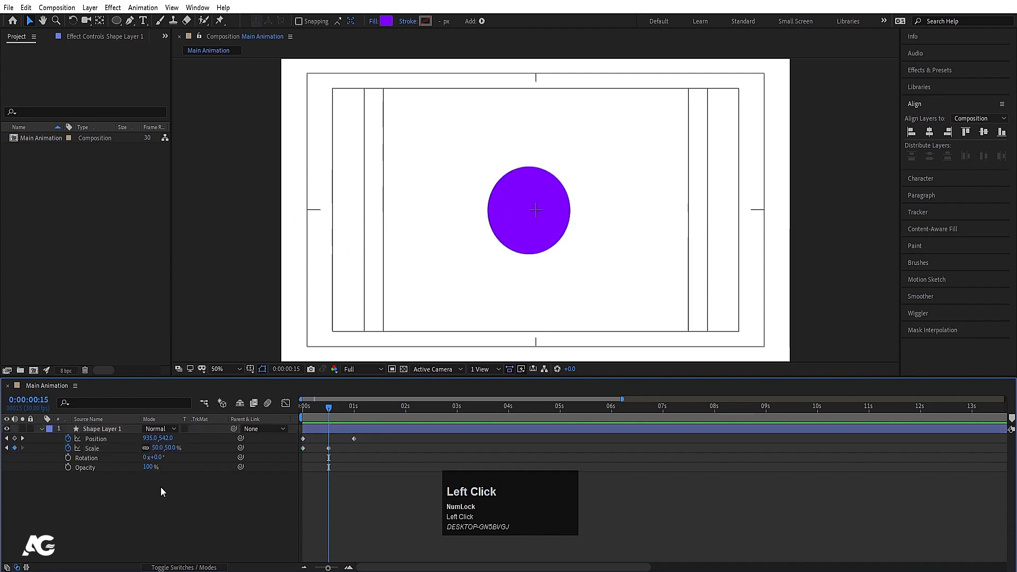
# - Scrub through the ellipse's animation and step back and forth between its Position and Scale keyframes
pyautogui.click(349, 407)
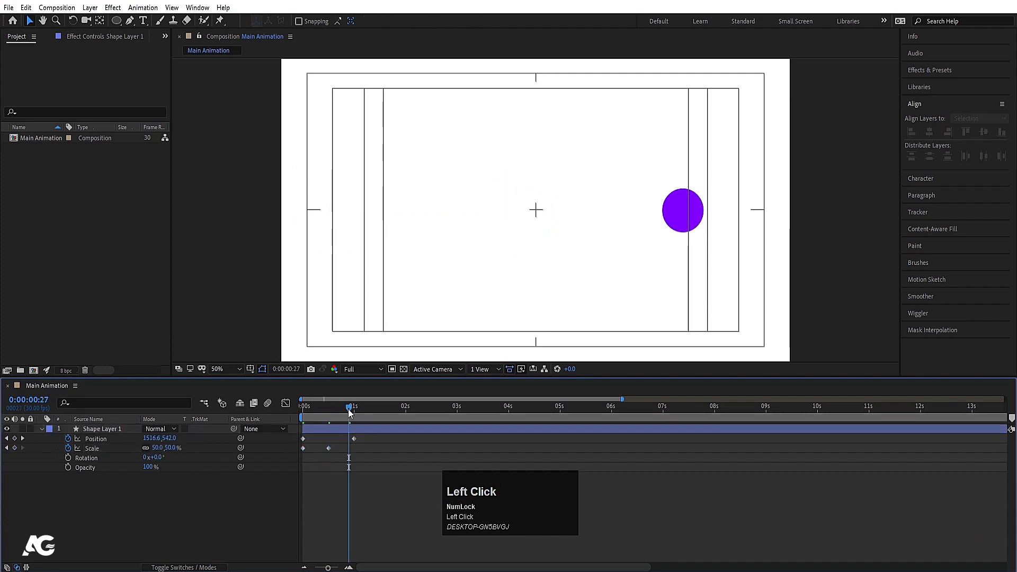
pyautogui.moveTo(350, 413); pyautogui.dragTo(299, 417)
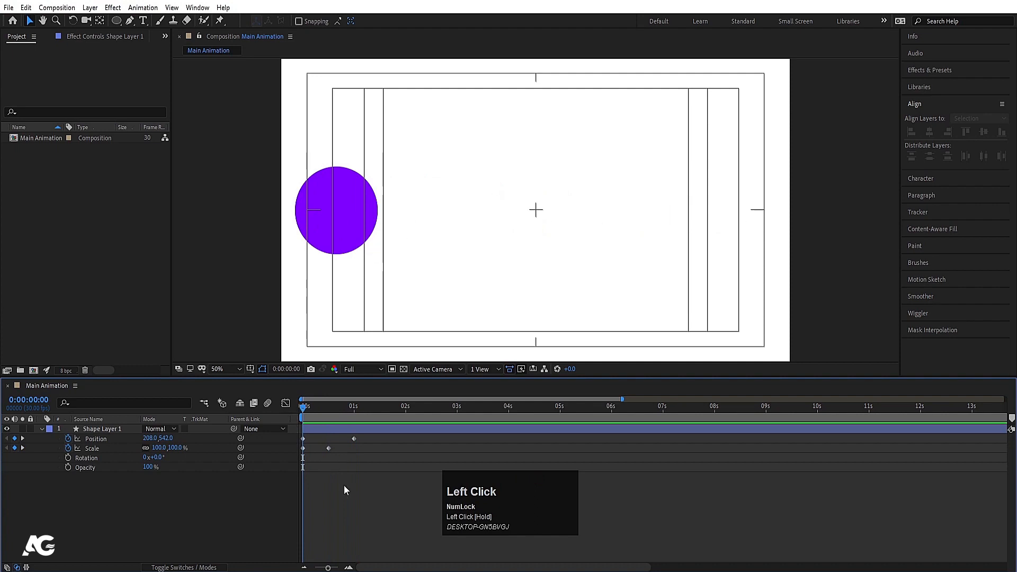
pyautogui.press('k')
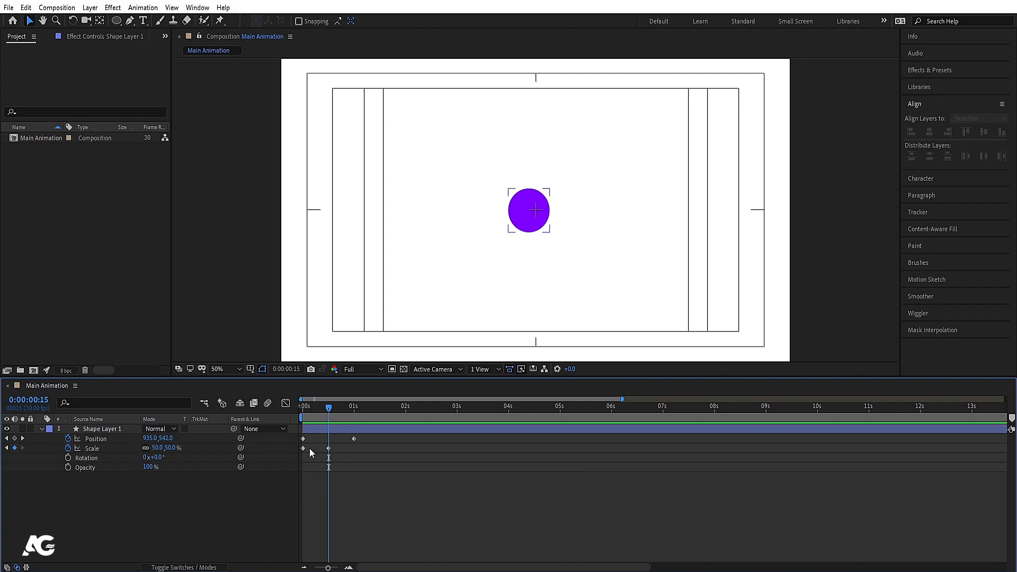
pyautogui.press('j')
pyautogui.click(329, 501)
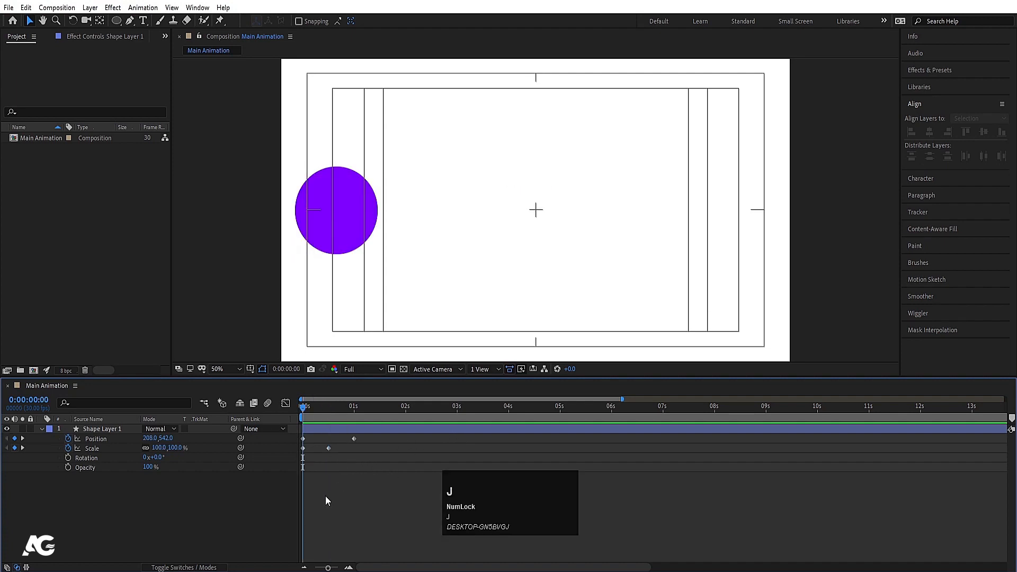
pyautogui.press('k')
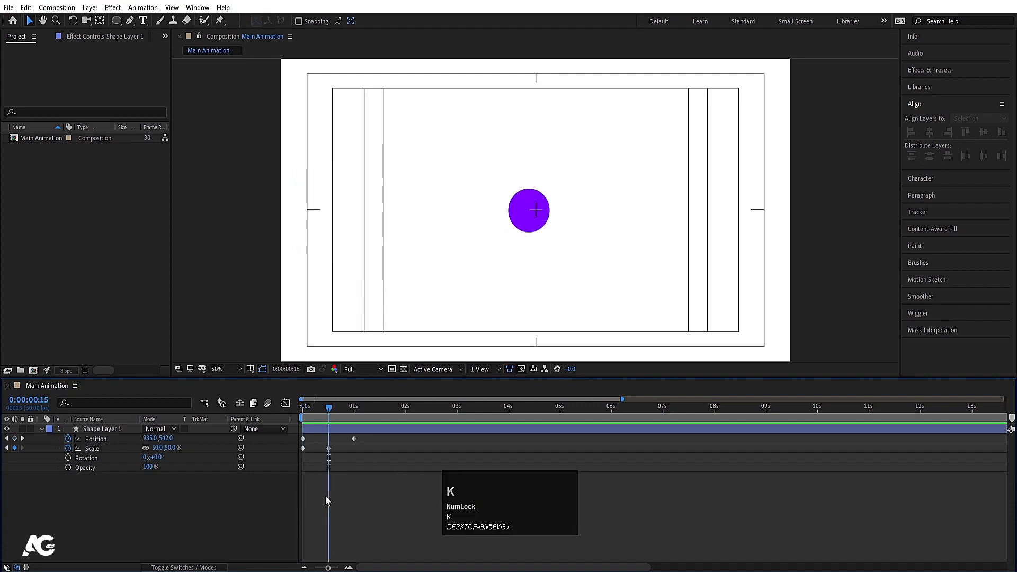
pyautogui.press('k')
pyautogui.press('j')
pyautogui.press('j')
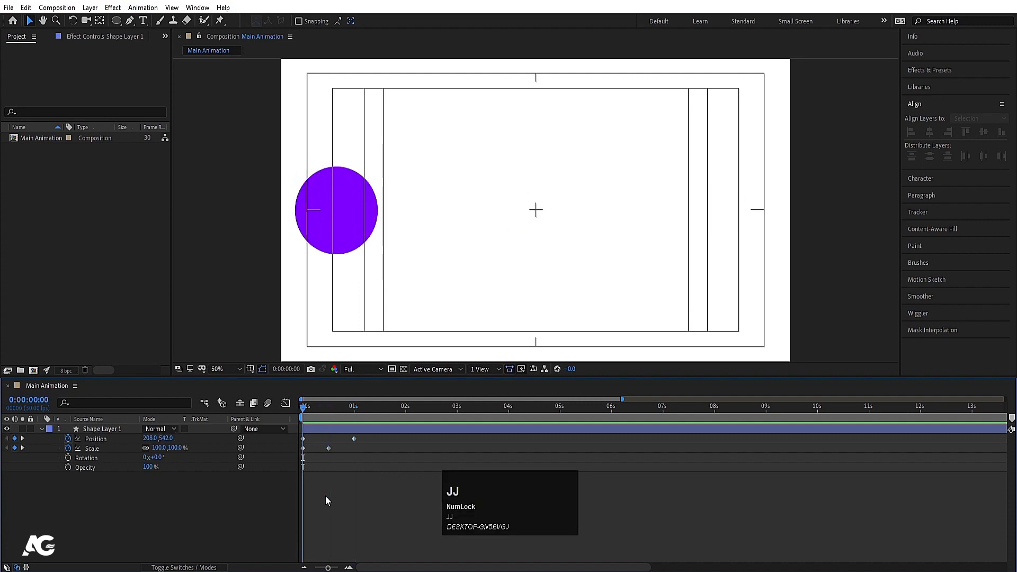
# - Set the ellipse's Scale to 100% at the 0:00:01:00 keyframe and preview the animation
pyautogui.press('k')
pyautogui.press('k')
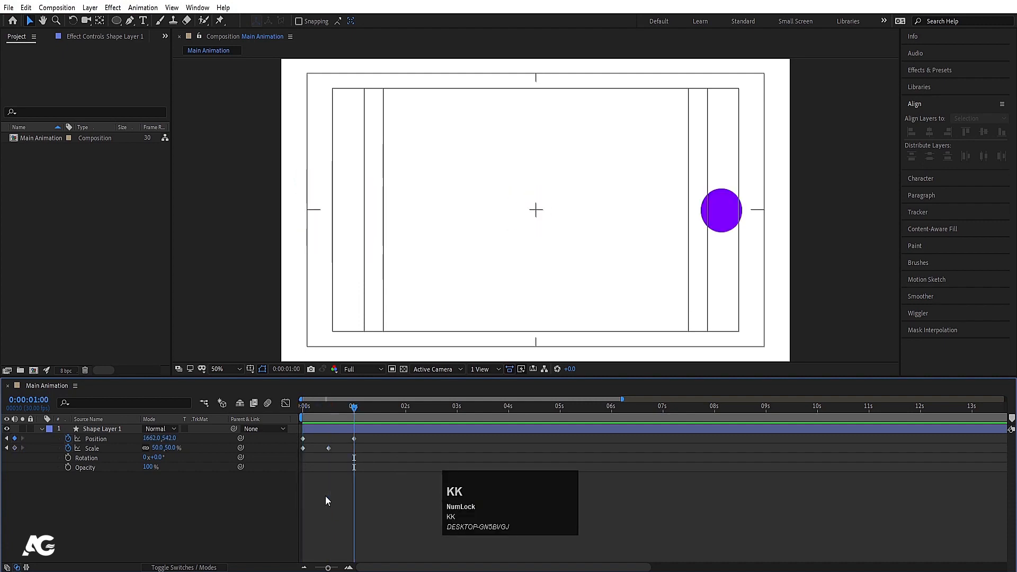
pyautogui.click(156, 448)
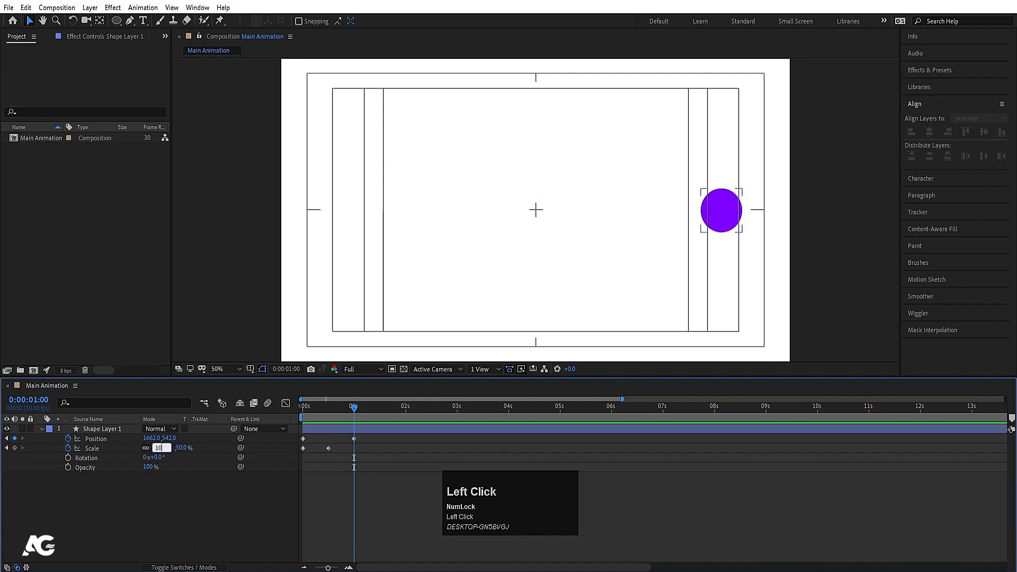
pyautogui.write('100')
pyautogui.press('Return')
pyautogui.press('space')
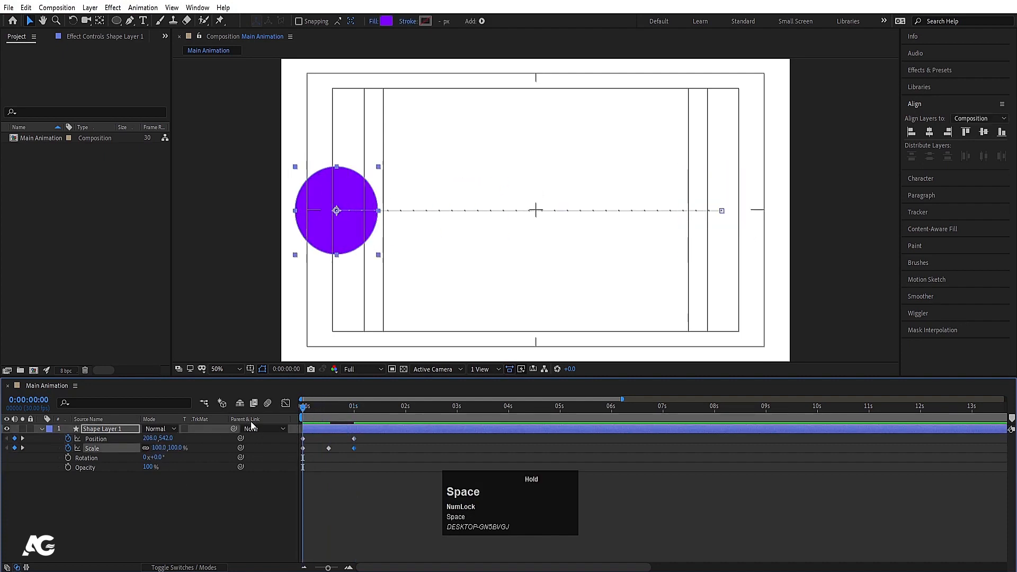
pyautogui.press('space')
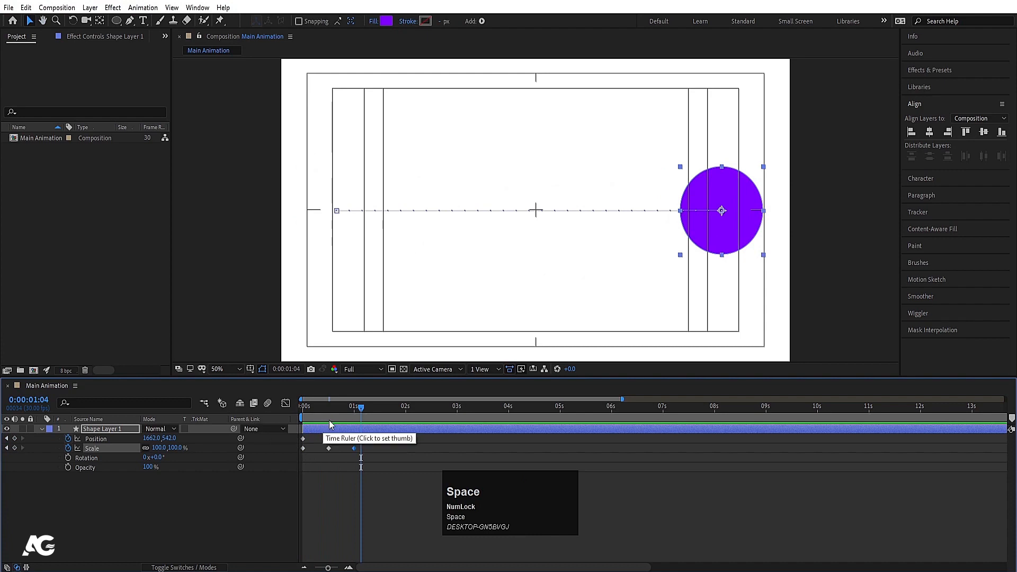
# - Change the ellipse's middle Scale keyframe at 0:00:00:15 to 10% and preview the animation from the start
pyautogui.click(331, 407)
pyautogui.press('j')
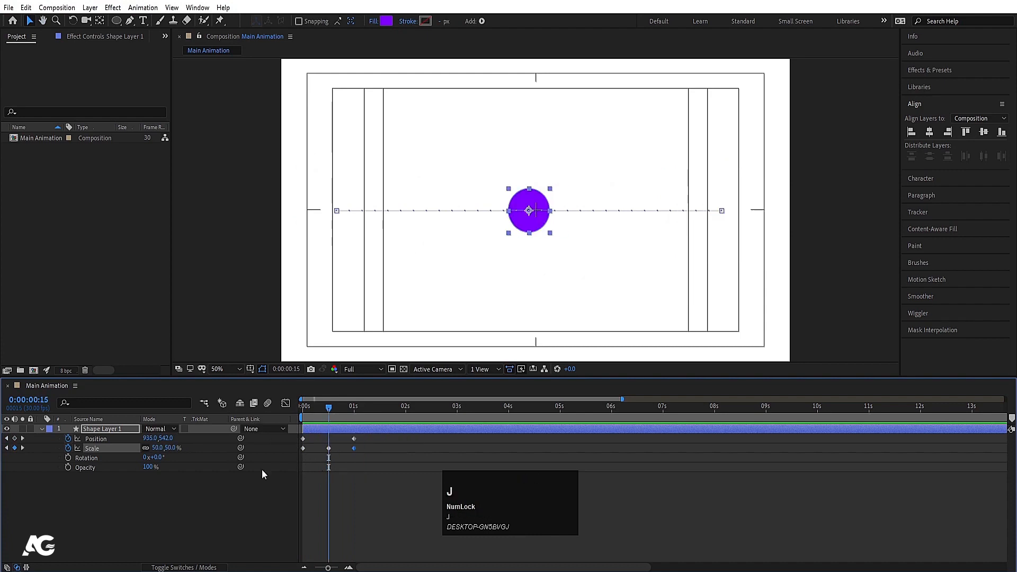
pyautogui.click(155, 449)
pyautogui.write('10')
pyautogui.click(179, 497)
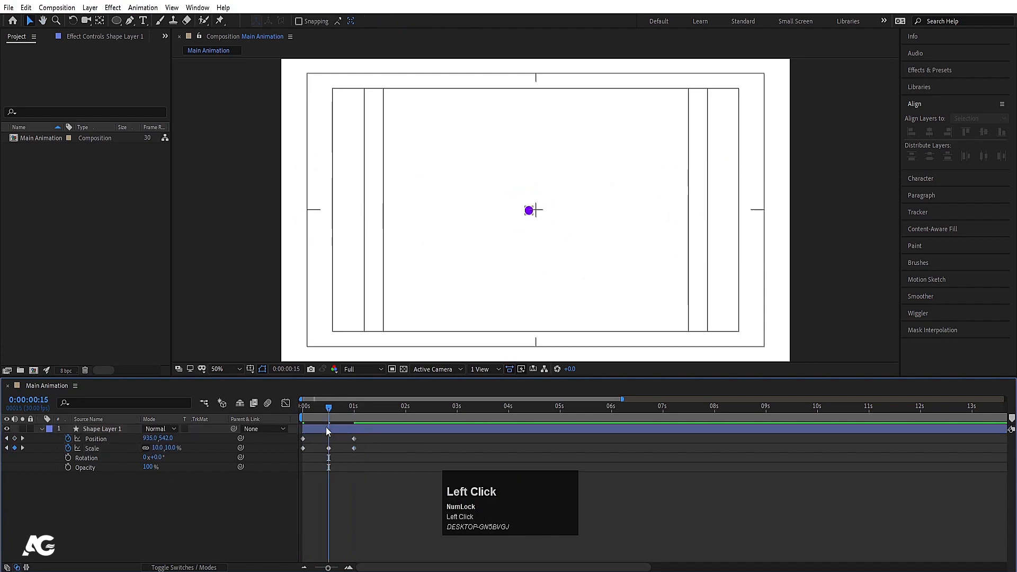
pyautogui.moveTo(328, 409); pyautogui.dragTo(303, 407)
pyautogui.press('space')
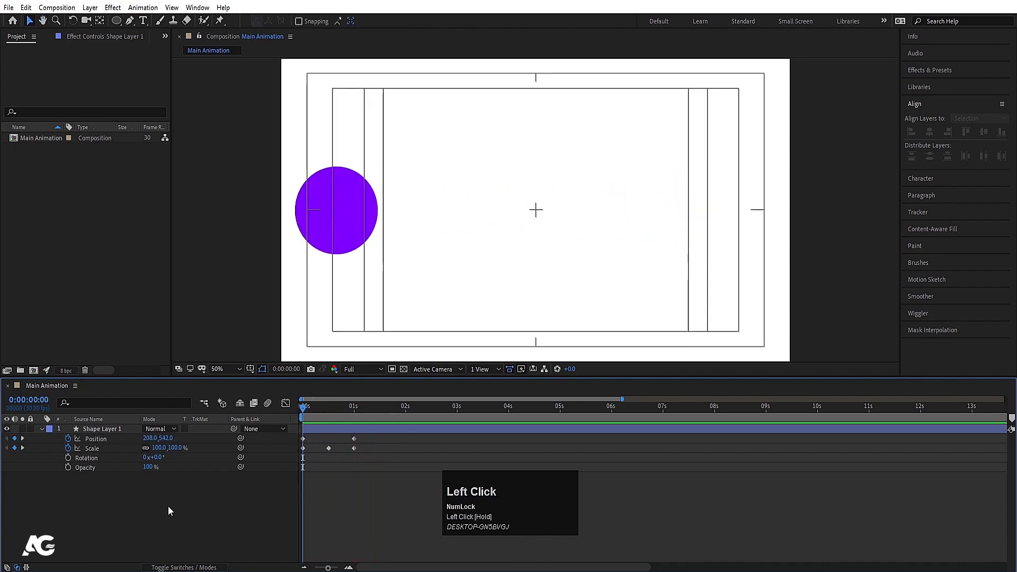
# - Highlight the ellipse's Rotation property, deselect it, and collapse the layer's displayed properties in the timeline
pyautogui.click(87, 457)
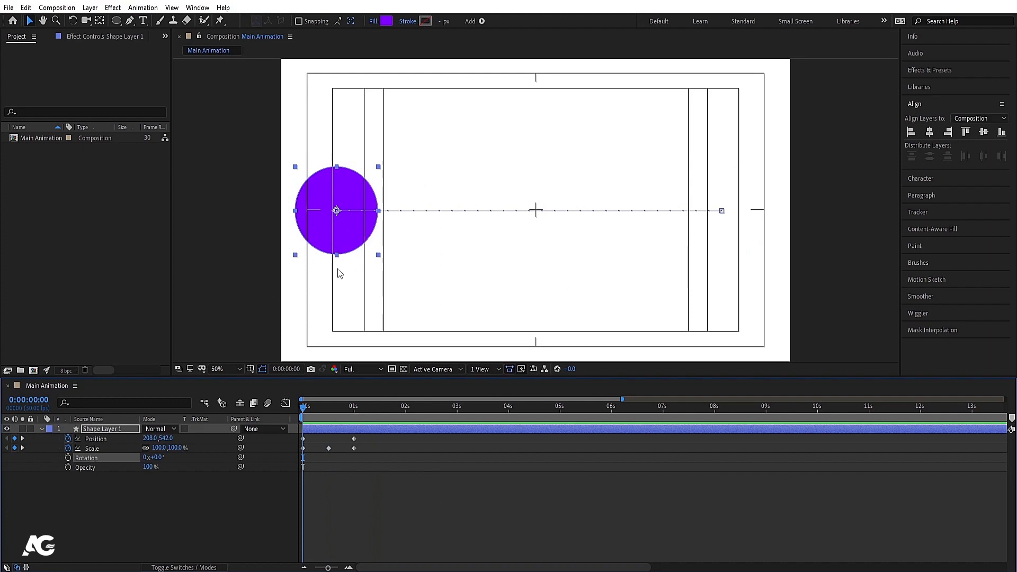
pyautogui.click(103, 479)
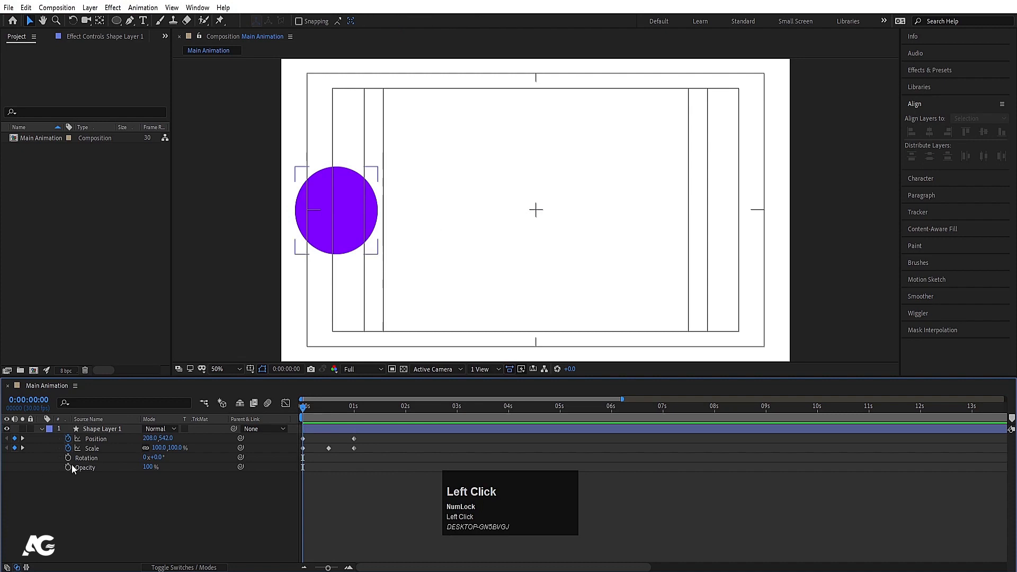
pyautogui.click(346, 469)
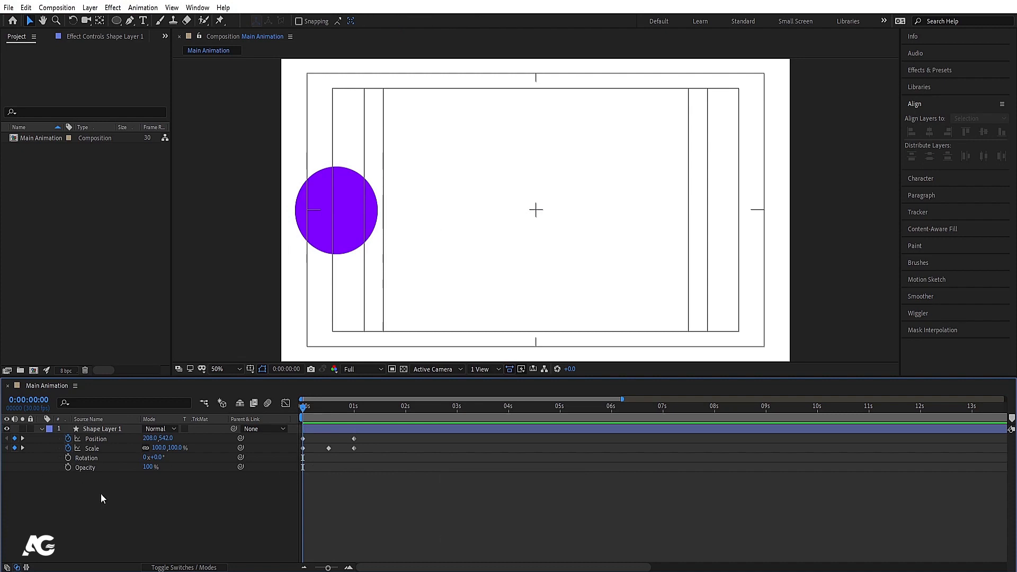
pyautogui.click(329, 518)
pyautogui.press('u')
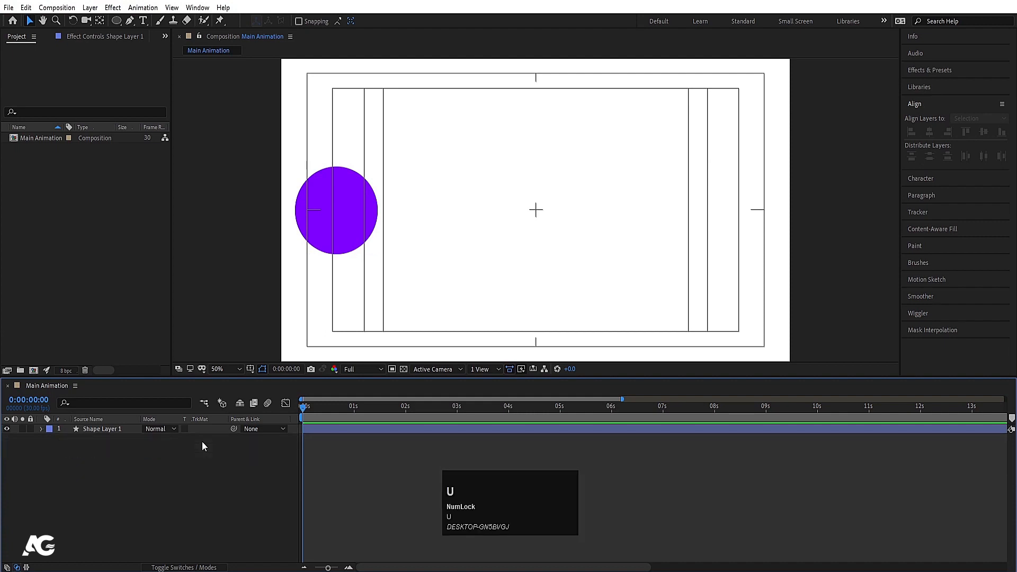
# - Show Shape Layer 1's keyframed properties, preview its animation, and return the playhead to the start of the timeline
pyautogui.press('u')
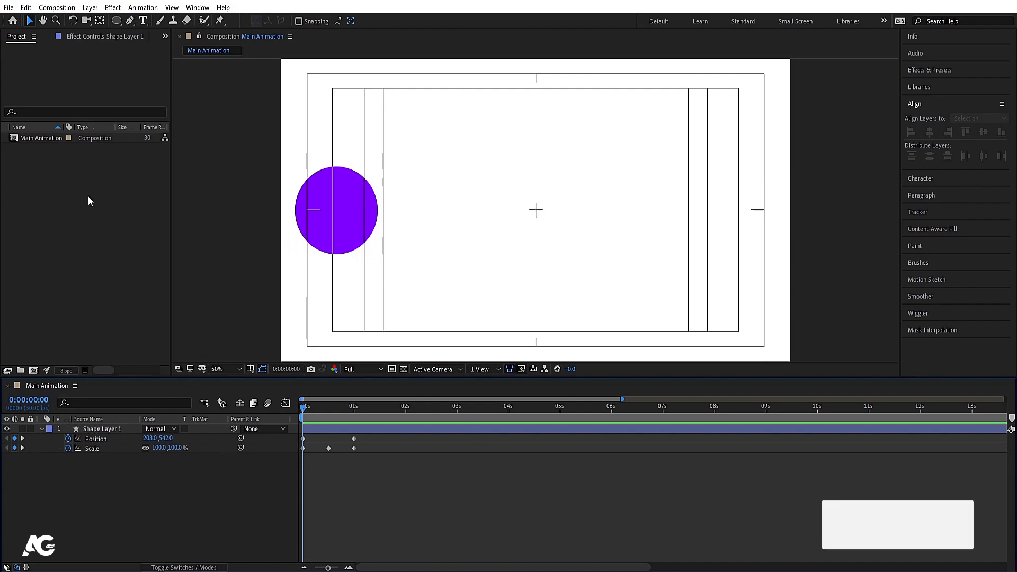
pyautogui.click(308, 429)
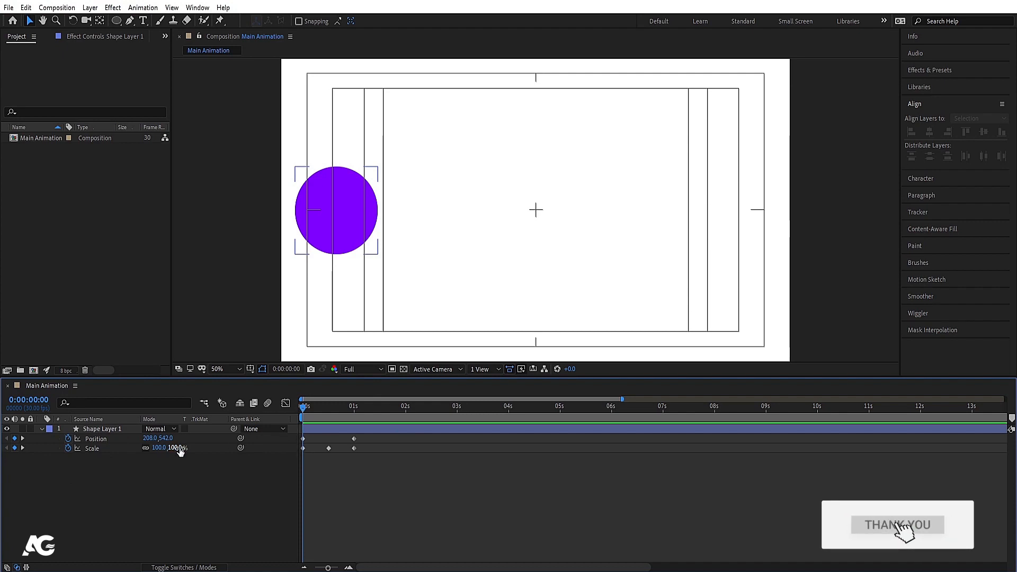
pyautogui.click(116, 462)
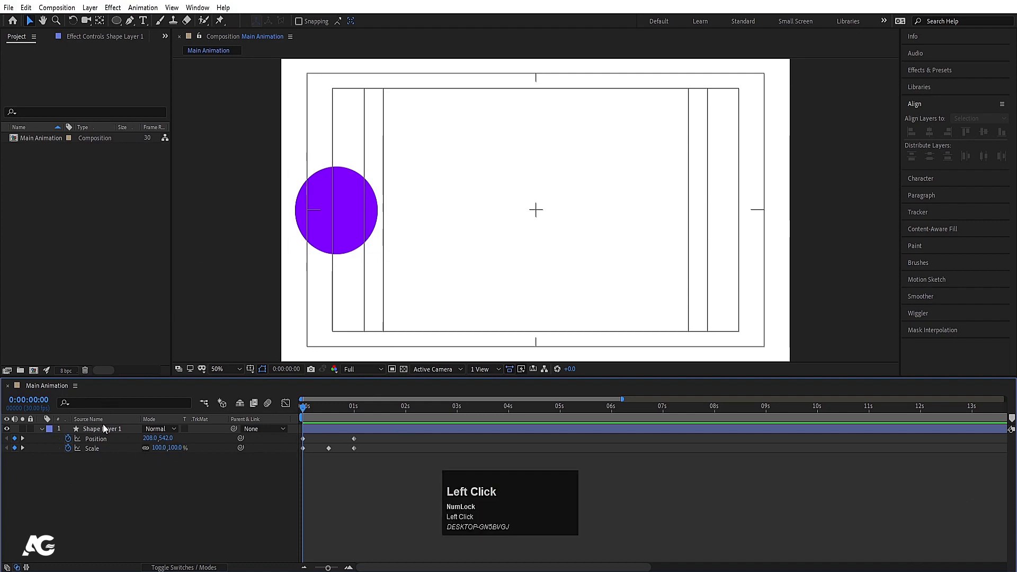
pyautogui.click(52, 430)
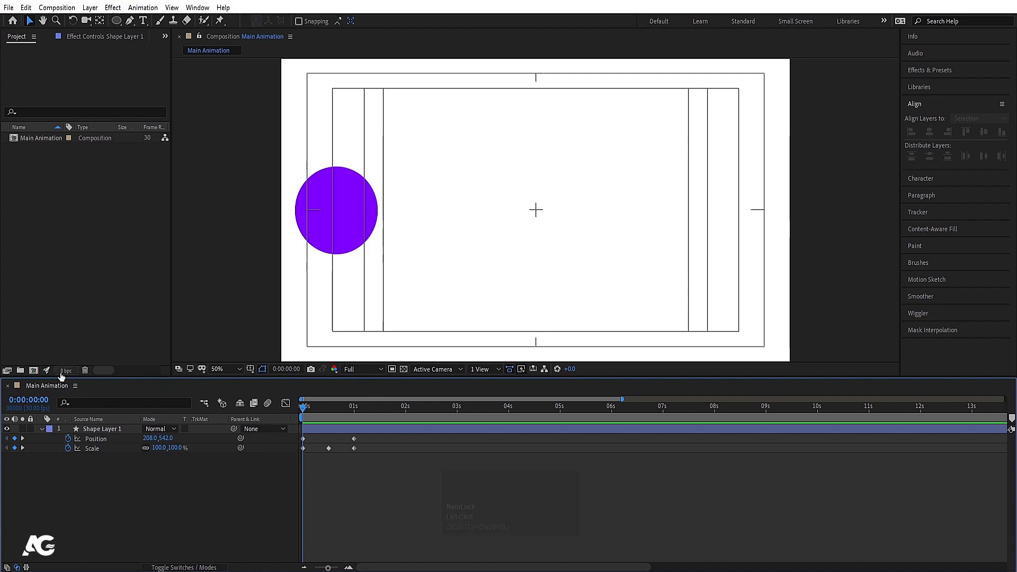
pyautogui.press('space')
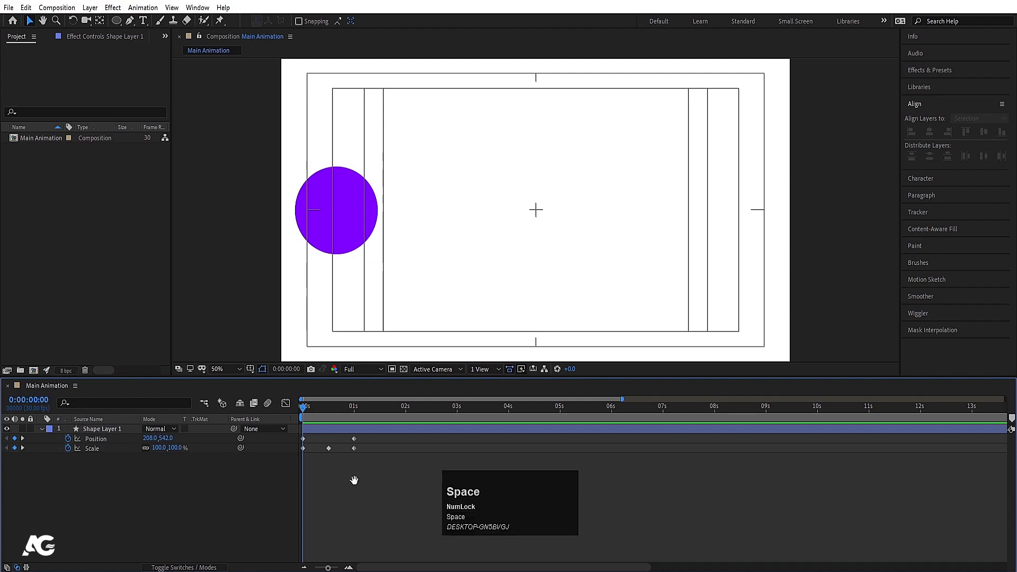
pyautogui.press('space')
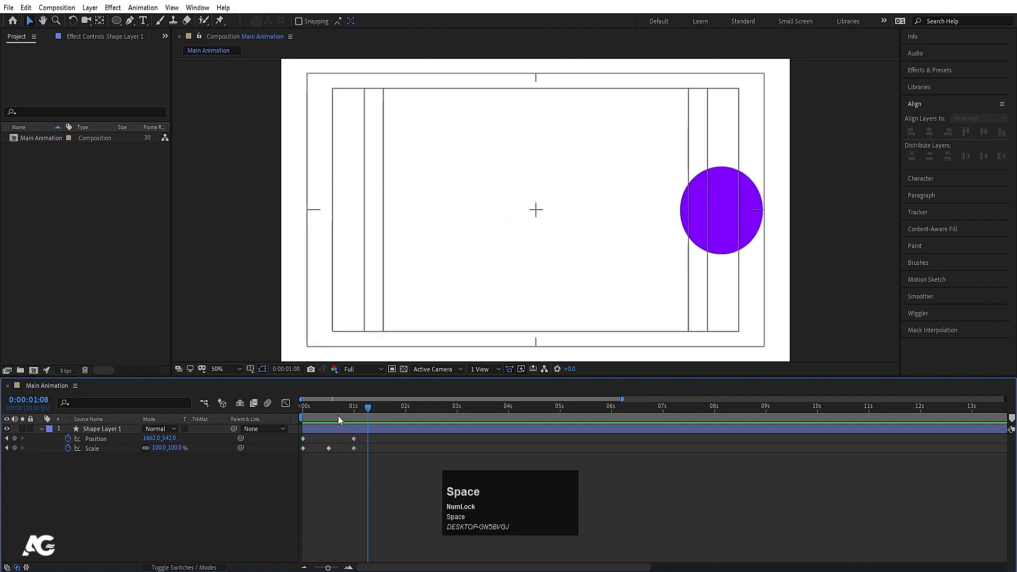
pyautogui.moveTo(340, 409); pyautogui.dragTo(279, 406)
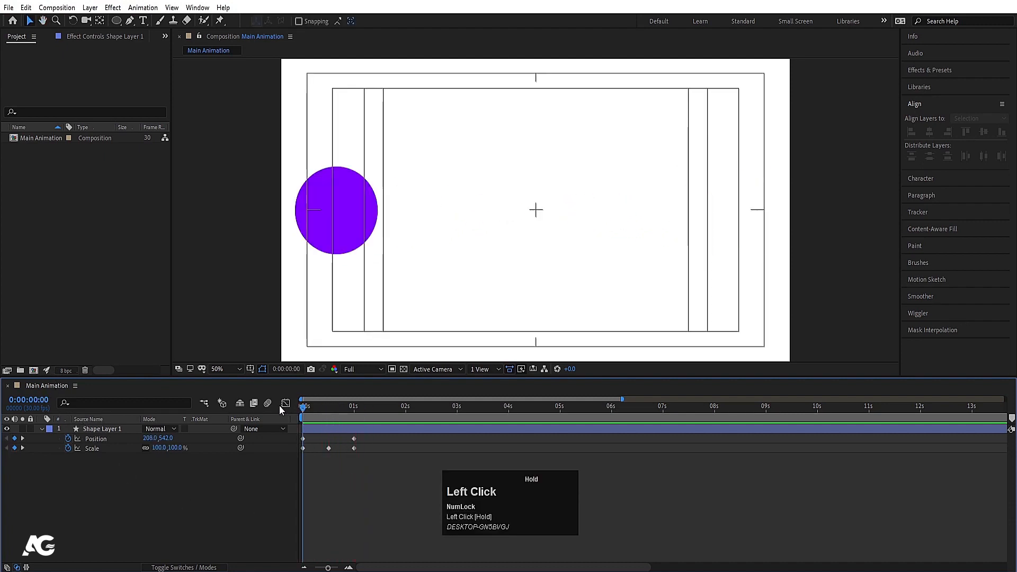
# - Duplicate the animated Shape Layer 1 four times so the composition has five shape layers
pyautogui.click(100, 431)
pyautogui.press('ctrl')
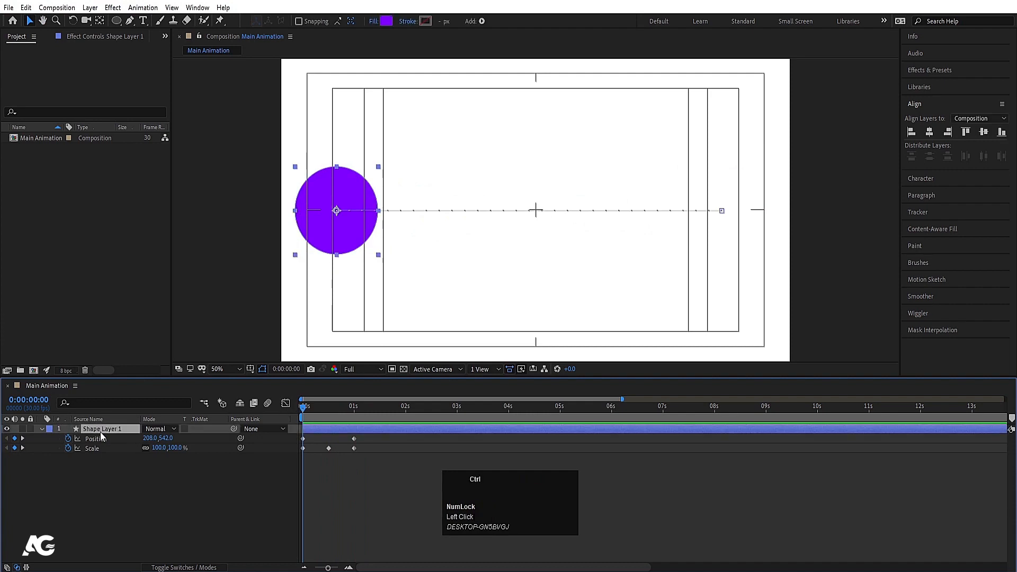
pyautogui.hotkey('ctrl', 'd')
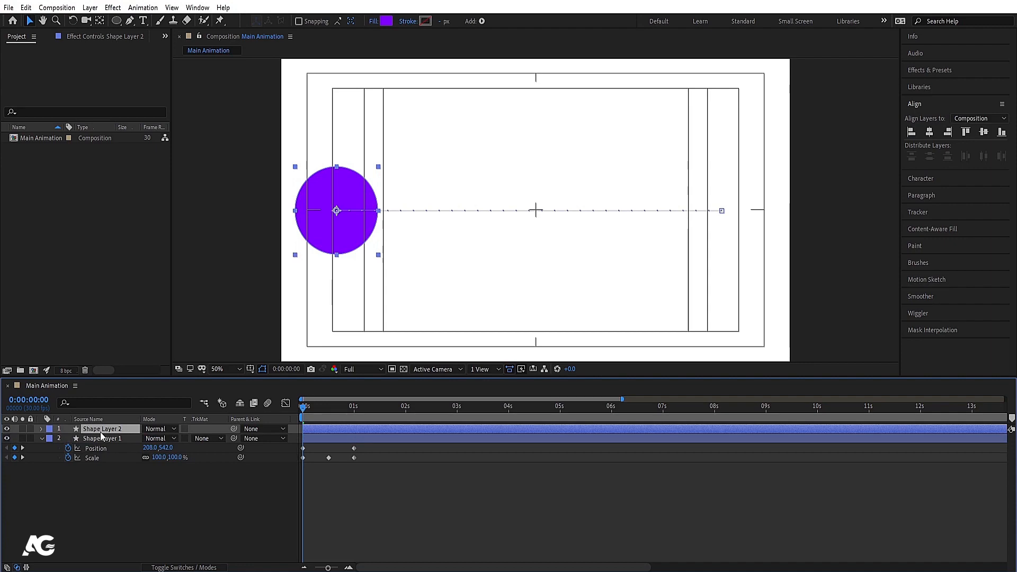
pyautogui.press('ctrl')
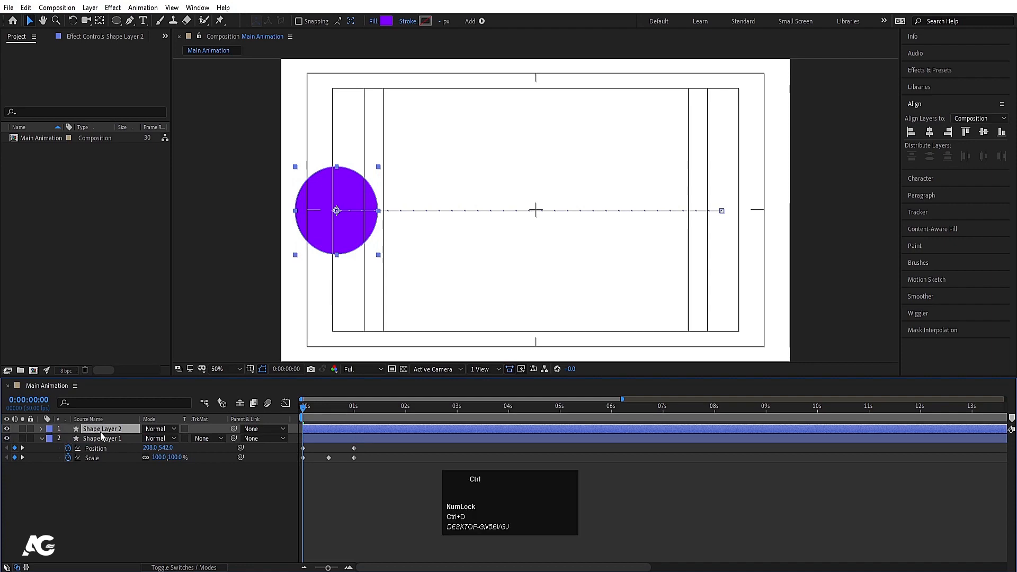
pyautogui.hotkey('ctrl', 'd')
pyautogui.hotkey('ctrl', 'd')
pyautogui.hotkey('ctrl', 'd')
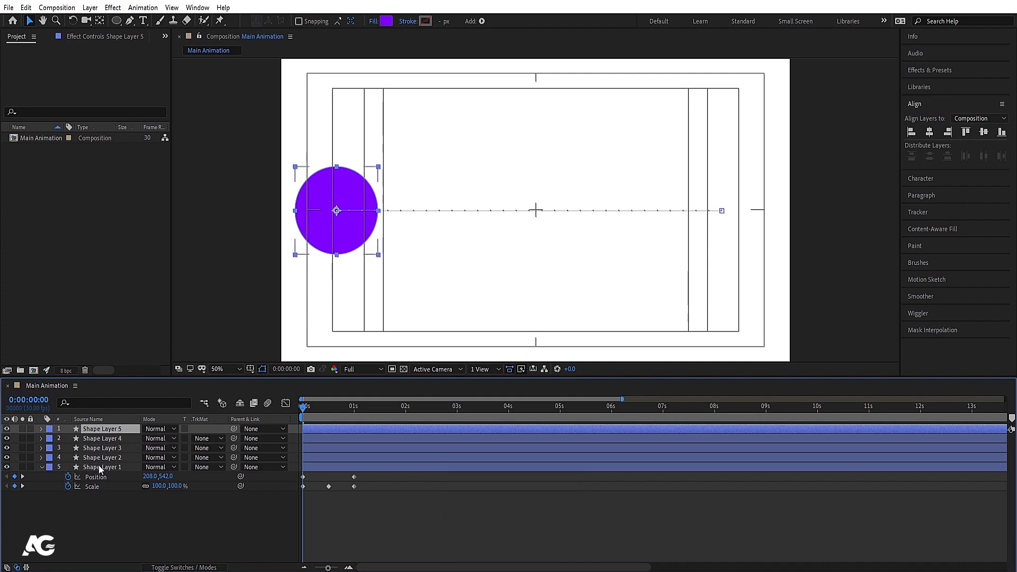
# - Select all five shape layers and display their Position and Scale keyframes with the playhead at the start
pyautogui.click(99, 465)
pyautogui.keyDown('shift'); pyautogui.click(100, 428); pyautogui.keyUp('shift')
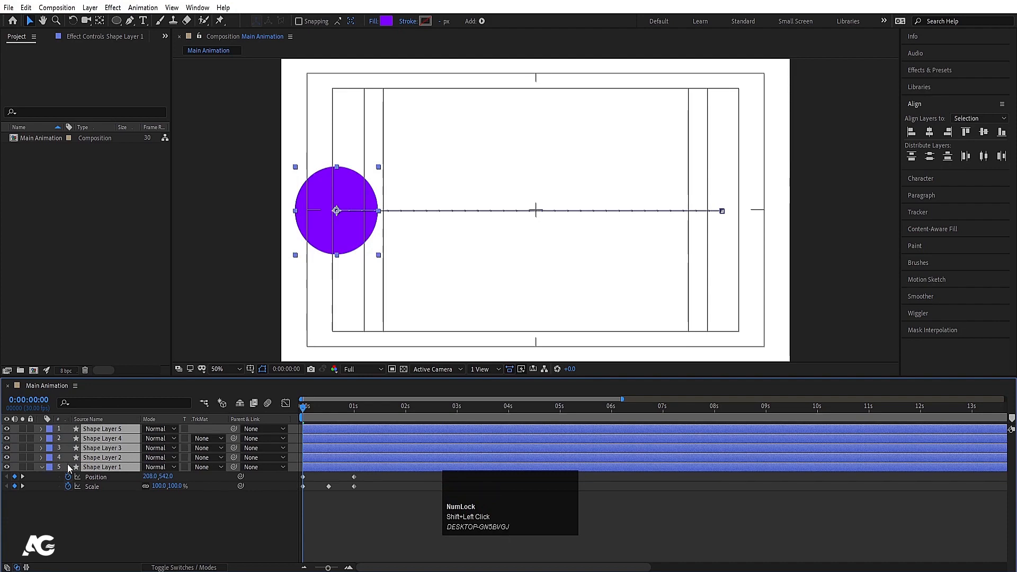
pyautogui.press('u')
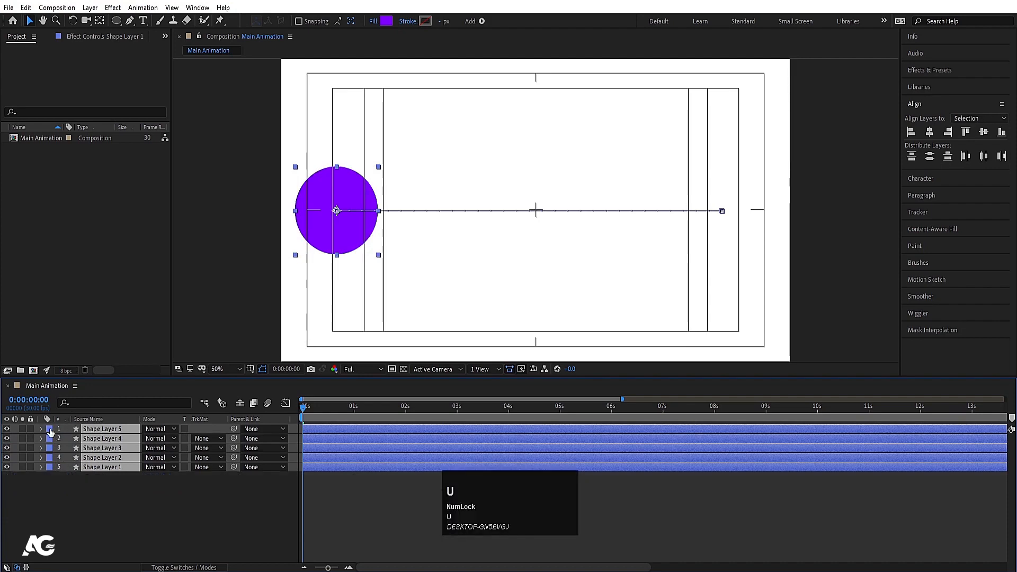
pyautogui.scroll(-1, 286, 498)
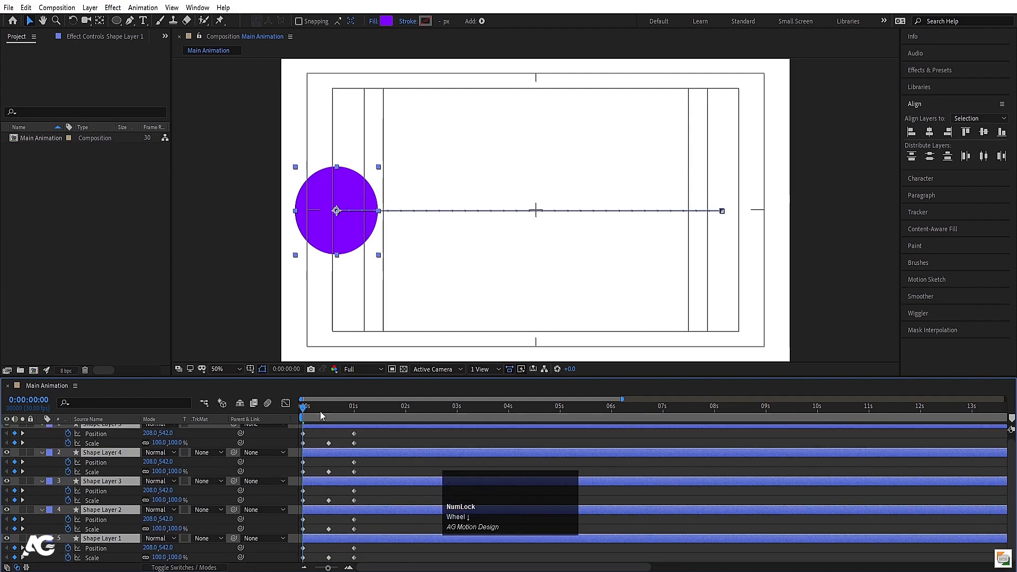
pyautogui.moveTo(319, 411); pyautogui.dragTo(282, 397)
# - Stagger Shape Layers 2, 3 and 4 in the timeline so they start at frames 3, 6 and 9
pyautogui.press('=')
pyautogui.press('=')
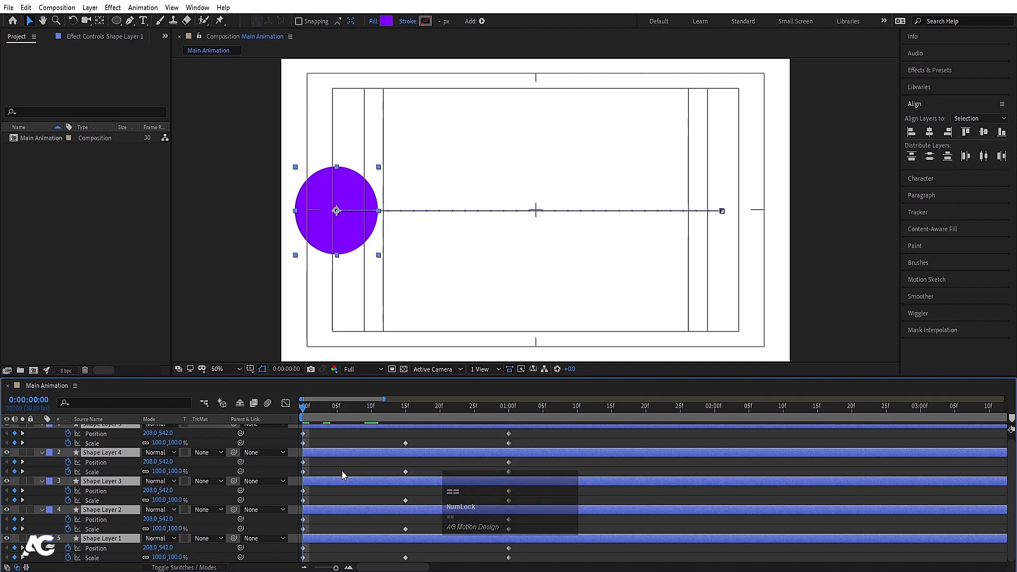
pyautogui.scroll(1, 333, 492)
pyautogui.click(325, 526)
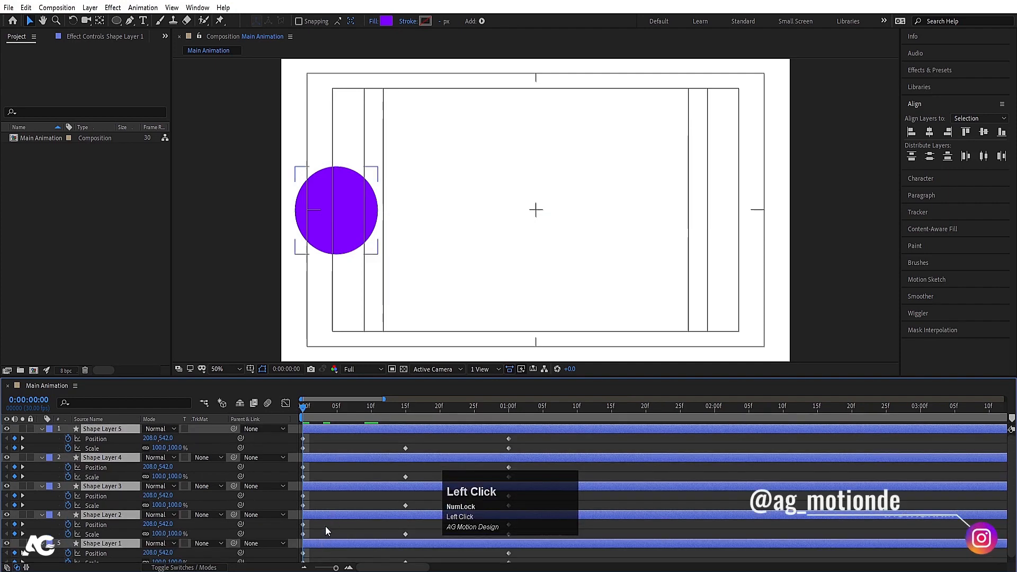
pyautogui.scroll(-1, 314, 516)
pyautogui.click(324, 509)
pyautogui.moveTo(324, 509); pyautogui.dragTo(358, 481)
pyautogui.click(321, 482)
pyautogui.click(314, 452)
pyautogui.moveTo(314, 453); pyautogui.dragTo(377, 459)
# - Shift Shape Layer 5 in the timeline to start at frame 12, three frames after Shape Layer 4
pyautogui.scroll(1, 372, 489)
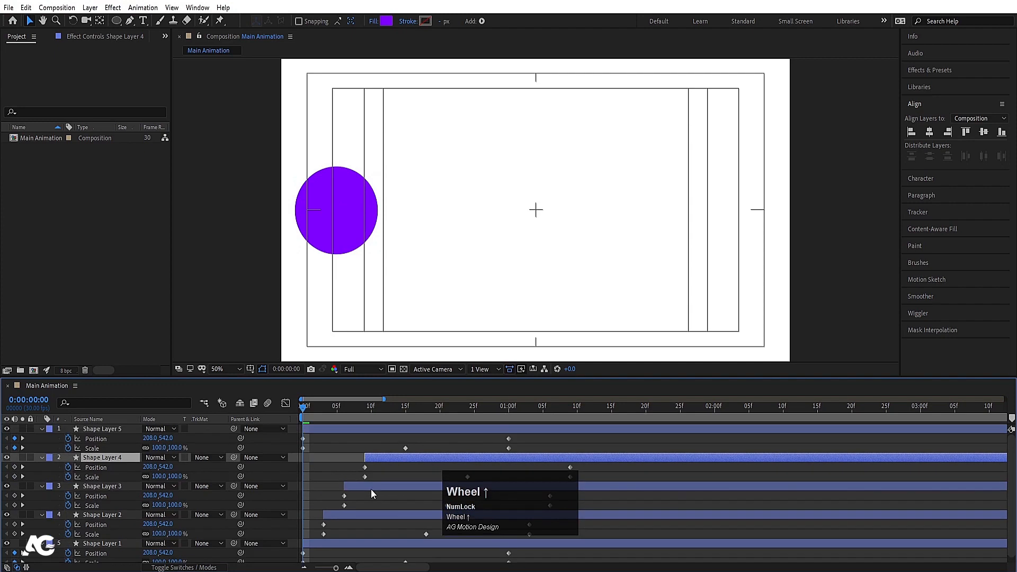
pyautogui.click(328, 425)
pyautogui.moveTo(315, 432); pyautogui.dragTo(392, 441)
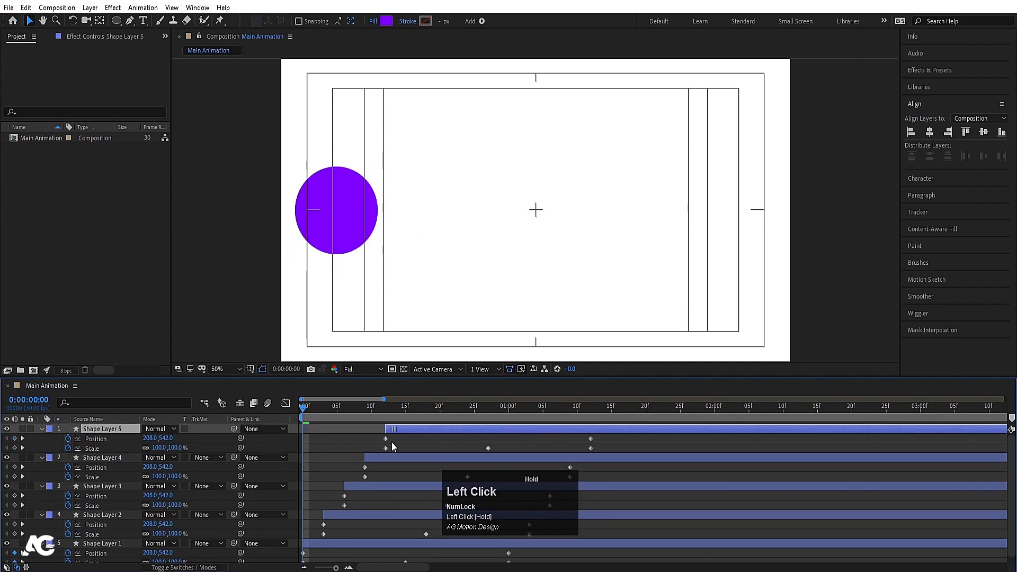
pyautogui.click(367, 439)
# - Preview the staggered ellipse animation several times from the start and return the playhead to 0:00:00:00
pyautogui.press('space')
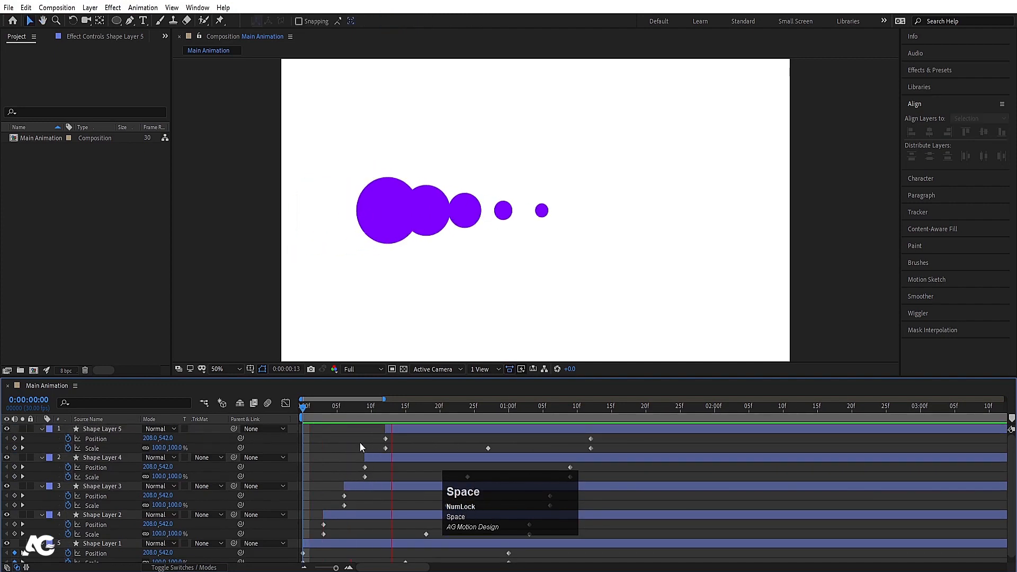
pyautogui.press('space')
pyautogui.moveTo(359, 408); pyautogui.dragTo(286, 402)
pyautogui.press('space')
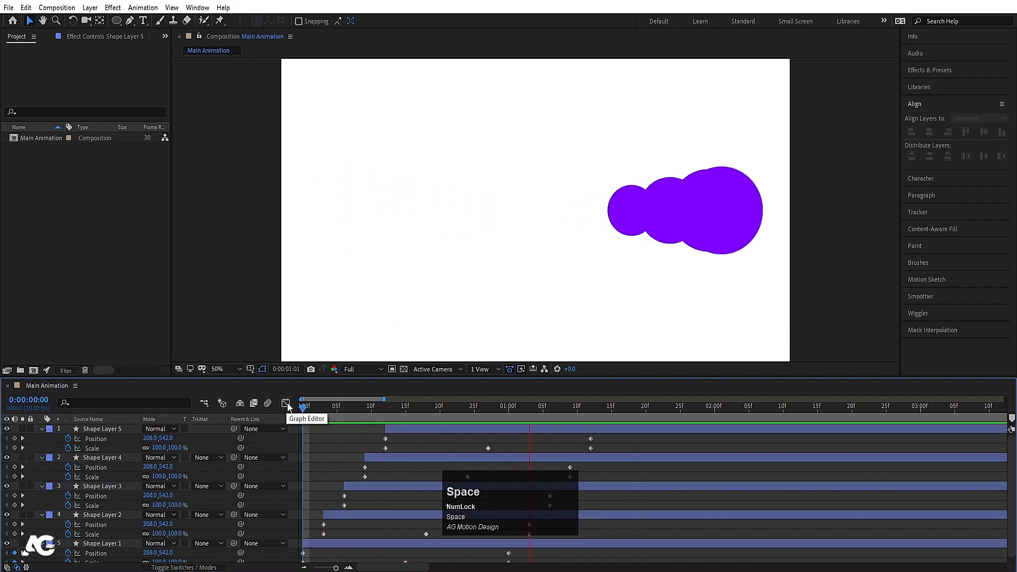
pyautogui.press('space')
pyautogui.moveTo(325, 414); pyautogui.dragTo(294, 411)
pyautogui.press('space')
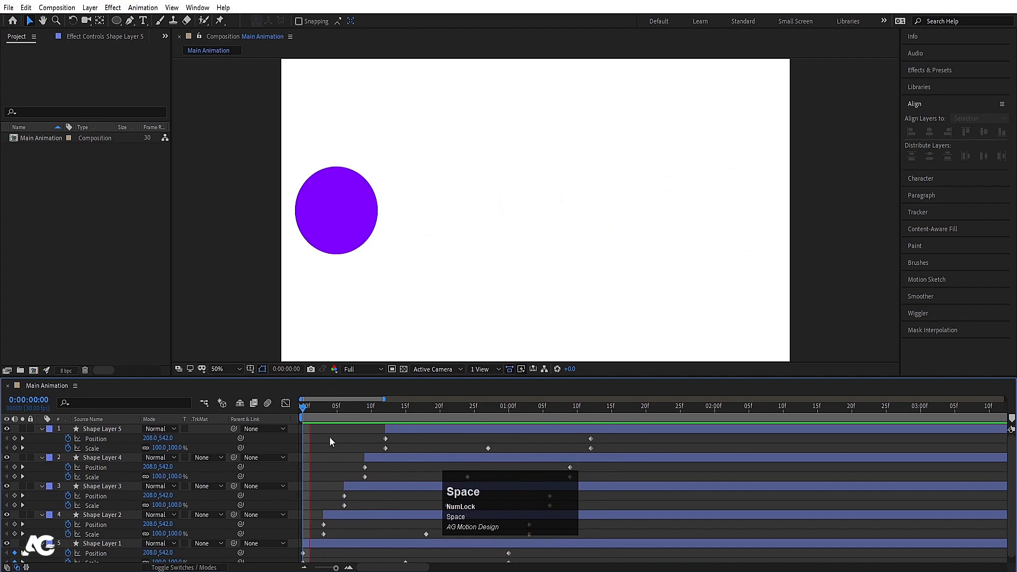
pyautogui.press('space')
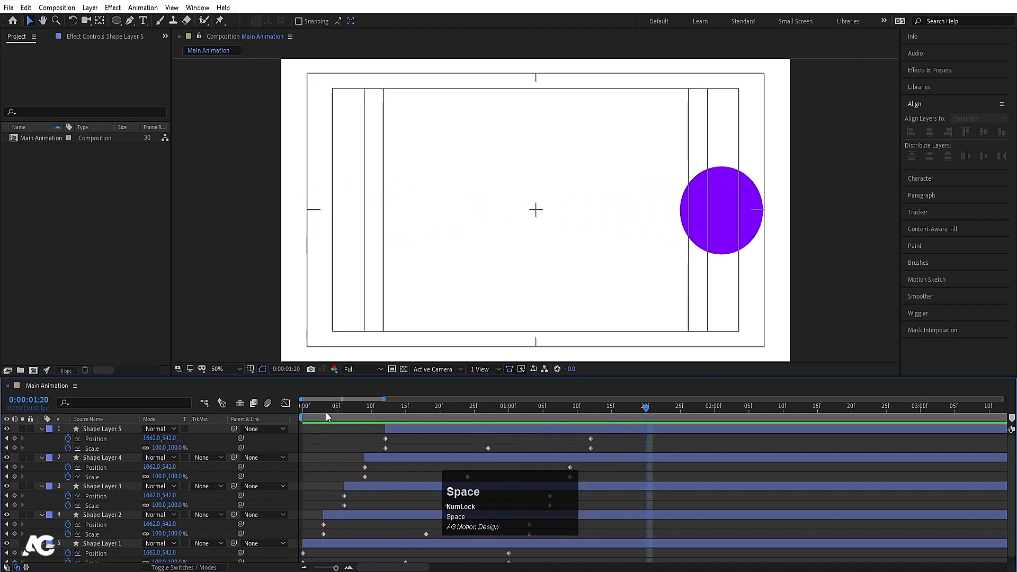
pyautogui.moveTo(326, 412); pyautogui.dragTo(288, 399)
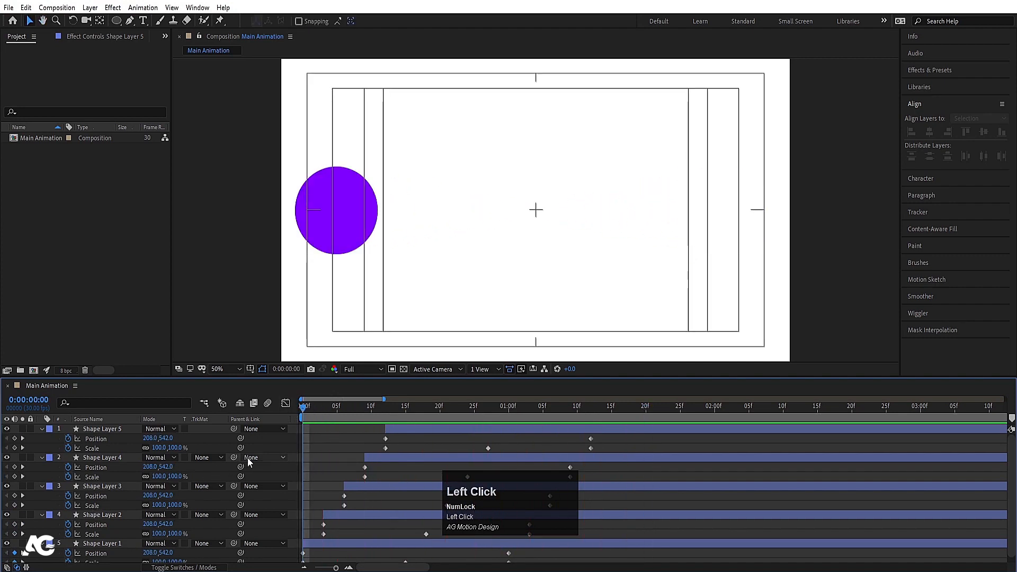
# - Collapse the layers' displayed properties and set Shape Layer 1's fill color to red, FF0000
pyautogui.press('u')
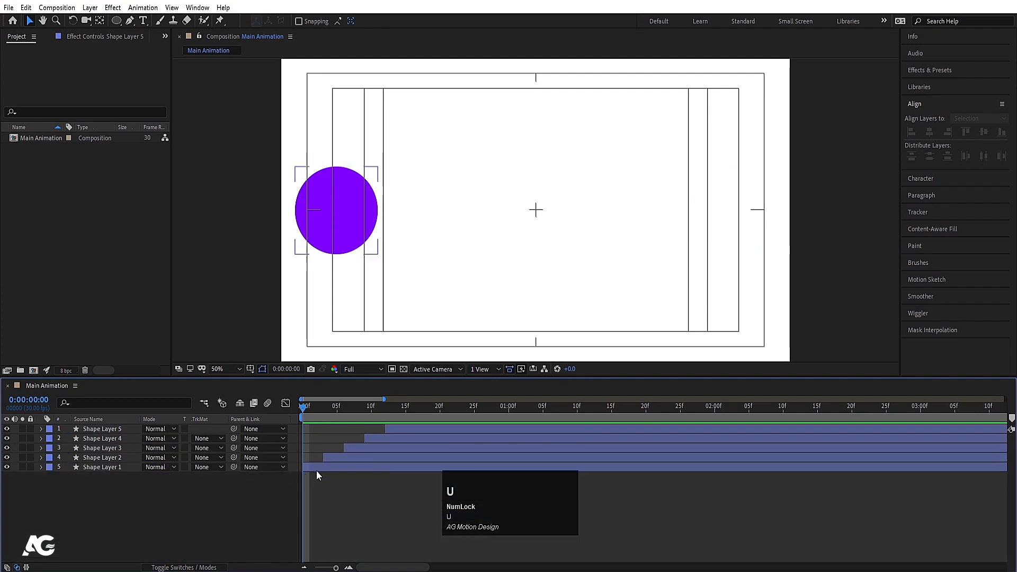
pyautogui.click(318, 470)
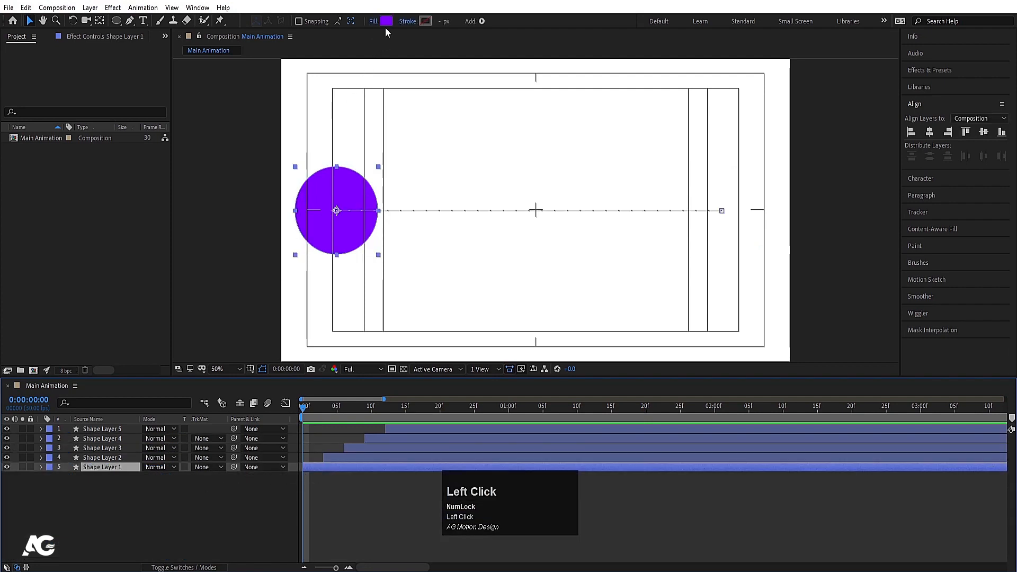
pyautogui.click(386, 21)
pyautogui.click(319, 278)
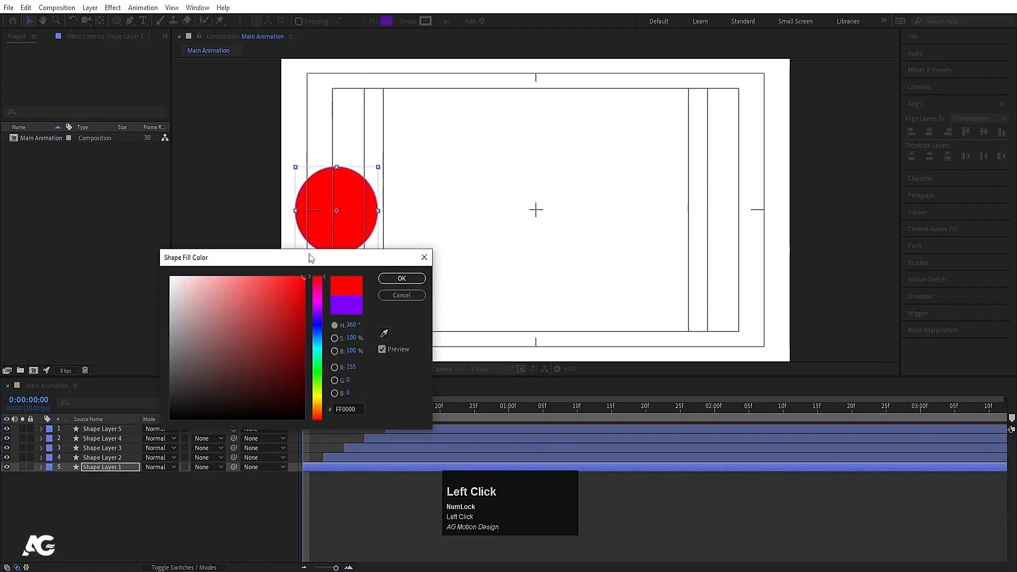
pyautogui.click(401, 278)
# - Advance to 0:00:00:06 and change Shape Layer 2's fill color to pink
pyautogui.click(341, 460)
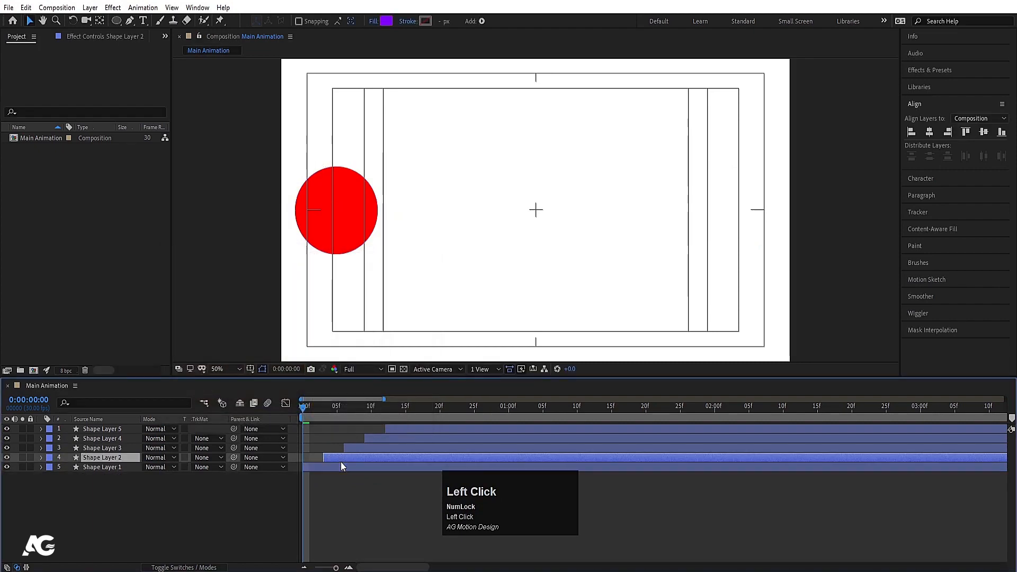
pyautogui.press('space')
pyautogui.press('space')
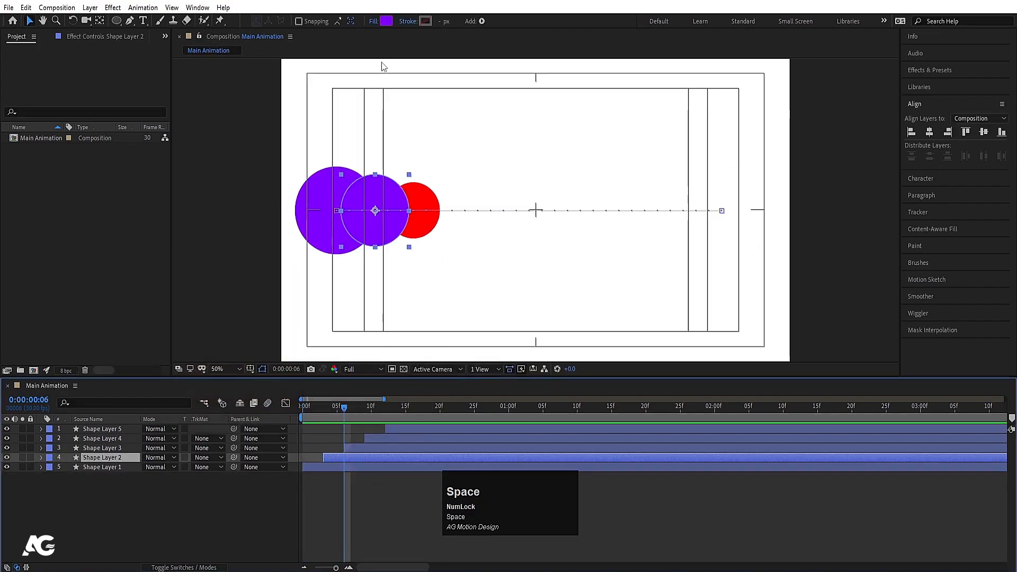
pyautogui.click(386, 21)
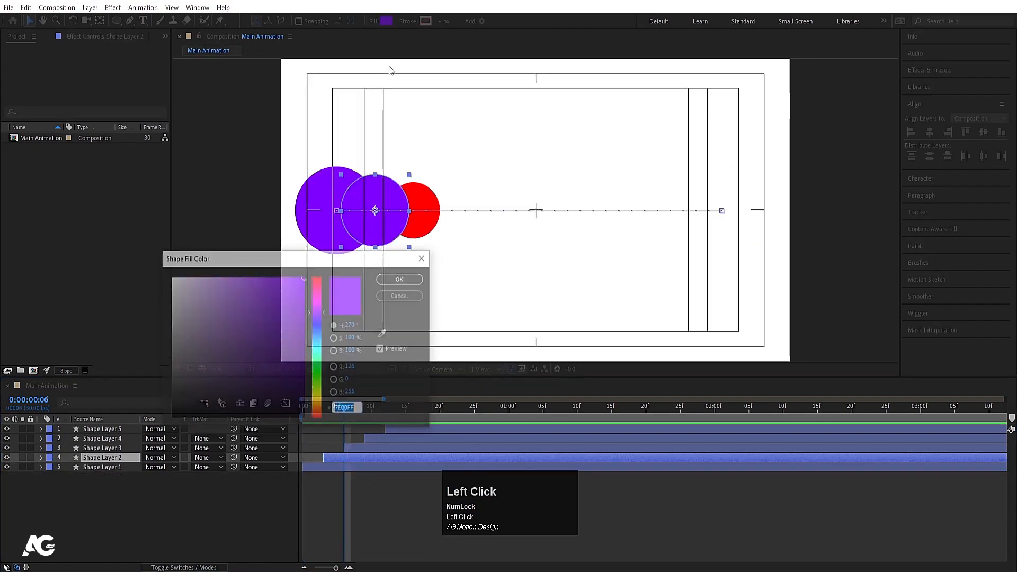
pyautogui.click(317, 297)
pyautogui.click(402, 278)
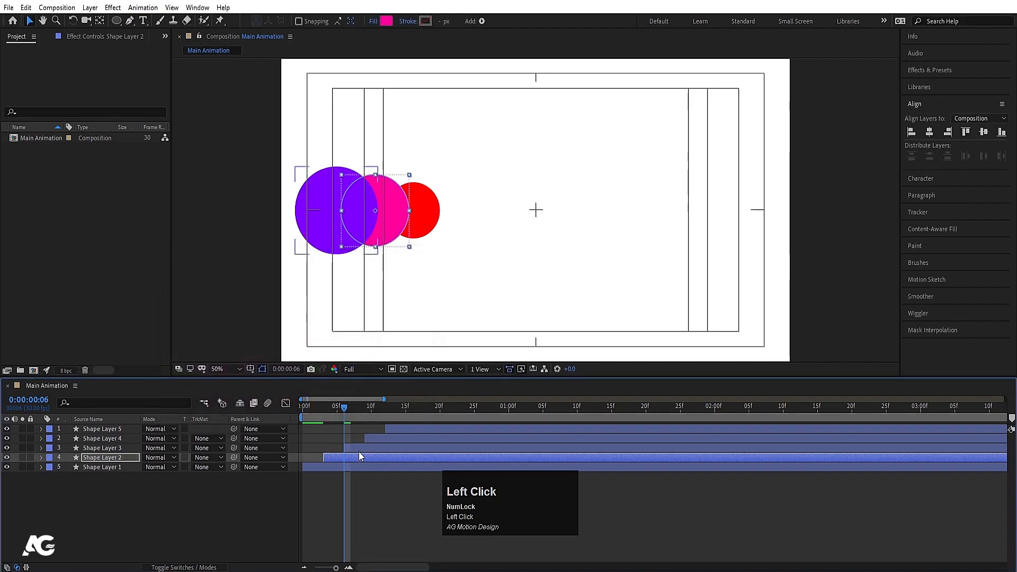
# - Move the playhead to 0:00:00:11 and change Shape Layer 4's fill color to blue
pyautogui.click(358, 451)
pyautogui.moveTo(345, 413); pyautogui.dragTo(378, 414)
pyautogui.click(378, 442)
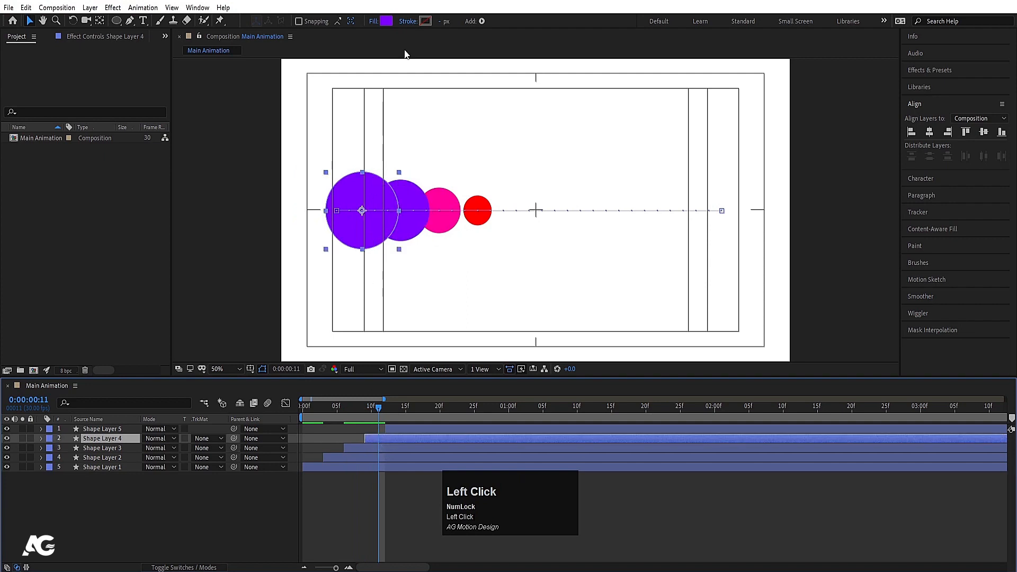
pyautogui.click(387, 22)
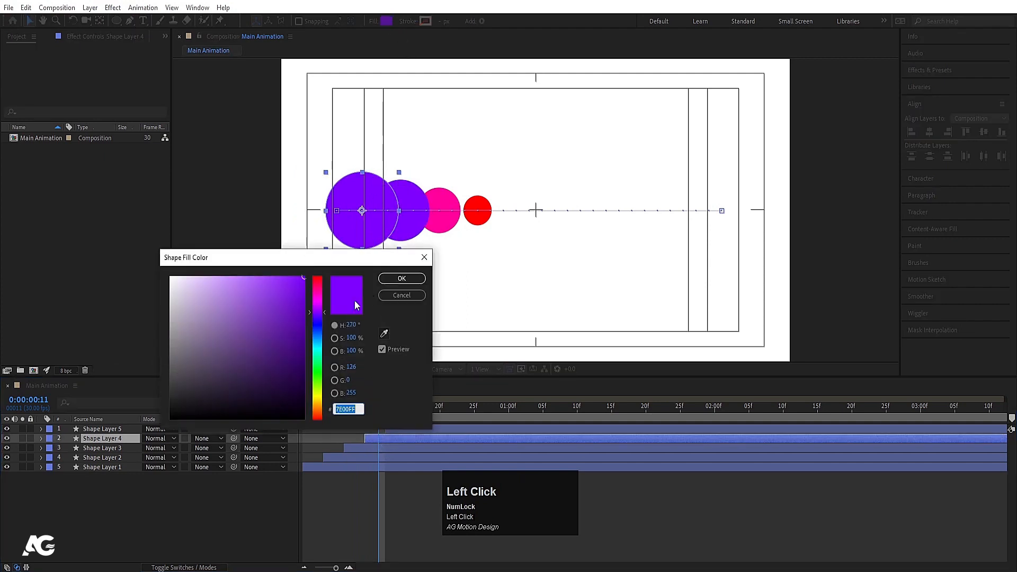
pyautogui.click(317, 339)
pyautogui.click(392, 279)
# - Move the playhead to 0:00:00:14 and change Shape Layer 5's fill color to orange
pyautogui.click(398, 413)
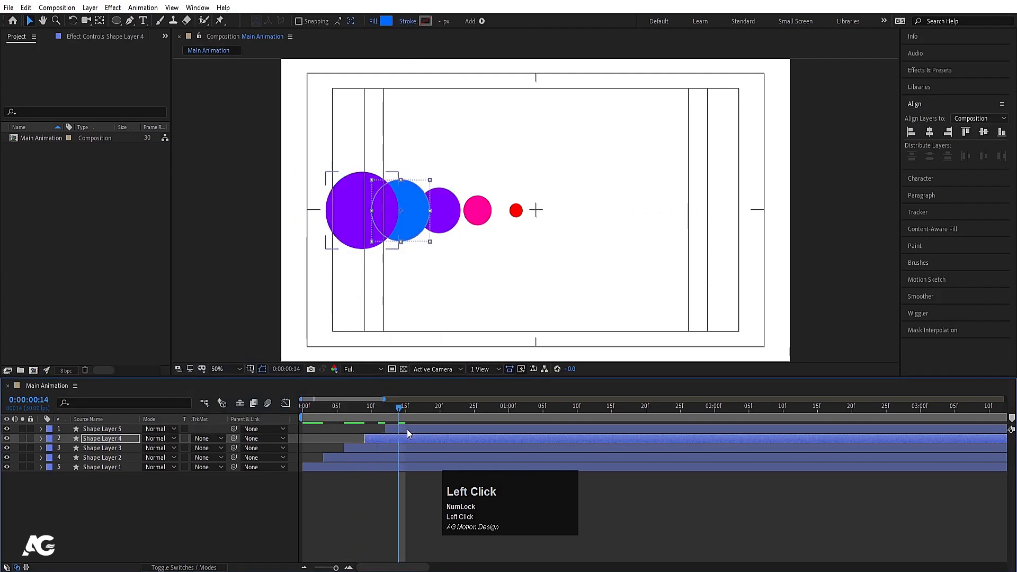
pyautogui.click(407, 429)
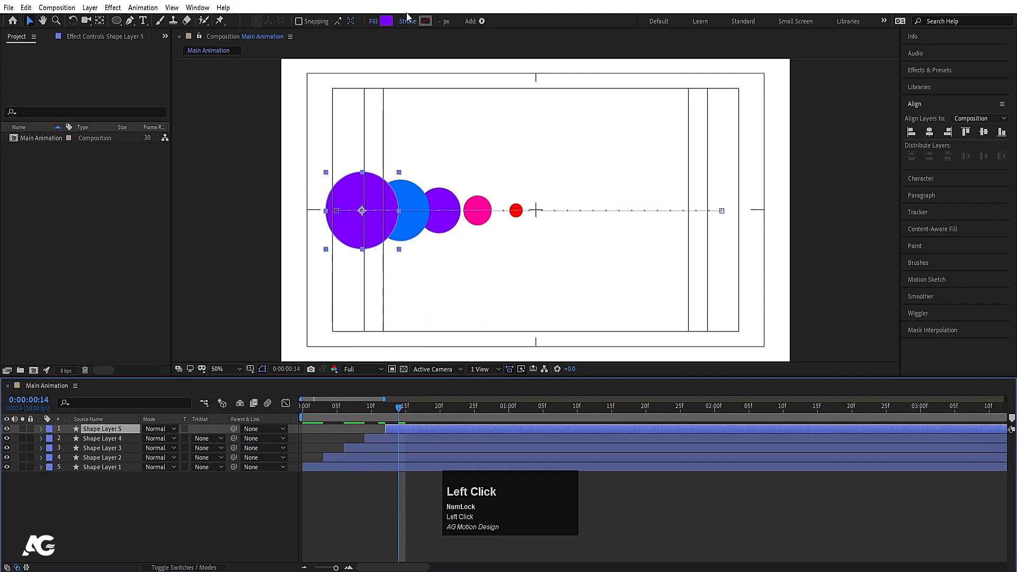
pyautogui.click(386, 21)
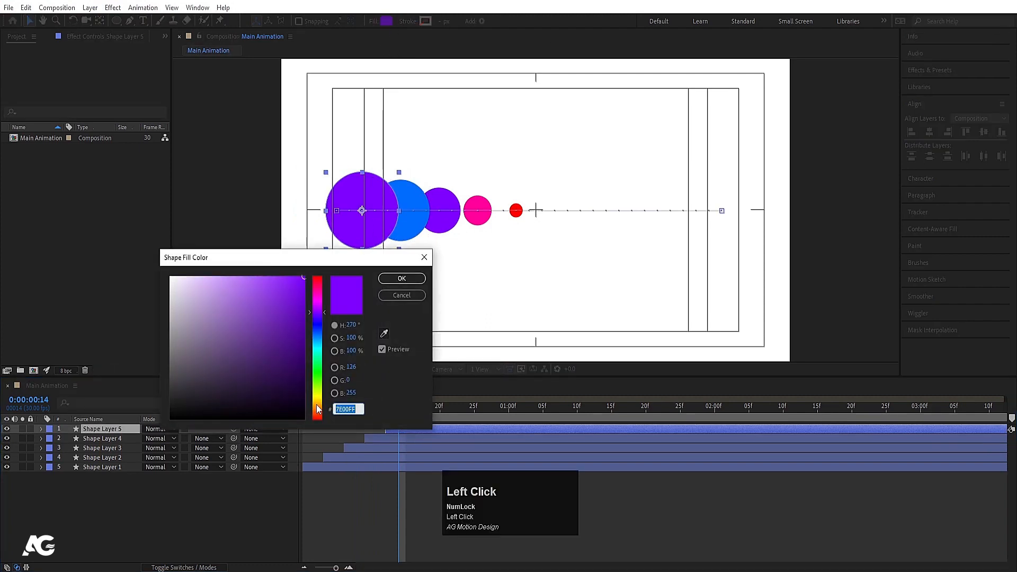
pyautogui.click(318, 408)
pyautogui.click(402, 278)
# - Preview the recolored five-circle animation from the start and deselect Shape Layer 5
pyautogui.press('space')
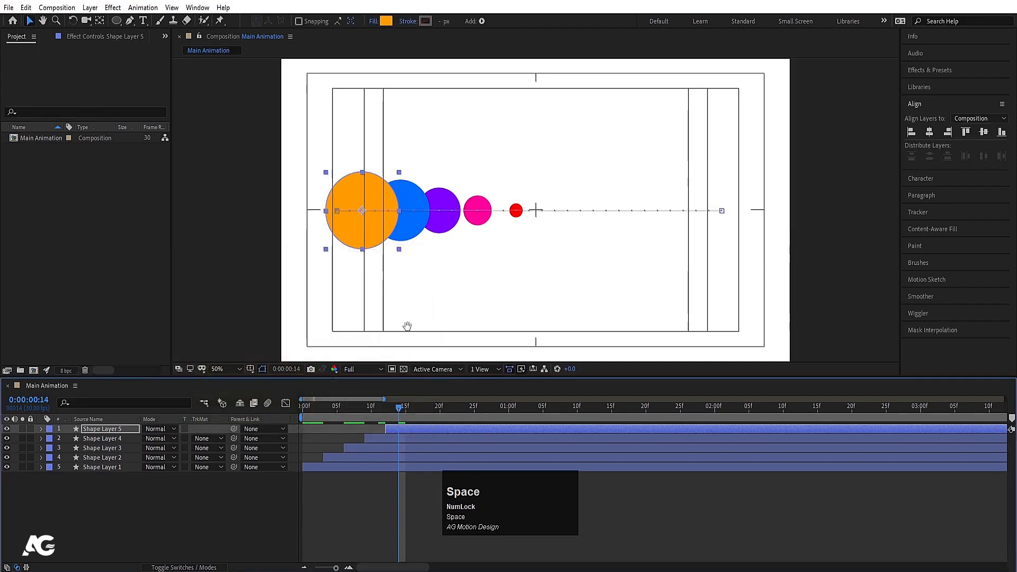
pyautogui.click(336, 415)
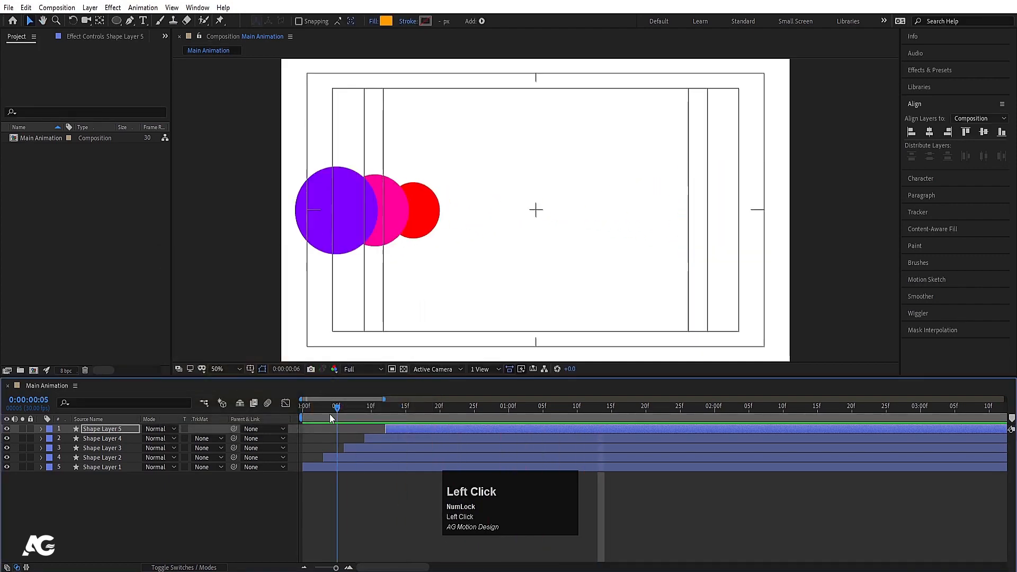
pyautogui.press('space')
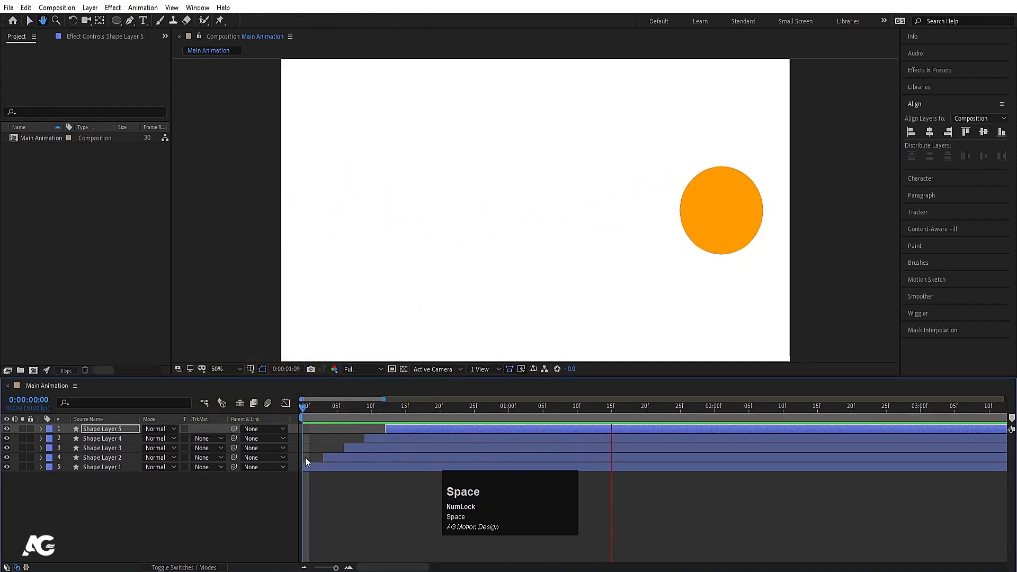
pyautogui.click(254, 412)
pyautogui.press('space')
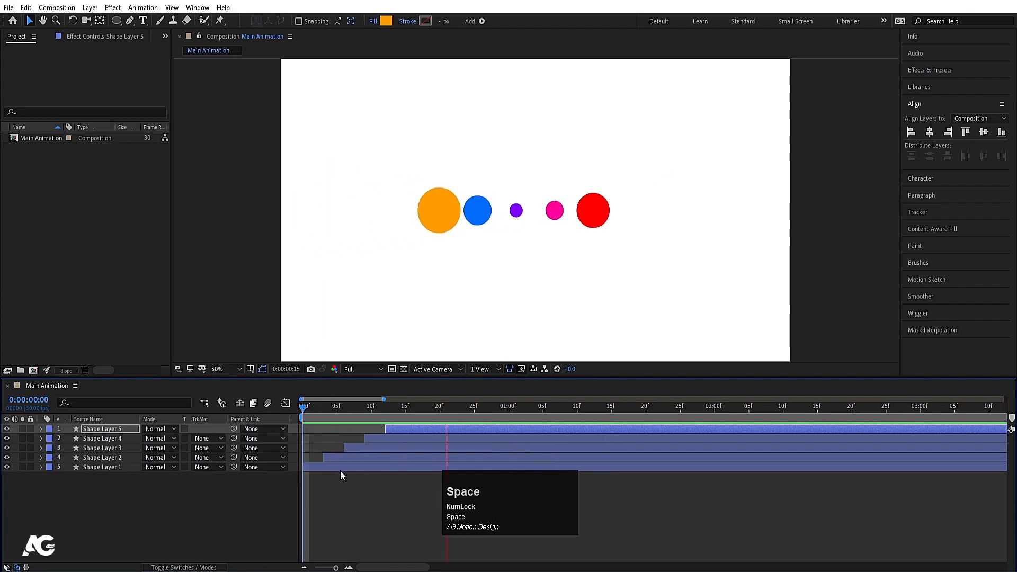
pyautogui.click(361, 509)
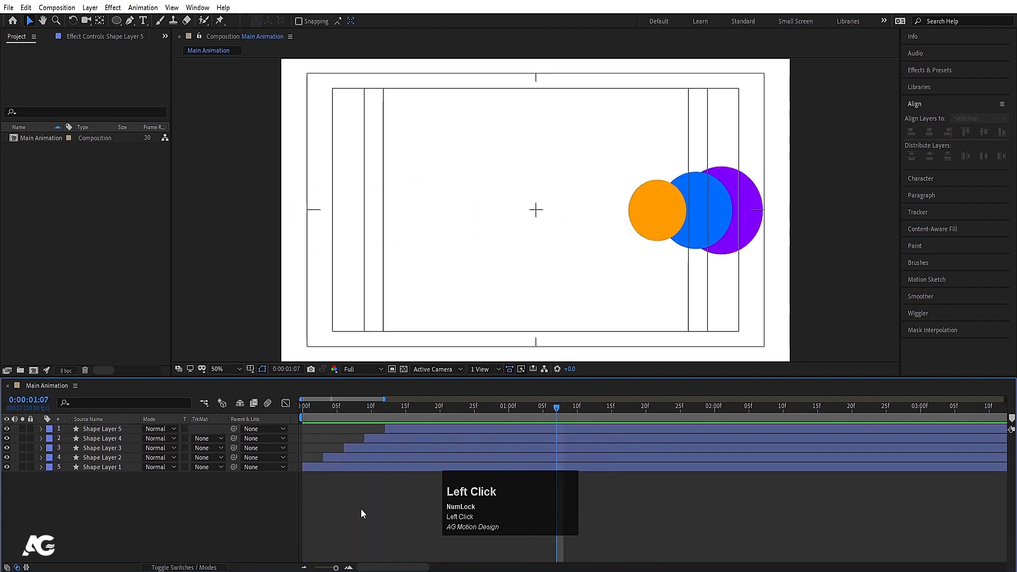
# - Return the playhead to 0:00:00:00, select all five shape layers and preview their animation
pyautogui.press('-')
pyautogui.press('-')
pyautogui.press('-')
pyautogui.press('-')
pyautogui.press('-')
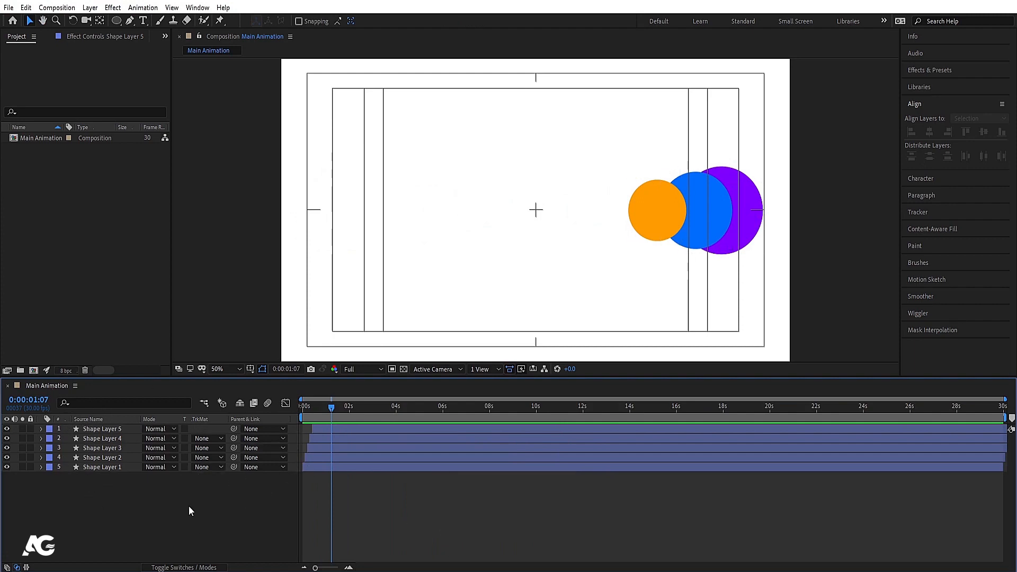
pyautogui.click(172, 504)
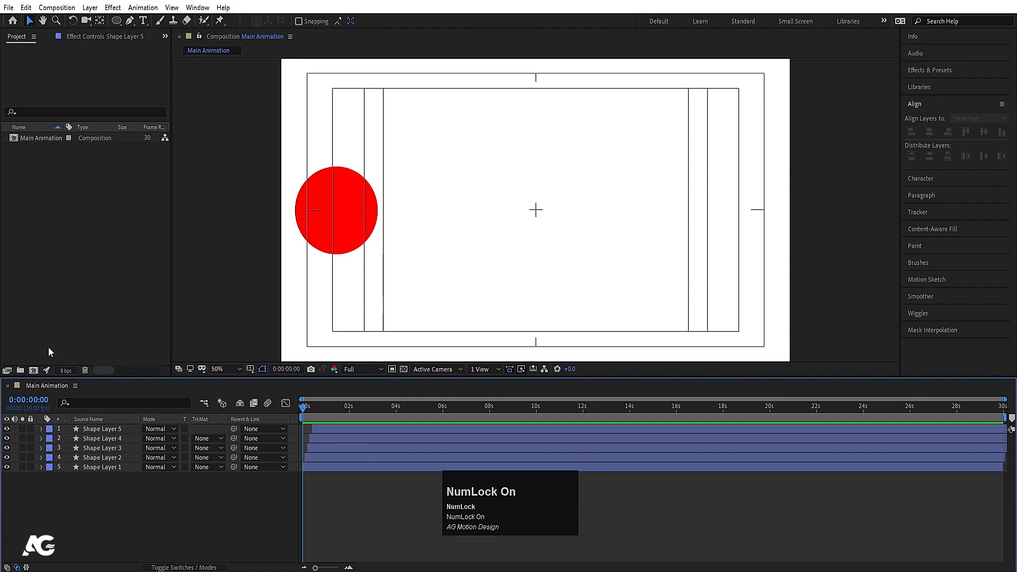
pyautogui.click(138, 508)
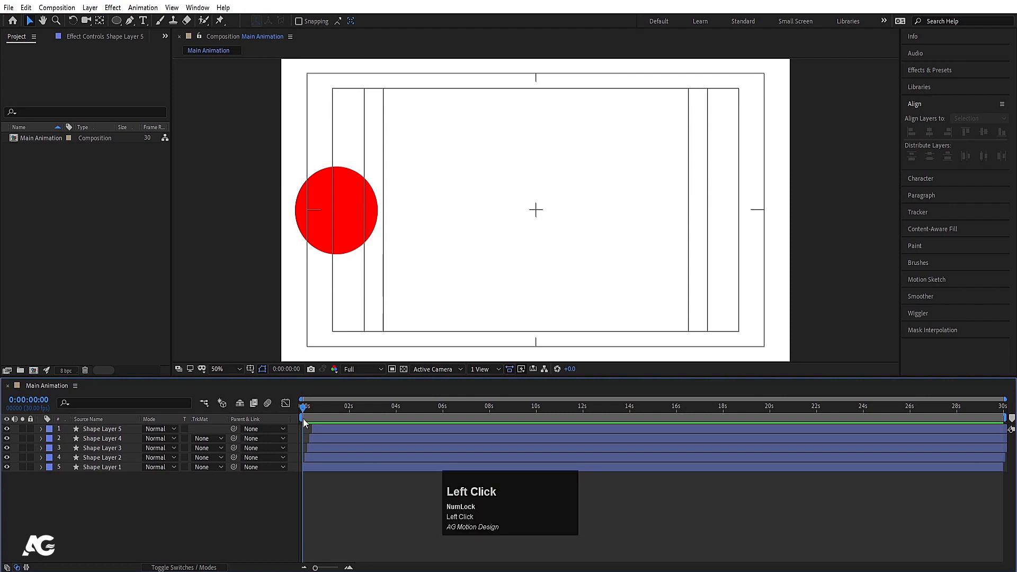
pyautogui.moveTo(303, 419); pyautogui.dragTo(267, 405)
pyautogui.click(103, 467)
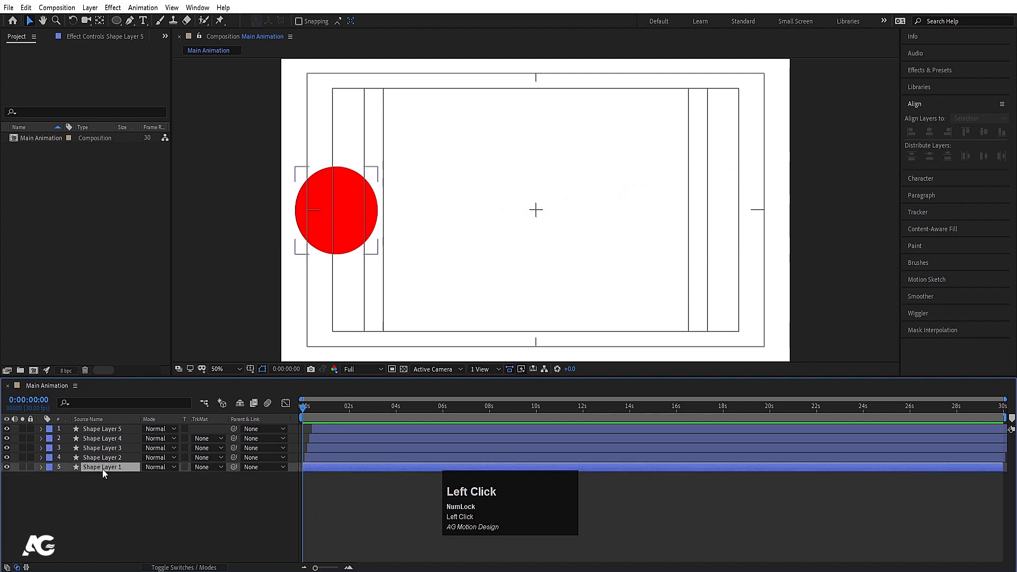
pyautogui.keyDown('shift'); pyautogui.click(95, 429); pyautogui.keyUp('shift')
pyautogui.press('space')
pyautogui.press('space')
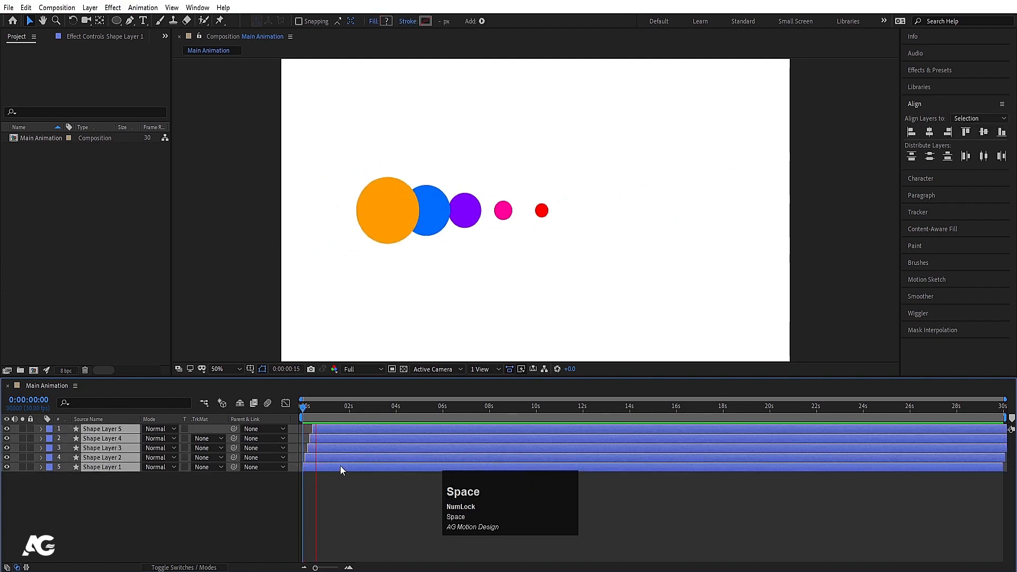
# - Try moving the five selected layers together to about 5 seconds and bring them back to the composition's start
pyautogui.moveTo(330, 438); pyautogui.dragTo(294, 412)
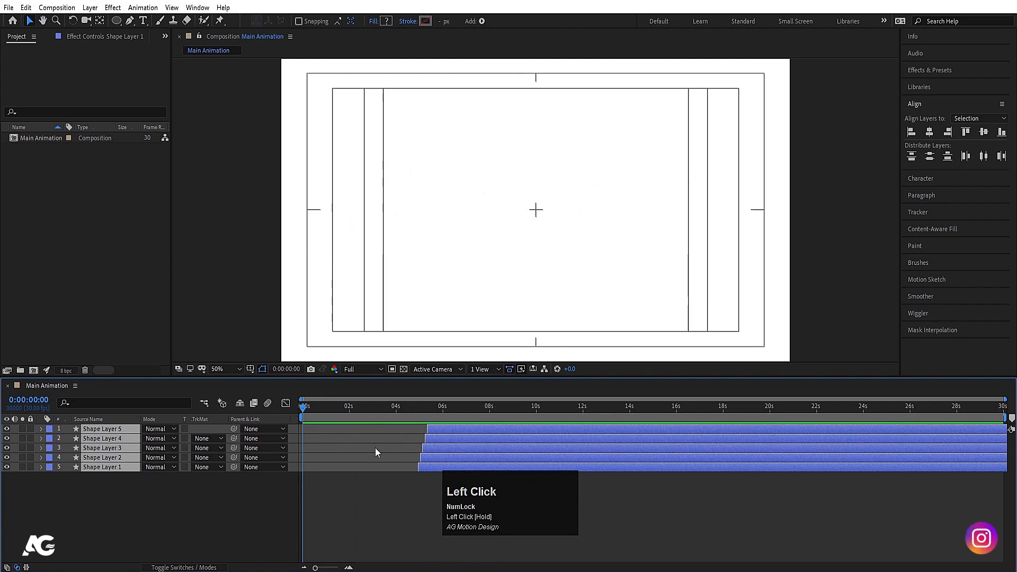
pyautogui.press('=')
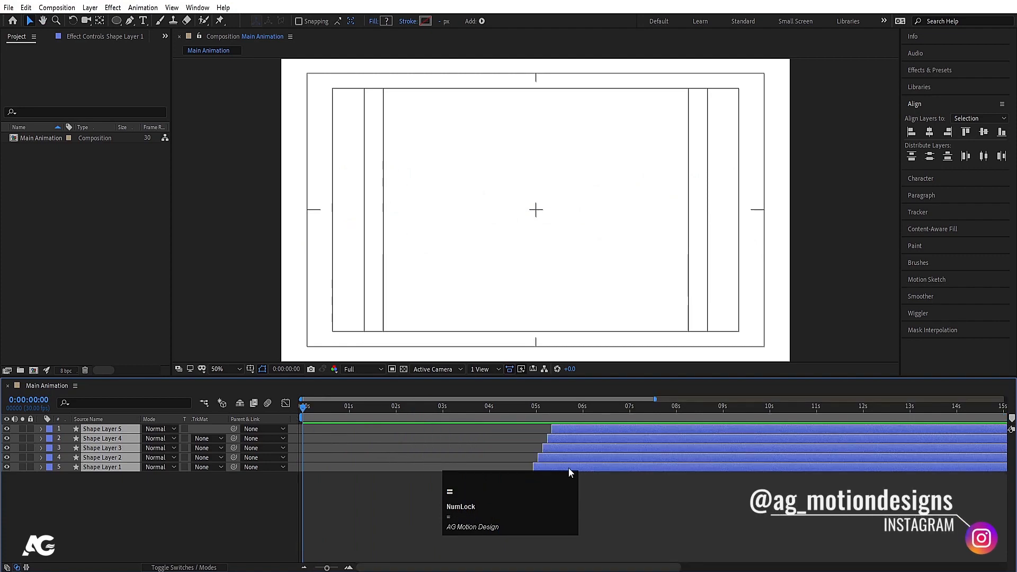
pyautogui.moveTo(569, 470); pyautogui.dragTo(339, 499)
# - Pre-compose the five selected shape layers as "simple animation", moving all attributes into the new composition
pyautogui.rightClick(111, 457)
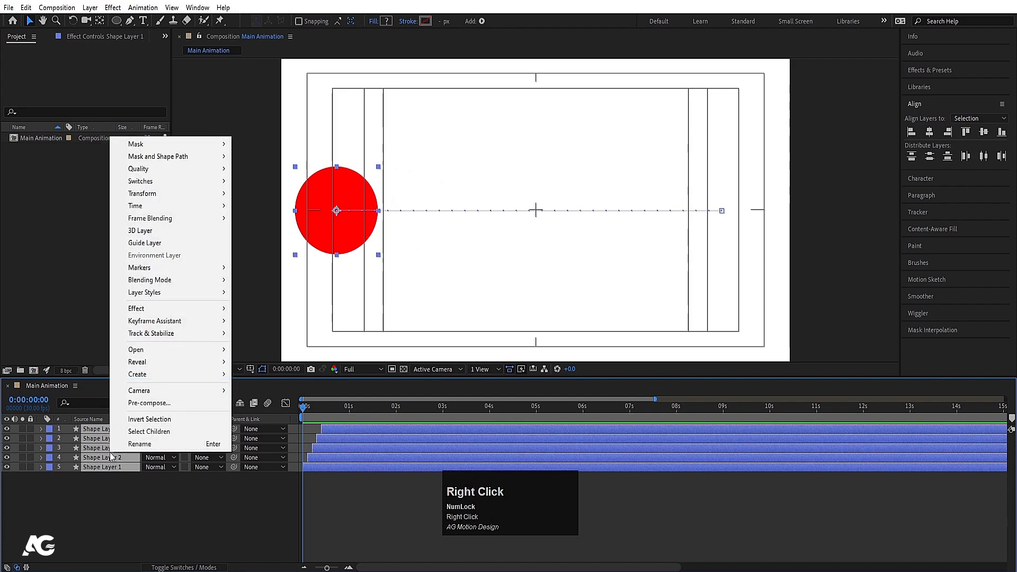
pyautogui.click(155, 403)
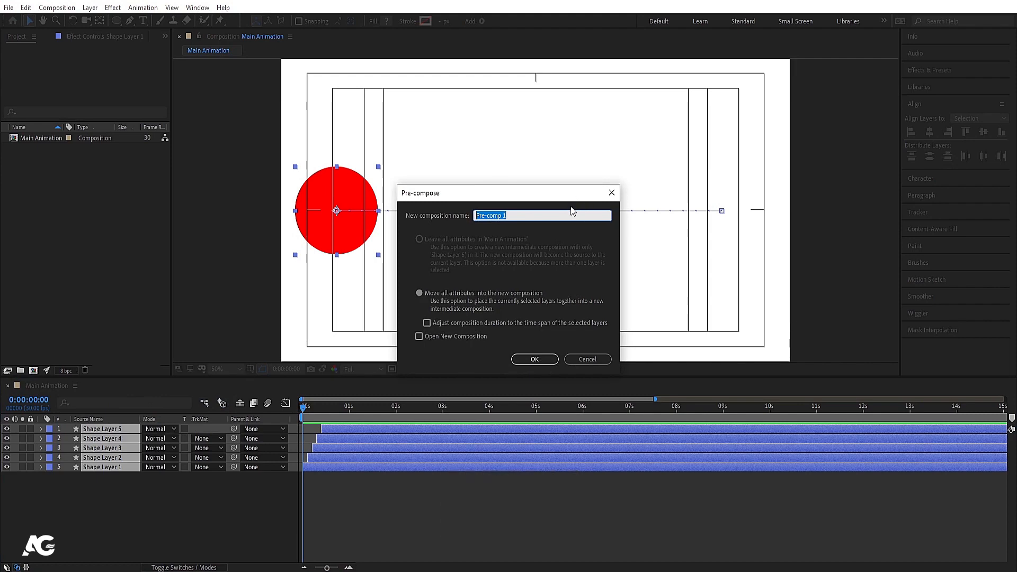
pyautogui.write('simple ')
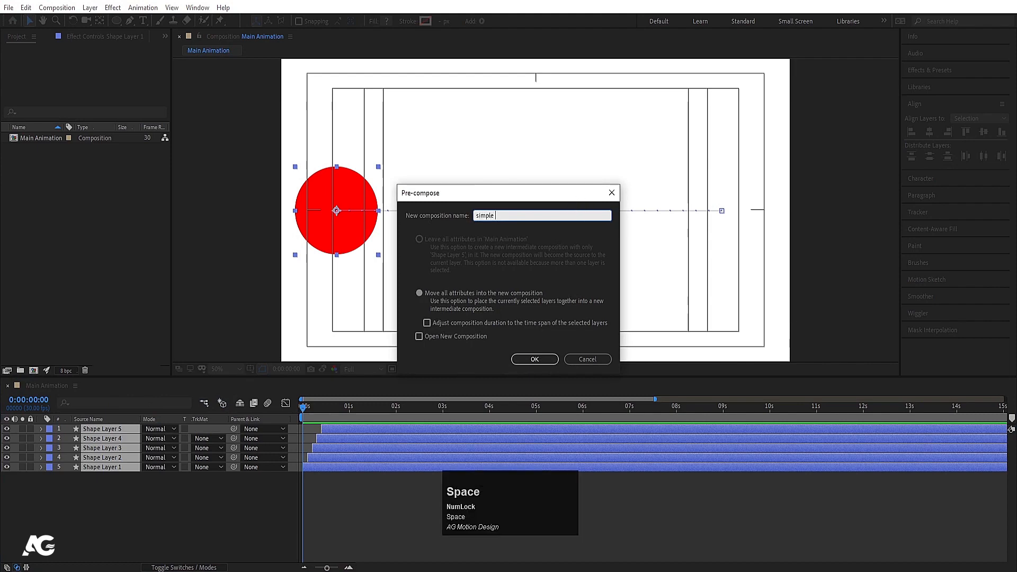
pyautogui.write('animation')
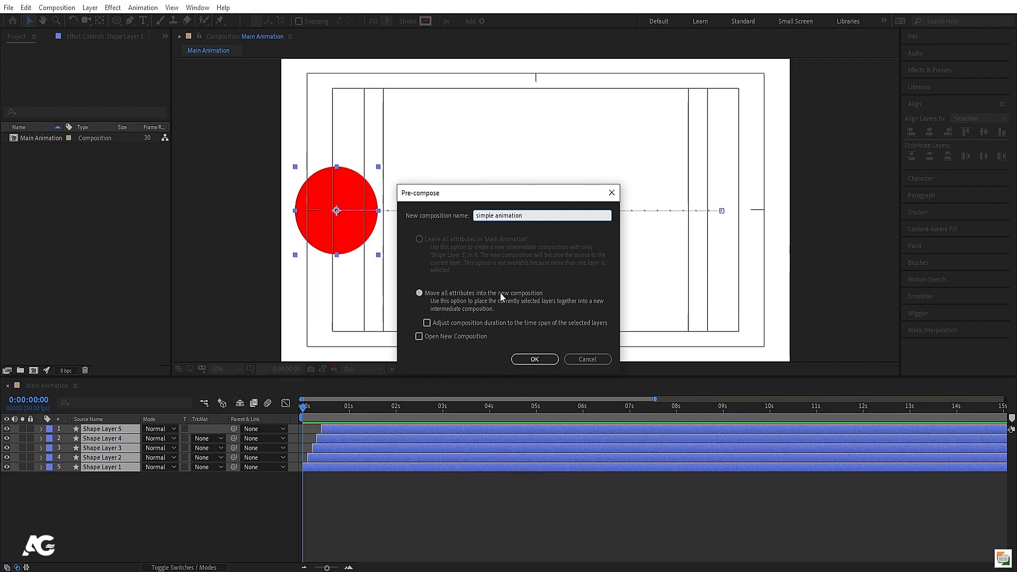
pyautogui.click(534, 359)
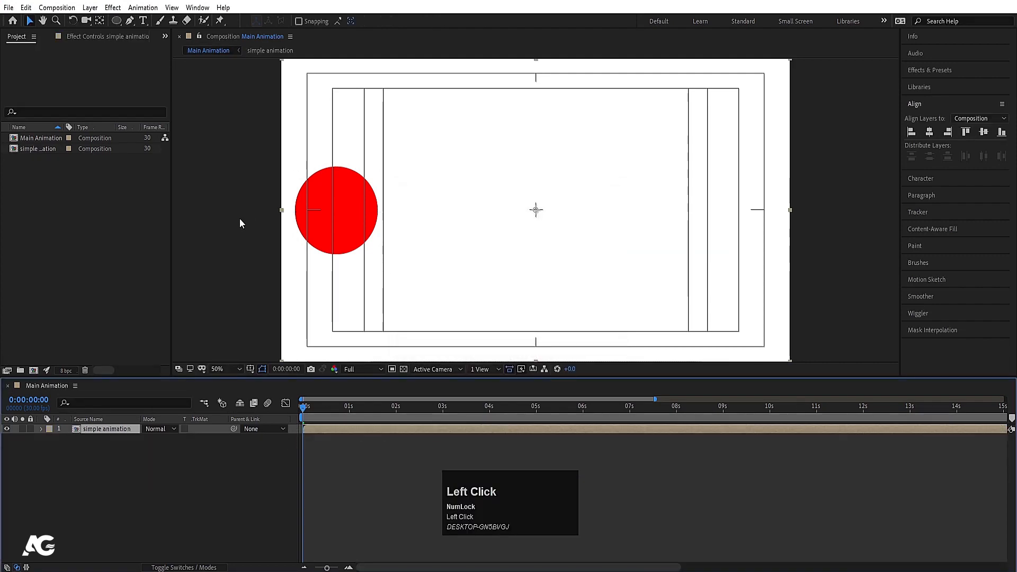
# - Open the simple animation composition, check its shape layers from the start and return to Main Animation
pyautogui.doubleClick(95, 429)
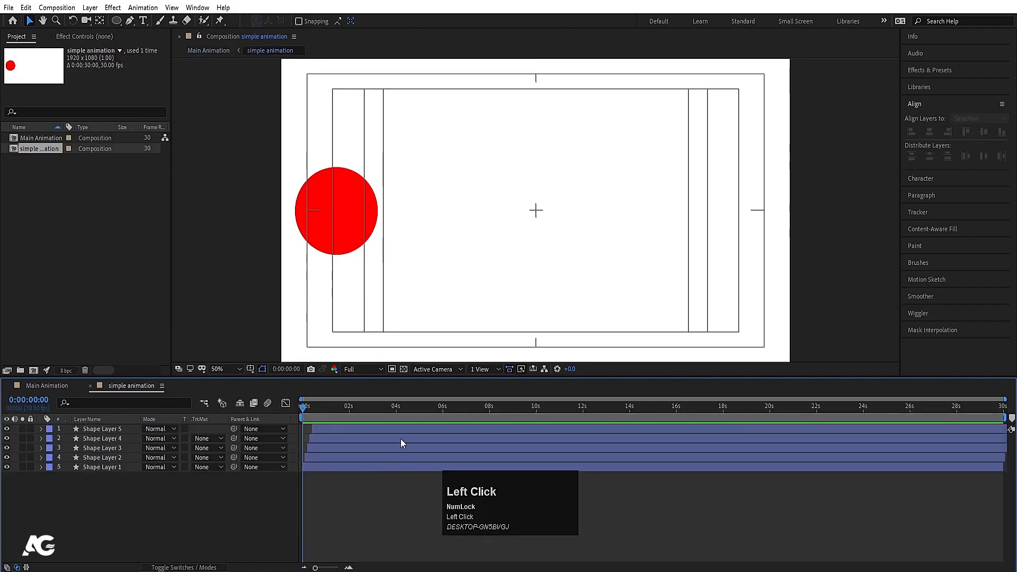
pyautogui.moveTo(328, 410); pyautogui.dragTo(278, 403)
pyautogui.click(48, 385)
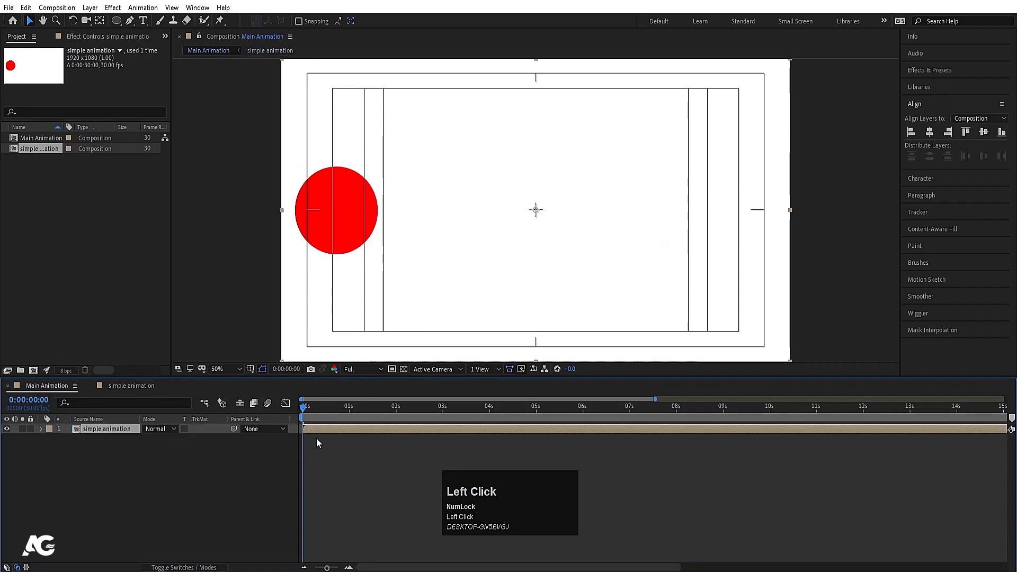
# - Shift the simple animation layer so it starts about 17 frames into Main Animation and preview the result
pyautogui.moveTo(311, 409); pyautogui.dragTo(270, 415)
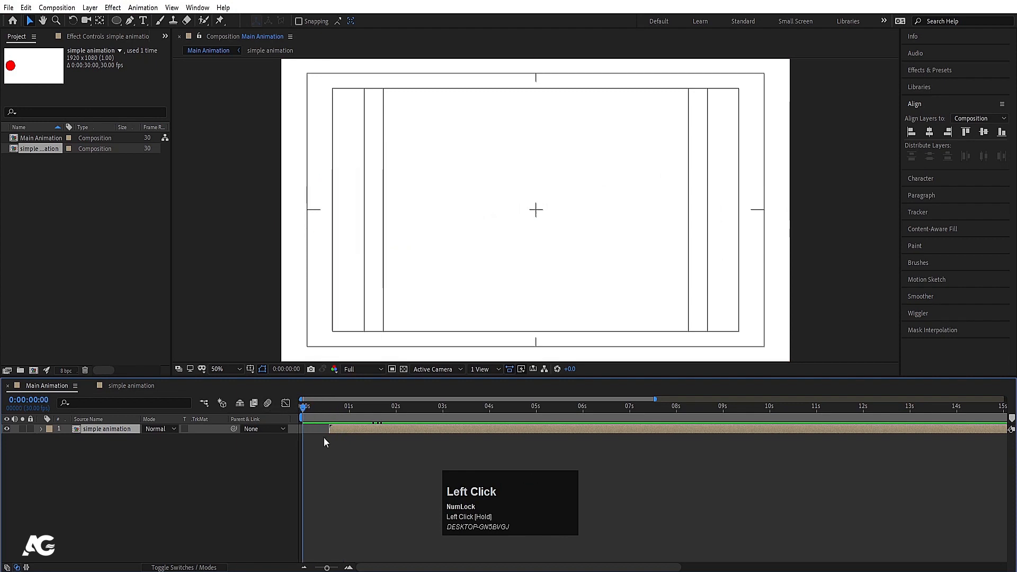
pyautogui.press('space')
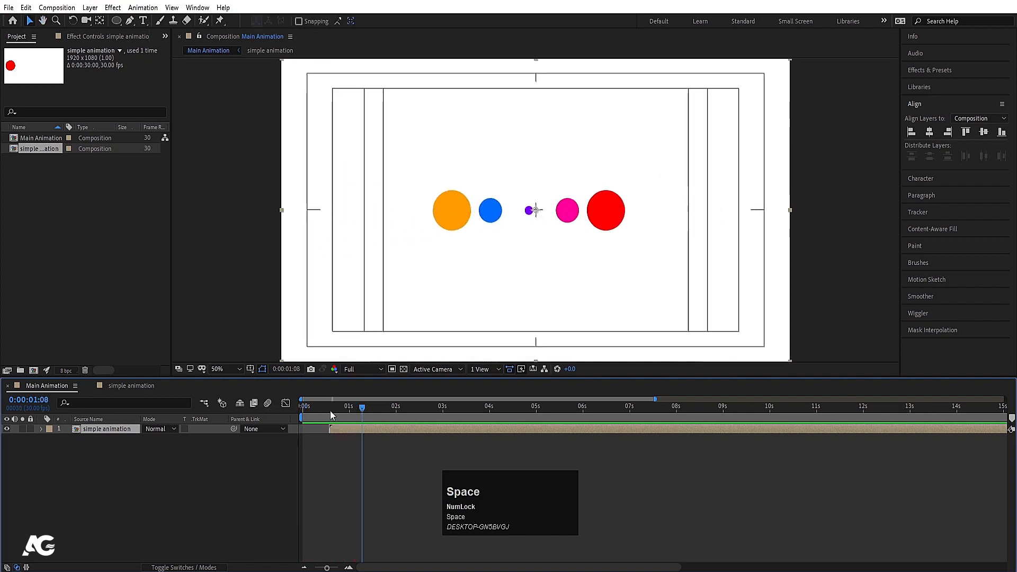
pyautogui.press('space')
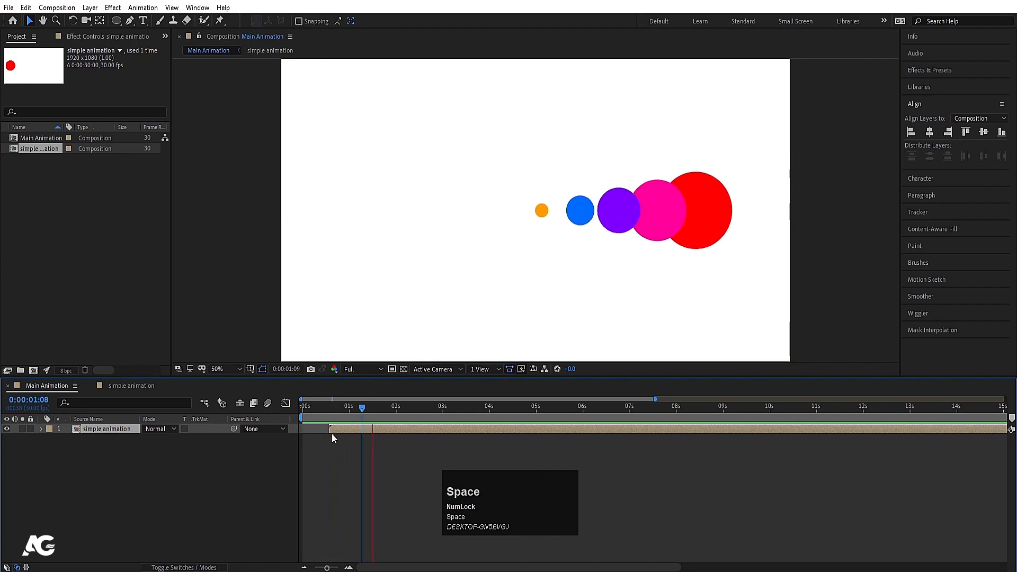
pyautogui.moveTo(326, 408); pyautogui.dragTo(297, 411)
pyautogui.press('space')
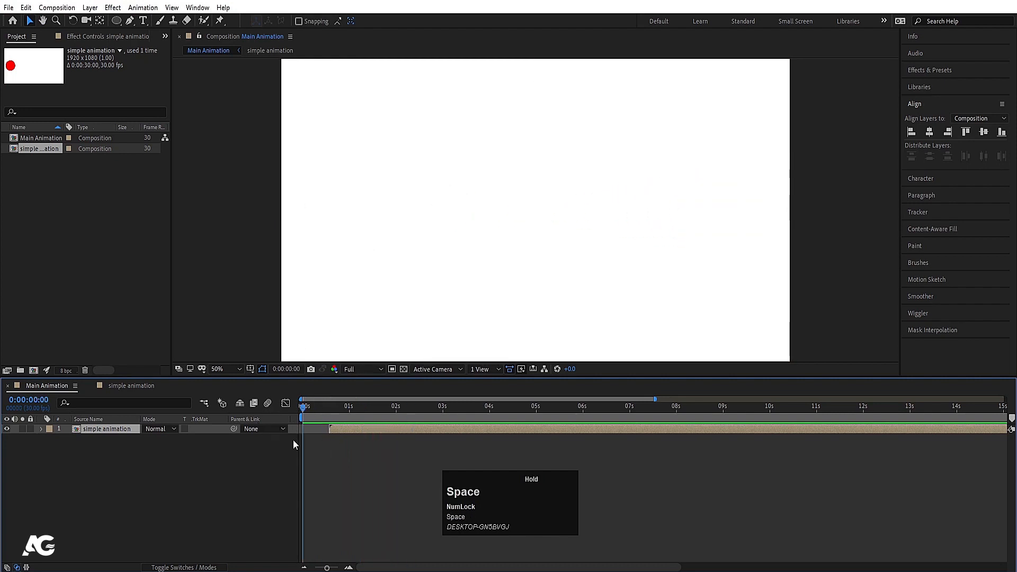
pyautogui.press('space')
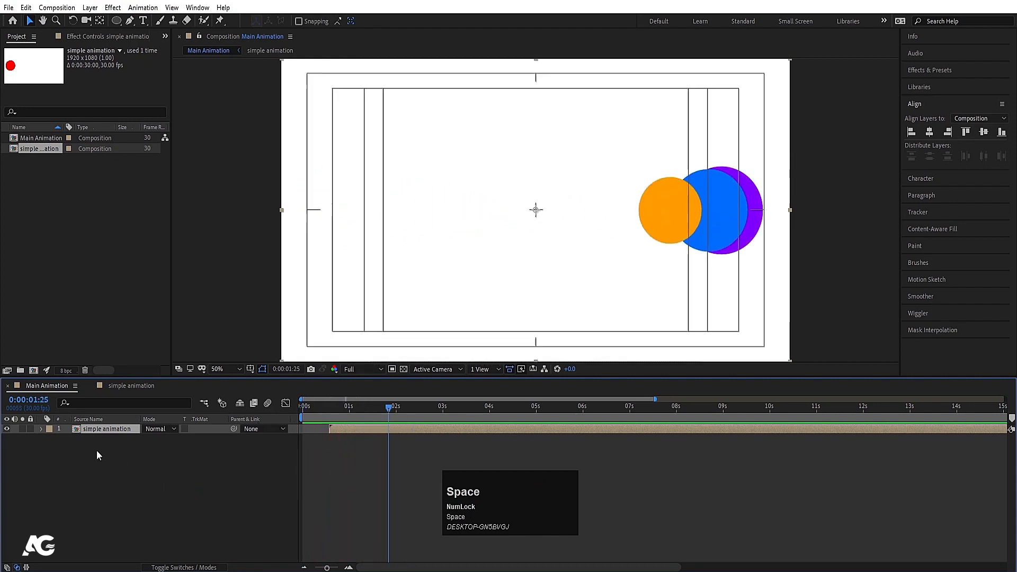
# - Replay the shifted simple animation layer from the start, move the playhead to 0:00:00:10 and deselect the layer
pyautogui.press('space')
pyautogui.moveTo(341, 412); pyautogui.dragTo(278, 411)
pyautogui.press('space')
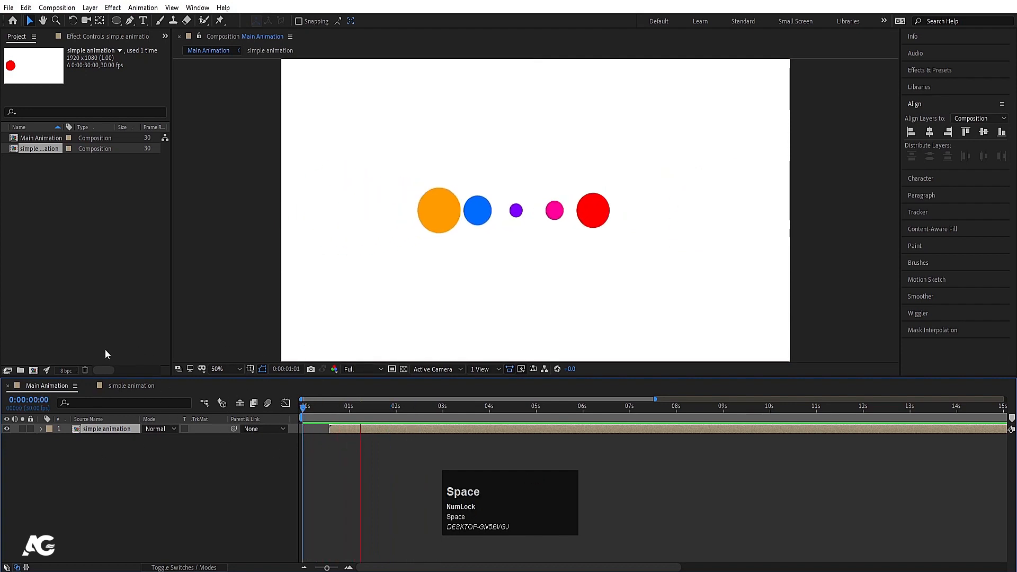
pyautogui.press('space')
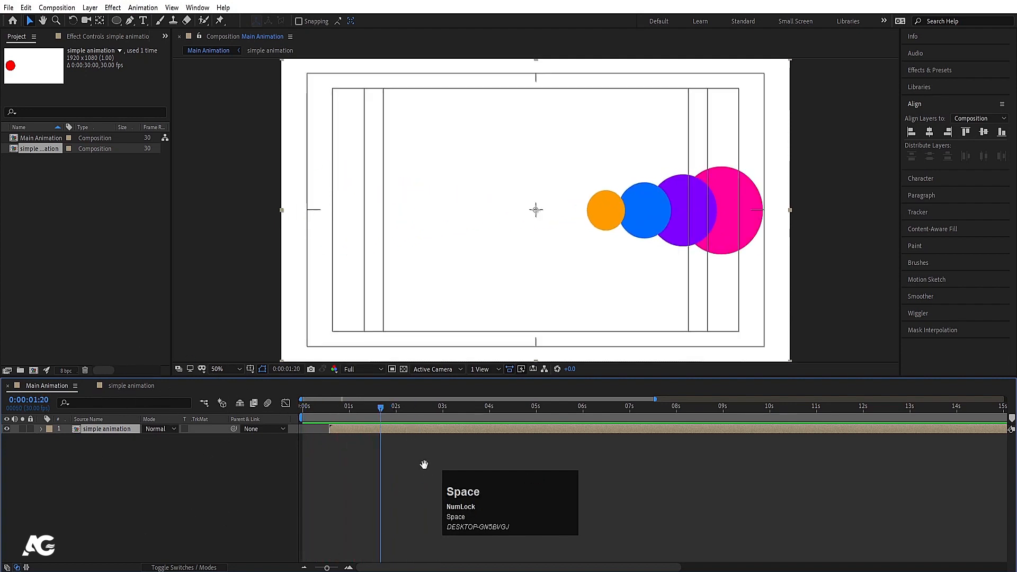
pyautogui.press('space')
pyautogui.press('space')
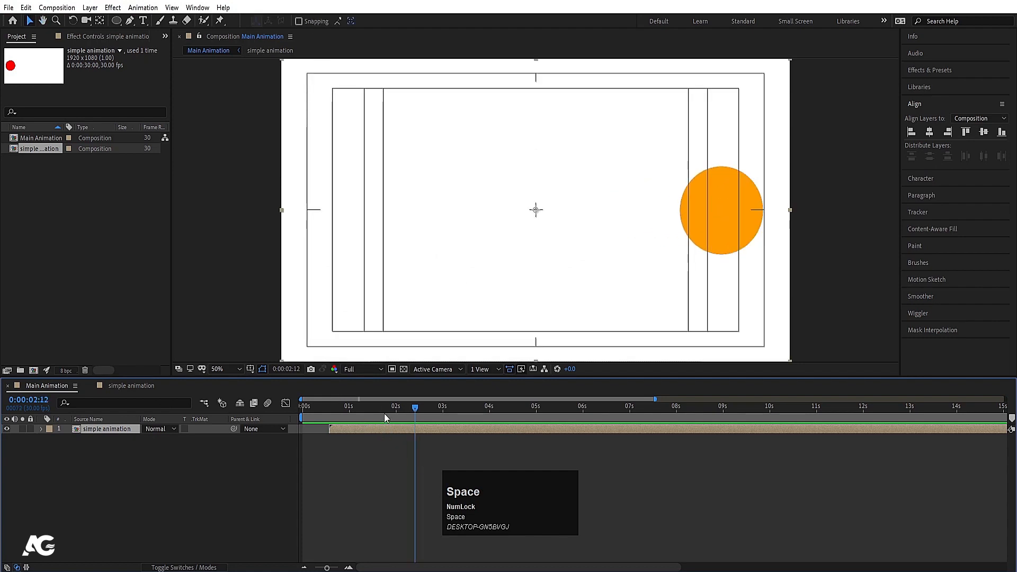
pyautogui.moveTo(306, 406); pyautogui.dragTo(318, 407)
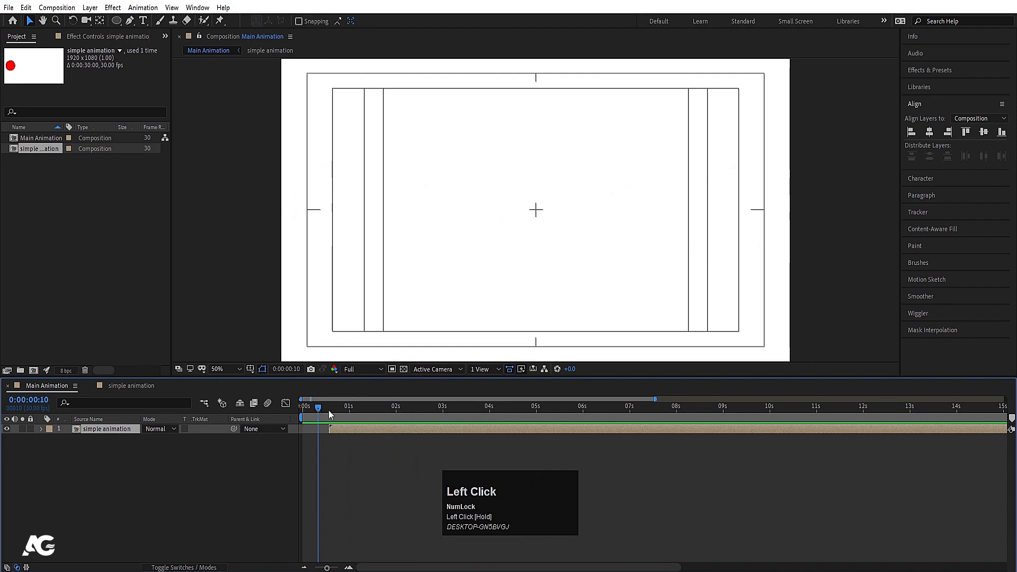
pyautogui.click(108, 472)
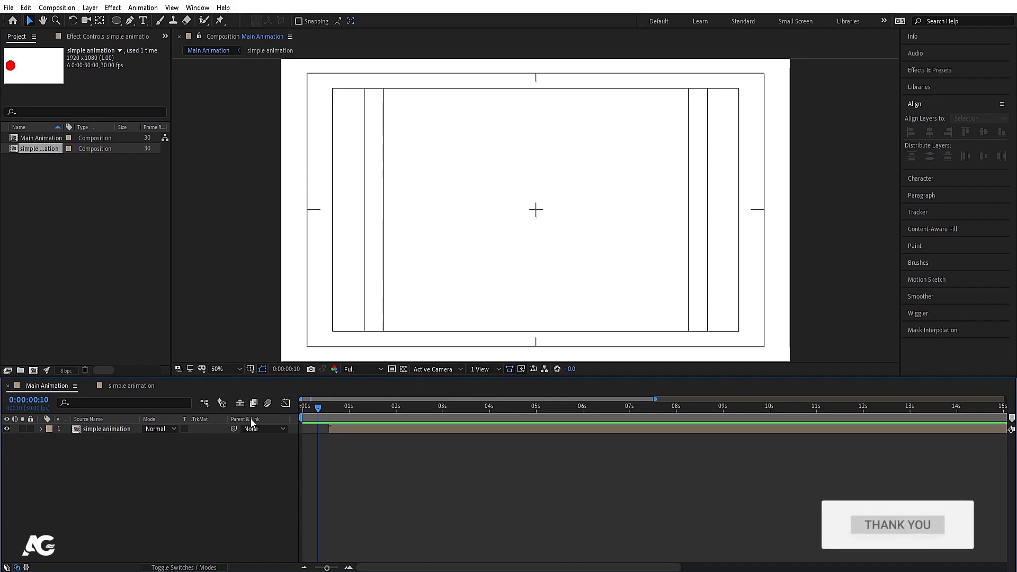
pyautogui.click(385, 462)
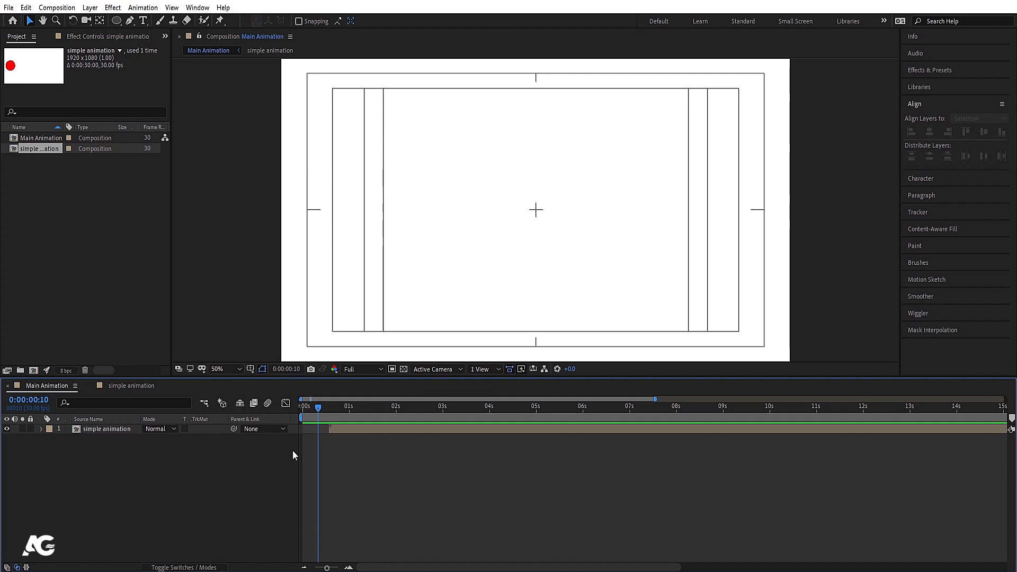
# - Move the playhead to mid-animation, open the simple animation composition and reveal the keyframed properties of all its layers
pyautogui.moveTo(318, 406); pyautogui.dragTo(359, 428)
pyautogui.doubleClick(359, 429)
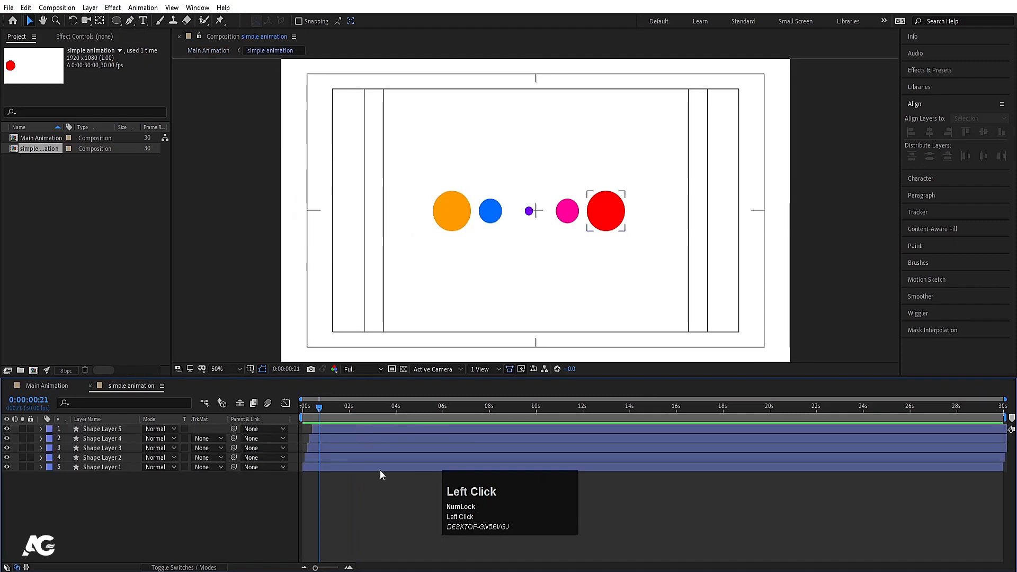
pyautogui.press('u')
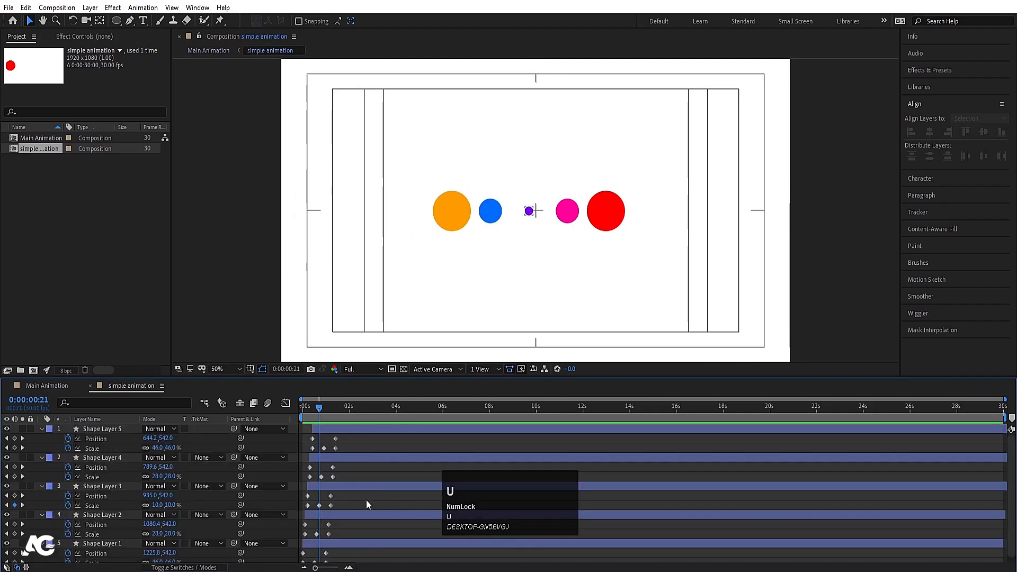
# - Select the position and scale keyframes of all five shape layers and apply Easy Ease to them
pyautogui.scroll(-1, 367, 500)
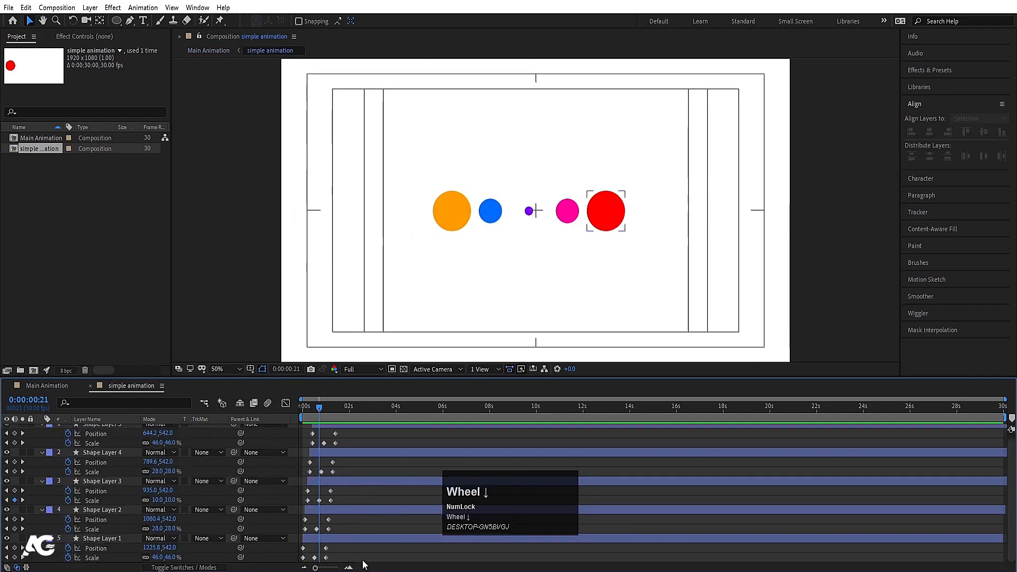
pyautogui.moveTo(362, 560); pyautogui.dragTo(240, 337)
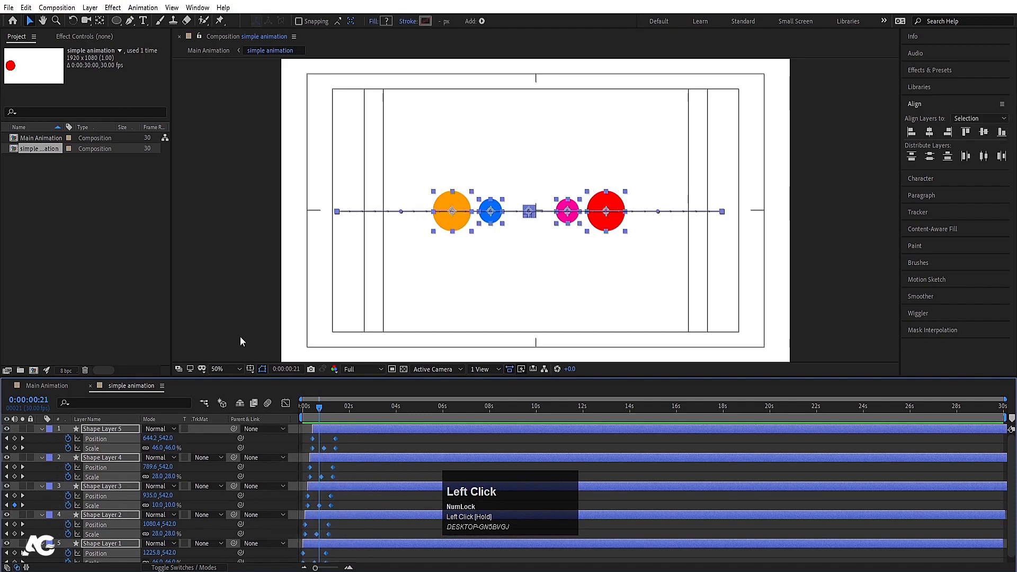
pyautogui.press('F9')
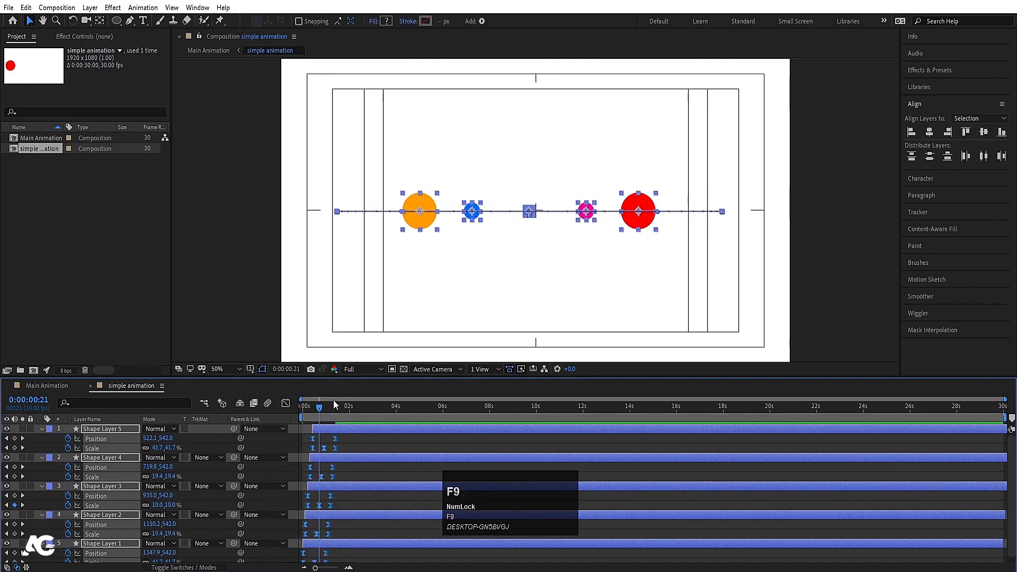
# - Enlarge the timeline around the eased keyframes and preview the simple animation from the start
pyautogui.moveTo(336, 440)
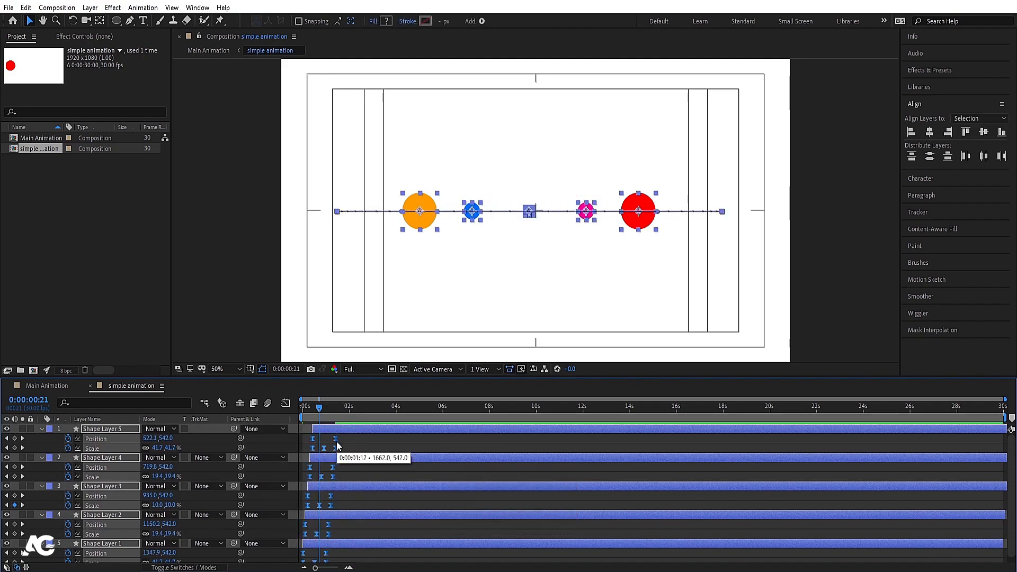
pyautogui.press('=')
pyautogui.press('=')
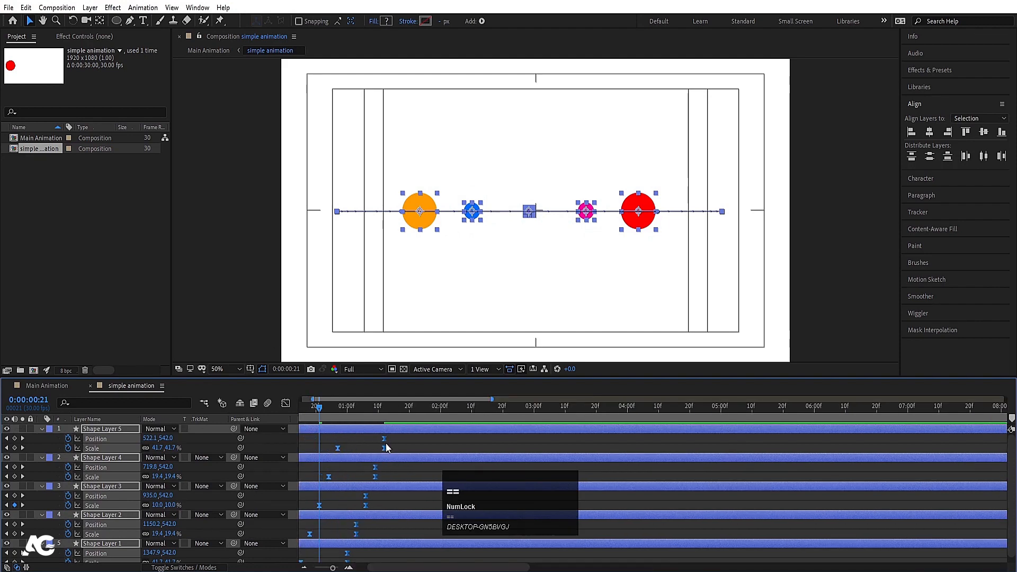
pyautogui.moveTo(319, 408); pyautogui.dragTo(230, 418)
pyautogui.press('space')
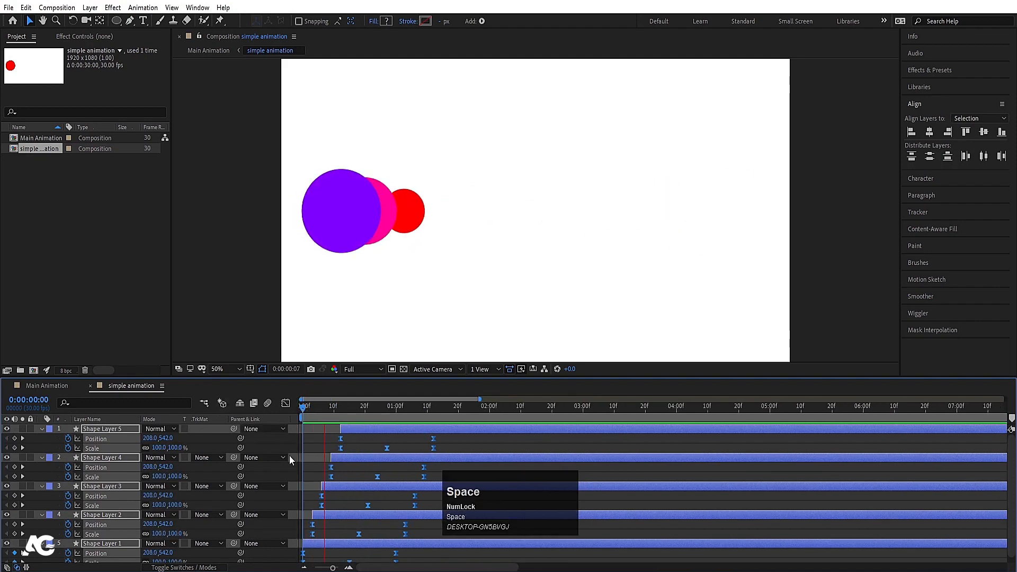
pyautogui.press('space')
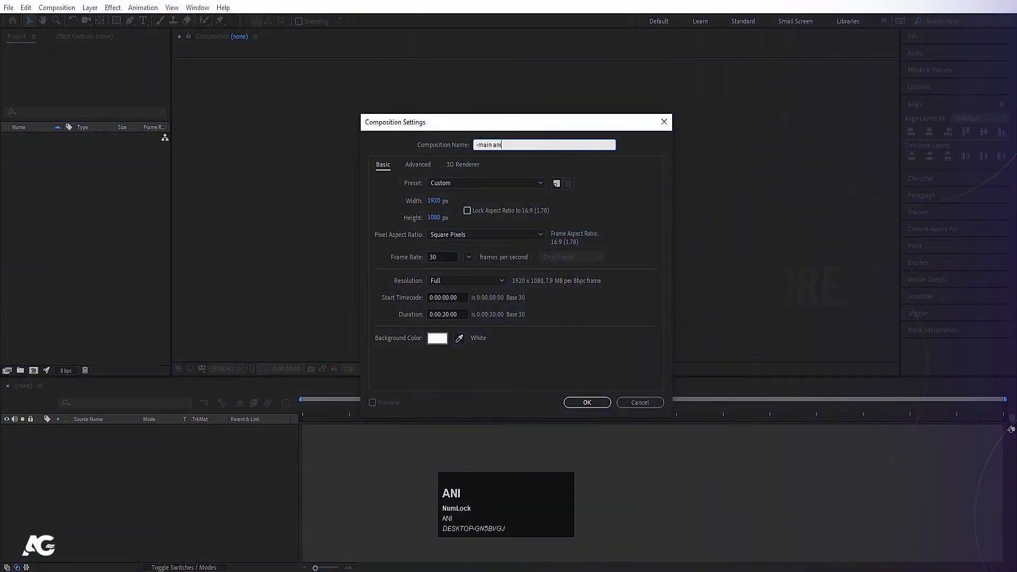
# - Create a composition named "-main animation" at 1920 x 1080, 30 fps, with duration 0:00:05:00 and a white background
pyautogui.write('mation')
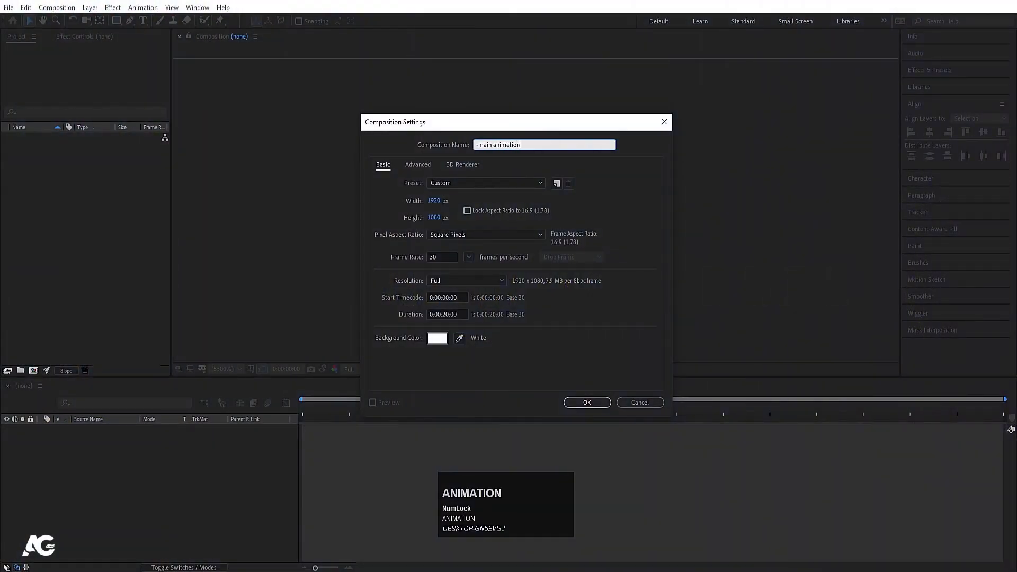
pyautogui.click(434, 200)
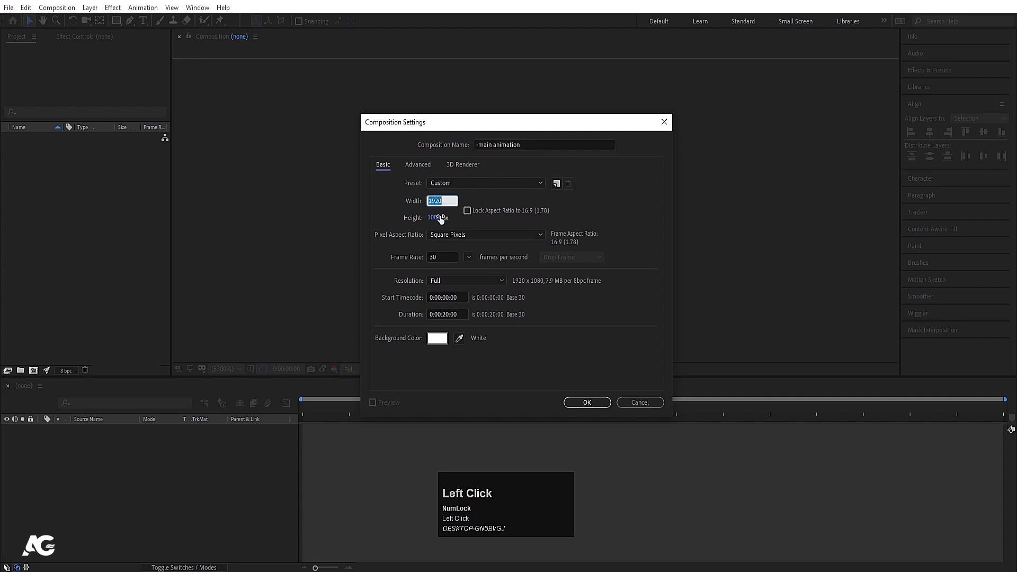
pyautogui.click(438, 218)
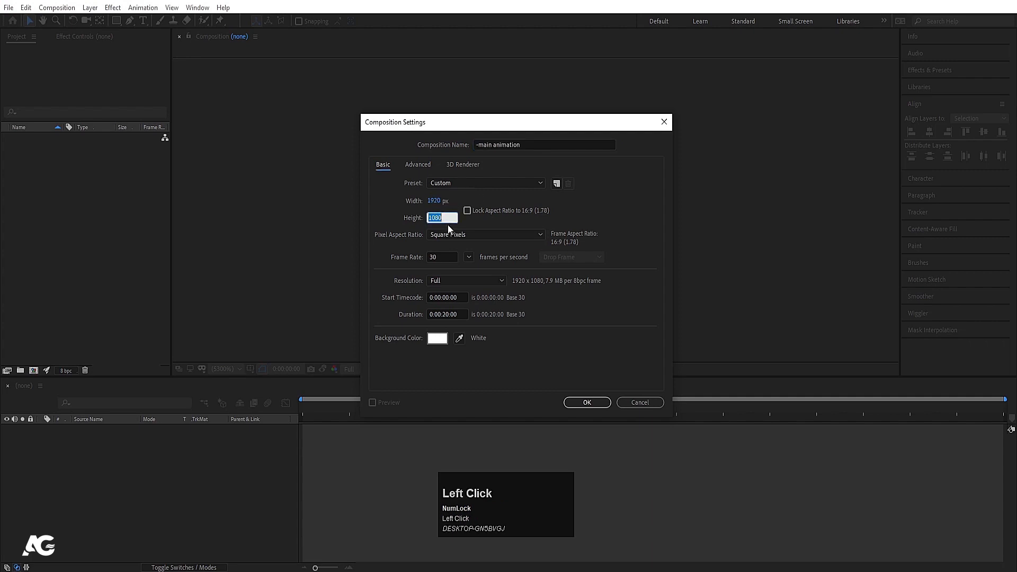
pyautogui.click(443, 257)
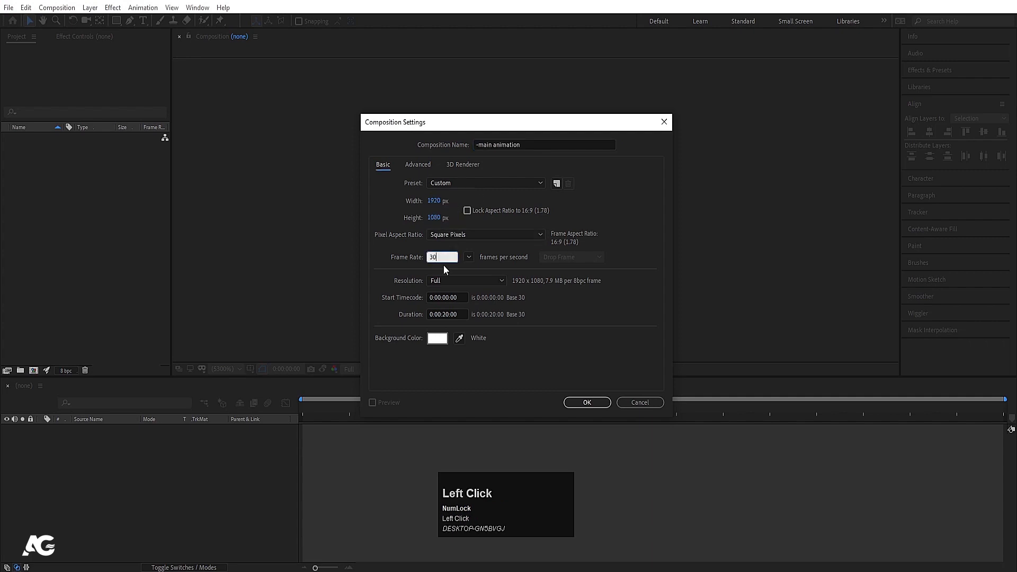
pyautogui.click(447, 314)
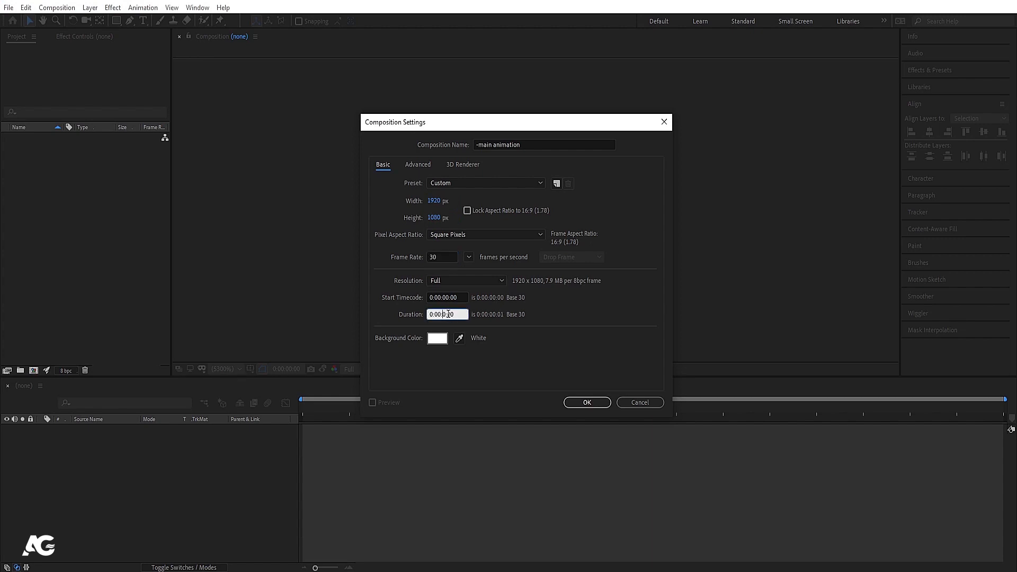
pyautogui.press('Right')
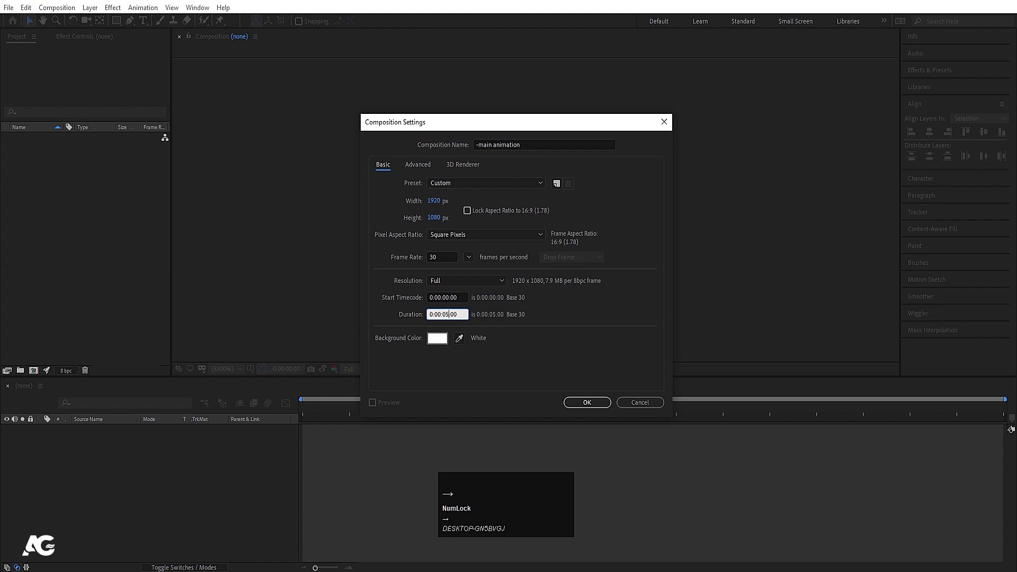
pyautogui.click(512, 343)
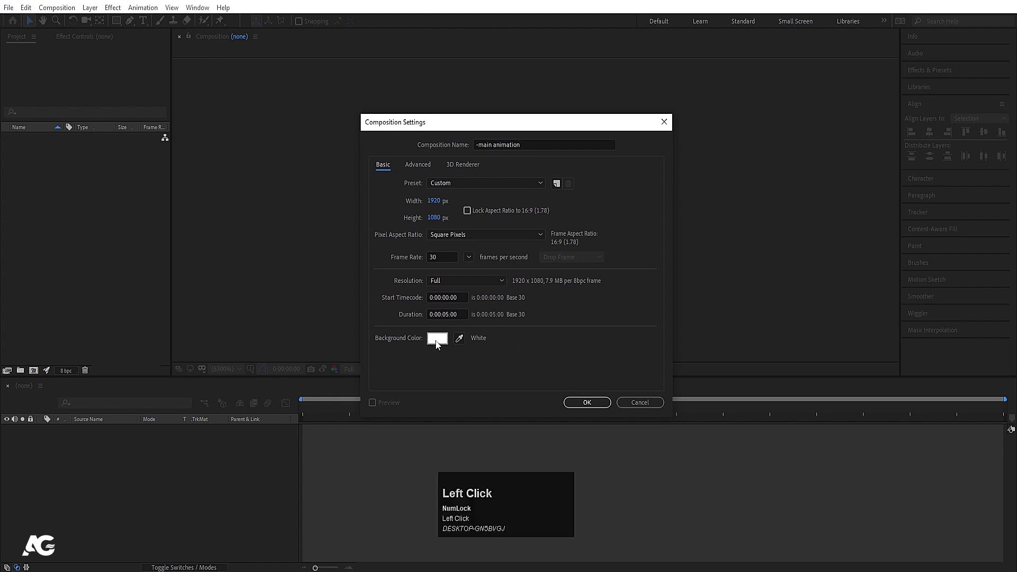
pyautogui.click(583, 403)
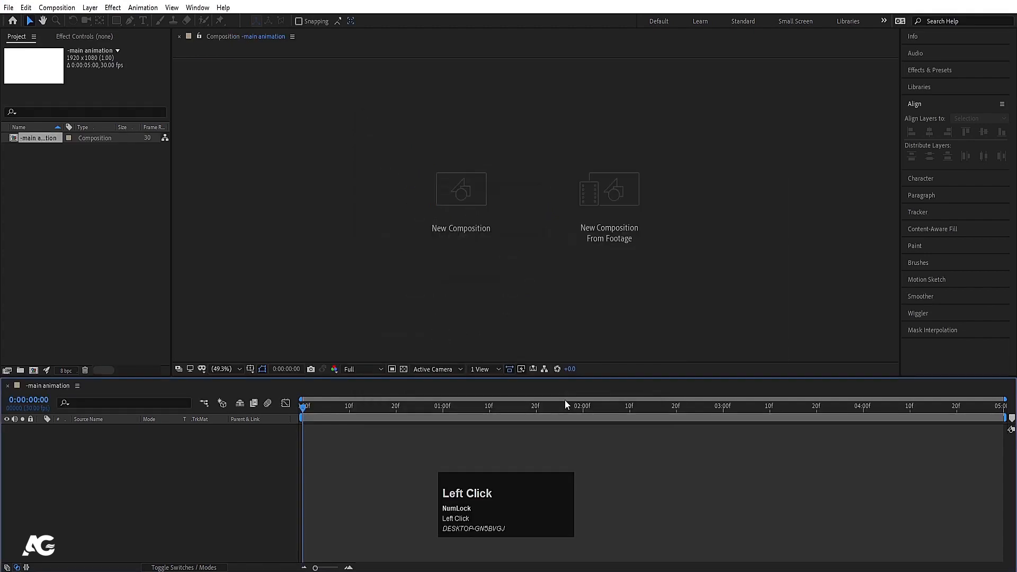
# - Show the Title/Action Safe guides over the empty composition
pyautogui.moveTo(437, 418); pyautogui.dragTo(284, 400)
pyautogui.click(251, 369)
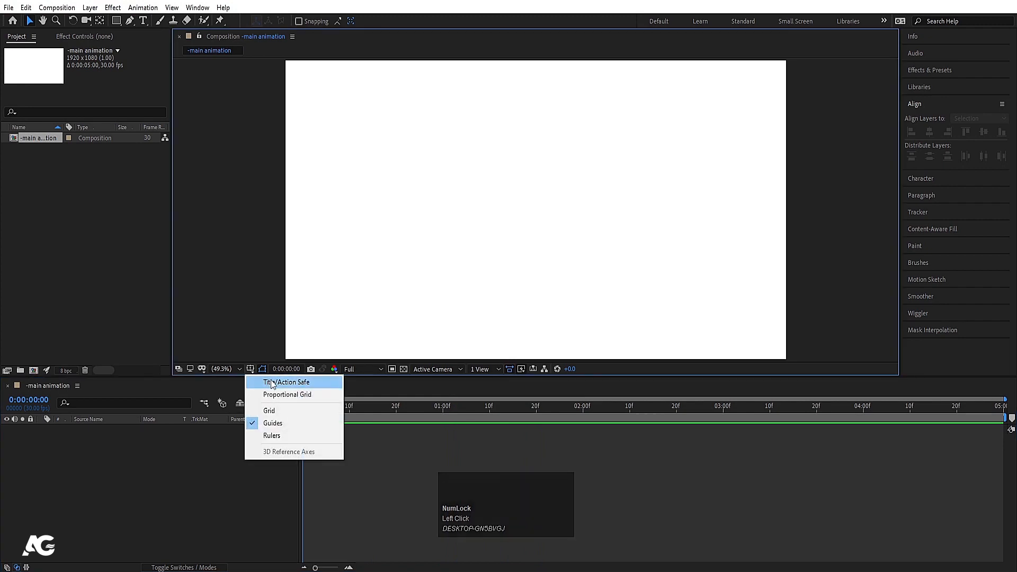
pyautogui.click(272, 383)
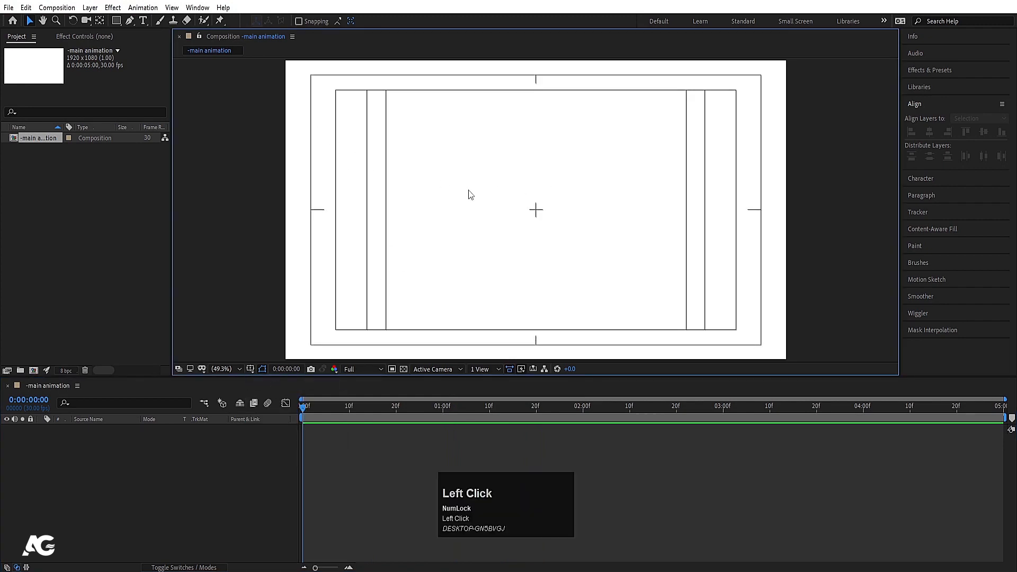
# - Draw a blue circle with the Ellipse Tool at the upper-left corner of the title-safe frame and center its anchor point
pyautogui.click(117, 21)
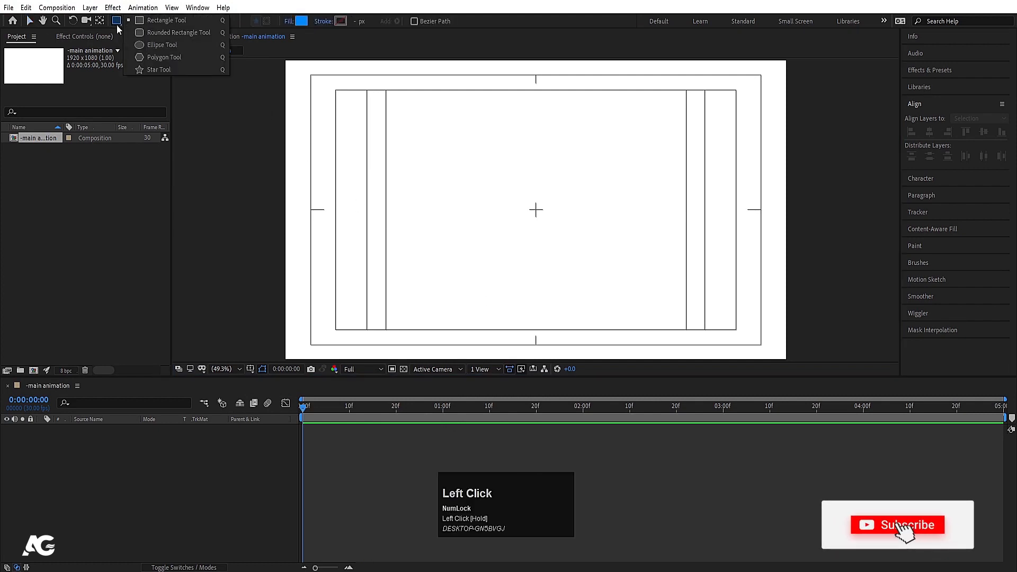
pyautogui.moveTo(126, 31); pyautogui.dragTo(148, 45)
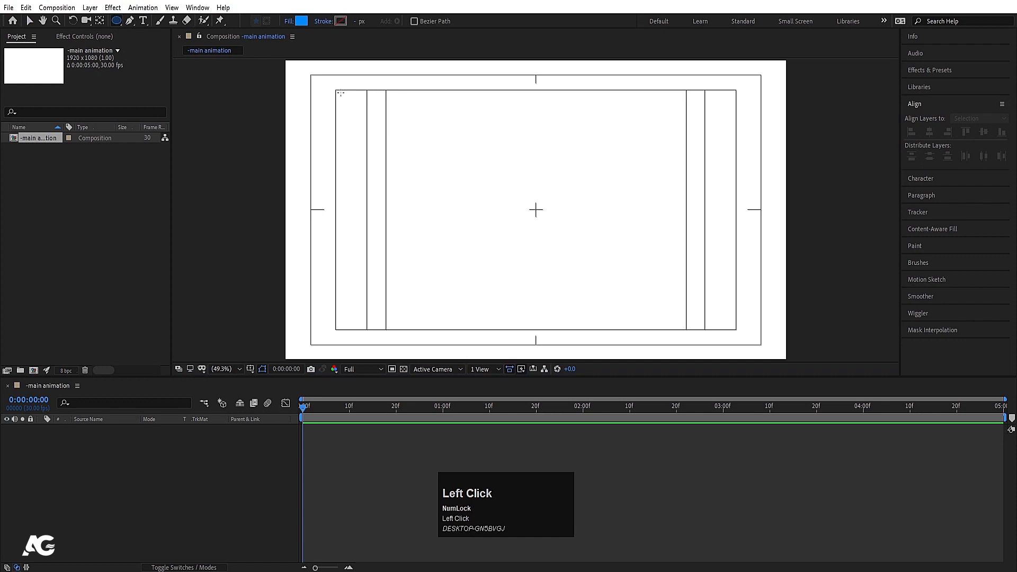
pyautogui.moveTo(334, 88); pyautogui.dragTo(375, 130)
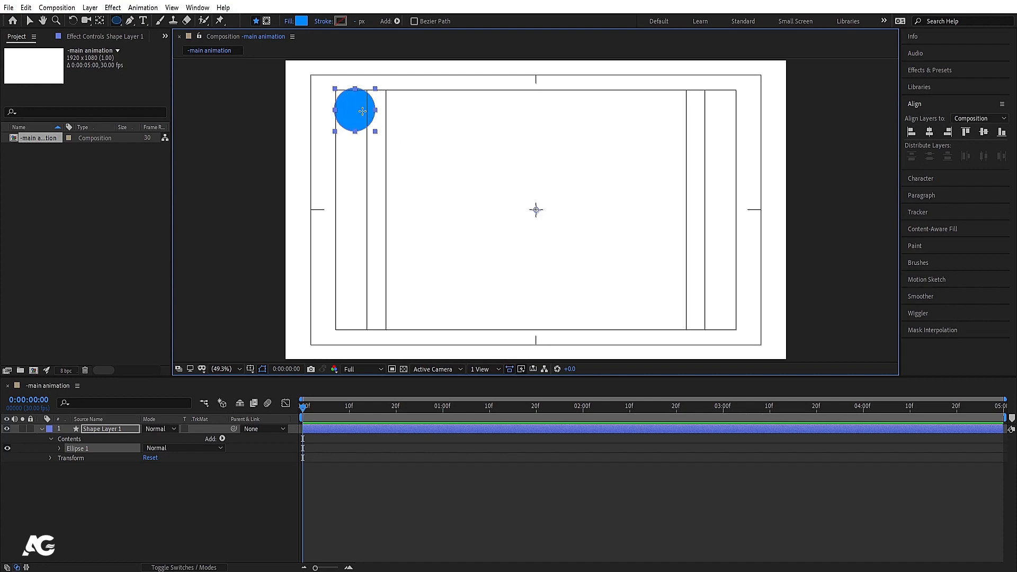
pyautogui.press('ctrl')
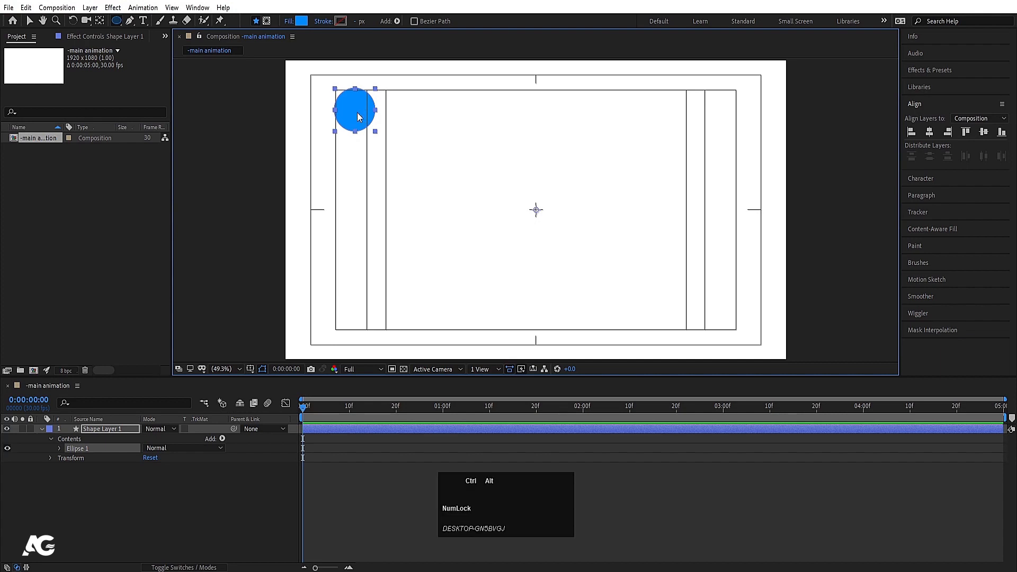
pyautogui.hotkey('ctrl', 'alt', 'Home')
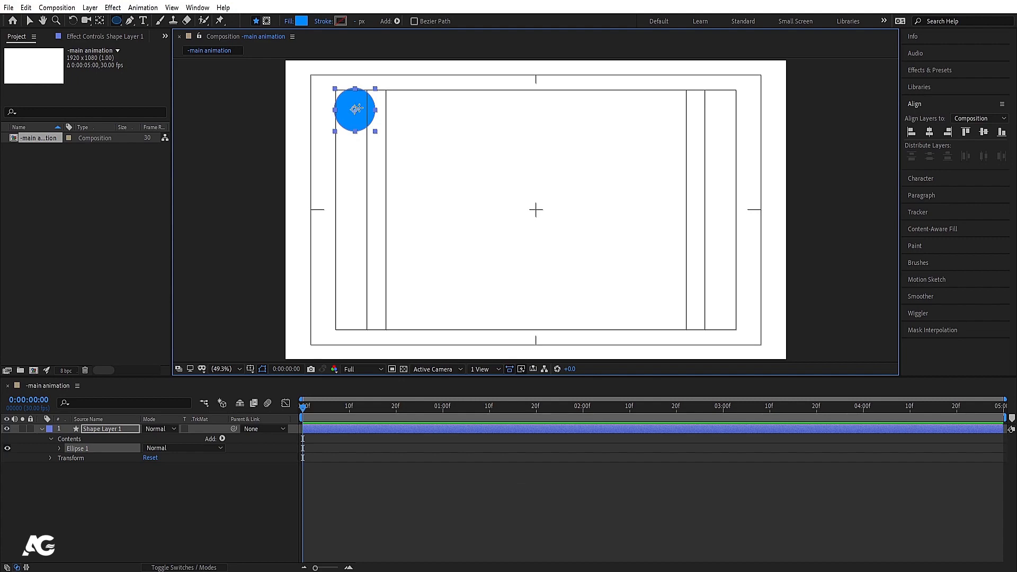
# - Move the circle's ellipse slightly up and left with the Selection tool and deselect it
pyautogui.press('v')
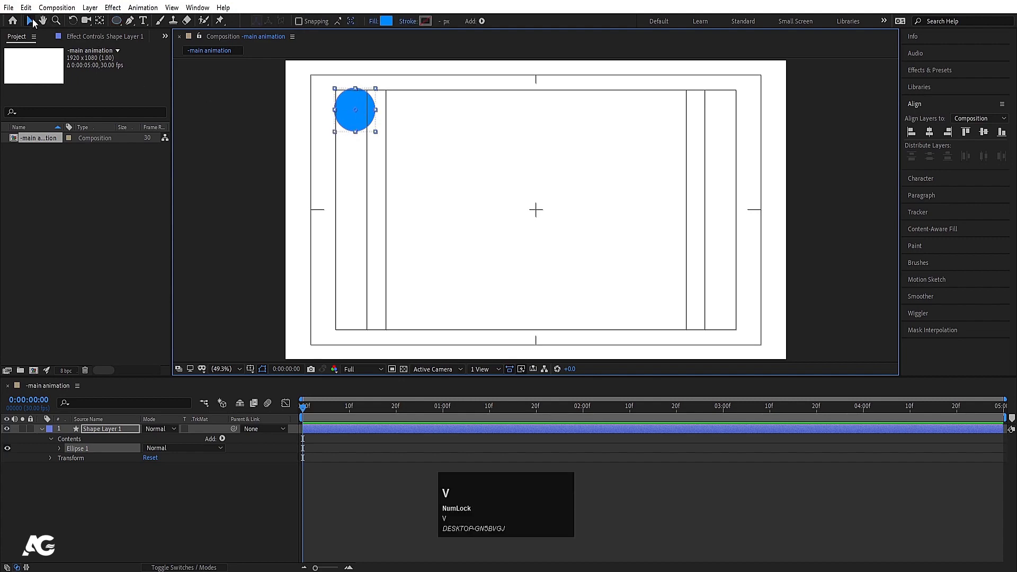
pyautogui.moveTo(356, 128); pyautogui.dragTo(355, 123)
pyautogui.click(355, 139)
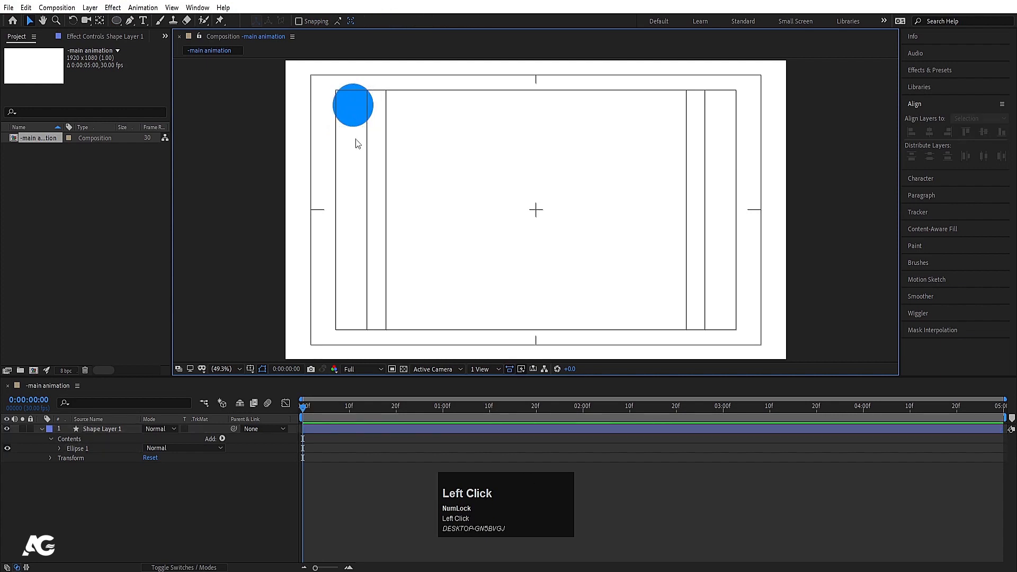
# - Set the blue circle's stroke to None and deselect the layer
pyautogui.click(357, 129)
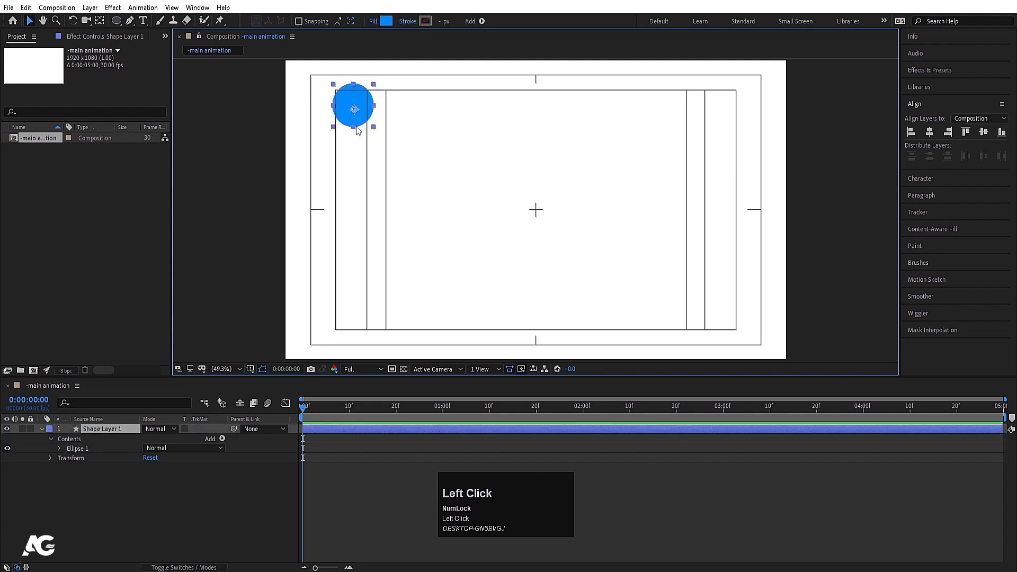
pyautogui.click(408, 22)
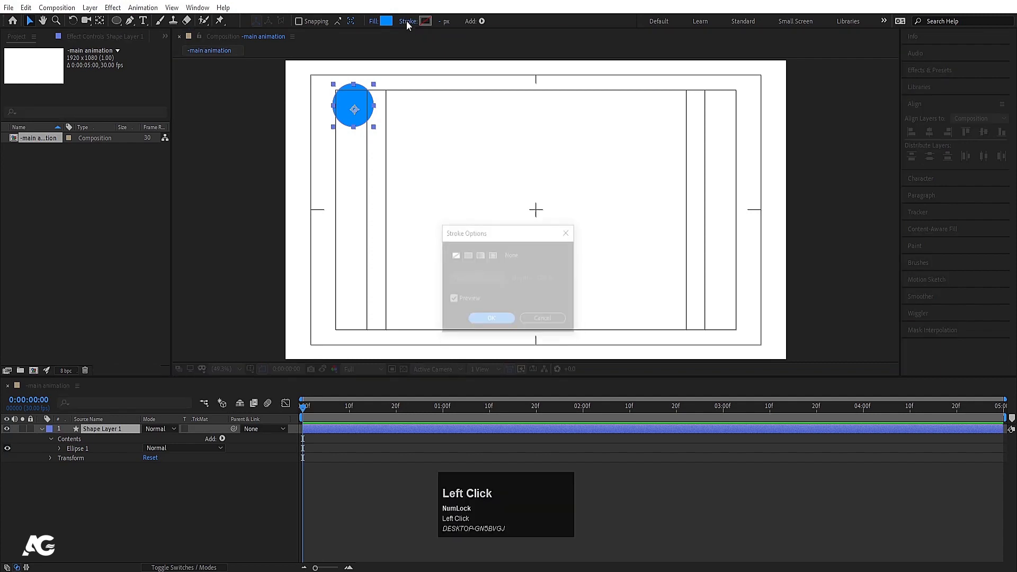
pyautogui.click(455, 256)
pyautogui.click(485, 319)
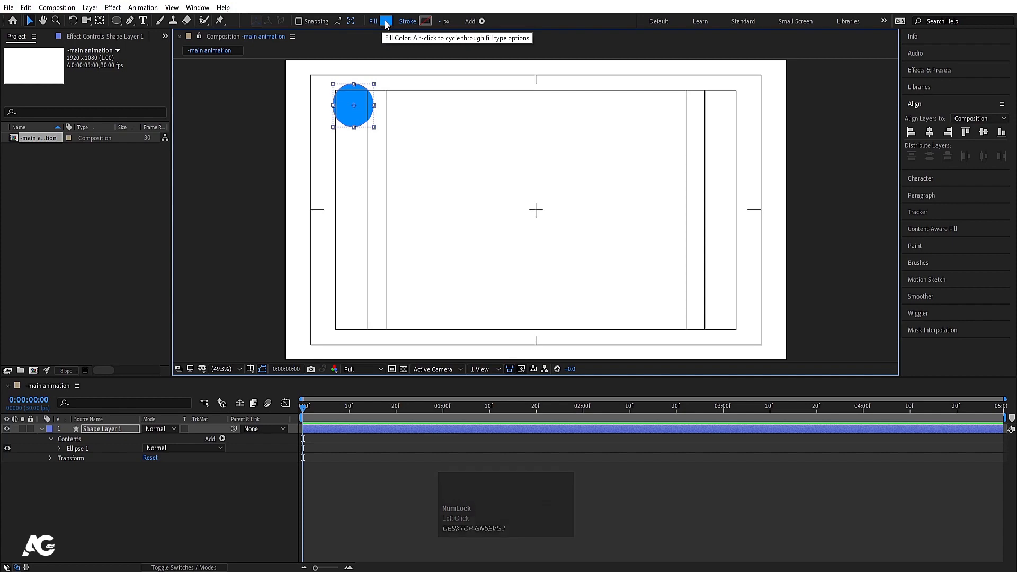
pyautogui.click(393, 92)
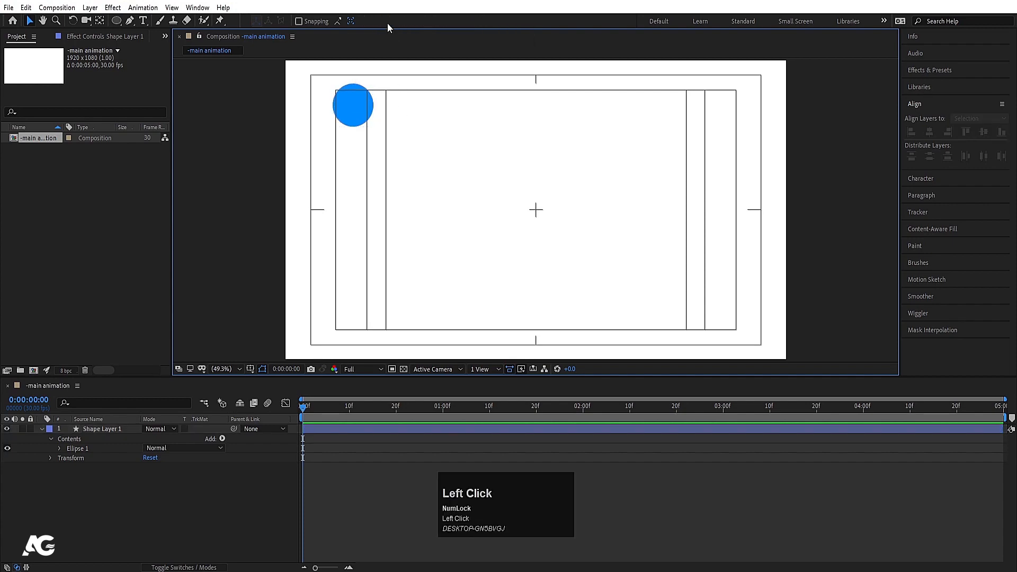
# - Re-center the anchor point on the moved blue circle and deselect its layer
pyautogui.click(364, 95)
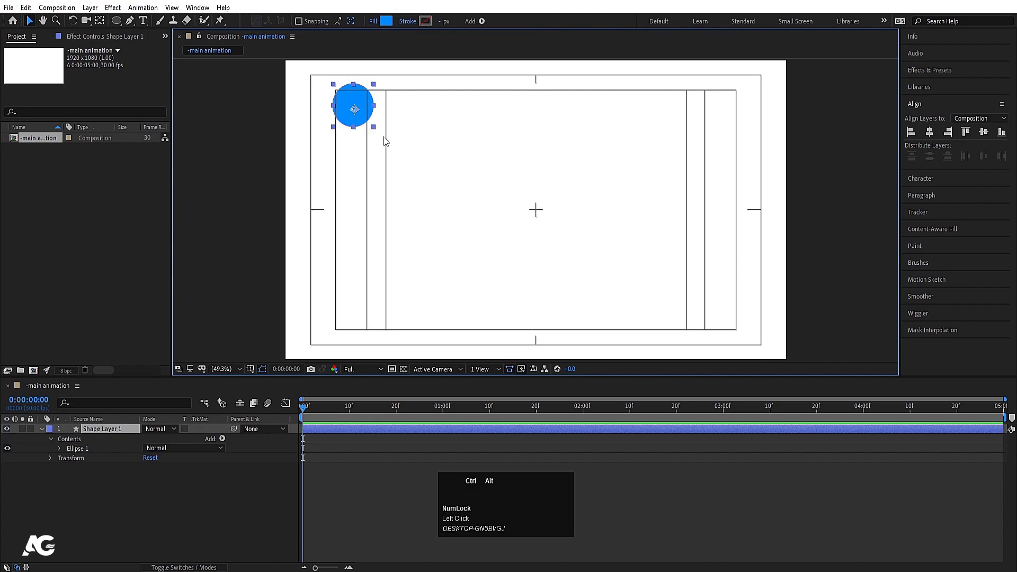
pyautogui.hotkey('ctrl', 'alt', 'Home')
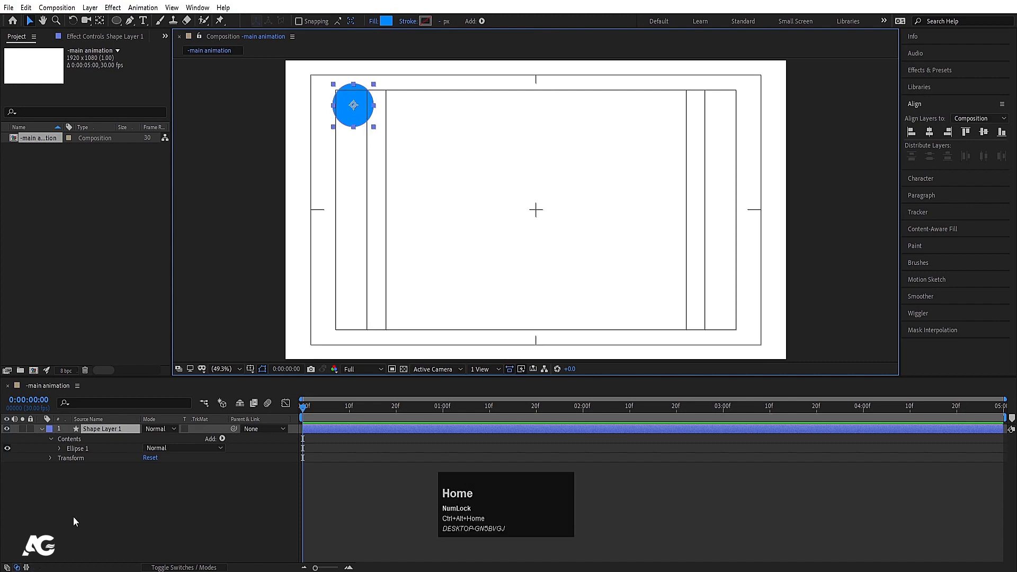
pyautogui.click(73, 516)
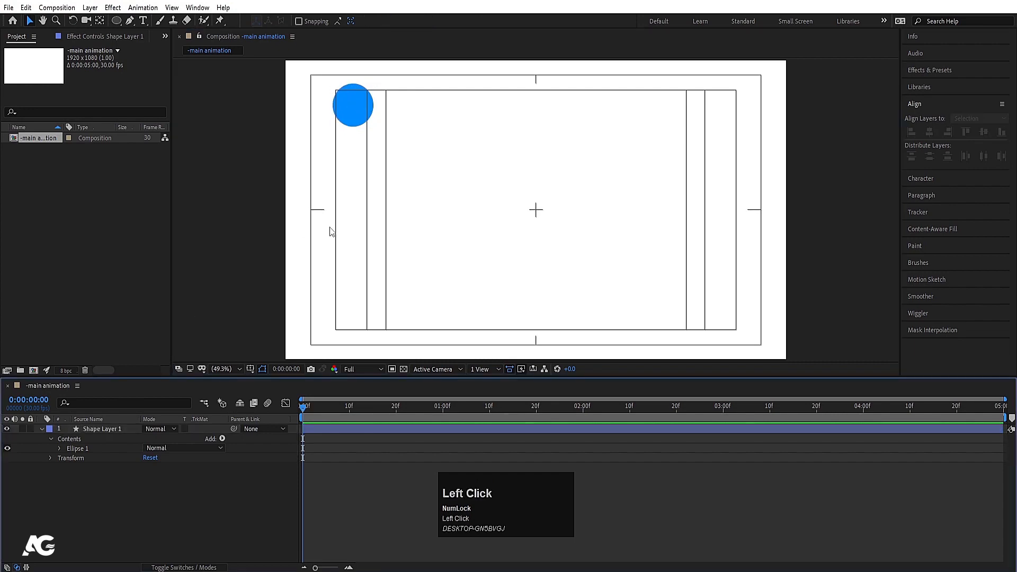
# - Collapse the properties of Shape Layer 1 and duplicate the layer
pyautogui.click(362, 104)
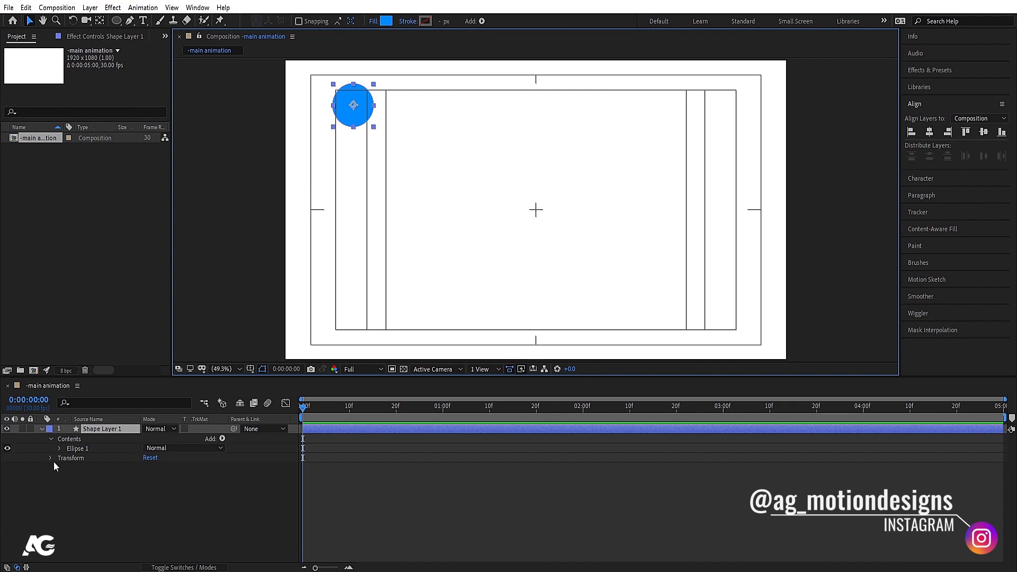
pyautogui.click(102, 492)
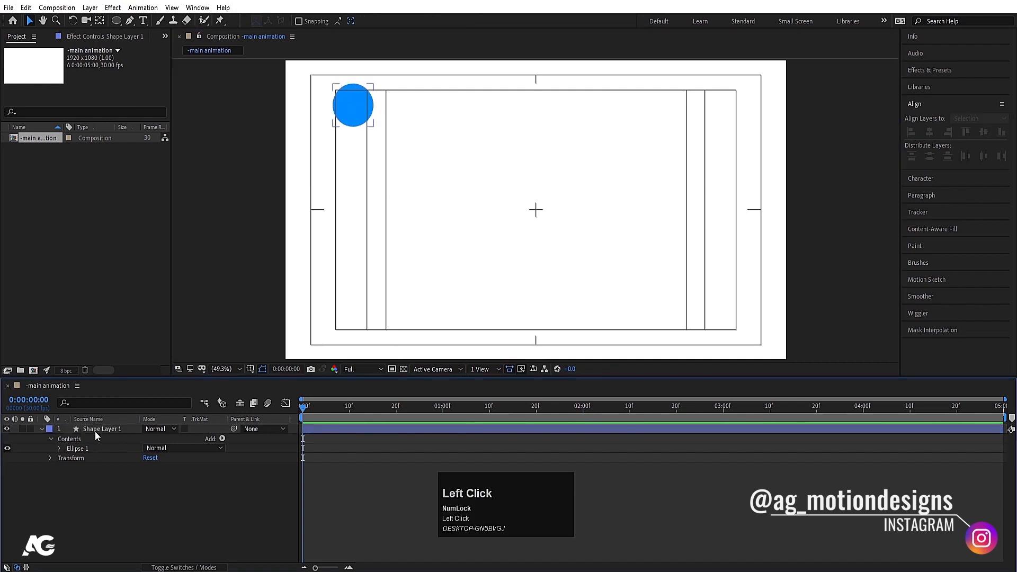
pyautogui.click(42, 428)
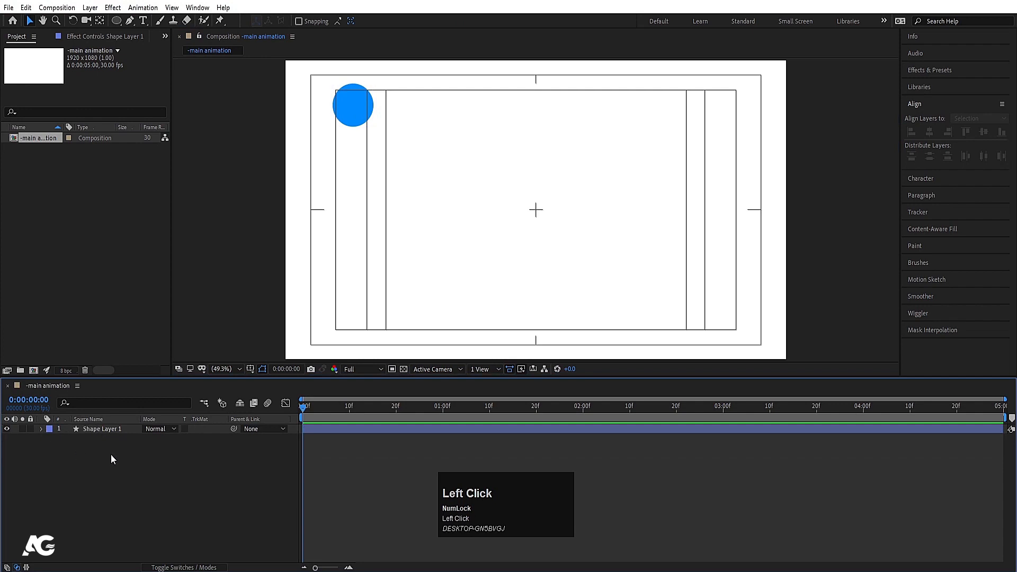
pyautogui.click(97, 430)
pyautogui.hotkey('ctrl', 'd')
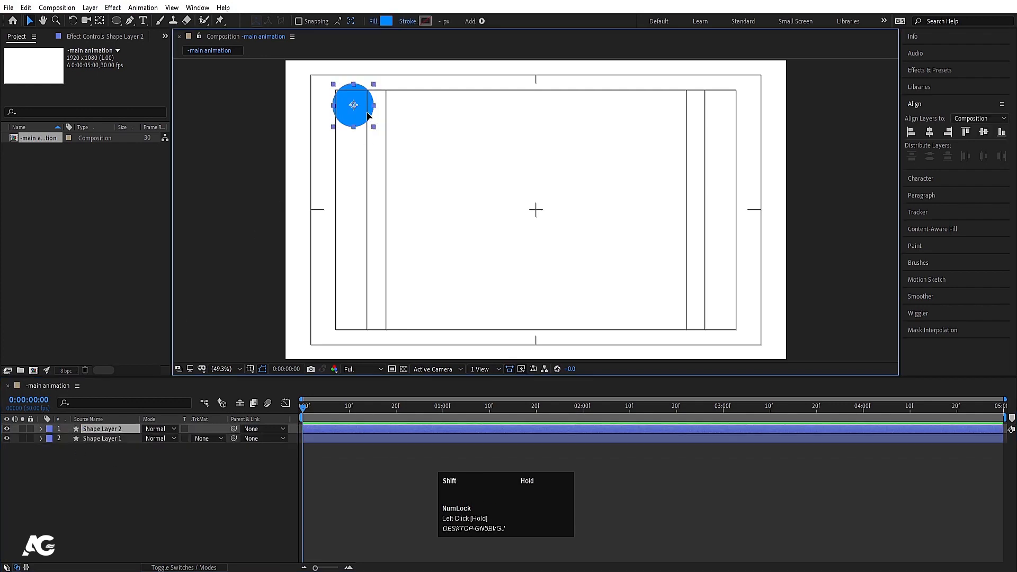
# - Move the duplicated circle straight down below the first and keep duplicating it downward to form a vertical column of five circles
pyautogui.moveTo(368, 116); pyautogui.dragTo(368, 170)
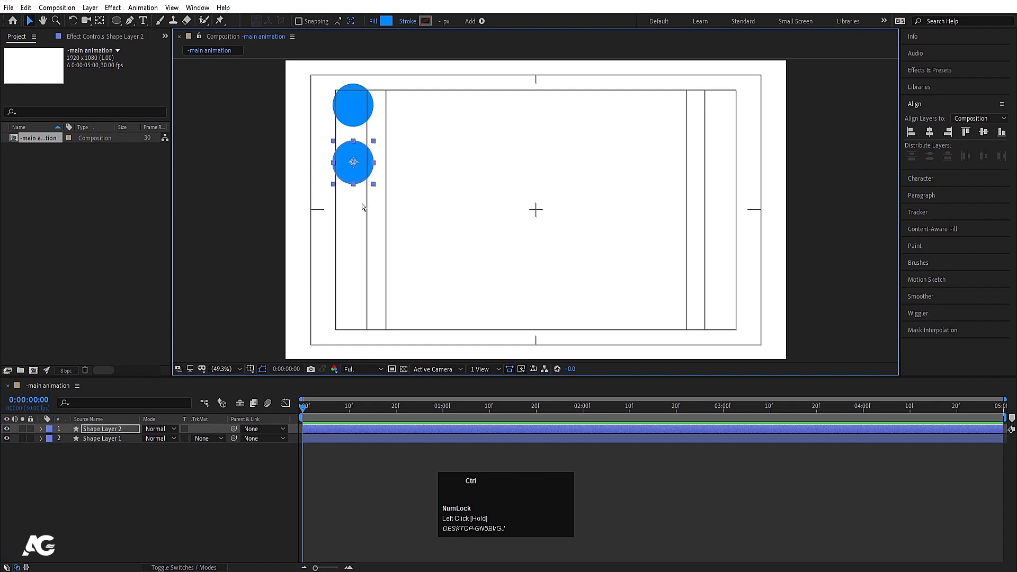
pyautogui.hotkey('ctrl', 'd')
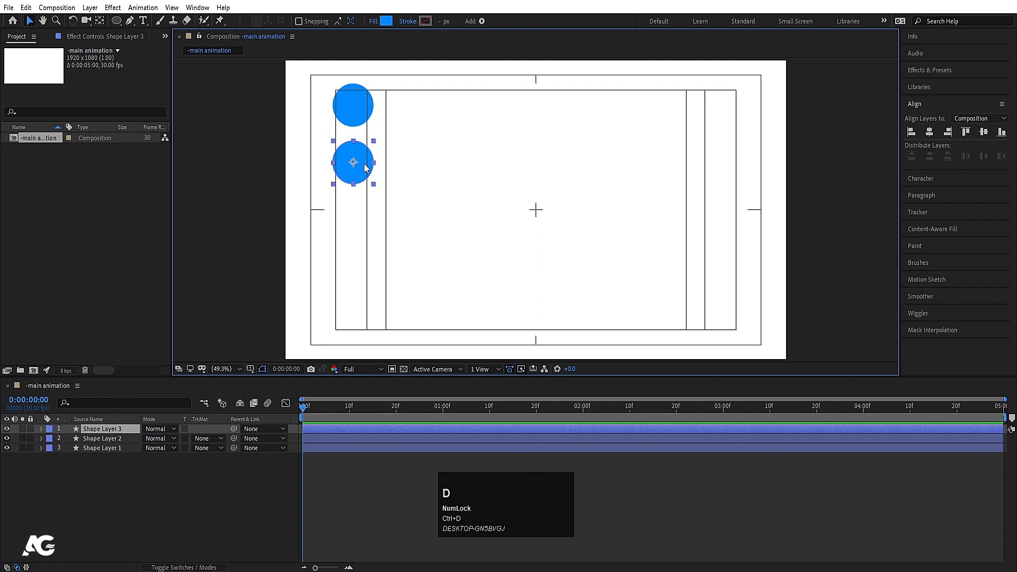
pyautogui.moveTo(365, 167); pyautogui.dragTo(361, 291)
pyautogui.hotkey('ctrl', 'd')
pyautogui.hotkey('ctrl', 'd')
# - Adjust the vertical positions of the fourth and third circles to even out the spacing in the column
pyautogui.click(361, 295)
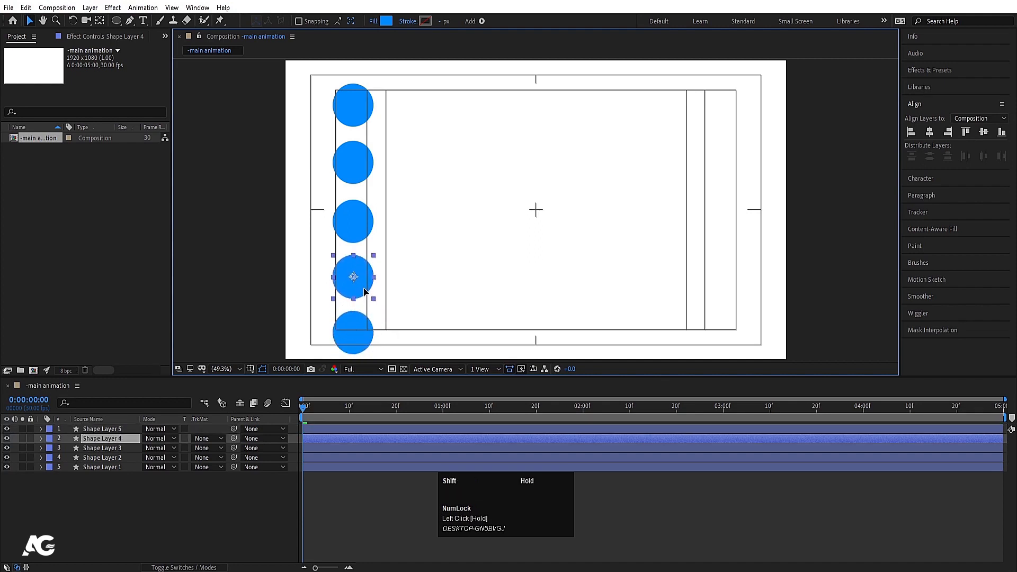
pyautogui.click(360, 217)
pyautogui.moveTo(363, 229); pyautogui.dragTo(363, 227)
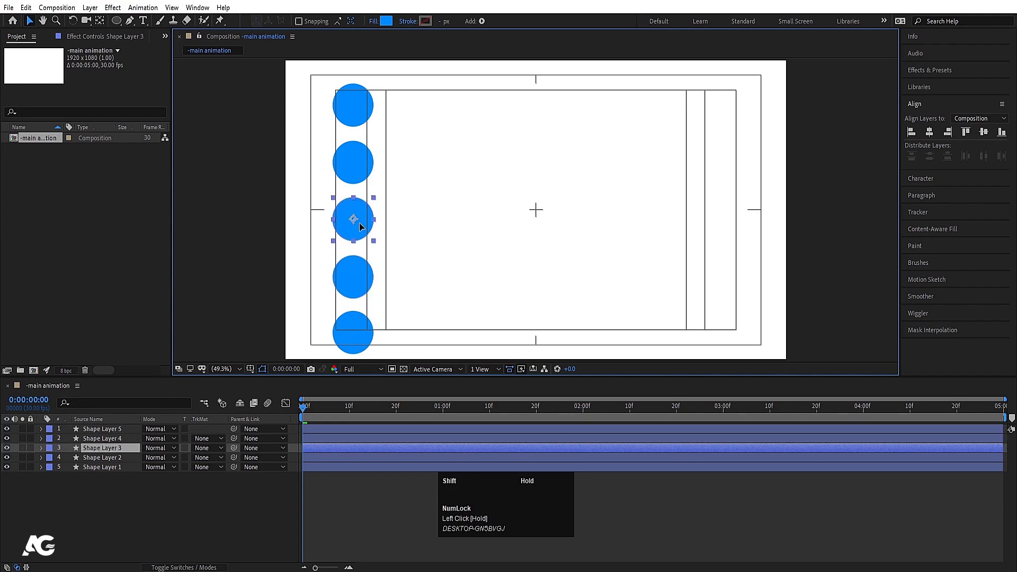
# - Select all five circles together and shift the whole column slightly upward in the composition
pyautogui.click(308, 106)
pyautogui.moveTo(305, 101); pyautogui.dragTo(400, 359)
pyautogui.moveTo(359, 332); pyautogui.dragTo(355, 327)
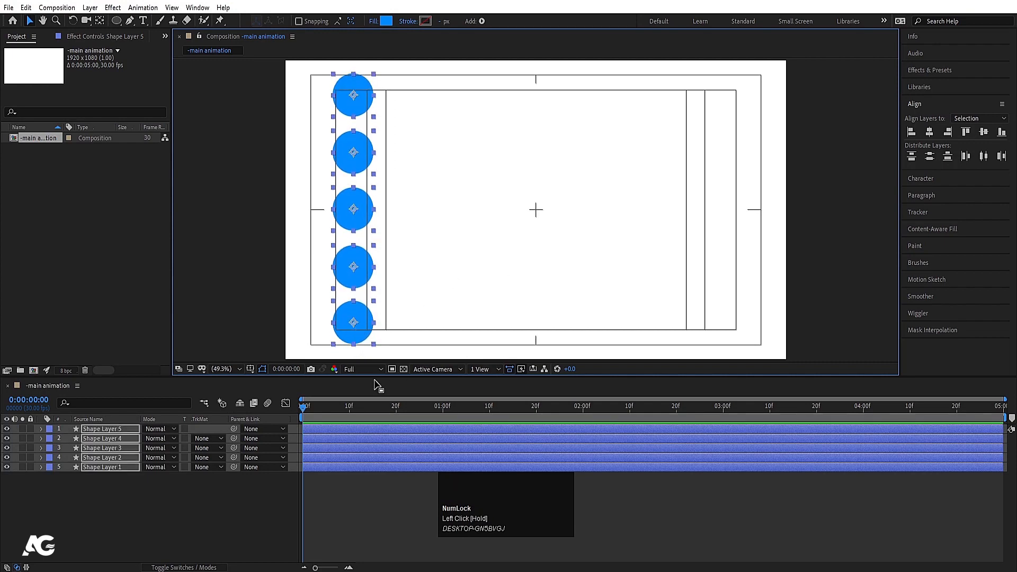
# - Add Position keyframes to all five circle layers at 0:00:00:00 and move the current time to 01:20f with every layer selected
pyautogui.press('p')
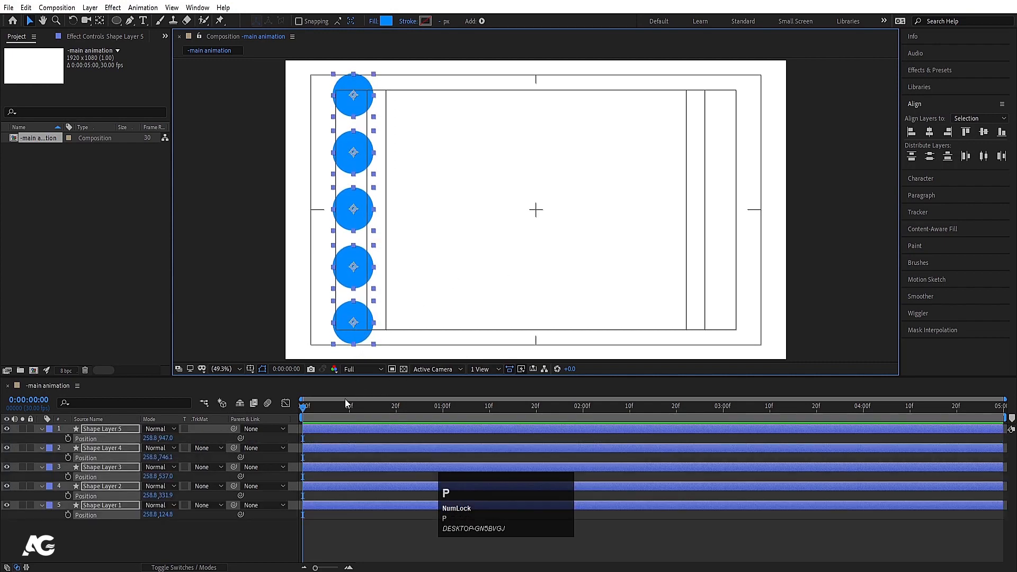
pyautogui.click(67, 439)
pyautogui.hotkey('ctrl', 'a')
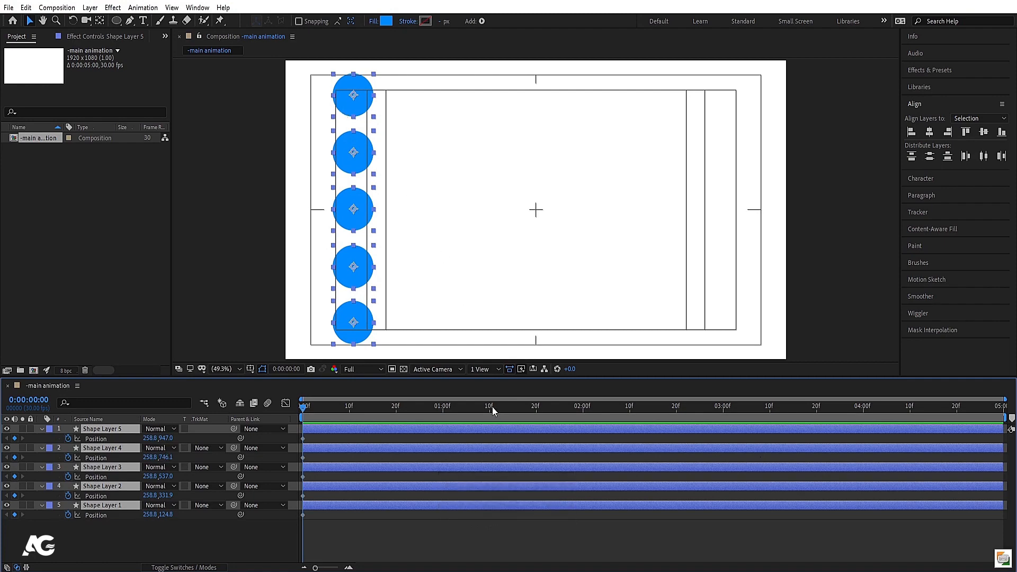
pyautogui.click(536, 405)
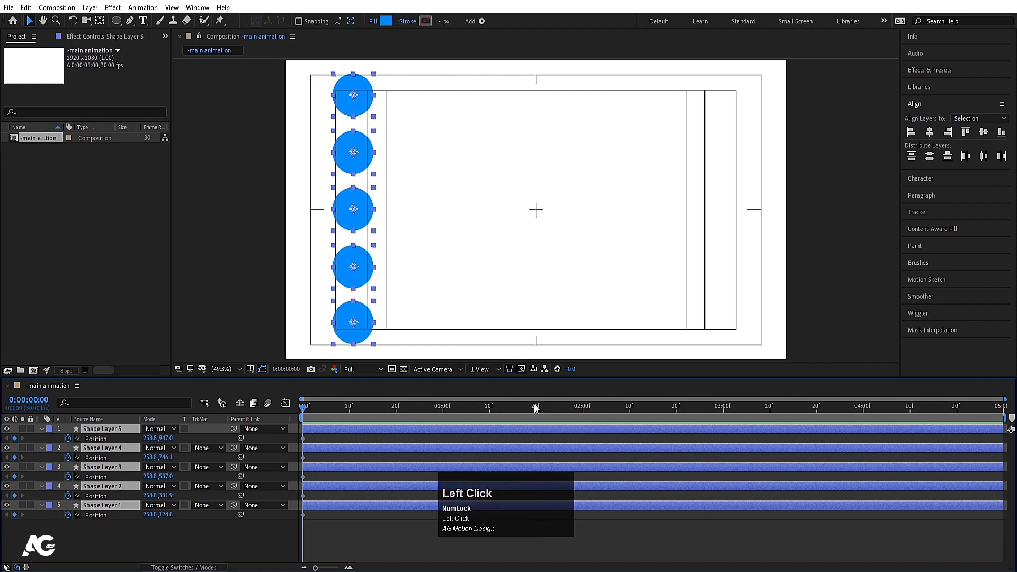
# - Keyframe all five circles at X position 1724.8 at 0:00:01:20 and preview the movement from the start
pyautogui.moveTo(156, 439); pyautogui.dragTo(851, 356)
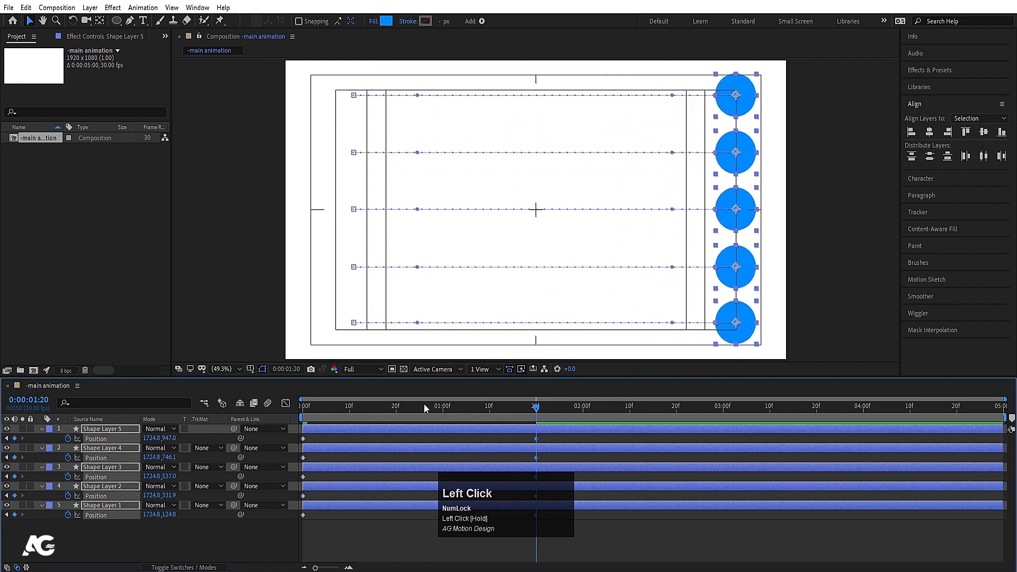
pyautogui.moveTo(423, 404); pyautogui.dragTo(256, 407)
pyautogui.press('space')
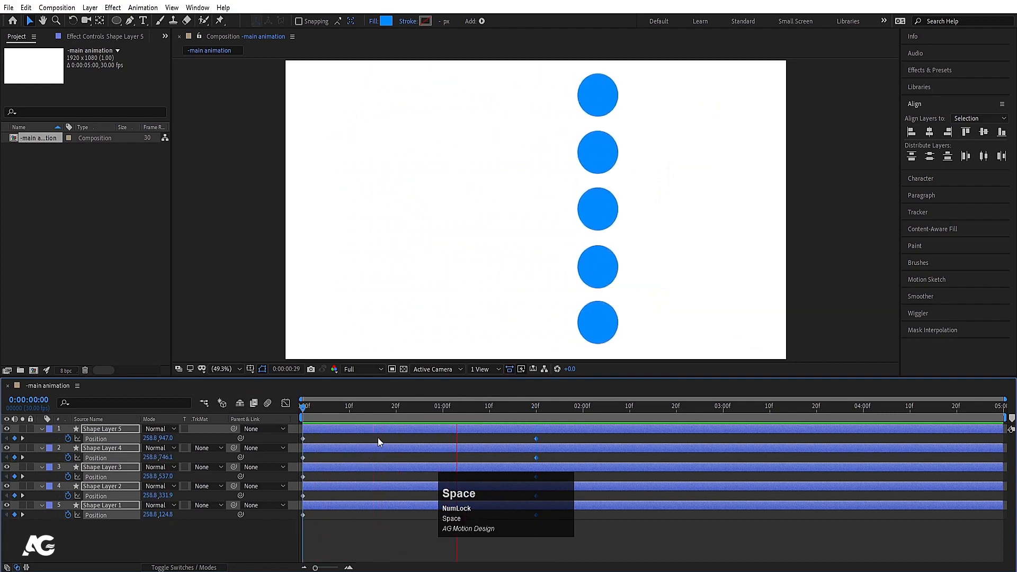
pyautogui.press('space')
pyautogui.moveTo(441, 411); pyautogui.dragTo(249, 406)
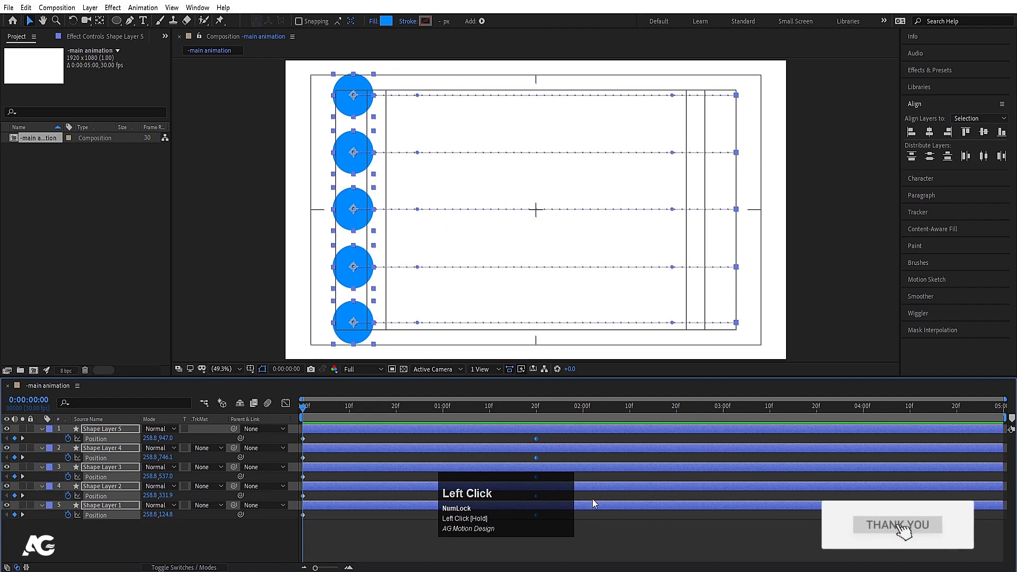
# - Examine the Keyframe Assistant easing options for Shape Layer 1's two Position keyframes without applying any
pyautogui.click(485, 526)
pyautogui.moveTo(506, 513); pyautogui.dragTo(199, 294)
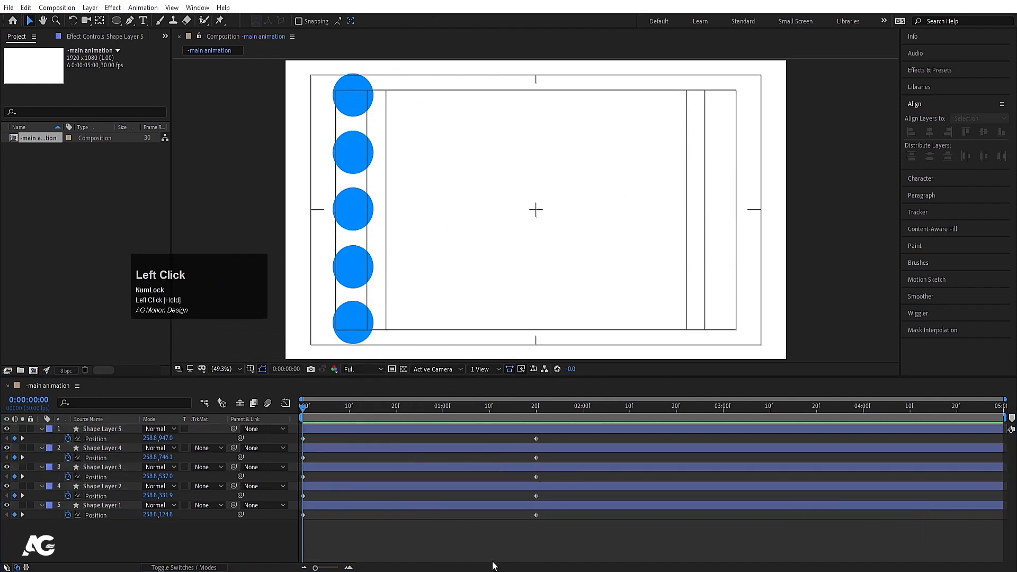
pyautogui.click(350, 96)
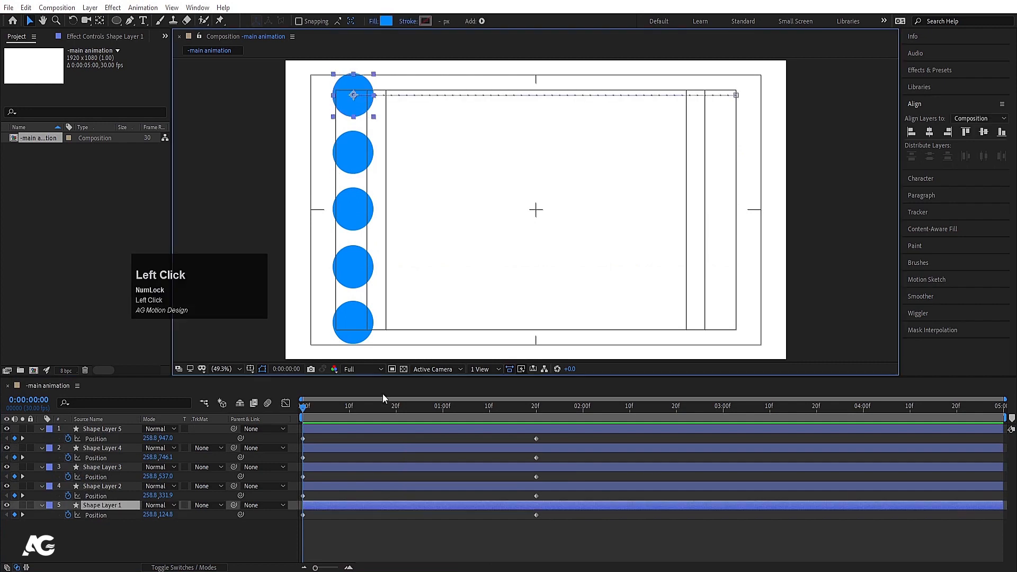
pyautogui.moveTo(550, 512); pyautogui.dragTo(289, 537)
pyautogui.rightClick(536, 517)
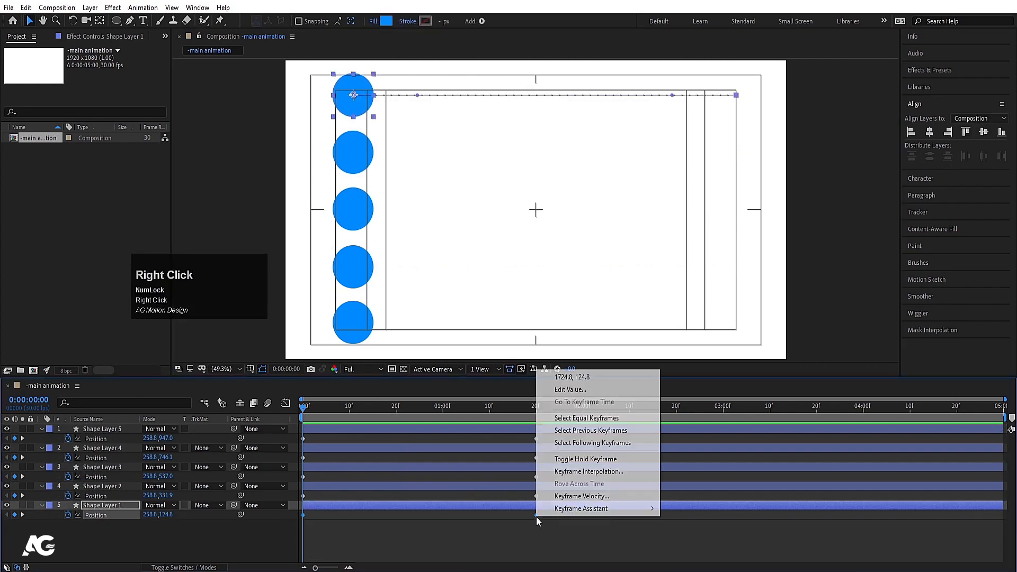
pyautogui.moveTo(561, 513)
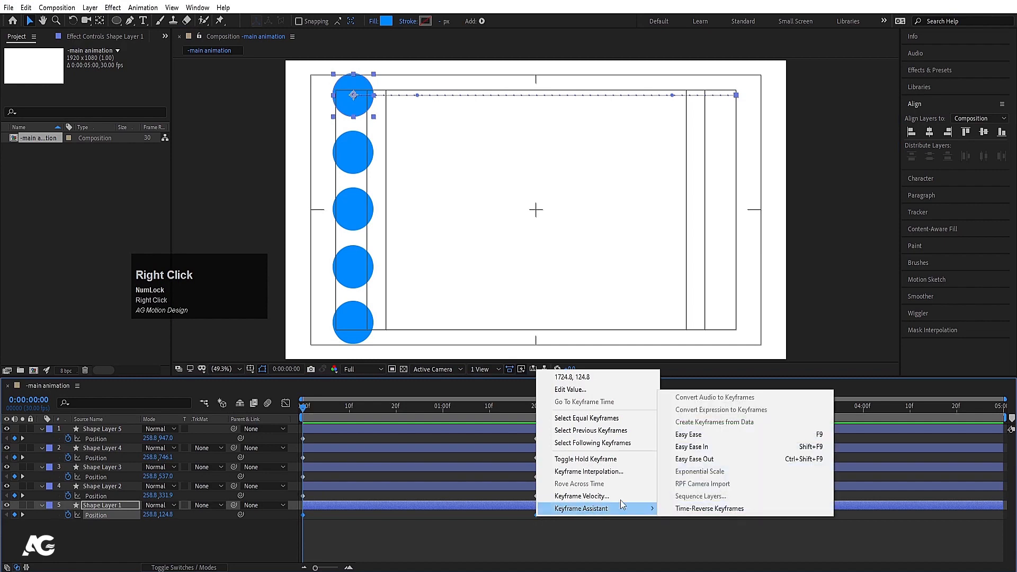
pyautogui.click(471, 525)
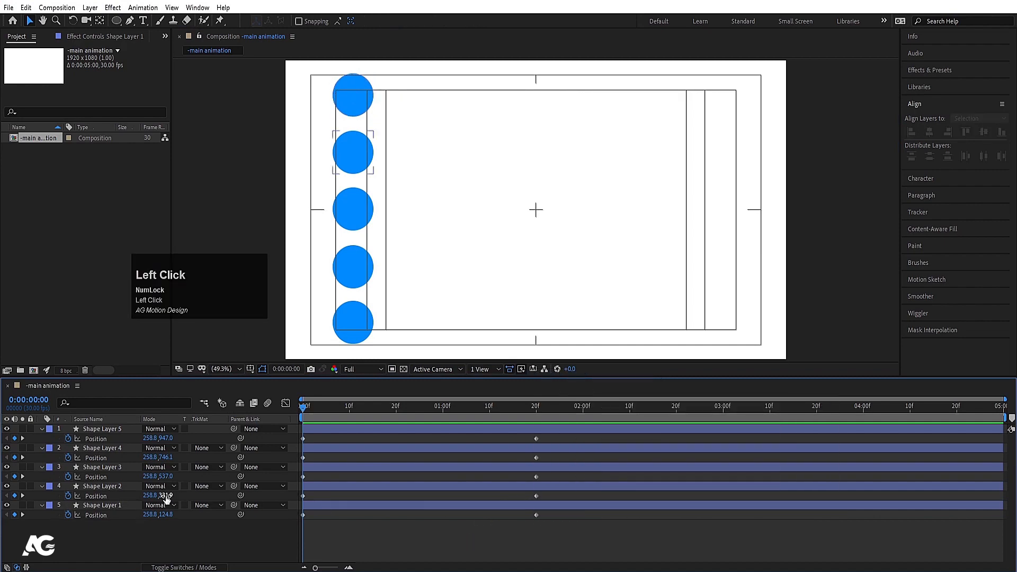
pyautogui.click(100, 507)
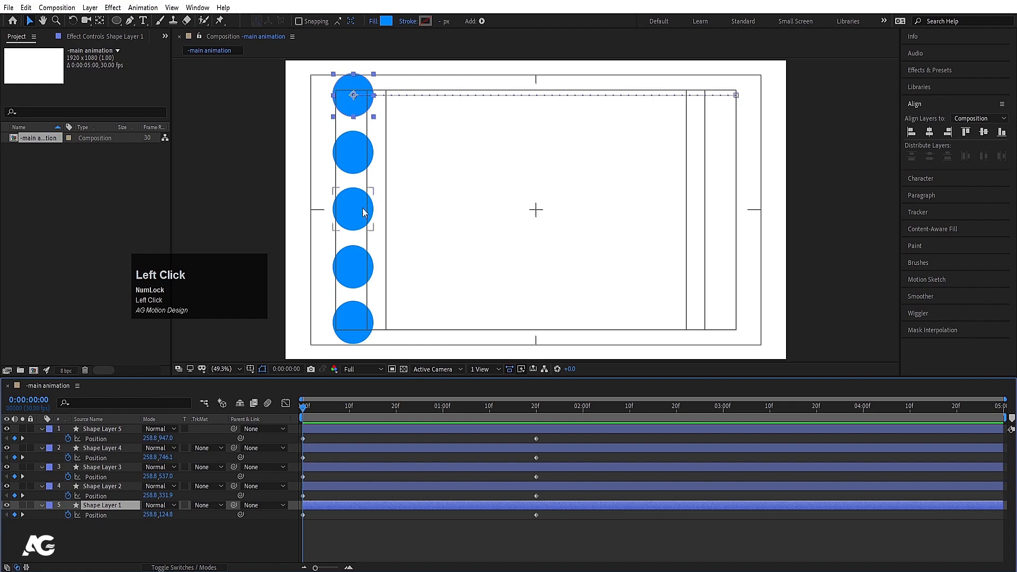
pyautogui.click(110, 516)
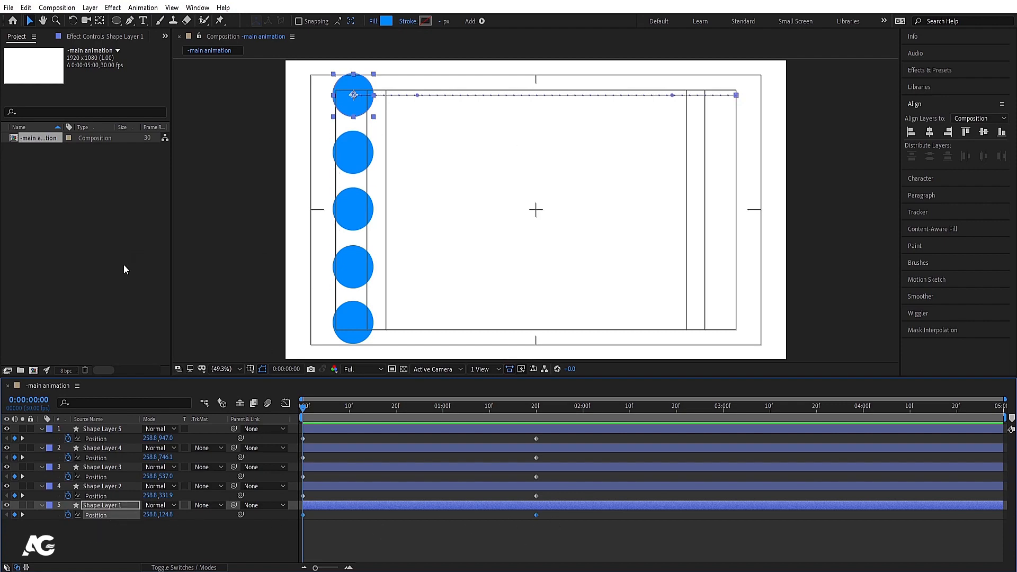
# - Apply Easy Ease to both Position keyframes of Shape Layer 2 and preview the animation
pyautogui.click(112, 492)
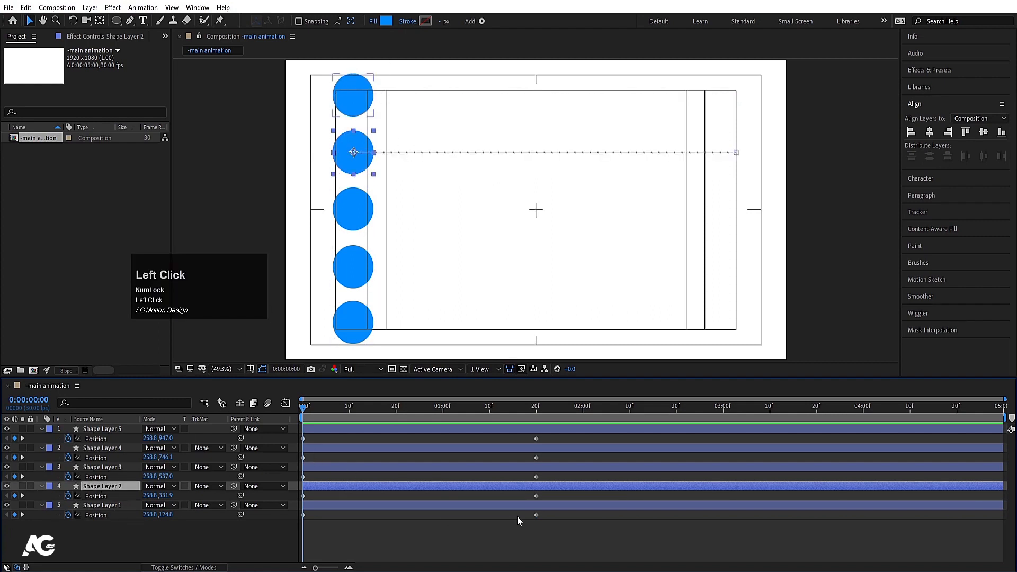
pyautogui.moveTo(546, 491); pyautogui.dragTo(316, 506)
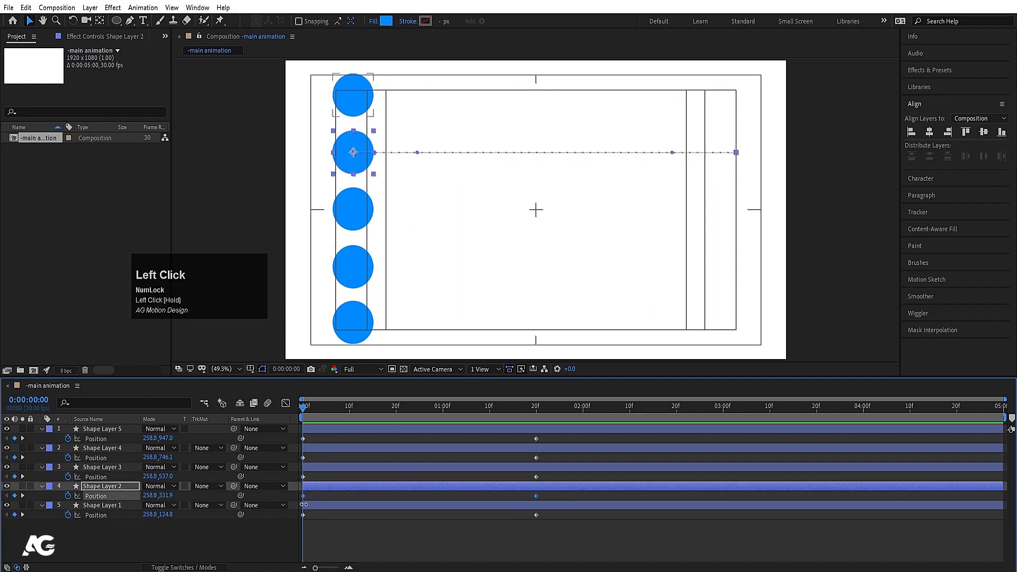
pyautogui.rightClick(533, 498)
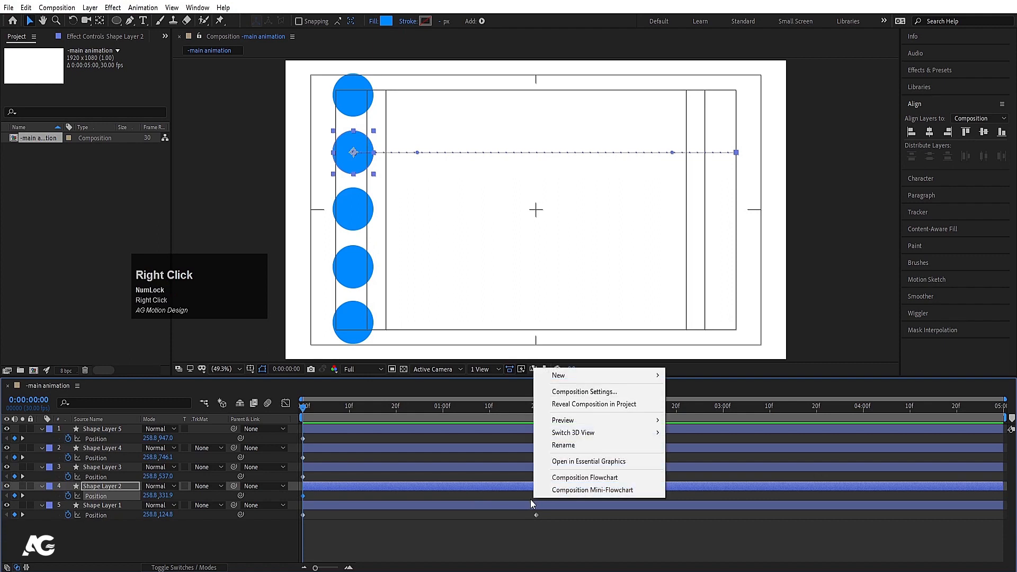
pyautogui.rightClick(525, 495)
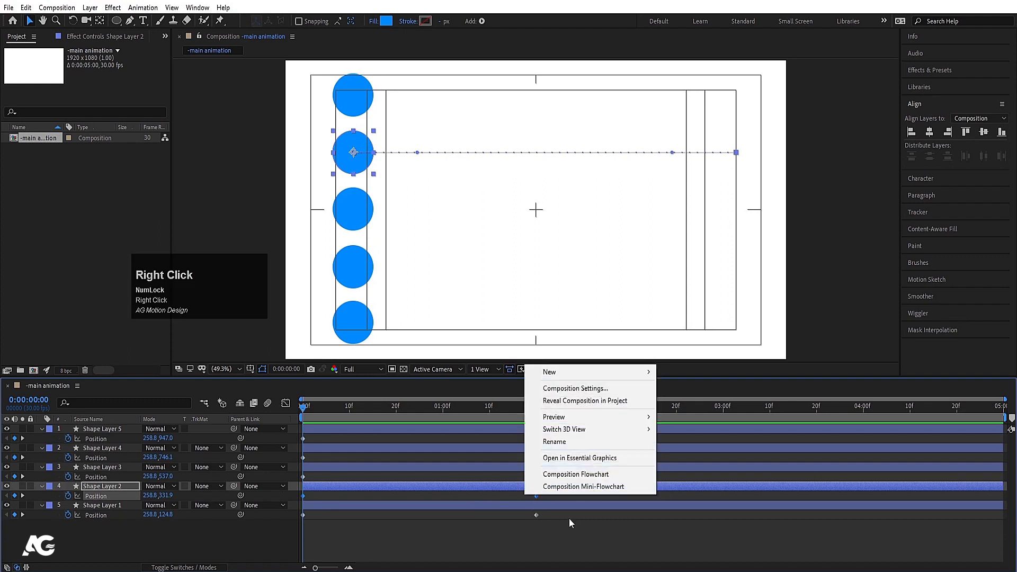
pyautogui.click(546, 496)
pyautogui.moveTo(545, 496); pyautogui.dragTo(393, 499)
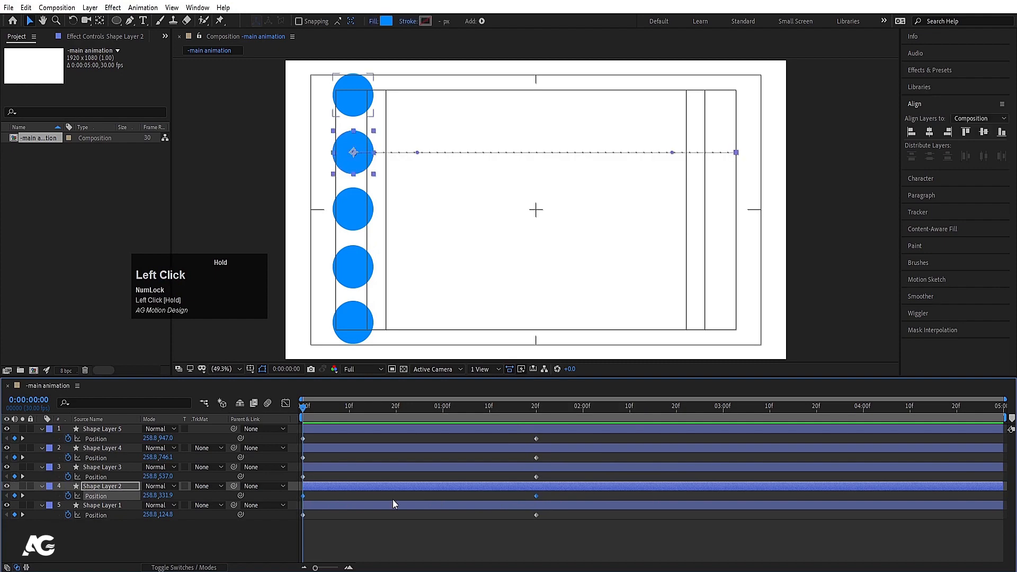
pyautogui.rightClick(536, 495)
pyautogui.moveTo(577, 486)
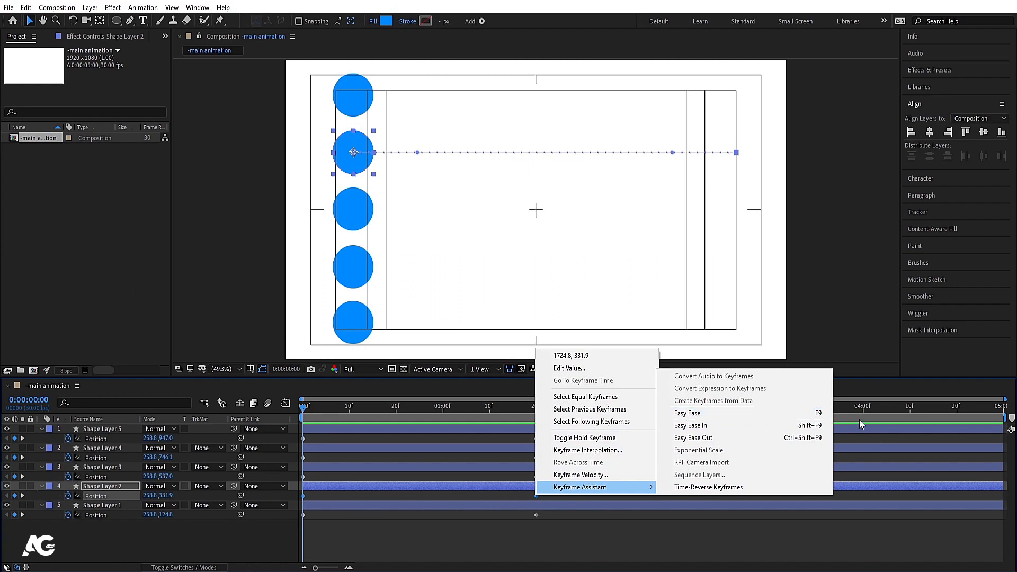
pyautogui.click(815, 415)
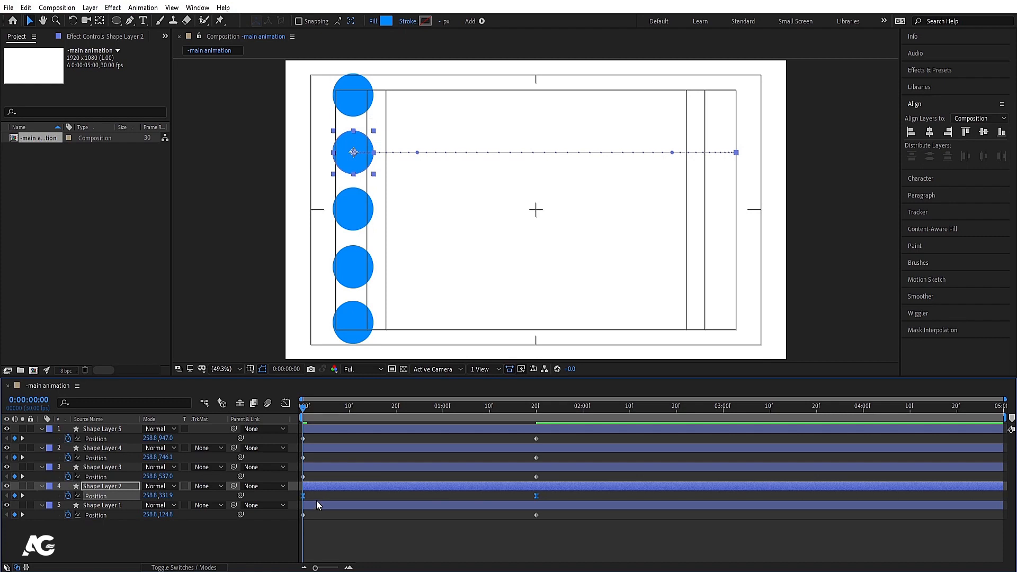
pyautogui.press('space')
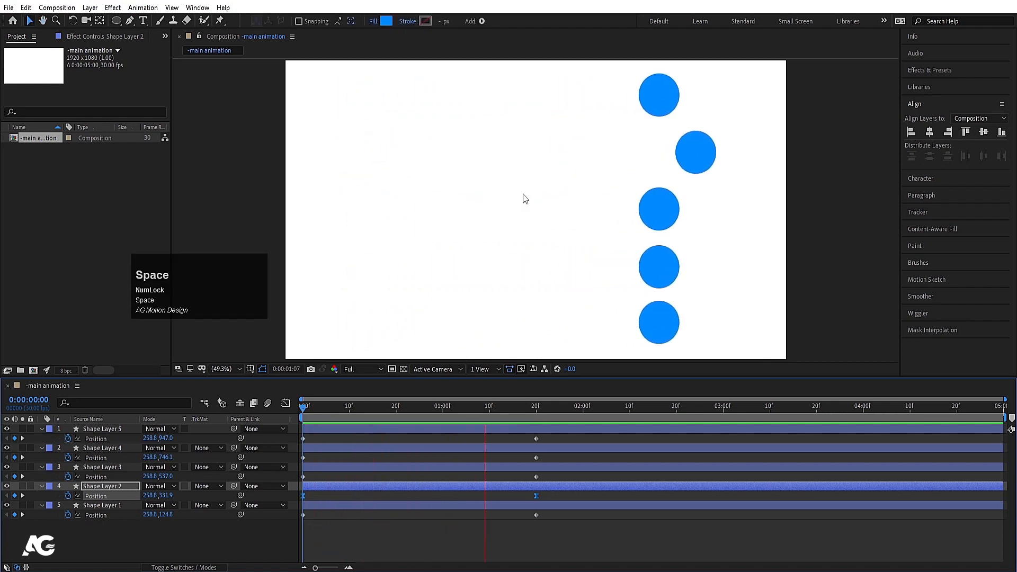
pyautogui.press('space')
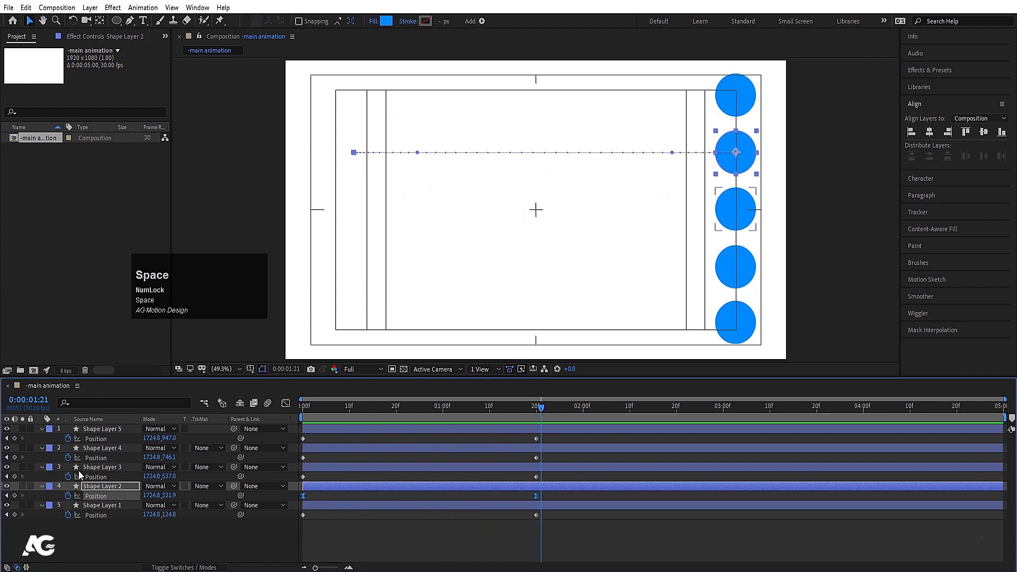
# - Solo Shape Layer 1 and Shape Layer 2 so only the top two circles are shown
pyautogui.click(108, 486)
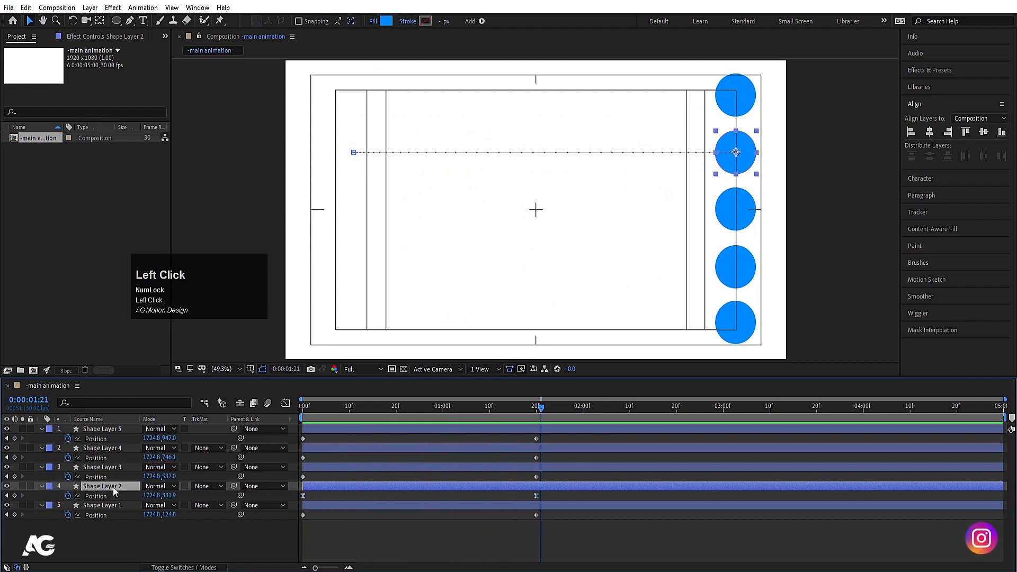
pyautogui.click(736, 95)
pyautogui.click(740, 213)
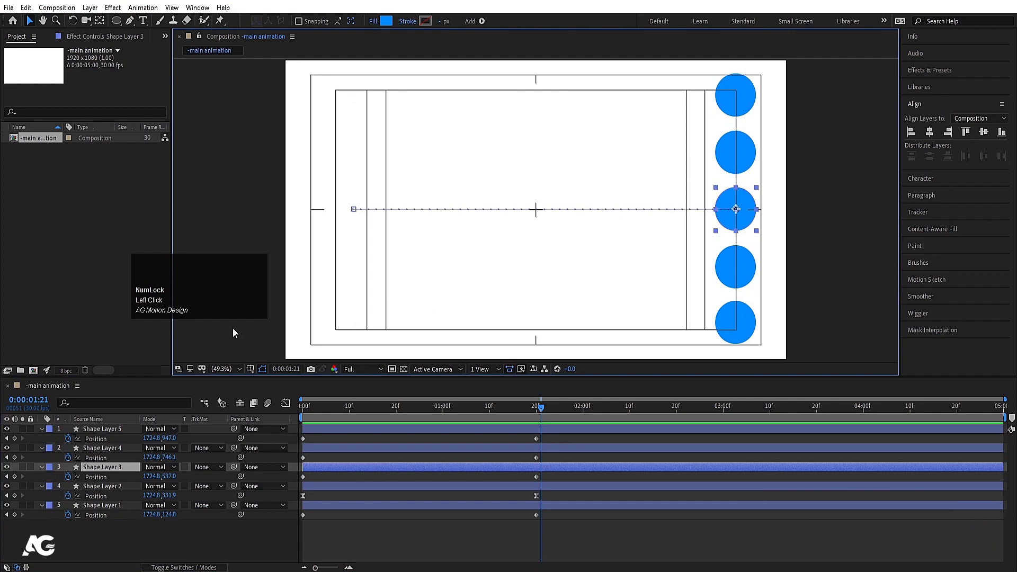
pyautogui.click(799, 209)
pyautogui.click(731, 155)
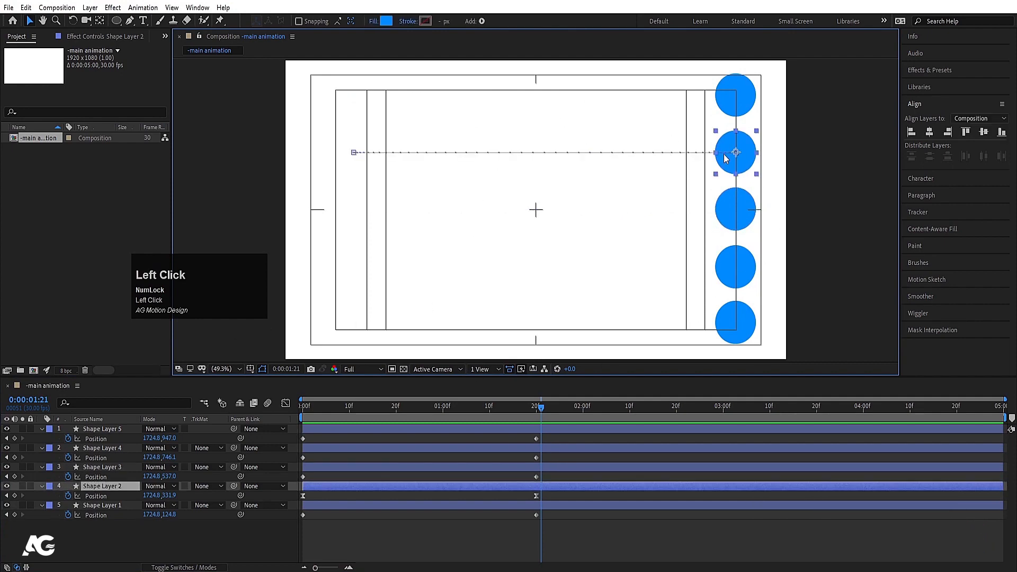
pyautogui.keyDown('shift'); pyautogui.click(731, 106); pyautogui.keyUp('shift')
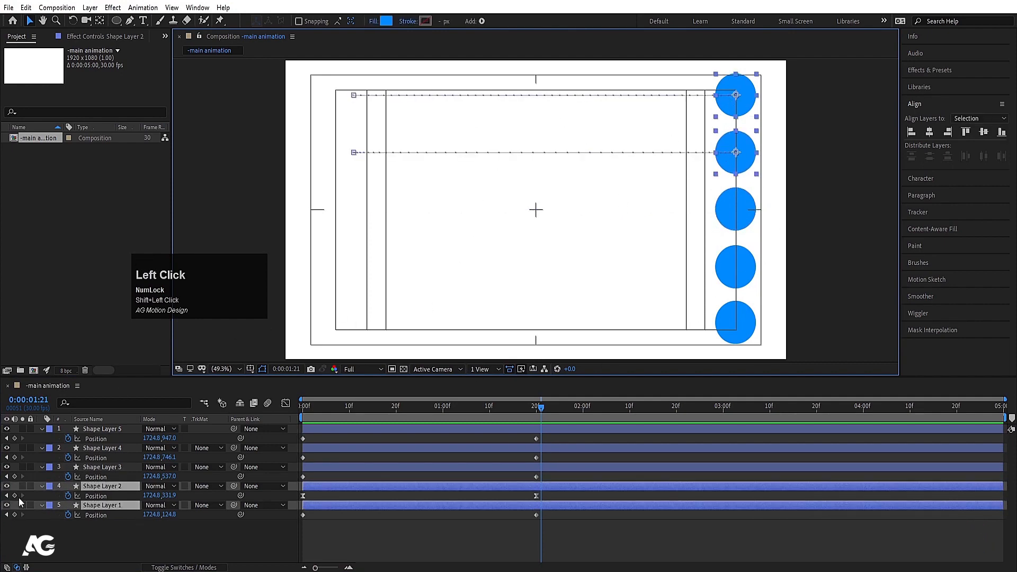
pyautogui.moveTo(23, 486); pyautogui.dragTo(22, 505)
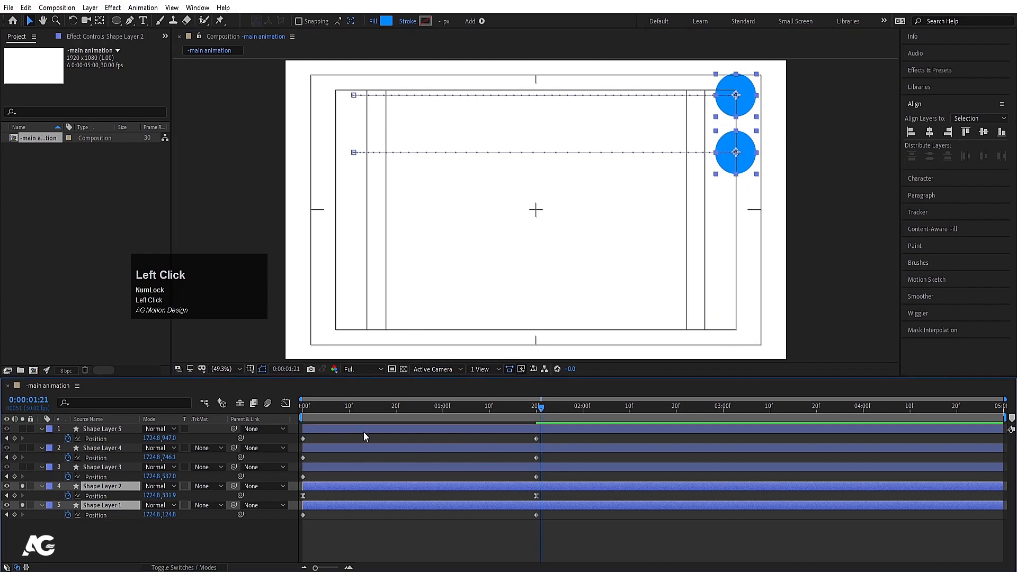
# - Preview the two soloed circles from the first frame to compare linear and eased motion
pyautogui.moveTo(344, 408); pyautogui.dragTo(290, 38)
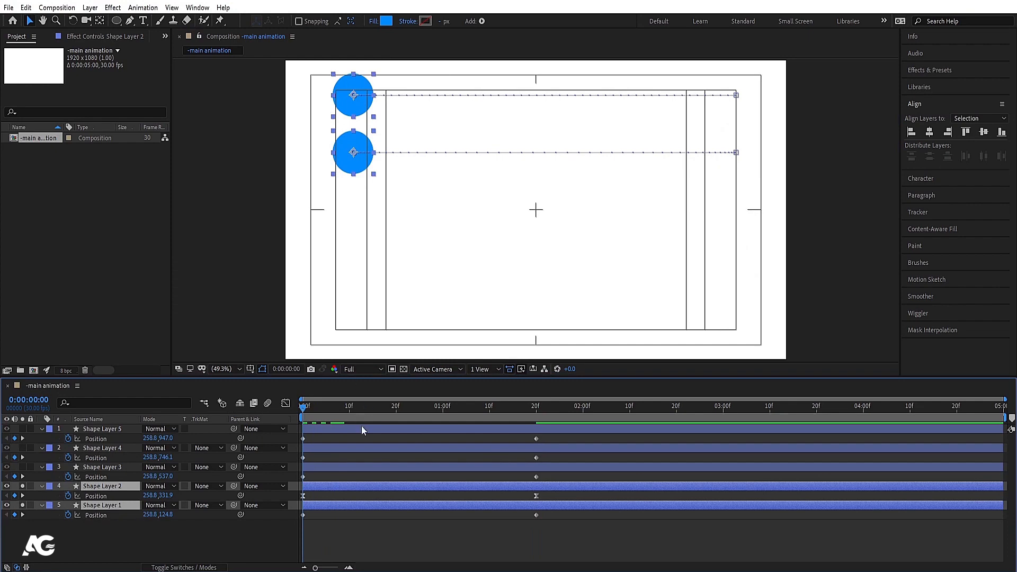
pyautogui.press('space')
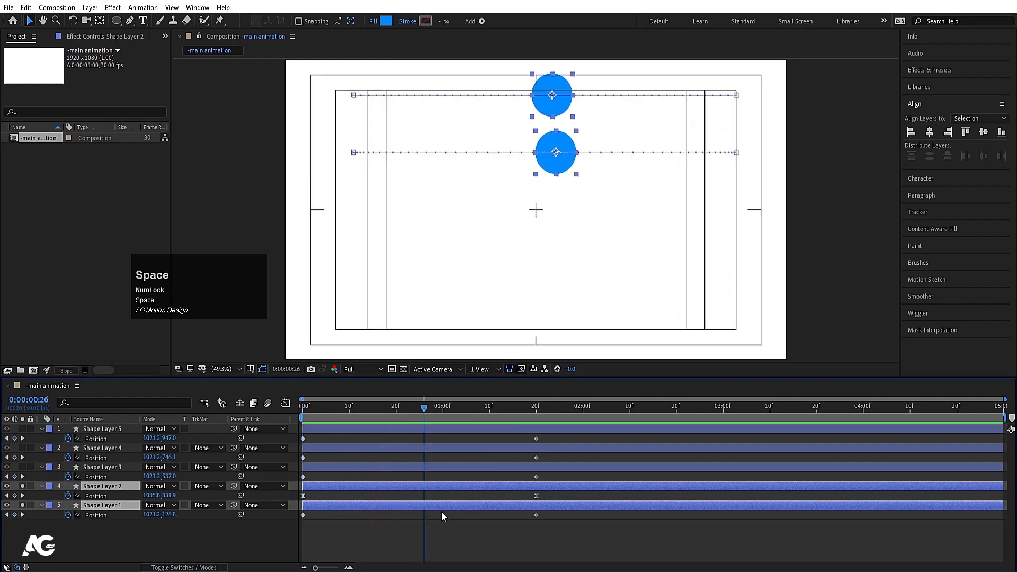
pyautogui.press('space')
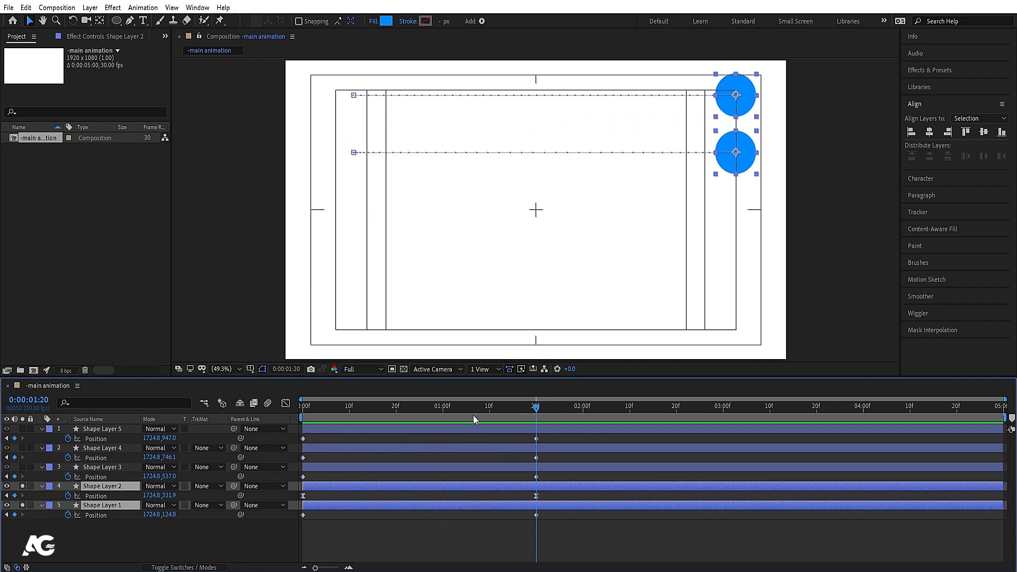
pyautogui.click(312, 406)
pyautogui.press('space')
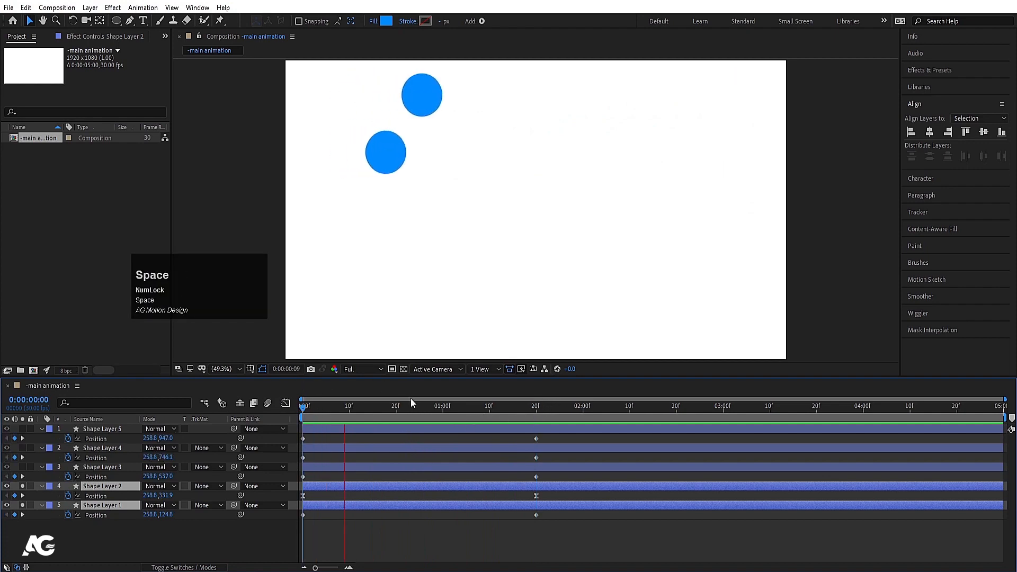
pyautogui.press('space')
pyautogui.click(326, 416)
pyautogui.moveTo(325, 415); pyautogui.dragTo(301, 419)
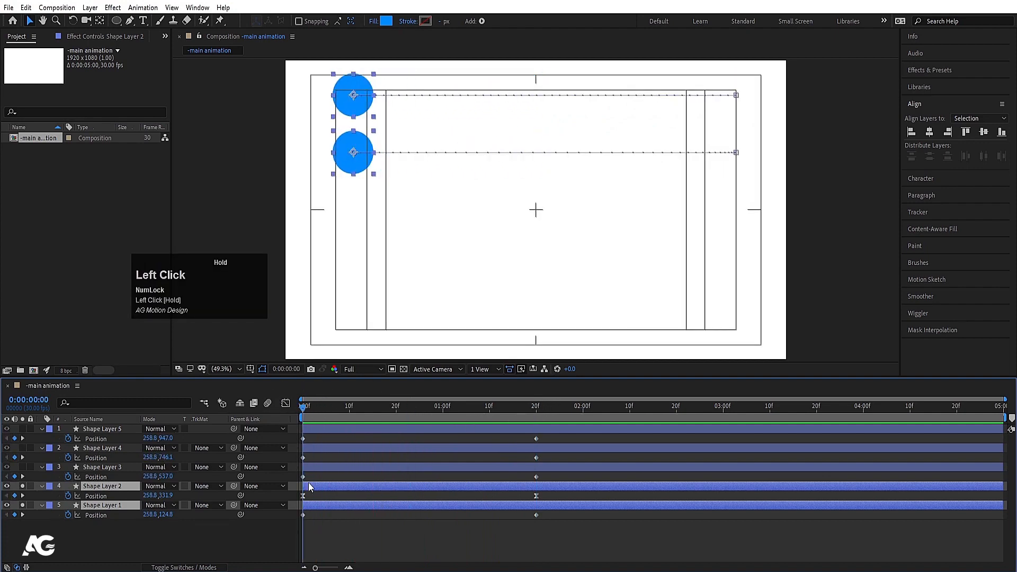
# - Select Shape Layer 1's first Position keyframe and play the animation in short stretches to compare the circles' speeds
pyautogui.click(311, 497)
pyautogui.click(363, 86)
pyautogui.press('space')
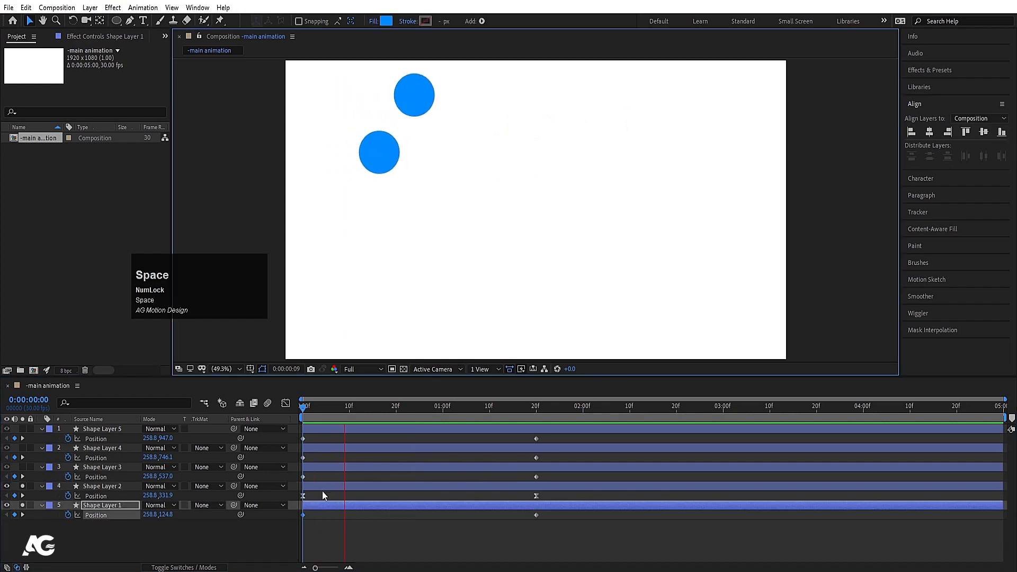
pyautogui.press('space')
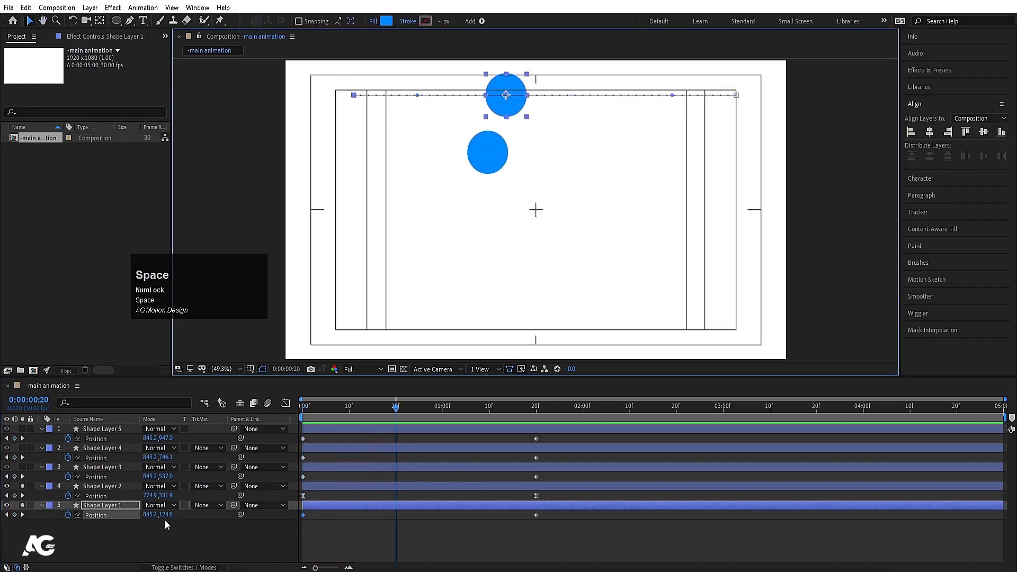
pyautogui.press('space')
pyautogui.press('space')
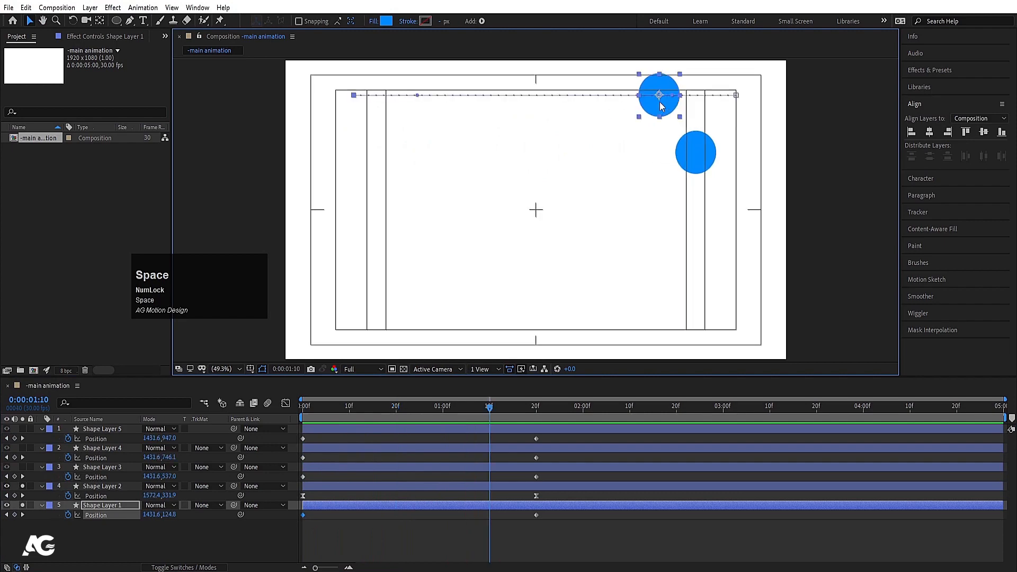
pyautogui.press('space')
pyautogui.press('space')
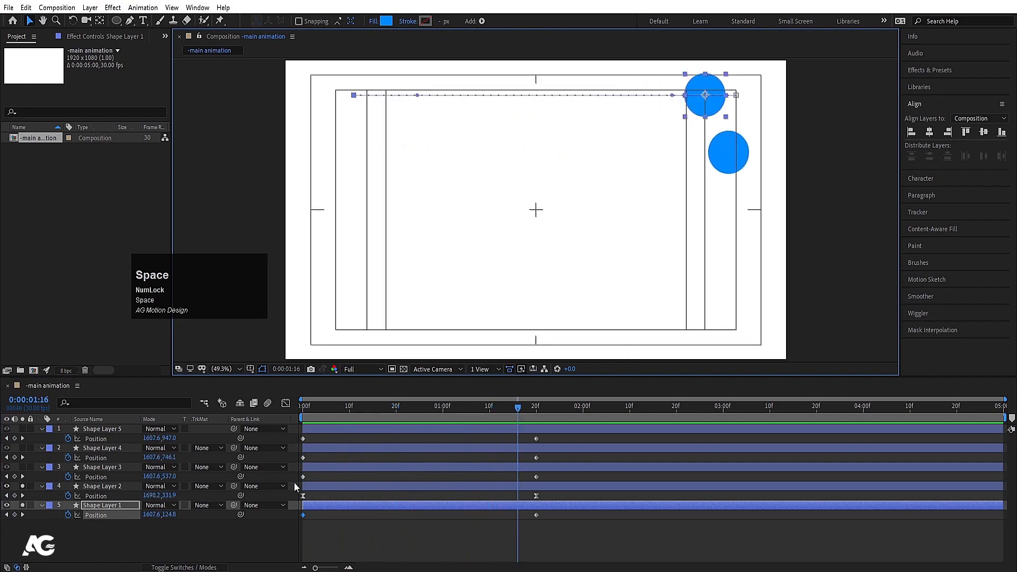
# - Select Shape Layer 2 and replay from the start, pausing at 0:00:00:20 to examine its slower eased start
pyautogui.click(118, 488)
pyautogui.moveTo(332, 402); pyautogui.dragTo(289, 409)
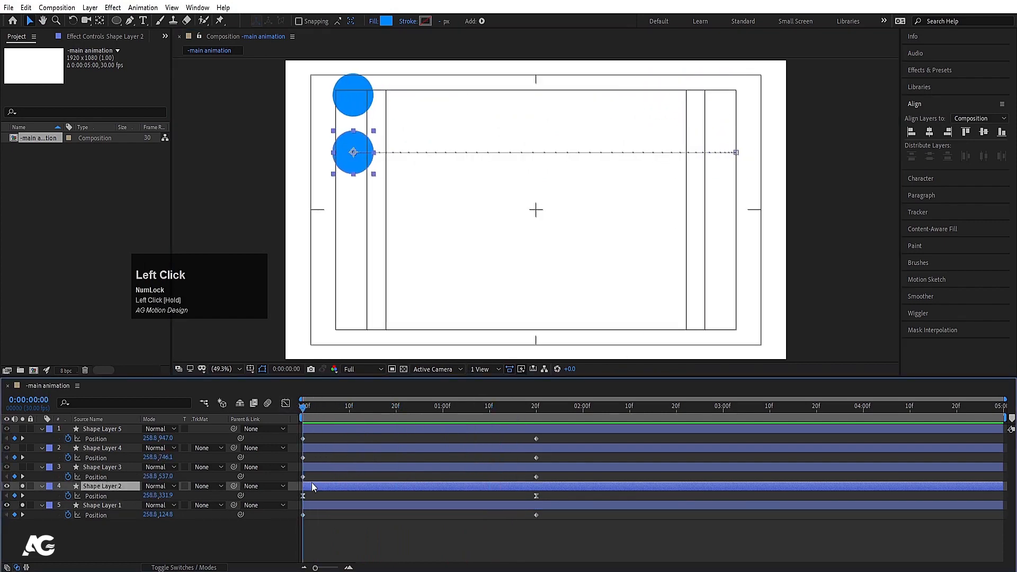
pyautogui.press('space')
pyautogui.press('space')
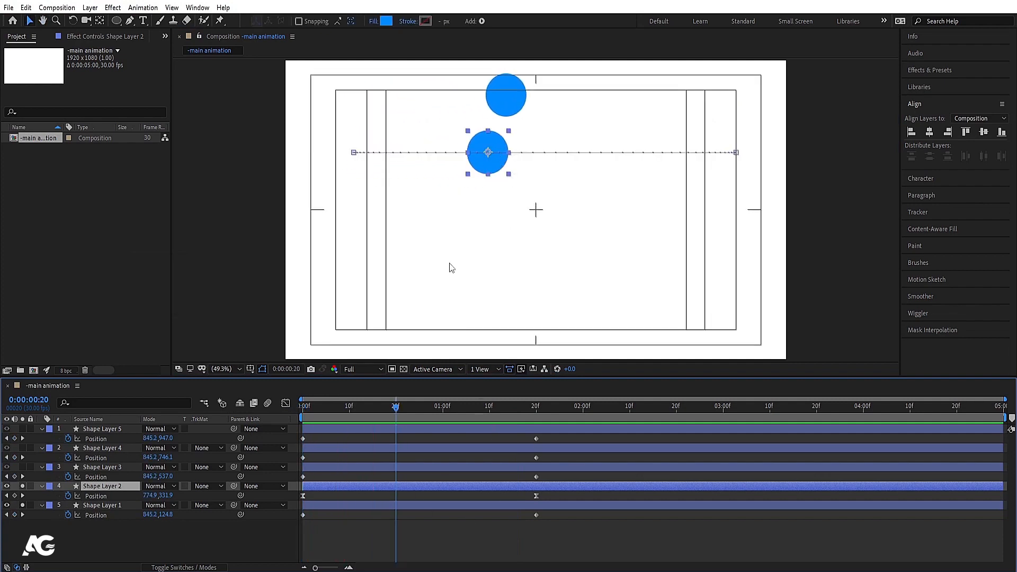
# - Replay the two soloed circles in short stretches past the last keyframe to compare linear motion with Easy Ease
pyautogui.press('space')
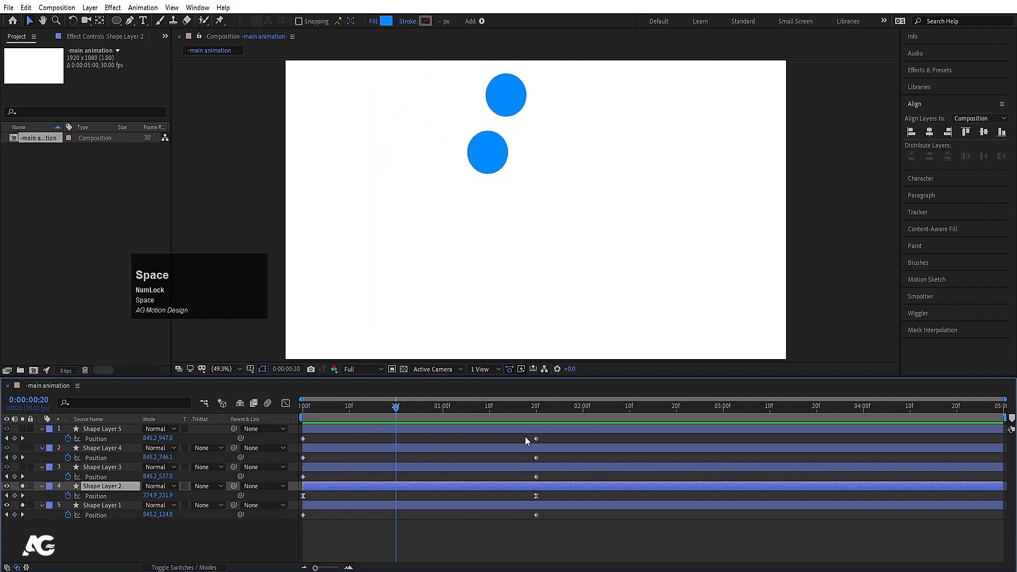
pyautogui.press('space')
pyautogui.moveTo(518, 422); pyautogui.dragTo(251, 418)
pyautogui.press('space')
pyautogui.press('space')
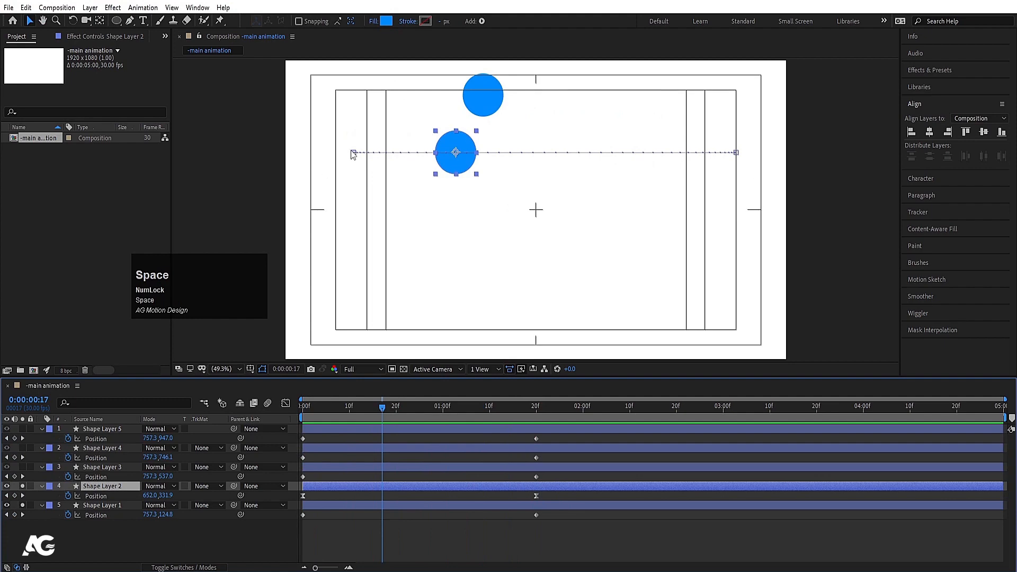
pyautogui.press('space')
pyautogui.press('space')
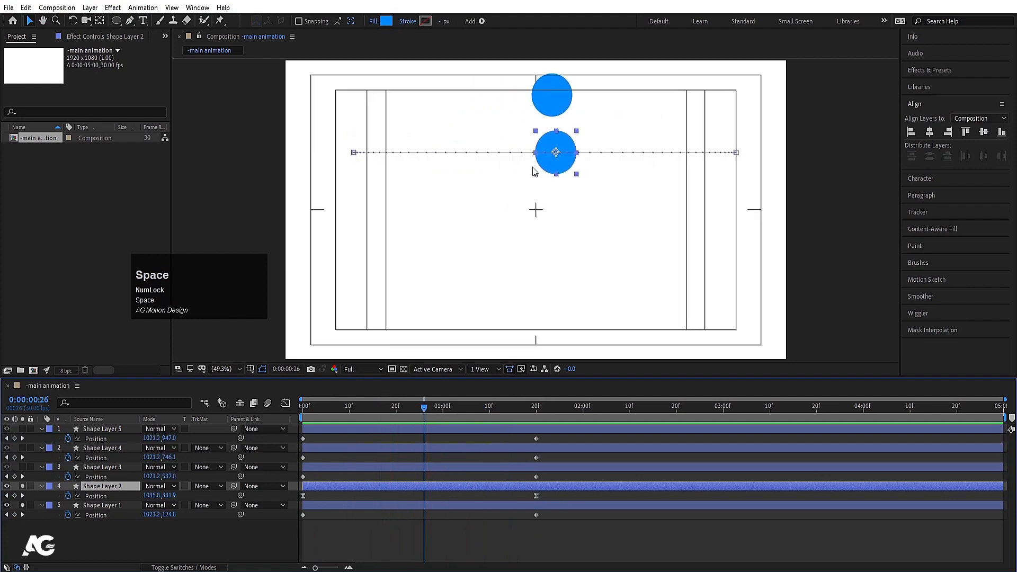
pyautogui.press('space')
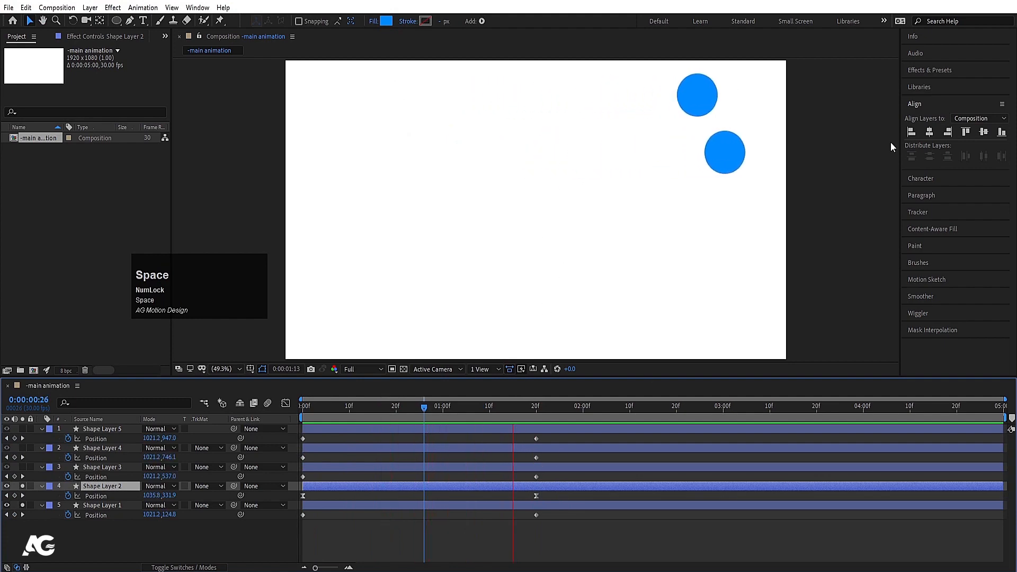
pyautogui.press('space')
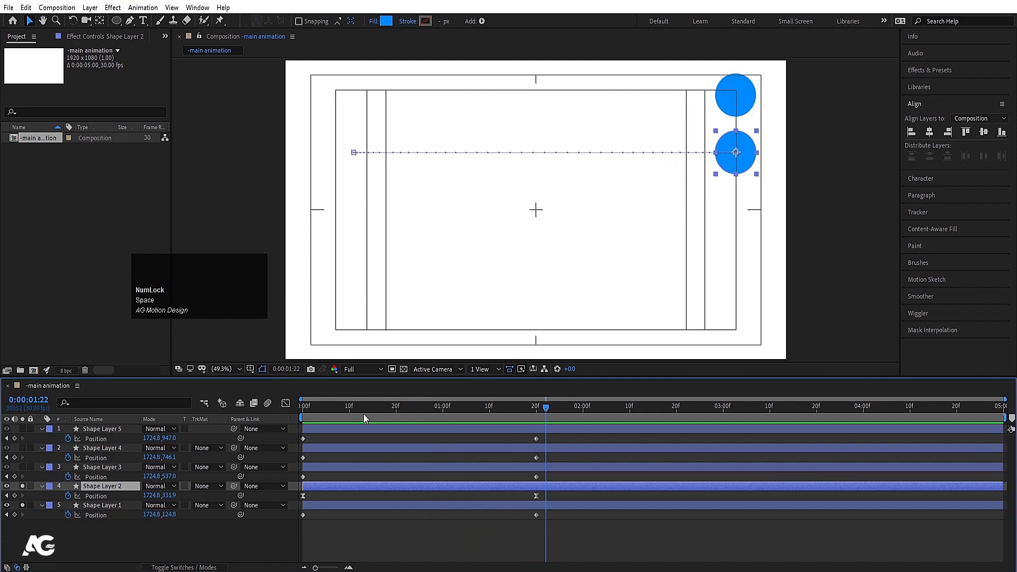
# - Return to the first frame, select both of Shape Layer 3's Position keyframes, and solo only Shape Layer 3 and Shape Layer 2
pyautogui.moveTo(357, 409); pyautogui.dragTo(229, 385)
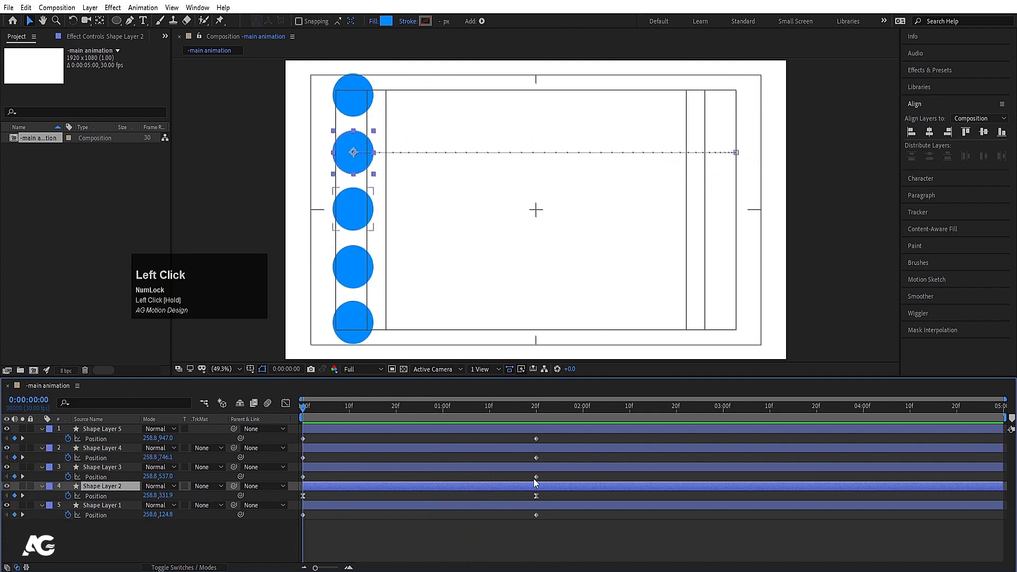
pyautogui.moveTo(552, 475); pyautogui.dragTo(275, 488)
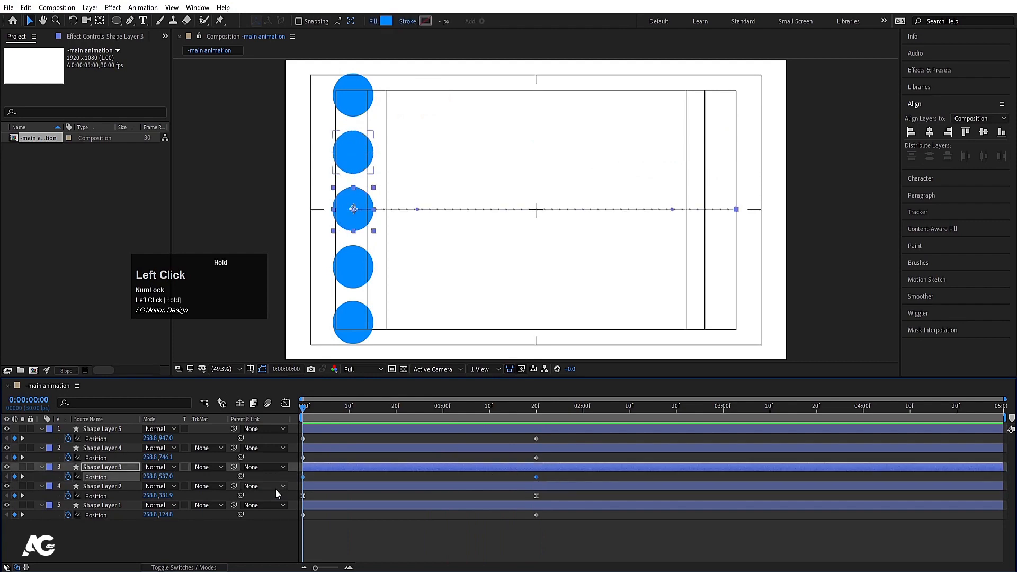
pyautogui.click(22, 466)
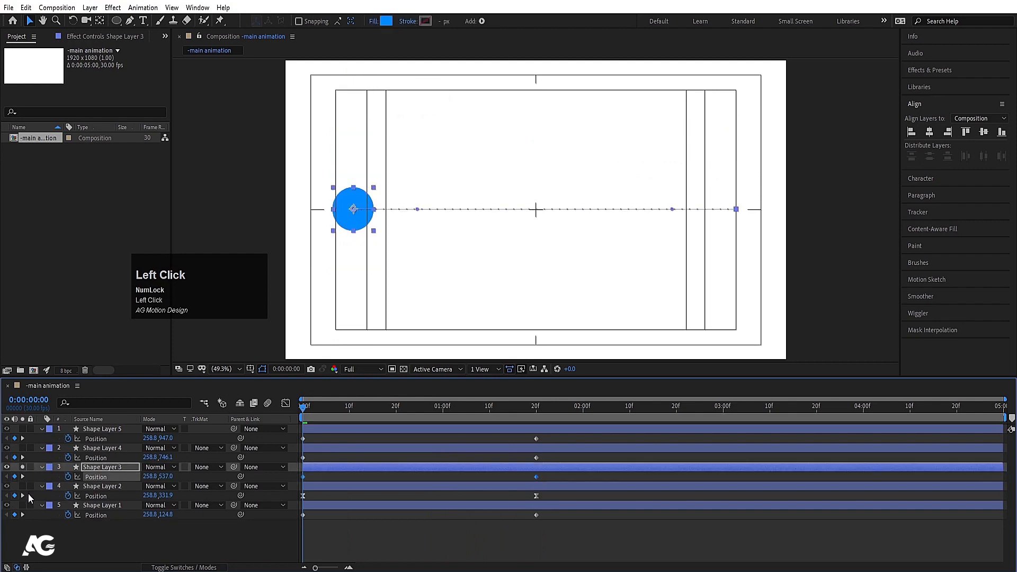
pyautogui.click(23, 486)
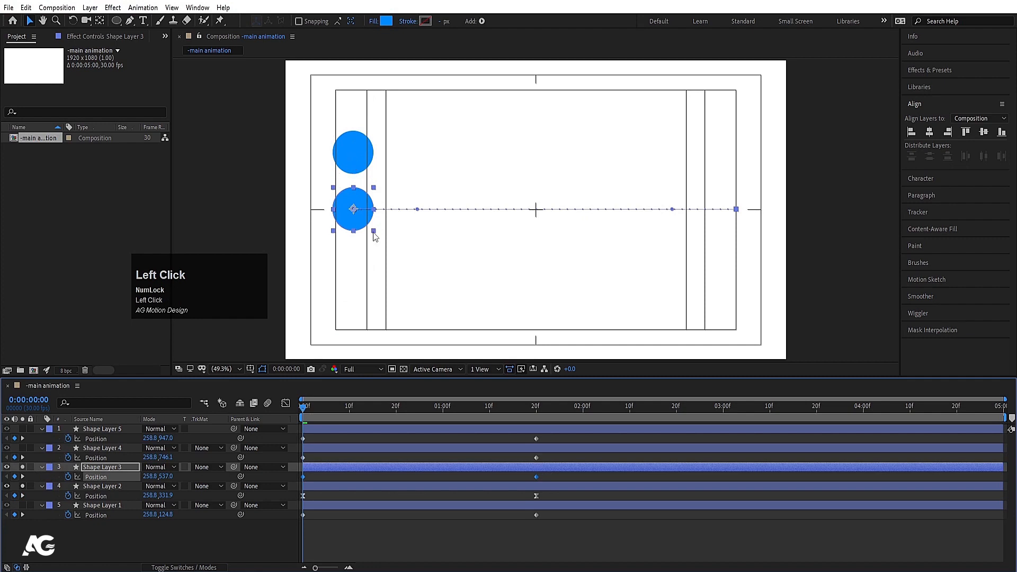
# - Apply Easy Ease In to both selected Position keyframes of Shape Layer 3
pyautogui.rightClick(536, 476)
pyautogui.moveTo(554, 468)
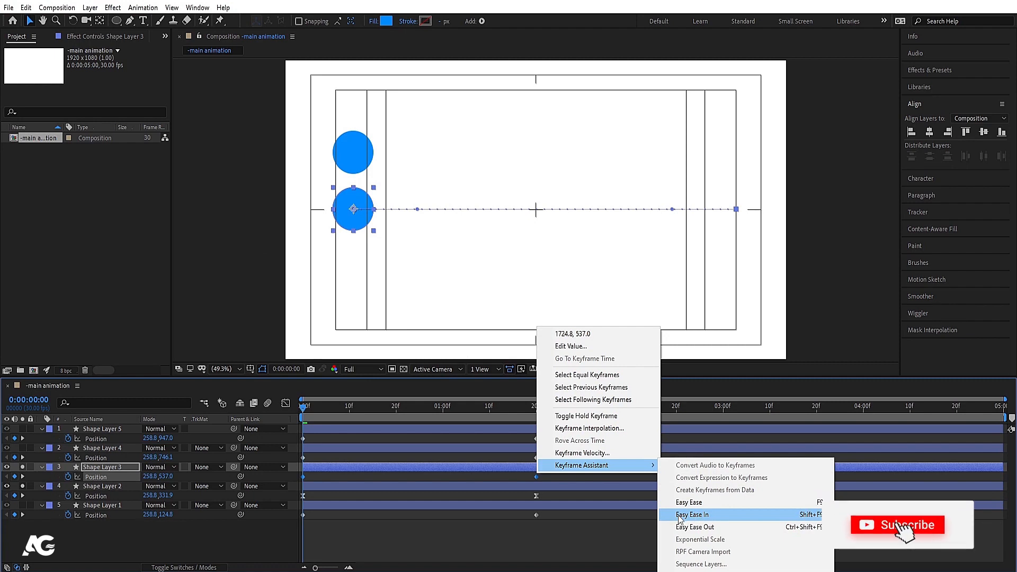
pyautogui.press('Num_Lock')
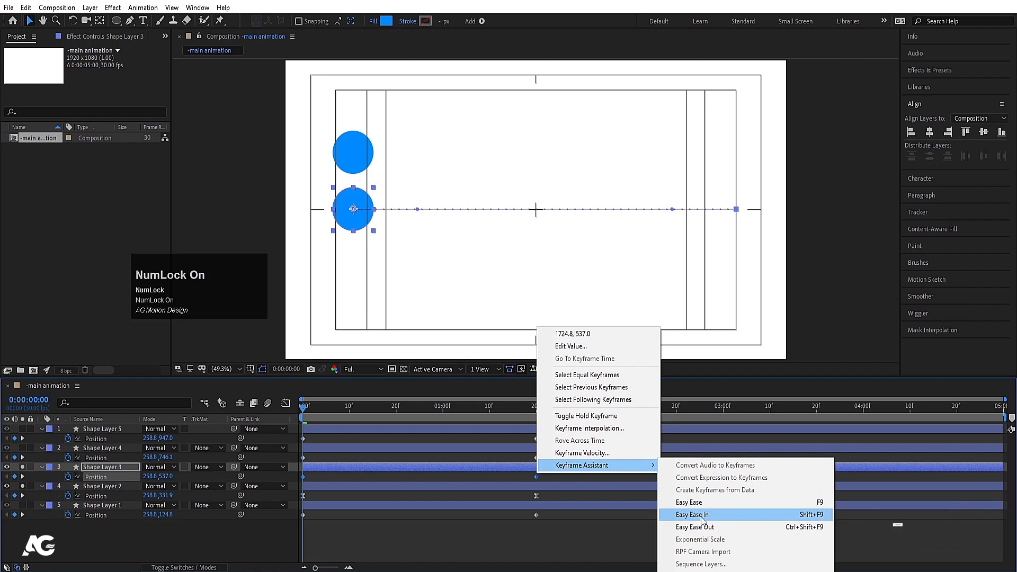
pyautogui.click(759, 520)
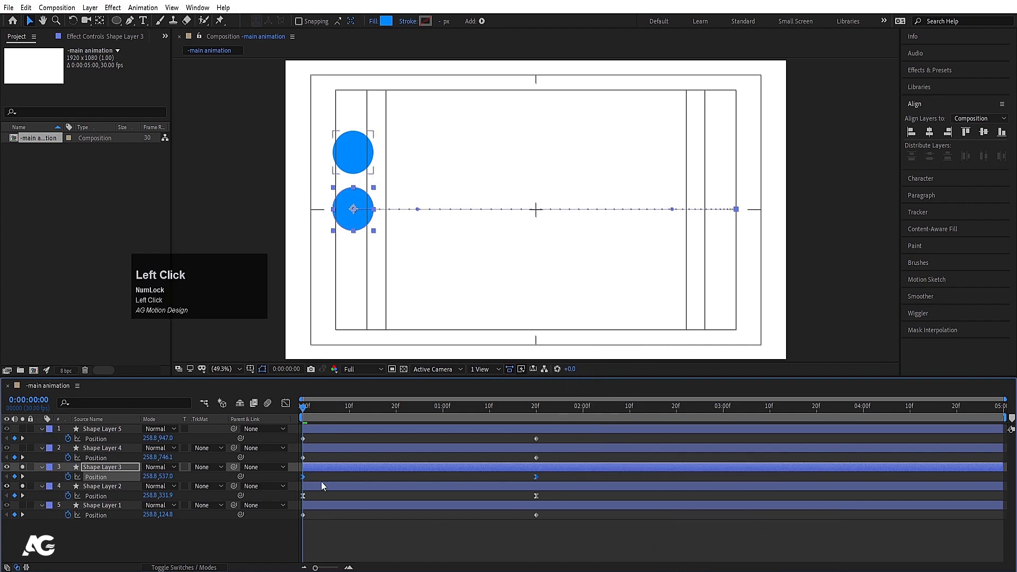
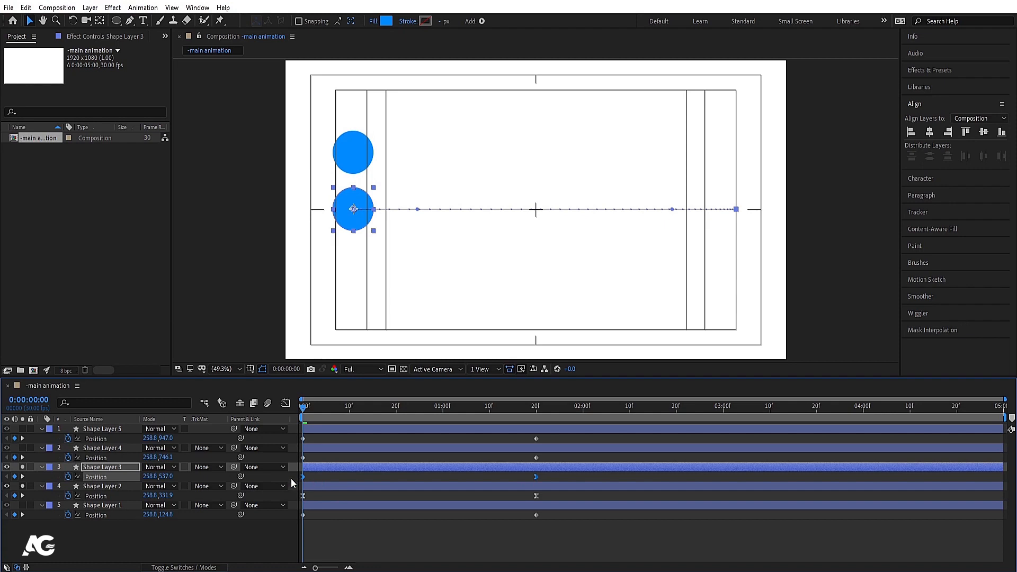
# - Preview Shape Layers 2 and 3 from the first frame, then return to 0:00:00:00
pyautogui.press('space')
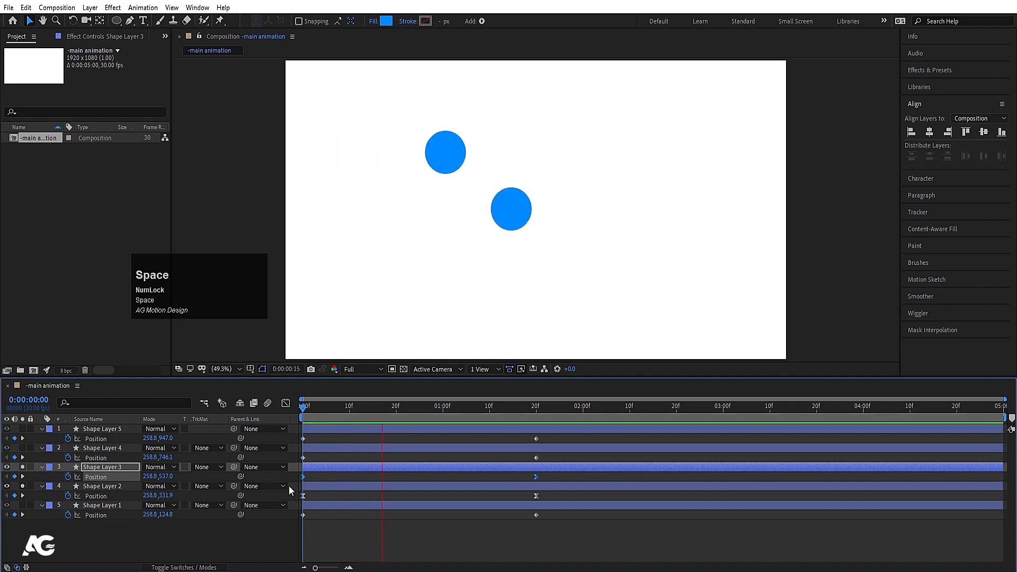
pyautogui.press('space')
pyautogui.moveTo(319, 405); pyautogui.dragTo(255, 417)
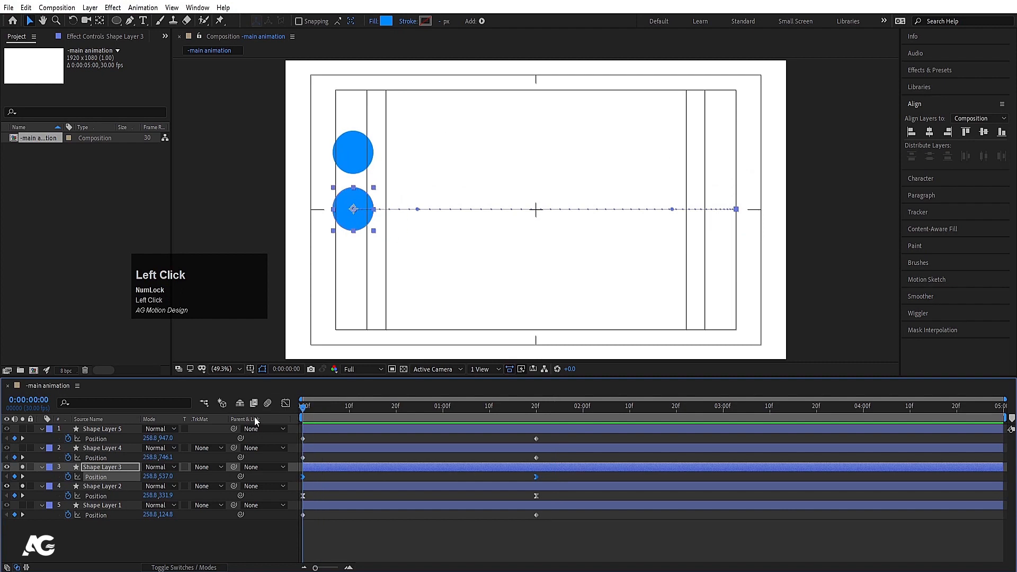
# - Select Shape Layer 3's first Position keyframe and replay from the start to compare Easy Ease In with Easy Ease
pyautogui.click(101, 467)
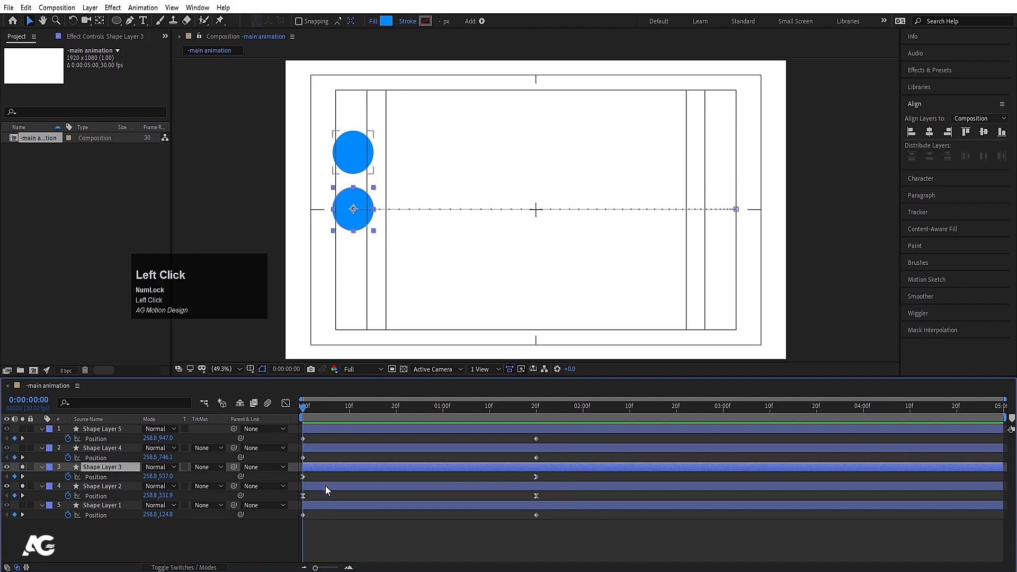
pyautogui.click(304, 474)
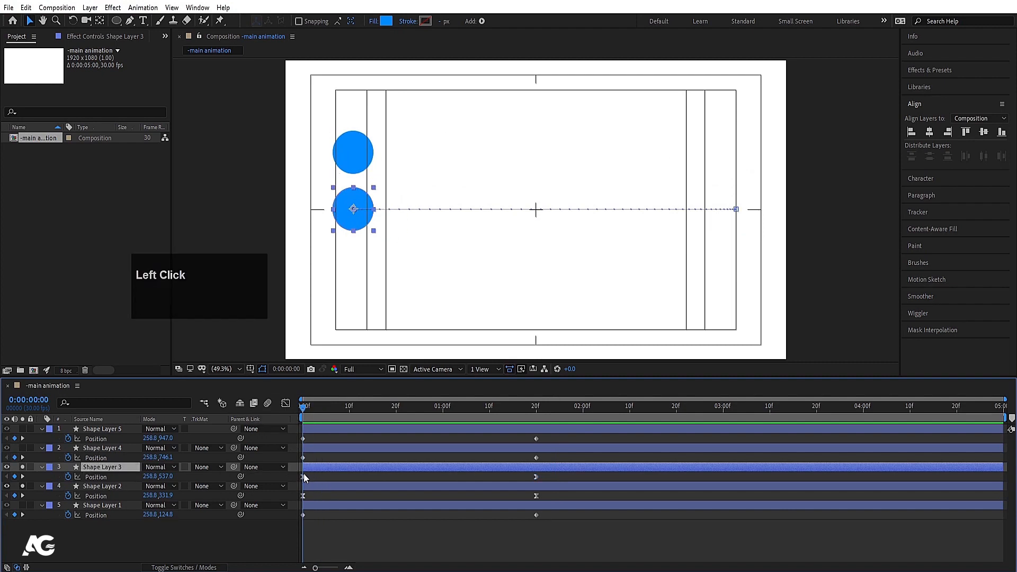
pyautogui.press('space')
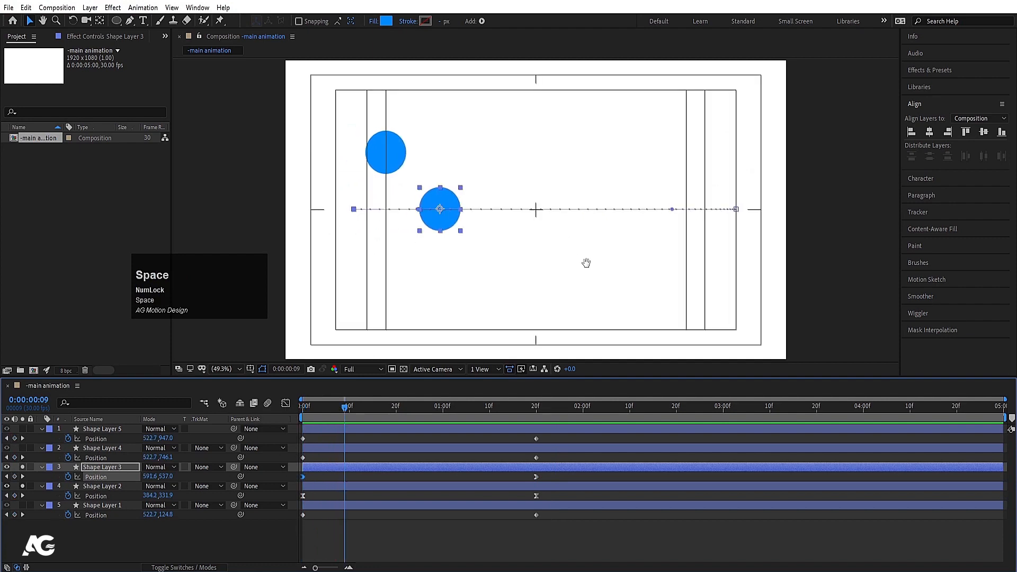
pyautogui.press('space')
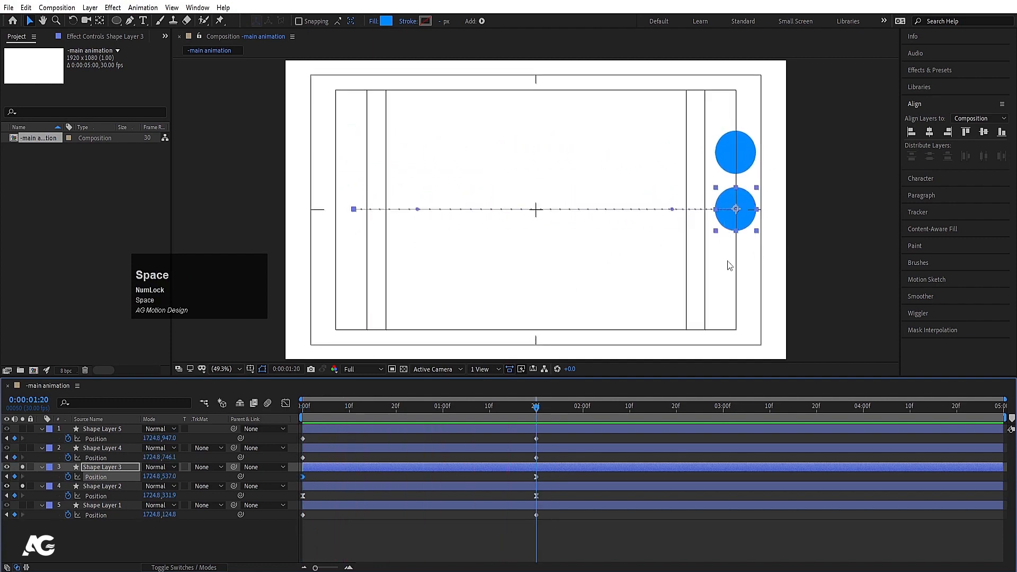
pyautogui.moveTo(409, 405); pyautogui.dragTo(234, 409)
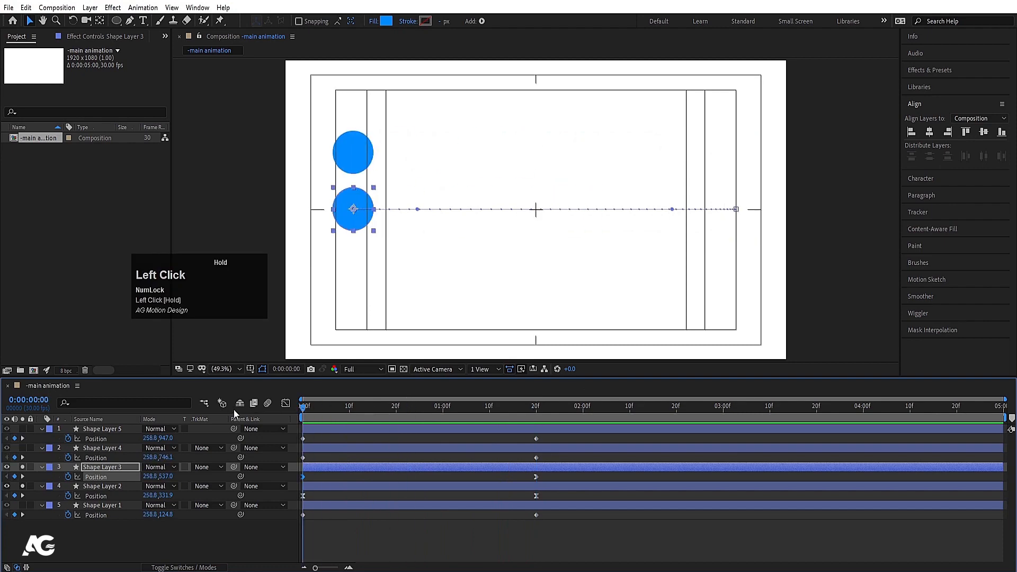
pyautogui.press('space')
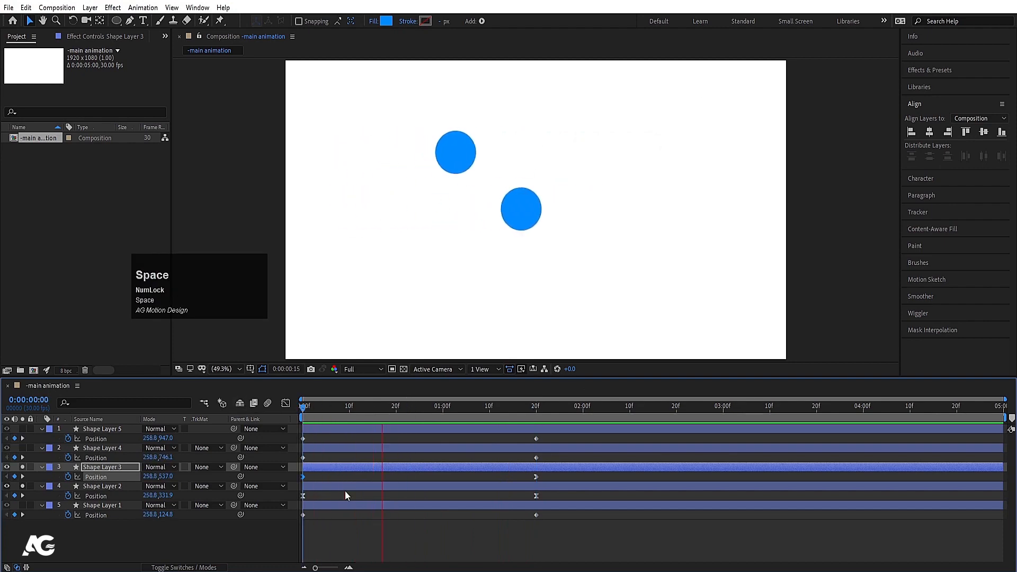
pyautogui.press('space')
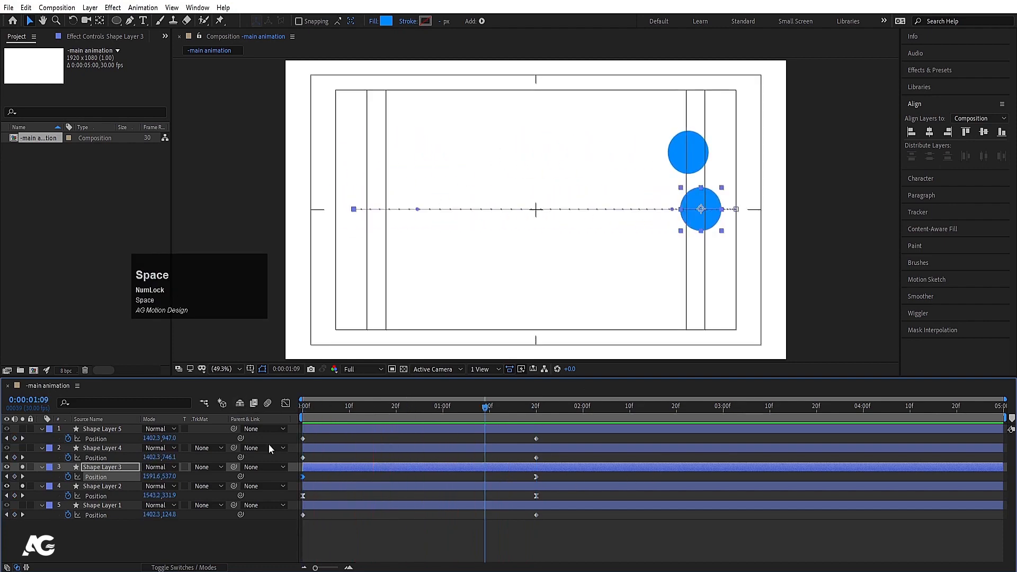
# - Solo Shape Layer 4 instead of Shape Layer 2, and apply Easy Ease Out to both of Shape Layer 4's Position keyframes
pyautogui.click(23, 447)
pyautogui.click(22, 485)
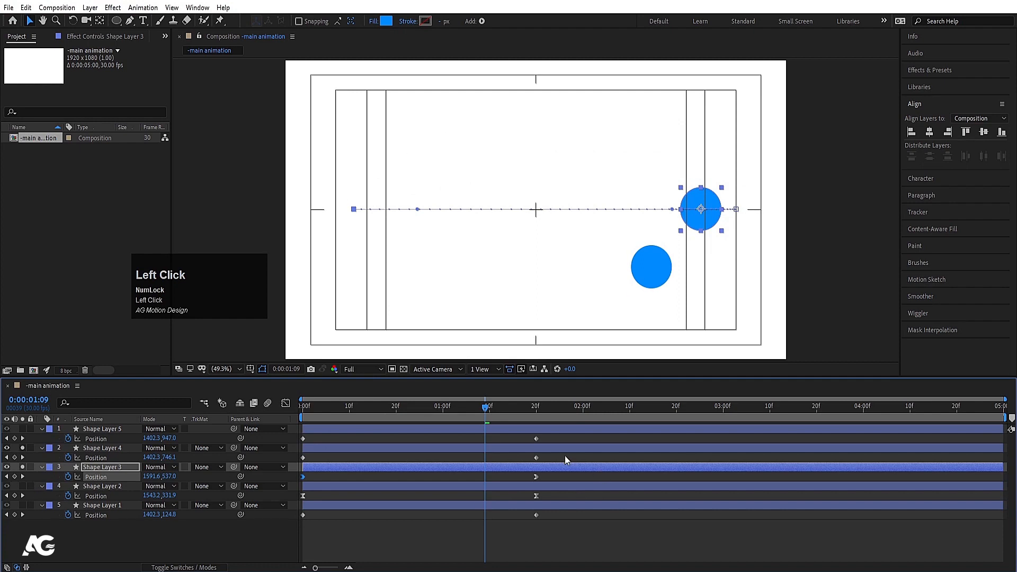
pyautogui.moveTo(558, 454); pyautogui.dragTo(232, 454)
pyautogui.rightClick(302, 457)
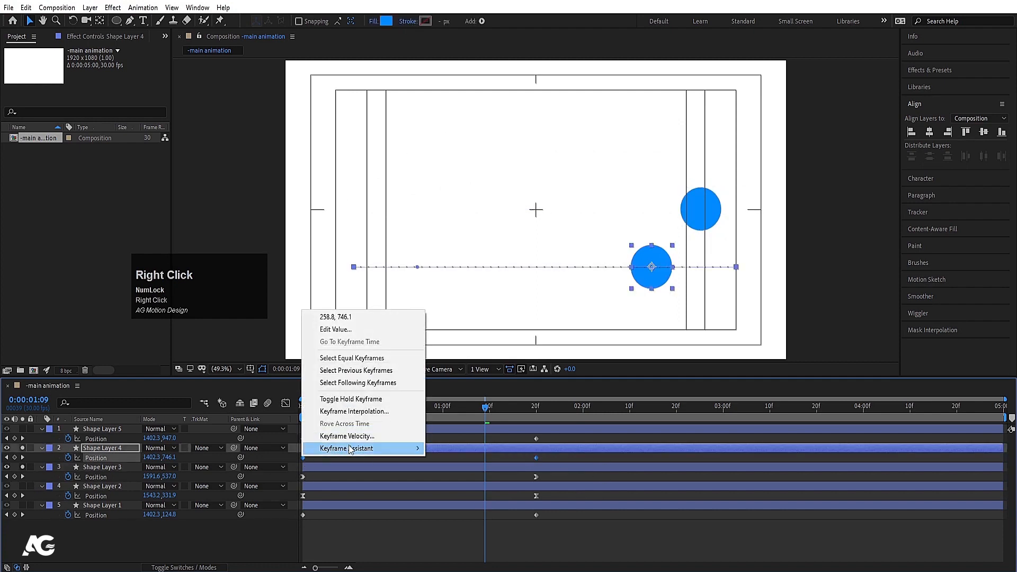
pyautogui.moveTo(349, 449)
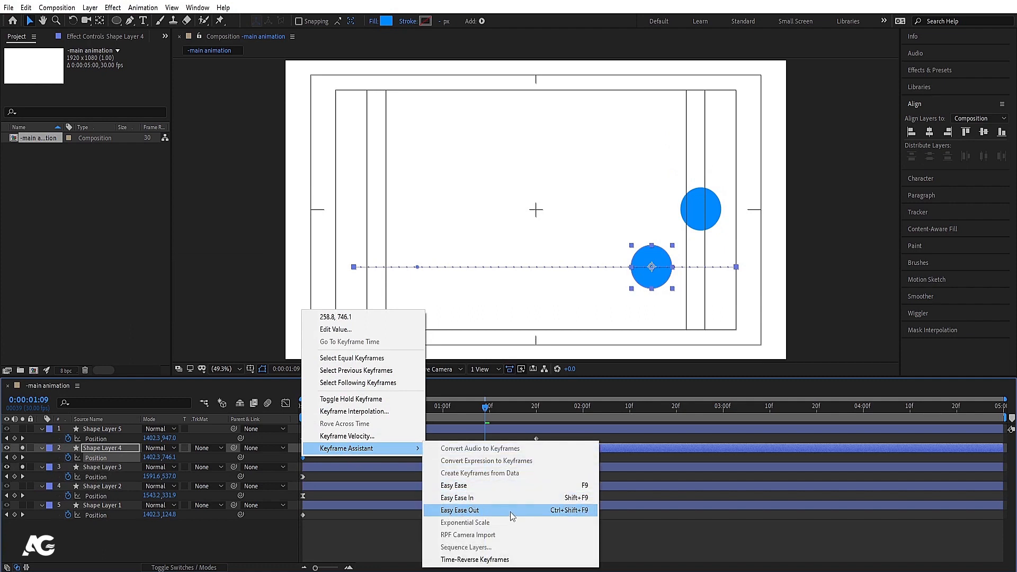
pyautogui.click(546, 510)
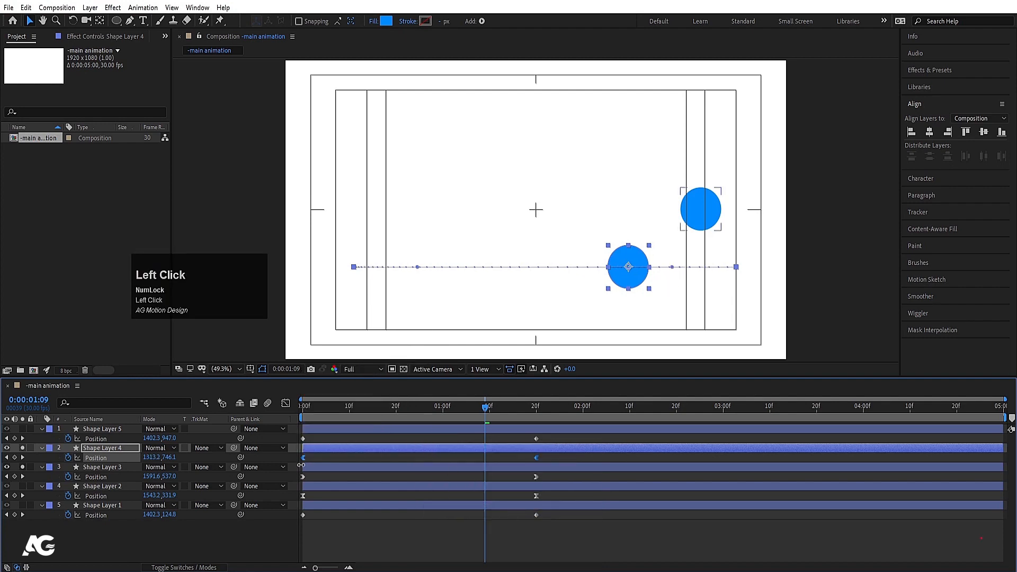
# - Play Shape Layers 3 and 4 from the first frame to compare Easy Ease In with Easy Ease Out, then return to the start
pyautogui.click(542, 467)
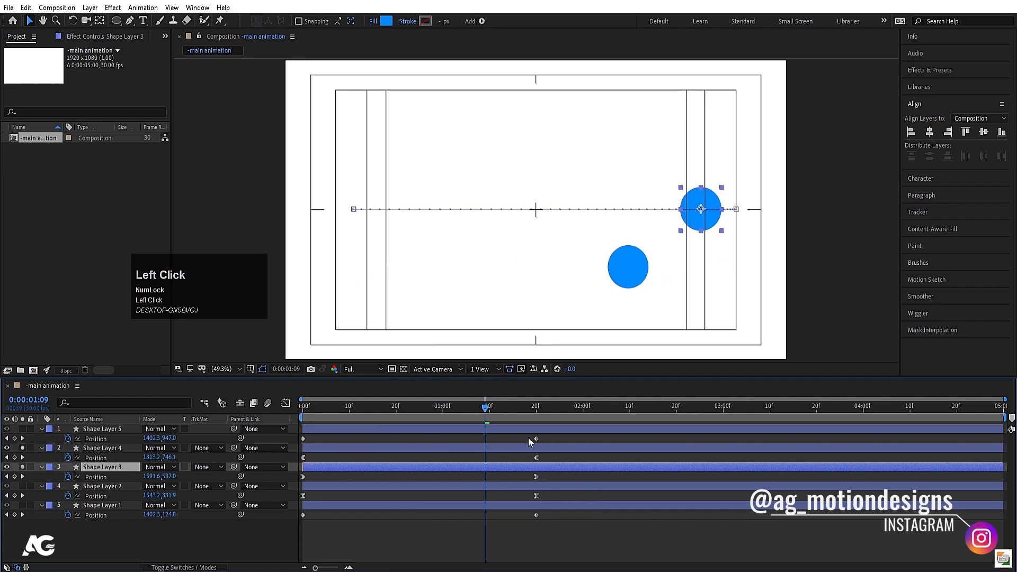
pyautogui.moveTo(473, 407); pyautogui.dragTo(248, 415)
pyautogui.press('space')
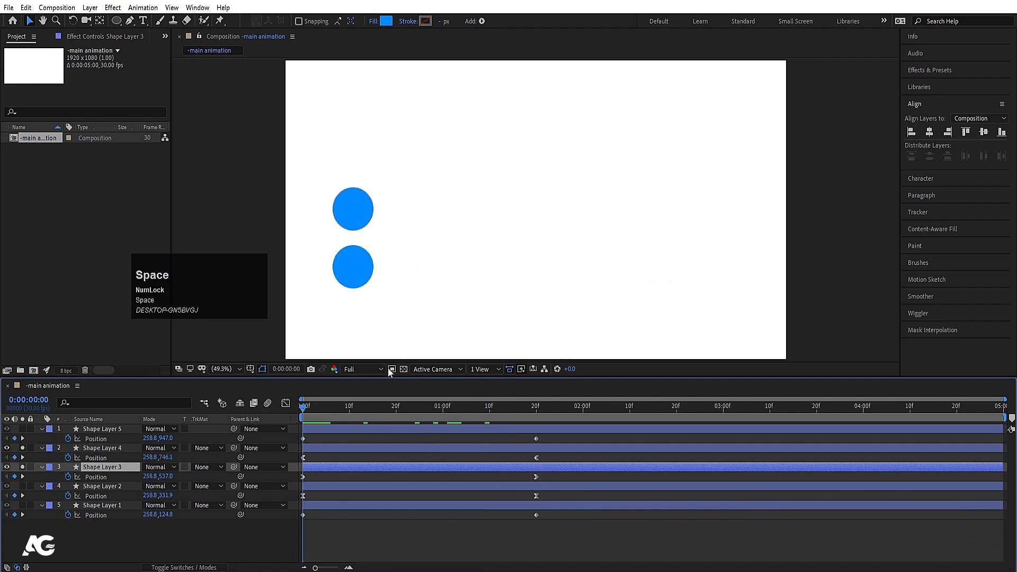
pyautogui.click(383, 271)
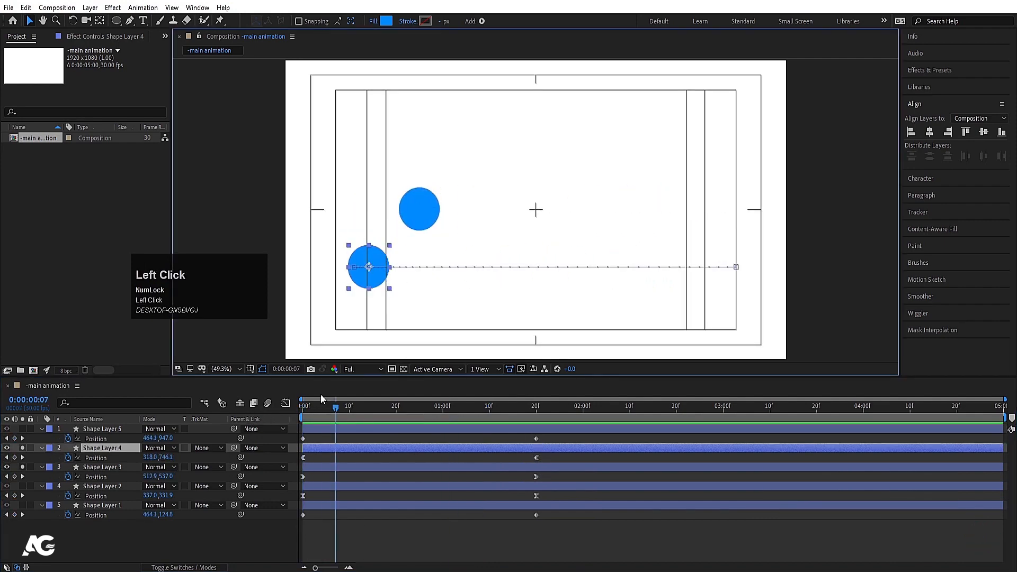
pyautogui.press('space')
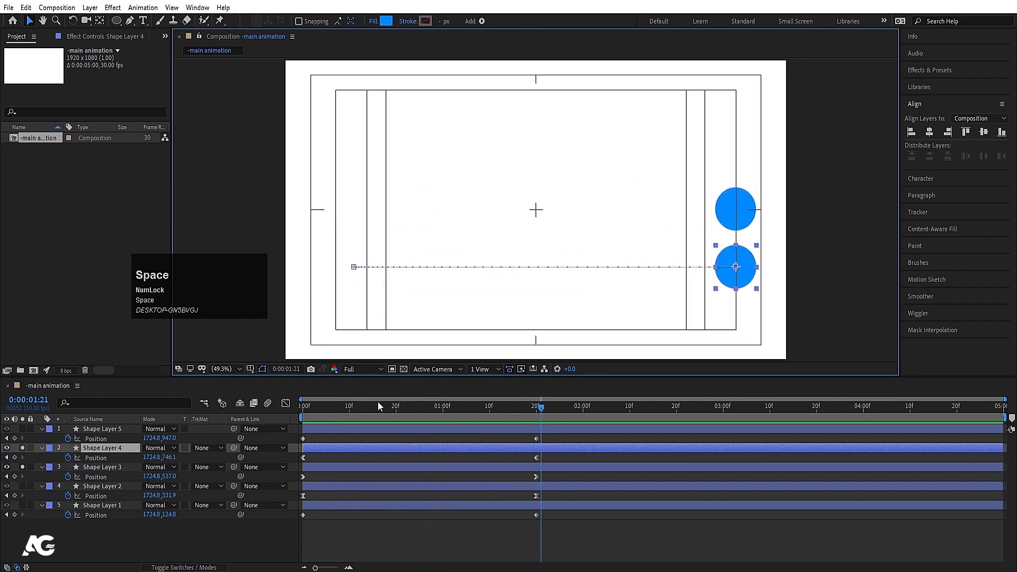
pyautogui.moveTo(378, 406); pyautogui.dragTo(236, 404)
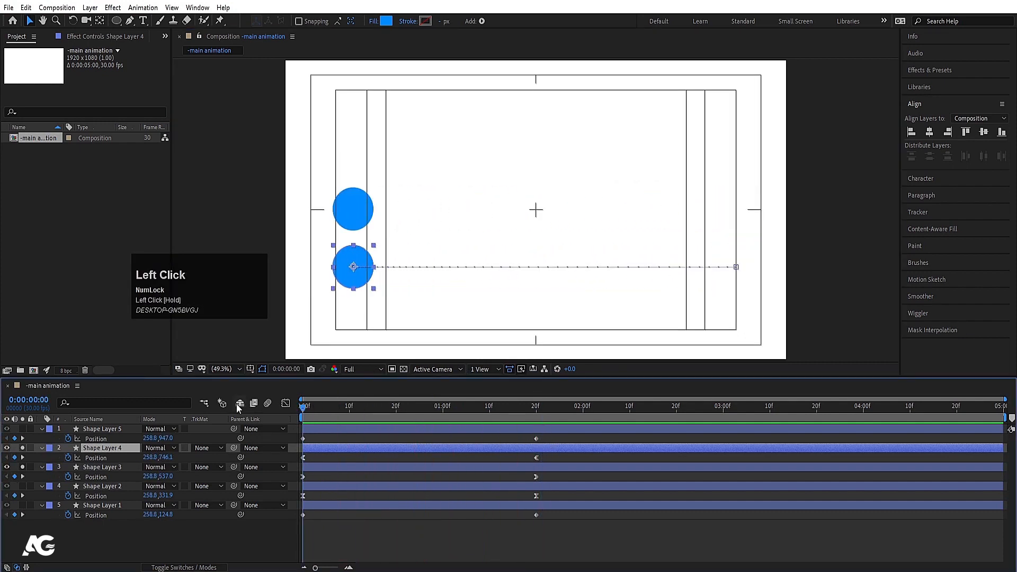
# - Select Shape Layer 5 and turn off solo on every layer so all five circles are shown
pyautogui.click(95, 429)
pyautogui.click(22, 430)
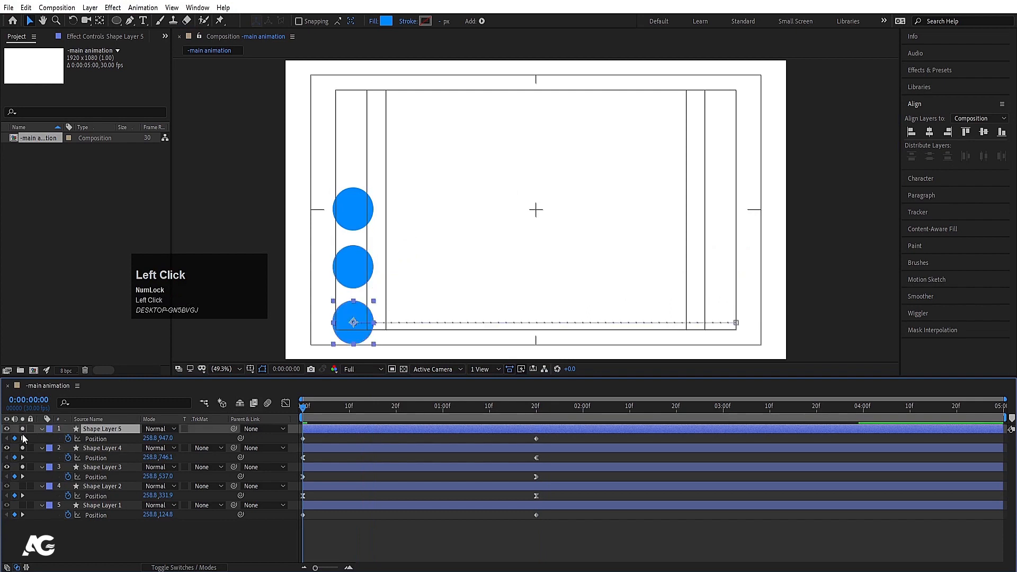
pyautogui.moveTo(22, 430); pyautogui.dragTo(25, 478)
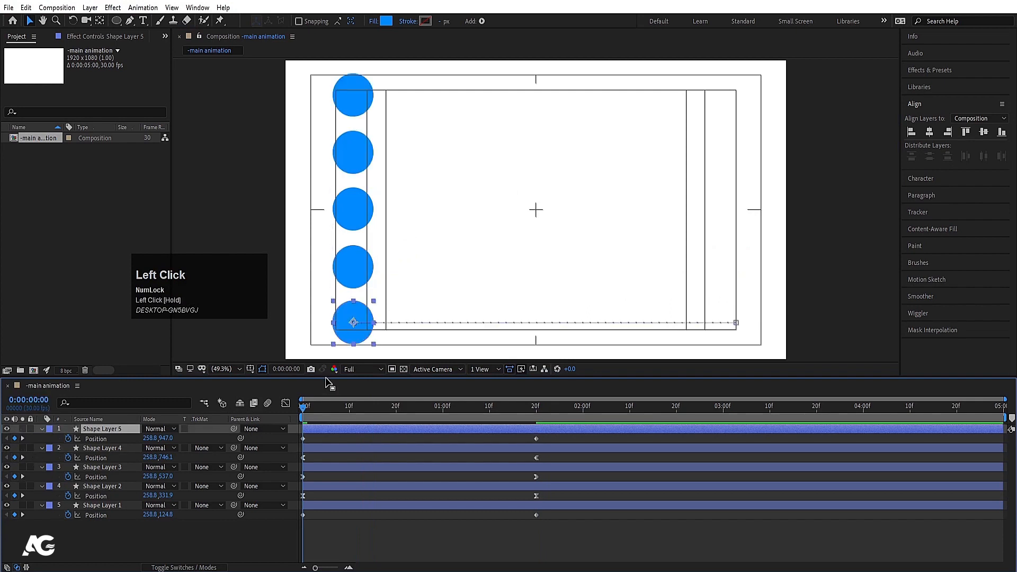
# - Time-reverse both of Shape Layer 5's Position keyframes
pyautogui.click(114, 438)
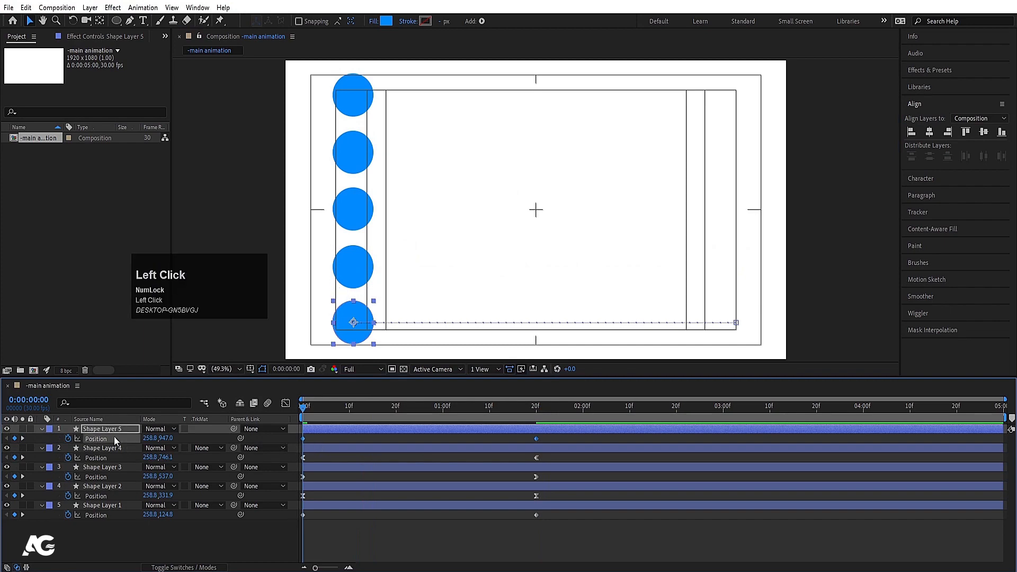
pyautogui.moveTo(559, 436); pyautogui.dragTo(300, 446)
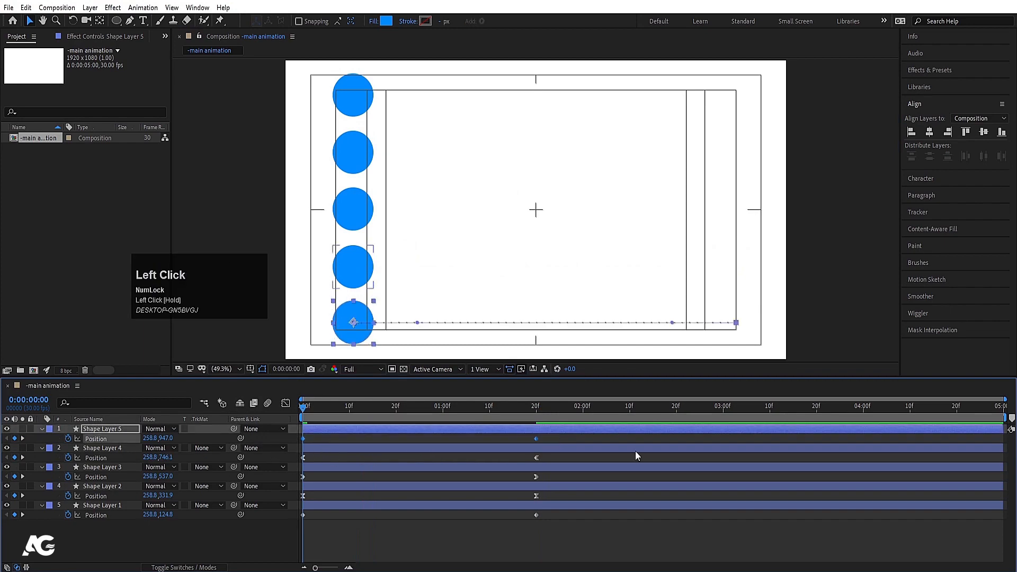
pyautogui.rightClick(535, 438)
pyautogui.moveTo(546, 432)
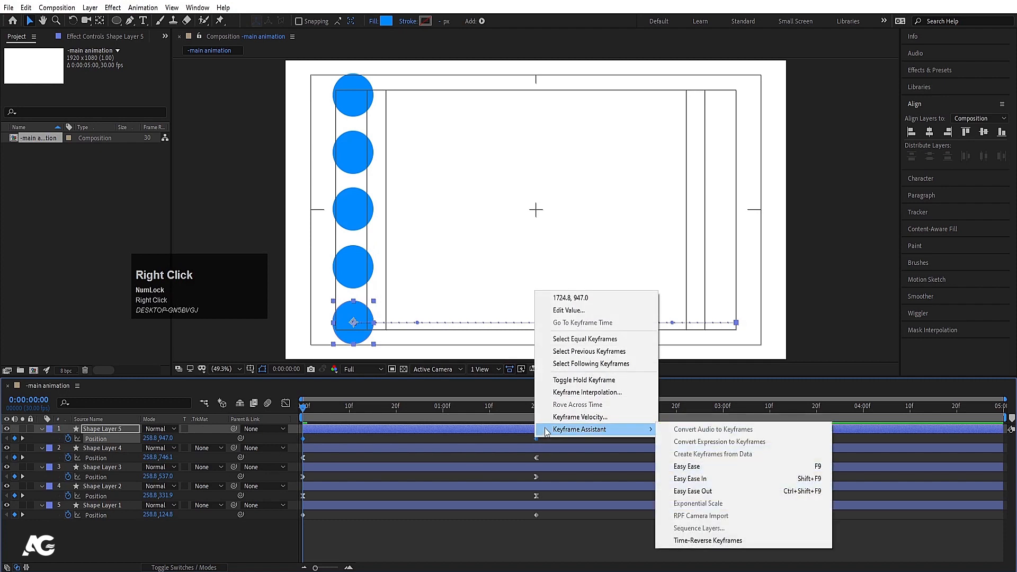
pyautogui.click(794, 541)
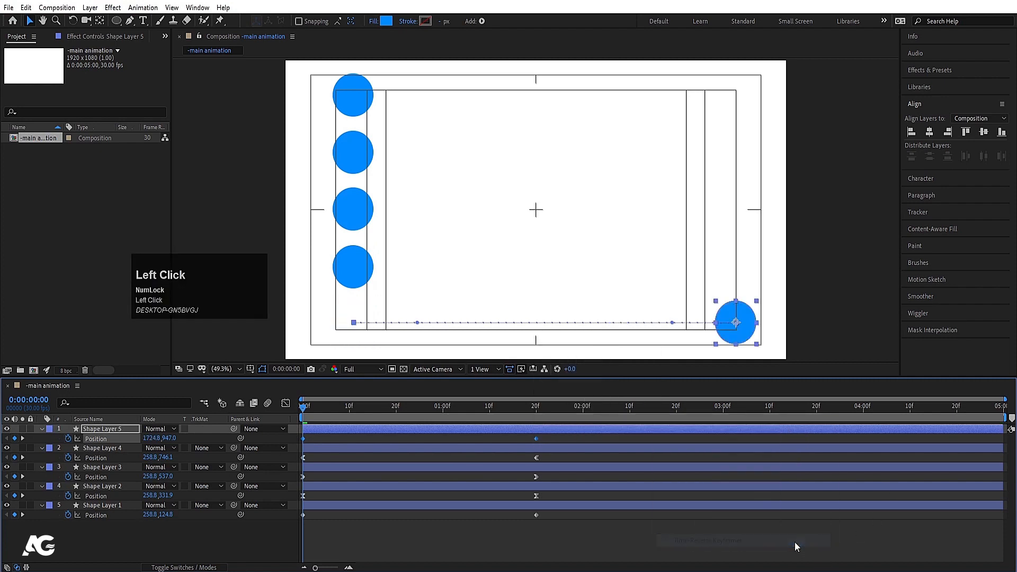
# - Play the composition from the first frame to compare the reversed bottom circle with the other four, and return to the start
pyautogui.press('space')
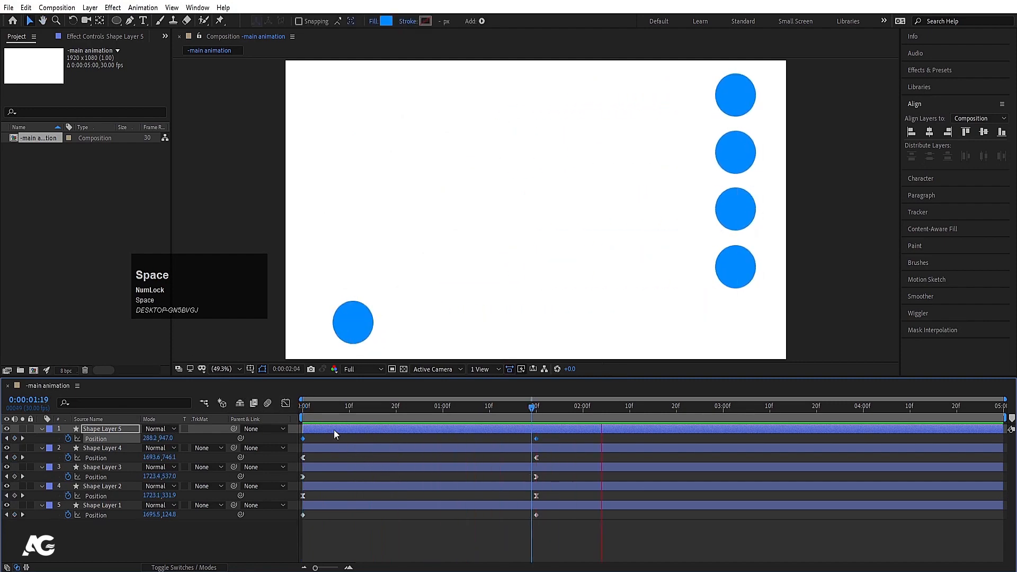
pyautogui.click(303, 413)
pyautogui.press('space')
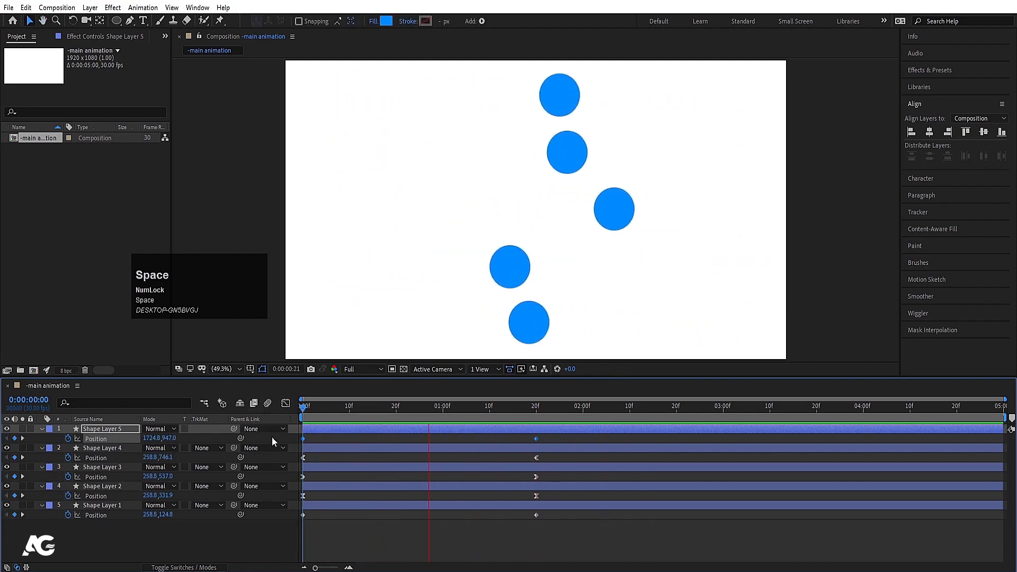
pyautogui.press('space')
pyautogui.press('space')
pyautogui.press('space')
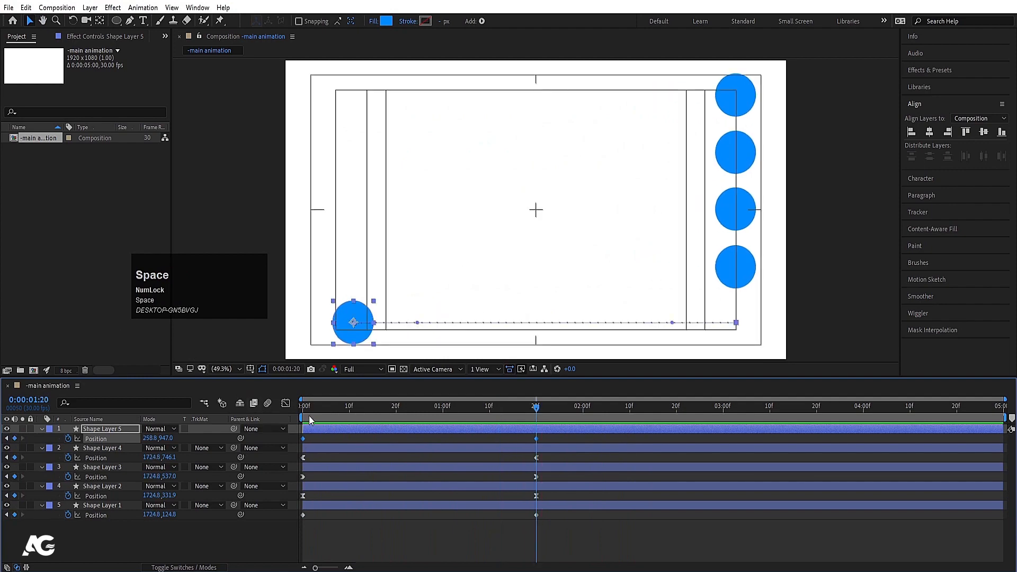
pyautogui.press('space')
pyautogui.press('space')
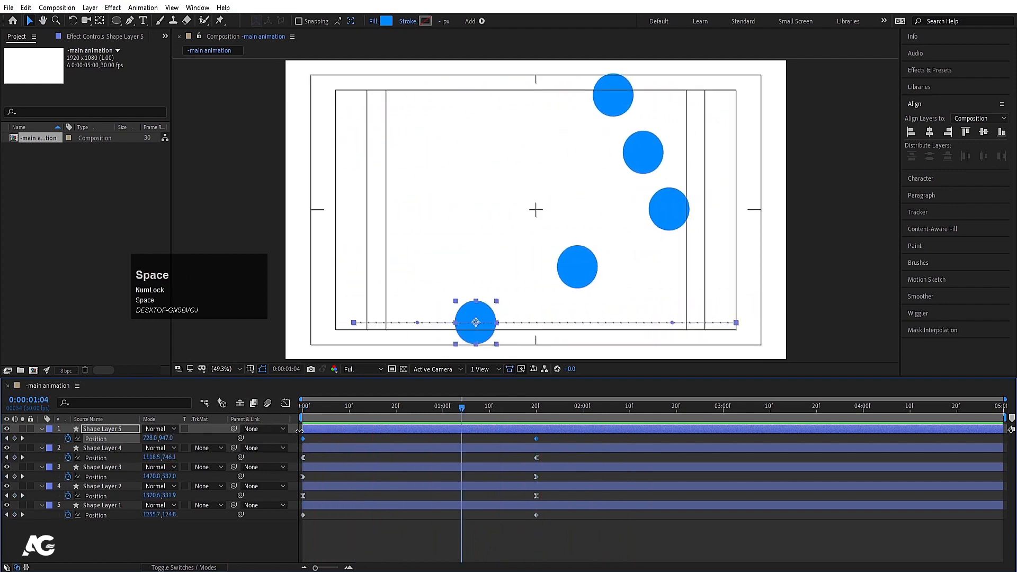
pyautogui.click(304, 407)
pyautogui.press('space')
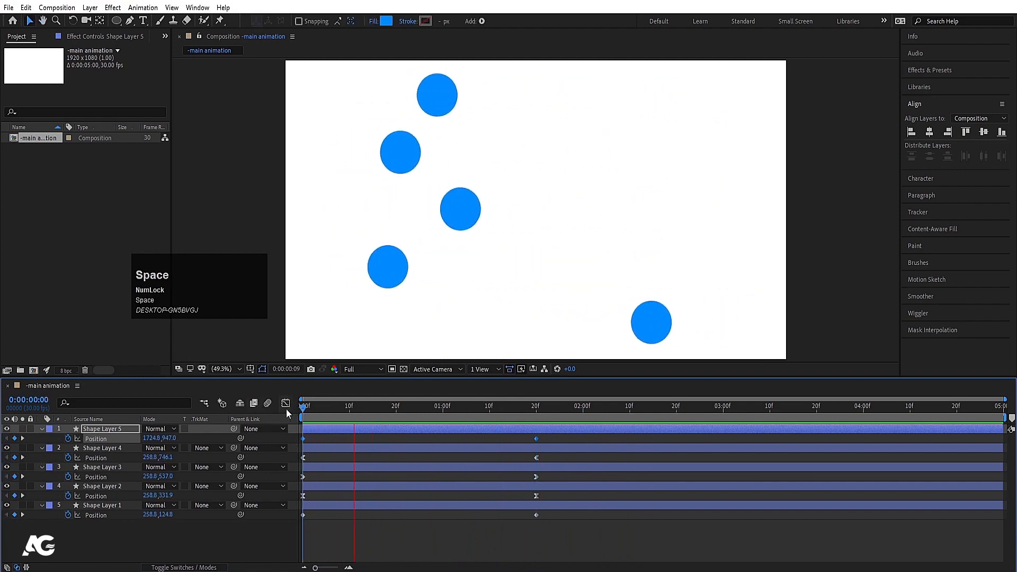
pyautogui.press('space')
pyautogui.moveTo(344, 407); pyautogui.dragTo(303, 407)
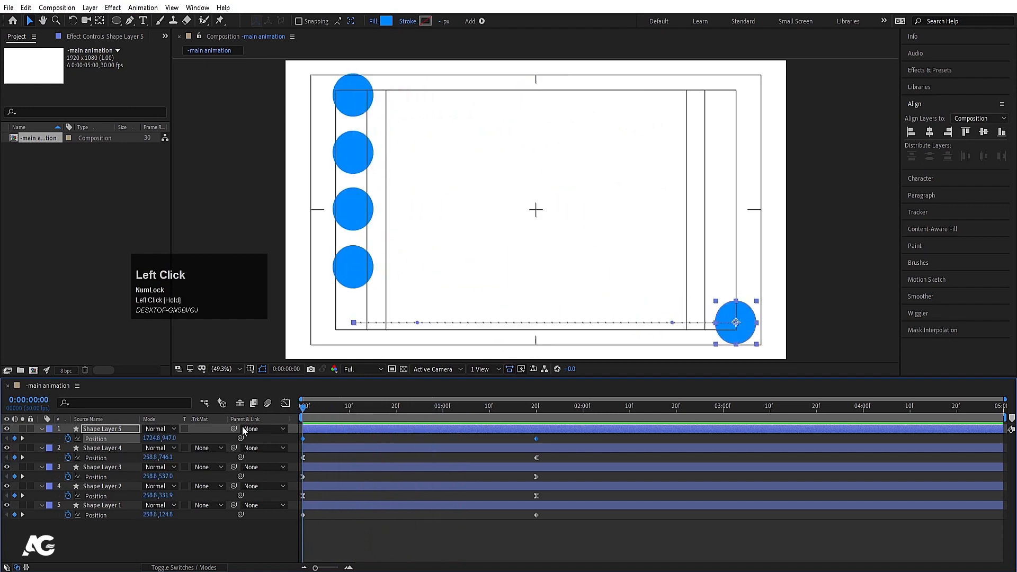
# - Pre-compose all five shape layers together under the default name, moving all attributes into the new composition, and preview it
pyautogui.click(208, 538)
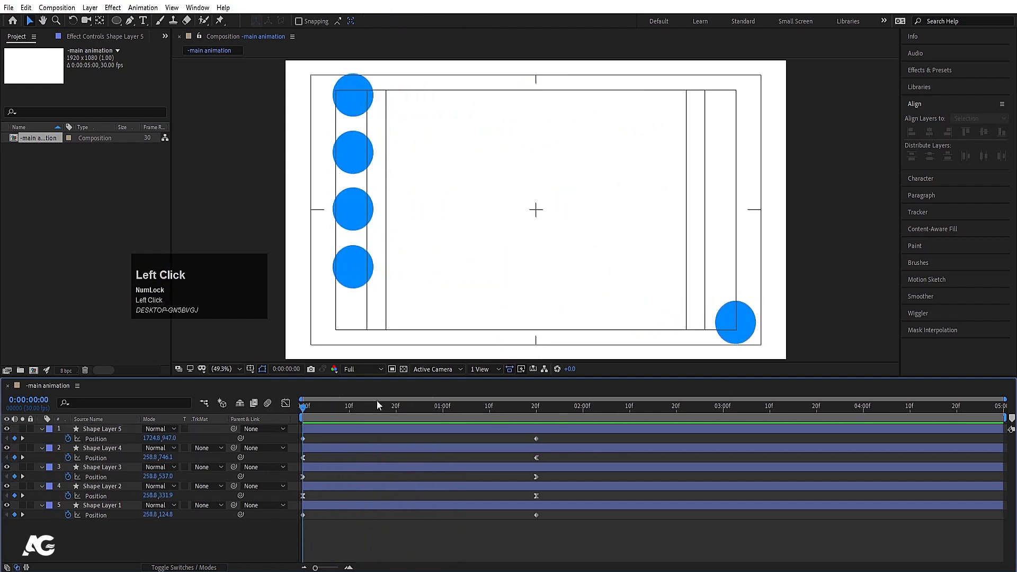
pyautogui.hotkey('ctrl', 'a')
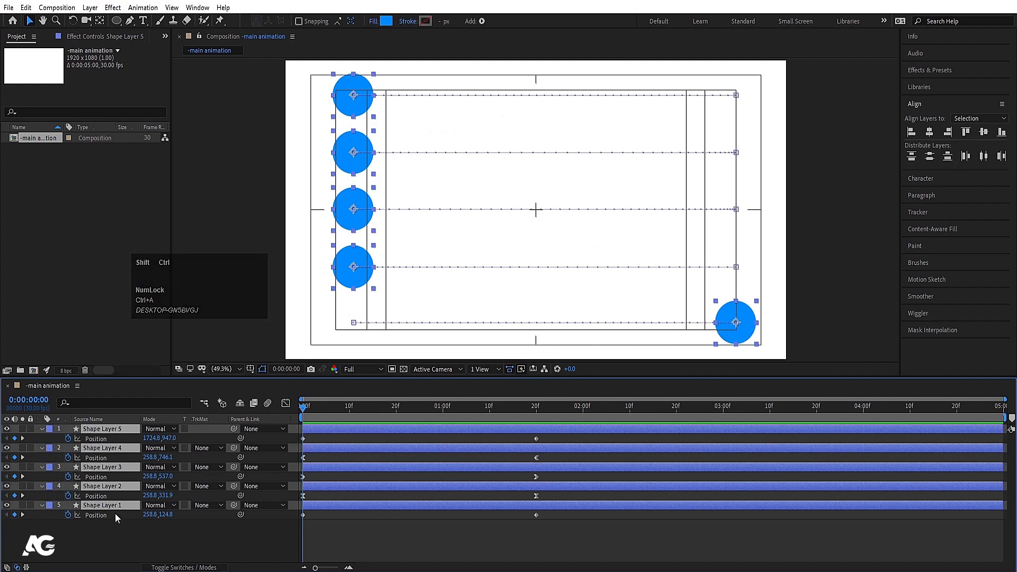
pyautogui.hotkey('ctrl', 'shift', 'c')
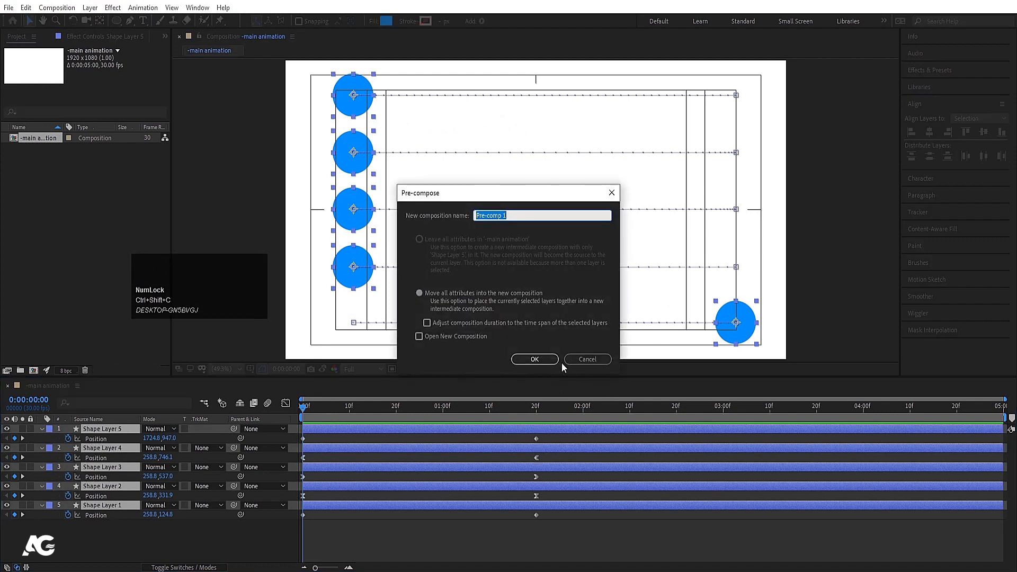
pyautogui.click(535, 359)
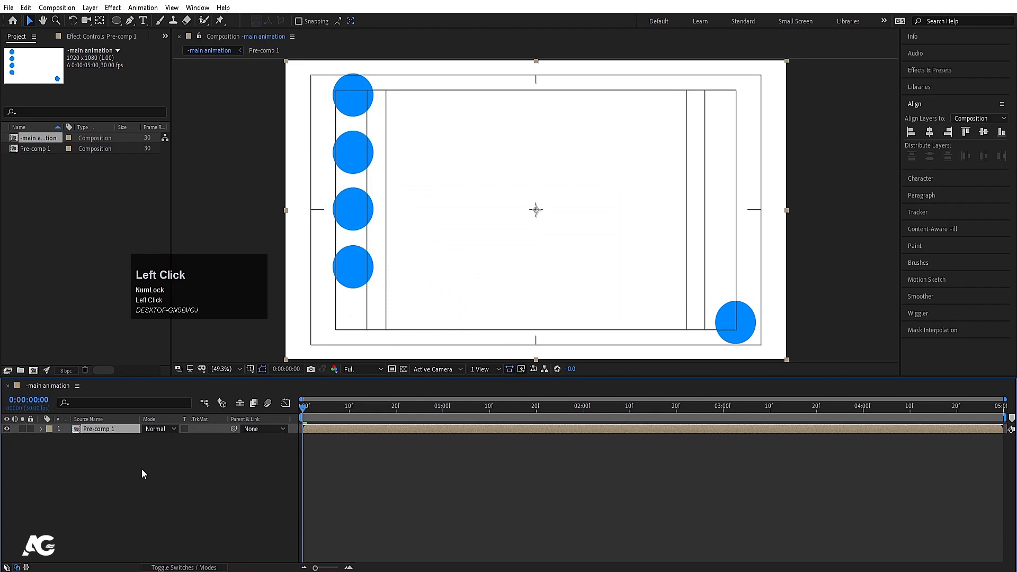
pyautogui.press('space')
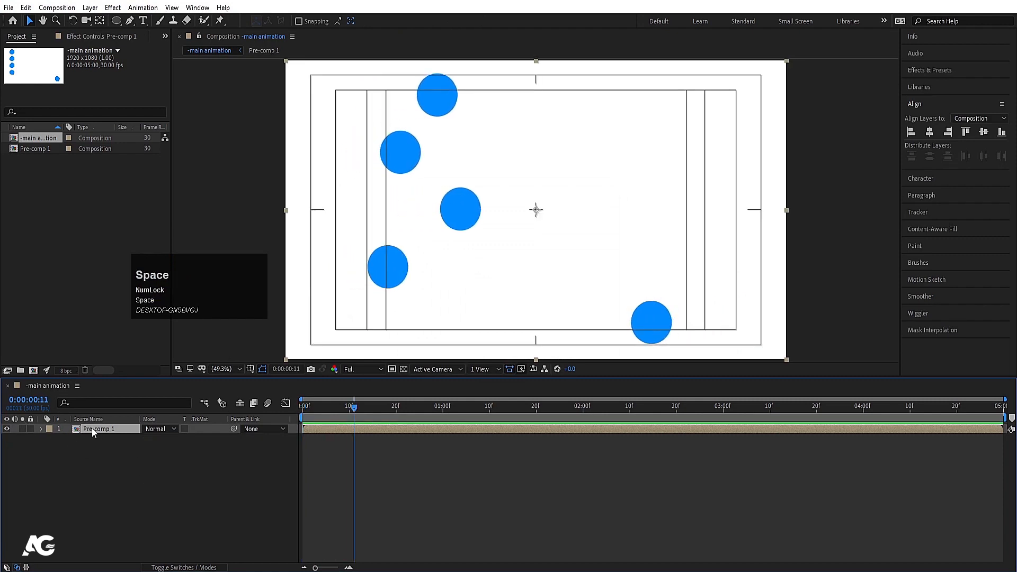
# - Find the Echo effect under Time, apply it to the Pre-comp 1 layer and preview the motion
pyautogui.click(93, 430)
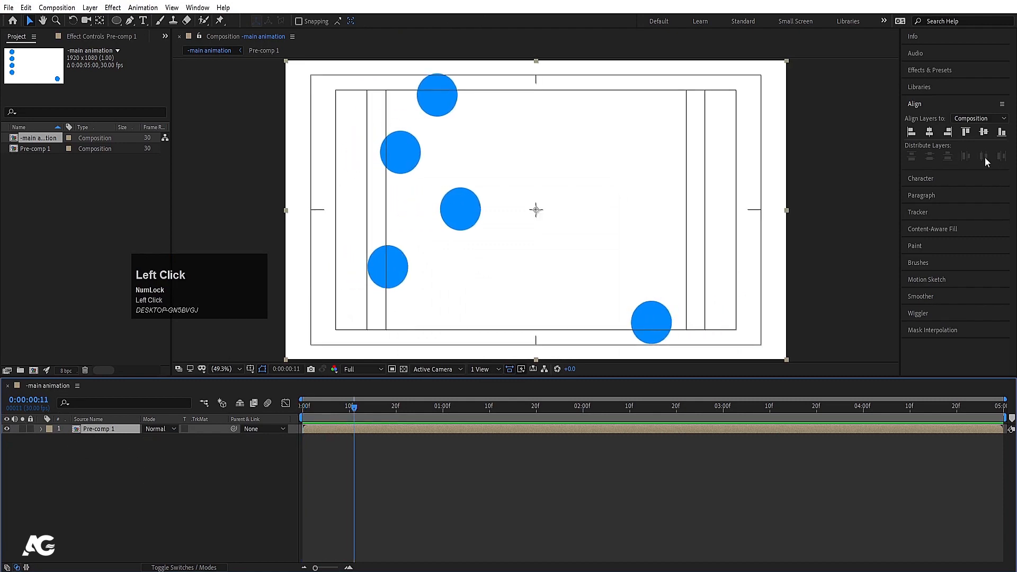
pyautogui.click(930, 71)
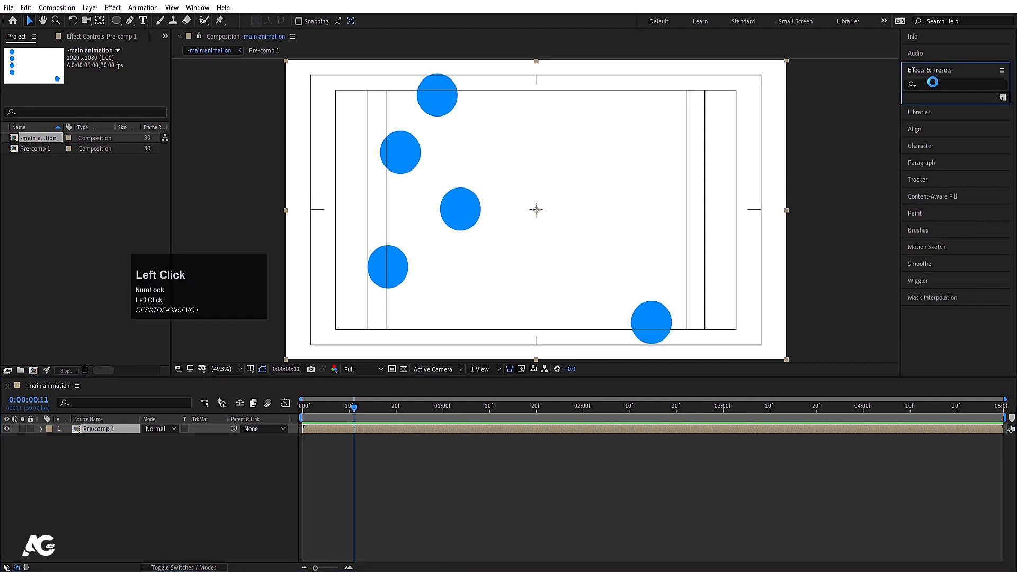
pyautogui.click(929, 83)
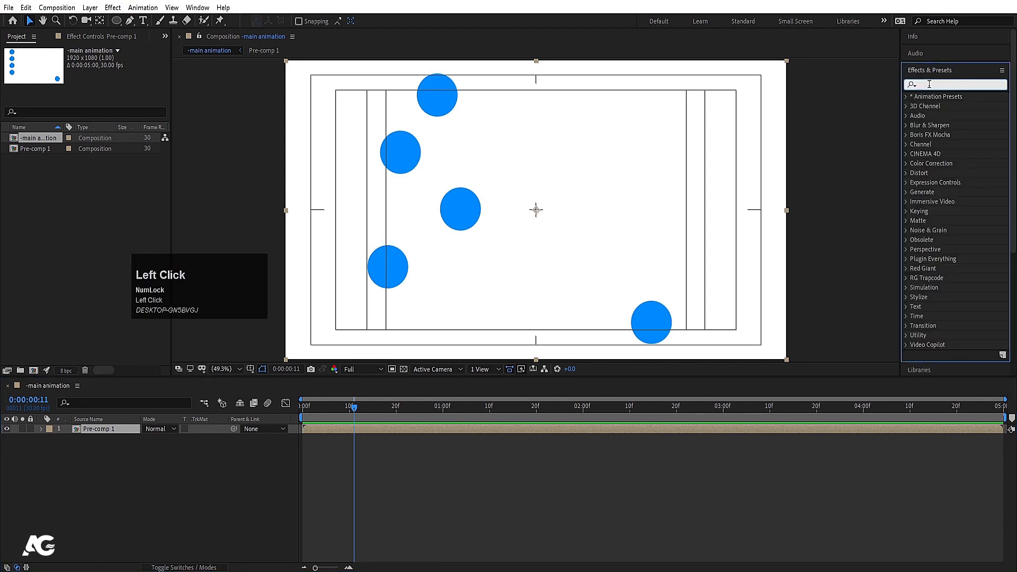
pyautogui.write('echo')
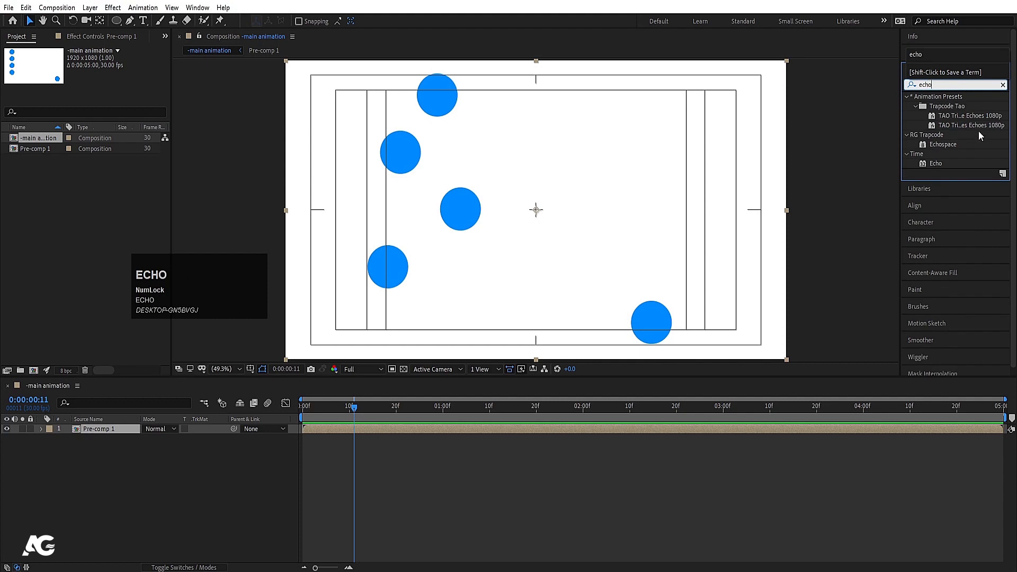
pyautogui.doubleClick(933, 164)
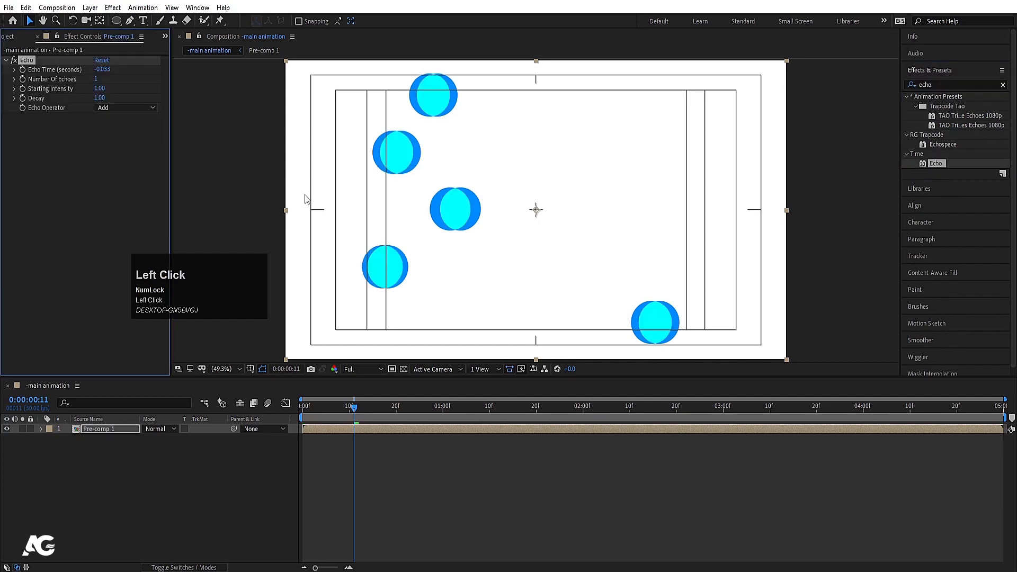
pyautogui.press('space')
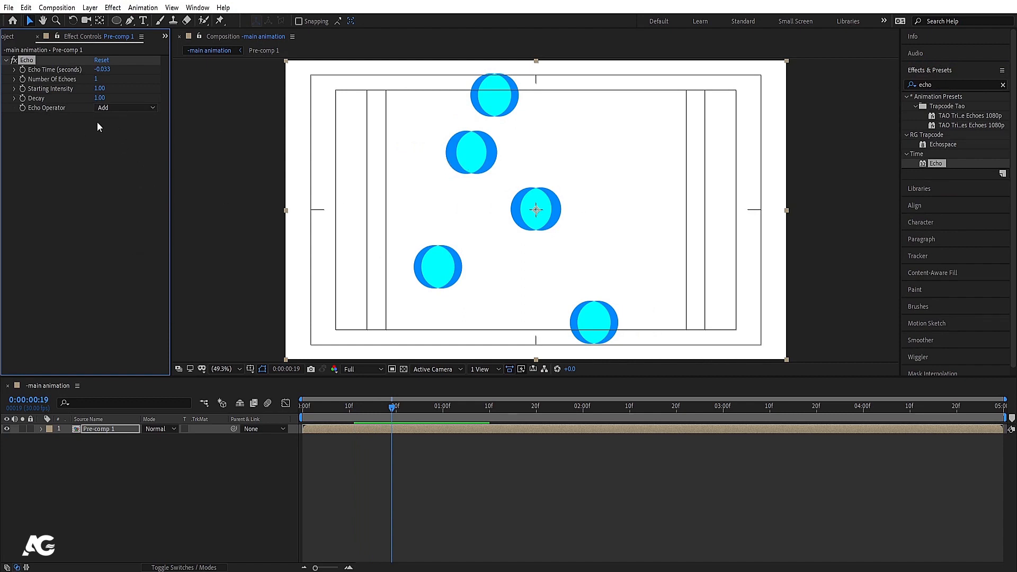
# - Set the Echo Operator to Maximum and the Number of Echoes to 20, and preview the trails
pyautogui.click(109, 108)
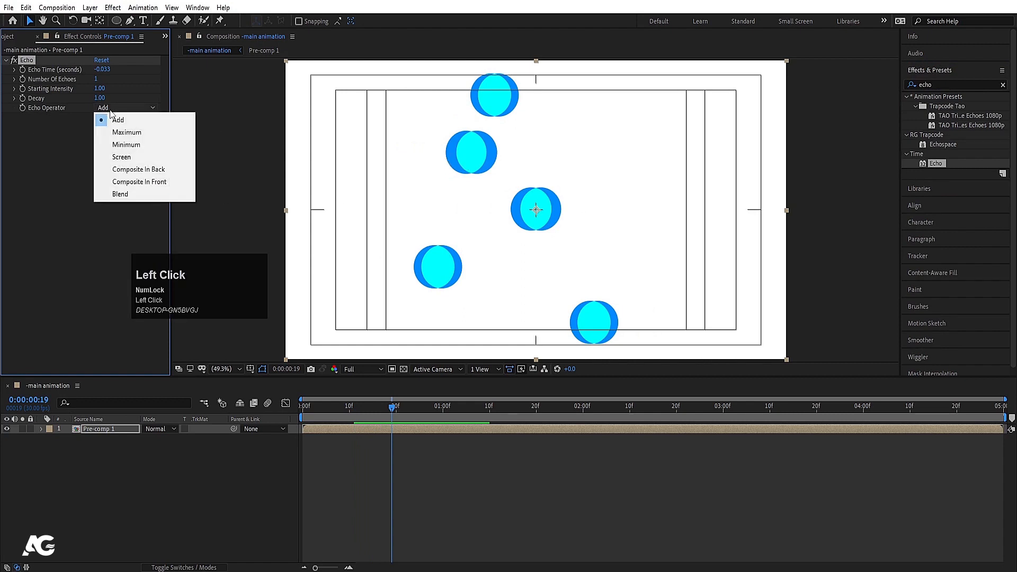
pyautogui.click(129, 133)
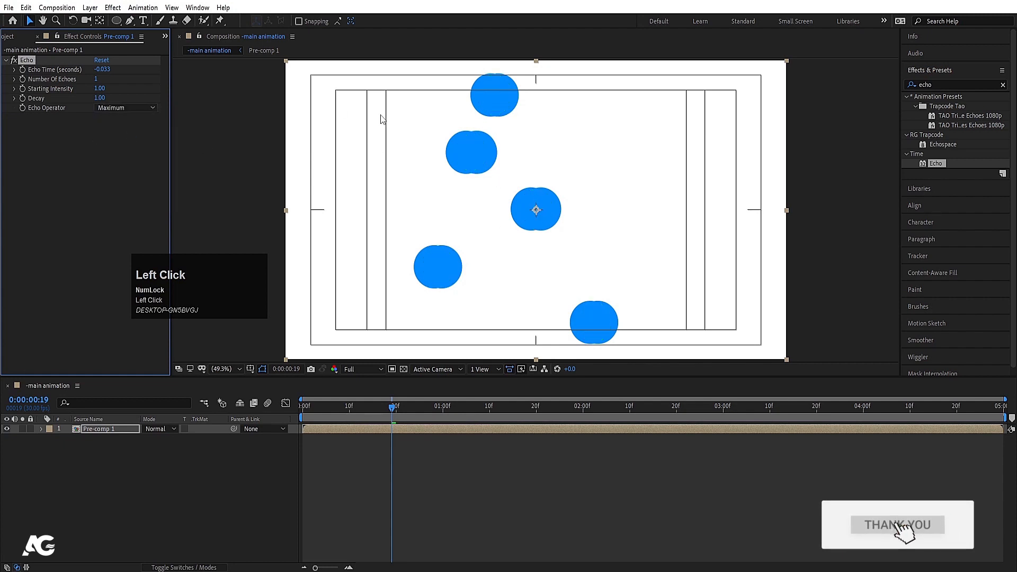
pyautogui.click(96, 79)
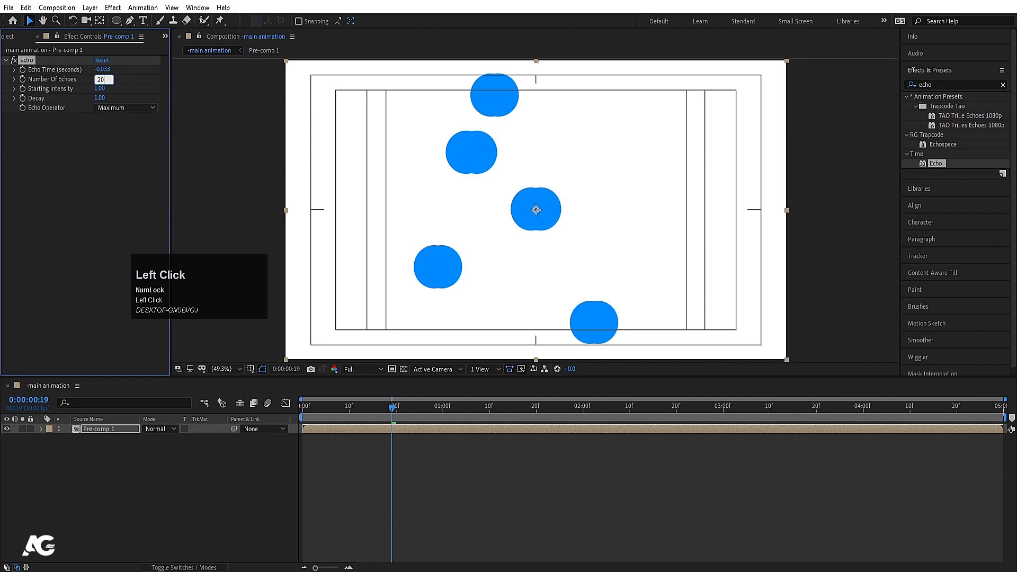
pyautogui.write('20')
pyautogui.press('Return')
pyautogui.press('space')
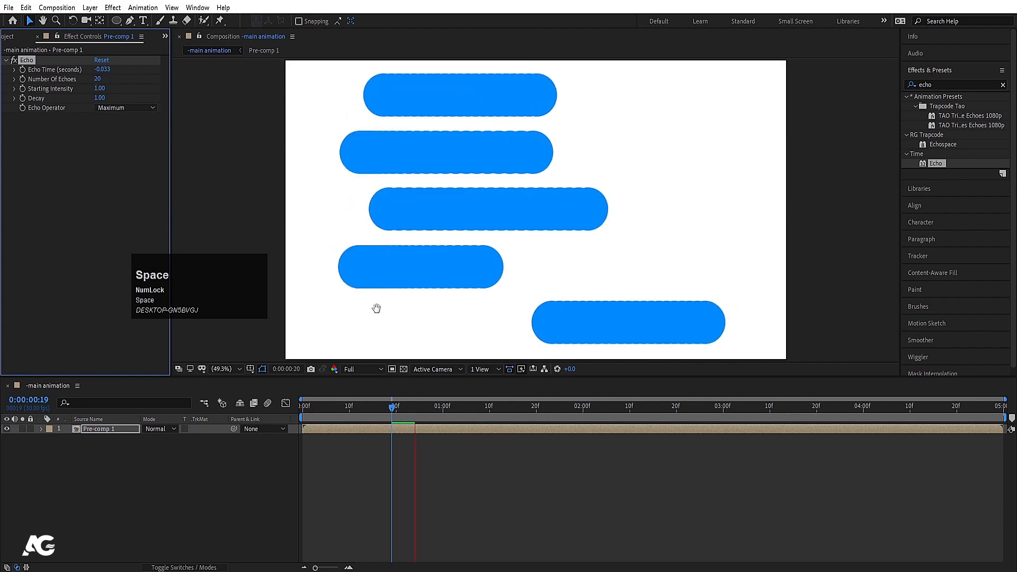
# - Set the Echo effect's Decay to 0.50 and play from near the start to check the fading trails
pyautogui.click(37, 97)
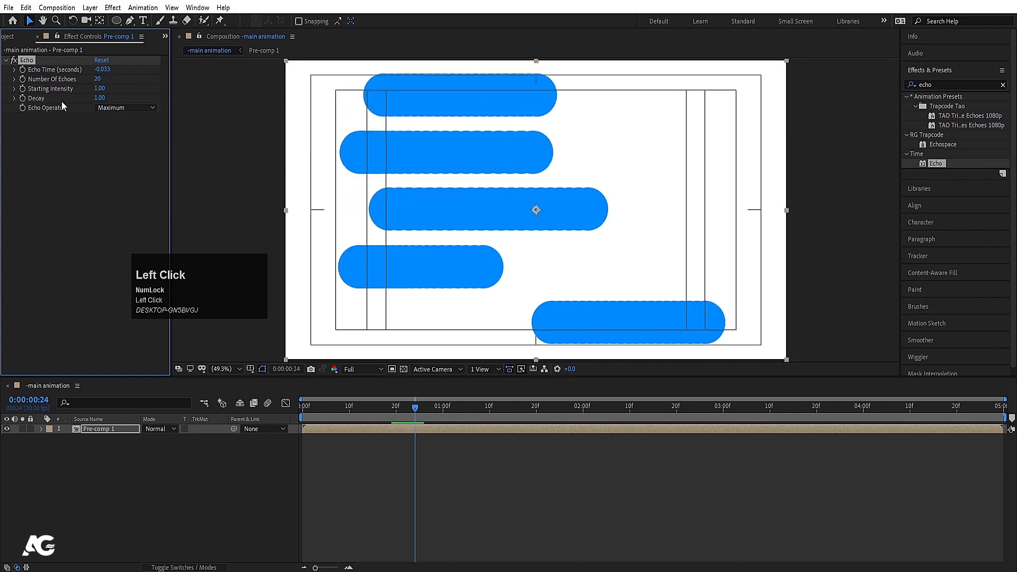
pyautogui.click(100, 98)
pyautogui.write('.5')
pyautogui.press('Return')
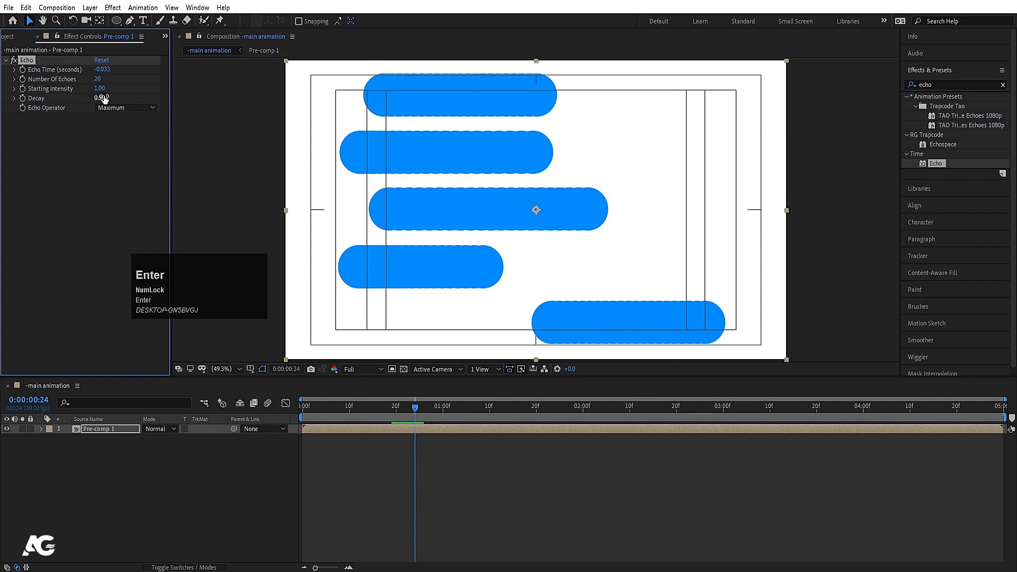
pyautogui.moveTo(319, 405); pyautogui.dragTo(258, 404)
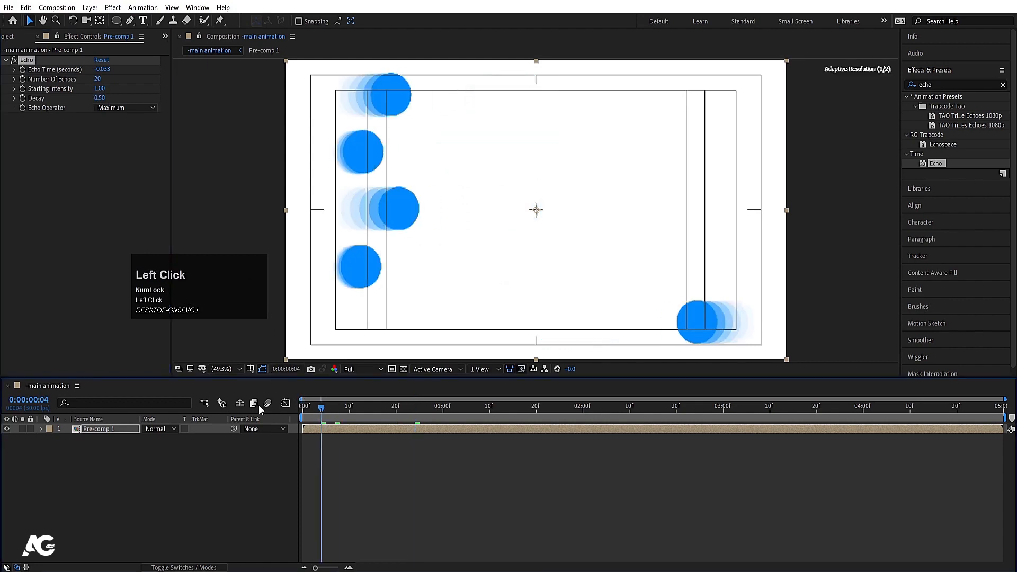
pyautogui.press('space')
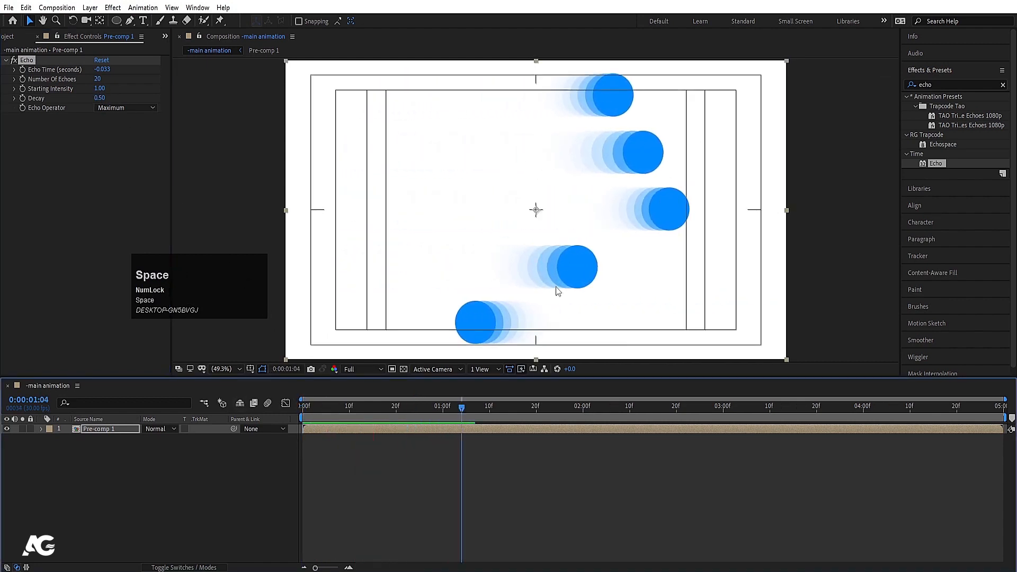
# - Open Pre-comp 1 with its keyframes shown, end the work area at the last Position keyframes (0:00:01:20) and preview that range
pyautogui.doubleClick(101, 429)
pyautogui.press('u')
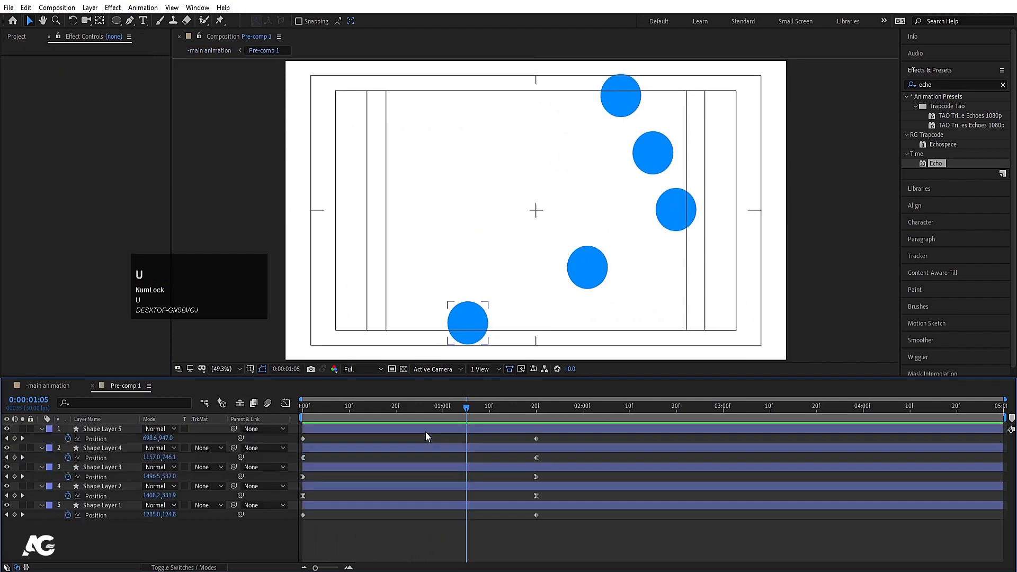
pyautogui.moveTo(518, 416); pyautogui.dragTo(532, 417)
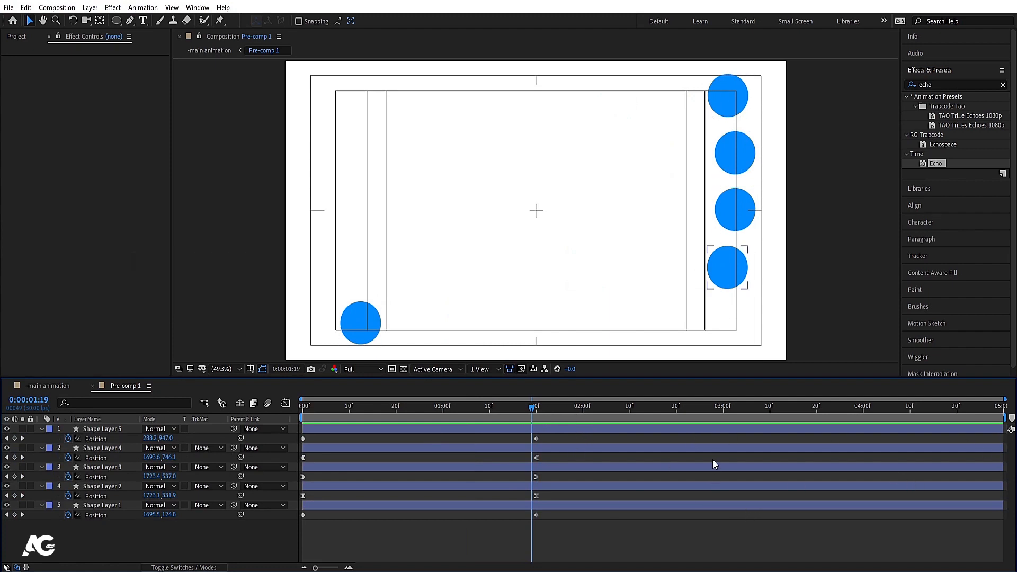
pyautogui.press('k')
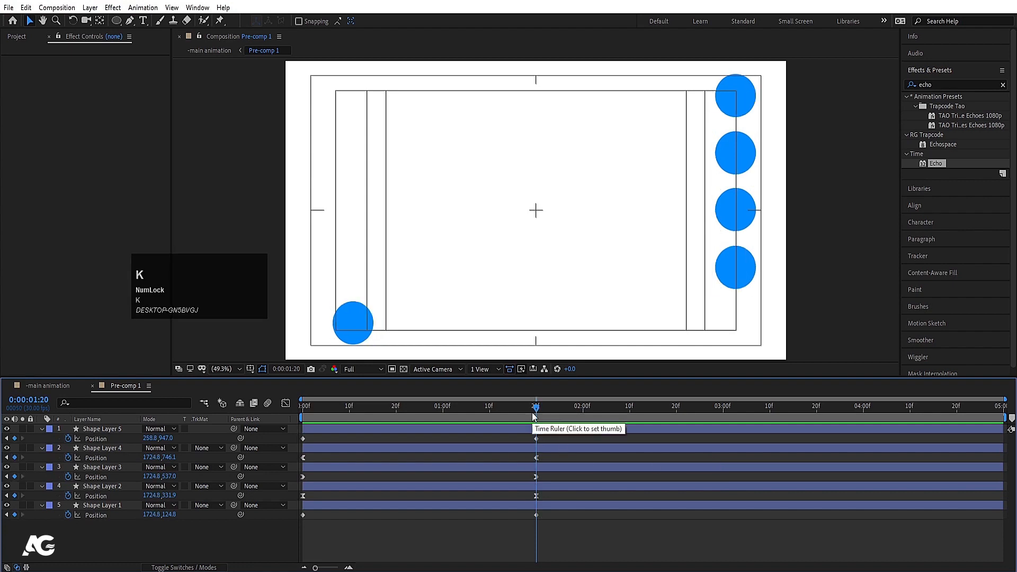
pyautogui.press('n')
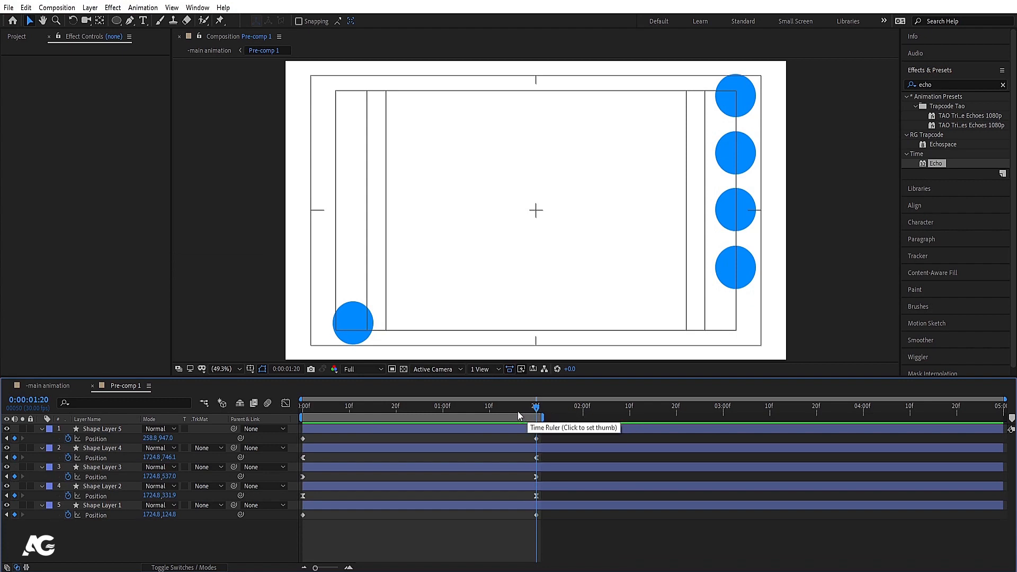
pyautogui.press('space')
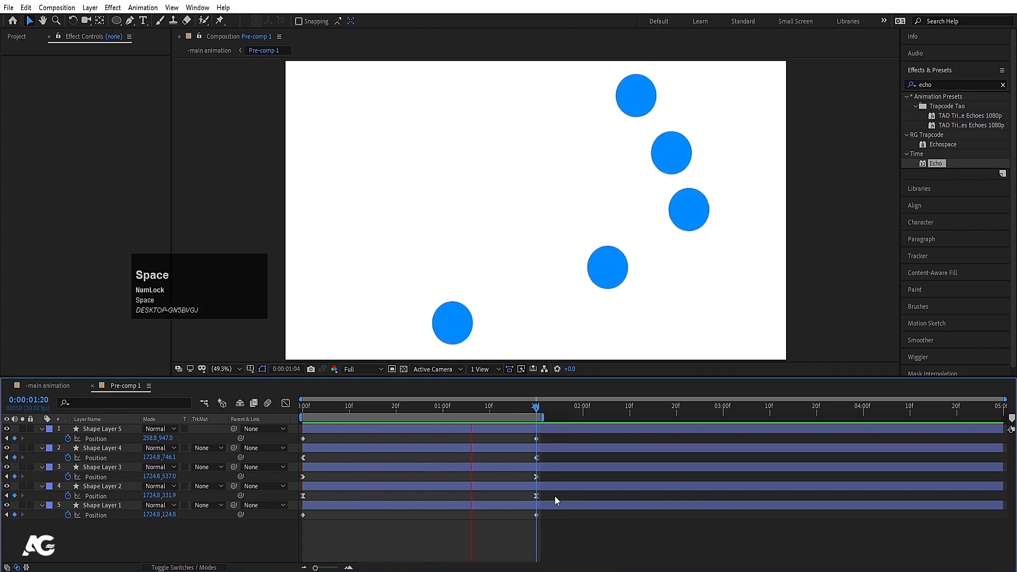
pyautogui.press('space')
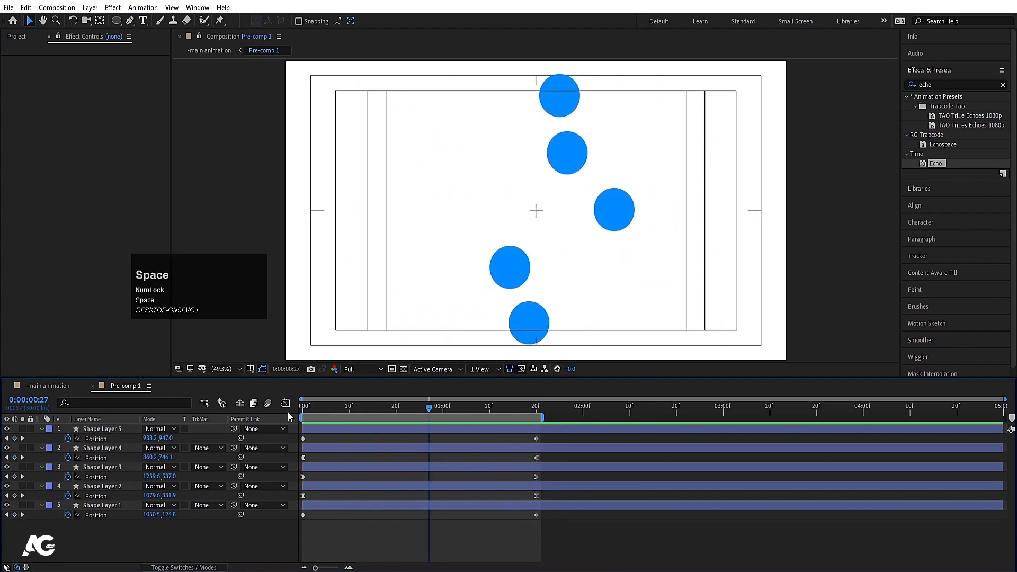
# - Trim the Pre-comp 1 composition to its work area and preview the shortened animation
pyautogui.rightClick(513, 417)
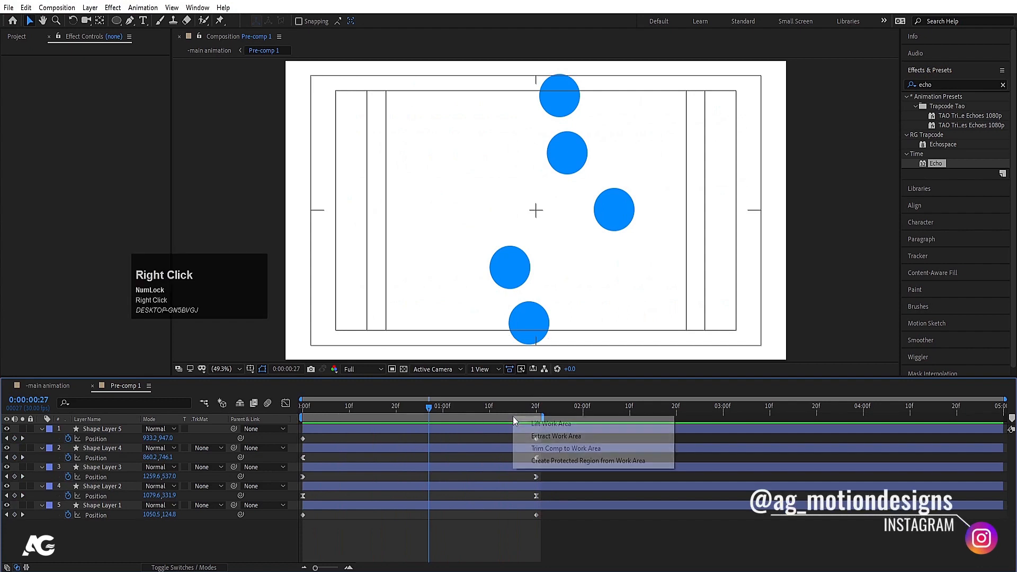
pyautogui.click(560, 448)
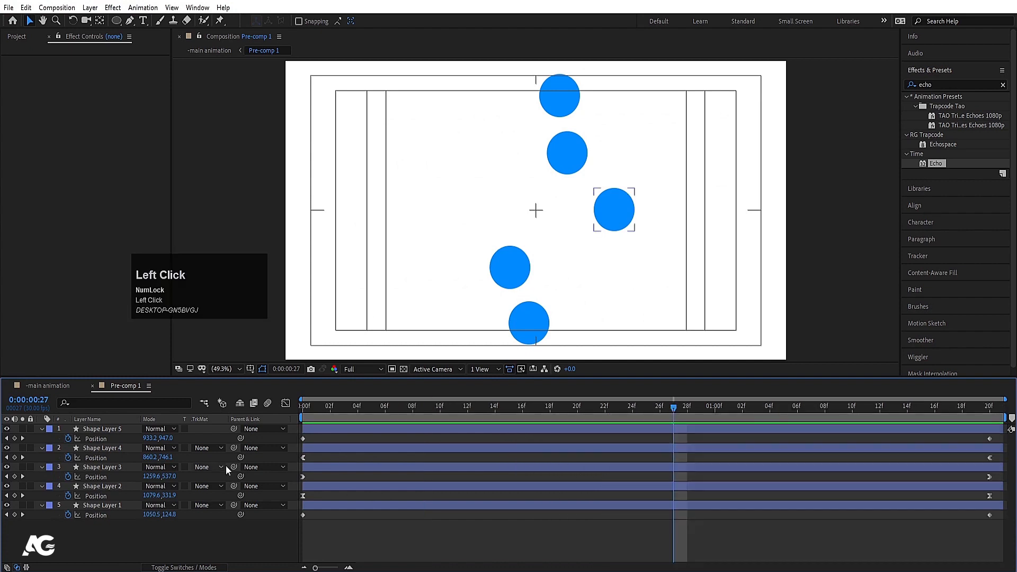
pyautogui.press('space')
pyautogui.press('space')
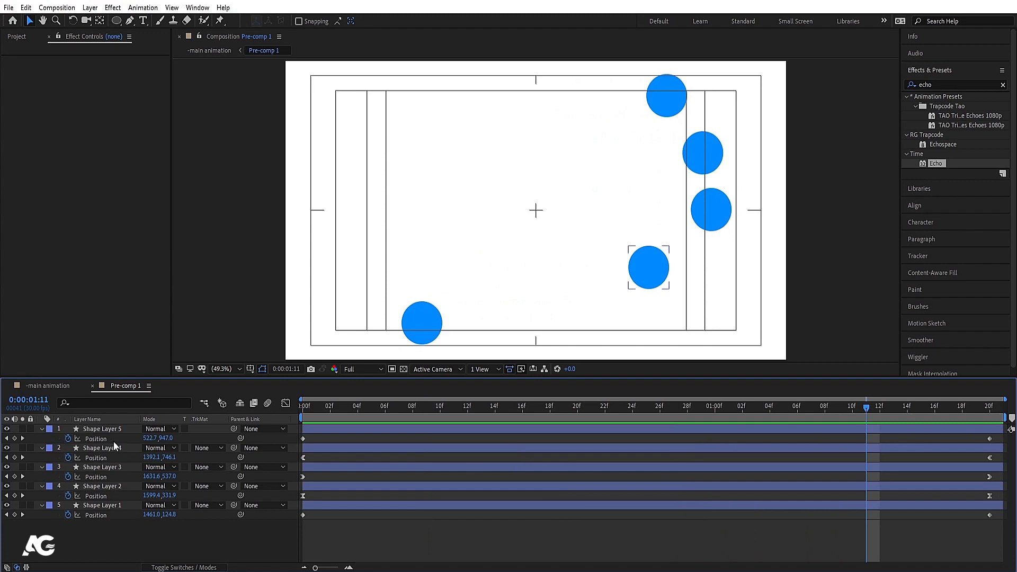
# - Return to the -main animation composition and preview the echo trails from the first frame
pyautogui.click(67, 390)
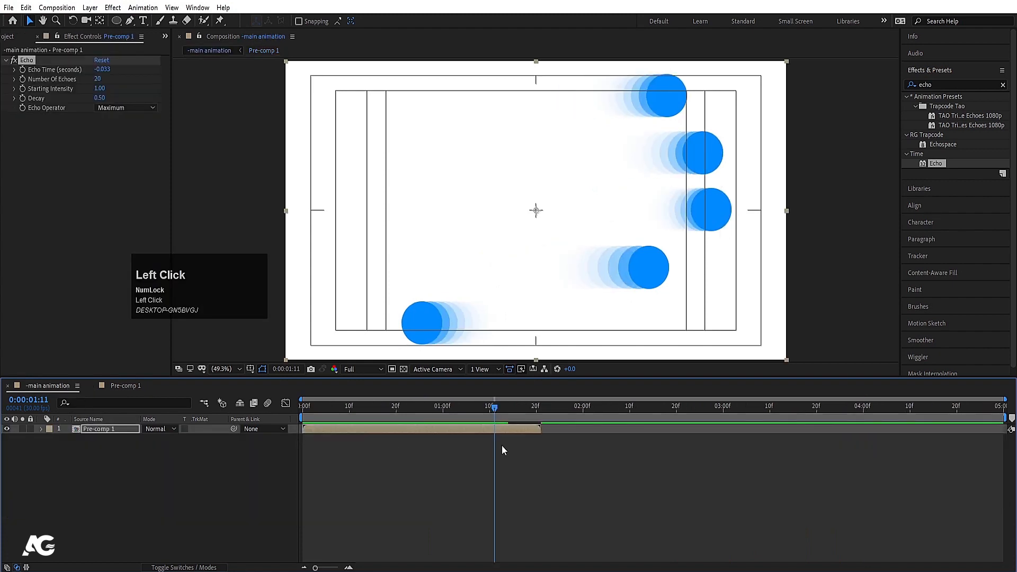
pyautogui.press('space')
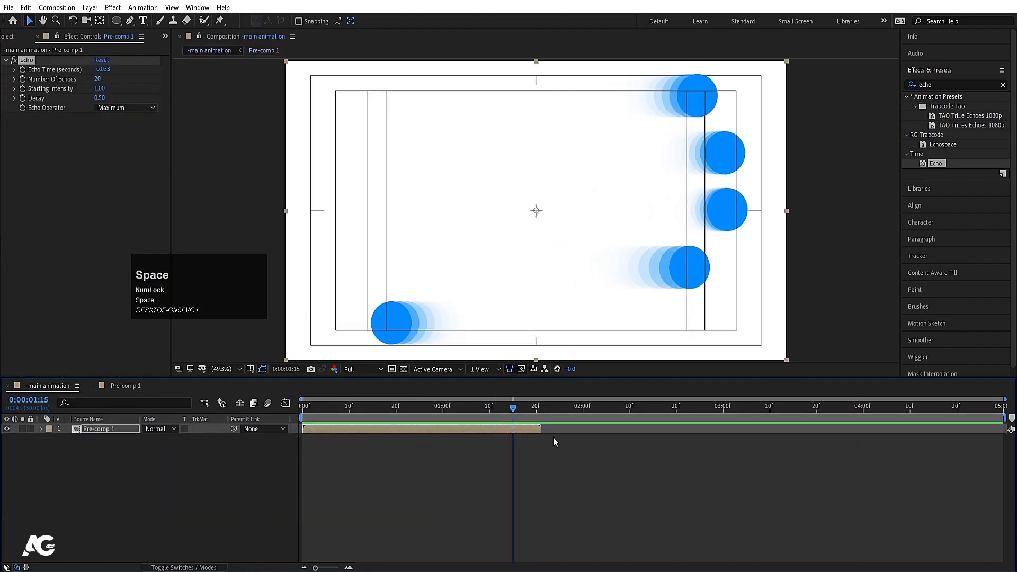
pyautogui.moveTo(339, 412); pyautogui.dragTo(266, 413)
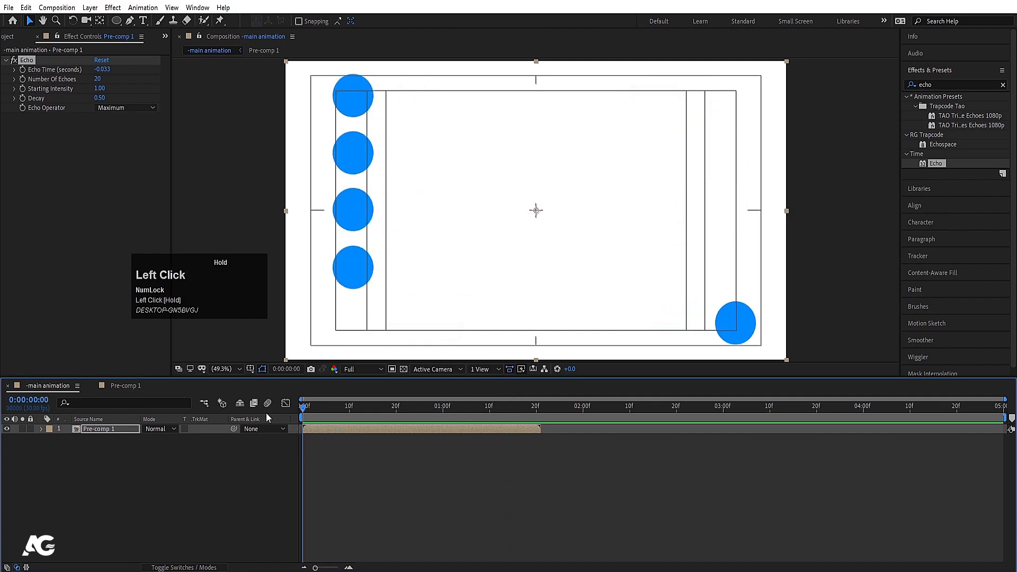
pyautogui.press('space')
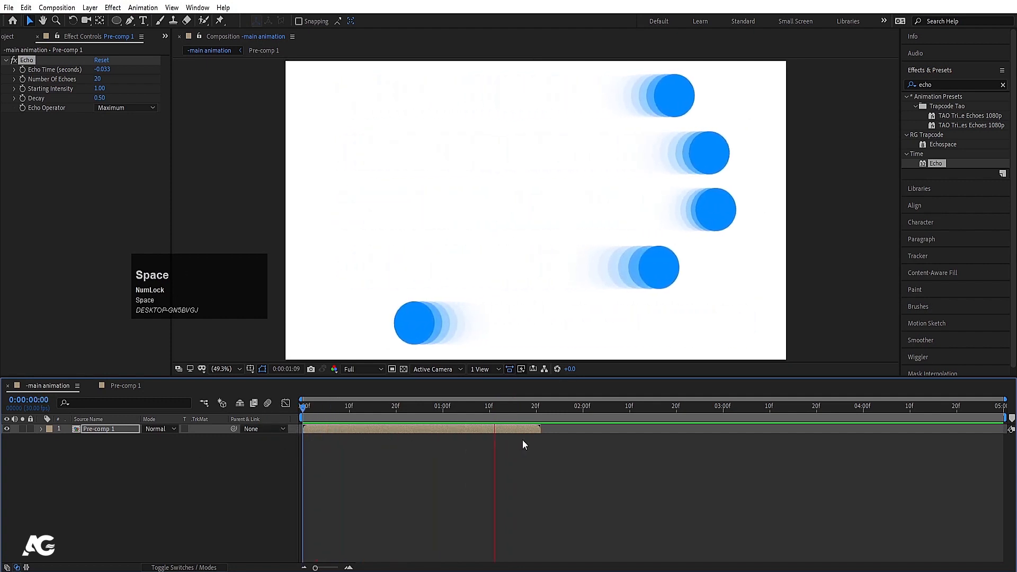
pyautogui.press('space')
# - Duplicate the Pre-comp 1 layer and move the copy so it starts at 0:00:01:21, where the original ends
pyautogui.click(542, 409)
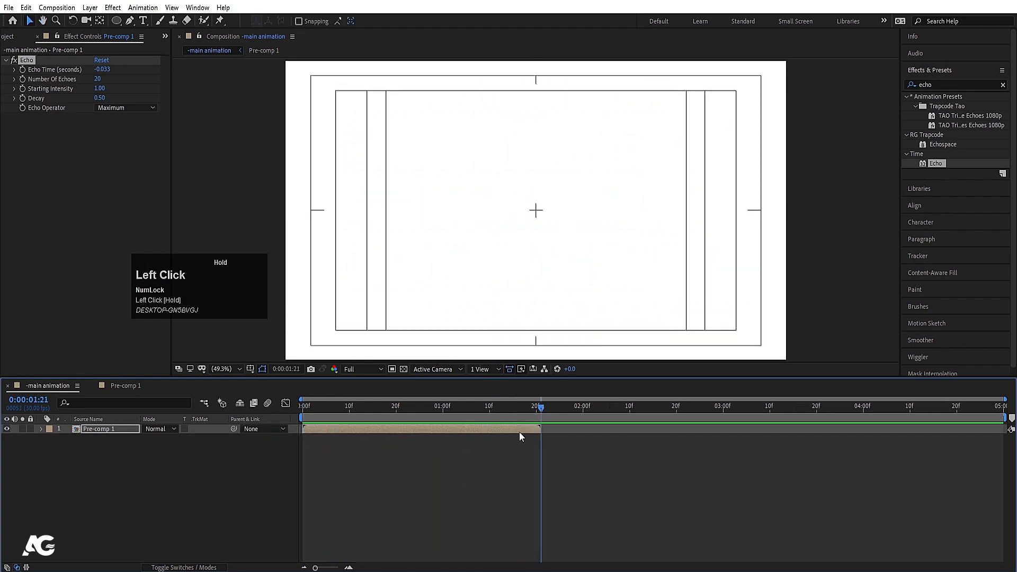
pyautogui.hotkey('ctrl', 'd')
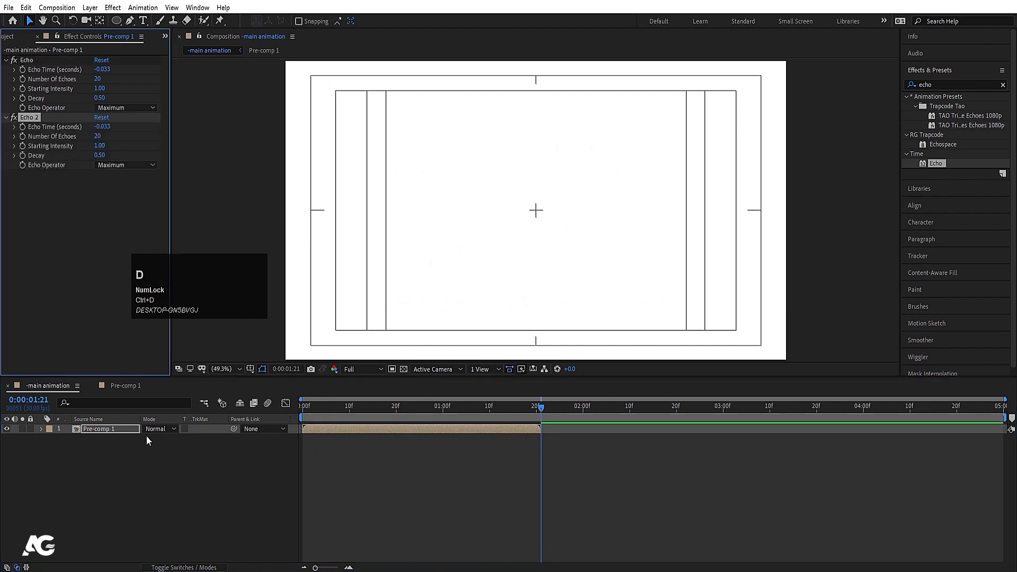
pyautogui.hotkey('ctrl', 'z')
pyautogui.click(88, 429)
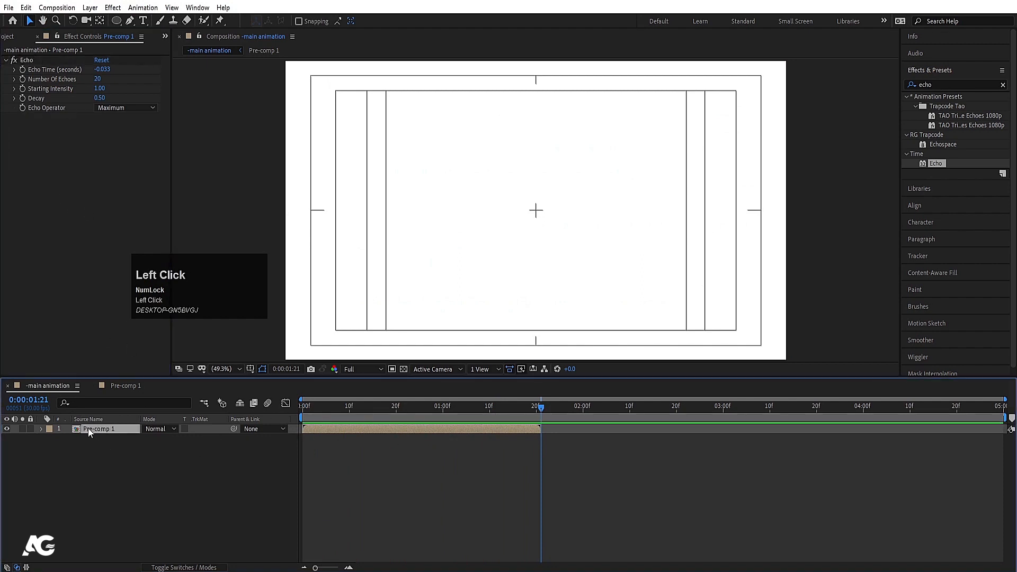
pyautogui.hotkey('ctrl', 'd')
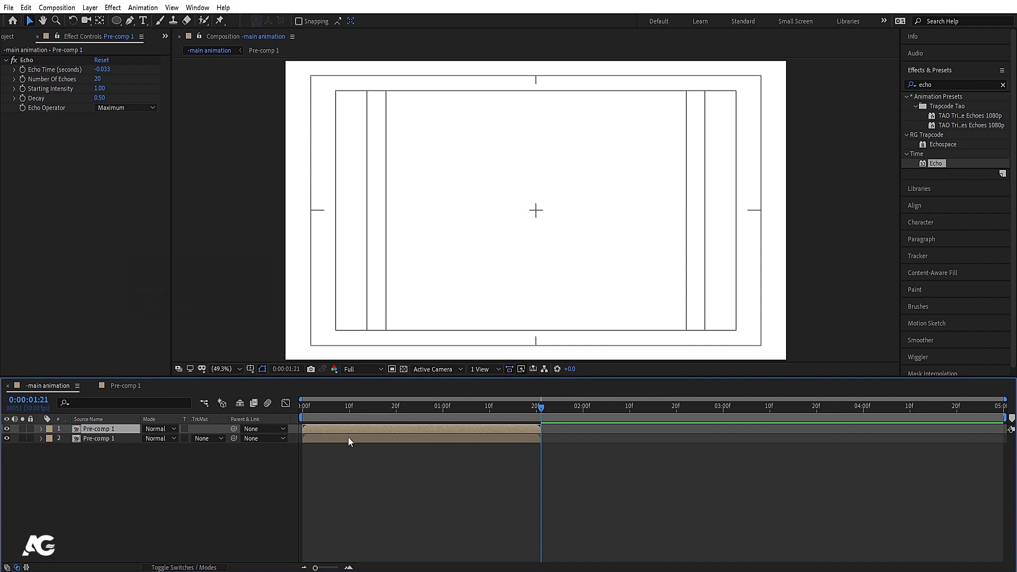
pyautogui.moveTo(352, 435); pyautogui.dragTo(574, 458)
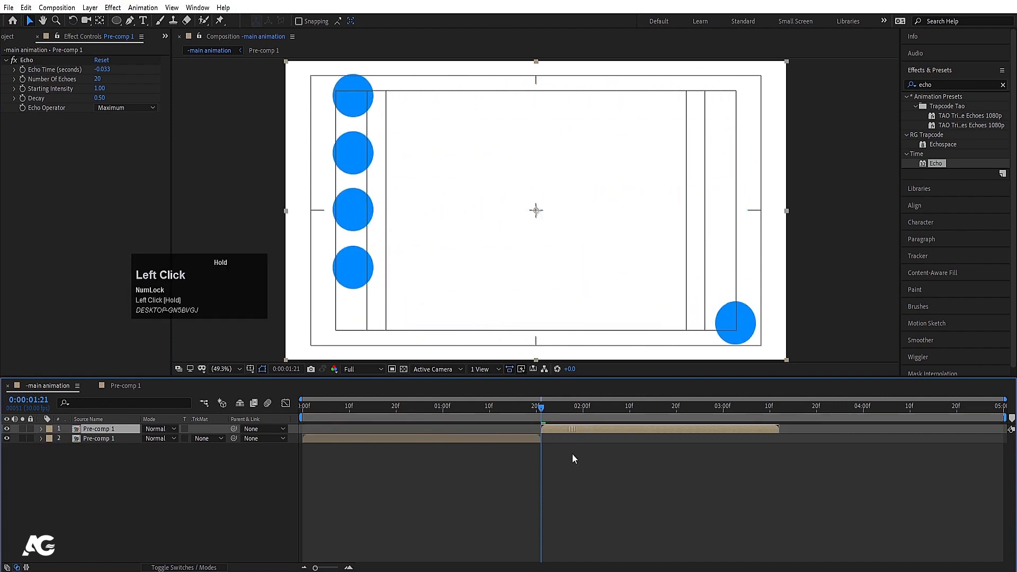
# - Time-reverse the duplicated Pre-comp 1 layer and preview it
pyautogui.rightClick(551, 427)
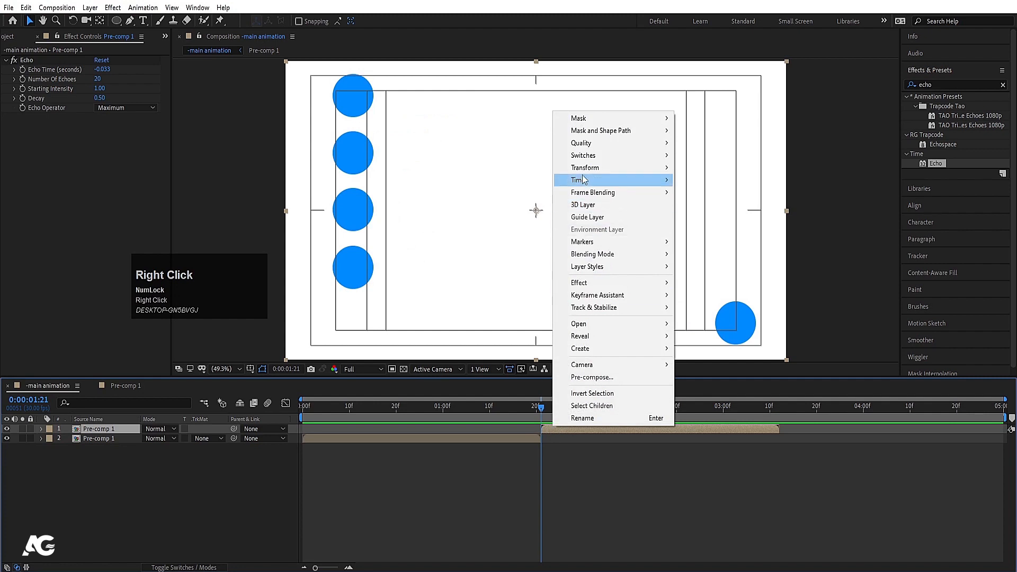
pyautogui.moveTo(583, 180)
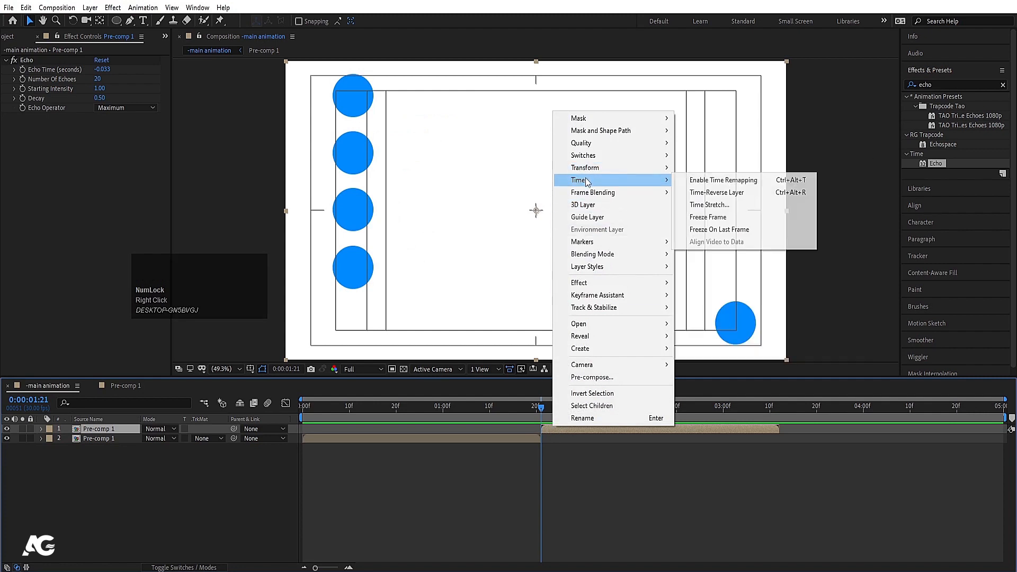
pyautogui.click(722, 197)
pyautogui.press('space')
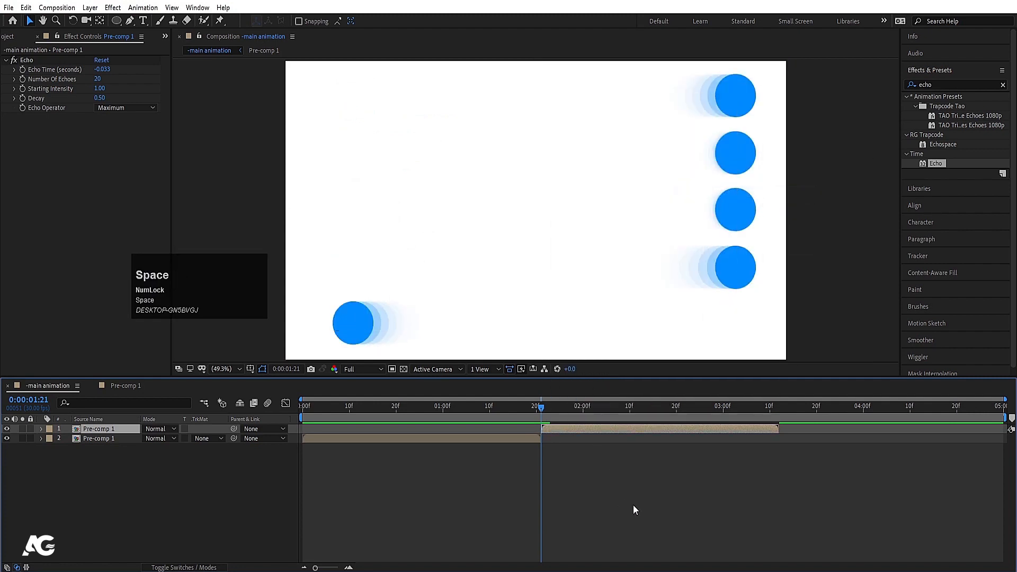
# - End the work area at 0:00:03:11, near the end of the second clip, and preview both clips from the start
pyautogui.click(761, 411)
pyautogui.moveTo(761, 414); pyautogui.dragTo(776, 421)
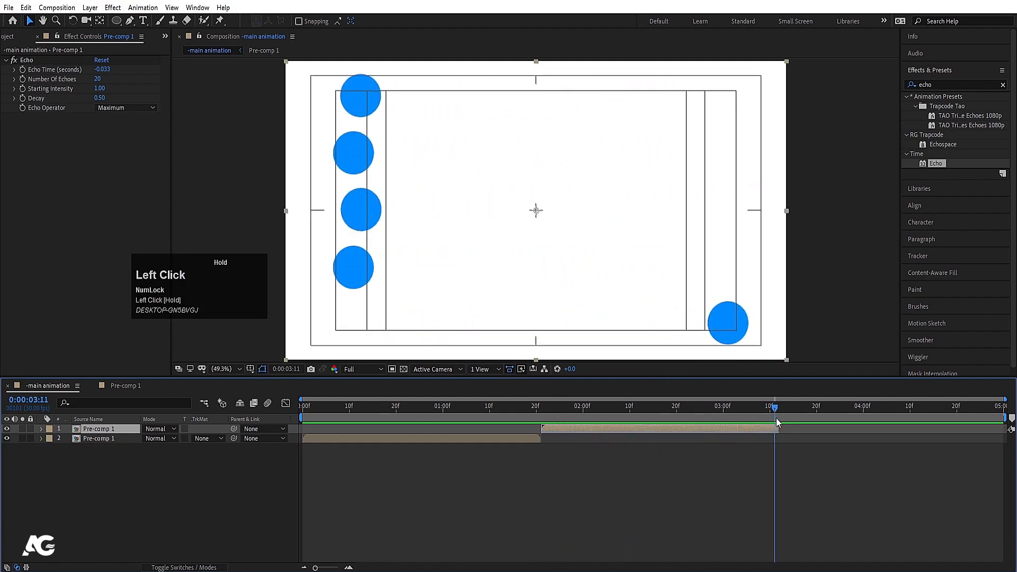
pyautogui.press('n')
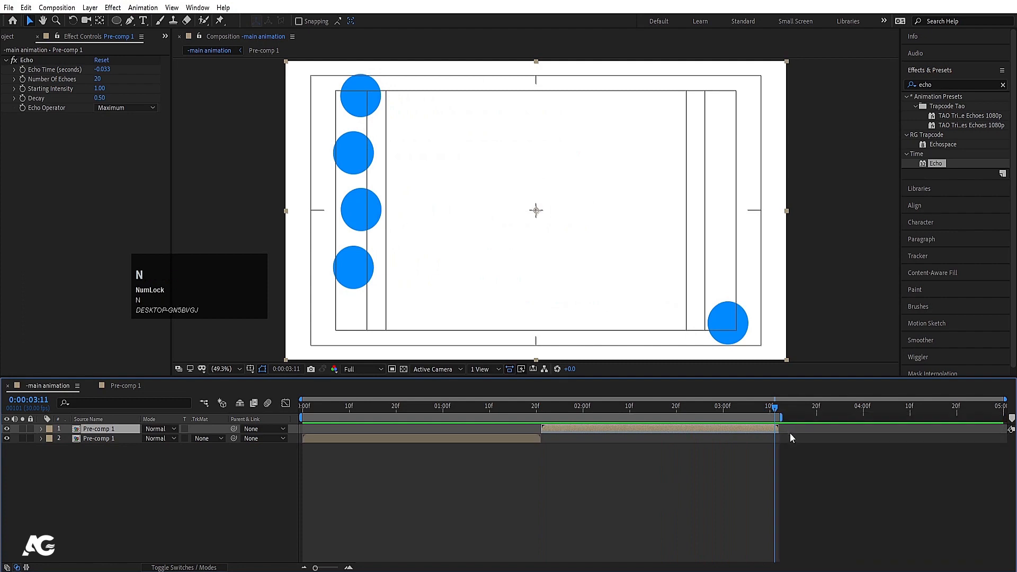
pyautogui.moveTo(387, 398); pyautogui.dragTo(269, 403)
pyautogui.press('space')
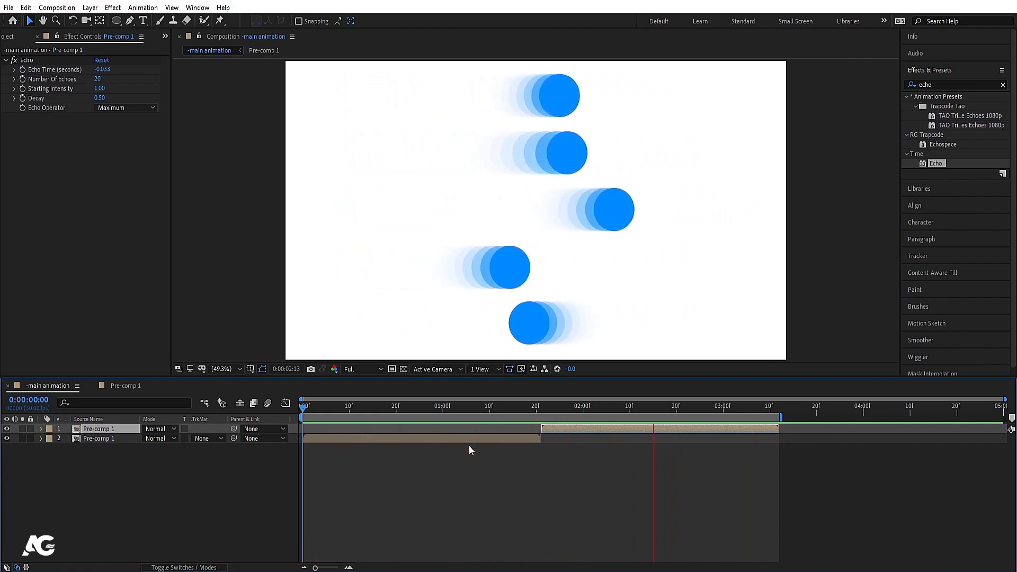
pyautogui.press('space')
# - Set the original Pre-comp 1 layer's Echo to 59 echoes with a Decay of 0.70
pyautogui.click(461, 407)
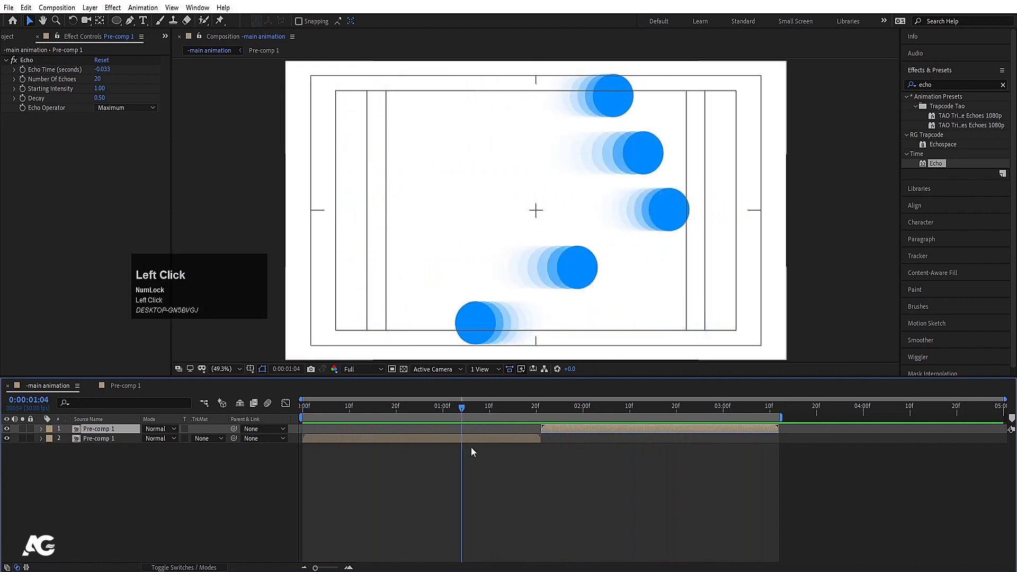
pyautogui.click(462, 439)
pyautogui.moveTo(97, 79); pyautogui.dragTo(116, 98)
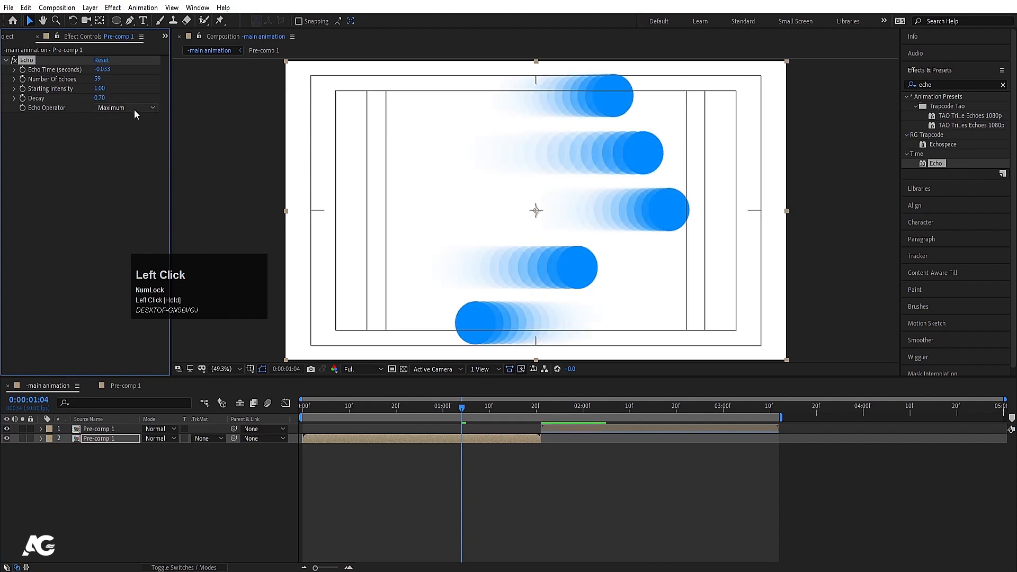
# - Set the Number of Echoes to 59 on the time-reversed Pre-comp 1 layer
pyautogui.click(590, 411)
pyautogui.click(614, 432)
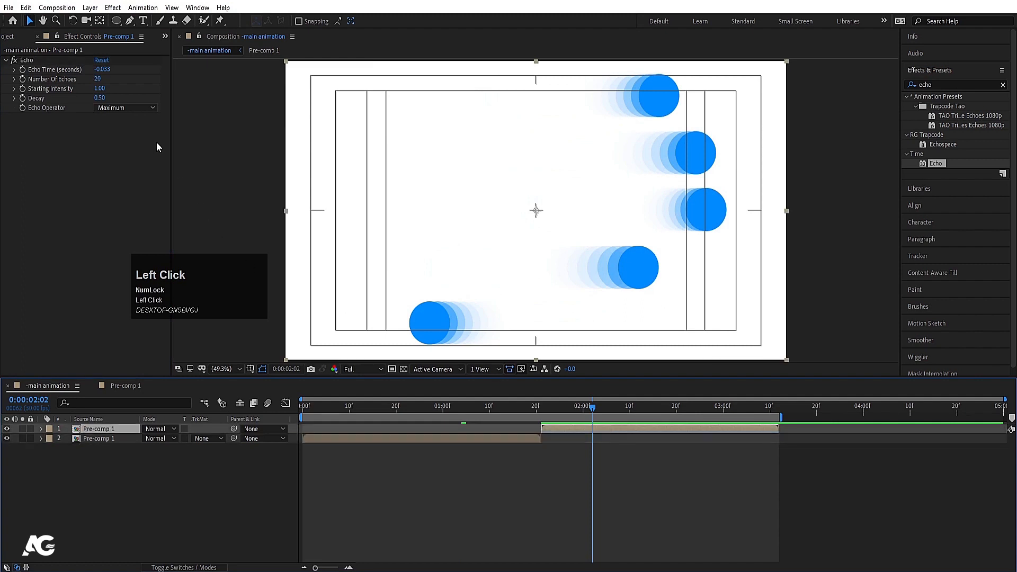
pyautogui.click(98, 79)
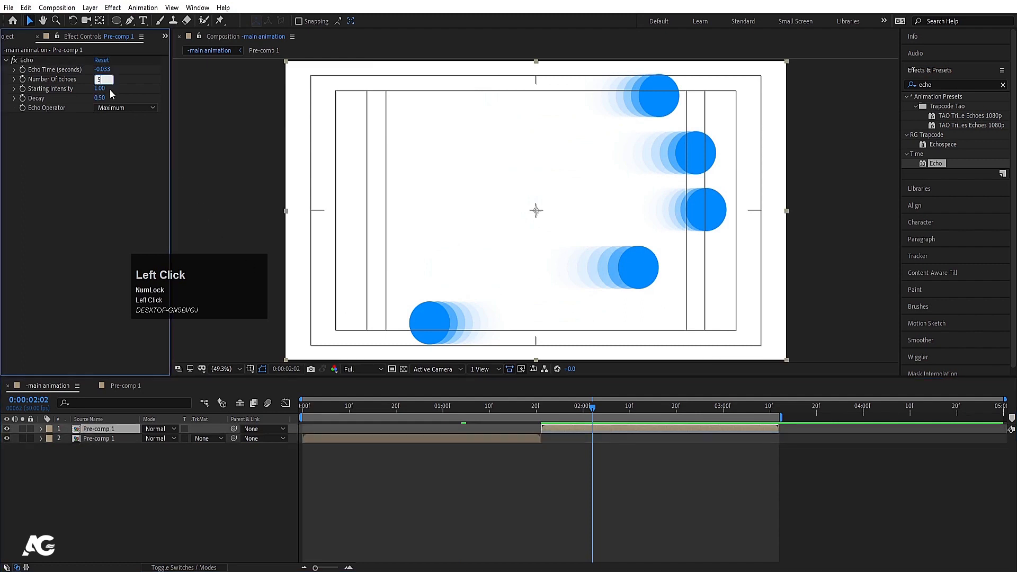
pyautogui.click(525, 457)
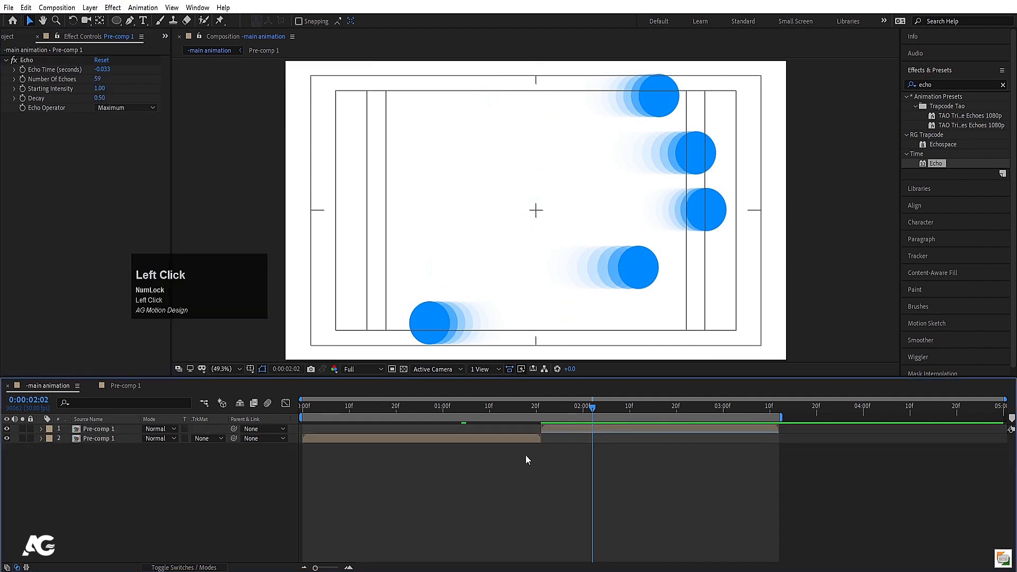
# - Compare the trails of both clips, set the reversed layer's Echo Decay to 0.70 and play from the start
pyautogui.click(508, 410)
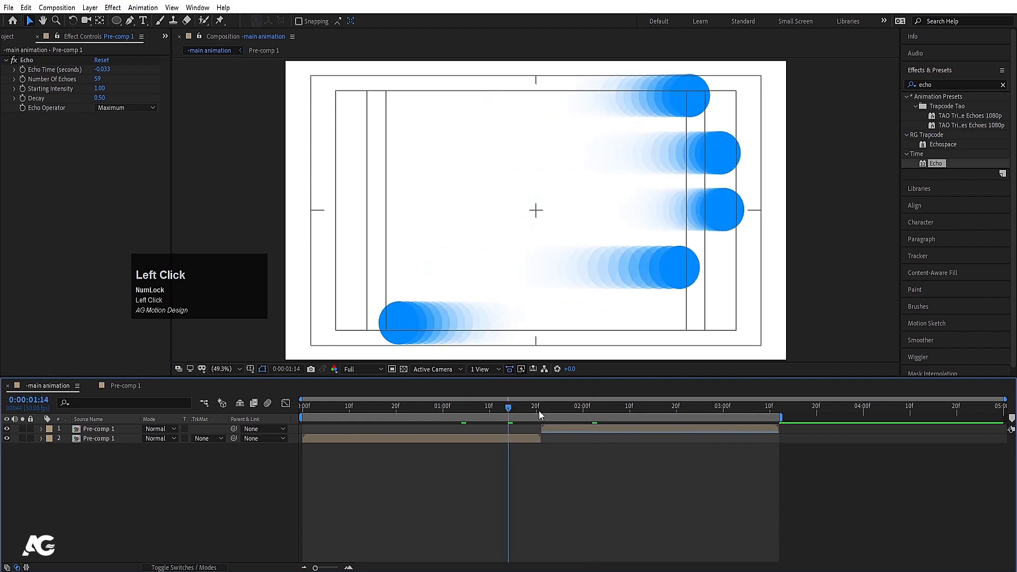
pyautogui.click(511, 434)
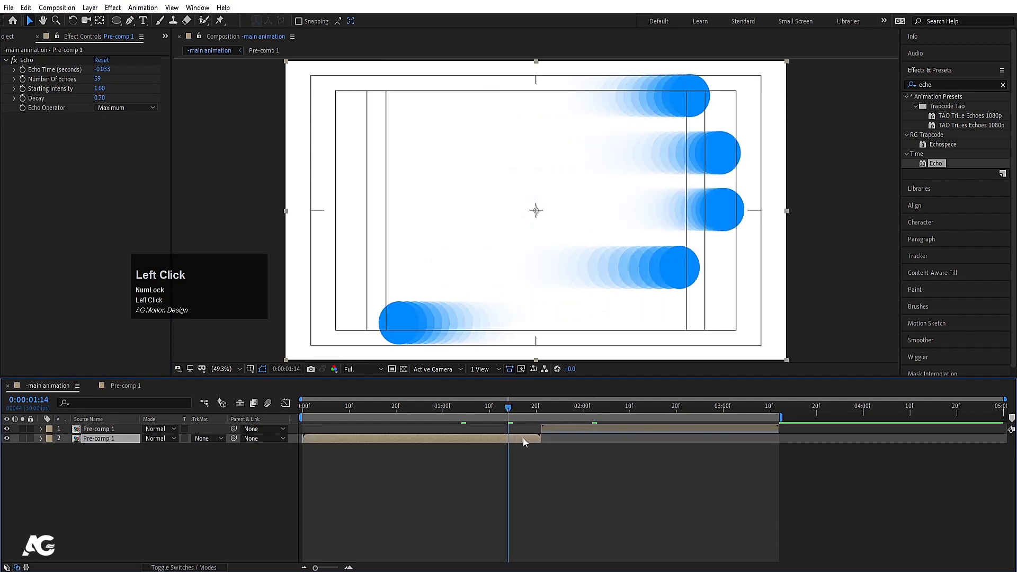
pyautogui.click(569, 407)
pyautogui.click(592, 430)
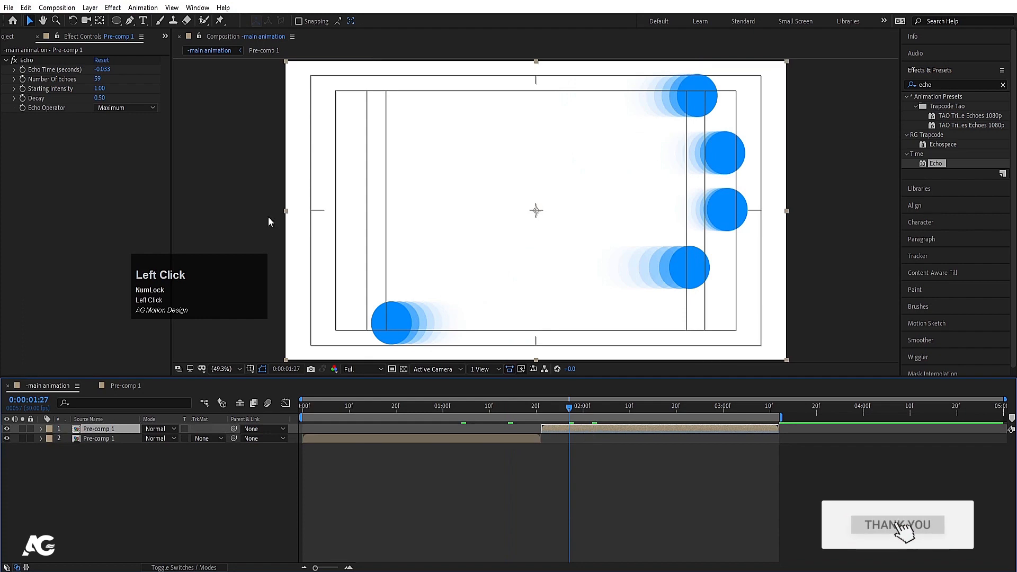
pyautogui.click(100, 98)
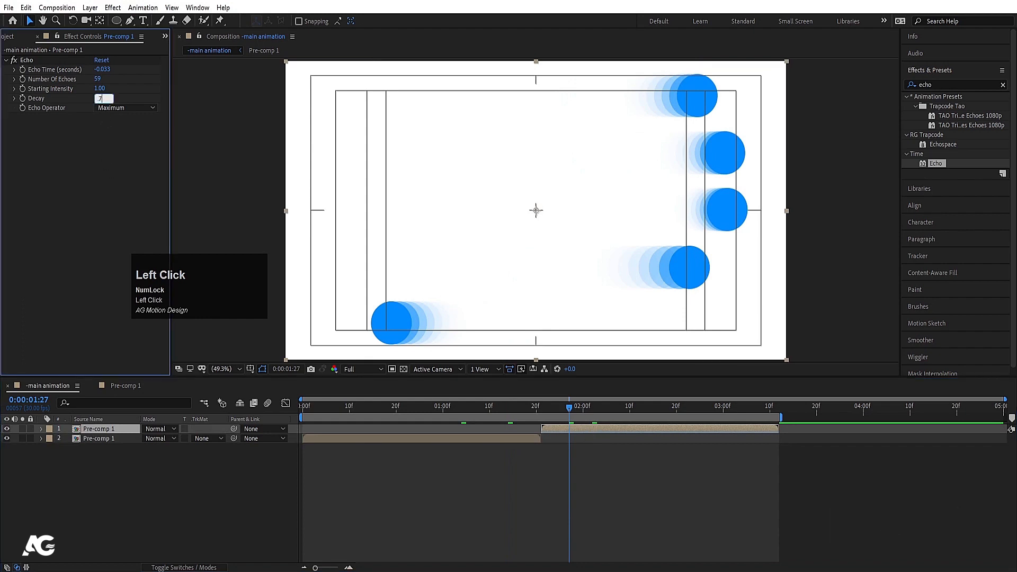
pyautogui.click(434, 513)
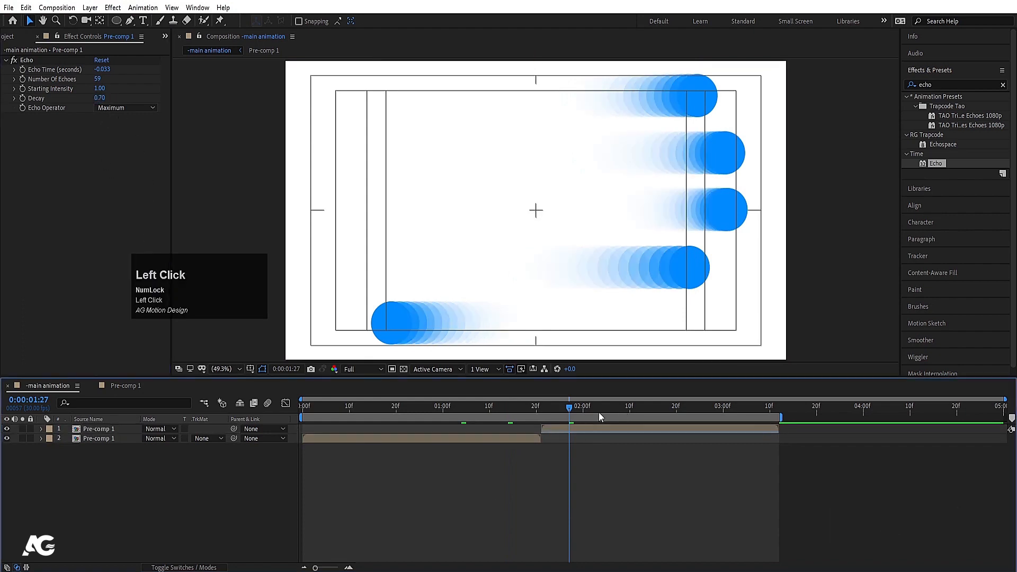
pyautogui.moveTo(518, 408); pyautogui.dragTo(303, 406)
pyautogui.press('space')
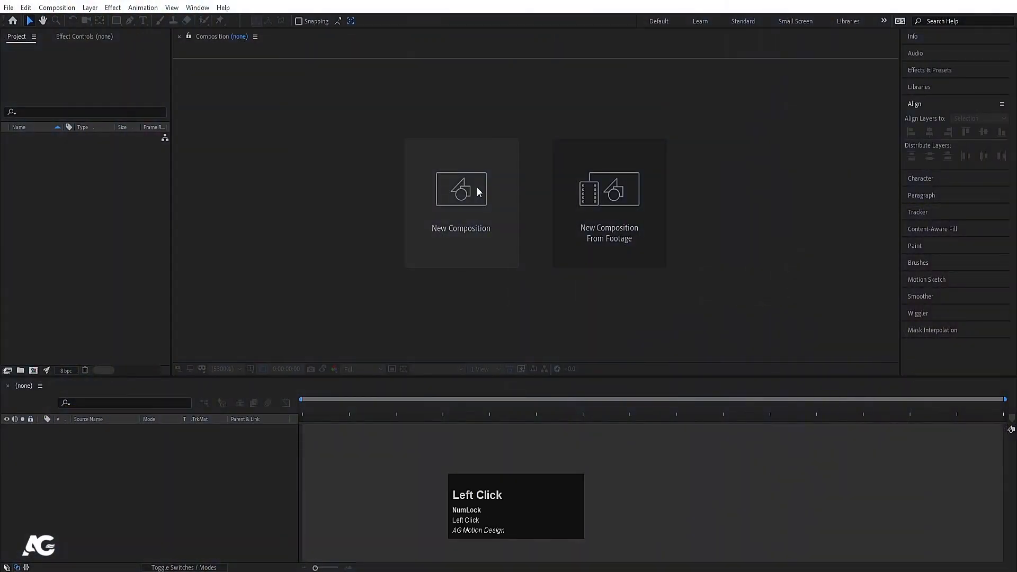
# - Create a 1920 x 1080 composition named Main Animation and show its Title/Action Safe guides
pyautogui.click(465, 200)
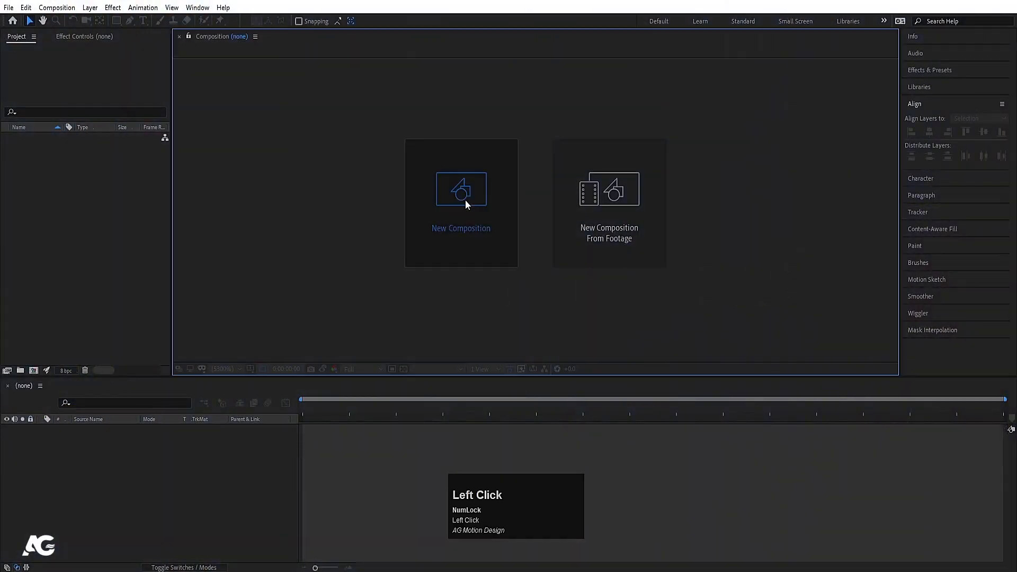
pyautogui.write('Mai')
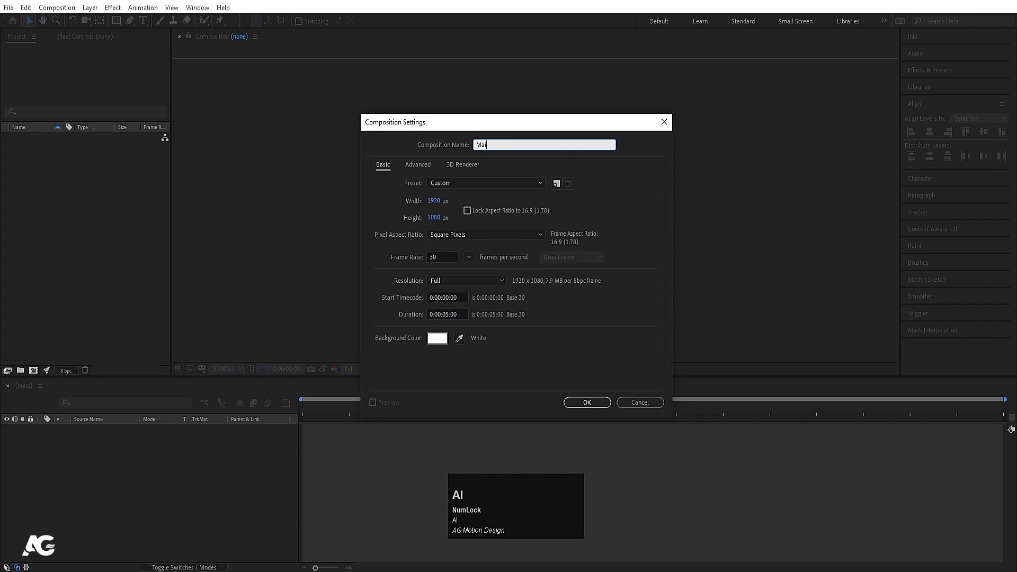
pyautogui.write('n Animation')
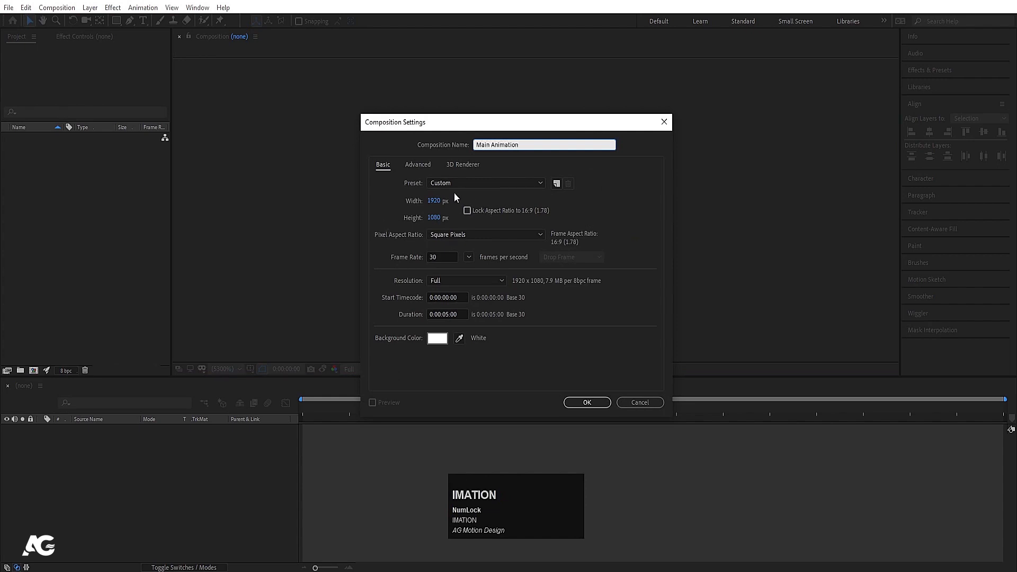
pyautogui.click(437, 201)
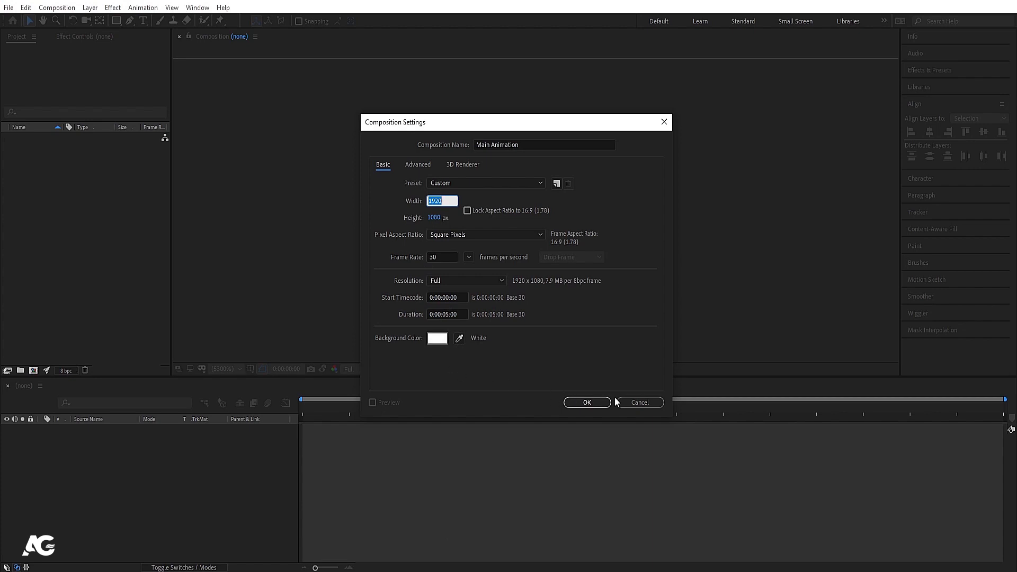
pyautogui.click(594, 403)
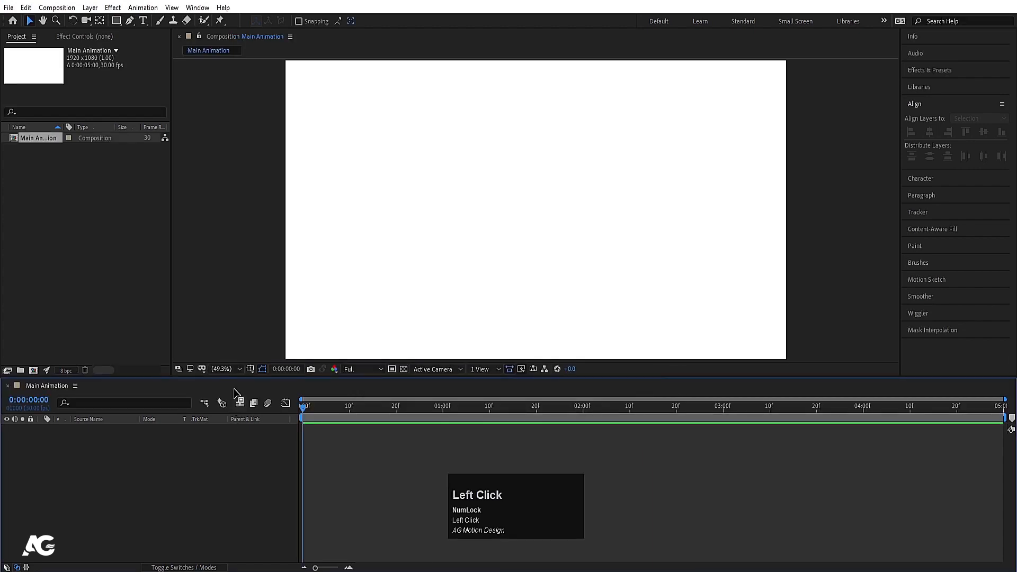
pyautogui.click(250, 369)
pyautogui.click(269, 383)
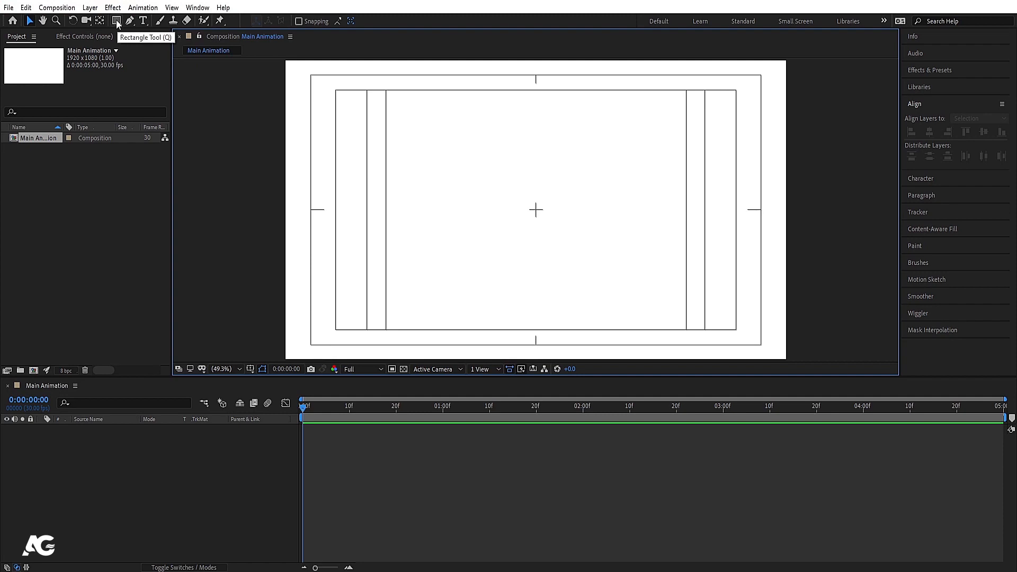
# - Draw a near-square rectangle at the composition's centre with a solid 008AFF blue fill and an FF0000 red stroke
pyautogui.moveTo(117, 24)
pyautogui.mouseDown()
pyautogui.moveTo(167, 26)
pyautogui.moveTo(160, 52)
pyautogui.moveTo(154, 39)
pyautogui.moveTo(159, 61)
pyautogui.moveTo(170, 47)
pyautogui.moveTo(158, 21)
pyautogui.moveTo(223, 20)
pyautogui.moveTo(224, 47)
pyautogui.moveTo(226, 23)
pyautogui.moveTo(207, 18)
pyautogui.mouseUp()
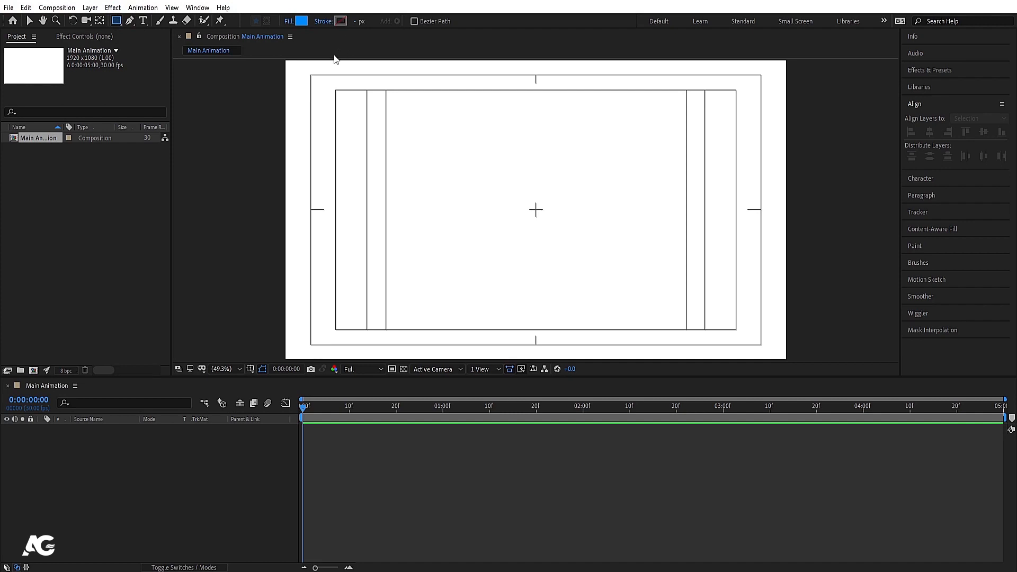
pyautogui.click(301, 21)
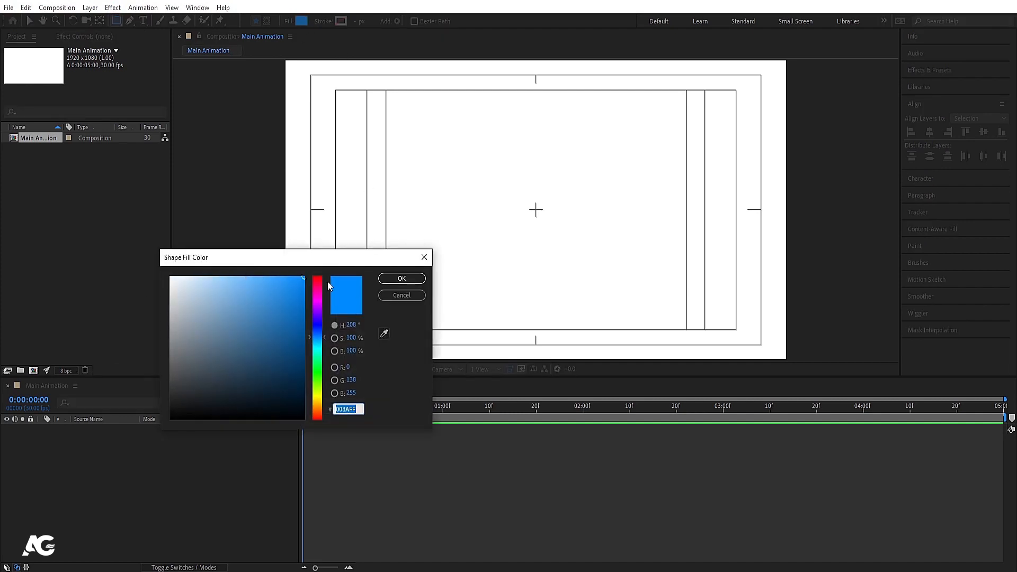
pyautogui.click(401, 278)
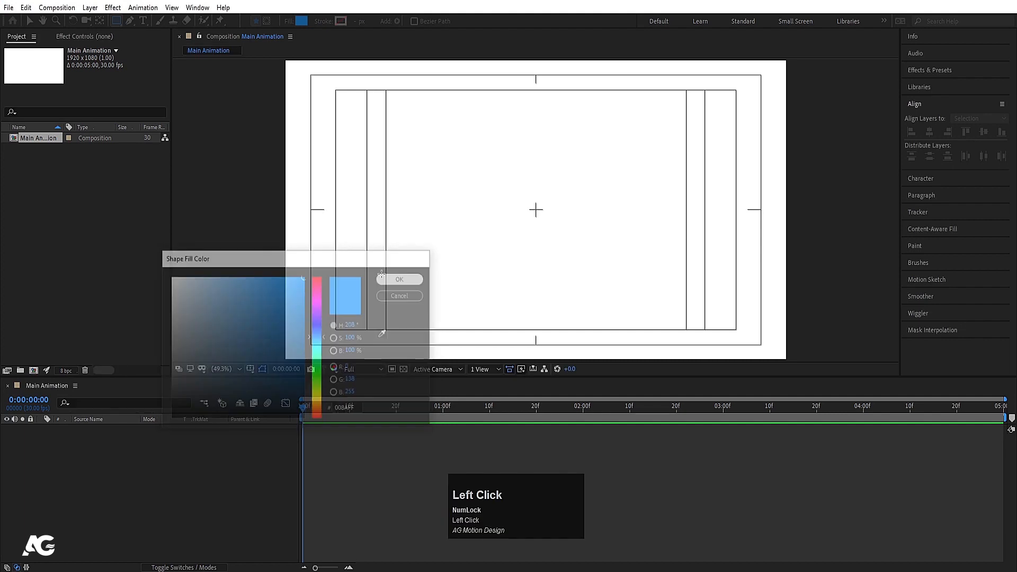
pyautogui.click(339, 21)
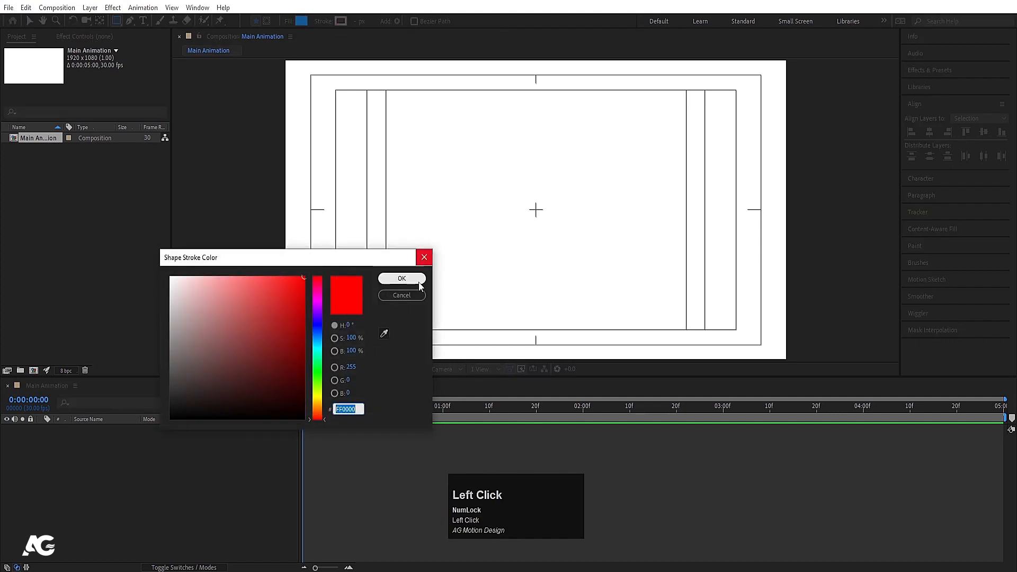
pyautogui.click(398, 280)
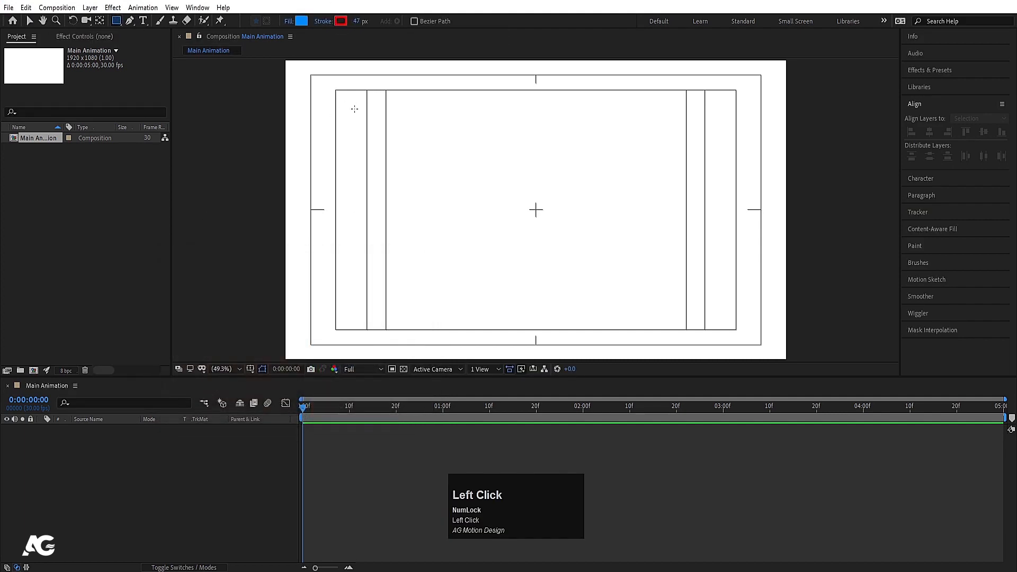
pyautogui.moveTo(464, 136); pyautogui.dragTo(607, 287)
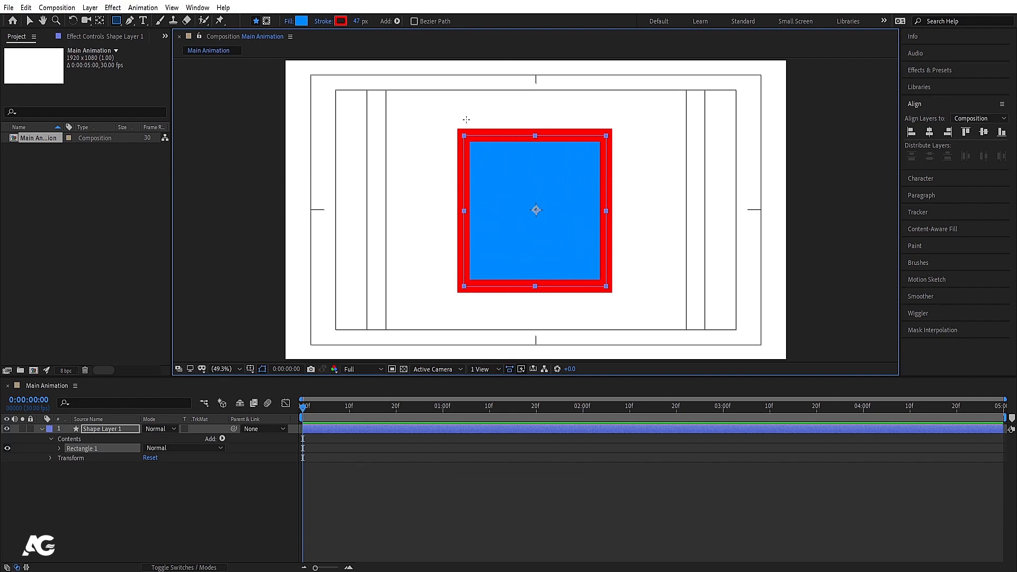
# - Set the rectangle's red stroke to None
pyautogui.click(323, 22)
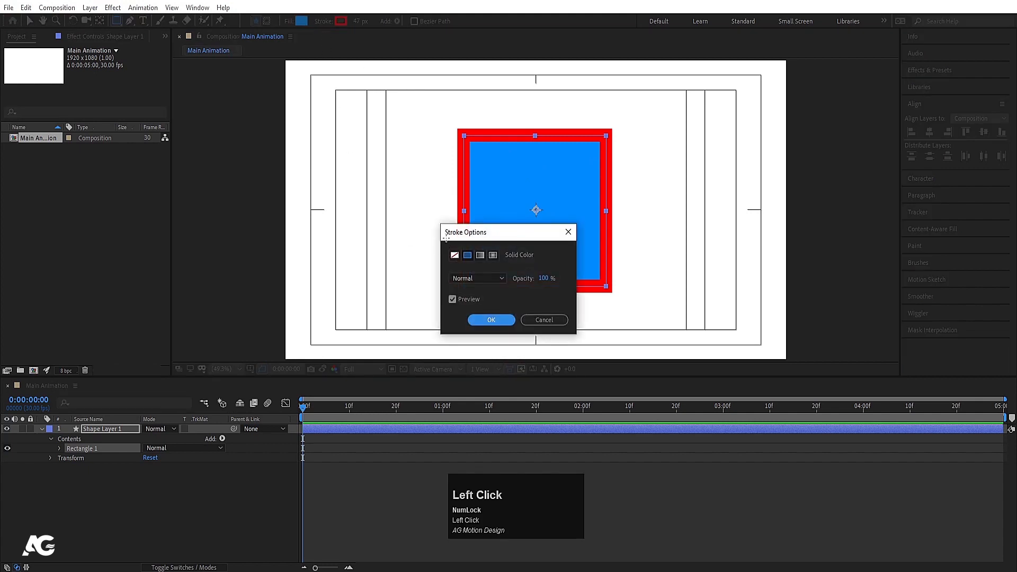
pyautogui.click(454, 255)
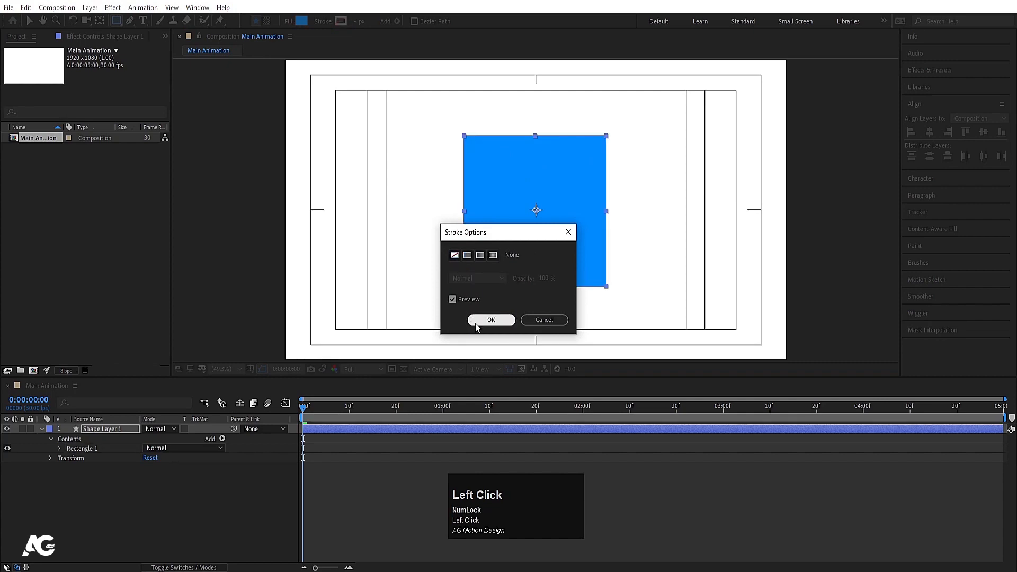
pyautogui.click(478, 321)
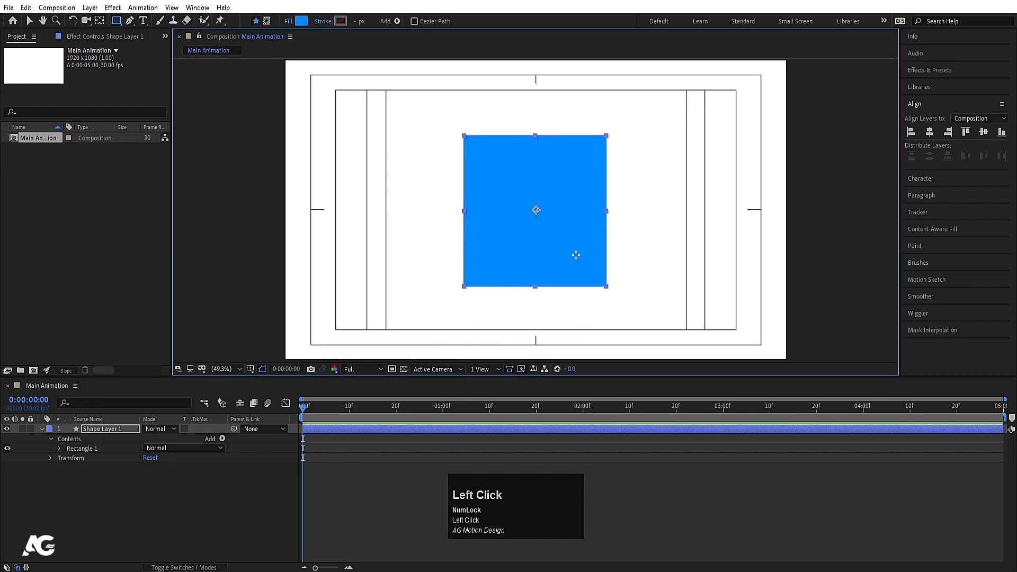
# - Give the rectangle a magenta stroke and set its width to 12 px
pyautogui.click(339, 21)
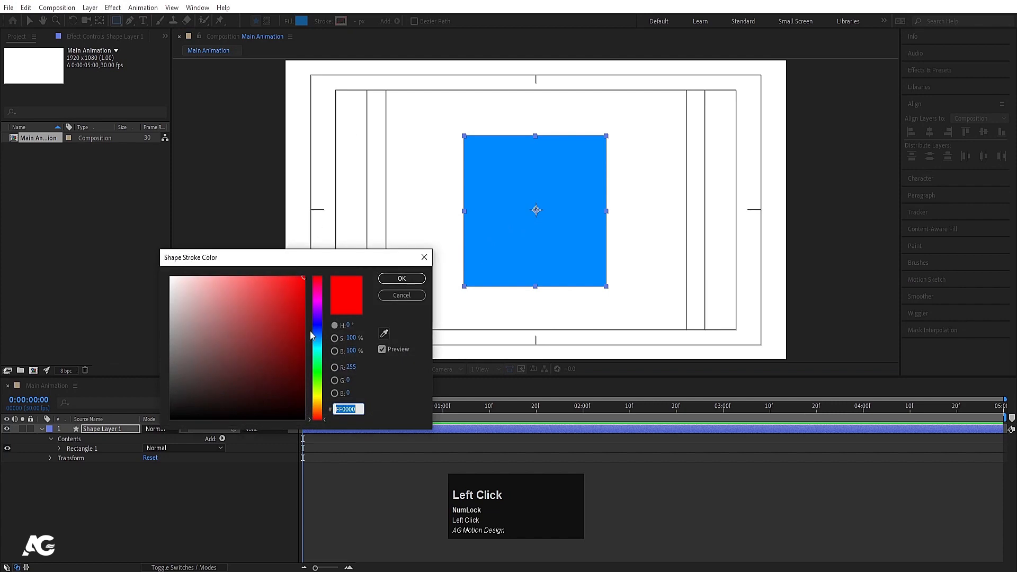
pyautogui.moveTo(316, 313); pyautogui.dragTo(317, 303)
pyautogui.click(402, 278)
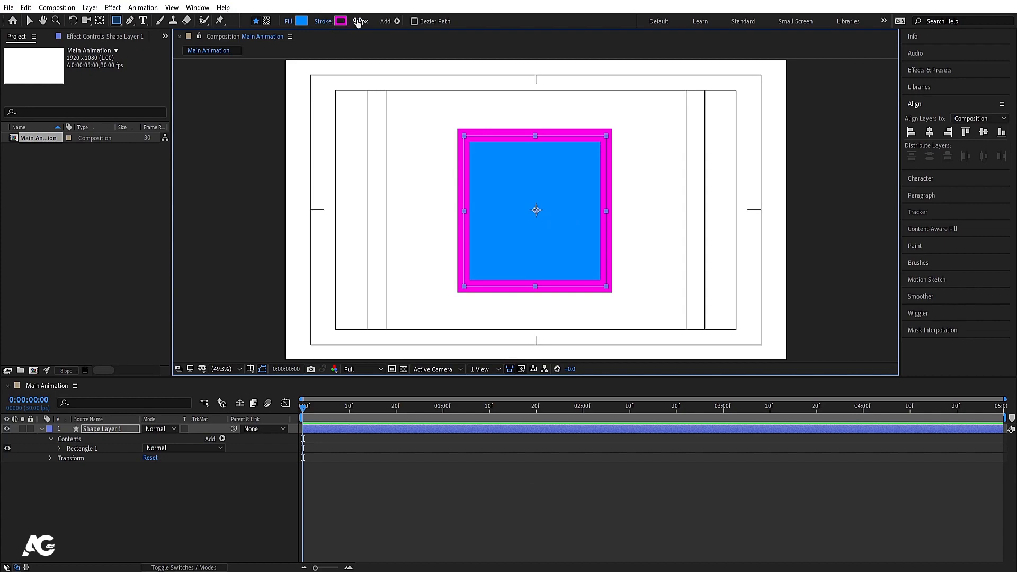
pyautogui.moveTo(358, 21); pyautogui.dragTo(343, 29)
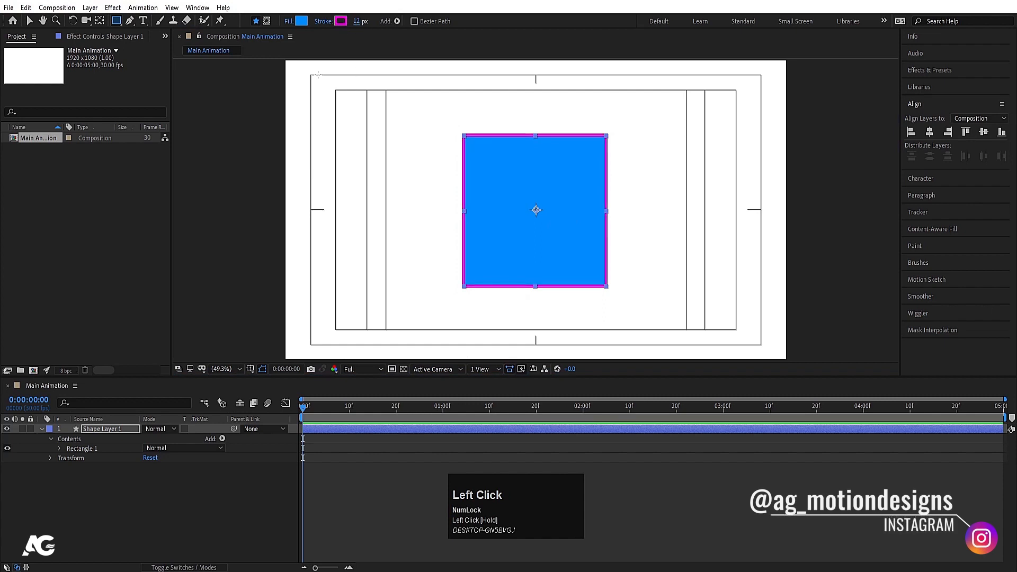
# - Remove the magenta stroke from the rectangle by setting its stroke type to None
pyautogui.click(324, 21)
pyautogui.click(454, 255)
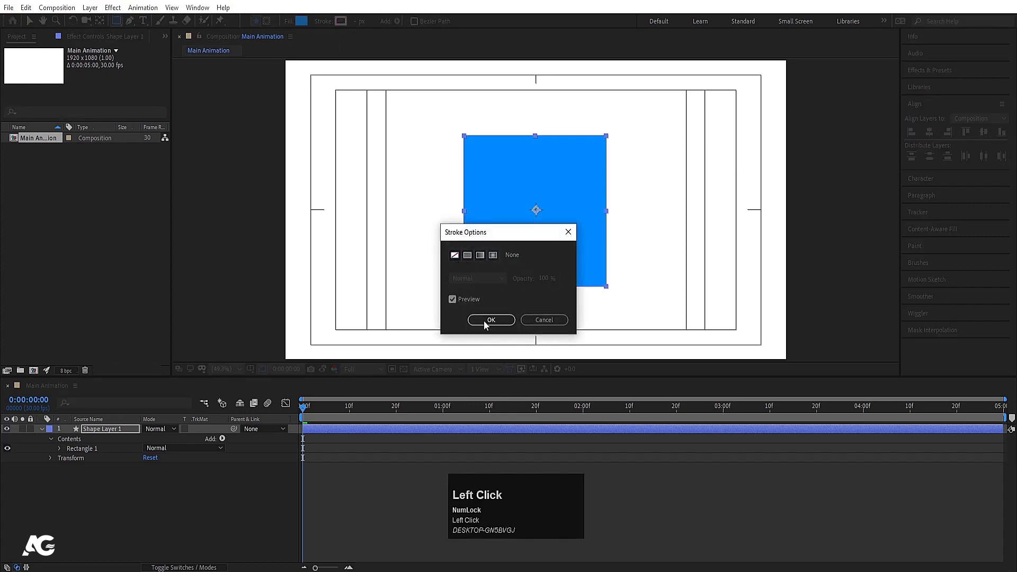
pyautogui.click(484, 320)
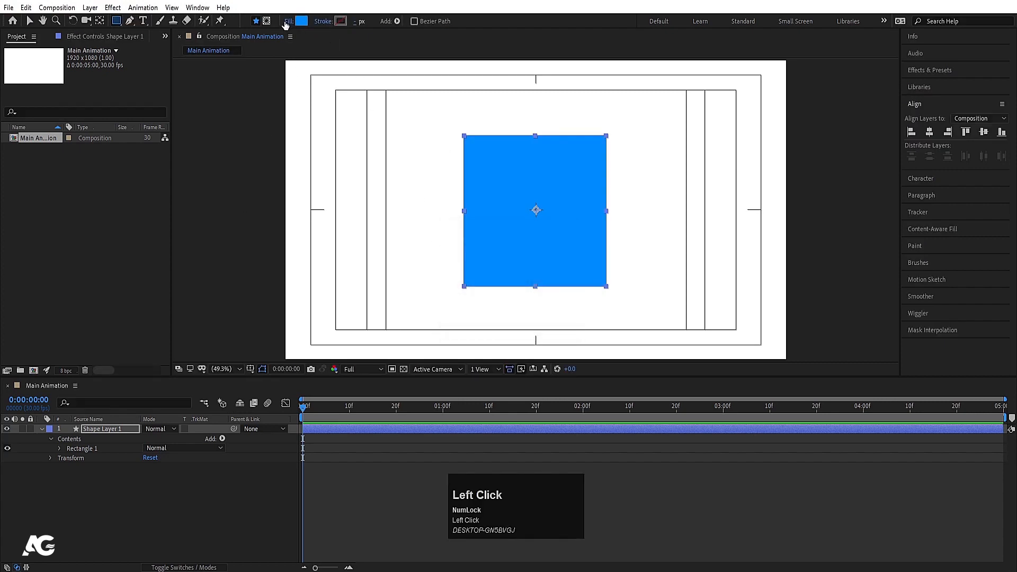
# - Change the rectangle's fill type from Solid Color to Linear Gradient
pyautogui.click(287, 22)
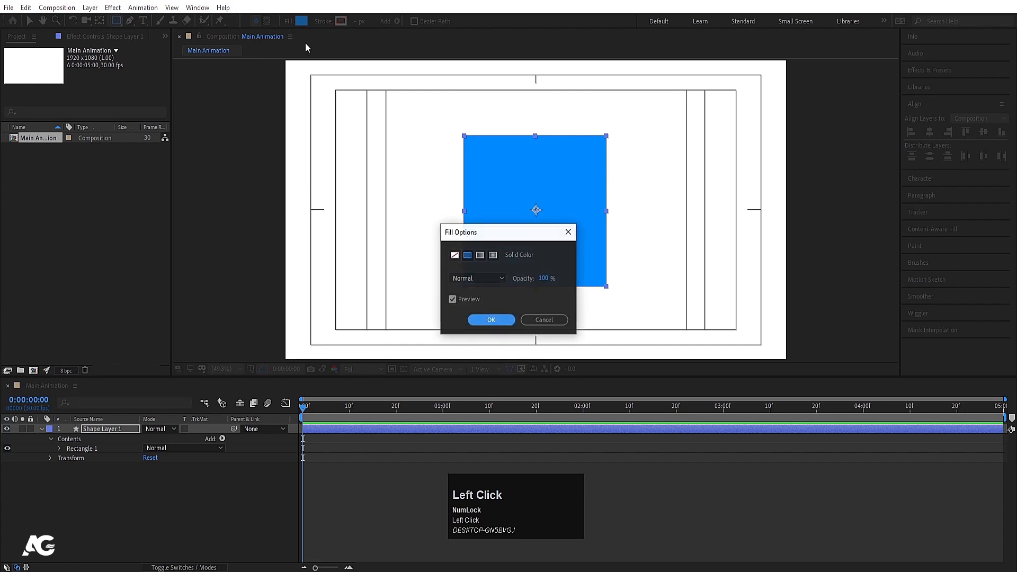
pyautogui.click(480, 256)
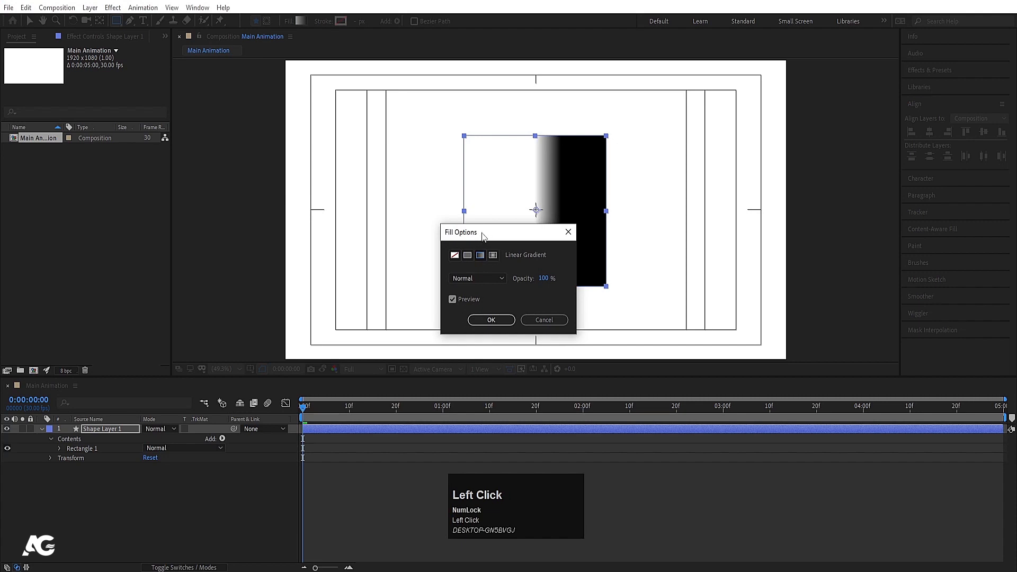
pyautogui.moveTo(483, 234); pyautogui.dragTo(315, 187)
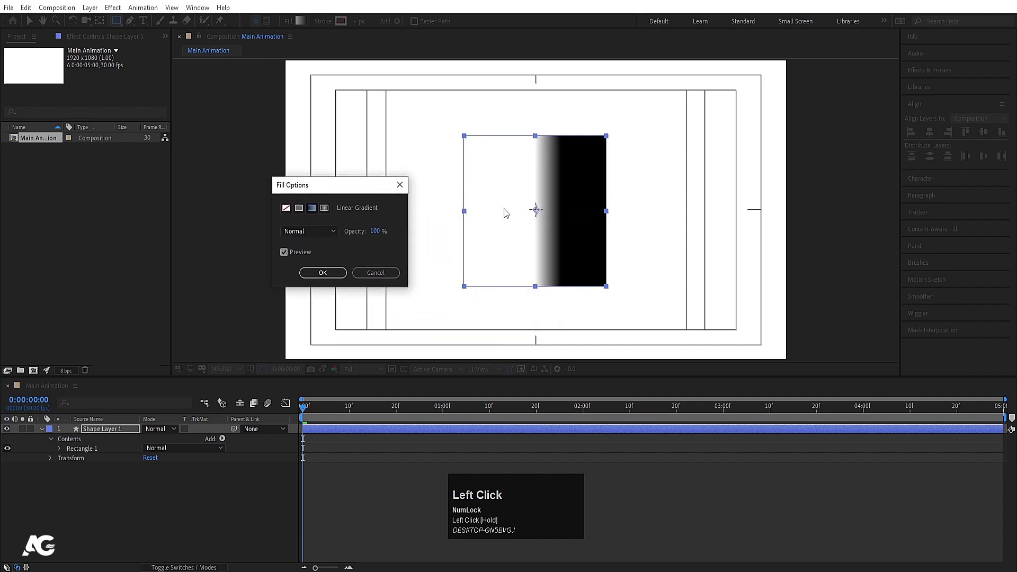
pyautogui.click(312, 208)
pyautogui.click(321, 275)
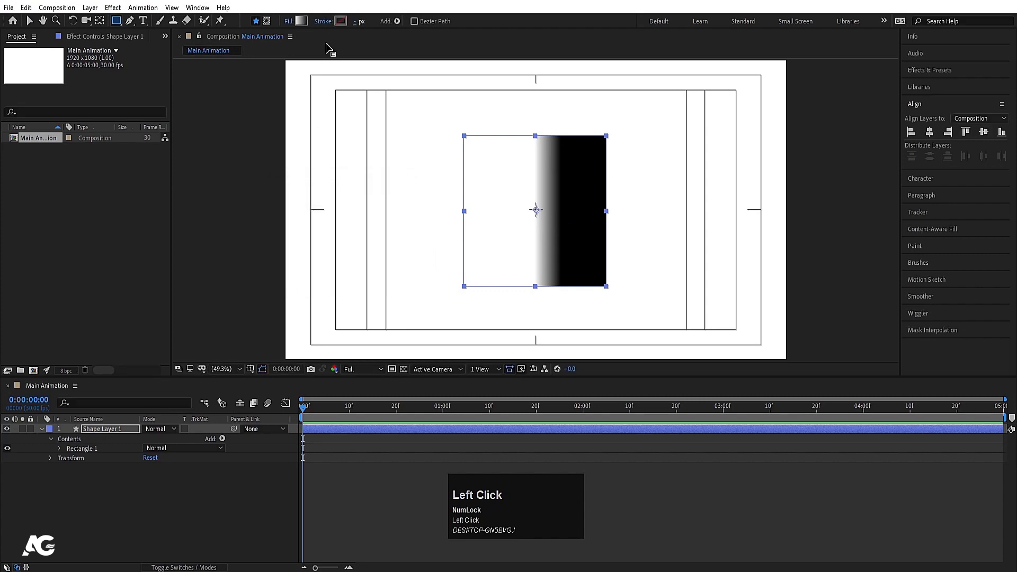
# - Open the fill's Gradient Editor and compare Radial Gradient with Linear Gradient on the rectangle, leaving it on Linear Gradient
pyautogui.click(302, 21)
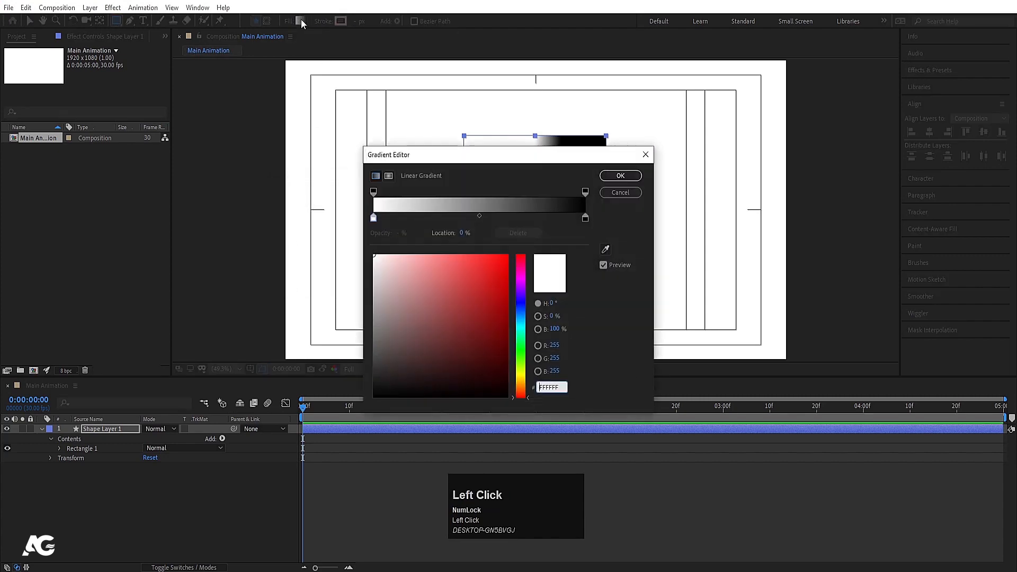
pyautogui.moveTo(435, 153); pyautogui.dragTo(268, 141)
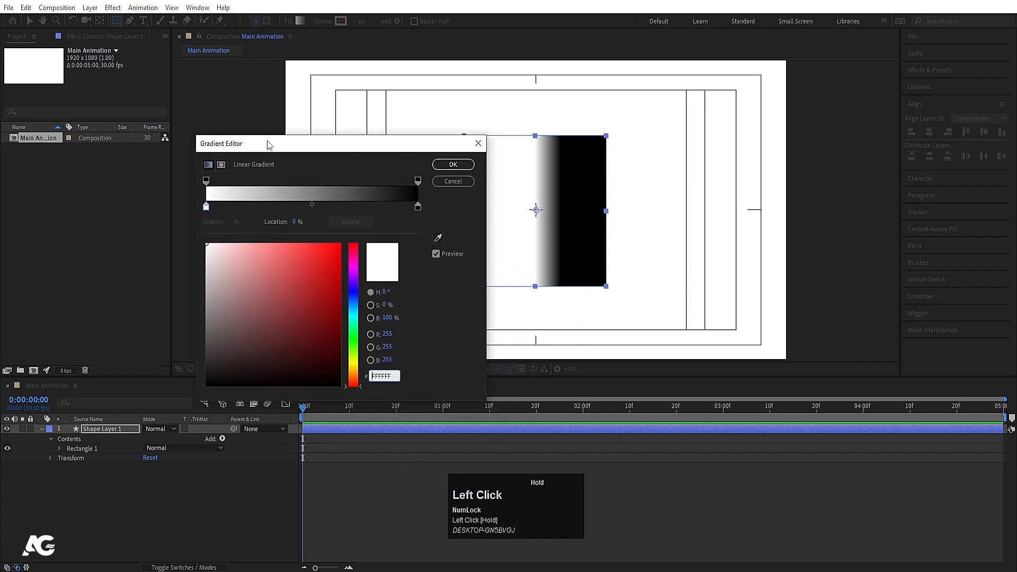
pyautogui.click(222, 165)
pyautogui.click(209, 165)
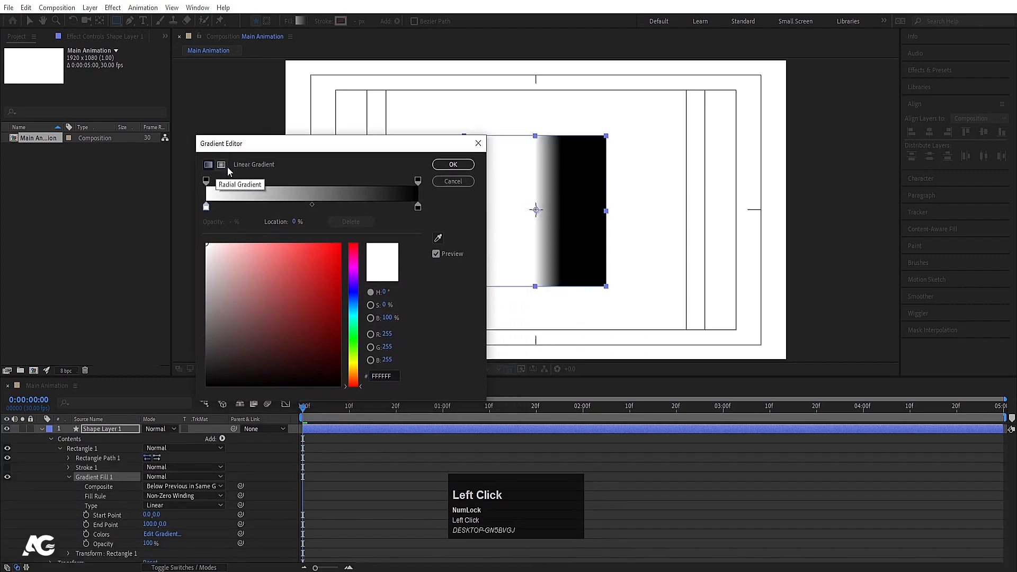
pyautogui.click(221, 165)
pyautogui.click(209, 165)
pyautogui.click(221, 166)
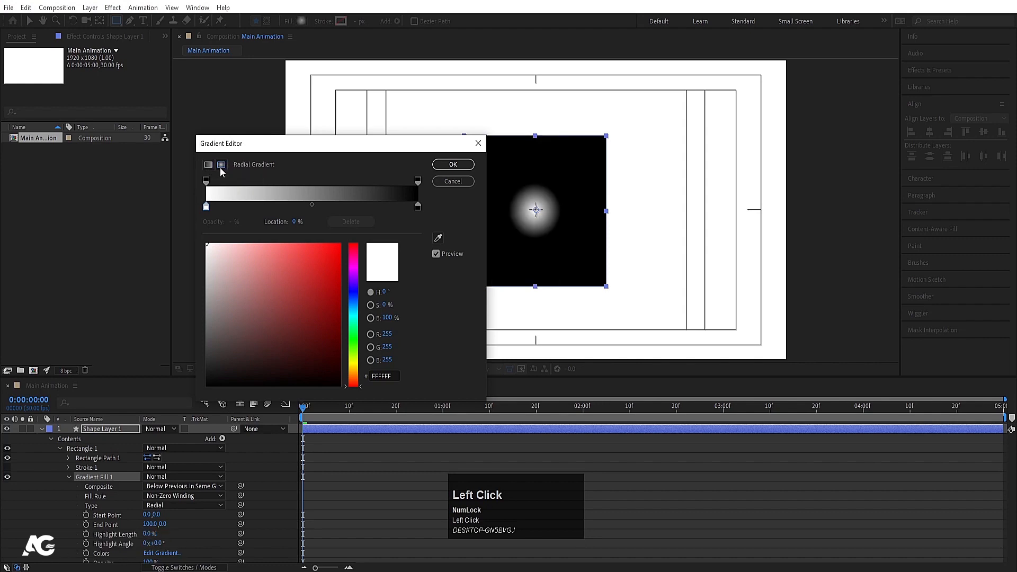
pyautogui.click(208, 165)
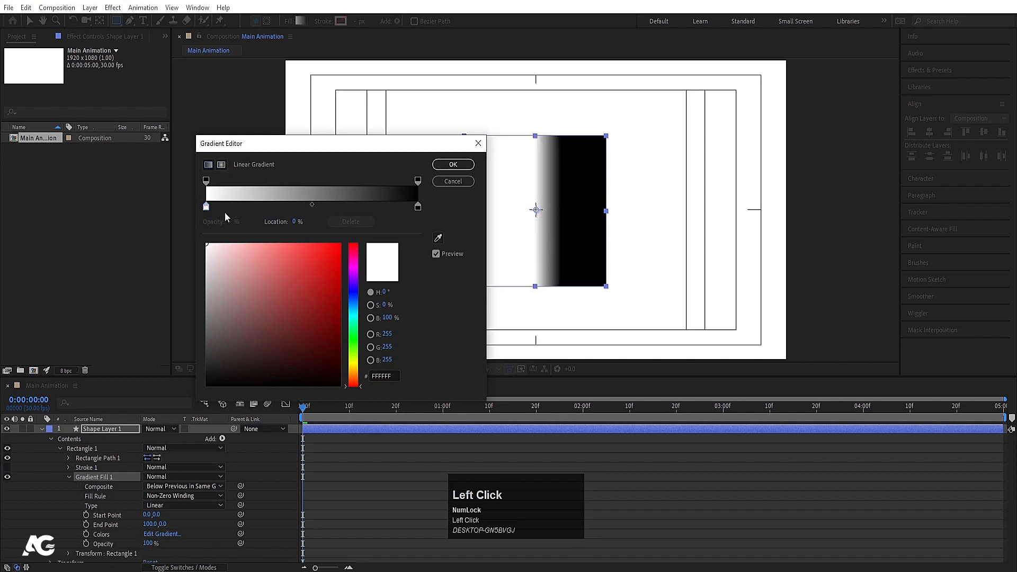
# - Set the gradient's start colour stop to red FF0000 and its end colour stop to blue 0096FF
pyautogui.click(206, 207)
pyautogui.moveTo(206, 210)
pyautogui.mouseDown()
pyautogui.moveTo(313, 206)
pyautogui.moveTo(172, 200)
pyautogui.moveTo(221, 195)
pyautogui.mouseUp()
pyautogui.click(207, 182)
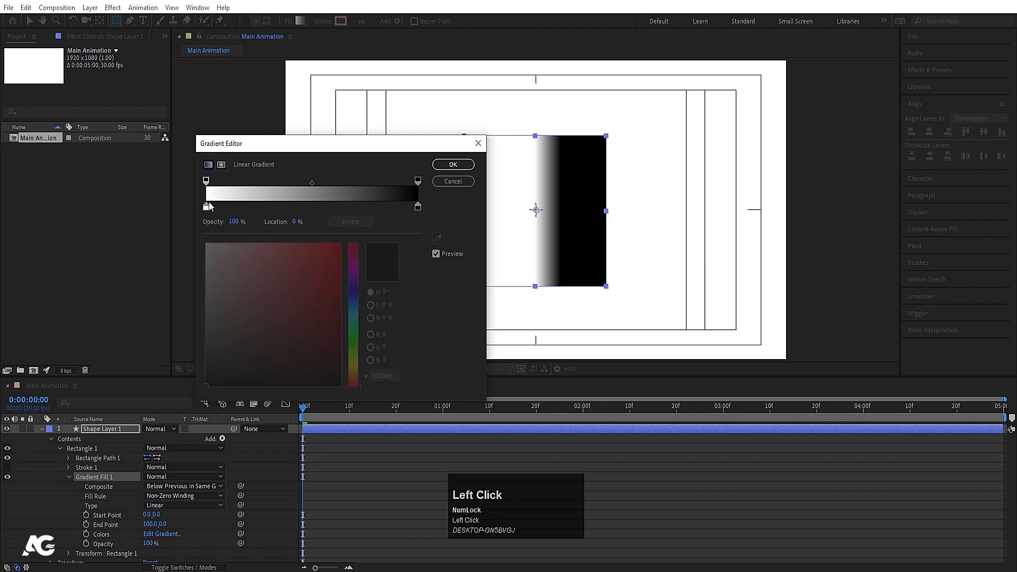
pyautogui.click(207, 206)
pyautogui.moveTo(279, 279); pyautogui.dragTo(350, 211)
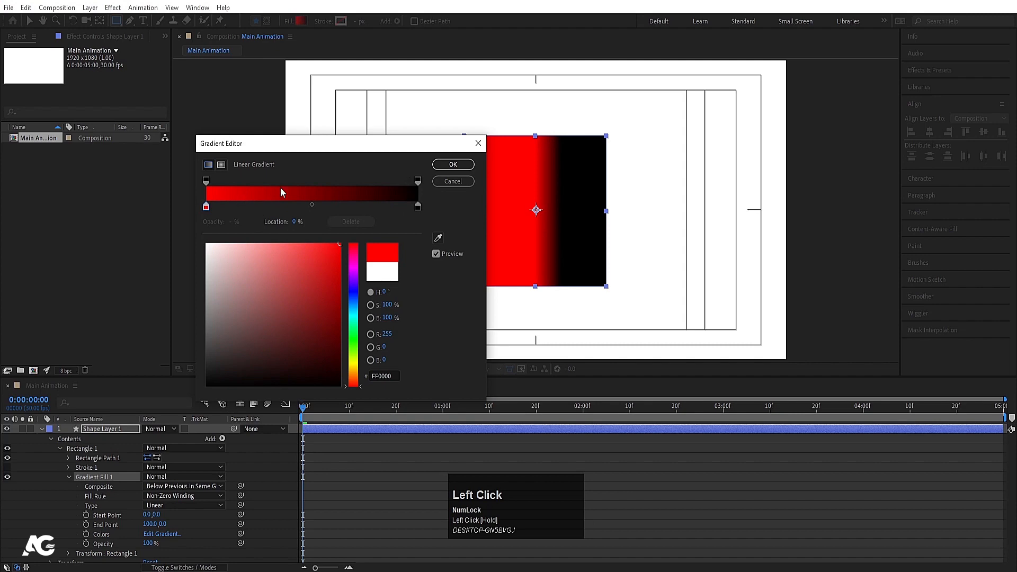
pyautogui.click(417, 208)
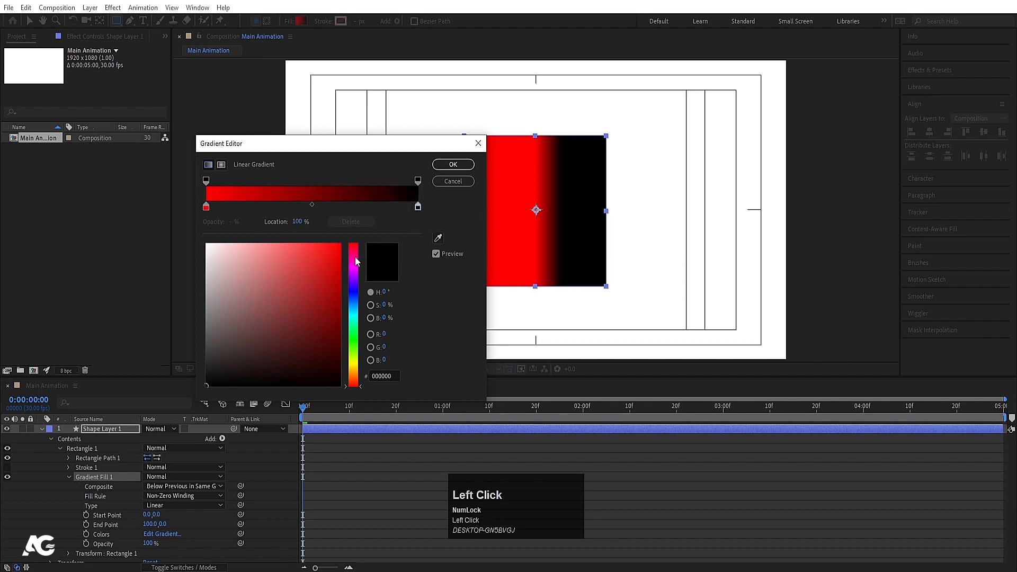
pyautogui.click(351, 306)
pyautogui.moveTo(326, 278); pyautogui.dragTo(340, 244)
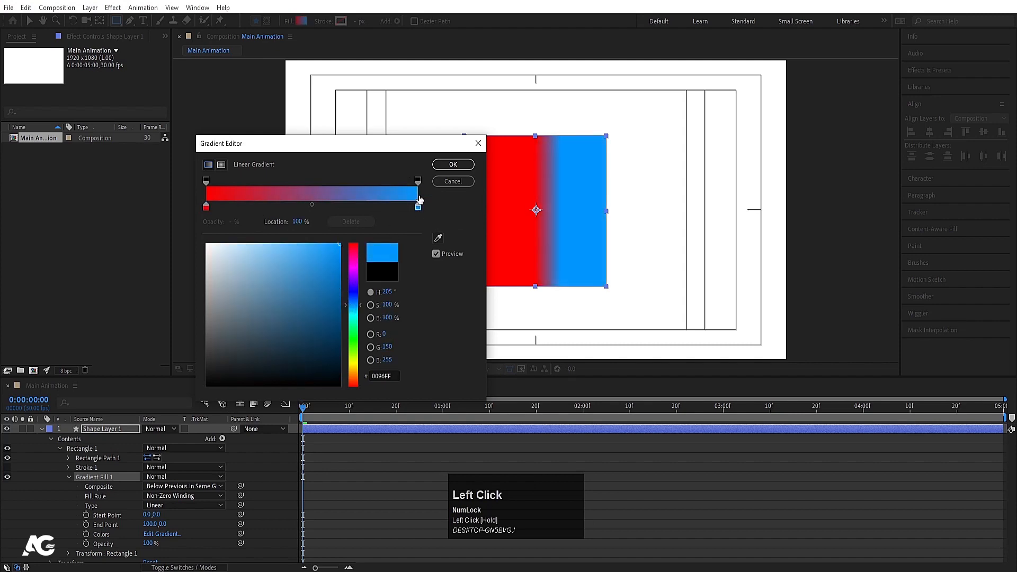
# - Preview the red-to-blue fill as a radial gradient, switch it back to linear and apply the gradient
pyautogui.moveTo(206, 181); pyautogui.dragTo(184, 180)
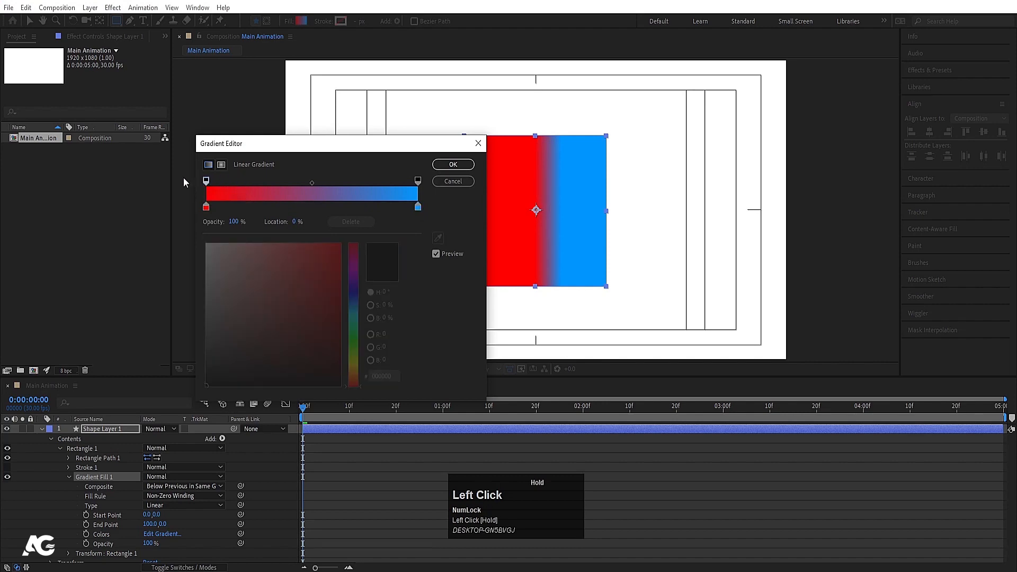
pyautogui.click(206, 207)
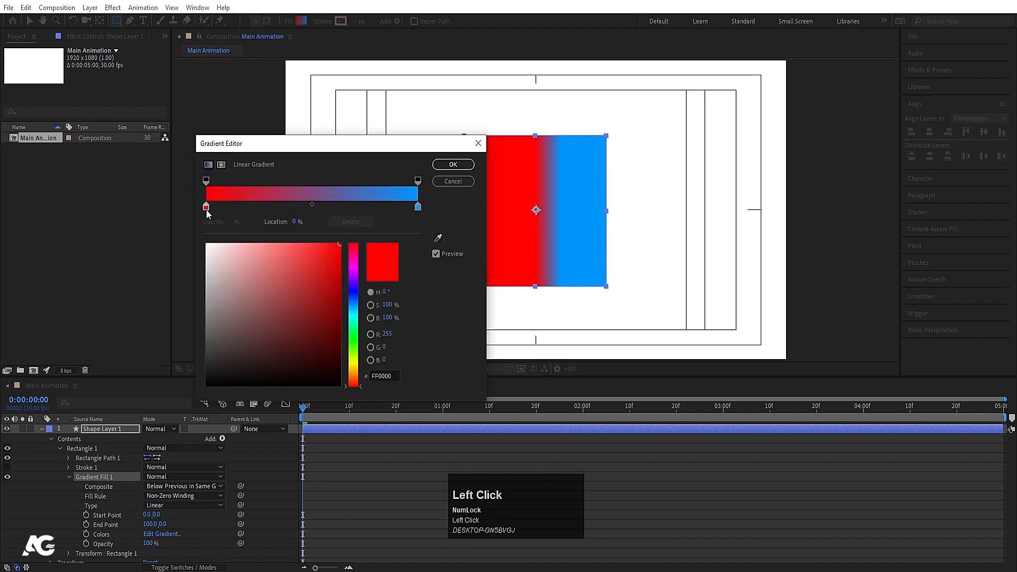
pyautogui.click(221, 165)
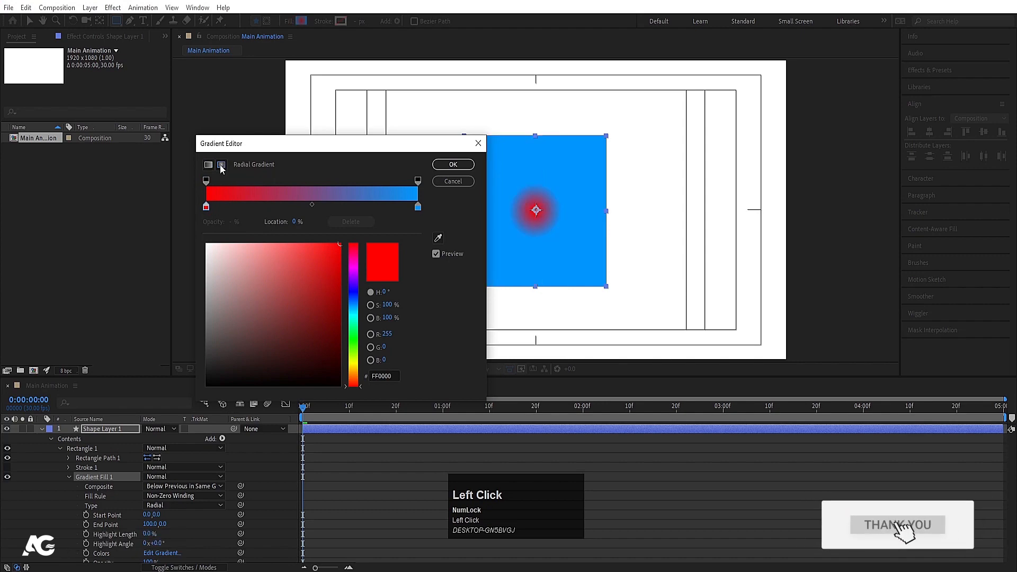
pyautogui.click(209, 164)
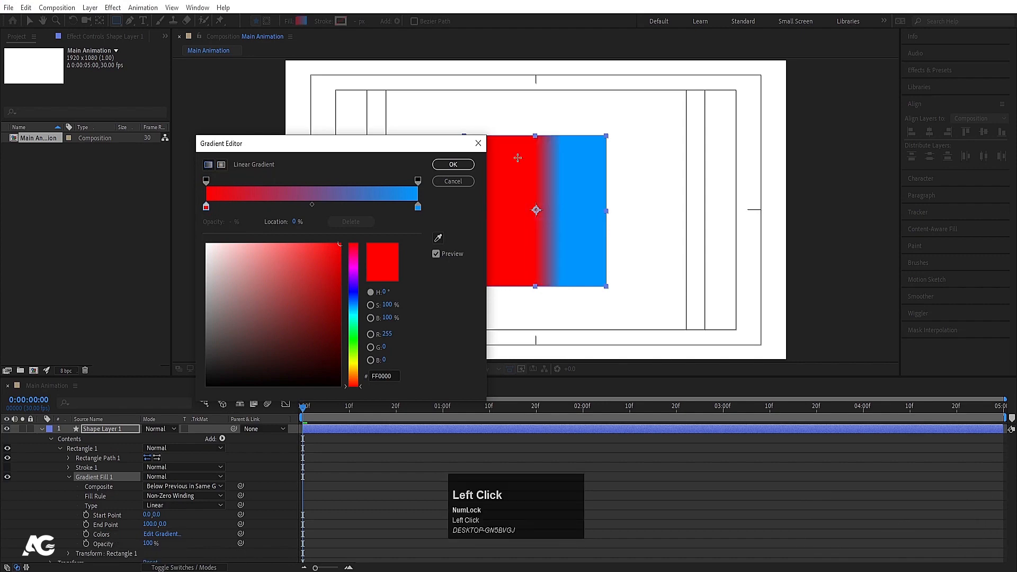
pyautogui.click(453, 166)
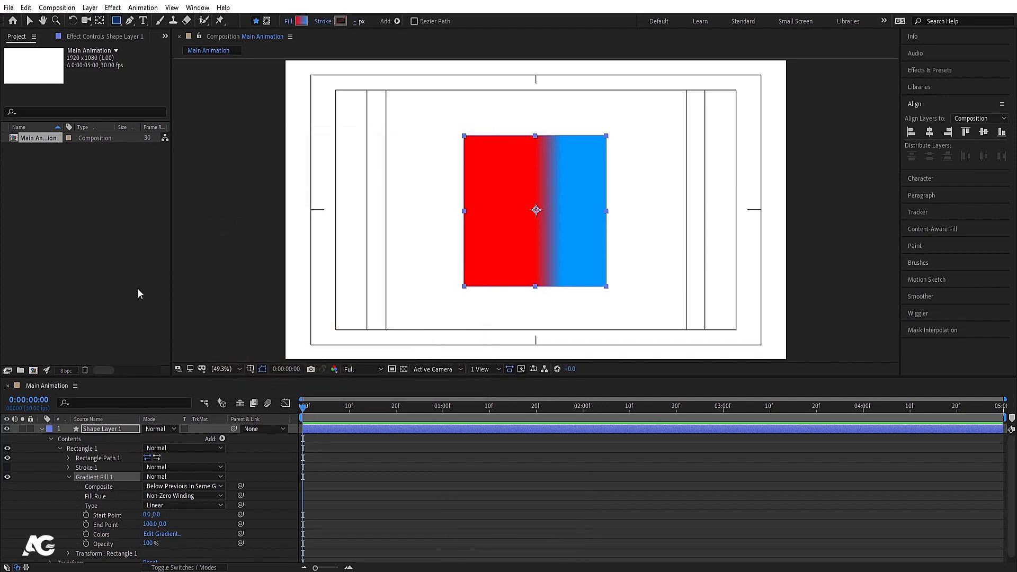
# - Delete the gradient rectangle's shape layer and set the fill type for new shapes to Solid Color
pyautogui.click(106, 432)
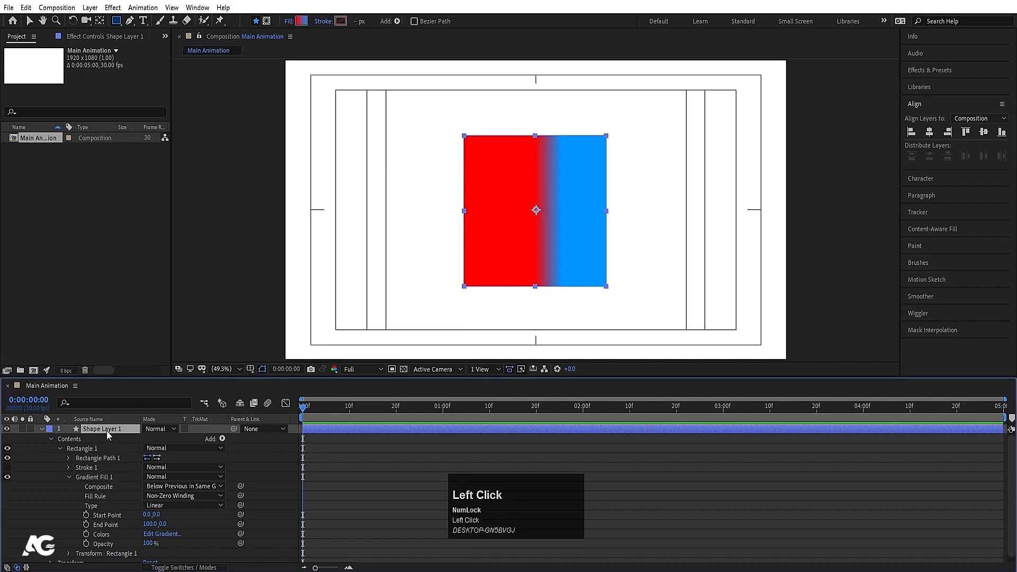
pyautogui.press('Delete')
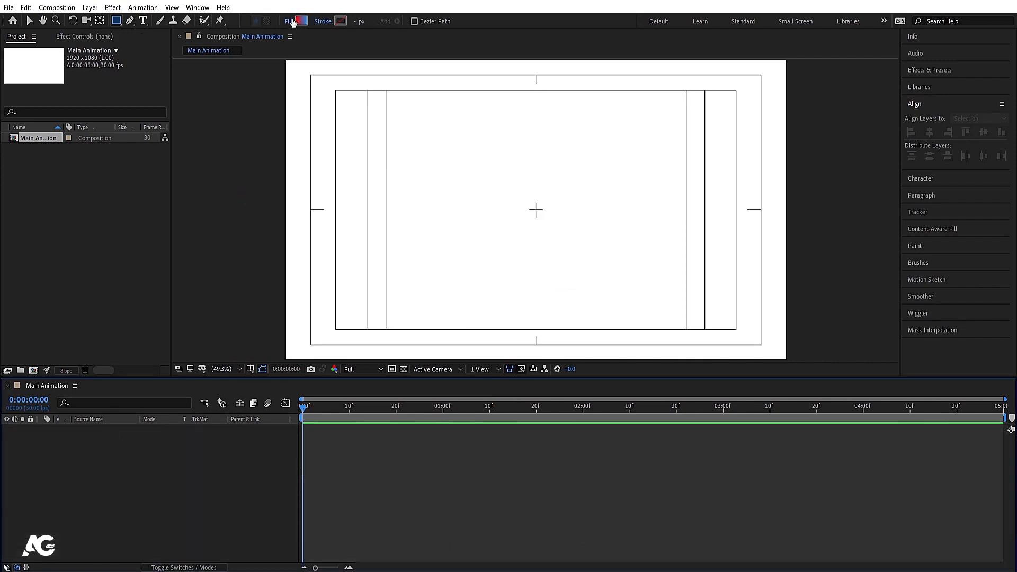
pyautogui.click(291, 21)
pyautogui.click(298, 207)
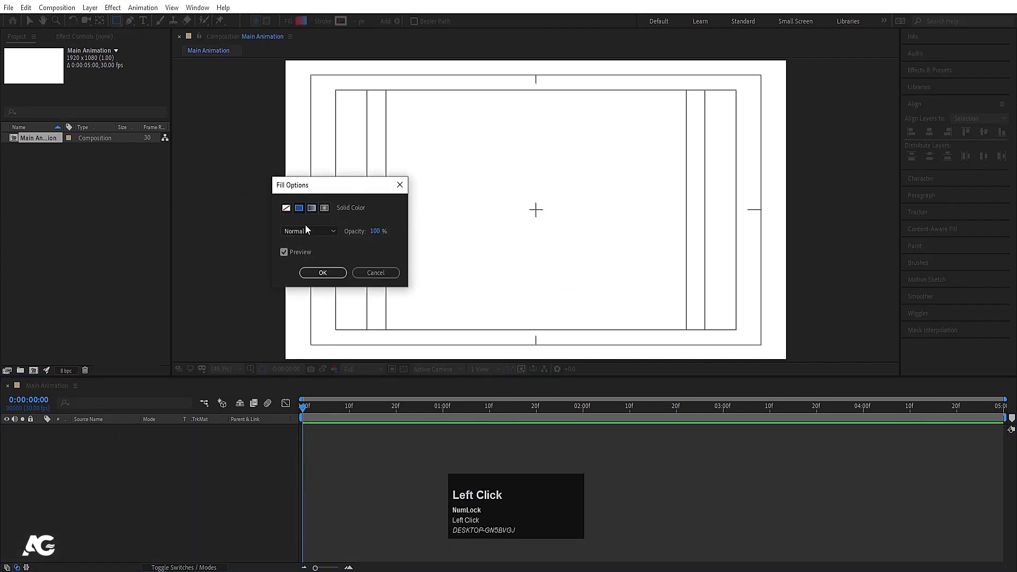
pyautogui.click(323, 272)
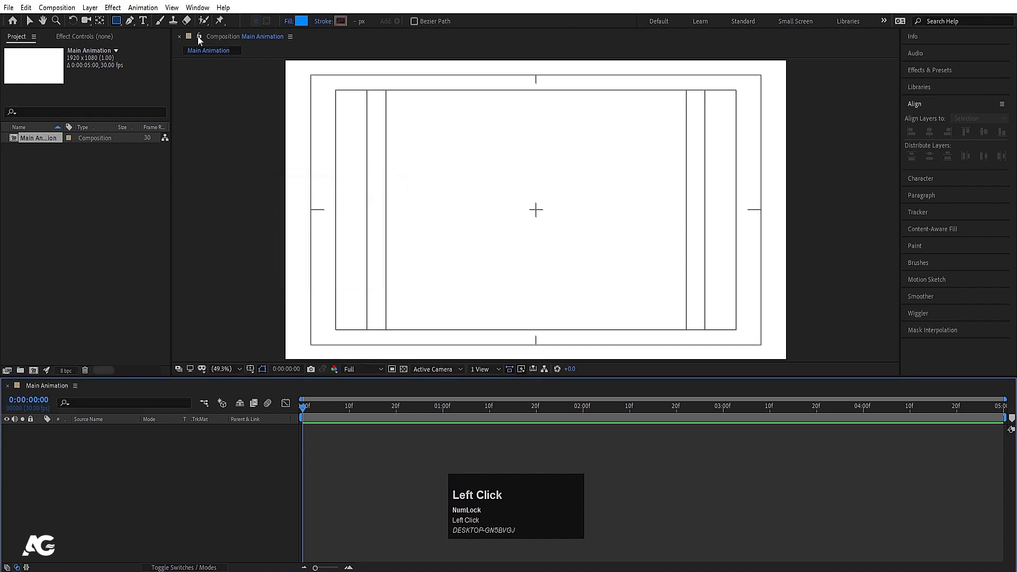
# - Draw a solid blue square about 402 px wide near the composition's centre and centre its anchor point on the shape
pyautogui.moveTo(123, 24); pyautogui.dragTo(155, 21)
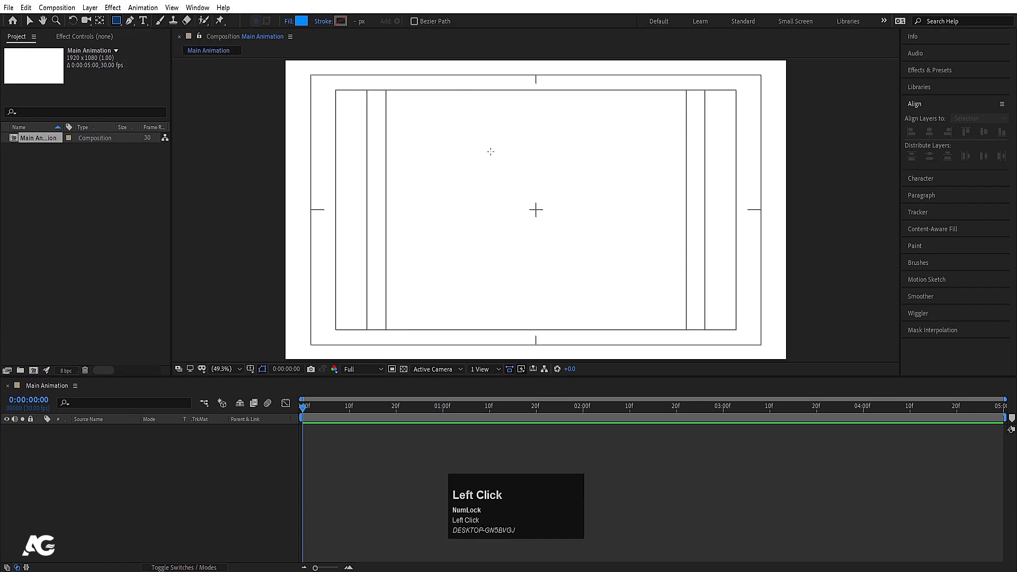
pyautogui.moveTo(491, 151); pyautogui.dragTo(594, 250)
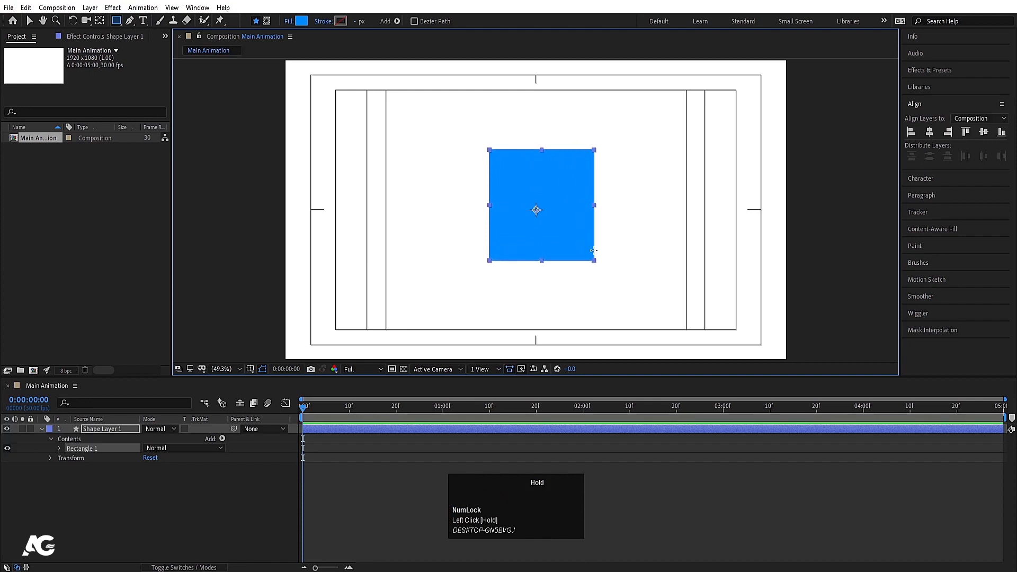
pyautogui.hotkey('ctrl', 'alt', 'Home')
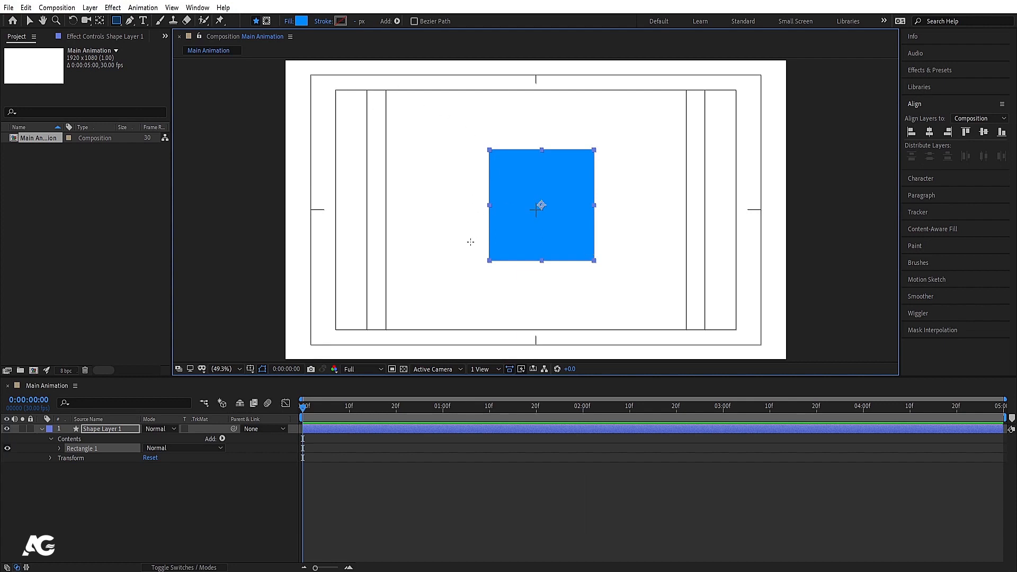
pyautogui.click(88, 434)
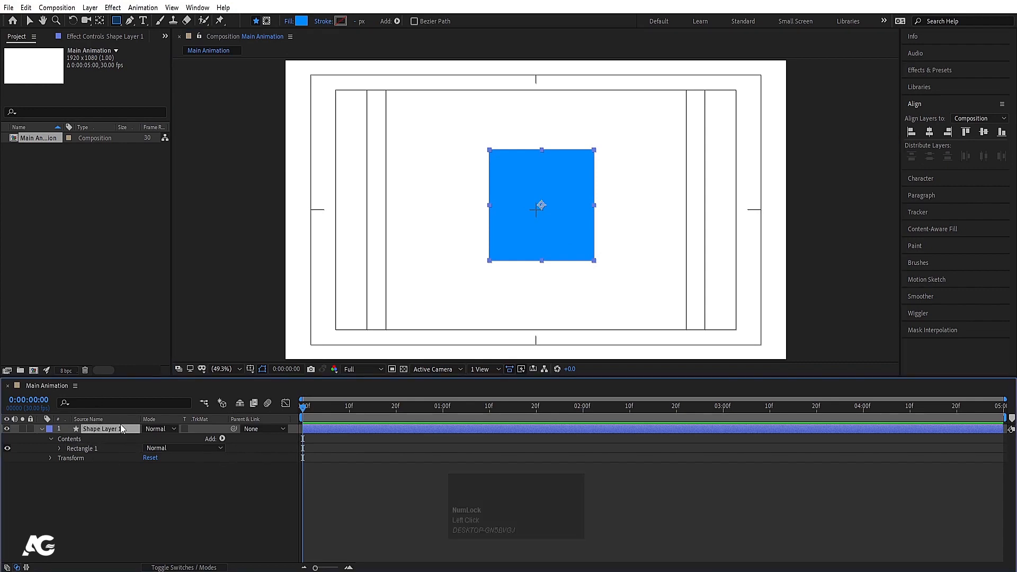
pyautogui.click(75, 443)
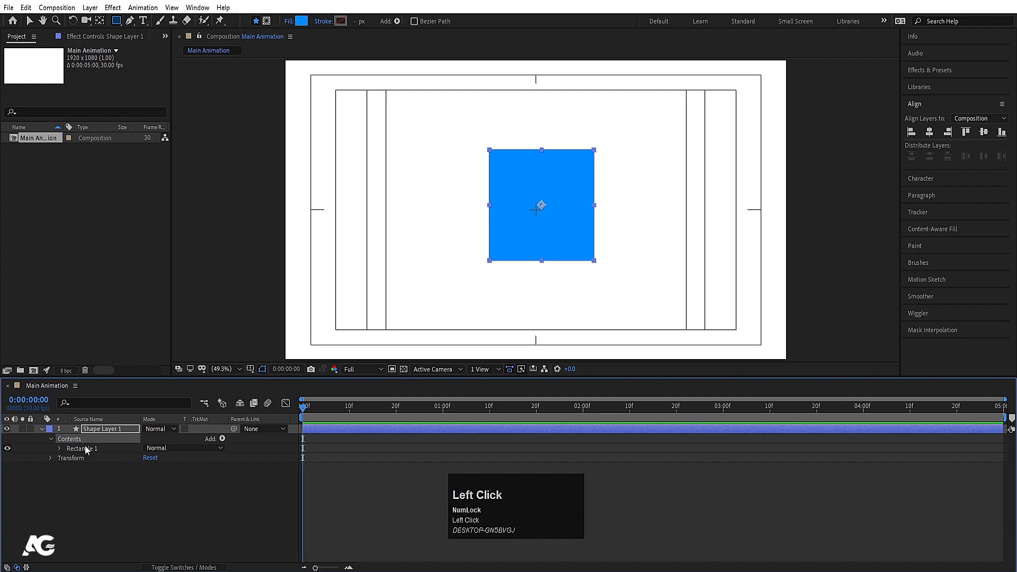
pyautogui.click(88, 448)
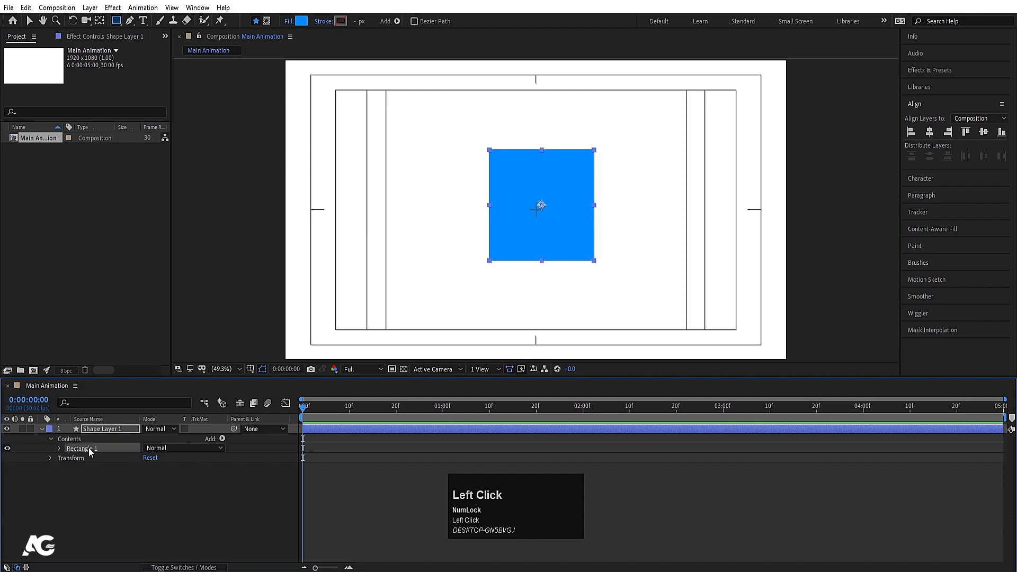
# - Draw a blue circle on its own shape layer near the frame's upper-right corner and centre its anchor point
pyautogui.click(115, 511)
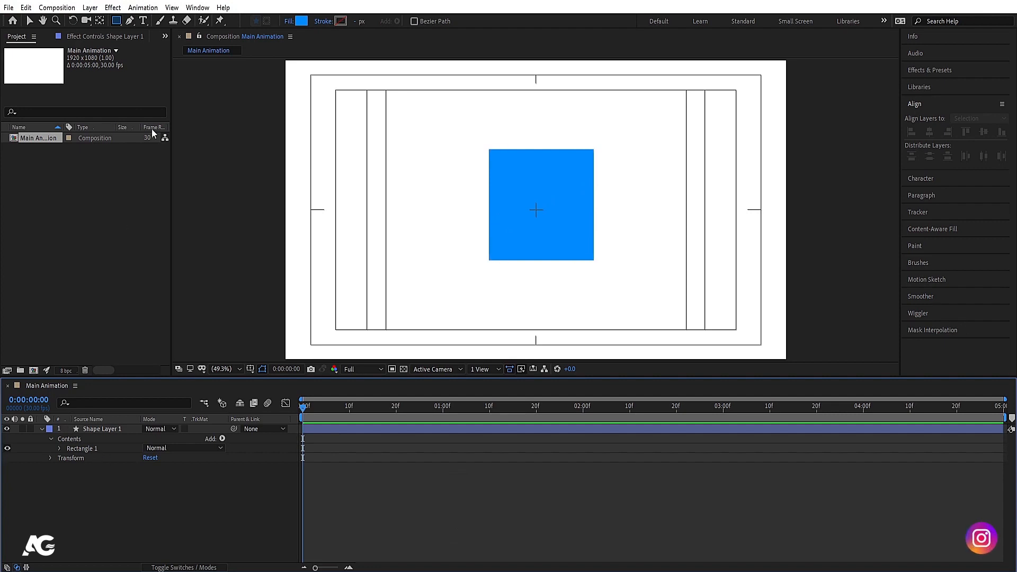
pyautogui.click(119, 21)
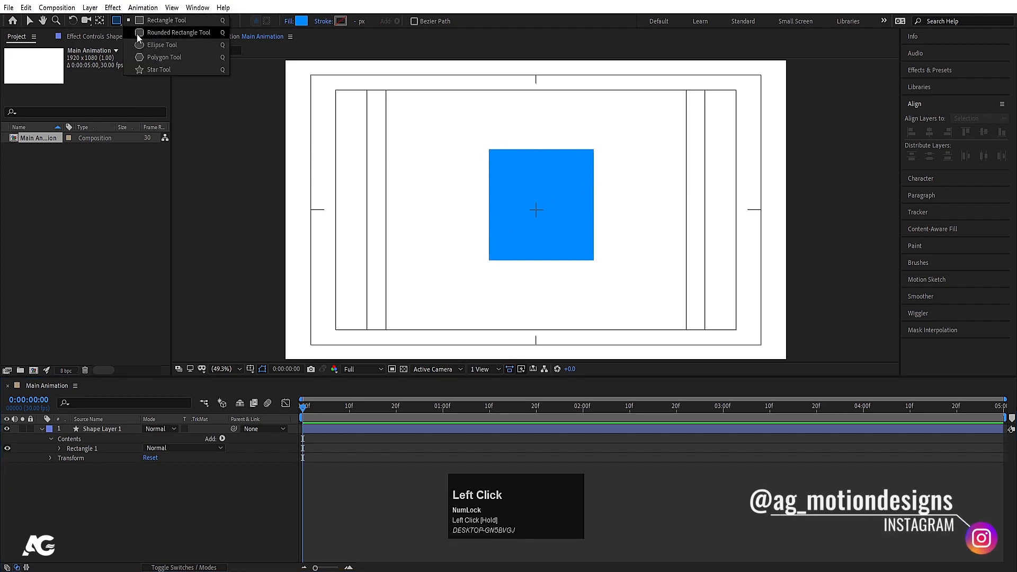
pyautogui.click(158, 46)
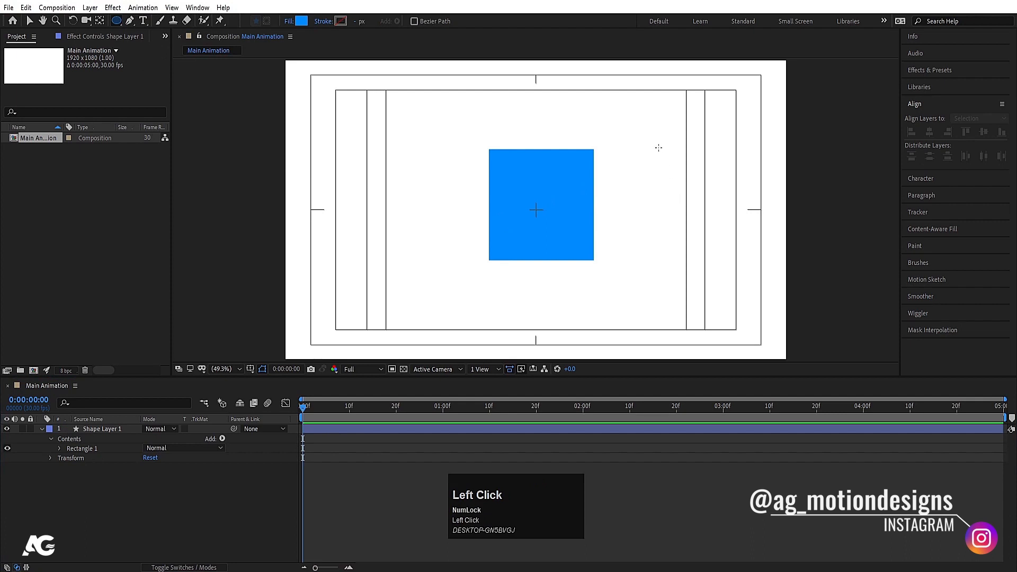
pyautogui.moveTo(648, 125); pyautogui.dragTo(721, 194)
pyautogui.click(84, 450)
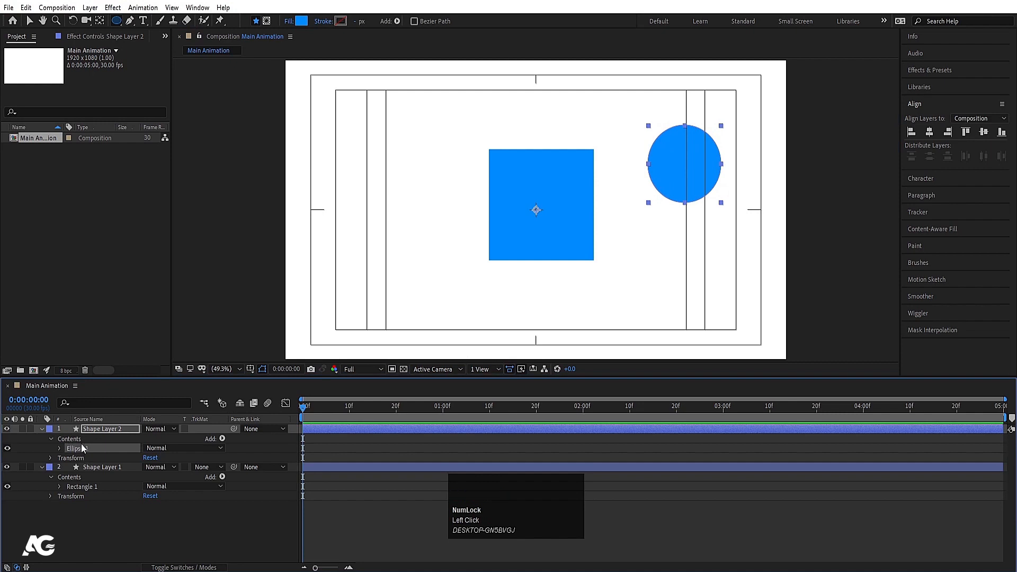
pyautogui.click(82, 430)
pyautogui.press('ctrl')
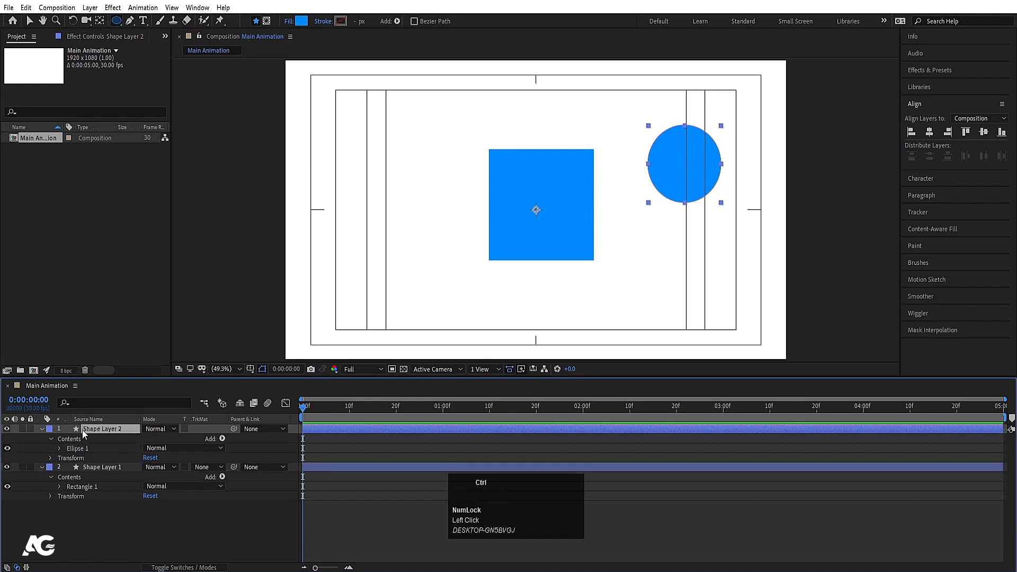
pyautogui.hotkey('ctrl', 'alt', 'Home')
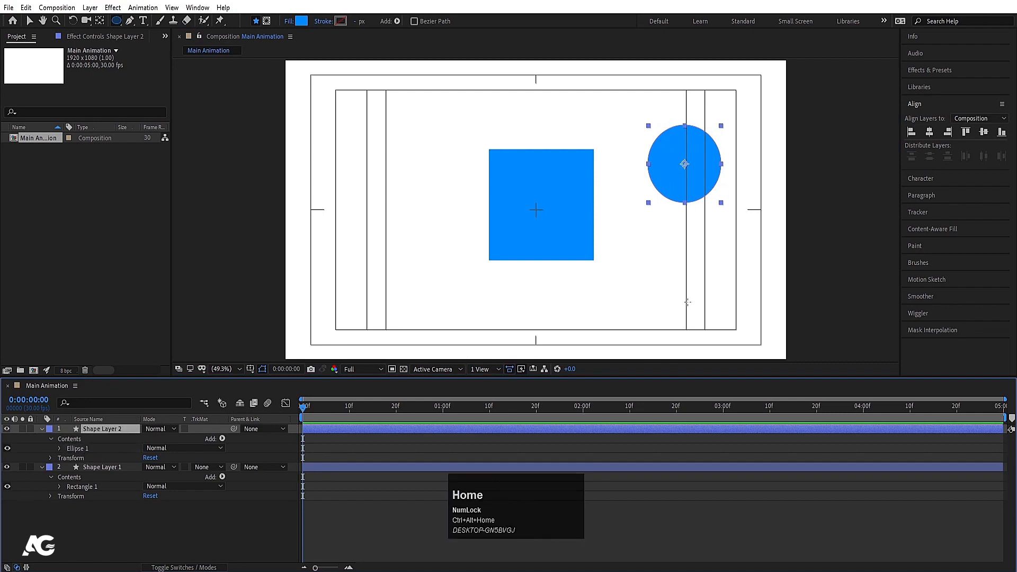
# - Examine the square's Rectangle 1 group, including its path, stroke and transform entries and the Rectangle Path 1 properties
pyautogui.click(93, 507)
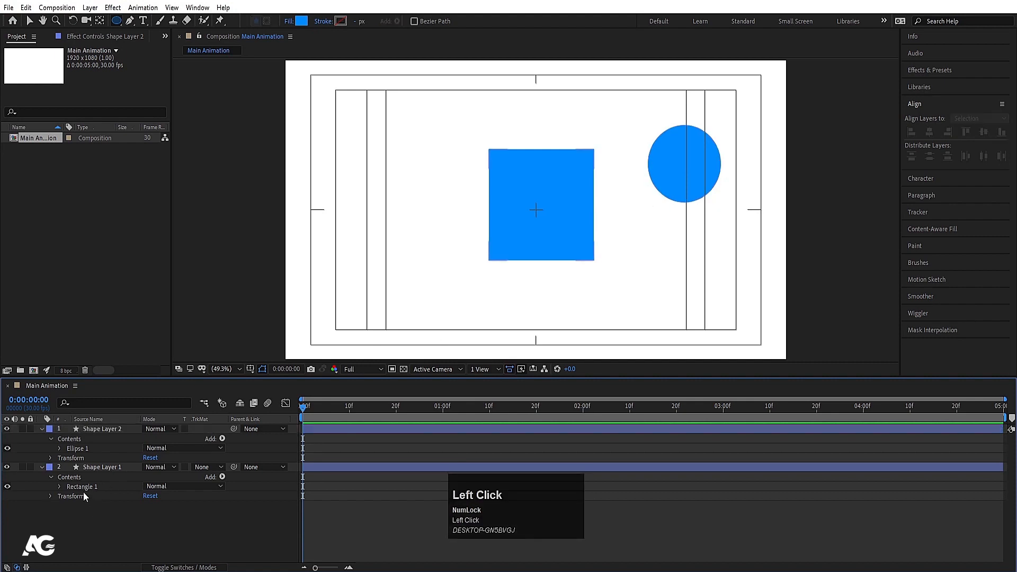
pyautogui.click(84, 492)
pyautogui.click(80, 487)
pyautogui.click(57, 487)
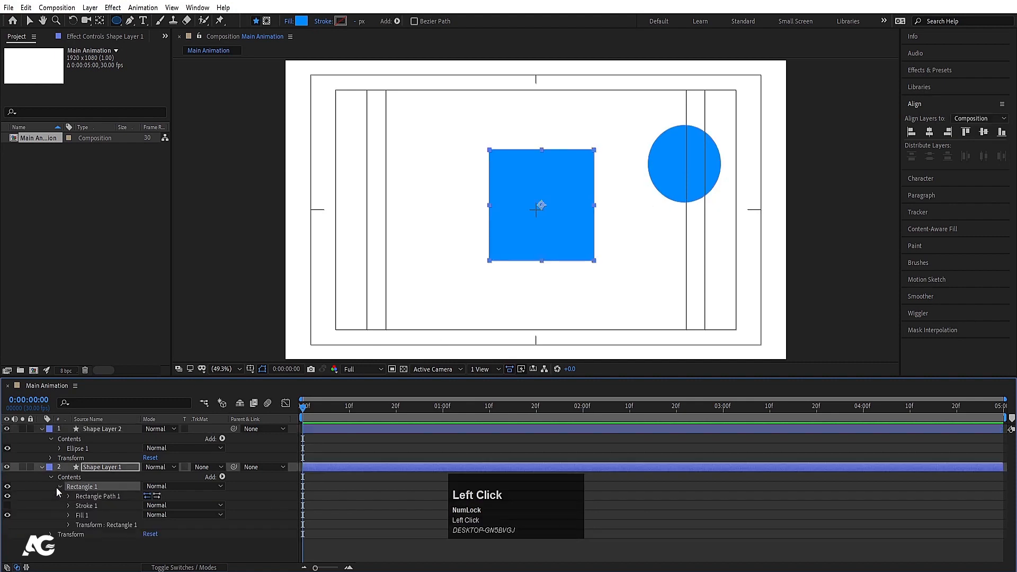
pyautogui.click(94, 495)
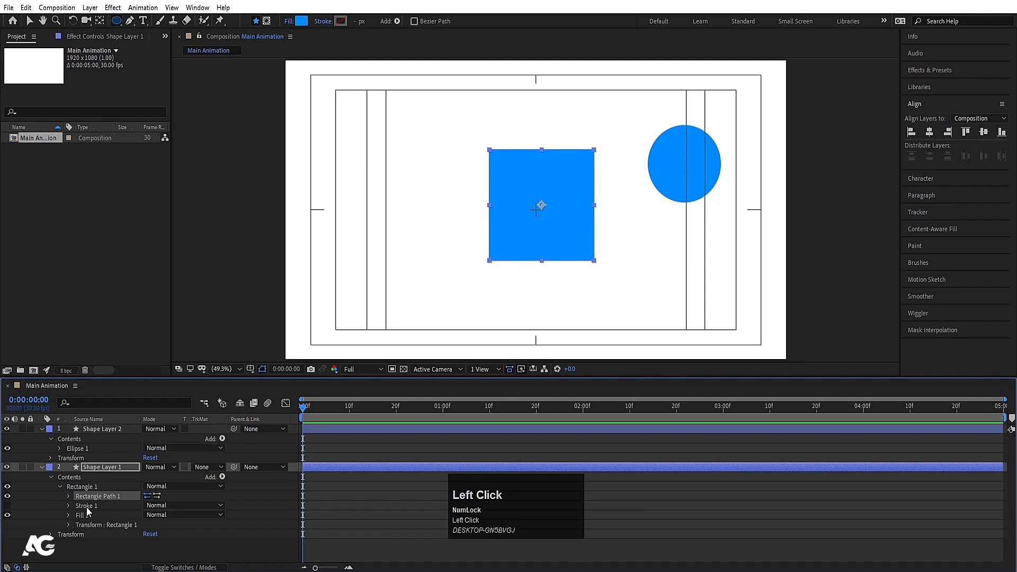
pyautogui.click(90, 505)
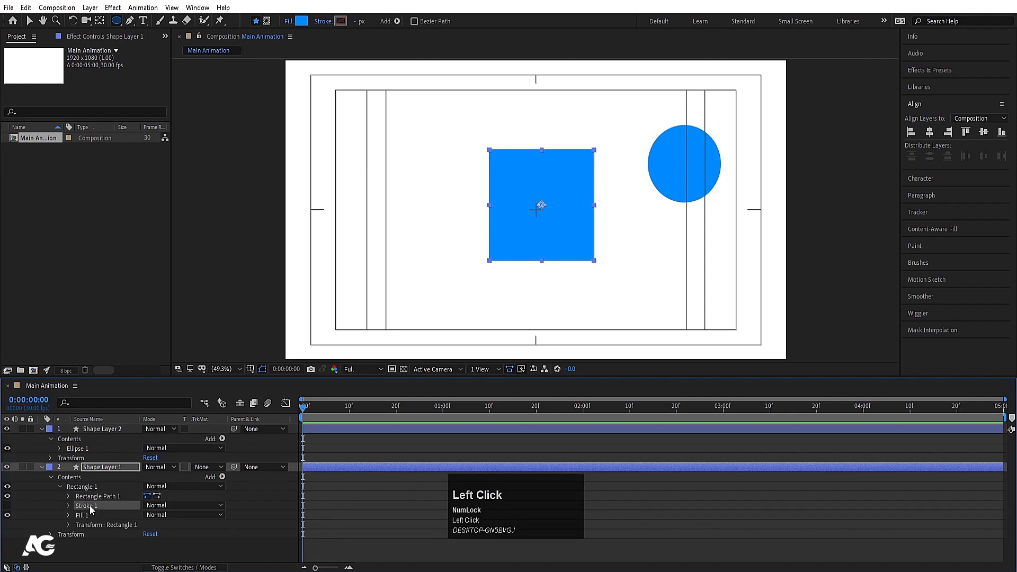
pyautogui.click(97, 524)
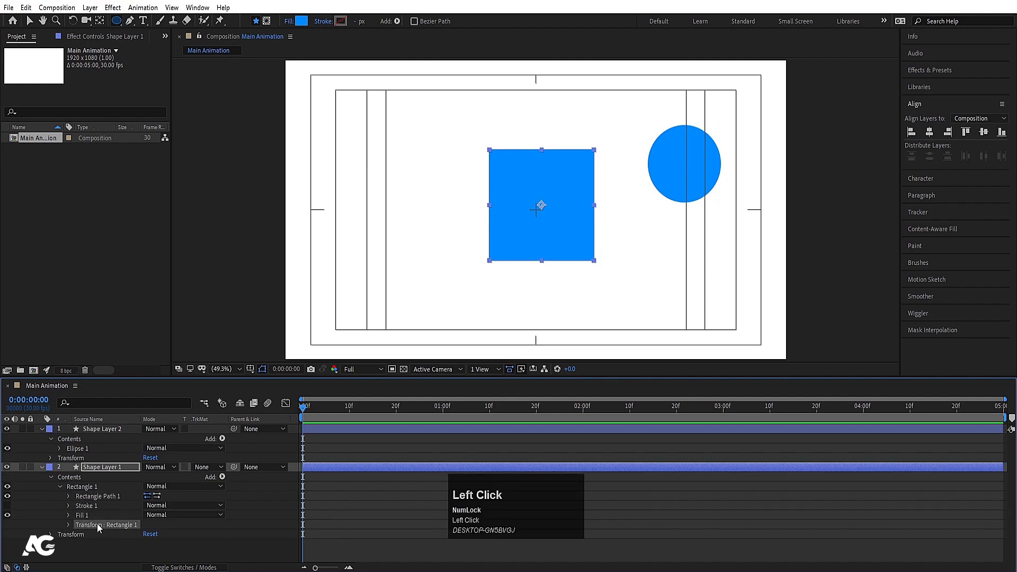
pyautogui.click(88, 497)
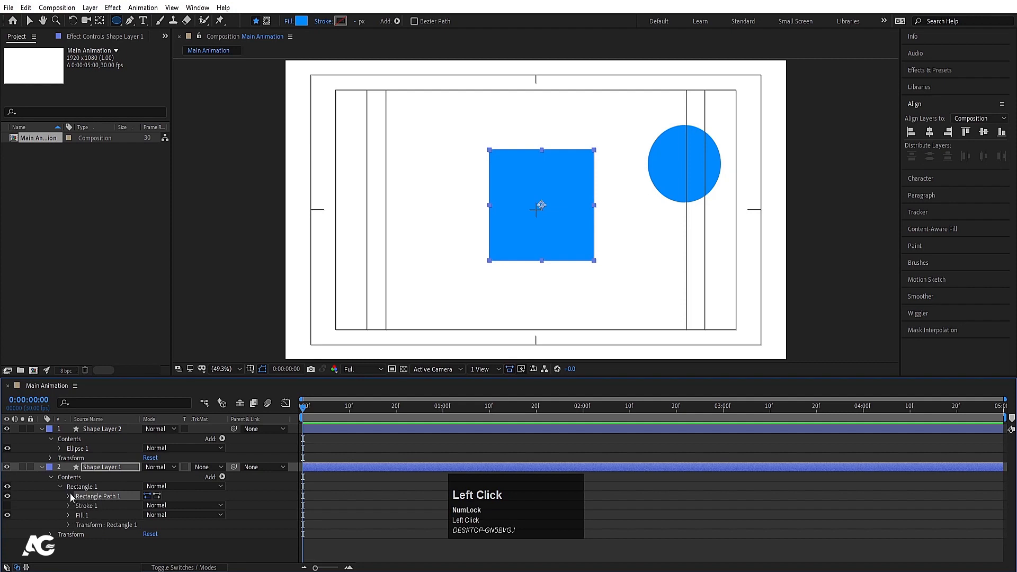
pyautogui.click(70, 495)
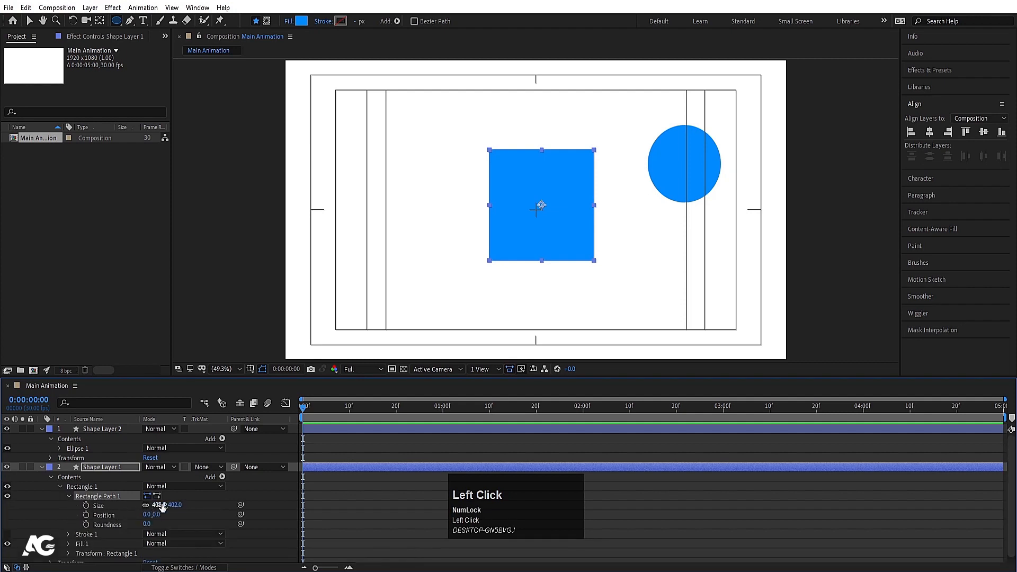
# - Try adjusting the square's Rectangle Path roundness and undo the change
pyautogui.moveTo(146, 515); pyautogui.dragTo(52, 520)
pyautogui.hotkey('ctrl', 'z')
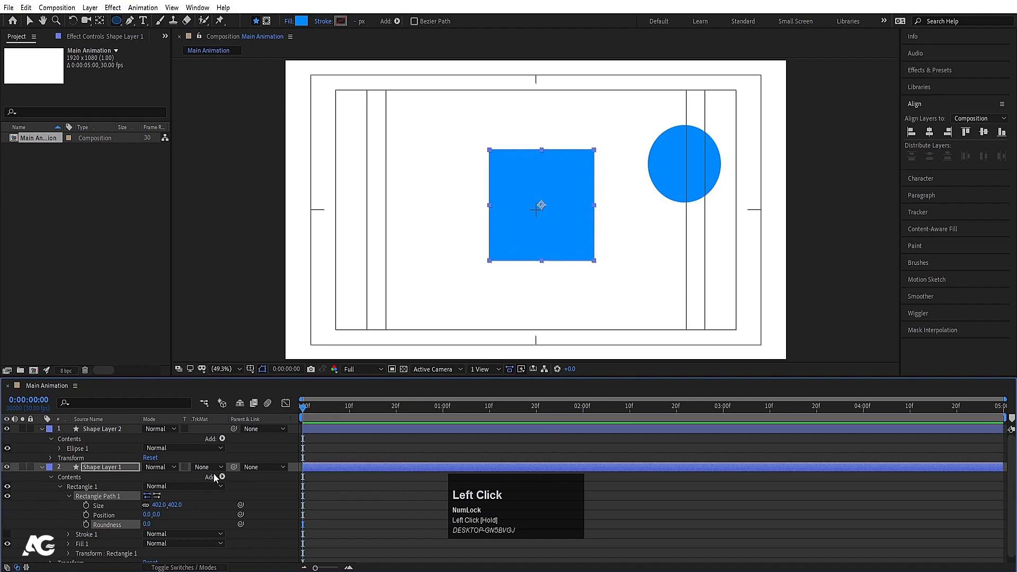
pyautogui.click(310, 453)
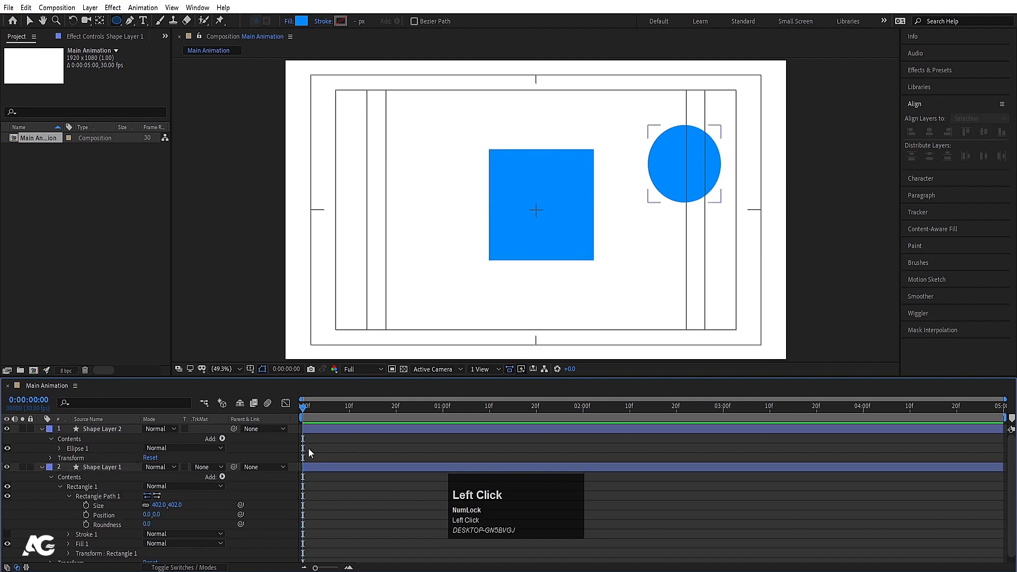
# - Delete the circle's and the square's shape layers from the composition
pyautogui.click(120, 428)
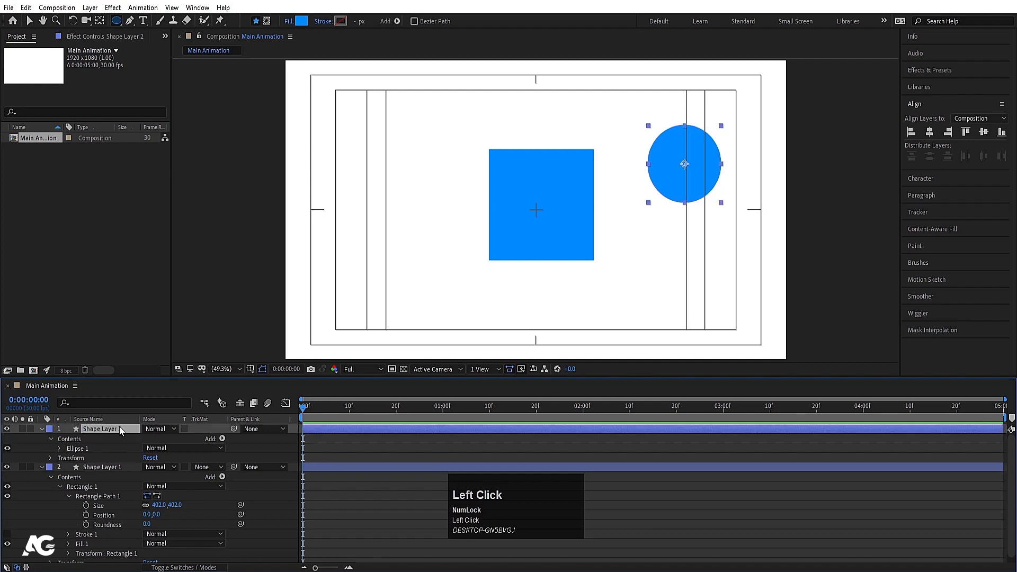
pyautogui.press('Delete')
pyautogui.press('Delete')
# - Draw a blue square about 335 px wide above the composition's centre with the Rounded Rectangle tool
pyautogui.click(117, 21)
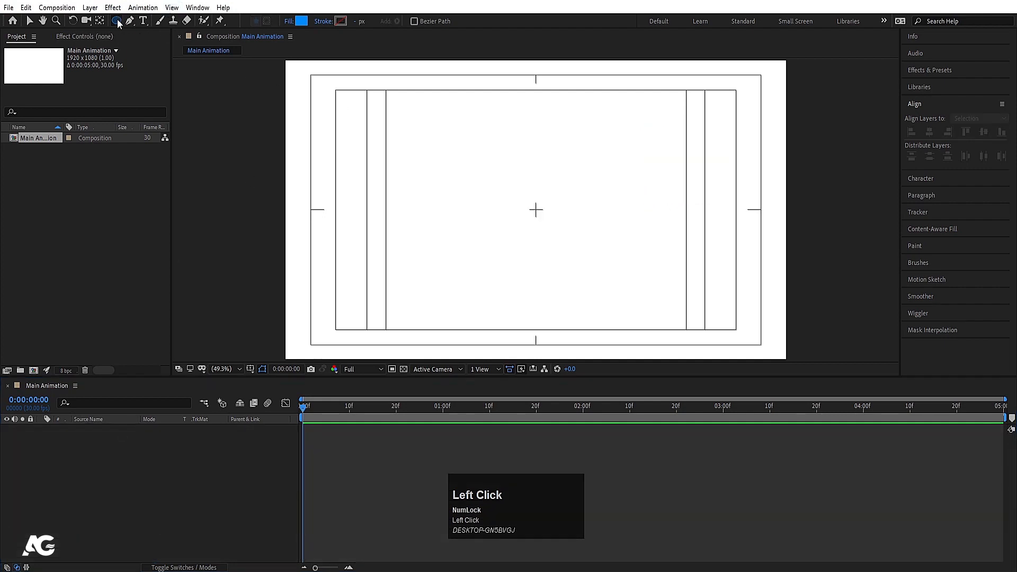
pyautogui.click(152, 22)
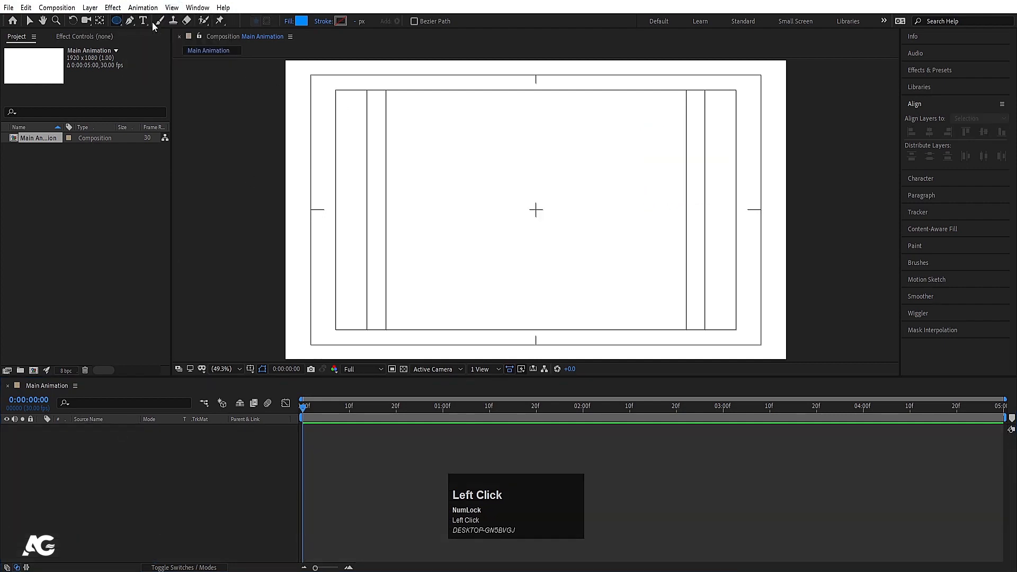
pyautogui.click(120, 21)
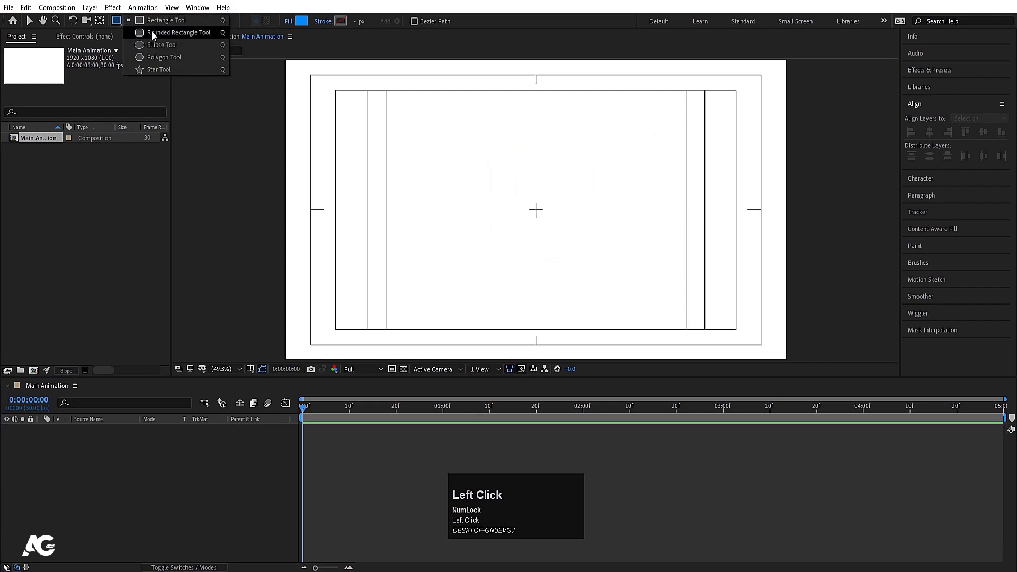
pyautogui.click(152, 32)
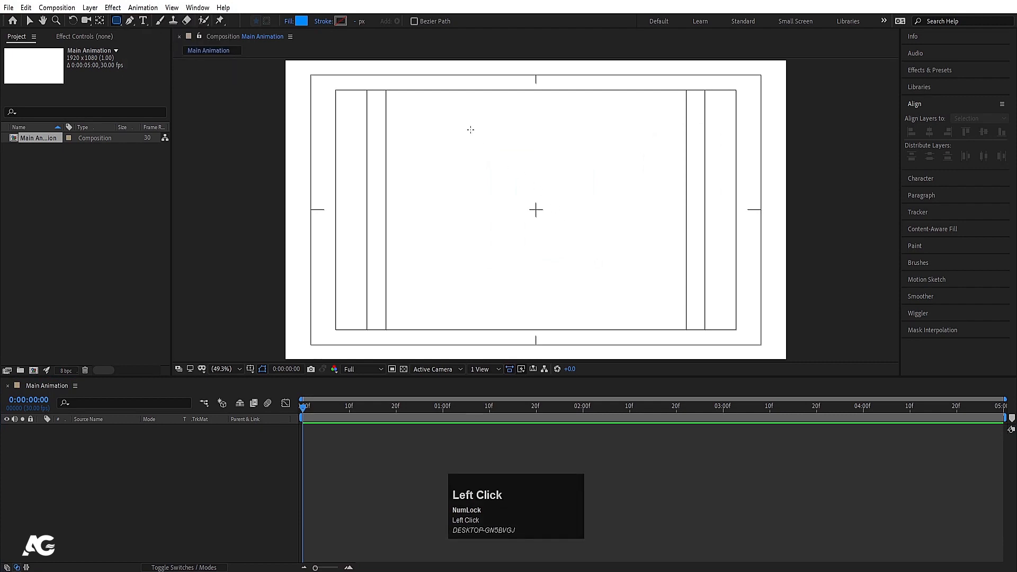
pyautogui.moveTo(470, 129); pyautogui.dragTo(558, 223)
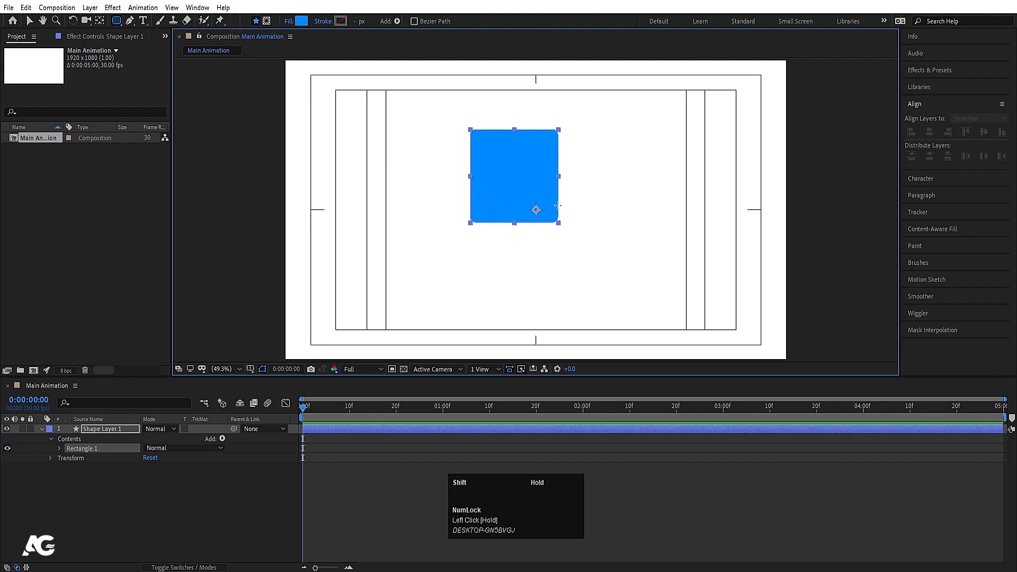
# - Set the rounded square's path roundness to 0 and delete its shape layer
pyautogui.click(59, 449)
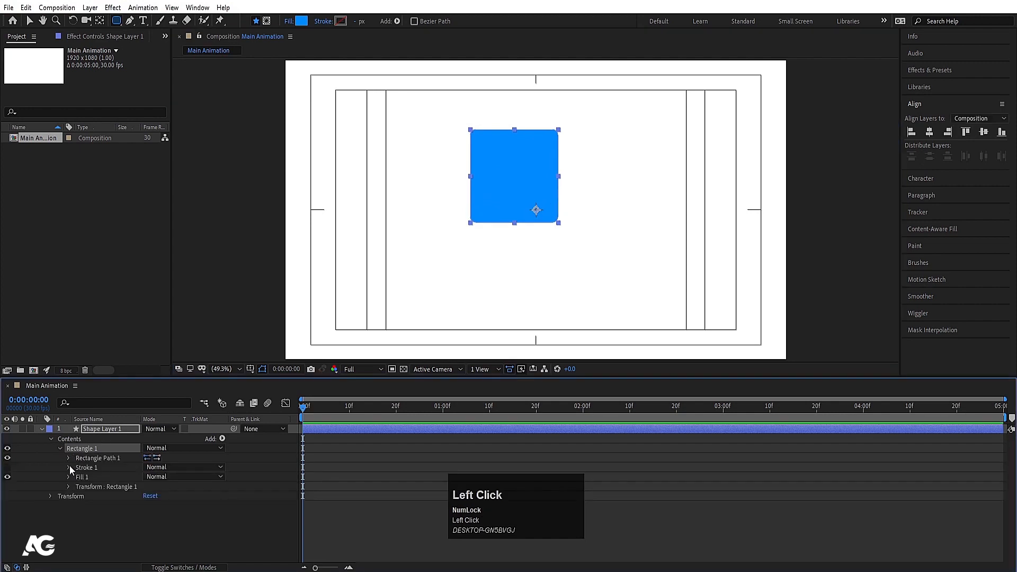
pyautogui.click(68, 458)
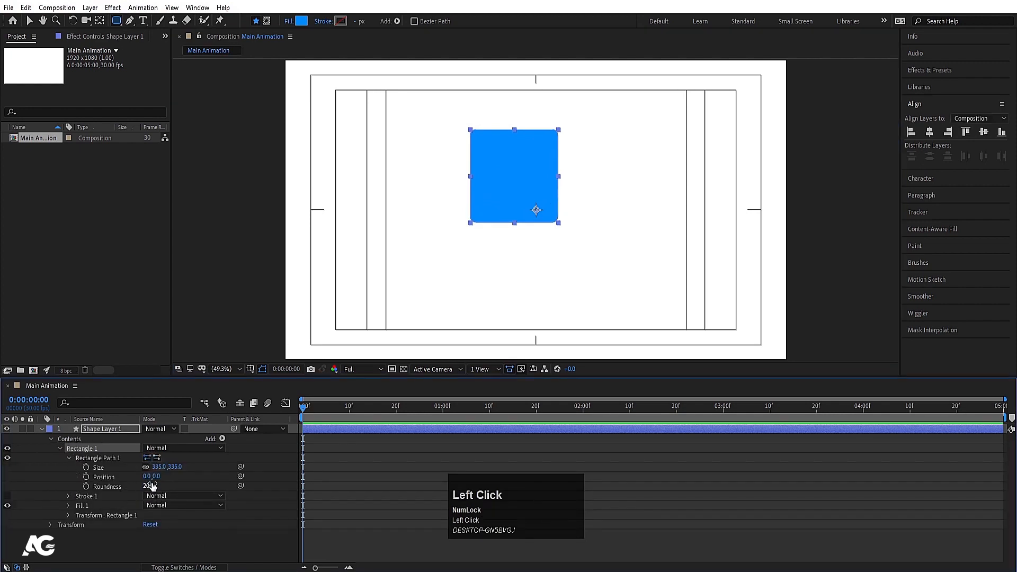
pyautogui.moveTo(152, 486)
pyautogui.mouseDown()
pyautogui.moveTo(187, 483)
pyautogui.moveTo(136, 481)
pyautogui.mouseUp()
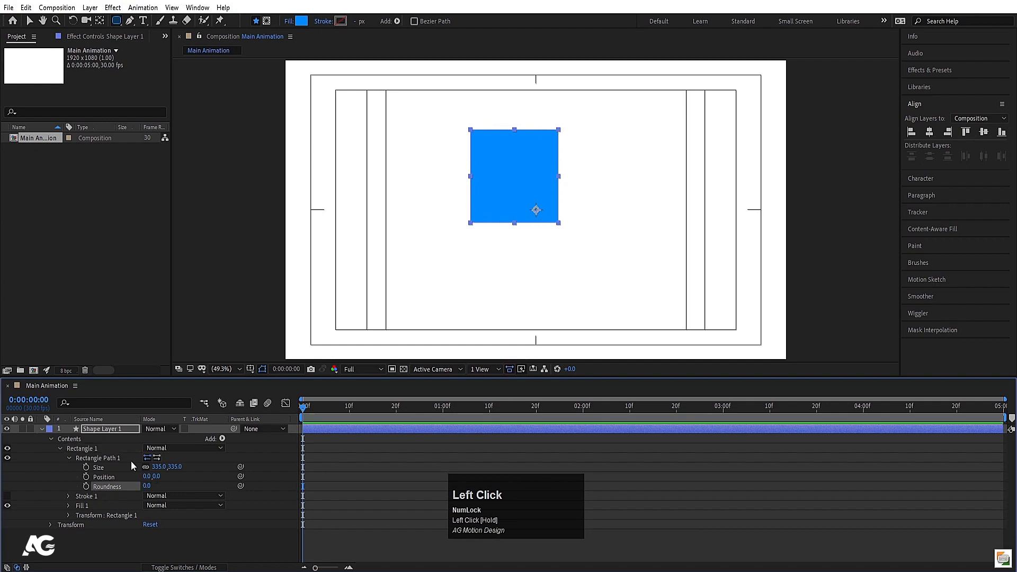
pyautogui.click(100, 430)
pyautogui.press('Delete')
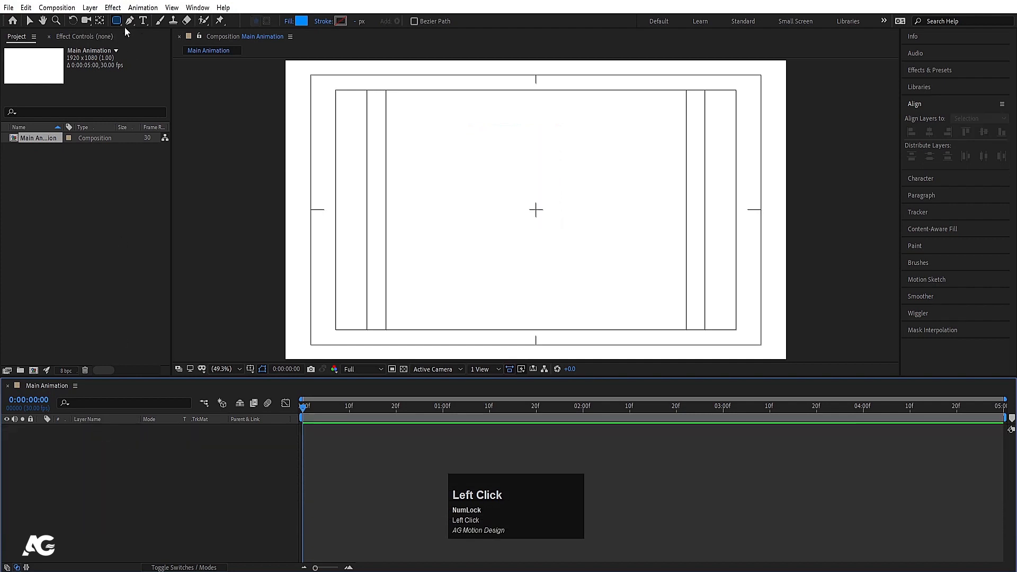
# - Draw a blue pentagon with an outer radius of about 221 px above the composition's centre with the Polygon tool
pyautogui.moveTo(118, 21); pyautogui.dragTo(178, 63)
pyautogui.moveTo(480, 141); pyautogui.dragTo(480, 80)
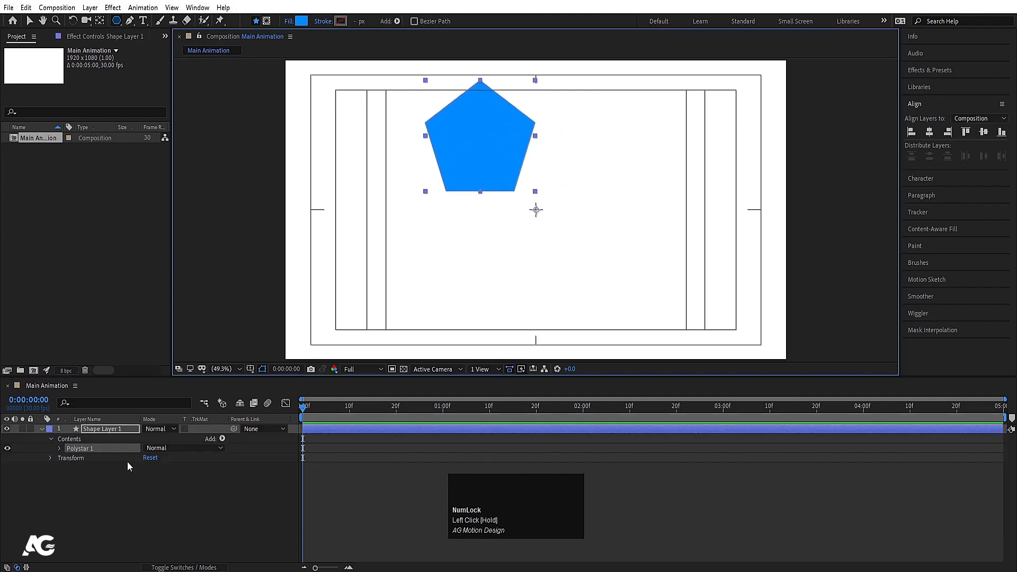
# - Set the pentagon's Polystar Path to 3 points and its outer roundness to -24%
pyautogui.click(59, 449)
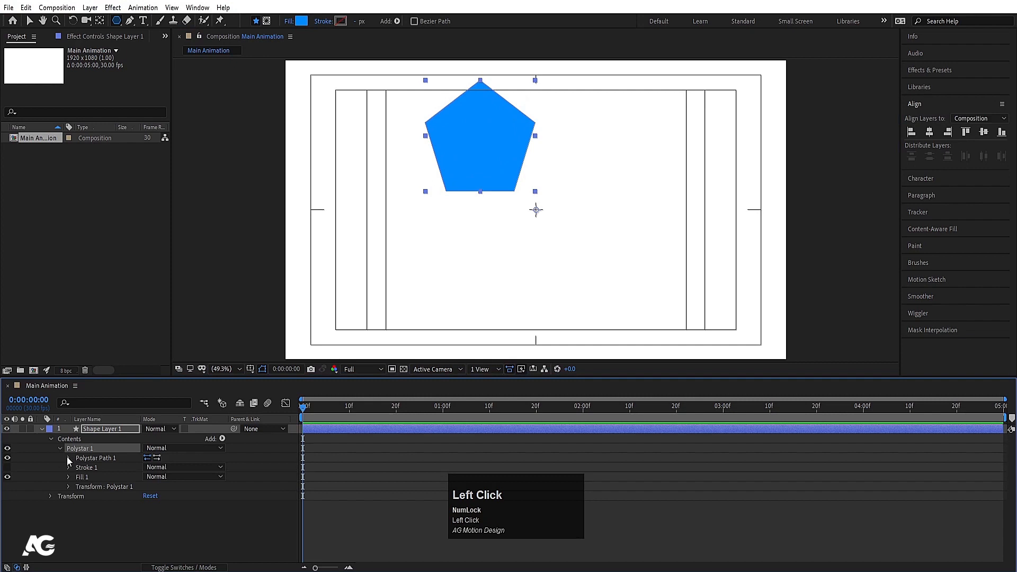
pyautogui.click(67, 457)
pyautogui.moveTo(147, 475)
pyautogui.mouseDown()
pyautogui.moveTo(175, 475)
pyautogui.moveTo(144, 473)
pyautogui.mouseUp()
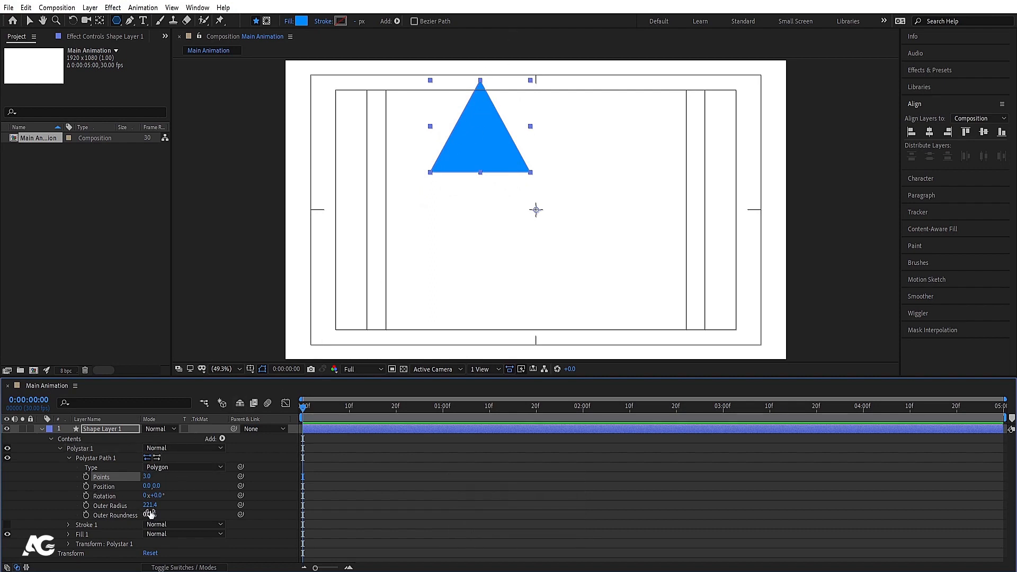
pyautogui.moveTo(151, 514); pyautogui.dragTo(108, 391)
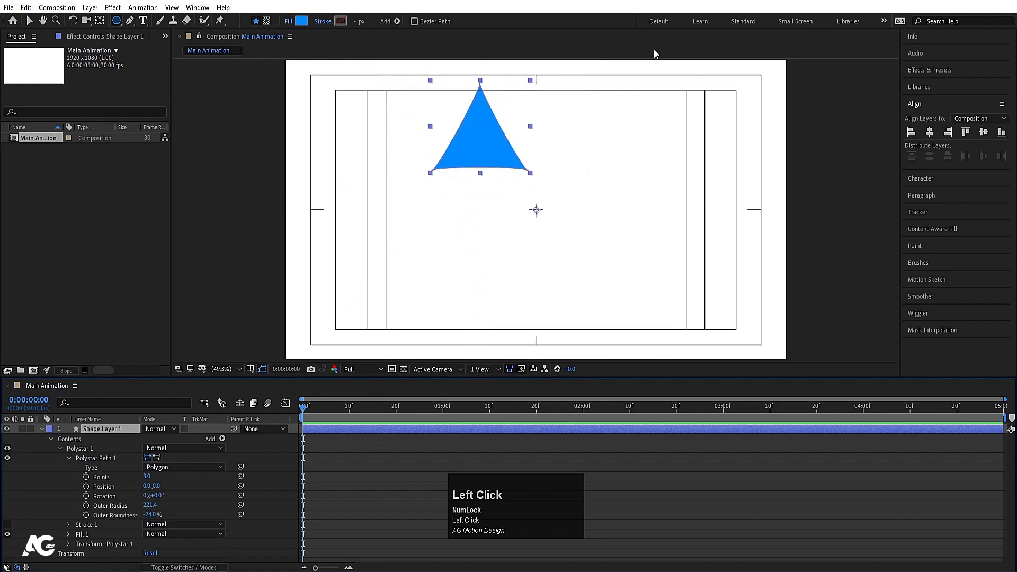
# - Move the triangle onto the composition's centre and centre its anchor point in the shape
pyautogui.press('v')
pyautogui.moveTo(484, 144); pyautogui.dragTo(536, 220)
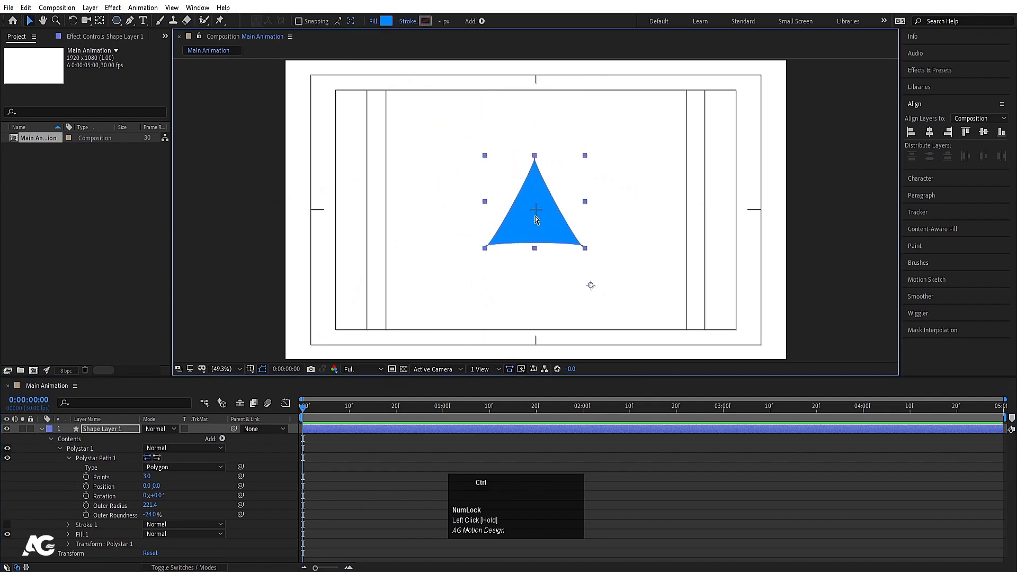
pyautogui.hotkey('ctrl', 'alt', 'Home')
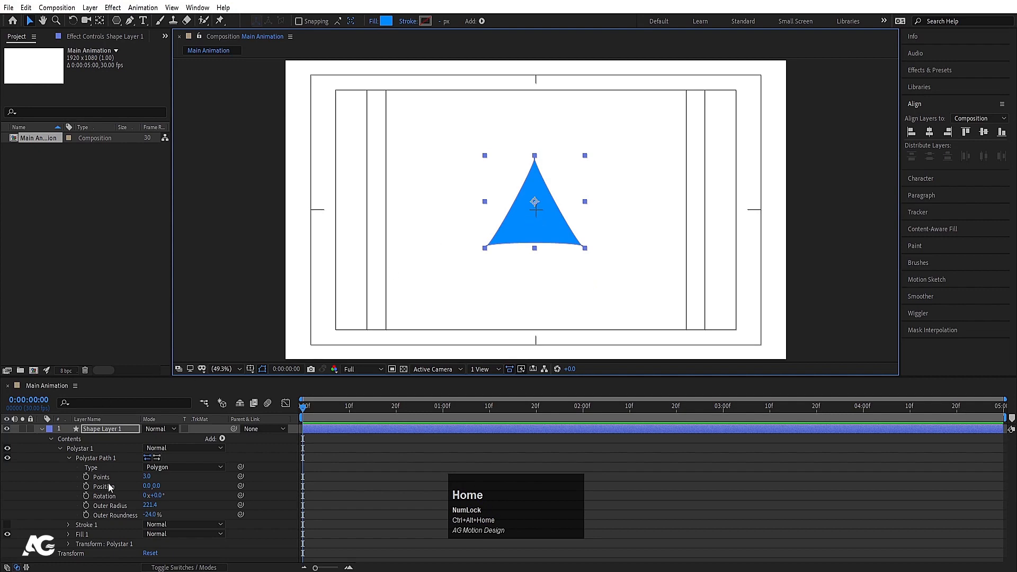
# - Try adjusting the triangle's outer roundness and enlarging its outer radius, and undo these changes
pyautogui.moveTo(152, 514); pyautogui.dragTo(204, 501)
pyautogui.hotkey('ctrl', 'z')
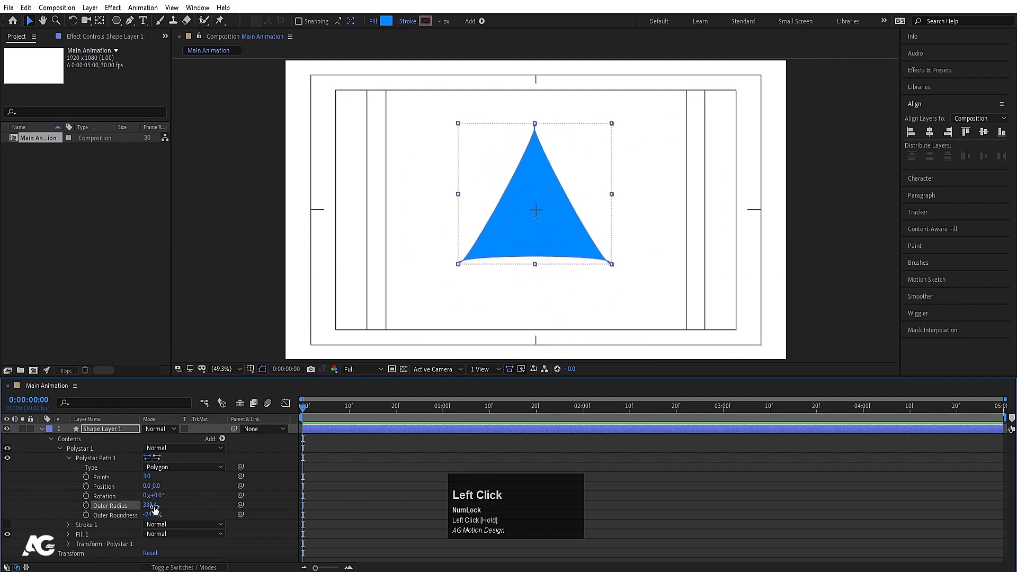
pyautogui.hotkey('ctrl', 'z')
# - Set the triangle's outer roundness to 0%
pyautogui.click(148, 515)
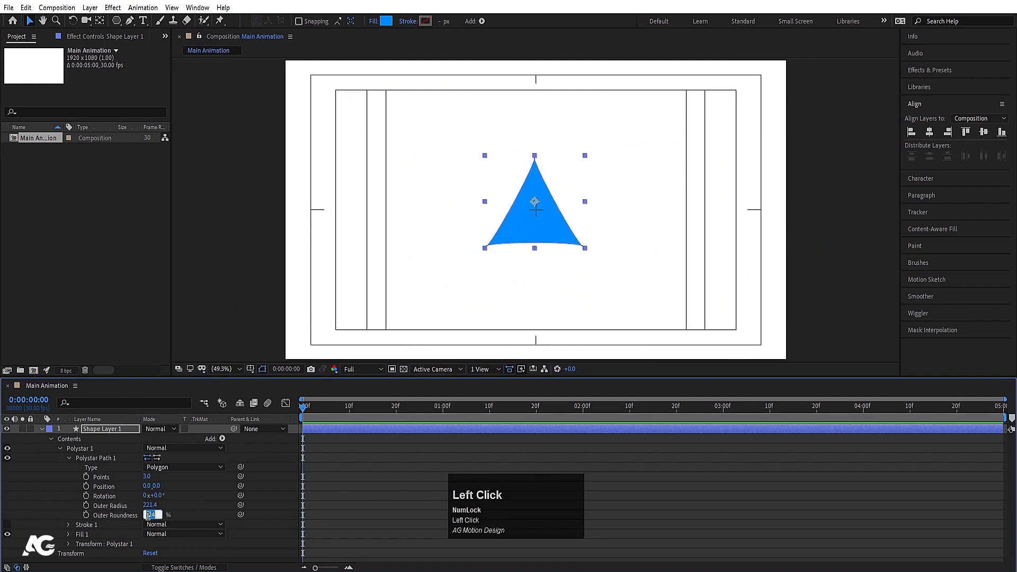
pyautogui.write('0')
pyautogui.press('Return')
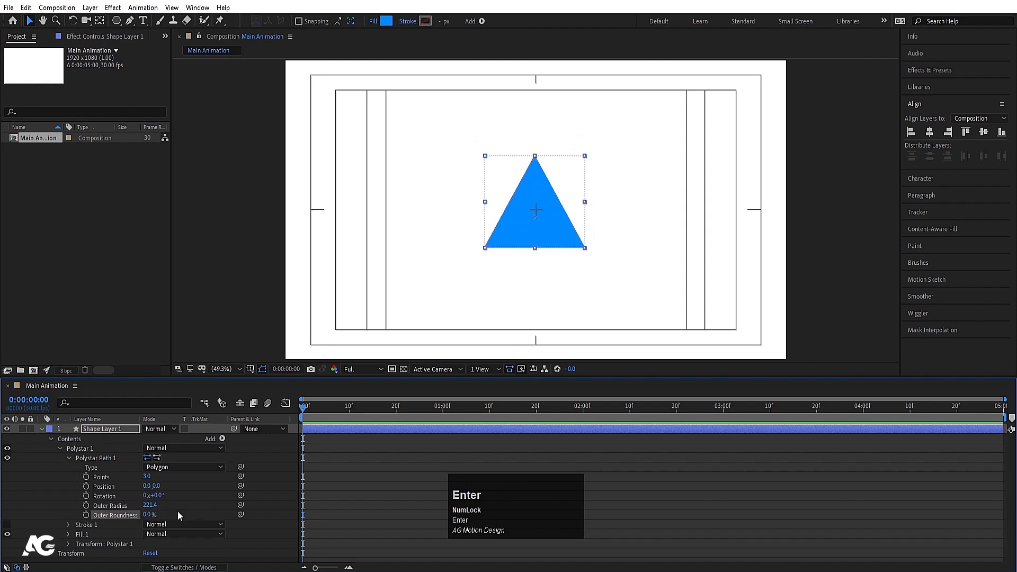
# - Examine the triangle layer's contents, its Polystar Path properties and the available path types
pyautogui.scroll(1, 105, 505)
pyautogui.click(94, 429)
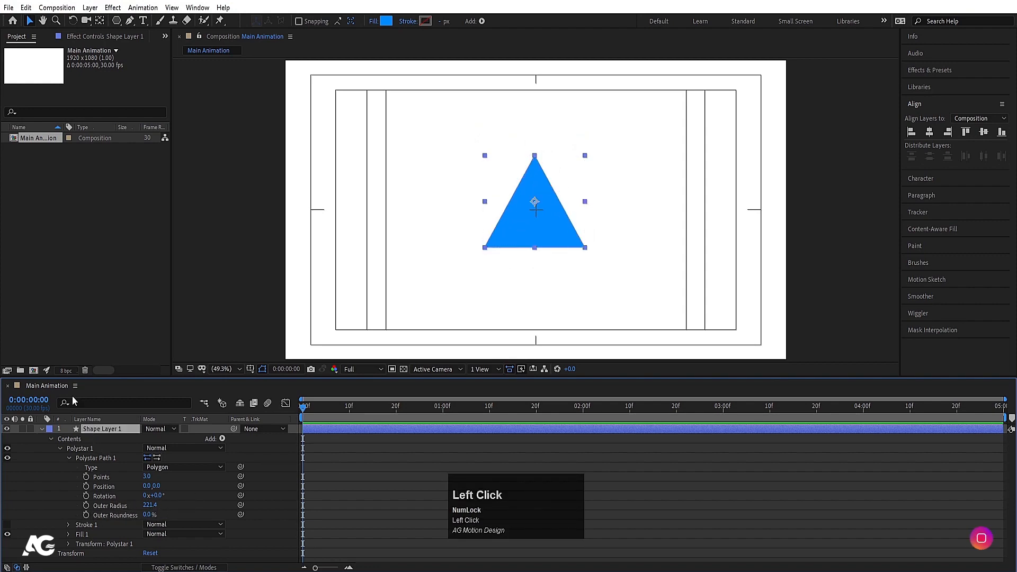
pyautogui.click(42, 429)
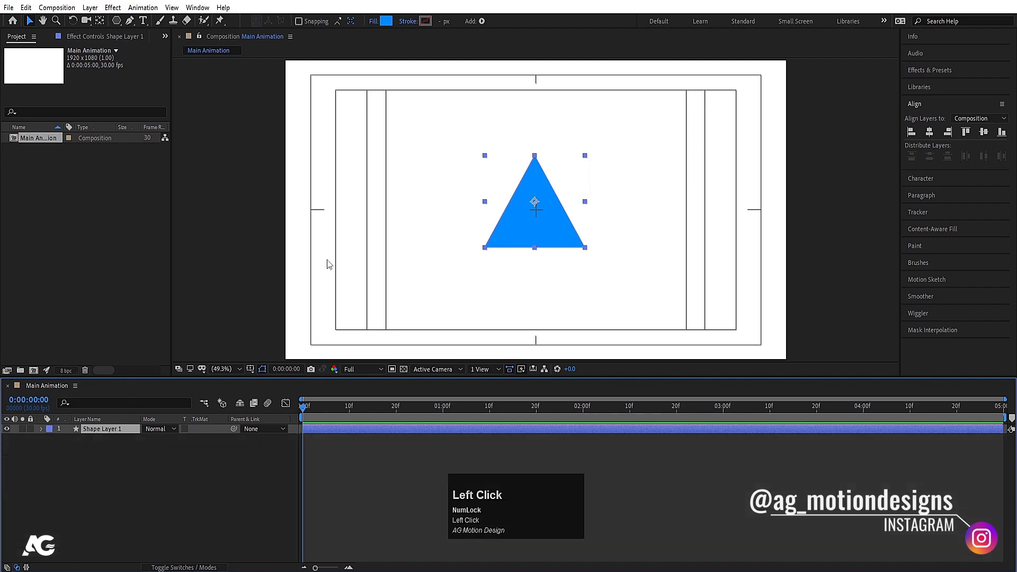
pyautogui.click(40, 429)
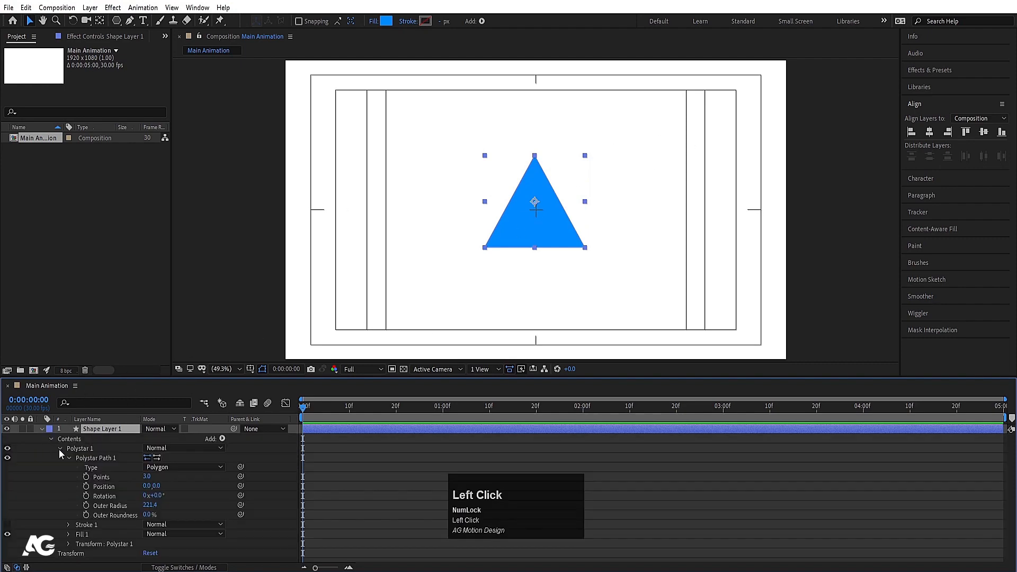
pyautogui.click(60, 449)
pyautogui.click(66, 439)
pyautogui.click(61, 449)
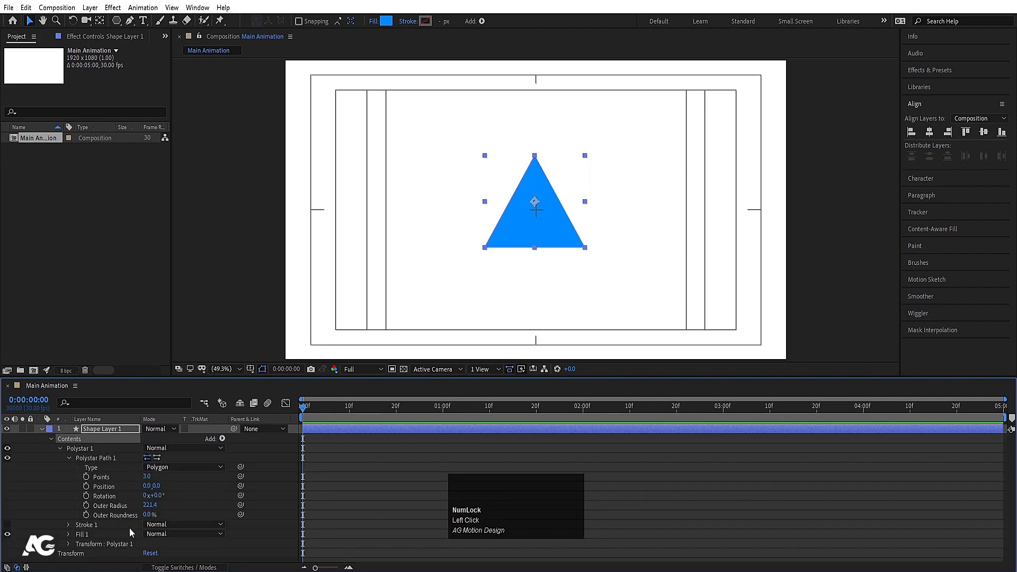
pyautogui.click(165, 468)
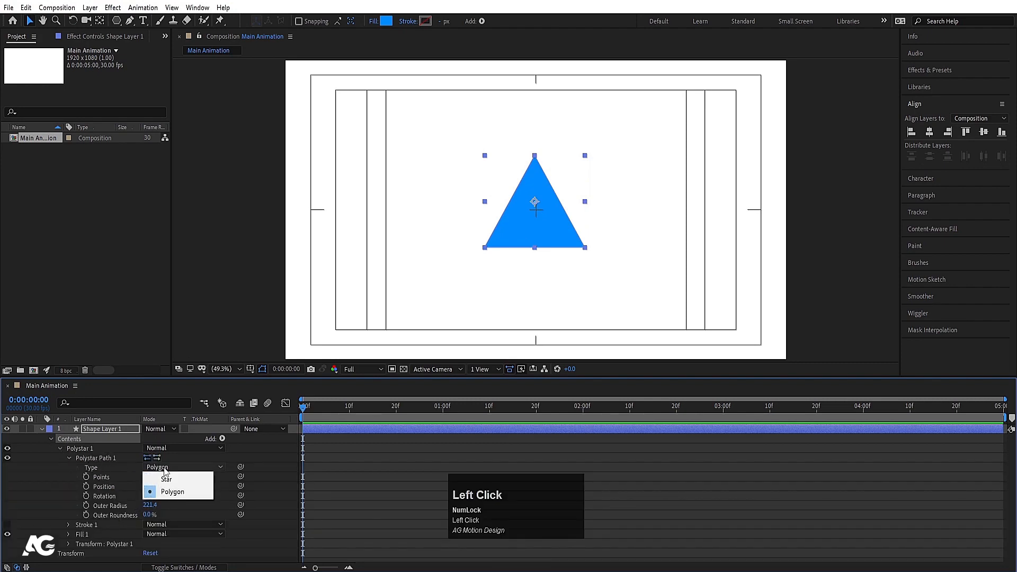
# - Delete the triangle's shape layer from the composition
pyautogui.click(107, 465)
pyautogui.press('Delete')
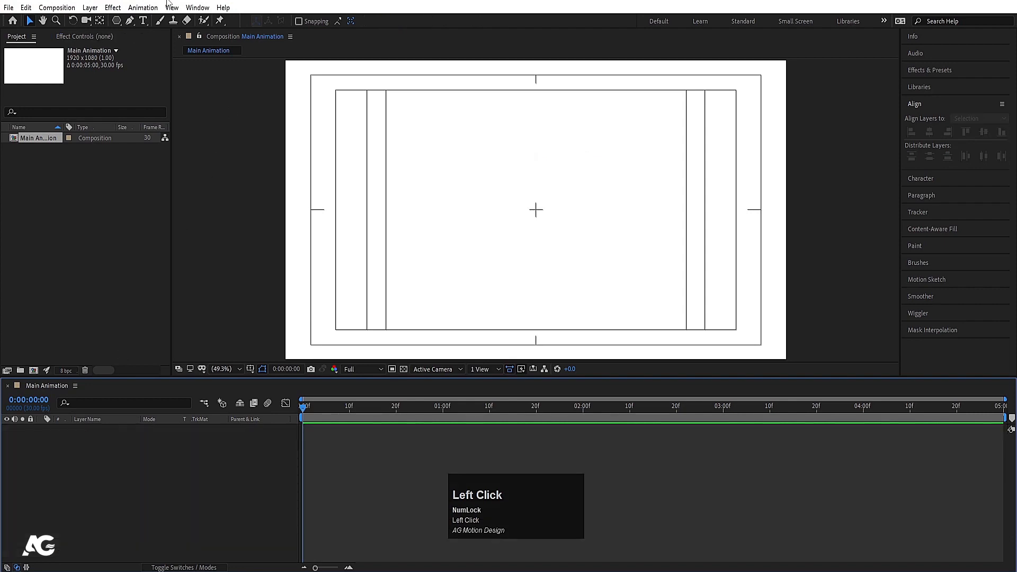
# - Draw a blue five-pointed star with an outer radius of about 198 px at the composition's centre with the Star tool
pyautogui.moveTo(121, 20); pyautogui.dragTo(167, 67)
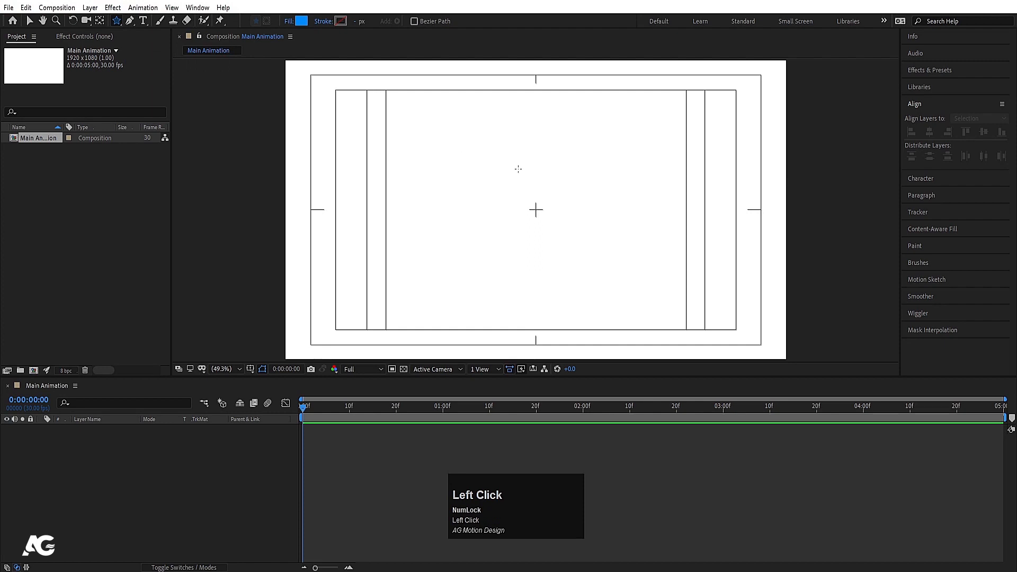
pyautogui.moveTo(493, 159); pyautogui.dragTo(540, 231)
pyautogui.press('v')
# - Set the star's Polystar Path to 10 points and its outer roundness to 2085%
pyautogui.click(59, 449)
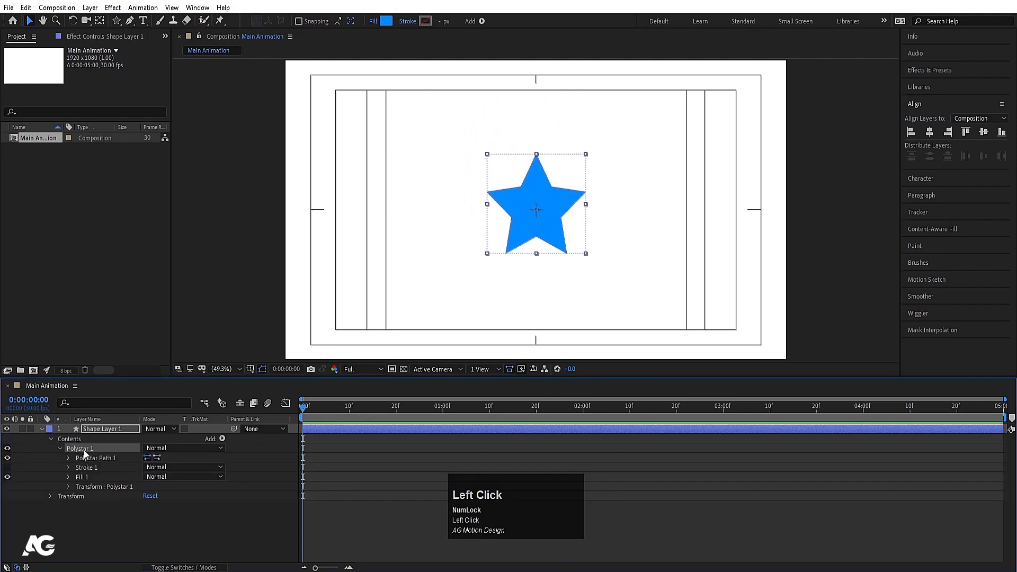
pyautogui.click(69, 459)
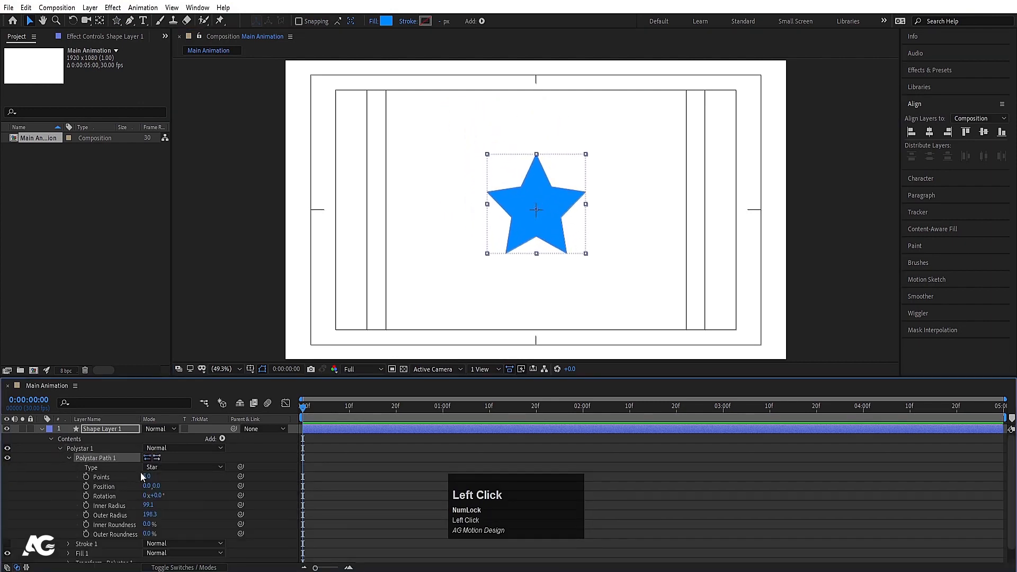
pyautogui.moveTo(150, 476)
pyautogui.mouseDown()
pyautogui.moveTo(184, 480)
pyautogui.moveTo(153, 480)
pyautogui.mouseUp()
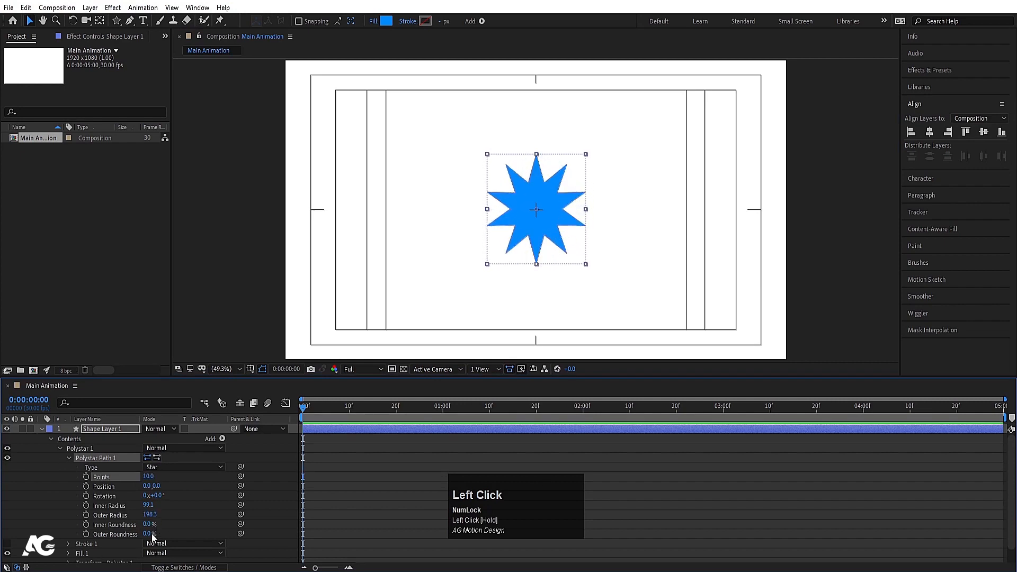
pyautogui.moveTo(153, 535); pyautogui.dragTo(759, 197)
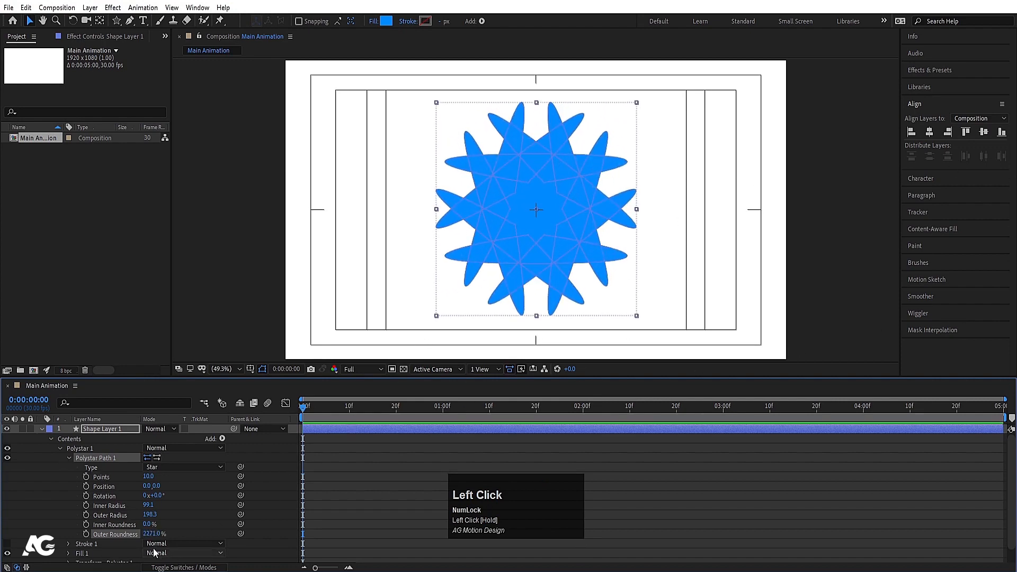
pyautogui.moveTo(153, 534); pyautogui.dragTo(476, 344)
# - Delete the ten-pointed star's shape layer from the composition
pyautogui.click(91, 430)
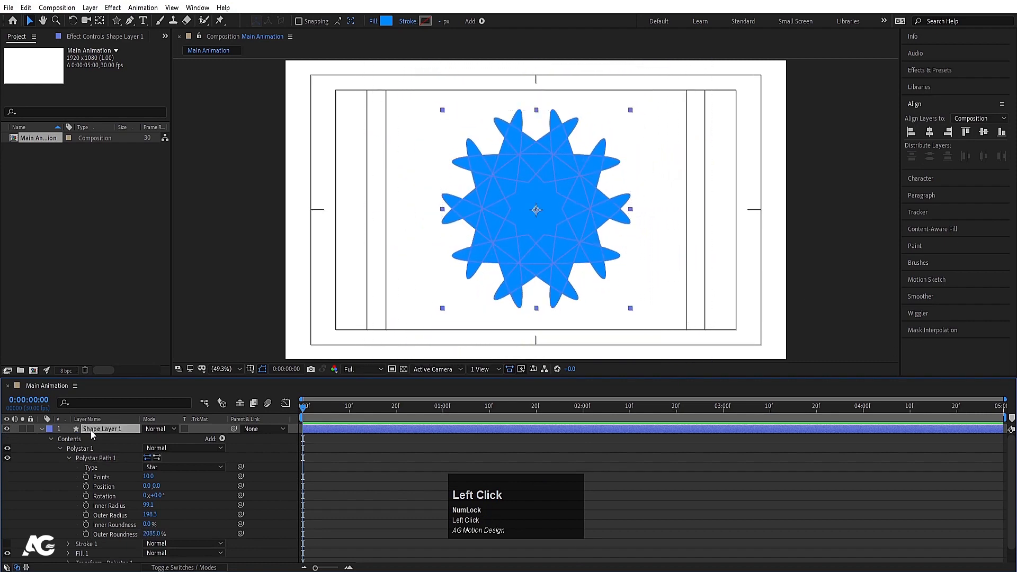
pyautogui.press('Delete')
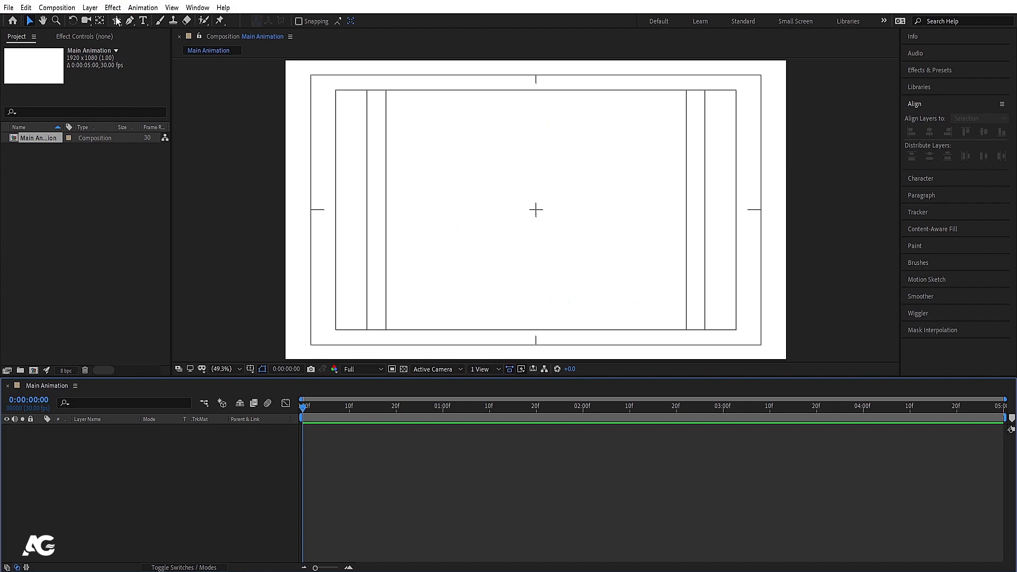
# - Draw a blue five-pointed star with an outer radius of about 270 px and centre its anchor point in the shape
pyautogui.moveTo(117, 20); pyautogui.dragTo(155, 65)
pyautogui.moveTo(496, 172); pyautogui.dragTo(549, 214)
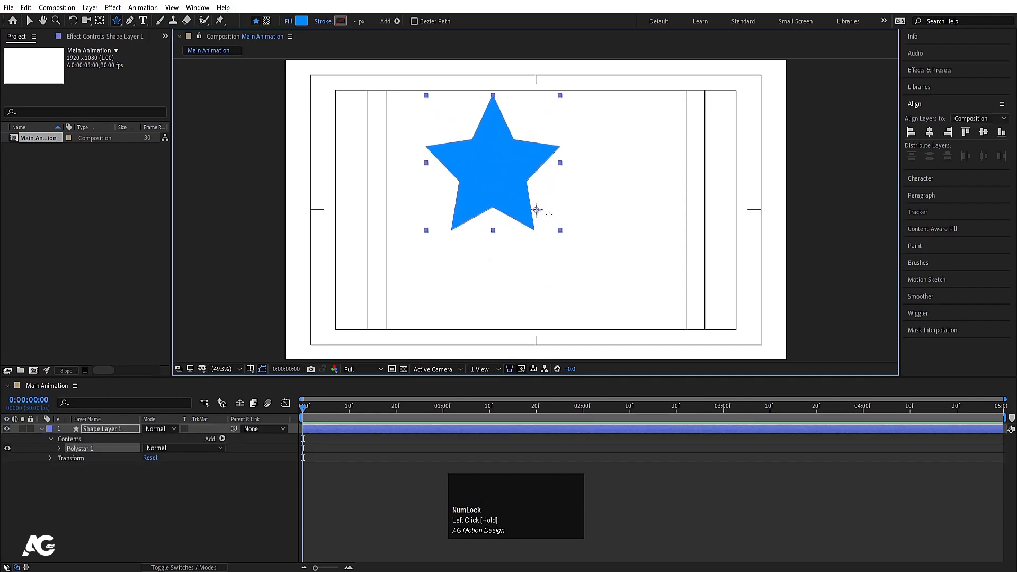
pyautogui.hotkey('ctrl', 'alt', 'Home')
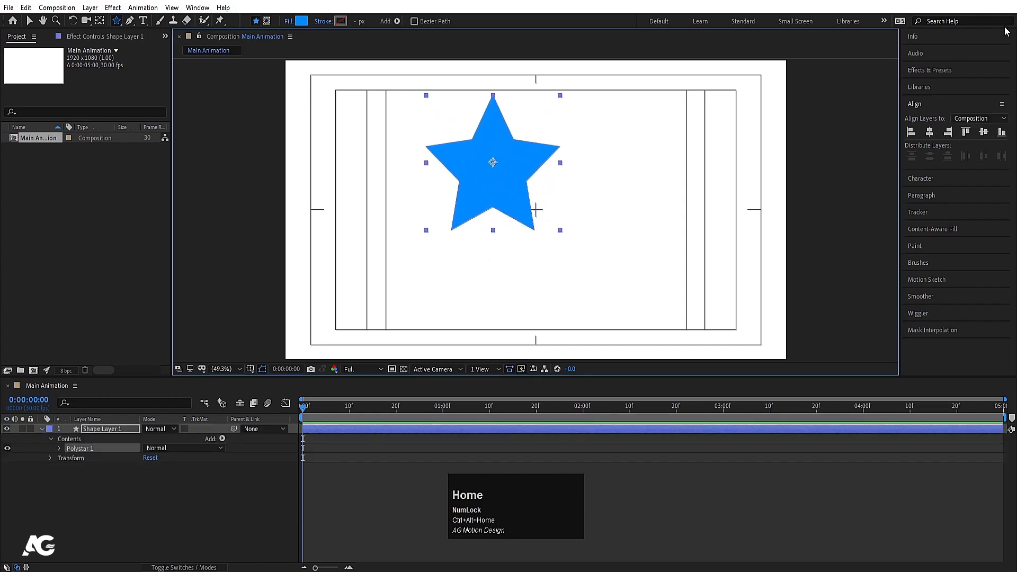
# - Align the star horizontally and vertically to the composition's centre and scale its layer to 63%
pyautogui.click(929, 132)
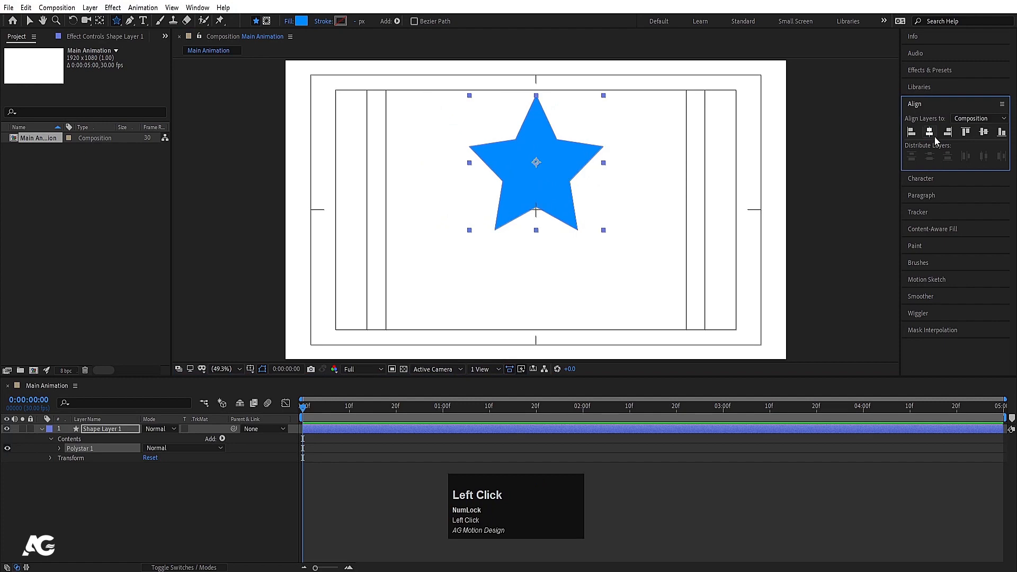
pyautogui.click(983, 132)
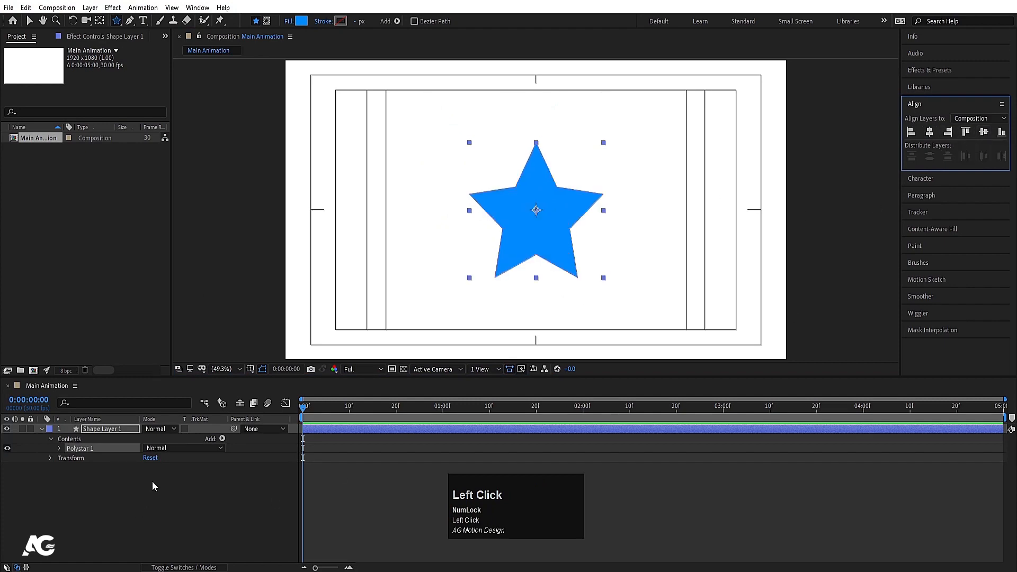
pyautogui.press('s')
pyautogui.moveTo(160, 442); pyautogui.dragTo(97, 472)
pyautogui.click(28, 443)
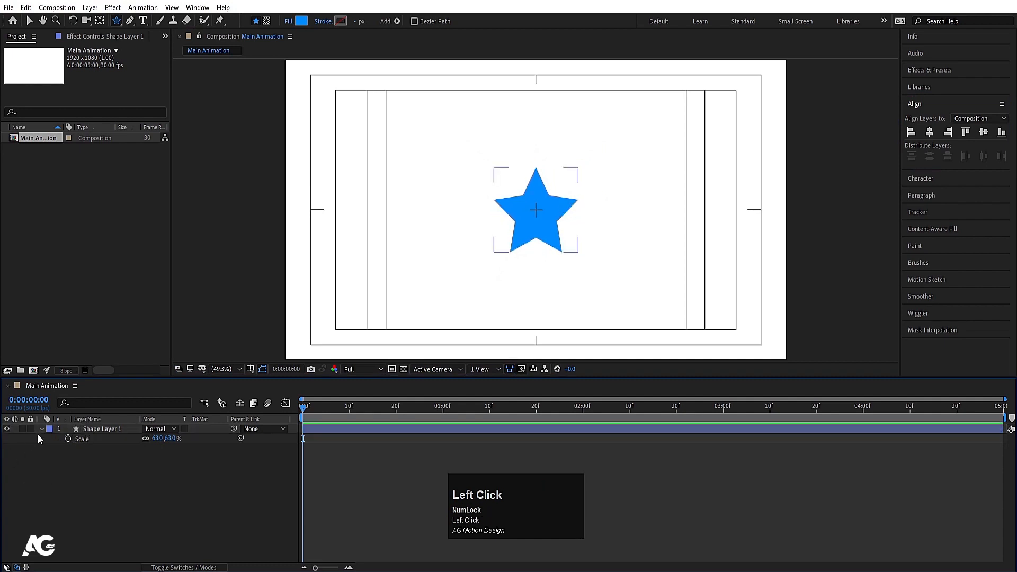
pyautogui.click(40, 429)
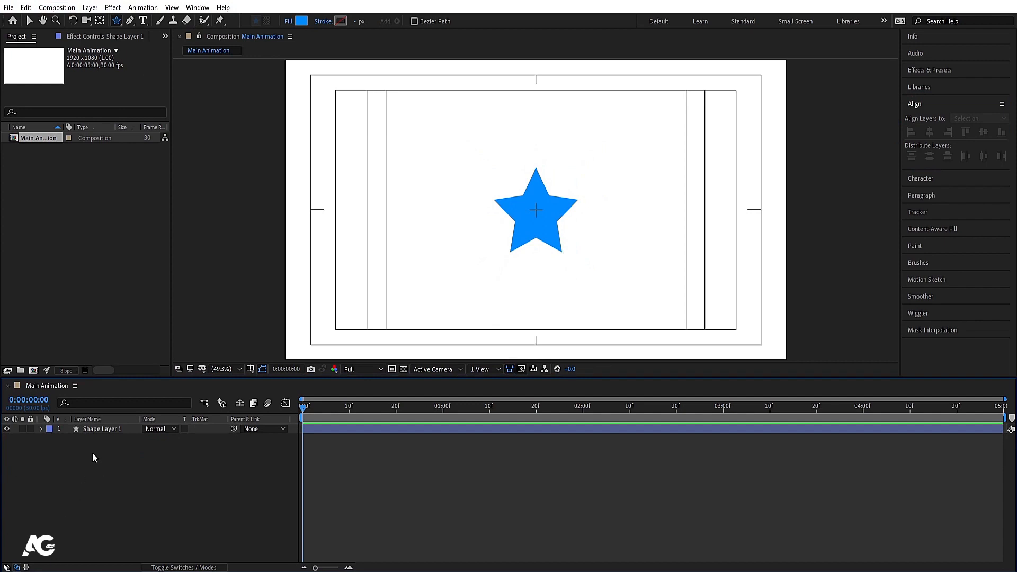
# - Set the number of points in the star's Polystar Path to 6
pyautogui.click(74, 428)
pyautogui.click(41, 429)
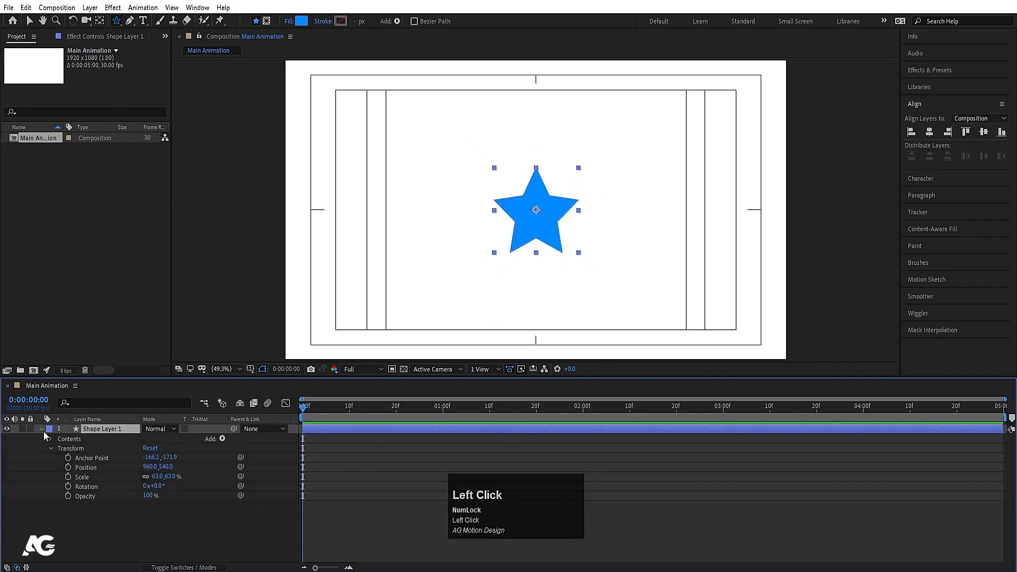
pyautogui.click(49, 437)
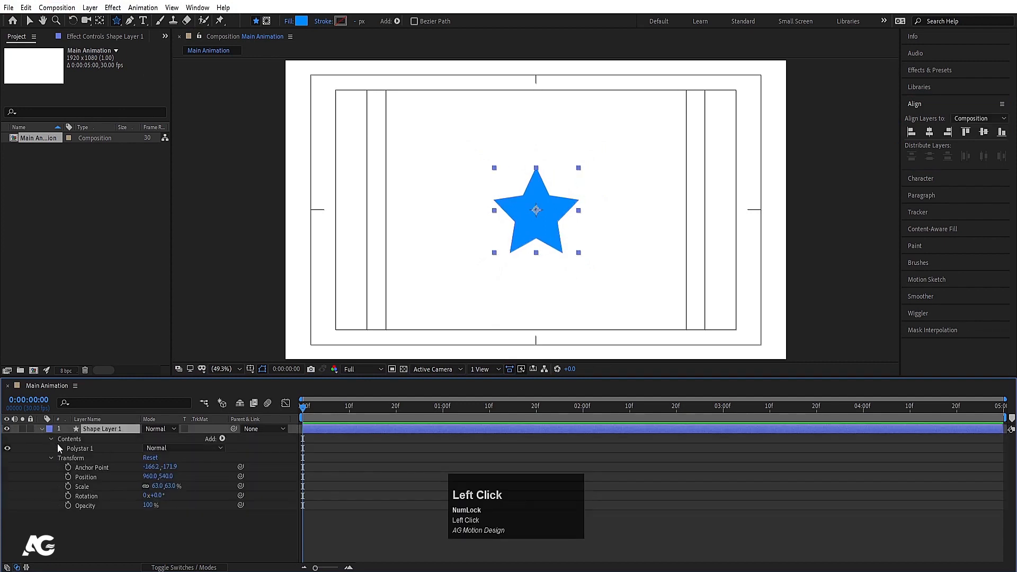
pyautogui.click(59, 449)
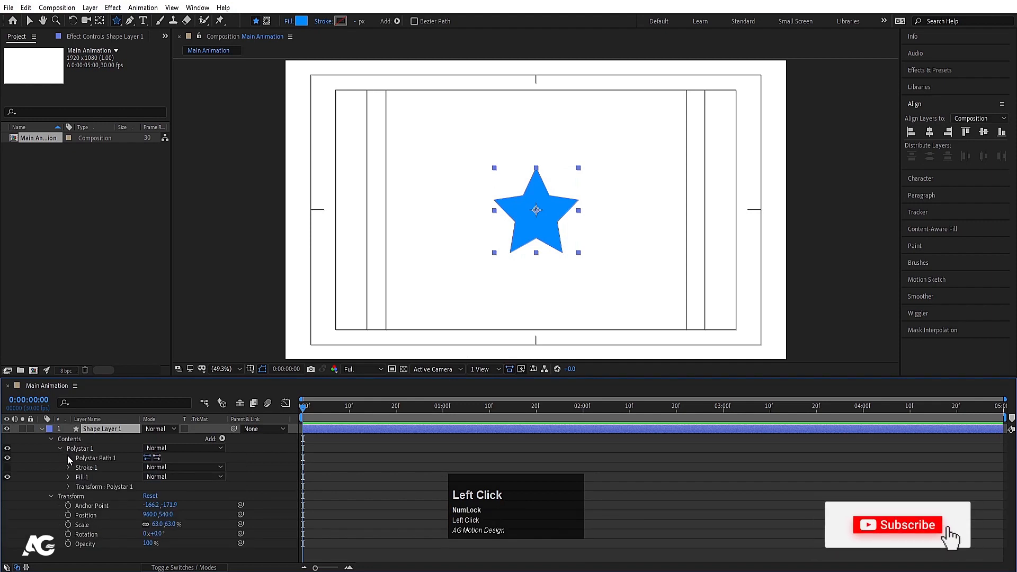
pyautogui.click(70, 456)
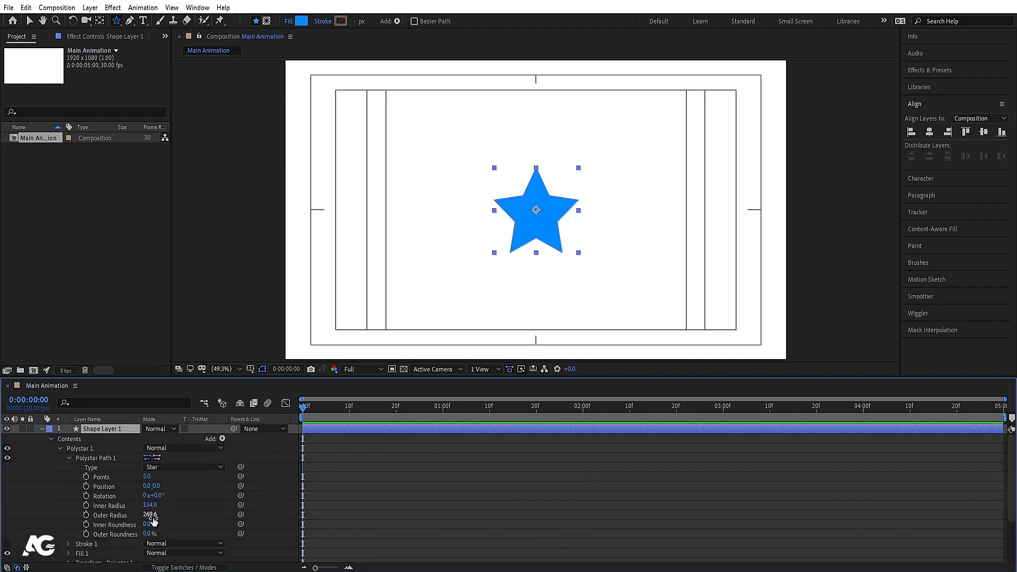
pyautogui.click(146, 477)
pyautogui.write('6')
pyautogui.press('Return')
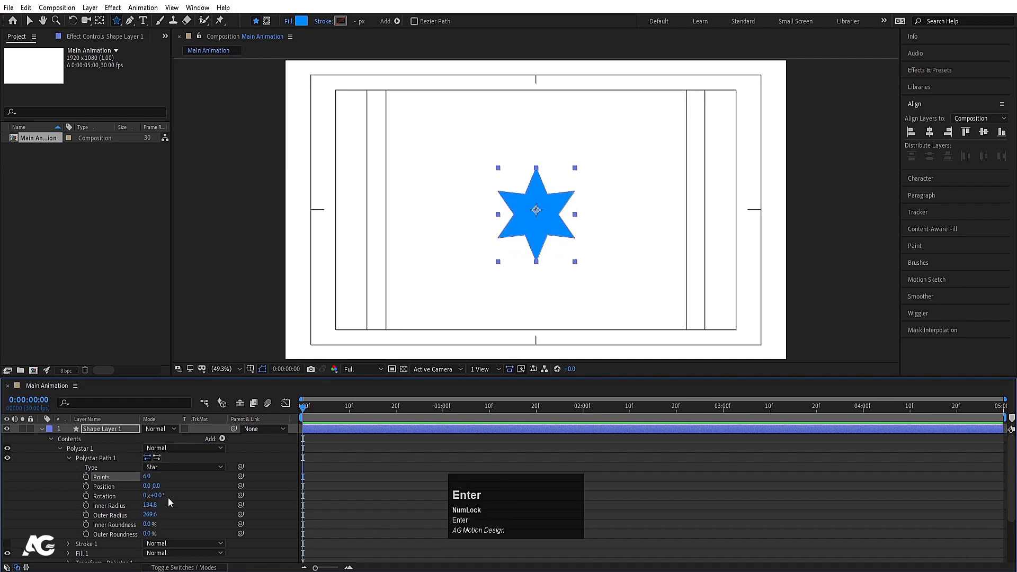
# - Try an inner roundness of -188% on the six-pointed star and reset it to 0%
pyautogui.click(188, 513)
pyautogui.moveTo(147, 525); pyautogui.dragTo(95, 506)
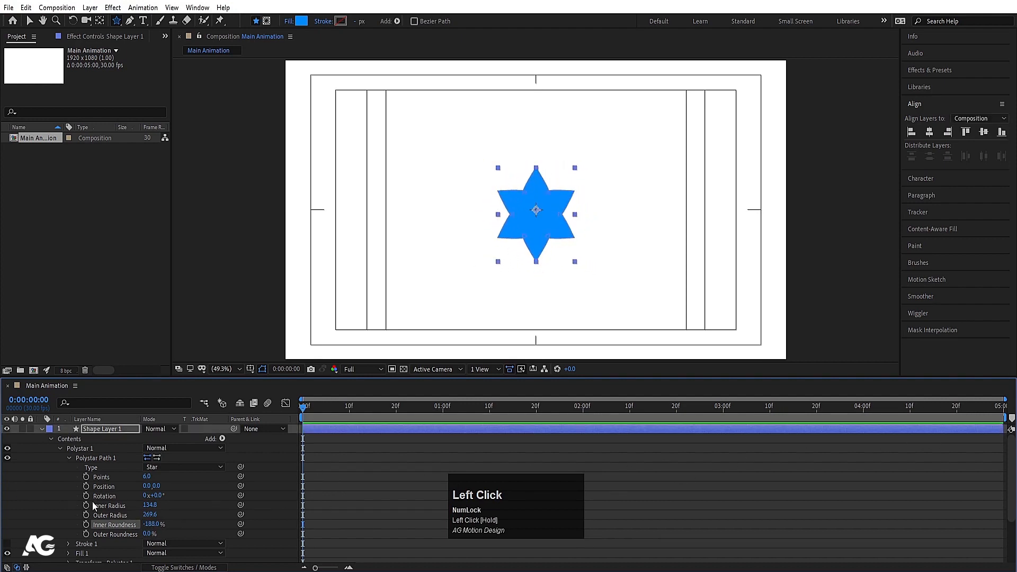
pyautogui.click(150, 524)
pyautogui.write('0')
pyautogui.press('Return')
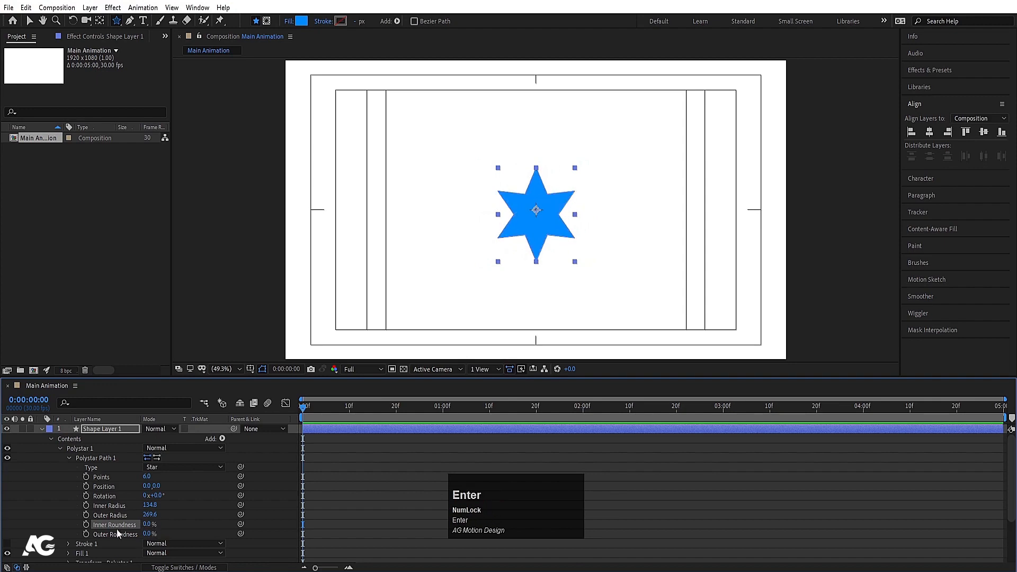
# - Keyframe the star's inner and outer roundness at 0% at the start of the timeline and show only the animated properties
pyautogui.click(112, 525)
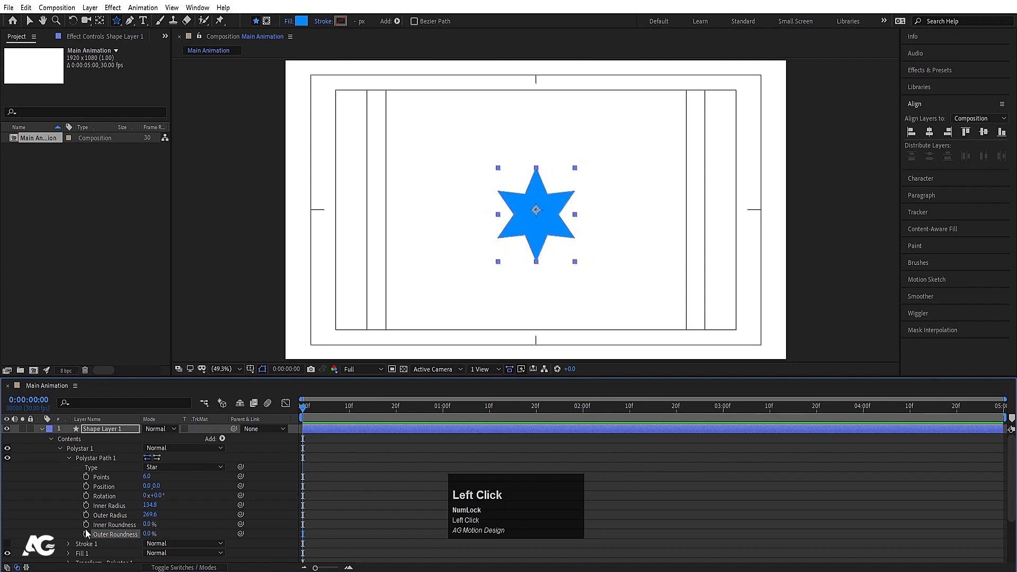
pyautogui.click(88, 533)
pyautogui.click(85, 524)
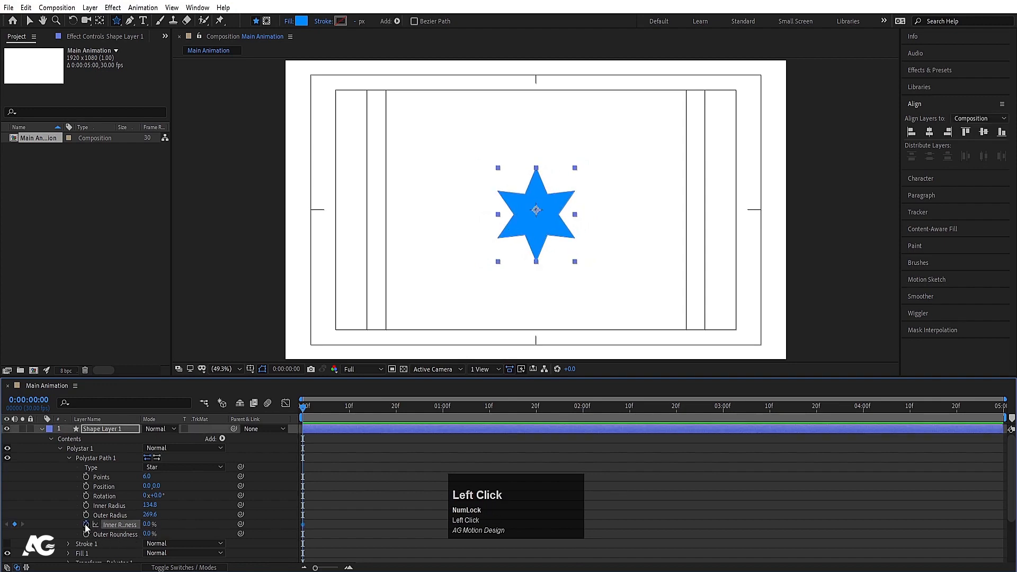
pyautogui.click(86, 533)
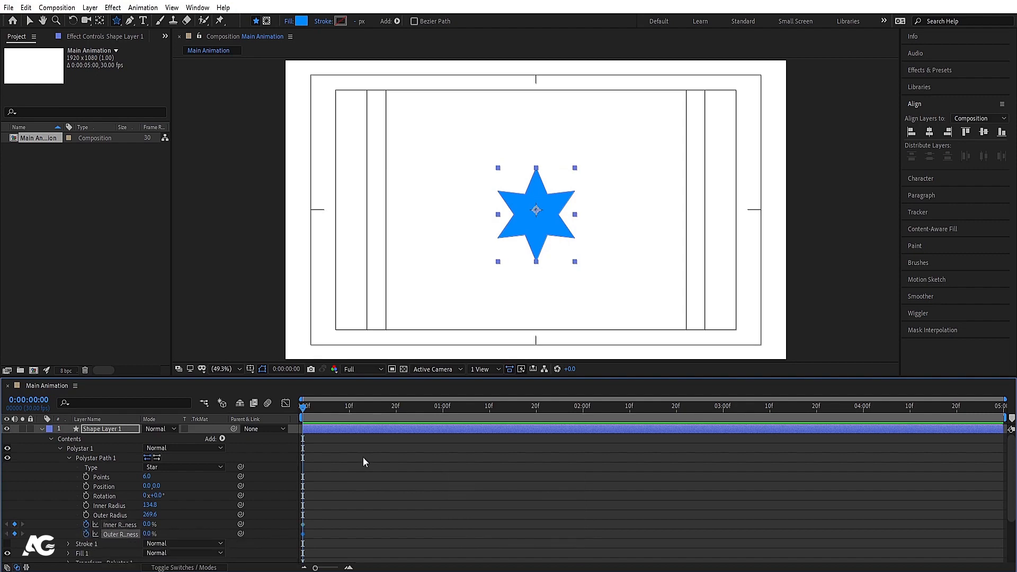
pyautogui.press('u')
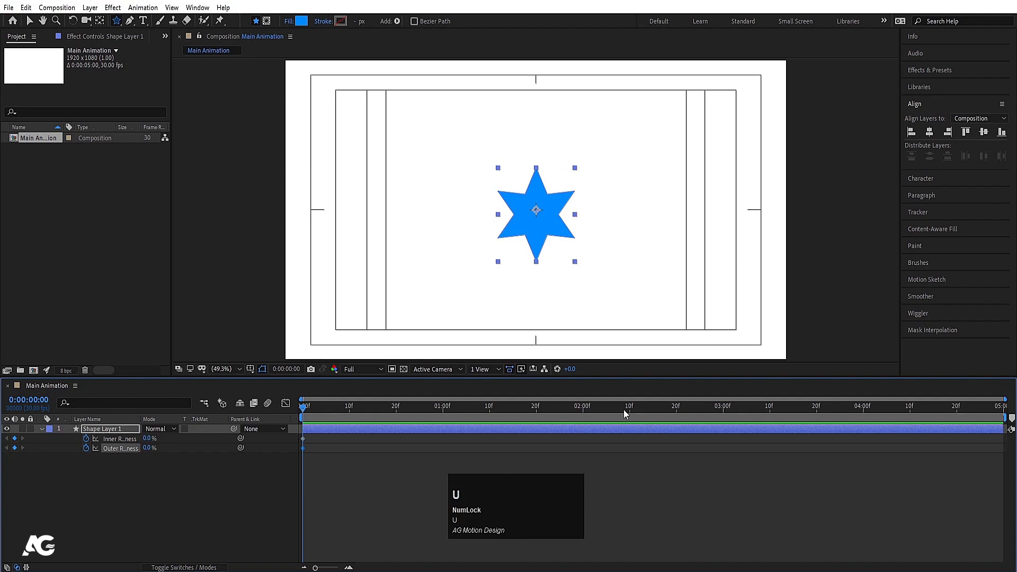
# - Set the star's inner roundness to 8192% at the 2-second mark
pyautogui.click(583, 409)
pyautogui.click(91, 474)
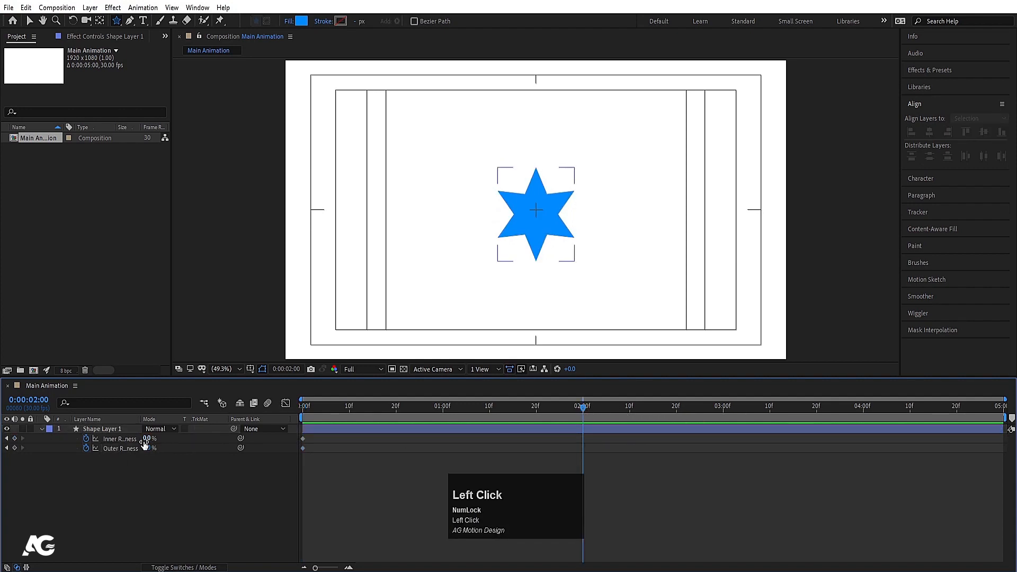
pyautogui.moveTo(145, 444); pyautogui.dragTo(841, 423)
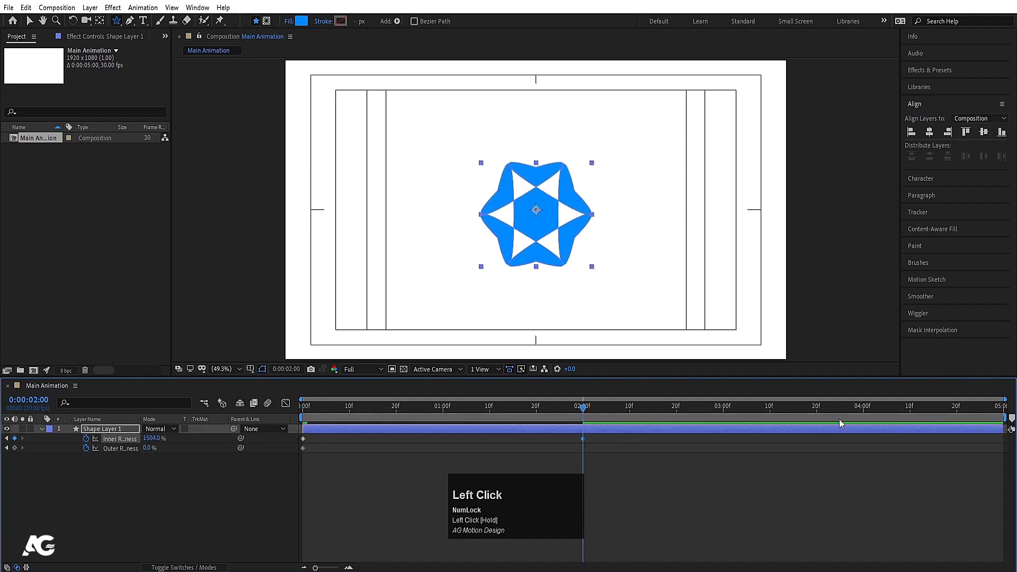
pyautogui.moveTo(145, 439); pyautogui.dragTo(613, 331)
pyautogui.moveTo(152, 439); pyautogui.dragTo(635, 424)
pyautogui.moveTo(158, 441); pyautogui.dragTo(409, 429)
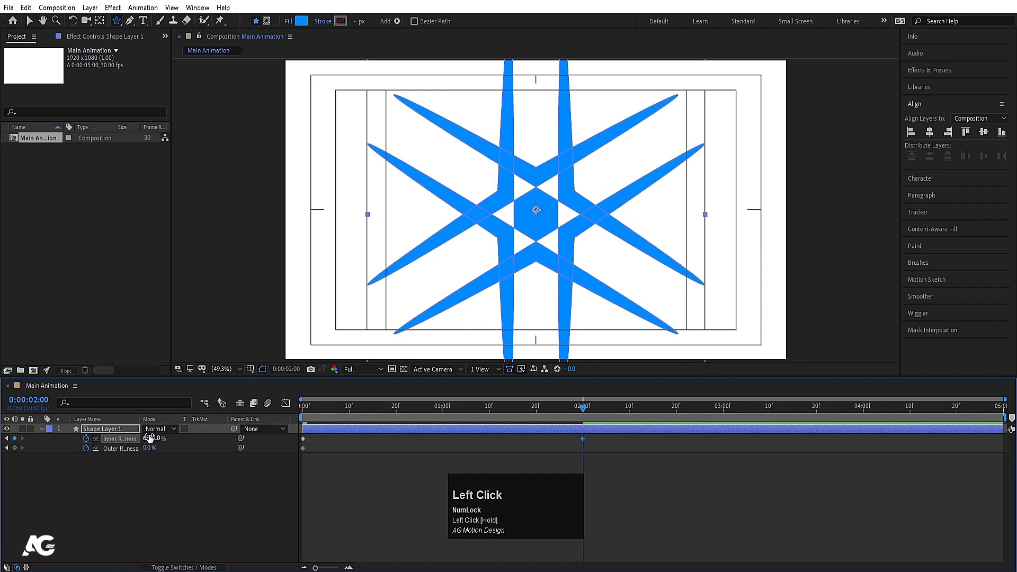
pyautogui.moveTo(150, 438); pyautogui.dragTo(563, 331)
# - Try an outer roundness of 2959% at 2 seconds and preview the animation from the start
pyautogui.moveTo(146, 449); pyautogui.dragTo(364, 401)
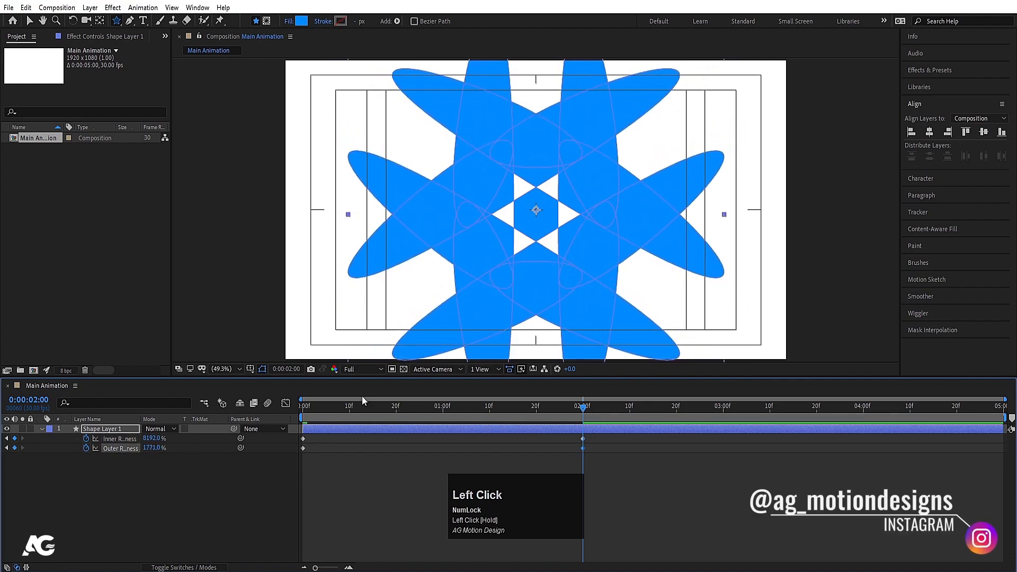
pyautogui.moveTo(151, 449); pyautogui.dragTo(767, 438)
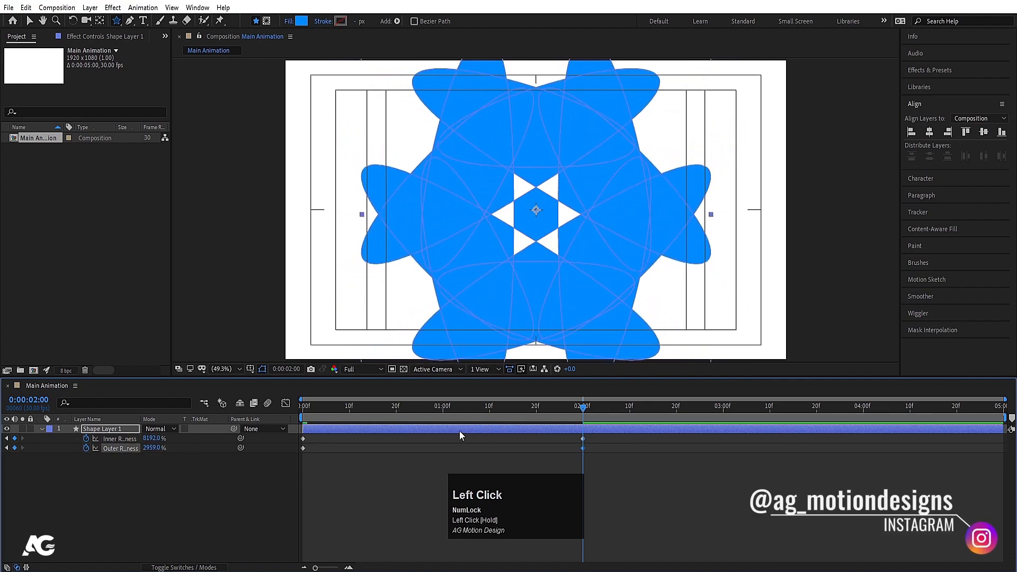
pyautogui.click(419, 408)
pyautogui.moveTo(415, 411); pyautogui.dragTo(236, 412)
pyautogui.press('space')
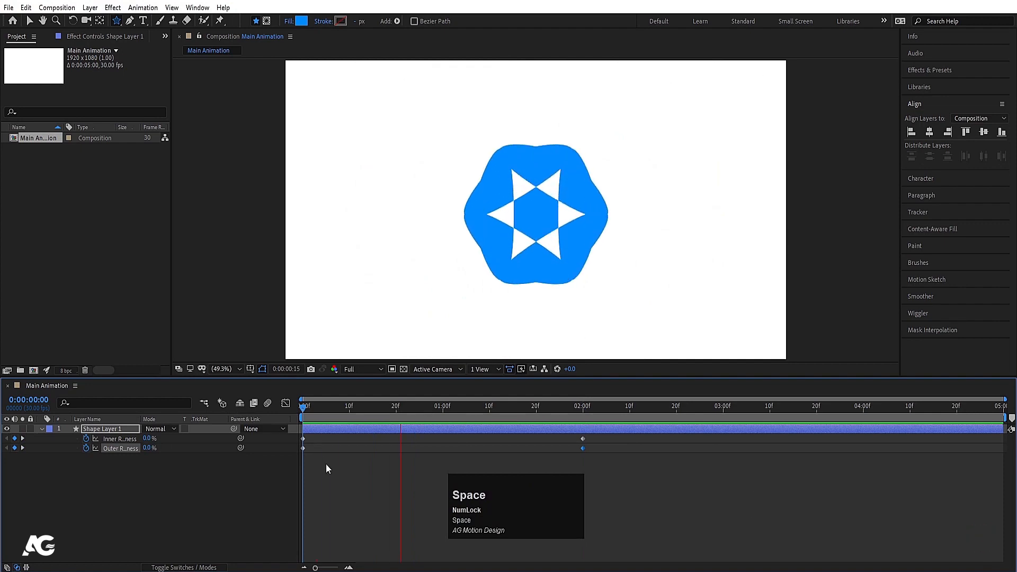
pyautogui.press('space')
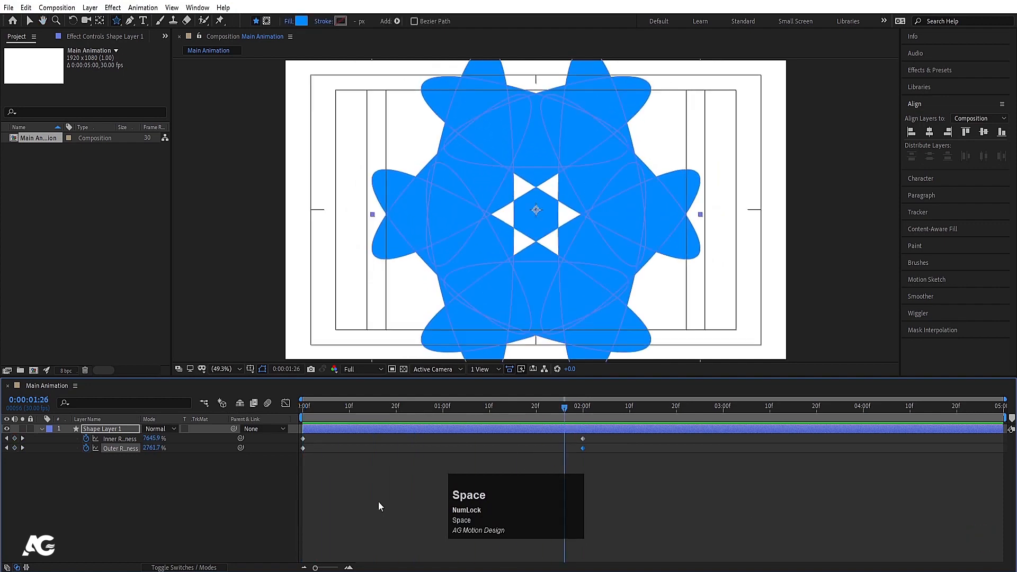
# - Set the outer roundness keyframe at 2 seconds to -631% and preview the animation from the start
pyautogui.press('k')
pyautogui.click(150, 448)
pyautogui.write('0')
pyautogui.press('Return')
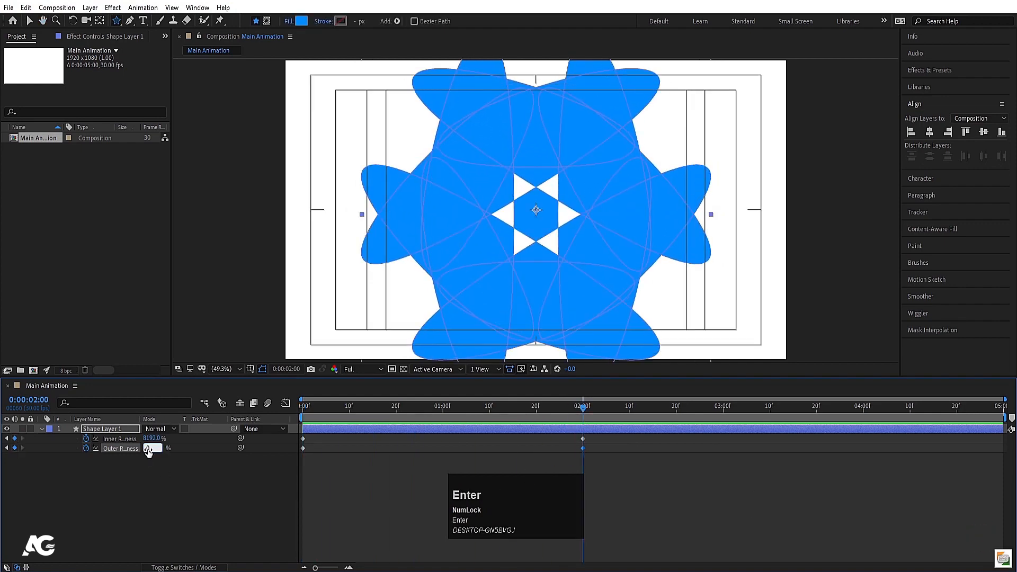
pyautogui.moveTo(147, 449); pyautogui.dragTo(18, 448)
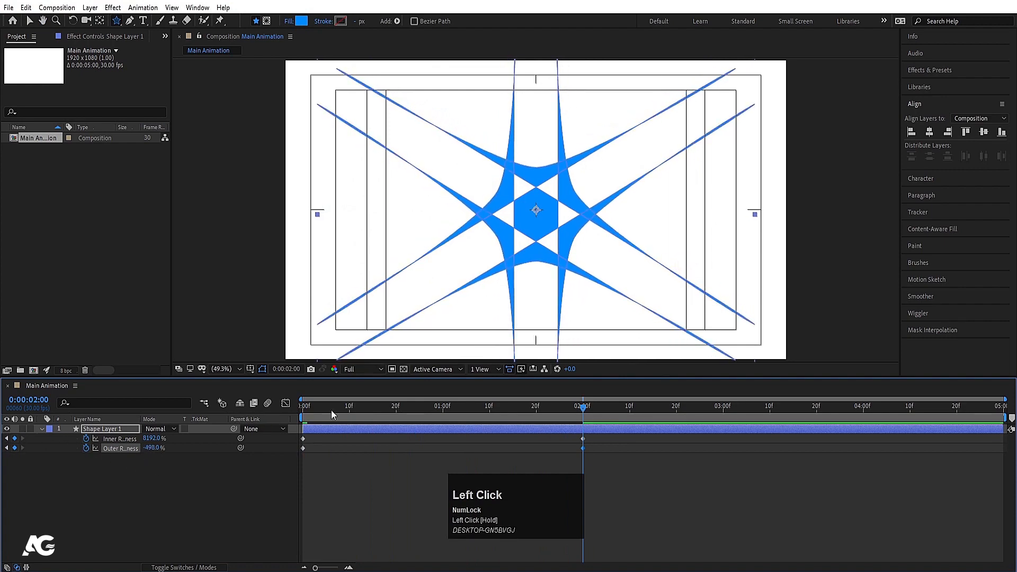
pyautogui.moveTo(141, 450); pyautogui.dragTo(80, 451)
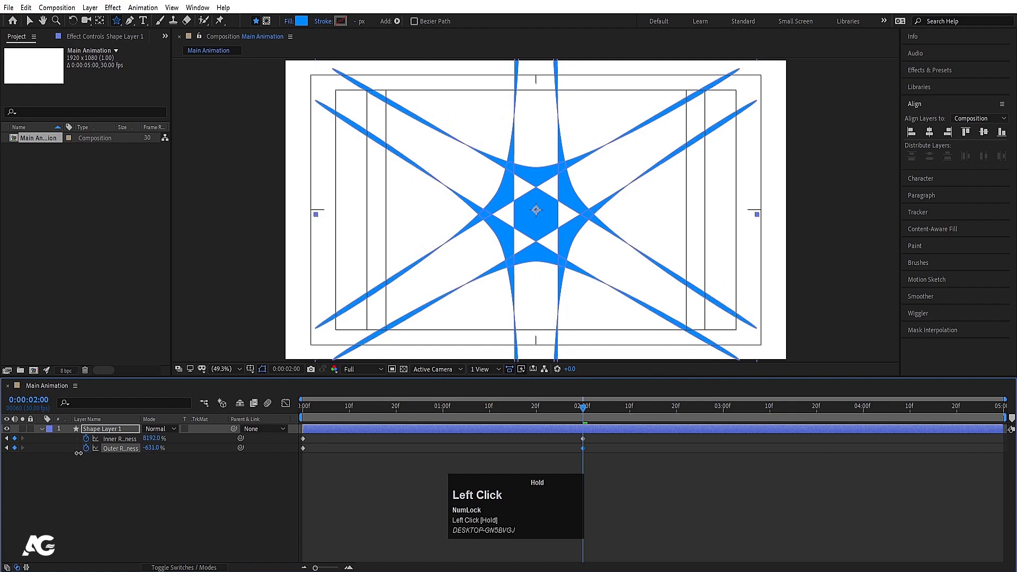
pyautogui.moveTo(309, 407); pyautogui.dragTo(291, 414)
pyautogui.press('space')
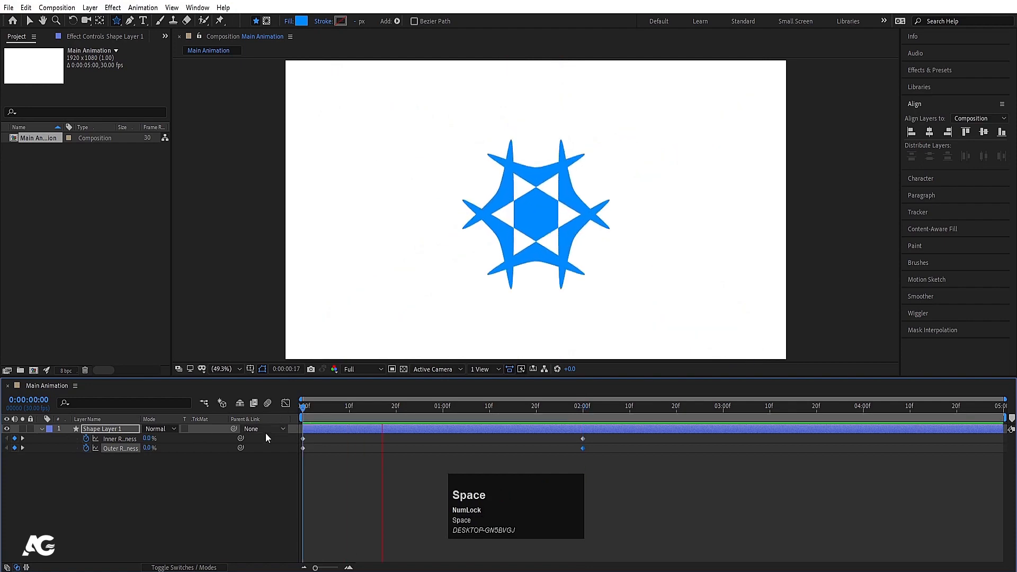
# - Move the end keyframes of both roundness properties to 3 seconds and preview the slower animation
pyautogui.moveTo(554, 442); pyautogui.dragTo(723, 431)
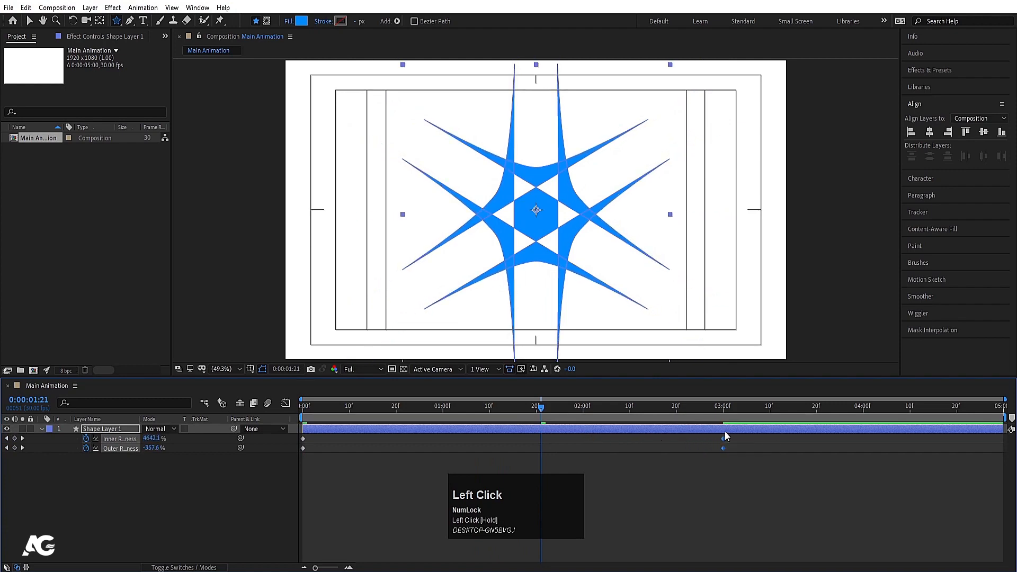
pyautogui.moveTo(380, 408); pyautogui.dragTo(167, 428)
pyautogui.press('space')
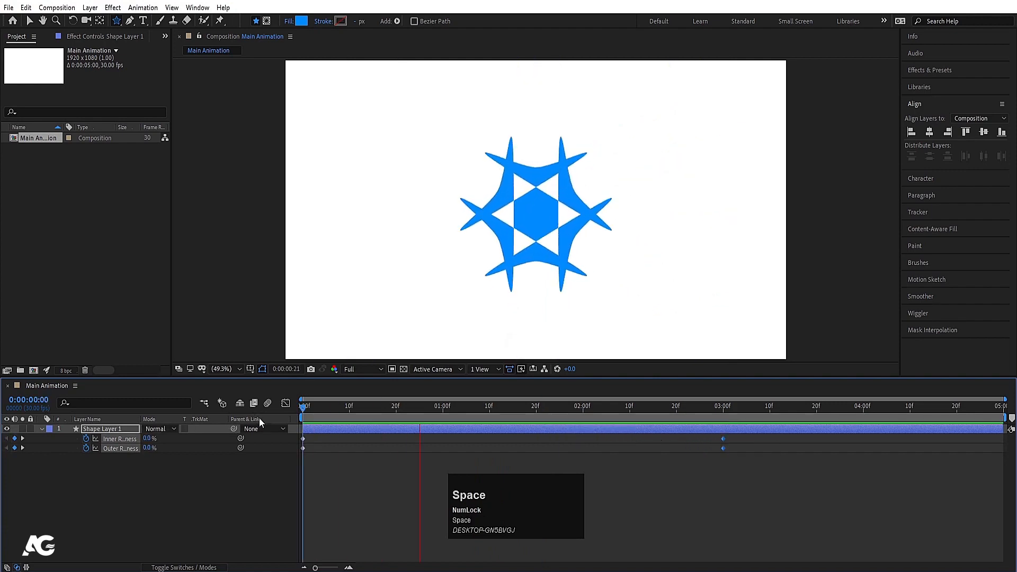
pyautogui.click(146, 428)
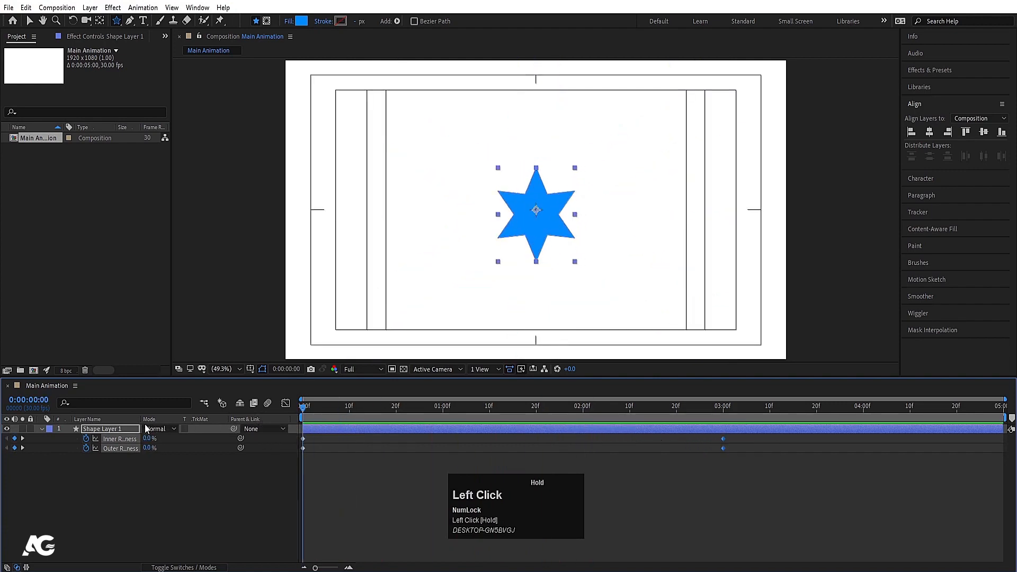
# - Keyframe the star layer's rotation at 0° at the start and show it with the other animated properties
pyautogui.click(110, 428)
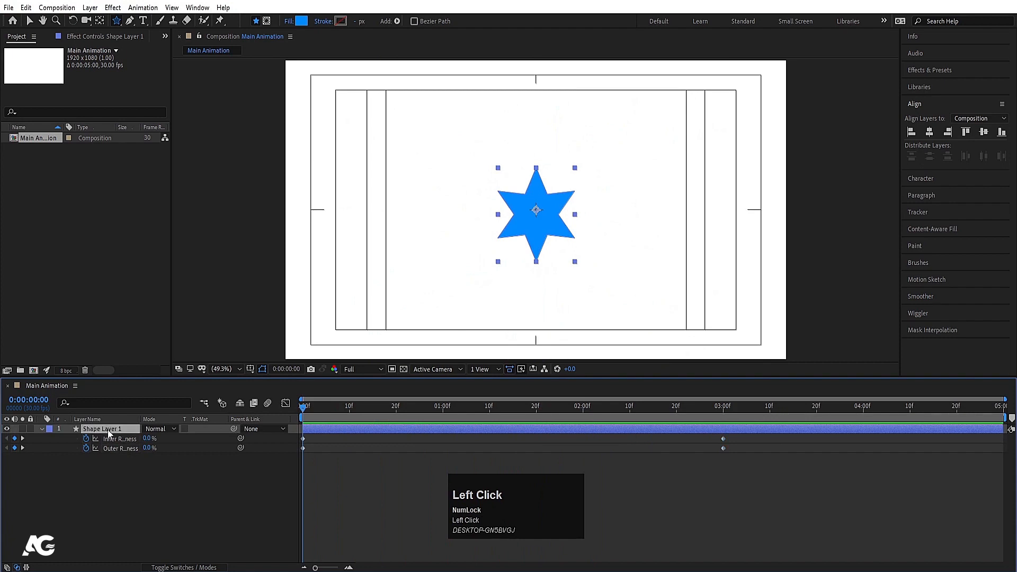
pyautogui.press('r')
pyautogui.click(68, 438)
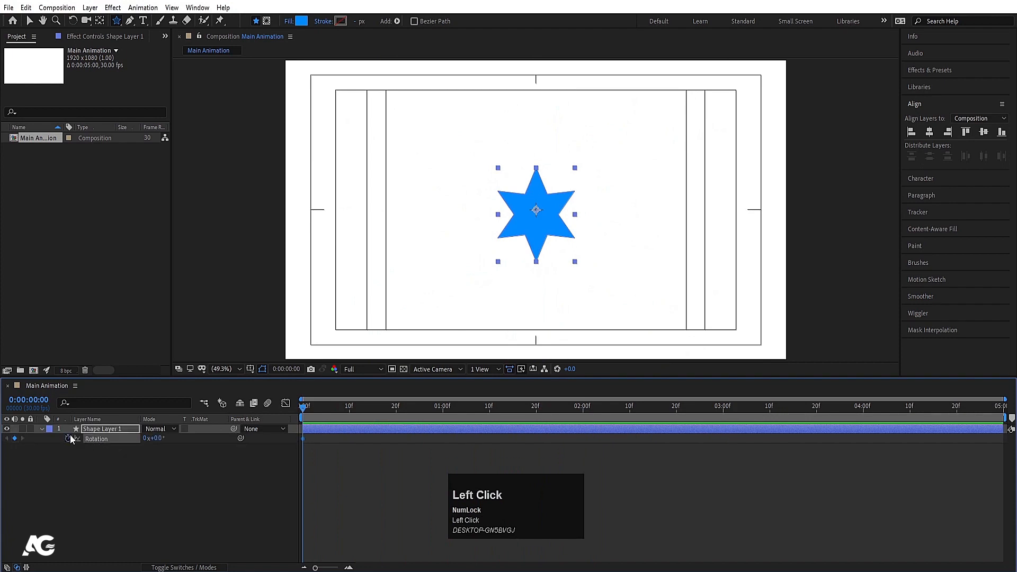
pyautogui.press('u')
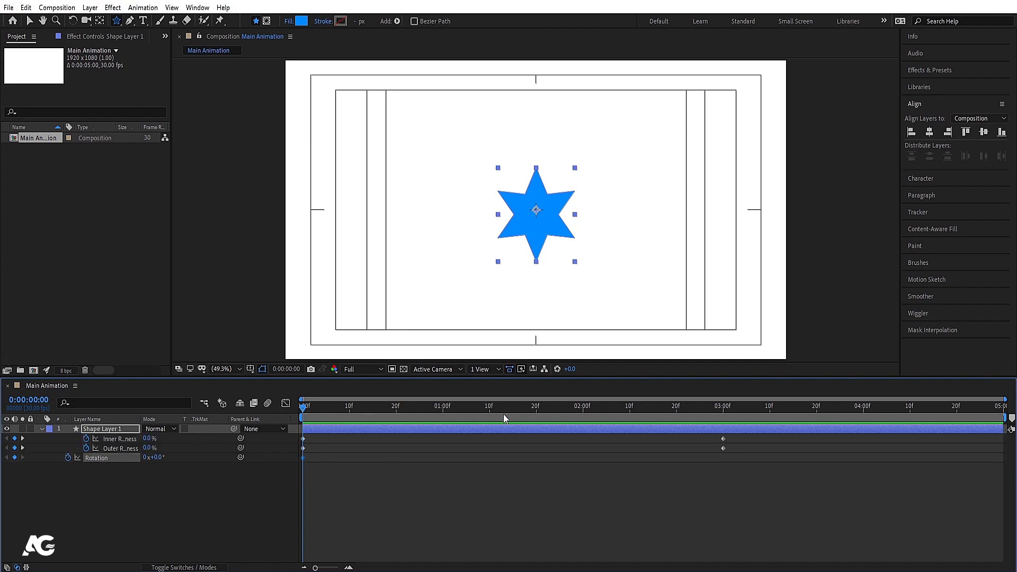
# - Rotate the star clockwise by slightly more than a quarter turn at 3 seconds and preview the spinning animation
pyautogui.moveTo(399, 414); pyautogui.dragTo(723, 519)
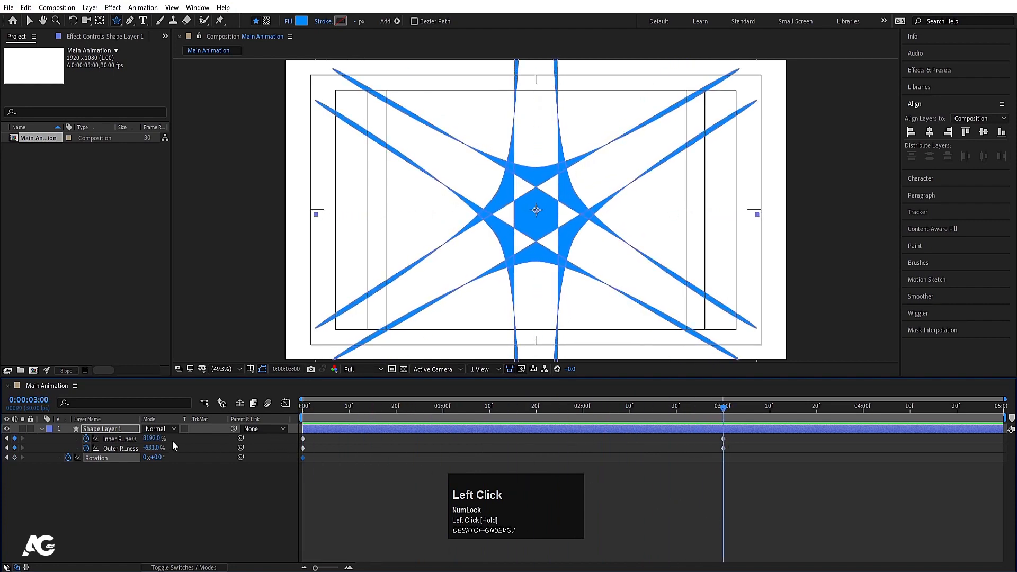
pyautogui.moveTo(157, 457); pyautogui.dragTo(330, 429)
pyautogui.click(303, 407)
pyautogui.press('space')
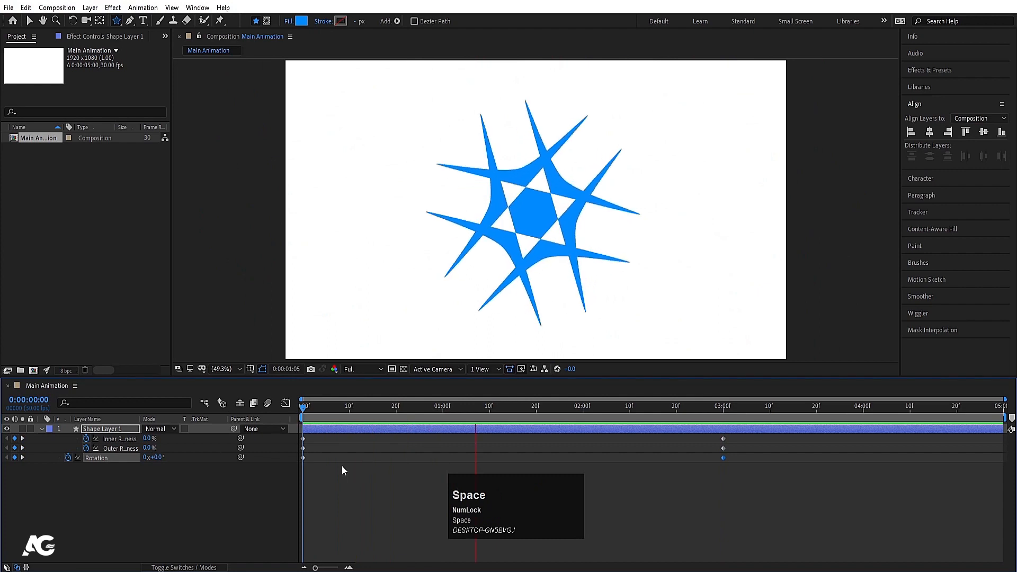
pyautogui.press('space')
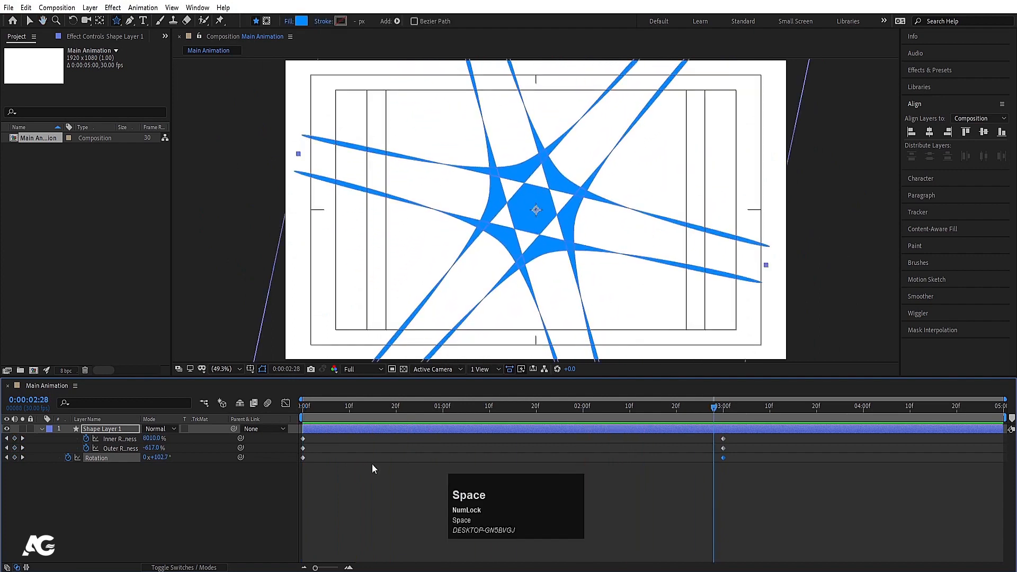
pyautogui.click(366, 466)
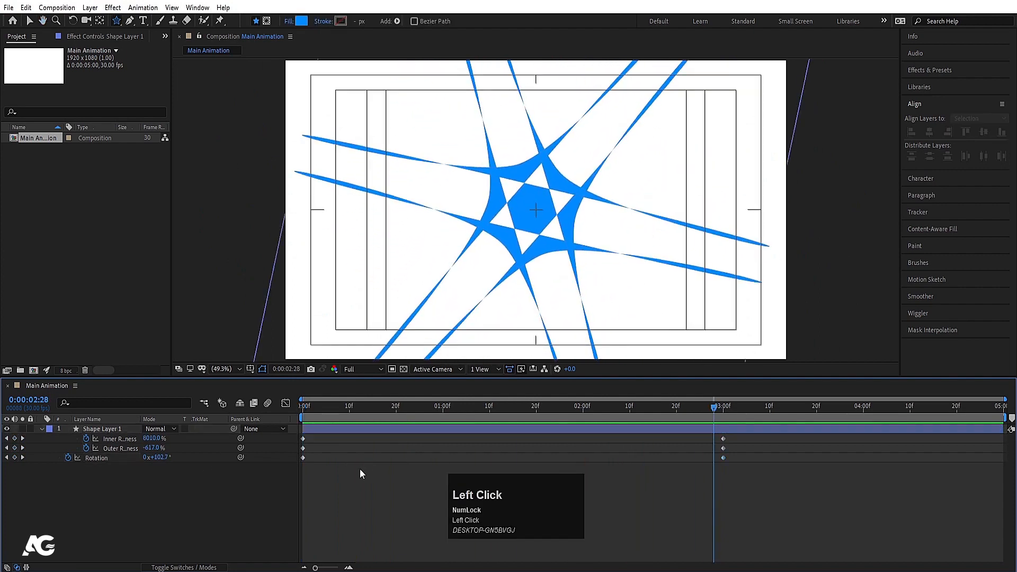
# - Duplicate the blue star layer and change the copy's fill to violet-blue
pyautogui.click(99, 431)
pyautogui.press('ctrl')
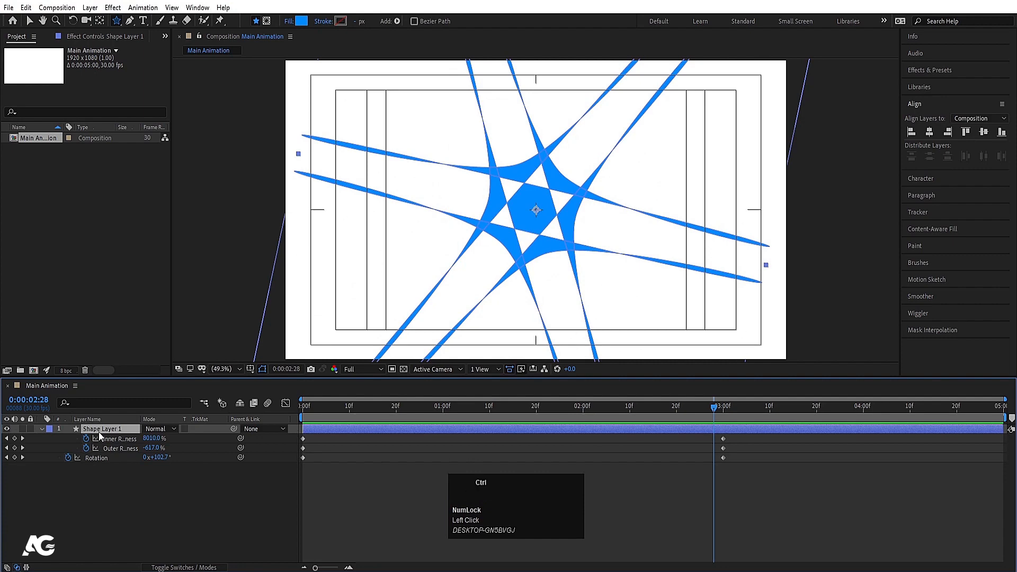
pyautogui.hotkey('ctrl', 'd')
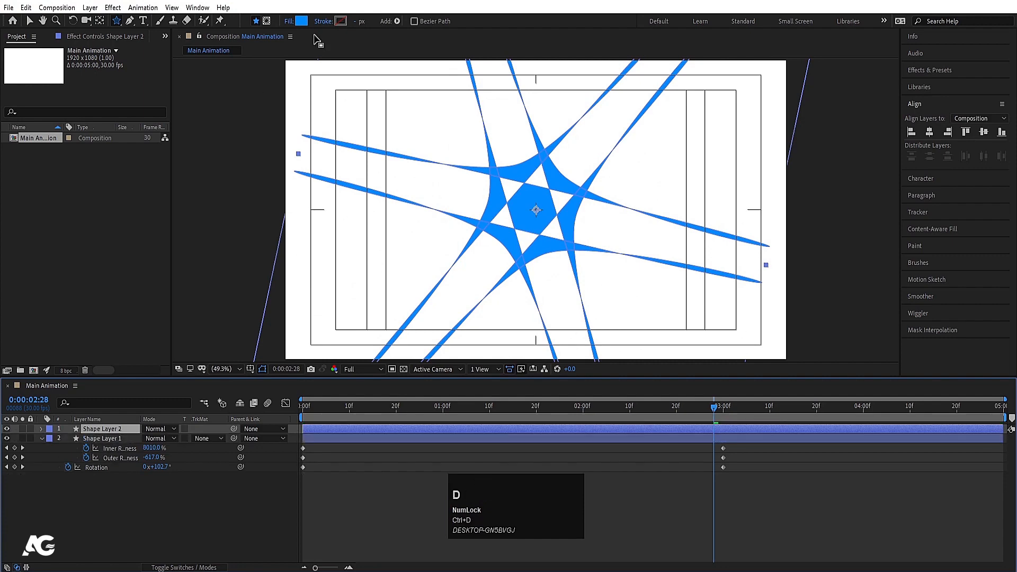
pyautogui.click(302, 21)
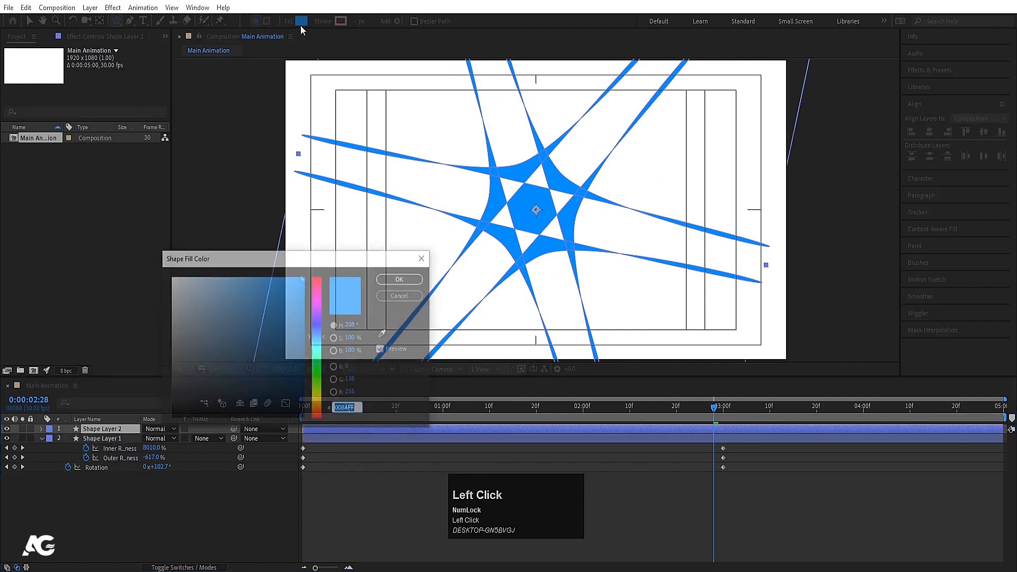
pyautogui.click(317, 321)
pyautogui.click(388, 281)
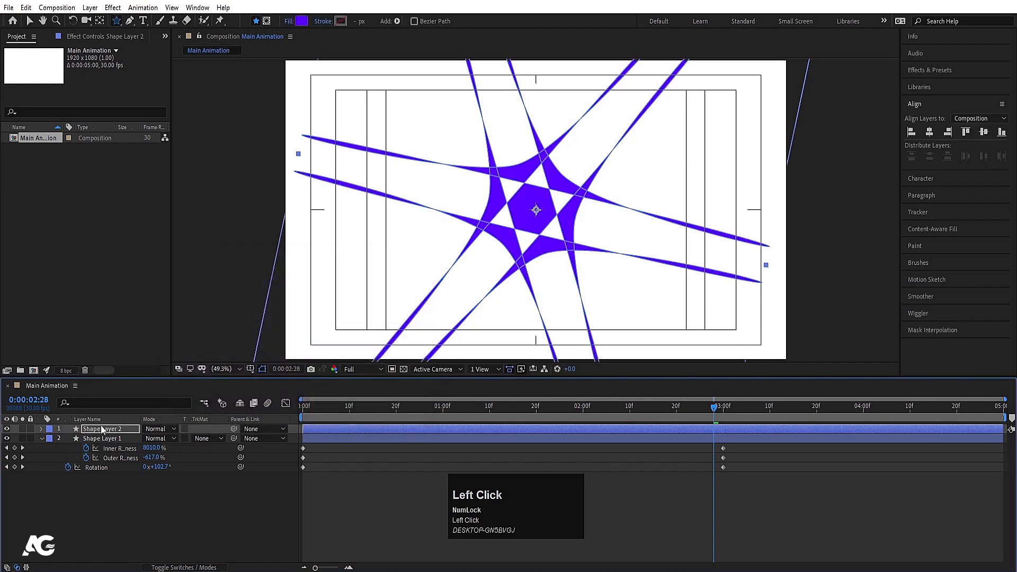
# - Duplicate the violet-blue star layer and change the new copy's fill to magenta
pyautogui.hotkey('ctrl', 'd')
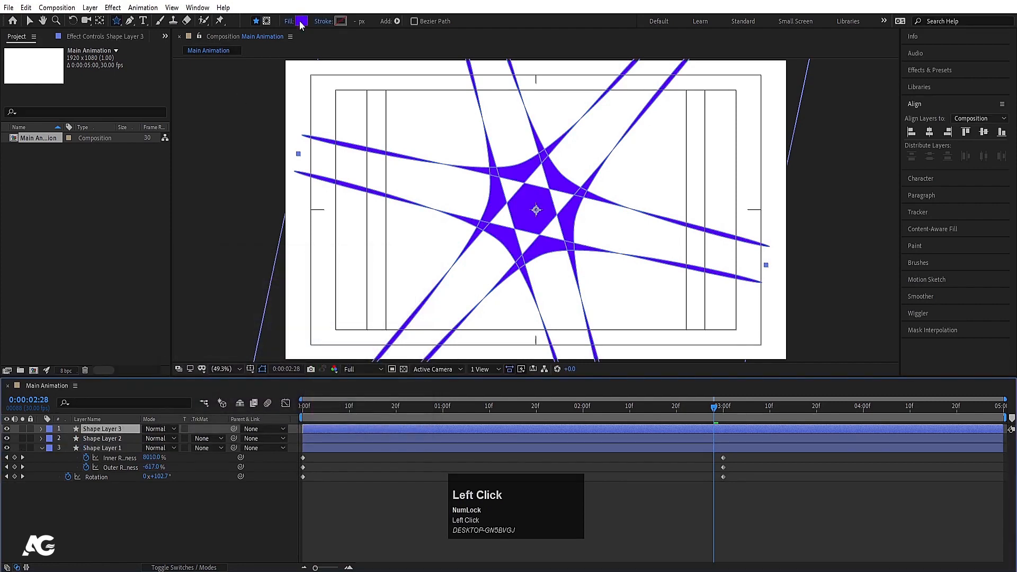
pyautogui.click(301, 21)
pyautogui.moveTo(319, 316); pyautogui.dragTo(310, 299)
pyautogui.click(403, 279)
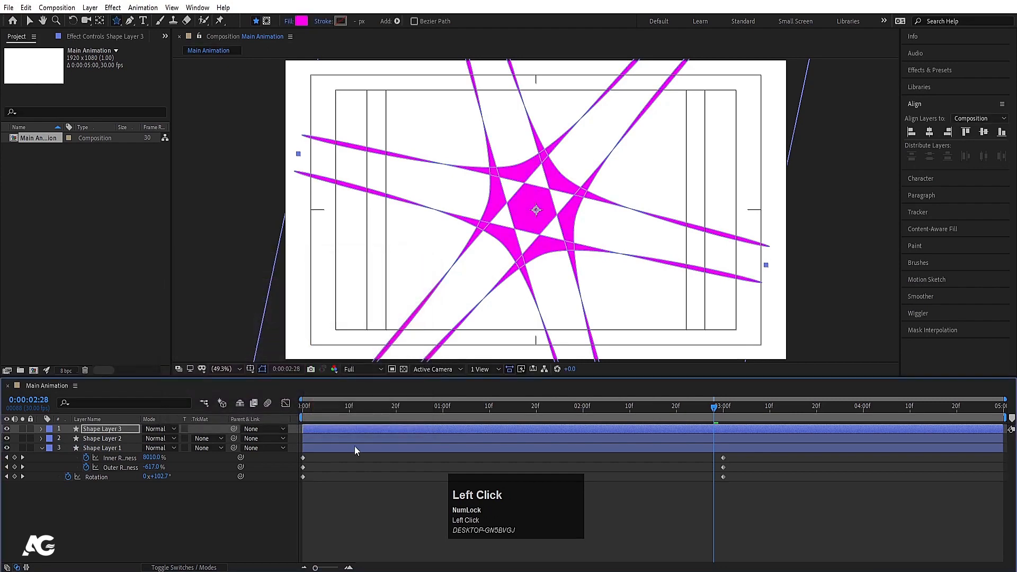
# - Reveal the keyframes of all three star layers and shift all of Shape Layer 2's keyframes two frames later
pyautogui.click(336, 477)
pyautogui.press('u')
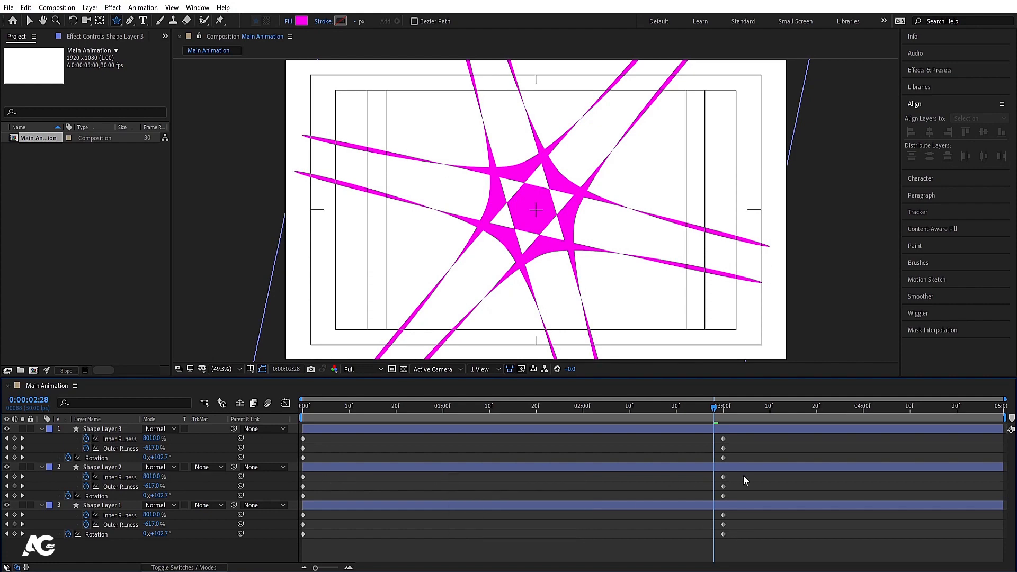
pyautogui.moveTo(743, 476); pyautogui.dragTo(290, 497)
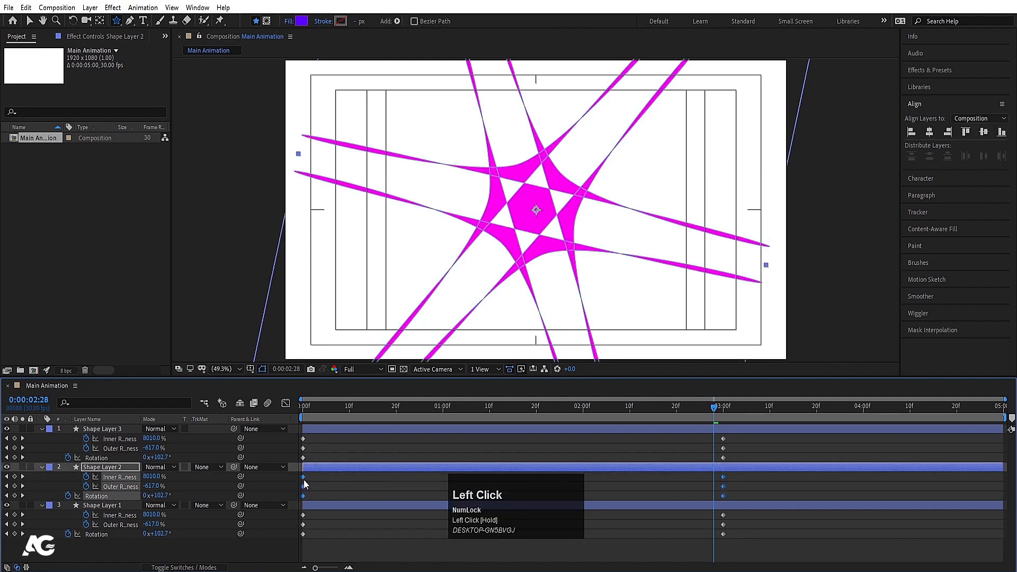
pyautogui.moveTo(304, 482); pyautogui.dragTo(312, 481)
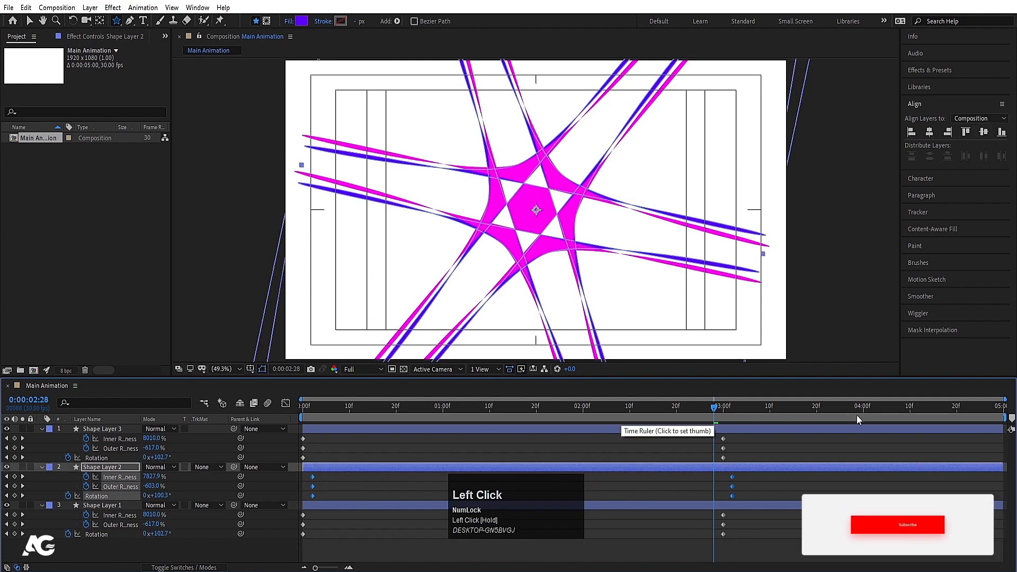
# - Shift all of Shape Layer 3's keyframes three frames later and preview the staggered star animation
pyautogui.moveTo(765, 438); pyautogui.dragTo(305, 473)
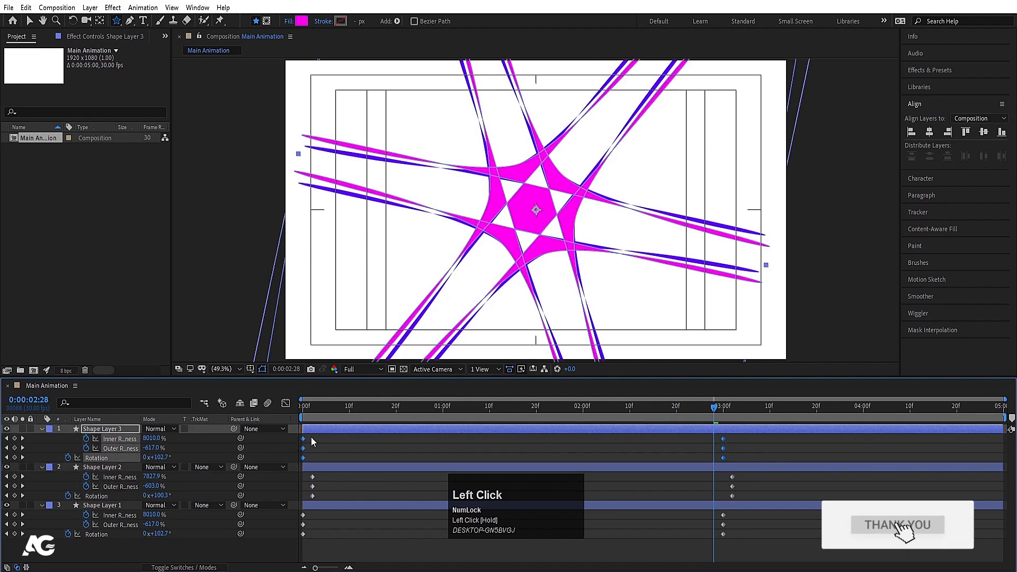
pyautogui.moveTo(306, 437); pyautogui.dragTo(318, 448)
pyautogui.press('space')
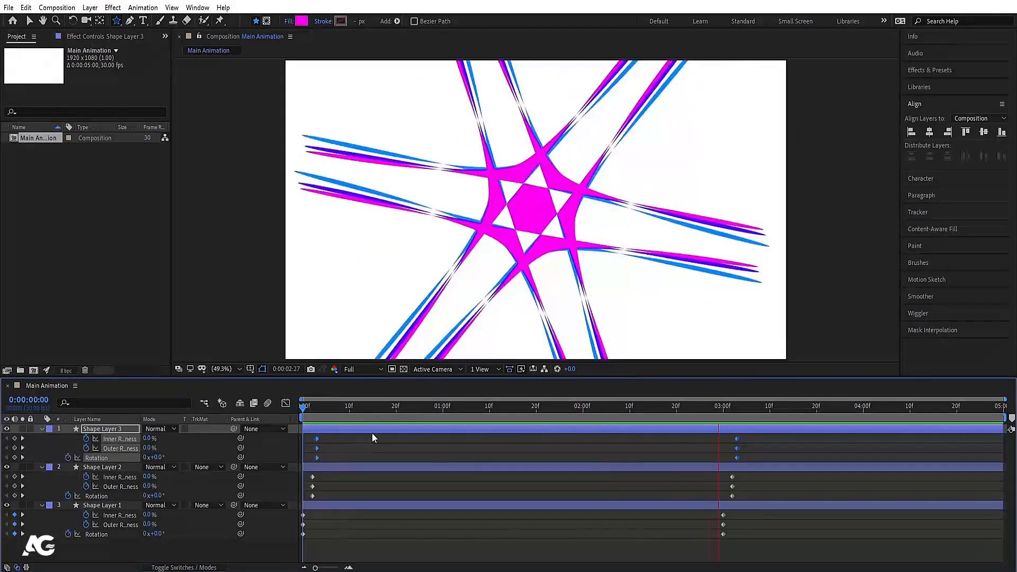
pyautogui.press('space')
pyautogui.click(408, 417)
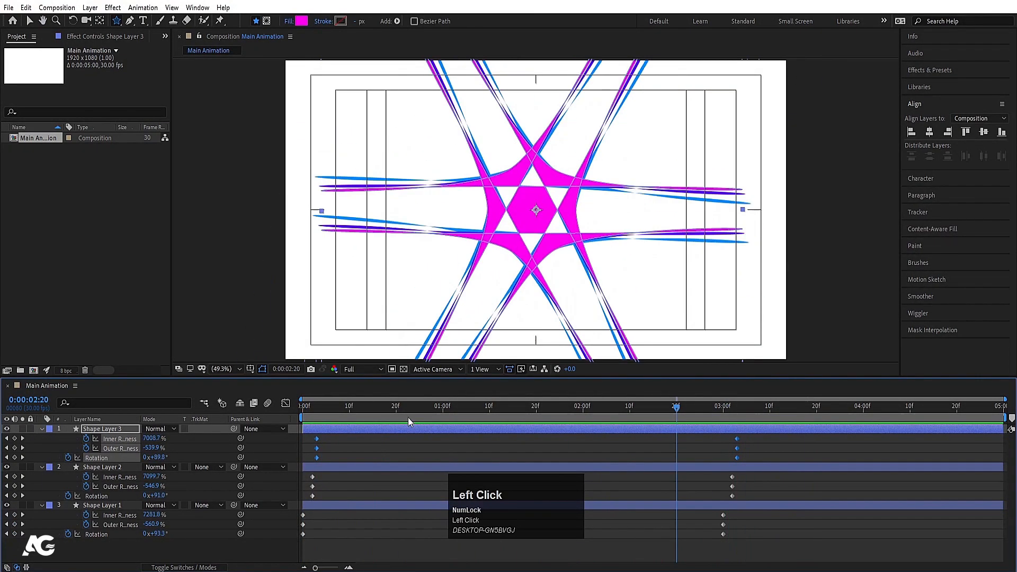
pyautogui.press('space')
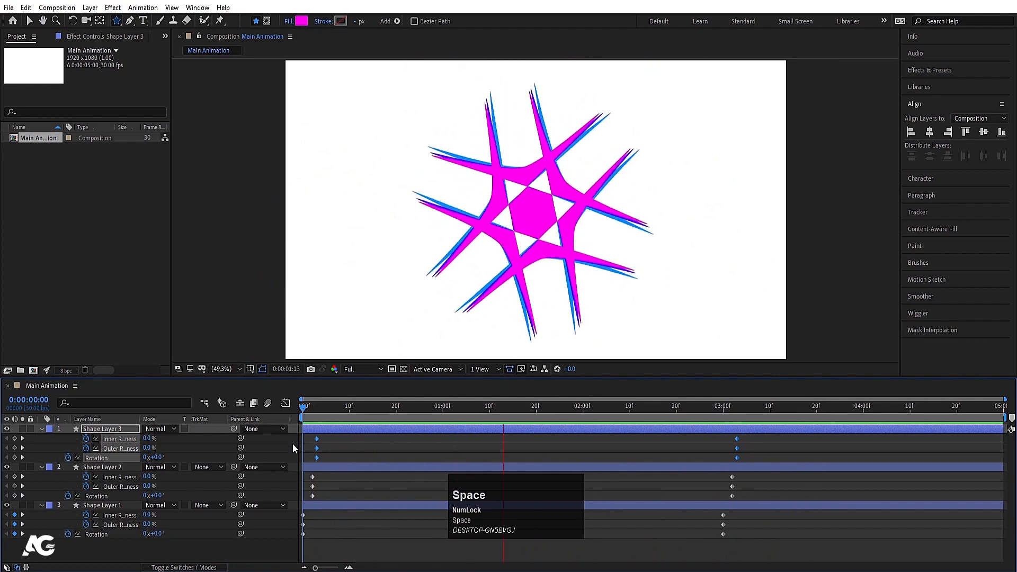
pyautogui.press('space')
pyautogui.click(350, 438)
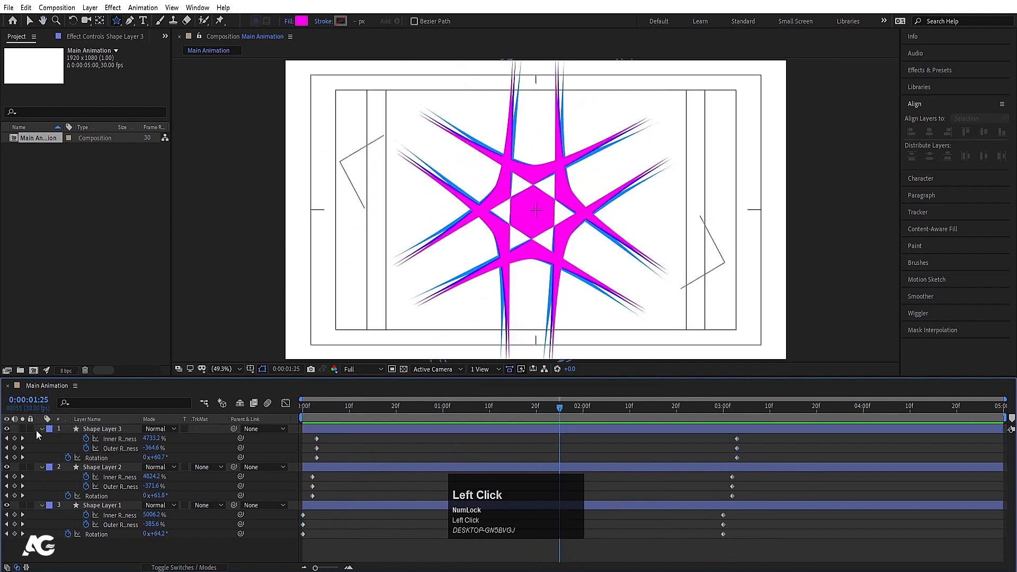
pyautogui.click(43, 429)
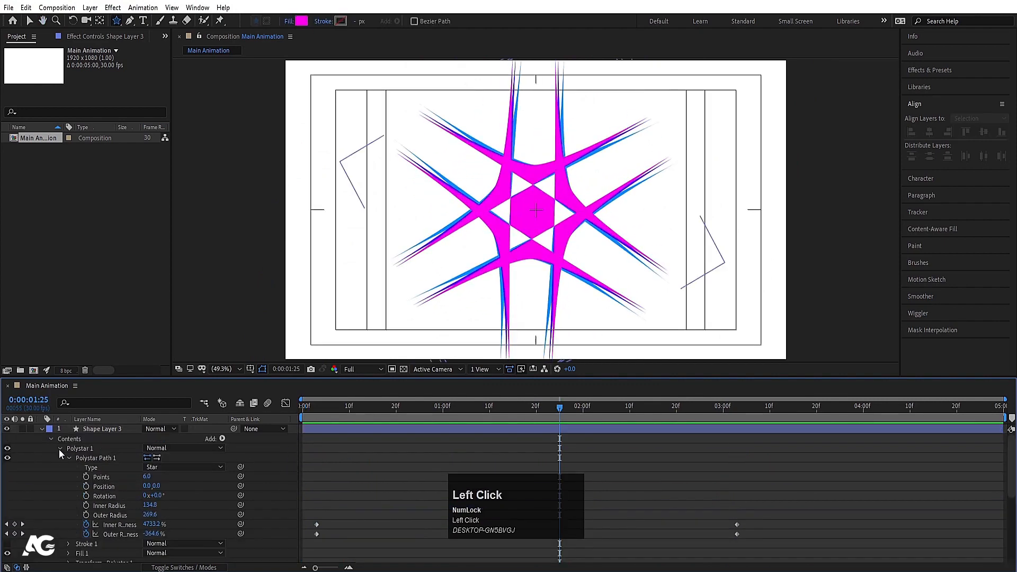
pyautogui.click(60, 449)
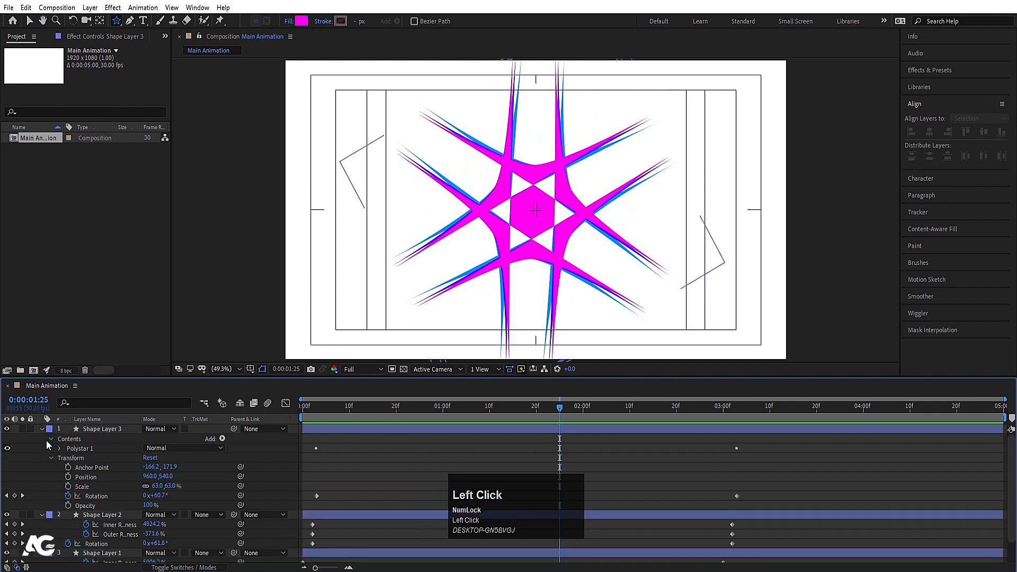
pyautogui.click(116, 20)
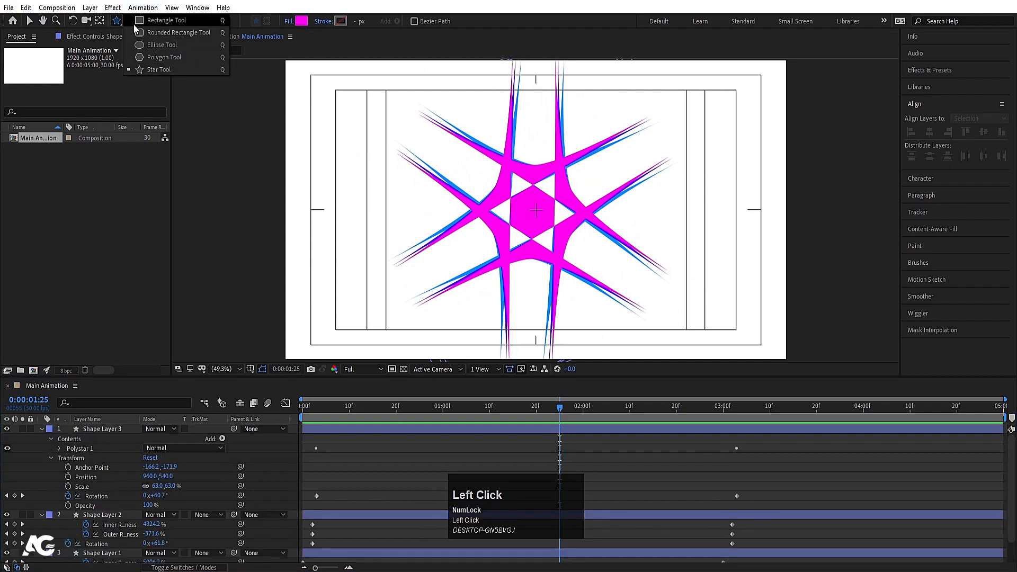
pyautogui.click(364, 456)
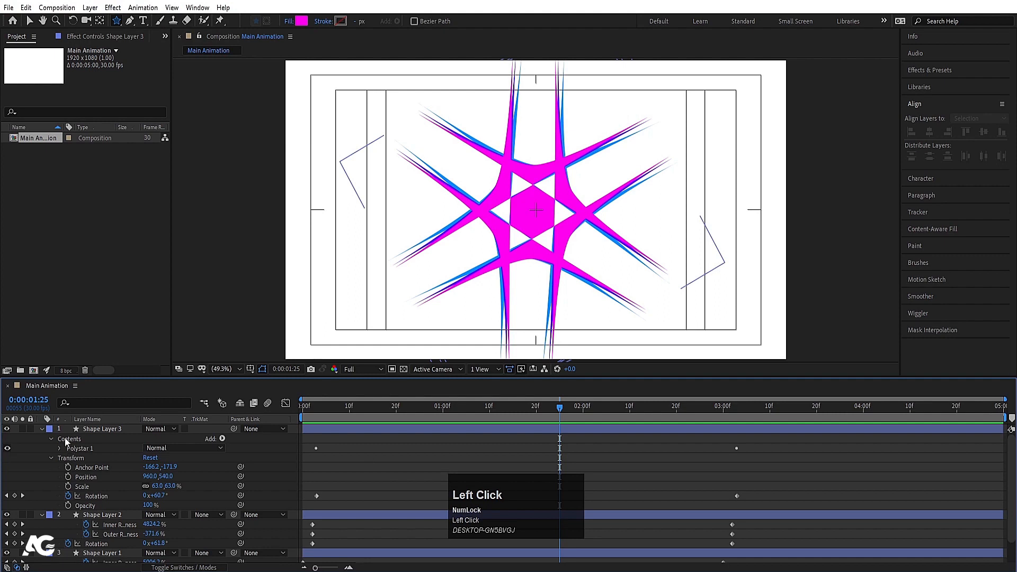
# - Return to the start of the composition and collapse the properties of all three star layers
pyautogui.click(342, 443)
pyautogui.press('u')
pyautogui.moveTo(323, 409); pyautogui.dragTo(280, 410)
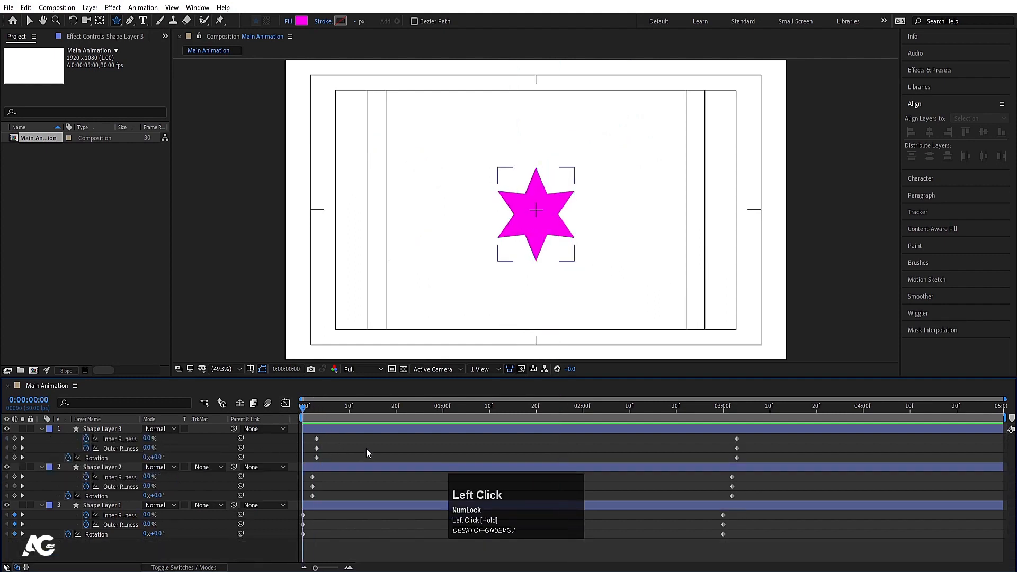
pyautogui.press('u')
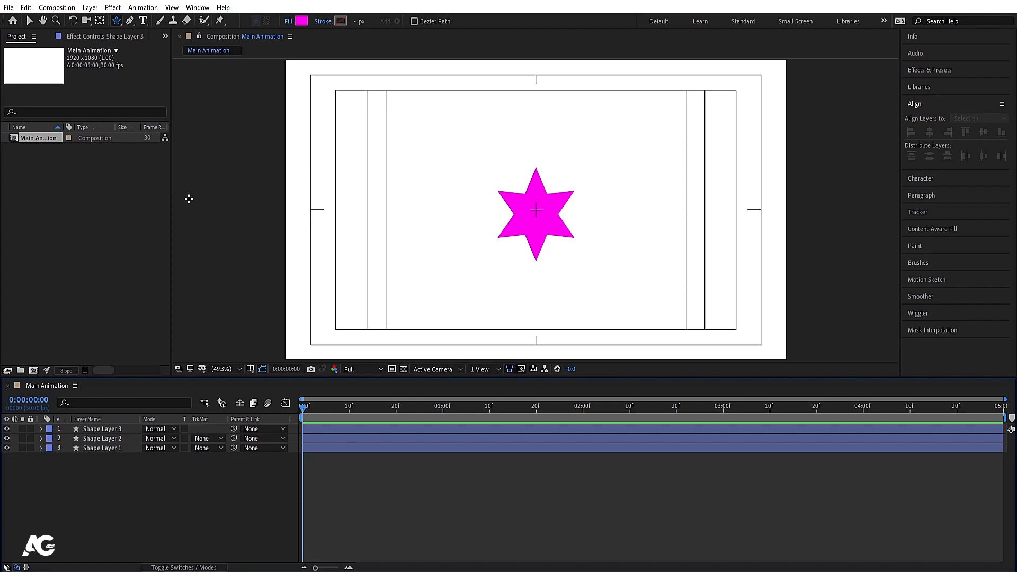
pyautogui.press('ctrl')
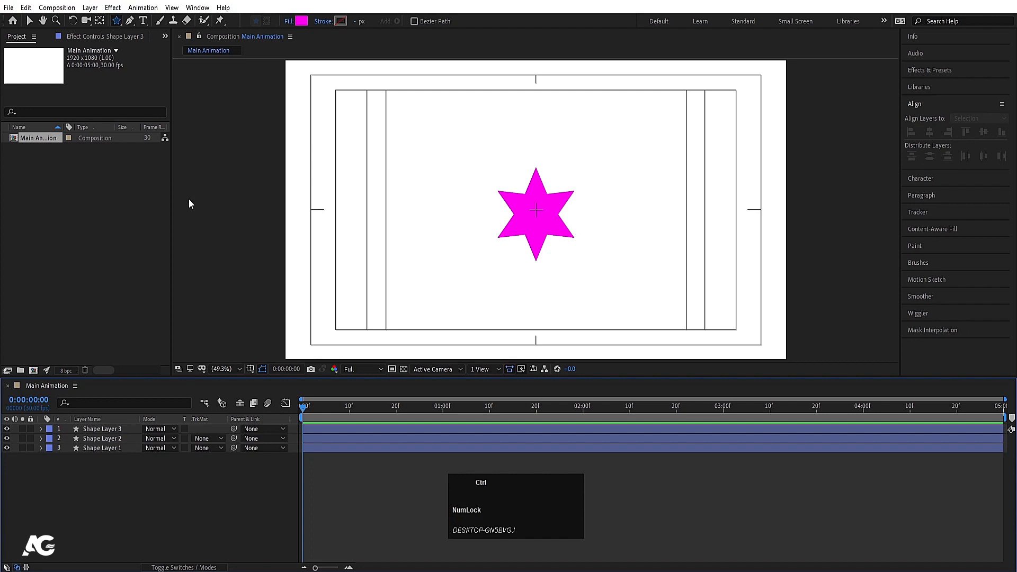
pyautogui.hotkey('ctrl', 'n')
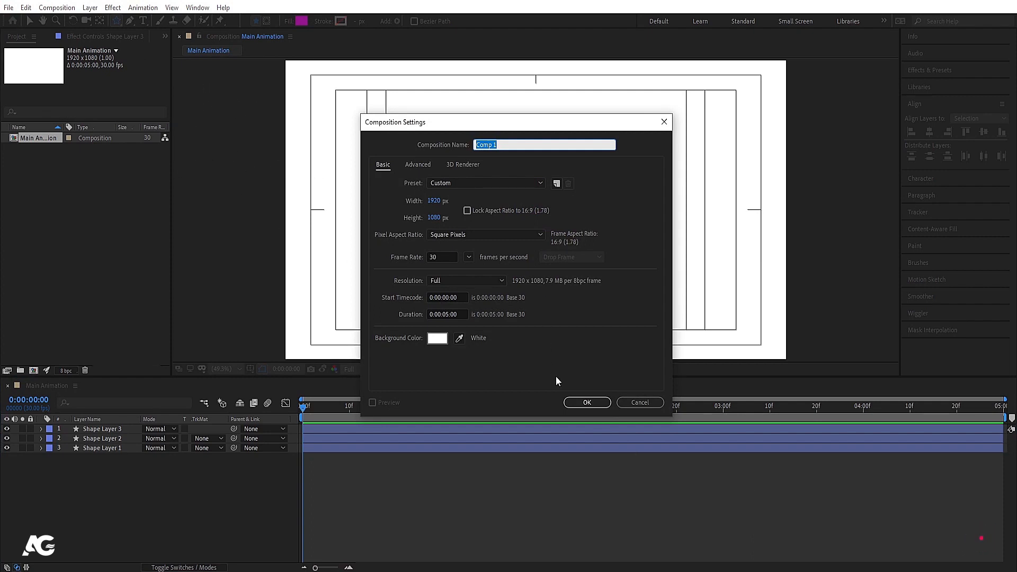
pyautogui.click(630, 403)
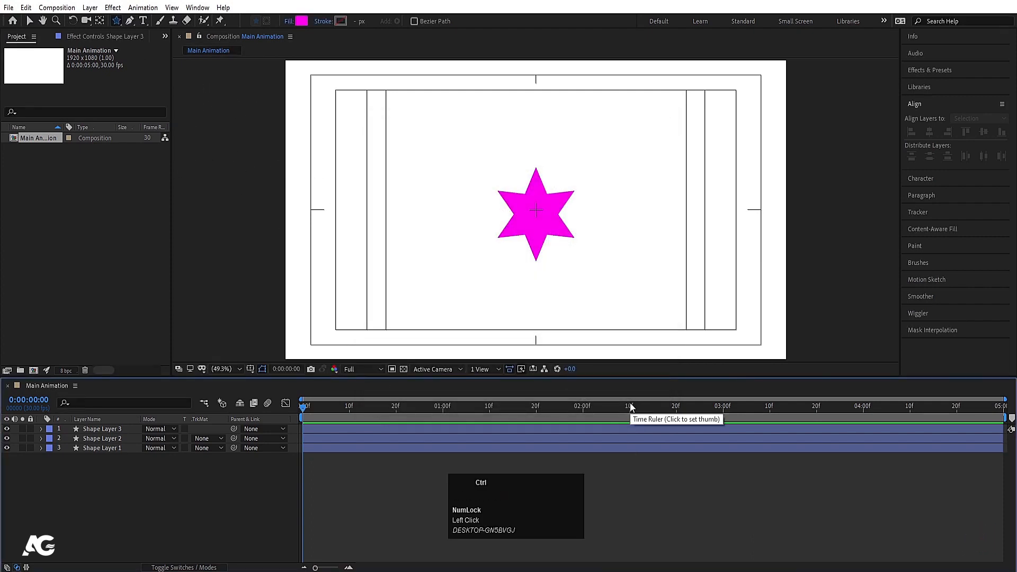
# - Create a new 1920 x 1080 composition named "graph editors" at 30 fps, lasting 5 seconds on a white background
pyautogui.hotkey('ctrl', 'n')
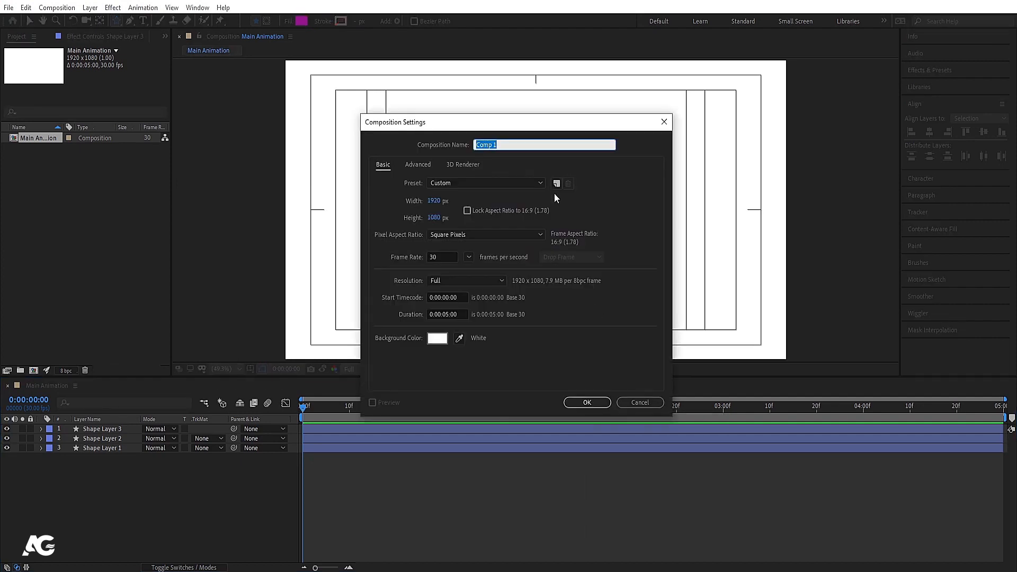
pyautogui.write('graph e')
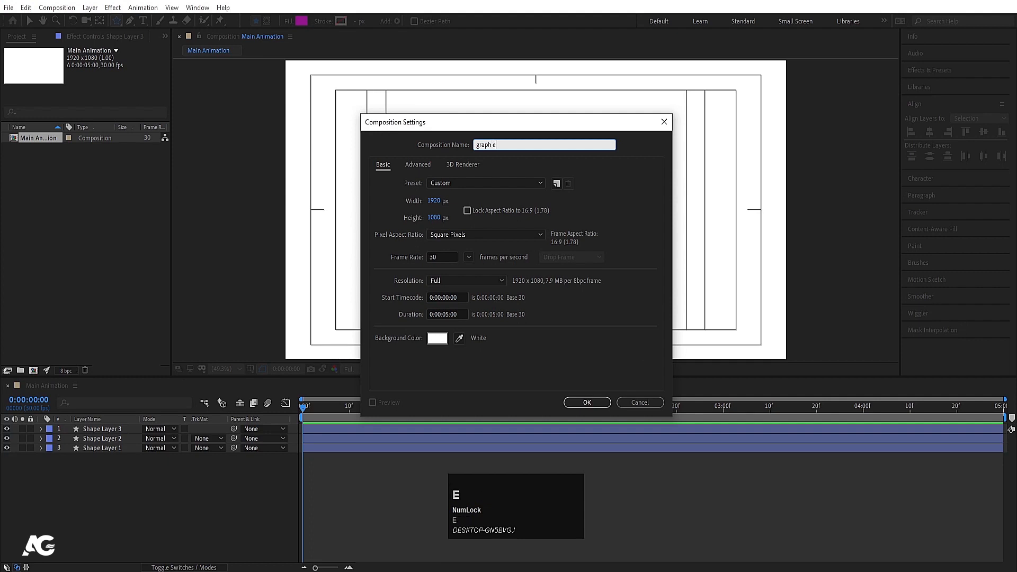
pyautogui.write('ditop')
pyautogui.write('or')
pyautogui.write('s')
pyautogui.press('Return')
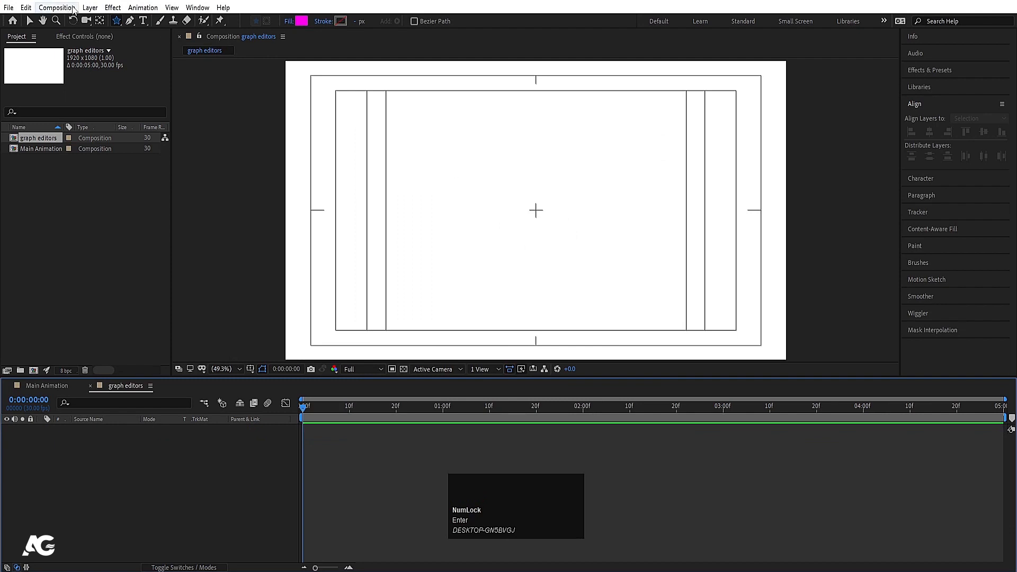
# - Draw a small five-pointed magenta star near the canvas's upper-left corner and centre the layer's anchor point on it
pyautogui.click(115, 21)
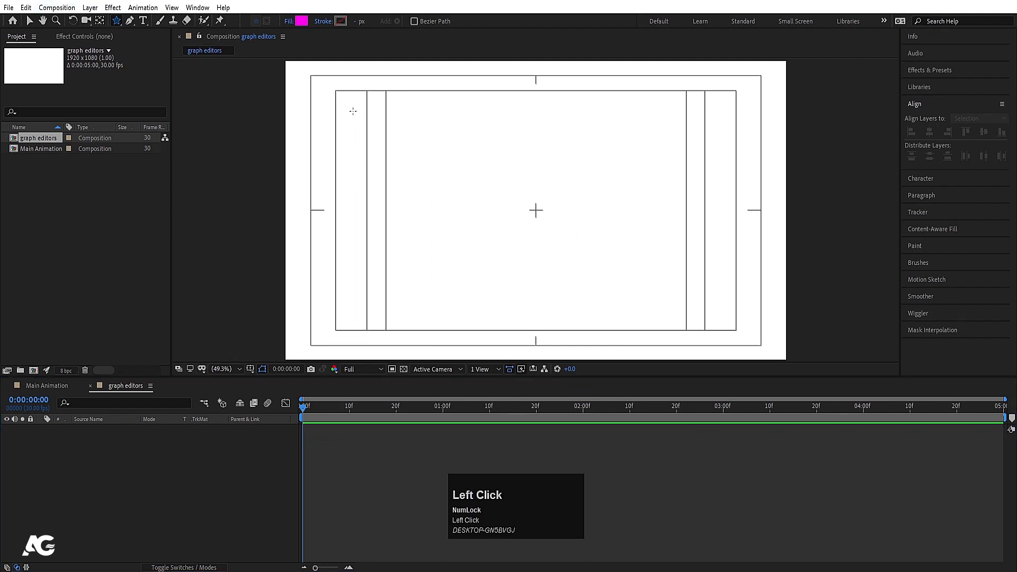
pyautogui.moveTo(350, 108); pyautogui.dragTo(380, 130)
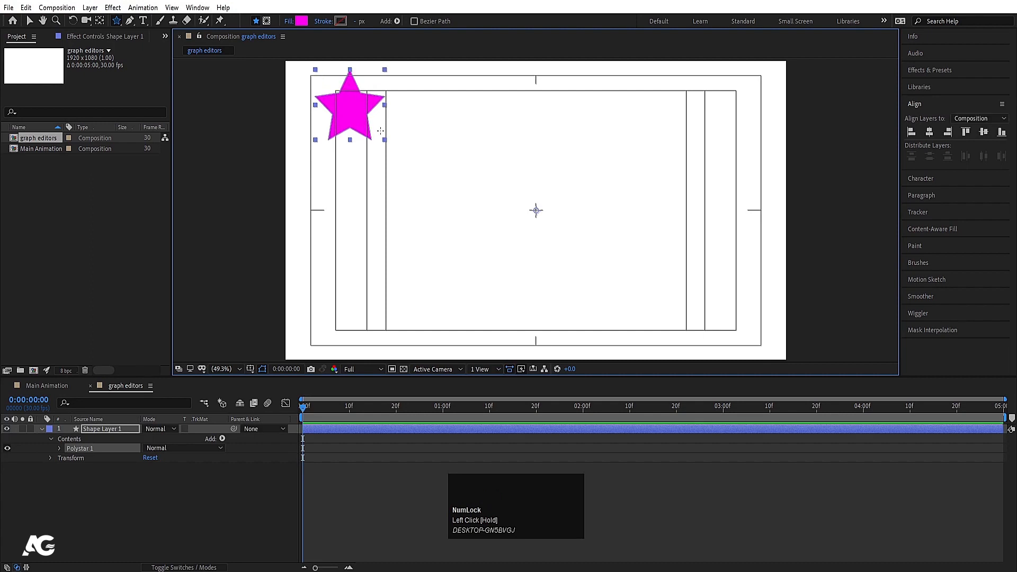
pyautogui.hotkey('ctrl', 'alt', 'Home')
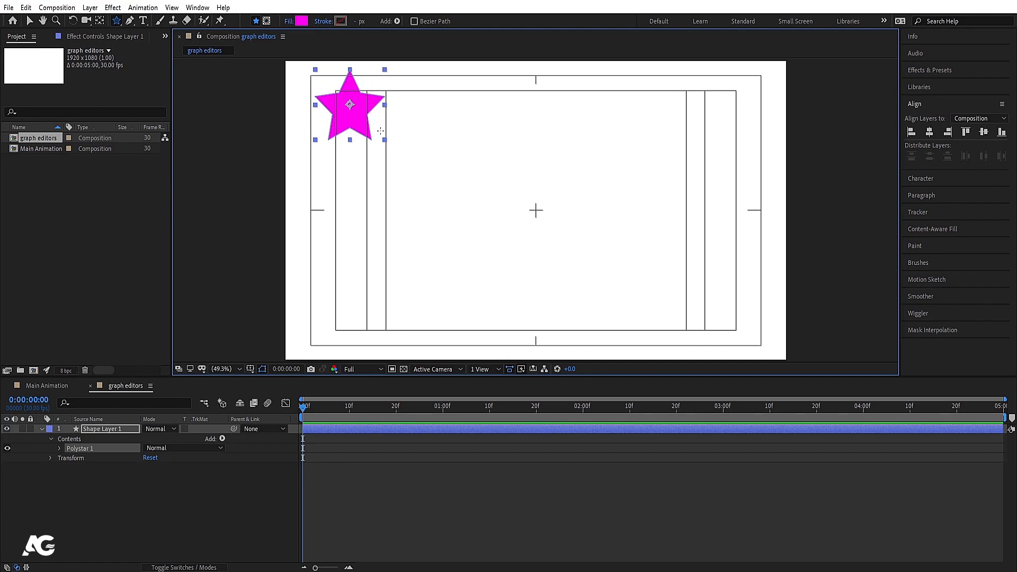
# - Move the star slightly down and right to sit inside the safe-area guides, with its anchor point re-centred on the shape
pyautogui.press('v')
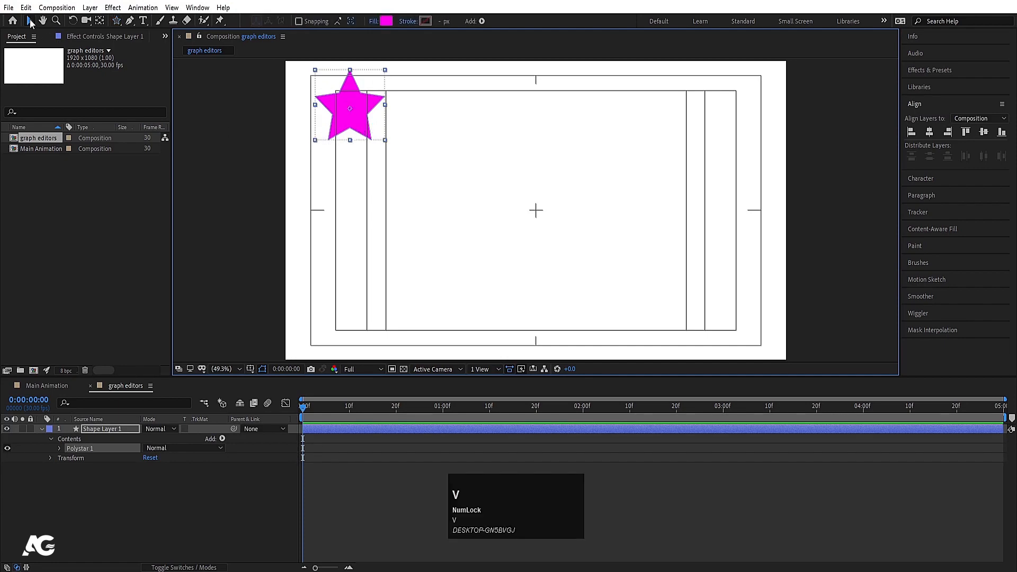
pyautogui.moveTo(346, 129); pyautogui.dragTo(364, 154)
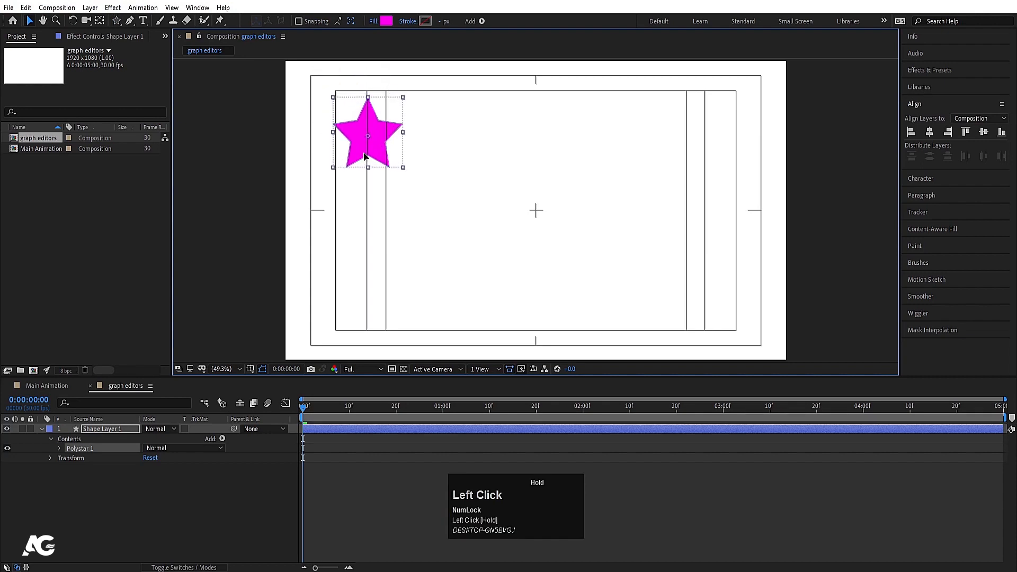
pyautogui.click(101, 430)
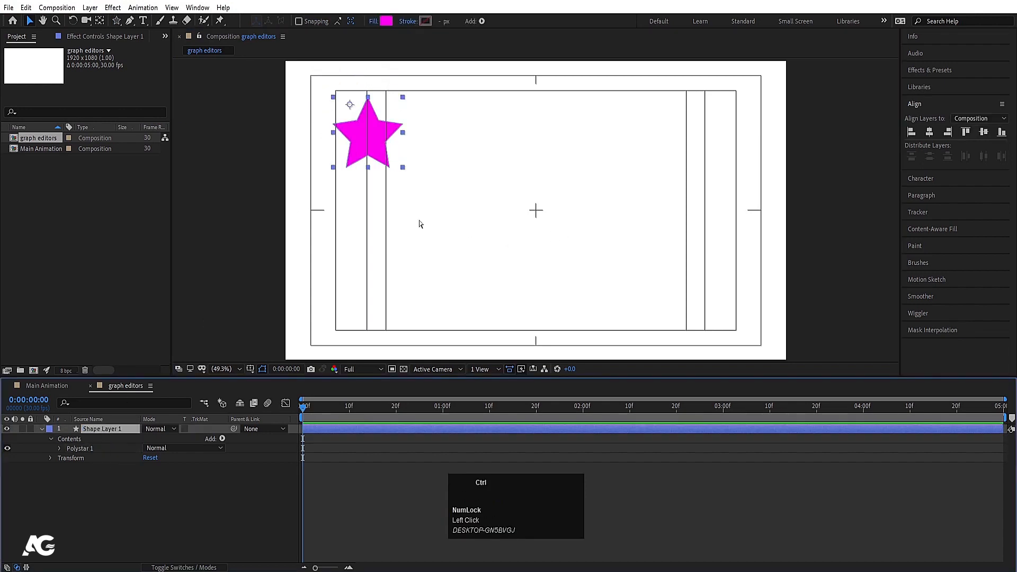
pyautogui.hotkey('ctrl', 'alt', 'Home')
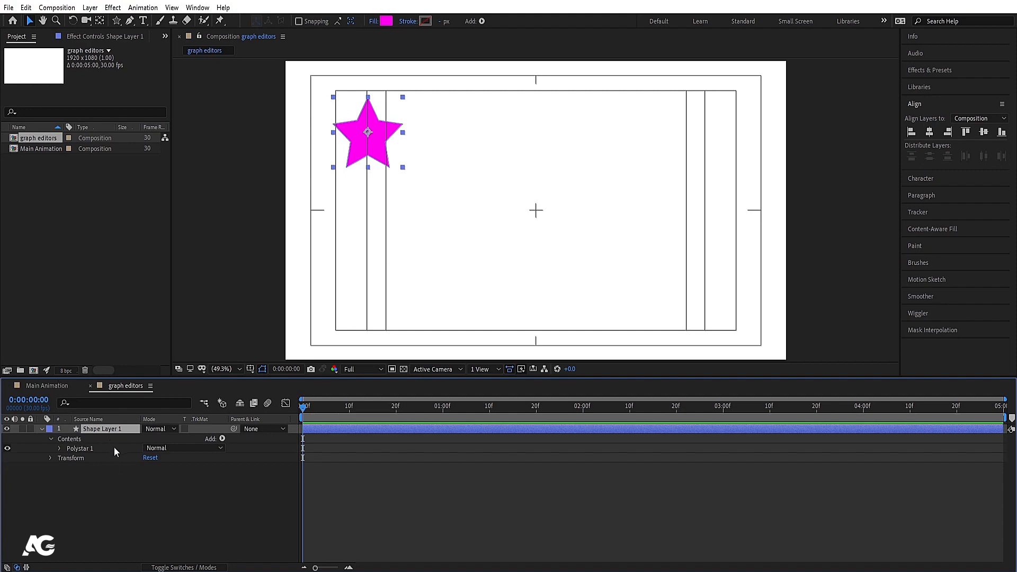
pyautogui.click(106, 432)
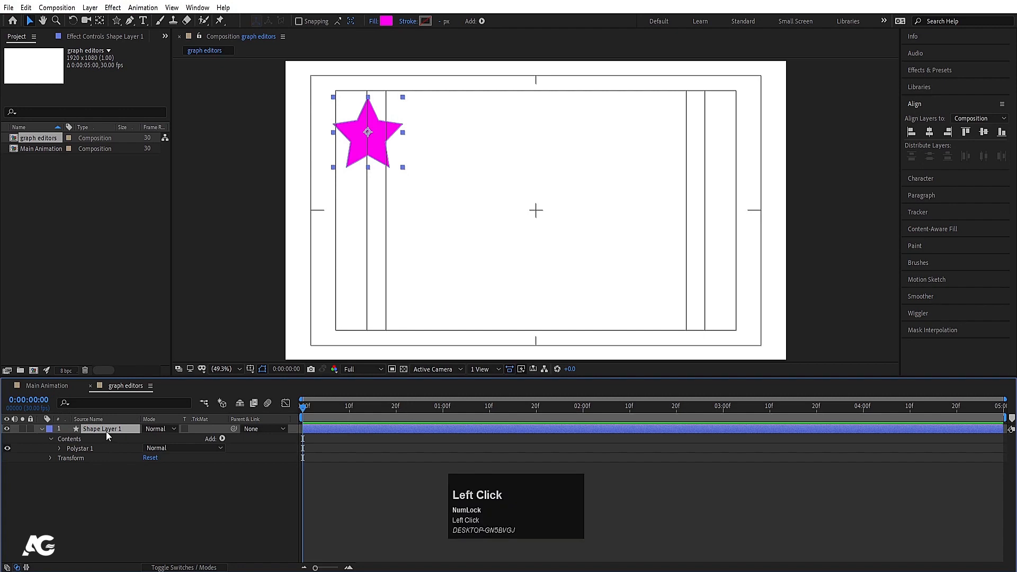
pyautogui.moveTo(361, 150); pyautogui.dragTo(368, 162)
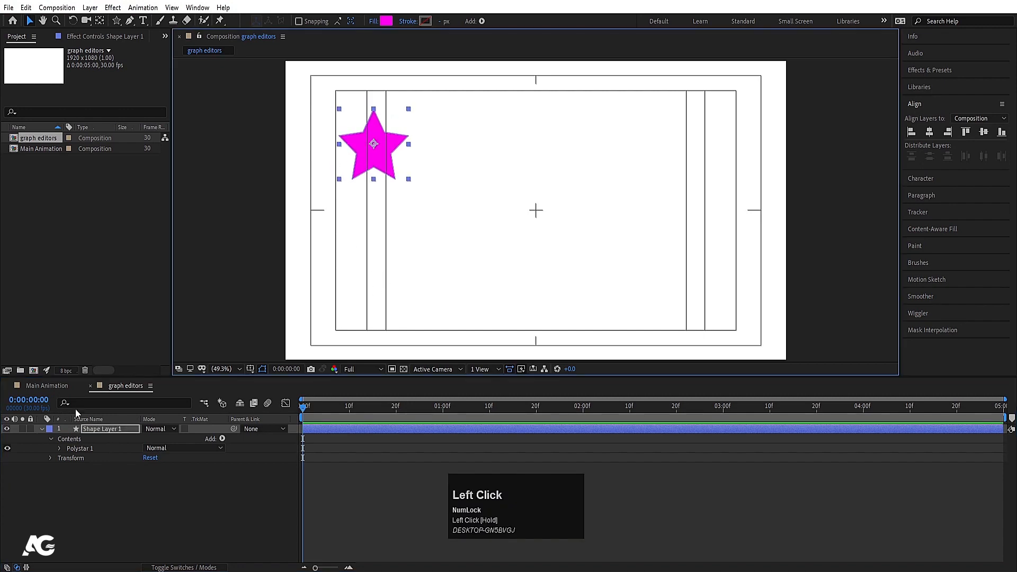
# - Duplicate the star layer and move the copy straight down so it sits below the original star
pyautogui.click(90, 430)
pyautogui.hotkey('ctrl', 'd')
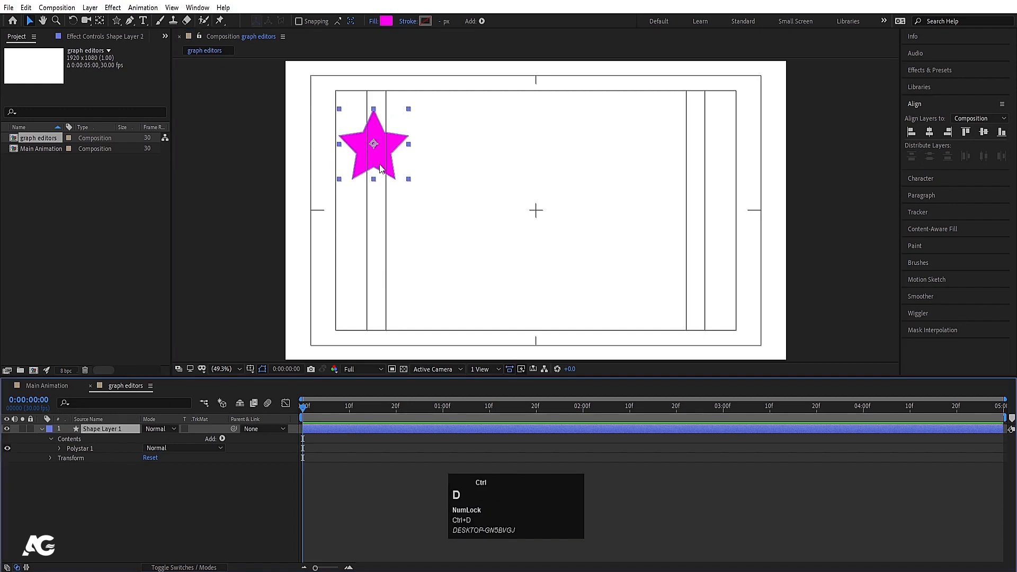
pyautogui.moveTo(379, 159); pyautogui.dragTo(380, 266)
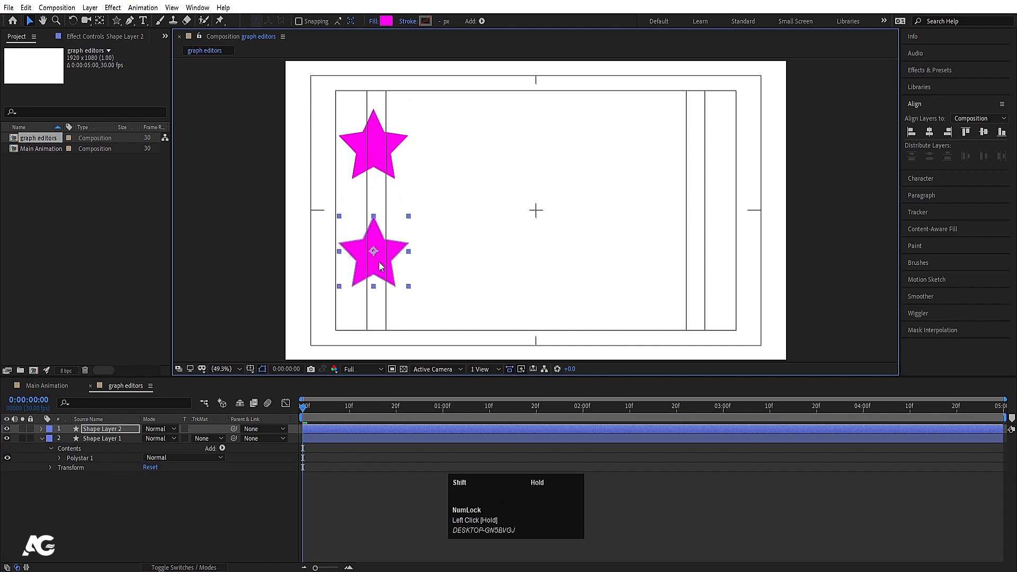
# - Reveal only Position and Rotation on both star layers and set starting keyframes for them at 0 seconds
pyautogui.click(97, 504)
pyautogui.press('u')
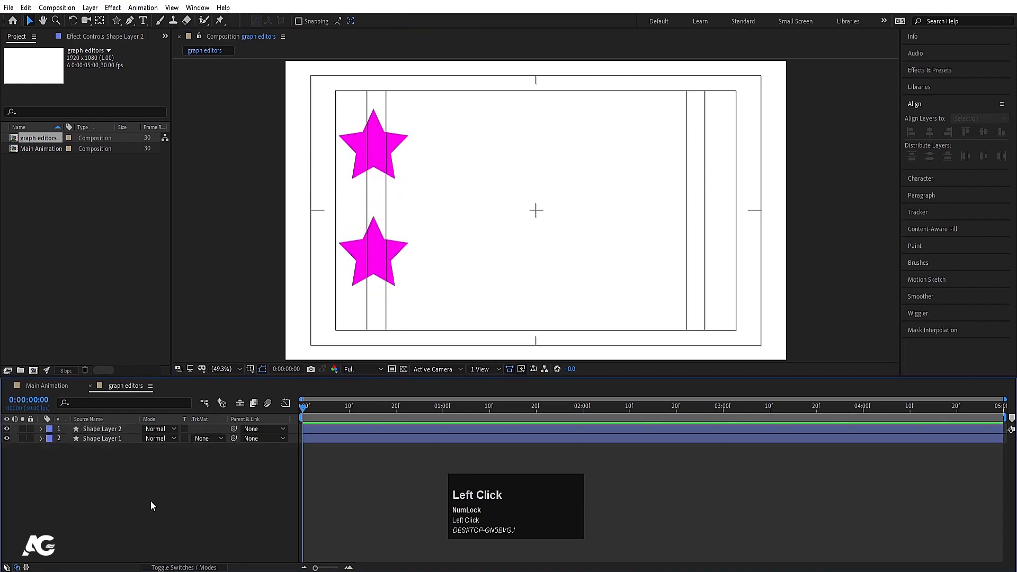
pyautogui.moveTo(151, 500); pyautogui.dragTo(65, 428)
pyautogui.press('p')
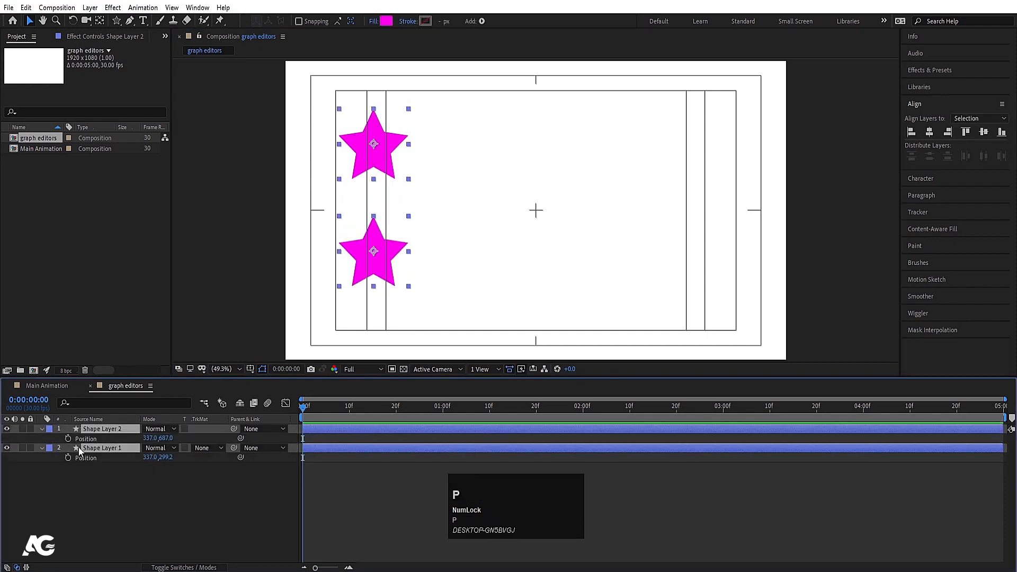
pyautogui.press('shift')
pyautogui.hotkey('shift', 'r')
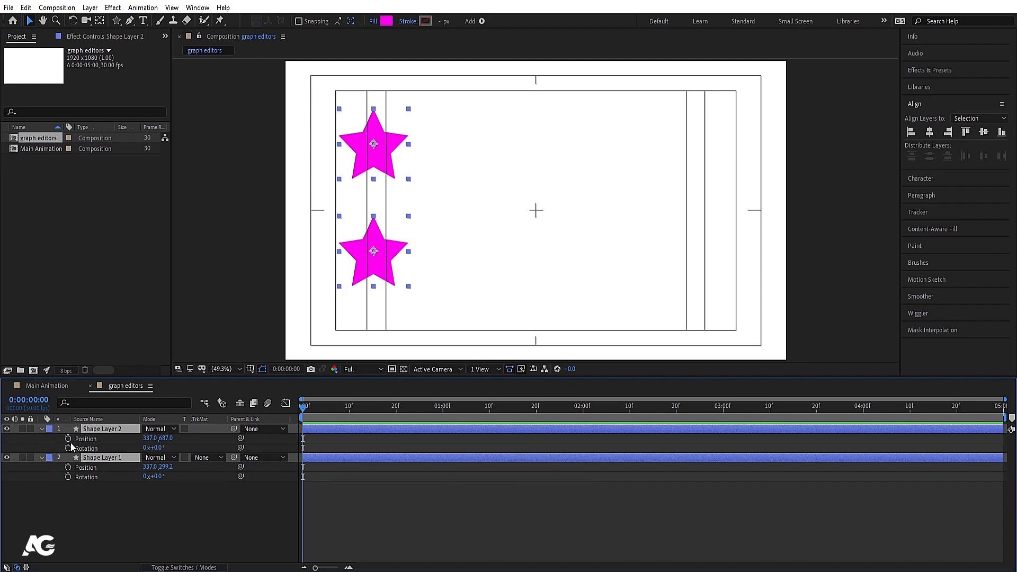
pyautogui.moveTo(68, 439); pyautogui.dragTo(69, 485)
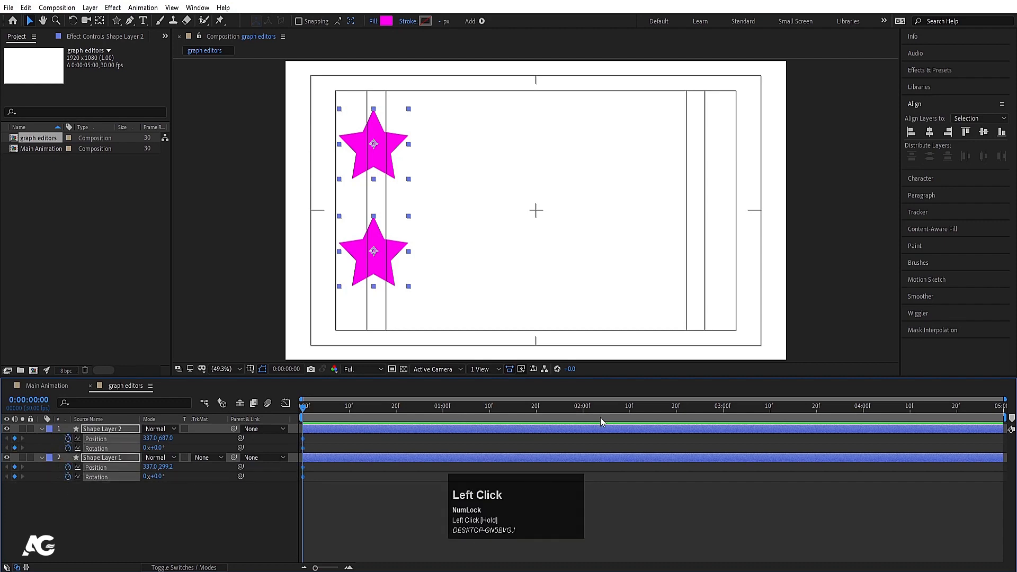
# - At 0:00:01:20, set both stars' horizontal position to 1589 and their rotation to 146°
pyautogui.click(536, 409)
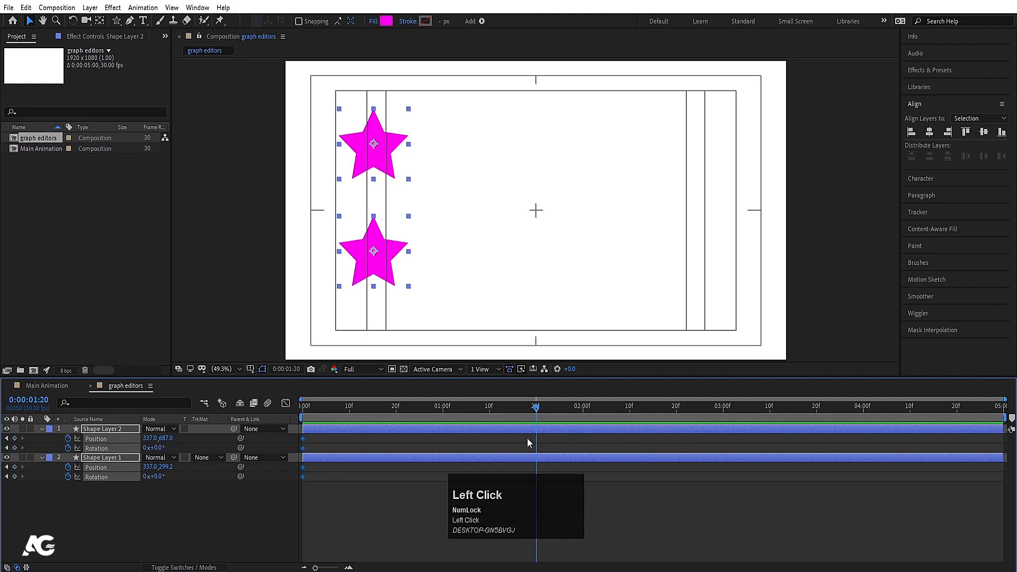
pyautogui.moveTo(147, 441); pyautogui.dragTo(731, 356)
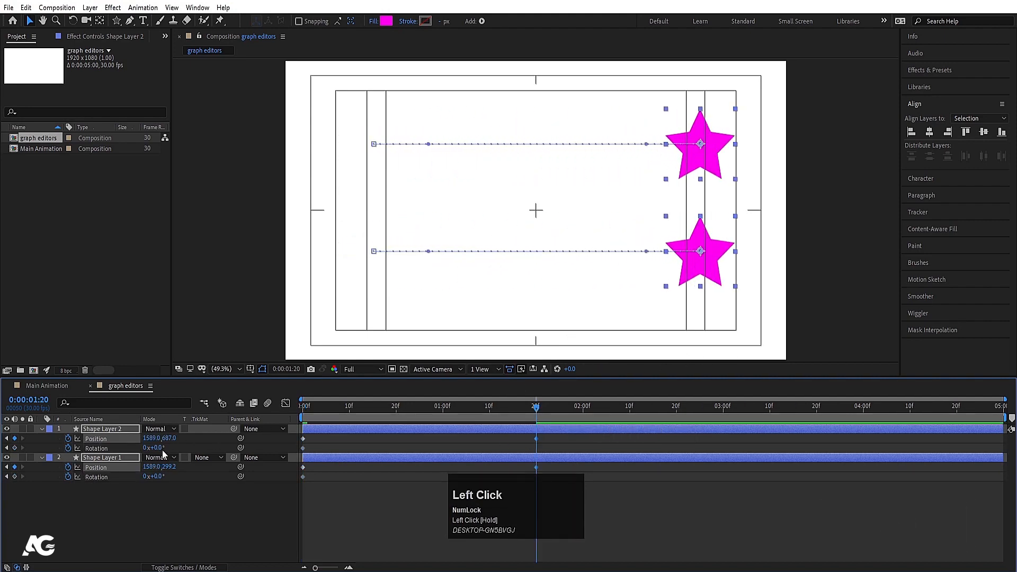
pyautogui.moveTo(157, 448); pyautogui.dragTo(237, 456)
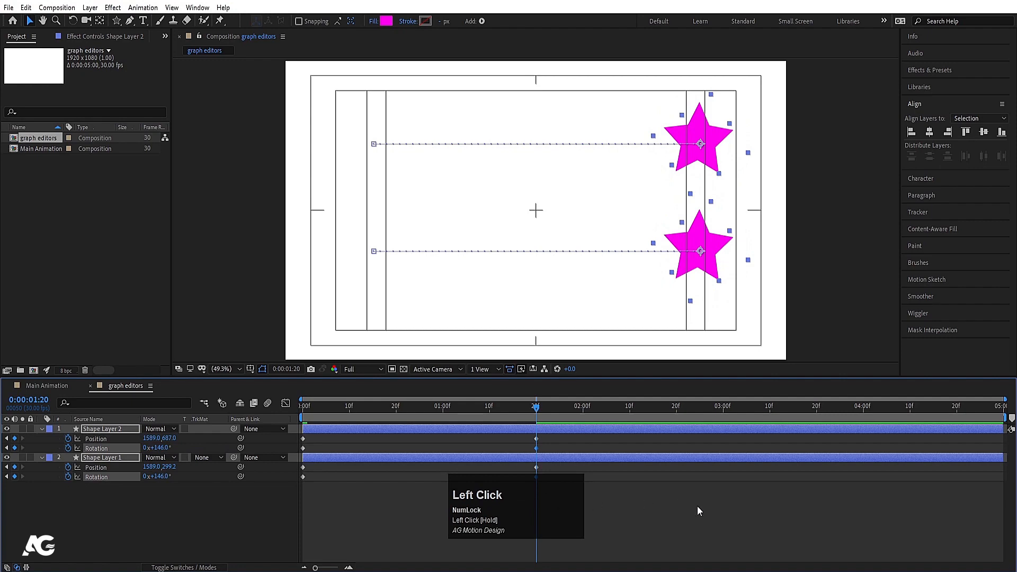
# - Apply Easy Ease to all Position and Rotation keyframes on both star layers and preview the motion from 0 seconds
pyautogui.moveTo(613, 519); pyautogui.dragTo(235, 354)
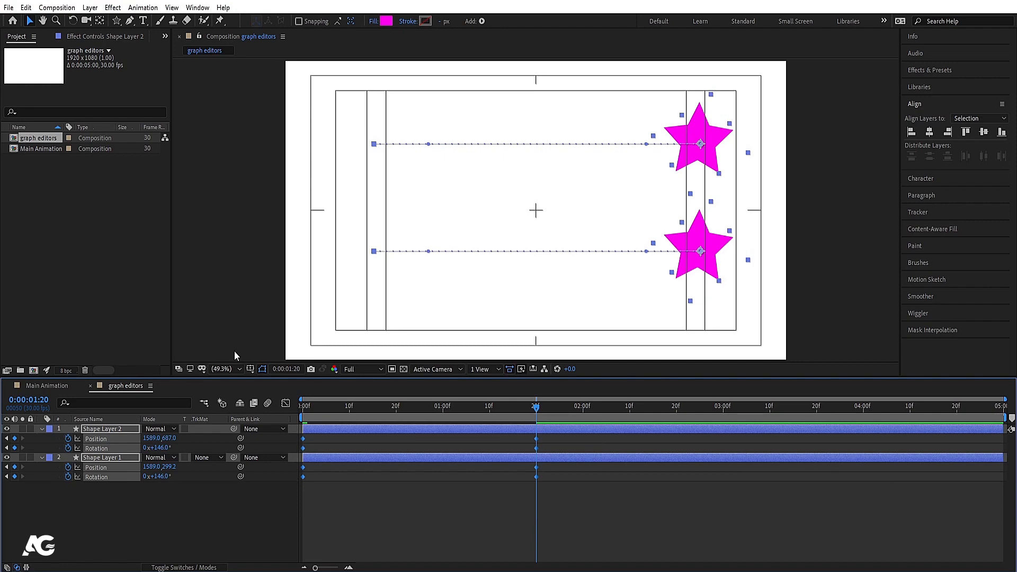
pyautogui.press('F9')
pyautogui.click(395, 507)
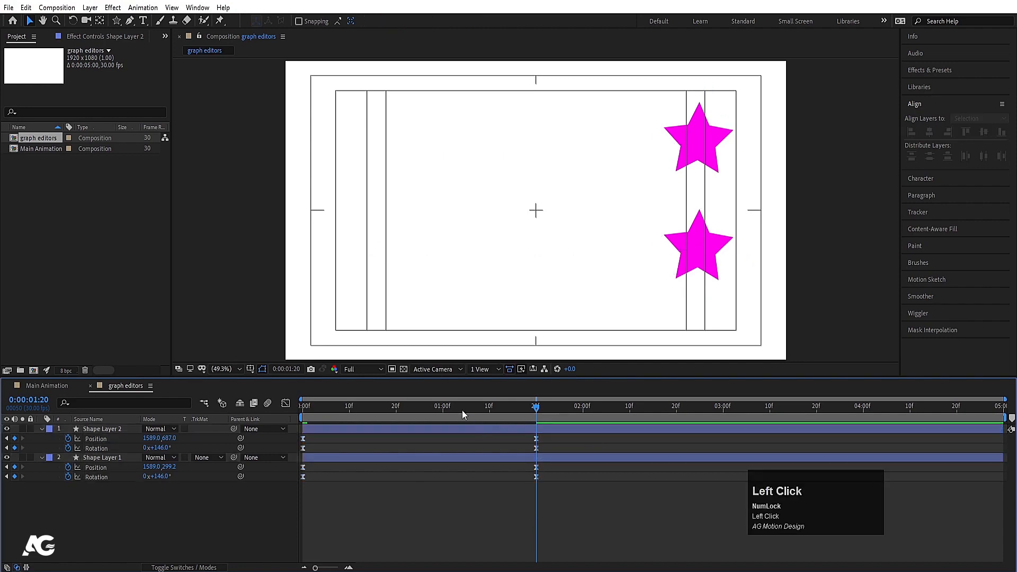
pyautogui.moveTo(462, 411); pyautogui.dragTo(282, 416)
pyautogui.press('space')
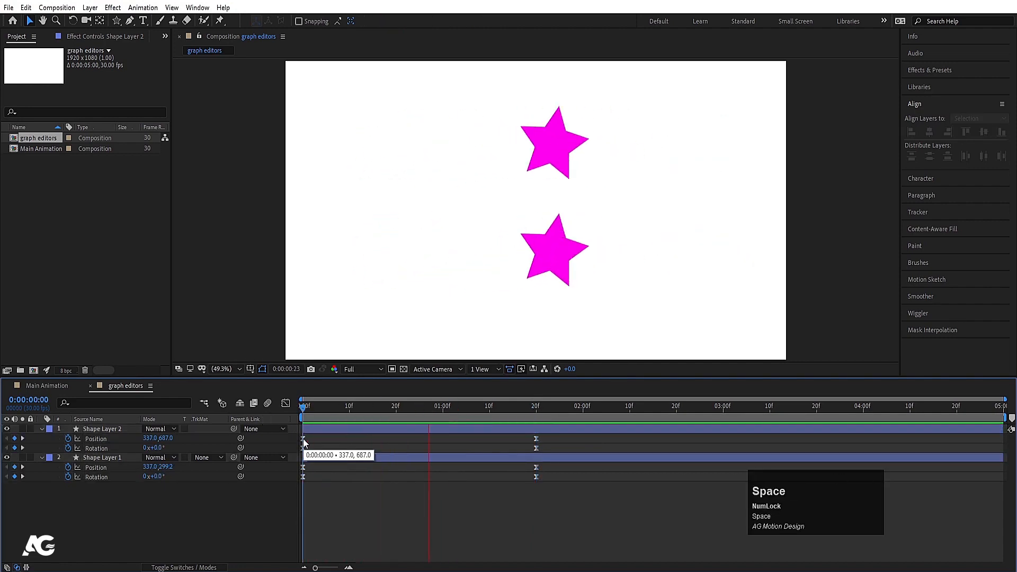
pyautogui.press('space')
pyautogui.moveTo(334, 410); pyautogui.dragTo(280, 421)
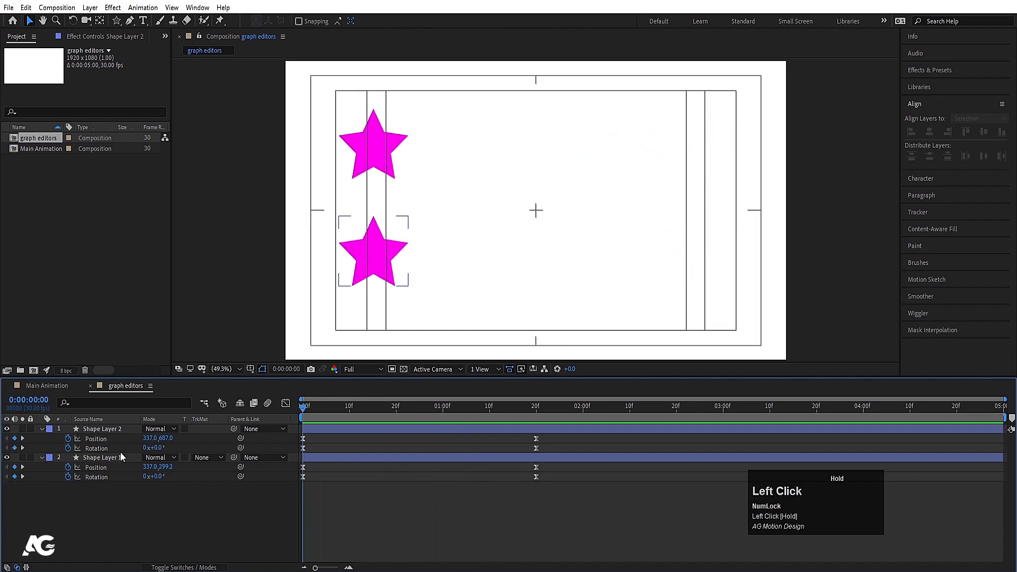
# - Identify the lower star's layer, collapse its properties and lock it so only the upper star stays editable
pyautogui.click(120, 457)
pyautogui.click(383, 254)
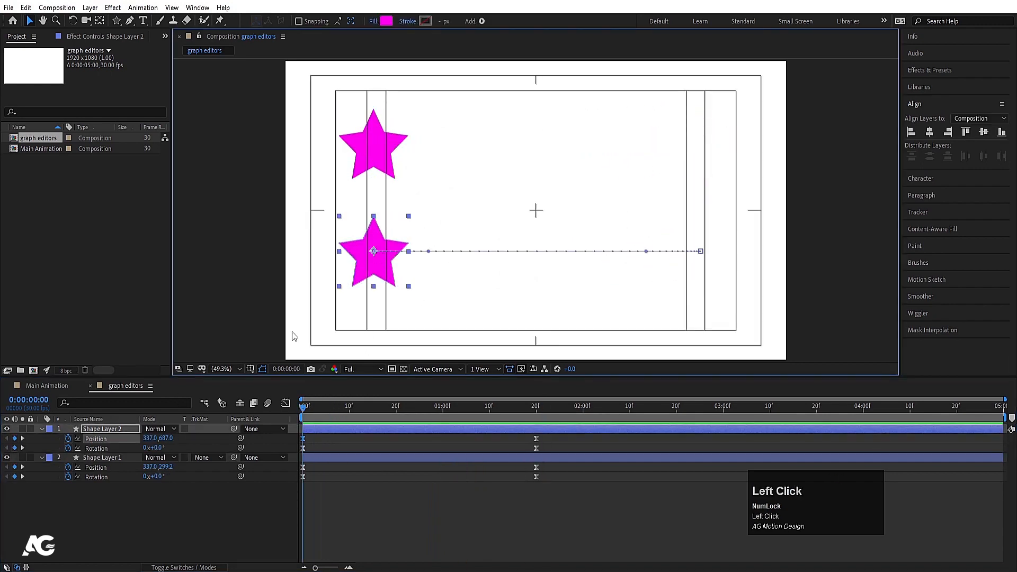
pyautogui.click(98, 430)
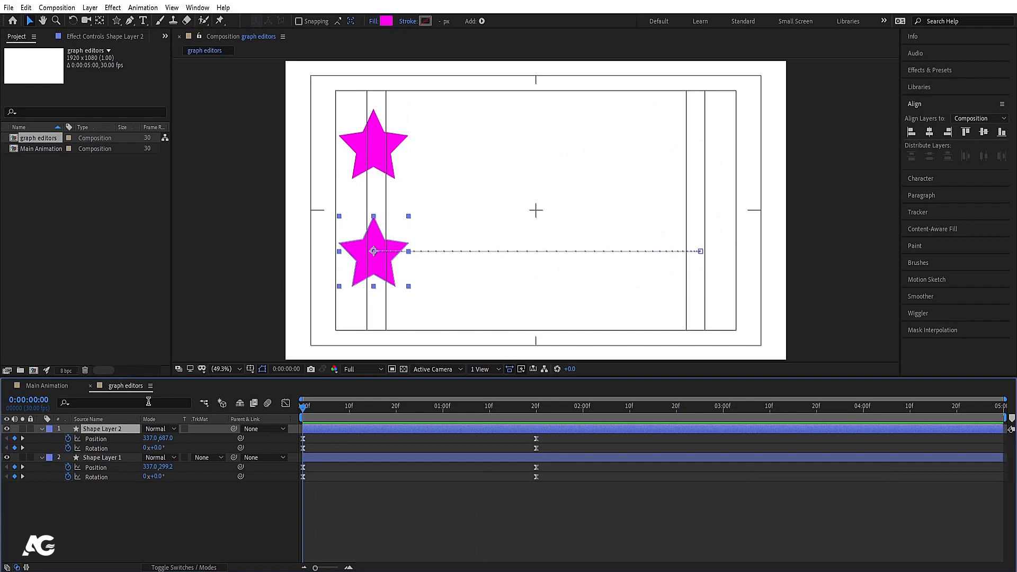
pyautogui.click(42, 431)
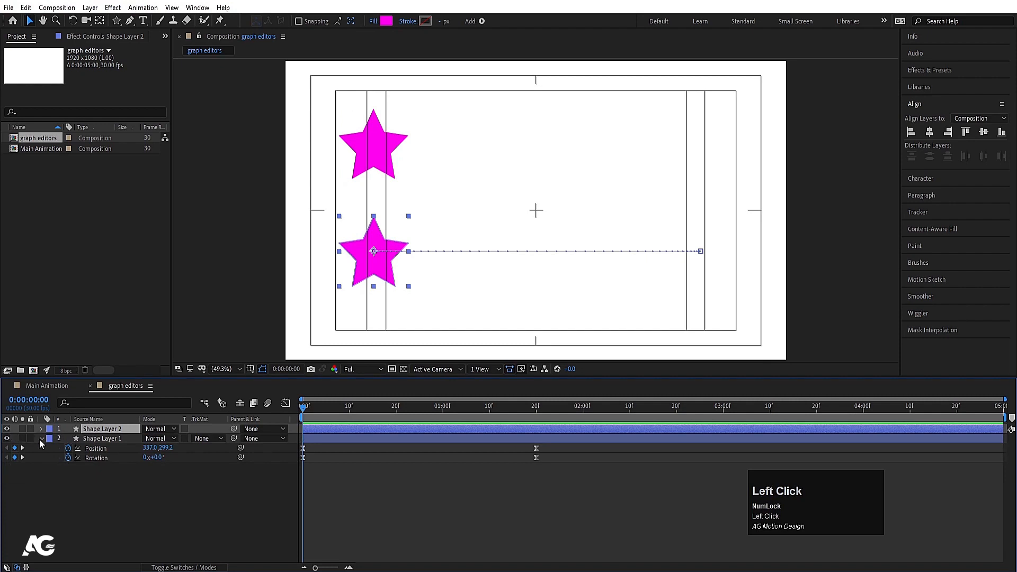
pyautogui.click(30, 429)
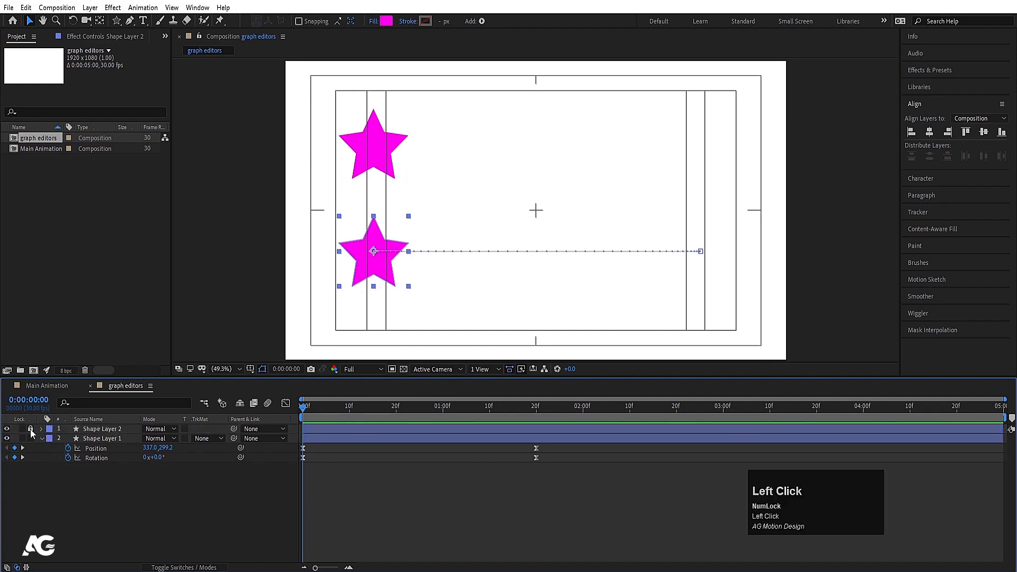
# - Preview the eased motion, then open all of the upper star's Position and Rotation keyframes in the Graph Editor
pyautogui.press('space')
pyautogui.press('space')
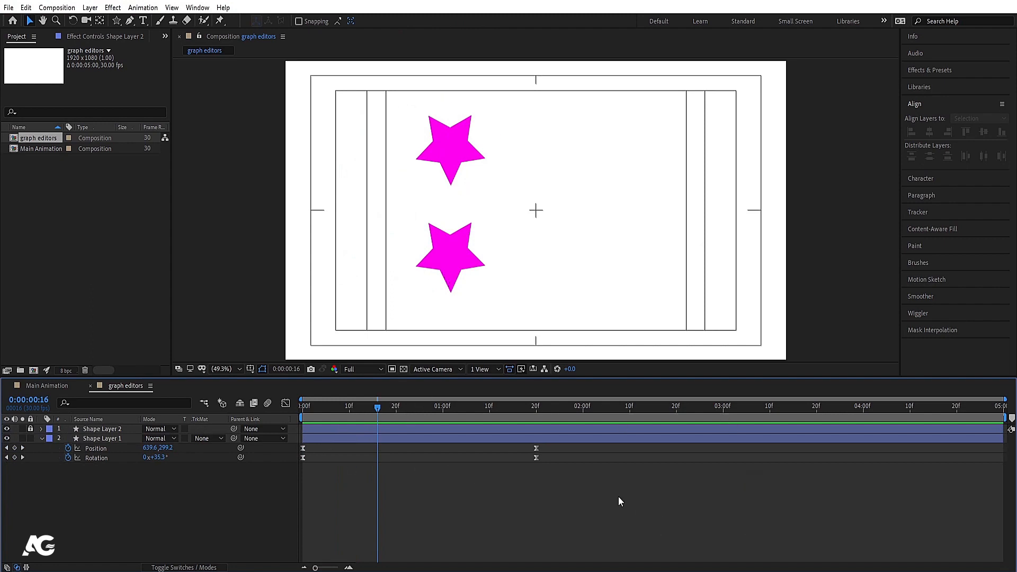
pyautogui.moveTo(619, 497); pyautogui.dragTo(270, 429)
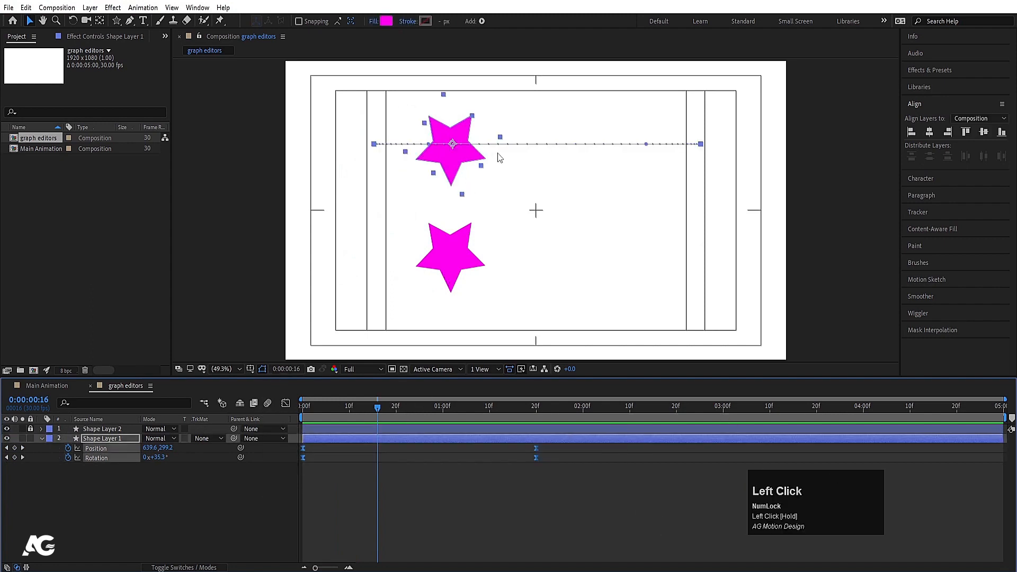
pyautogui.press('space')
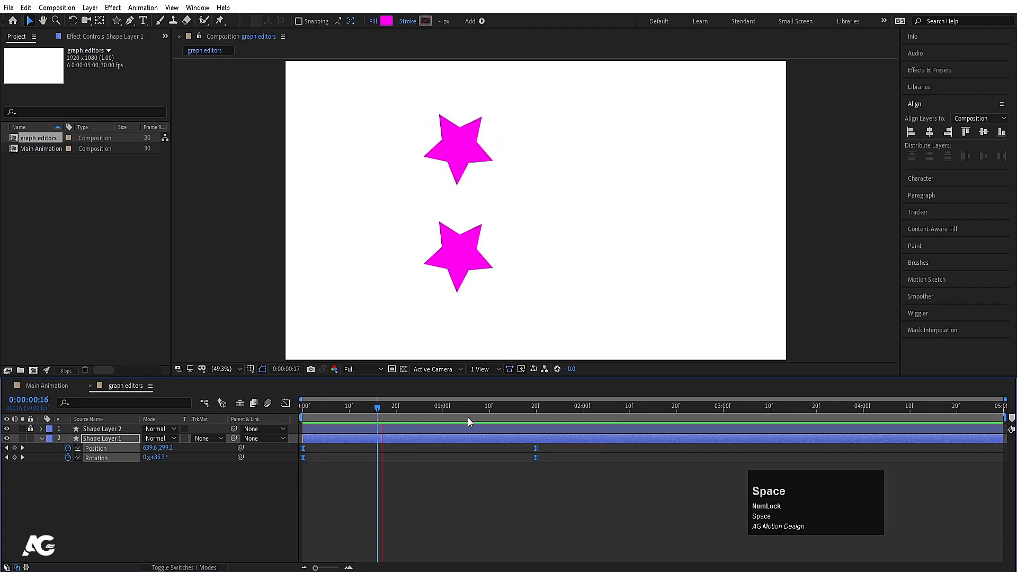
pyautogui.press('space')
pyautogui.moveTo(564, 487); pyautogui.dragTo(293, 373)
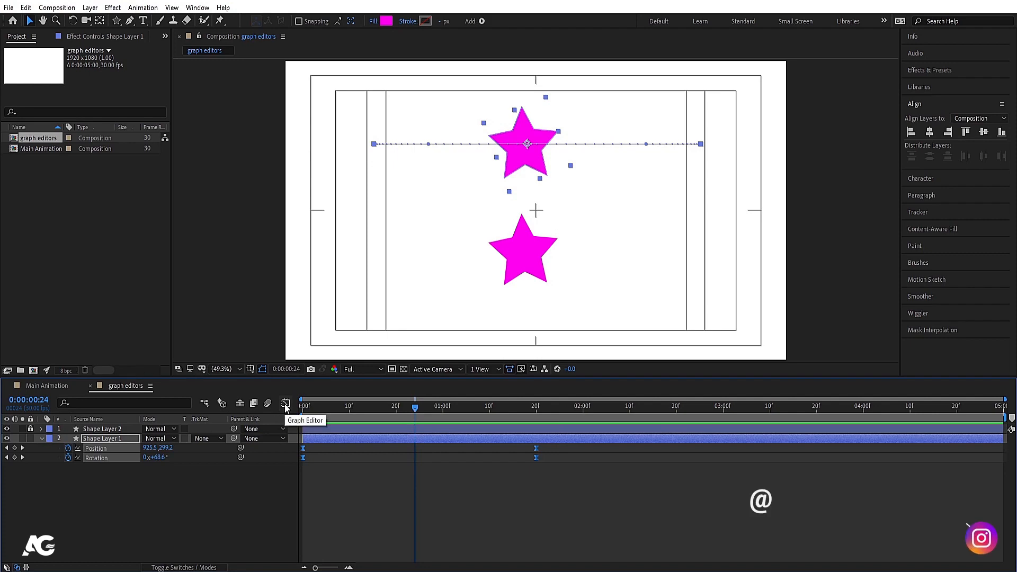
pyautogui.click(285, 404)
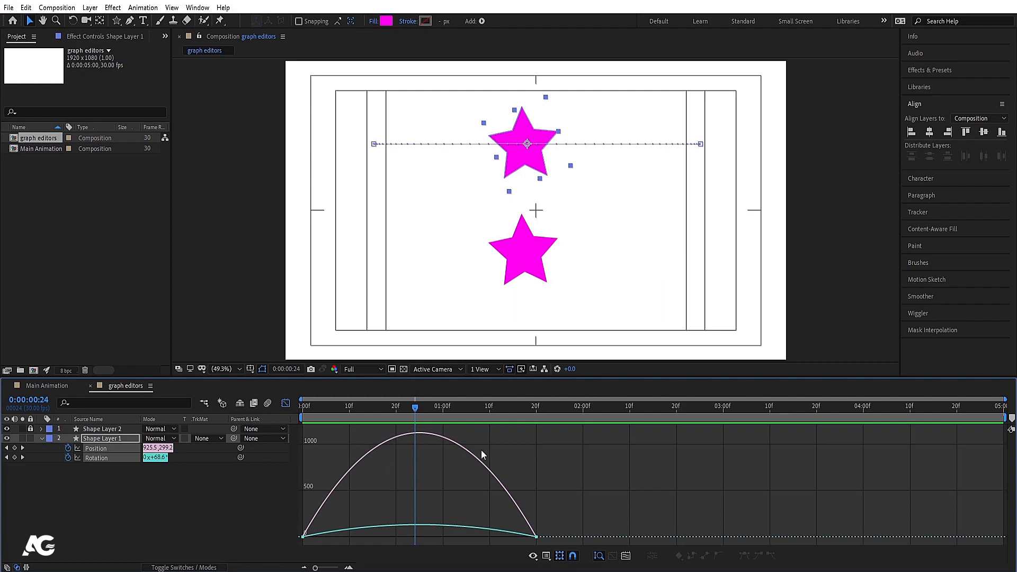
# - Compare the value graph and the speed graph for the upper star, finishing on the value graph
pyautogui.rightClick(515, 447)
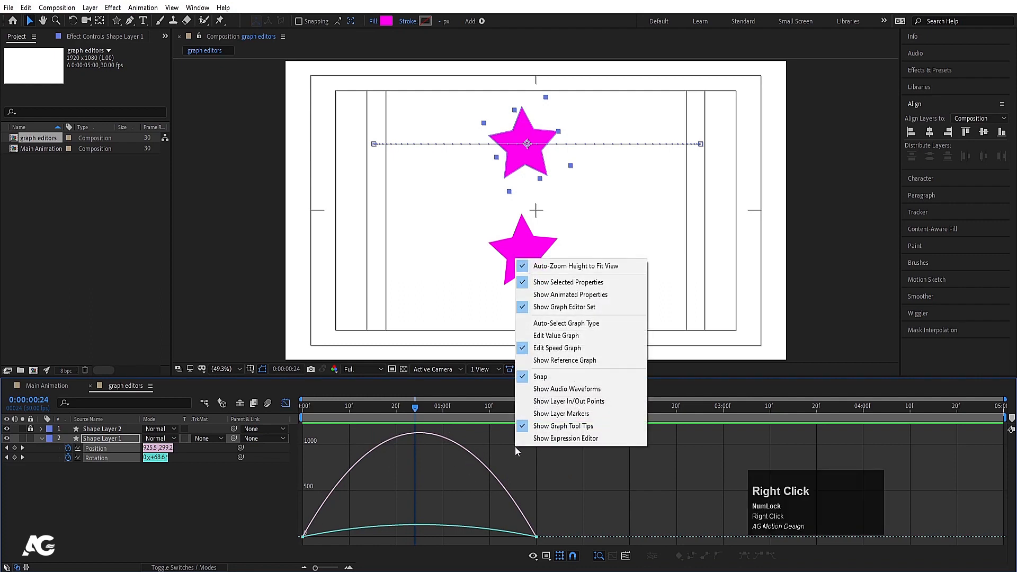
pyautogui.click(557, 337)
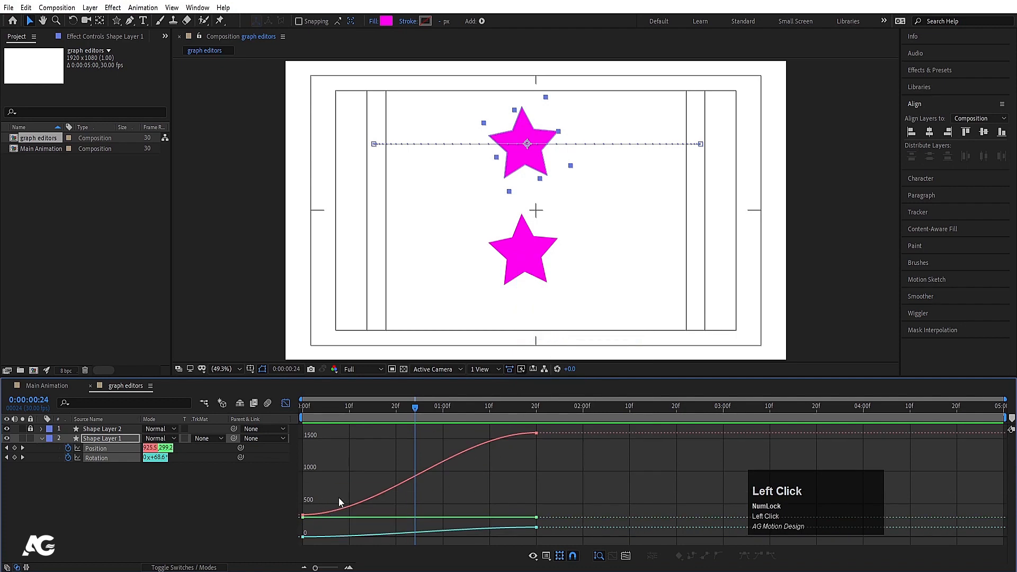
pyautogui.rightClick(545, 449)
pyautogui.click(571, 352)
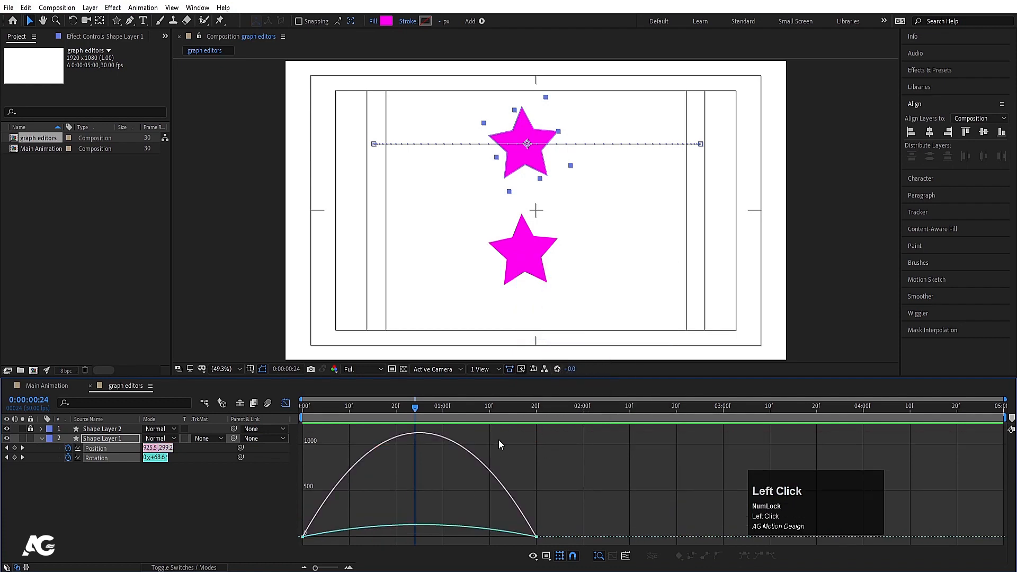
pyautogui.rightClick(540, 448)
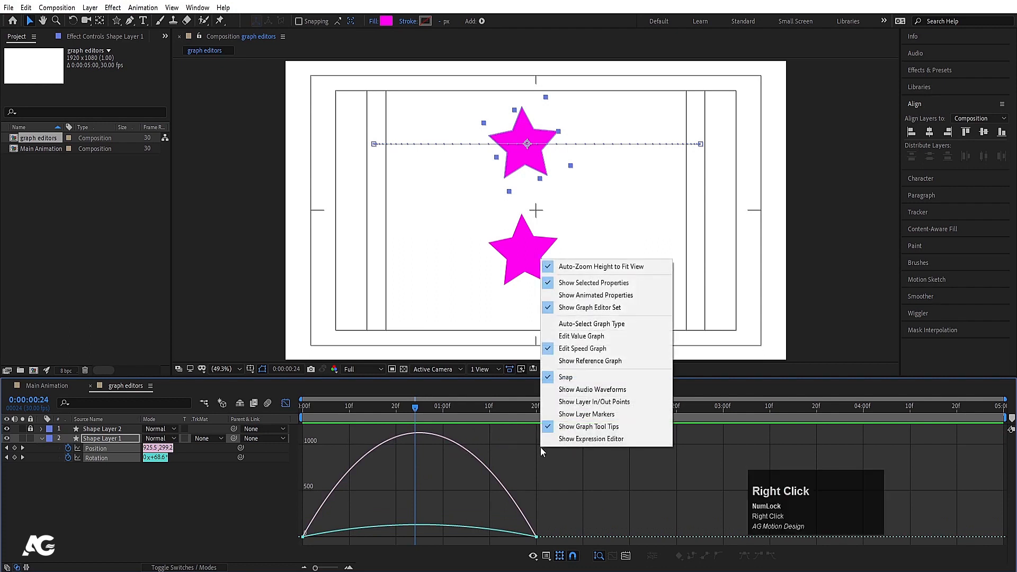
pyautogui.click(588, 339)
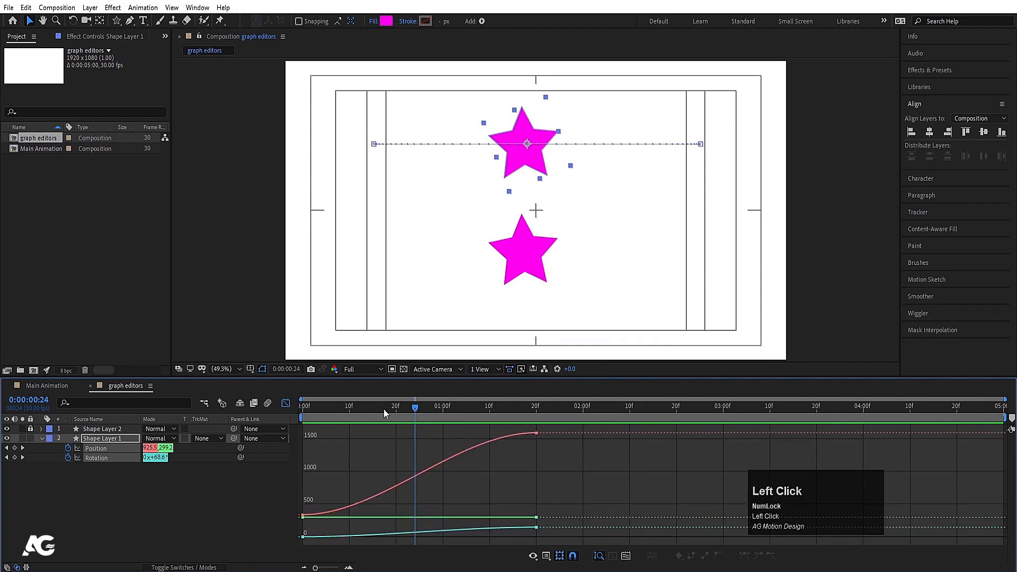
# - At 0:00:01:20, isolate the upper star's Position in the value graph and examine its X and Y curves and keyframes
pyautogui.moveTo(383, 408); pyautogui.dragTo(535, 458)
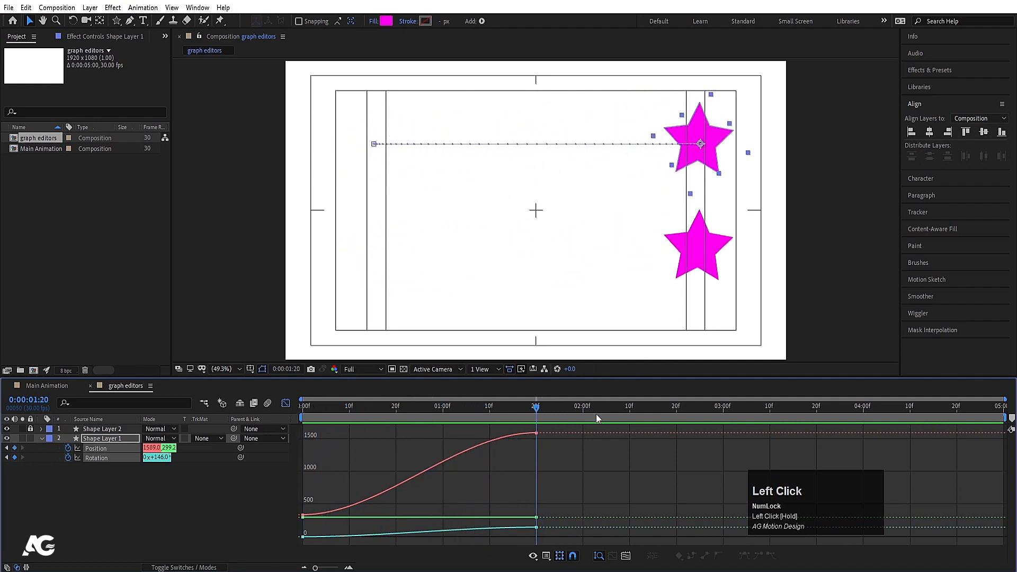
pyautogui.click(156, 497)
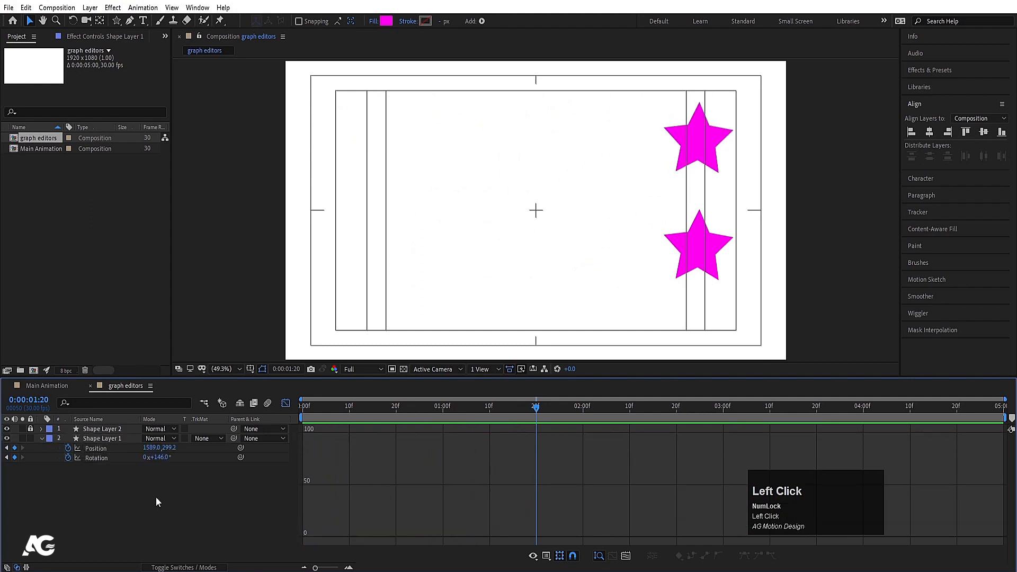
pyautogui.click(96, 448)
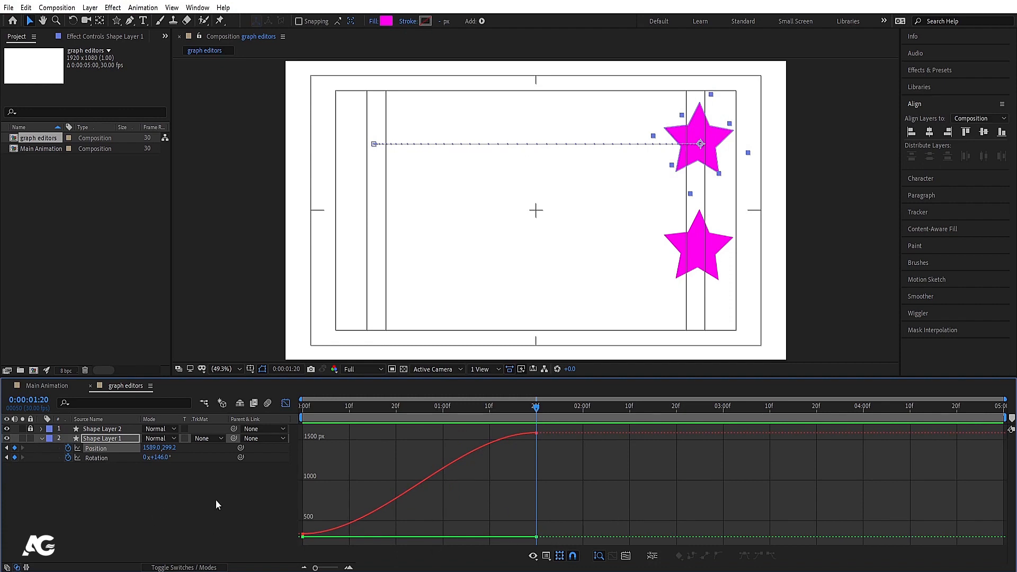
pyautogui.moveTo(306, 536)
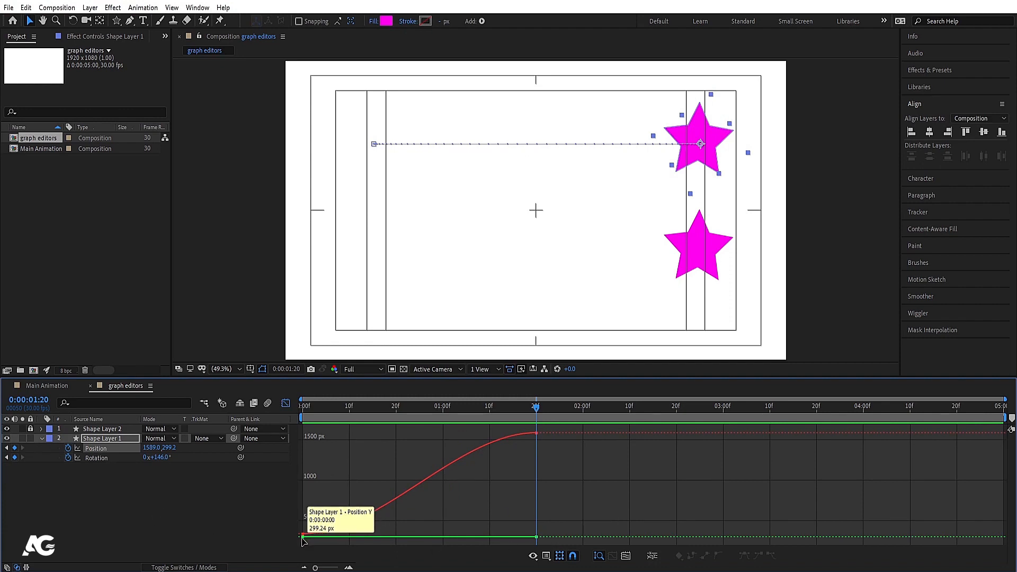
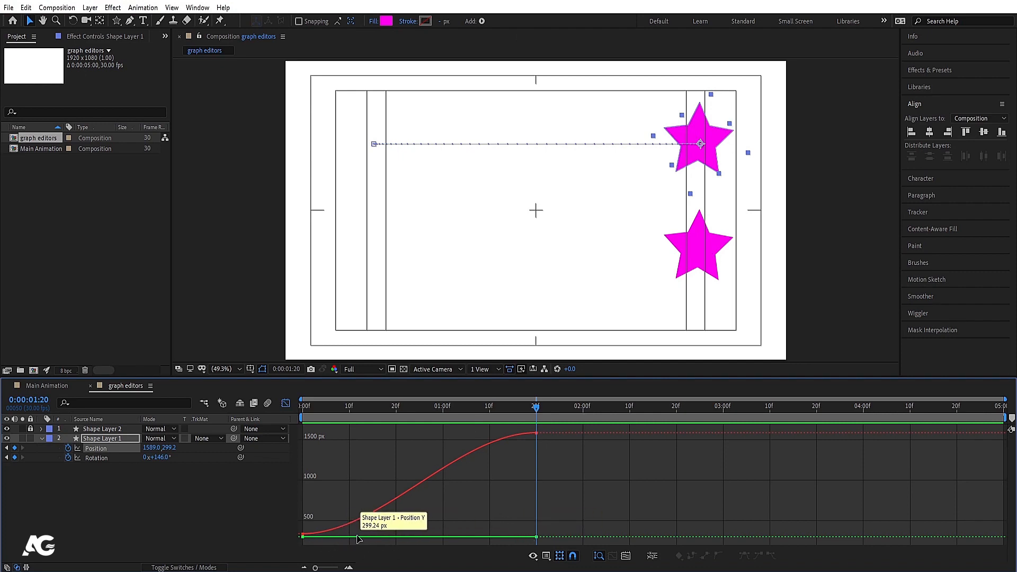
pyautogui.moveTo(586, 474); pyautogui.dragTo(522, 423)
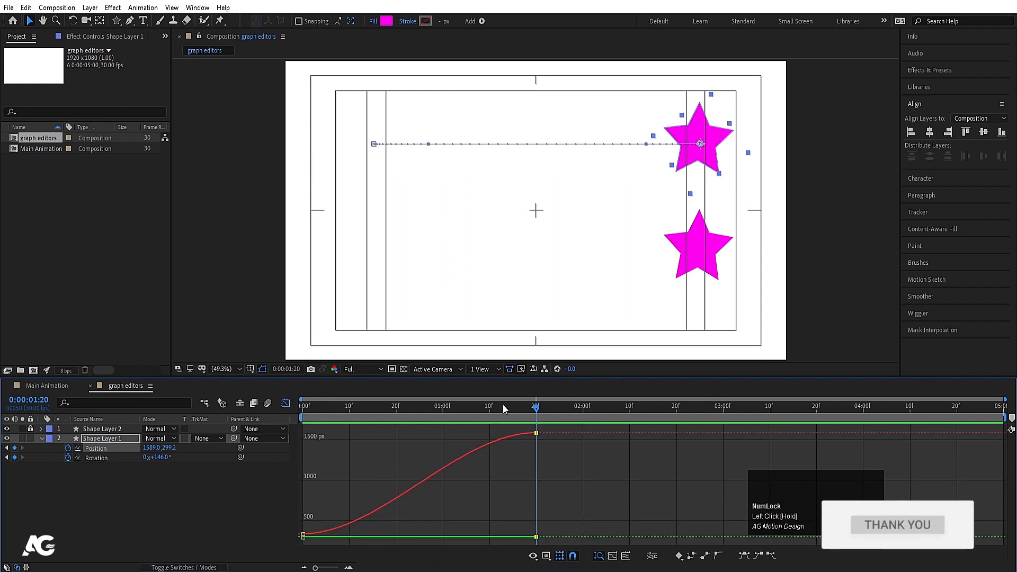
# - Try a vertical position of 694.2 for the upper star at 0:00:01:20, and undo the change
pyautogui.click(480, 405)
pyautogui.moveTo(465, 405); pyautogui.dragTo(536, 462)
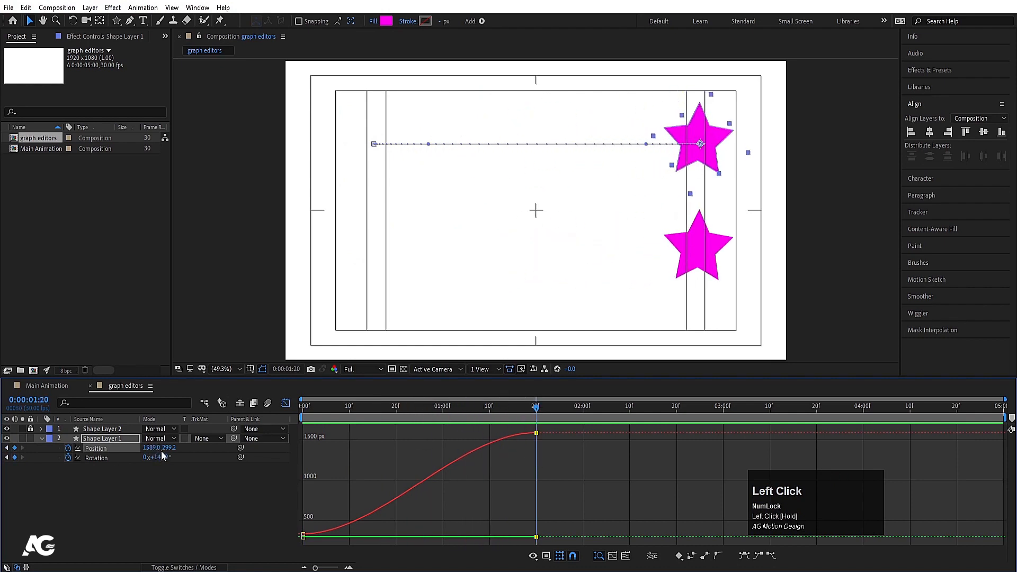
pyautogui.moveTo(161, 451); pyautogui.dragTo(602, 505)
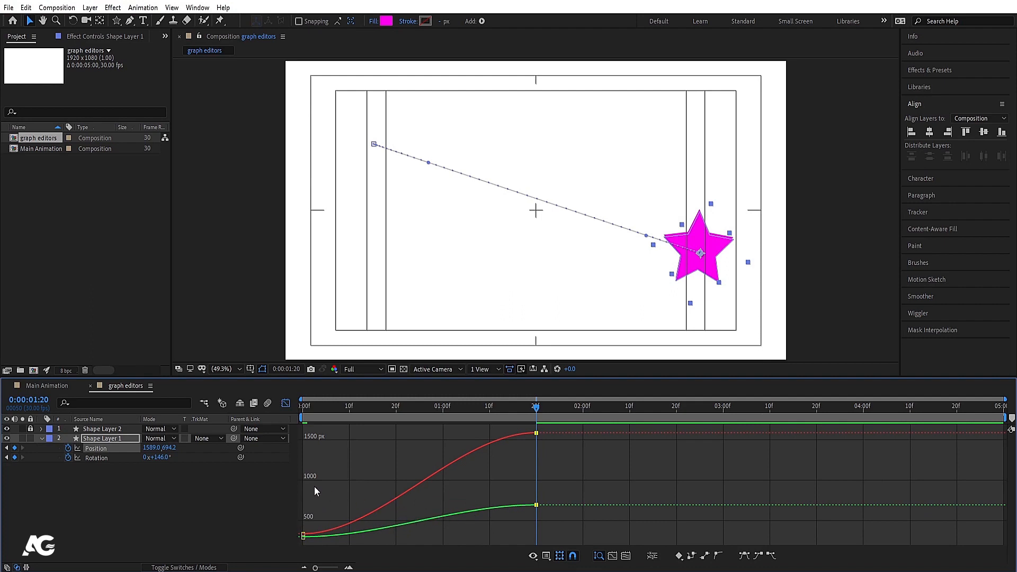
pyautogui.hotkey('ctrl', 'z')
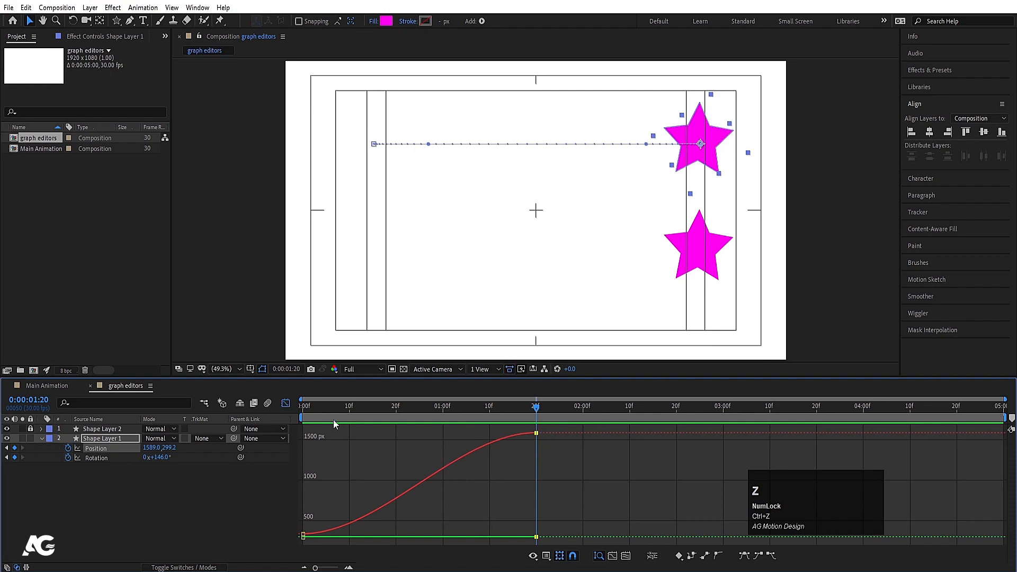
# - Reopen the Graph Editor with all of the upper star's Position and Rotation keyframes selected and switch to the speed graph
pyautogui.click(286, 404)
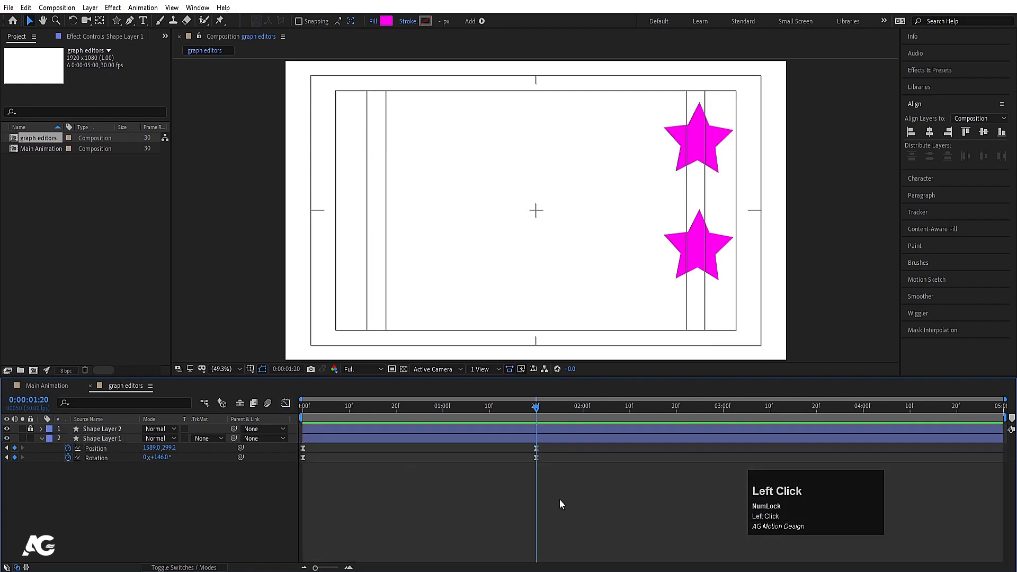
pyautogui.moveTo(566, 499); pyautogui.dragTo(301, 412)
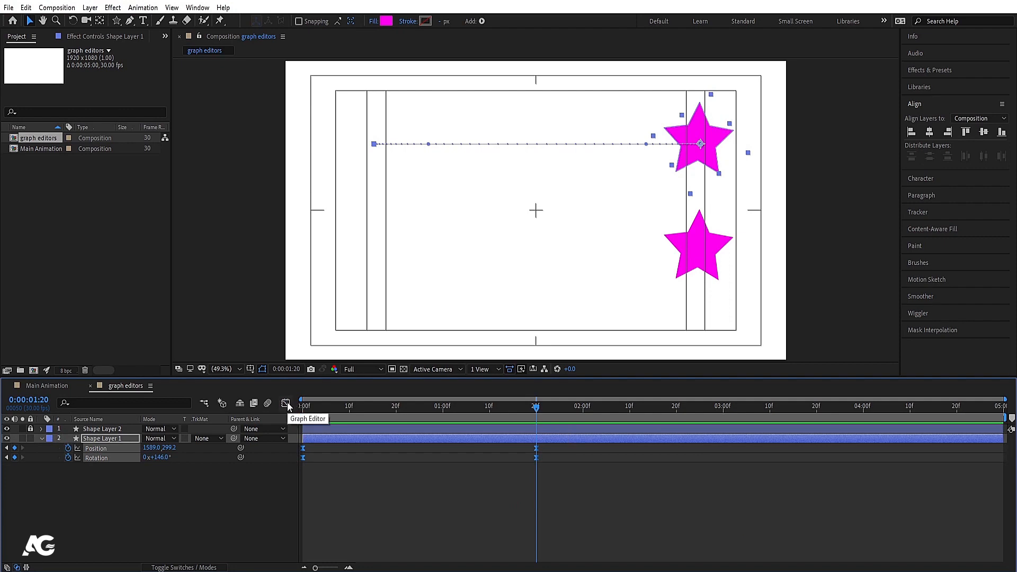
pyautogui.click(286, 404)
pyautogui.rightClick(523, 472)
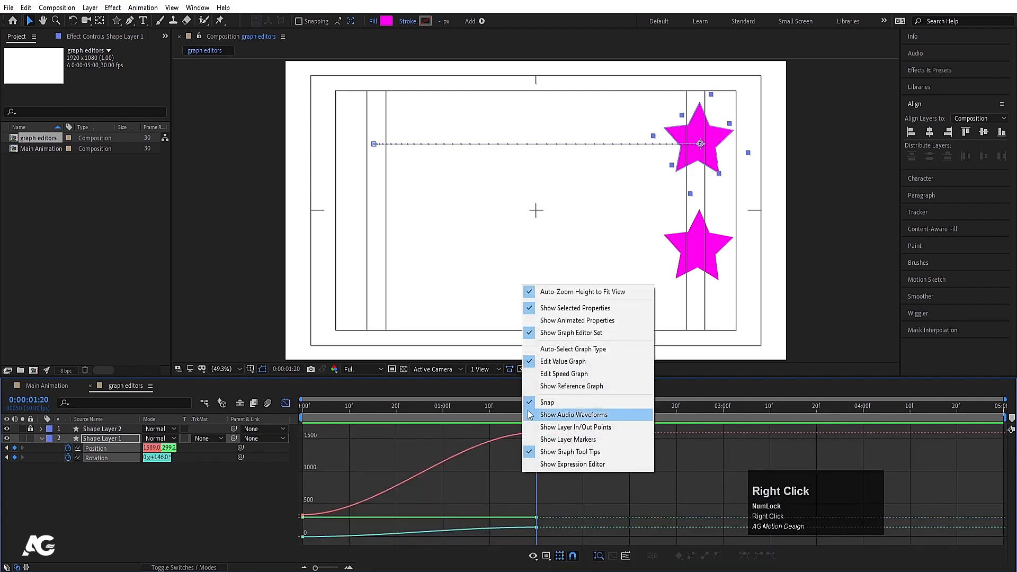
pyautogui.click(535, 376)
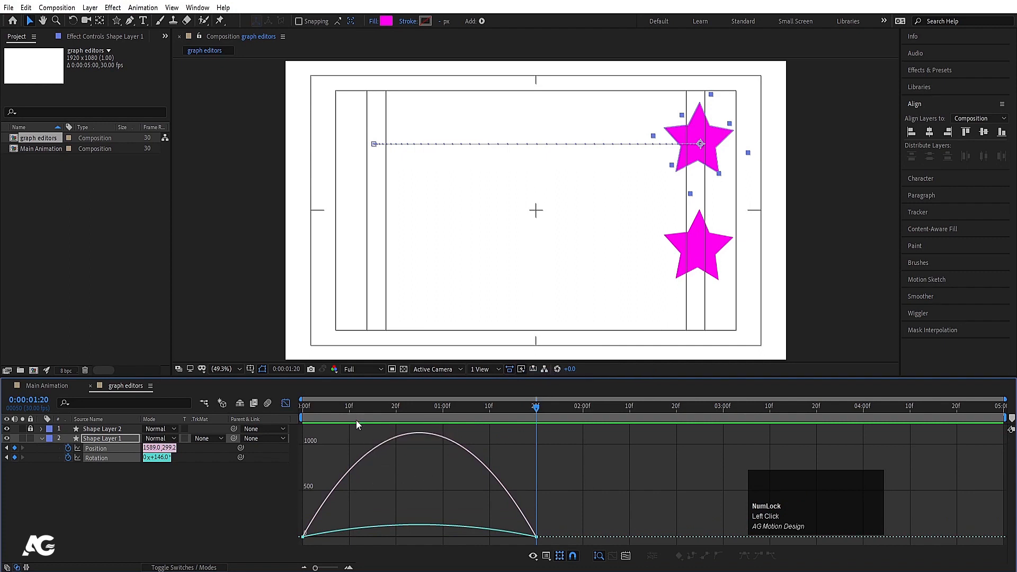
# - Scrub between 0 seconds and frame 10, examining how the upper star's movement relates to its speed curves
pyautogui.moveTo(307, 419); pyautogui.dragTo(236, 448)
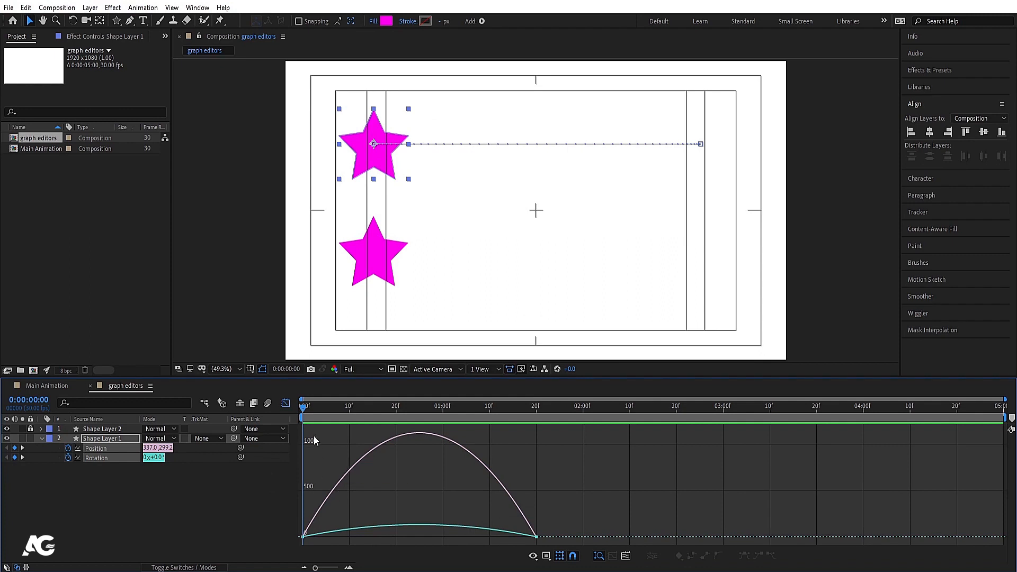
pyautogui.moveTo(310, 413); pyautogui.dragTo(353, 425)
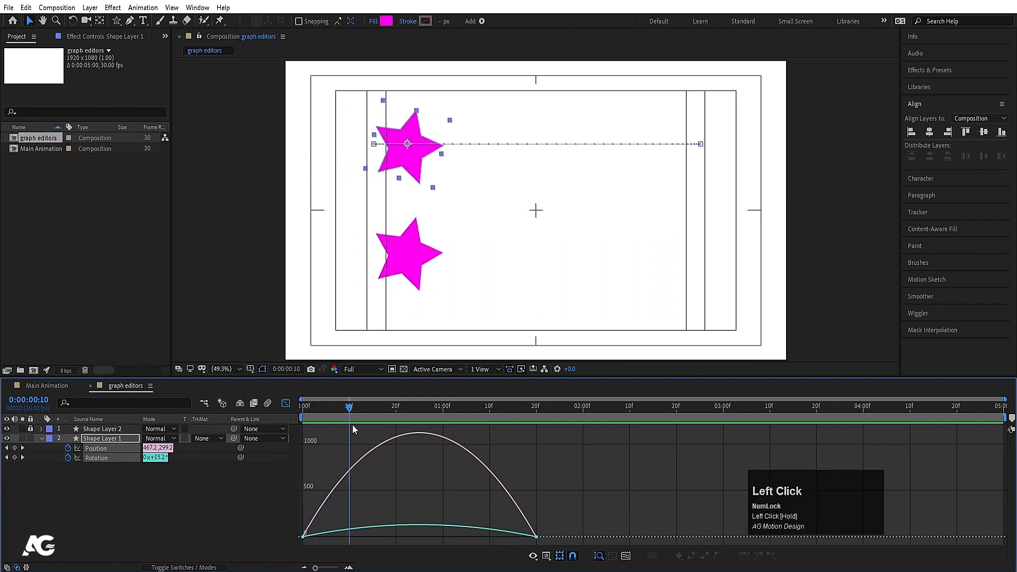
pyautogui.moveTo(351, 469)
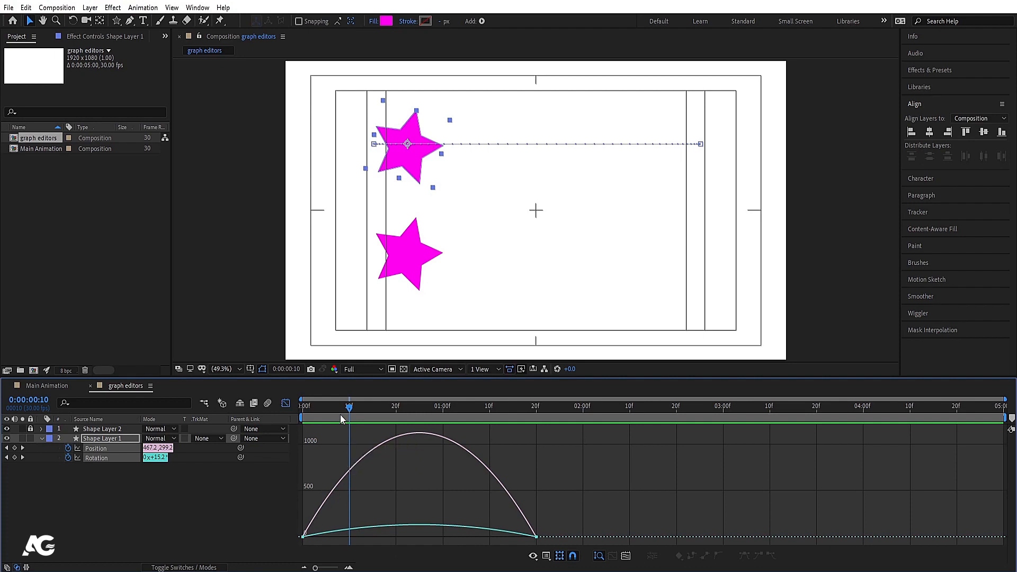
pyautogui.moveTo(341, 415); pyautogui.dragTo(287, 405)
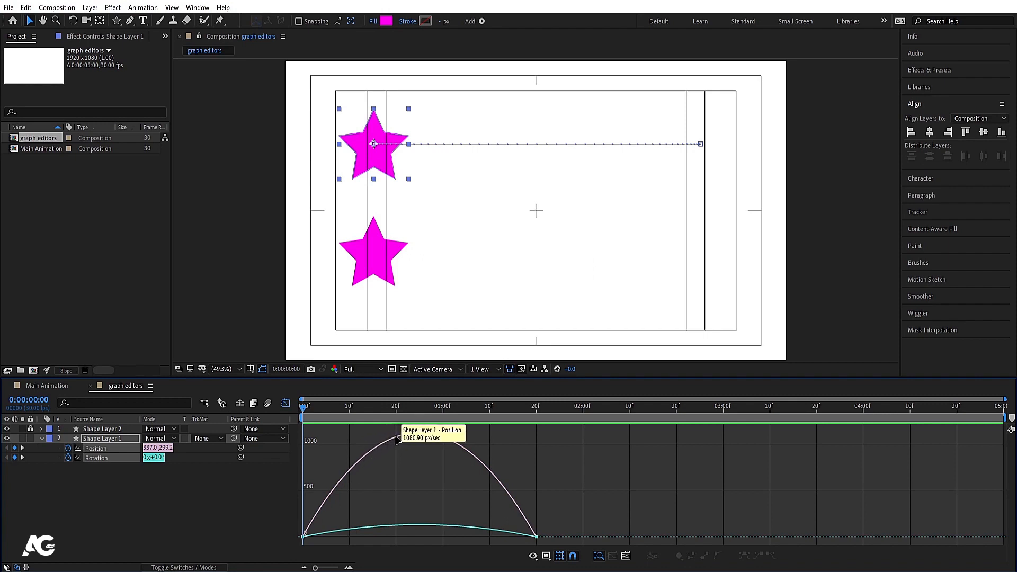
# - Scrub the upper star through 0:00:00:25 and 0:00:01:05 and back to 0 seconds, examining how its speed curve rises and falls
pyautogui.moveTo(306, 408); pyautogui.dragTo(418, 445)
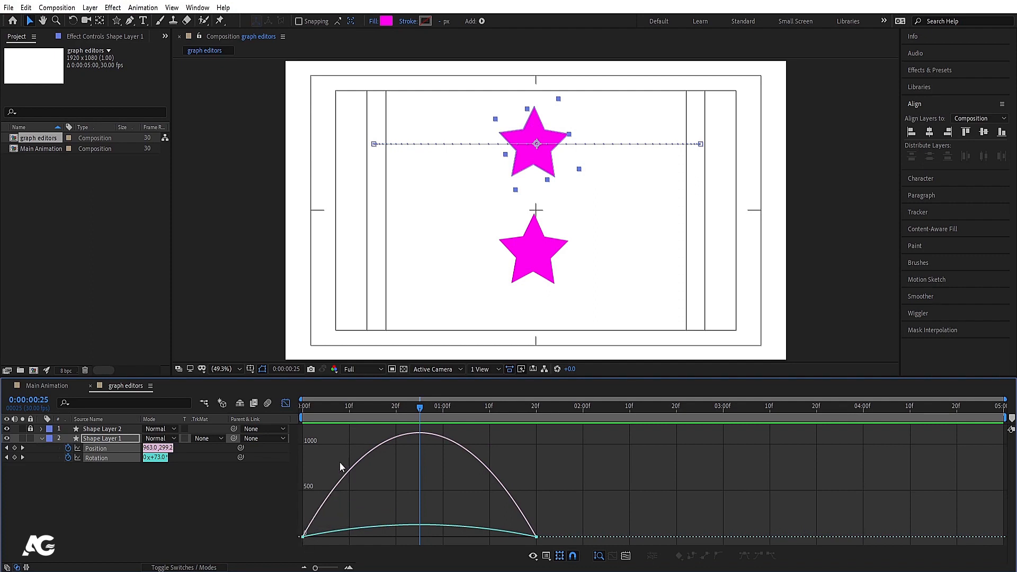
pyautogui.click(422, 414)
pyautogui.moveTo(422, 413); pyautogui.dragTo(469, 451)
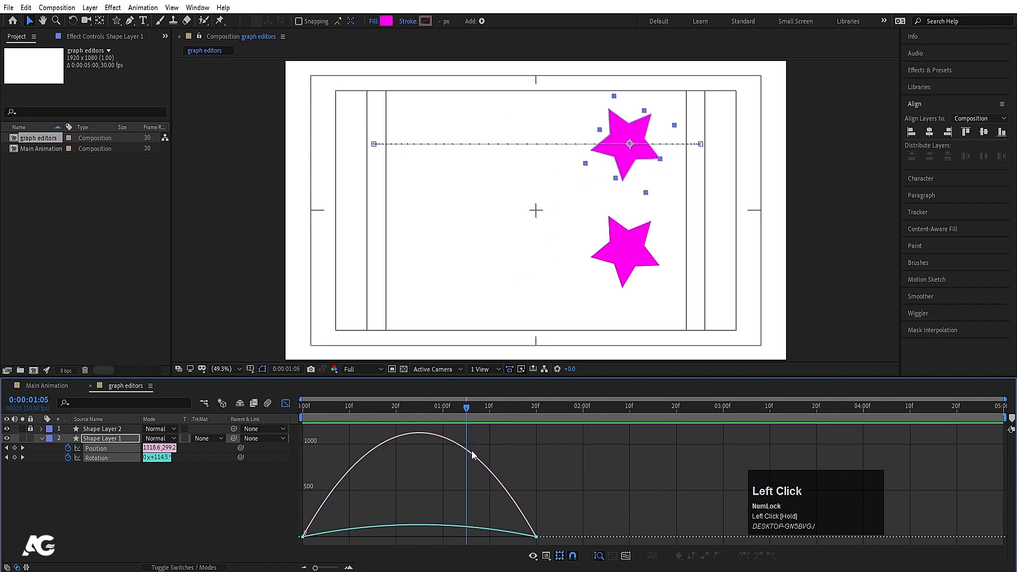
pyautogui.moveTo(474, 458)
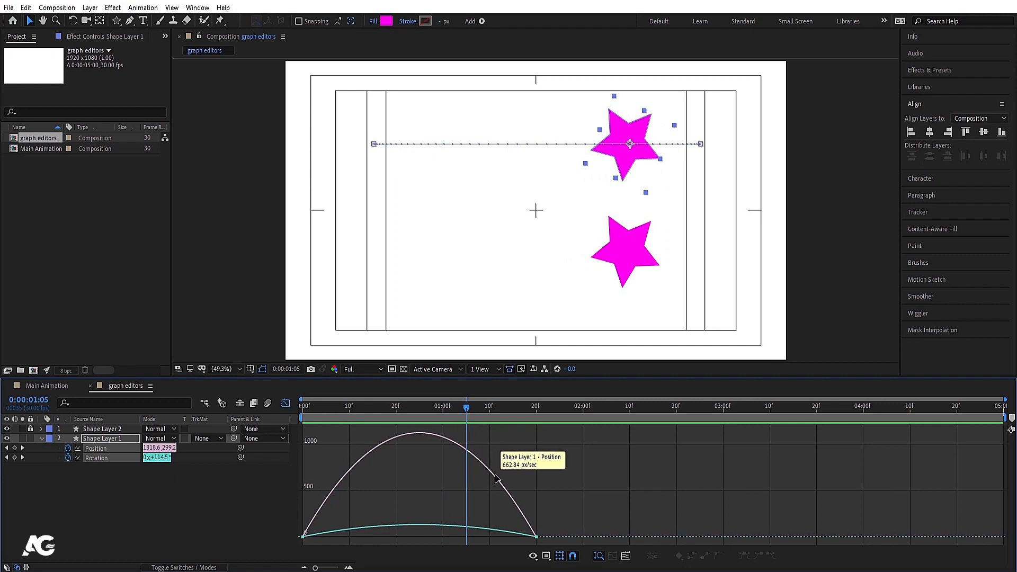
pyautogui.click(474, 417)
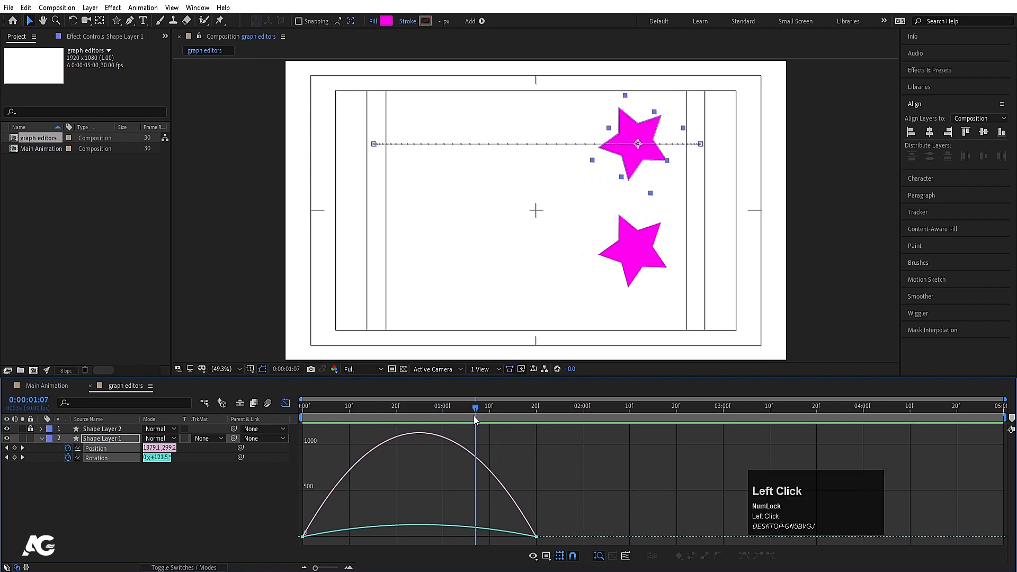
pyautogui.moveTo(474, 415); pyautogui.dragTo(197, 412)
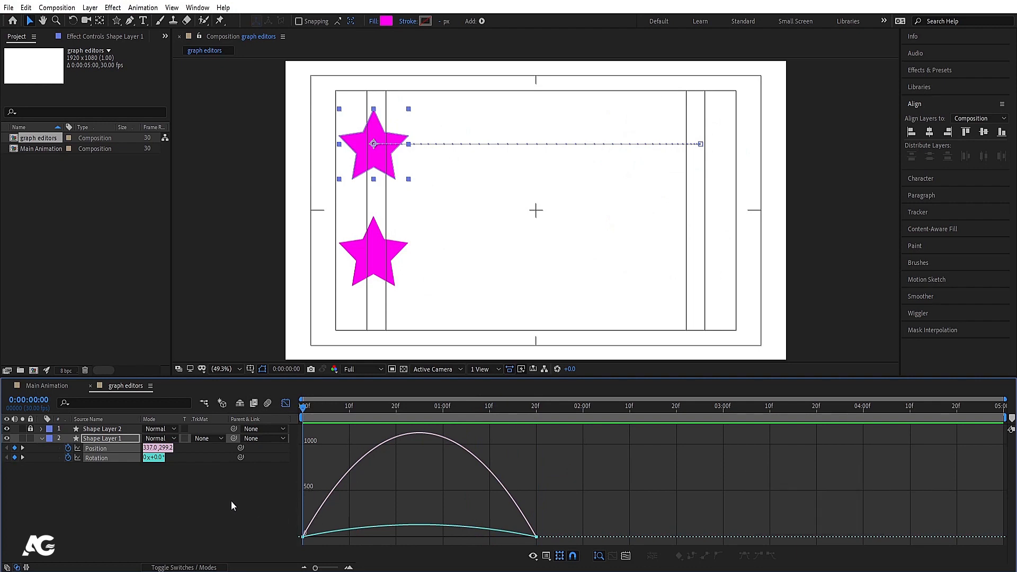
# - Lengthen the upper star's speed handles to about frame 17 from the first keyframes and back to about 0:00:01:00 from the last, for Position and Rotation
pyautogui.moveTo(593, 490); pyautogui.dragTo(298, 546)
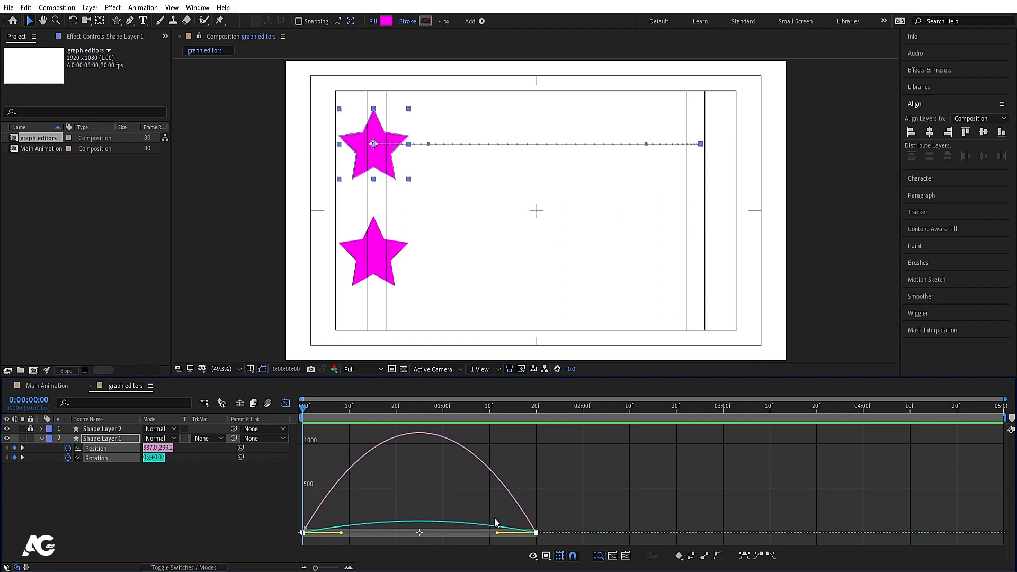
pyautogui.moveTo(577, 481); pyautogui.dragTo(441, 534)
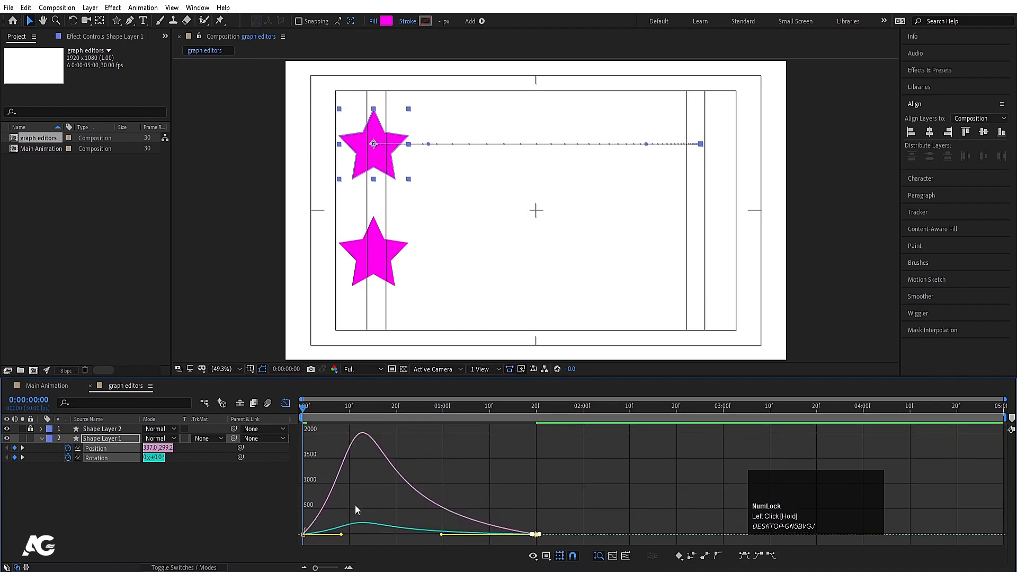
pyautogui.moveTo(355, 510); pyautogui.dragTo(384, 535)
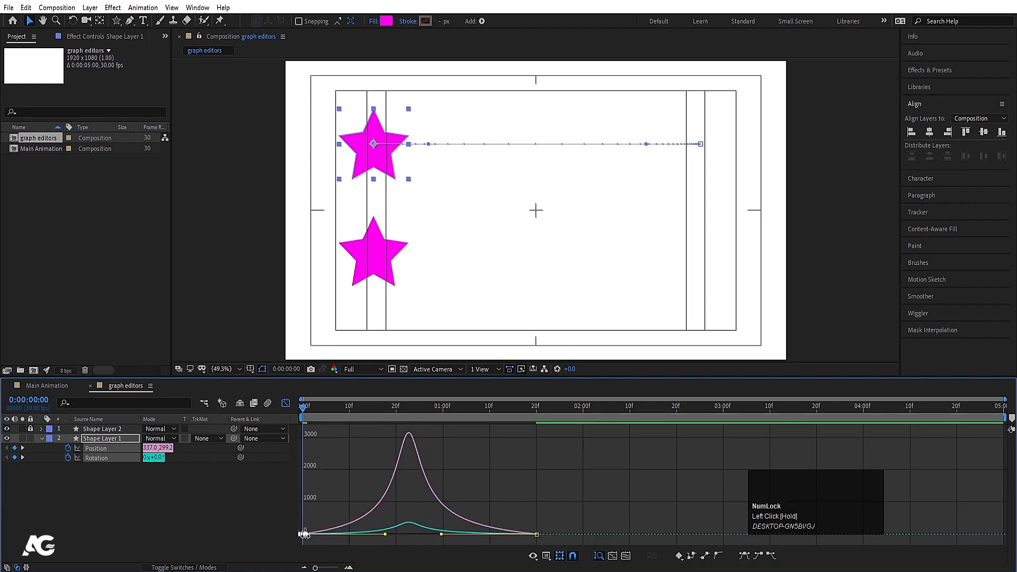
# - Scrub the first frames at 0 seconds and preview both stars' motion with the reshaped speed curves
pyautogui.moveTo(305, 409); pyautogui.dragTo(299, 407)
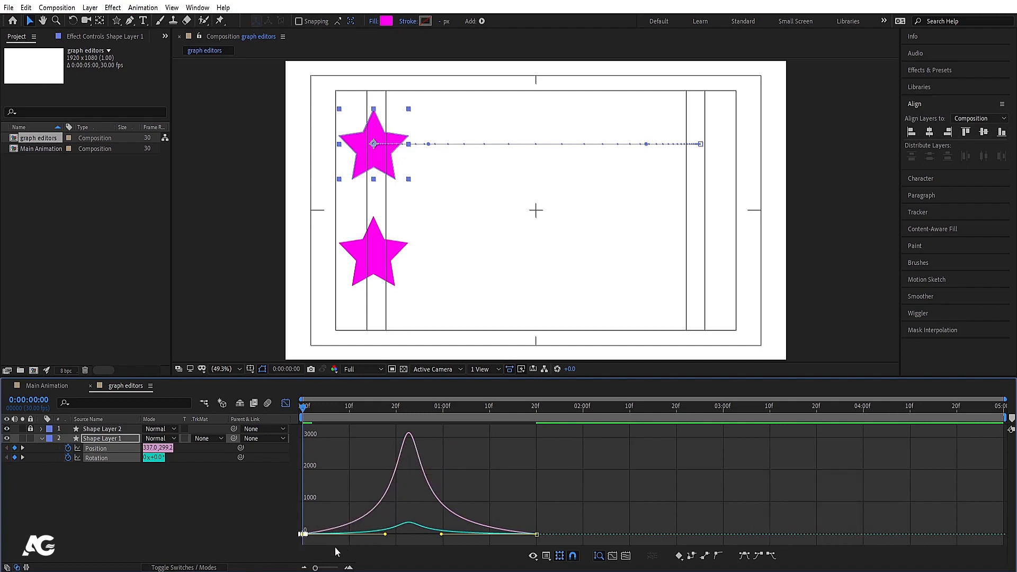
pyautogui.click(306, 414)
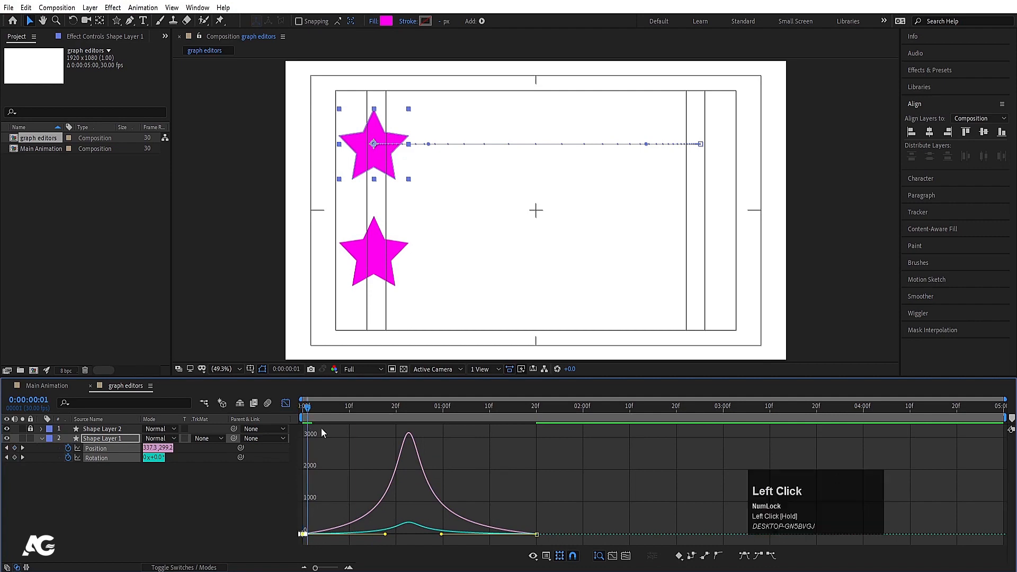
pyautogui.moveTo(313, 418); pyautogui.dragTo(211, 435)
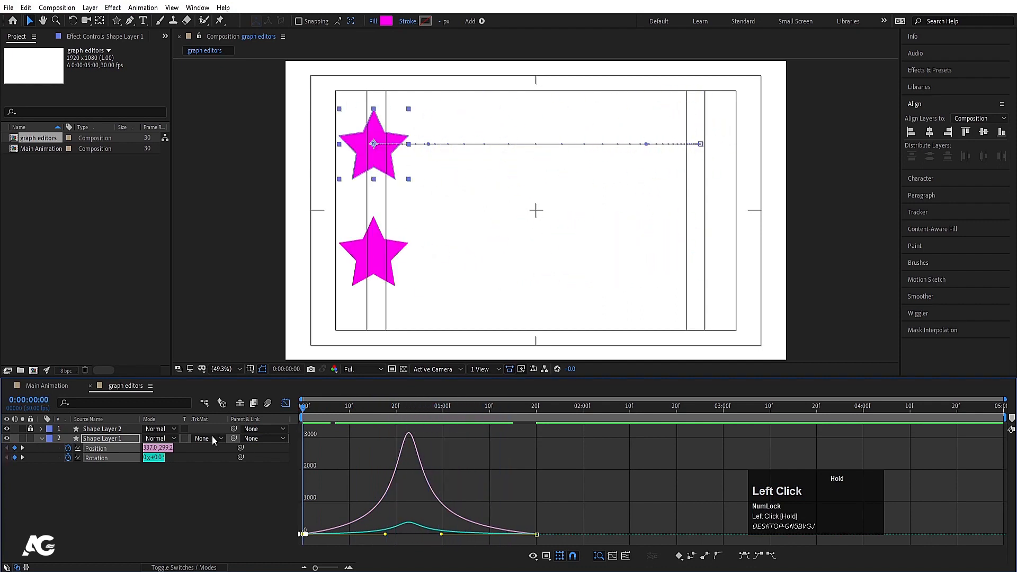
pyautogui.press('space')
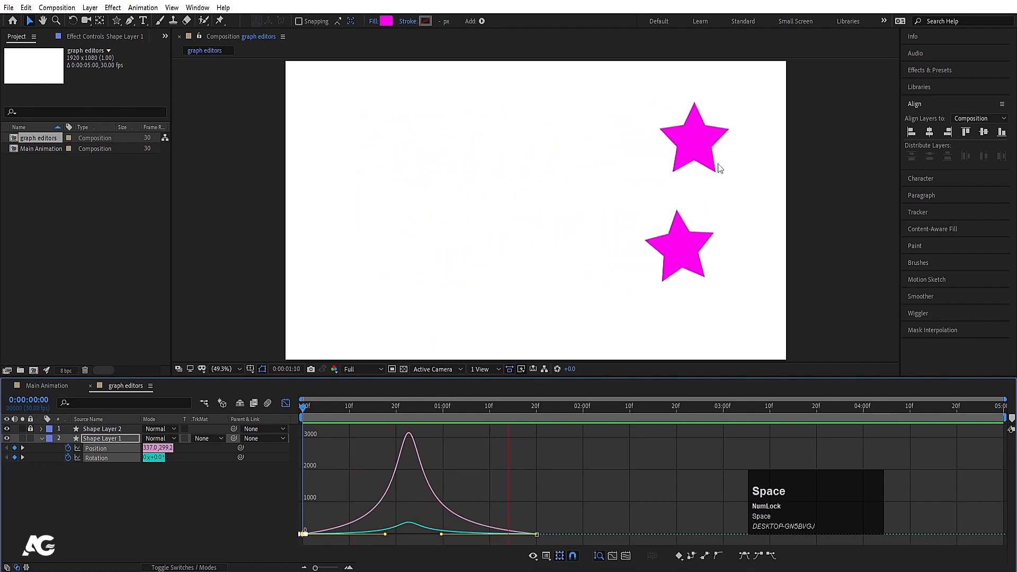
pyautogui.press('space')
# - Close the Graph Editor, unlock the lower star's layer and reveal its keyframed Position and Rotation
pyautogui.moveTo(324, 408); pyautogui.dragTo(266, 414)
pyautogui.click(286, 404)
pyautogui.press('space')
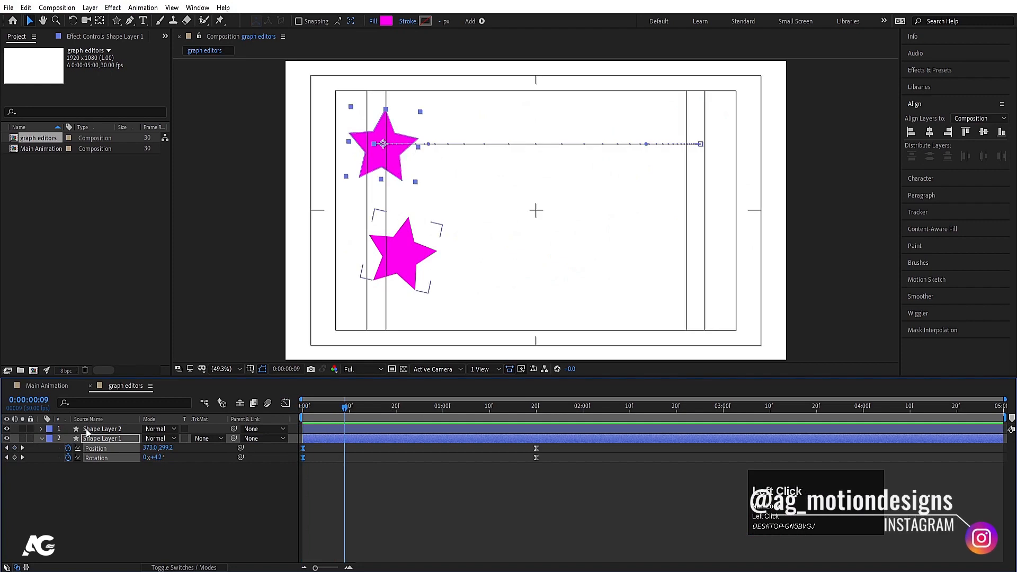
pyautogui.click(405, 269)
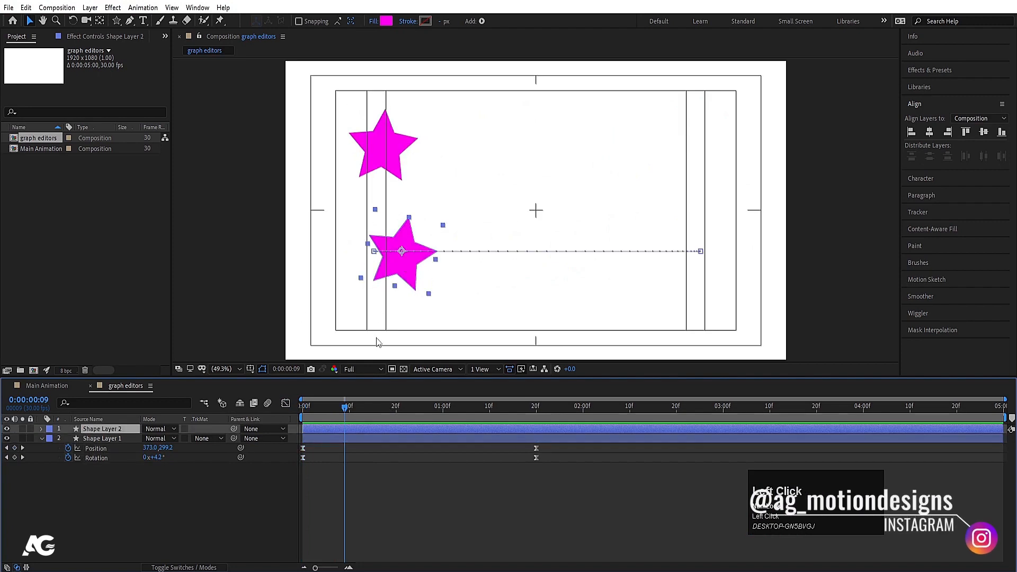
pyautogui.press('u')
pyautogui.press('space')
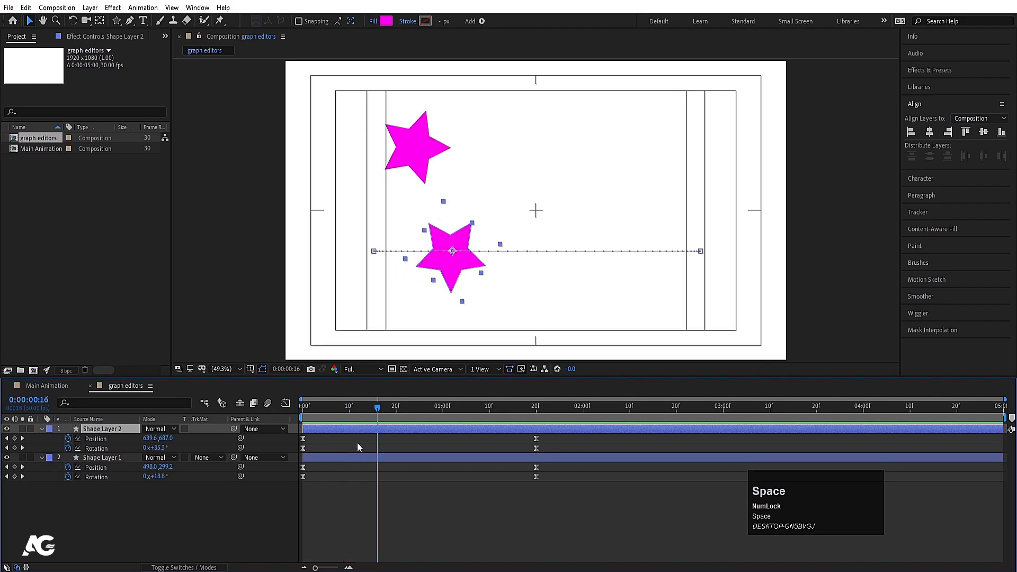
# - Replay the animation from 0 seconds several times, comparing the upper star's start, middle and end speed with the lower star's
pyautogui.click(347, 457)
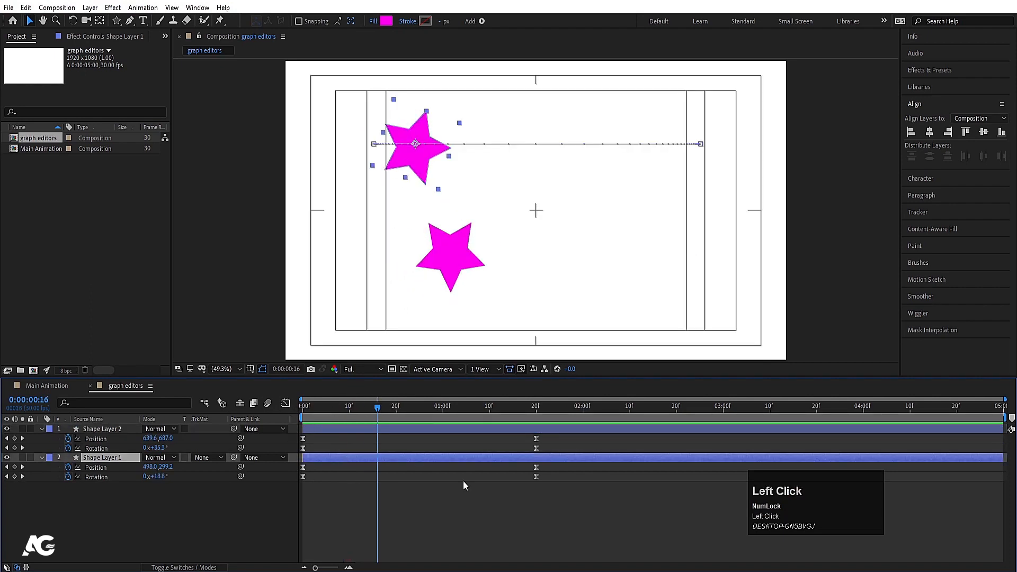
pyautogui.moveTo(561, 491); pyautogui.dragTo(285, 465)
pyautogui.press('Home')
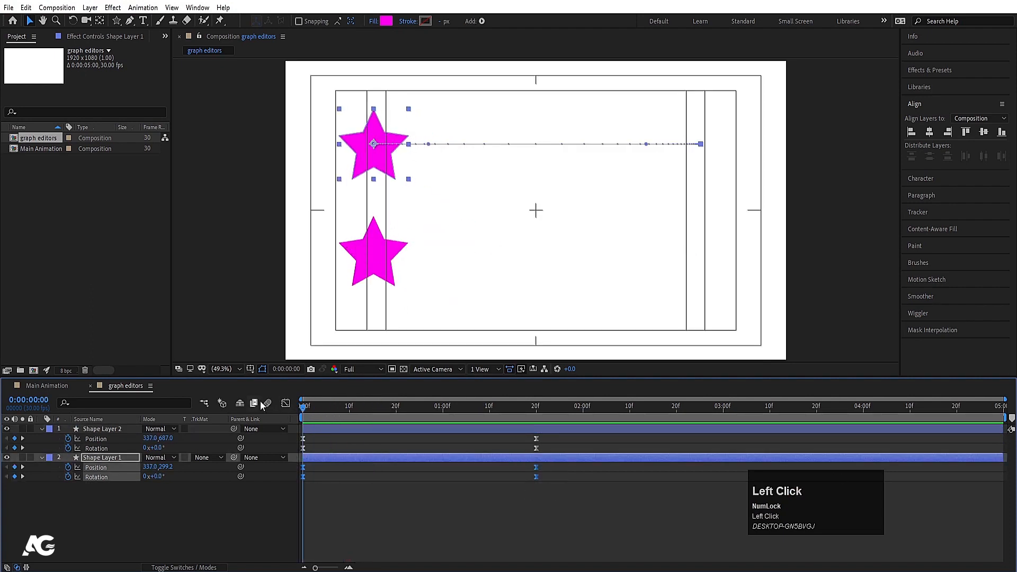
pyautogui.press('space')
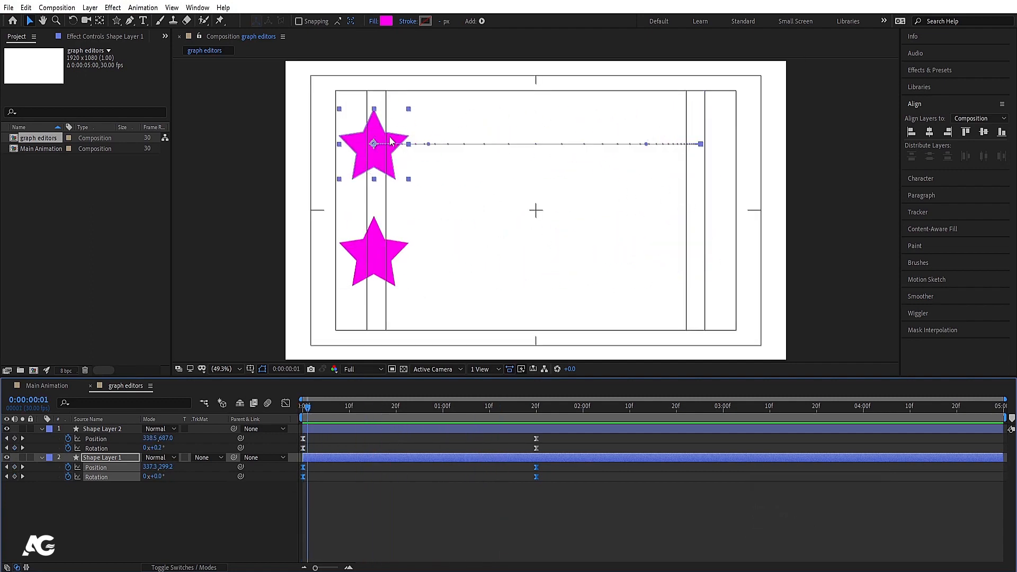
pyautogui.press('space')
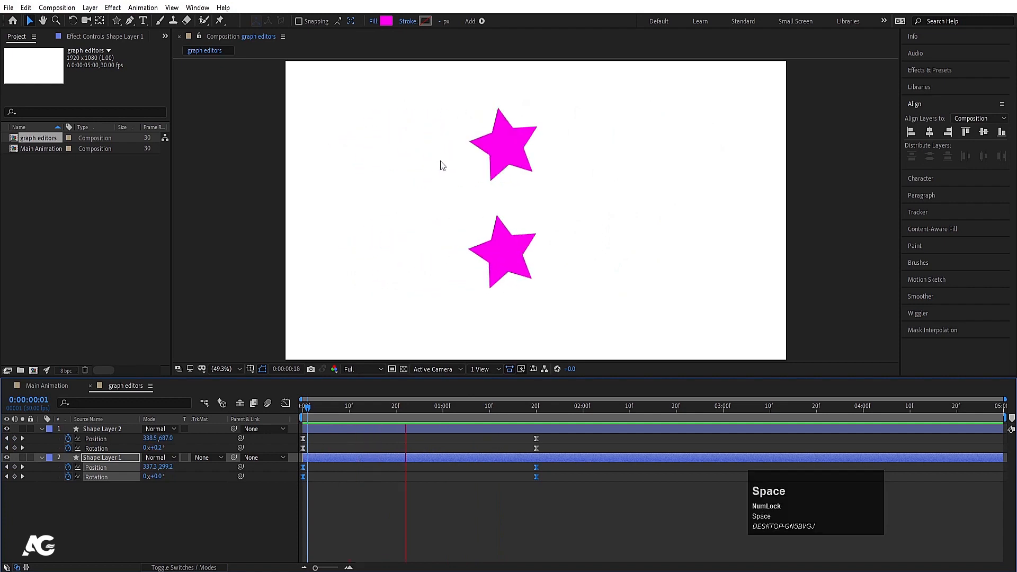
pyautogui.click(633, 263)
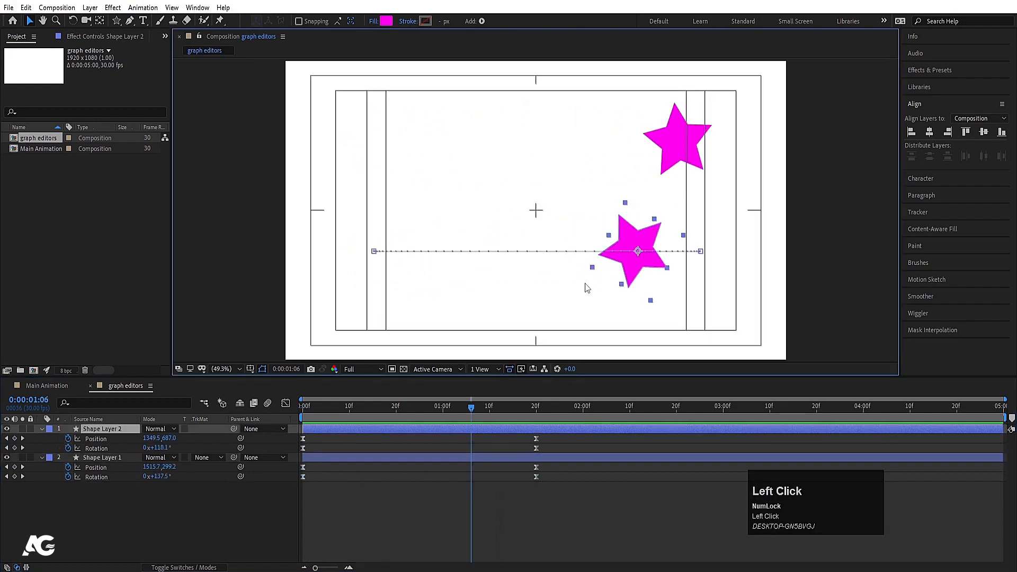
pyautogui.press('space')
pyautogui.click(694, 140)
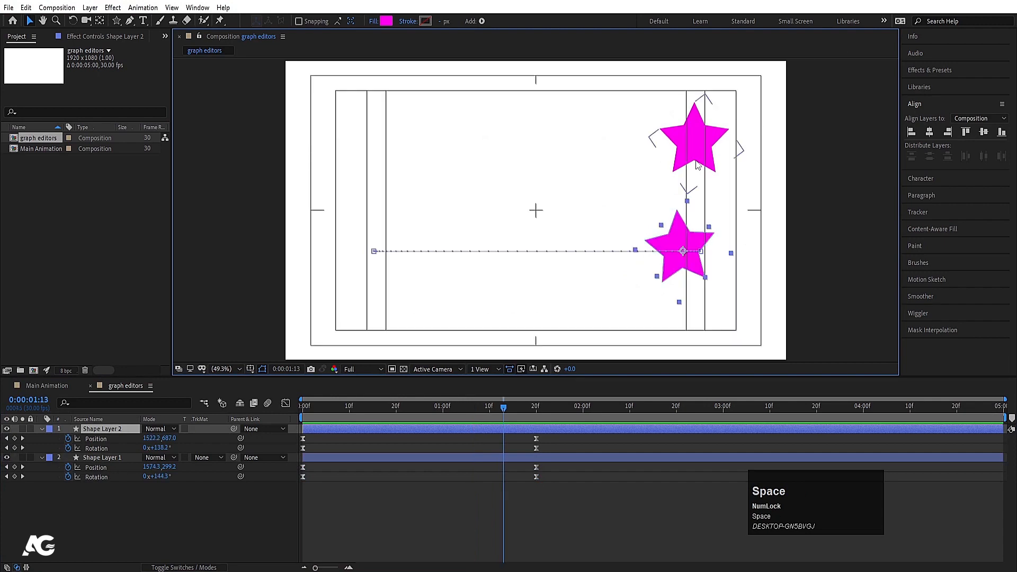
pyautogui.moveTo(424, 404); pyautogui.dragTo(285, 407)
pyautogui.press('space')
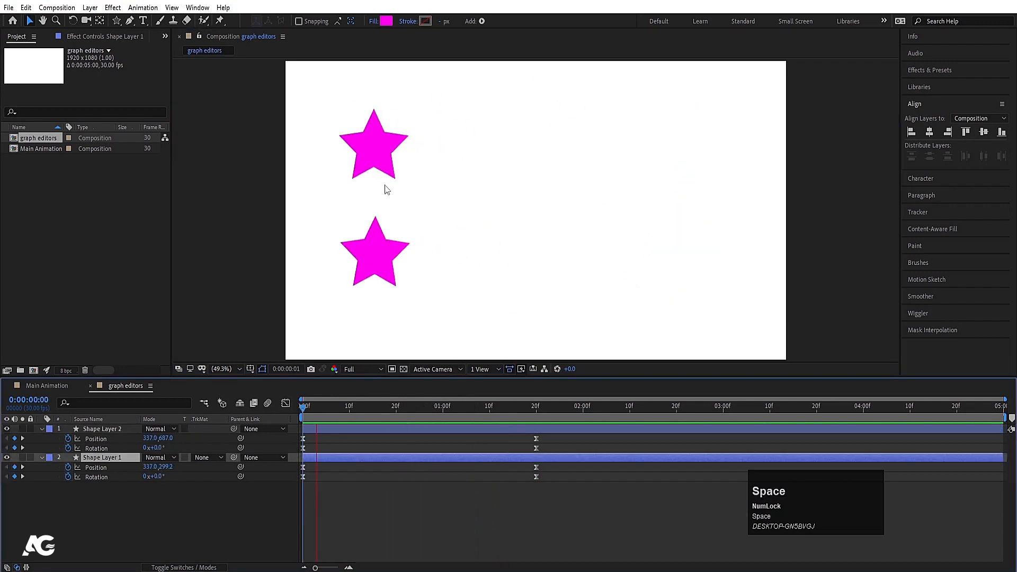
pyautogui.press('space')
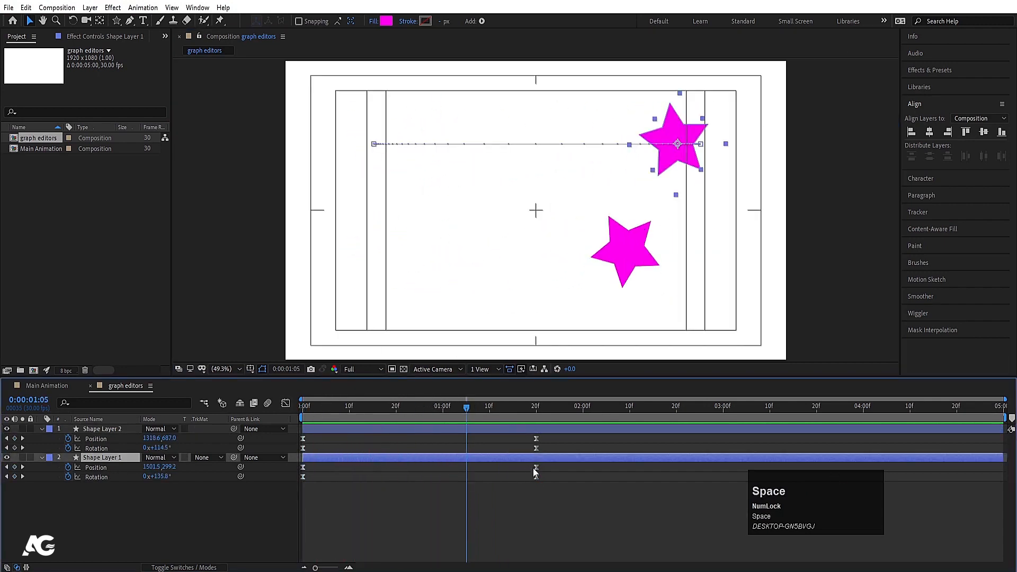
# - Check the upper star's Position and Rotation speed curves in the Graph Editor, and replay both stars from 0 seconds
pyautogui.moveTo(552, 466); pyautogui.dragTo(299, 504)
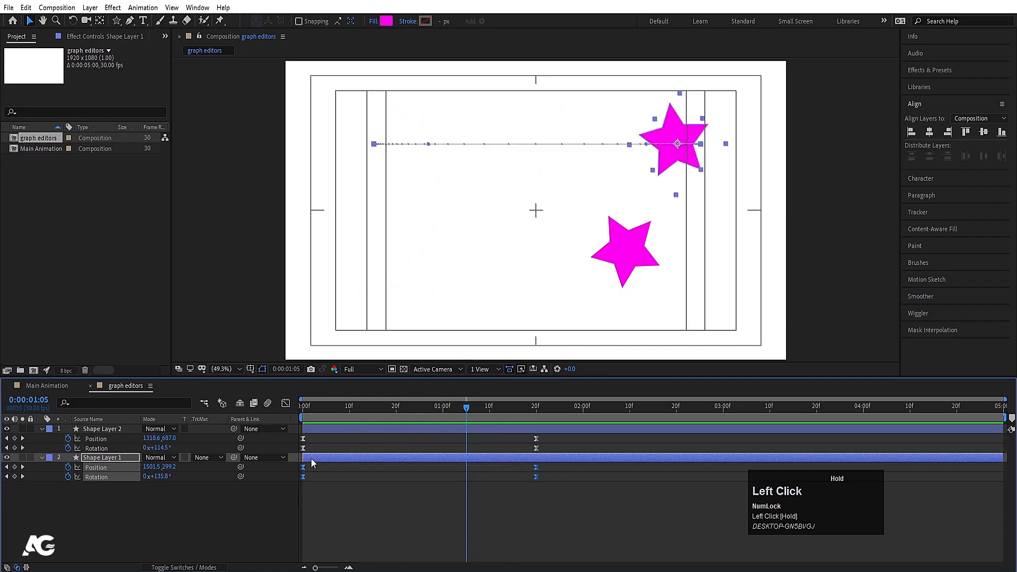
pyautogui.click(284, 403)
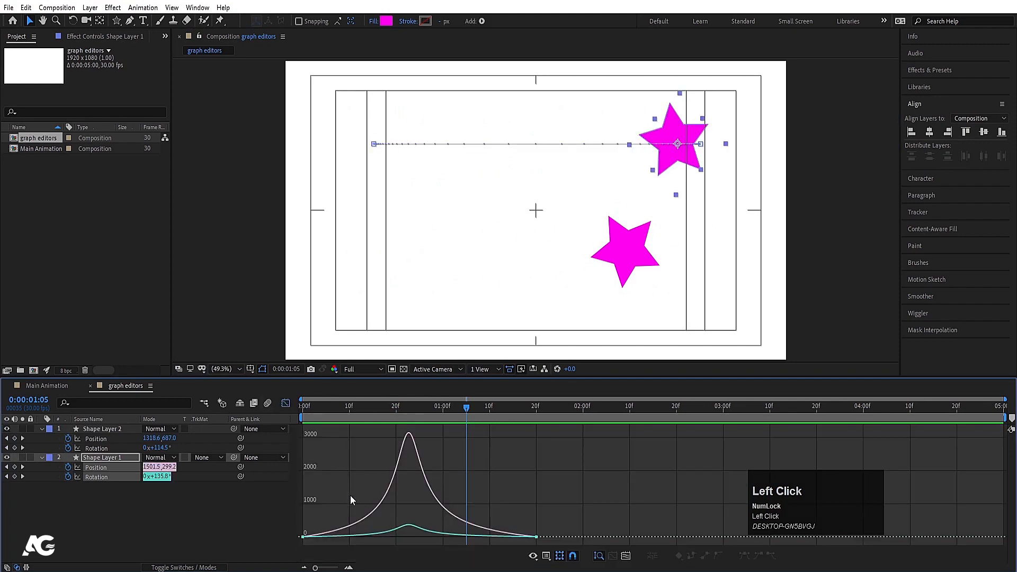
pyautogui.click(286, 405)
pyautogui.click(302, 406)
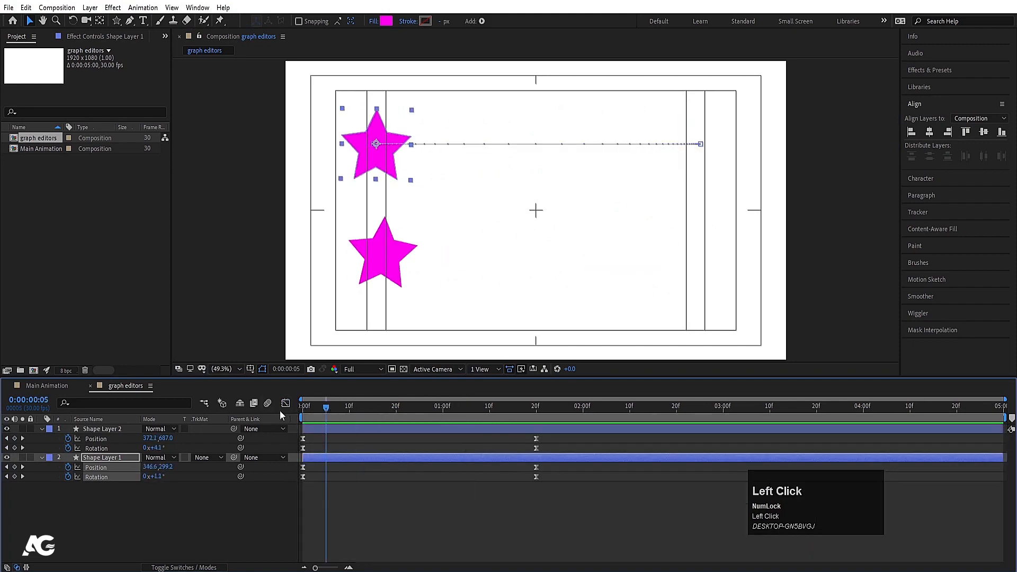
pyautogui.press('space')
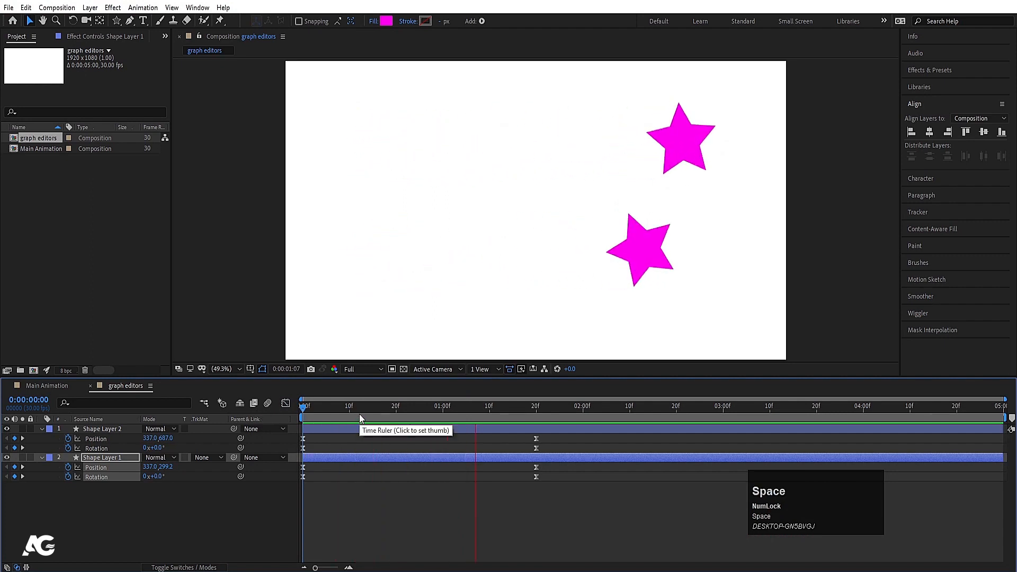
pyautogui.press('space')
pyautogui.click(261, 525)
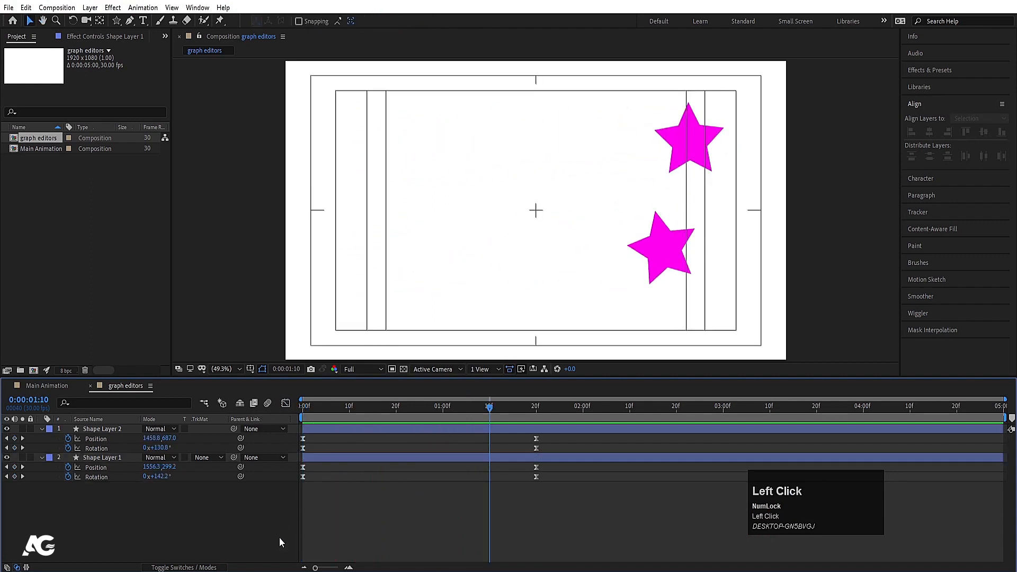
# - Switch to the Main Animation composition and preview its animated star shapes from 0 seconds, pausing along the way
pyautogui.click(49, 386)
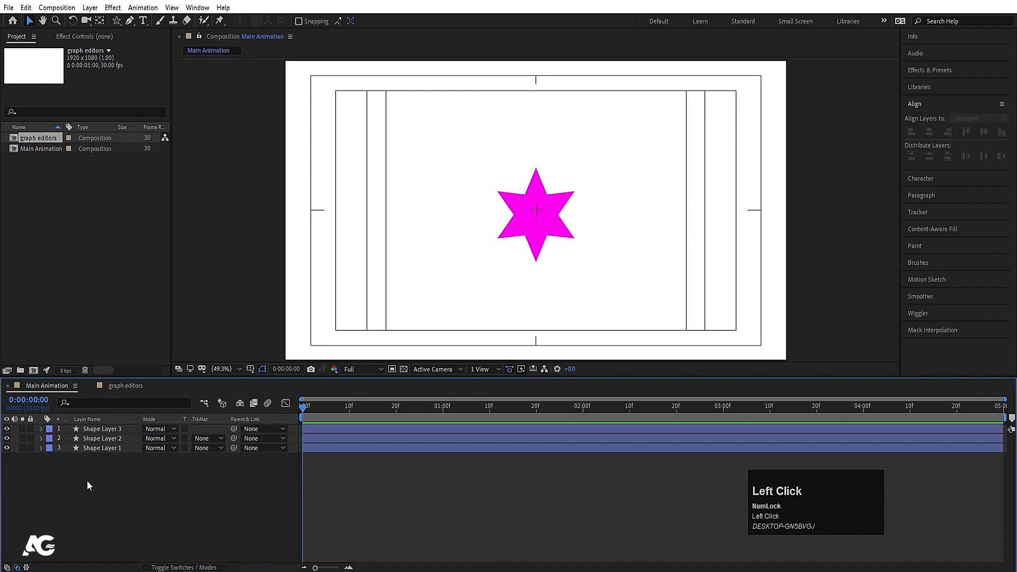
pyautogui.press('space')
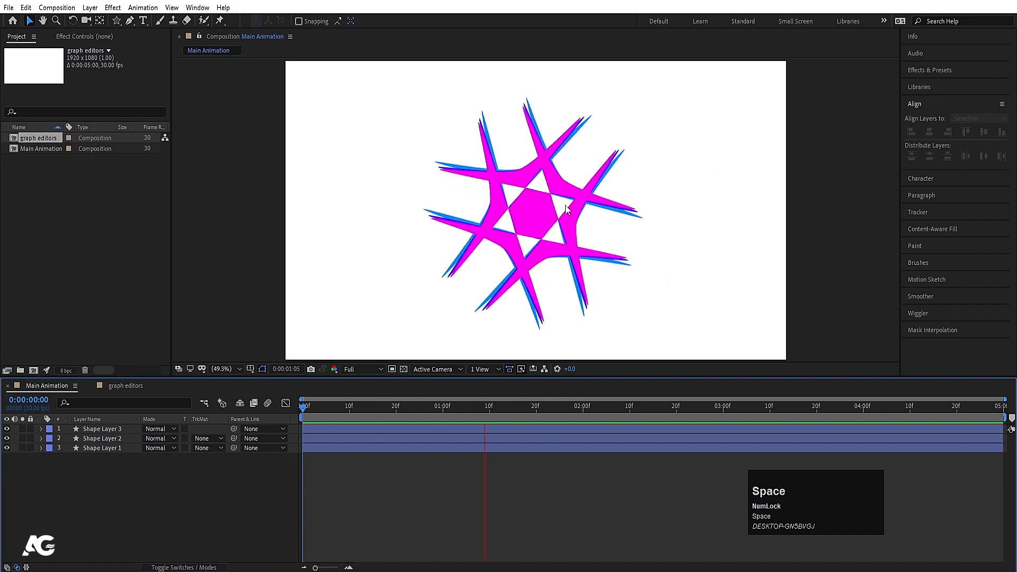
pyautogui.press('space')
pyautogui.press('space')
pyautogui.press('space')
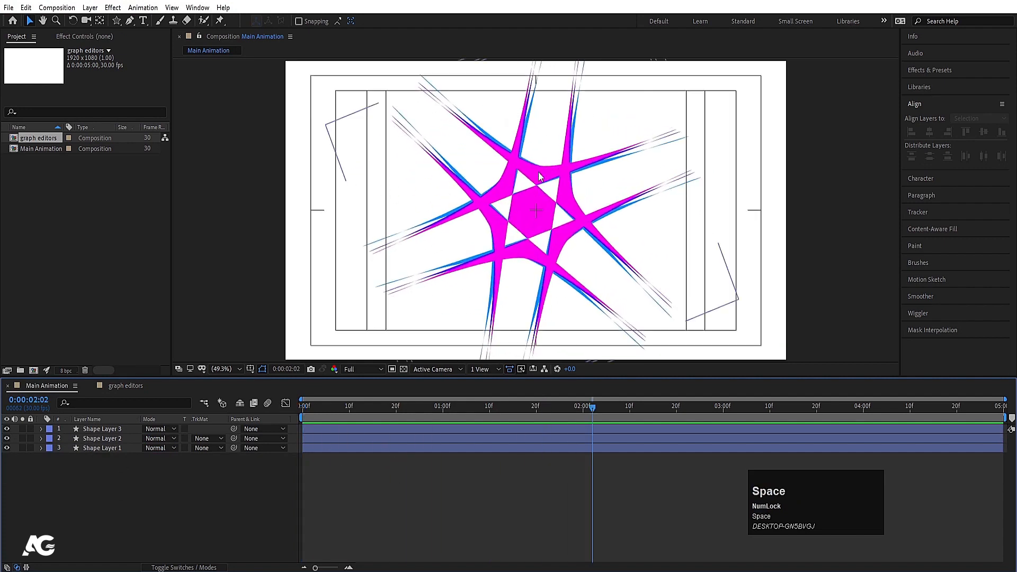
pyautogui.press('space')
pyautogui.press('space')
# - Return to the graph editors composition and compare the speed curves of all Position and Rotation keyframes on both stars
pyautogui.click(131, 385)
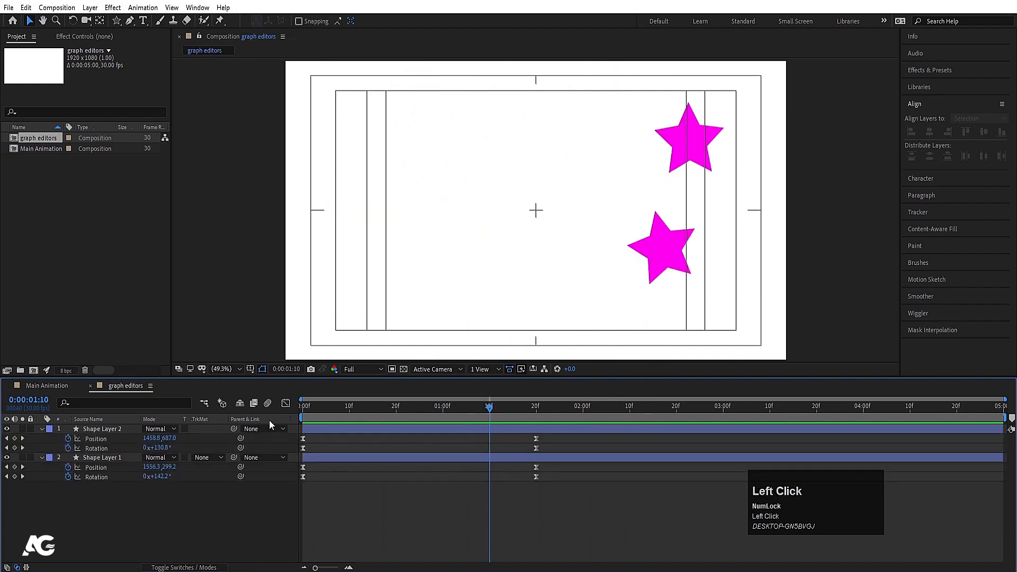
pyautogui.moveTo(573, 500); pyautogui.dragTo(466, 431)
pyautogui.click(285, 404)
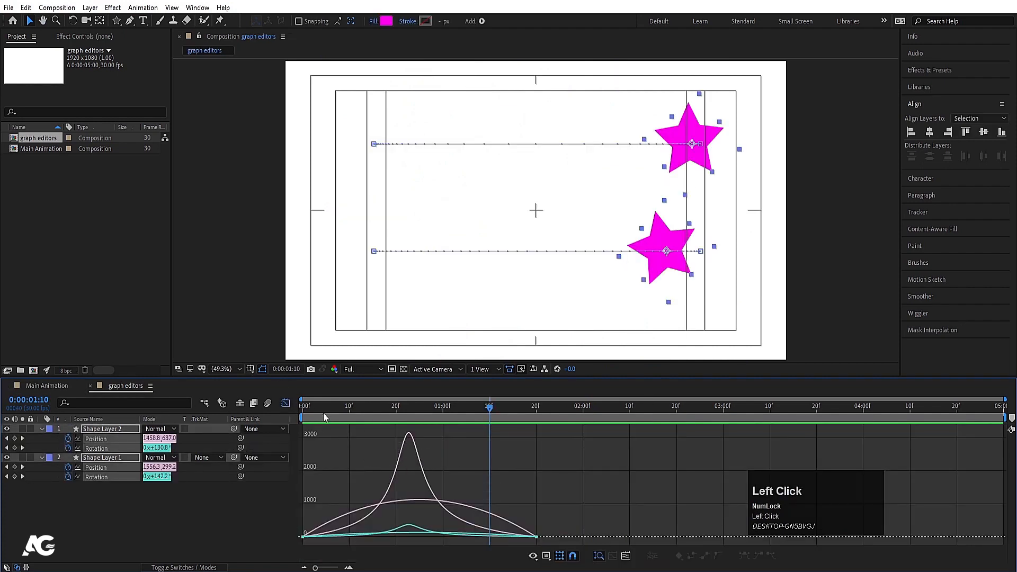
pyautogui.click(287, 405)
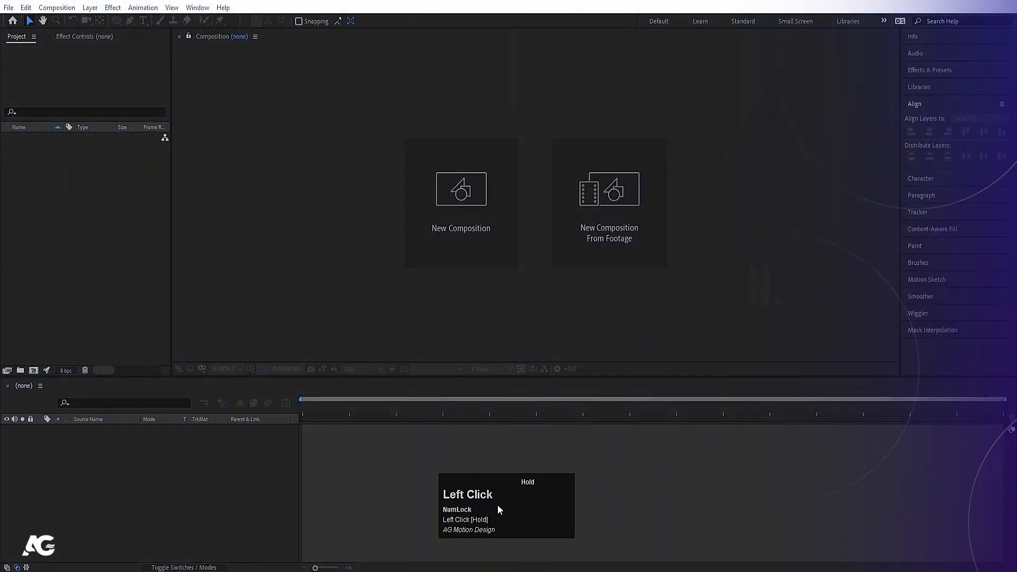
# - Create a composition named "Animation comp" at 1920 x 1080 px, 30 fps, 15 seconds long, with a white background
pyautogui.click(454, 235)
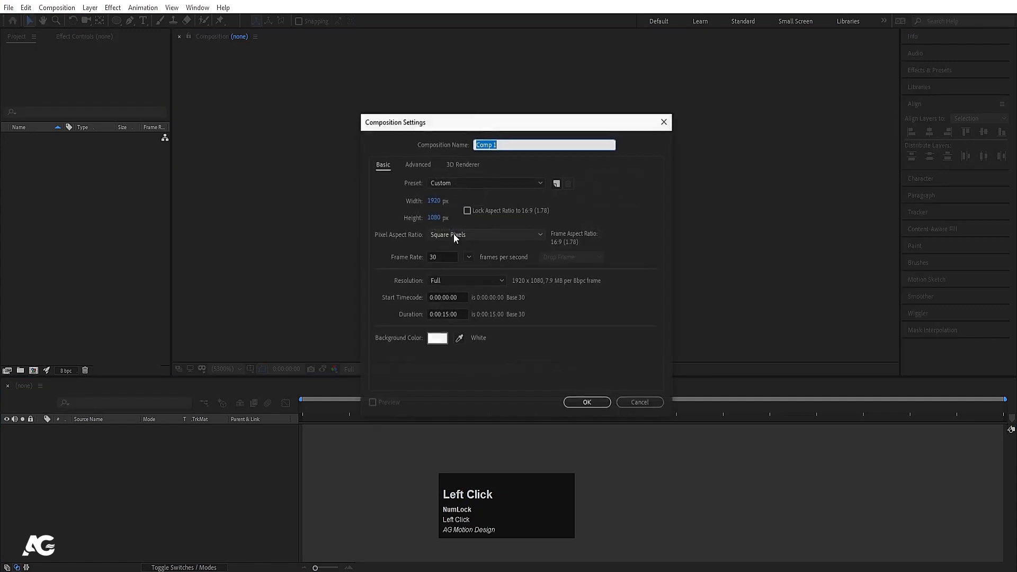
pyautogui.press('shift')
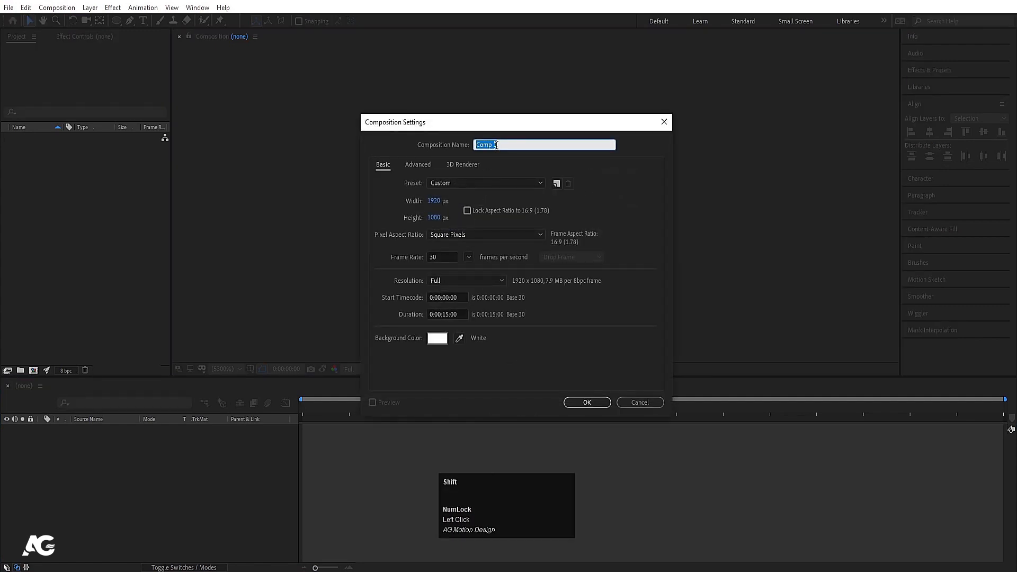
pyautogui.write('Animation com')
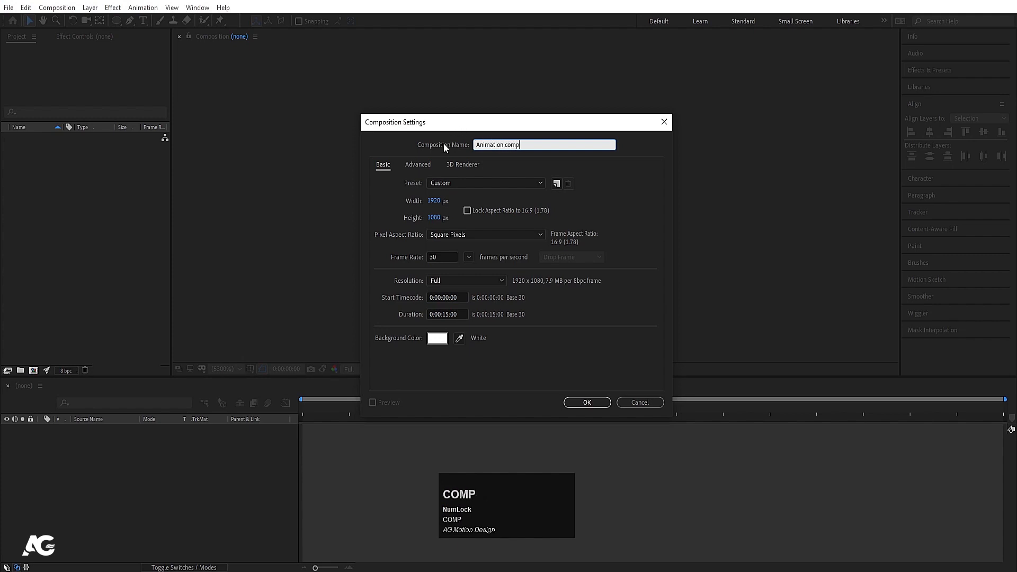
pyautogui.click(434, 200)
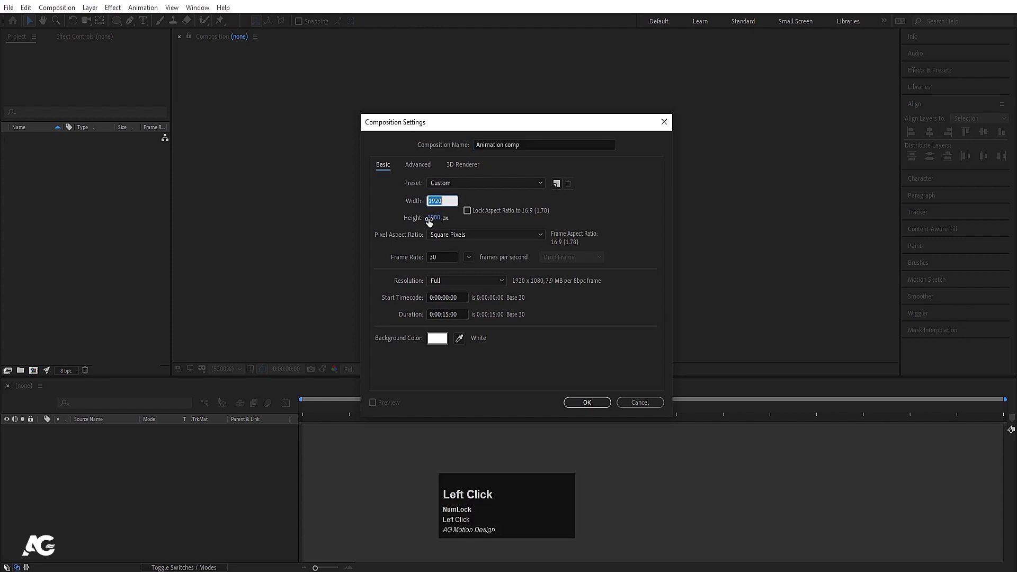
pyautogui.click(418, 213)
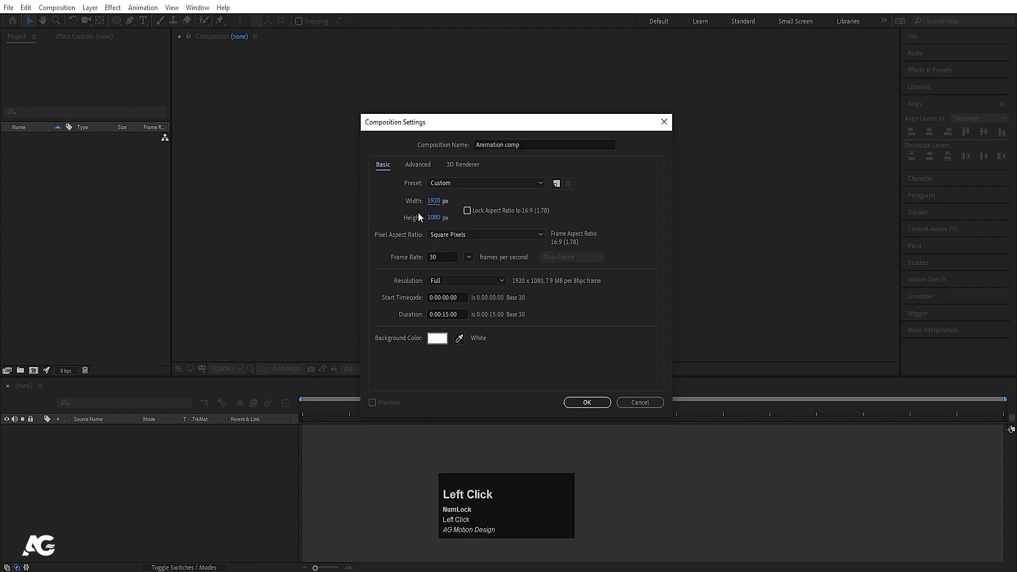
pyautogui.click(440, 258)
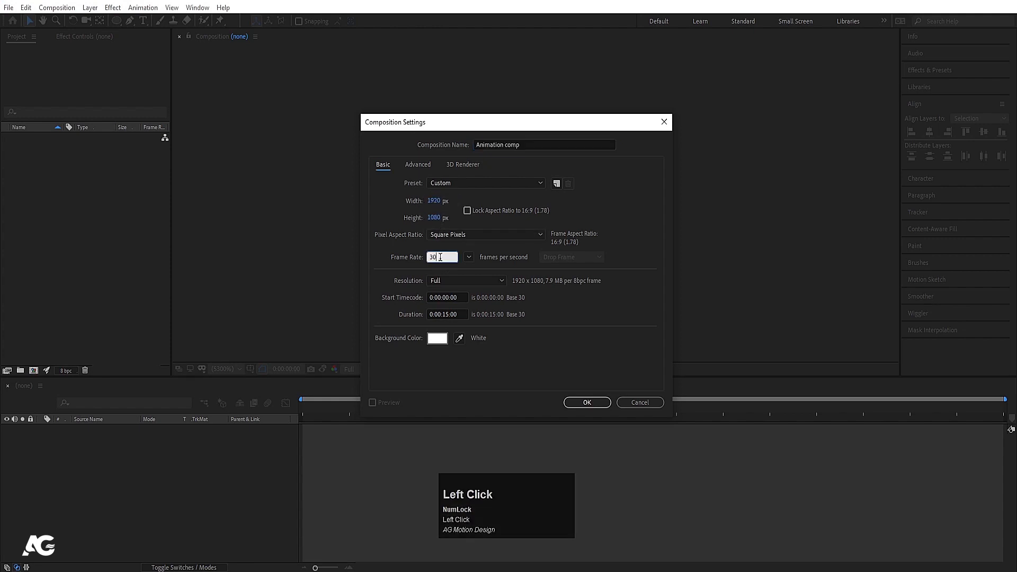
pyautogui.click(438, 339)
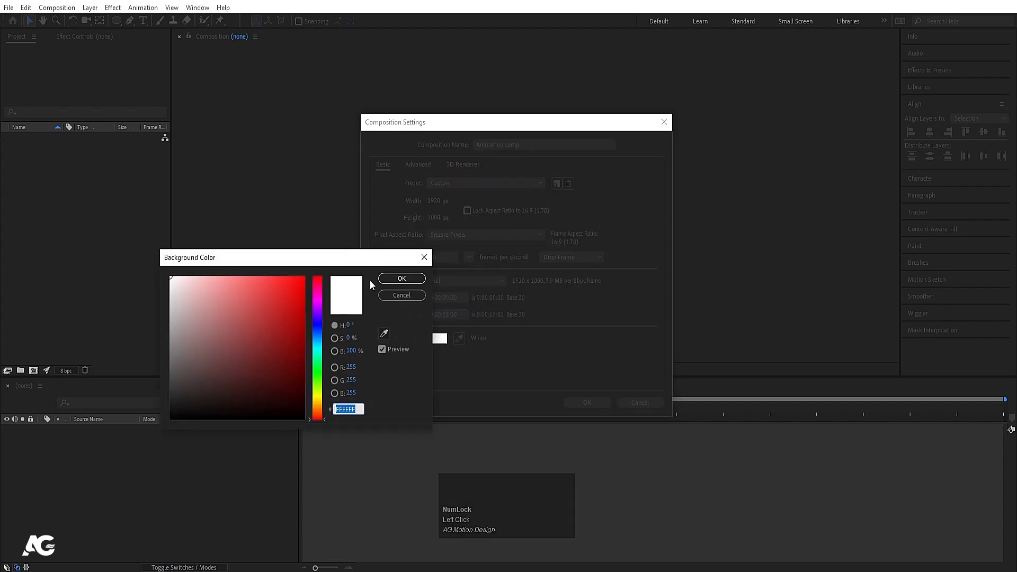
pyautogui.click(402, 278)
pyautogui.click(572, 403)
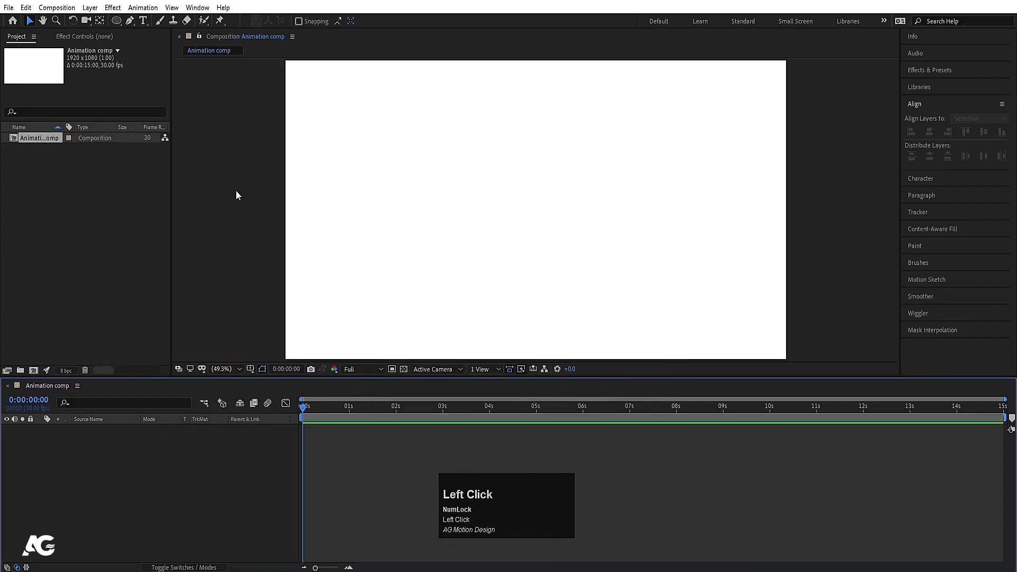
# - Show the Title/Action Safe guides over the empty composition and activate the Ellipse tool
pyautogui.click(251, 369)
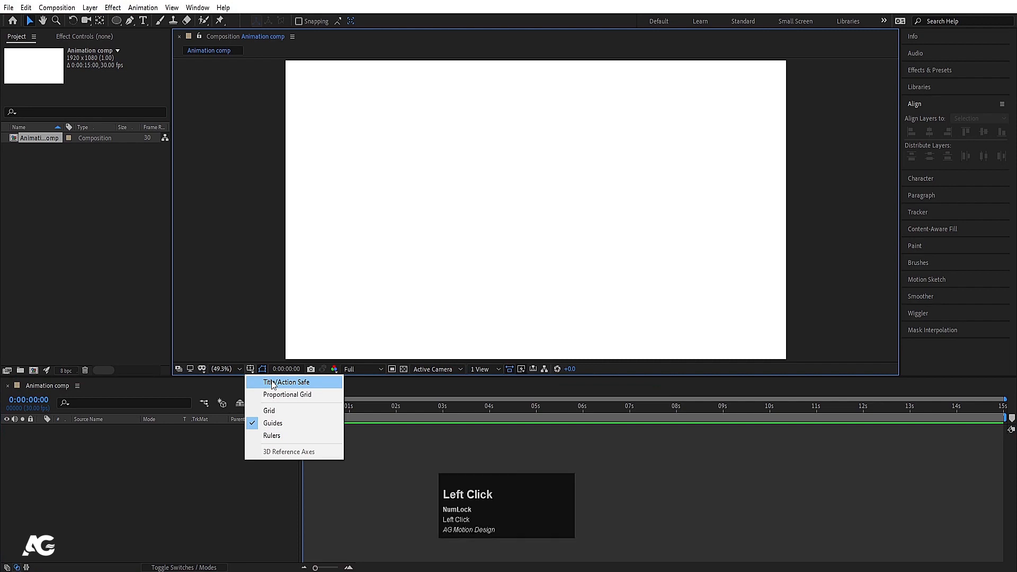
pyautogui.click(261, 382)
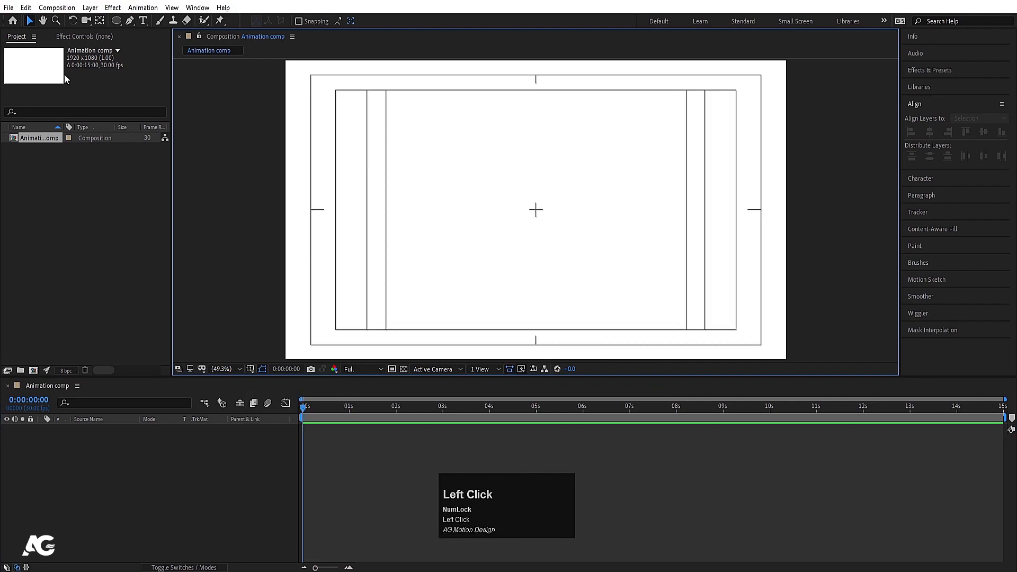
pyautogui.click(116, 21)
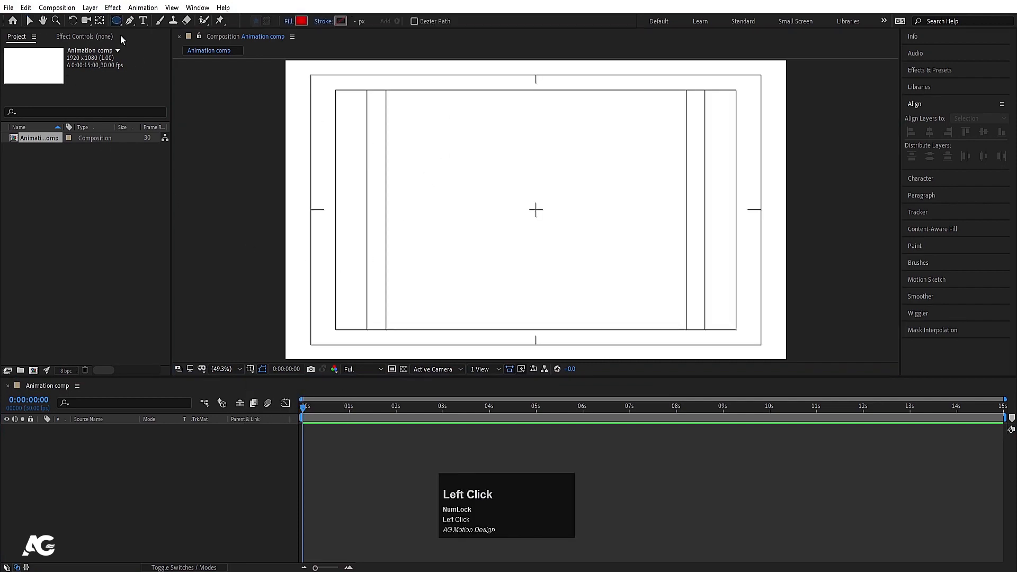
# - Draw a small red circle, centre its anchor point within it, and centre the layer in the composition
pyautogui.moveTo(511, 164); pyautogui.dragTo(559, 214)
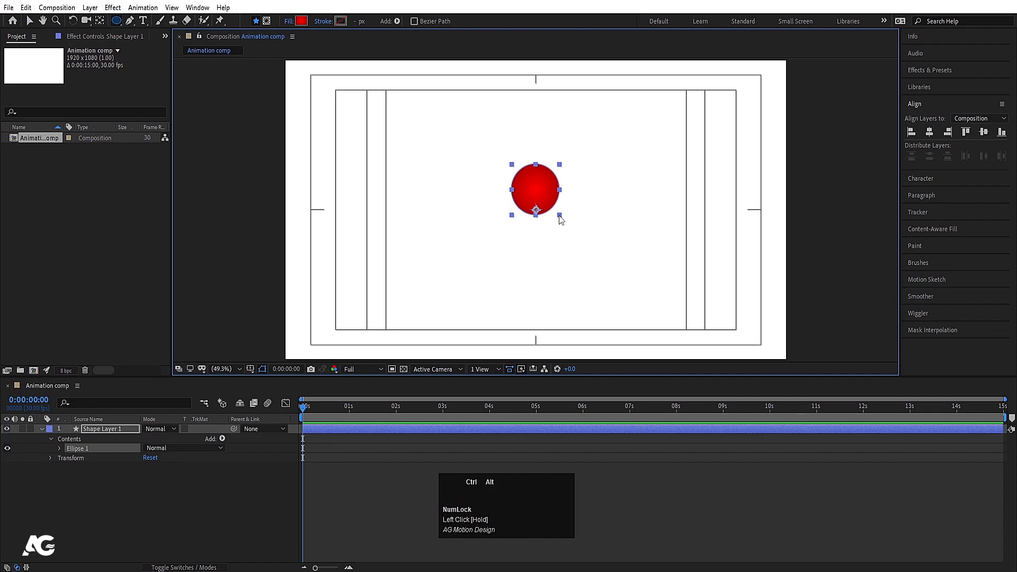
pyautogui.hotkey('ctrl', 'alt', 'Home')
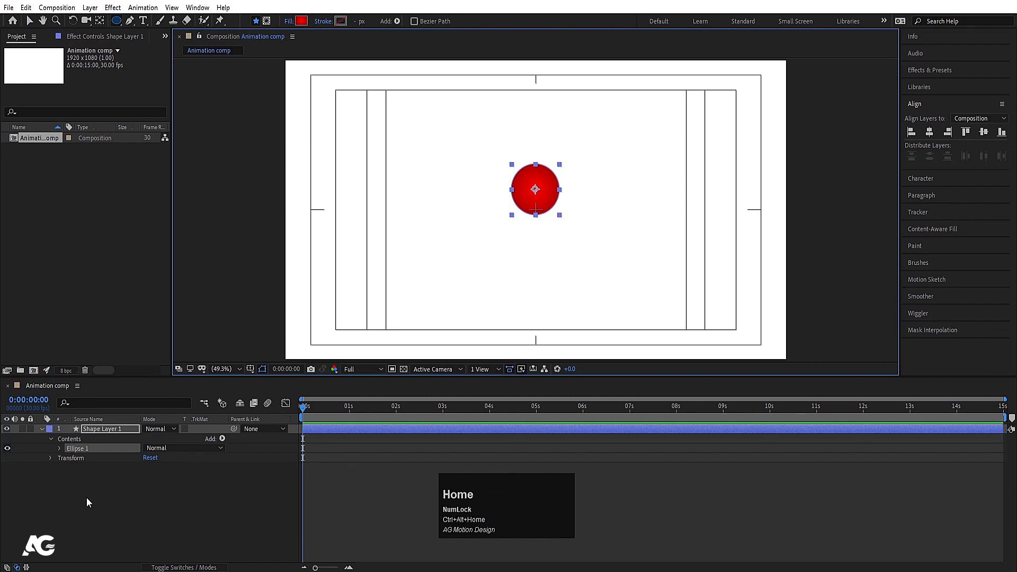
pyautogui.click(106, 431)
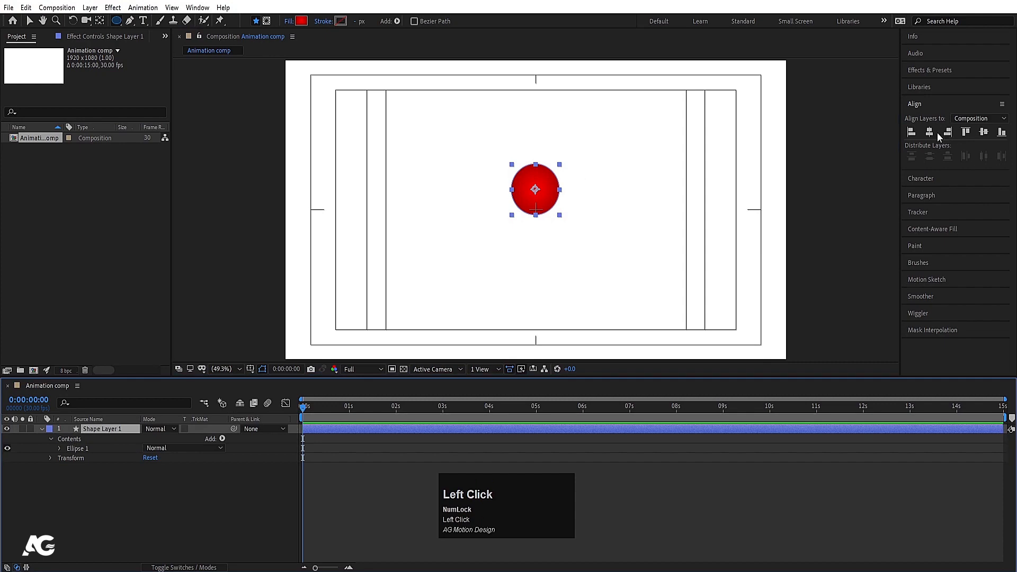
pyautogui.click(930, 132)
pyautogui.click(984, 133)
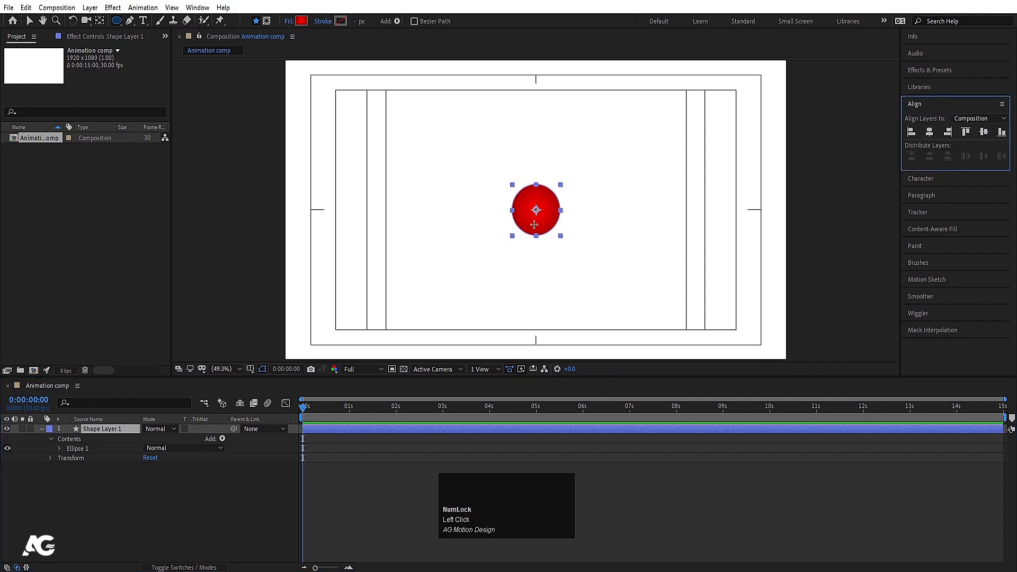
# - Give the circle a radial gradient fill running from red FF0000 to dark red 860000
pyautogui.click(288, 23)
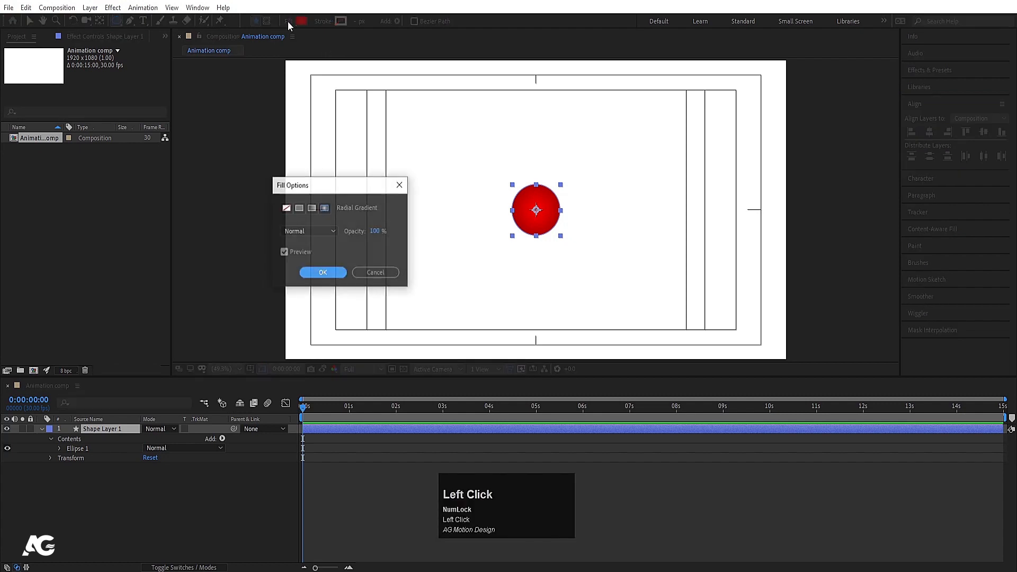
pyautogui.click(324, 209)
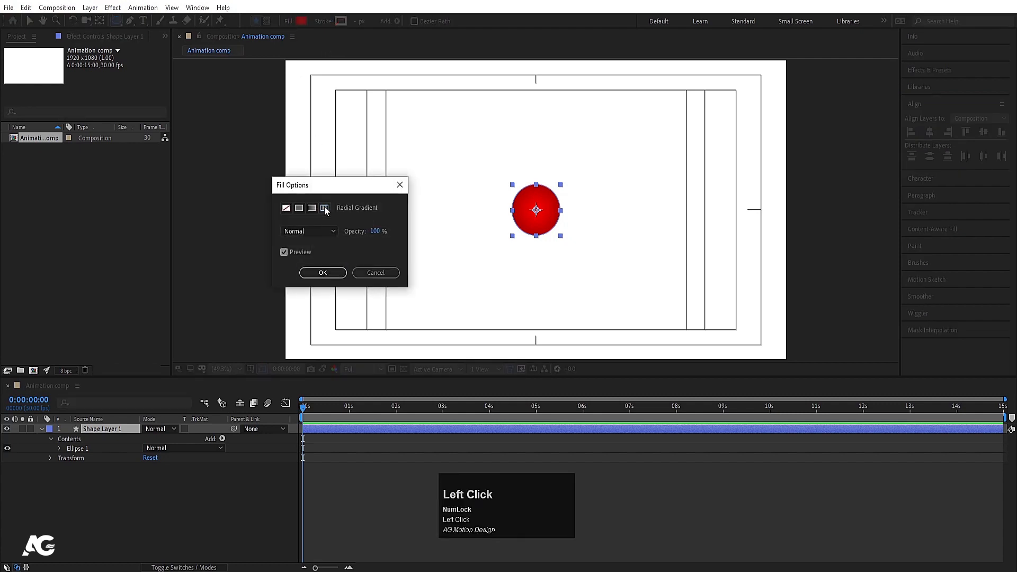
pyautogui.click(329, 273)
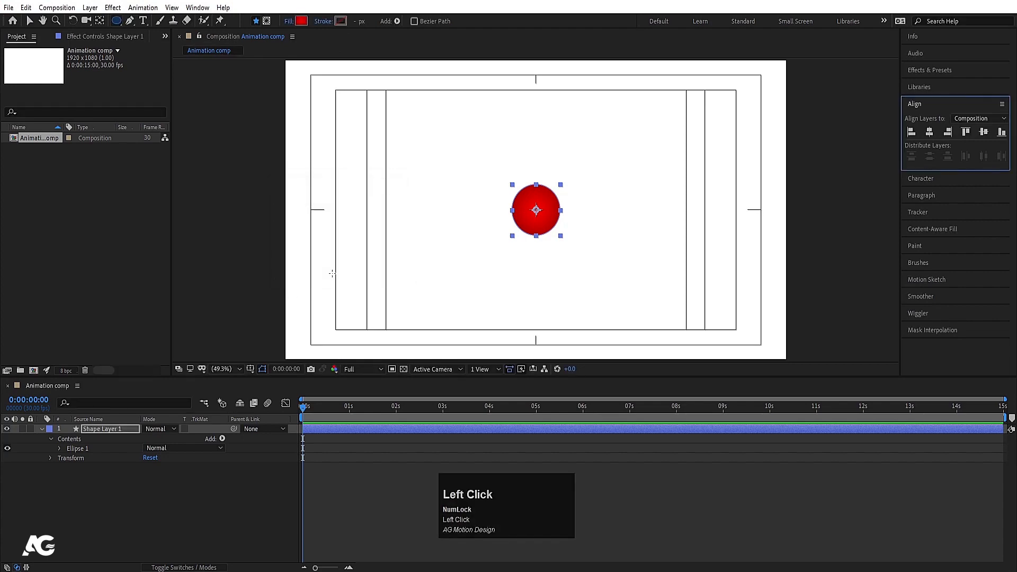
pyautogui.click(301, 21)
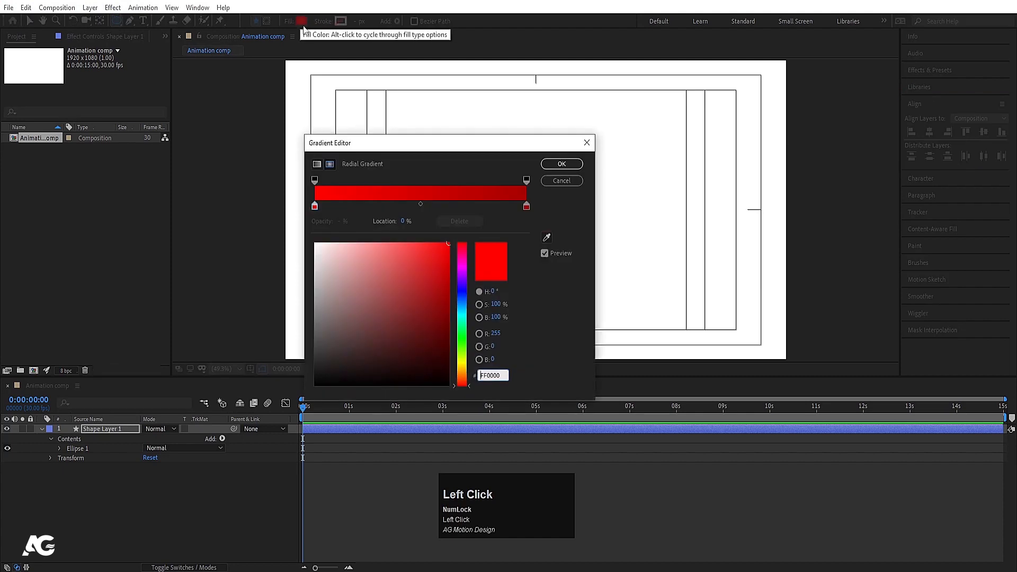
pyautogui.click(314, 206)
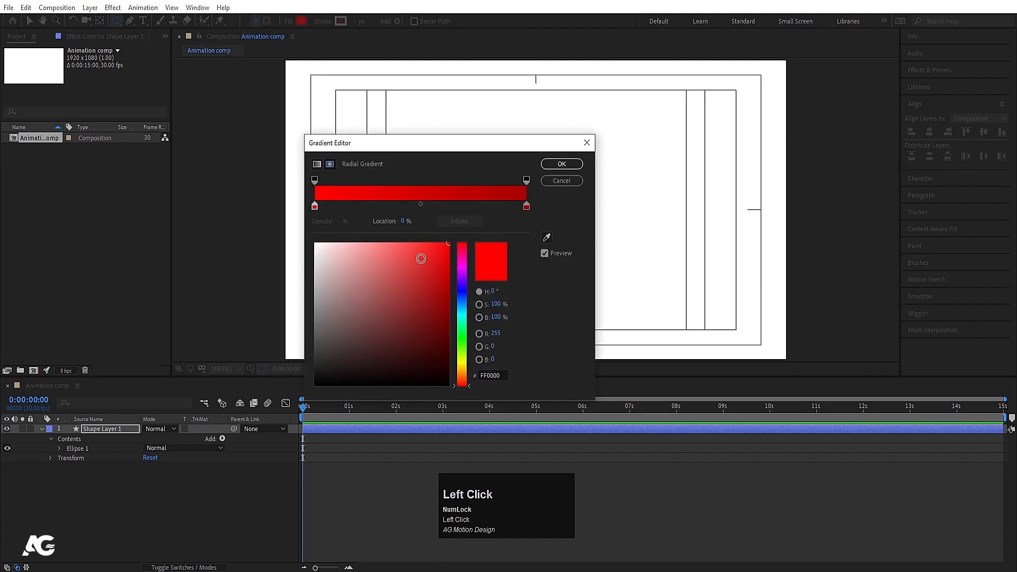
pyautogui.click(527, 208)
pyautogui.moveTo(442, 305); pyautogui.dragTo(449, 310)
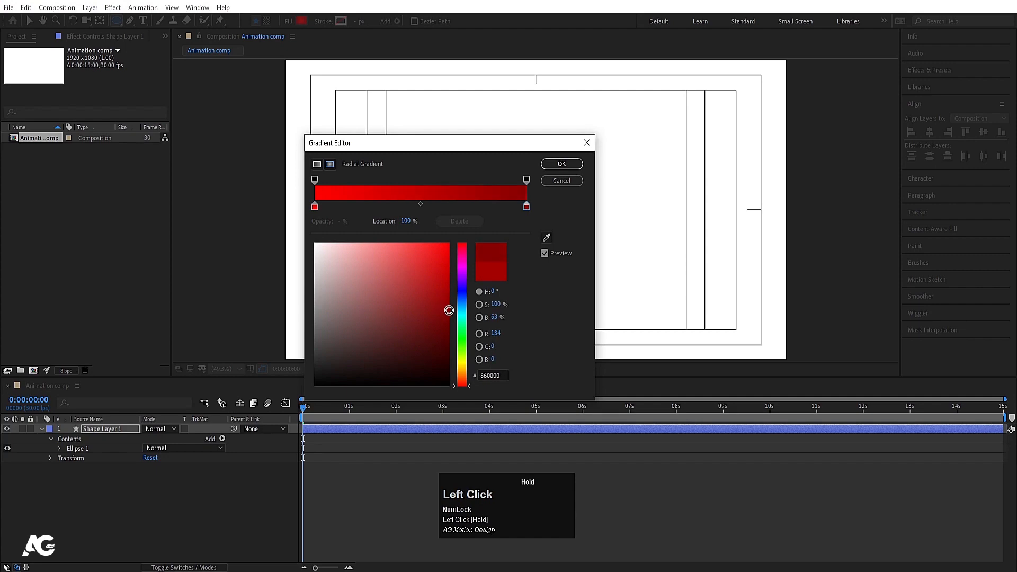
pyautogui.click(563, 165)
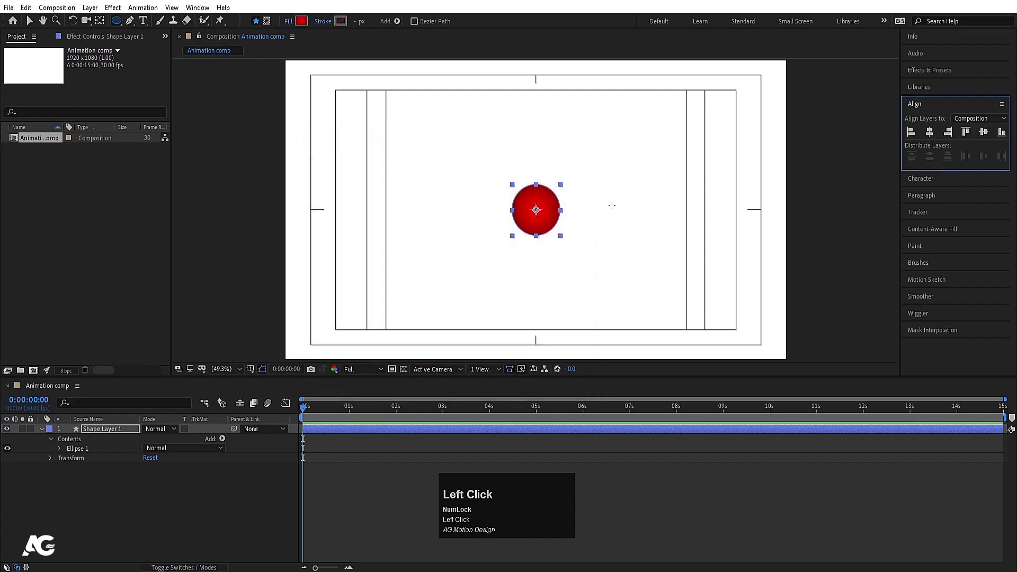
# - Move the circle's anchor point from its centre to its bottom edge with the Pan Behind tool, snapping it in place
pyautogui.click(200, 487)
pyautogui.click(92, 430)
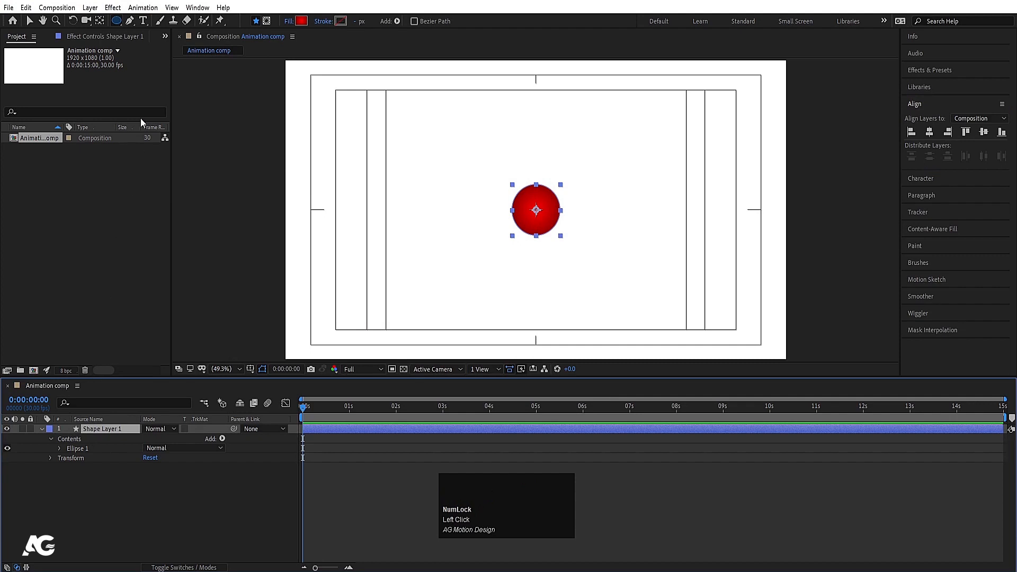
pyautogui.press('y')
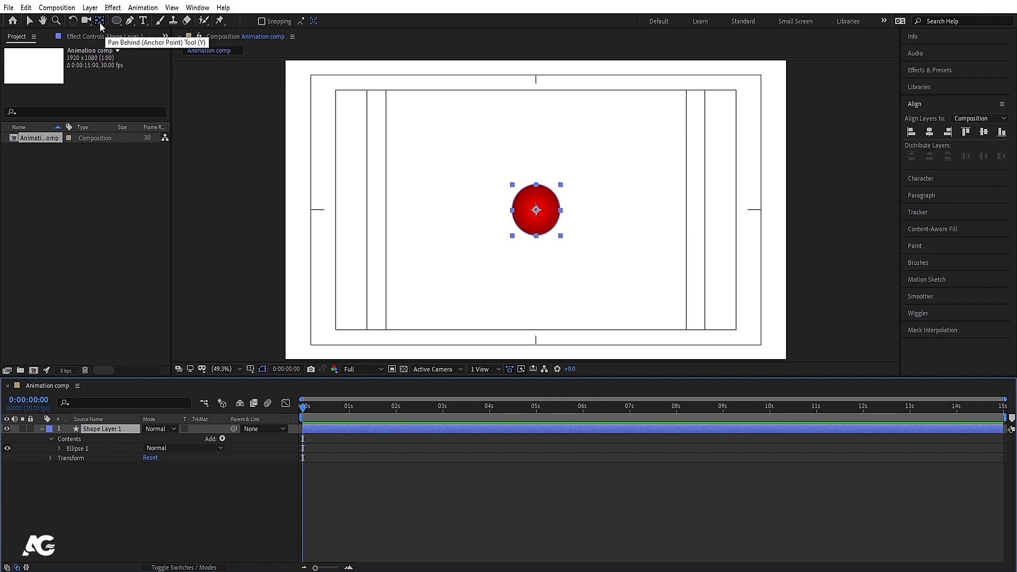
pyautogui.keyDown('ctrl'); pyautogui.click(537, 210); pyautogui.keyUp('ctrl')
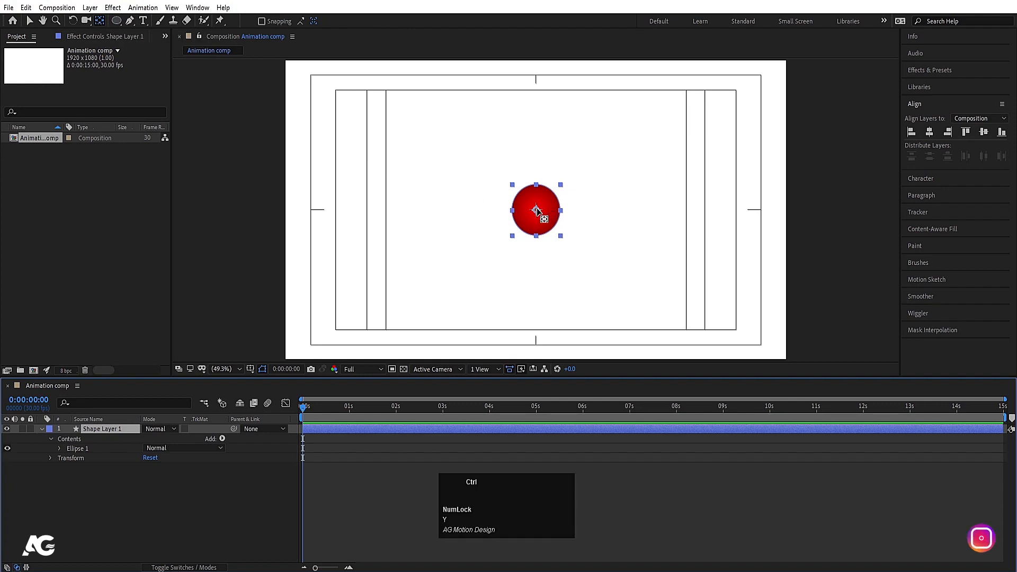
pyautogui.moveTo(536, 210); pyautogui.dragTo(550, 277)
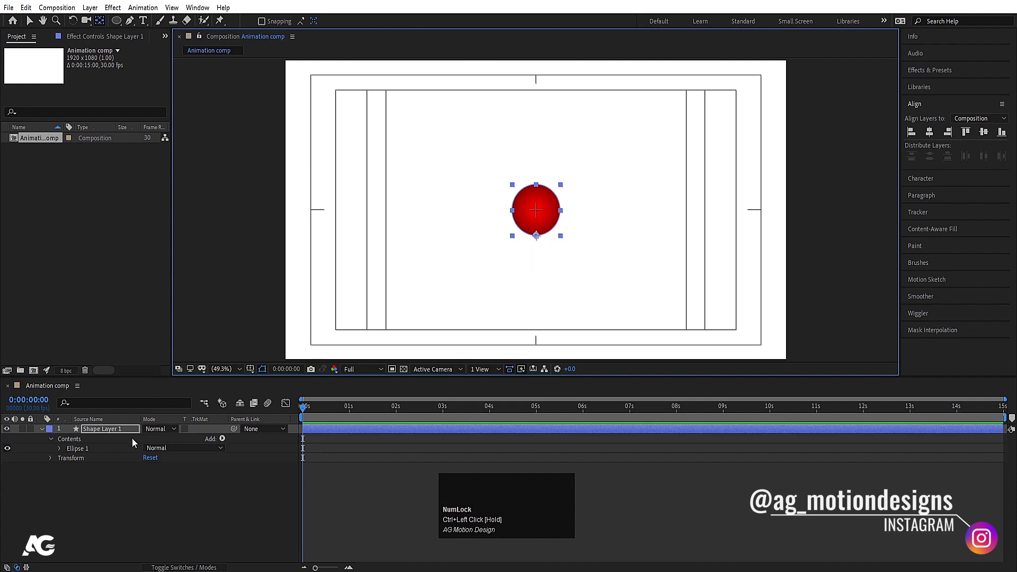
# - Reveal the shape layer's Position property and separate it into X and Y dimensions
pyautogui.click(104, 429)
pyautogui.press('Return')
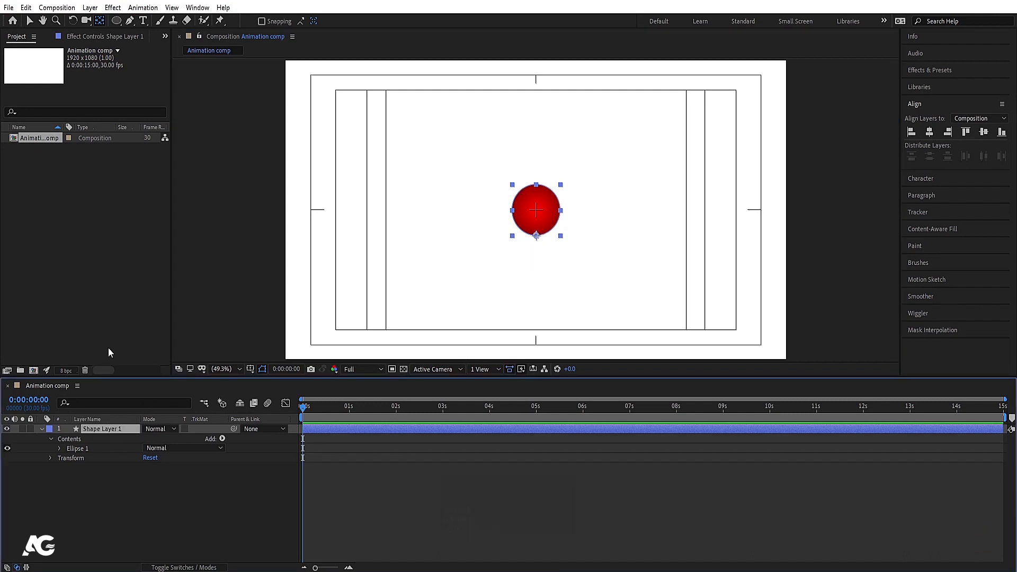
pyautogui.press('p')
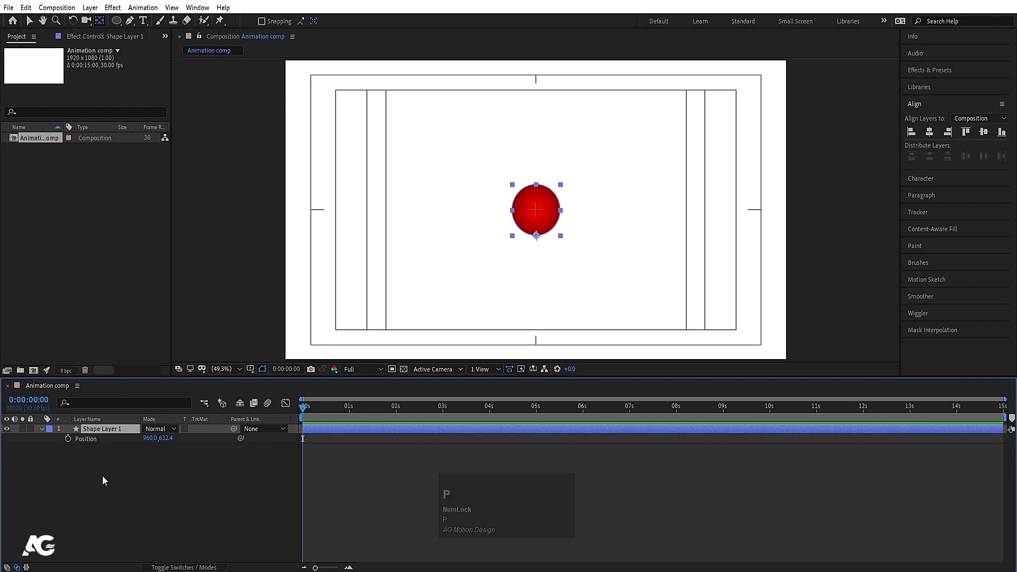
pyautogui.click(89, 438)
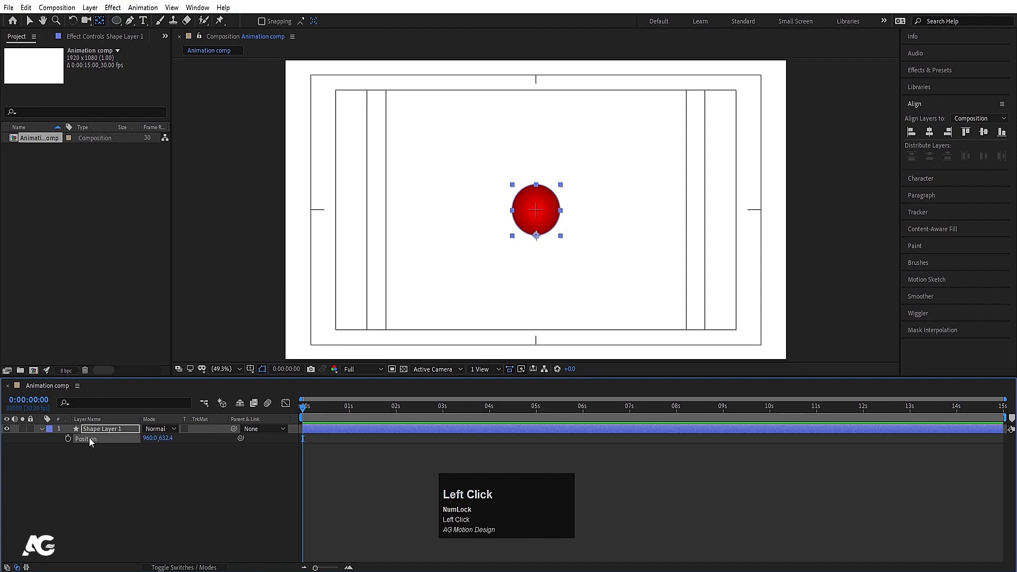
pyautogui.rightClick(89, 438)
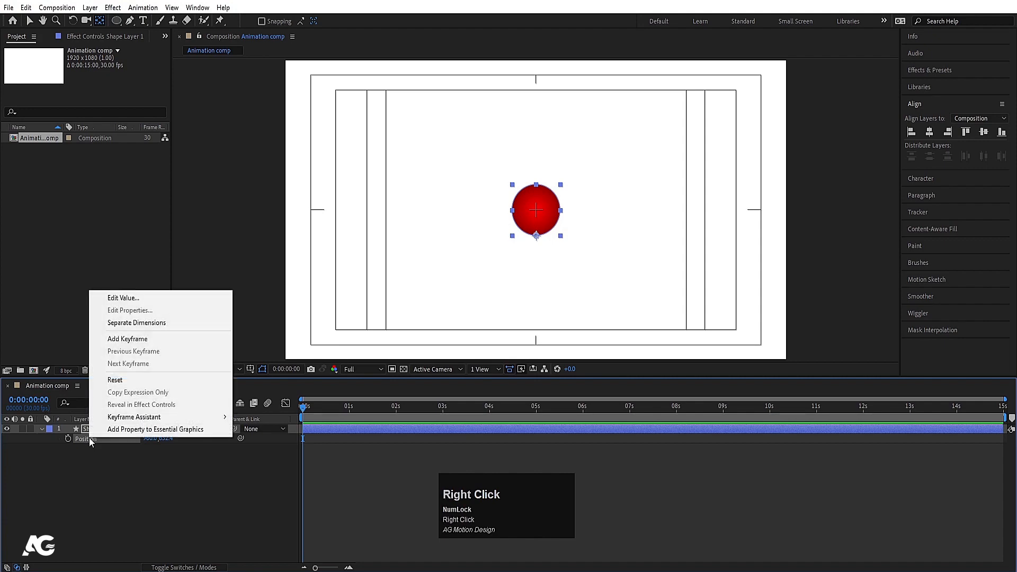
pyautogui.click(117, 325)
pyautogui.click(110, 468)
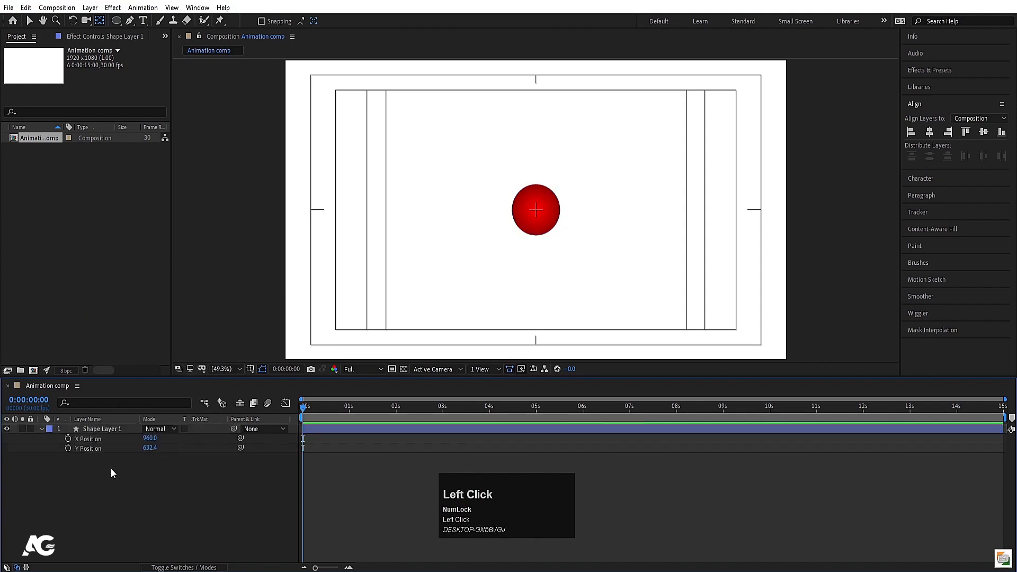
pyautogui.click(104, 429)
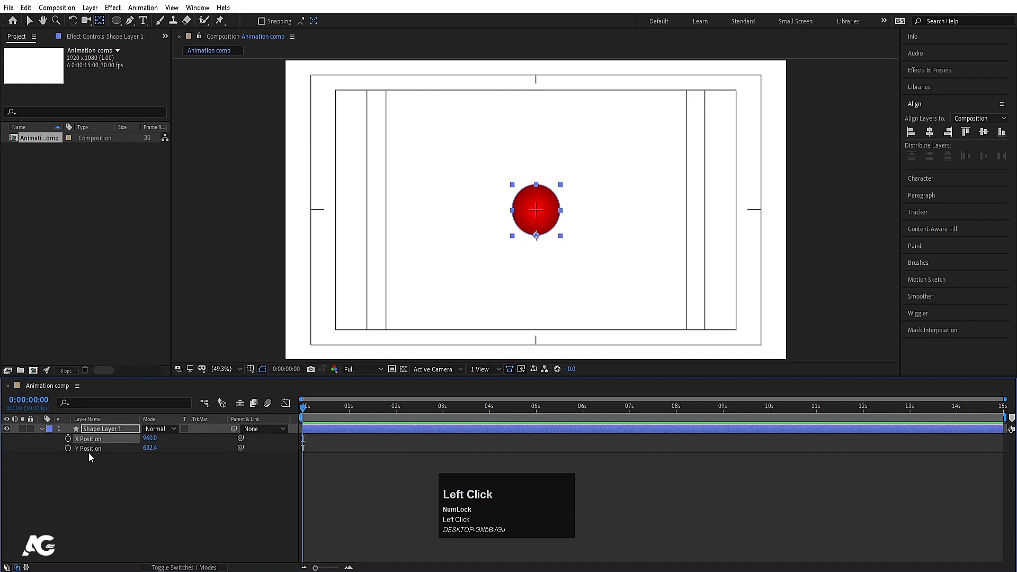
pyautogui.click(89, 450)
pyautogui.click(87, 439)
pyautogui.click(89, 449)
pyautogui.click(90, 463)
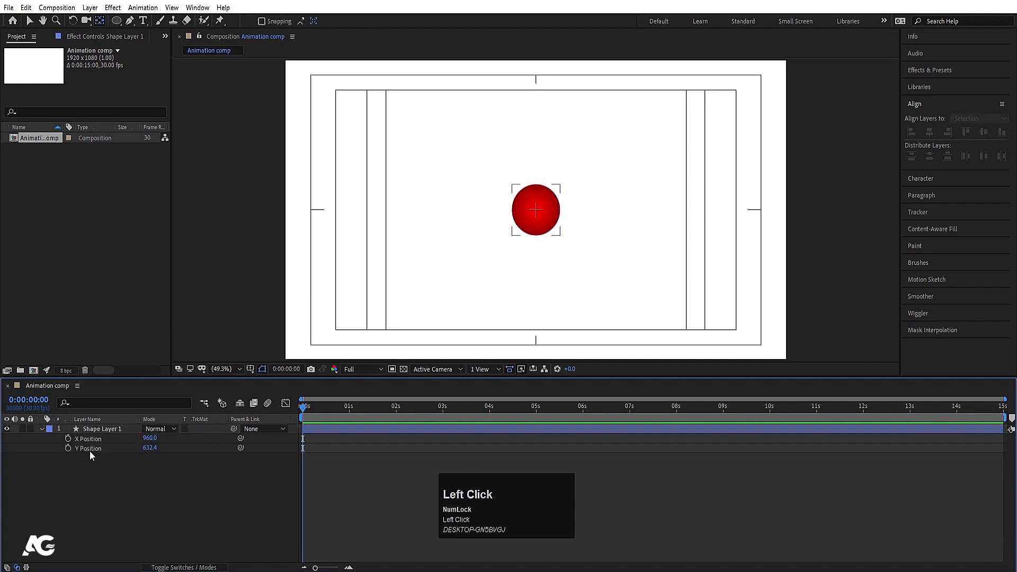
# - Move the circle straight up out of the frame to a Y position of about -17.6
pyautogui.click(90, 450)
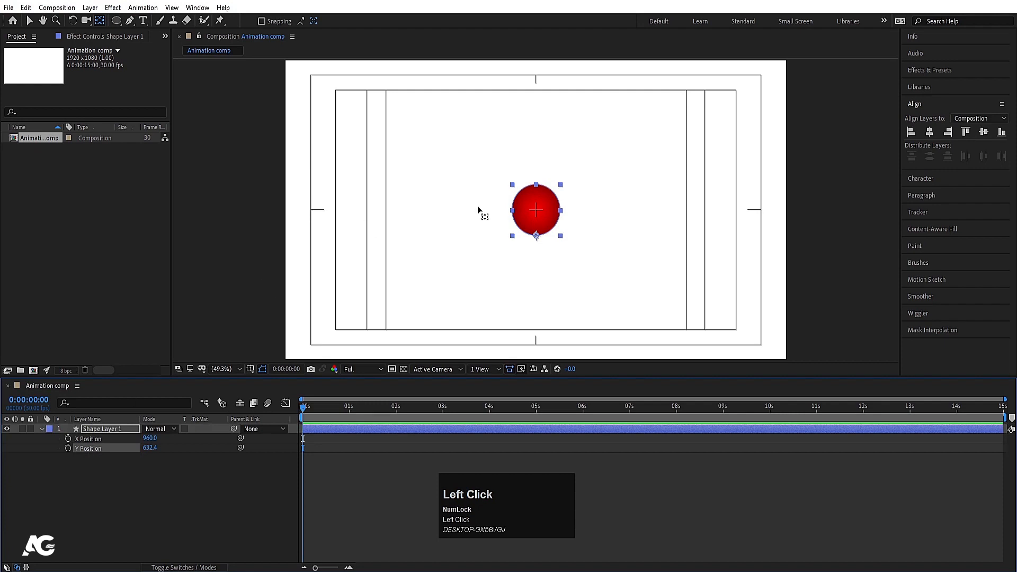
pyautogui.moveTo(151, 452); pyautogui.dragTo(139, 451)
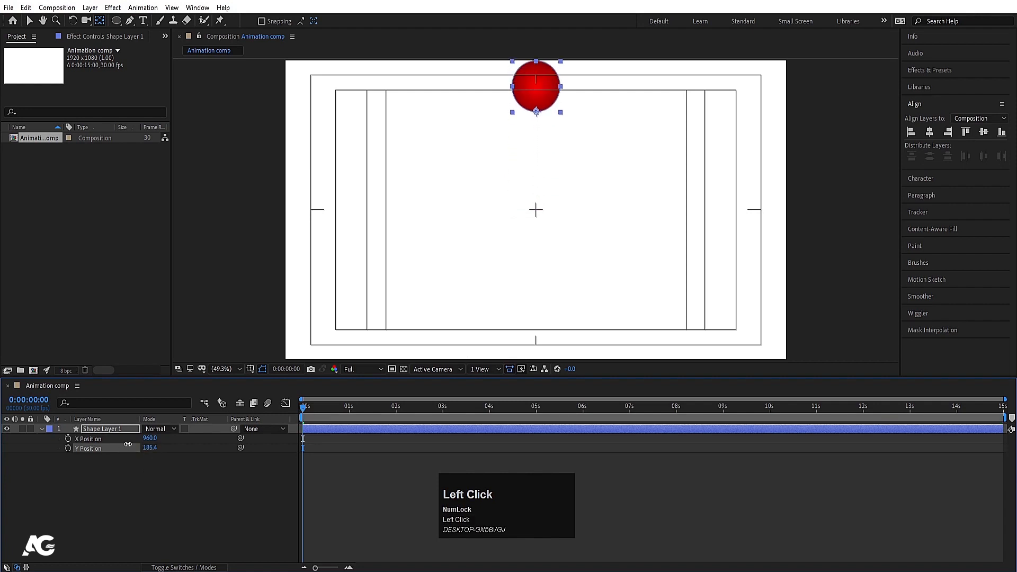
pyautogui.click(29, 22)
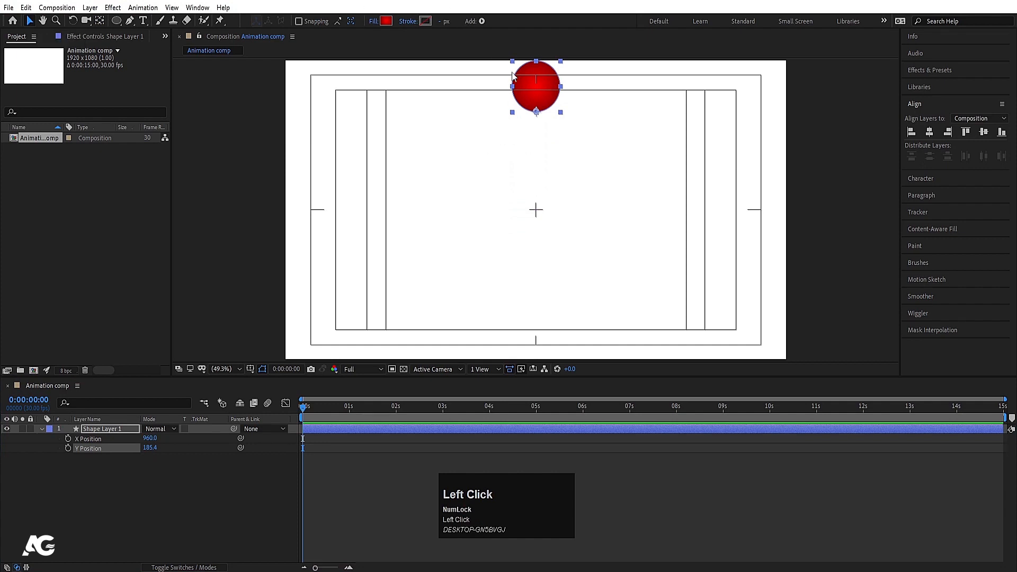
pyautogui.moveTo(526, 86); pyautogui.dragTo(520, 32)
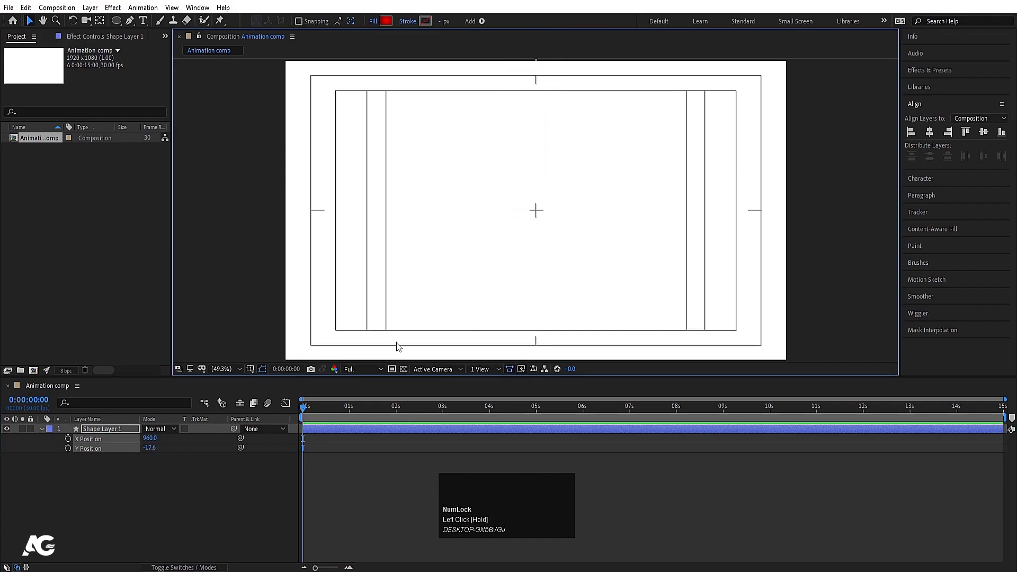
# - Keyframe the circle's Y position above the frame at 0 seconds and vertically centred at frame 20, and preview the drop
pyautogui.press('=')
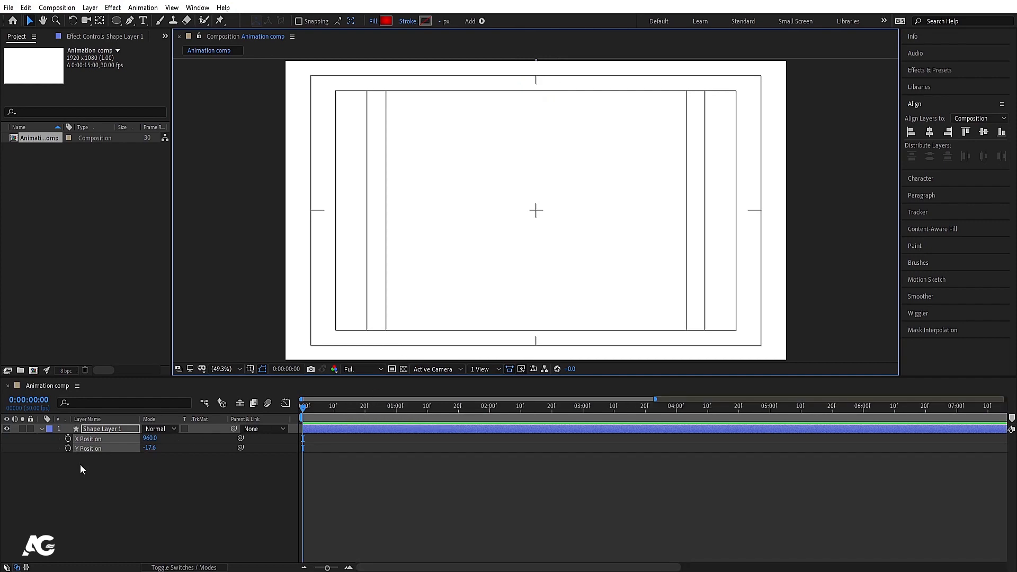
pyautogui.click(68, 448)
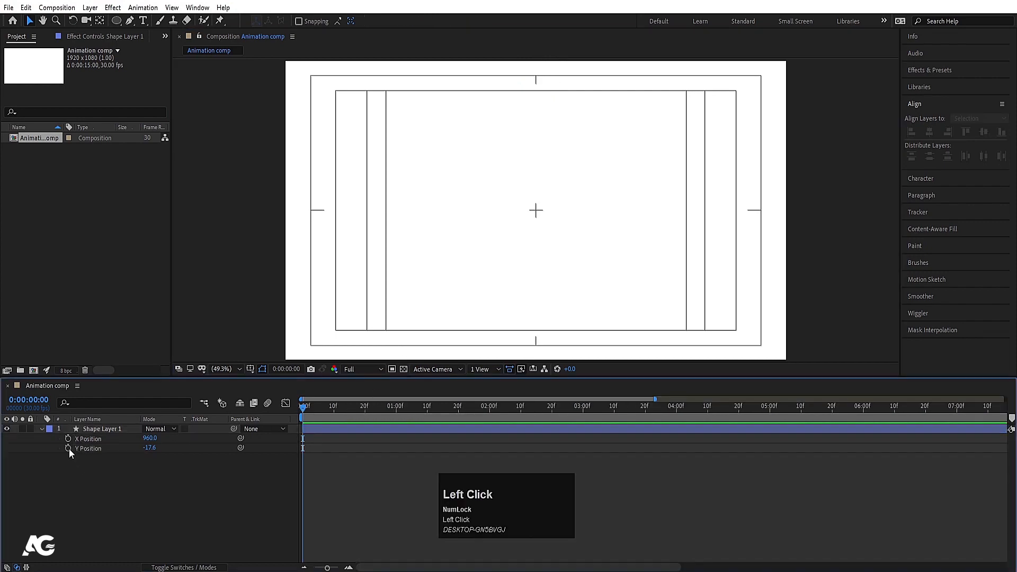
pyautogui.click(365, 406)
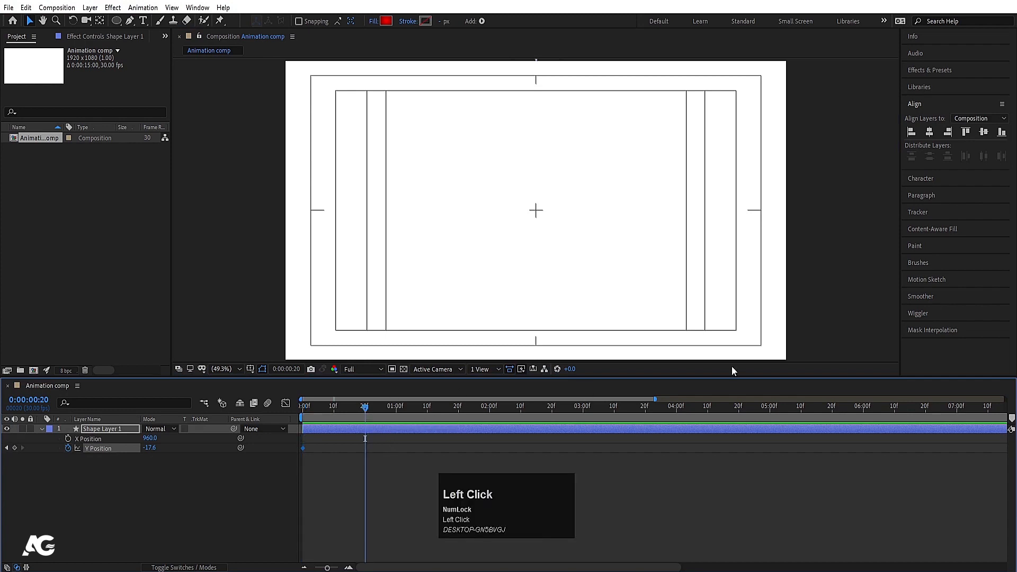
pyautogui.click(981, 134)
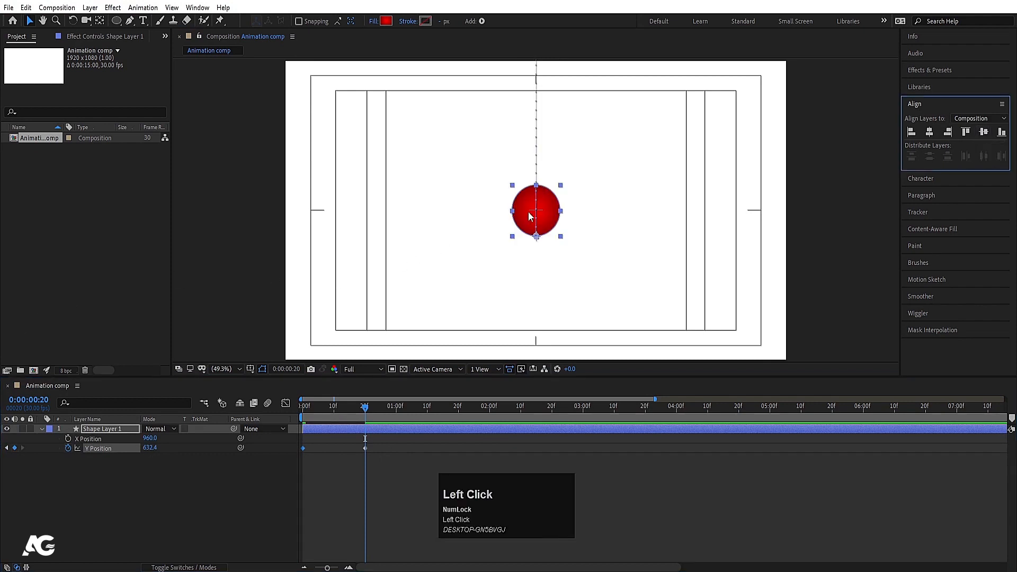
pyautogui.click(304, 406)
pyautogui.press('space')
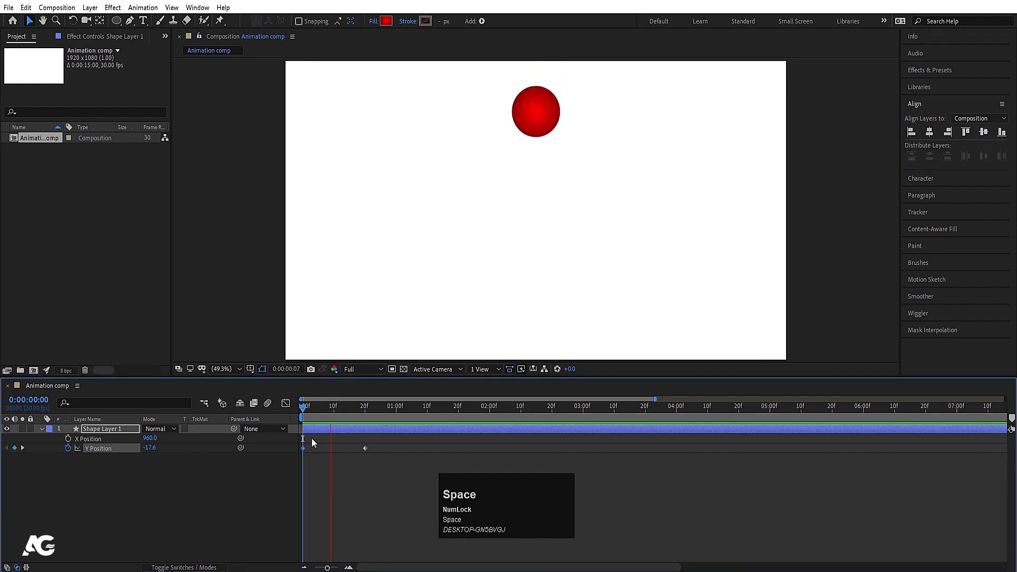
pyautogui.press('space')
# - Add a Y position keyframe at 1 second matching frame 20, set a rebound keyframe of 561.4 at frame 25, and preview the bounce
pyautogui.moveTo(366, 407)
pyautogui.mouseDown()
pyautogui.moveTo(396, 430)
pyautogui.moveTo(381, 416)
pyautogui.mouseUp()
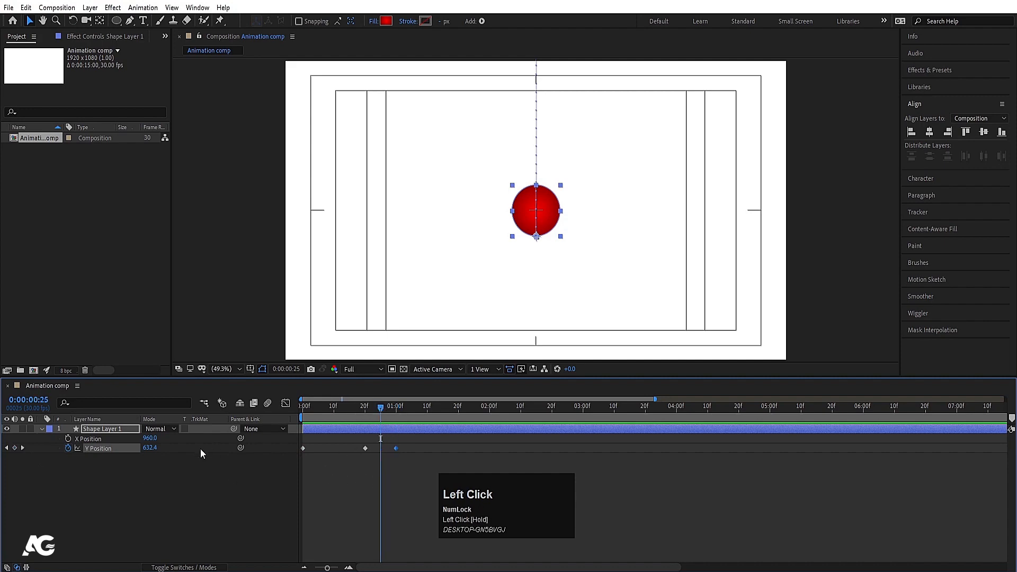
pyautogui.moveTo(149, 448); pyautogui.dragTo(101, 432)
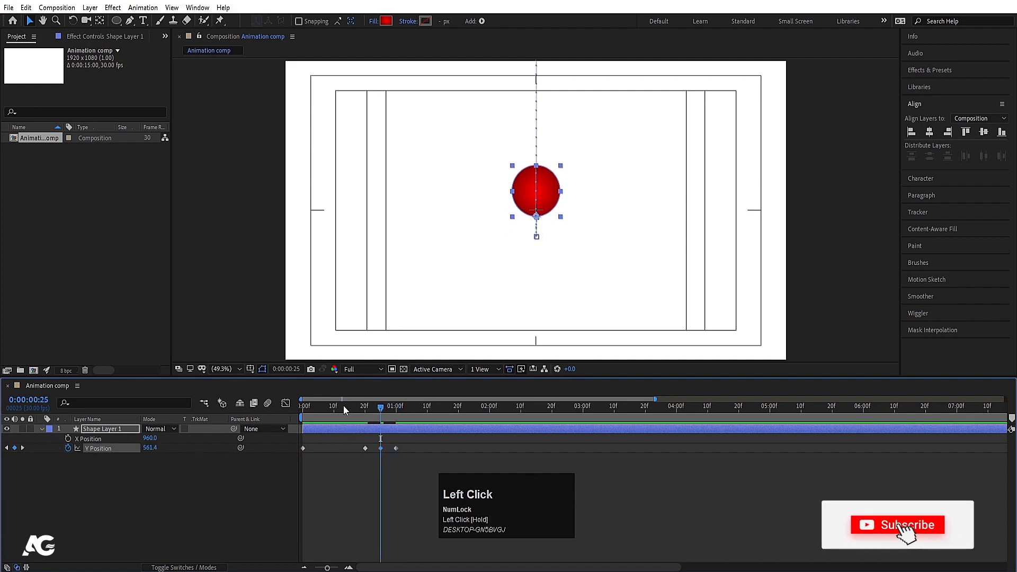
pyautogui.moveTo(339, 405); pyautogui.dragTo(288, 432)
pyautogui.press('space')
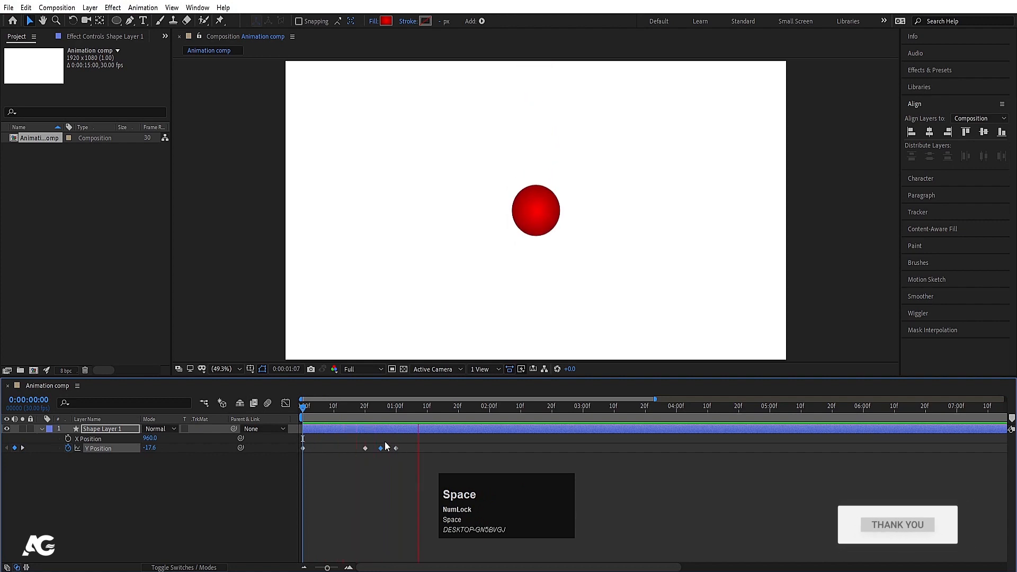
pyautogui.click(298, 413)
pyautogui.press('space')
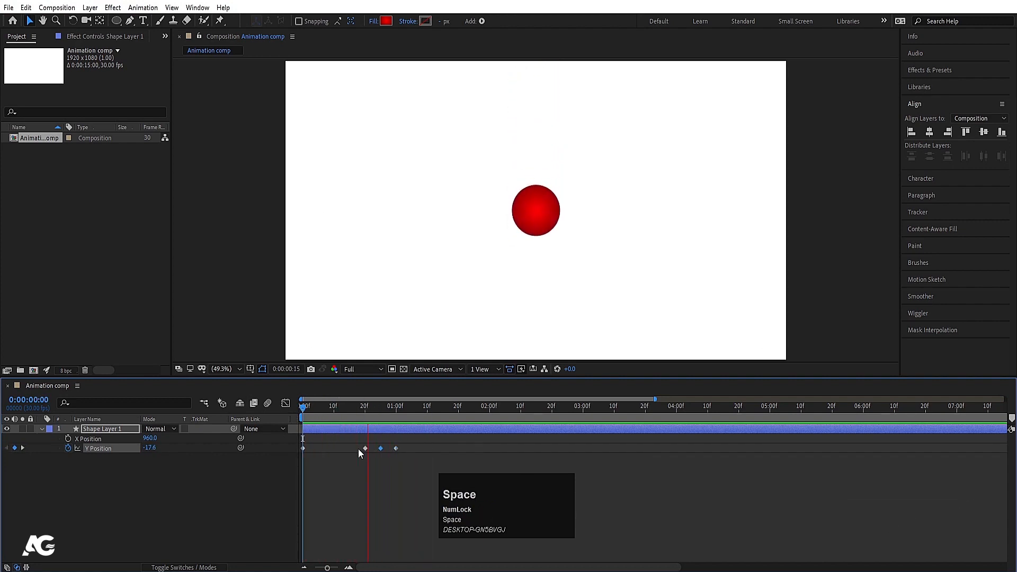
# - Apply Easy Ease to all four Y Position keyframes and preview the bounce from the start
pyautogui.press('space')
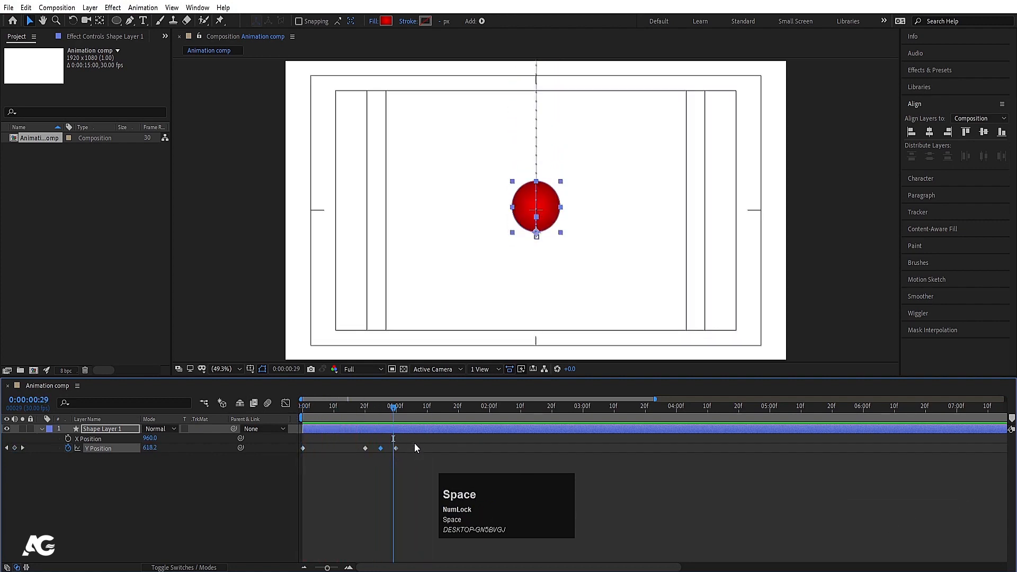
pyautogui.moveTo(414, 443); pyautogui.dragTo(304, 464)
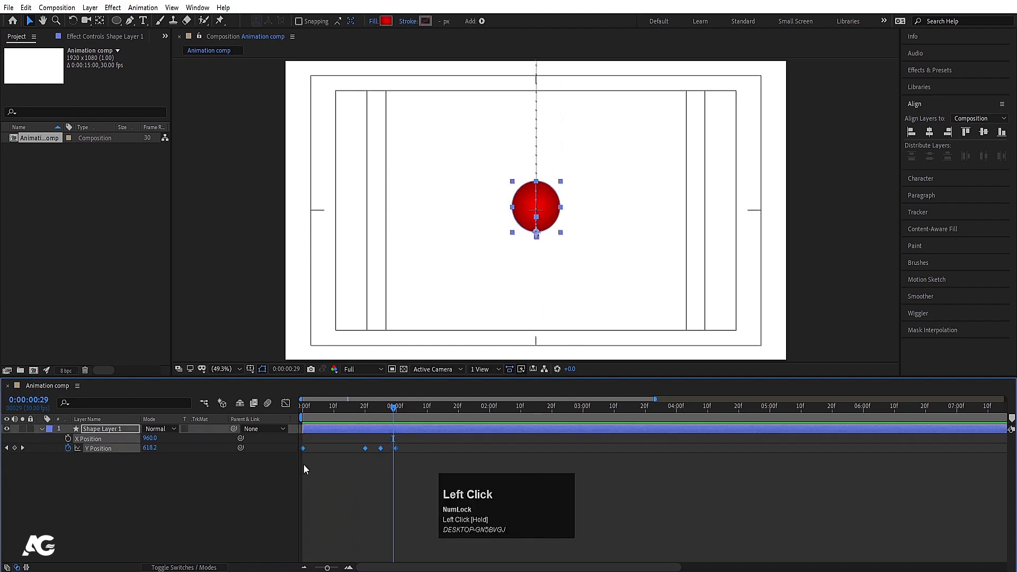
pyautogui.press('F9')
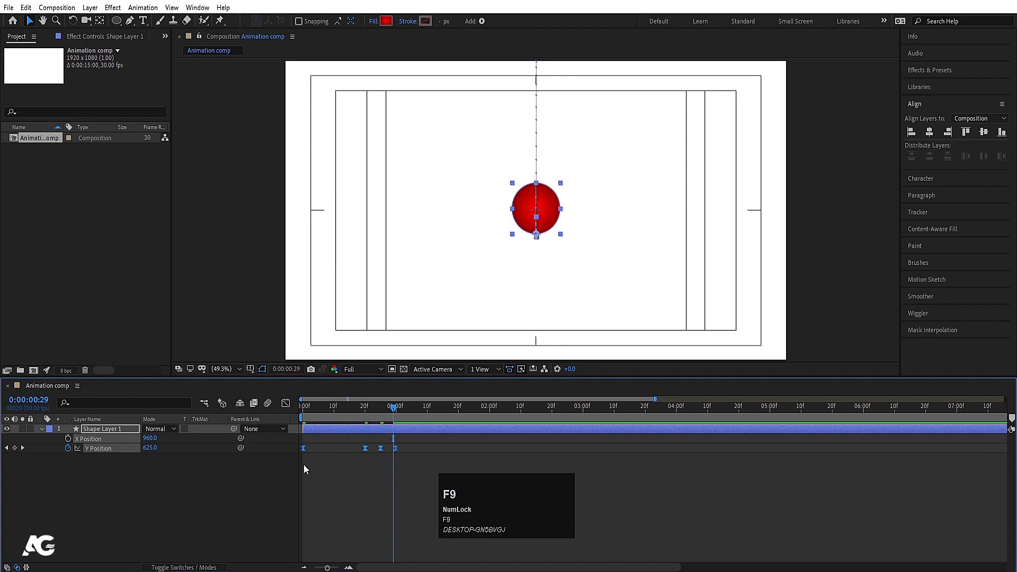
pyautogui.moveTo(329, 410); pyautogui.dragTo(278, 416)
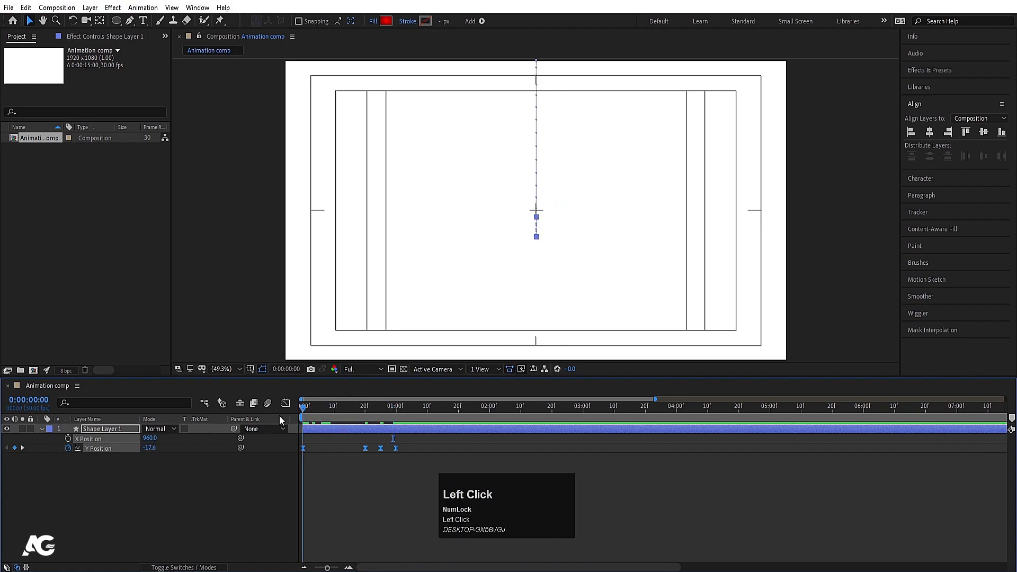
pyautogui.press('space')
pyautogui.press('space')
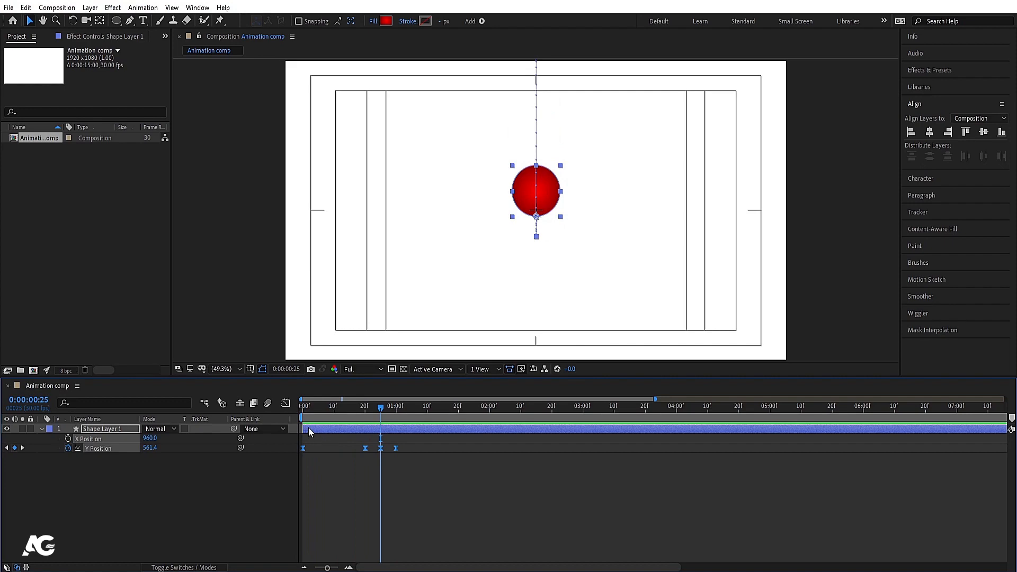
pyautogui.press('space')
pyautogui.press('space')
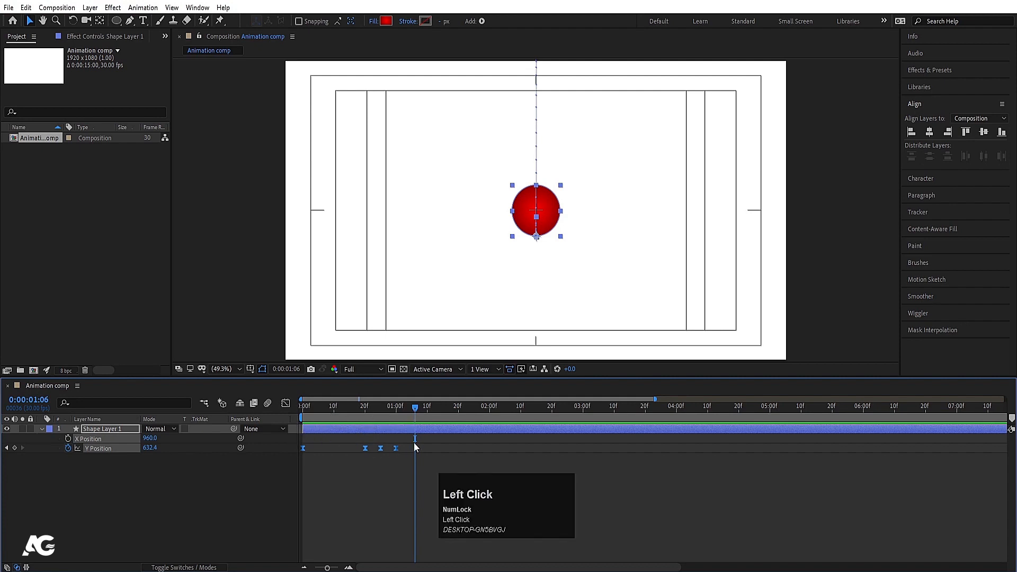
# - Show the Y Position keyframes in the Graph Editor, compare the value and speed graphs, and preview the motion with the speed graph displayed
pyautogui.moveTo(415, 443); pyautogui.dragTo(284, 472)
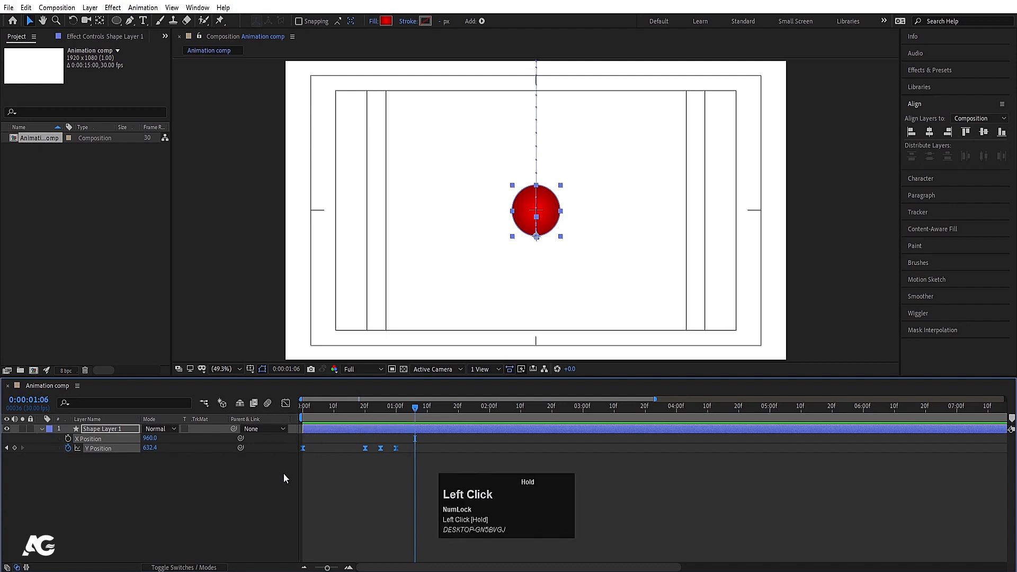
pyautogui.click(287, 404)
pyautogui.rightClick(369, 453)
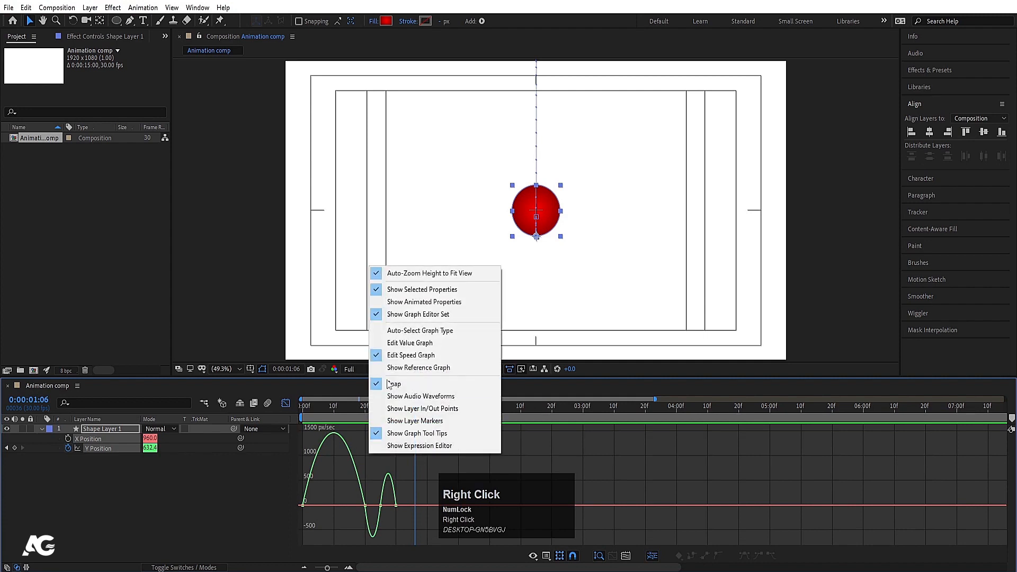
pyautogui.click(395, 345)
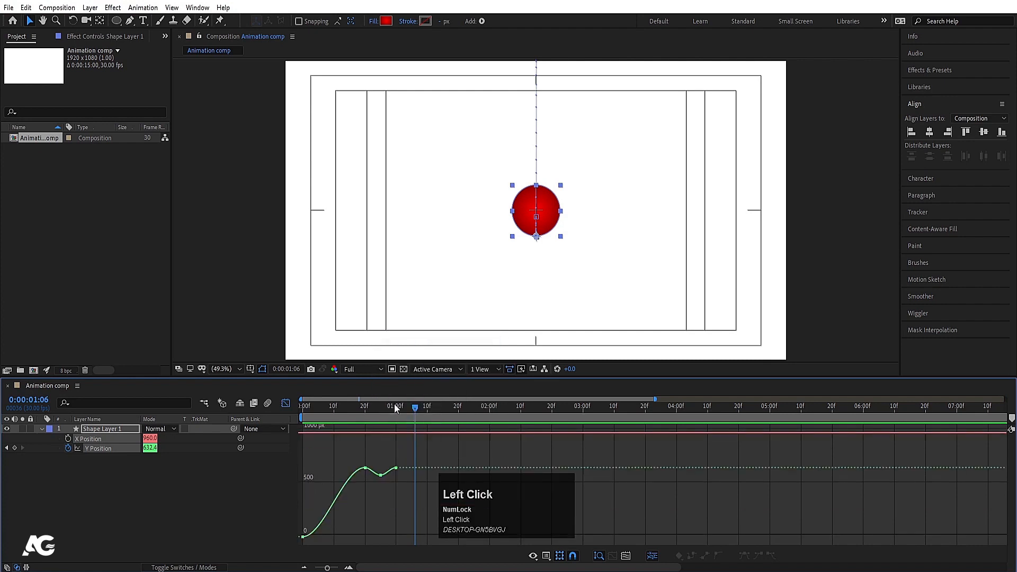
pyautogui.rightClick(431, 449)
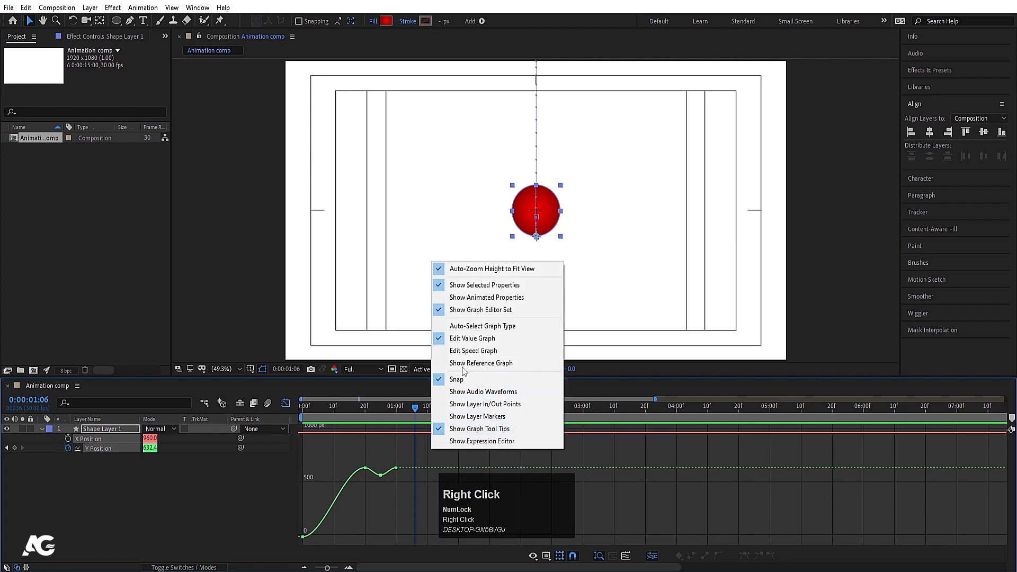
pyautogui.click(470, 350)
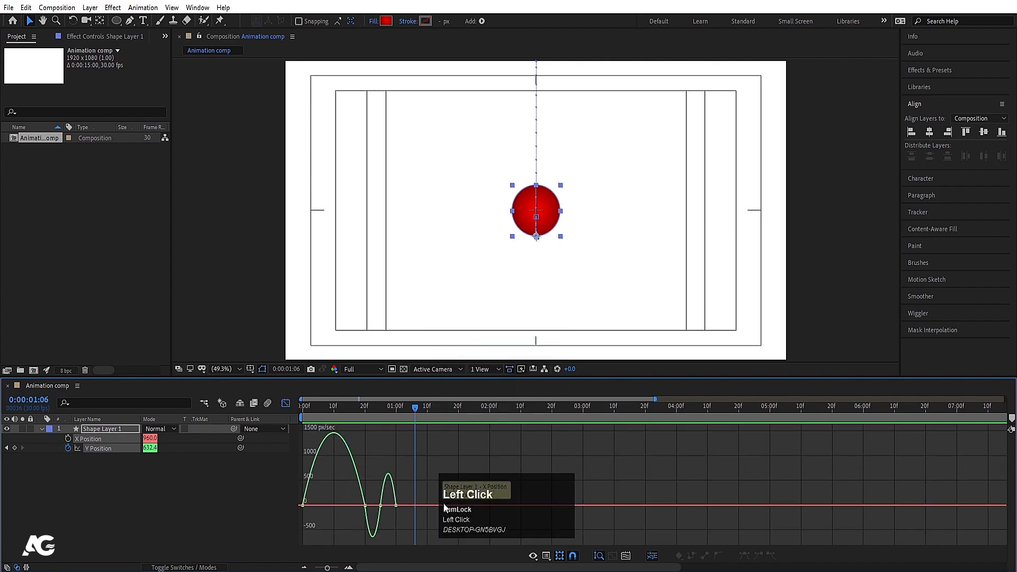
pyautogui.moveTo(453, 509); pyautogui.dragTo(496, 508)
pyautogui.click(299, 408)
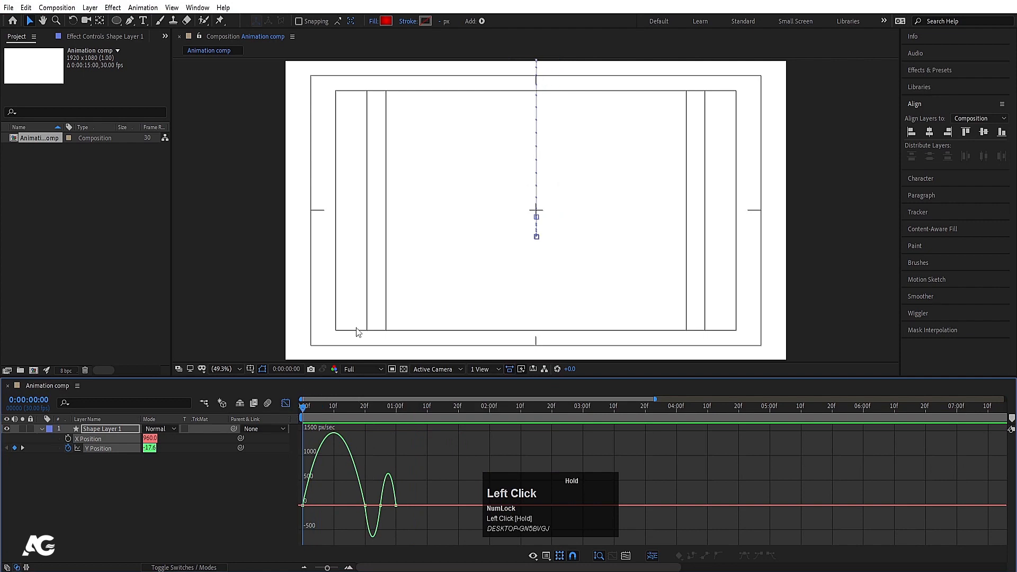
pyautogui.press('space')
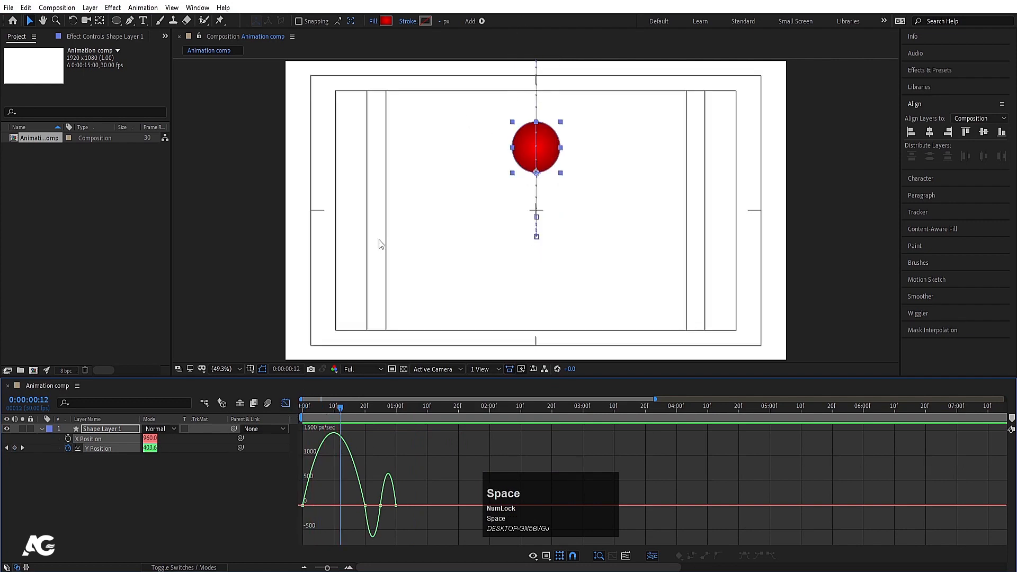
pyautogui.moveTo(329, 409); pyautogui.dragTo(286, 409)
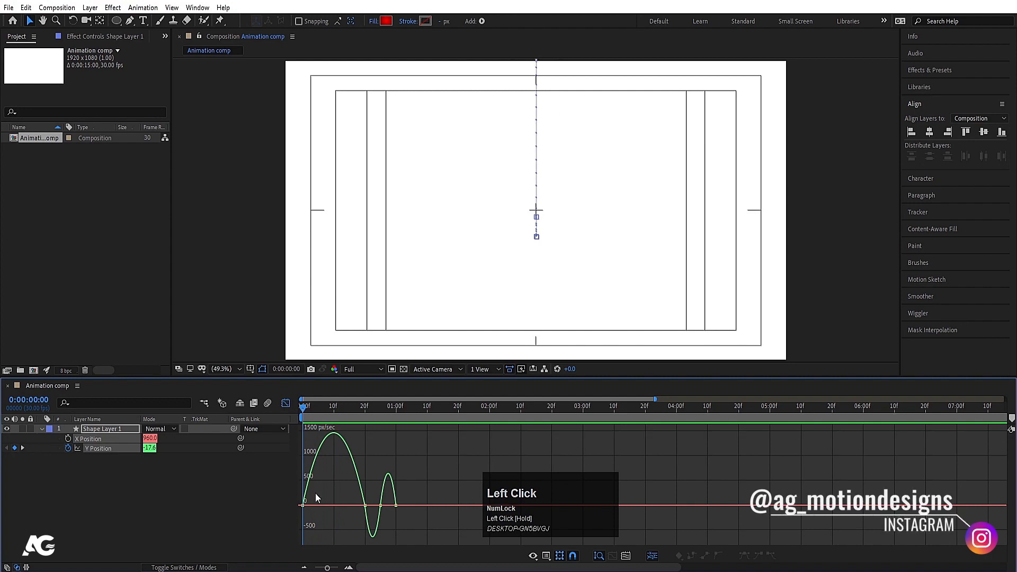
# - Reshape the drop's speed curve so it accelerates to a sharp peak of about 4000 px/sec at frame 18, and preview it
pyautogui.moveTo(320, 492); pyautogui.dragTo(349, 515)
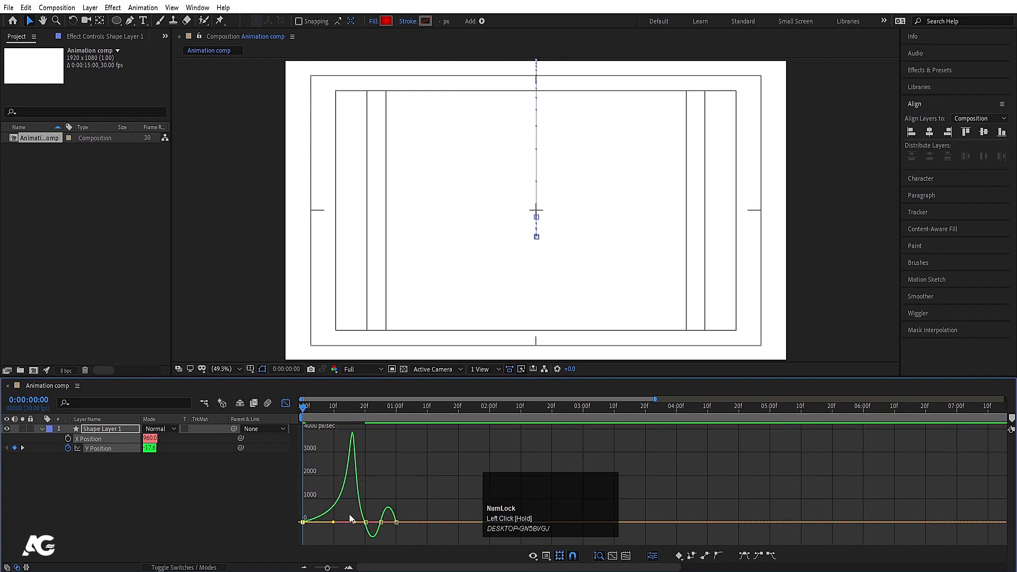
pyautogui.press('space')
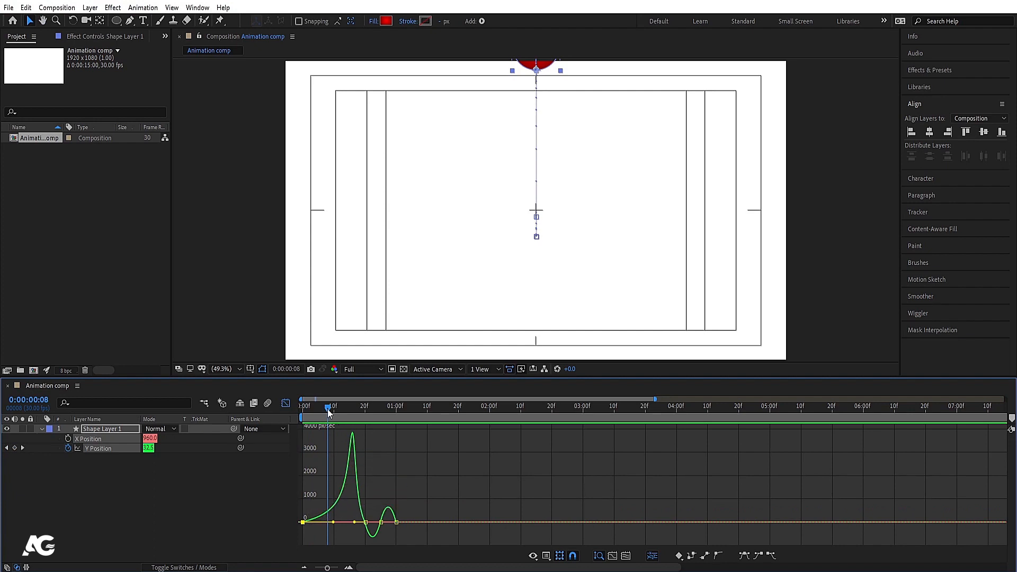
pyautogui.moveTo(329, 409); pyautogui.dragTo(359, 424)
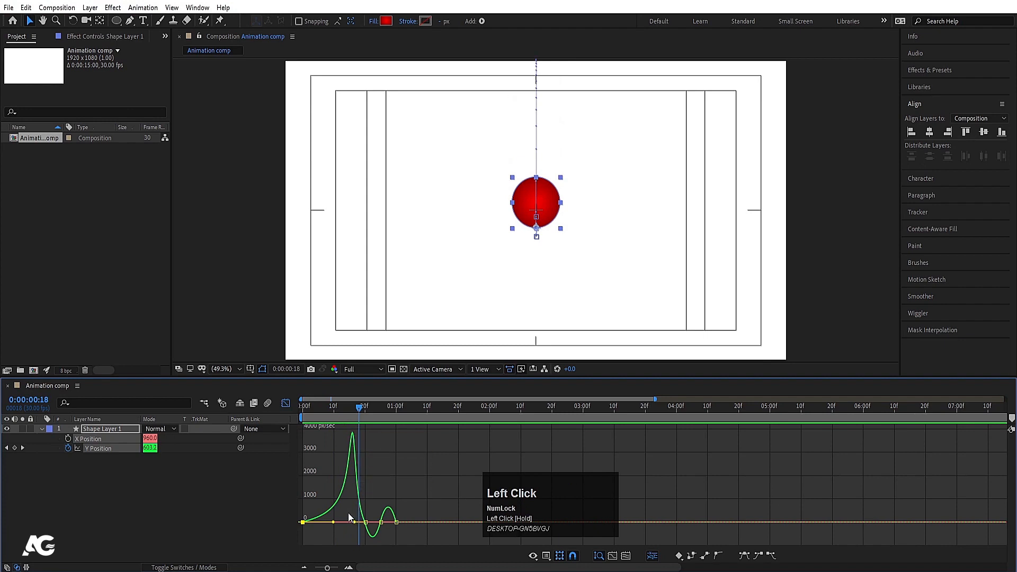
pyautogui.click(366, 522)
pyautogui.moveTo(354, 523); pyautogui.dragTo(358, 523)
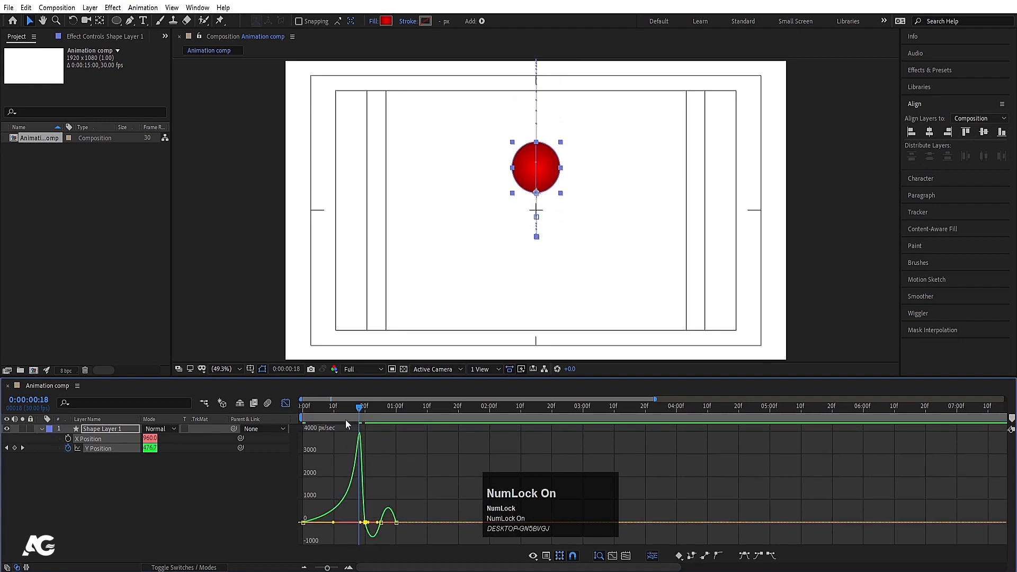
pyautogui.click(346, 422)
pyautogui.press('space')
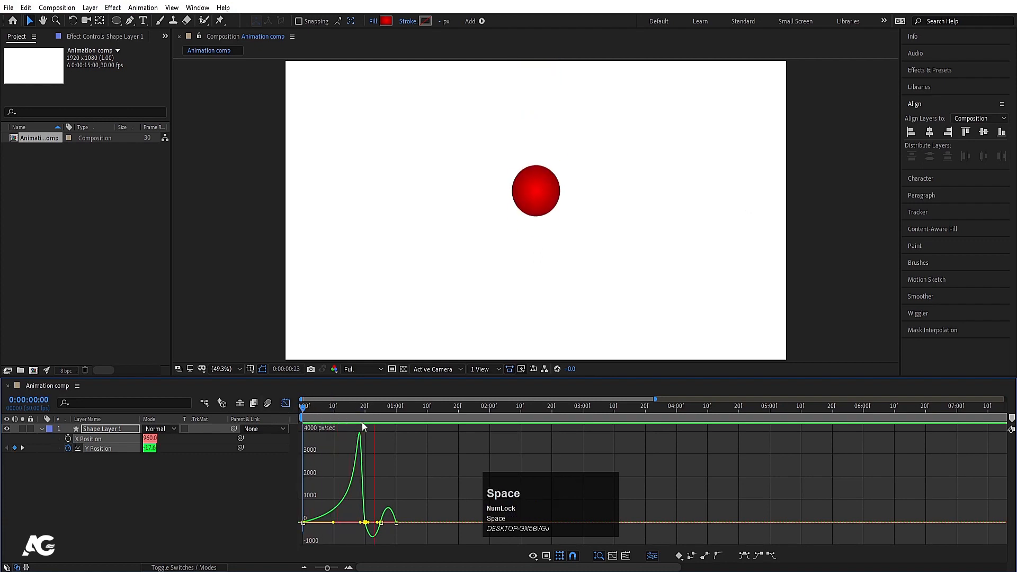
pyautogui.press('space')
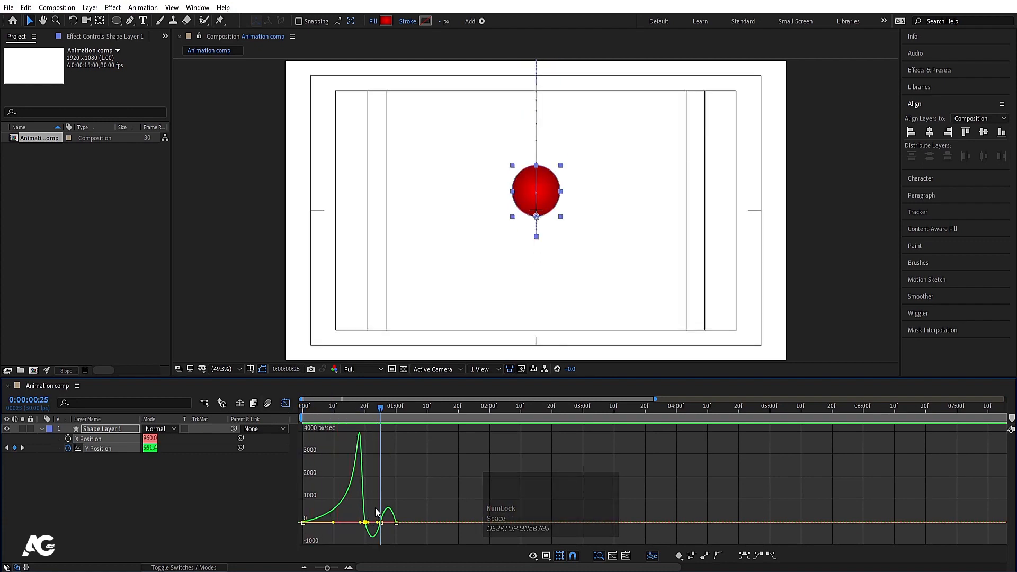
# - Reshape the rebound's speed curve between frames 20 and 25 so it peaks right after frame 20 and slows towards frame 25
pyautogui.press('=')
pyautogui.press('=')
pyautogui.moveTo(335, 416); pyautogui.dragTo(320, 420)
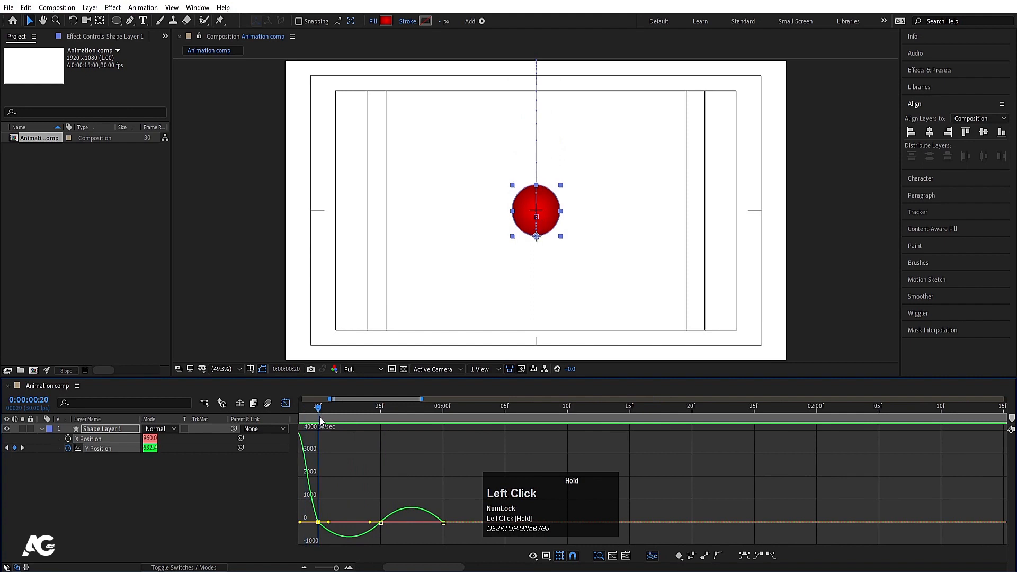
pyautogui.click(357, 484)
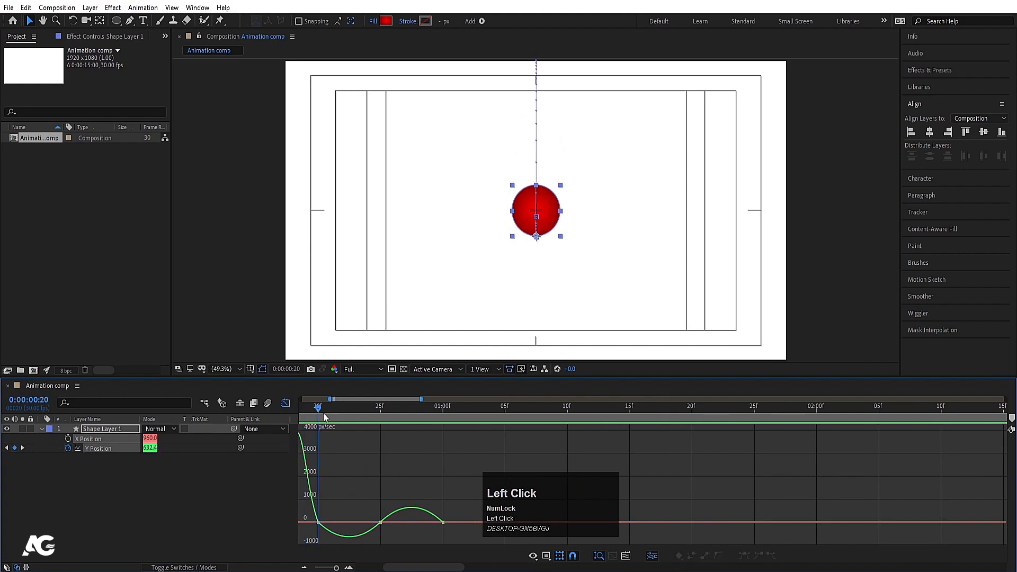
pyautogui.moveTo(316, 409)
pyautogui.mouseDown()
pyautogui.moveTo(330, 415)
pyautogui.moveTo(317, 418)
pyautogui.mouseUp()
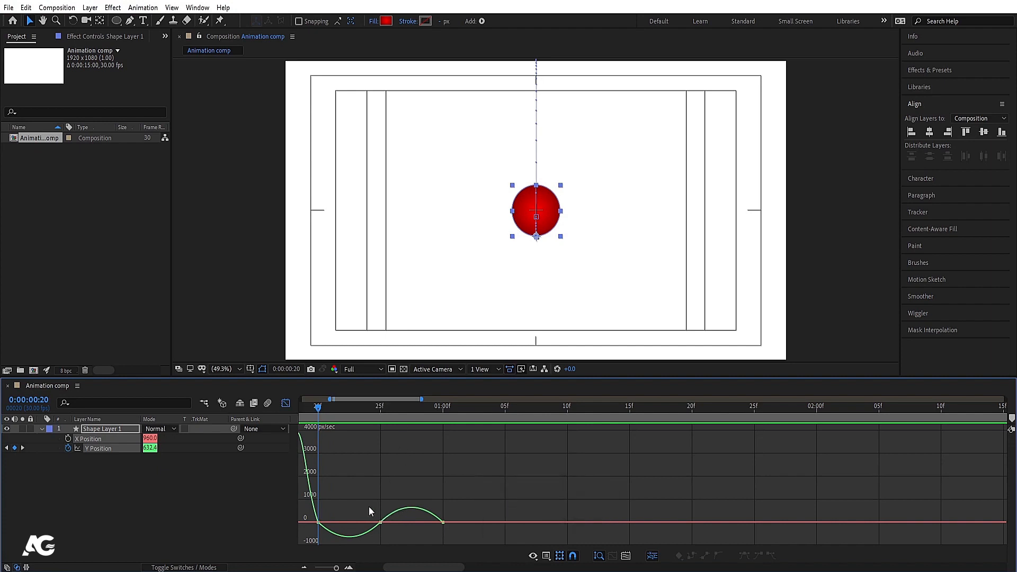
pyautogui.moveTo(354, 486)
pyautogui.mouseDown()
pyautogui.moveTo(394, 551)
pyautogui.moveTo(372, 500)
pyautogui.moveTo(350, 505)
pyautogui.mouseUp()
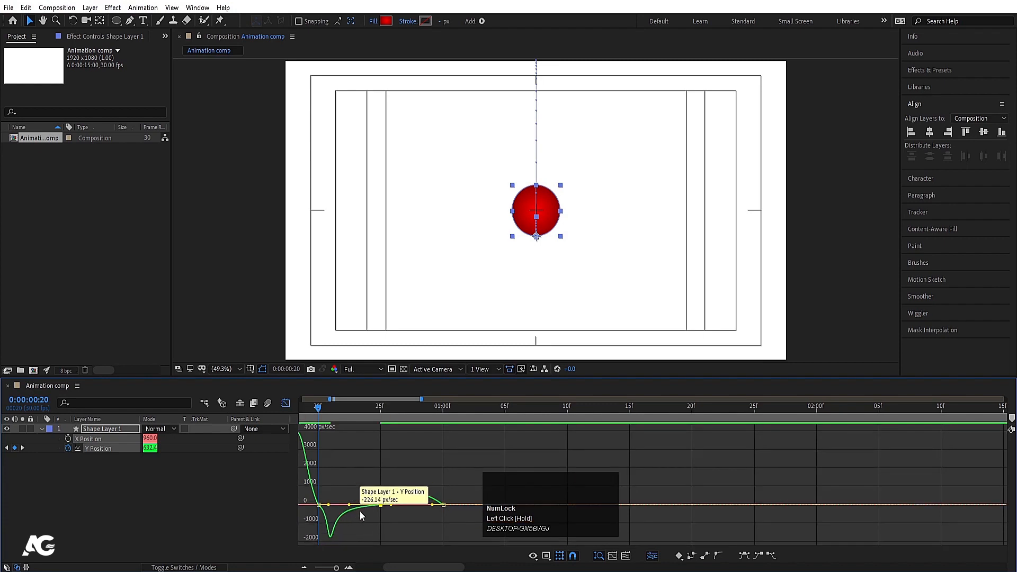
pyautogui.click(319, 505)
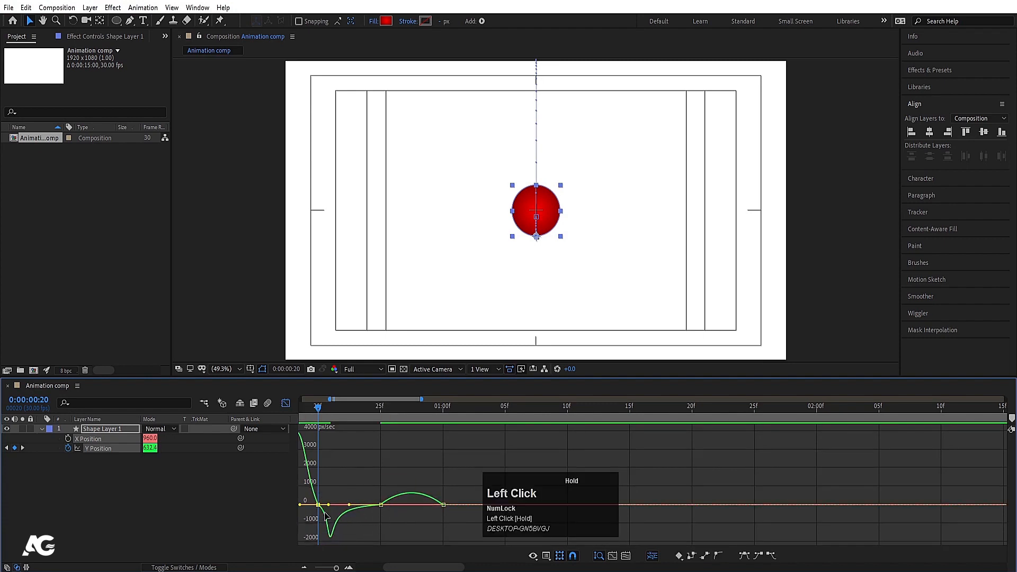
pyautogui.moveTo(329, 506); pyautogui.dragTo(323, 504)
# - Reshape the fall-back's speed curve after frame 25 so the ball accelerates to a peak just before 1 second
pyautogui.moveTo(318, 405); pyautogui.dragTo(427, 514)
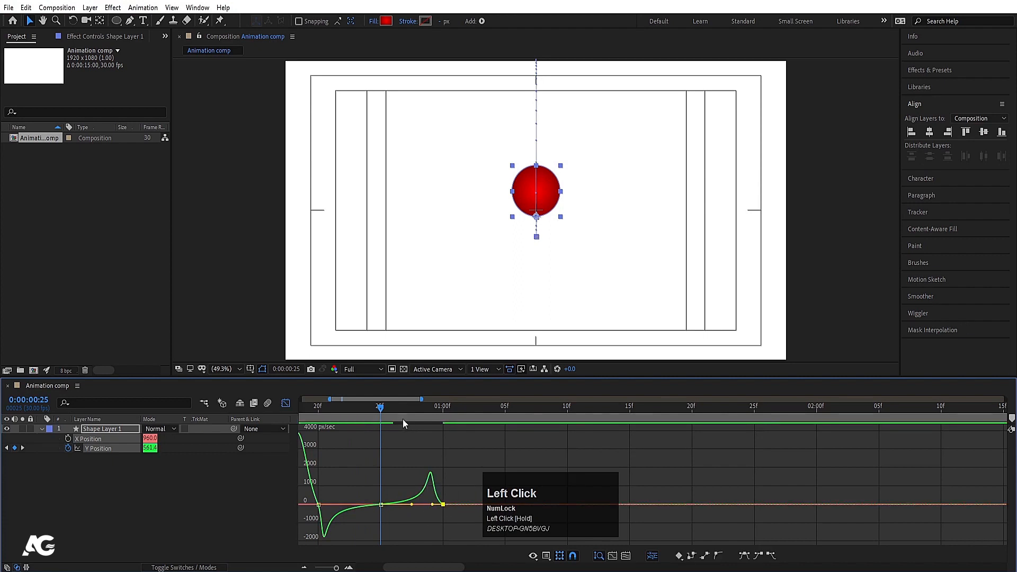
pyautogui.moveTo(402, 419); pyautogui.dragTo(430, 439)
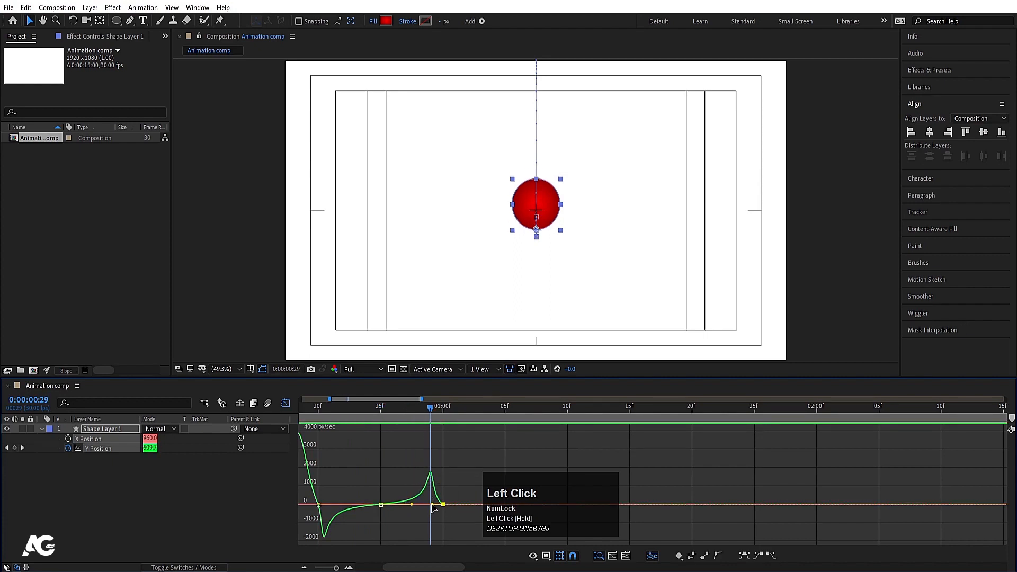
pyautogui.moveTo(431, 505); pyautogui.dragTo(437, 506)
# - Return the timeline from the Graph Editor to the layer bars and preview the eased bounce from 0 seconds
pyautogui.moveTo(327, 412); pyautogui.dragTo(266, 408)
pyautogui.click(287, 407)
pyautogui.press('space')
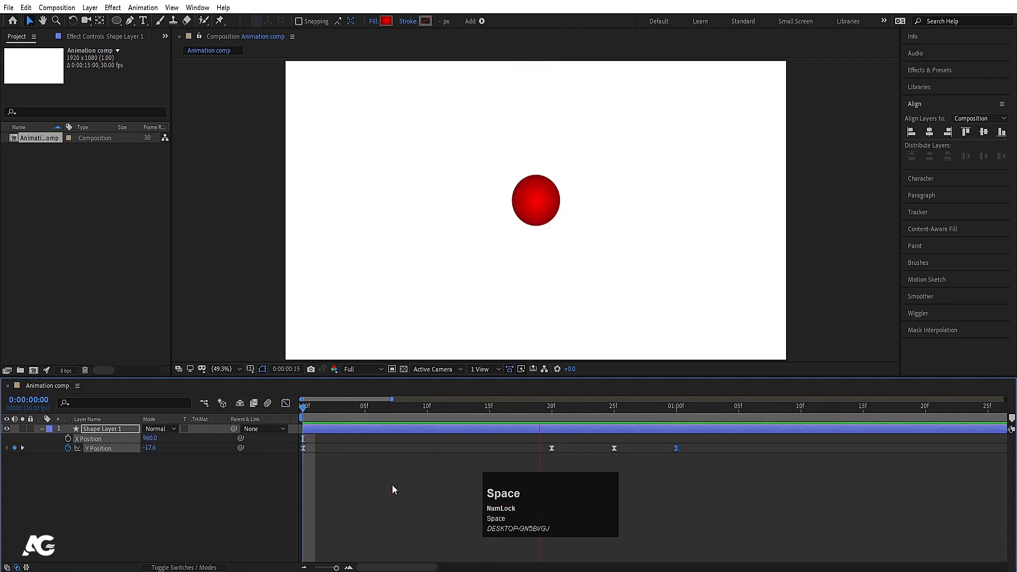
pyautogui.press('space')
pyautogui.click(304, 405)
pyautogui.click(214, 371)
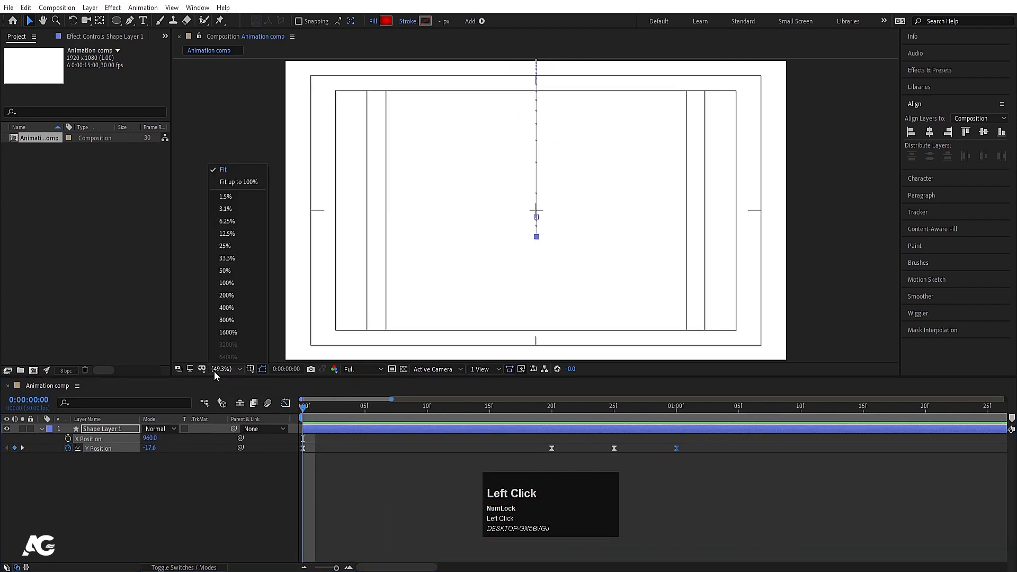
pyautogui.click(354, 450)
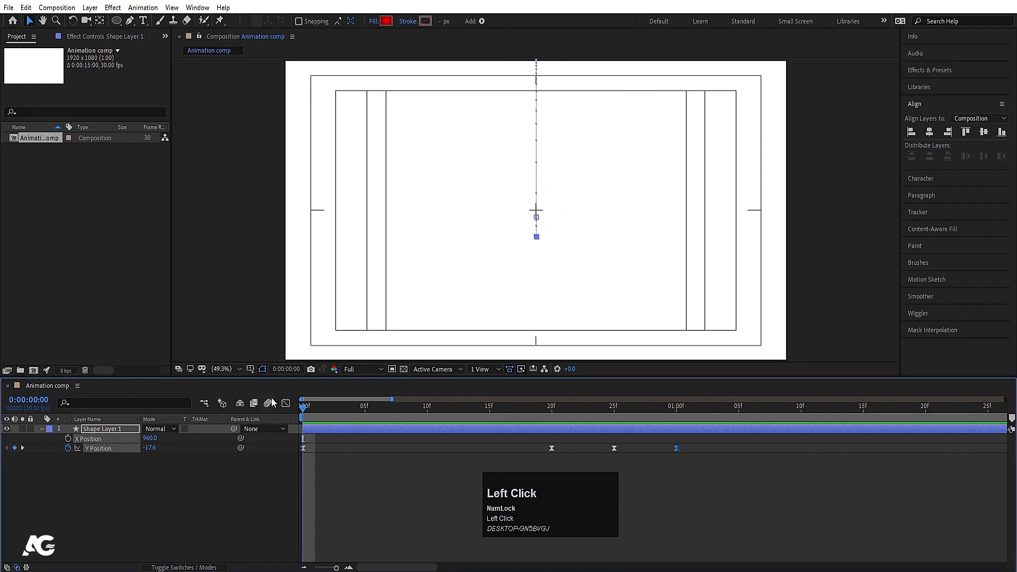
pyautogui.press('-')
pyautogui.press('space')
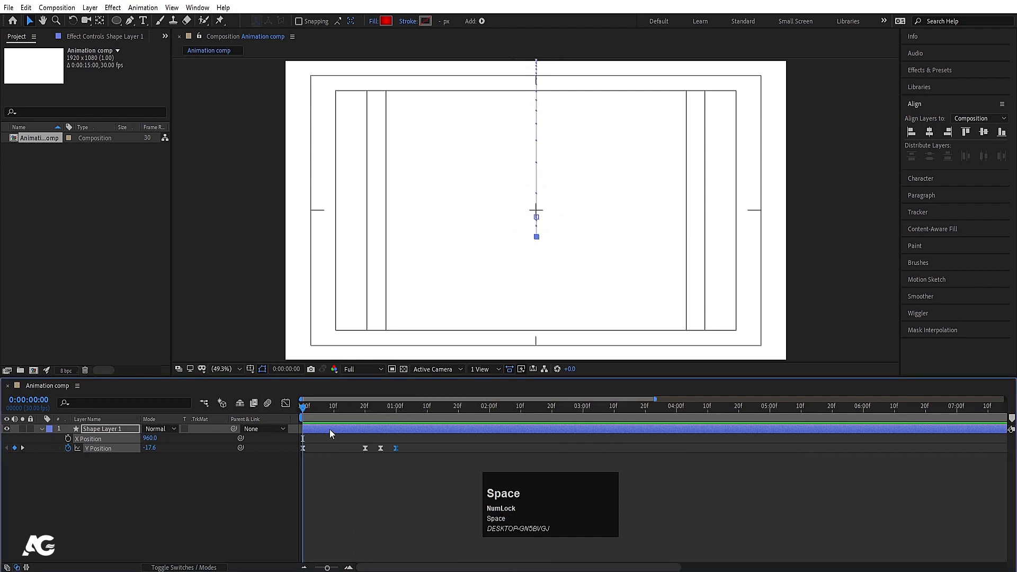
# - Place the current time at the frame 20 impact keyframe and reveal the shape layer's Scale property
pyautogui.click(365, 420)
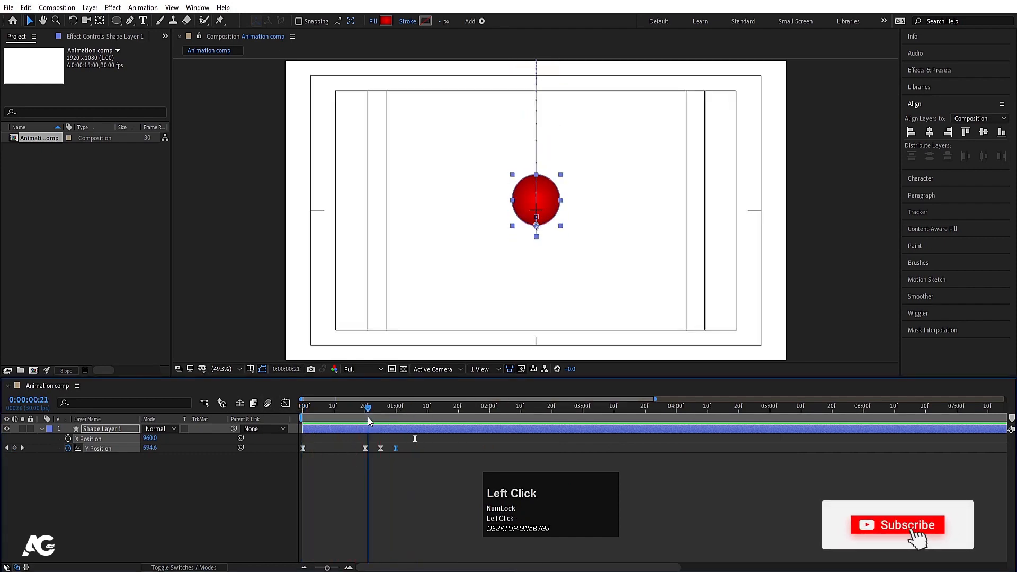
pyautogui.moveTo(367, 417); pyautogui.dragTo(365, 417)
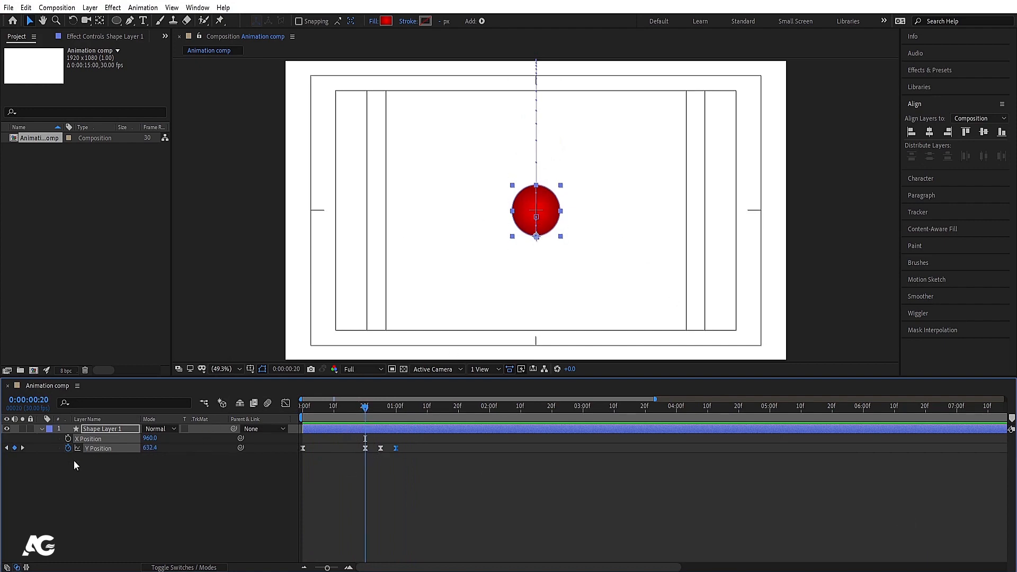
pyautogui.press('s')
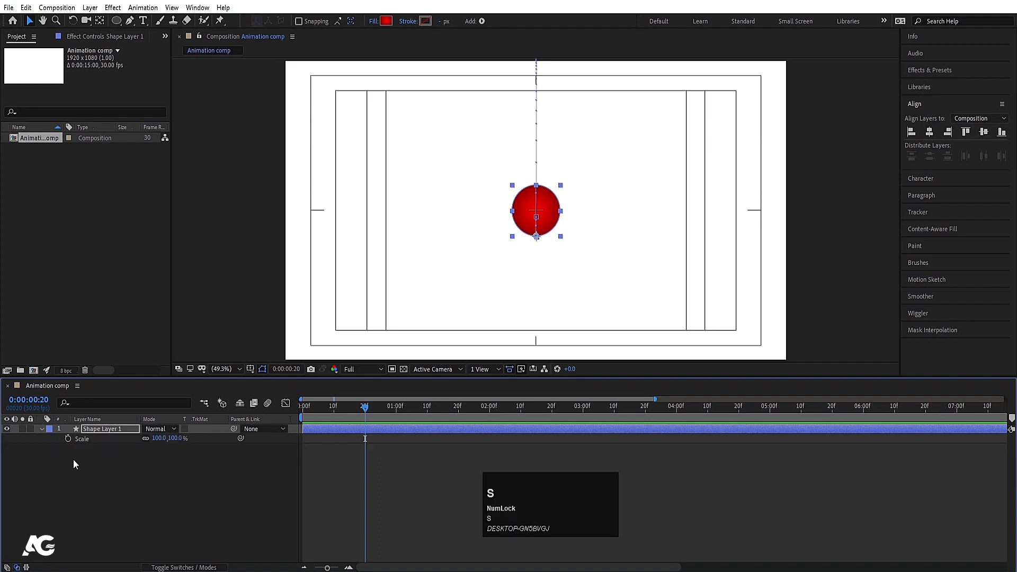
pyautogui.click(161, 469)
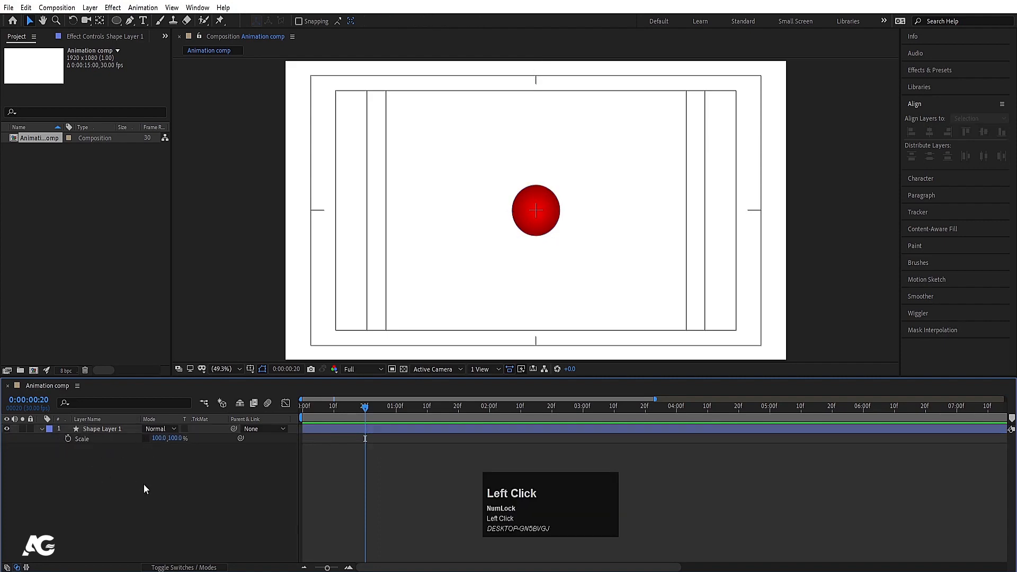
# - Set the ball's vertical scale to 70% at frame 20 and start keyframing Scale there
pyautogui.click(175, 439)
pyautogui.write('70')
pyautogui.press('Return')
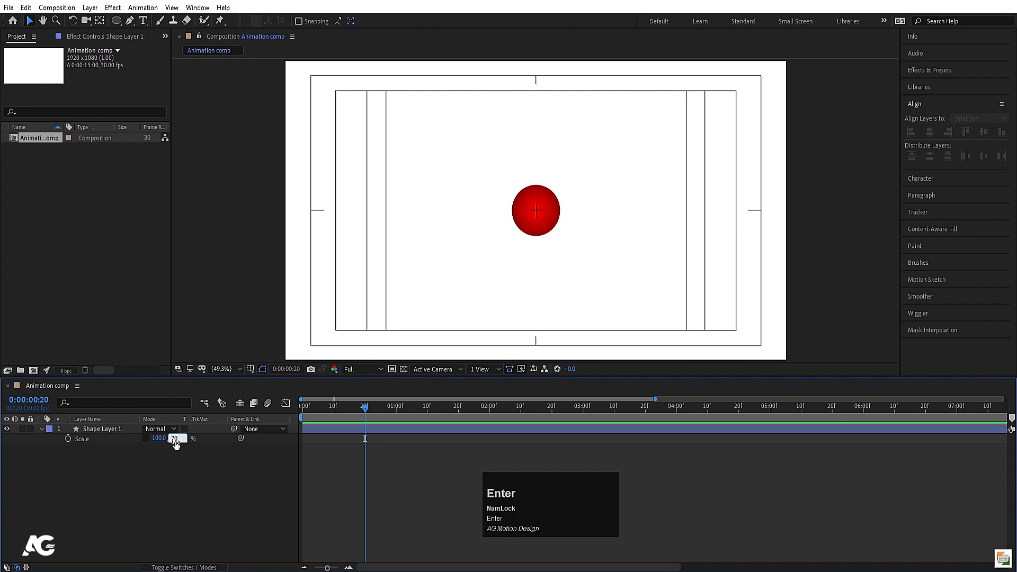
pyautogui.click(69, 439)
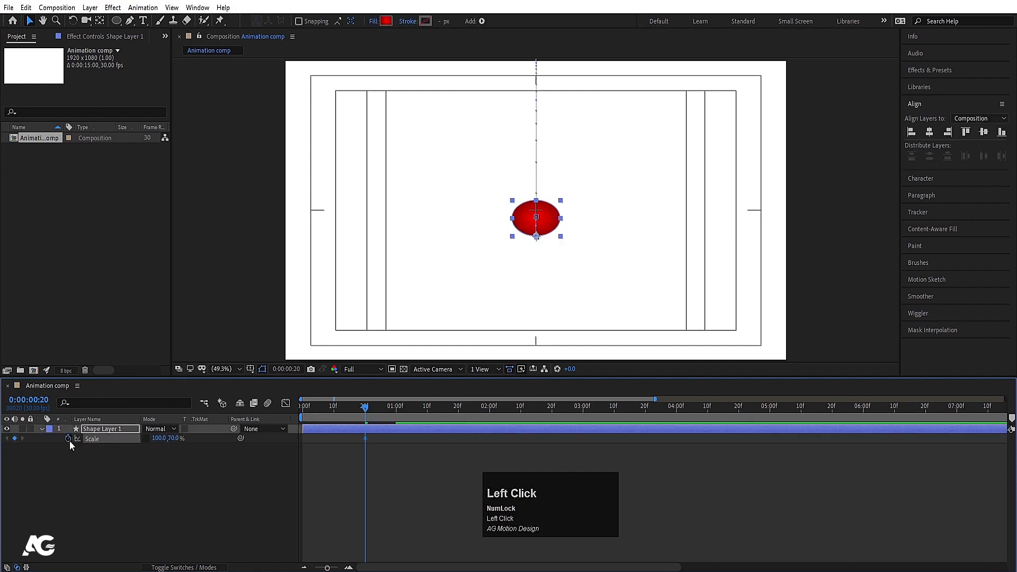
pyautogui.click(143, 515)
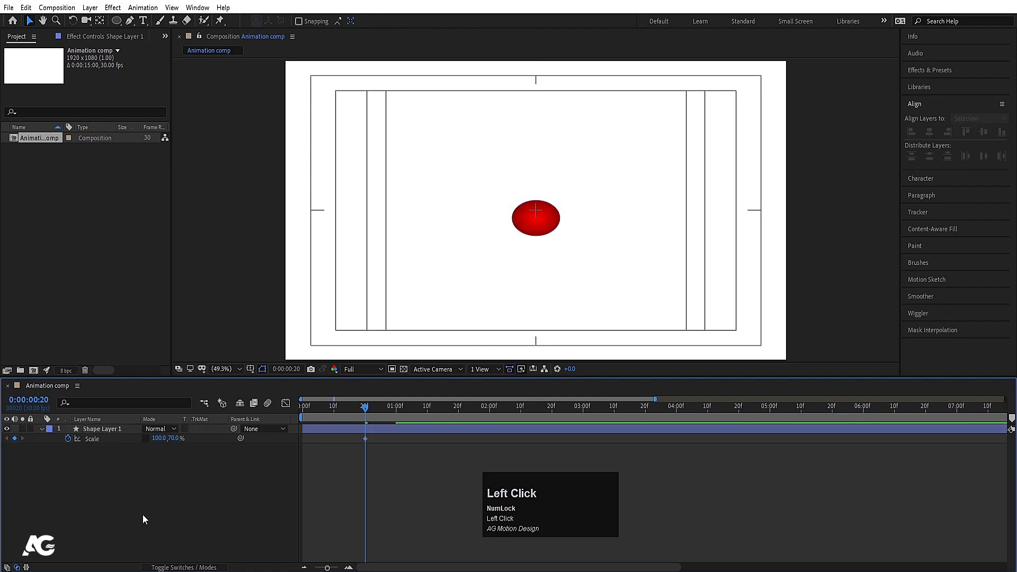
# - Show the layer's keyframed properties and keyframe the ball's vertical scale at 100% on frame 19
pyautogui.press('u')
pyautogui.press('=')
pyautogui.press('=')
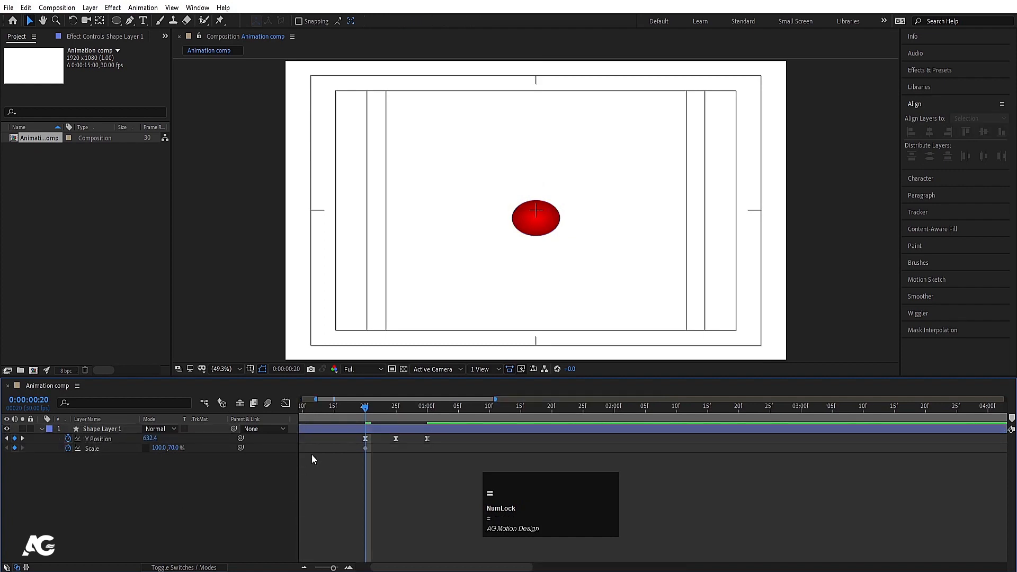
pyautogui.click(357, 411)
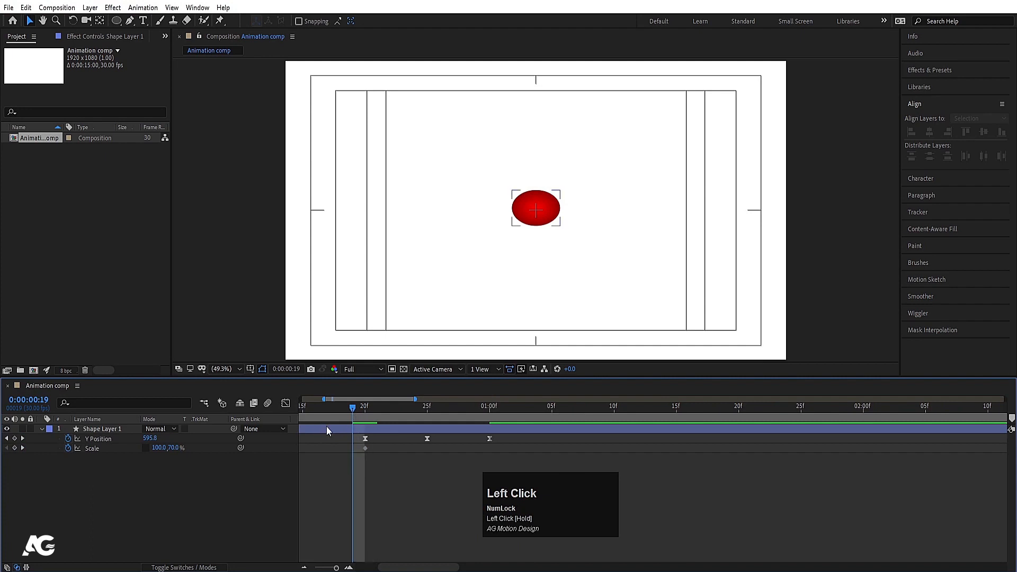
pyautogui.click(175, 448)
pyautogui.write('10')
pyautogui.press('Return')
# - Keyframe the ball's vertical scale at 100% on frame 21
pyautogui.click(377, 407)
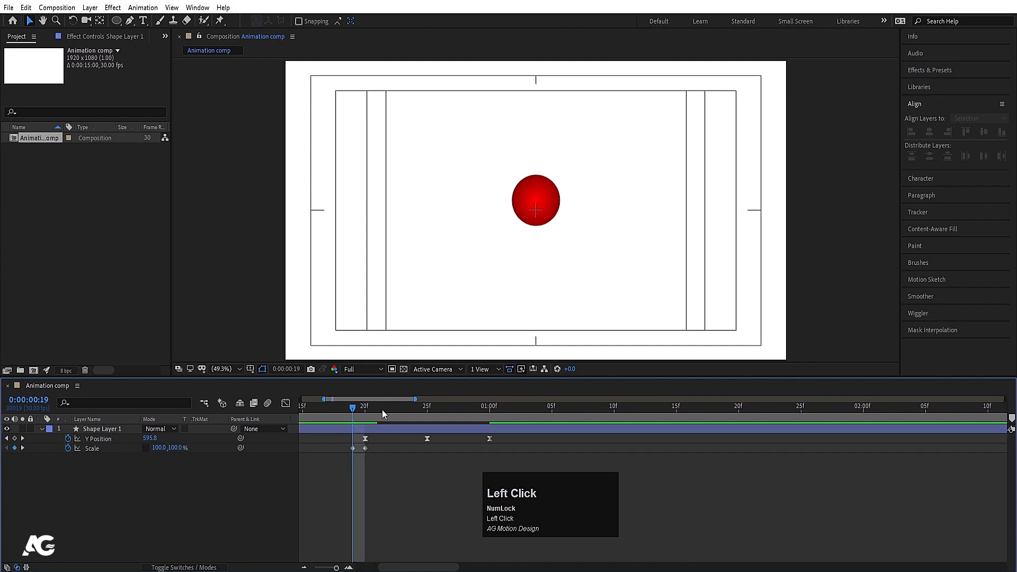
pyautogui.click(174, 448)
pyautogui.write('100')
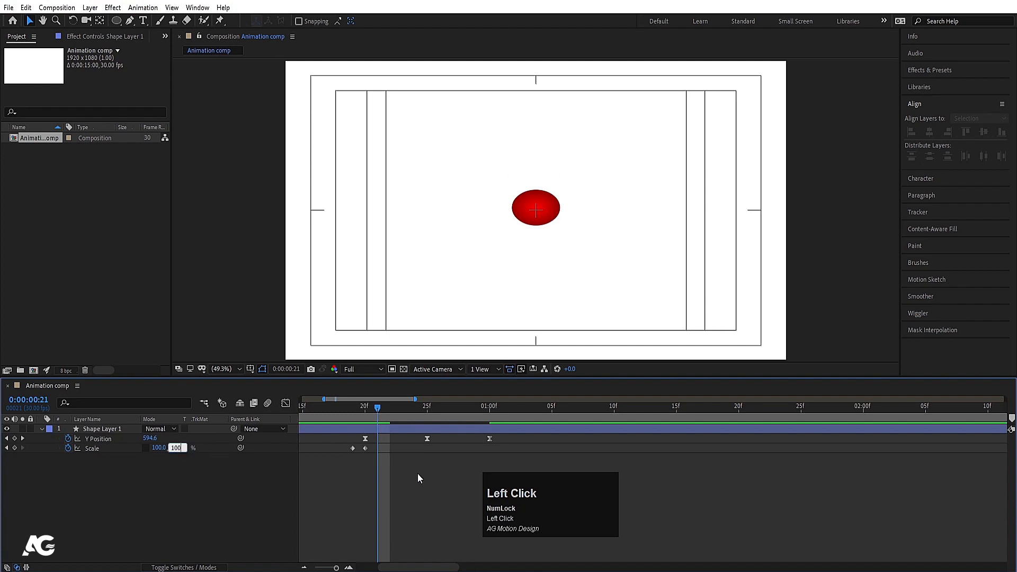
pyautogui.press('Return')
# - Apply Easy Ease to the three Scale keyframes around frame 20 and preview the squash from the start
pyautogui.moveTo(385, 452); pyautogui.dragTo(347, 456)
pyautogui.press('F9')
pyautogui.moveTo(338, 413); pyautogui.dragTo(211, 405)
pyautogui.press('space')
pyautogui.press('space')
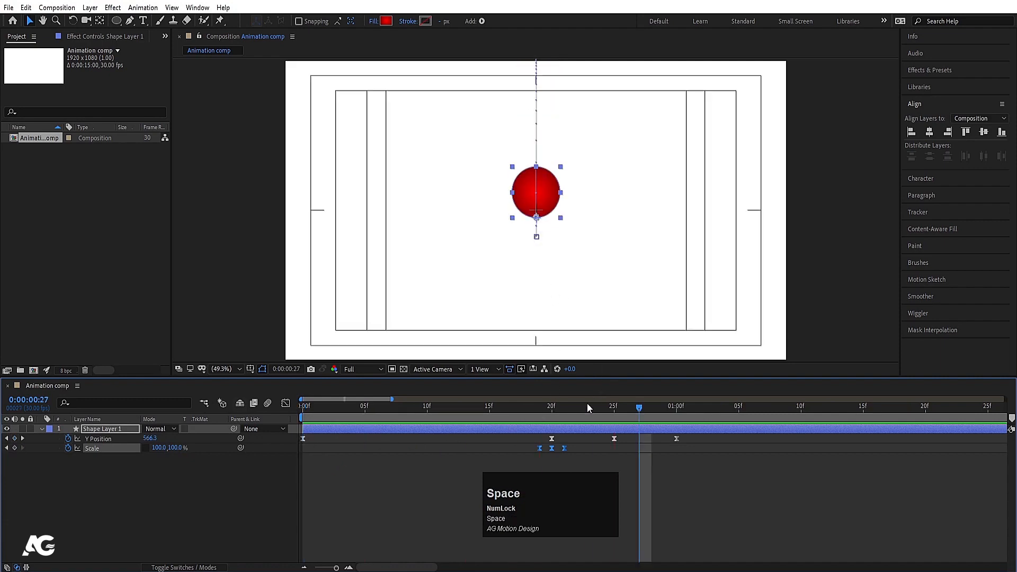
pyautogui.moveTo(537, 416); pyautogui.dragTo(302, 416)
pyautogui.press('space')
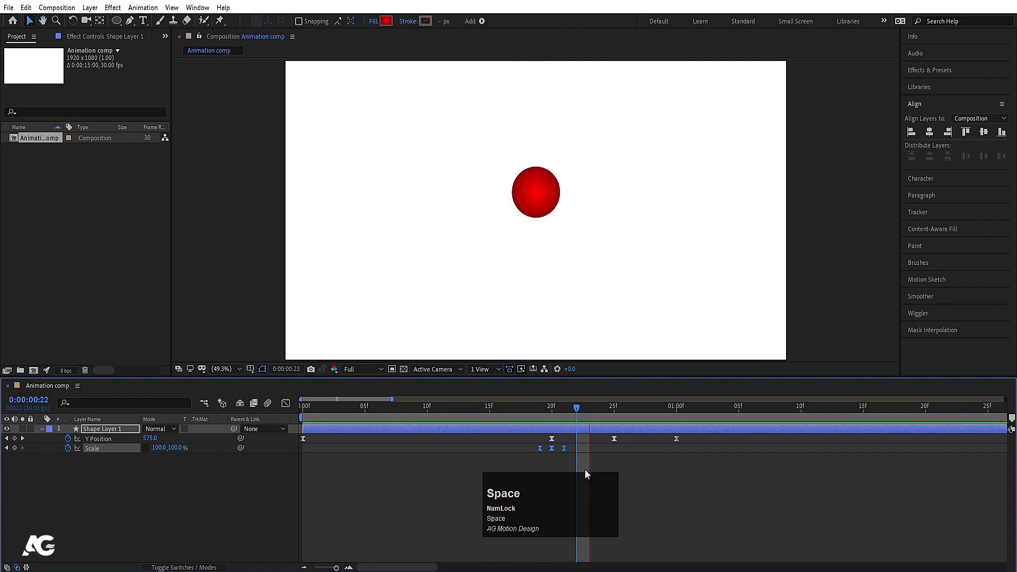
pyautogui.press('-')
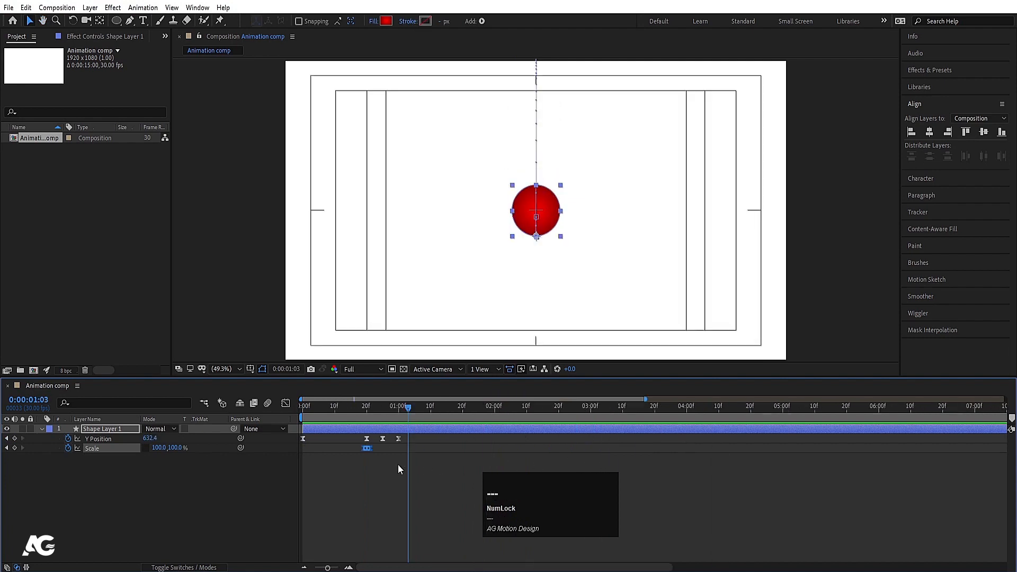
pyautogui.click(324, 416)
pyautogui.press('space')
pyautogui.click(121, 485)
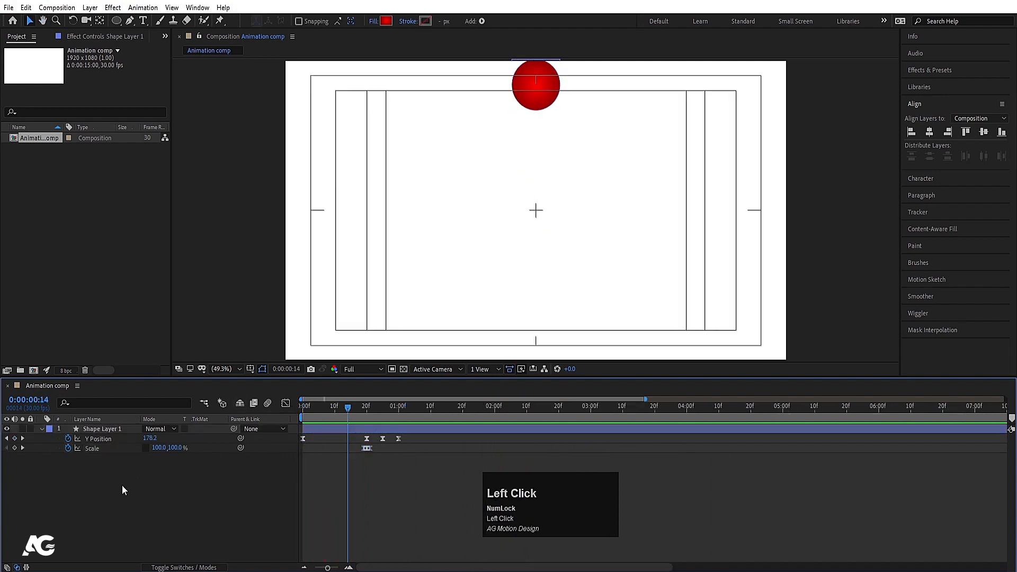
# - Pre-compose the shape layer into a new composition named "ball" and preview it
pyautogui.click(90, 431)
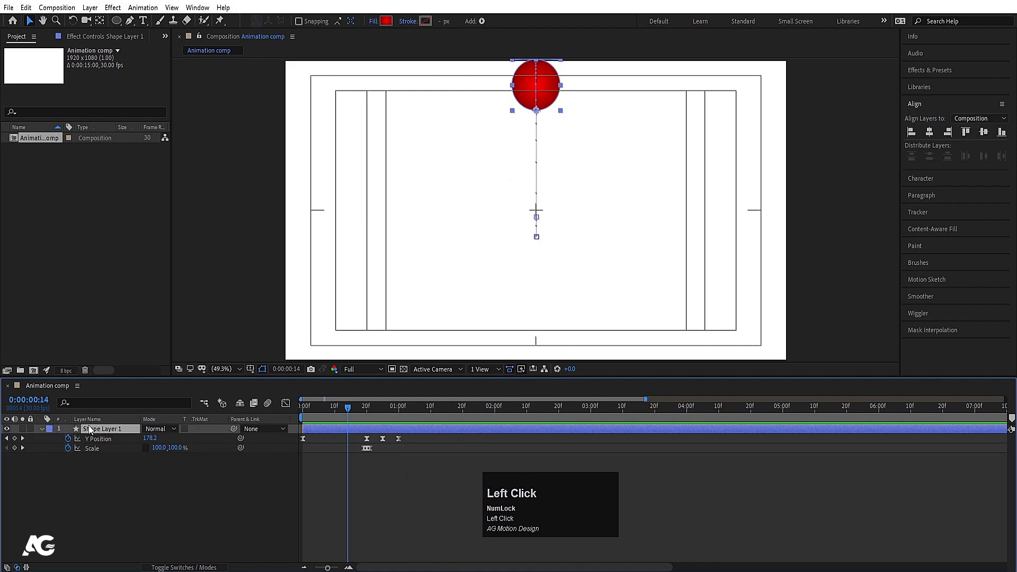
pyautogui.hotkey('ctrl', 'shift', 'c')
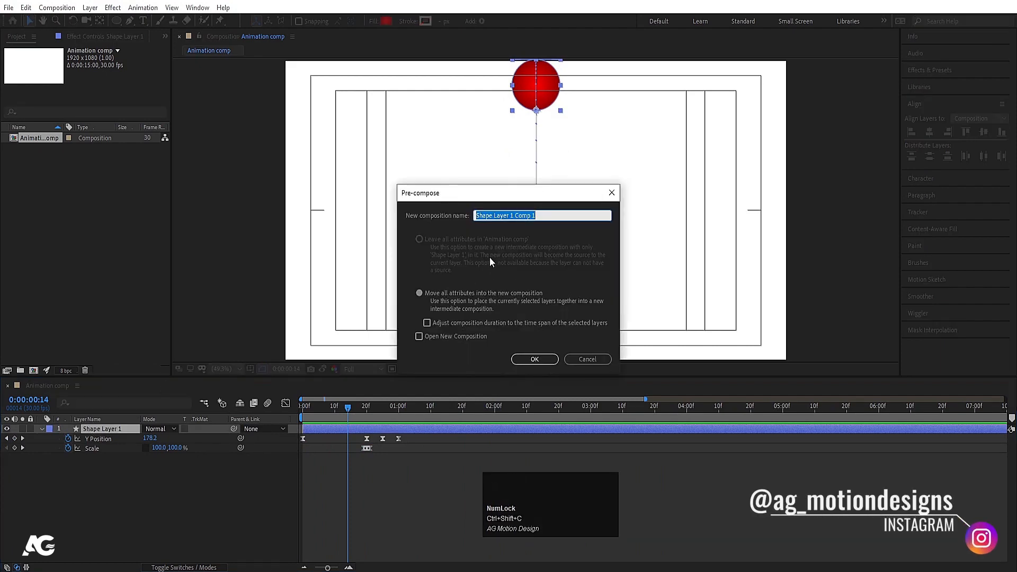
pyautogui.write('bas')
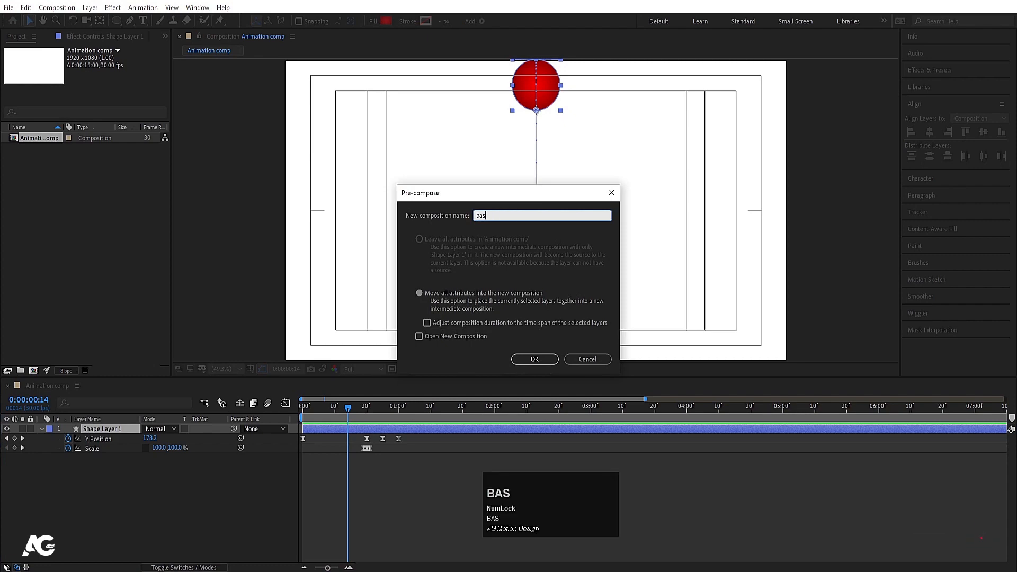
pyautogui.write('ll')
pyautogui.press('Return')
pyautogui.press('space')
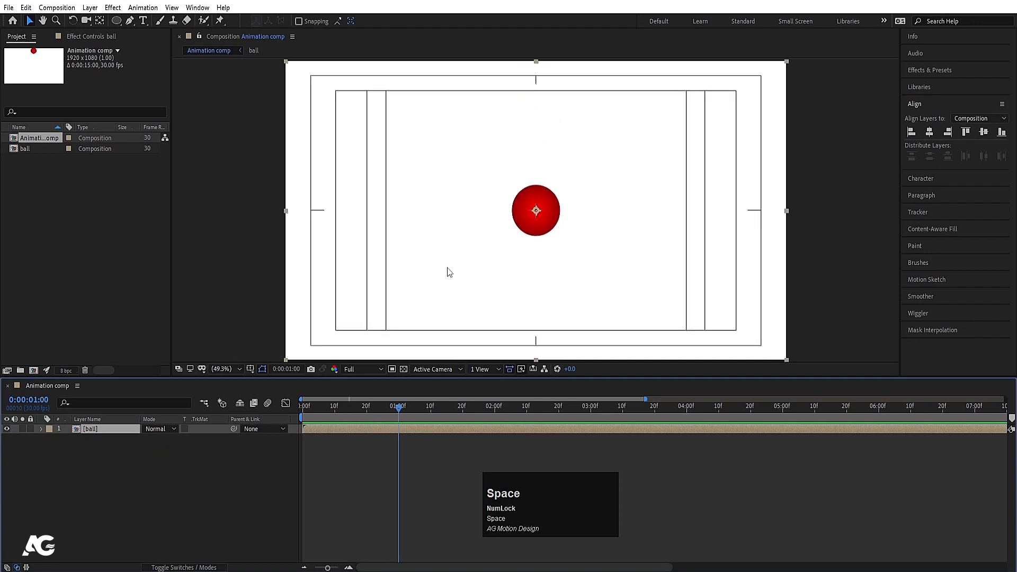
pyautogui.press('space')
# - Duplicate the ball layer, flip the upper copy vertically with an unlinked Scale of 100, -100%, and preview it
pyautogui.click(109, 430)
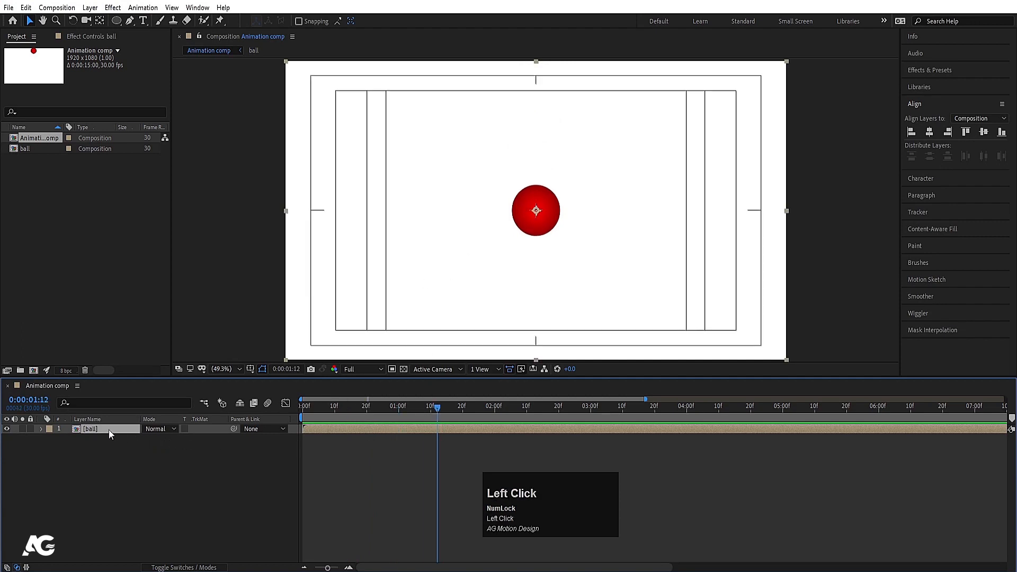
pyautogui.hotkey('ctrl', 'd')
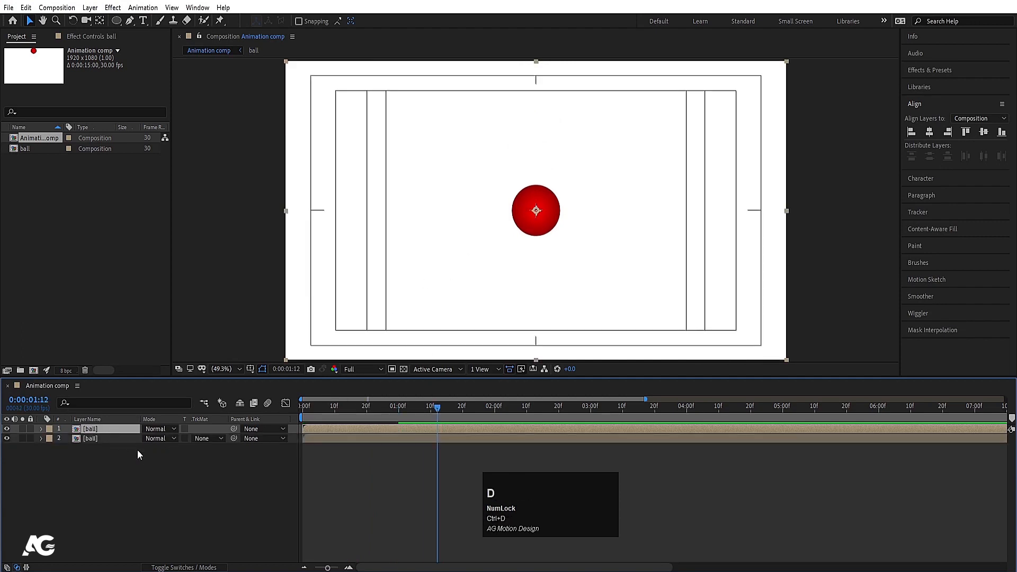
pyautogui.press('s')
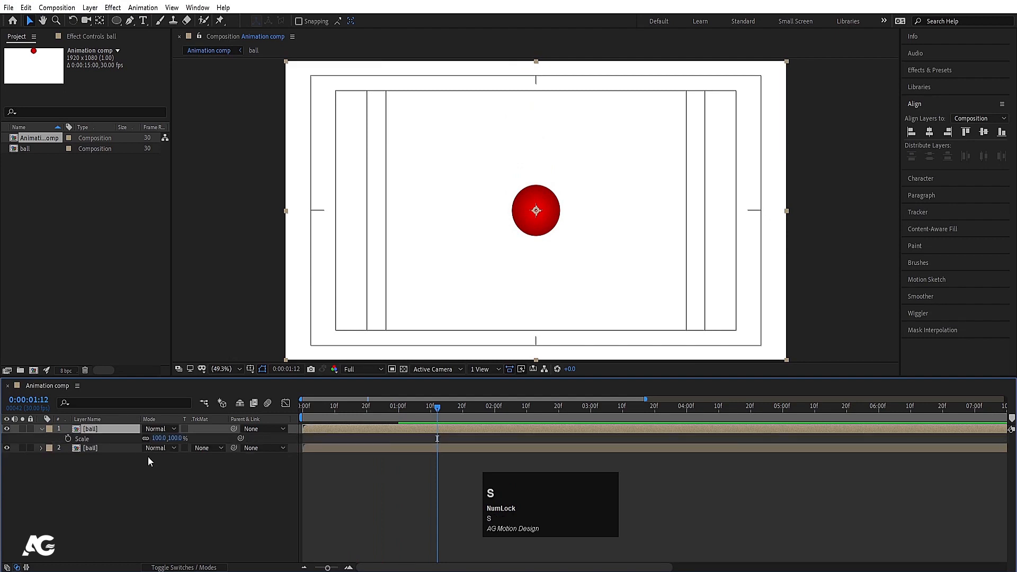
pyautogui.click(146, 439)
pyautogui.click(175, 439)
pyautogui.click(175, 439)
pyautogui.click(175, 438)
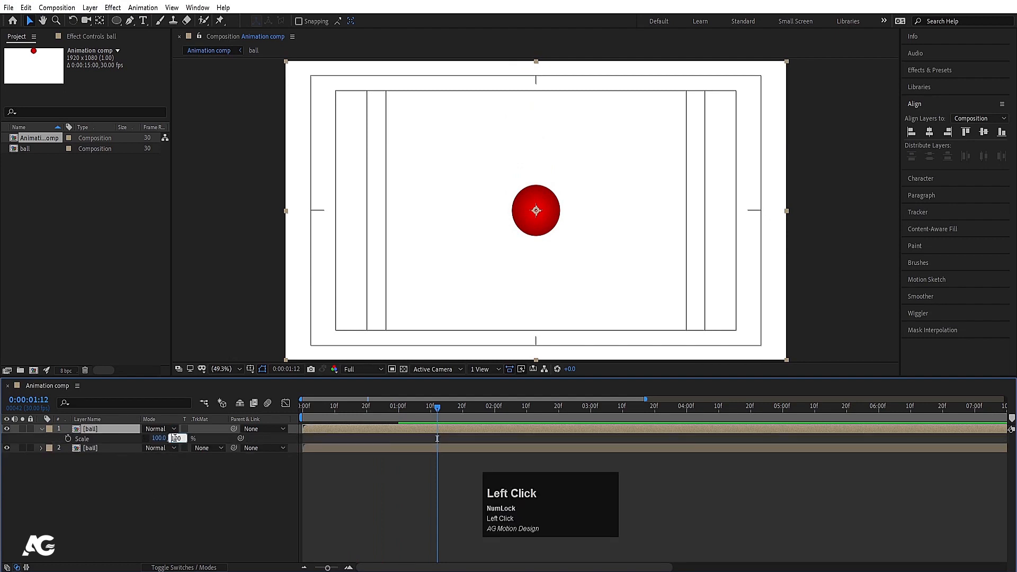
pyautogui.write('-')
pyautogui.press('Return')
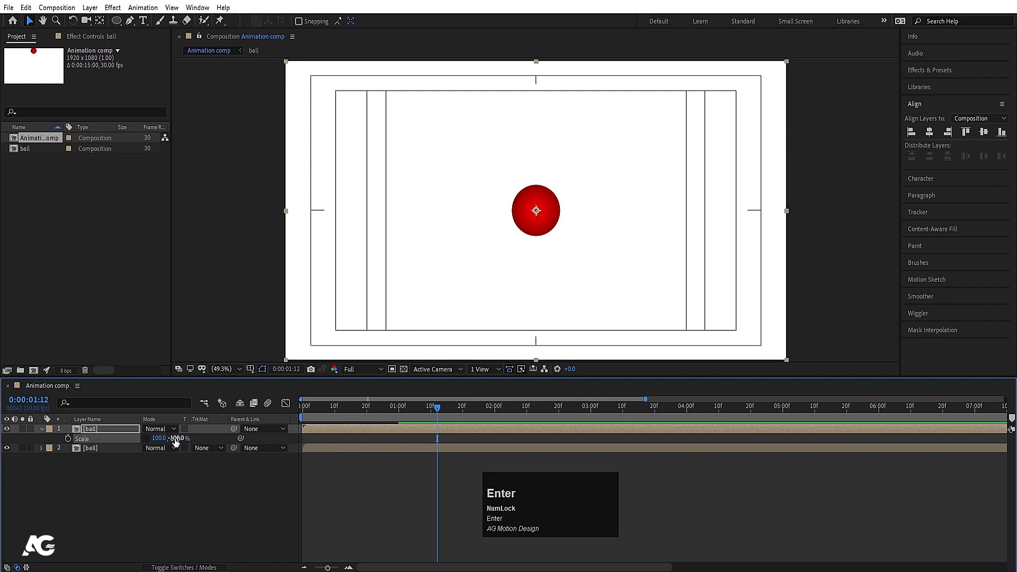
pyautogui.moveTo(310, 412); pyautogui.dragTo(265, 414)
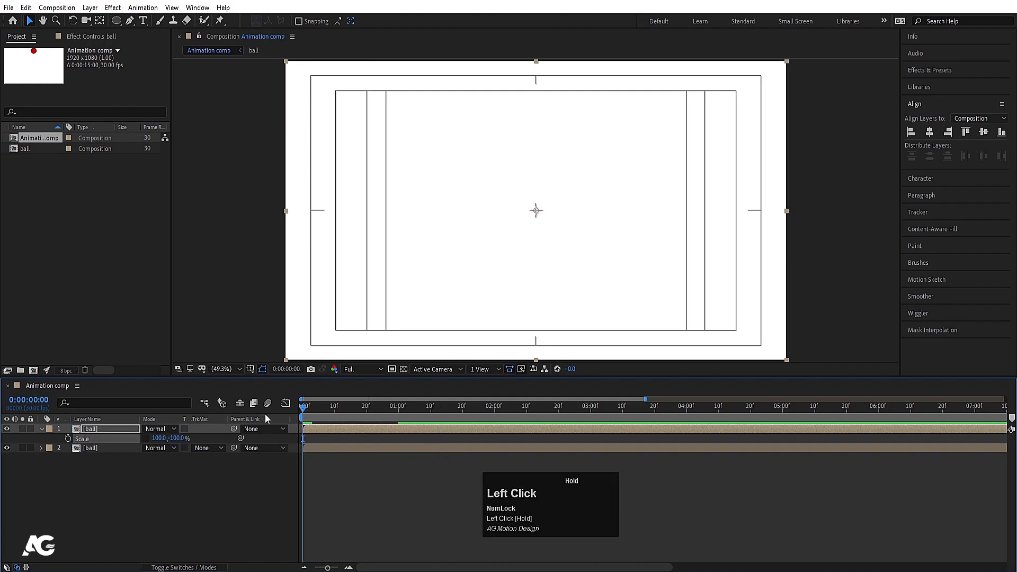
pyautogui.press('space')
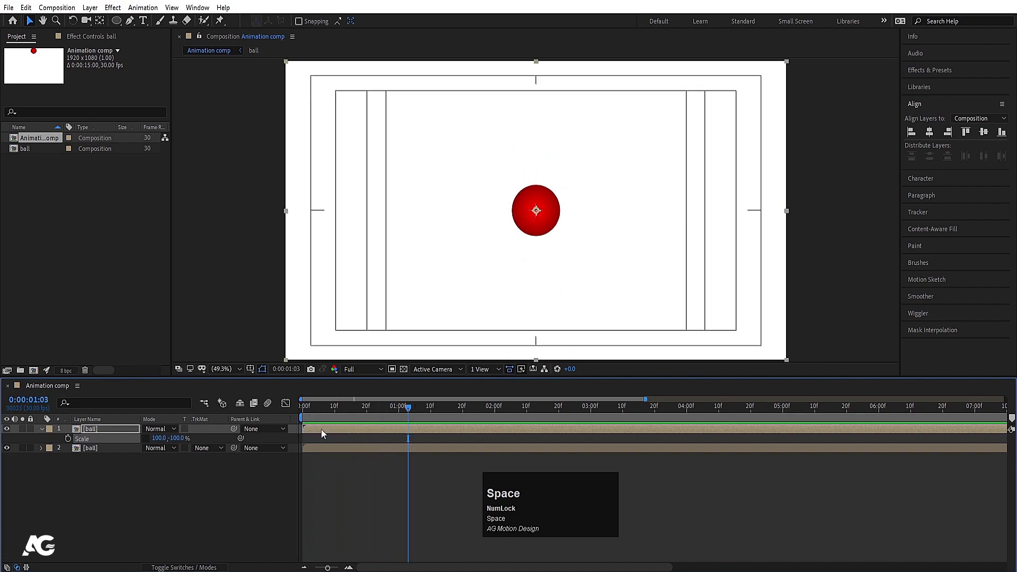
# - Move the flipped ball copy straight down until it touches the underside of the original ball at rest
pyautogui.click(113, 427)
pyautogui.press('p')
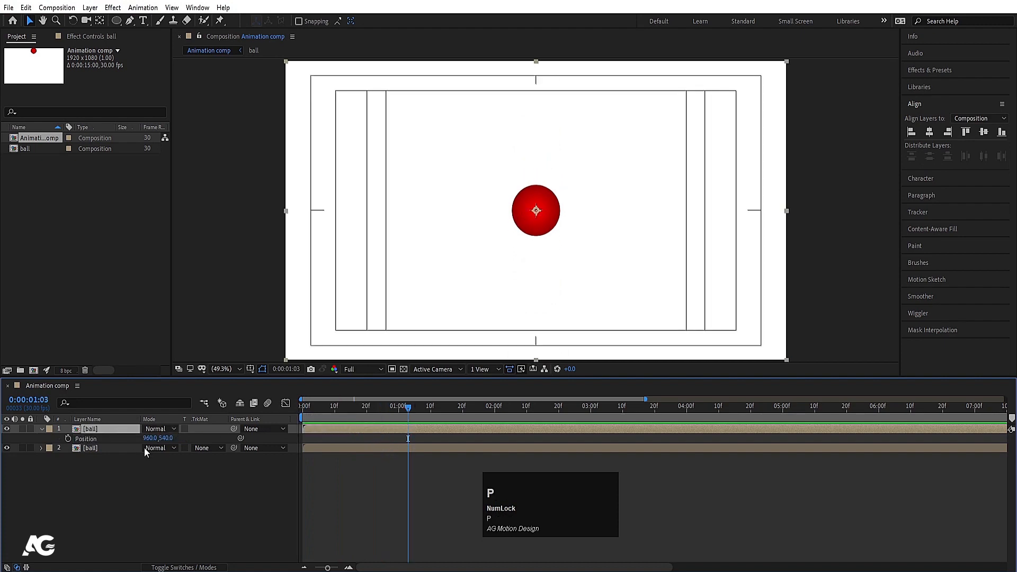
pyautogui.click(167, 437)
pyautogui.moveTo(168, 437); pyautogui.dragTo(225, 474)
# - Set the flipped ball copy's opacity to 50% and preview the reflection from the start
pyautogui.press('t')
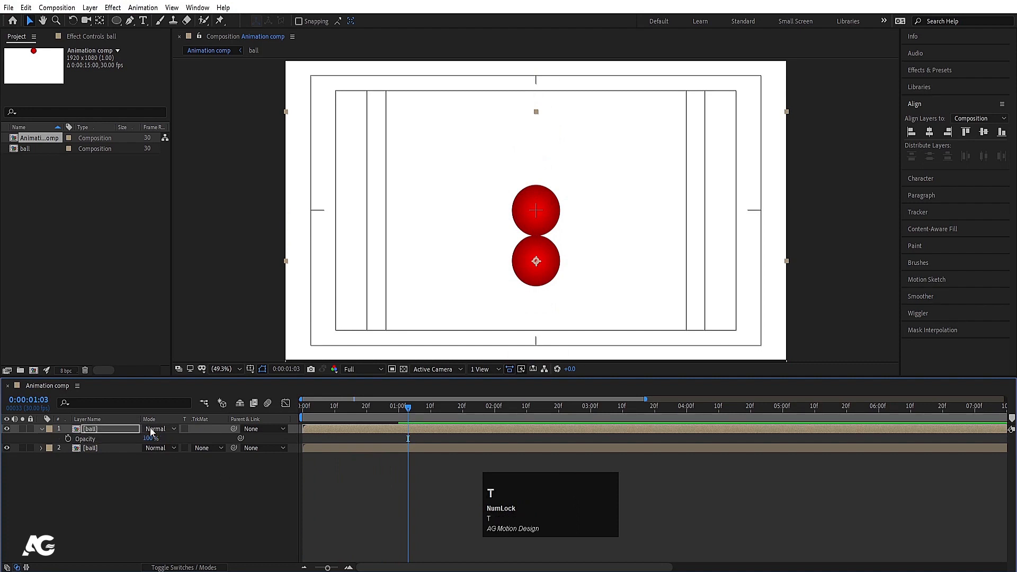
pyautogui.click(147, 439)
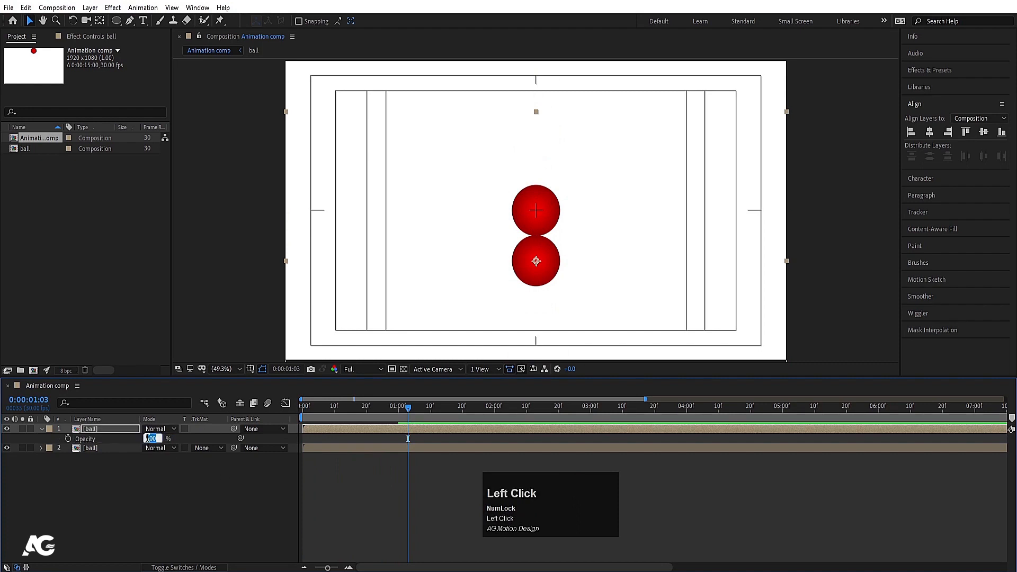
pyautogui.write('50')
pyautogui.press('Return')
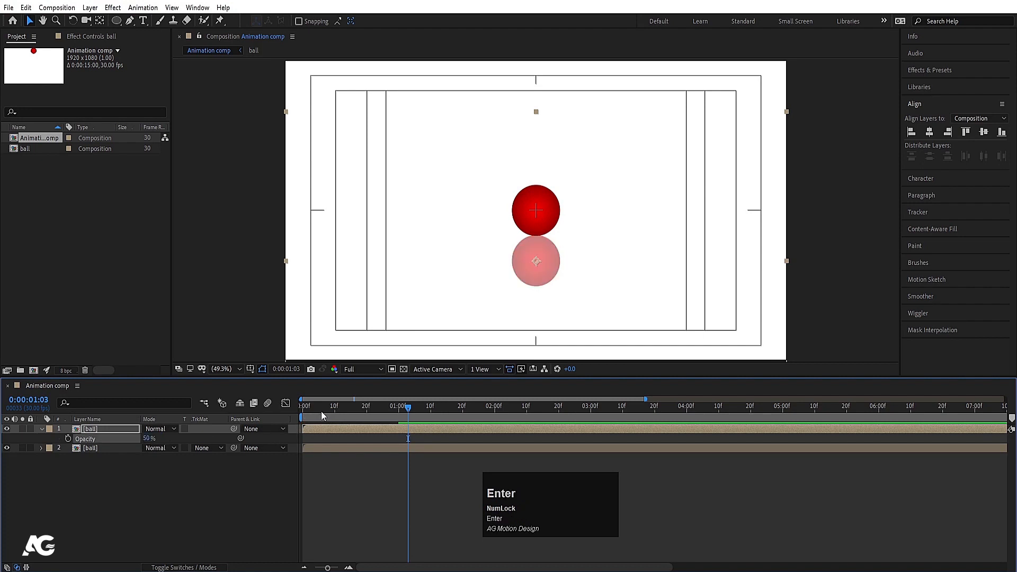
pyautogui.press('space')
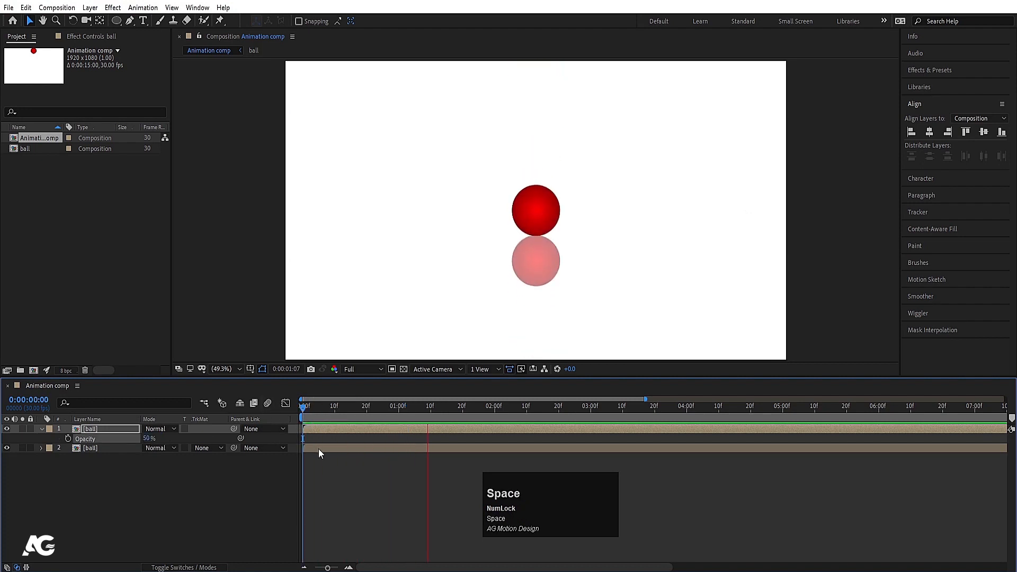
pyautogui.press('space')
pyautogui.click(303, 409)
pyautogui.press('space')
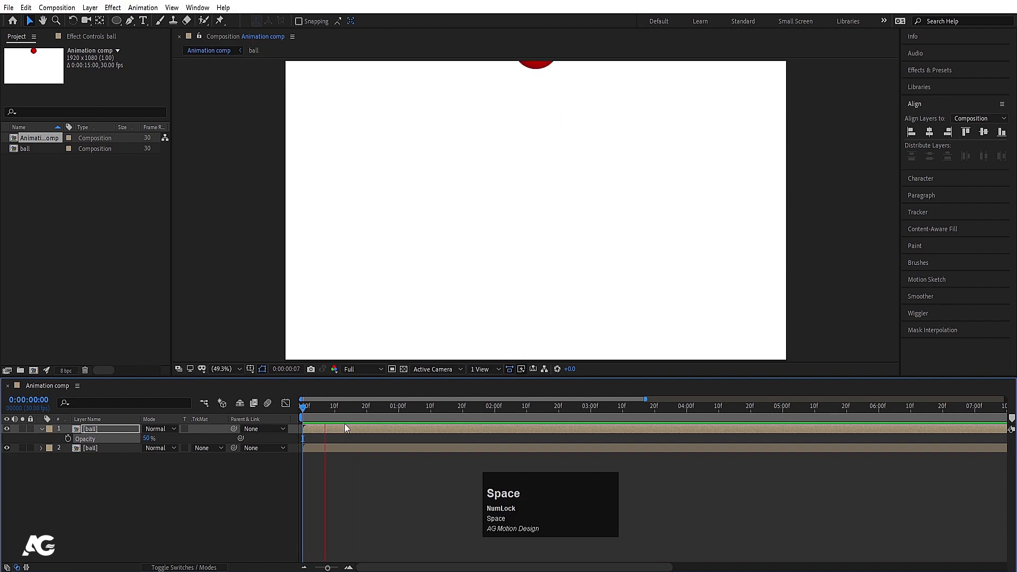
pyautogui.press('space')
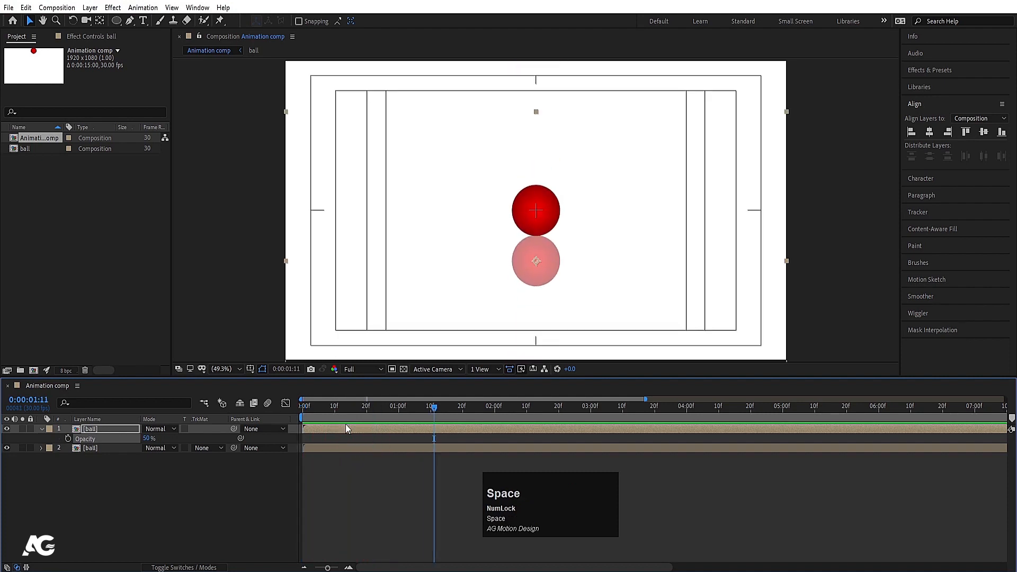
# - Lower the reflection layer's opacity to 24% and preview the bounce from 0 seconds
pyautogui.moveTo(146, 438)
pyautogui.mouseDown()
pyautogui.moveTo(127, 441)
pyautogui.moveTo(149, 438)
pyautogui.mouseUp()
pyautogui.moveTo(245, 422); pyautogui.dragTo(249, 418)
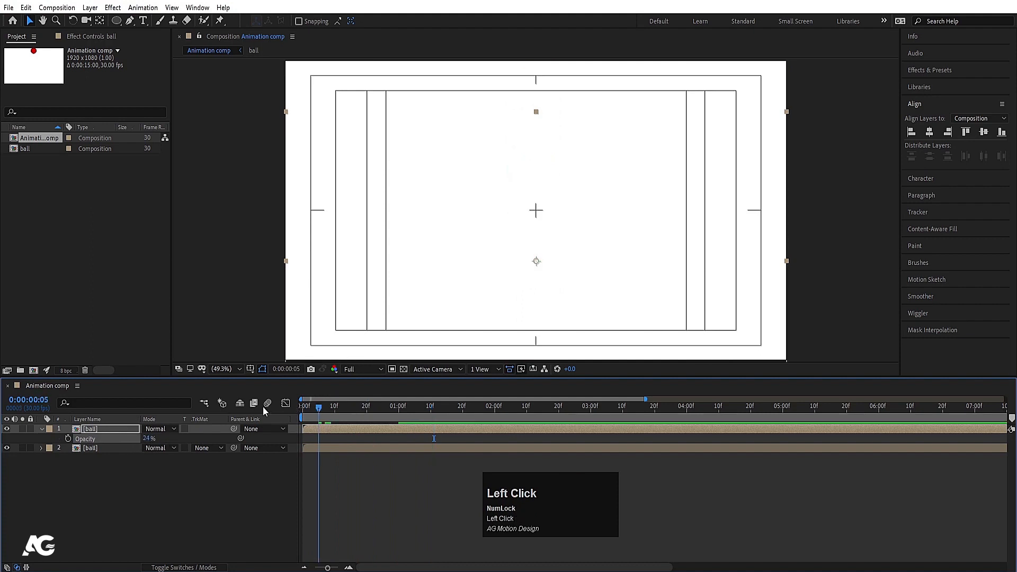
pyautogui.press('space')
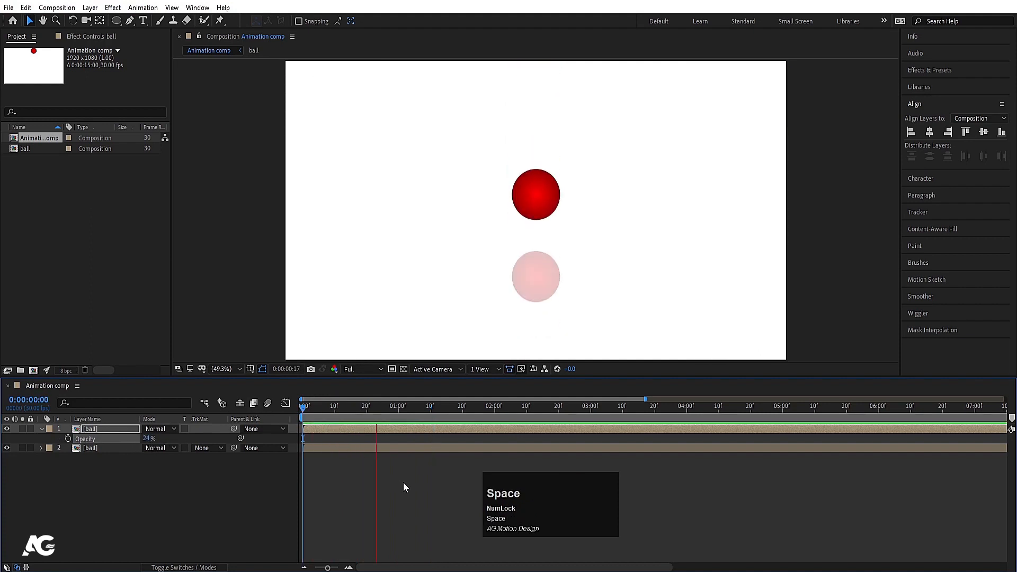
pyautogui.press('space')
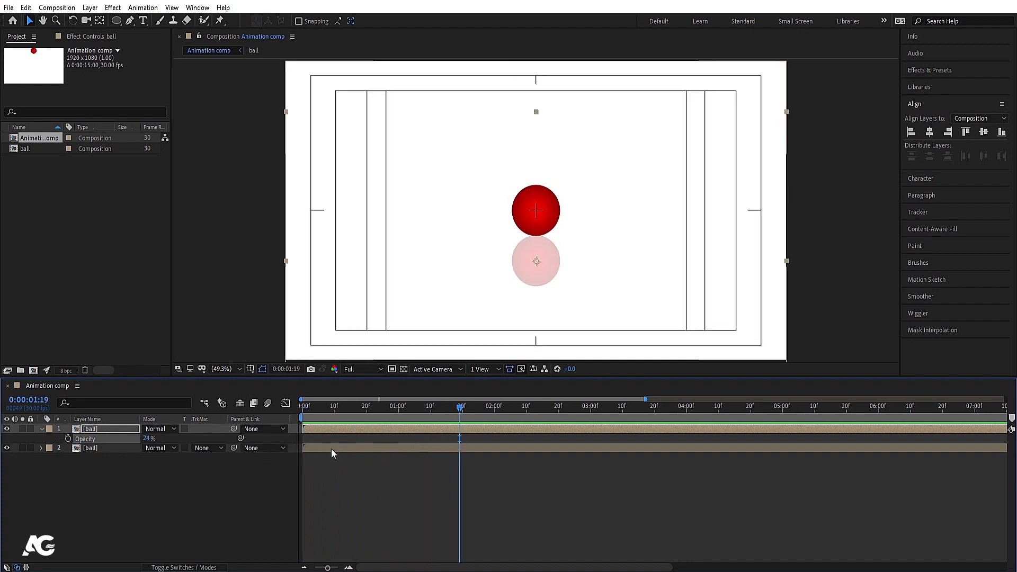
pyautogui.click(303, 408)
pyautogui.press('space')
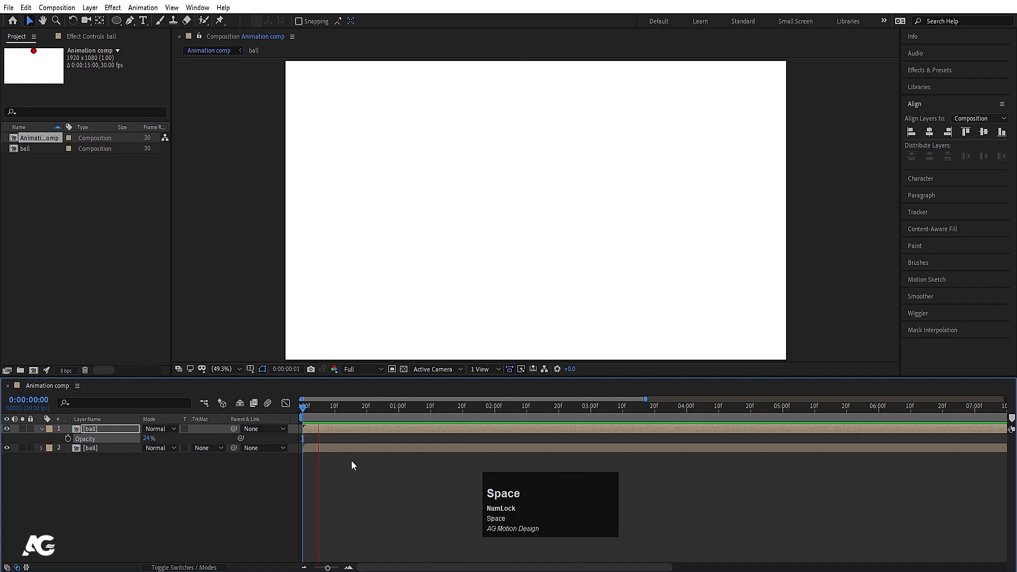
pyautogui.press('space')
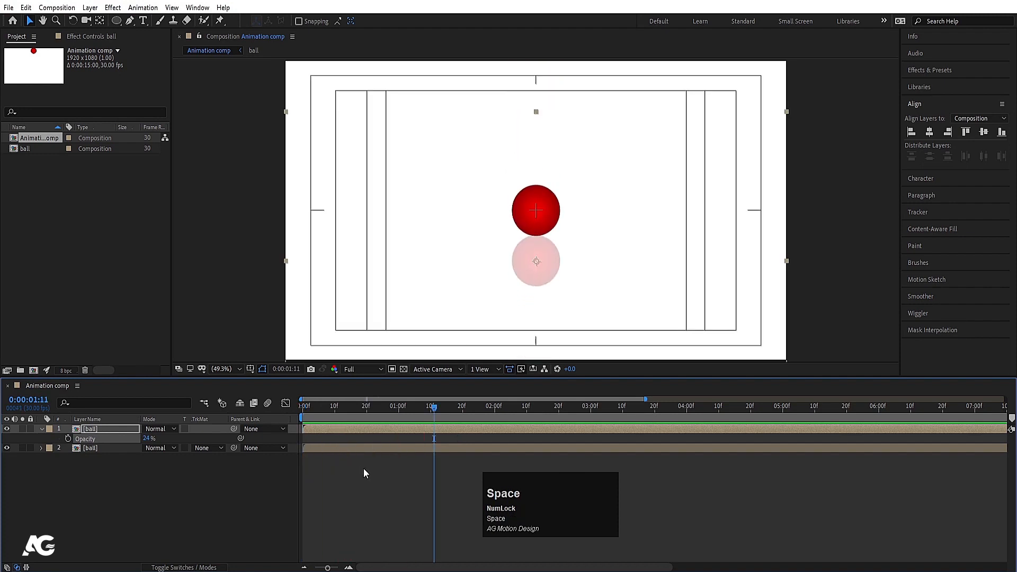
pyautogui.click(390, 493)
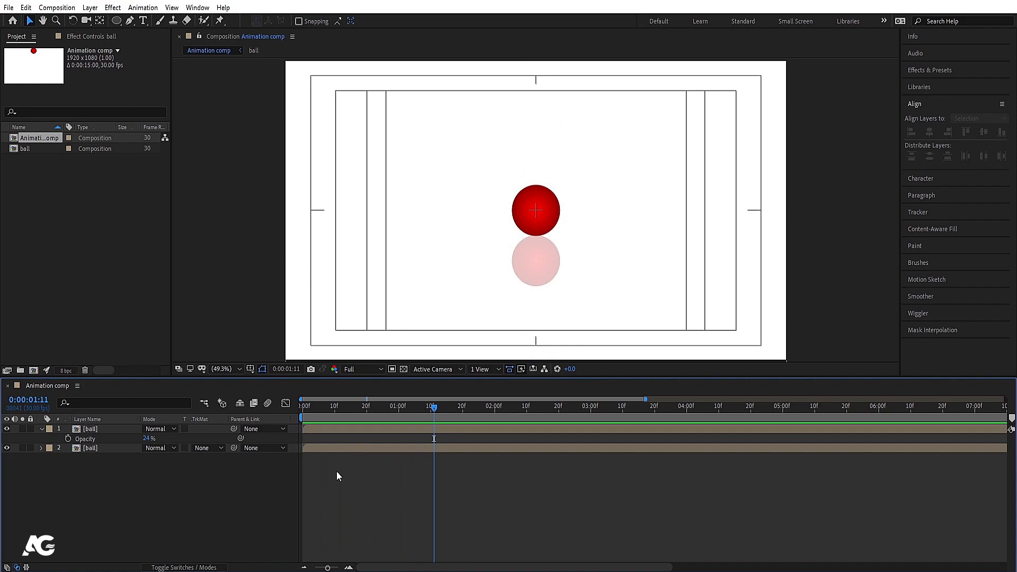
# - Start a new project, saving the current one under the file name ss
pyautogui.click(9, 7)
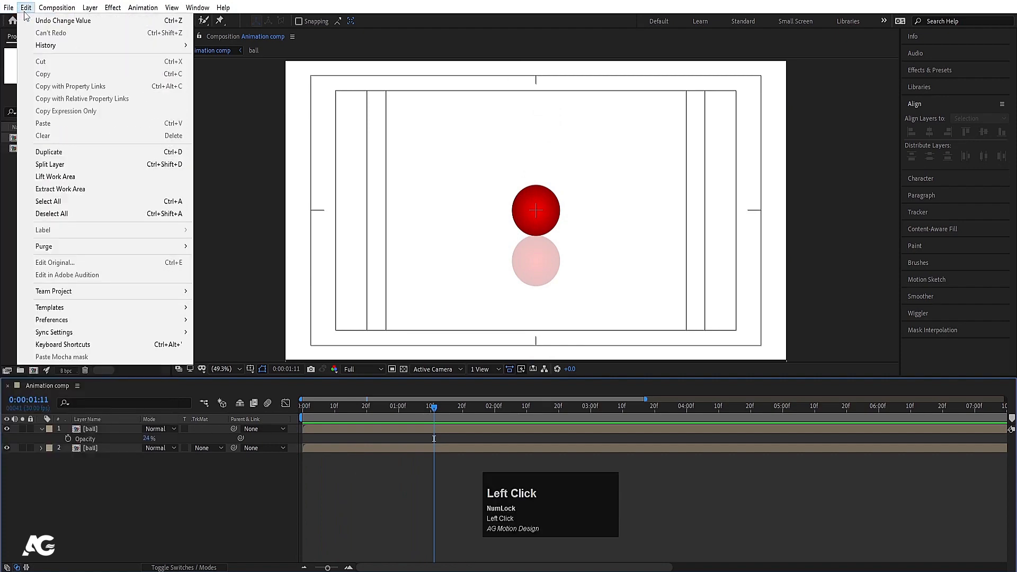
pyautogui.moveTo(25, 22)
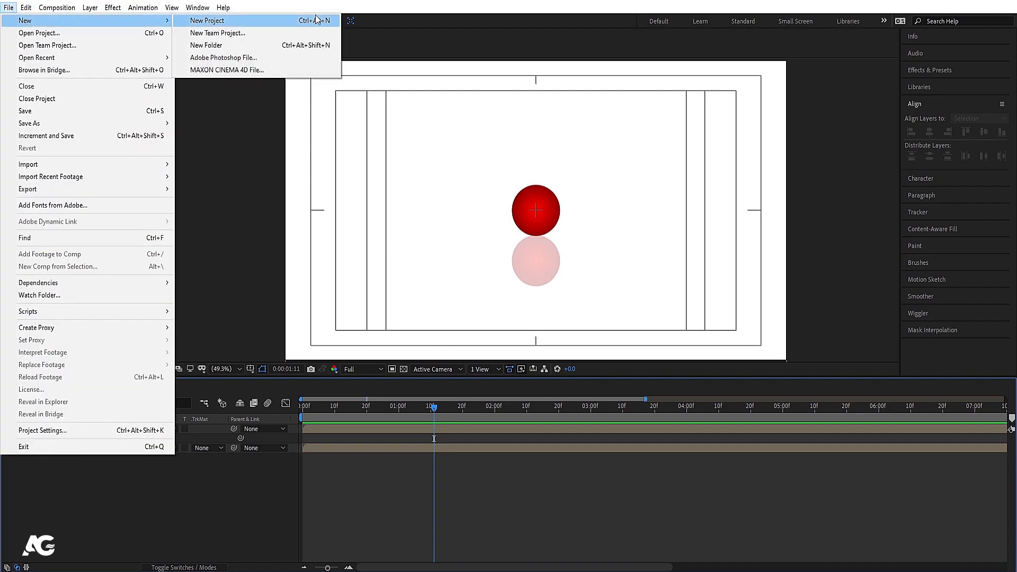
pyautogui.click(380, 523)
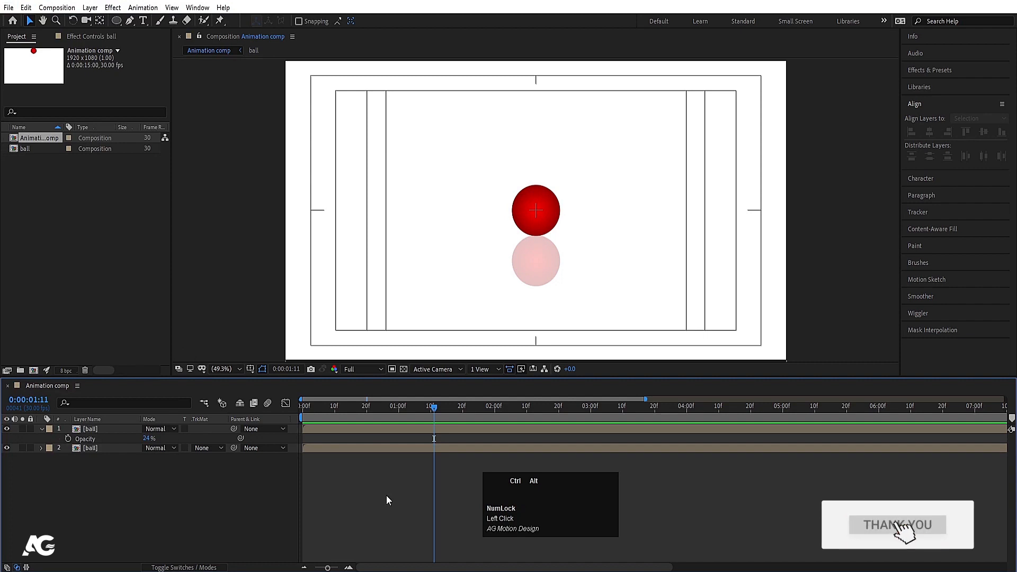
pyautogui.hotkey('ctrl', 'alt', 'n')
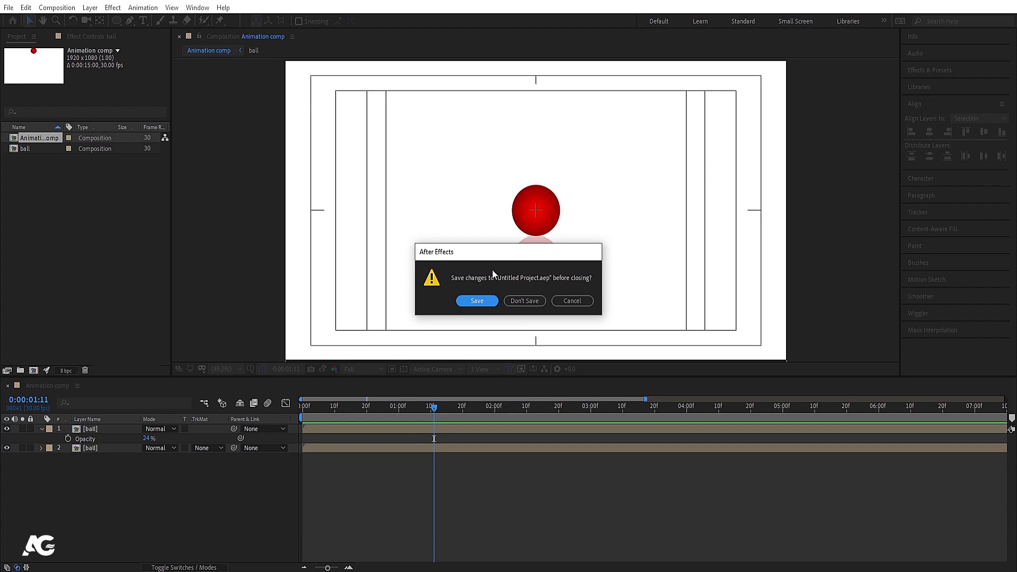
pyautogui.click(476, 301)
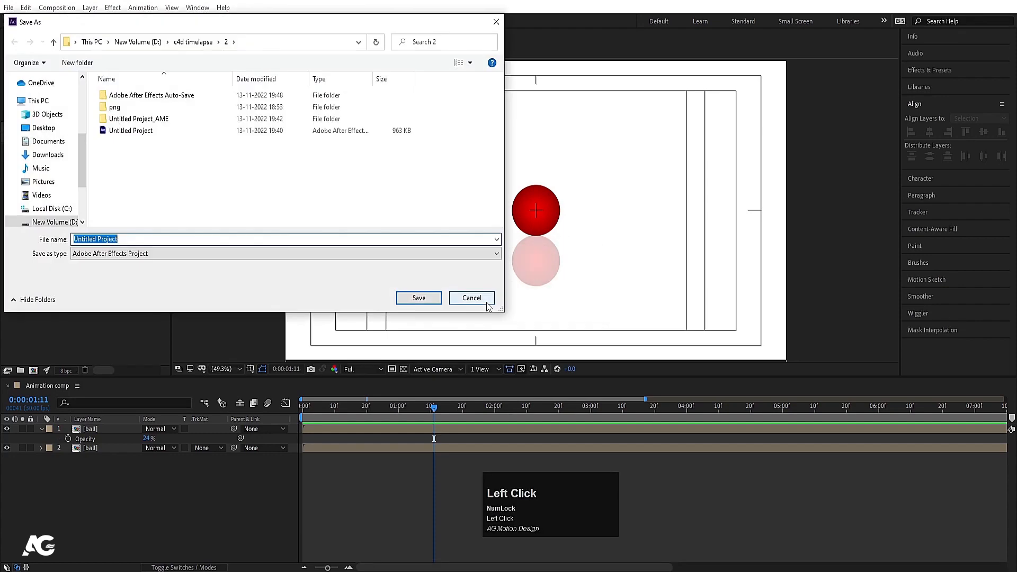
pyautogui.write('ss')
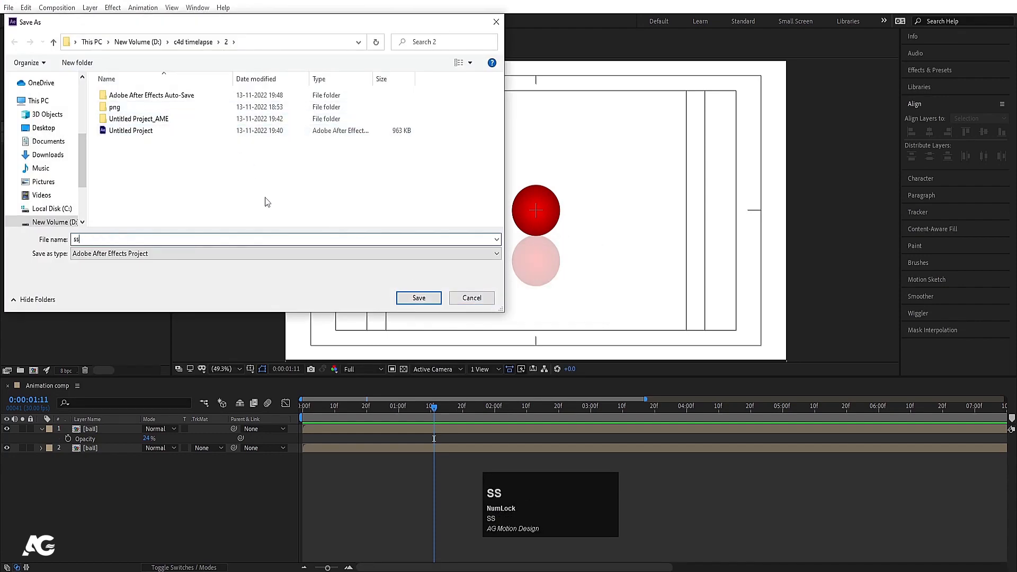
pyautogui.click(398, 301)
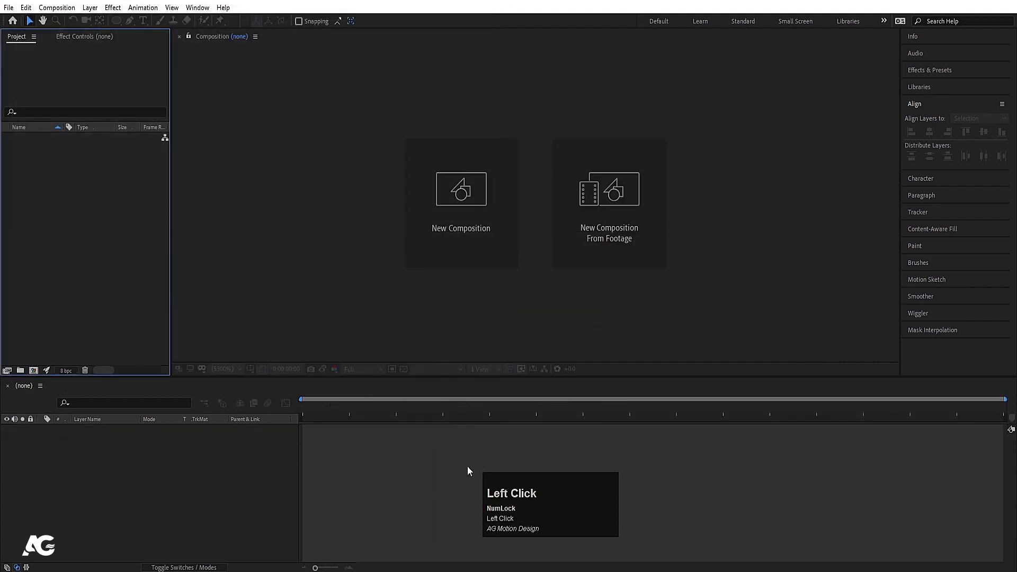
pyautogui.click(411, 472)
pyautogui.moveTo(529, 505); pyautogui.dragTo(521, 505)
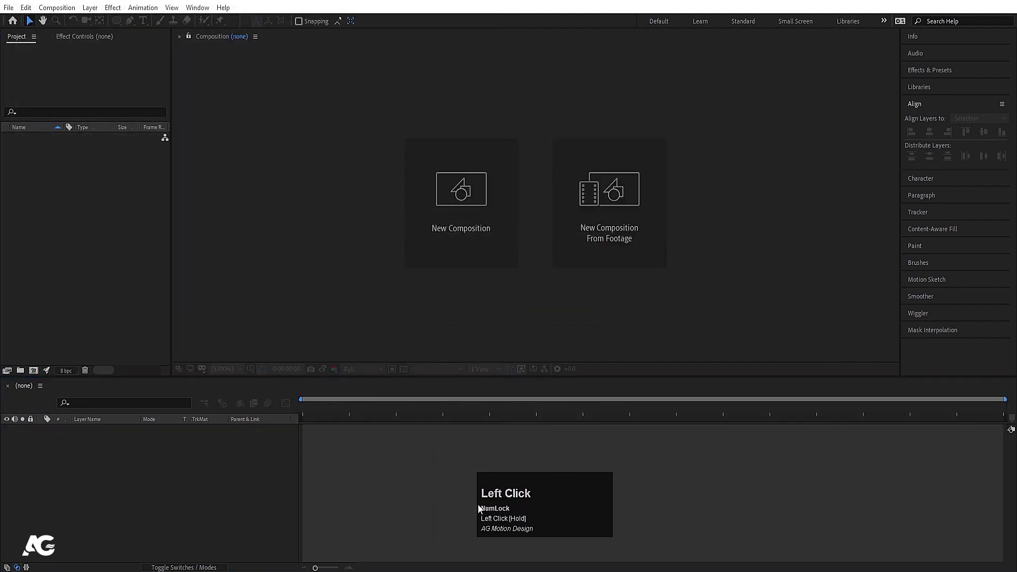
pyautogui.click(341, 492)
# - Create a 15-second, 1920 x 1080 px, 30 fps composition named "animation comp" and show its Title/Action Safe guides
pyautogui.click(443, 234)
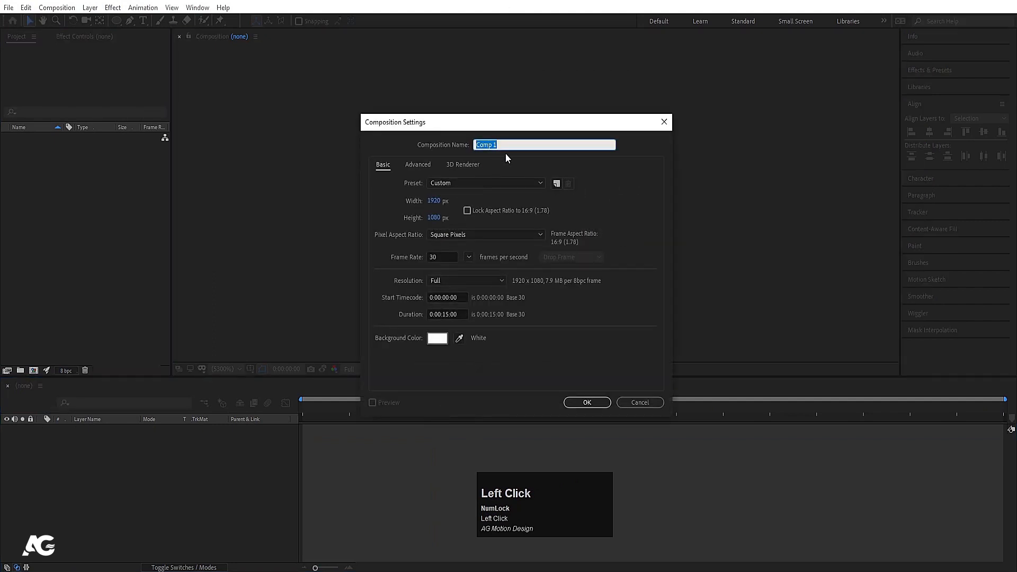
pyautogui.write('animation')
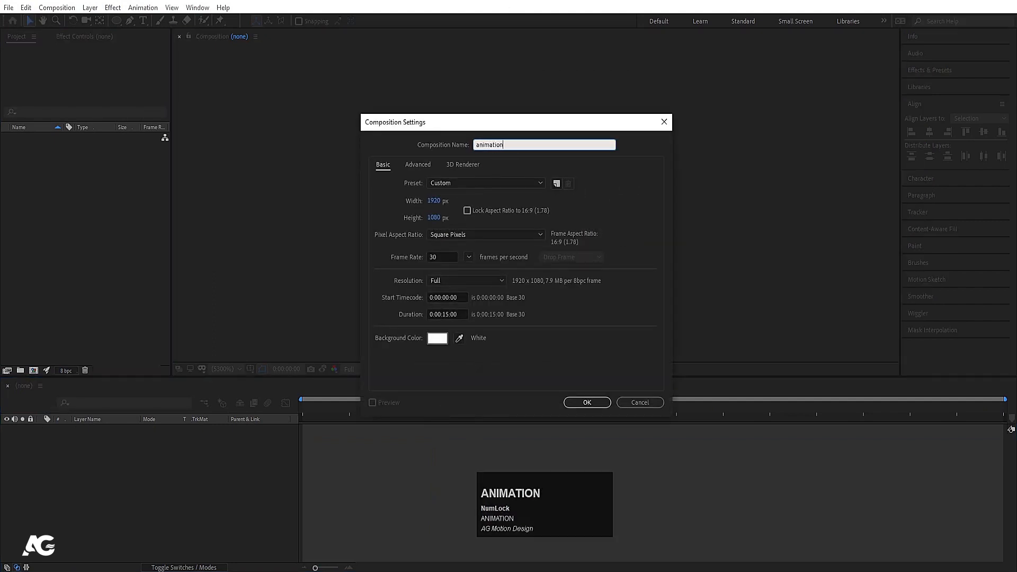
pyautogui.write(' comp')
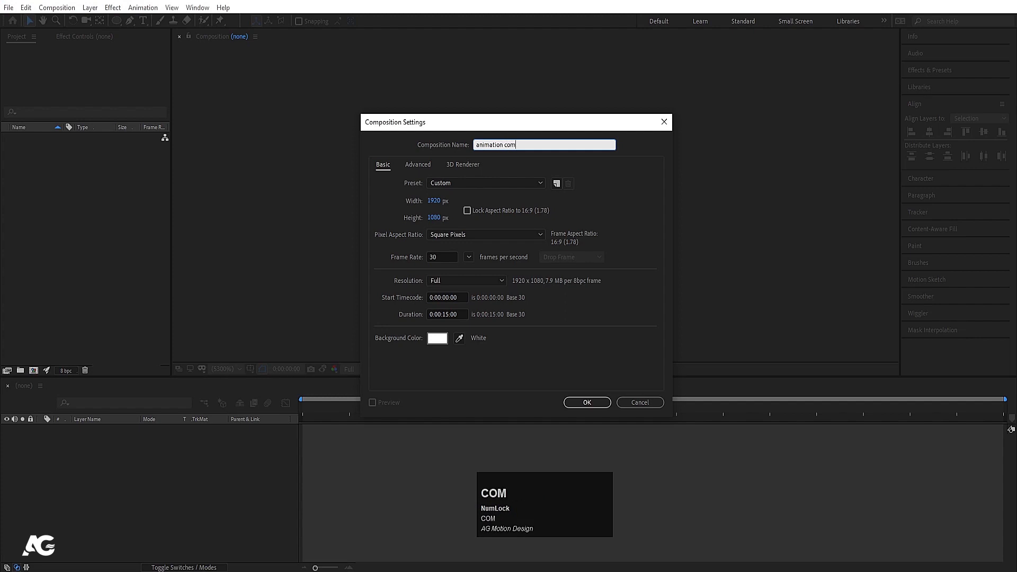
pyautogui.click(433, 200)
pyautogui.click(435, 218)
pyautogui.click(443, 256)
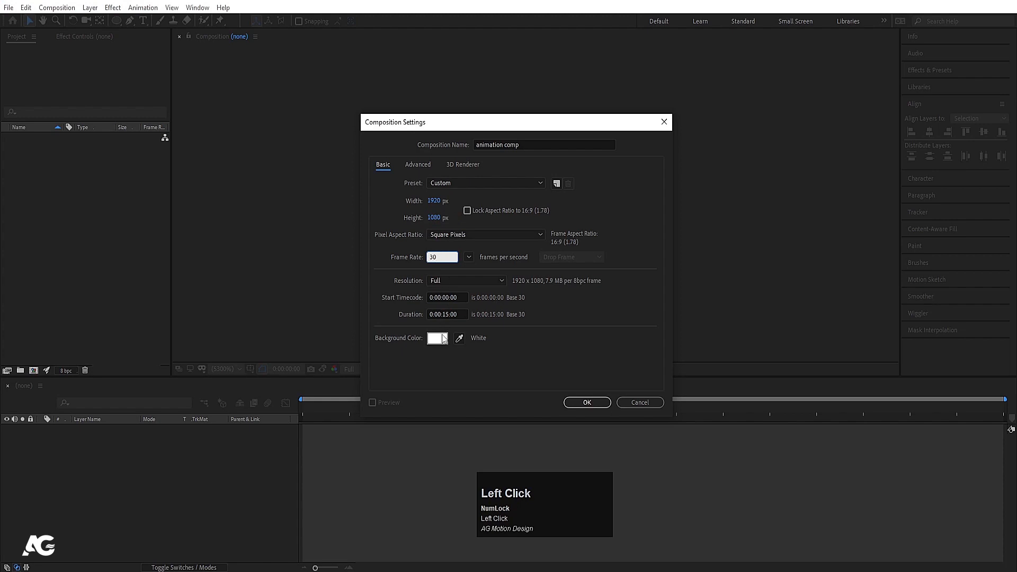
pyautogui.click(585, 403)
pyautogui.click(250, 370)
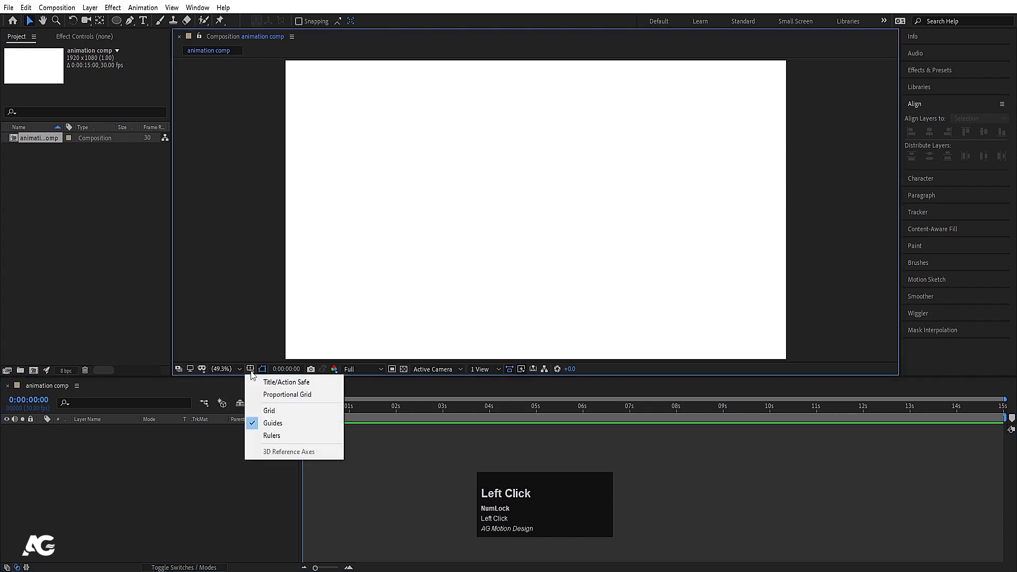
pyautogui.click(266, 382)
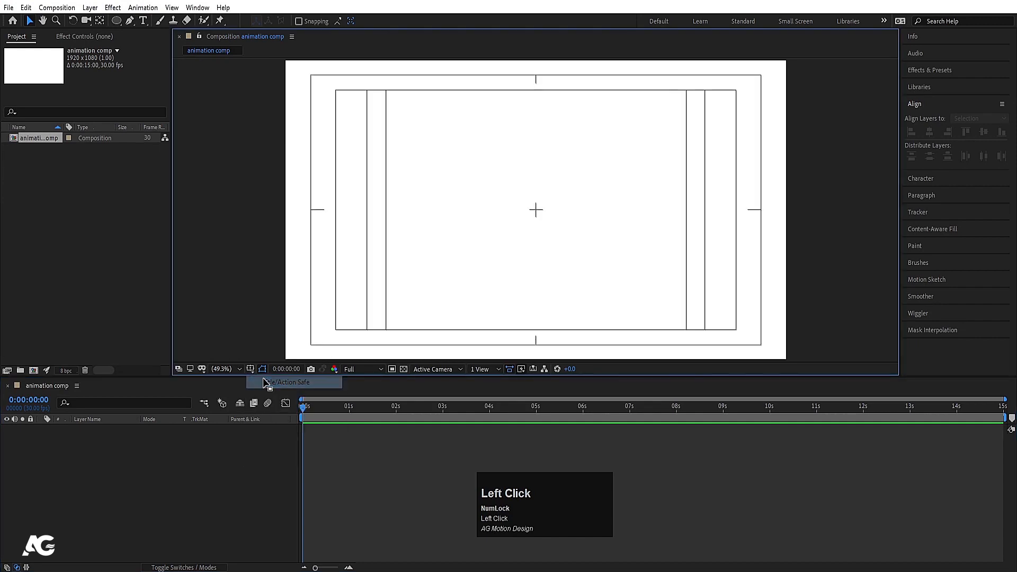
# - Draw a small red gradient ball with the Ellipse tool near the composition's centre and centre its anchor point on it
pyautogui.click(117, 20)
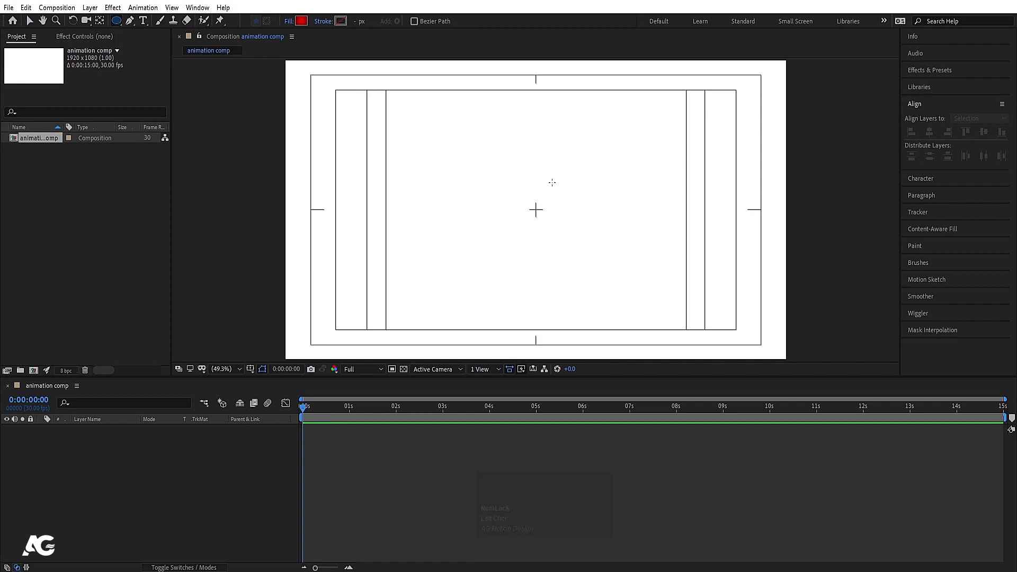
pyautogui.moveTo(522, 177); pyautogui.dragTo(563, 214)
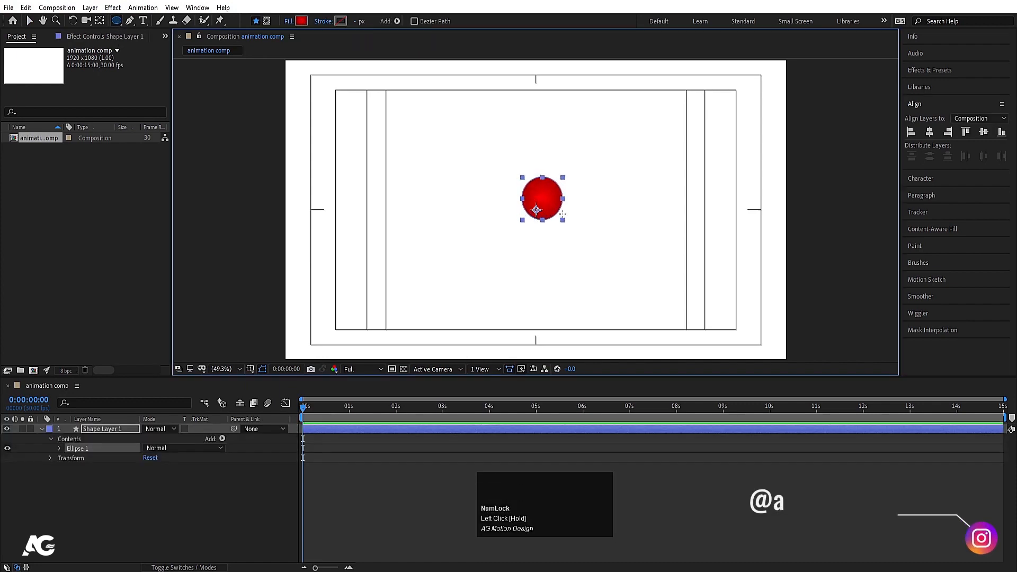
pyautogui.press('ctrl')
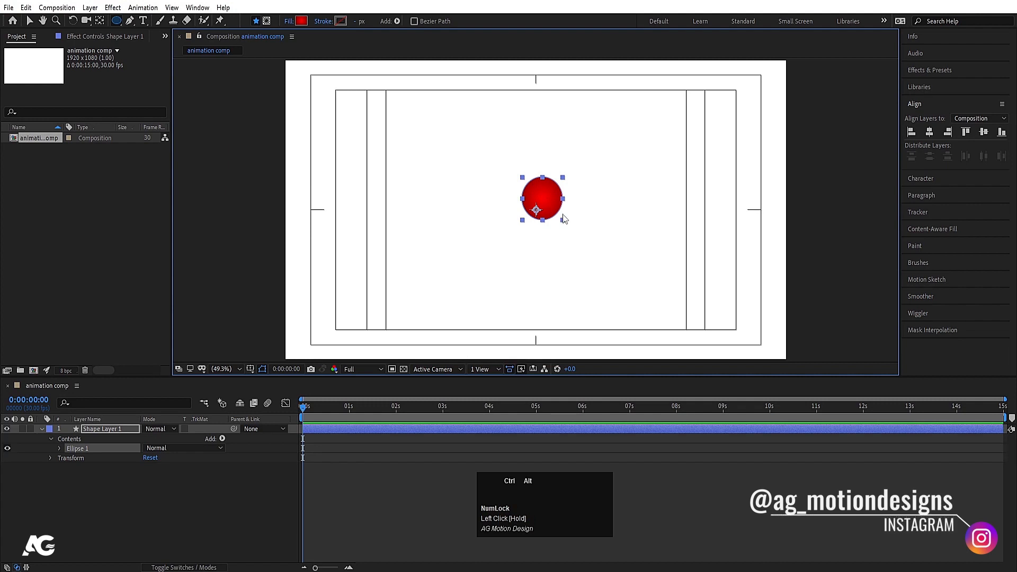
pyautogui.hotkey('ctrl', 'alt', 'Home')
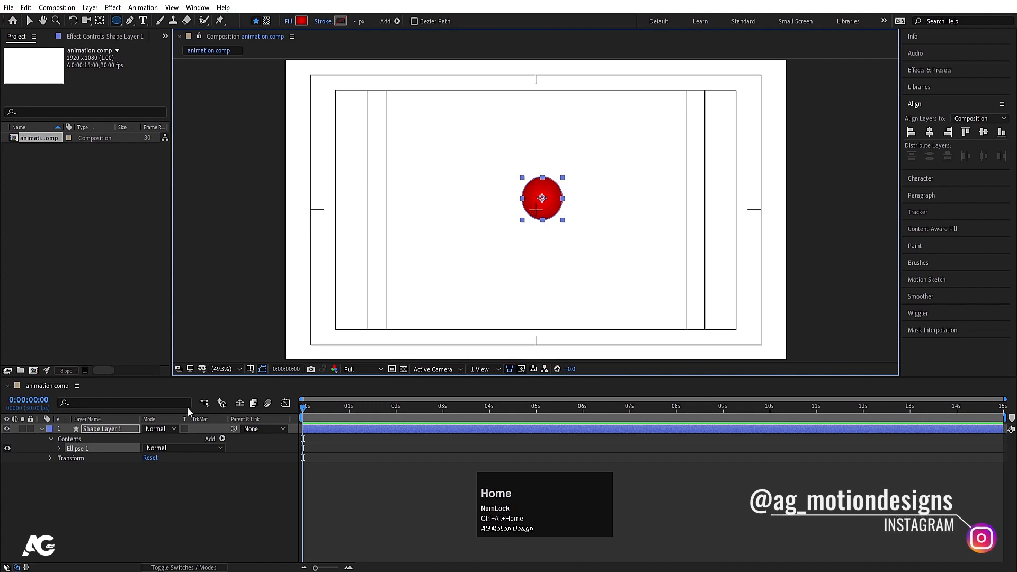
# - Align the ball to the composition's centre both ways, and move it horizontally until it sits just outside the frame's left edge
pyautogui.click(111, 429)
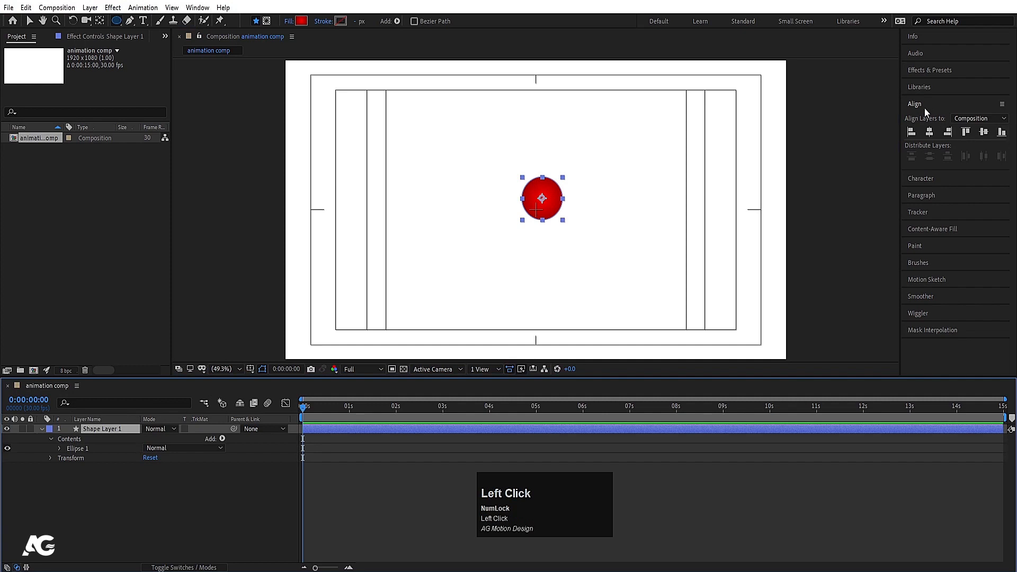
pyautogui.click(929, 132)
pyautogui.click(984, 134)
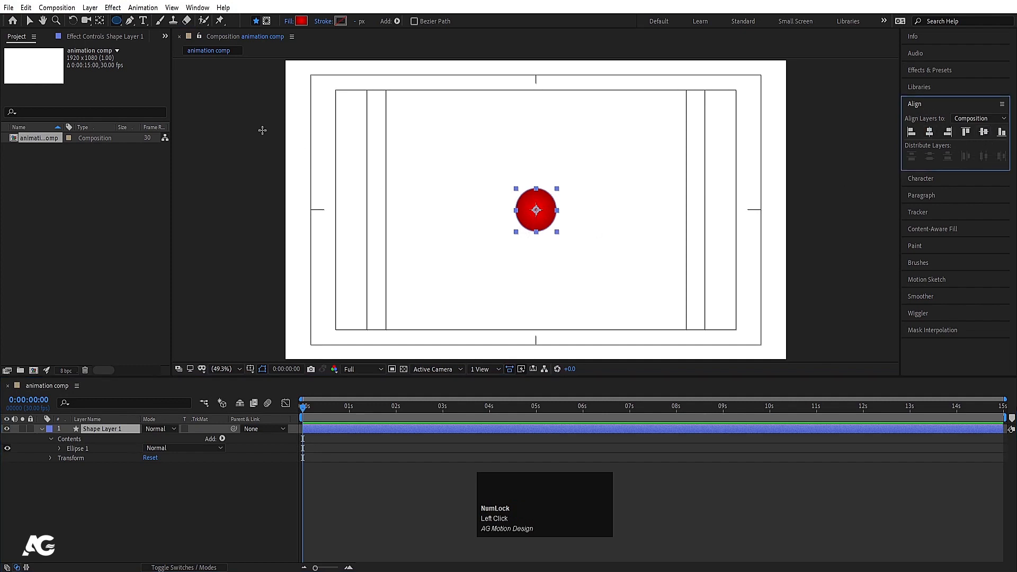
pyautogui.press('v')
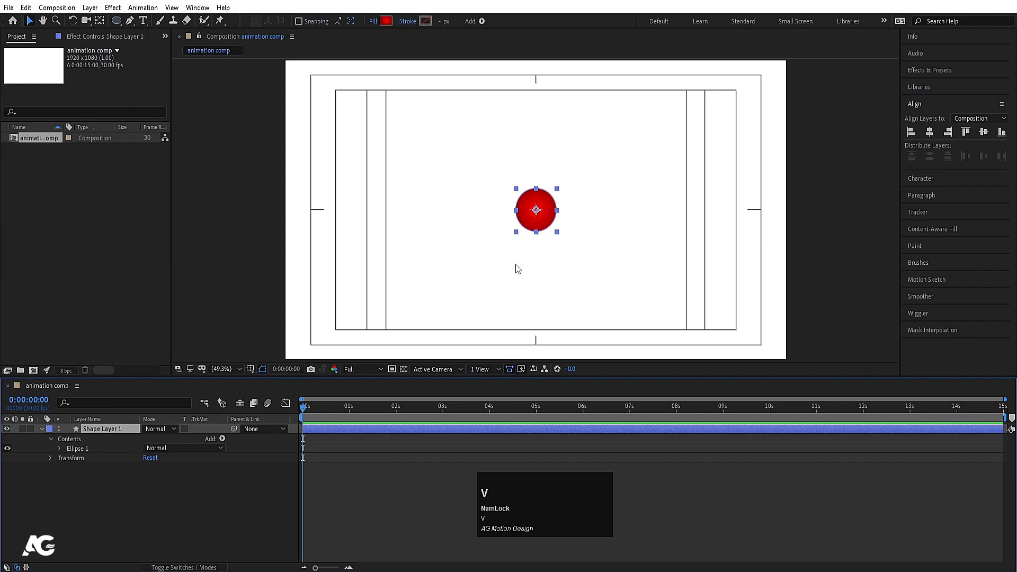
pyautogui.moveTo(537, 229); pyautogui.dragTo(265, 230)
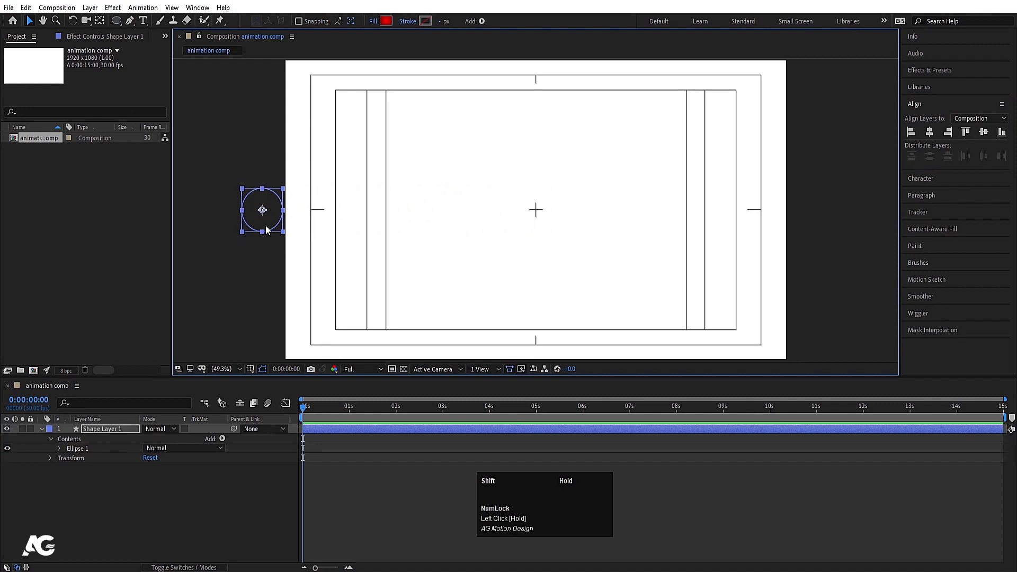
# - Reveal the ball layer's Position and separate its dimensions into X Position and Y Position
pyautogui.click(117, 430)
pyautogui.press('p')
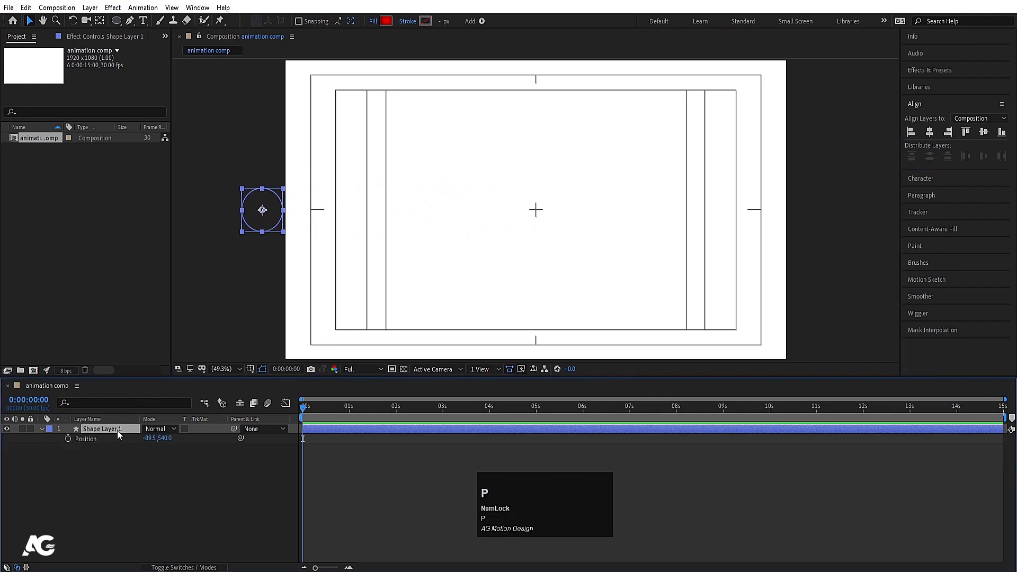
pyautogui.click(89, 441)
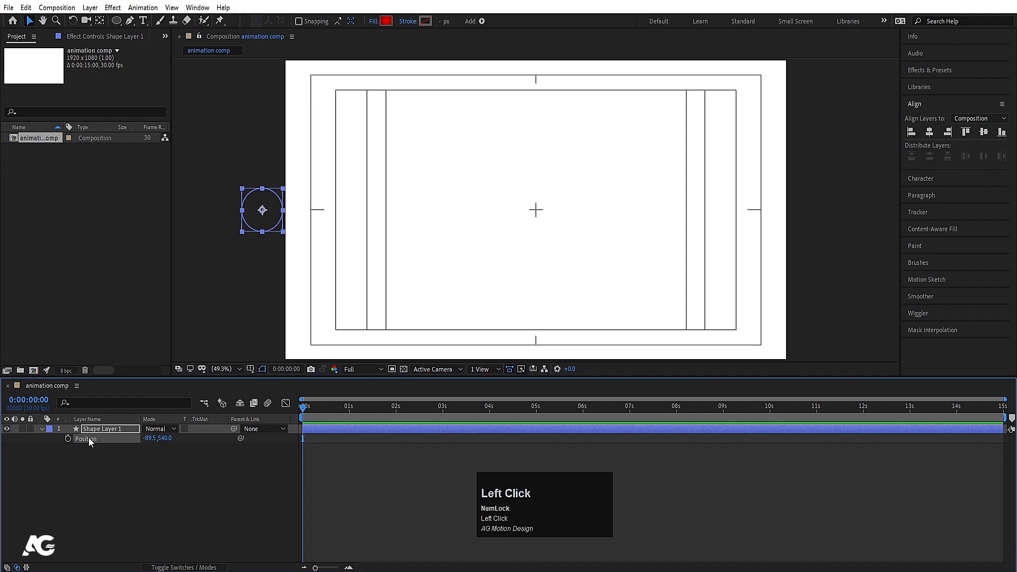
pyautogui.rightClick(87, 437)
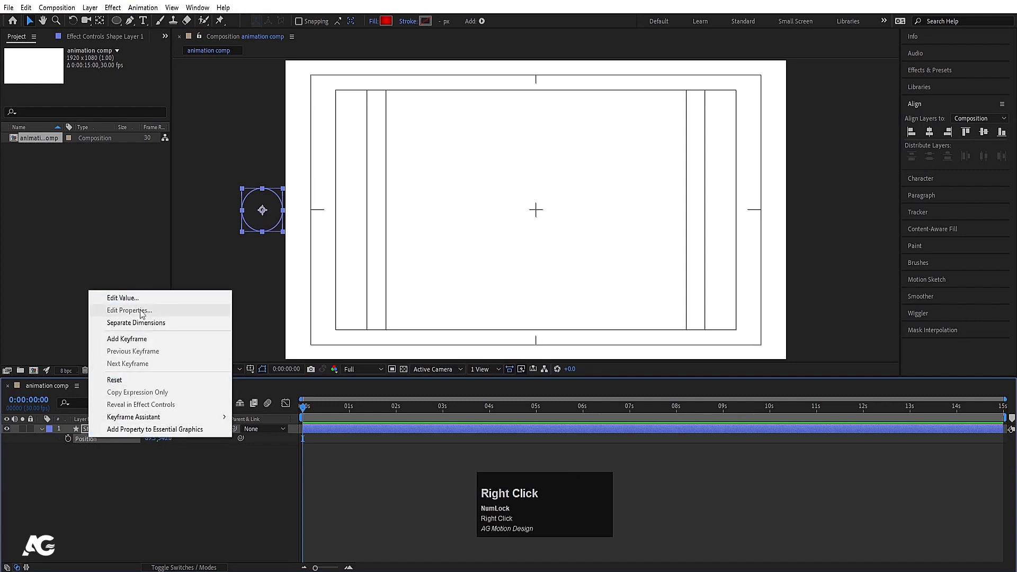
pyautogui.click(143, 327)
pyautogui.click(170, 482)
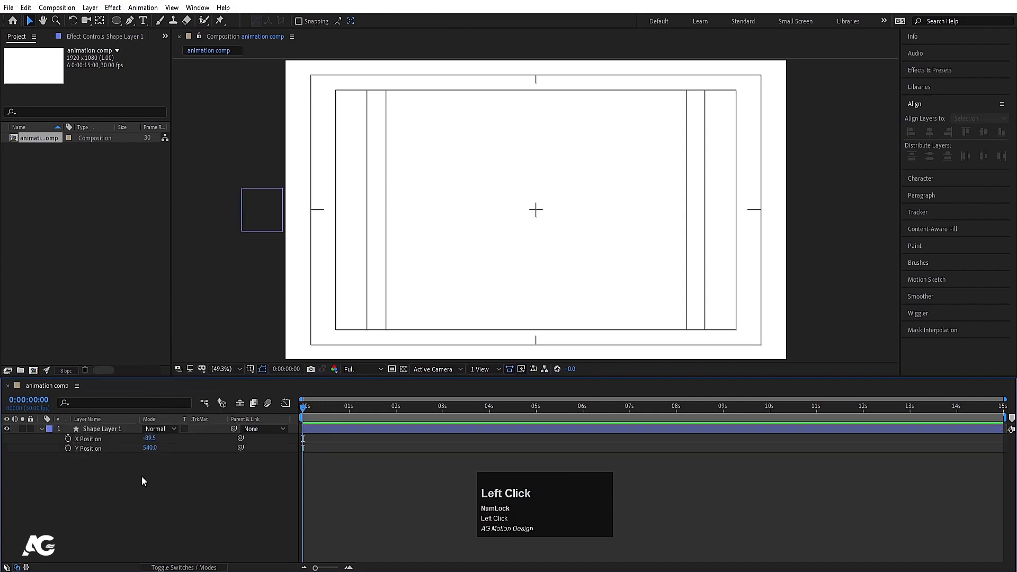
# - Keyframe X Position at 0 seconds and at 0:00:01:29 so the ball travels past the frame's right edge, and preview it
pyautogui.click(68, 440)
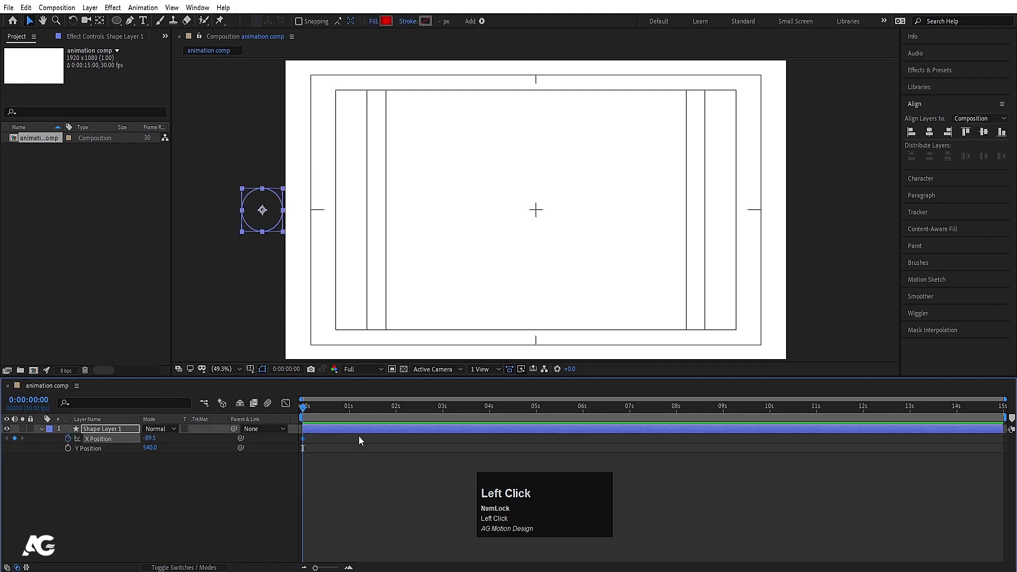
pyautogui.click(395, 403)
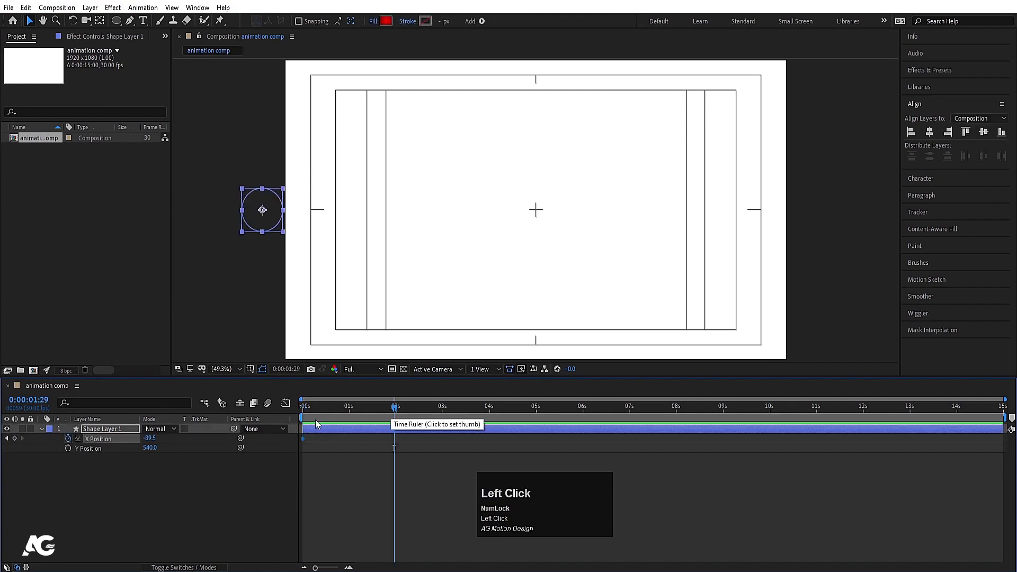
pyautogui.moveTo(149, 438); pyautogui.dragTo(1007, 438)
pyautogui.moveTo(1015, 349); pyautogui.dragTo(1016, 349)
pyautogui.moveTo(152, 440); pyautogui.dragTo(318, 436)
pyautogui.press('space')
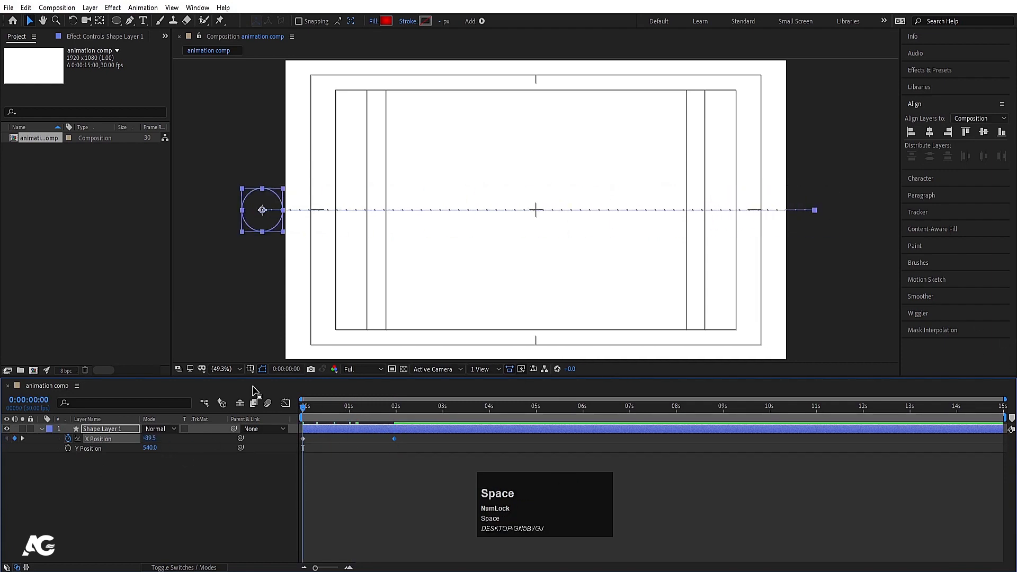
pyautogui.press('space')
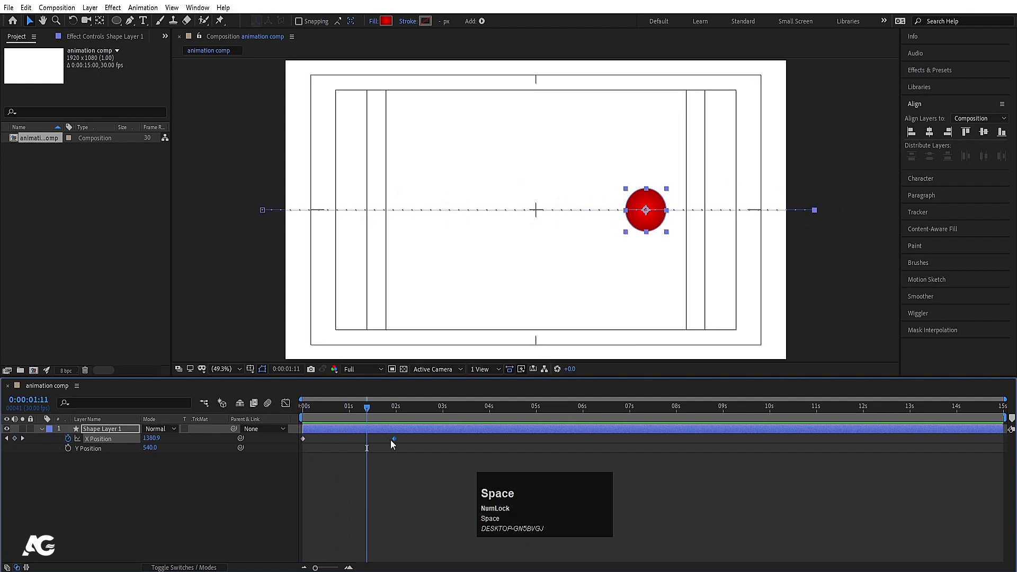
# - Slow the ball by moving its second X Position keyframe to about 3 seconds, and preview the motion from the start
pyautogui.moveTo(395, 440); pyautogui.dragTo(442, 442)
pyautogui.press('space')
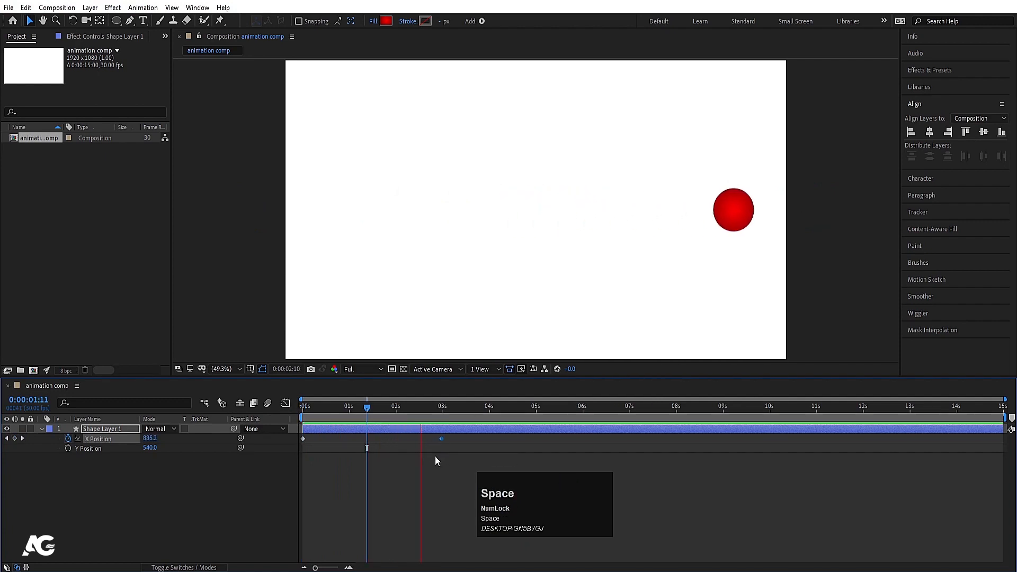
pyautogui.press('space')
pyautogui.click(303, 407)
pyautogui.press('space')
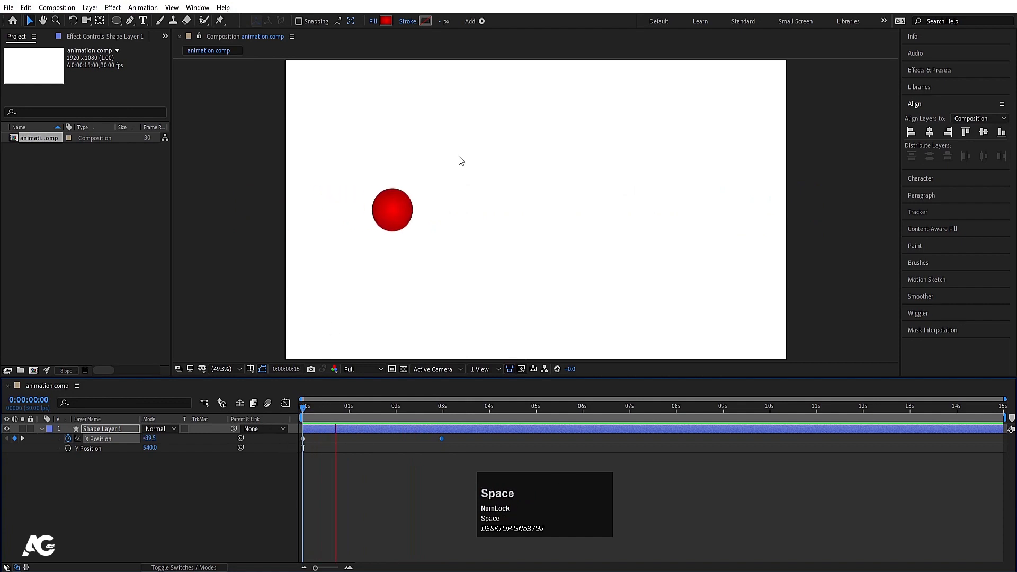
pyautogui.press('space')
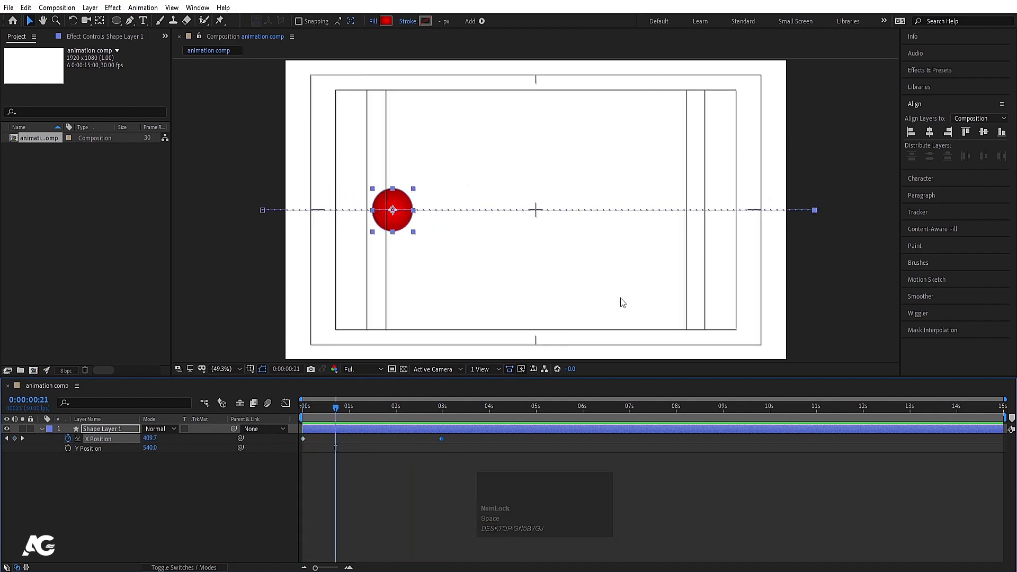
# - Raise the ball to a Y Position of 281 at 0 seconds and start keyframing Y Position there
pyautogui.moveTo(310, 409); pyautogui.dragTo(171, 408)
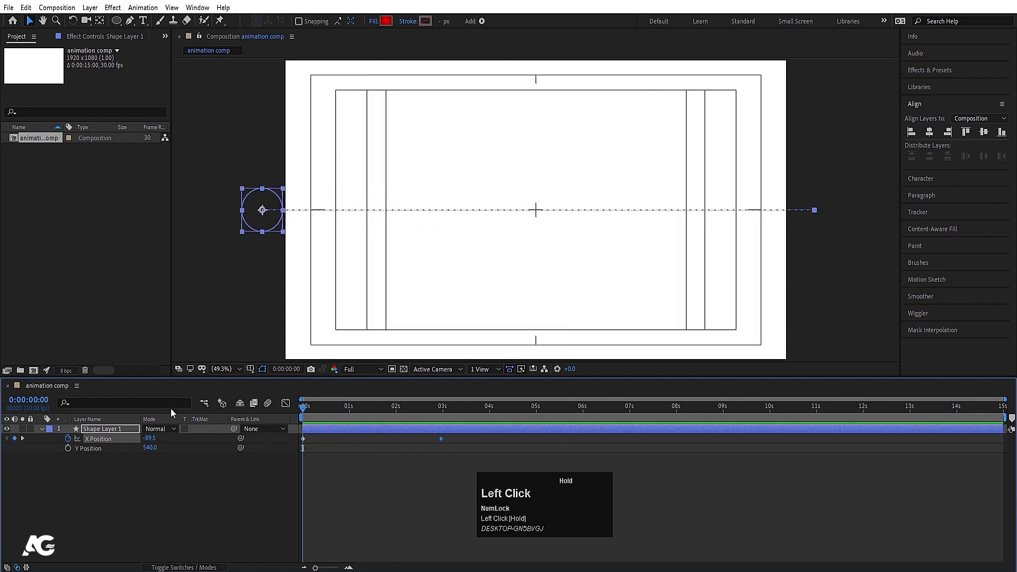
pyautogui.click(109, 451)
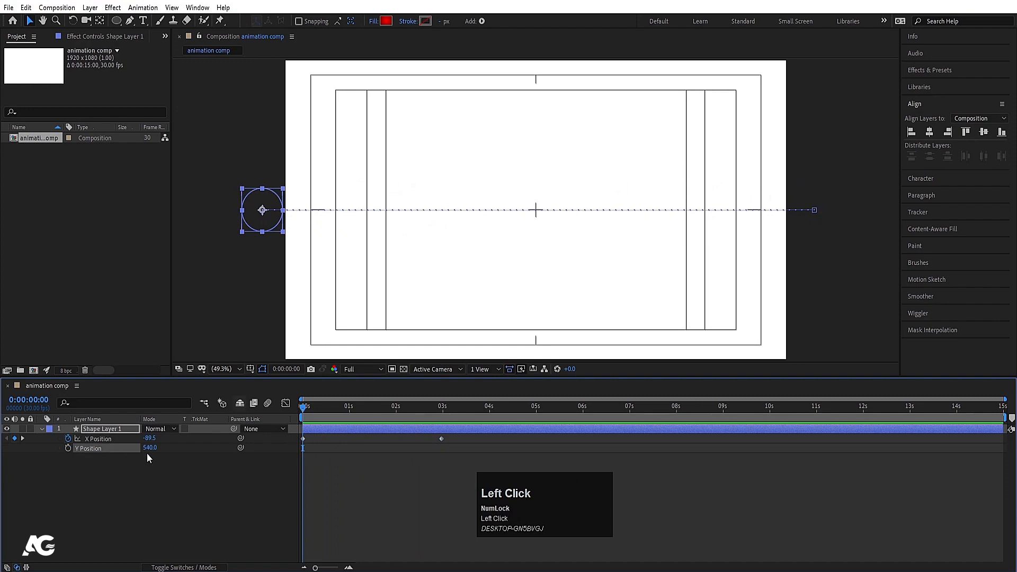
pyautogui.moveTo(150, 448); pyautogui.dragTo(30, 396)
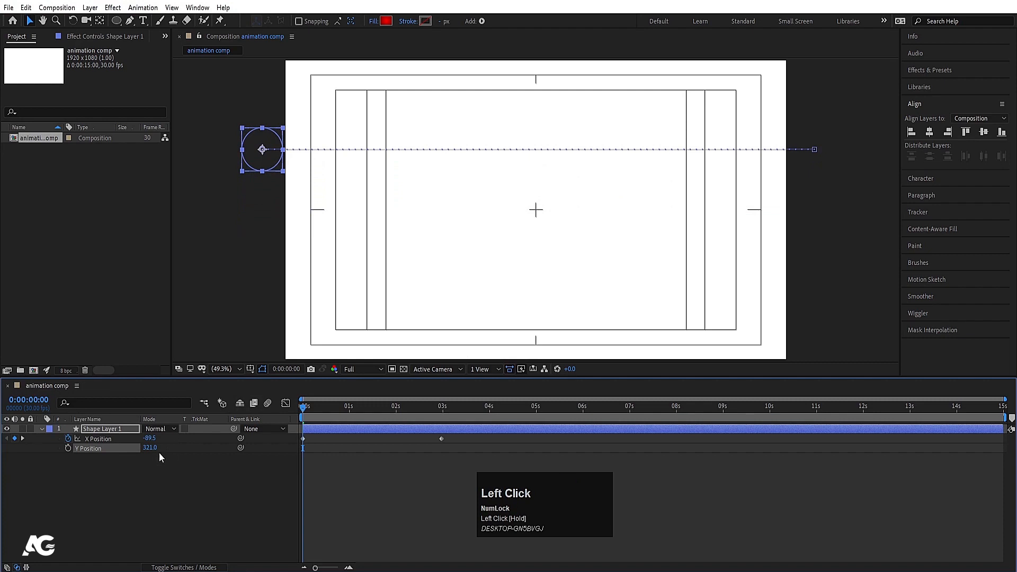
pyautogui.moveTo(150, 448); pyautogui.dragTo(124, 444)
pyautogui.click(134, 483)
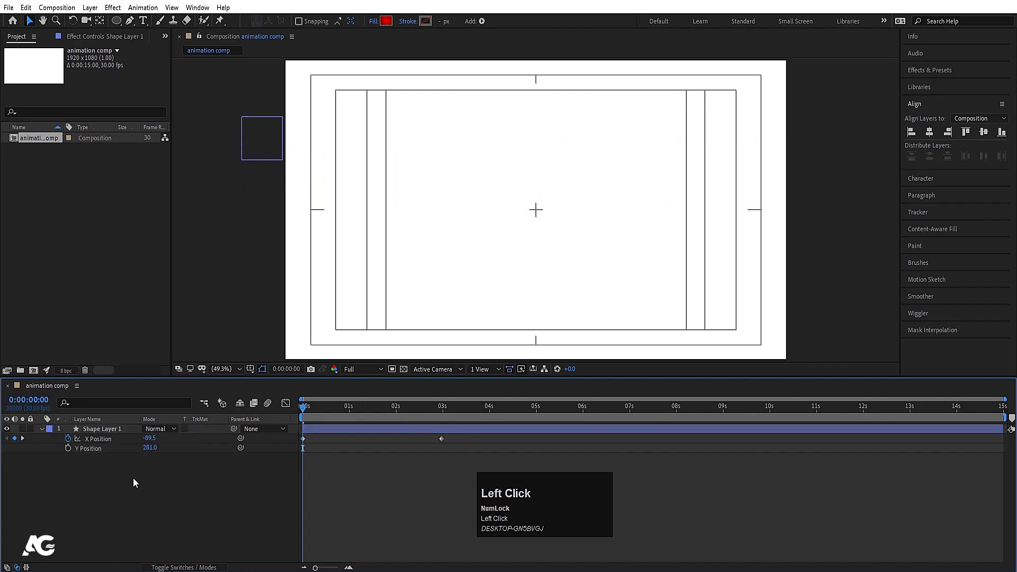
pyautogui.click(70, 448)
# - Lower the ball to Y 616 at 0:00:00:20 with a Y Position keyframe, and delete the extra X Position keyframe at that time
pyautogui.press('=')
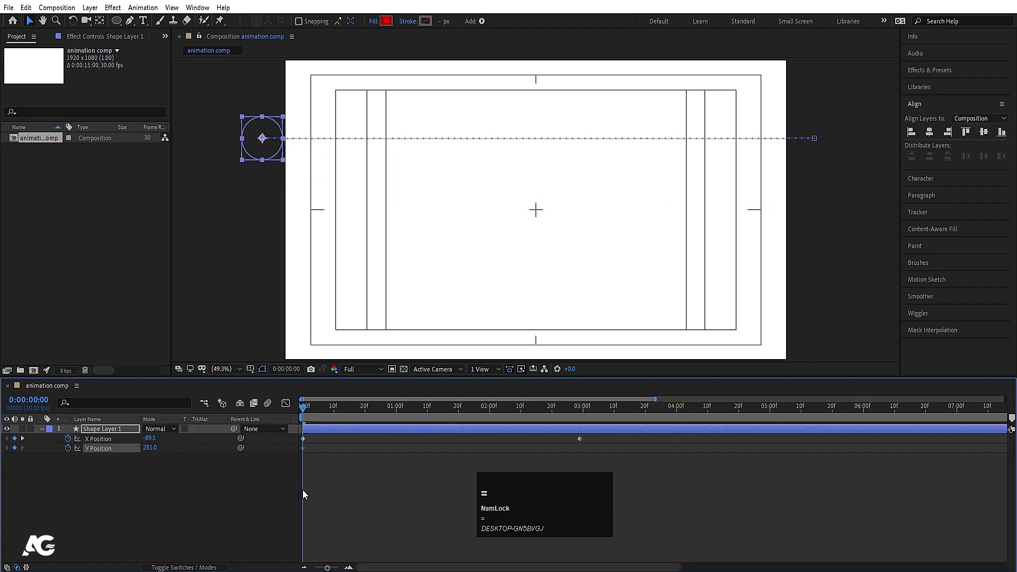
pyautogui.click(365, 415)
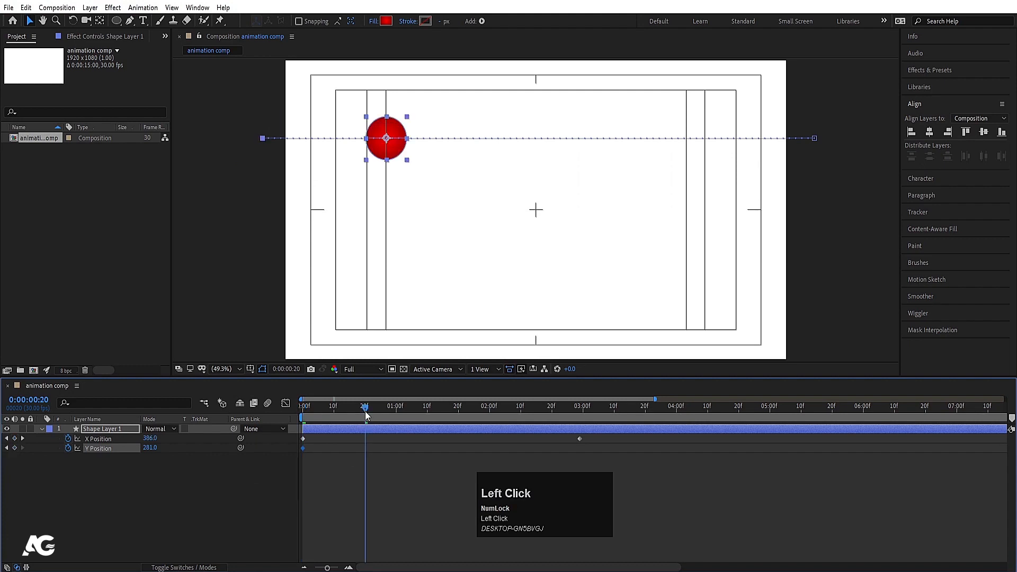
pyautogui.moveTo(390, 147); pyautogui.dragTo(388, 242)
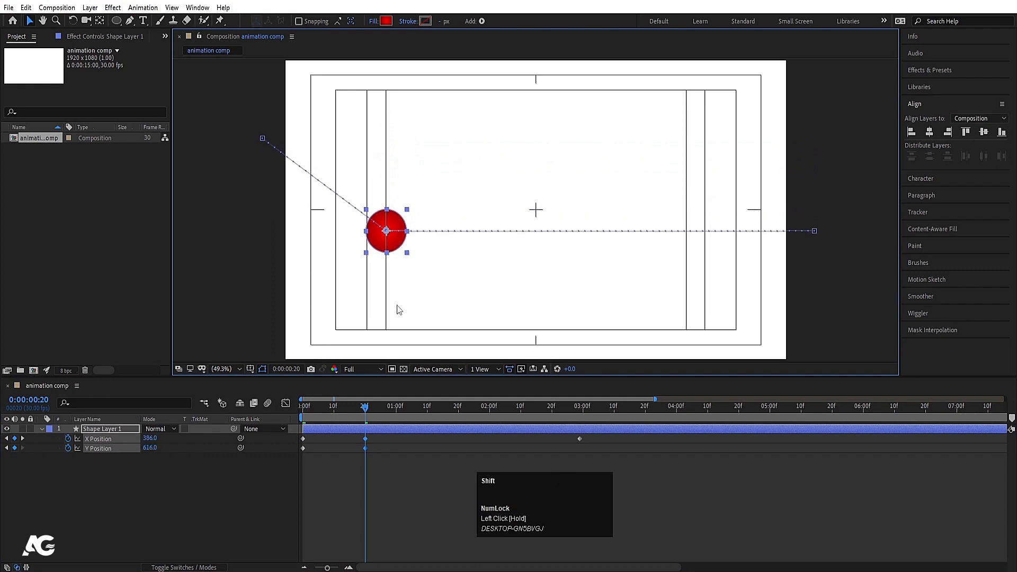
pyautogui.click(377, 450)
pyautogui.click(365, 438)
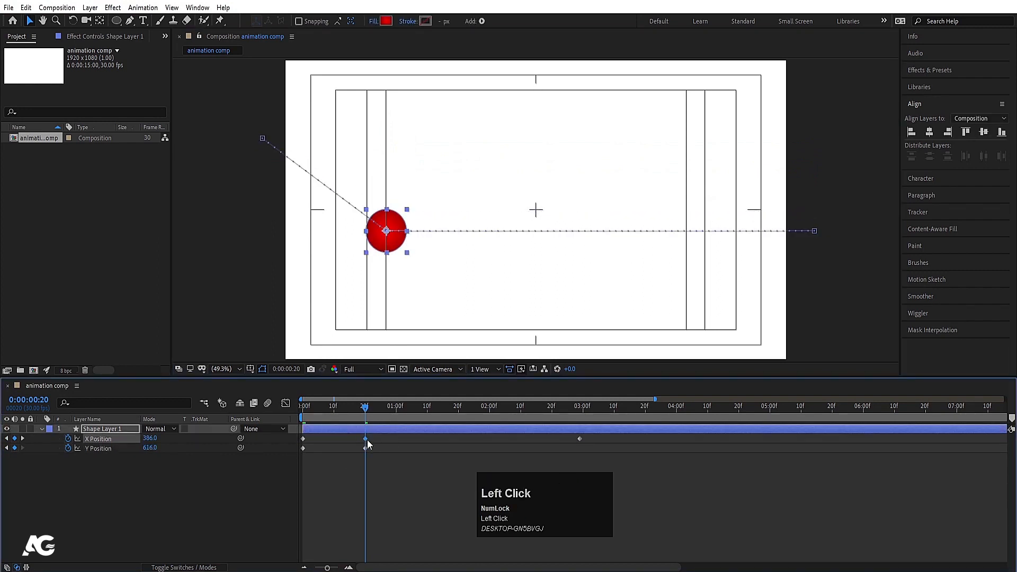
pyautogui.press('Delete')
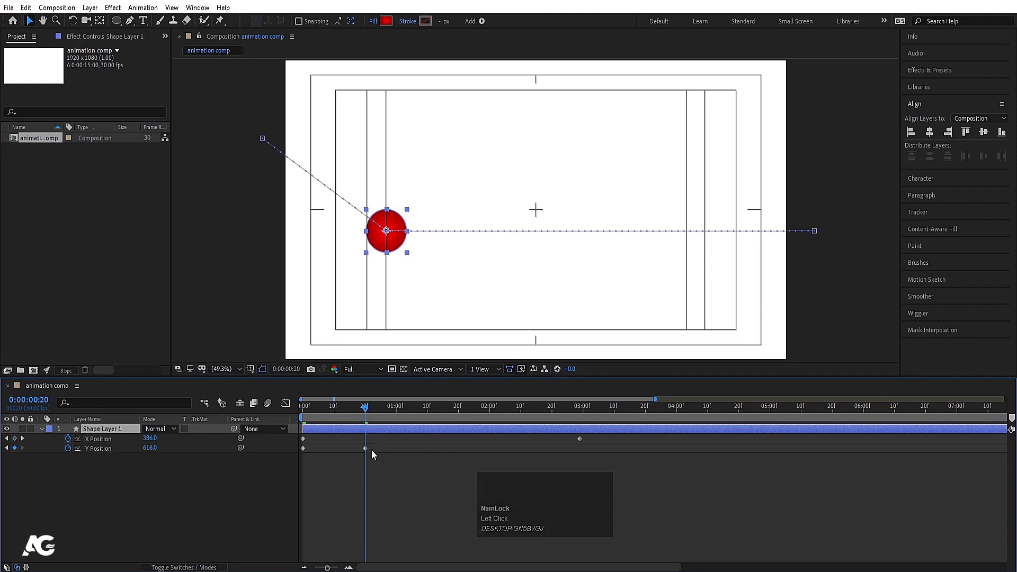
# - Add Y Position keyframes of 616 at 0:00:01:11, about 0:00:02:05 and 0:00:02:29, and shift the first two of these one frame later
pyautogui.moveTo(366, 413); pyautogui.dragTo(430, 435)
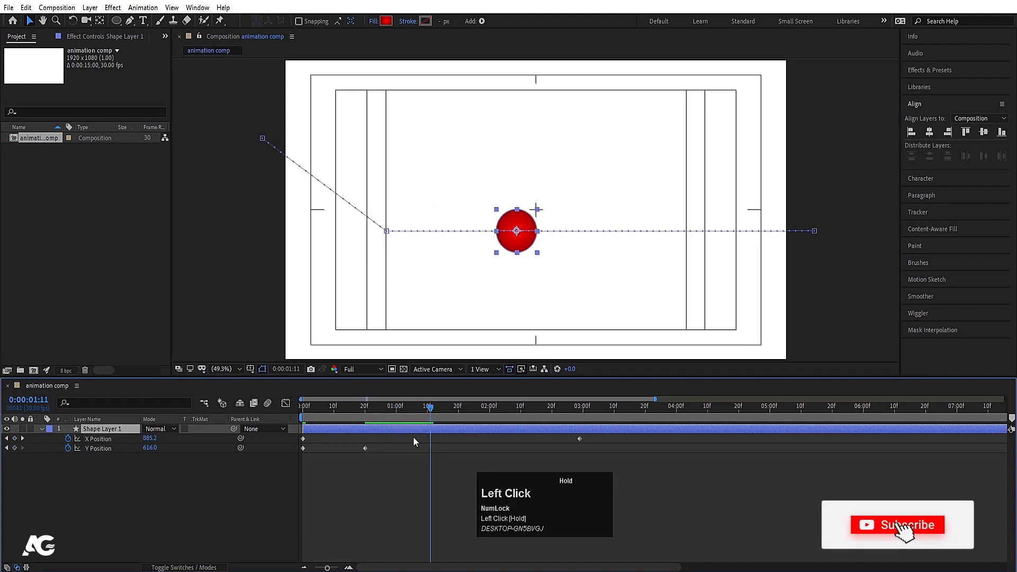
pyautogui.click(16, 448)
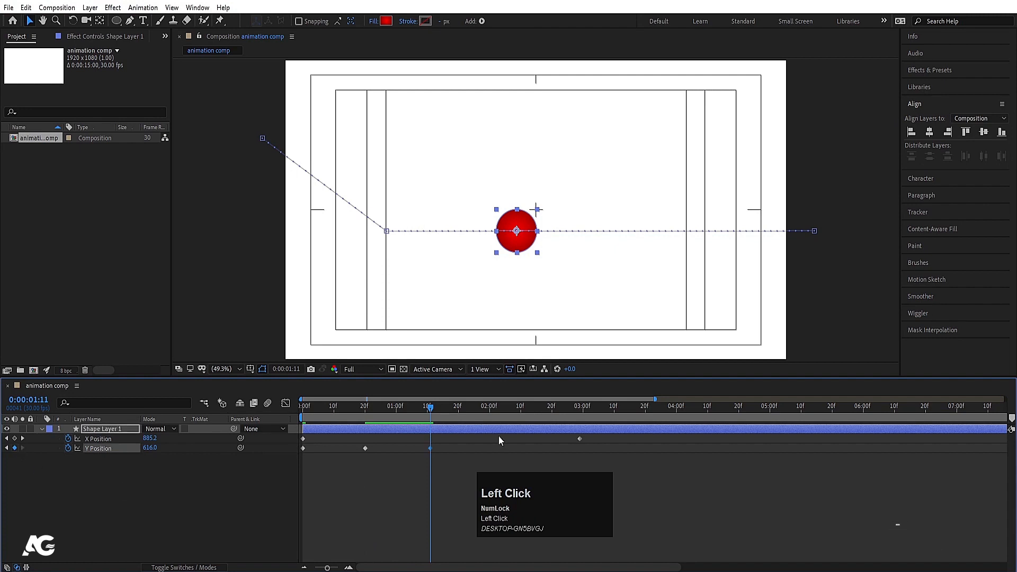
pyautogui.moveTo(488, 408); pyautogui.dragTo(579, 419)
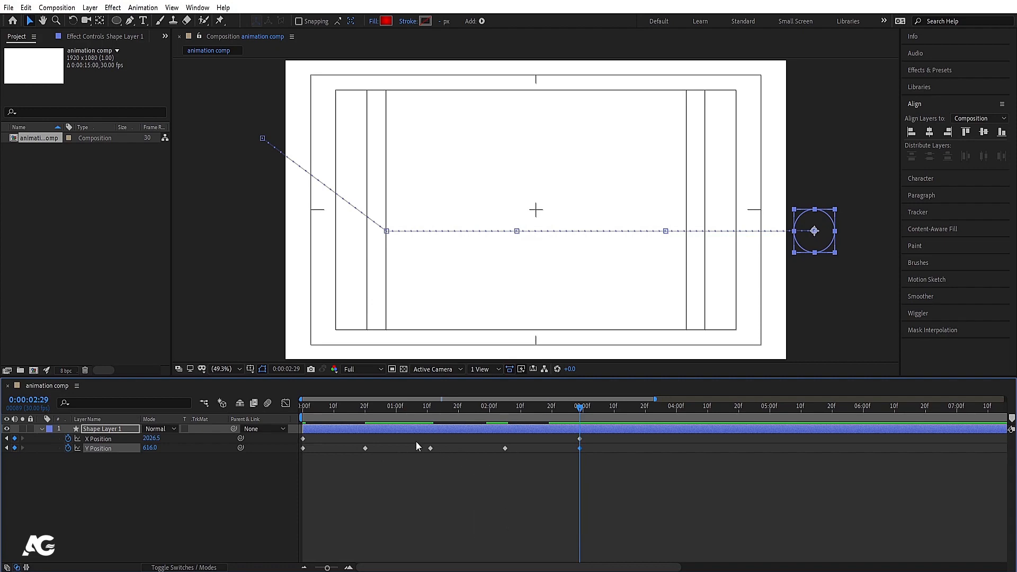
pyautogui.moveTo(415, 441); pyautogui.dragTo(508, 449)
pyautogui.click(365, 448)
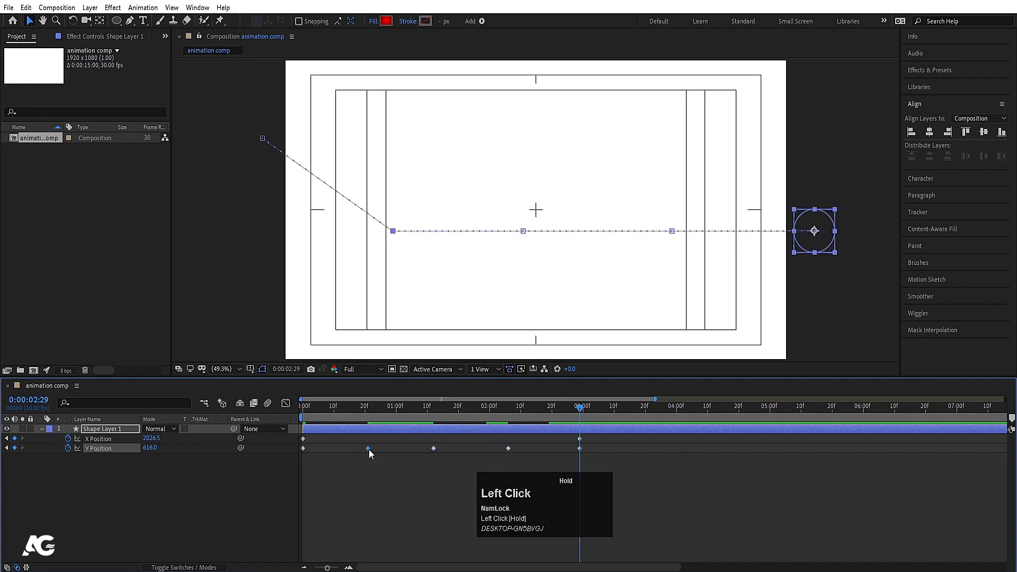
# - Preview the ball's motion from the start of the composition
pyautogui.scroll(-3, 396, 411)
pyautogui.moveTo(392, 412); pyautogui.dragTo(281, 416)
pyautogui.press('space')
pyautogui.press('space')
pyautogui.click(310, 431)
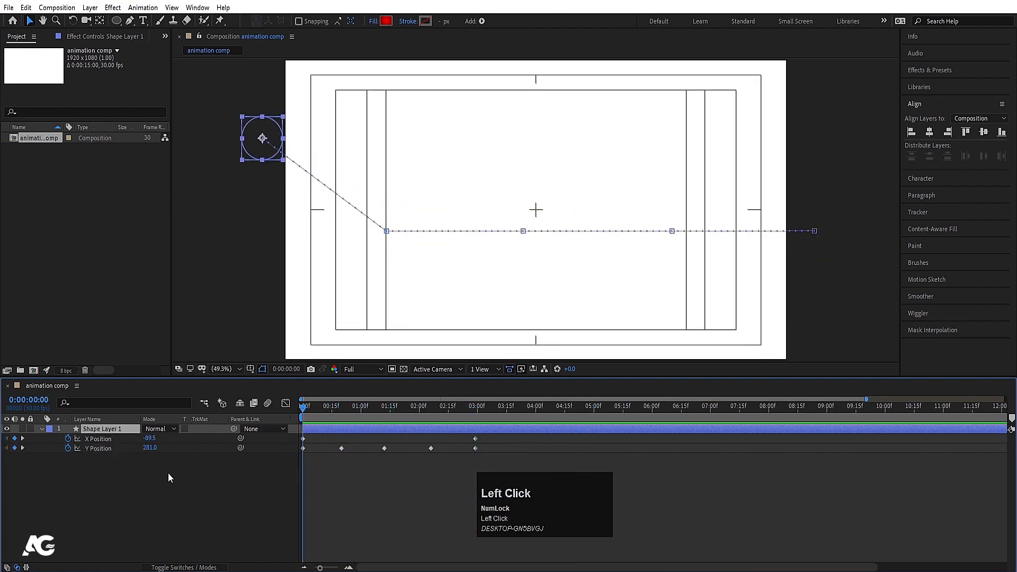
# - Copy the 0:00:00:20 Y Position keyframe onto 0 seconds so the ball starts at Y 616
pyautogui.moveTo(153, 453); pyautogui.dragTo(338, 459)
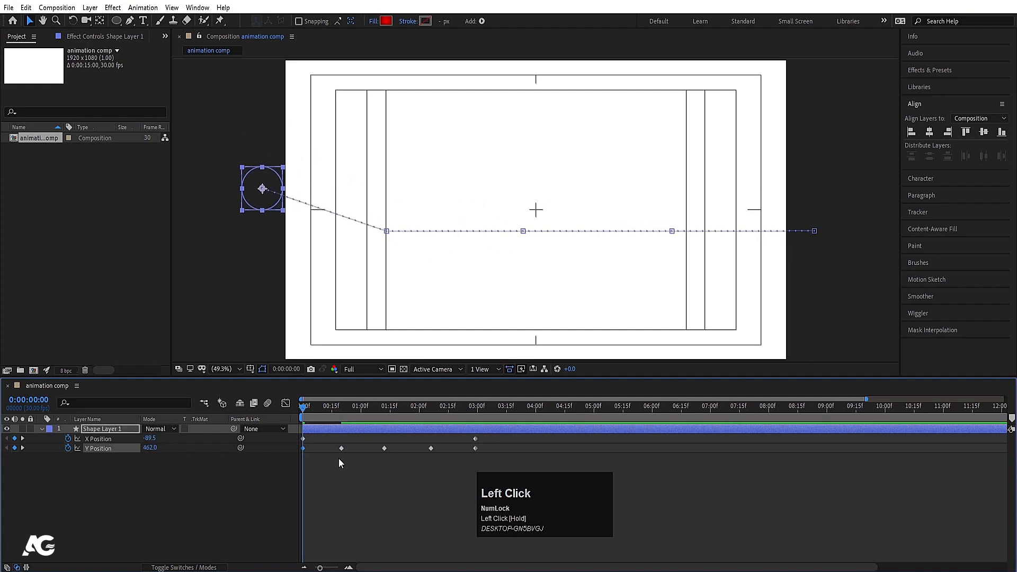
pyautogui.hotkey('ctrl', 'c')
pyautogui.hotkey('ctrl', 'v')
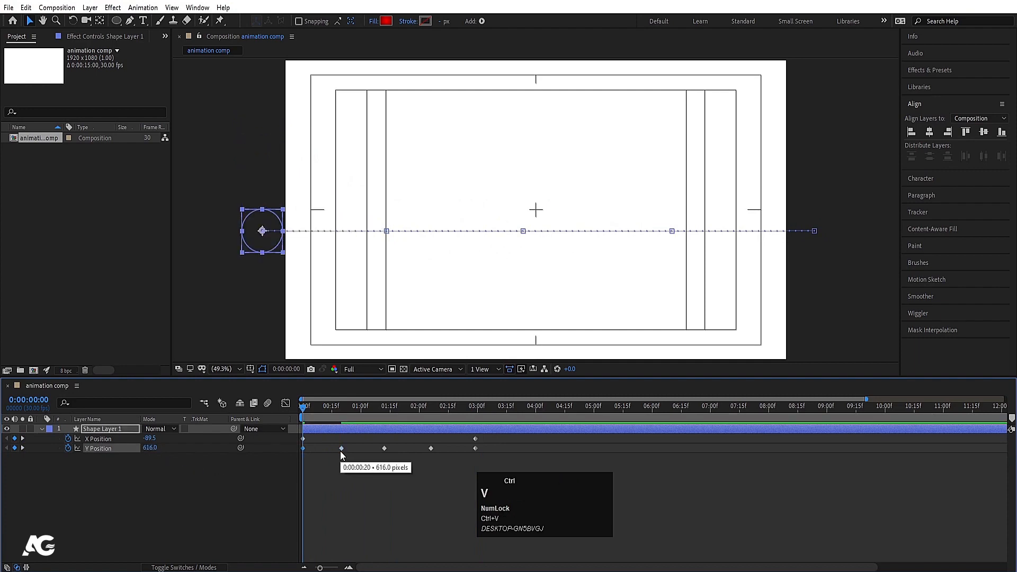
pyautogui.moveTo(330, 413); pyautogui.dragTo(272, 402)
# - Move the Y Position keyframe at 0:00:00:20 one frame later, keeping the other low-point keyframes in place
pyautogui.press('=')
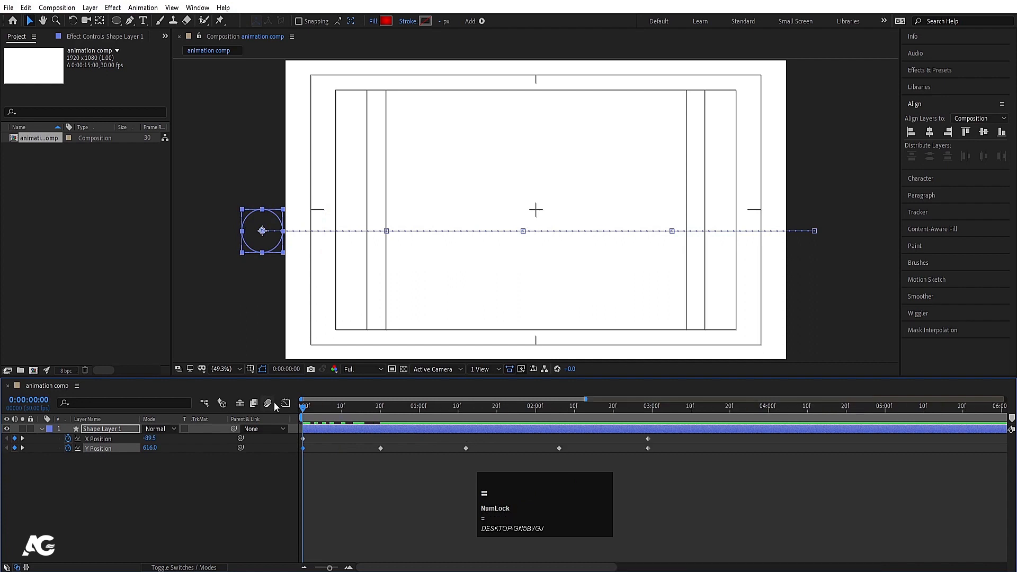
pyautogui.moveTo(365, 443); pyautogui.dragTo(567, 458)
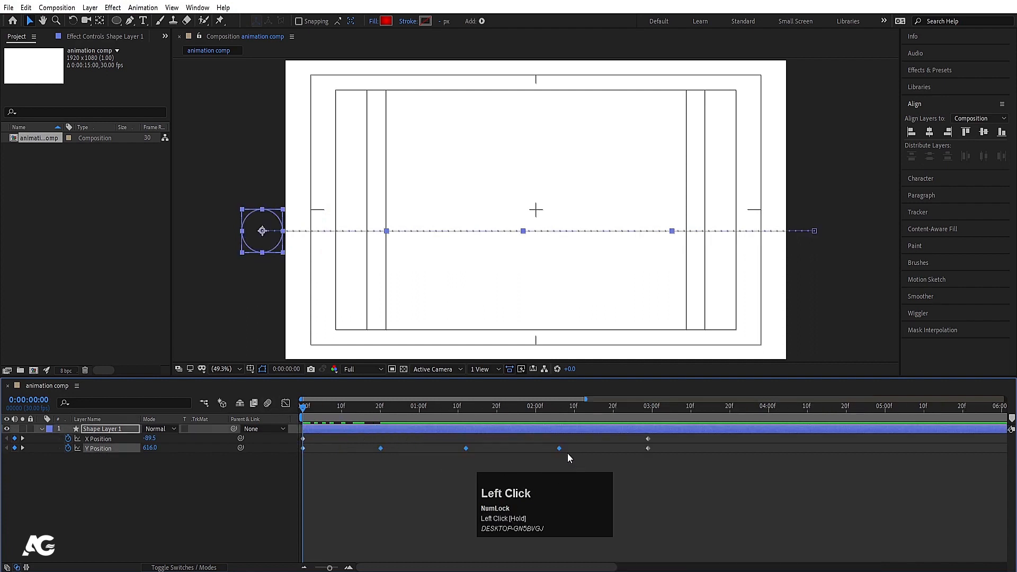
pyautogui.moveTo(368, 448)
pyautogui.mouseDown()
pyautogui.moveTo(386, 458)
pyautogui.moveTo(384, 449)
pyautogui.mouseUp()
pyautogui.moveTo(454, 438); pyautogui.dragTo(466, 449)
# - Create the first bounce peak by setting Y Position to 265 at 0:00:00:10
pyautogui.click(341, 412)
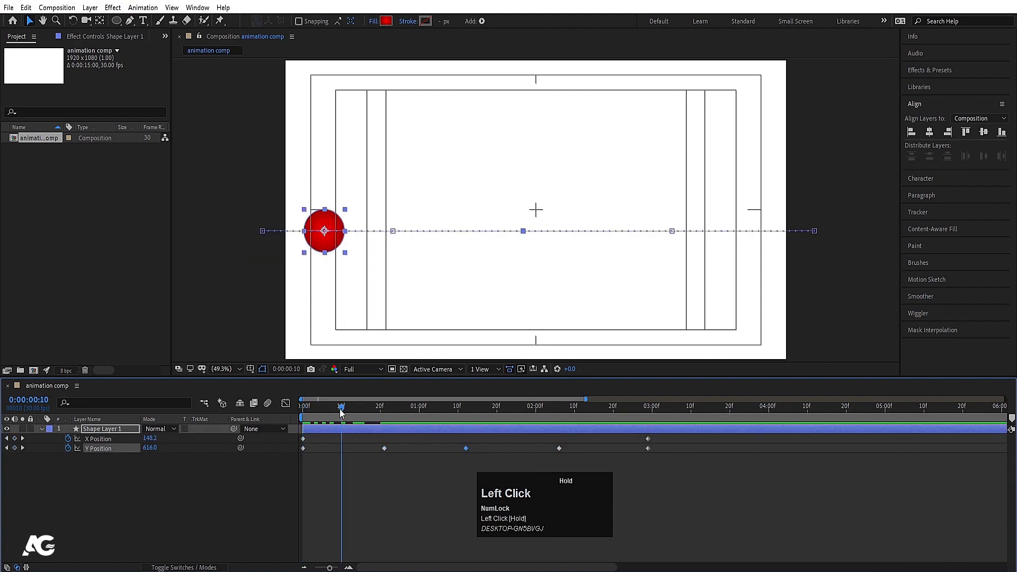
pyautogui.moveTo(158, 460); pyautogui.dragTo(35, 460)
pyautogui.moveTo(66, 428); pyautogui.dragTo(45, 430)
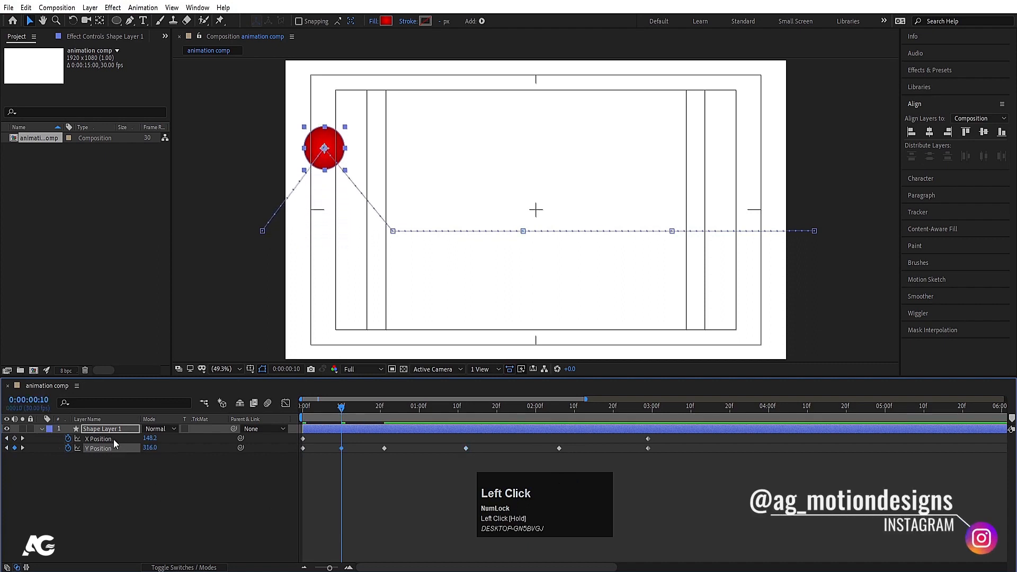
pyautogui.moveTo(151, 449); pyautogui.dragTo(119, 446)
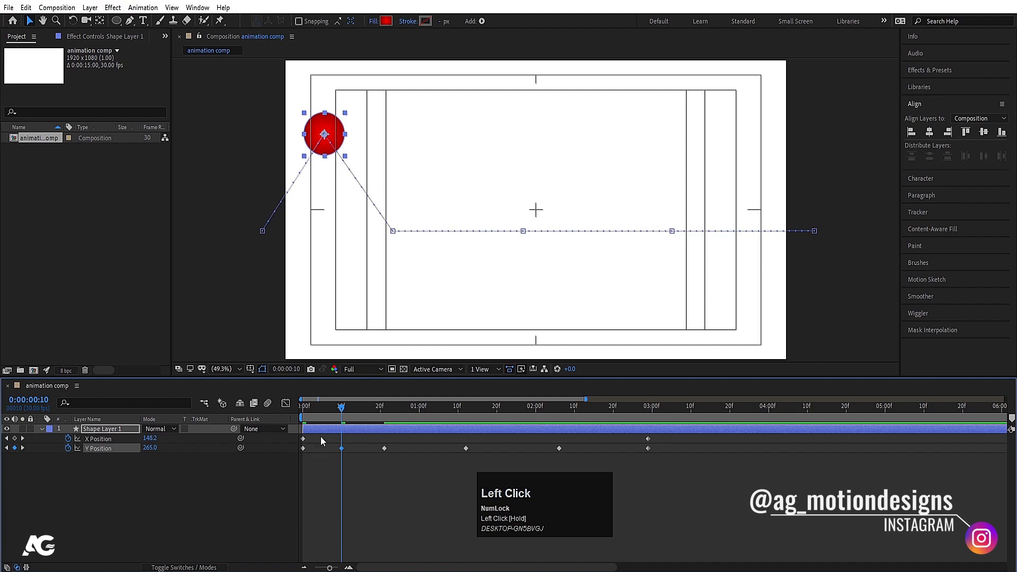
# - Copy the Y Position peak keyframe from 0:00:00:10 to 0:00:01:02 for the second bounce
pyautogui.moveTo(321, 440); pyautogui.dragTo(345, 457)
pyautogui.hotkey('ctrl', 'c')
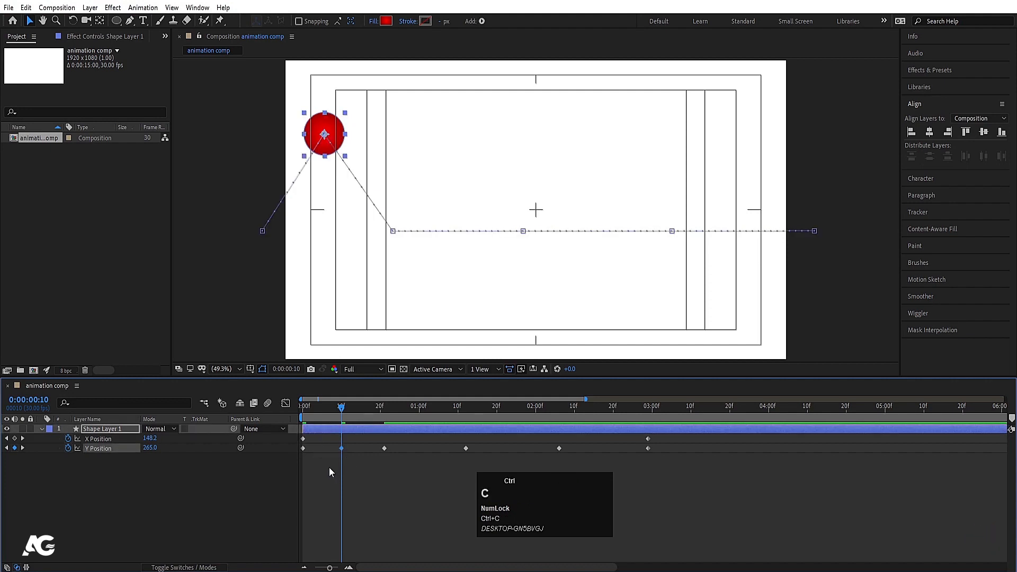
pyautogui.moveTo(422, 413); pyautogui.dragTo(428, 411)
pyautogui.hotkey('ctrl', 'v')
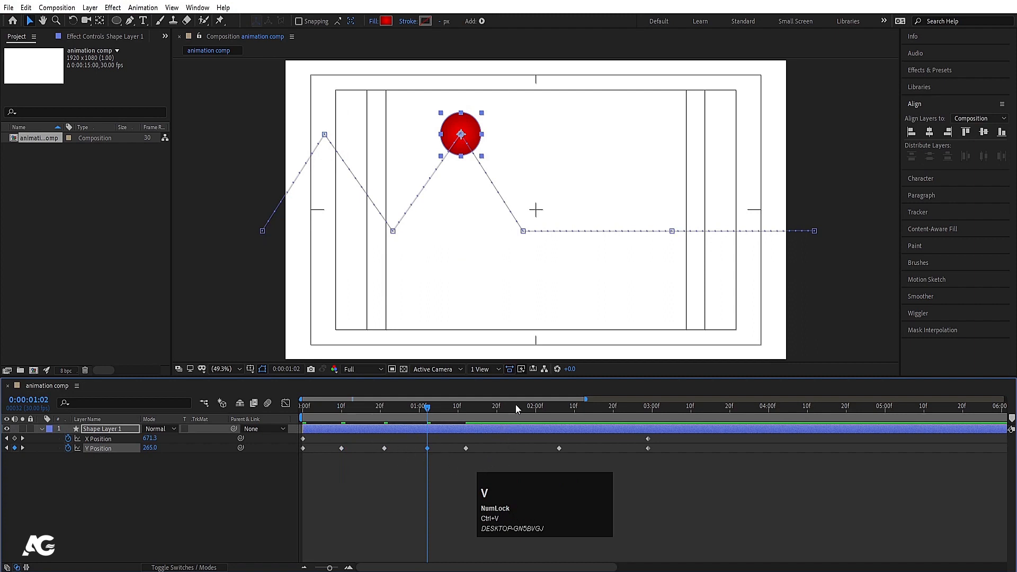
# - Copy the Y Position peak keyframe at 0:00:01:02 to 0:00:01:24 and 0:00:02:17 for the last two bounces
pyautogui.click(516, 406)
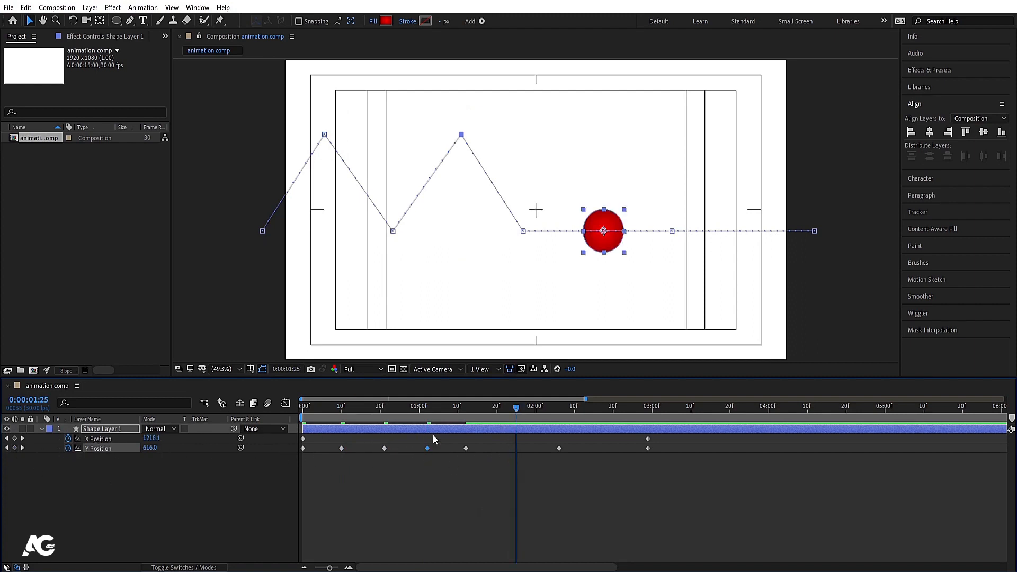
pyautogui.click(512, 408)
pyautogui.hotkey('ctrl', 'c')
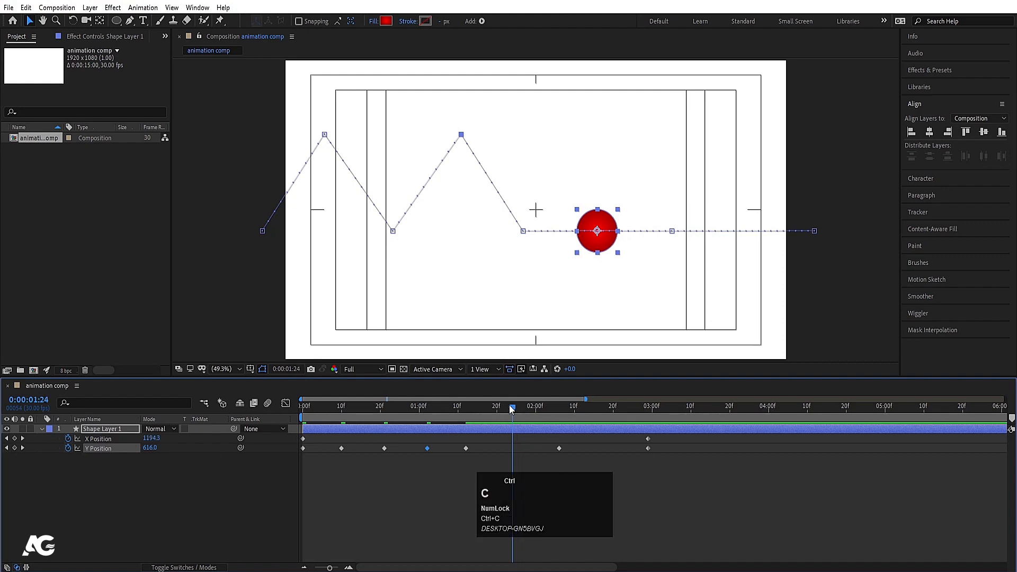
pyautogui.moveTo(417, 432); pyautogui.dragTo(431, 457)
pyautogui.hotkey('ctrl', 'z')
pyautogui.hotkey('ctrl', 'c')
pyautogui.hotkey('ctrl', 'v')
pyautogui.click(602, 411)
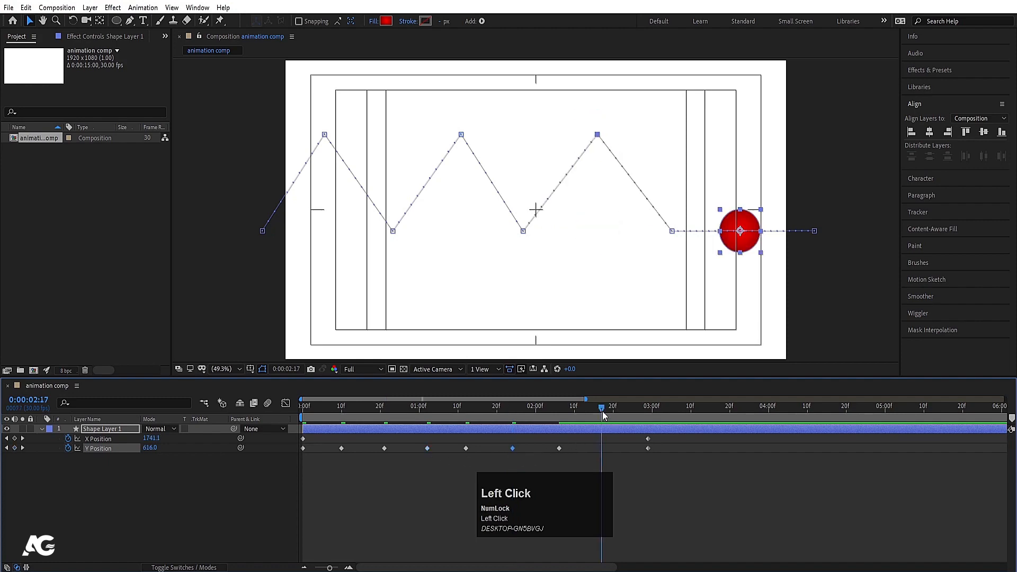
pyautogui.hotkey('ctrl', 'v')
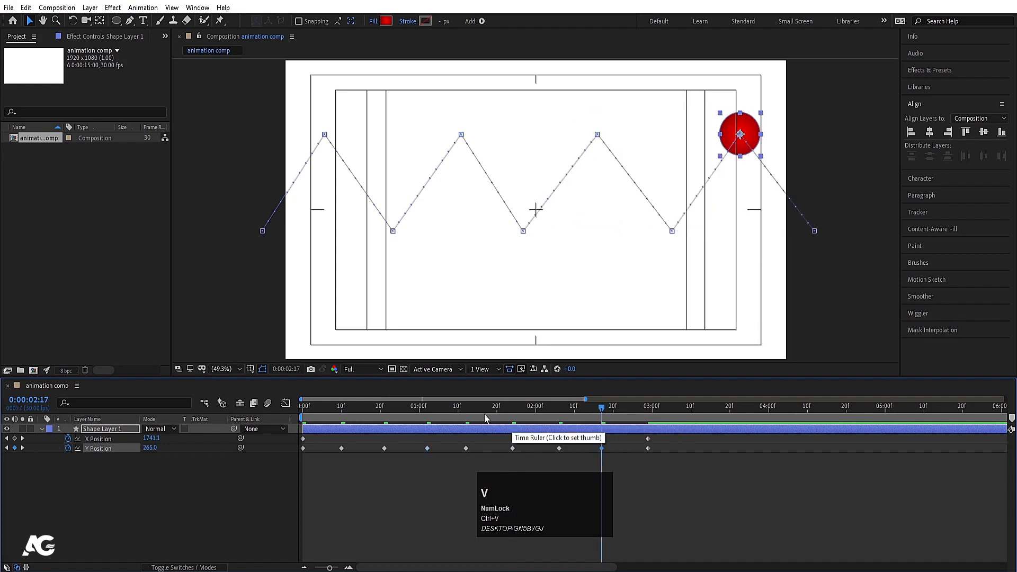
# - Play back the bouncing ball from 0 seconds to check the zigzag motion
pyautogui.click(303, 406)
pyautogui.press('space')
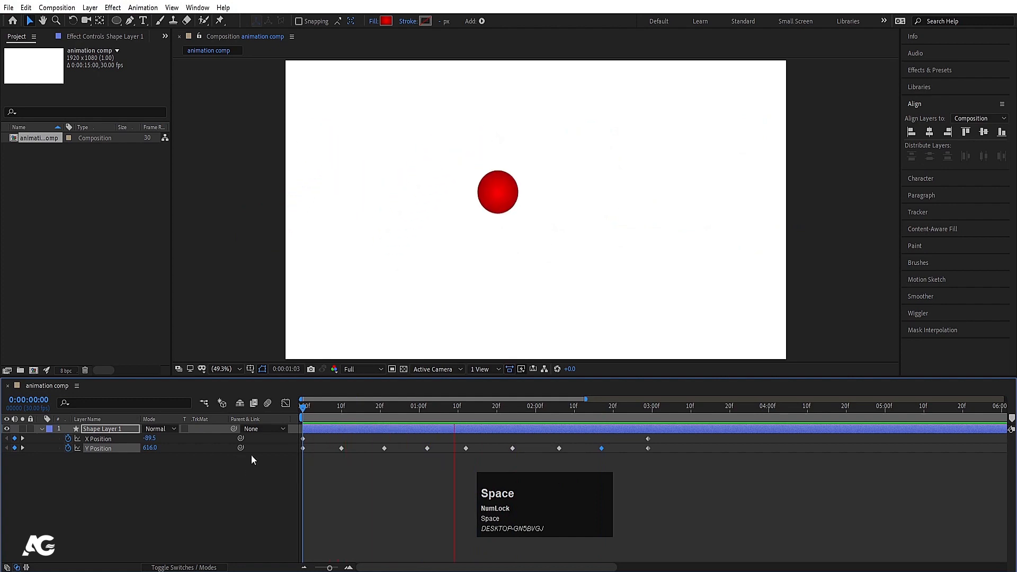
pyautogui.press('space')
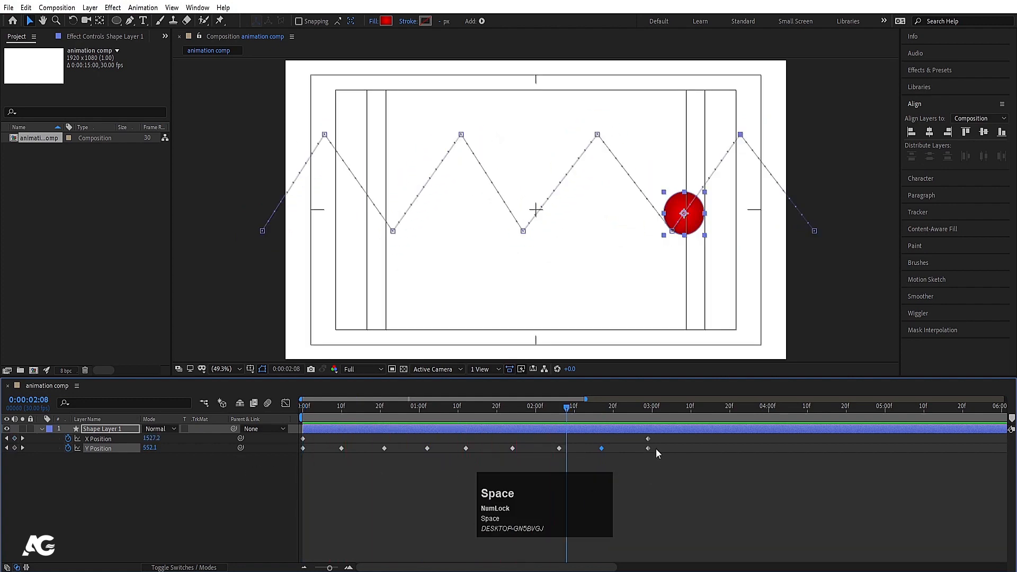
# - Apply Easy Ease to all Y Position keyframes and preview the smoothed bounce from the start
pyautogui.moveTo(656, 449); pyautogui.dragTo(241, 456)
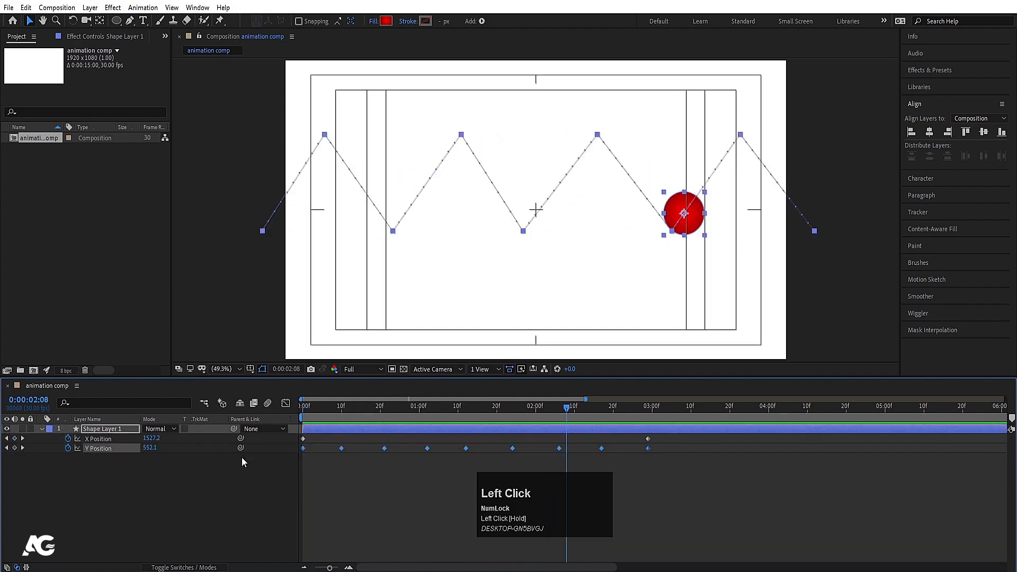
pyautogui.press('F9')
pyautogui.click(299, 407)
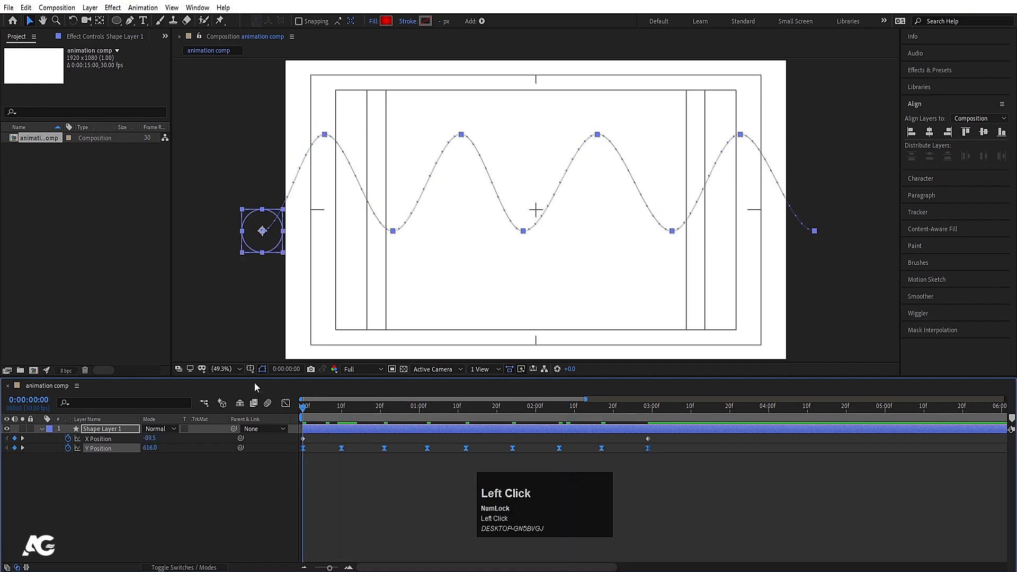
pyautogui.press('space')
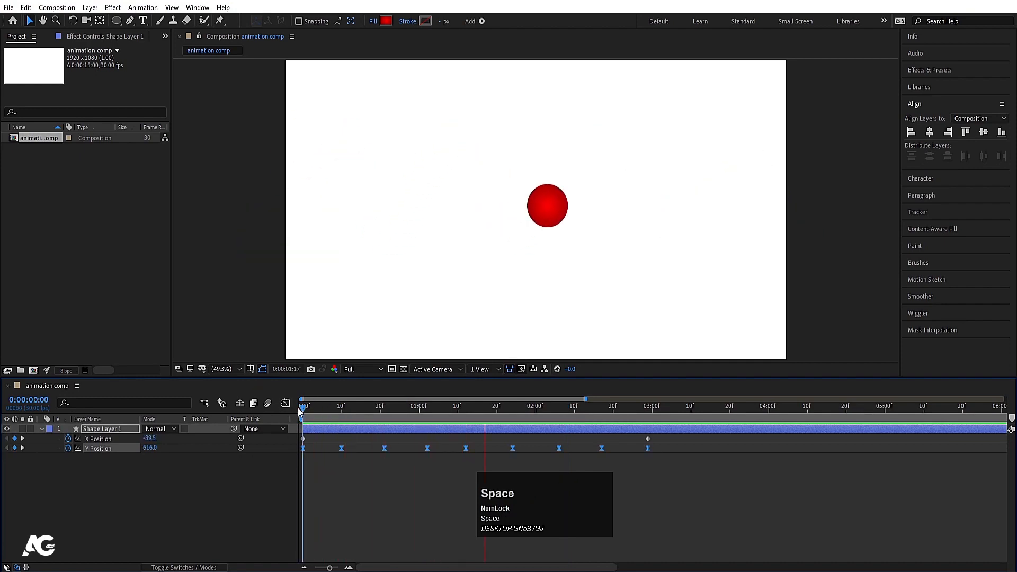
pyautogui.press('space')
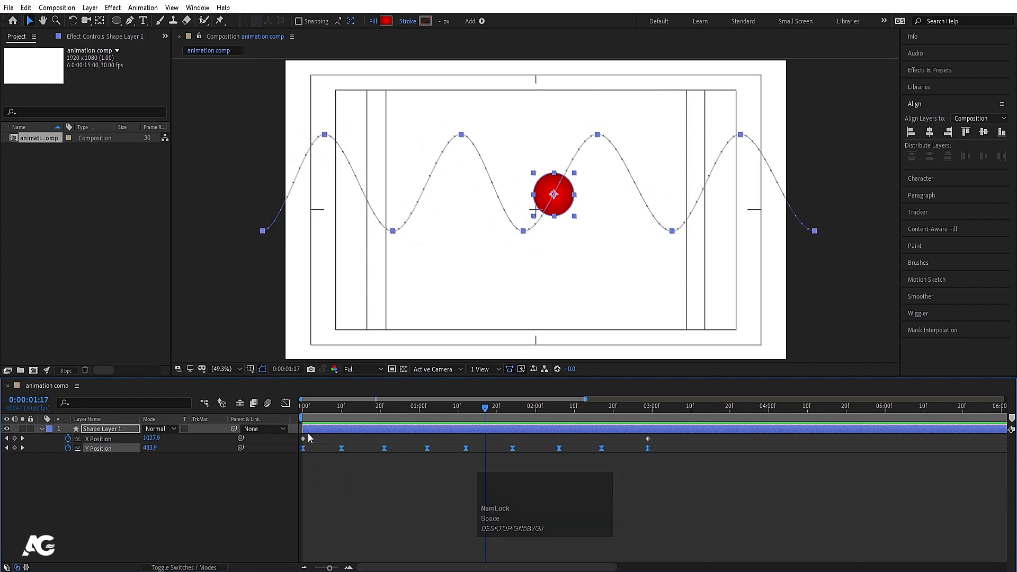
# - In the Y Position speed graph, lengthen both ease handles of the 0:00:00:10 peak keyframe and shorten the start keyframe's outgoing handle
pyautogui.click(286, 404)
pyautogui.click(304, 407)
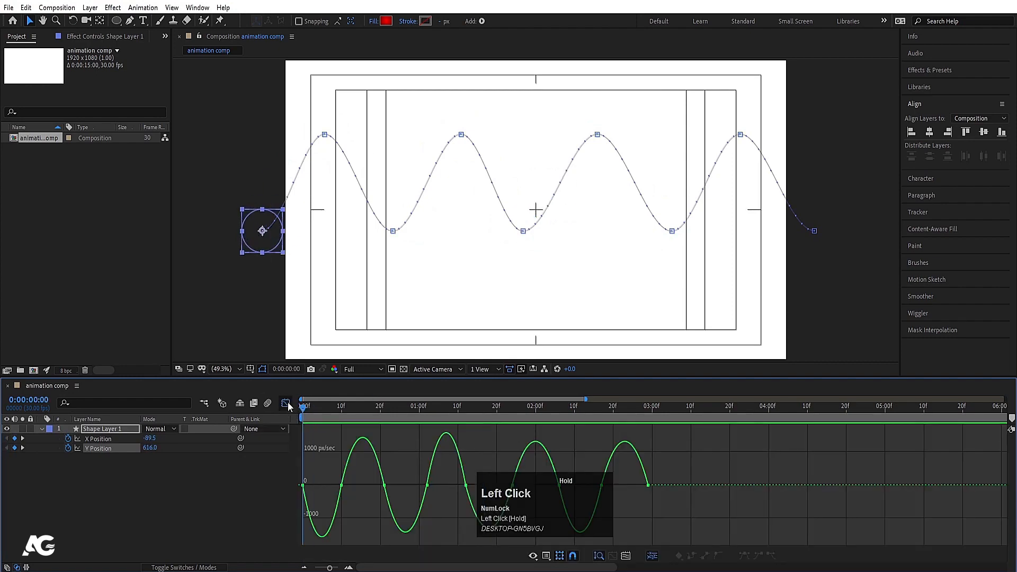
pyautogui.press('=')
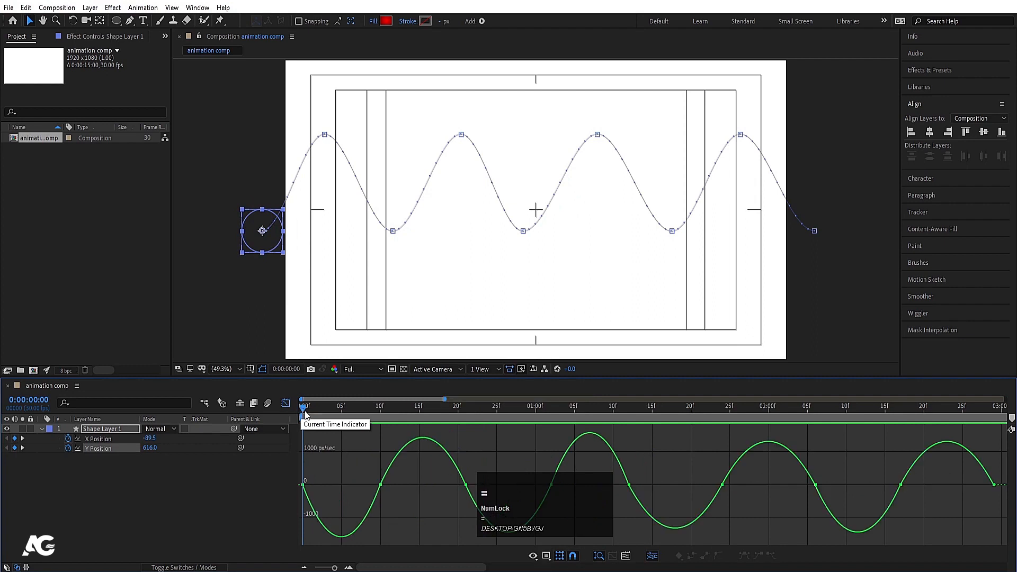
pyautogui.click(381, 484)
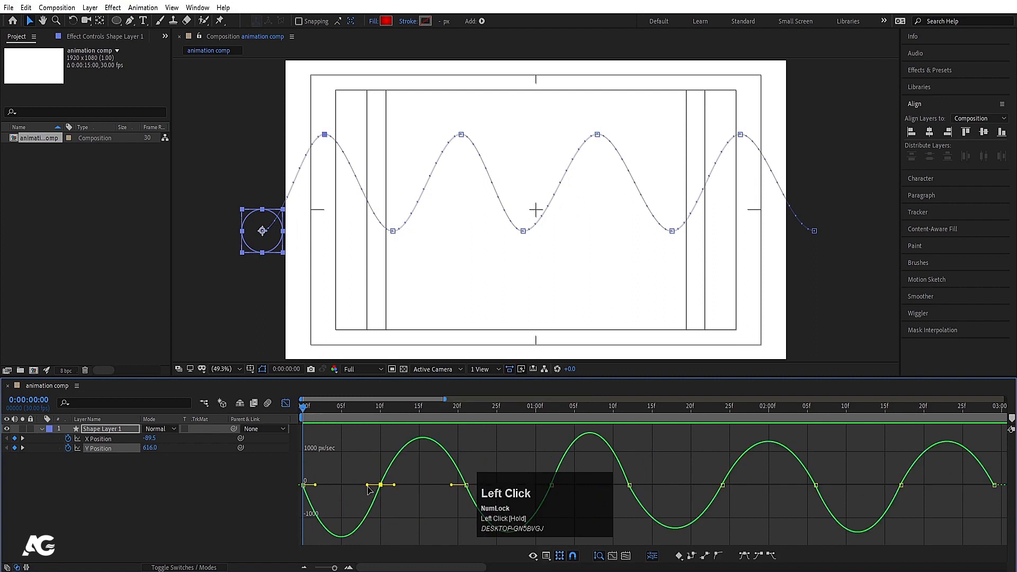
pyautogui.moveTo(367, 486); pyautogui.dragTo(409, 471)
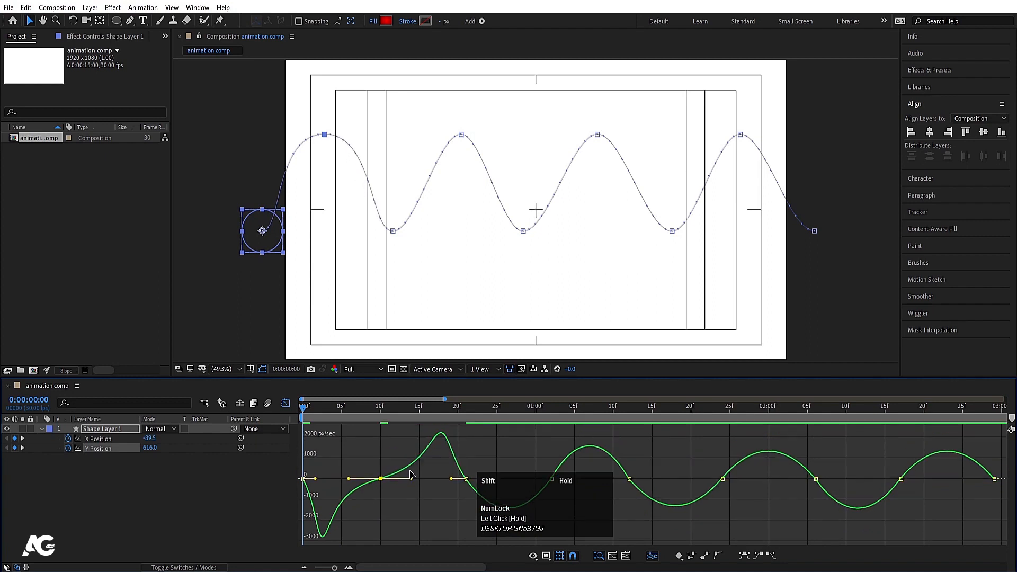
pyautogui.moveTo(327, 459); pyautogui.dragTo(310, 480)
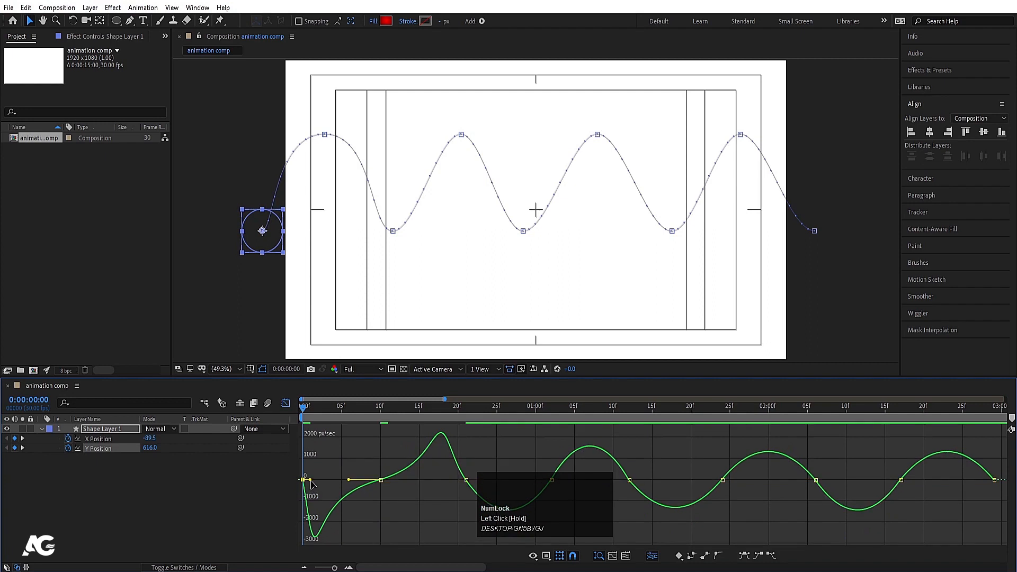
# - Shorten the incoming ease handle of the 0:00:00:21 landing keyframe and preview the first bounce from the start
pyautogui.press('space')
pyautogui.press('space')
pyautogui.moveTo(439, 473); pyautogui.dragTo(418, 478)
pyautogui.click(305, 410)
pyautogui.press('space')
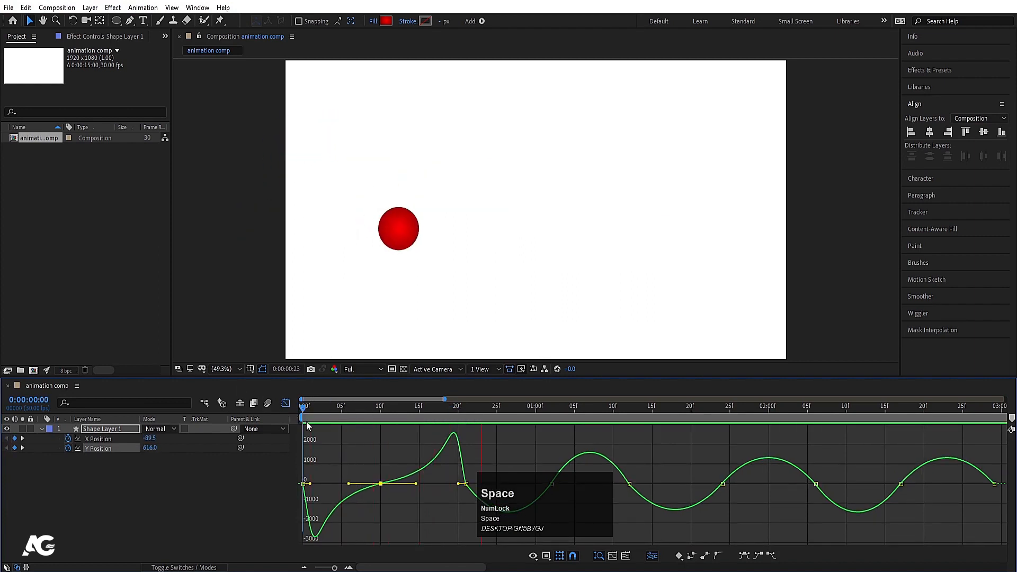
pyautogui.press('space')
pyautogui.moveTo(542, 511); pyautogui.dragTo(283, 496)
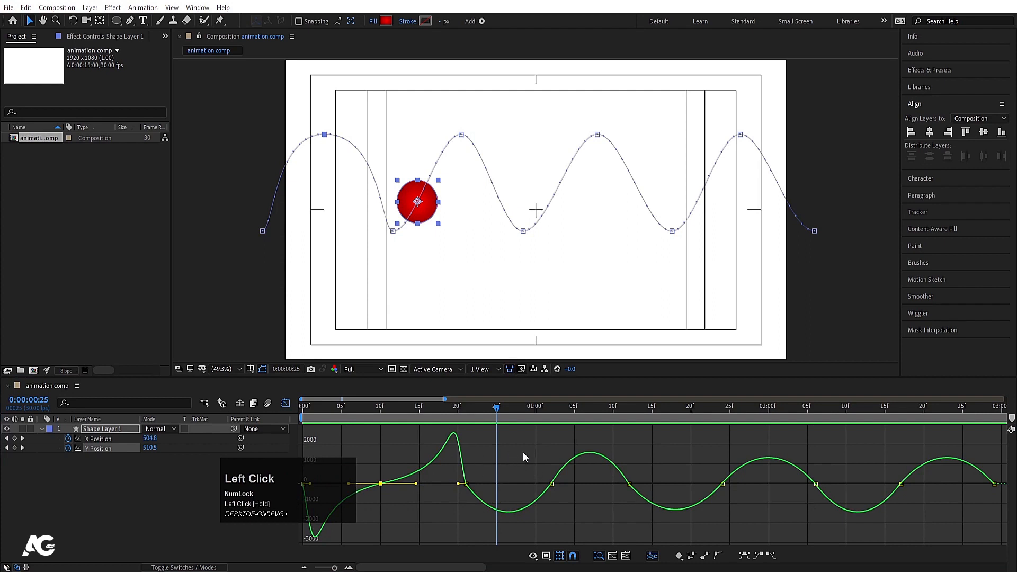
# - Shape the second bounce's speed curve with long ease handles at the 0:00:01:02 peak and short handles facing it at both landings
pyautogui.moveTo(523, 452); pyautogui.dragTo(586, 477)
pyautogui.moveTo(447, 466); pyautogui.dragTo(474, 482)
pyautogui.click(466, 409)
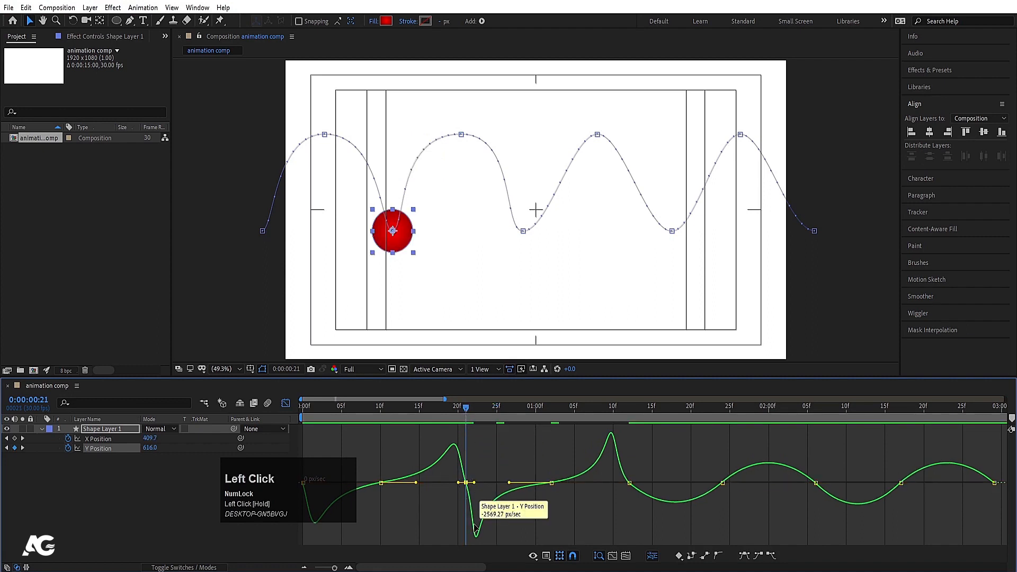
pyautogui.moveTo(466, 409); pyautogui.dragTo(551, 462)
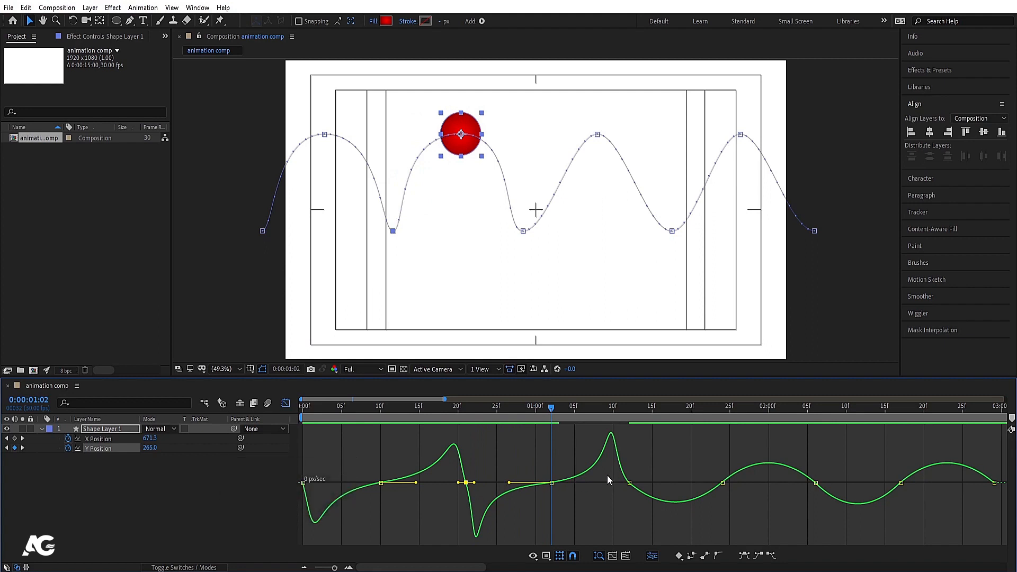
pyautogui.moveTo(552, 413); pyautogui.dragTo(595, 412)
pyautogui.click(626, 486)
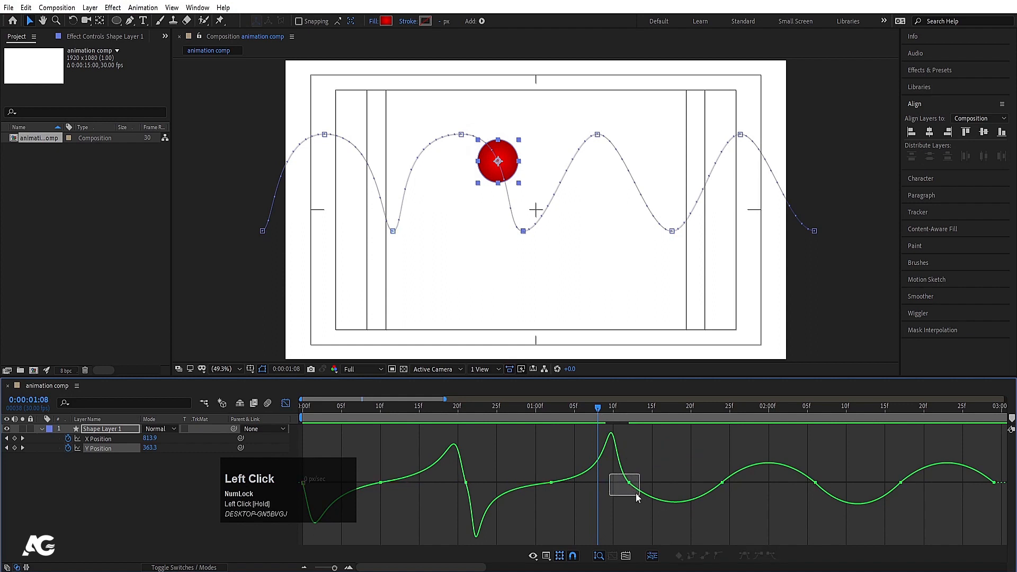
pyautogui.moveTo(637, 498); pyautogui.dragTo(622, 484)
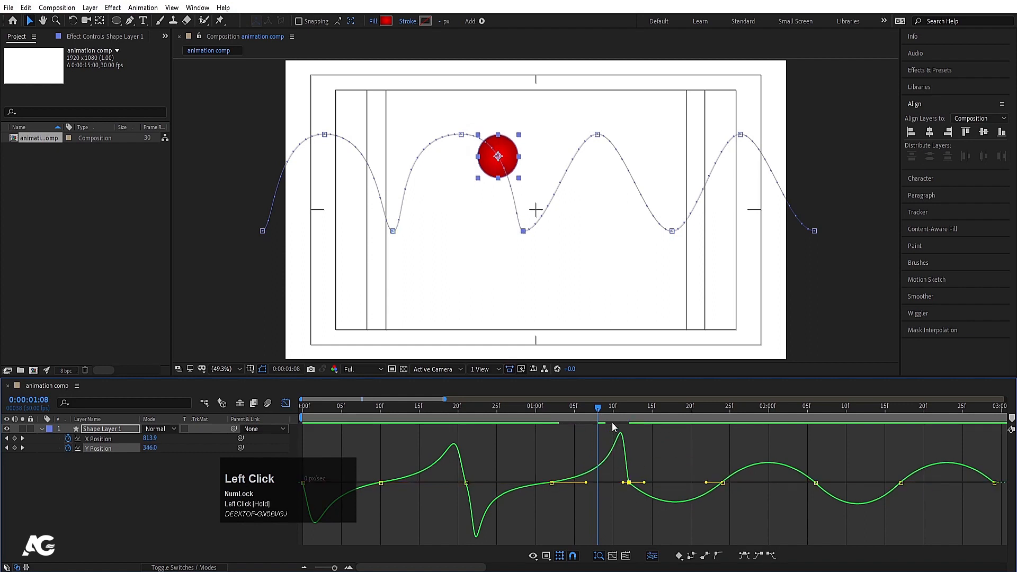
# - Shape the third bounce's speed curve with long ease handles at the 0:00:01:24 peak and short handles facing it at both landings
pyautogui.moveTo(612, 421); pyautogui.dragTo(672, 442)
pyautogui.click(721, 483)
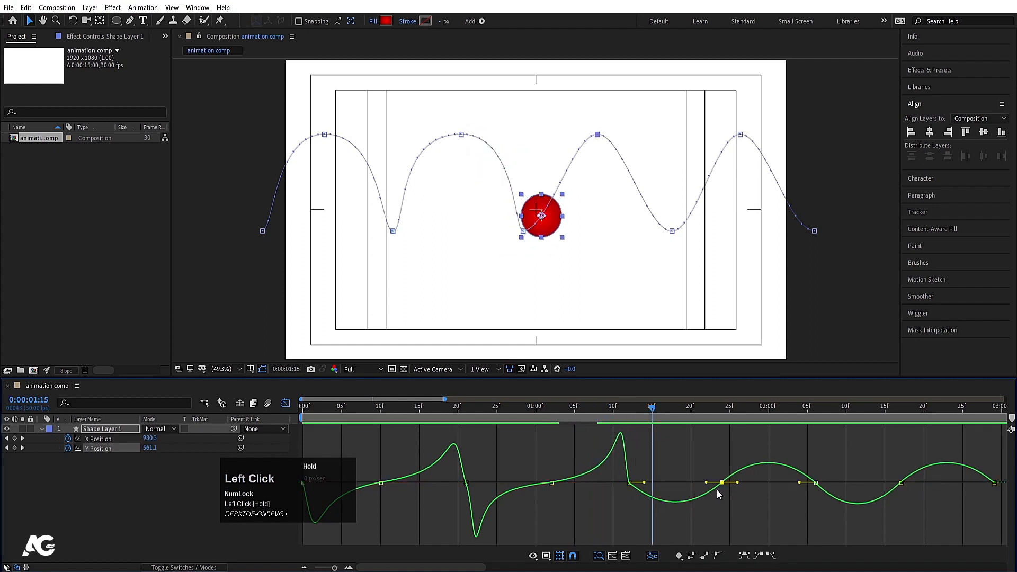
pyautogui.moveTo(706, 483)
pyautogui.mouseDown()
pyautogui.moveTo(623, 486)
pyautogui.moveTo(633, 481)
pyautogui.mouseUp()
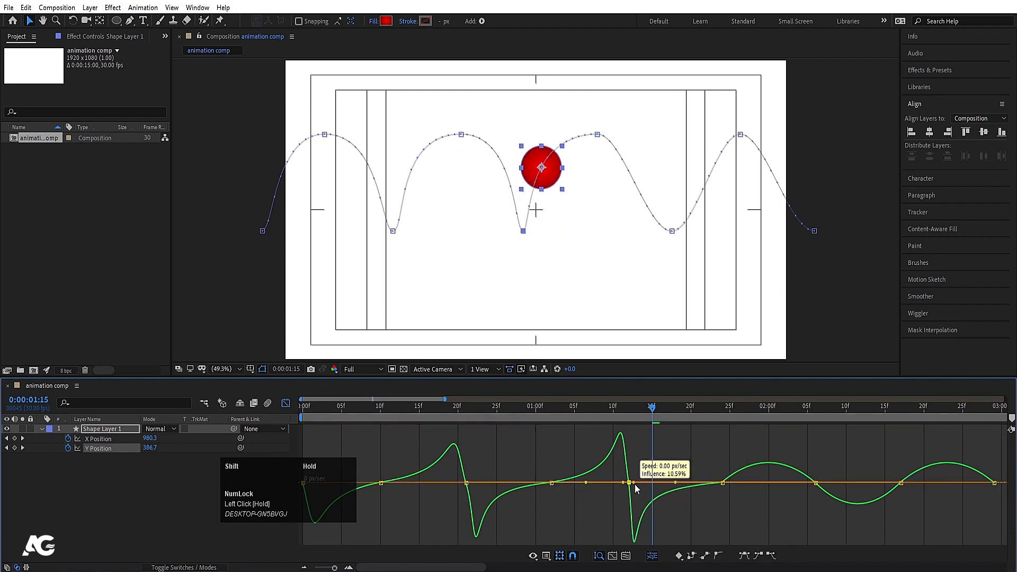
pyautogui.click(722, 481)
pyautogui.moveTo(738, 481); pyautogui.dragTo(768, 482)
pyautogui.moveTo(834, 466); pyautogui.dragTo(808, 483)
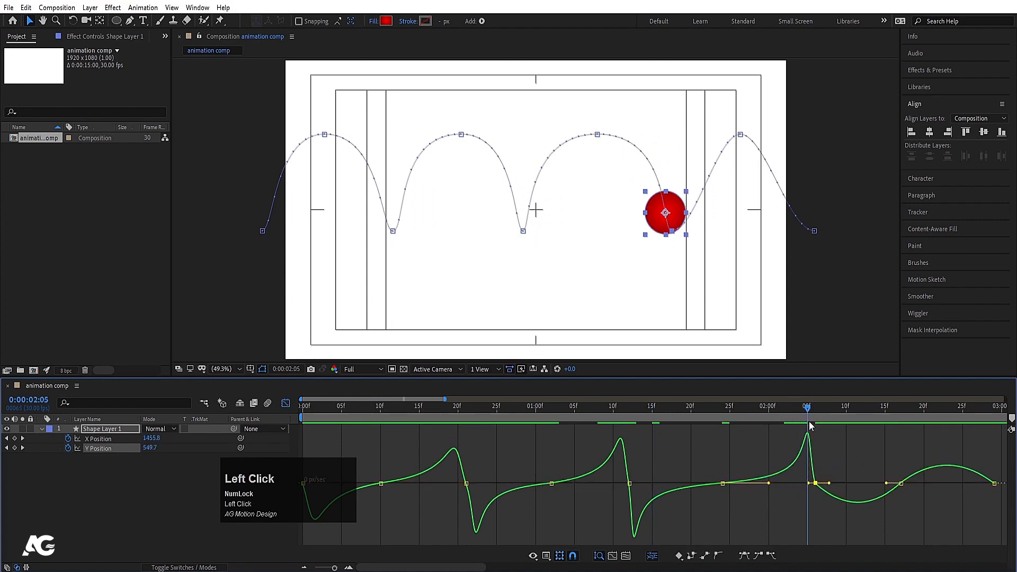
# - Shape the last bounce's speed curve with long ease handles at the 0:00:02:17 peak and short handles at its start and end
pyautogui.moveTo(802, 422); pyautogui.dragTo(947, 483)
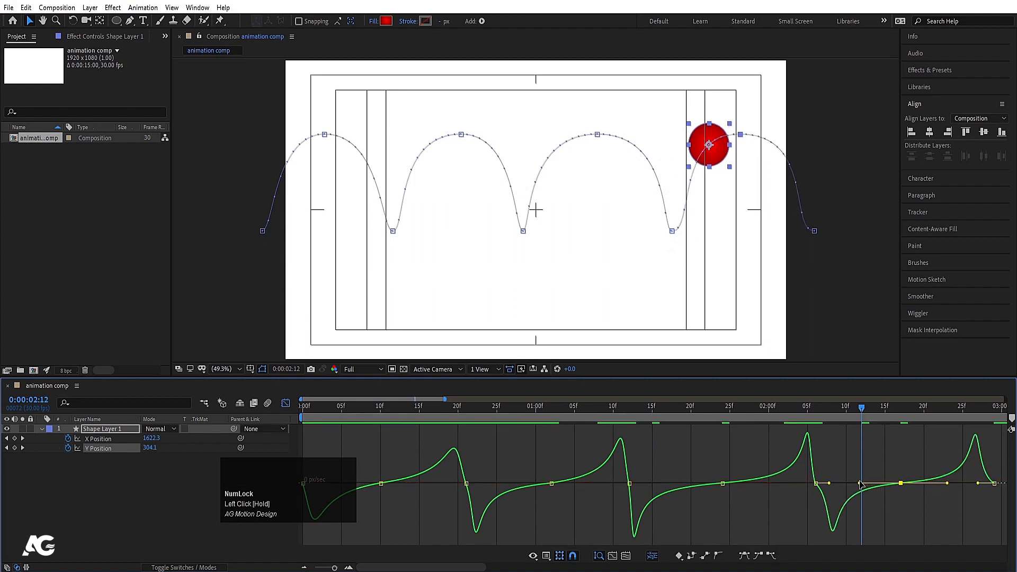
pyautogui.moveTo(859, 485); pyautogui.dragTo(823, 483)
pyautogui.click(830, 488)
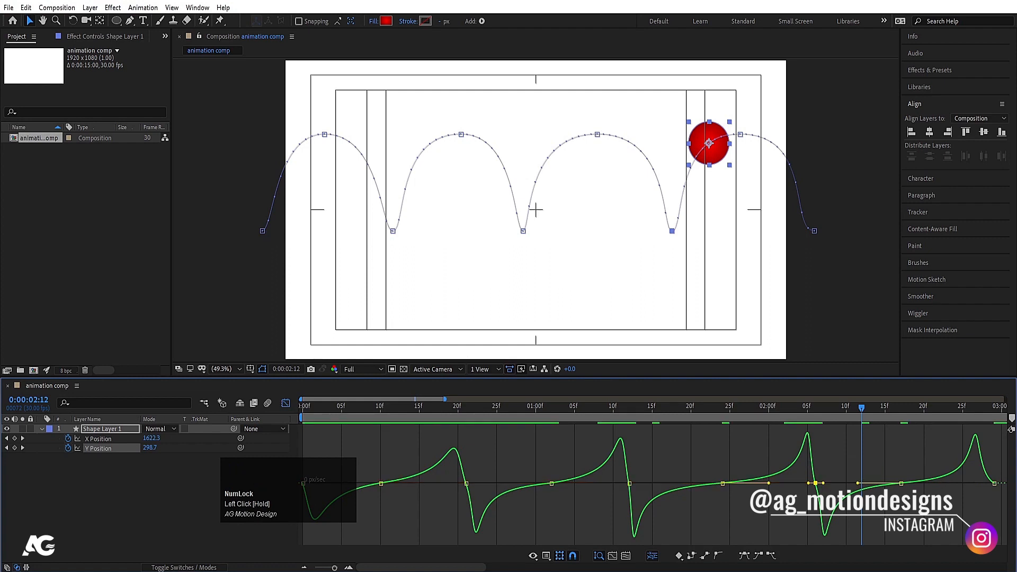
pyautogui.click(994, 483)
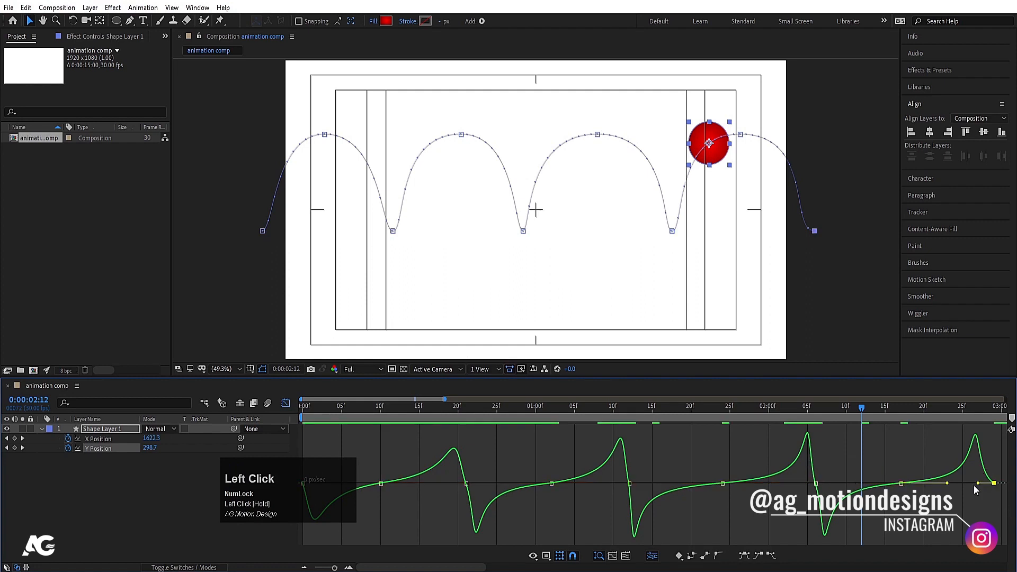
pyautogui.moveTo(978, 484); pyautogui.dragTo(983, 483)
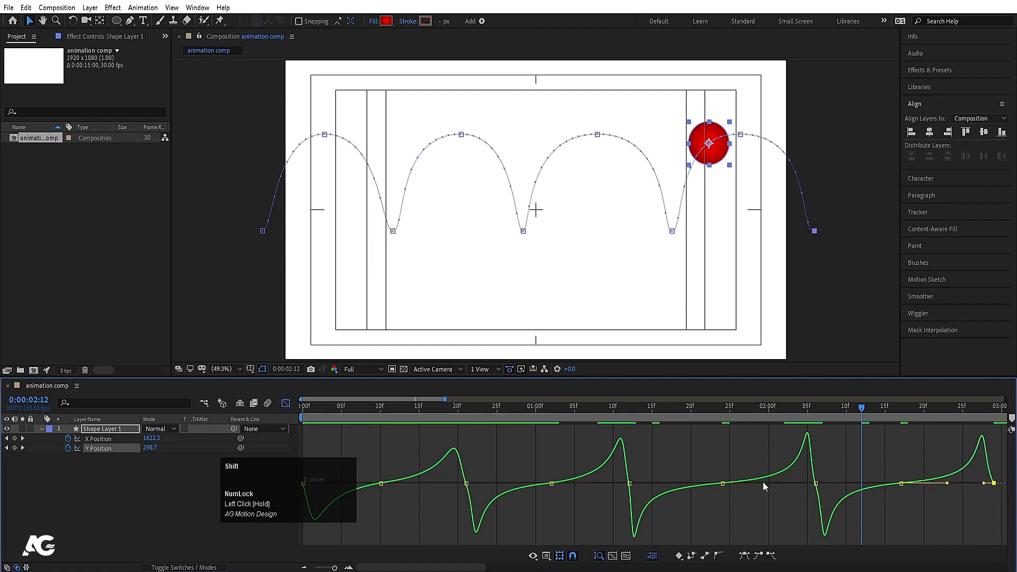
# - Preview all four bounces from 0 seconds, close the speed graph and go to the first landing at 0:00:00:21
pyautogui.moveTo(392, 413); pyautogui.dragTo(240, 406)
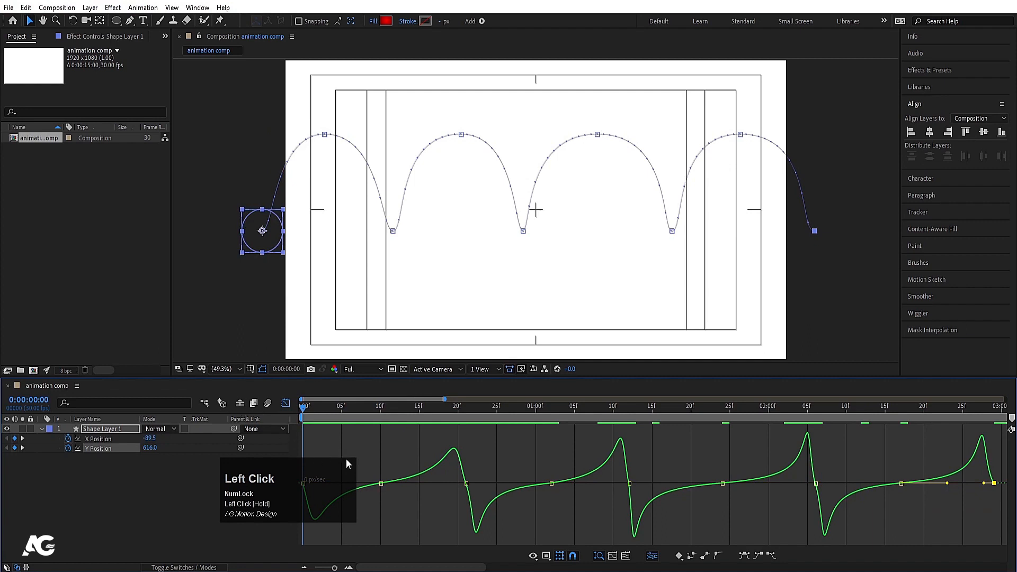
pyautogui.press('space')
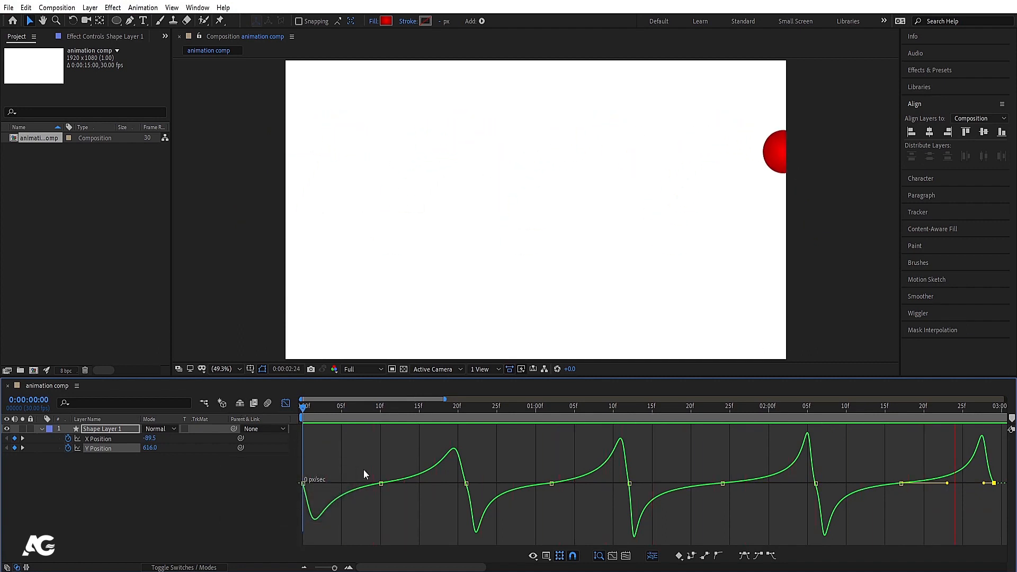
pyautogui.press('space')
pyautogui.click(286, 403)
pyautogui.moveTo(318, 406); pyautogui.dragTo(467, 431)
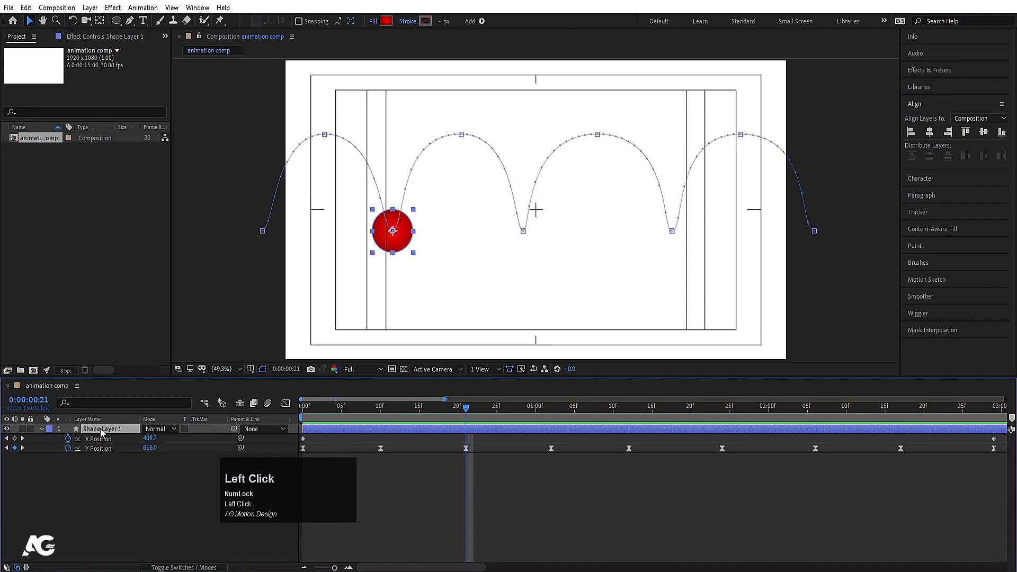
# - Try squashing the ball at the 0:00:00:21 landing with its Scale set to 100, 70% and undo the change
pyautogui.press('s')
pyautogui.click(145, 438)
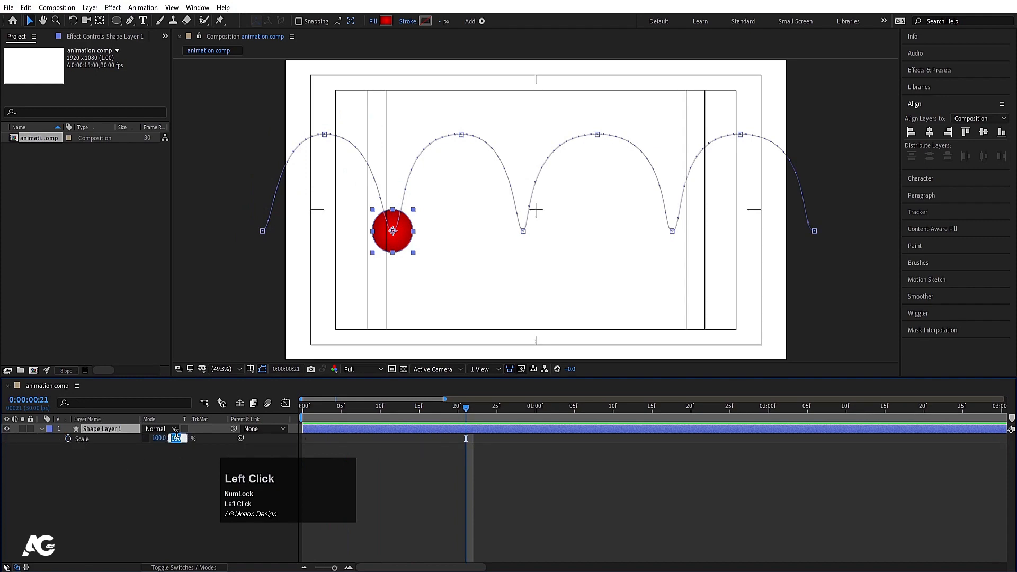
pyautogui.write('70')
pyautogui.press('Return')
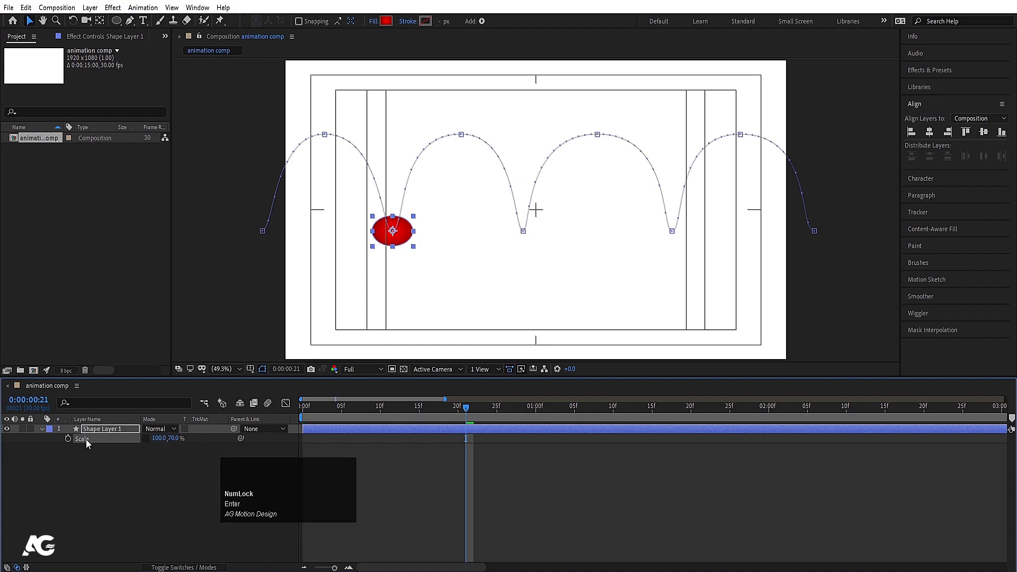
pyautogui.click(68, 438)
pyautogui.hotkey('ctrl', 'z')
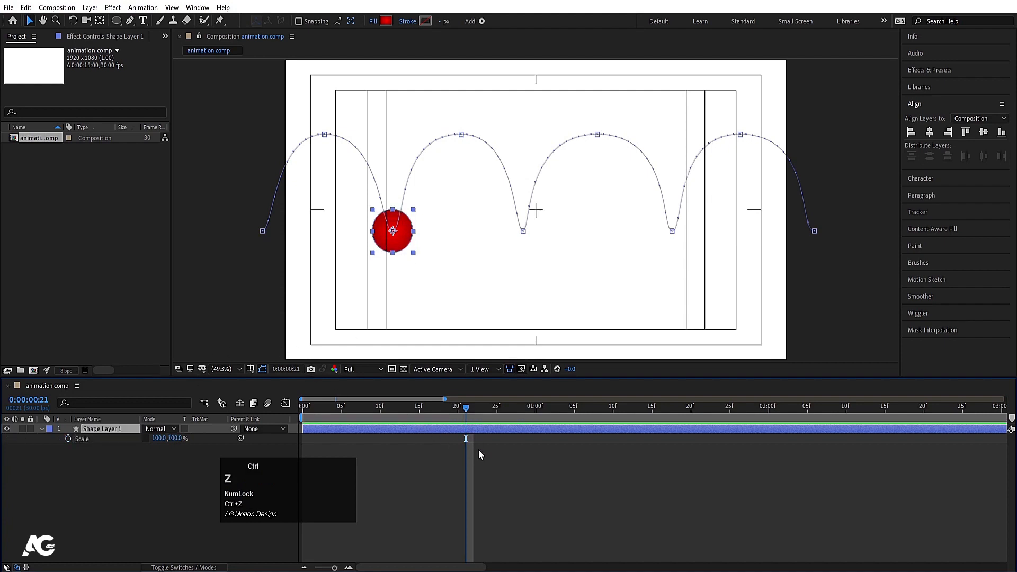
# - Play back the unsquashed bouncing ball from the start of the composition
pyautogui.moveTo(325, 418); pyautogui.dragTo(249, 420)
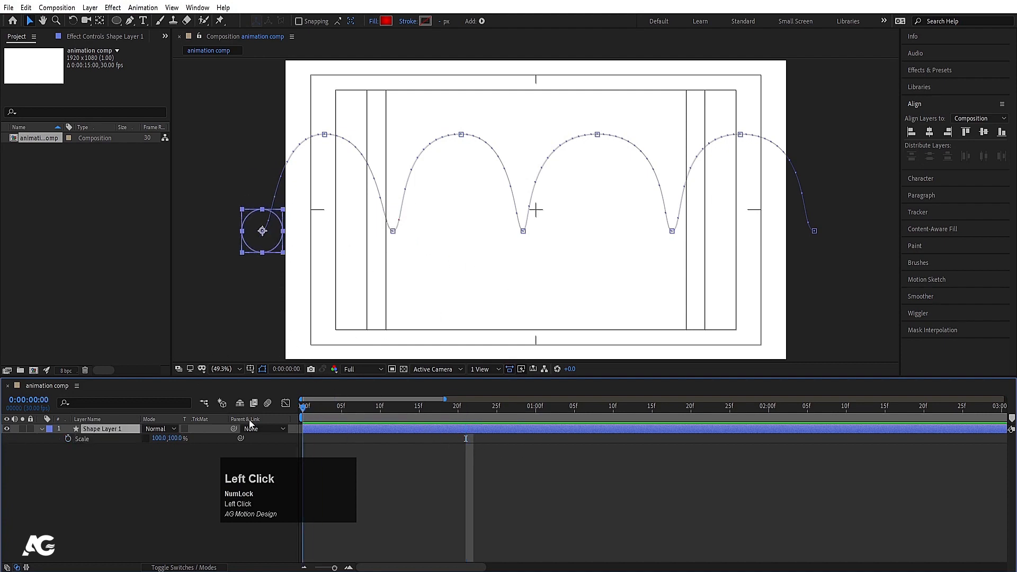
pyautogui.press('space')
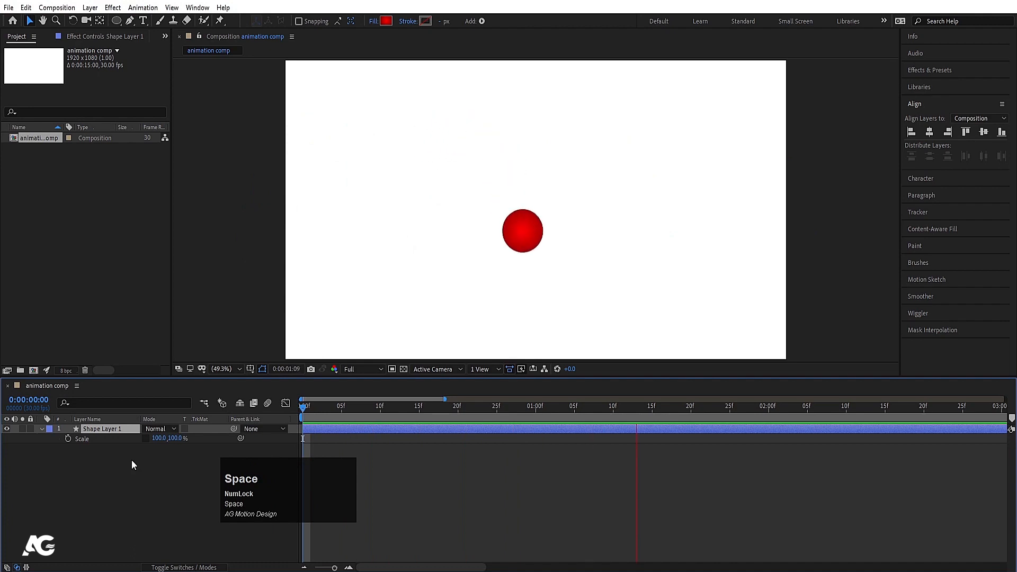
pyautogui.click(97, 464)
# - Pre-compose the ball's shape layer into a new composition named ball, moving all attributes into it
pyautogui.click(95, 431)
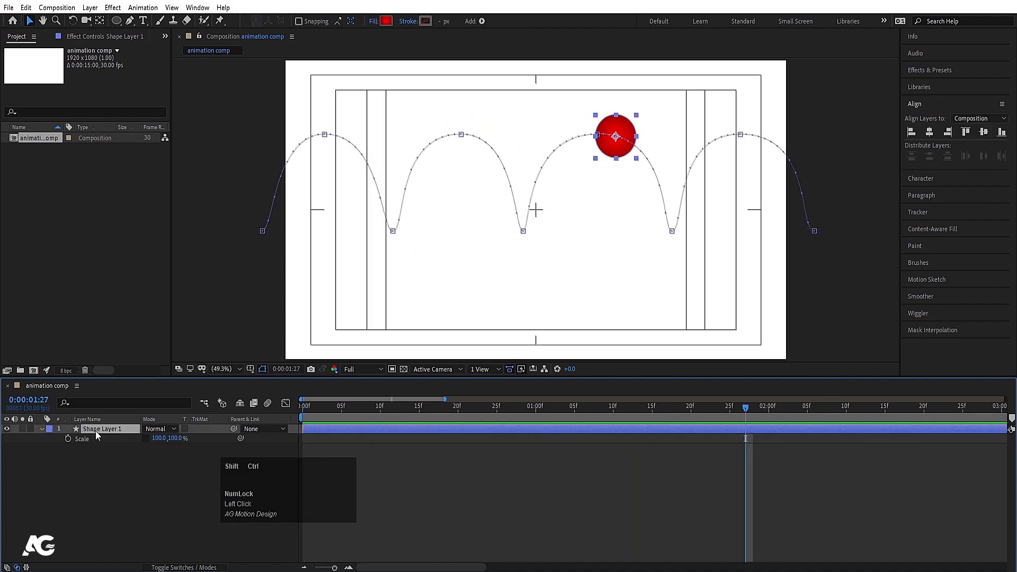
pyautogui.hotkey('ctrl', 'shift', 'c')
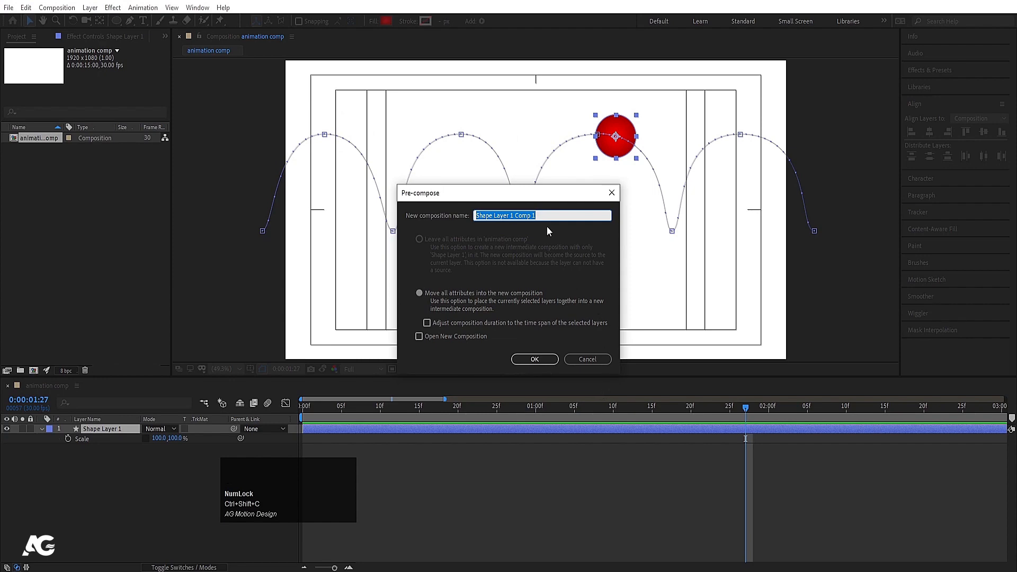
pyautogui.write('ball')
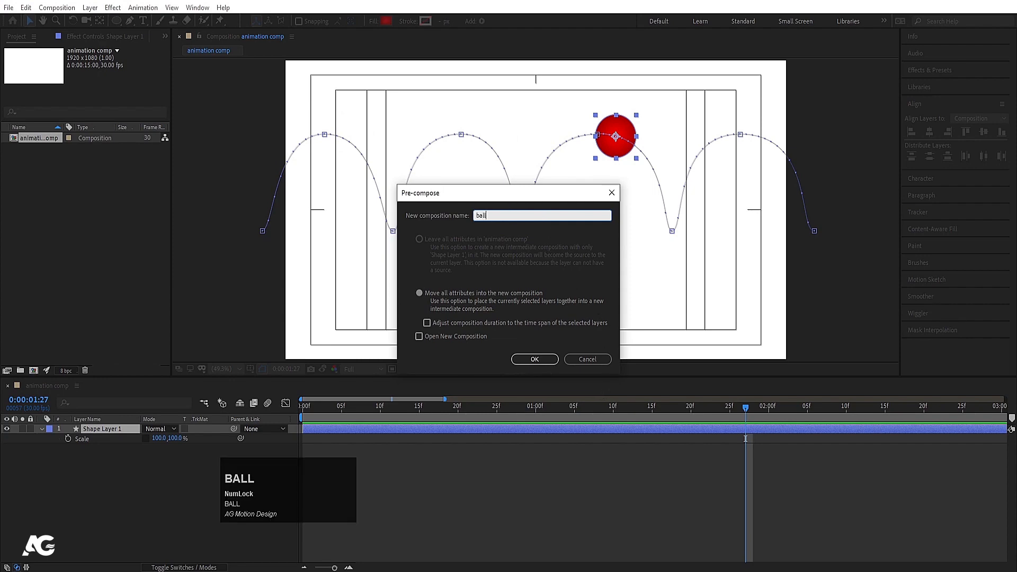
pyautogui.press('Return')
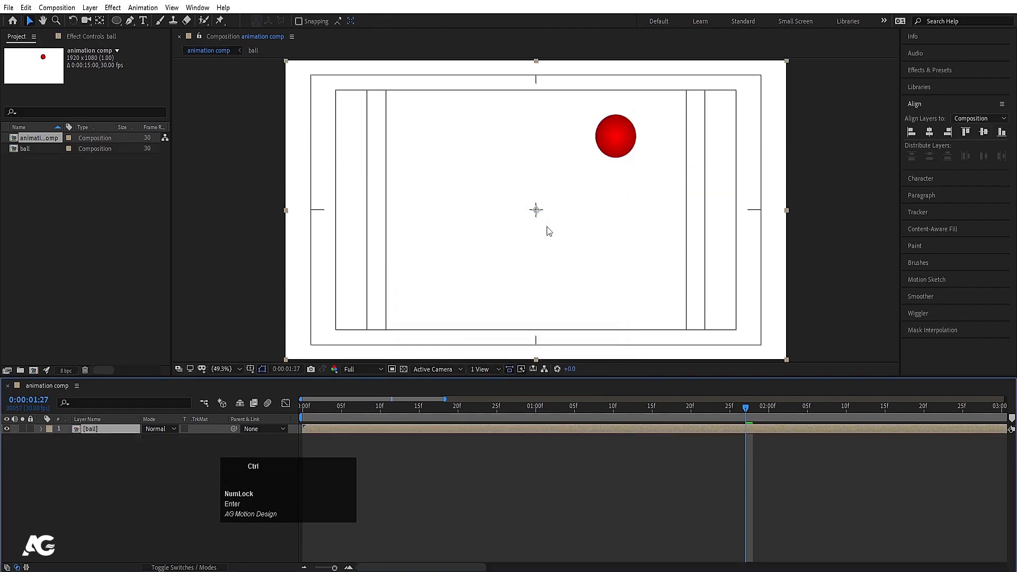
# - Duplicate the ball pre-comp layer and flip the copy vertically by setting its Scale to 100, -100%
pyautogui.hotkey('ctrl', 'd')
pyautogui.press('s')
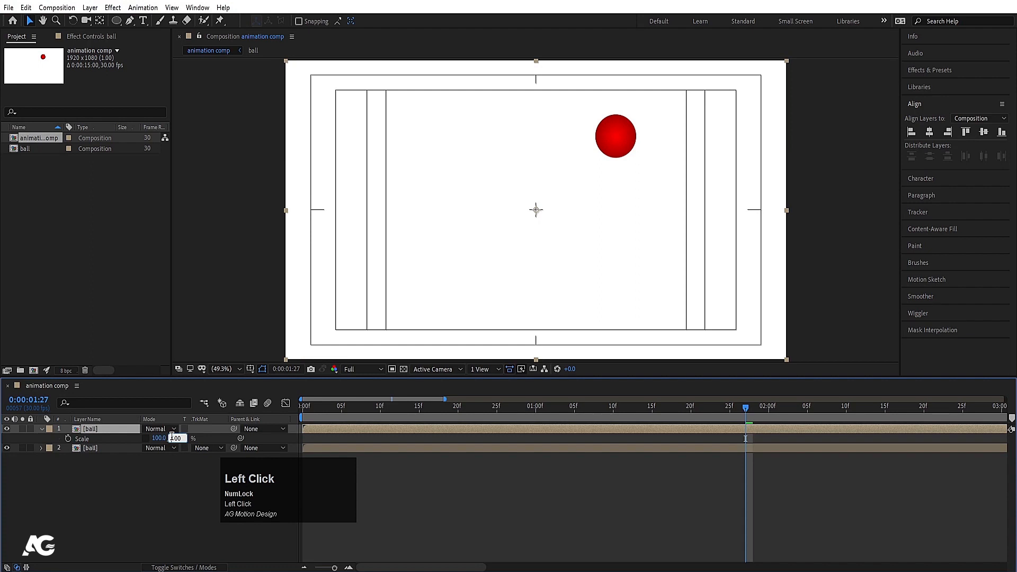
pyautogui.click(172, 438)
pyautogui.write('-100')
pyautogui.press('Return')
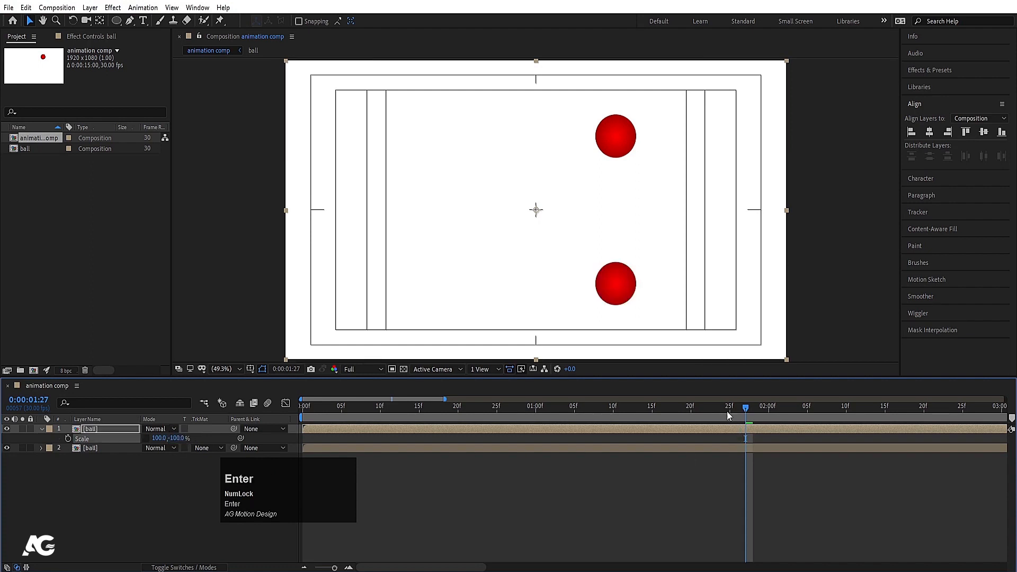
# - Use the keyframes inside the ball composition to go to the 0:00:00:21 landing, and select the flipped ball layer in animation comp
pyautogui.moveTo(731, 413)
pyautogui.mouseDown()
pyautogui.moveTo(334, 407)
pyautogui.moveTo(458, 431)
pyautogui.mouseUp()
pyautogui.doubleClick(457, 431)
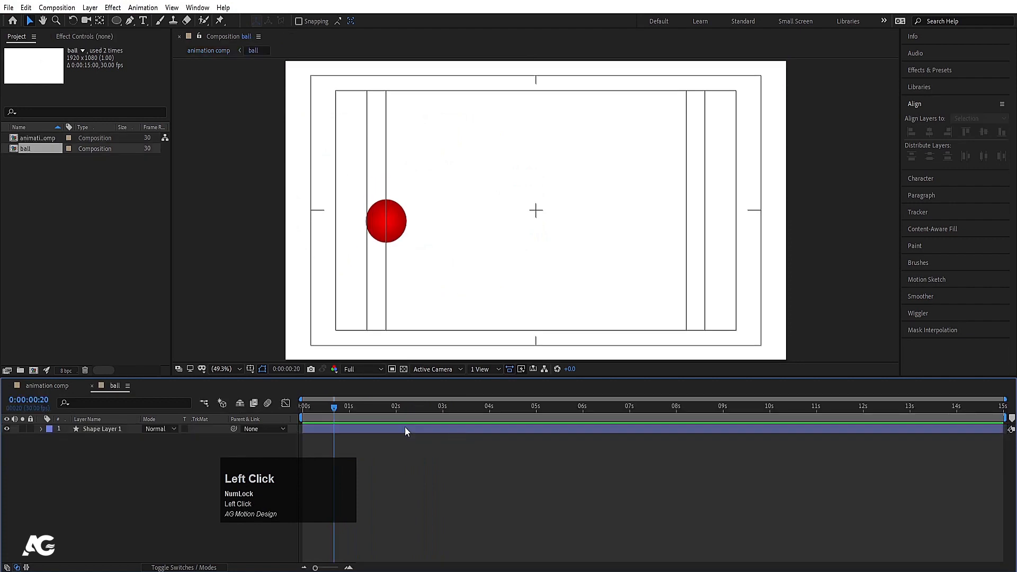
pyautogui.press('u')
pyautogui.press('k')
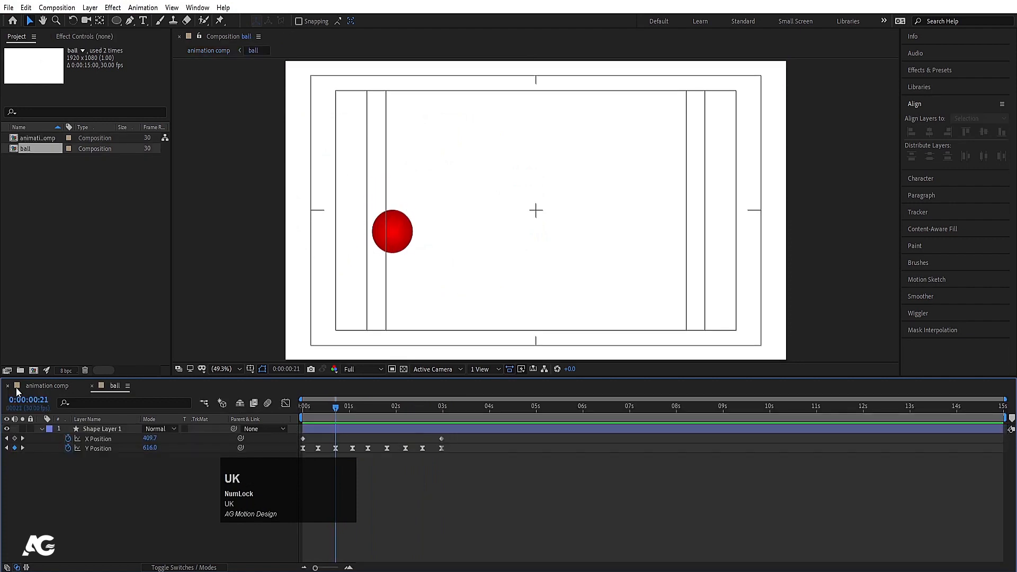
pyautogui.click(49, 385)
pyautogui.click(106, 429)
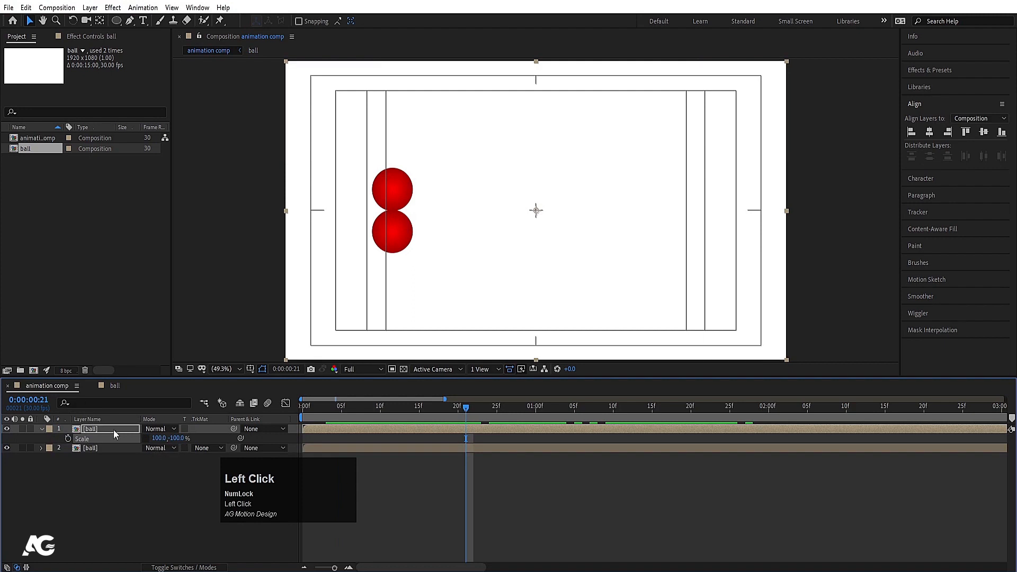
# - Move the flipped ball layer to Position 960, 849 and place it beneath the original ball layer, checking it in playback
pyautogui.press('p')
pyautogui.moveTo(163, 438); pyautogui.dragTo(276, 492)
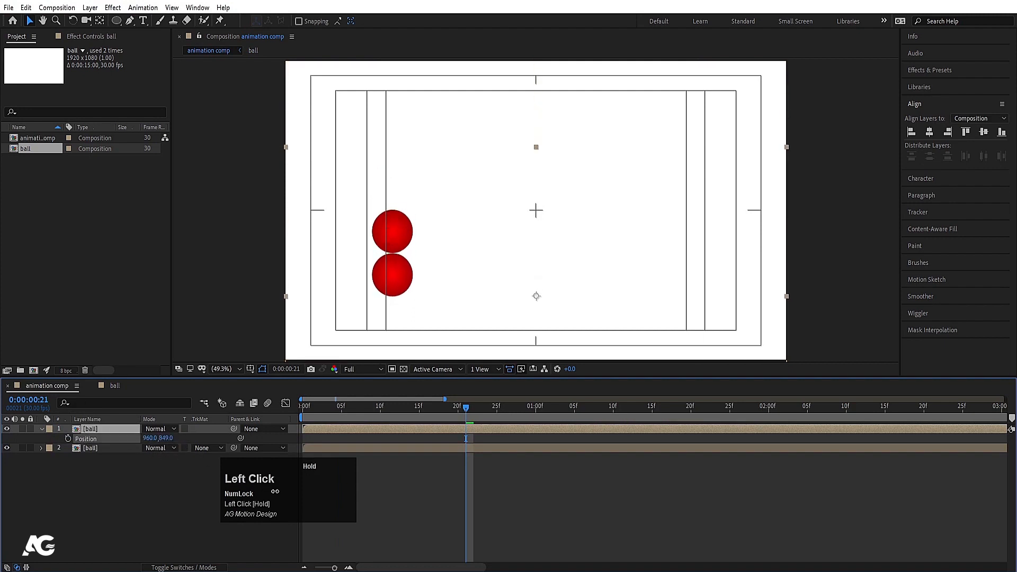
pyautogui.moveTo(107, 430); pyautogui.dragTo(114, 454)
pyautogui.press('space')
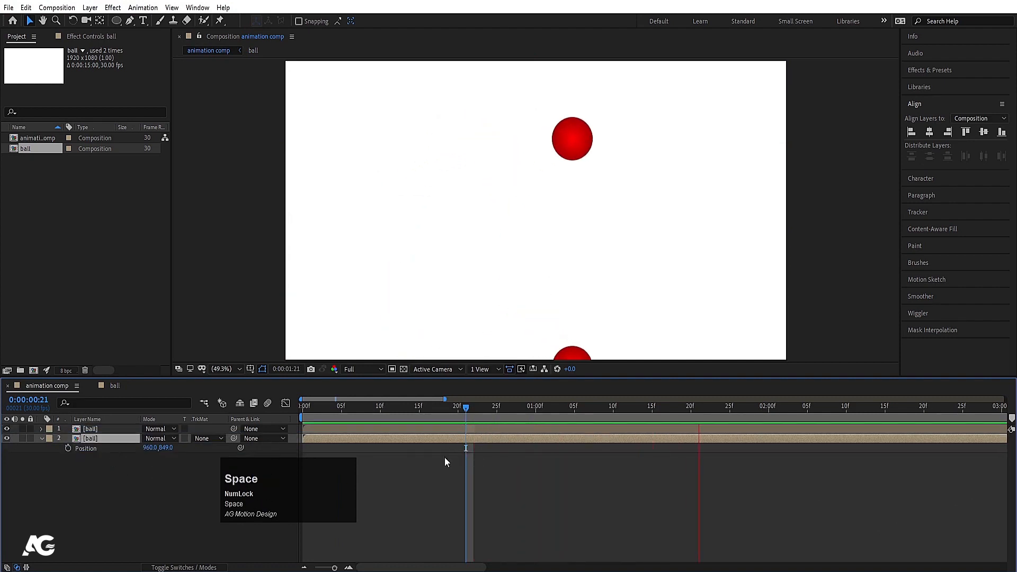
pyautogui.press('space')
# - Set the flipped ball layer's Opacity to 29% and preview the reflection from the start of the composition
pyautogui.moveTo(150, 448); pyautogui.dragTo(112, 446)
pyautogui.moveTo(374, 409); pyautogui.dragTo(274, 412)
pyautogui.press('space')
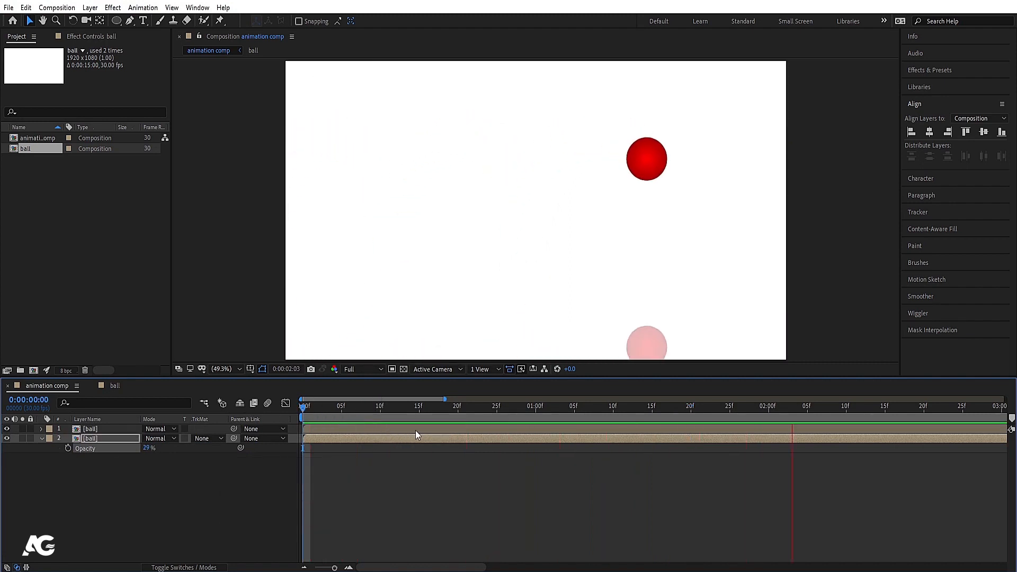
pyautogui.press('space')
# - End the composition's work area at 0:00:03:19, just after the ball has left the frame
pyautogui.press('space')
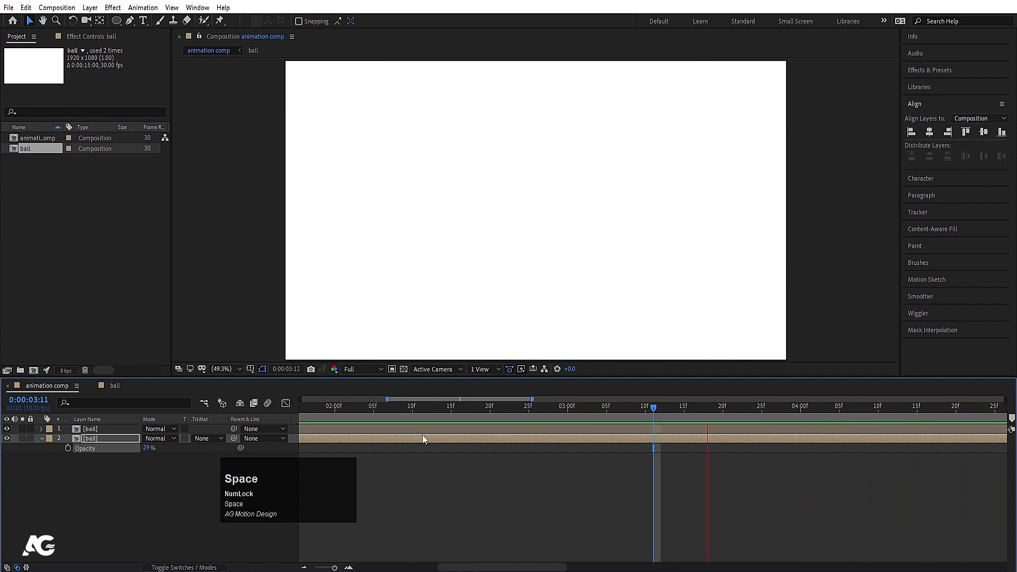
pyautogui.press('space')
pyautogui.press('n')
pyautogui.press('m')
pyautogui.press('-')
pyautogui.press('-')
pyautogui.press('-')
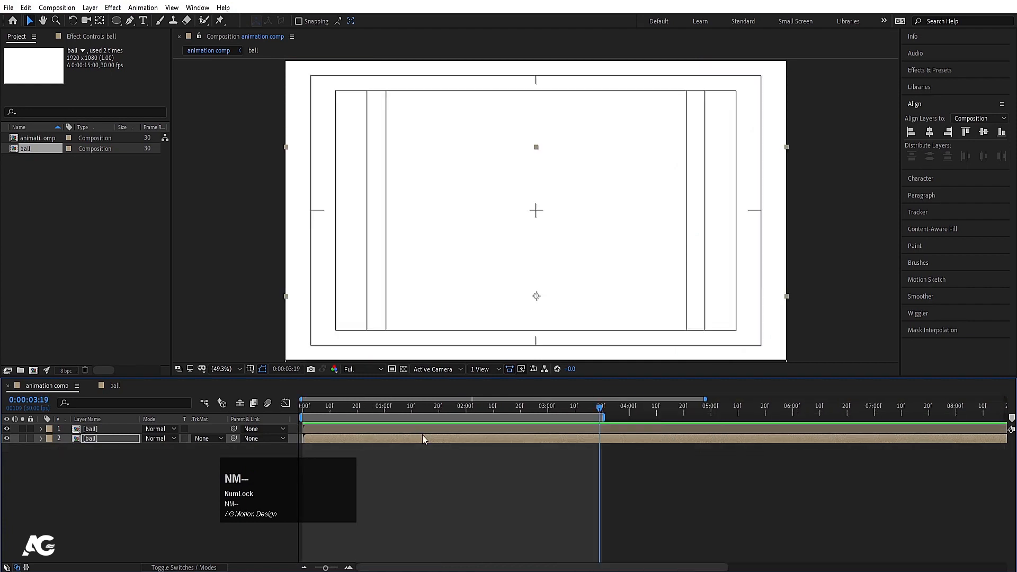
# - Play back the bouncing ball with its faded reflection within the work area
pyautogui.press('space')
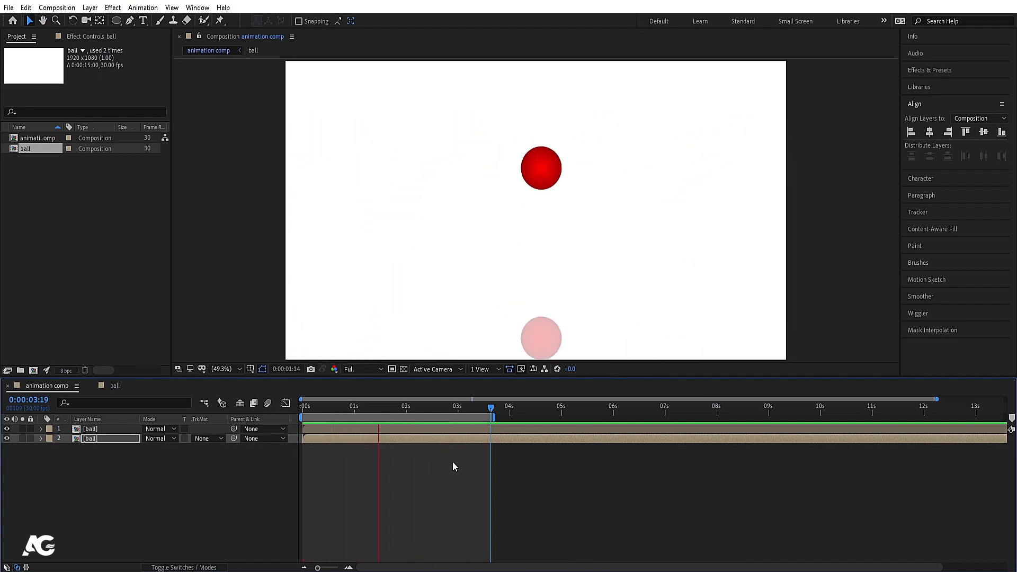
pyautogui.press('space')
pyautogui.press('space')
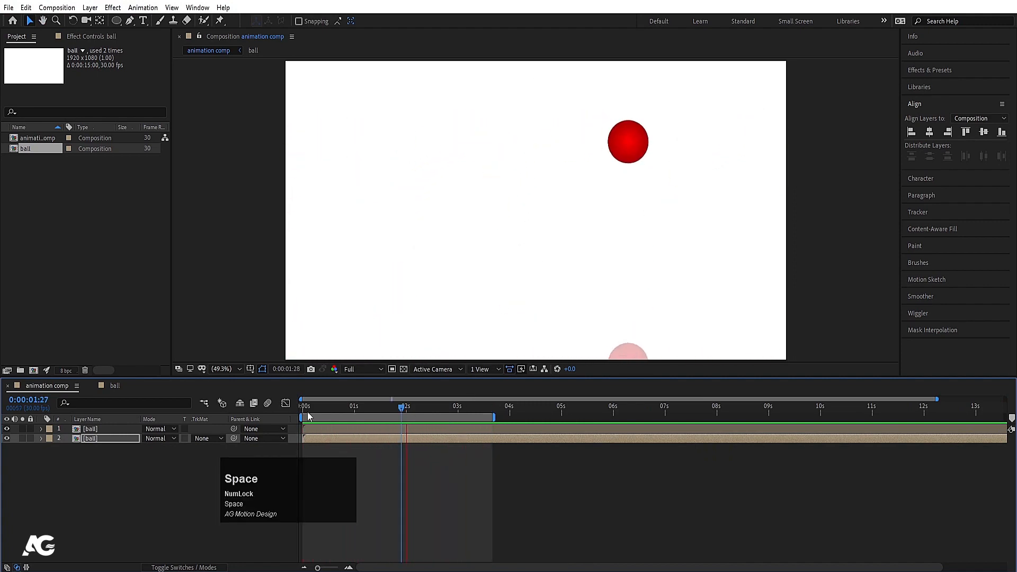
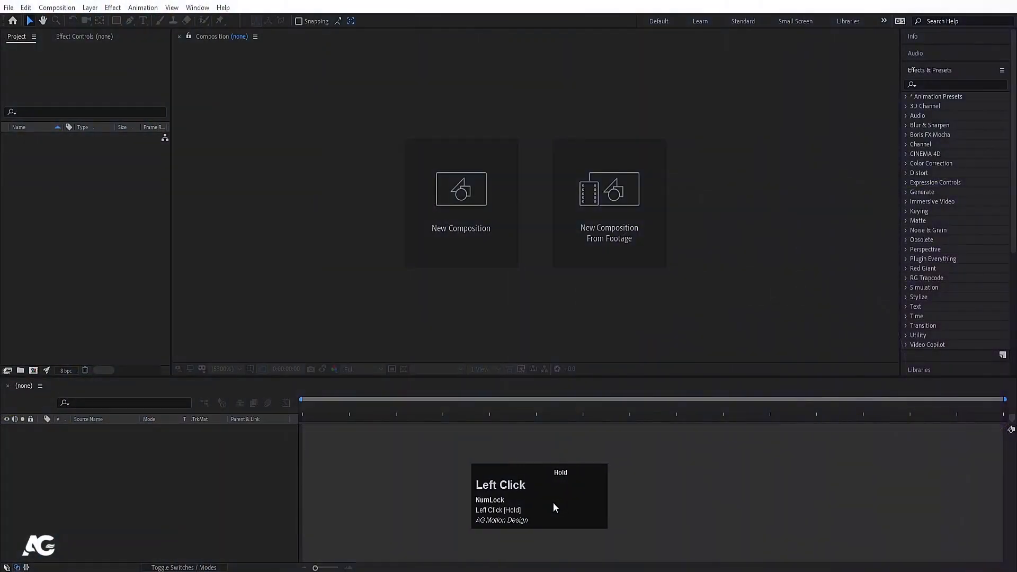
# - Start a new composition named Main ANimation and check its width, height and frame rate settings
pyautogui.click(459, 226)
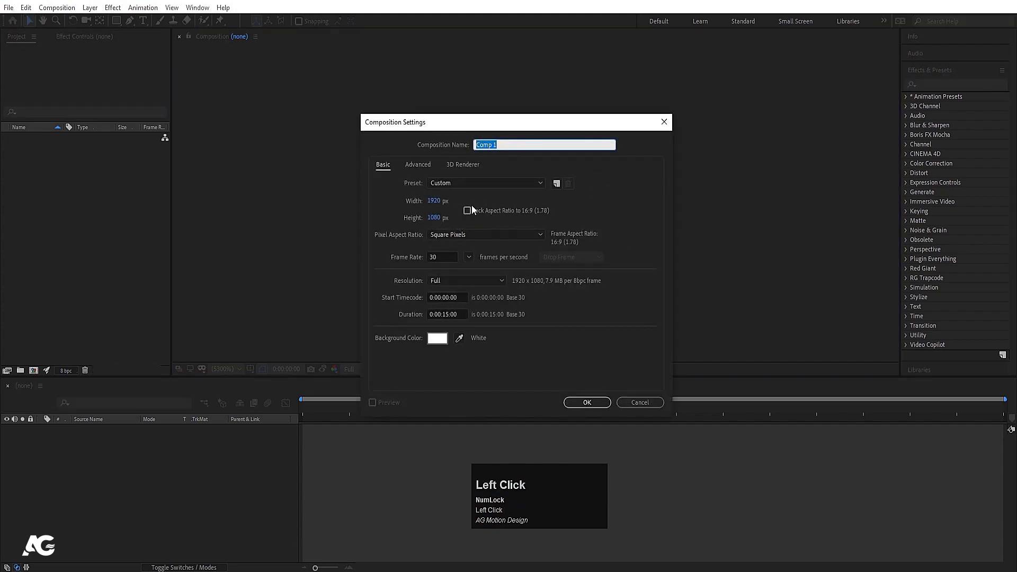
pyautogui.write('Main ')
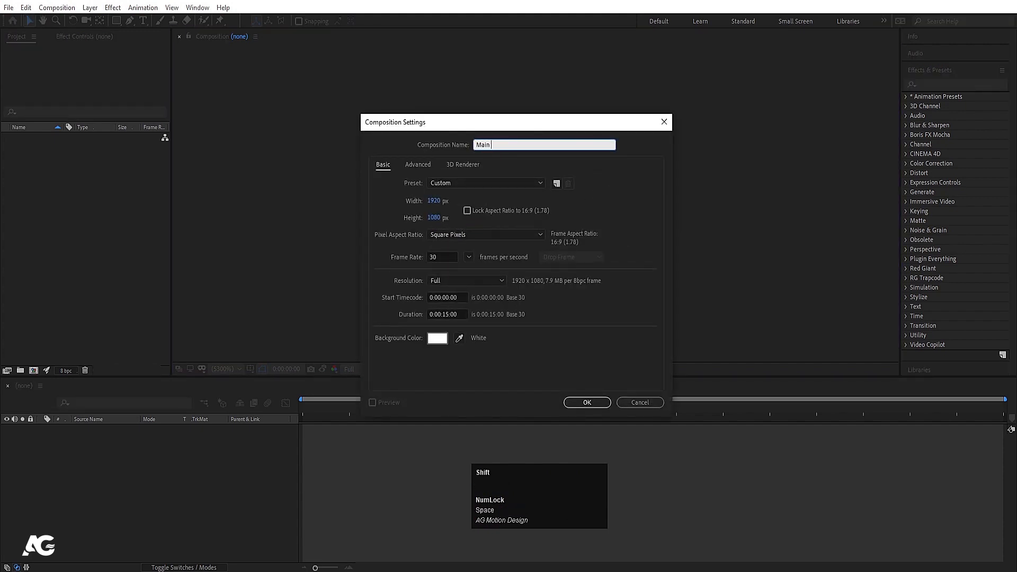
pyautogui.write('ANimation')
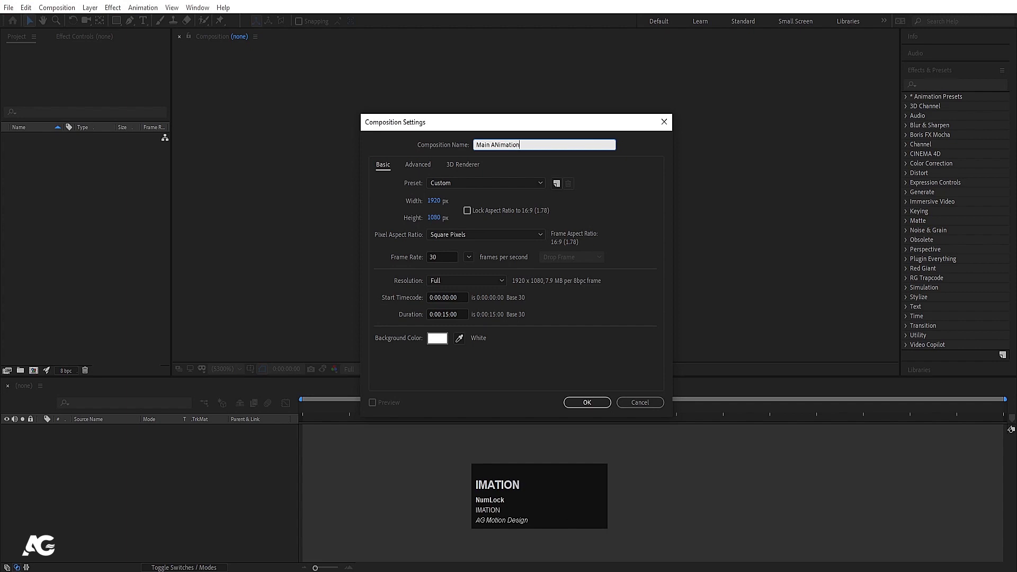
pyautogui.click(437, 201)
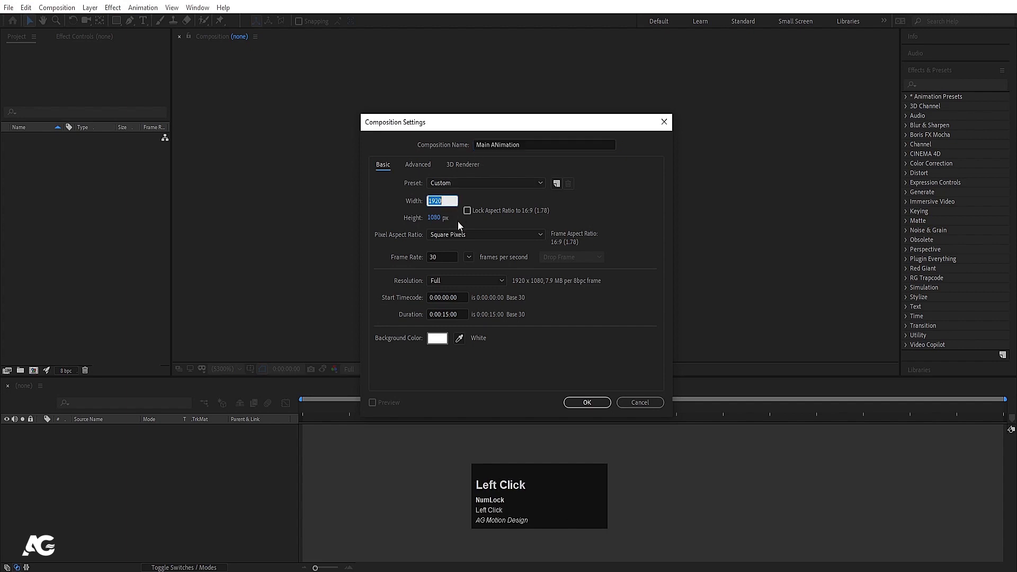
pyautogui.click(440, 217)
pyautogui.click(444, 258)
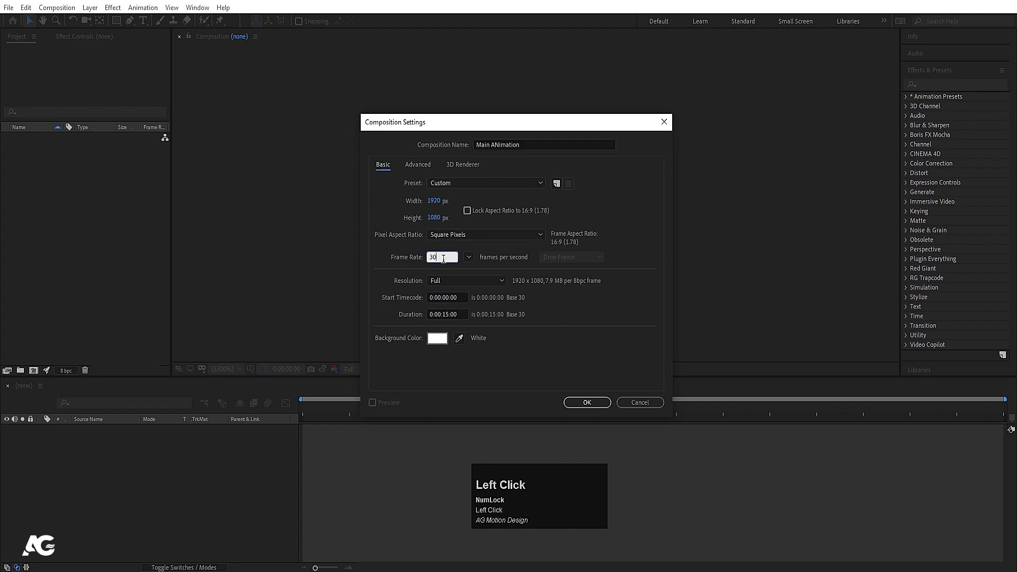
pyautogui.press('Num_Lock')
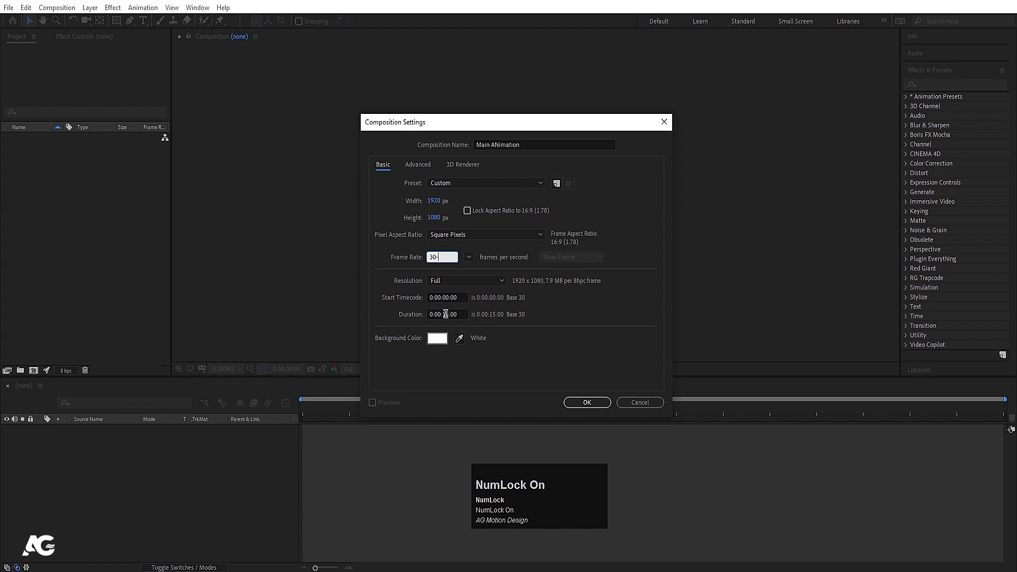
# - Create the composition with a black (000000) background and display its Title/Action Safe guides
pyautogui.click(431, 340)
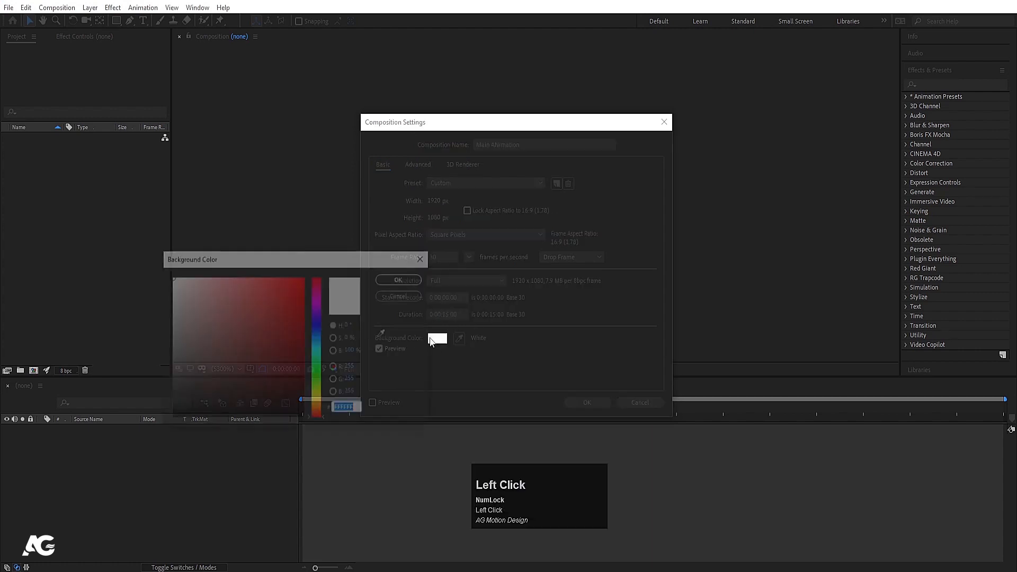
pyautogui.moveTo(247, 349); pyautogui.dragTo(163, 420)
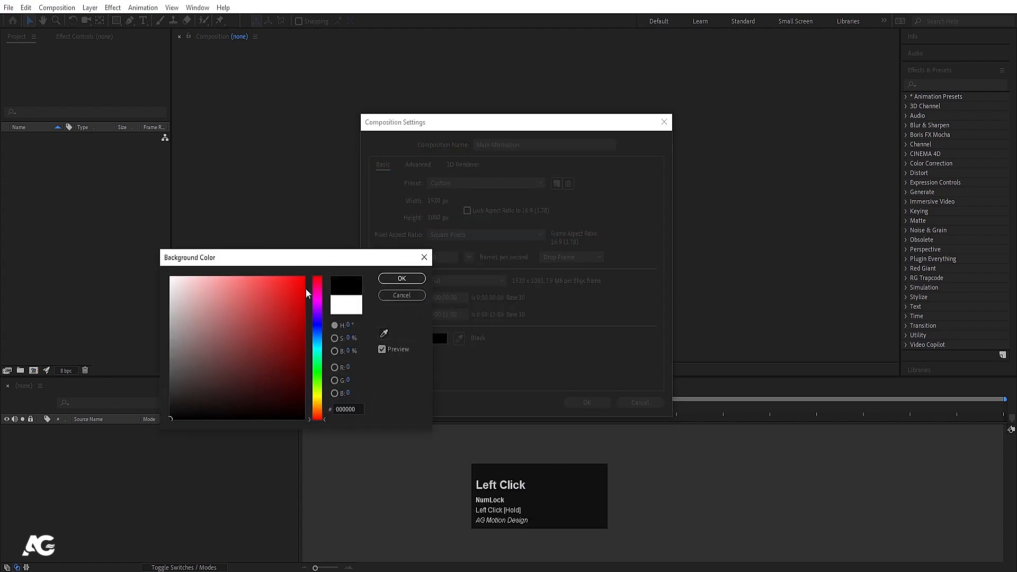
pyautogui.click(402, 278)
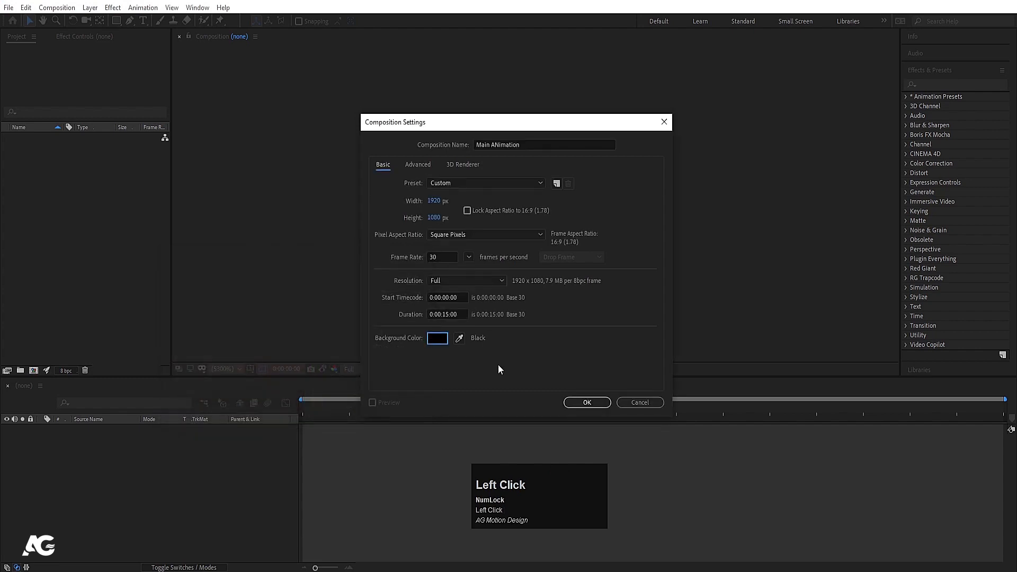
pyautogui.click(572, 404)
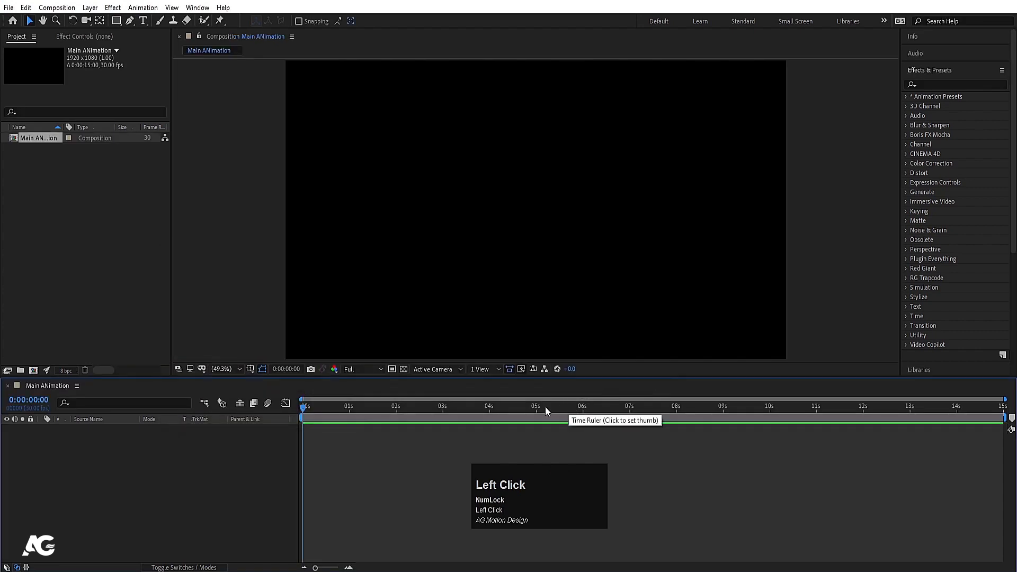
pyautogui.click(250, 369)
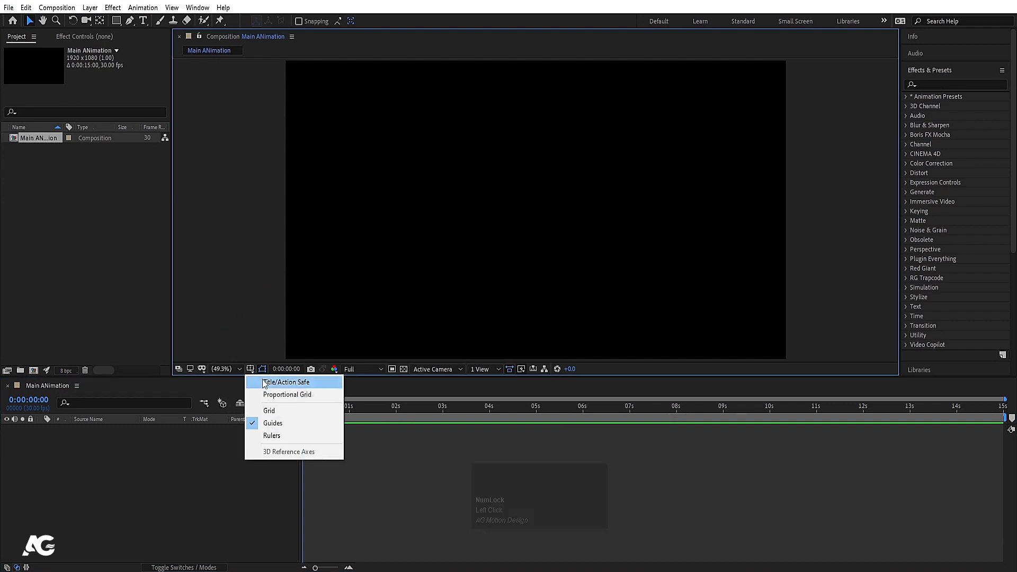
pyautogui.click(265, 382)
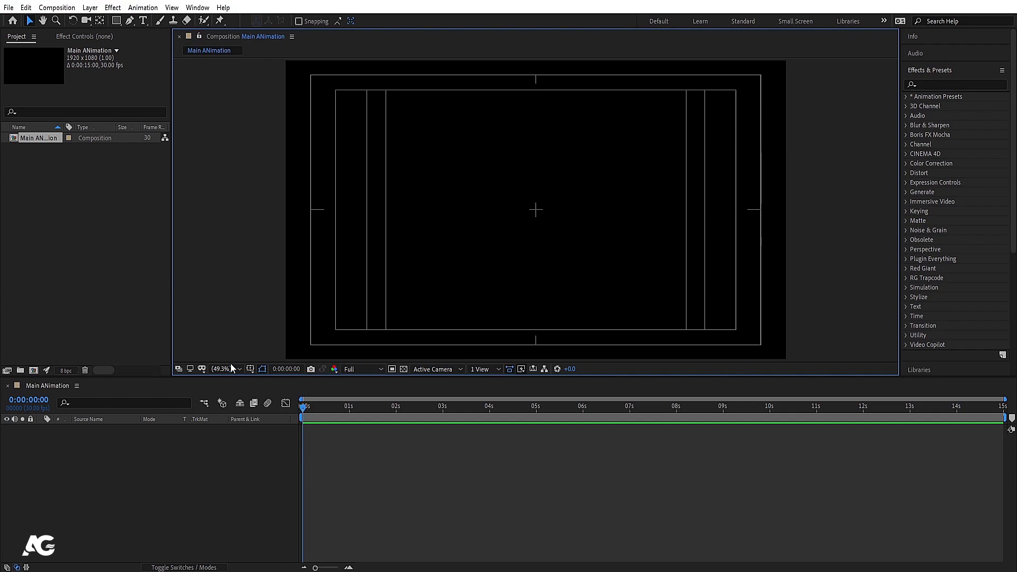
pyautogui.rightClick(195, 442)
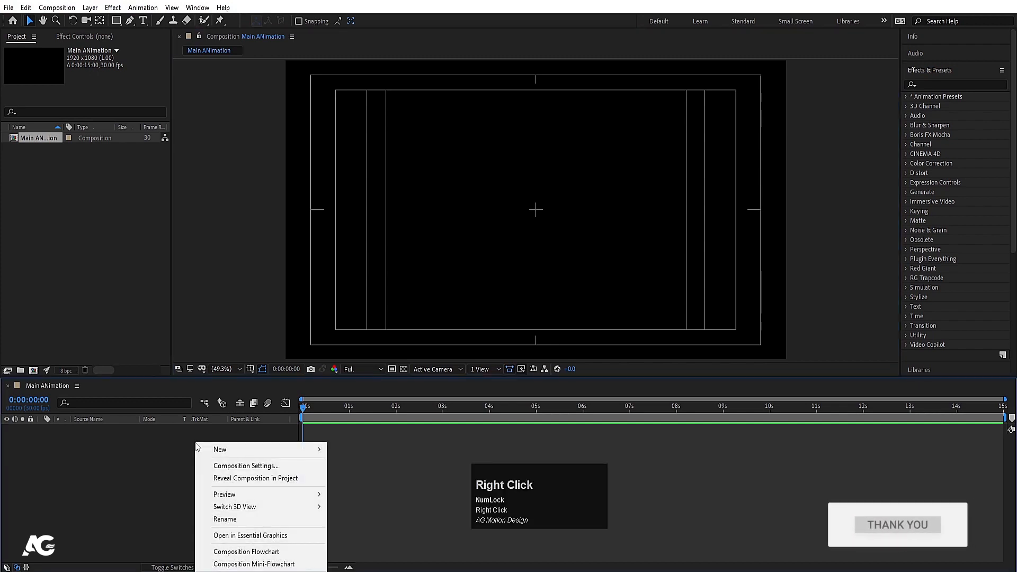
pyautogui.moveTo(214, 450)
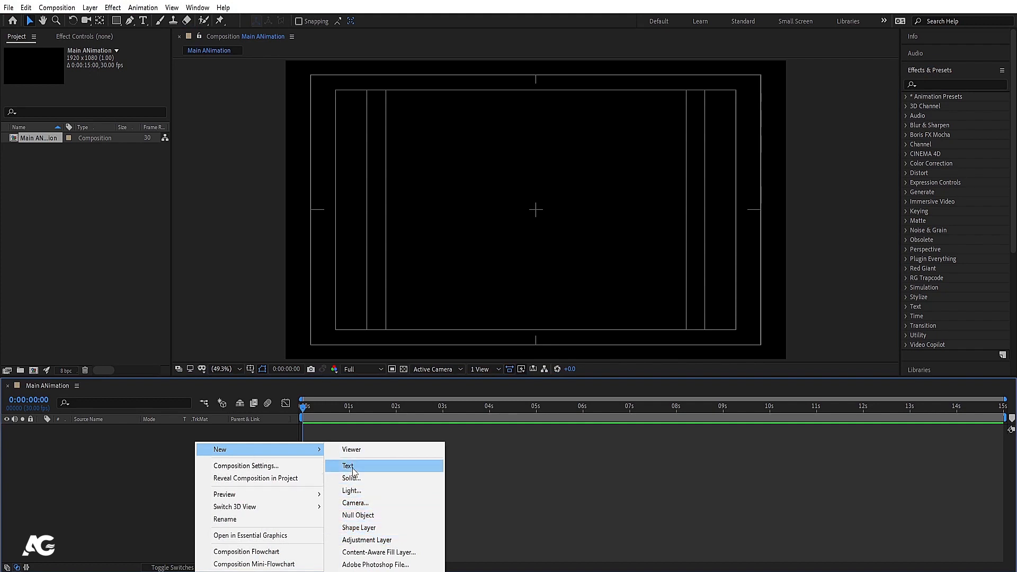
pyautogui.click(149, 457)
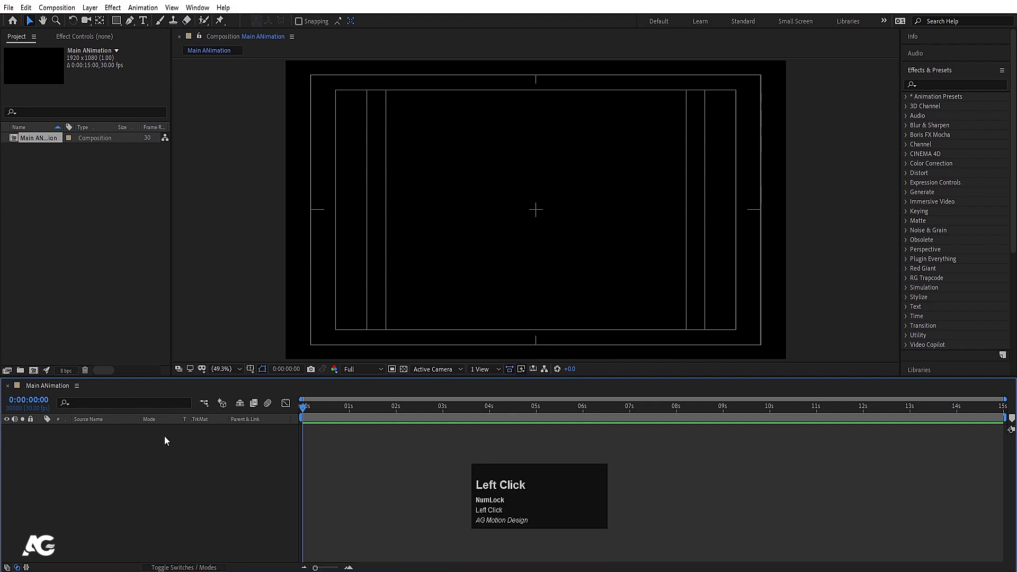
pyautogui.rightClick(165, 436)
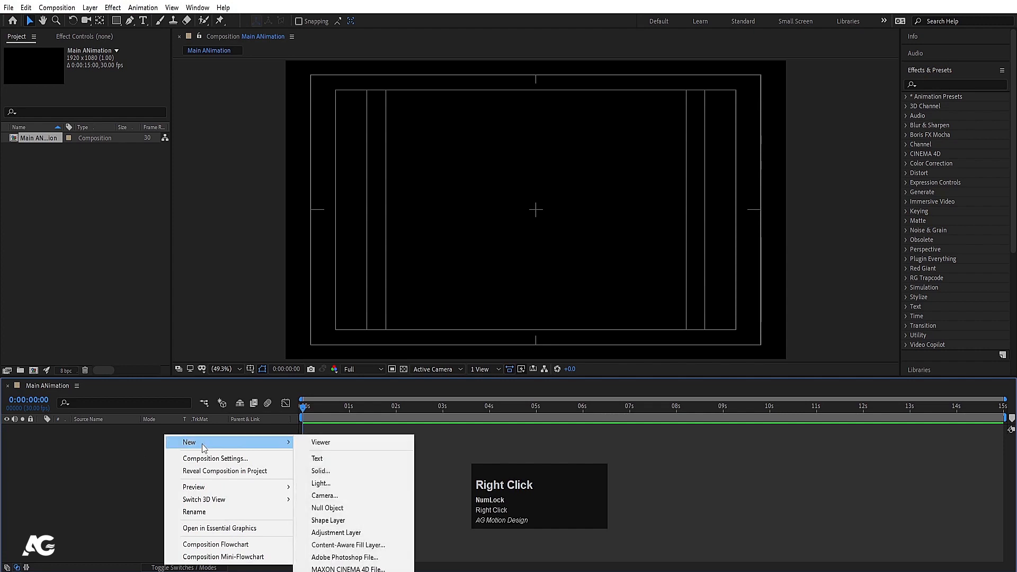
pyautogui.click(324, 459)
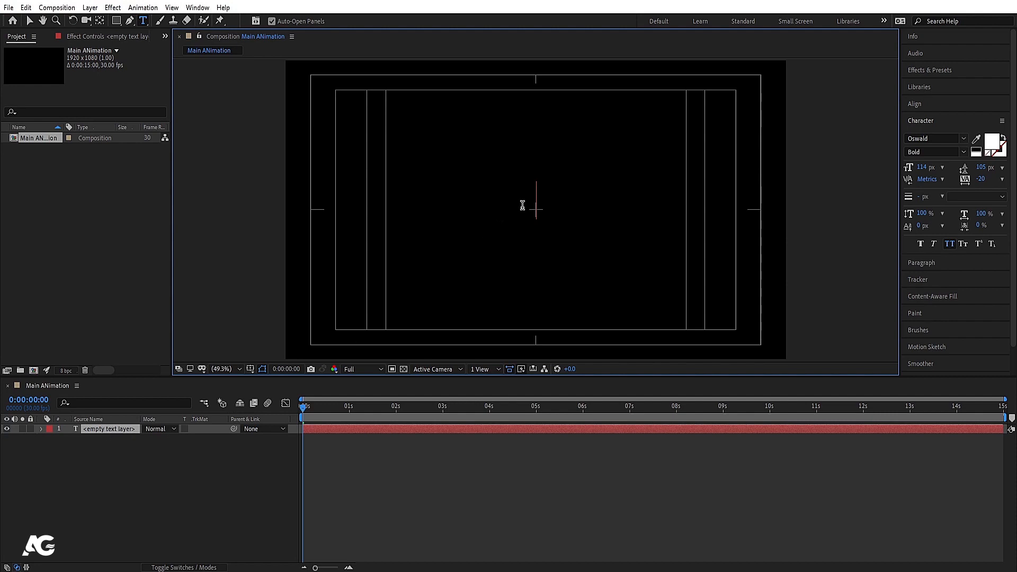
pyautogui.click(118, 430)
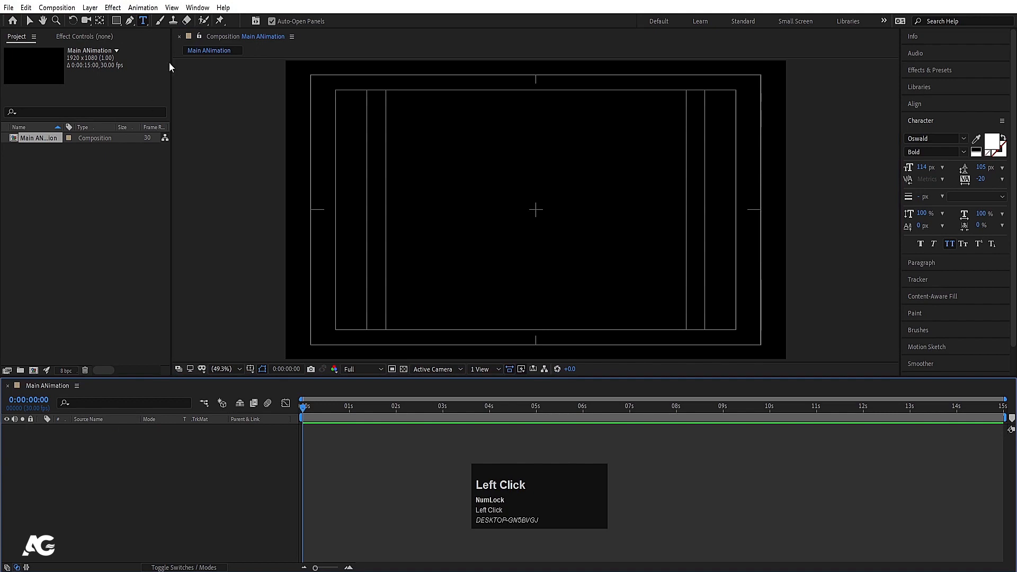
# - Add a text layer reading MOTION with the Type tool, just beside the centre of the composition
pyautogui.click(144, 22)
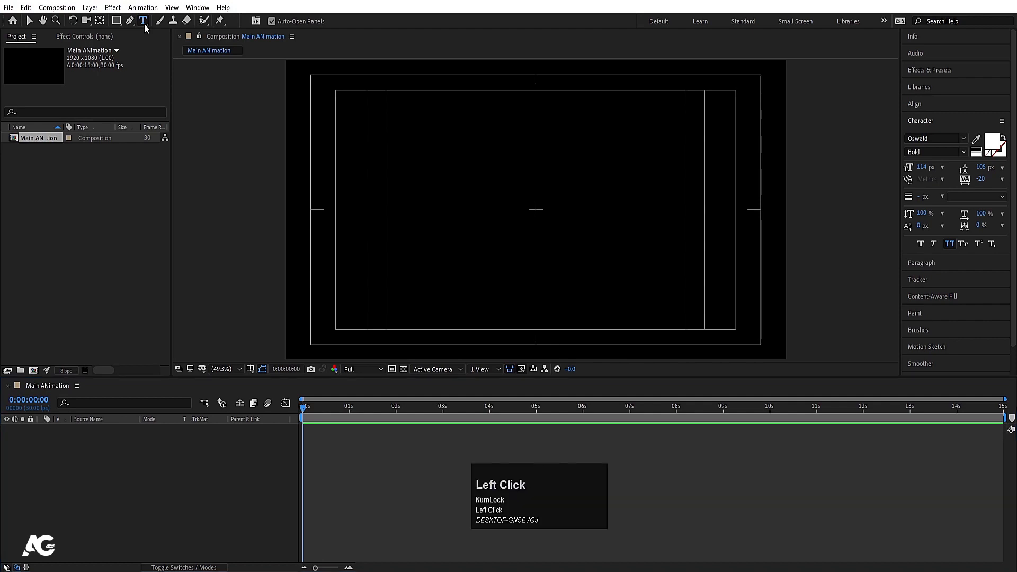
pyautogui.click(483, 208)
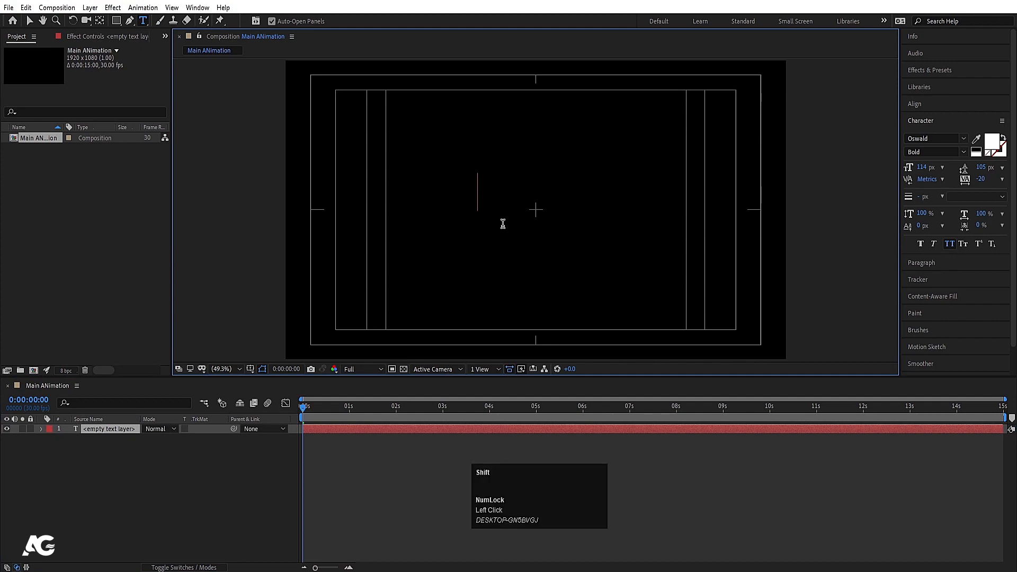
pyautogui.write('MOTION')
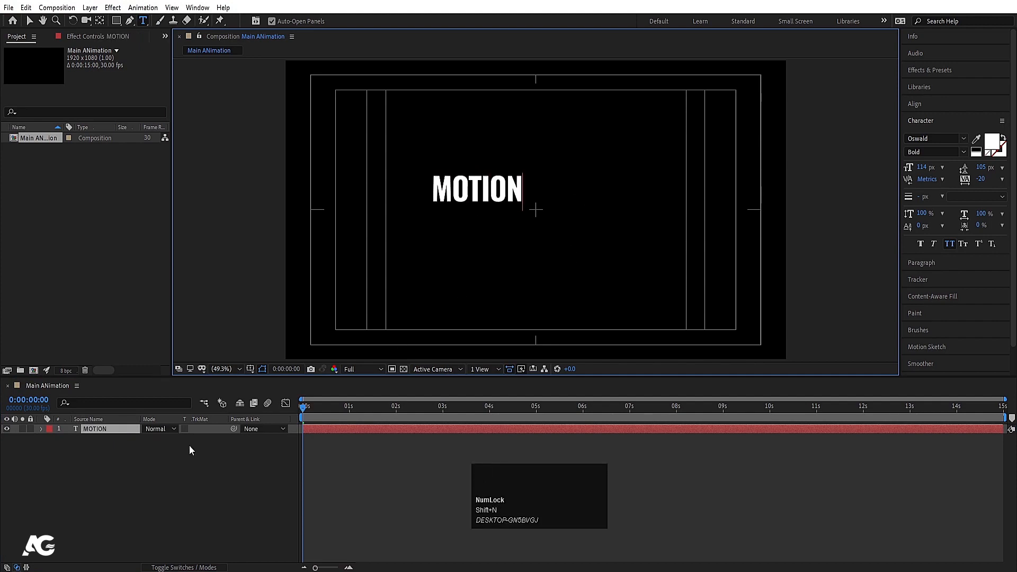
pyautogui.click(152, 447)
# - Center the MOTION layer's anchor point within the text and align the layer horizontally and vertically to the composition's center
pyautogui.click(104, 429)
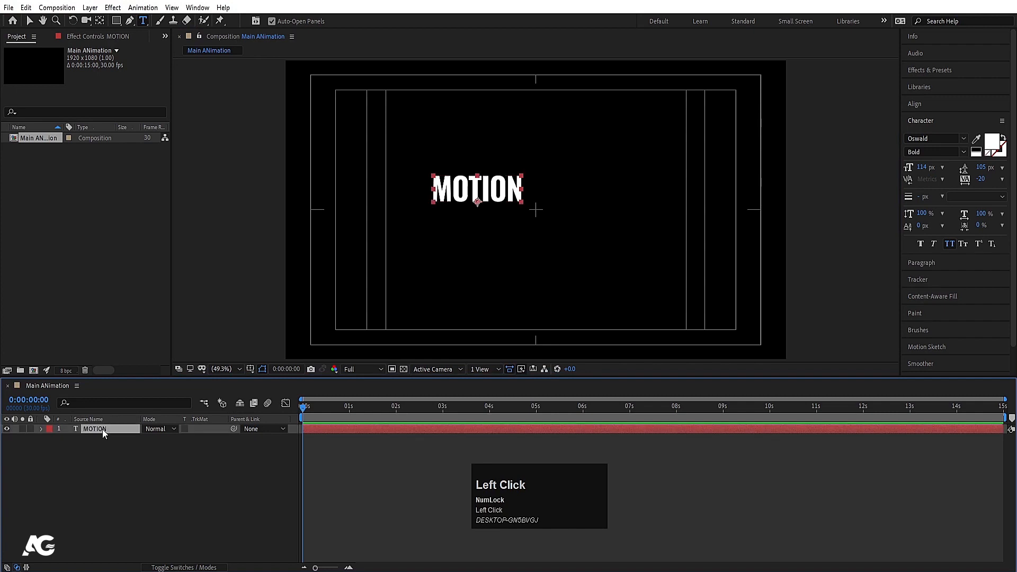
pyautogui.press('ctrl')
pyautogui.hotkey('ctrl', 'alt', 'Home')
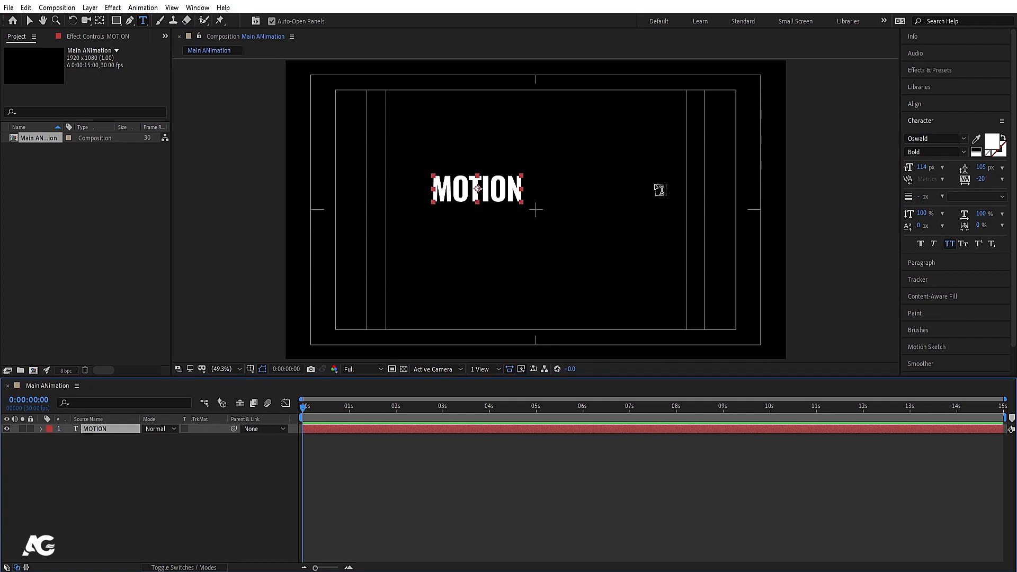
pyautogui.click(912, 103)
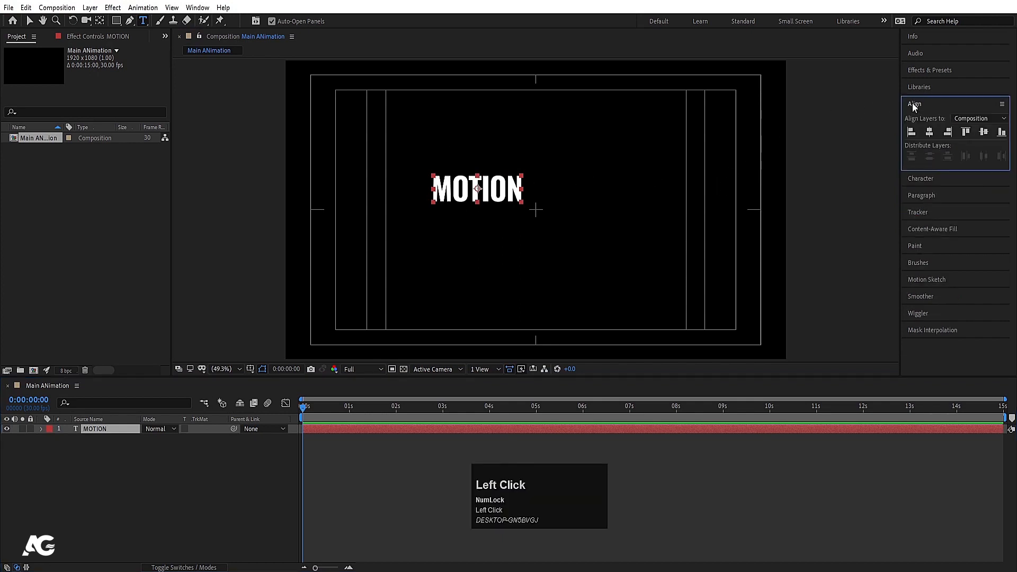
pyautogui.click(929, 132)
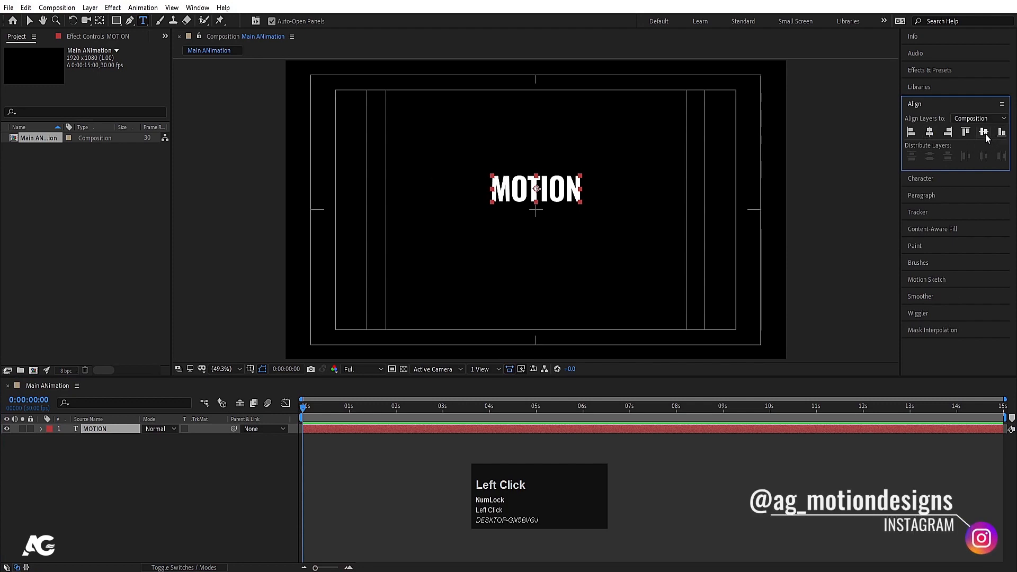
pyautogui.click(984, 133)
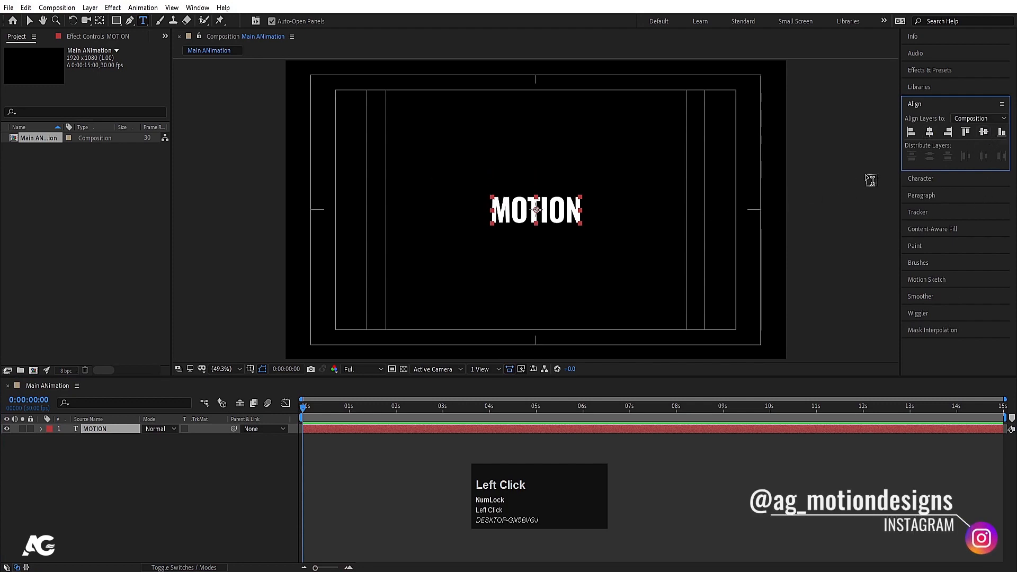
# - Change the MOTION text's font style to Light
pyautogui.click(910, 177)
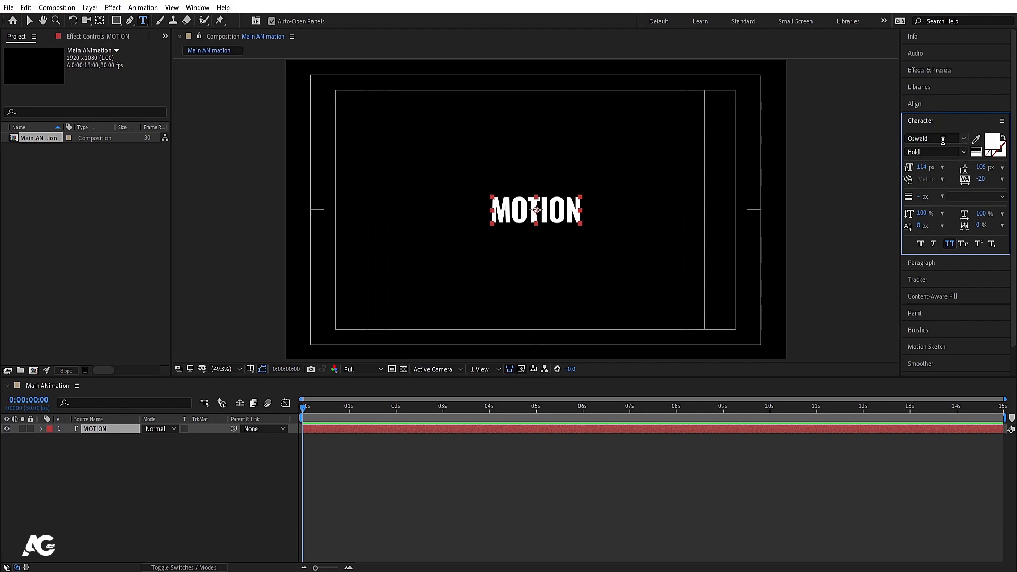
pyautogui.click(964, 151)
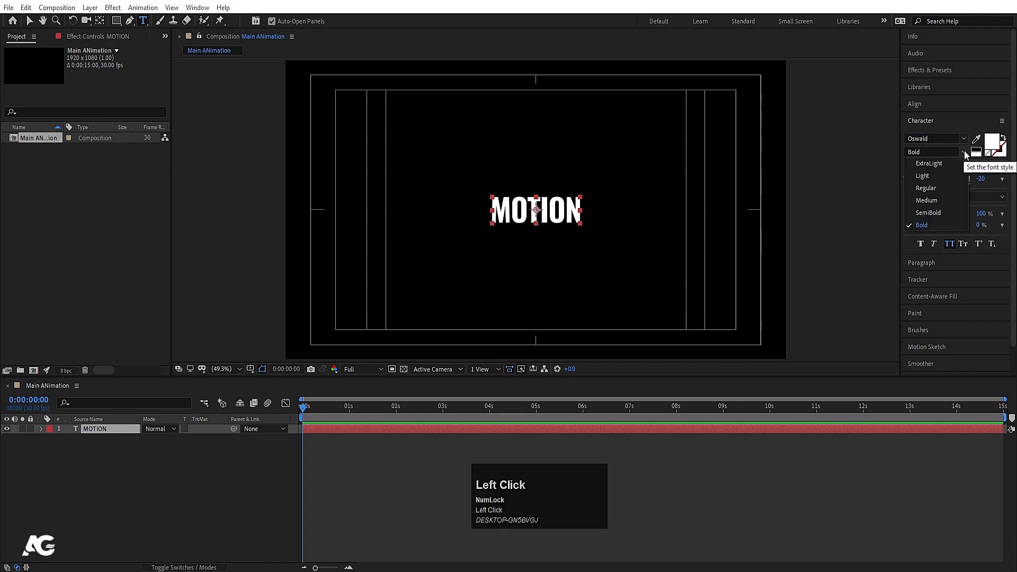
pyautogui.click(931, 179)
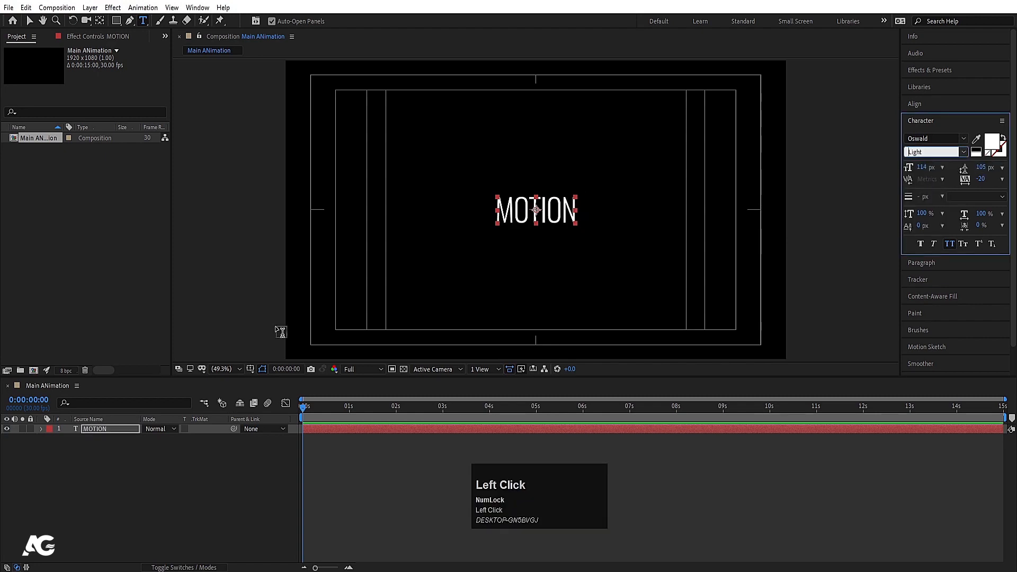
pyautogui.click(159, 468)
pyautogui.click(124, 429)
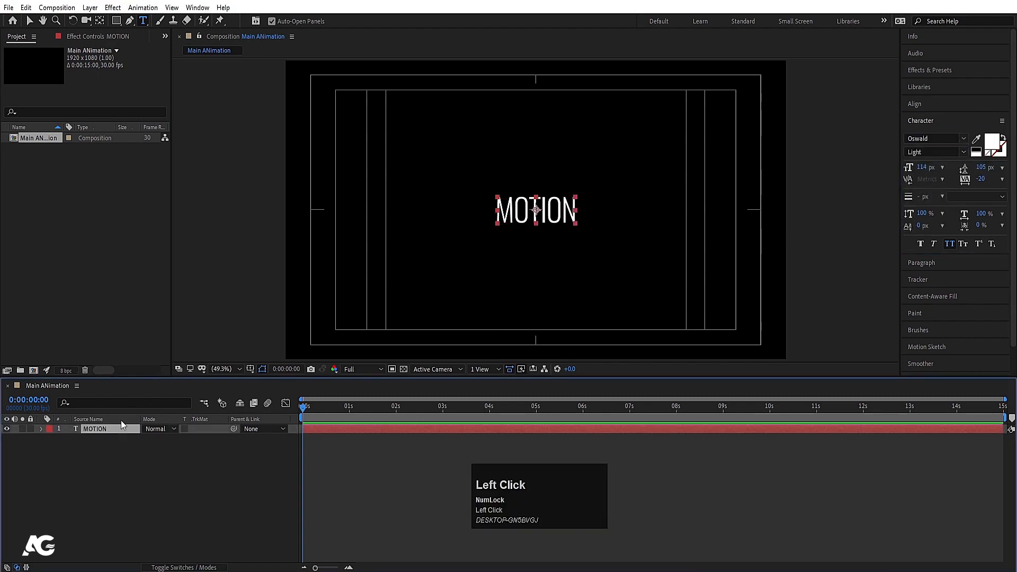
# - Look through the available fonts and check the fill color of the MOTION text, keeping Oswald and white
pyautogui.click(965, 138)
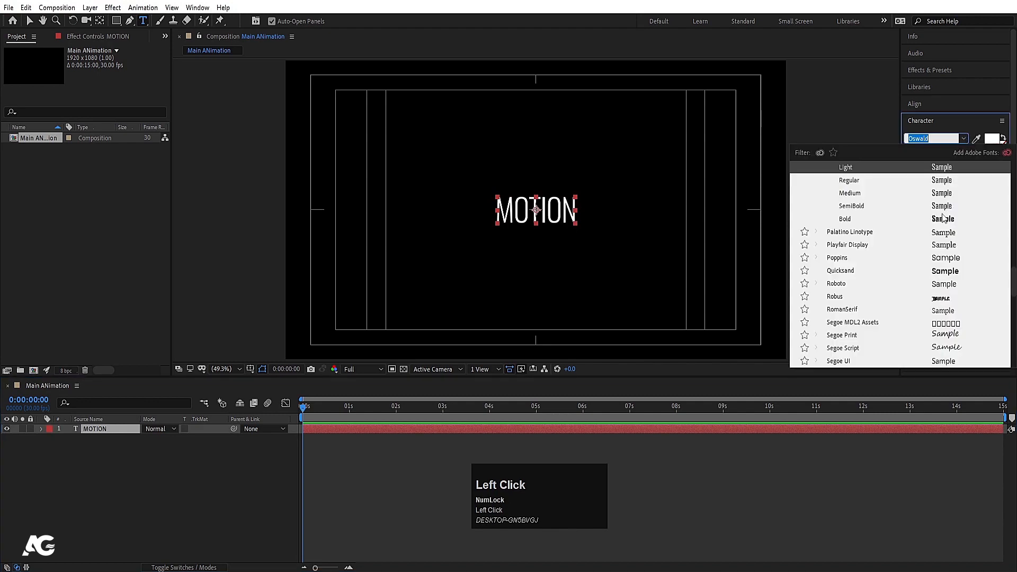
pyautogui.scroll(10, 943, 217)
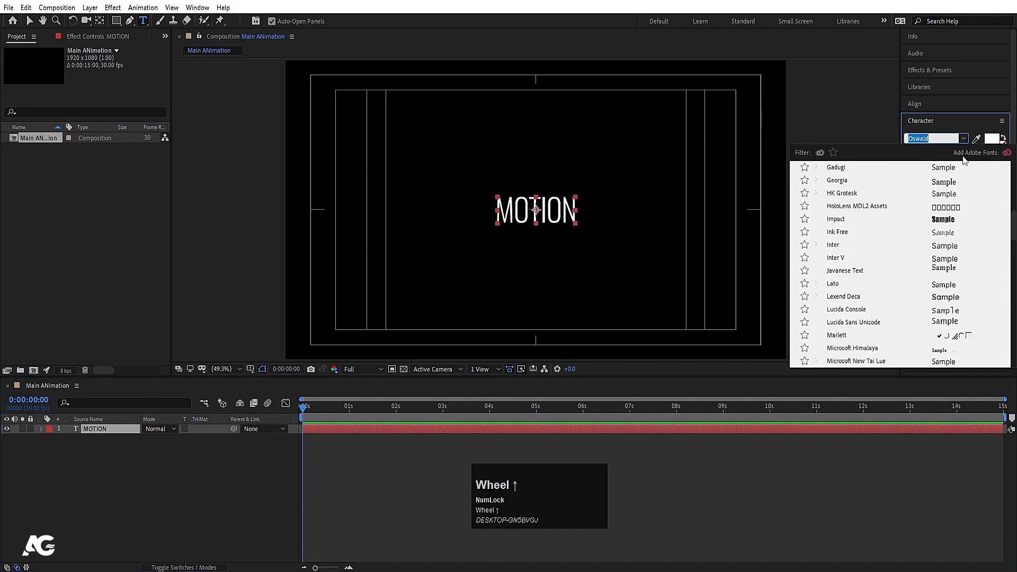
pyautogui.click(964, 138)
pyautogui.click(991, 140)
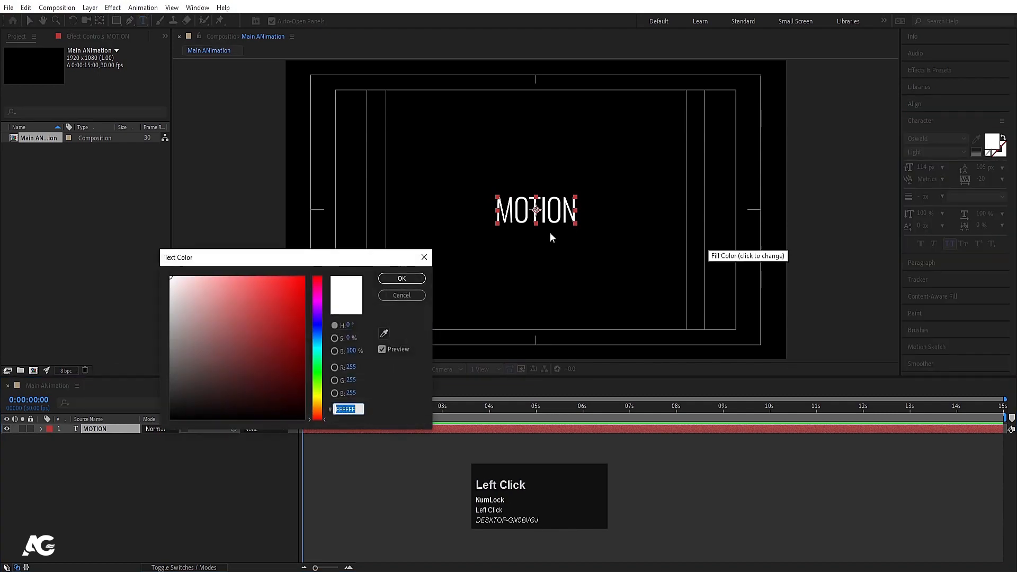
pyautogui.moveTo(276, 303); pyautogui.dragTo(232, 265)
pyautogui.click(402, 279)
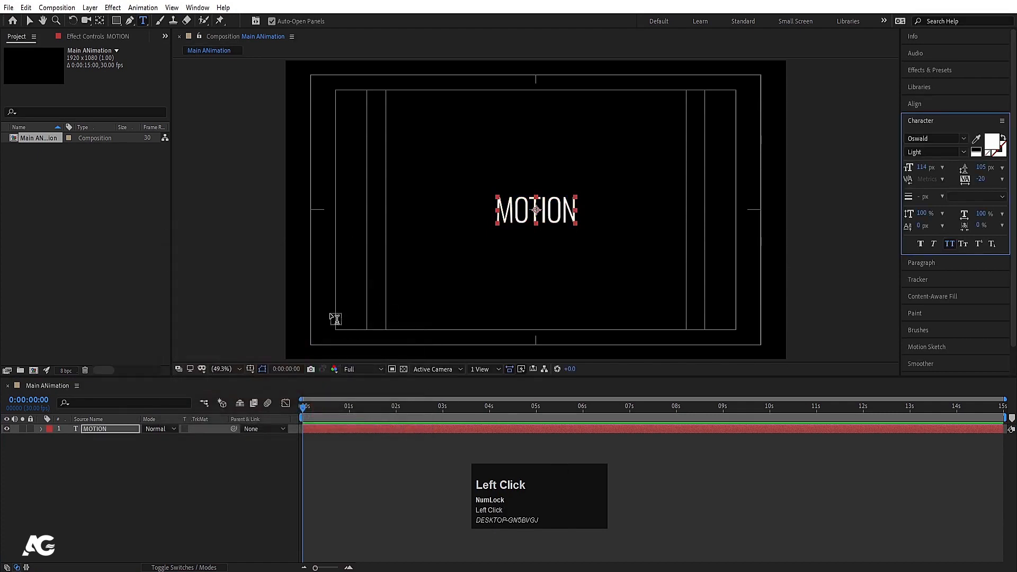
# - Undo a trial font size change and set the MOTION text's tracking to 0
pyautogui.moveTo(922, 167)
pyautogui.mouseDown()
pyautogui.moveTo(952, 165)
pyautogui.moveTo(893, 164)
pyautogui.moveTo(912, 168)
pyautogui.mouseUp()
pyautogui.hotkey('ctrl', 'z')
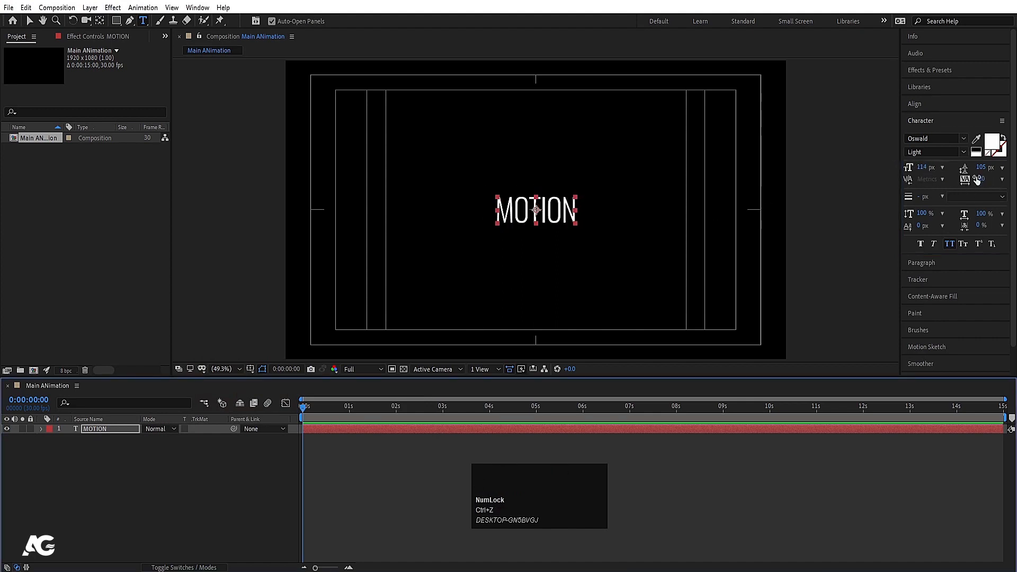
pyautogui.moveTo(983, 178)
pyautogui.mouseDown()
pyautogui.moveTo(936, 178)
pyautogui.moveTo(980, 178)
pyautogui.mouseUp()
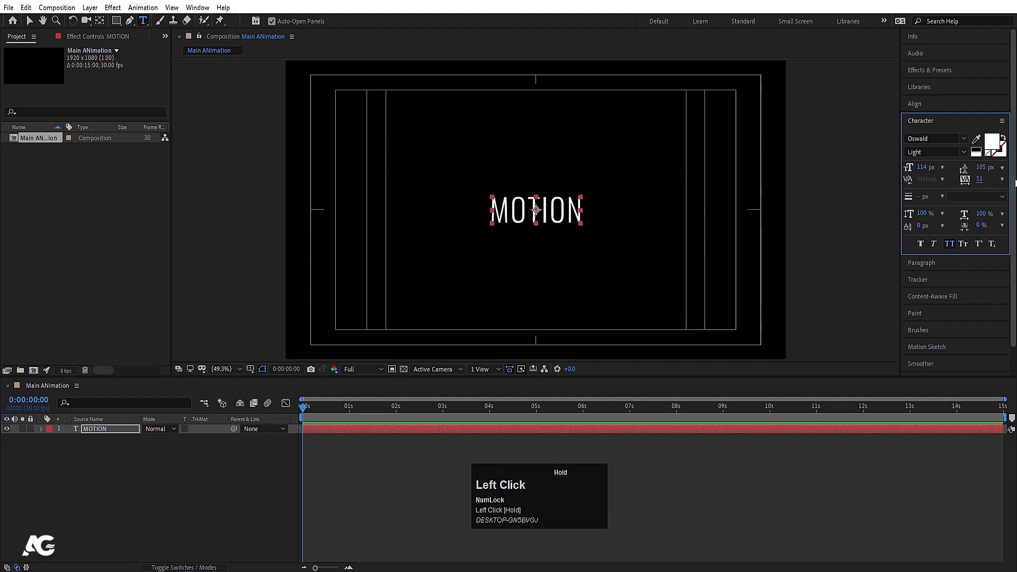
pyautogui.click(981, 179)
pyautogui.write('0')
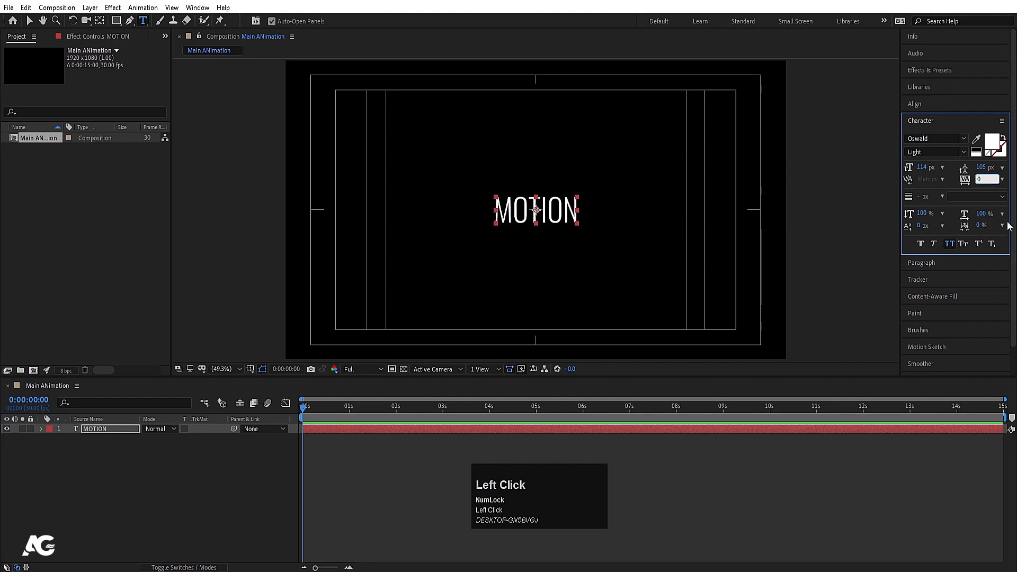
pyautogui.click(166, 459)
pyautogui.click(121, 429)
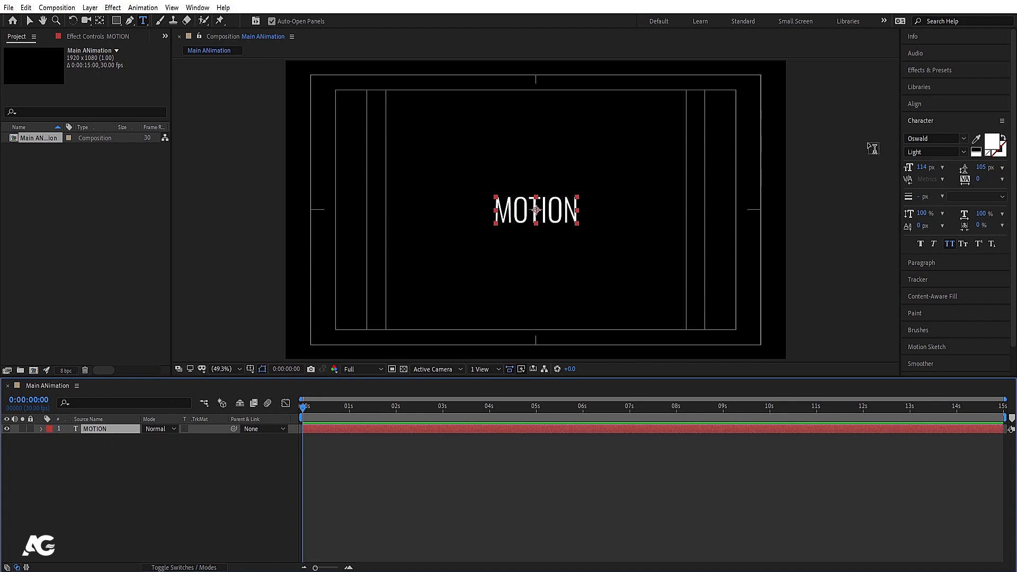
pyautogui.click(935, 122)
pyautogui.click(146, 488)
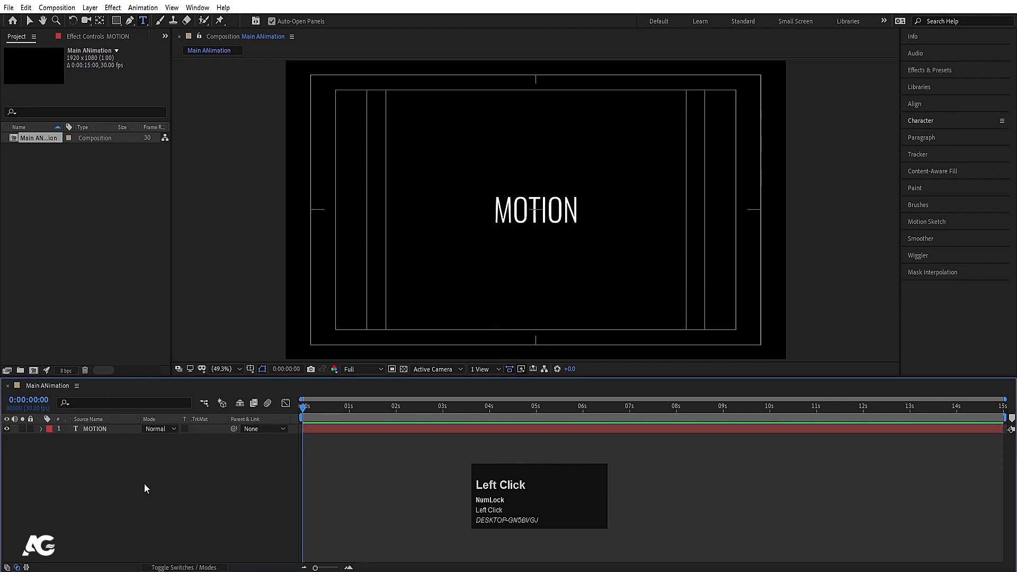
# - Create a black 1920 x 1080 px solid layer and place it beneath the MOTION text layer
pyautogui.click(78, 431)
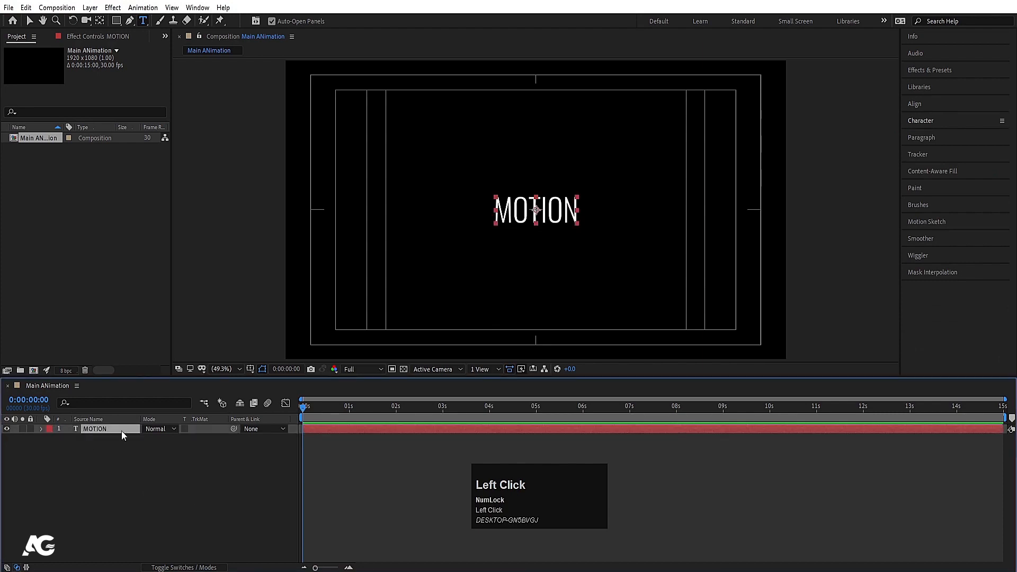
pyautogui.rightClick(166, 450)
pyautogui.moveTo(188, 326)
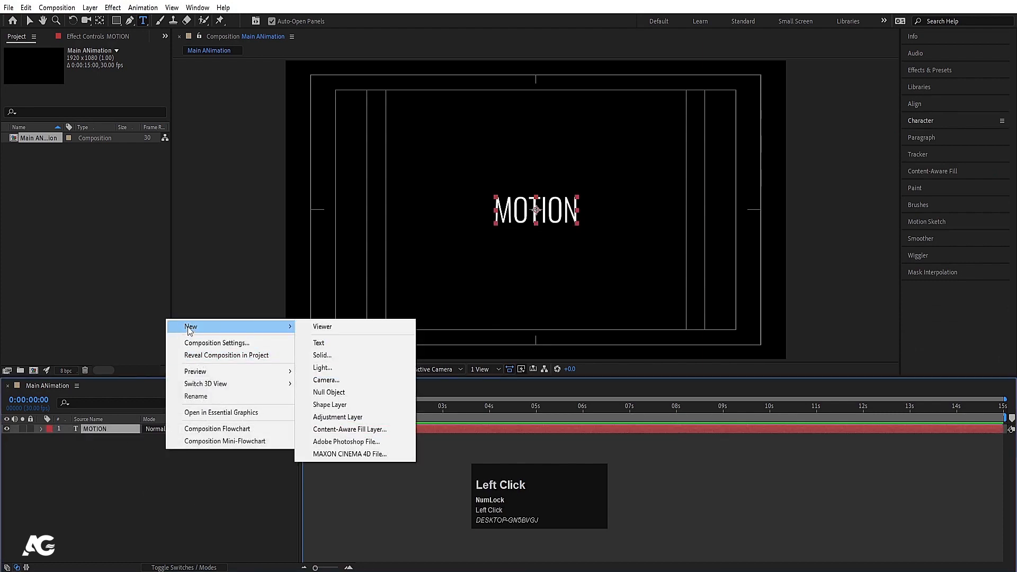
pyautogui.click(367, 356)
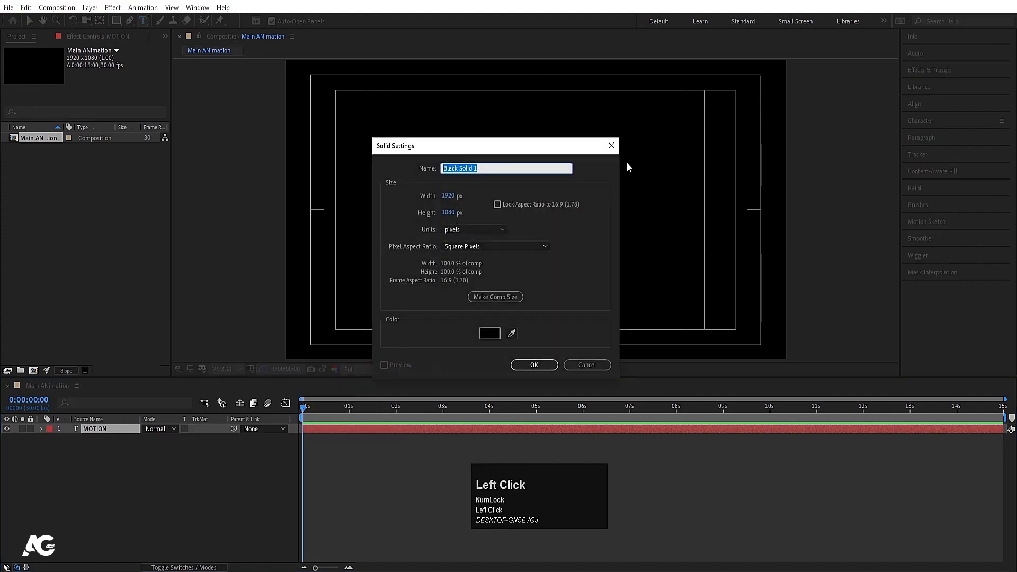
pyautogui.moveTo(513, 139); pyautogui.dragTo(539, 129)
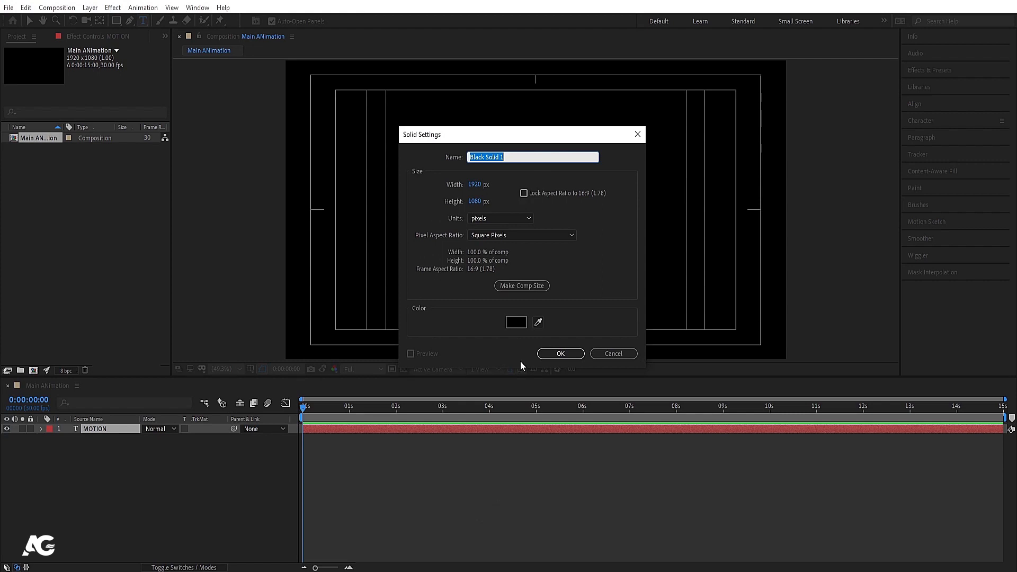
pyautogui.click(474, 185)
pyautogui.click(475, 201)
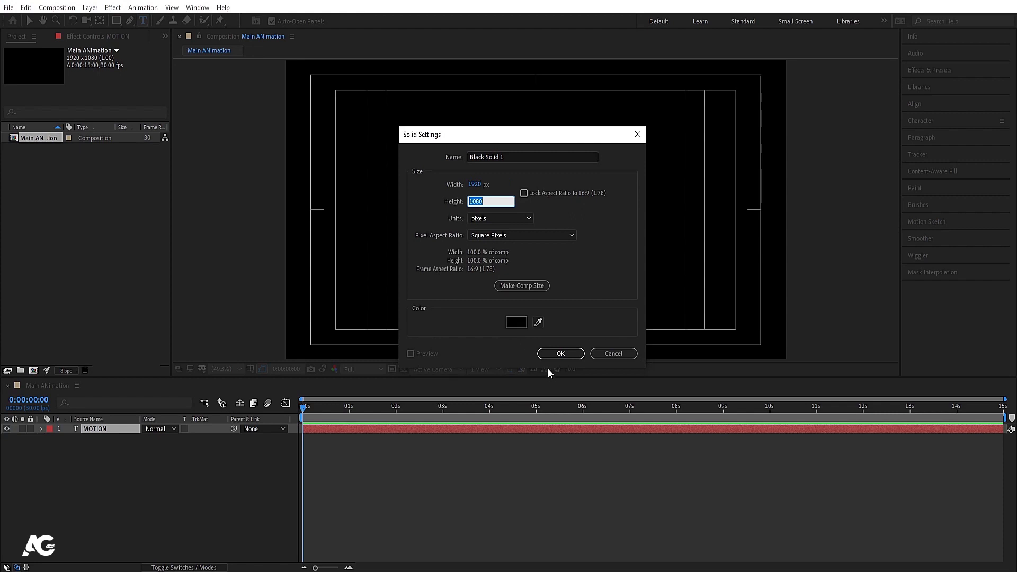
pyautogui.click(554, 354)
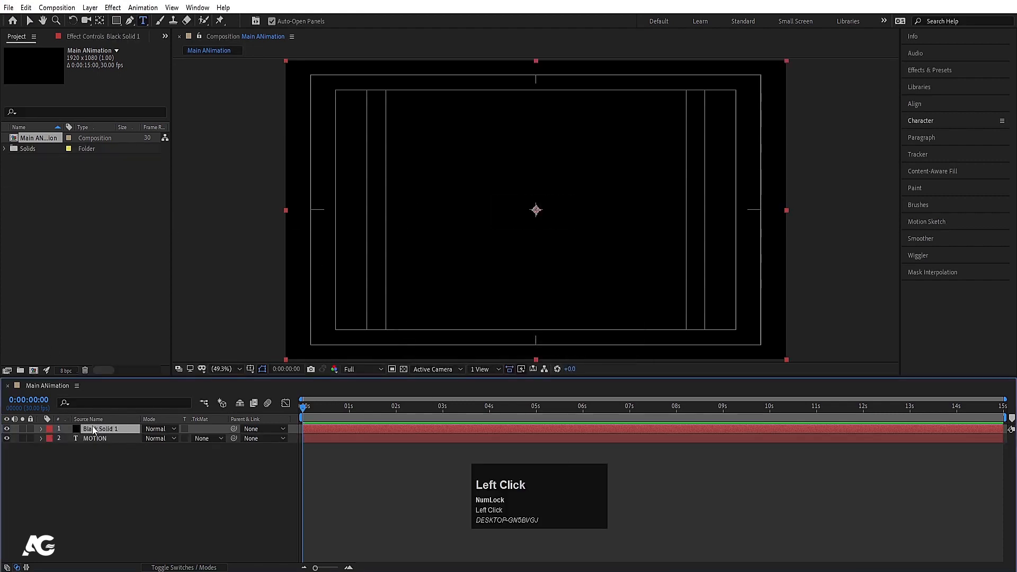
pyautogui.moveTo(94, 430); pyautogui.dragTo(102, 450)
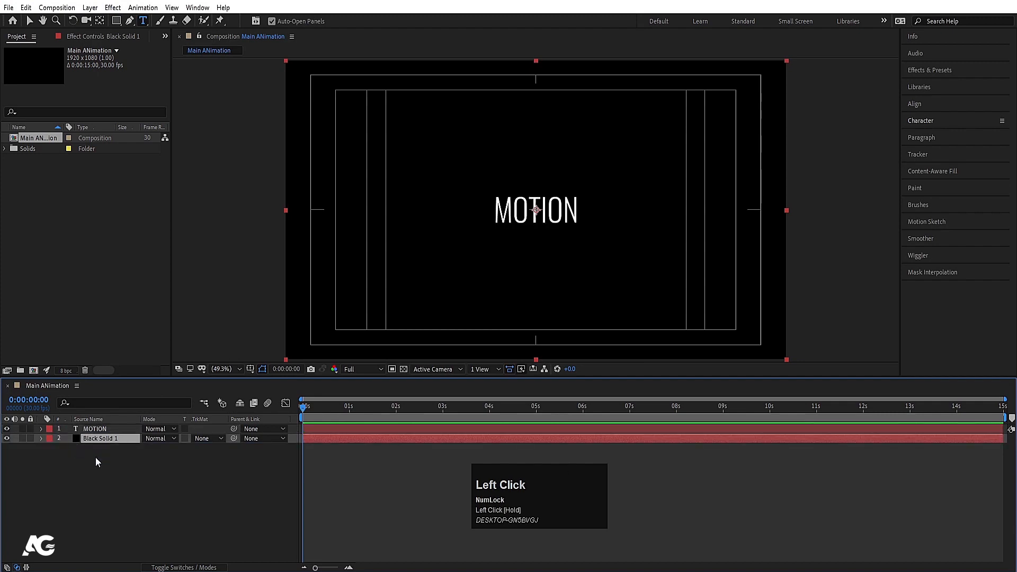
pyautogui.click(85, 459)
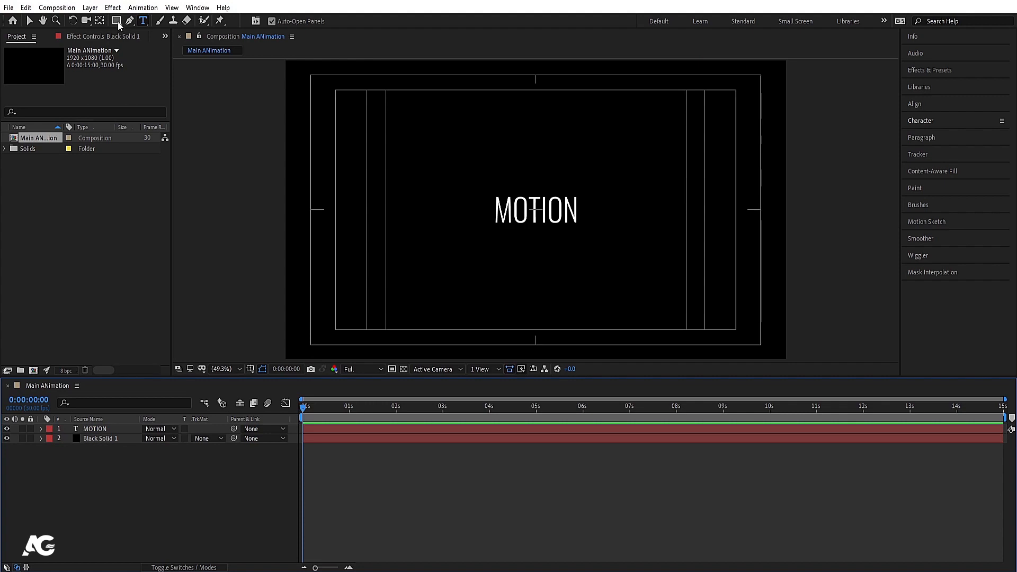
pyautogui.rightClick(168, 469)
pyautogui.click(210, 348)
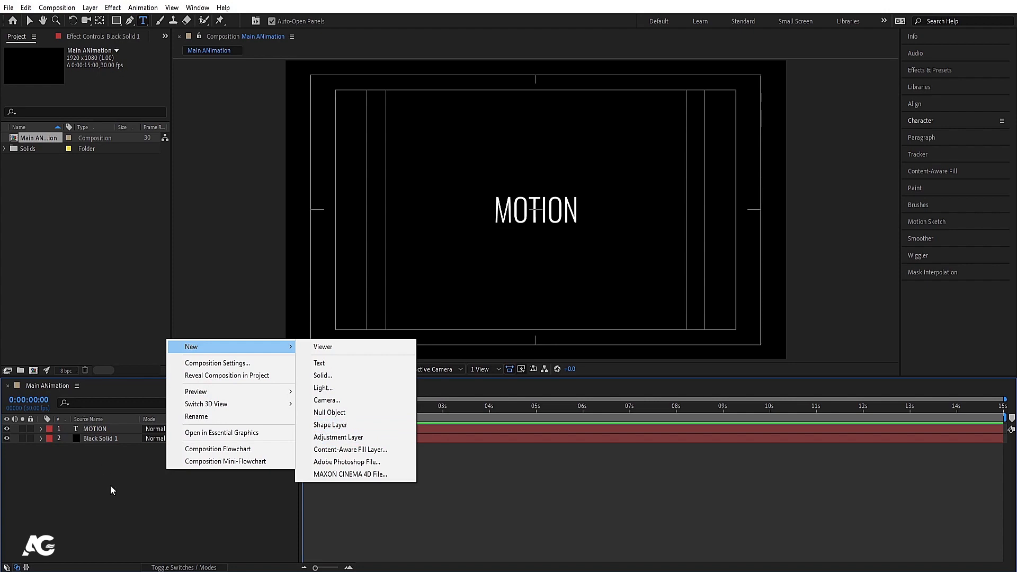
pyautogui.click(121, 185)
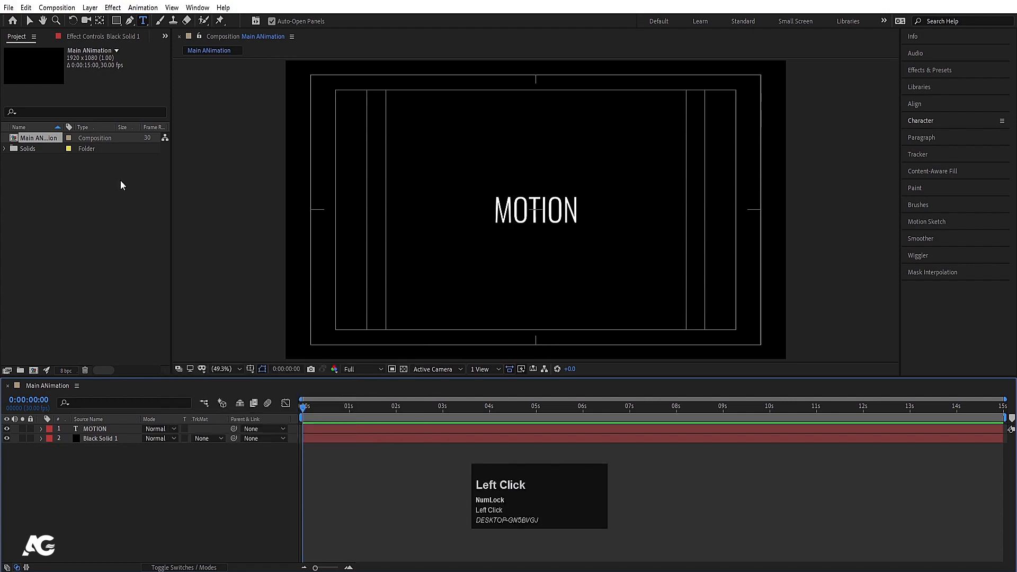
# - Activate the Ellipse tool and give it a solid dark gray fill (282828)
pyautogui.click(116, 23)
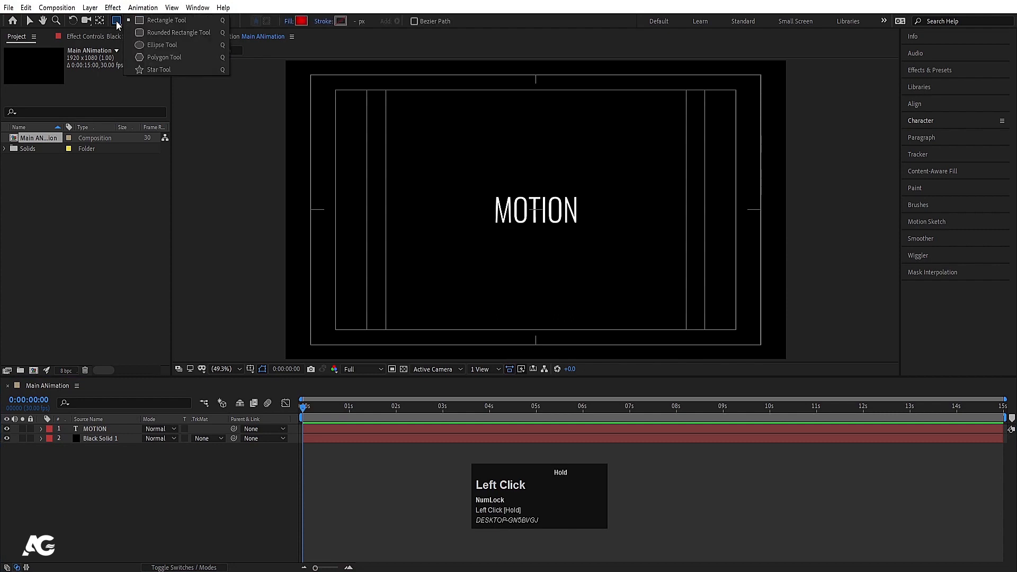
pyautogui.moveTo(116, 24); pyautogui.dragTo(142, 44)
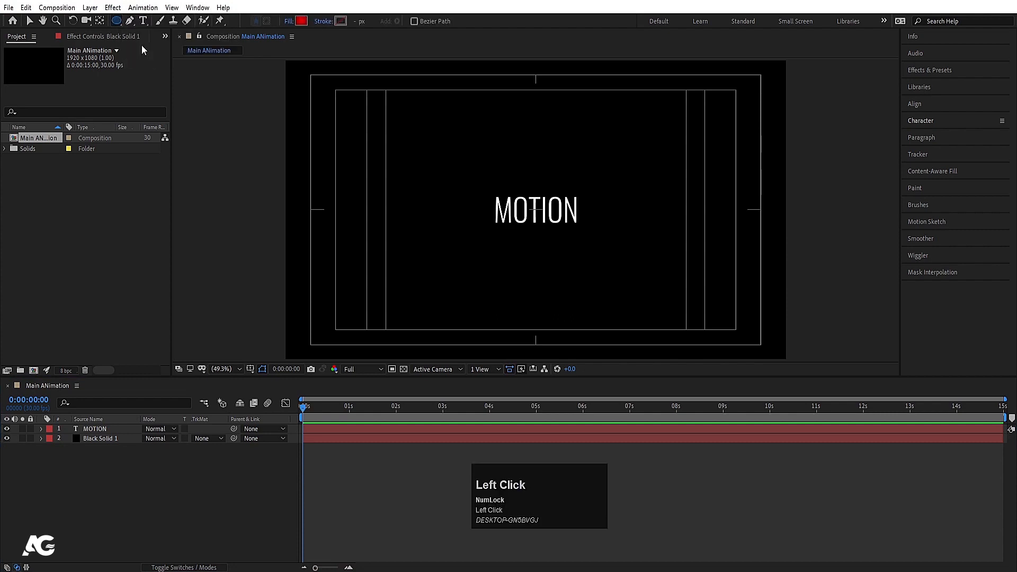
pyautogui.click(289, 21)
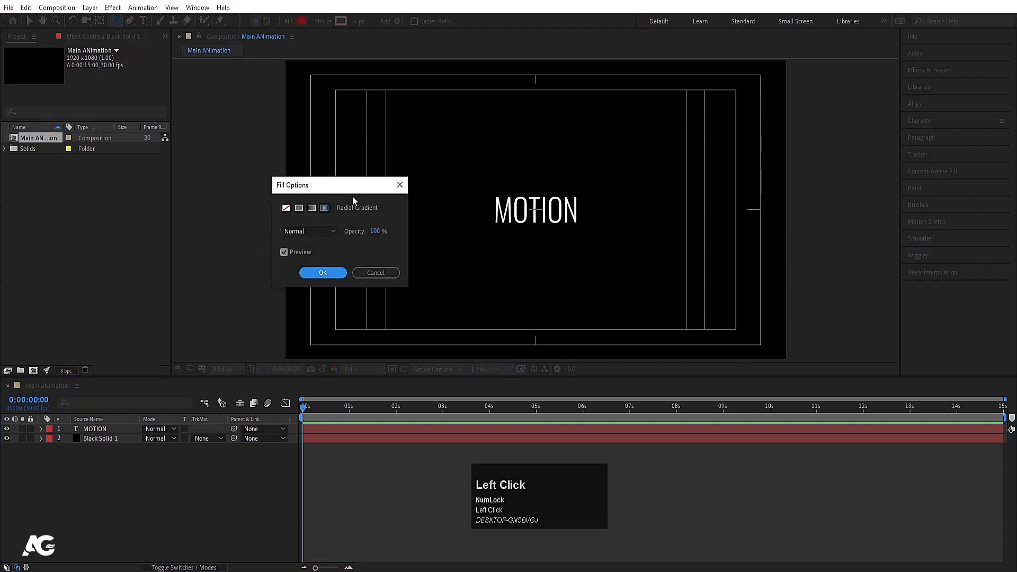
pyautogui.click(298, 209)
pyautogui.click(319, 273)
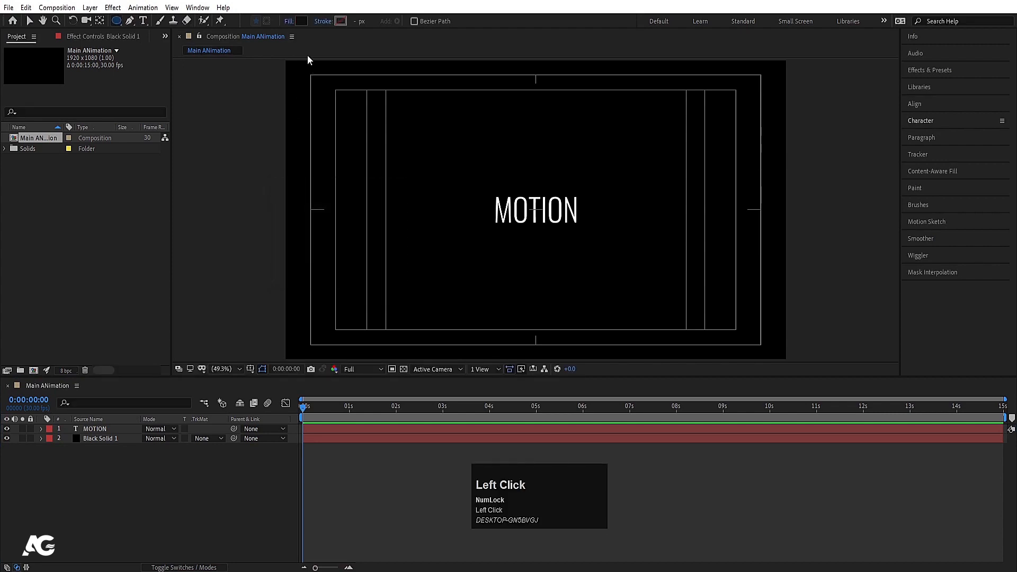
pyautogui.click(300, 21)
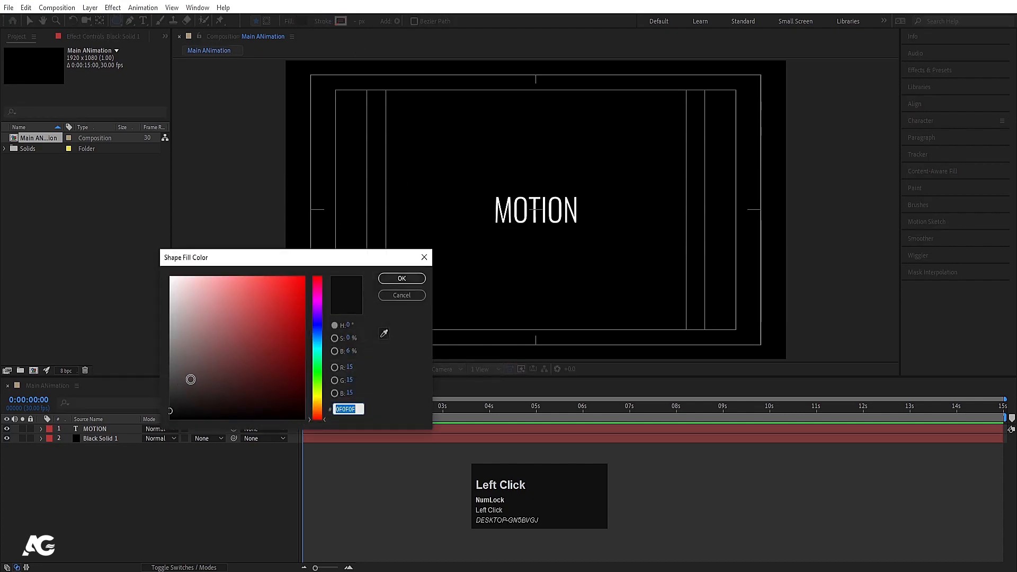
pyautogui.moveTo(177, 397); pyautogui.dragTo(162, 397)
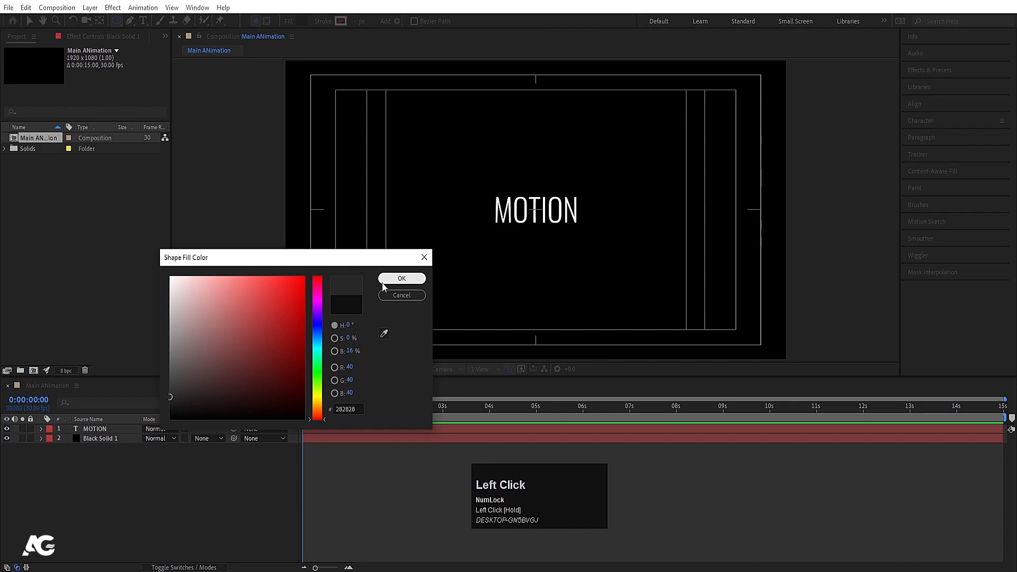
pyautogui.click(401, 278)
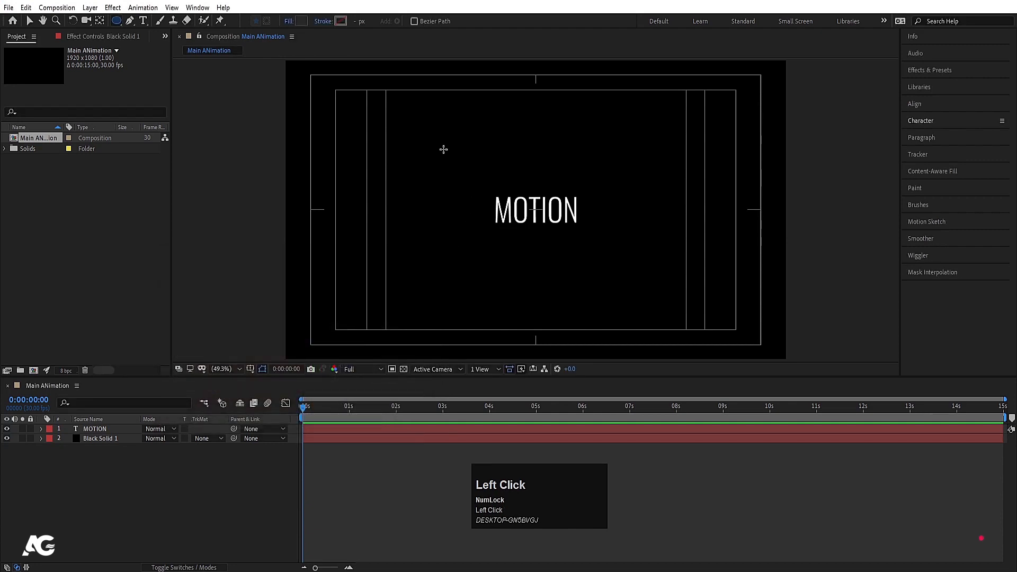
# - Draw a large, nearly round ellipse covering the MOTION text and center the shape layer's anchor point within it
pyautogui.moveTo(443, 150); pyautogui.dragTo(582, 291)
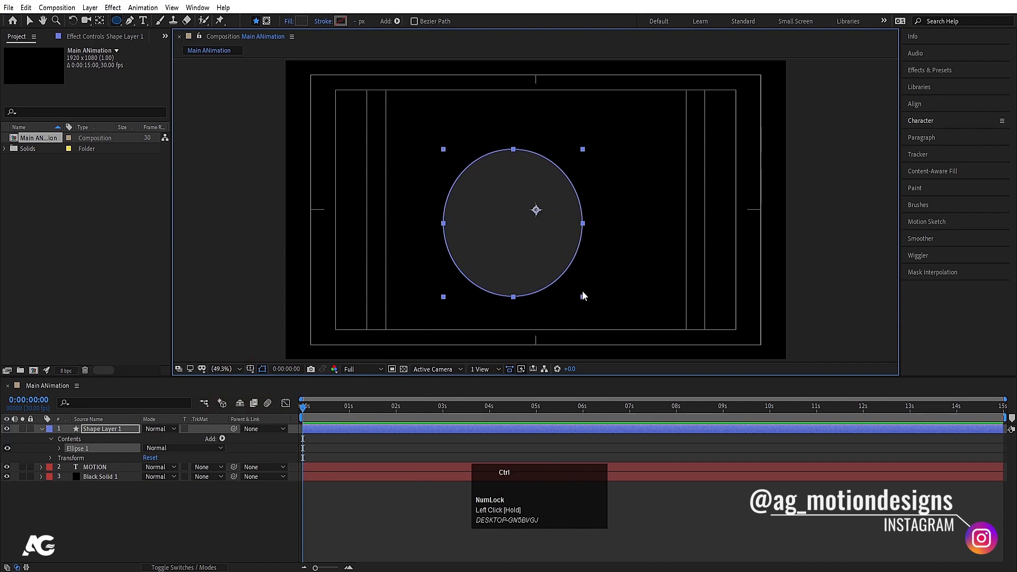
pyautogui.hotkey('ctrl', 'alt', 'Home')
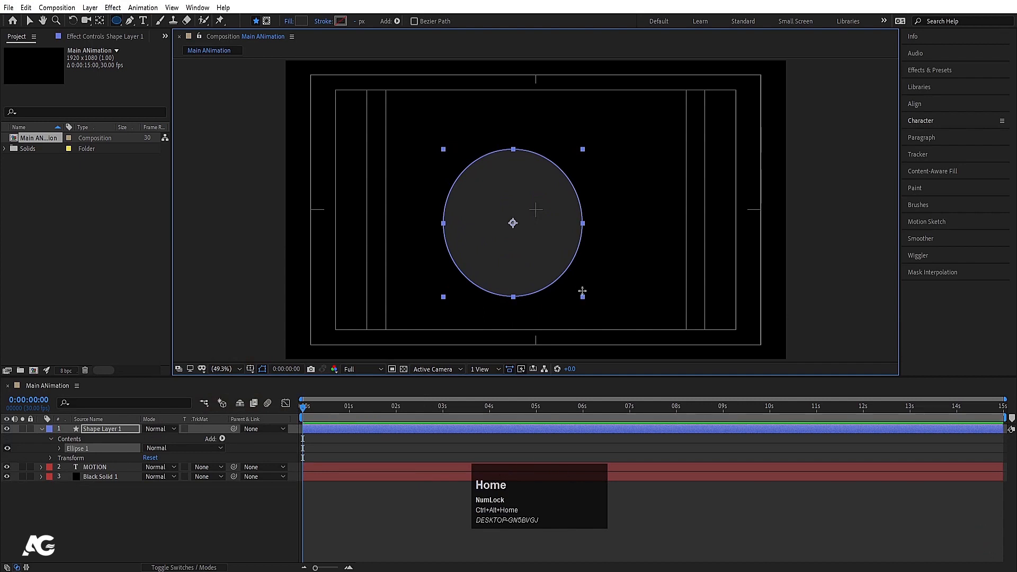
# - Move the ellipse path up and to the left so it partly uncovers the MOTION text, and select its whole shape layer
pyautogui.press('v')
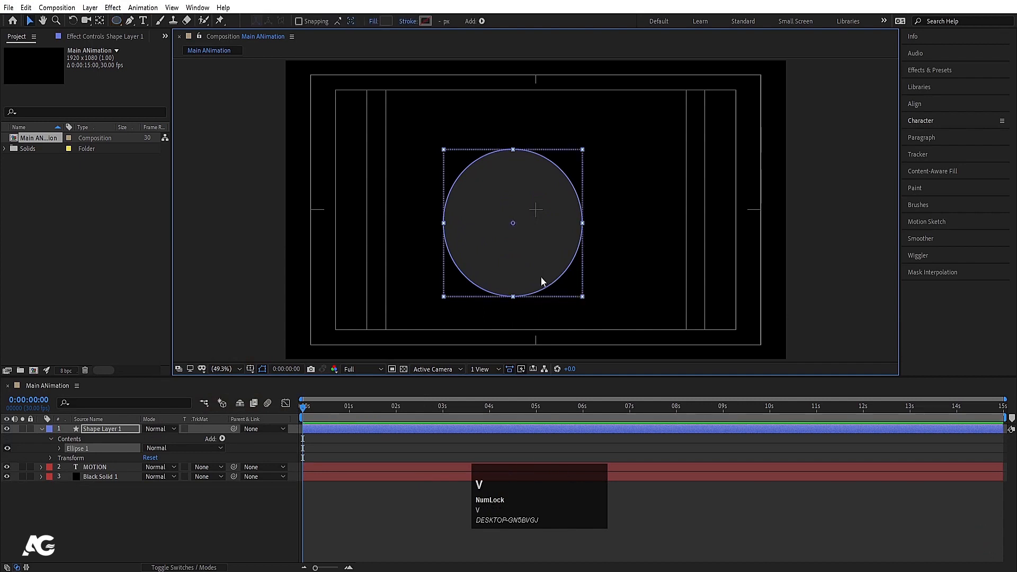
pyautogui.moveTo(520, 276); pyautogui.dragTo(484, 232)
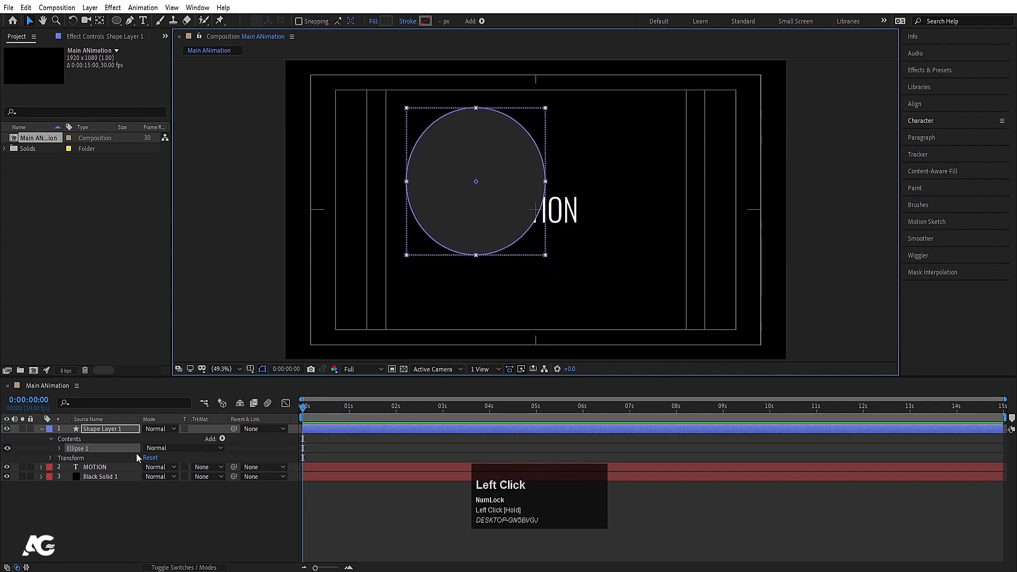
pyautogui.click(110, 430)
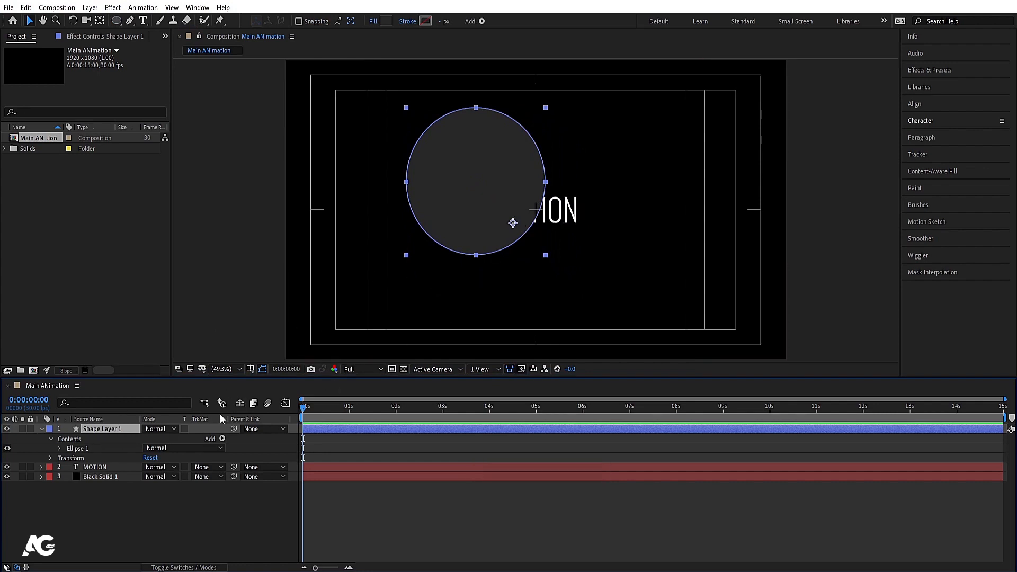
# - Duplicate Ellipse 1 within the shape layer and move the copy down and to the right over the MOTION text
pyautogui.click(61, 442)
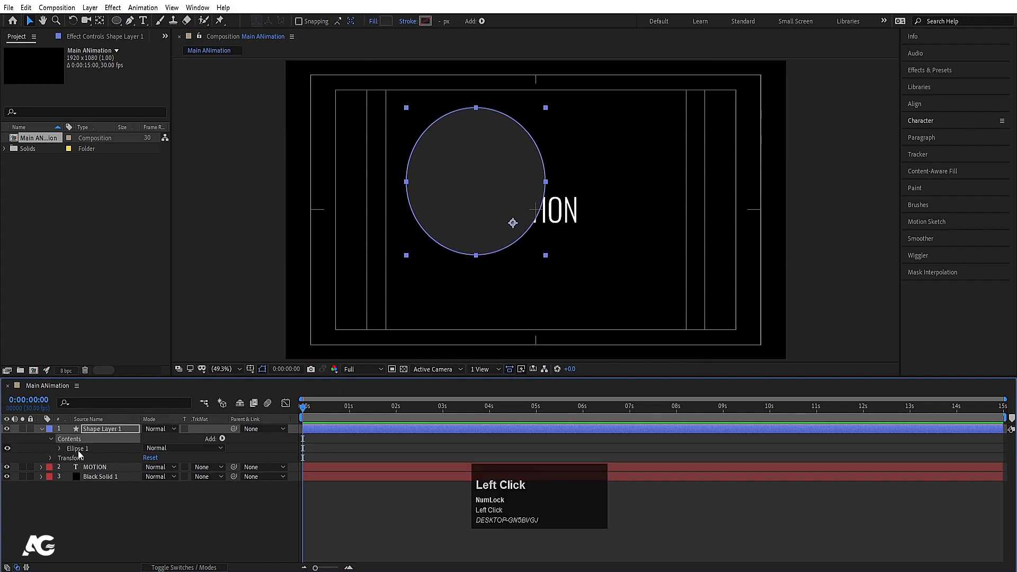
pyautogui.click(78, 451)
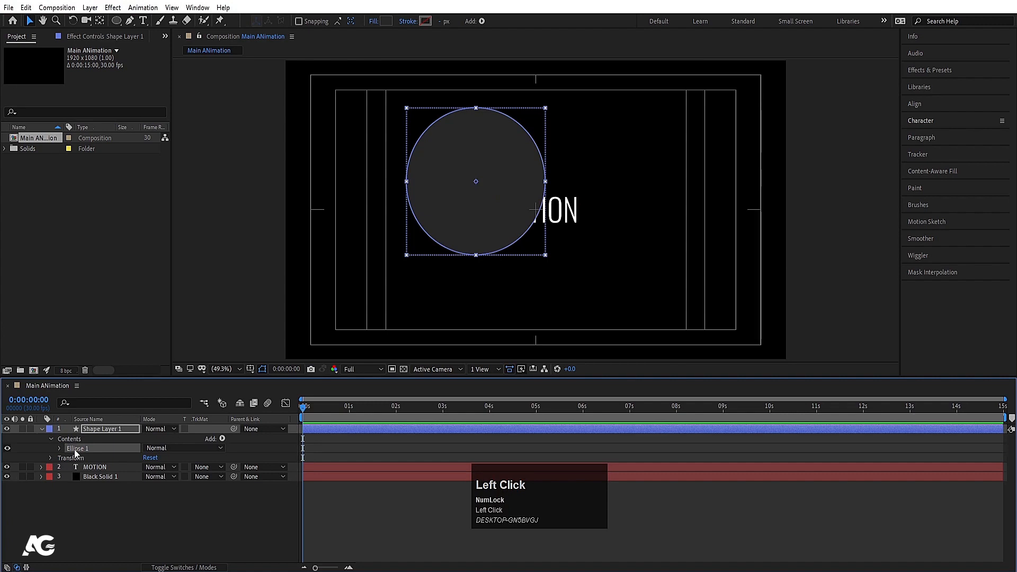
pyautogui.hotkey('ctrl', 'd')
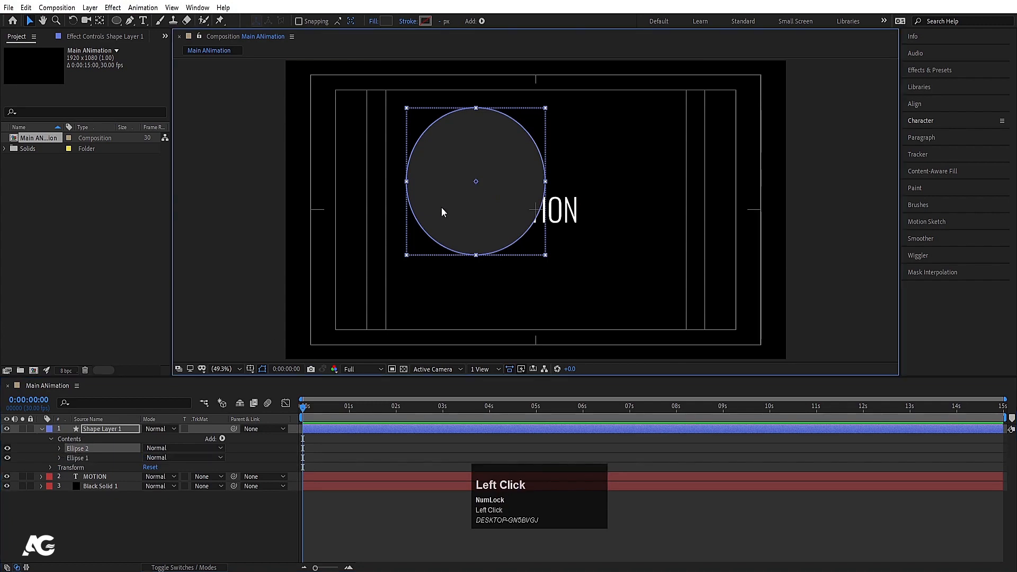
pyautogui.moveTo(447, 195)
pyautogui.mouseDown()
pyautogui.moveTo(513, 243)
pyautogui.moveTo(553, 242)
pyautogui.mouseUp()
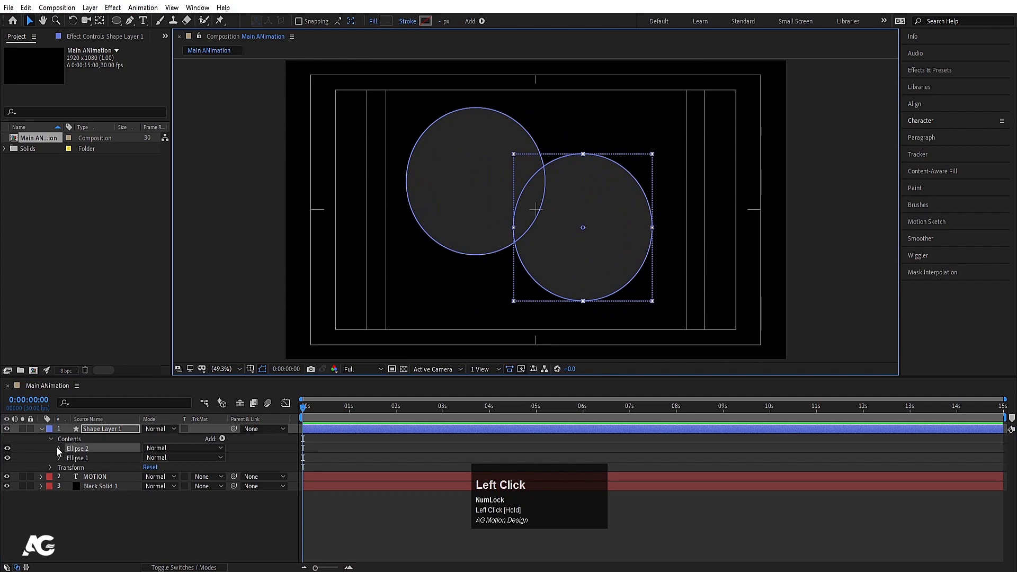
# - Change the duplicated ellipse's fill to a lighter gray and nudge that ellipse slightly to the right
pyautogui.click(58, 449)
pyautogui.click(91, 459)
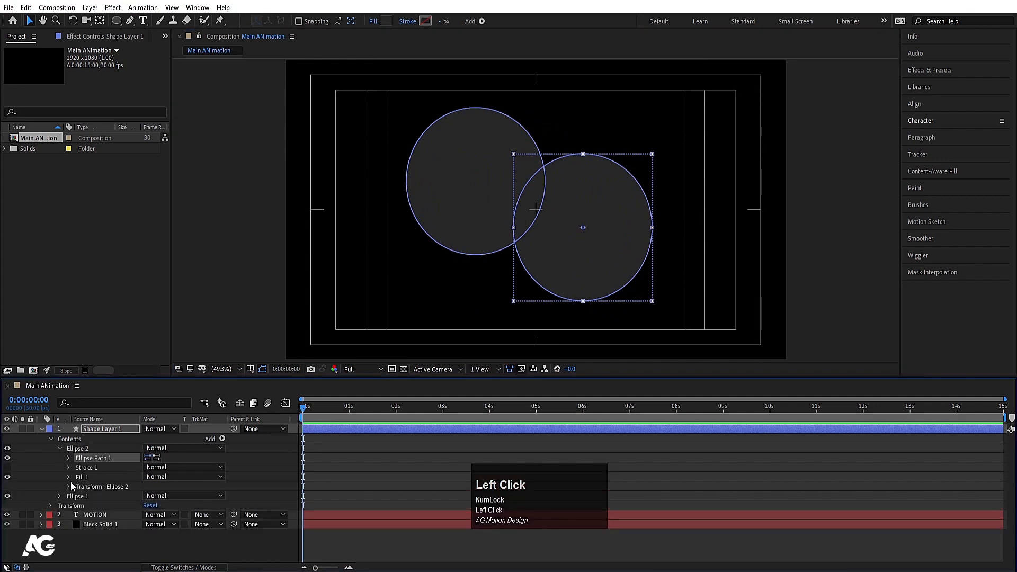
pyautogui.click(69, 477)
pyautogui.click(85, 477)
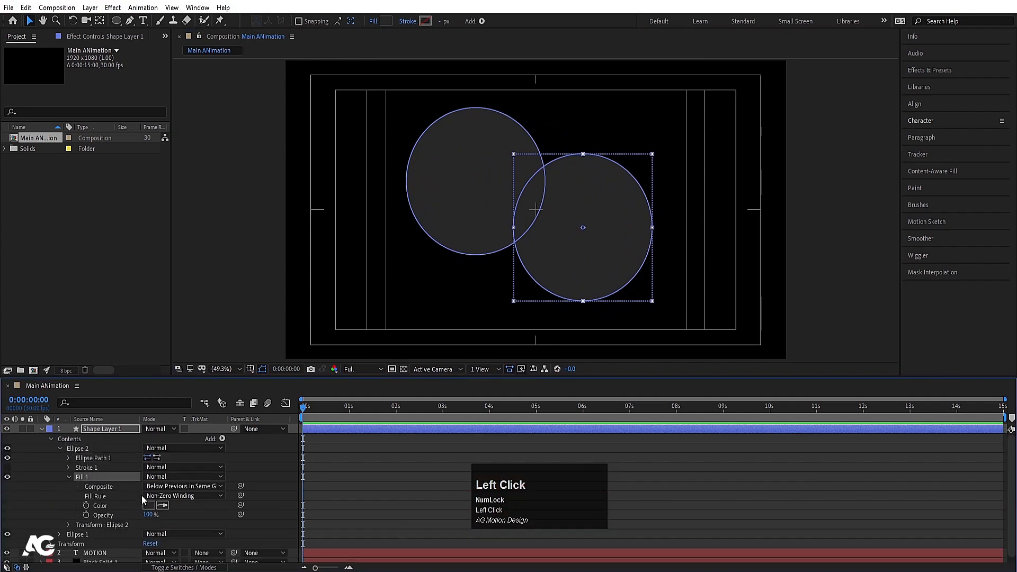
pyautogui.click(149, 505)
pyautogui.moveTo(183, 397); pyautogui.dragTo(152, 381)
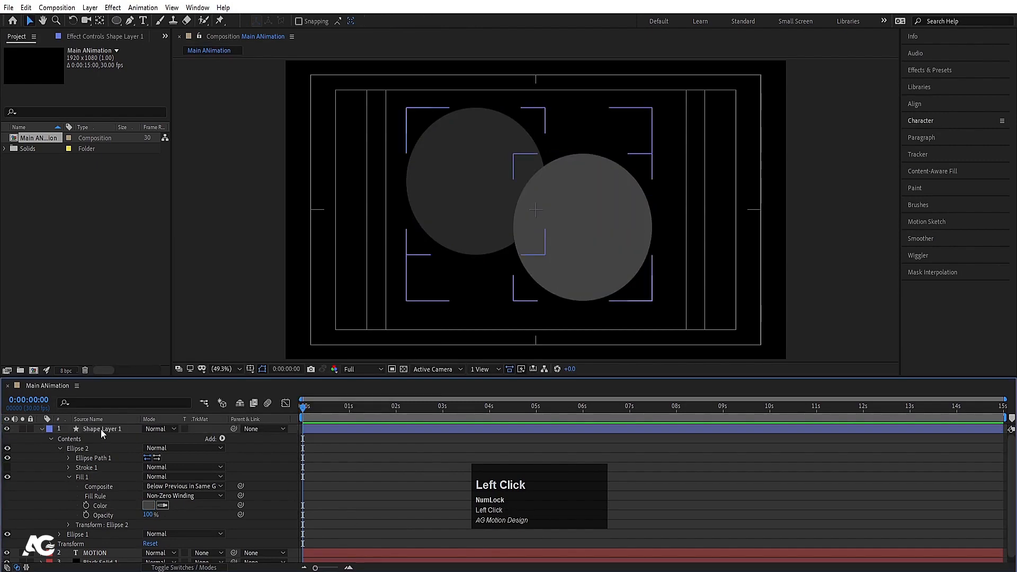
pyautogui.click(101, 429)
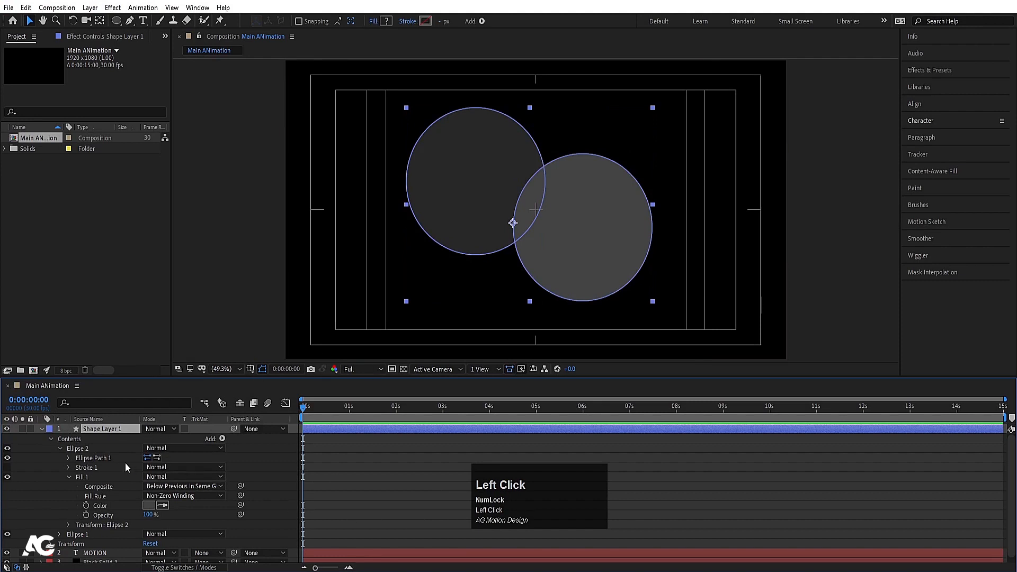
pyautogui.click(60, 449)
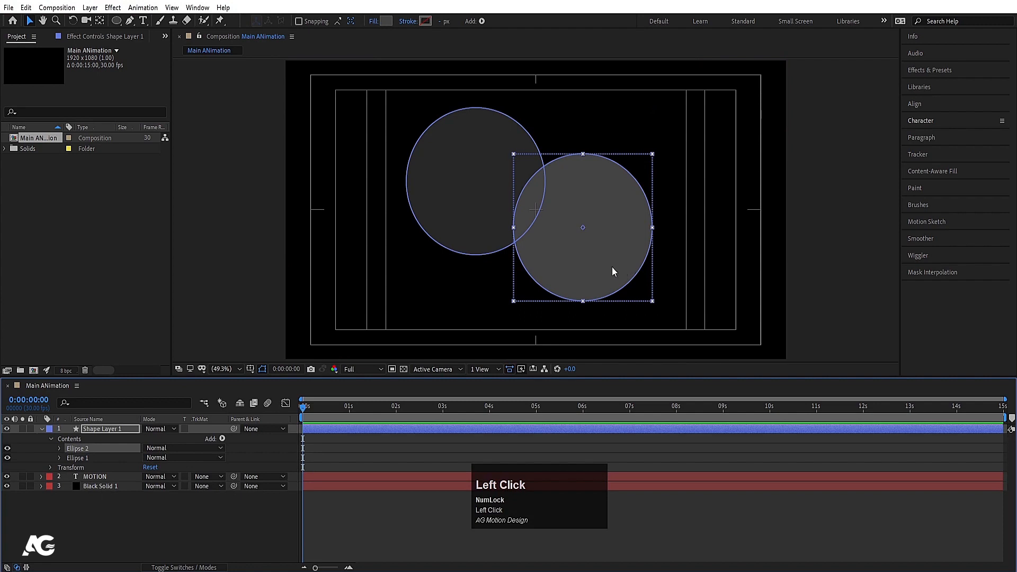
pyautogui.moveTo(612, 266); pyautogui.dragTo(616, 267)
# - Place Shape Layer 1 between the MOTION text and the black solid, and collapse its properties
pyautogui.click(91, 430)
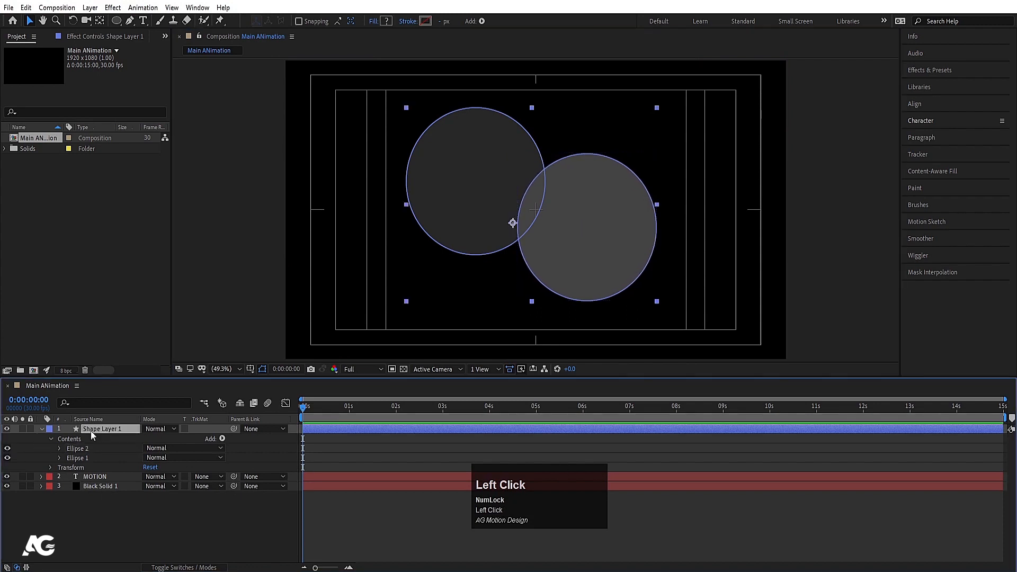
pyautogui.moveTo(91, 431); pyautogui.dragTo(68, 478)
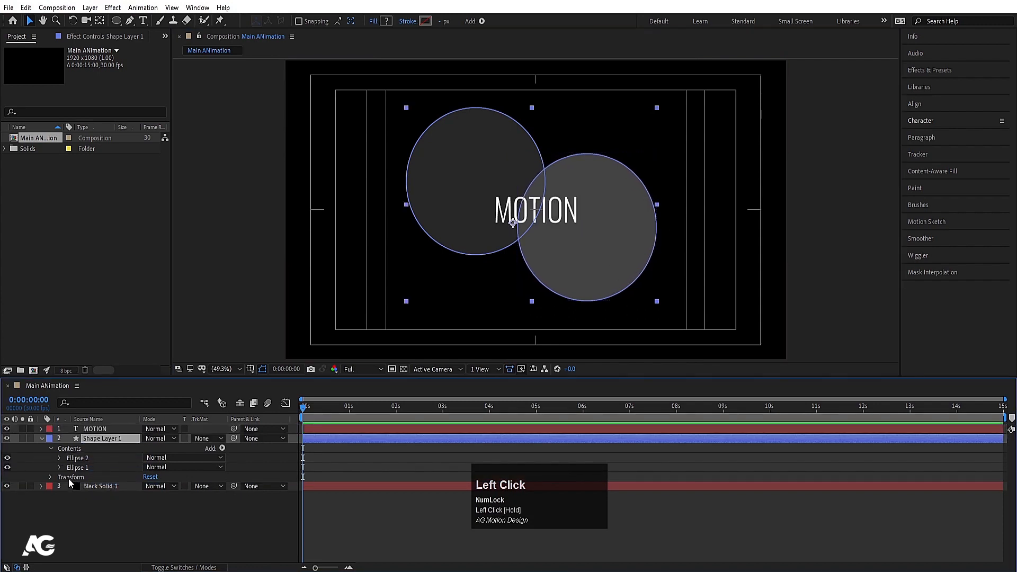
pyautogui.click(41, 439)
pyautogui.click(129, 488)
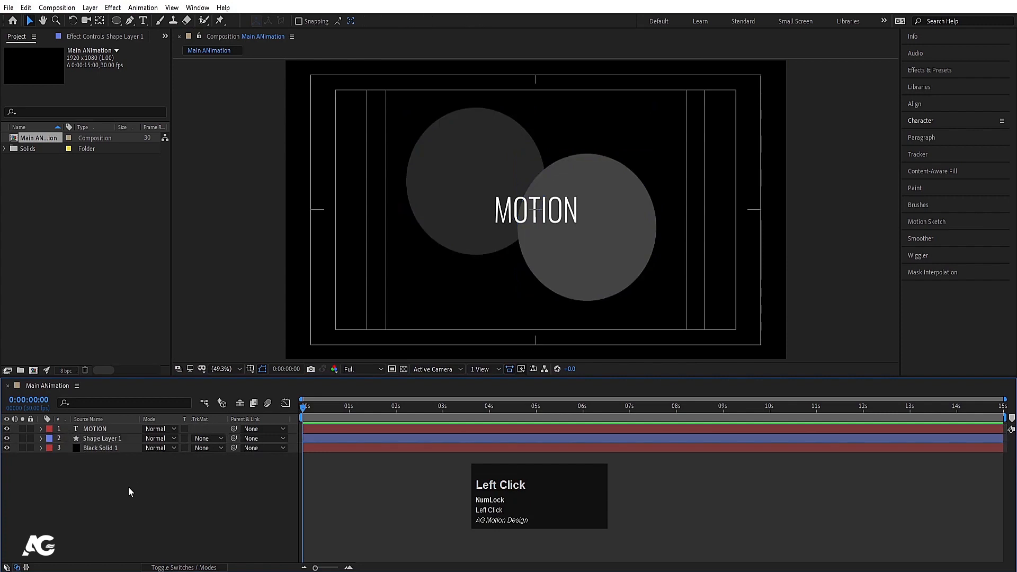
# - Add a new null object to the composition
pyautogui.rightClick(168, 493)
pyautogui.moveTo(217, 370)
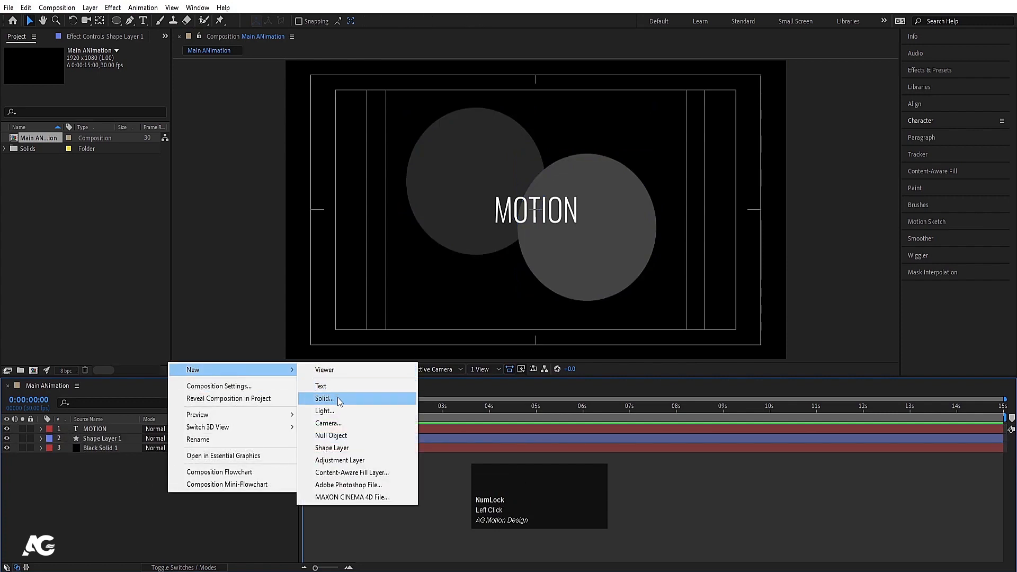
pyautogui.click(318, 436)
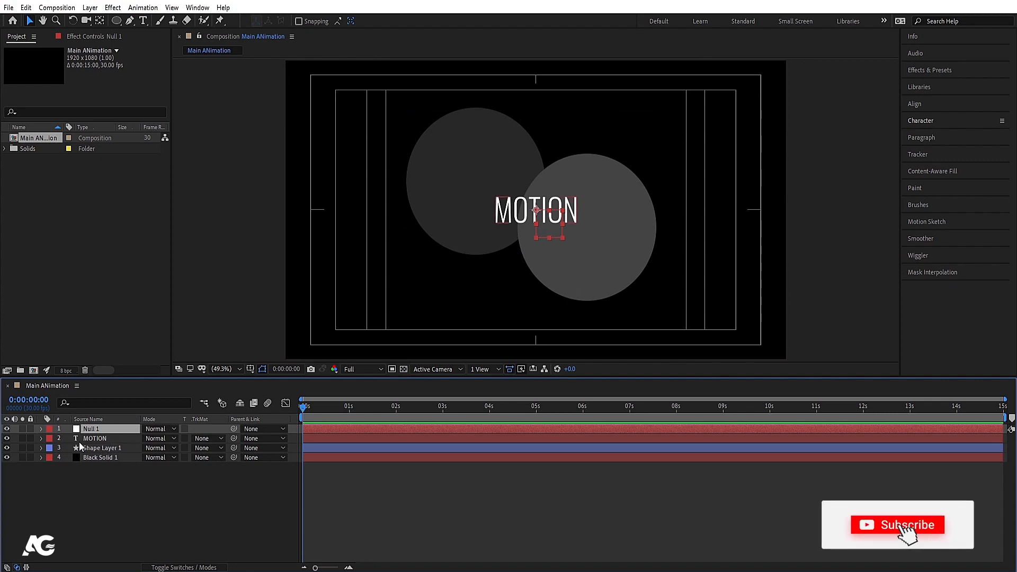
# - Select the MOTION text and Shape Layer 1 together, try moving them in the composition, and undo the move
pyautogui.click(94, 439)
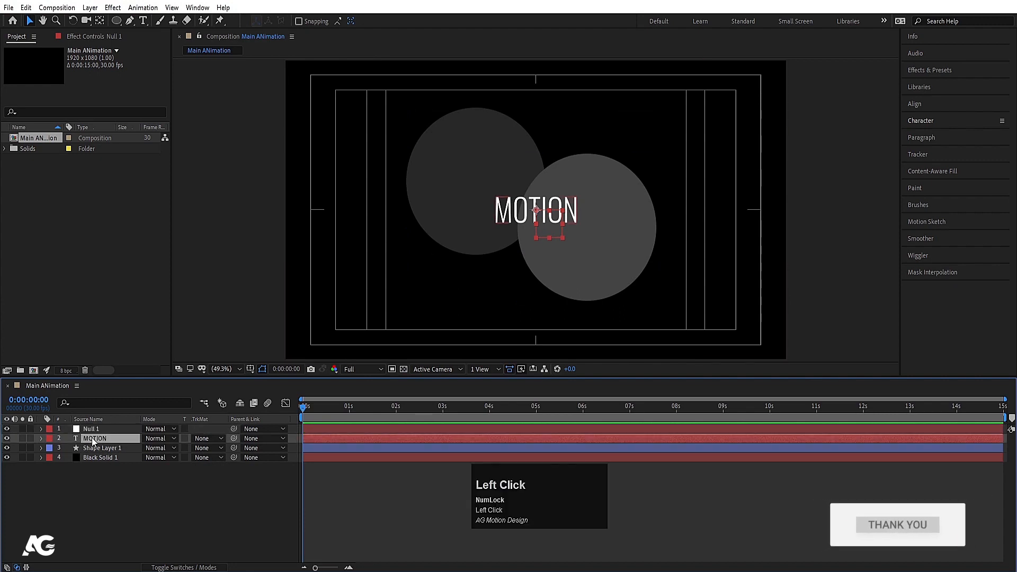
pyautogui.keyDown('shift'); pyautogui.click(91, 448); pyautogui.keyUp('shift')
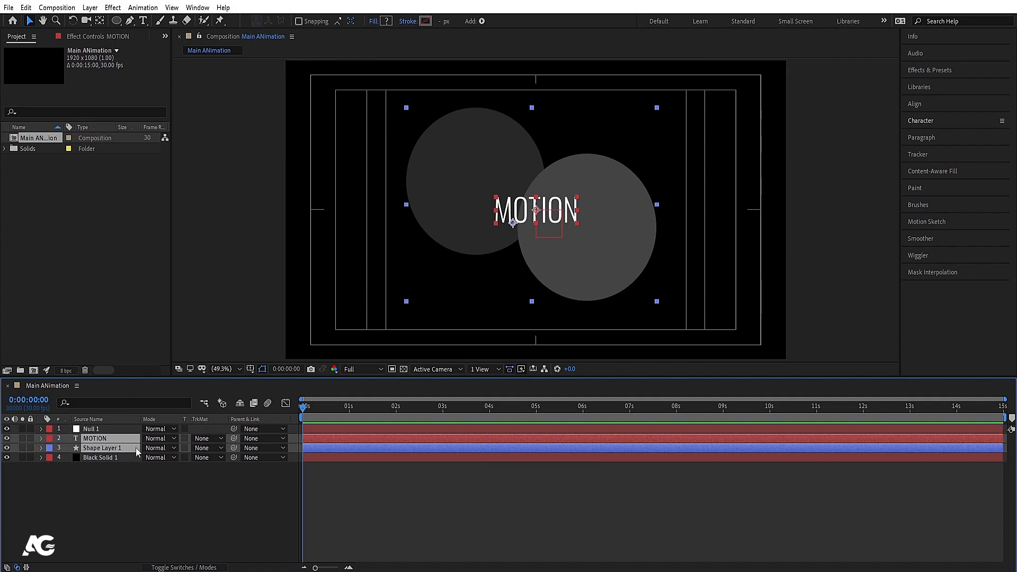
pyautogui.moveTo(453, 198); pyautogui.dragTo(492, 218)
pyautogui.hotkey('ctrl', 'z')
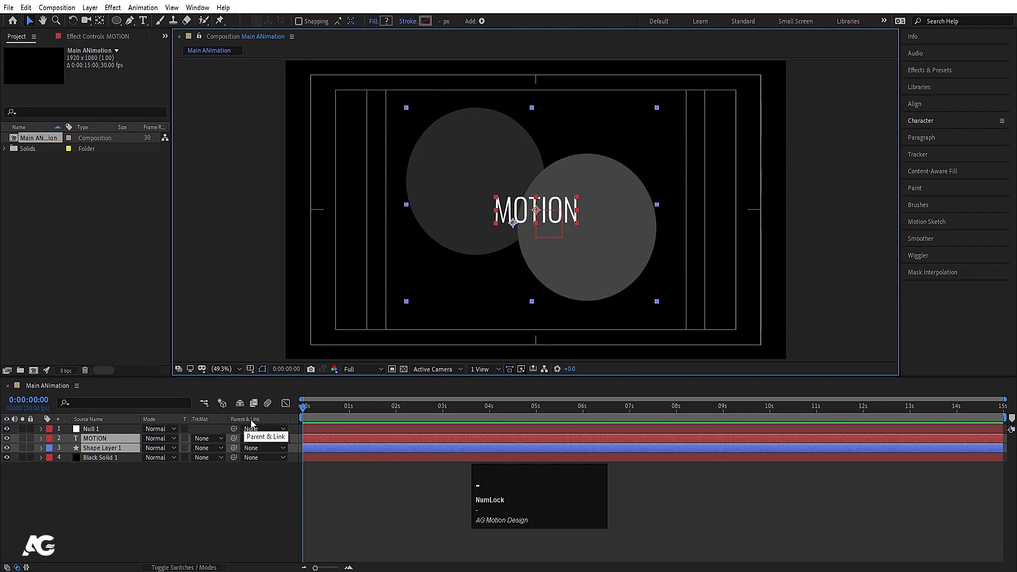
# - Toggle the timeline between its switches and modes columns, and parent the selected MOTION and Shape Layer 1 layers to Null 1
pyautogui.press('Num_Lock')
pyautogui.press('F4')
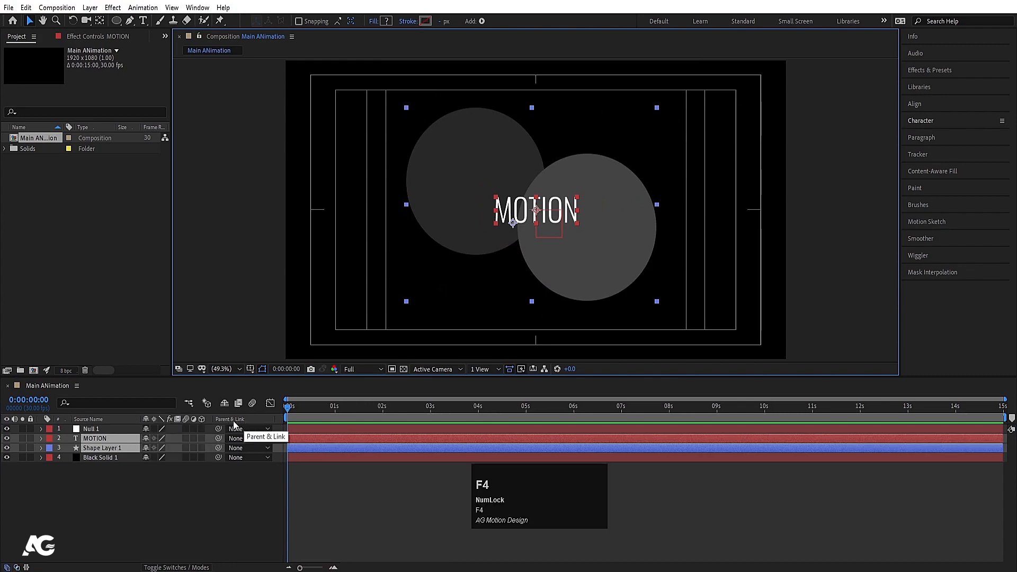
pyautogui.press('F4')
pyautogui.press('F4')
pyautogui.press('F4')
pyautogui.press('F4')
pyautogui.press('F4')
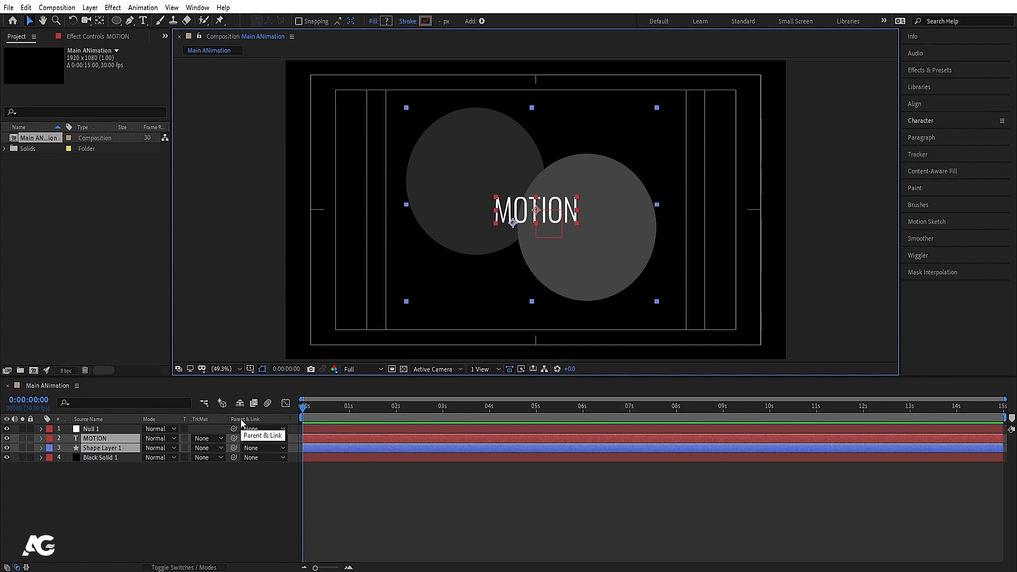
pyautogui.moveTo(234, 438); pyautogui.dragTo(112, 431)
# - Test the parenting by moving and rotating Null 1, undo each change, and collapse the null's properties
pyautogui.click(111, 432)
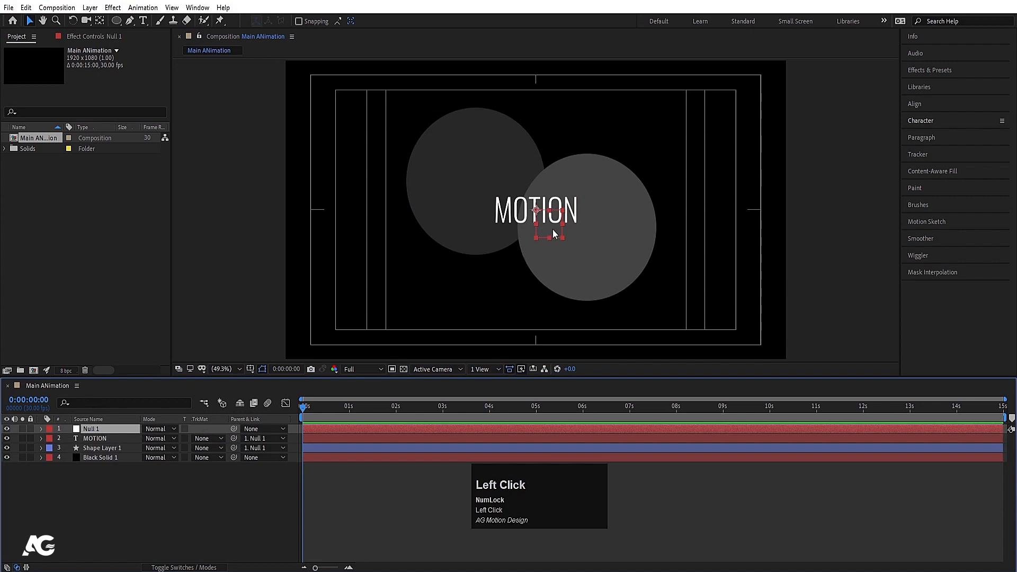
pyautogui.moveTo(555, 234)
pyautogui.mouseDown()
pyautogui.moveTo(496, 244)
pyautogui.moveTo(662, 244)
pyautogui.moveTo(545, 247)
pyautogui.moveTo(551, 240)
pyautogui.mouseUp()
pyautogui.hotkey('ctrl', 'z')
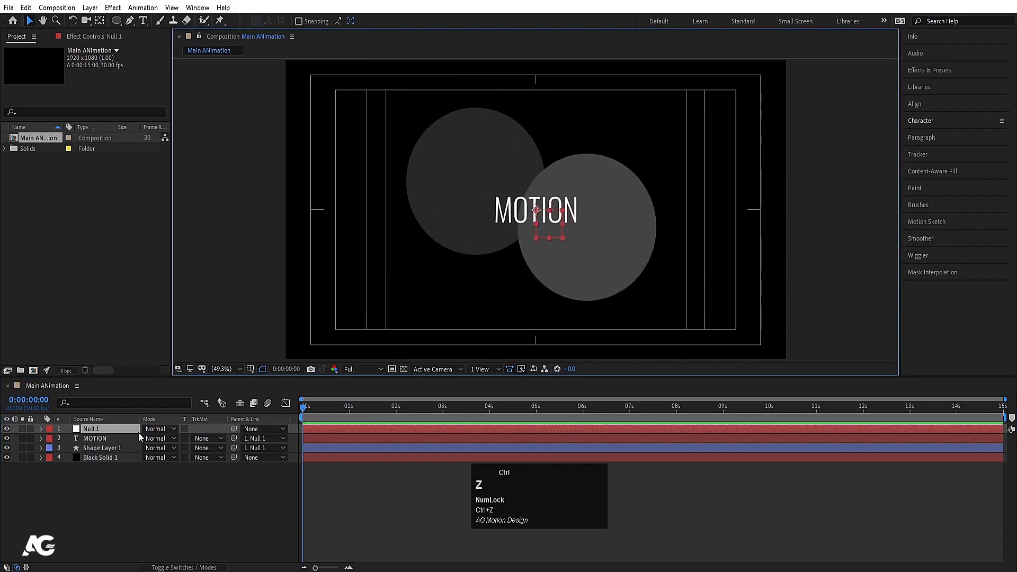
pyautogui.press('r')
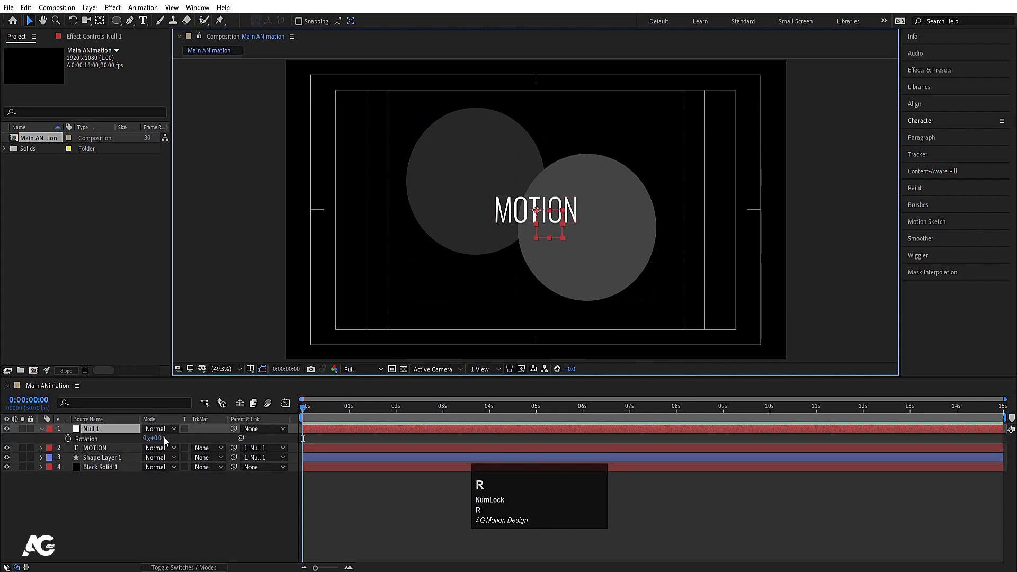
pyautogui.moveTo(163, 437)
pyautogui.mouseDown()
pyautogui.moveTo(143, 438)
pyautogui.moveTo(160, 438)
pyautogui.mouseUp()
pyautogui.hotkey('ctrl', 'z')
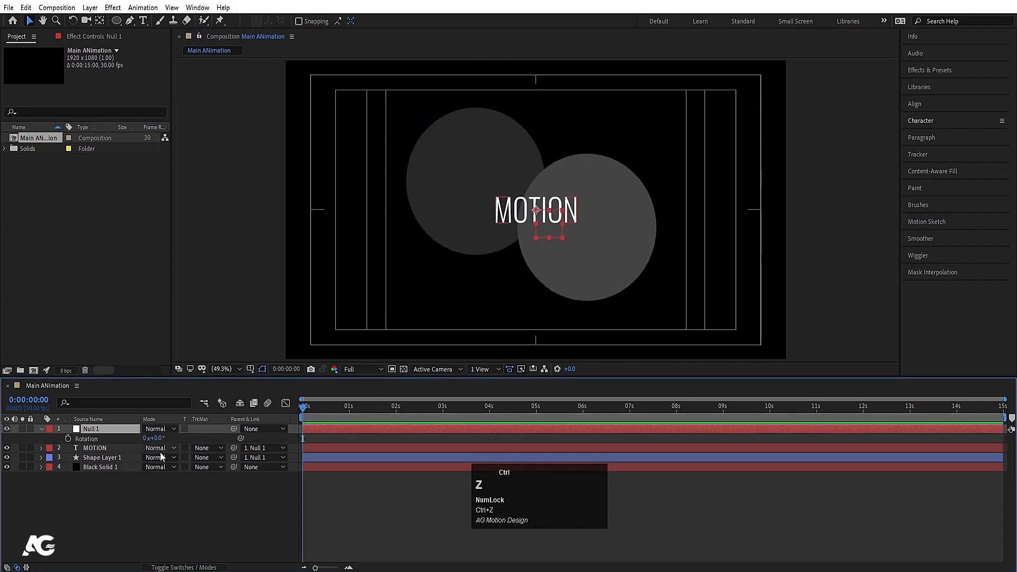
pyautogui.click(97, 432)
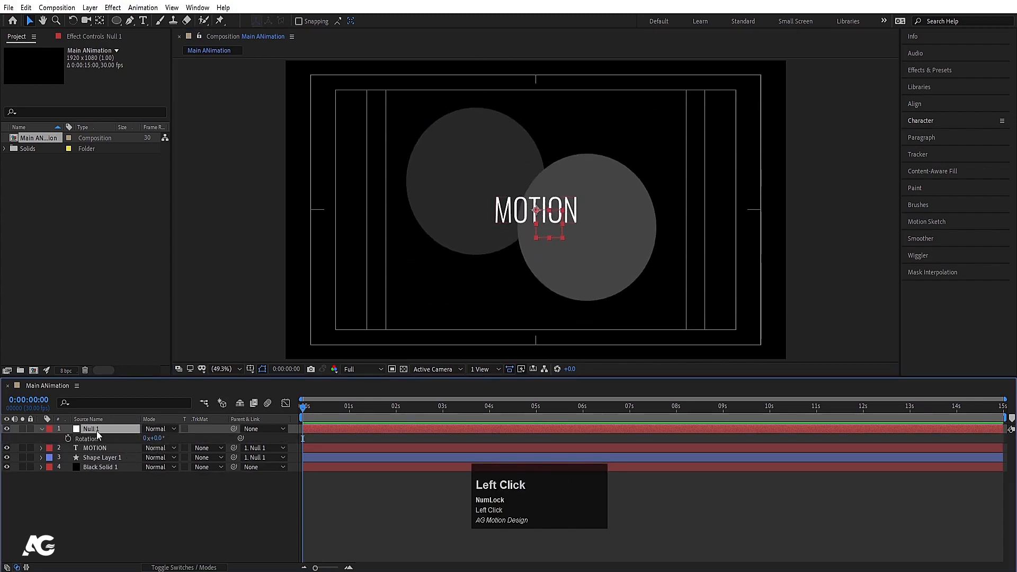
pyautogui.click(41, 430)
# - Add a new adjustment layer above all other layers in the composition
pyautogui.click(137, 492)
pyautogui.rightClick(135, 487)
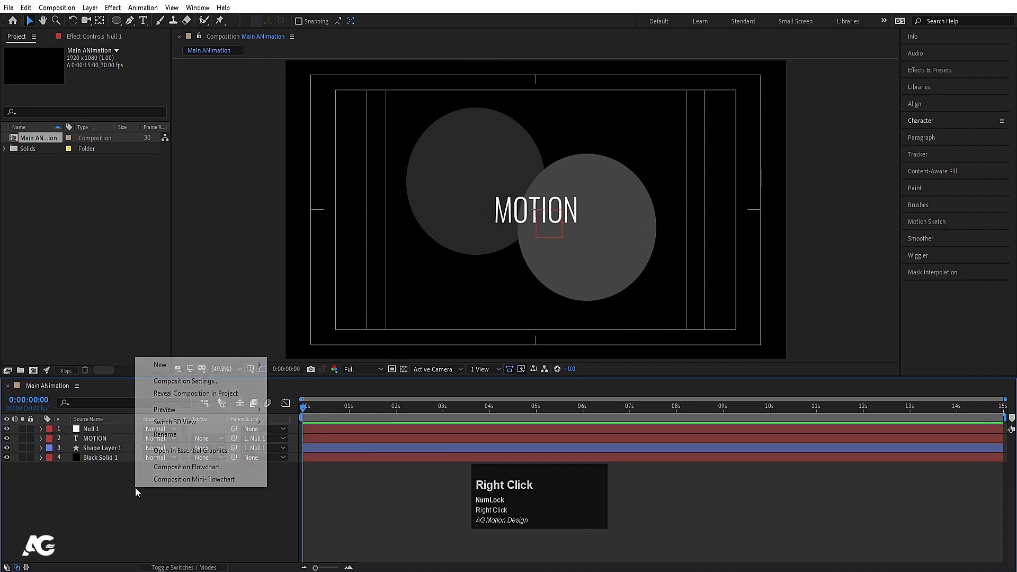
pyautogui.click(174, 365)
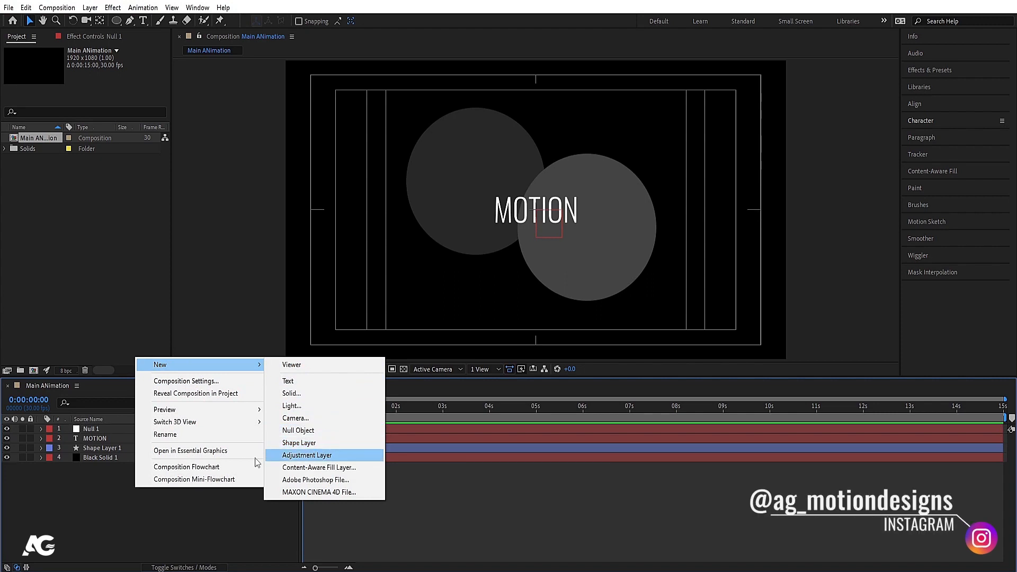
pyautogui.click(306, 456)
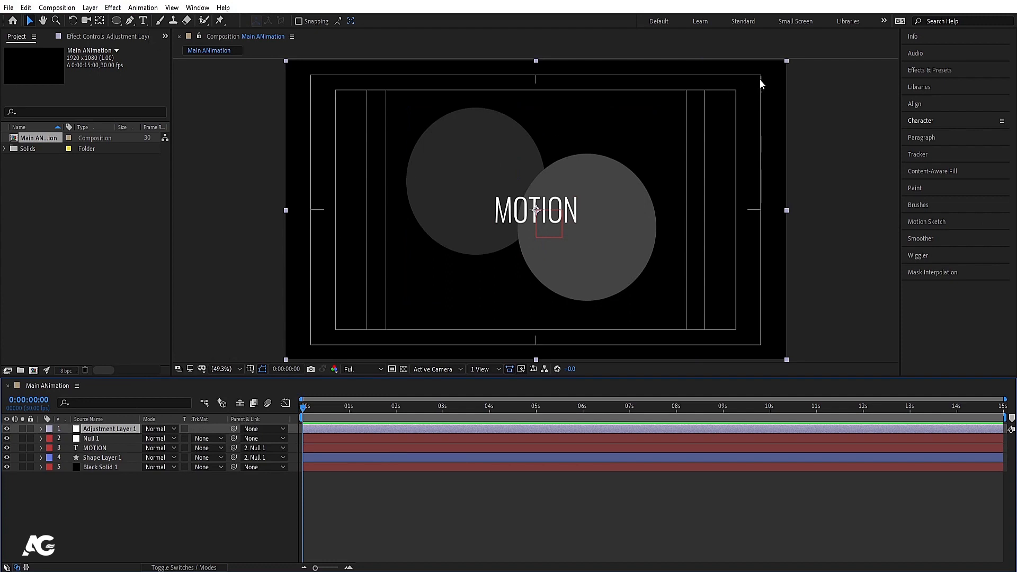
# - Search the effects for "tint" and apply the Tint effect to the adjustment layer
pyautogui.click(933, 70)
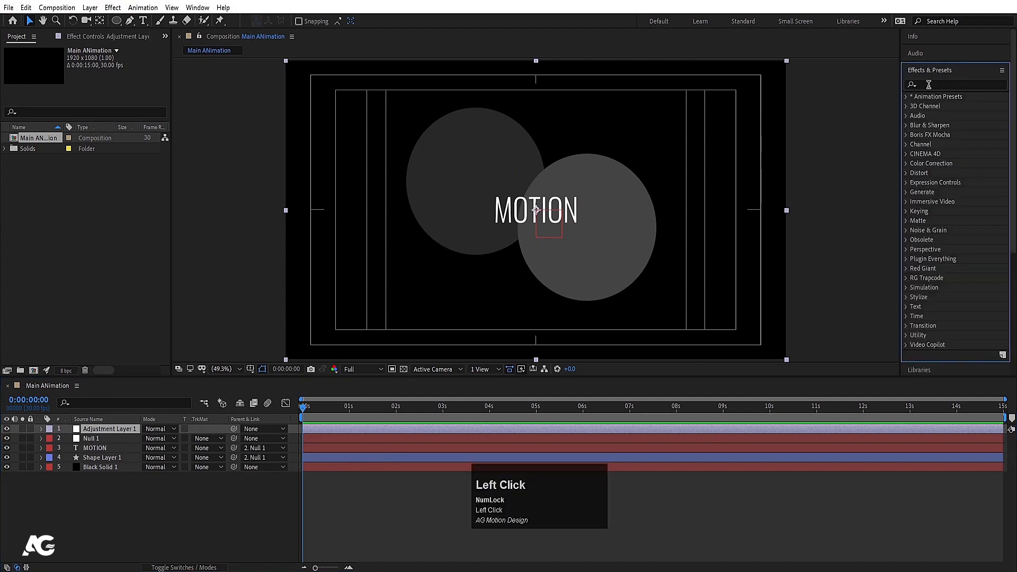
pyautogui.click(928, 84)
pyautogui.write('tint')
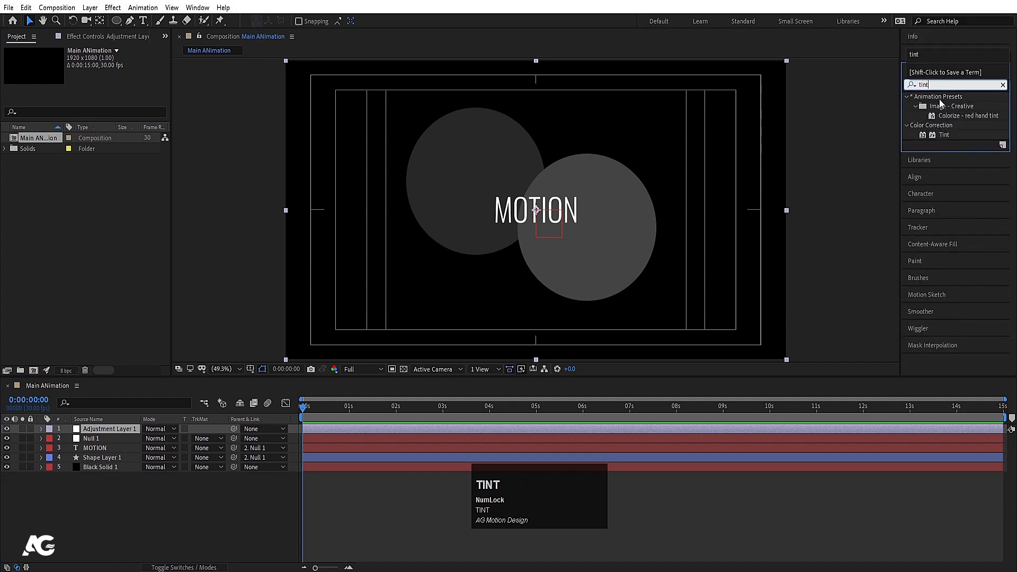
pyautogui.doubleClick(944, 134)
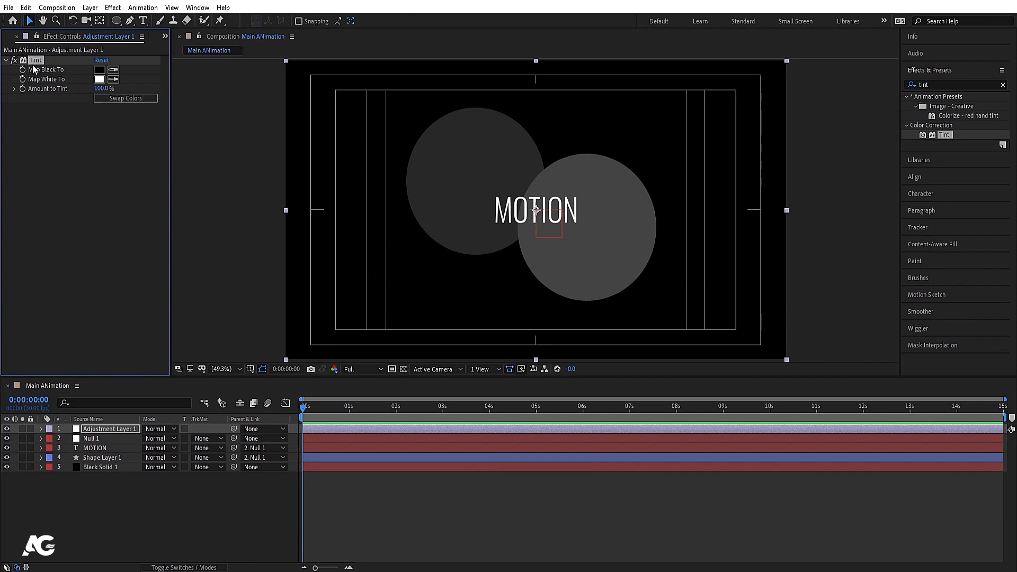
# - Swap the black and white mapping colors of the adjustment layer's Tint effect, and select the Null 1 layer
pyautogui.click(113, 428)
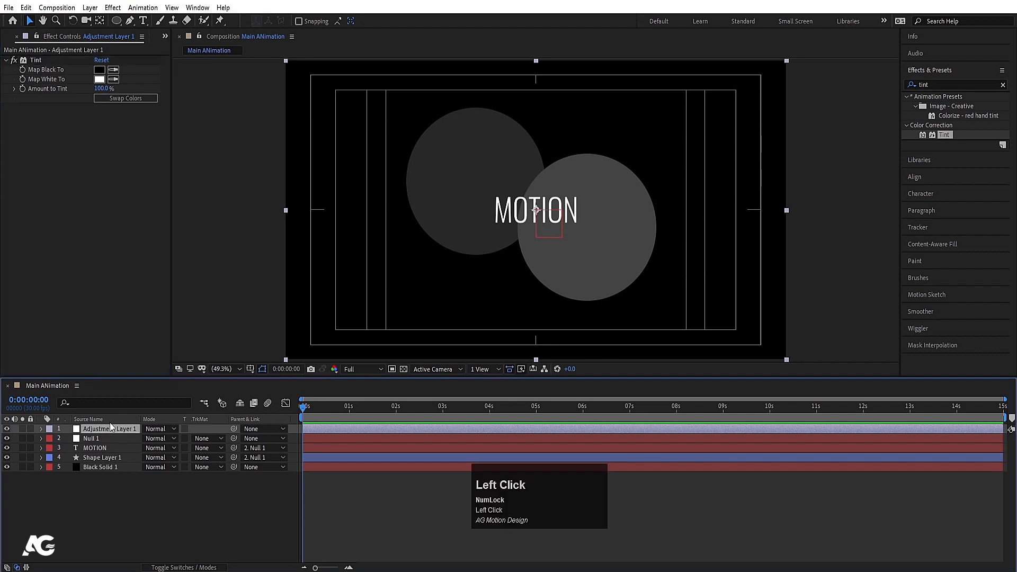
pyautogui.click(106, 100)
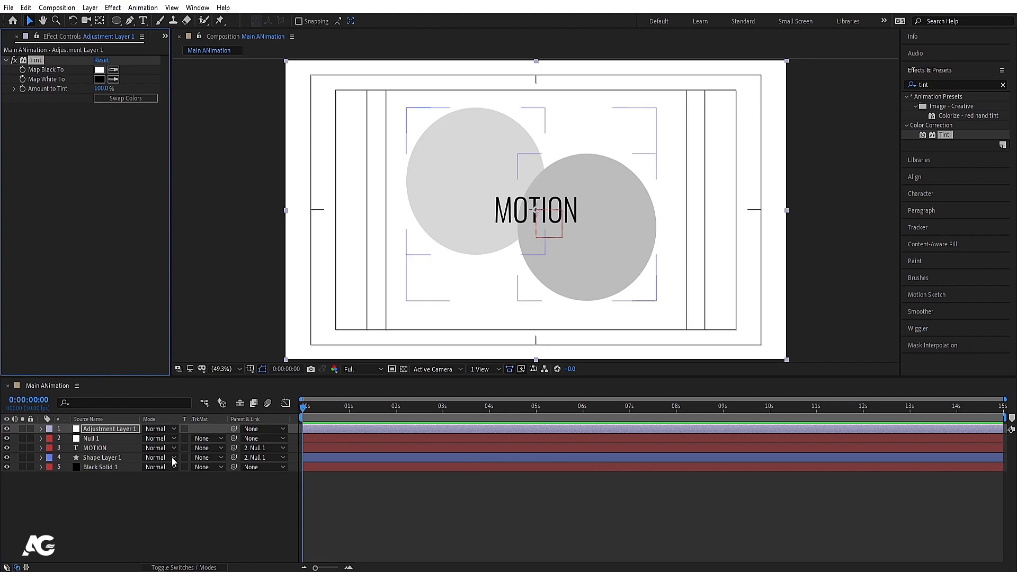
pyautogui.click(116, 429)
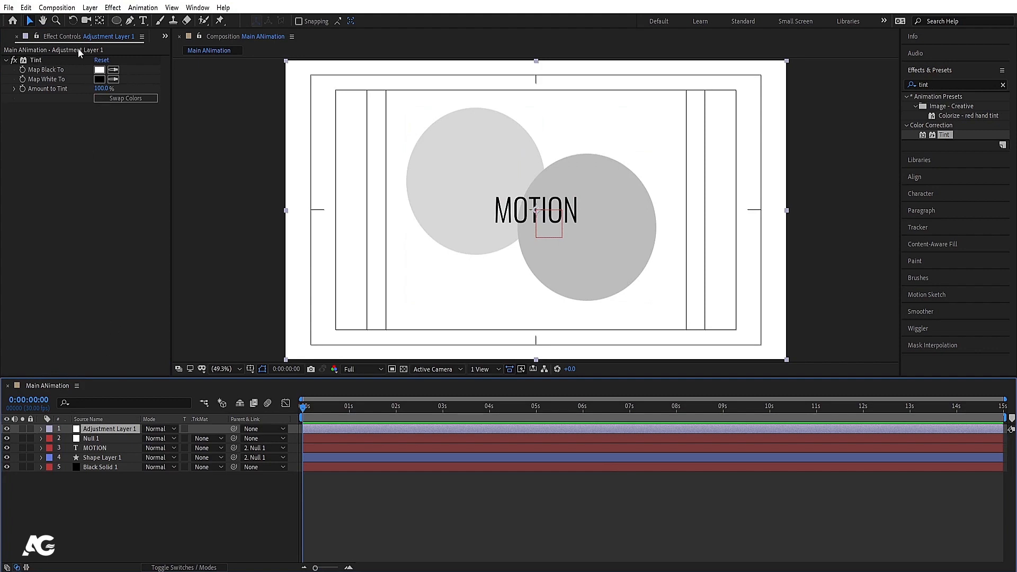
pyautogui.click(102, 432)
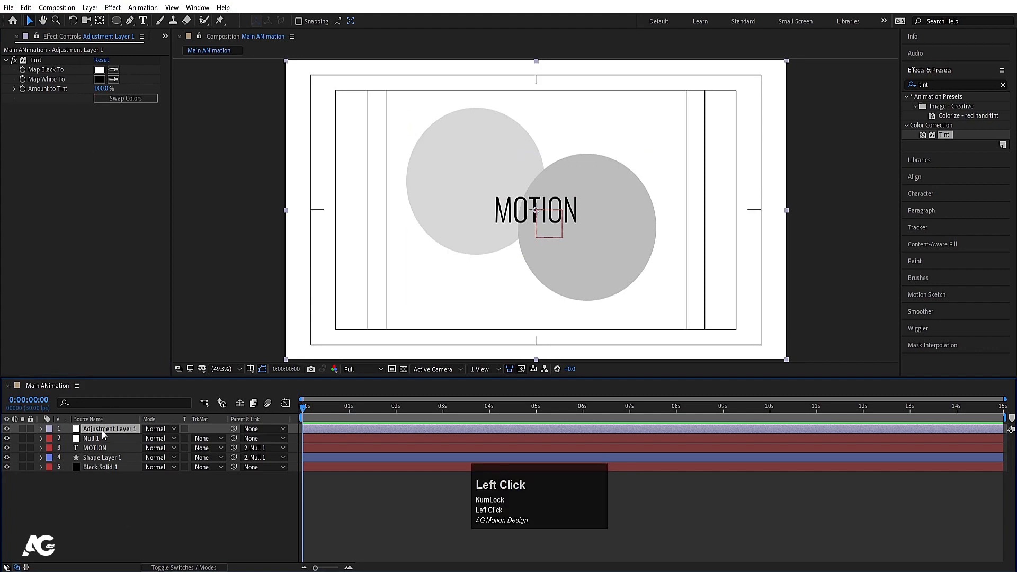
pyautogui.click(91, 438)
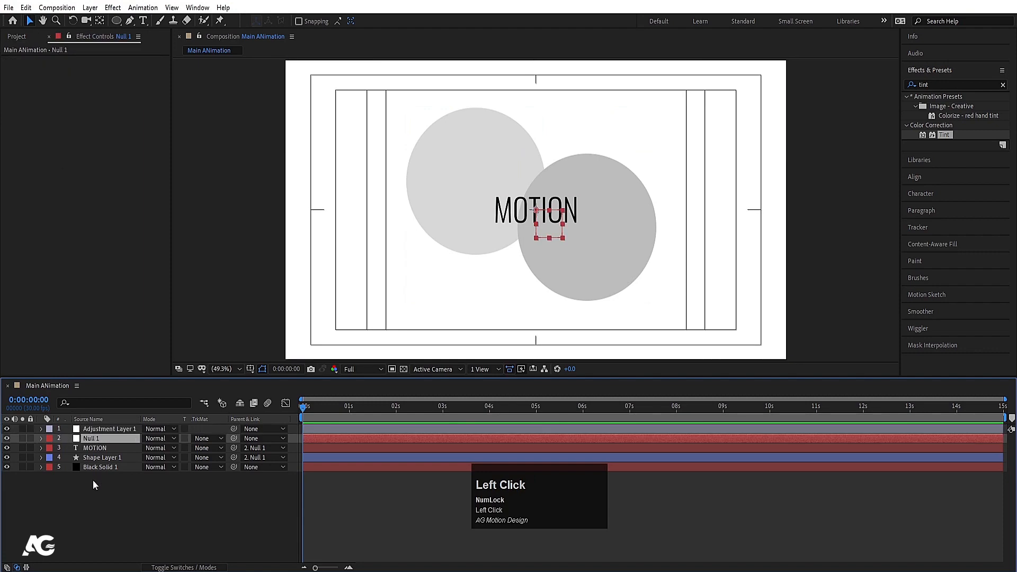
# - Move the MOTION text layer above Adjustment Layer 1 to exclude the text from the Tint effect
pyautogui.click(89, 430)
pyautogui.click(88, 440)
pyautogui.click(98, 449)
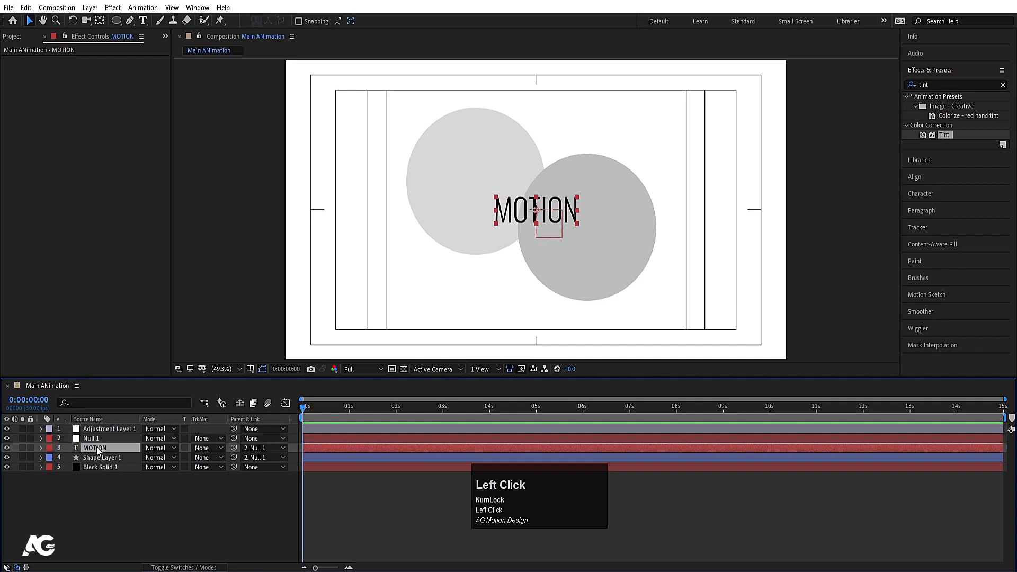
pyautogui.moveTo(96, 446); pyautogui.dragTo(97, 424)
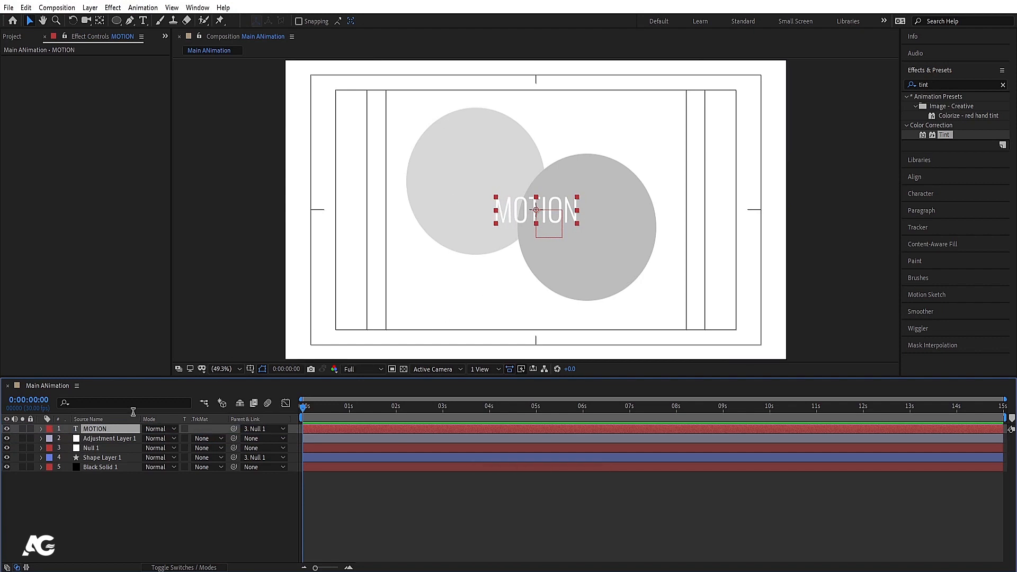
pyautogui.click(97, 437)
pyautogui.click(86, 429)
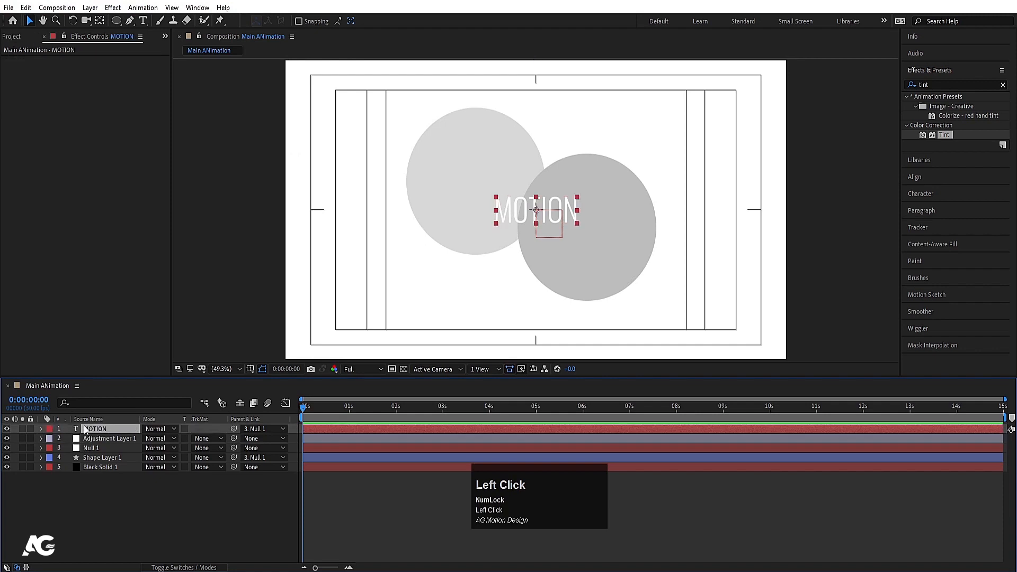
pyautogui.click(99, 437)
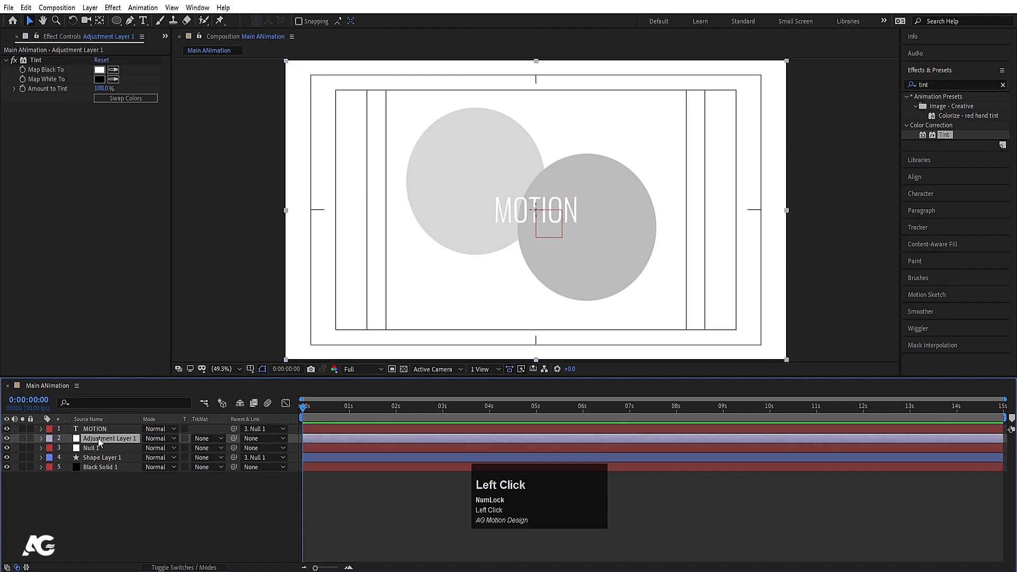
# - Move the MOTION text layer back beneath the adjustment layer and below Null 1 in the layer stack
pyautogui.moveTo(94, 429); pyautogui.dragTo(108, 447)
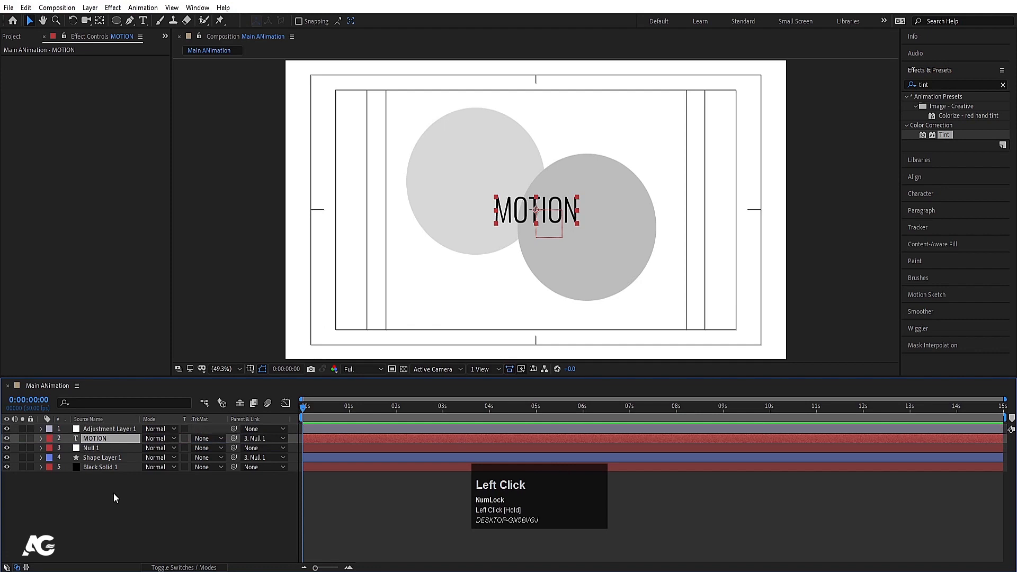
pyautogui.click(109, 430)
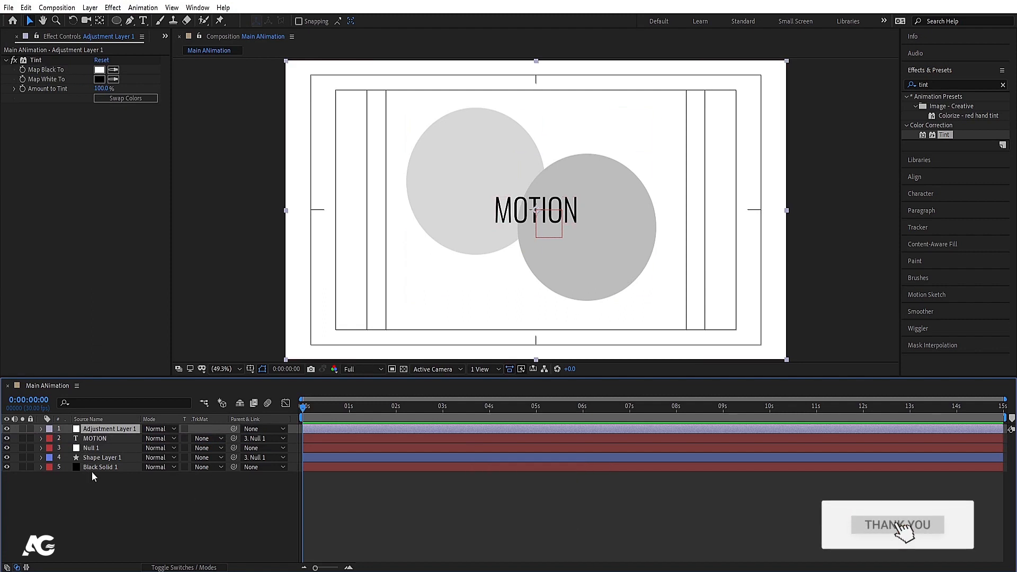
pyautogui.click(92, 440)
pyautogui.click(102, 430)
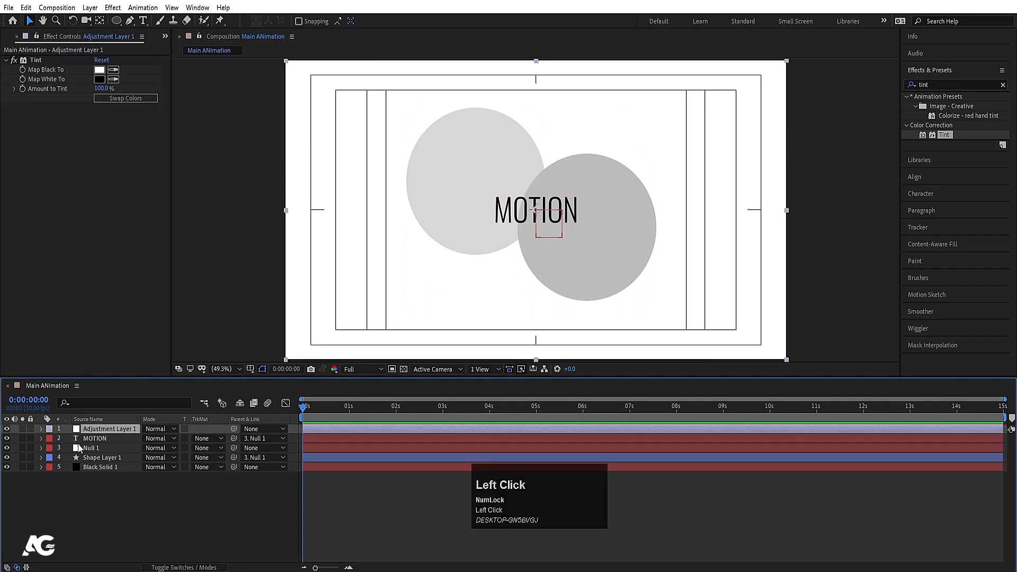
pyautogui.moveTo(93, 441); pyautogui.dragTo(105, 451)
pyautogui.click(88, 429)
pyautogui.click(93, 439)
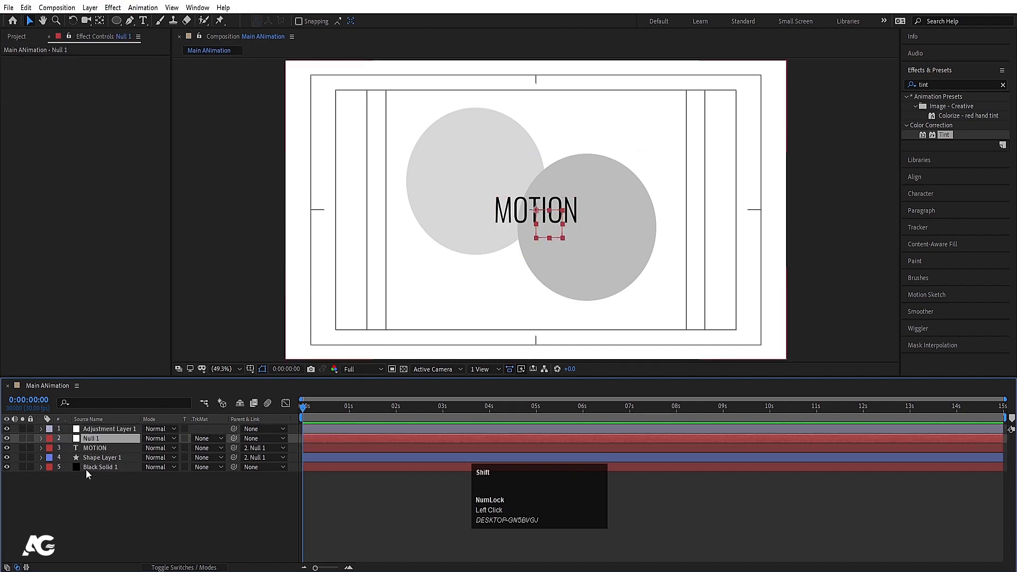
pyautogui.click(114, 491)
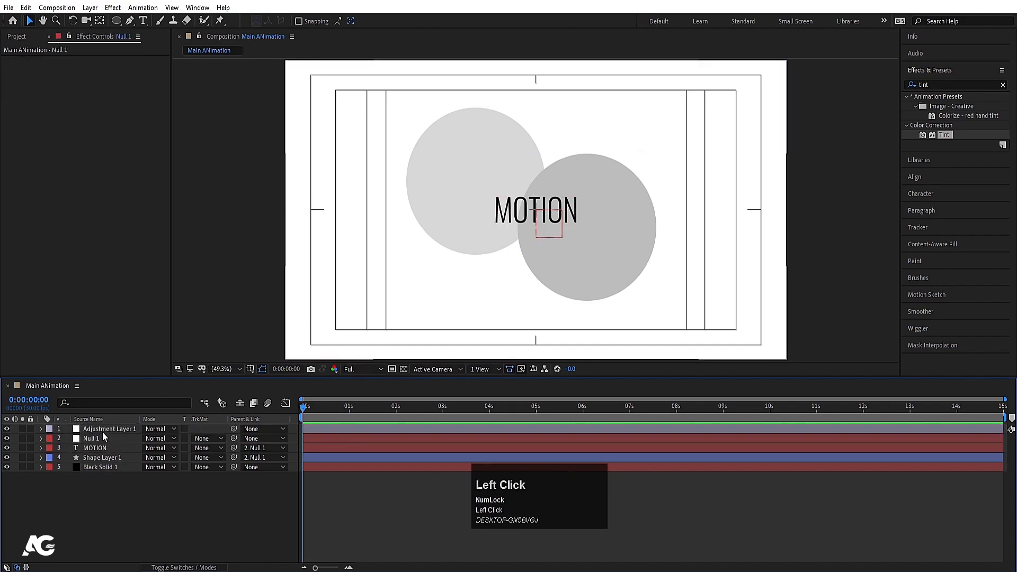
# - Recolor the adjustment layer's Tint effect, mapping black to pure red and white to FFFFFF
pyautogui.click(105, 429)
pyautogui.click(99, 69)
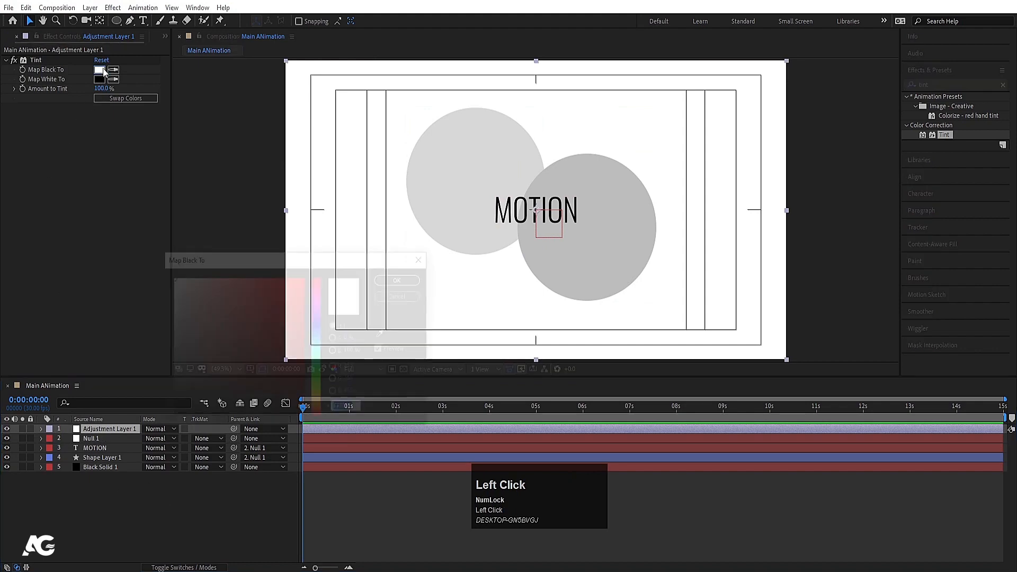
pyautogui.moveTo(294, 329); pyautogui.dragTo(329, 232)
pyautogui.click(385, 277)
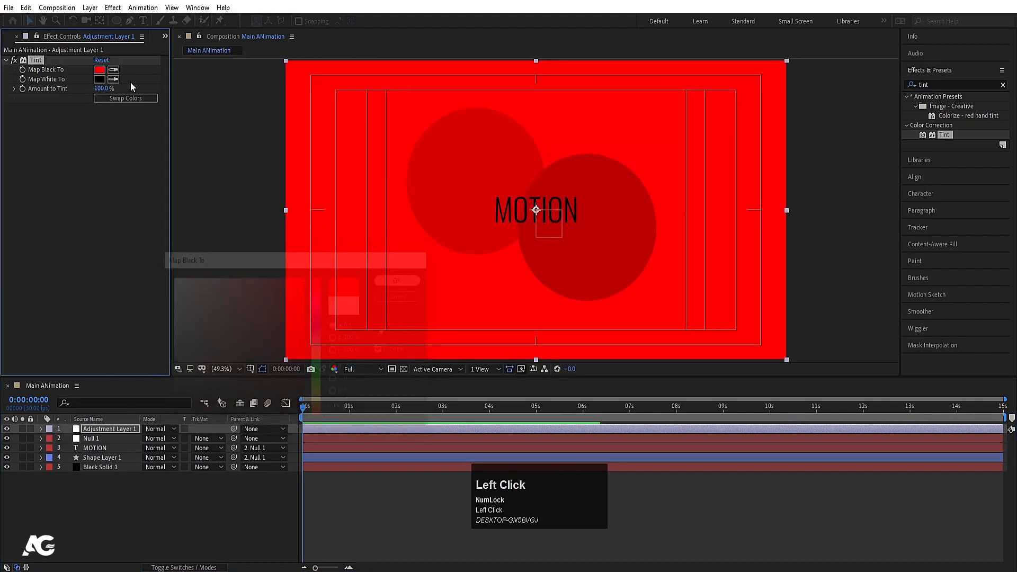
pyautogui.click(99, 79)
pyautogui.click(270, 316)
pyautogui.moveTo(256, 304); pyautogui.dragTo(170, 276)
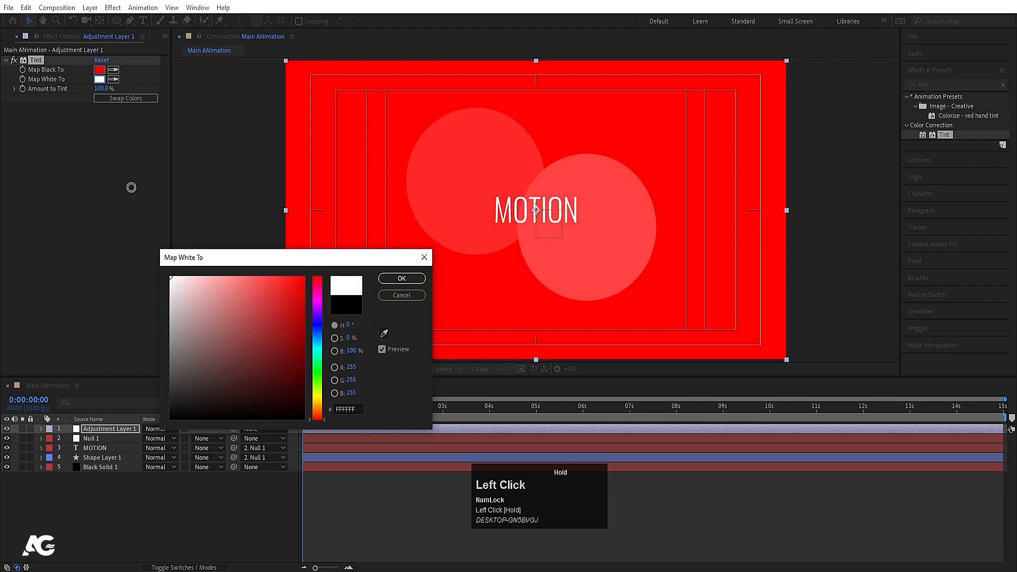
pyautogui.click(401, 278)
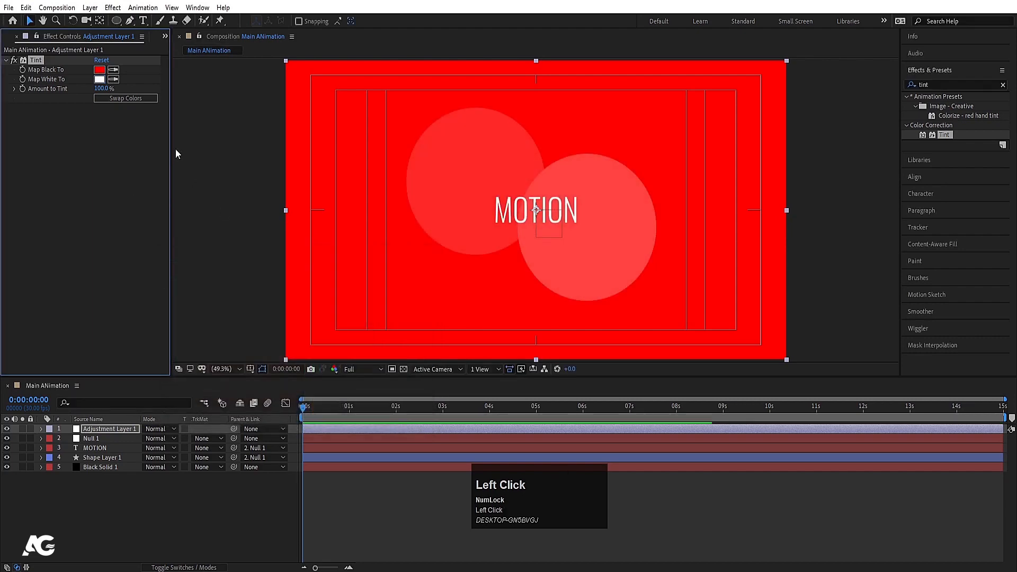
# - Delete the Tint effect from Adjustment Layer 1 and deselect the layer
pyautogui.click(38, 64)
pyautogui.click(39, 61)
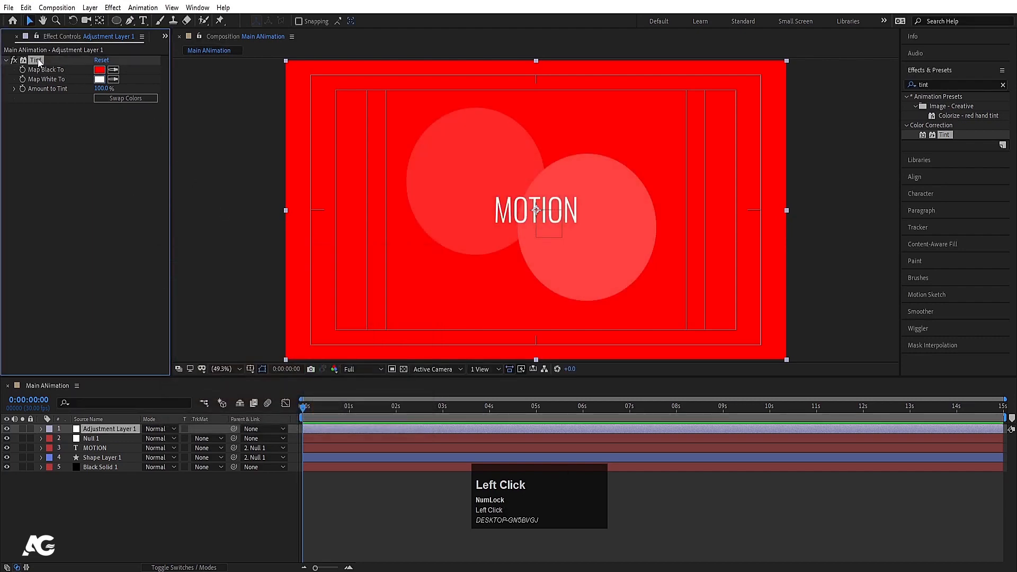
pyautogui.press('Delete')
pyautogui.click(170, 503)
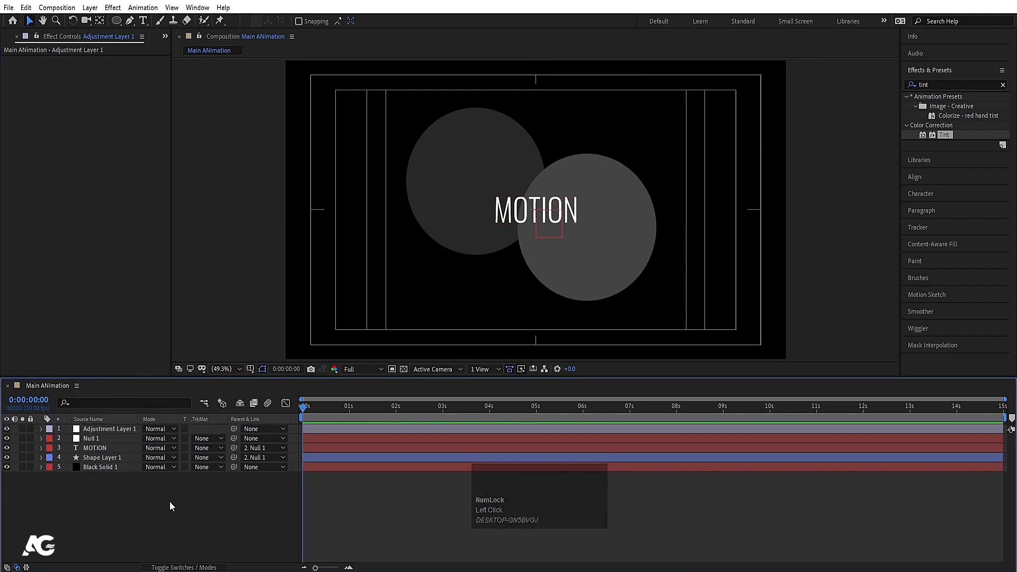
# - Toggle the timeline columns between blending modes and layer switches, ending with the switches displayed
pyautogui.press('F4')
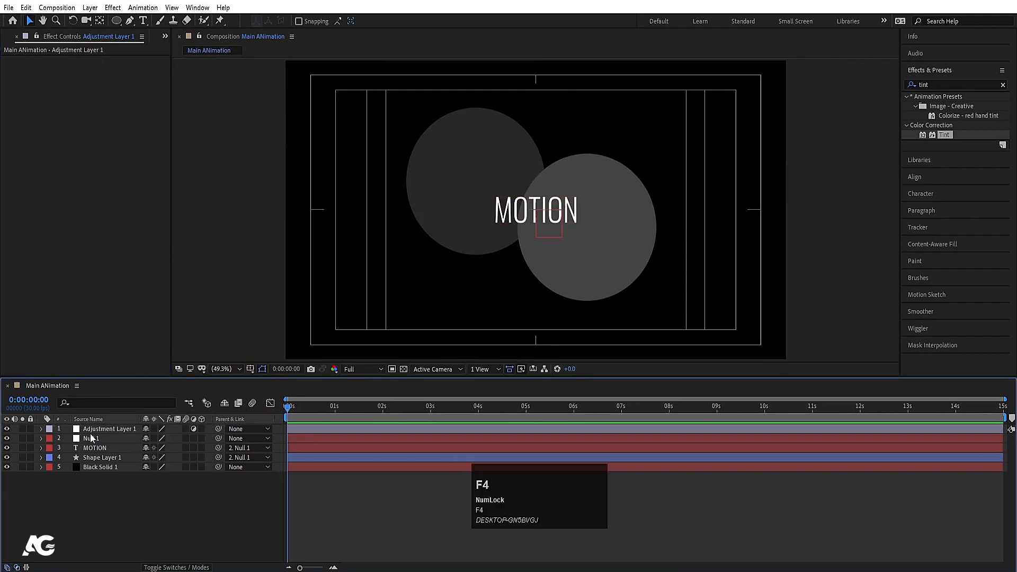
pyautogui.press('F4')
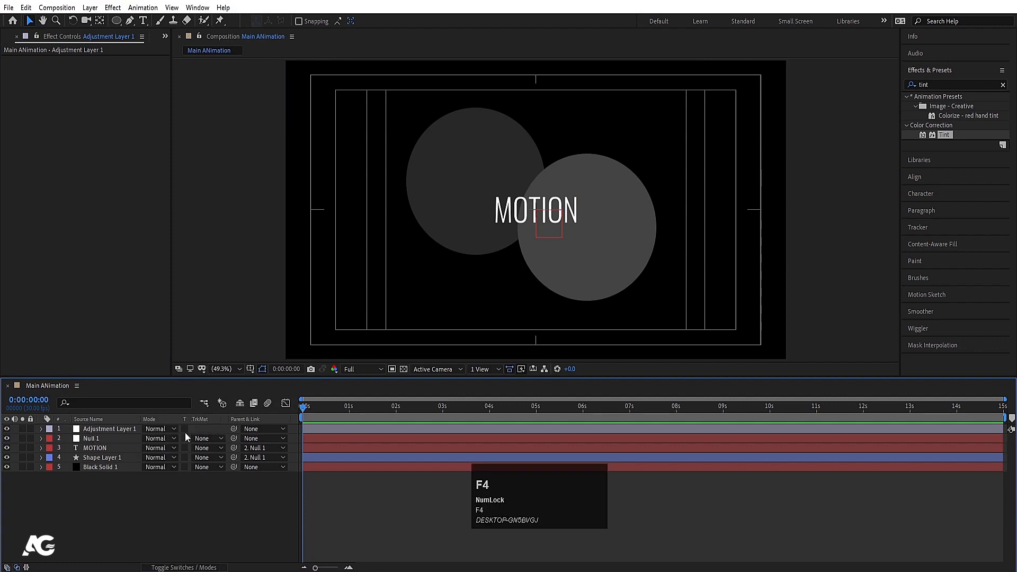
pyautogui.click(149, 419)
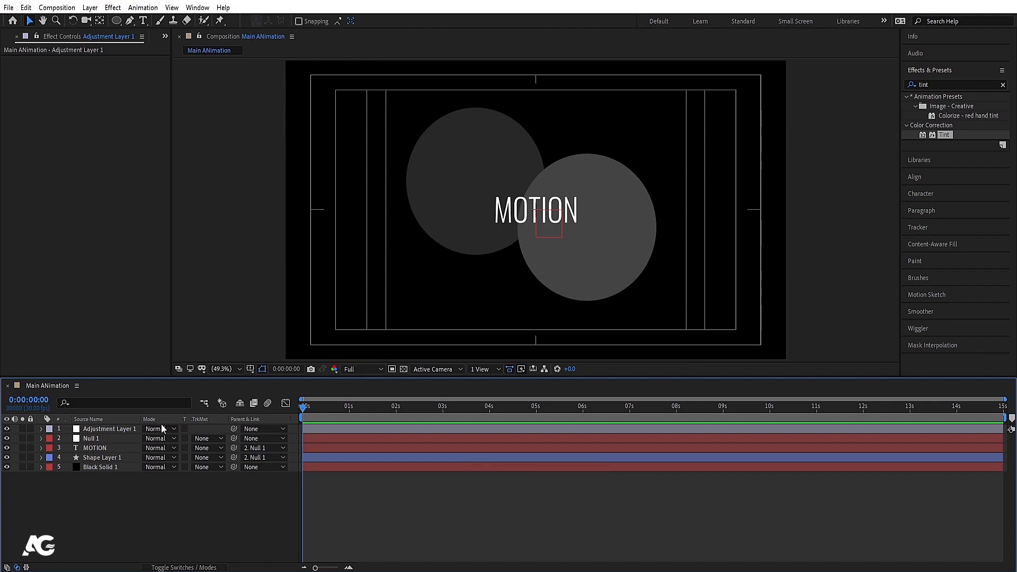
pyautogui.press('F4')
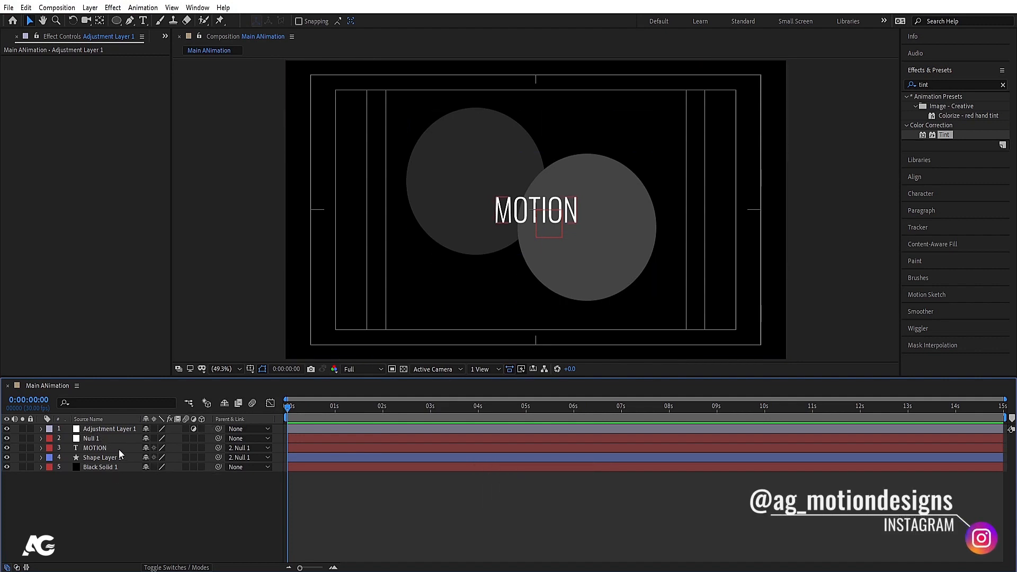
# - Select the MOTION and Shape Layer 1 layers together and enable 3D for both
pyautogui.click(77, 448)
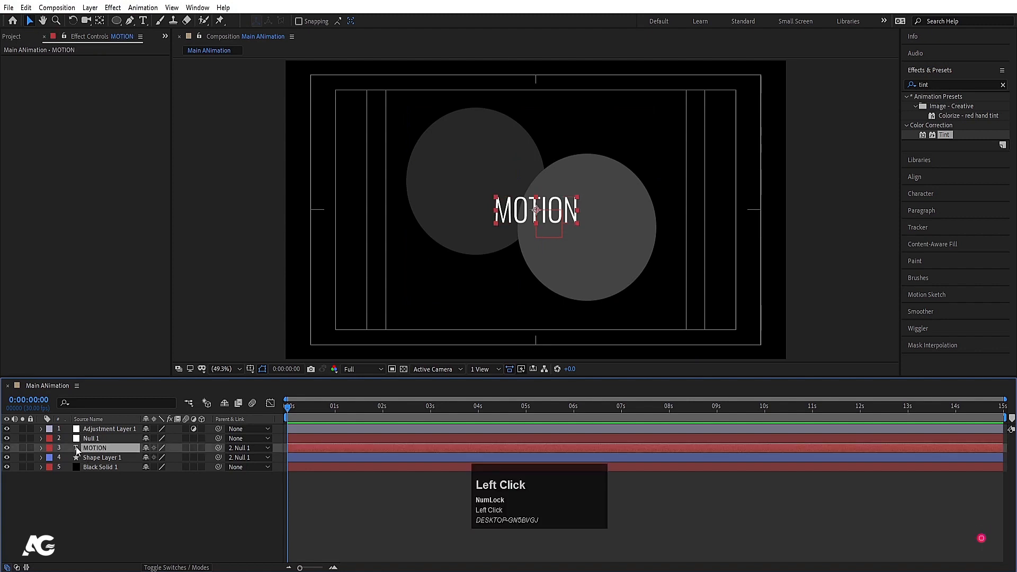
pyautogui.keyDown('shift'); pyautogui.click(99, 456); pyautogui.keyUp('shift')
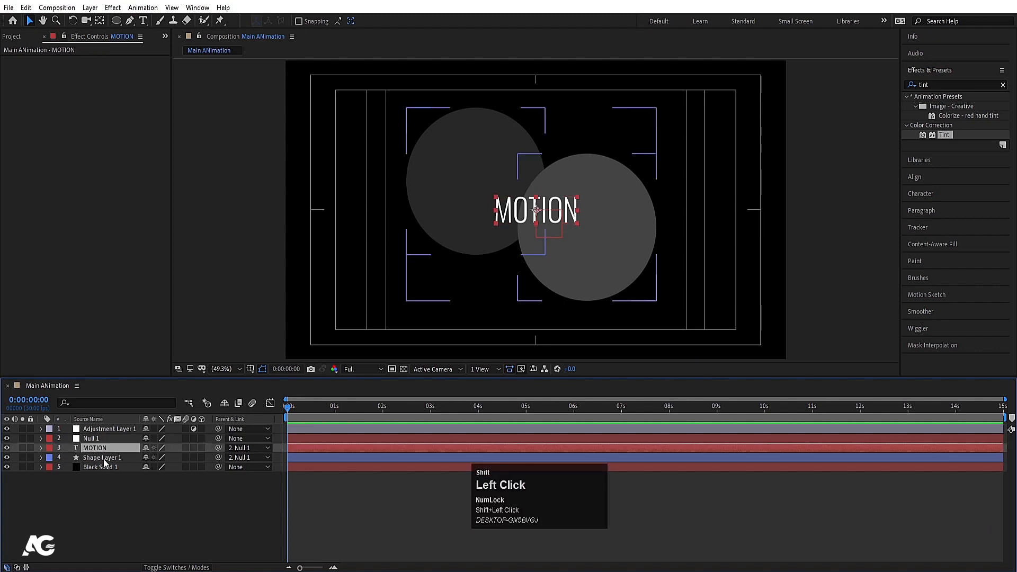
pyautogui.click(201, 449)
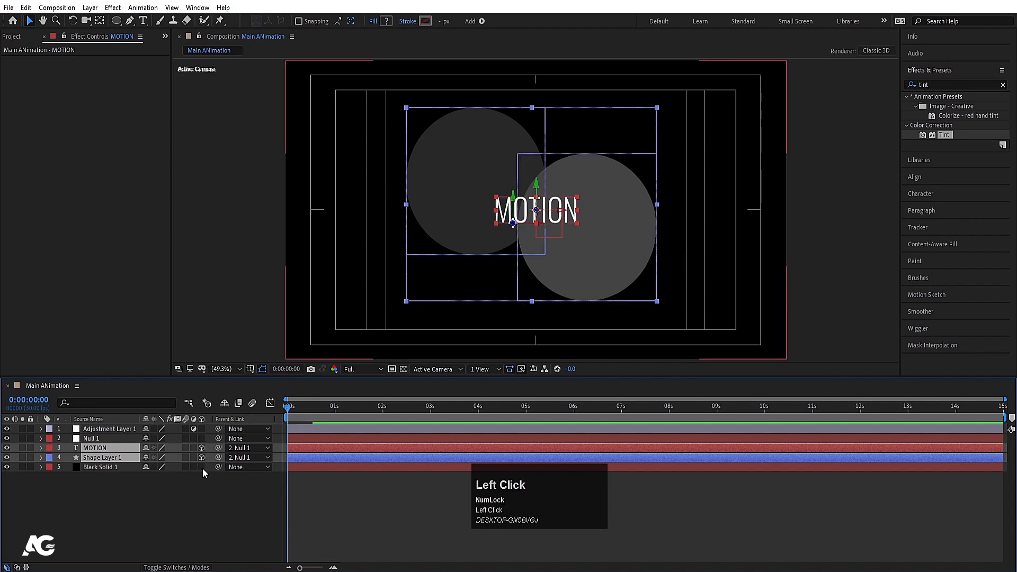
pyautogui.click(173, 495)
# - Turn off 3D for the MOTION and Shape Layer 1 layers and briefly show their 2D rotation properties
pyautogui.click(111, 451)
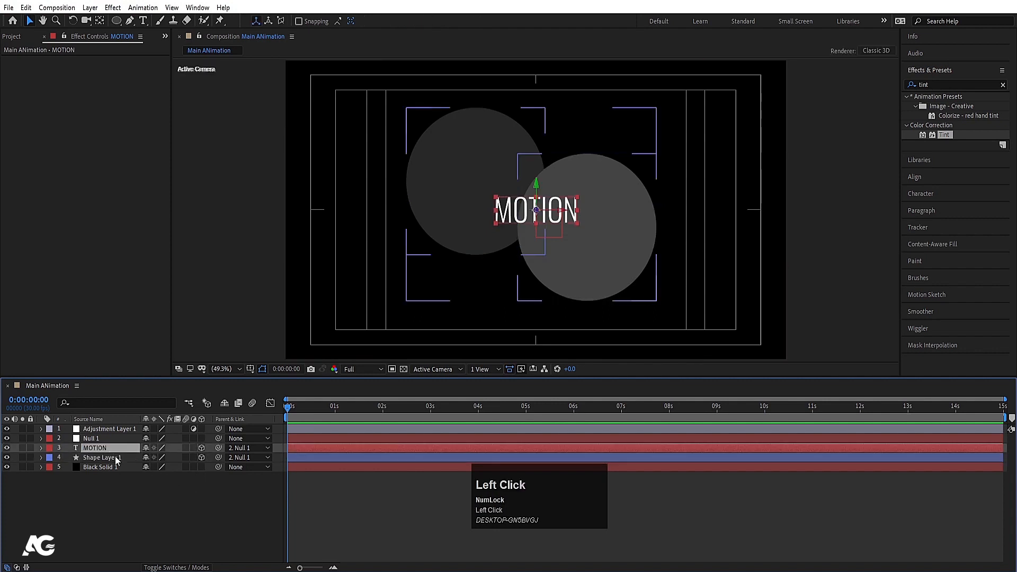
pyautogui.keyDown('shift'); pyautogui.click(118, 459); pyautogui.keyUp('shift')
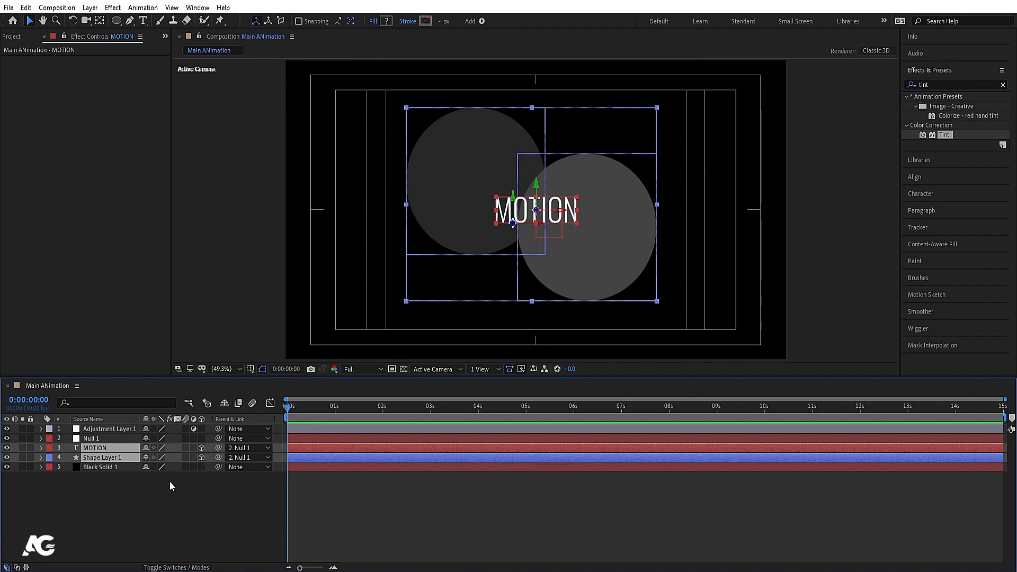
pyautogui.click(201, 448)
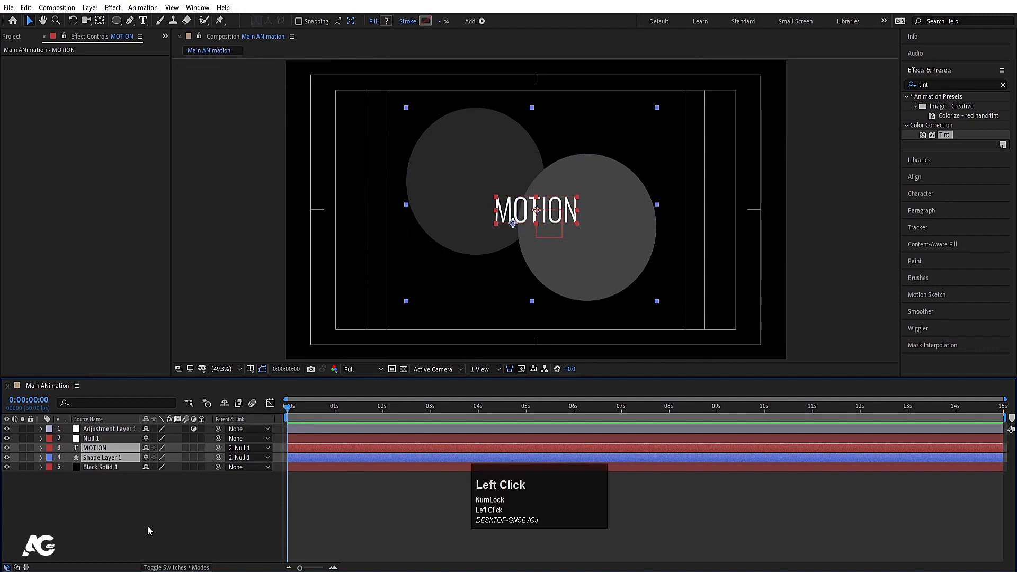
pyautogui.press('r')
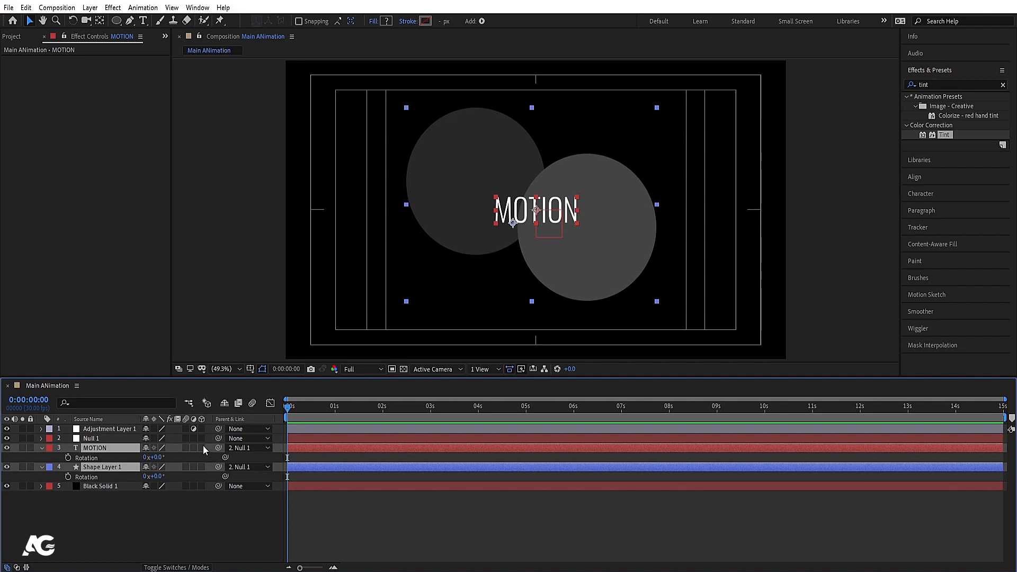
pyautogui.press('r')
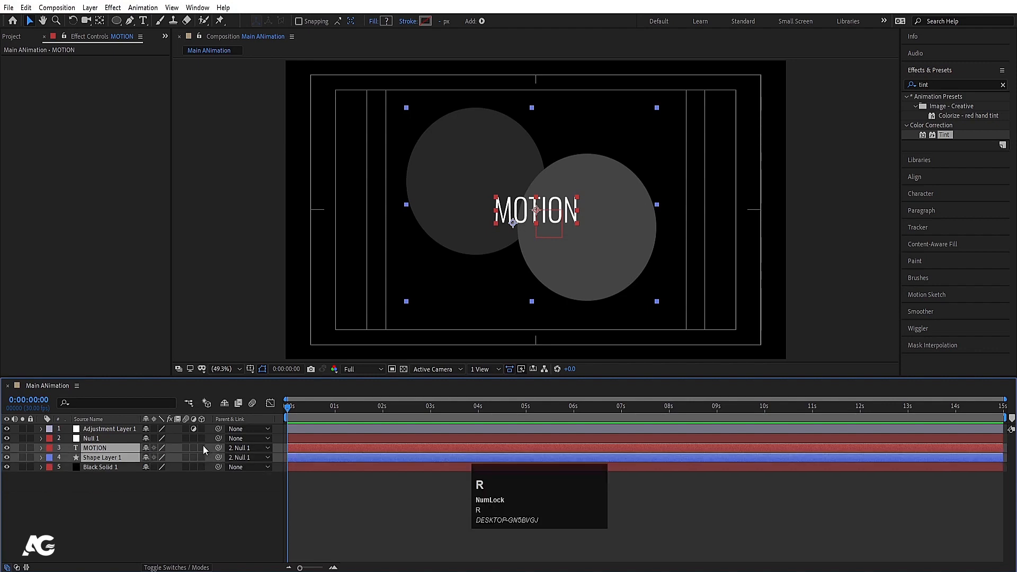
# - Turn 3D back on for MOTION and Shape Layer 1, and reveal their orientation and X, Y and Z rotation properties
pyautogui.click(202, 448)
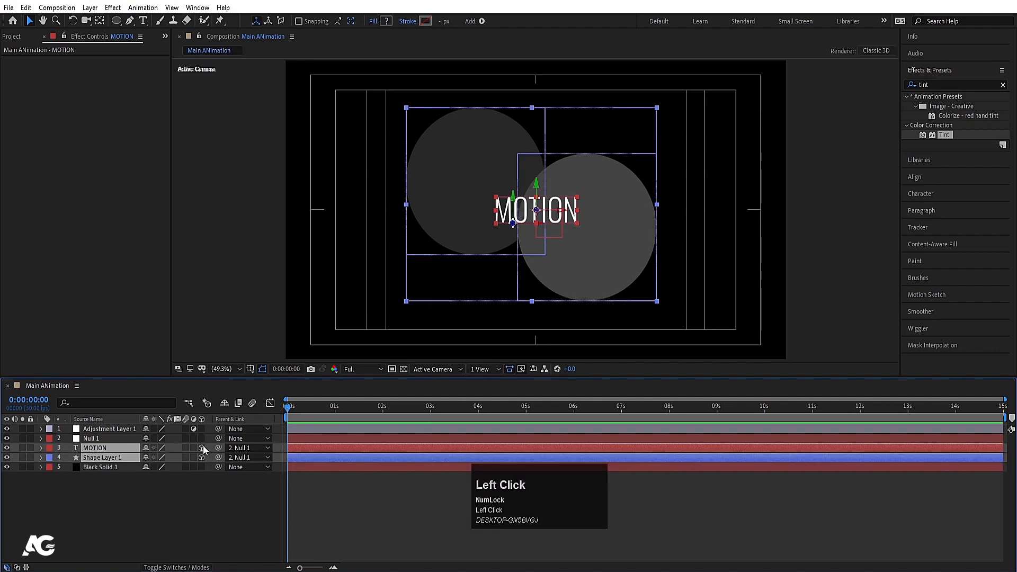
pyautogui.press('r')
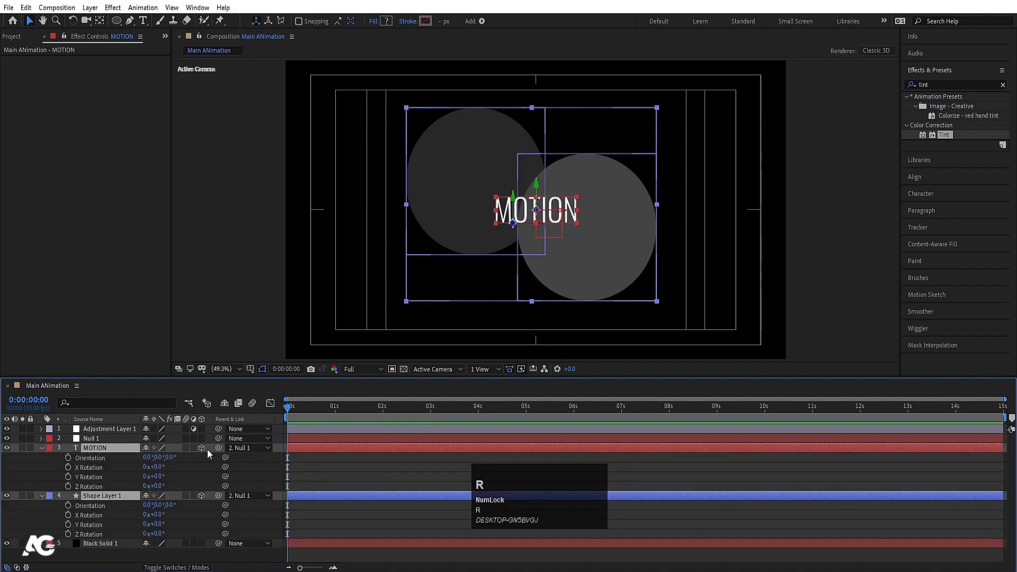
pyautogui.click(81, 468)
pyautogui.click(89, 478)
pyautogui.click(90, 487)
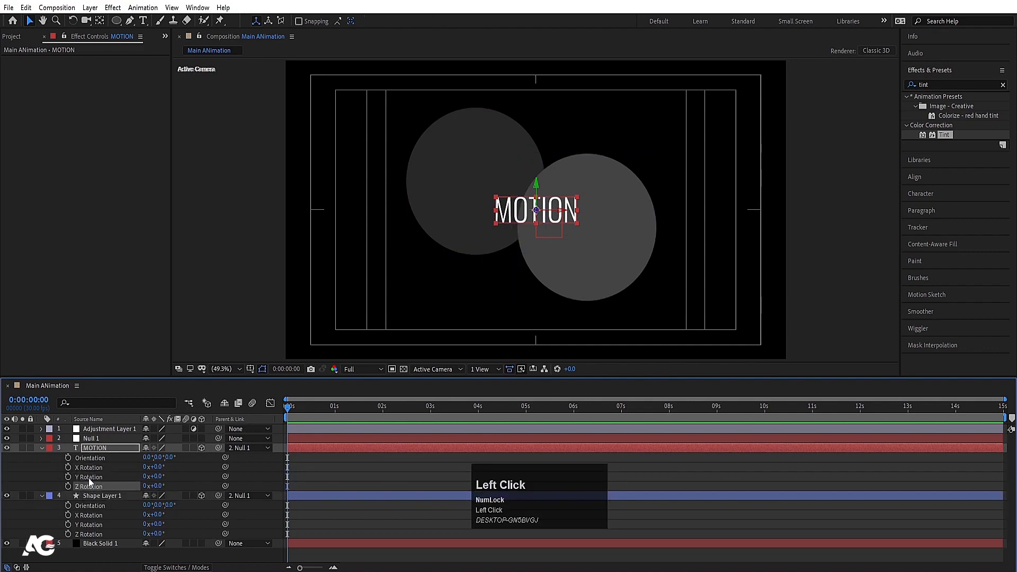
pyautogui.click(186, 468)
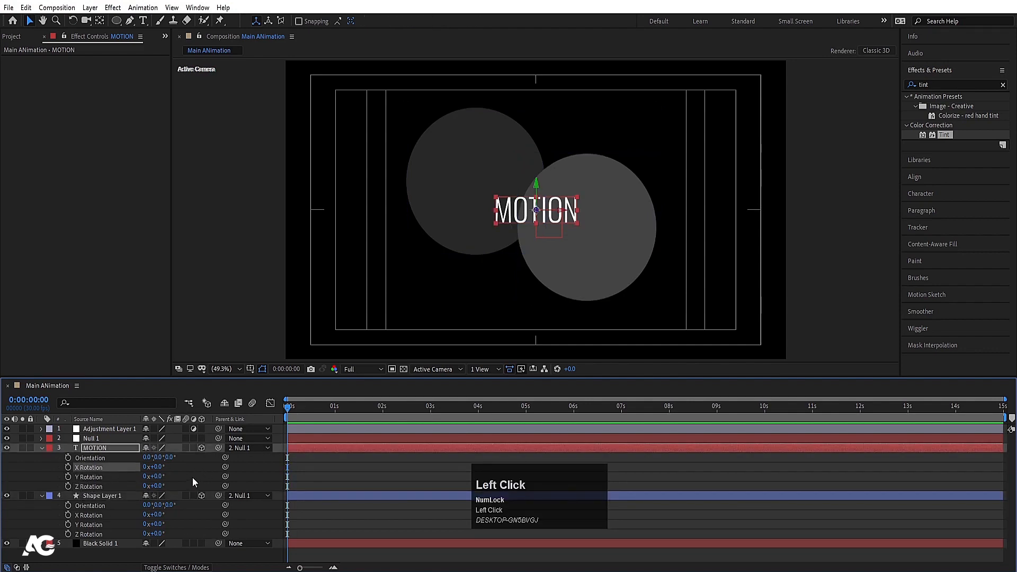
# - Try Y rotation on MOTION and Shape Layer 1, undo each change, and collapse the layers' properties
pyautogui.moveTo(158, 476); pyautogui.dragTo(190, 480)
pyautogui.hotkey('ctrl', 'z')
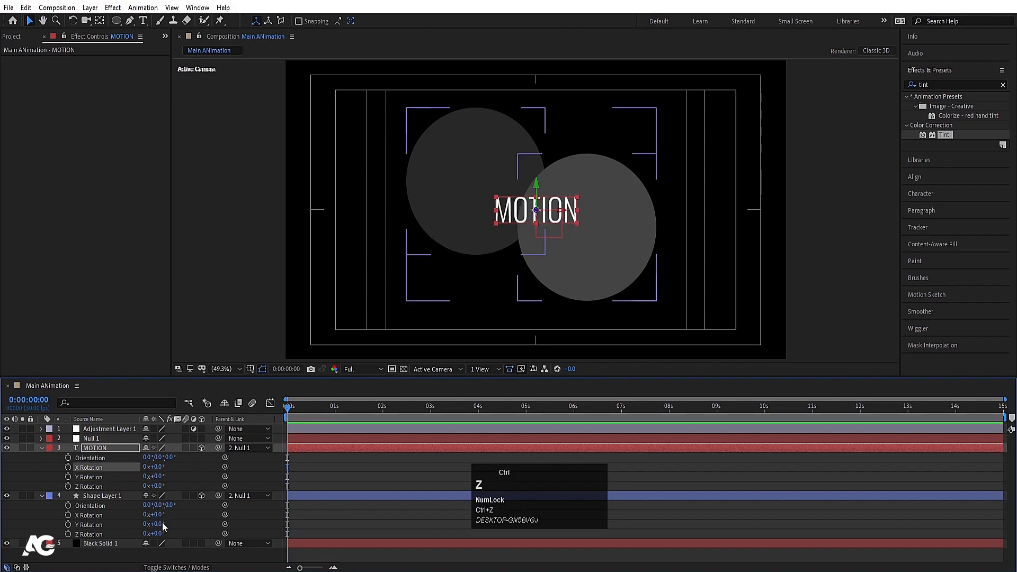
pyautogui.moveTo(161, 526); pyautogui.dragTo(189, 526)
pyautogui.hotkey('ctrl', 'z')
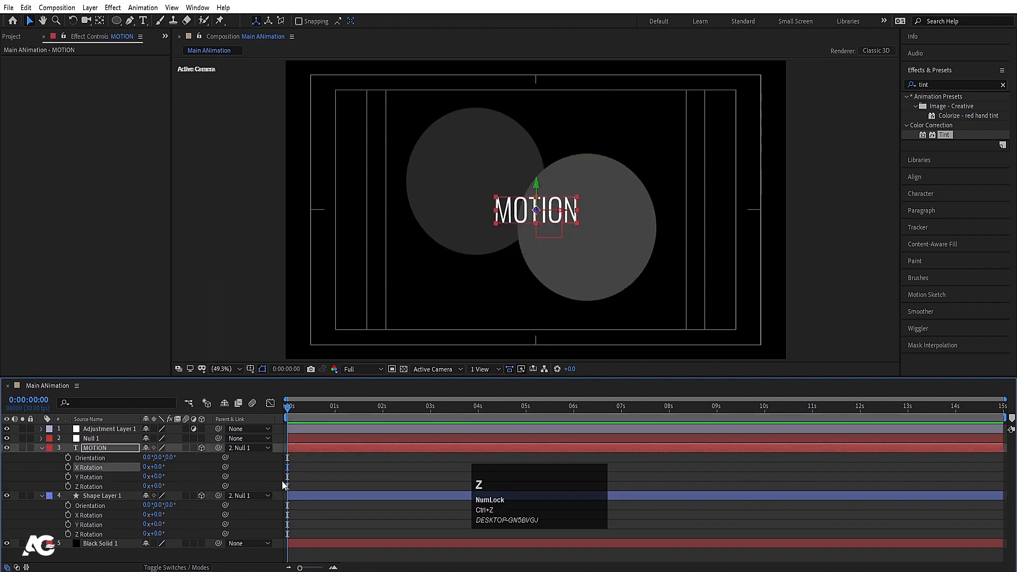
pyautogui.click(305, 475)
pyautogui.press('u')
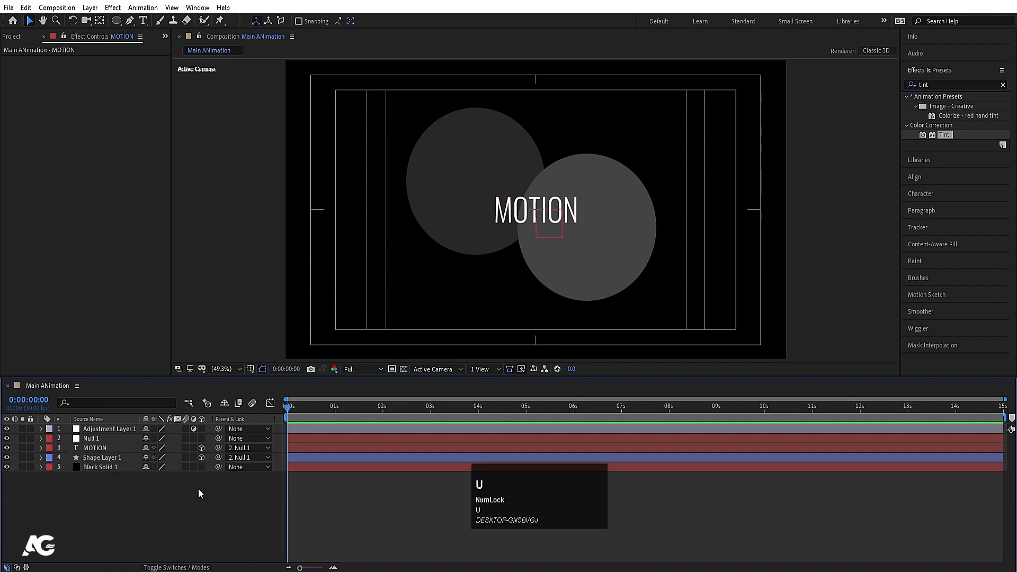
# - Add a two-node camera named Camera 1 to the composition with the Custom preset and depth of field off
pyautogui.rightClick(198, 488)
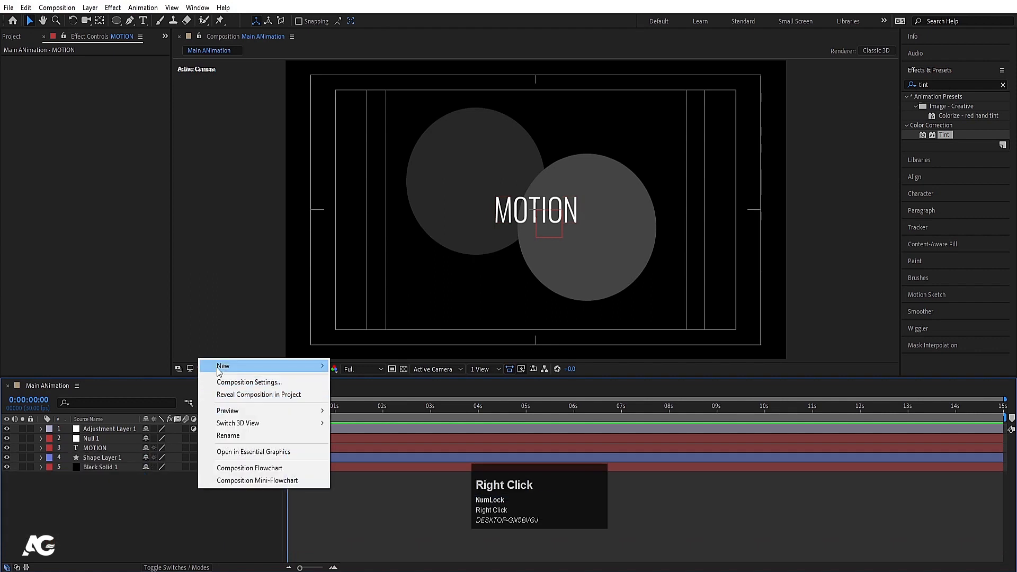
pyautogui.click(234, 367)
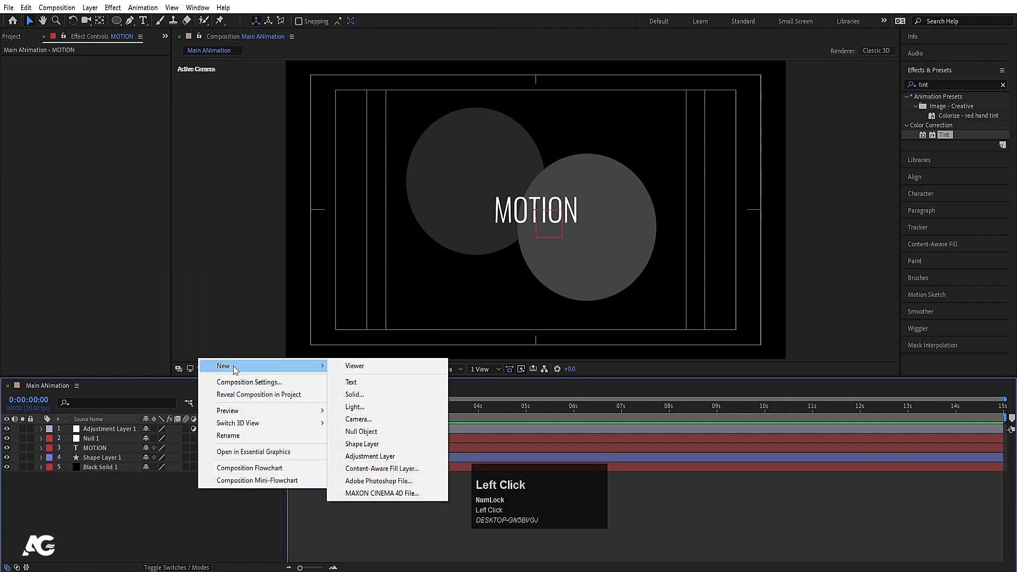
pyautogui.click(360, 422)
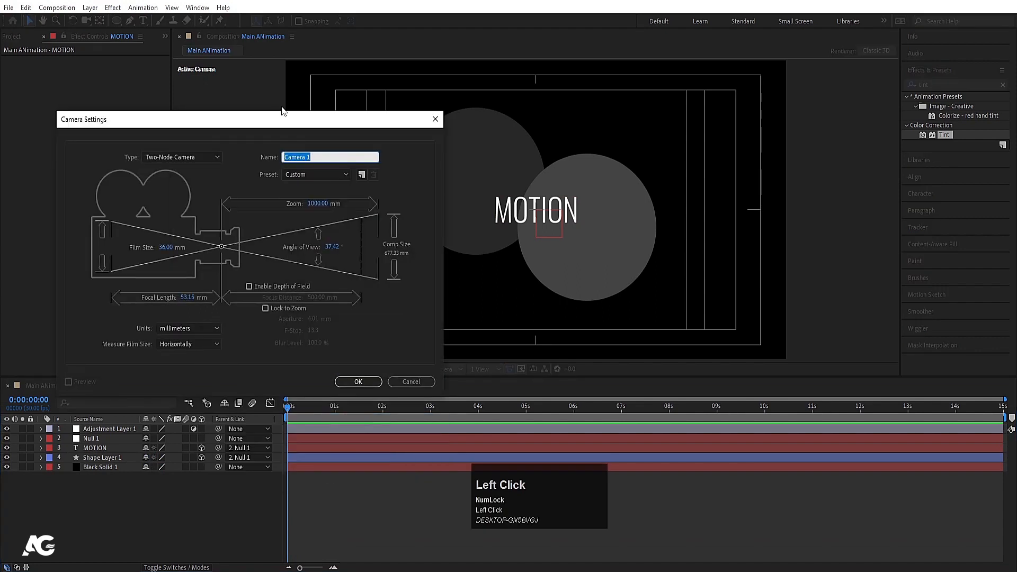
pyautogui.moveTo(291, 114); pyautogui.dragTo(523, 119)
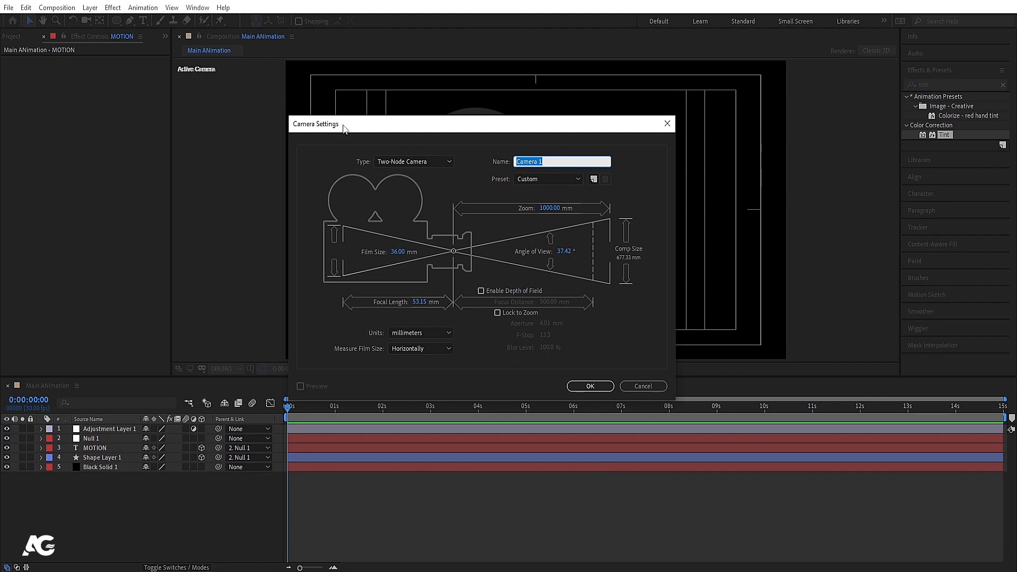
pyautogui.moveTo(343, 129); pyautogui.dragTo(353, 129)
pyautogui.click(600, 386)
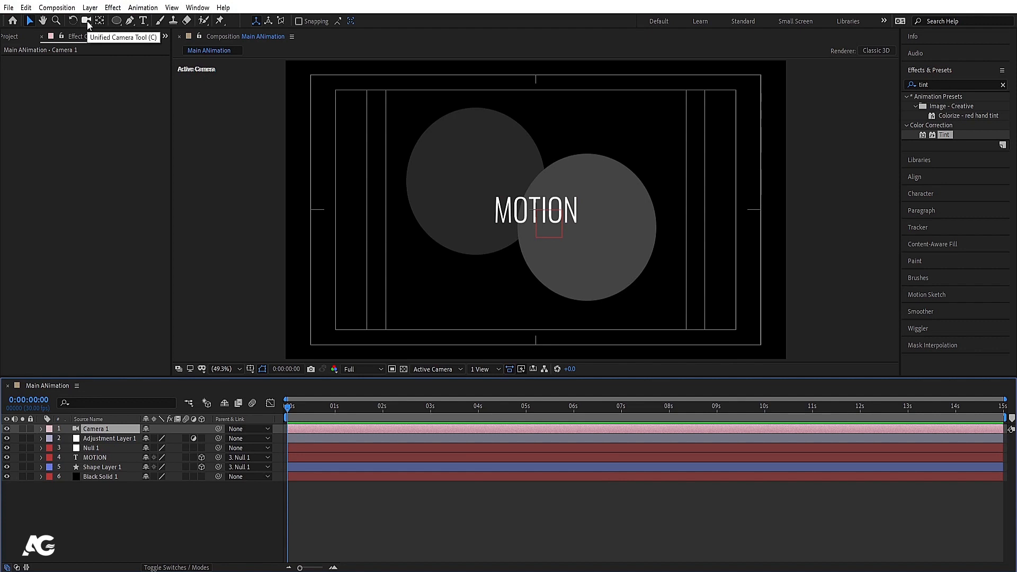
# - Try orbiting the camera with the Unified Camera Tool and the Orbit Camera Tool, undoing each move
pyautogui.press('c')
pyautogui.moveTo(618, 138); pyautogui.dragTo(683, 154)
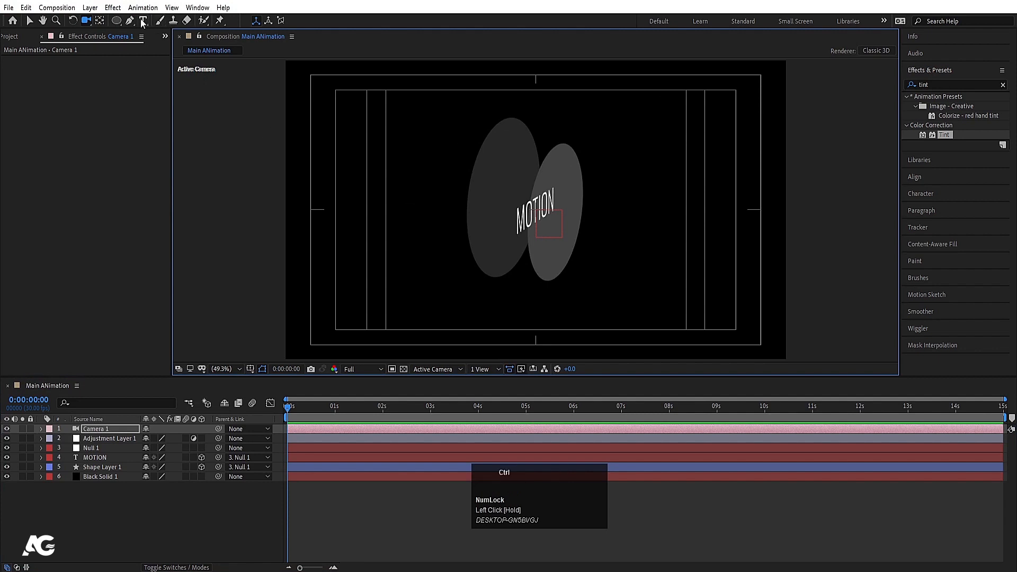
pyautogui.hotkey('ctrl', 'z')
pyautogui.click(87, 20)
pyautogui.moveTo(87, 20); pyautogui.dragTo(130, 34)
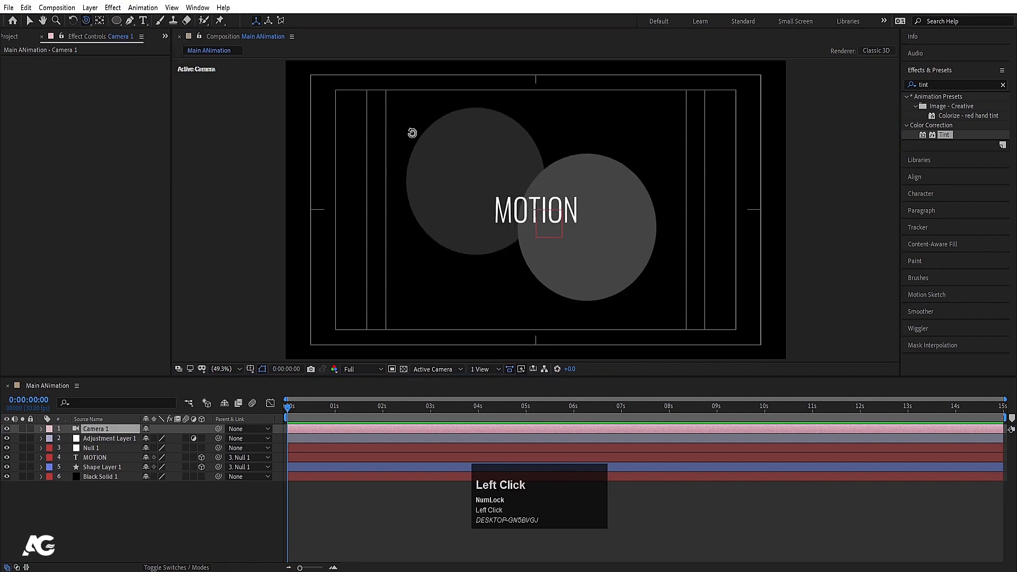
pyautogui.moveTo(513, 180); pyautogui.dragTo(655, 222)
pyautogui.hotkey('ctrl', 'z')
# - Try panning with the Track XY Camera Tool and dollying in with the Track Z Camera Tool, undoing each move
pyautogui.moveTo(86, 20); pyautogui.dragTo(150, 45)
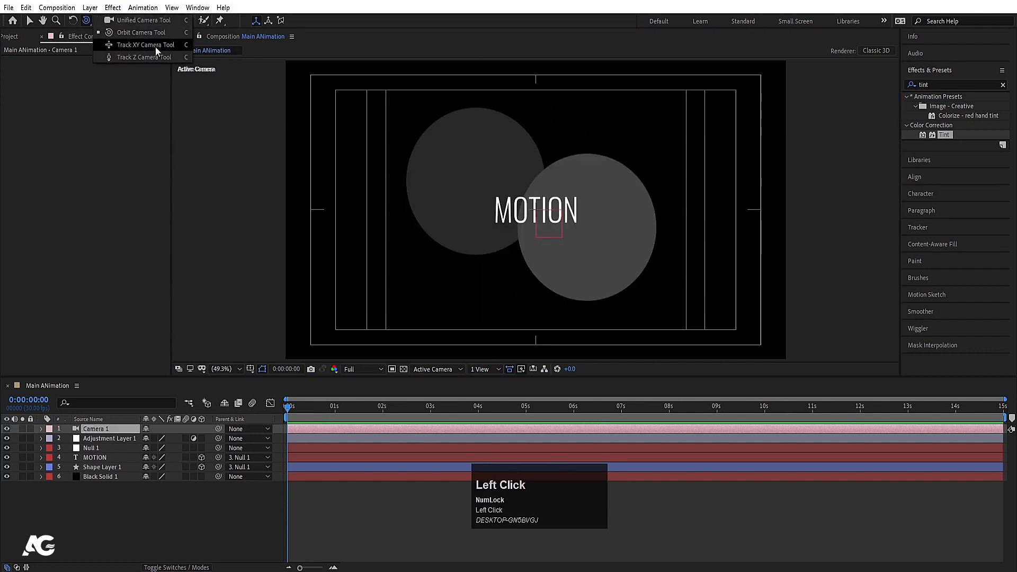
pyautogui.click(155, 47)
pyautogui.moveTo(477, 193); pyautogui.dragTo(373, 147)
pyautogui.hotkey('ctrl', 'z')
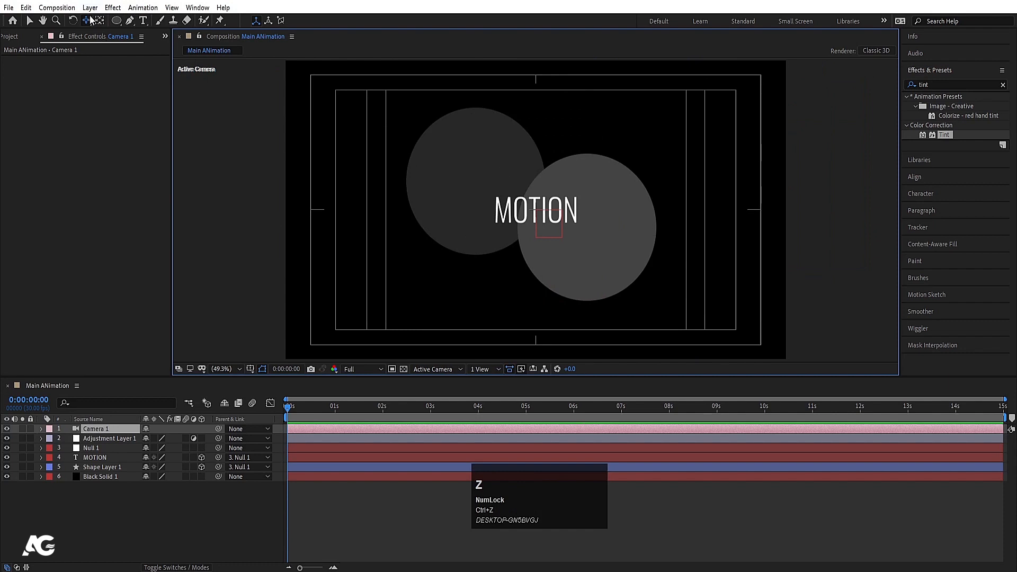
pyautogui.moveTo(88, 19); pyautogui.dragTo(137, 57)
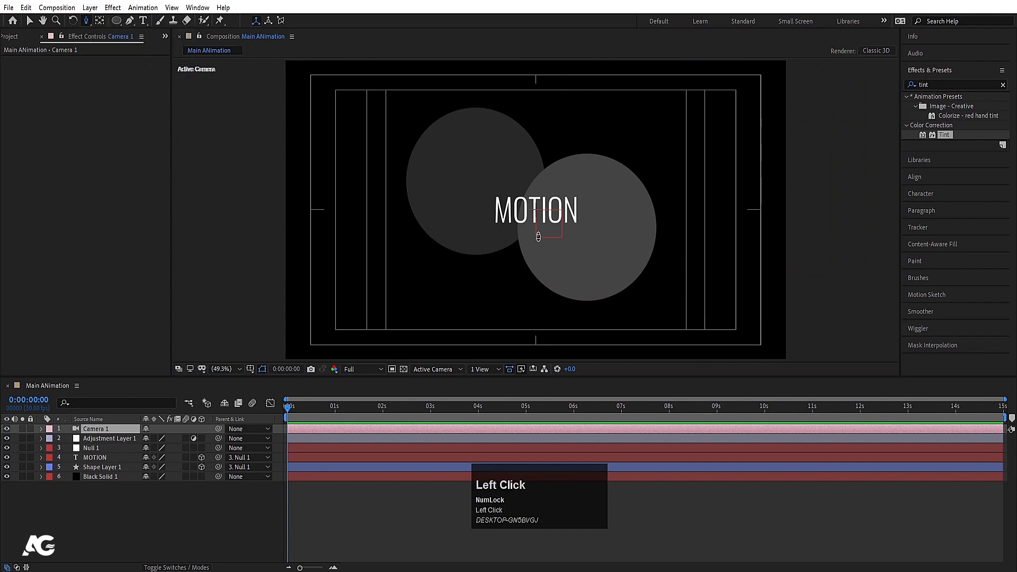
pyautogui.moveTo(532, 205); pyautogui.dragTo(569, 206)
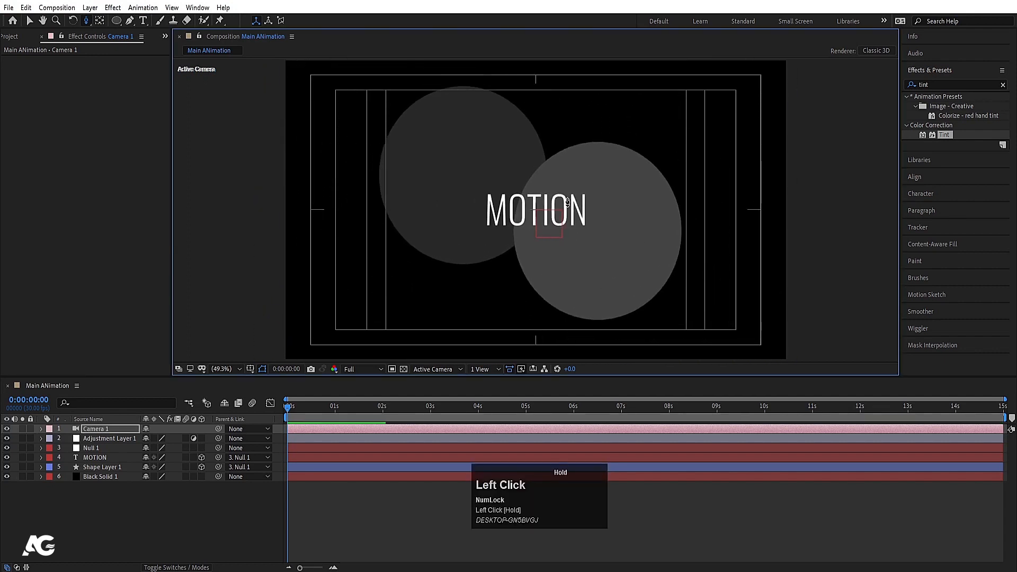
pyautogui.hotkey('ctrl', 'z')
# - Select Camera 1, try a slight camera move with the Unified Camera Tool, and undo it
pyautogui.click(103, 429)
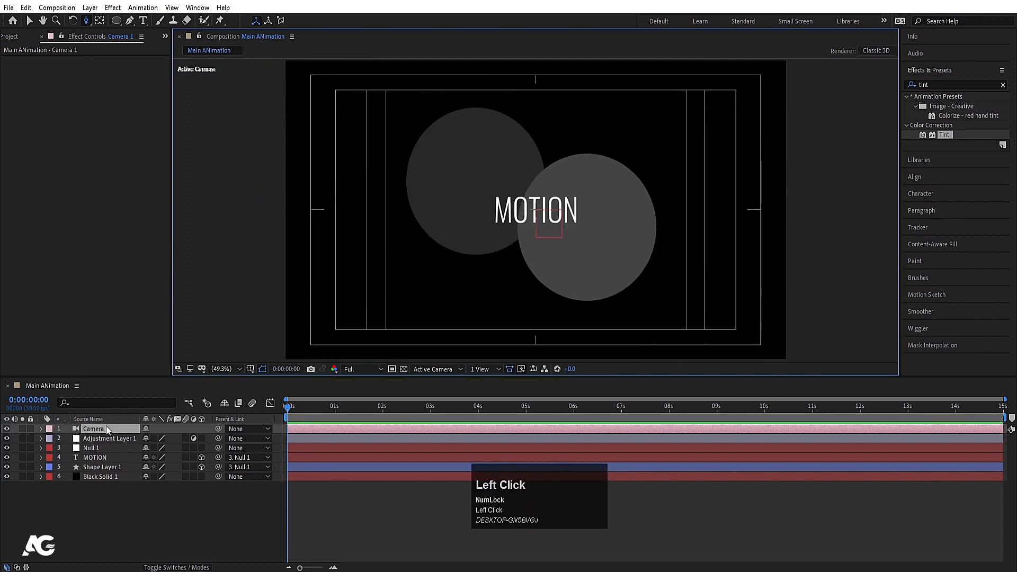
pyautogui.click(88, 20)
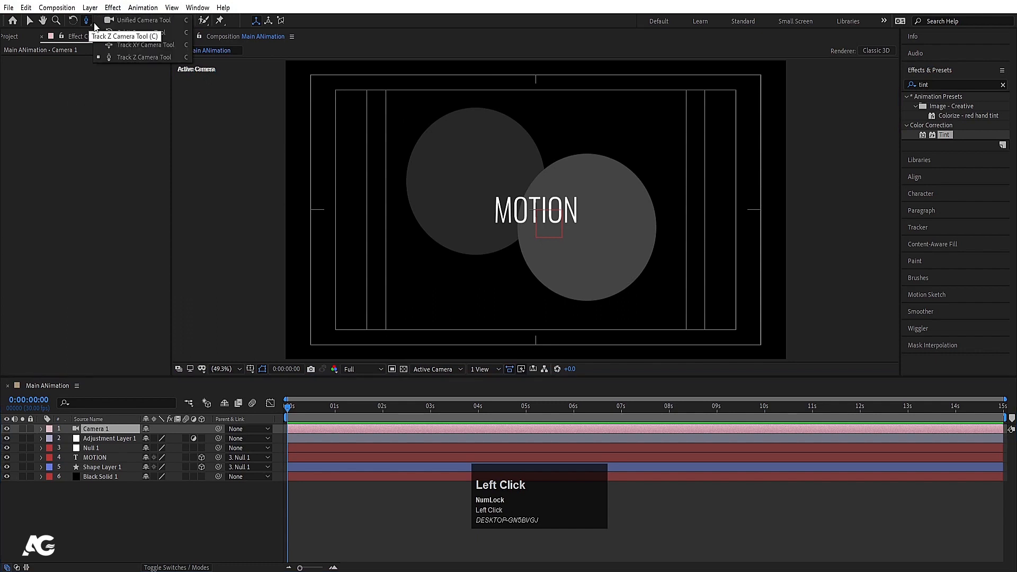
pyautogui.click(127, 20)
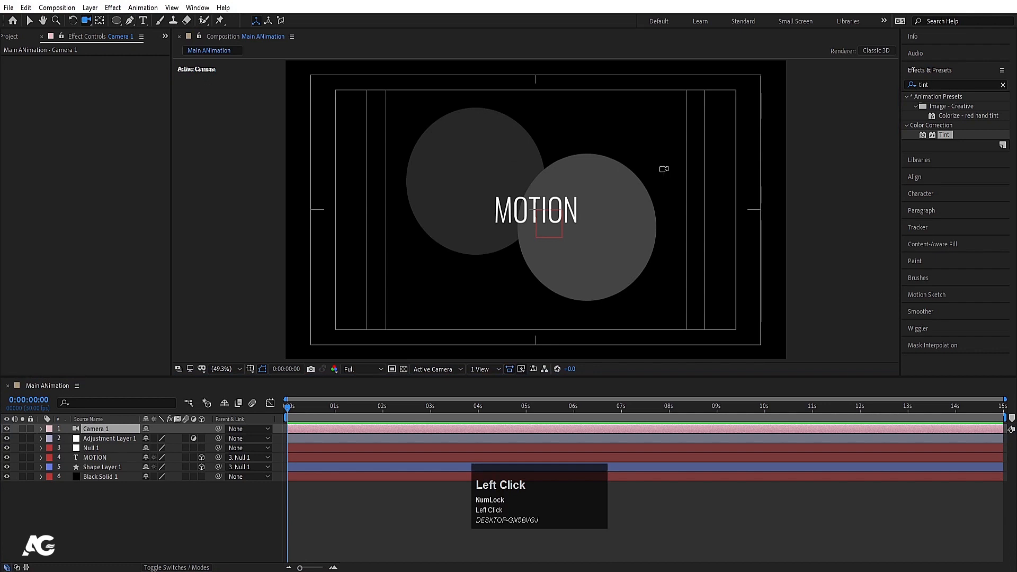
pyautogui.moveTo(664, 169); pyautogui.dragTo(644, 159)
pyautogui.hotkey('ctrl', 'z')
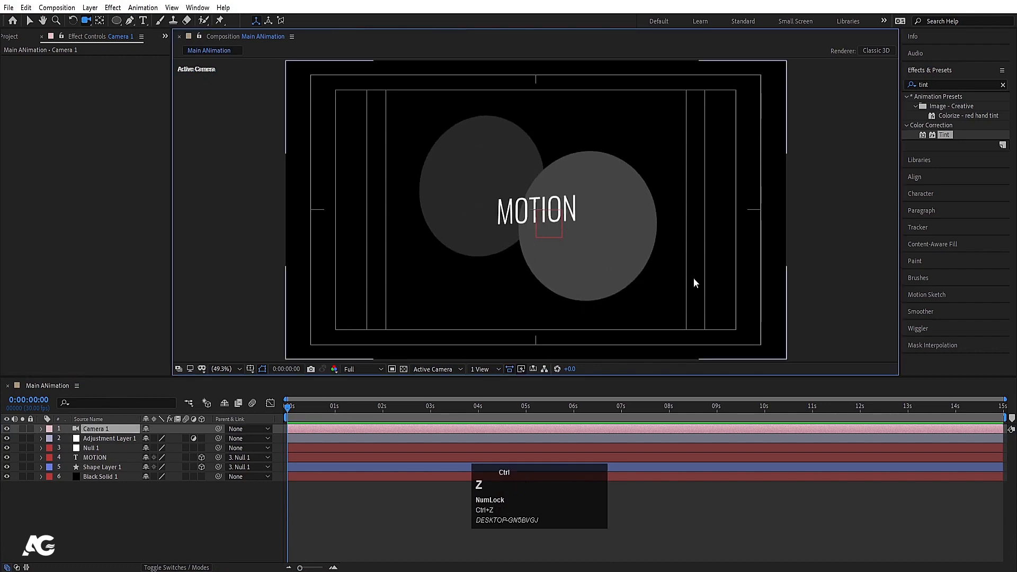
# - Deselect all layers, try a small camera orbit with the Orbit Camera Tool, and undo it
pyautogui.click(142, 523)
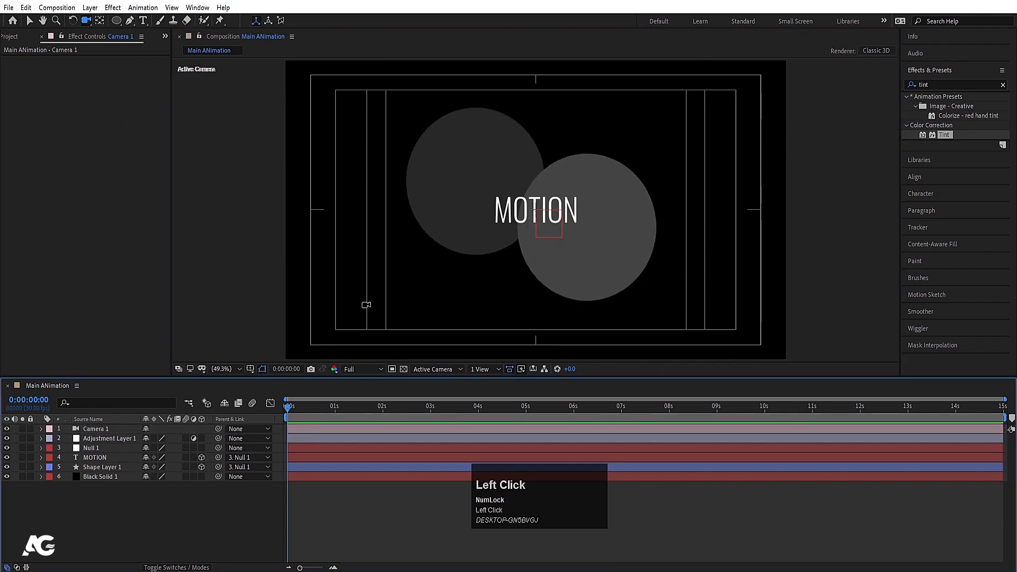
pyautogui.press('c')
pyautogui.moveTo(592, 199); pyautogui.dragTo(629, 177)
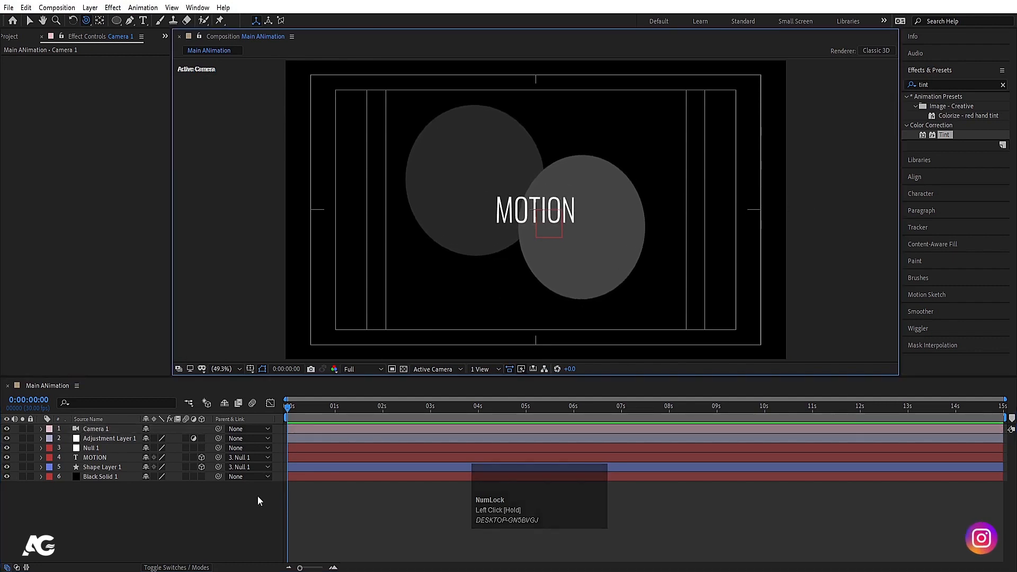
pyautogui.hotkey('ctrl', 'z')
# - Create a new null object and rename it "camera controller"
pyautogui.click(161, 519)
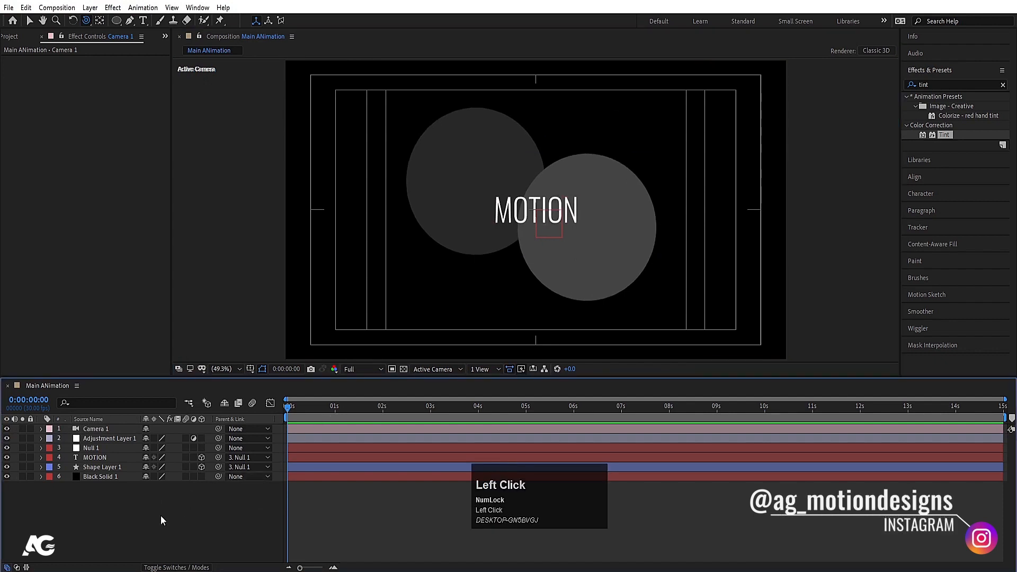
pyautogui.rightClick(162, 520)
pyautogui.click(186, 393)
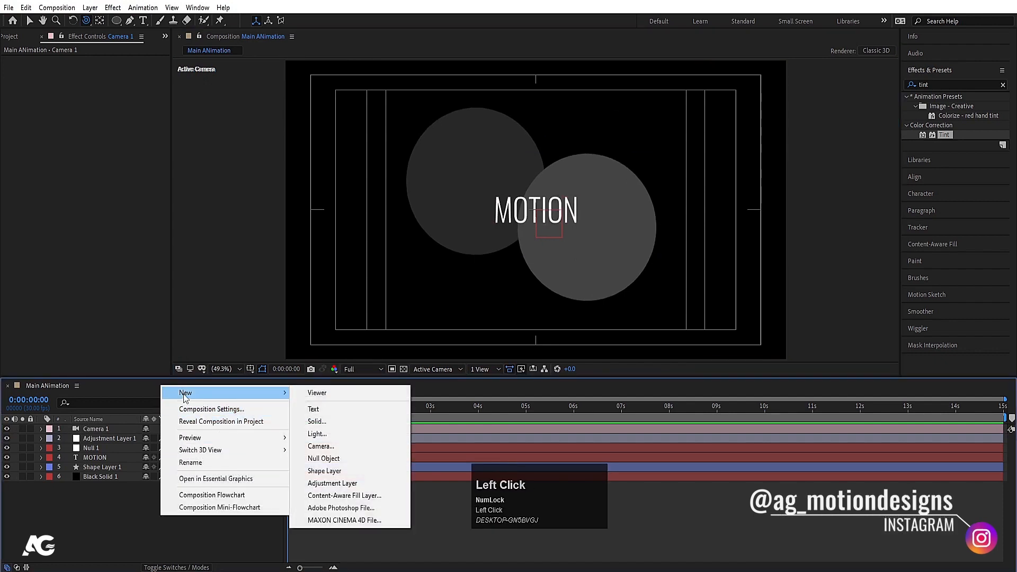
pyautogui.click(324, 459)
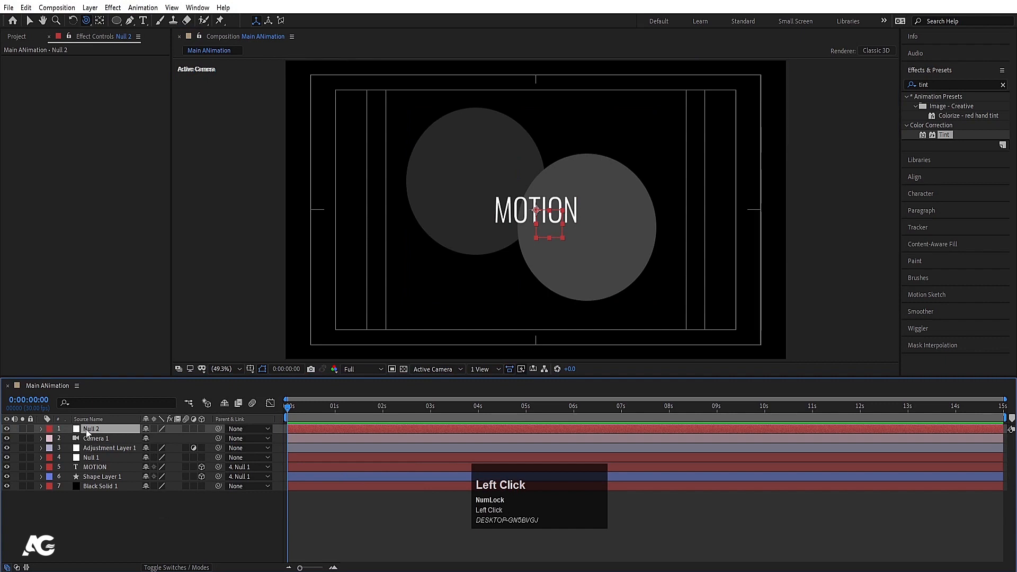
pyautogui.press('Return')
pyautogui.write('ca')
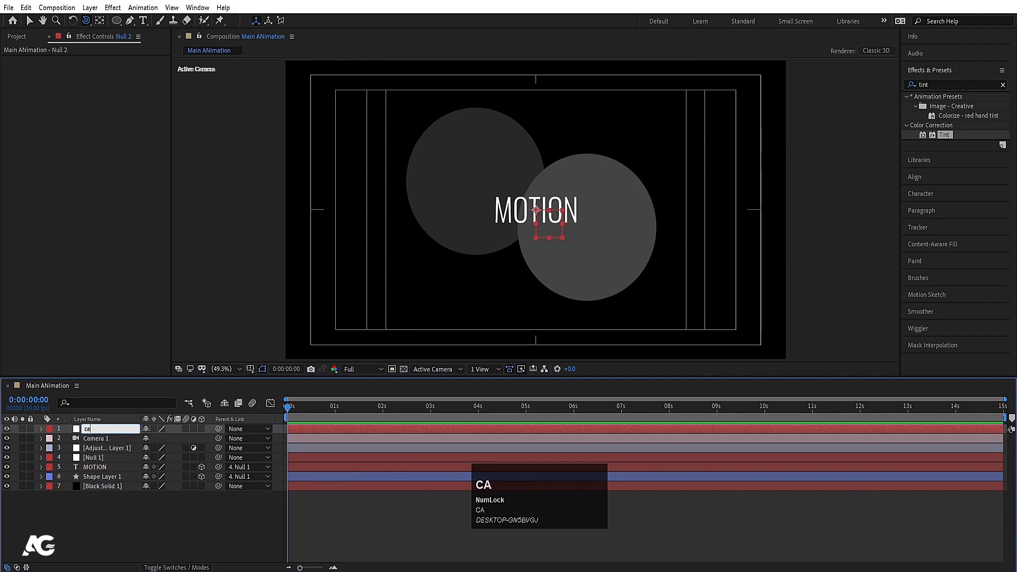
pyautogui.write('mera controlle')
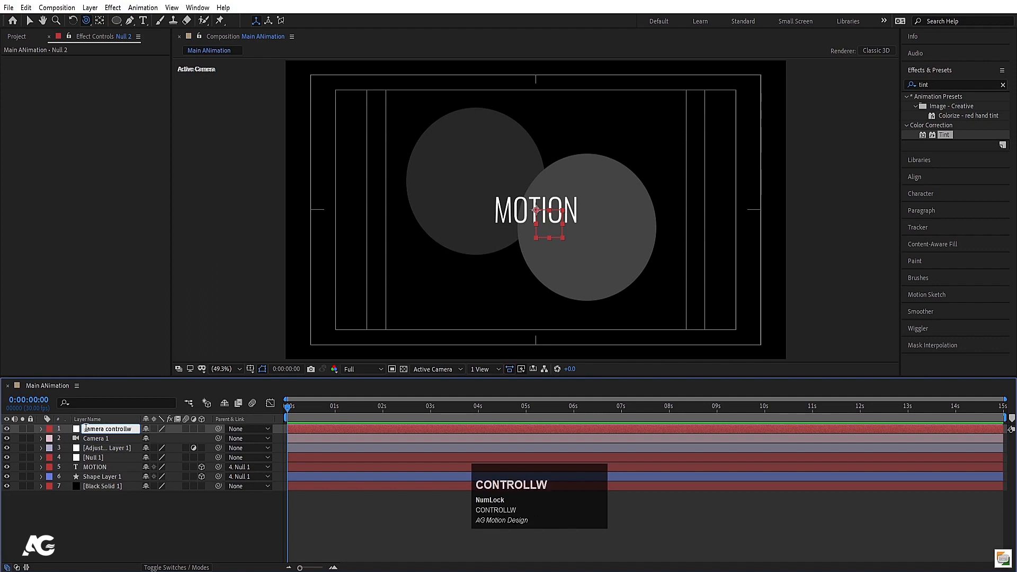
pyautogui.write('r')
pyautogui.press('Return')
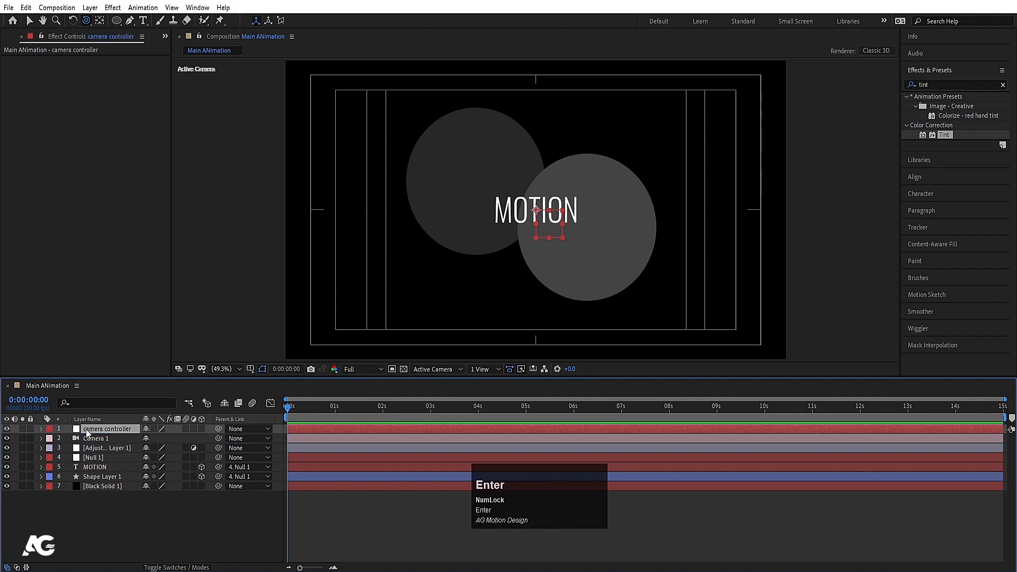
# - Enable 3D for the camera controller null and parent Camera 1 to it
pyautogui.click(201, 429)
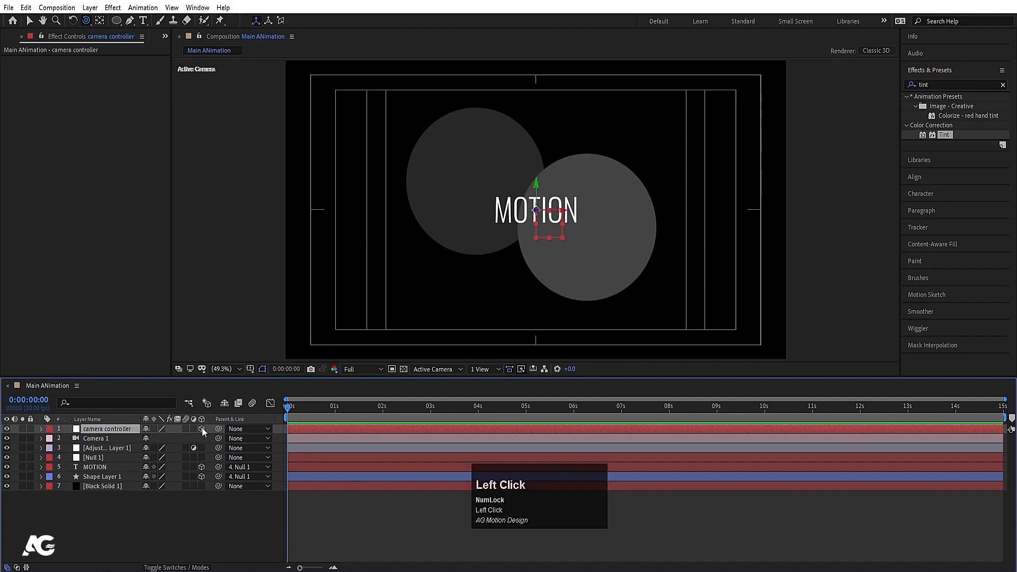
pyautogui.click(101, 439)
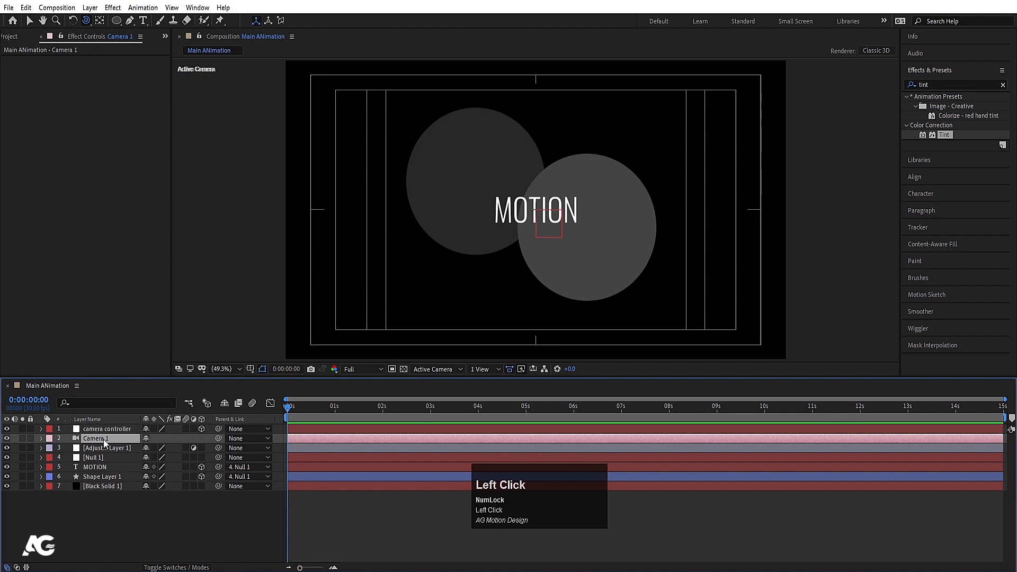
pyautogui.moveTo(215, 440); pyautogui.dragTo(110, 430)
pyautogui.click(110, 430)
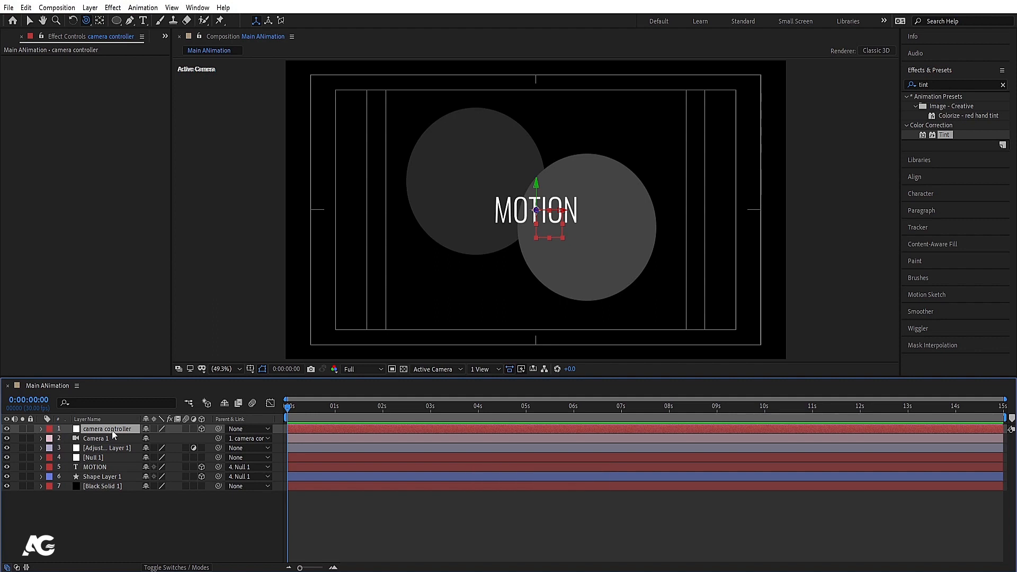
# - Reveal the camera controller's rotation properties, try changing its Y Rotation, and undo the change
pyautogui.press('r')
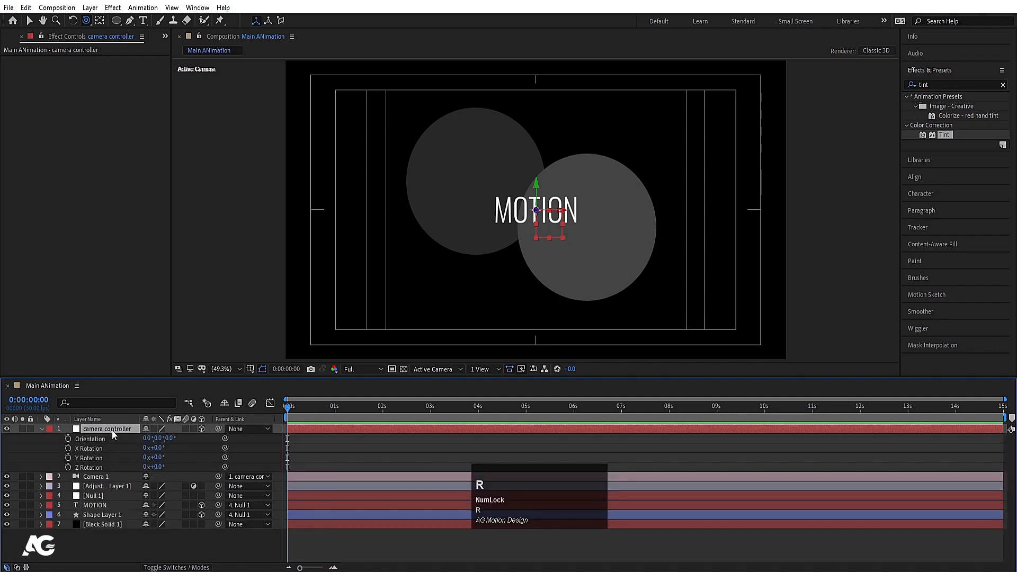
pyautogui.moveTo(162, 460); pyautogui.dragTo(129, 473)
pyautogui.hotkey('ctrl', 'z')
pyautogui.click(128, 476)
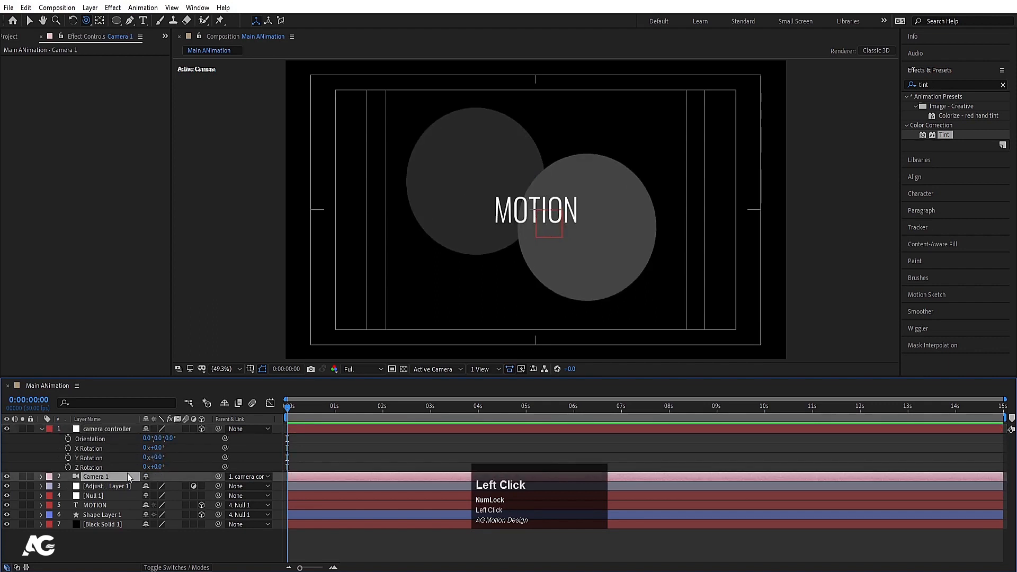
pyautogui.click(100, 427)
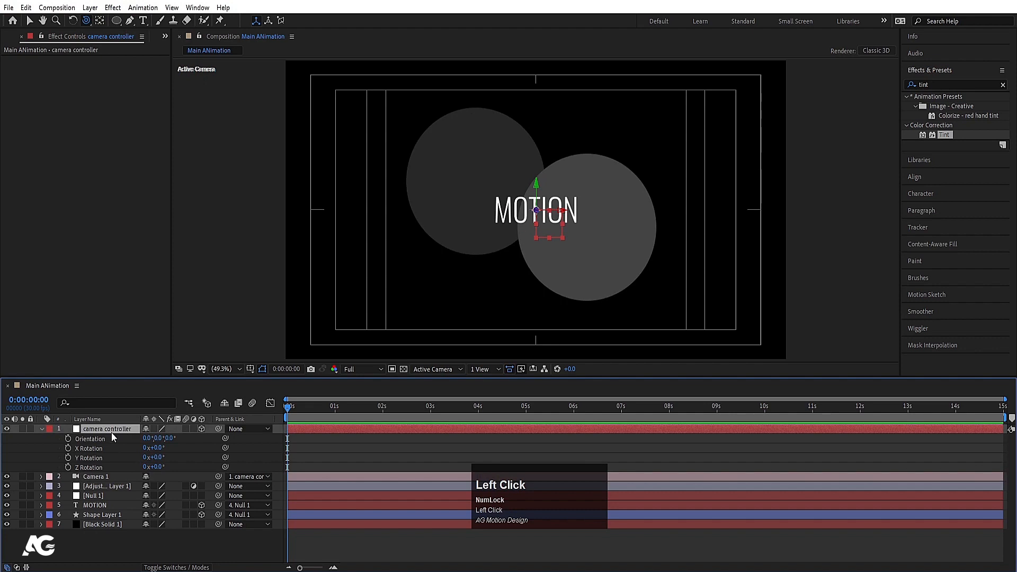
pyautogui.click(98, 478)
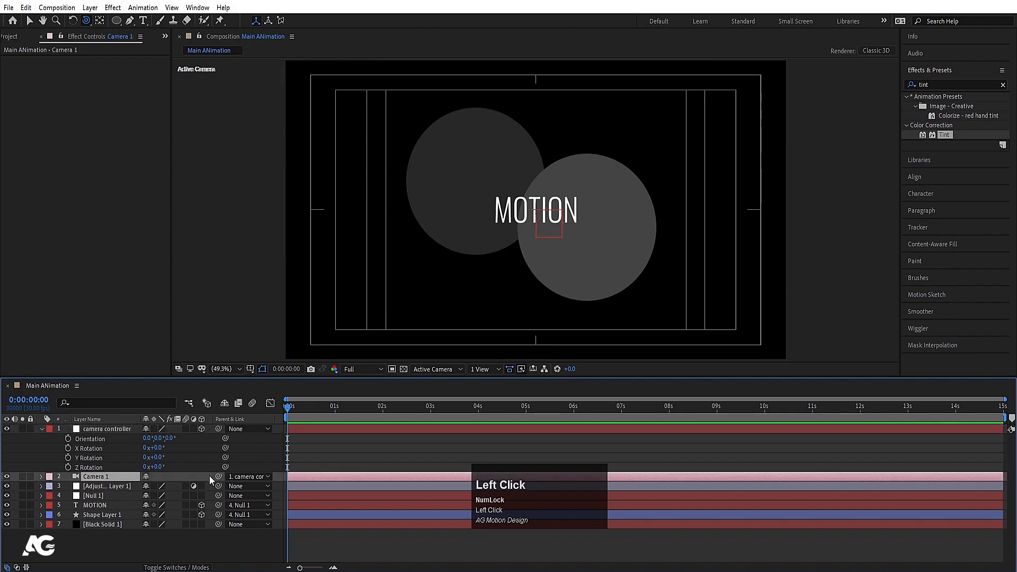
pyautogui.click(93, 430)
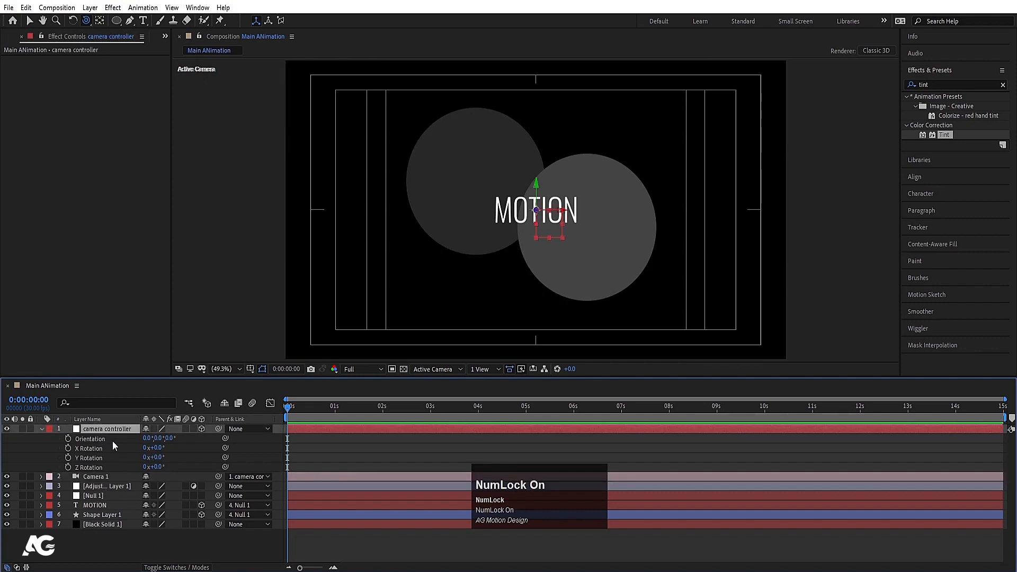
# - Try moving the camera controller null along its X axis with the Selection tool, and undo the move
pyautogui.press('v')
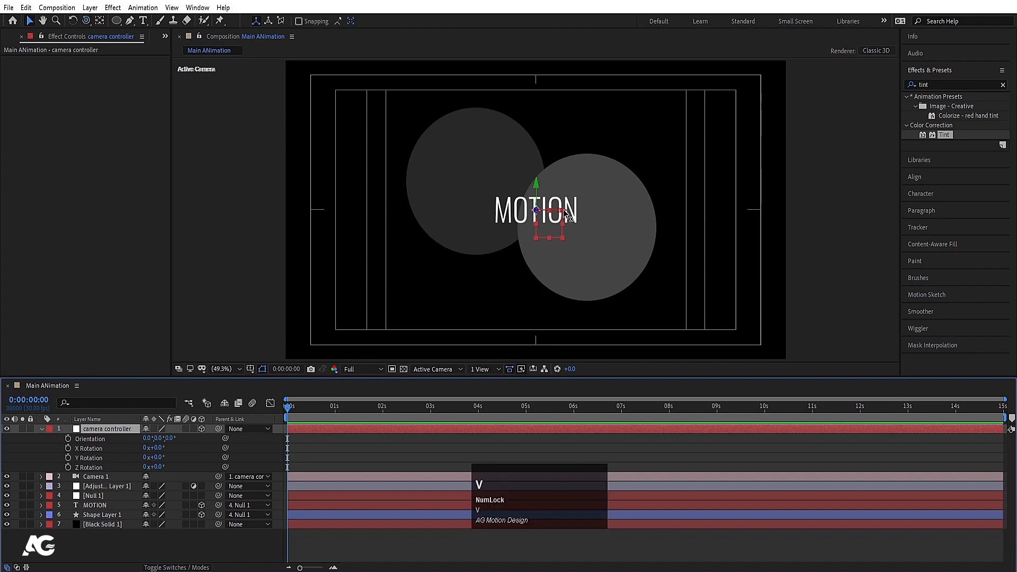
pyautogui.click(564, 211)
pyautogui.moveTo(563, 212); pyautogui.dragTo(467, 225)
pyautogui.hotkey('ctrl', 'z')
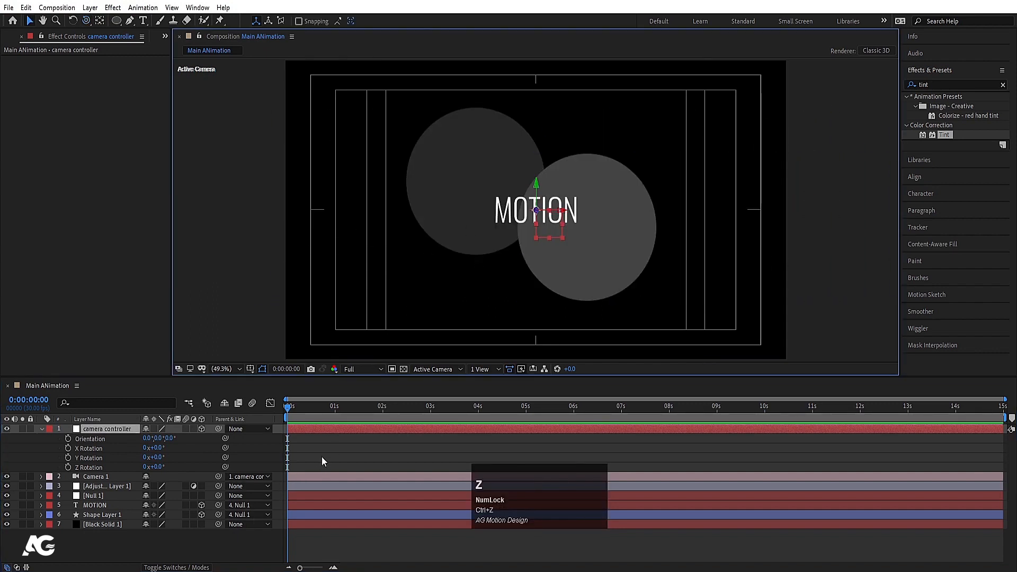
# - Collapse the camera controller's properties, delete that null layer, and leave all layers deselected
pyautogui.click(322, 456)
pyautogui.press('u')
pyautogui.click(93, 431)
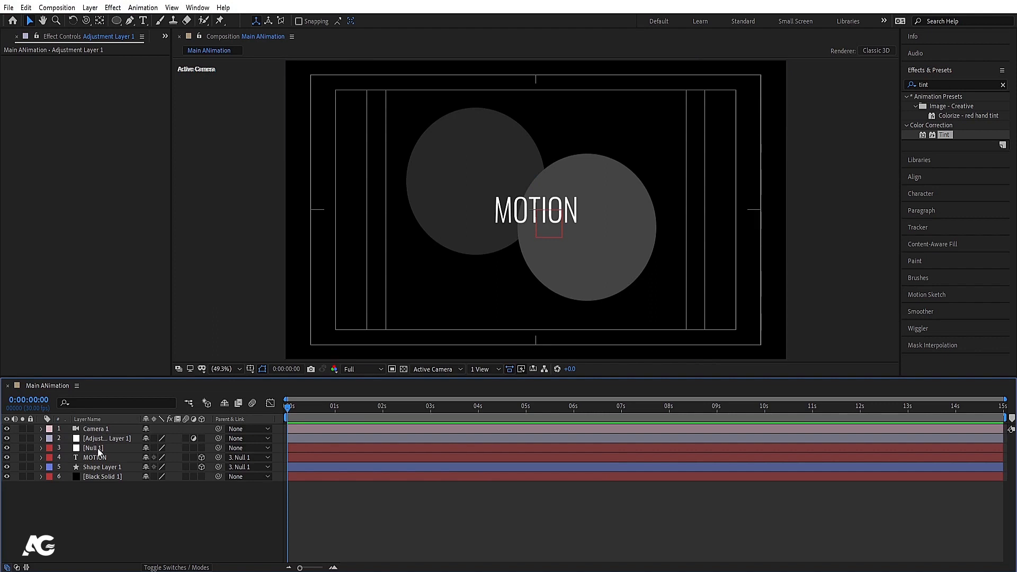
pyautogui.click(97, 448)
pyautogui.click(151, 510)
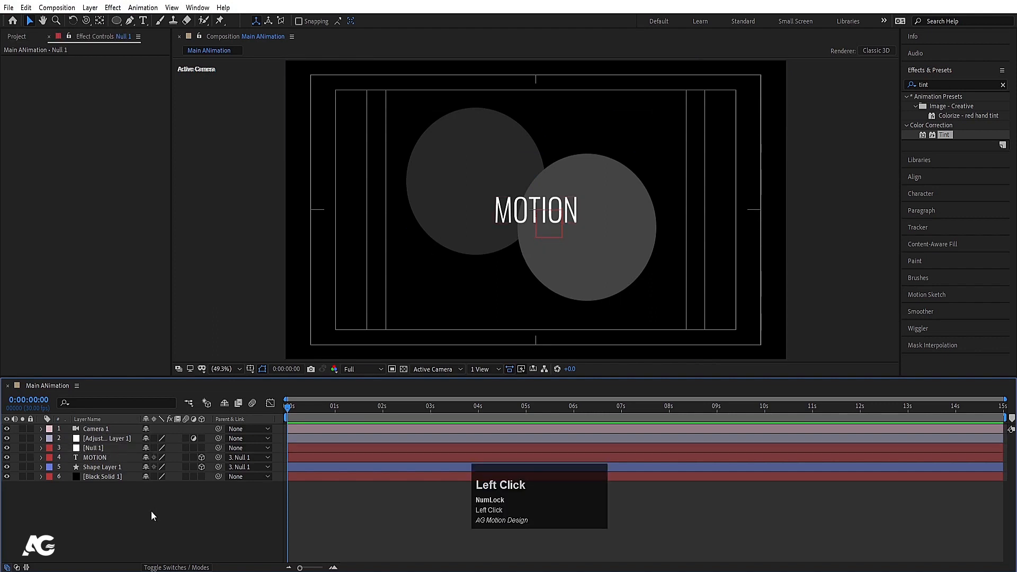
# - Add a Spot light with the default settings and move it along its X axis to the right, past the lighter ellipse
pyautogui.rightClick(151, 511)
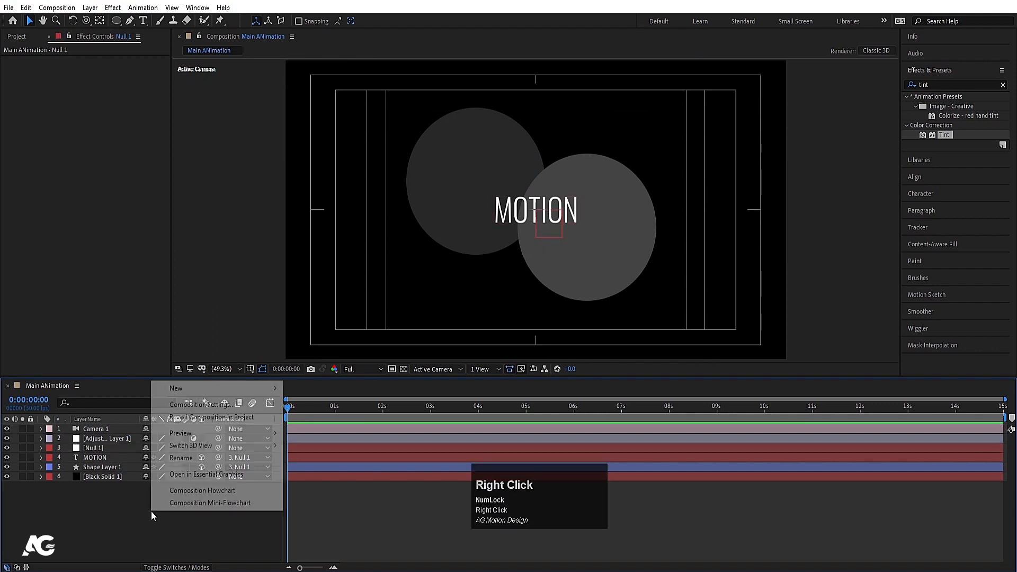
pyautogui.click(180, 388)
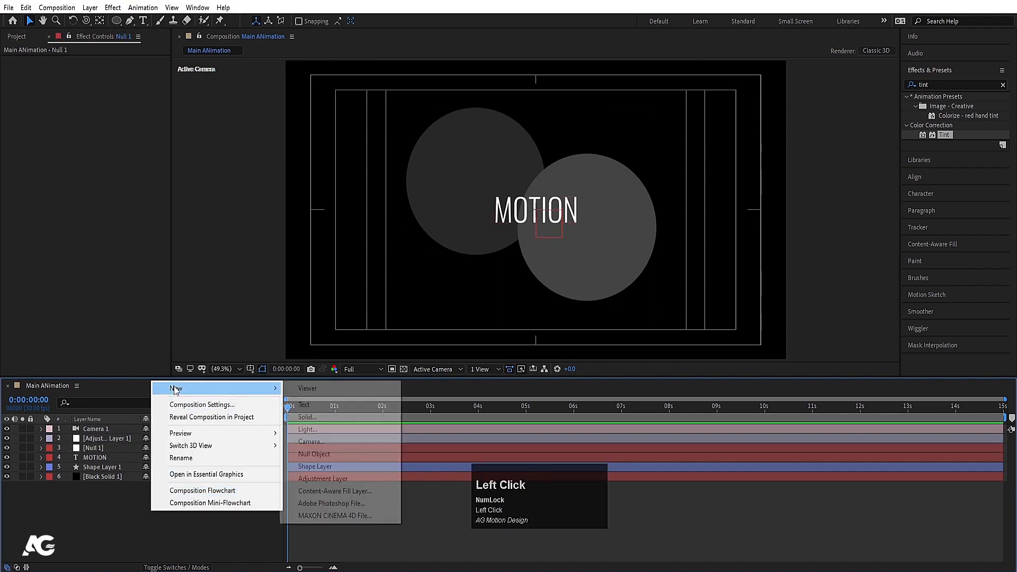
pyautogui.click(350, 429)
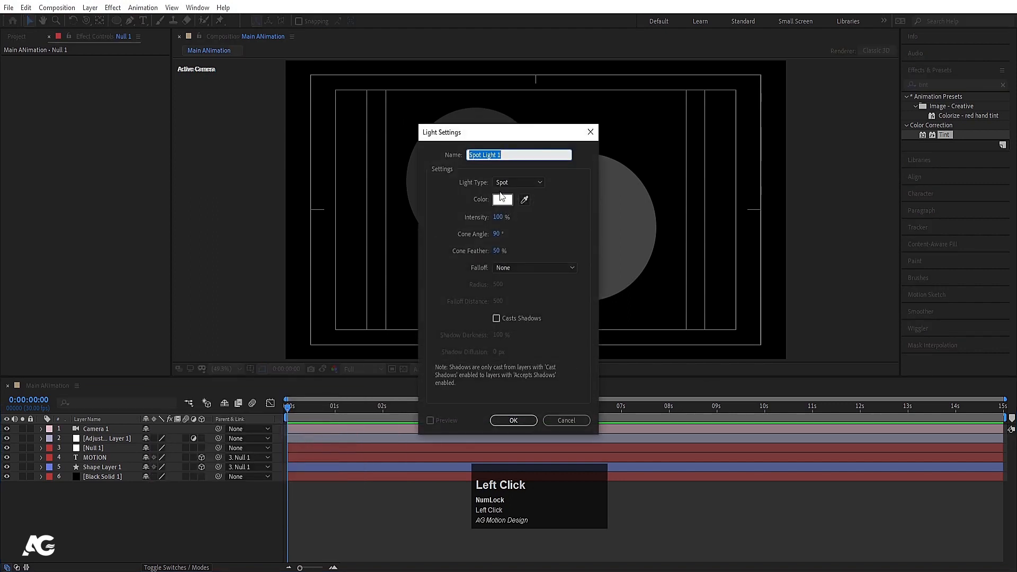
pyautogui.click(499, 181)
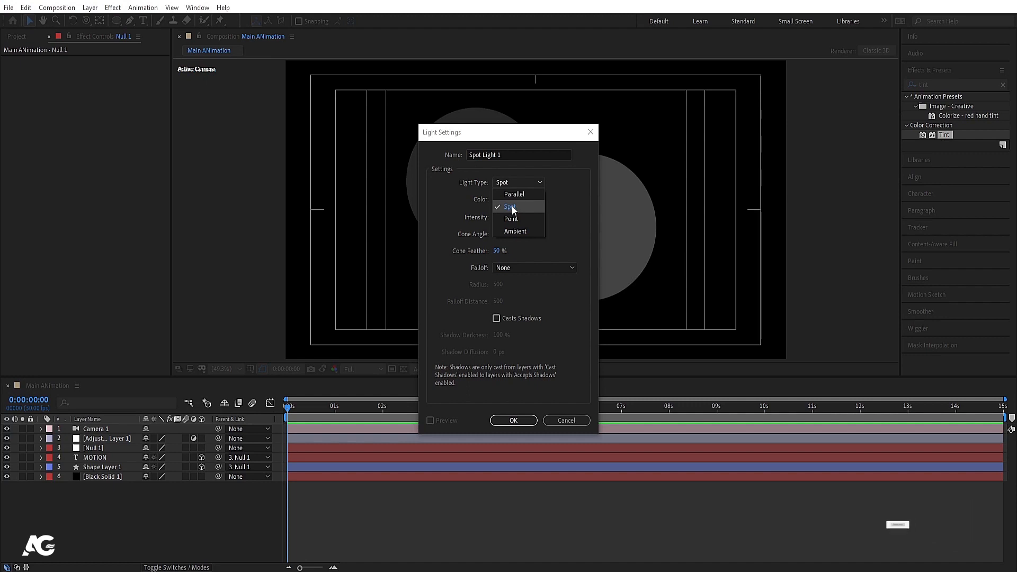
pyautogui.click(520, 420)
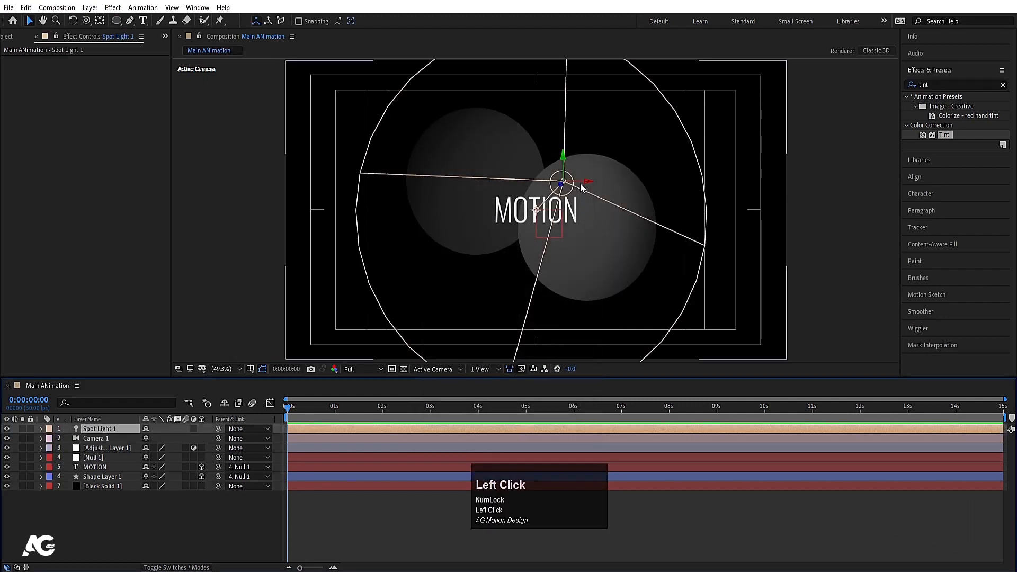
pyautogui.moveTo(585, 183); pyautogui.dragTo(654, 210)
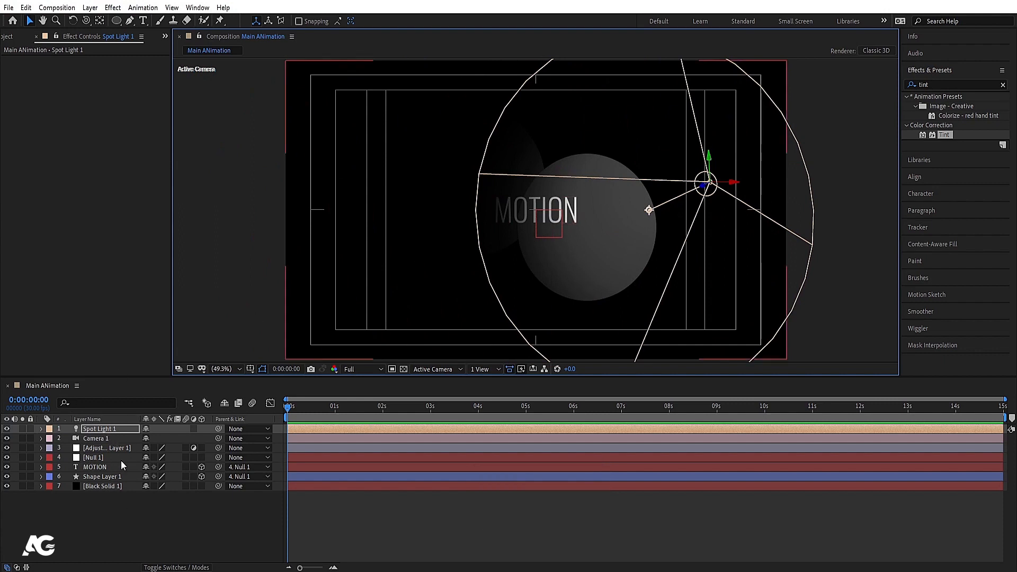
pyautogui.click(364, 529)
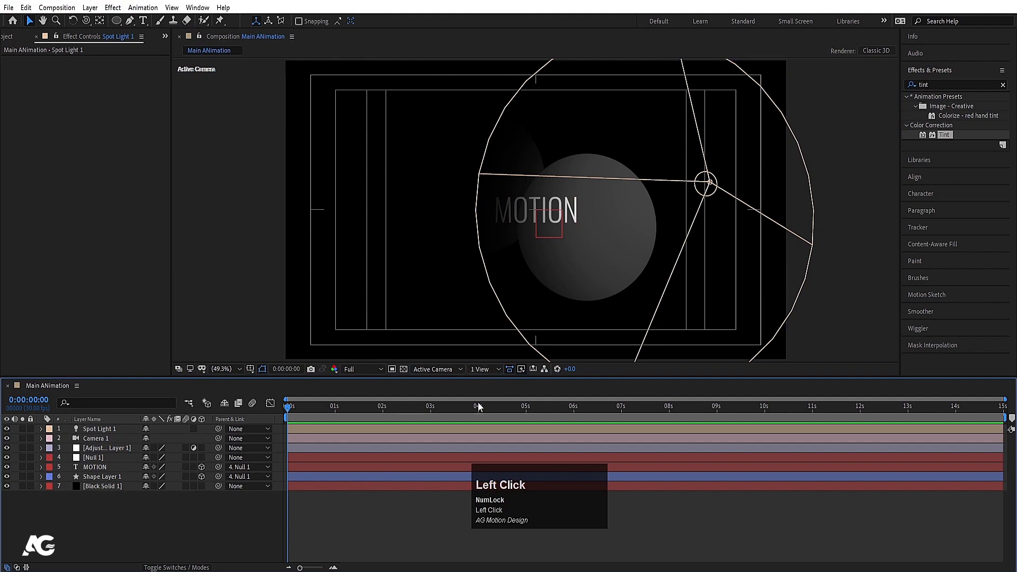
# - Split the composition viewer into two horizontal views and switch the Top view to the Left view
pyautogui.click(482, 370)
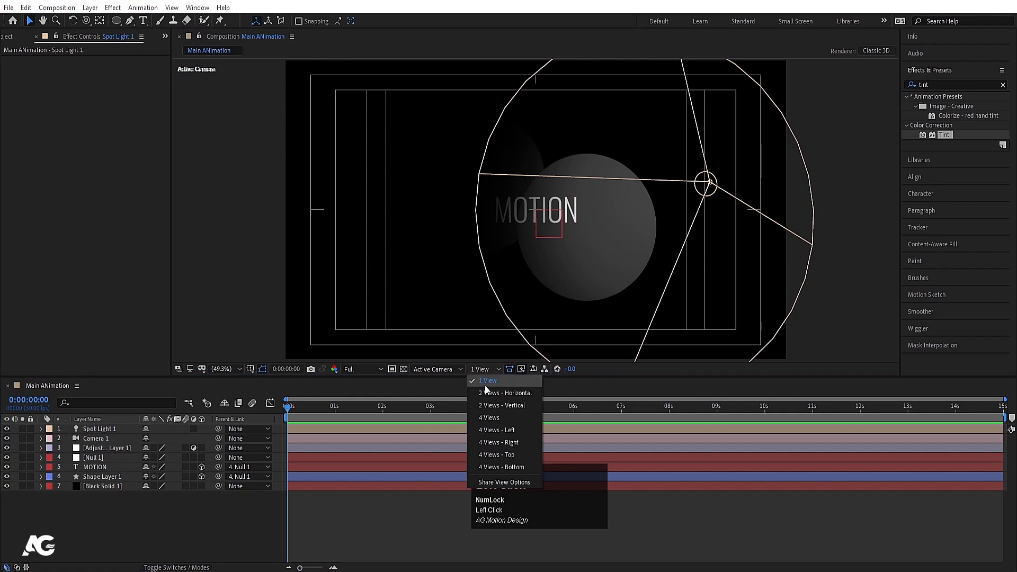
pyautogui.click(490, 393)
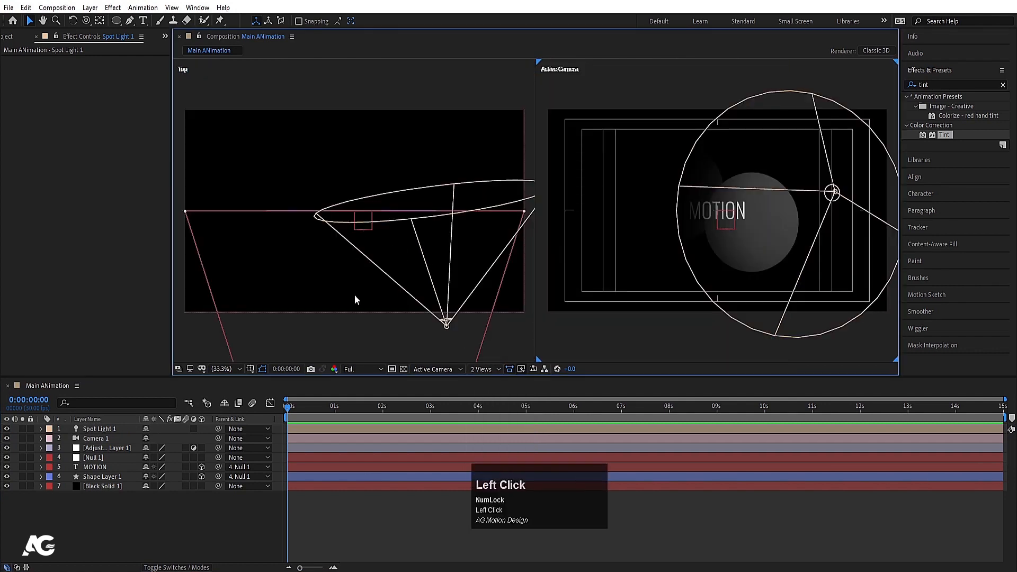
pyautogui.click(254, 93)
pyautogui.click(423, 376)
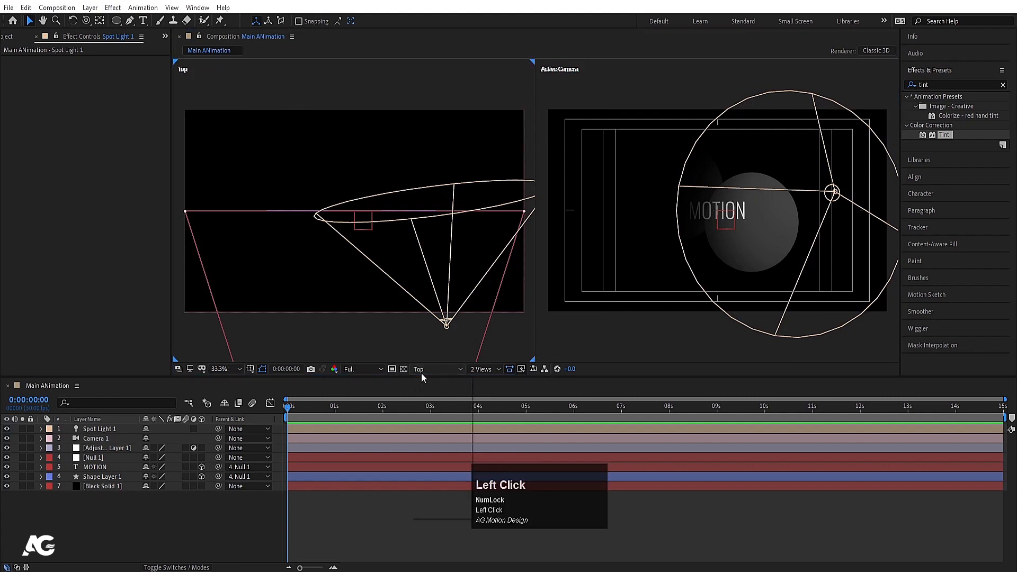
pyautogui.click(427, 418)
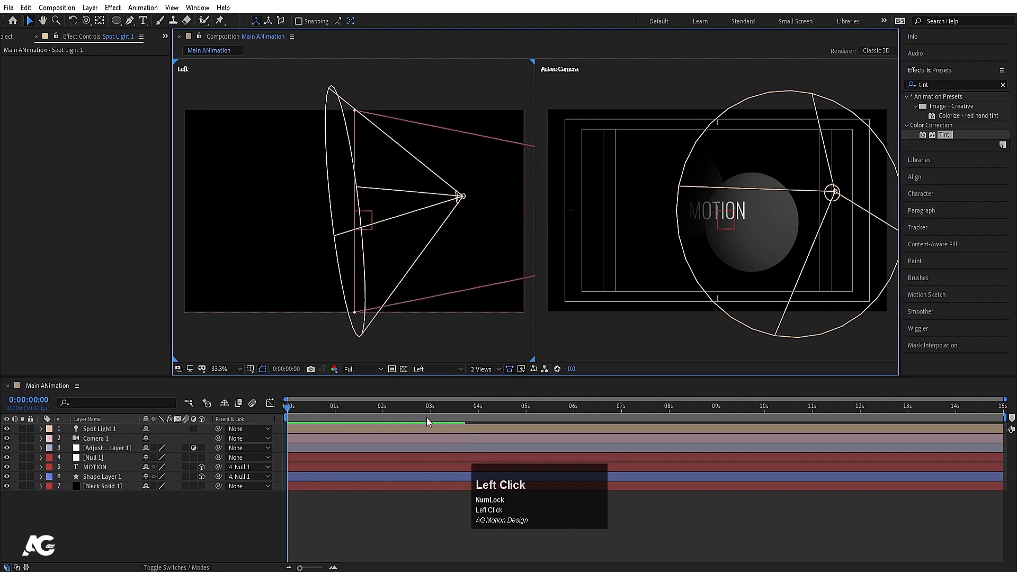
# - Change the Left view to Top, display the composition in 4 Views, and make the Top view active
pyautogui.click(442, 367)
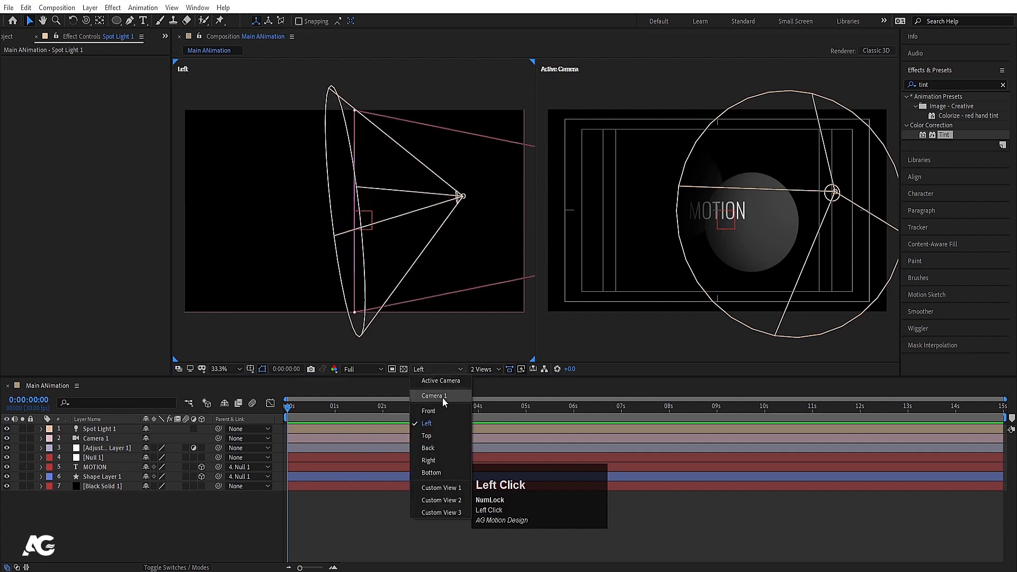
pyautogui.click(437, 427)
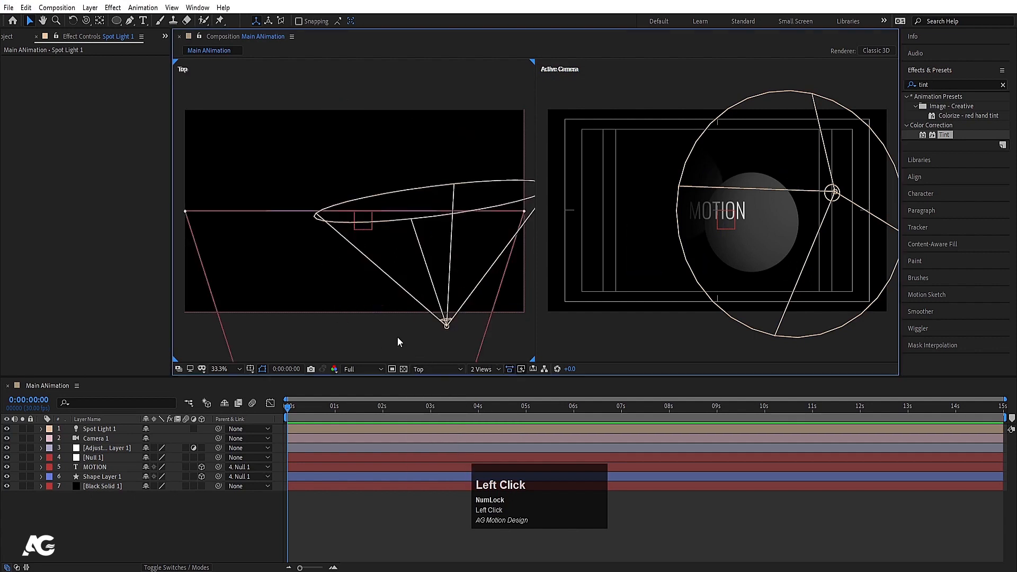
pyautogui.click(489, 367)
pyautogui.click(486, 418)
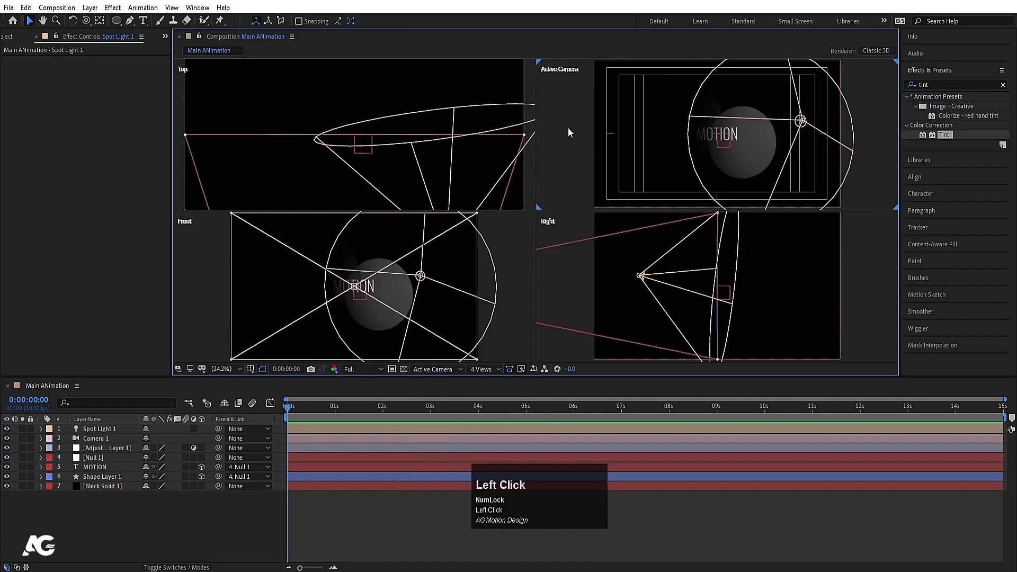
pyautogui.click(689, 147)
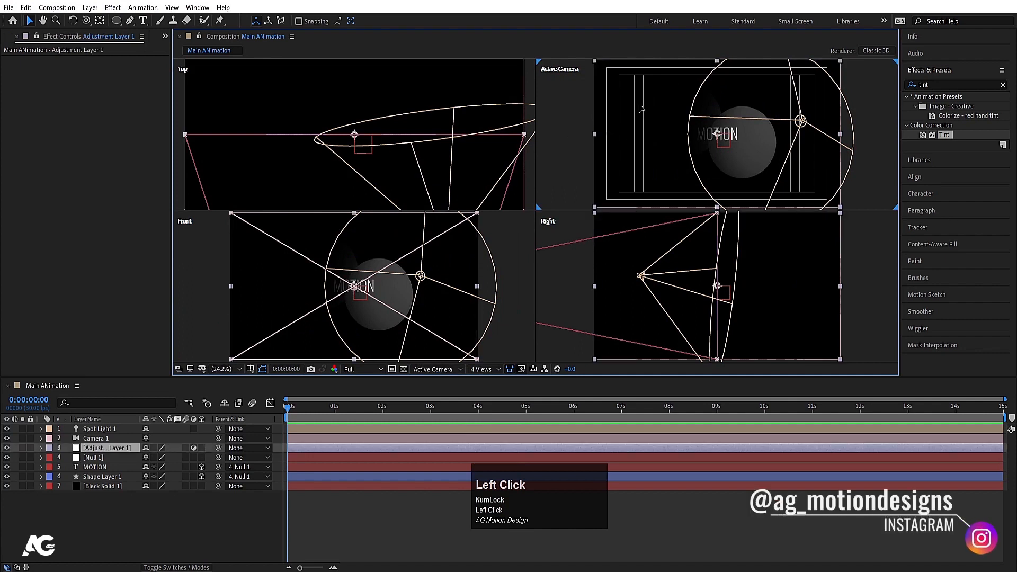
pyautogui.click(578, 233)
pyautogui.click(244, 104)
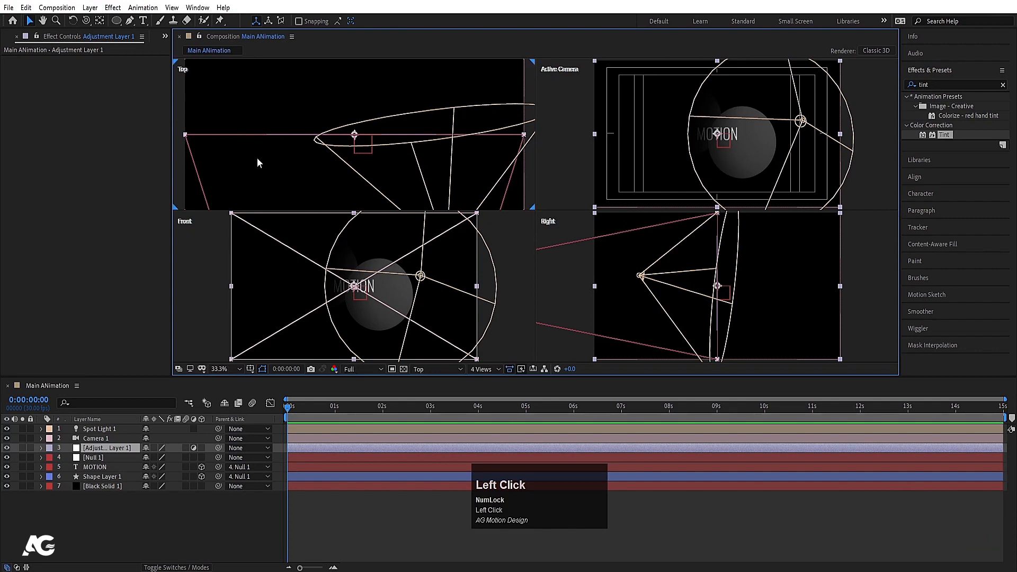
# - Reposition Spot Light 1 near the composition's right edge in the Top view and aim its point of interest behind the MOTION text
pyautogui.click(107, 428)
pyautogui.scroll(-2, 478, 99)
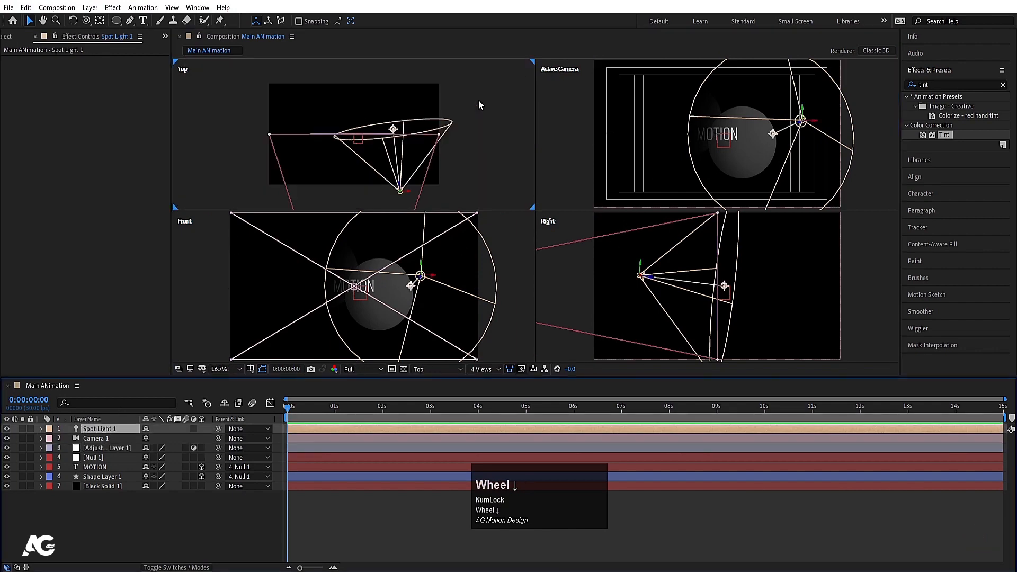
pyautogui.moveTo(409, 191); pyautogui.dragTo(439, 197)
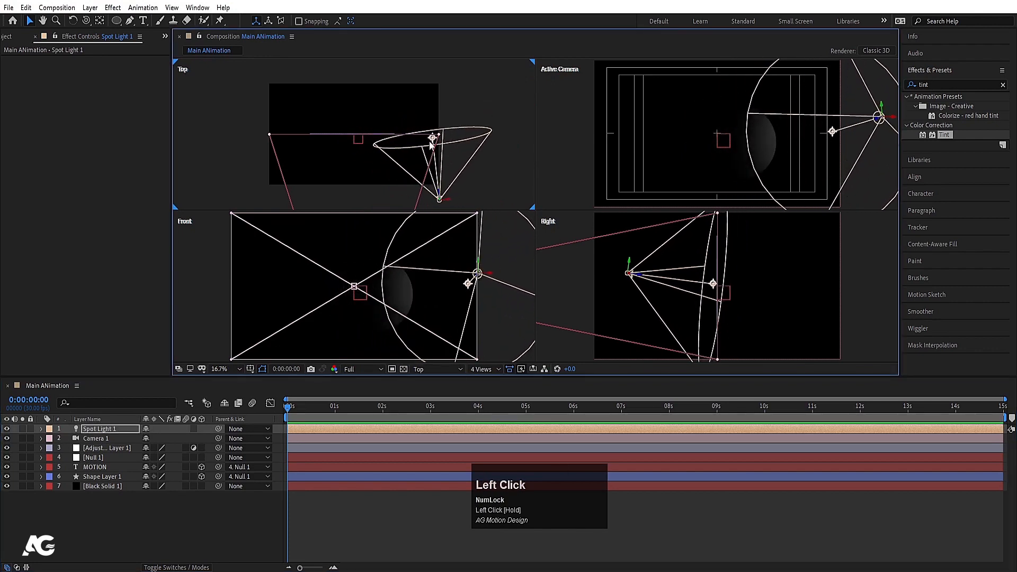
pyautogui.moveTo(431, 139); pyautogui.dragTo(360, 106)
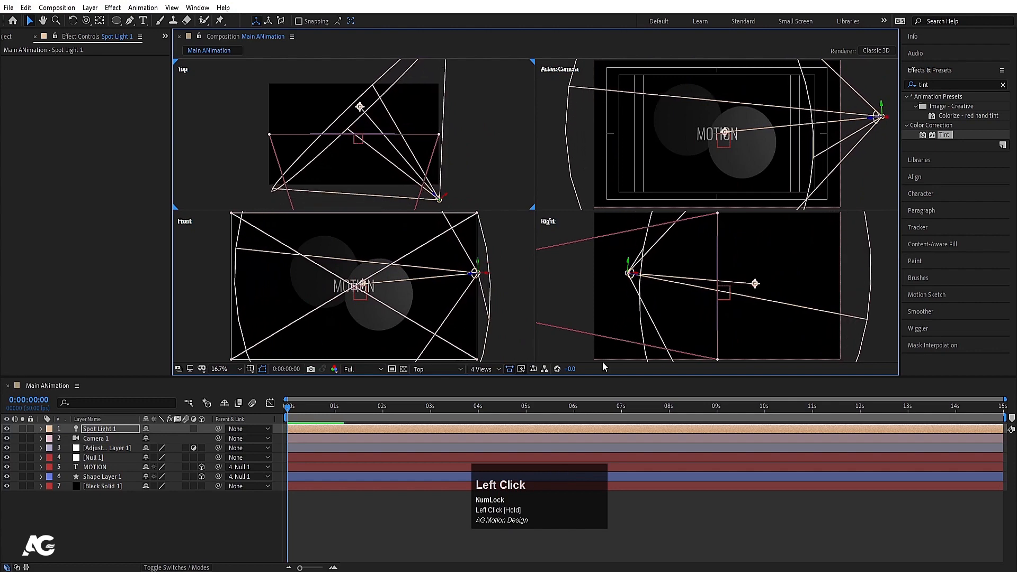
# - Set the composition viewer to the 1 View layout
pyautogui.click(486, 371)
pyautogui.click(488, 380)
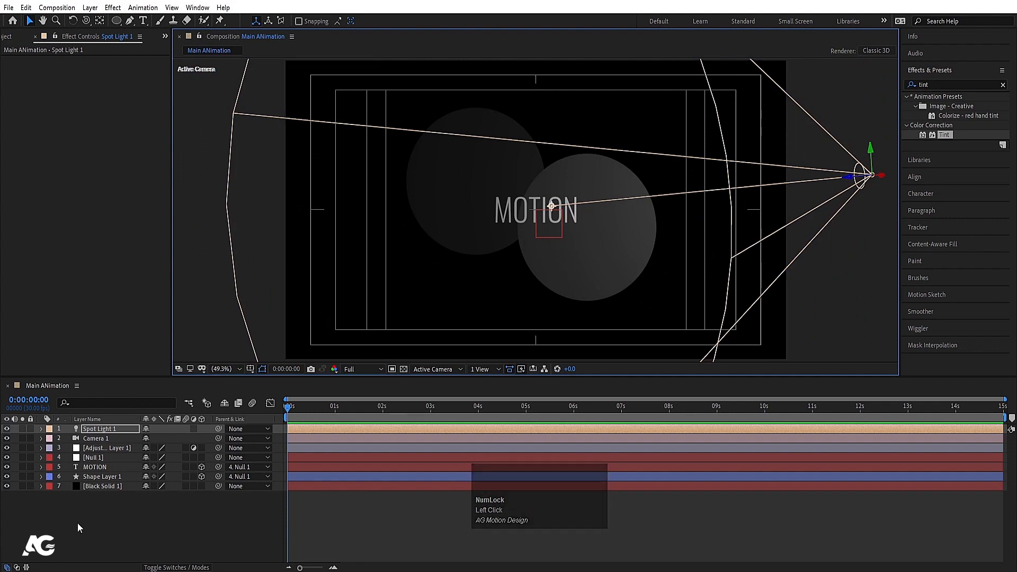
# - Set the color of Spot Light 1 to pure red, FF0000, in its light settings
pyautogui.doubleClick(93, 429)
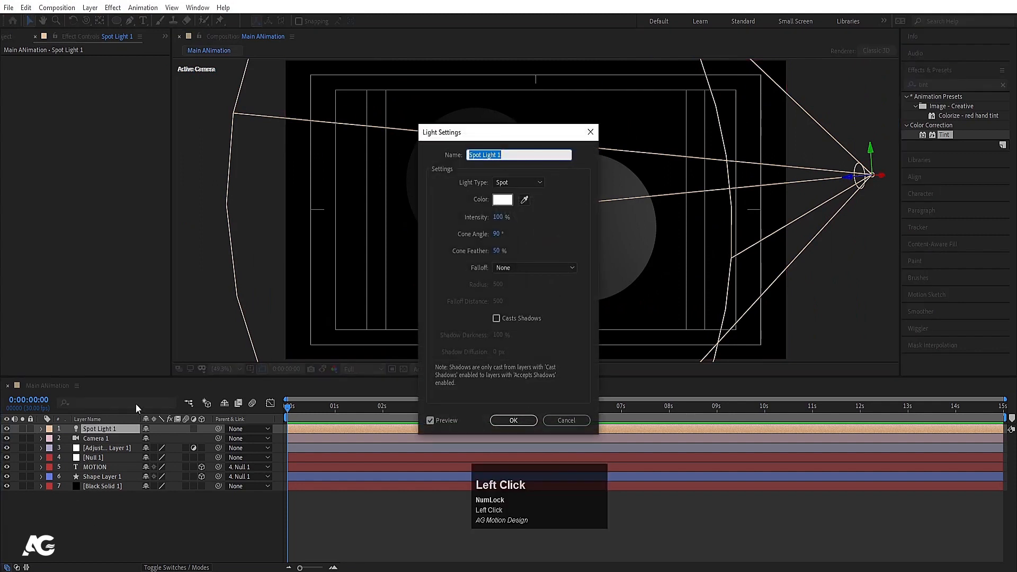
pyautogui.click(502, 199)
pyautogui.click(291, 284)
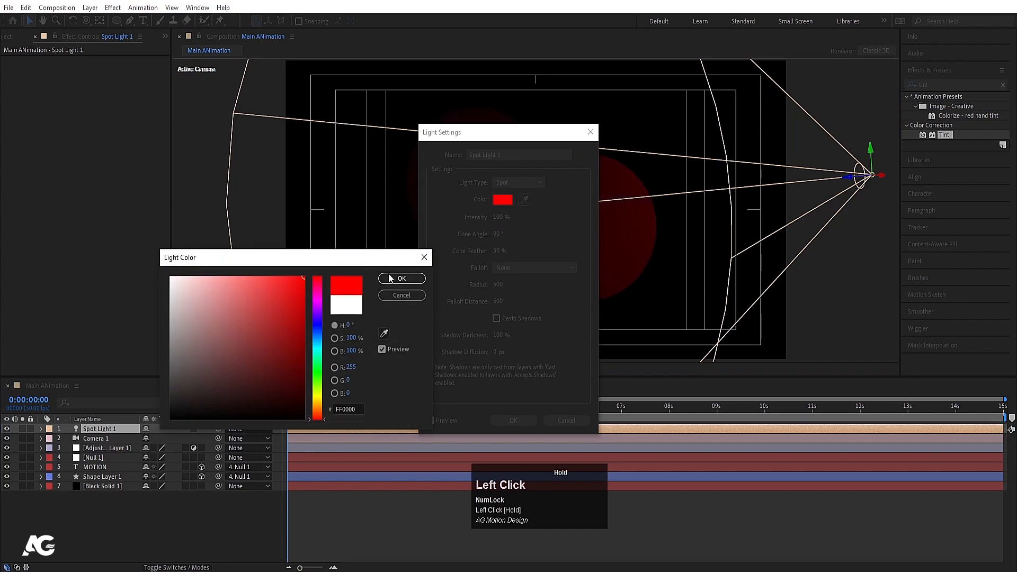
pyautogui.click(401, 278)
pyautogui.click(513, 421)
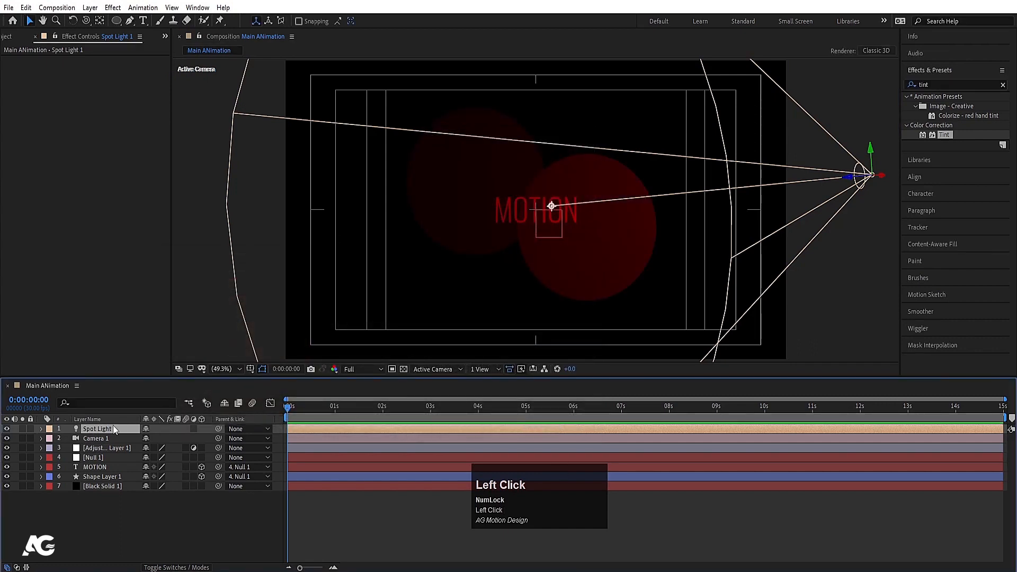
# - Replace Spot Light 1 with a new light of type Point
pyautogui.press('Delete')
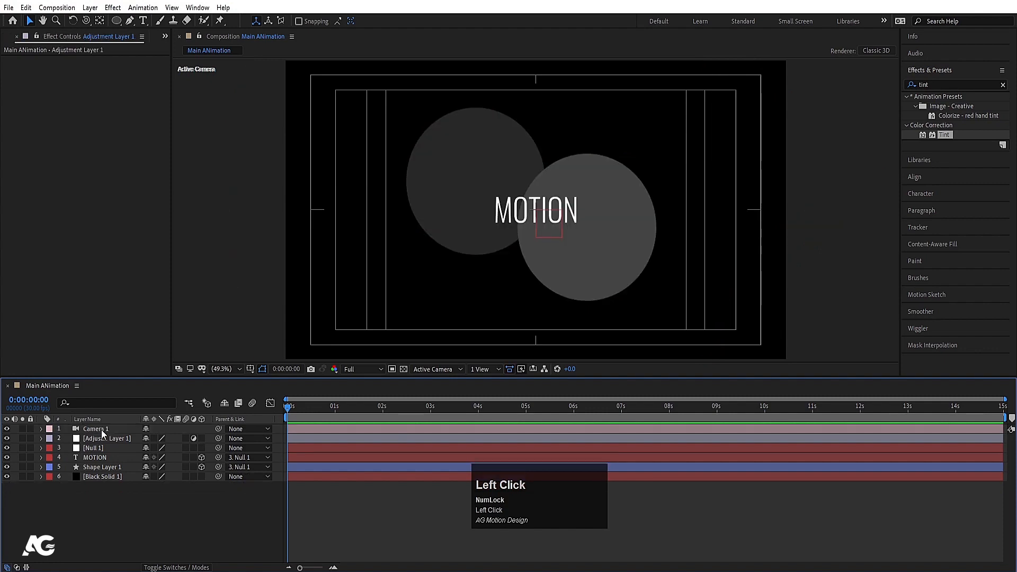
pyautogui.rightClick(135, 513)
pyautogui.click(162, 391)
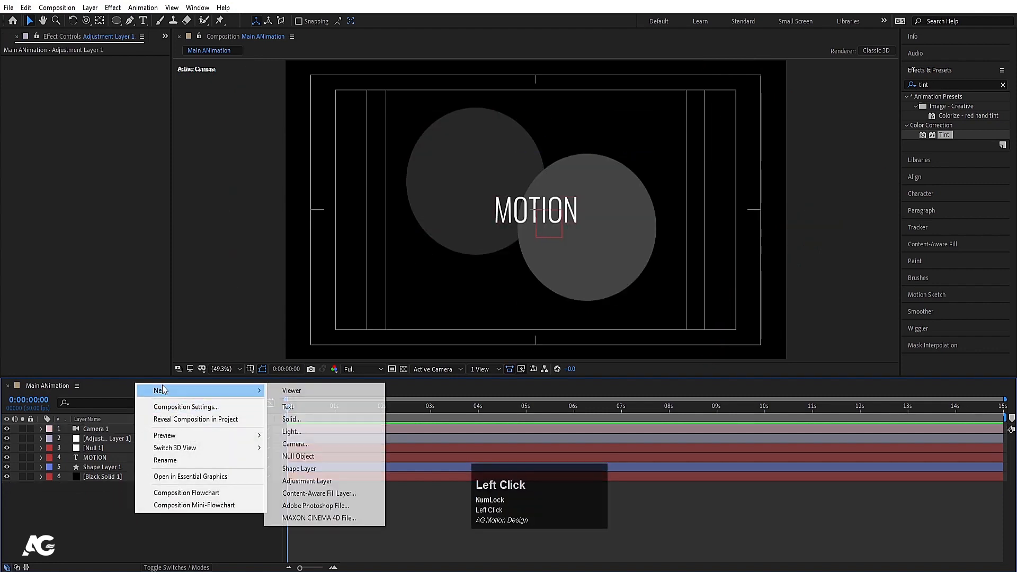
pyautogui.click(294, 431)
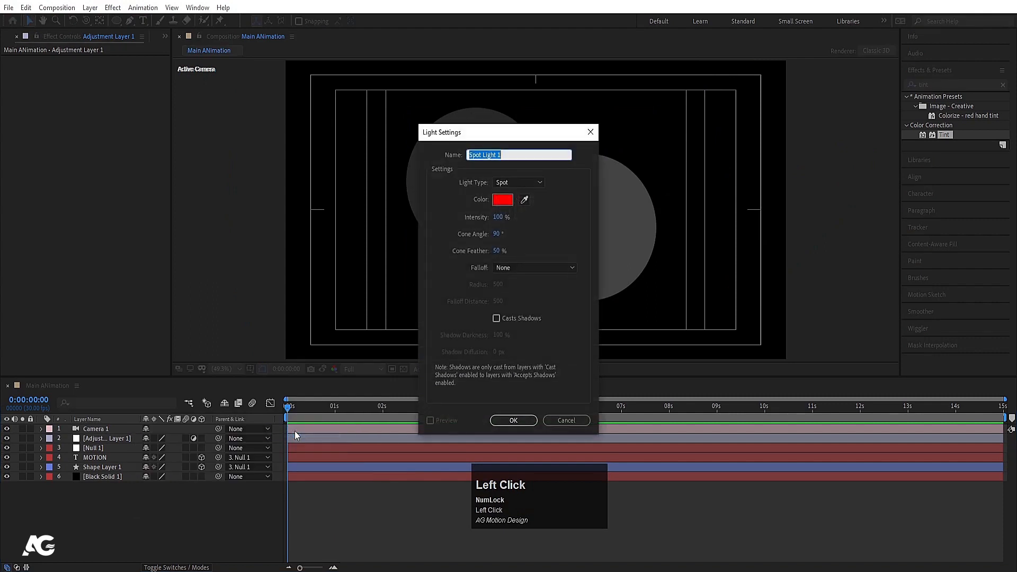
pyautogui.click(518, 183)
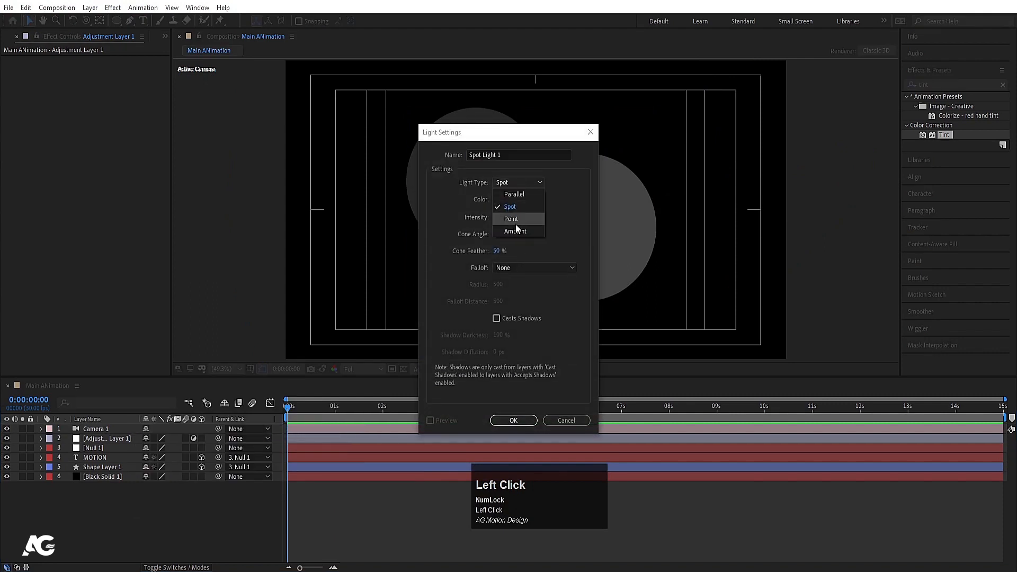
pyautogui.click(515, 225)
pyautogui.click(519, 422)
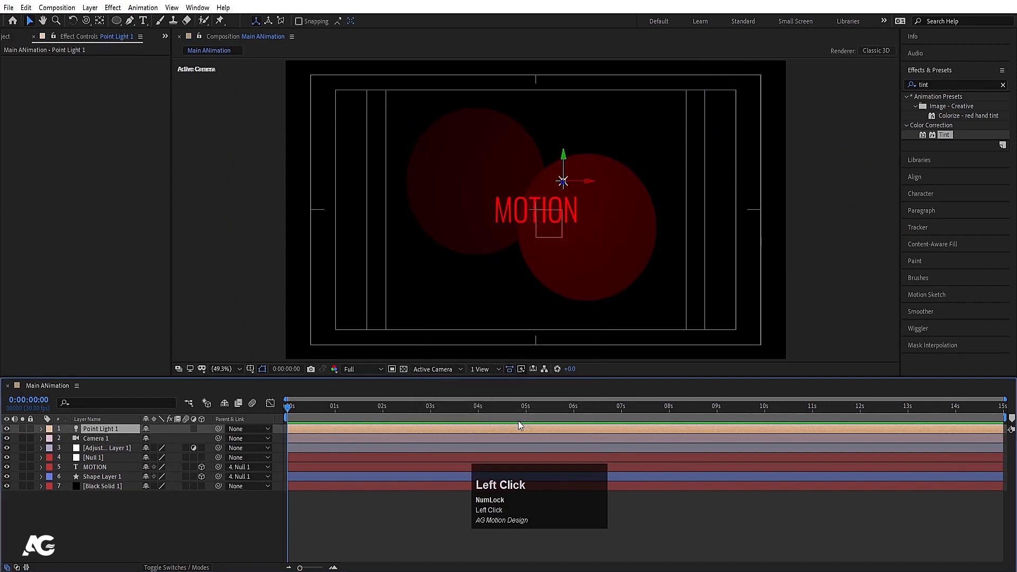
# - Move the point light over the upper part of the right-hand circle and change its color to white
pyautogui.moveTo(591, 183); pyautogui.dragTo(637, 227)
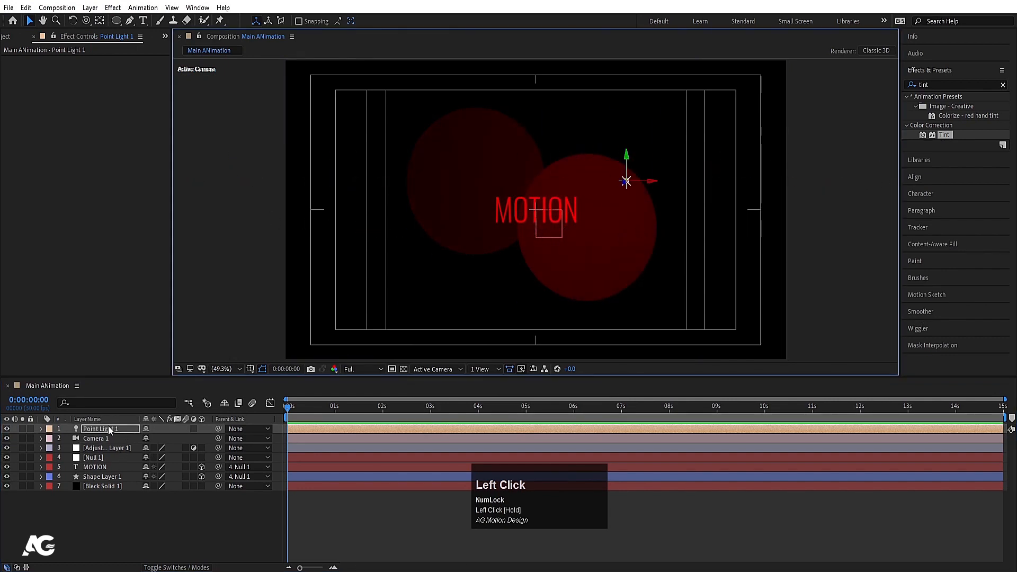
pyautogui.doubleClick(110, 430)
pyautogui.click(502, 200)
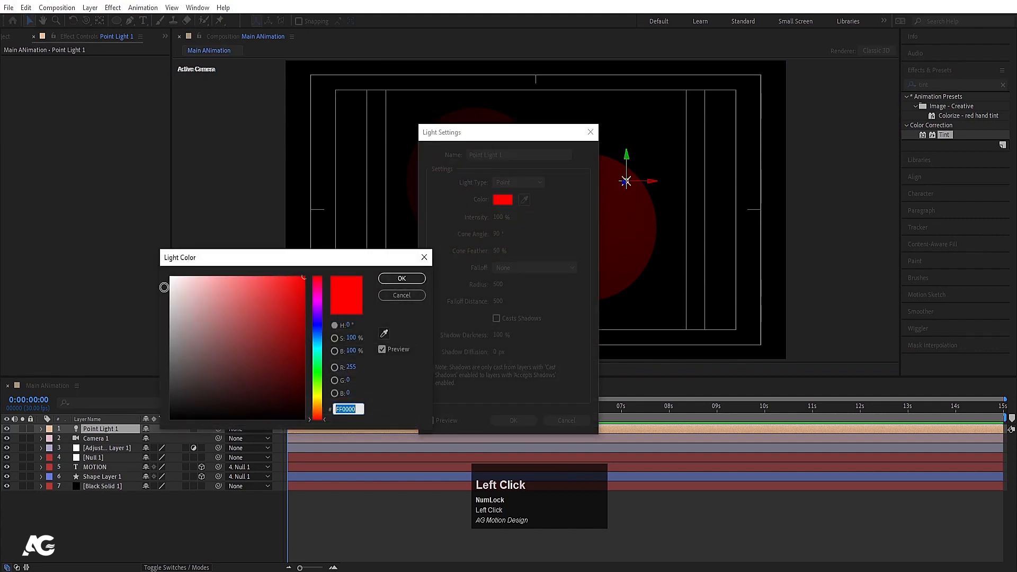
pyautogui.click(171, 277)
pyautogui.click(401, 278)
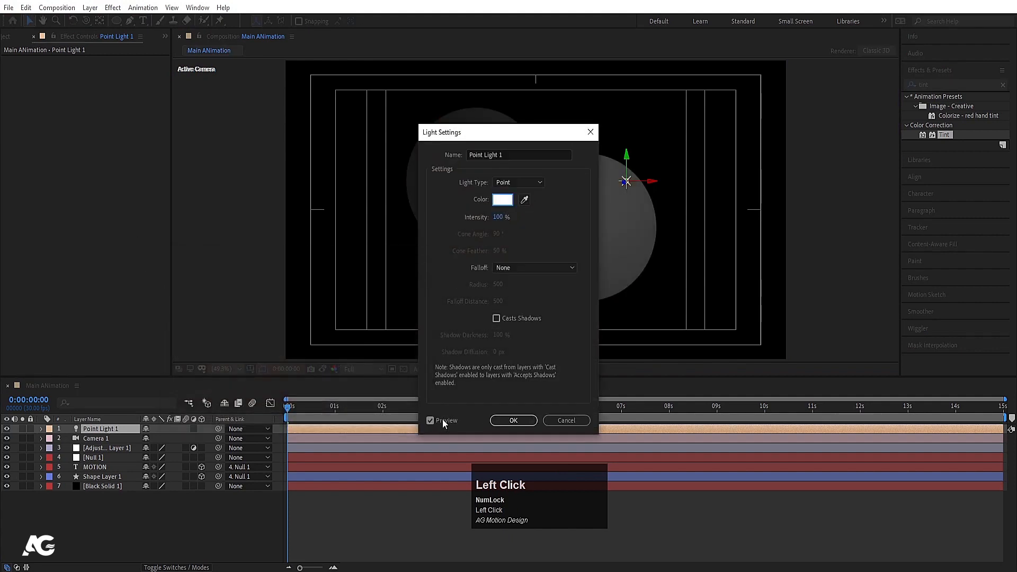
pyautogui.click(502, 420)
pyautogui.click(175, 495)
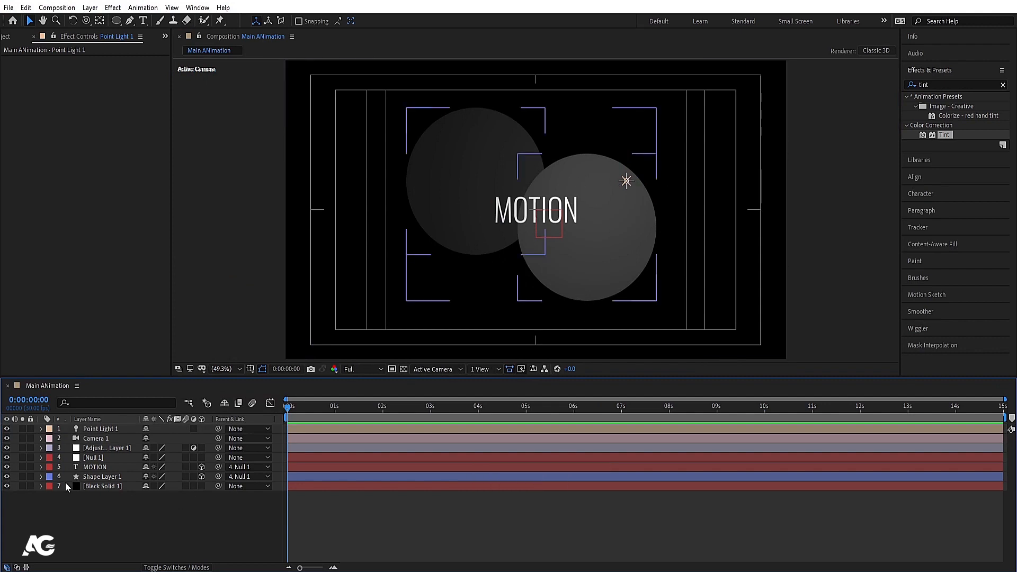
# - Review the Black Solid 1, Shape Layer 1, MOTION and Null 1 layers by selecting each in turn
pyautogui.click(106, 487)
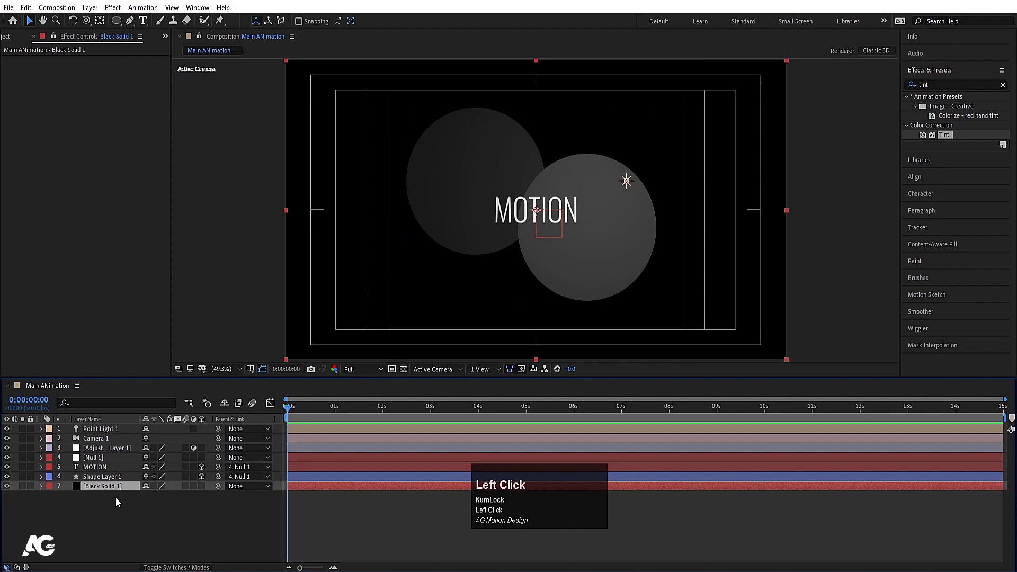
pyautogui.click(97, 477)
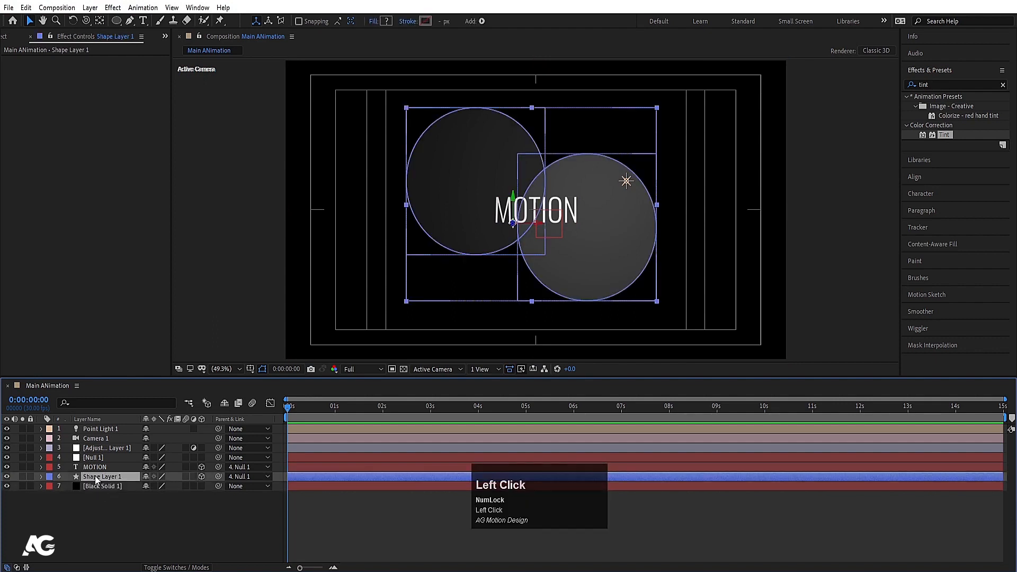
pyautogui.click(93, 467)
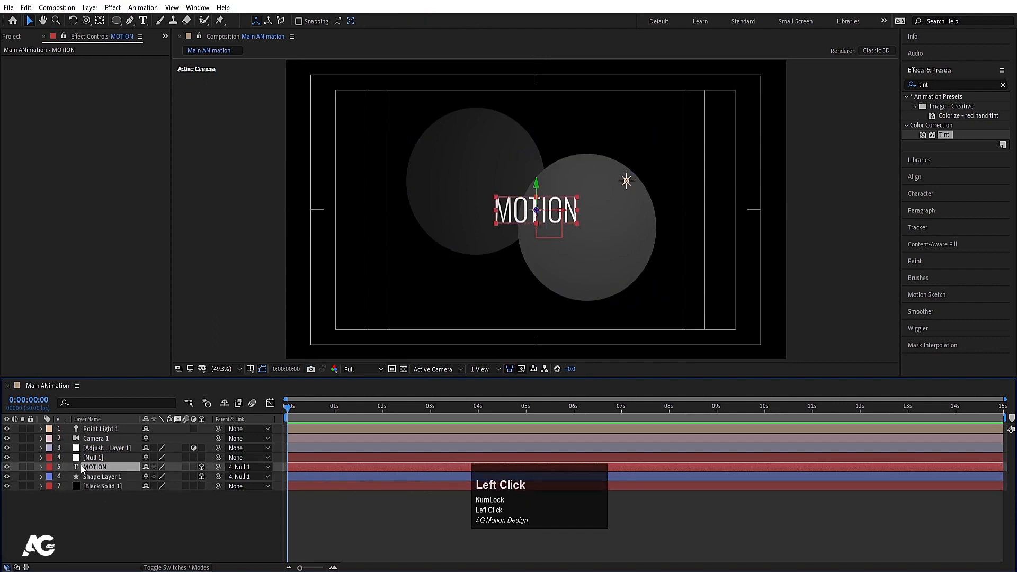
pyautogui.click(91, 456)
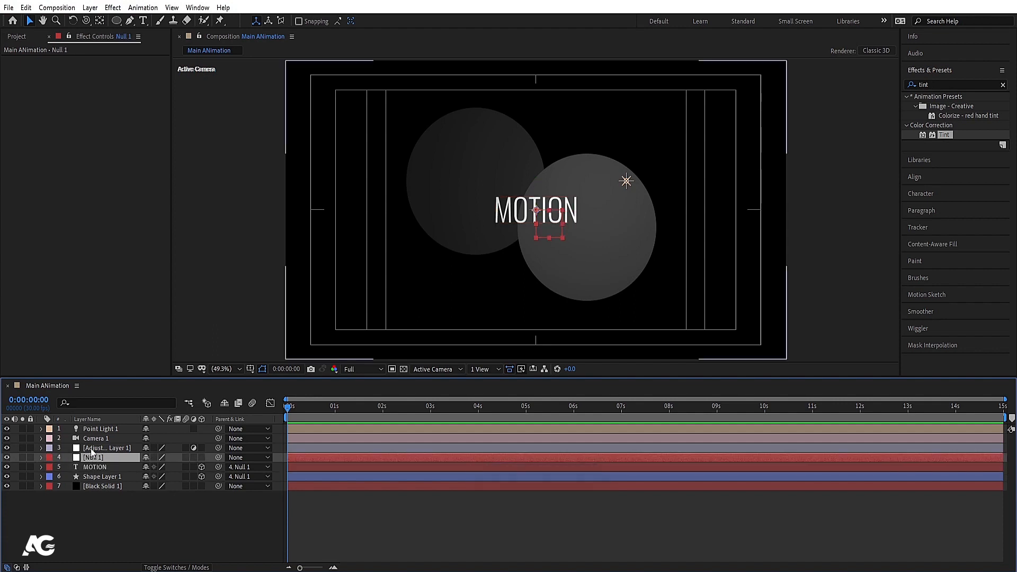
# - Try the Tint effect on Adjustment Layer 1 with its colors swapped and swapped back, and remove the effect
pyautogui.click(91, 448)
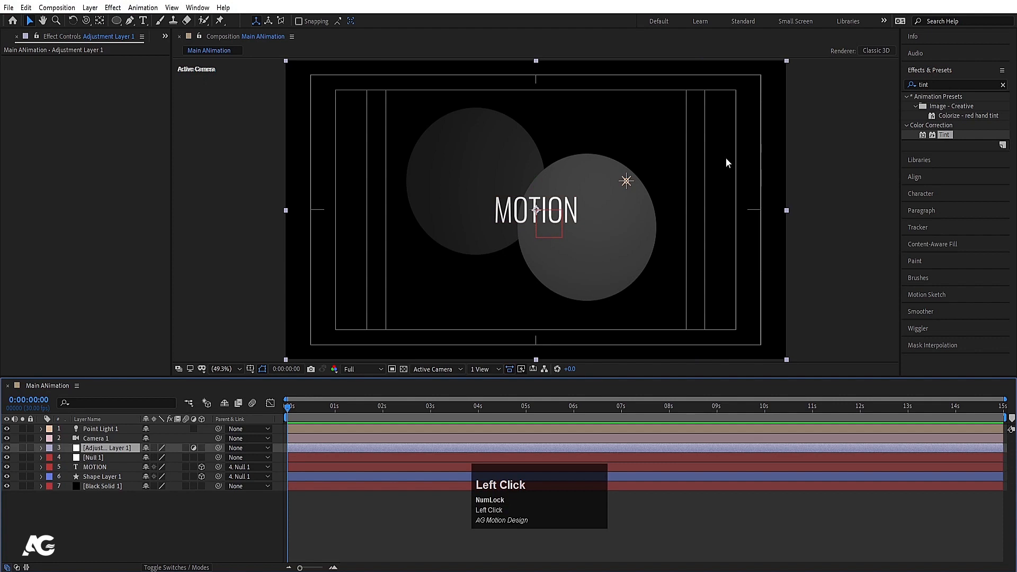
pyautogui.doubleClick(942, 135)
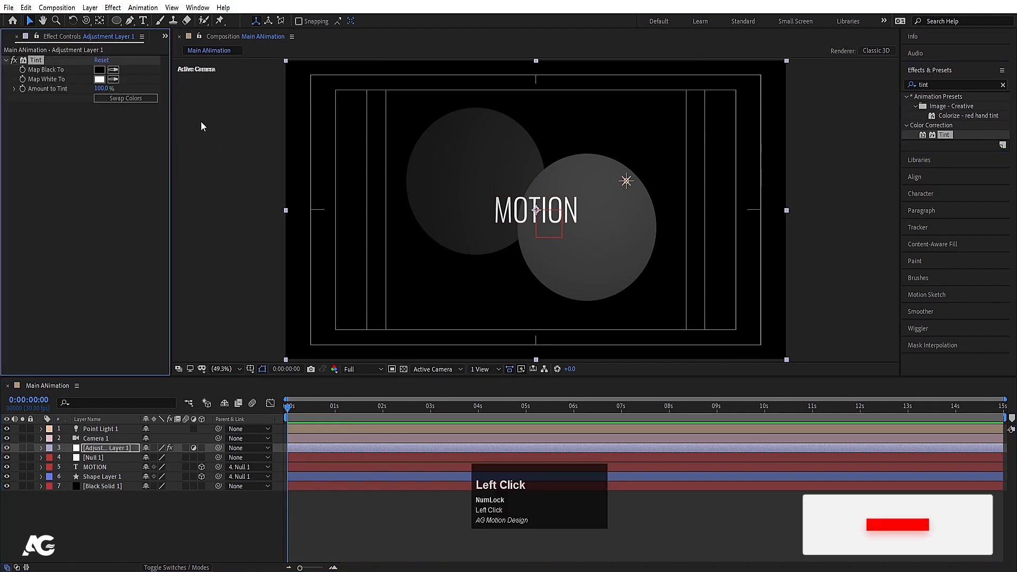
pyautogui.click(154, 99)
pyautogui.click(153, 98)
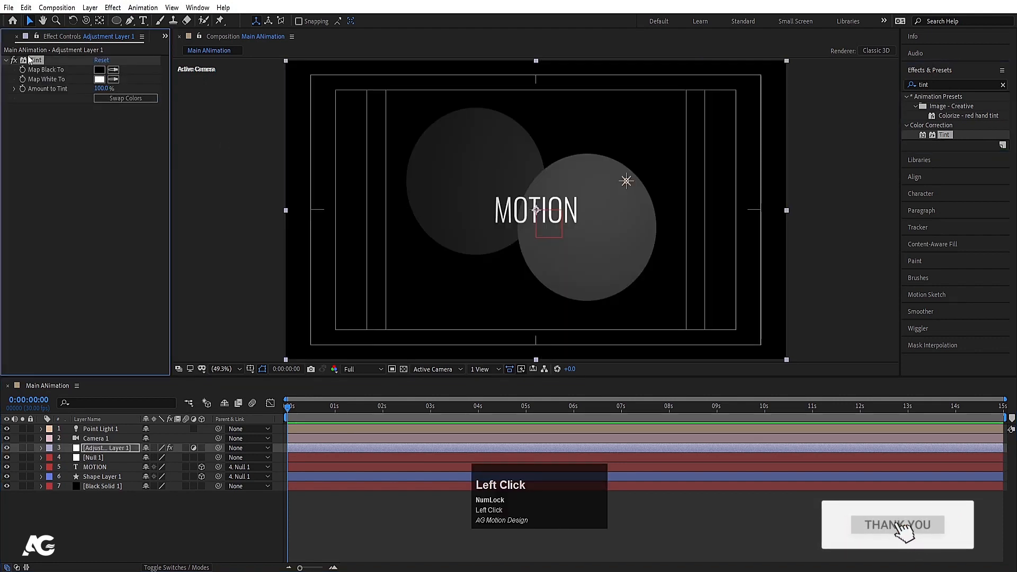
pyautogui.press('Delete')
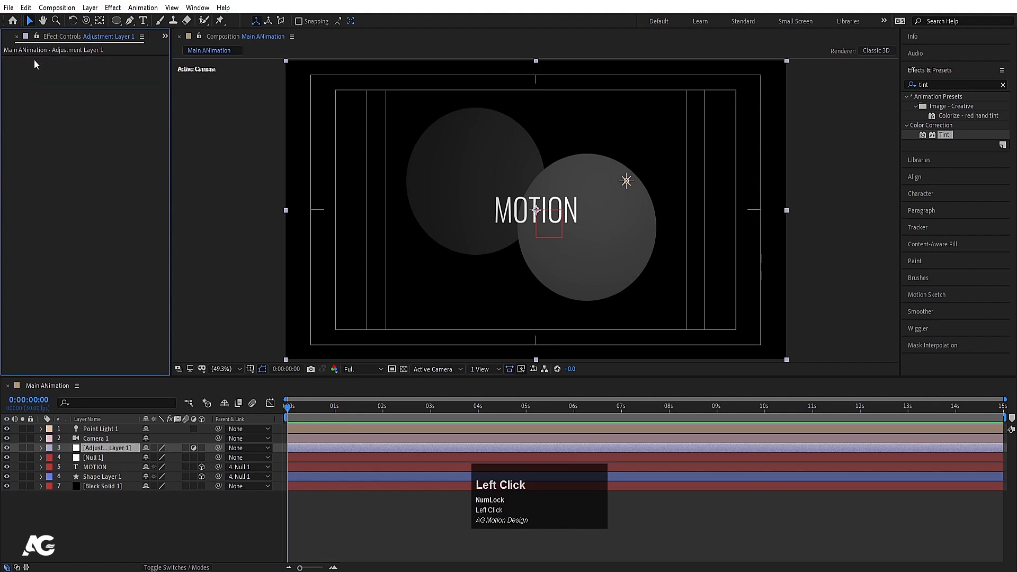
# - Review the Camera 1 and Point Light 1 layers, leaving no layer selected
pyautogui.click(91, 438)
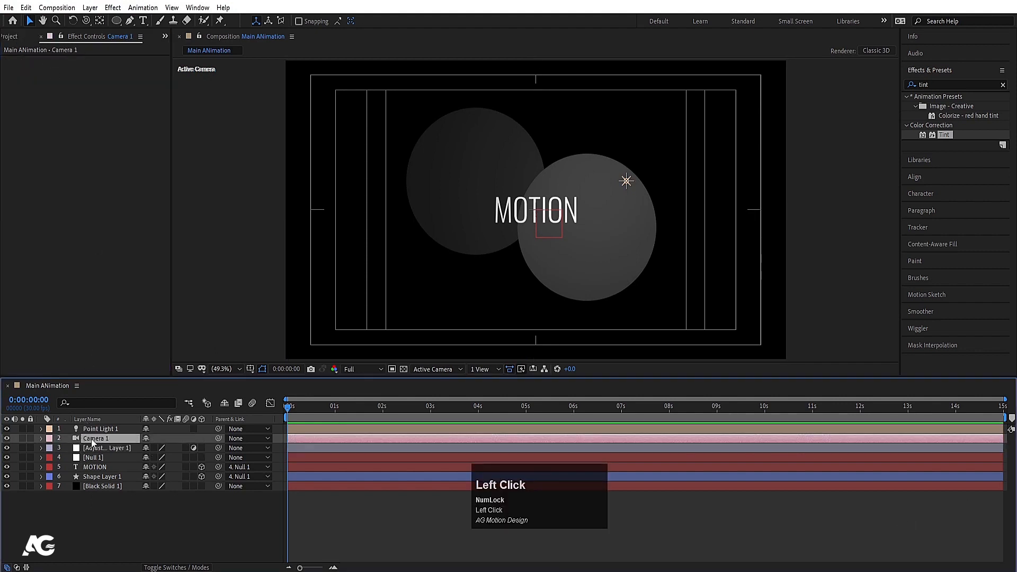
pyautogui.click(95, 430)
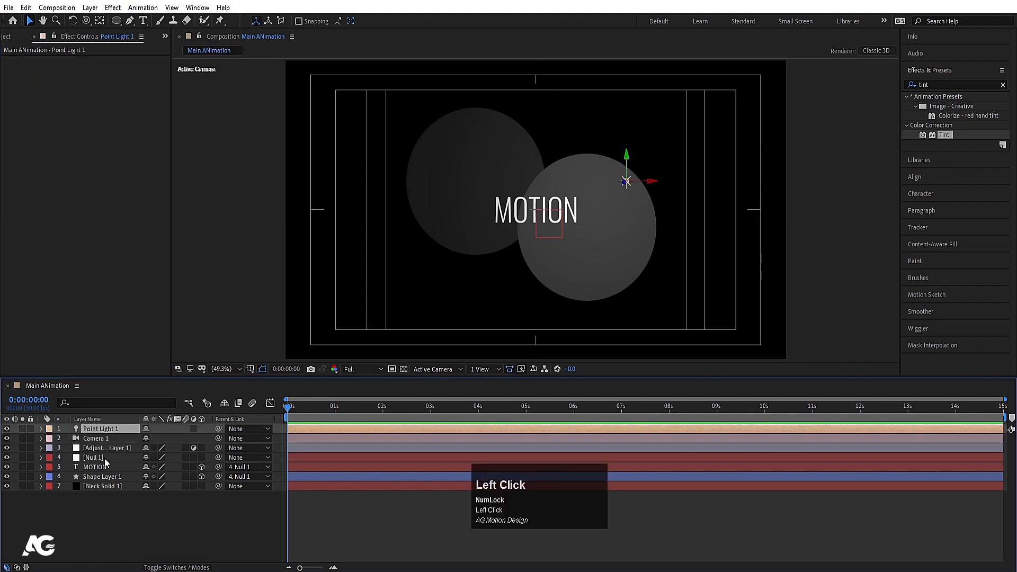
pyautogui.click(117, 532)
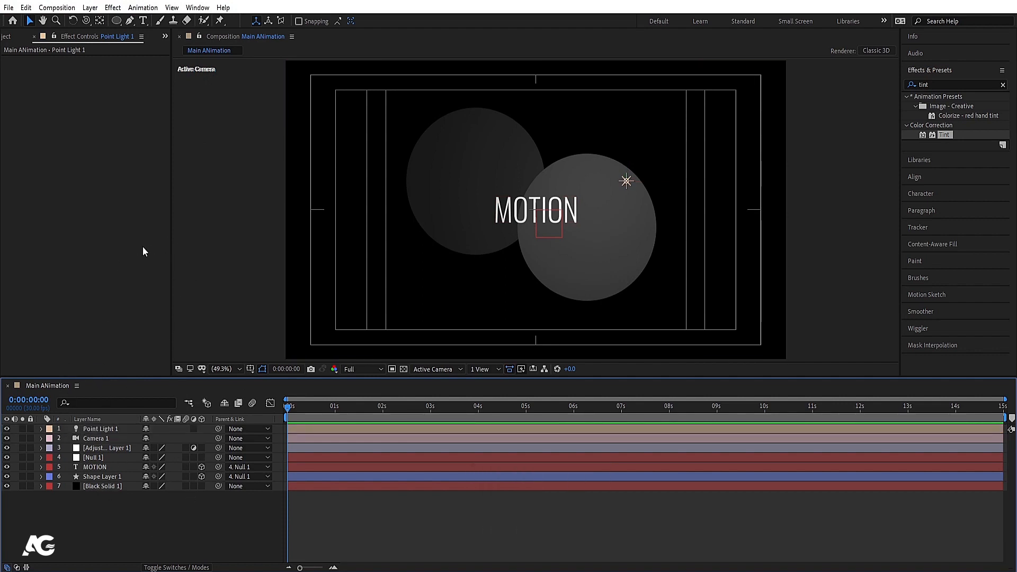
# - Create a new 1920 x 1080 composition named "masking" at 30 fps with a 15-second duration
pyautogui.click(166, 527)
pyautogui.hotkey('ctrl', 'n')
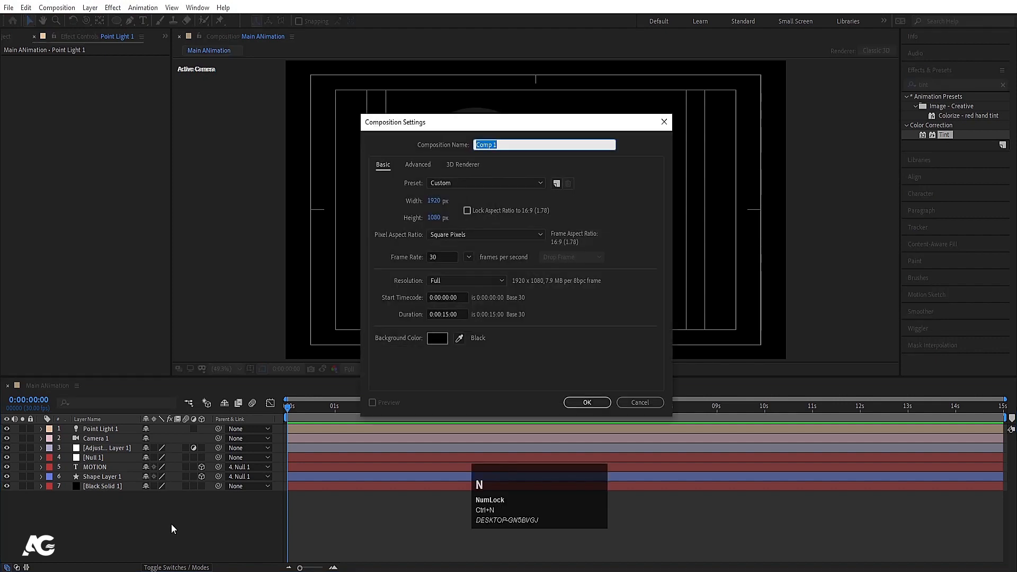
pyautogui.write('mask')
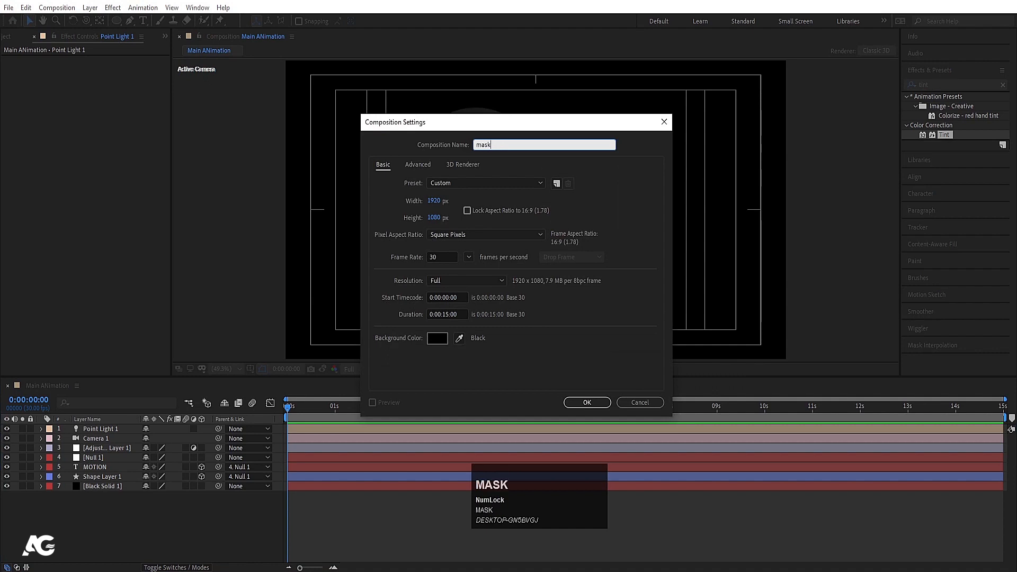
pyautogui.write('ing')
pyautogui.press('Return')
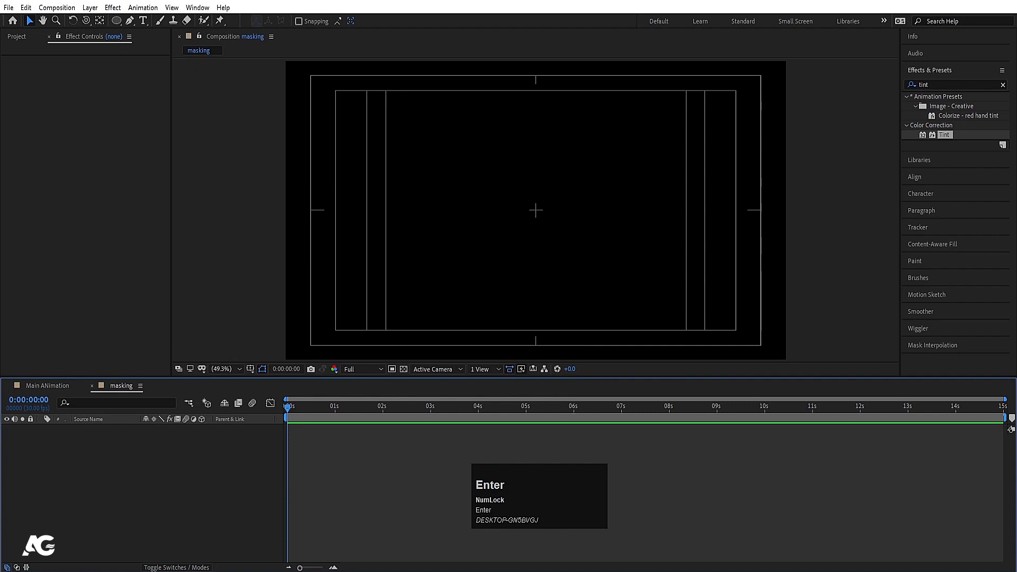
# - Draw a large red-filled ellipse near the center of the masking composition with the Ellipse tool
pyautogui.click(117, 21)
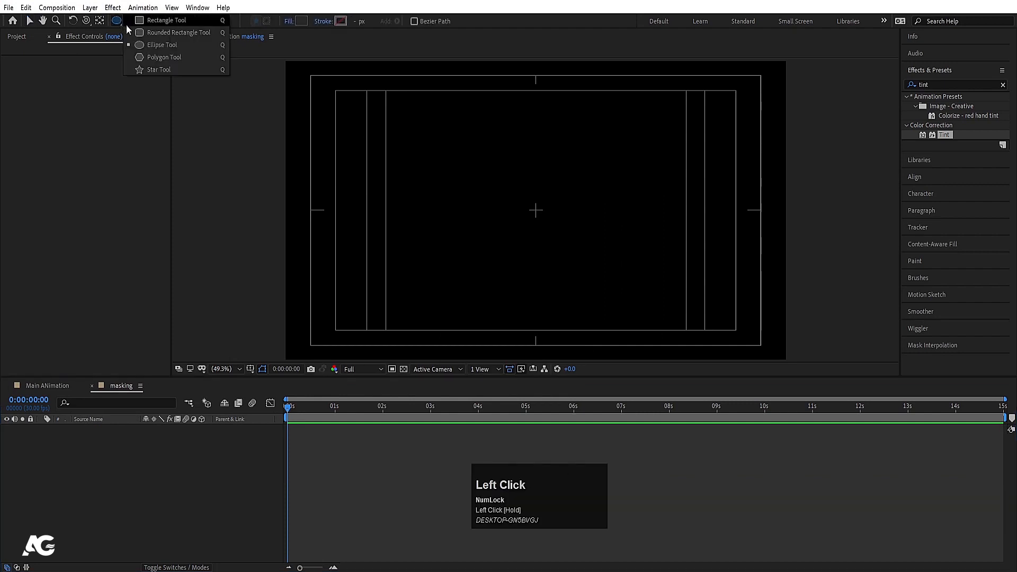
pyautogui.moveTo(126, 25); pyautogui.dragTo(148, 46)
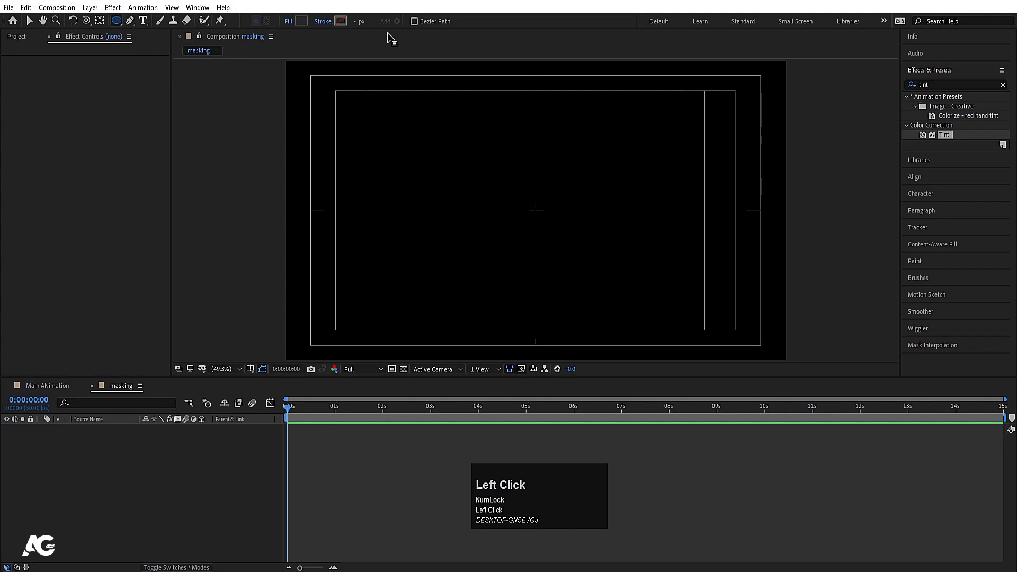
pyautogui.click(301, 21)
pyautogui.moveTo(282, 298); pyautogui.dragTo(362, 233)
pyautogui.click(401, 278)
pyautogui.click(455, 138)
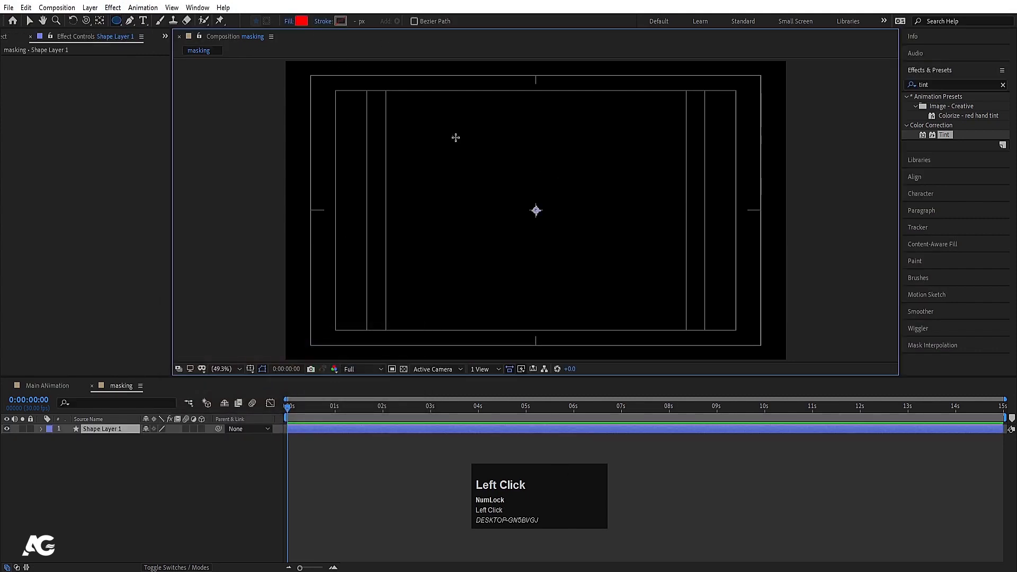
pyautogui.moveTo(455, 137)
pyautogui.mouseDown()
pyautogui.moveTo(544, 226)
pyautogui.moveTo(579, 288)
pyautogui.mouseUp()
# - Center the anchor point on the red ellipse and move the ellipse up and left of the frame's center
pyautogui.click(115, 429)
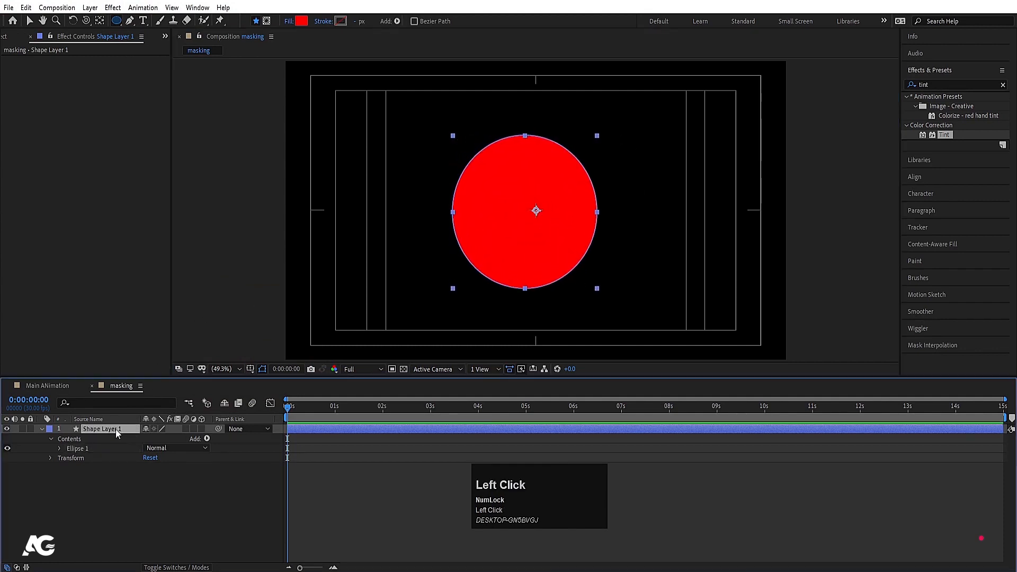
pyautogui.hotkey('ctrl', 'Home')
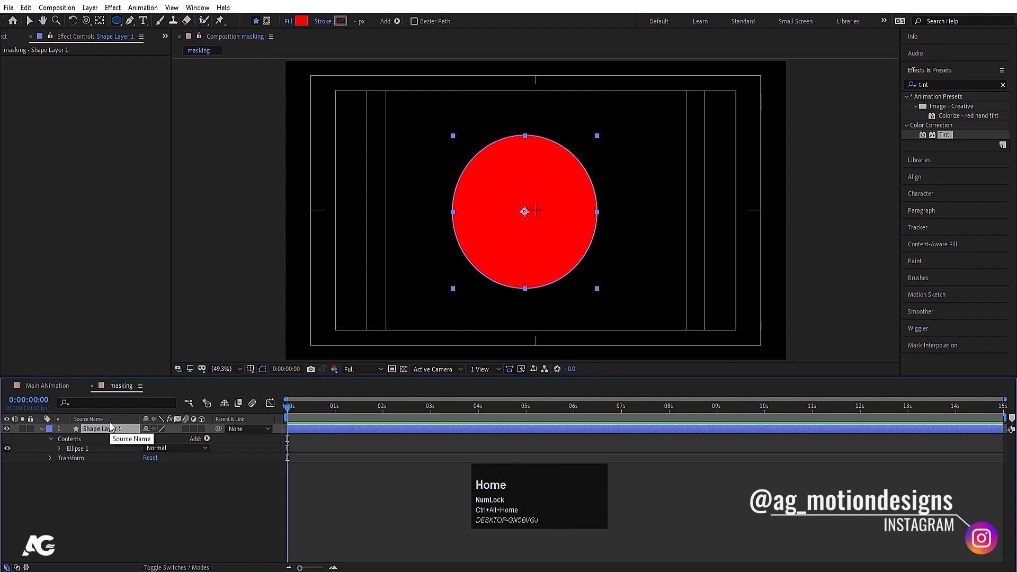
pyautogui.click(126, 533)
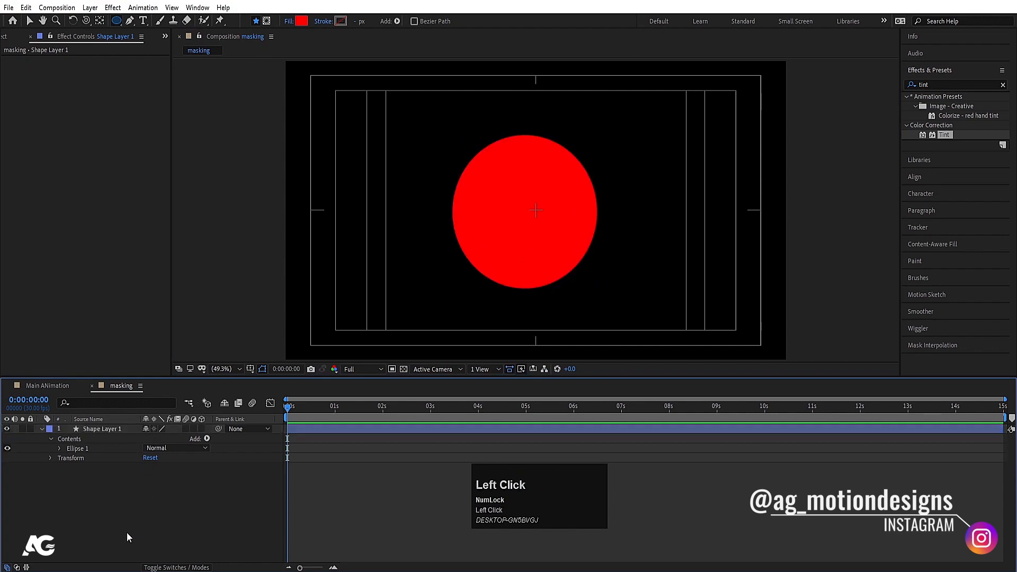
pyautogui.click(116, 429)
pyautogui.press('v')
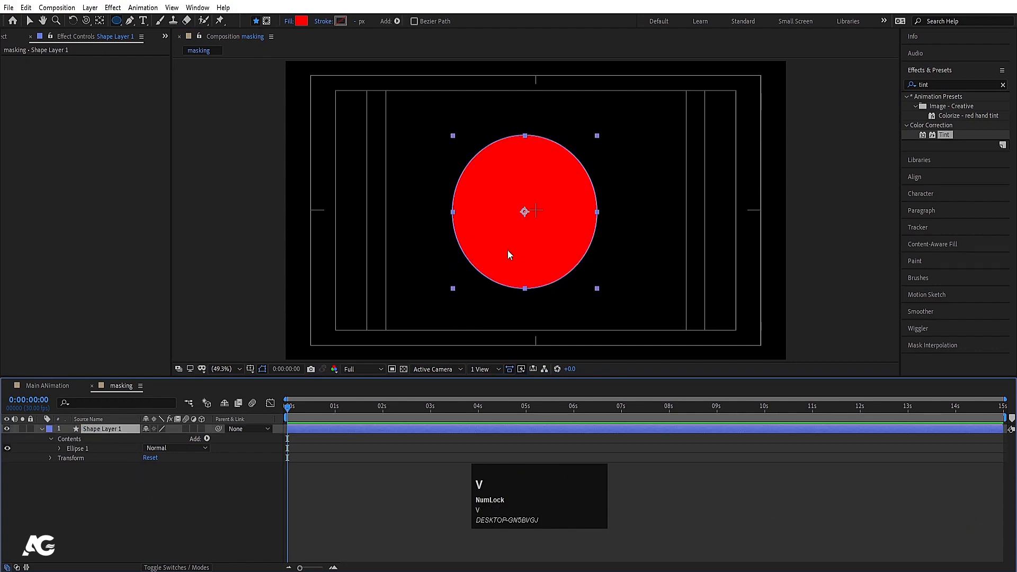
pyautogui.moveTo(508, 250); pyautogui.dragTo(477, 220)
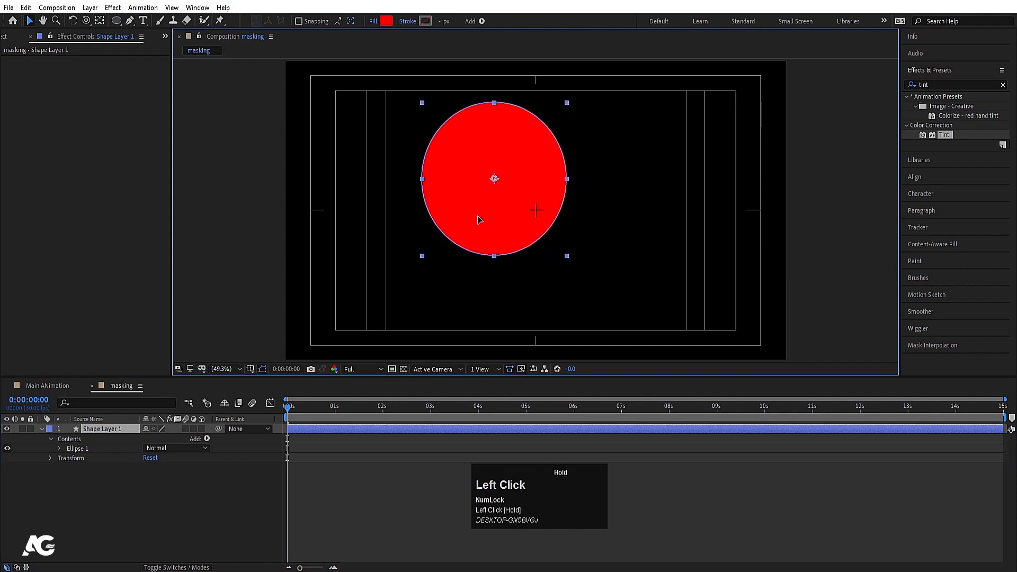
pyautogui.click(186, 503)
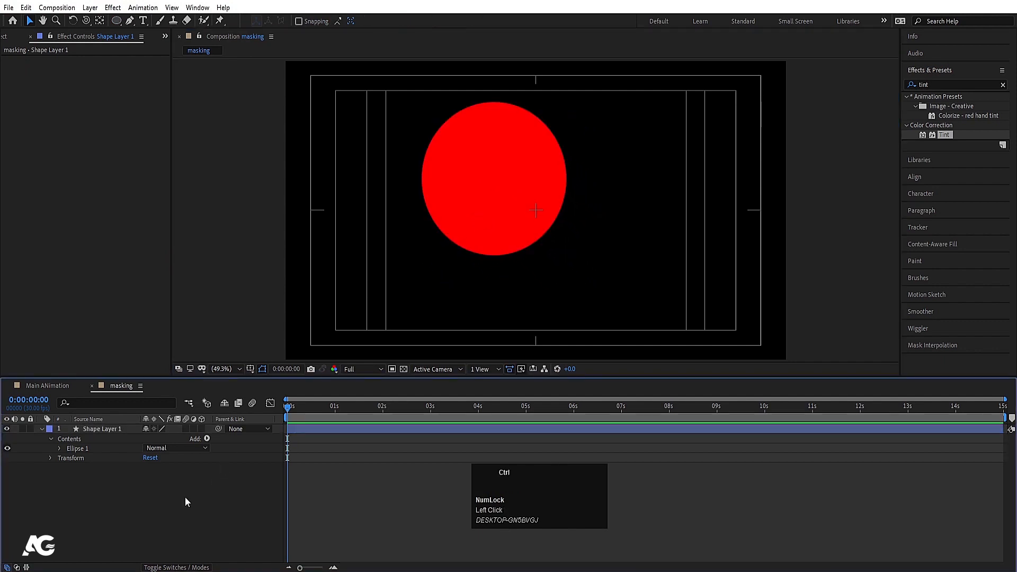
# - Create a white (FFFFFF) 1920 x 1080 solid
pyautogui.hotkey('ctrl', 'y')
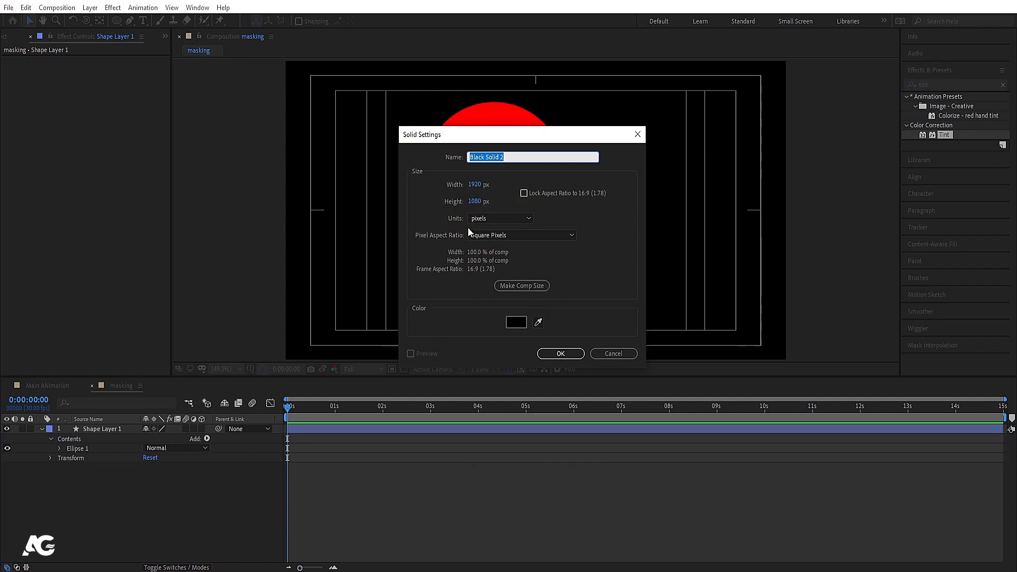
pyautogui.click(511, 323)
pyautogui.moveTo(226, 326); pyautogui.dragTo(140, 235)
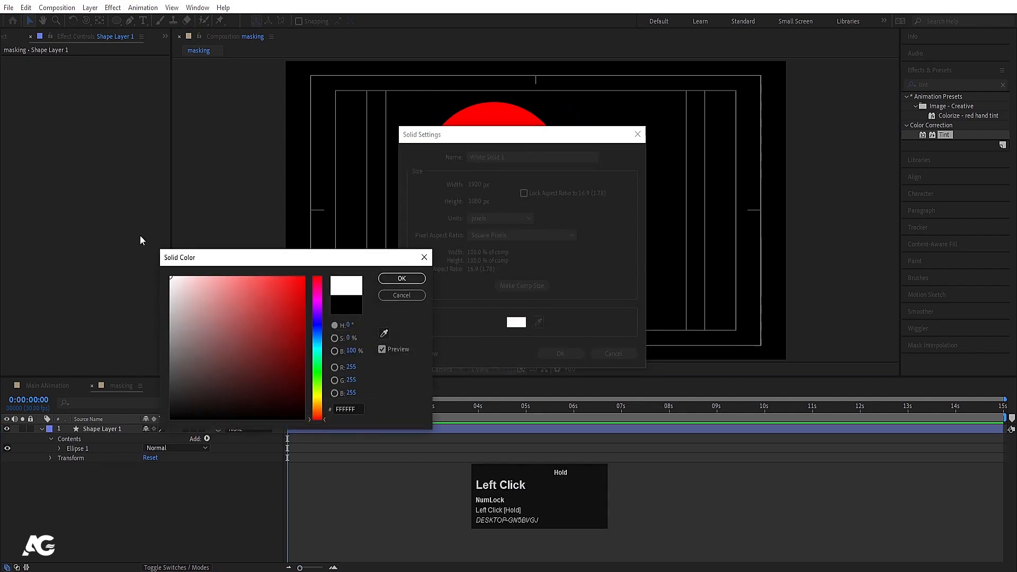
pyautogui.click(390, 278)
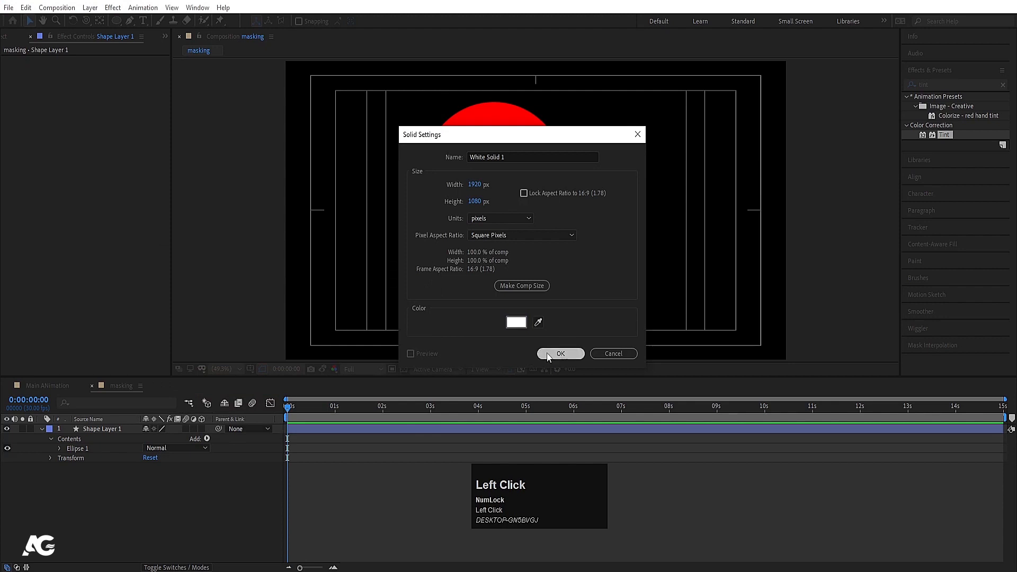
pyautogui.click(560, 353)
# - Place the white solid beneath the ellipse's shape layer and lock it
pyautogui.moveTo(101, 428); pyautogui.dragTo(102, 477)
pyautogui.click(41, 429)
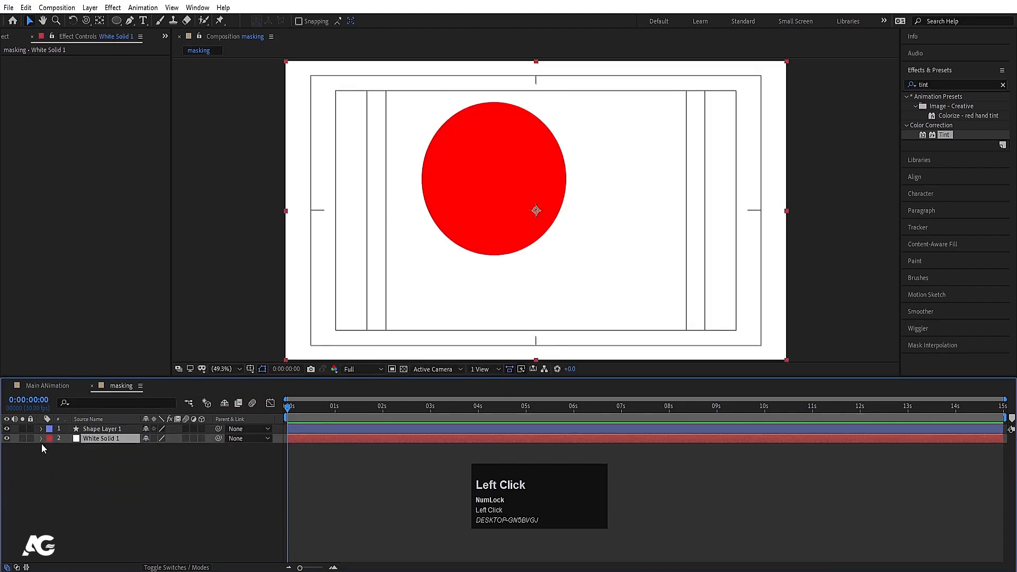
pyautogui.click(30, 439)
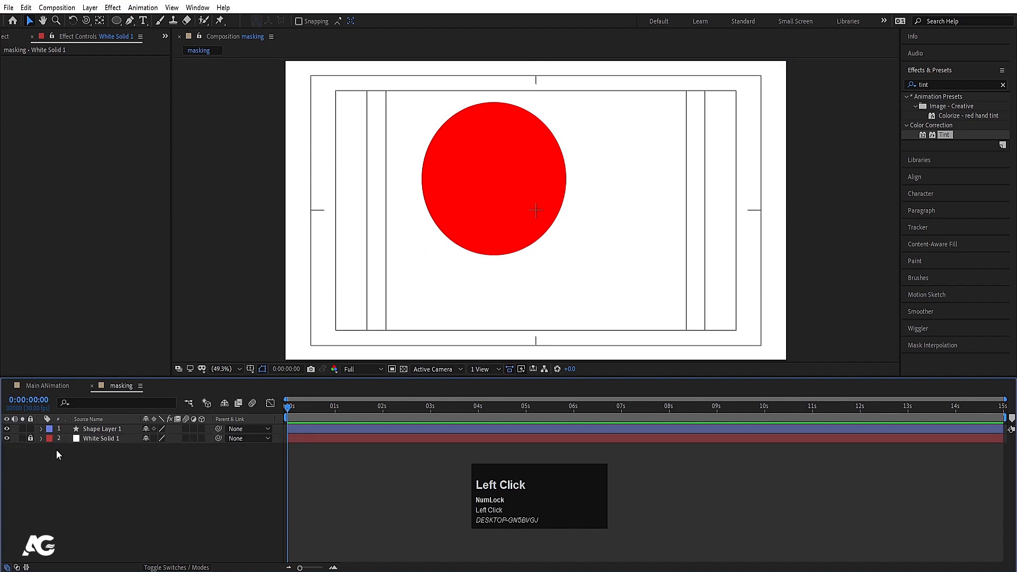
pyautogui.click(260, 175)
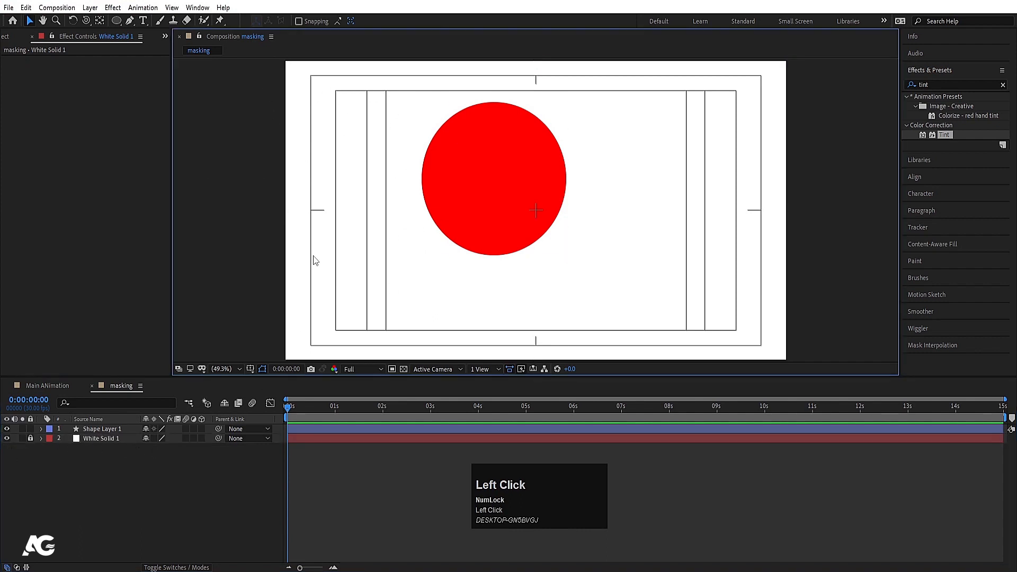
# - Duplicate the red ellipse layer and move the copy down and right so that it partly overlaps the original
pyautogui.click(94, 430)
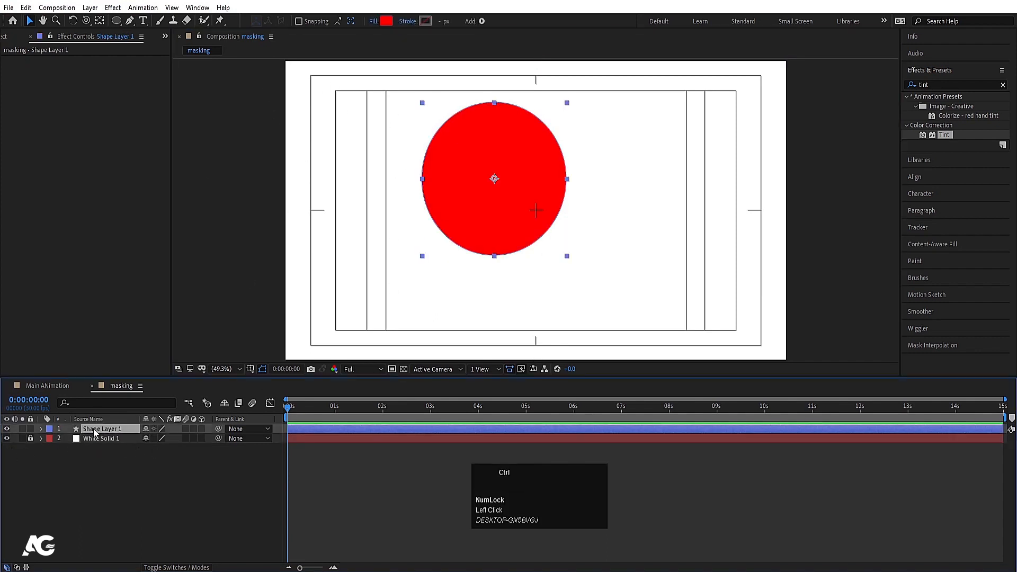
pyautogui.hotkey('ctrl', 'd')
pyautogui.moveTo(462, 218); pyautogui.dragTo(539, 263)
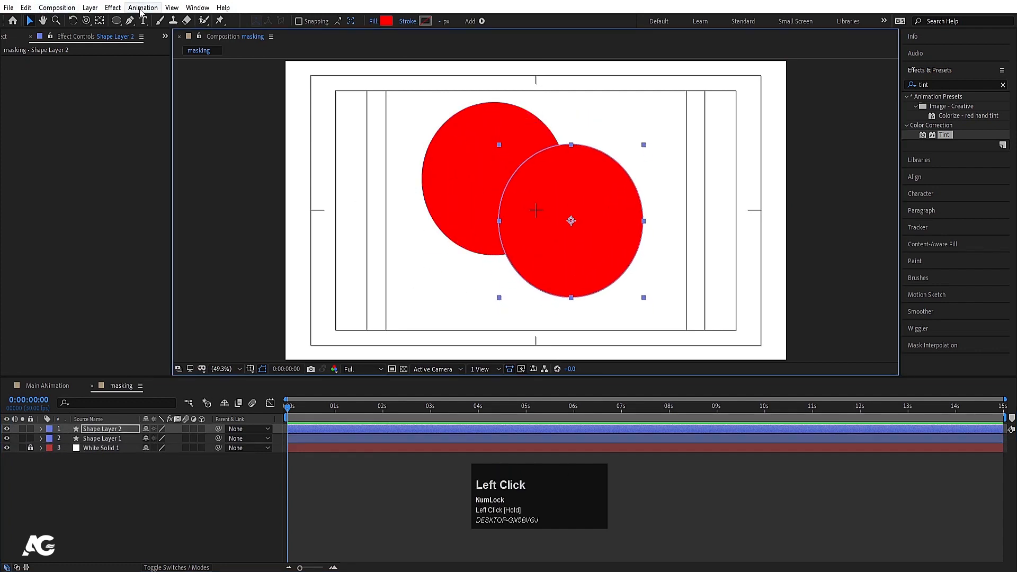
# - Set the duplicated ellipse's fill color to blue 0090FF
pyautogui.click(386, 21)
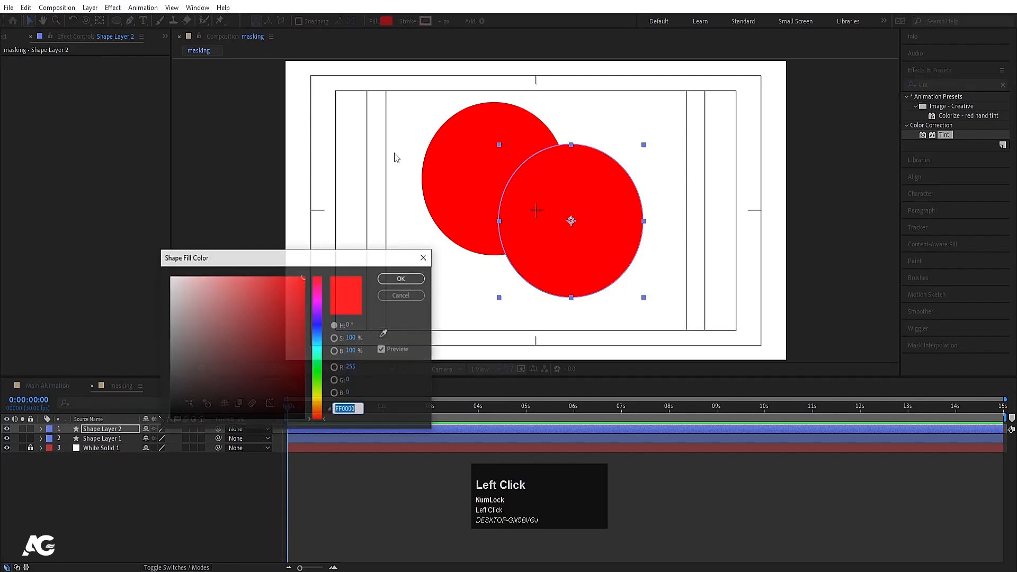
pyautogui.click(320, 337)
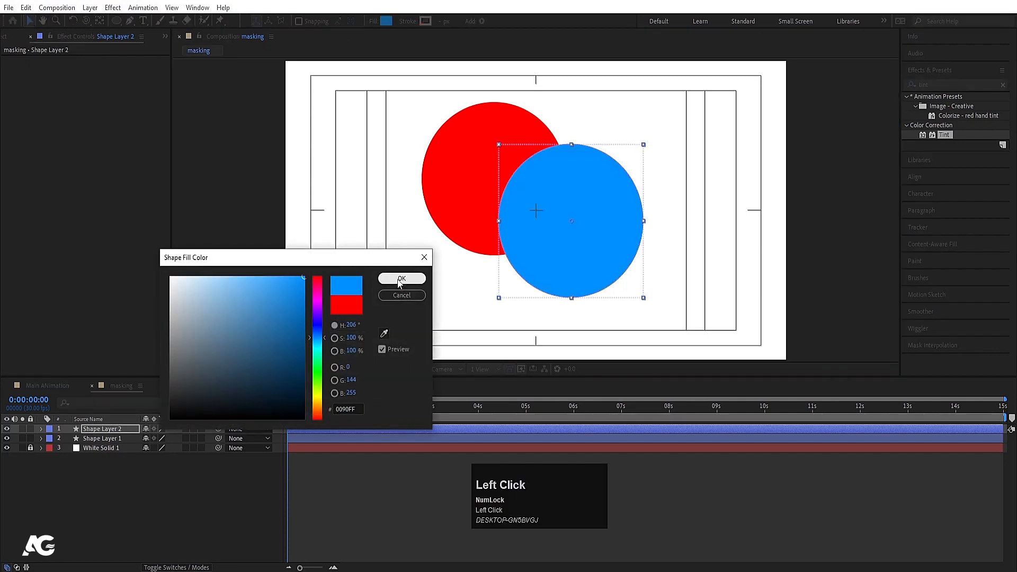
pyautogui.click(400, 279)
pyautogui.click(76, 466)
# - Rename the blue ellipse's layer as "blue"
pyautogui.click(98, 428)
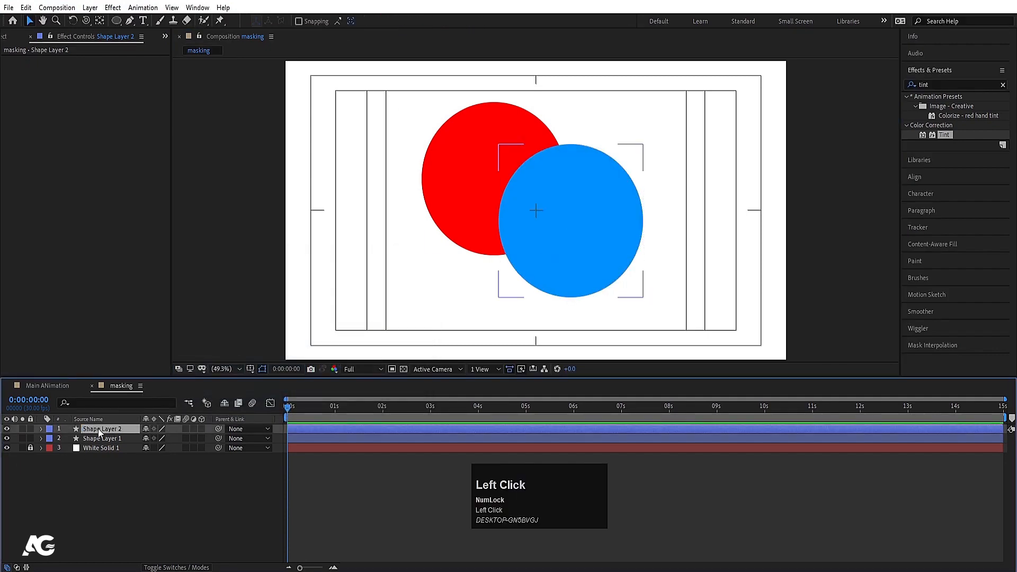
pyautogui.press('Return')
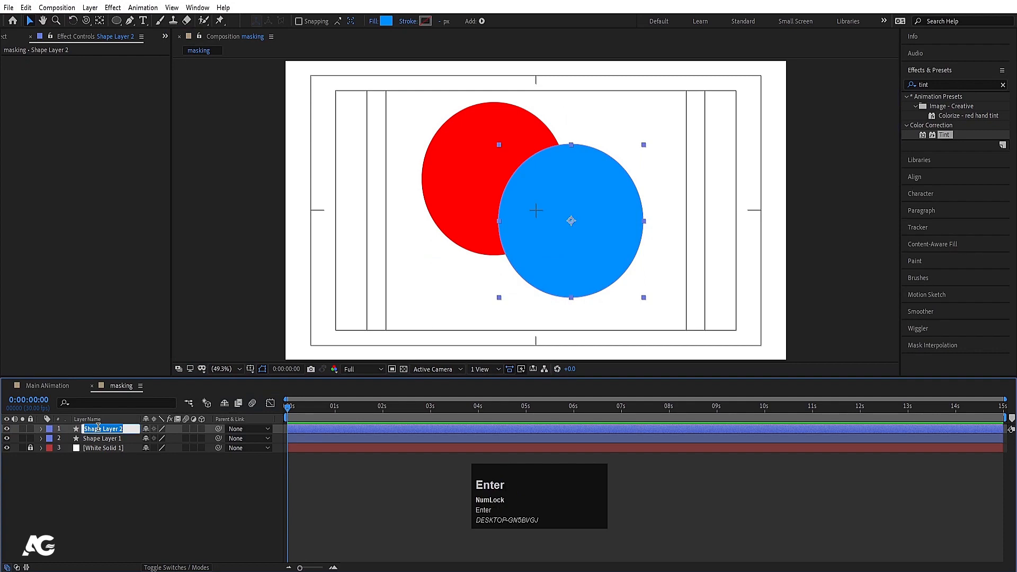
pyautogui.write('bal')
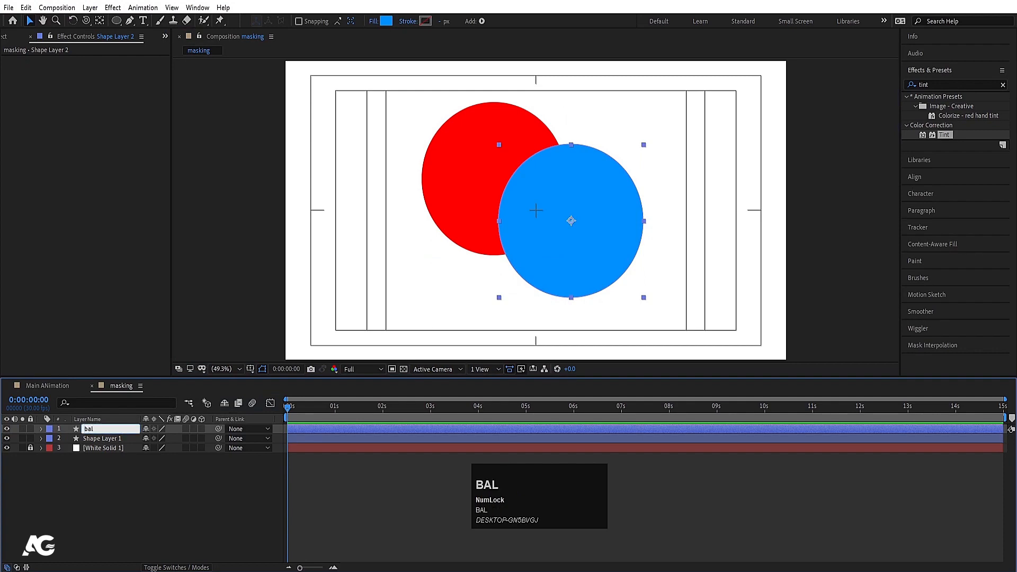
pyautogui.write('ue')
pyautogui.hotkey('ctrl', 'a')
pyautogui.write('b')
pyautogui.press('Menu')
pyautogui.write('ue')
pyautogui.hotkey('ctrl', 'a')
pyautogui.write('b')
# - Rename Shape Layer 1 as "red"
pyautogui.click(96, 438)
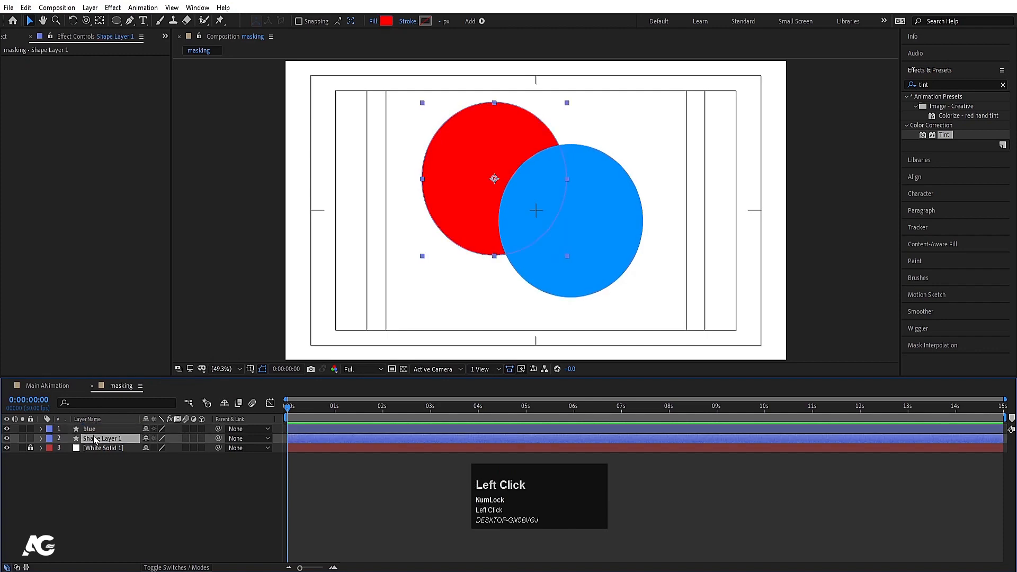
pyautogui.press('Return')
pyautogui.write('re')
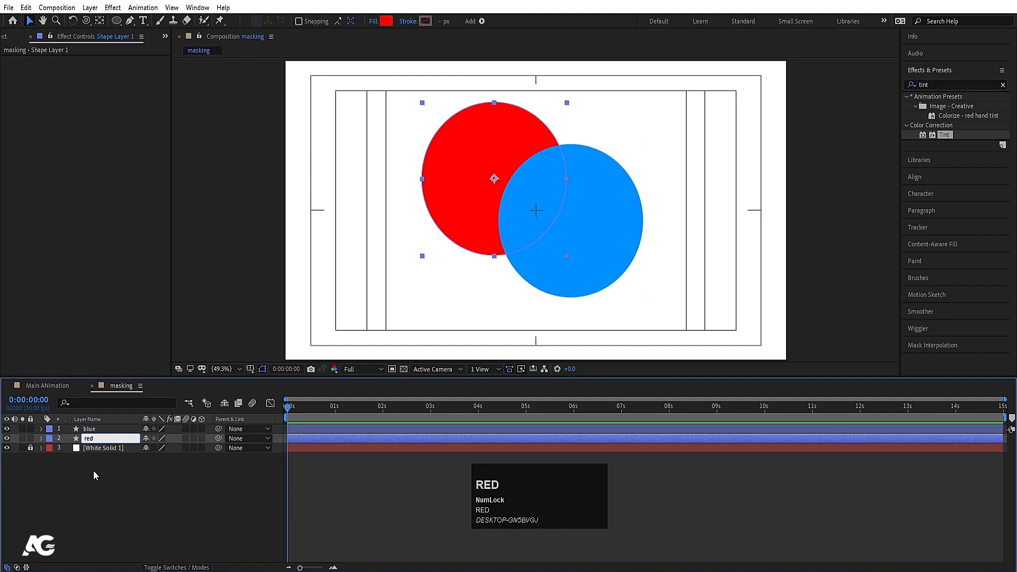
pyautogui.write('d')
pyautogui.click(94, 477)
# - Try the Red label color on the blue layer and return it to the Blue label
pyautogui.click(339, 429)
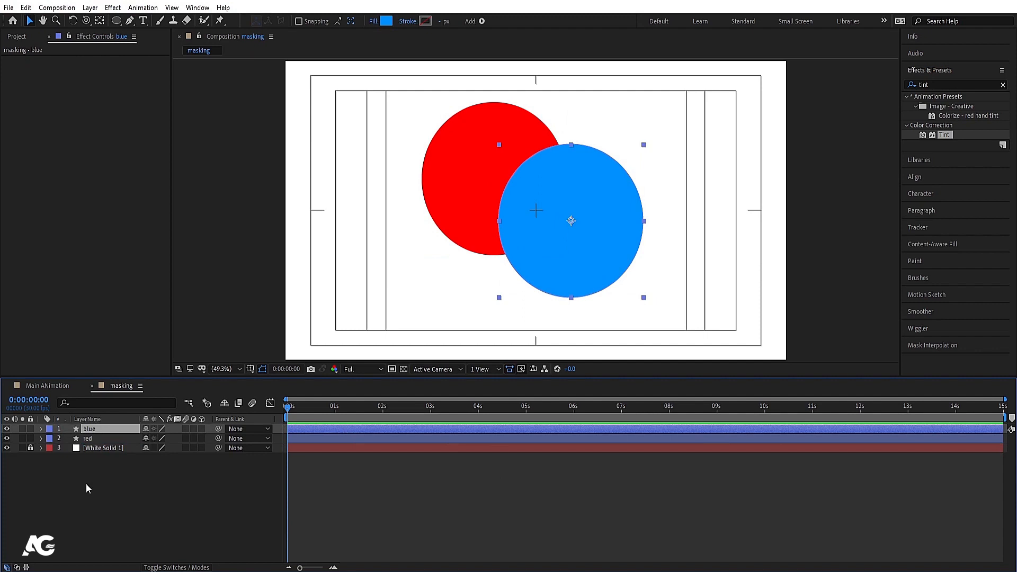
pyautogui.click(49, 429)
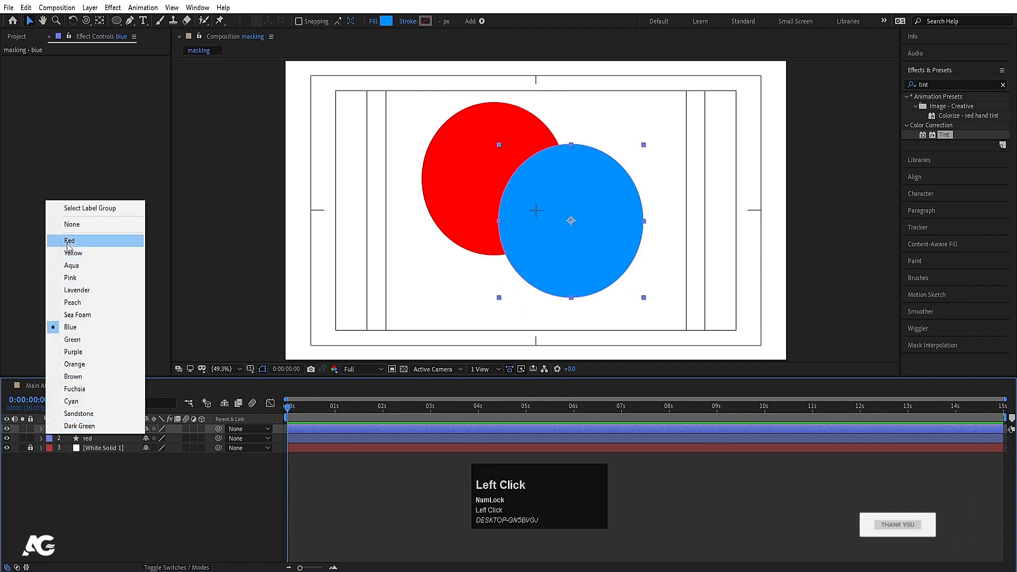
pyautogui.click(70, 240)
pyautogui.click(49, 429)
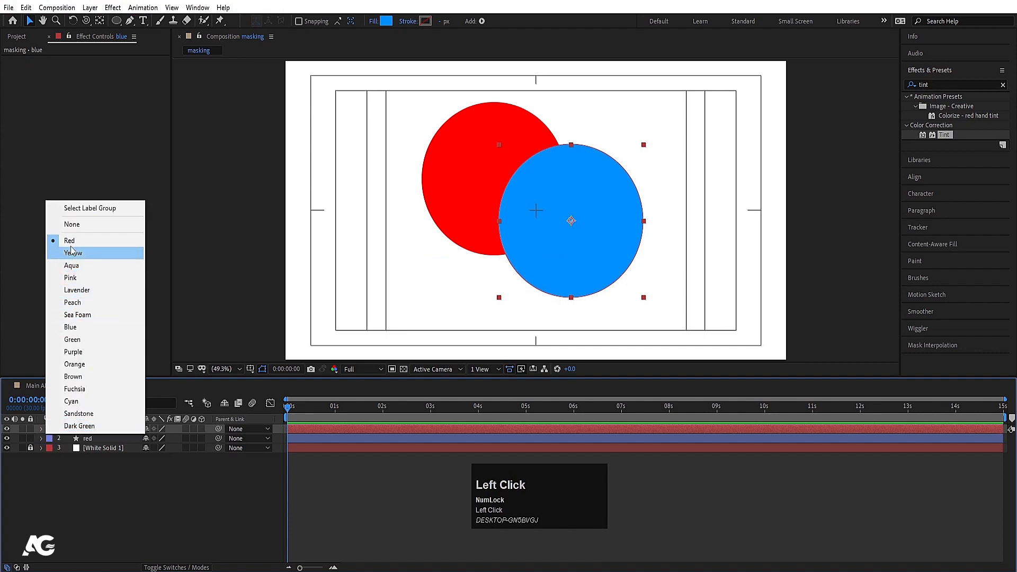
pyautogui.click(85, 327)
# - Assign the Red label color to the red layer
pyautogui.click(78, 438)
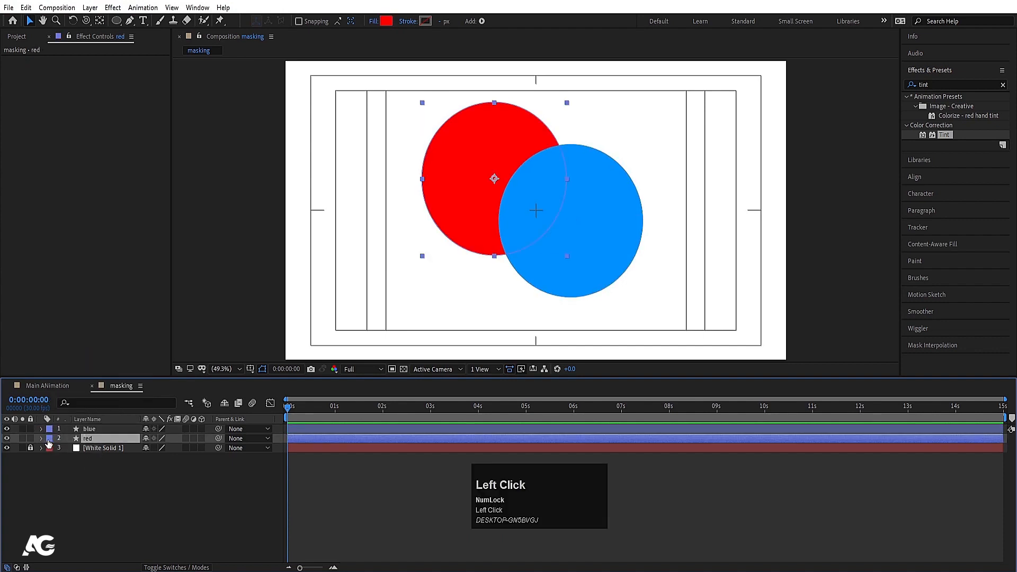
pyautogui.click(48, 443)
pyautogui.click(82, 250)
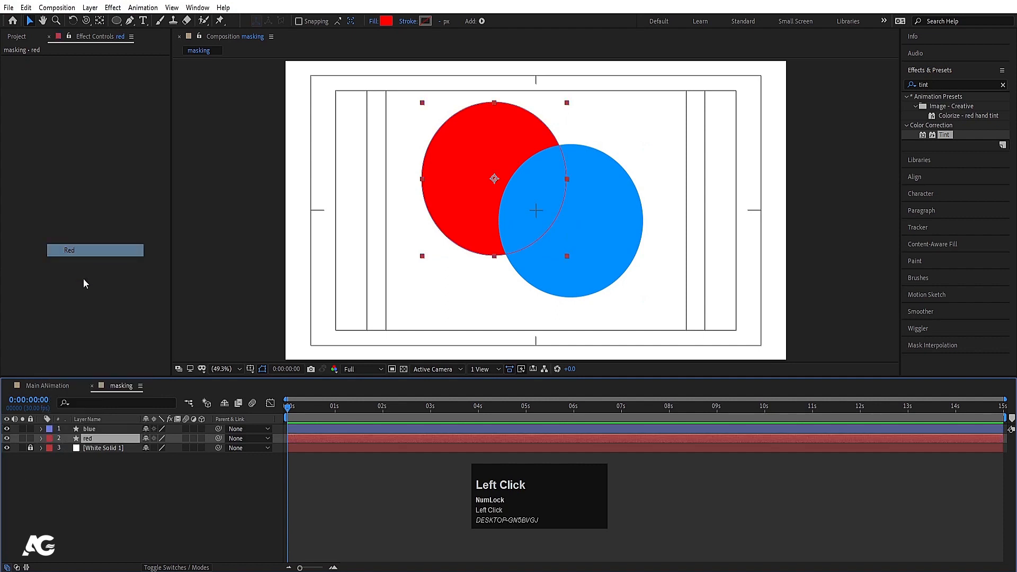
# - Unlock the white solid, assign it the Orange label color, and lock it again
pyautogui.click(31, 448)
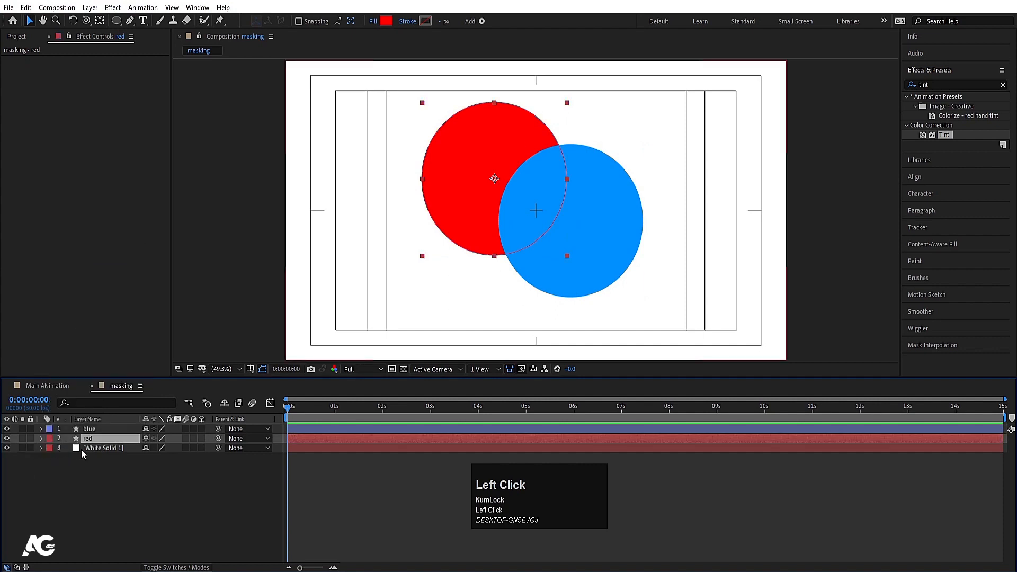
pyautogui.click(59, 448)
pyautogui.click(49, 447)
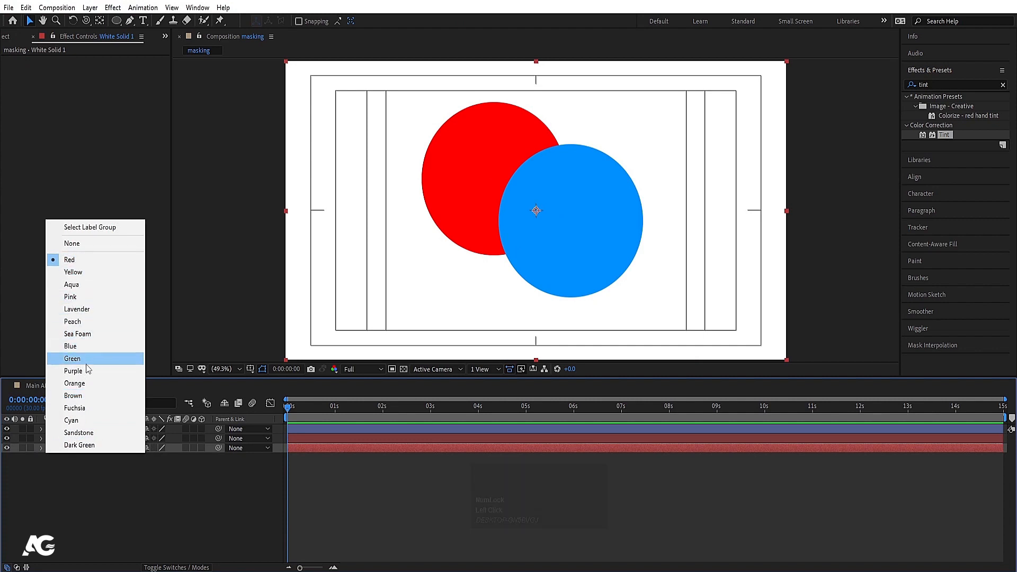
pyautogui.click(85, 383)
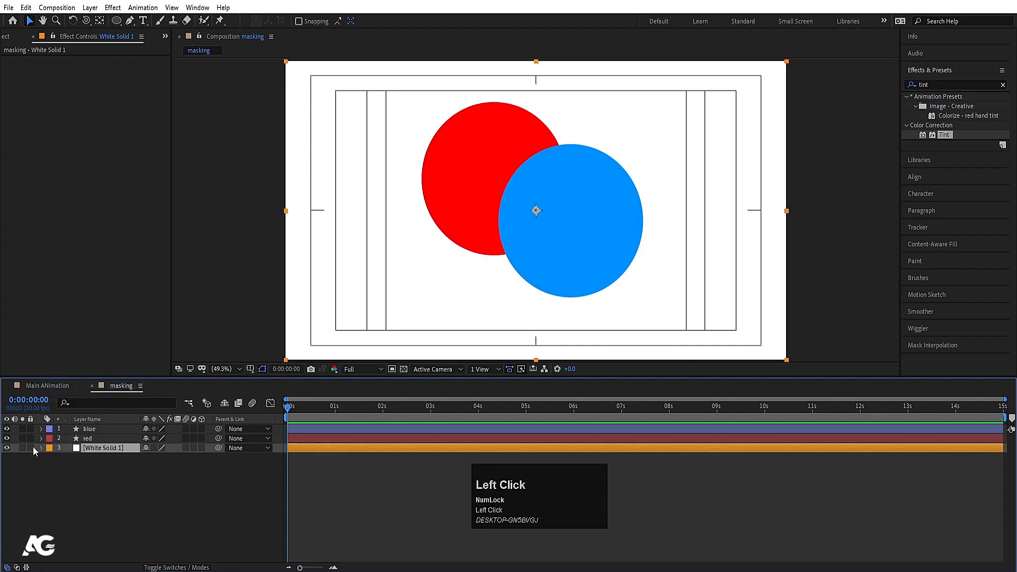
pyautogui.click(31, 447)
# - Leave no layer selected and show the Mode and TrkMat columns in the timeline
pyautogui.click(99, 439)
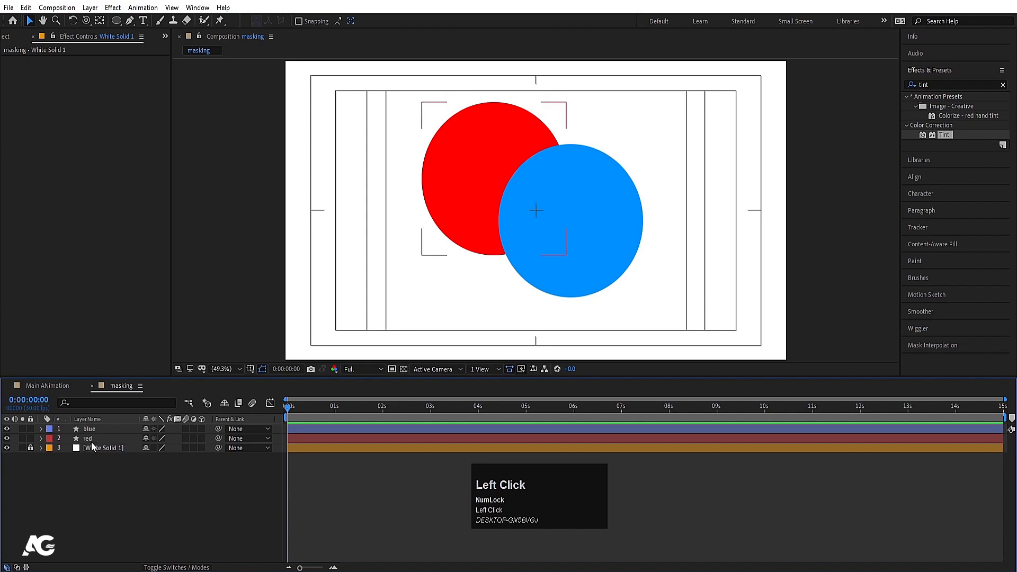
pyautogui.click(173, 470)
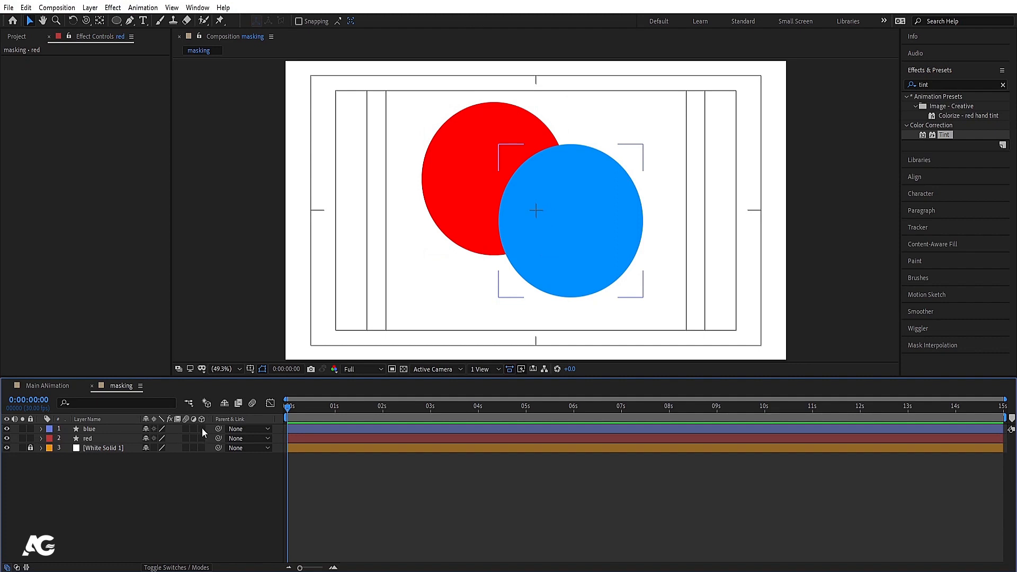
pyautogui.press('F4')
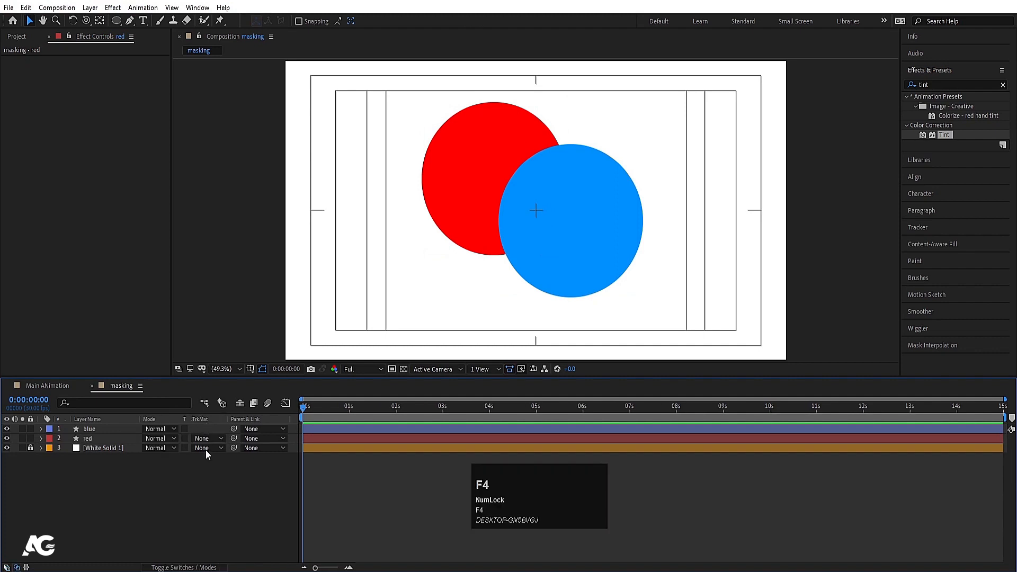
# - Try the Soft Light and Lighten blending modes on the blue layer and return it to Normal
pyautogui.click(116, 430)
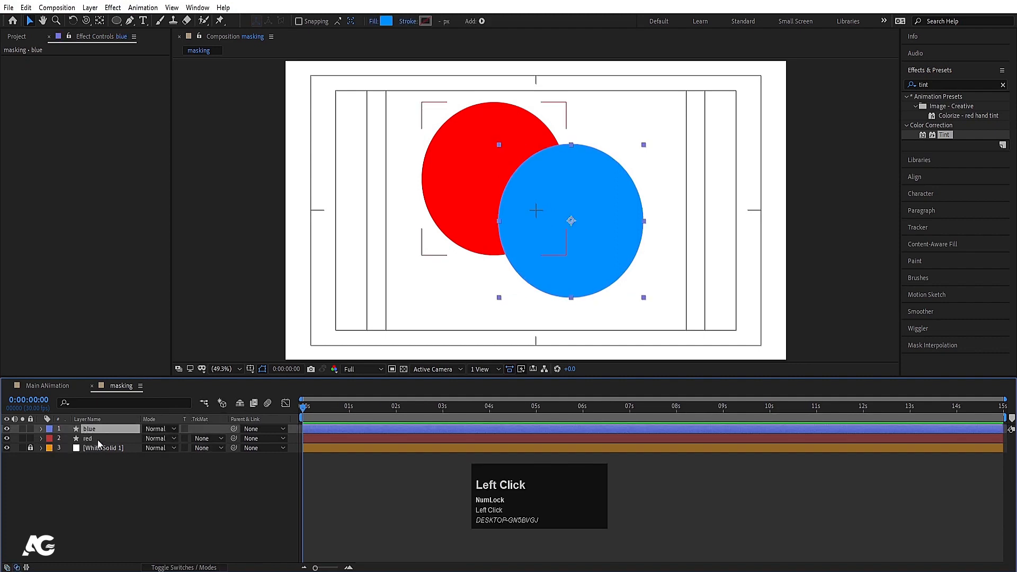
pyautogui.click(98, 439)
pyautogui.click(100, 430)
pyautogui.click(152, 433)
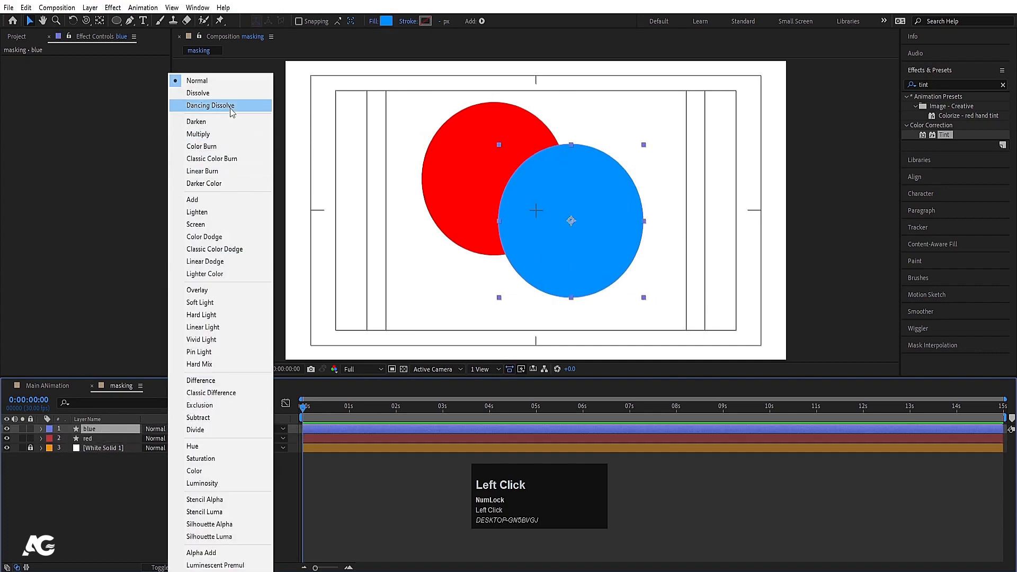
pyautogui.click(223, 306)
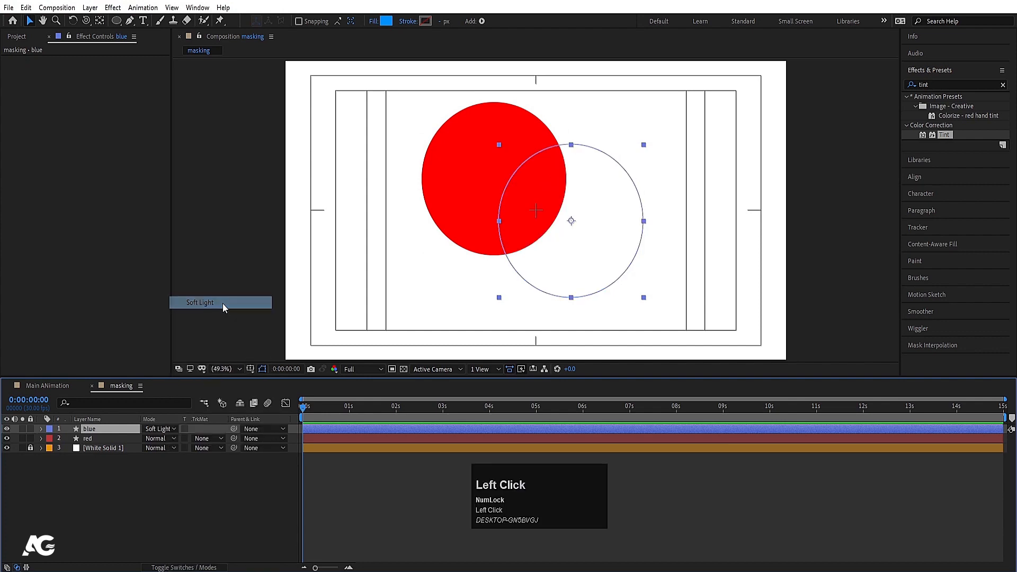
pyautogui.click(156, 430)
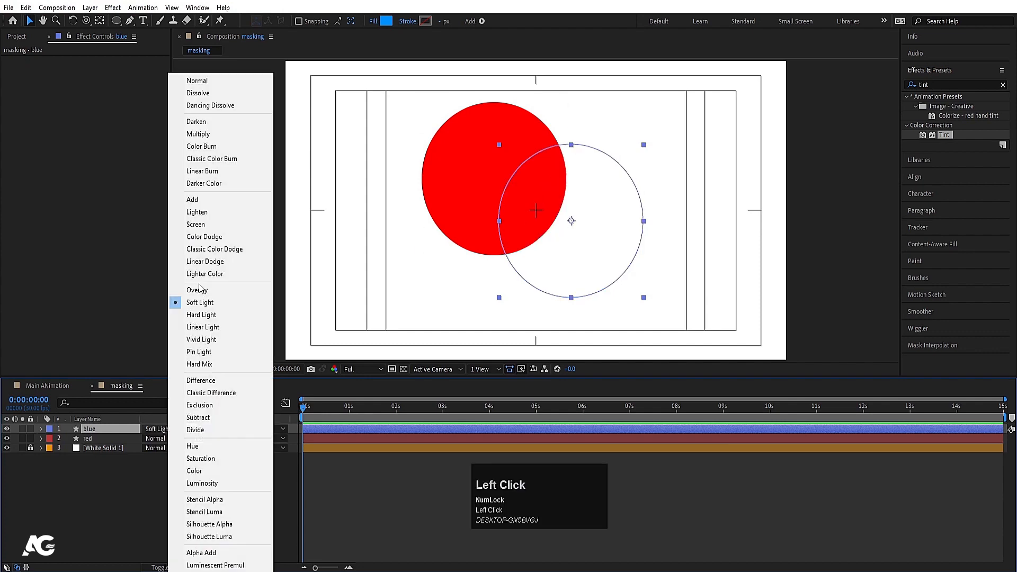
pyautogui.click(200, 213)
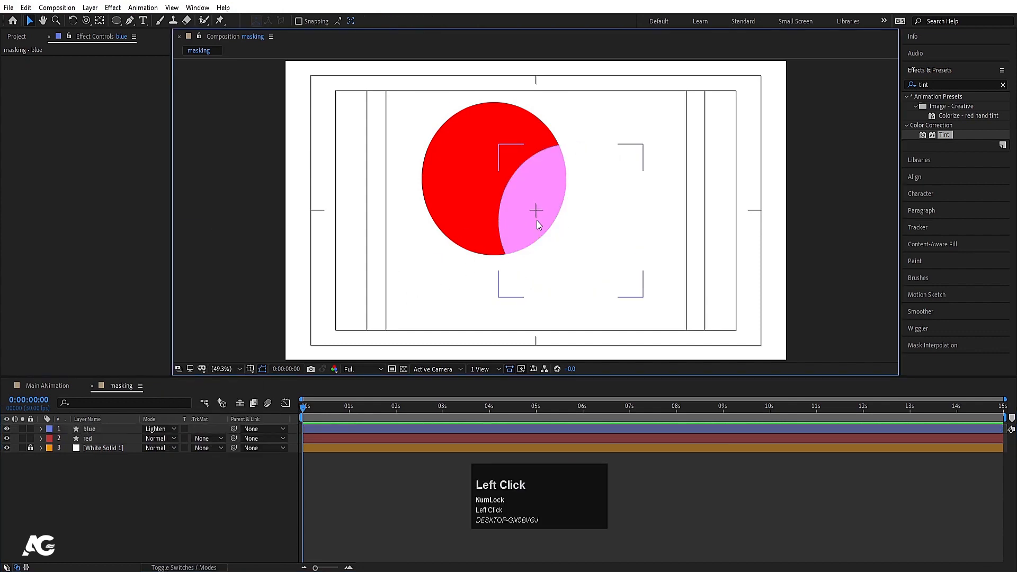
pyautogui.click(154, 430)
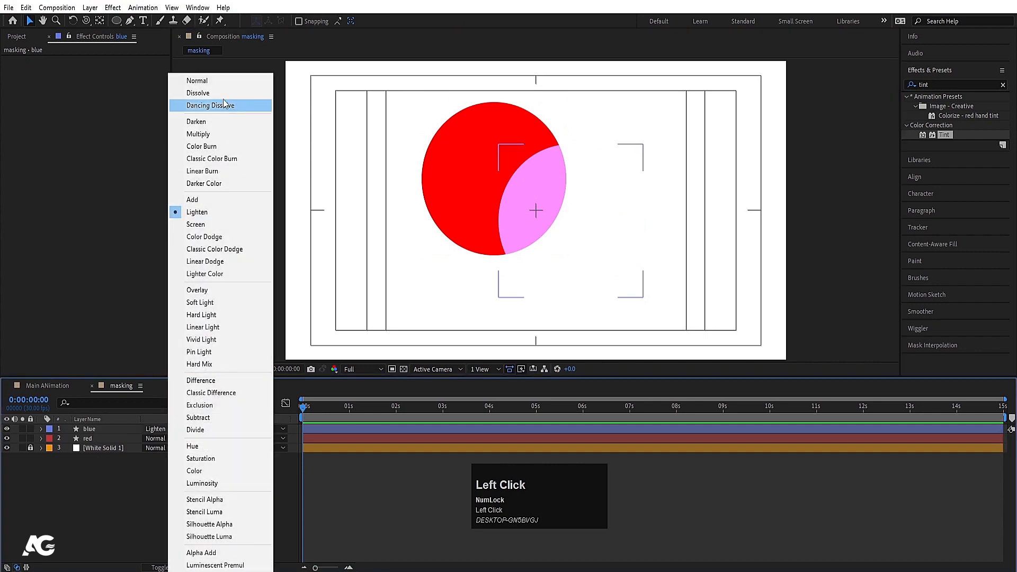
pyautogui.click(198, 81)
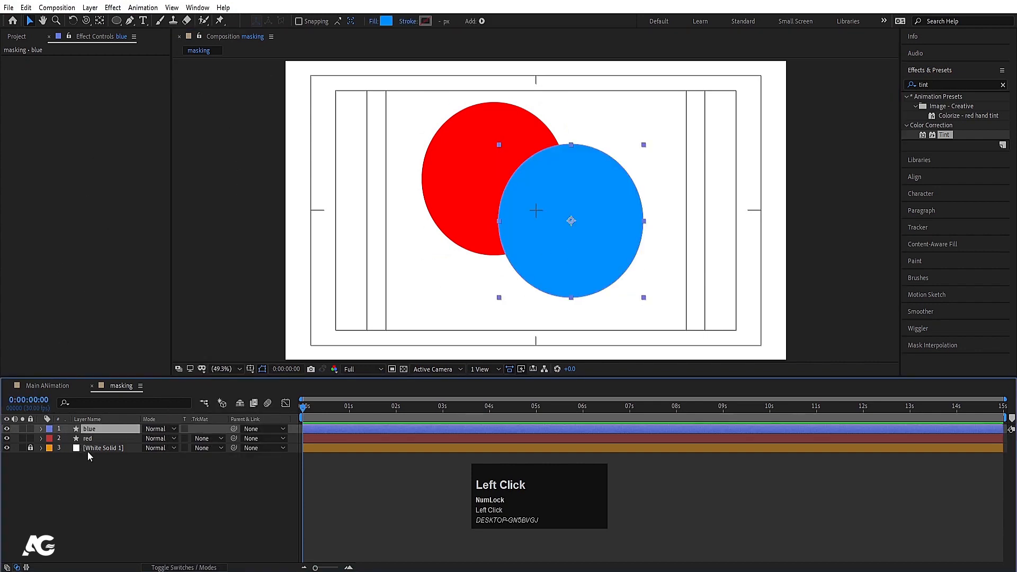
pyautogui.click(102, 435)
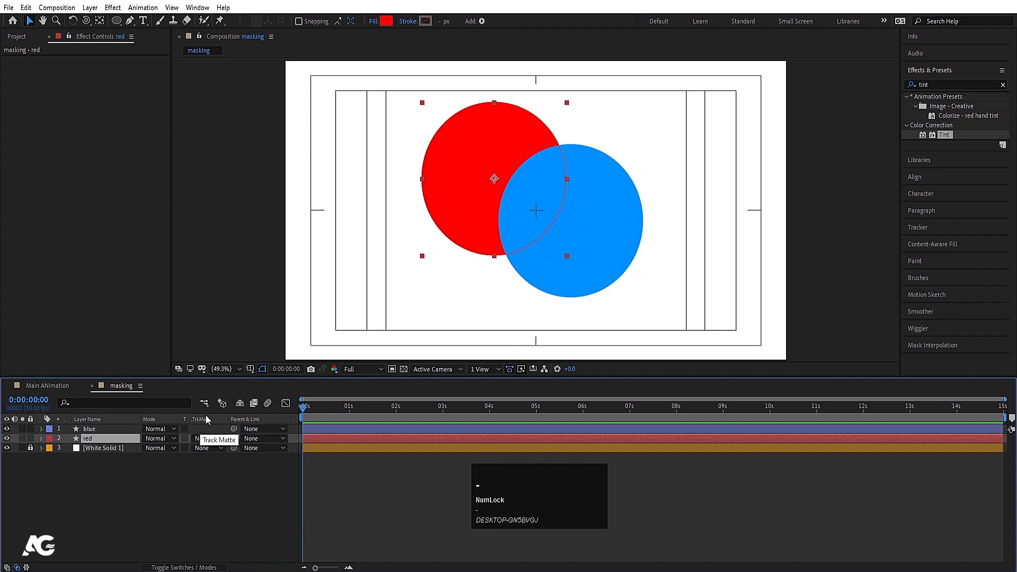
pyautogui.click(101, 438)
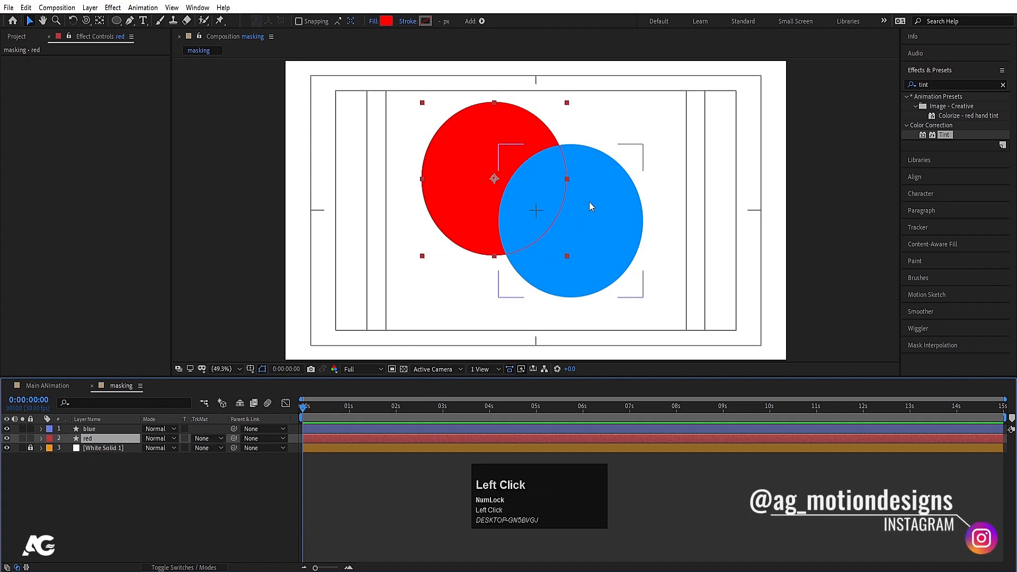
pyautogui.click(93, 441)
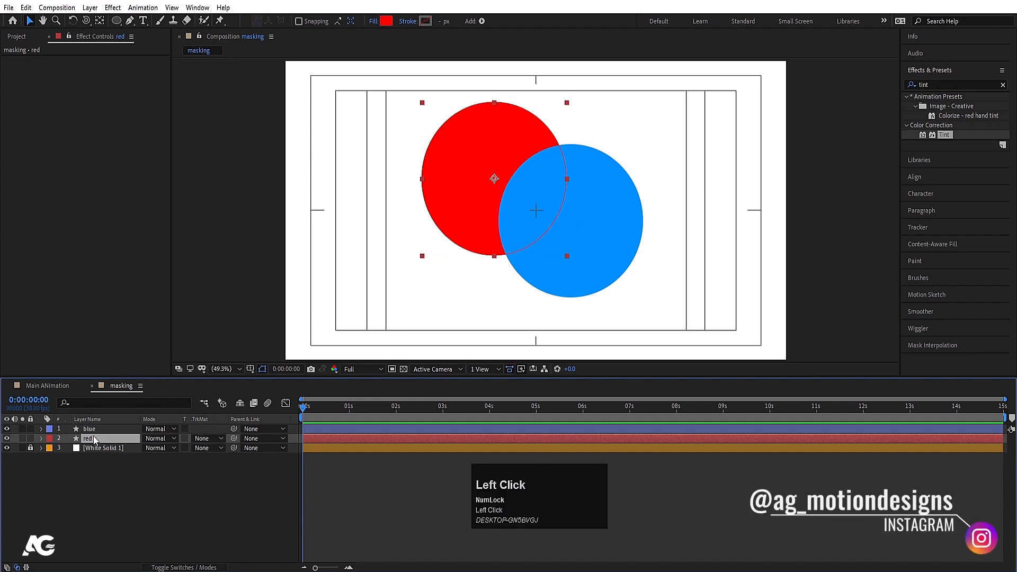
pyautogui.click(90, 429)
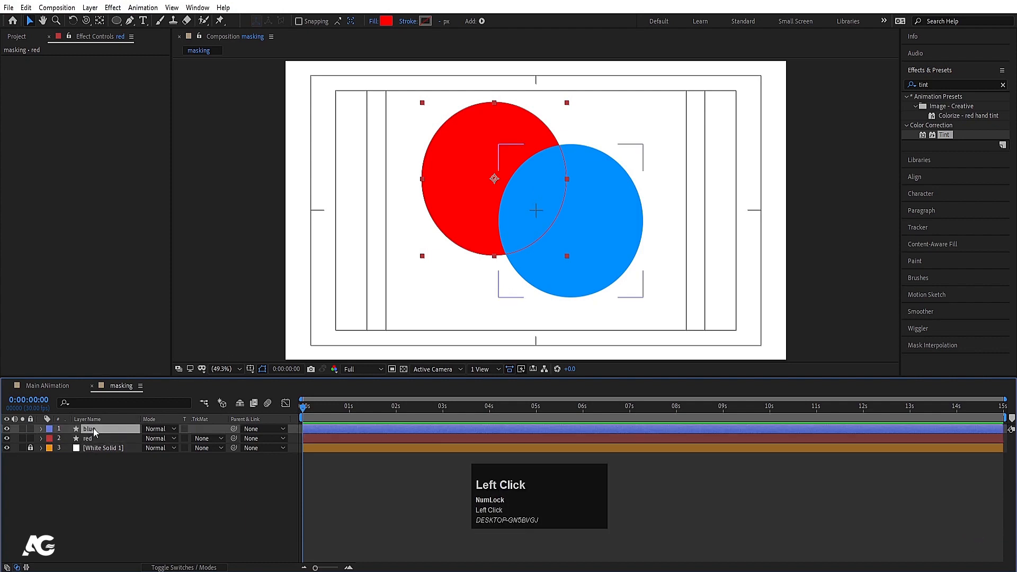
pyautogui.moveTo(99, 439)
pyautogui.mouseDown()
pyautogui.moveTo(86, 430)
pyautogui.moveTo(108, 442)
pyautogui.mouseUp()
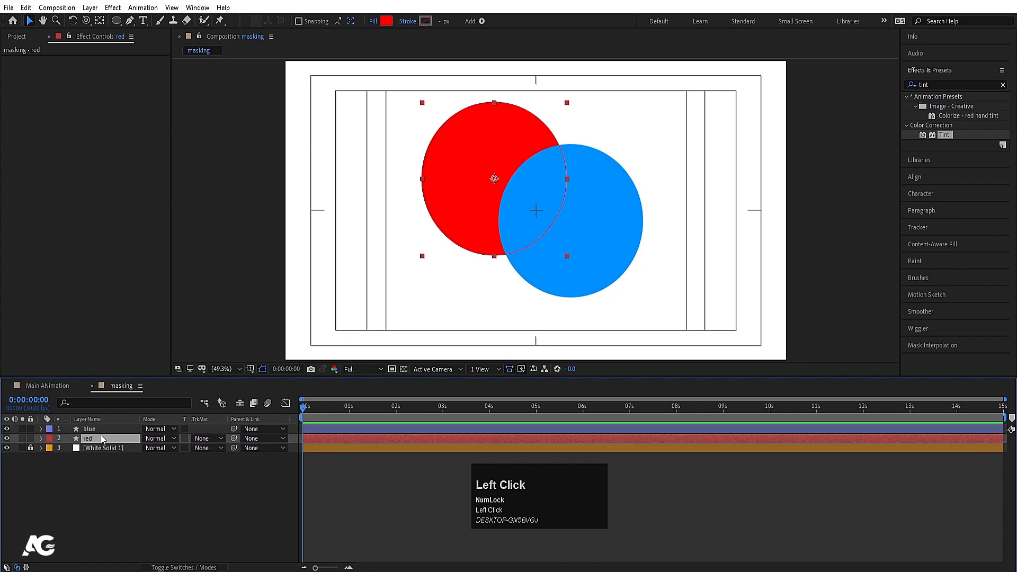
pyautogui.click(91, 432)
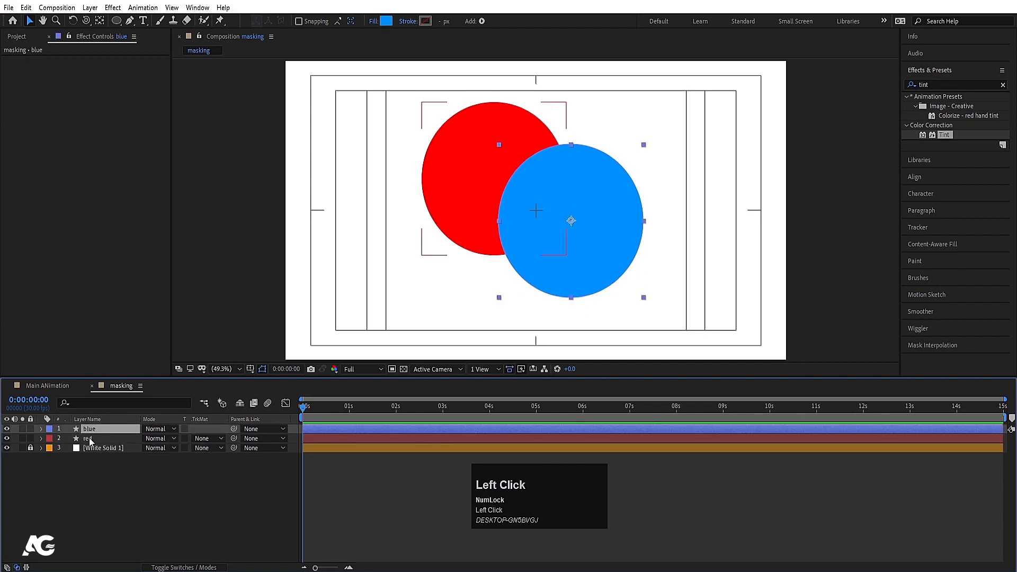
# - Set the red layer's track matte to Alpha Matte "blue" and leave no layer selected
pyautogui.click(90, 439)
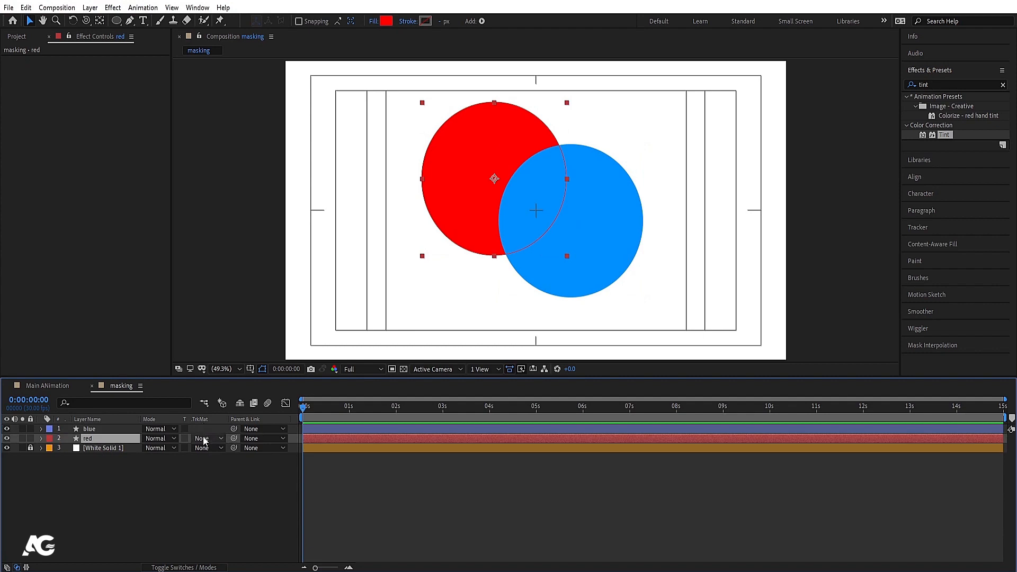
pyautogui.click(205, 439)
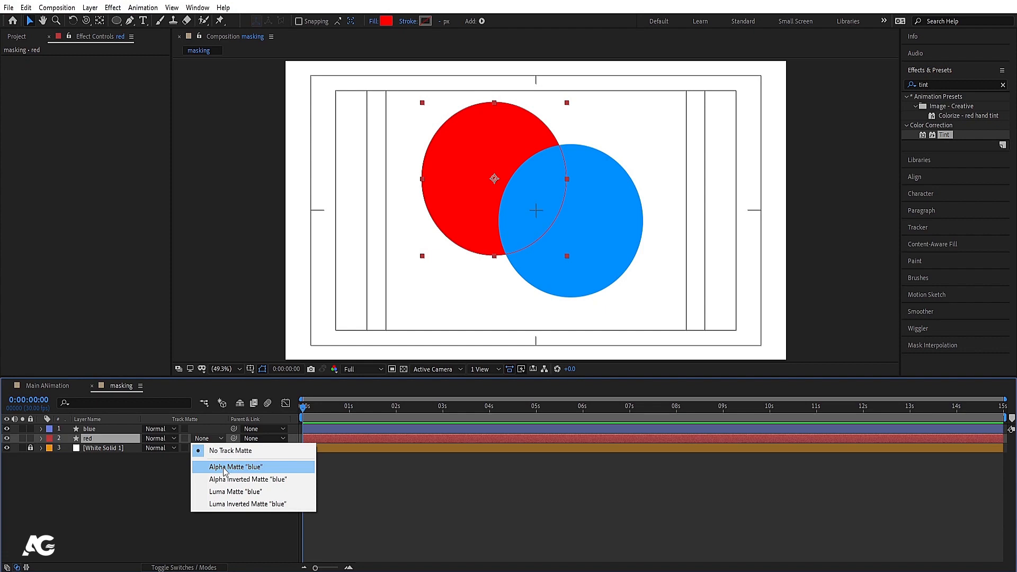
pyautogui.click(224, 467)
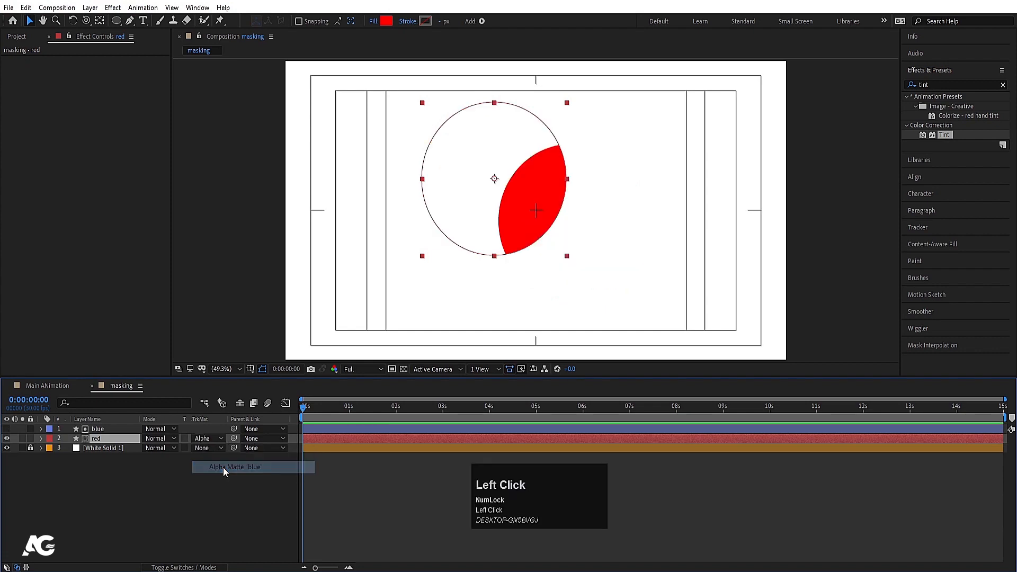
pyautogui.click(94, 490)
# - Move the blue matte layer slightly upward in the composition and undo its further moves across the red ellipse
pyautogui.click(91, 428)
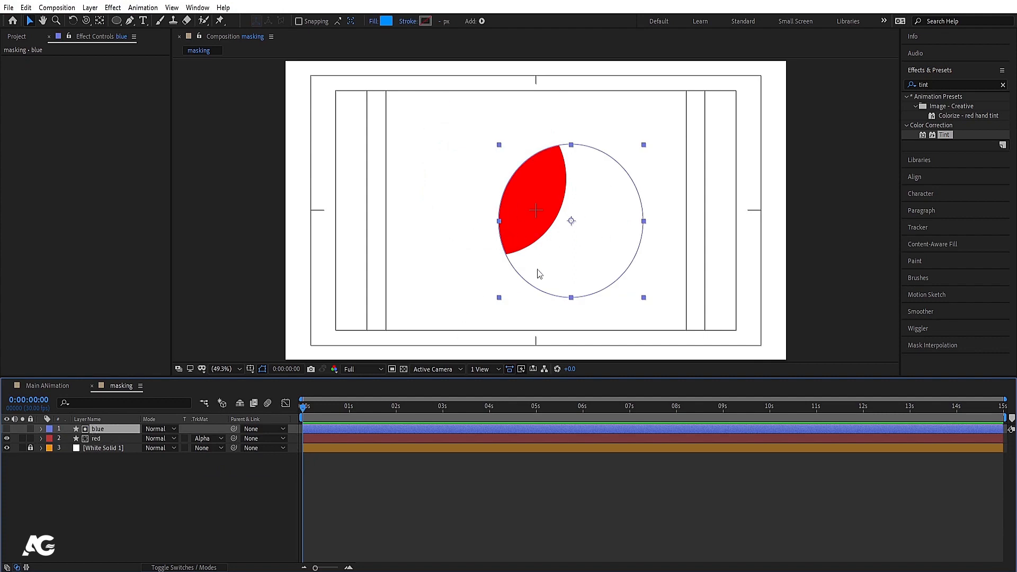
pyautogui.moveTo(547, 276); pyautogui.dragTo(554, 254)
pyautogui.moveTo(594, 207); pyautogui.dragTo(533, 227)
pyautogui.hotkey('ctrl', 'z')
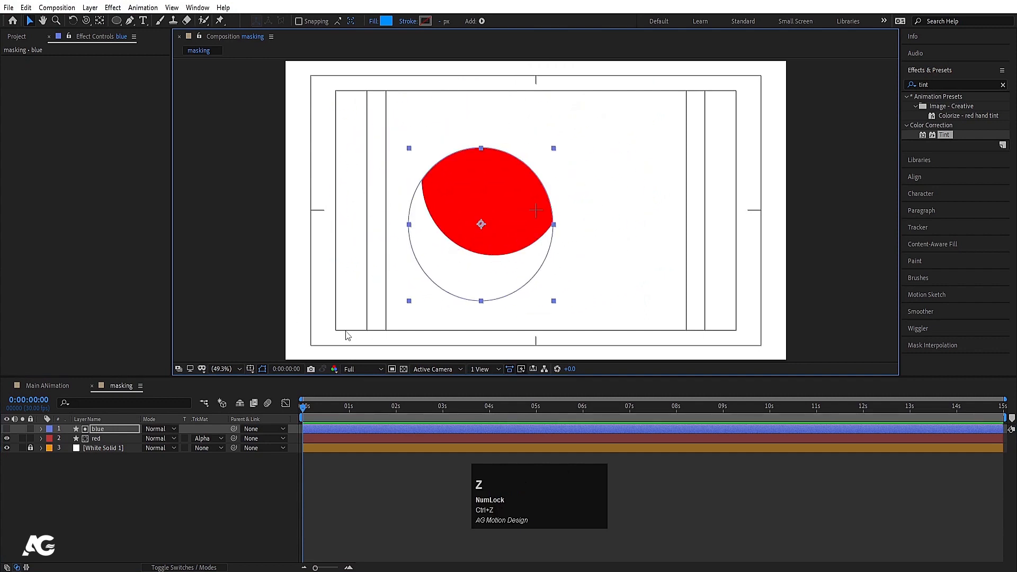
pyautogui.hotkey('ctrl', 'z')
pyautogui.click(16, 488)
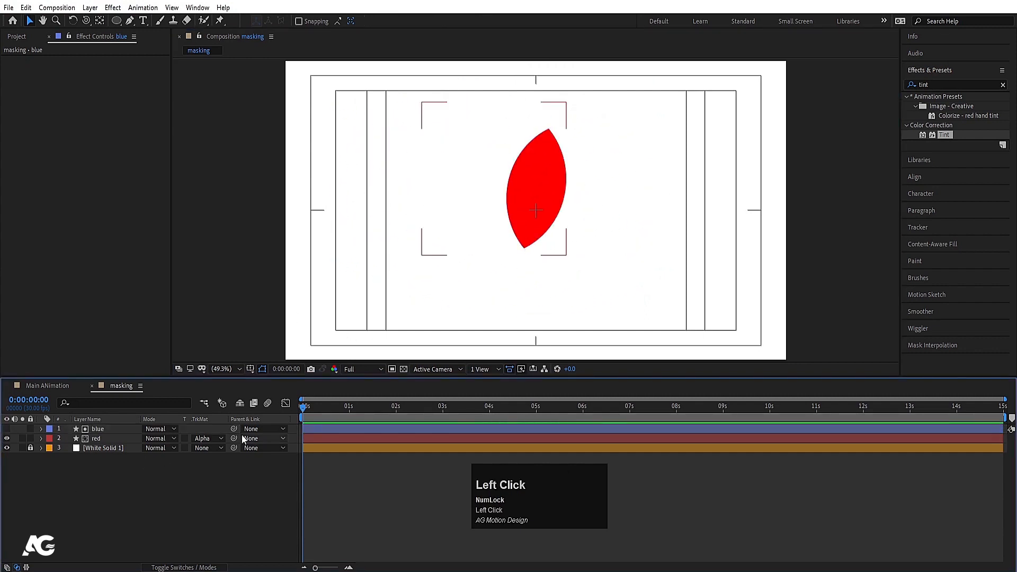
# - Switch the red layer's track matte to Alpha Inverted Matte "blue", try moving the blue layer, and undo the move
pyautogui.click(218, 439)
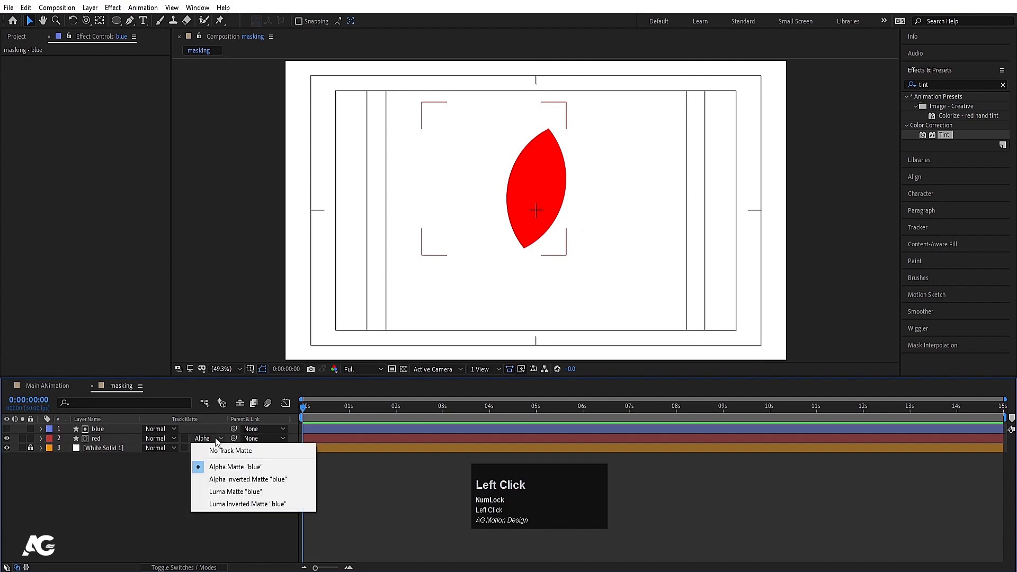
pyautogui.click(219, 479)
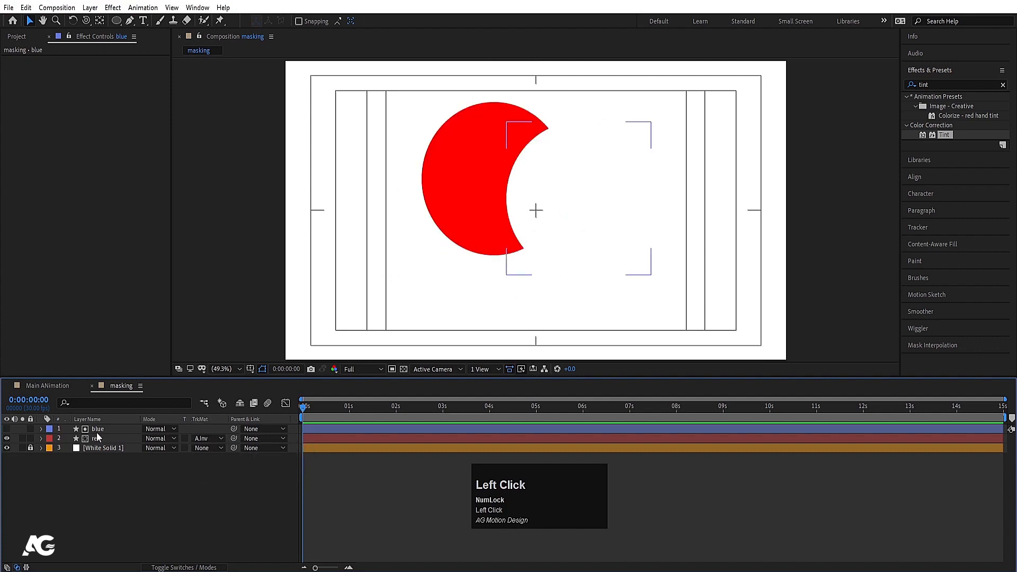
pyautogui.click(560, 198)
pyautogui.moveTo(560, 198)
pyautogui.mouseDown()
pyautogui.moveTo(519, 191)
pyautogui.moveTo(566, 211)
pyautogui.mouseUp()
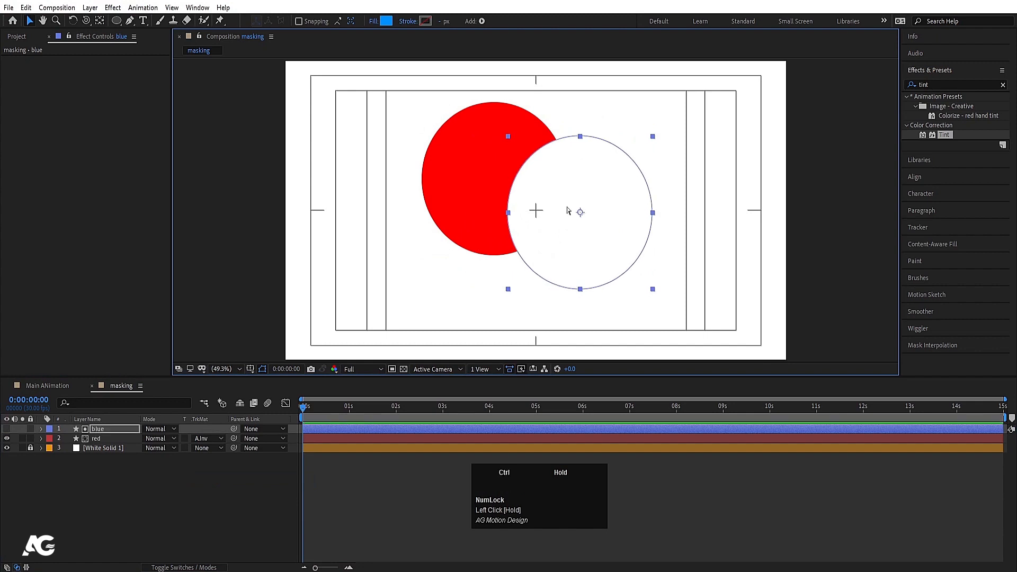
pyautogui.hotkey('ctrl', 'z')
# - Switch the red layer's track matte to Luma Matte "blue", try moving the blue layer over the red ellipse, and undo the move
pyautogui.click(210, 439)
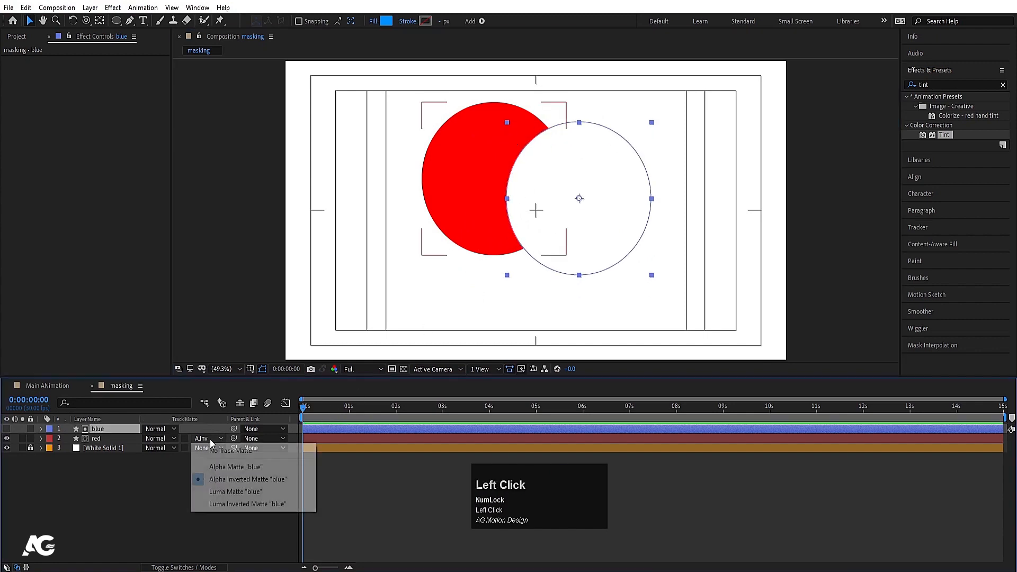
pyautogui.click(224, 488)
pyautogui.click(223, 487)
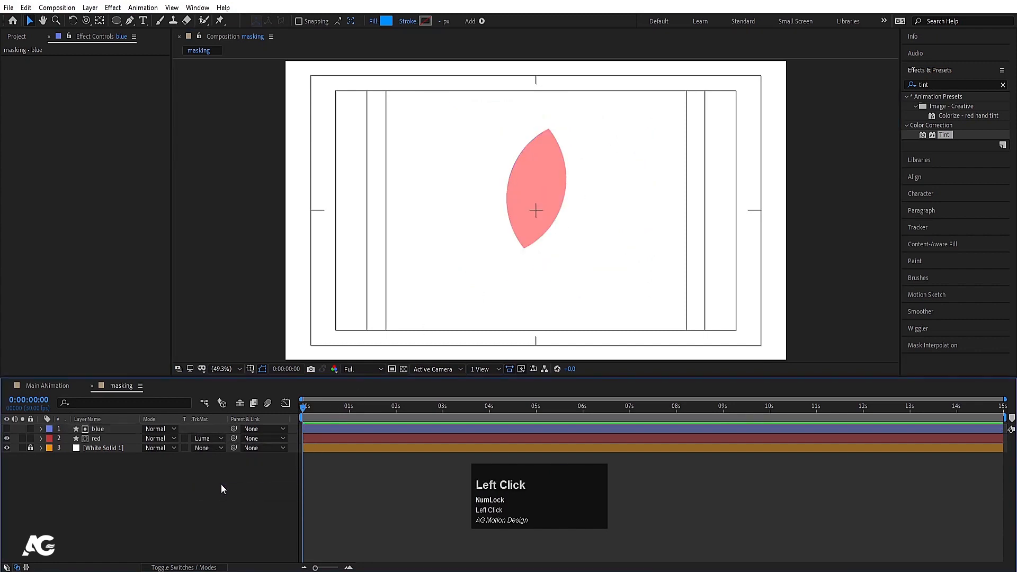
pyautogui.click(92, 439)
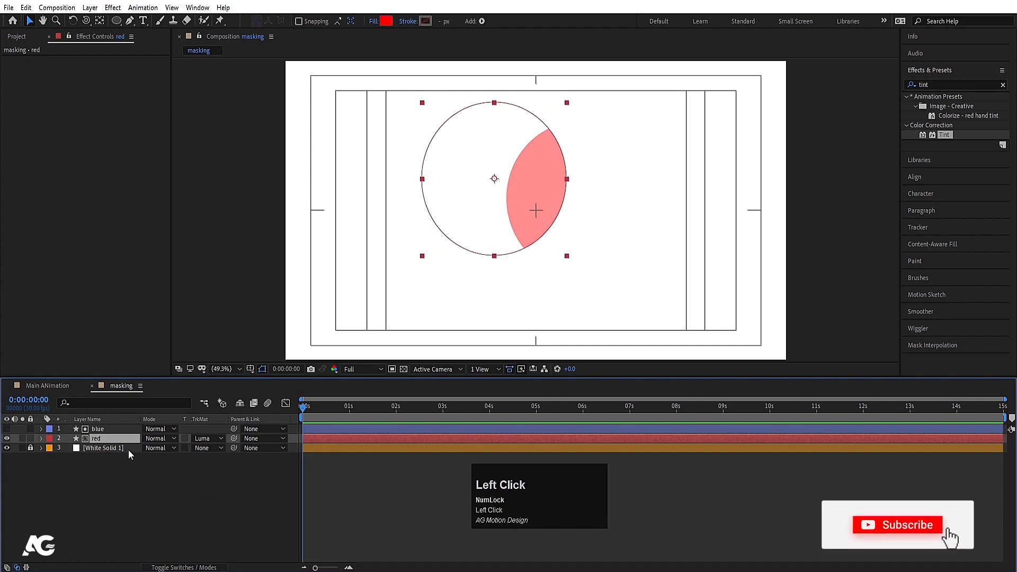
pyautogui.click(106, 429)
pyautogui.moveTo(610, 232); pyautogui.dragTo(485, 213)
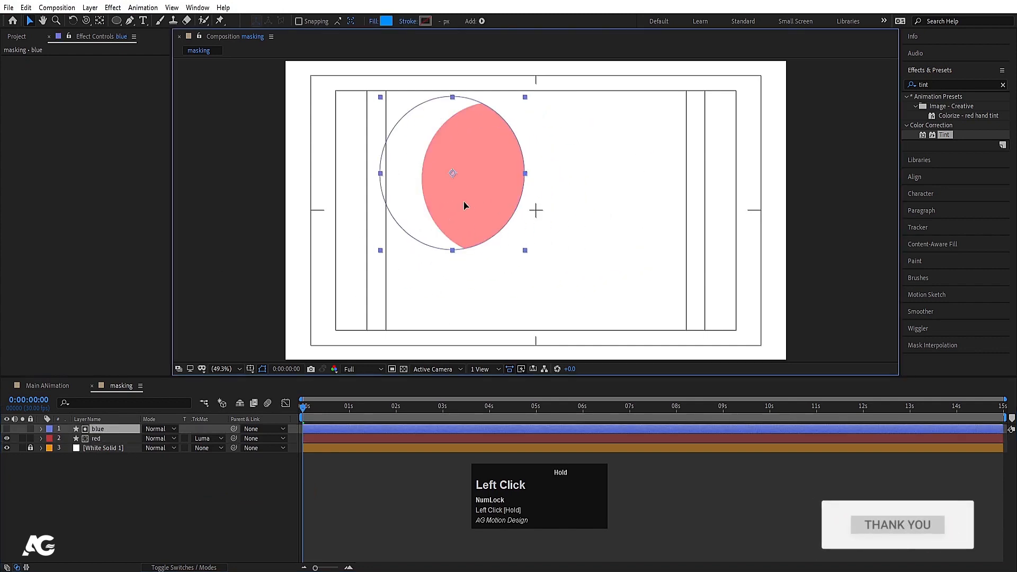
pyautogui.hotkey('ctrl', 'z')
# - Switch the red layer's track matte to Luma Inverted Matte "blue", test it by moving the blue layer, and undo the move
pyautogui.click(223, 439)
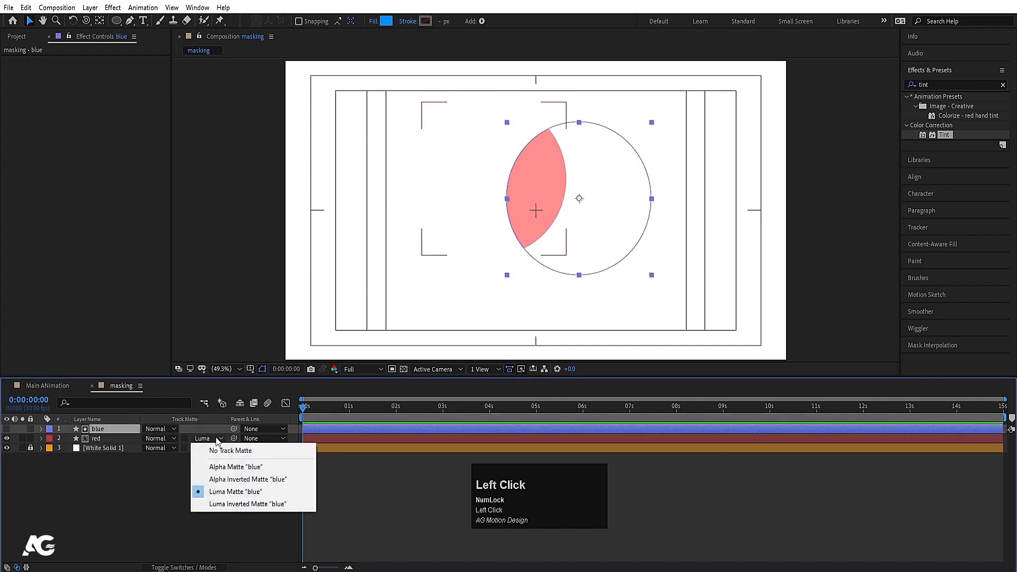
pyautogui.click(228, 504)
pyautogui.moveTo(615, 222); pyautogui.dragTo(499, 186)
pyautogui.hotkey('ctrl', 'z')
pyautogui.click(231, 485)
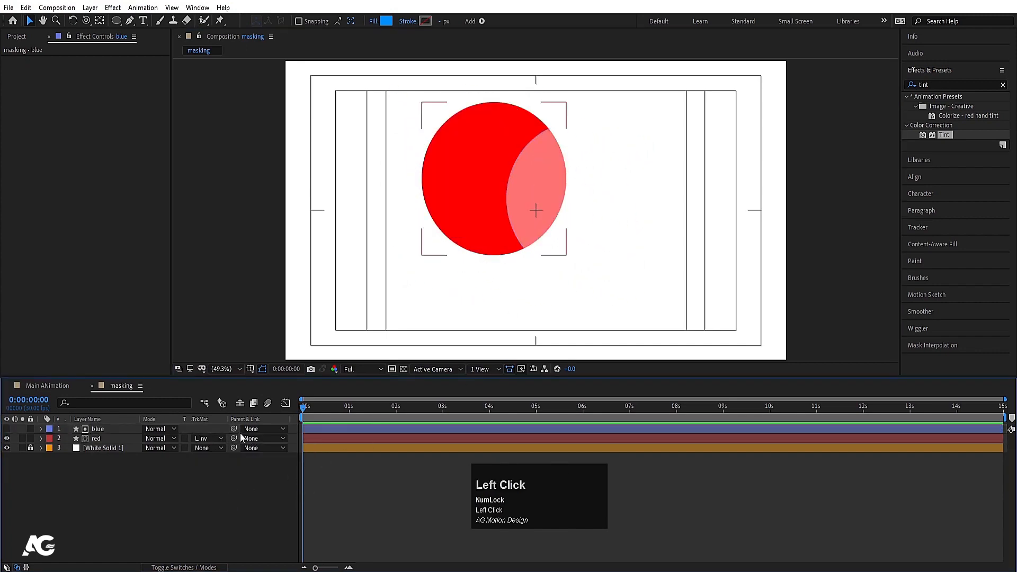
# - Try Alpha Matte "blue" on the red layer, undo it, and set its track matte to No Track Matte
pyautogui.click(212, 439)
pyautogui.click(223, 466)
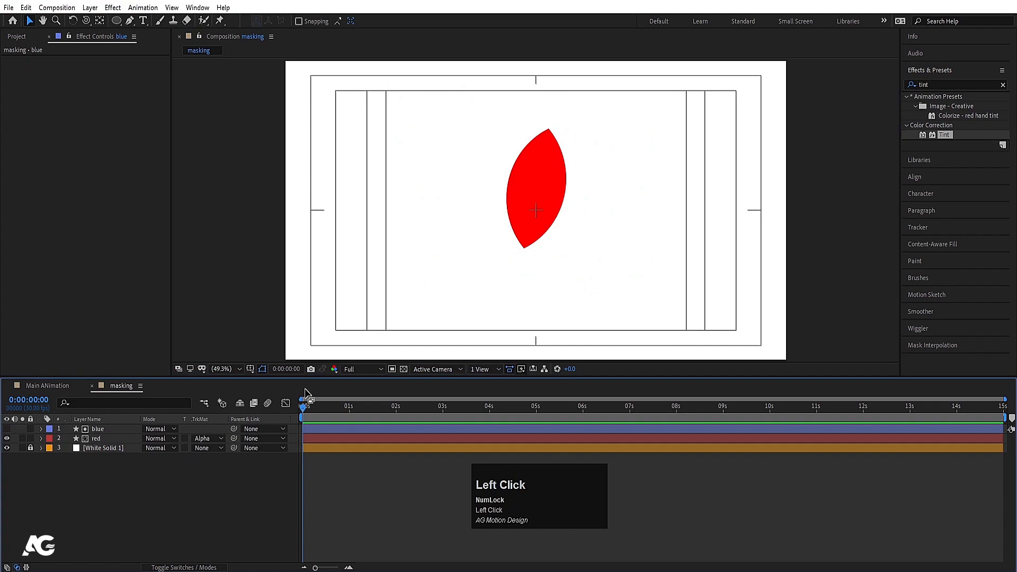
pyautogui.hotkey('ctrl', 'z')
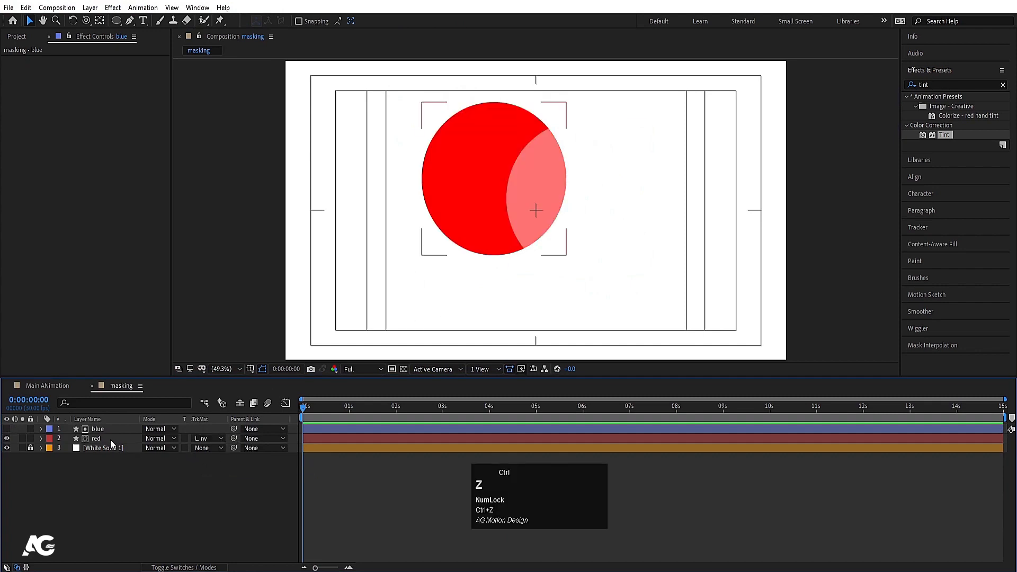
pyautogui.click(209, 439)
pyautogui.click(211, 451)
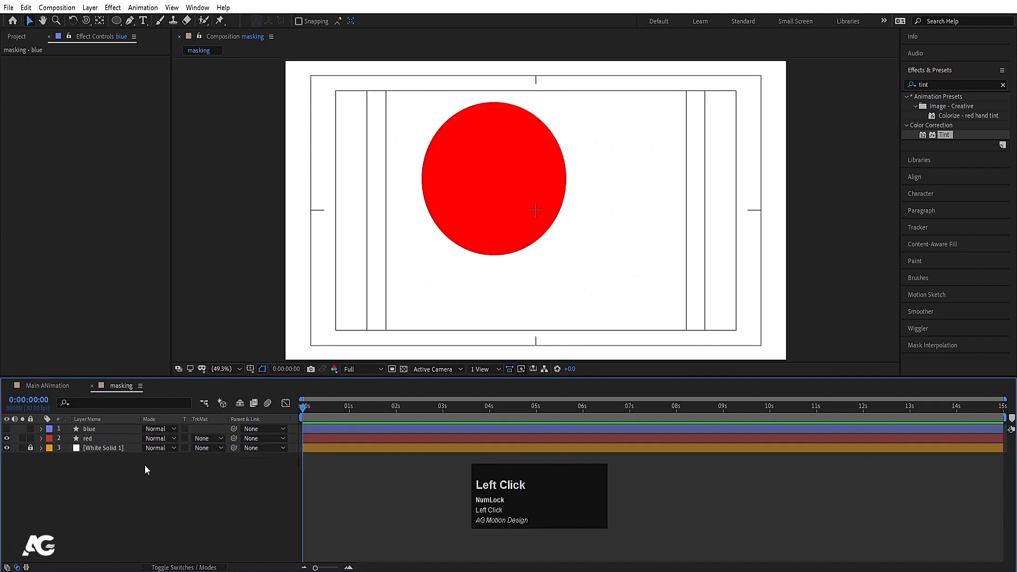
# - Show and hide the blue layer again, and set the red layer's track matte to Alpha Matte "blue"
pyautogui.click(90, 438)
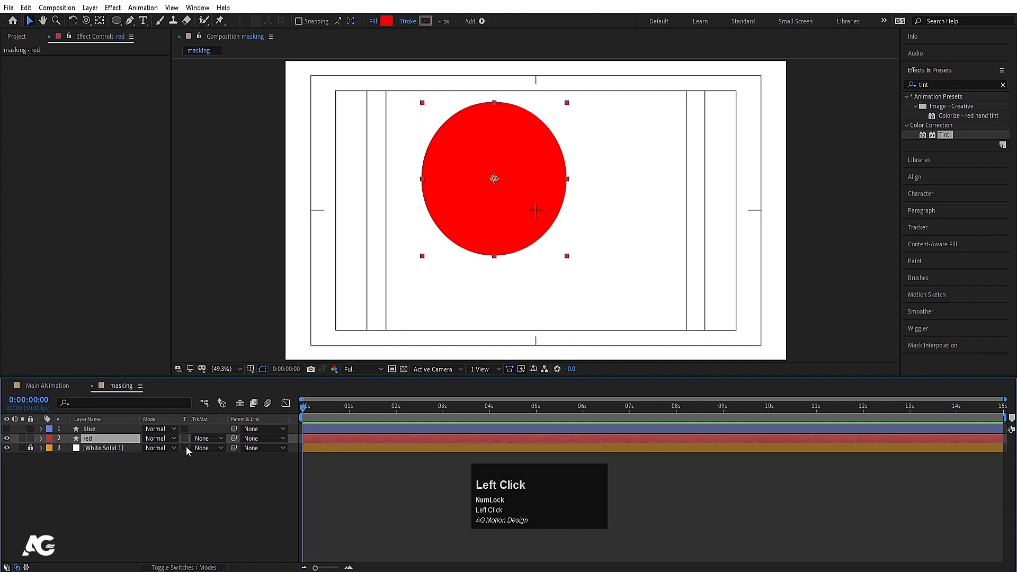
pyautogui.click(7, 429)
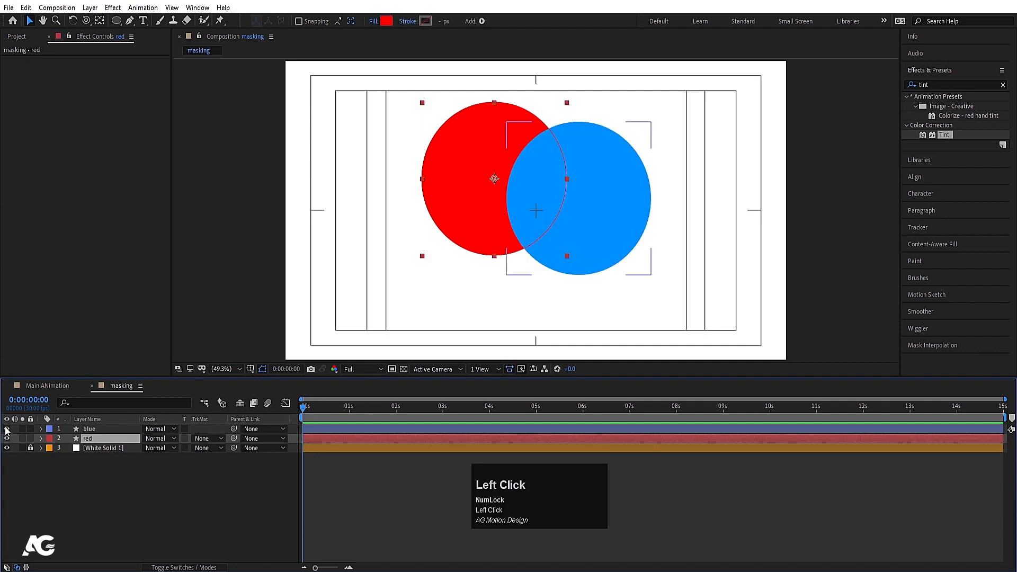
pyautogui.click(7, 429)
pyautogui.click(209, 439)
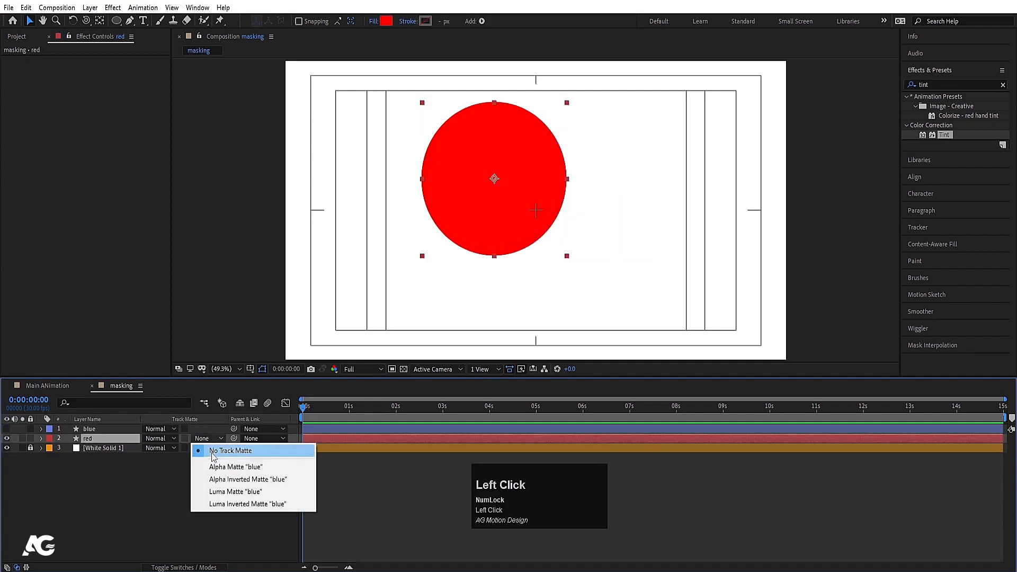
pyautogui.click(223, 467)
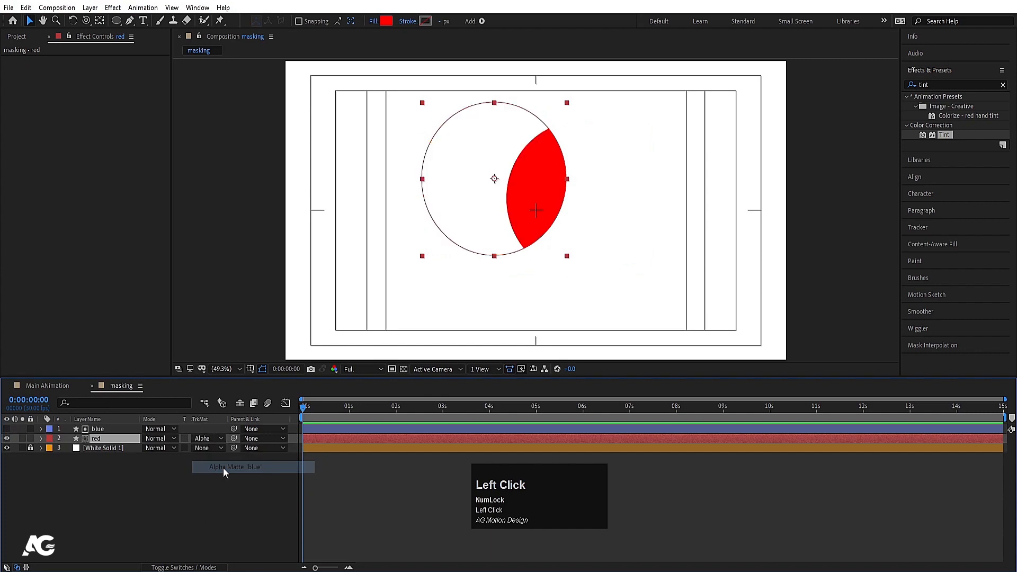
# - Show and hide the blue layer, and set the red layer's track matte to Alpha Inverted Matte "blue"
pyautogui.click(96, 431)
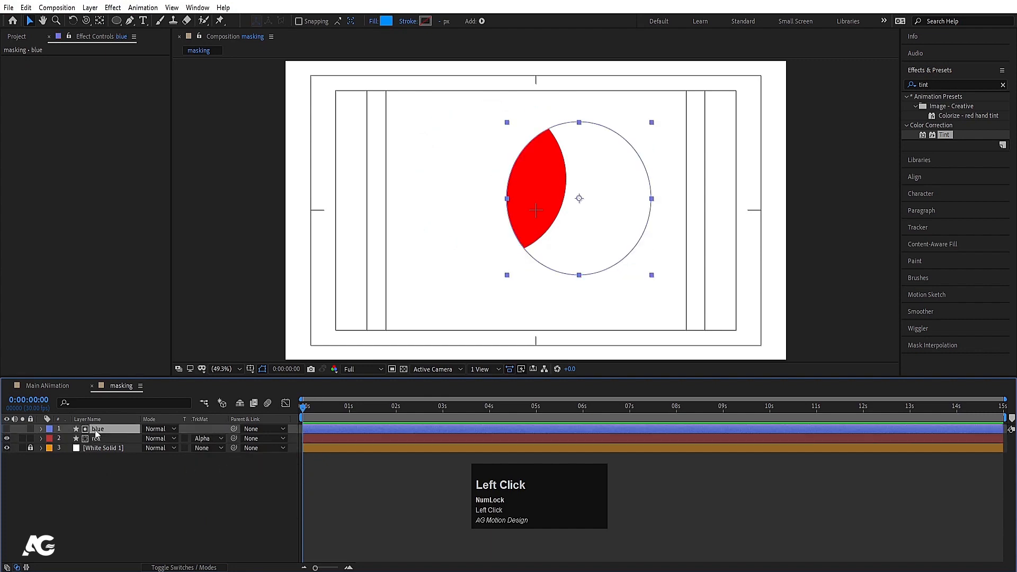
pyautogui.click(7, 429)
pyautogui.click(7, 429)
pyautogui.click(90, 440)
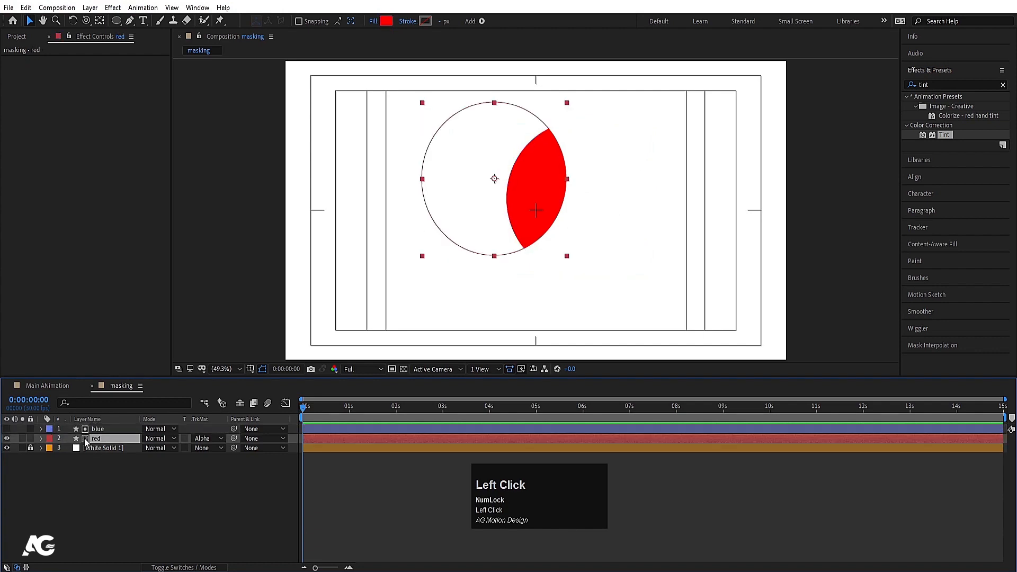
pyautogui.click(199, 439)
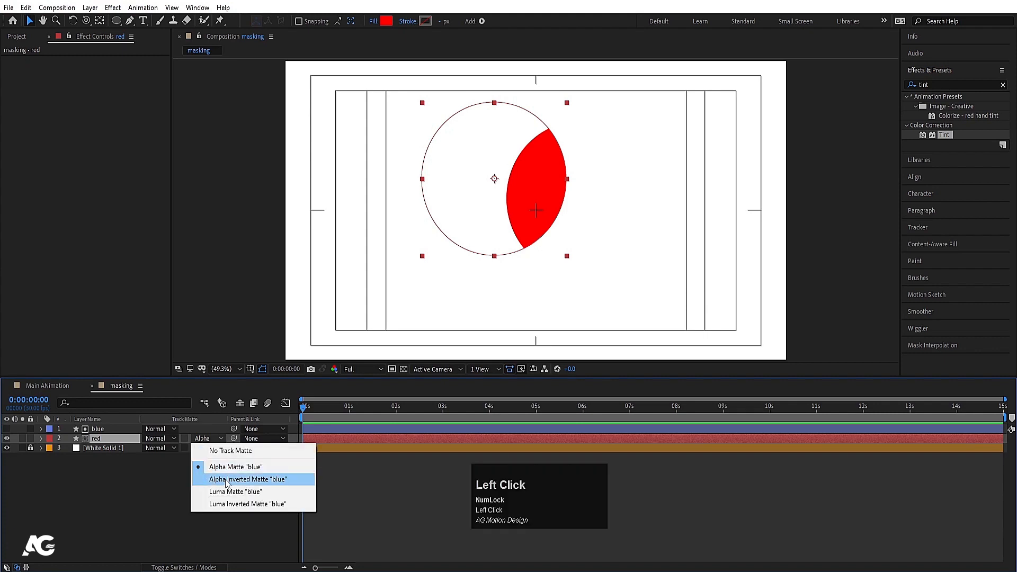
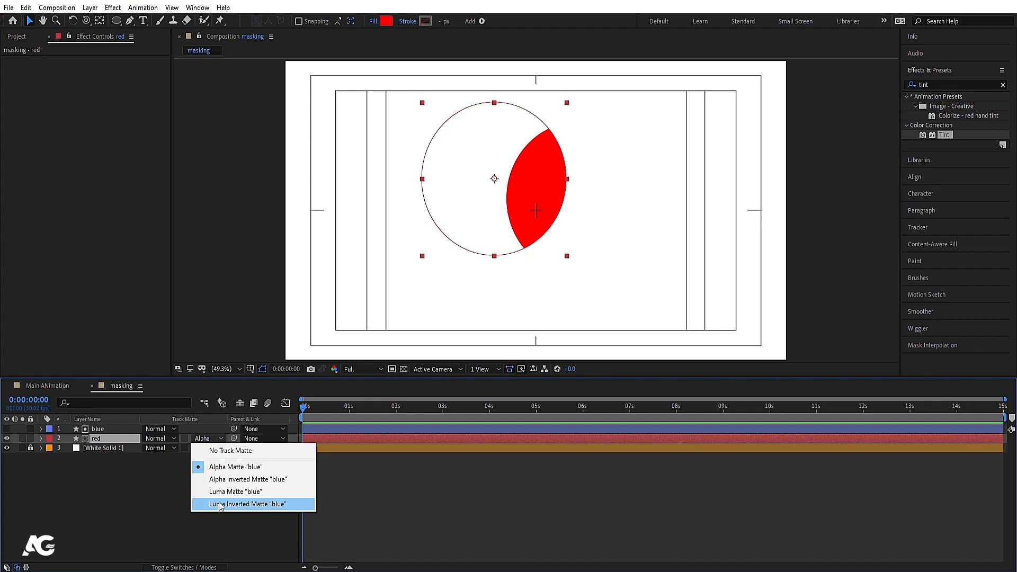
pyautogui.click(248, 482)
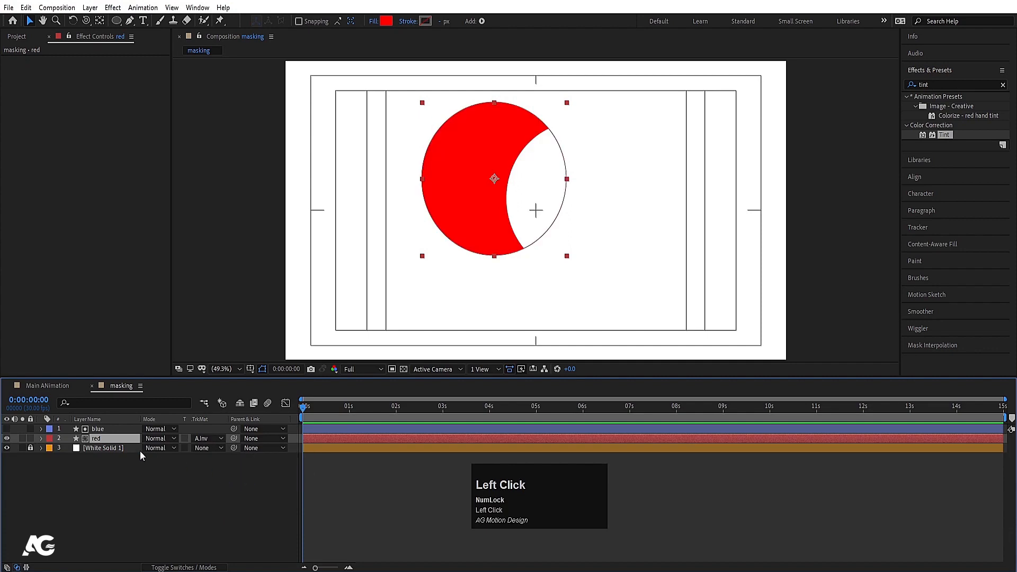
pyautogui.click(146, 428)
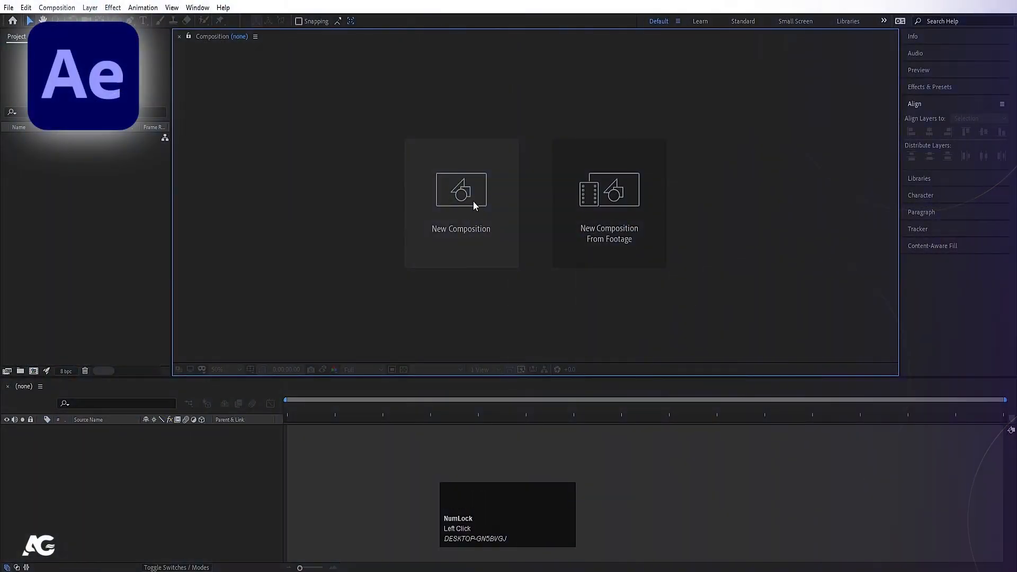
# - Create a 1920 × 1080 px, 30 fps, 30-second composition named "Main Animation" and show its Title/Action Safe guides
pyautogui.click(472, 201)
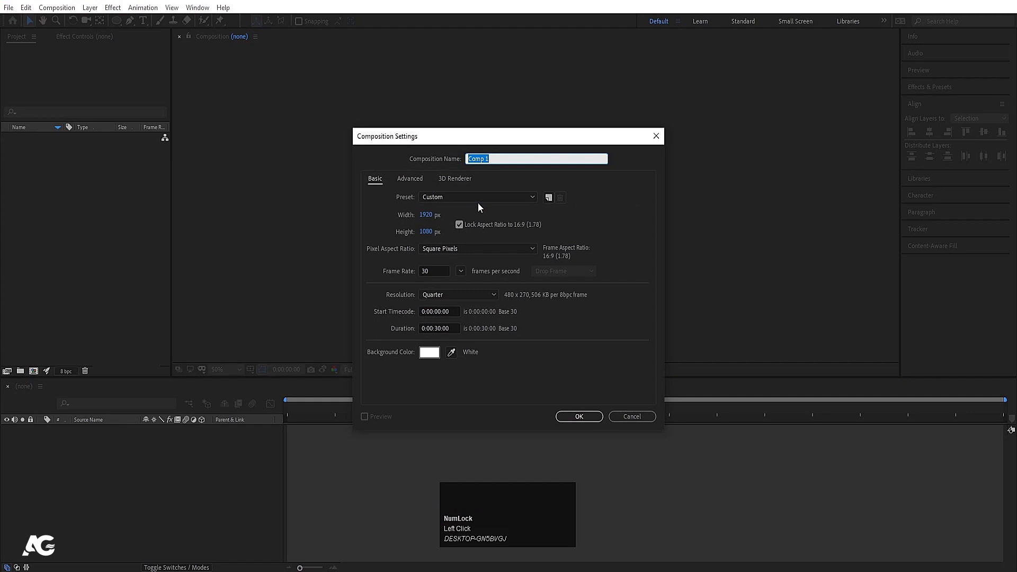
pyautogui.write('Main Animation')
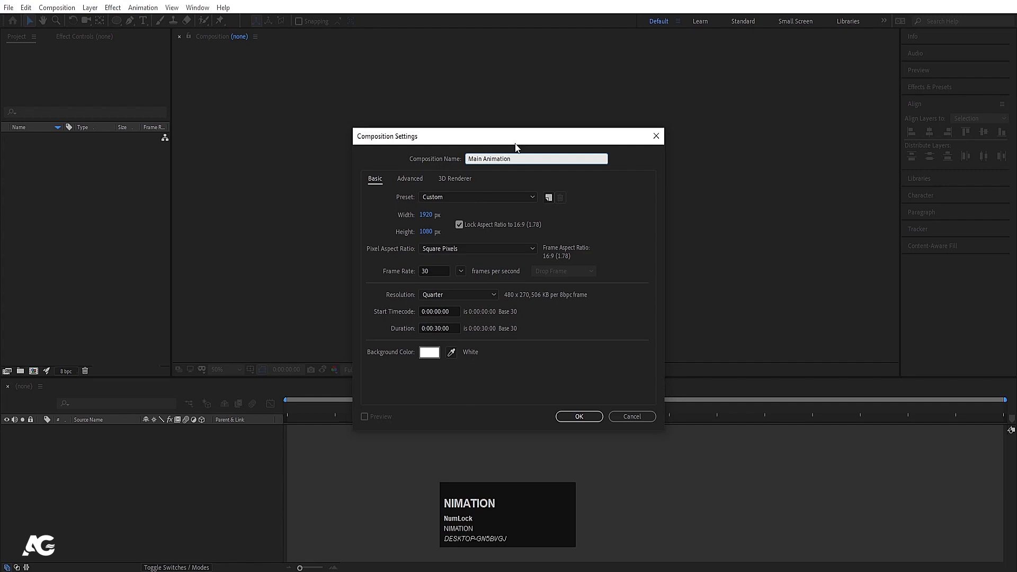
pyautogui.click(426, 214)
pyautogui.click(427, 234)
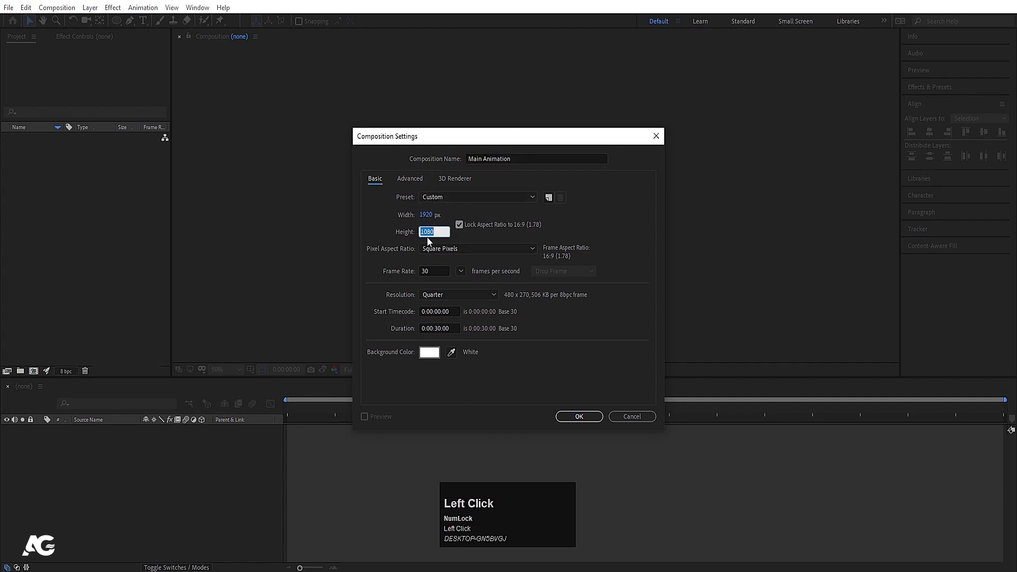
pyautogui.click(434, 280)
pyautogui.click(433, 271)
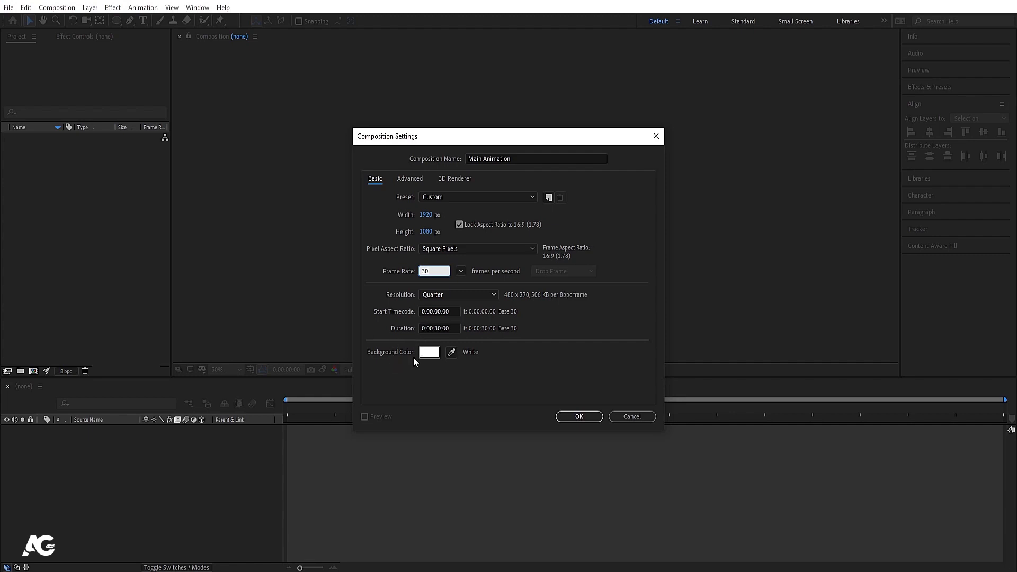
pyautogui.click(575, 420)
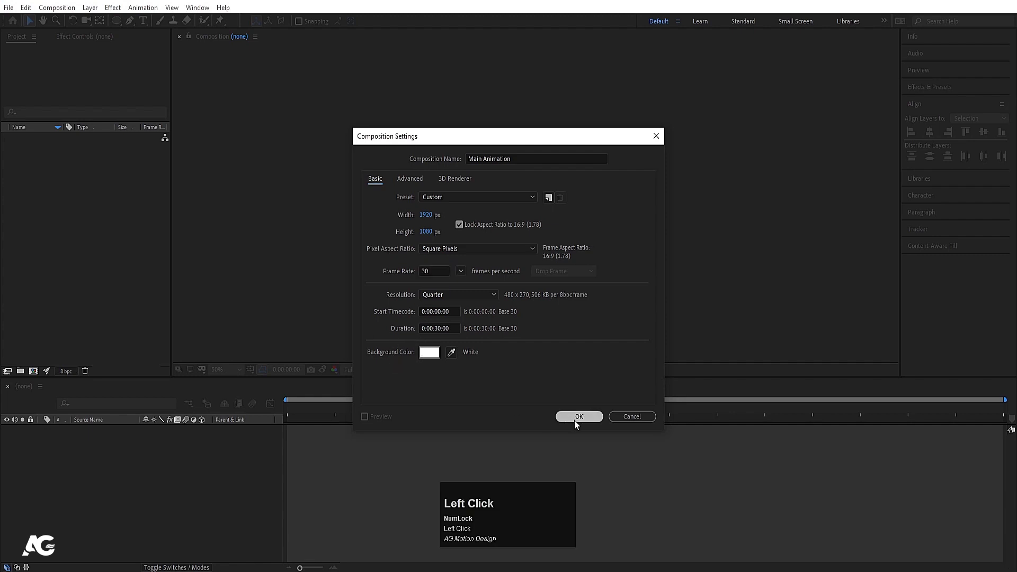
pyautogui.click(250, 370)
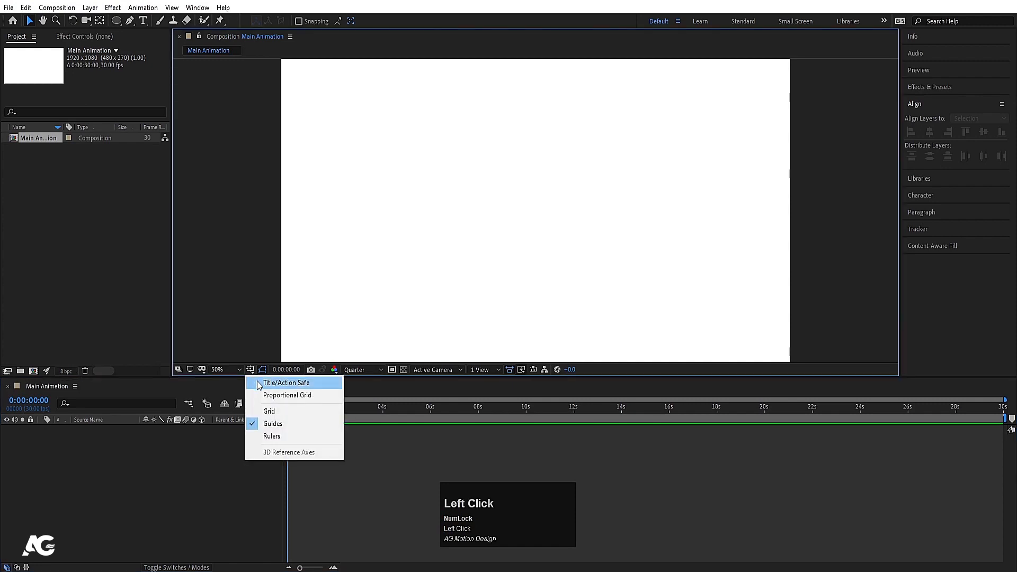
pyautogui.click(259, 384)
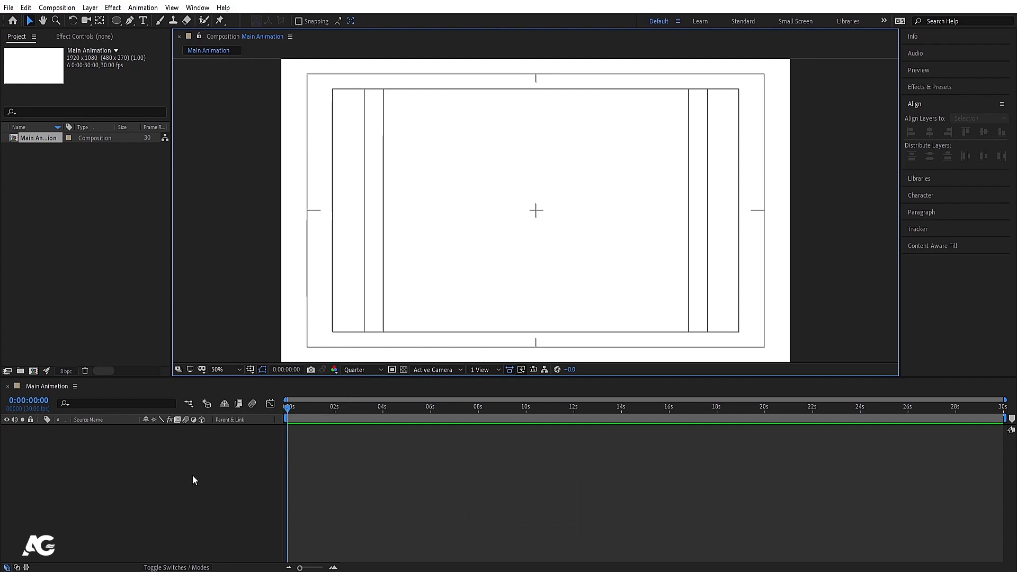
# - Set up the Pen tool with Fill set to None and a purple stroke, colour 9C00FF
pyautogui.click(130, 22)
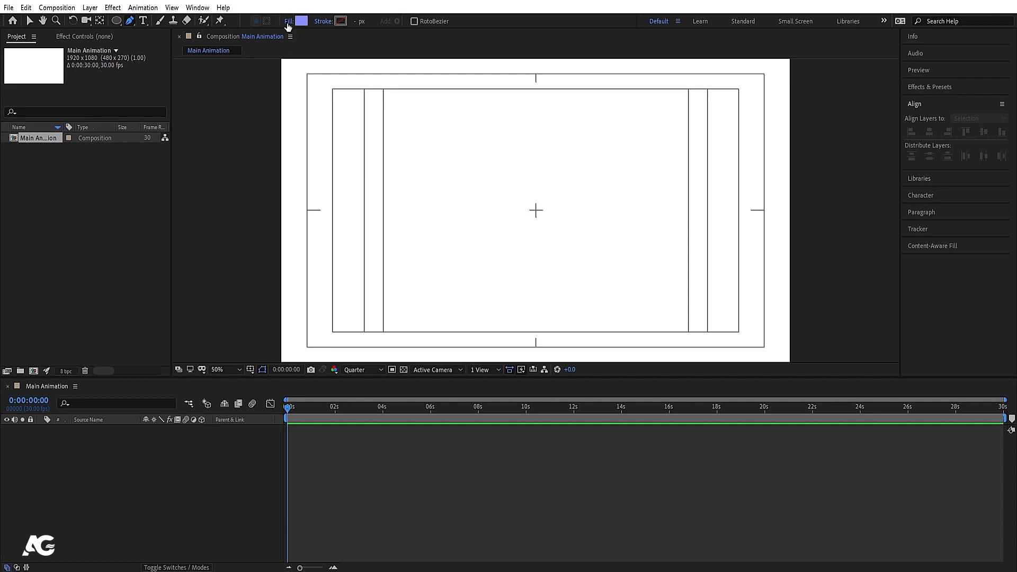
pyautogui.click(288, 25)
pyautogui.click(454, 257)
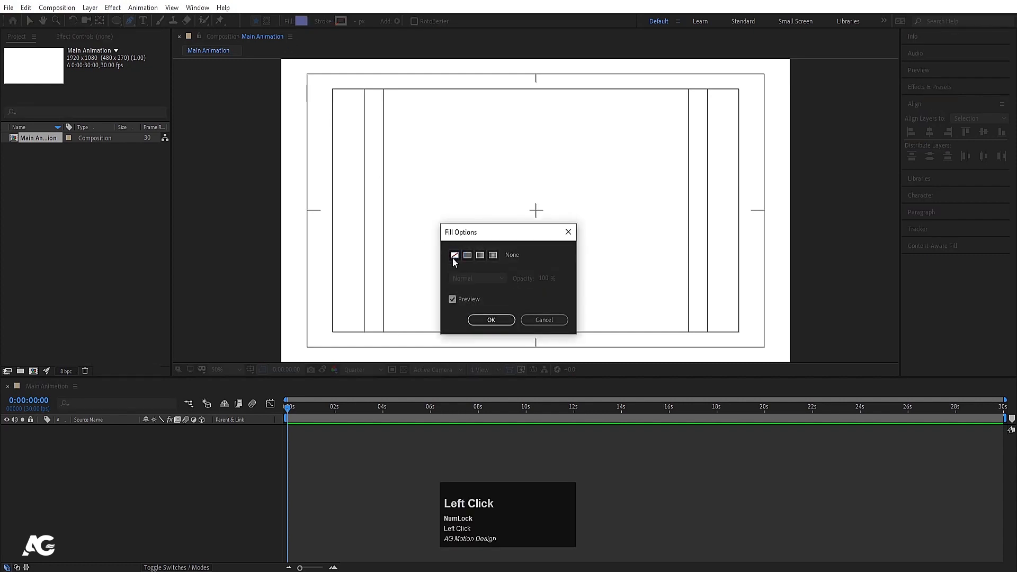
pyautogui.click(491, 319)
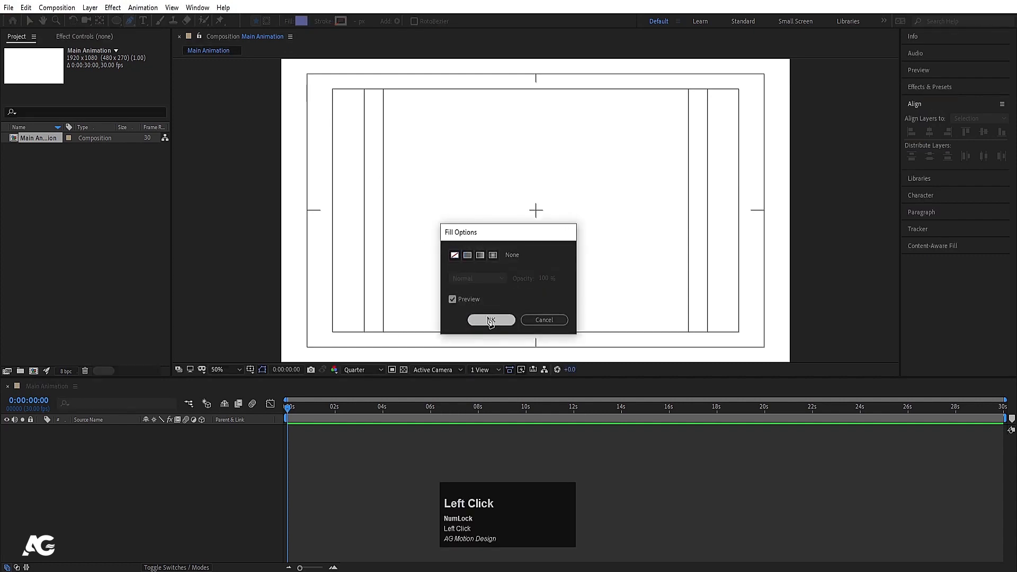
pyautogui.click(340, 21)
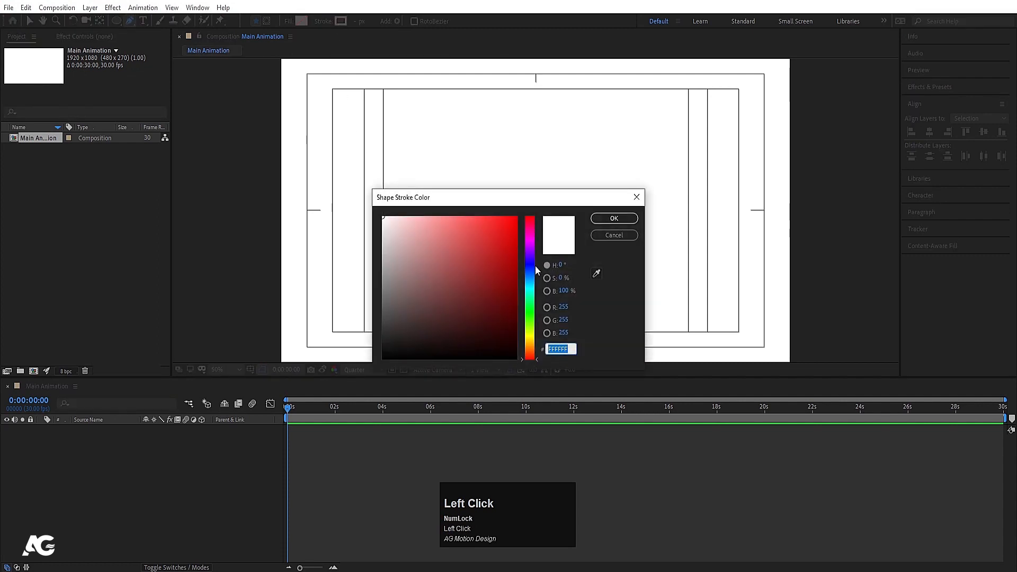
pyautogui.moveTo(508, 263); pyautogui.dragTo(531, 198)
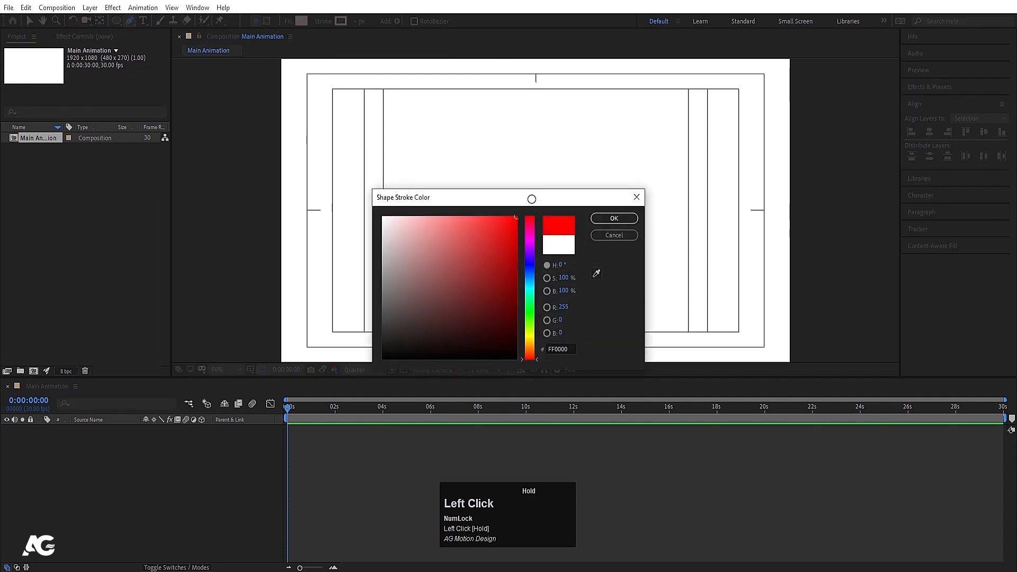
pyautogui.click(527, 250)
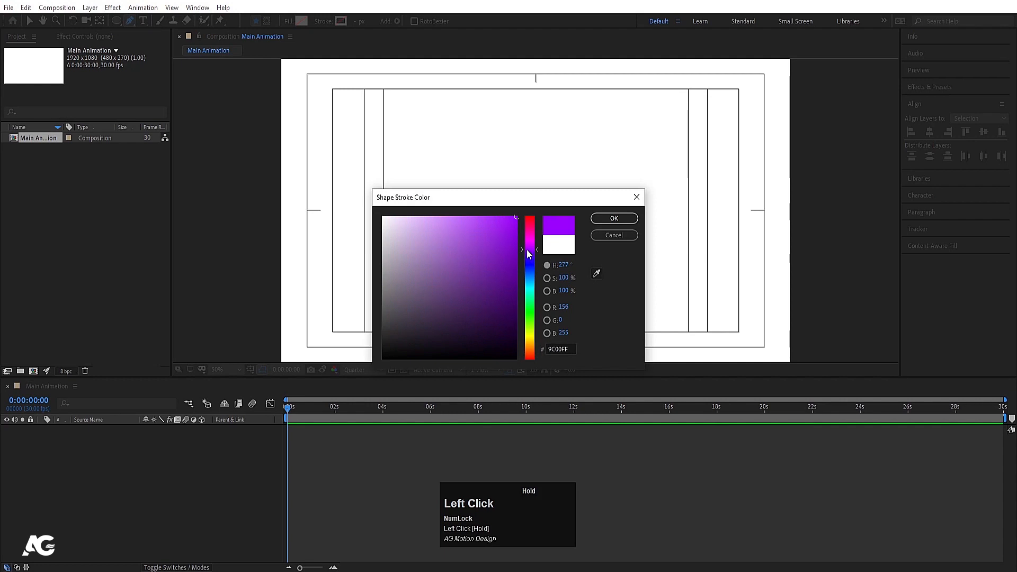
pyautogui.click(599, 221)
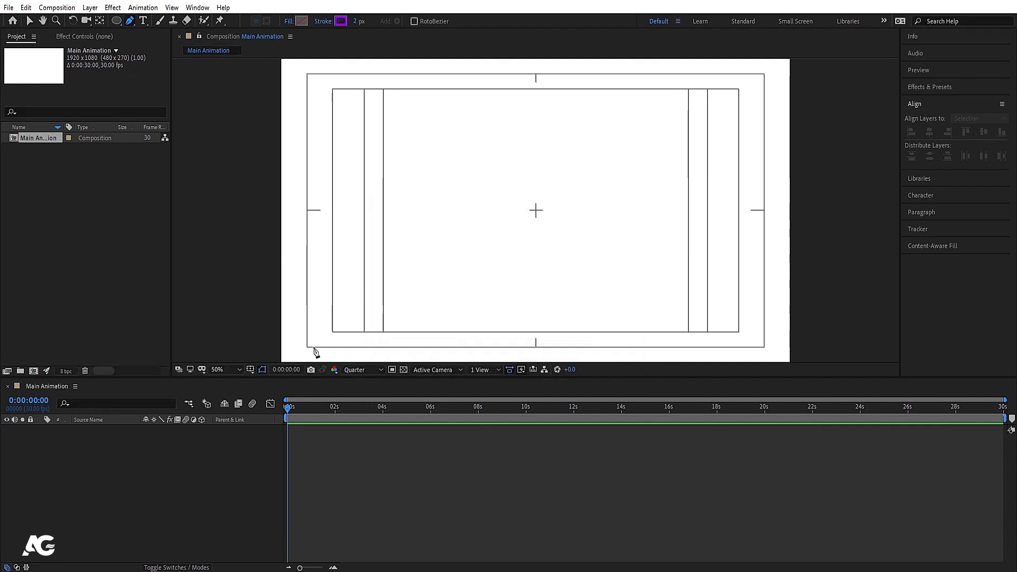
# - Draw a straight diagonal from the action-safe frame's lower-left corner to its upper-right corner, with a 61 px stroke
pyautogui.click(306, 347)
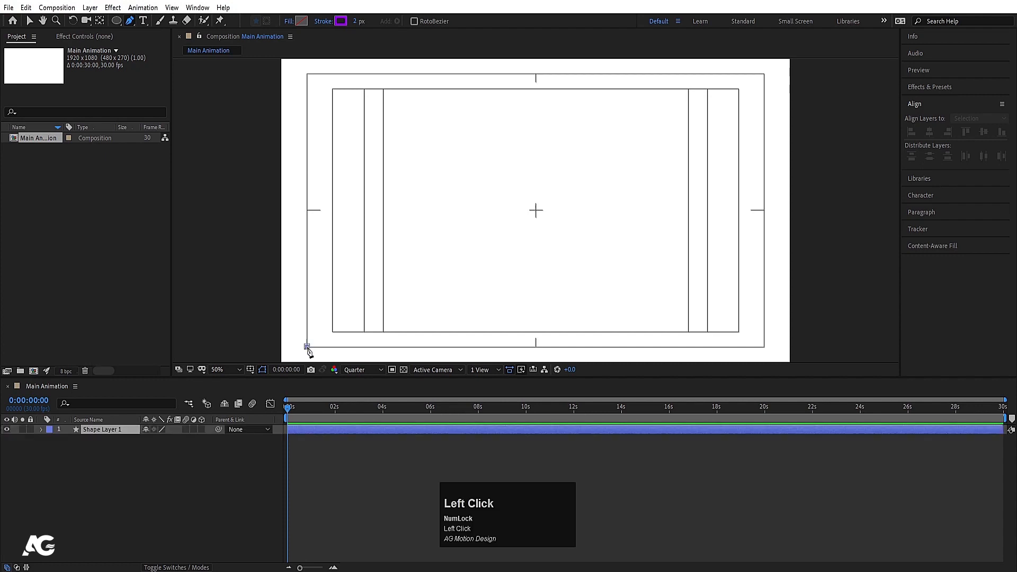
pyautogui.keyDown('shift'); pyautogui.click(763, 78); pyautogui.keyUp('shift')
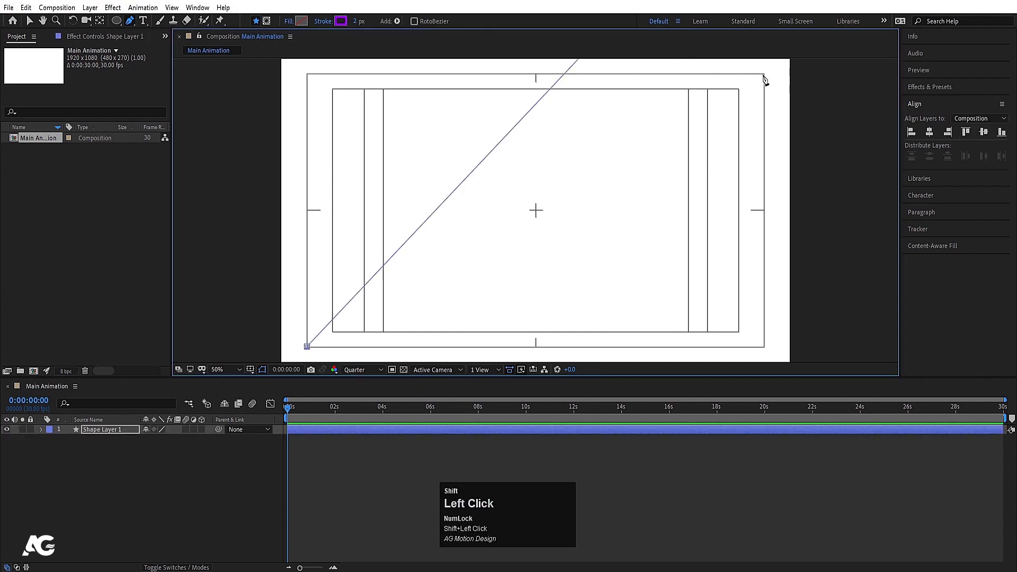
pyautogui.hotkey('ctrl', 'z')
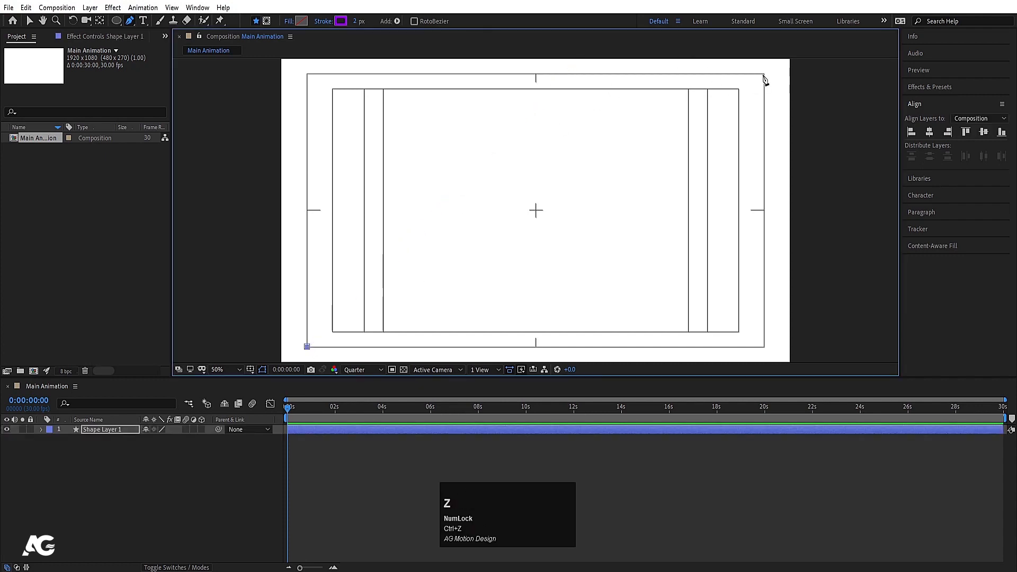
pyautogui.click(763, 76)
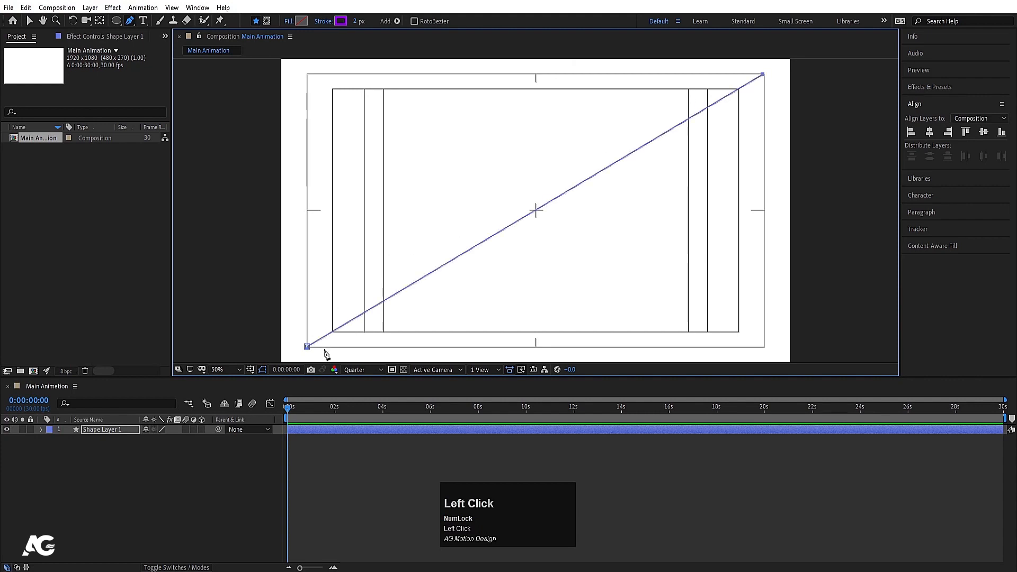
pyautogui.moveTo(358, 22); pyautogui.dragTo(392, 22)
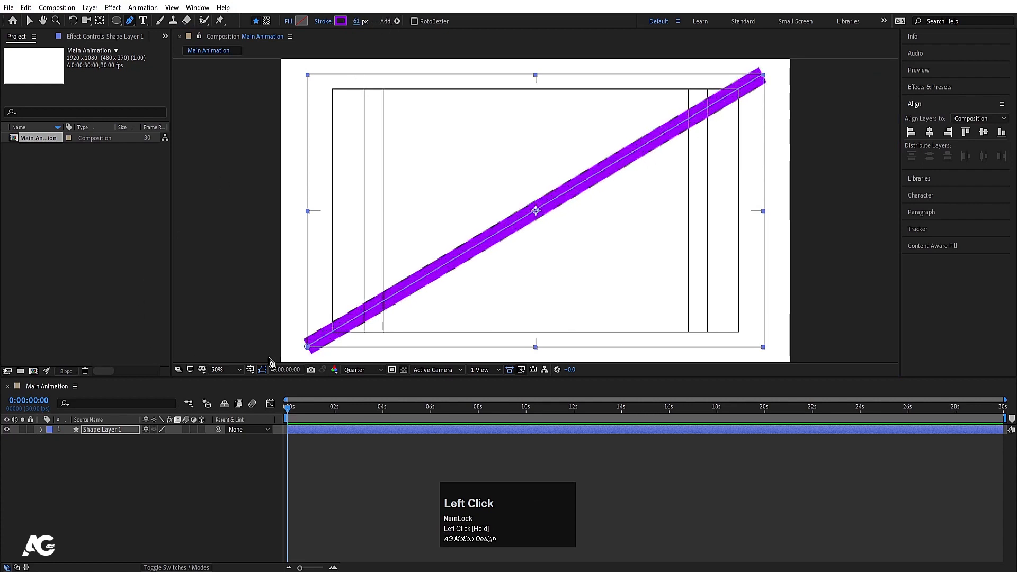
# - Switch the composition's preview resolution to Full and return it to Quarter
pyautogui.click(355, 371)
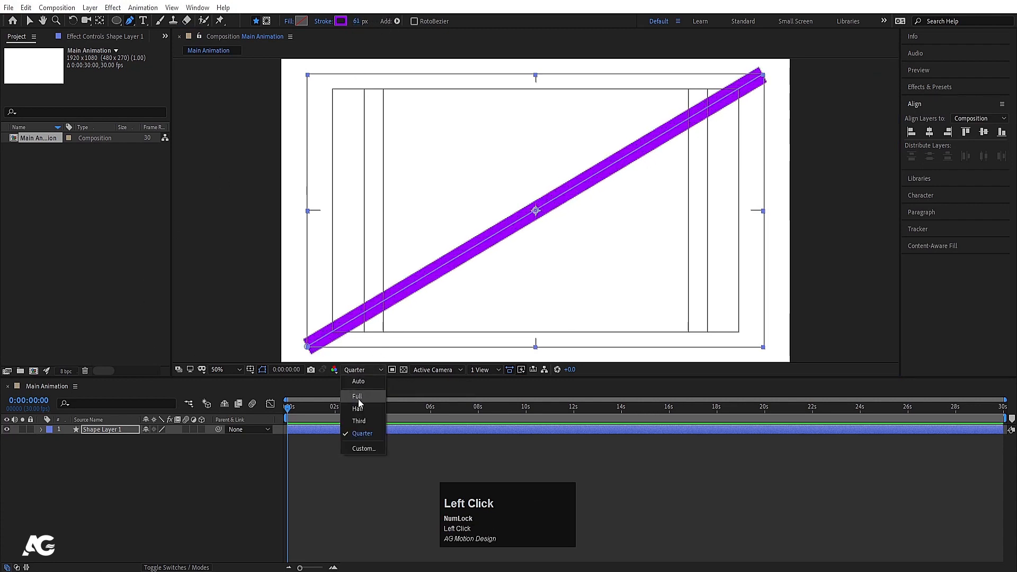
pyautogui.click(359, 402)
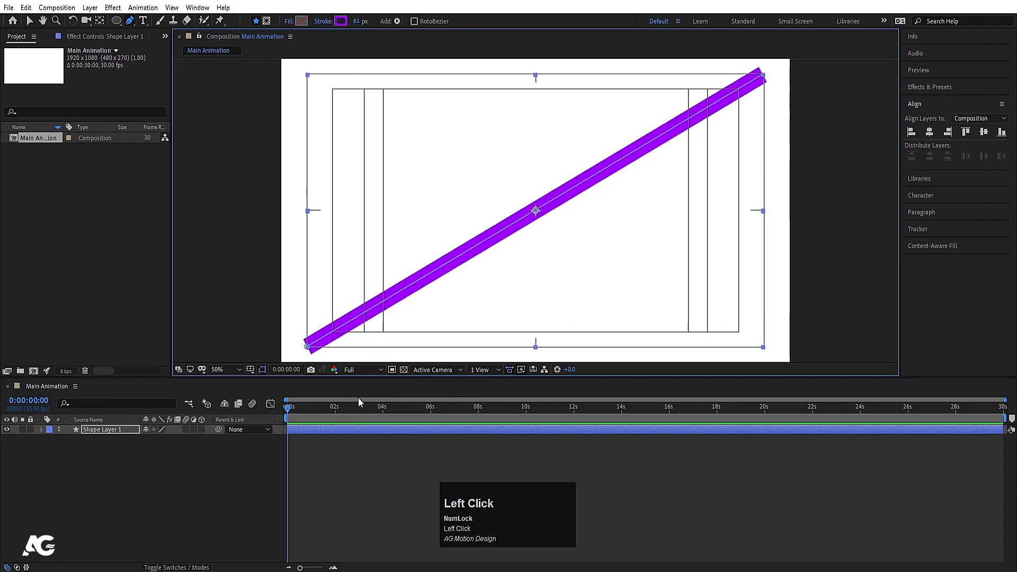
pyautogui.click(365, 371)
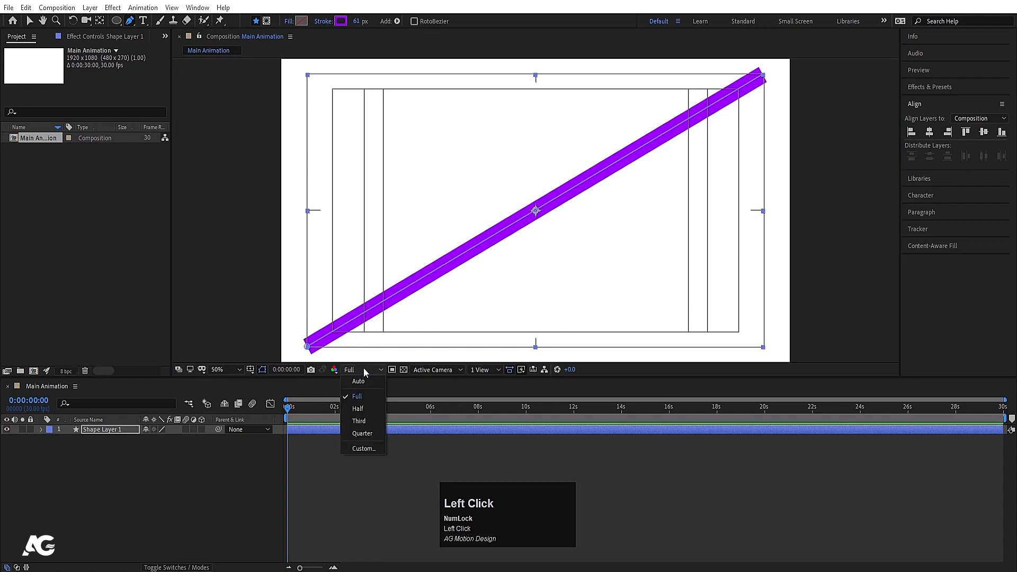
pyautogui.click(367, 435)
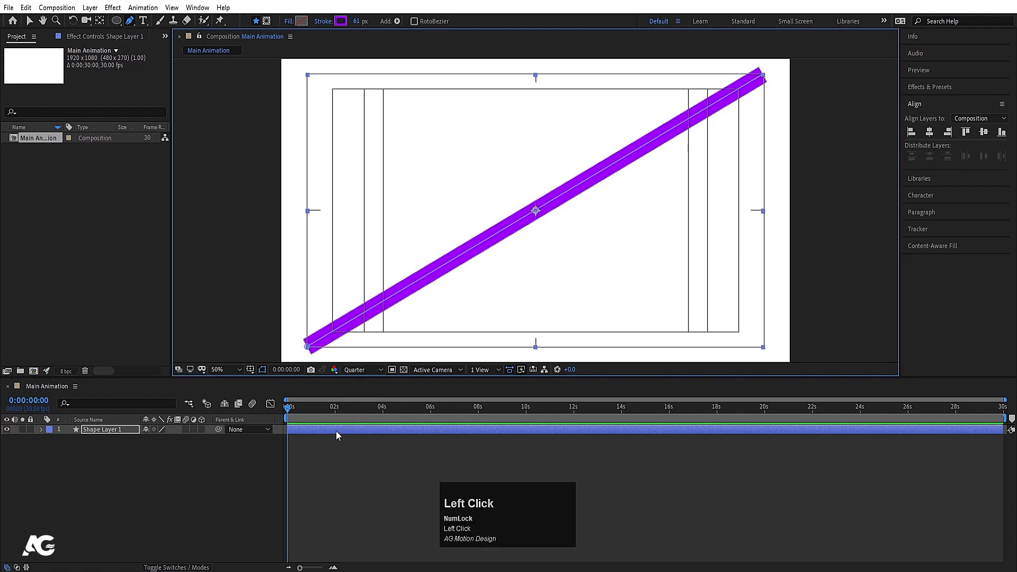
# - Add Trim Paths to the contents of the diagonal line's shape layer, and reveal its Start, End and Offset properties
pyautogui.click(42, 429)
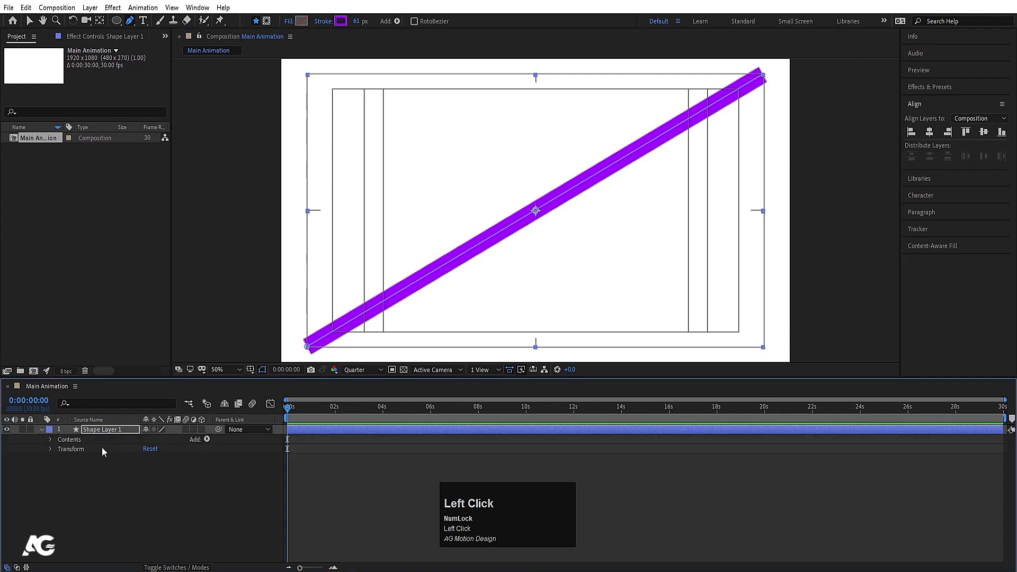
pyautogui.click(75, 443)
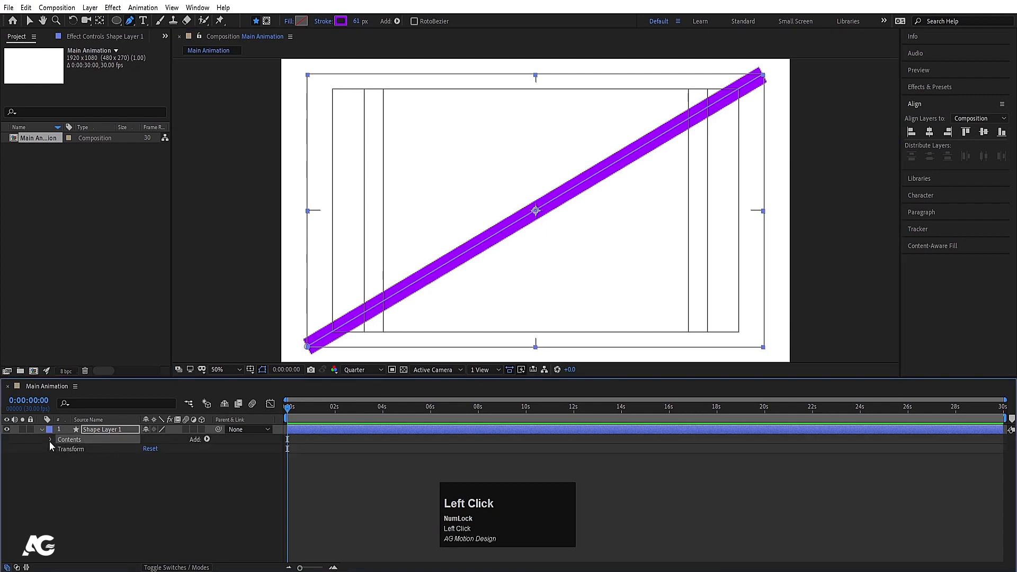
pyautogui.click(207, 440)
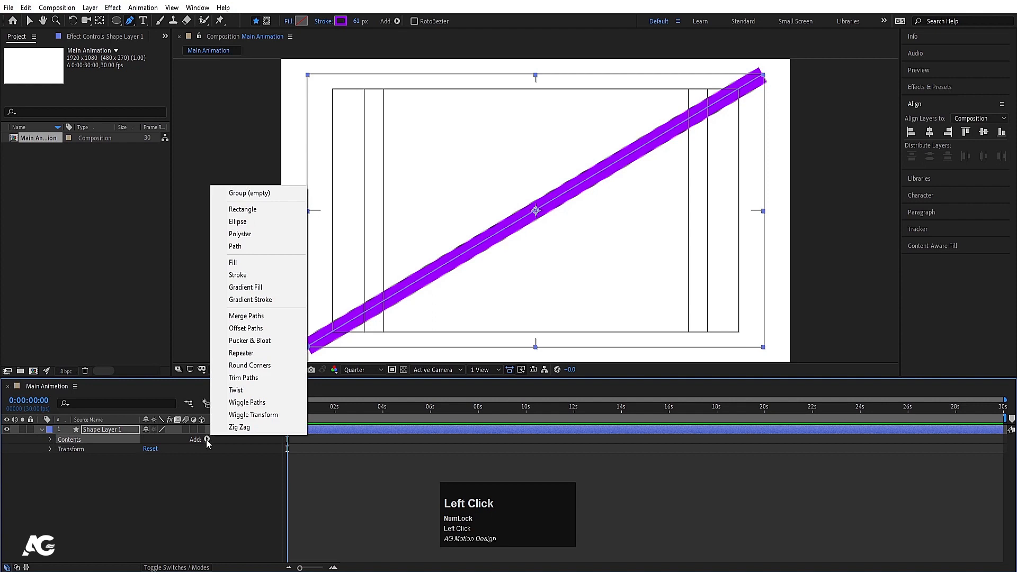
pyautogui.click(233, 379)
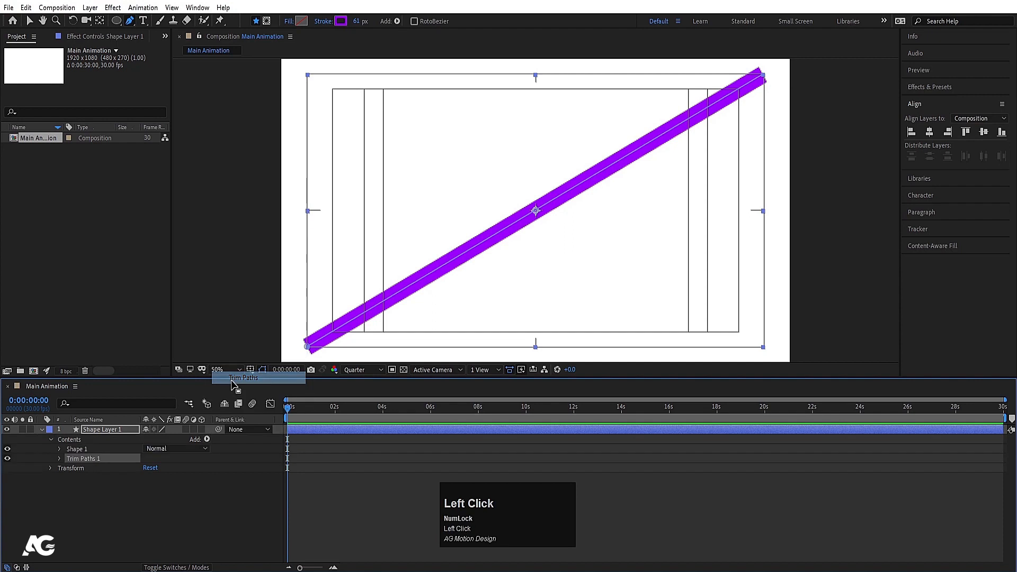
pyautogui.click(59, 458)
pyautogui.click(91, 468)
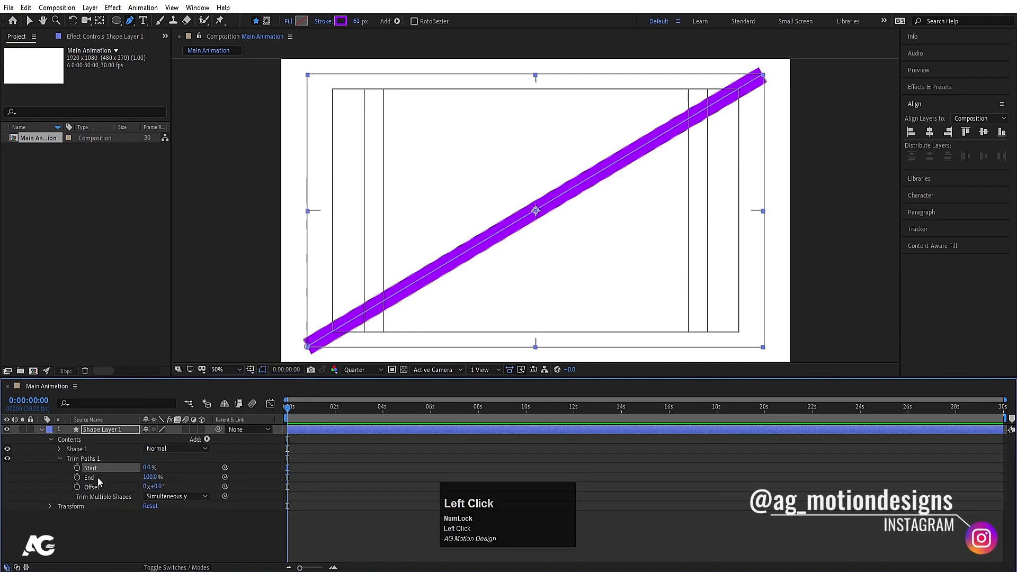
pyautogui.click(90, 478)
pyautogui.click(98, 487)
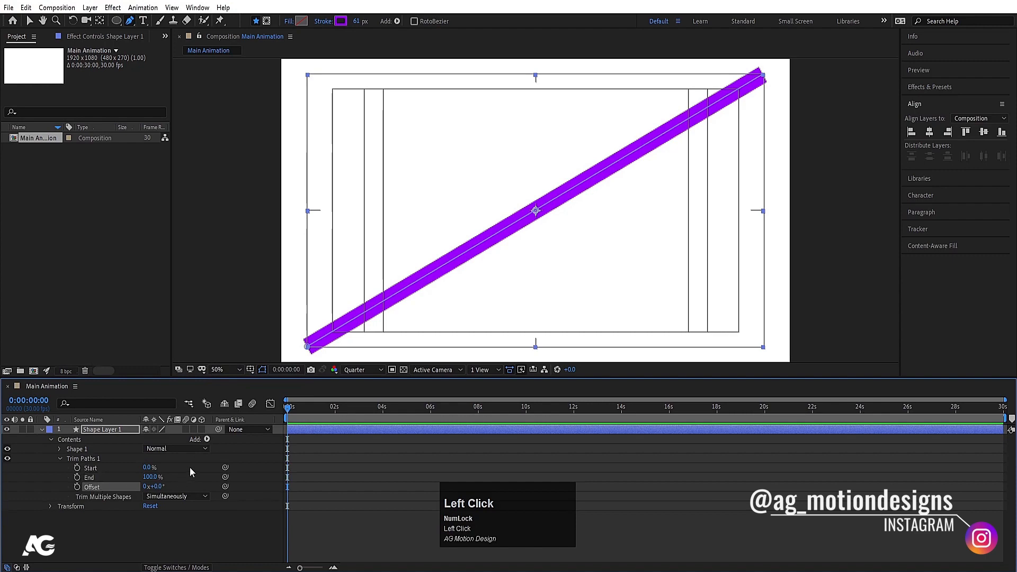
# - Raise the Trim Paths Start value to 12% and examine the trimmed lower end of the diagonal line up close
pyautogui.click(107, 469)
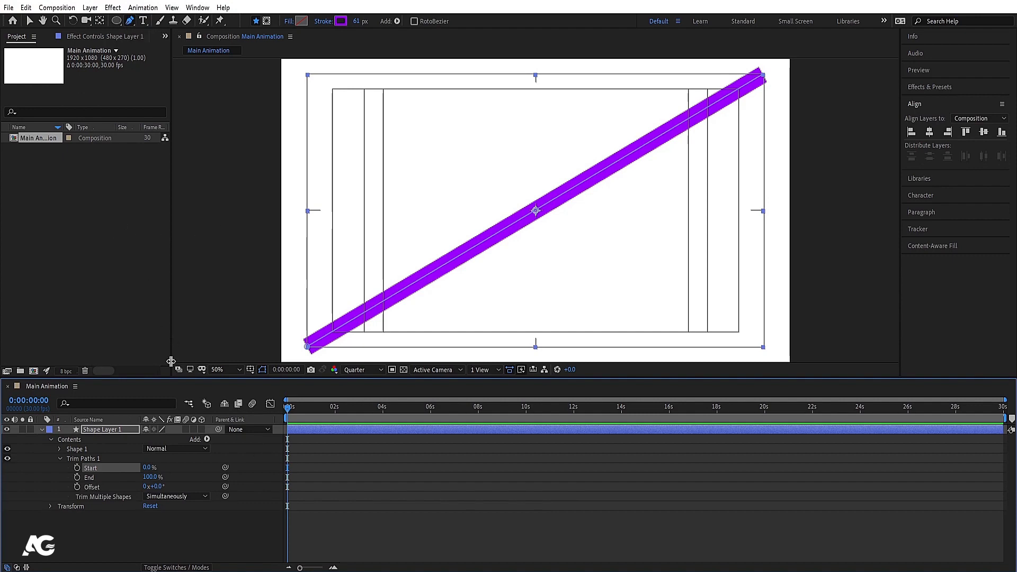
pyautogui.click(118, 435)
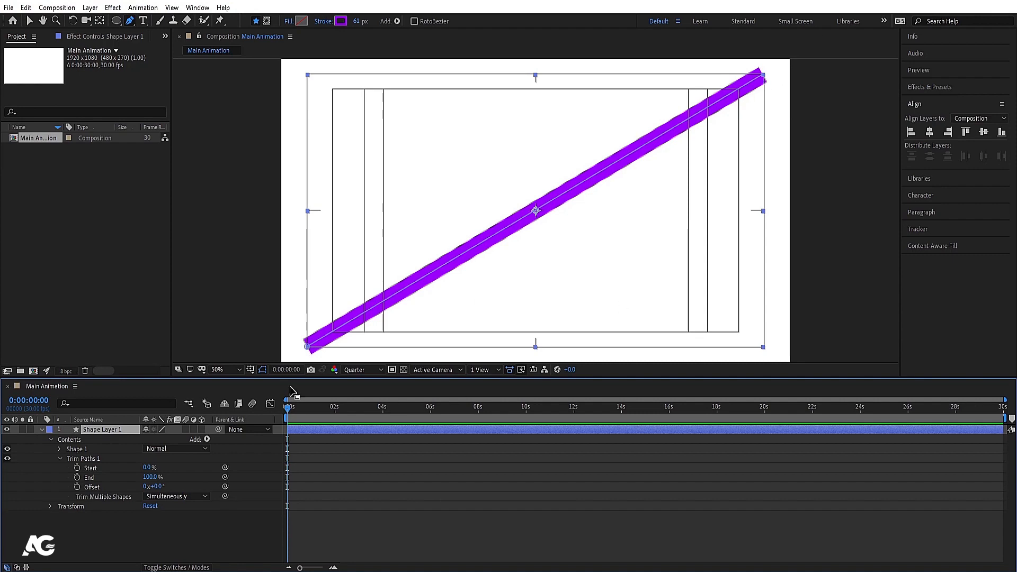
pyautogui.click(97, 459)
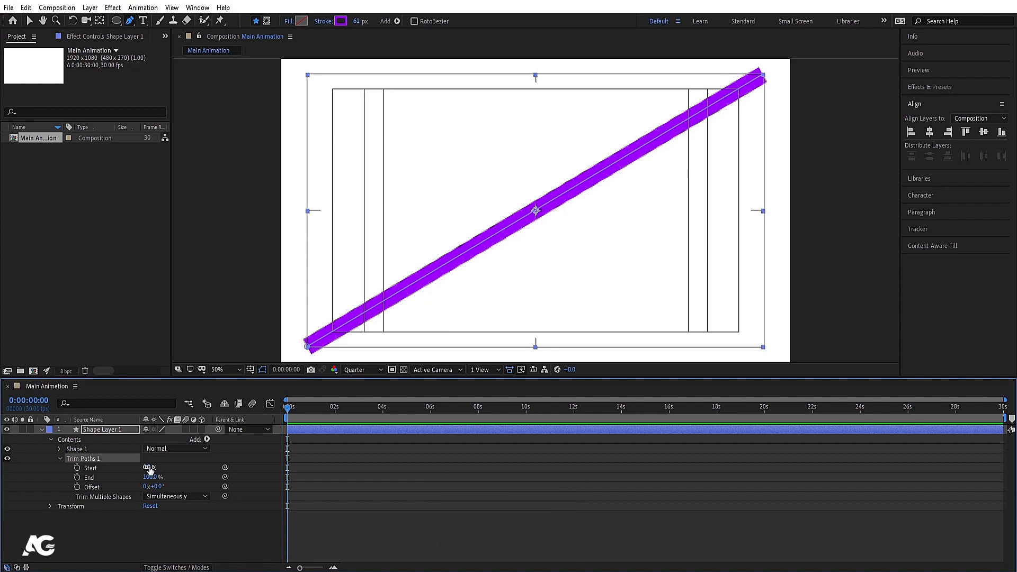
pyautogui.moveTo(146, 469); pyautogui.dragTo(159, 467)
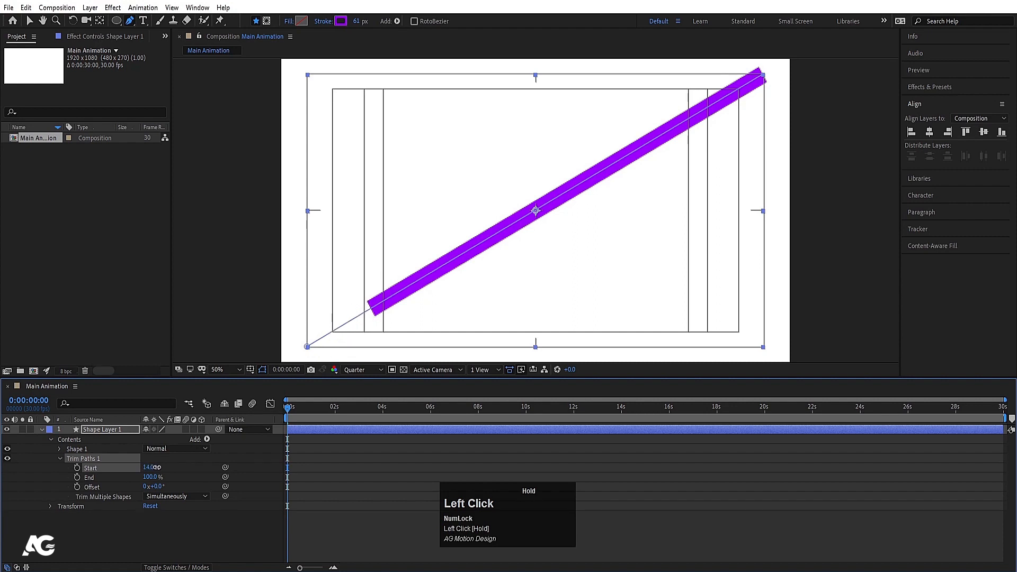
pyautogui.scroll(1, 307, 344)
pyautogui.press('space')
pyautogui.moveTo(295, 332); pyautogui.dragTo(512, 104)
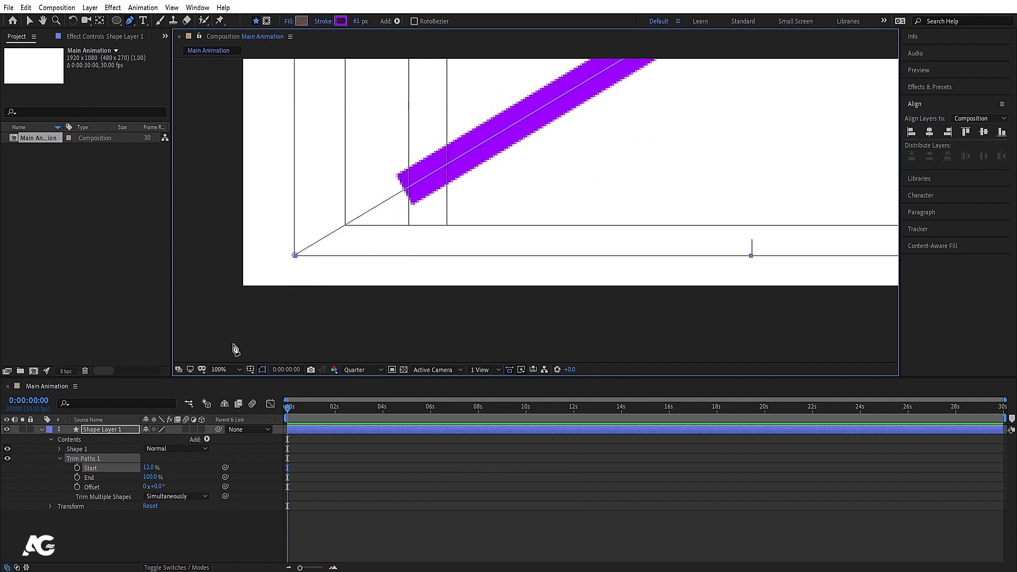
pyautogui.click(222, 369)
pyautogui.click(227, 176)
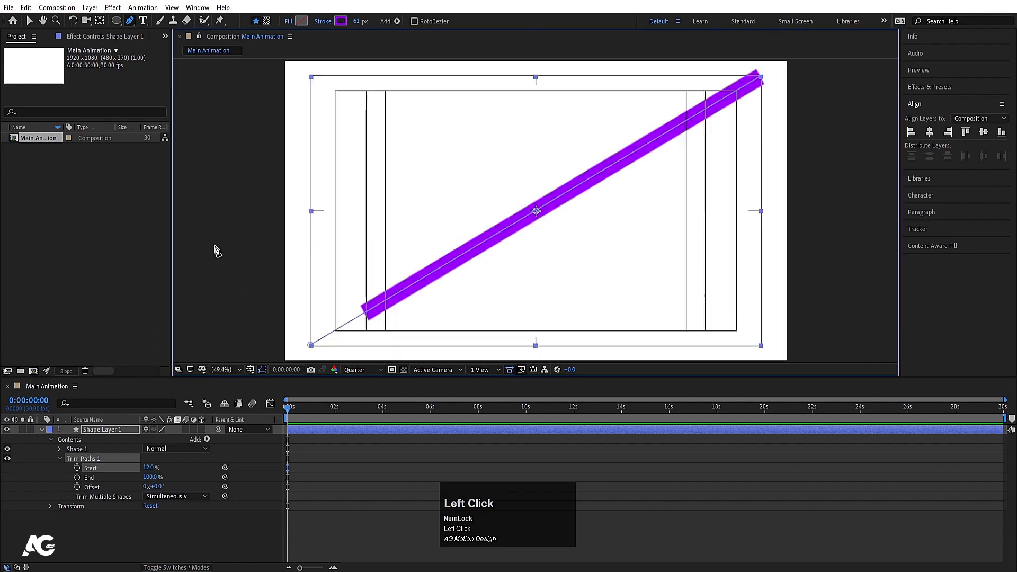
# - Set Trim Paths Start and End to 0% and add an End keyframe at 0:00:00:00
pyautogui.moveTo(149, 468)
pyautogui.mouseDown()
pyautogui.moveTo(116, 466)
pyautogui.moveTo(150, 468)
pyautogui.moveTo(110, 471)
pyautogui.moveTo(139, 478)
pyautogui.moveTo(78, 491)
pyautogui.mouseUp()
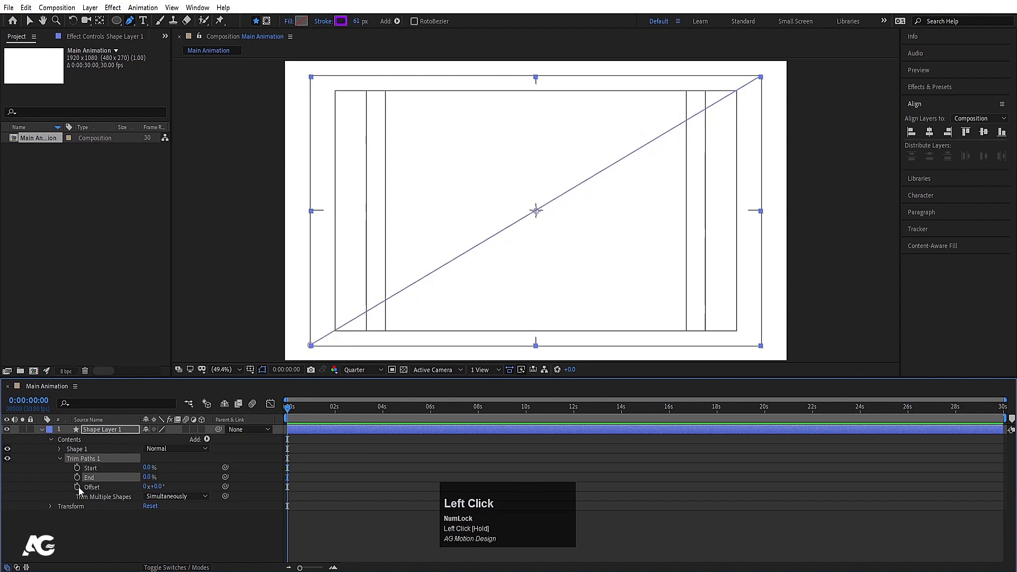
pyautogui.click(77, 479)
pyautogui.press('=')
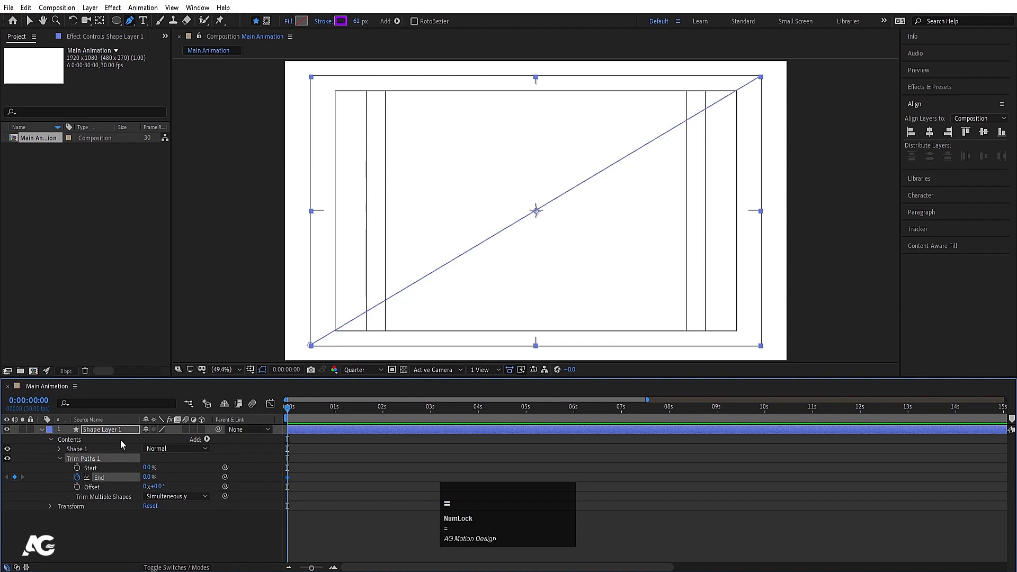
# - Duplicate the diagonal line's shape layer and hide the duplicate
pyautogui.click(102, 431)
pyautogui.hotkey('ctrl', 'd')
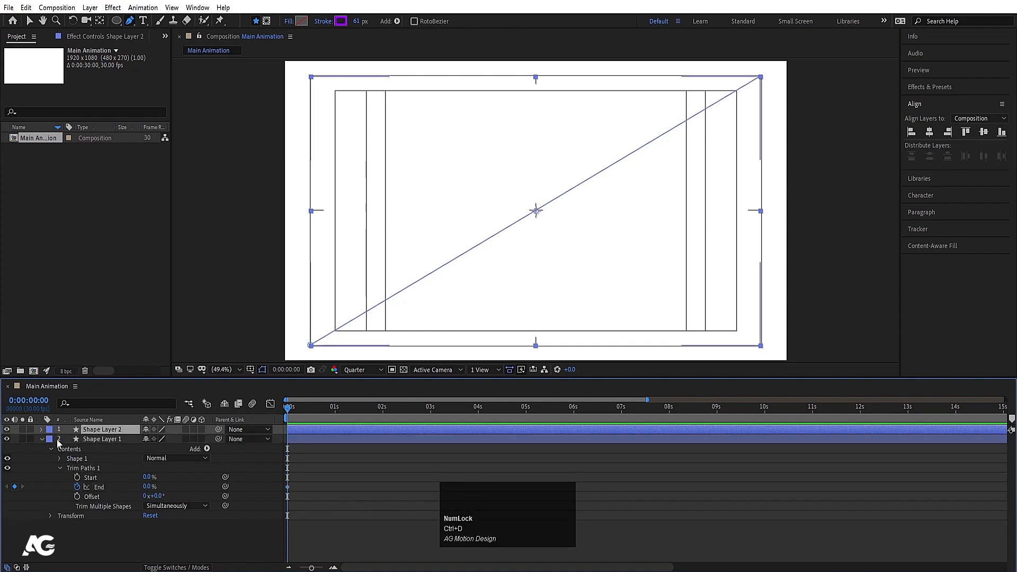
pyautogui.click(7, 430)
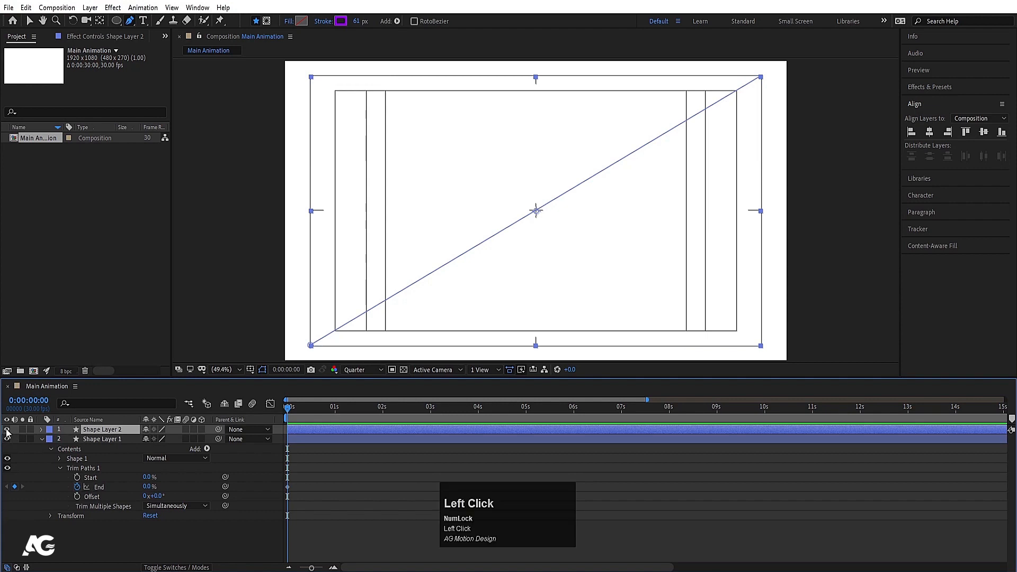
# - Keyframe Shape Layer 1's Trim Paths End at 100% at 0:00:01:12 and preview the line drawing on
pyautogui.click(94, 439)
pyautogui.moveTo(342, 419); pyautogui.dragTo(354, 410)
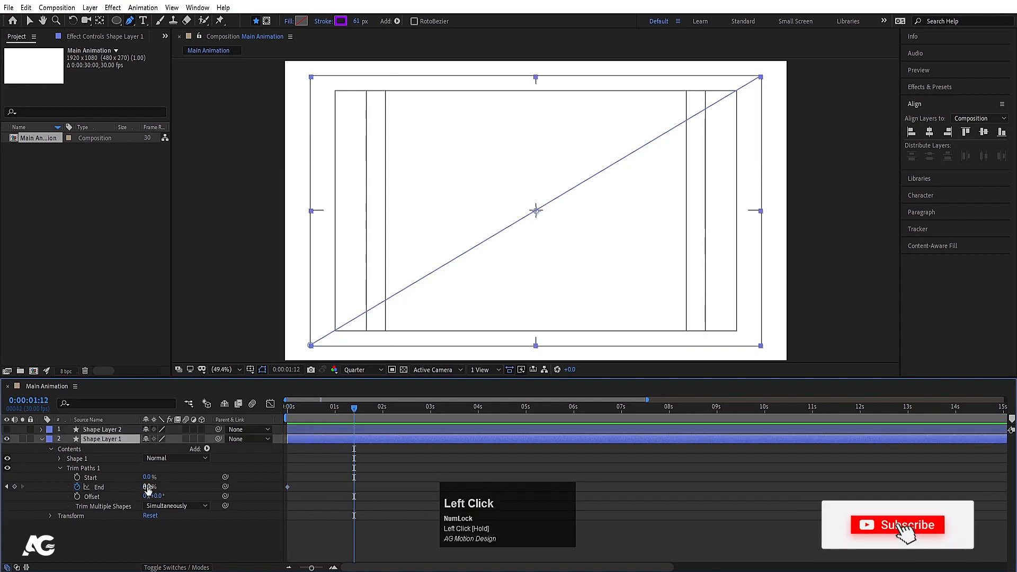
pyautogui.moveTo(147, 486); pyautogui.dragTo(211, 467)
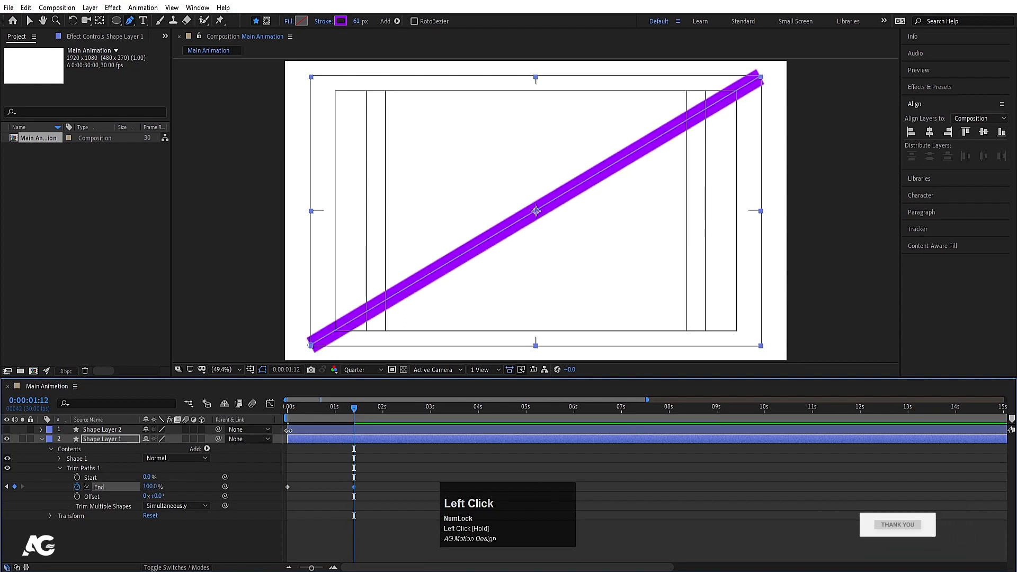
pyautogui.moveTo(354, 407); pyautogui.dragTo(262, 414)
pyautogui.press('space')
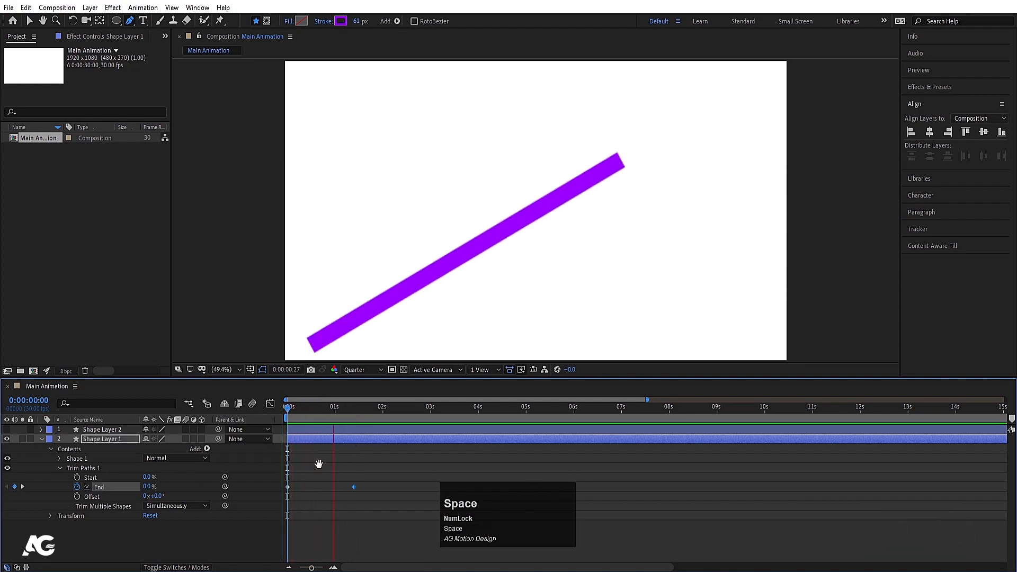
pyautogui.press('space')
pyautogui.press('space')
pyautogui.press('space')
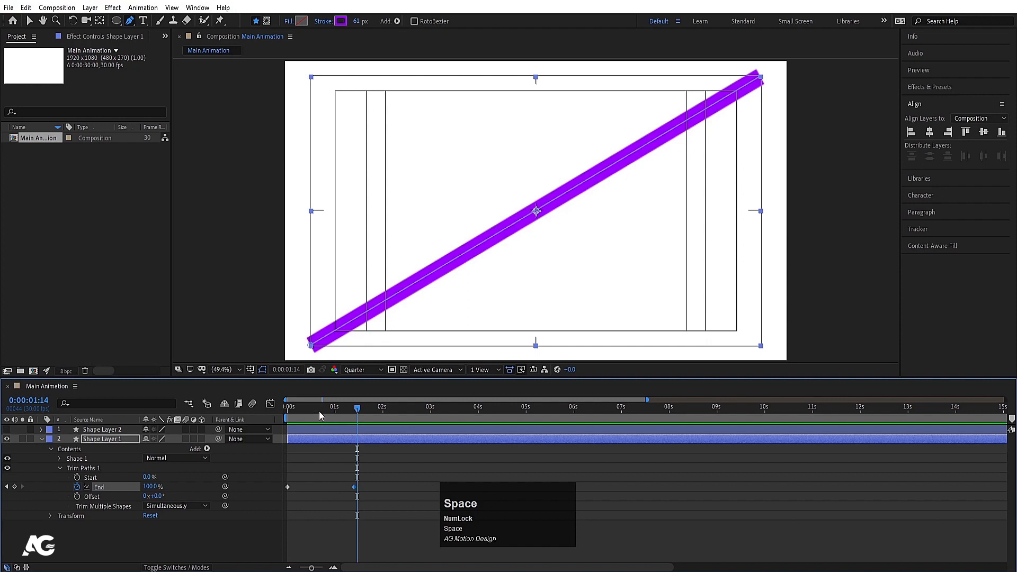
# - Keyframe Shape Layer 1's Trim Paths Start at 0% at 0:00:00:11 and 100% at 0:00:01:24, and preview the animation
pyautogui.moveTo(319, 411)
pyautogui.mouseDown()
pyautogui.moveTo(288, 413)
pyautogui.moveTo(305, 418)
pyautogui.mouseUp()
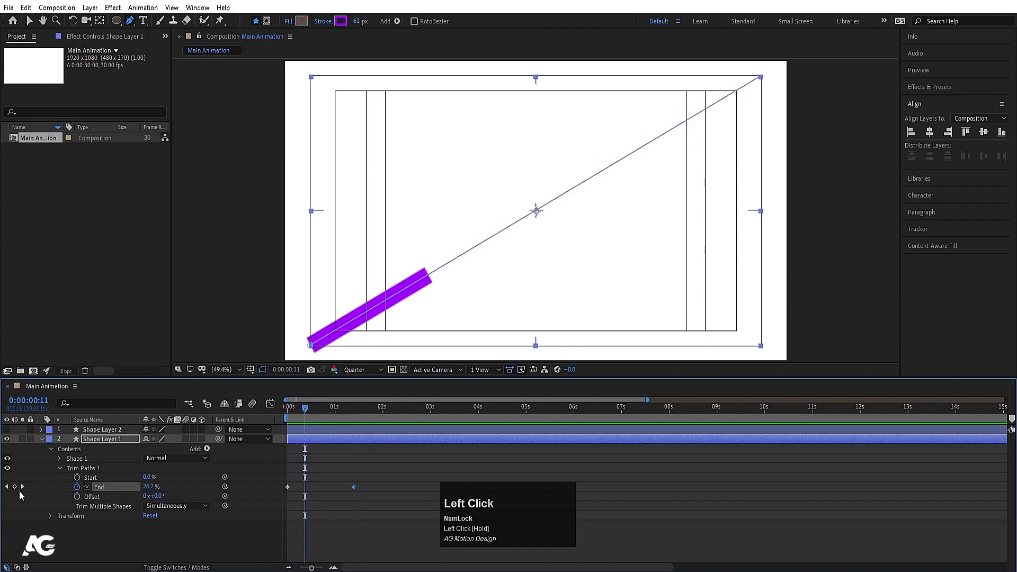
pyautogui.click(77, 477)
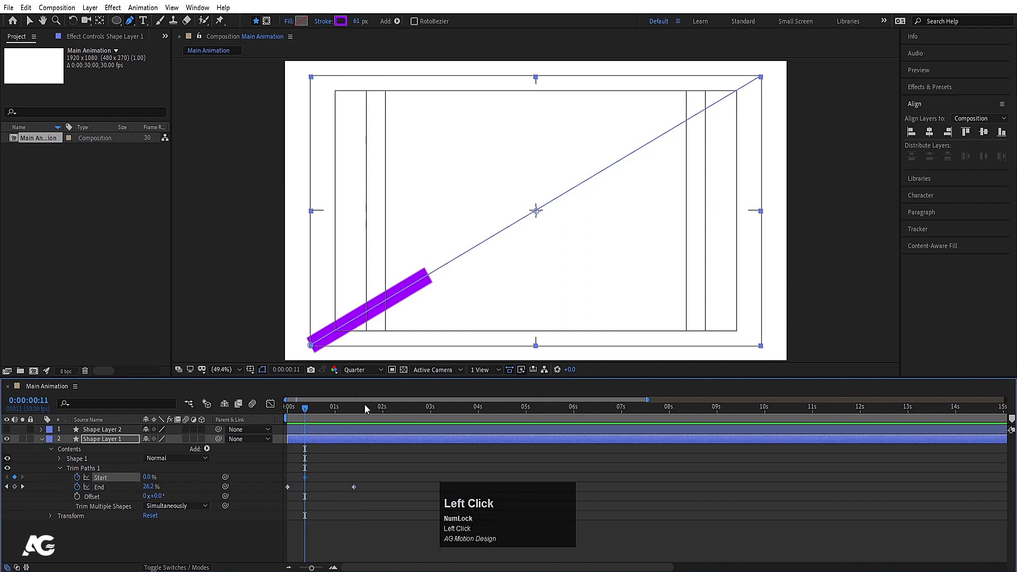
pyautogui.moveTo(368, 410); pyautogui.dragTo(374, 416)
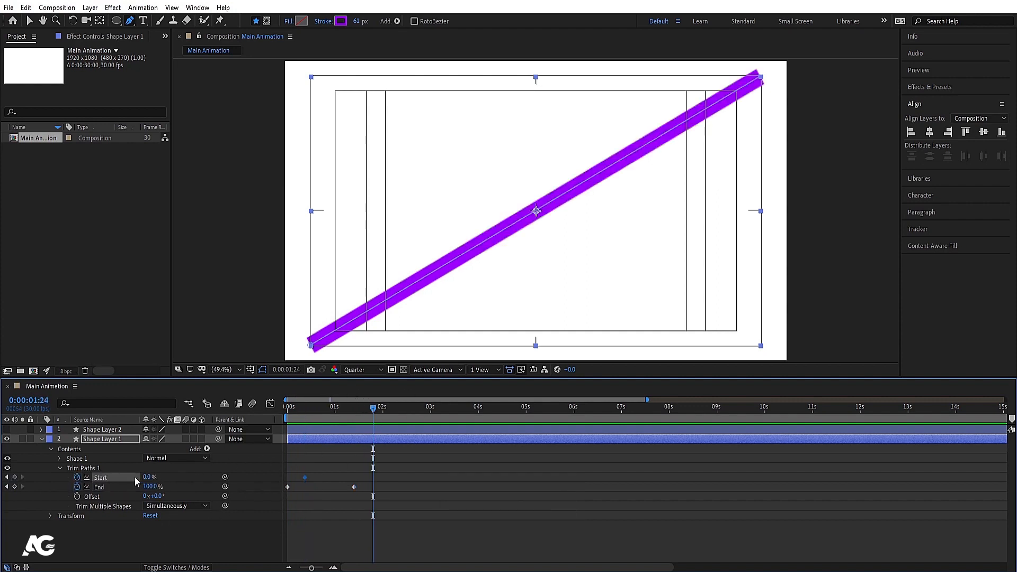
pyautogui.click(157, 477)
pyautogui.moveTo(158, 477); pyautogui.dragTo(303, 456)
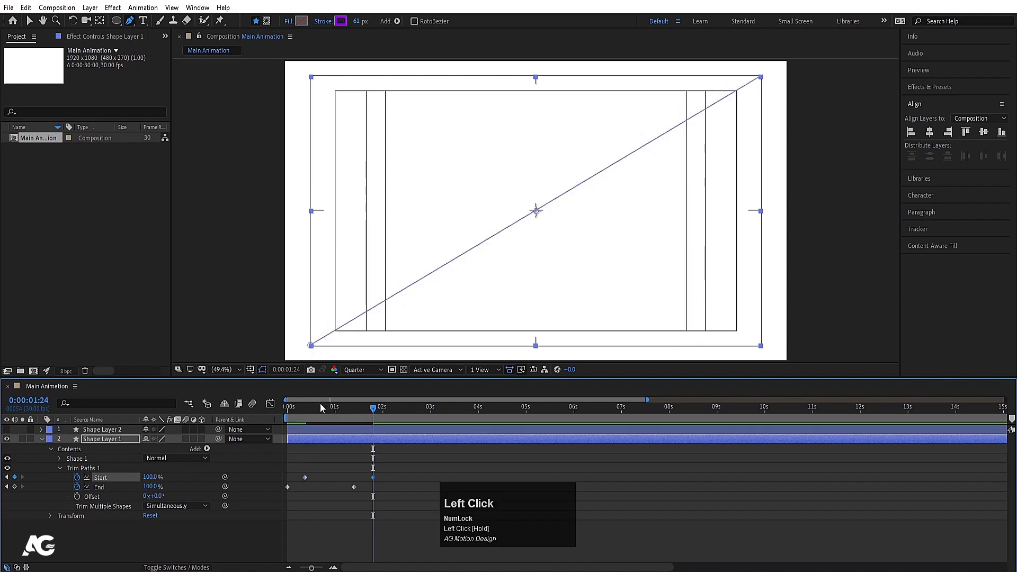
pyautogui.moveTo(322, 408); pyautogui.dragTo(281, 418)
pyautogui.press('space')
pyautogui.press('space')
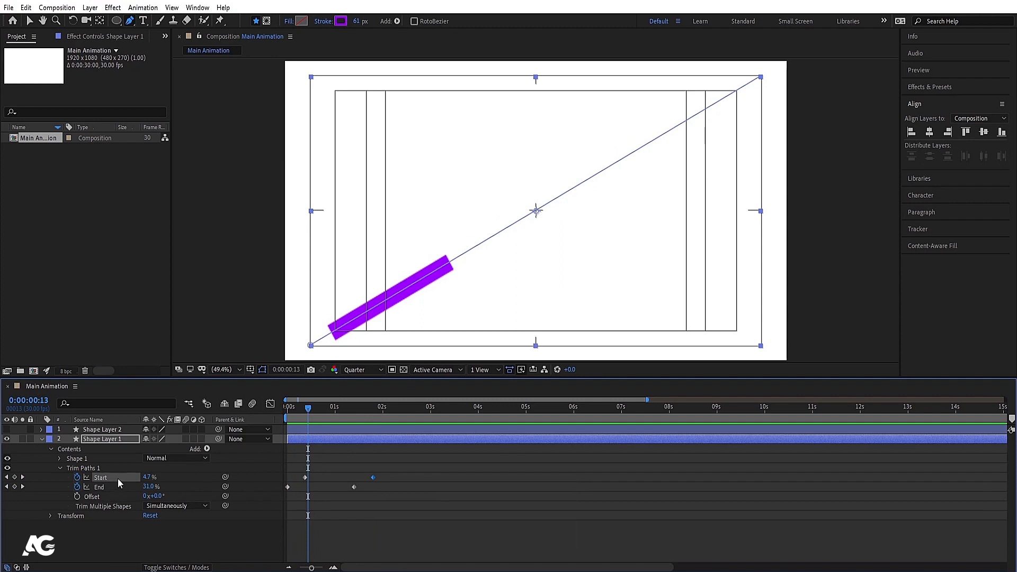
pyautogui.press('space')
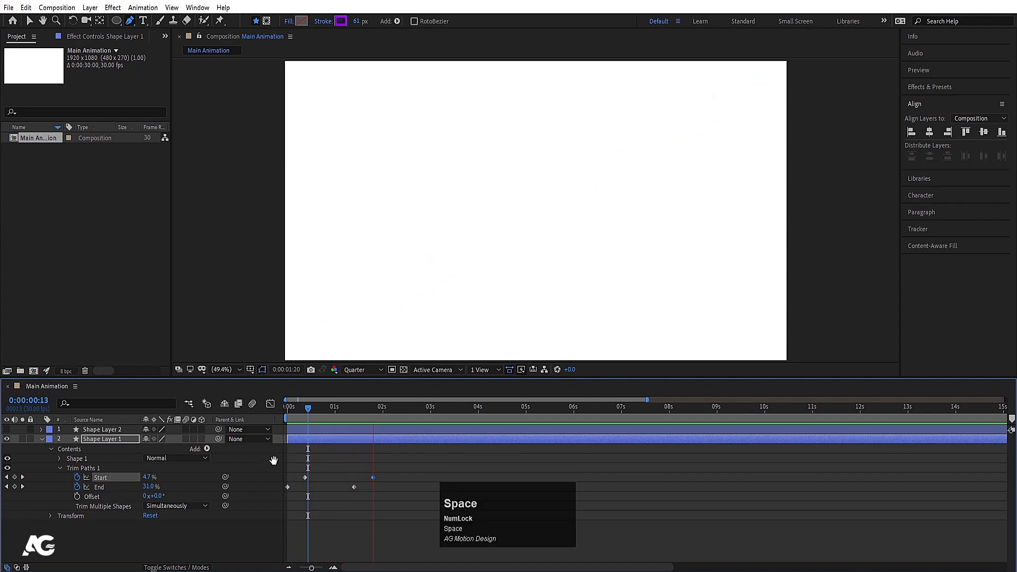
pyautogui.press('space')
# - Apply Easy Ease to all Start and End keyframes of Shape Layer 1 and preview the eased line animation
pyautogui.moveTo(392, 474); pyautogui.dragTo(261, 501)
pyautogui.press('F9')
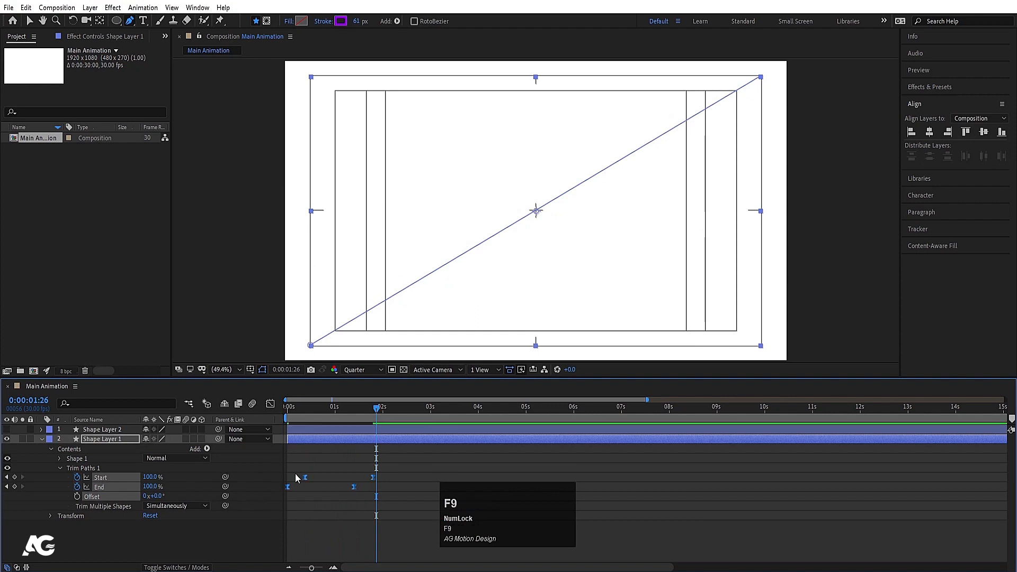
pyautogui.click(289, 407)
pyautogui.press('space')
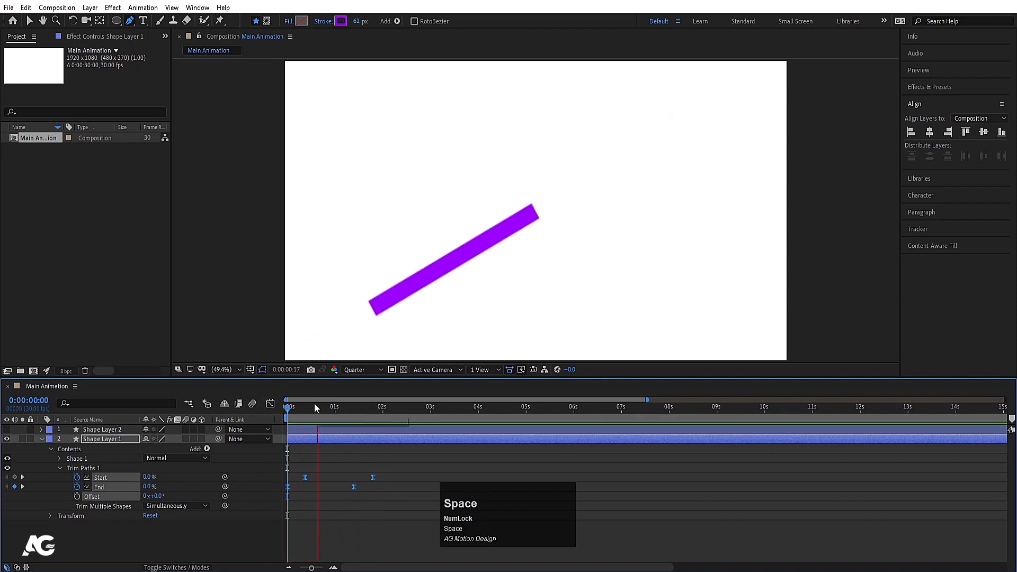
pyautogui.press('space')
pyautogui.press('space')
pyautogui.press('space')
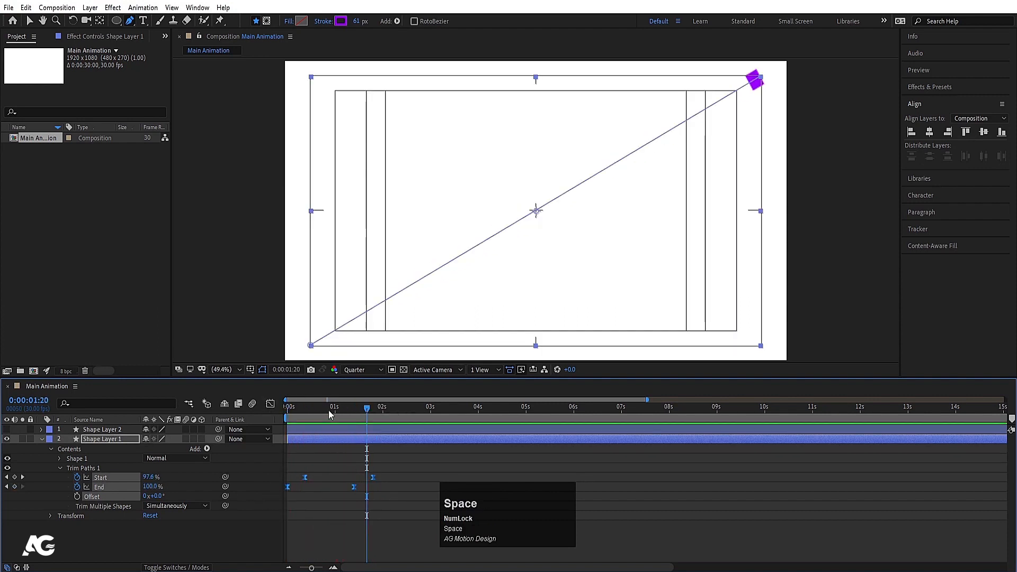
pyautogui.moveTo(328, 410); pyautogui.dragTo(255, 424)
pyautogui.press('space')
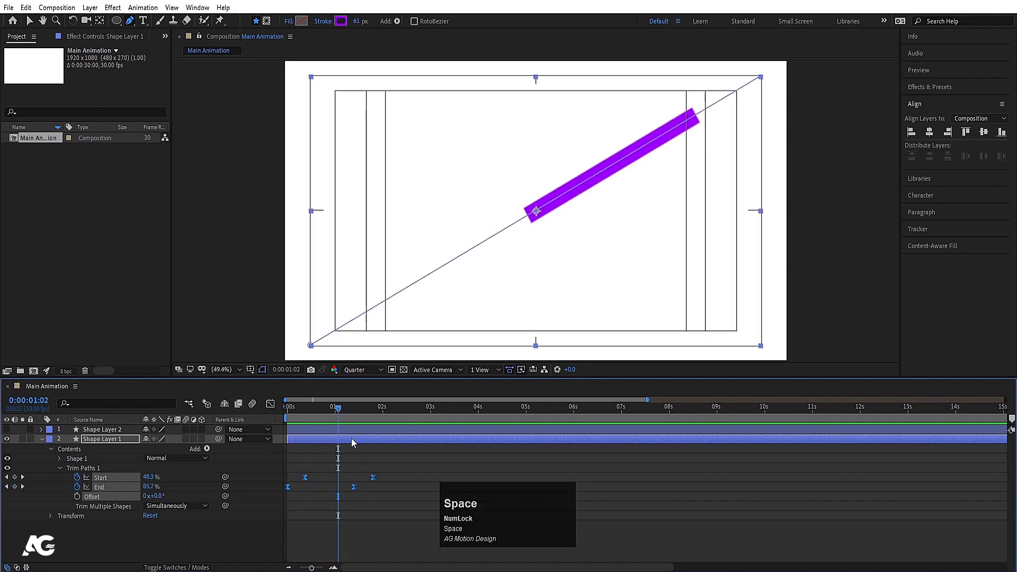
pyautogui.press('space')
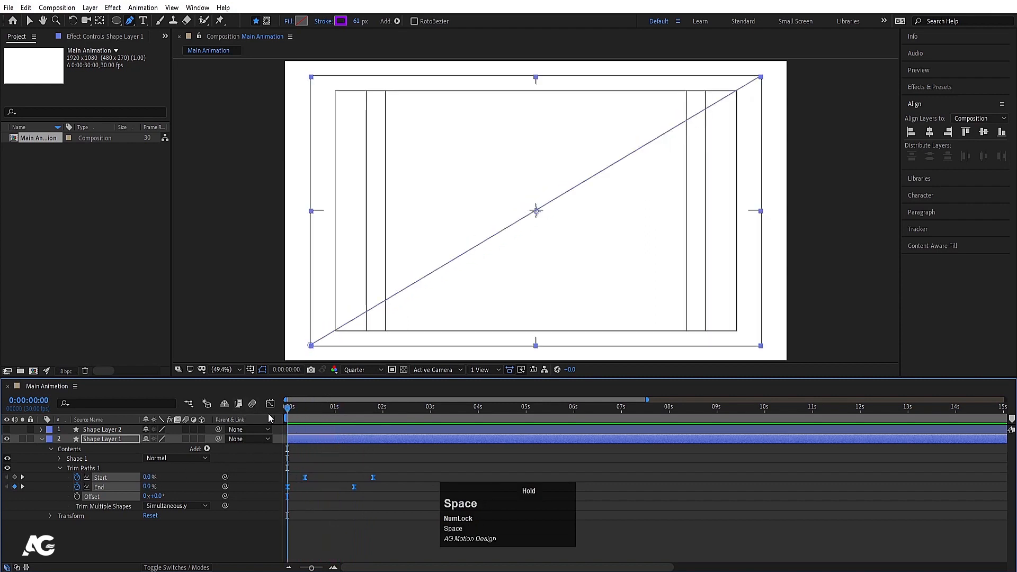
pyautogui.press('space')
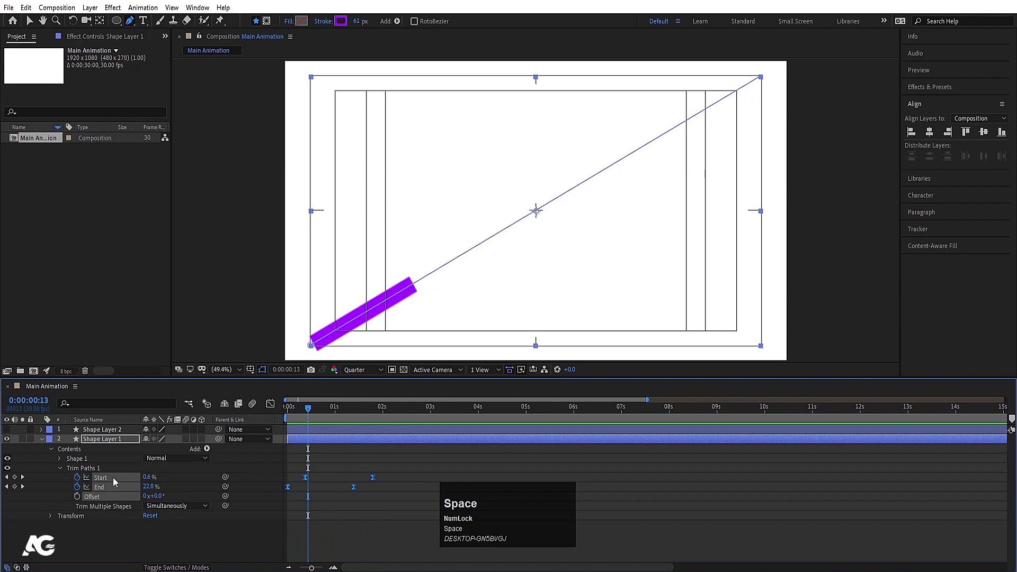
pyautogui.click(197, 478)
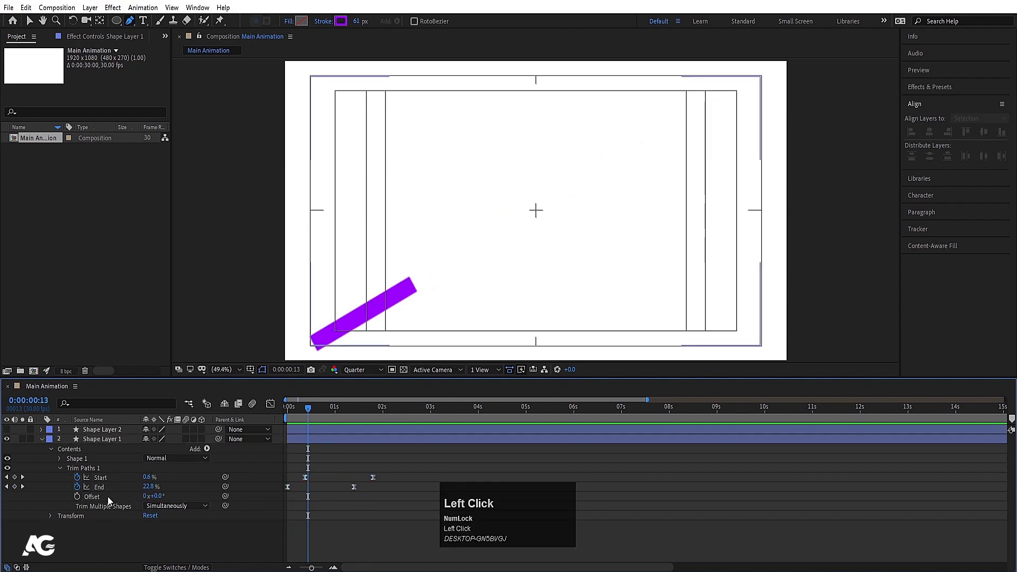
pyautogui.press('space')
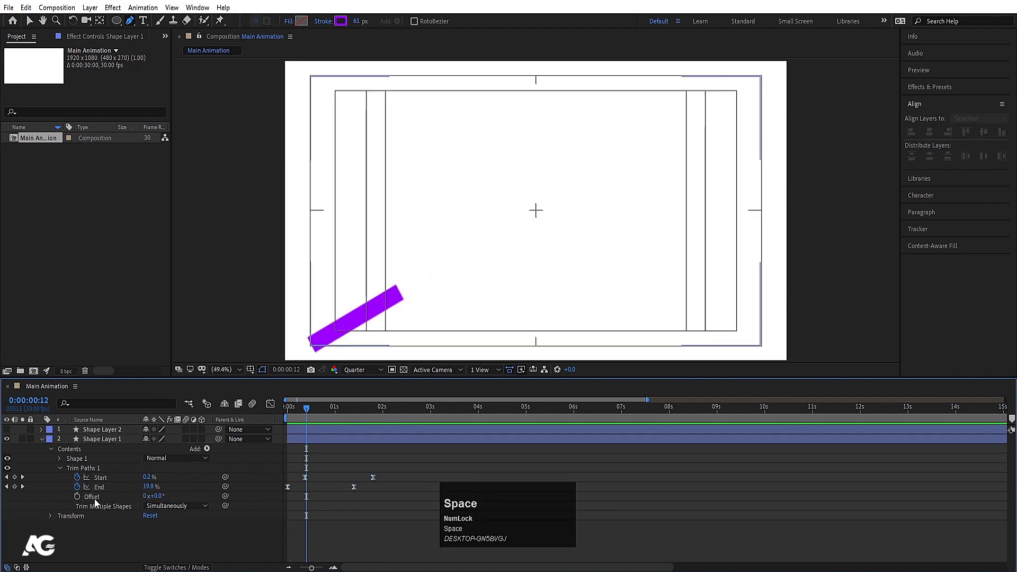
# - Hide and collapse Shape Layer 1, show Shape Layer 2, and reveal its Trim Paths properties
pyautogui.click(6, 438)
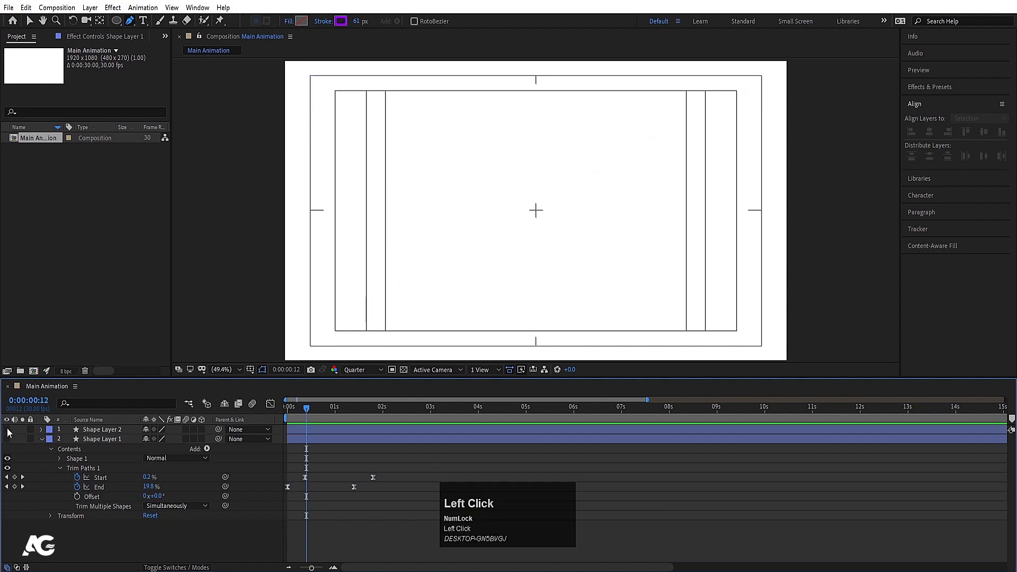
pyautogui.click(7, 429)
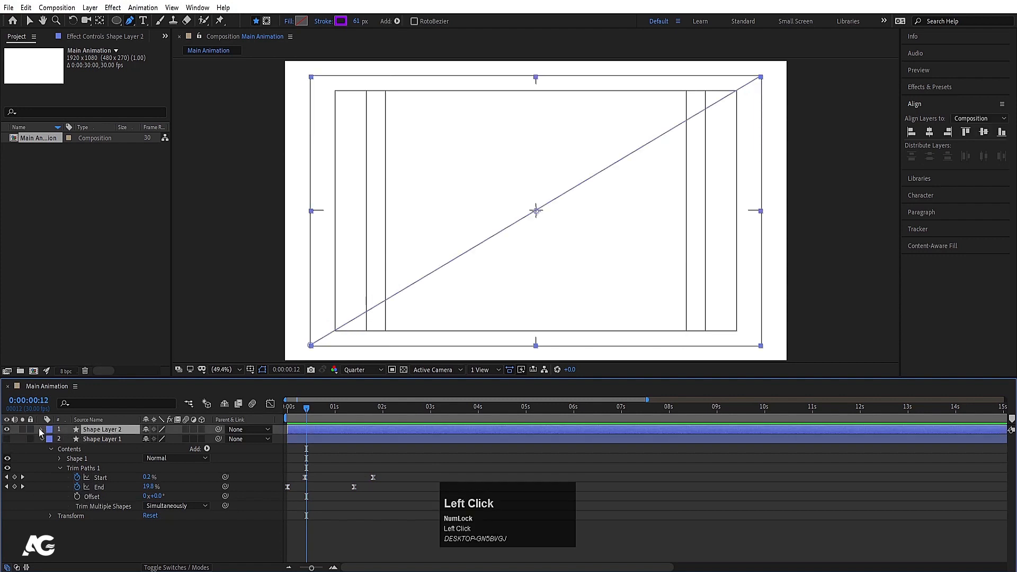
pyautogui.click(42, 429)
pyautogui.click(41, 458)
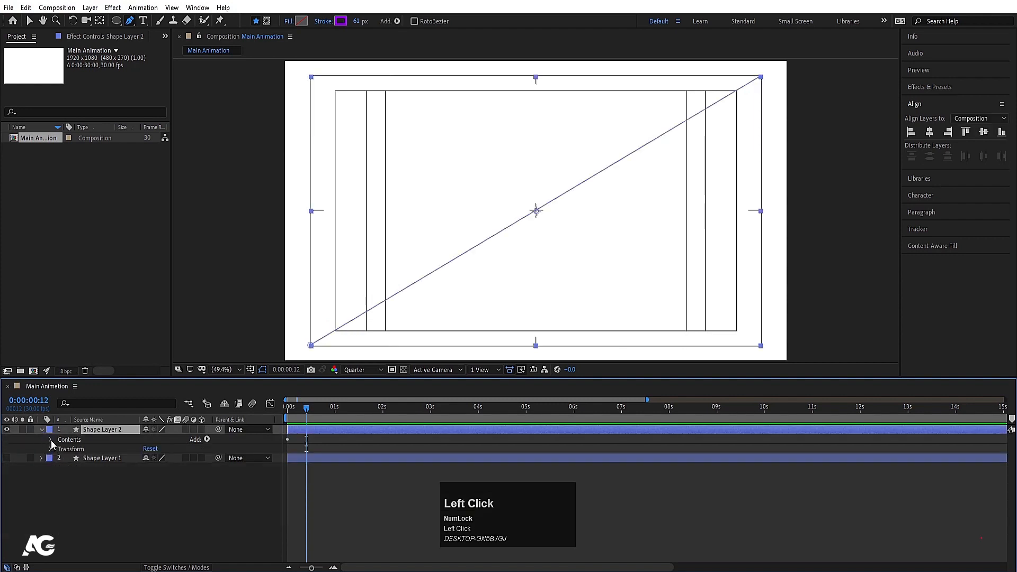
pyautogui.click(50, 440)
pyautogui.click(59, 458)
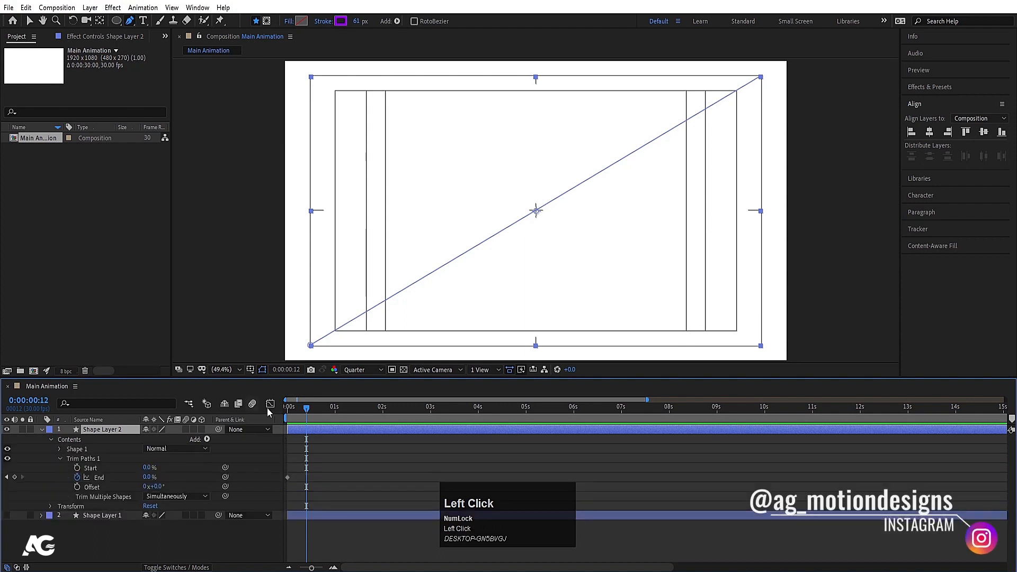
# - Set Shape Layer 2's Trim Paths Start to 40% and End to 55% at 0:00:00:00
pyautogui.click(290, 406)
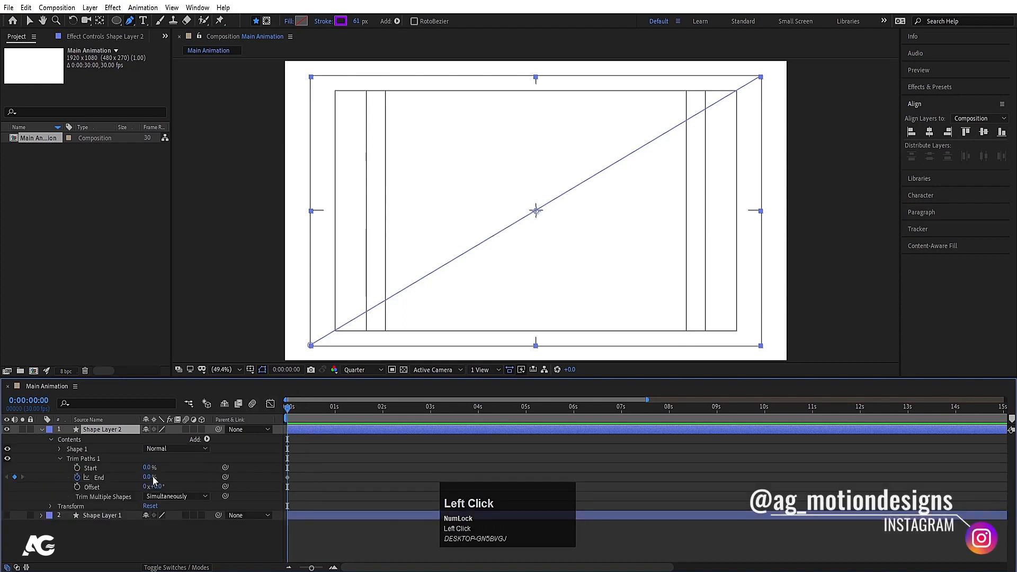
pyautogui.moveTo(148, 477)
pyautogui.mouseDown()
pyautogui.moveTo(170, 471)
pyautogui.moveTo(153, 486)
pyautogui.moveTo(148, 469)
pyautogui.moveTo(158, 465)
pyautogui.moveTo(118, 466)
pyautogui.moveTo(133, 463)
pyautogui.mouseUp()
pyautogui.click(316, 460)
pyautogui.press('-')
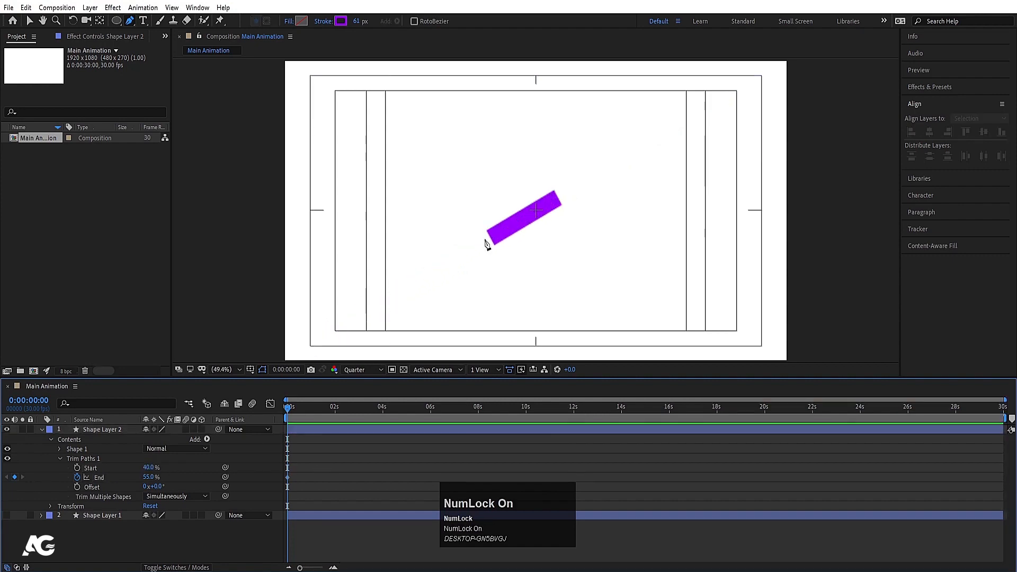
pyautogui.click(89, 430)
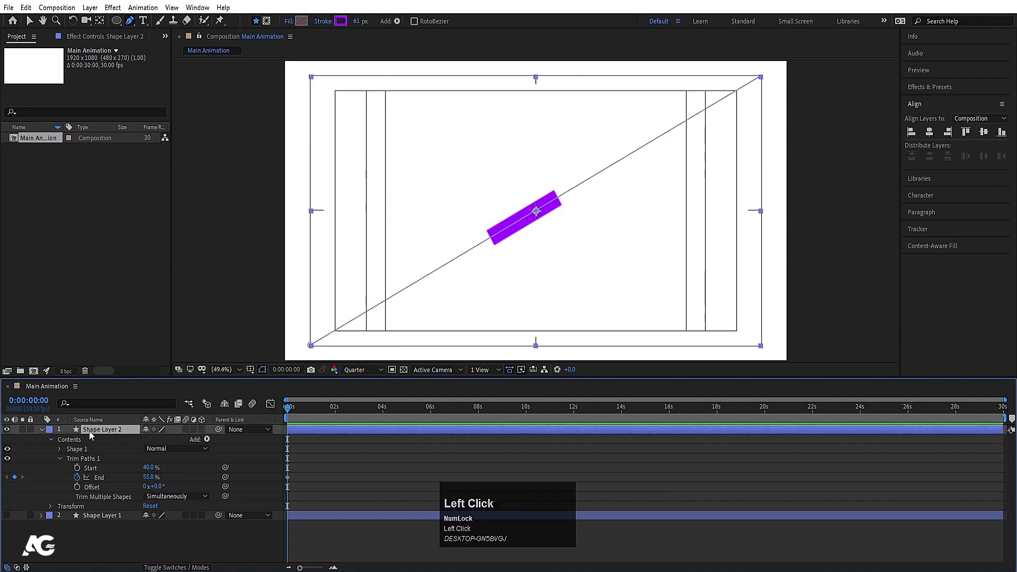
# - Remove the End keyframe at 0:00:00:00 from Shape Layer 2's Trim Paths and reselect the layer
pyautogui.moveTo(300, 464); pyautogui.dragTo(285, 483)
pyautogui.press('Delete')
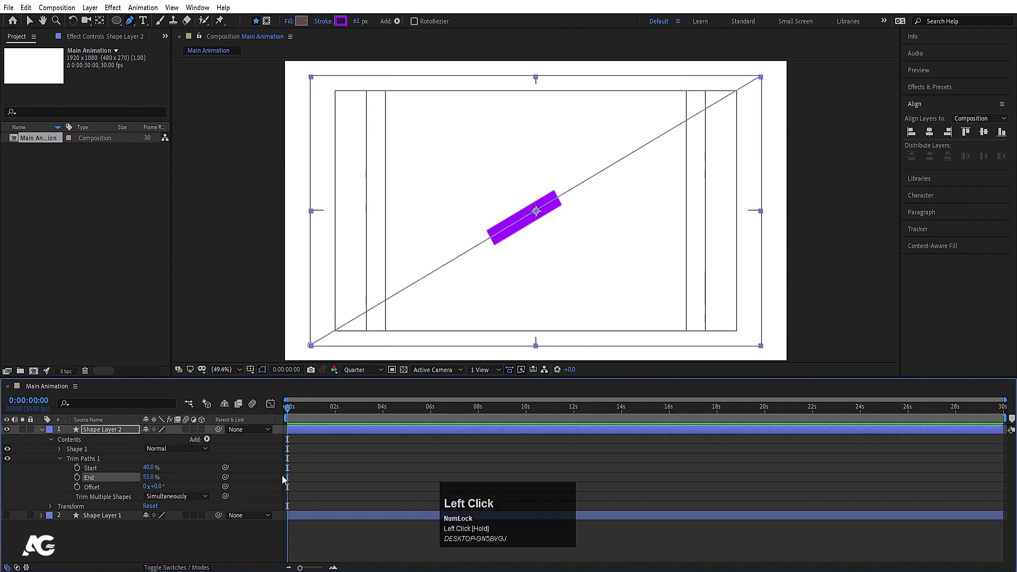
pyautogui.click(326, 457)
pyautogui.click(300, 429)
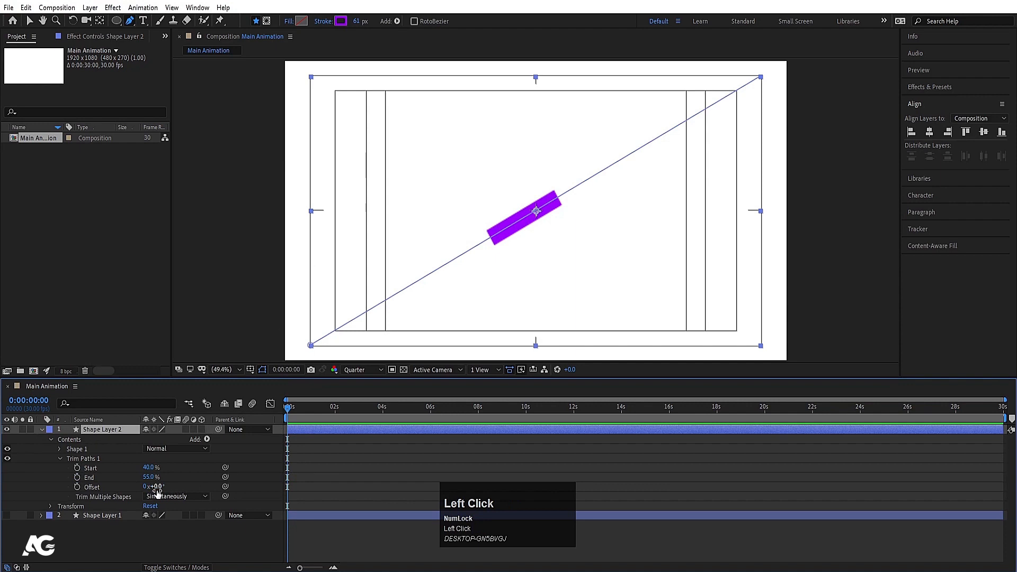
# - Try out different Trim Paths Offset values on Shape Layer 2 and reset the Offset to 0x+0.0°
pyautogui.moveTo(161, 490); pyautogui.dragTo(319, 351)
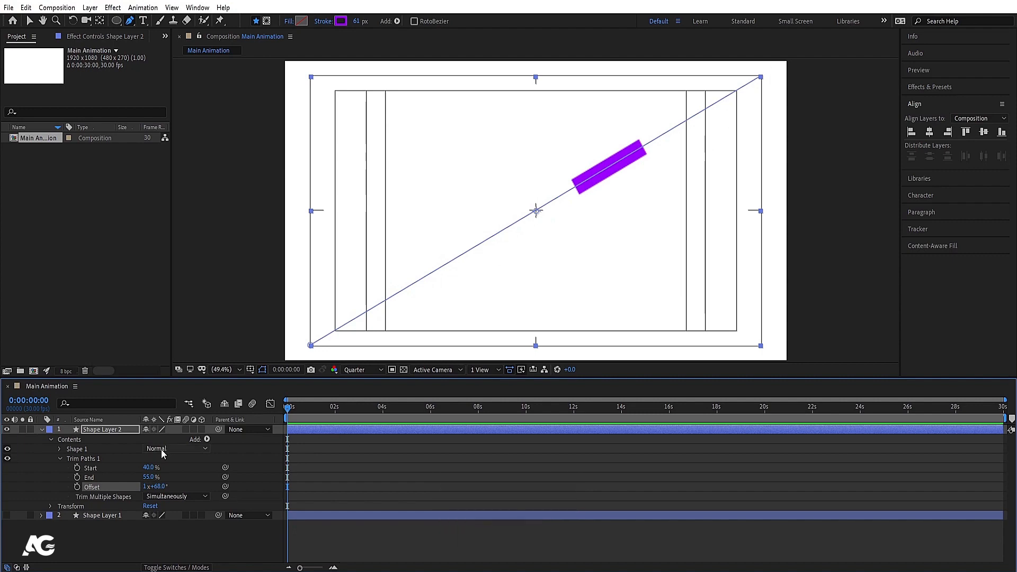
pyautogui.click(104, 460)
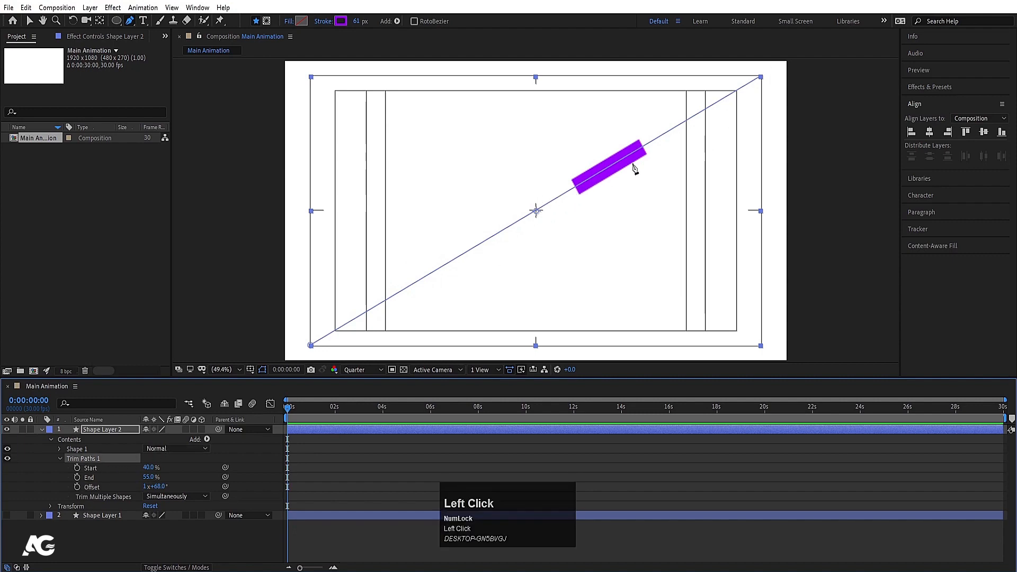
pyautogui.moveTo(159, 486); pyautogui.dragTo(15, 543)
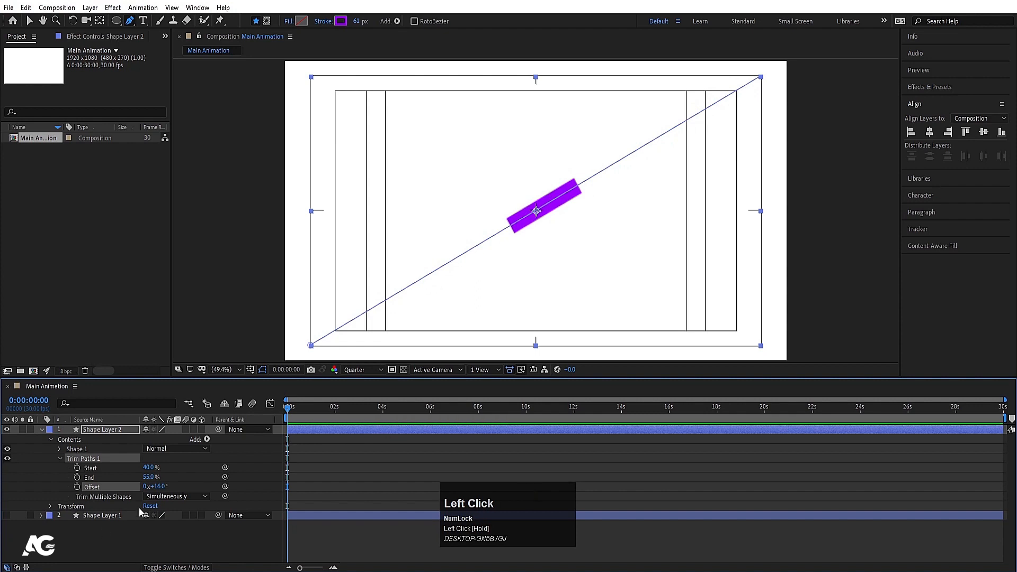
pyautogui.click(160, 487)
pyautogui.write('0')
pyautogui.click(202, 469)
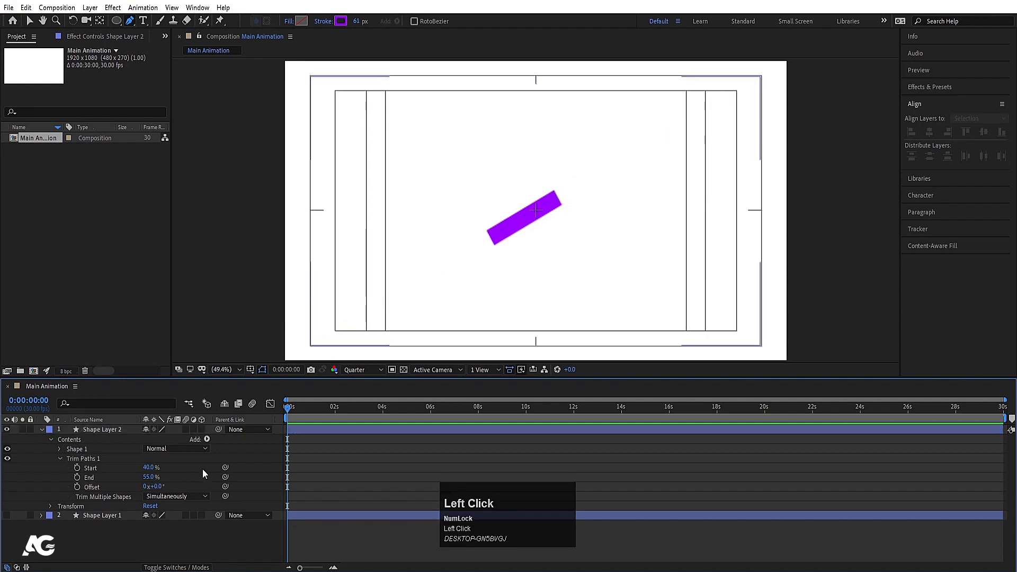
# - Keyframe Shape Layer 2's Trim Paths Offset at 0x+0.0° at 0:00:00:00 and 1x+0.0° at 0:00:03:28
pyautogui.moveTo(318, 409); pyautogui.dragTo(214, 420)
pyautogui.click(78, 487)
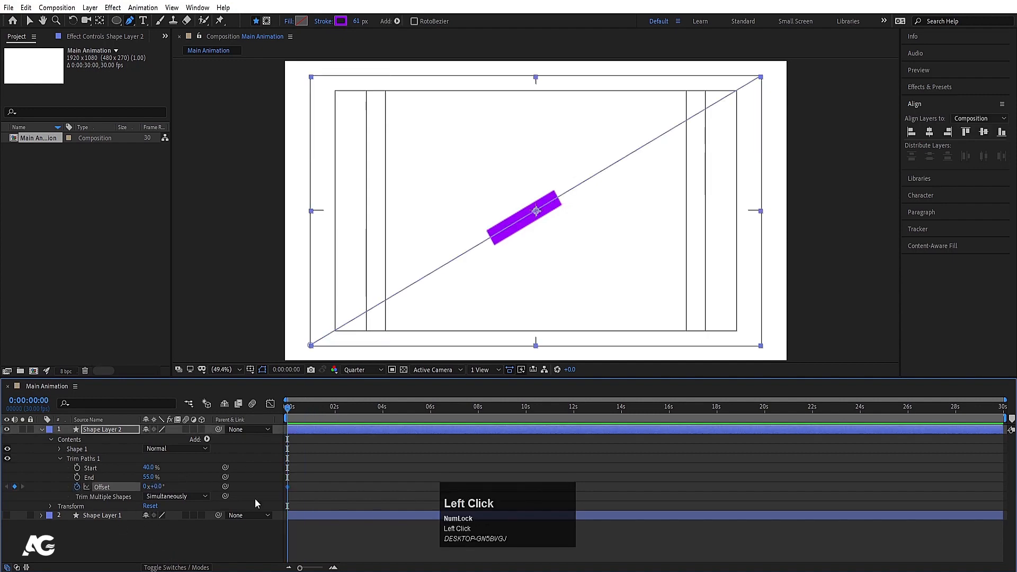
pyautogui.click(380, 408)
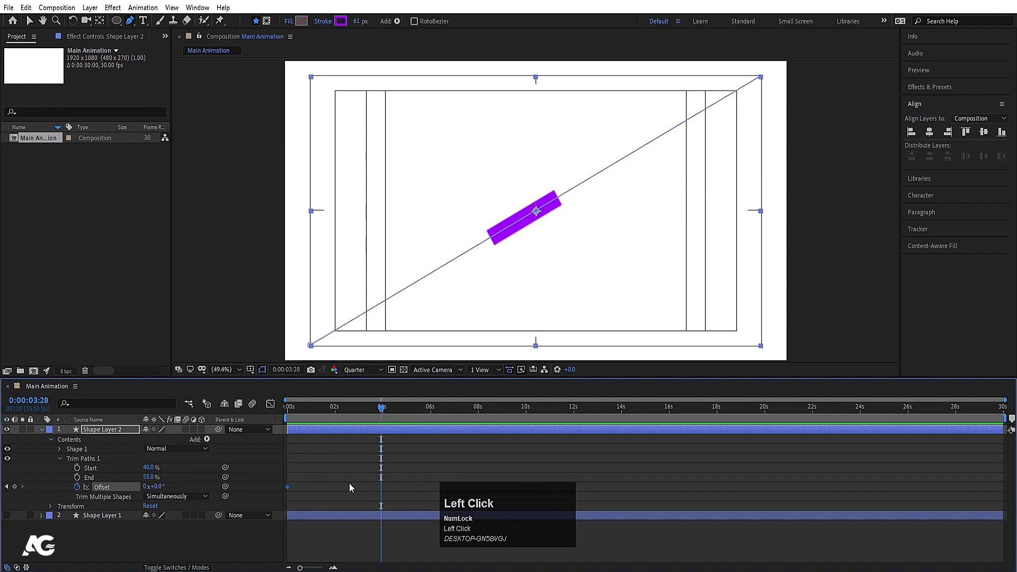
pyautogui.click(144, 487)
pyautogui.write('1')
pyautogui.click(211, 459)
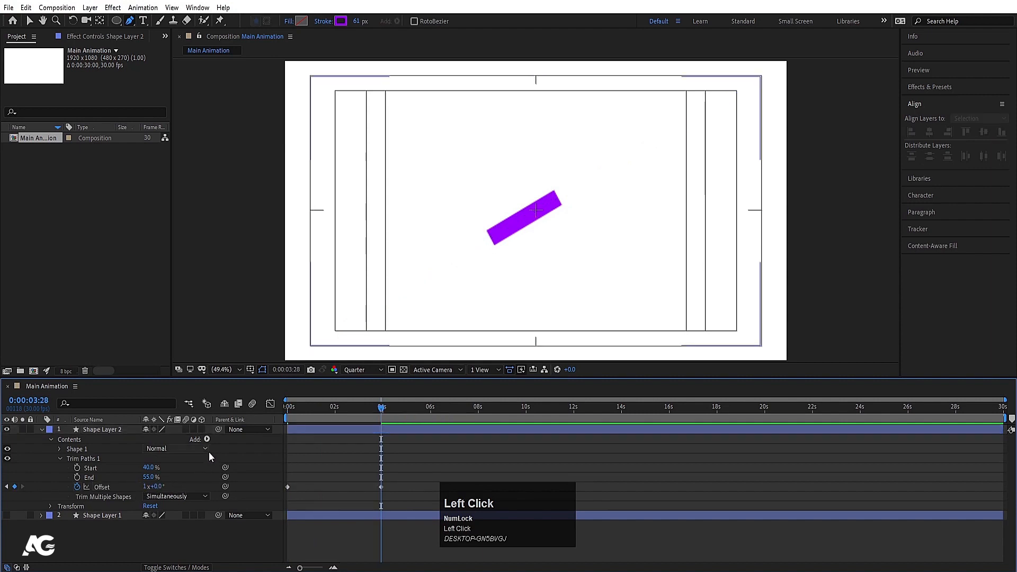
# - End the work area at 0:00:03:28 and preview the Offset animation
pyautogui.press('n')
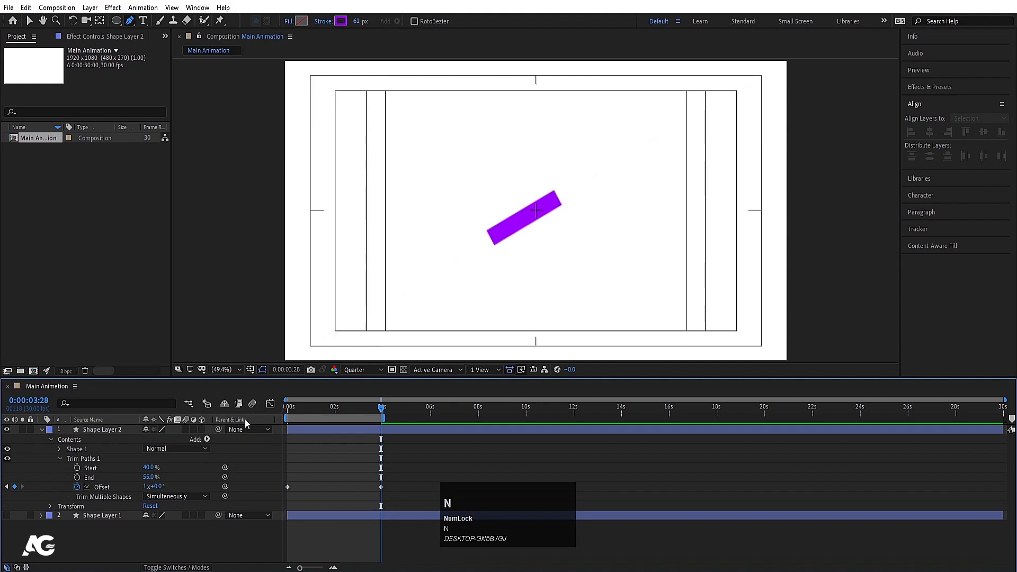
pyautogui.press('space')
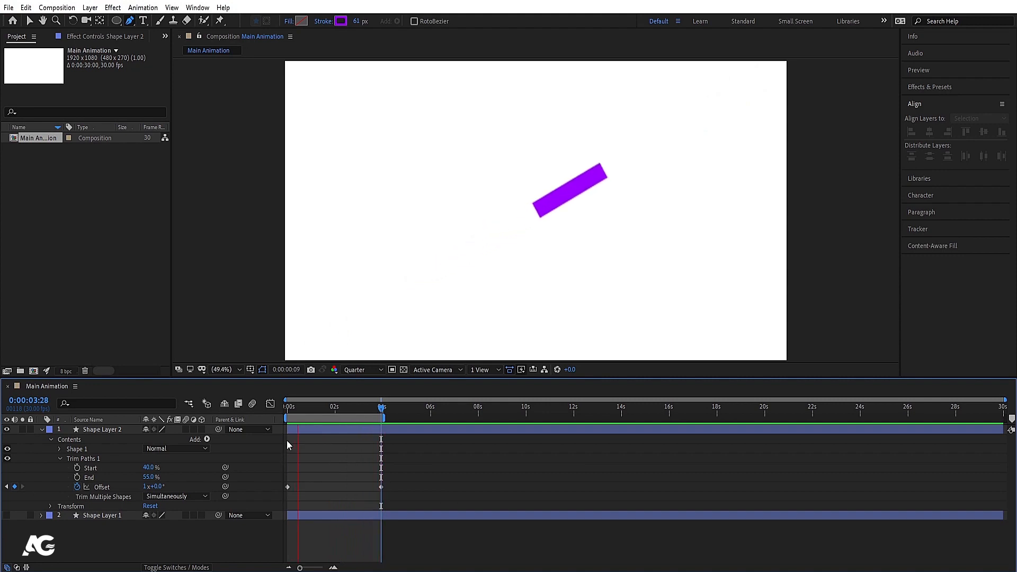
pyautogui.press('space')
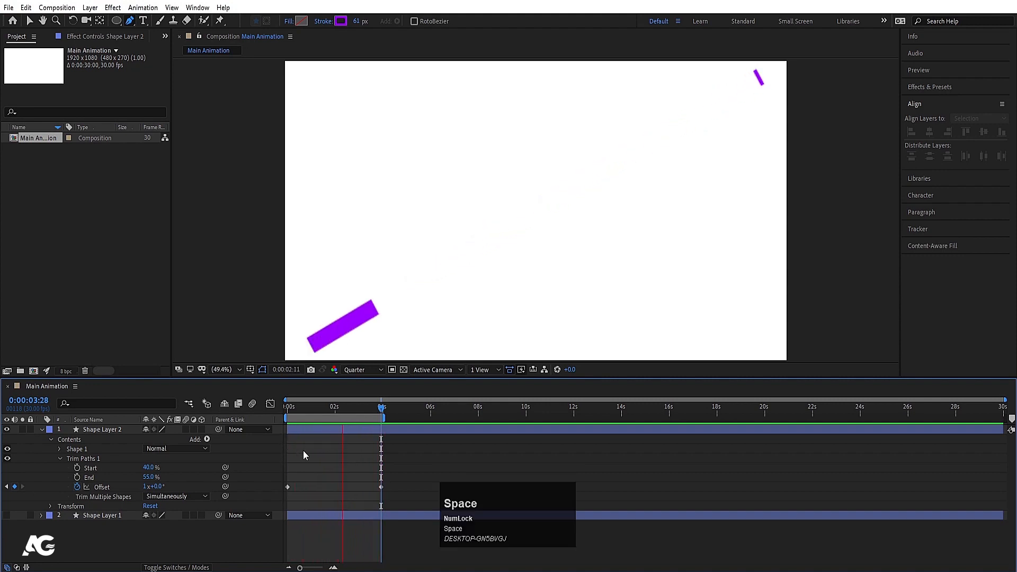
pyautogui.press('space')
pyautogui.press('space')
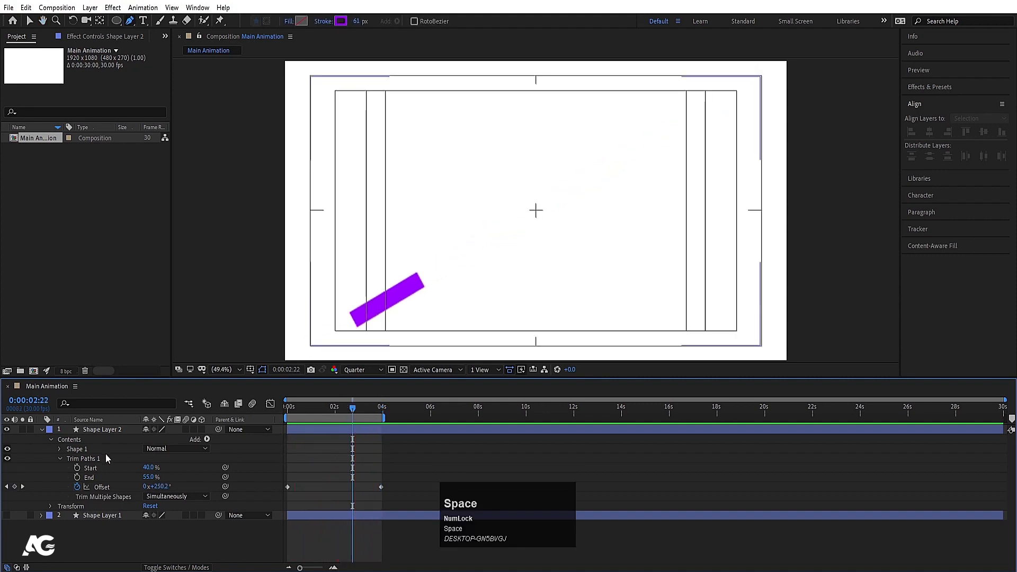
# - Collapse Shape Layer 2's Trim Paths properties and delete the layer
pyautogui.click(60, 458)
pyautogui.click(59, 449)
pyautogui.click(59, 449)
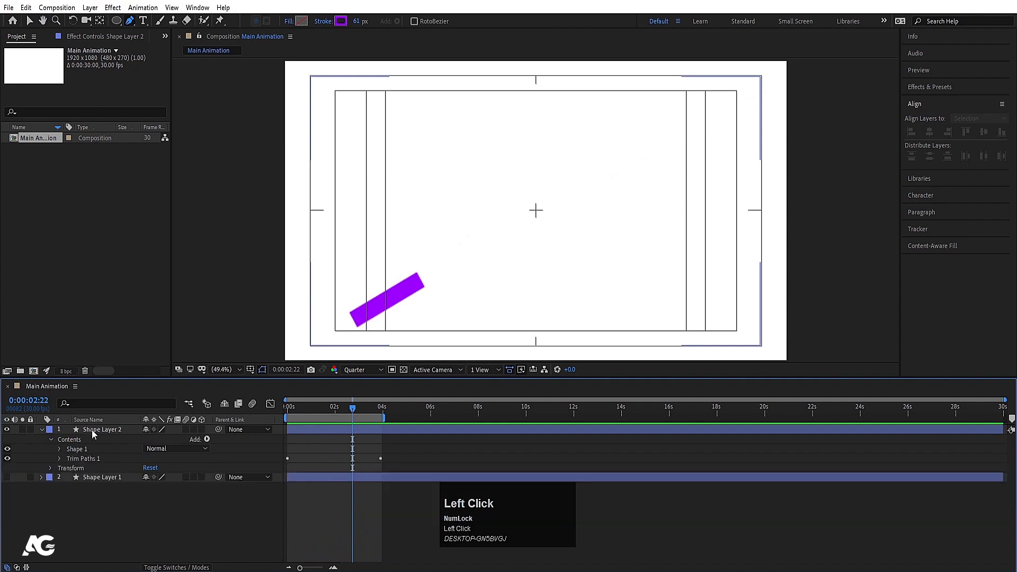
pyautogui.click(91, 431)
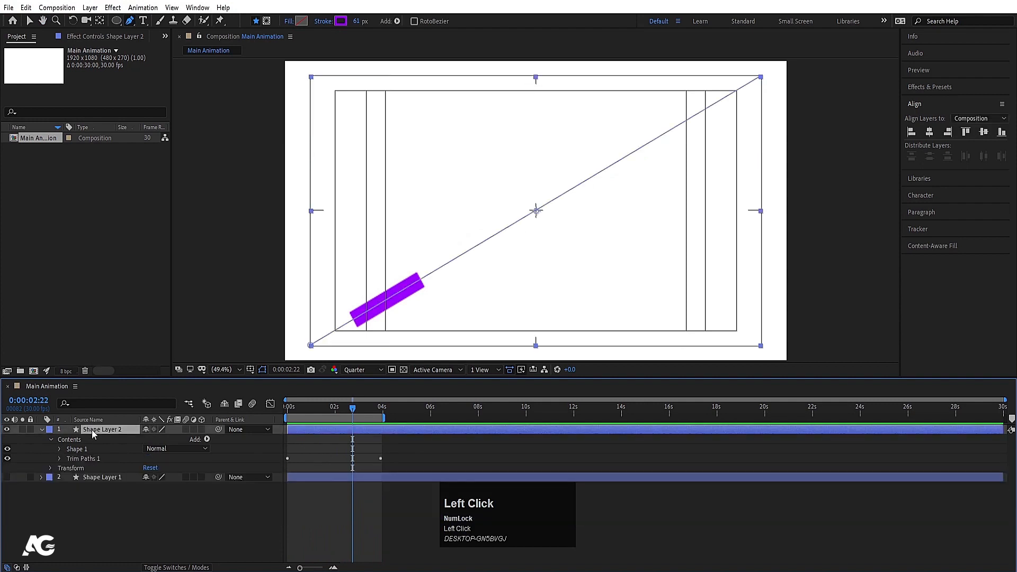
pyautogui.press('Delete')
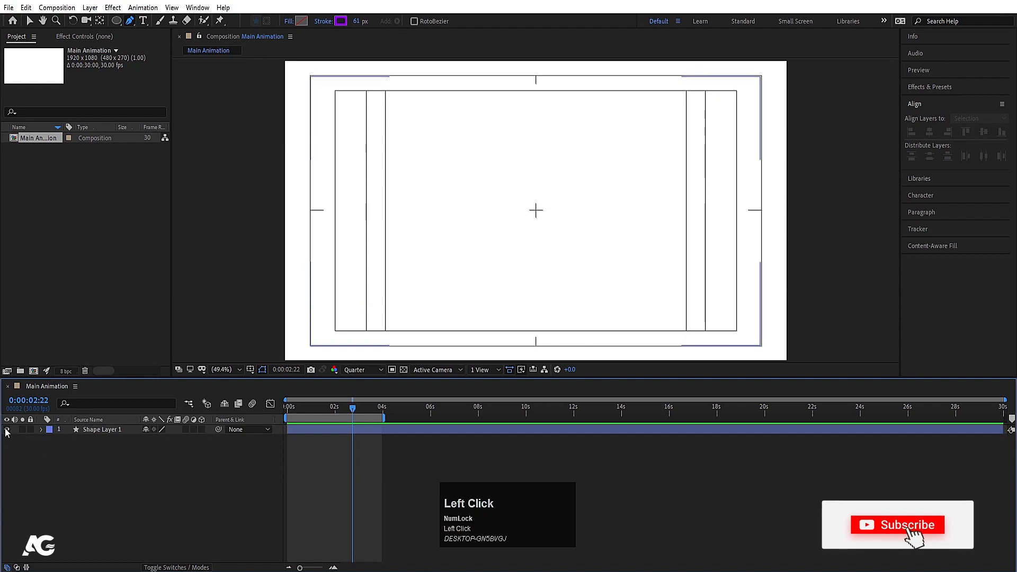
# - Make Shape Layer 1 visible and reveal the Stroke 1 properties of its Shape 1
pyautogui.click(87, 430)
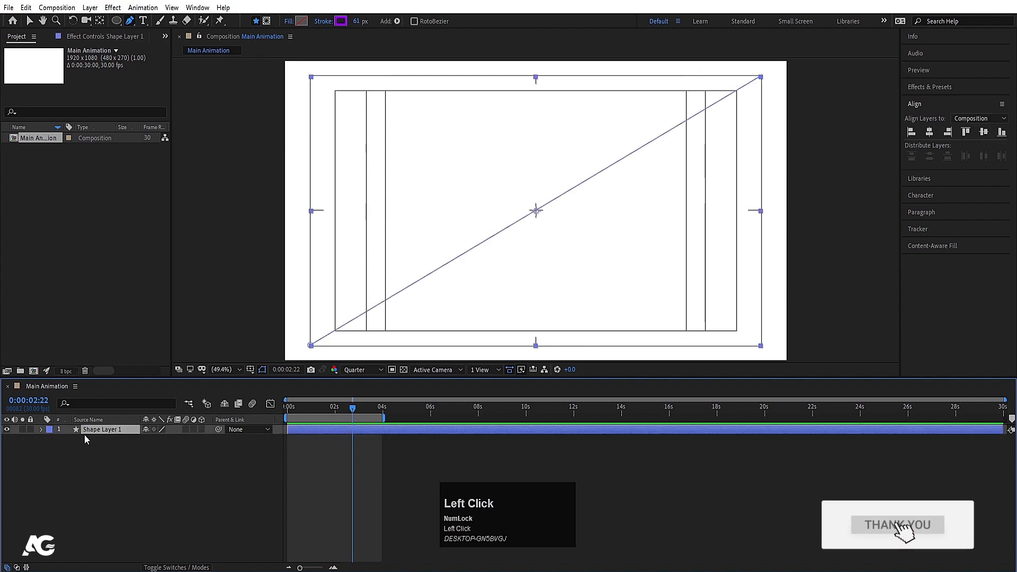
pyautogui.click(42, 430)
pyautogui.click(60, 459)
pyautogui.click(59, 449)
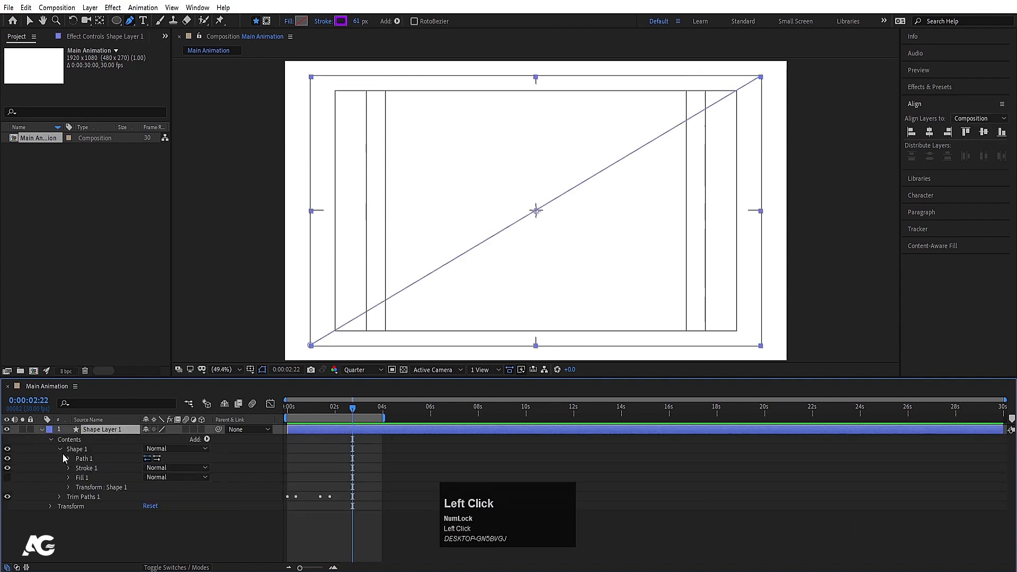
pyautogui.click(68, 469)
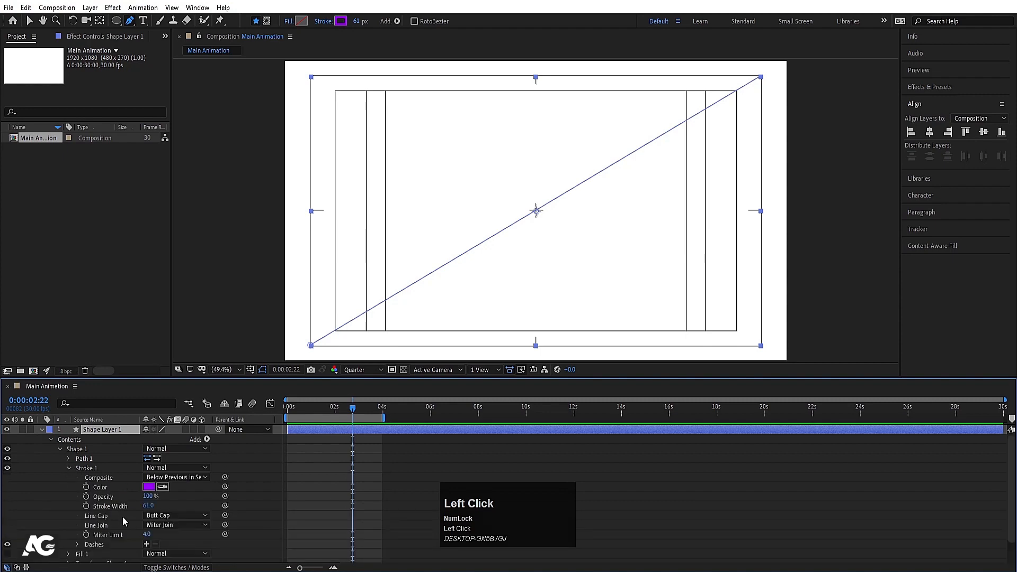
# - Move to 0:00:01:01 and set the Line Cap of Shape Layer 1's stroke to Round Cap
pyautogui.click(99, 517)
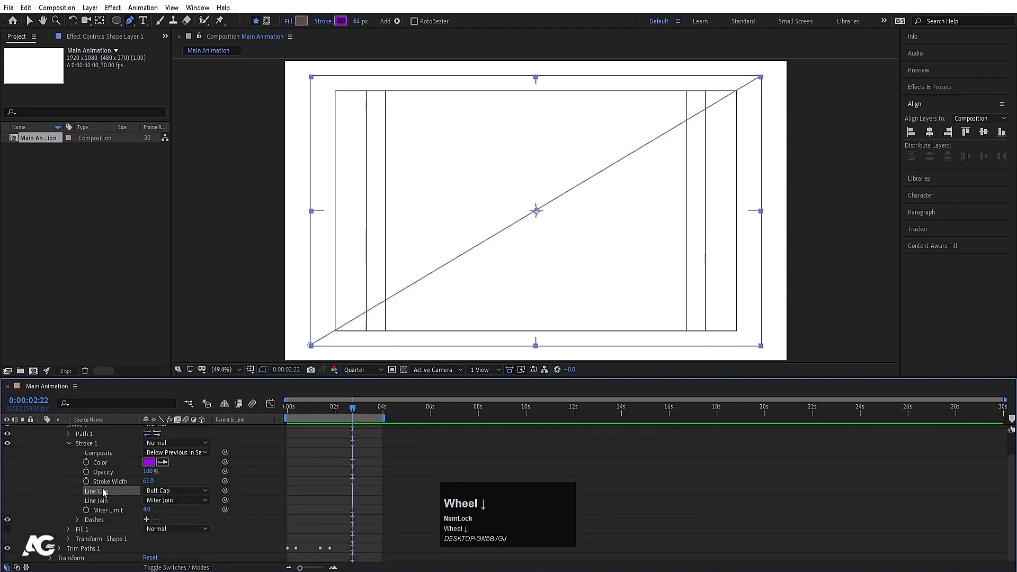
pyautogui.scroll(-1, 102, 488)
pyautogui.click(104, 465)
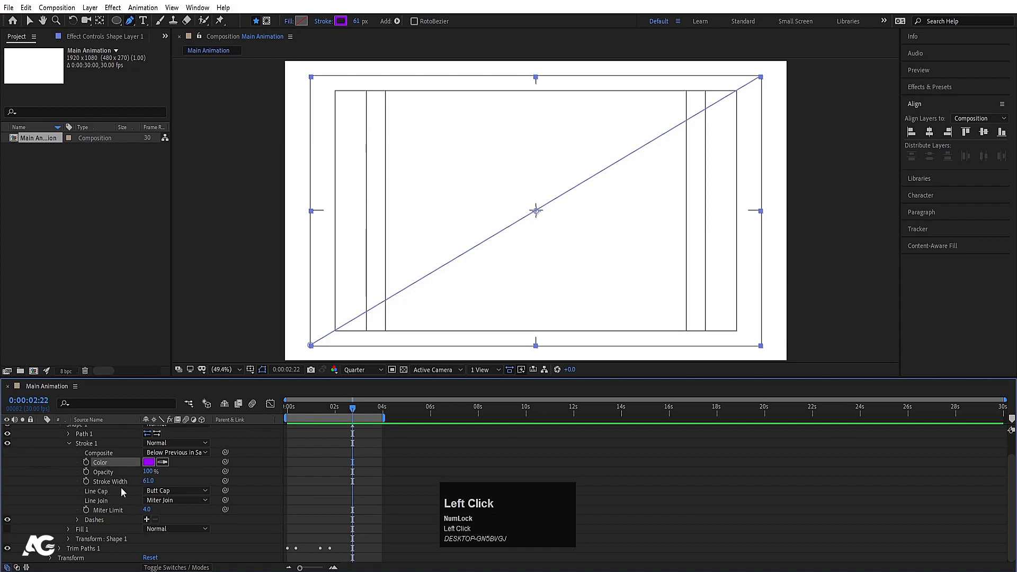
pyautogui.moveTo(329, 412); pyautogui.dragTo(312, 412)
pyautogui.click(113, 492)
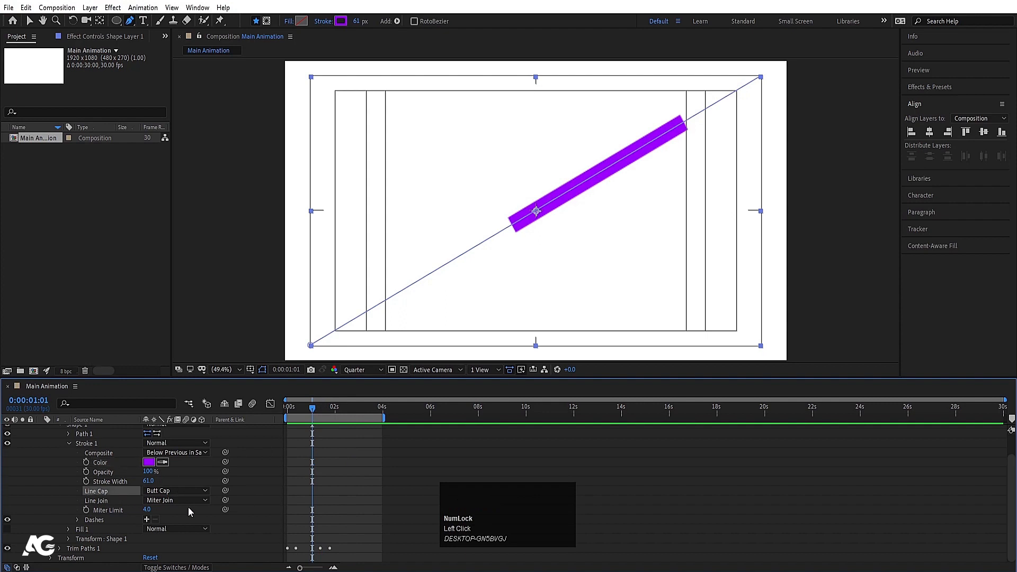
pyautogui.click(176, 492)
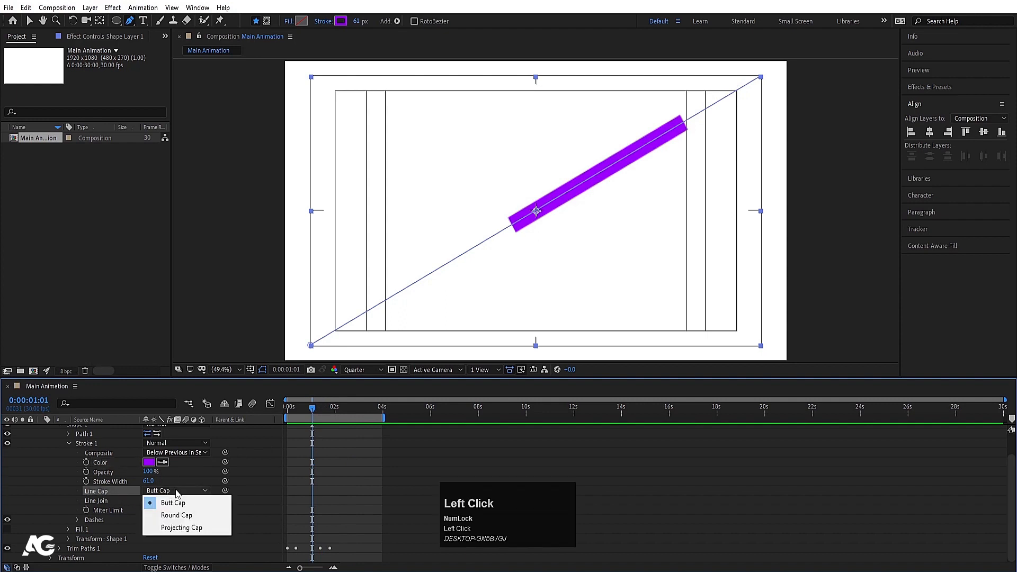
pyautogui.click(177, 517)
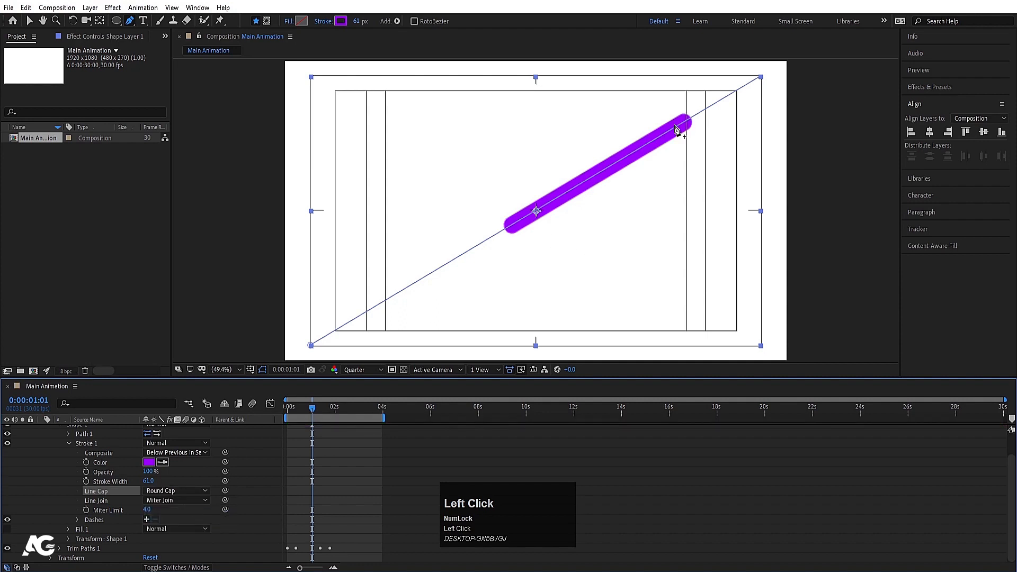
pyautogui.click(336, 495)
# - Collapse Shape Layer 1 and preview the round-capped line animation from 0:00:00:00
pyautogui.scroll(1, 336, 496)
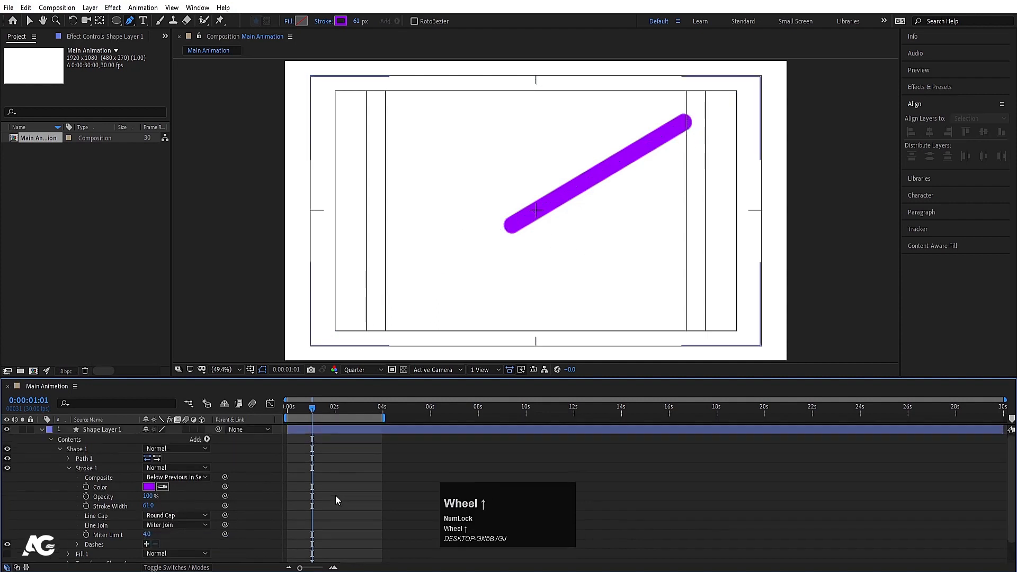
pyautogui.click(41, 429)
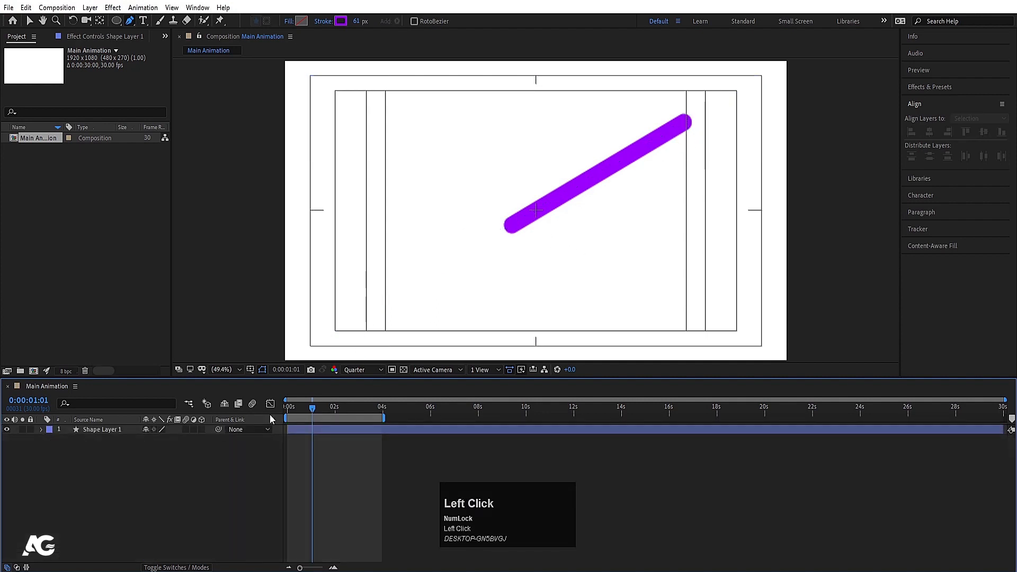
pyautogui.click(287, 406)
pyautogui.press('space')
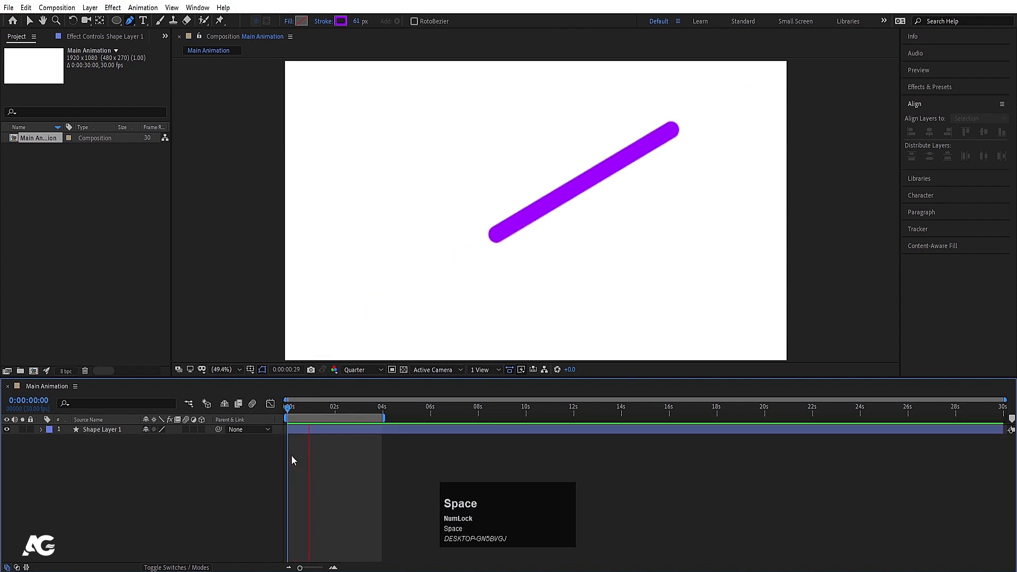
pyautogui.press('space')
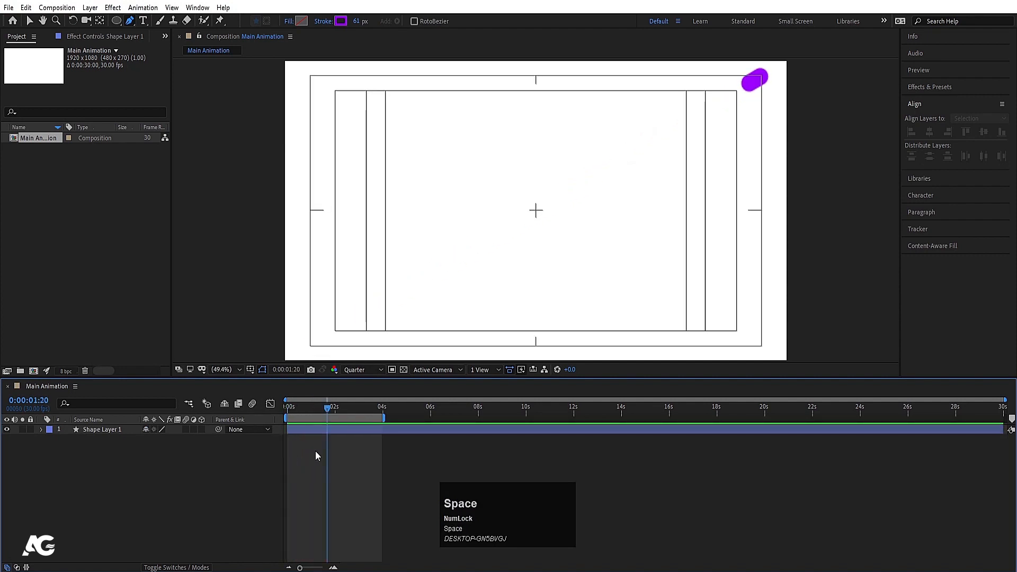
# - Lengthen the incoming ease of Shape Layer 1's Start and End keyframes in the Graph Editor, and preview the line animation
pyautogui.press('u')
pyautogui.moveTo(348, 467); pyautogui.dragTo(251, 408)
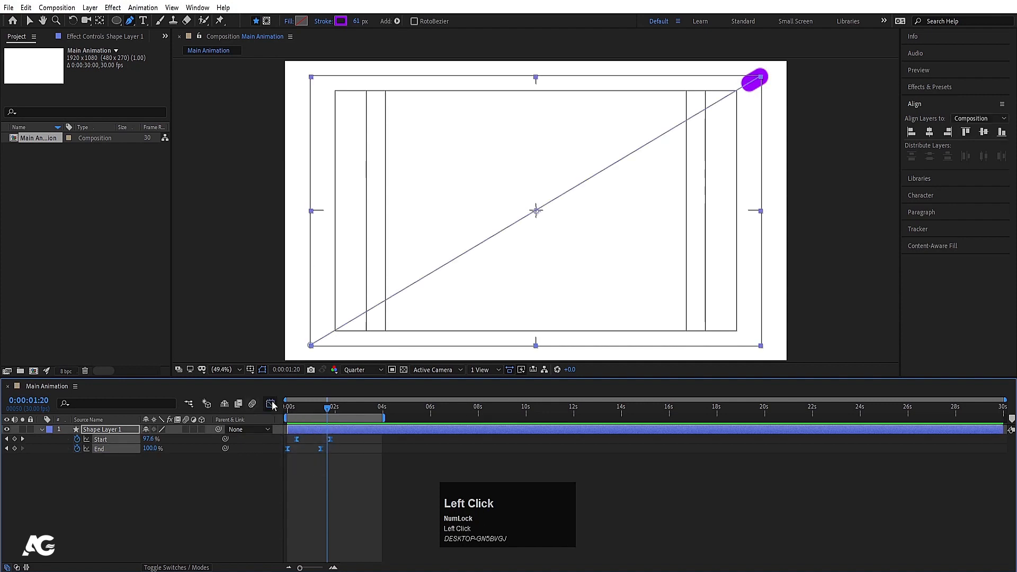
pyautogui.click(270, 405)
pyautogui.press('=')
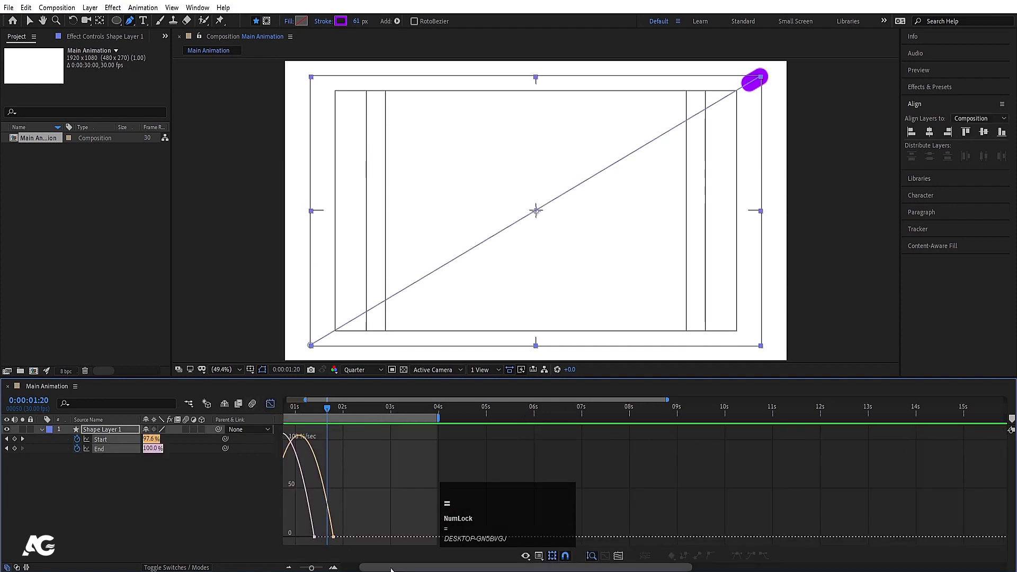
pyautogui.moveTo(392, 567); pyautogui.dragTo(346, 557)
pyautogui.moveTo(410, 505); pyautogui.dragTo(281, 552)
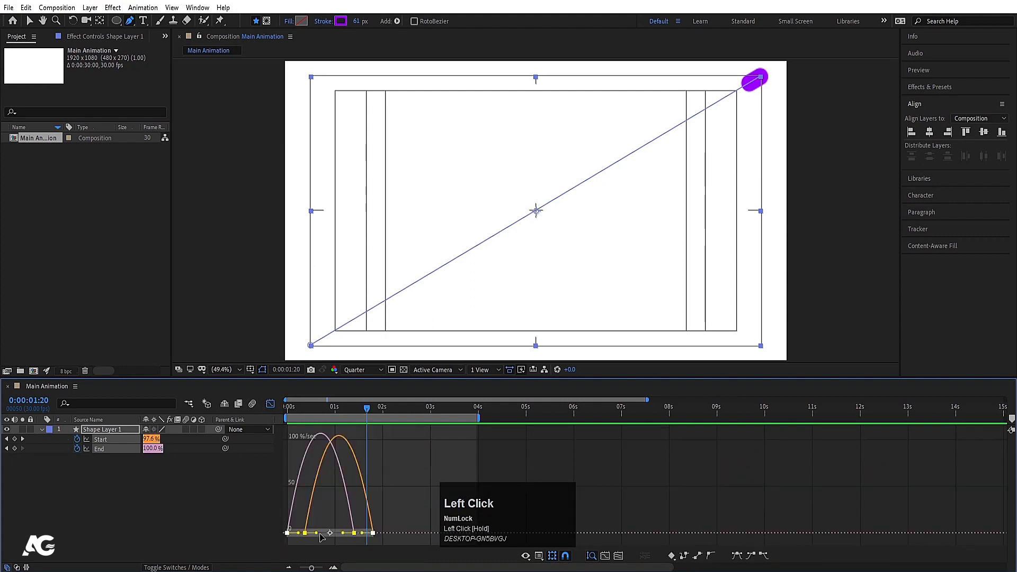
pyautogui.moveTo(342, 536)
pyautogui.mouseDown()
pyautogui.moveTo(317, 536)
pyautogui.moveTo(326, 534)
pyautogui.mouseUp()
pyautogui.moveTo(301, 409); pyautogui.dragTo(272, 408)
pyautogui.click(270, 406)
pyautogui.press('space')
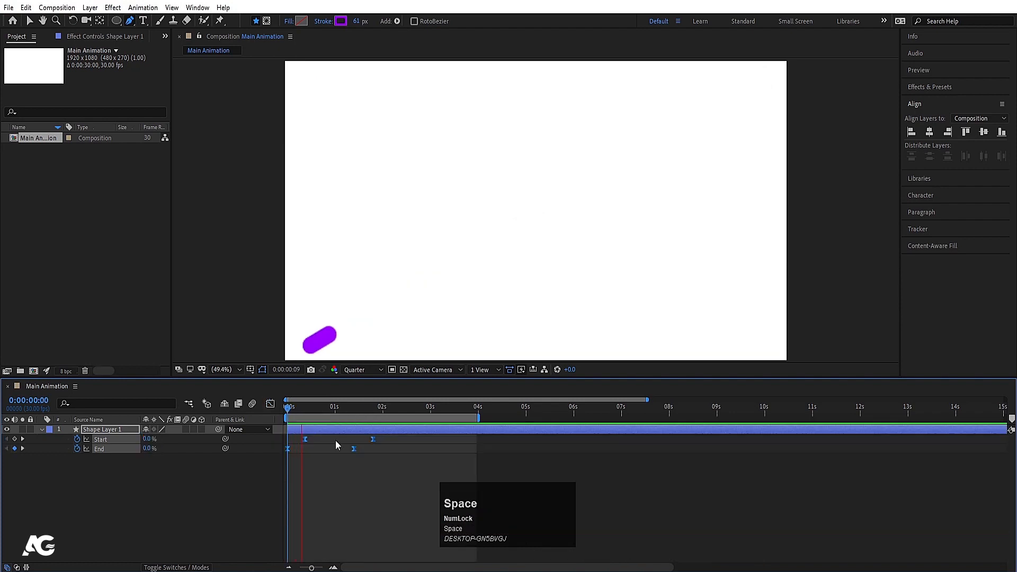
pyautogui.press('space')
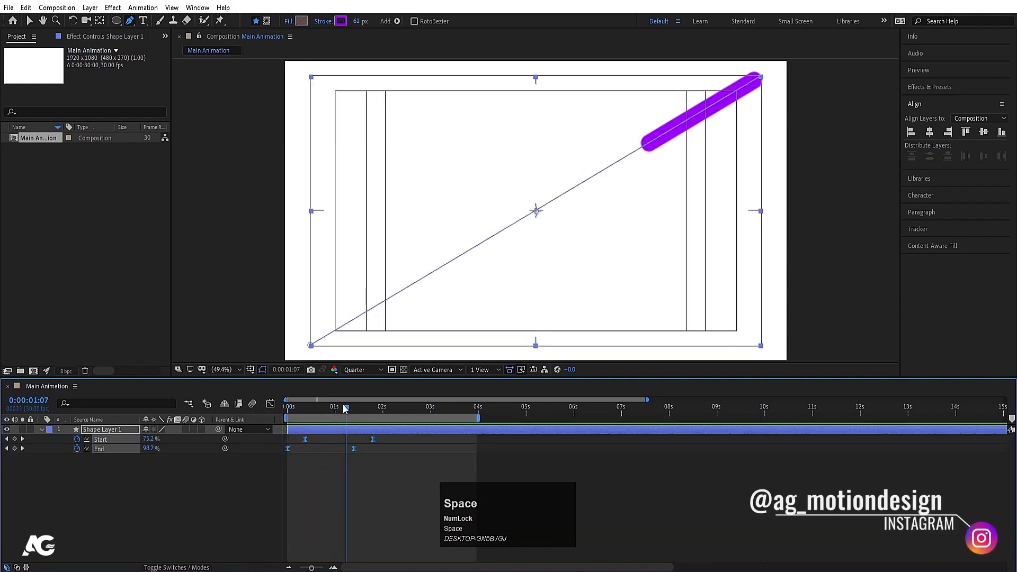
# - Move to 0:00:00:27 and duplicate Shape Layer 1
pyautogui.moveTo(342, 405); pyautogui.dragTo(330, 408)
pyautogui.click(322, 465)
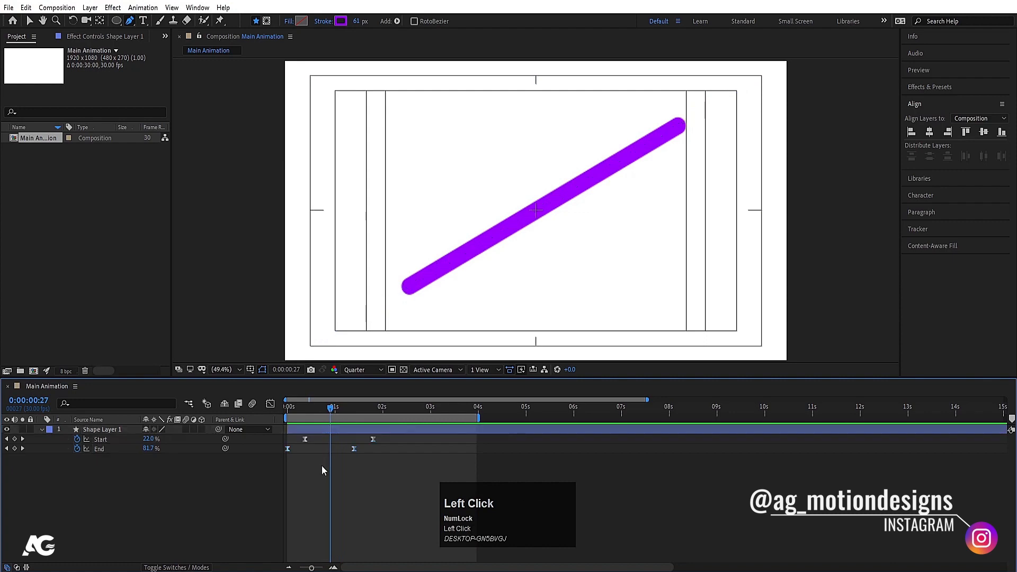
pyautogui.click(317, 430)
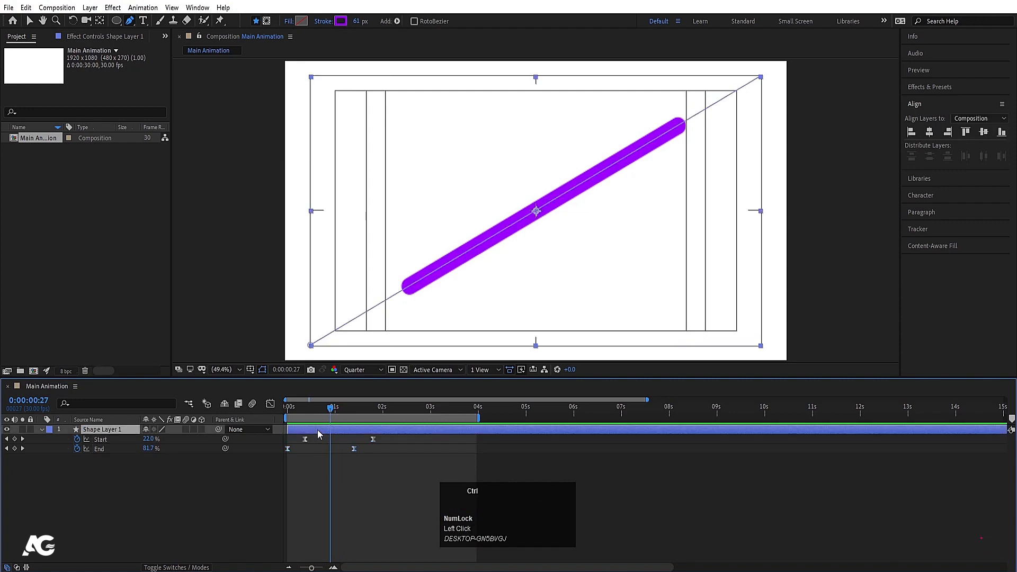
pyautogui.hotkey('ctrl', 'd')
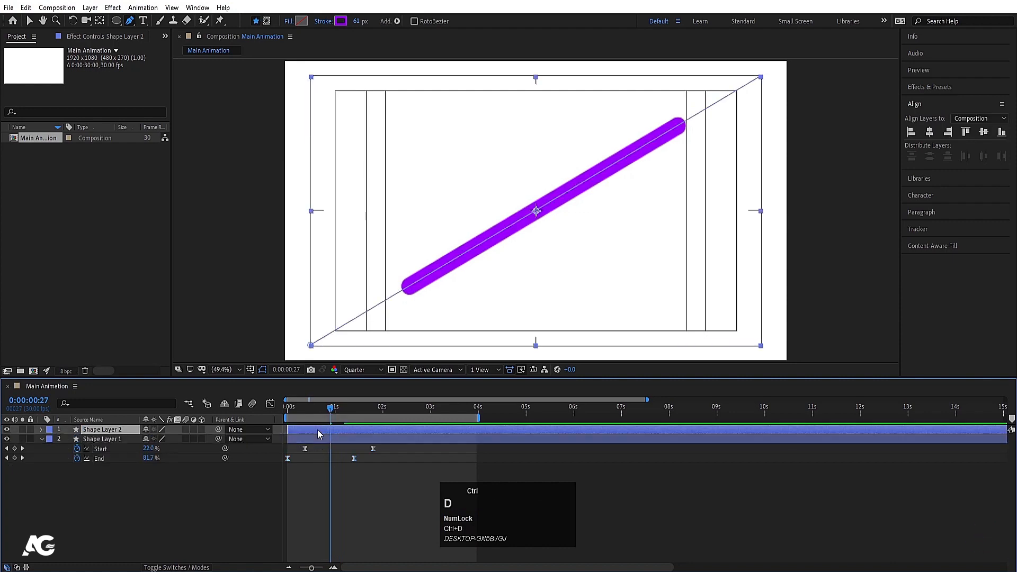
# - Give Shape Layer 2 a 96 px stroke in colour 5400FF and shift its line up and left of the purple line
pyautogui.click(29, 21)
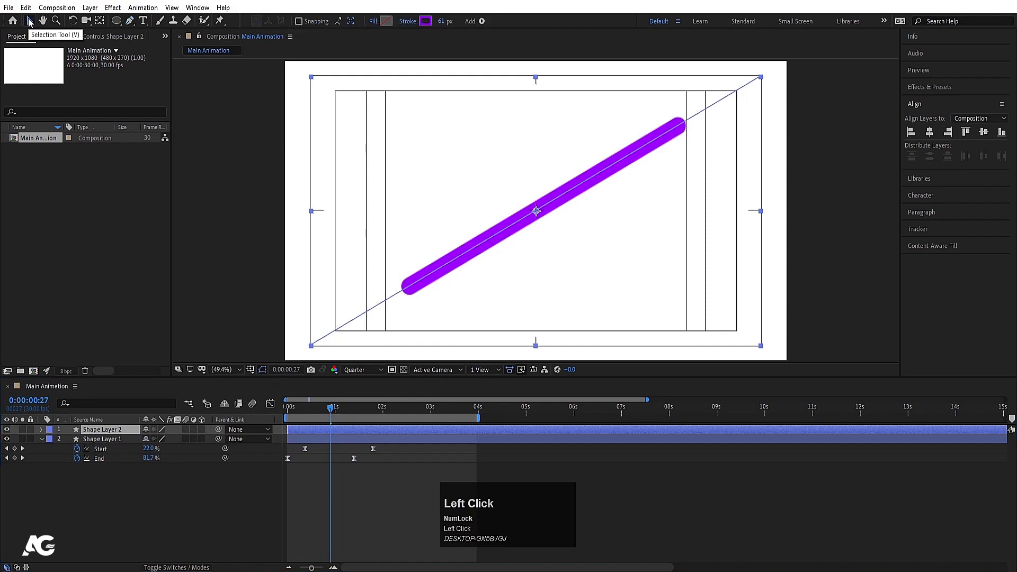
pyautogui.moveTo(443, 22); pyautogui.dragTo(461, 23)
pyautogui.click(425, 21)
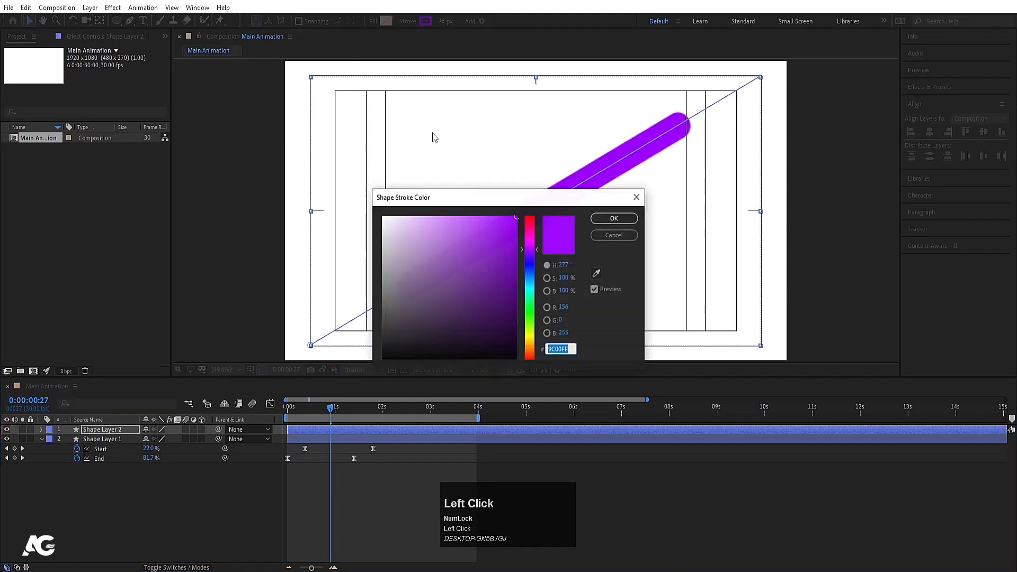
pyautogui.moveTo(529, 252); pyautogui.dragTo(529, 257)
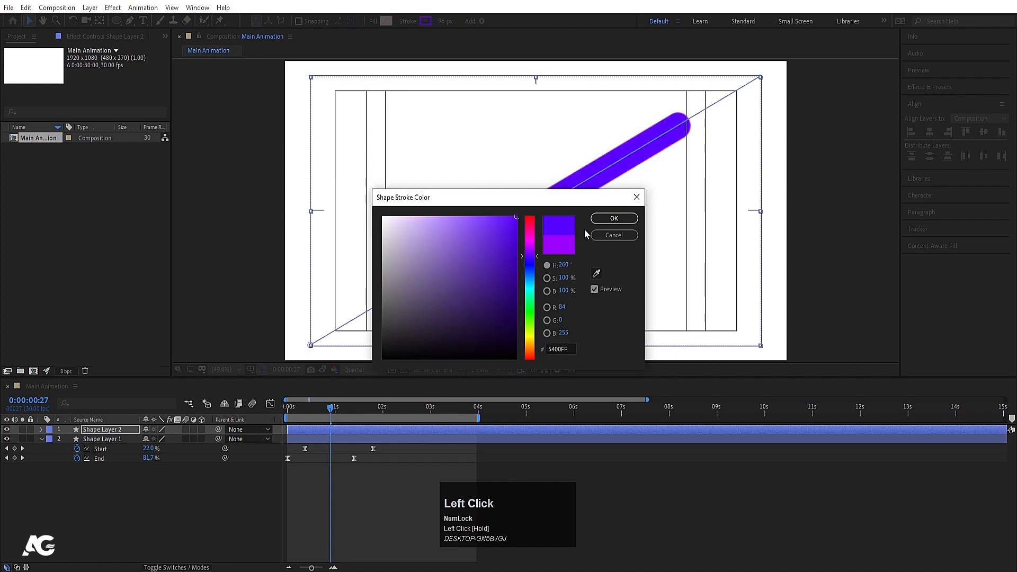
pyautogui.click(614, 219)
pyautogui.moveTo(538, 213); pyautogui.dragTo(524, 197)
# - Duplicate Shape Layer 2 and place the copy's line below and right of the purple line
pyautogui.hotkey('ctrl', 'd')
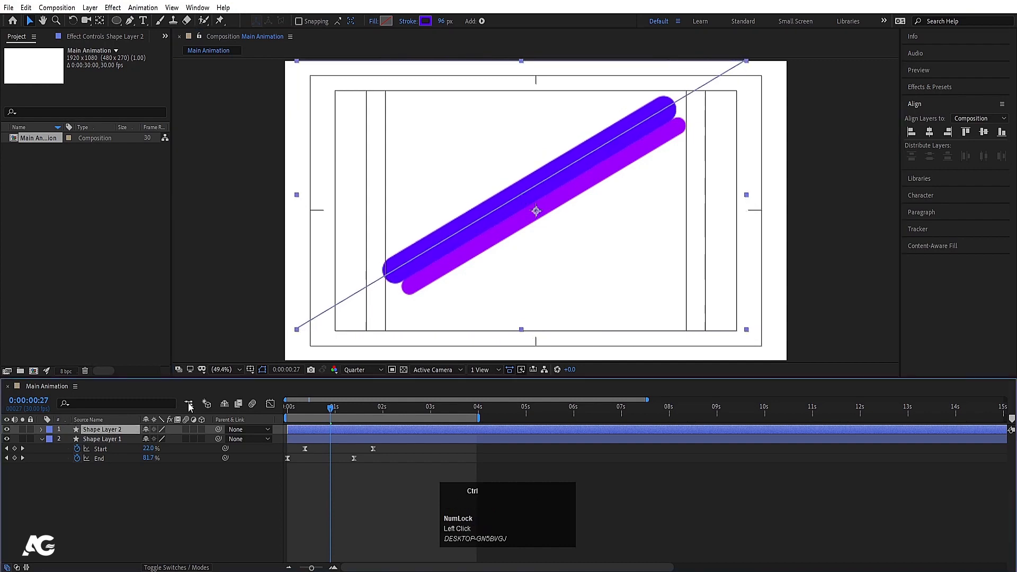
pyautogui.hotkey('ctrl', 'd')
pyautogui.moveTo(536, 212); pyautogui.dragTo(560, 248)
pyautogui.press('Return')
# - Recolour Shape Layer 3's stroke to magenta-purple, set its width to 86 px and nudge the line closer to the purple one
pyautogui.moveTo(418, 23); pyautogui.dragTo(428, 38)
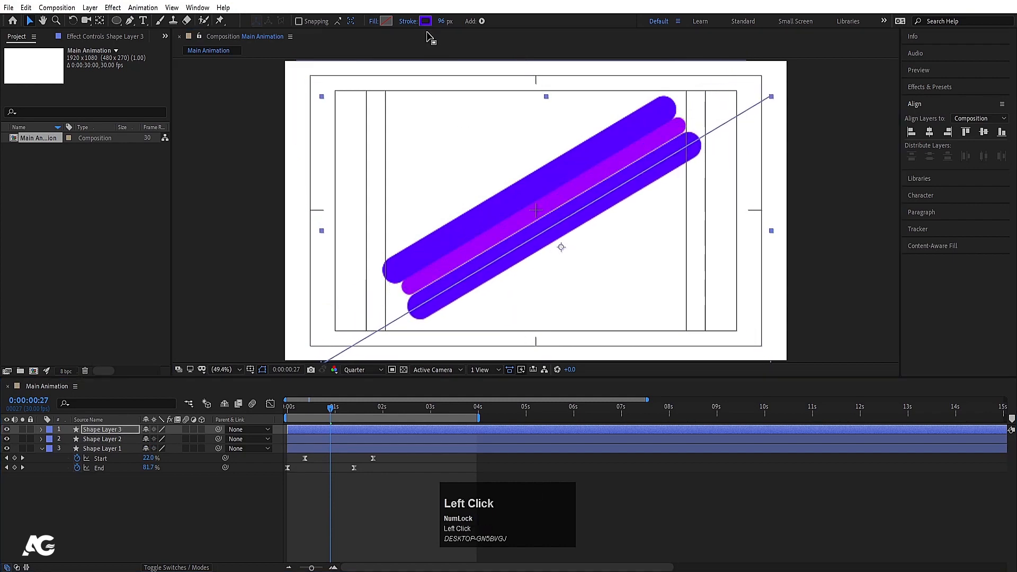
pyautogui.click(424, 23)
pyautogui.moveTo(529, 247); pyautogui.dragTo(528, 247)
pyautogui.click(614, 218)
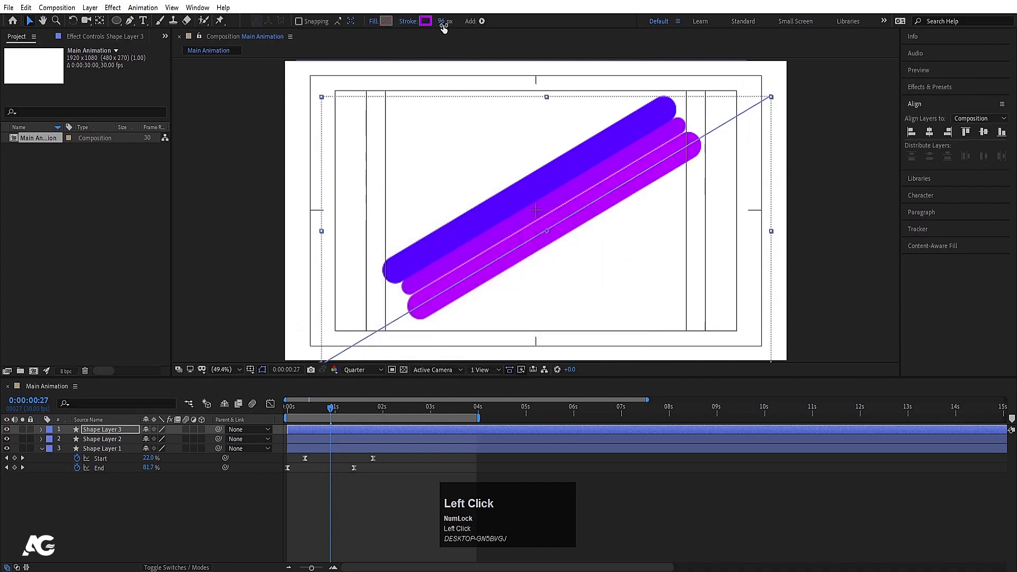
pyautogui.moveTo(438, 22); pyautogui.dragTo(459, 100)
pyautogui.moveTo(550, 233); pyautogui.dragTo(558, 246)
pyautogui.hotkey('ctrl', 'z')
# - Duplicate Shape Layer 1 and bring the copy to the top of the layer stack
pyautogui.click(101, 430)
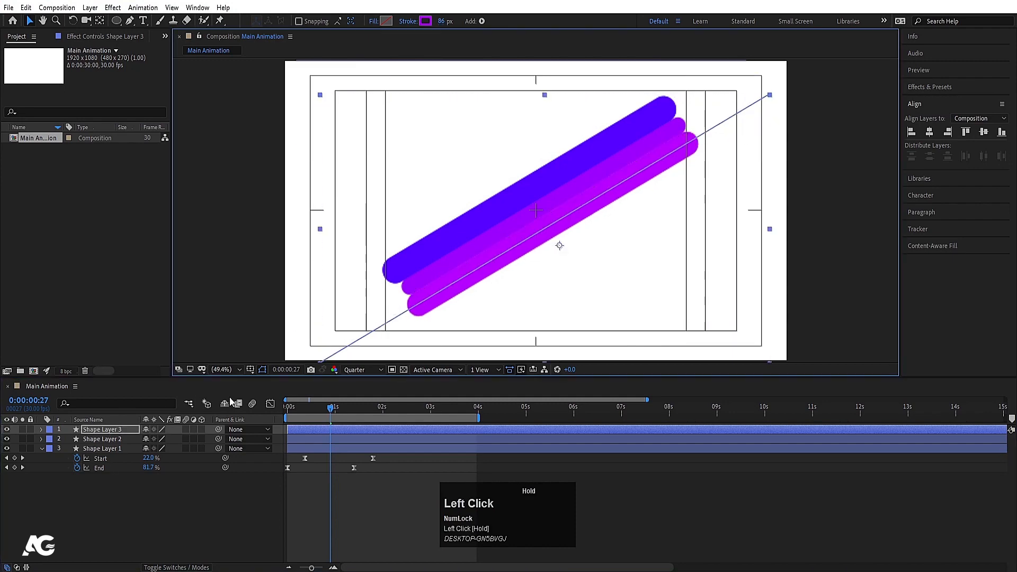
pyautogui.click(102, 449)
pyautogui.hotkey('ctrl', 'd')
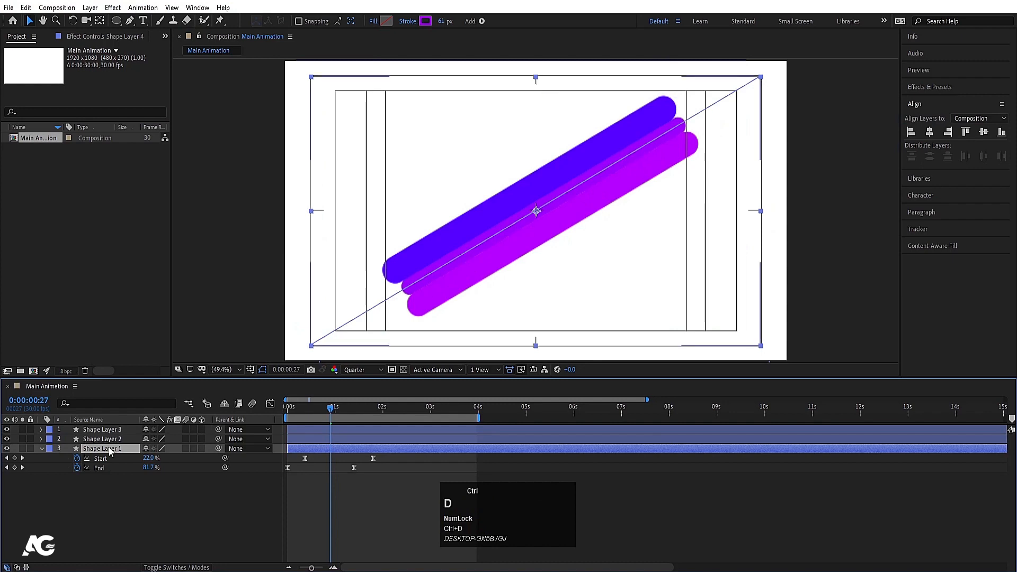
pyautogui.moveTo(113, 448); pyautogui.dragTo(124, 434)
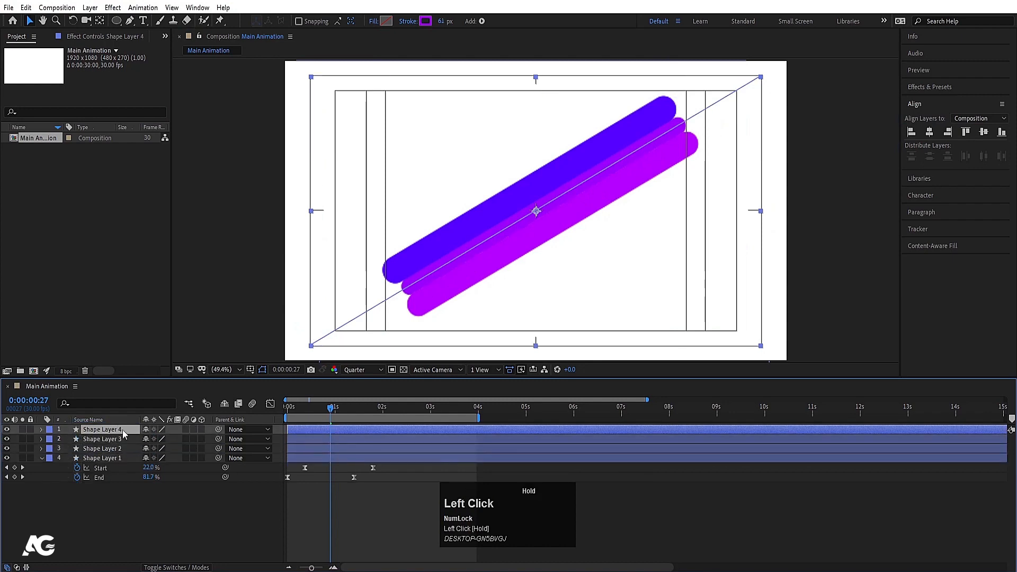
# - Shift Shape Layer 4's line just above the thick blue line and set its stroke colour to 00B4FF
pyautogui.moveTo(536, 213); pyautogui.dragTo(511, 179)
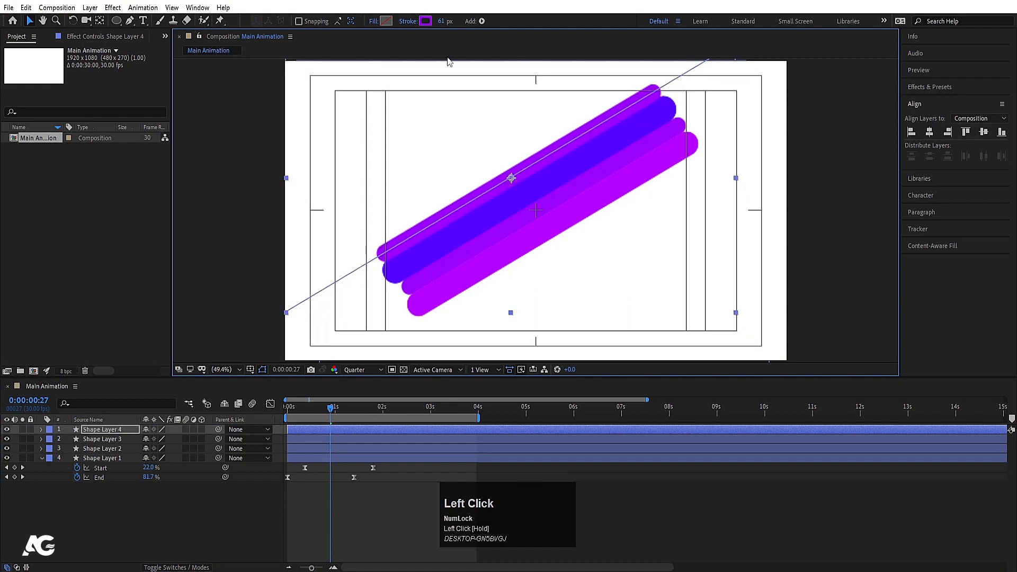
pyautogui.click(426, 21)
pyautogui.moveTo(528, 264)
pyautogui.mouseDown()
pyautogui.moveTo(538, 266)
pyautogui.moveTo(533, 286)
pyautogui.mouseUp()
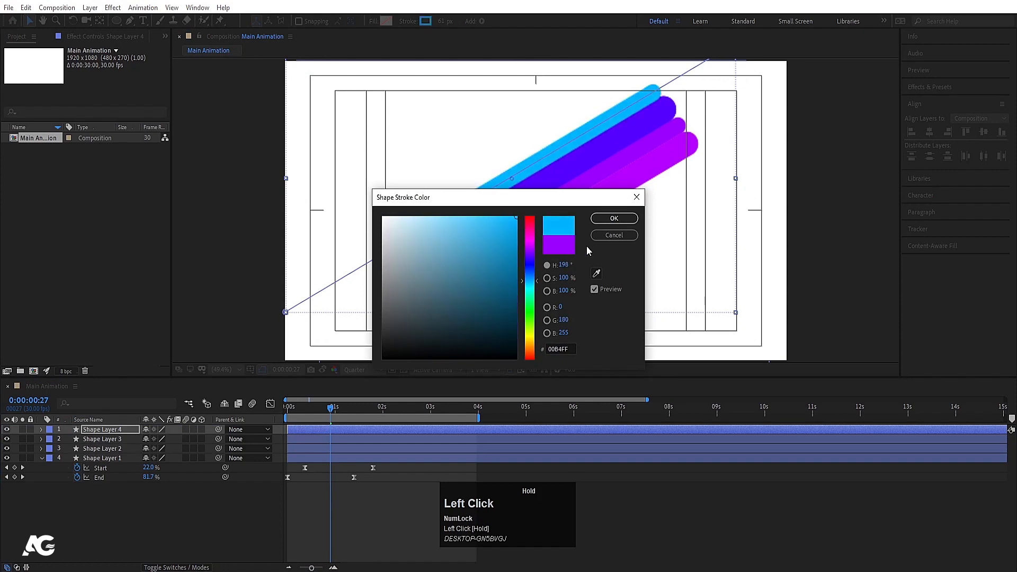
pyautogui.click(614, 218)
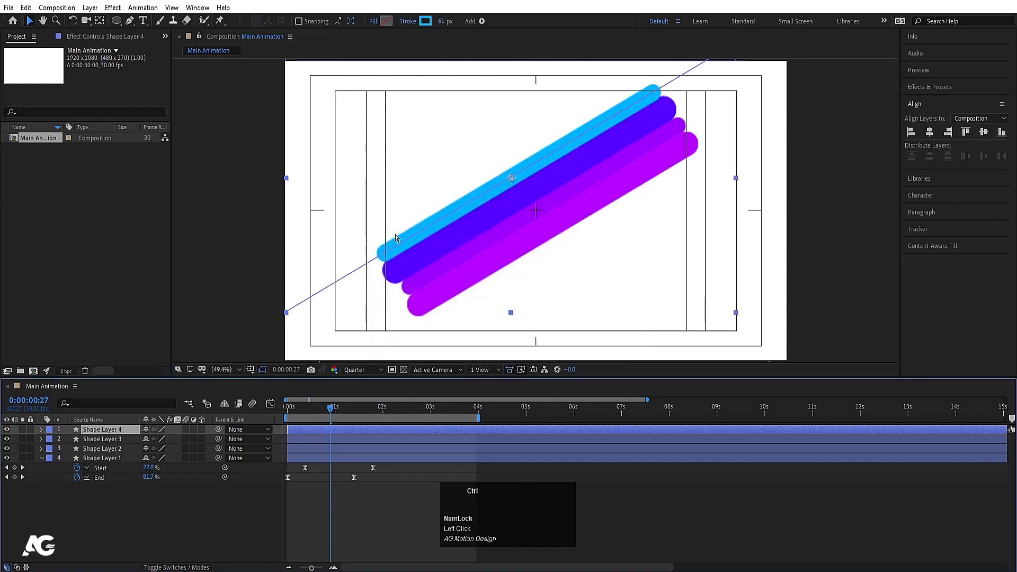
# - Duplicate Shape Layer 4, place the copy's line below all the others and recolour its stroke bright pink
pyautogui.hotkey('ctrl', 'd')
pyautogui.moveTo(510, 178)
pyautogui.mouseDown()
pyautogui.moveTo(555, 247)
pyautogui.moveTo(530, 242)
pyautogui.mouseUp()
pyautogui.click(425, 21)
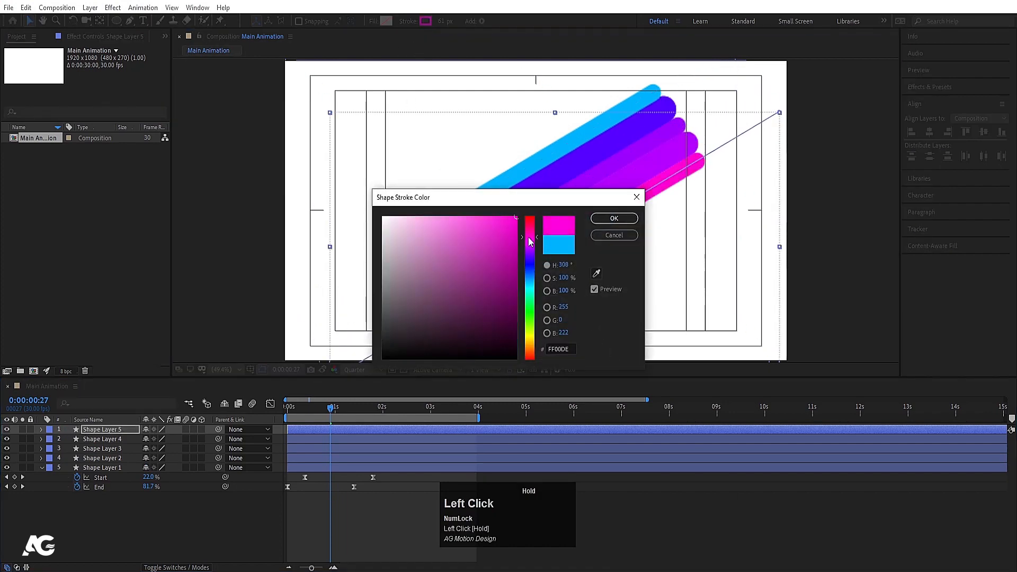
pyautogui.click(602, 220)
# - Stagger the layers from 0:00:00:00, delaying Shape Layers 2, 3, 4 and 5 by about 3, 6, 1 and 9 frames
pyautogui.moveTo(310, 408); pyautogui.dragTo(287, 408)
pyautogui.click(324, 485)
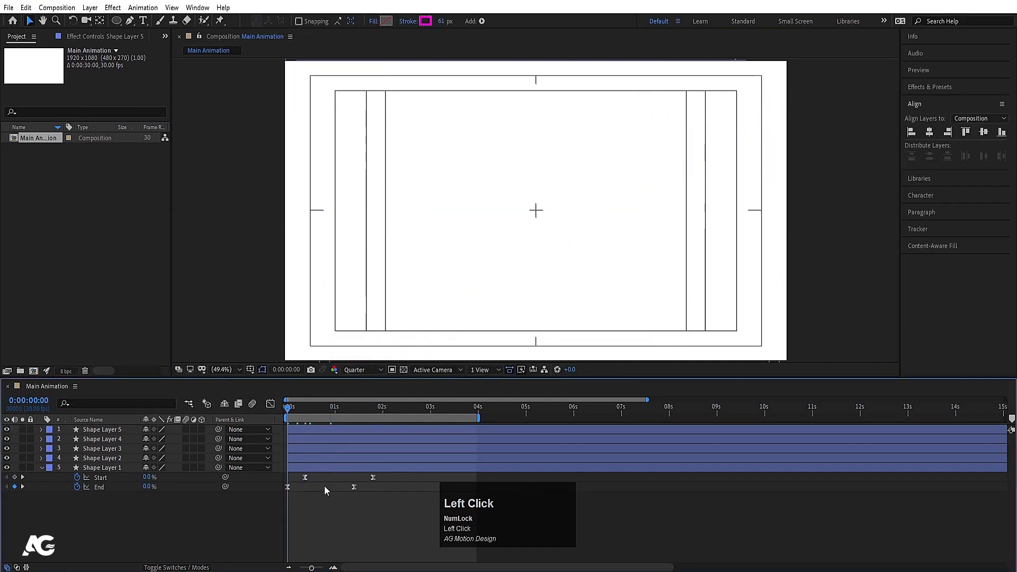
pyautogui.press('=')
pyautogui.press('=')
pyautogui.press('=')
pyautogui.click(301, 458)
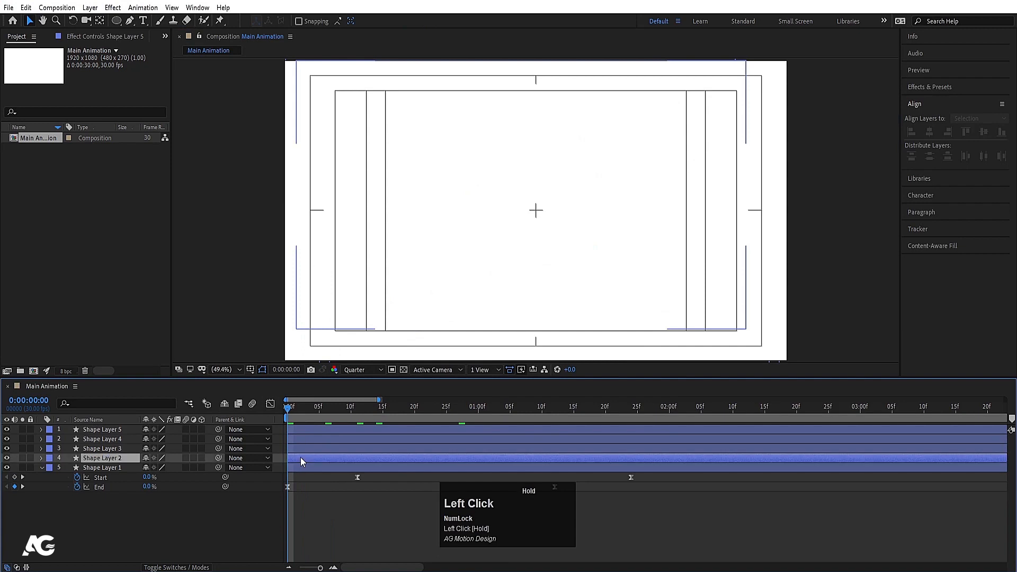
pyautogui.moveTo(300, 457); pyautogui.dragTo(367, 433)
# - Preview the staggered line animation, including a replay from the start of the composition
pyautogui.press('space')
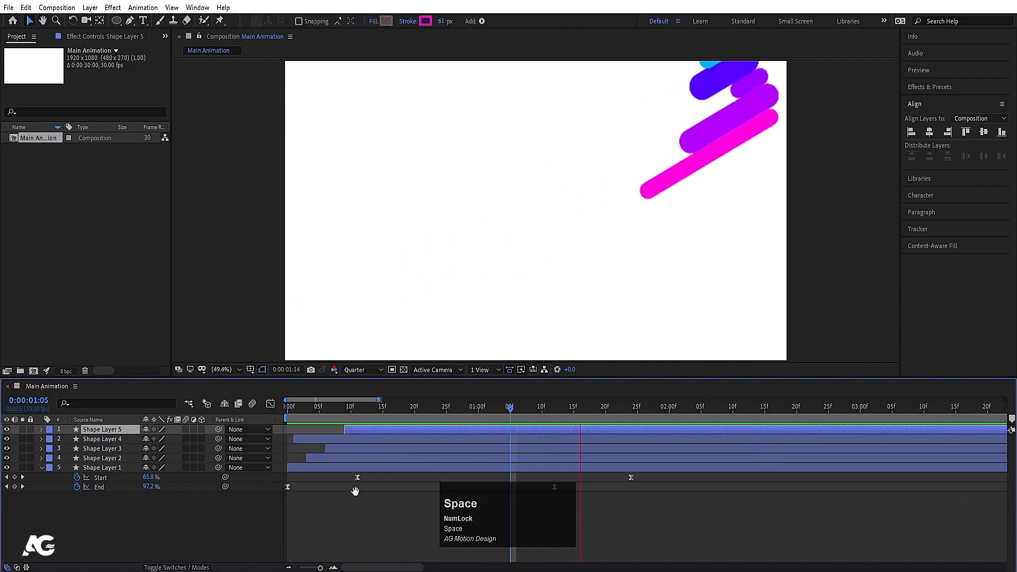
pyautogui.press('space')
pyautogui.press('-')
pyautogui.press('-')
pyautogui.click(334, 414)
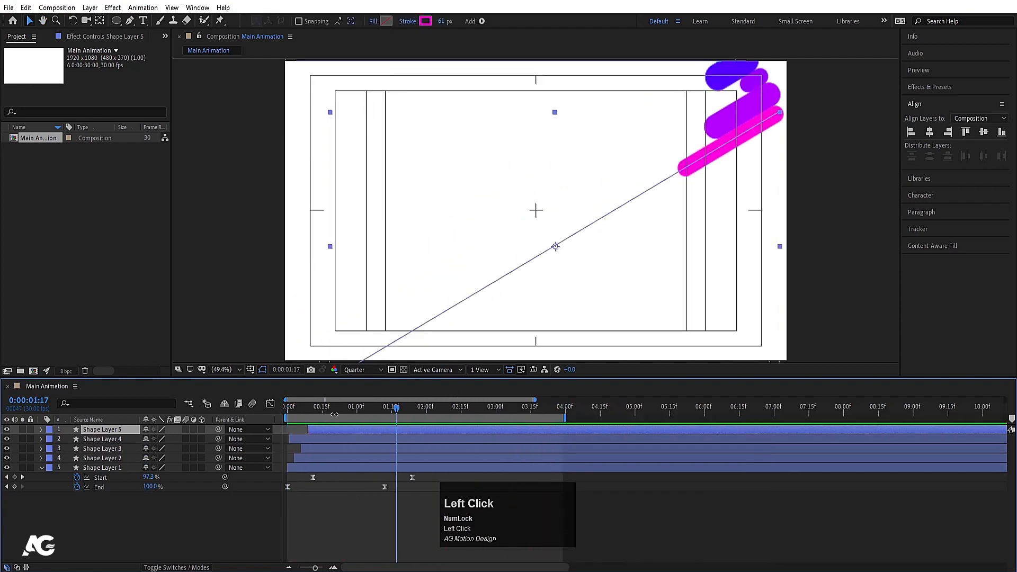
pyautogui.click(287, 407)
pyautogui.press('space')
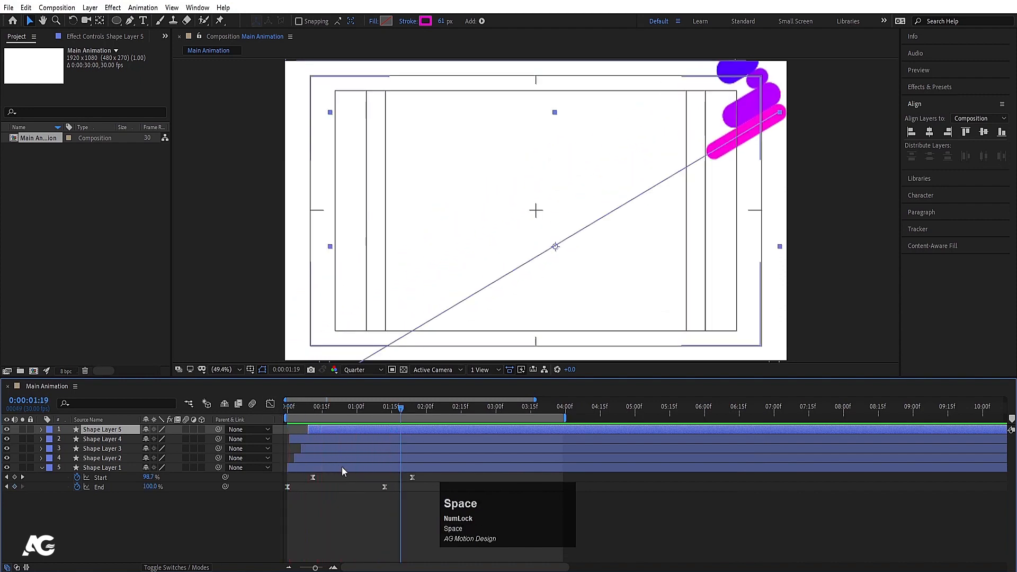
# - Duplicate all five shape layers together and shift the copies about 7 frames later than the originals
pyautogui.click(173, 523)
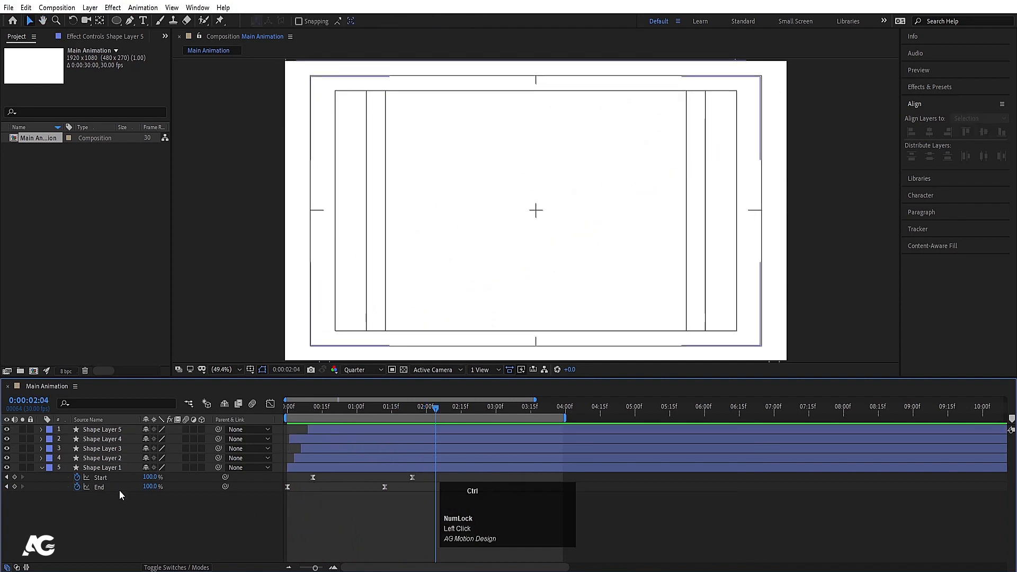
pyautogui.hotkey('ctrl', 'a')
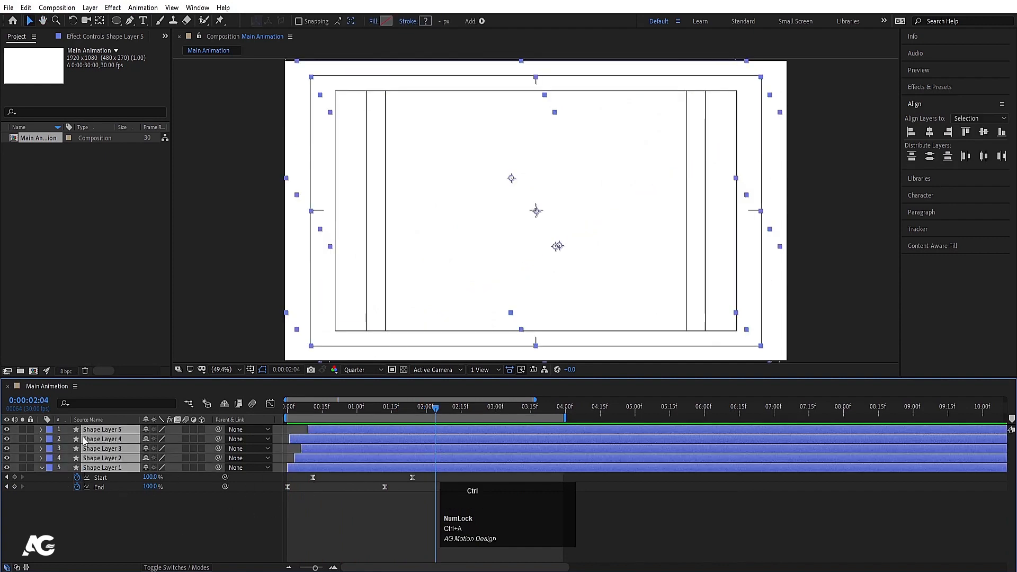
pyautogui.hotkey('ctrl', 'd')
pyautogui.moveTo(85, 442); pyautogui.dragTo(344, 443)
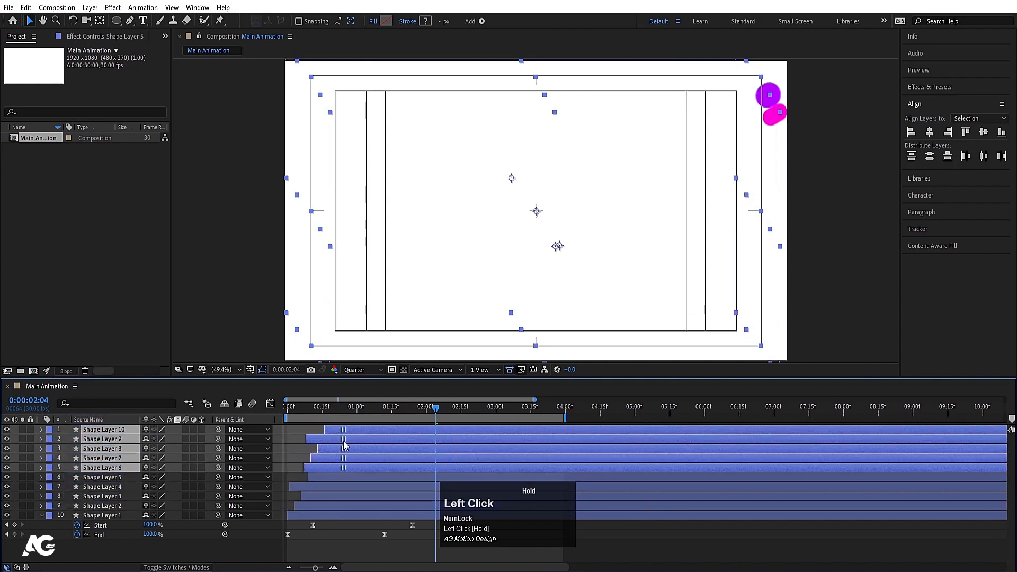
# - Preview the doubled line animation, return to 0:00:00:04 and deselect all layers
pyautogui.press('space')
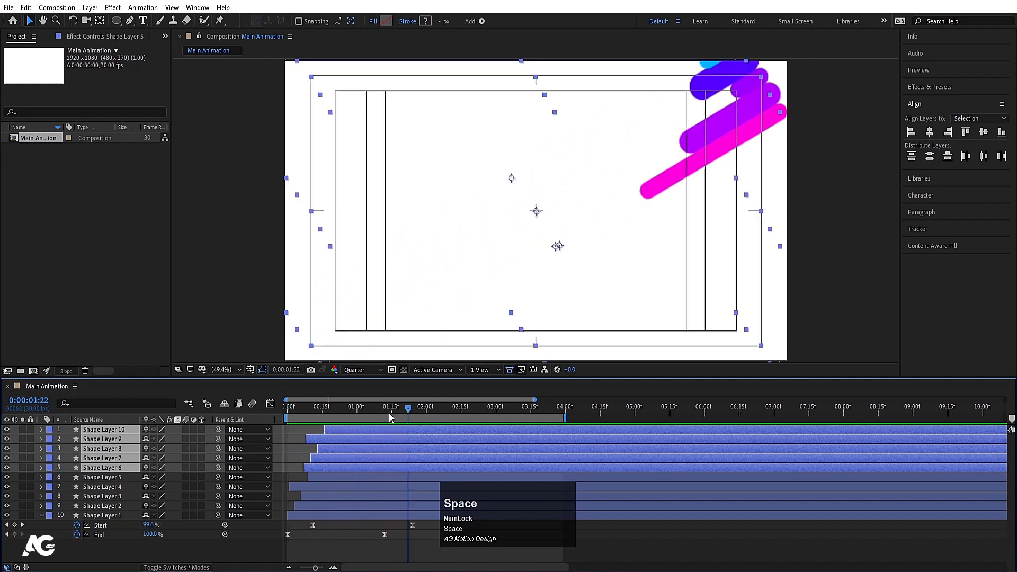
pyautogui.moveTo(392, 416); pyautogui.dragTo(295, 411)
pyautogui.press('space')
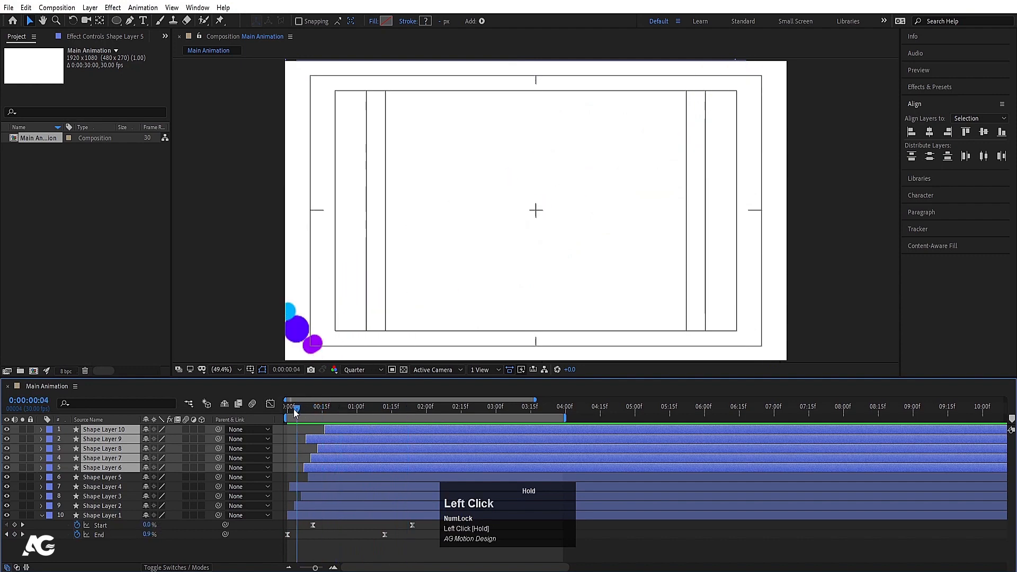
pyautogui.click(292, 437)
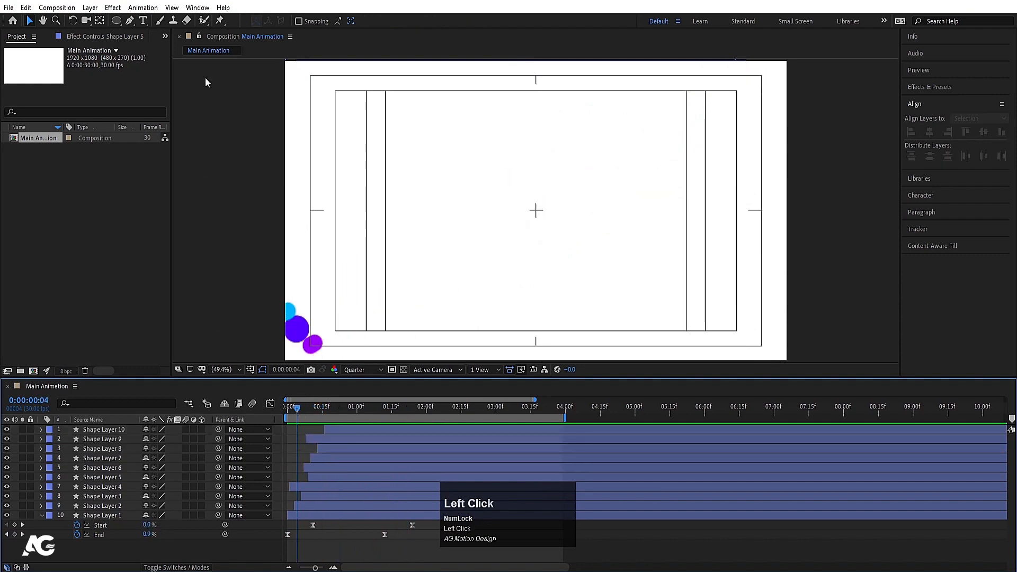
# - Create a text layer reading MOTION in the composition
pyautogui.click(143, 21)
pyautogui.click(473, 219)
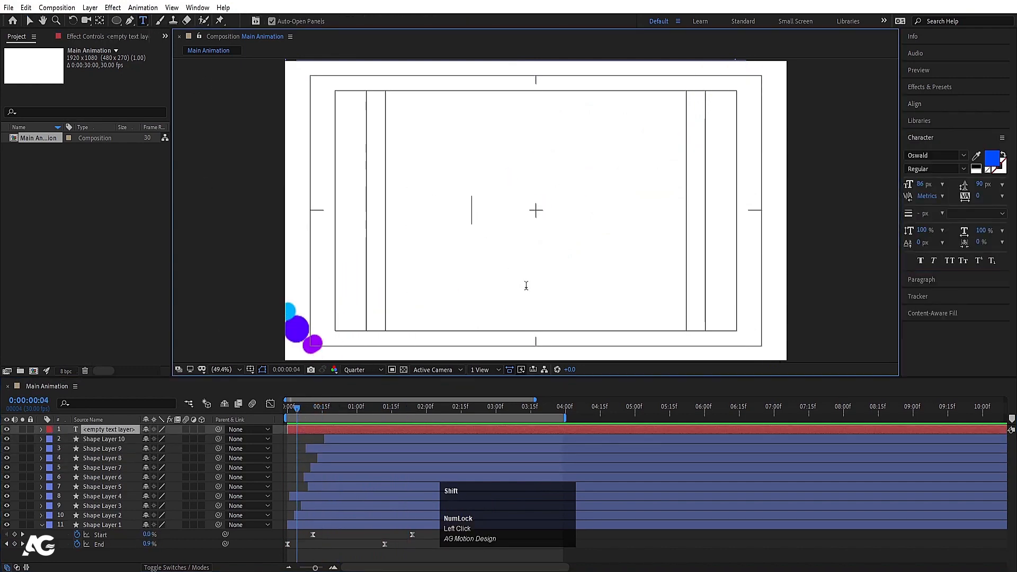
pyautogui.write('MOTION')
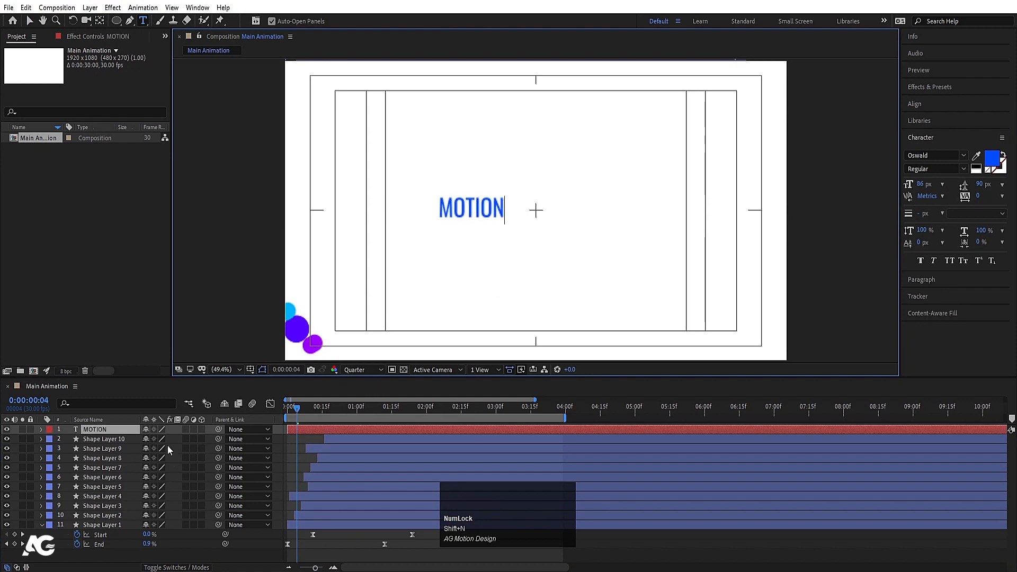
# - Centre the MOTION layer's anchor point in the text and align the layer horizontally and vertically to the composition's centre
pyautogui.click(106, 430)
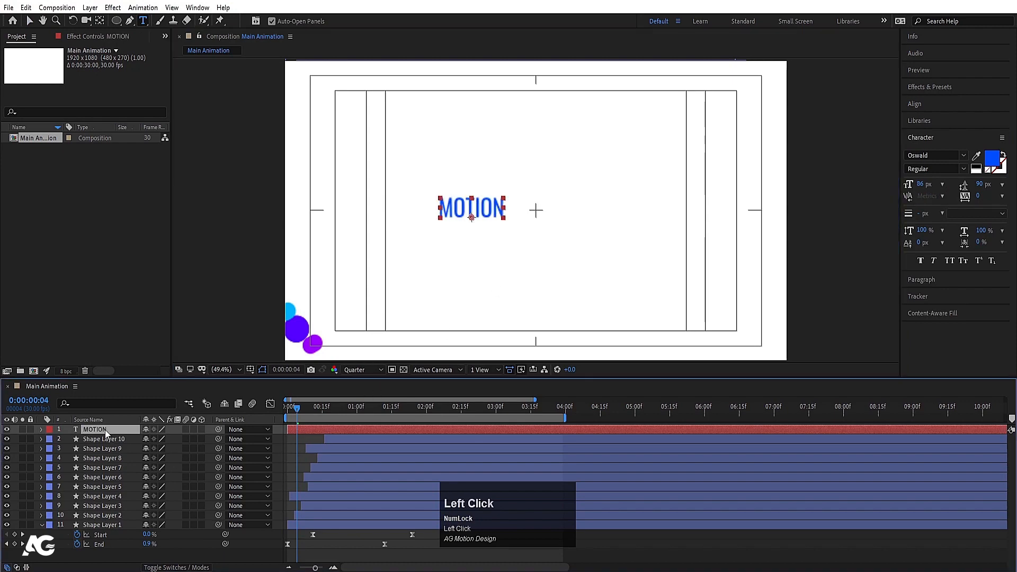
pyautogui.hotkey('ctrl', 'alt', 'Home')
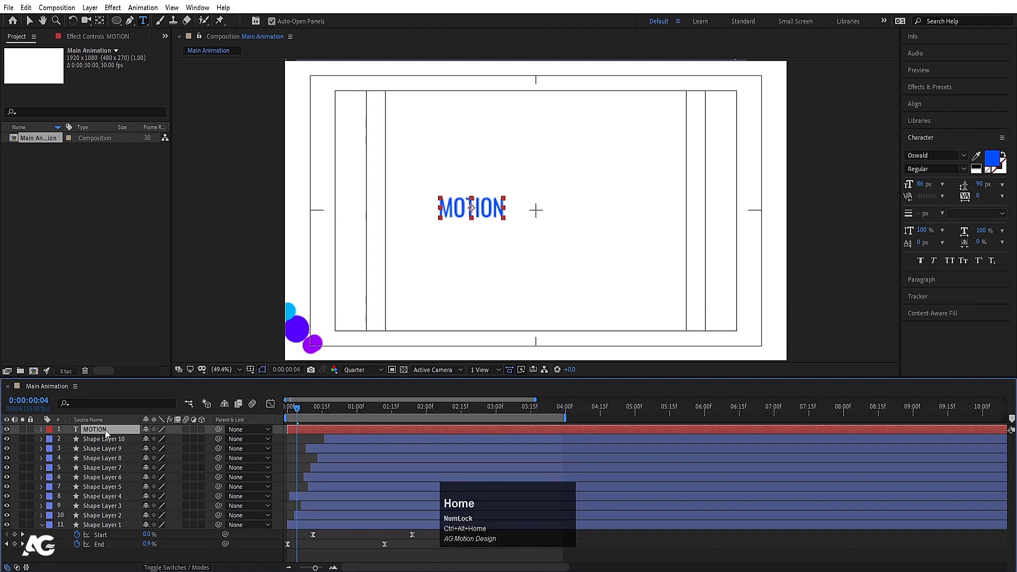
pyautogui.click(915, 104)
pyautogui.click(927, 136)
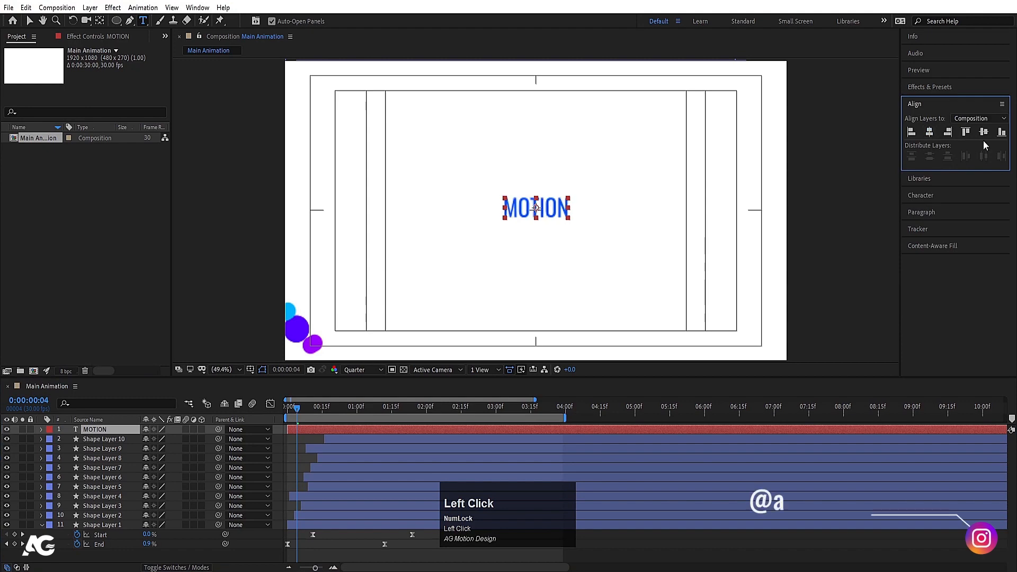
pyautogui.click(983, 137)
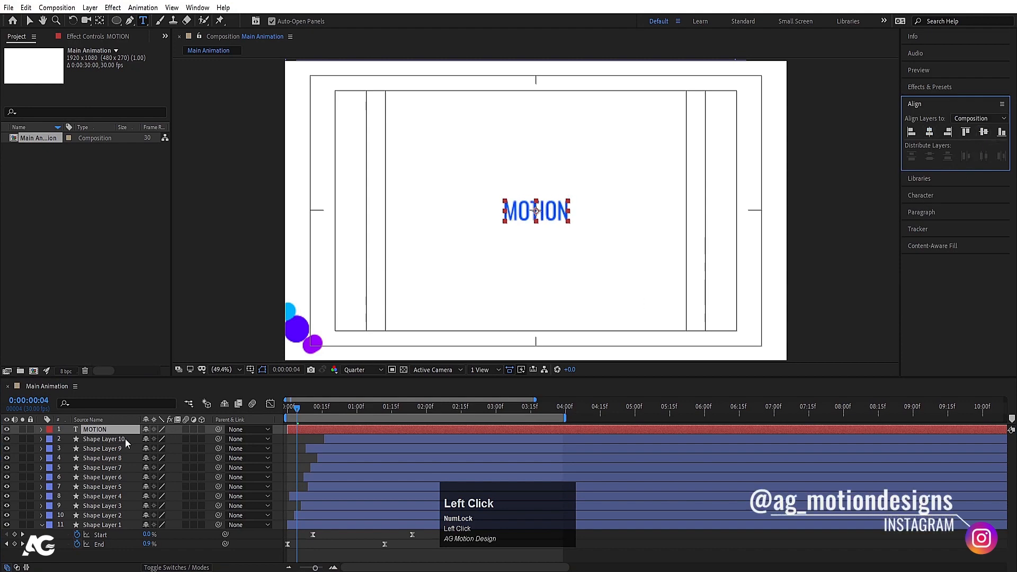
# - Scale the MOTION text to 173% and shift its layer to start about 18 frames into the composition
pyautogui.press('s')
pyautogui.moveTo(158, 440); pyautogui.dragTo(193, 437)
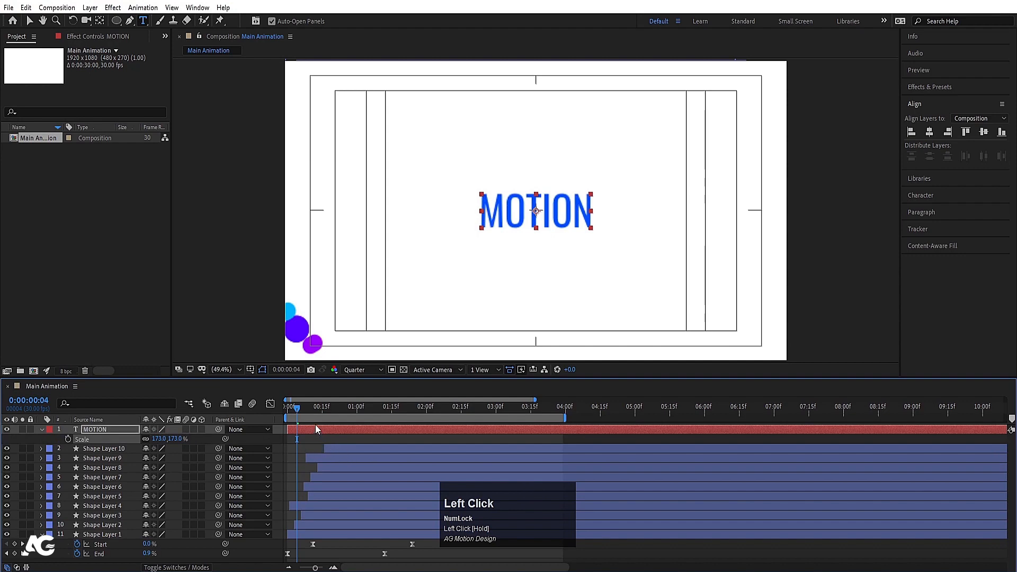
pyautogui.moveTo(321, 429); pyautogui.dragTo(368, 429)
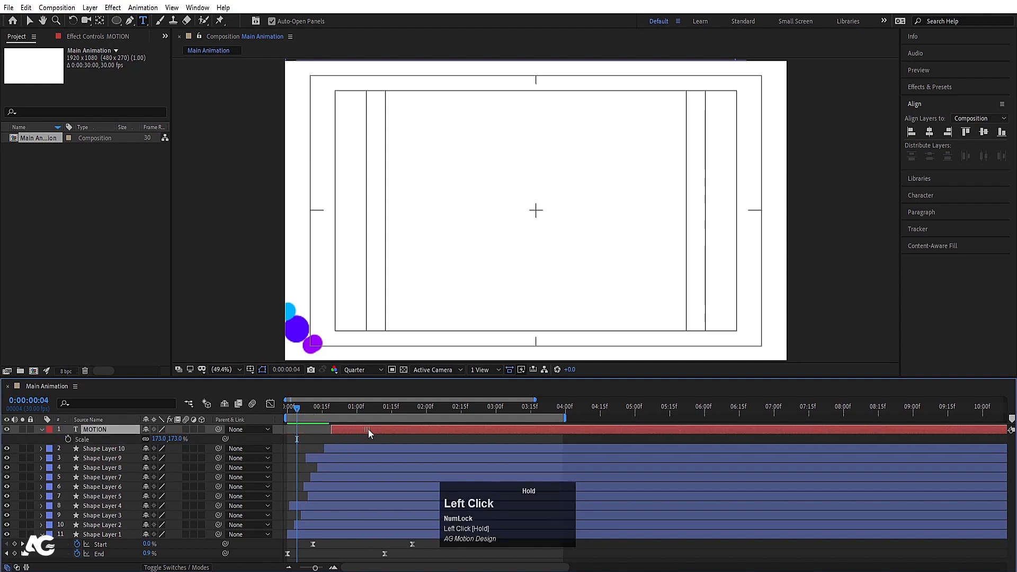
# - Shift the MOTION layer to start at 0:00:01:02 and move it beneath all the shape layers, then preview the animation
pyautogui.press('space')
pyautogui.press('space')
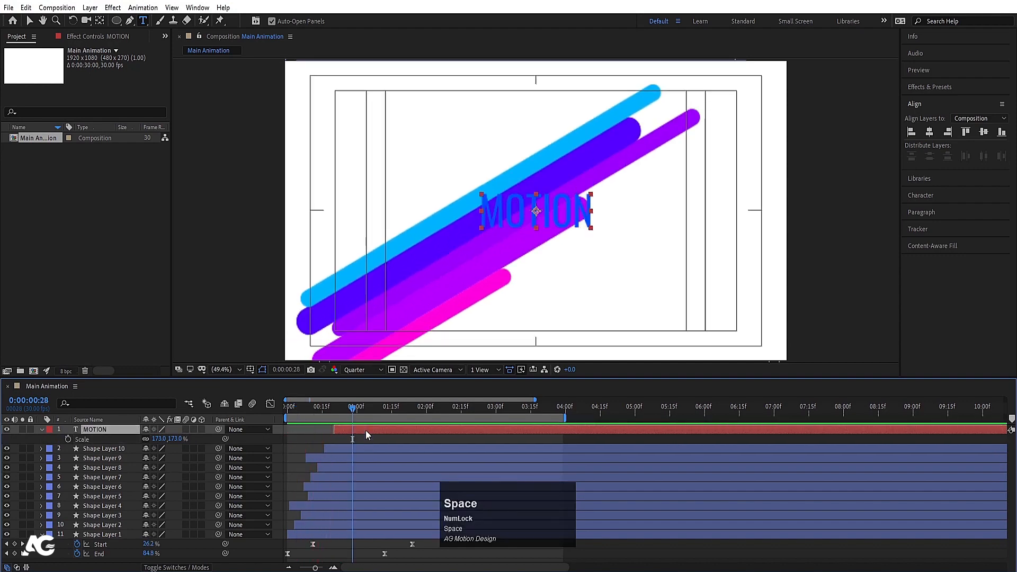
pyautogui.moveTo(356, 408); pyautogui.dragTo(362, 408)
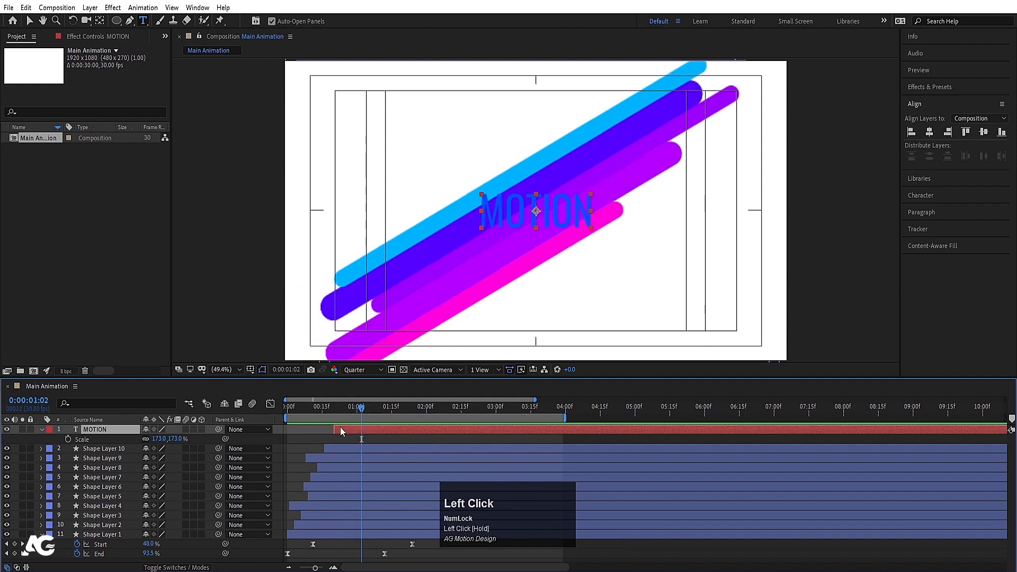
pyautogui.moveTo(345, 430); pyautogui.dragTo(373, 443)
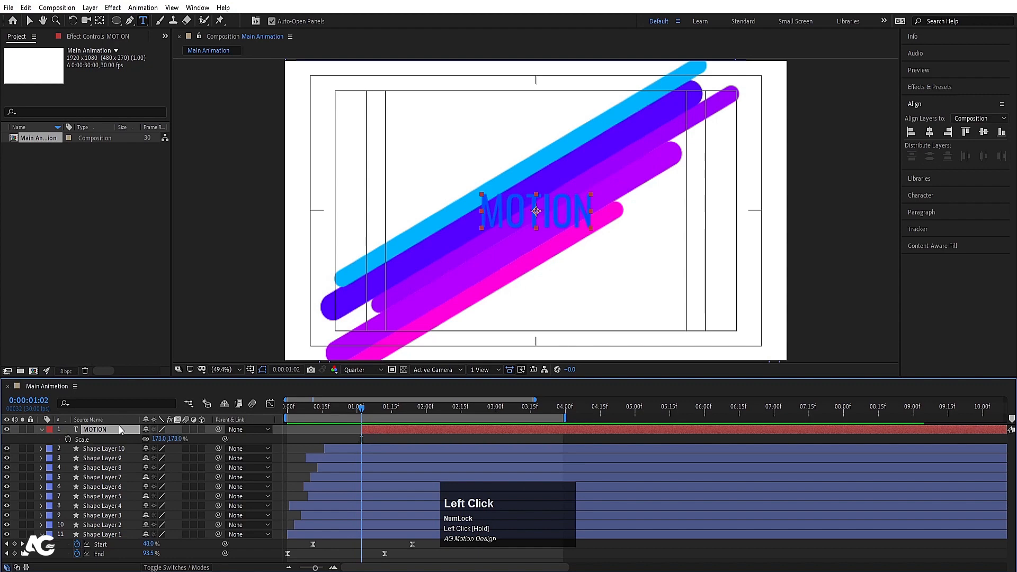
pyautogui.moveTo(119, 427); pyautogui.dragTo(144, 545)
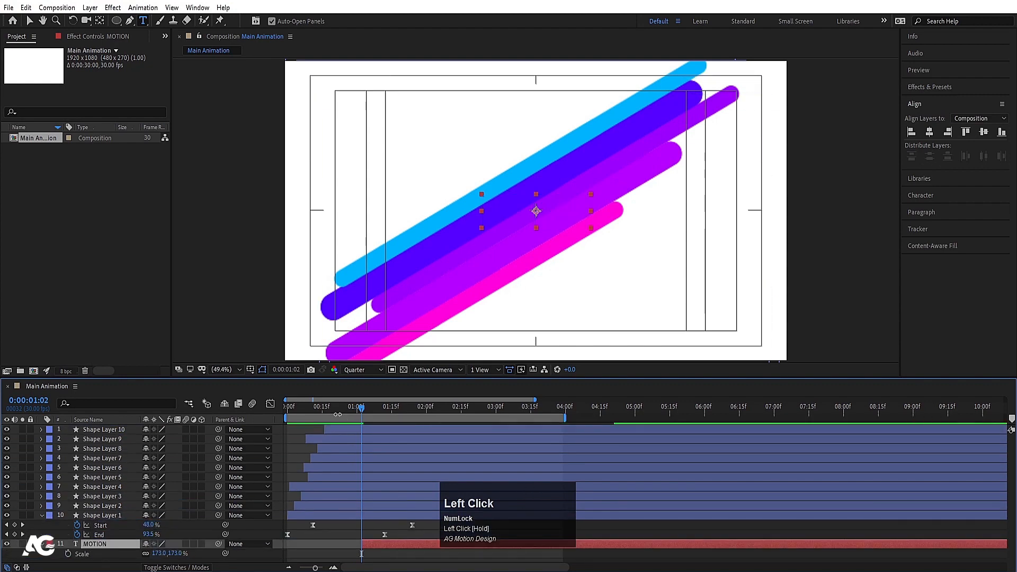
pyautogui.press('space')
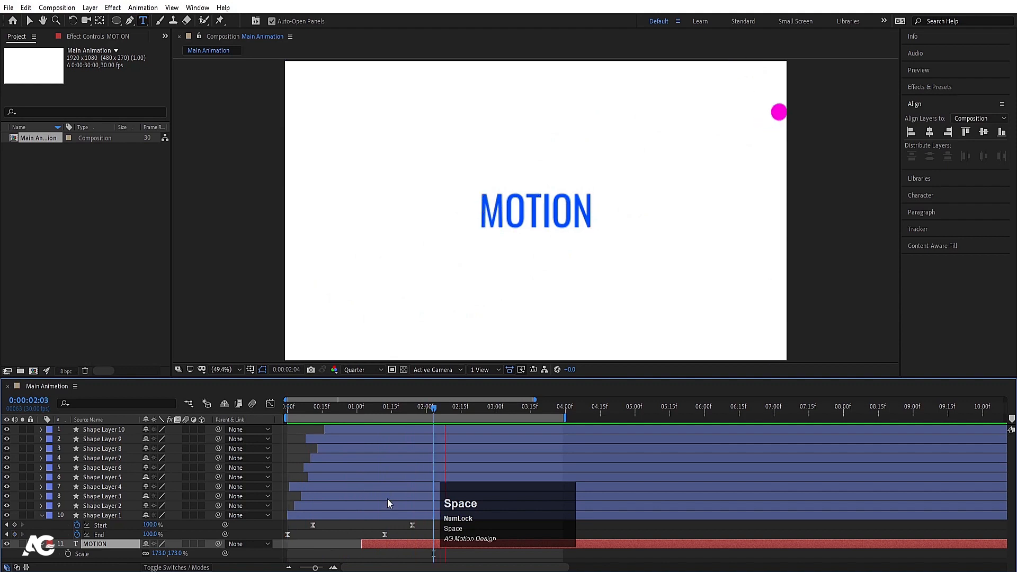
pyautogui.click(535, 483)
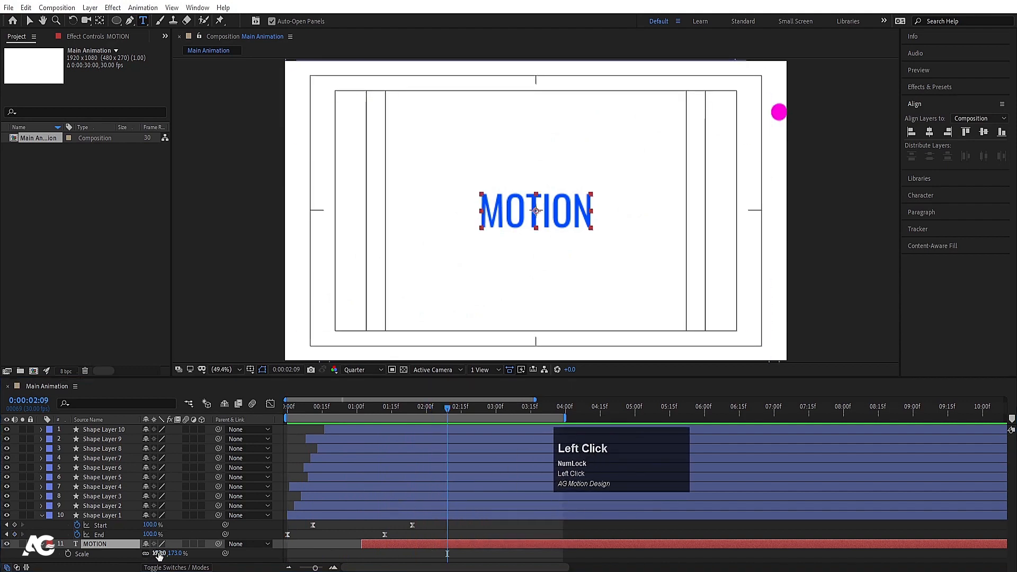
# - Scale the MOTION text to 180% and preview the animation from the beginning, leaving all layers deselected and collapsed
pyautogui.moveTo(159, 554); pyautogui.dragTo(162, 555)
pyautogui.moveTo(319, 410); pyautogui.dragTo(260, 411)
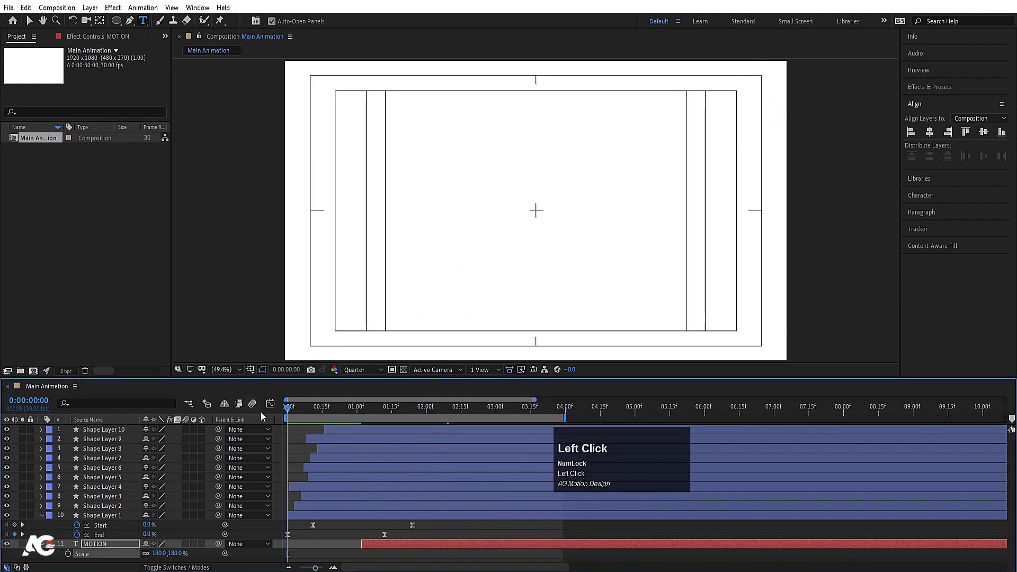
pyautogui.press('space')
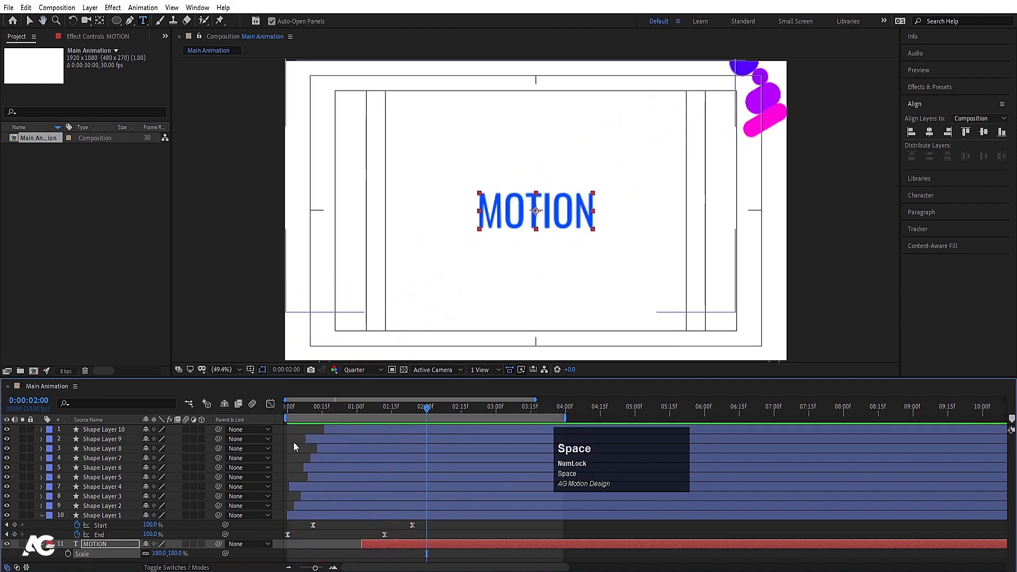
pyautogui.click(293, 442)
pyautogui.press('u')
pyautogui.press('u')
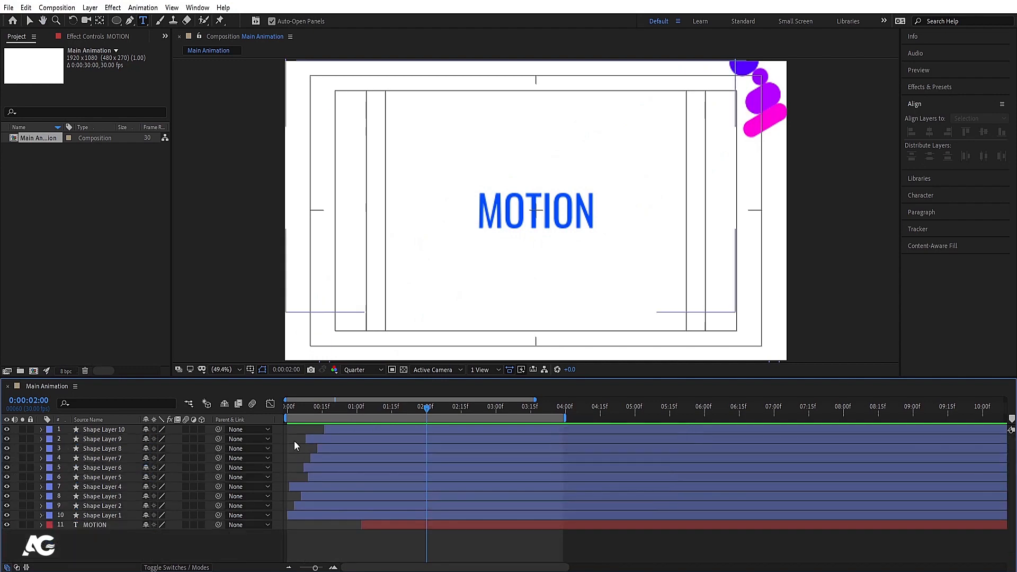
# - Create a 1920 x 1080 composition named rep at 30 frames per second with a 30-second duration
pyautogui.press('ctrl')
pyautogui.hotkey('ctrl', 'n')
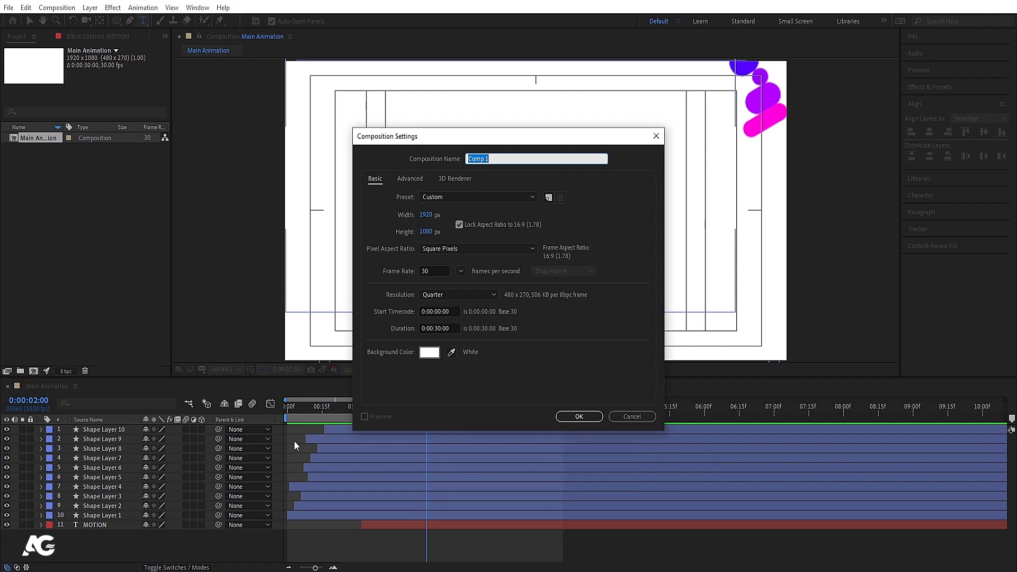
pyautogui.write('repe')
pyautogui.press('Return')
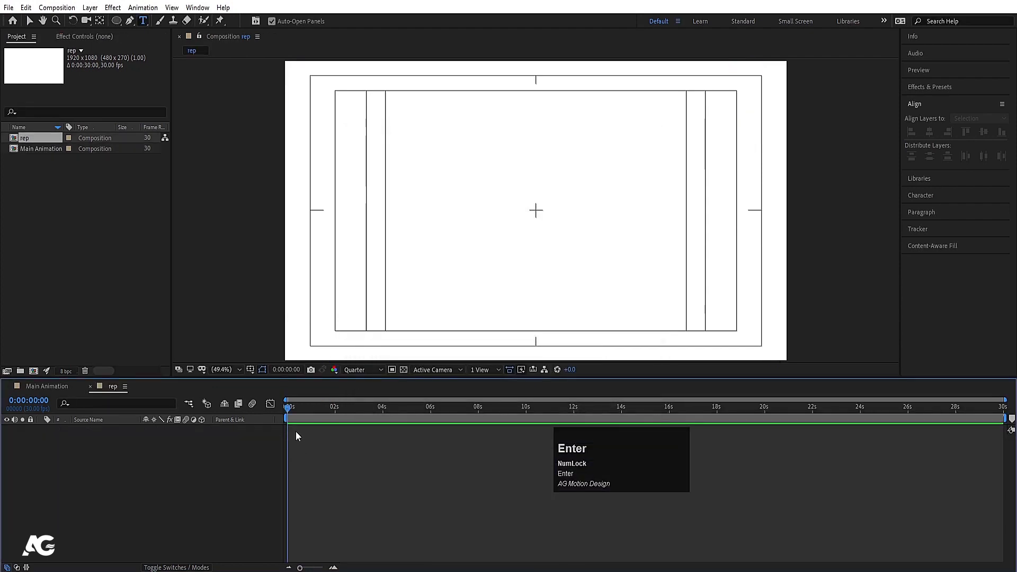
# - Draw a straight horizontal Pen tool line across the upper part of the frame with a 46 px stroke and a centred anchor point
pyautogui.click(133, 23)
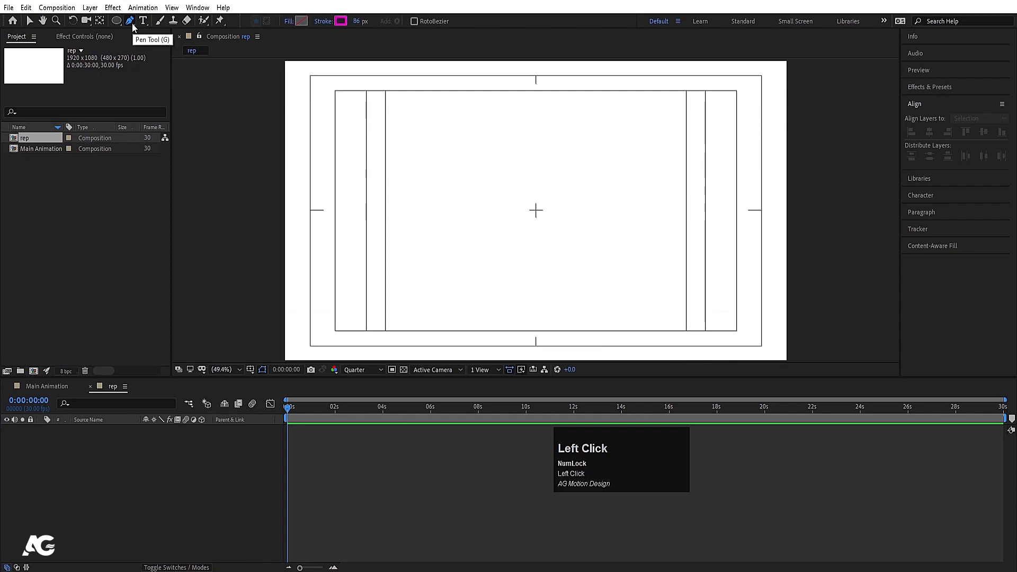
pyautogui.click(369, 122)
pyautogui.keyDown('shift'); pyautogui.click(708, 123); pyautogui.keyUp('shift')
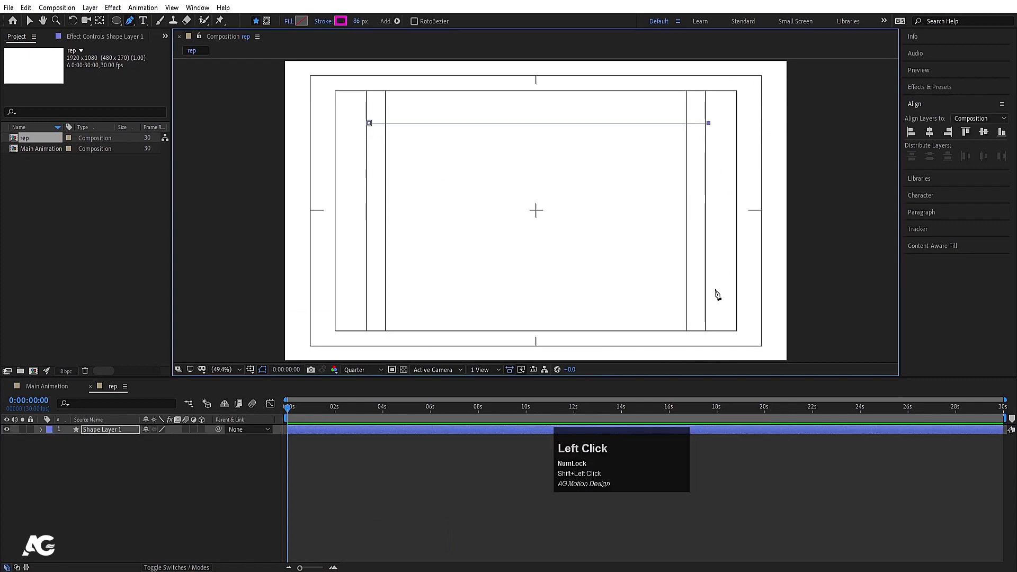
pyautogui.moveTo(358, 22); pyautogui.dragTo(339, 19)
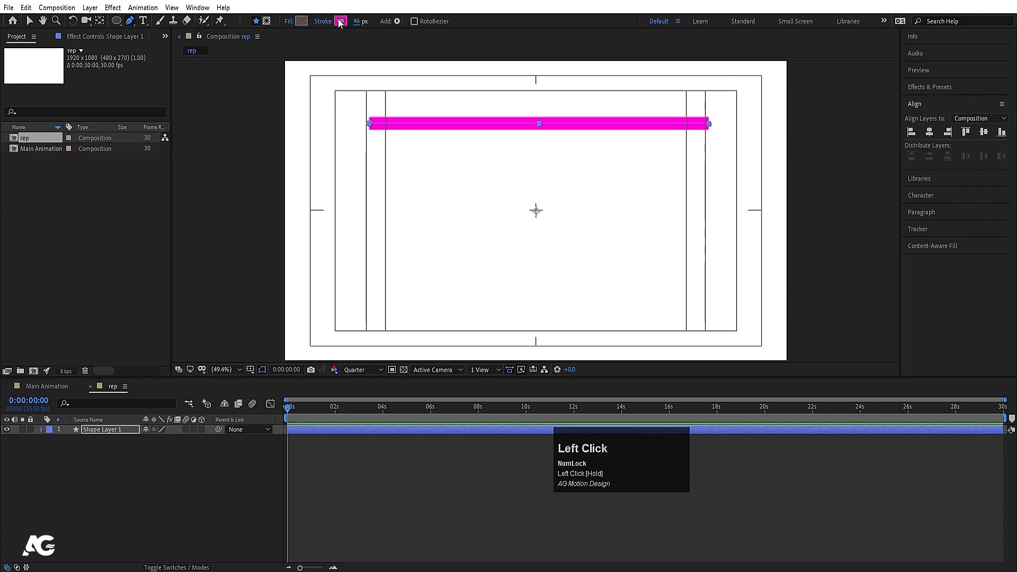
pyautogui.hotkey('ctrl', 'alt', 'Home')
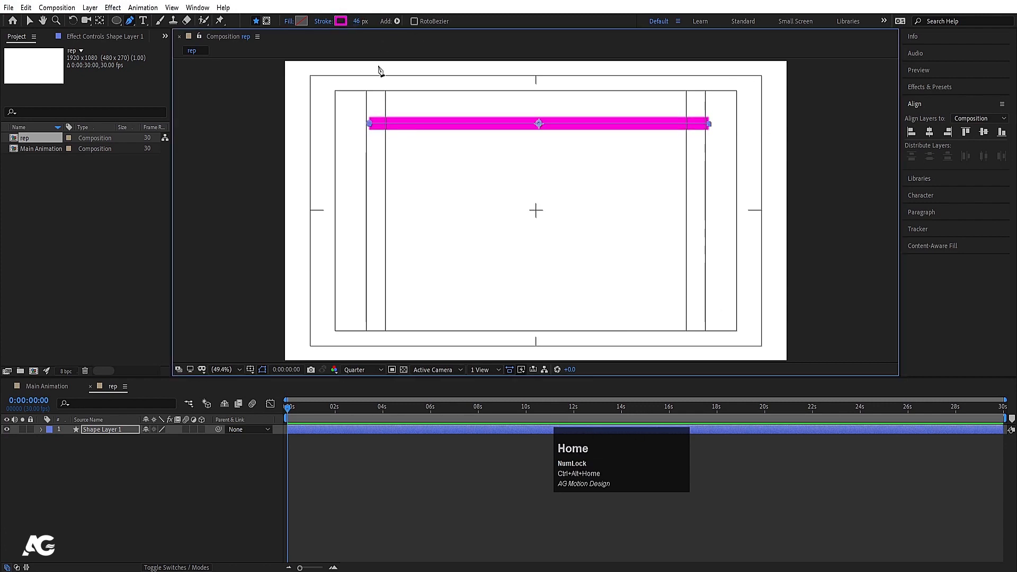
# - Add a Repeater to the contents of the line's shape layer and expand its settings
pyautogui.click(104, 429)
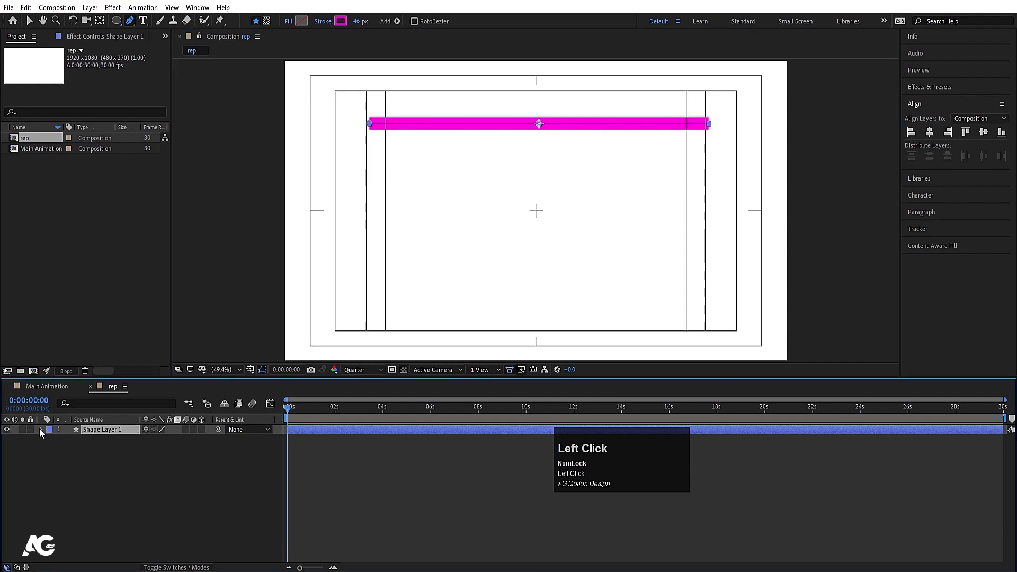
pyautogui.click(41, 430)
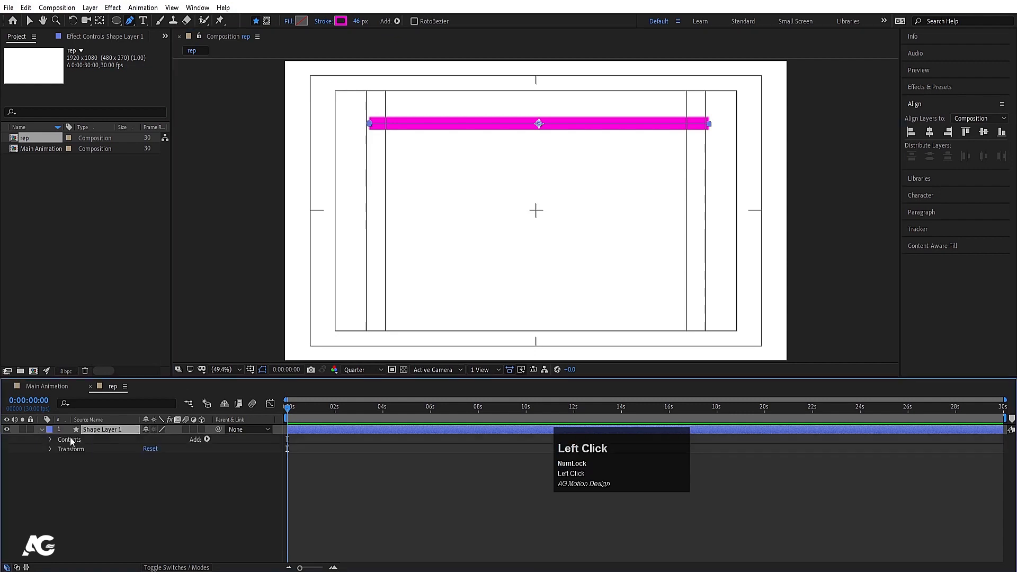
pyautogui.click(207, 440)
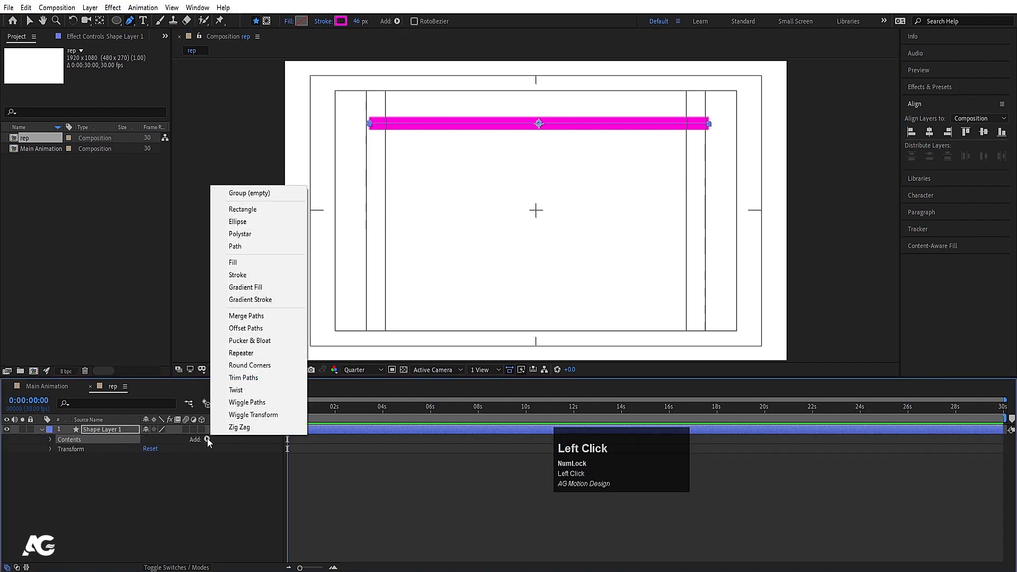
pyautogui.click(241, 352)
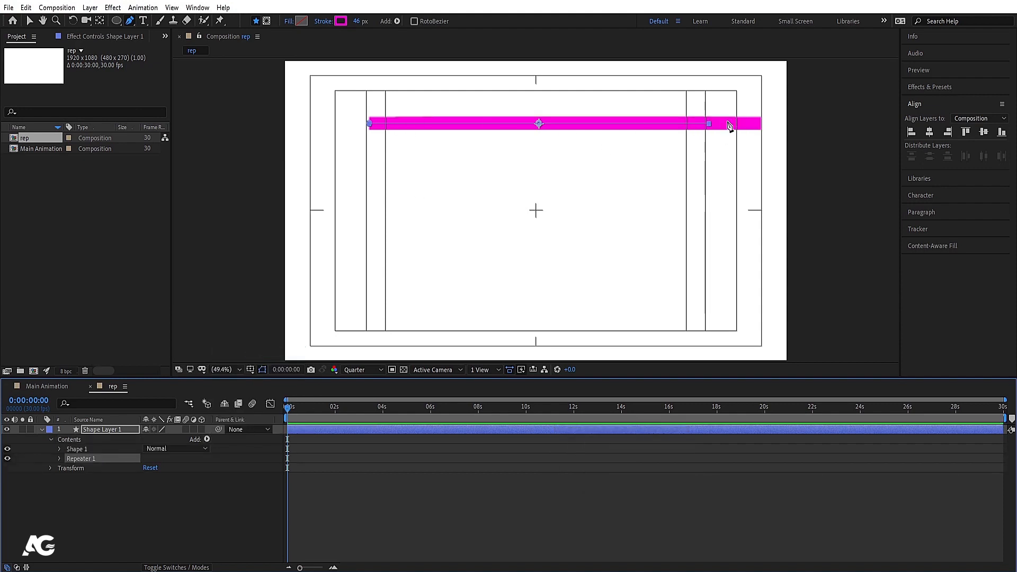
pyautogui.click(59, 459)
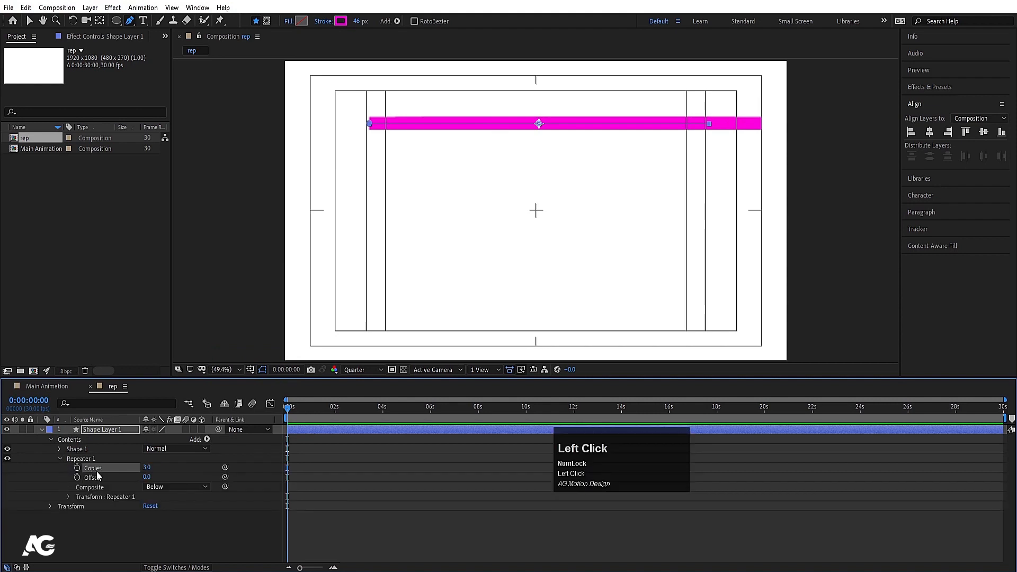
# - Try a Repeater offset of 35 on the line
pyautogui.click(100, 479)
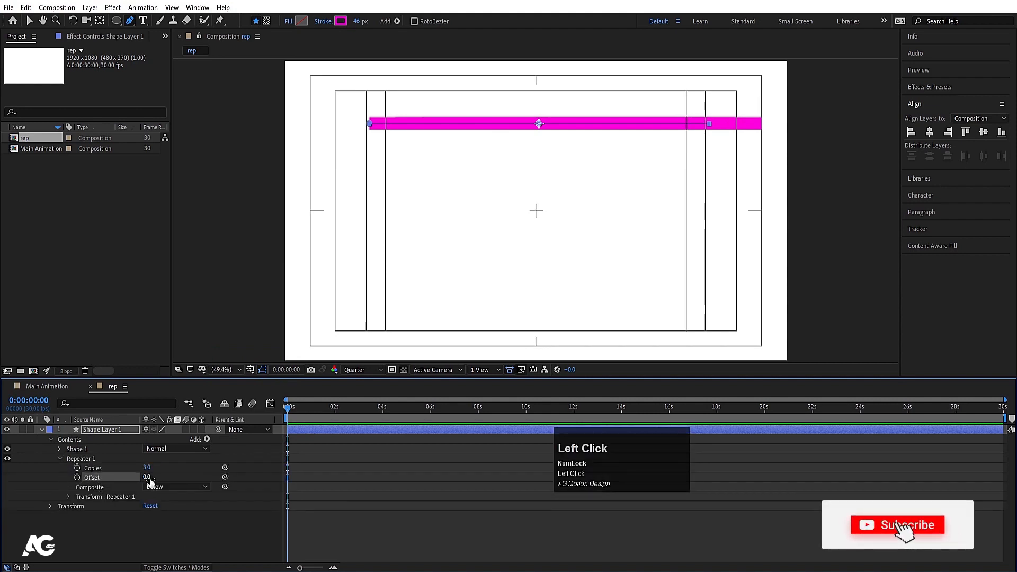
pyautogui.moveTo(148, 478); pyautogui.dragTo(69, 376)
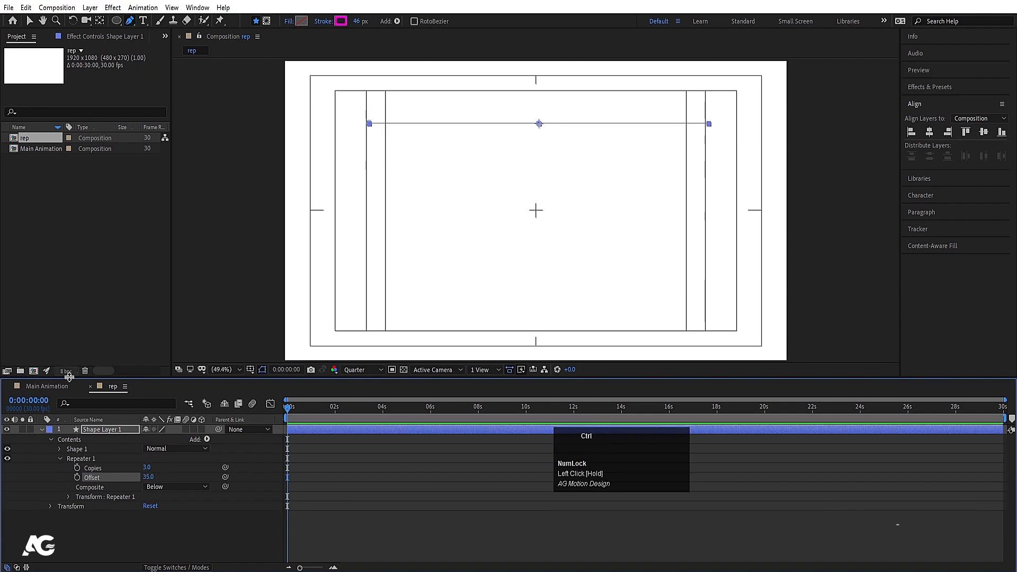
pyautogui.click(51, 386)
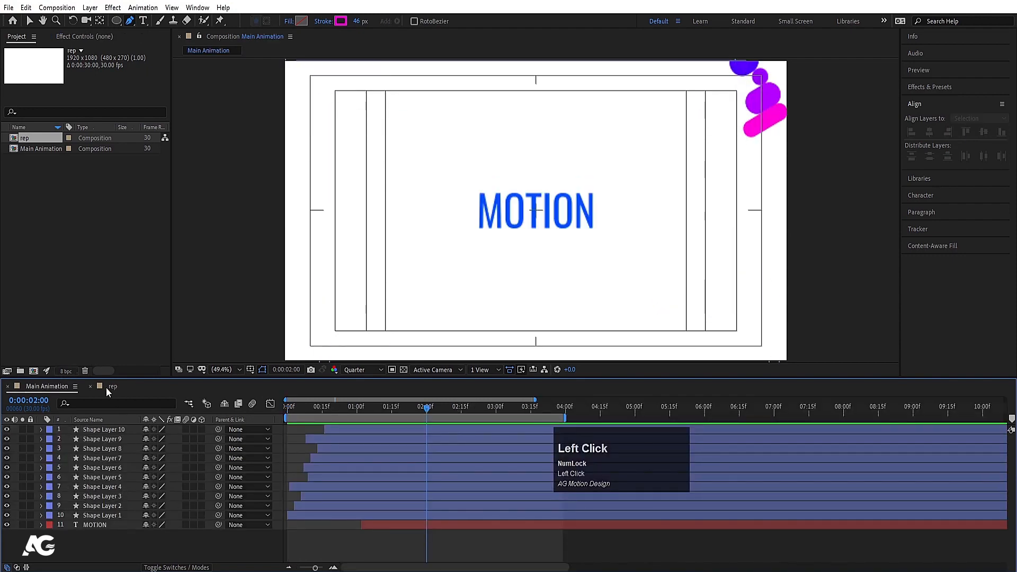
pyautogui.click(106, 387)
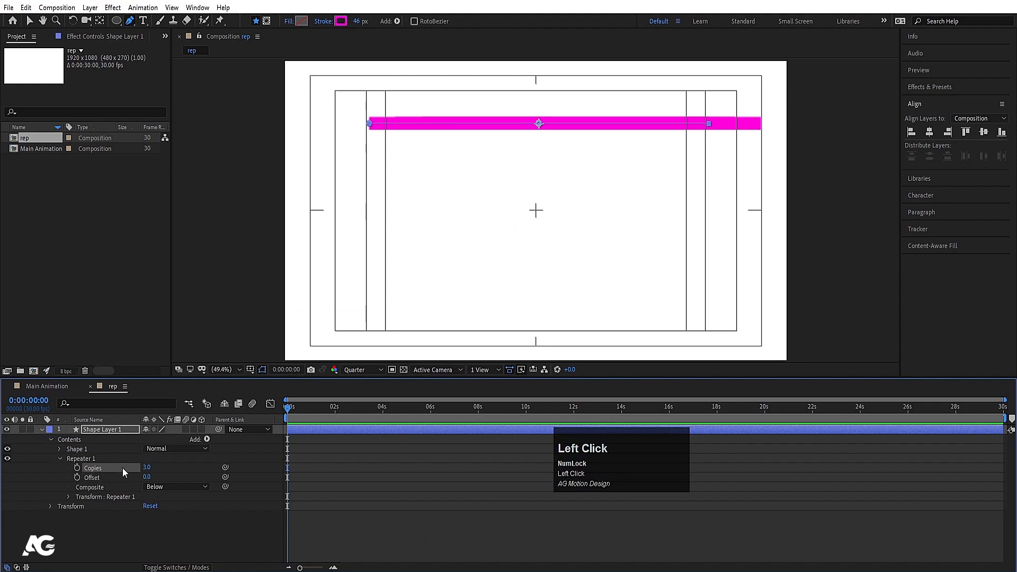
# - Set the Repeater's number of copies to 8
pyautogui.click(147, 468)
pyautogui.write('8')
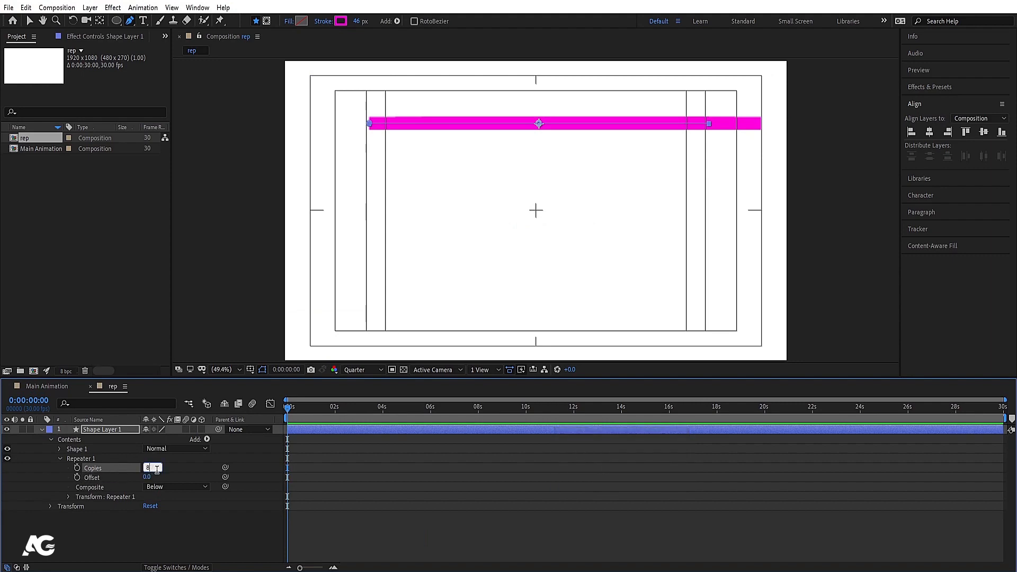
pyautogui.click(178, 460)
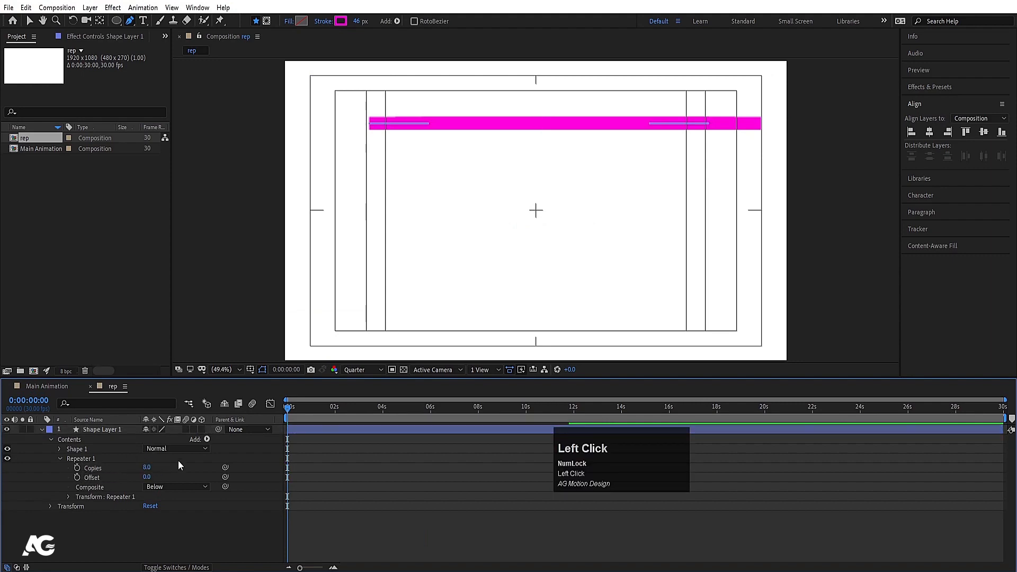
# - Set the Repeater's transform position to 0, 74 to stack the lines vertically, and reduce the copies to 7
pyautogui.click(67, 497)
pyautogui.click(89, 496)
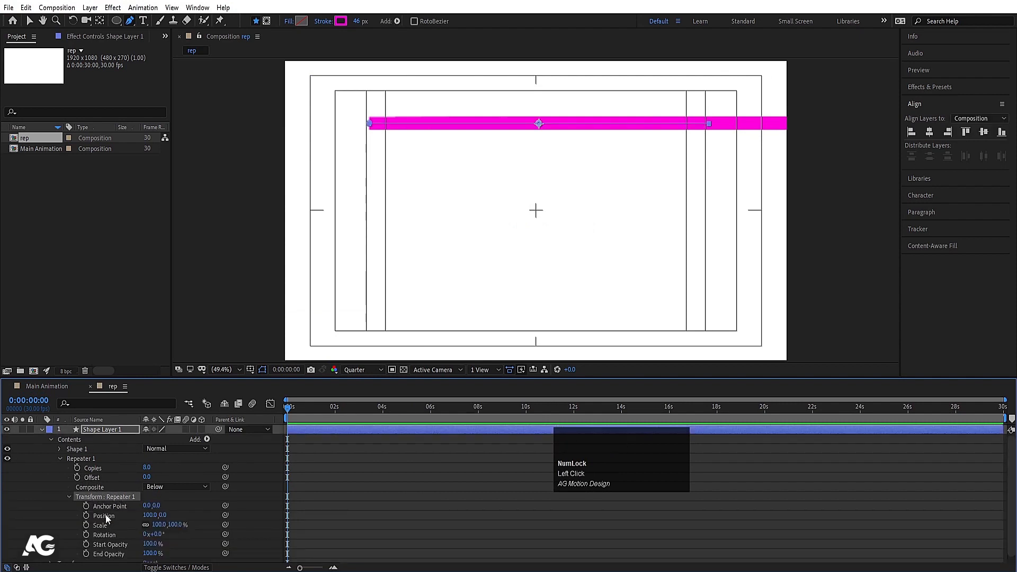
pyautogui.click(105, 515)
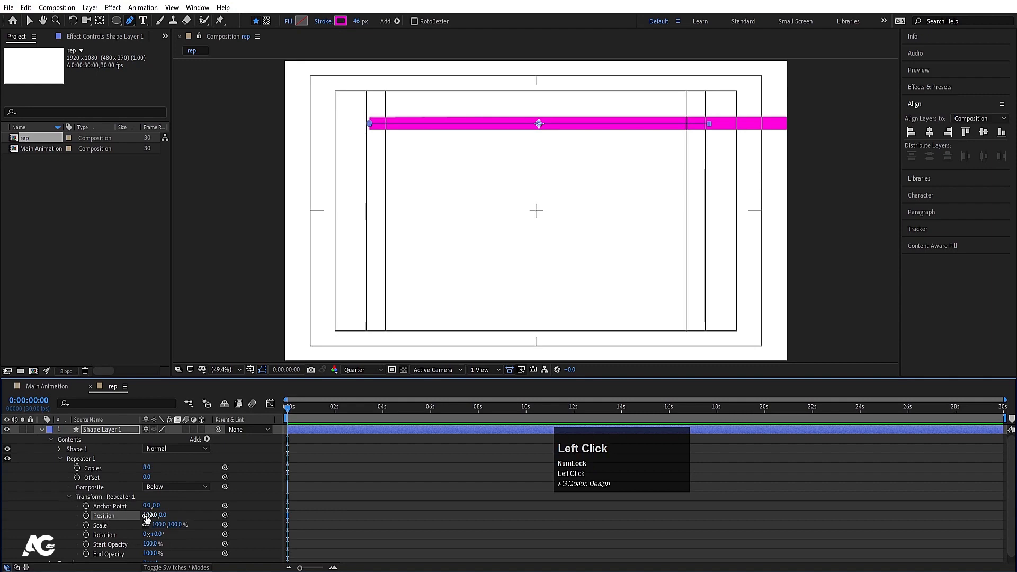
pyautogui.click(148, 515)
pyautogui.write('0')
pyautogui.press('Return')
pyautogui.moveTo(157, 516); pyautogui.dragTo(199, 515)
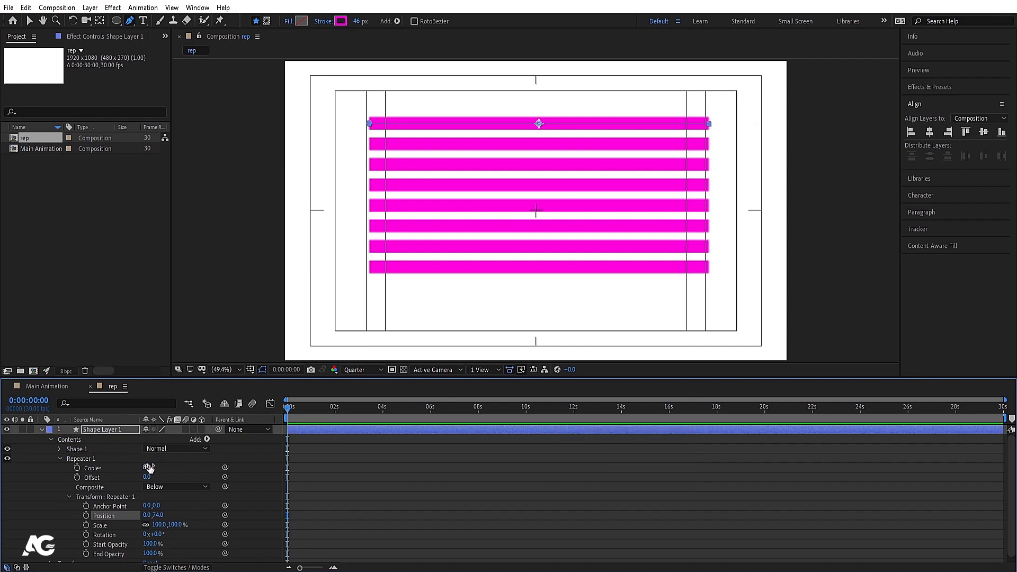
pyautogui.moveTo(149, 467); pyautogui.dragTo(149, 466)
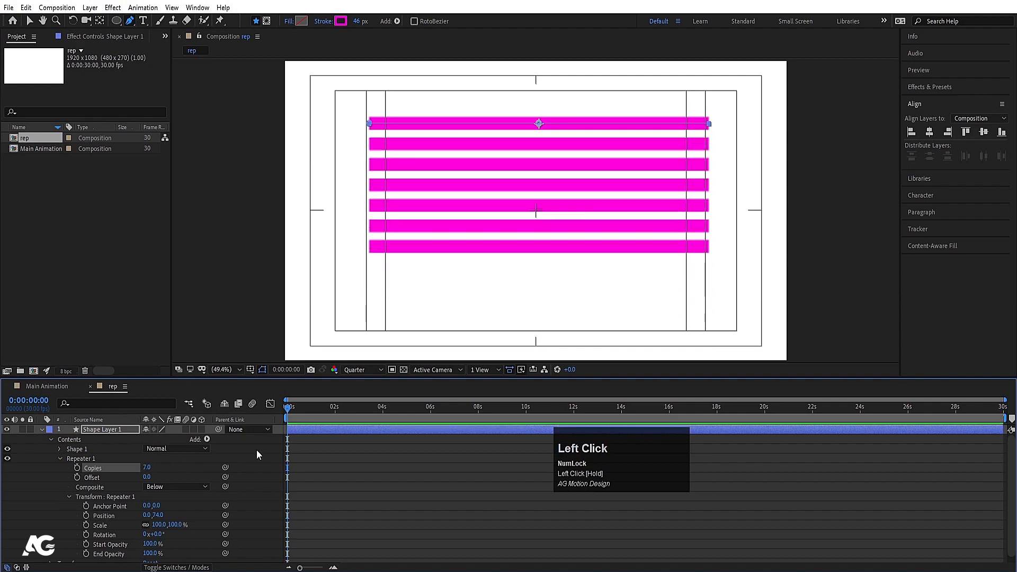
pyautogui.click(317, 450)
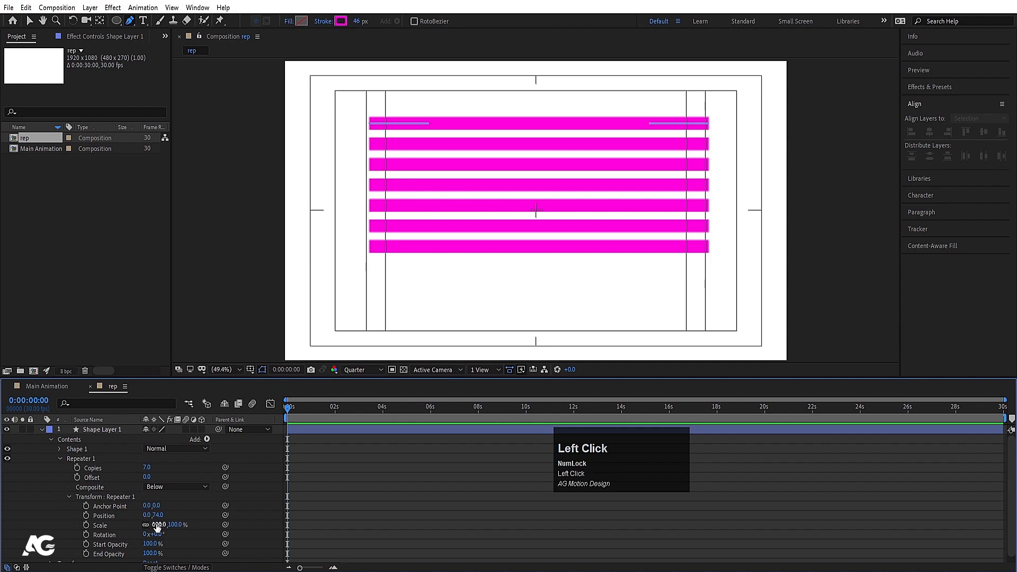
# - Set the Repeater's transform scale to 90% and its rotation to -16° so the copies shrink and fan out
pyautogui.moveTo(155, 524)
pyautogui.mouseDown()
pyautogui.moveTo(169, 535)
pyautogui.moveTo(96, 538)
pyautogui.moveTo(150, 539)
pyautogui.mouseUp()
pyautogui.scroll(-1, 121, 551)
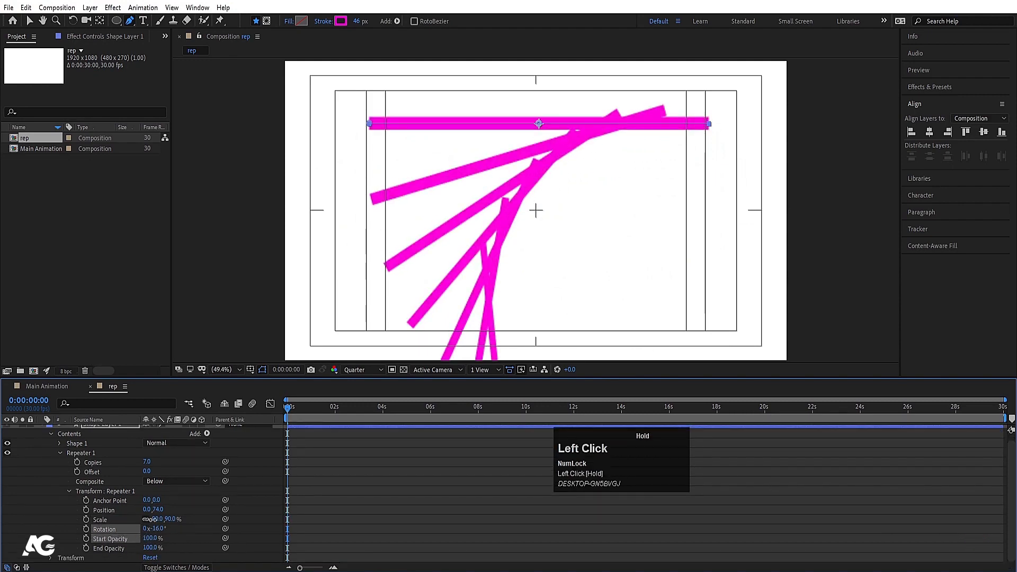
pyautogui.scroll(1, 99, 449)
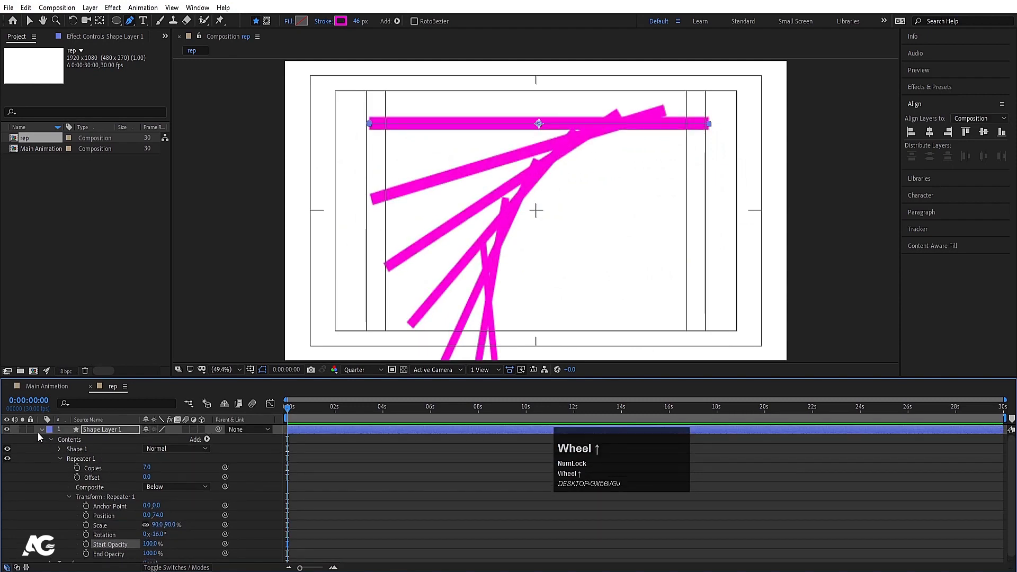
# - Delete the repeated line's shape layer from the rep composition
pyautogui.click(40, 431)
pyautogui.click(89, 433)
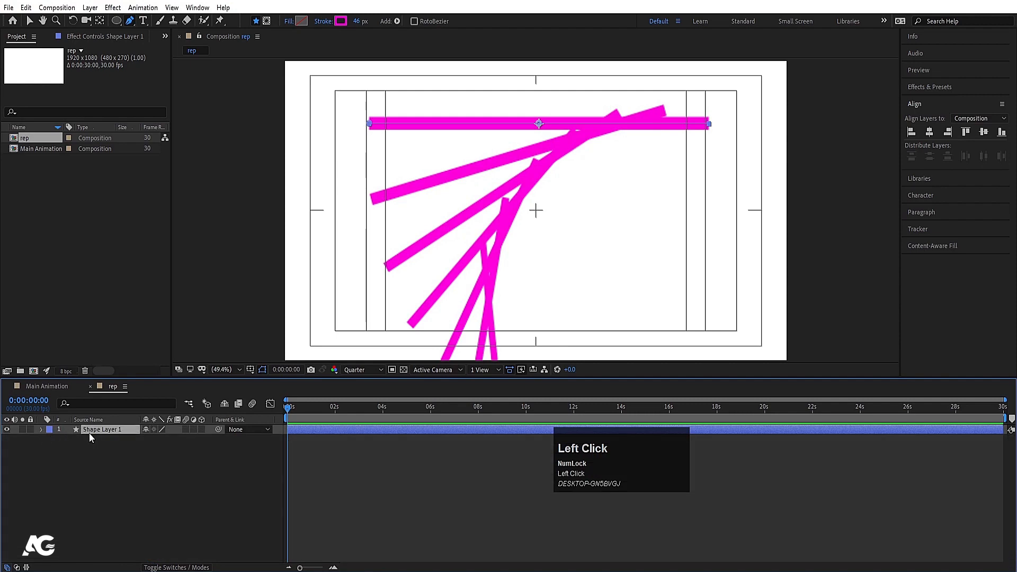
pyautogui.press('Delete')
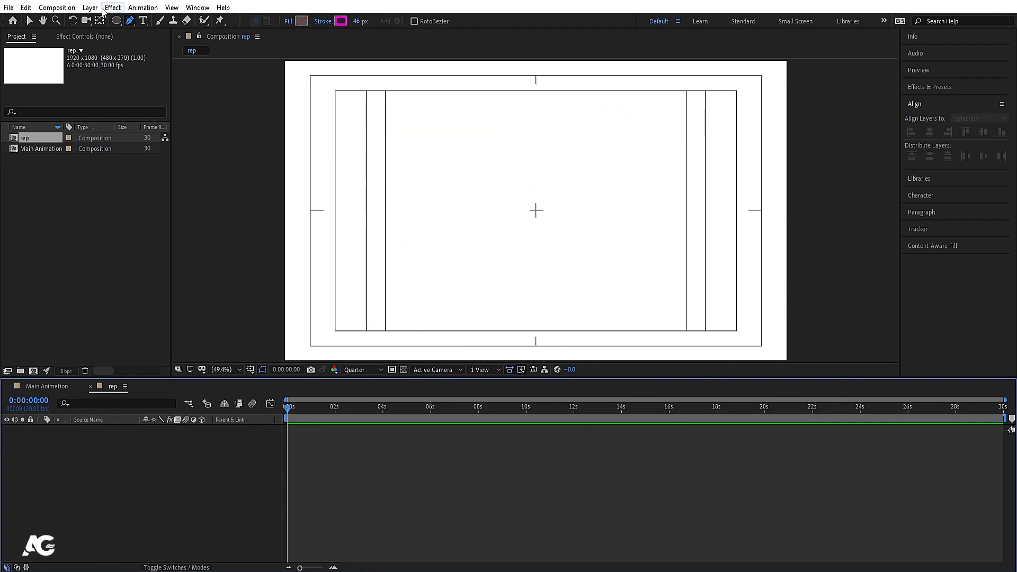
# - Prepare the Ellipse tool with no stroke and the fill colour 4800FF
pyautogui.click(117, 21)
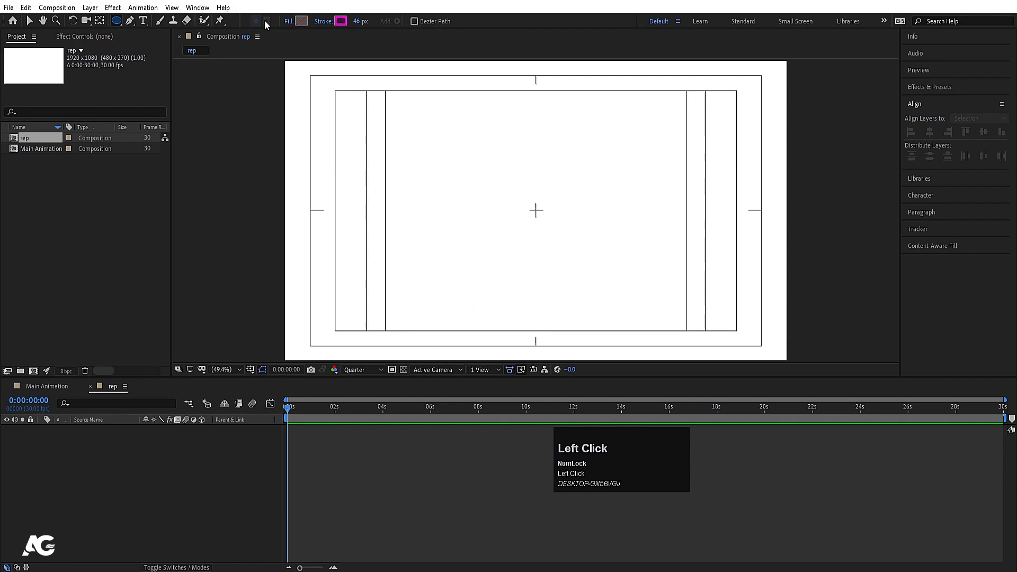
pyautogui.click(324, 21)
pyautogui.click(455, 255)
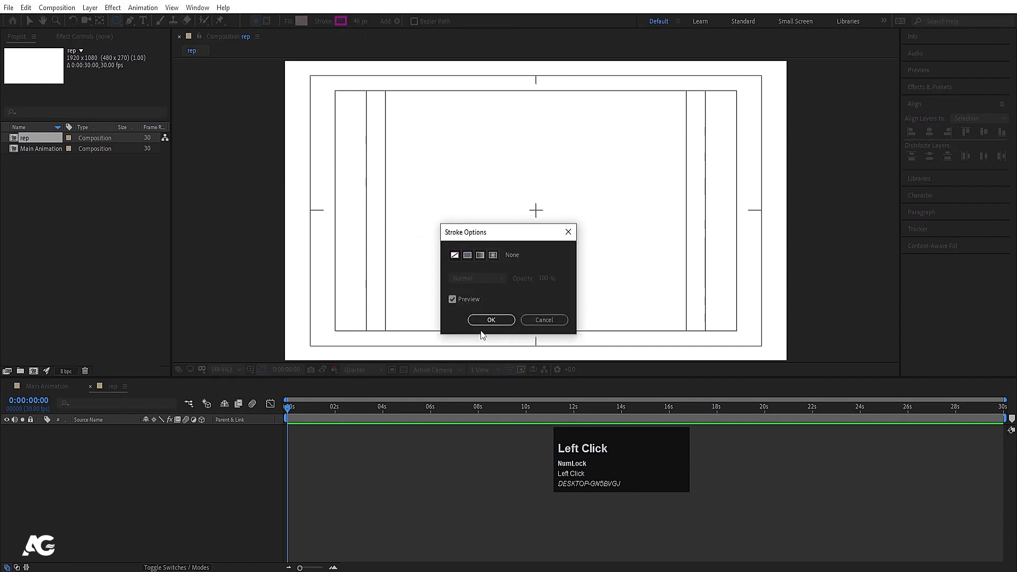
pyautogui.click(482, 320)
pyautogui.click(301, 21)
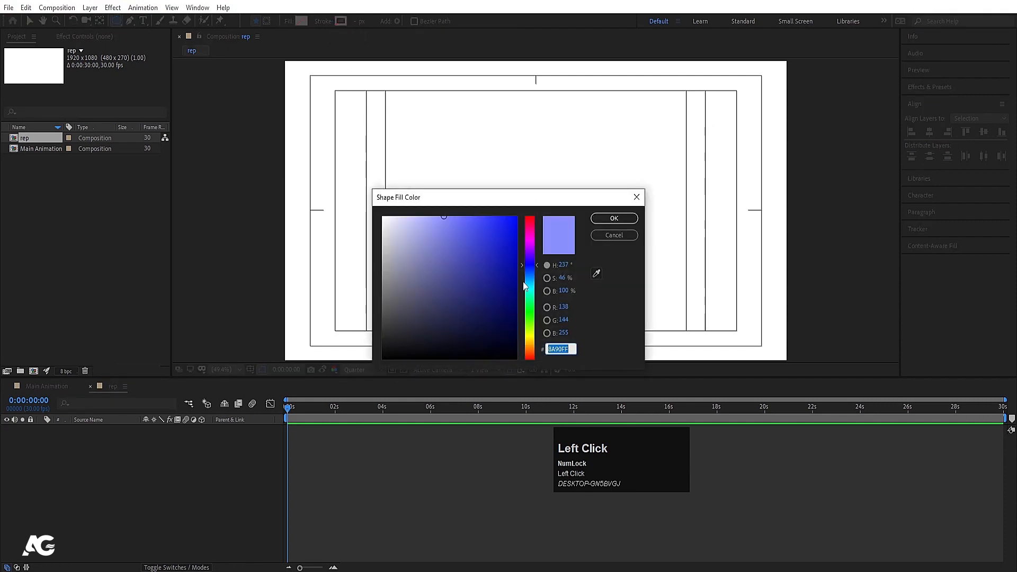
pyautogui.click(530, 265)
pyautogui.moveTo(529, 265); pyautogui.dragTo(529, 257)
pyautogui.click(516, 218)
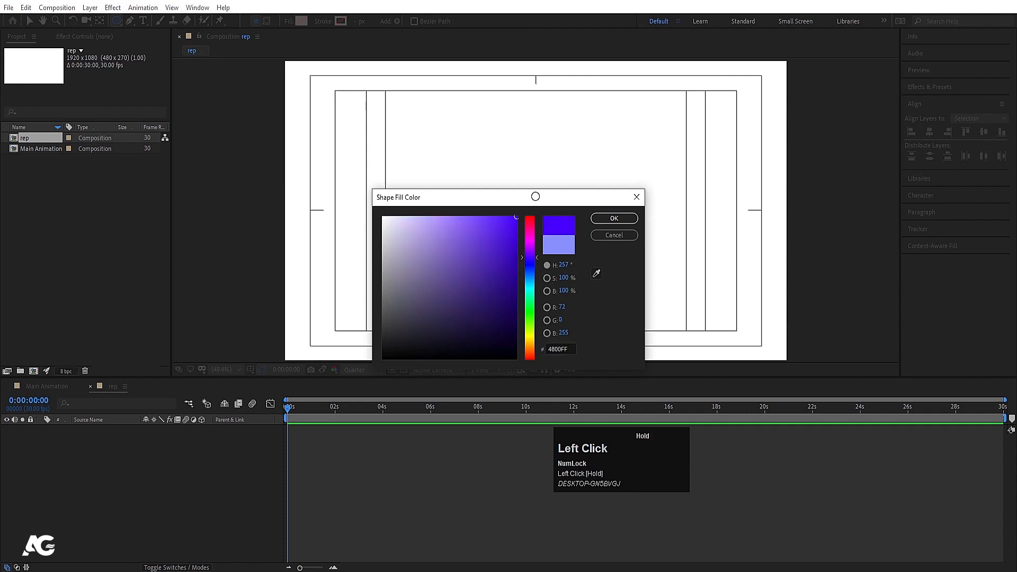
pyautogui.click(609, 219)
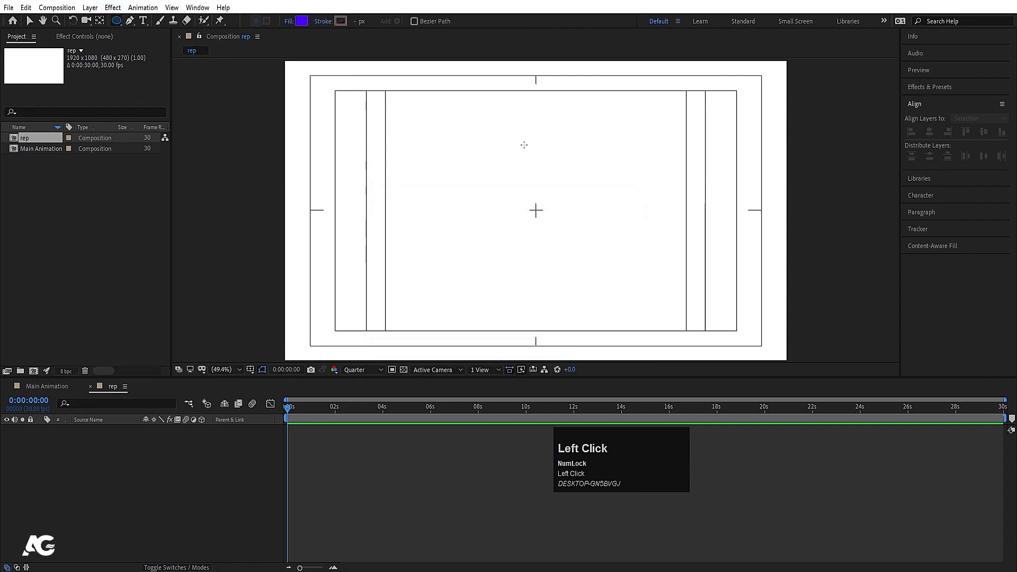
# - Draw a small circle, centre its anchor point, and align it horizontally and vertically to the middle of the composition
pyautogui.click(518, 146)
pyautogui.moveTo(518, 147); pyautogui.dragTo(565, 188)
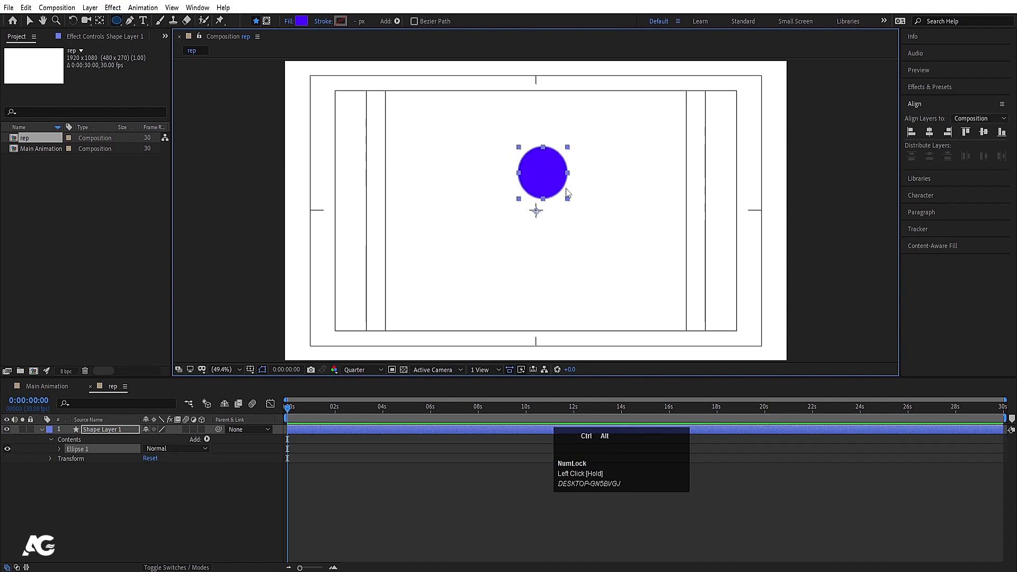
pyautogui.hotkey('ctrl', 'alt', 'Home')
pyautogui.click(932, 132)
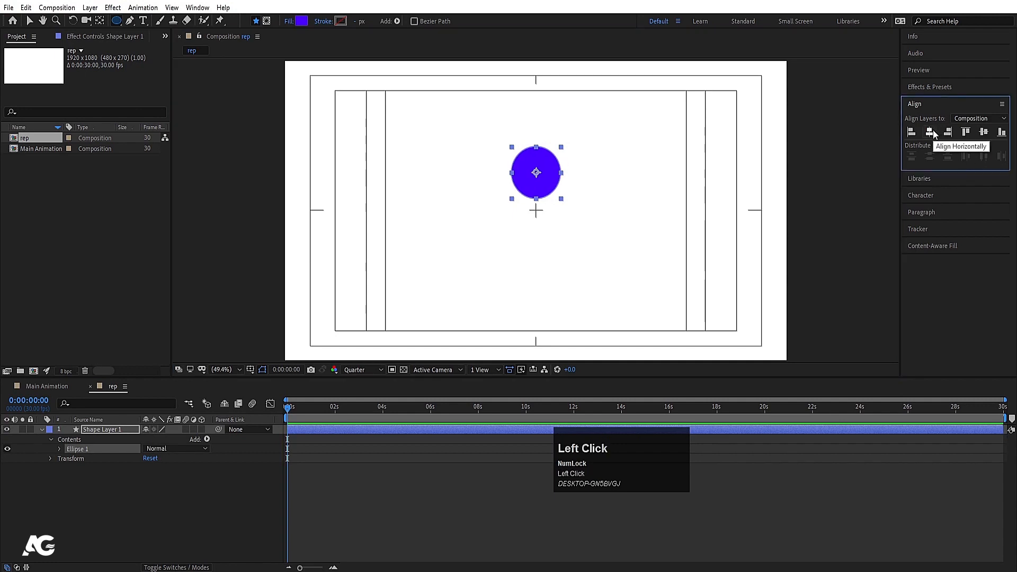
pyautogui.click(983, 133)
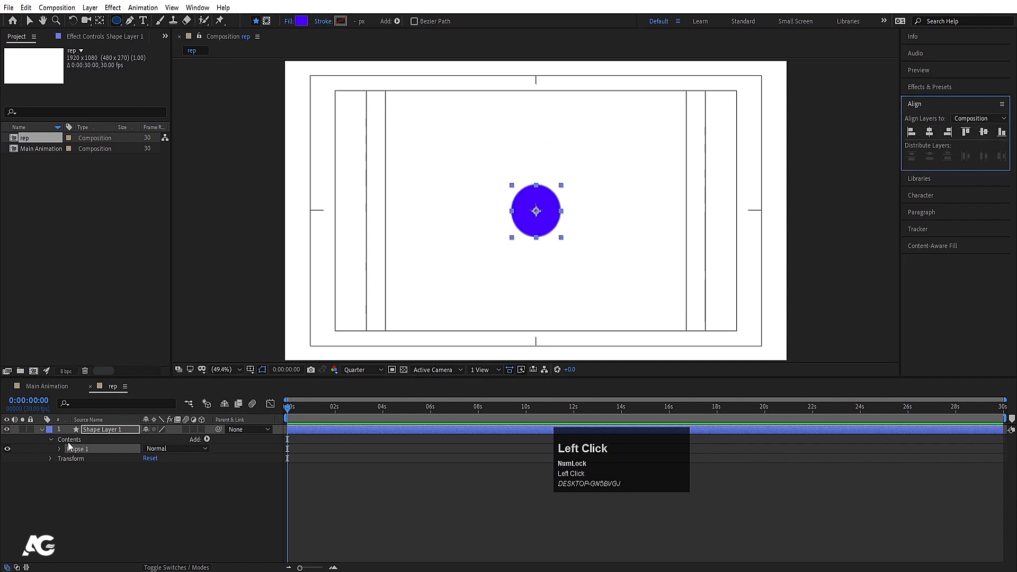
# - Add a Repeater to the ellipse and set its number of copies to 300
pyautogui.click(206, 440)
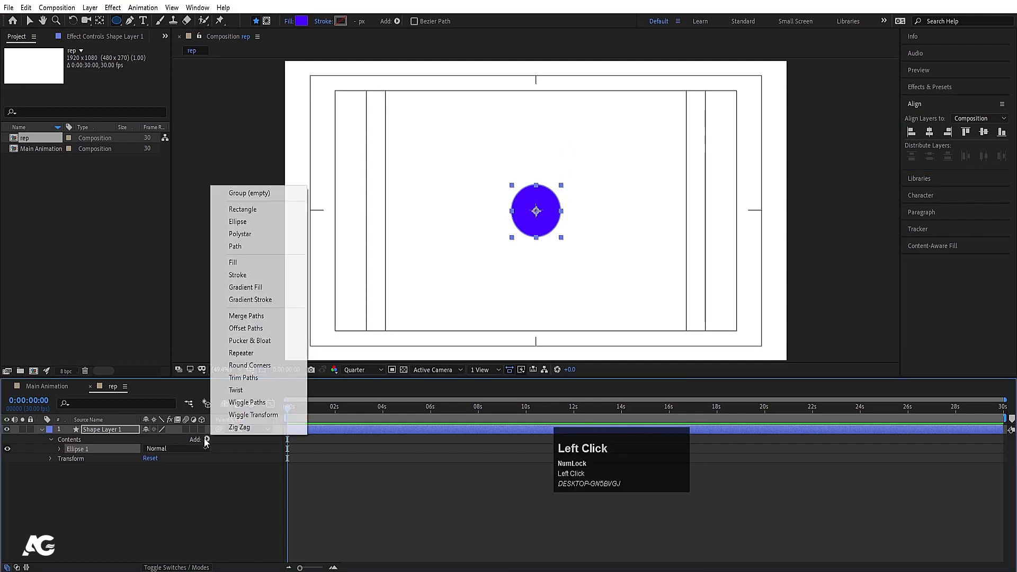
pyautogui.click(262, 353)
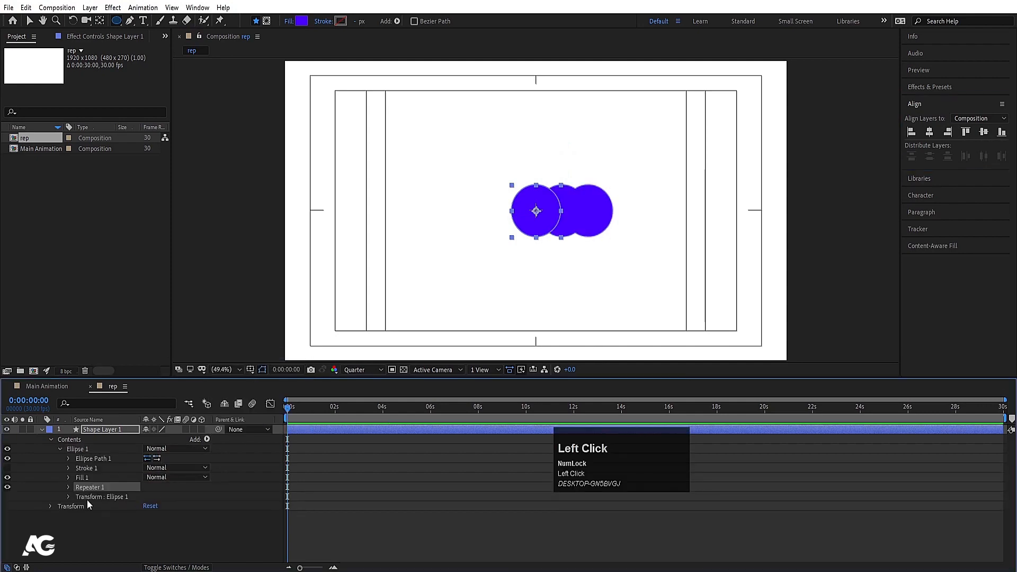
pyautogui.click(68, 487)
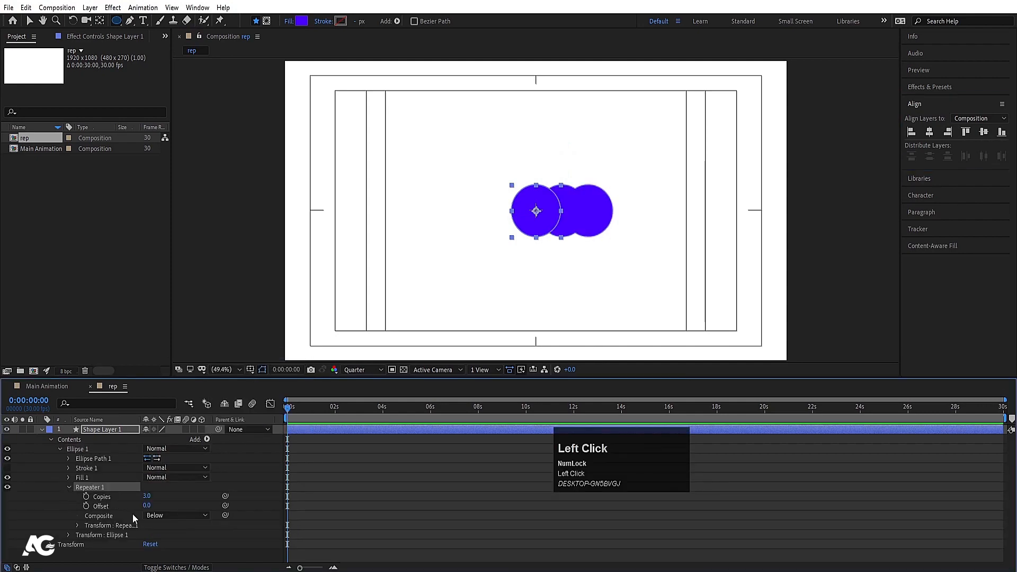
pyautogui.click(145, 497)
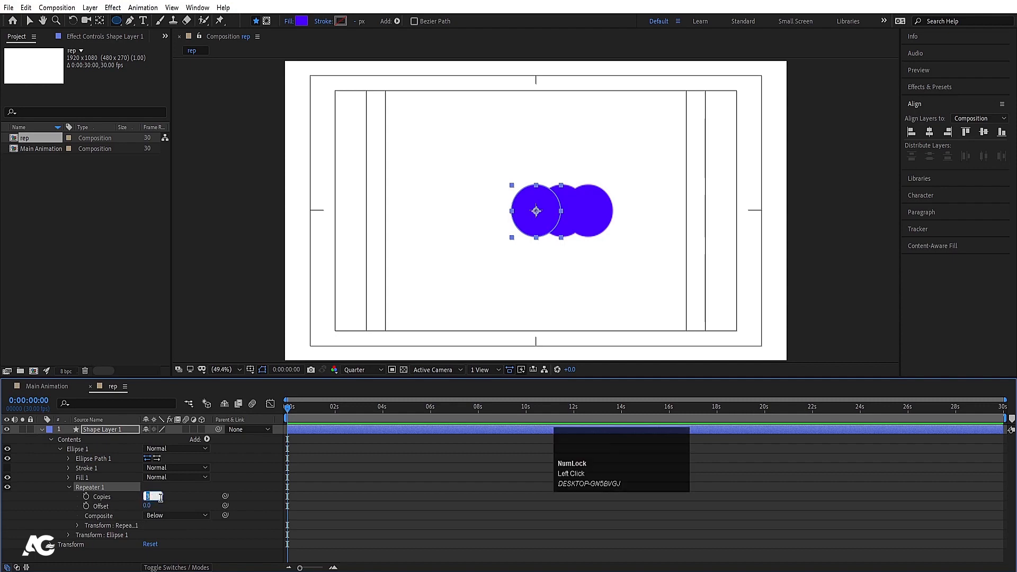
pyautogui.click(186, 498)
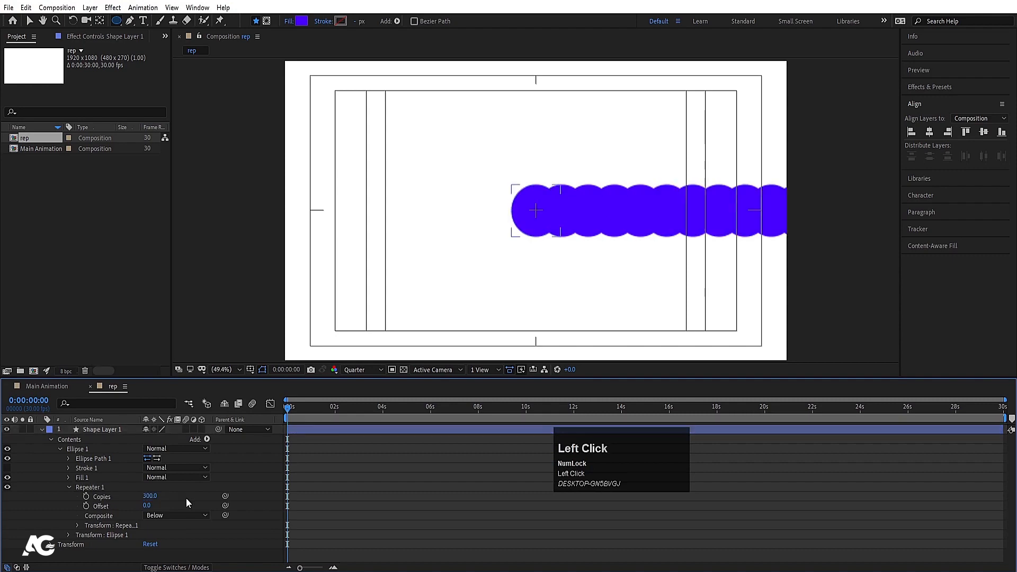
# - Set the Repeater's transform position to 0, 0, and undo a trial shift of its anchor point
pyautogui.click(77, 526)
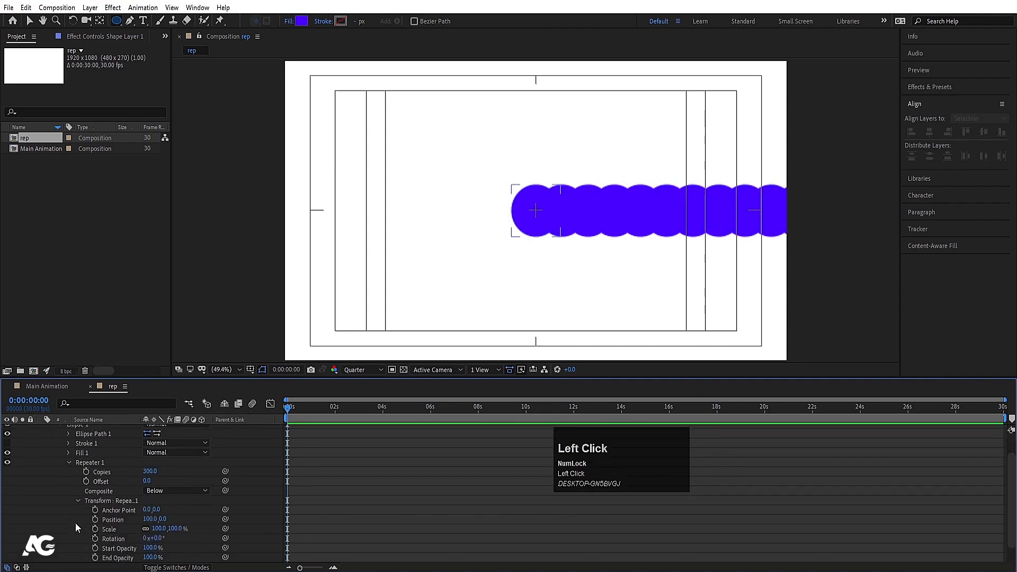
pyautogui.scroll(-1, 119, 517)
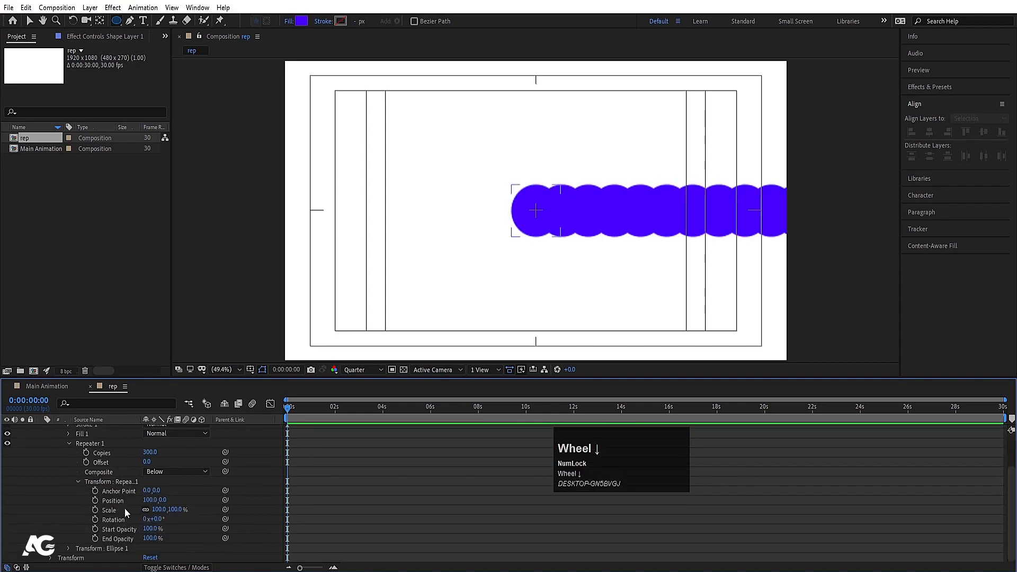
pyautogui.click(150, 500)
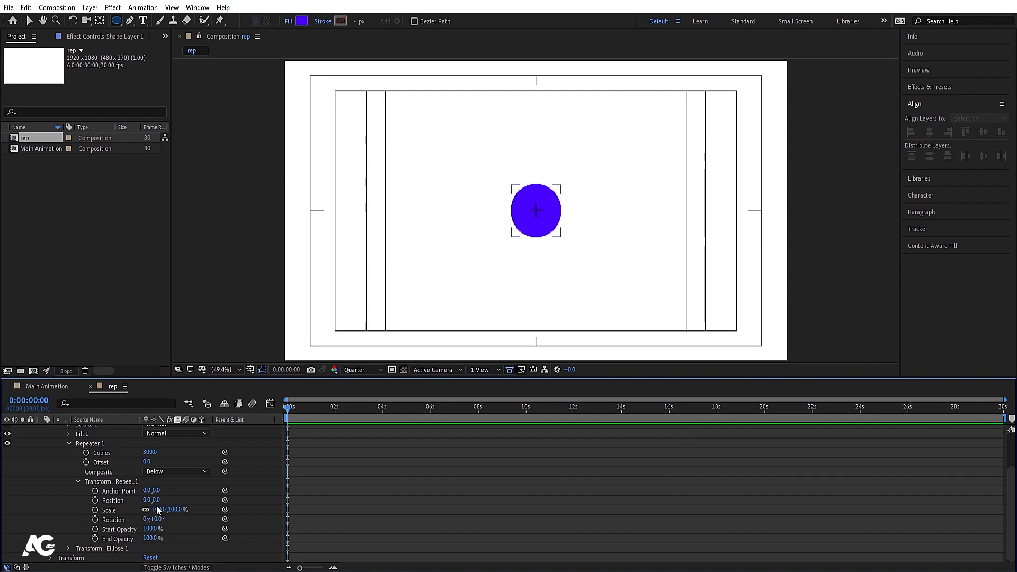
pyautogui.moveTo(150, 493); pyautogui.dragTo(160, 494)
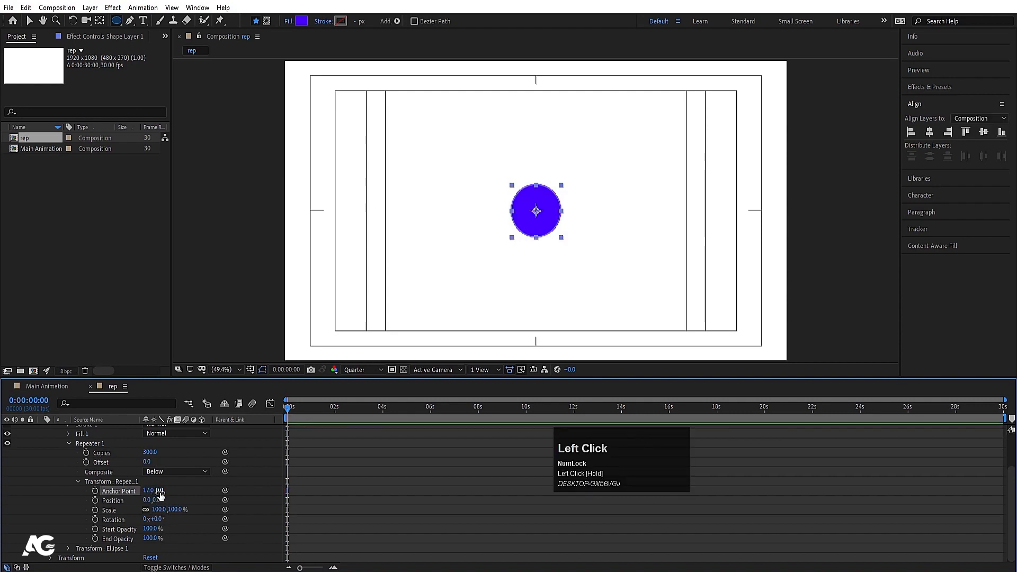
pyautogui.hotkey('ctrl', 'z')
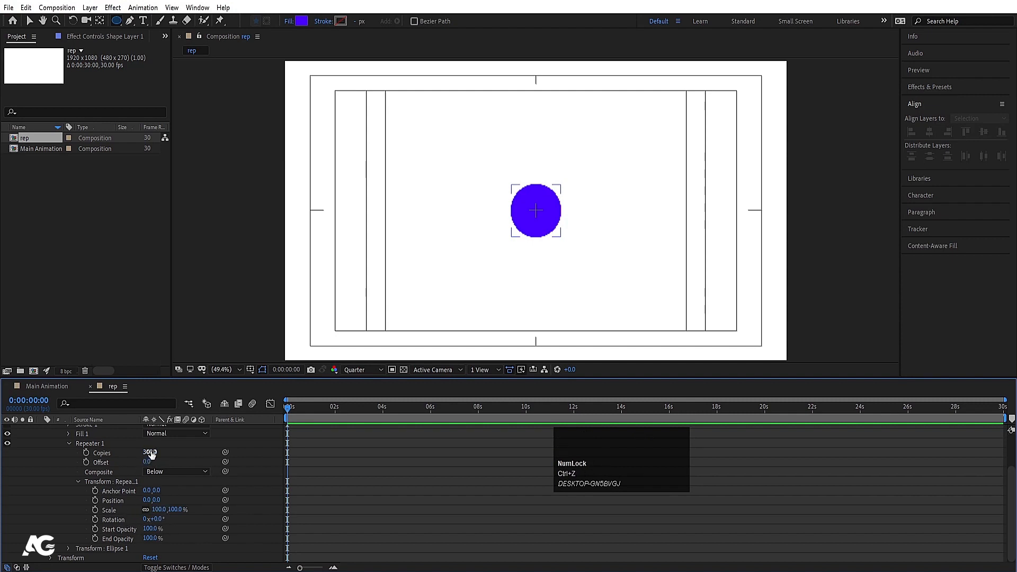
# - Set the Repeater's transform rotation to 1.2° by dividing 360 by the number of copies
pyautogui.click(122, 521)
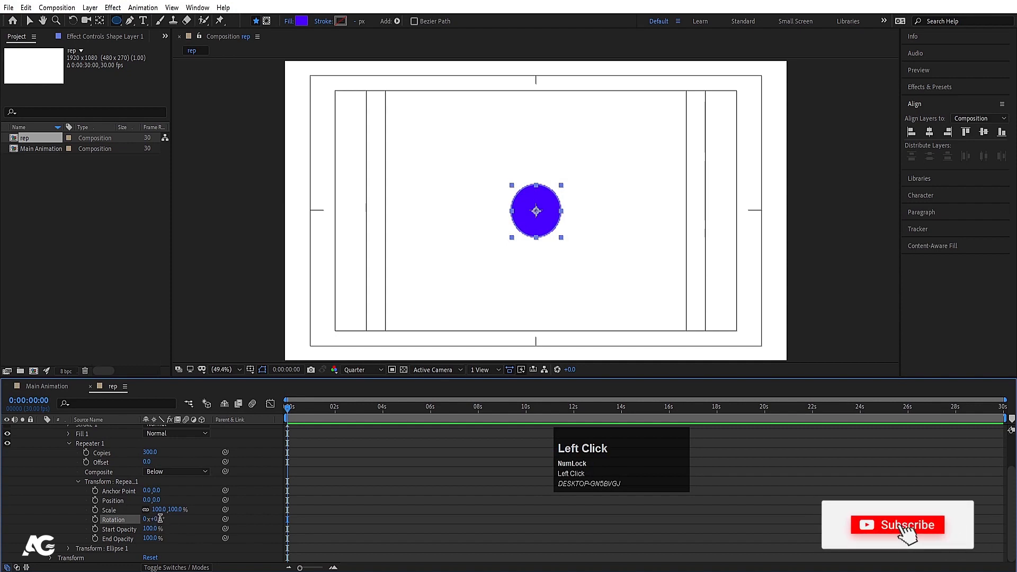
pyautogui.click(158, 520)
pyautogui.write('360/')
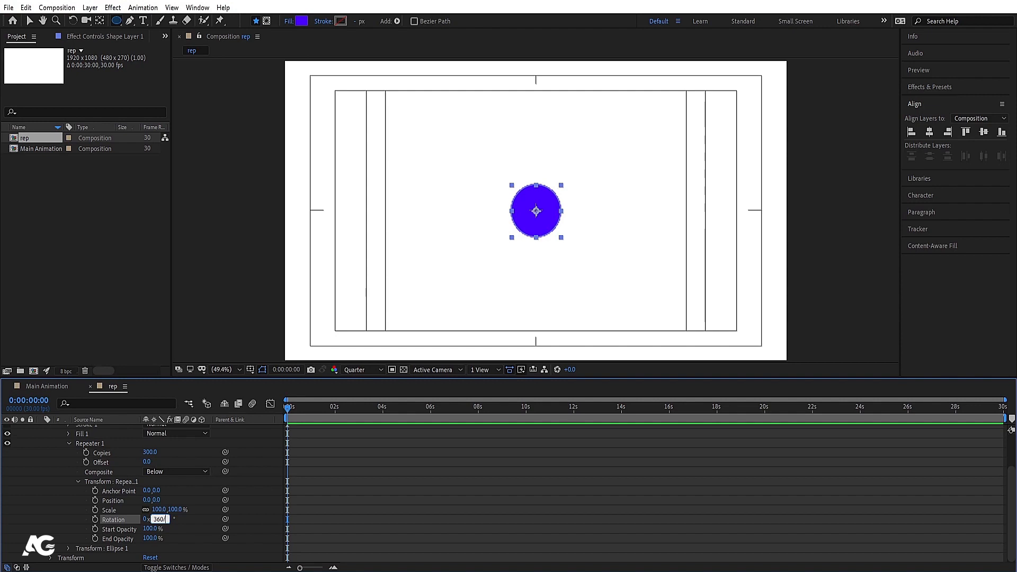
pyautogui.press('Return')
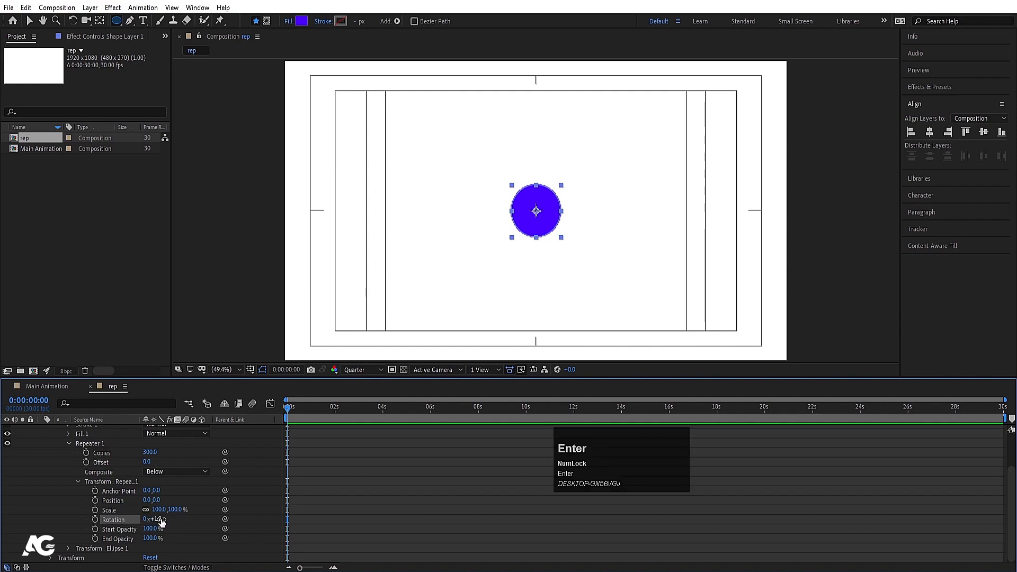
# - Try shifting the Repeater's transform position, restore it to 0, 0, and set the anchor point to 50, 0
pyautogui.moveTo(151, 500); pyautogui.dragTo(149, 506)
pyautogui.hotkey('ctrl', 'z')
pyautogui.moveTo(149, 502)
pyautogui.mouseDown()
pyautogui.moveTo(154, 511)
pyautogui.moveTo(152, 495)
pyautogui.moveTo(170, 490)
pyautogui.moveTo(165, 510)
pyautogui.mouseUp()
pyautogui.click(174, 487)
pyautogui.hotkey('ctrl', 'z')
pyautogui.hotkey('ctrl', 'z')
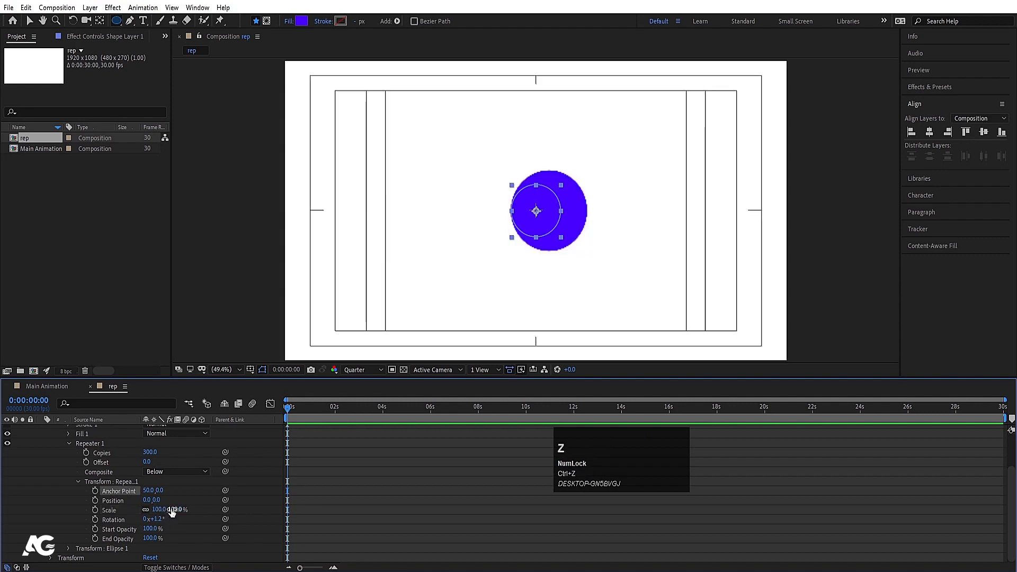
# - Set the Repeater's transform scale to 99% so each copy is slightly smaller than the previous one
pyautogui.click(171, 509)
pyautogui.write('99')
pyautogui.press('Return')
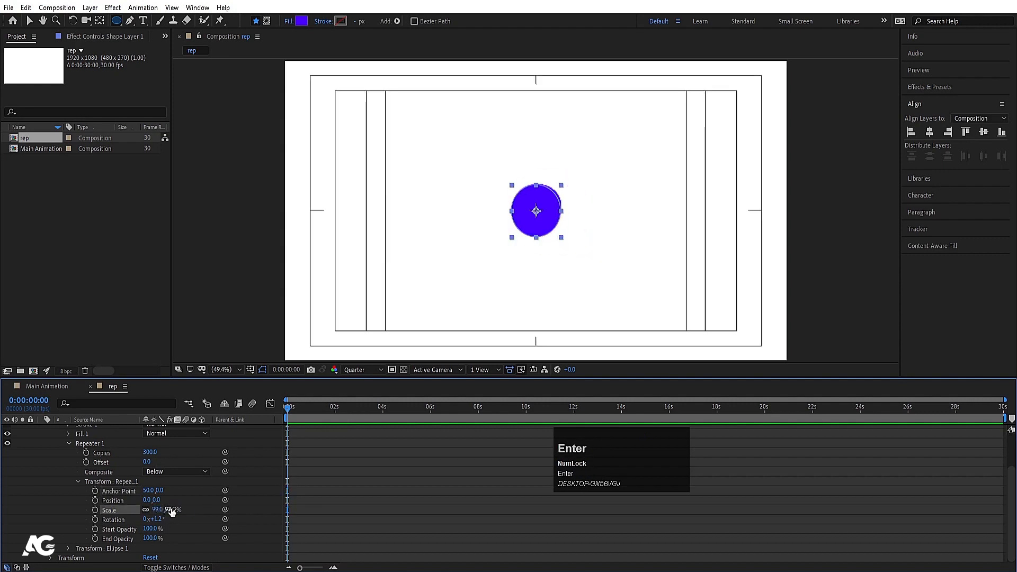
# - Set the Repeater's transform anchor point to 321, 0 to spread the copies into a curl, and reset its position to 0, 0
pyautogui.click(186, 501)
pyautogui.moveTo(147, 500); pyautogui.dragTo(233, 463)
pyautogui.hotkey('ctrl', 'z')
pyautogui.click(148, 491)
pyautogui.moveTo(148, 493); pyautogui.dragTo(169, 481)
pyautogui.click(147, 500)
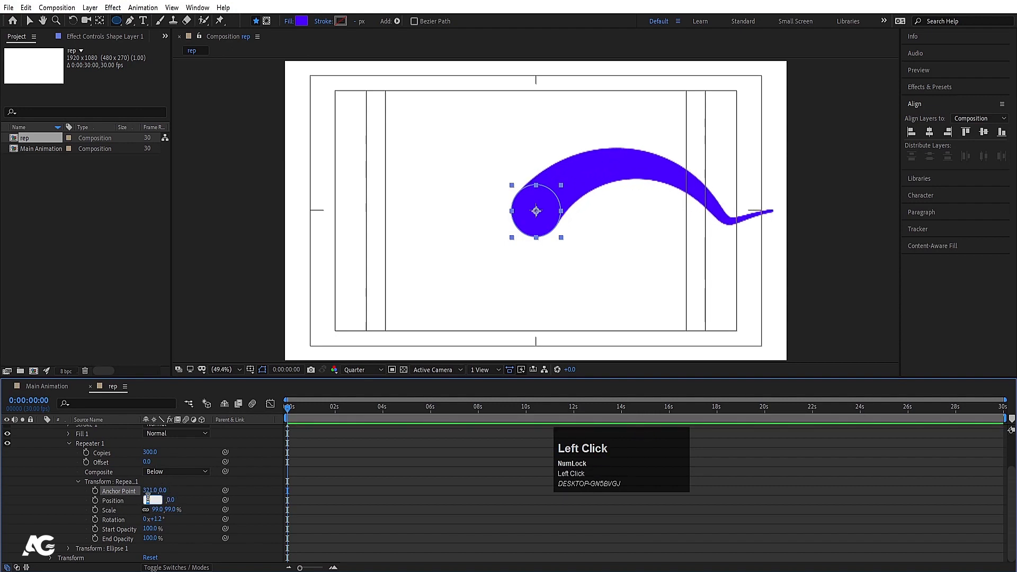
pyautogui.write('0')
pyautogui.press('Return')
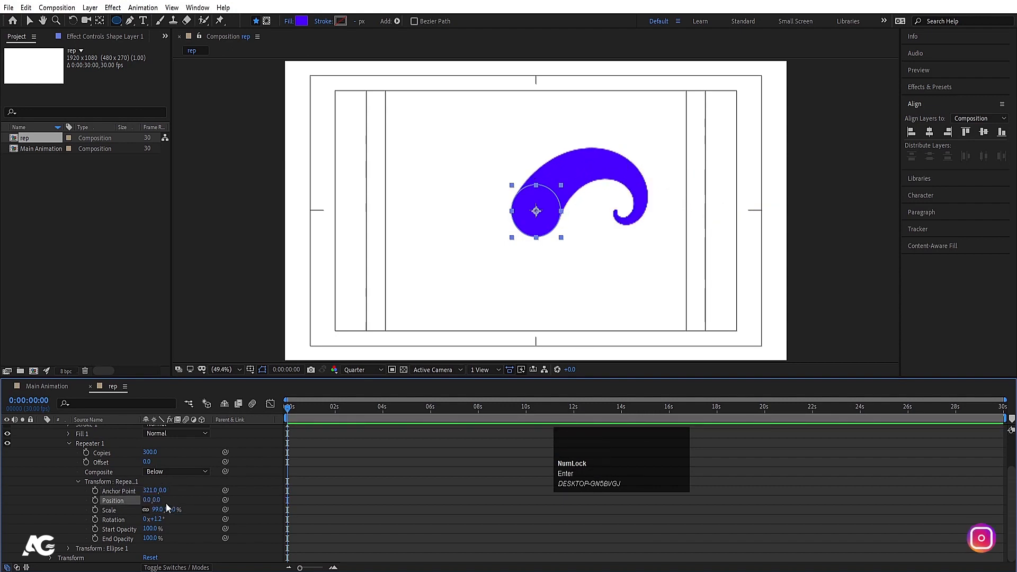
# - Set the Repeater's transform anchor point to 284, 719 to widen the curved trail of circles
pyautogui.moveTo(153, 491); pyautogui.dragTo(299, 490)
pyautogui.moveTo(163, 490); pyautogui.dragTo(241, 523)
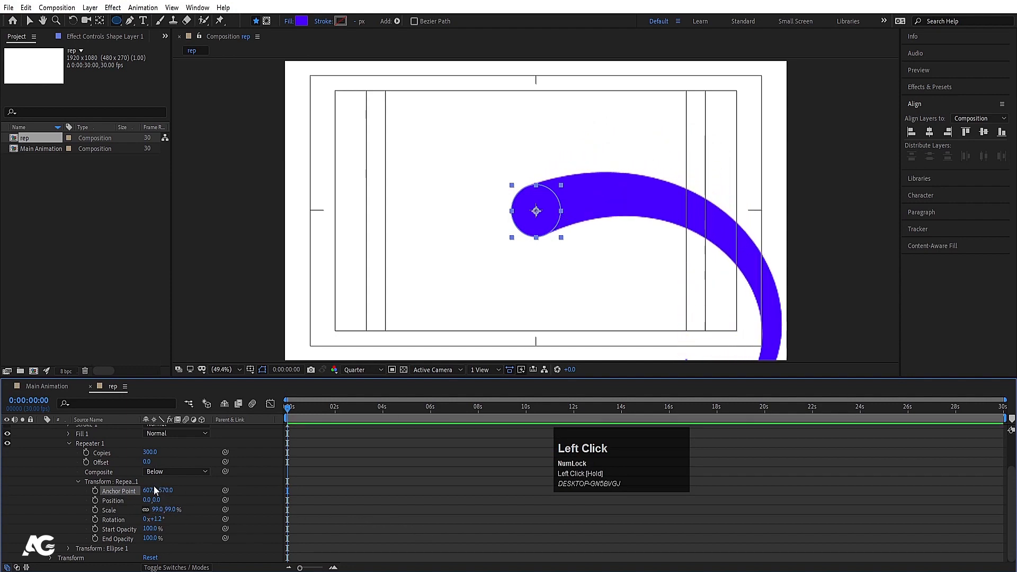
pyautogui.moveTo(155, 490); pyautogui.dragTo(123, 517)
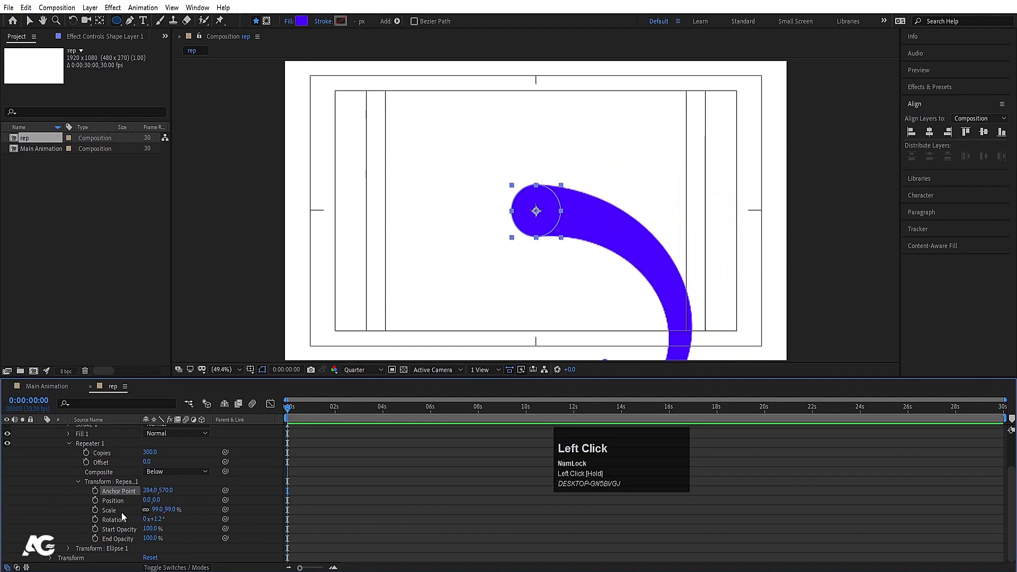
pyautogui.moveTo(166, 490); pyautogui.dragTo(253, 487)
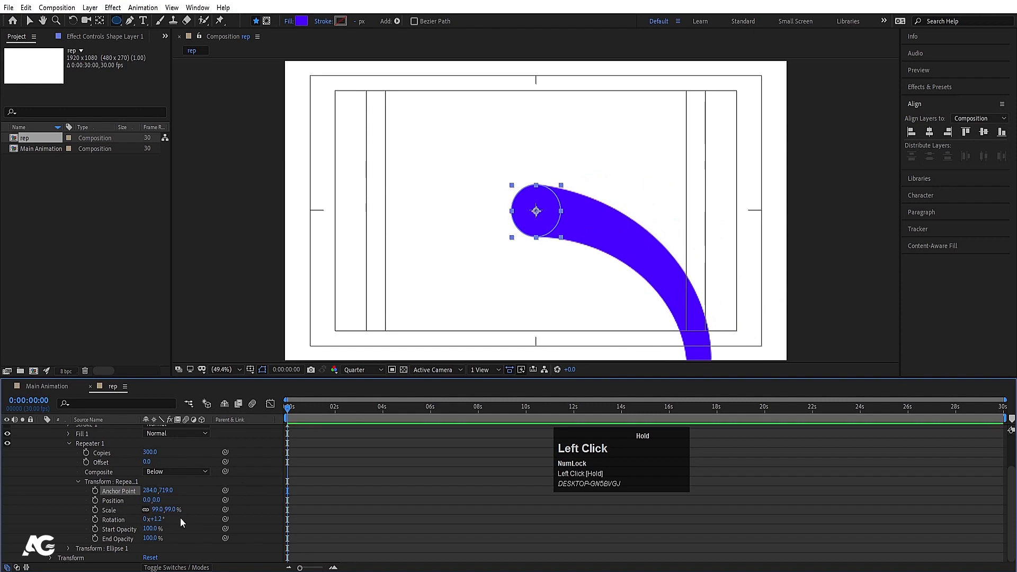
# - Raise the Repeater's transform scale to 100%, then to 101% so each copy grows
pyautogui.moveTo(157, 513); pyautogui.dragTo(161, 511)
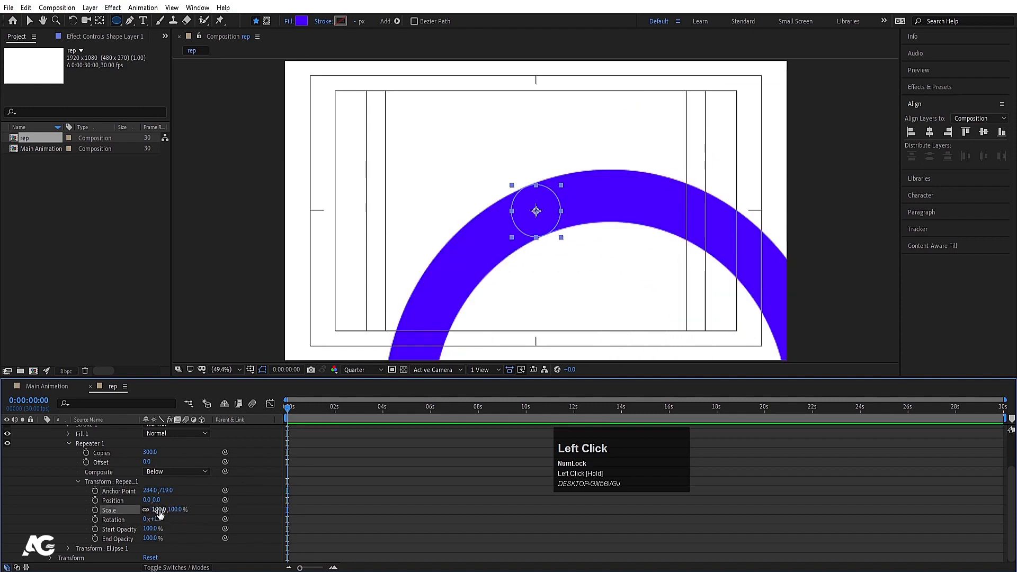
pyautogui.click(163, 510)
pyautogui.write('1')
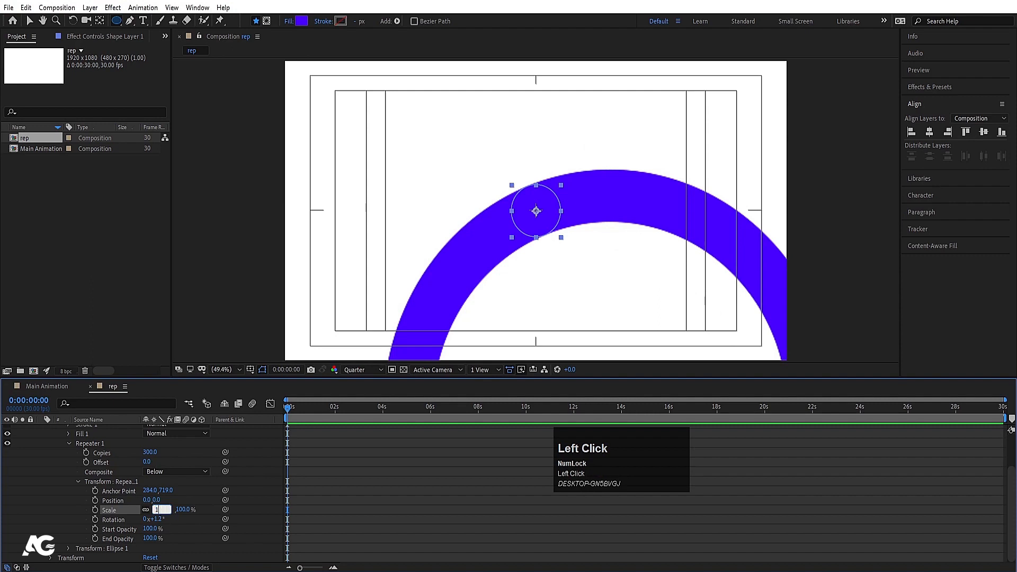
pyautogui.write('01')
pyautogui.press('Return')
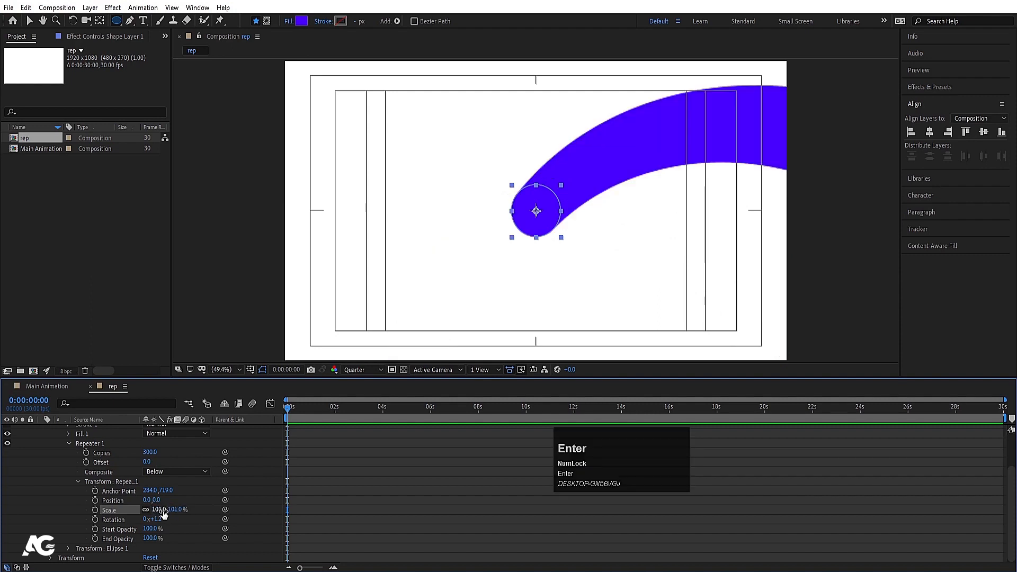
# - Fine-tune the Repeater's transform scale to 100.5%, then to 100.8%
pyautogui.click(161, 509)
pyautogui.write('100')
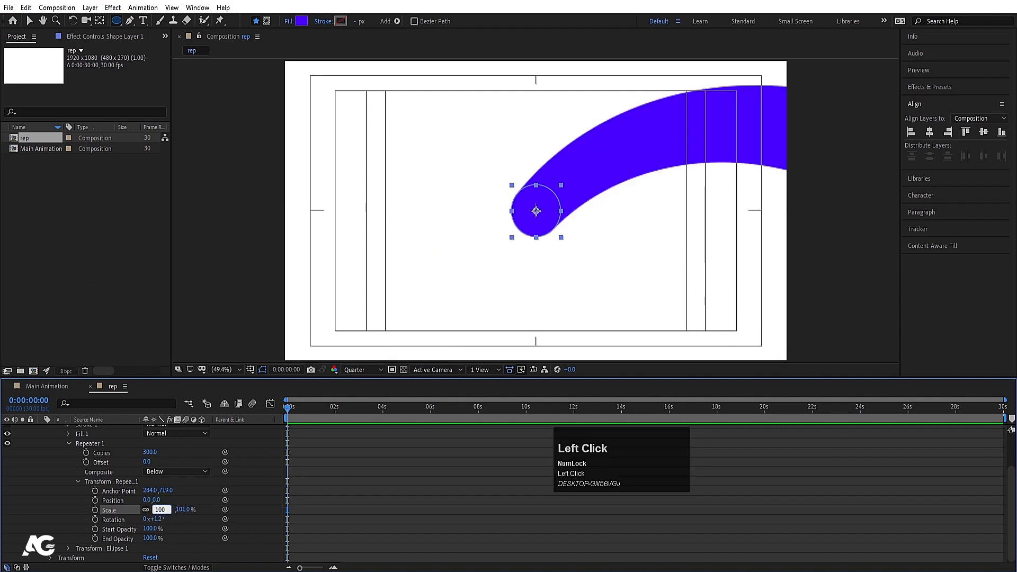
pyautogui.write('.5')
pyautogui.press('Return')
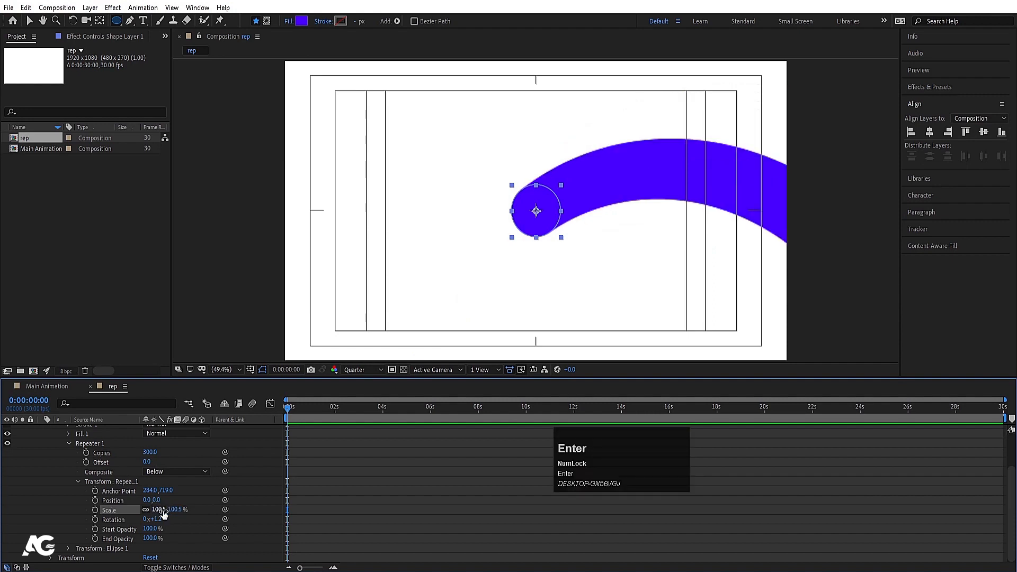
pyautogui.click(165, 510)
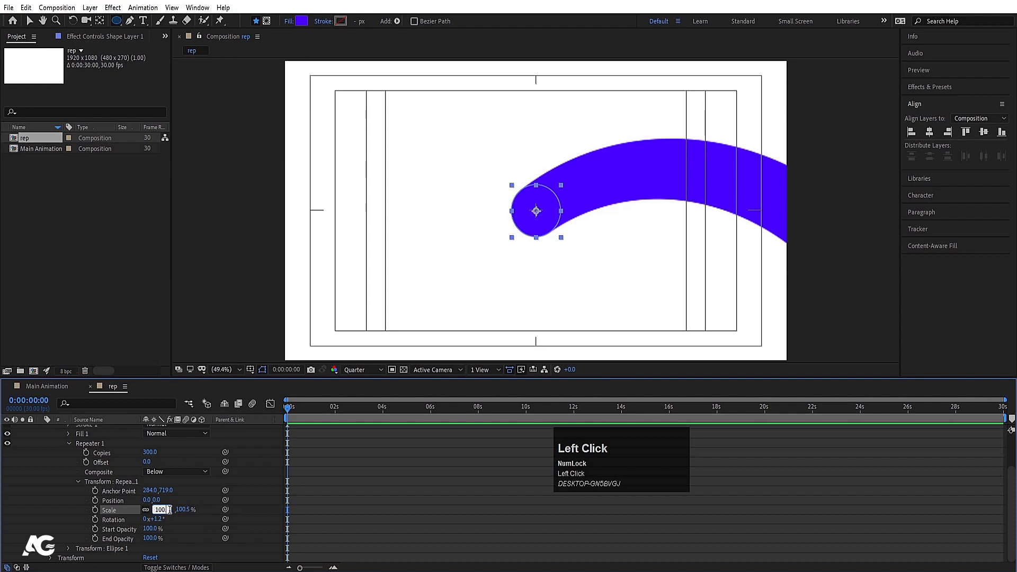
pyautogui.press('Return')
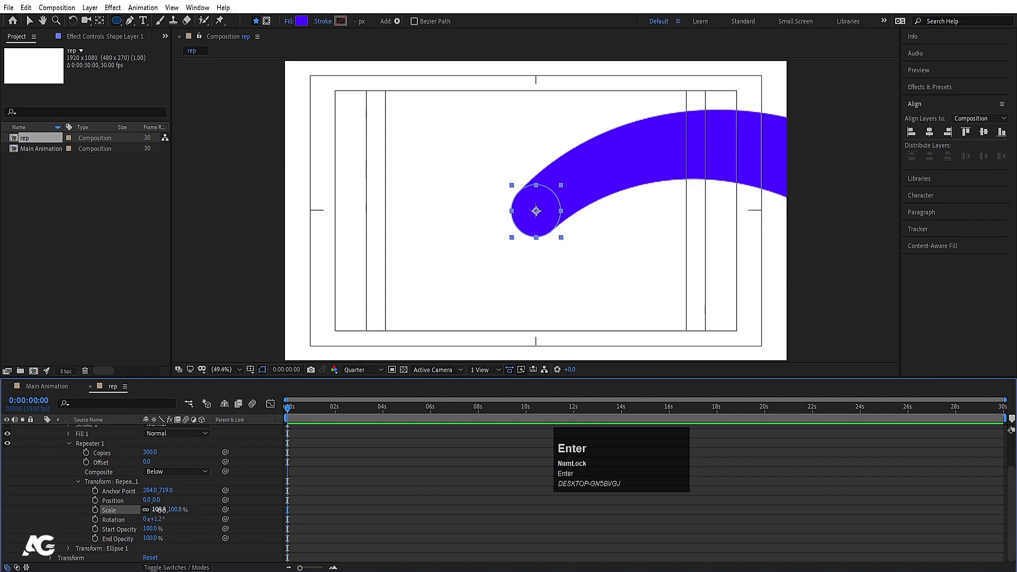
# - Try the Repeater's transform scale at 99%, then at 100%, to compare shrinking copies with equal ones
pyautogui.moveTo(159, 510); pyautogui.dragTo(159, 510)
pyautogui.click(160, 509)
pyautogui.write('99')
pyautogui.press('Return')
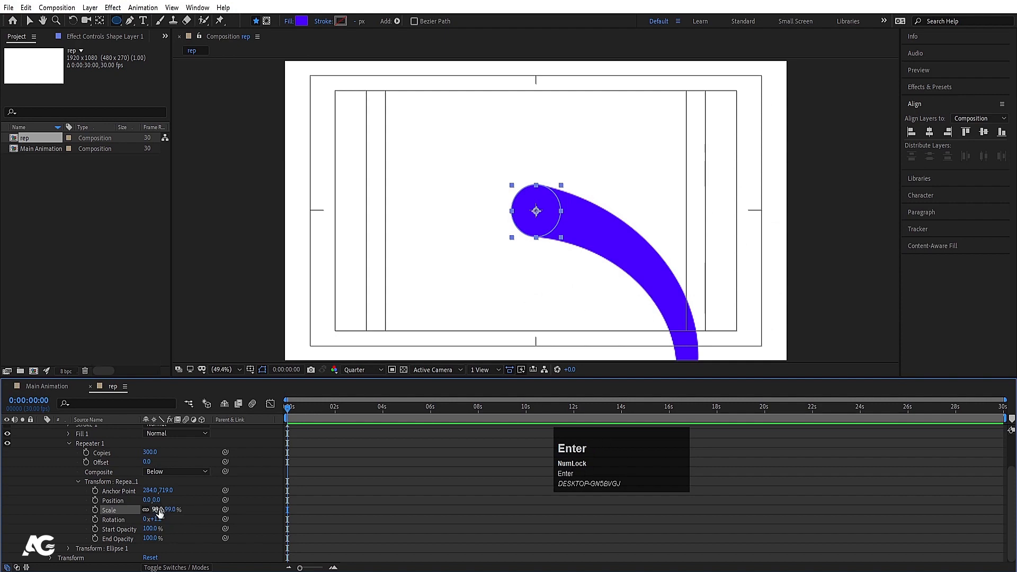
pyautogui.moveTo(159, 512); pyautogui.dragTo(160, 510)
# - Set the Repeater's transform scale to 100.2%, then to 100.3%
pyautogui.click(160, 509)
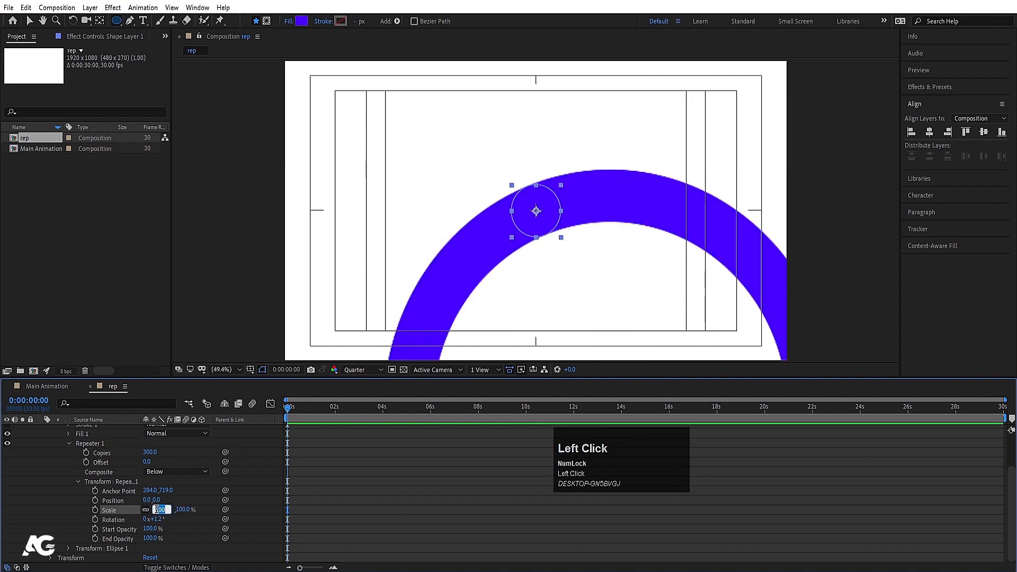
pyautogui.write('.2')
pyautogui.press('Return')
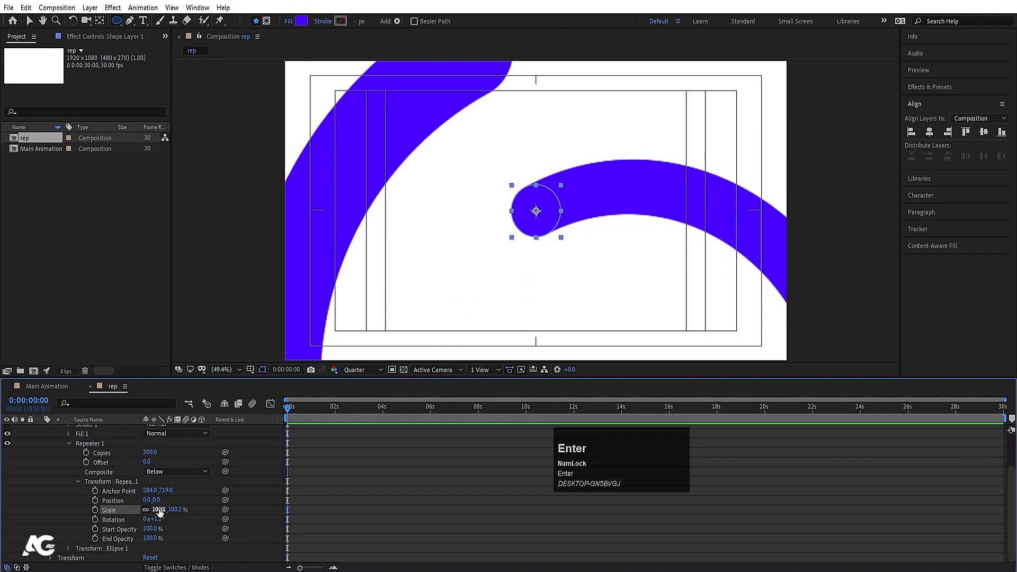
pyautogui.click(159, 510)
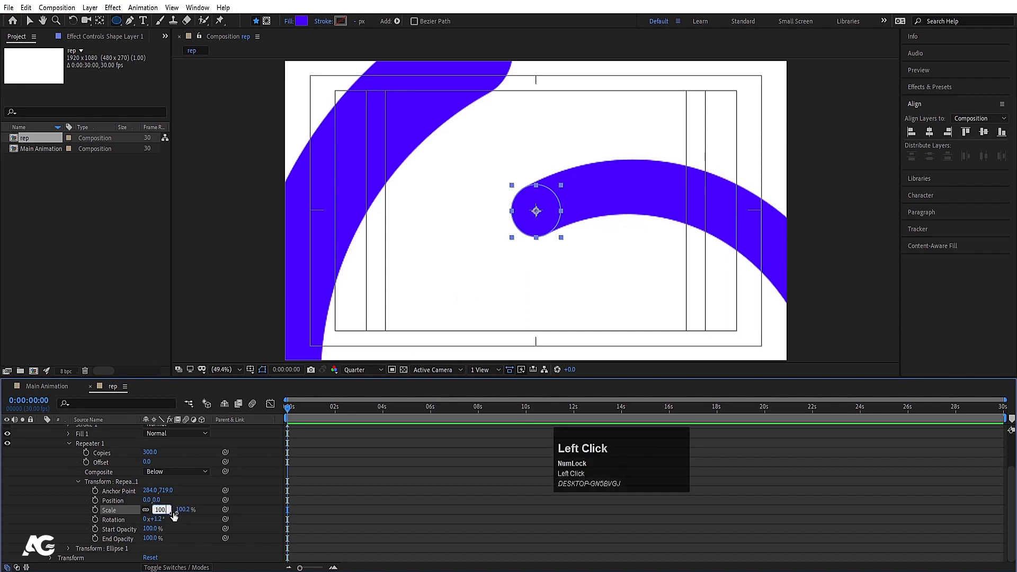
pyautogui.write('100.3')
pyautogui.press('Return')
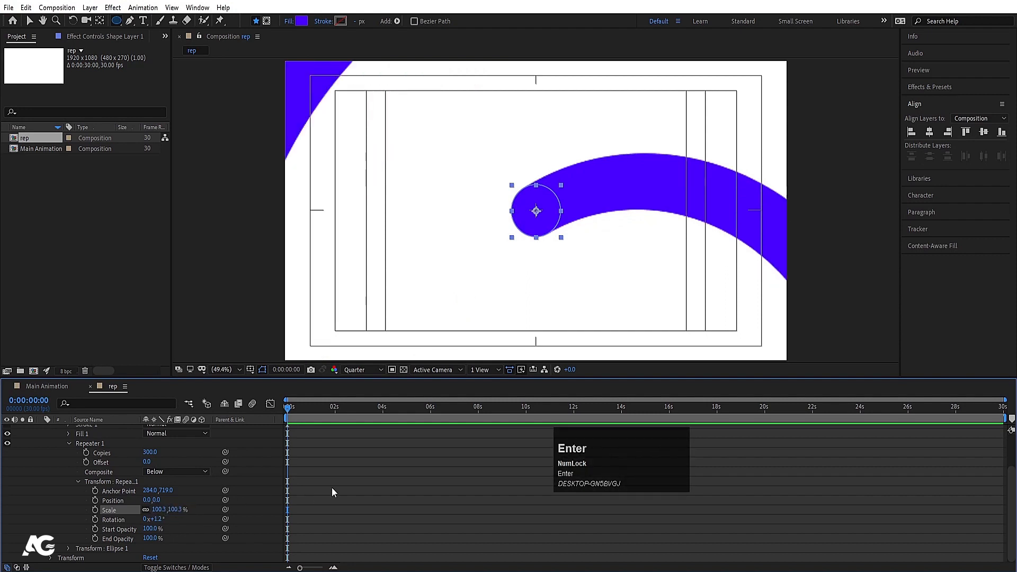
# - Shrink the ellipse path's size and scale Shape Layer 1 down to 67% to make the trail thinner and smaller
pyautogui.click(332, 488)
pyautogui.scroll(2, 104, 465)
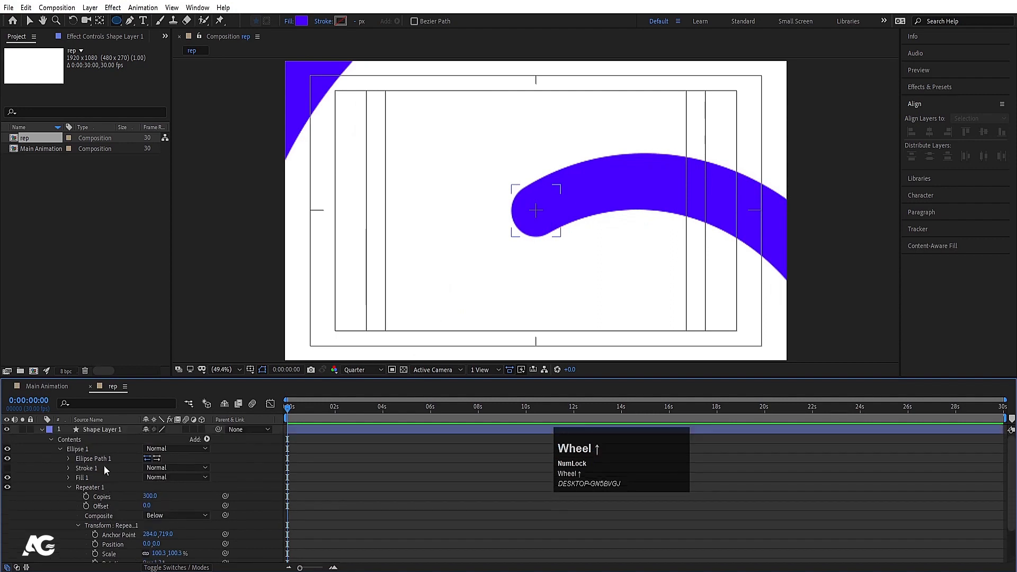
pyautogui.click(69, 459)
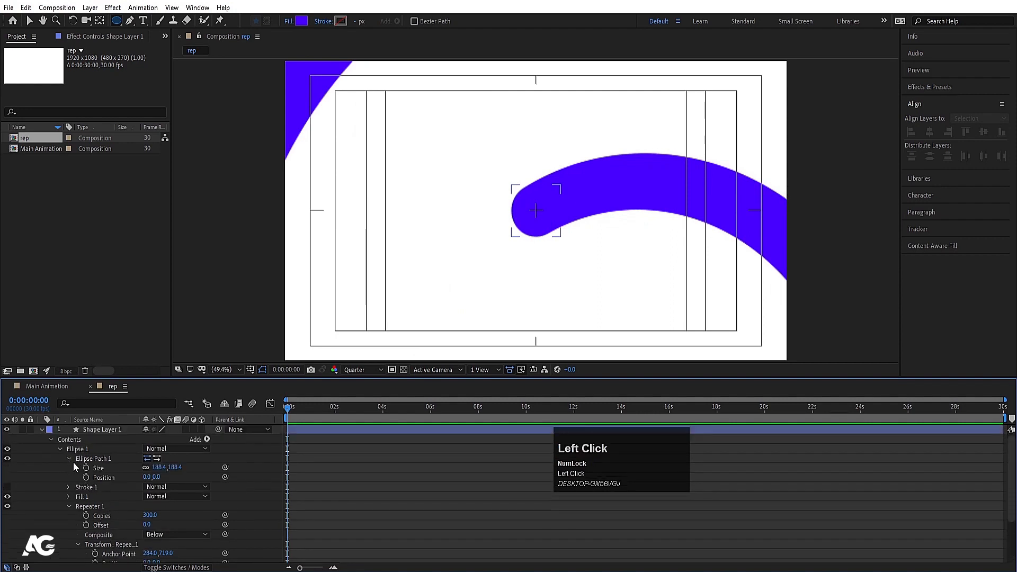
pyautogui.moveTo(162, 468); pyautogui.dragTo(142, 439)
pyautogui.click(97, 432)
pyautogui.press('s')
pyautogui.click(123, 482)
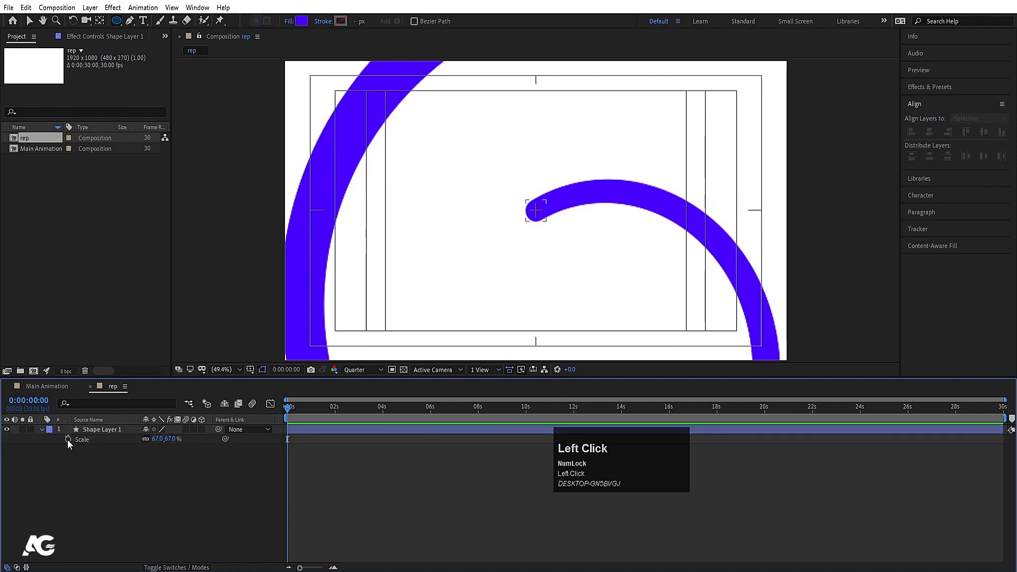
# - Reveal the Repeater's properties and transform settings on Shape Layer 1, and raise its copies to 351
pyautogui.click(42, 428)
pyautogui.click(42, 428)
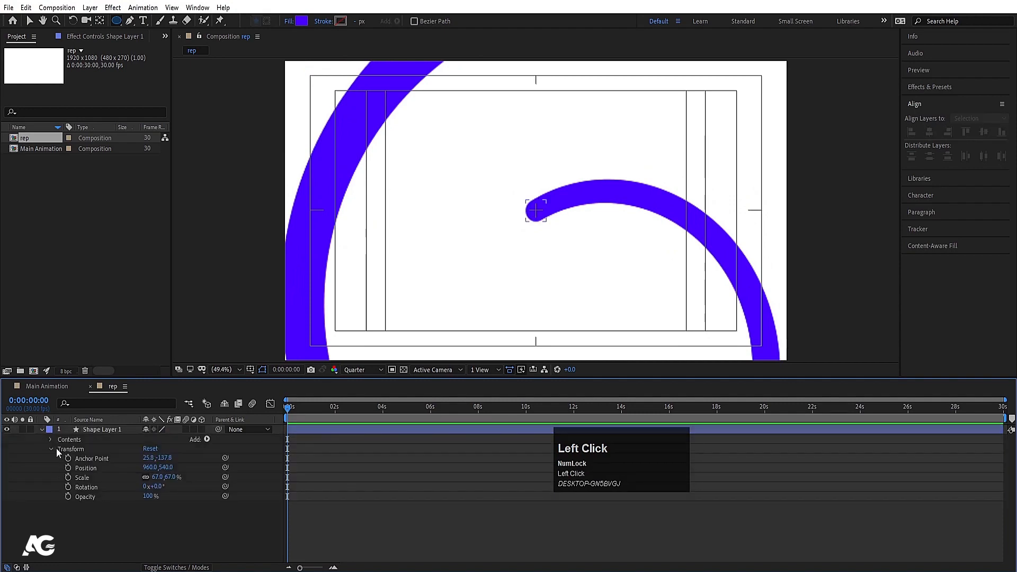
pyautogui.click(50, 439)
pyautogui.click(59, 449)
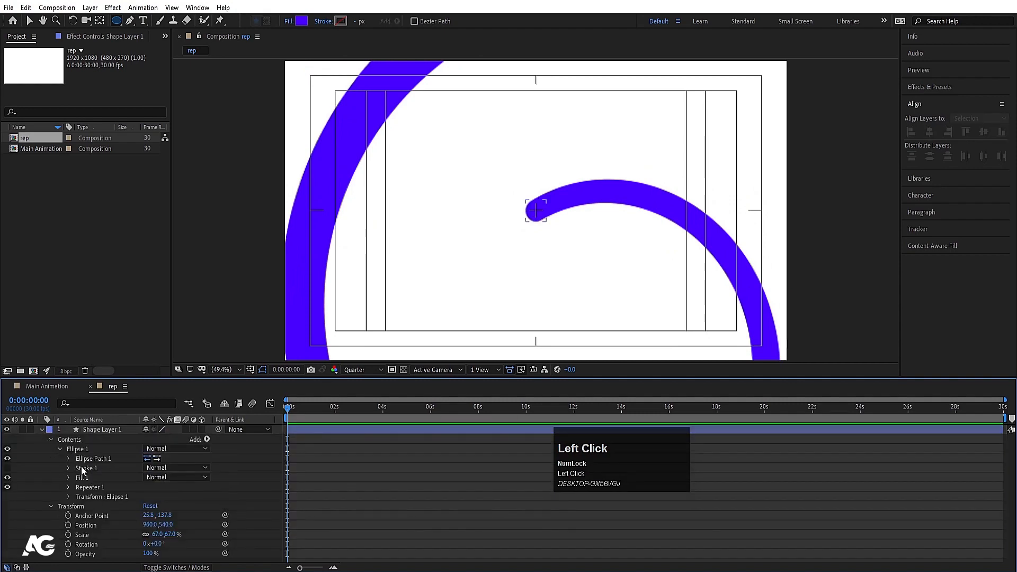
pyautogui.click(68, 488)
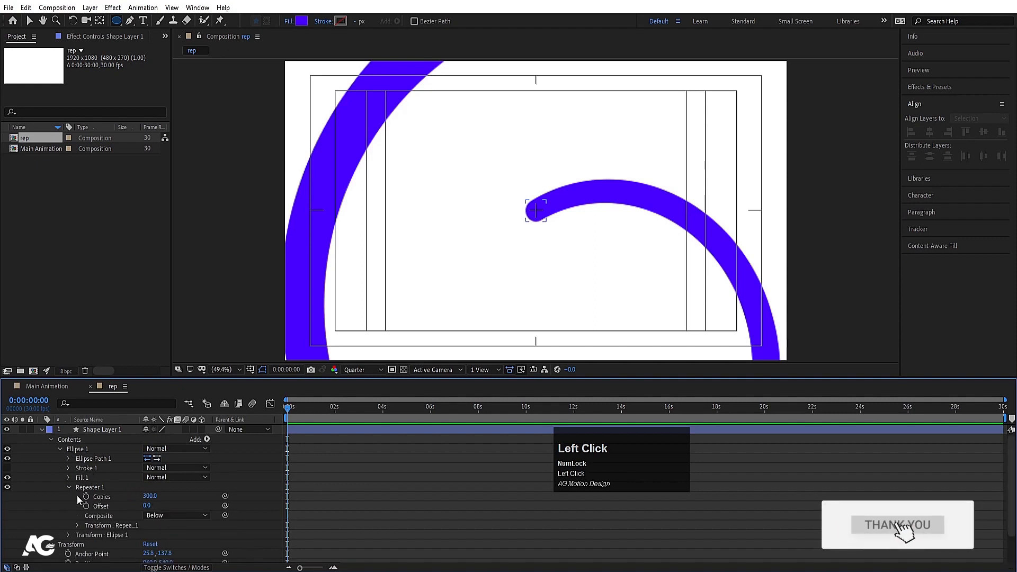
pyautogui.click(78, 525)
pyautogui.scroll(-1, 102, 504)
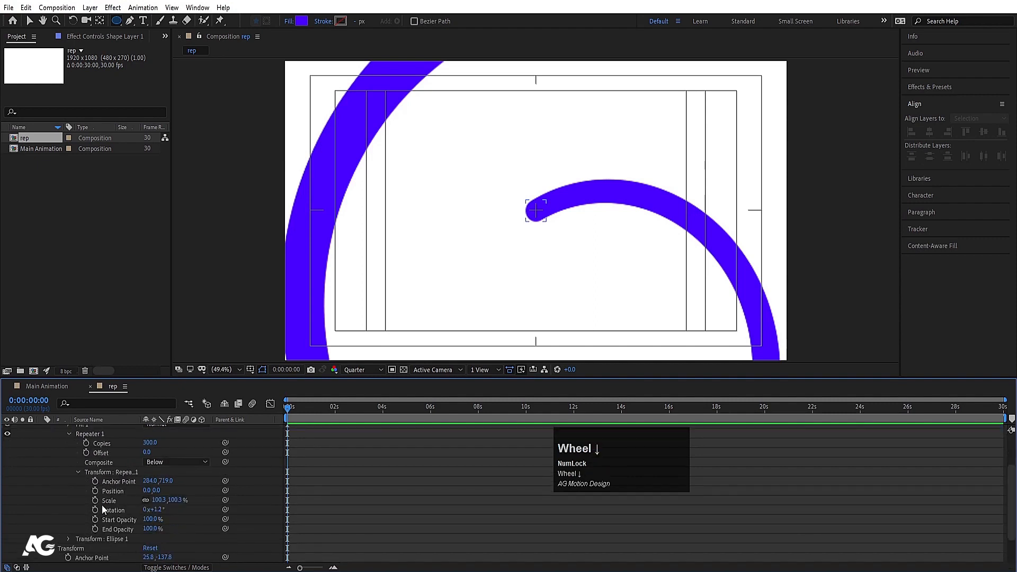
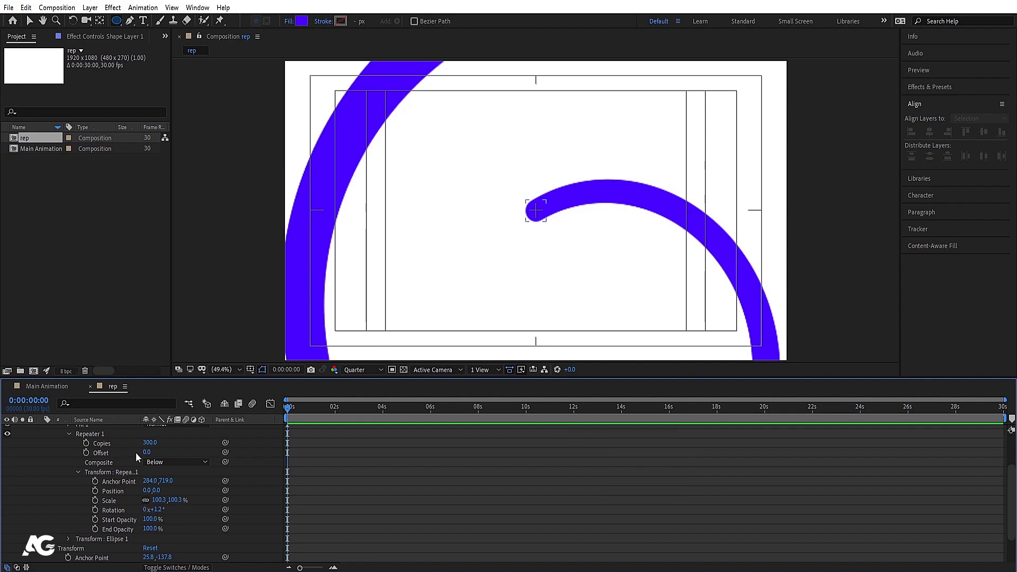
pyautogui.moveTo(150, 442)
pyautogui.mouseDown()
pyautogui.moveTo(97, 447)
pyautogui.moveTo(168, 435)
pyautogui.mouseUp()
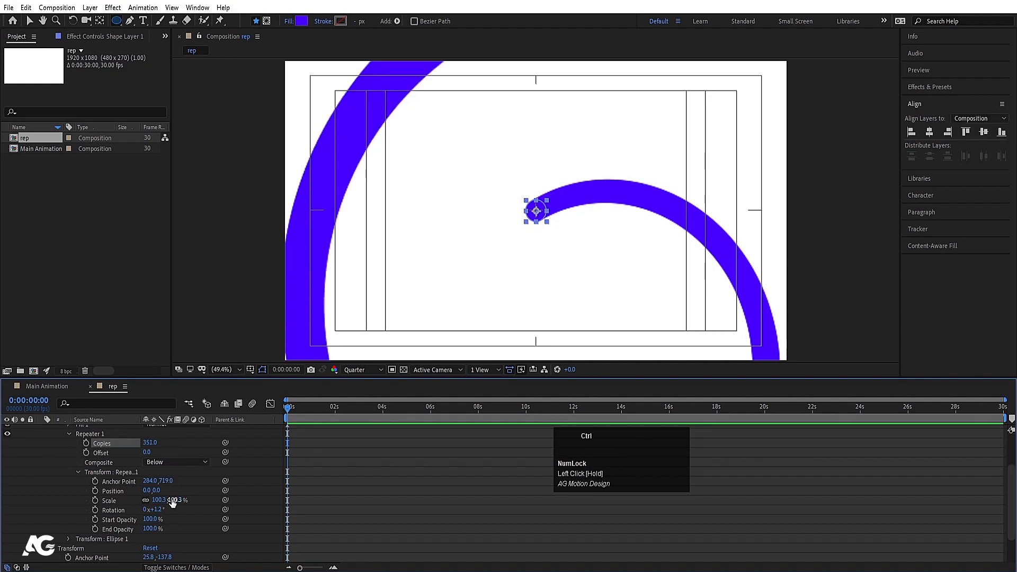
# - Try a larger transform rotation on the Repeater, and undo the change
pyautogui.moveTo(159, 510); pyautogui.dragTo(171, 510)
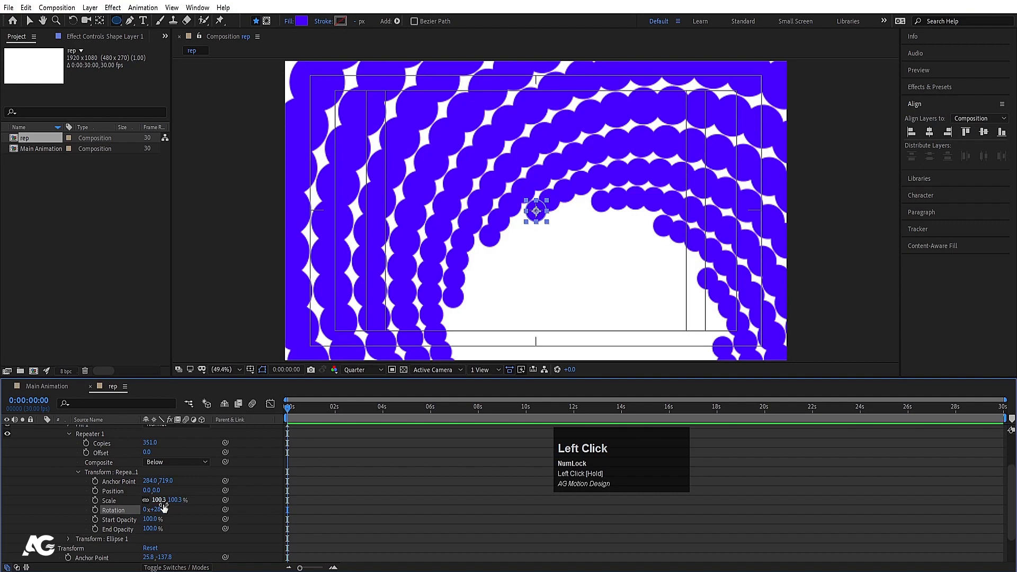
pyautogui.hotkey('ctrl', 'z')
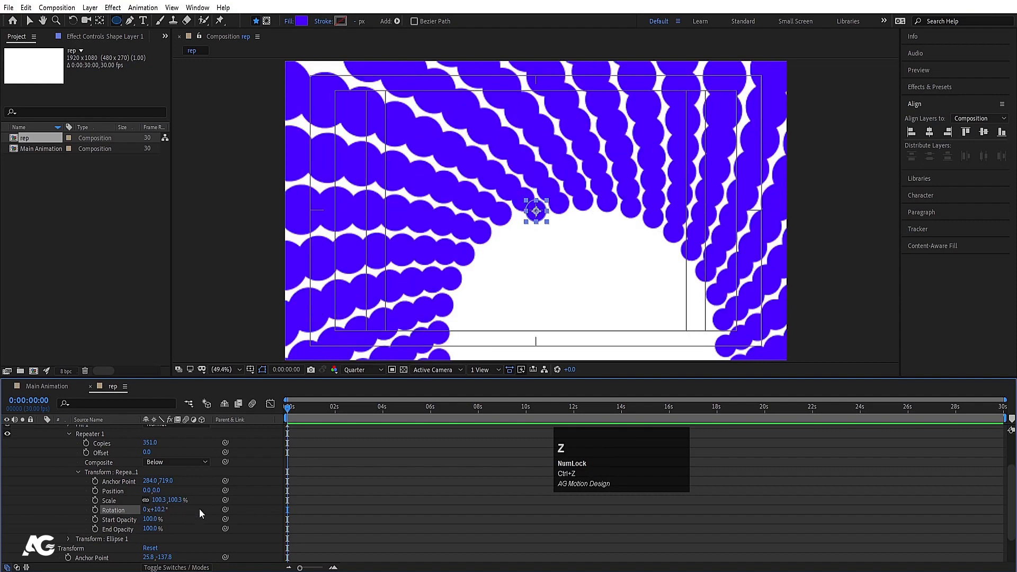
pyautogui.hotkey('ctrl', 'z')
# - Set the Repeater's transform scale to 97.3%, position to 0, -1 and anchor point to 282, 719
pyautogui.moveTo(158, 500); pyautogui.dragTo(157, 502)
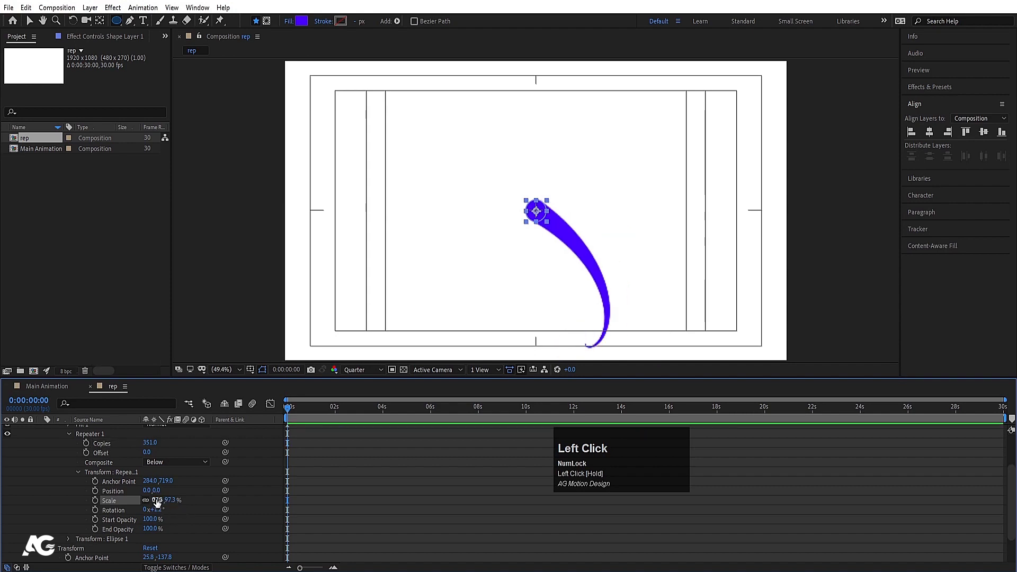
pyautogui.click(198, 484)
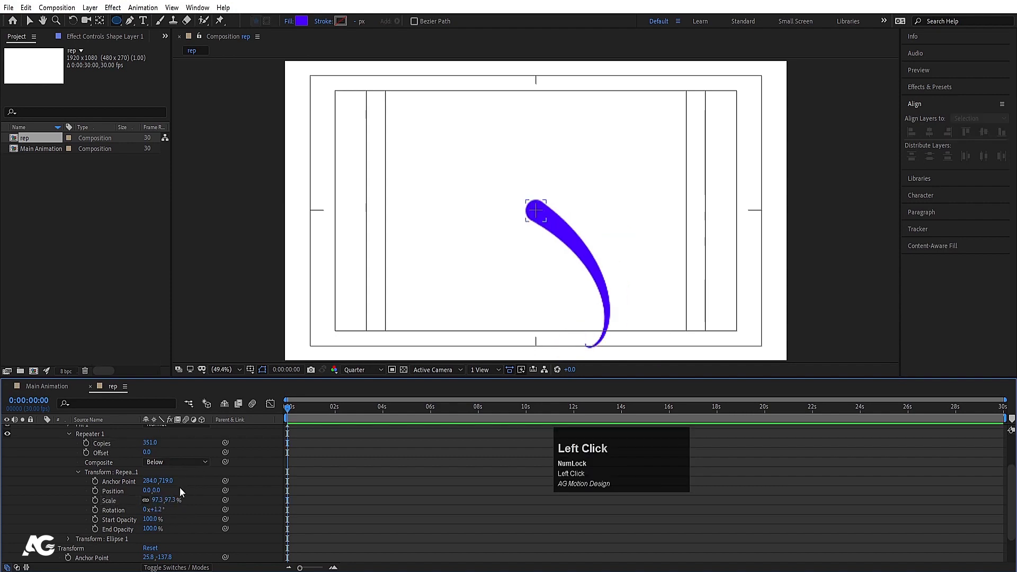
pyautogui.moveTo(157, 490)
pyautogui.mouseDown()
pyautogui.moveTo(150, 480)
pyautogui.moveTo(166, 480)
pyautogui.moveTo(131, 462)
pyautogui.mouseUp()
pyautogui.hotkey('ctrl', 'z')
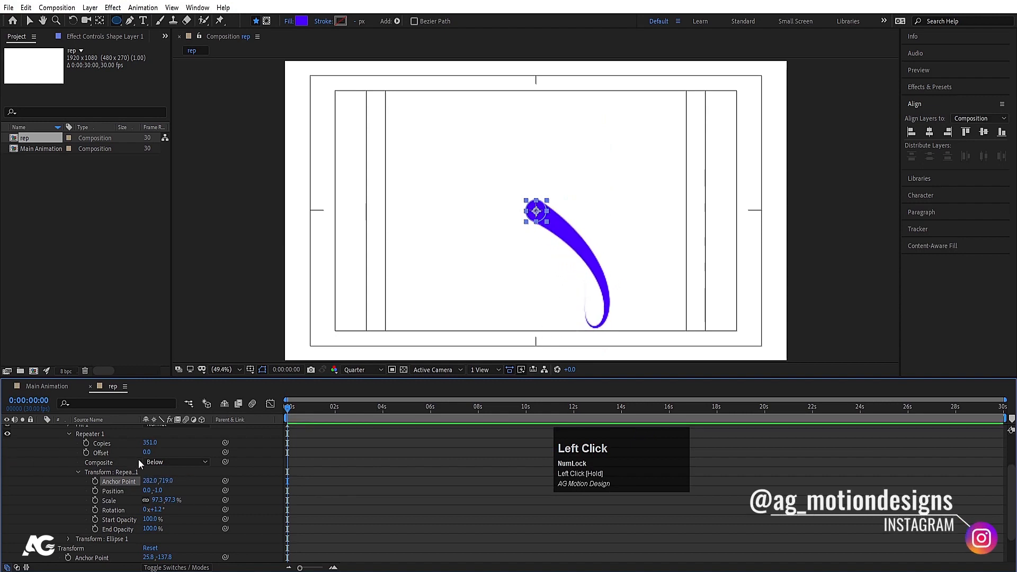
# - Enable keyframing at 0 seconds for the Repeater's anchor point and copies, and show only the animated properties
pyautogui.scroll(3, 122, 479)
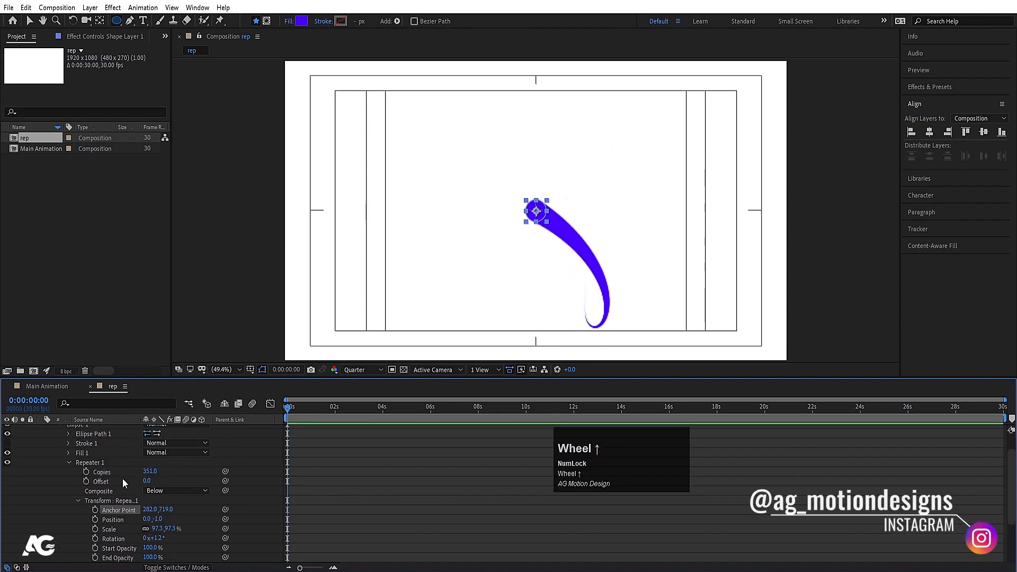
pyautogui.click(94, 509)
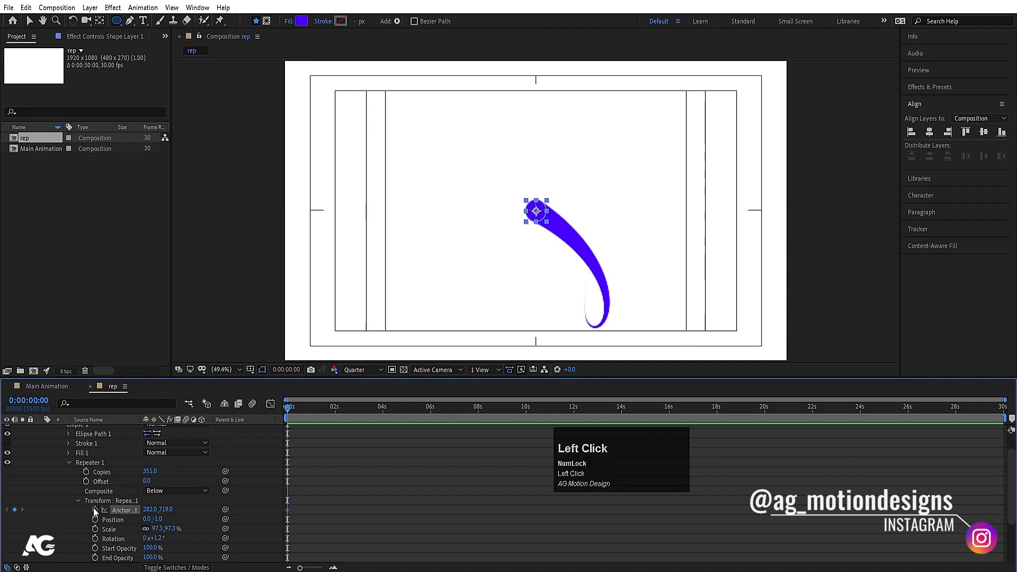
pyautogui.click(86, 471)
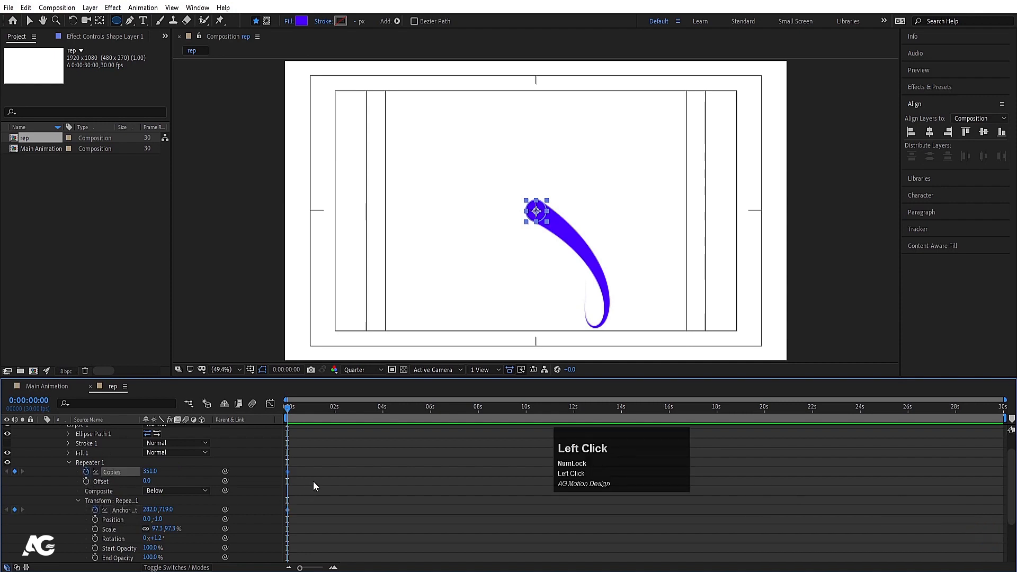
pyautogui.press('u')
pyautogui.click(137, 492)
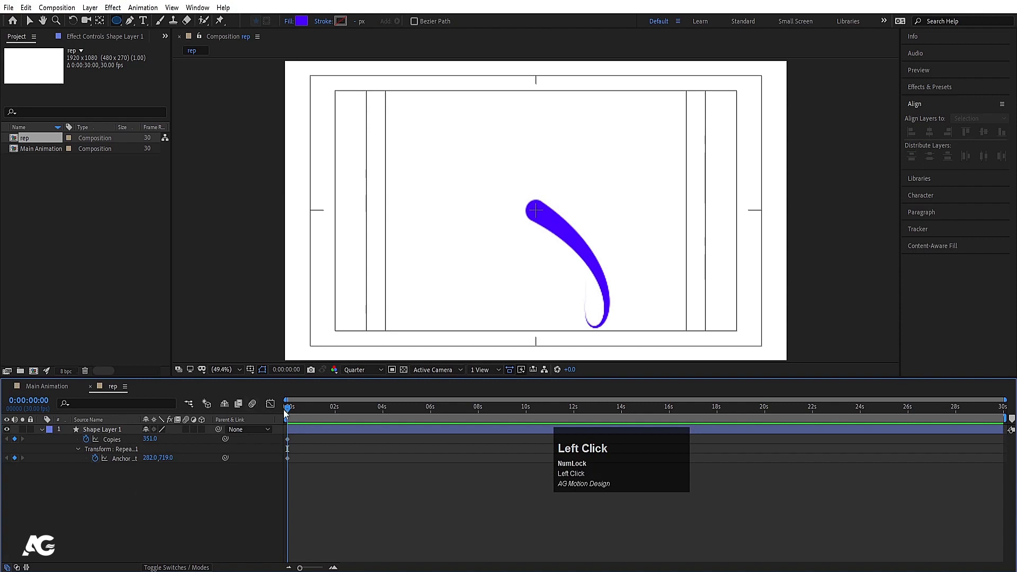
# - Add keyframes for the Repeater's copies and anchor point at 1 second, keeping their current values
pyautogui.press('=')
pyautogui.moveTo(336, 410)
pyautogui.mouseDown()
pyautogui.moveTo(346, 408)
pyautogui.moveTo(334, 408)
pyautogui.mouseUp()
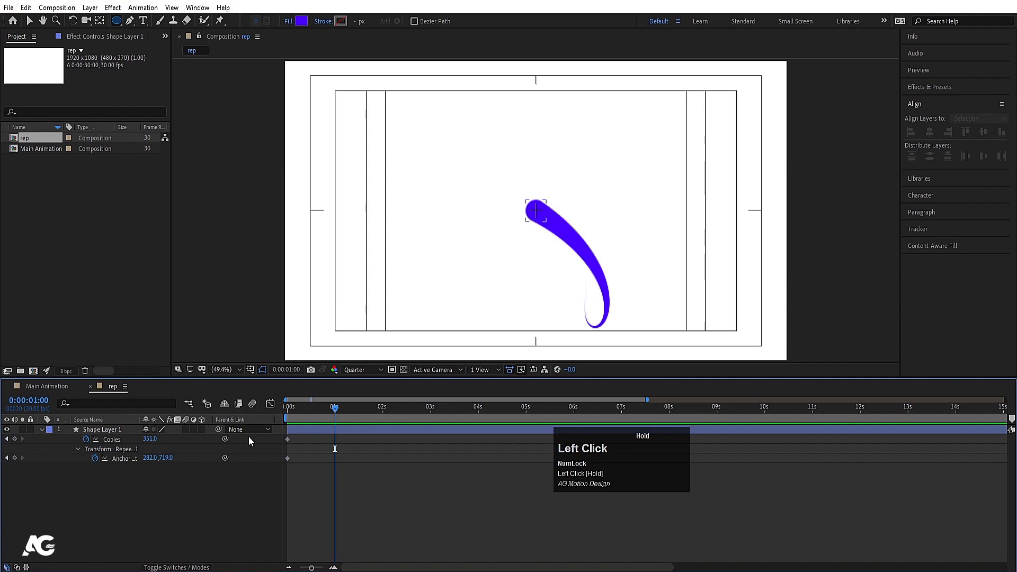
pyautogui.click(17, 439)
pyautogui.click(16, 459)
# - Set the Repeater's copies to 0 at the first keyframe, at 0 seconds
pyautogui.moveTo(322, 408); pyautogui.dragTo(222, 421)
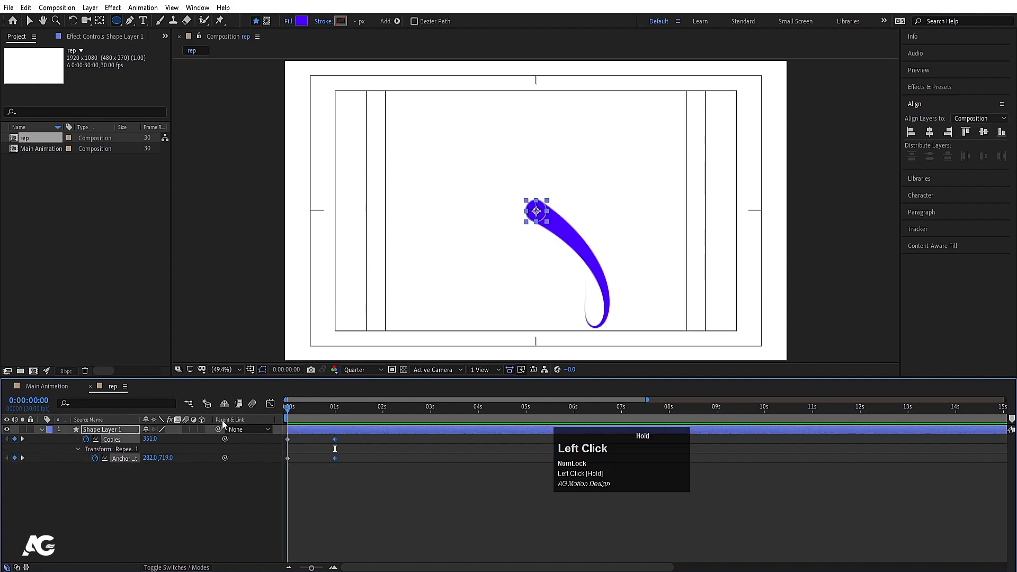
pyautogui.click(198, 519)
pyautogui.click(149, 439)
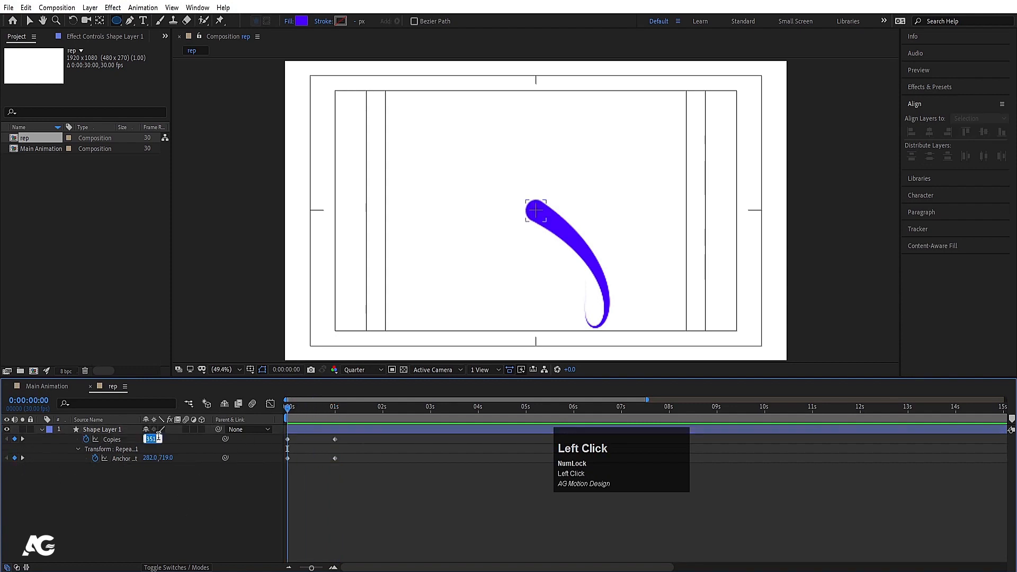
pyautogui.write('0')
pyautogui.press('Return')
# - Preview the growing trail and slow it down by moving the end keyframes of copies and anchor point to 0:00:02:04
pyautogui.press('space')
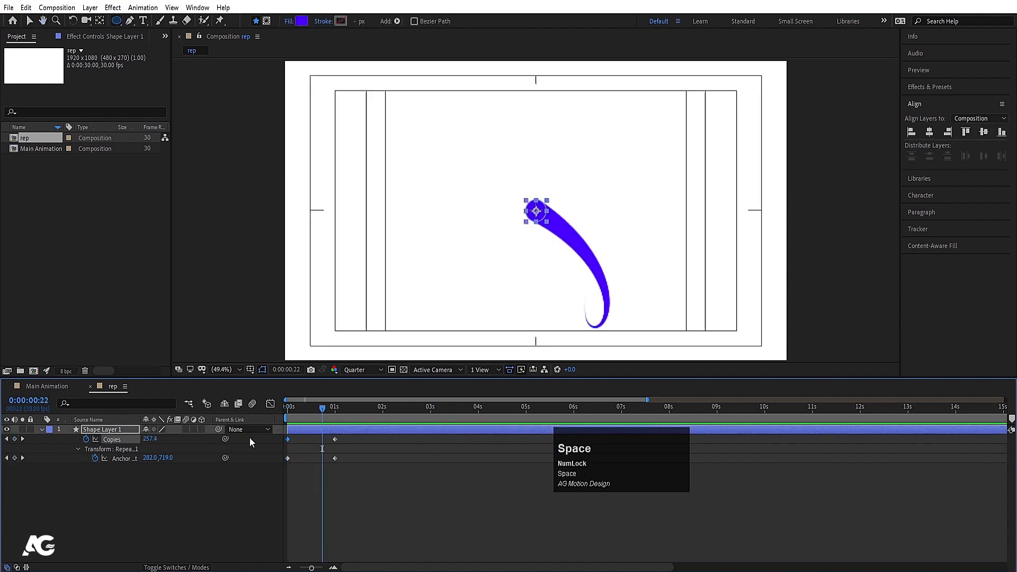
pyautogui.moveTo(311, 435); pyautogui.dragTo(355, 441)
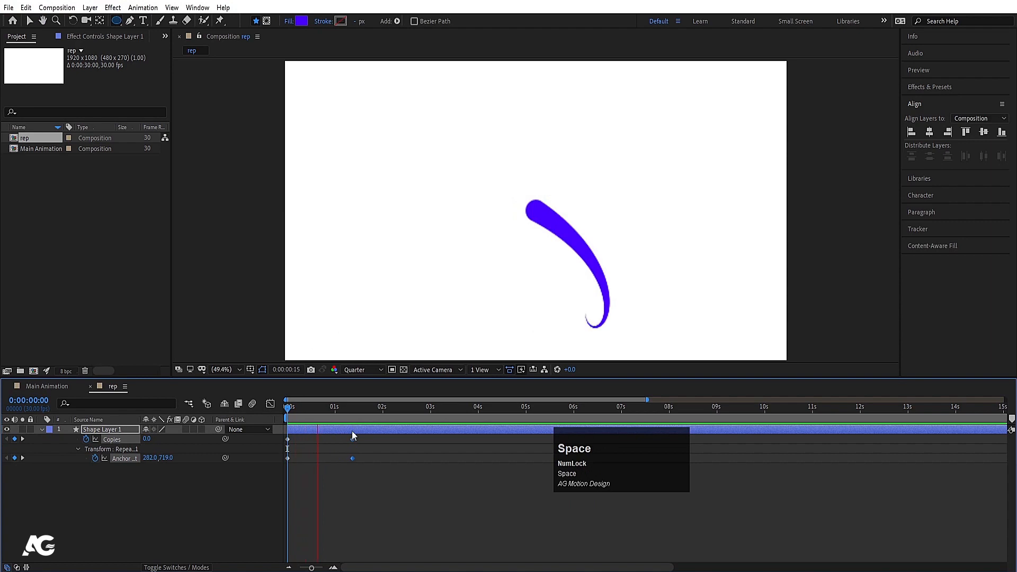
pyautogui.moveTo(353, 439); pyautogui.dragTo(390, 448)
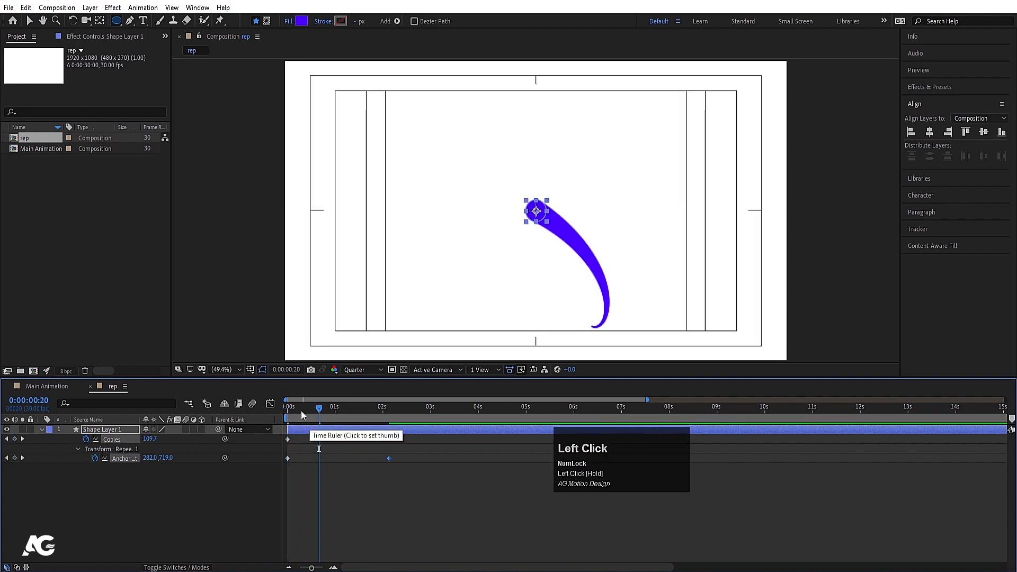
pyautogui.press('space')
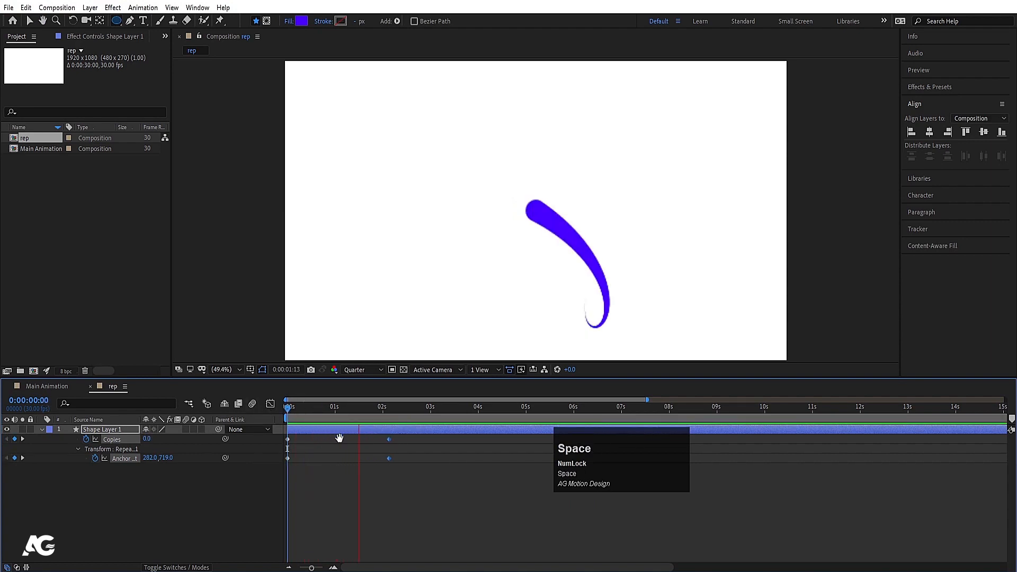
pyautogui.press('space')
pyautogui.click(384, 507)
pyautogui.moveTo(321, 421); pyautogui.dragTo(284, 426)
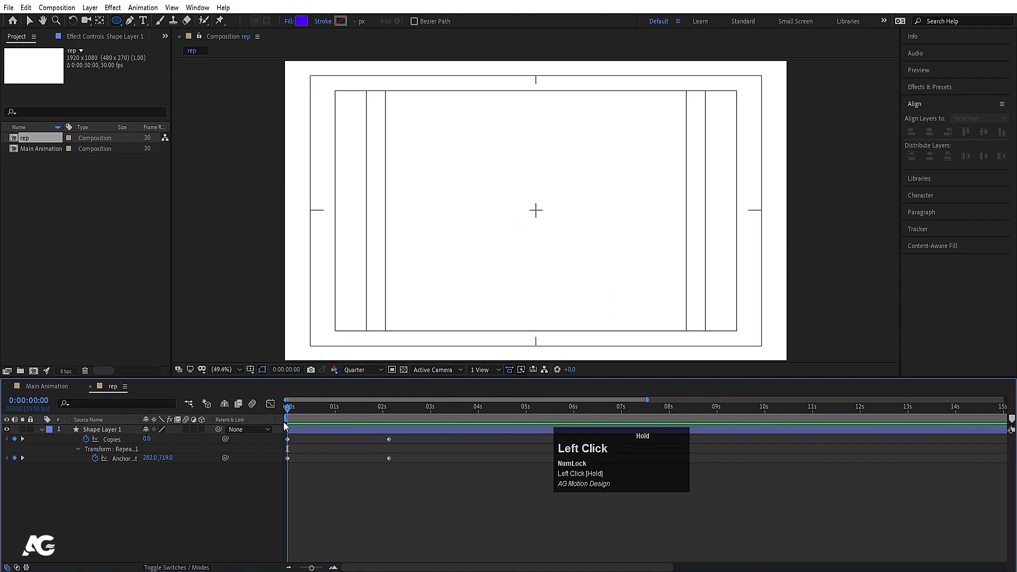
# - Delete the anchor point's end keyframe, duplicate Shape Layer 1, and show the duplicate's keyframes
pyautogui.moveTo(390, 473); pyautogui.dragTo(414, 479)
pyautogui.press('Delete')
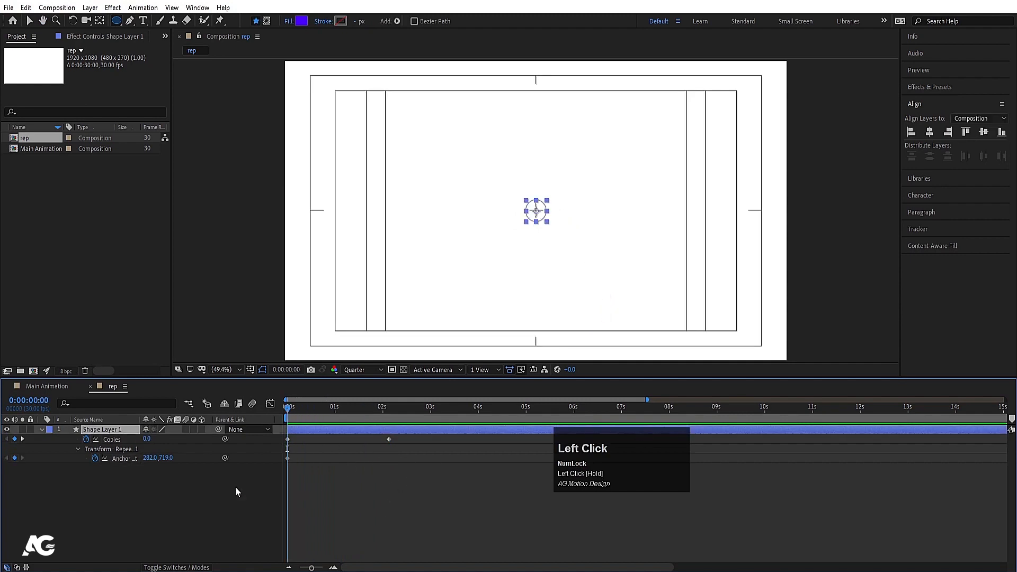
pyautogui.hotkey('ctrl', 'd')
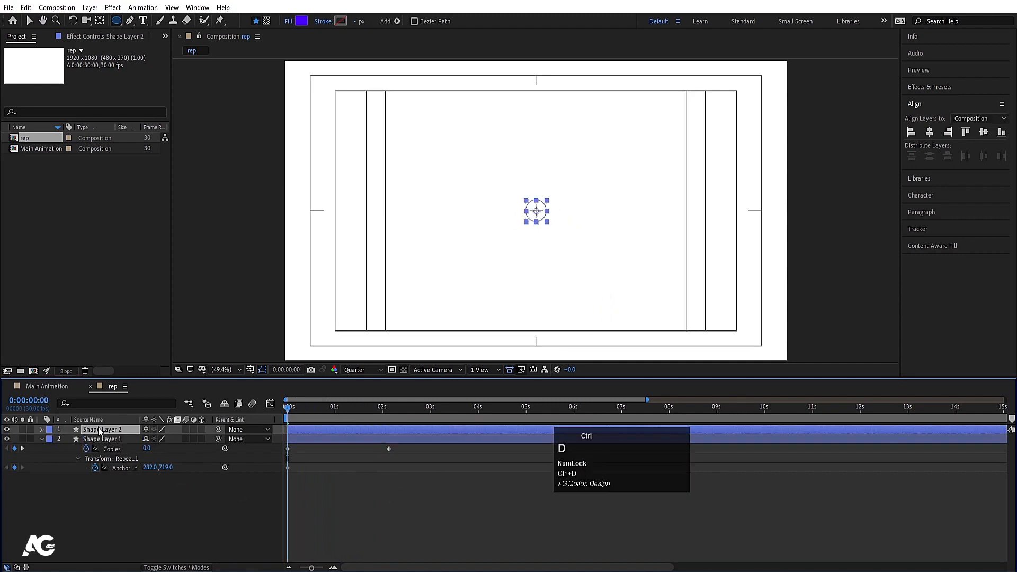
pyautogui.press('u')
# - Move the remaining anchor point keyframes of both shape layers to 0:00:02:04, and select Shape Layer 2
pyautogui.moveTo(301, 456); pyautogui.dragTo(275, 505)
pyautogui.moveTo(322, 410); pyautogui.dragTo(389, 442)
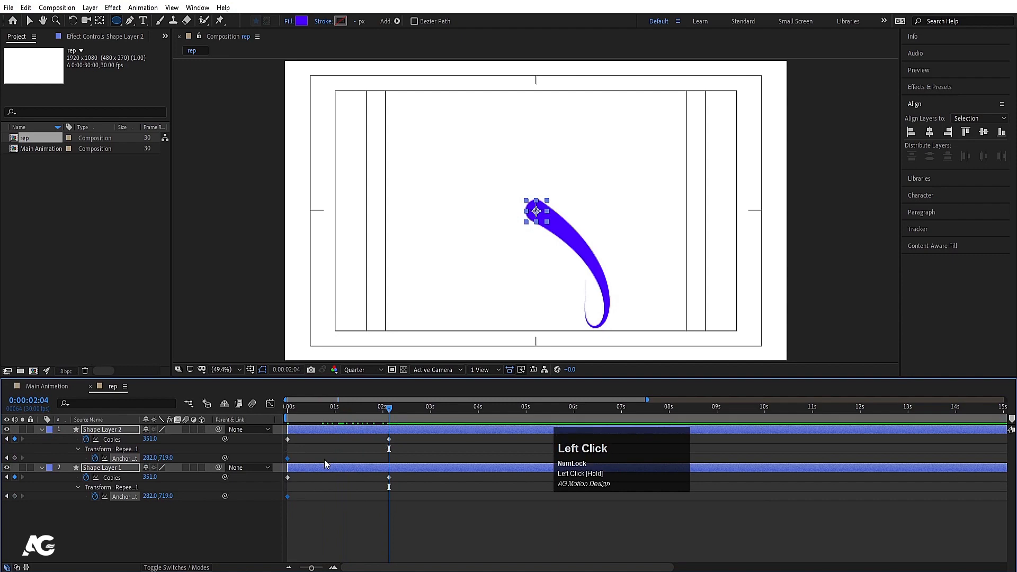
pyautogui.moveTo(293, 458); pyautogui.dragTo(319, 478)
pyautogui.moveTo(389, 529); pyautogui.dragTo(402, 522)
pyautogui.press('-')
pyautogui.click(401, 432)
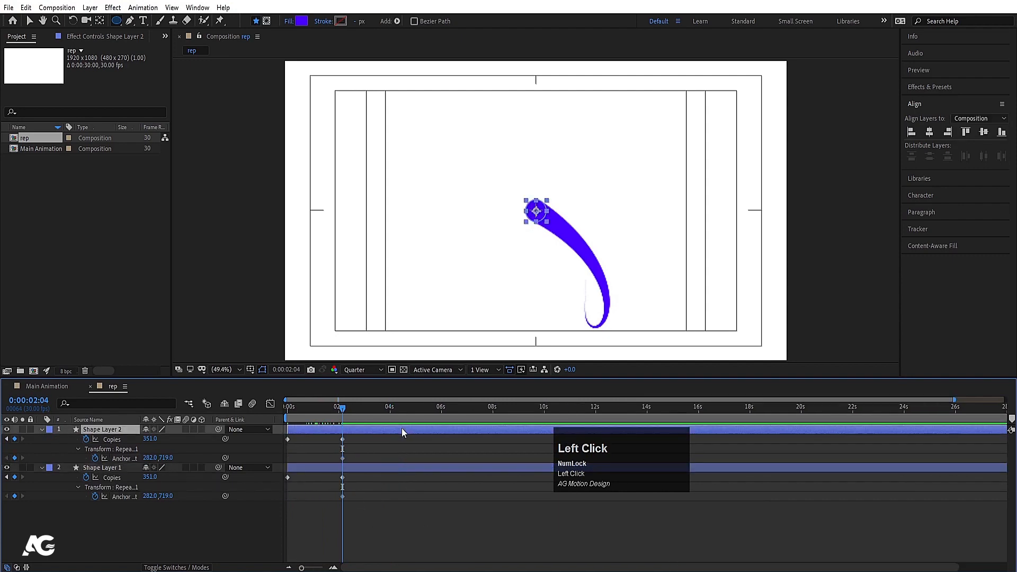
# - Change Shape Layer 2's Repeater anchor point to 387, 585 at 0:00:02:04 and set its fill to red, FF0000
pyautogui.moveTo(154, 459)
pyautogui.mouseDown()
pyautogui.moveTo(178, 459)
pyautogui.moveTo(156, 454)
pyautogui.mouseUp()
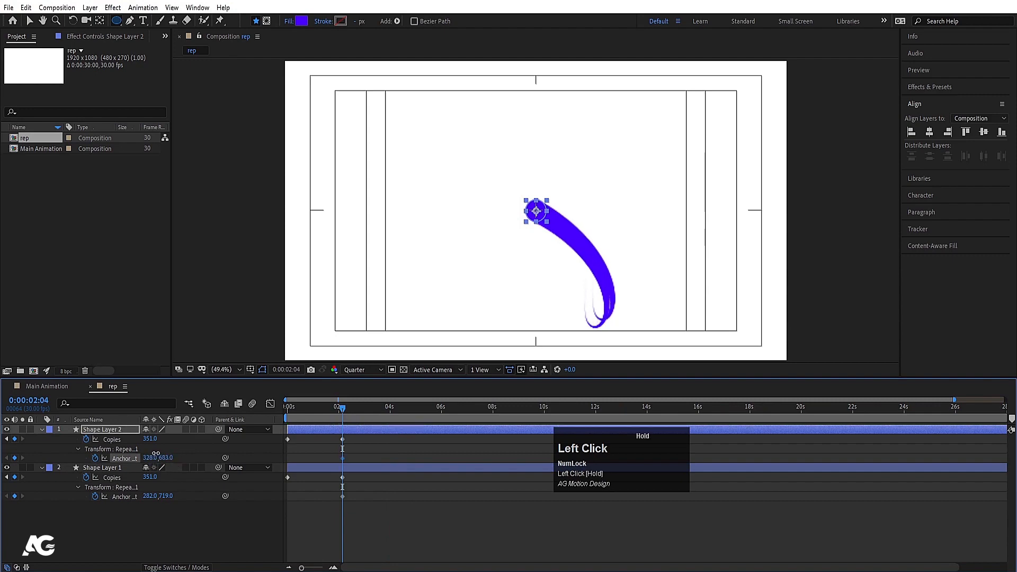
pyautogui.click(301, 22)
pyautogui.moveTo(535, 240); pyautogui.dragTo(532, 200)
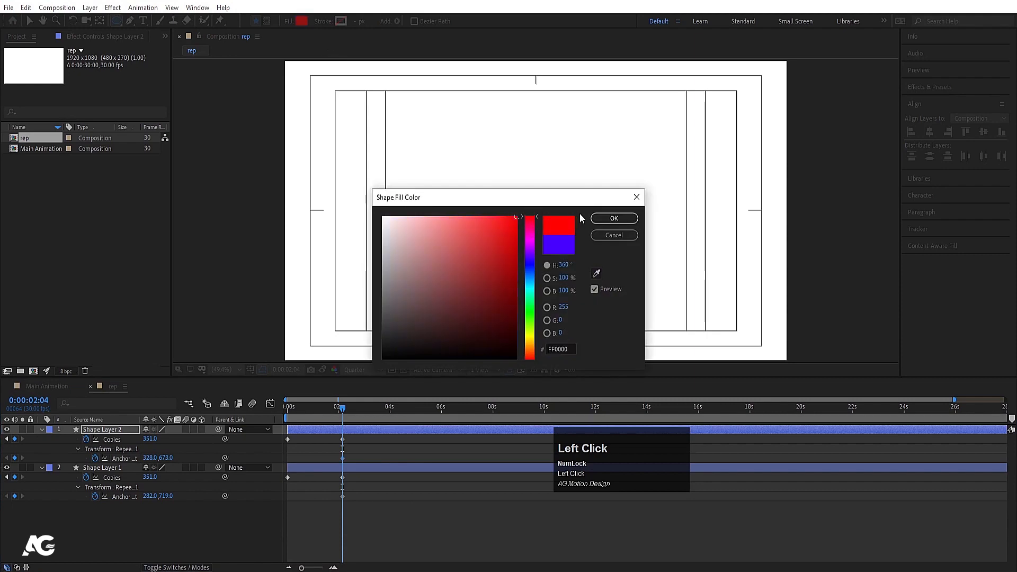
pyautogui.click(604, 218)
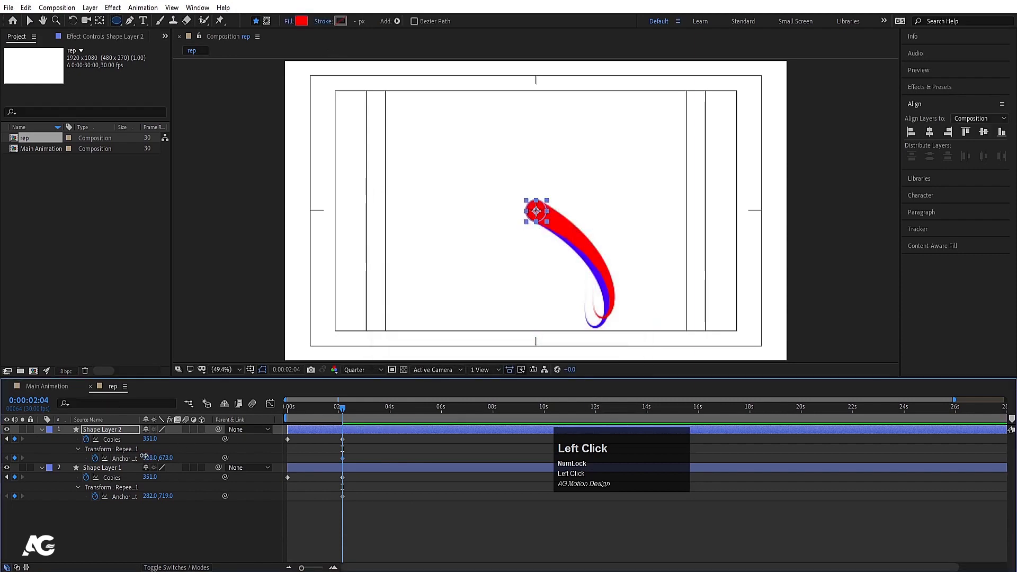
pyautogui.moveTo(143, 456); pyautogui.dragTo(124, 431)
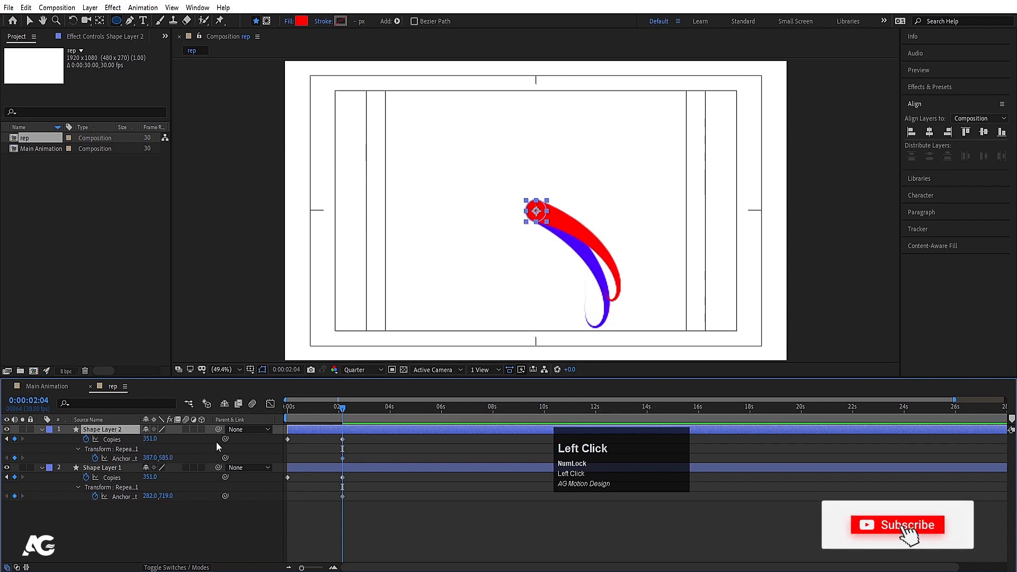
# - Preview the growth of the red and blue trails together from 0 seconds
pyautogui.moveTo(342, 408); pyautogui.dragTo(195, 408)
pyautogui.press('space')
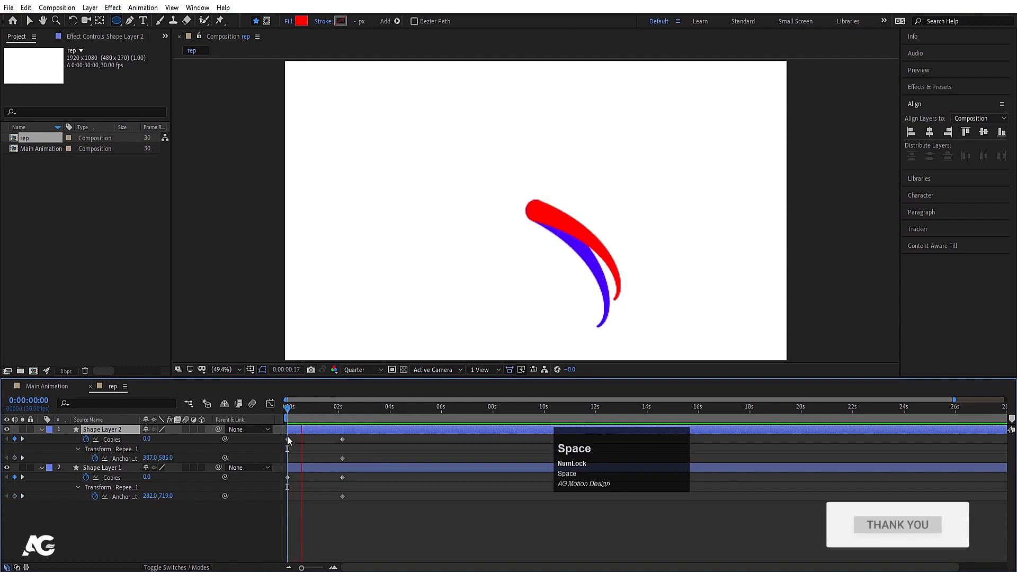
pyautogui.press('space')
pyautogui.click(284, 409)
pyautogui.press('space')
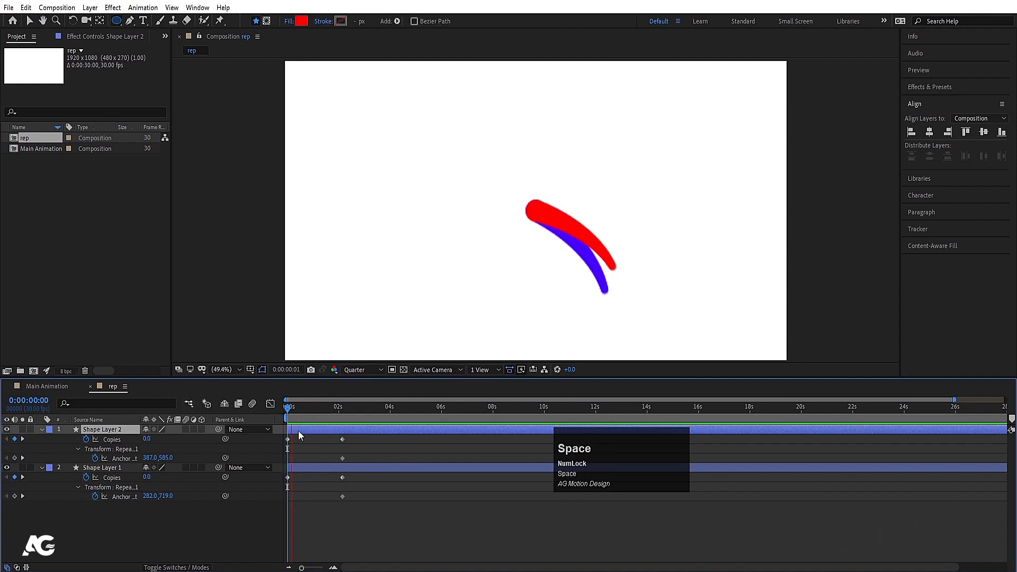
# - Shift Shape Layer 2 to start at frame 7, and play back the offset between the two trails
pyautogui.click(298, 431)
pyautogui.moveTo(297, 427); pyautogui.dragTo(301, 427)
pyautogui.press('space')
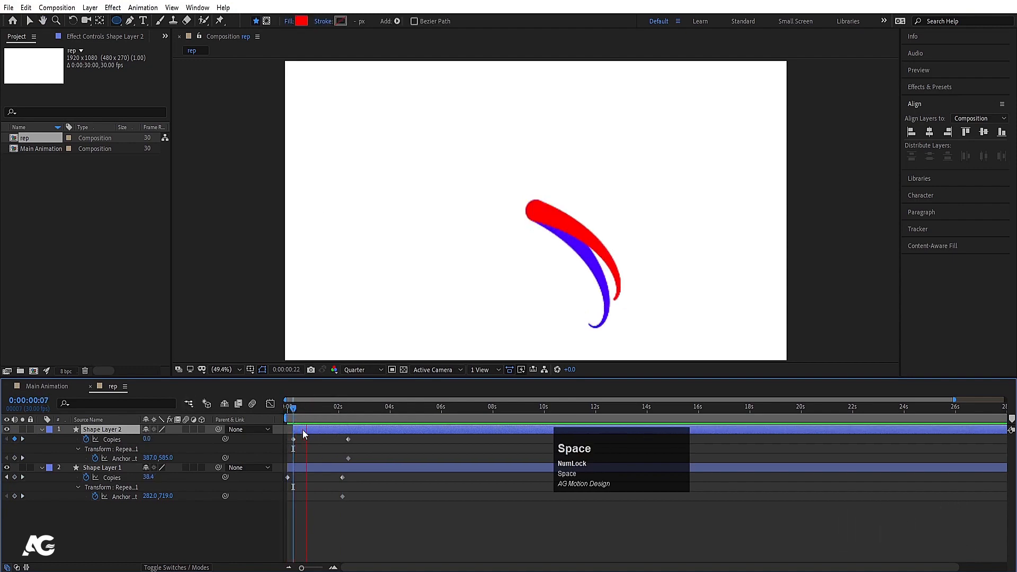
pyautogui.click(310, 426)
# - Pre-compose both shape layers into a new composition named circle and preview it
pyautogui.click(126, 520)
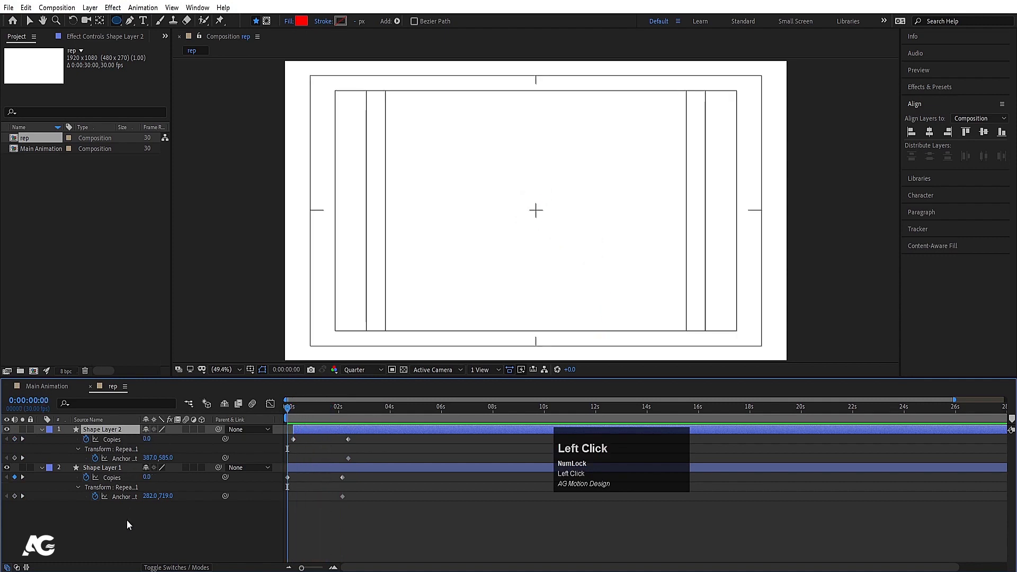
pyautogui.hotkey('ctrl', 'a')
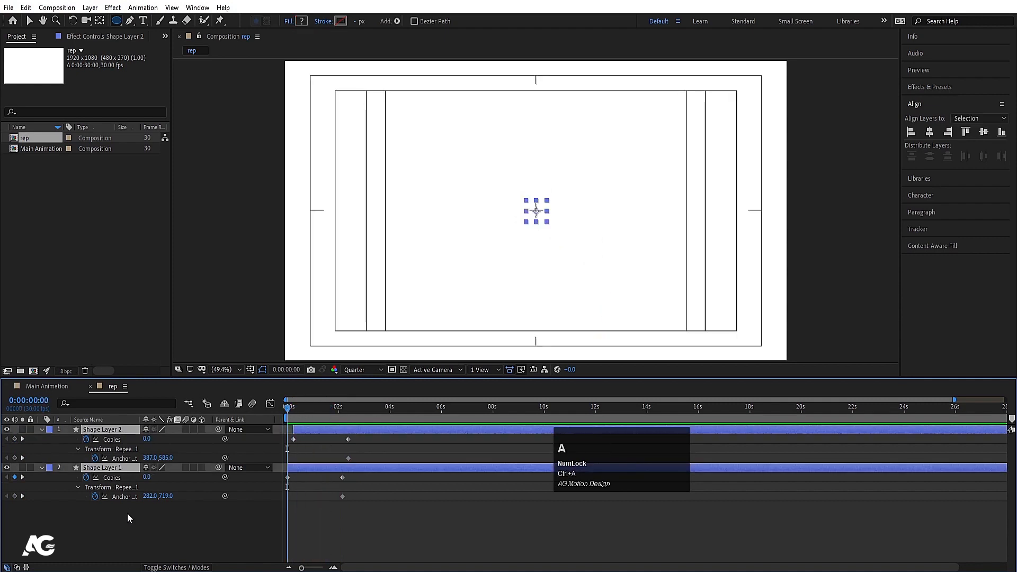
pyautogui.hotkey('ctrl', 'shift', 'c')
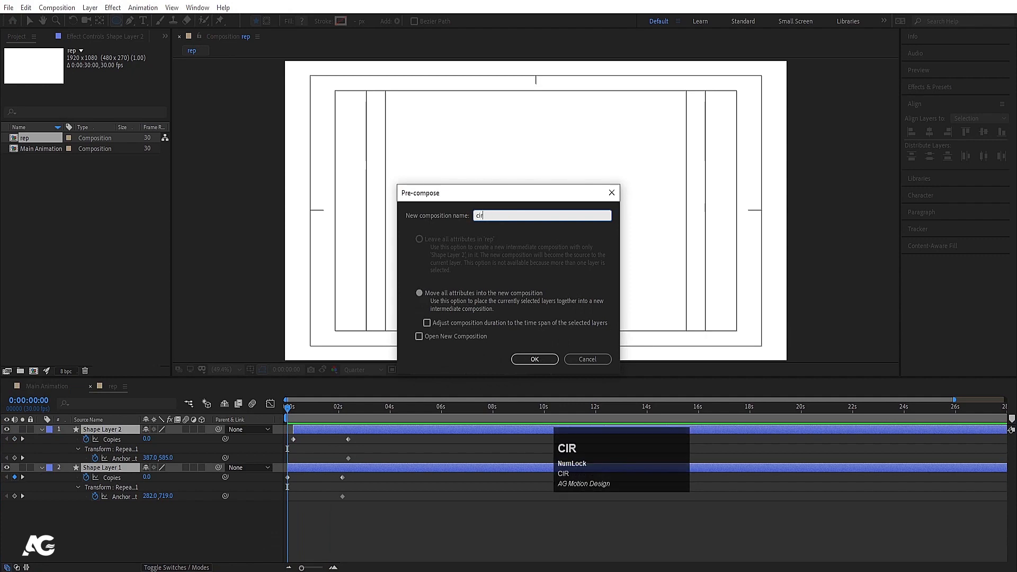
pyautogui.press('Return')
pyautogui.press('space')
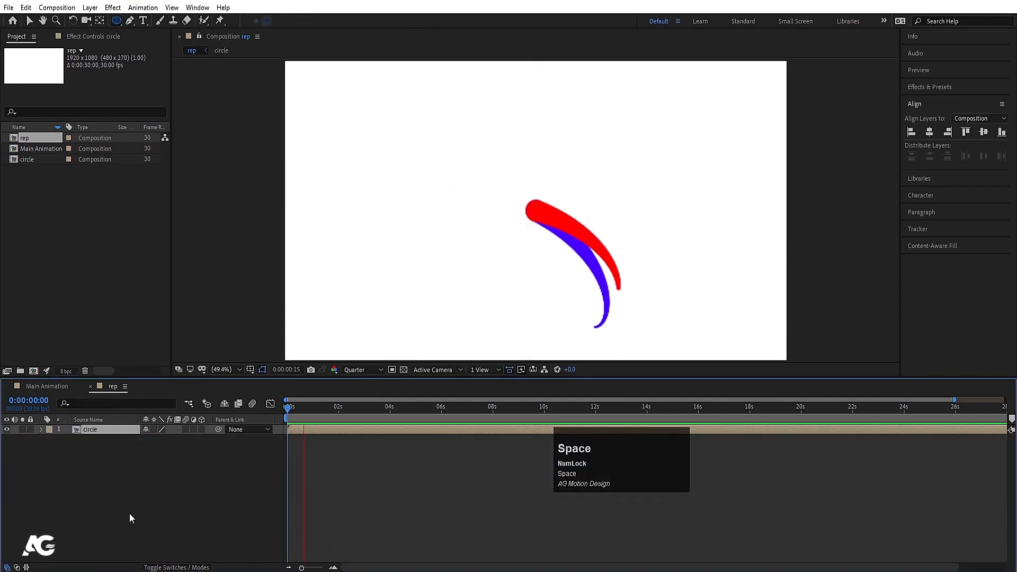
# - Duplicate the circle layer and set the copy's rotation to -20°
pyautogui.click(91, 431)
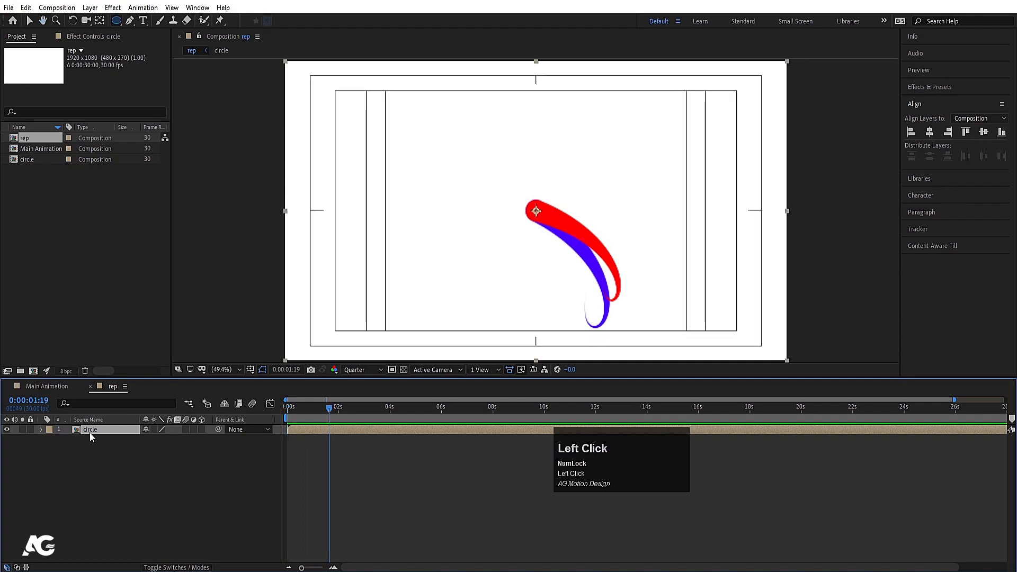
pyautogui.hotkey('ctrl', 'd')
pyautogui.press('r')
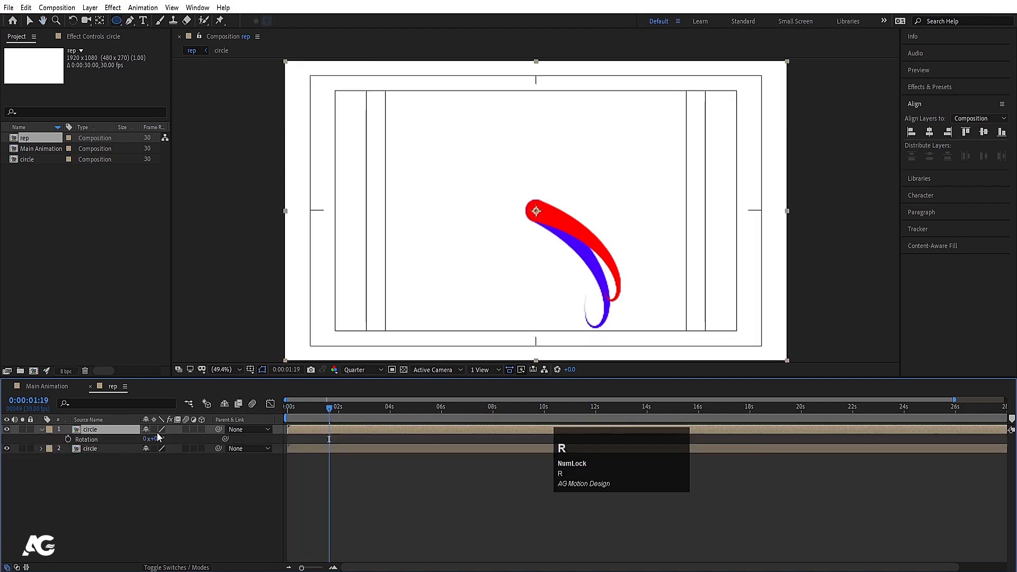
pyautogui.moveTo(158, 439); pyautogui.dragTo(154, 444)
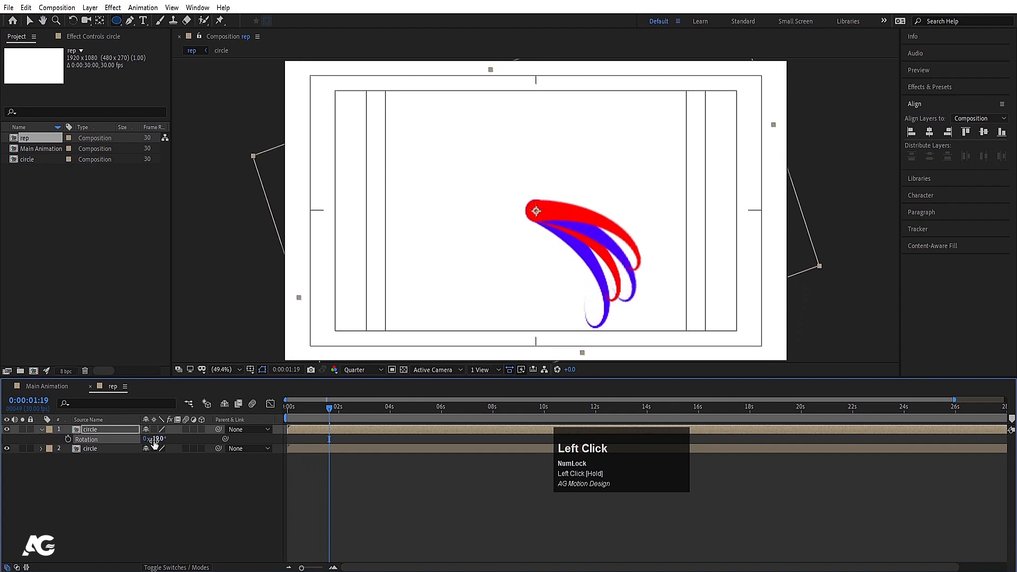
pyautogui.write('-')
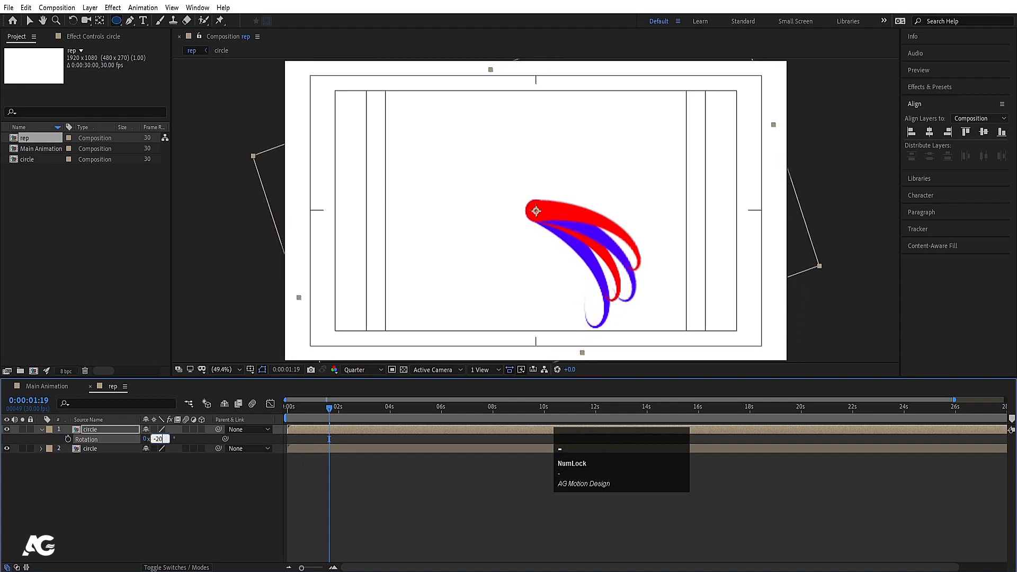
pyautogui.write('20')
pyautogui.press('Return')
# - Duplicate the topmost circle layer and set the new copy's rotation to -40°
pyautogui.click(101, 429)
pyautogui.hotkey('ctrl', 'd')
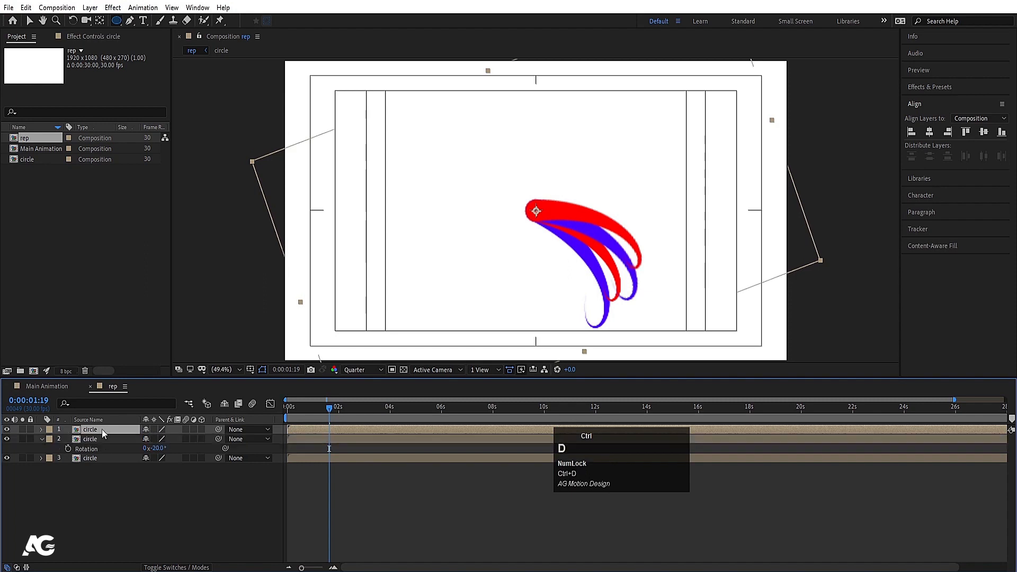
pyautogui.press('r')
pyautogui.click(158, 440)
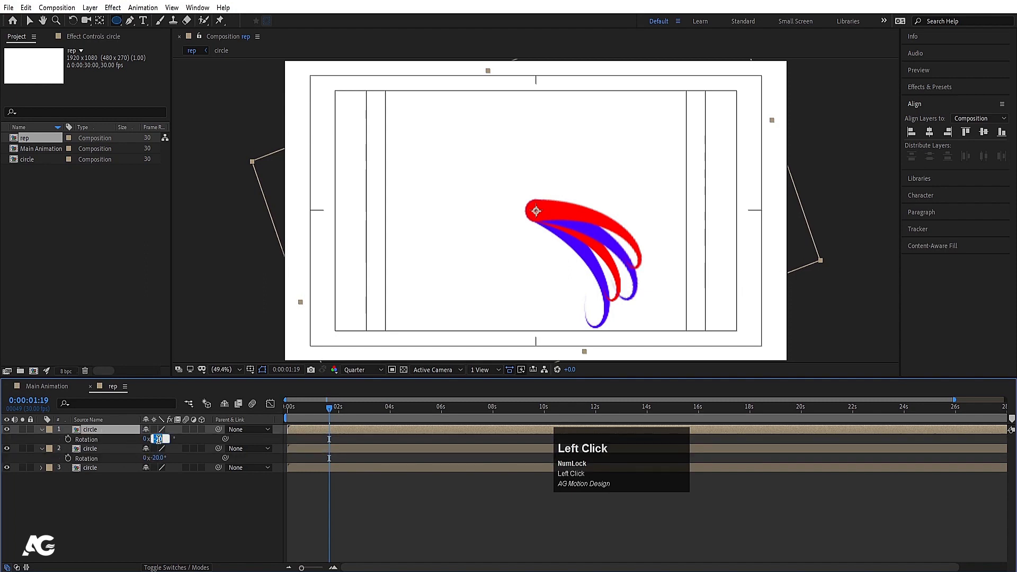
pyautogui.write('-40')
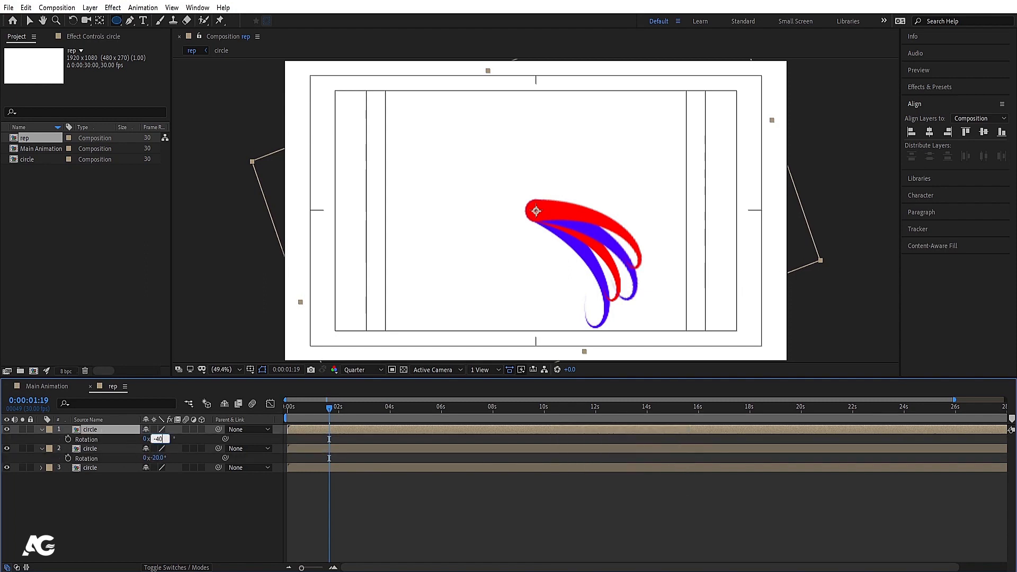
pyautogui.press('Return')
# - Add another copy of the topmost circle layer rotated to -60°, and preview the fan of trails
pyautogui.click(109, 428)
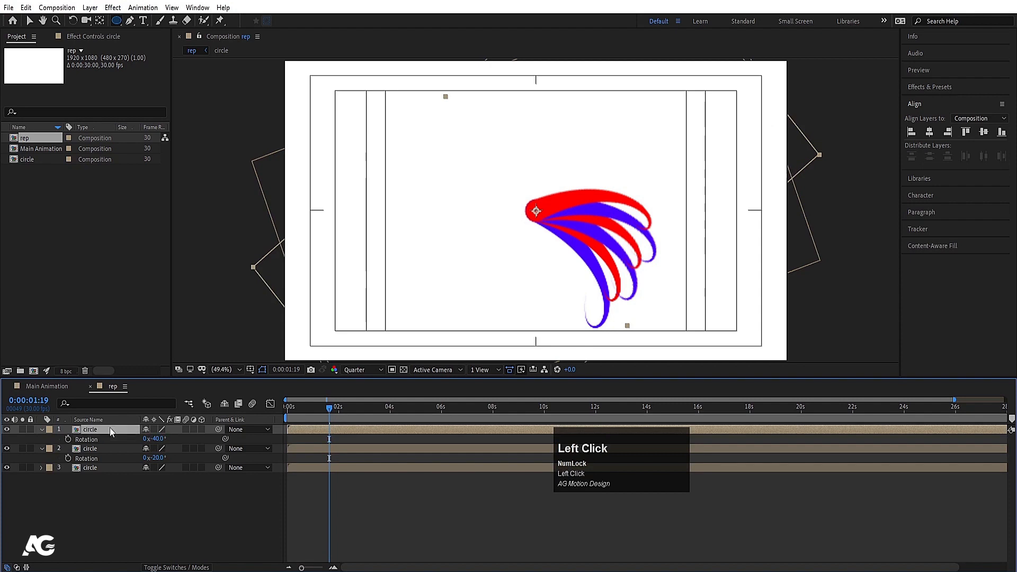
pyautogui.hotkey('ctrl', 'd')
pyautogui.press('r')
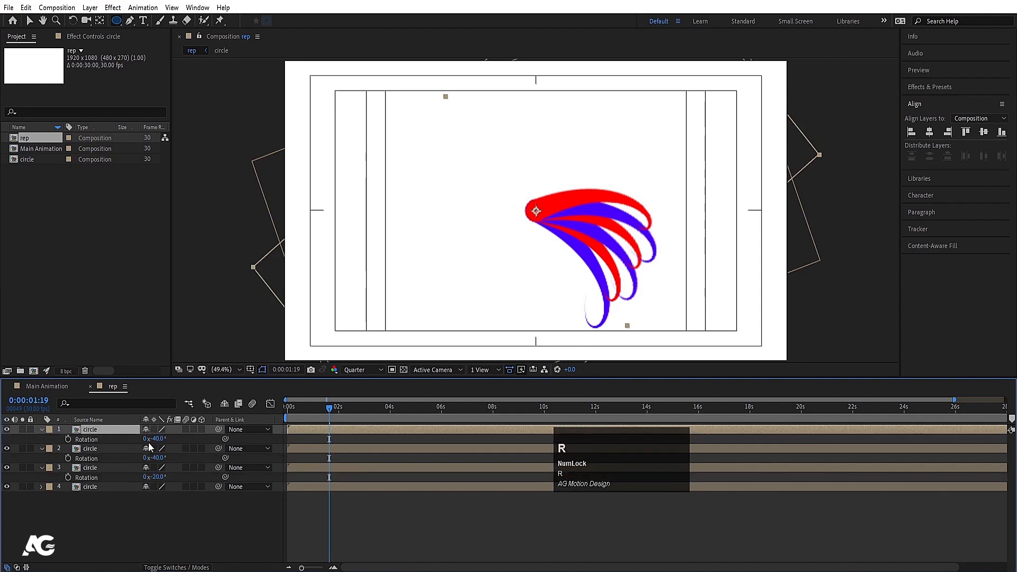
pyautogui.click(154, 438)
pyautogui.write('-60')
pyautogui.press('Return')
pyautogui.press('space')
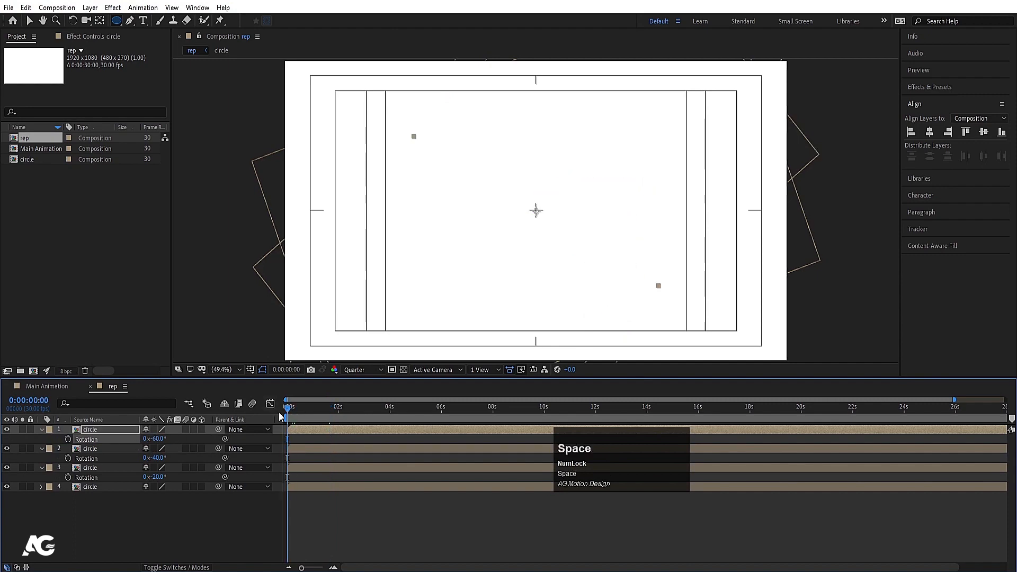
# - Duplicate the topmost circle layer again and set its rotation to -80°
pyautogui.click(108, 433)
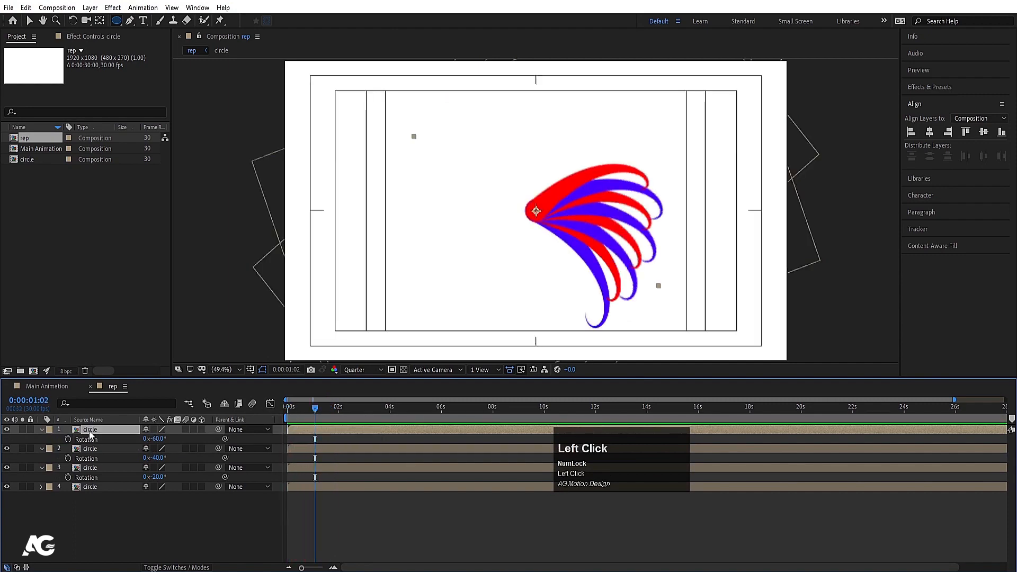
pyautogui.hotkey('ctrl', 'd')
pyautogui.press('r')
pyautogui.click(165, 443)
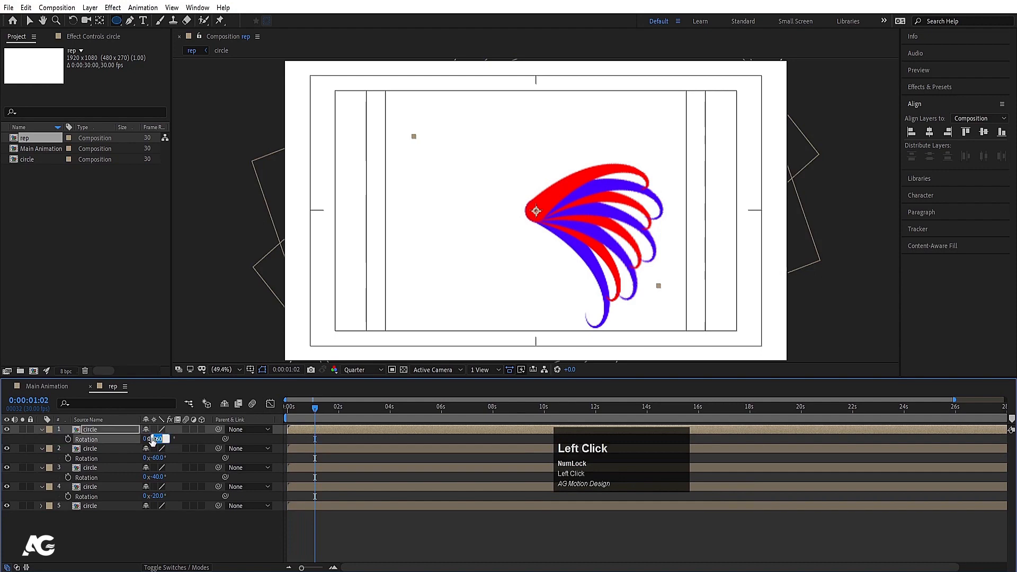
pyautogui.write('-80')
pyautogui.press('Return')
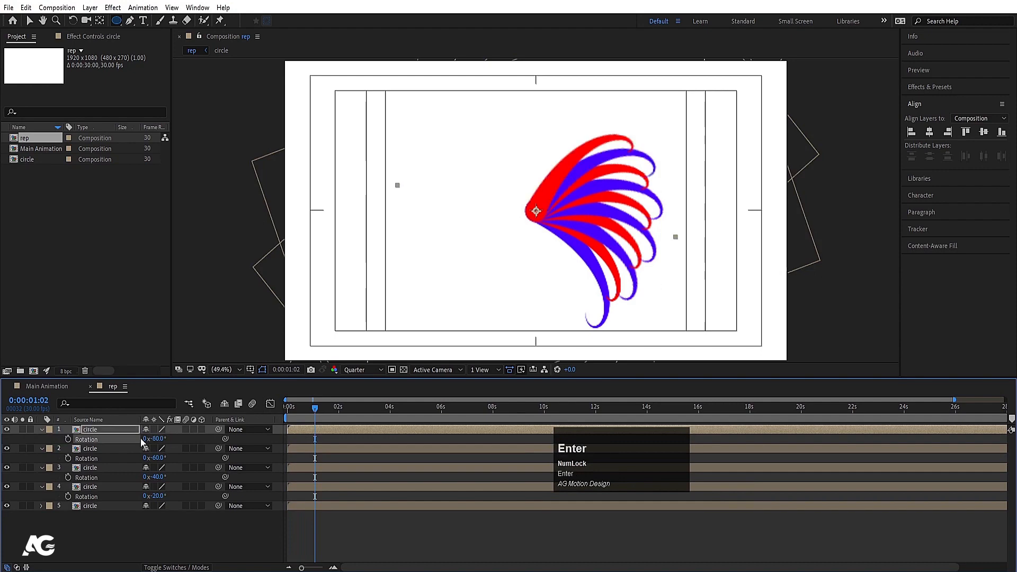
# - Duplicate the -80° circle layer and set the new copy's rotation to -100°
pyautogui.hotkey('ctrl', 'd')
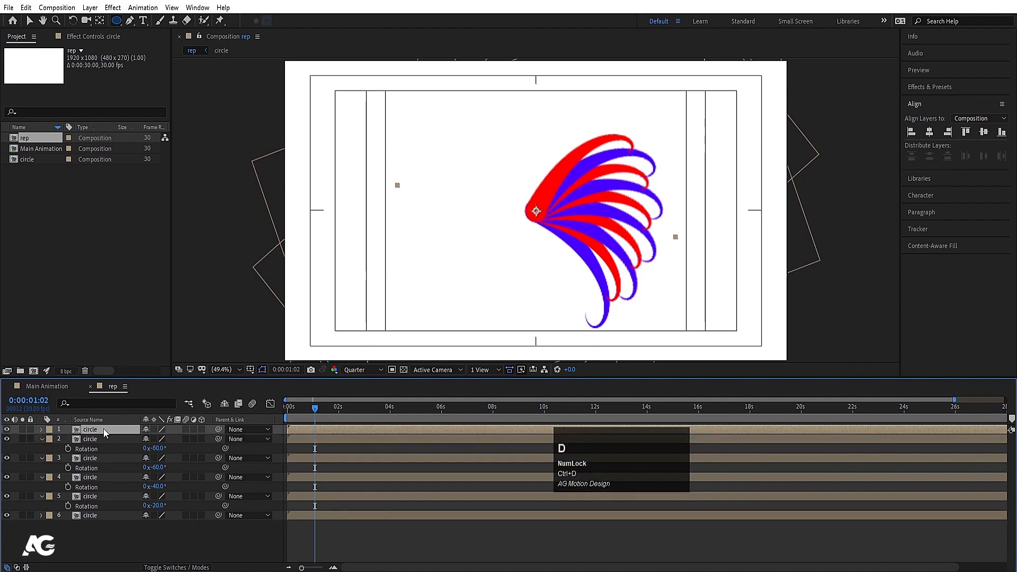
pyautogui.press('r')
pyautogui.click(158, 438)
pyautogui.write('-')
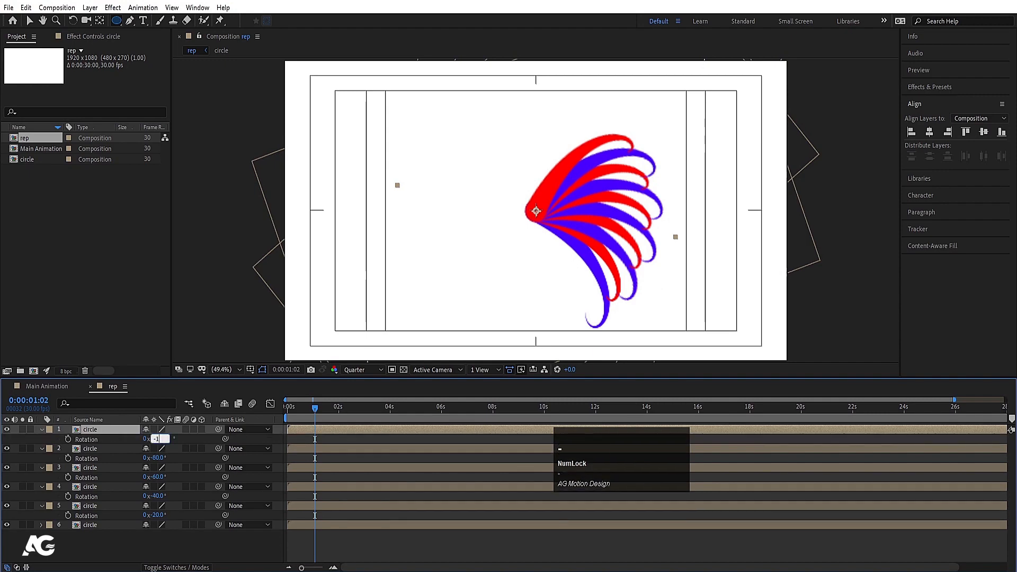
pyautogui.write('100')
pyautogui.press('Return')
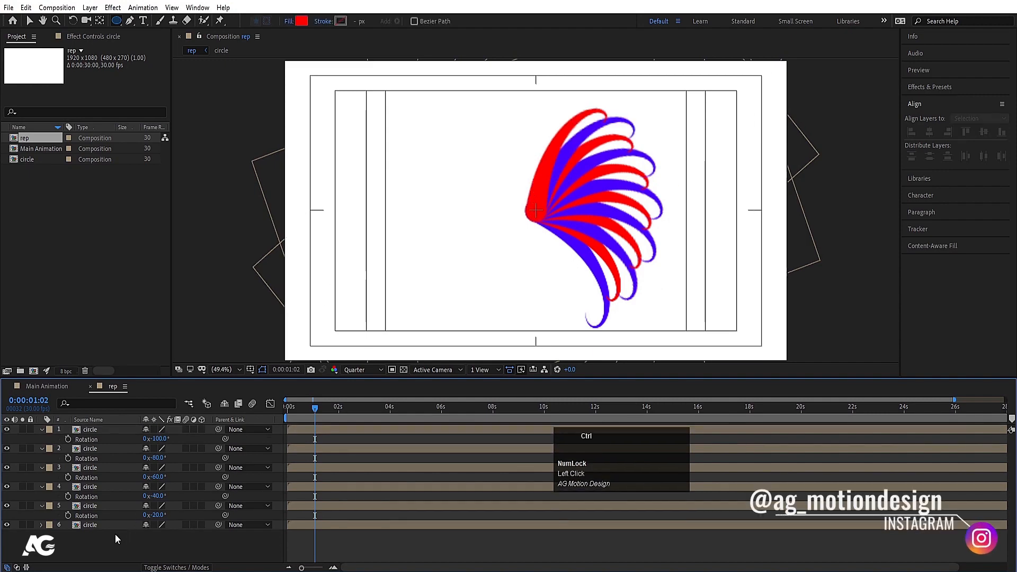
# - Duplicate all six circle layers, stack the copies above the originals, and rotate them together to between -120° and -220°
pyautogui.hotkey('ctrl', 'a')
pyautogui.hotkey('ctrl', 'd')
pyautogui.moveTo(91, 460); pyautogui.dragTo(91, 440)
pyautogui.press('r')
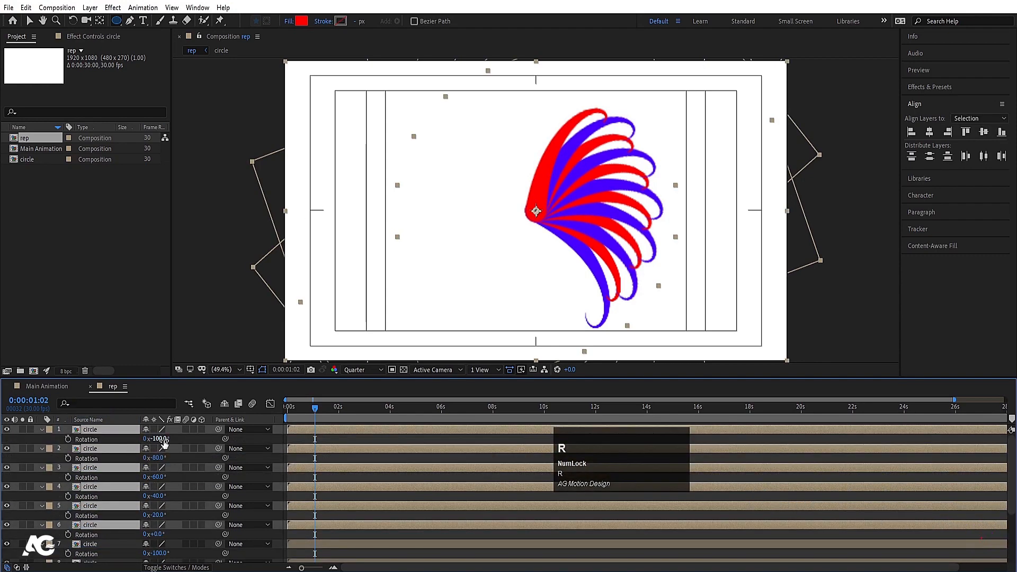
pyautogui.moveTo(163, 442); pyautogui.dragTo(99, 440)
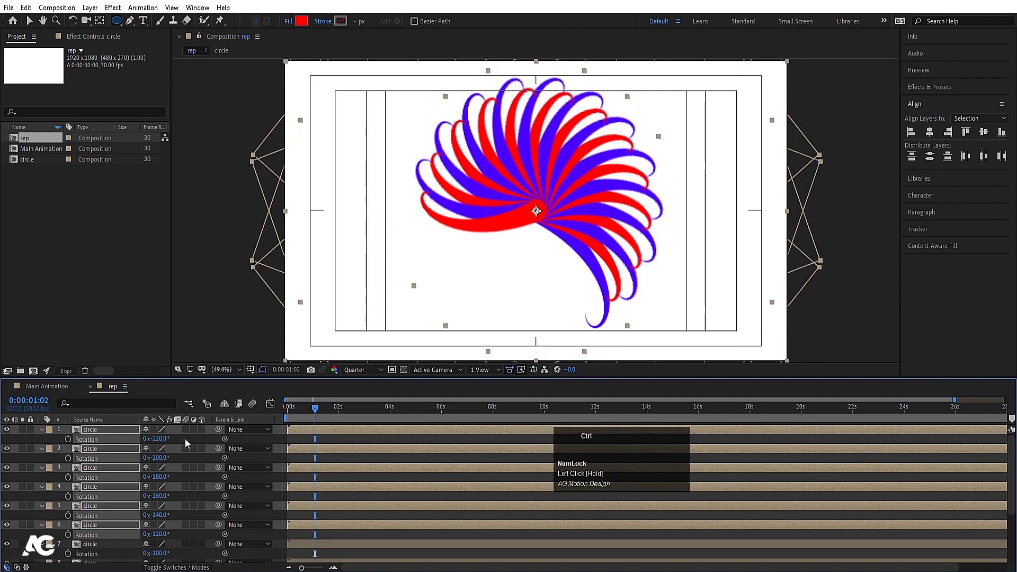
# - Duplicate the six selected circle layers, move the copies to the top, and rotate them to between -242° and -342°
pyautogui.hotkey('ctrl', 'd')
pyautogui.moveTo(92, 461); pyautogui.dragTo(89, 449)
pyautogui.press('r')
pyautogui.moveTo(165, 443); pyautogui.dragTo(104, 441)
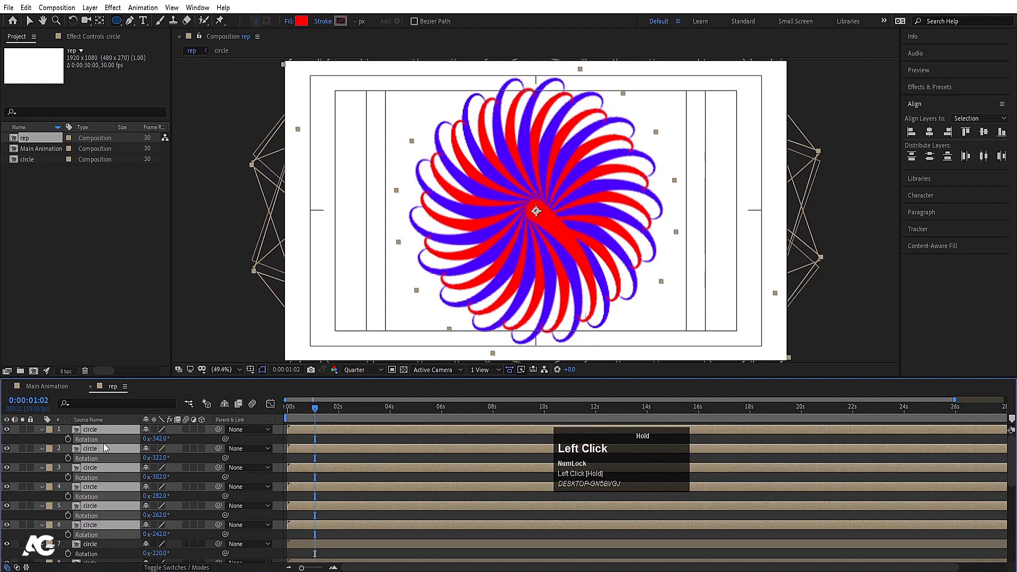
pyautogui.click(179, 436)
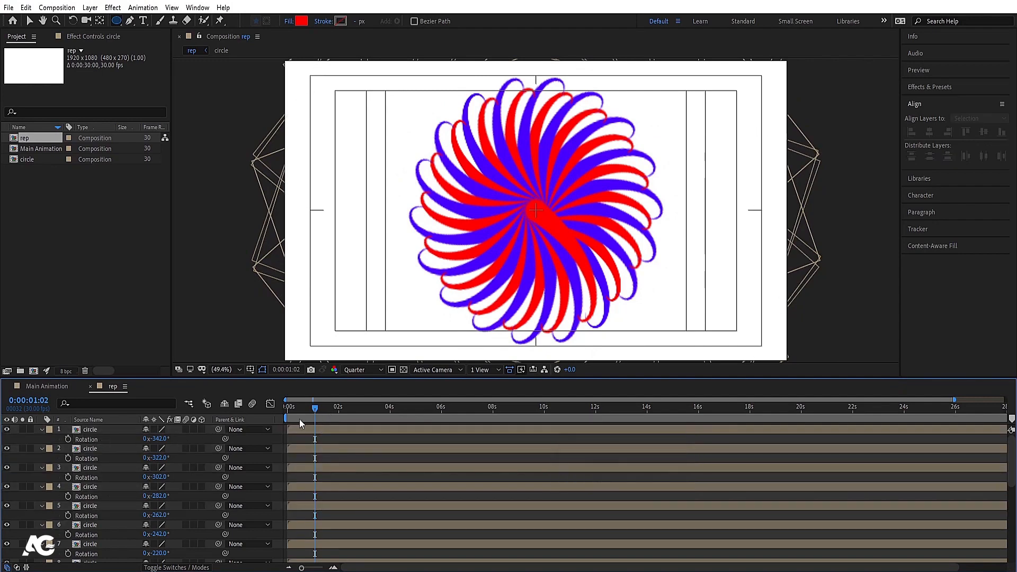
# - Preview the full radial burst from 0 seconds and return to the first frame
pyautogui.moveTo(298, 417); pyautogui.dragTo(276, 408)
pyautogui.press('space')
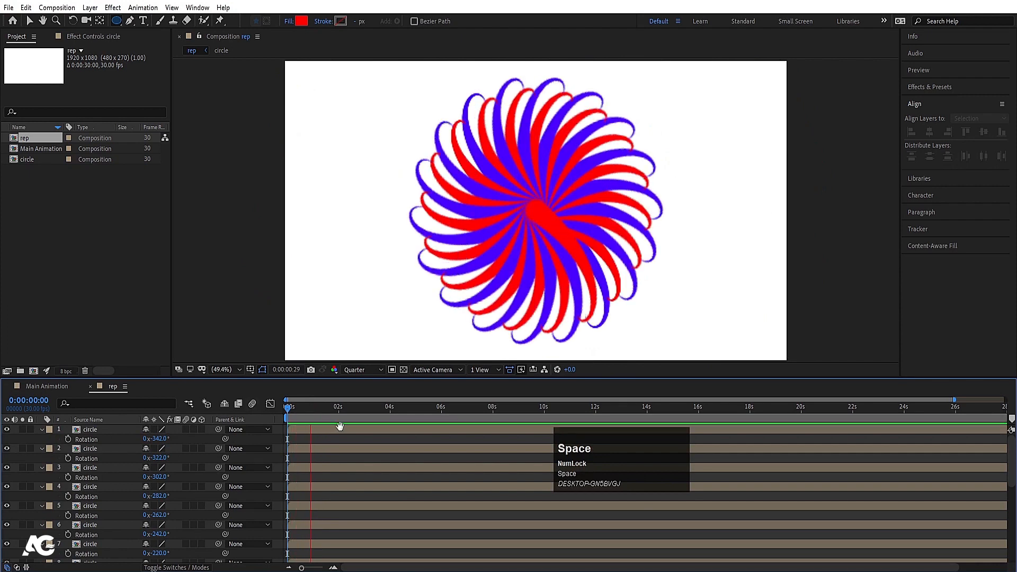
pyautogui.press('space')
pyautogui.moveTo(314, 414); pyautogui.dragTo(287, 410)
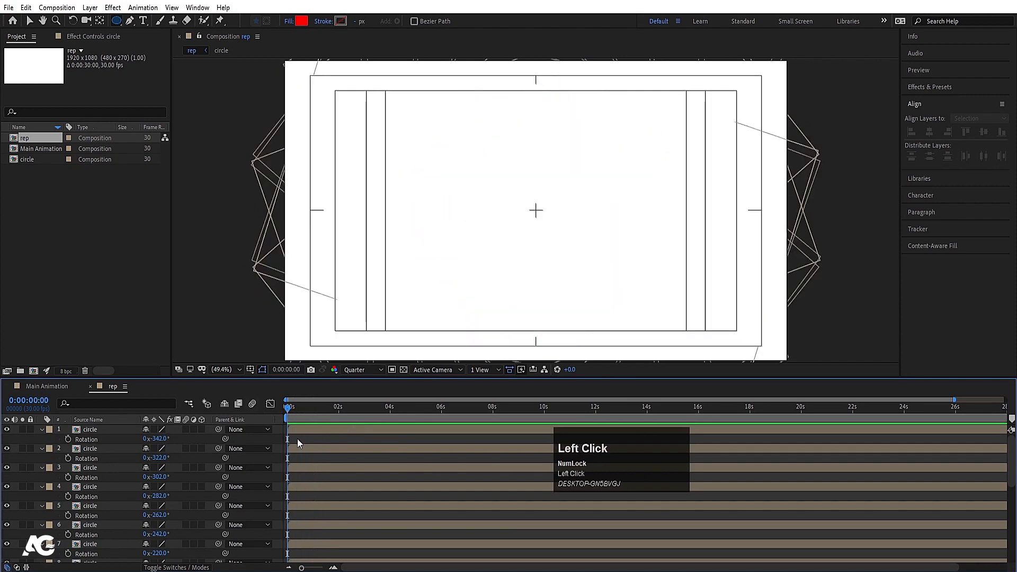
# - Collapse the layers' rotation properties and trim the end of all circle layers to frame 0:00:00:02
pyautogui.press('u')
pyautogui.scroll(-2, 300, 440)
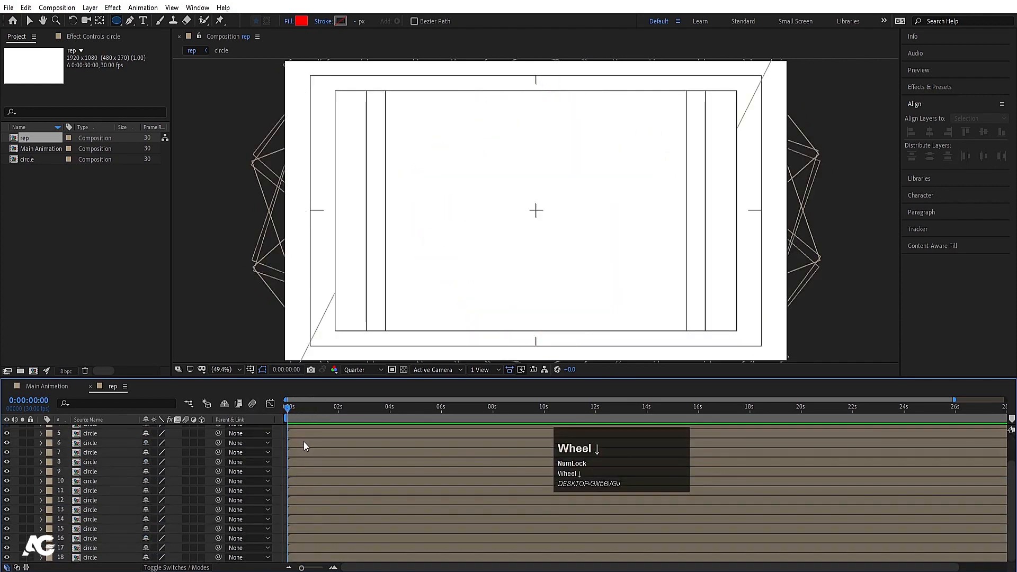
pyautogui.press('=')
pyautogui.press('=')
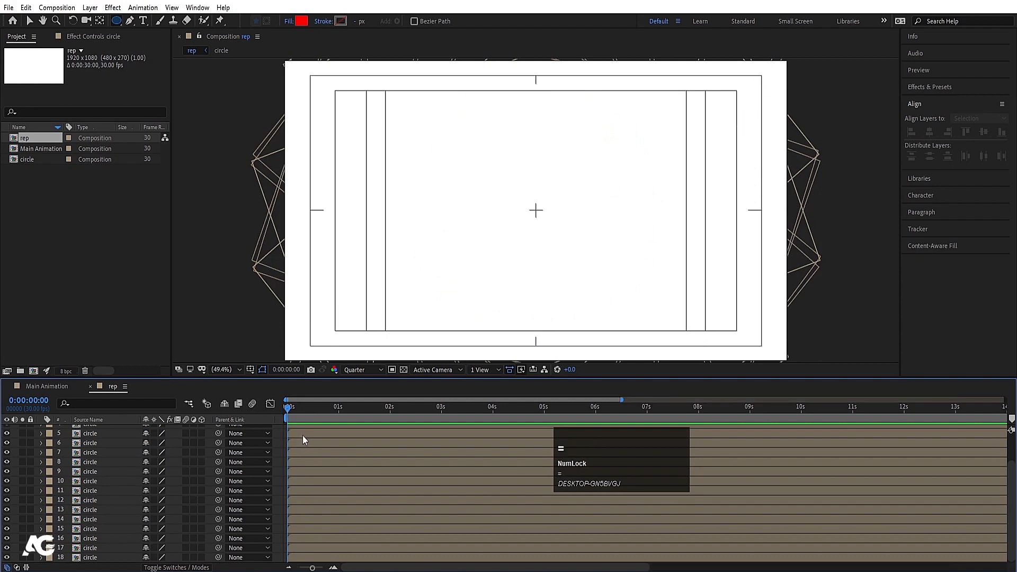
pyautogui.press('pagedown')
pyautogui.press('pagedown')
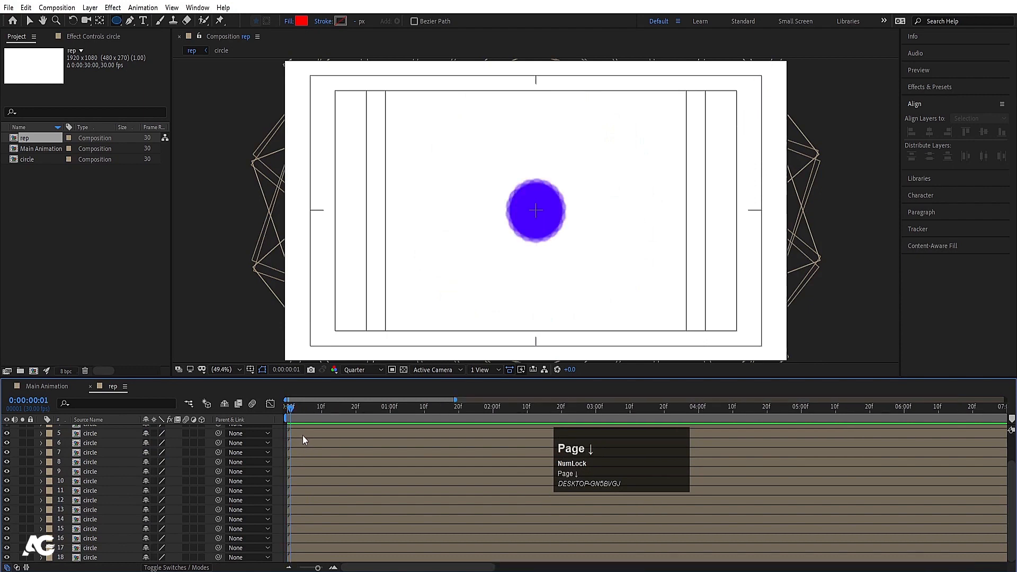
pyautogui.hotkey('ctrl', 'a')
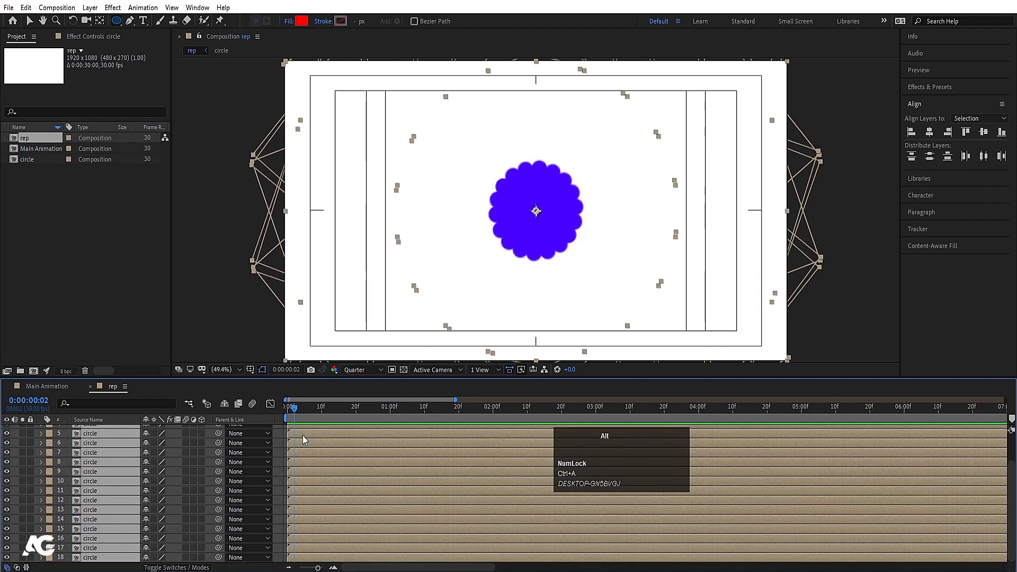
pyautogui.hotkey('alt', ']')
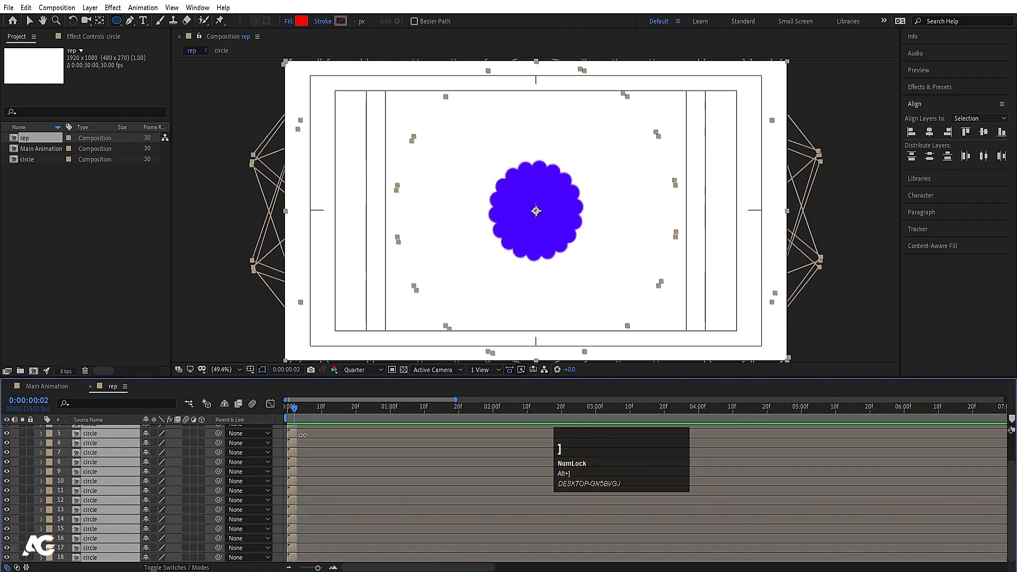
# - Open the Sequence Layers settings for all the selected, trimmed circle layers
pyautogui.scroll(1, 302, 435)
pyautogui.rightClick(303, 432)
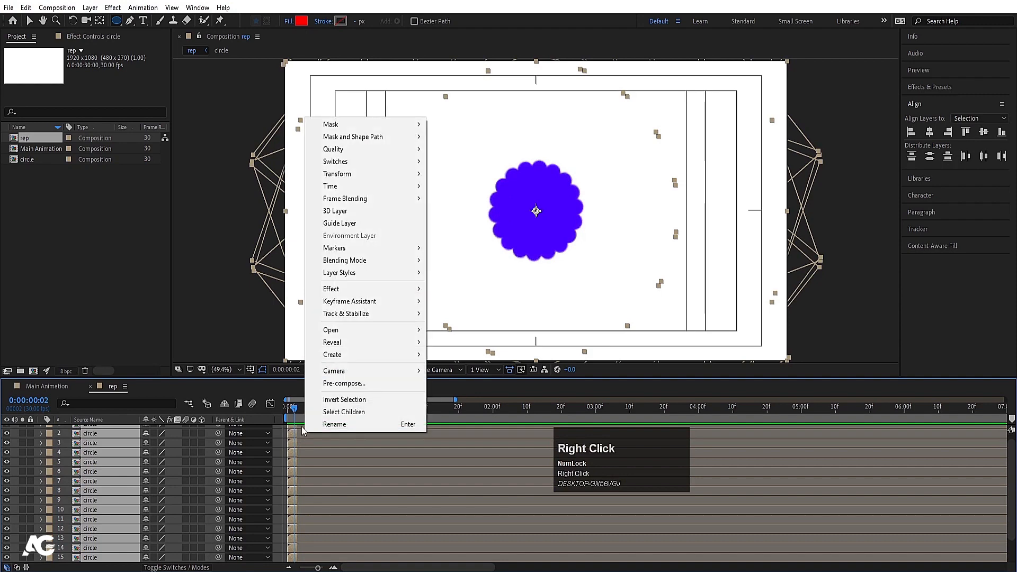
pyautogui.click(343, 303)
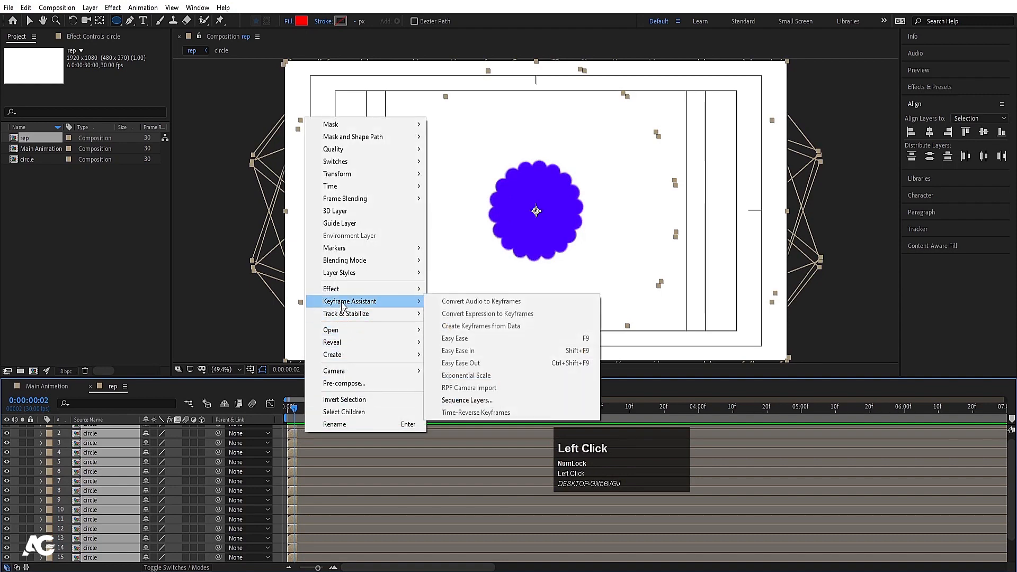
pyautogui.click(488, 401)
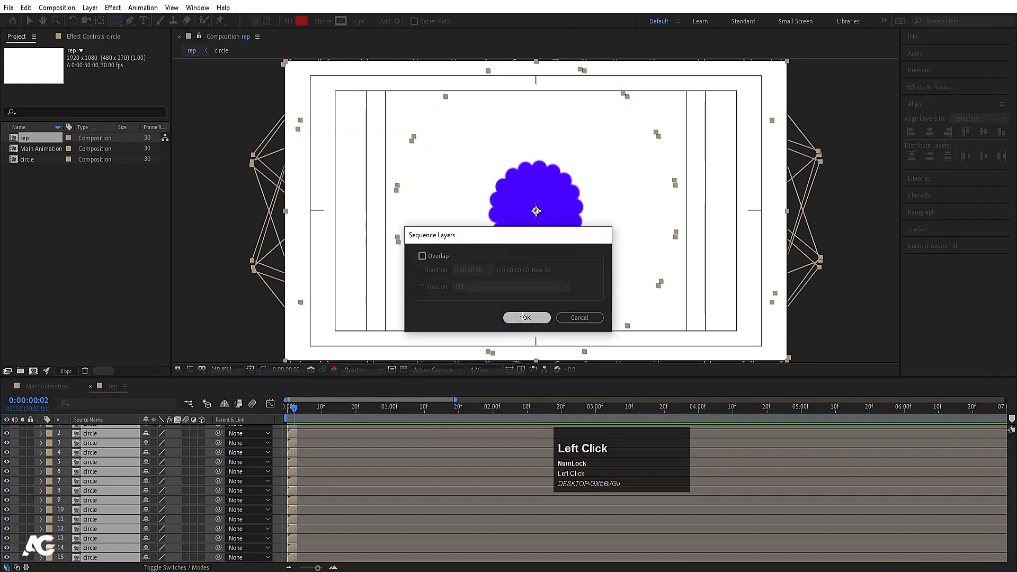
# - Sequence the selected circle layers in rep without overlap and extend their out points to the end of the composition
pyautogui.click(527, 317)
pyautogui.press('-')
pyautogui.press('-')
pyautogui.press('-')
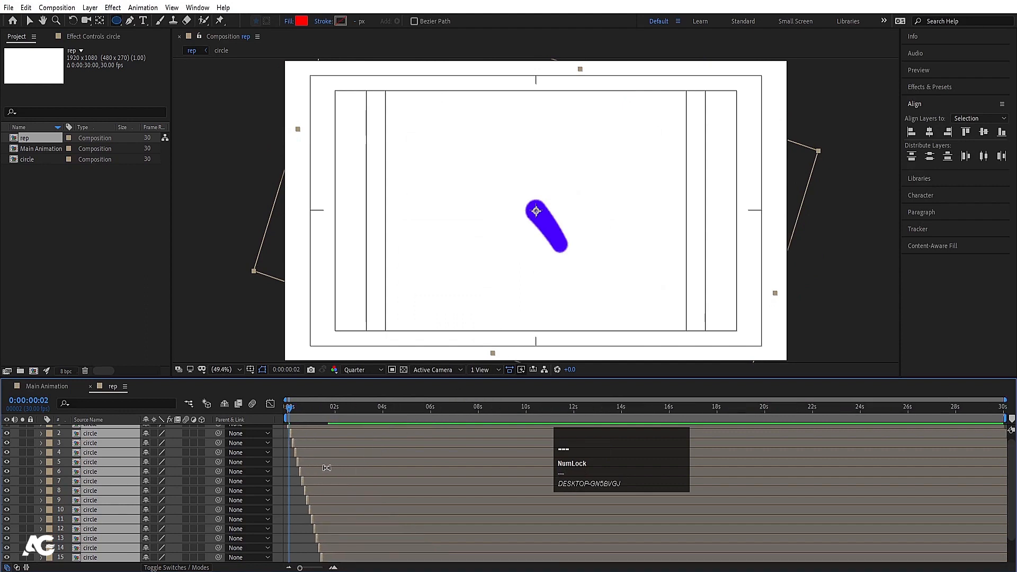
pyautogui.moveTo(294, 433); pyautogui.dragTo(1014, 417)
# - Preview the staggered circle animation in the rep composition from its start
pyautogui.press('space')
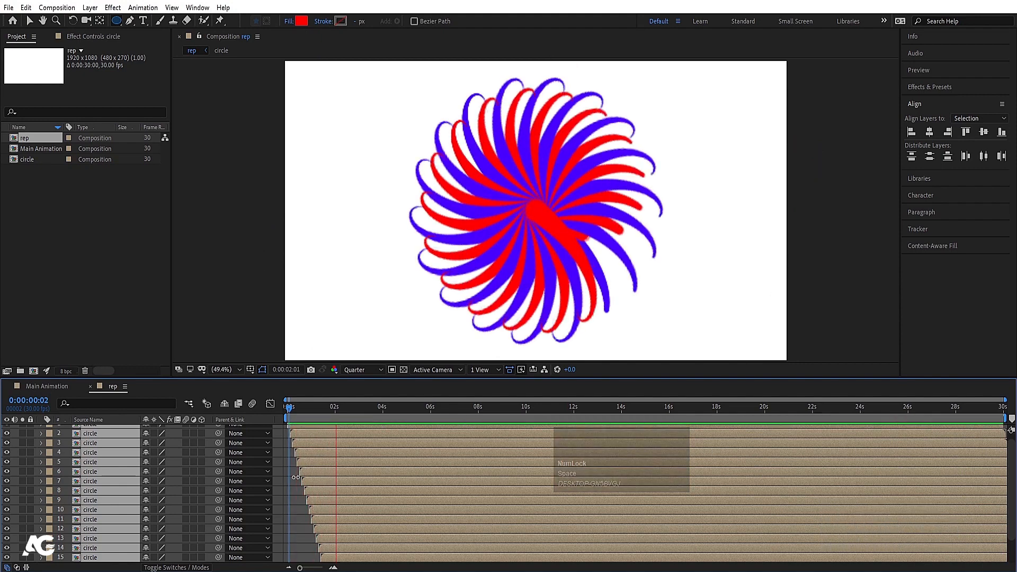
pyautogui.press('space')
pyautogui.click(287, 420)
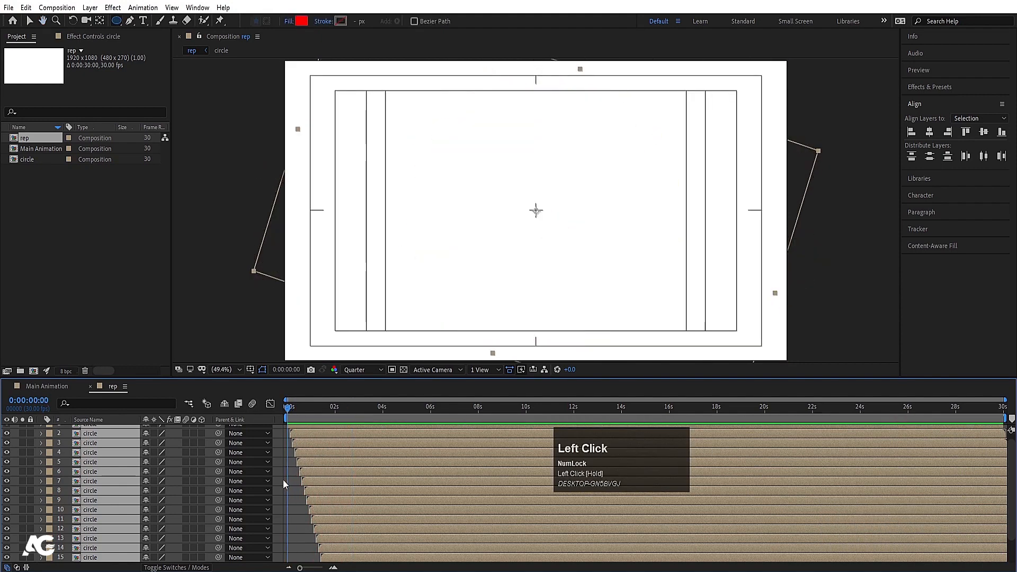
pyautogui.press('space')
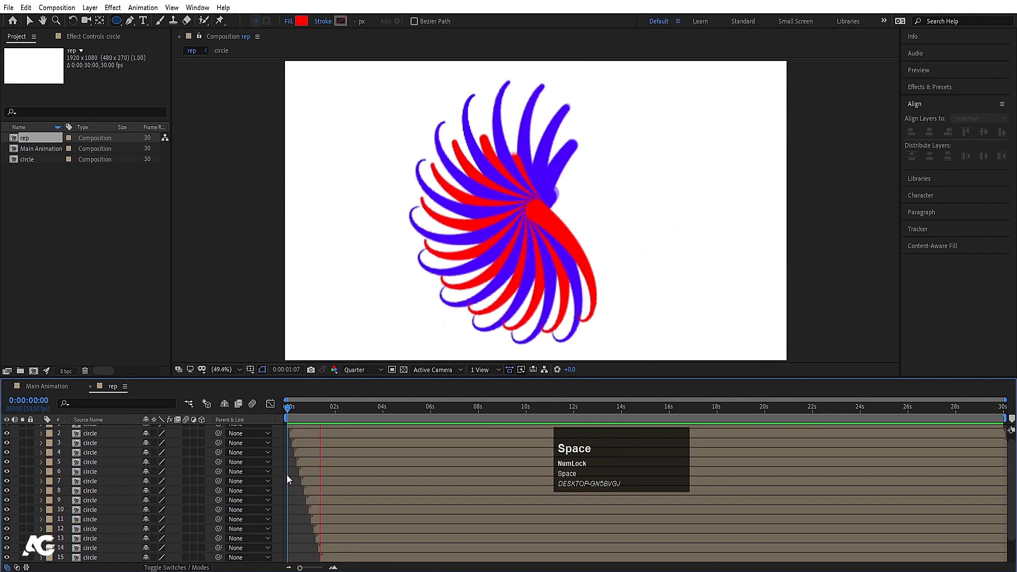
pyautogui.press('space')
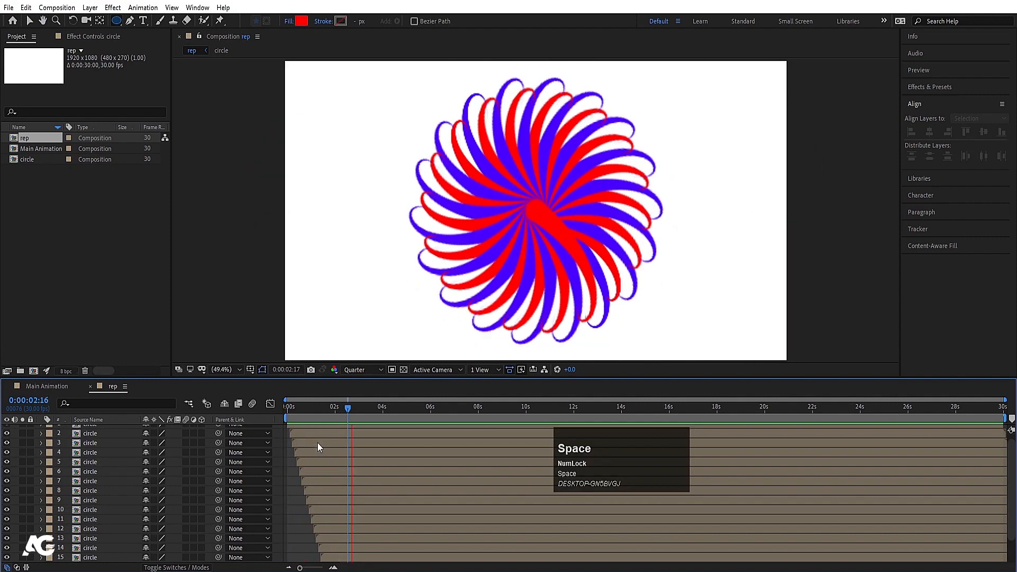
# - Play back the Main Animation composition from its first frame
pyautogui.click(52, 386)
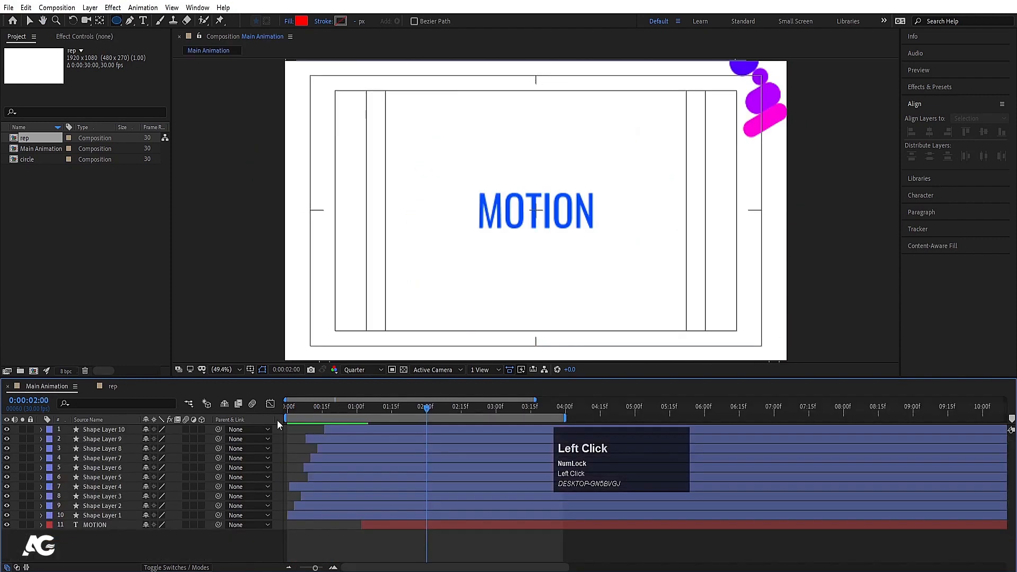
pyautogui.click(289, 407)
pyautogui.press('space')
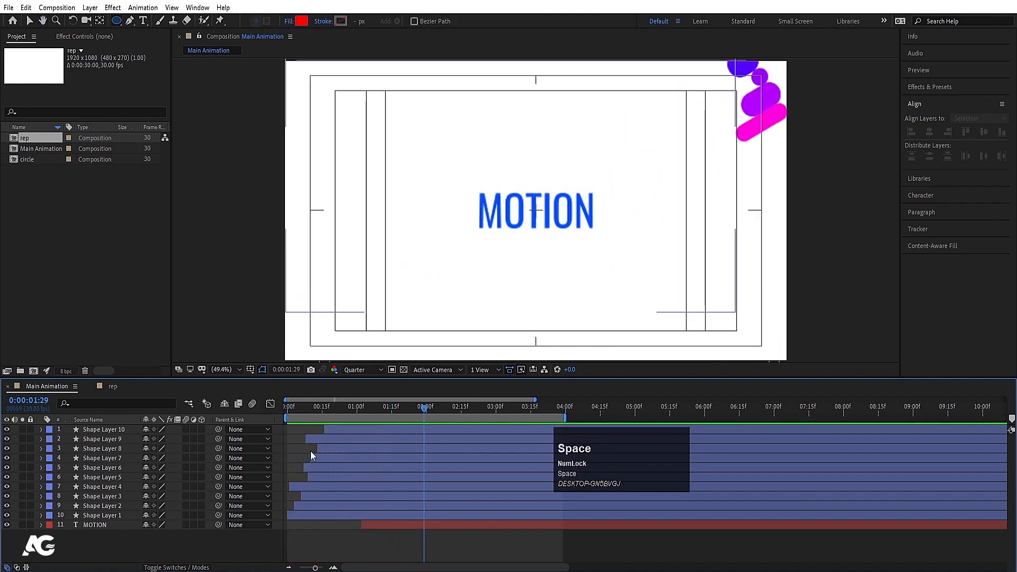
# - Open the nested circle composition from rep and preview its two shape layers from the start
pyautogui.click(124, 390)
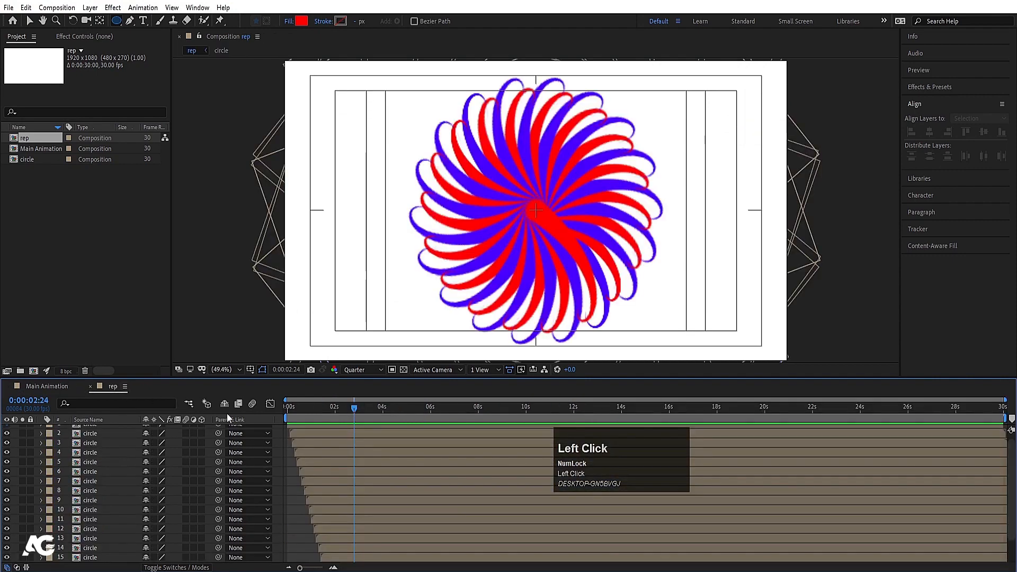
pyautogui.click(290, 409)
pyautogui.doubleClick(303, 431)
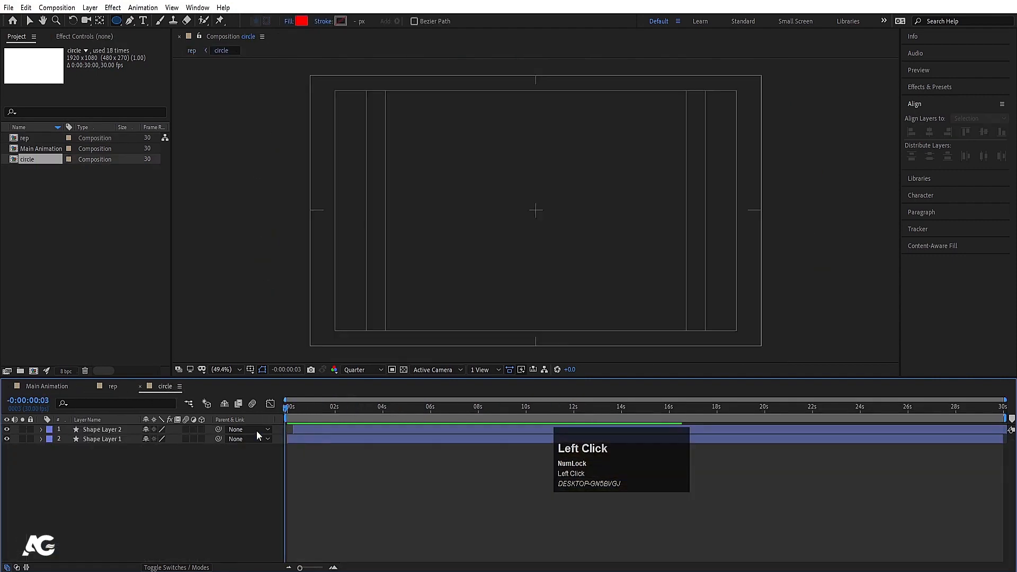
pyautogui.press('space')
pyautogui.click(166, 440)
pyautogui.press('space')
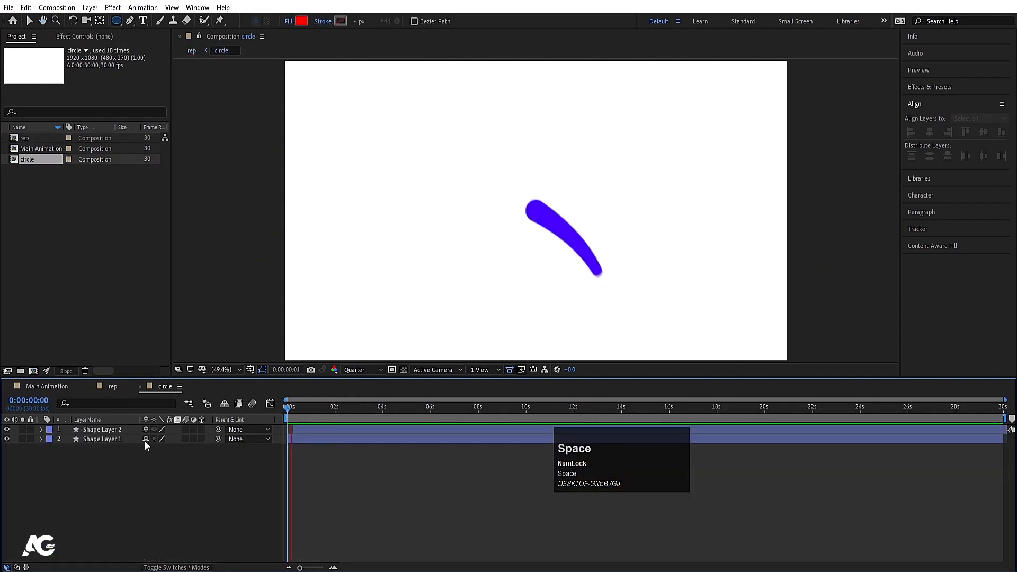
pyautogui.moveTo(293, 417)
pyautogui.mouseDown()
pyautogui.moveTo(324, 415)
pyautogui.moveTo(281, 411)
pyautogui.mouseUp()
pyautogui.press('space')
pyautogui.press('space')
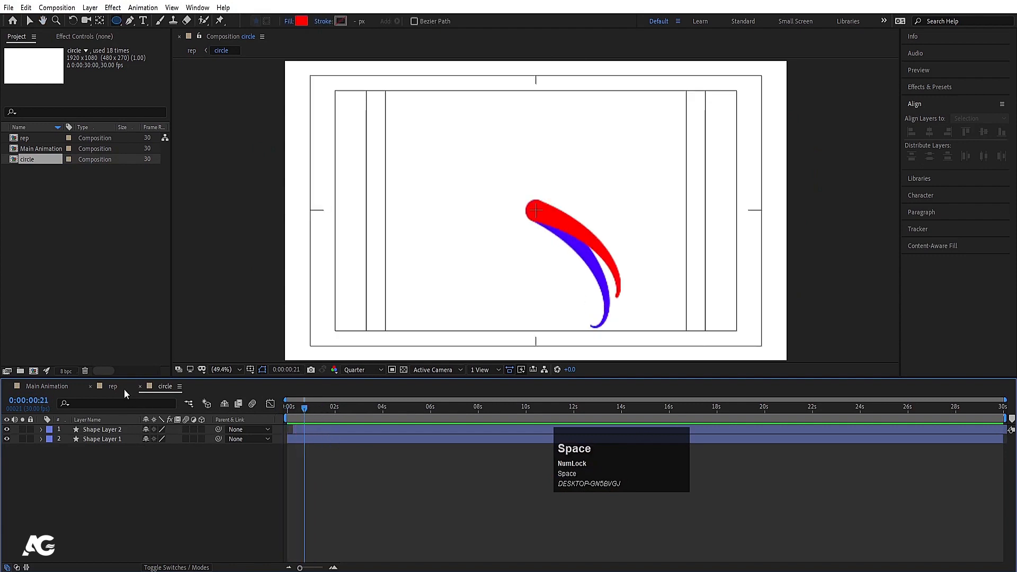
# - Return to the rep composition and replay the full radial burst from the beginning
pyautogui.click(113, 386)
pyautogui.press('space')
pyautogui.press('space')
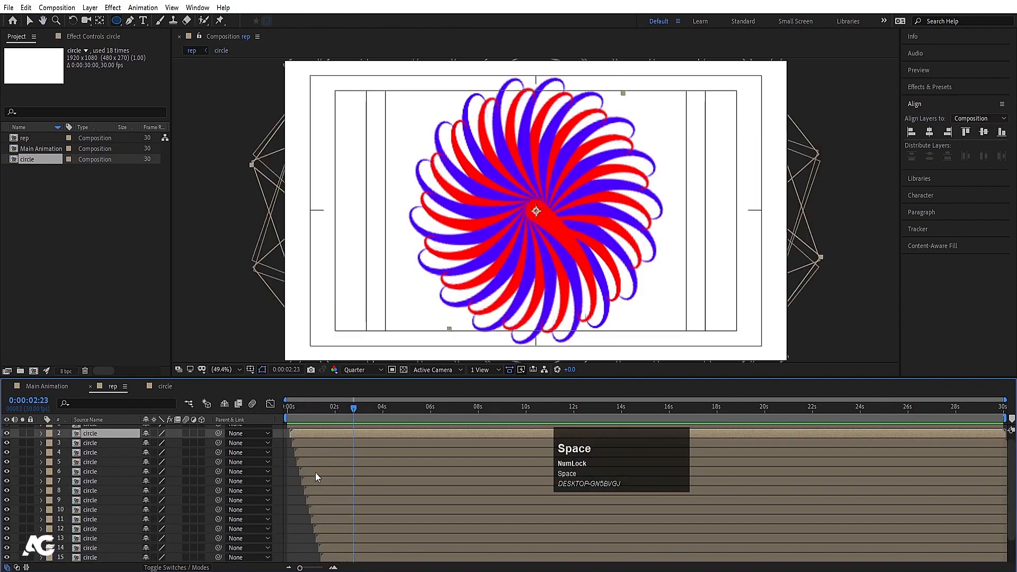
pyautogui.click(294, 484)
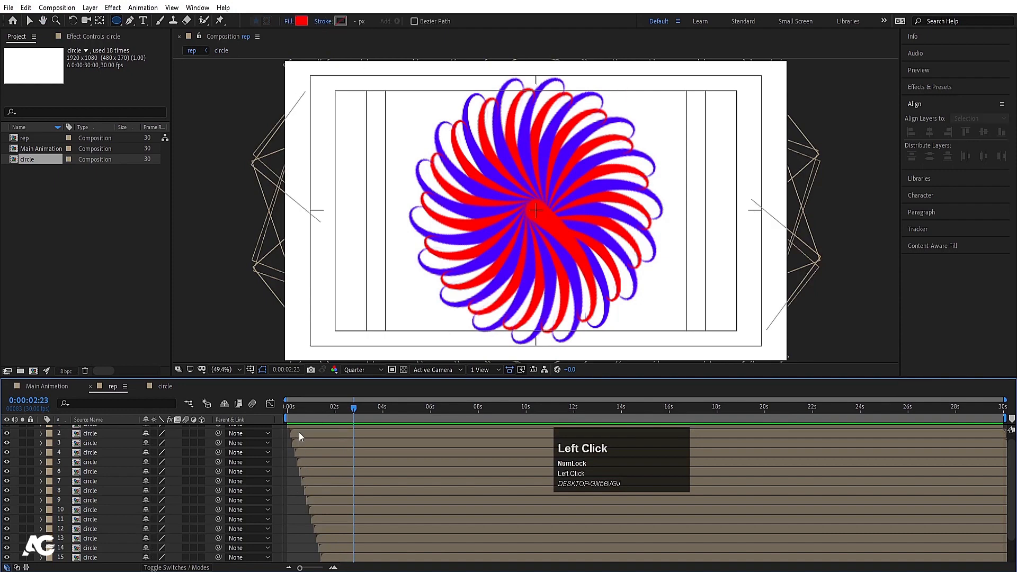
pyautogui.click(56, 383)
pyautogui.click(113, 386)
pyautogui.press('space')
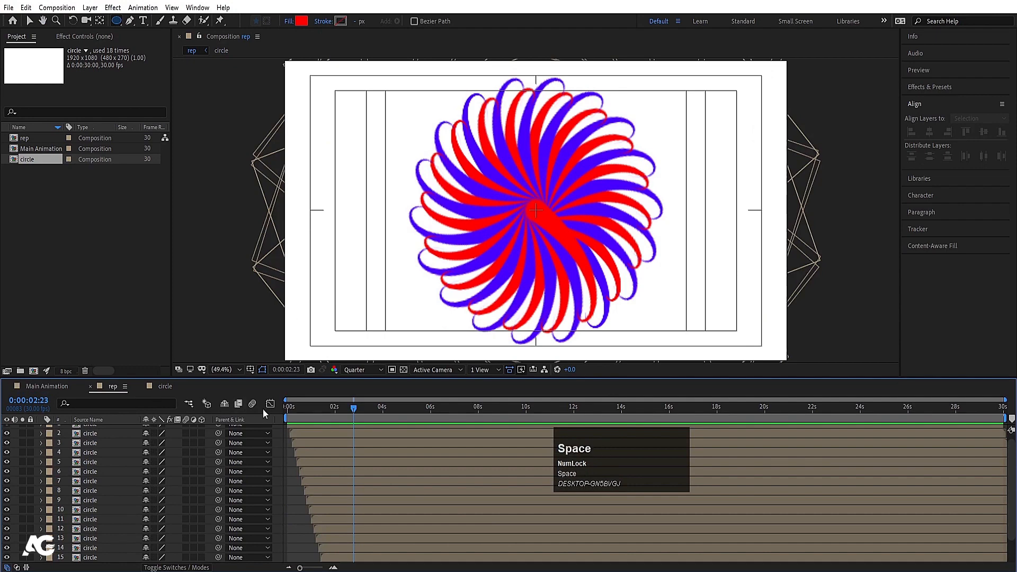
pyautogui.click(283, 408)
pyautogui.press('space')
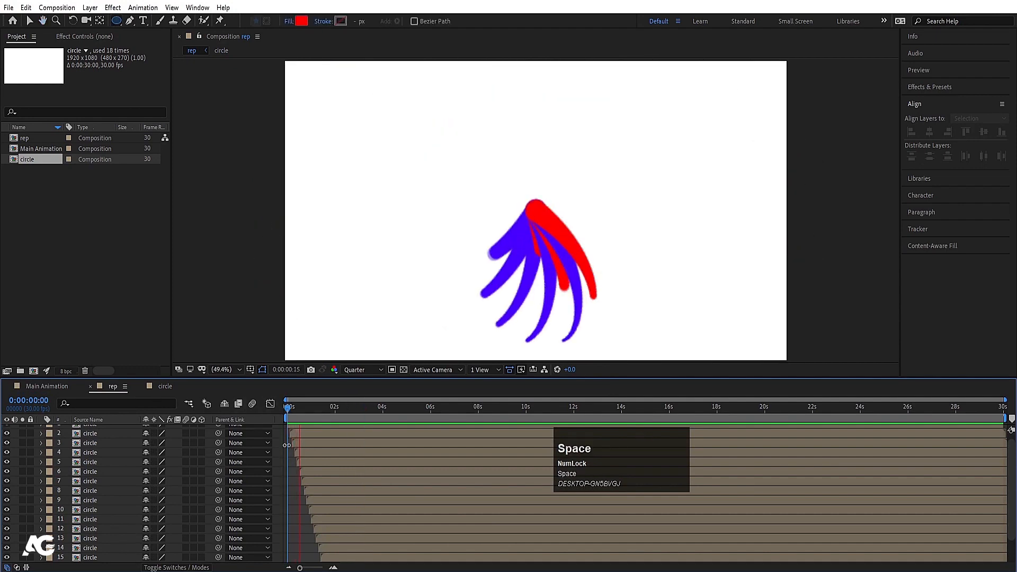
pyautogui.press('space')
pyautogui.press('space')
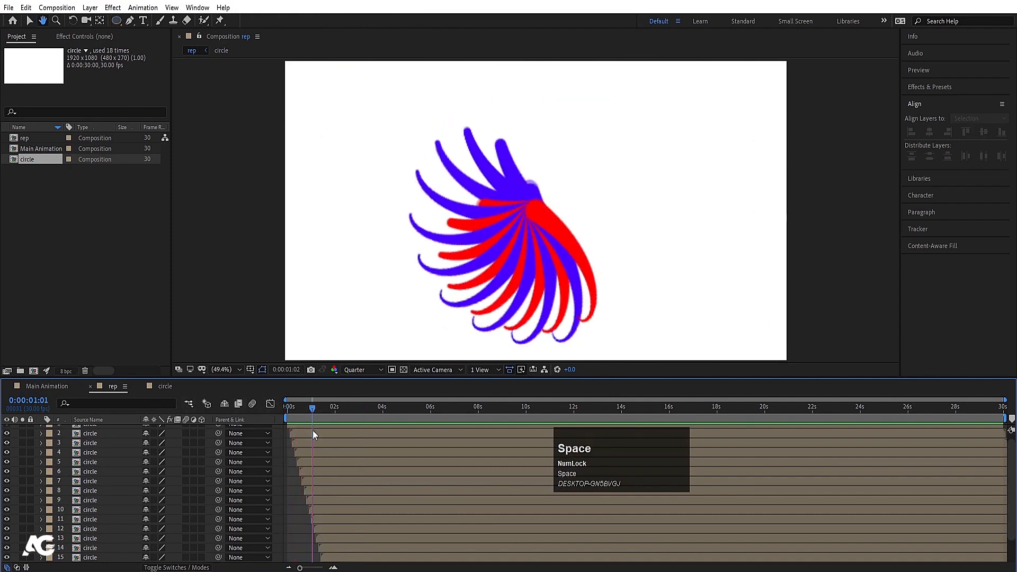
pyautogui.press('space')
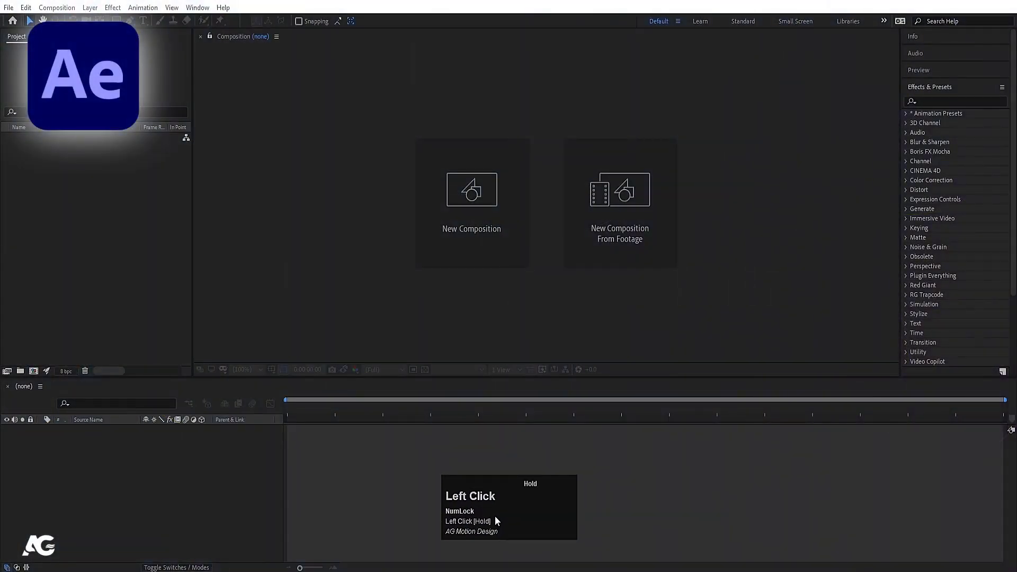
# - Create a 1920 x 1080 px composition named Main Animation with a frame rate of 30 fps
pyautogui.click(468, 240)
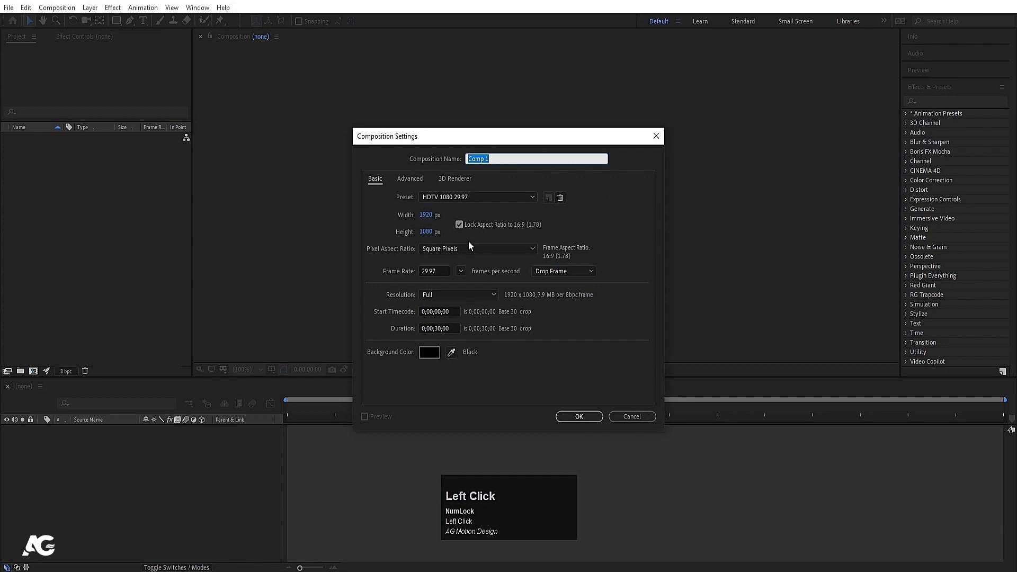
pyautogui.write('Mai')
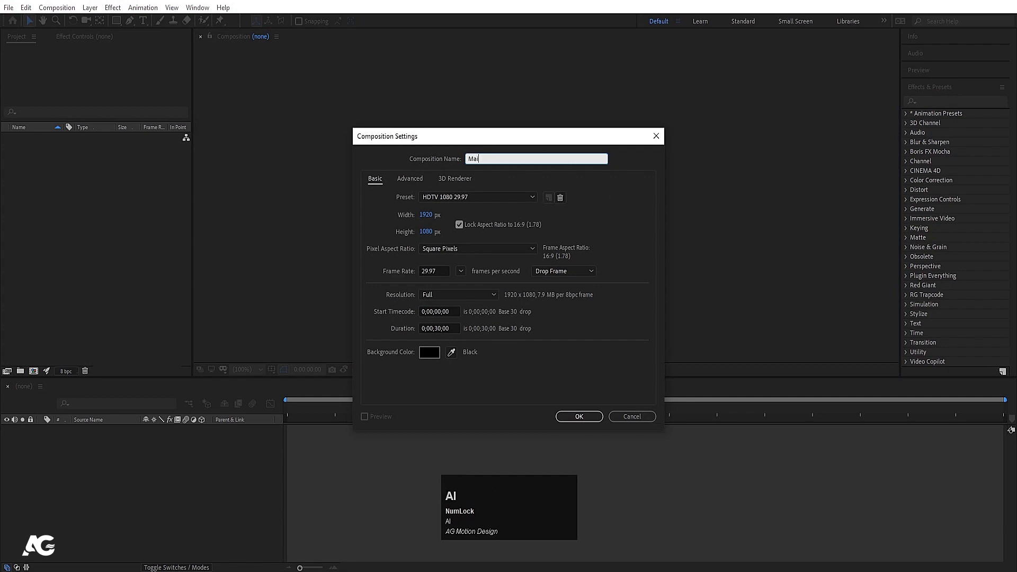
pyautogui.write('n Animation')
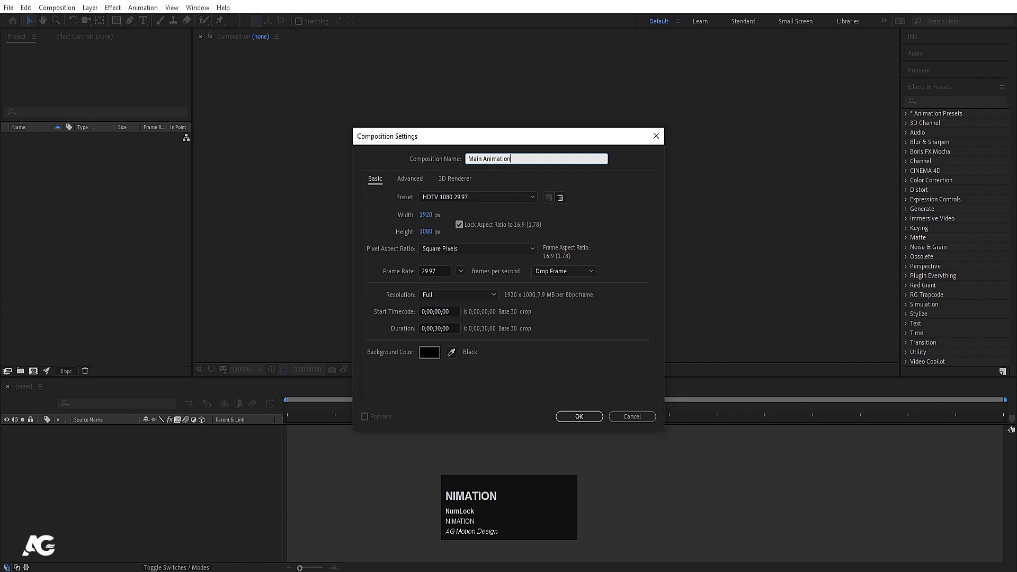
pyautogui.click(426, 216)
pyautogui.click(425, 231)
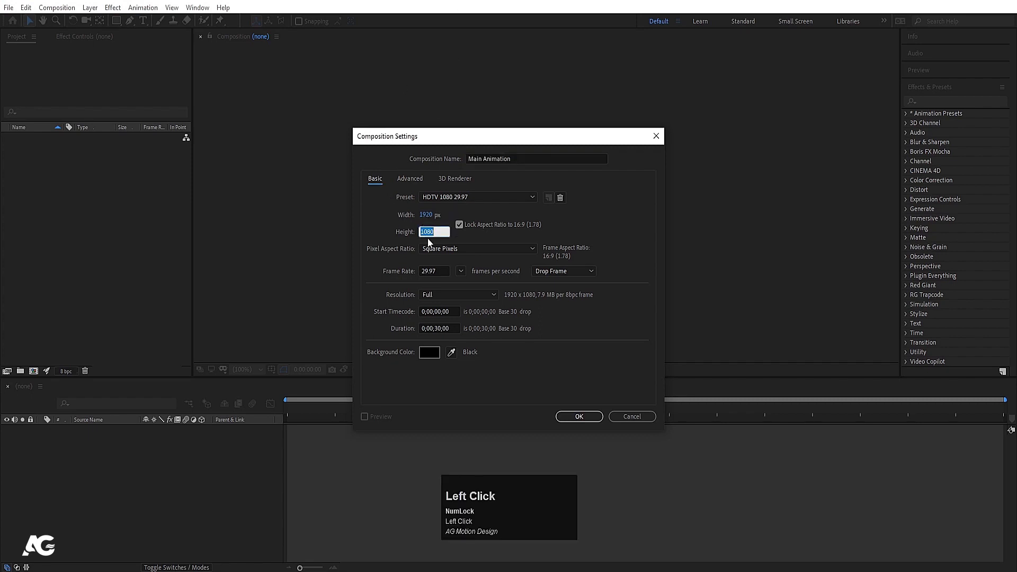
pyautogui.click(434, 271)
pyautogui.hotkey('ctrl', 'a')
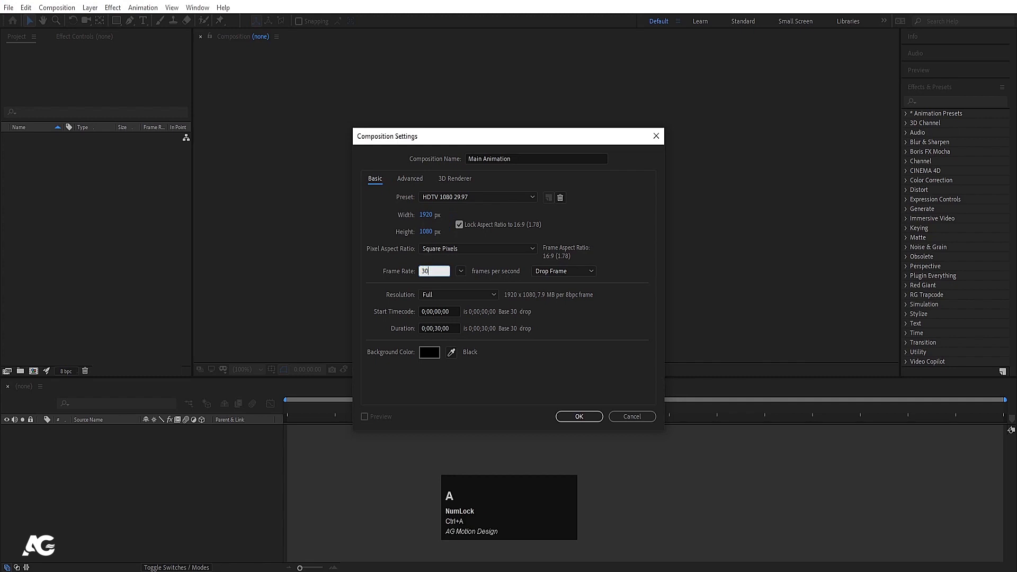
pyautogui.write('30')
pyautogui.click(523, 350)
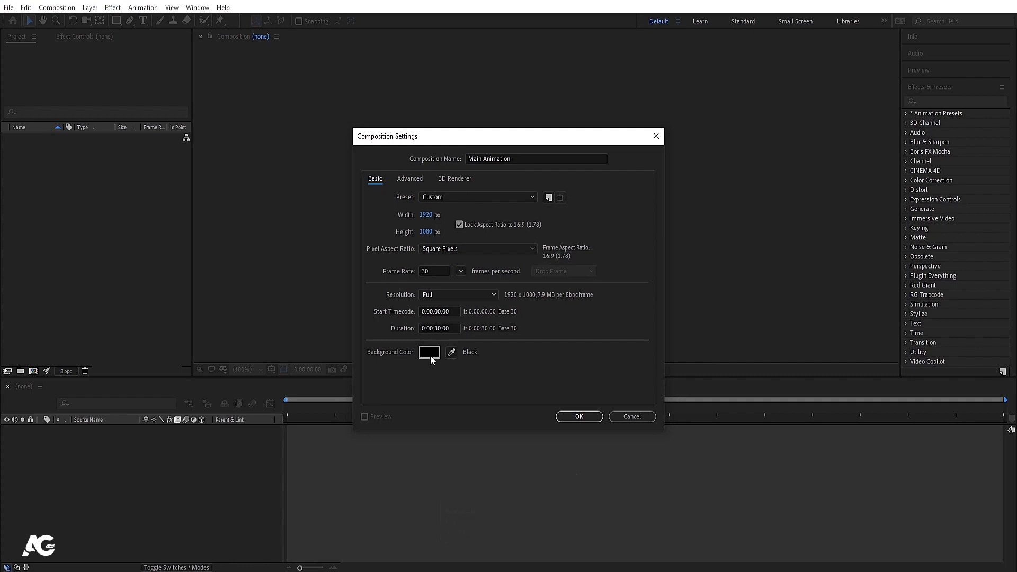
pyautogui.click(562, 417)
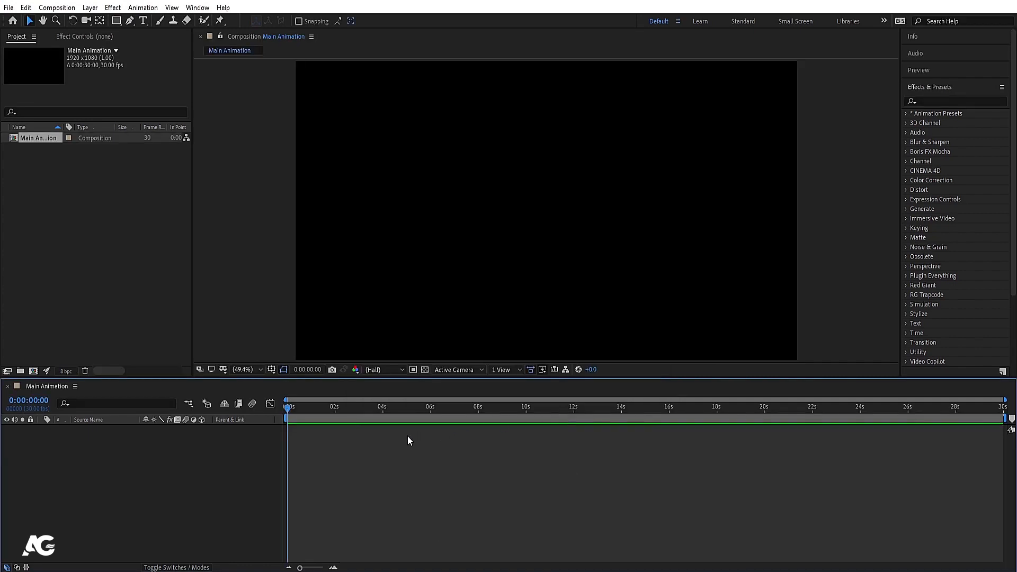
# - Show the Title/Action Safe guides and draw a straight horizontal line across the composition's centre with the Pen tool, using a 10 px white stroke
pyautogui.click(230, 444)
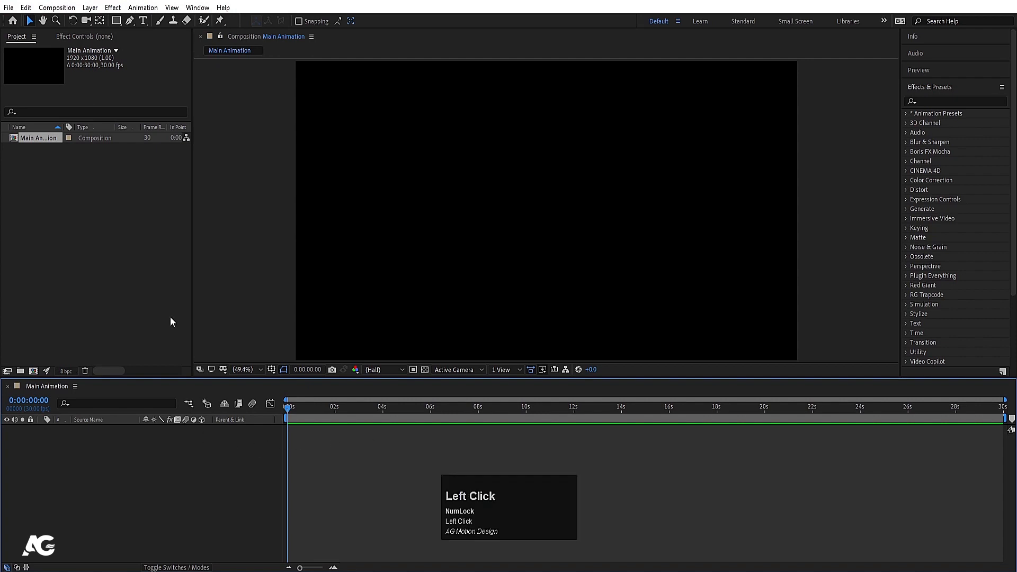
pyautogui.click(129, 21)
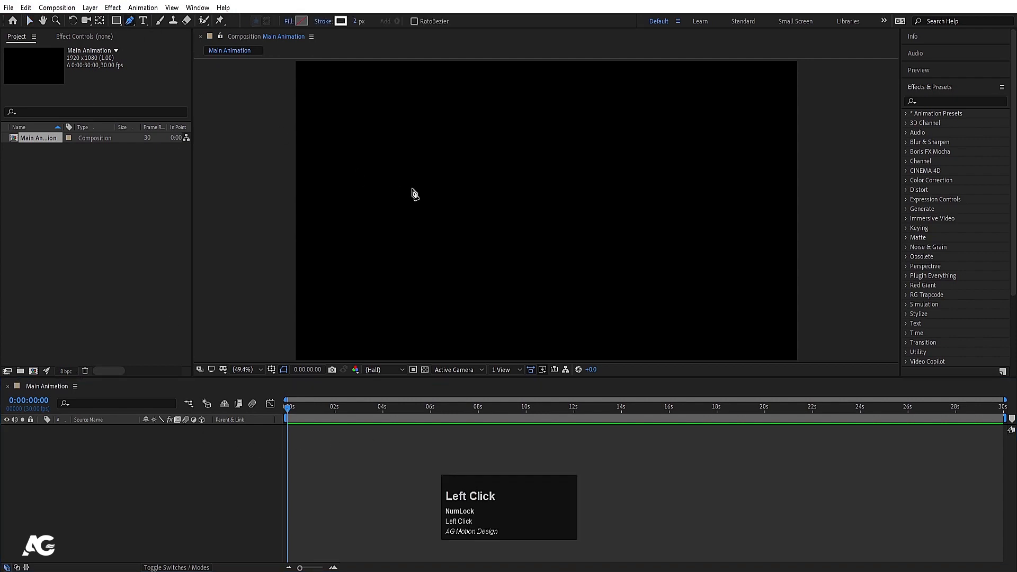
pyautogui.click(354, 21)
pyautogui.click(176, 461)
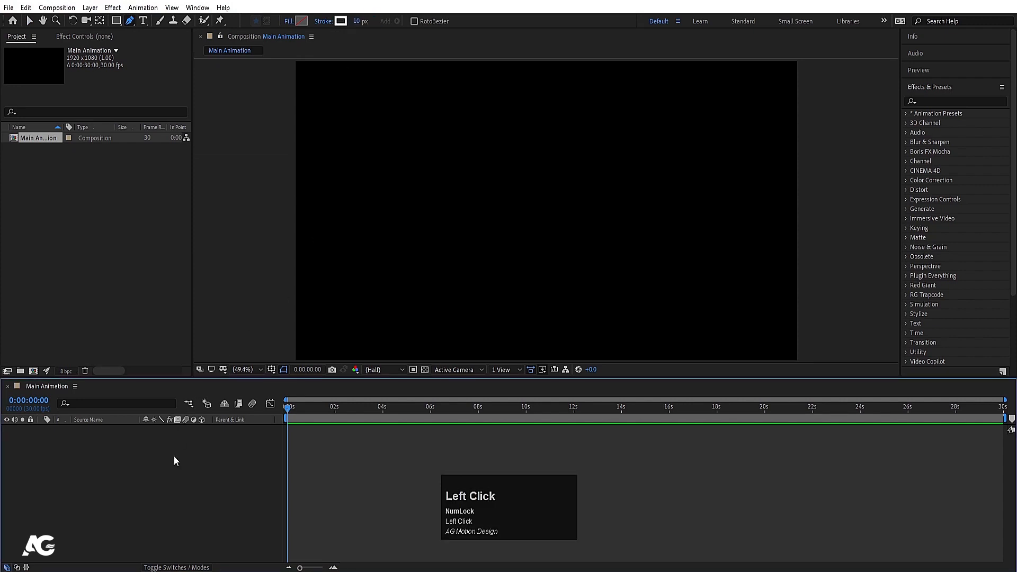
pyautogui.click(283, 368)
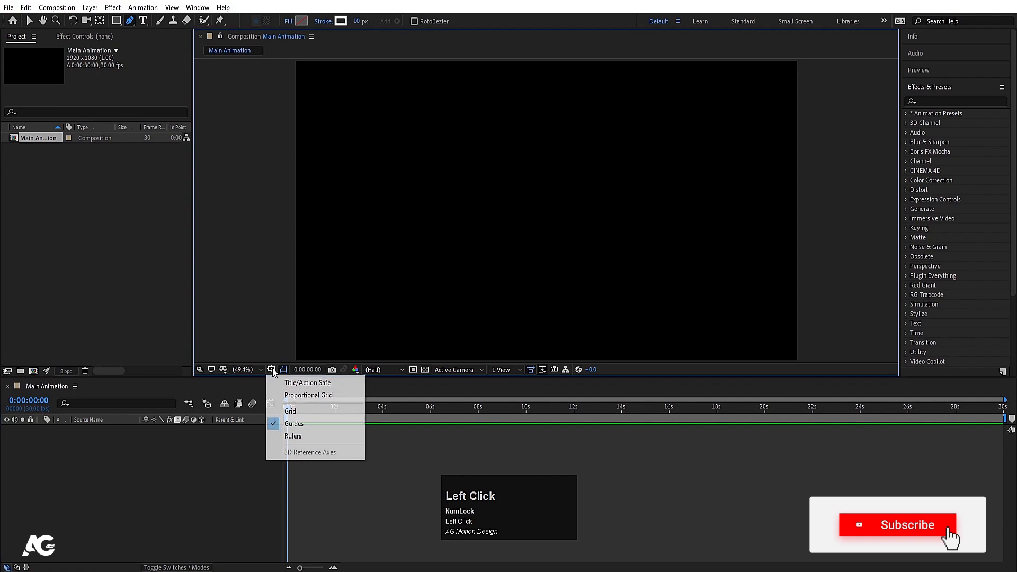
pyautogui.click(297, 381)
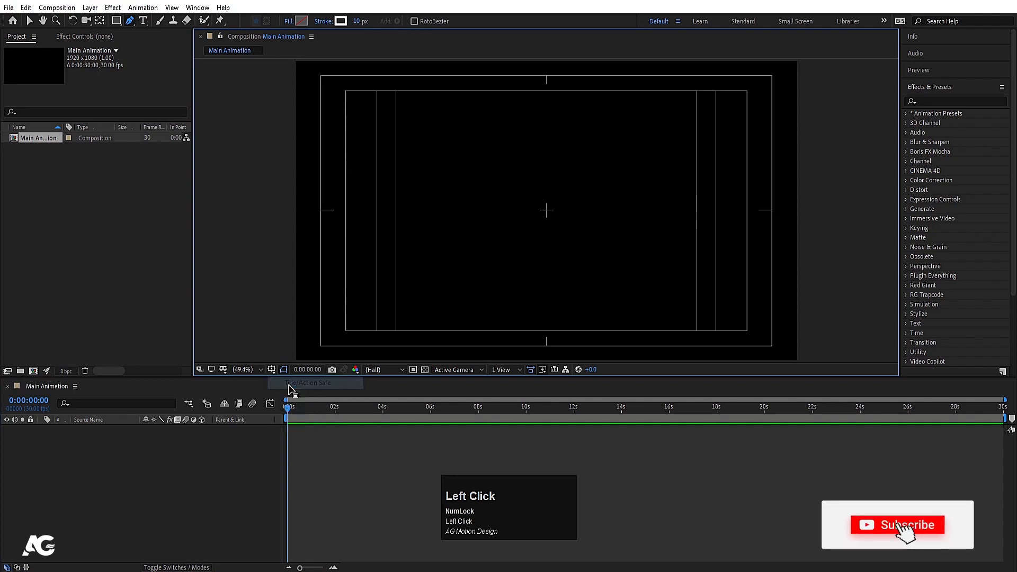
pyautogui.click(372, 211)
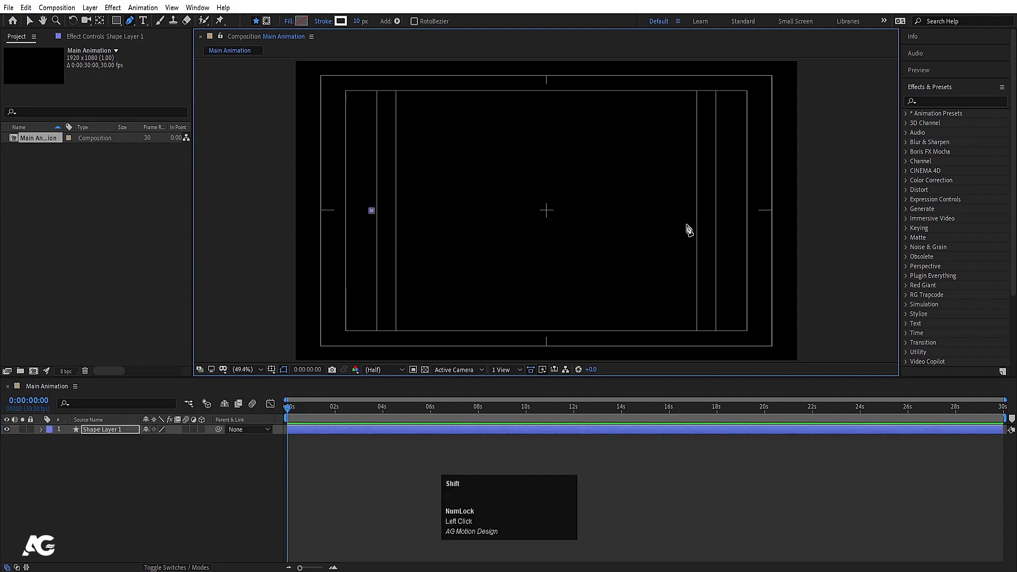
pyautogui.keyDown('shift'); pyautogui.click(731, 210); pyautogui.keyUp('shift')
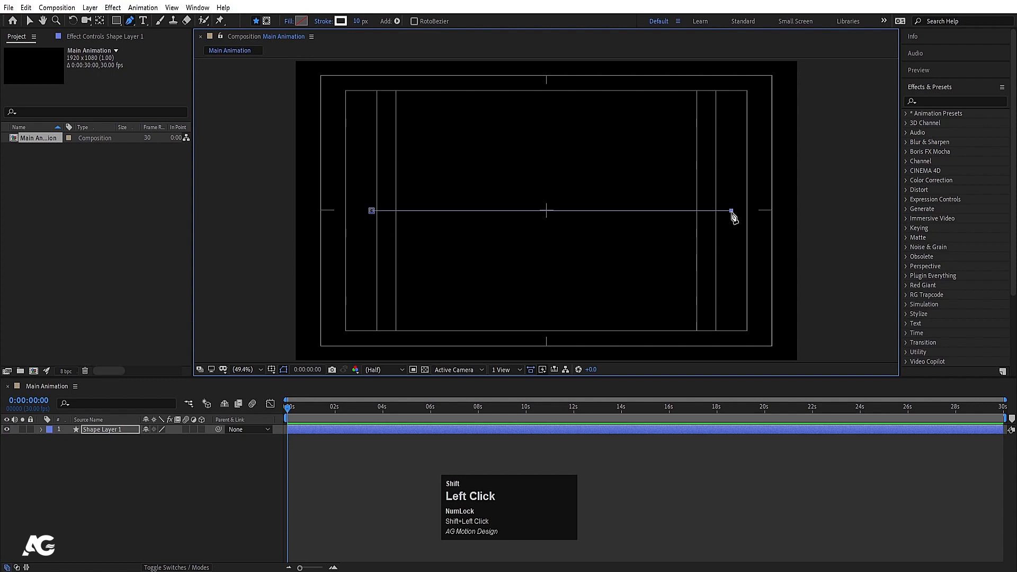
pyautogui.click(152, 465)
# - Align the line's shape layer to the centre of the composition horizontally and vertically
pyautogui.click(90, 432)
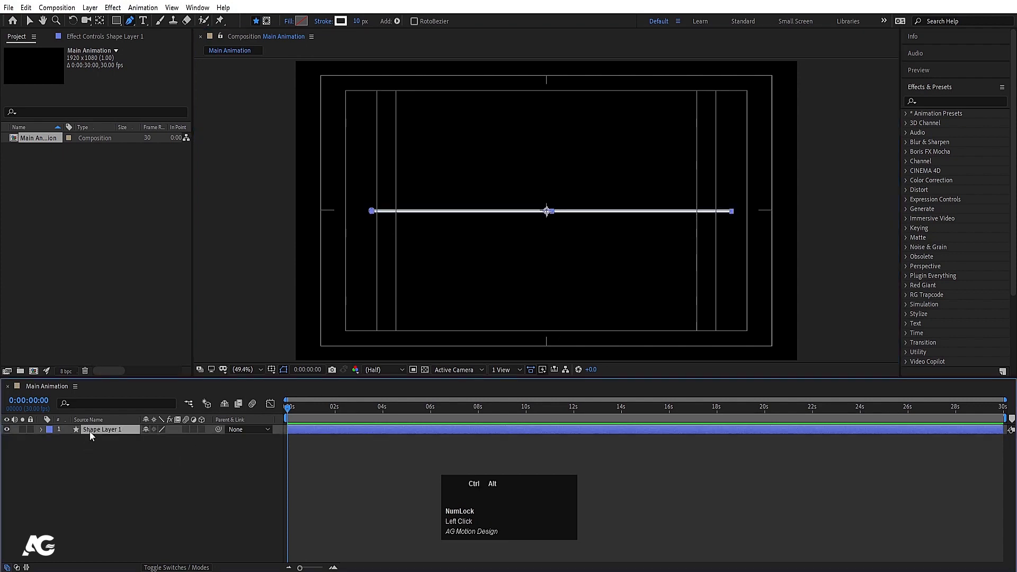
pyautogui.hotkey('ctrl', 'alt', 'pageup')
pyautogui.click(932, 87)
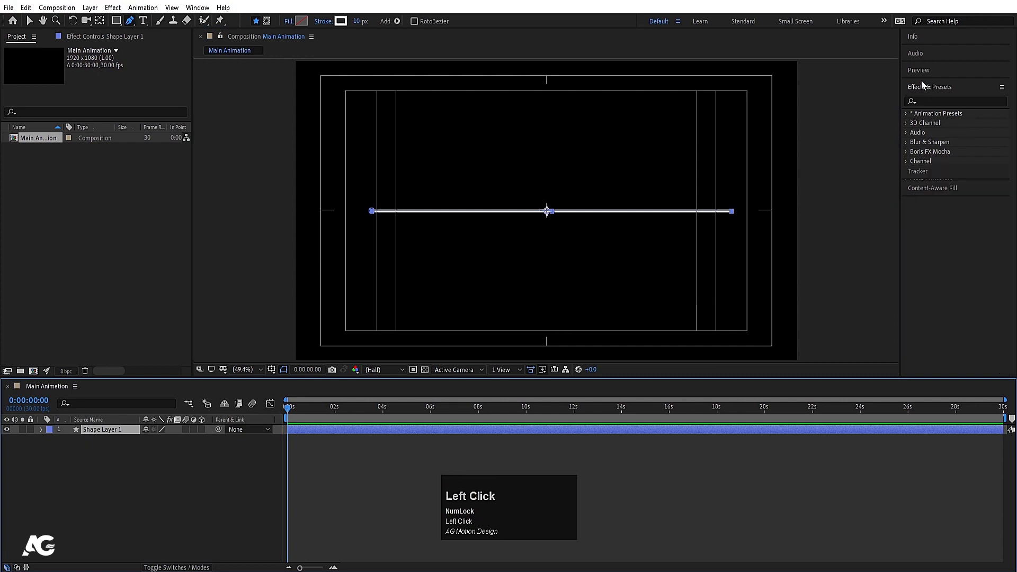
pyautogui.click(920, 104)
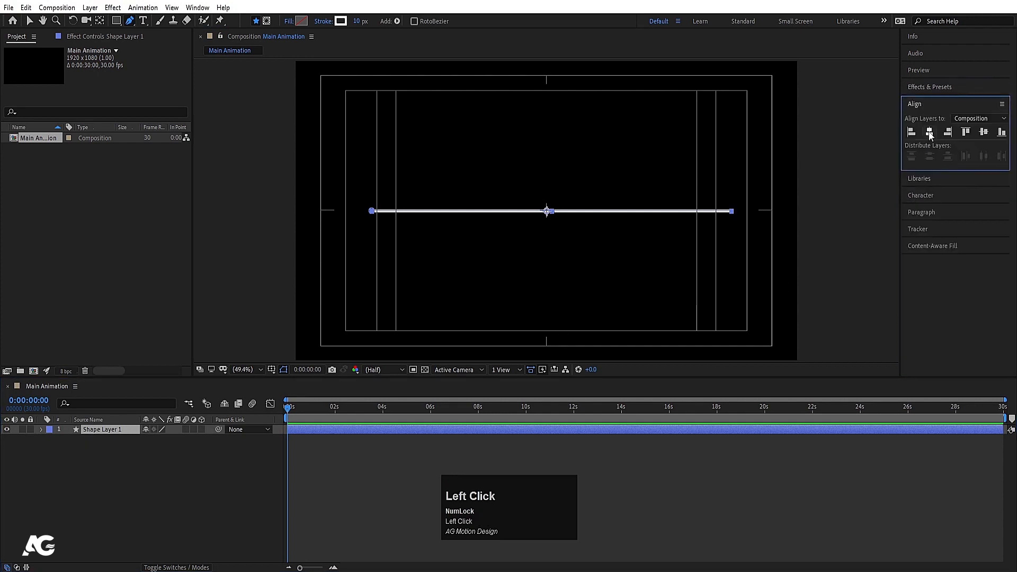
pyautogui.click(930, 135)
pyautogui.click(983, 135)
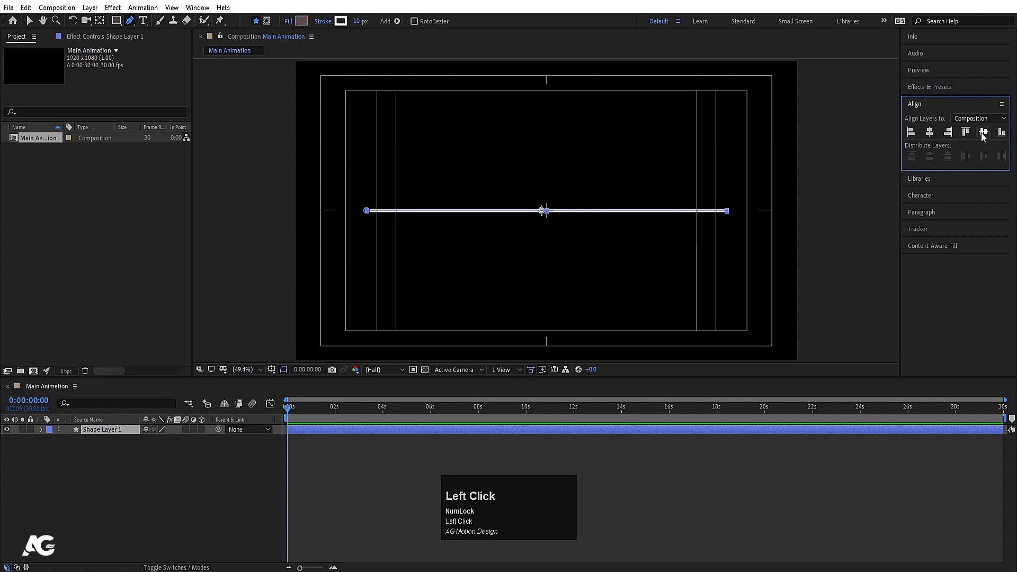
# - Centre the anchor point of the line's shape layer on the line
pyautogui.click(139, 452)
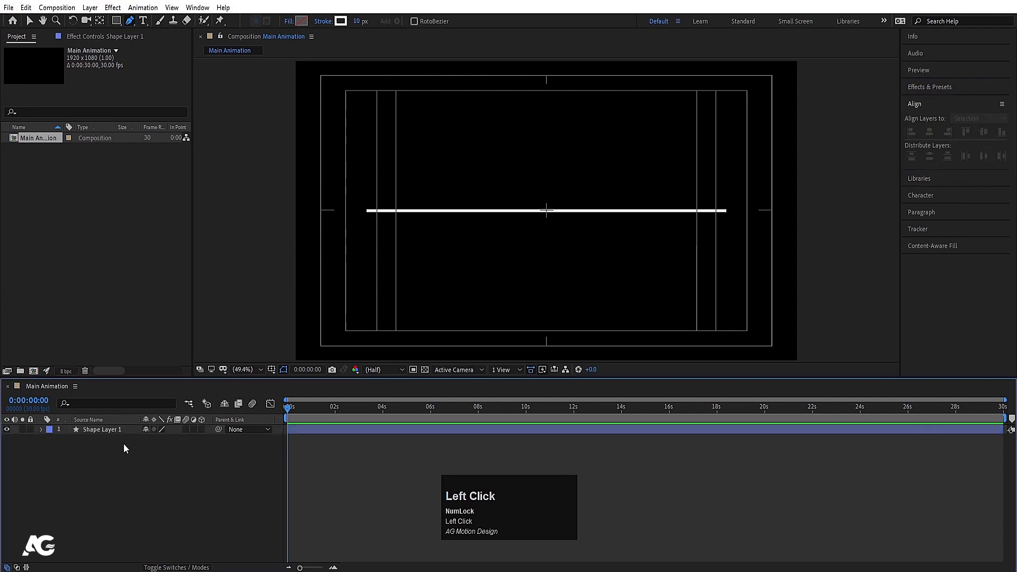
pyautogui.click(110, 431)
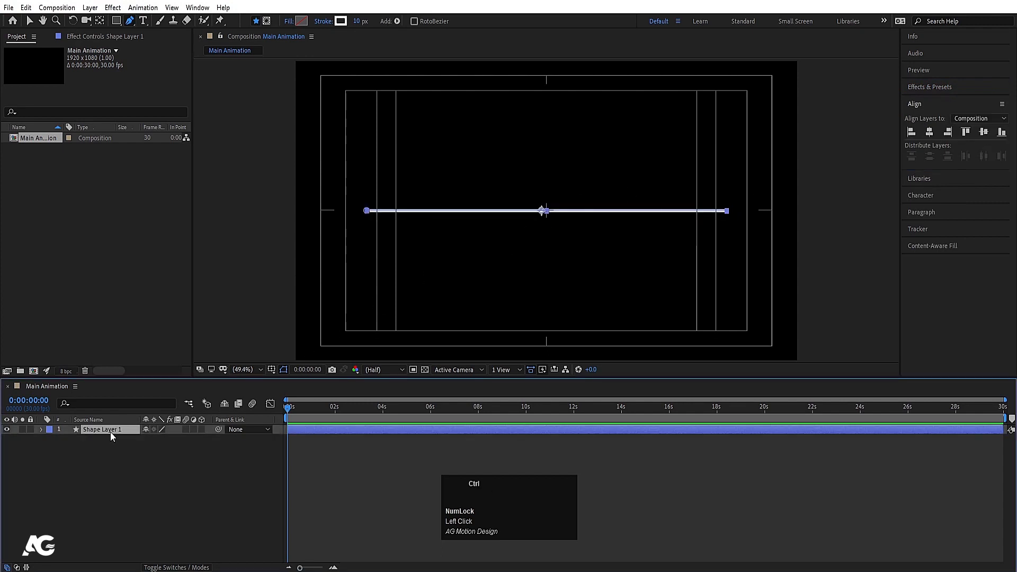
pyautogui.hotkey('ctrl', 'alt', 'Home')
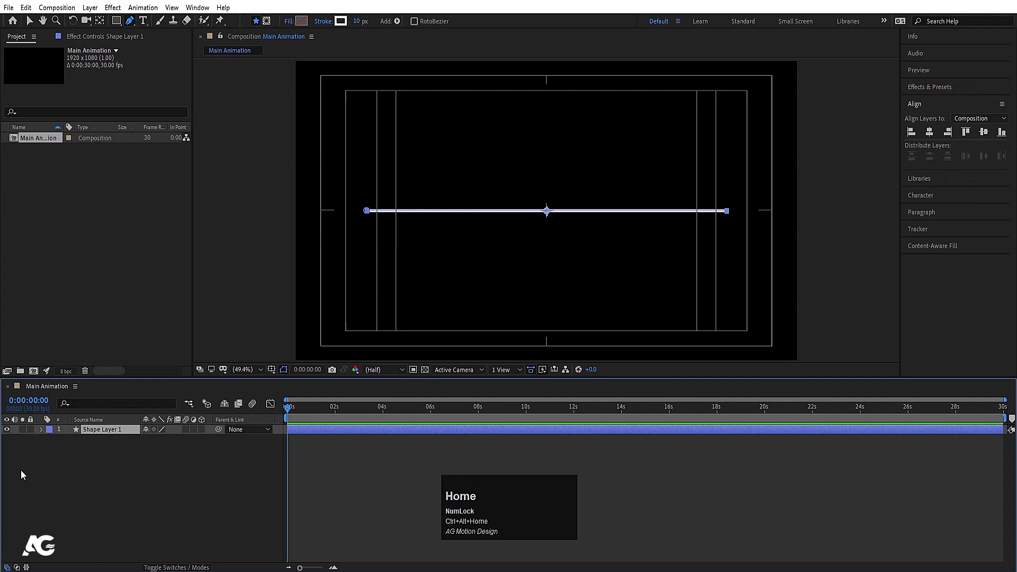
# - Add a Zig Zag operation to the line layer's contents and inspect the line closely
pyautogui.click(40, 430)
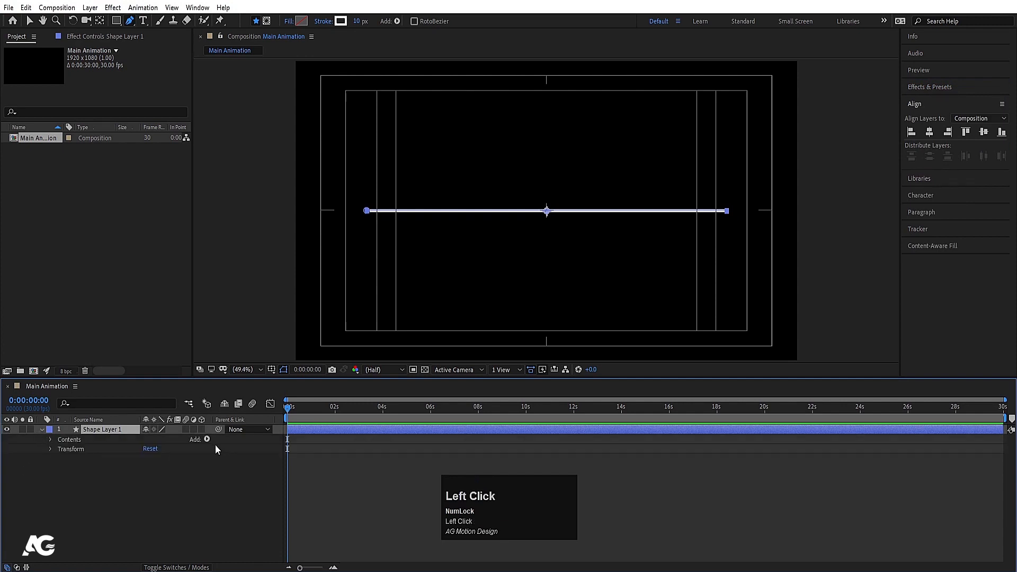
pyautogui.click(206, 439)
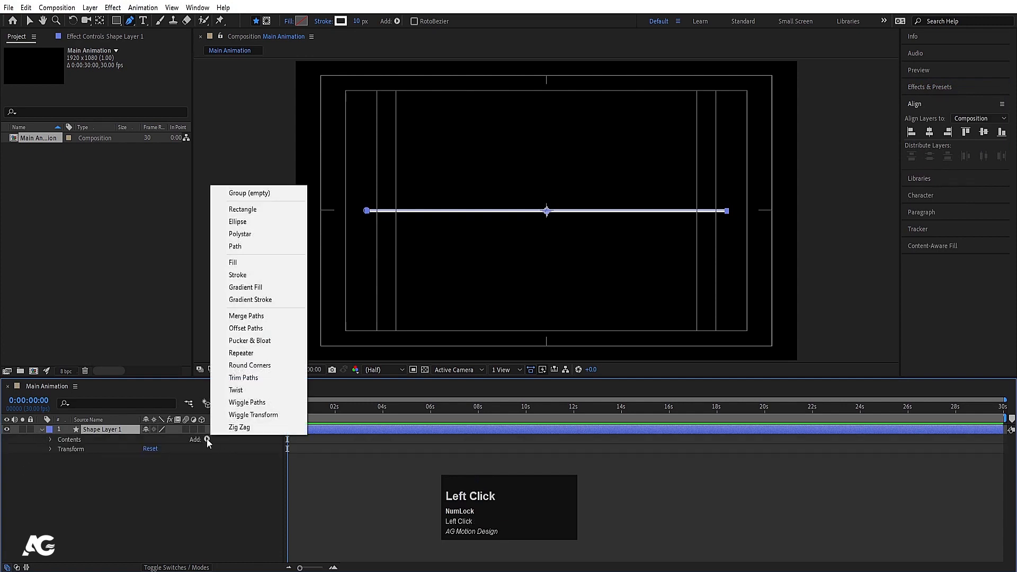
pyautogui.click(240, 428)
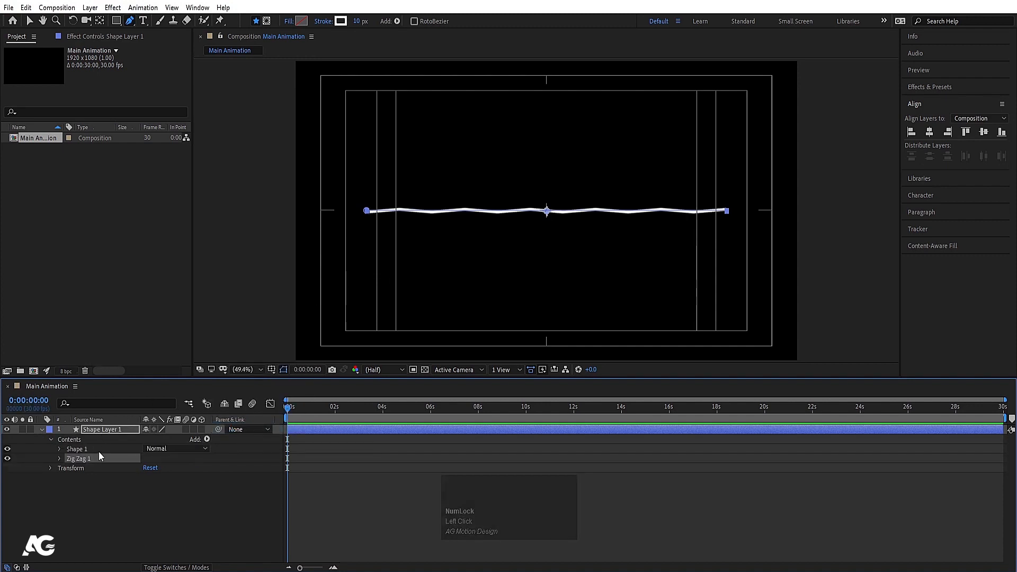
pyautogui.click(85, 459)
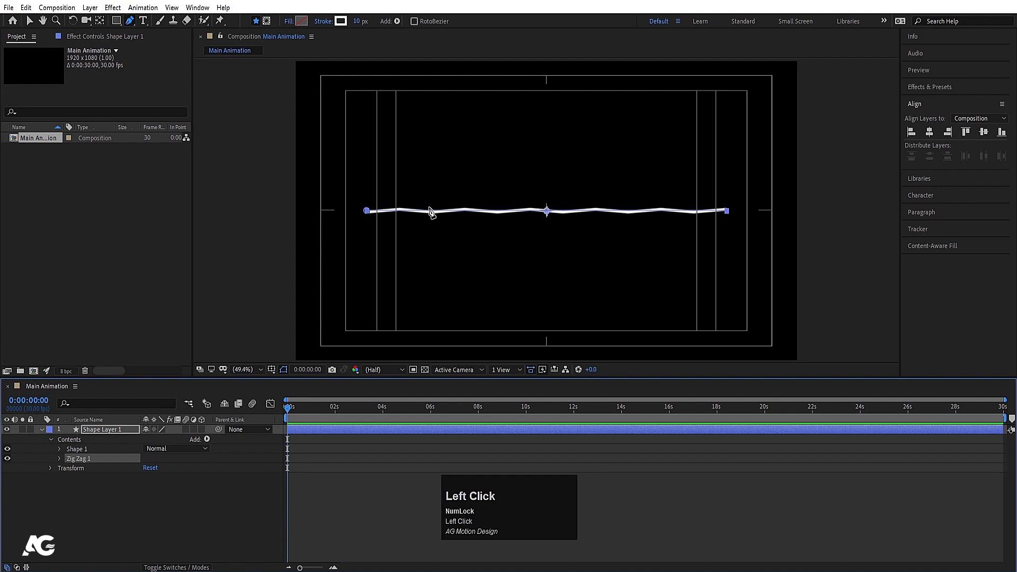
pyautogui.scroll(2, 430, 212)
pyautogui.scroll(-2, 632, 219)
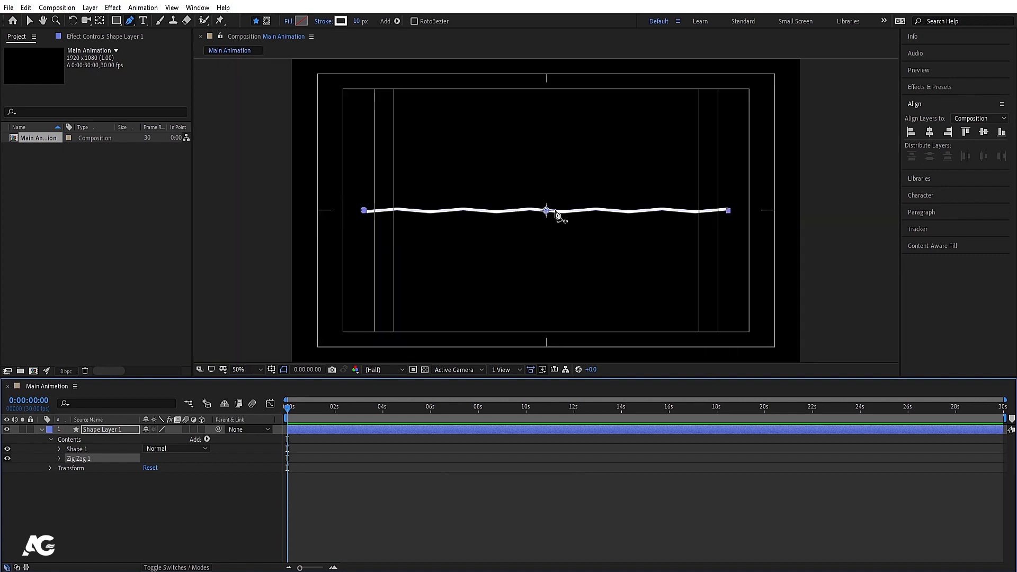
# - Set the Zig Zag size to 73, ridges per segment to 5 and points to Smooth
pyautogui.click(59, 458)
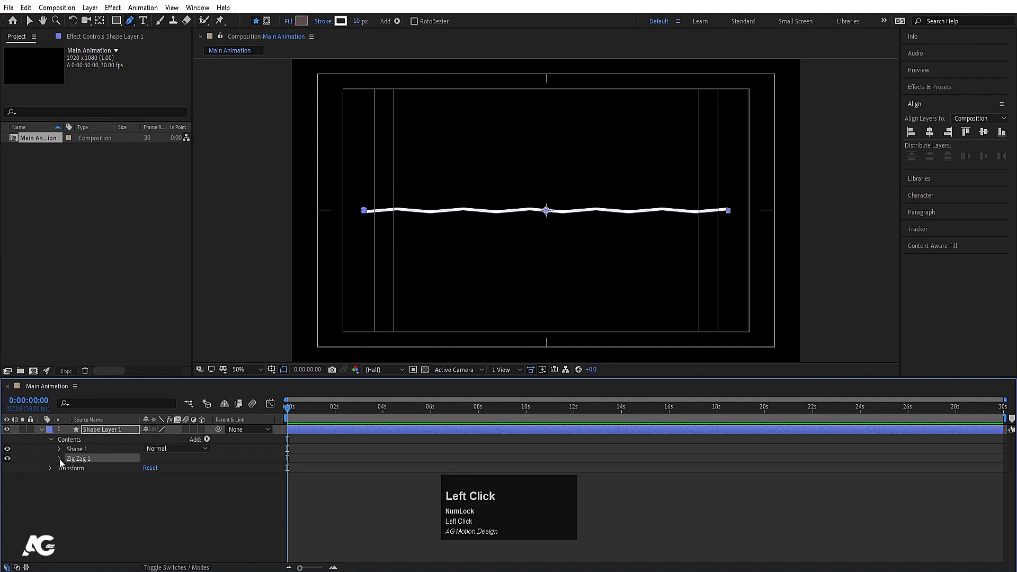
pyautogui.click(91, 468)
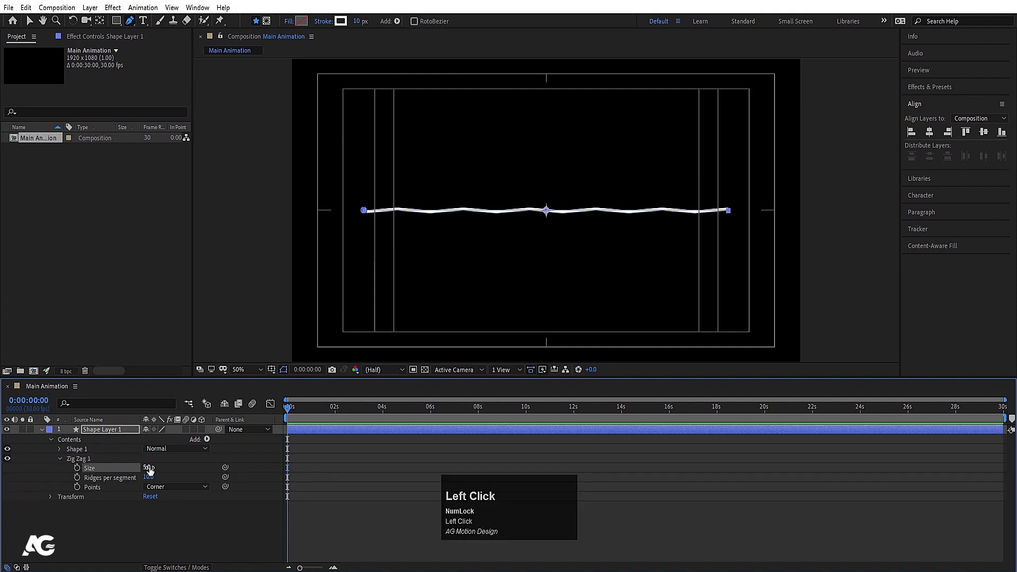
pyautogui.moveTo(148, 469)
pyautogui.mouseDown()
pyautogui.moveTo(185, 468)
pyautogui.moveTo(141, 476)
pyautogui.mouseUp()
pyautogui.click(110, 487)
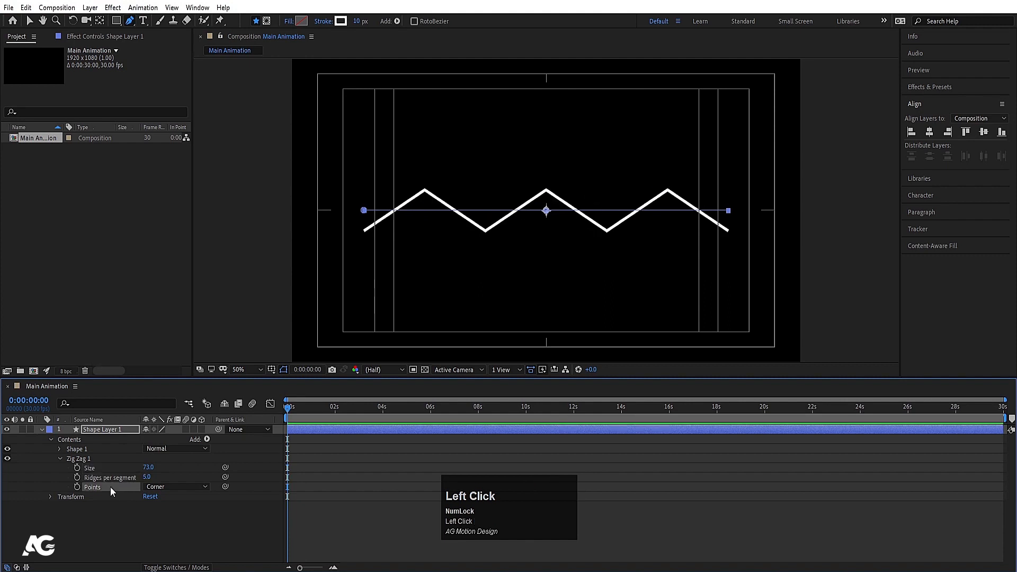
pyautogui.click(153, 486)
pyautogui.click(167, 511)
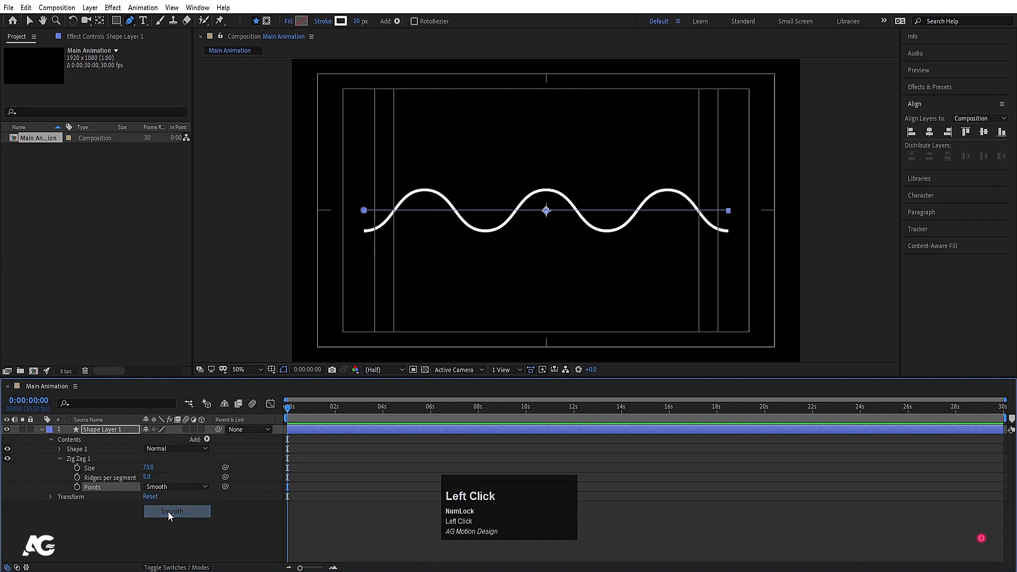
# - Add a Trim Paths operation below the Zig Zag in the line layer's contents
pyautogui.click(60, 459)
pyautogui.click(77, 459)
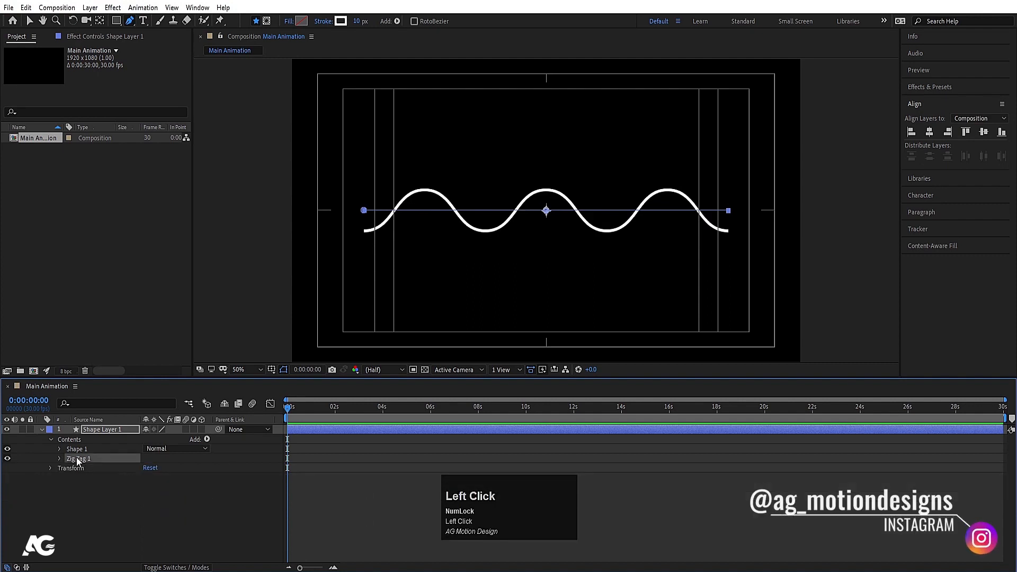
pyautogui.click(207, 440)
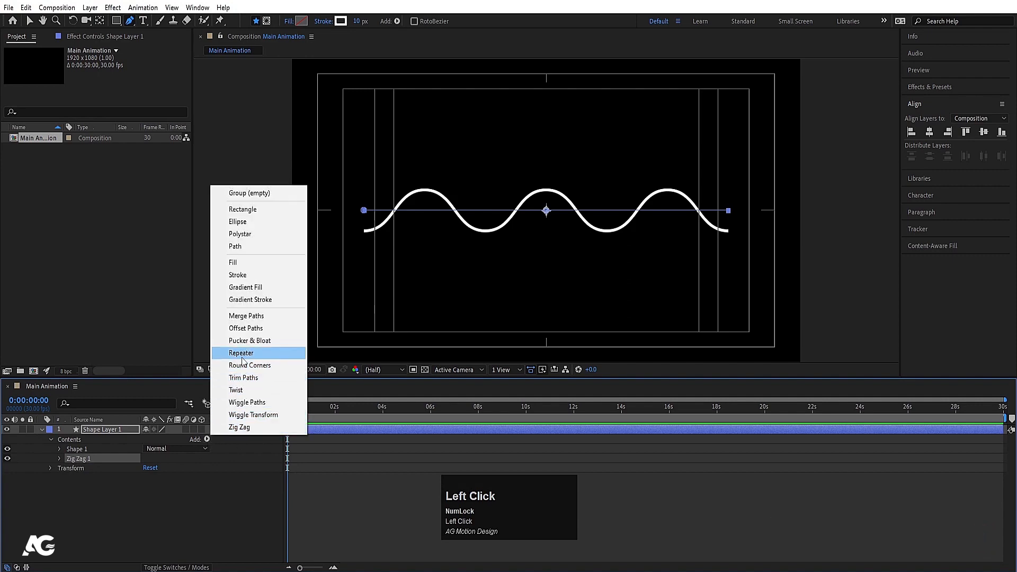
pyautogui.click(236, 379)
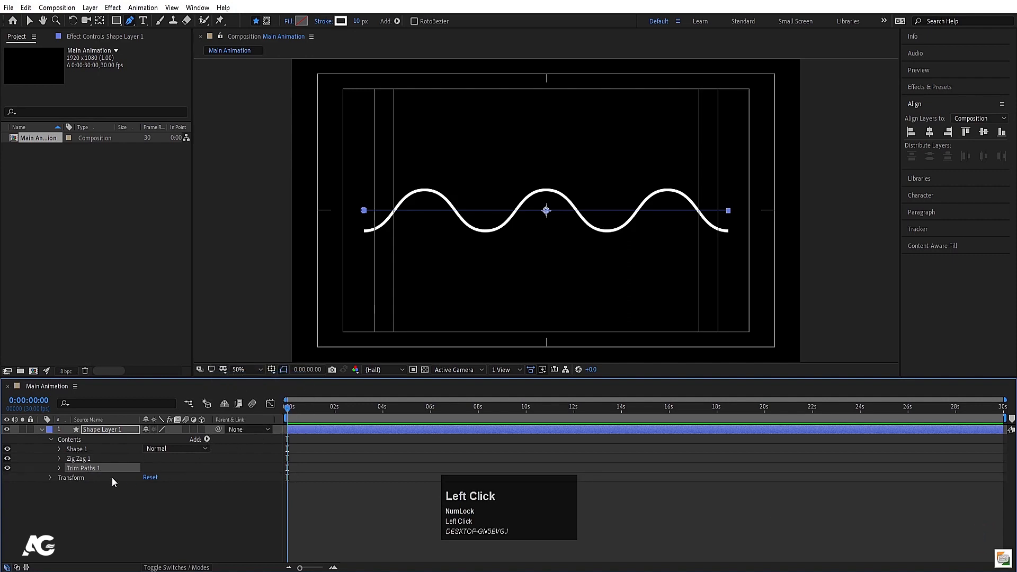
# - Set the Trim Paths End to 0% and keyframe both Start and End at 0% at the composition's beginning
pyautogui.click(62, 469)
pyautogui.moveTo(151, 487)
pyautogui.mouseDown()
pyautogui.moveTo(119, 487)
pyautogui.moveTo(167, 482)
pyautogui.moveTo(82, 490)
pyautogui.mouseUp()
pyautogui.click(78, 486)
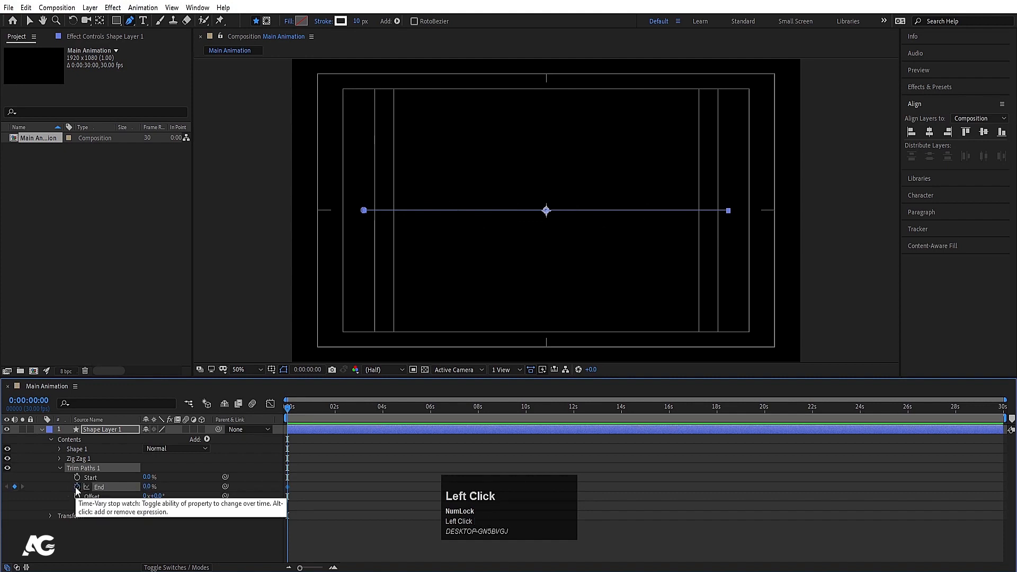
pyautogui.click(77, 478)
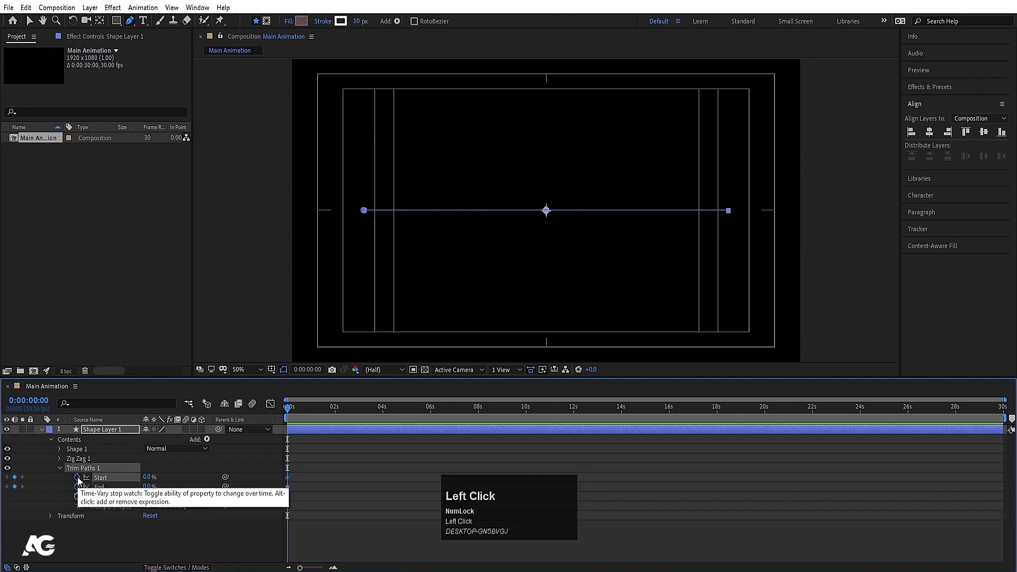
# - Keyframe the Trim Paths Start and End at 100% at 0:00:01:15, and shift the Start keyframes about 10 frames later
pyautogui.press('=')
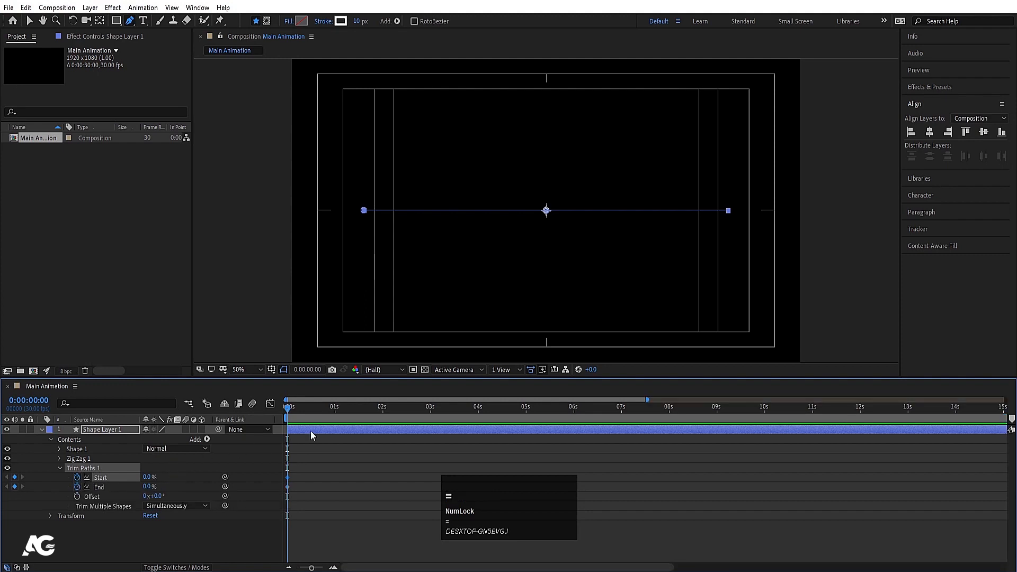
pyautogui.click(359, 412)
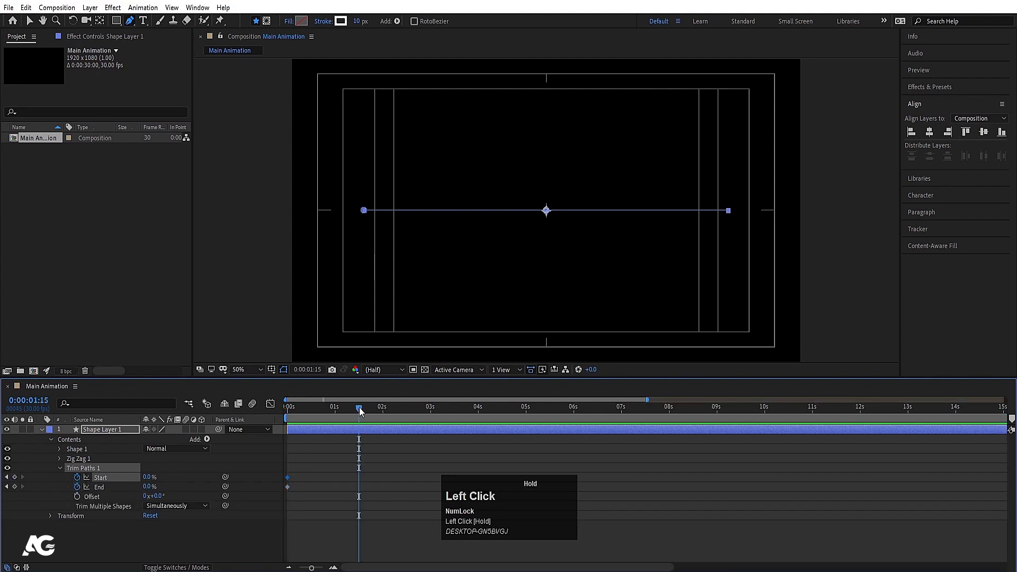
pyautogui.moveTo(169, 487)
pyautogui.mouseDown()
pyautogui.moveTo(233, 487)
pyautogui.moveTo(216, 488)
pyautogui.mouseUp()
pyautogui.moveTo(151, 479)
pyautogui.mouseDown()
pyautogui.moveTo(345, 475)
pyautogui.moveTo(281, 459)
pyautogui.moveTo(303, 477)
pyautogui.mouseUp()
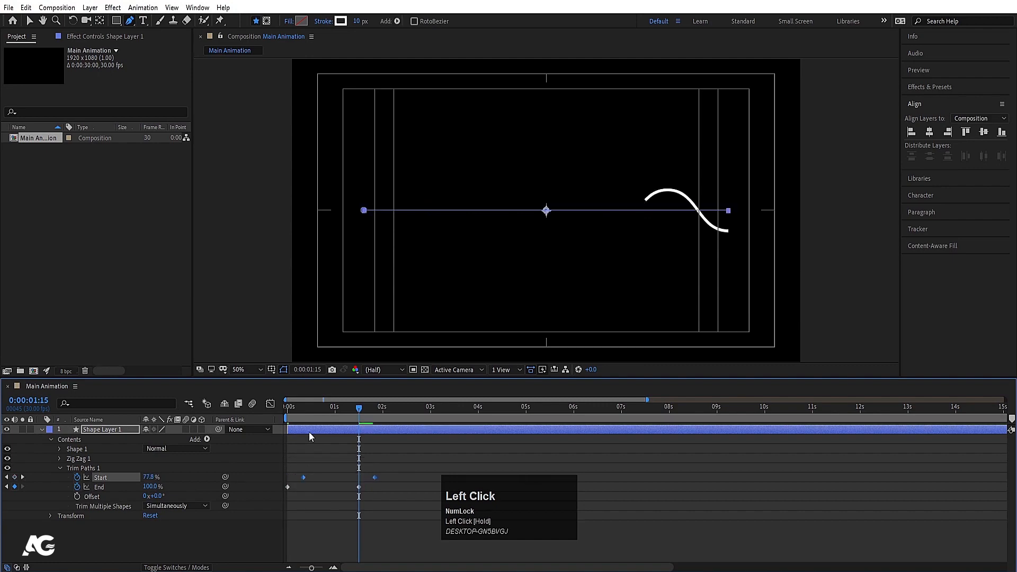
# - Preview the trimmed wave and delay the Start keyframes further, to about 15 frames and 2 seconds
pyautogui.click(296, 409)
pyautogui.press('space')
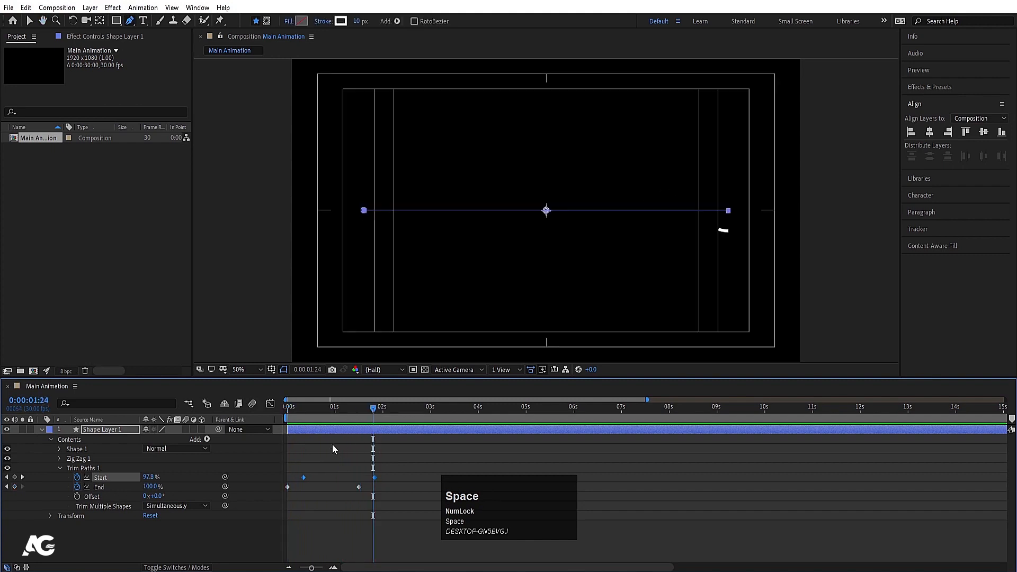
pyautogui.click(332, 449)
pyautogui.moveTo(305, 477); pyautogui.dragTo(310, 478)
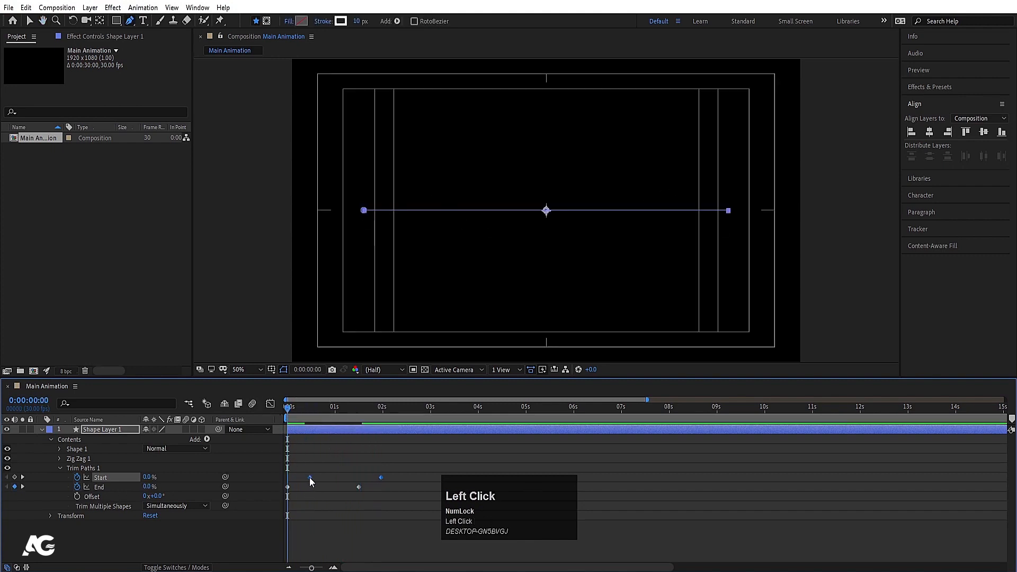
pyautogui.moveTo(326, 419); pyautogui.dragTo(383, 427)
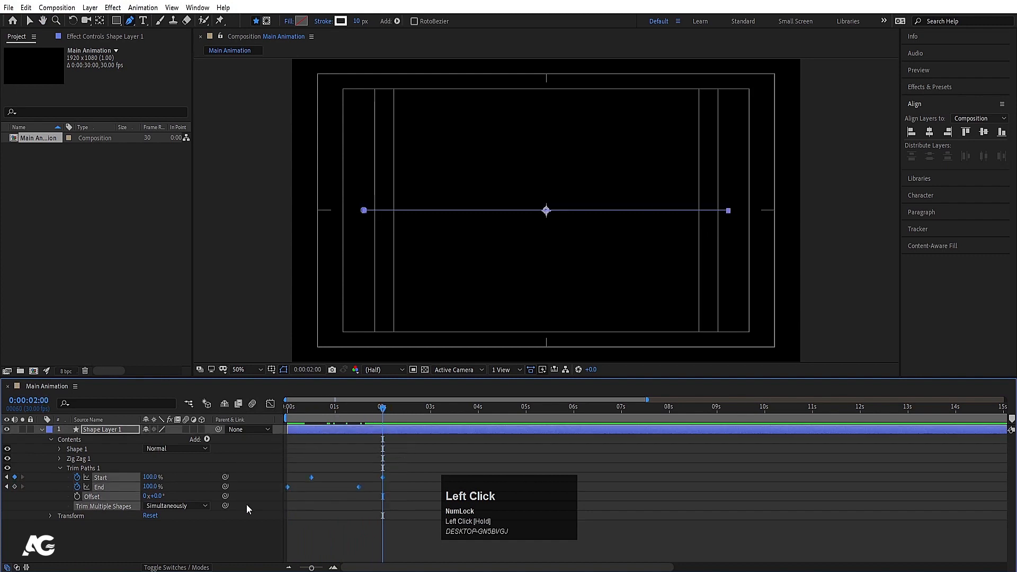
# - Delete the Trim Paths keyframes, reset Start to 0% and return to the composition's beginning
pyautogui.press('Delete')
pyautogui.click(186, 464)
pyautogui.moveTo(155, 479); pyautogui.dragTo(47, 481)
pyautogui.moveTo(300, 408); pyautogui.dragTo(285, 412)
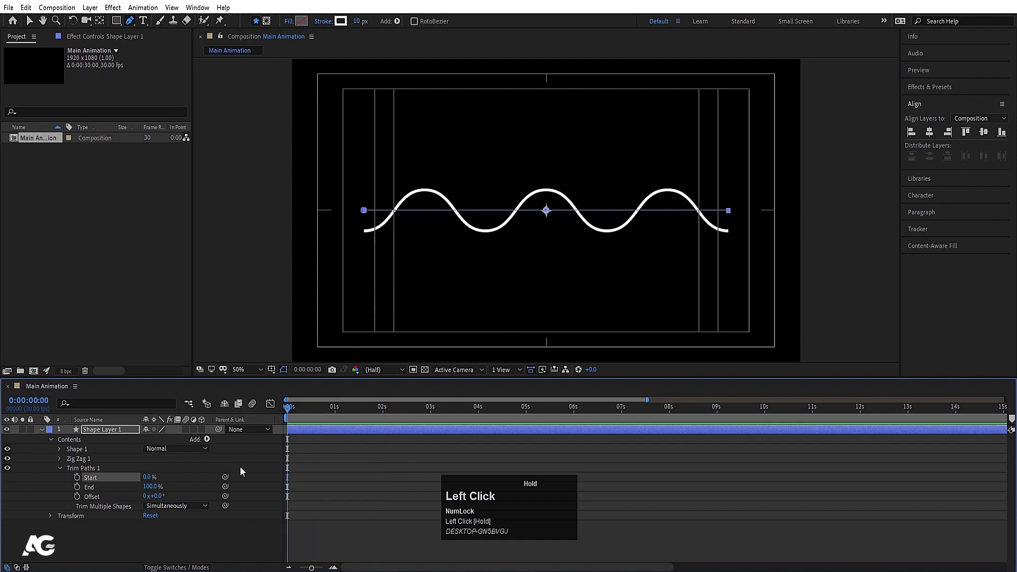
# - Delete the Zig Zag operation and add Wiggle Paths to the line layer's contents
pyautogui.click(80, 460)
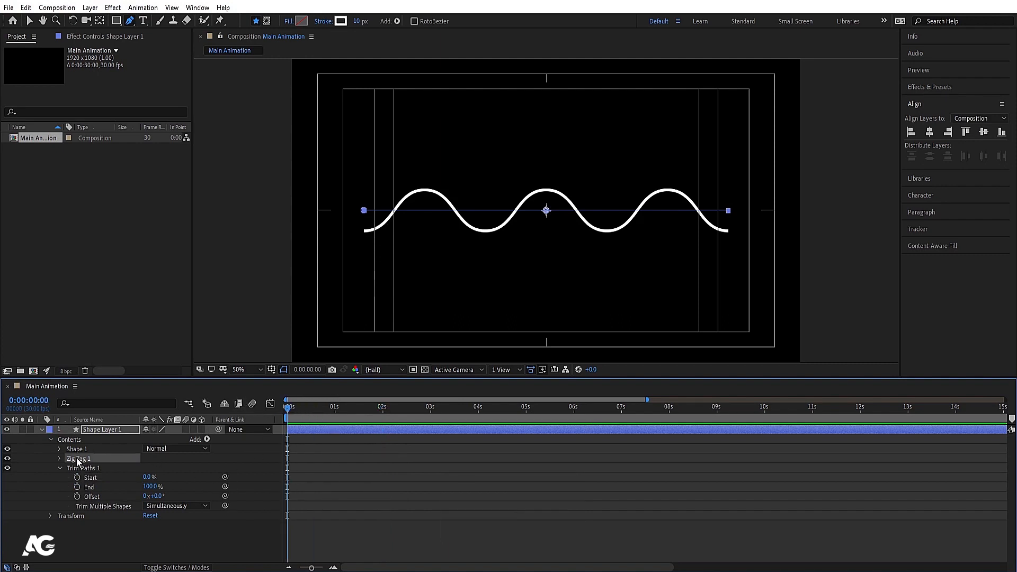
pyautogui.press('Delete')
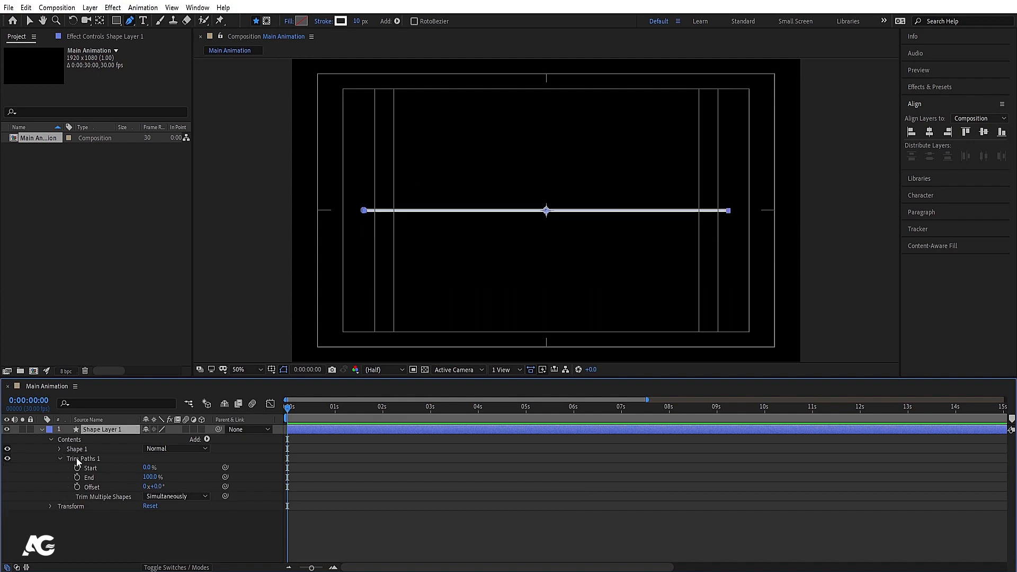
pyautogui.click(208, 440)
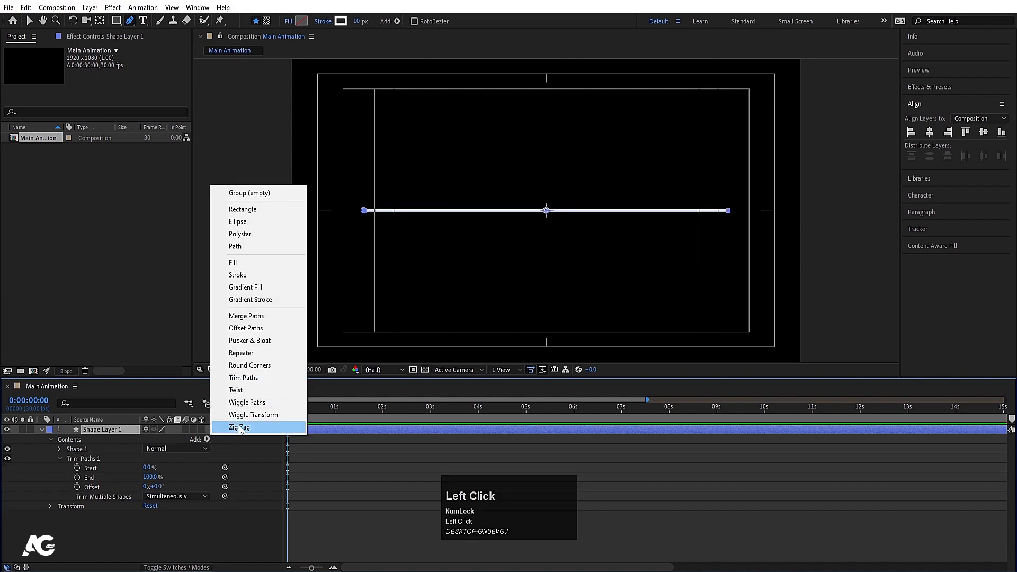
pyautogui.click(247, 403)
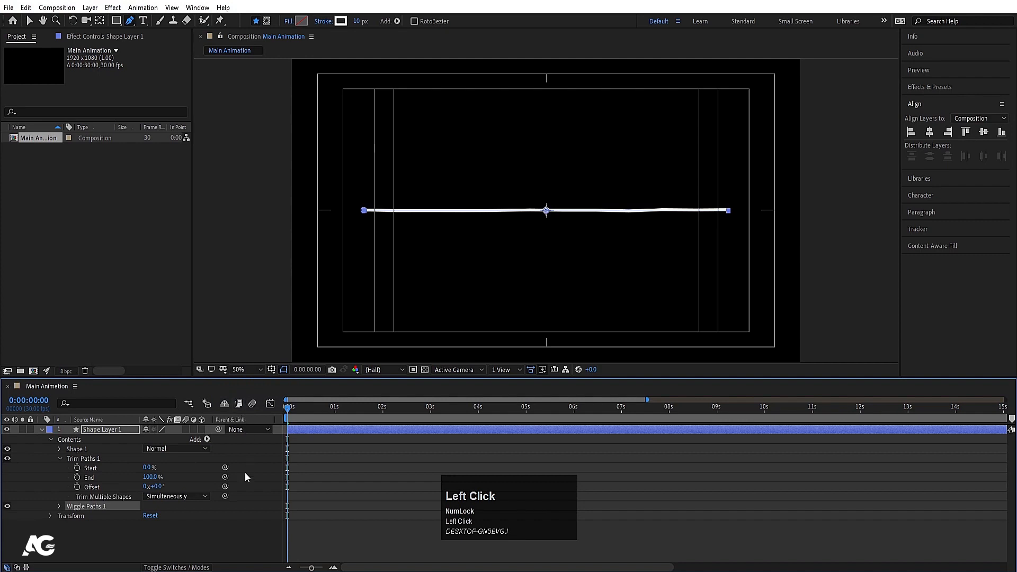
pyautogui.click(59, 458)
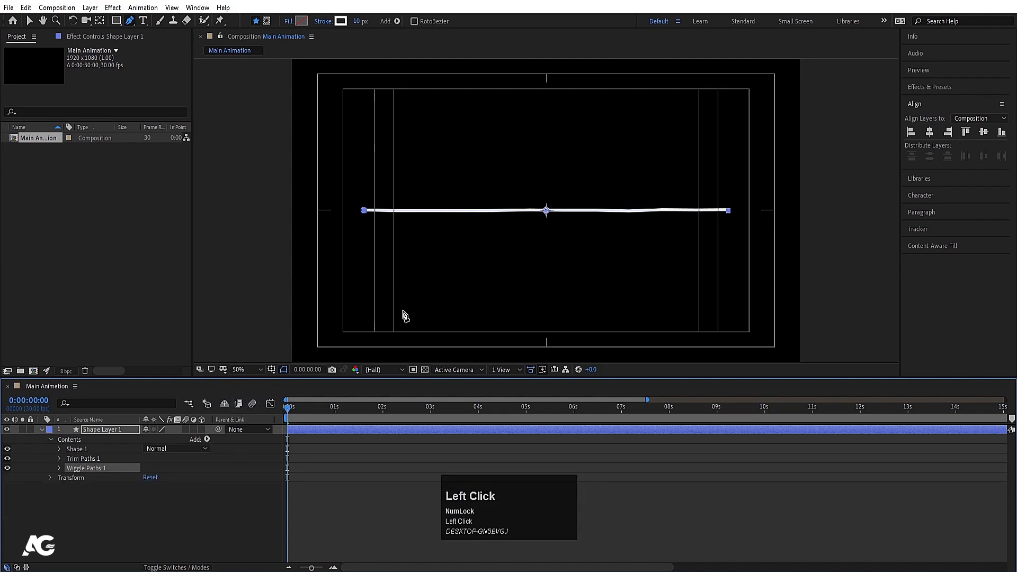
# - Play back the line's default Wiggle Paths motion and return to the composition's beginning
pyautogui.scroll(2, 596, 208)
pyautogui.scroll(-4, 596, 207)
pyautogui.scroll(2, 596, 208)
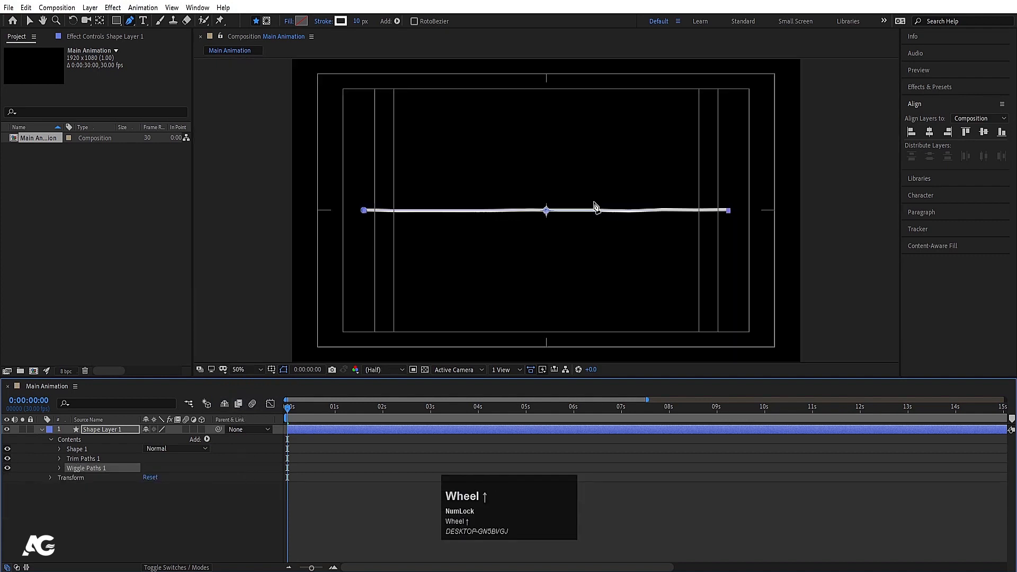
pyautogui.press('space')
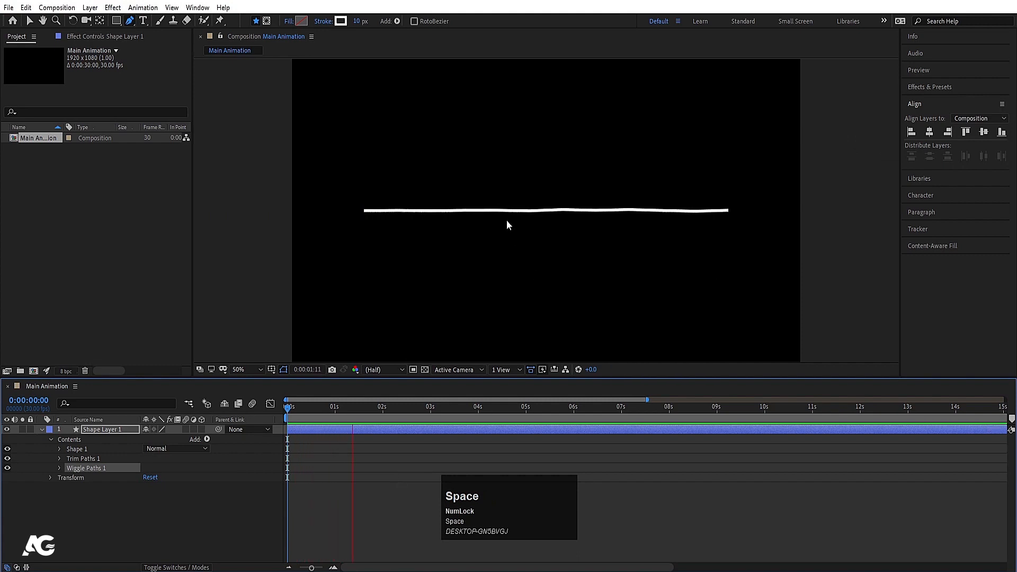
pyautogui.press('space')
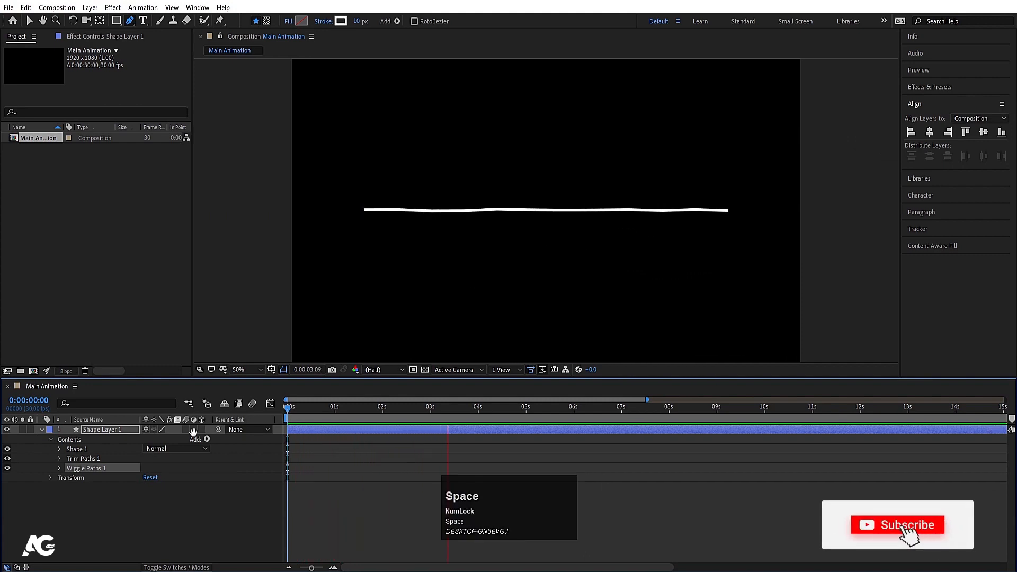
pyautogui.moveTo(320, 410); pyautogui.dragTo(224, 407)
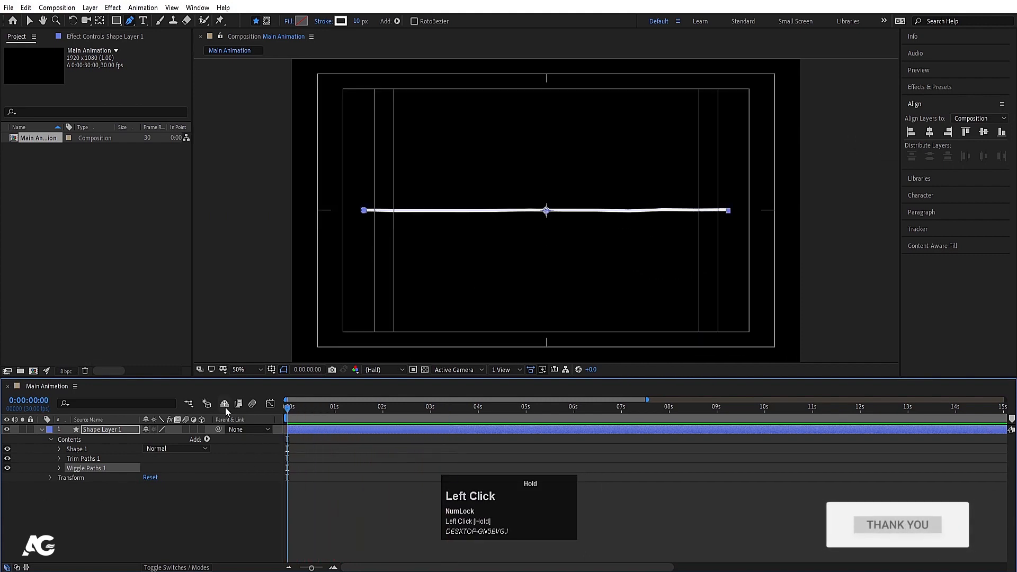
# - Set the line's Wiggle Paths Size to 264, play back the motion and return to the composition's beginning
pyautogui.click(59, 467)
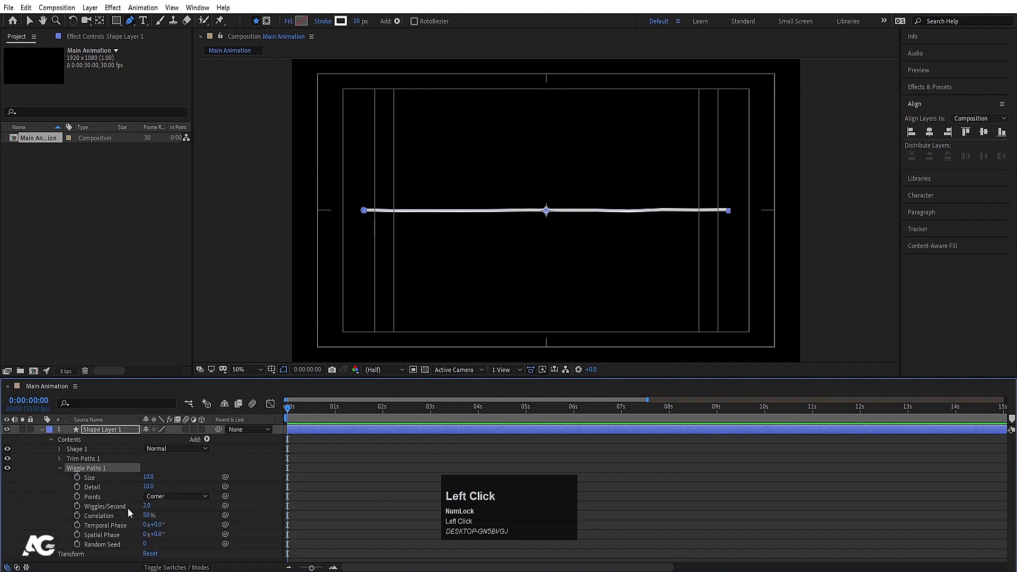
pyautogui.click(99, 478)
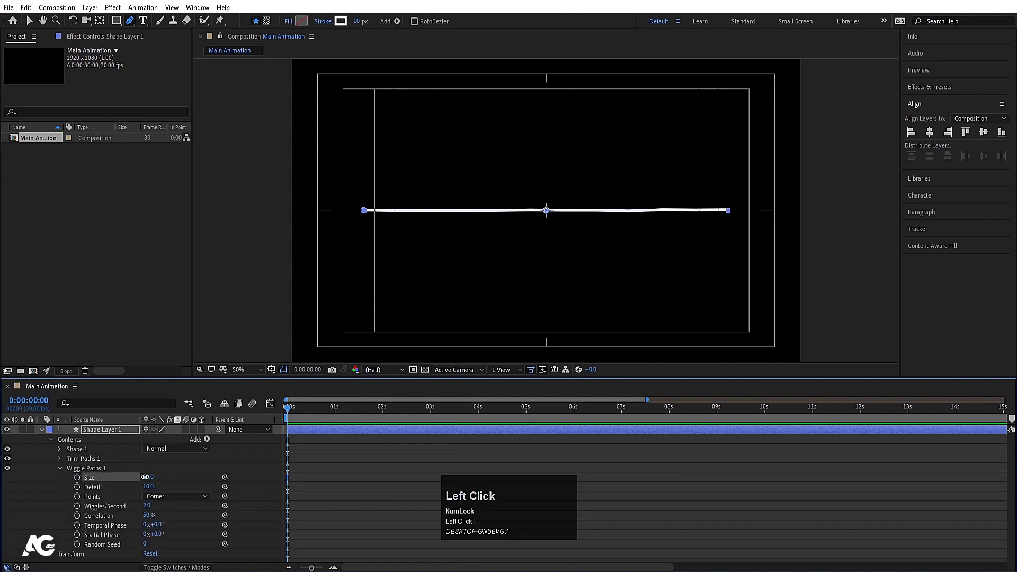
pyautogui.moveTo(144, 476); pyautogui.dragTo(277, 473)
pyautogui.press('space')
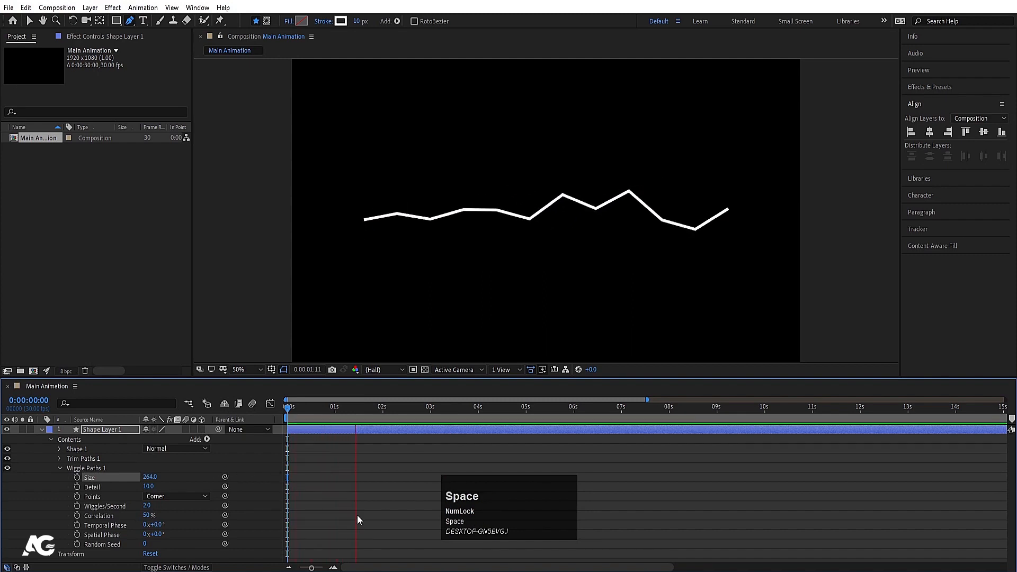
pyautogui.press('space')
pyautogui.click(299, 409)
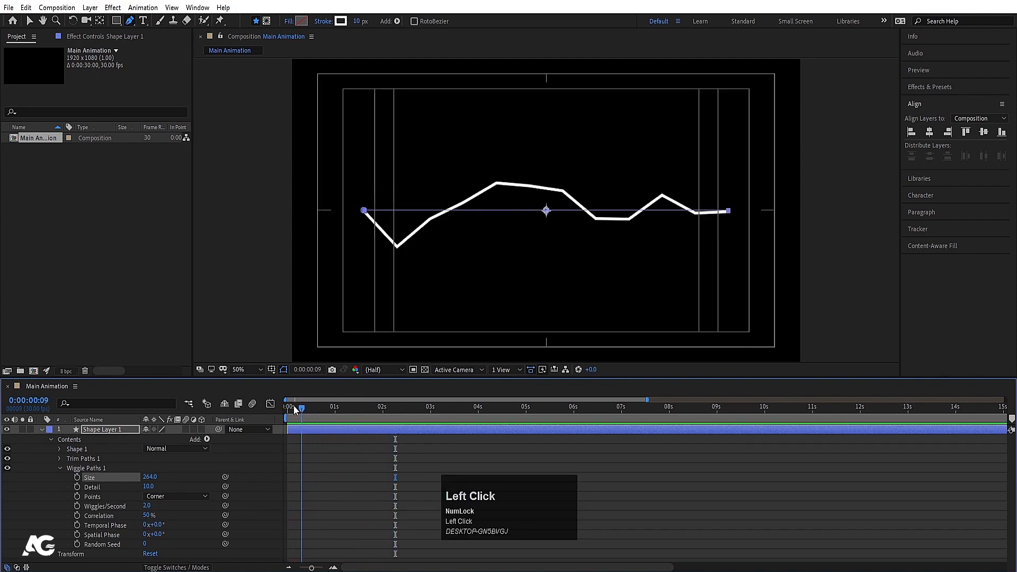
pyautogui.moveTo(295, 409); pyautogui.dragTo(264, 409)
# - Set the Wiggle Paths Detail to 12 and Points to Smooth, playing back the line after each change
pyautogui.moveTo(149, 489); pyautogui.dragTo(150, 487)
pyautogui.press('space')
pyautogui.press('space')
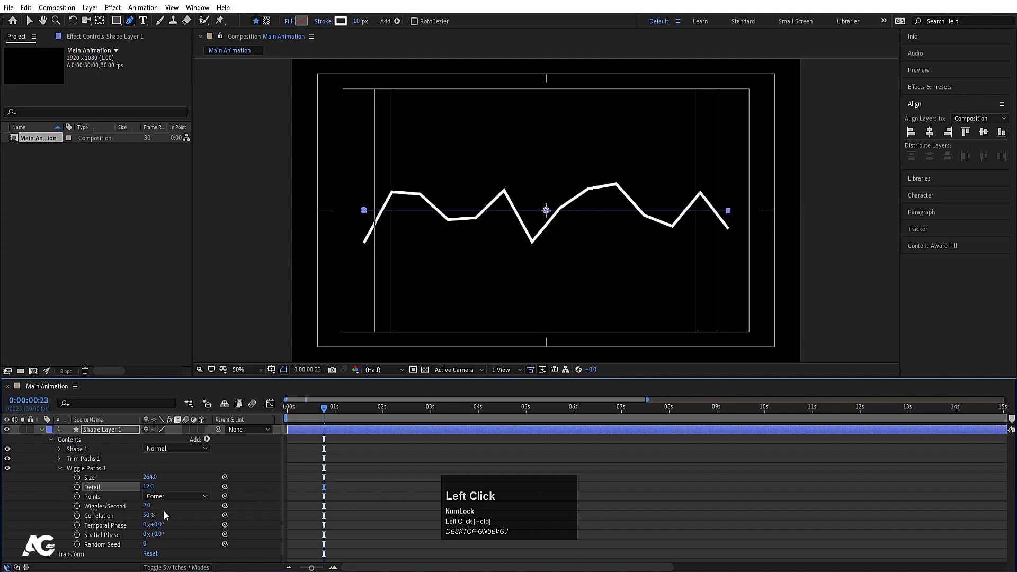
pyautogui.click(159, 497)
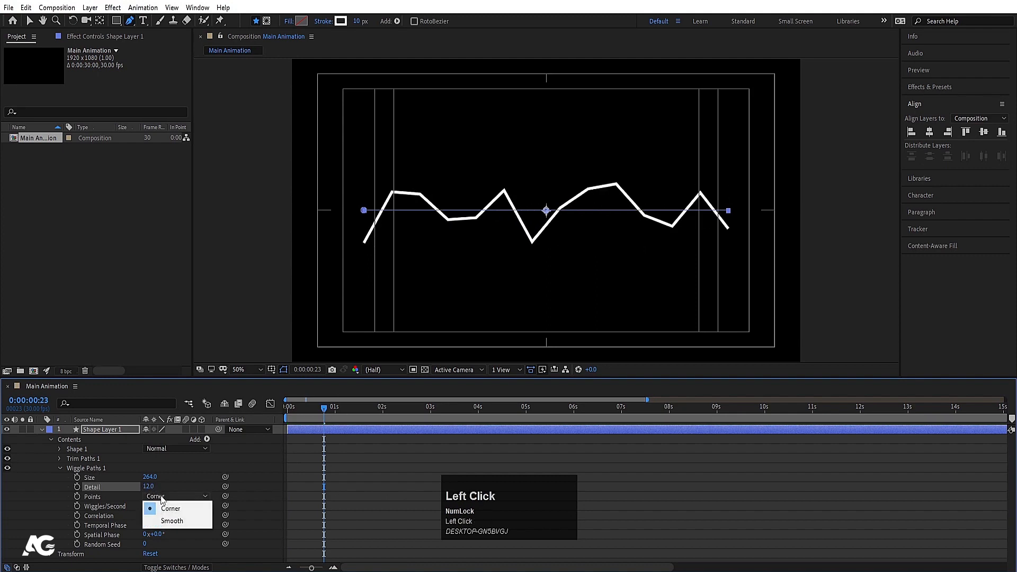
pyautogui.click(172, 521)
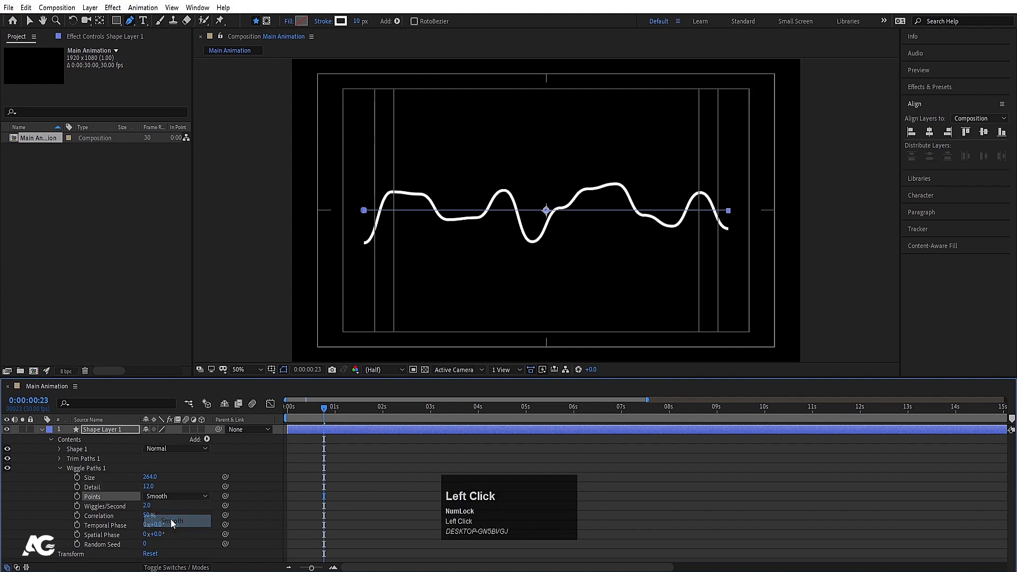
pyautogui.press('space')
pyautogui.press('space')
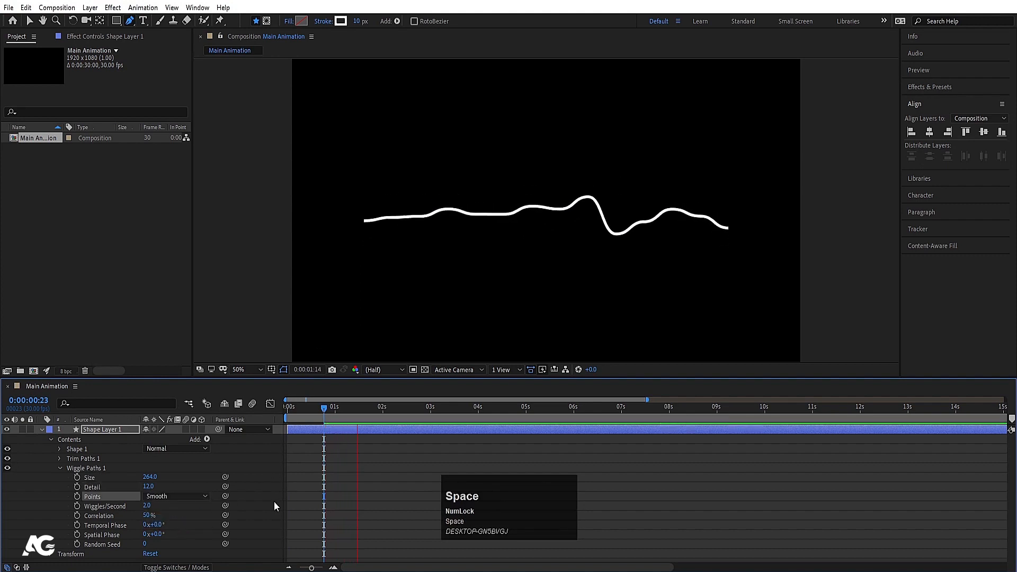
# - Set Wiggles/Second to 1, play back the slower motion and return to the composition's beginning
pyautogui.click(119, 507)
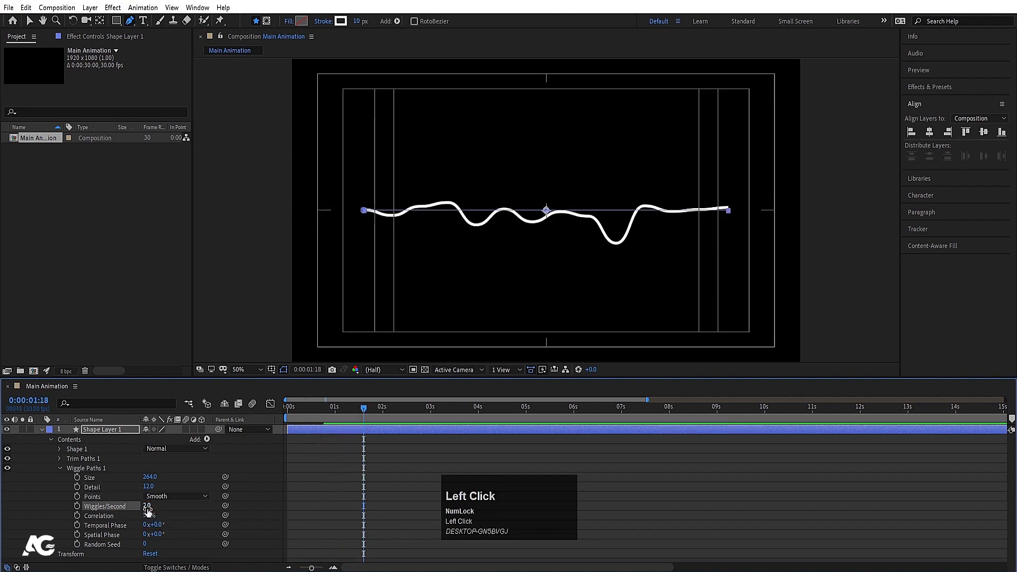
pyautogui.click(147, 506)
pyautogui.click(197, 510)
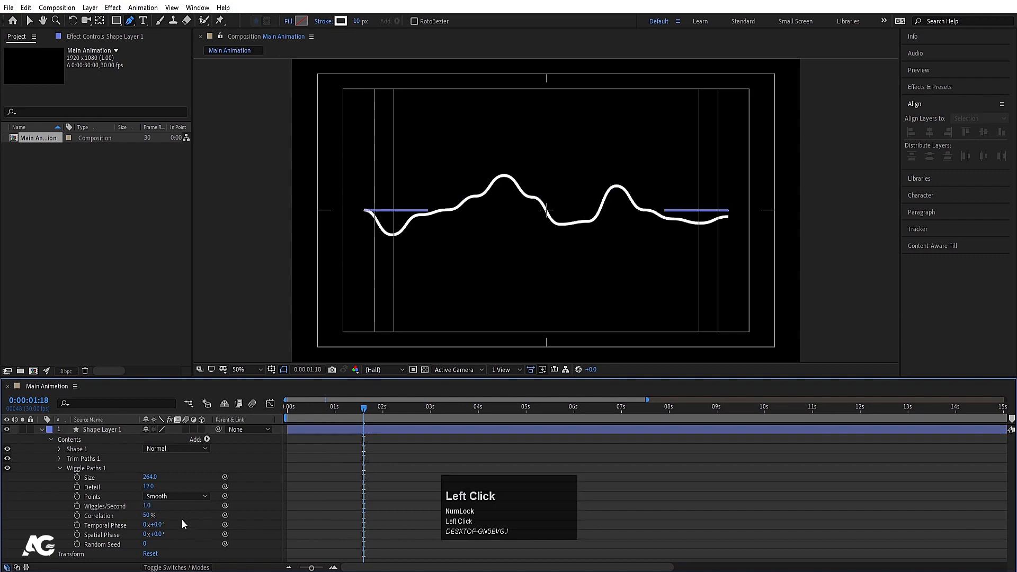
pyautogui.press('space')
pyautogui.click(333, 432)
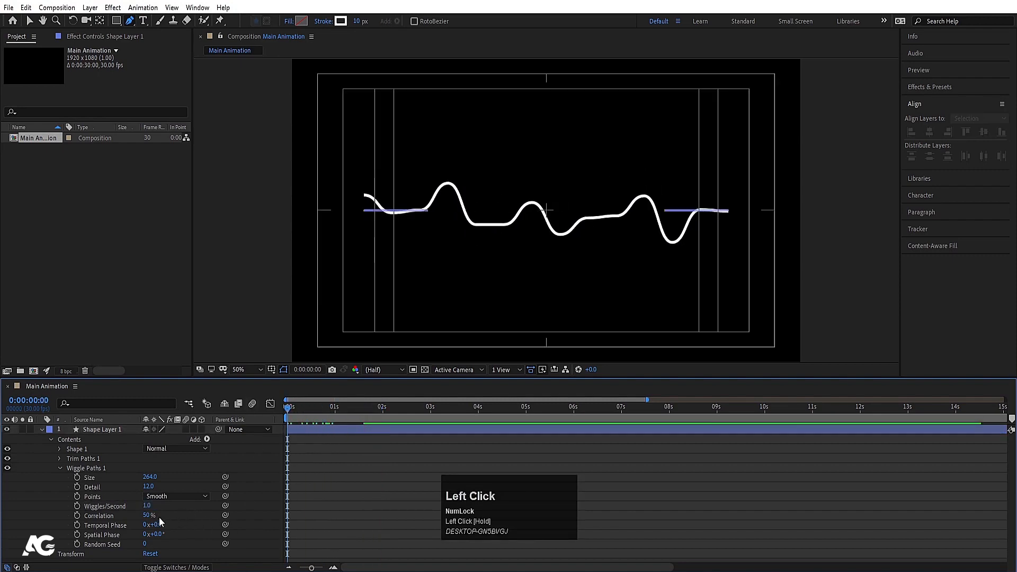
# - Try and undo a different Correlation, then set the Temporal Phase to 123° and the Spatial Phase to 51°
pyautogui.moveTo(148, 517); pyautogui.dragTo(222, 529)
pyautogui.hotkey('ctrl', 'z')
pyautogui.press('space')
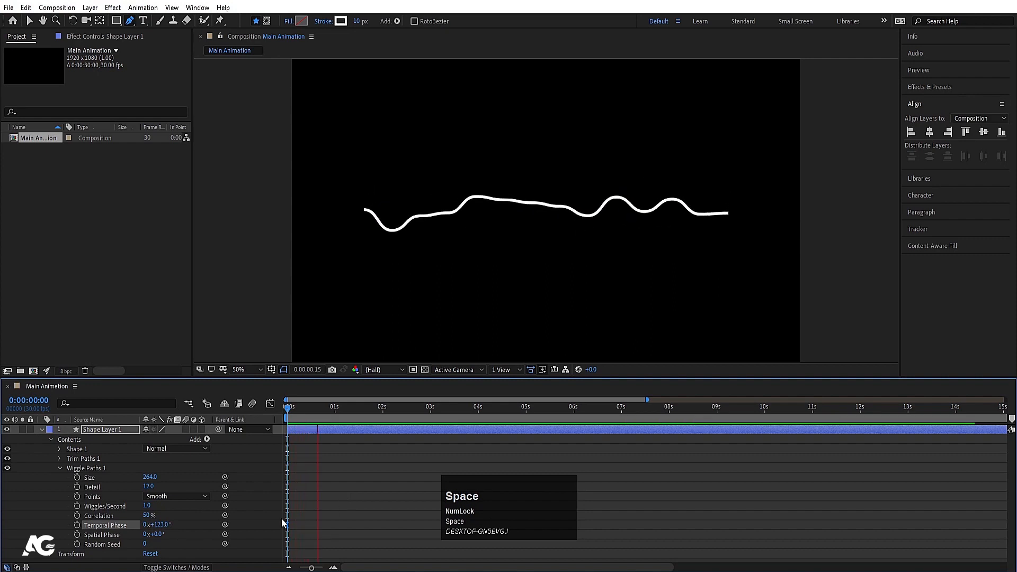
pyautogui.moveTo(159, 534); pyautogui.dragTo(182, 533)
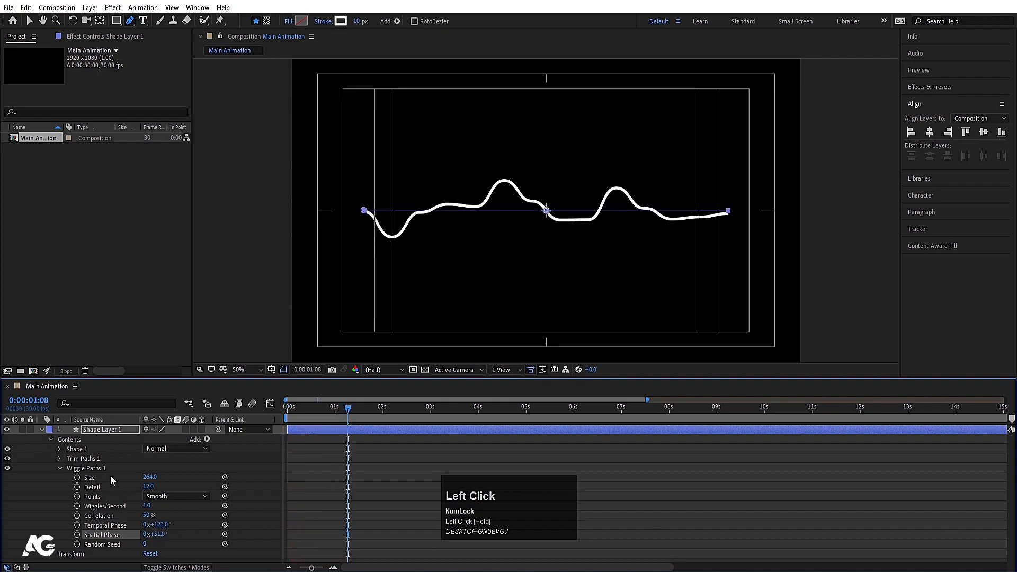
# - Set the Wiggle Paths Random Seed to 2 and deselect the line layer
pyautogui.click(145, 544)
pyautogui.write('2')
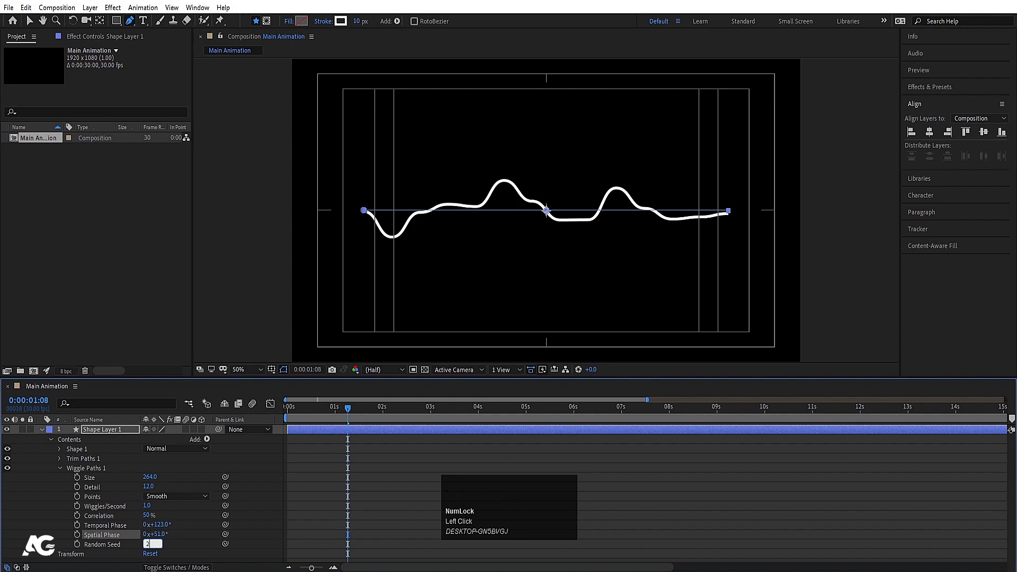
pyautogui.press('Return')
pyautogui.click(386, 500)
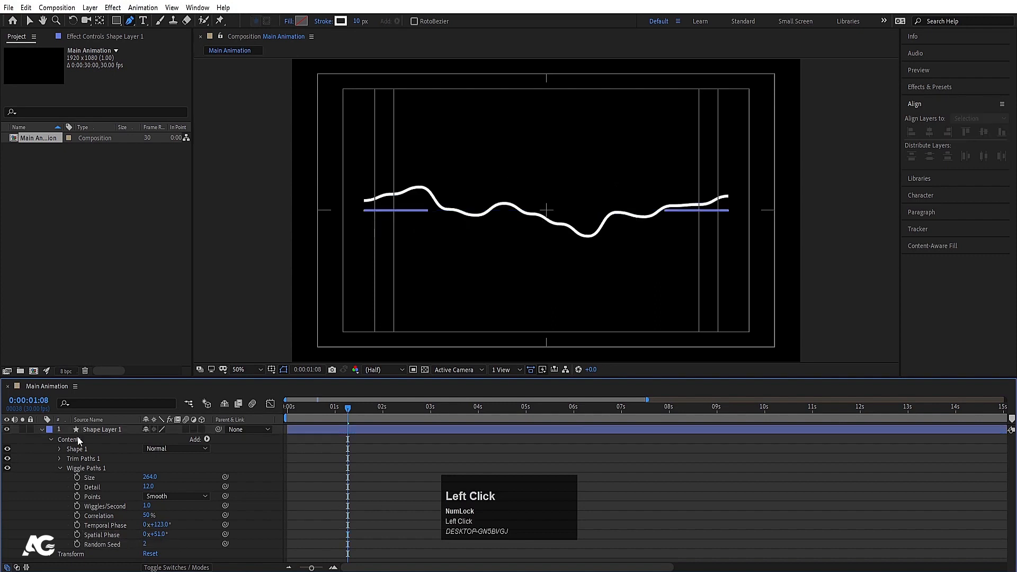
# - Duplicate the wiggling line layer and move the copy straight up above the original line
pyautogui.click(88, 427)
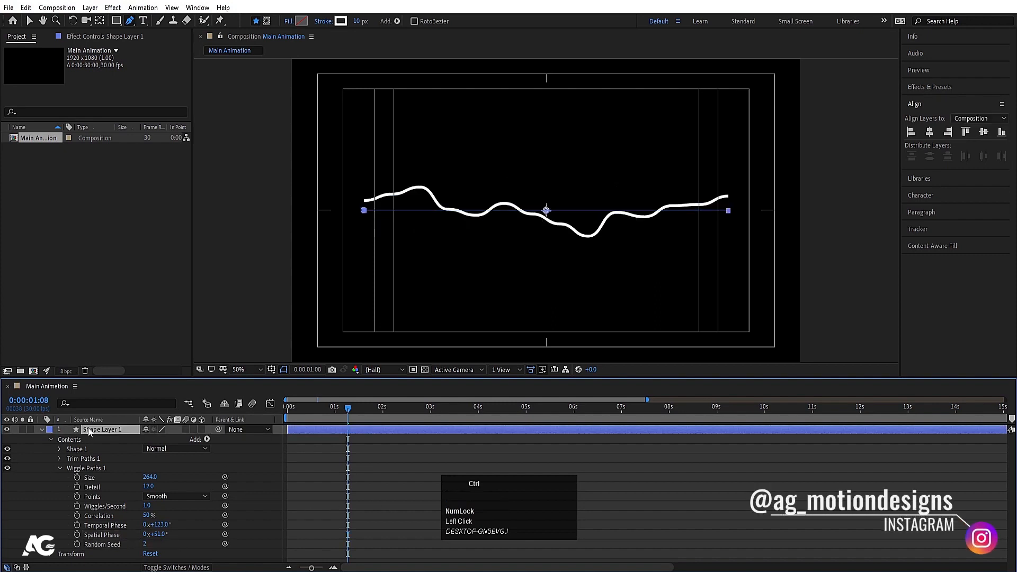
pyautogui.hotkey('ctrl', 'd')
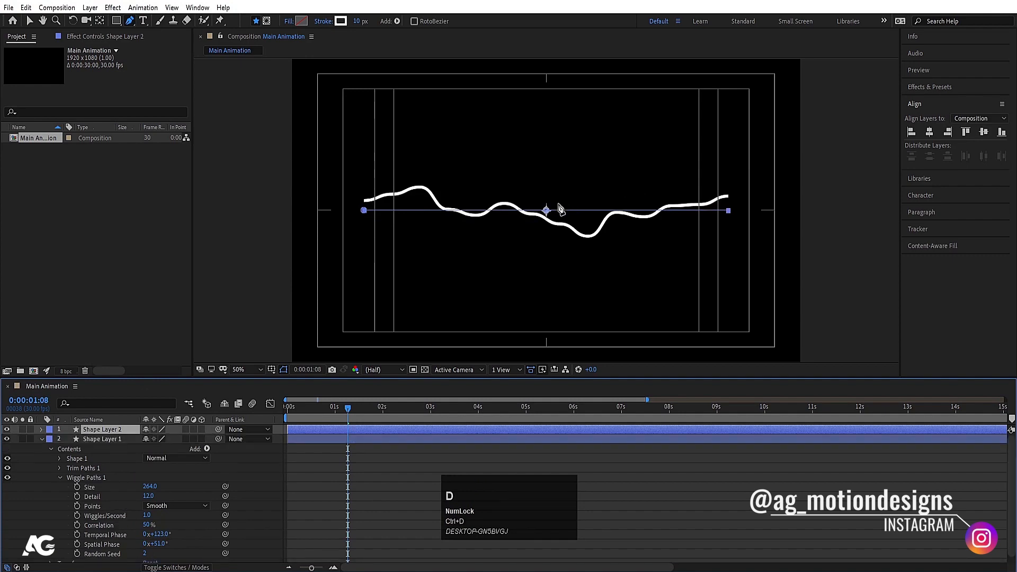
pyautogui.press('v')
pyautogui.moveTo(545, 211); pyautogui.dragTo(546, 127)
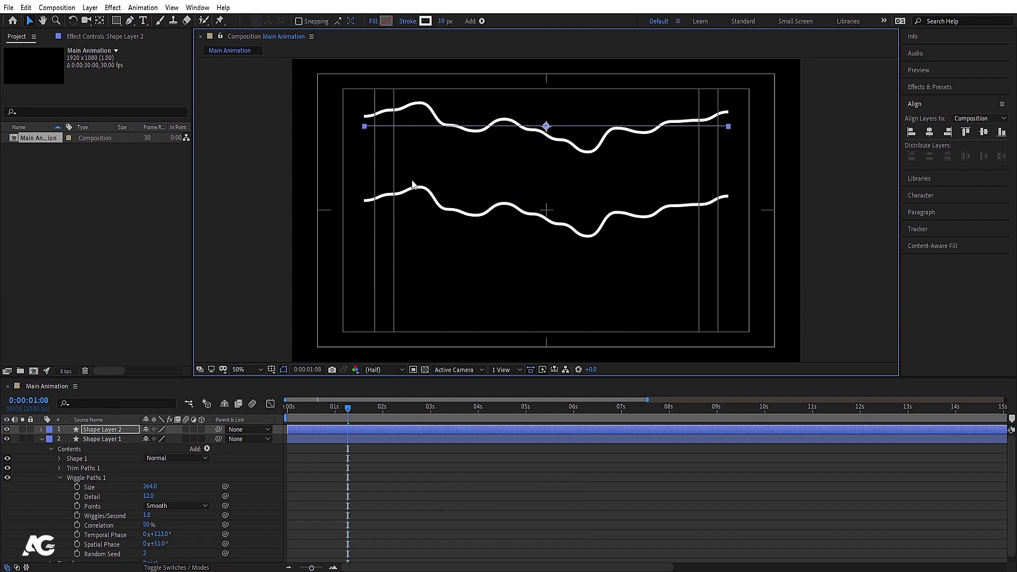
# - Set the Wiggle Paths Random Seed of the duplicated line to 1 and play back both lines together
pyautogui.click(42, 429)
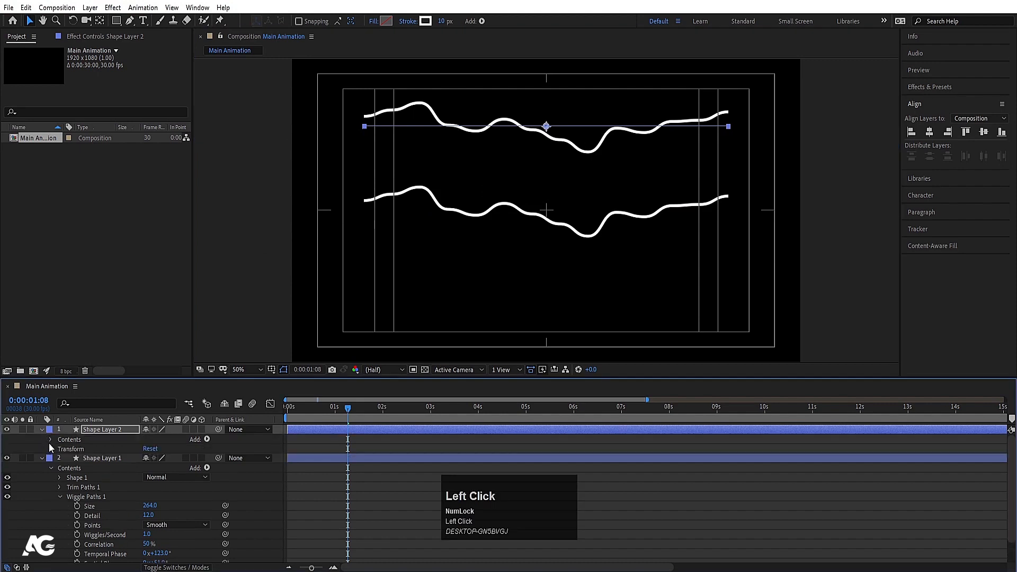
pyautogui.click(50, 439)
pyautogui.click(59, 468)
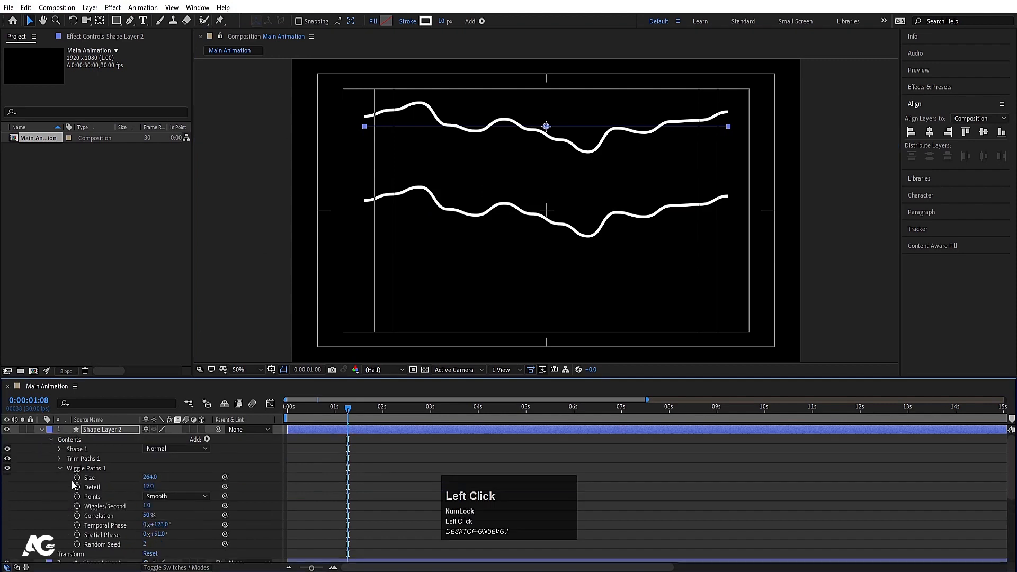
pyautogui.click(145, 544)
pyautogui.press('Return')
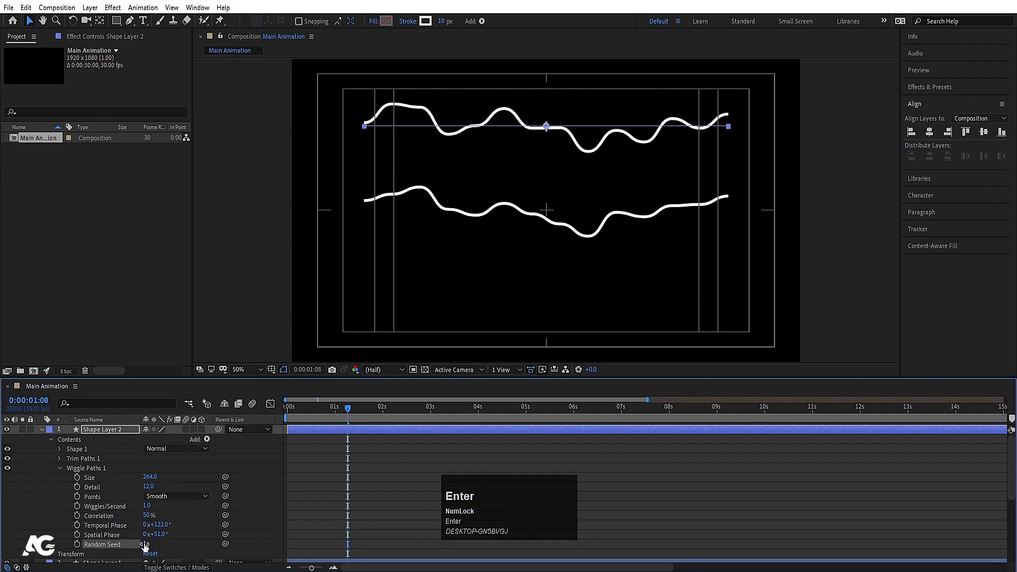
pyautogui.click(19, 522)
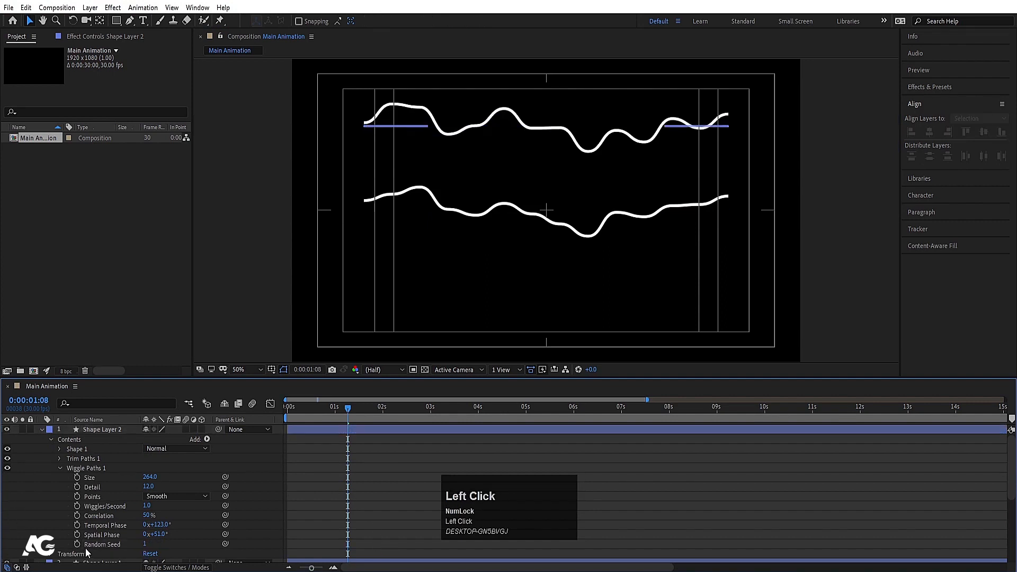
pyautogui.press('space')
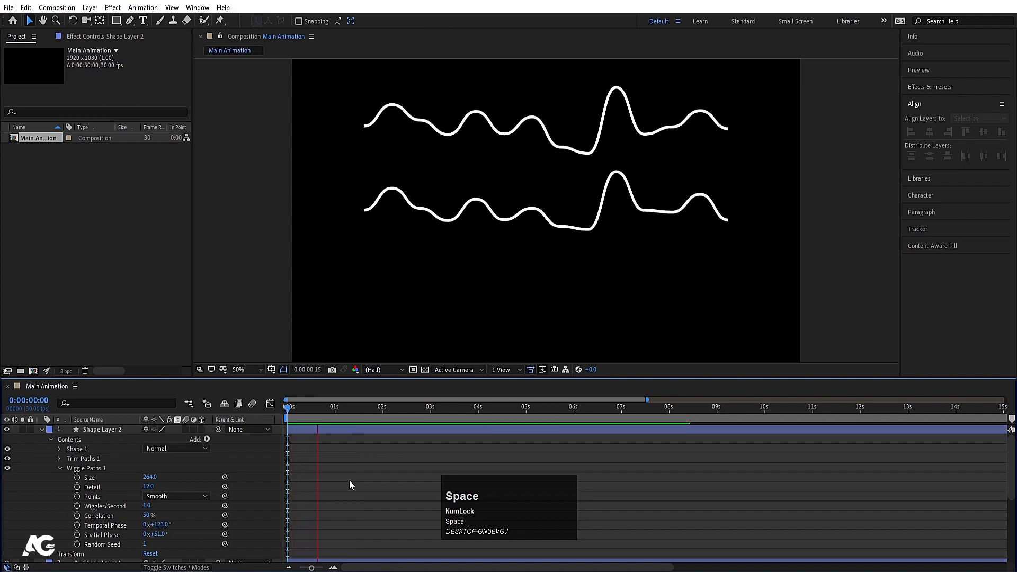
pyautogui.press('space')
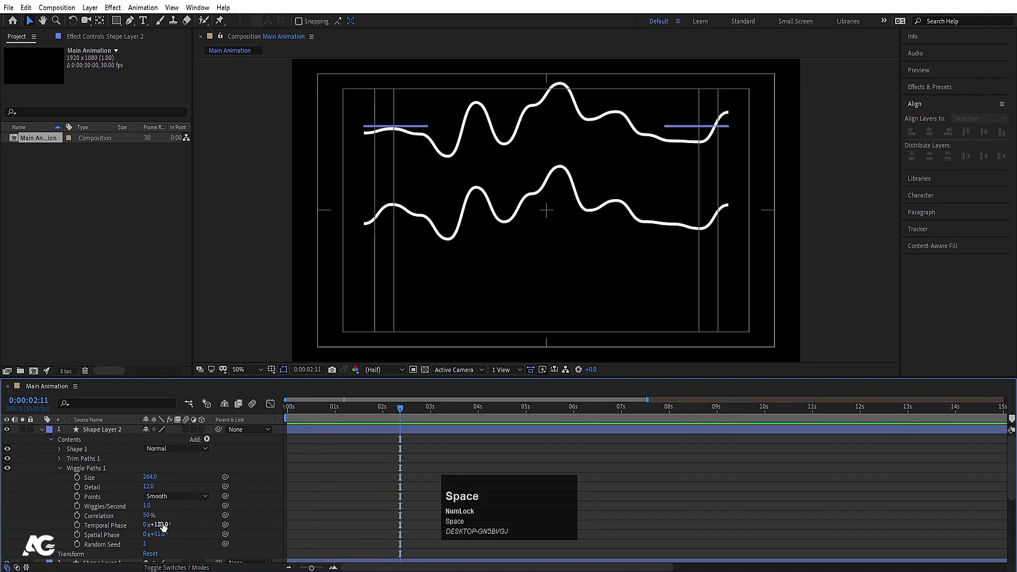
# - Raise the duplicated line's Random Seed to 17 and play back both lines to compare their motion
pyautogui.moveTo(148, 547); pyautogui.dragTo(157, 548)
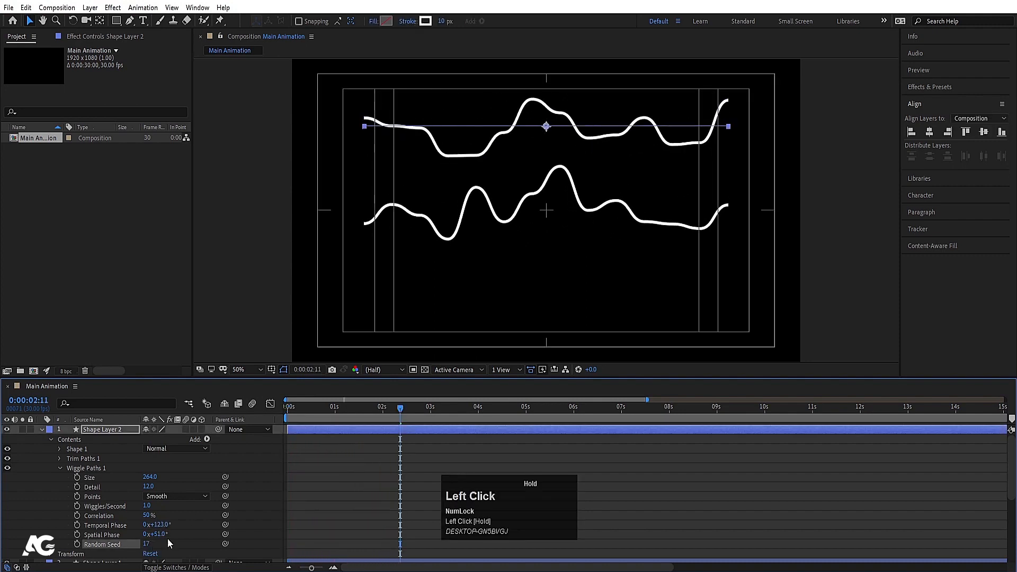
pyautogui.press('space')
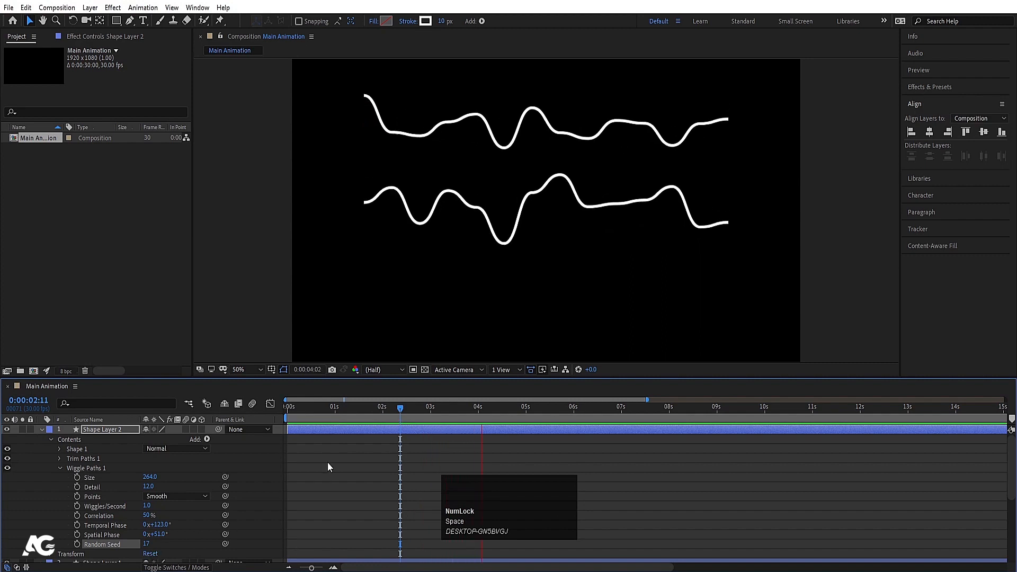
pyautogui.press('space')
pyautogui.click(319, 440)
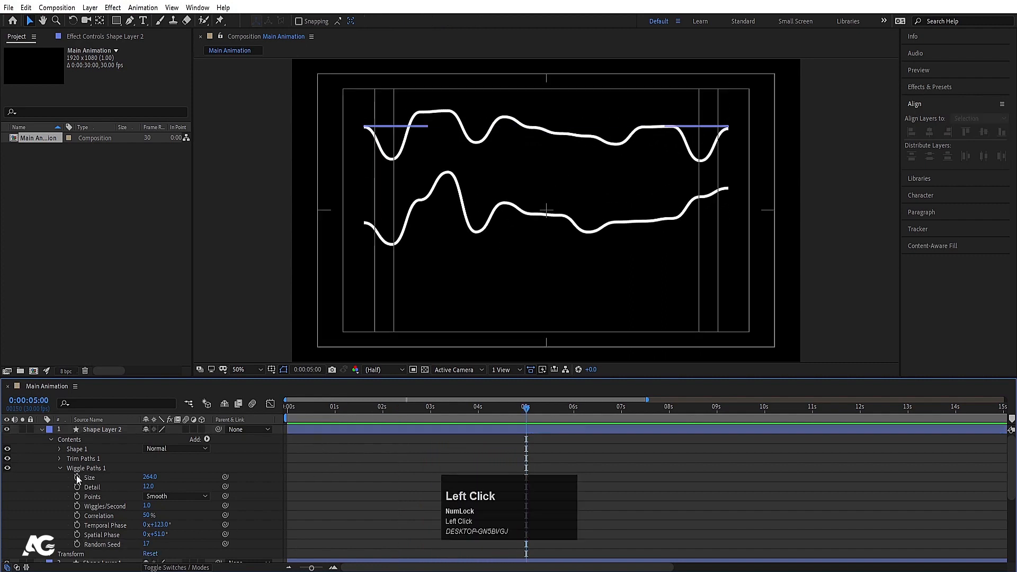
# - Delete the duplicated line layer, keeping only the original line
pyautogui.click(60, 469)
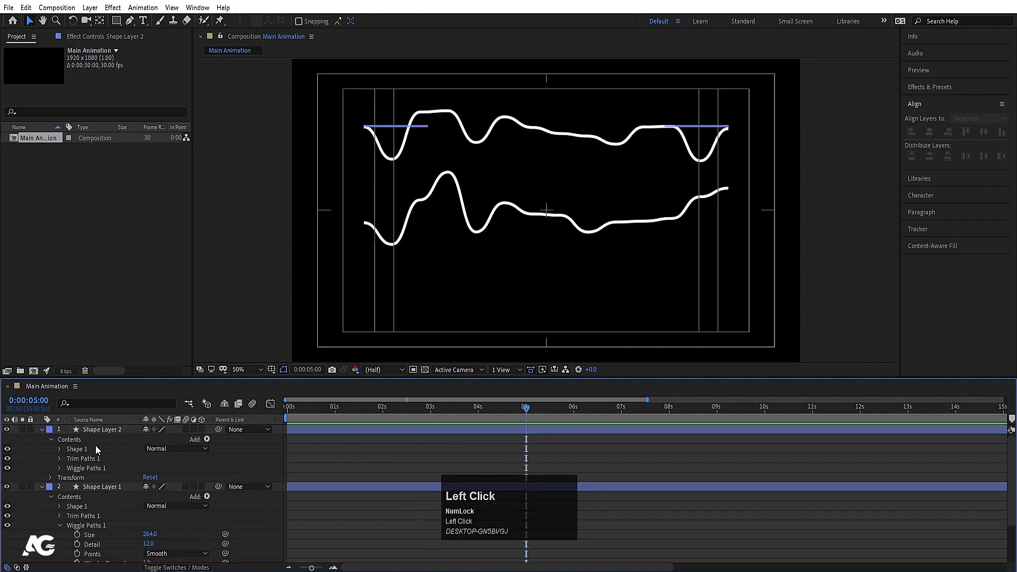
pyautogui.click(88, 433)
pyautogui.press('Delete')
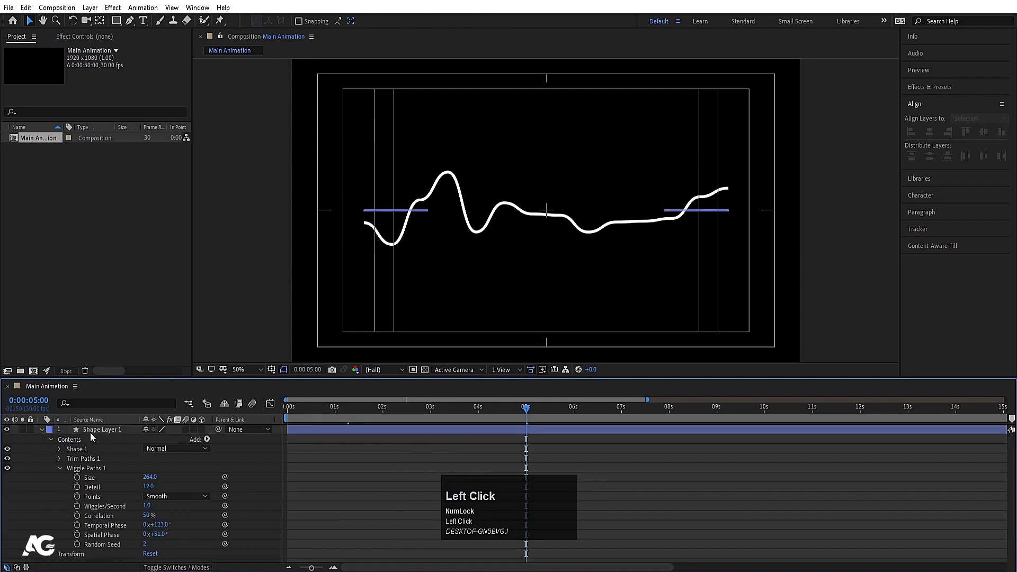
# - Return to the composition's beginning and test the Trim Paths End value with Trim Paths above Wiggle Paths, restoring it to 100%
pyautogui.click(60, 459)
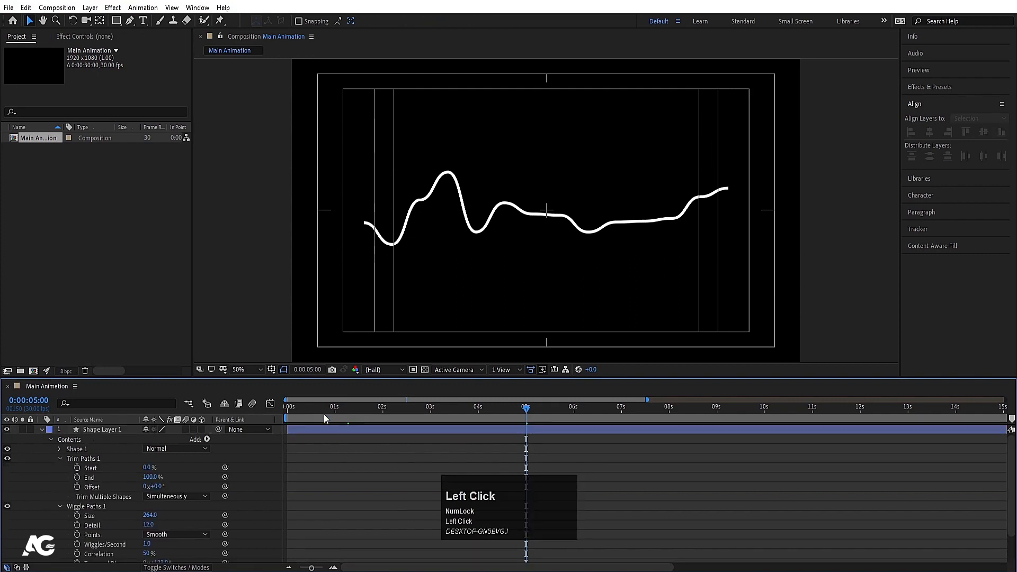
pyautogui.press('Home')
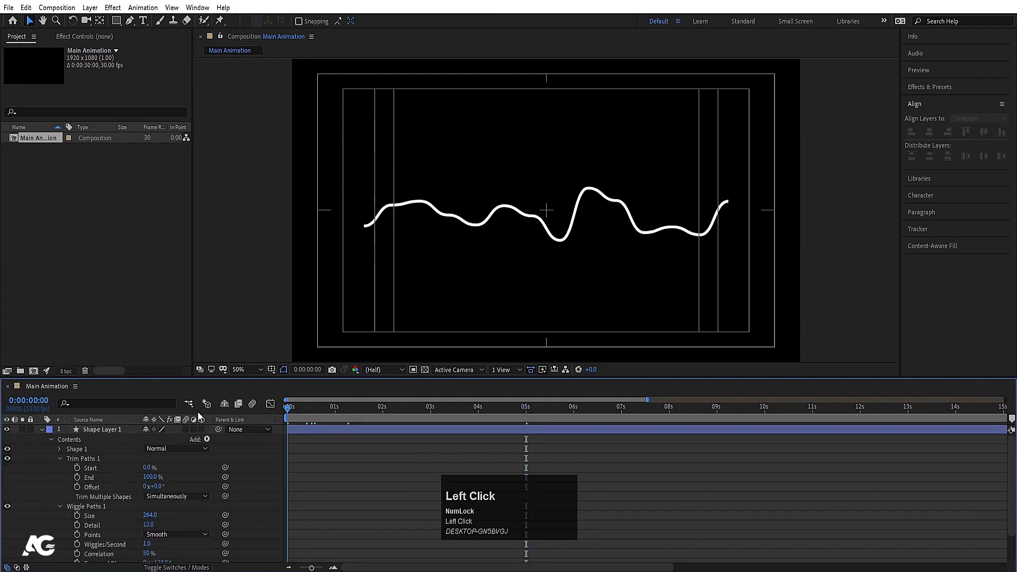
pyautogui.moveTo(150, 476)
pyautogui.mouseDown()
pyautogui.moveTo(125, 477)
pyautogui.moveTo(146, 478)
pyautogui.mouseUp()
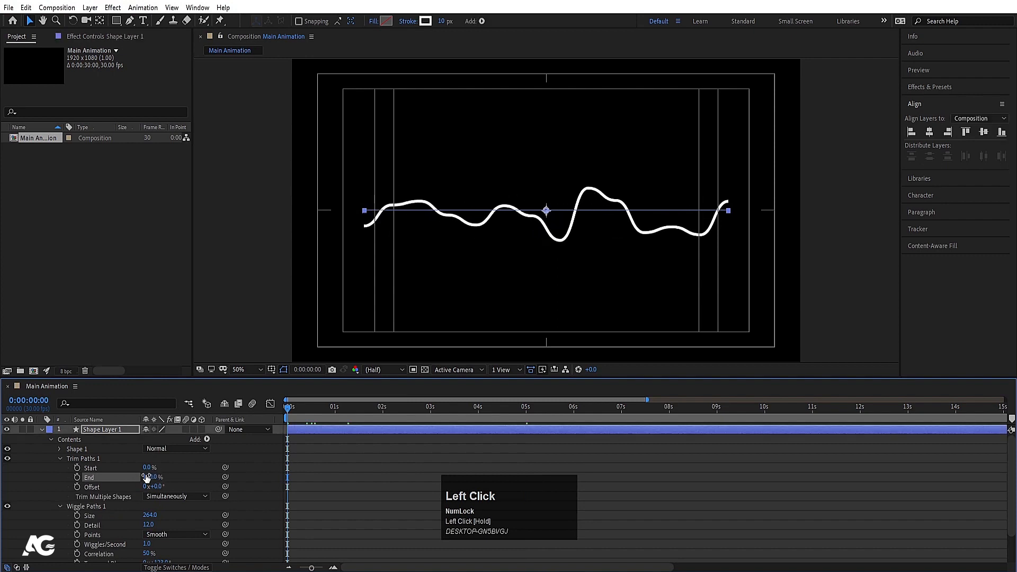
pyautogui.click(59, 458)
pyautogui.click(59, 468)
pyautogui.click(86, 460)
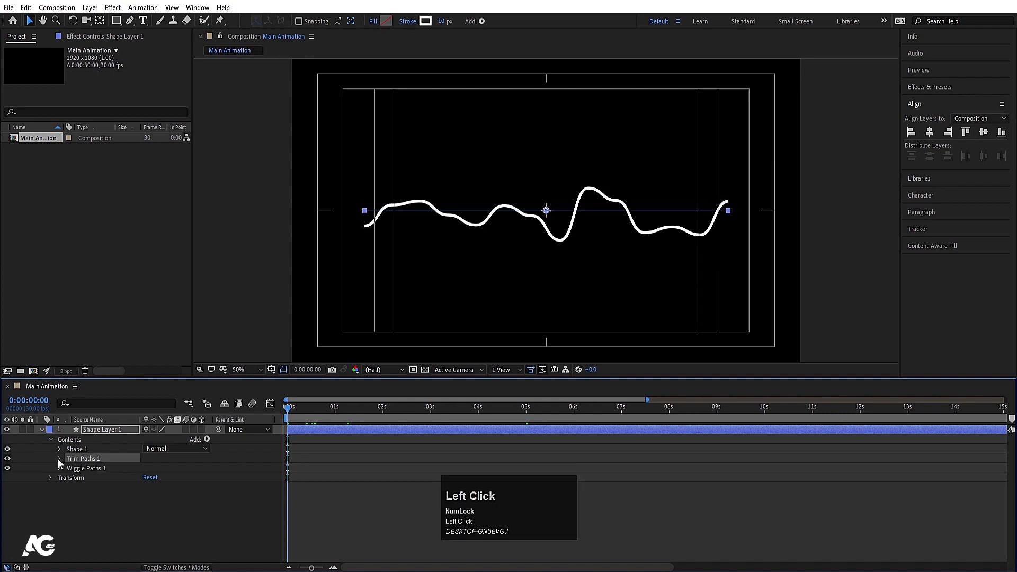
pyautogui.click(59, 459)
pyautogui.moveTo(151, 476); pyautogui.dragTo(194, 479)
pyautogui.click(60, 458)
# - Move Trim Paths below Wiggle Paths in the line's contents, then test lowering its End value and undo that change
pyautogui.moveTo(88, 457); pyautogui.dragTo(67, 477)
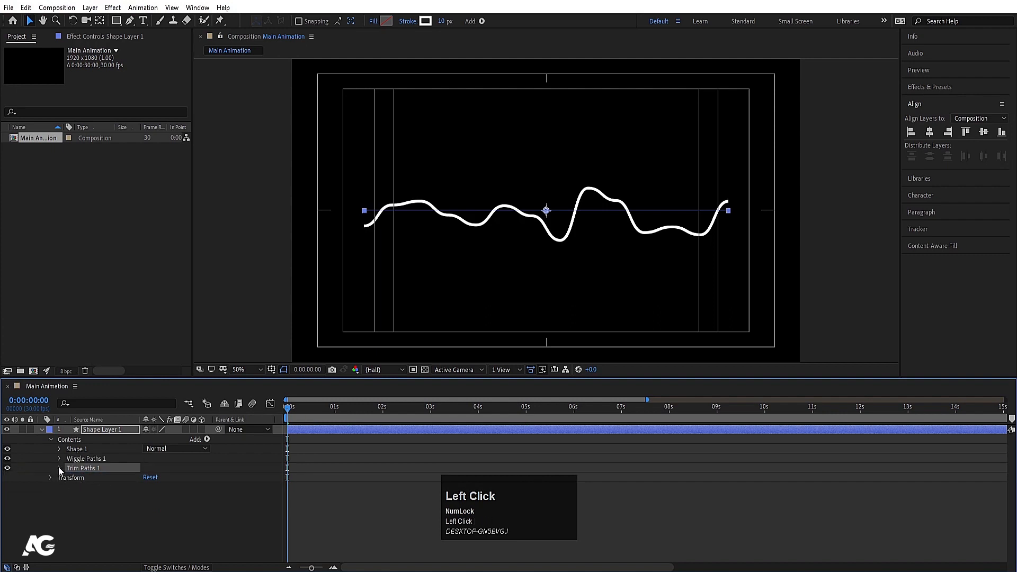
pyautogui.click(59, 468)
pyautogui.moveTo(142, 487); pyautogui.dragTo(89, 486)
pyautogui.hotkey('ctrl', 'z')
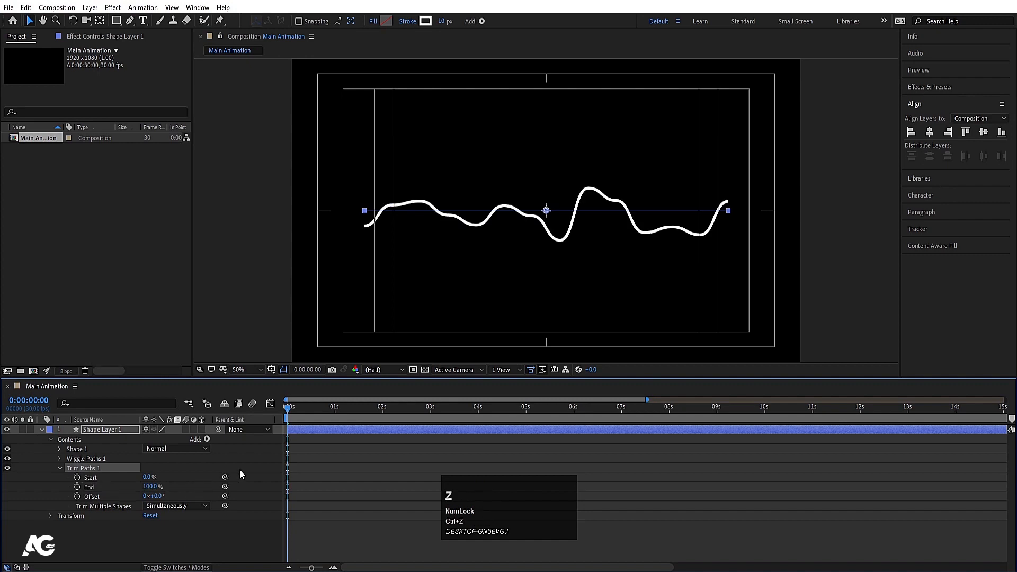
# - Play back the line's wiggling motion with Trim Paths placed below Wiggle Paths
pyautogui.click(60, 468)
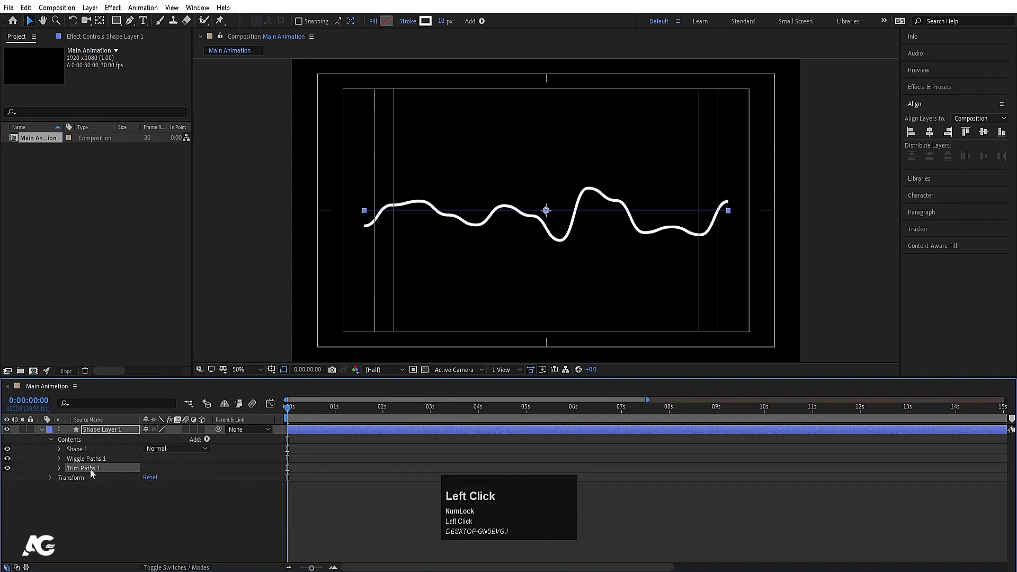
pyautogui.click(87, 459)
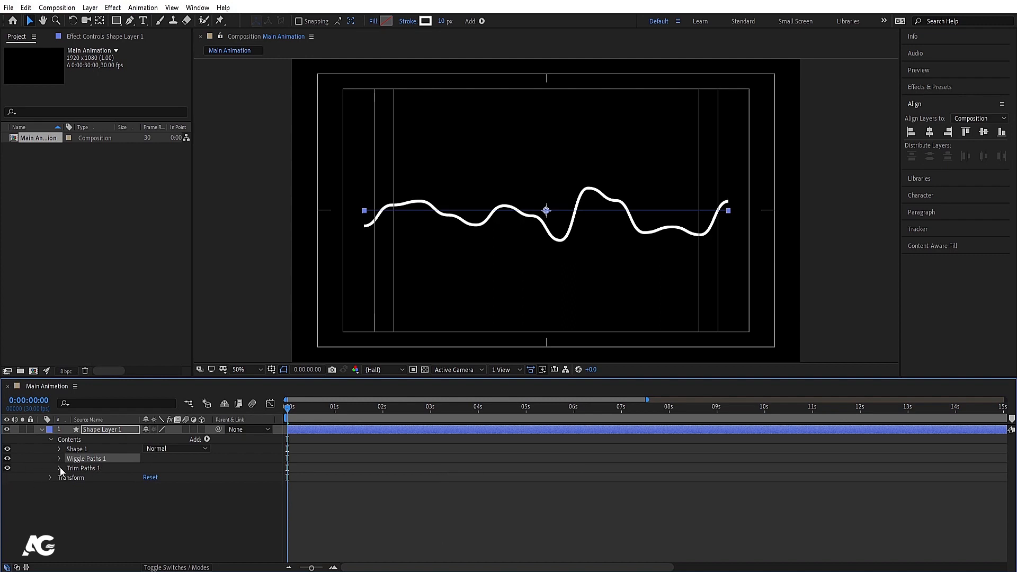
pyautogui.click(82, 469)
pyautogui.press('space')
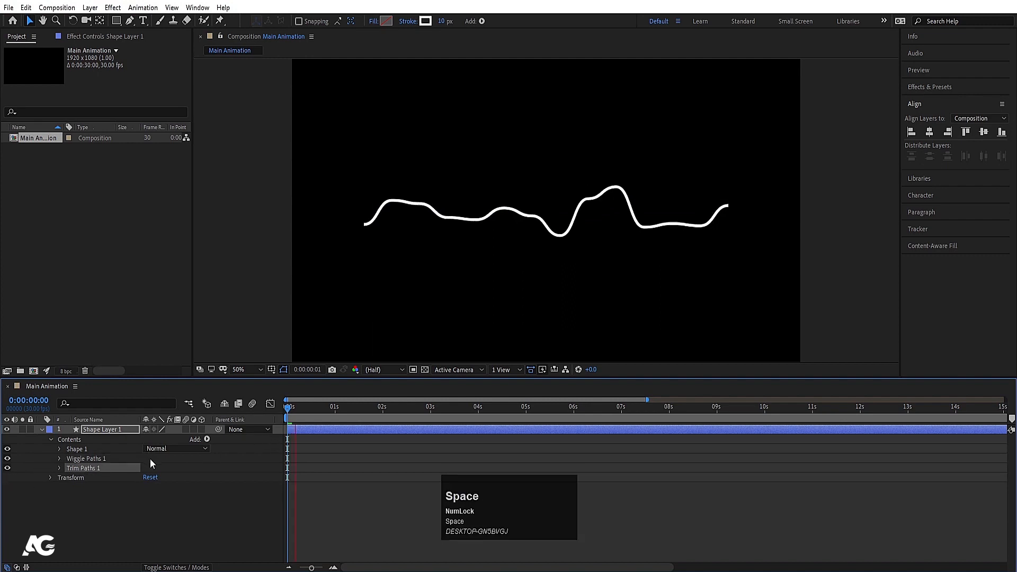
pyautogui.press('space')
pyautogui.moveTo(98, 468)
pyautogui.mouseDown()
pyautogui.moveTo(96, 456)
pyautogui.moveTo(79, 458)
pyautogui.moveTo(91, 468)
pyautogui.mouseUp()
pyautogui.click(67, 466)
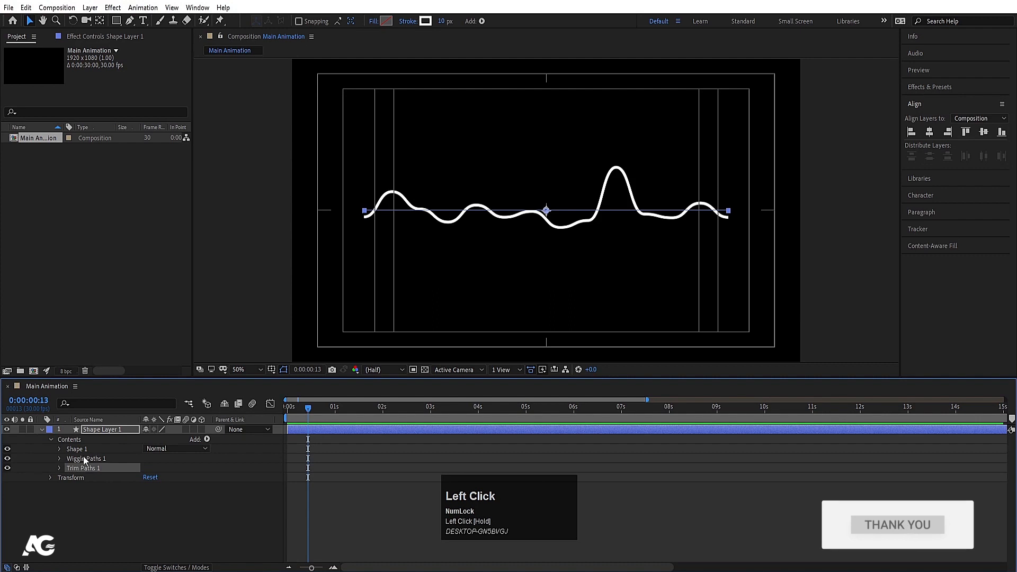
# - Delete Wiggle Paths from the line's contents and add a Twist operation in its place
pyautogui.press('-')
pyautogui.click(89, 459)
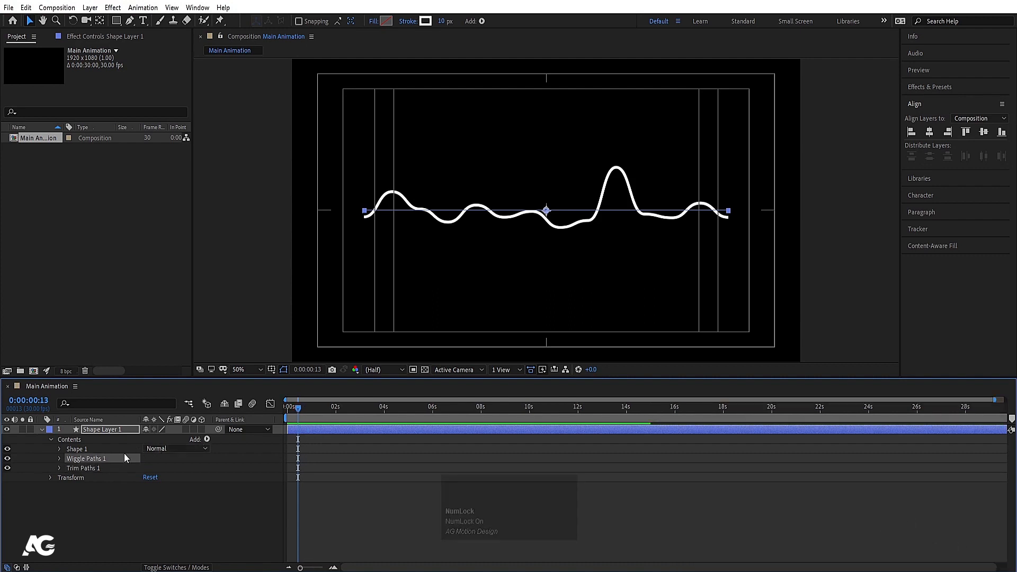
pyautogui.press('Delete')
pyautogui.click(208, 439)
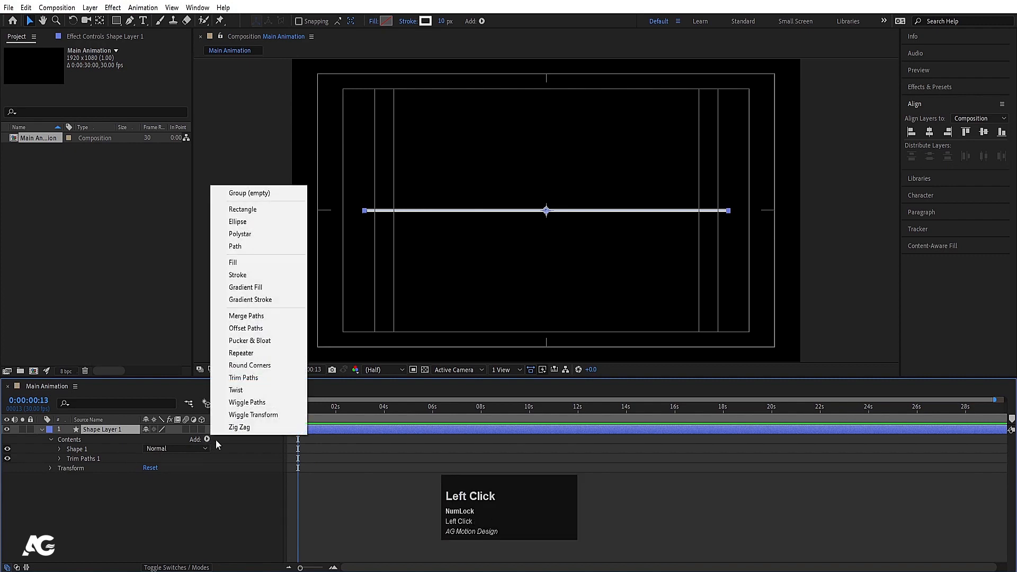
pyautogui.click(236, 390)
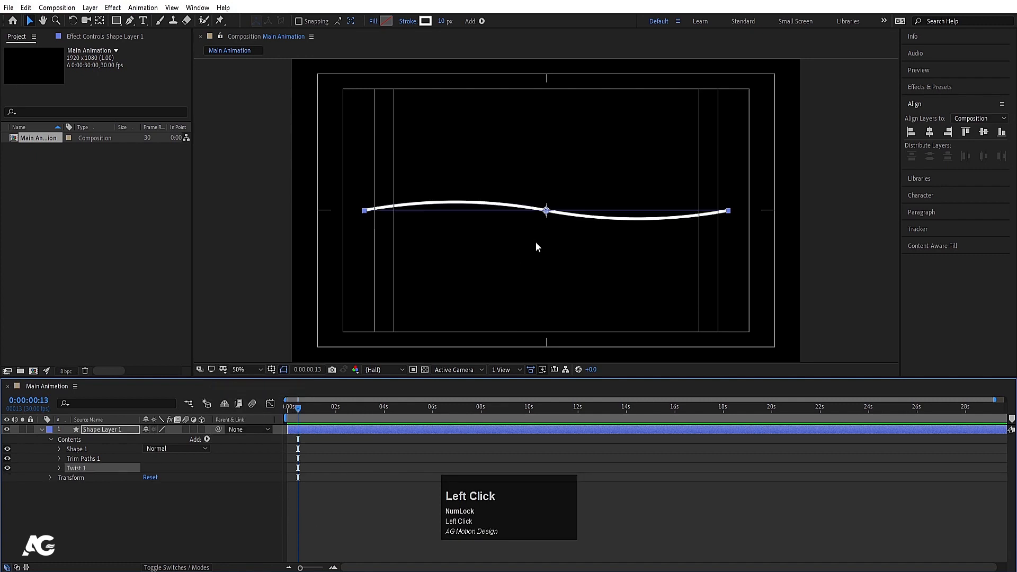
# - Raise the Twist Angle to 1008 and scale the shape layer down to 73%
pyautogui.click(58, 468)
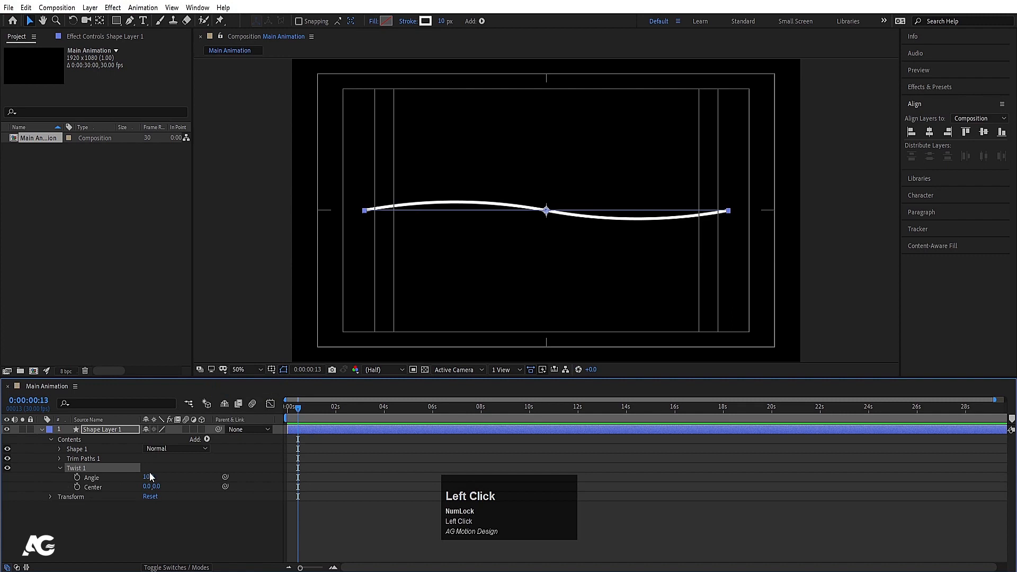
pyautogui.moveTo(150, 478); pyautogui.dragTo(644, 437)
pyautogui.click(80, 430)
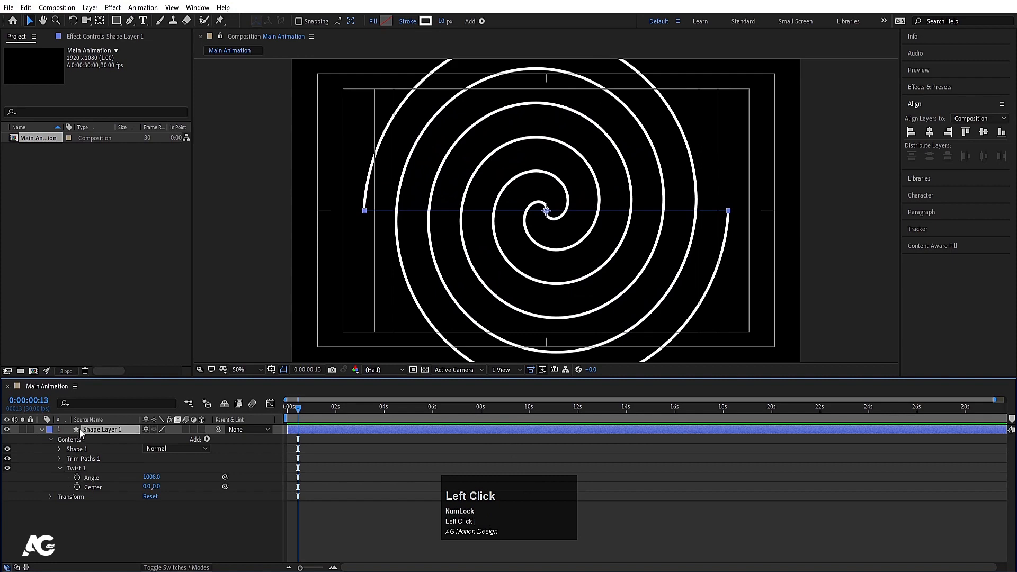
pyautogui.press('s')
pyautogui.click(162, 440)
pyautogui.moveTo(162, 440); pyautogui.dragTo(53, 435)
# - Raise the Twist Angle to 1072 and test moving its Center horizontally to 389, returning it to 0
pyautogui.click(47, 430)
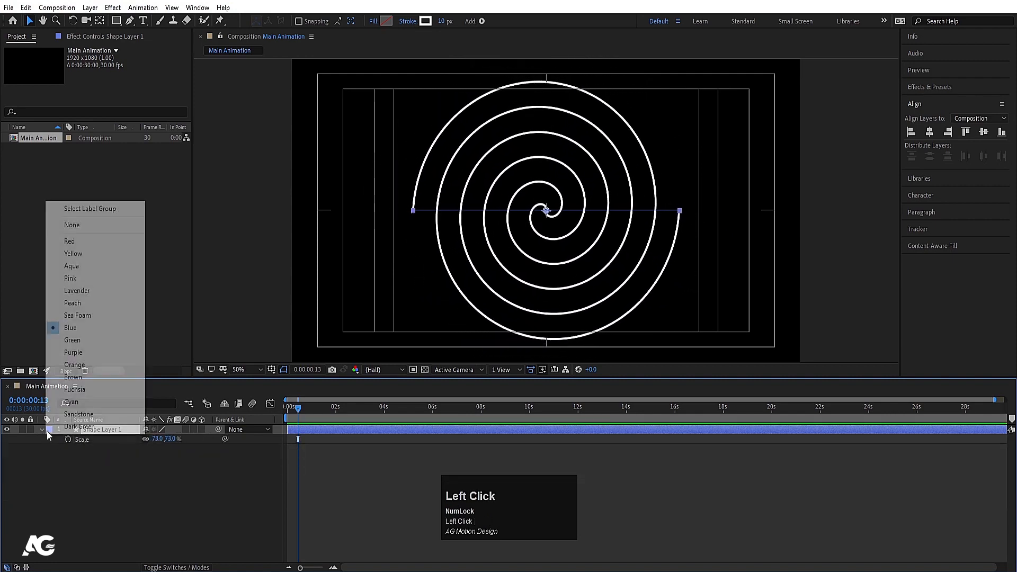
pyautogui.click(43, 429)
pyautogui.click(43, 429)
pyautogui.click(43, 429)
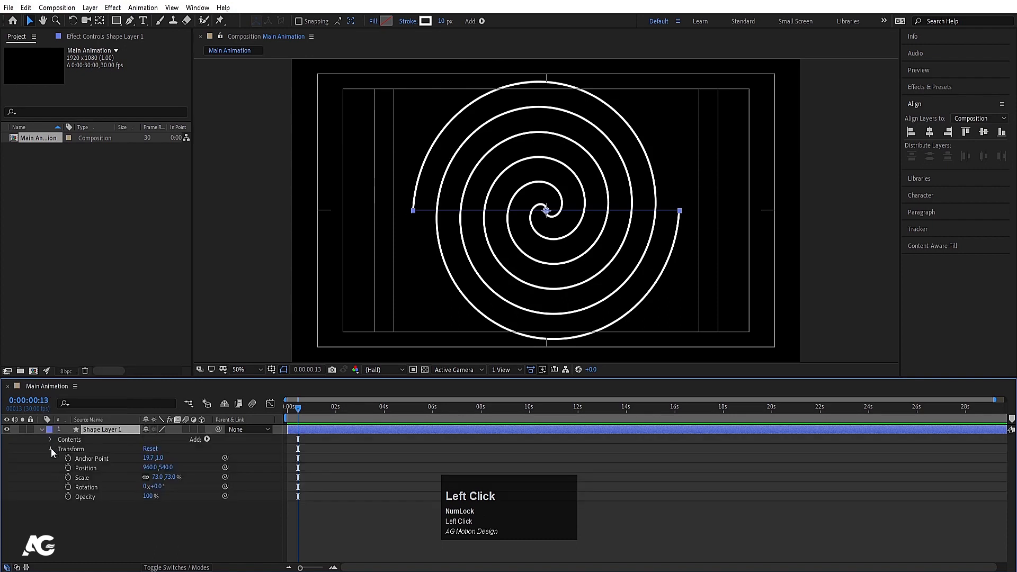
pyautogui.click(51, 449)
pyautogui.click(50, 440)
pyautogui.click(60, 468)
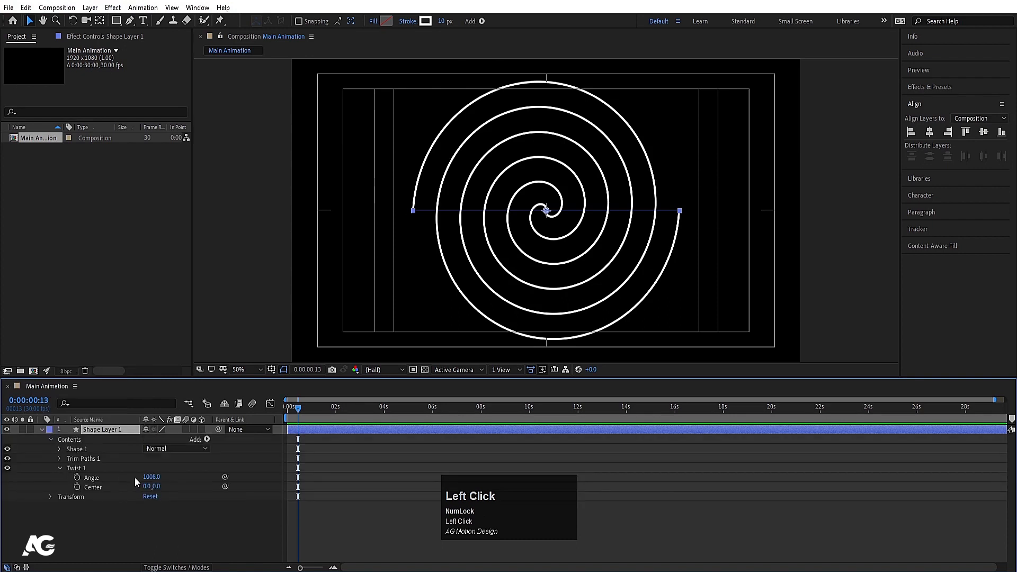
pyautogui.moveTo(151, 480); pyautogui.dragTo(335, 487)
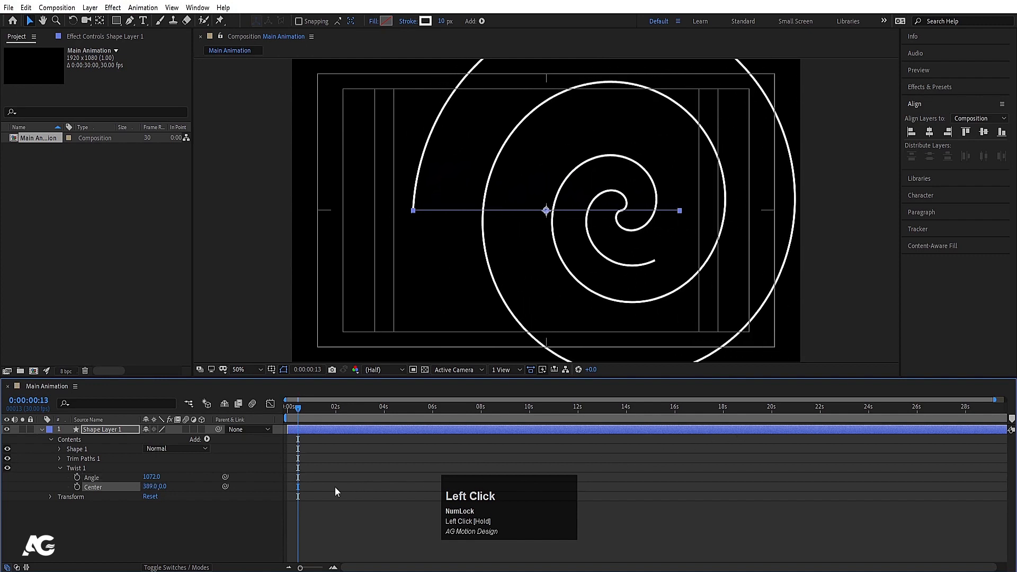
pyautogui.click(151, 486)
pyautogui.write('0')
pyautogui.press('Return')
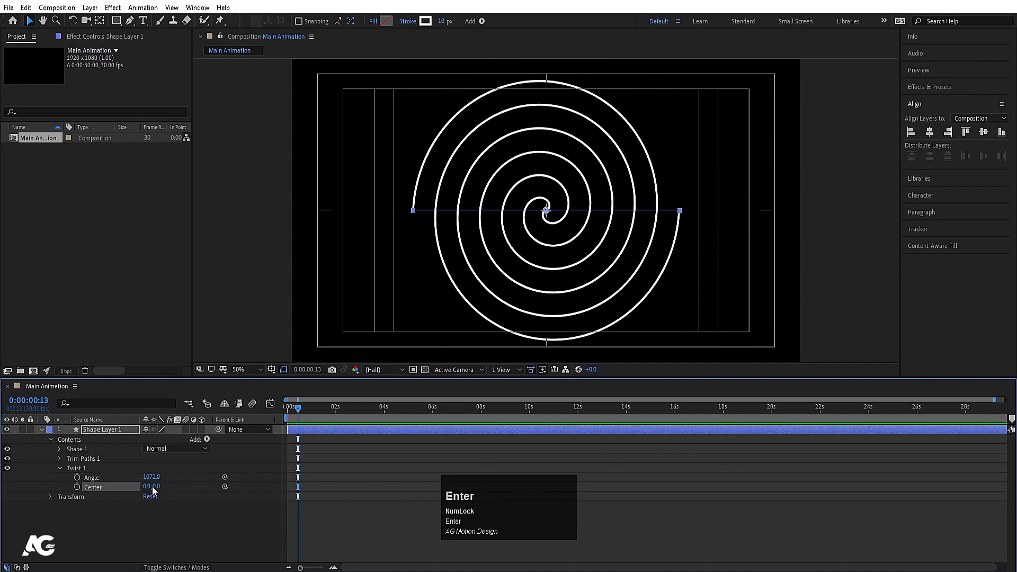
# - Test lowering the Trim Paths End to 35% with Trim Paths above Twist, and undo that change
pyautogui.click(59, 458)
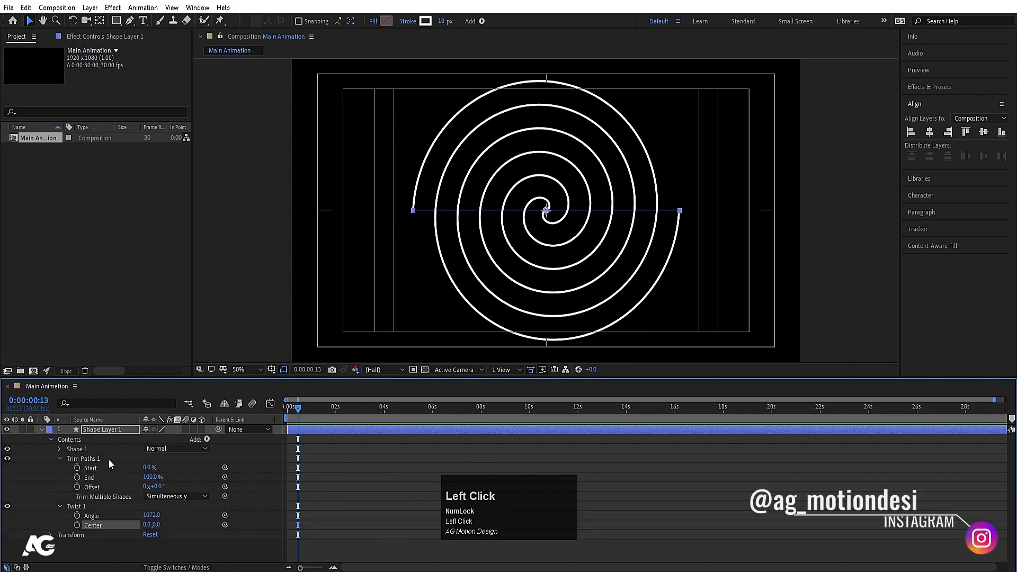
pyautogui.moveTo(157, 479); pyautogui.dragTo(134, 472)
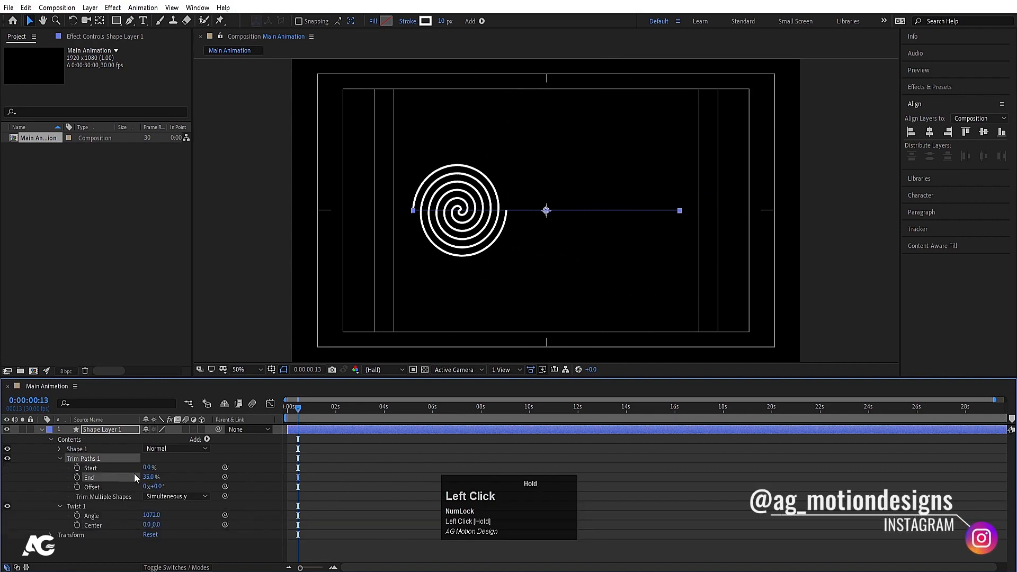
pyautogui.hotkey('ctrl', 'z')
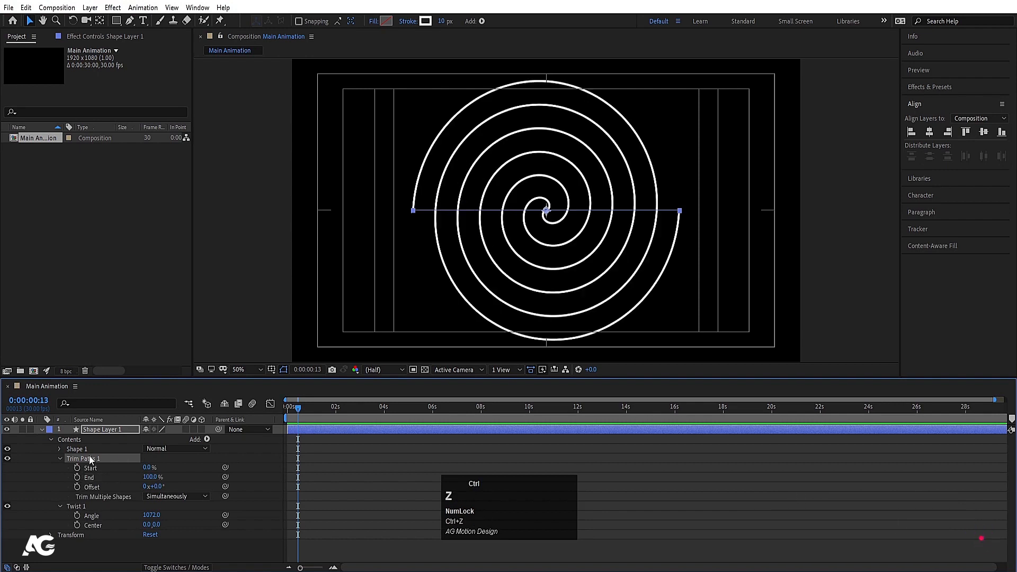
# - Move Trim Paths below Twist in the layer's contents and expand its settings
pyautogui.click(50, 468)
pyautogui.click(60, 507)
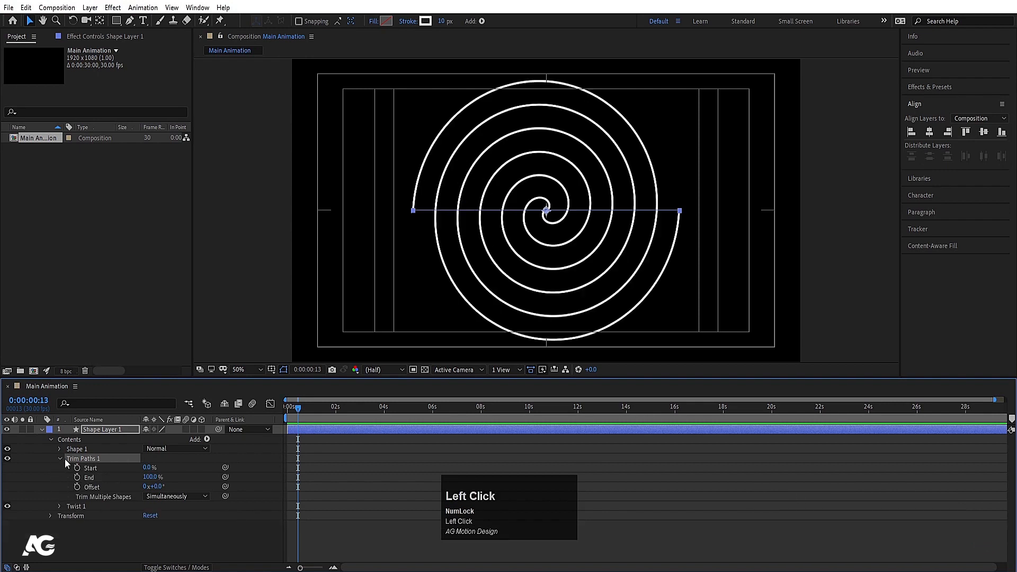
pyautogui.click(60, 458)
pyautogui.moveTo(88, 456); pyautogui.dragTo(93, 473)
pyautogui.click(59, 469)
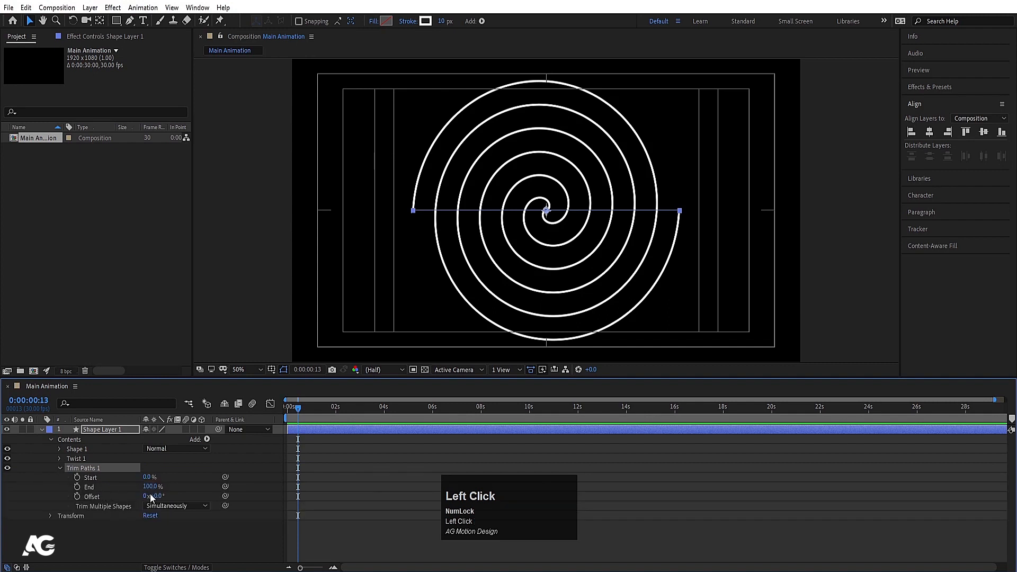
# - At the composition's beginning, set Trim Paths Start and End to 50% and keyframe both
pyautogui.moveTo(298, 440); pyautogui.dragTo(179, 450)
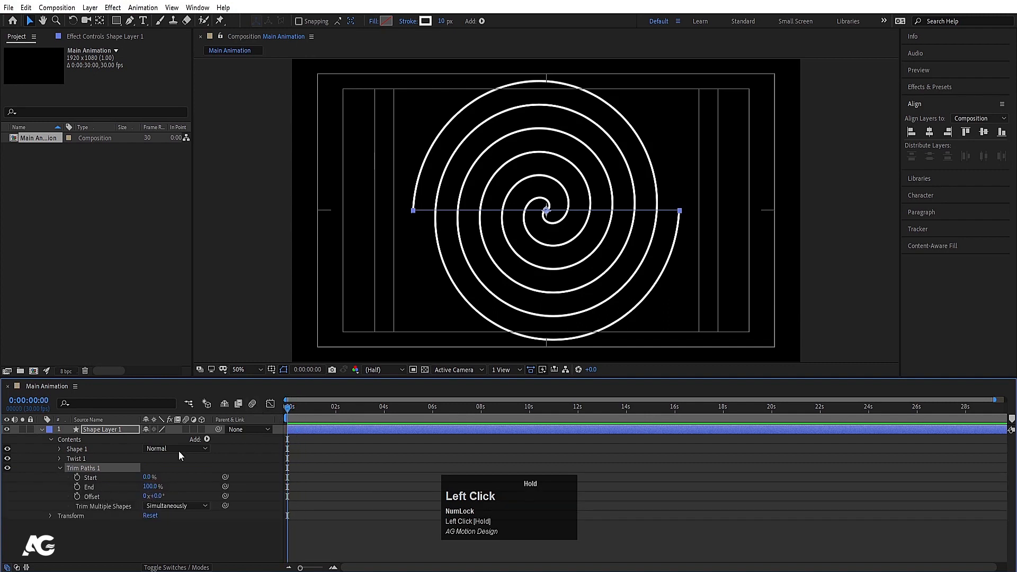
pyautogui.click(150, 486)
pyautogui.write('50')
pyautogui.press('Return')
pyautogui.click(112, 420)
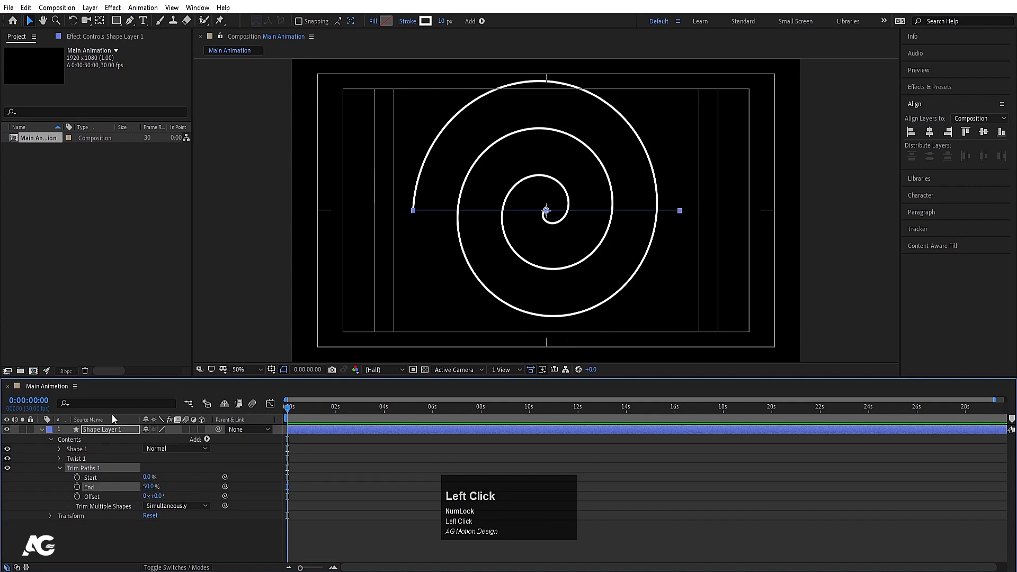
pyautogui.click(147, 477)
pyautogui.press('Return')
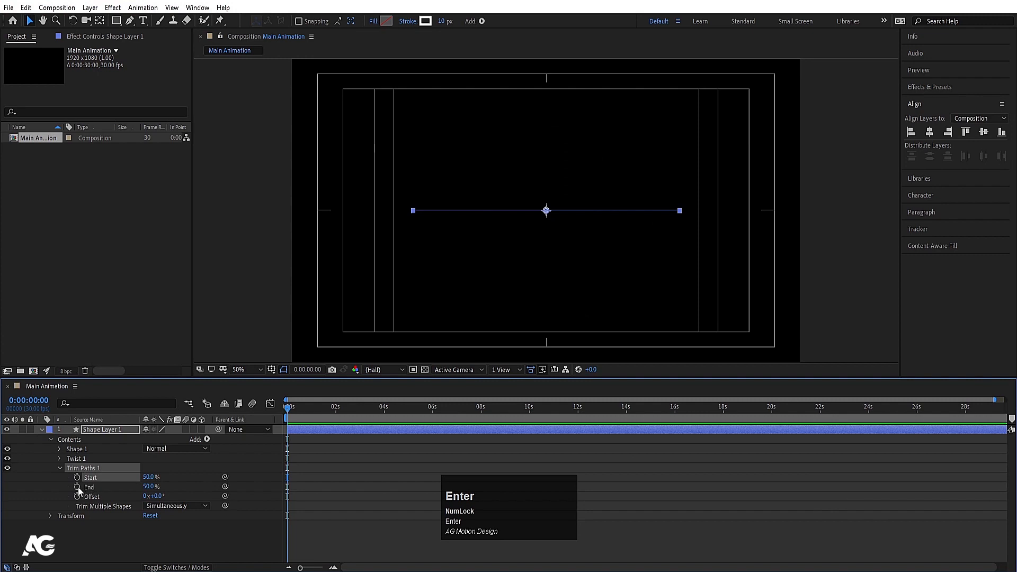
pyautogui.click(78, 487)
pyautogui.click(78, 477)
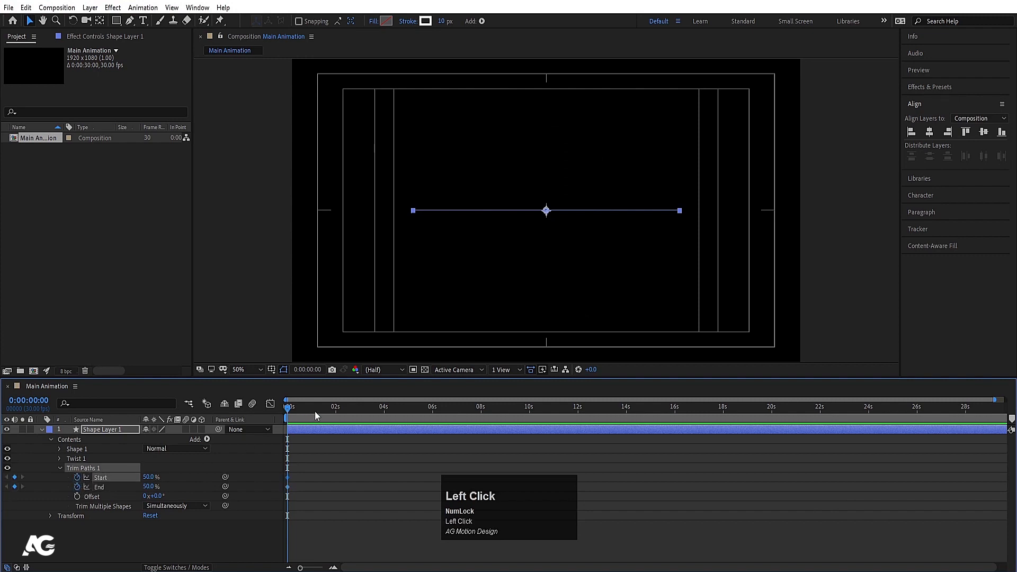
# - Keyframe Trim Paths Start at 0% and End at 100% at 0:00:04:01, and preview the spiral growing from its centre
pyautogui.moveTo(315, 416); pyautogui.dragTo(385, 417)
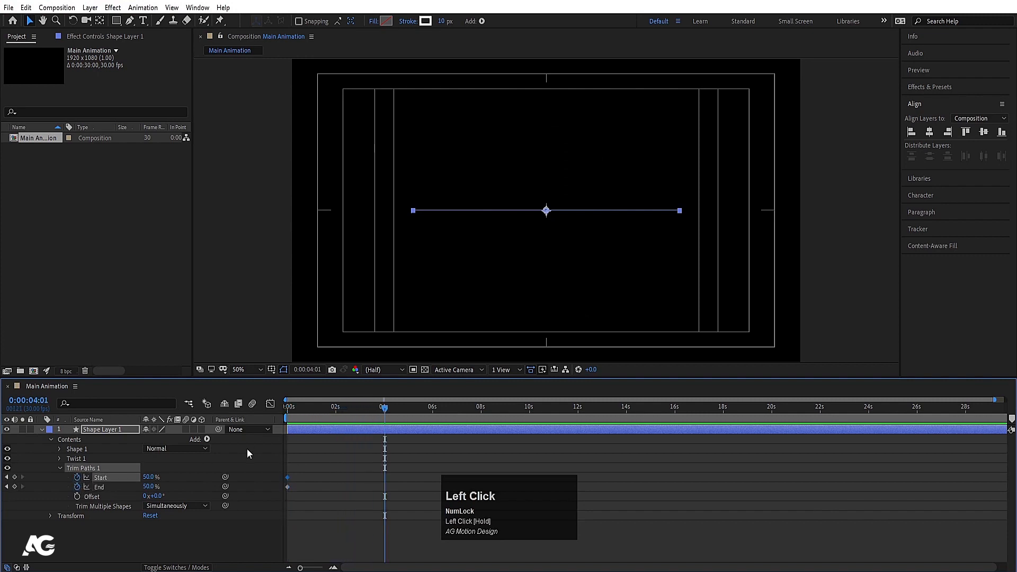
pyautogui.moveTo(156, 483)
pyautogui.mouseDown()
pyautogui.moveTo(127, 479)
pyautogui.moveTo(133, 493)
pyautogui.moveTo(171, 486)
pyautogui.mouseUp()
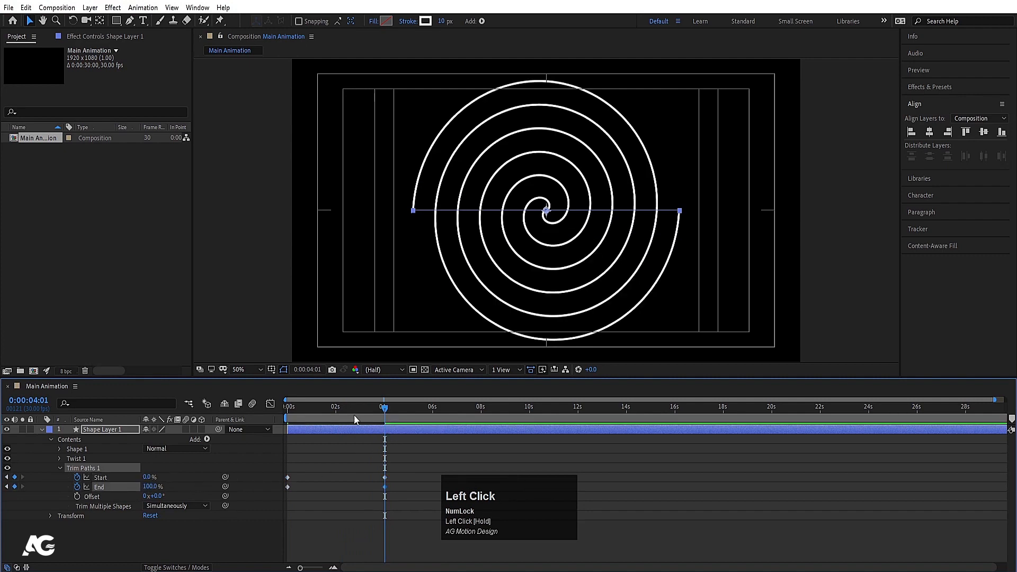
pyautogui.moveTo(354, 415); pyautogui.dragTo(190, 405)
pyautogui.press('space')
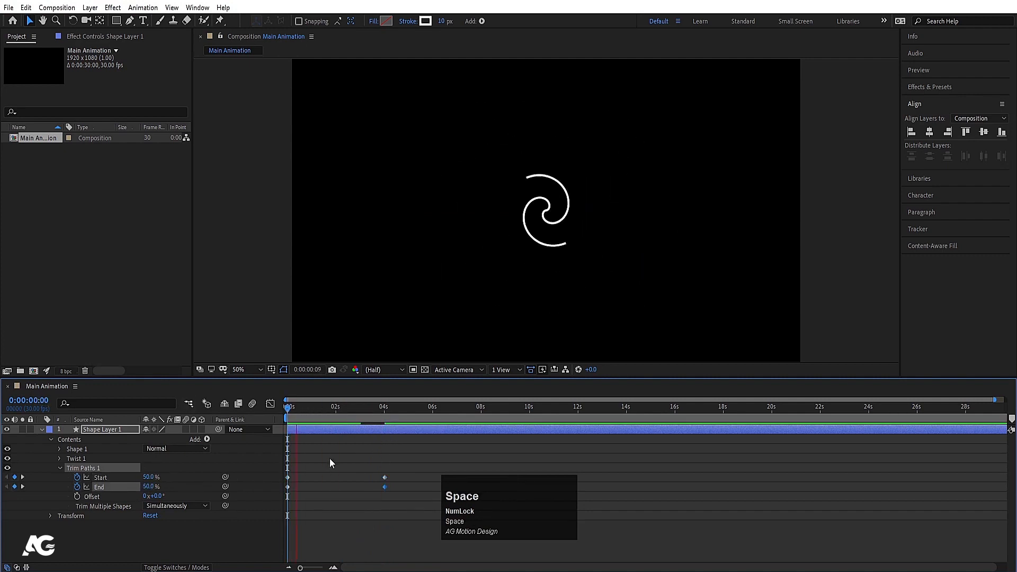
pyautogui.click(304, 409)
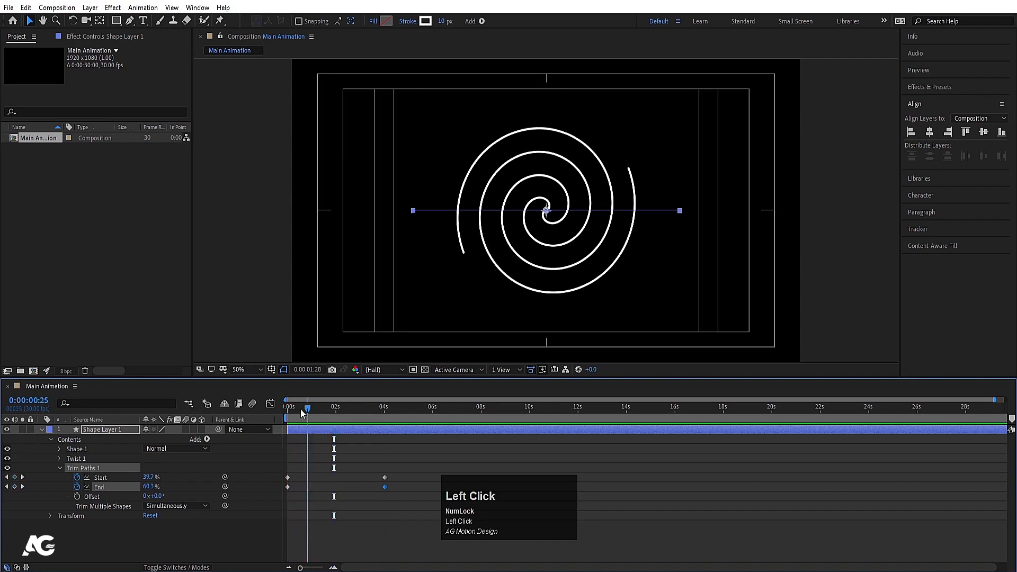
# - Find the layer's Stroke Width property and keyframe it at 0 at the composition's beginning
pyautogui.moveTo(301, 413); pyautogui.dragTo(121, 419)
pyautogui.click(89, 404)
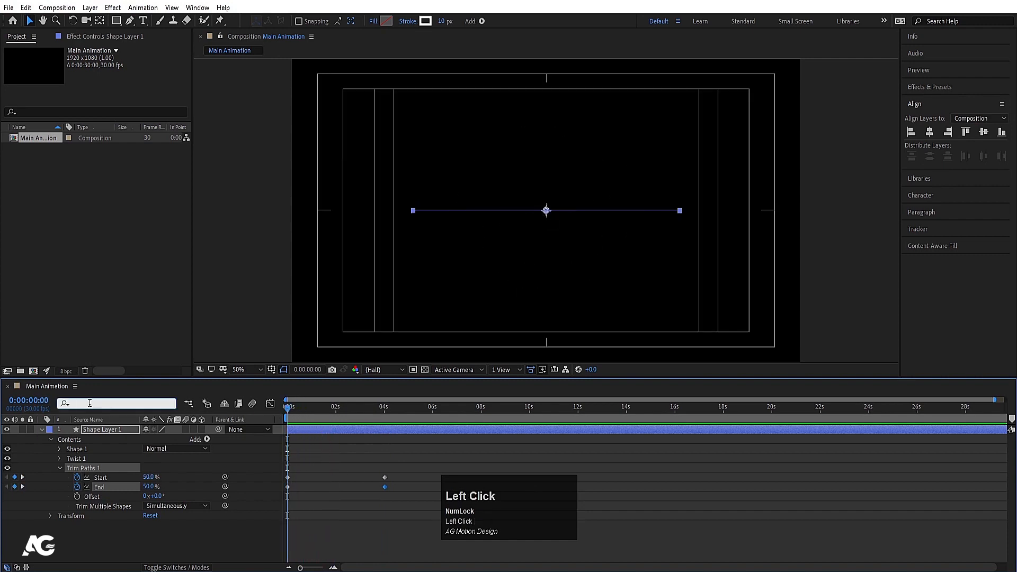
pyautogui.write('str')
pyautogui.click(84, 467)
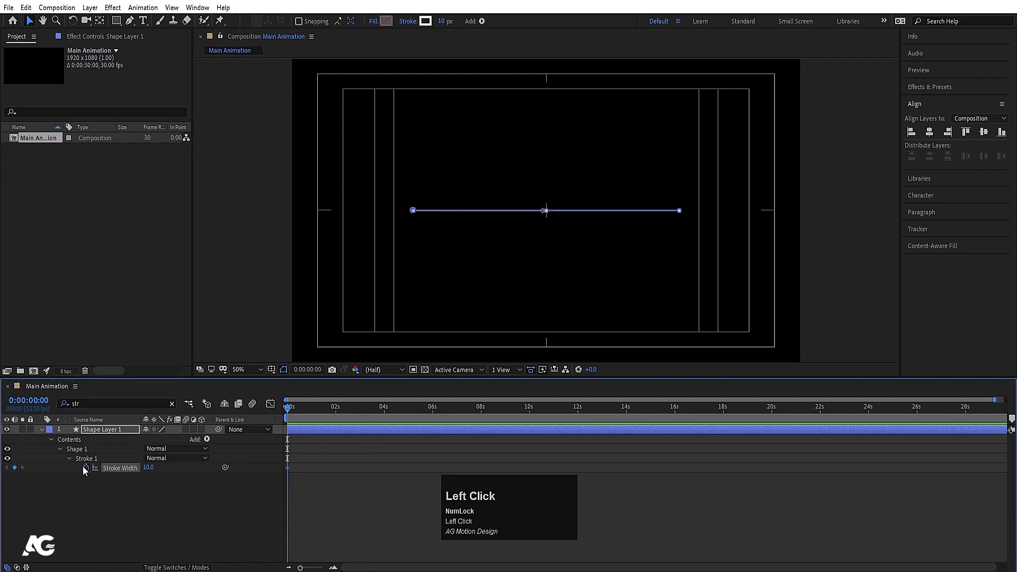
pyautogui.click(84, 467)
pyautogui.click(152, 506)
pyautogui.press('u')
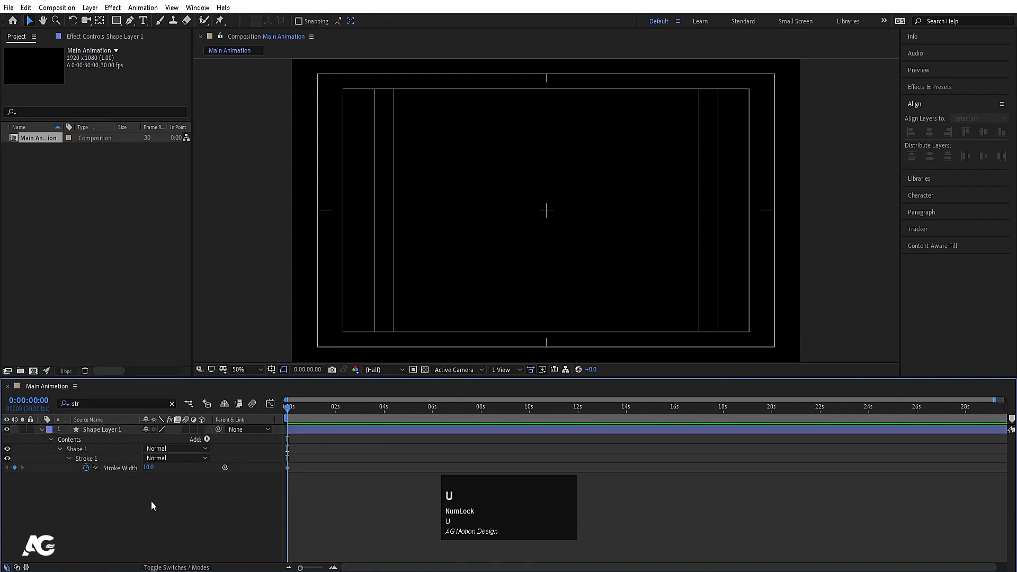
pyautogui.click(126, 430)
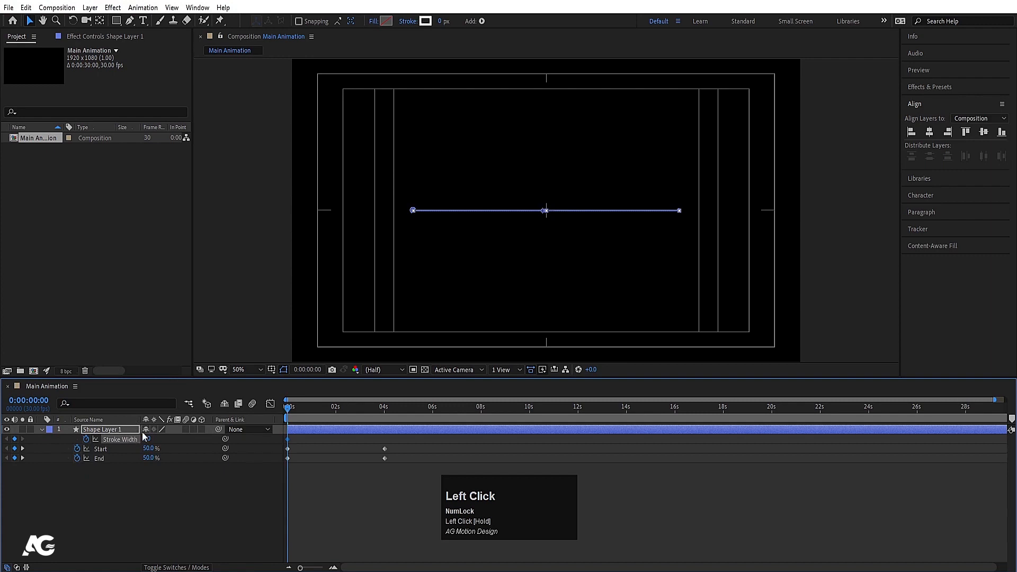
# - Keyframe the Stroke Width at 122 at 0:00:04:01 and play back the thickening spiral
pyautogui.press('k')
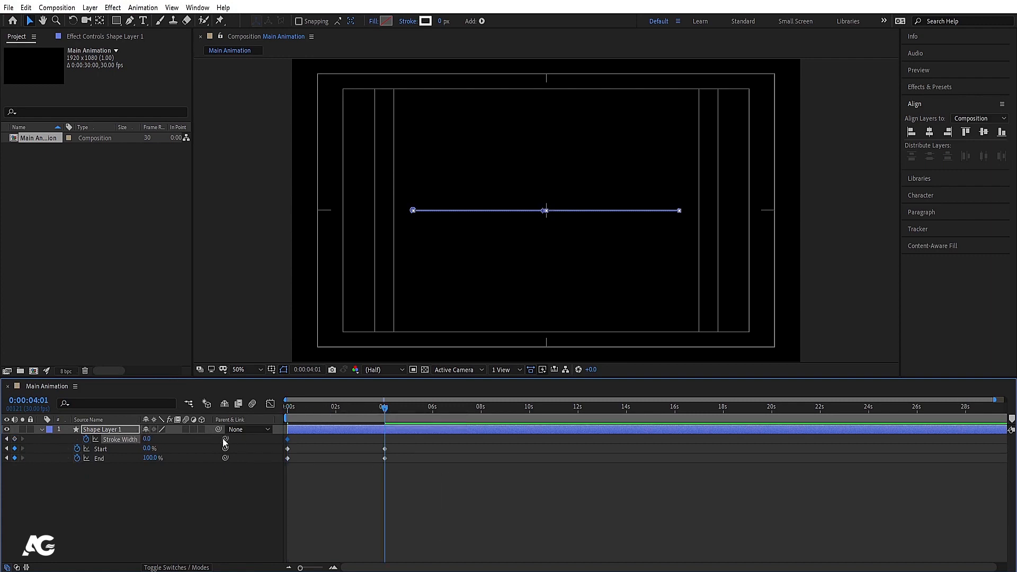
pyautogui.moveTo(147, 439); pyautogui.dragTo(210, 442)
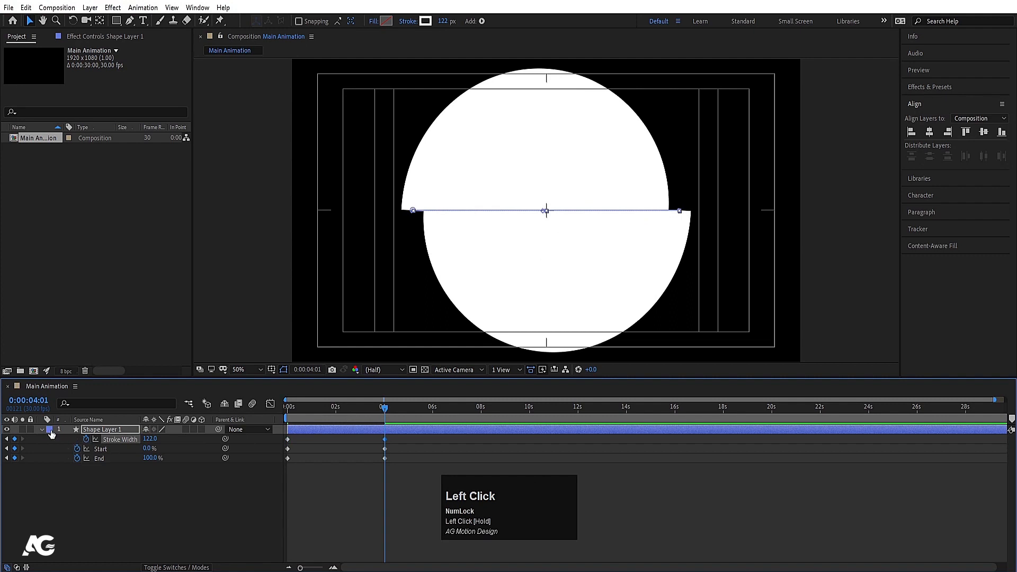
pyautogui.moveTo(345, 418); pyautogui.dragTo(244, 407)
pyautogui.press('space')
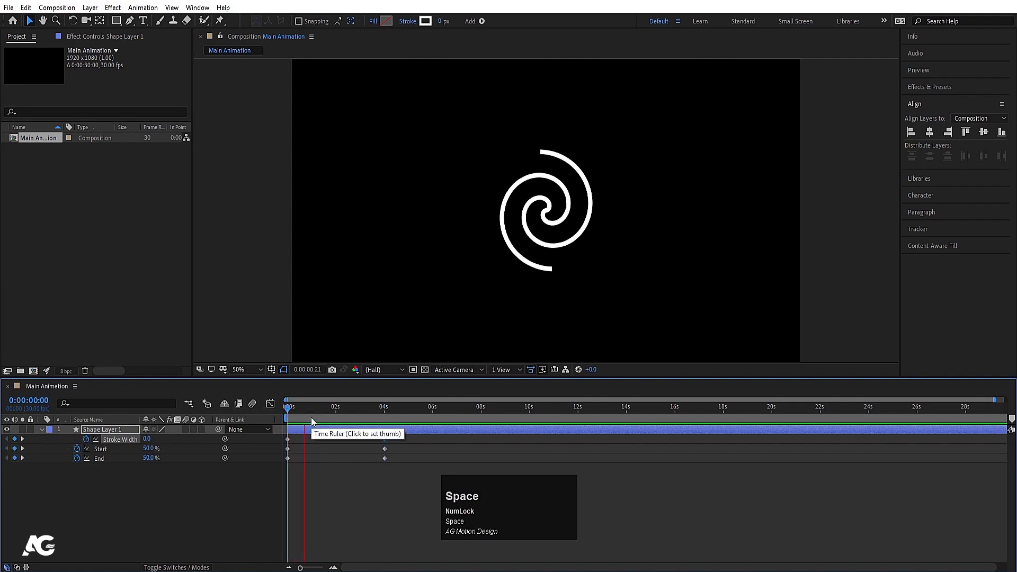
pyautogui.press('space')
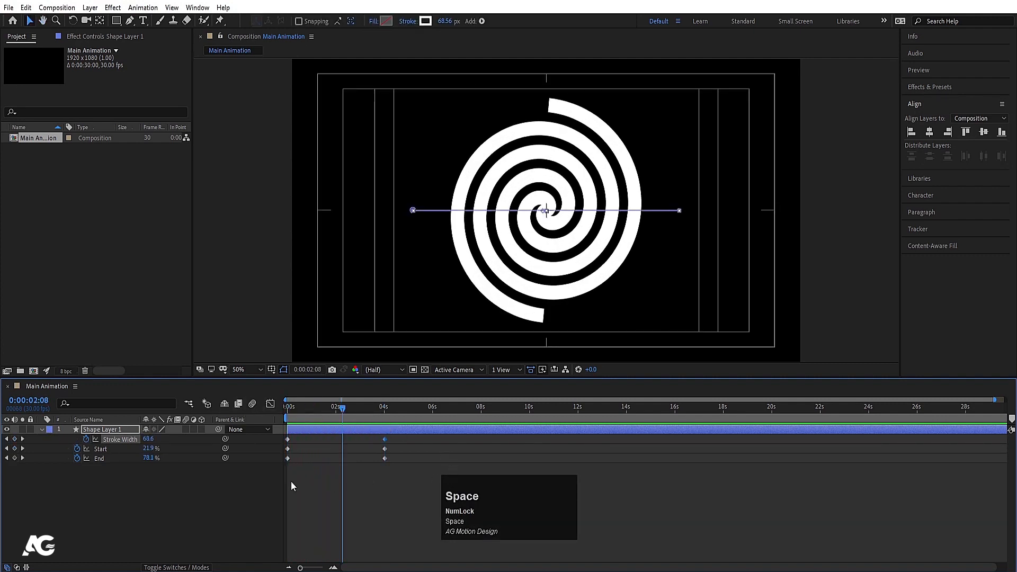
# - Set the Line Cap of the spiral's Stroke 1 to Round Cap
pyautogui.click(42, 430)
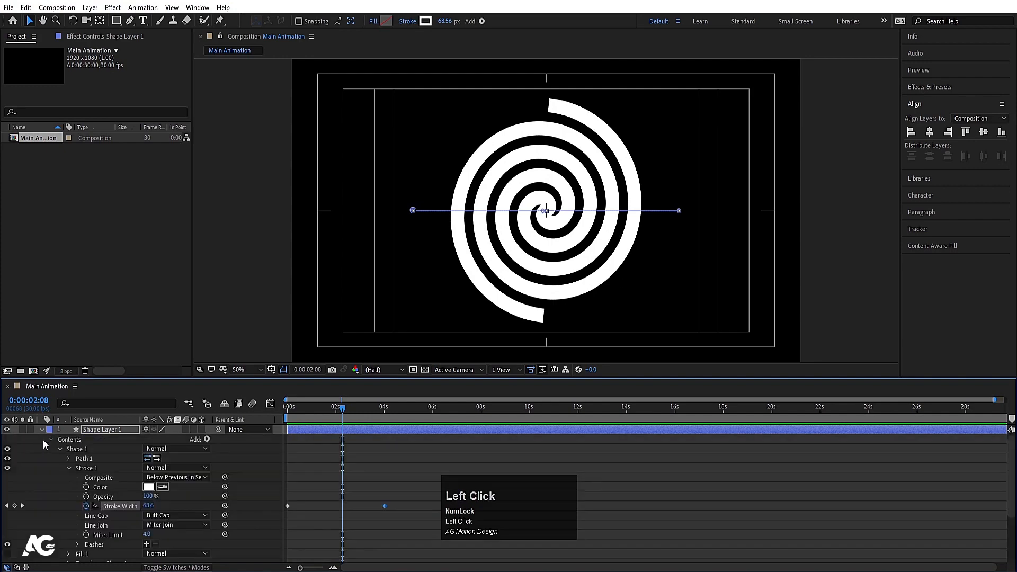
pyautogui.click(61, 450)
pyautogui.click(61, 449)
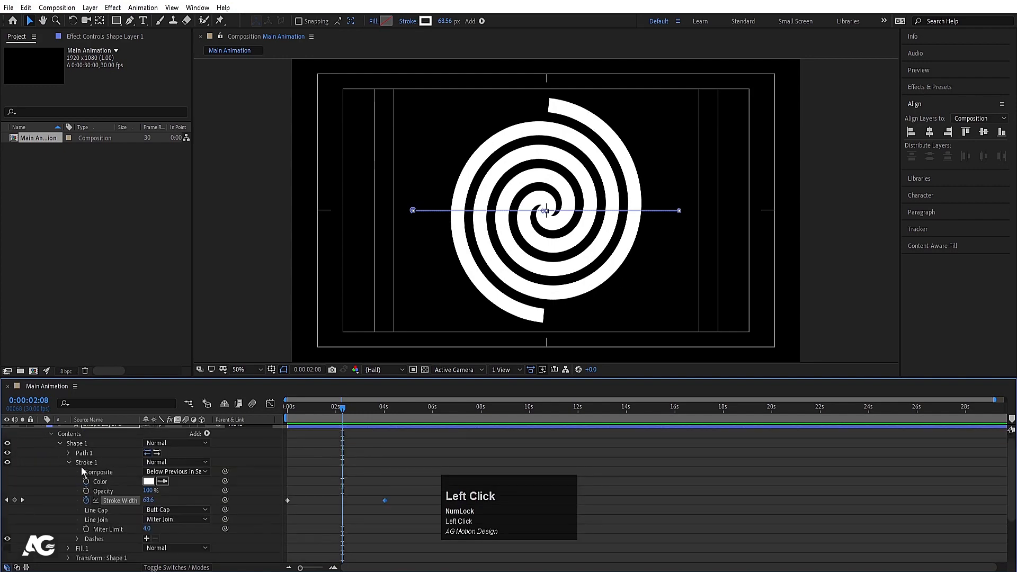
pyautogui.click(111, 511)
pyautogui.click(175, 509)
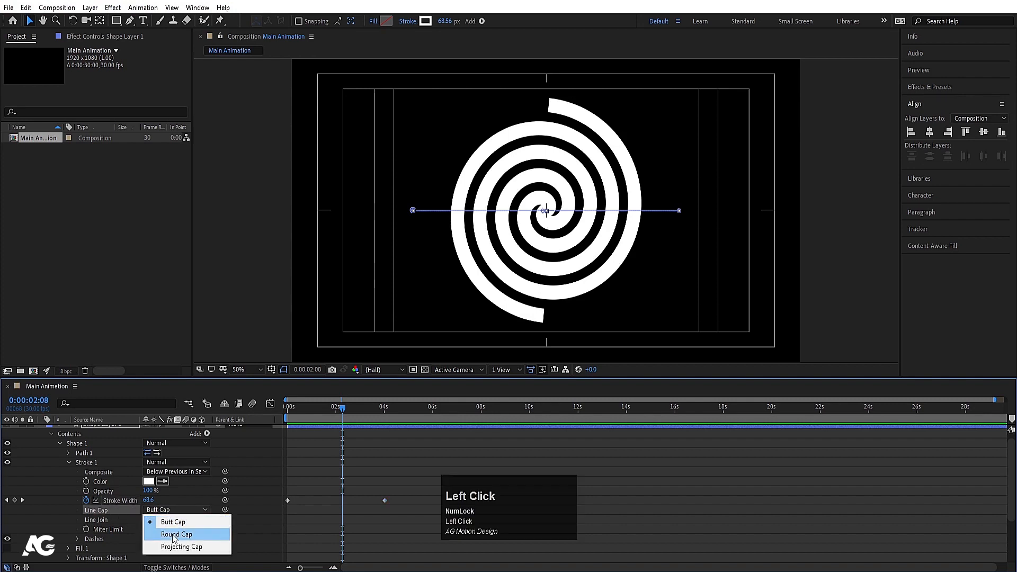
pyautogui.click(174, 535)
pyautogui.click(357, 454)
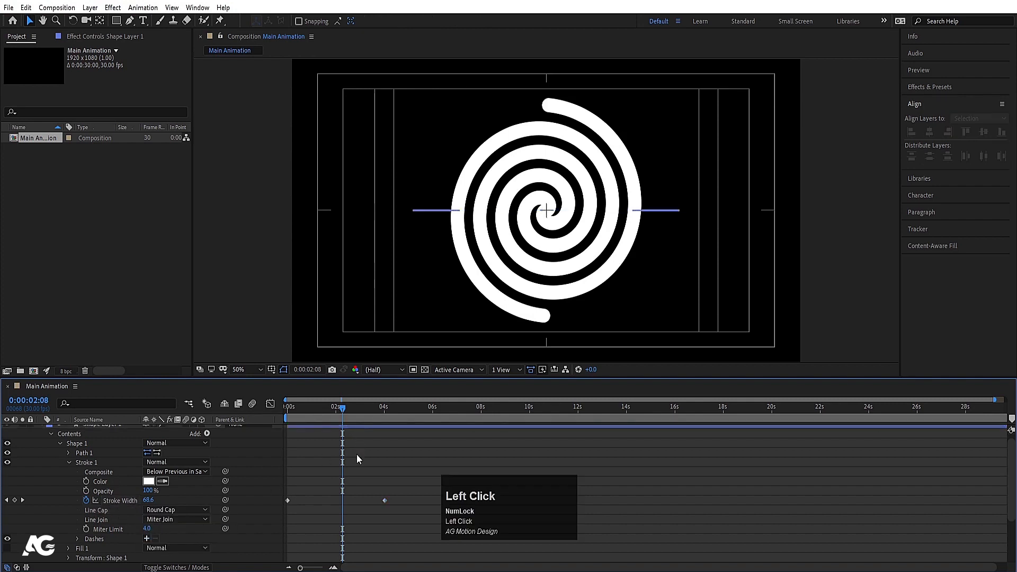
# - Apply Easy Ease to all Stroke Width, Start and End keyframes and preview the animation from the beginning
pyautogui.press('u')
pyautogui.click(370, 464)
pyautogui.moveTo(371, 464); pyautogui.dragTo(218, 372)
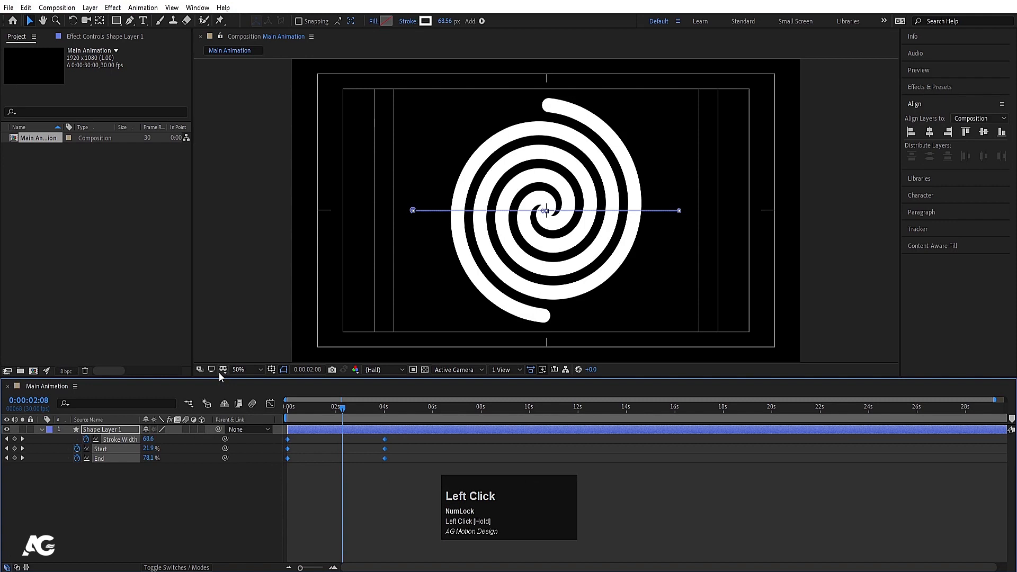
pyautogui.press('F9')
pyautogui.moveTo(320, 411); pyautogui.dragTo(256, 409)
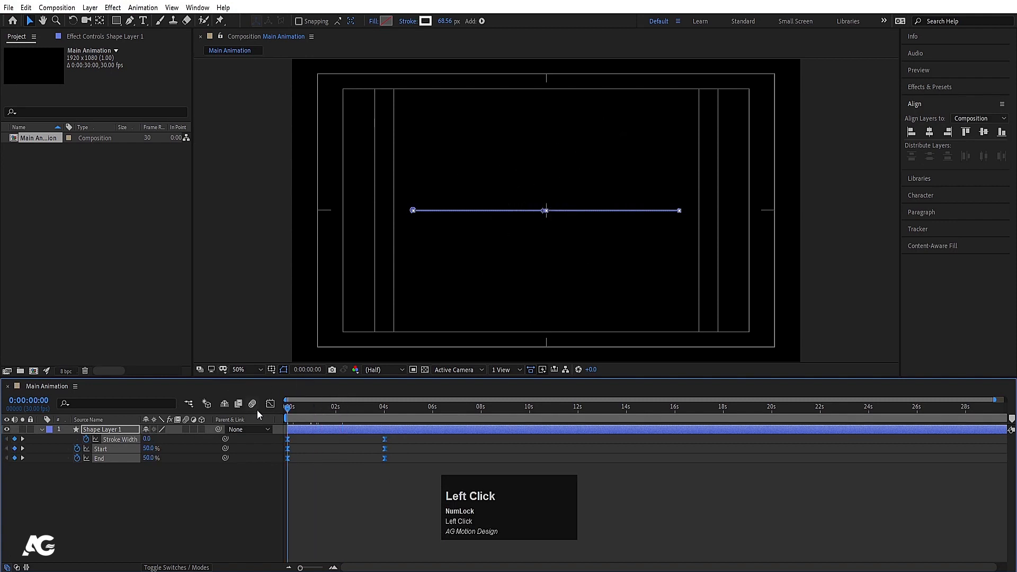
pyautogui.press('space')
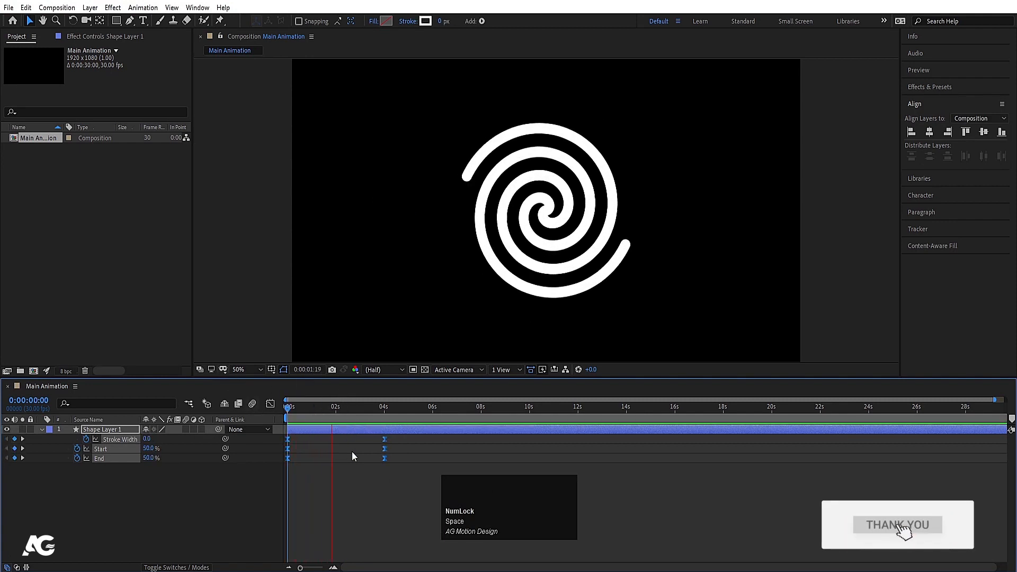
pyautogui.press('space')
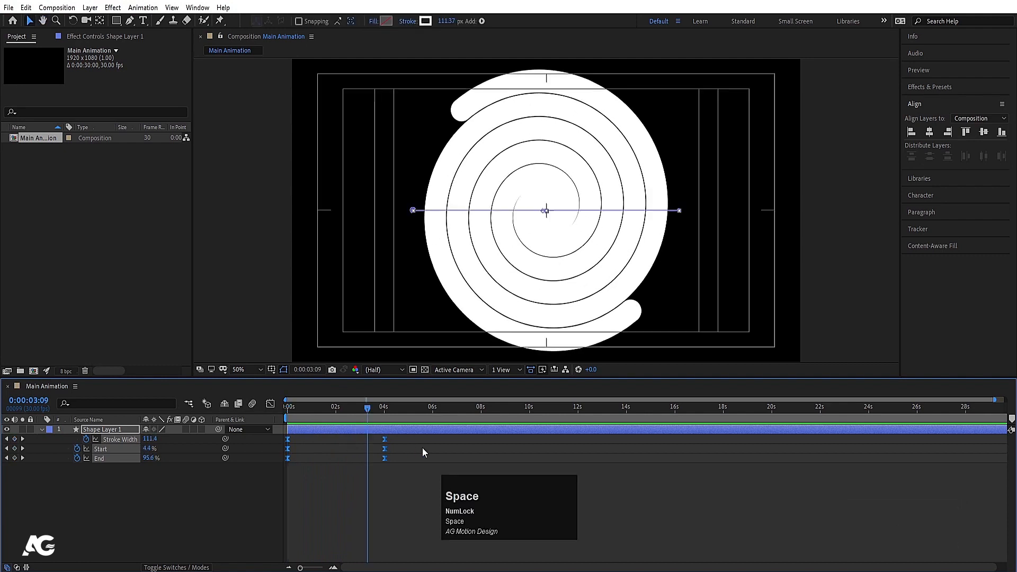
# - Duplicate Shape Layer 1 and set the copy's stroke colour to red FF0000
pyautogui.click(161, 488)
pyautogui.click(161, 487)
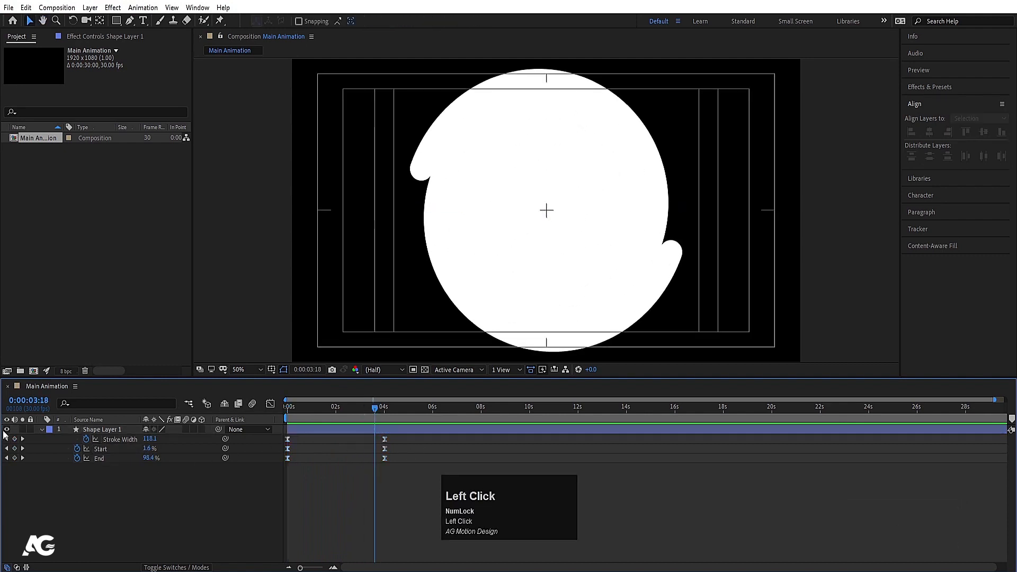
pyautogui.click(101, 430)
pyautogui.hotkey('ctrl', 'd')
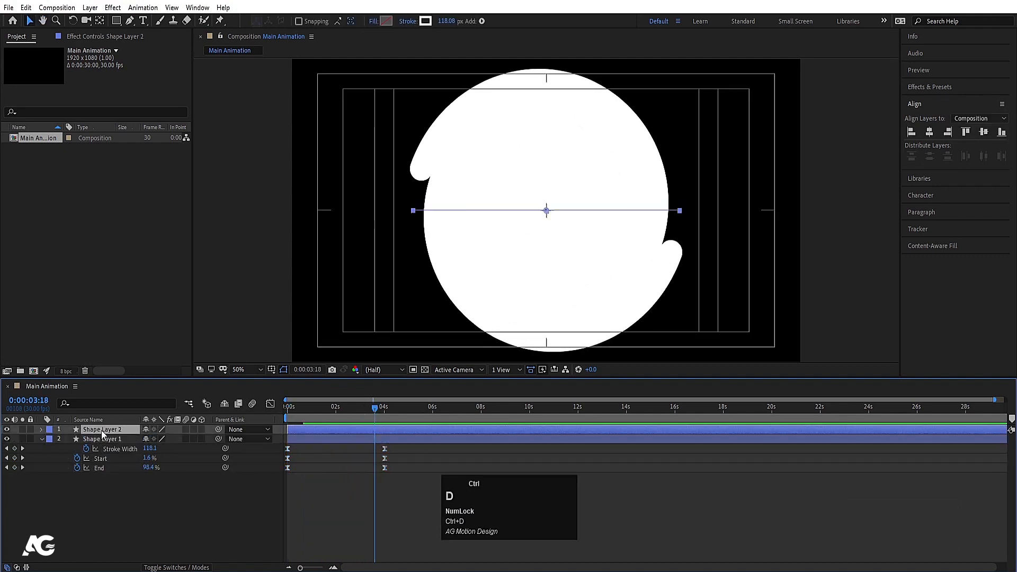
pyautogui.click(425, 21)
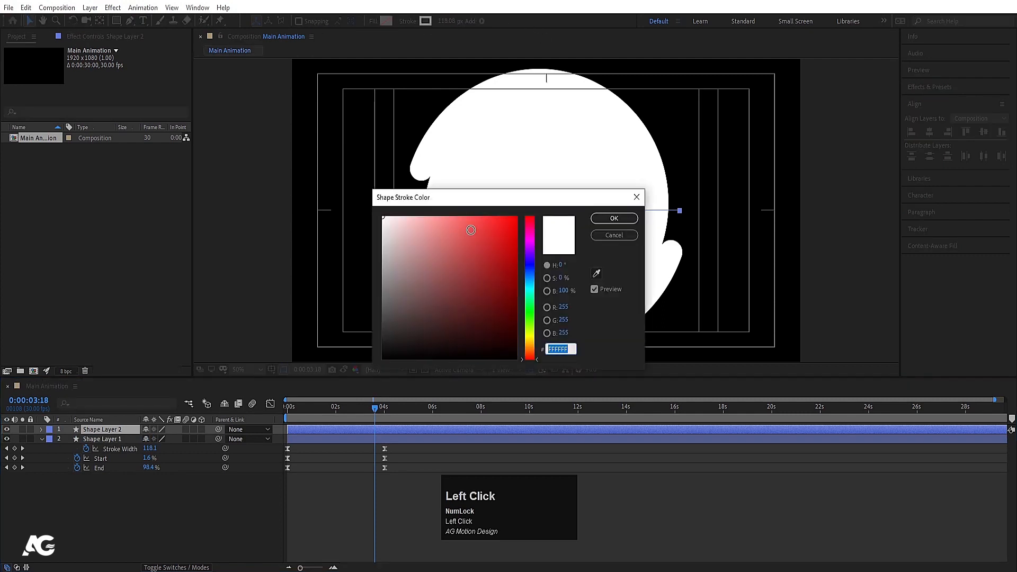
pyautogui.click(471, 230)
pyautogui.click(614, 218)
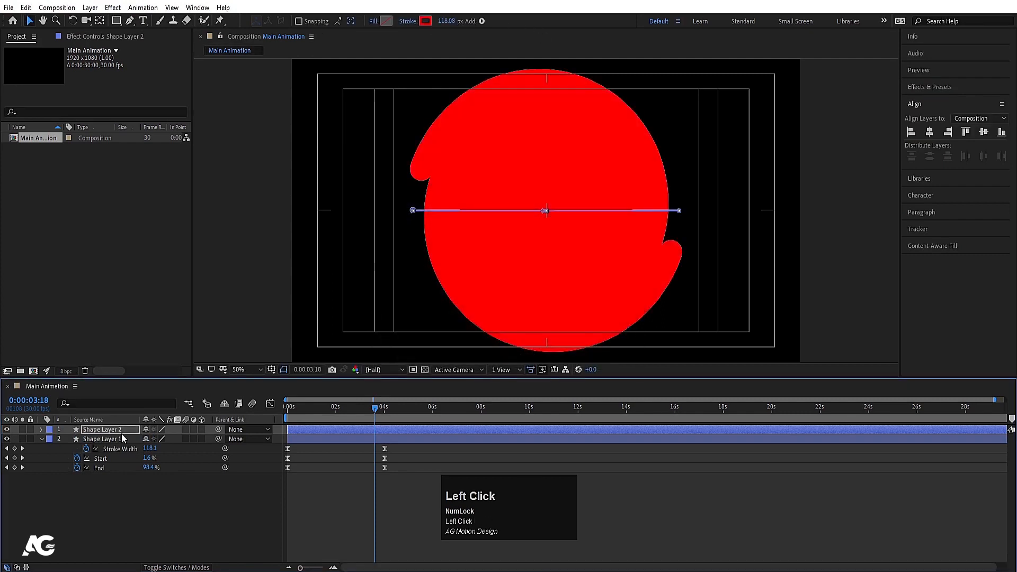
# - Duplicate the red spiral layer and set the copy's stroke colour to blue 007EFF
pyautogui.hotkey('ctrl', 'd')
pyautogui.click(425, 21)
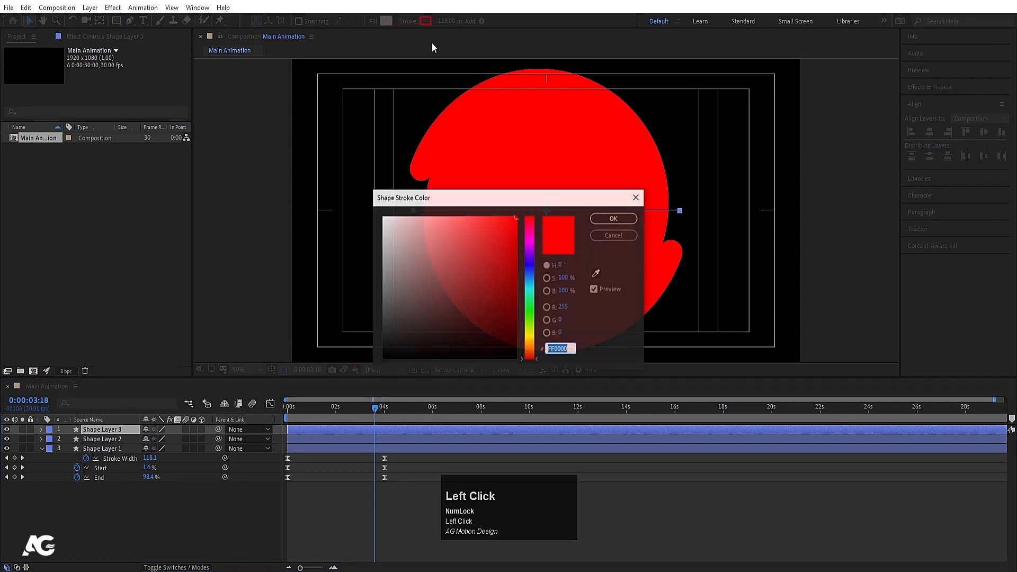
pyautogui.click(530, 279)
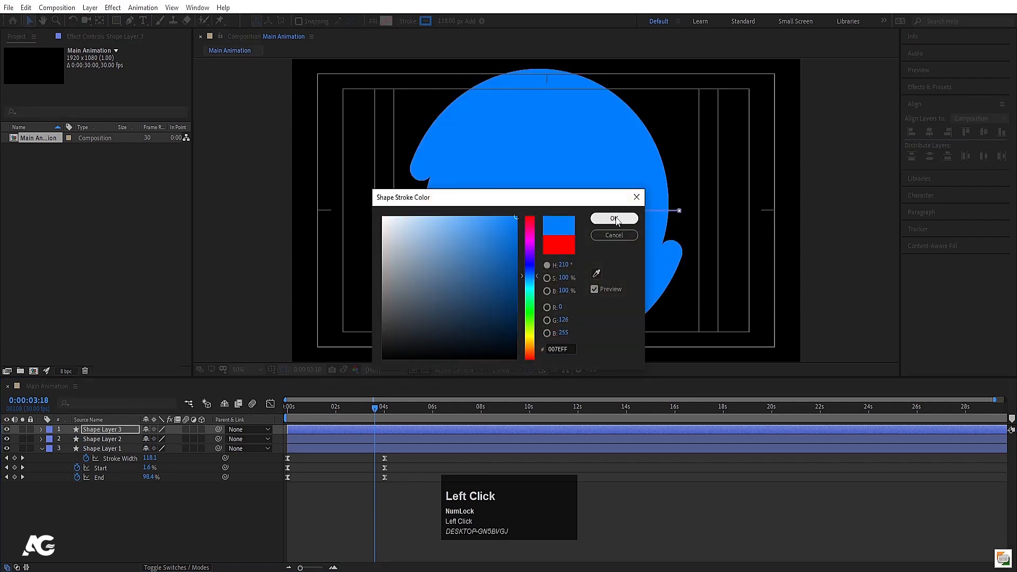
pyautogui.click(614, 218)
# - Duplicate the blue spiral layer and set the copy's stroke colour to green 00FF36
pyautogui.hotkey('ctrl', 'd')
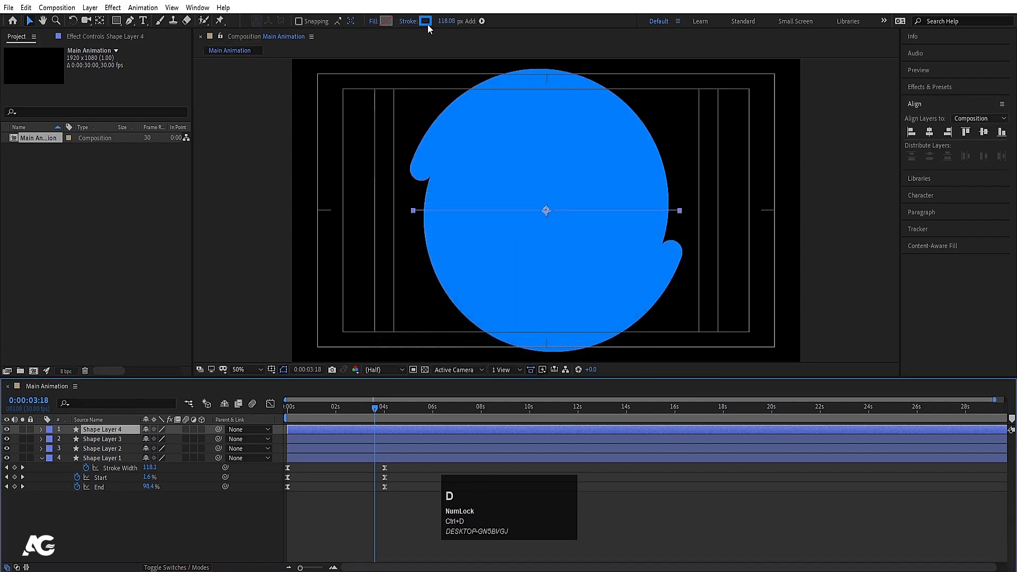
pyautogui.click(425, 21)
pyautogui.click(529, 317)
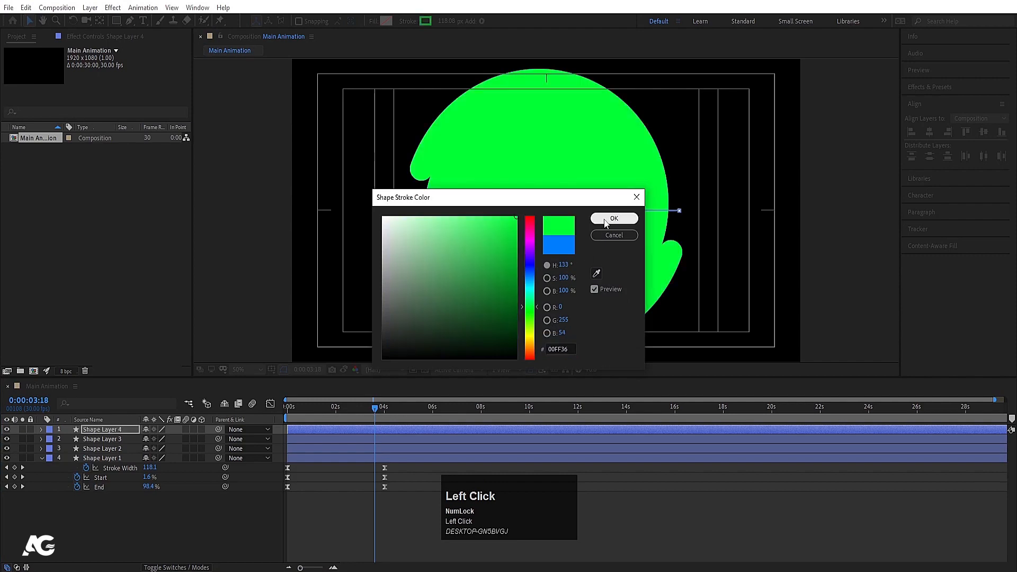
pyautogui.click(613, 218)
# - Duplicate the green spiral layer and set the copy's stroke colour to white
pyautogui.hotkey('ctrl', 'd')
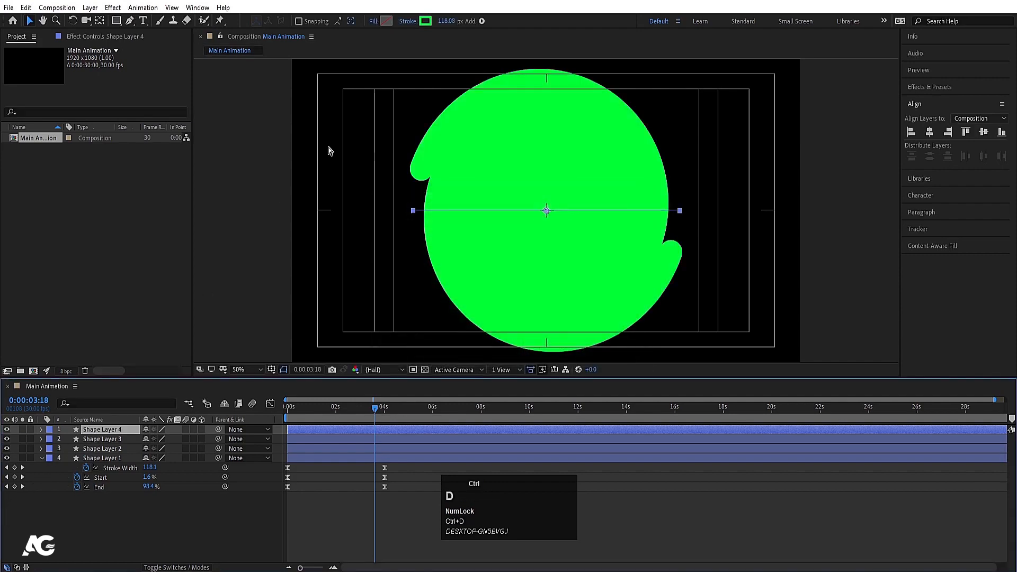
pyautogui.click(427, 21)
pyautogui.moveTo(403, 233)
pyautogui.mouseDown()
pyautogui.moveTo(359, 188)
pyautogui.moveTo(370, 210)
pyautogui.mouseUp()
pyautogui.click(611, 219)
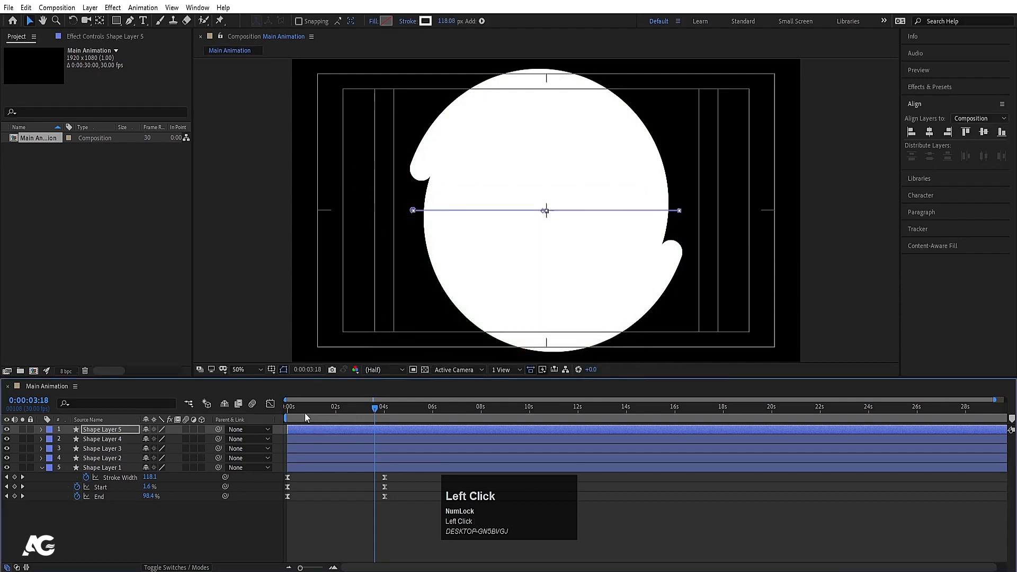
# - Stagger the four duplicate layers upward in the stack so each starts about 7 frames after the layer below it
pyautogui.moveTo(304, 409); pyautogui.dragTo(288, 409)
pyautogui.click(301, 459)
pyautogui.moveTo(301, 459); pyautogui.dragTo(397, 447)
pyautogui.press('=')
pyautogui.press('=')
pyautogui.press('=')
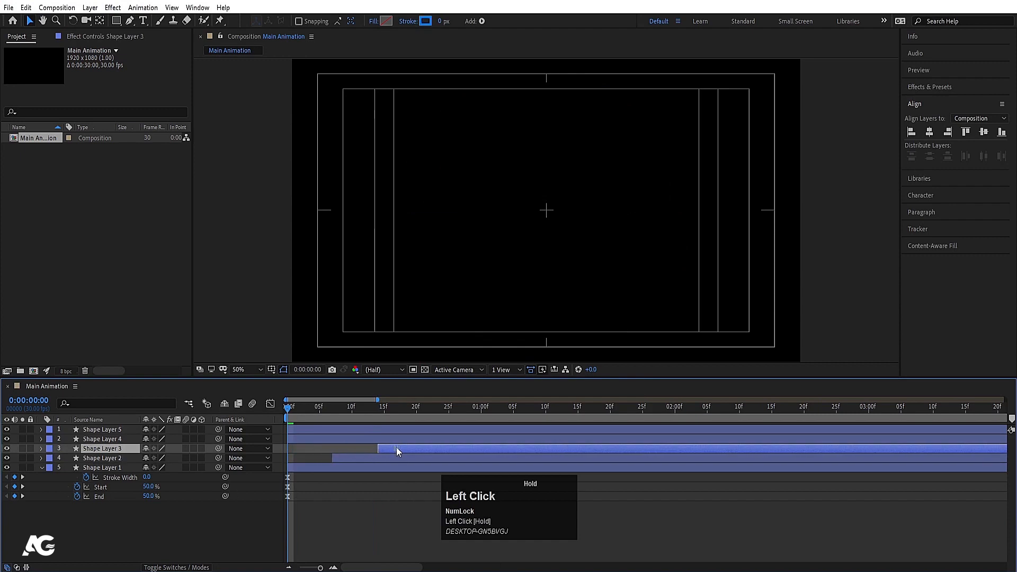
pyautogui.moveTo(323, 442); pyautogui.dragTo(437, 437)
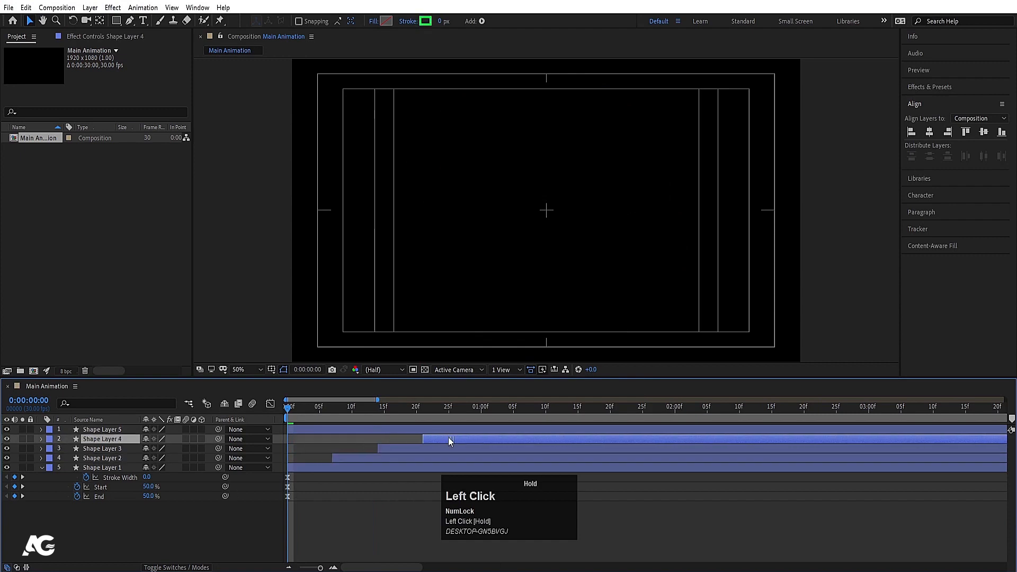
pyautogui.moveTo(310, 431); pyautogui.dragTo(491, 432)
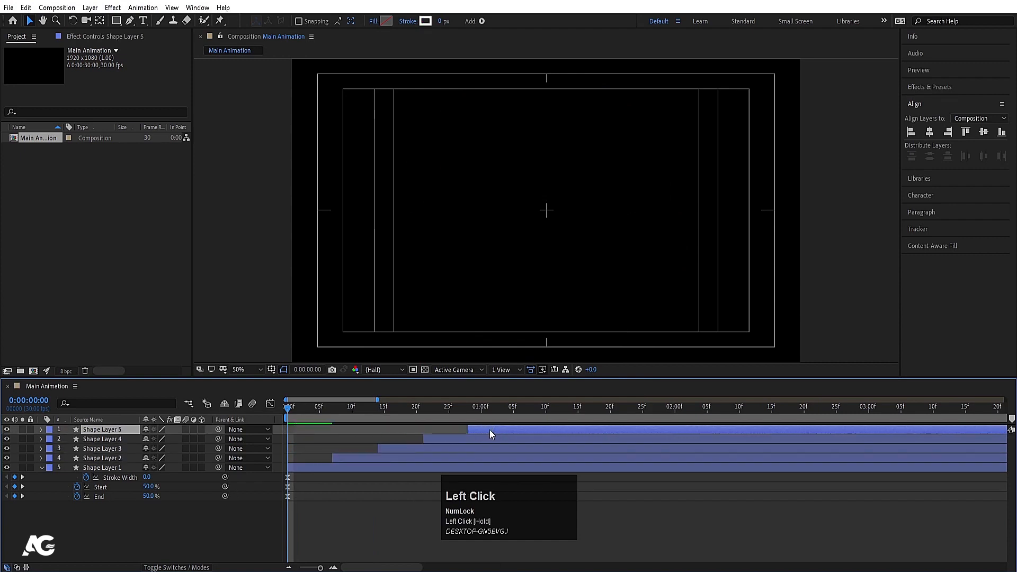
# - Play back the staggered multicoloured spiral animation from the composition's beginning
pyautogui.press('-')
pyautogui.press('-')
pyautogui.press('-')
pyautogui.click(366, 481)
pyautogui.press('space')
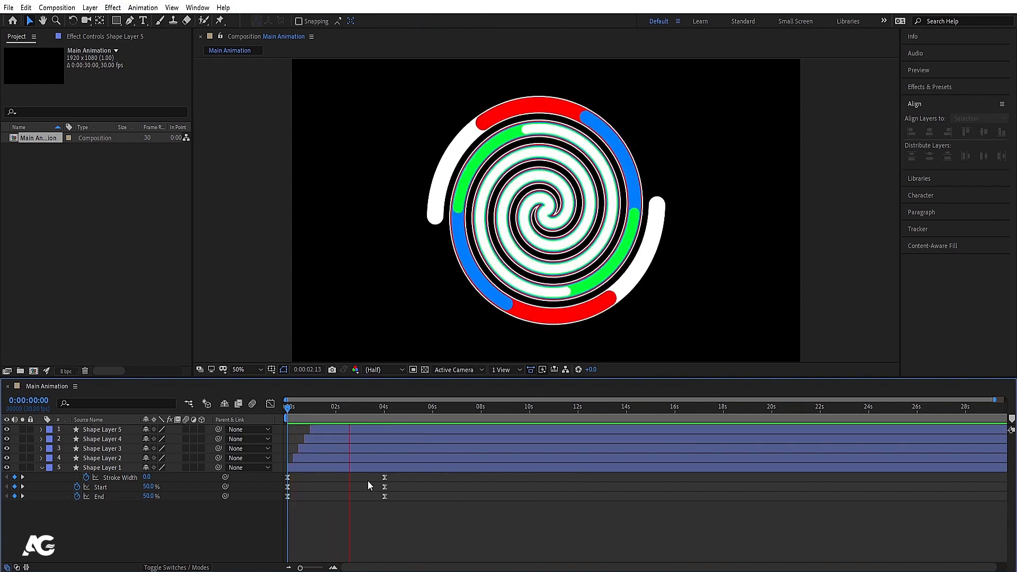
pyautogui.press('space')
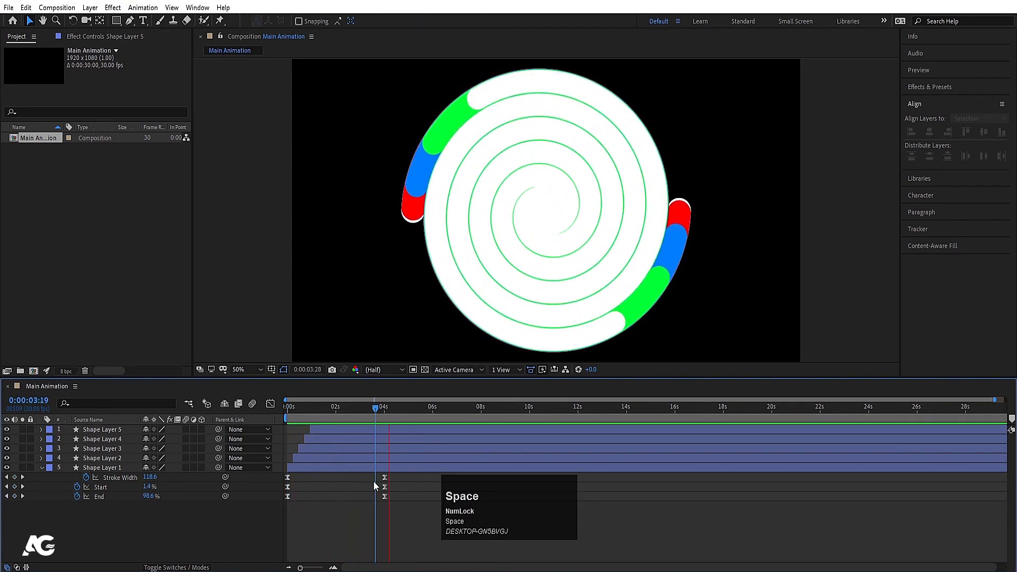
# - Replay the spiral animation from near its start and collapse the properties of Shape Layer 1
pyautogui.moveTo(367, 411); pyautogui.dragTo(271, 411)
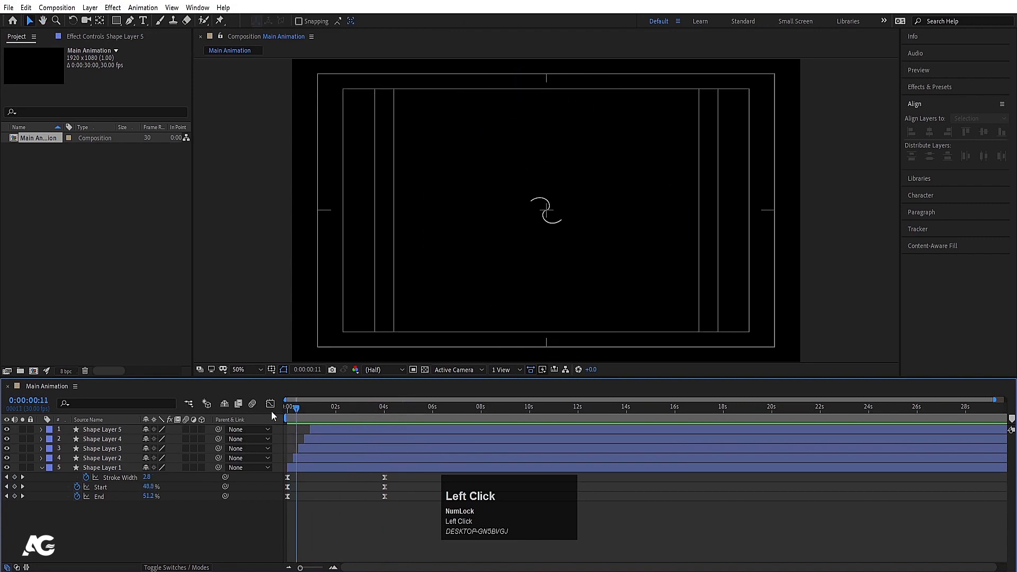
pyautogui.press('space')
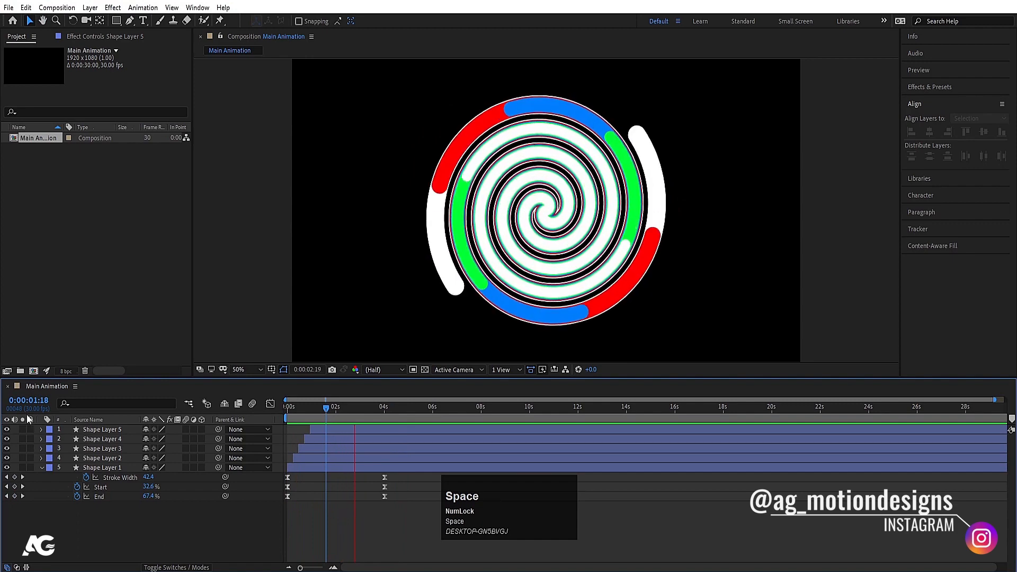
pyautogui.press('space')
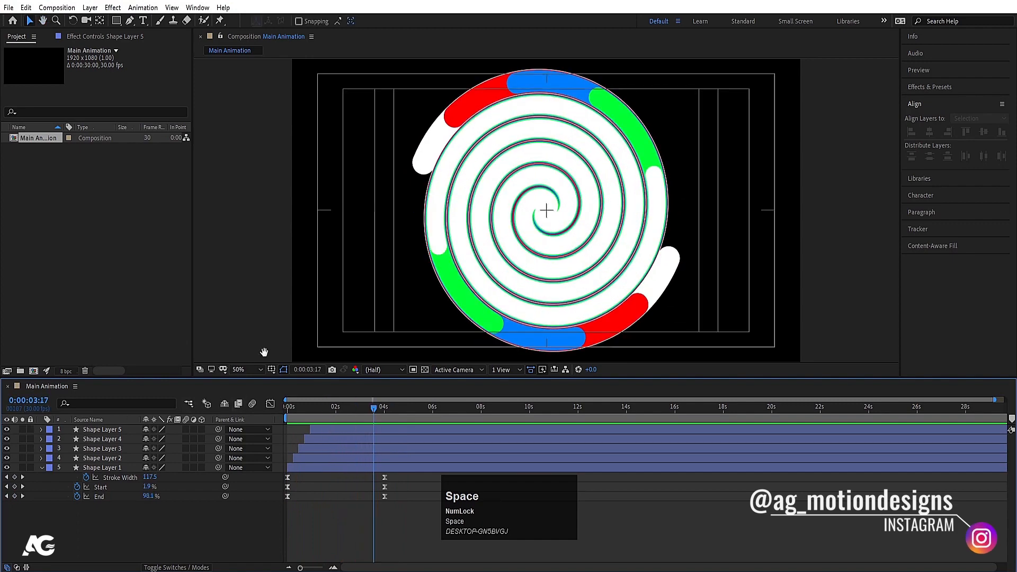
pyautogui.press('space')
pyautogui.press('space')
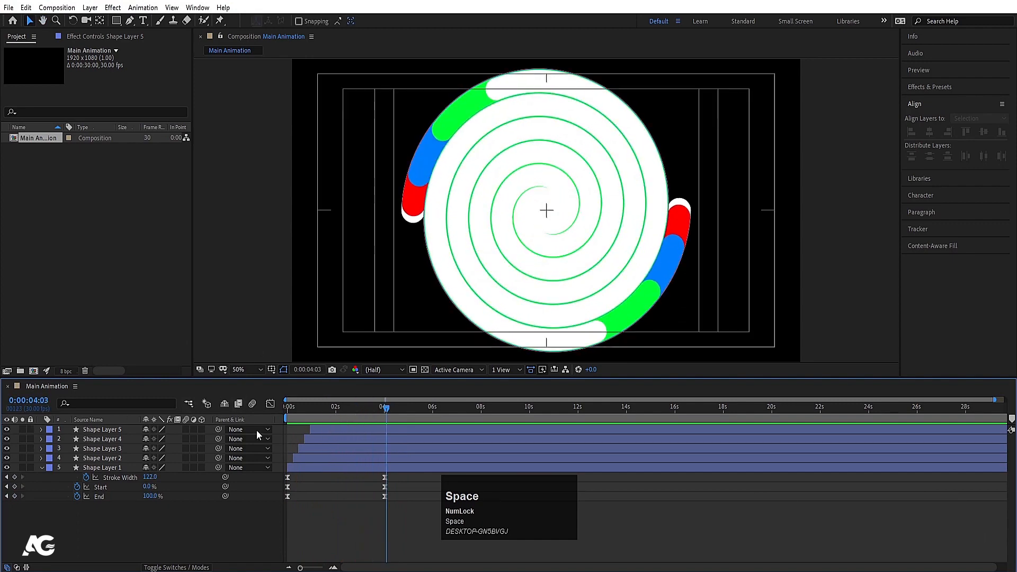
pyautogui.click(41, 468)
pyautogui.press('space')
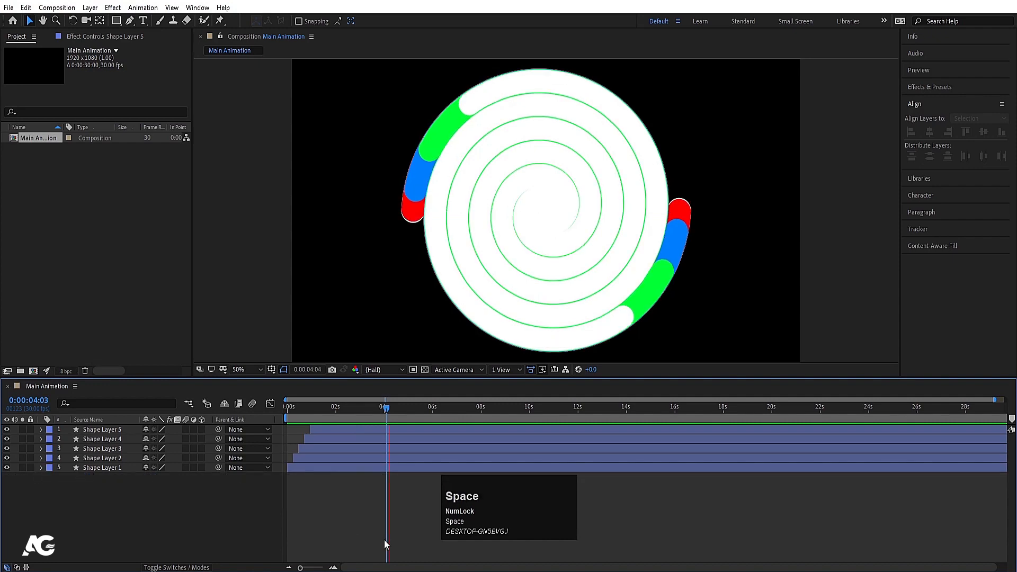
pyautogui.press('space')
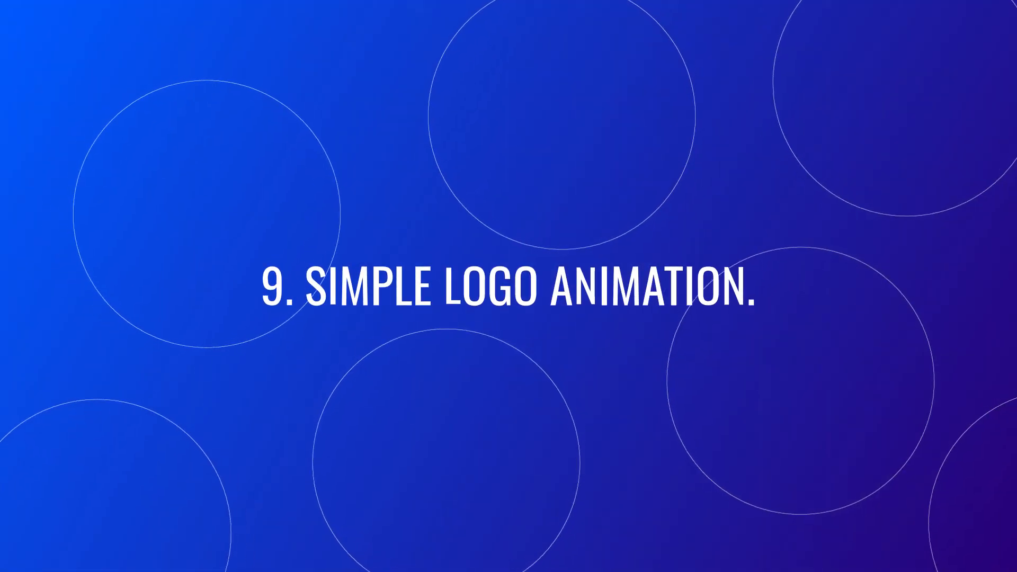
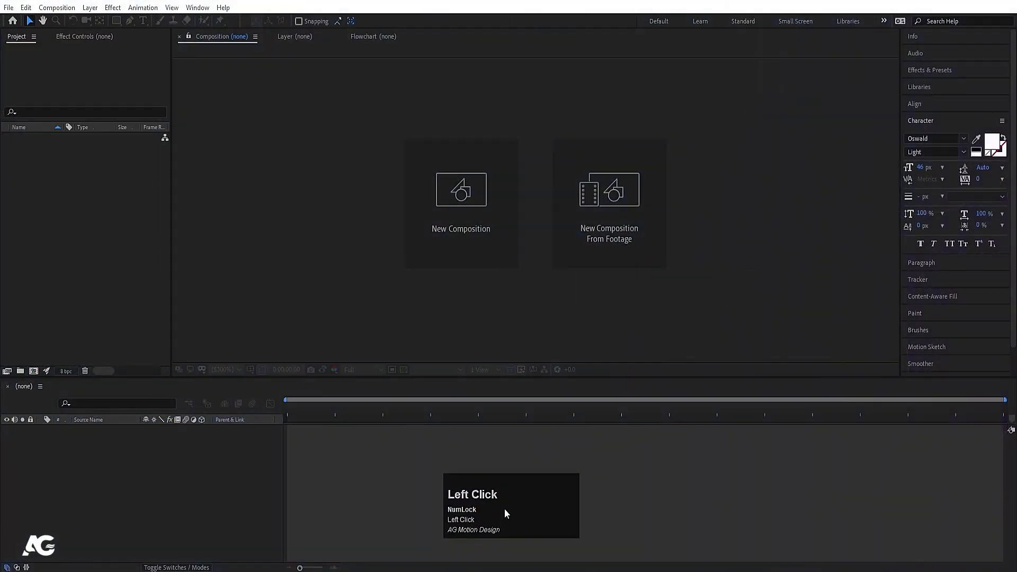
# - Start a new composition named Main Animation at 1920 × 1080 px and 30 frames per second
pyautogui.click(501, 506)
pyautogui.click(445, 224)
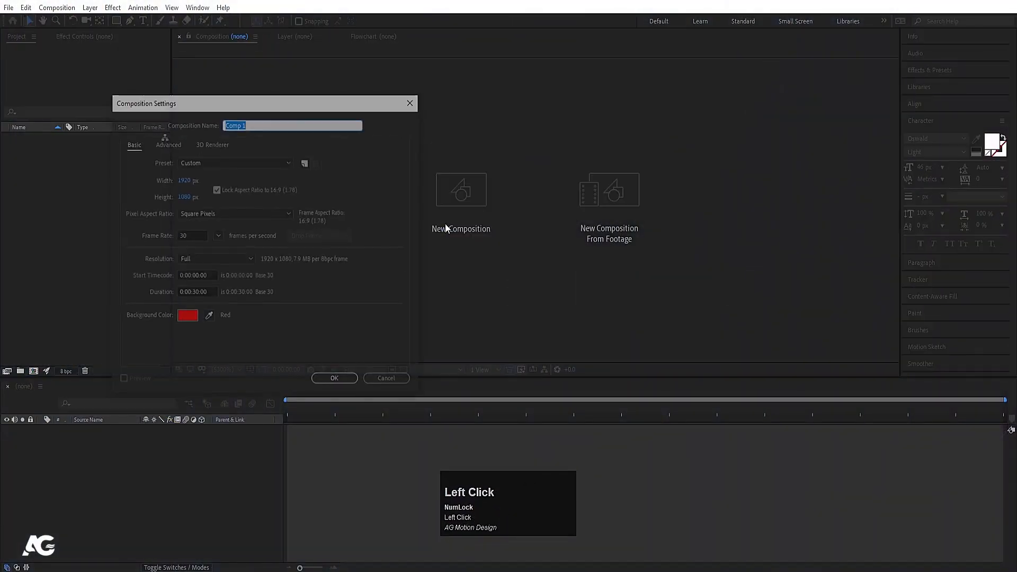
pyautogui.moveTo(304, 97); pyautogui.dragTo(479, 112)
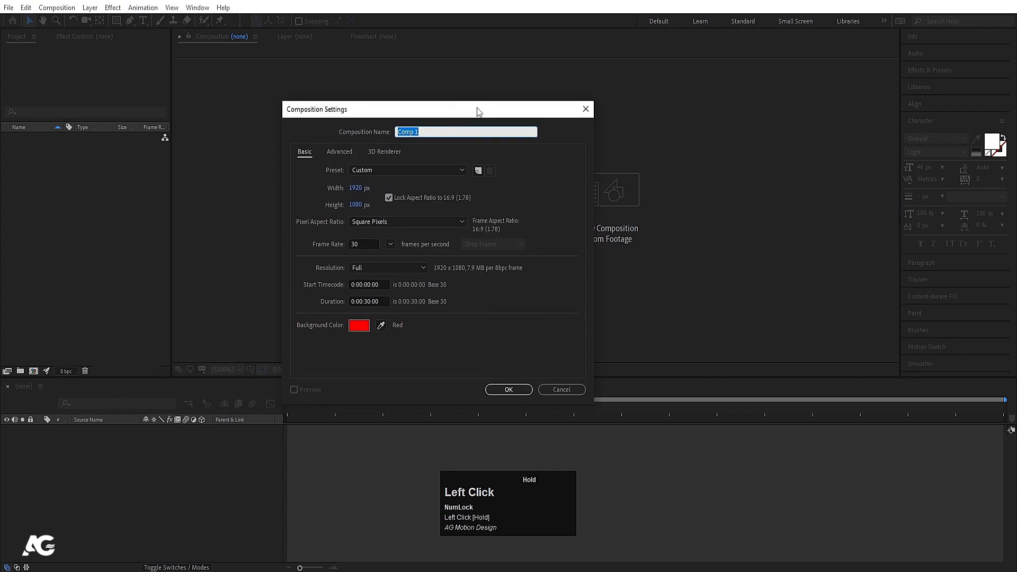
pyautogui.write('M')
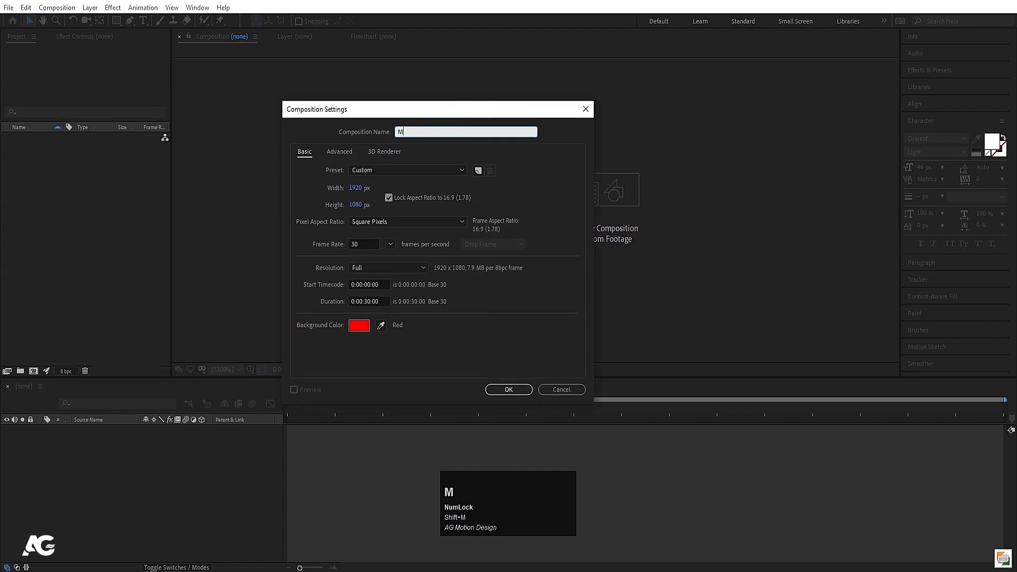
pyautogui.write('ain Anim')
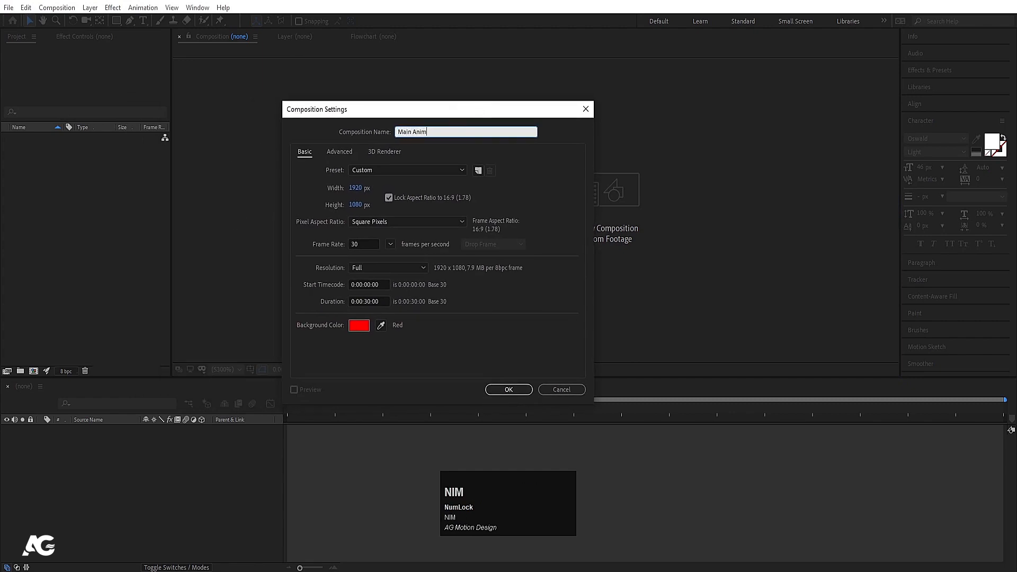
pyautogui.write('ation')
pyautogui.click(361, 188)
pyautogui.click(360, 205)
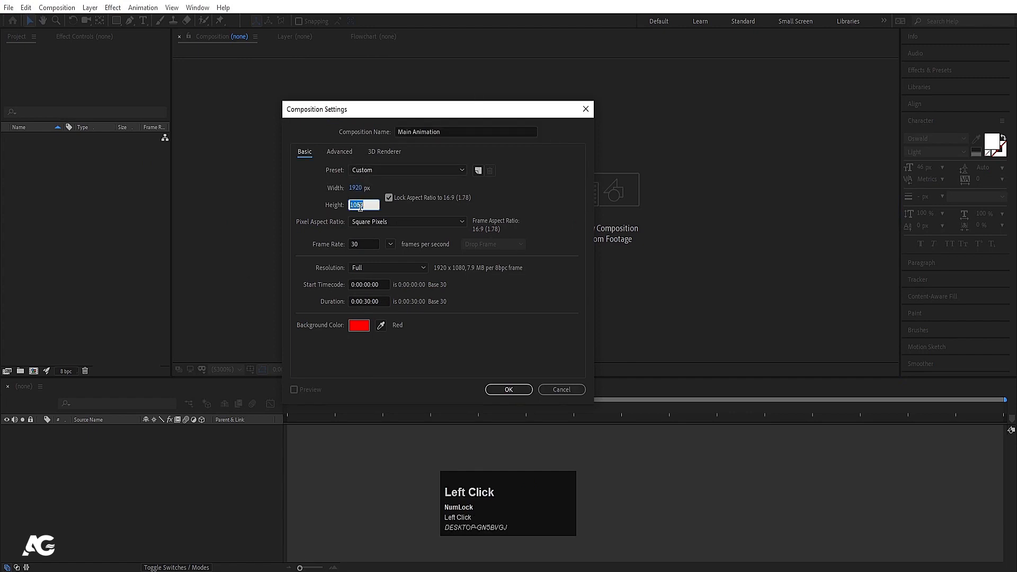
pyautogui.click(358, 246)
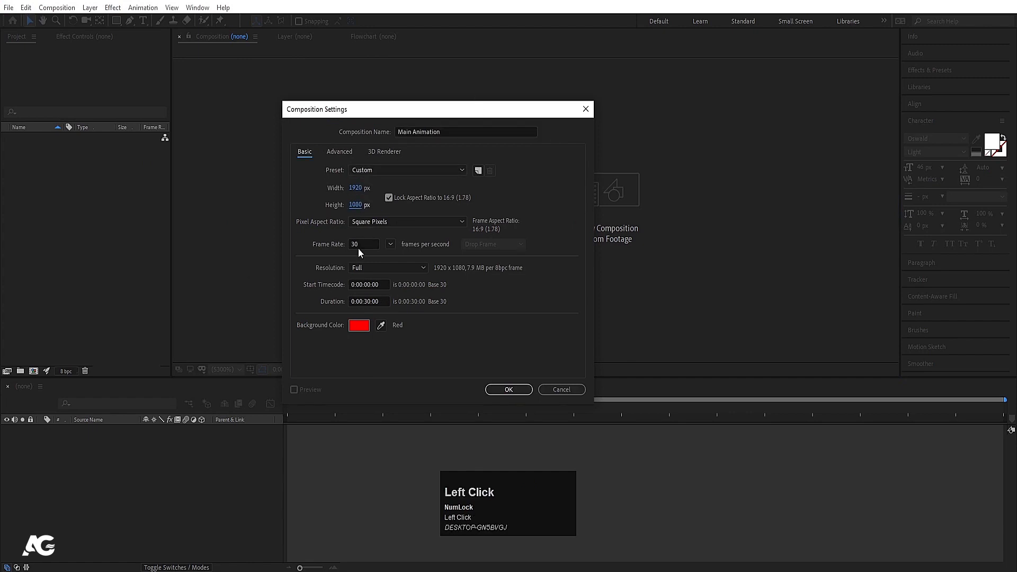
# - Create the composition with a white (FFFFFF) background colour and show the Title/Action Safe overlay
pyautogui.click(362, 326)
pyautogui.moveTo(406, 273); pyautogui.dragTo(348, 161)
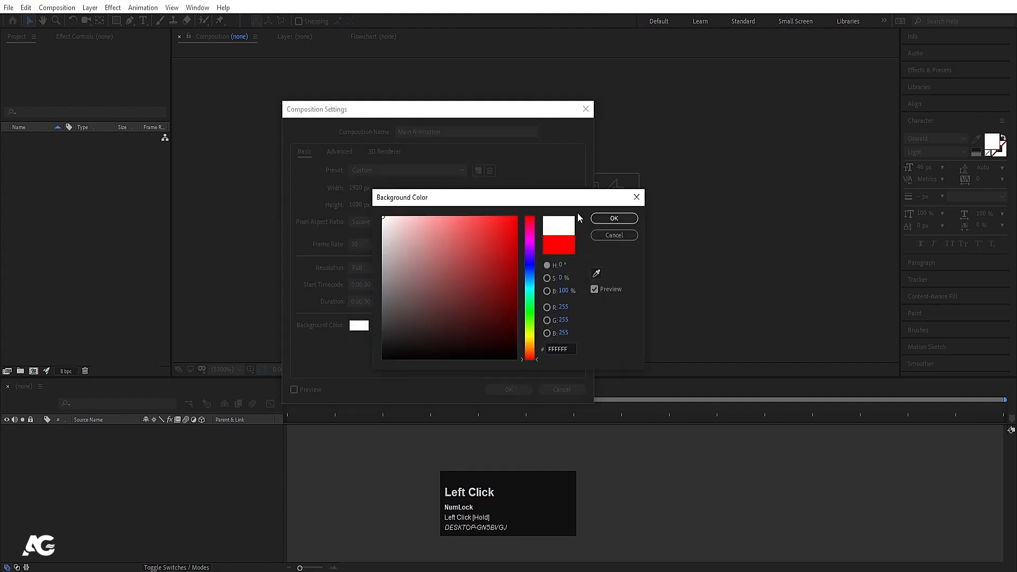
pyautogui.click(615, 219)
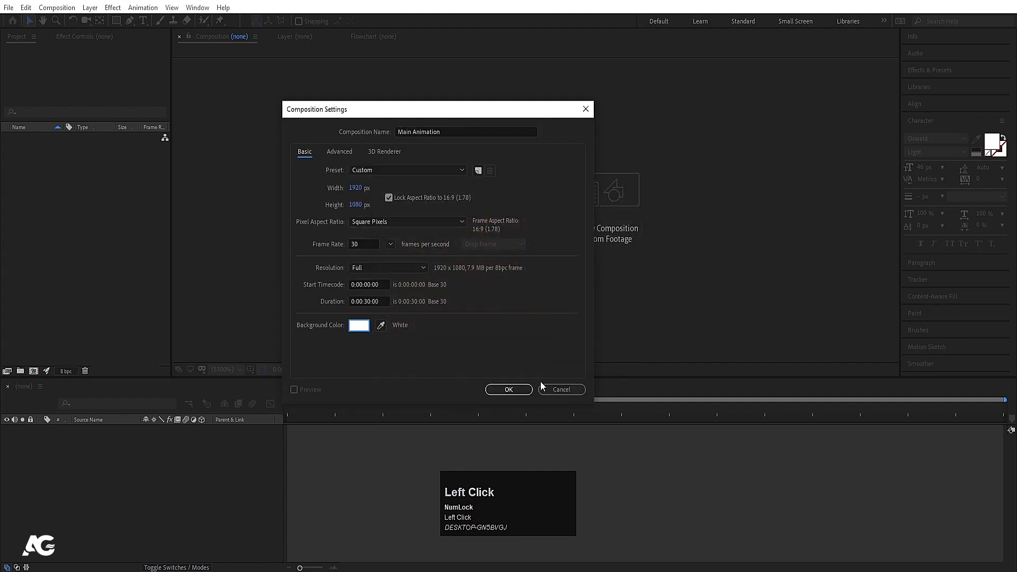
pyautogui.click(510, 390)
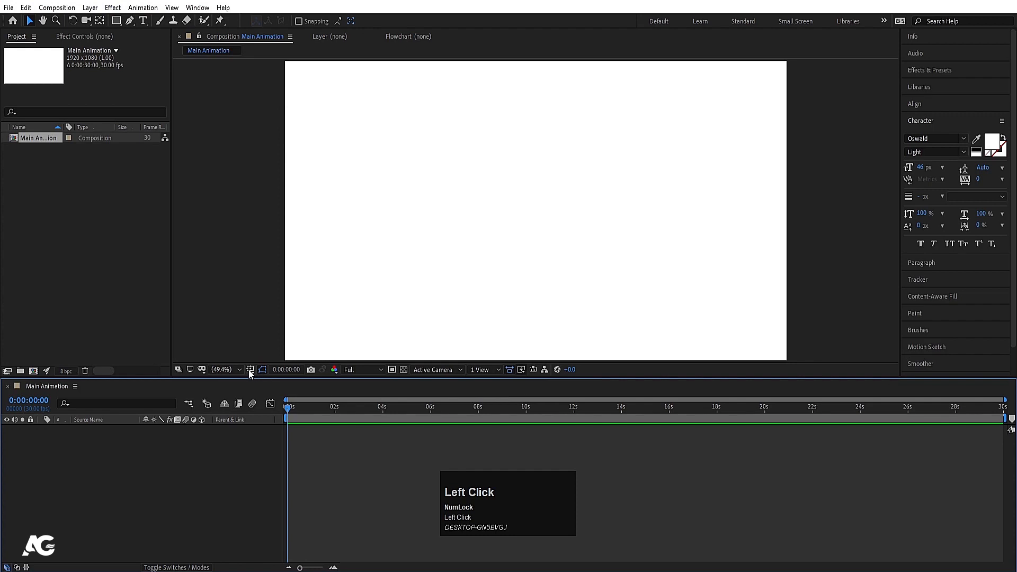
pyautogui.click(250, 370)
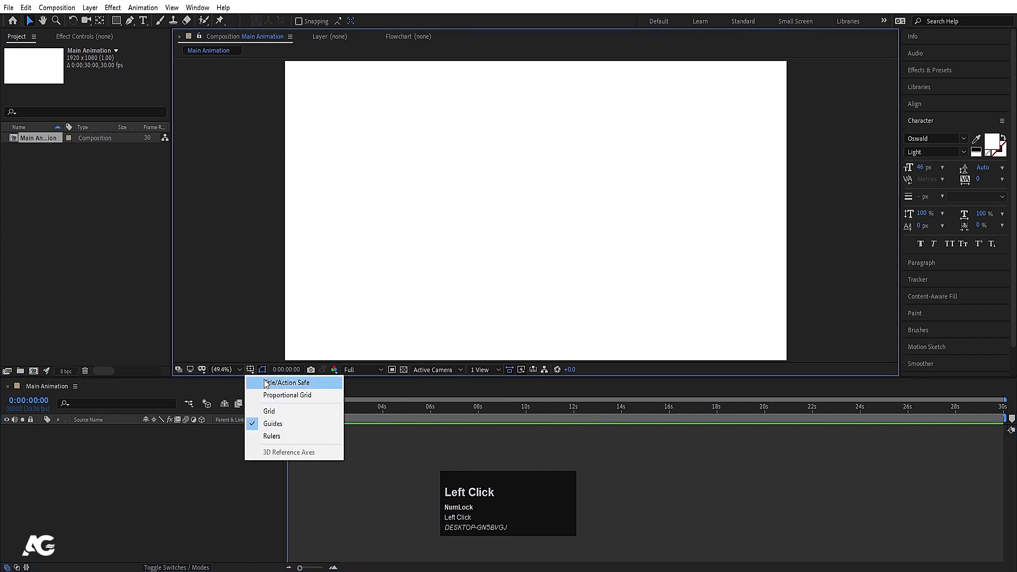
pyautogui.click(266, 383)
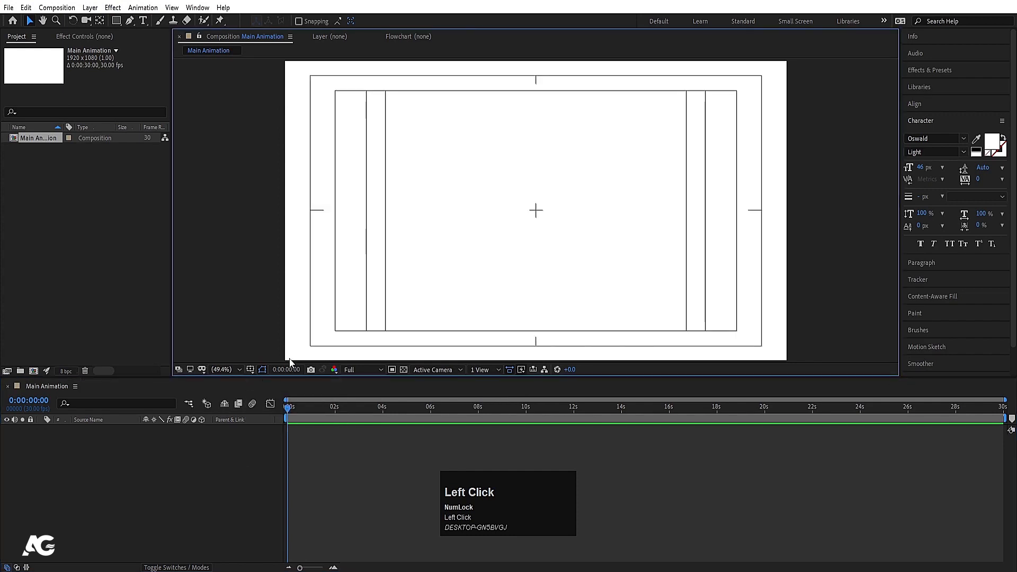
# - Import the Apple-Logo PNG from folder 10 as footage and add it as a layer in Main Animation
pyautogui.press('ctrl')
pyautogui.hotkey('ctrl', 'i')
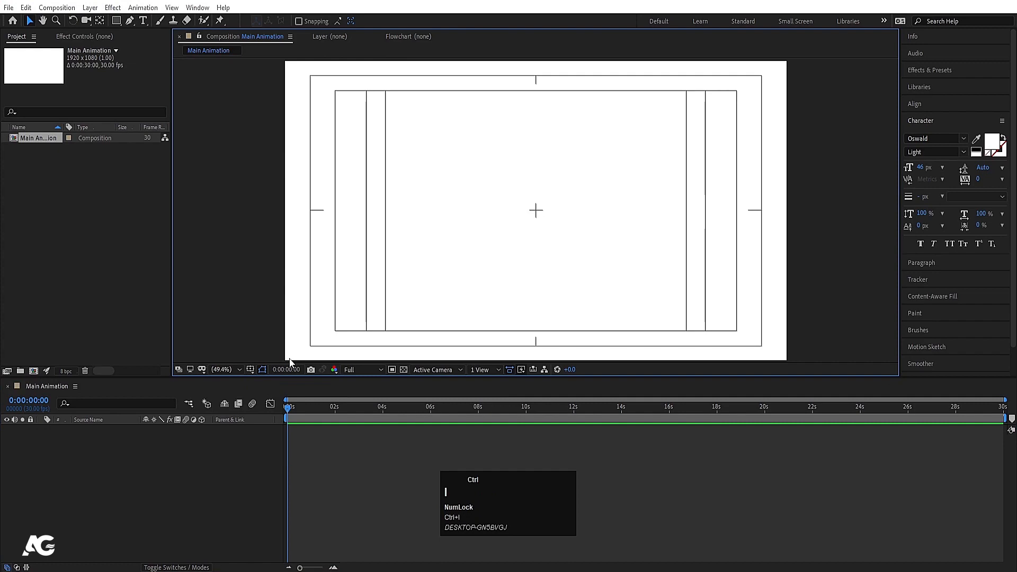
pyautogui.click(138, 101)
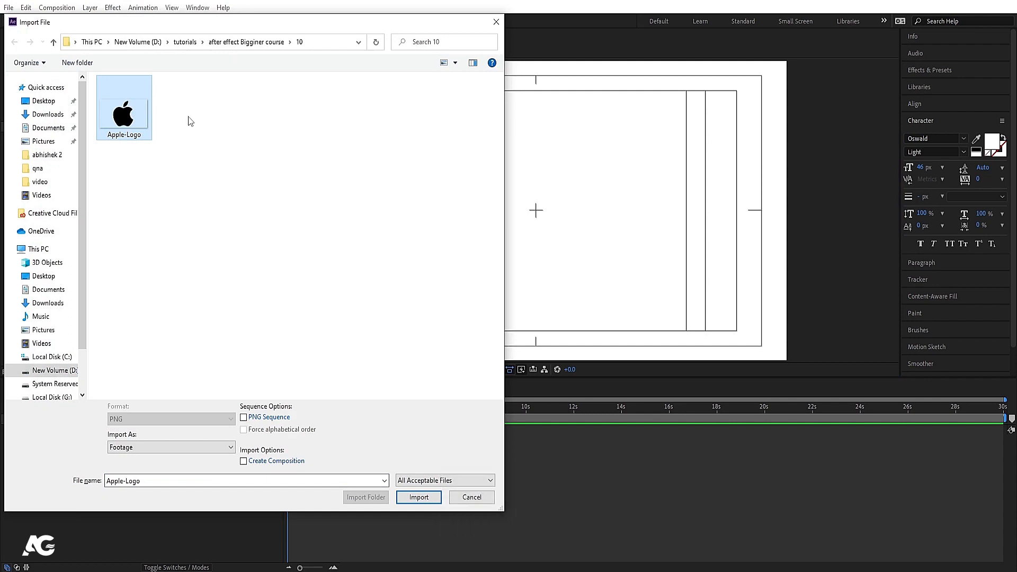
pyautogui.click(220, 119)
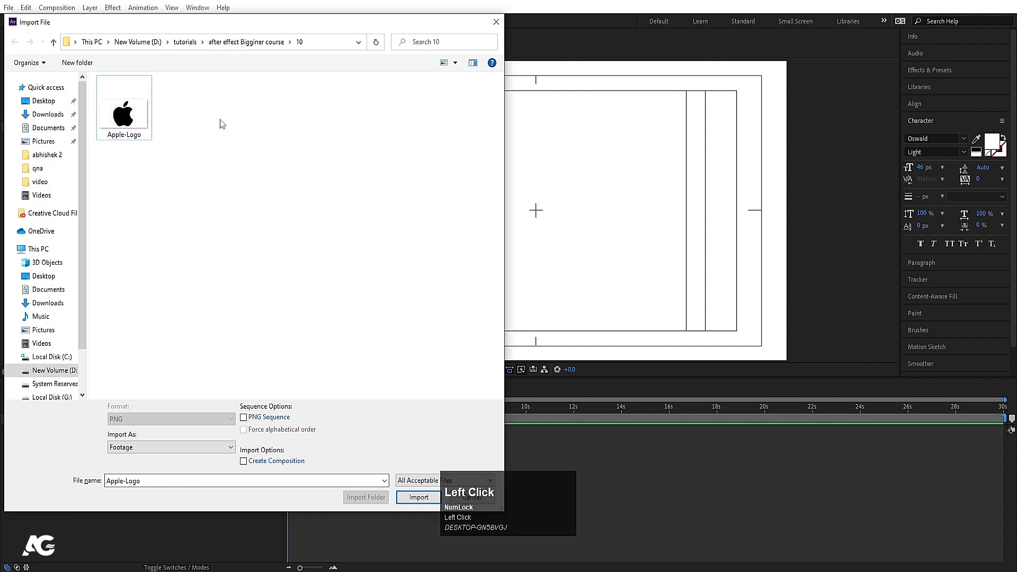
pyautogui.click(129, 125)
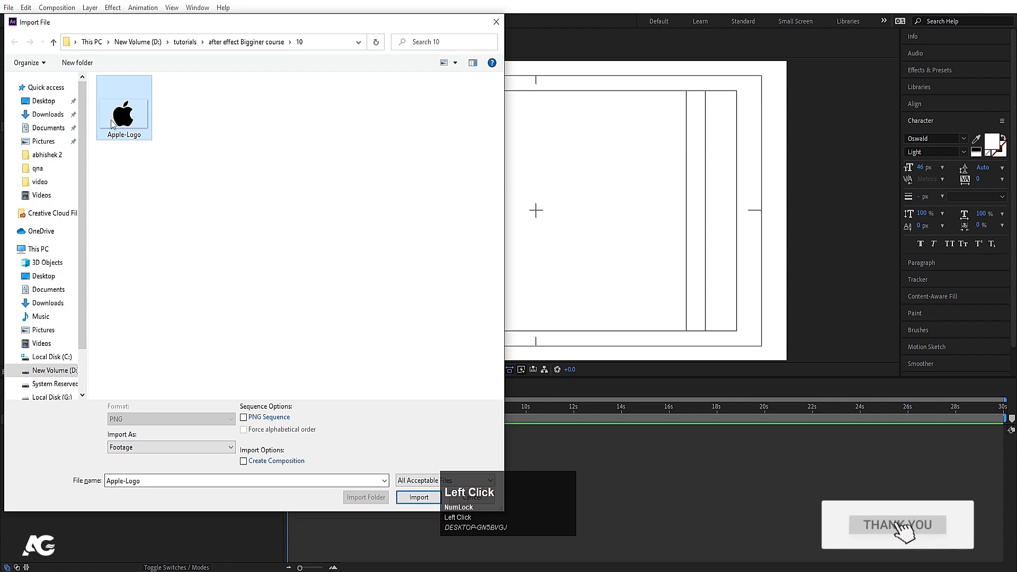
pyautogui.press('Num_Lock')
pyautogui.click(137, 120)
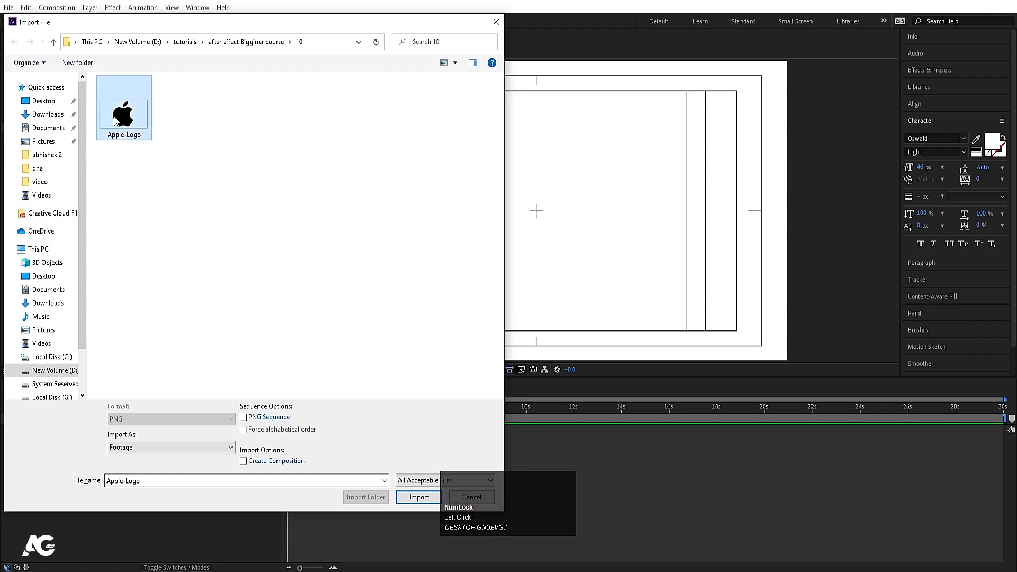
pyautogui.click(418, 497)
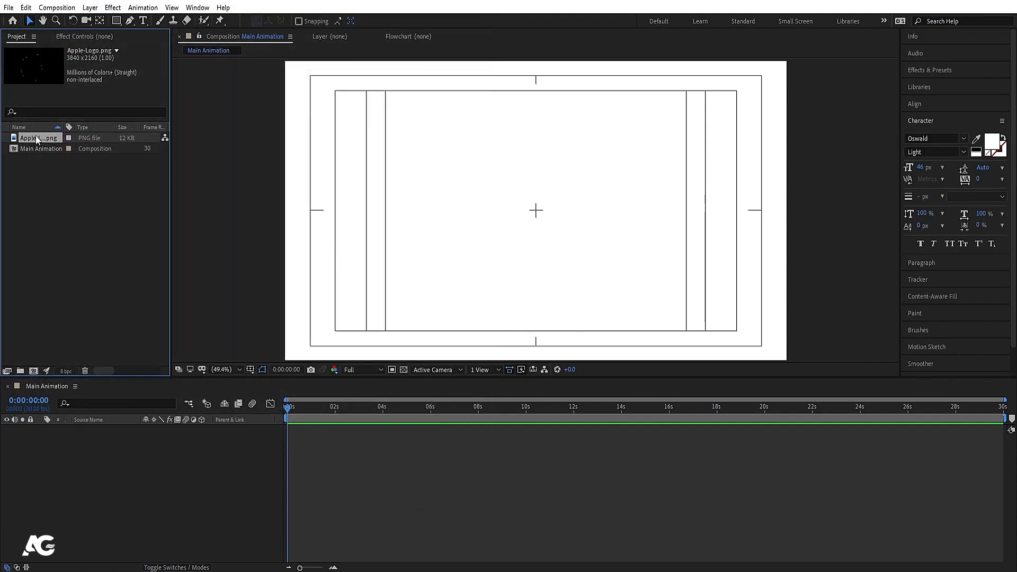
pyautogui.moveTo(37, 140); pyautogui.dragTo(112, 339)
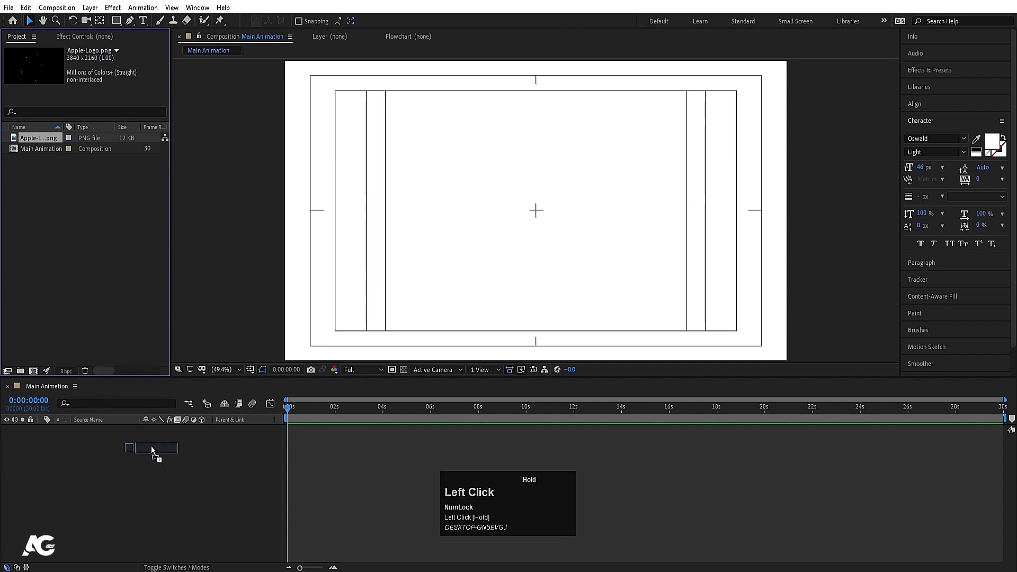
pyautogui.moveTo(151, 449); pyautogui.dragTo(152, 448)
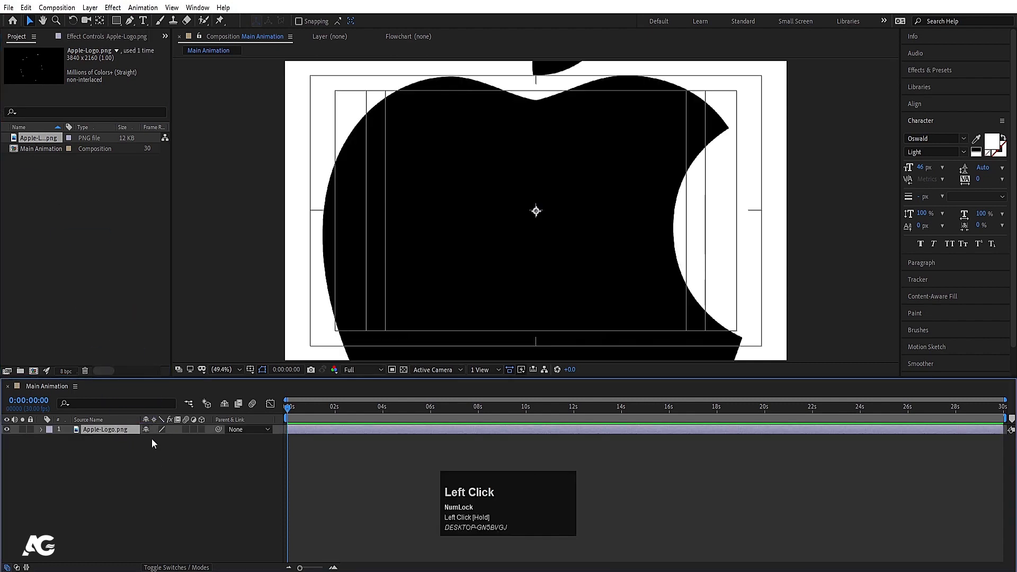
# - Scale the Apple logo layer down to 13% and nudge it slightly upward from the composition's centre
pyautogui.press('s')
pyautogui.moveTo(157, 439); pyautogui.dragTo(112, 440)
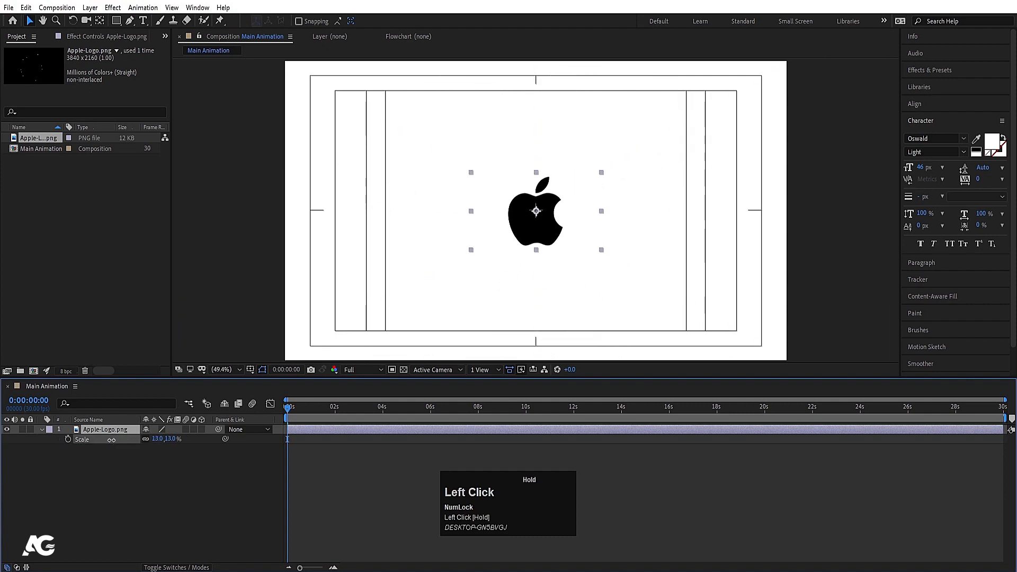
pyautogui.moveTo(562, 236); pyautogui.dragTo(560, 231)
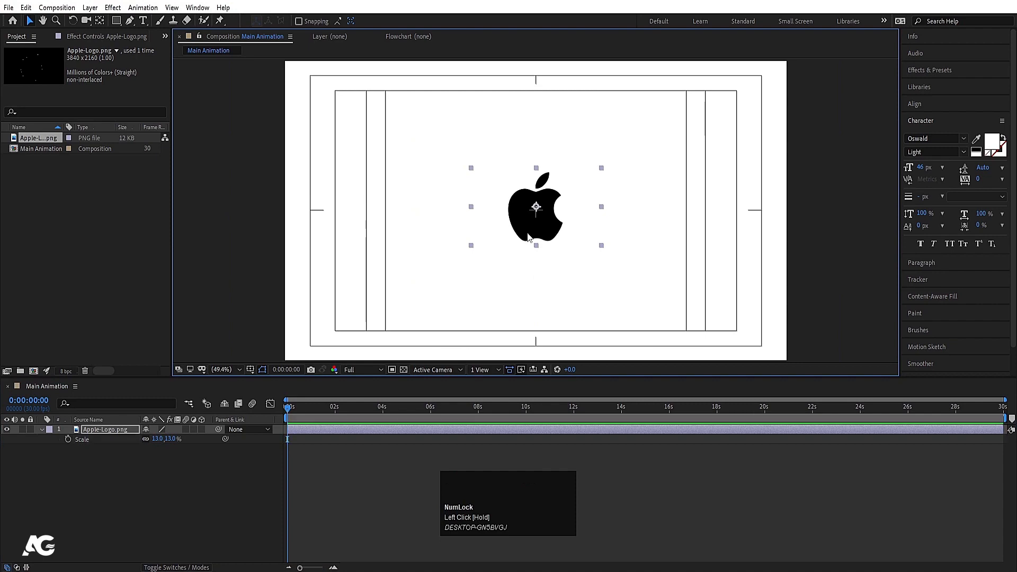
pyautogui.click(80, 540)
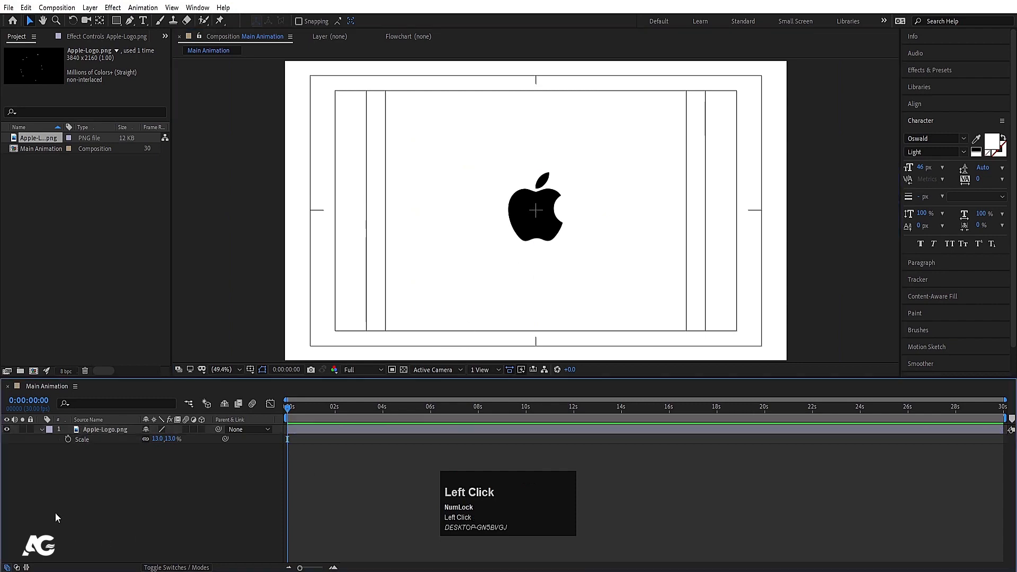
# - Hide the Apple logo layer and set the Ellipse tool to a black fill with no stroke
pyautogui.click(7, 430)
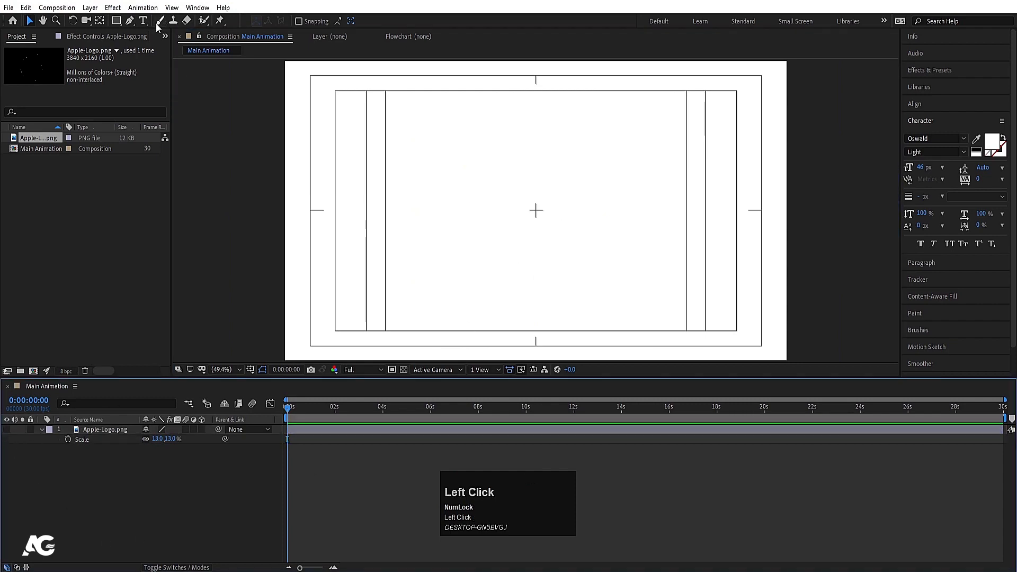
pyautogui.moveTo(117, 20); pyautogui.dragTo(153, 46)
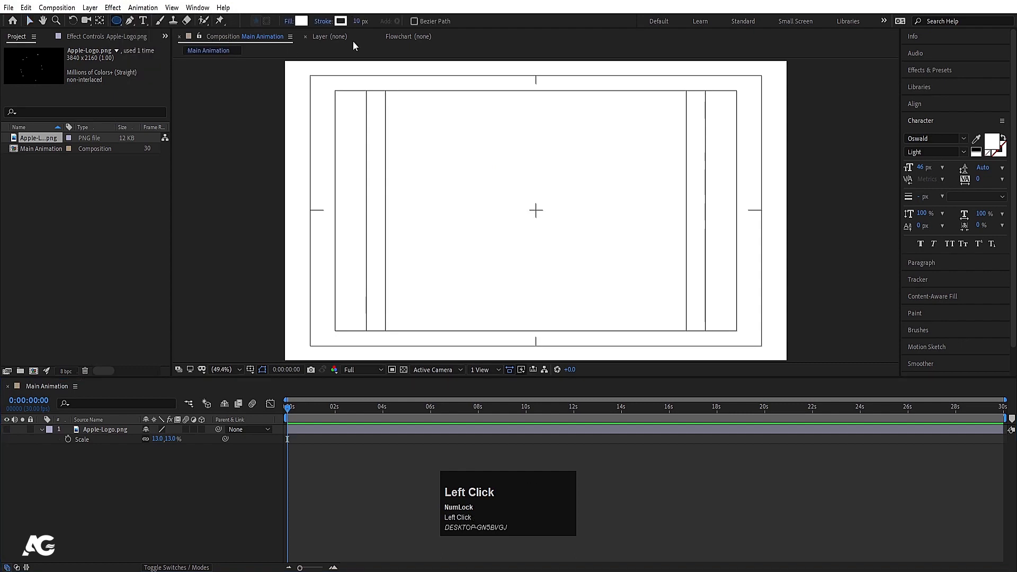
pyautogui.click(323, 23)
pyautogui.click(455, 255)
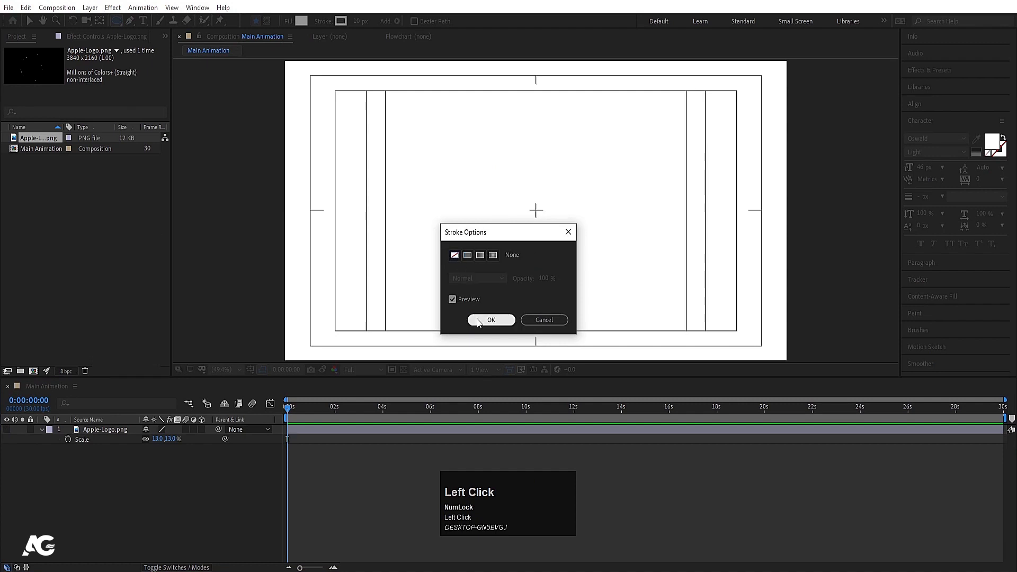
pyautogui.click(491, 320)
pyautogui.click(305, 21)
pyautogui.moveTo(400, 332); pyautogui.dragTo(372, 382)
pyautogui.click(613, 218)
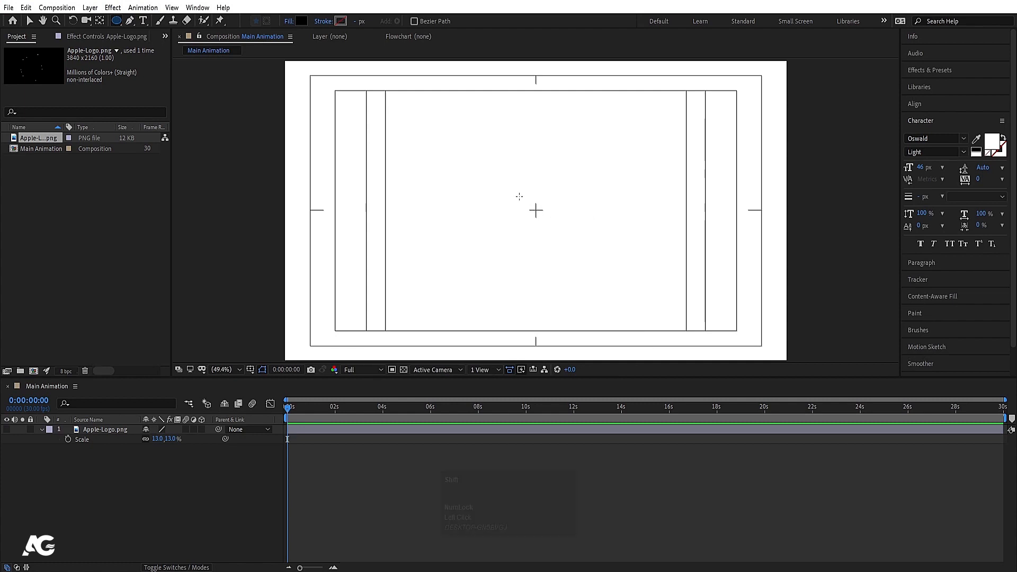
# - Draw a small black circle near the composition's centre and centre the shape layer's anchor point on it
pyautogui.moveTo(520, 197); pyautogui.dragTo(550, 214)
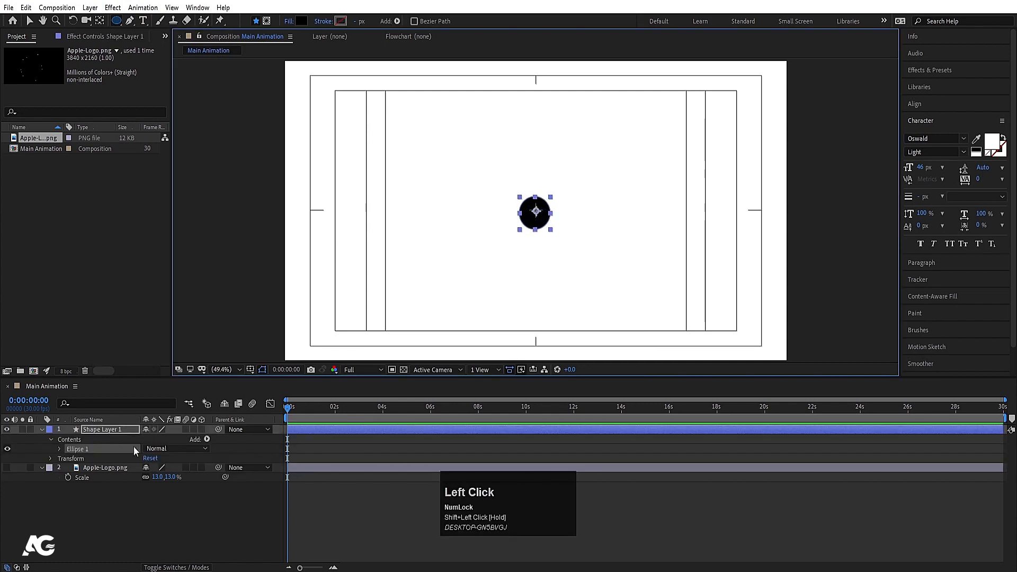
pyautogui.click(123, 480)
pyautogui.click(96, 430)
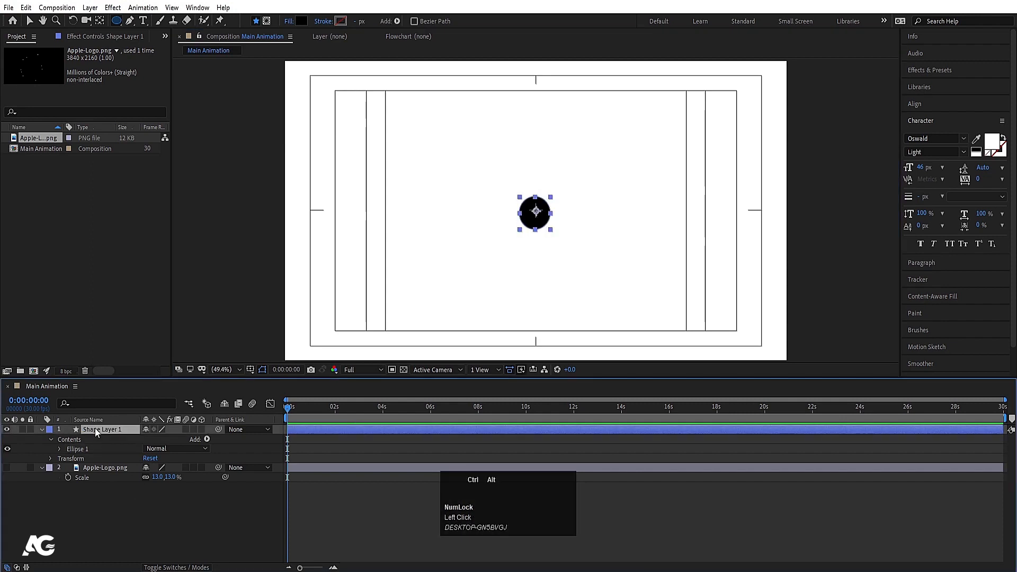
pyautogui.hotkey('ctrl', 'alt', 'Home')
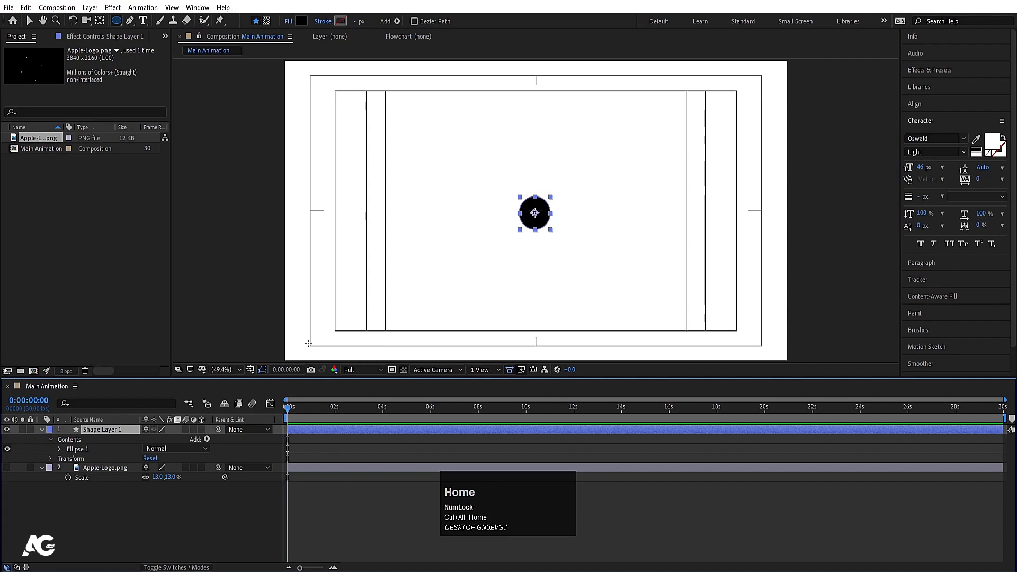
pyautogui.click(202, 514)
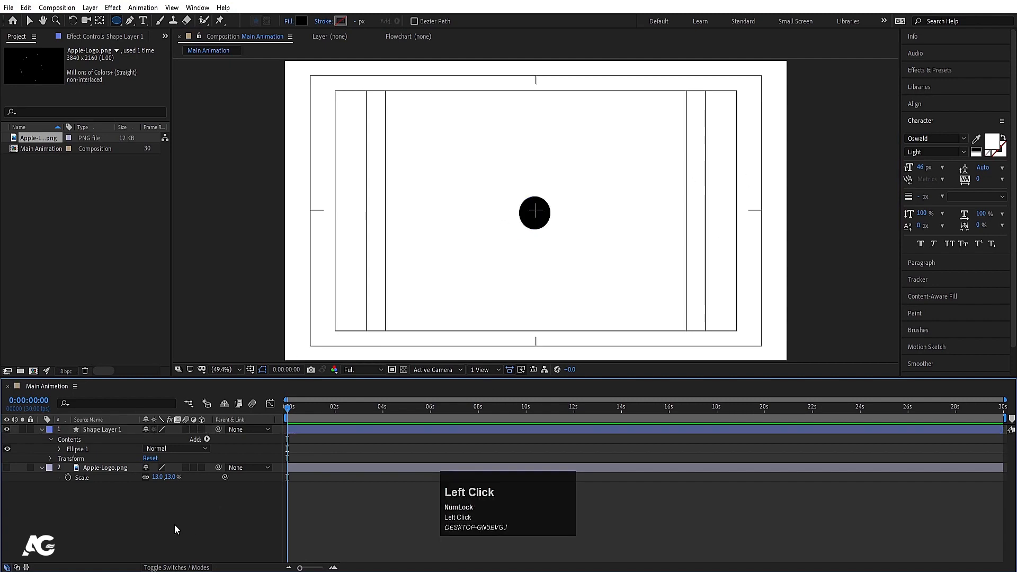
# - Align the circle's shape layer horizontally and vertically to the centre of the composition
pyautogui.click(103, 429)
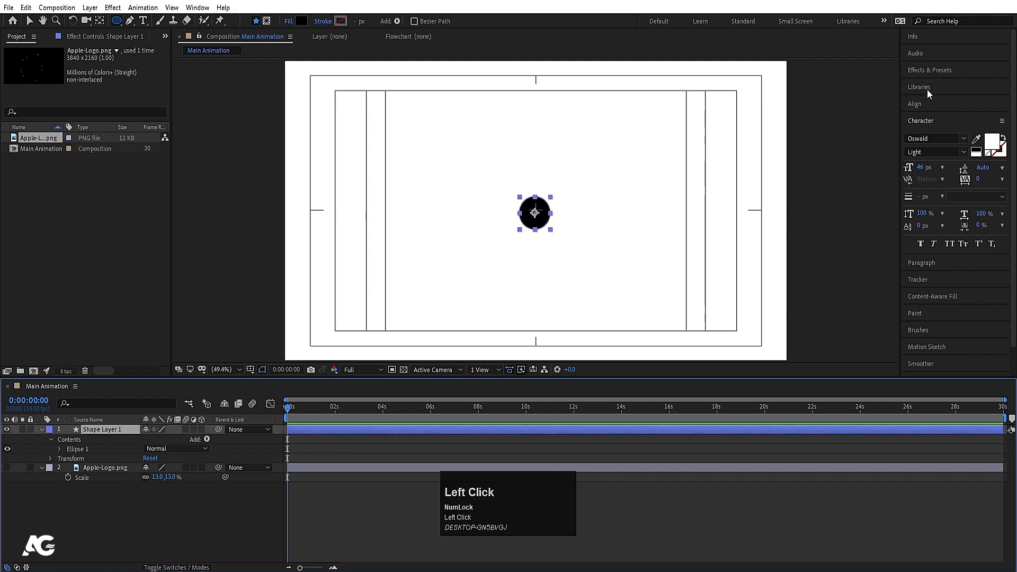
pyautogui.click(921, 102)
pyautogui.click(929, 134)
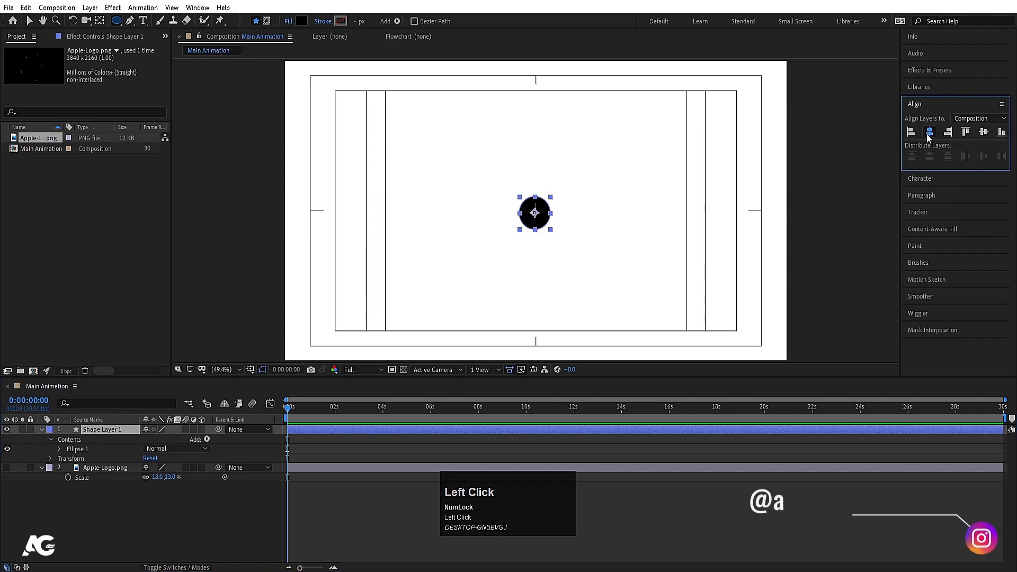
pyautogui.click(984, 131)
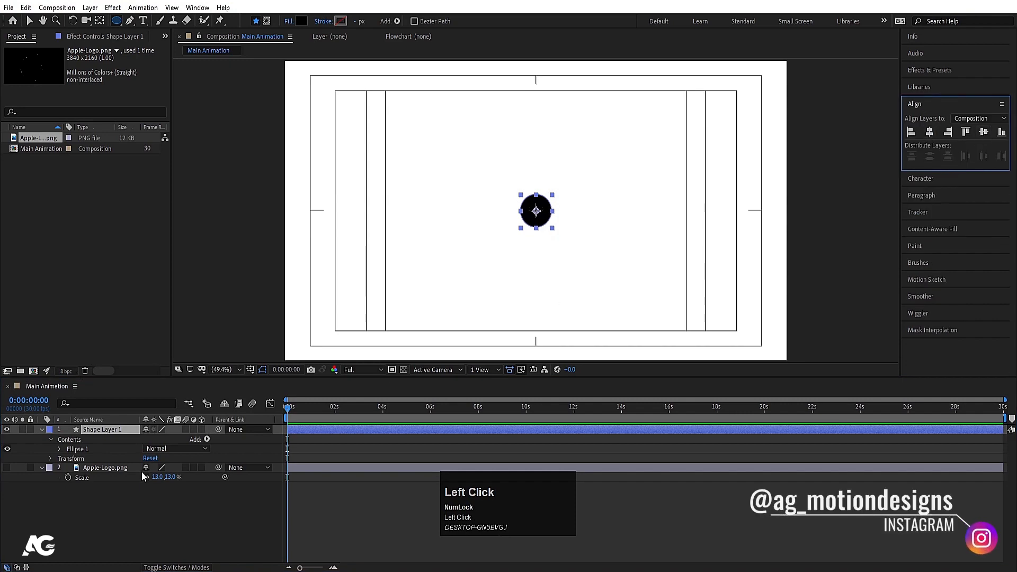
# - Add a Position keyframe to the circle's shape layer at 0:00:00:00
pyautogui.press('p')
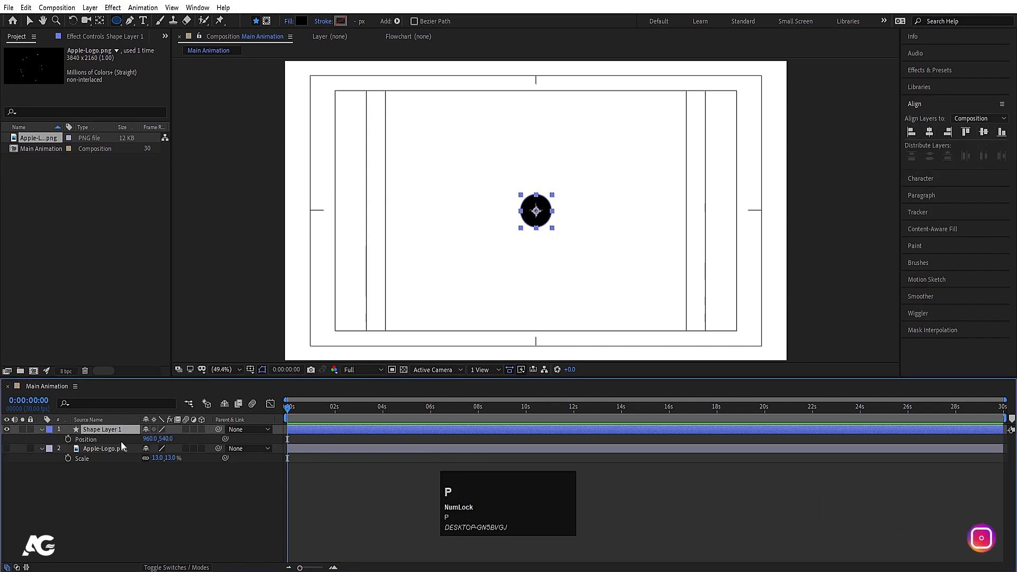
pyautogui.click(68, 439)
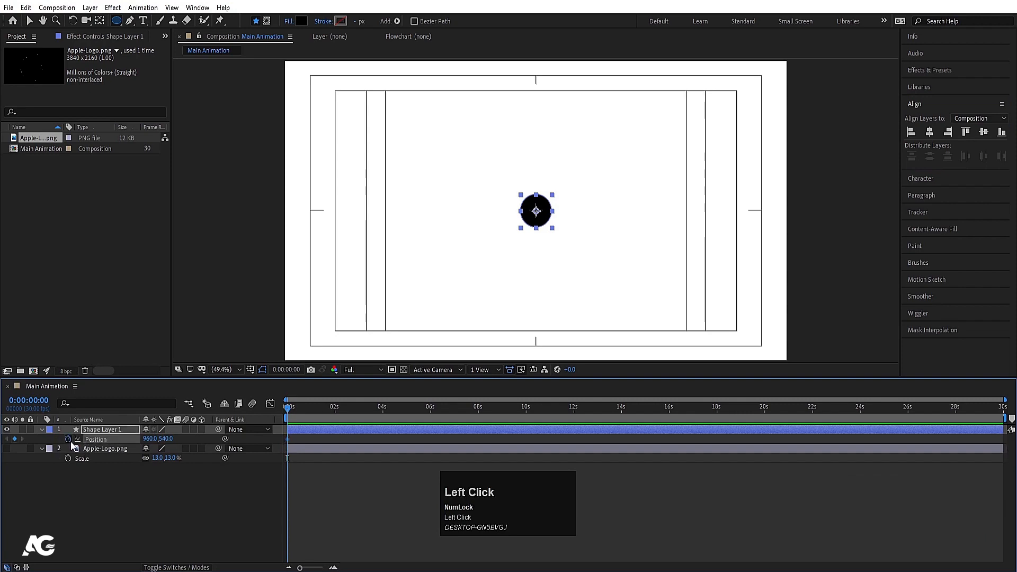
# - Add a second Position keyframe to the circle's shape layer at 0:00:00:20, keeping it at the composition's centre
pyautogui.press('=')
pyautogui.press('=')
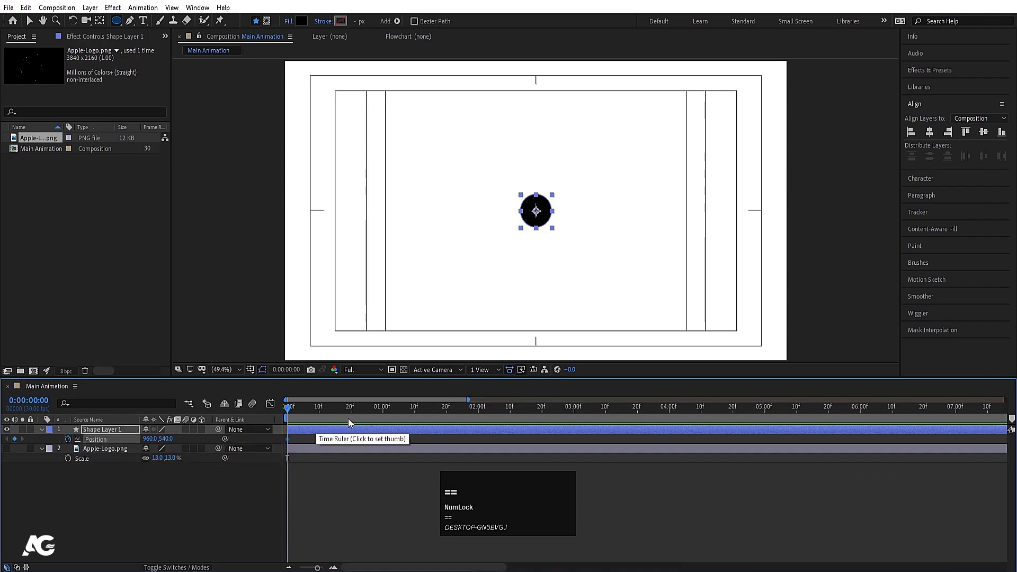
pyautogui.click(349, 408)
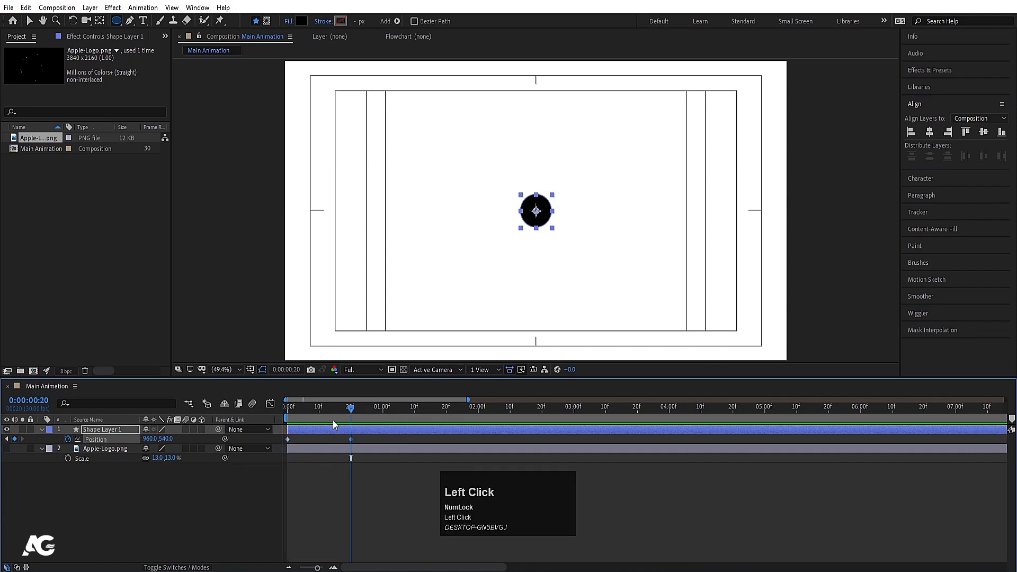
# - At 0:00:00:00, move the circle straight up out of the frame to about 960, -104 and preview its drop
pyautogui.moveTo(332, 411); pyautogui.dragTo(262, 405)
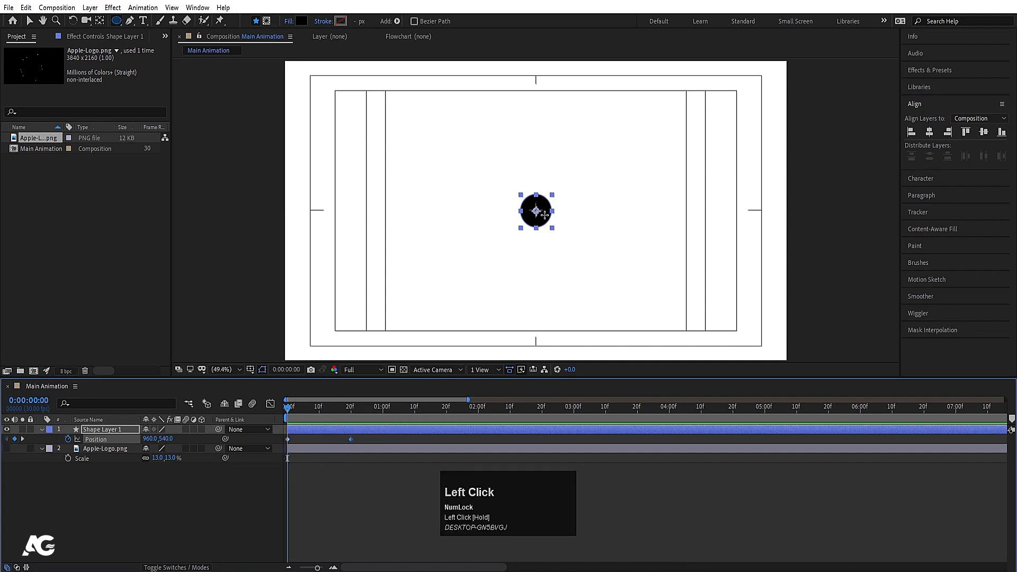
pyautogui.press('v')
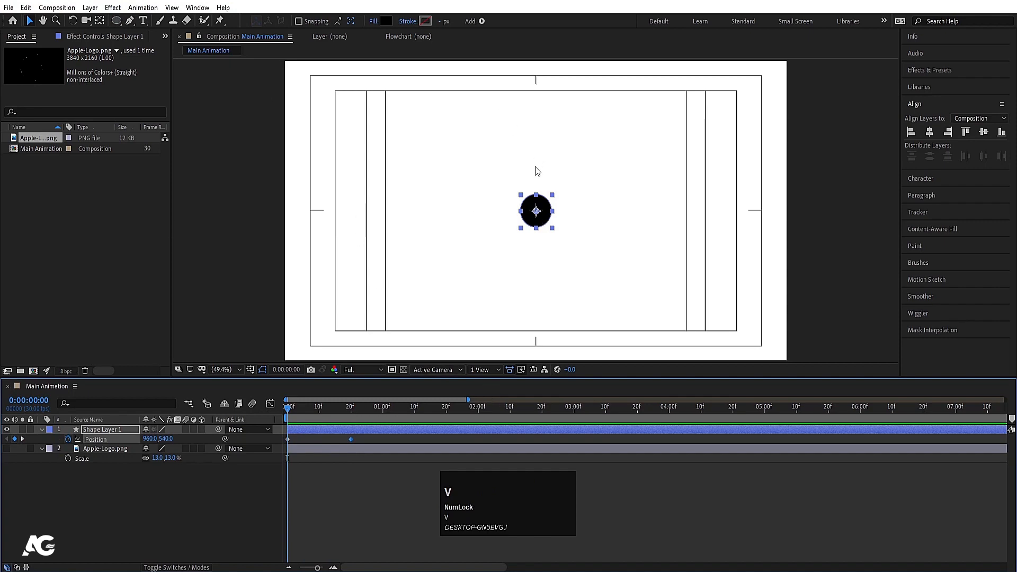
pyautogui.moveTo(546, 219); pyautogui.dragTo(541, 47)
pyautogui.click(353, 484)
pyautogui.press('space')
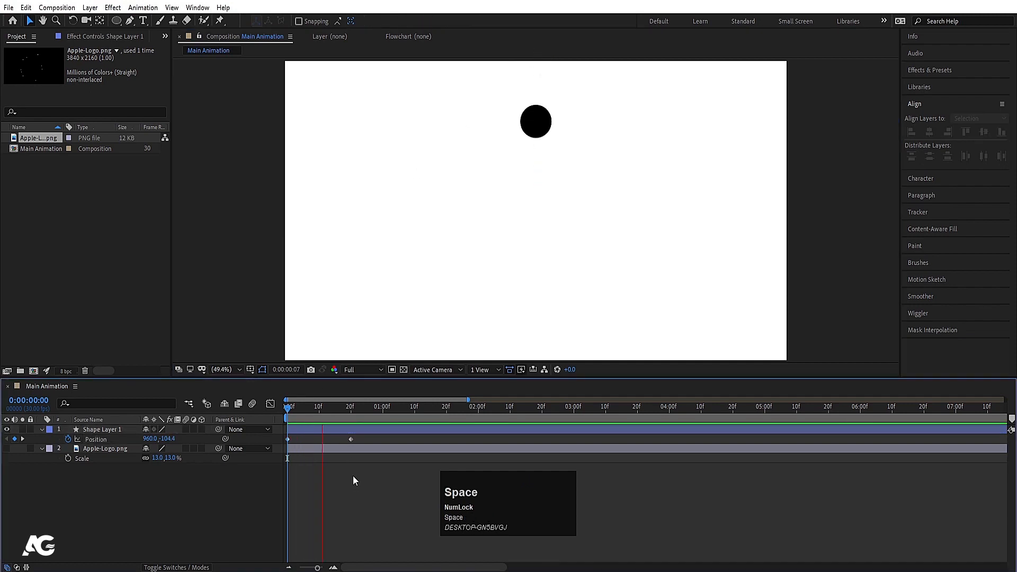
pyautogui.click(325, 443)
pyautogui.press('space')
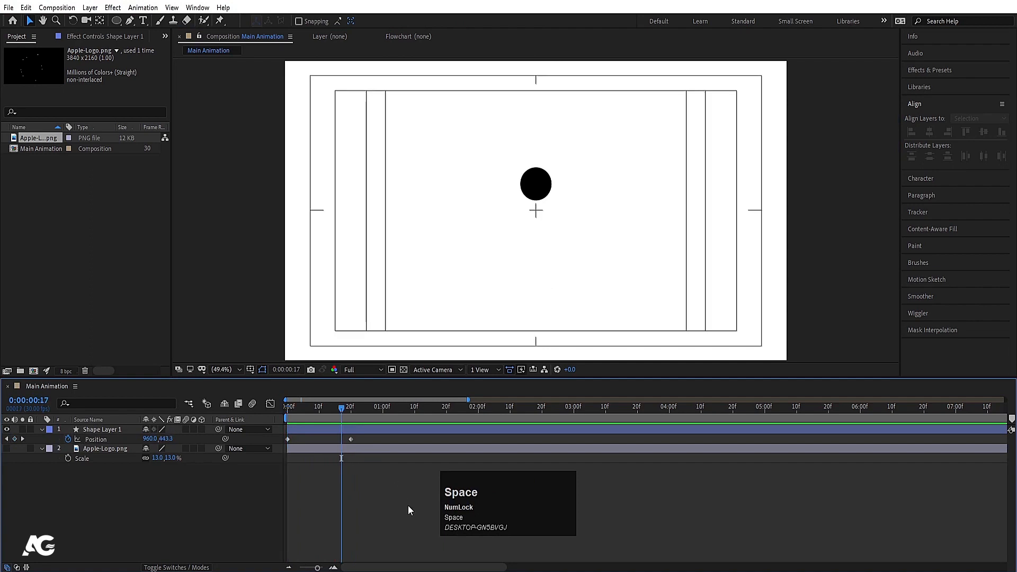
# - Apply Easy Ease to the circle's Position keyframes and reshape the speed graph so the speed peaks just before the second keyframe
pyautogui.moveTo(408, 506); pyautogui.dragTo(289, 418)
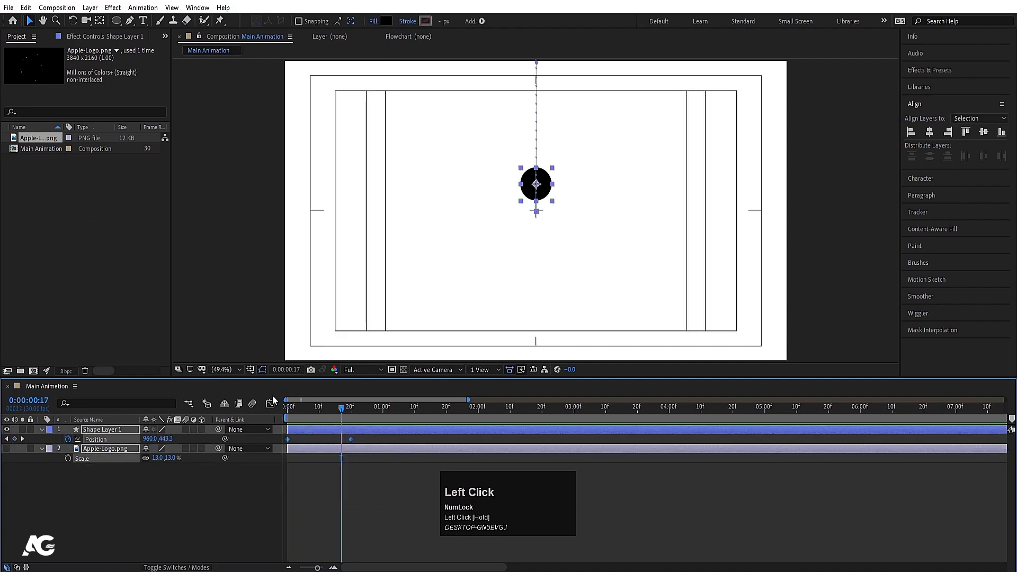
pyautogui.press('F9')
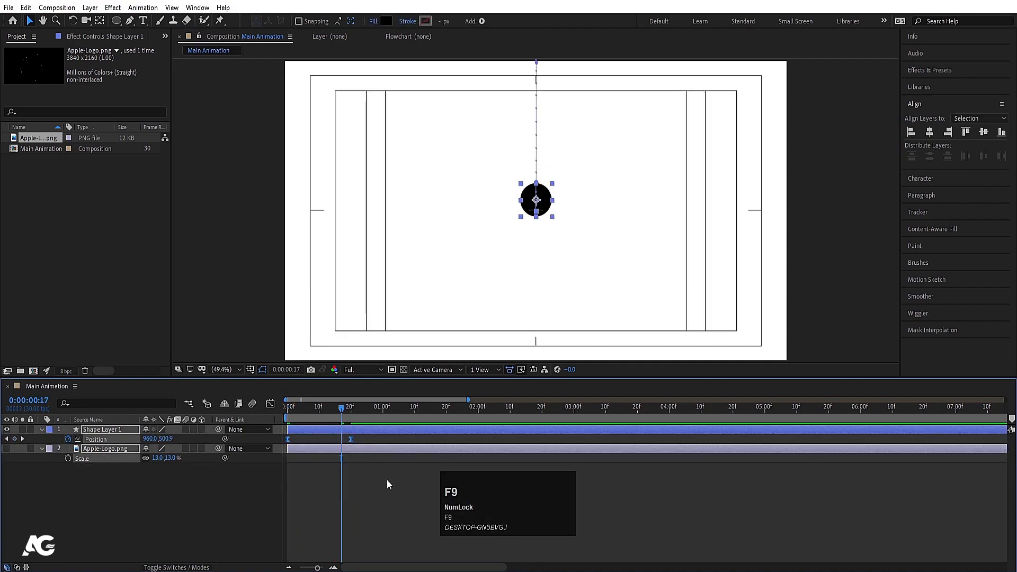
pyautogui.click(270, 404)
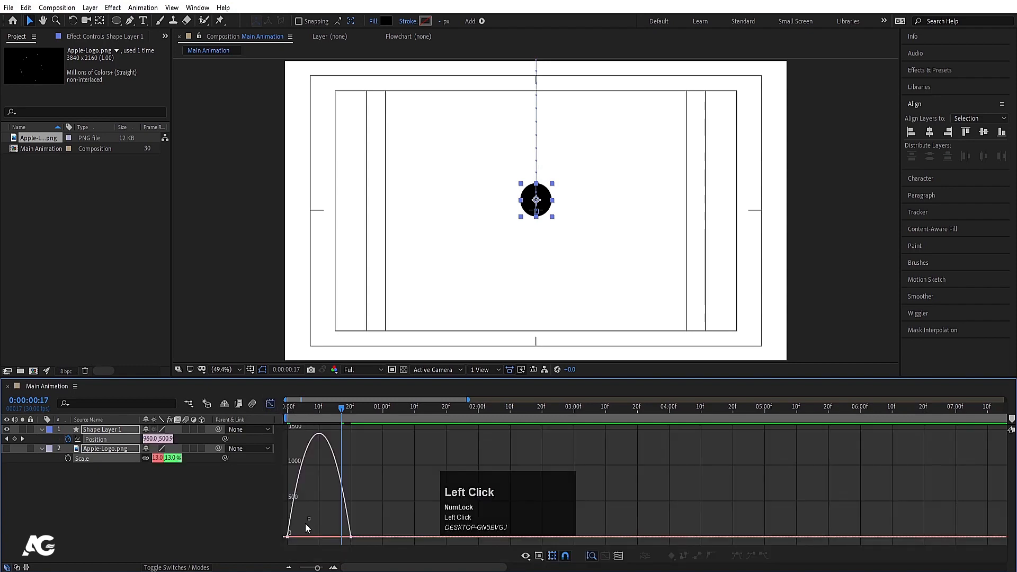
pyautogui.moveTo(306, 527); pyautogui.dragTo(347, 537)
pyautogui.click(304, 412)
pyautogui.press('space')
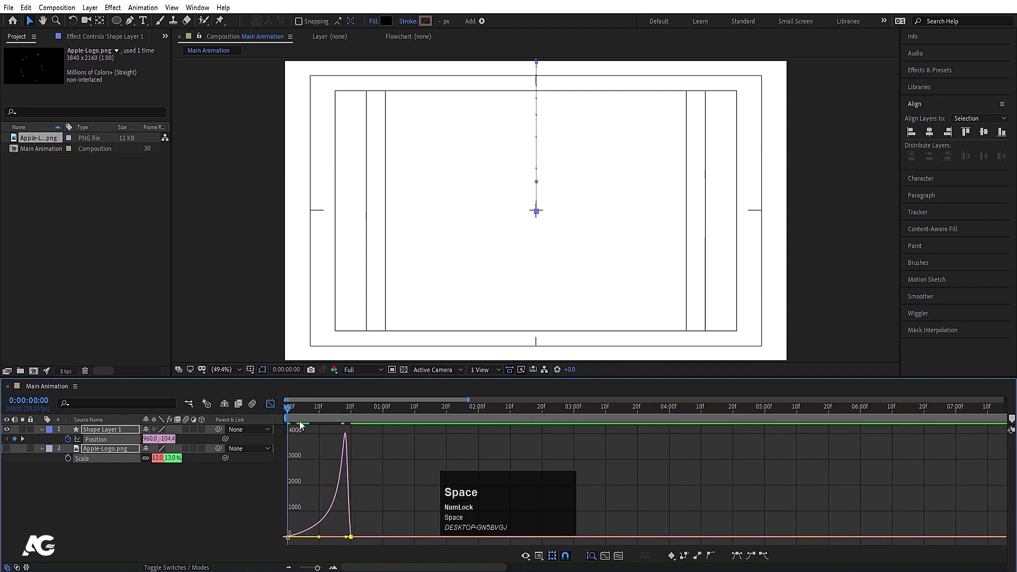
pyautogui.press('space')
pyautogui.click(271, 405)
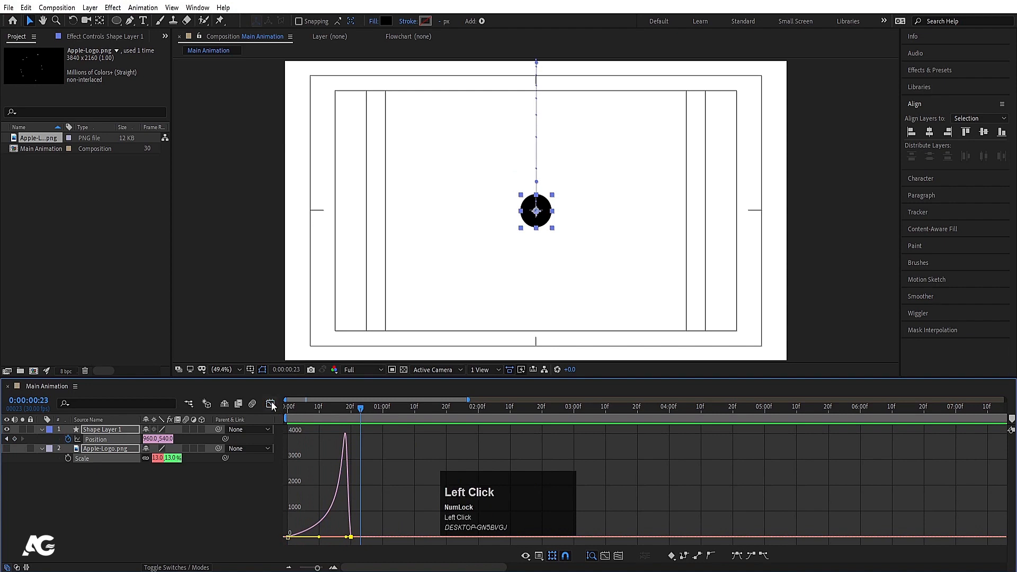
# - Show the Apple logo layer and make it start at 0:00:00:20, where the circle lands
pyautogui.moveTo(313, 412); pyautogui.dragTo(351, 415)
pyautogui.press('space')
pyautogui.click(346, 494)
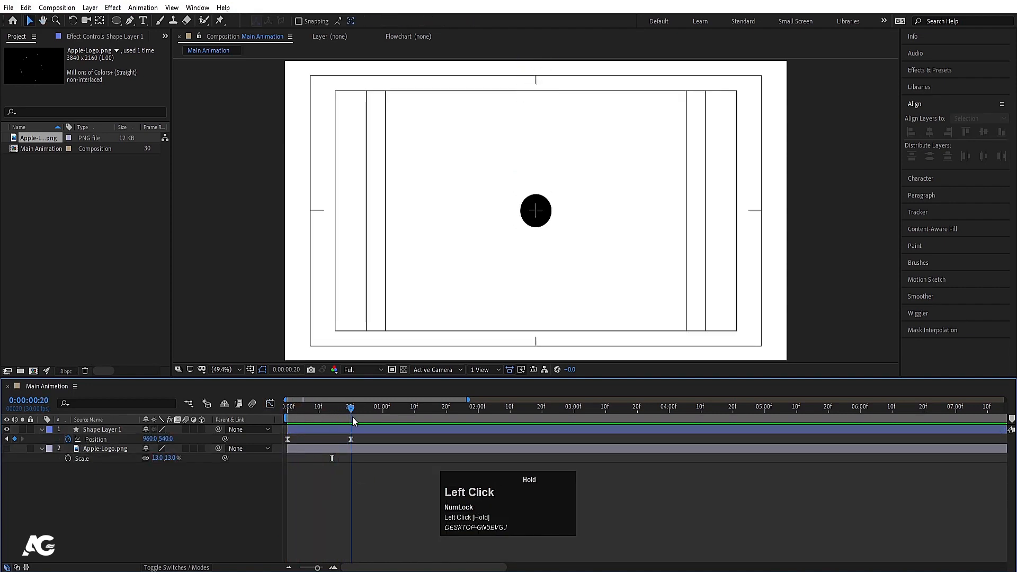
pyautogui.click(79, 450)
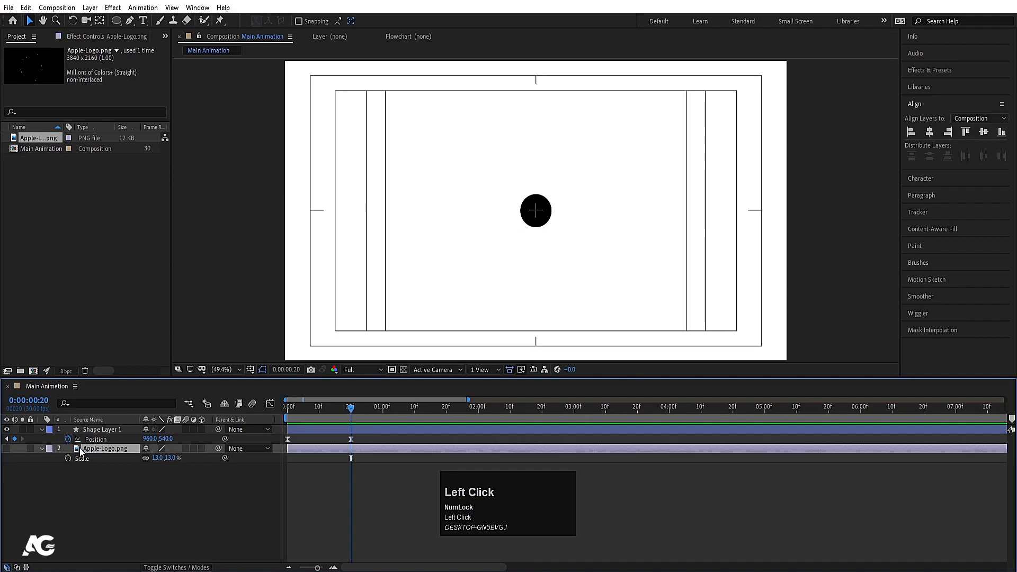
pyautogui.click(6, 450)
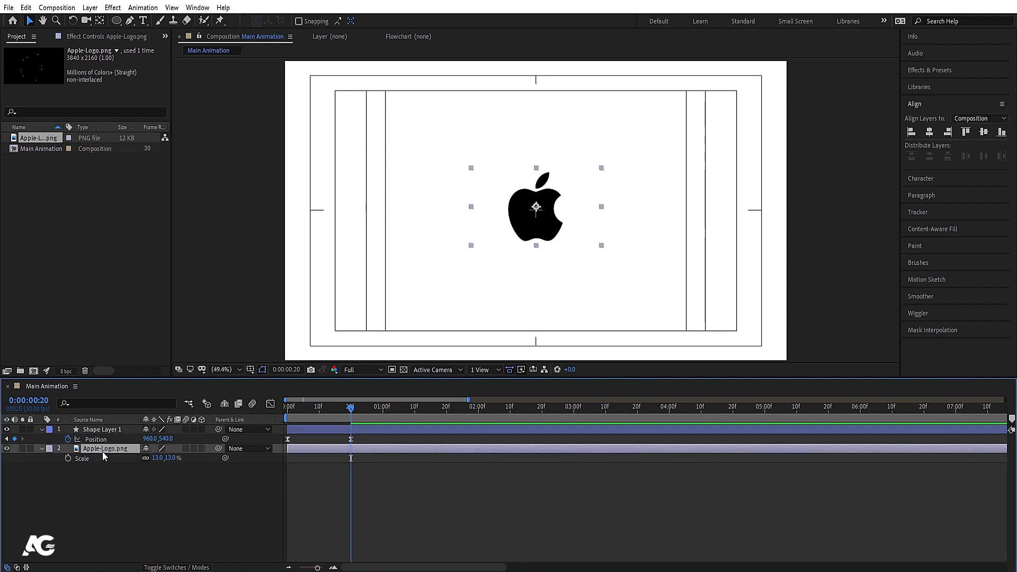
pyautogui.press('[')
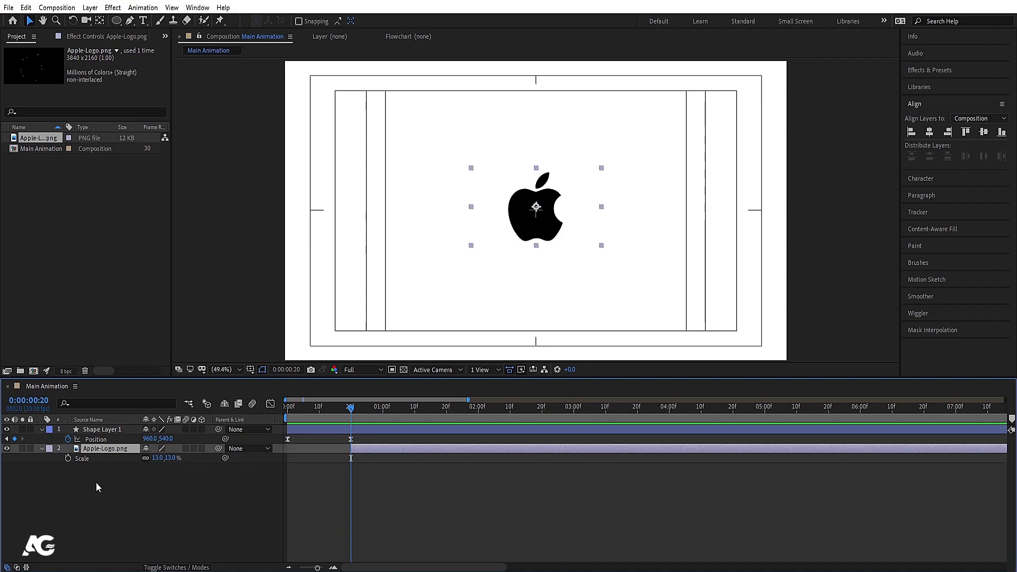
# - Animate the Apple logo's Scale from 7% at 0:00:00:20 to 13% at 0:00:01:10
pyautogui.click(68, 459)
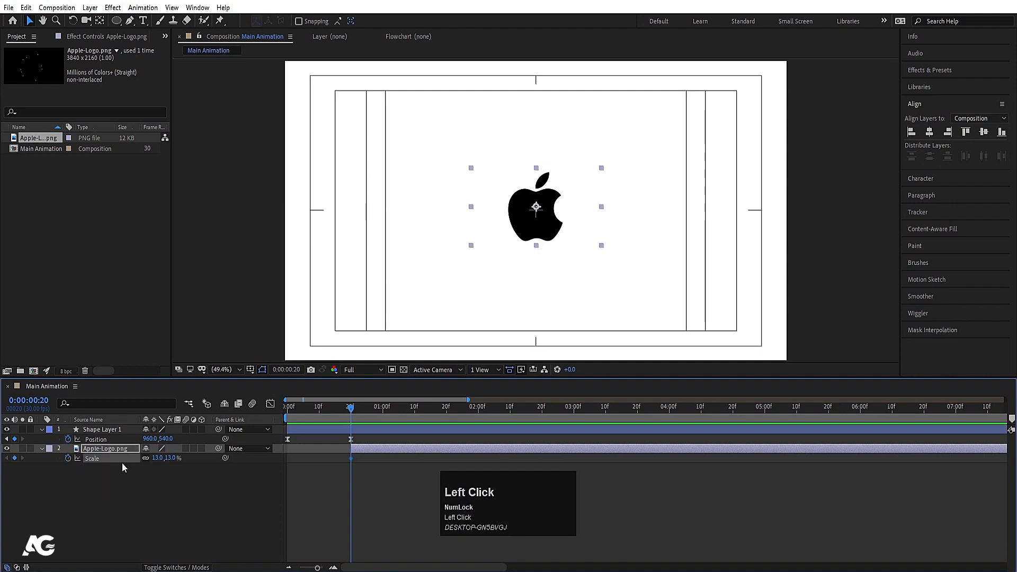
pyautogui.moveTo(353, 413); pyautogui.dragTo(415, 443)
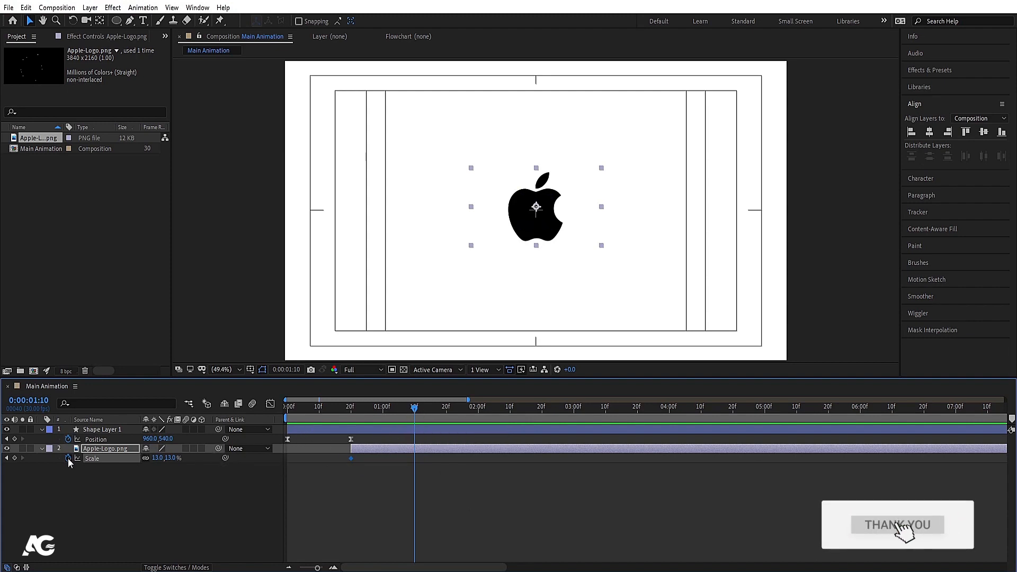
pyautogui.click(15, 458)
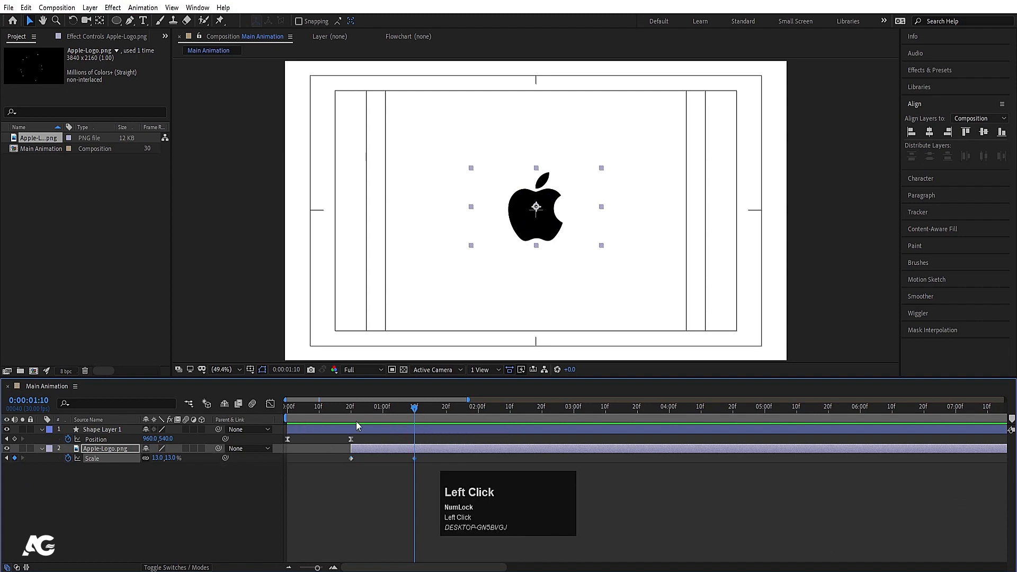
pyautogui.moveTo(357, 418); pyautogui.dragTo(350, 416)
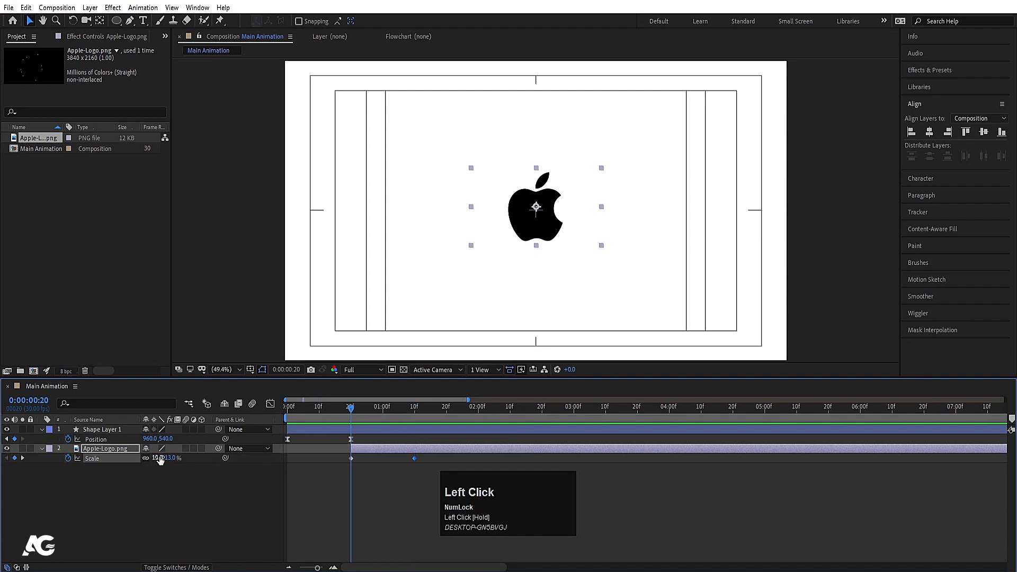
pyautogui.moveTo(160, 458); pyautogui.dragTo(157, 458)
pyautogui.click(290, 479)
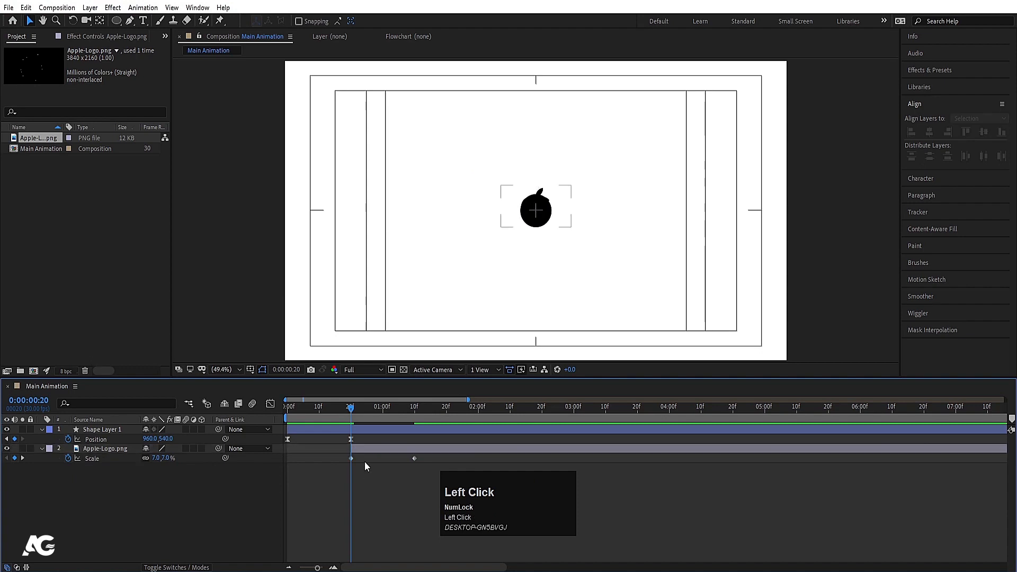
# - Apply Easy Ease to the logo's Scale keyframes and reshape the speed graph so the speed peaks right after the first keyframe
pyautogui.moveTo(334, 458); pyautogui.dragTo(429, 479)
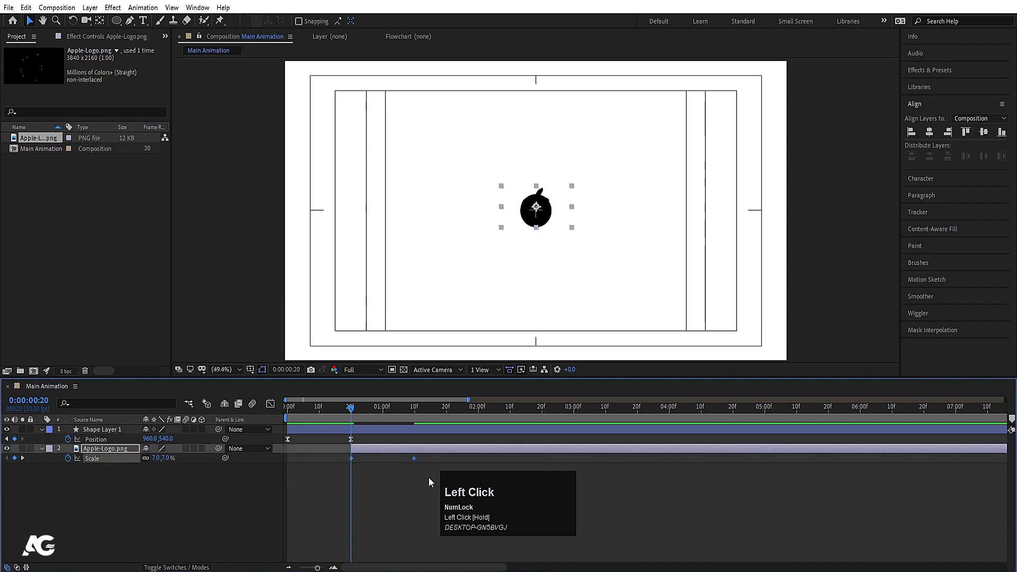
pyautogui.press('F9')
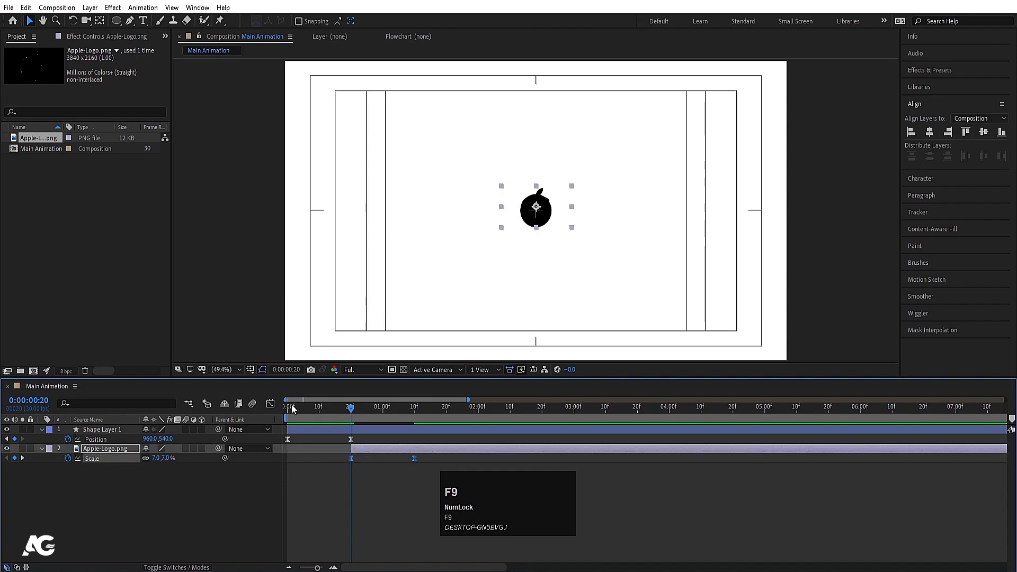
pyautogui.click(271, 405)
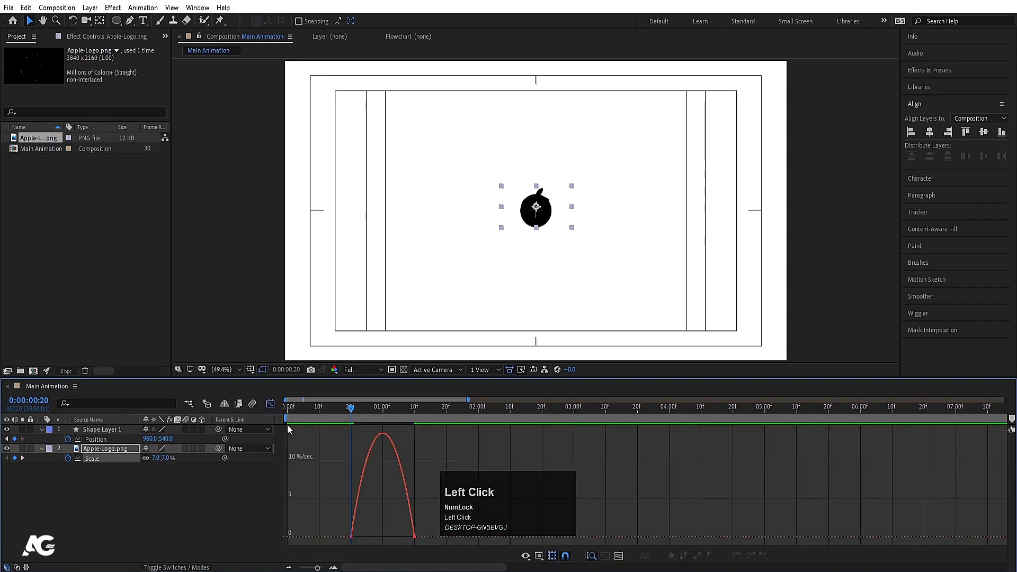
pyautogui.moveTo(380, 519); pyautogui.dragTo(355, 540)
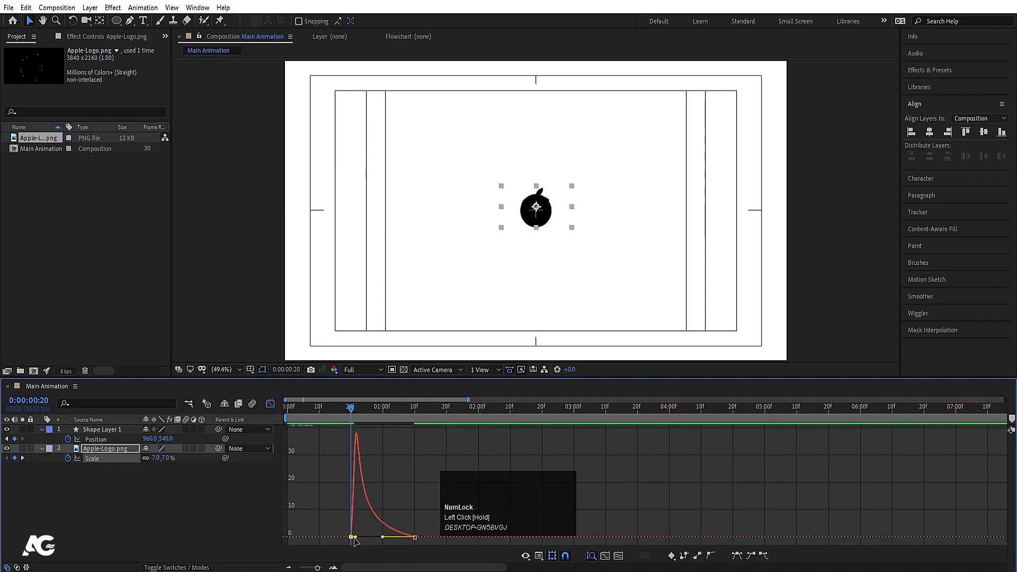
pyautogui.press('space')
pyautogui.press('space')
pyautogui.click(273, 407)
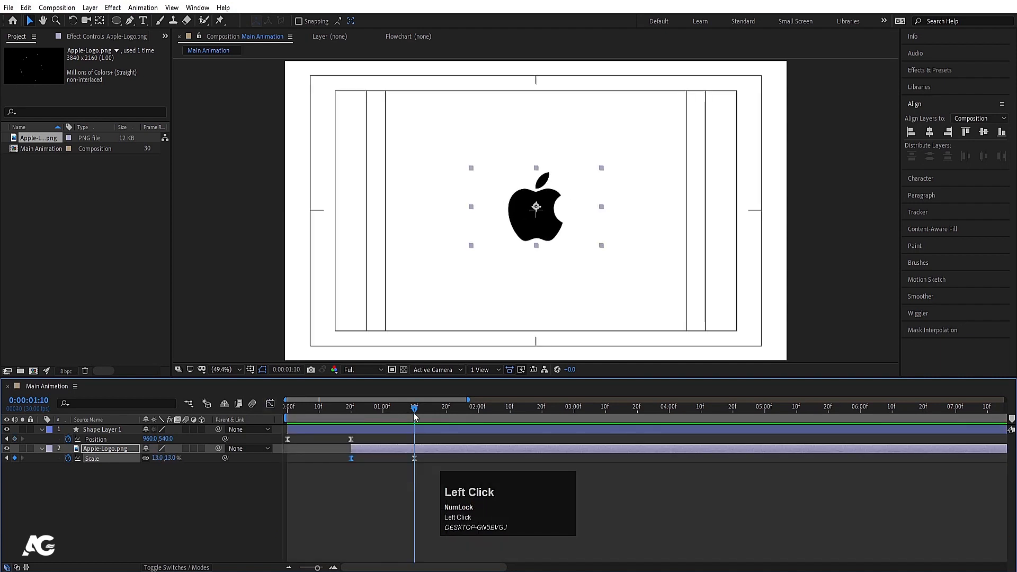
# - Split the circle's shape layer at 0:00:00:20 and delete the part after that time
pyautogui.click(298, 469)
pyautogui.moveTo(357, 408)
pyautogui.mouseDown()
pyautogui.moveTo(377, 410)
pyautogui.moveTo(335, 408)
pyautogui.moveTo(371, 409)
pyautogui.moveTo(352, 411)
pyautogui.mouseUp()
pyautogui.press('space')
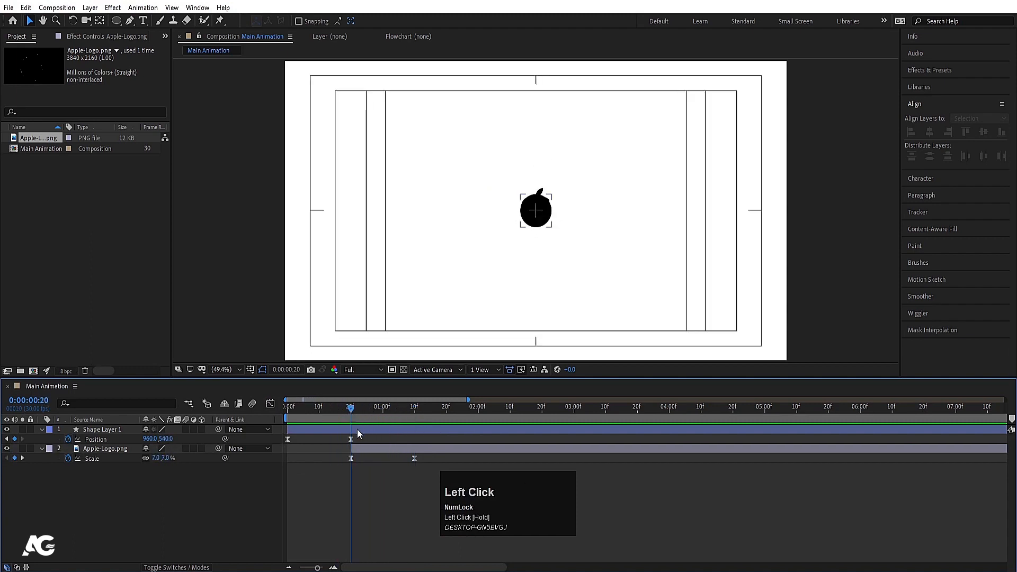
pyautogui.click(357, 429)
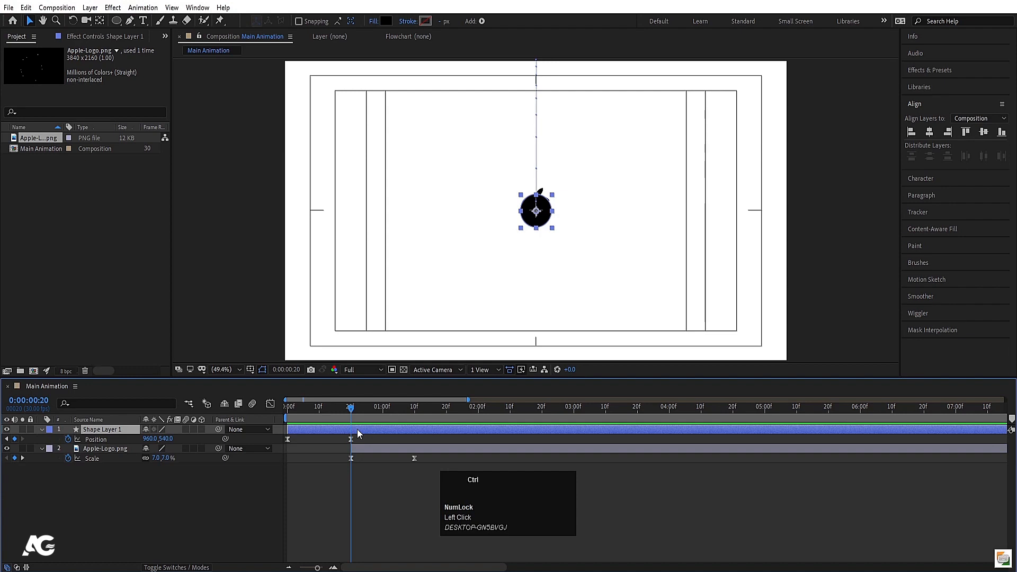
pyautogui.hotkey('ctrl', 'shift', 'd')
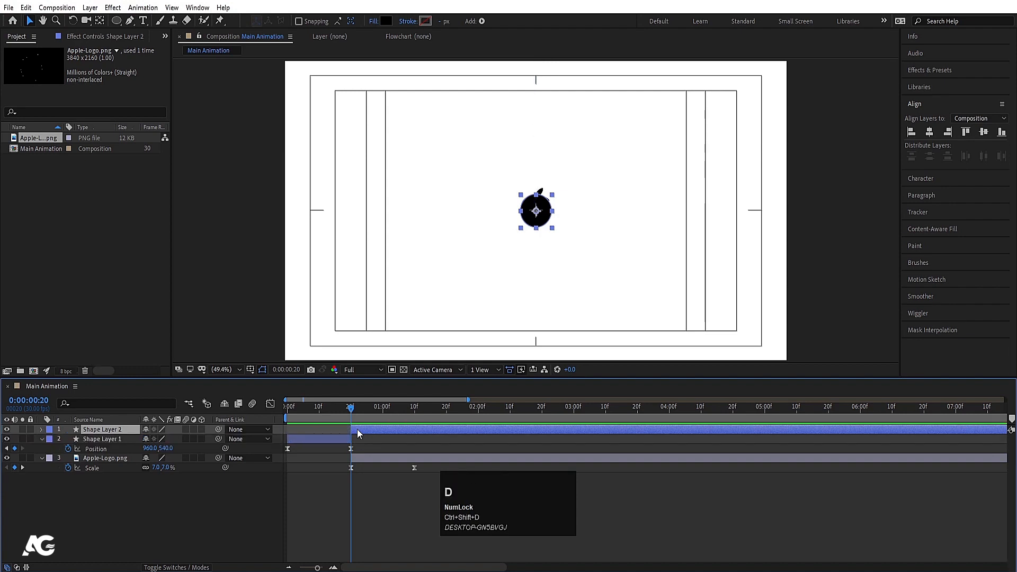
pyautogui.press('Delete')
# - Preview the transition from the falling circle to the growing Apple logo
pyautogui.press('space')
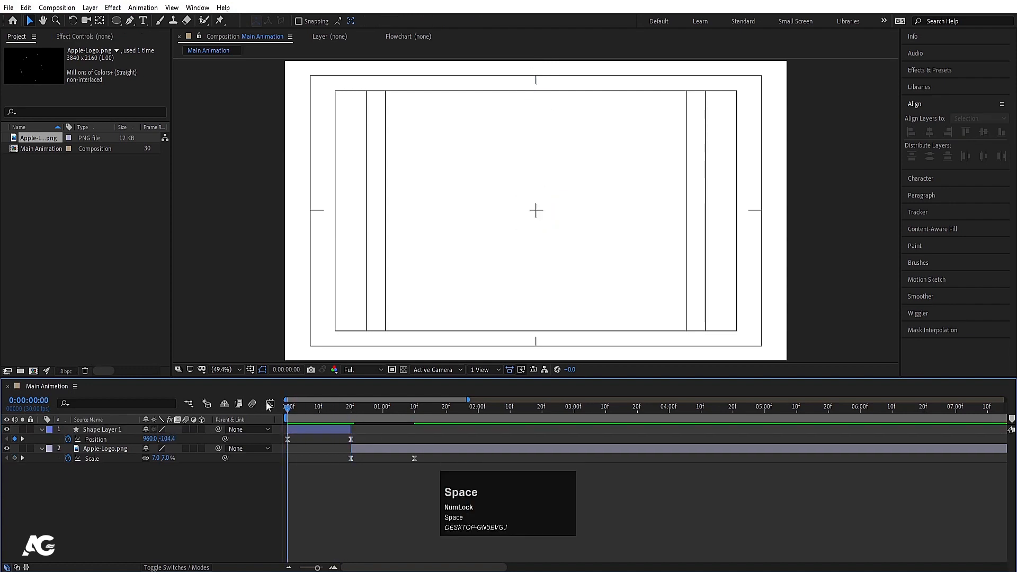
pyautogui.press('space')
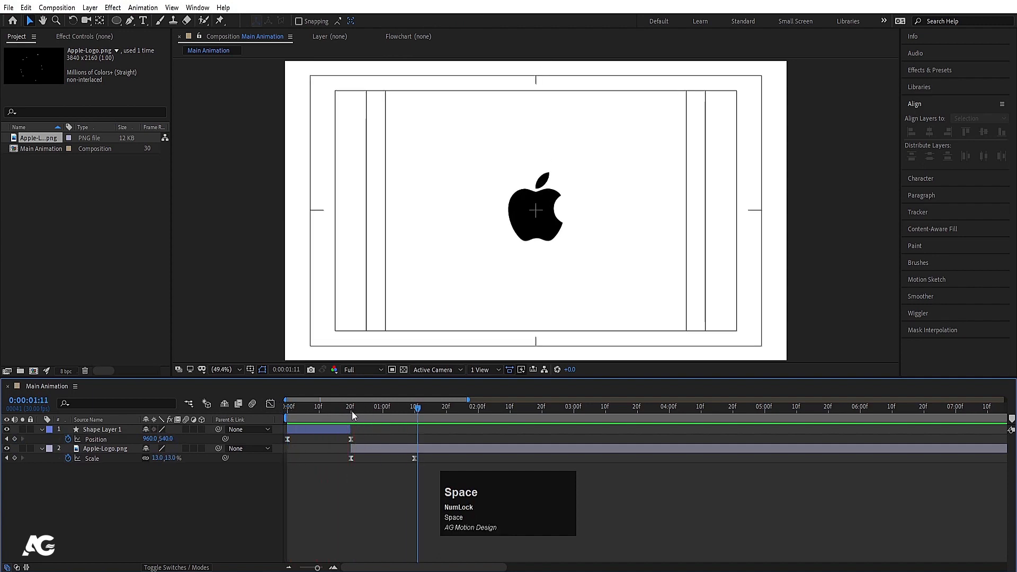
pyautogui.press('space')
pyautogui.press('space')
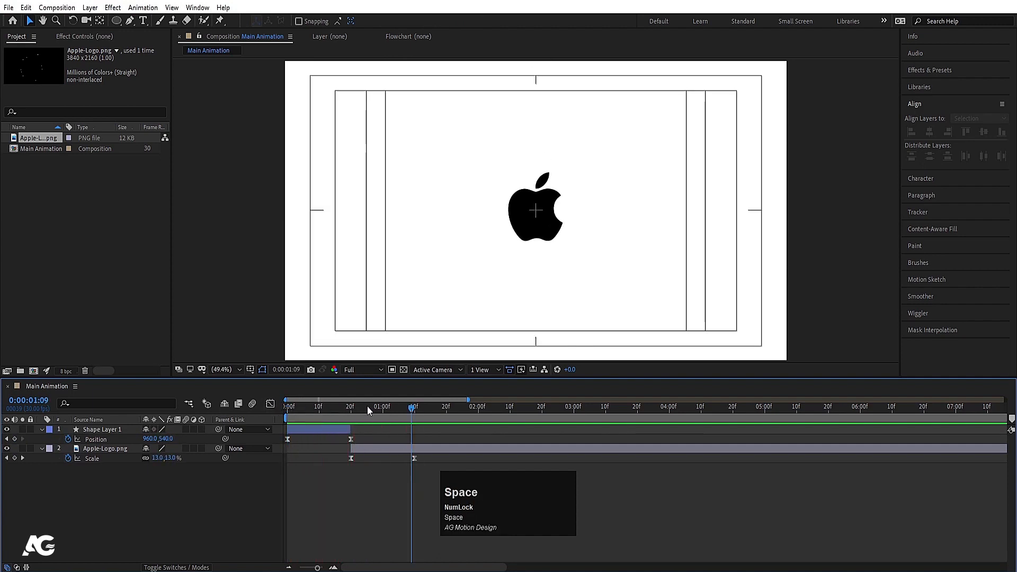
# - Return to 0:00:00:20 and set the Ellipse tool's fill to none
pyautogui.moveTo(367, 406); pyautogui.dragTo(358, 411)
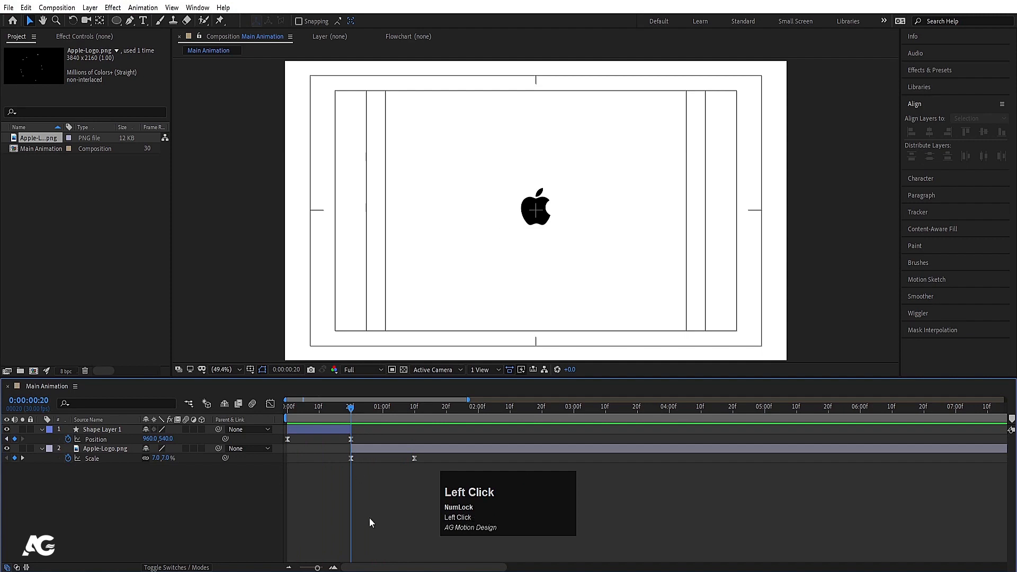
pyautogui.click(117, 21)
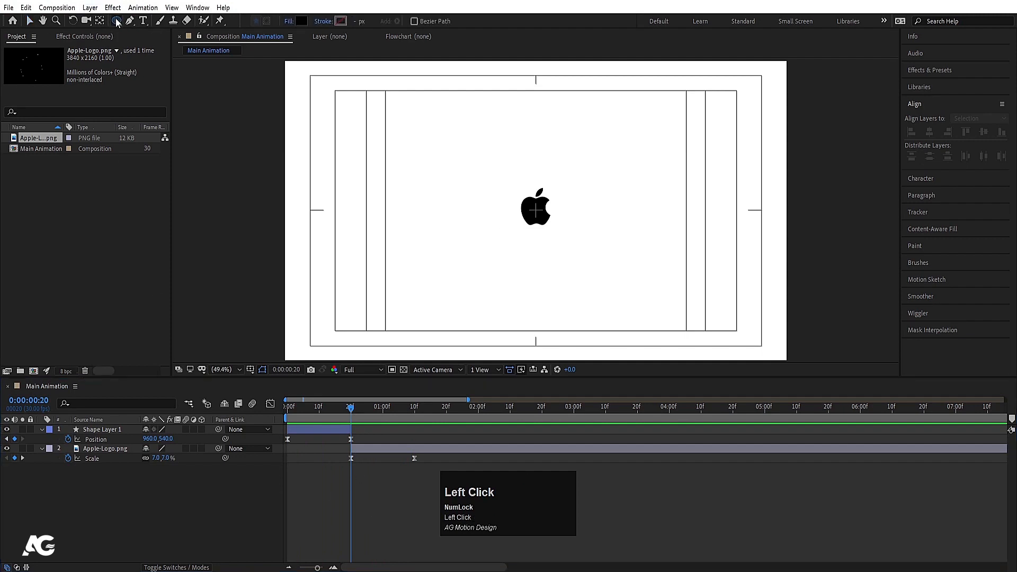
pyautogui.click(288, 22)
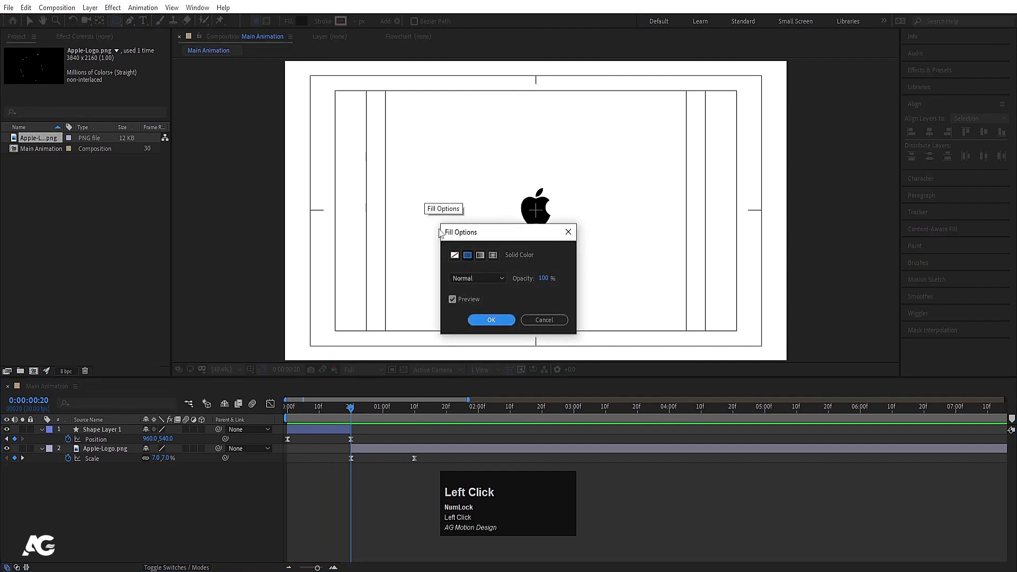
pyautogui.click(491, 320)
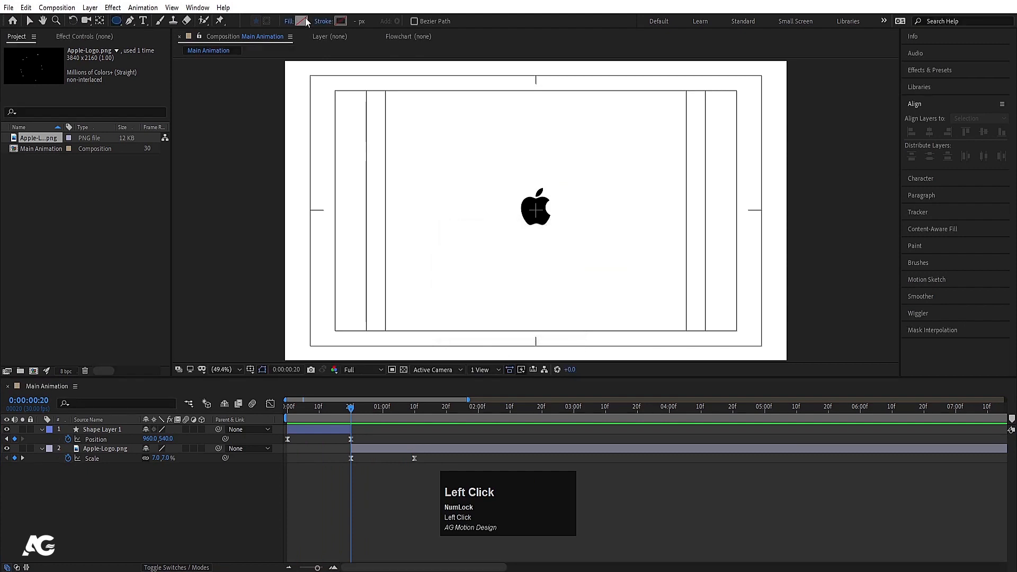
# - Set the Ellipse tool's stroke to black (000000) with a width of 60 px
pyautogui.click(341, 21)
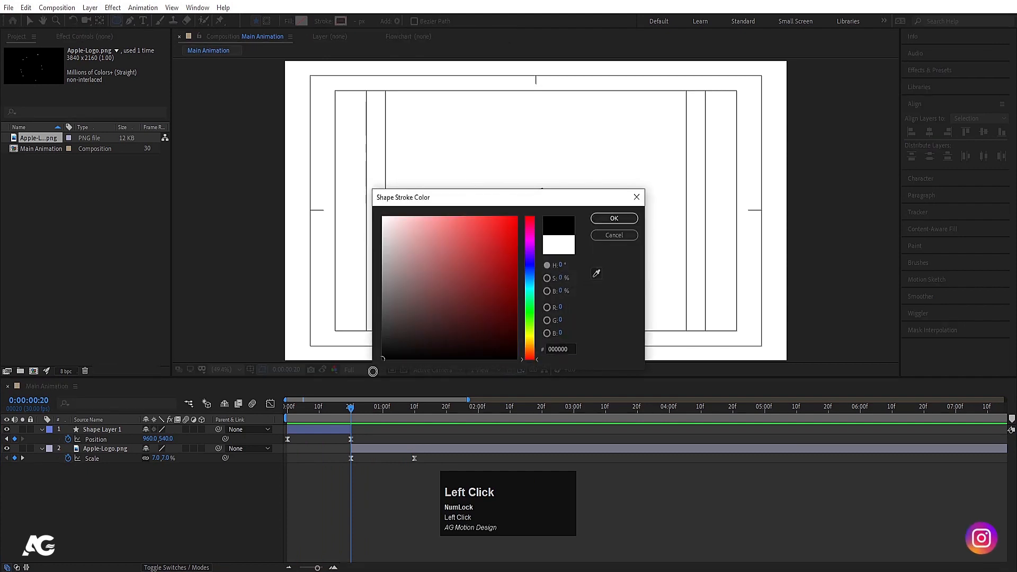
pyautogui.click(614, 218)
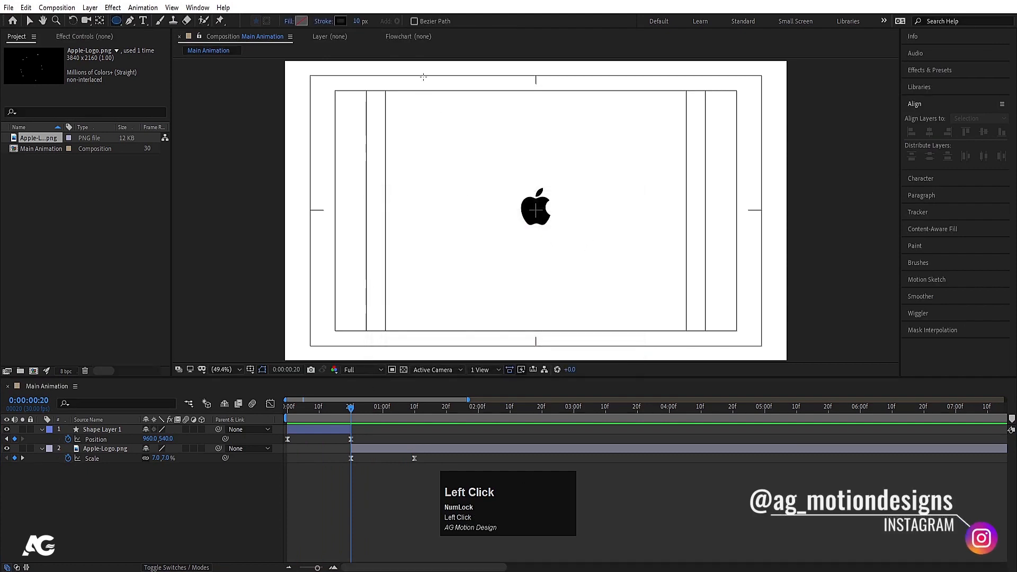
pyautogui.click(357, 22)
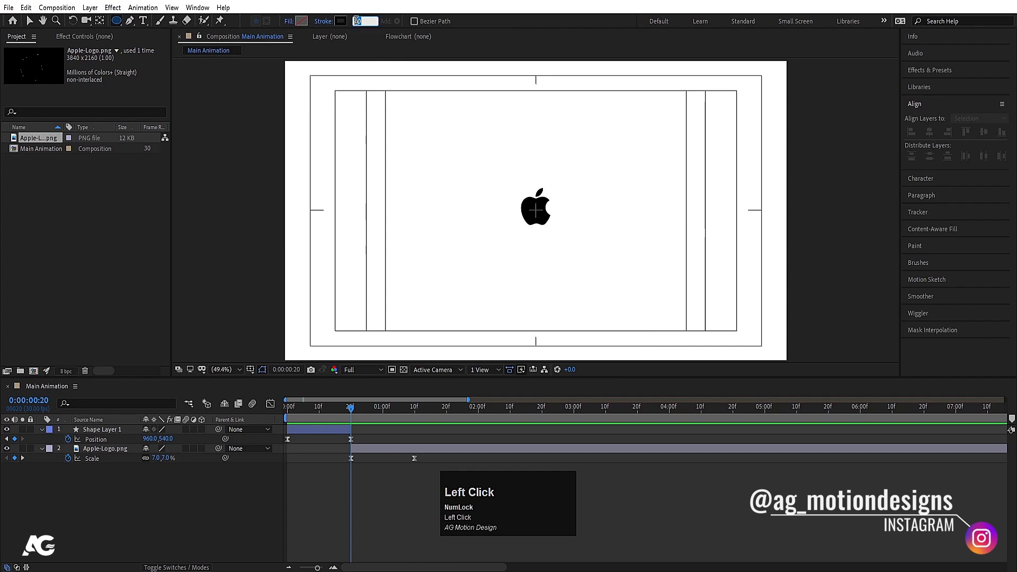
pyautogui.write('60')
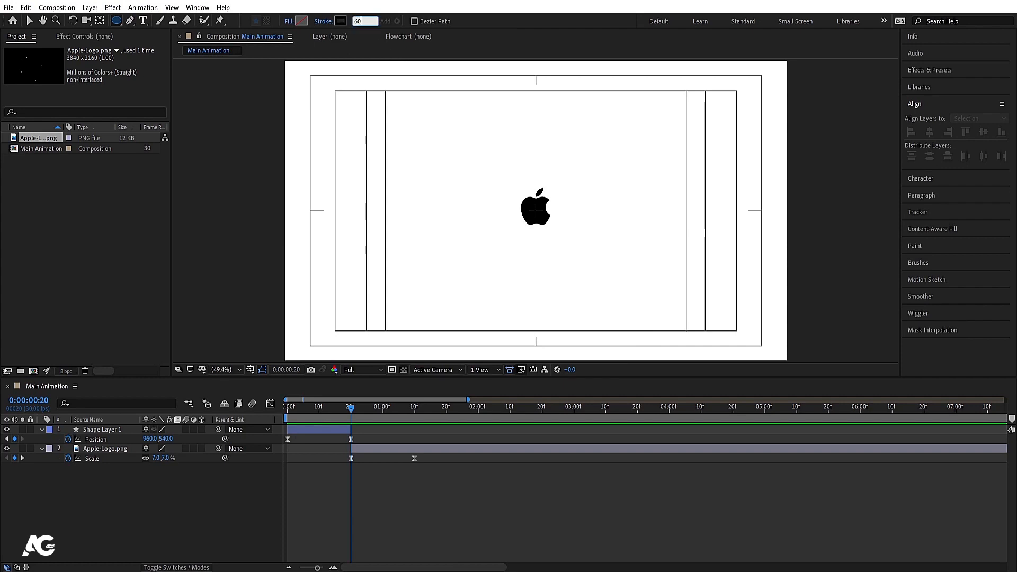
pyautogui.press('Return')
# - Draw an ellipse ring around the Apple logo, centre its anchor point, and align it to the composition's centre both horizontally and vertically
pyautogui.moveTo(486, 144); pyautogui.dragTo(598, 263)
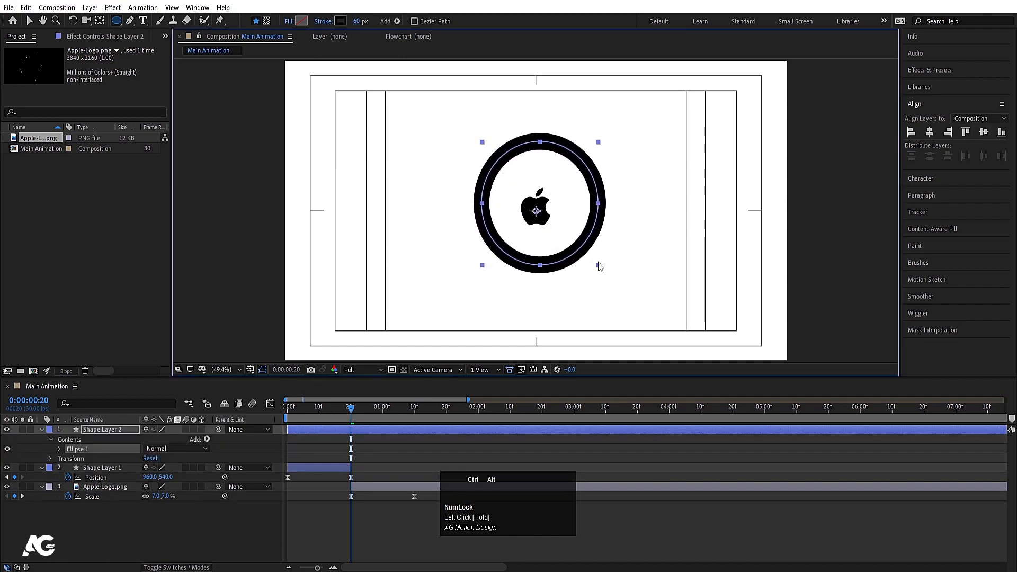
pyautogui.hotkey('ctrl', 'alt', 'Home')
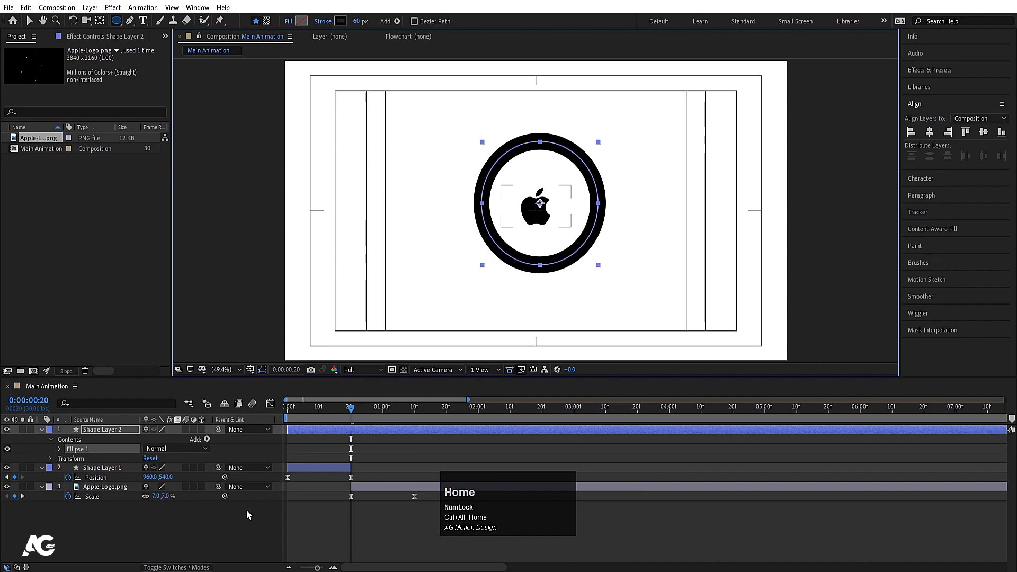
pyautogui.click(180, 531)
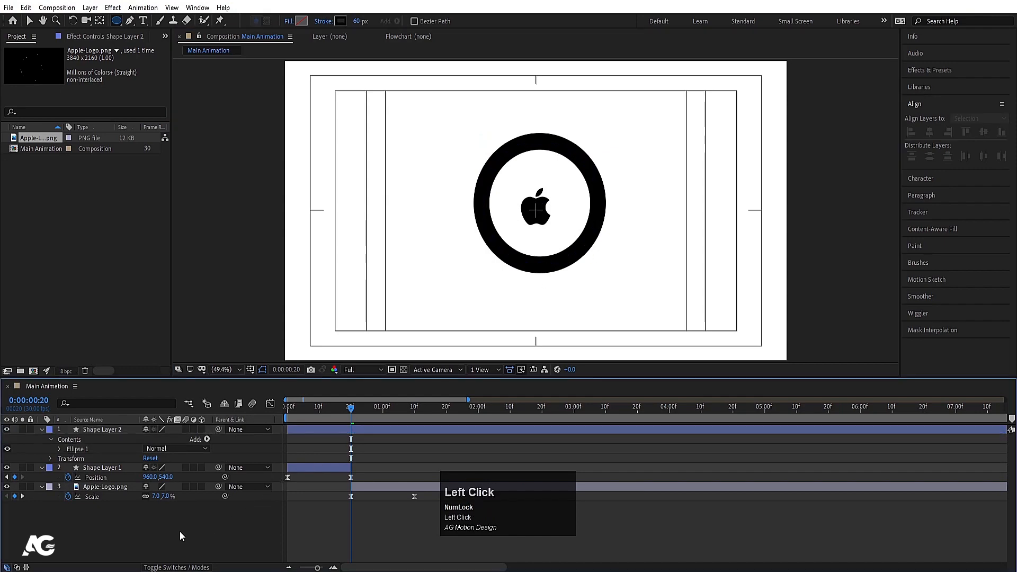
pyautogui.click(104, 429)
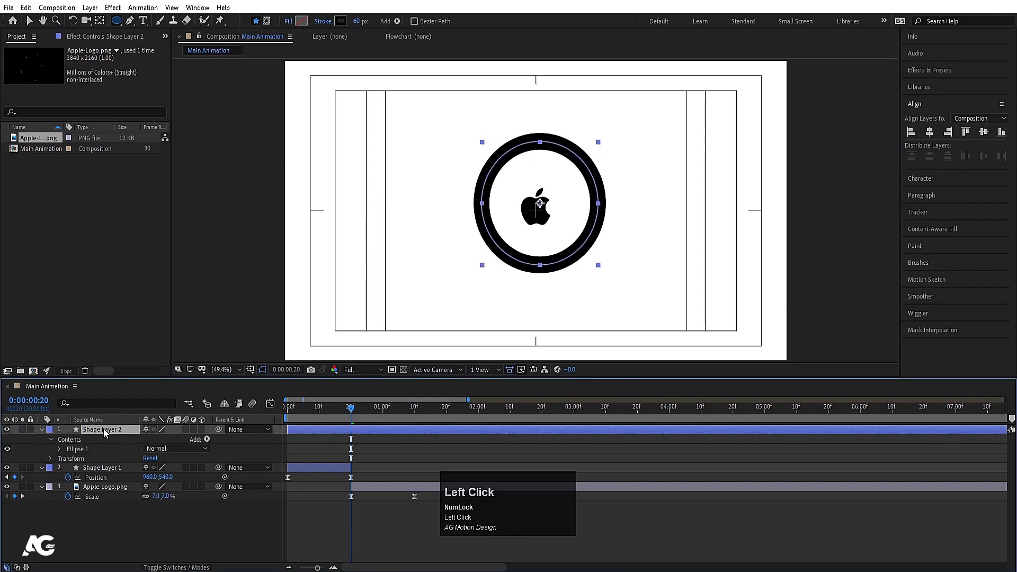
pyautogui.click(929, 134)
pyautogui.click(984, 132)
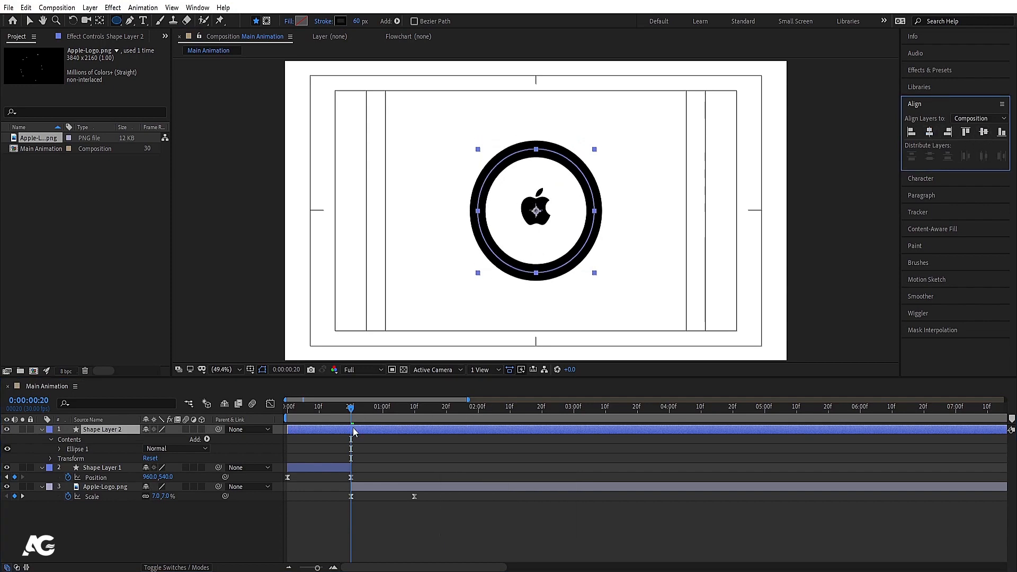
# - Make the ring's layer start at 0:00:00:20 and add a Scale keyframe there
pyautogui.press('[')
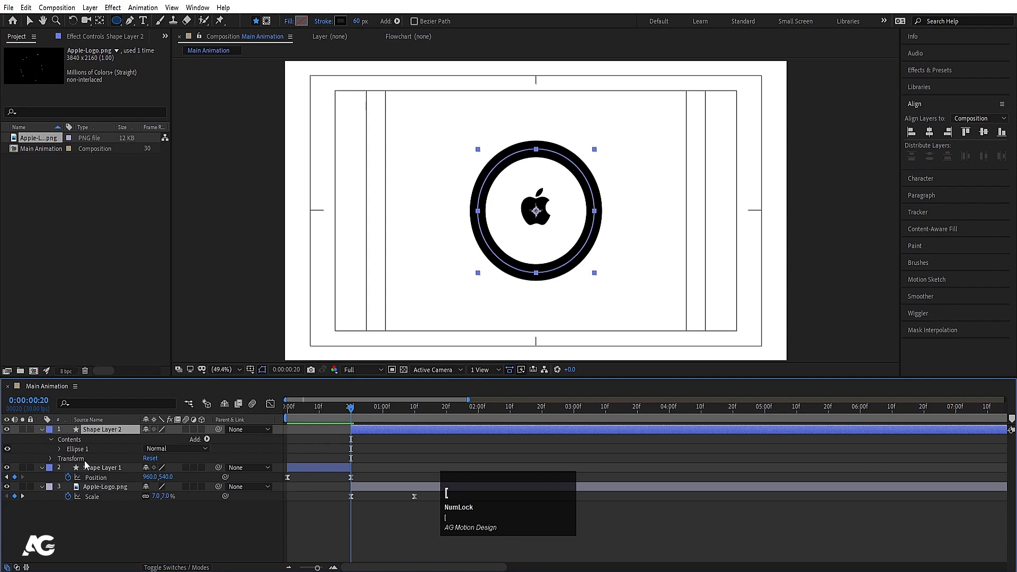
pyautogui.press('s')
pyautogui.click(67, 440)
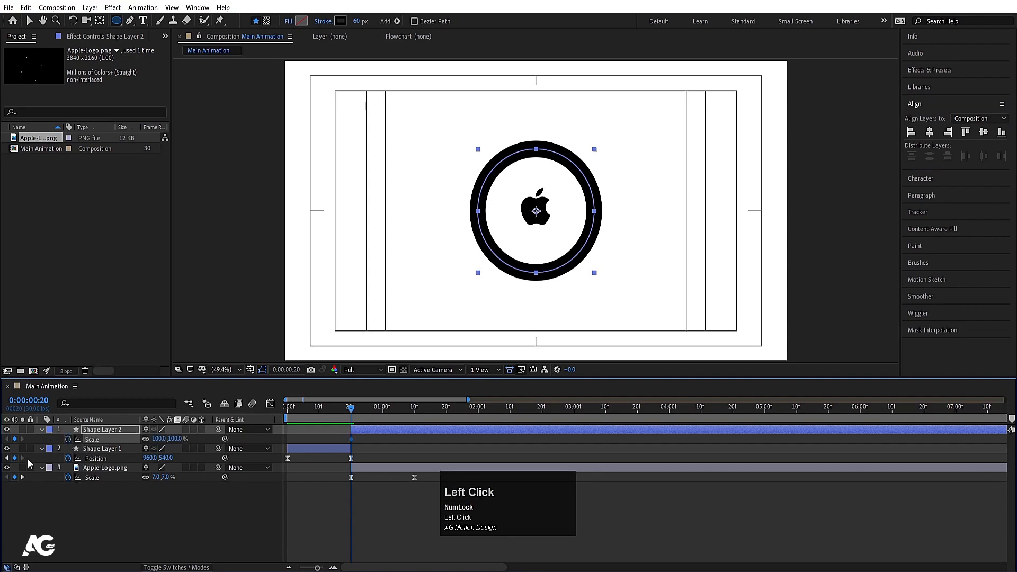
# - Find the ring's Stroke Width property, add a keyframe for it at 0:00:00:20, and list only the layer's animated properties
pyautogui.click(81, 402)
pyautogui.write('st')
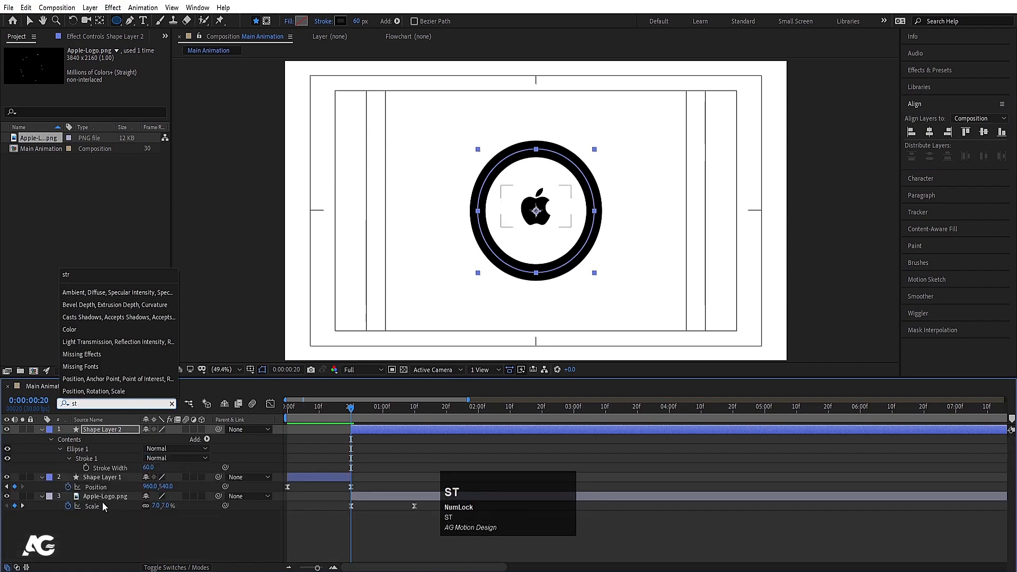
pyautogui.click(118, 472)
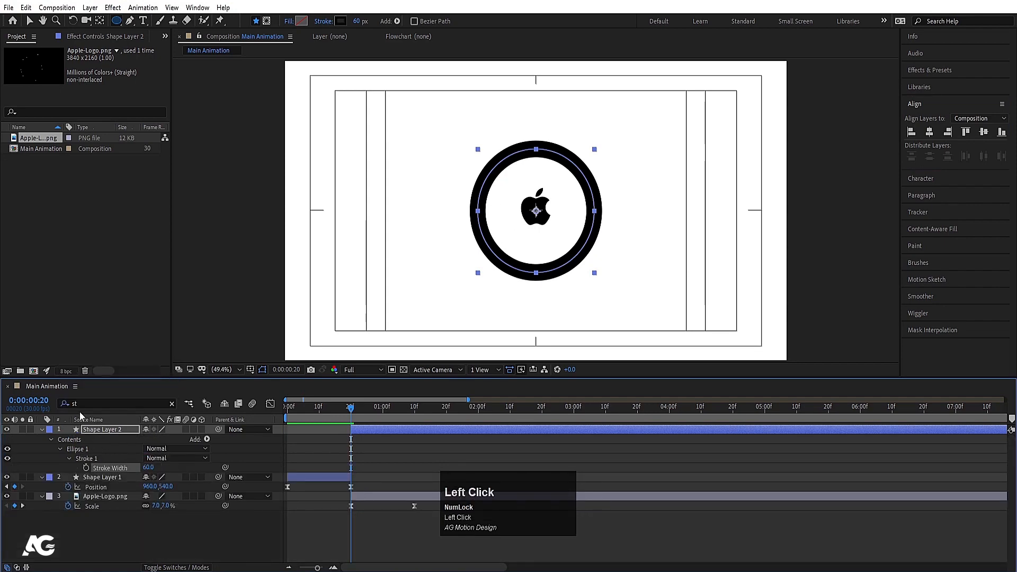
pyautogui.click(86, 468)
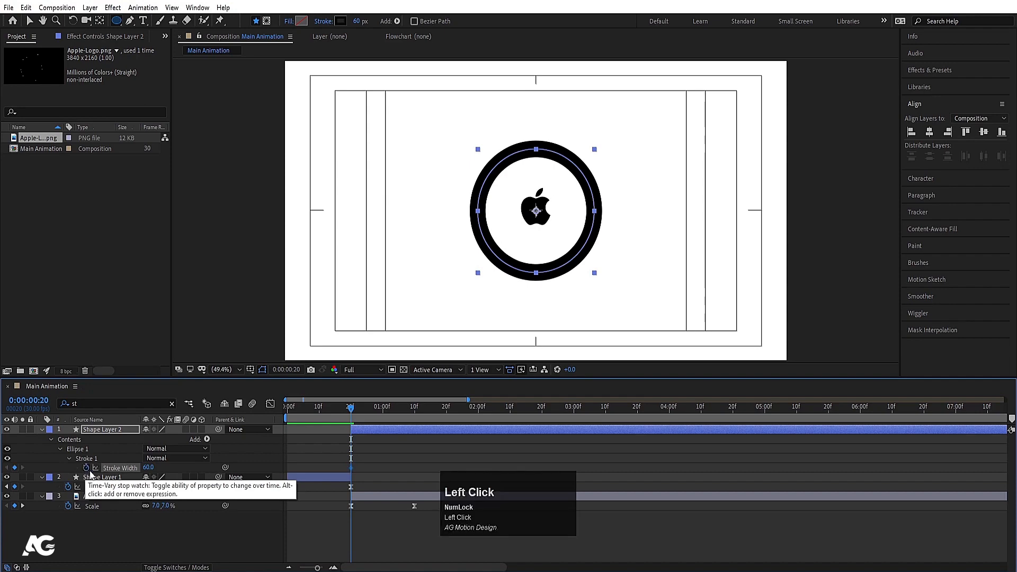
pyautogui.press('u')
pyautogui.click(369, 482)
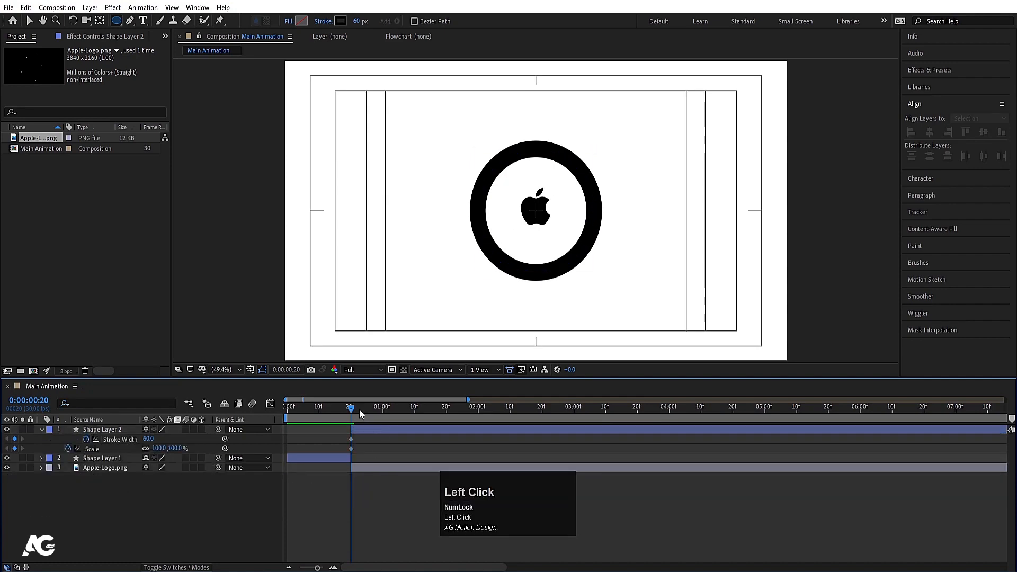
# - At 0:00:02:00, set the ring's Stroke Width to 6 and its Scale to 202%
pyautogui.moveTo(359, 409); pyautogui.dragTo(478, 421)
pyautogui.click(161, 436)
pyautogui.moveTo(157, 451)
pyautogui.mouseDown()
pyautogui.moveTo(199, 440)
pyautogui.moveTo(98, 445)
pyautogui.moveTo(121, 443)
pyautogui.mouseUp()
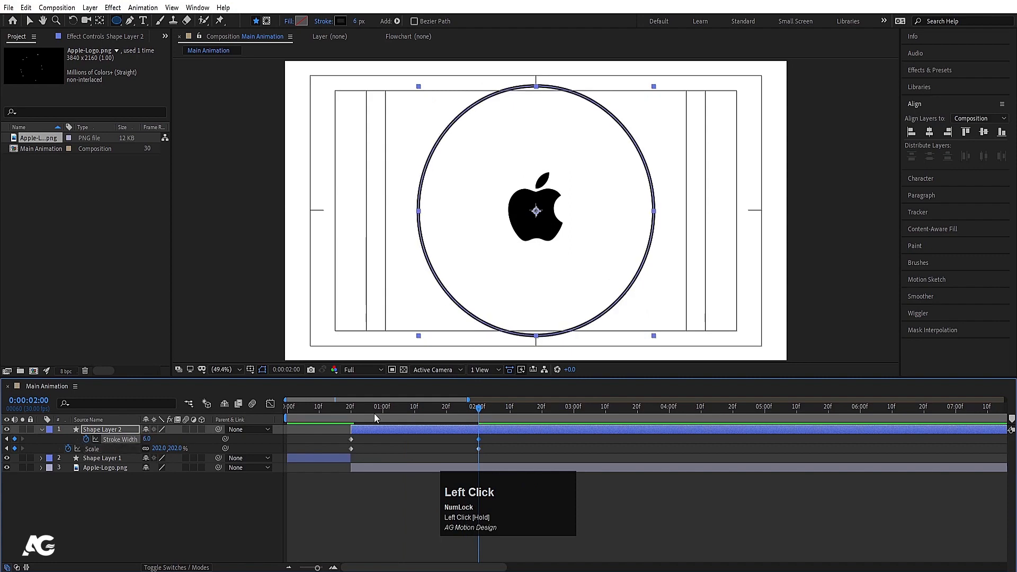
# - Return to 0:00:00:20 and set the ring's Scale to 0%
pyautogui.moveTo(375, 418); pyautogui.dragTo(354, 414)
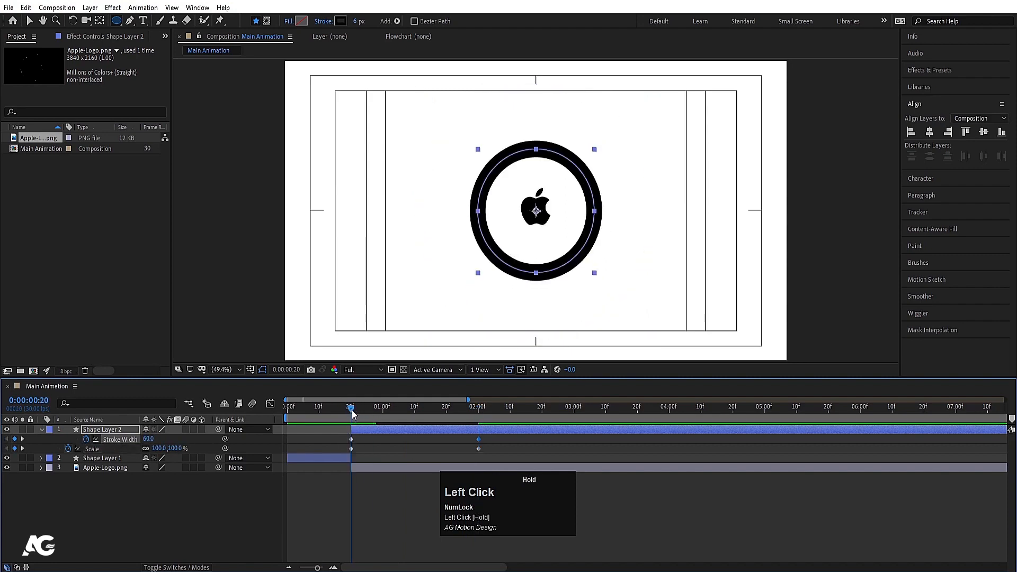
pyautogui.click(165, 448)
pyautogui.write('0')
pyautogui.press('Return')
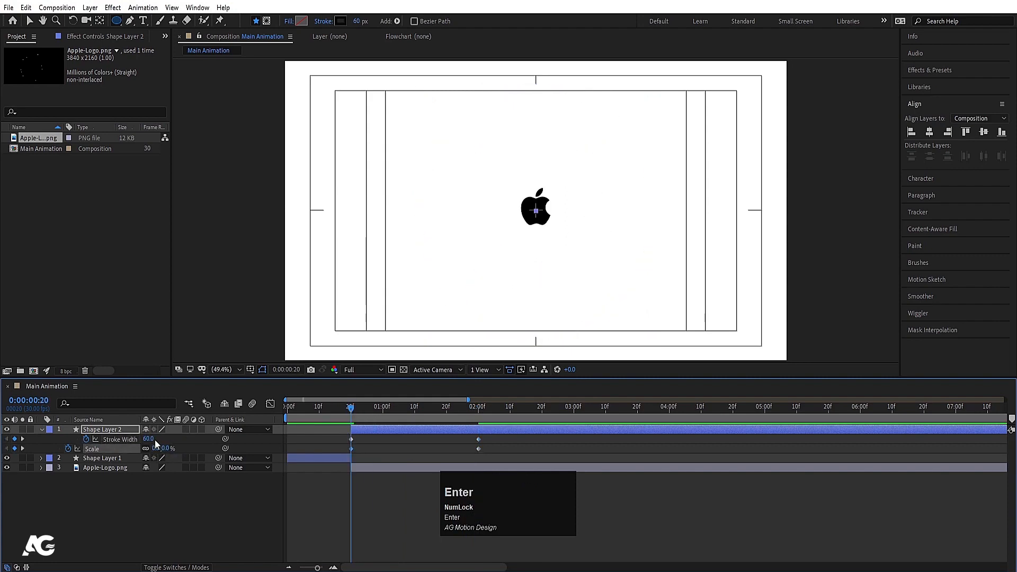
pyautogui.click(154, 440)
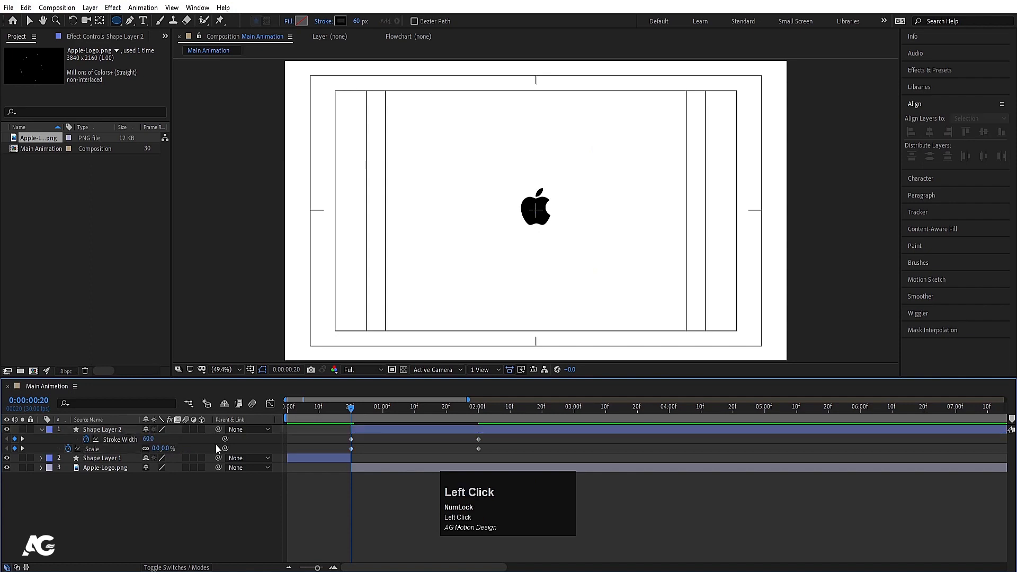
# - Preview the ring's growth and set its Stroke Width to 0 at 0:00:02:00
pyautogui.press('space')
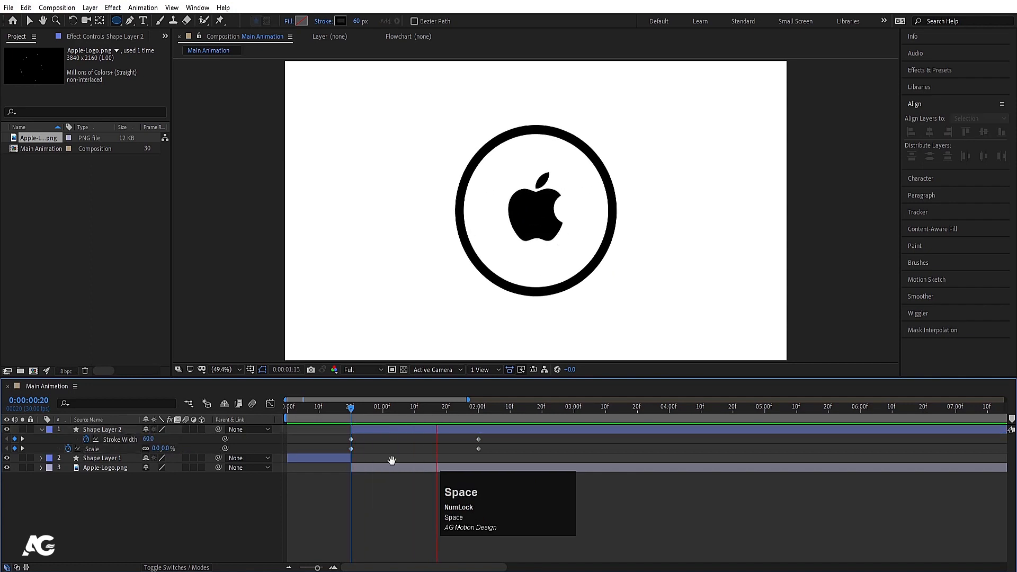
pyautogui.press('space')
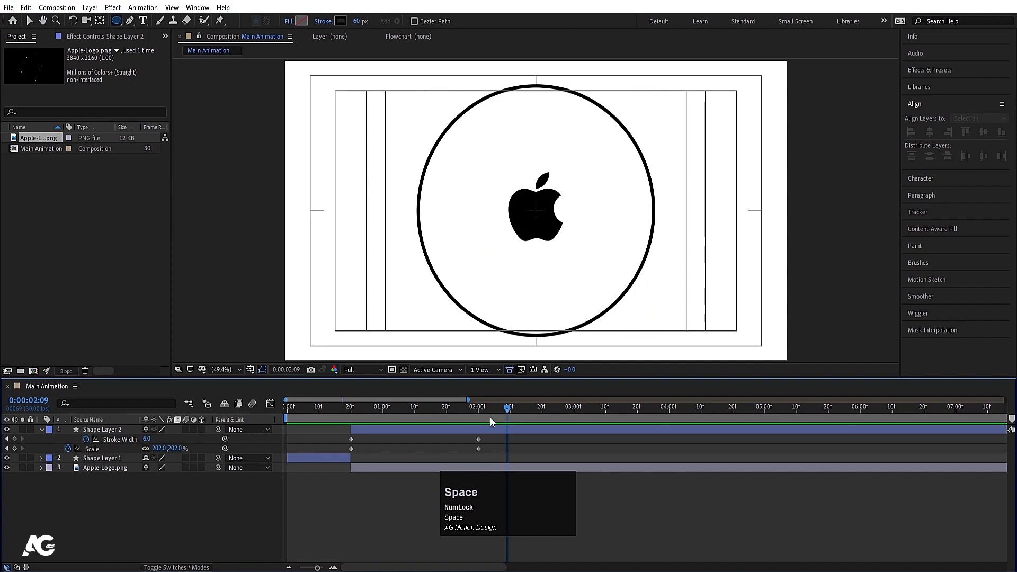
pyautogui.moveTo(491, 422); pyautogui.dragTo(478, 422)
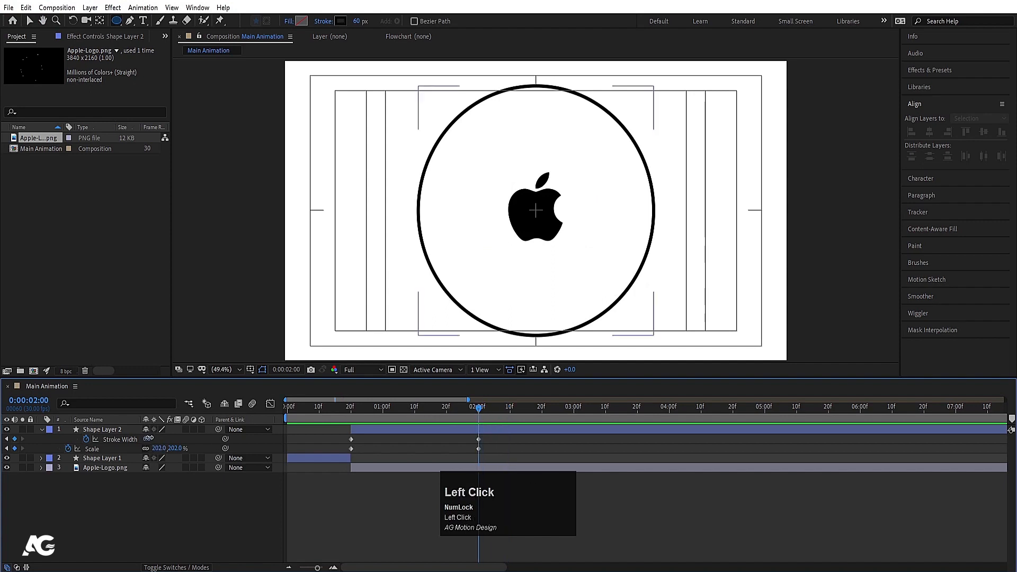
pyautogui.moveTo(149, 439); pyautogui.dragTo(105, 438)
# - Apply Easy Ease to all the ring's Stroke Width and Scale keyframes and reshape their speed graphs to peak right after the first keyframes
pyautogui.moveTo(330, 444); pyautogui.dragTo(488, 459)
pyautogui.press('F9')
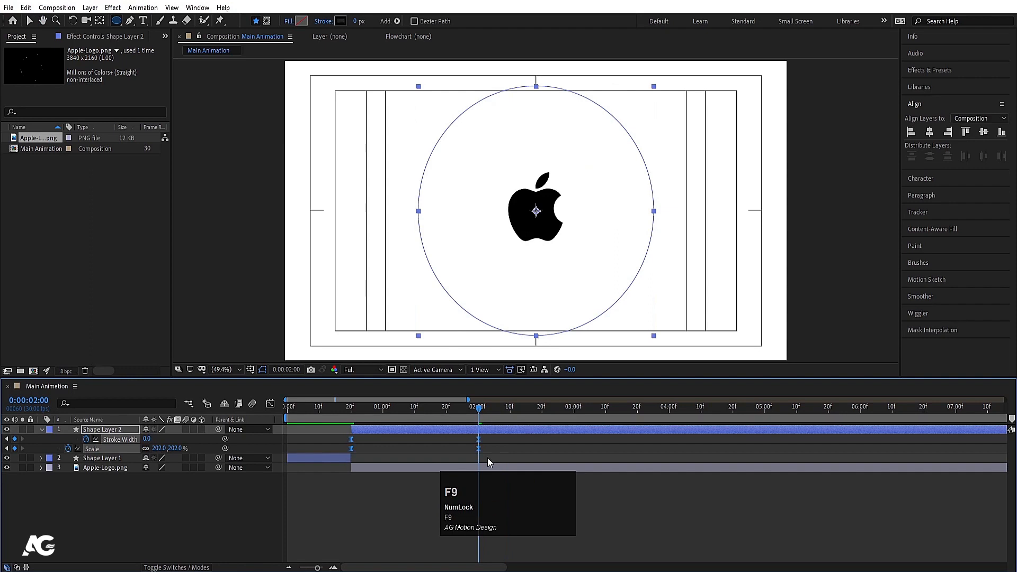
pyautogui.click(270, 405)
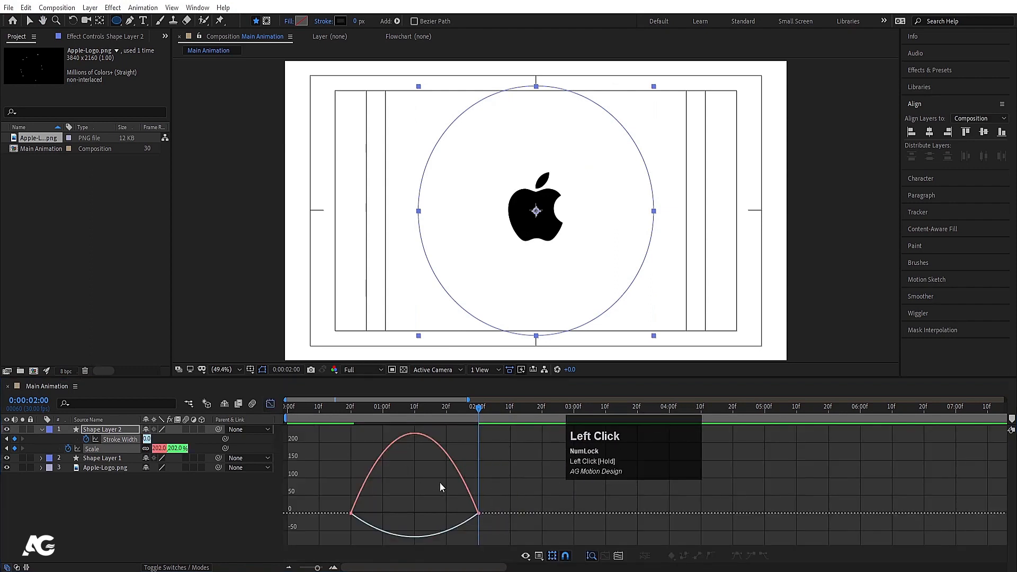
pyautogui.moveTo(440, 487); pyautogui.dragTo(523, 552)
pyautogui.moveTo(476, 513); pyautogui.dragTo(390, 554)
pyautogui.moveTo(371, 513); pyautogui.dragTo(360, 513)
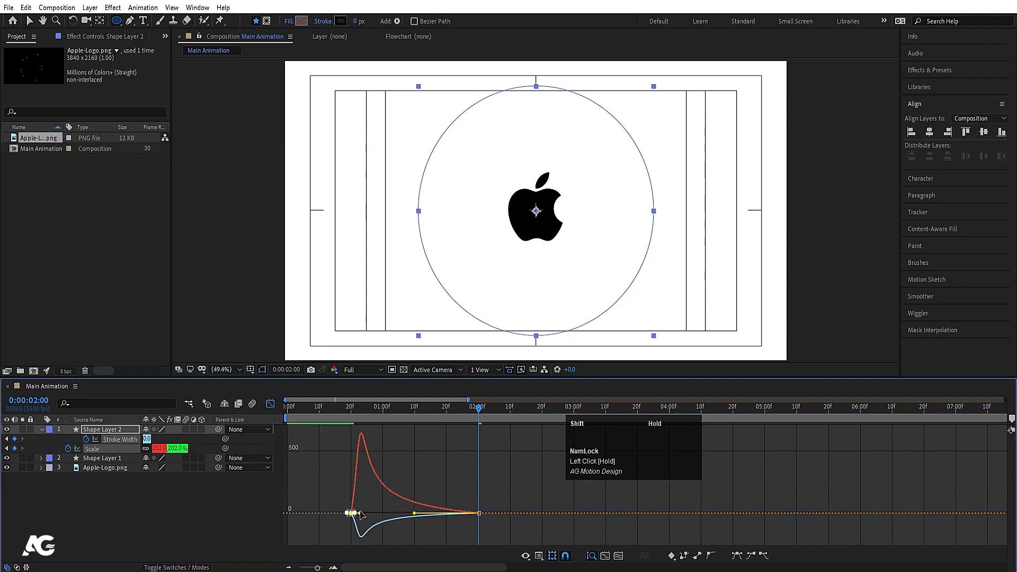
# - Leave the graph editor and preview the falling circle, growing logo and expanding ring from the beginning
pyautogui.click(348, 408)
pyautogui.press('space')
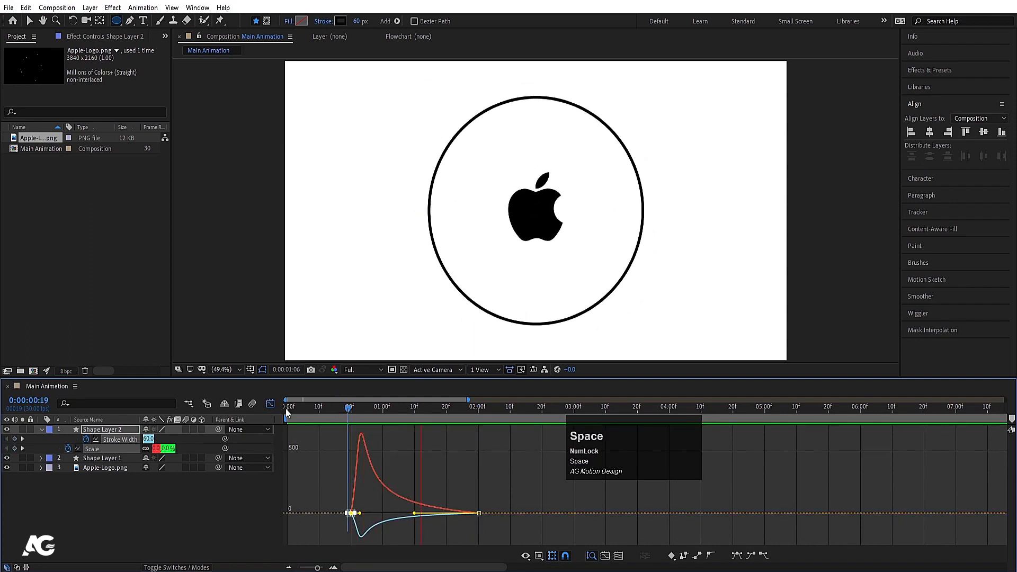
pyautogui.press('space')
pyautogui.click(271, 404)
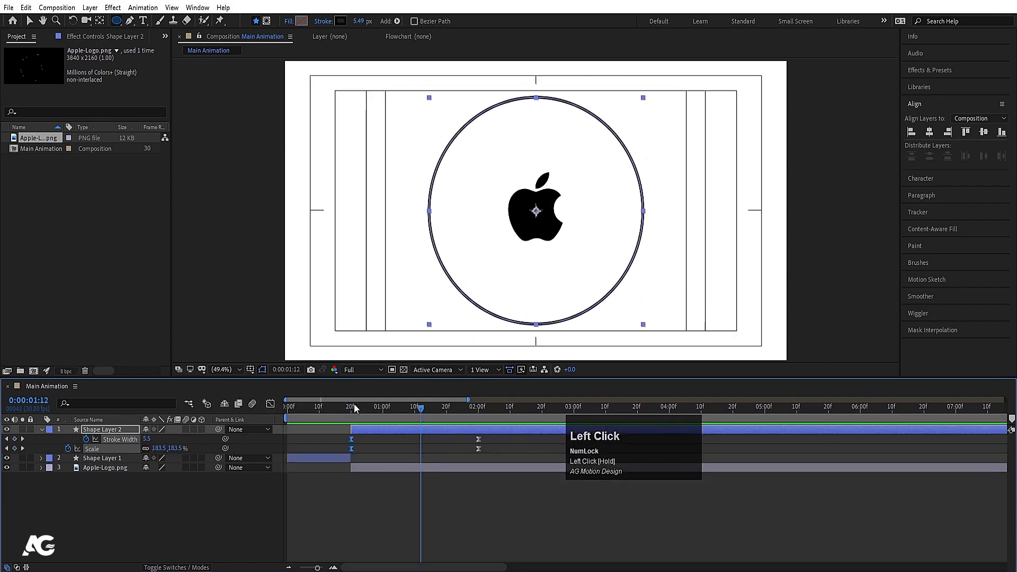
pyautogui.press('space')
pyautogui.moveTo(350, 407); pyautogui.dragTo(276, 419)
pyautogui.press('space')
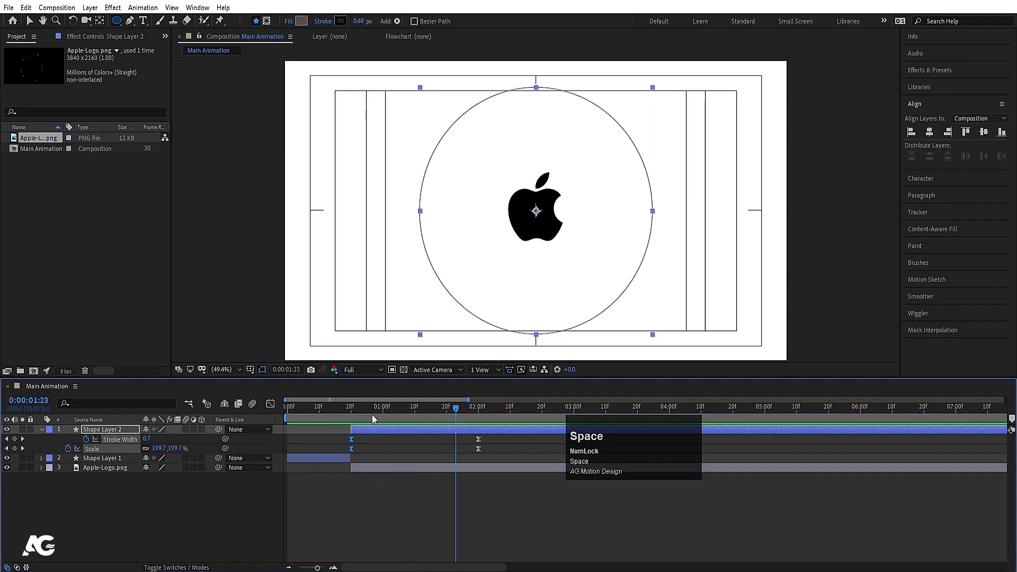
pyautogui.moveTo(365, 411); pyautogui.dragTo(268, 430)
pyautogui.press('space')
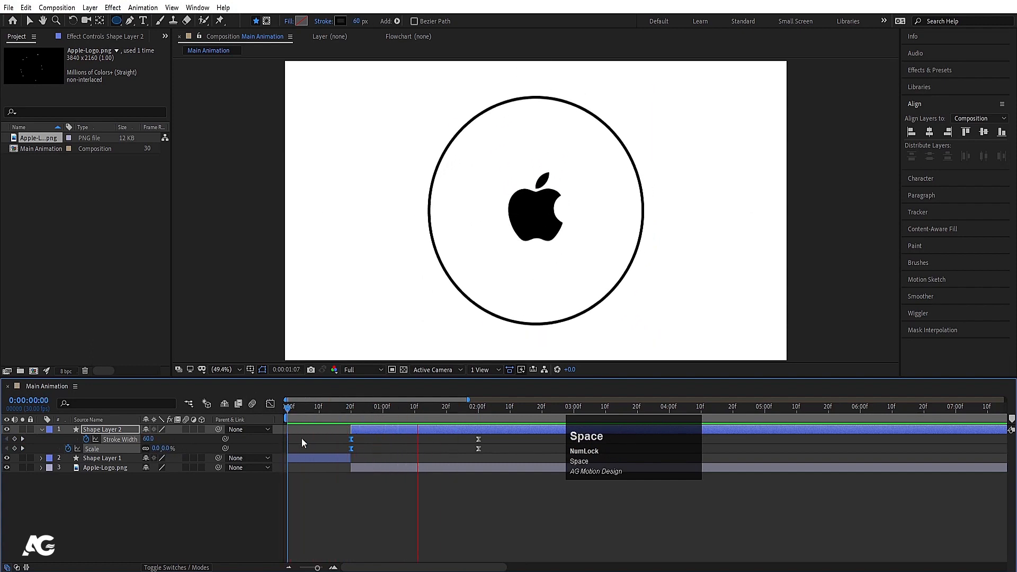
pyautogui.press('space')
pyautogui.press('space')
pyautogui.press('space')
pyautogui.moveTo(373, 411); pyautogui.dragTo(287, 416)
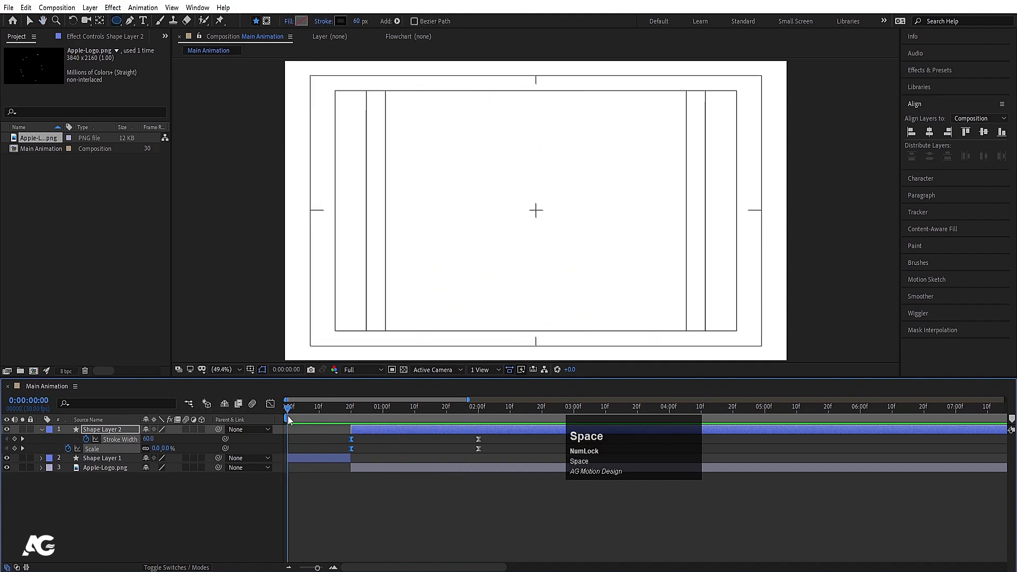
pyautogui.press('space')
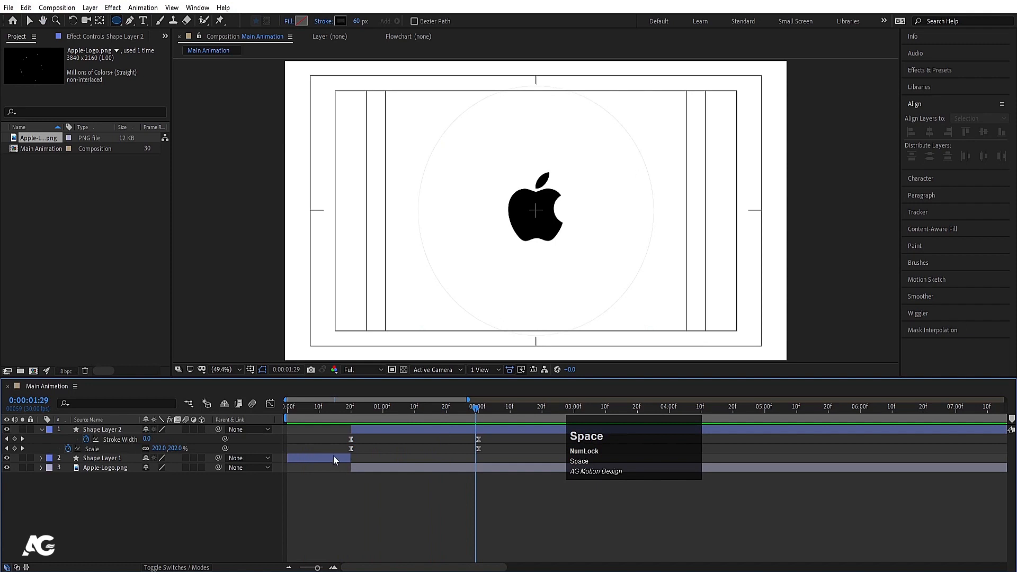
# - Draw a straight vertical line with the Pen tool and a 5 px stroke from the composition's centre up to just above the ring
pyautogui.click(130, 21)
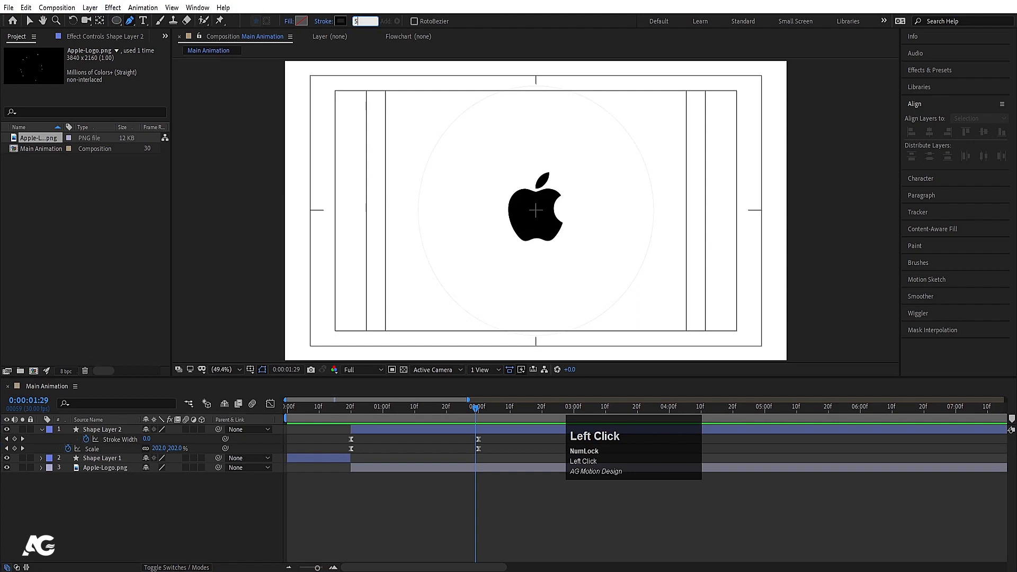
pyautogui.press('Return')
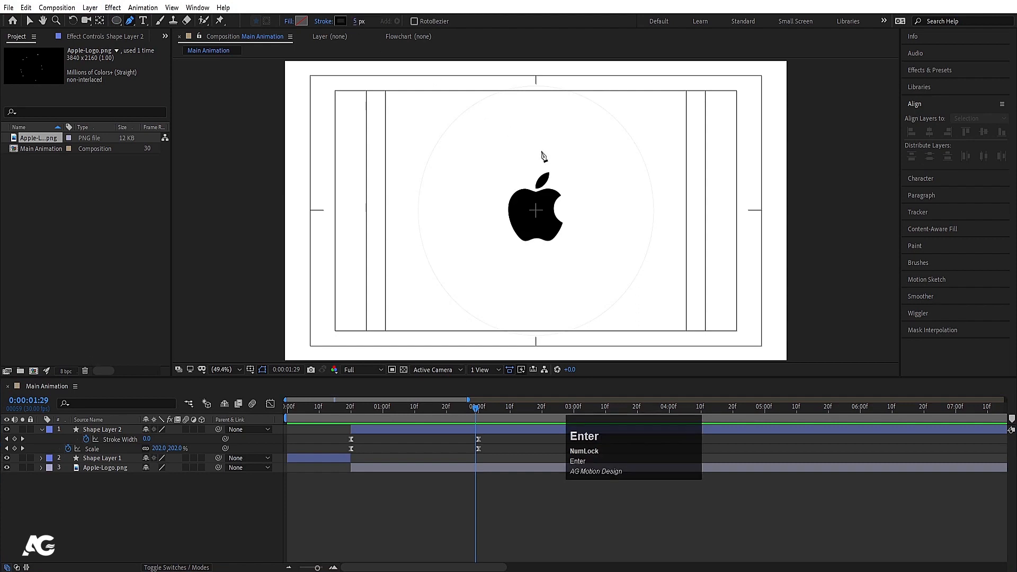
pyautogui.click(536, 211)
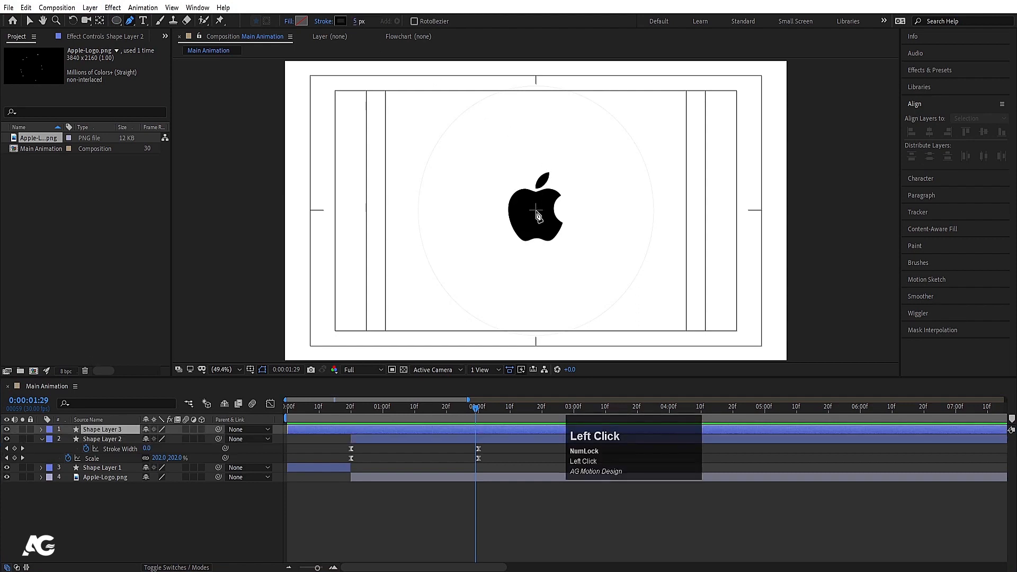
pyautogui.click(536, 83)
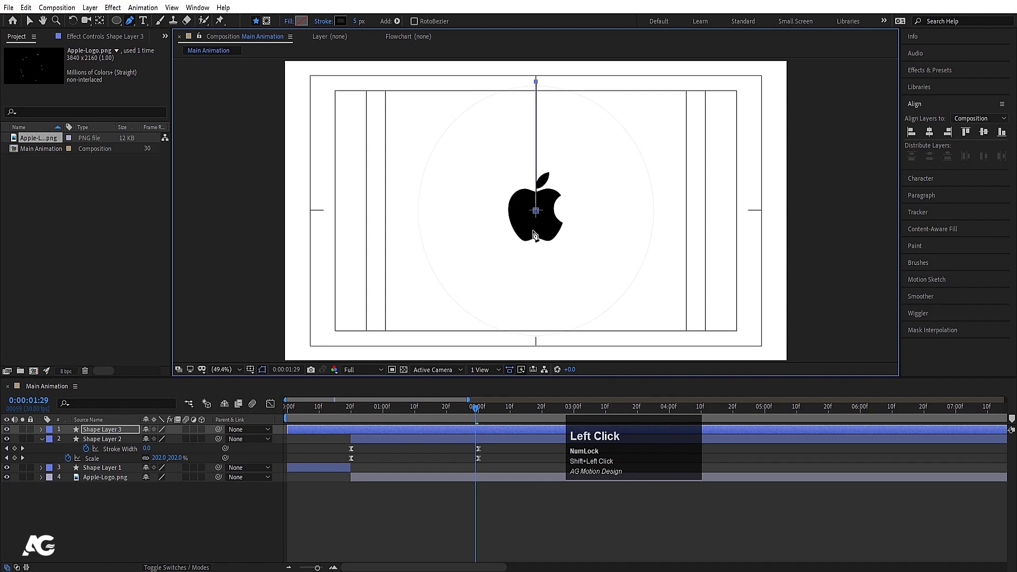
# - Return to the start of the composition and add a Trim Paths operator to the vertical line's shape layer
pyautogui.press('space')
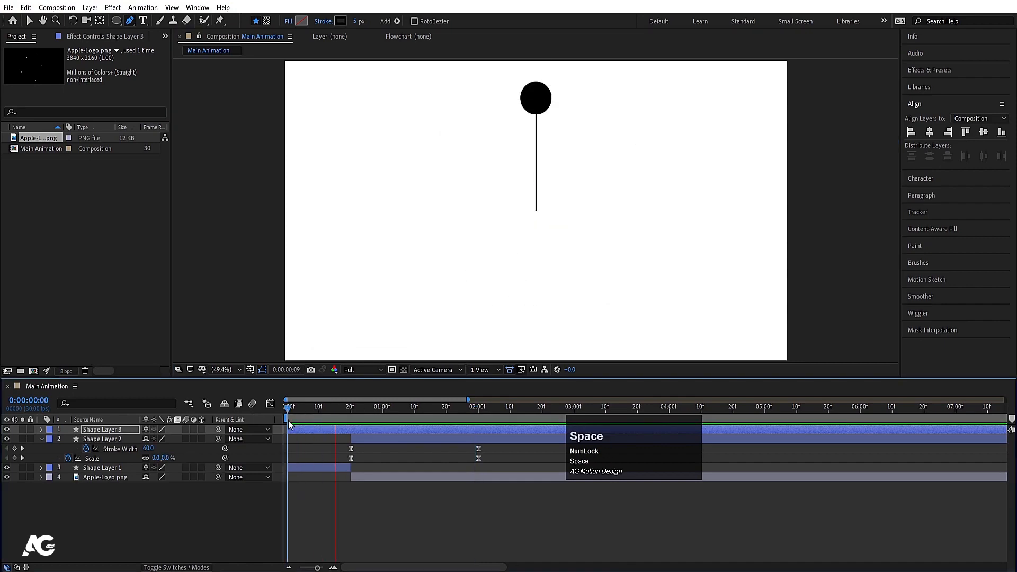
pyautogui.click(182, 427)
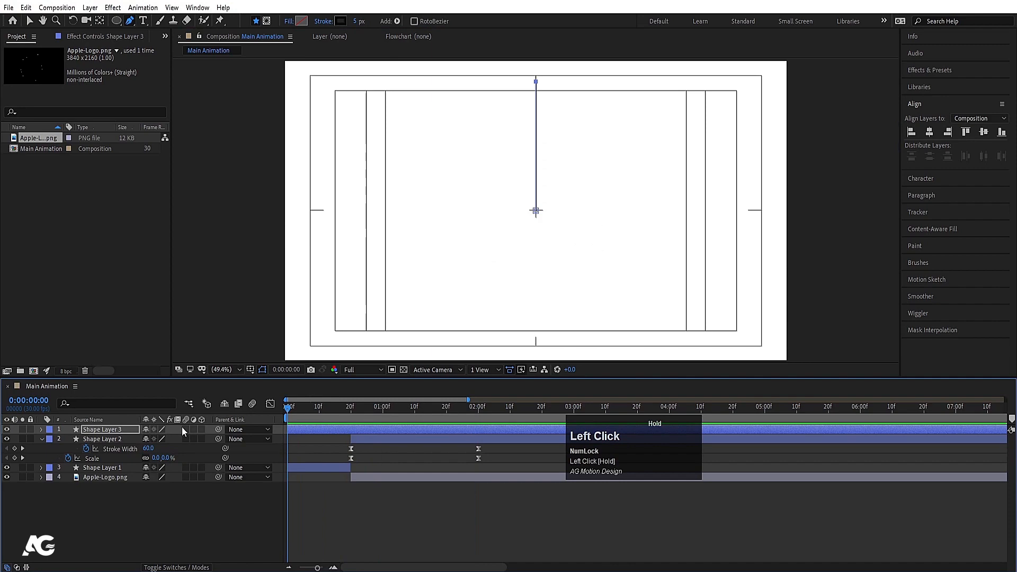
pyautogui.click(40, 430)
pyautogui.click(205, 439)
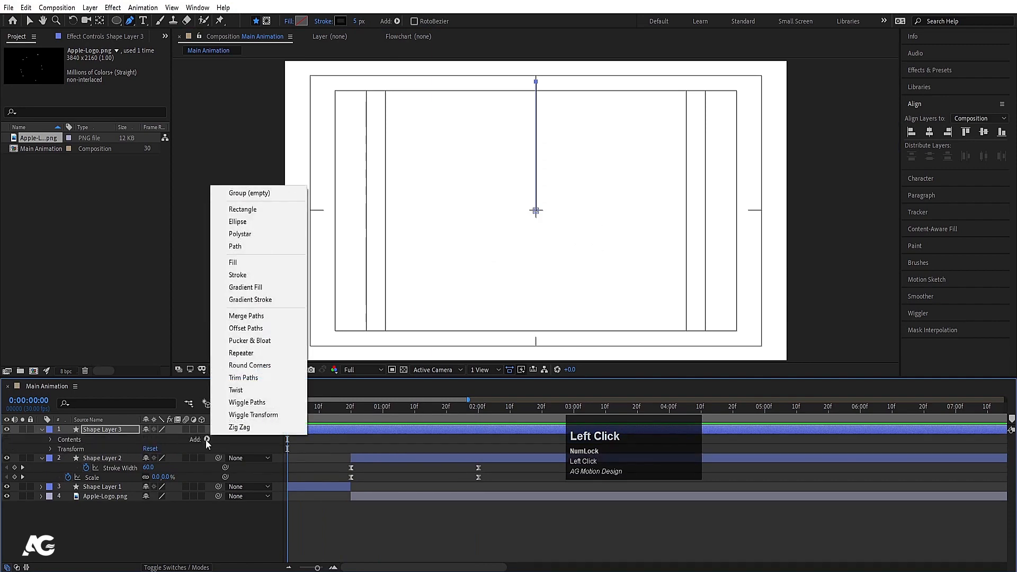
pyautogui.click(72, 438)
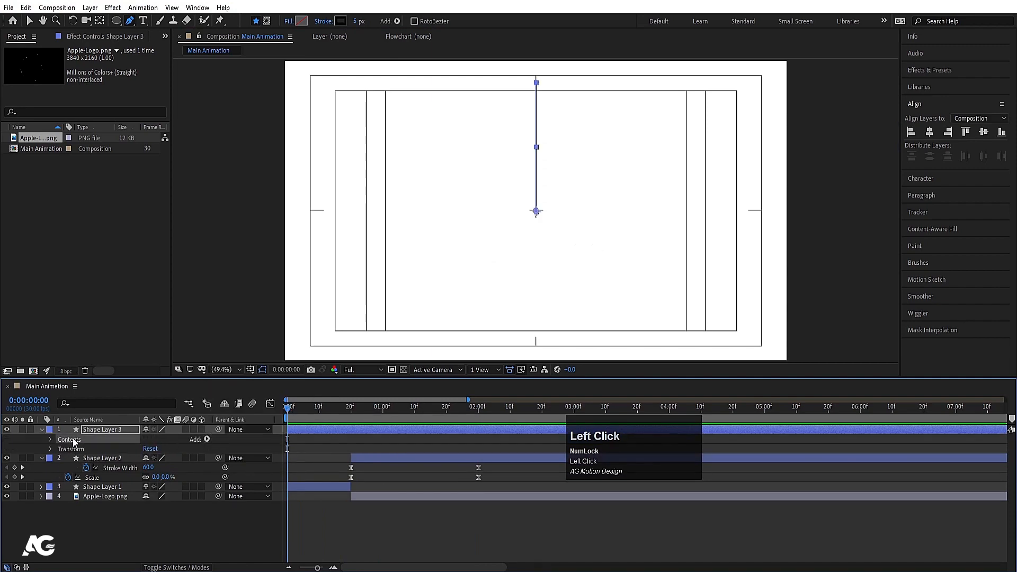
pyautogui.click(207, 439)
pyautogui.click(233, 377)
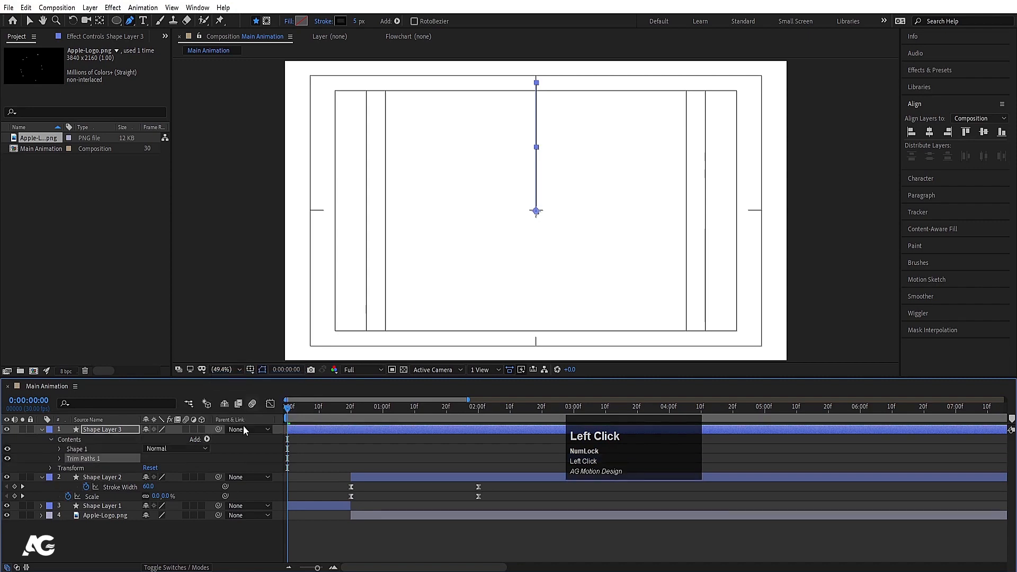
# - Set the Trim Paths End to 0% and enable keyframes for Start and End at 0:00:00:00
pyautogui.click(58, 459)
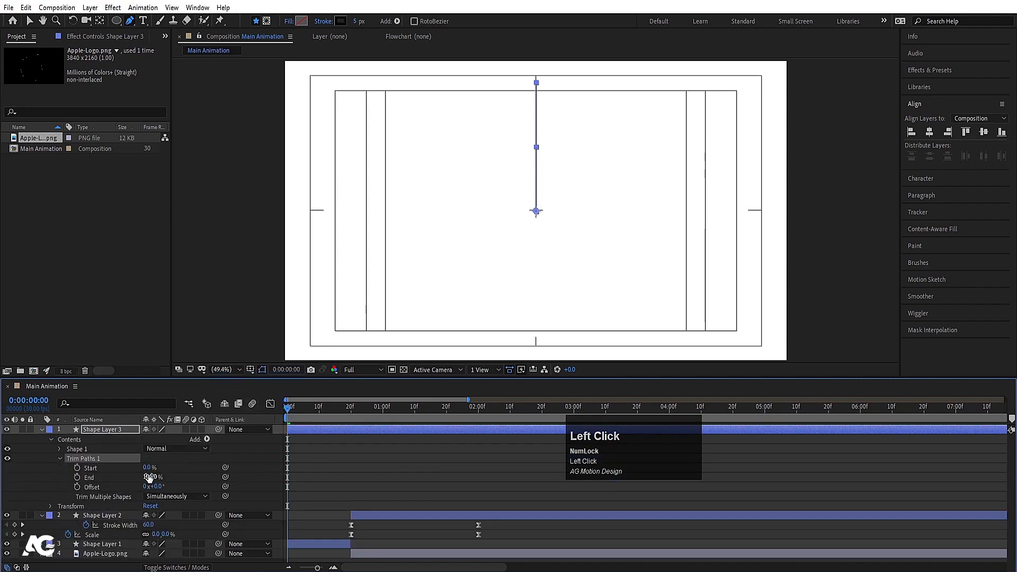
pyautogui.press('Return')
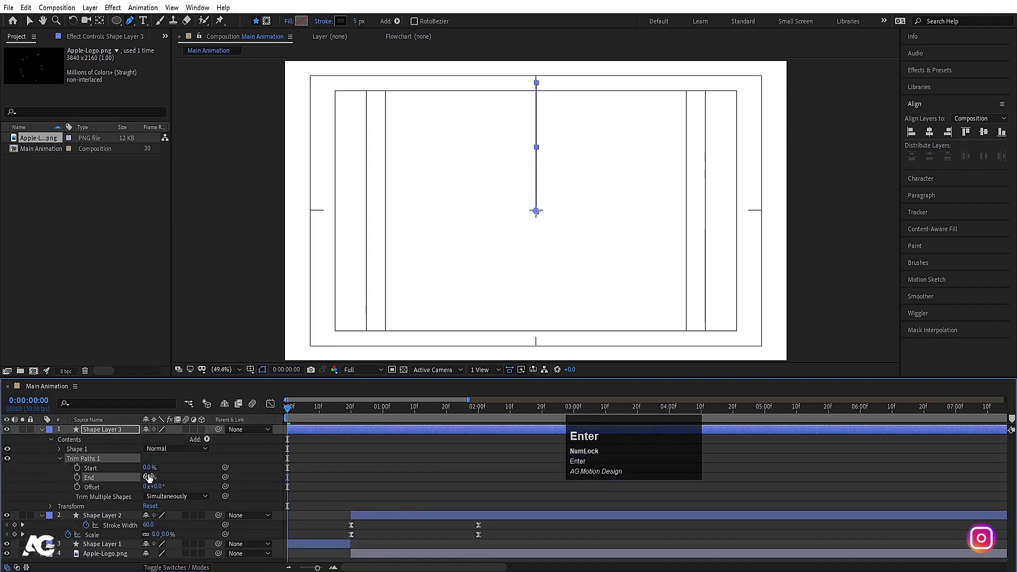
pyautogui.click(77, 476)
pyautogui.click(77, 469)
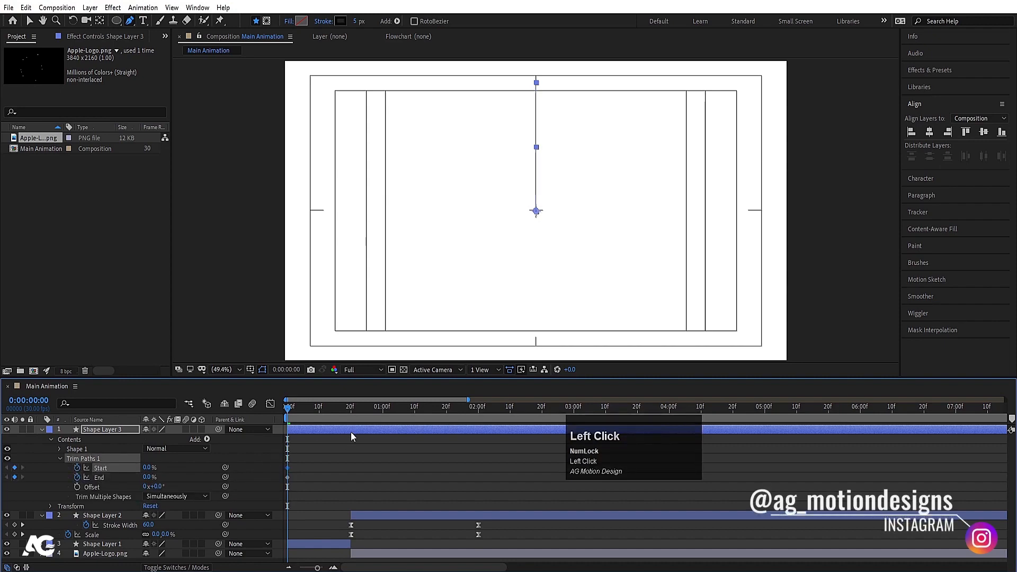
# - Set Trim Paths Start and End to 100% at 0:00:00:20, then delay the Start keyframes by three frames and preview
pyautogui.click(349, 411)
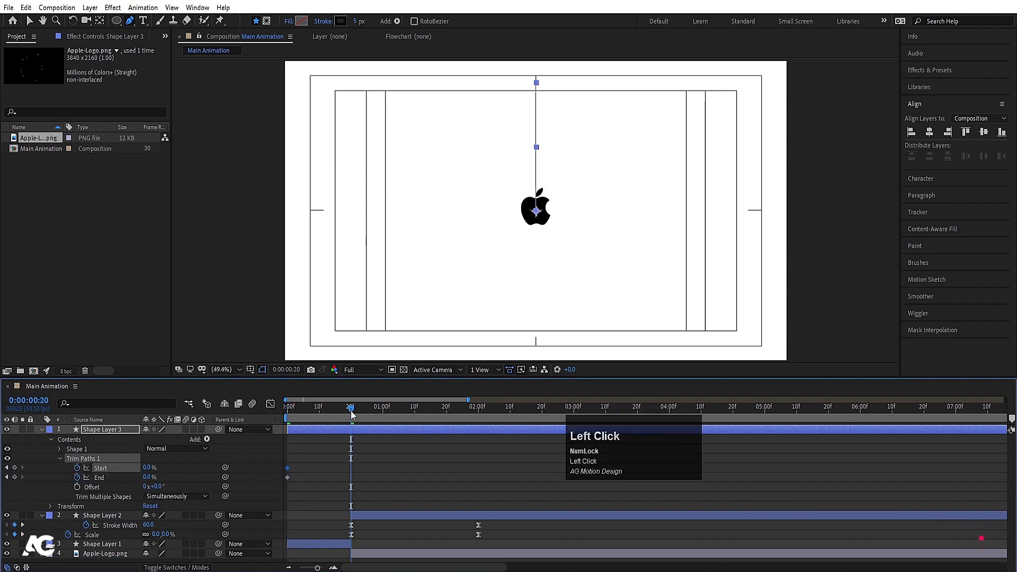
pyautogui.click(149, 478)
pyautogui.write('100')
pyautogui.click(195, 476)
pyautogui.moveTo(357, 466); pyautogui.dragTo(297, 468)
pyautogui.press('space')
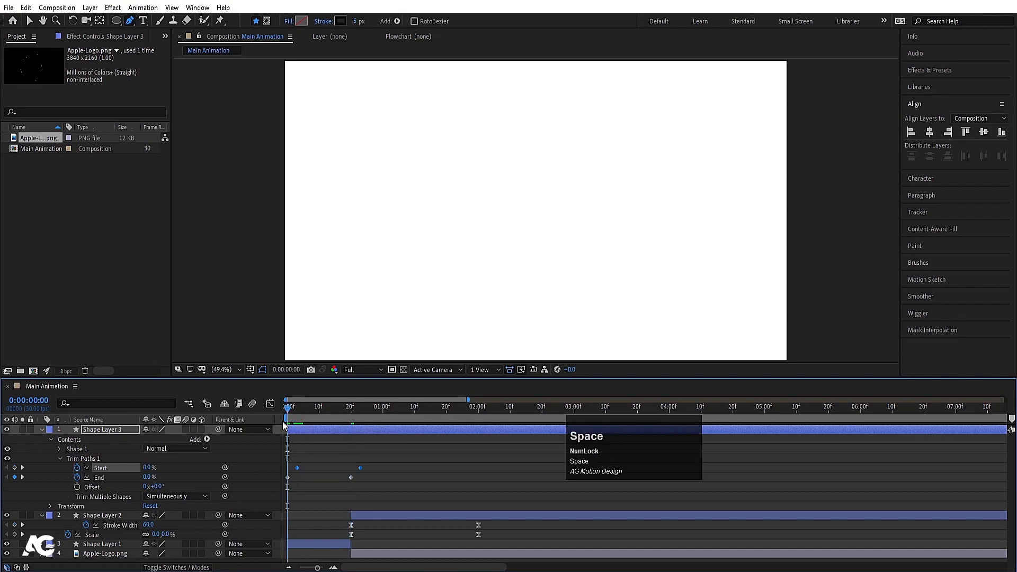
# - Apply Easy Ease to the Start and End keyframes and reshape their speed graphs into steep peaks midway between the keyframes
pyautogui.moveTo(371, 487); pyautogui.dragTo(276, 432)
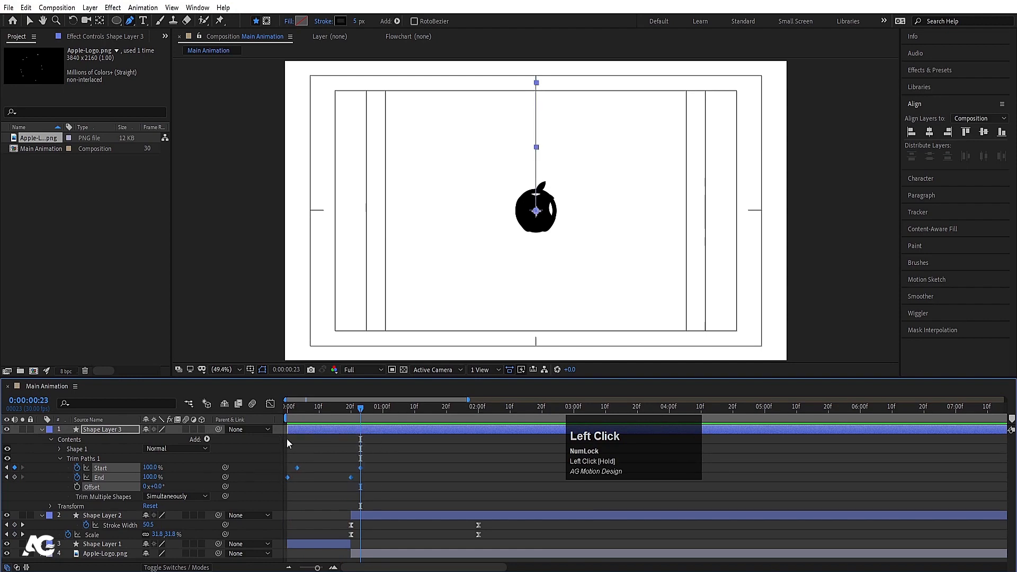
pyautogui.press('F9')
pyautogui.click(270, 403)
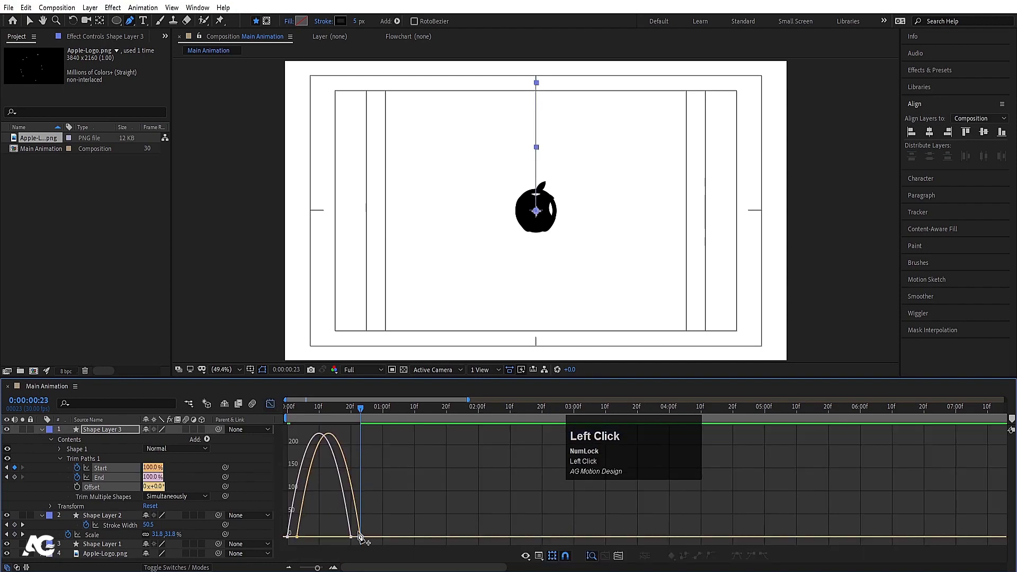
pyautogui.moveTo(400, 504); pyautogui.dragTo(304, 547)
pyautogui.press('=')
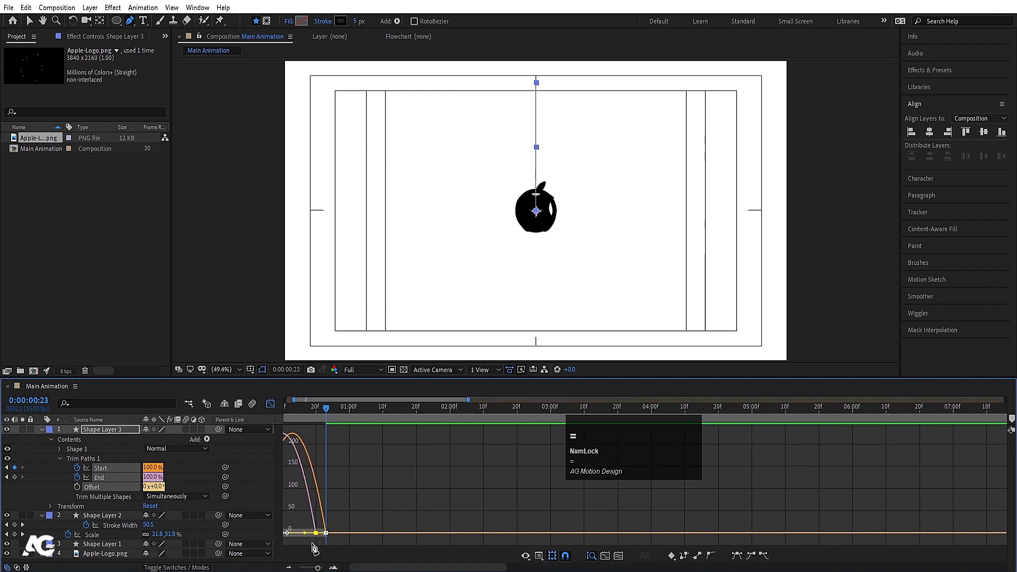
pyautogui.press('=')
pyautogui.moveTo(373, 568); pyautogui.dragTo(360, 568)
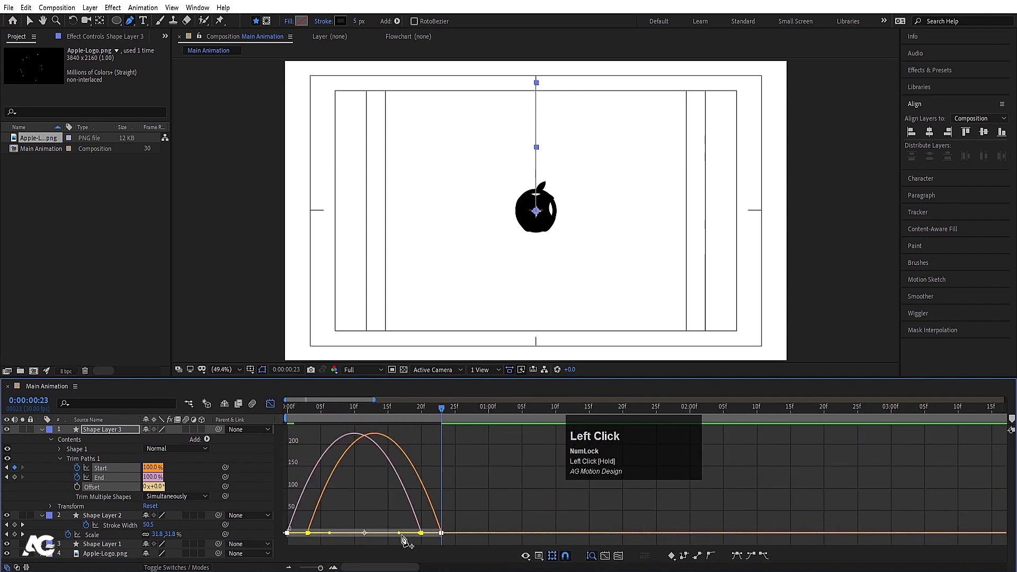
pyautogui.moveTo(393, 532); pyautogui.dragTo(355, 533)
pyautogui.click(325, 455)
# - Preview the eased line animation from the beginning and leave the graph editor
pyautogui.press('space')
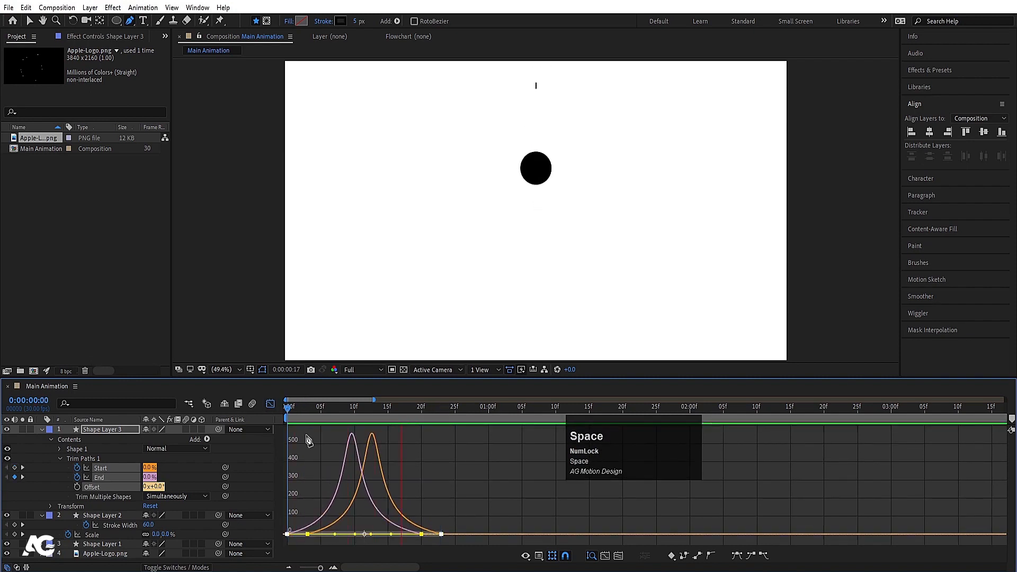
pyautogui.click(297, 418)
pyautogui.press('space')
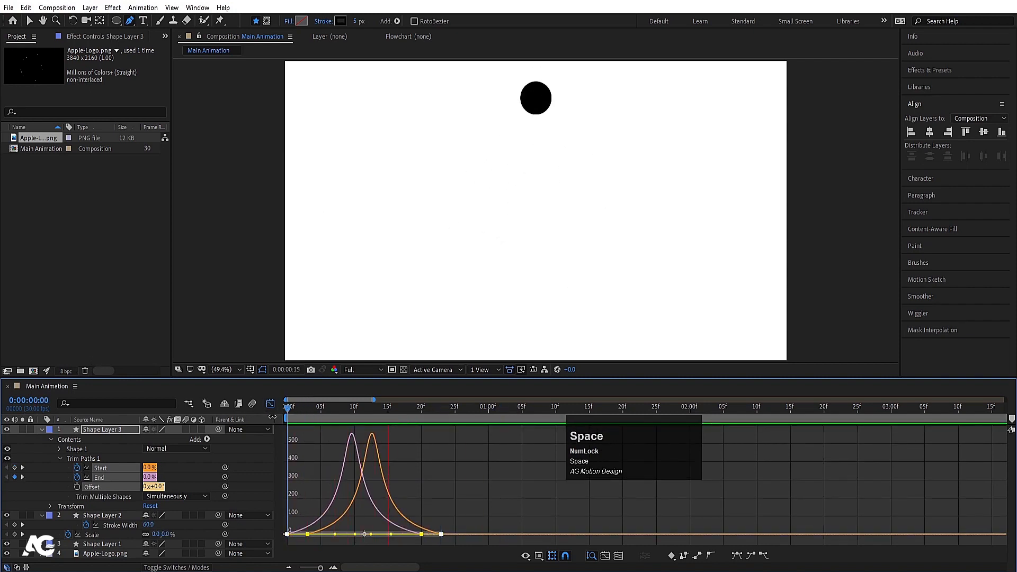
pyautogui.click(271, 405)
pyautogui.press('space')
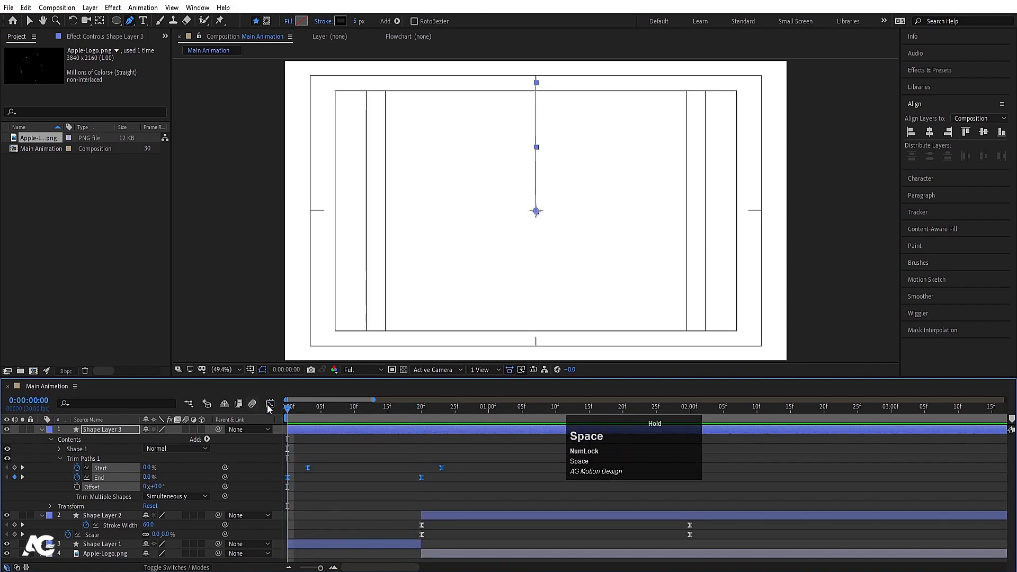
pyautogui.click(298, 416)
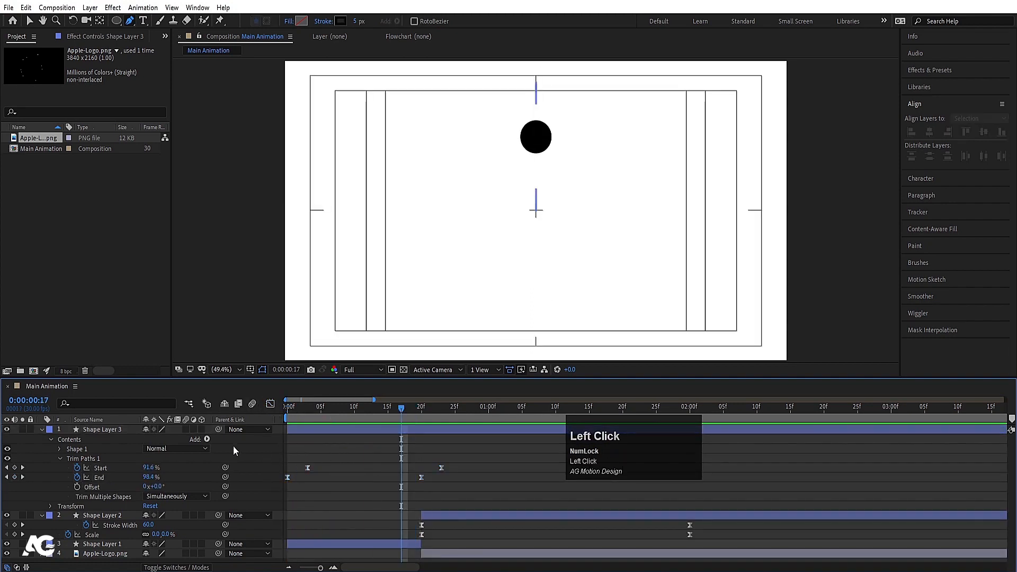
# - Add a Repeater to the line's shape layer and set its Copies to 20
pyautogui.click(60, 459)
pyautogui.click(207, 439)
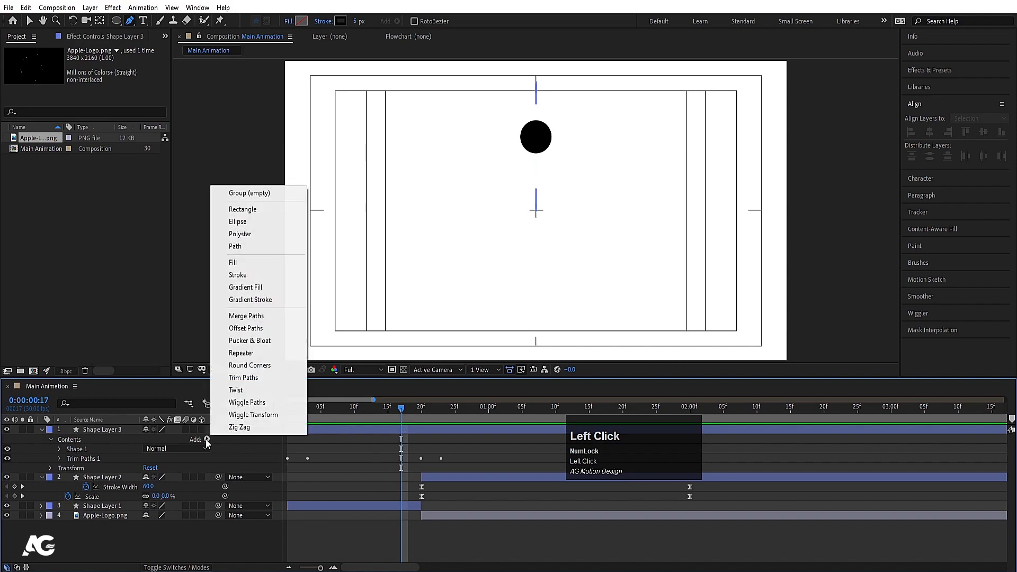
pyautogui.click(241, 353)
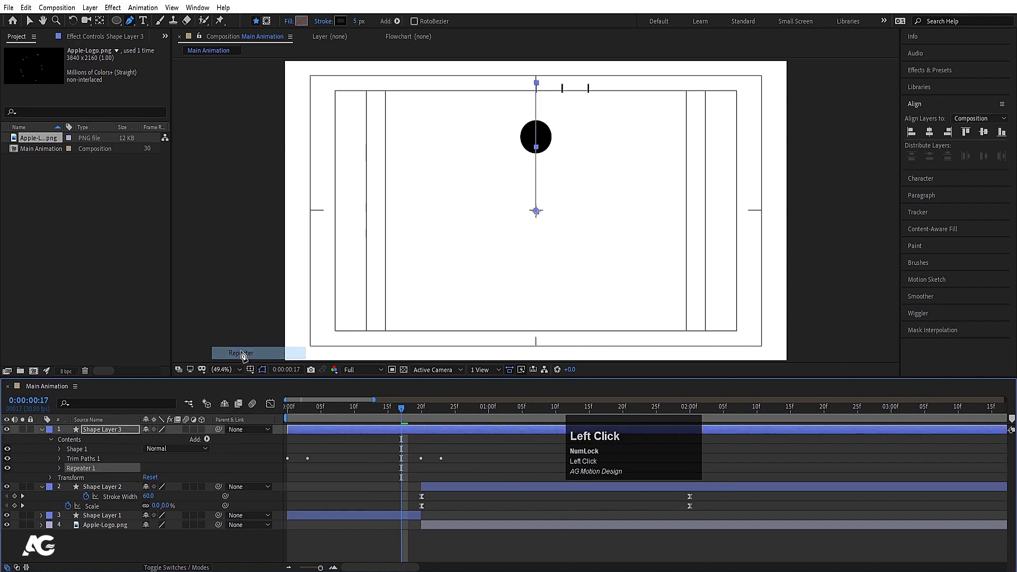
pyautogui.moveTo(413, 402); pyautogui.dragTo(368, 402)
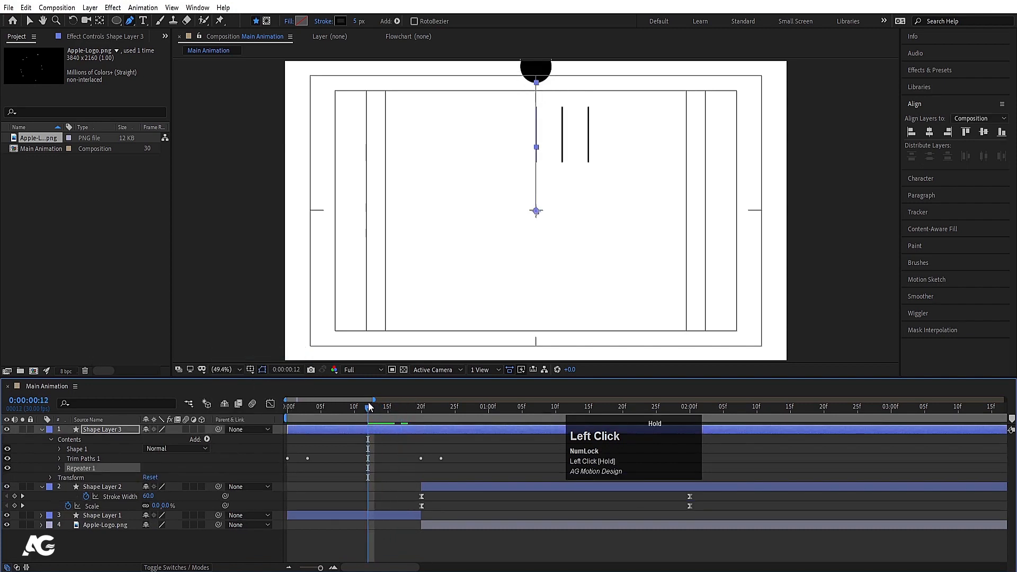
pyautogui.click(60, 468)
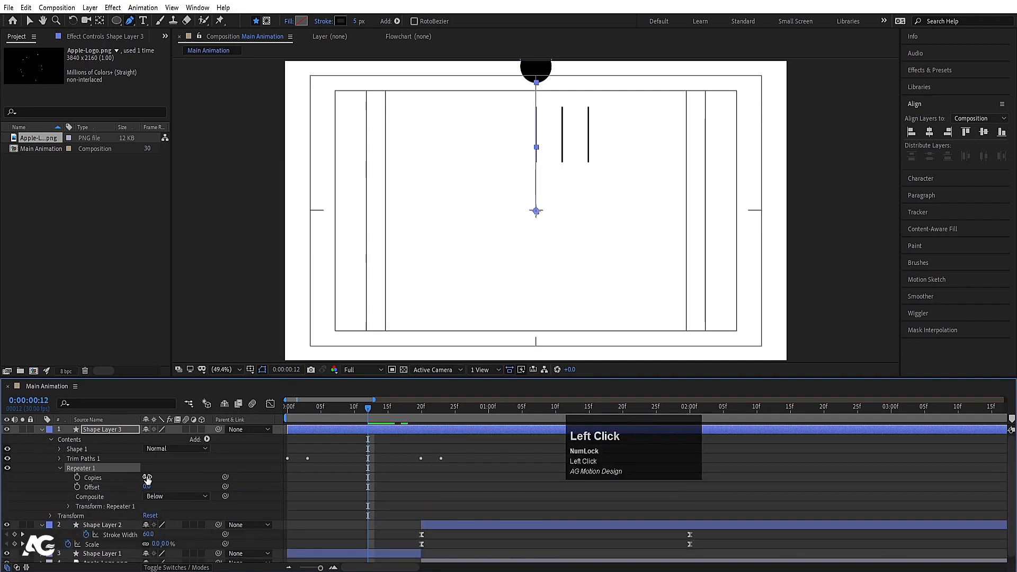
pyautogui.write('20')
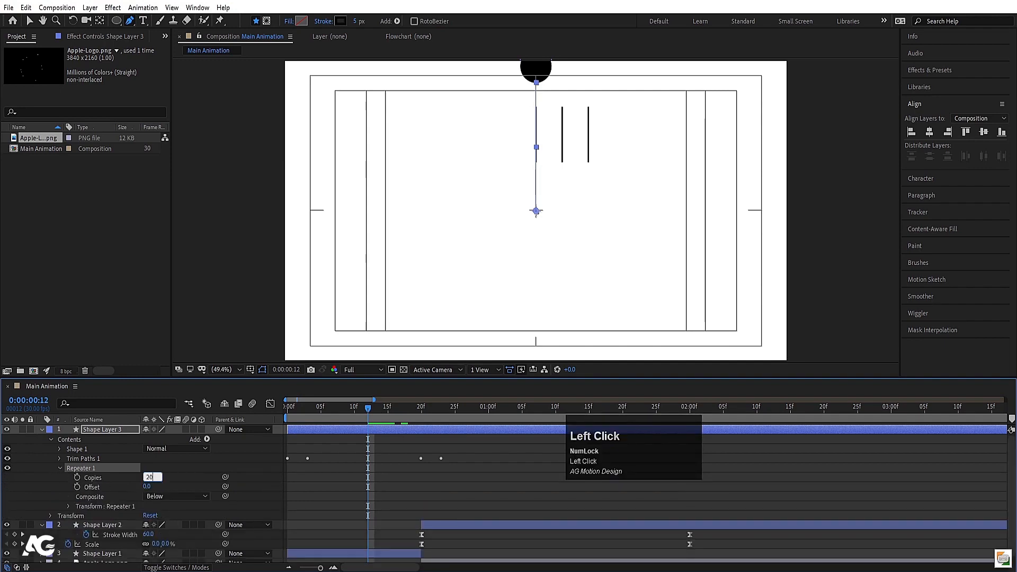
pyautogui.press('Return')
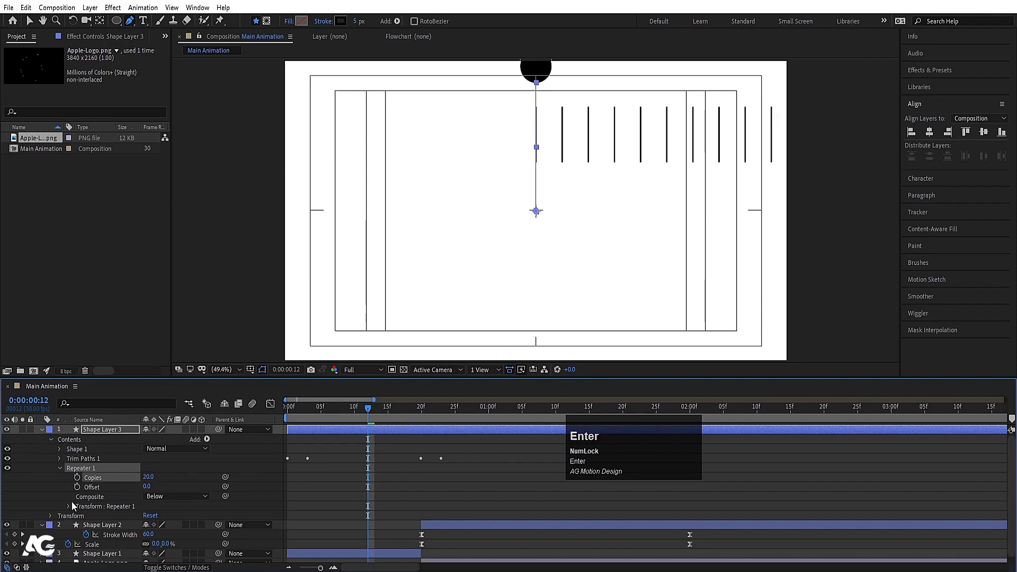
# - Set the Repeater's transform Position to 0, 0 so the copies share the same centre
pyautogui.click(69, 506)
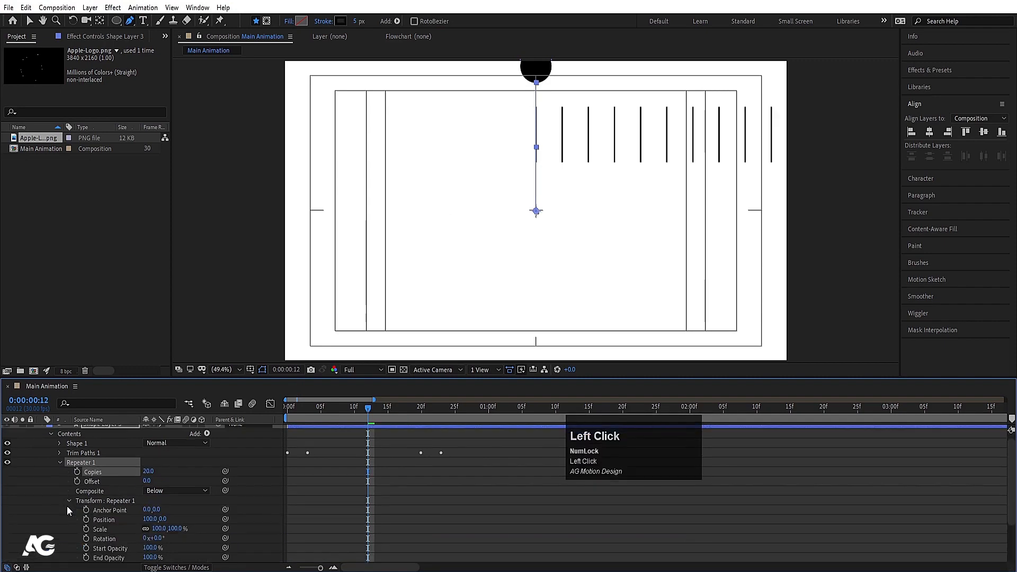
pyautogui.moveTo(153, 521); pyautogui.dragTo(139, 522)
pyautogui.click(147, 519)
pyautogui.write('0')
pyautogui.press('Return')
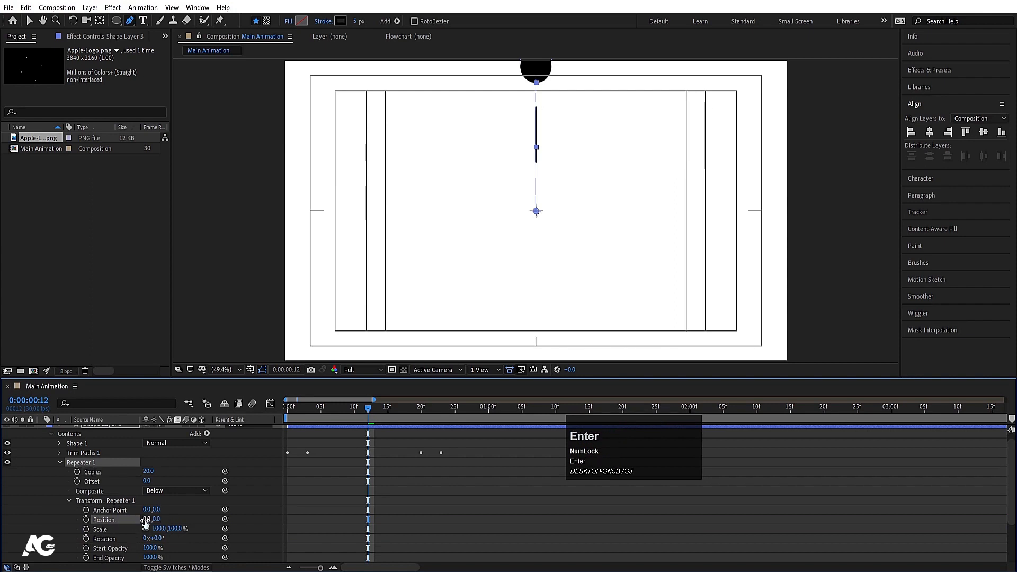
# - Set the Repeater's Rotation to 360/20 degrees to spread the line copies evenly around the centre
pyautogui.moveTo(150, 538); pyautogui.dragTo(167, 538)
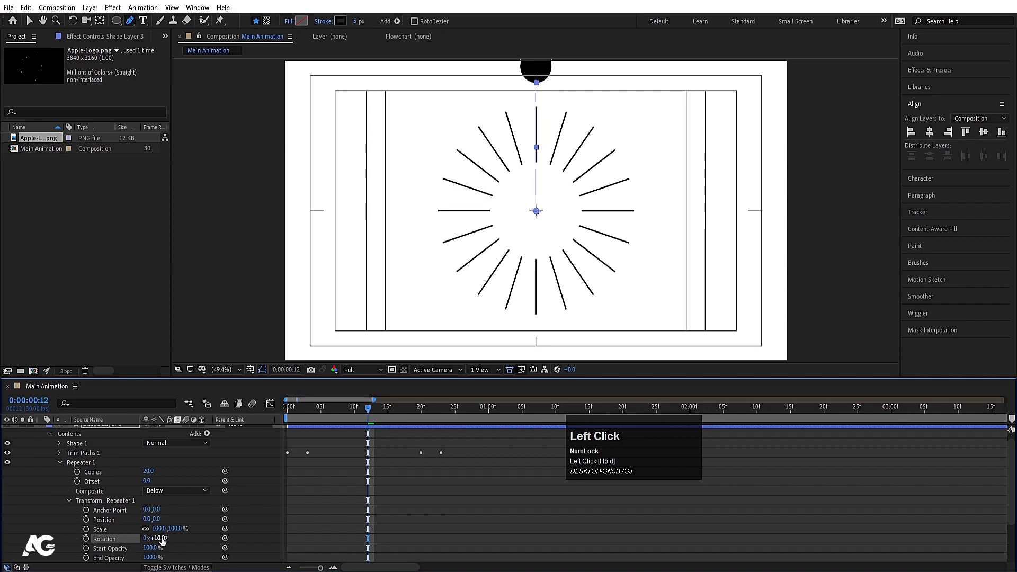
pyautogui.moveTo(162, 539); pyautogui.dragTo(167, 535)
pyautogui.click(159, 539)
pyautogui.write('3')
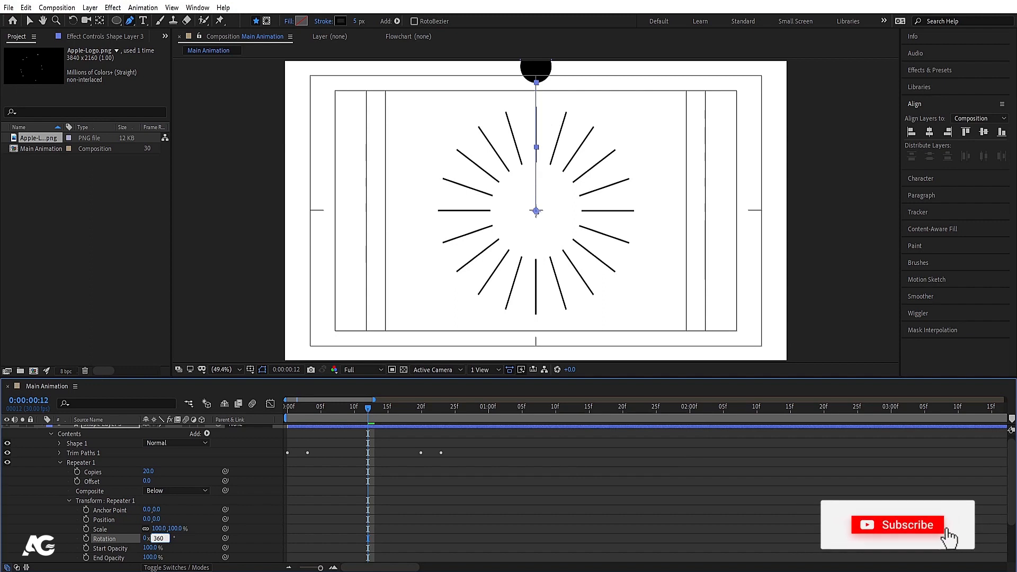
pyautogui.write('60')
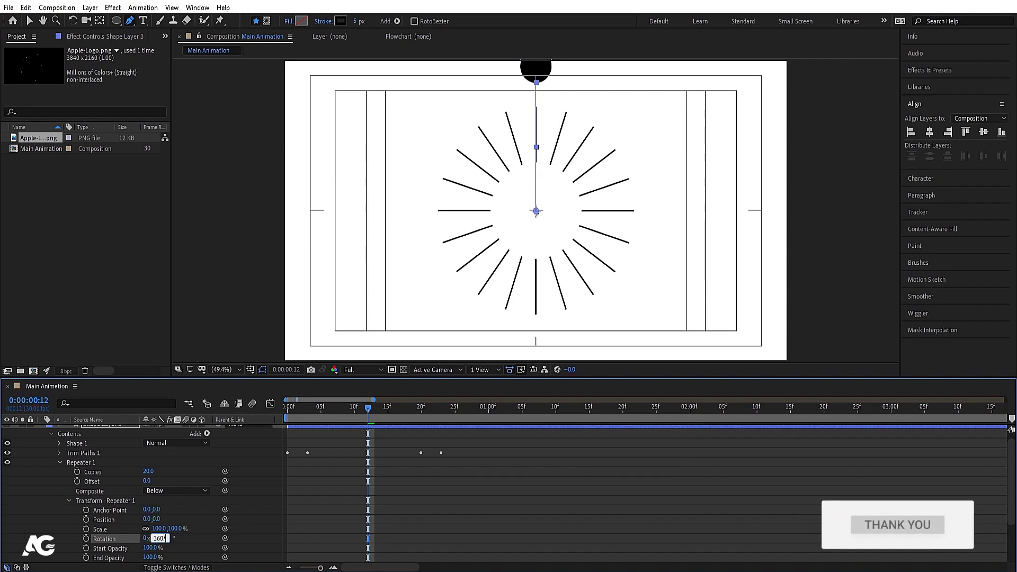
pyautogui.write('/20')
pyautogui.press('Return')
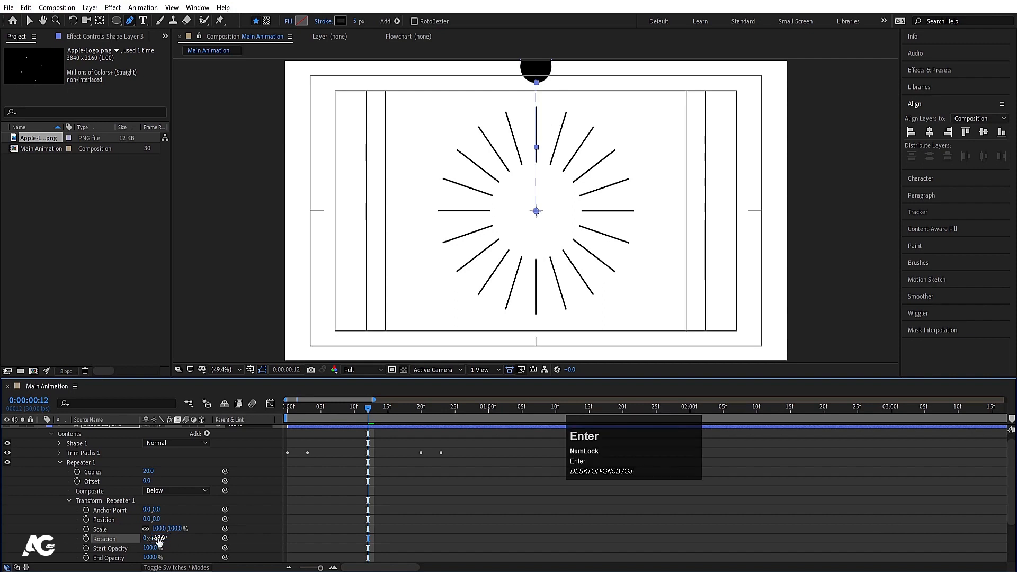
# - Collapse the Repeater settings and preview the radiating lines together with the circle, logo and ring
pyautogui.click(288, 518)
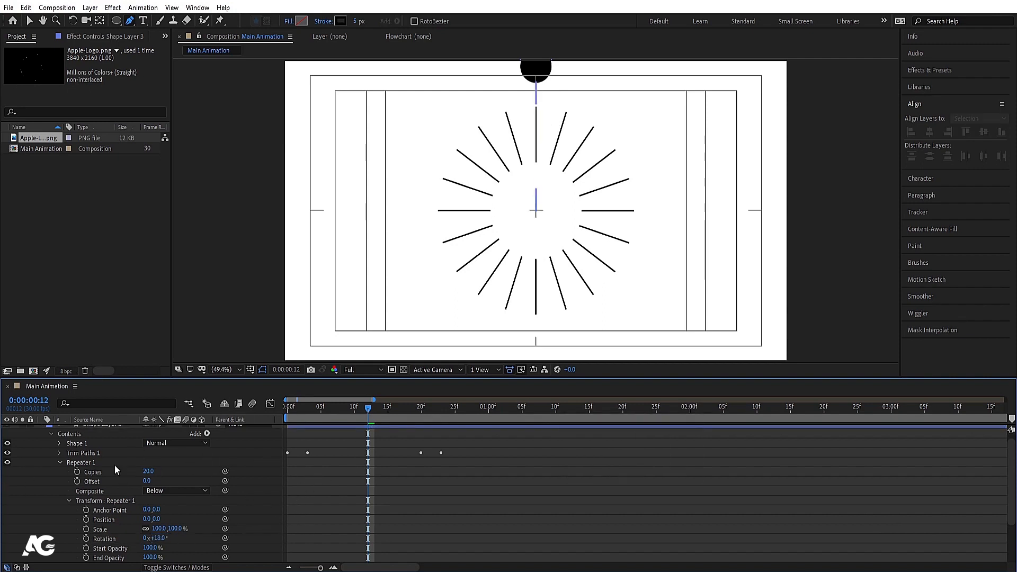
pyautogui.click(55, 464)
pyautogui.scroll(1, 262, 472)
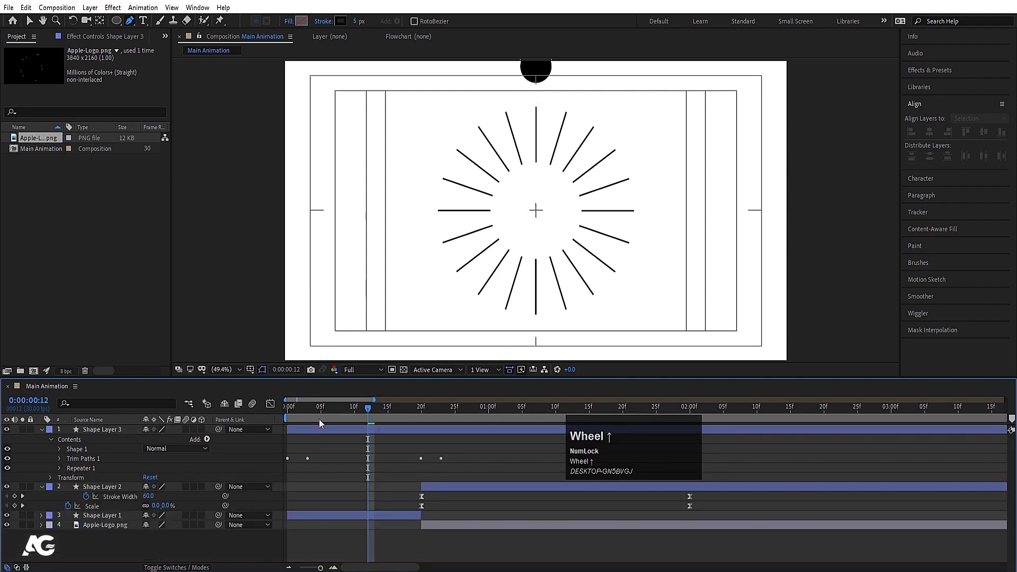
pyautogui.click(307, 418)
pyautogui.press('space')
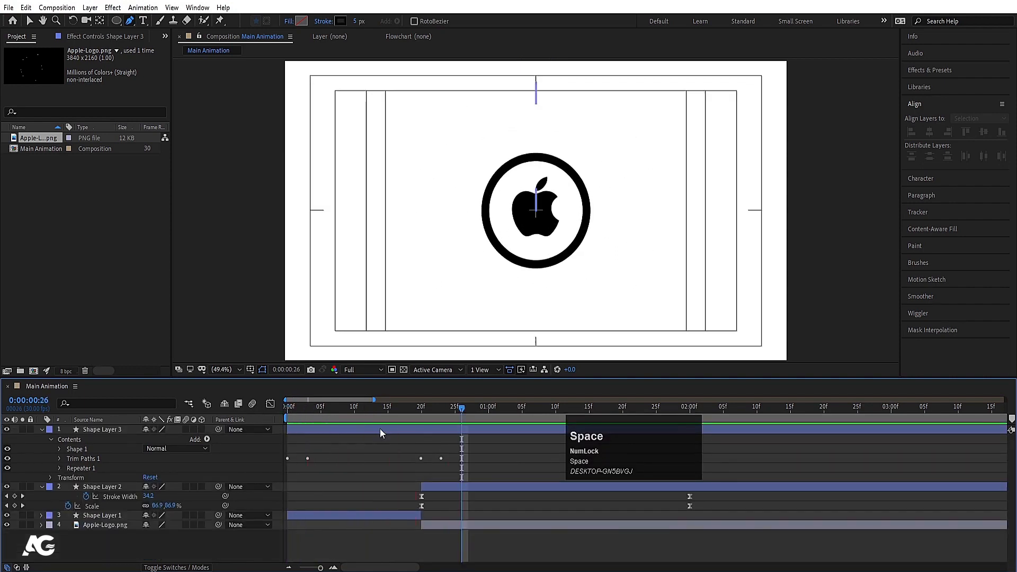
# - Shift the radiating-lines layer to start at 0:00:00:20, in line with the logo and ring, and preview it
pyautogui.moveTo(372, 416); pyautogui.dragTo(423, 424)
pyautogui.click(421, 429)
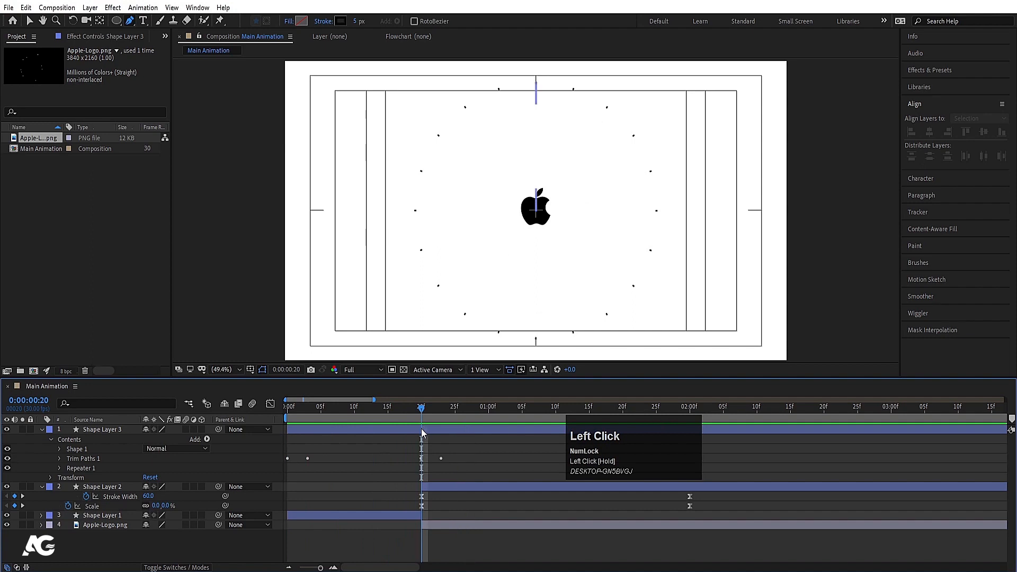
pyautogui.hotkey('alt', '[')
pyautogui.press('space')
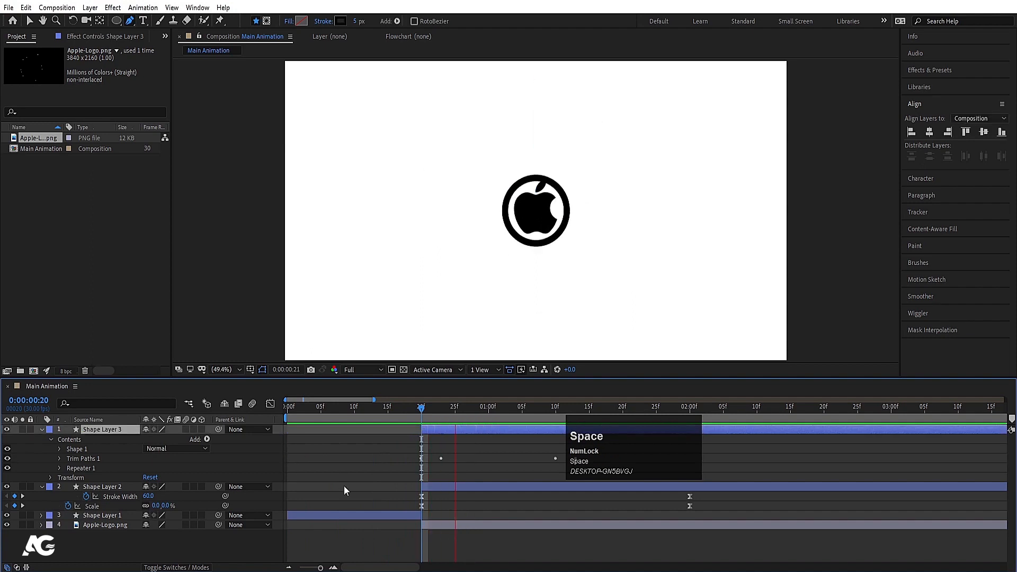
# - Shift the radiating-lines layer three frames earlier so it starts at 0:00:00:17, and preview the animation
pyautogui.press('space')
pyautogui.moveTo(422, 408); pyautogui.dragTo(408, 409)
pyautogui.moveTo(459, 428); pyautogui.dragTo(441, 428)
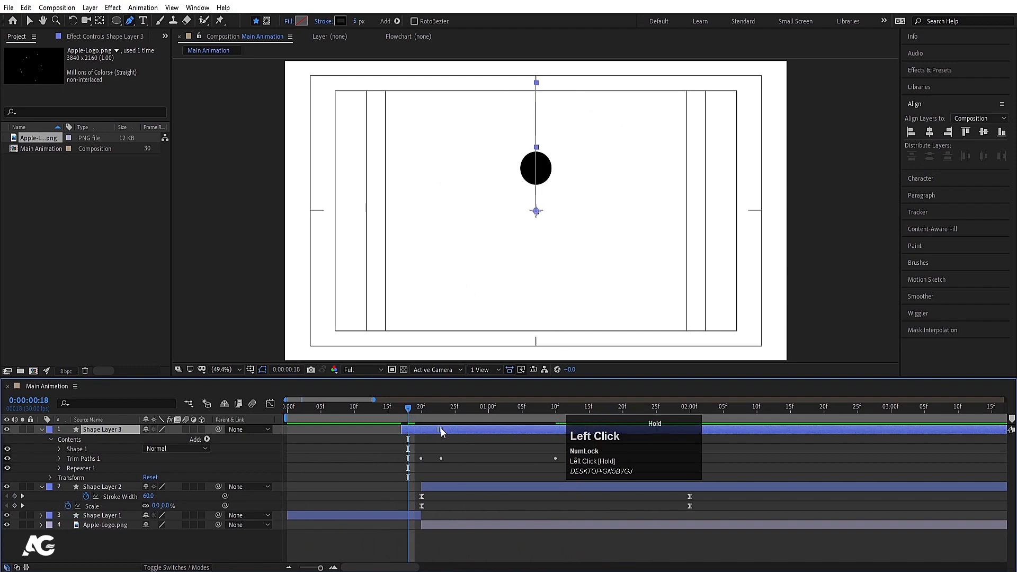
pyautogui.press('space')
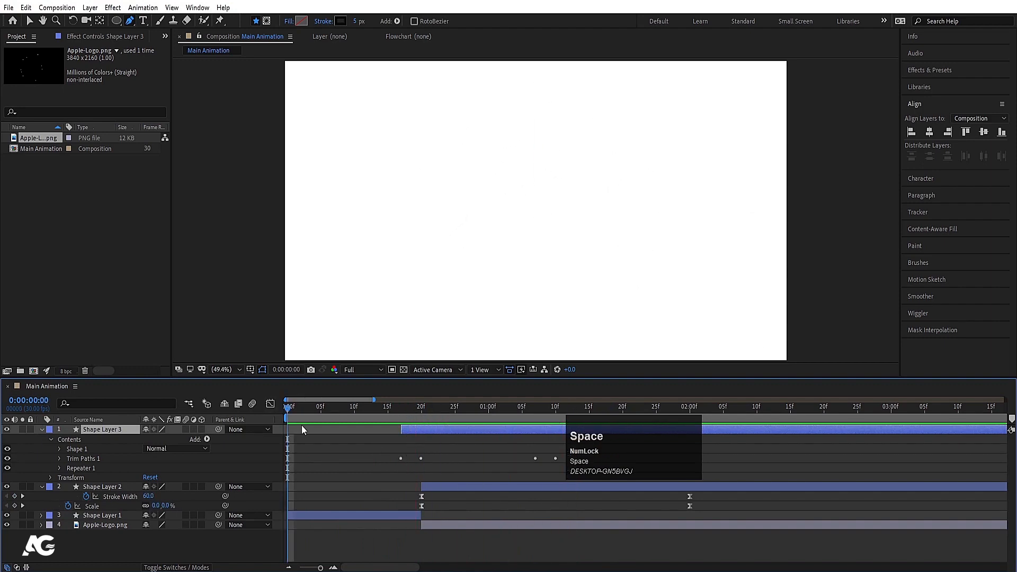
pyautogui.press('space')
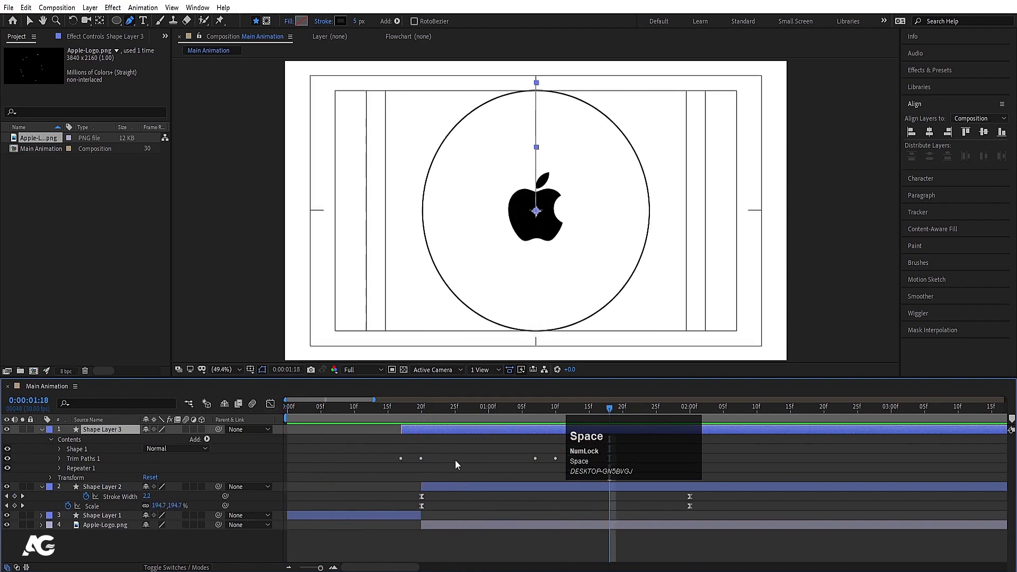
# - Move the radiating lines' closing trim keyframes out to 0:00:01:18 for End and 0:00:01:21 for Start, and preview the slower motion
pyautogui.press('u')
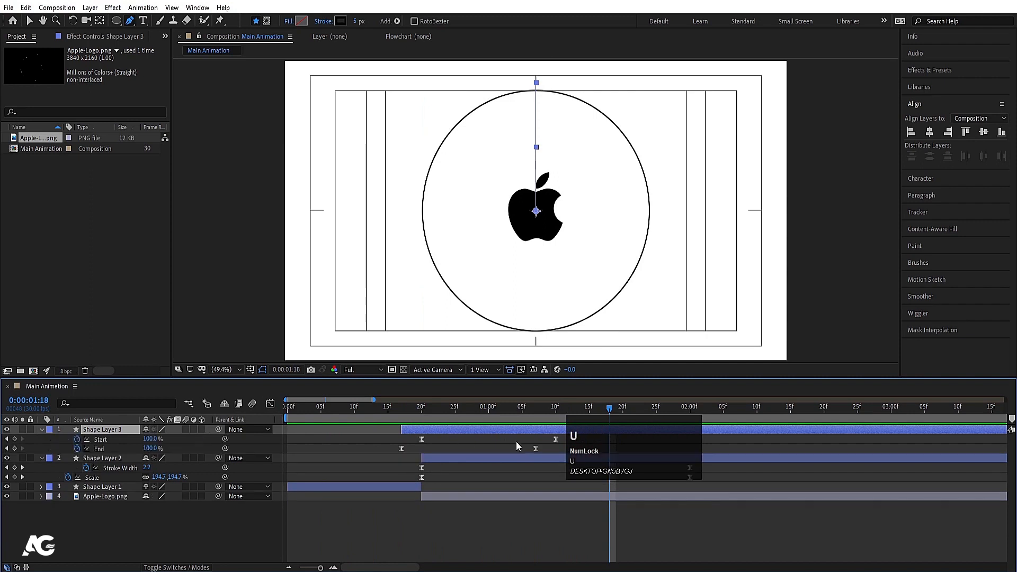
pyautogui.moveTo(515, 443); pyautogui.dragTo(633, 441)
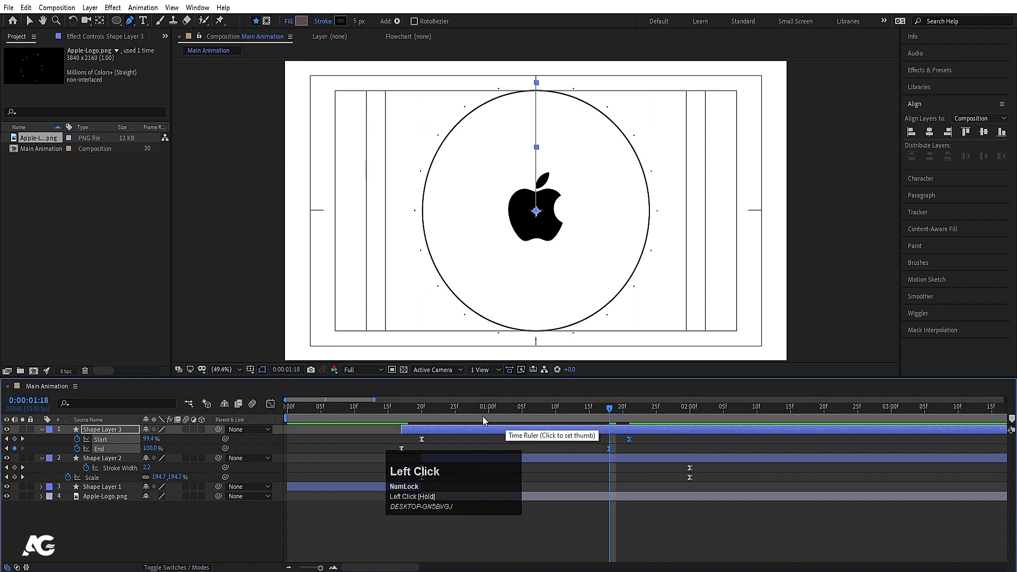
pyautogui.click(288, 407)
pyautogui.press('space')
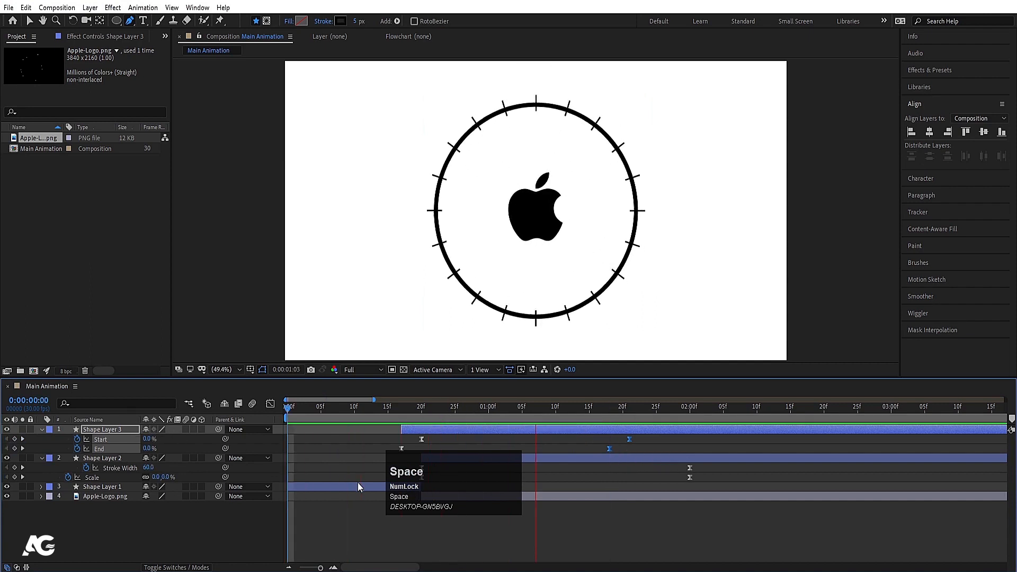
pyautogui.click(309, 409)
pyautogui.press('space')
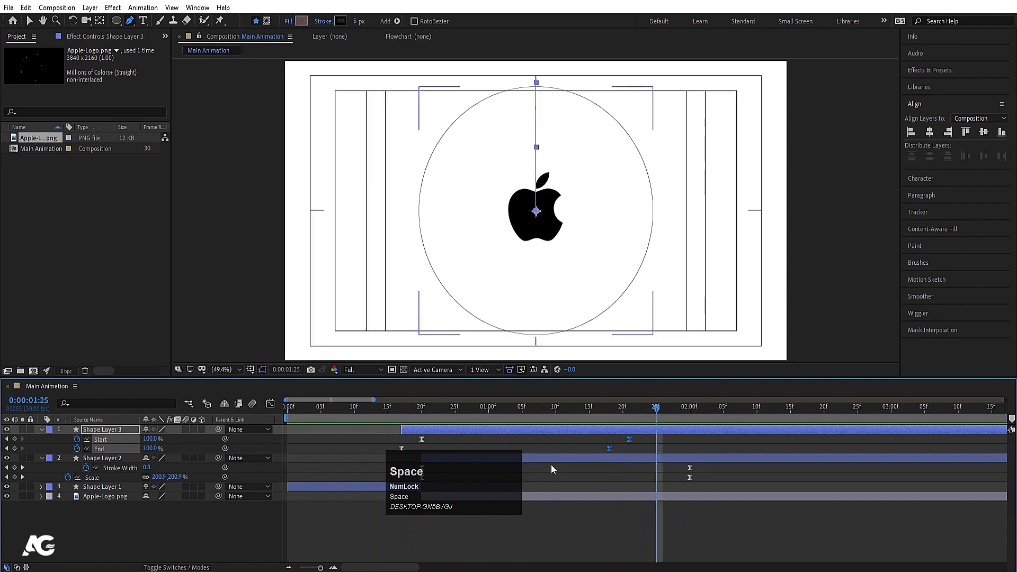
# - Delay both trim Start keyframes of the radiating lines by seven frames so the lines stay longer, and preview the result
pyautogui.click(477, 440)
pyautogui.moveTo(426, 431); pyautogui.dragTo(679, 440)
pyautogui.hotkey('ctrl', 'z')
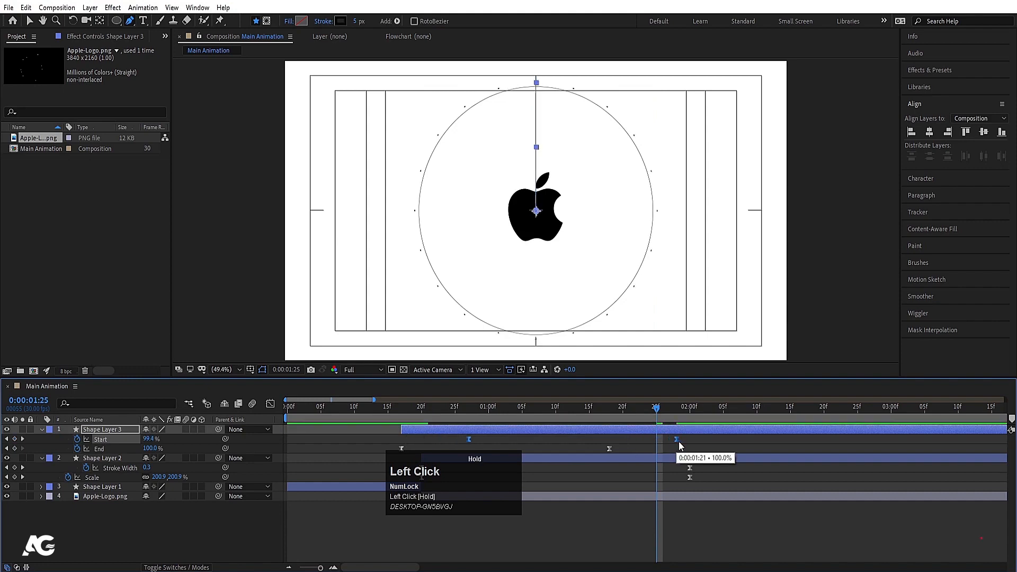
pyautogui.click(385, 403)
pyautogui.press('space')
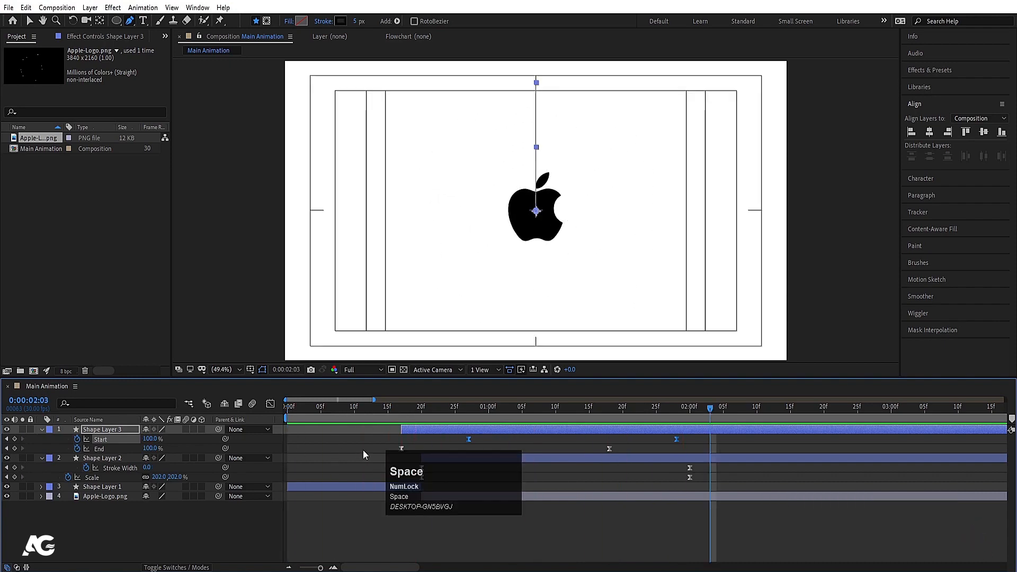
pyautogui.click(352, 412)
pyautogui.click(286, 412)
pyautogui.press('space')
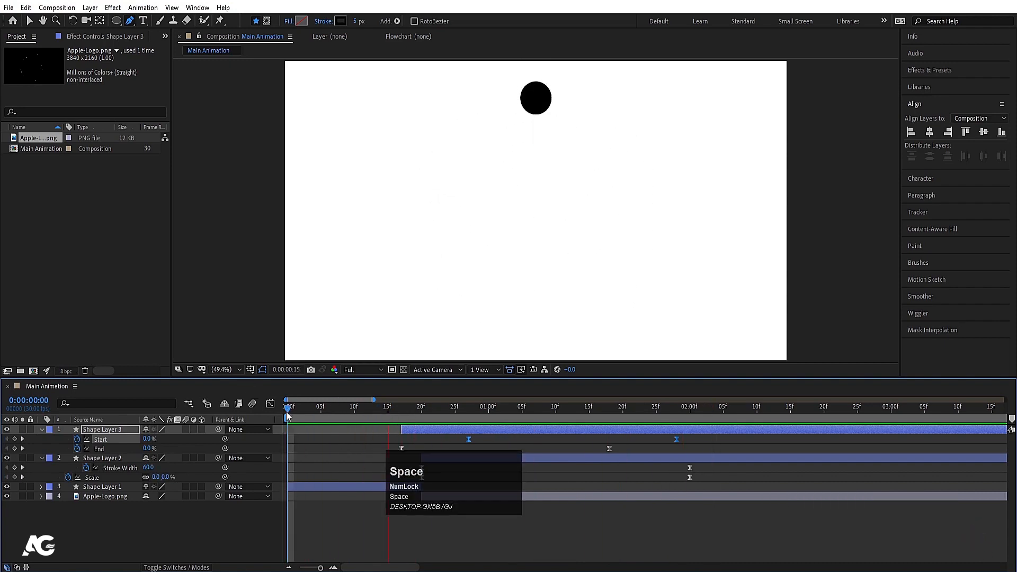
# - Enable motion blur for all layers and the composition, and preview the whole animation
pyautogui.click(170, 531)
pyautogui.hotkey('ctrl', 'a')
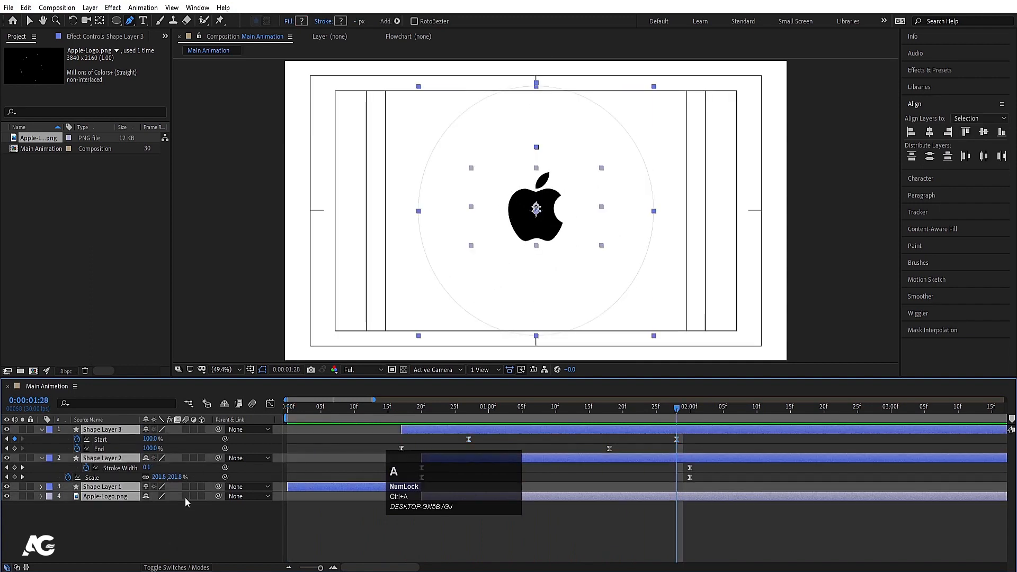
pyautogui.click(186, 497)
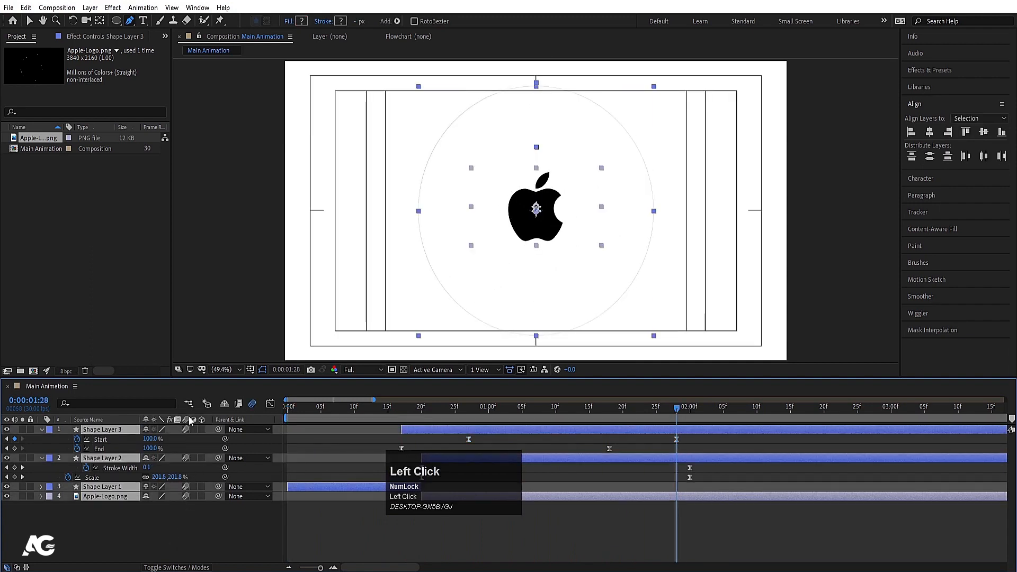
pyautogui.click(354, 408)
pyautogui.press('space')
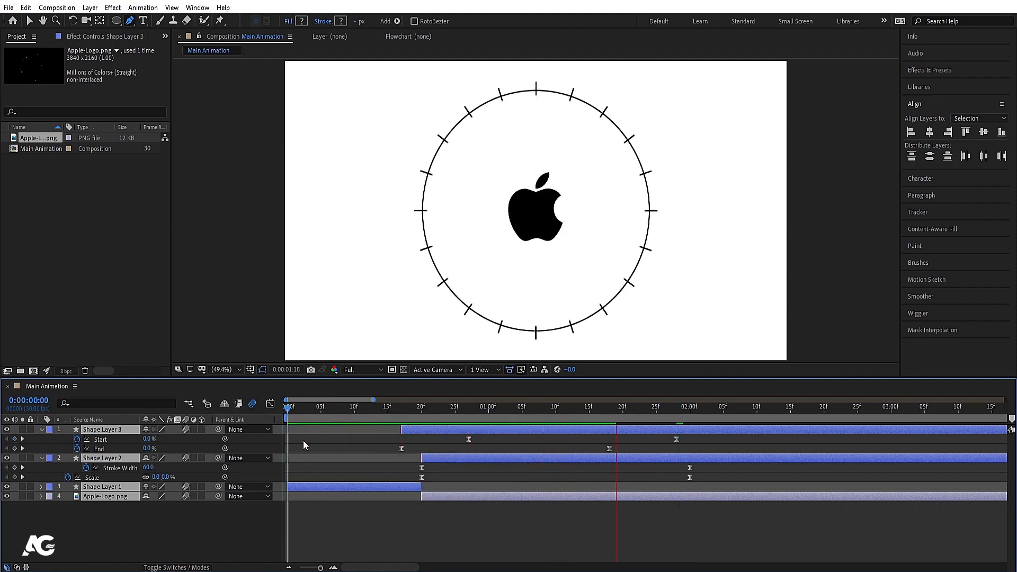
pyautogui.press('space')
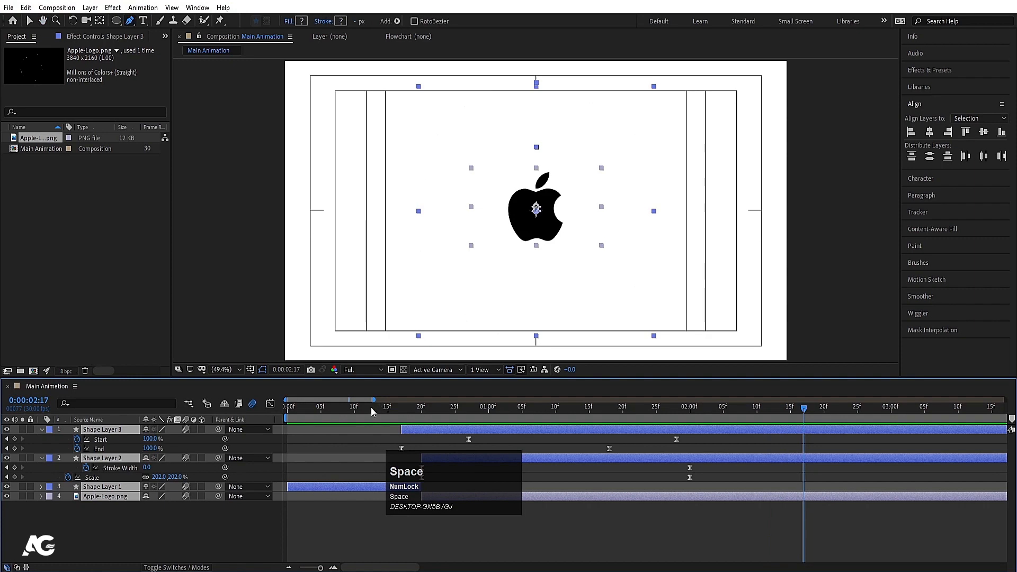
# - Set the Apple logo's Scale keyframe at 0:00:01:10 to 16%
pyautogui.click(368, 407)
pyautogui.click(110, 495)
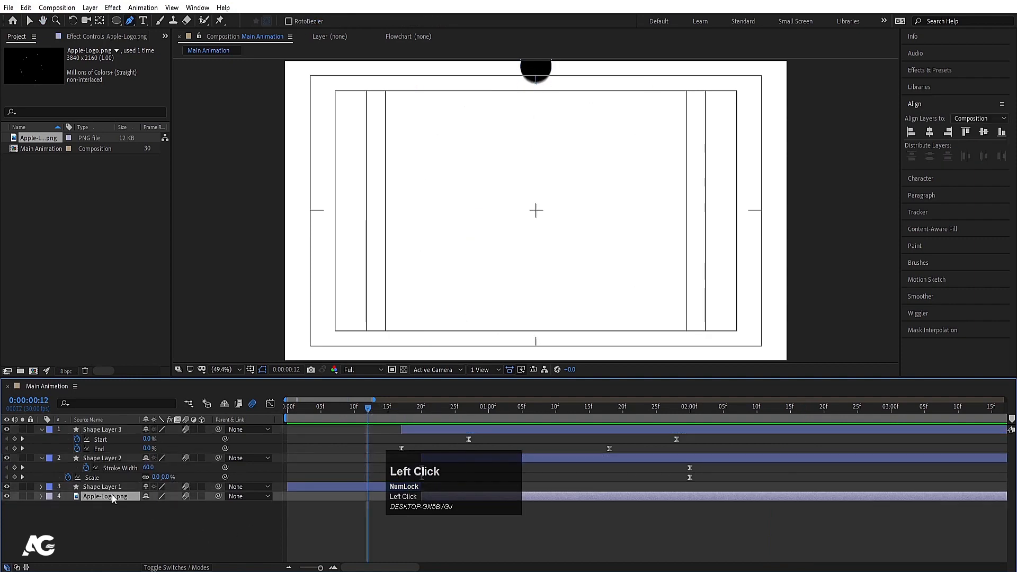
pyautogui.press('s')
pyautogui.click(555, 416)
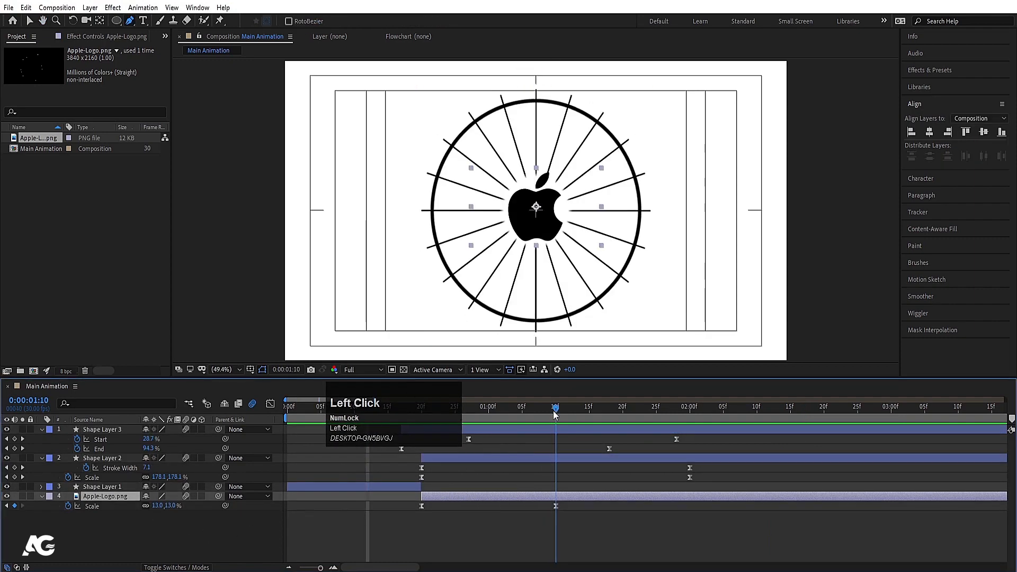
pyautogui.moveTo(158, 505); pyautogui.dragTo(159, 505)
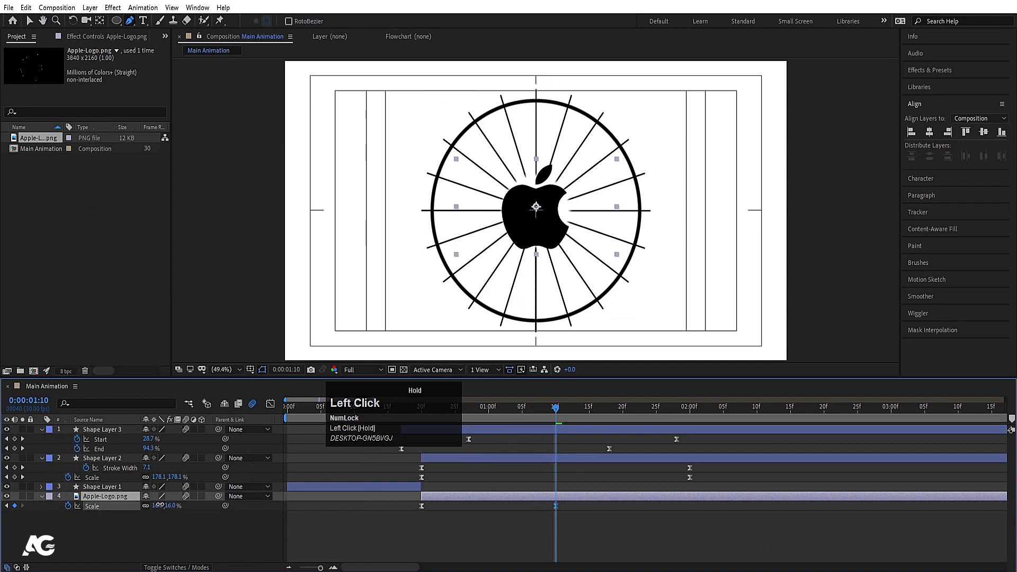
# - Preview the animation with the enlarged logo and end the work area at 0:00:03:00
pyautogui.click(445, 566)
pyautogui.press('space')
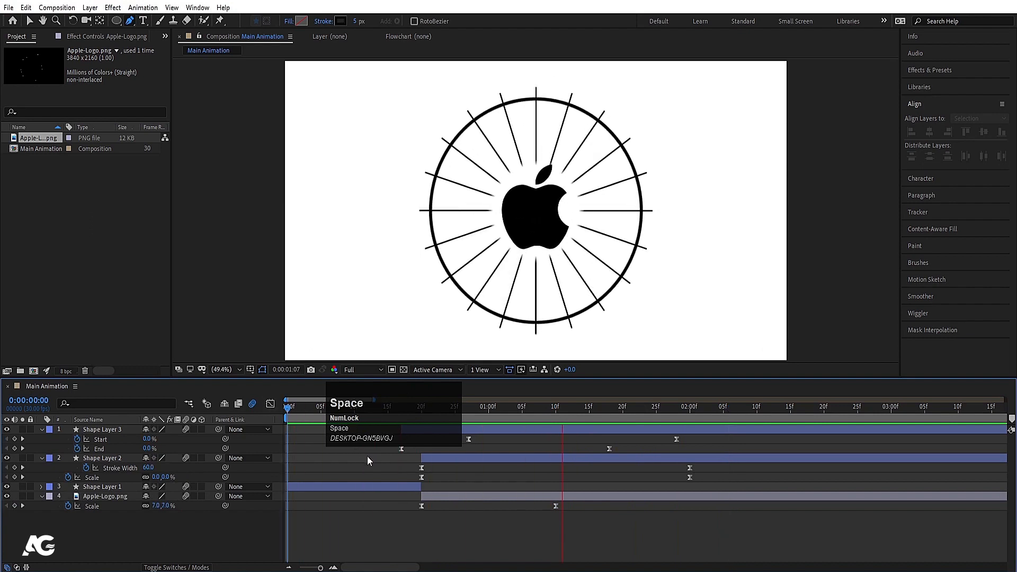
pyautogui.press('space')
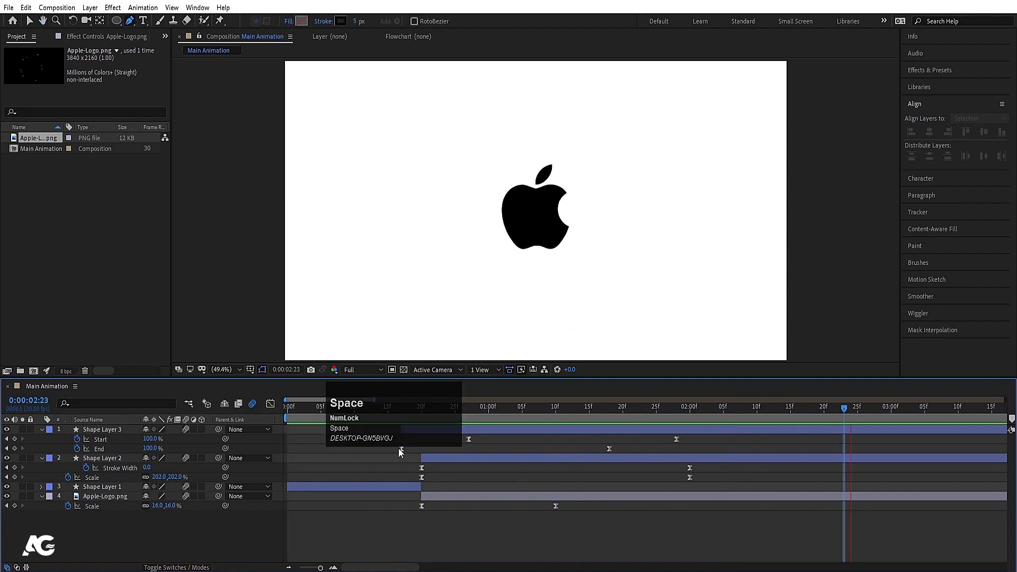
pyautogui.press('n')
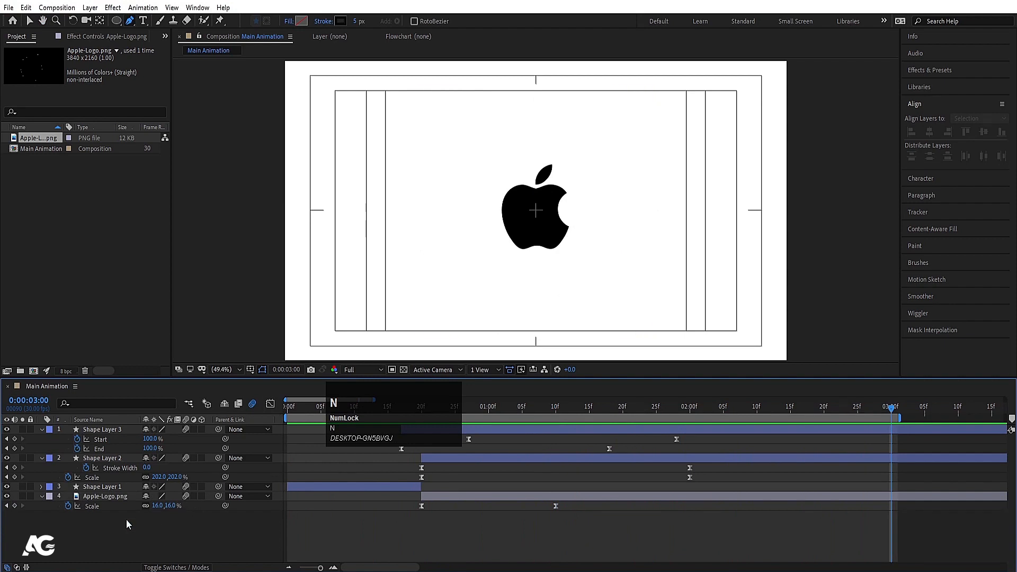
# - Create a white 1920 × 1080 solid and place it beneath all the other layers as the background
pyautogui.click(133, 529)
pyautogui.hotkey('ctrl', 'y')
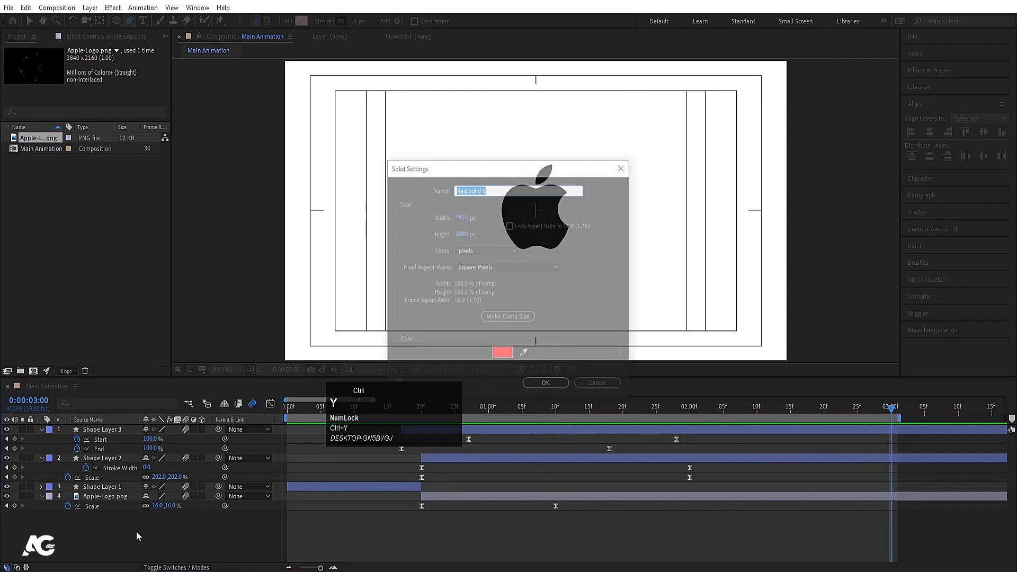
pyautogui.click(495, 355)
pyautogui.moveTo(413, 265); pyautogui.dragTo(382, 217)
pyautogui.click(614, 219)
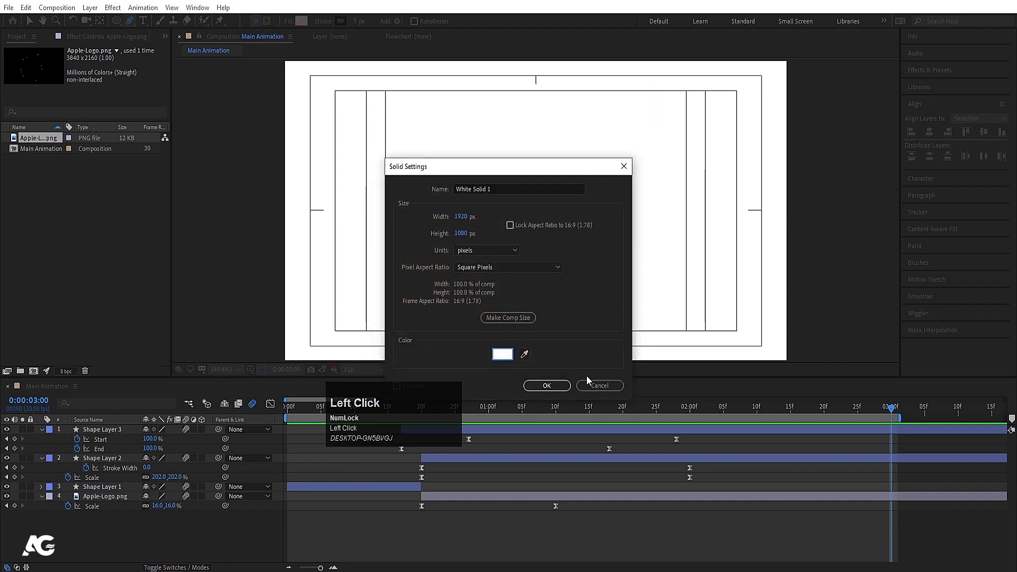
pyautogui.click(555, 389)
pyautogui.moveTo(117, 430); pyautogui.dragTo(128, 518)
pyautogui.click(151, 538)
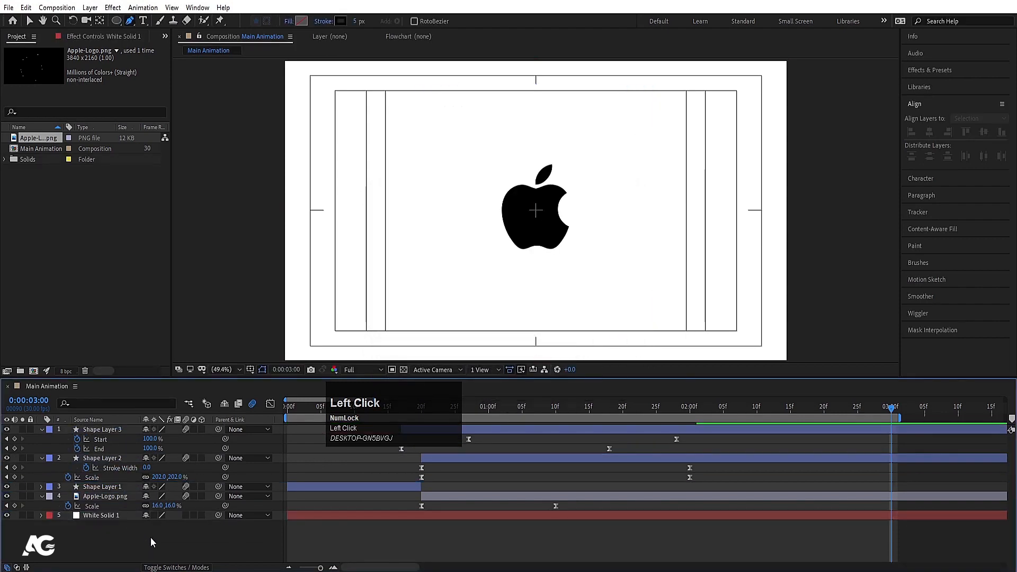
# - Collapse the layers' keyframed properties and add an adjustment layer above all layers
pyautogui.press('u')
pyautogui.click(400, 459)
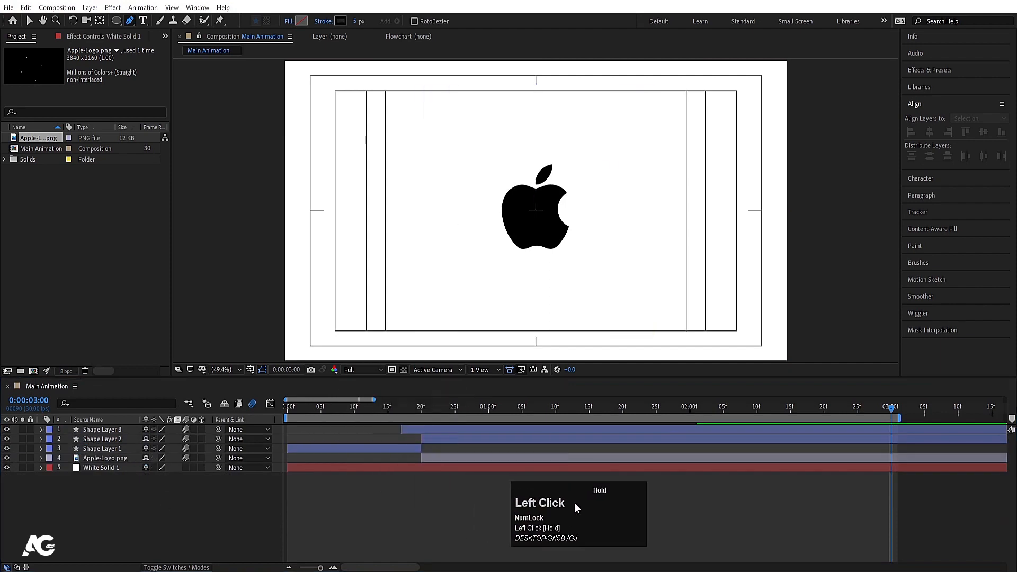
pyautogui.rightClick(128, 507)
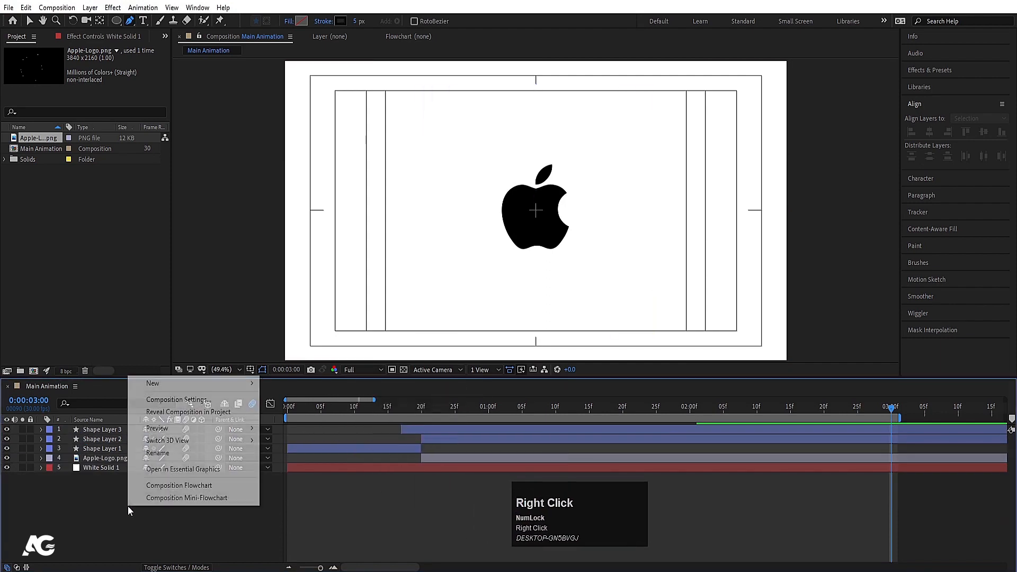
pyautogui.click(159, 383)
pyautogui.click(329, 469)
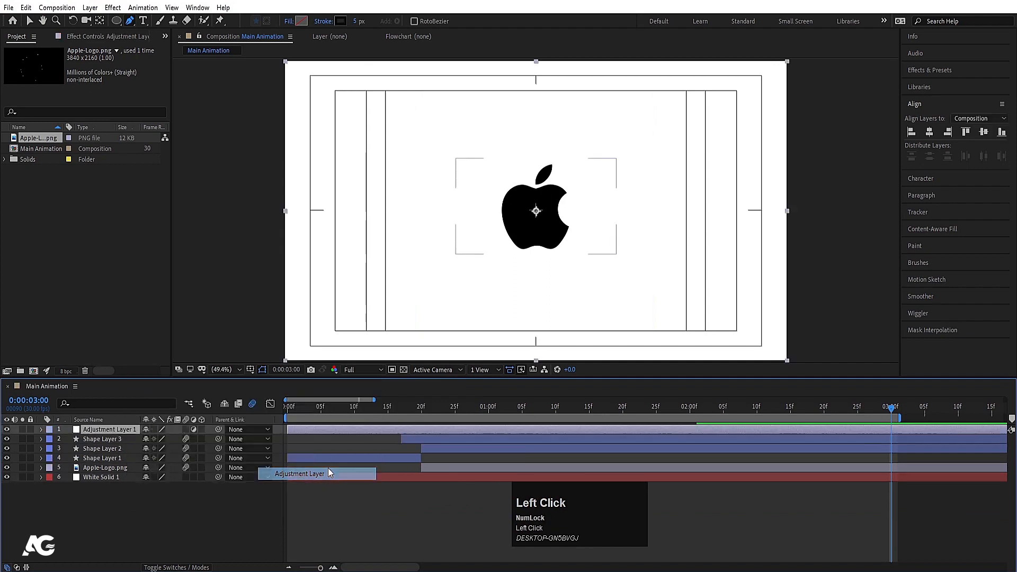
# - Apply the Tint effect to the adjustment layer, mapping black to white and white to black
pyautogui.click(927, 73)
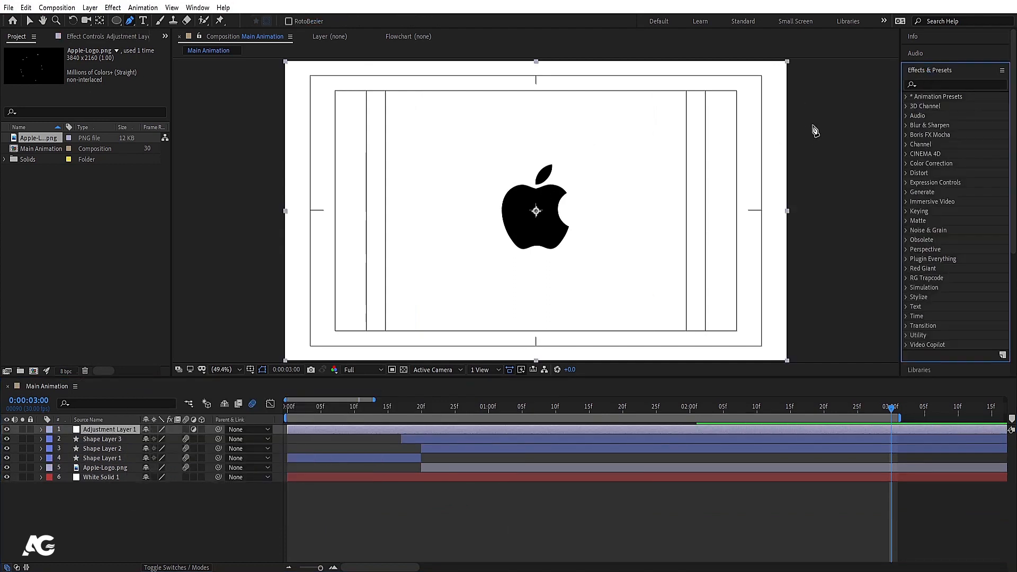
pyautogui.click(944, 82)
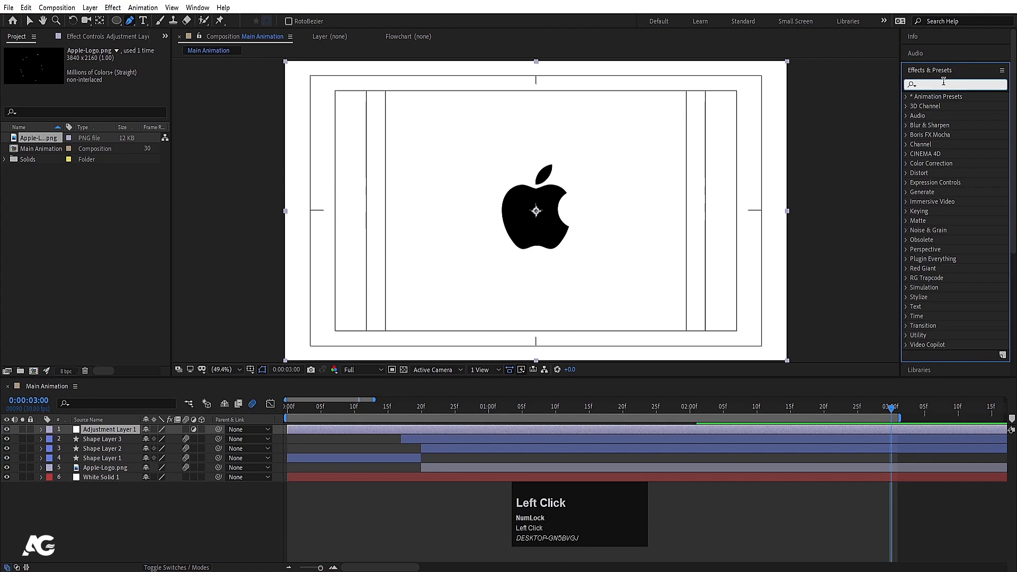
pyautogui.write('tint')
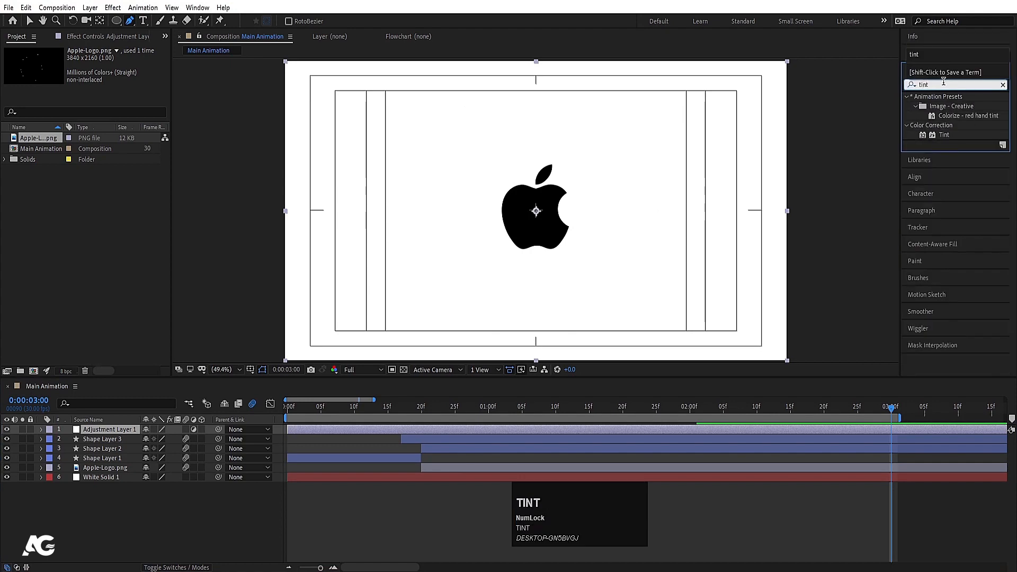
pyautogui.doubleClick(942, 136)
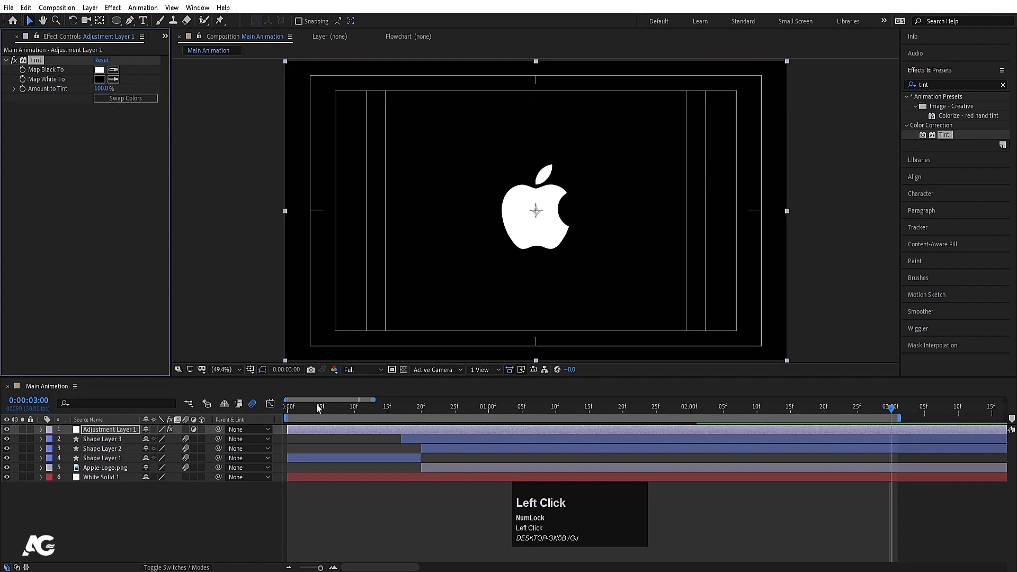
# - Preview the inverted animation and swap the two Tint colours back
pyautogui.moveTo(316, 403); pyautogui.dragTo(266, 402)
pyautogui.press('space')
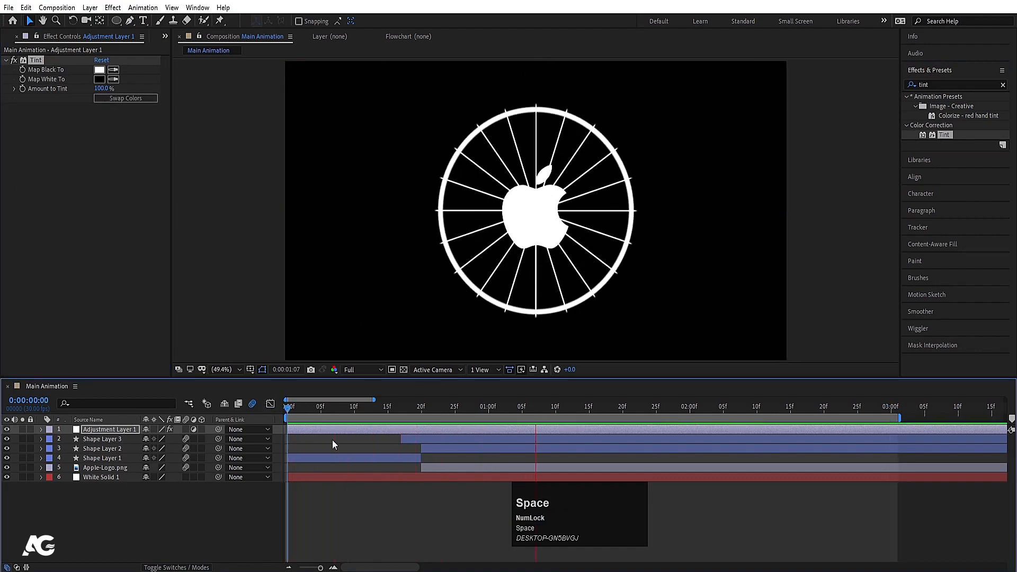
pyautogui.press('space')
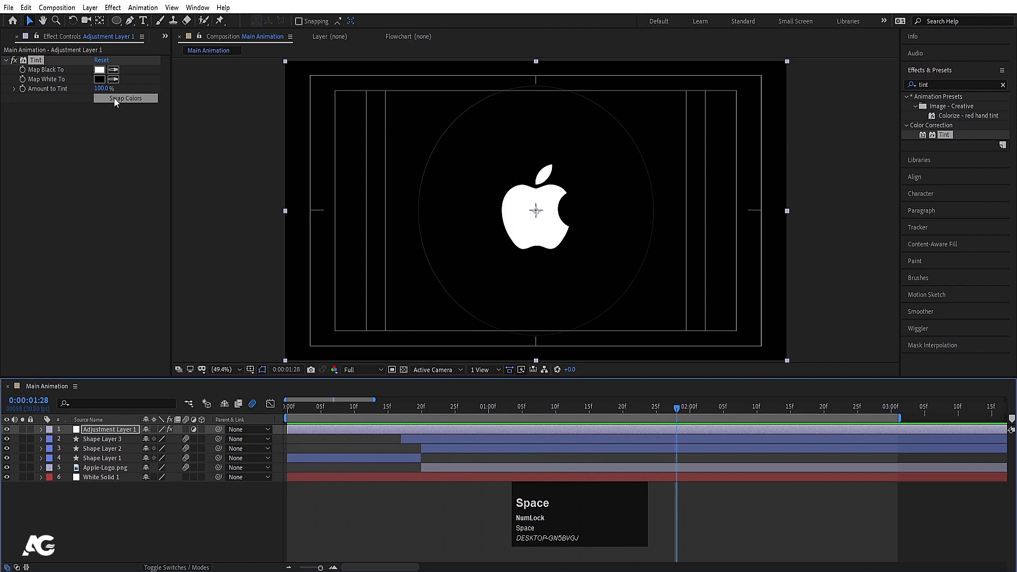
pyautogui.click(113, 98)
pyautogui.press('space')
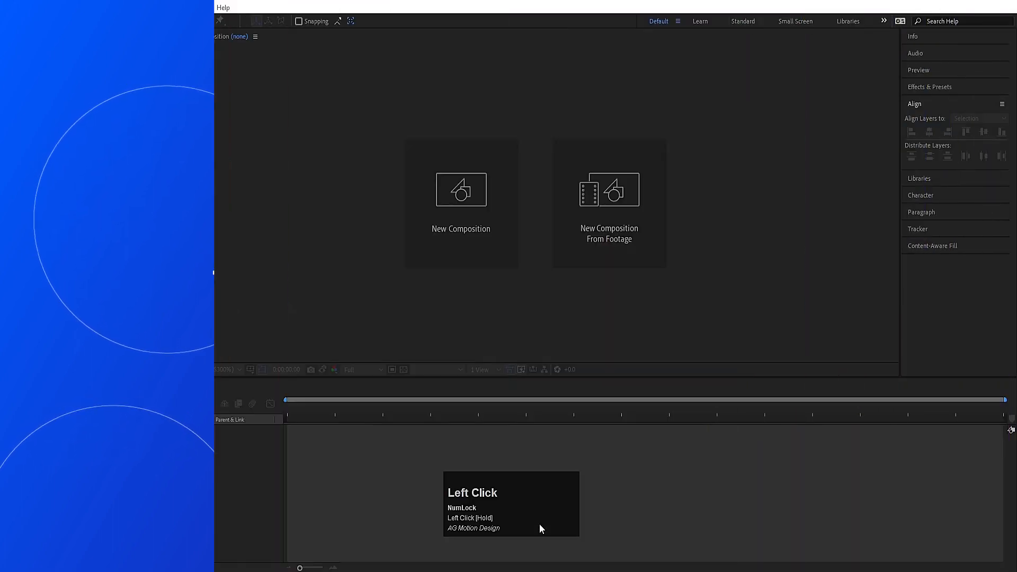
# - Create a composition named Main Animation at 1920 × 1080 px, 30 frames per second and 0:00:15:00 long
pyautogui.click(444, 164)
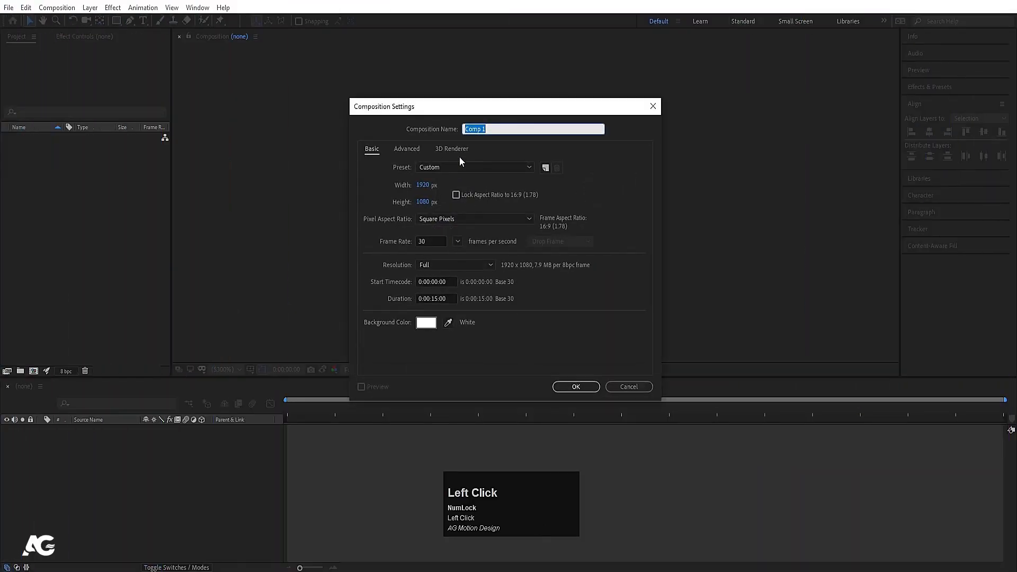
pyautogui.write('Main Animation')
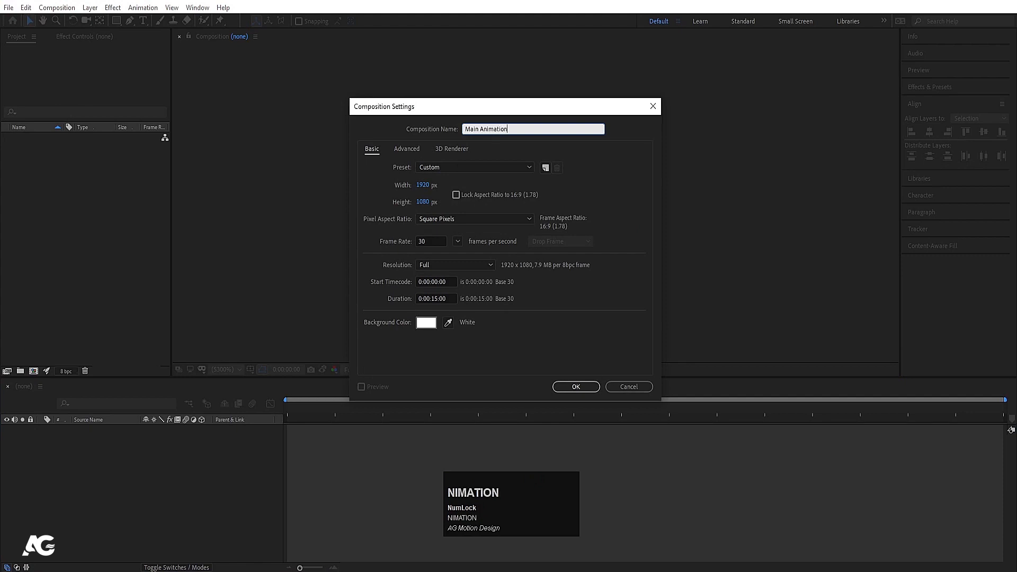
pyautogui.click(426, 184)
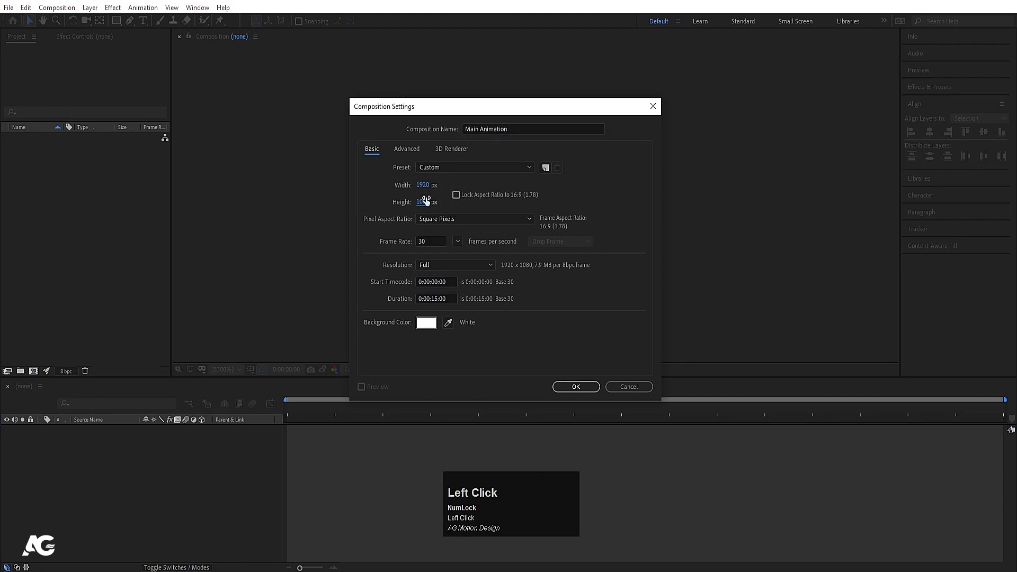
pyautogui.click(427, 239)
pyautogui.click(434, 298)
pyautogui.click(562, 391)
# - Show the Title/Action Safe overlay and draw a pink, nearly square rectangle near the composition's centre
pyautogui.click(262, 369)
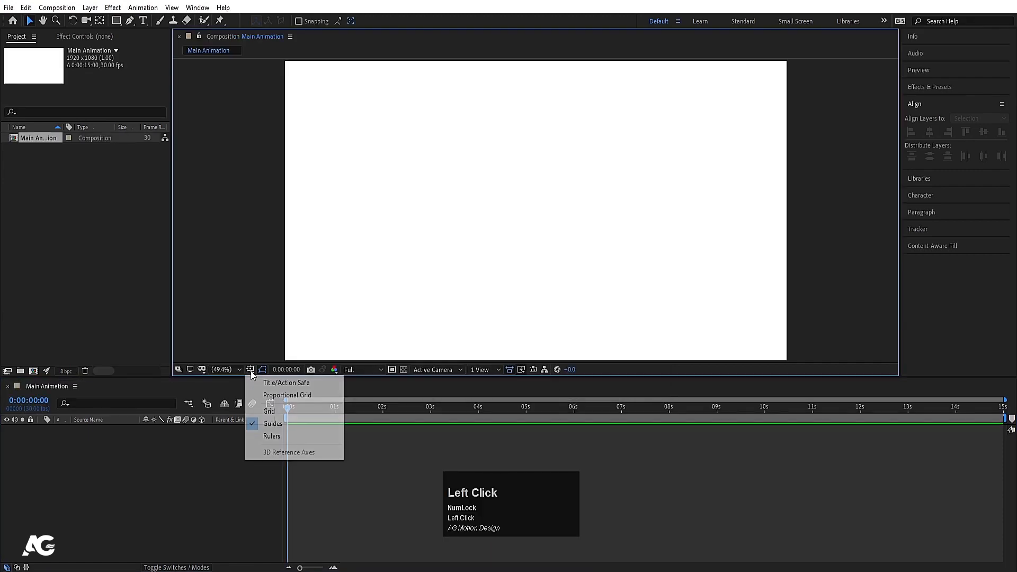
pyautogui.click(263, 379)
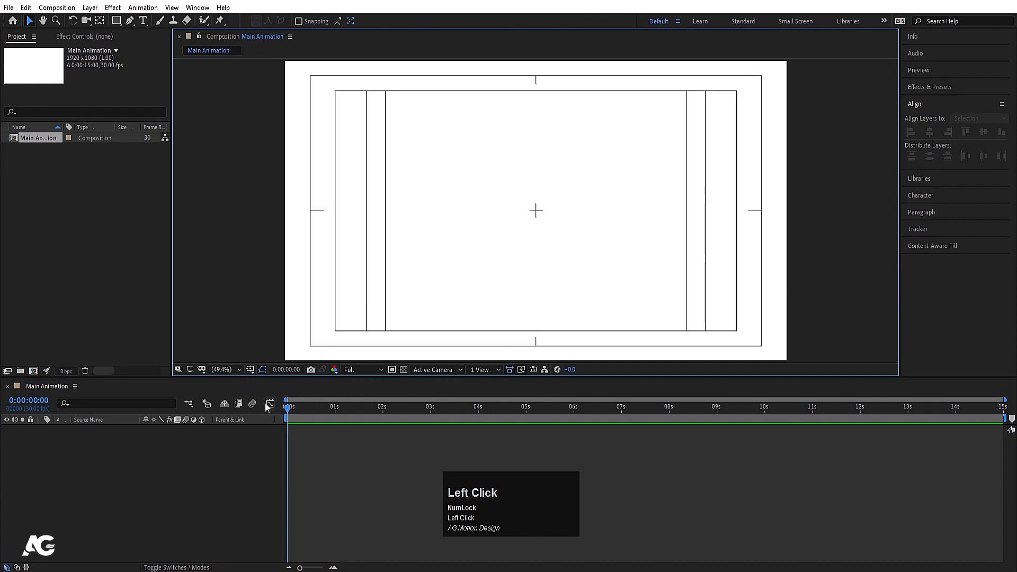
pyautogui.click(117, 23)
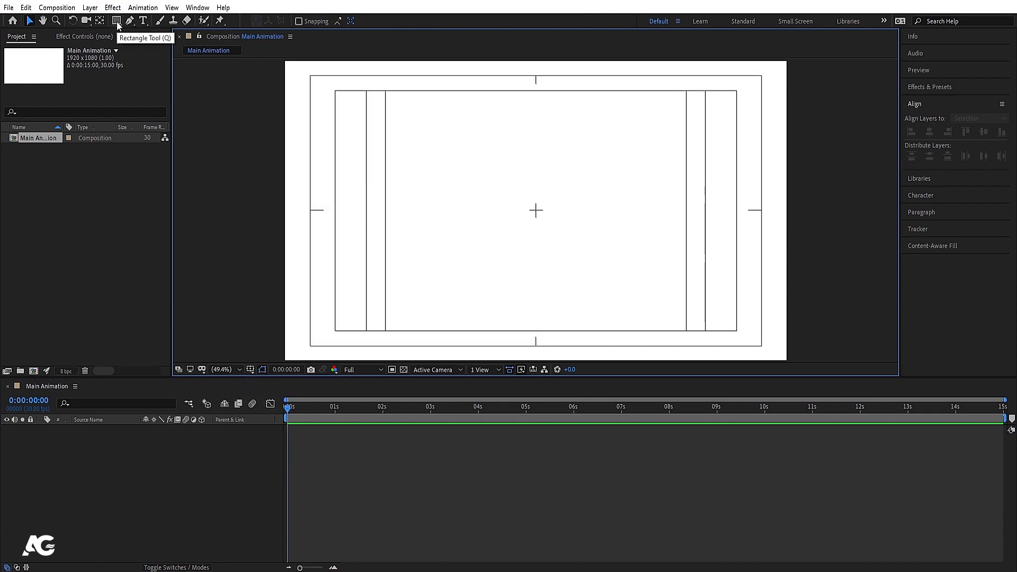
pyautogui.moveTo(508, 172); pyautogui.dragTo(570, 244)
pyautogui.click(151, 484)
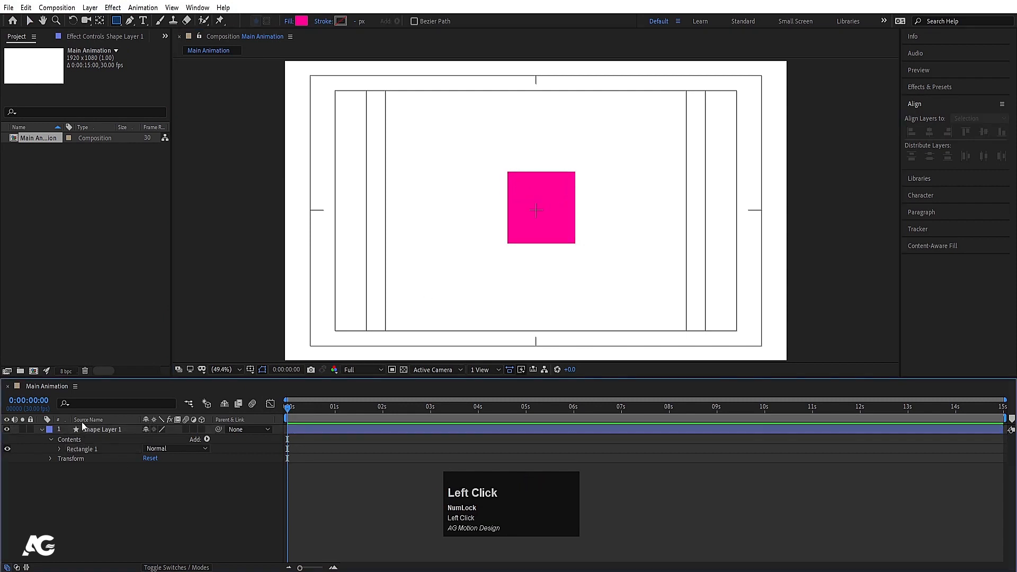
# - Centre the anchor point on the rectangle and align the layer horizontally and vertically to the composition's centre
pyautogui.click(97, 430)
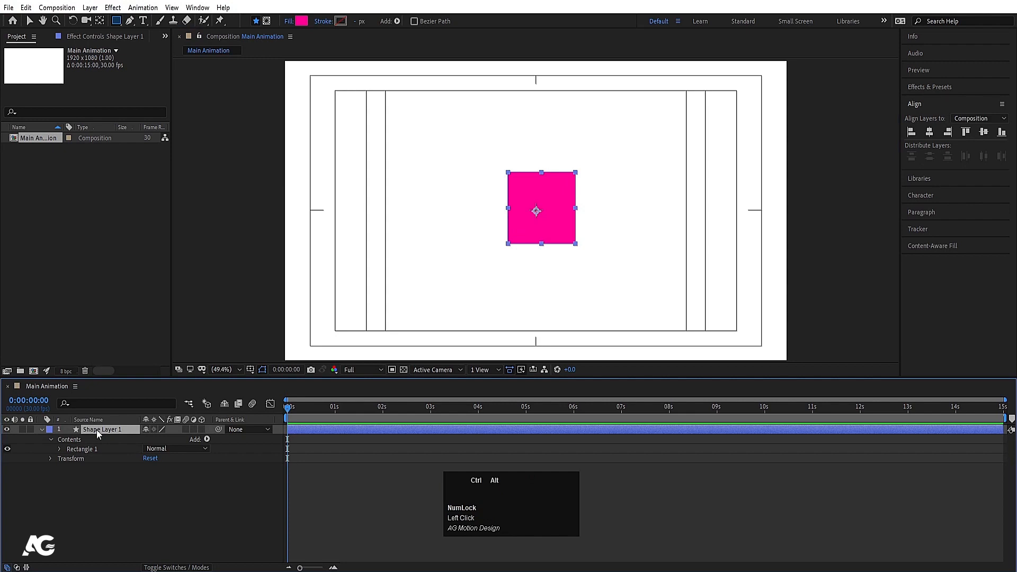
pyautogui.hotkey('ctrl', 'alt', 'Home')
pyautogui.click(929, 133)
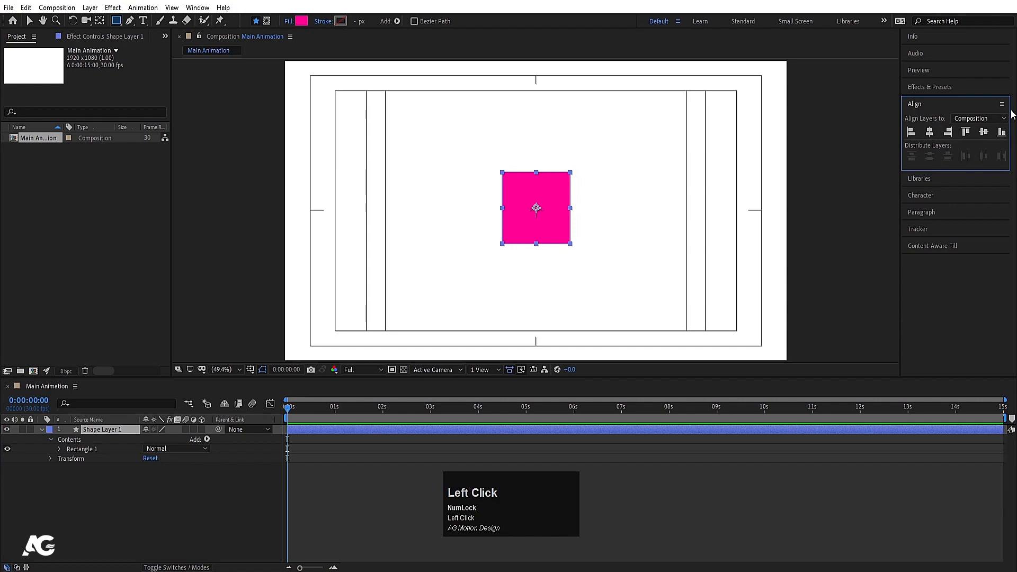
pyautogui.click(984, 132)
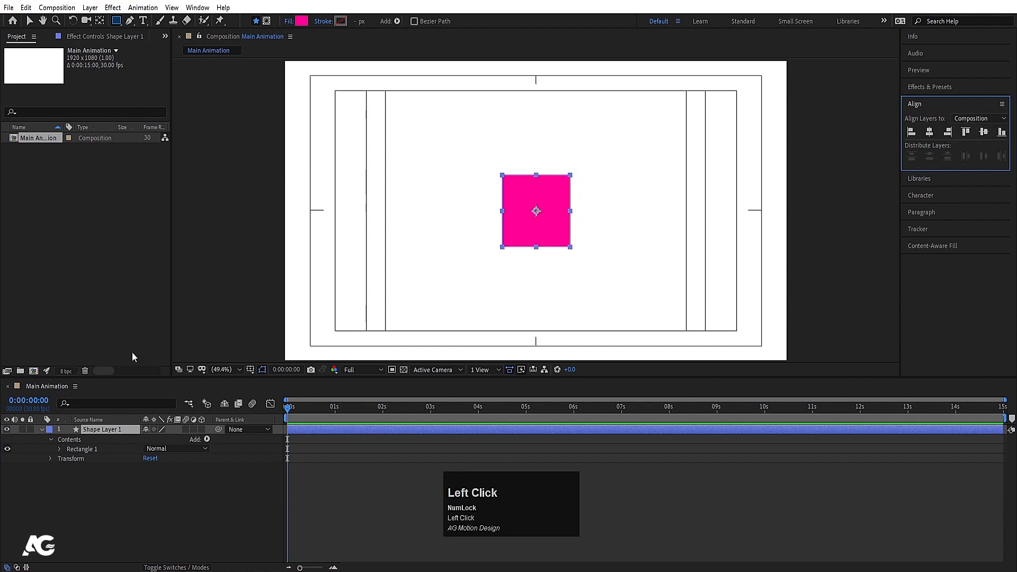
pyautogui.click(60, 509)
pyautogui.click(90, 430)
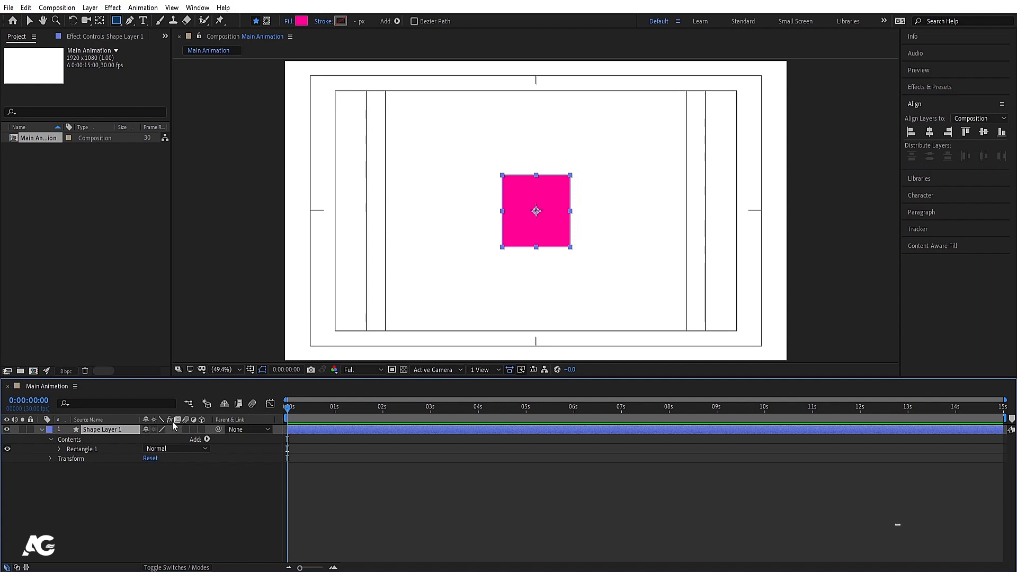
pyautogui.press('F4')
pyautogui.press('F4')
pyautogui.press('F4')
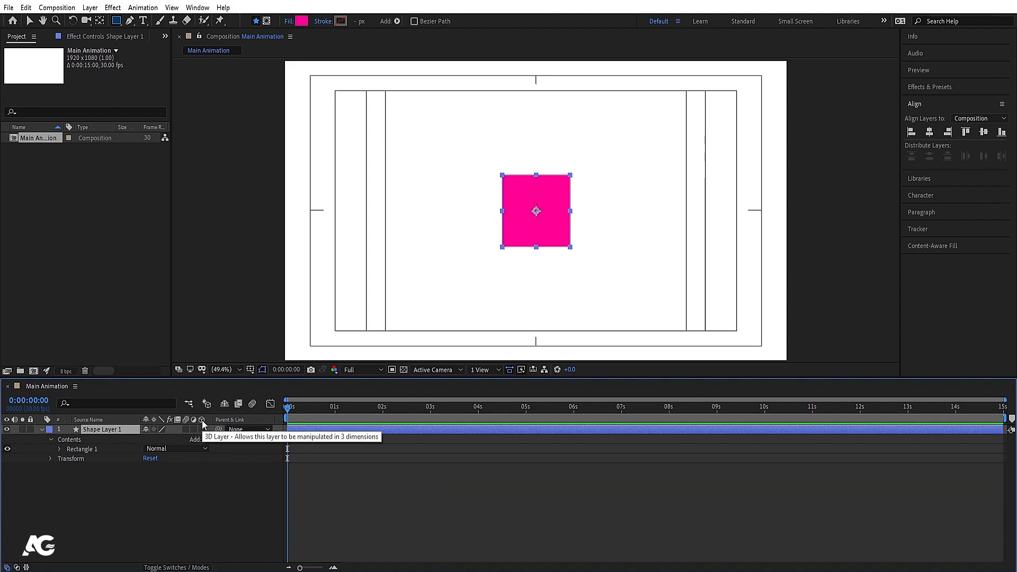
pyautogui.click(114, 429)
pyautogui.click(128, 523)
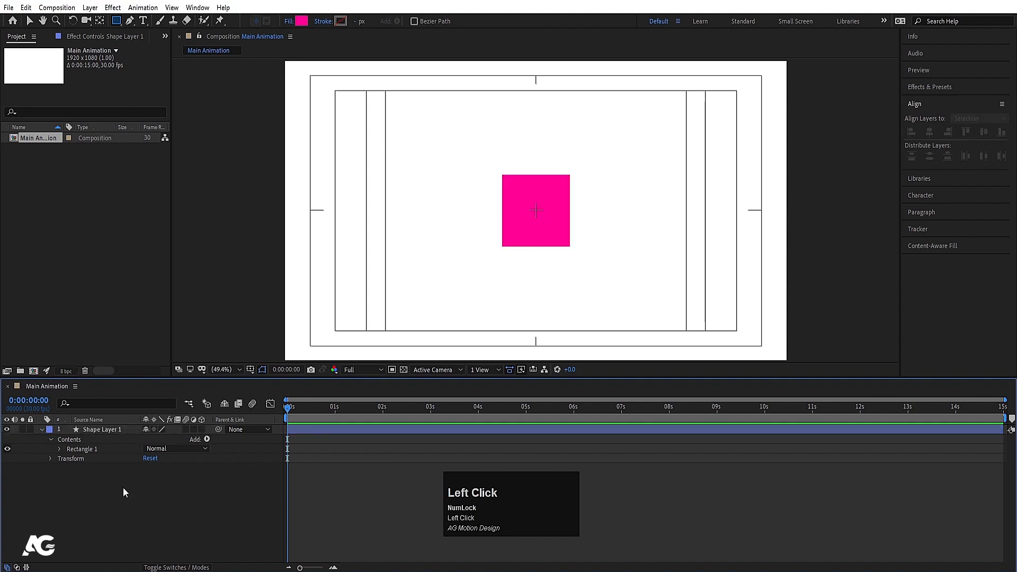
# - Reveal the rectangle layer's Rotation, try rotating it by about 3°, and undo the rotation
pyautogui.click(98, 428)
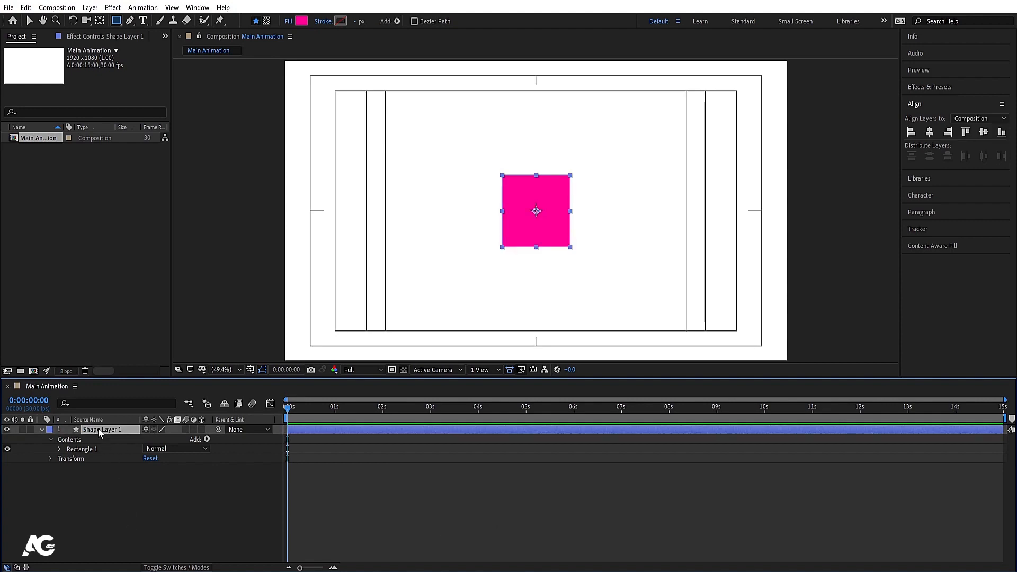
pyautogui.press('r')
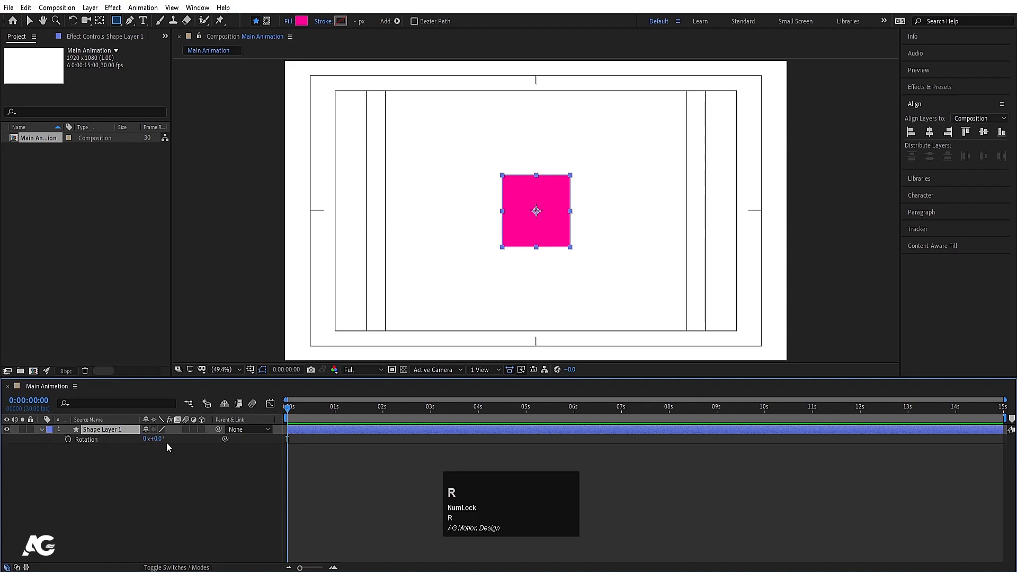
pyautogui.moveTo(159, 439); pyautogui.dragTo(163, 438)
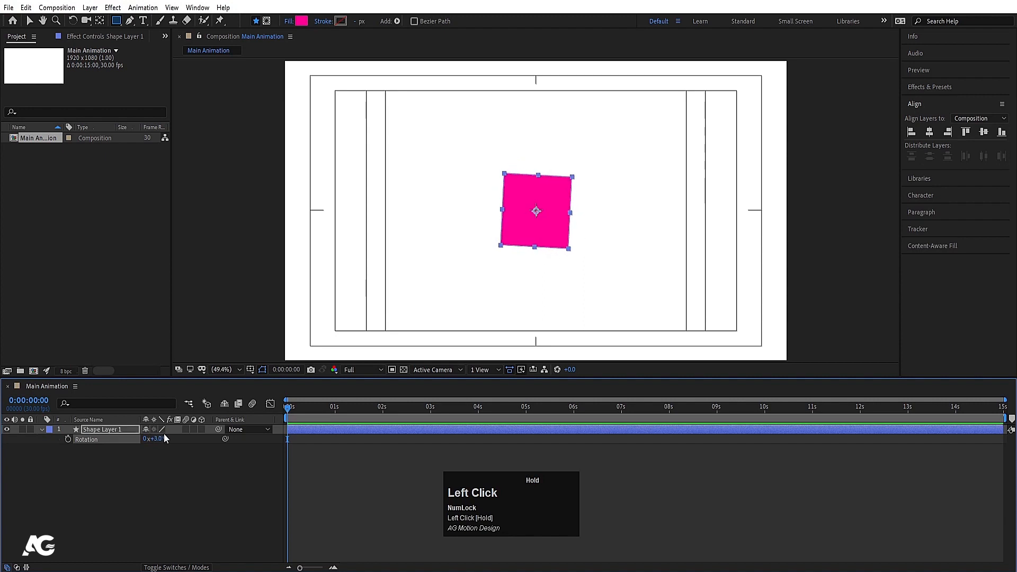
pyautogui.hotkey('ctrl', 'z')
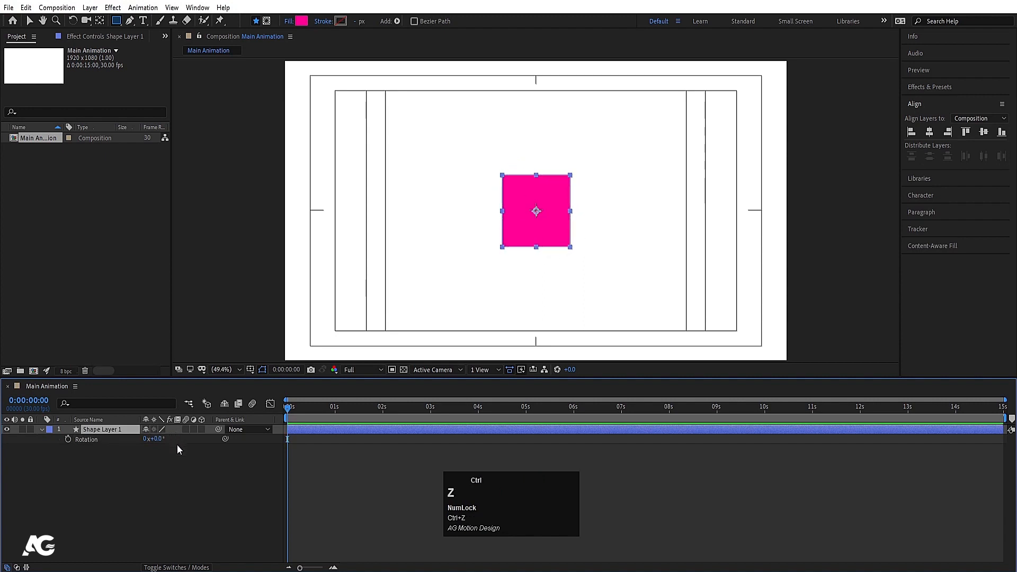
# - Try a Y Rotation on the rectangle as a 3D layer, undo it, and return the layer to 2D
pyautogui.click(202, 429)
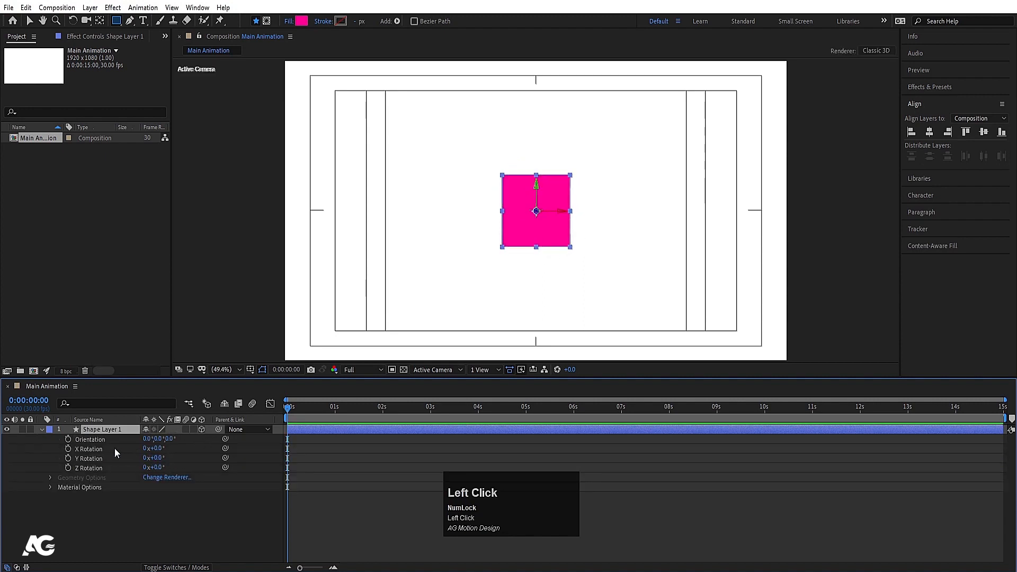
pyautogui.click(100, 459)
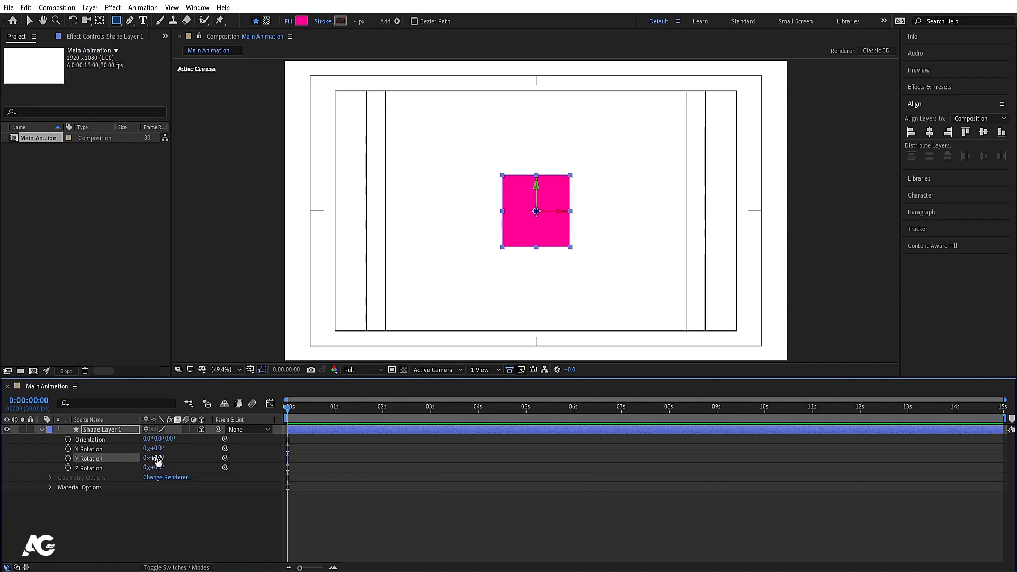
pyautogui.moveTo(154, 458)
pyautogui.mouseDown()
pyautogui.moveTo(195, 459)
pyautogui.moveTo(172, 460)
pyautogui.mouseUp()
pyautogui.hotkey('ctrl', 'z')
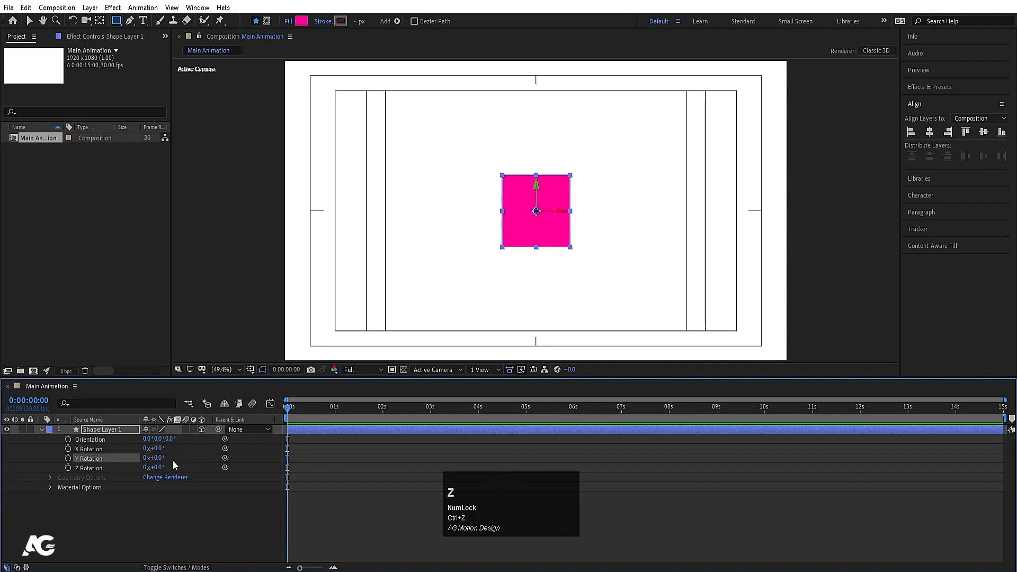
pyautogui.click(202, 429)
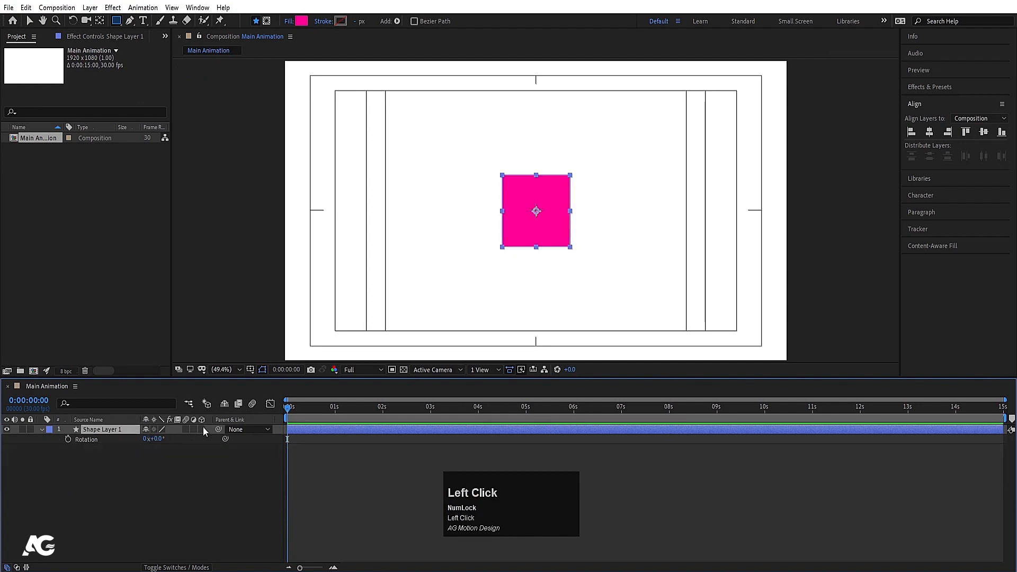
# - Collapse the rectangle layer's properties and rename the layer as Middle
pyautogui.click(42, 431)
pyautogui.click(65, 449)
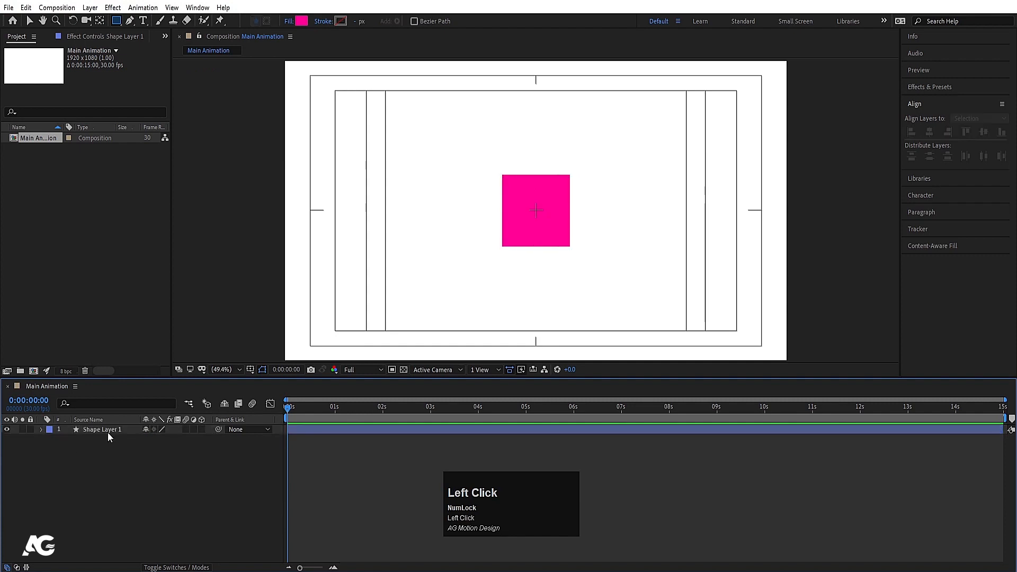
pyautogui.click(106, 429)
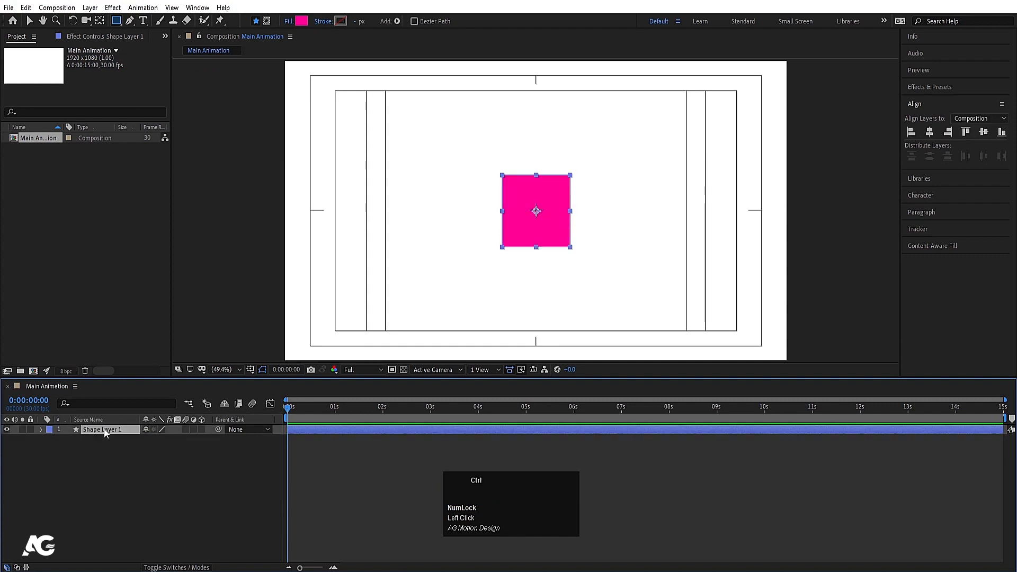
pyautogui.press('Return')
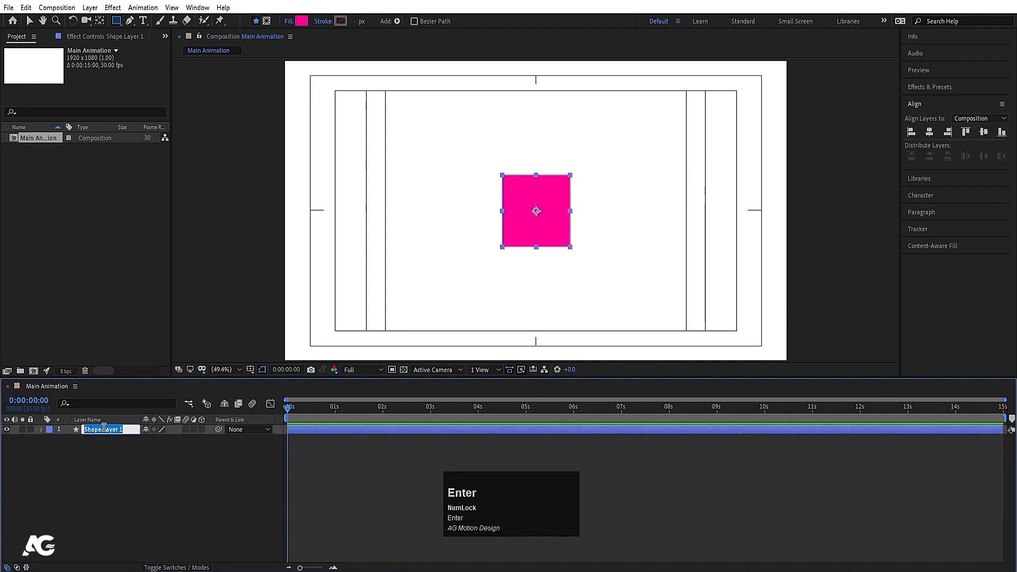
pyautogui.write('Middle')
pyautogui.press('Return')
# - Duplicate the Middle layer and snap the copy's anchor point to the midpoint of its right edge
pyautogui.press(',')
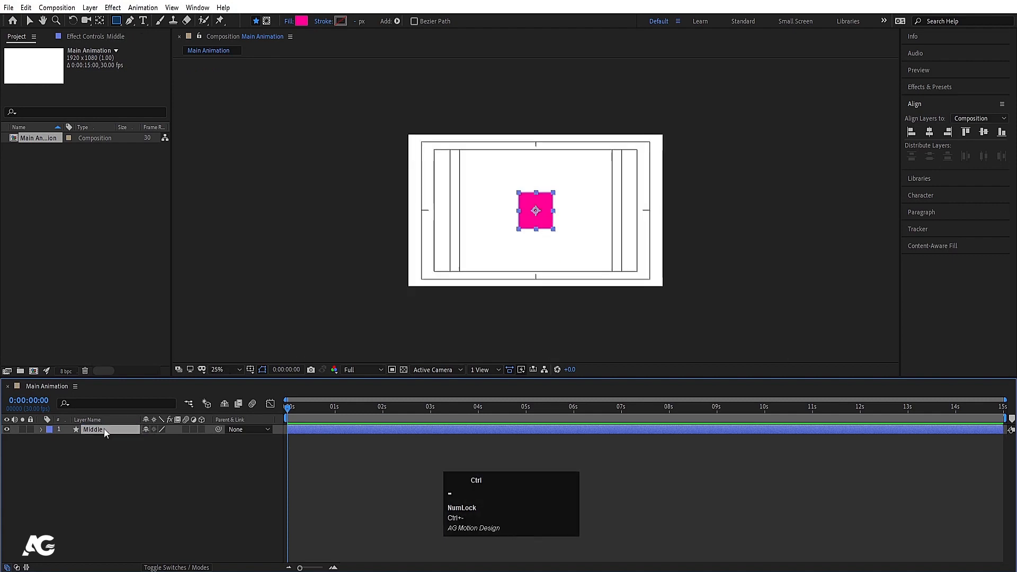
pyautogui.hotkey('ctrl', 'd')
pyautogui.click(224, 371)
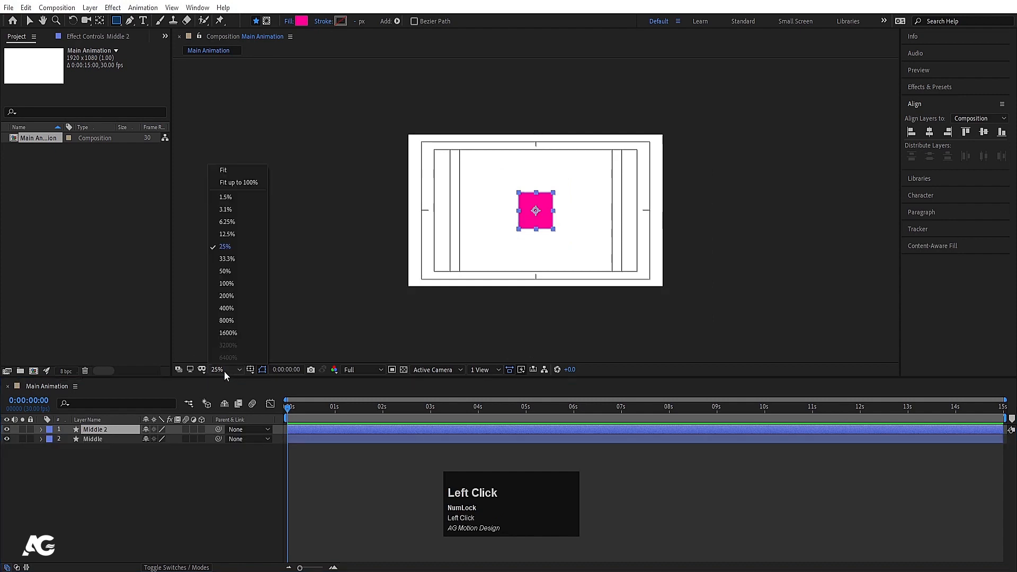
pyautogui.click(224, 371)
pyautogui.click(224, 371)
pyautogui.click(222, 170)
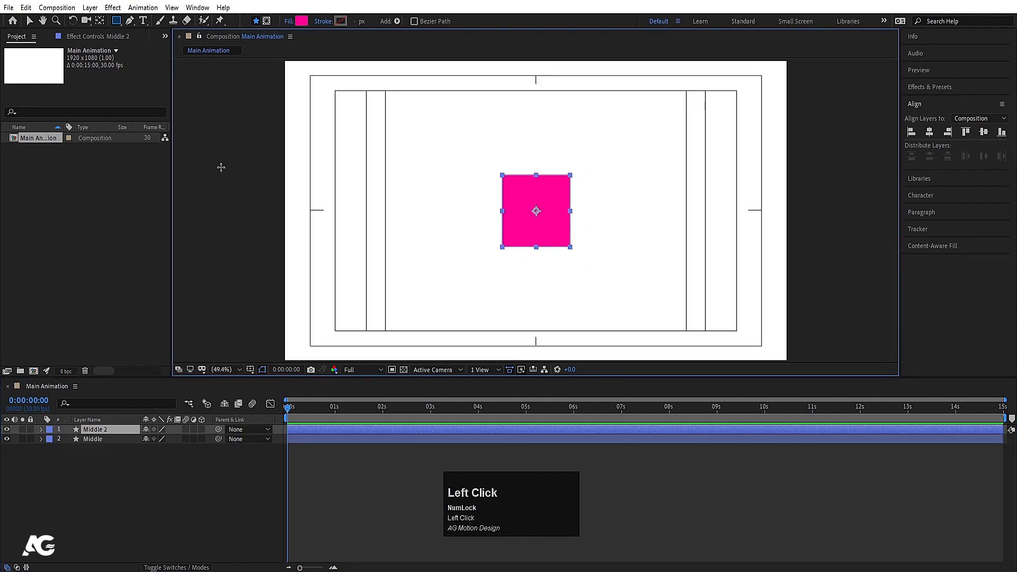
pyautogui.press('y')
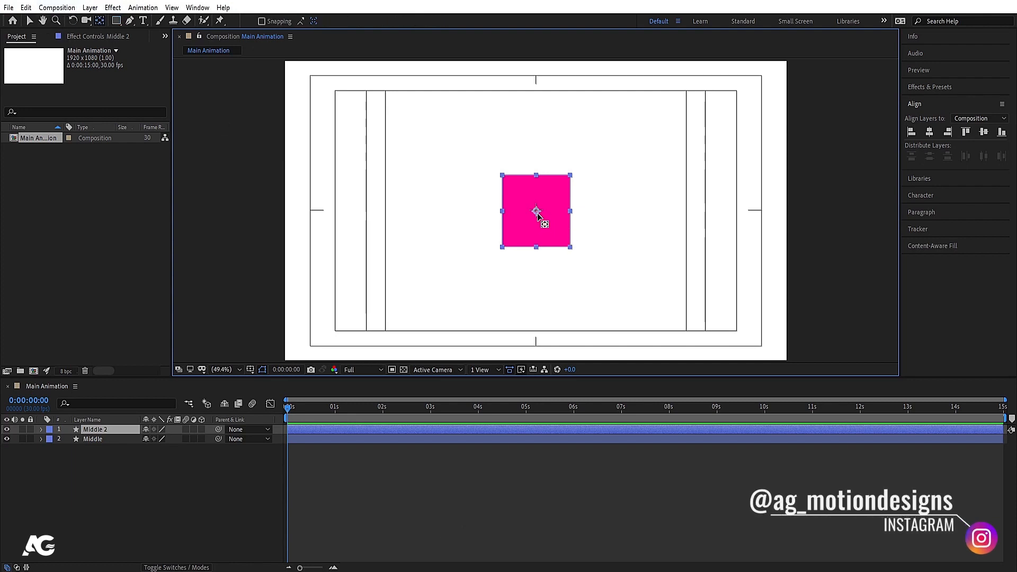
pyautogui.press('ctrl')
pyautogui.moveTo(536, 212); pyautogui.dragTo(505, 214)
# - Move the copy beside the original so its right edge snaps onto the Middle rectangle's left edge
pyautogui.press('v')
pyautogui.keyDown('alt'); pyautogui.scroll(2, 493, 208); pyautogui.keyUp('alt')
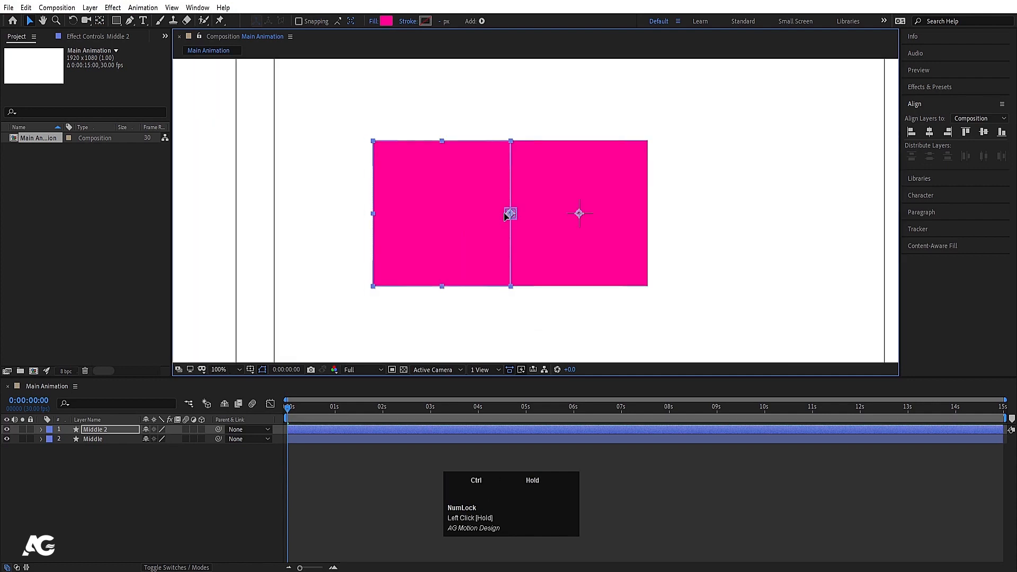
pyautogui.moveTo(505, 212); pyautogui.dragTo(504, 213)
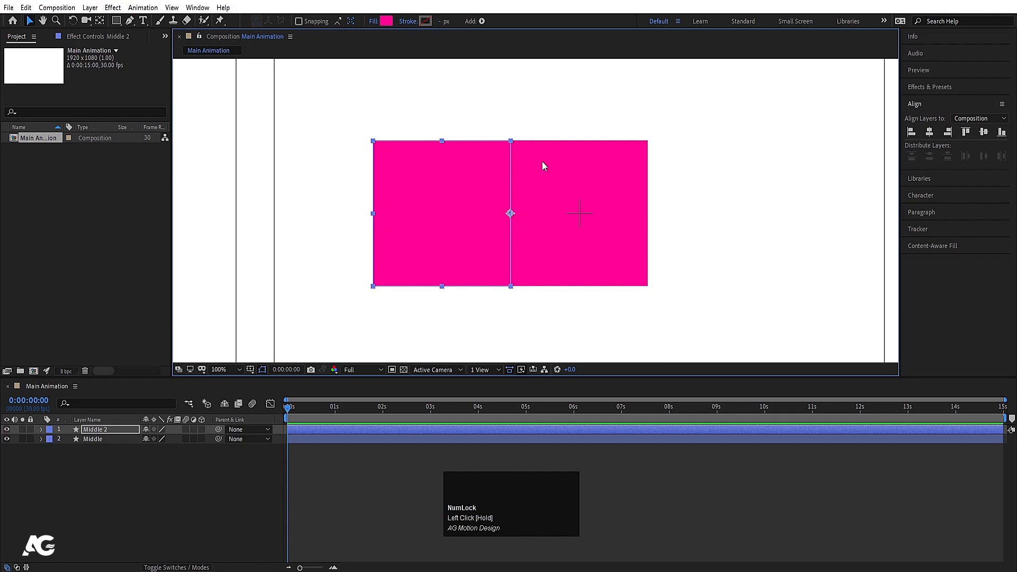
pyautogui.click(437, 210)
# - Rename the Middle 2 layer as left
pyautogui.click(93, 431)
pyautogui.press('Return')
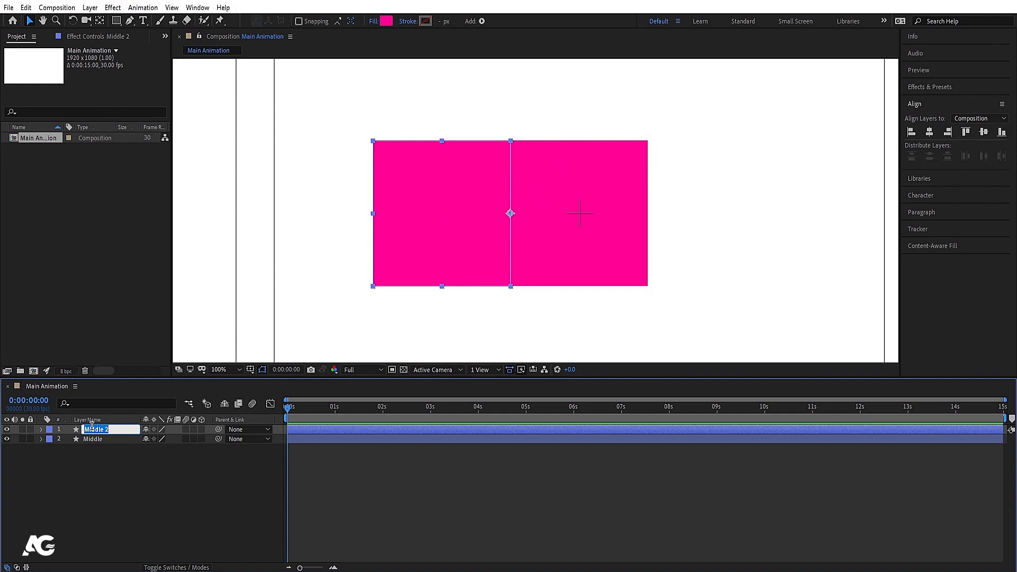
pyautogui.write('left')
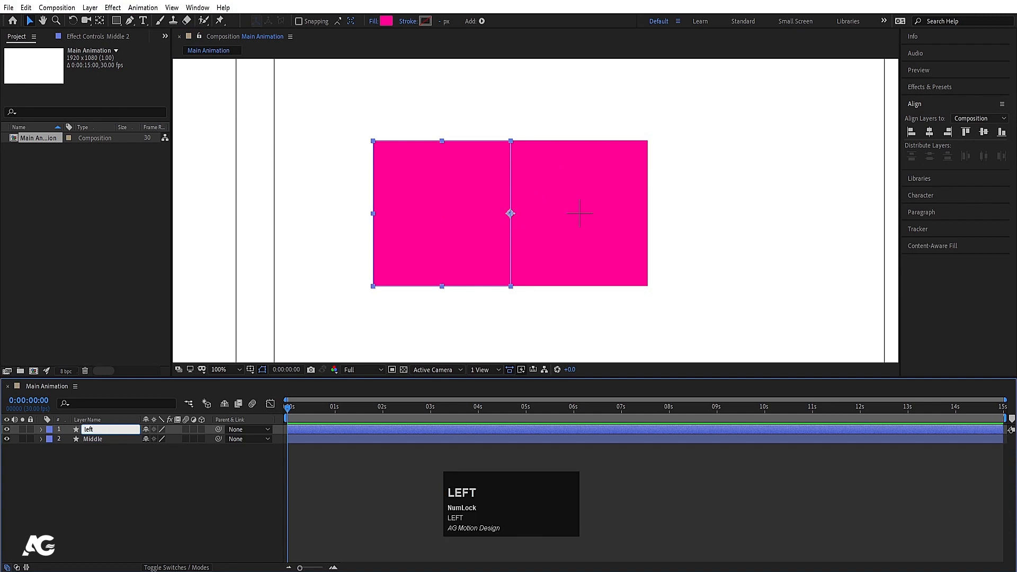
pyautogui.press('Return')
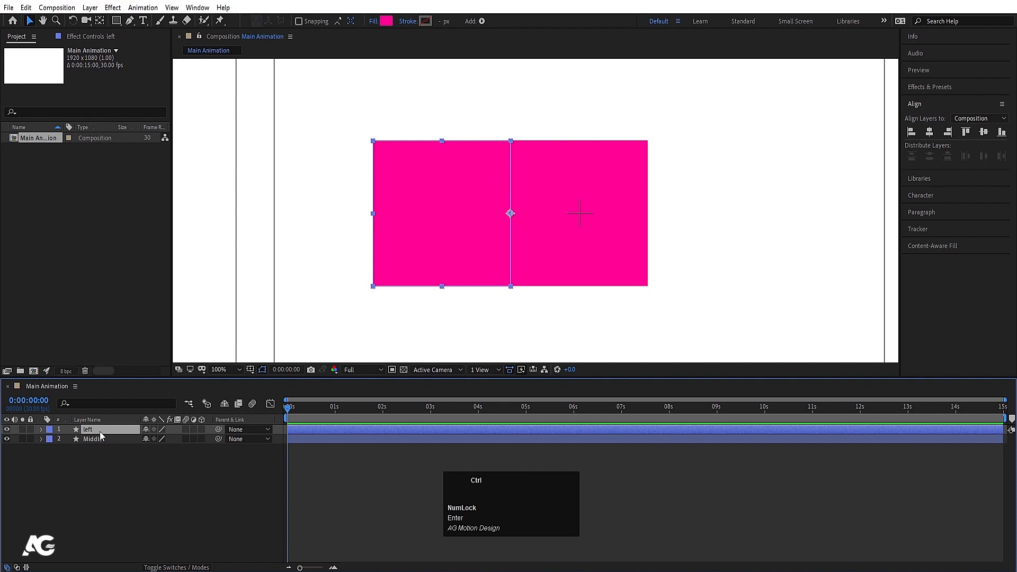
# - Duplicate the left layer and snap the copy's anchor point to the midpoint of its left edge
pyautogui.hotkey('ctrl', 'd')
pyautogui.press('y')
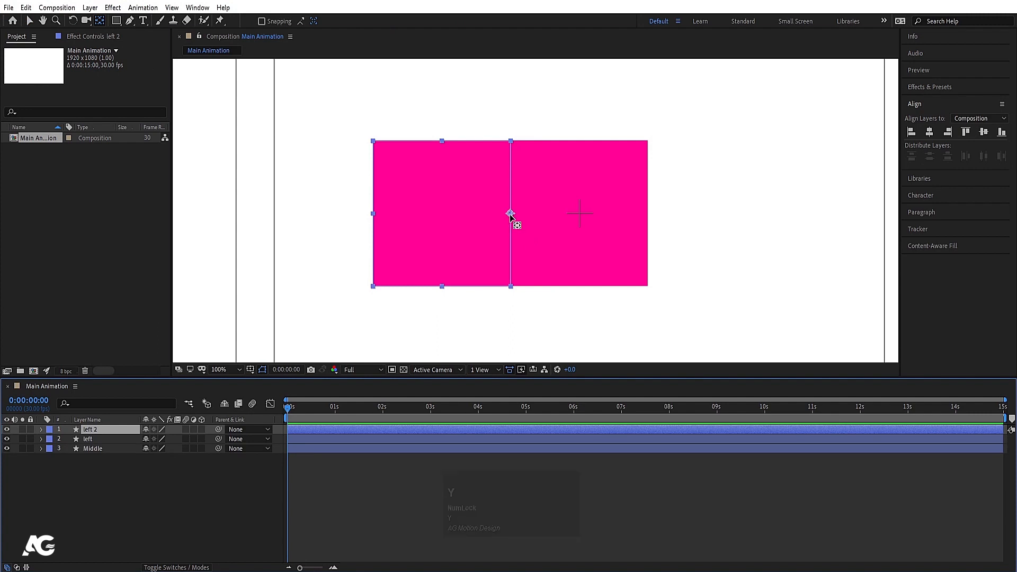
pyautogui.moveTo(511, 213); pyautogui.dragTo(377, 215)
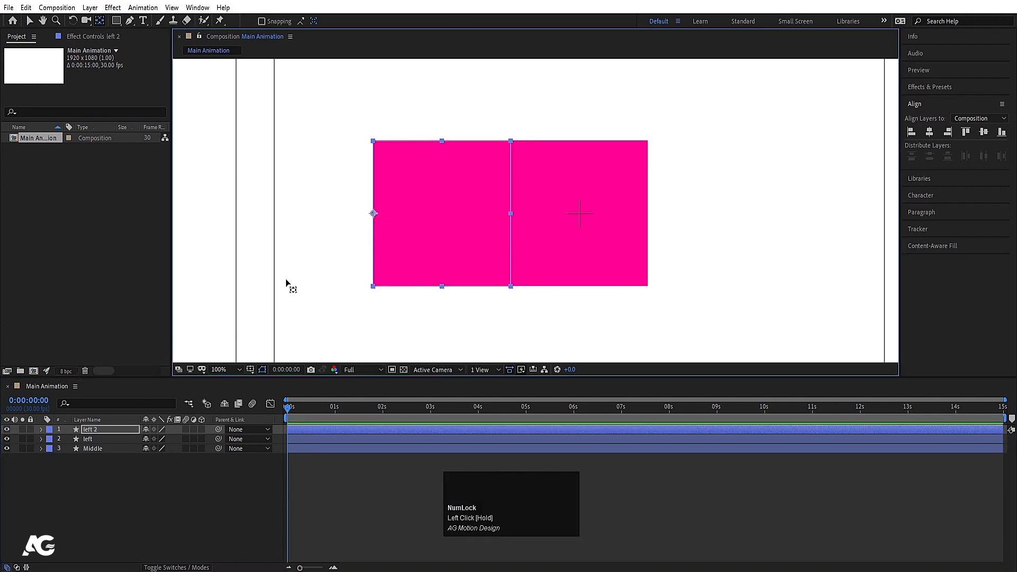
# - Move the left 2 rectangle to the other side of Middle so its left edge snaps onto the Middle rectangle's right edge
pyautogui.press('v')
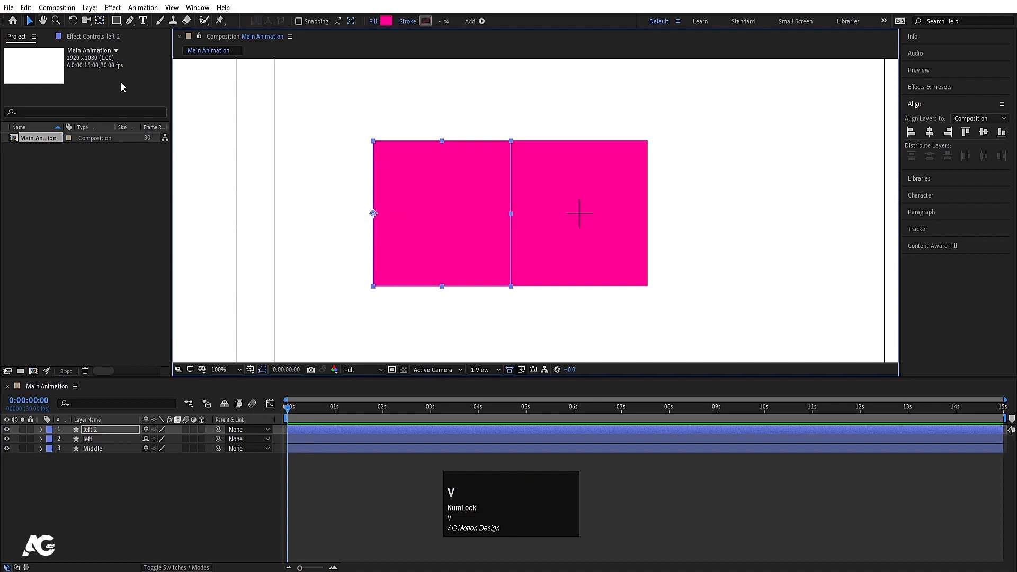
pyautogui.moveTo(465, 246); pyautogui.dragTo(756, 244)
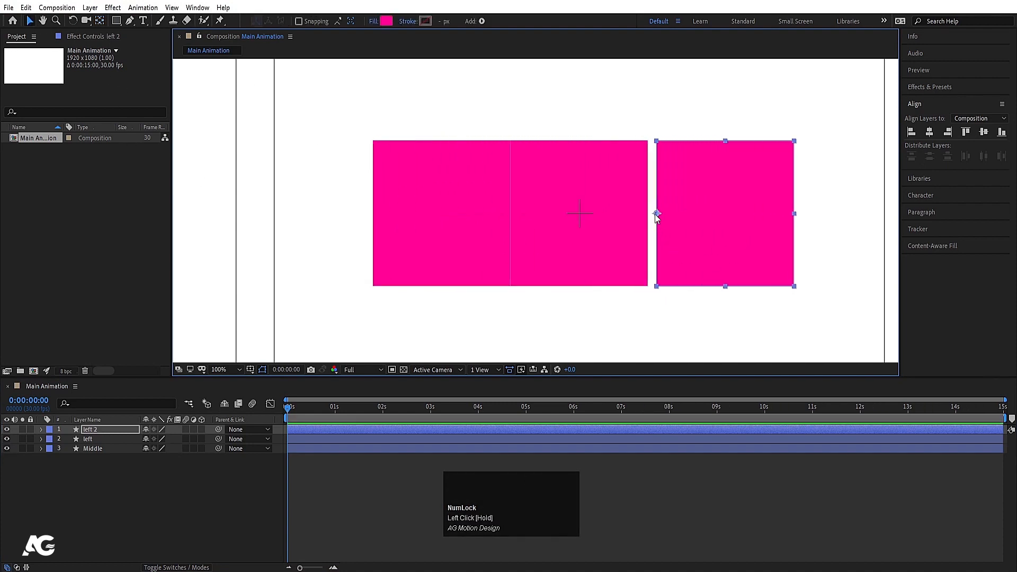
pyautogui.moveTo(660, 214); pyautogui.dragTo(670, 218)
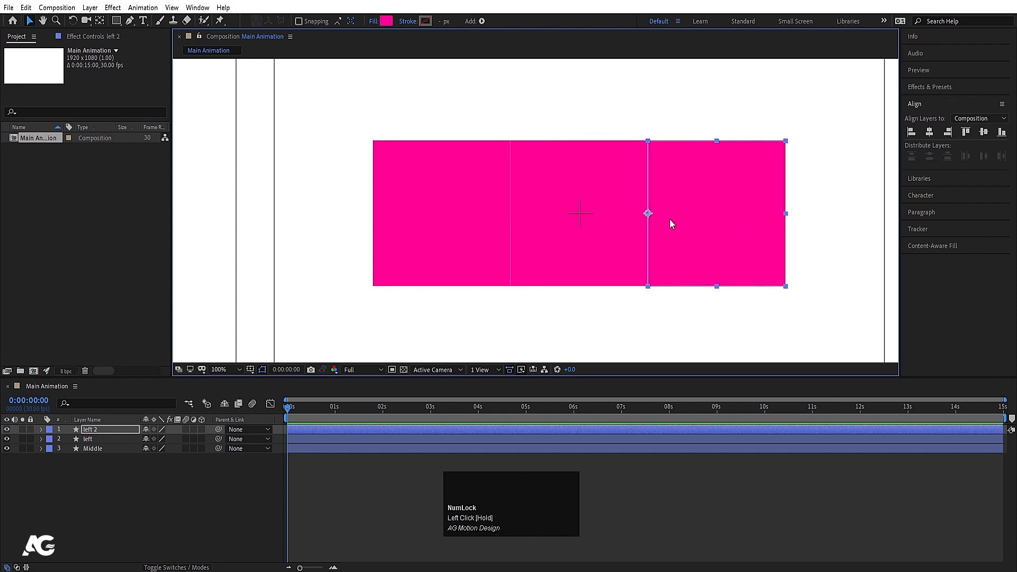
pyautogui.click(607, 105)
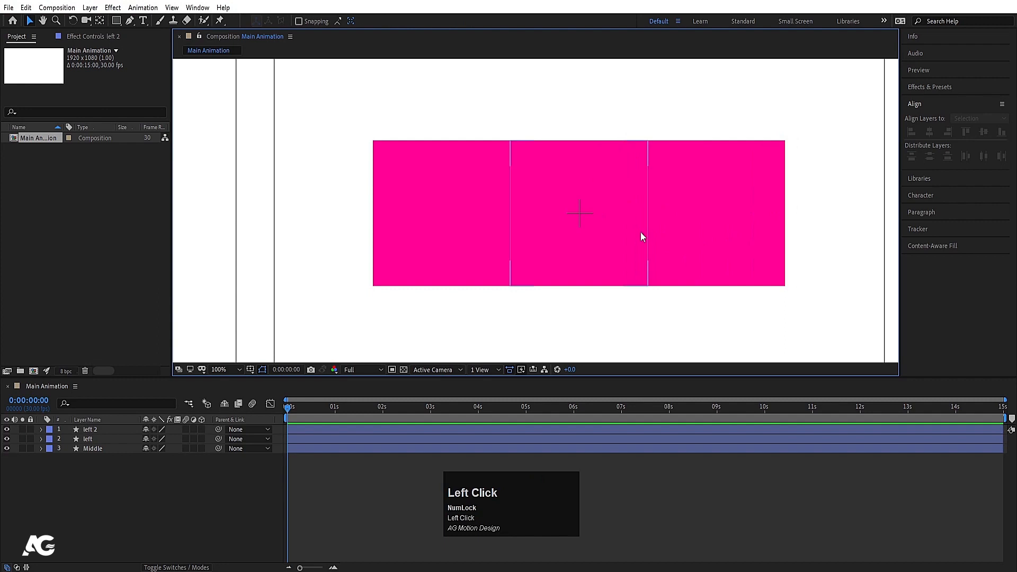
# - Rename the left 2 layer as right
pyautogui.click(650, 212)
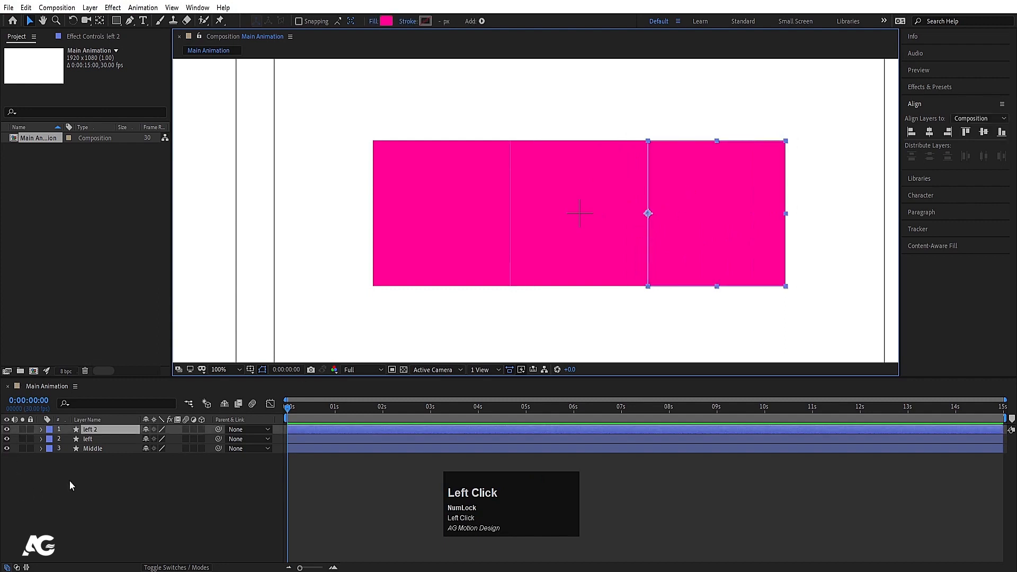
pyautogui.click(85, 428)
pyautogui.press('Return')
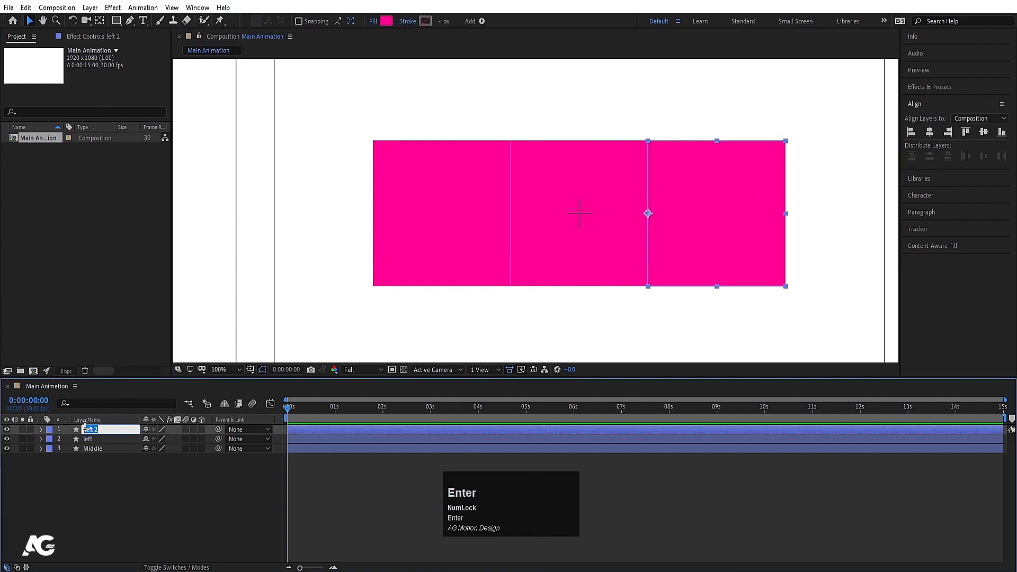
pyautogui.write('right')
pyautogui.press('Return')
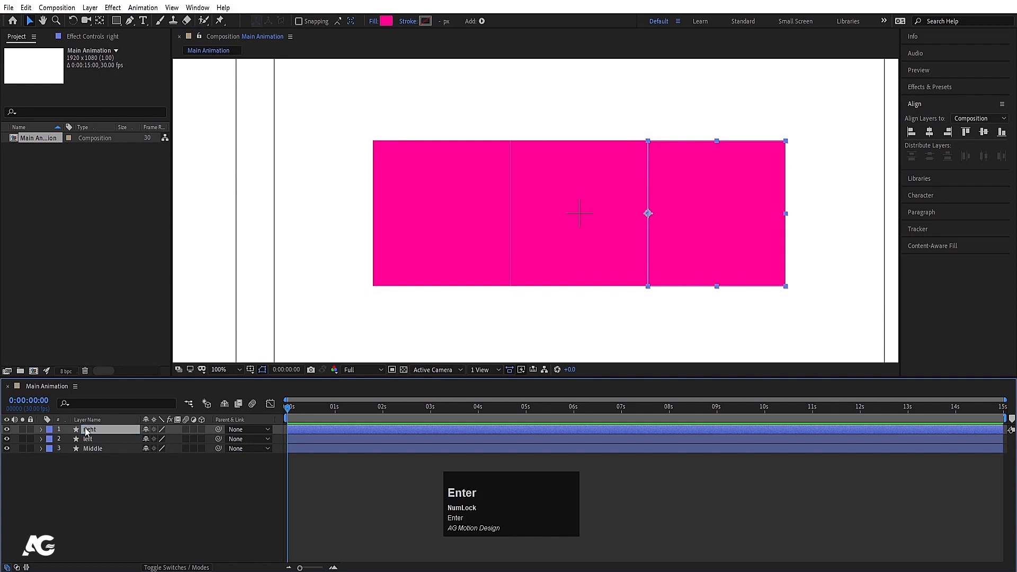
# - Place a duplicate of the Middle layer directly above the original and snap the copy's anchor point to the midpoint of its bottom edge
pyautogui.click(635, 245)
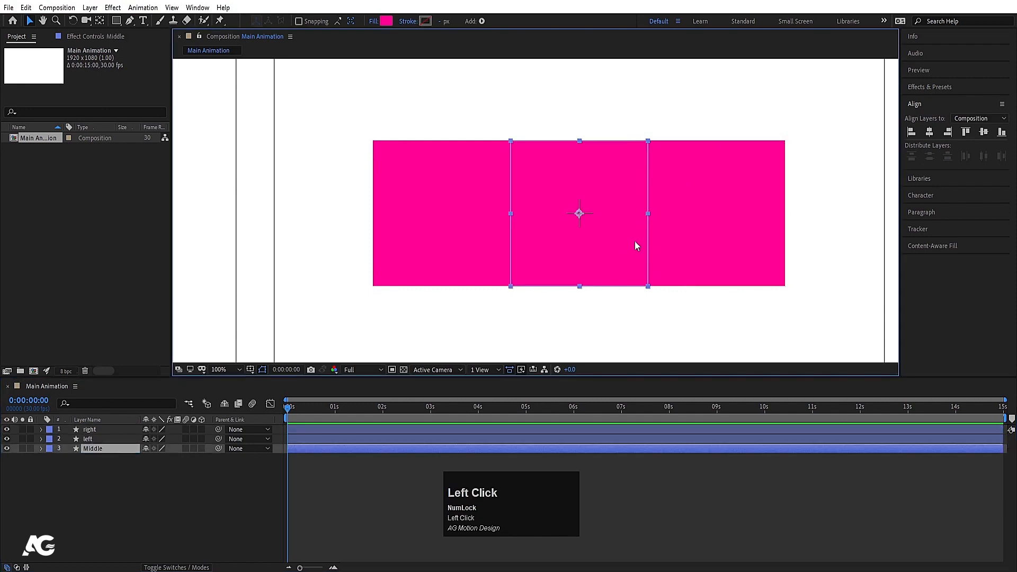
pyautogui.hotkey('ctrl', 'd')
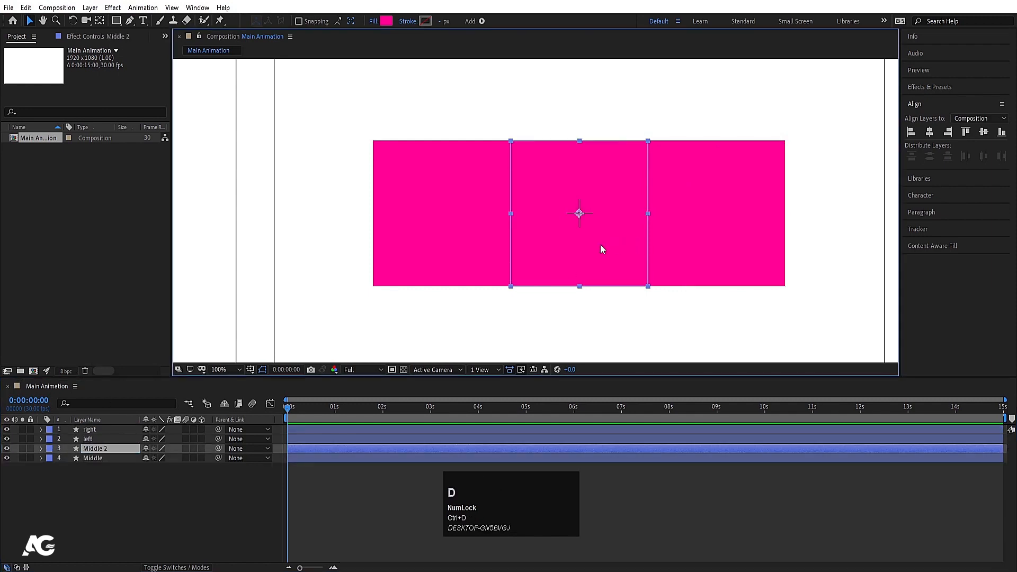
pyautogui.moveTo(577, 264); pyautogui.dragTo(576, 120)
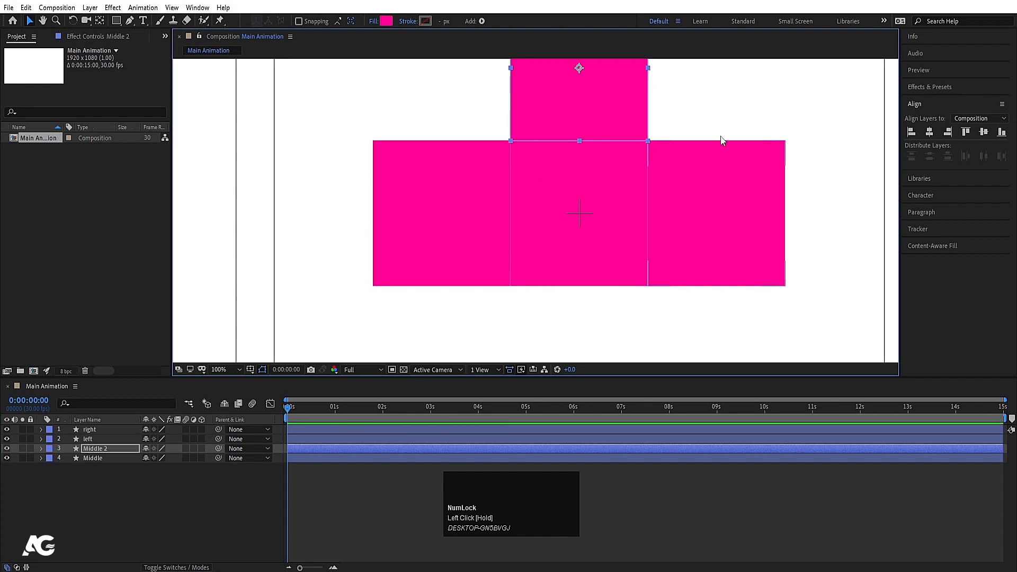
pyautogui.press('y')
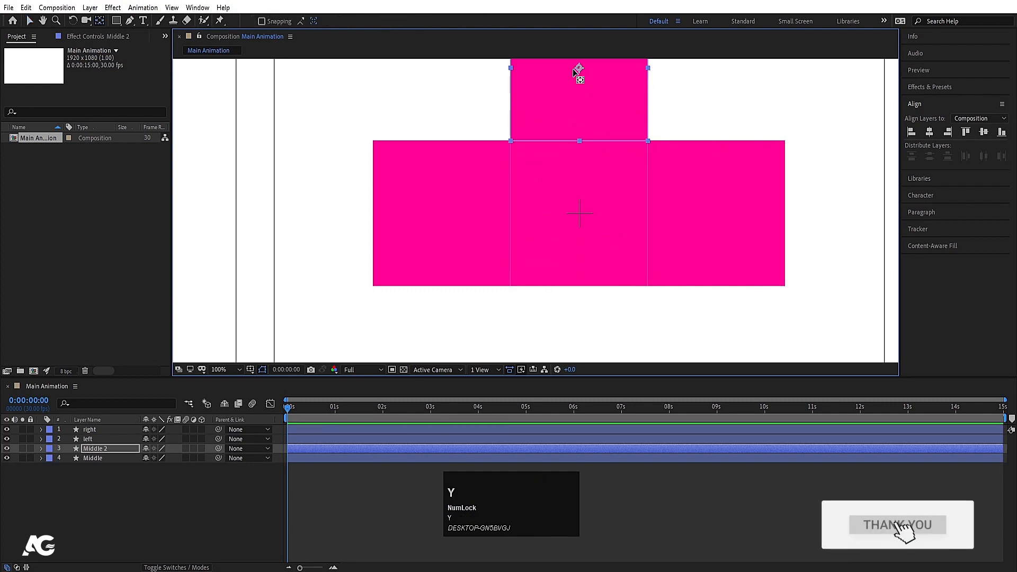
pyautogui.moveTo(579, 69); pyautogui.dragTo(579, 141)
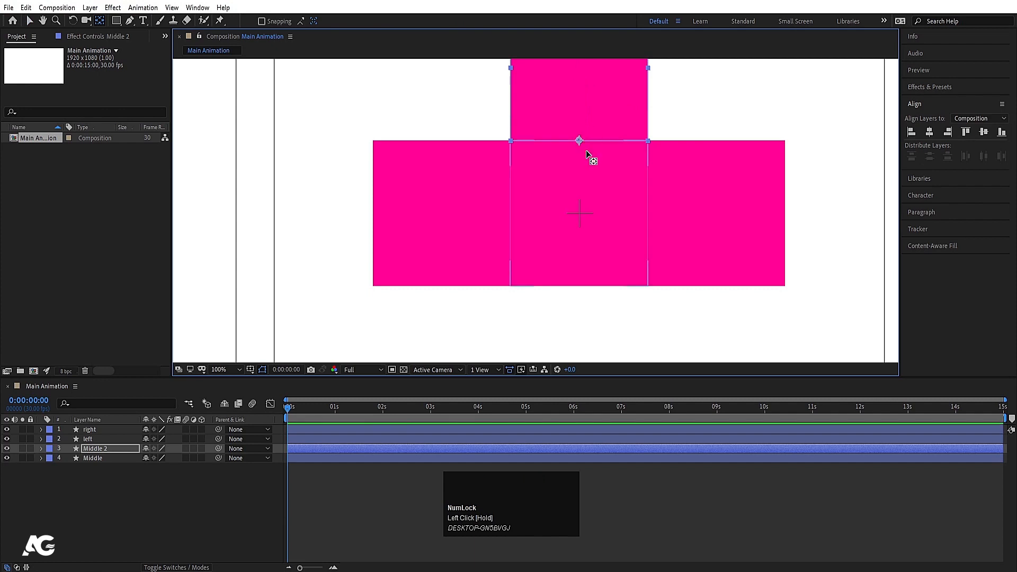
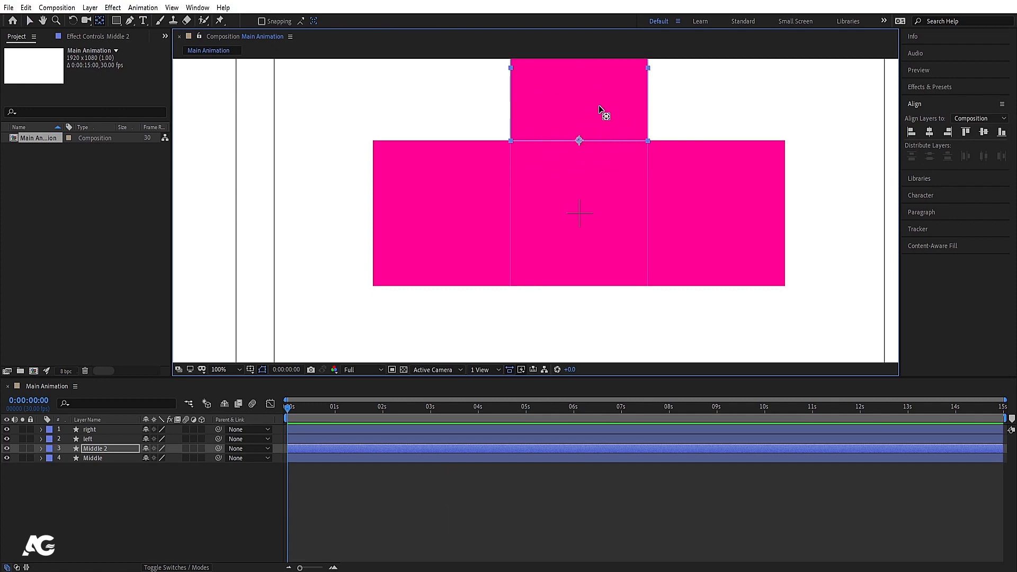
# - Rename the Middle 2 layer, the square above the centre, to "top"
pyautogui.click(88, 448)
pyautogui.press('Return')
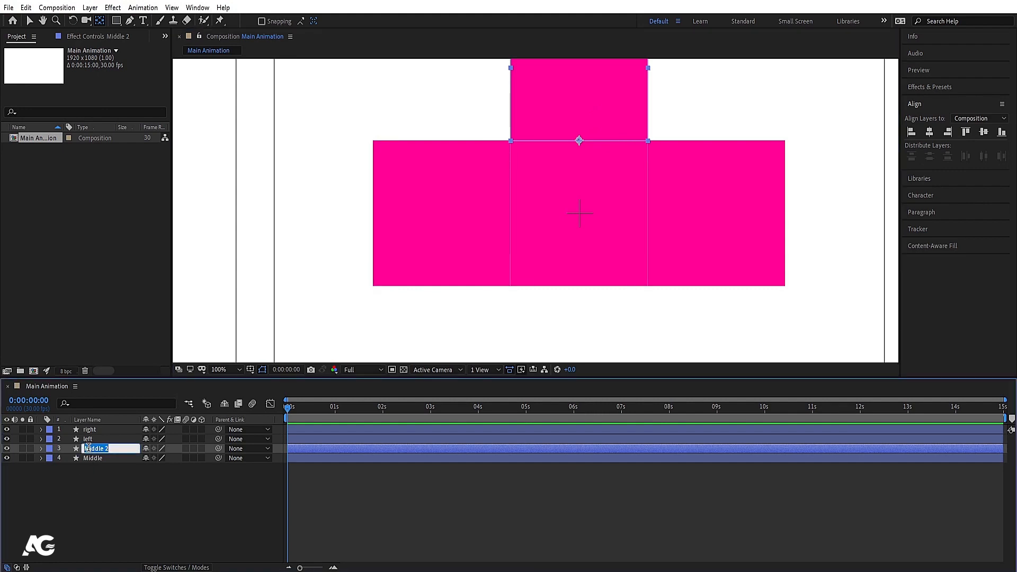
pyautogui.write('top')
pyautogui.press('Return')
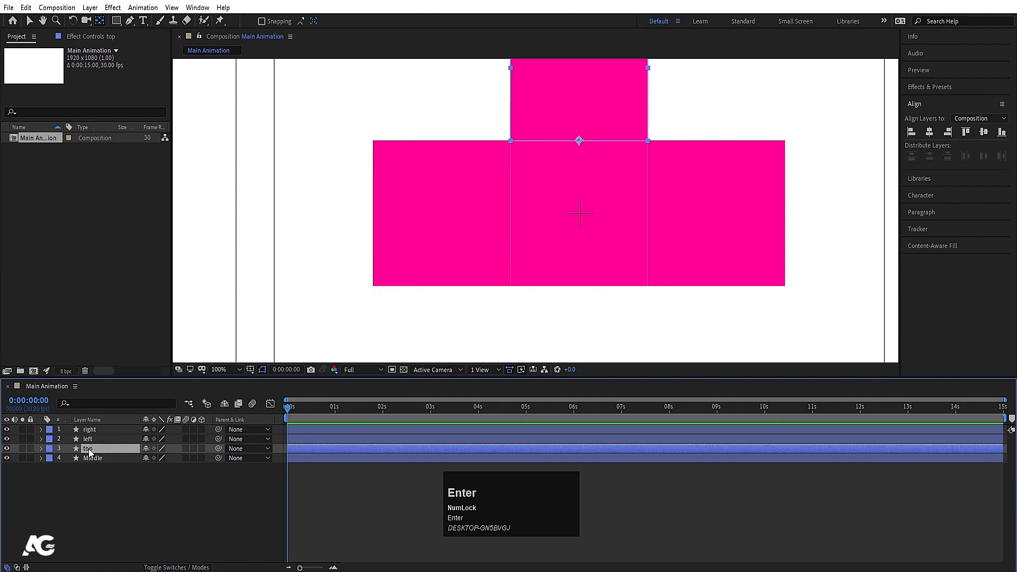
# - Duplicate the Middle layer and place the copy directly beneath the centre square, edges touching
pyautogui.click(92, 458)
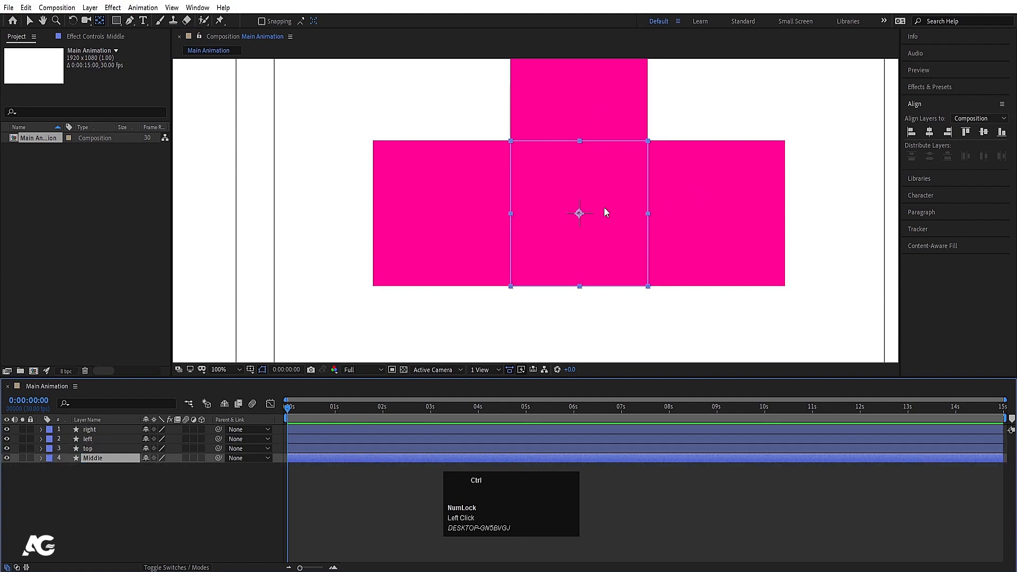
pyautogui.hotkey('ctrl', 'd')
pyautogui.press('v')
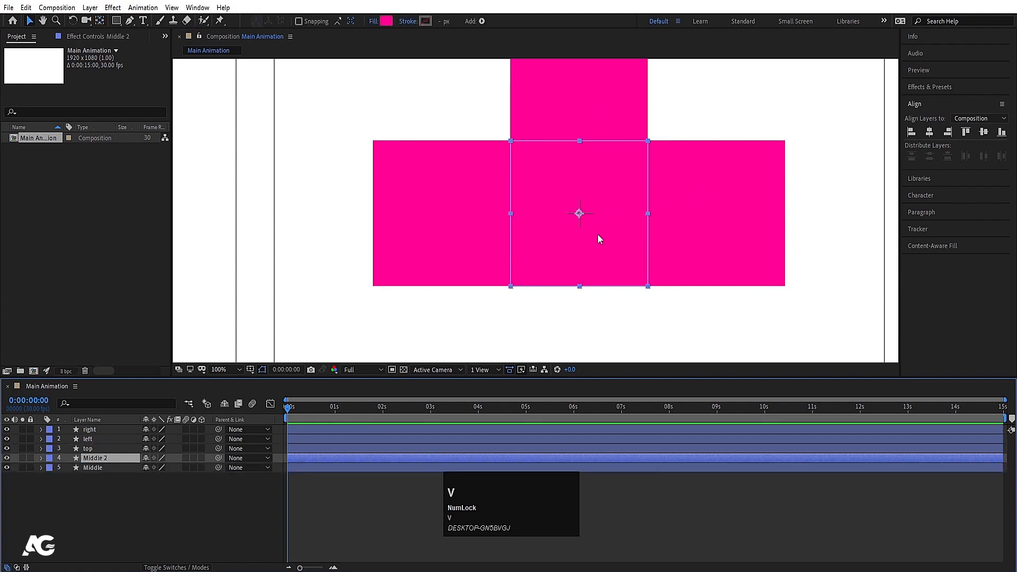
pyautogui.moveTo(579, 159); pyautogui.dragTo(577, 252)
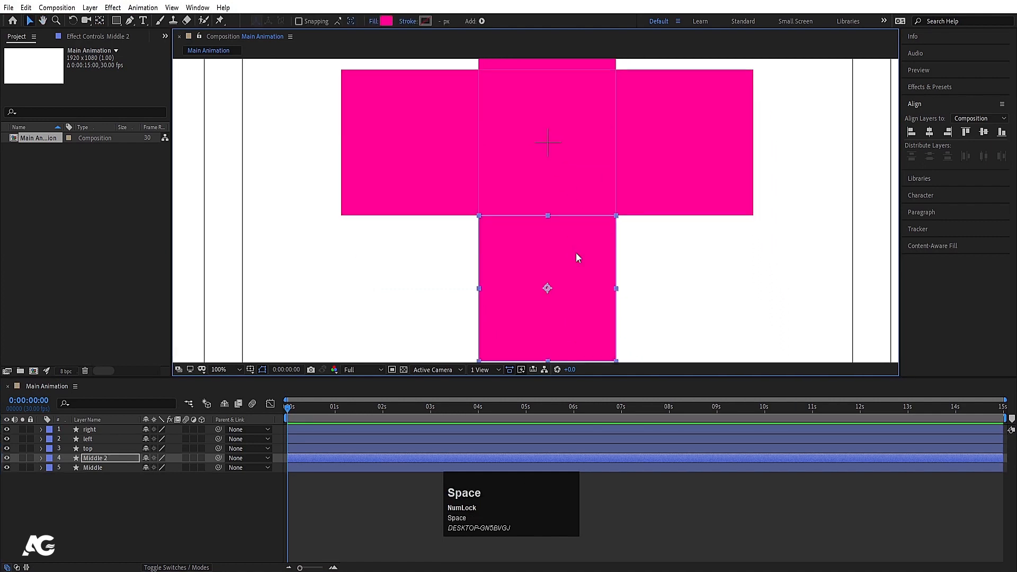
# - Snap the lower square's anchor point to the midpoint of its upper edge and rename its layer "down"
pyautogui.press('y')
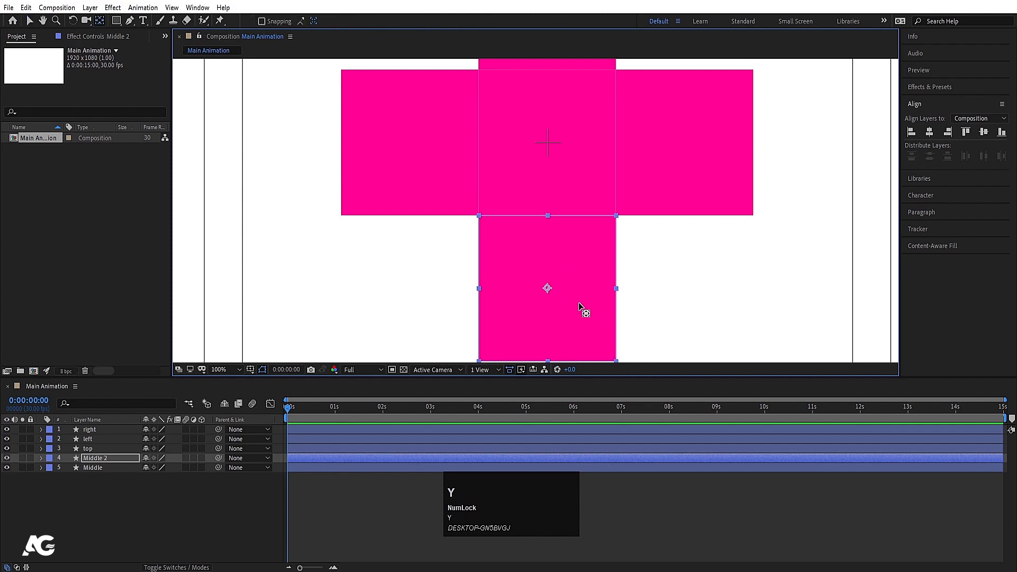
pyautogui.moveTo(547, 288); pyautogui.dragTo(548, 217)
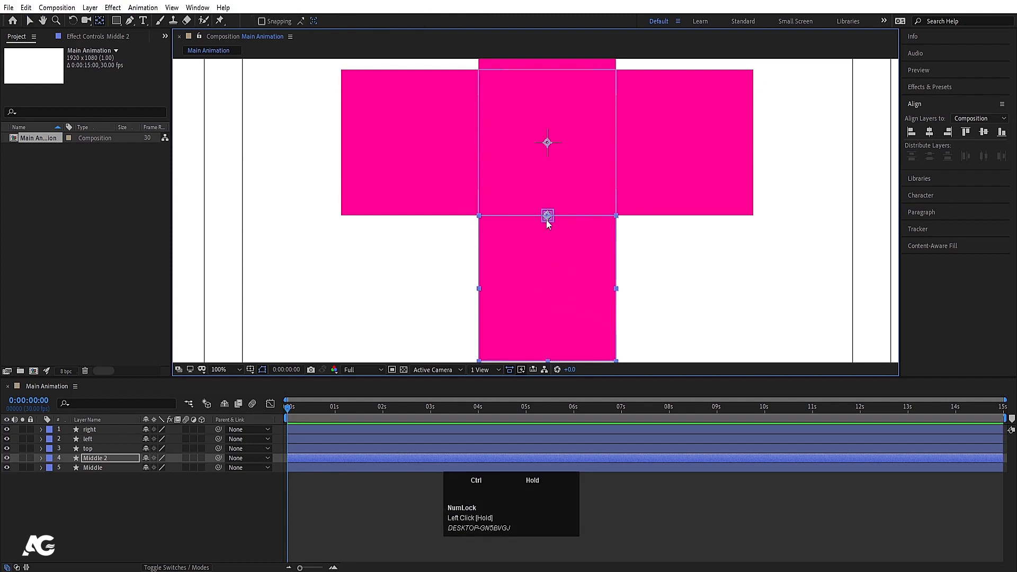
pyautogui.click(102, 463)
pyautogui.press('Return')
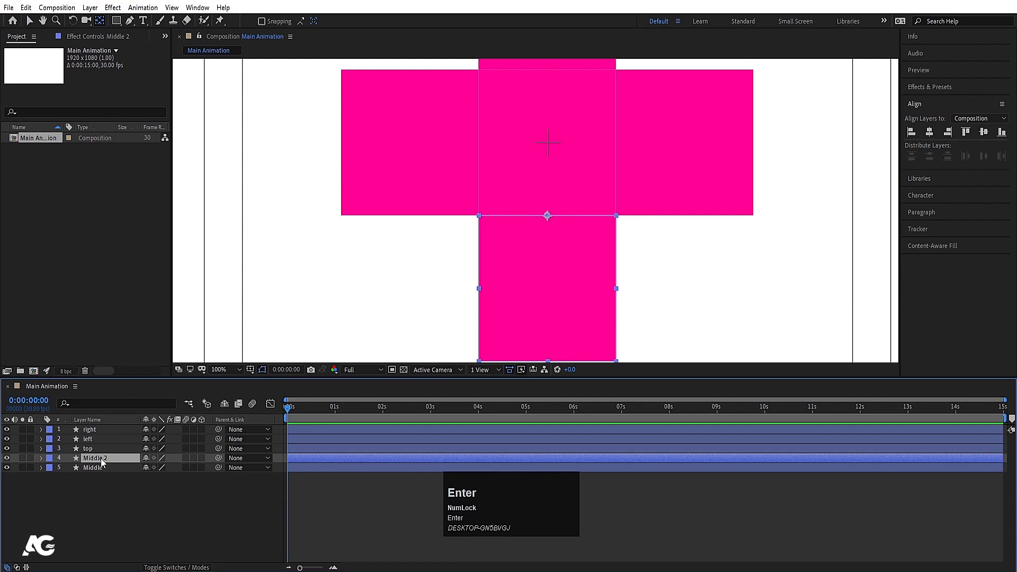
pyautogui.write('down')
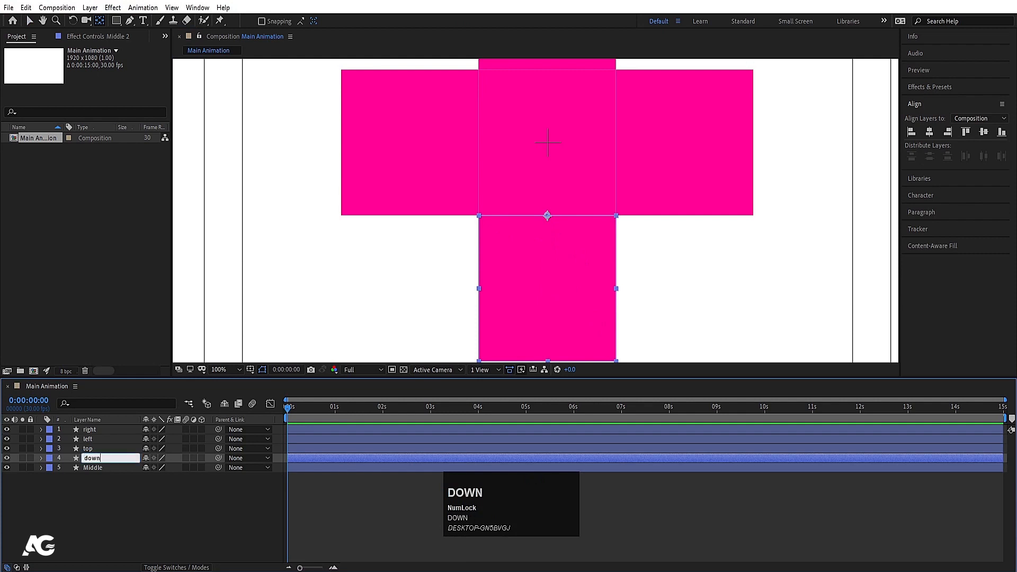
pyautogui.press('Return')
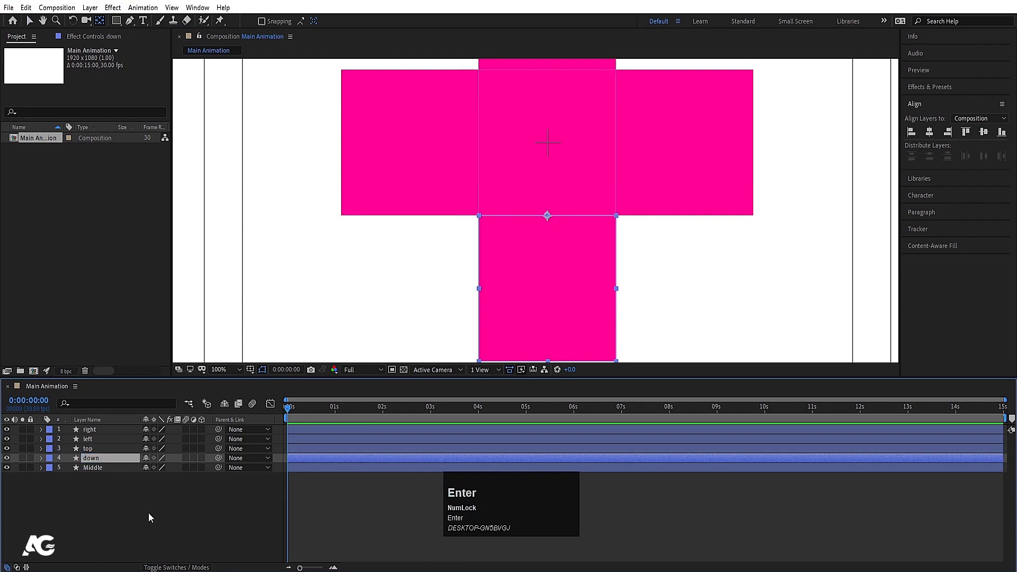
# - Duplicate the right layer and place the copy flush against the right square's outer edge
pyautogui.click(714, 193)
pyautogui.press('space')
pyautogui.moveTo(704, 164); pyautogui.dragTo(545, 209)
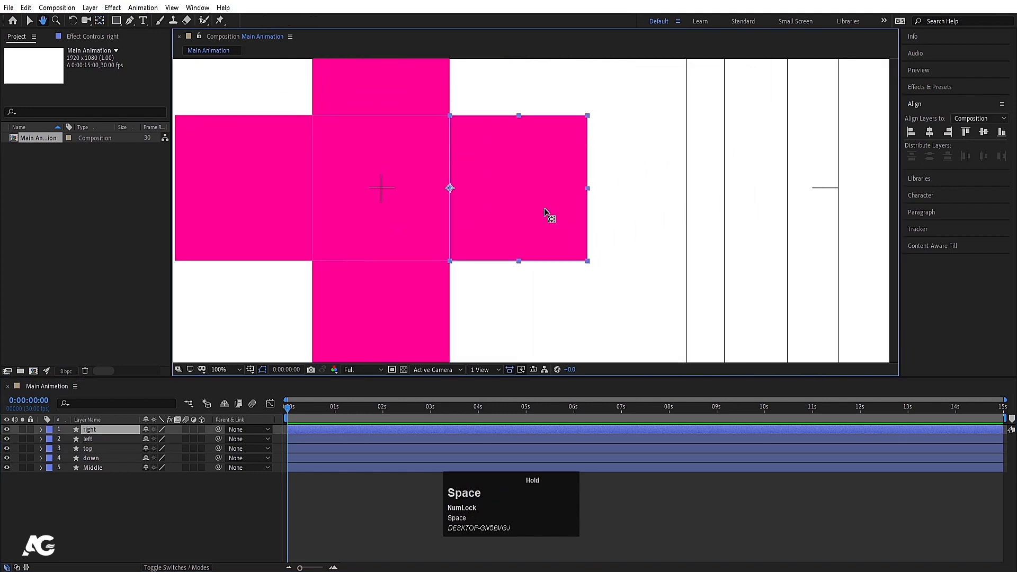
pyautogui.press('y')
pyautogui.press('v')
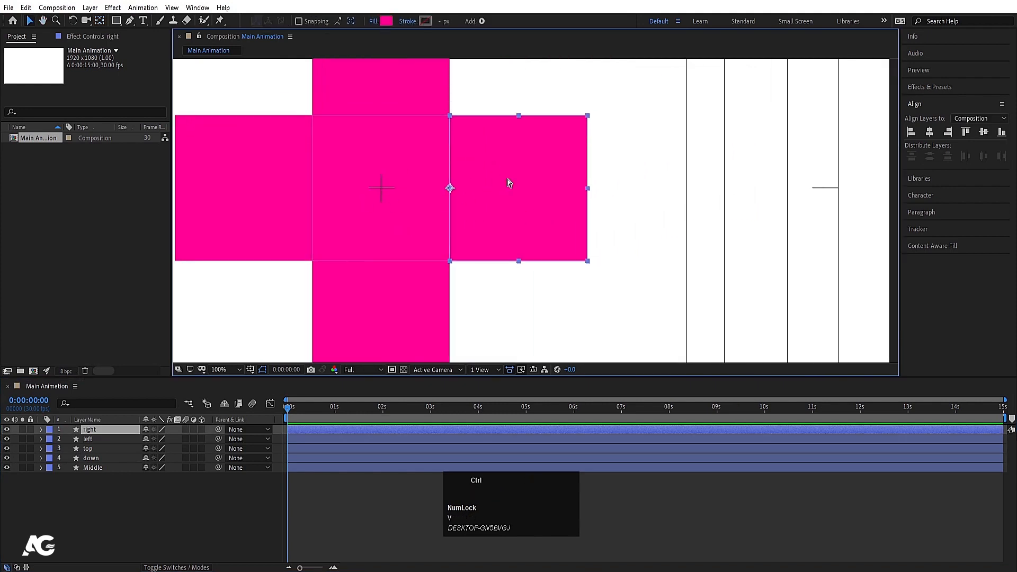
pyautogui.hotkey('ctrl', 'd')
pyautogui.moveTo(473, 189); pyautogui.dragTo(598, 188)
pyautogui.click(559, 288)
# - Change the fill colour of the left square to purple
pyautogui.keyDown('alt'); pyautogui.scroll(-4, 548, 279); pyautogui.keyUp('alt')
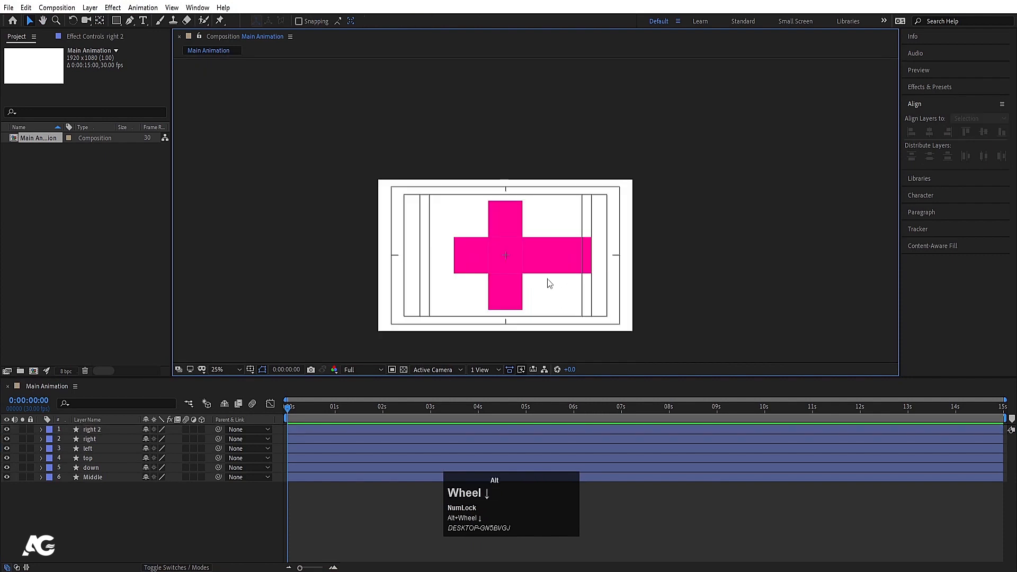
pyautogui.keyDown('alt'); pyautogui.scroll(2, 546, 278); pyautogui.keyUp('alt')
pyautogui.click(392, 265)
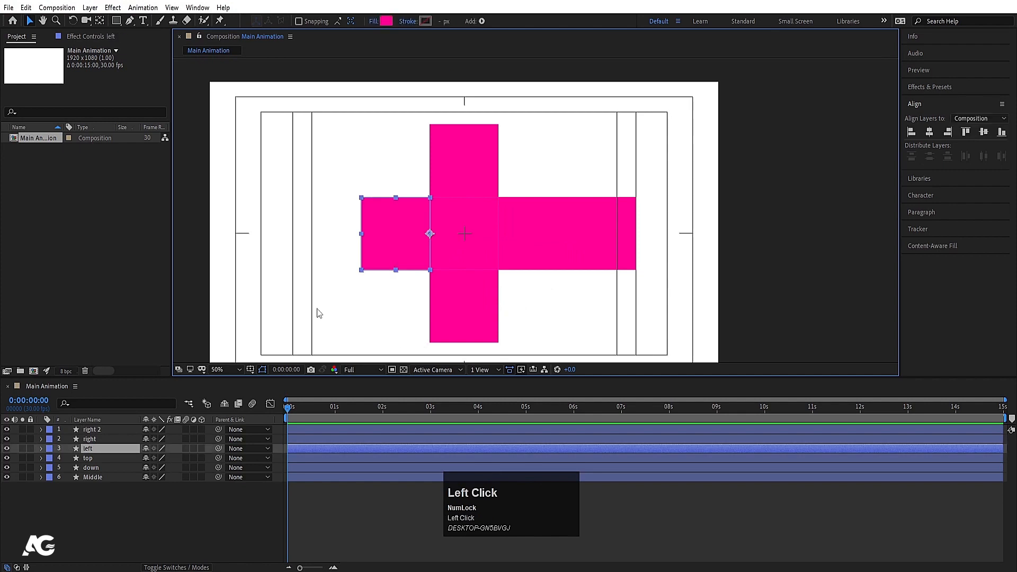
pyautogui.click(385, 21)
pyautogui.click(377, 219)
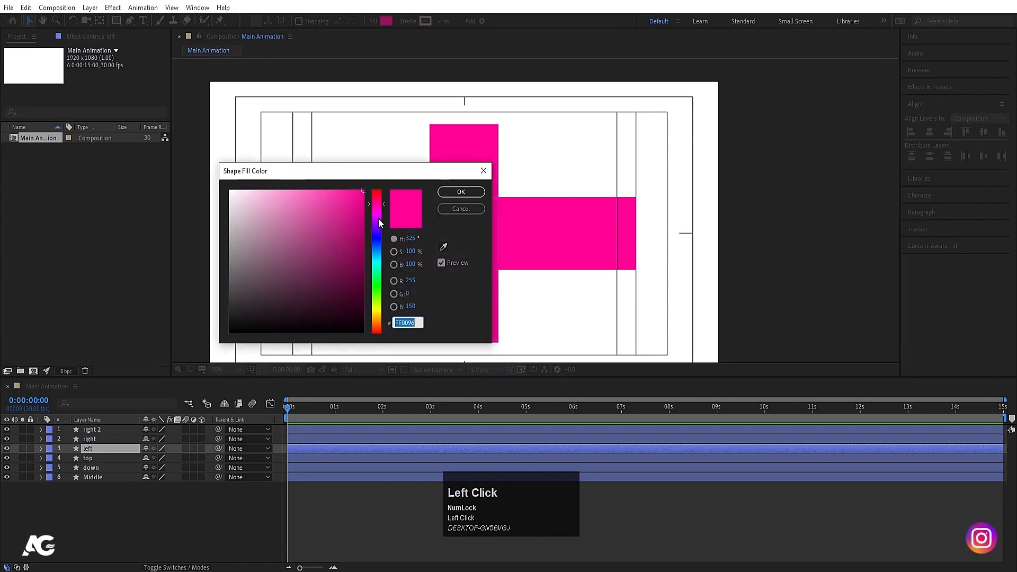
pyautogui.click(461, 193)
# - Change the fill colour of the top square to blue 002AFF
pyautogui.click(463, 160)
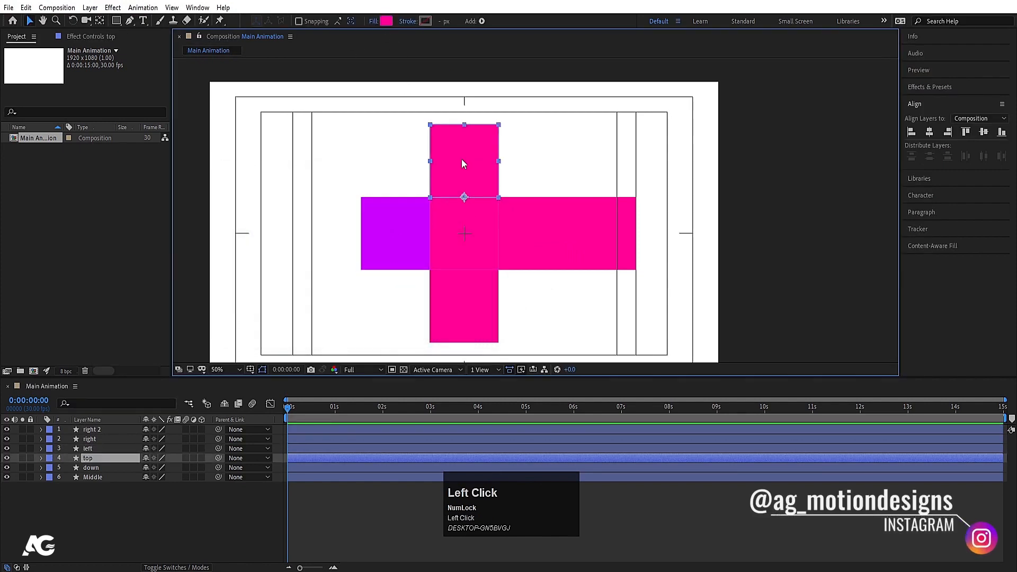
pyautogui.click(385, 21)
pyautogui.click(376, 242)
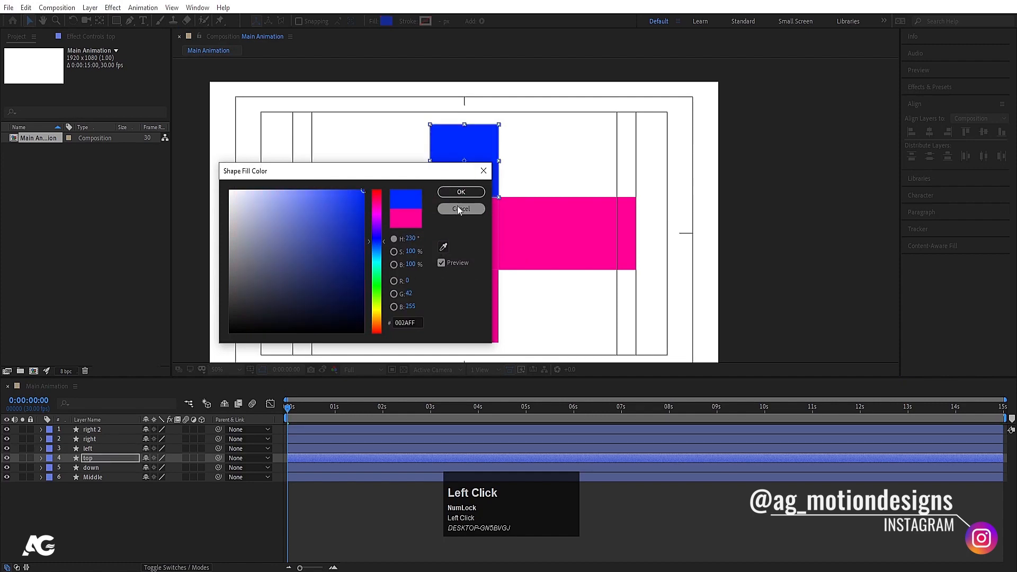
pyautogui.click(454, 194)
# - Change the fill colour of the right square next to the centre to light blue
pyautogui.click(510, 218)
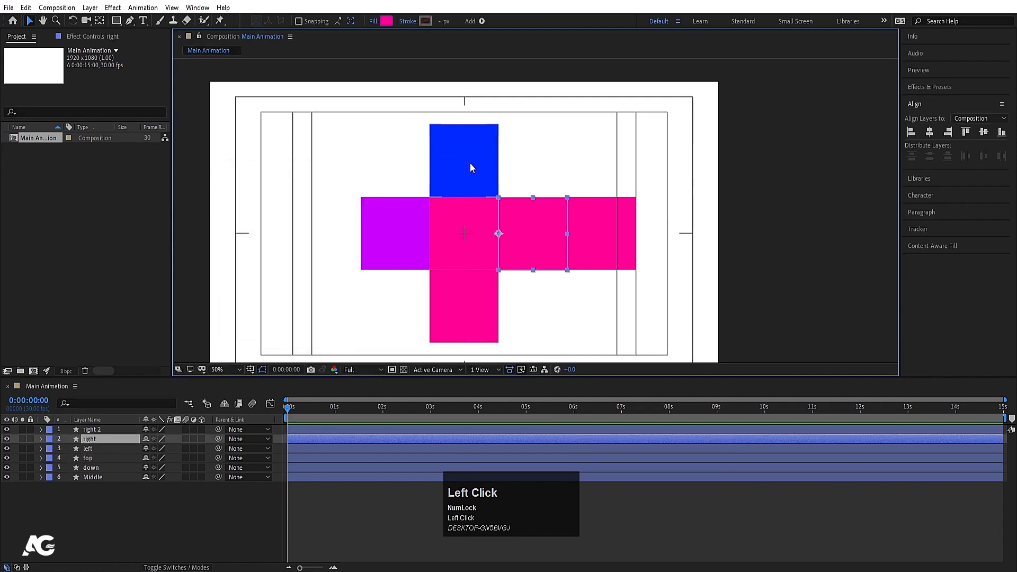
pyautogui.click(386, 21)
pyautogui.moveTo(377, 281); pyautogui.dragTo(374, 250)
pyautogui.click(443, 193)
# - Change the fill colour of the outermost right 2 square to red FF0000
pyautogui.click(602, 244)
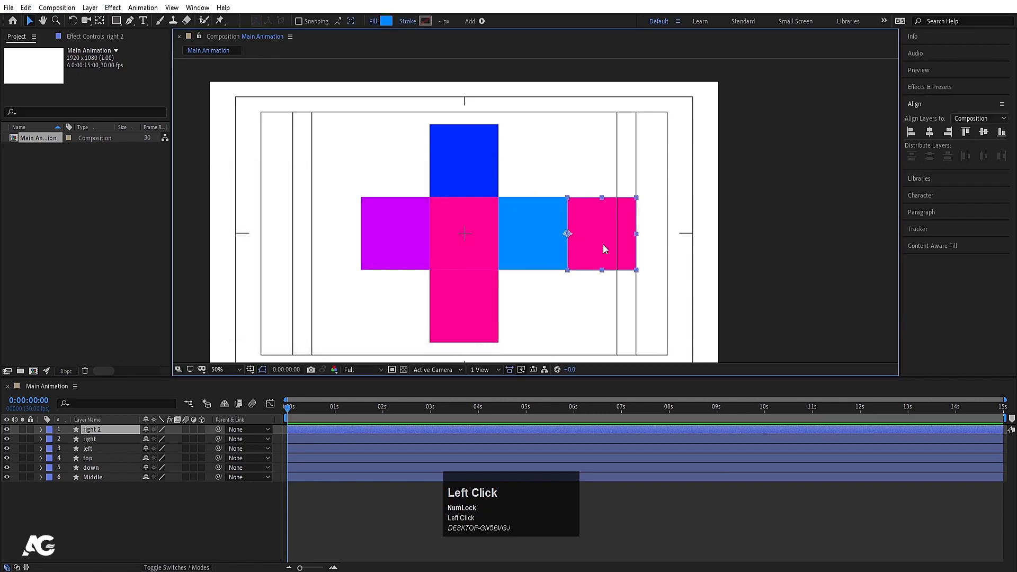
pyautogui.click(386, 21)
pyautogui.moveTo(373, 203); pyautogui.dragTo(374, 190)
pyautogui.click(461, 192)
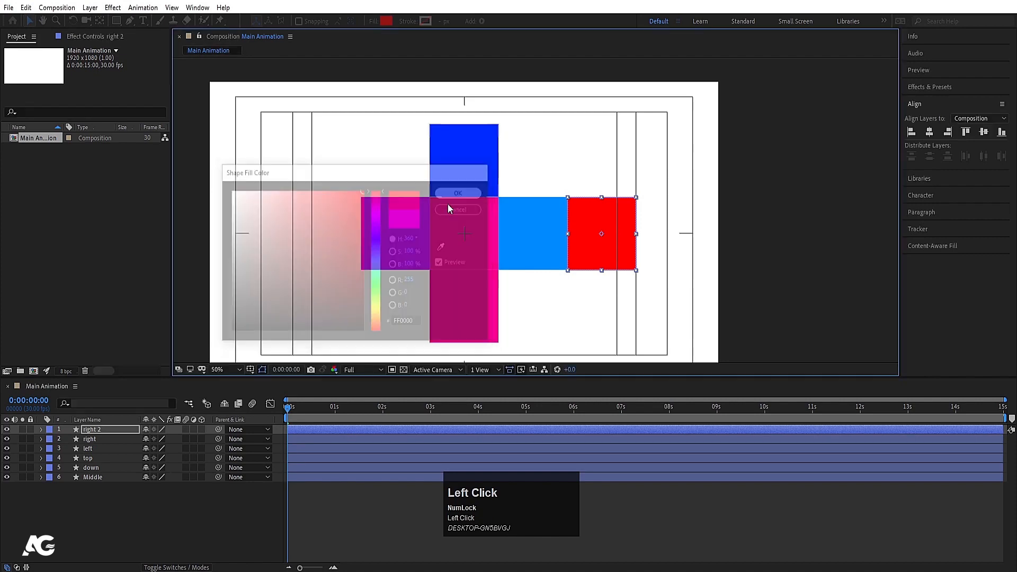
# - Change the fill colour of the down square to violet 8A00FF
pyautogui.click(463, 316)
pyautogui.click(386, 22)
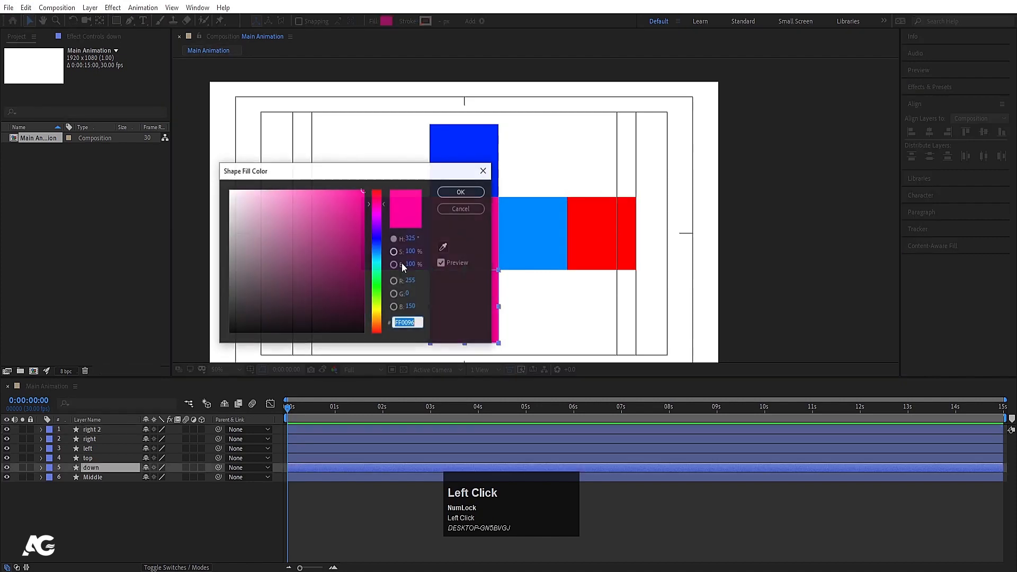
pyautogui.moveTo(377, 265); pyautogui.dragTo(376, 225)
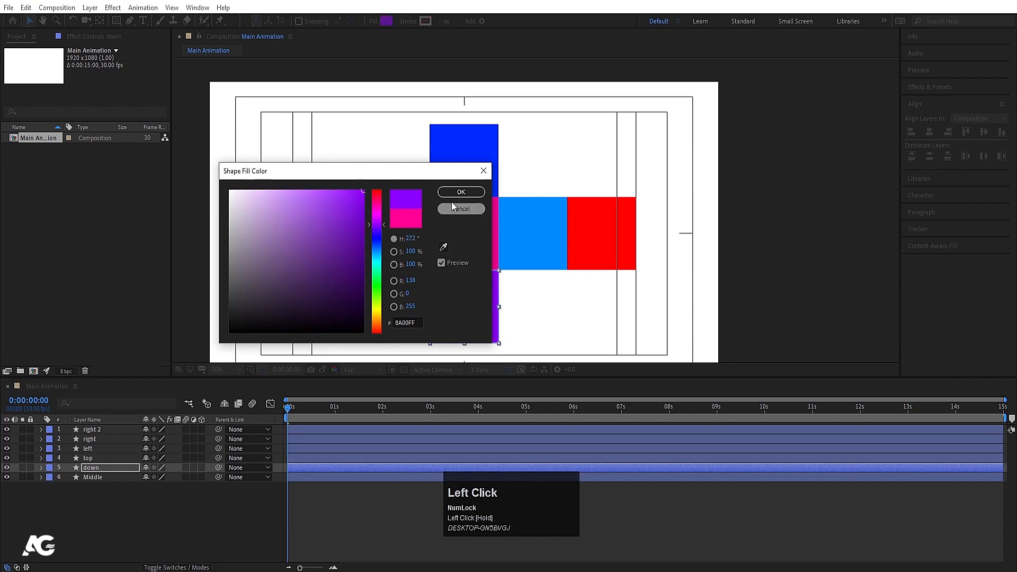
pyautogui.click(461, 192)
# - Recolour the right 2 square's fill to a deep indigo blue
pyautogui.click(606, 259)
pyautogui.click(386, 21)
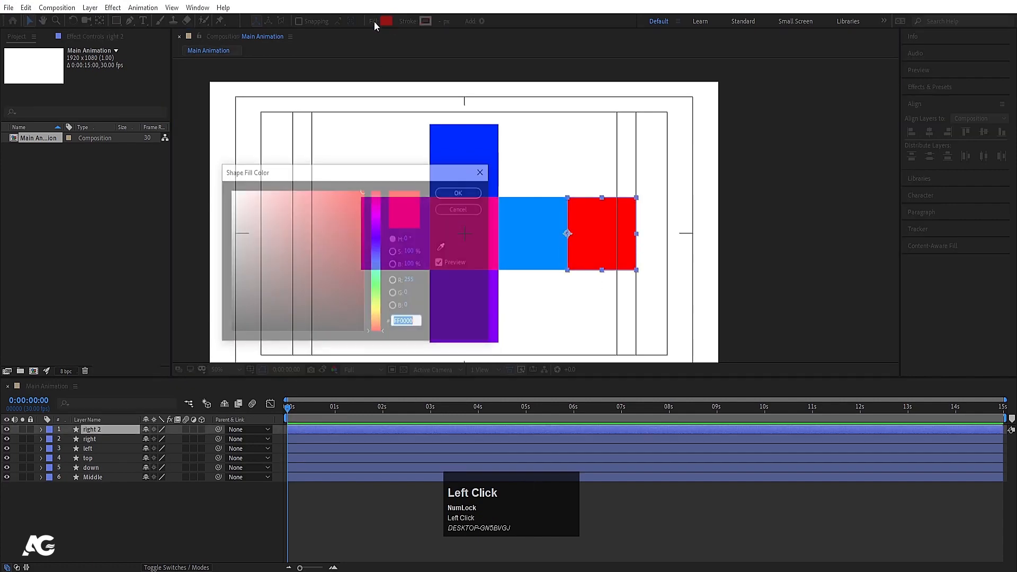
pyautogui.moveTo(376, 226); pyautogui.dragTo(376, 234)
pyautogui.click(450, 194)
# - Recolour the top square's fill to cyan 00FFFC
pyautogui.click(456, 162)
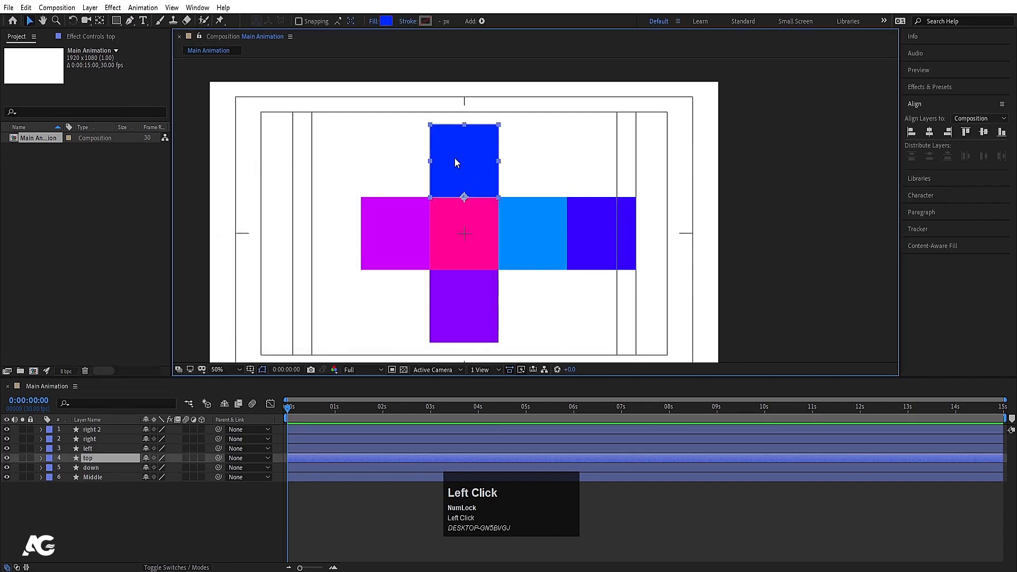
pyautogui.click(387, 22)
pyautogui.moveTo(374, 250); pyautogui.dragTo(376, 262)
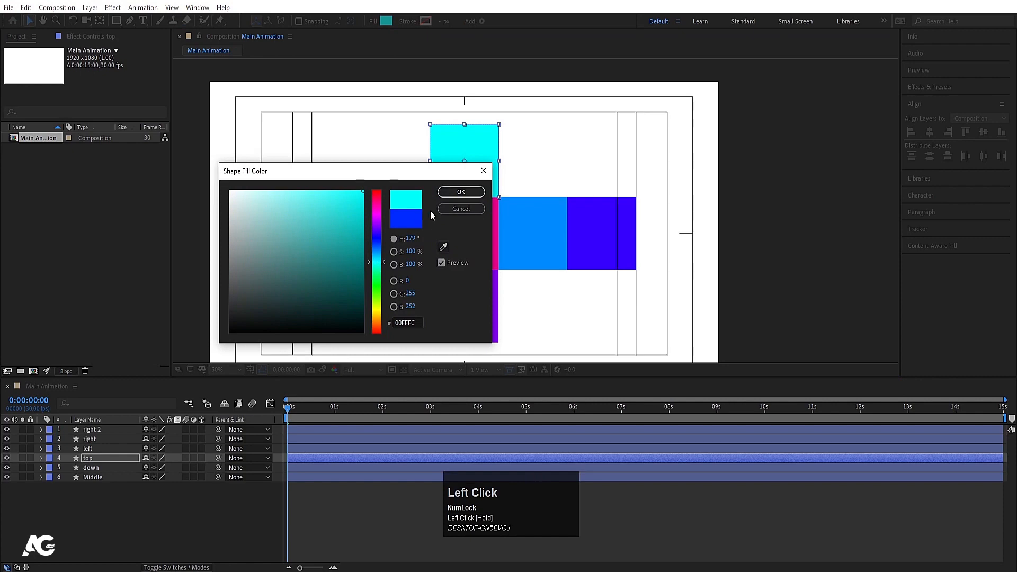
pyautogui.click(461, 192)
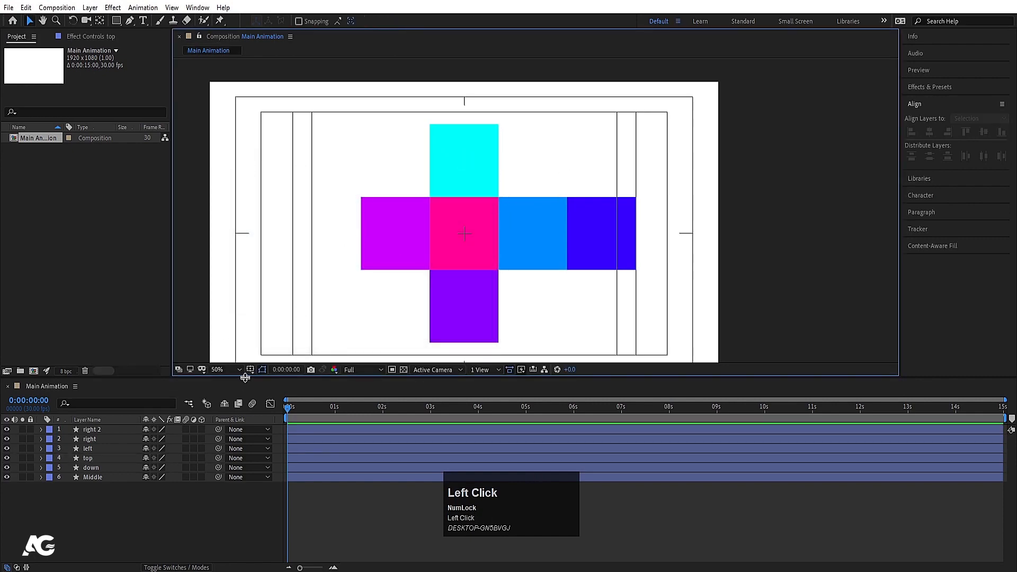
# - Fit the composition in the viewer and parent the right 2 layer to the right layer
pyautogui.click(239, 370)
pyautogui.click(237, 170)
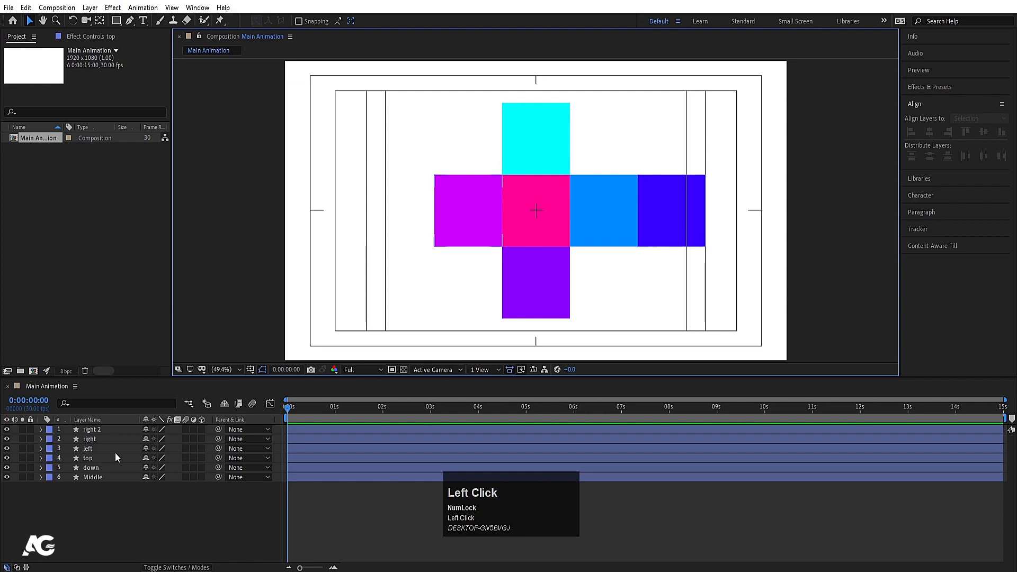
pyautogui.click(582, 220)
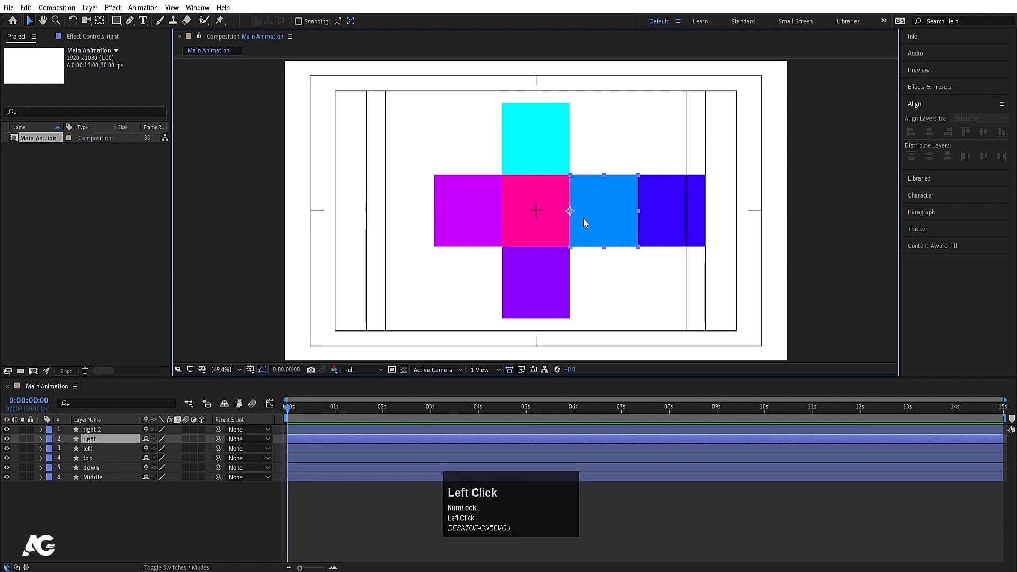
pyautogui.click(670, 224)
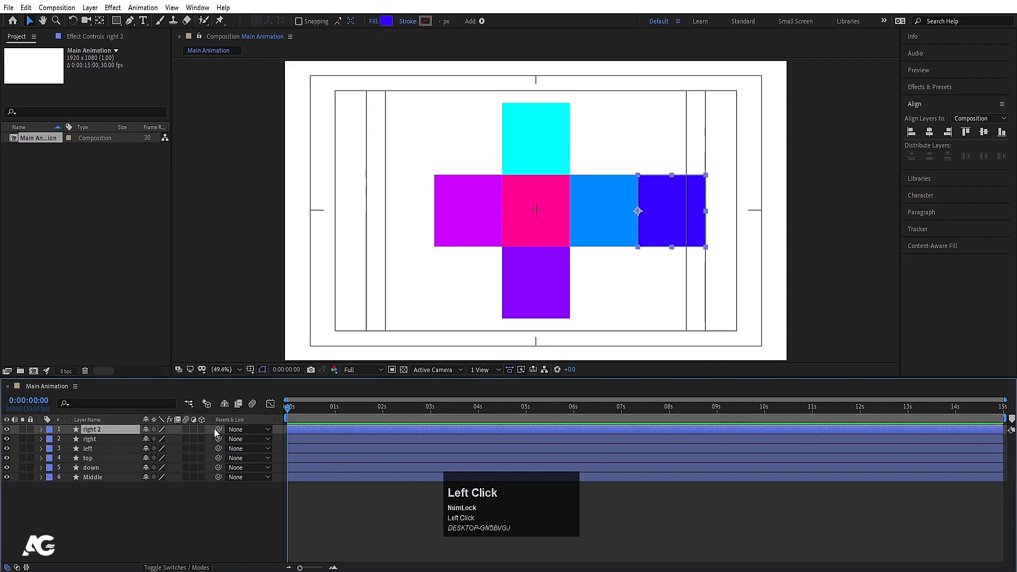
pyautogui.moveTo(217, 429); pyautogui.dragTo(93, 442)
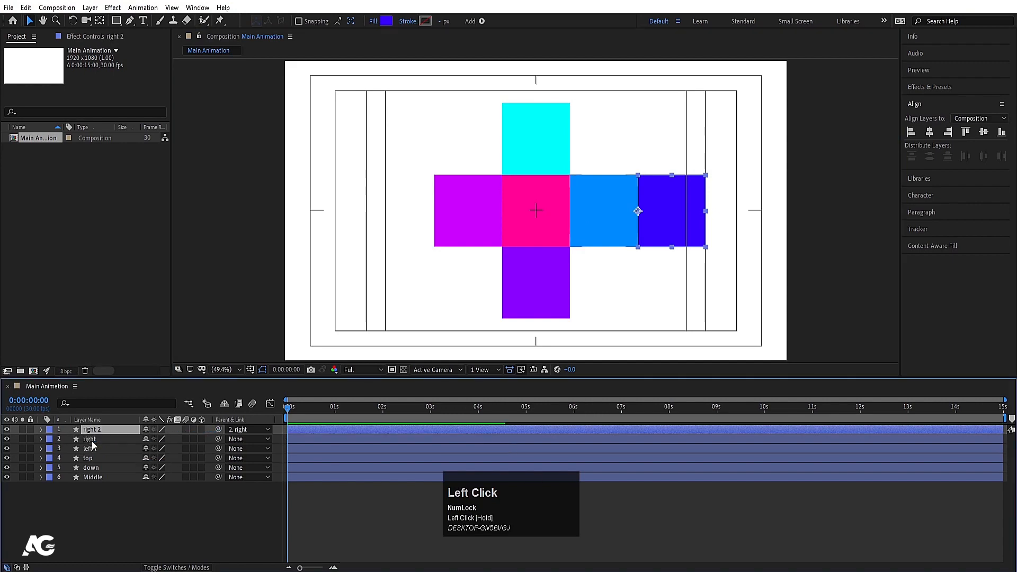
# - Test the parent link by moving the right square away from the cross, and undo the move
pyautogui.click(90, 440)
pyautogui.moveTo(599, 210); pyautogui.dragTo(418, 126)
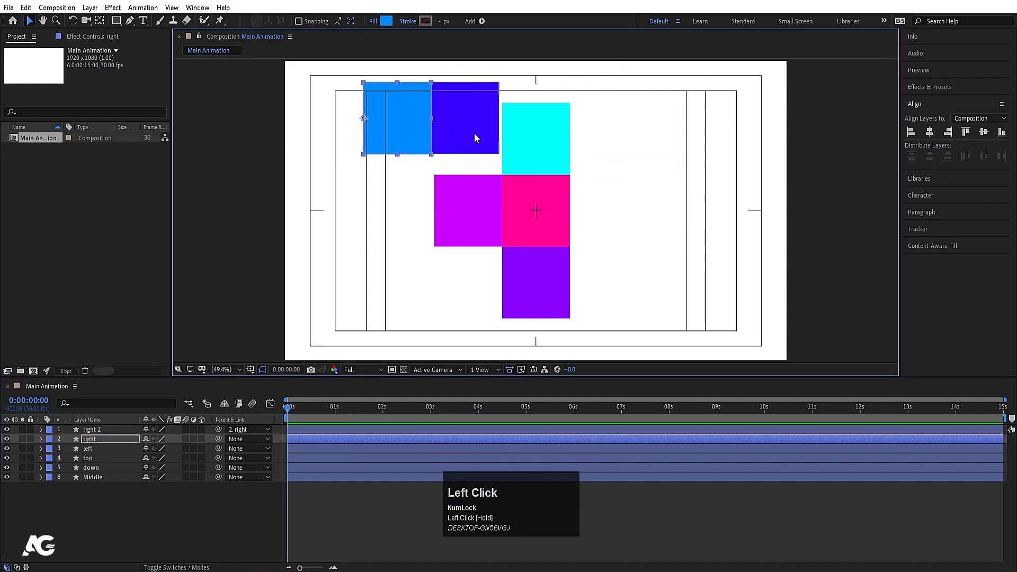
pyautogui.hotkey('ctrl', 'z')
pyautogui.click(665, 118)
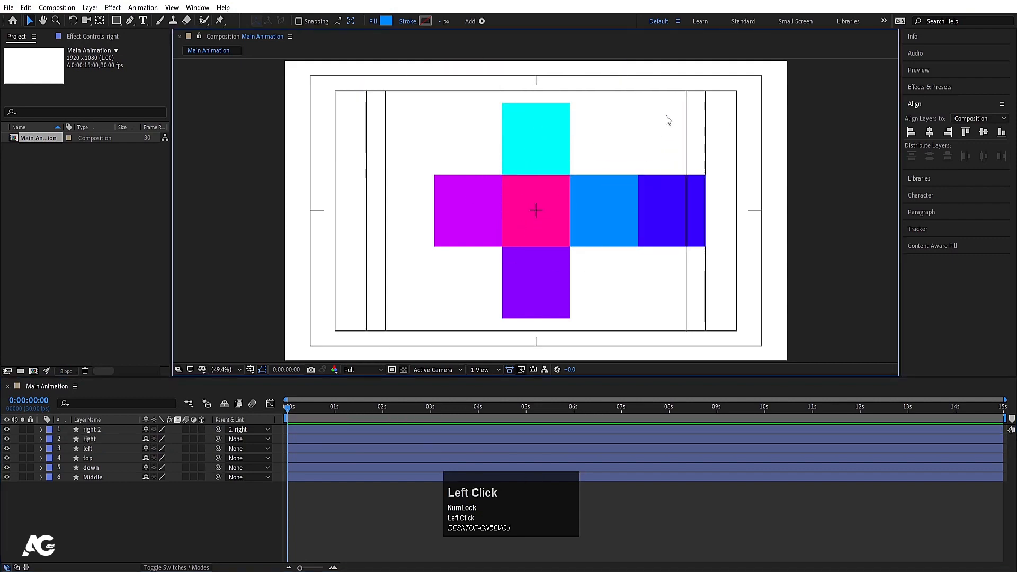
# - Parent the right, left, top and down layers to the Middle layer
pyautogui.click(90, 440)
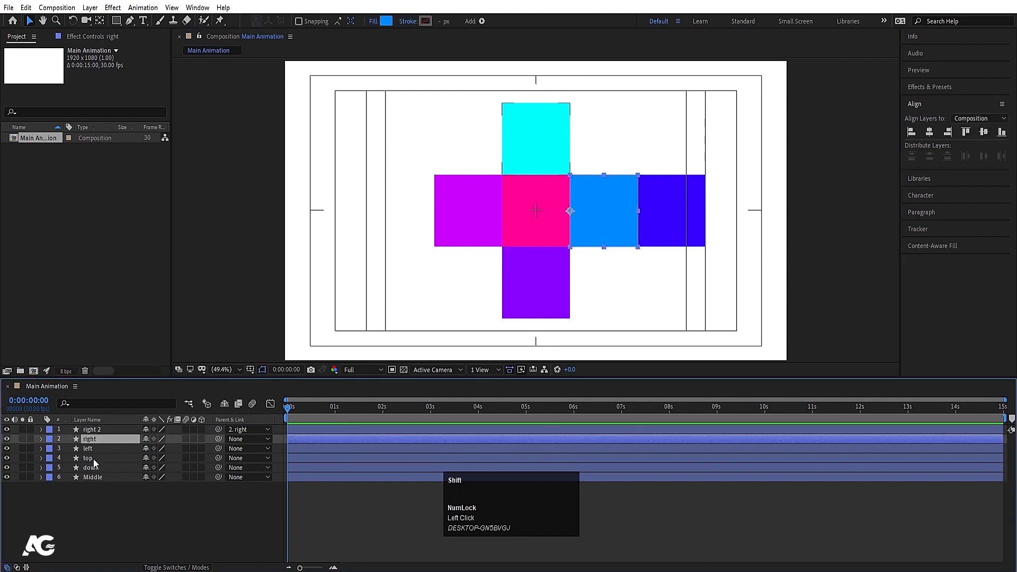
pyautogui.keyDown('shift'); pyautogui.click(95, 468); pyautogui.keyUp('shift')
pyautogui.moveTo(217, 468); pyautogui.dragTo(104, 477)
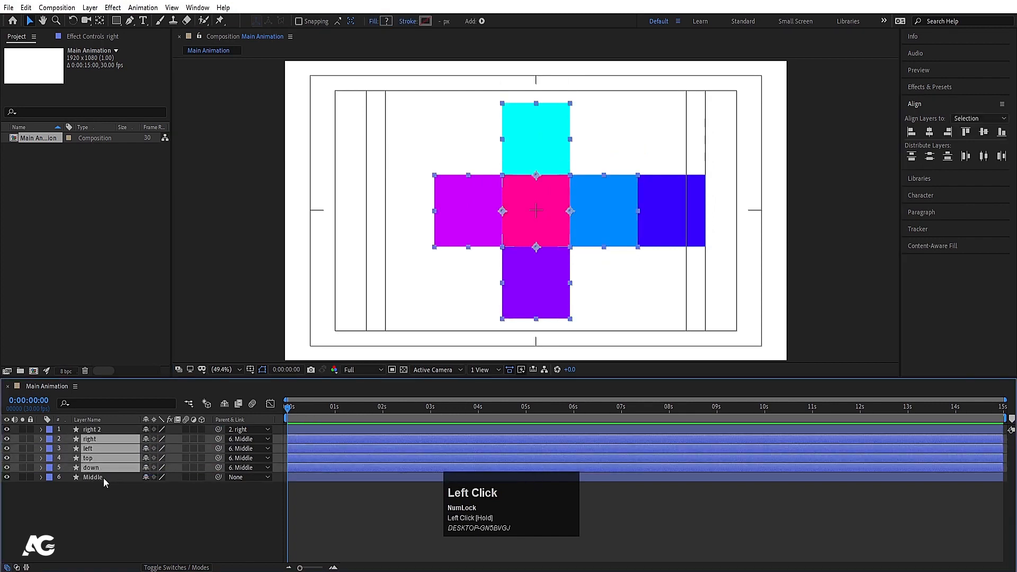
# - Test the full parenting by moving the Middle square, and undo the move
pyautogui.click(104, 477)
pyautogui.moveTo(512, 244)
pyautogui.mouseDown()
pyautogui.moveTo(493, 234)
pyautogui.moveTo(505, 243)
pyautogui.mouseUp()
pyautogui.hotkey('ctrl', 'z')
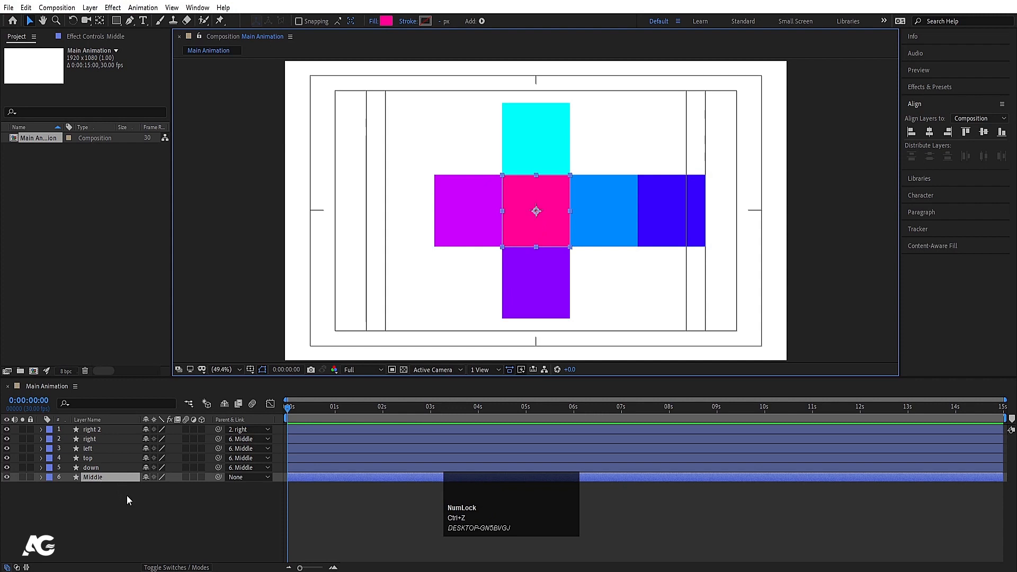
# - Make all six square layers 3D and reveal their rotation properties in the timeline
pyautogui.hotkey('ctrl', 'a')
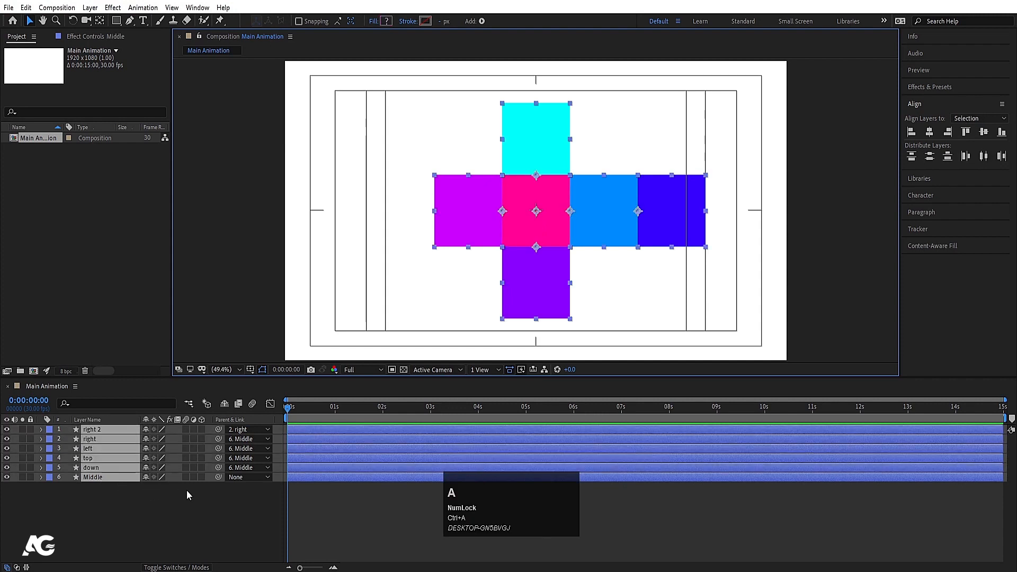
pyautogui.click(202, 428)
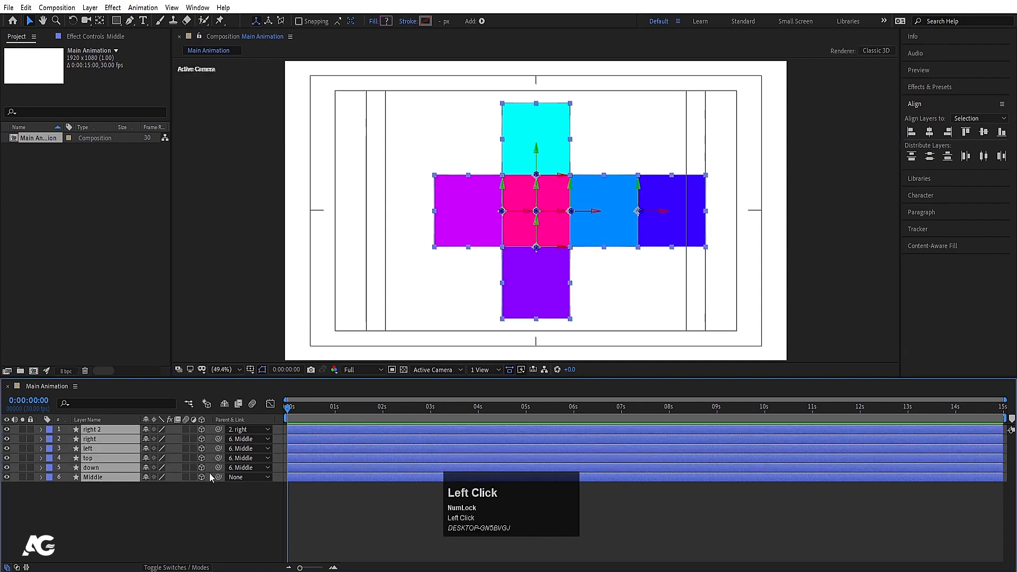
pyautogui.press('r')
pyautogui.click(332, 249)
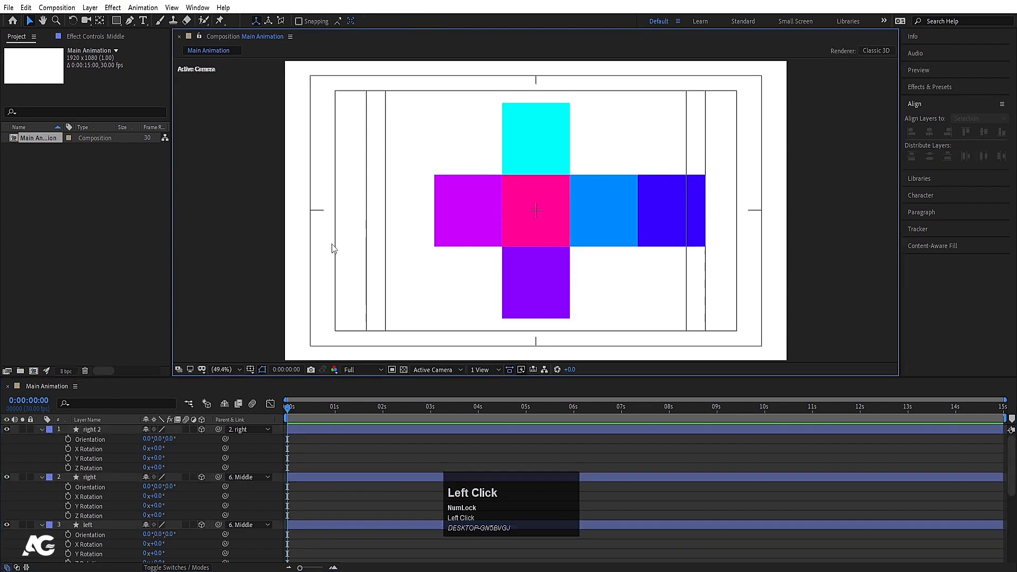
# - Fold the left square by setting the left layer's Y Rotation to 90°
pyautogui.click(457, 203)
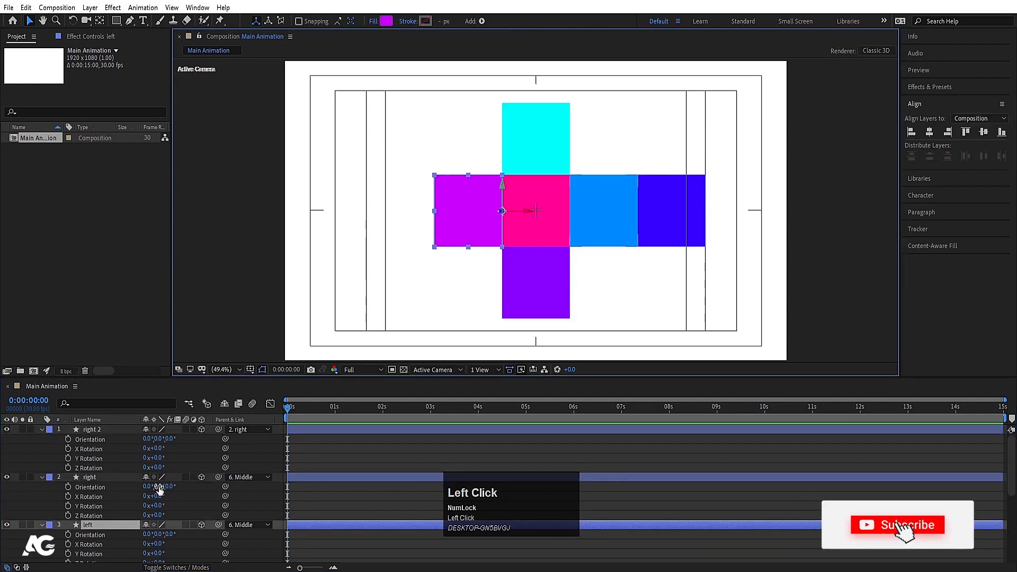
pyautogui.scroll(-1, 126, 533)
pyautogui.click(157, 525)
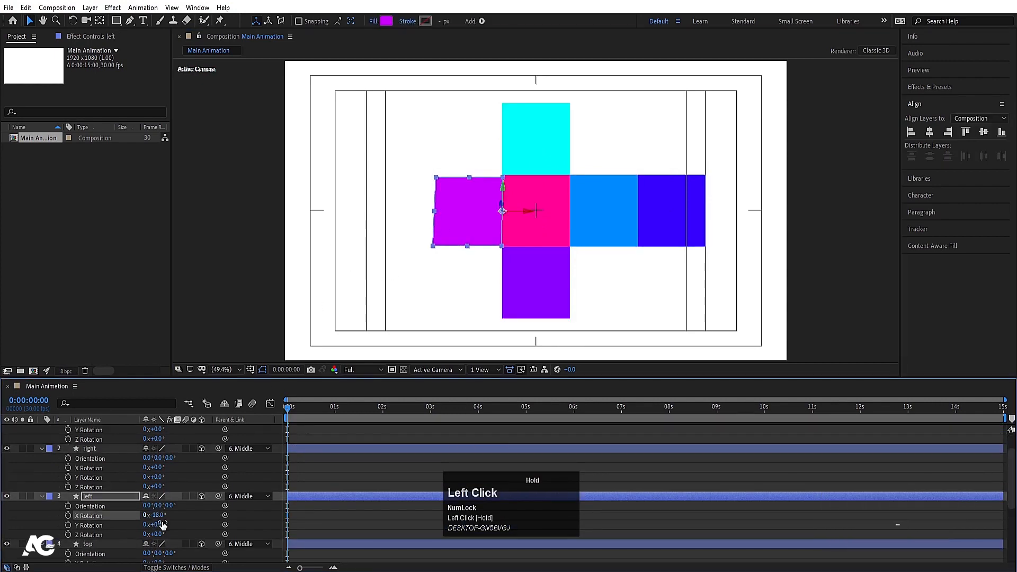
pyautogui.hotkey('ctrl', 'z')
pyautogui.moveTo(160, 526); pyautogui.dragTo(164, 524)
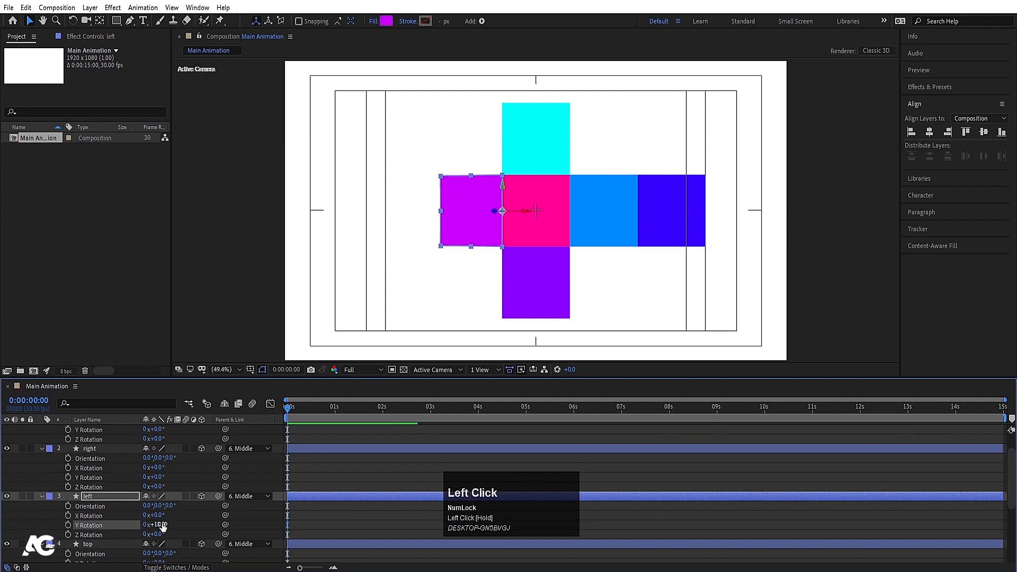
pyautogui.click(162, 525)
pyautogui.write('90')
pyautogui.press('Return')
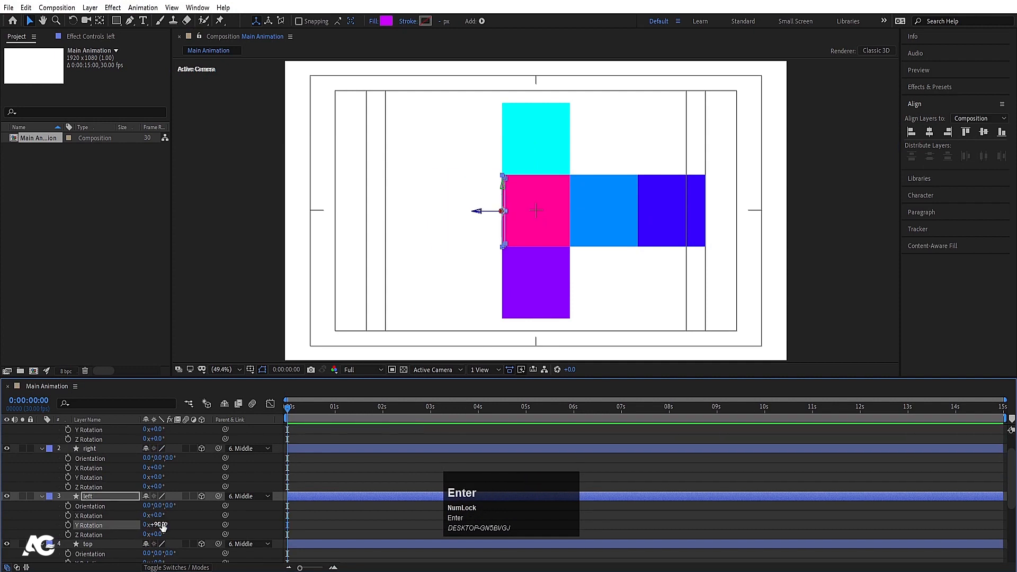
# - Deselect the layers and switch the composition's 3D view to Custom View 1
pyautogui.click(450, 220)
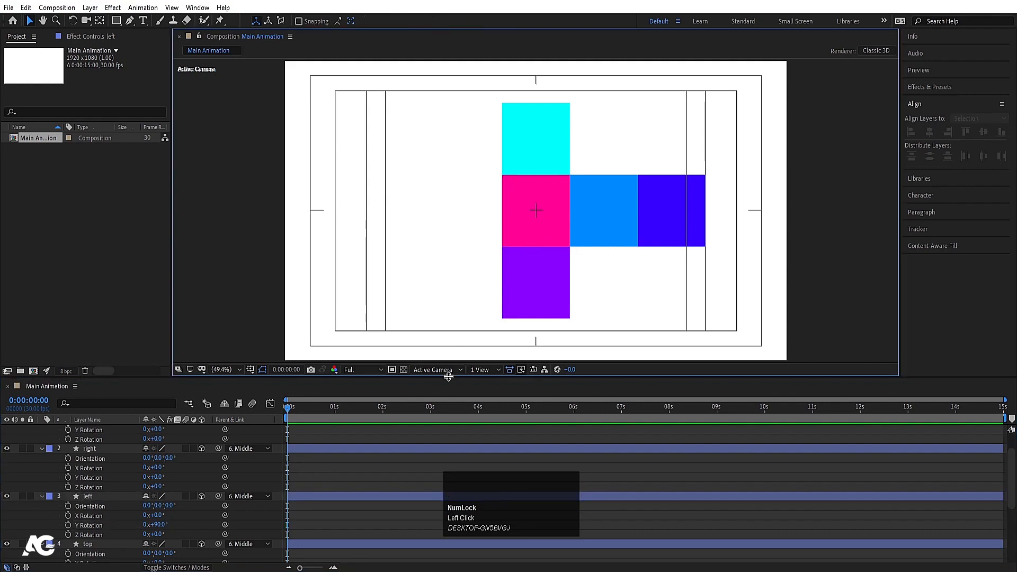
pyautogui.click(430, 369)
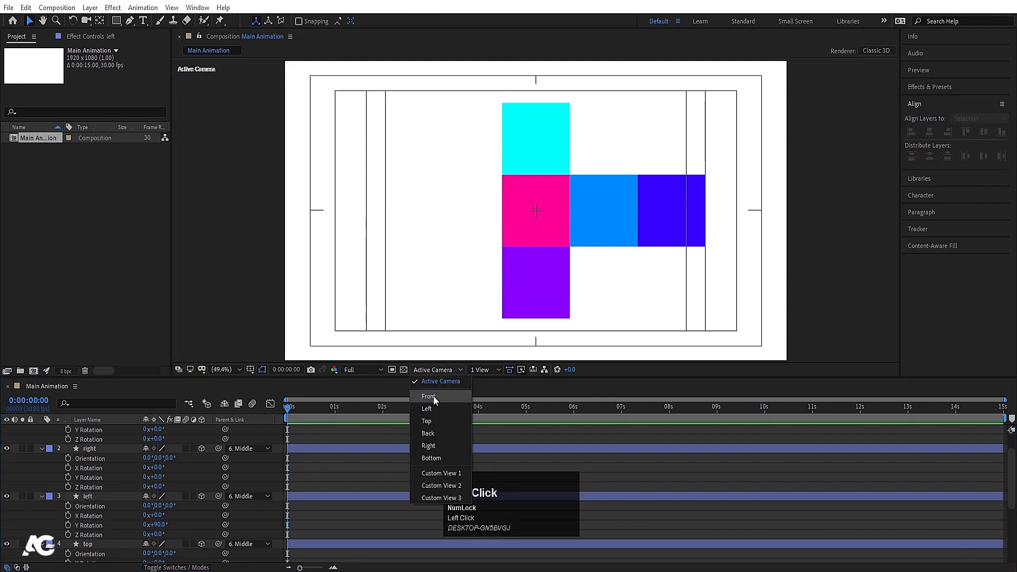
pyautogui.click(436, 474)
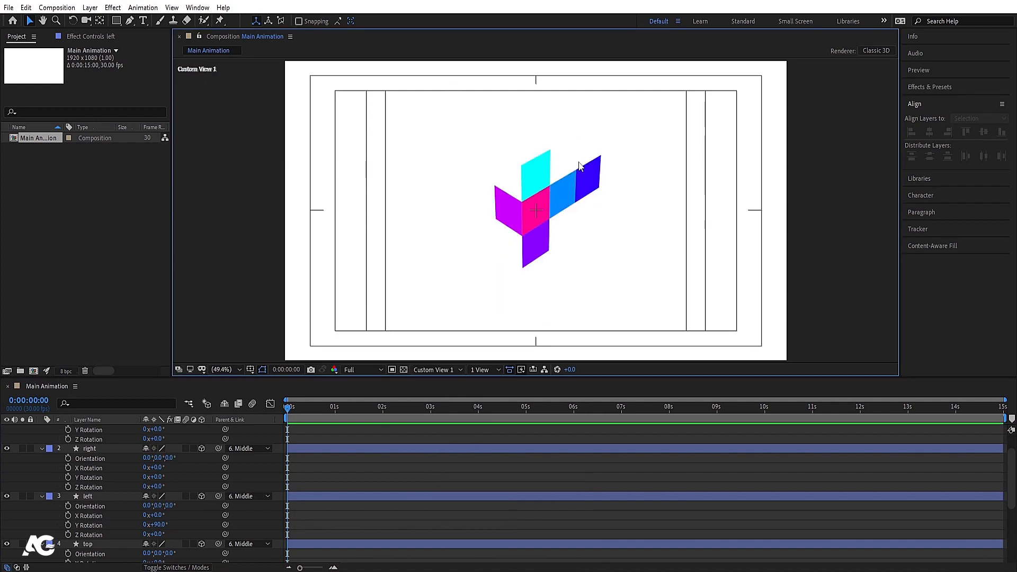
# - Fold the cyan top square by setting the top layer's X Rotation to -90°
pyautogui.click(554, 196)
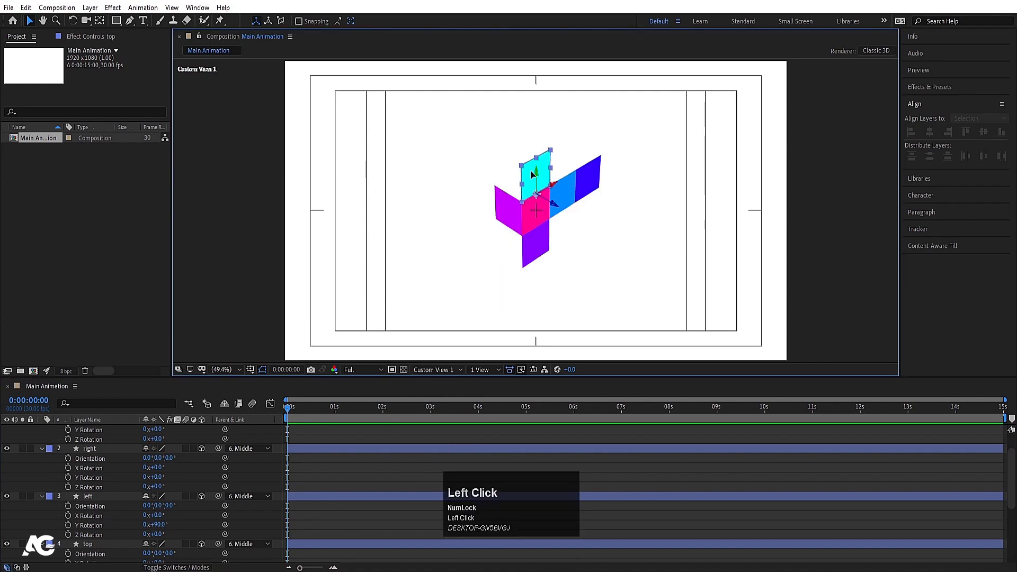
pyautogui.scroll(-3, 71, 525)
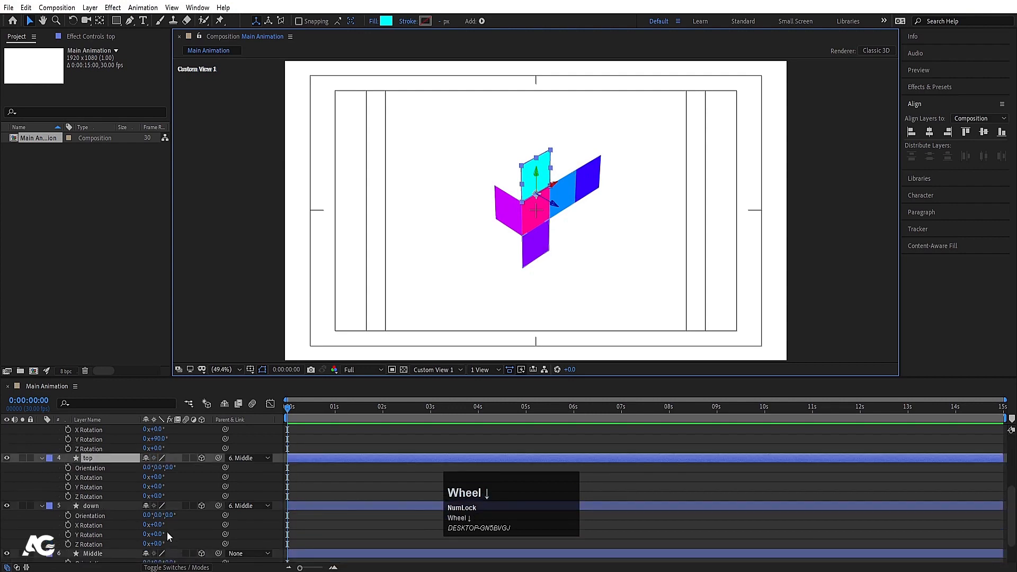
pyautogui.moveTo(159, 525); pyautogui.dragTo(153, 526)
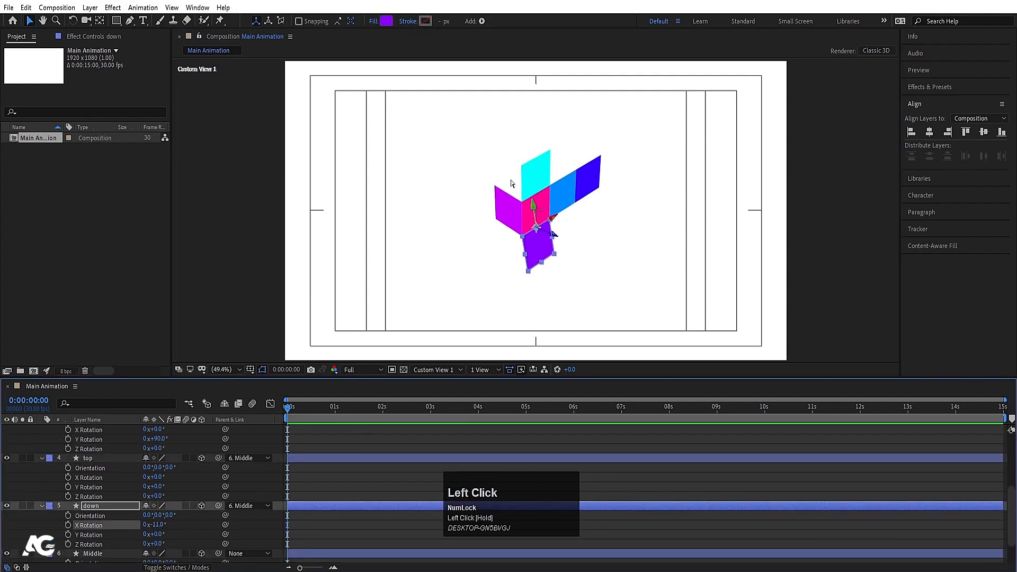
pyautogui.hotkey('ctrl', 'z')
pyautogui.click(544, 164)
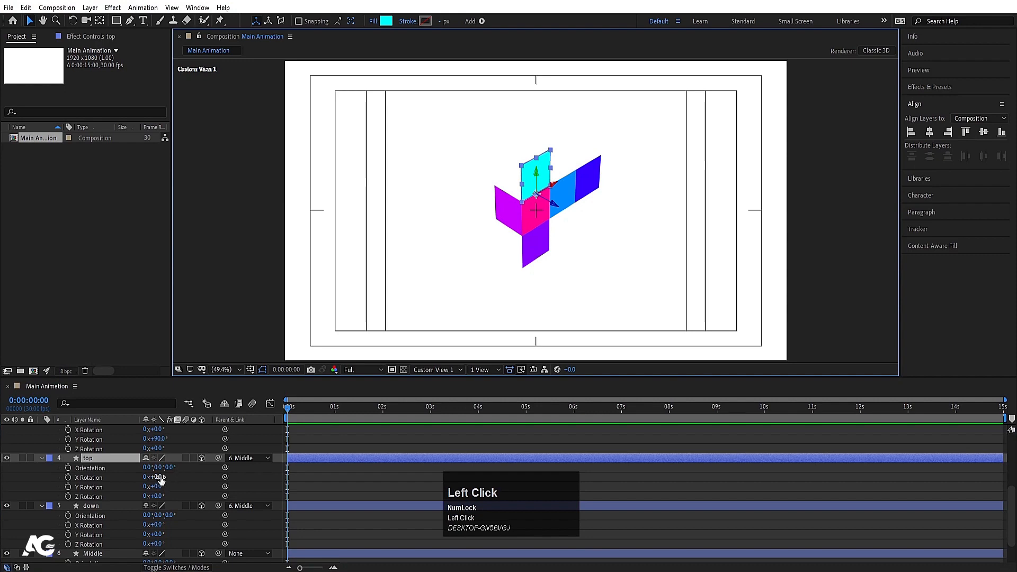
pyautogui.moveTo(161, 480); pyautogui.dragTo(157, 477)
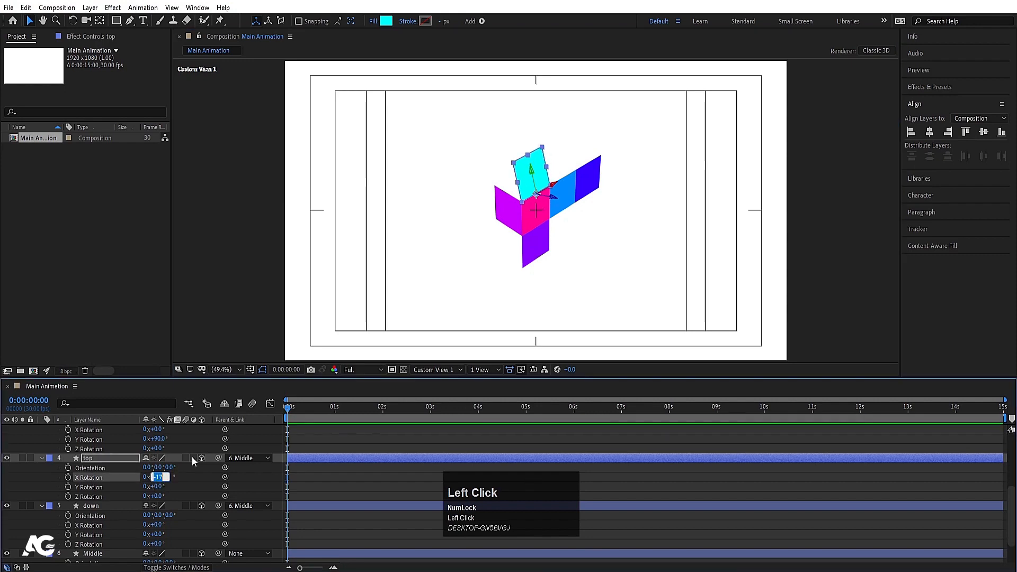
pyautogui.write('-90')
pyautogui.press('Return')
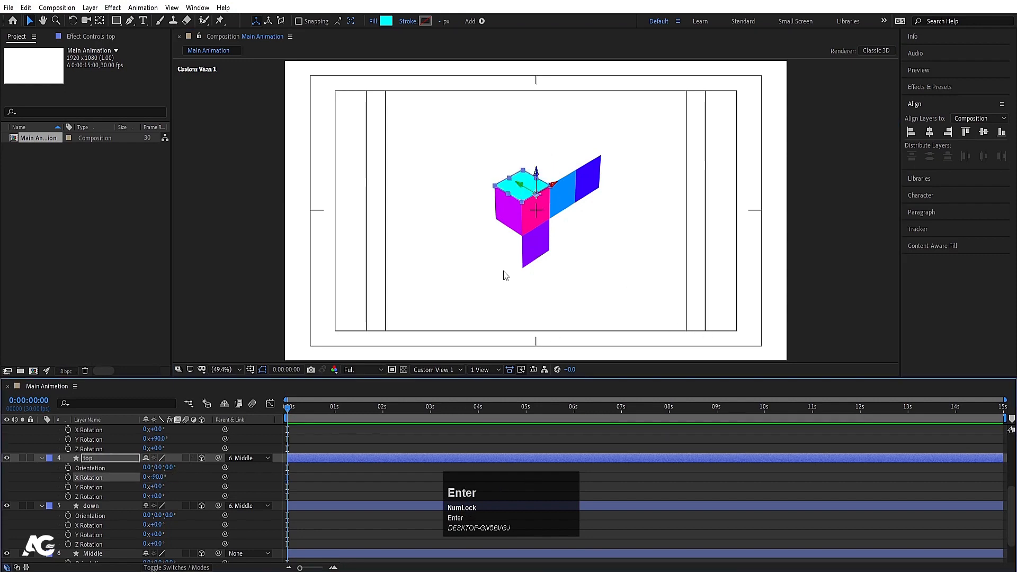
# - Fold the lower purple square by setting the down layer's X Rotation to 90°
pyautogui.click(538, 258)
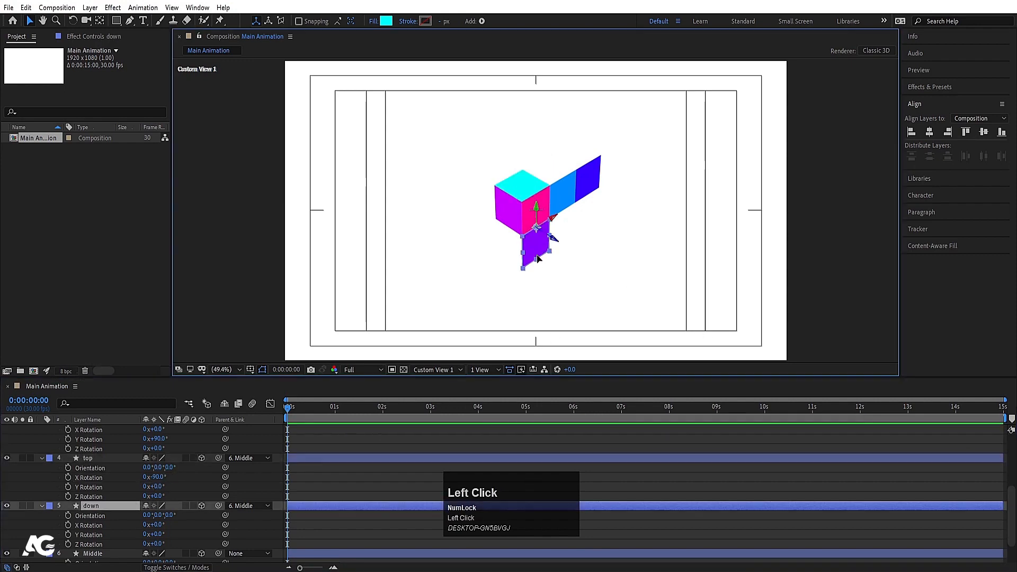
pyautogui.click(160, 525)
pyautogui.write('9')
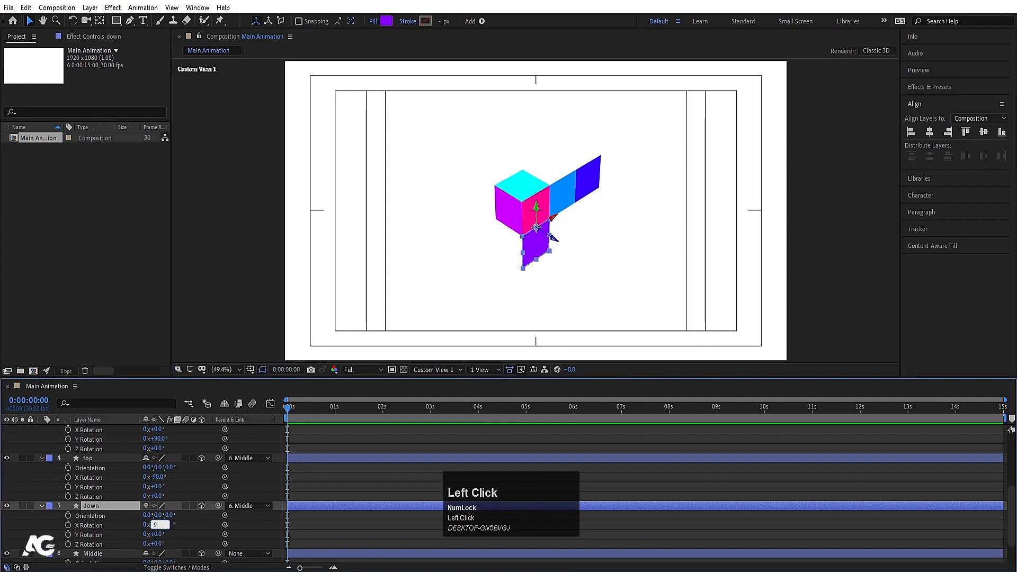
pyautogui.write('0')
pyautogui.press('Return')
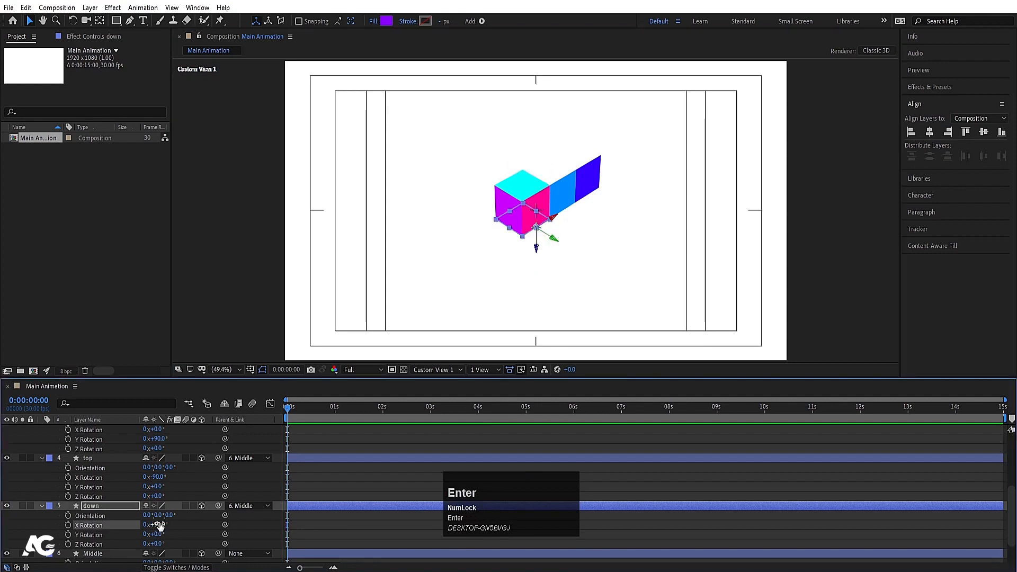
# - Fold the light blue square by setting the right layer's Y Rotation to -90°
pyautogui.click(565, 206)
pyautogui.scroll(3, 84, 516)
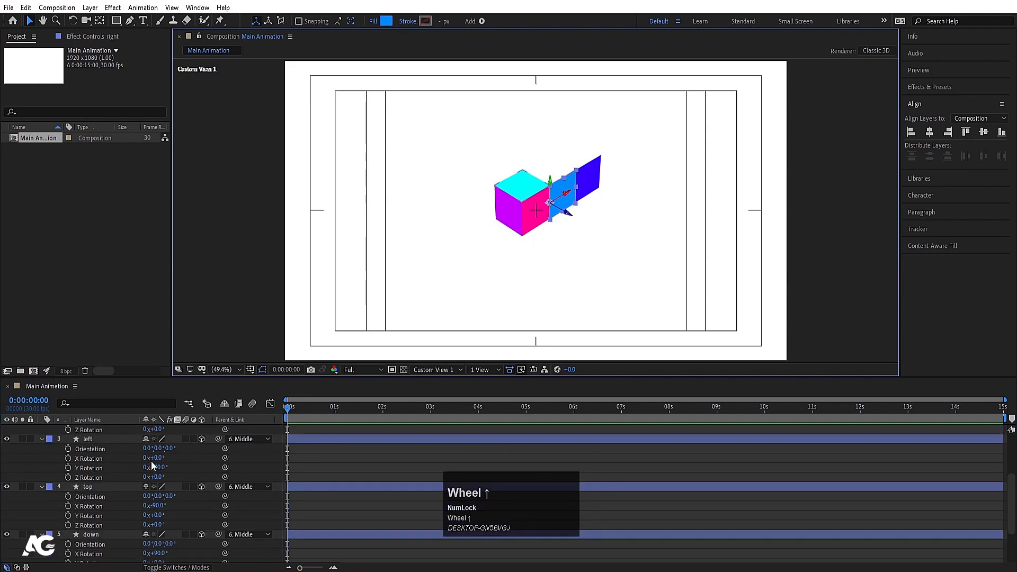
pyautogui.scroll(4, 150, 461)
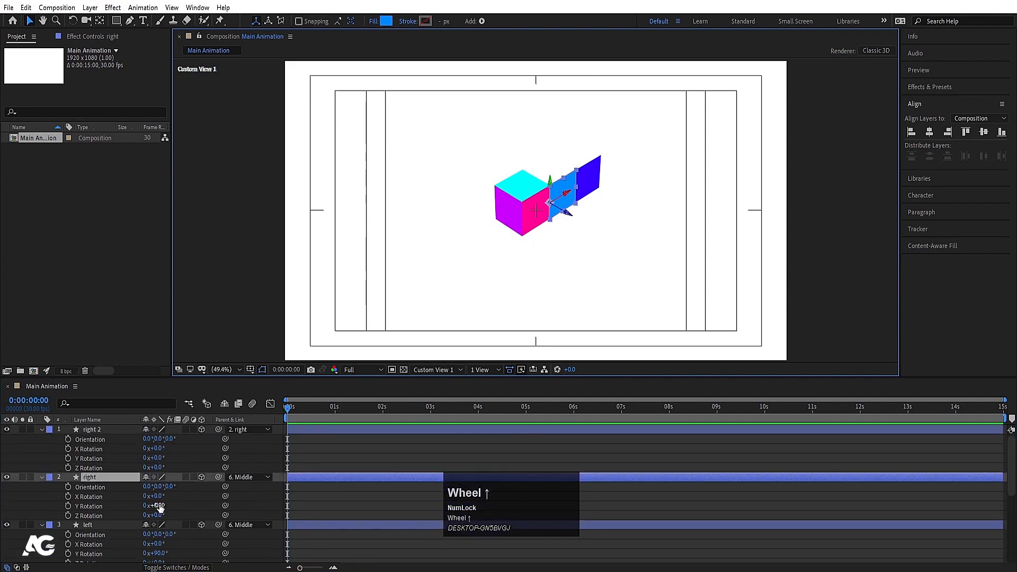
pyautogui.moveTo(160, 507); pyautogui.dragTo(154, 507)
pyautogui.click(158, 507)
pyautogui.write('-')
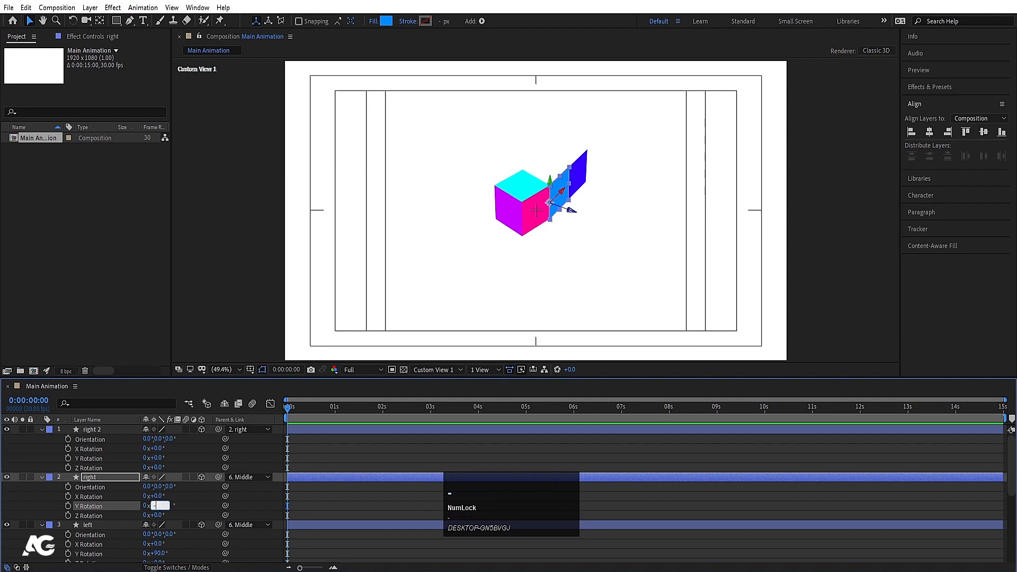
pyautogui.write('90')
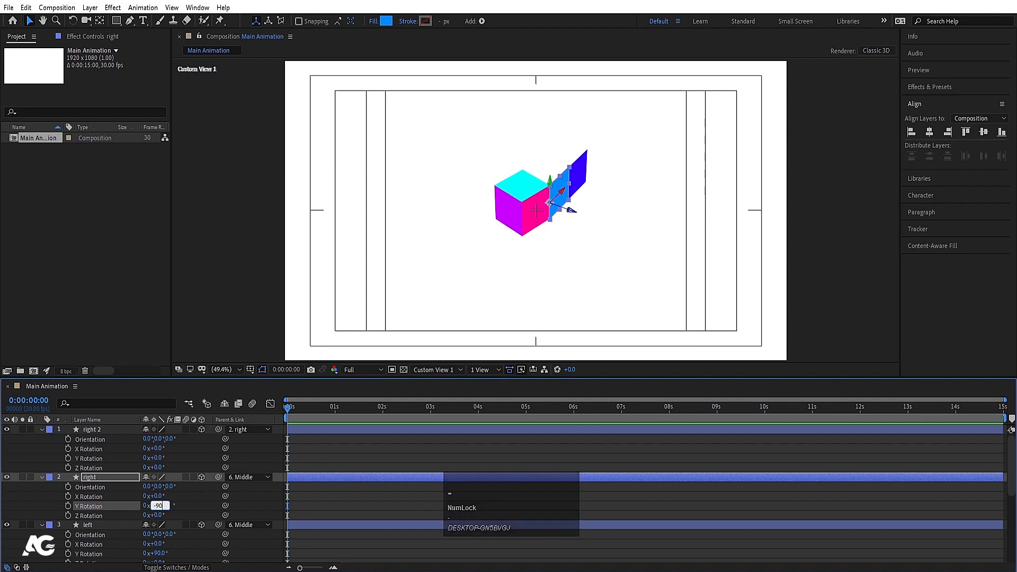
pyautogui.press('Return')
# - Close the cube by setting the right 2 layer's Y Rotation to -90°, and deselect the layer
pyautogui.click(507, 163)
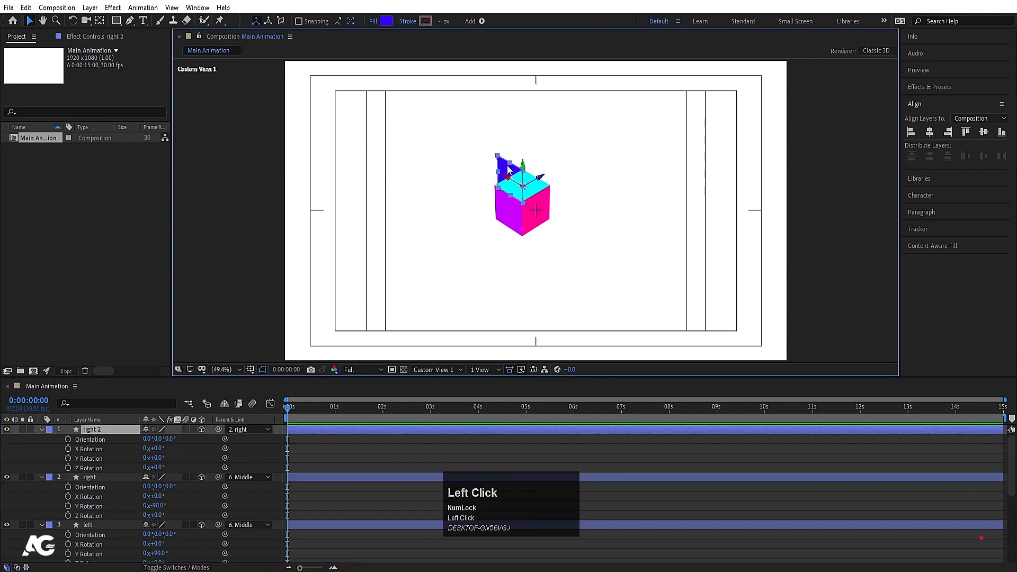
pyautogui.click(156, 459)
pyautogui.write('-90')
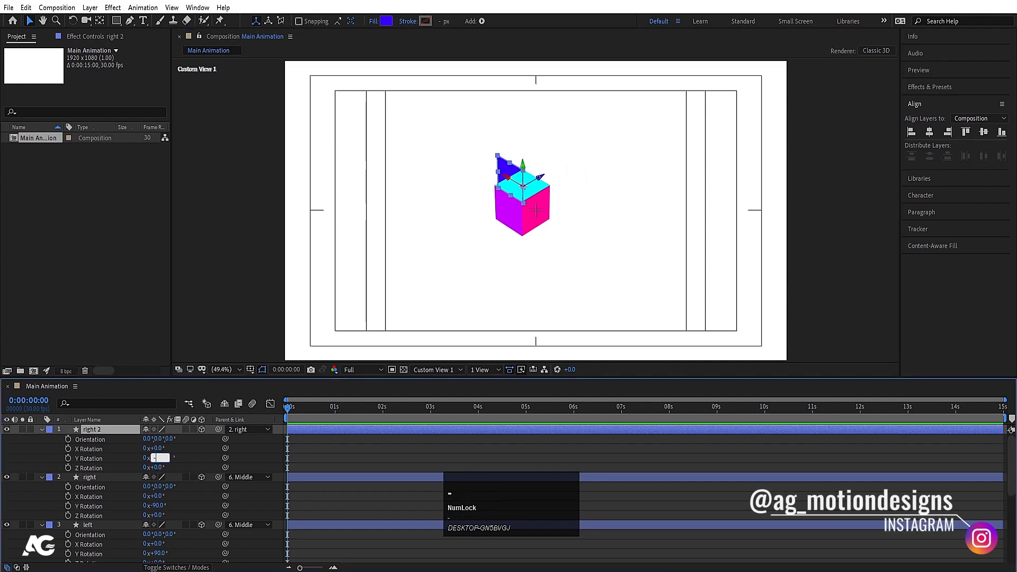
pyautogui.press('Return')
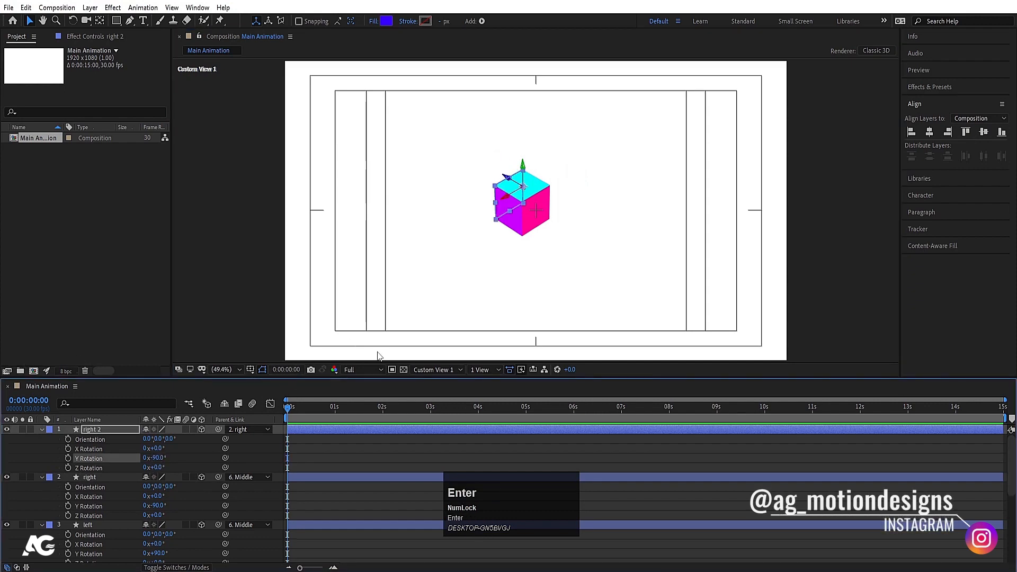
pyautogui.click(332, 449)
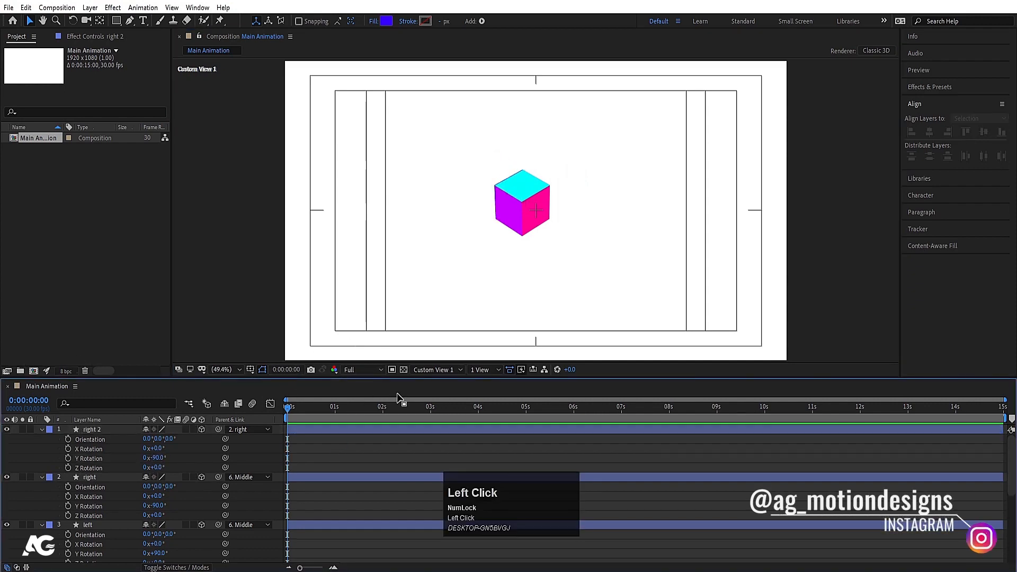
# - Return the 3D view to Active Camera and collapse the rotation properties of all layers
pyautogui.click(433, 370)
pyautogui.click(435, 377)
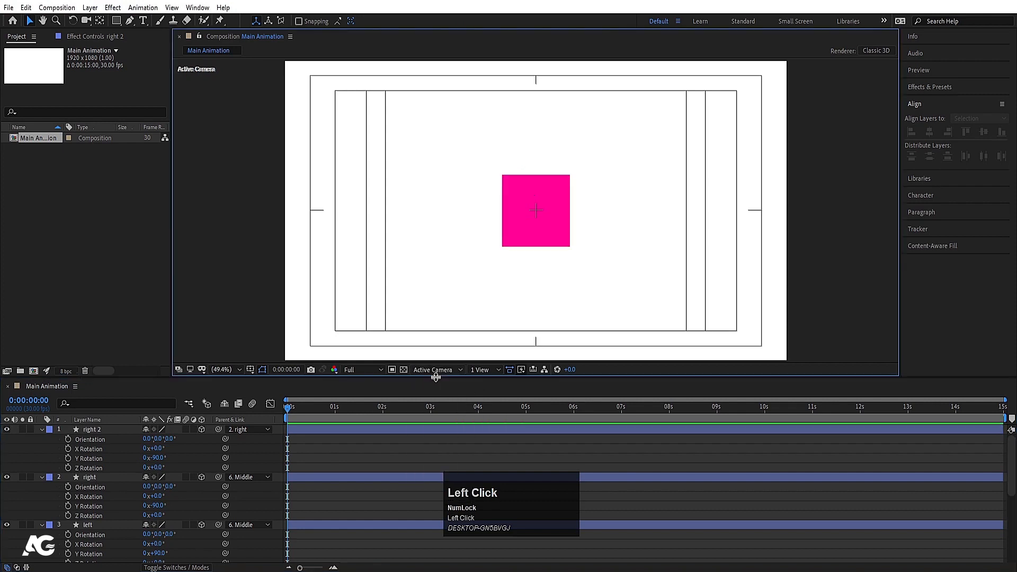
pyautogui.click(325, 444)
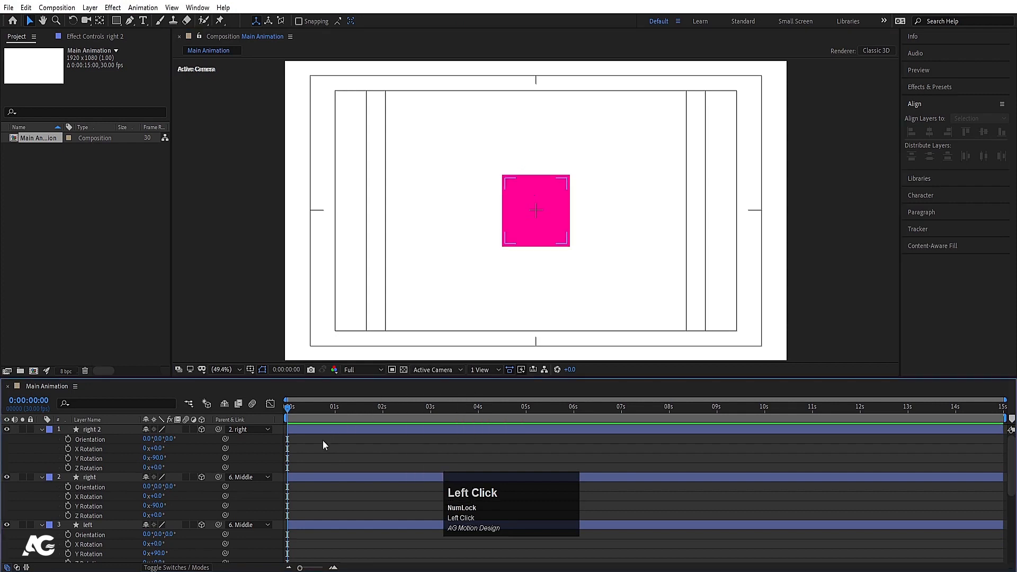
pyautogui.press('u')
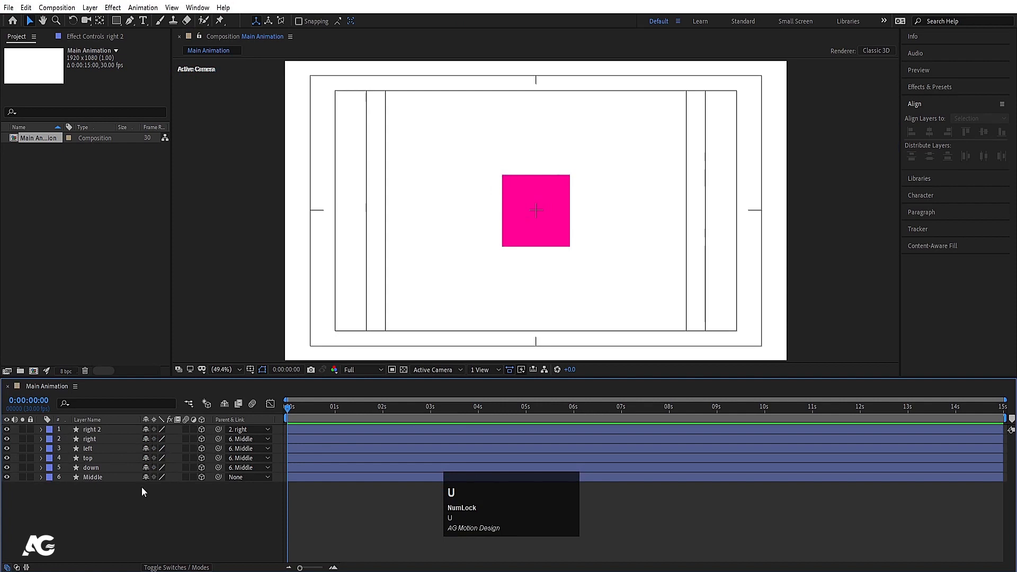
# - In the Top view, move the Middle layer along its Z axis until the cube is centred on the composition's centre mark
pyautogui.click(429, 369)
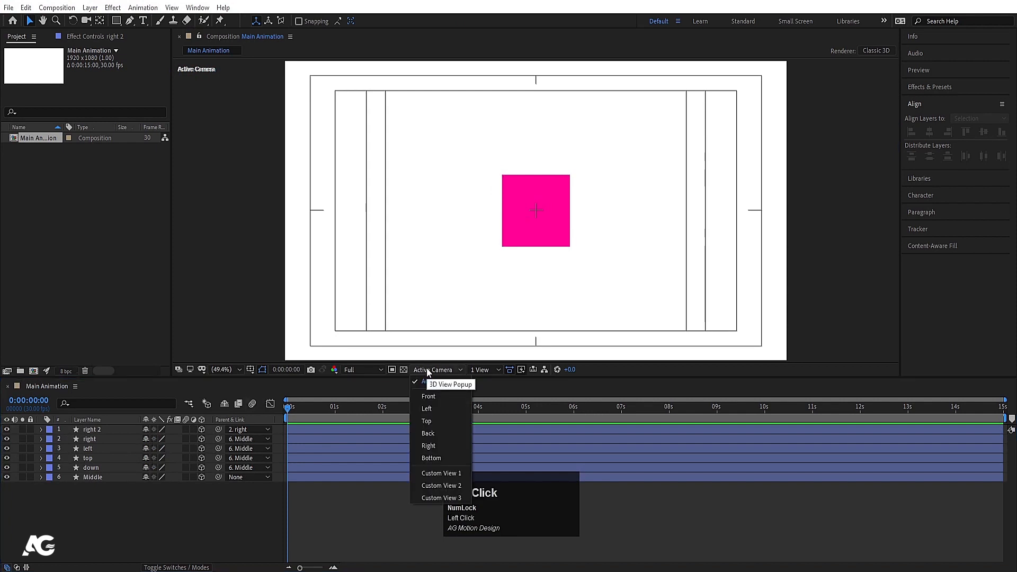
pyautogui.click(426, 426)
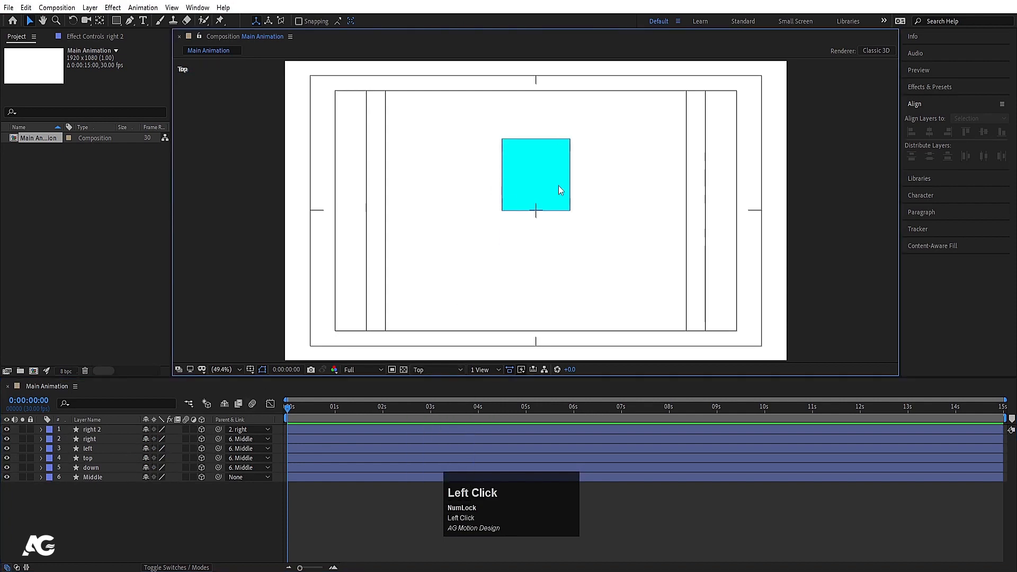
pyautogui.click(106, 478)
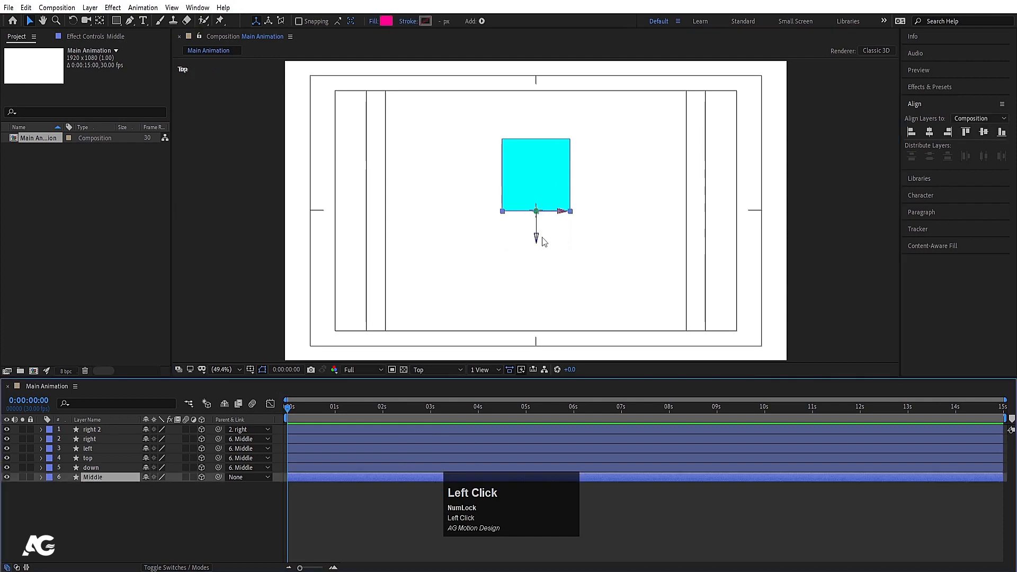
pyautogui.moveTo(536, 233); pyautogui.dragTo(542, 270)
# - Add a null object to the Main Animation composition and make it a 3D layer
pyautogui.click(125, 500)
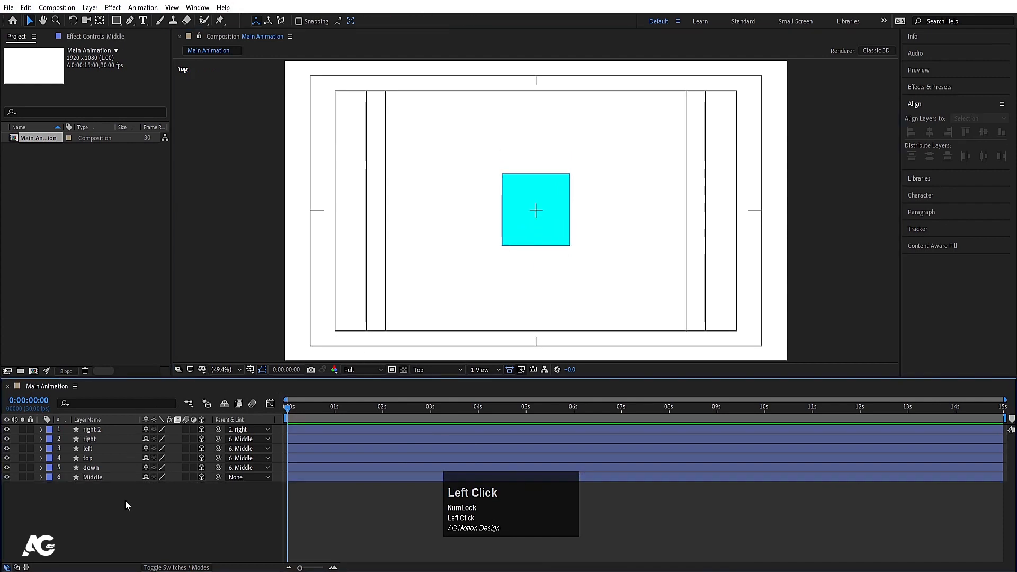
pyautogui.rightClick(125, 501)
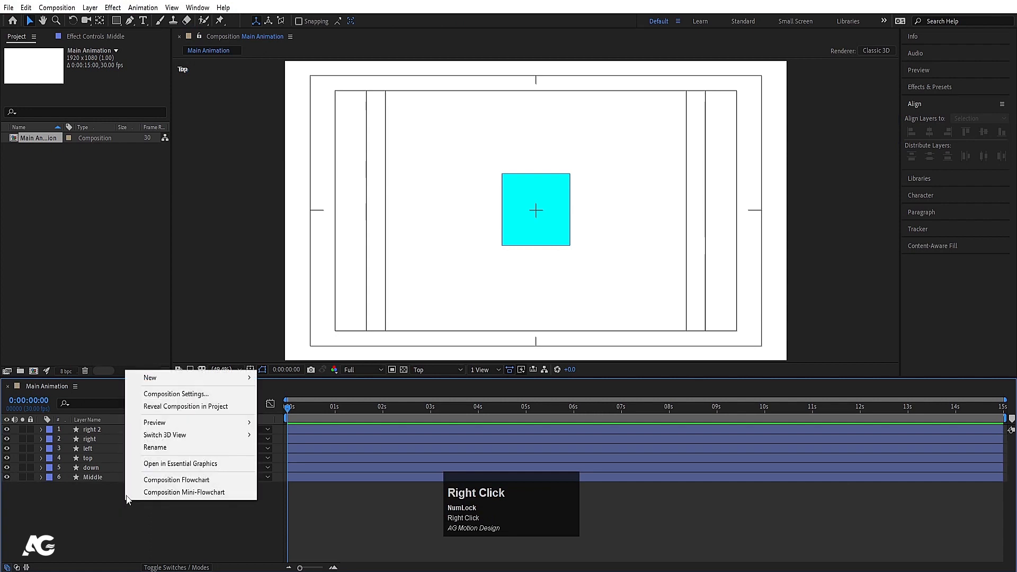
pyautogui.click(152, 377)
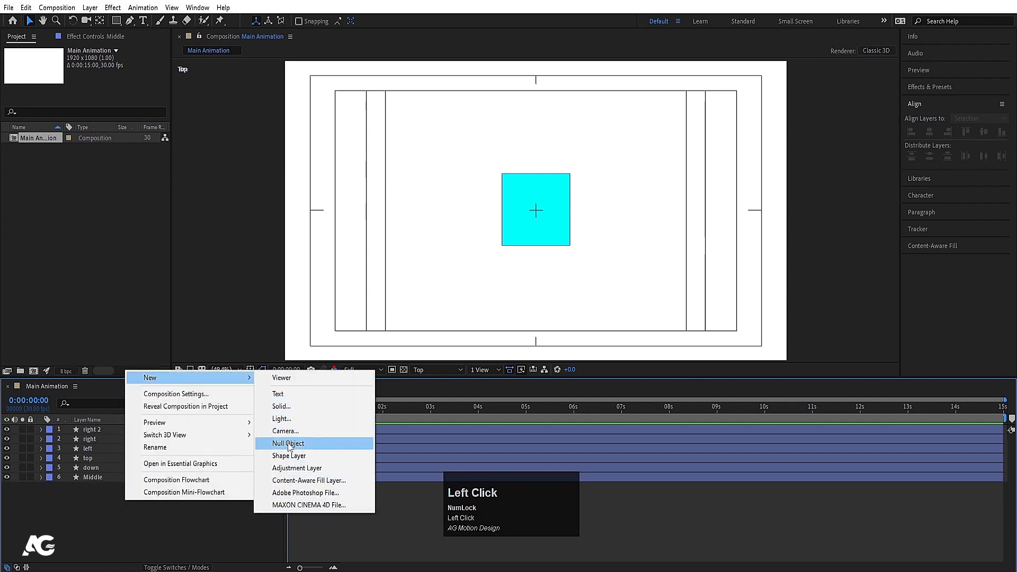
pyautogui.click(290, 448)
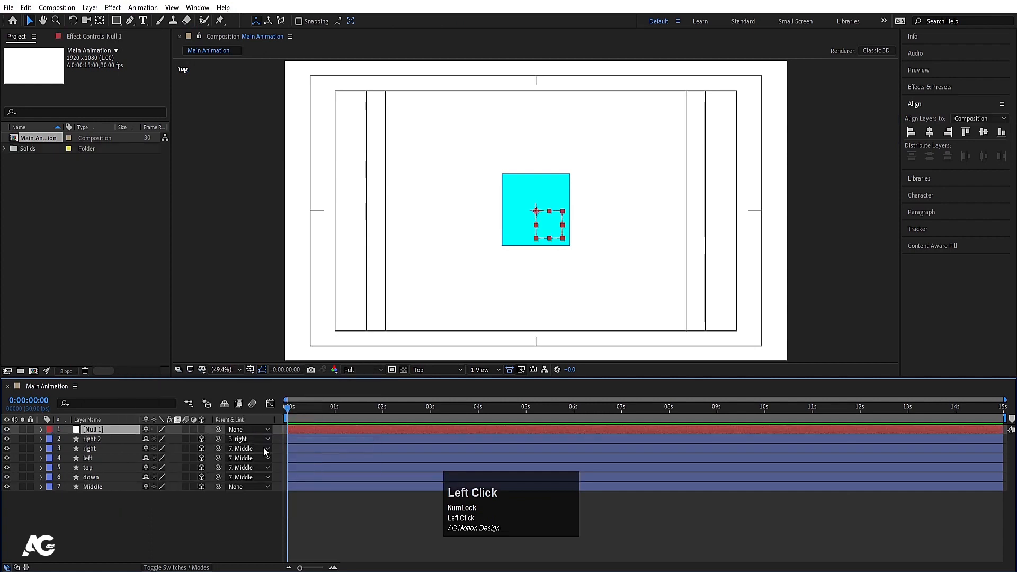
pyautogui.click(202, 429)
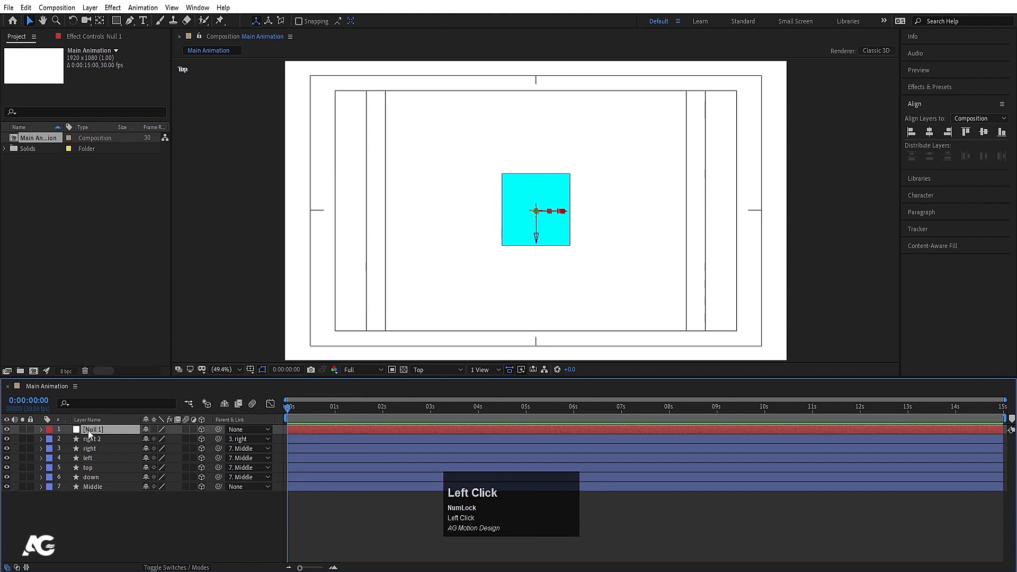
# - Rename the null layer to "controller" and parent the Middle layer to it
pyautogui.press('Return')
pyautogui.write('c')
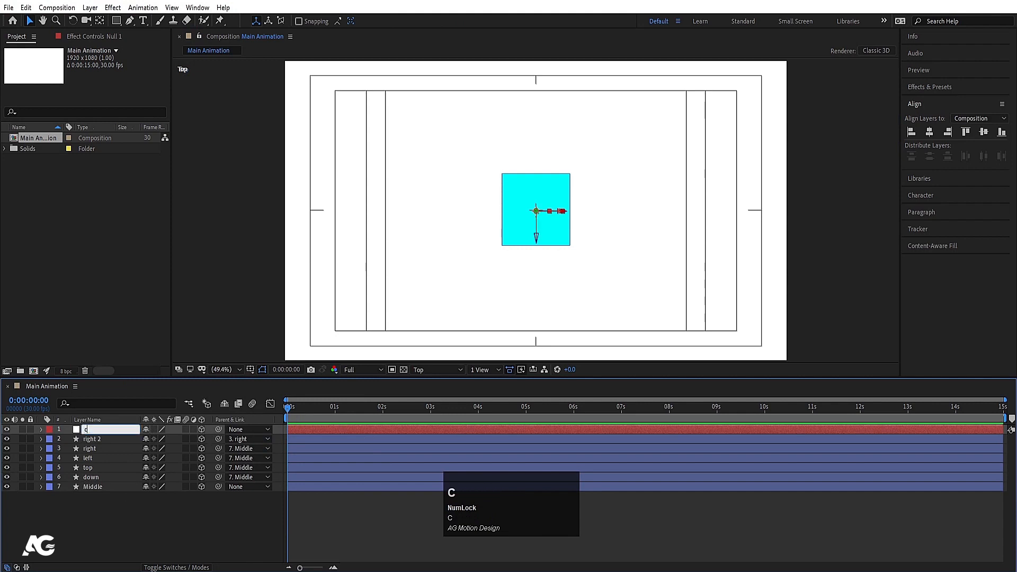
pyautogui.write('ontroller')
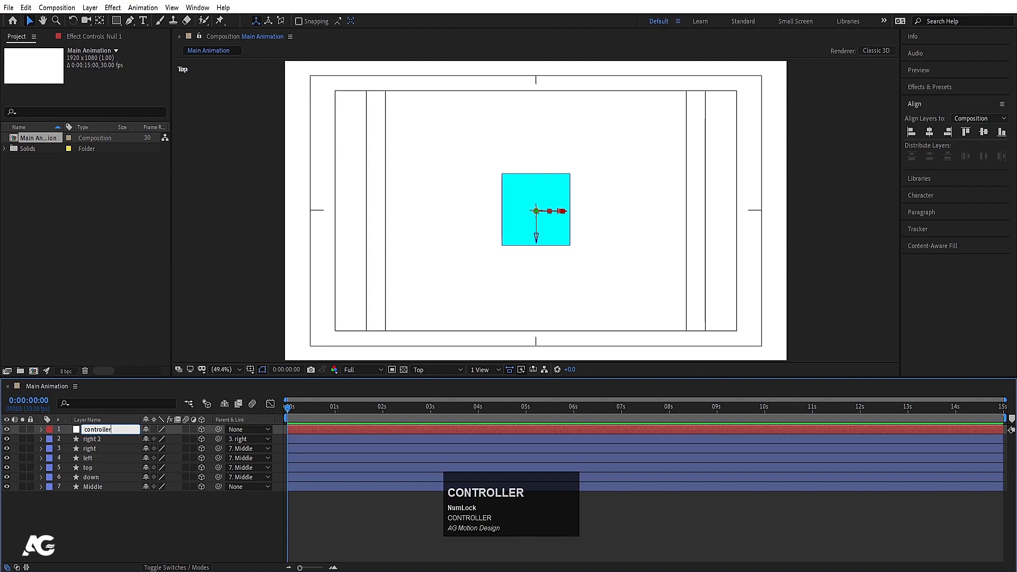
pyautogui.press('Return')
pyautogui.click(93, 486)
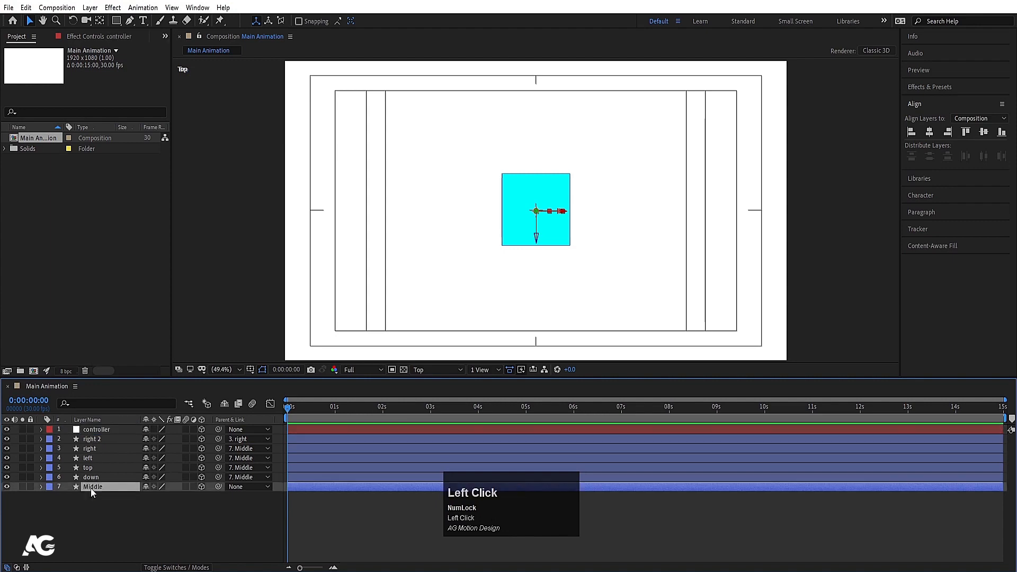
pyautogui.moveTo(218, 487); pyautogui.dragTo(68, 429)
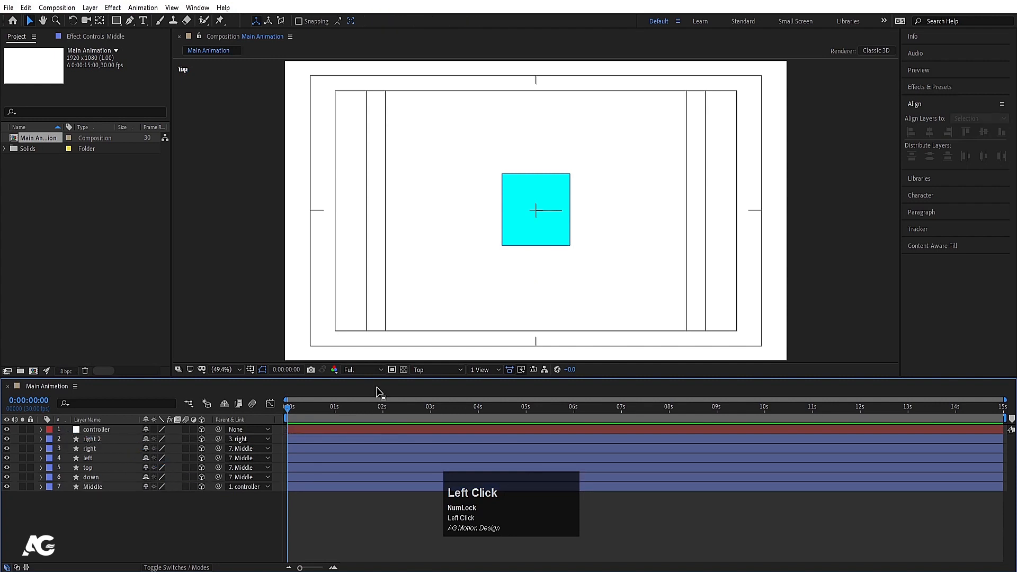
# - Return the 3D view to Active Camera and reveal the controller layer's rotation properties
pyautogui.click(459, 370)
pyautogui.click(435, 382)
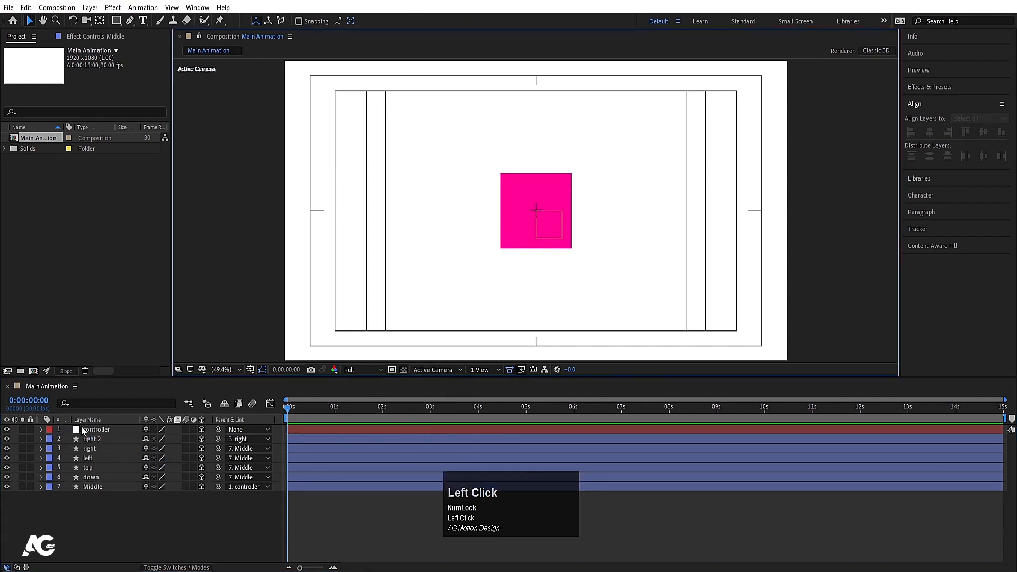
pyautogui.click(96, 429)
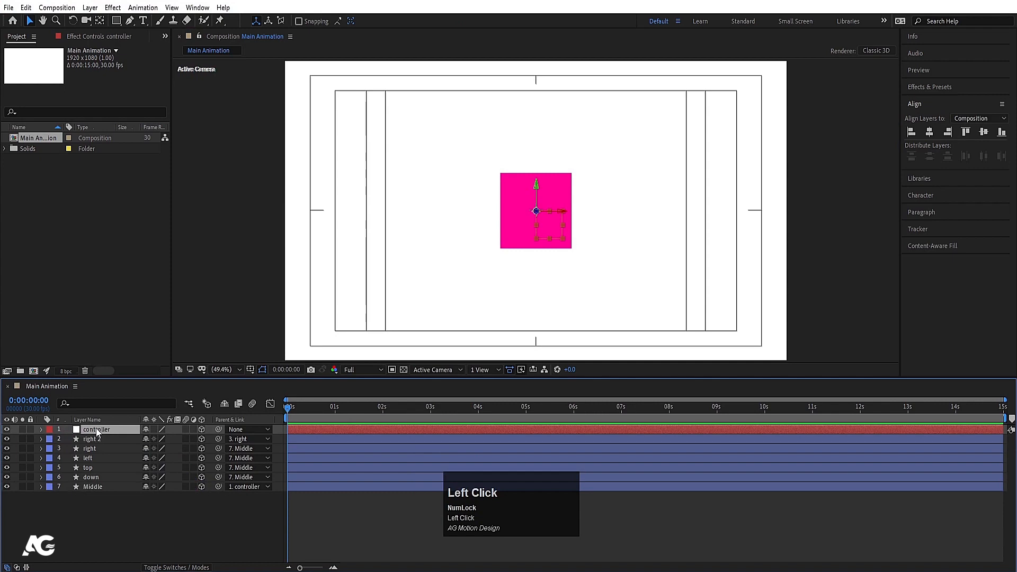
pyautogui.press('r')
# - Try rotating the cube with the controller's rotation values, and undo the trial changes
pyautogui.moveTo(159, 458); pyautogui.dragTo(201, 459)
pyautogui.hotkey('ctrl', 'z')
pyautogui.click(159, 448)
pyautogui.hotkey('ctrl', 'z')
pyautogui.hotkey('ctrl', 'z')
pyautogui.click(97, 468)
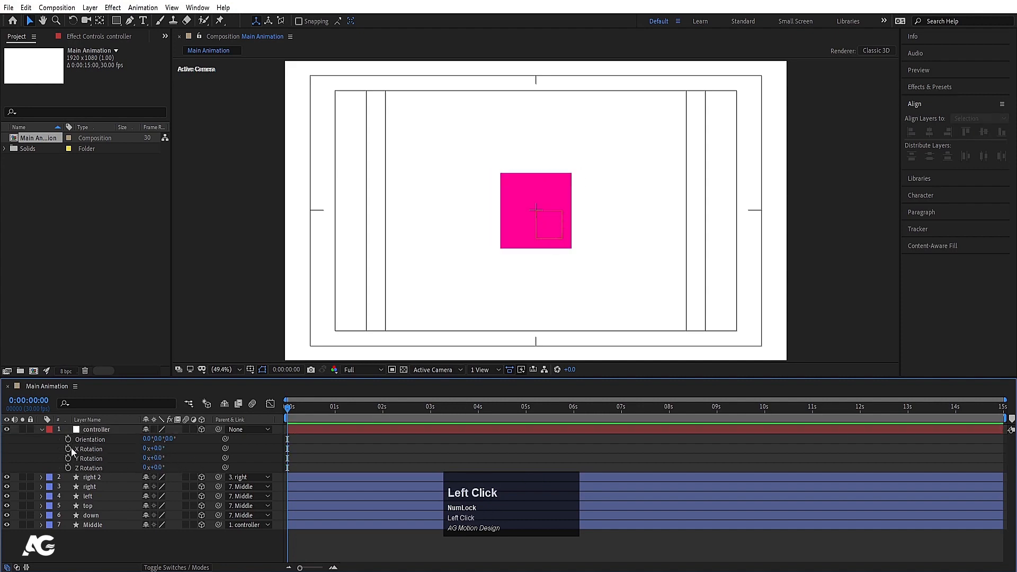
# - Keyframe the controller's X, Y and Z Rotation at 0 seconds, and set each to 1 full revolution at 0:00:03:29
pyautogui.moveTo(69, 449); pyautogui.dragTo(69, 468)
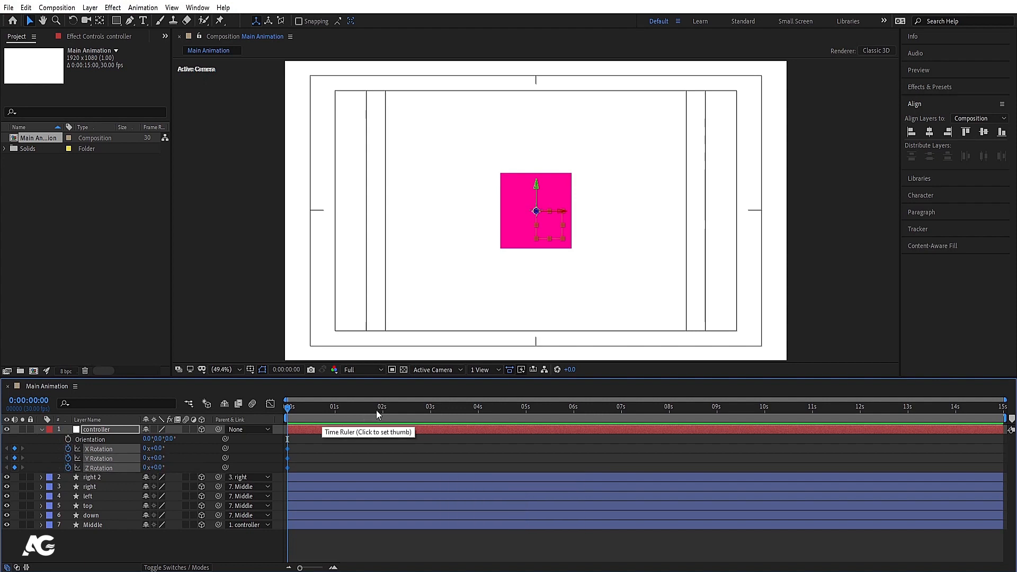
pyautogui.moveTo(376, 410); pyautogui.dragTo(478, 419)
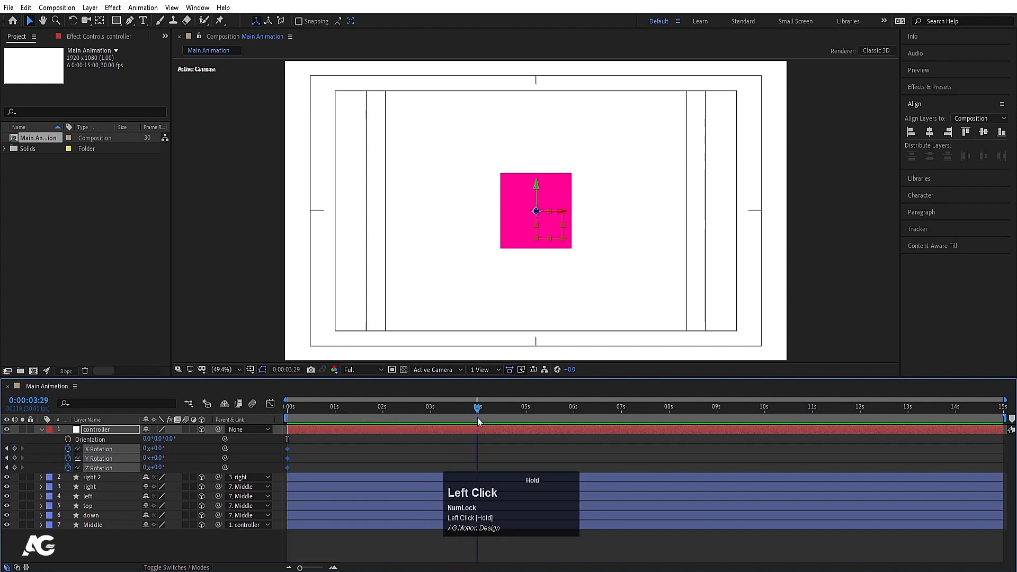
pyautogui.click(182, 456)
pyautogui.click(145, 449)
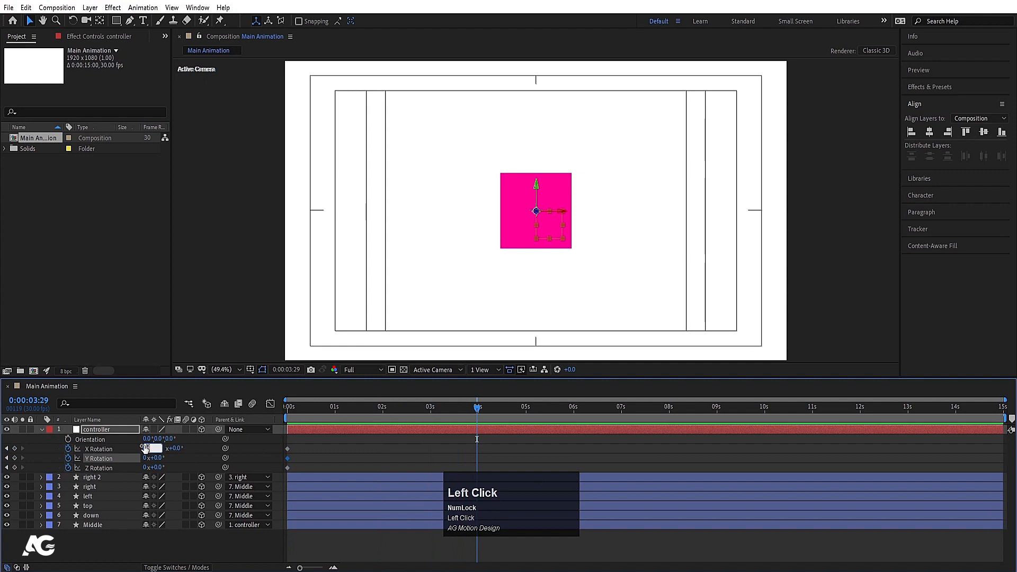
pyautogui.write('1')
pyautogui.click(145, 458)
pyautogui.write('1')
pyautogui.click(145, 468)
pyautogui.write('1')
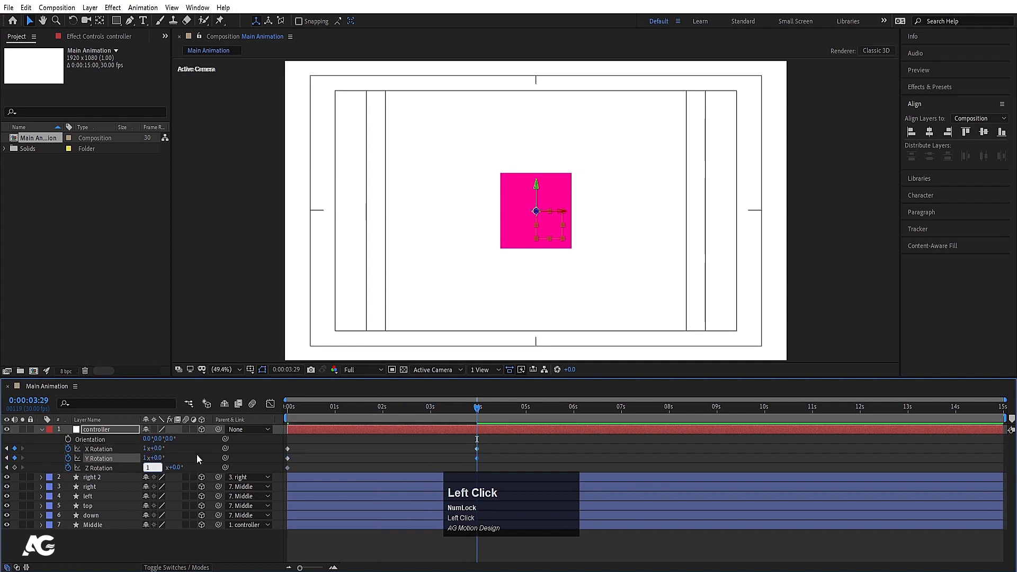
pyautogui.click(196, 455)
# - Preview the cube's rotation from the start of the composition
pyautogui.moveTo(311, 414); pyautogui.dragTo(264, 422)
pyautogui.press('space')
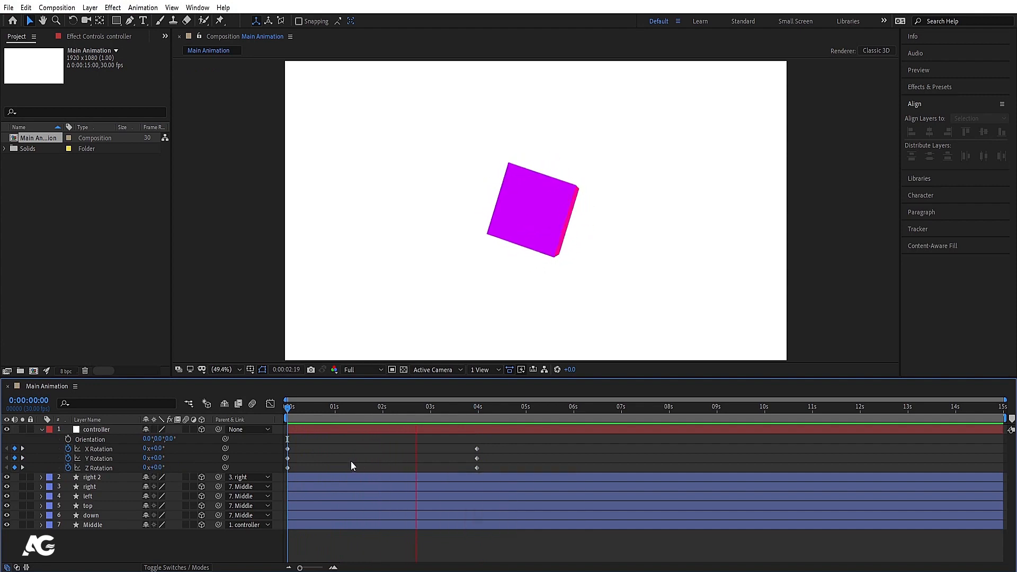
pyautogui.press('space')
pyautogui.click(401, 463)
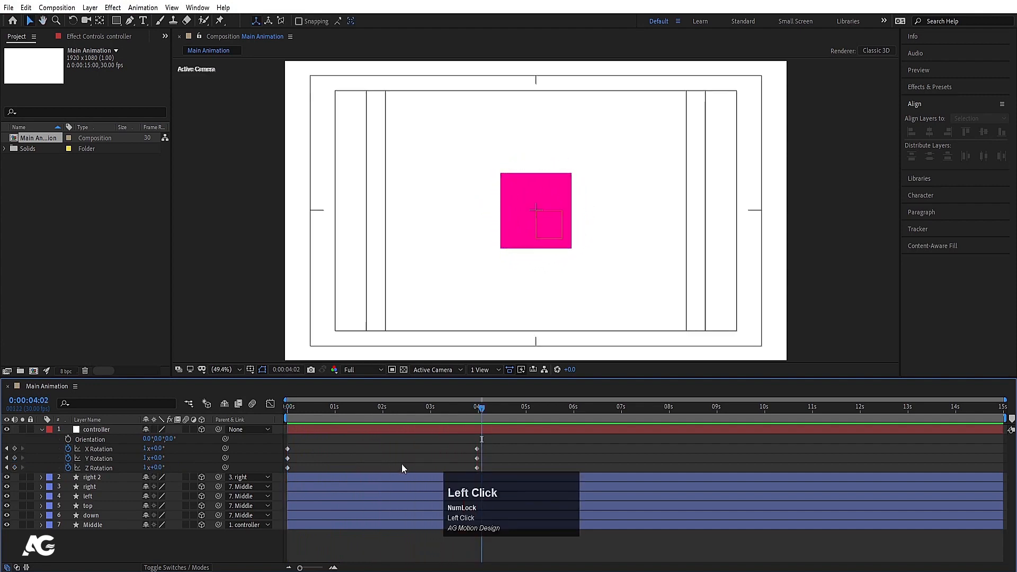
pyautogui.keyDown('alt'); pyautogui.click(71, 467); pyautogui.keyUp('alt')
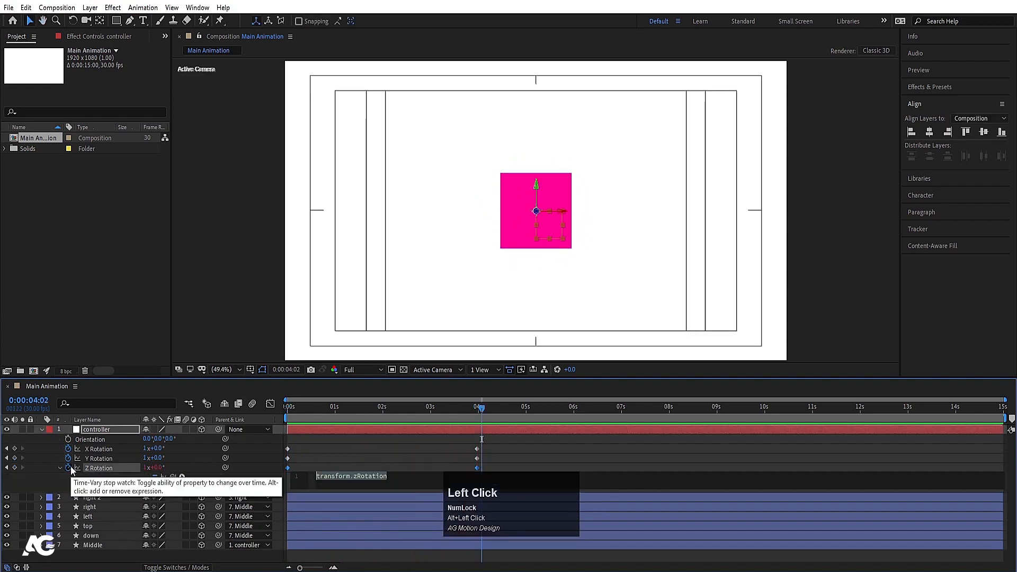
pyautogui.write('lopp')
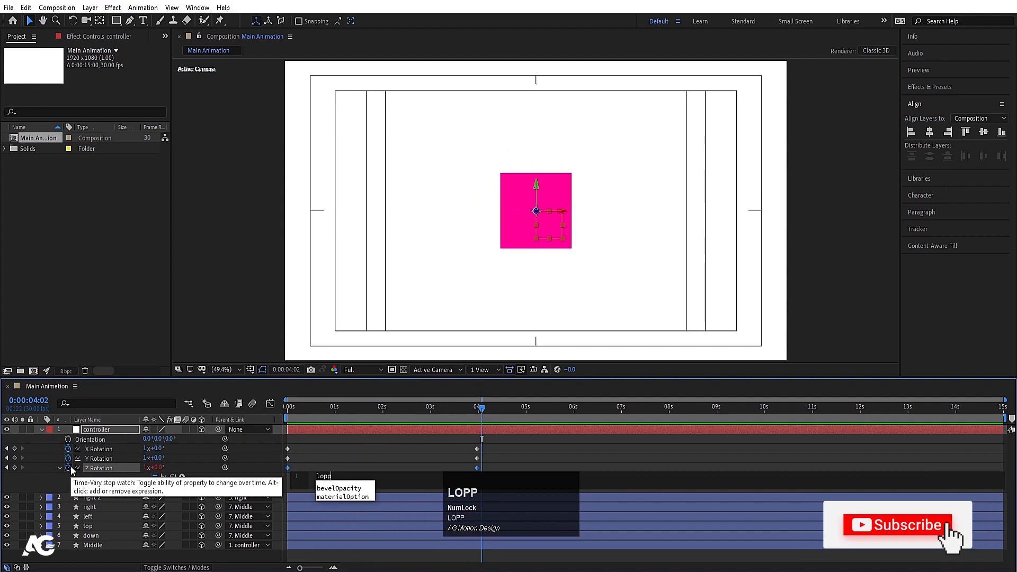
pyautogui.press('BackSpace')
pyautogui.press('BackSpace')
pyautogui.write('op')
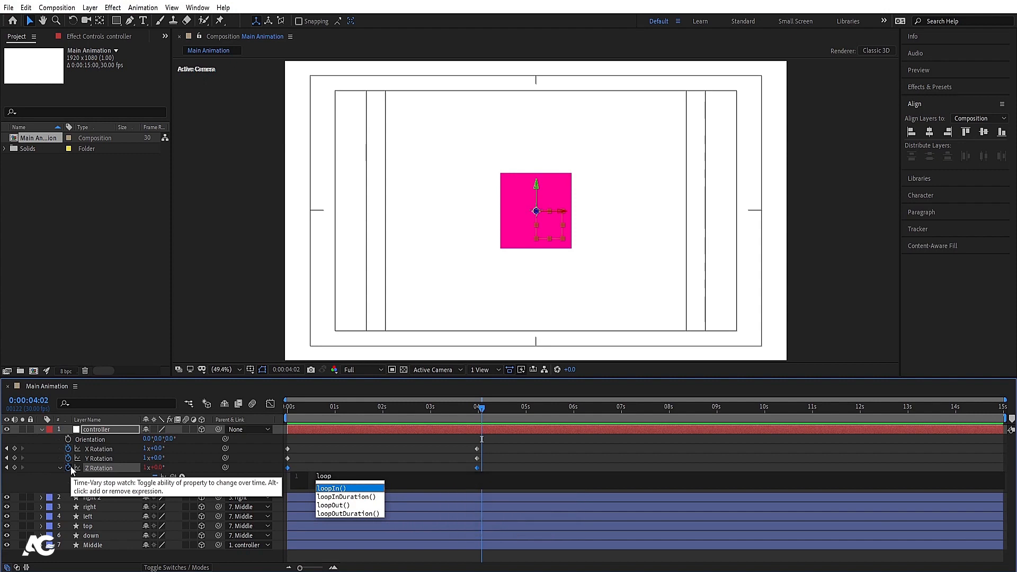
pyautogui.keyDown('alt'); pyautogui.click(71, 466); pyautogui.keyUp('alt')
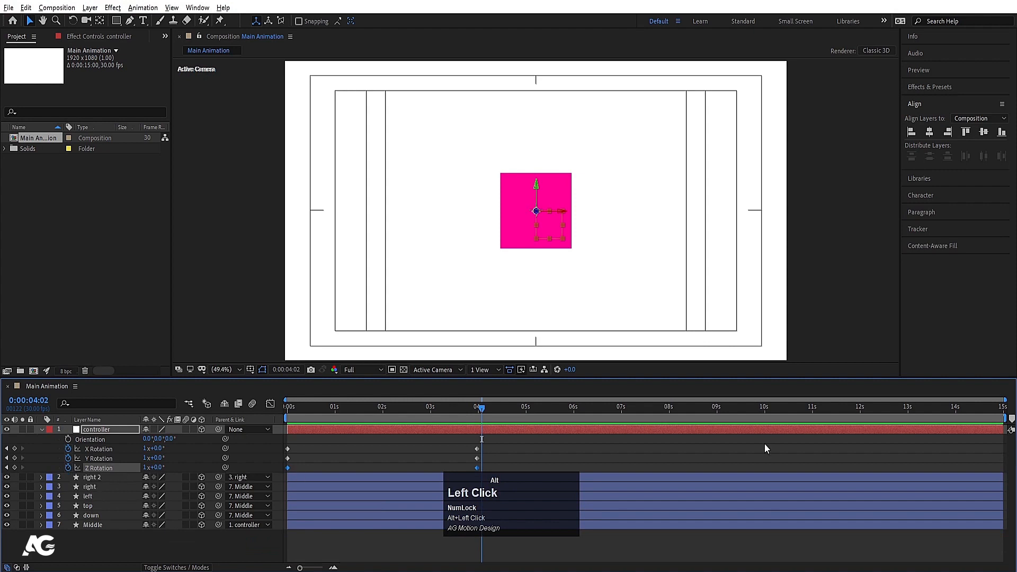
# - Add a loopOut() expression to the controller's Z Rotation and copy the expression text
pyautogui.keyDown('alt'); pyautogui.click(70, 466); pyautogui.keyUp('alt')
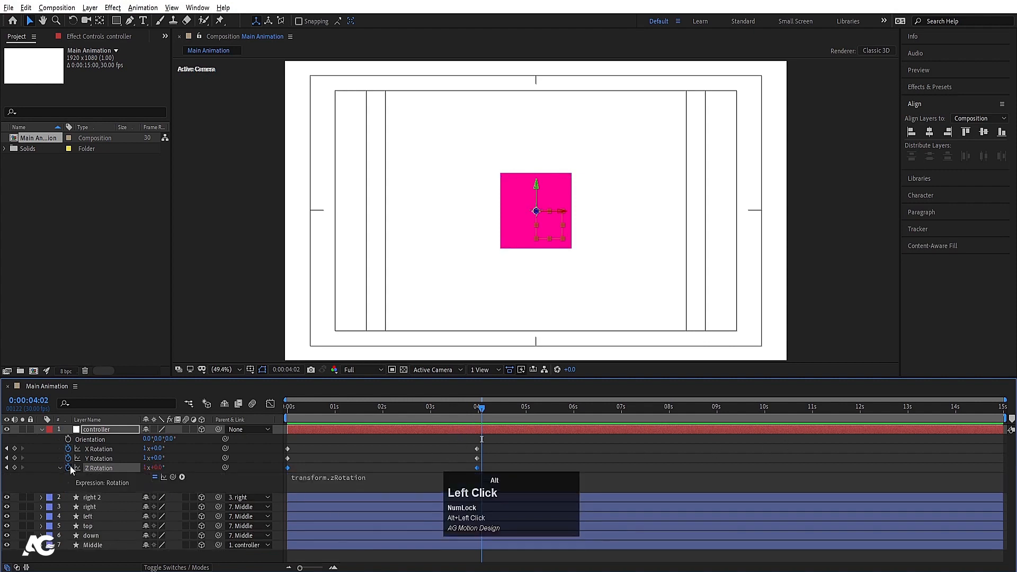
pyautogui.write('loop')
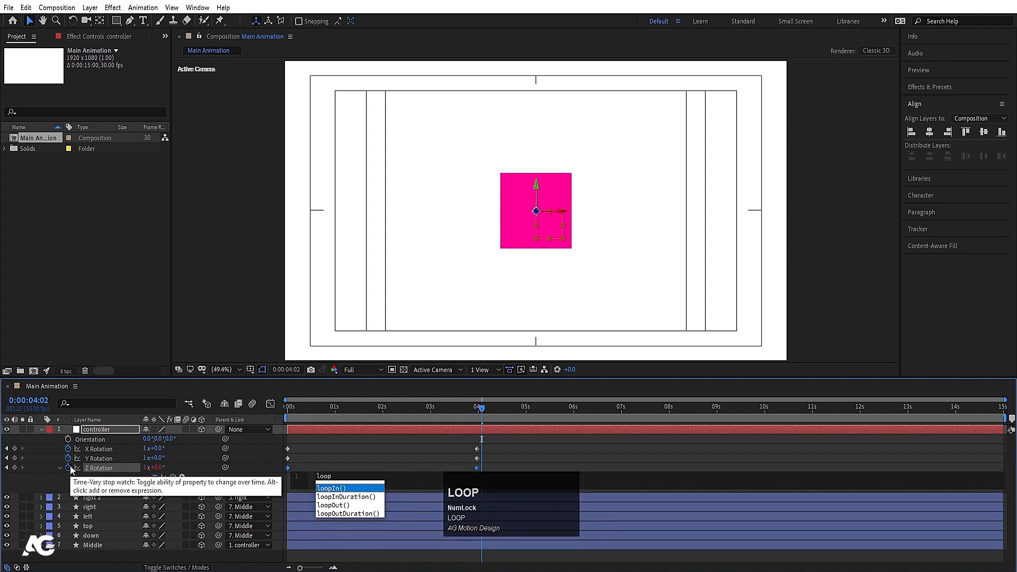
pyautogui.press('Down')
pyautogui.press('Down')
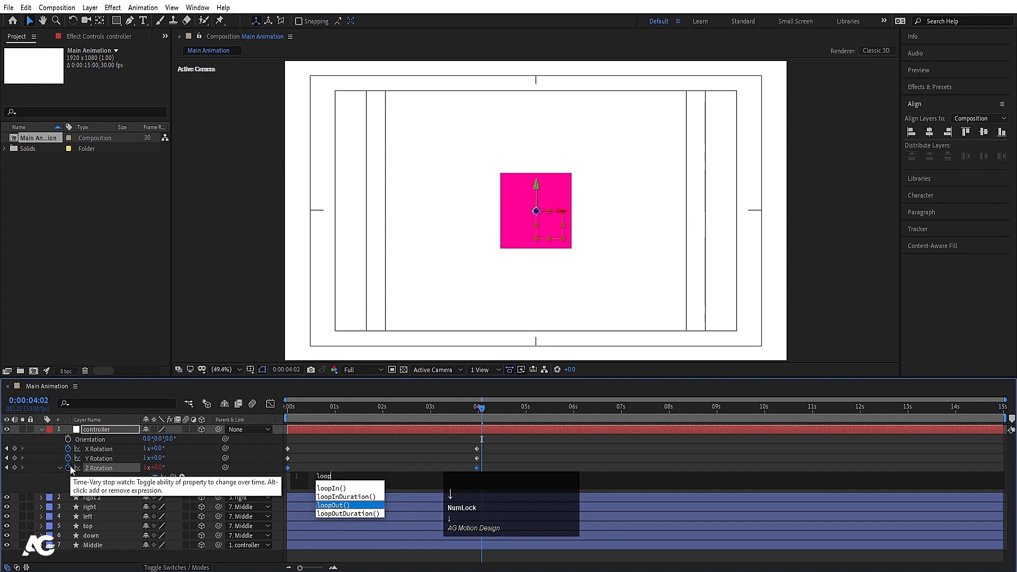
pyautogui.press('Return')
pyautogui.hotkey('ctrl', 'a')
pyautogui.hotkey('ctrl', 'c')
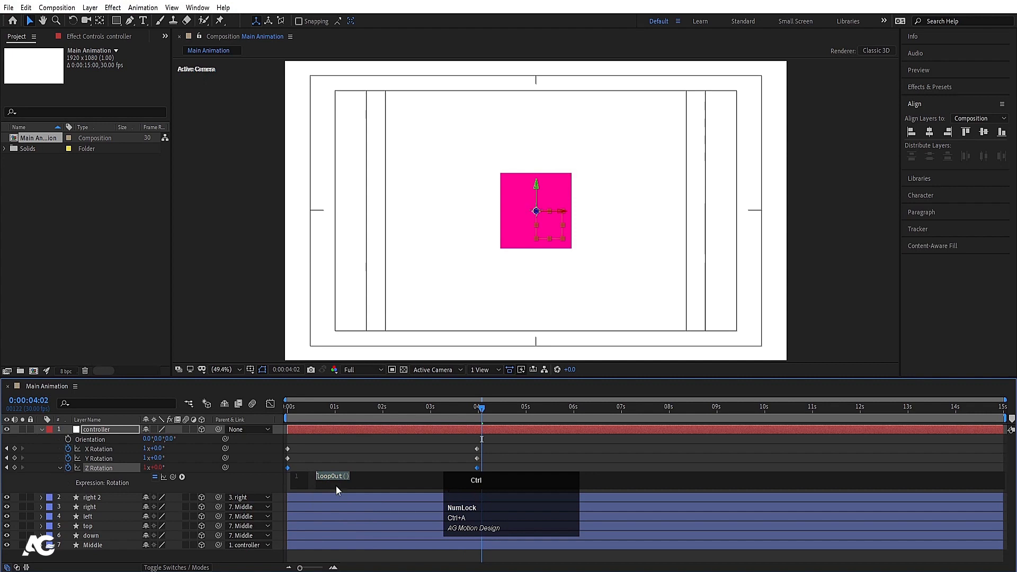
pyautogui.click(196, 485)
# - Paste the copied loopOut() expression onto the controller's Y Rotation and X Rotation
pyautogui.keyDown('alt'); pyautogui.click(70, 459); pyautogui.keyUp('alt')
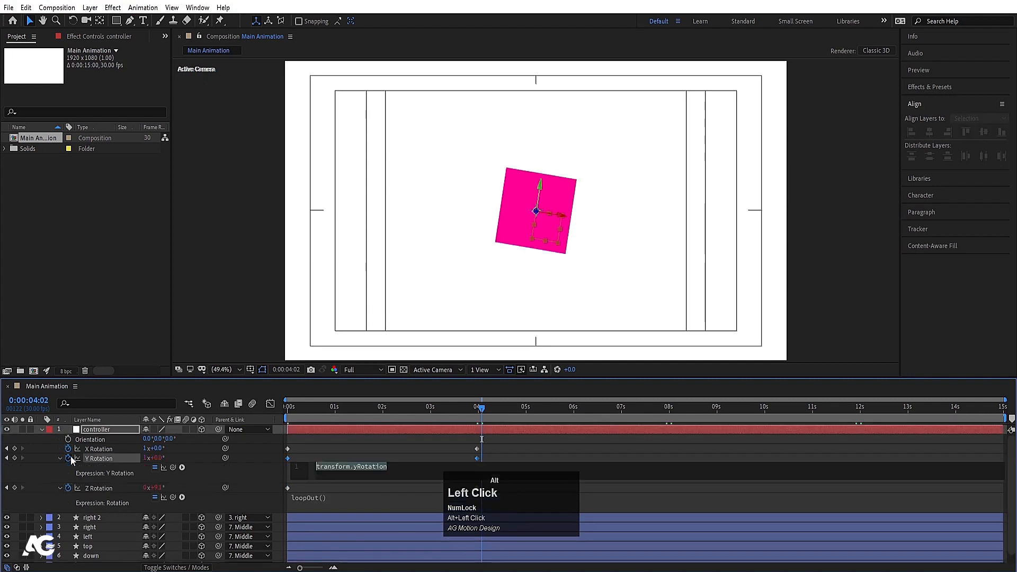
pyautogui.hotkey('ctrl', 'v')
pyautogui.keyDown('alt'); pyautogui.click(68, 449); pyautogui.keyUp('alt')
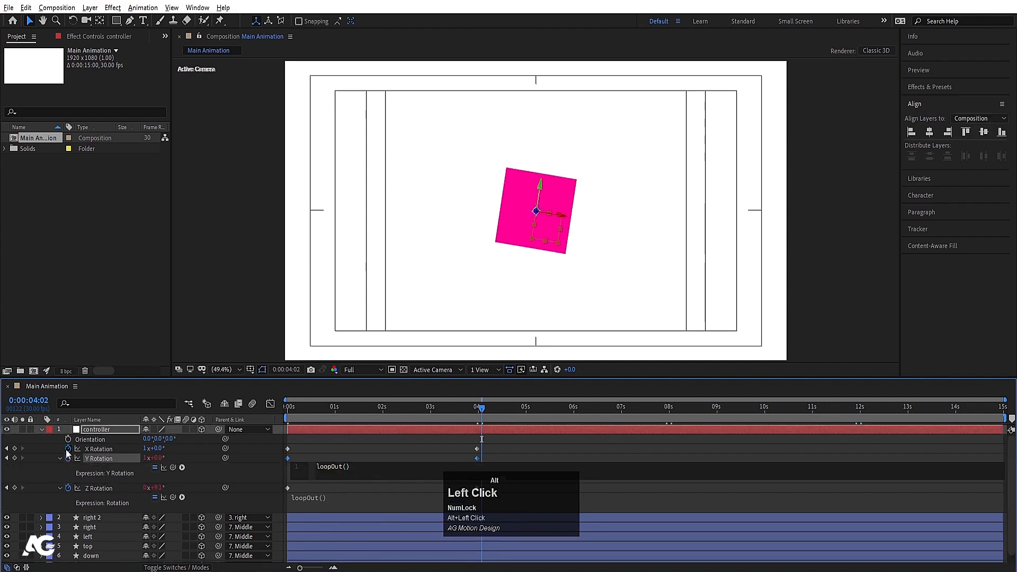
pyautogui.hotkey('ctrl', 'v')
pyautogui.click(317, 436)
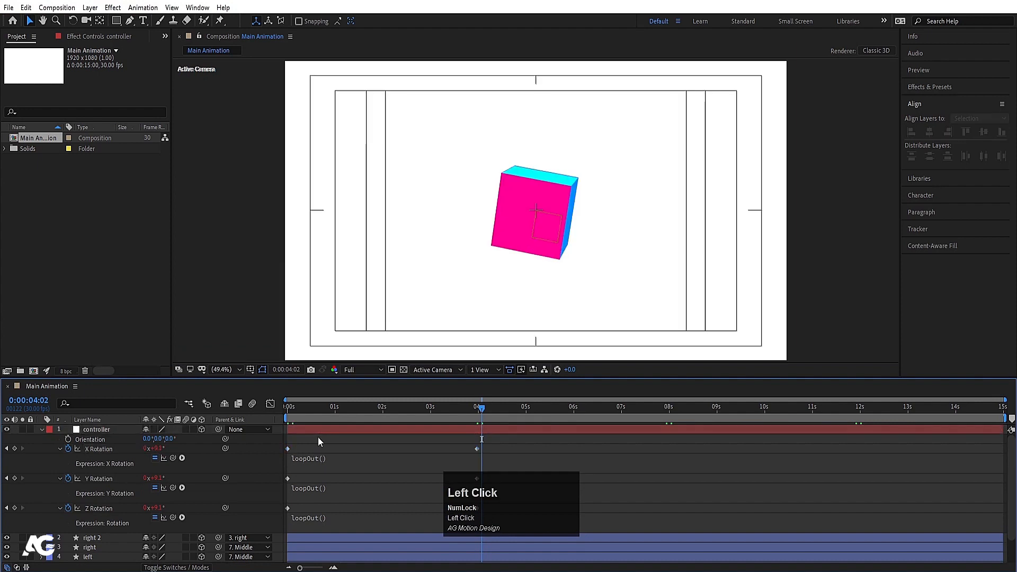
# - Preview the looping cube rotation, and return to the first frame with the controller's properties collapsed
pyautogui.press('space')
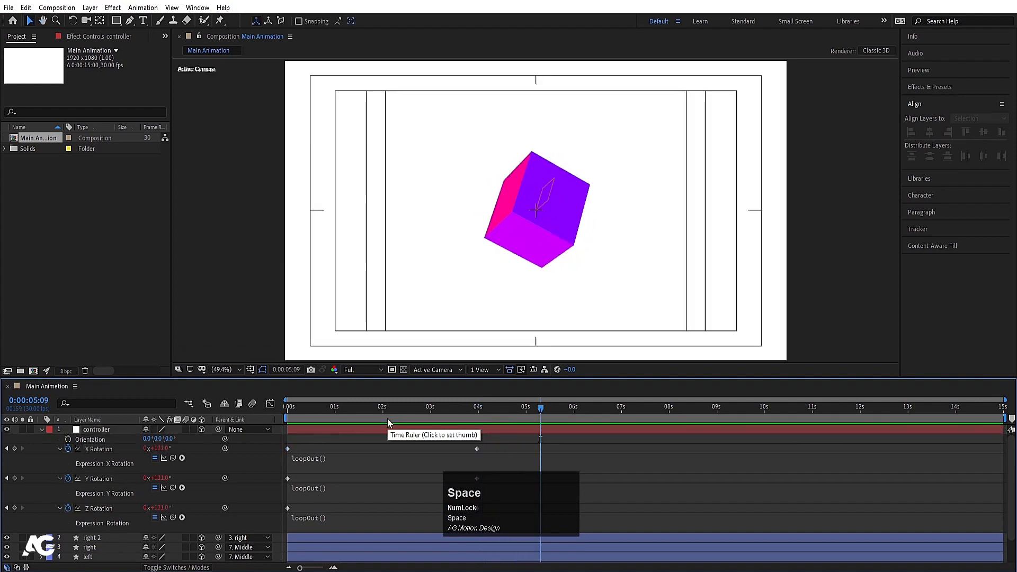
pyautogui.press('space')
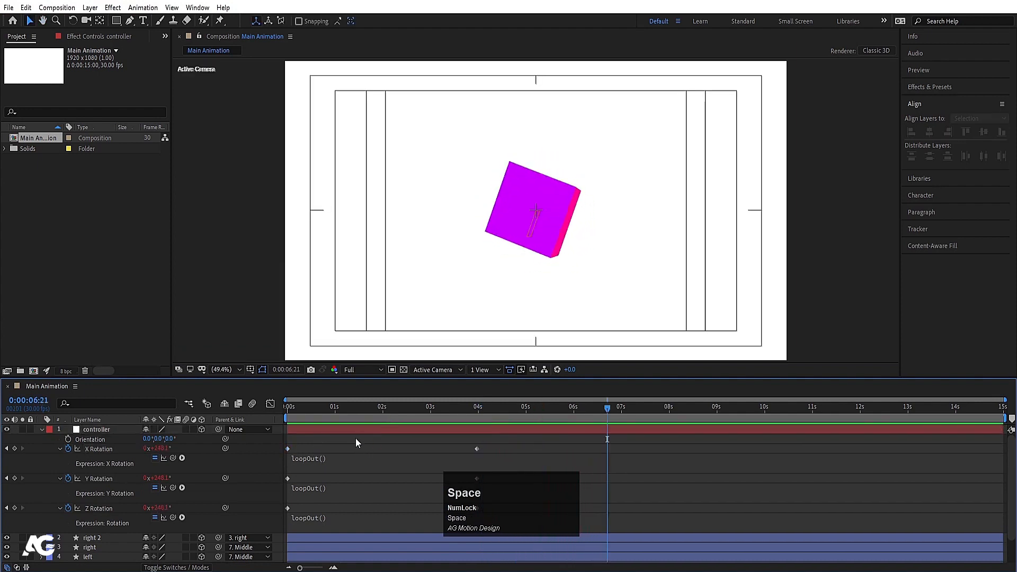
pyautogui.press('u')
pyautogui.moveTo(301, 408); pyautogui.dragTo(235, 406)
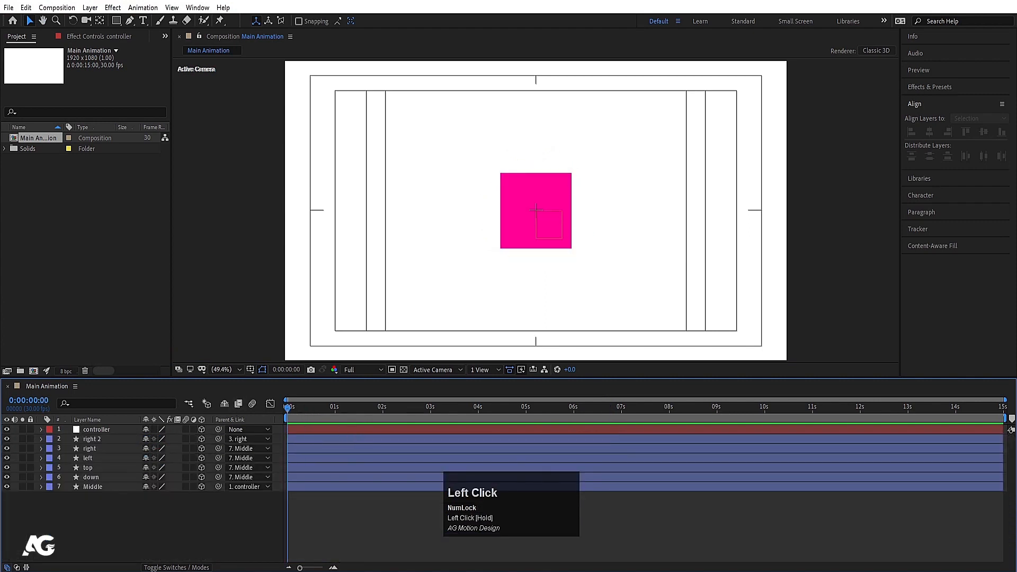
# - Pre-compose all seven layers under the default name, moving all attributes into the new composition
pyautogui.moveTo(91, 521); pyautogui.dragTo(63, 417)
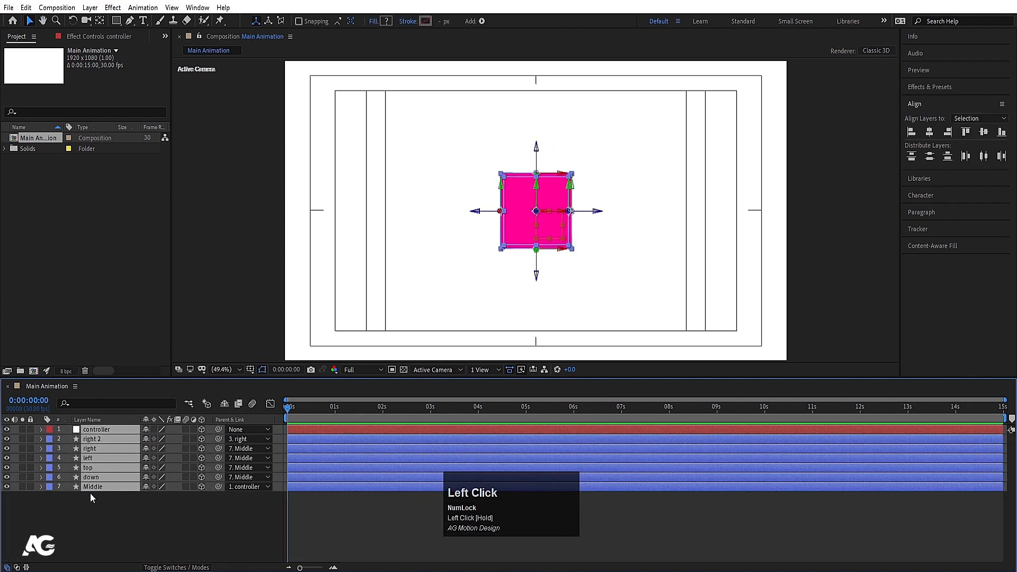
pyautogui.press('ctrl')
pyautogui.hotkey('ctrl', 'shift', 'c')
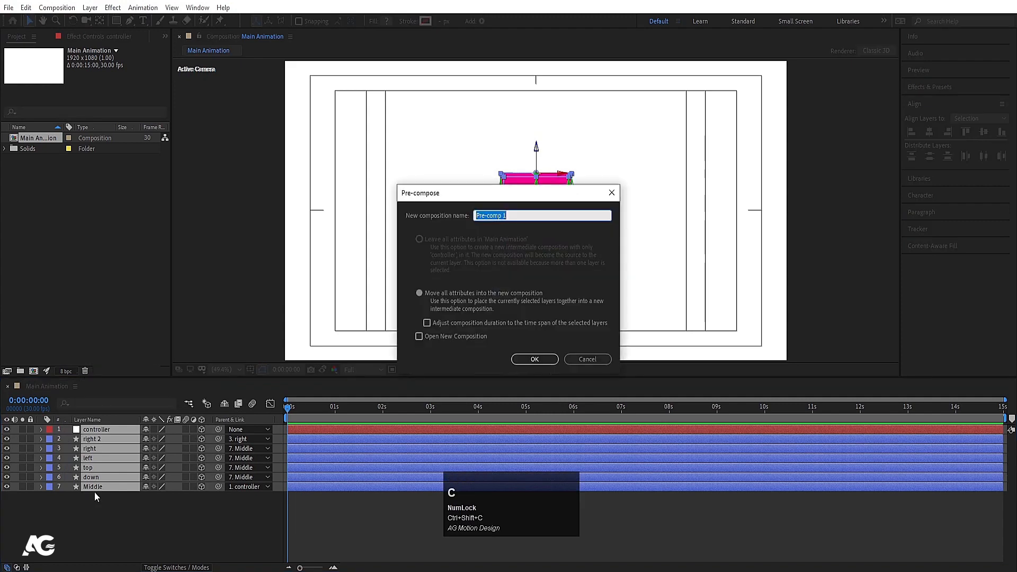
pyautogui.press('Return')
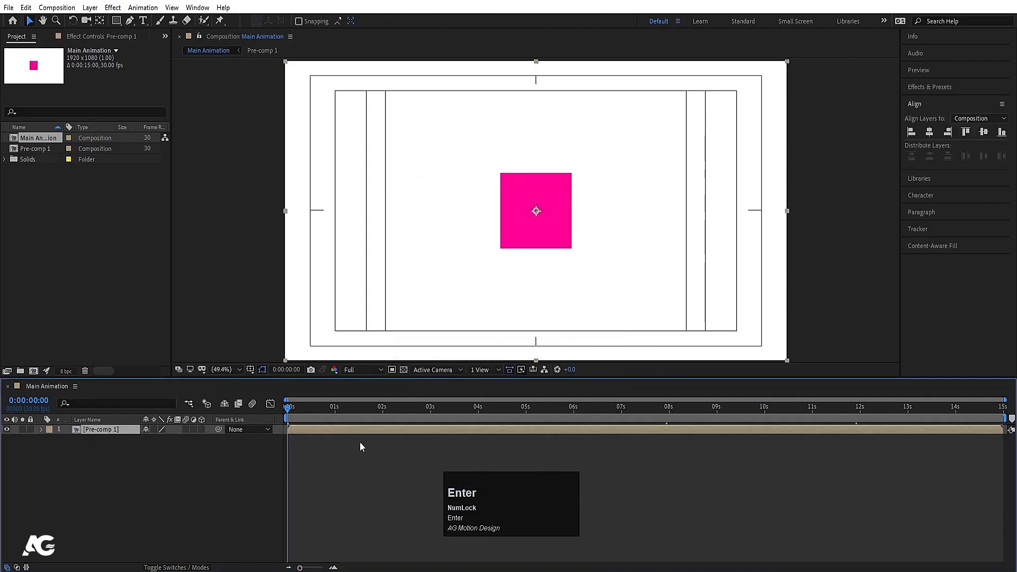
# - Preview the pre-composed cube animation, scale the pre-comp layer to 233%, and return to the first frame
pyautogui.press('space')
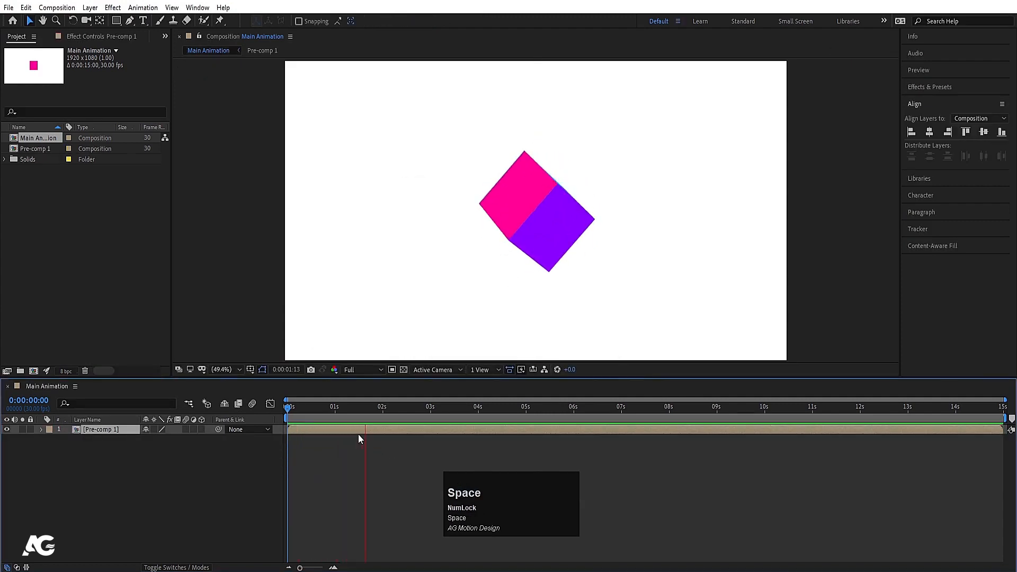
pyautogui.press('space')
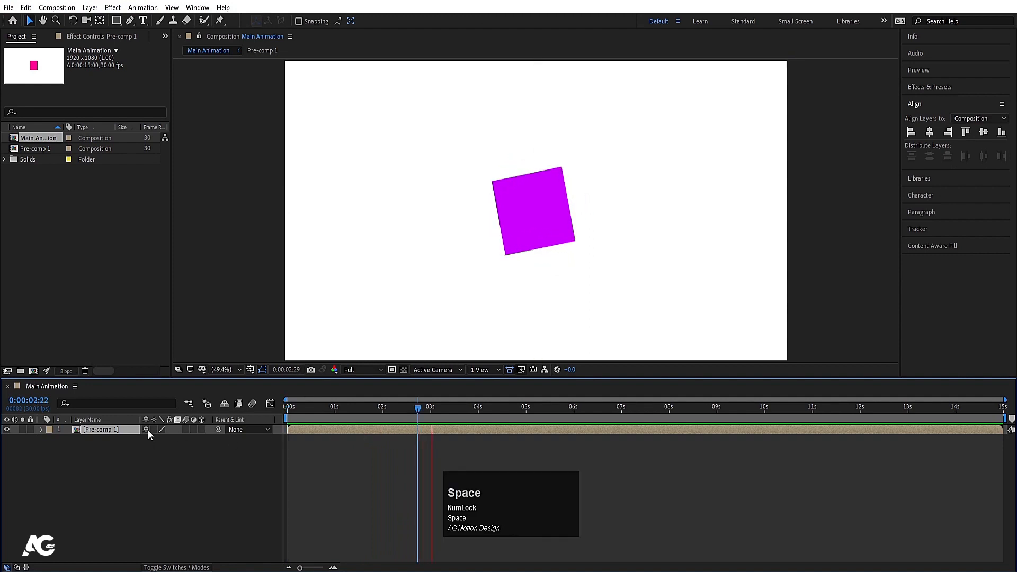
pyautogui.press('s')
pyautogui.moveTo(154, 439); pyautogui.dragTo(218, 416)
pyautogui.press('space')
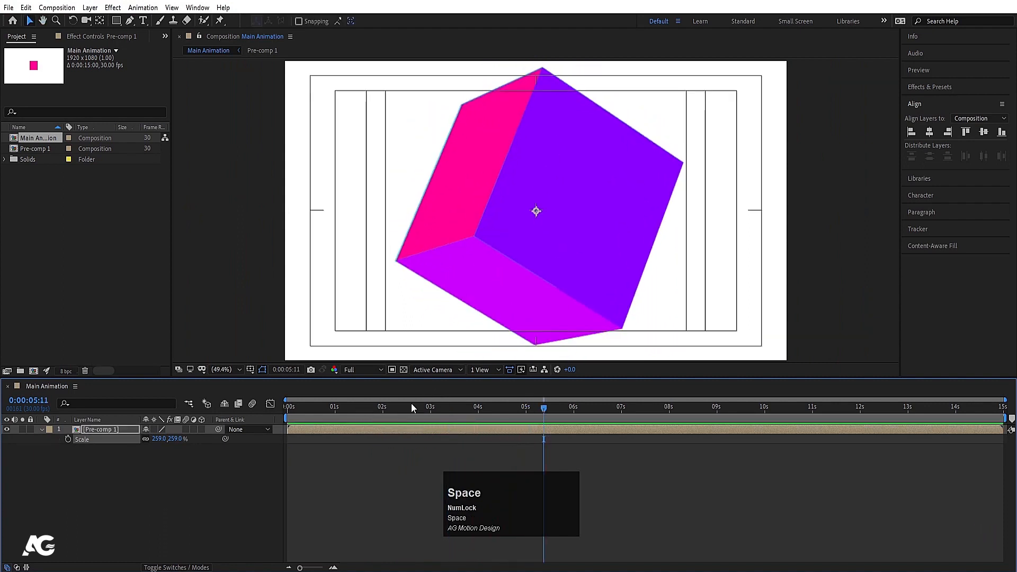
pyautogui.moveTo(381, 415); pyautogui.dragTo(360, 416)
pyautogui.moveTo(158, 440); pyautogui.dragTo(143, 440)
pyautogui.moveTo(312, 410); pyautogui.dragTo(288, 410)
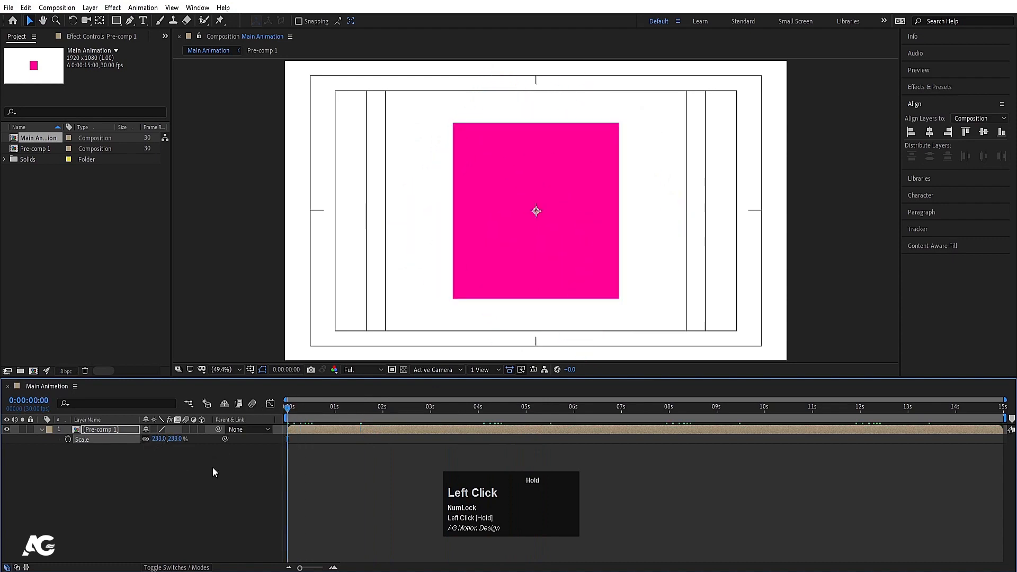
pyautogui.click(208, 484)
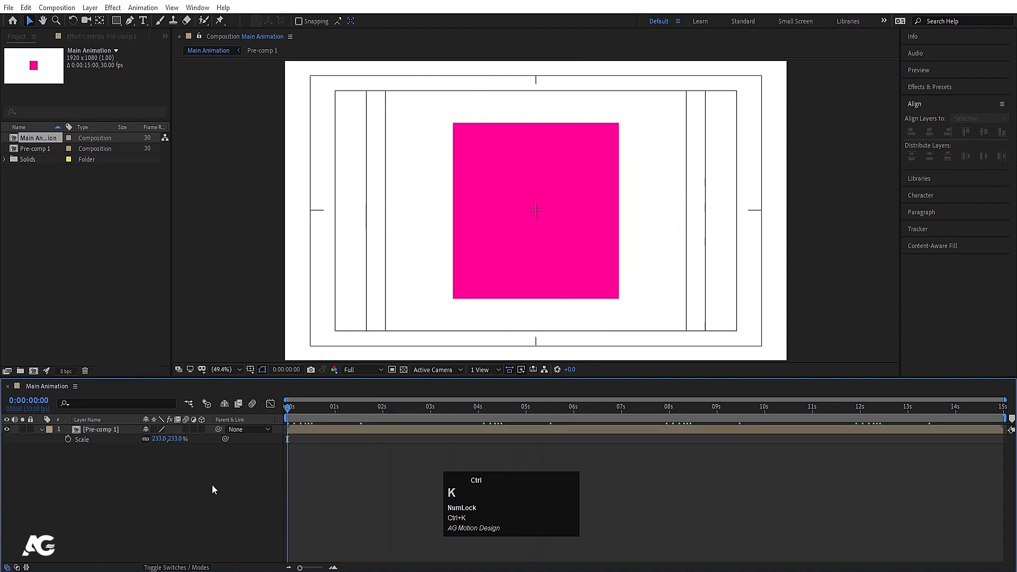
pyautogui.hotkey('ctrl', 'k')
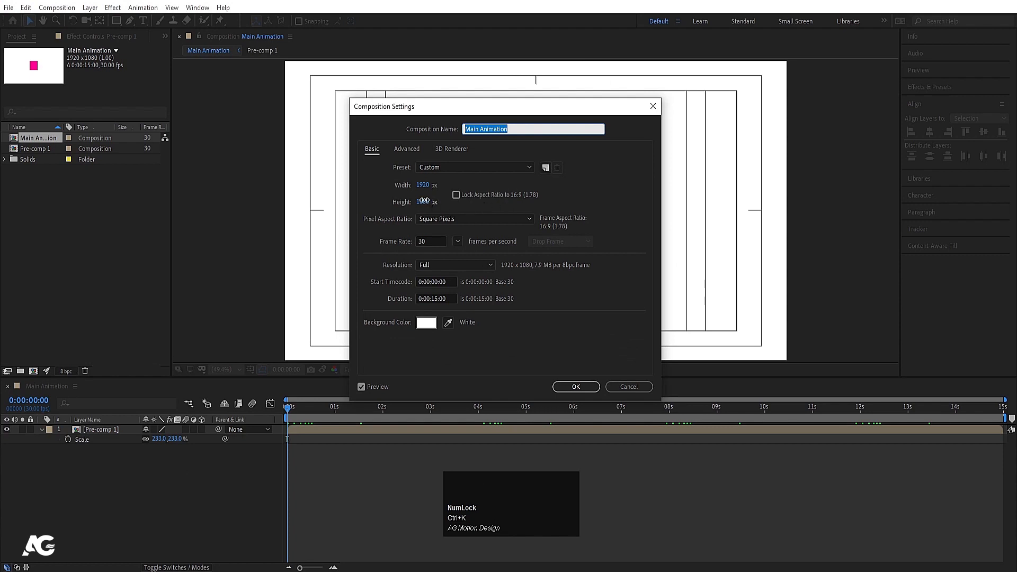
pyautogui.moveTo(424, 200); pyautogui.dragTo(394, 188)
pyautogui.moveTo(438, 110); pyautogui.dragTo(158, 47)
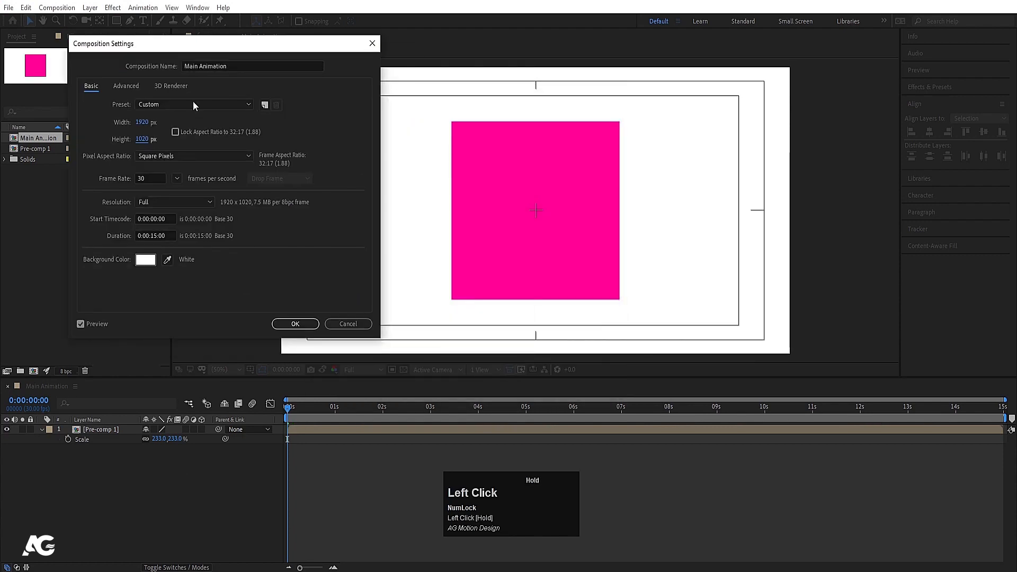
pyautogui.click(148, 139)
pyautogui.write('10')
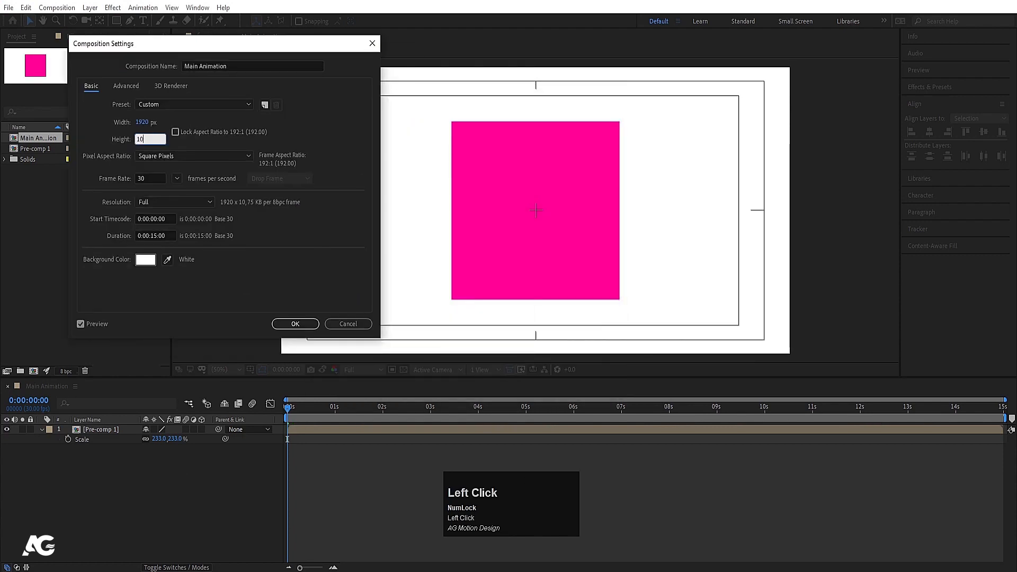
pyautogui.write('80')
pyautogui.press('Return')
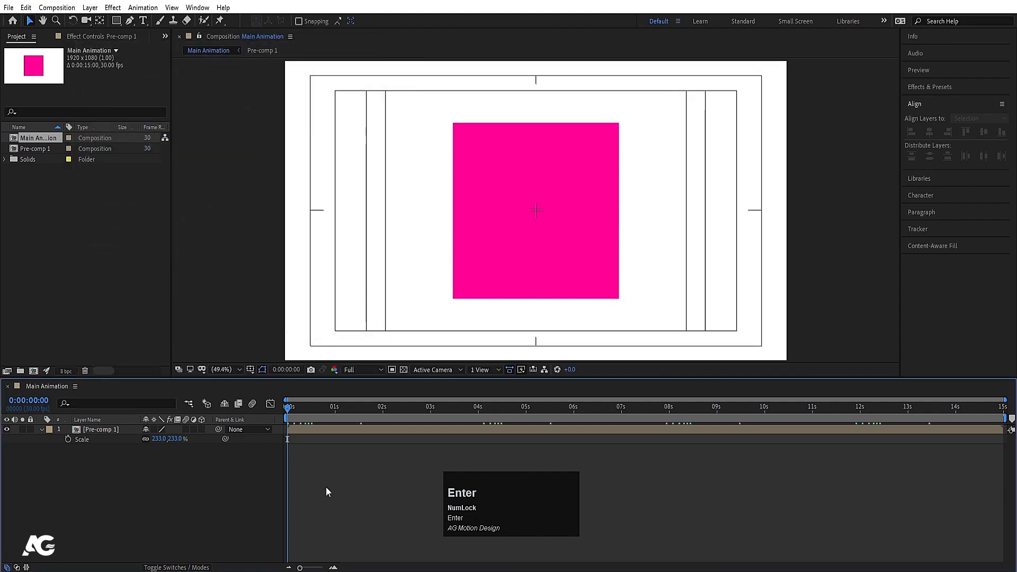
# - Reduce the Main Animation composition's width to 1226 px and preview the cube rotating within the narrower frame
pyautogui.hotkey('ctrl', 'k')
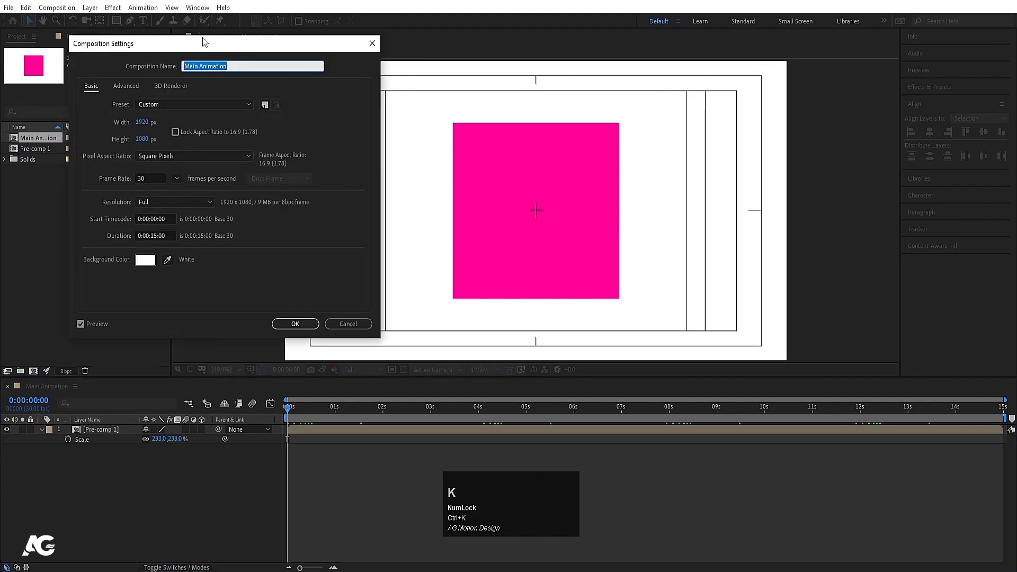
pyautogui.moveTo(203, 38); pyautogui.dragTo(226, 77)
pyautogui.moveTo(167, 161); pyautogui.dragTo(92, 175)
pyautogui.moveTo(159, 158); pyautogui.dragTo(300, 370)
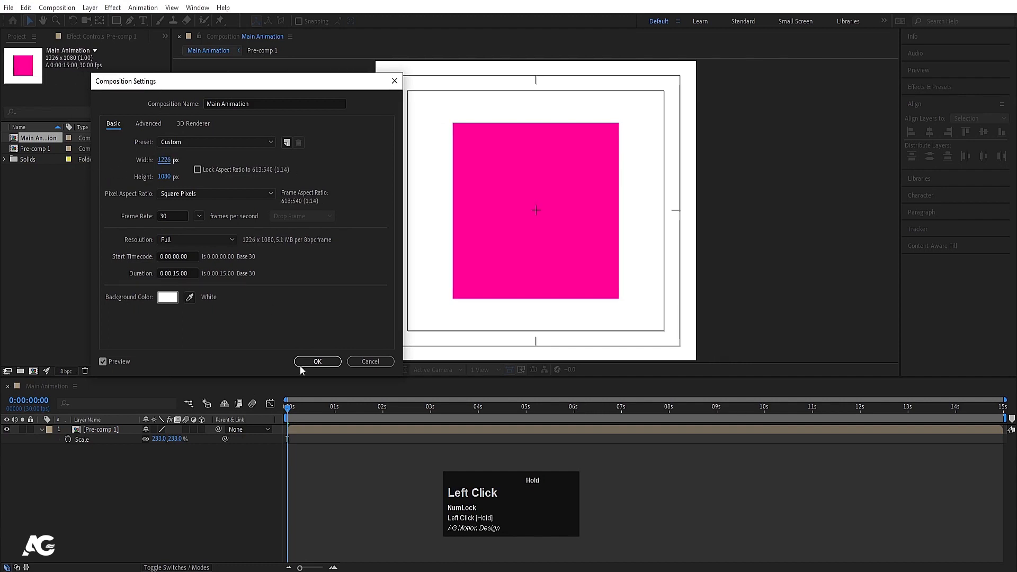
pyautogui.click(317, 365)
pyautogui.press('space')
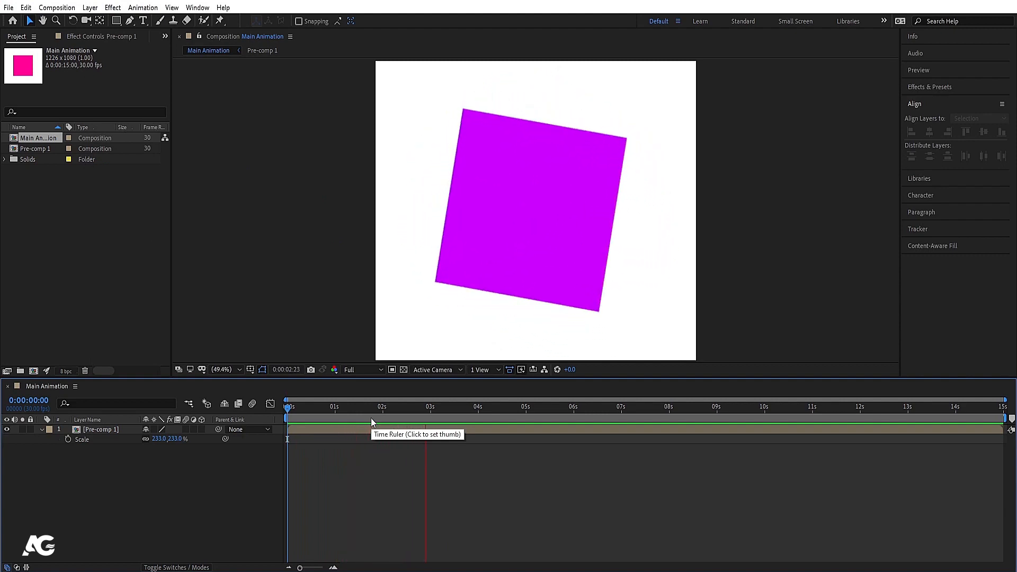
pyautogui.press('space')
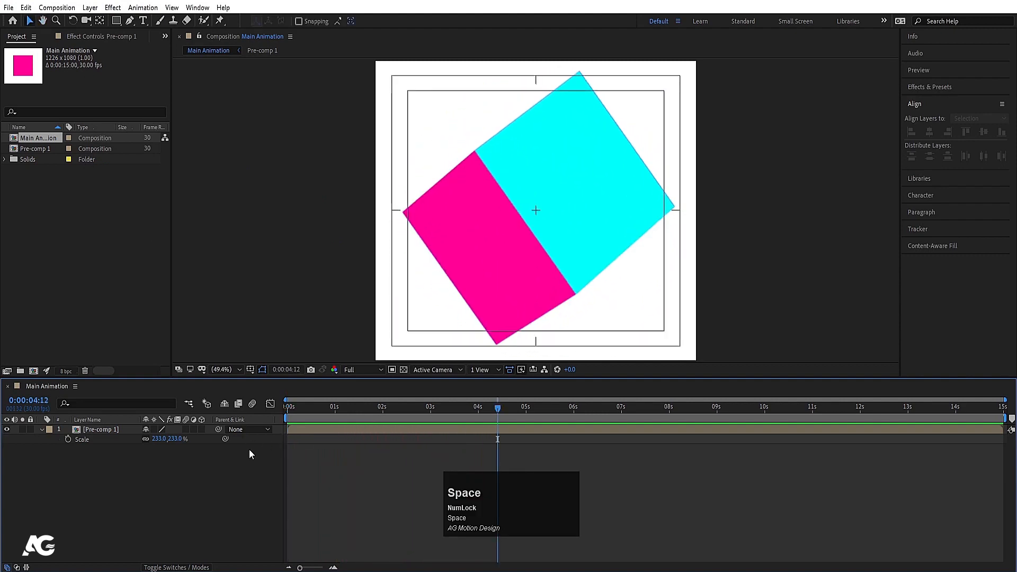
pyautogui.press('space')
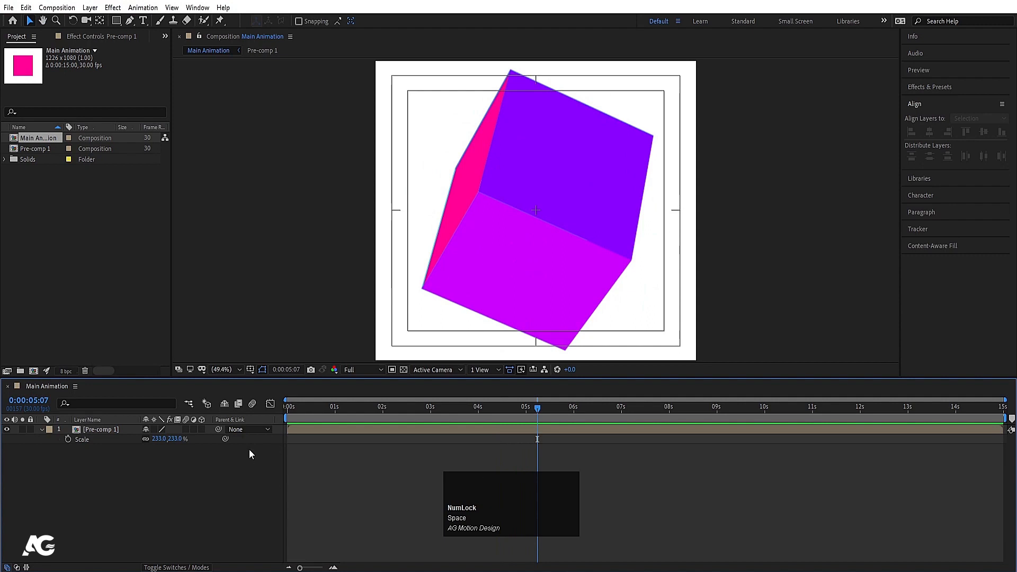
# - Rename the Main Animation composition as Cube
pyautogui.hotkey('ctrl', 'k')
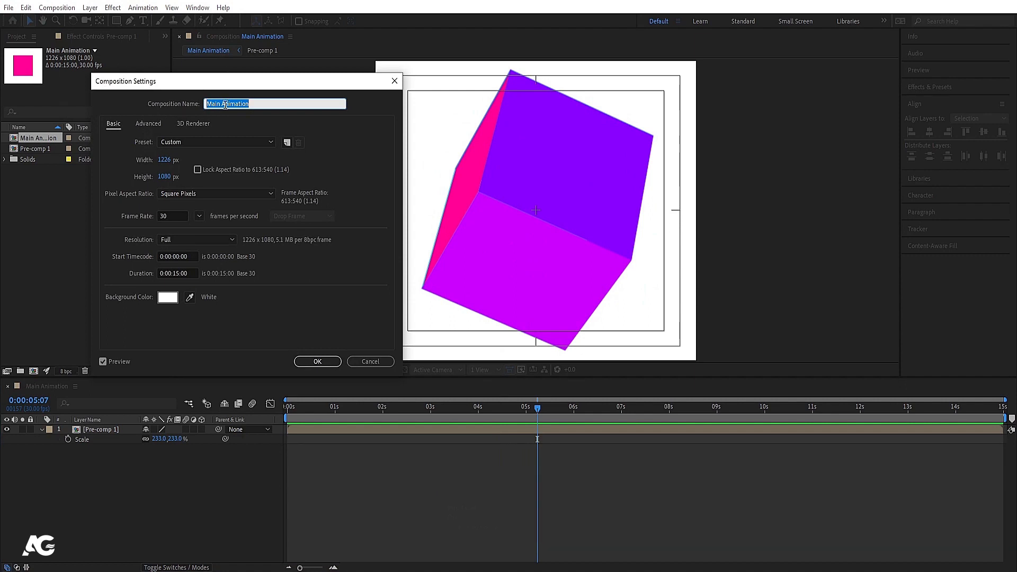
pyautogui.write('Cube')
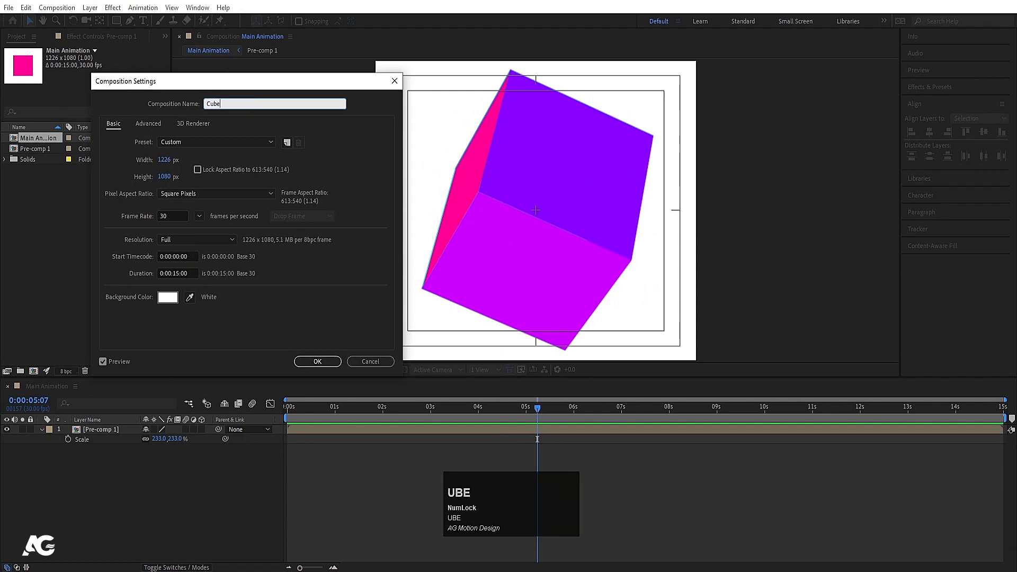
pyautogui.press('Return')
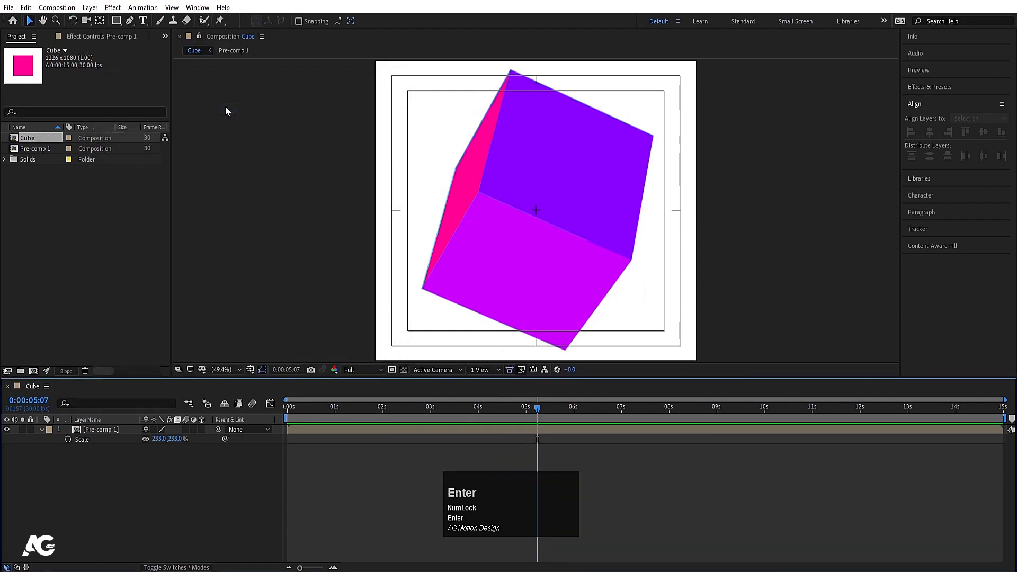
# - Create a new composition named "main animation" at 1920 x 1080 px, 30 fps and 15 seconds long
pyautogui.hotkey('ctrl', 'n')
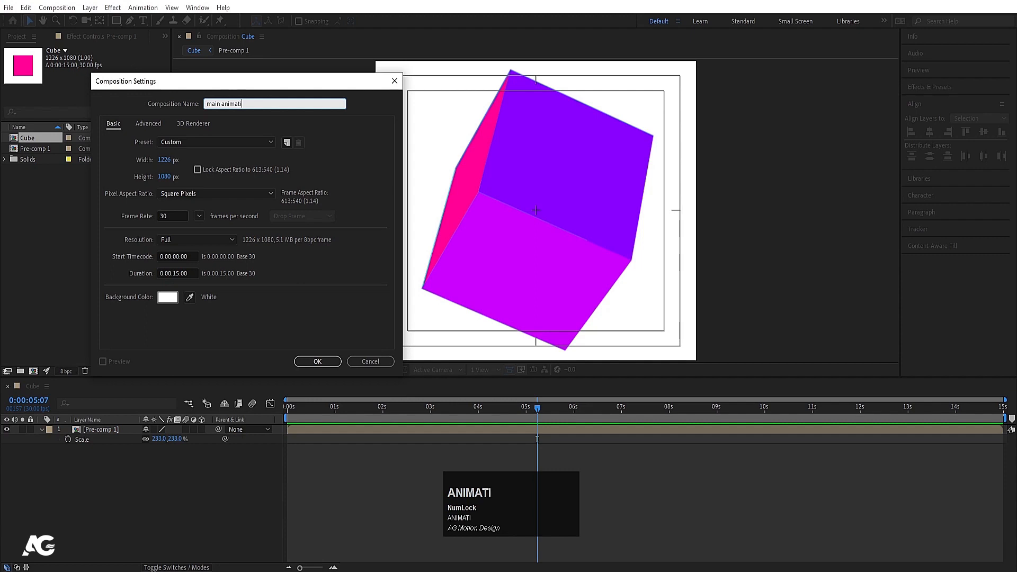
pyautogui.click(160, 158)
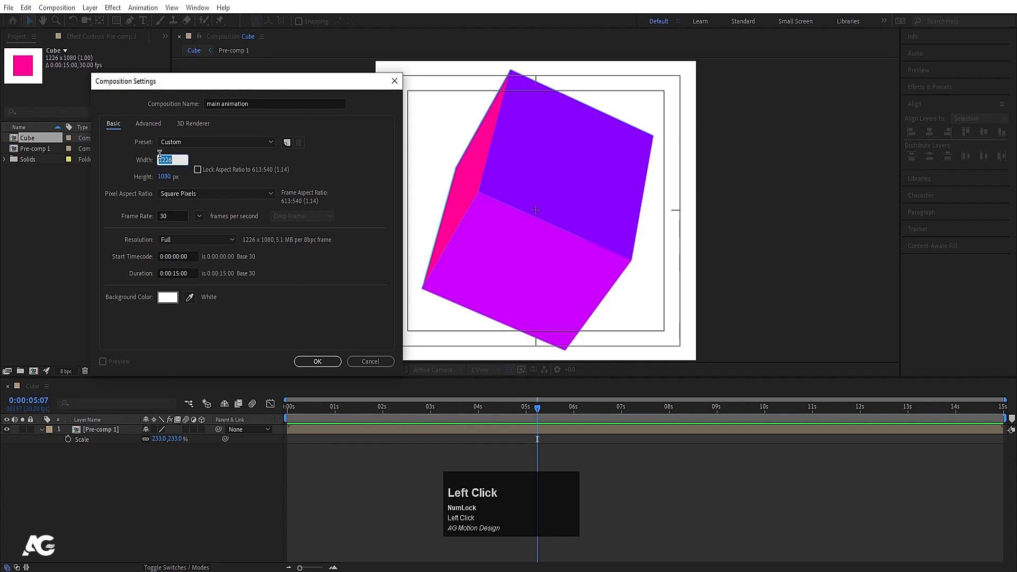
pyautogui.write('1920')
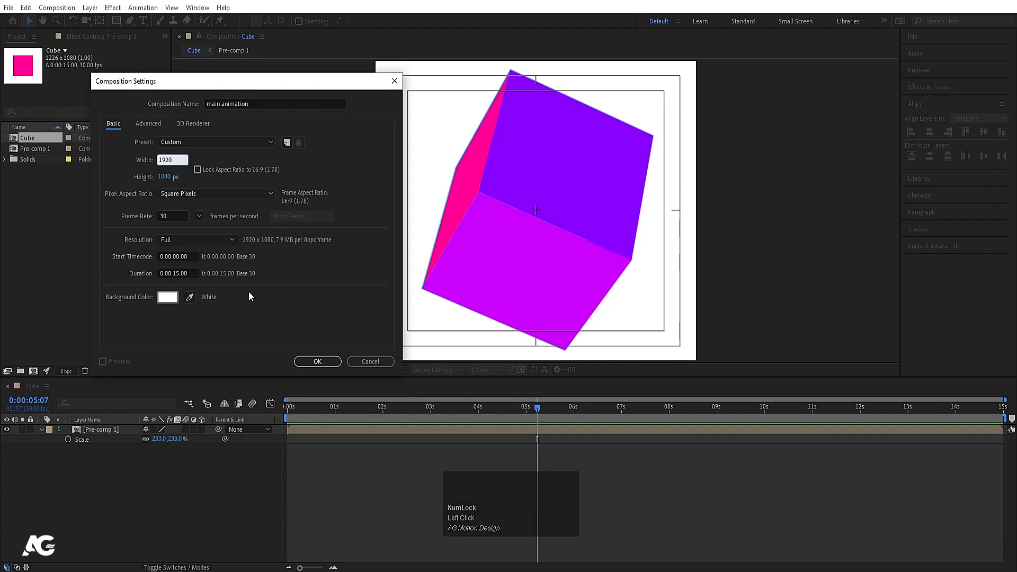
pyautogui.click(304, 362)
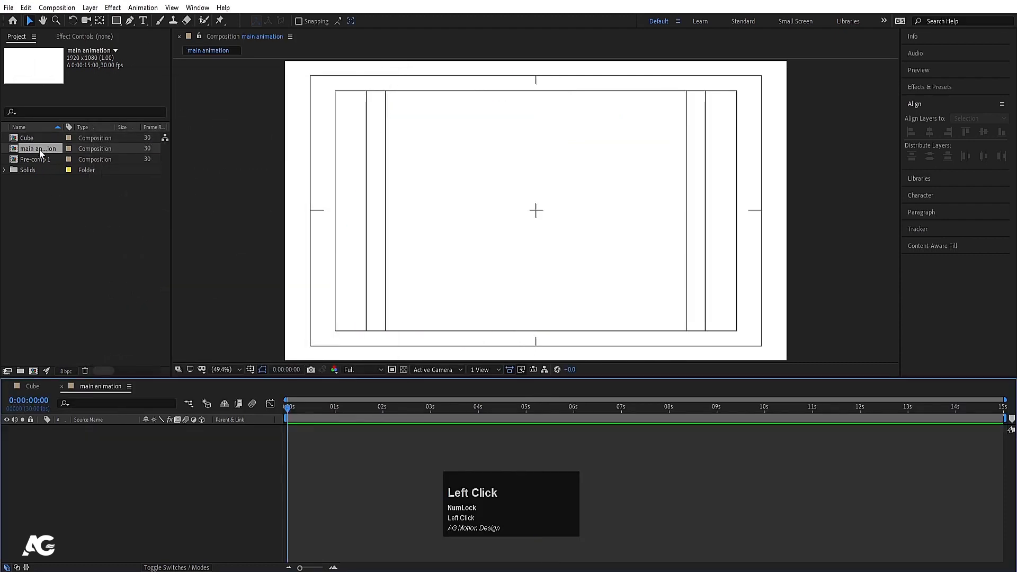
# - Add the Cube composition as a layer in main animation and scale it to 31%
pyautogui.click(28, 139)
pyautogui.moveTo(25, 139); pyautogui.dragTo(121, 437)
pyautogui.press('s')
# - Reduce the Cube composition's width to 1094 px and preview its rotation within the new frame
pyautogui.click(33, 386)
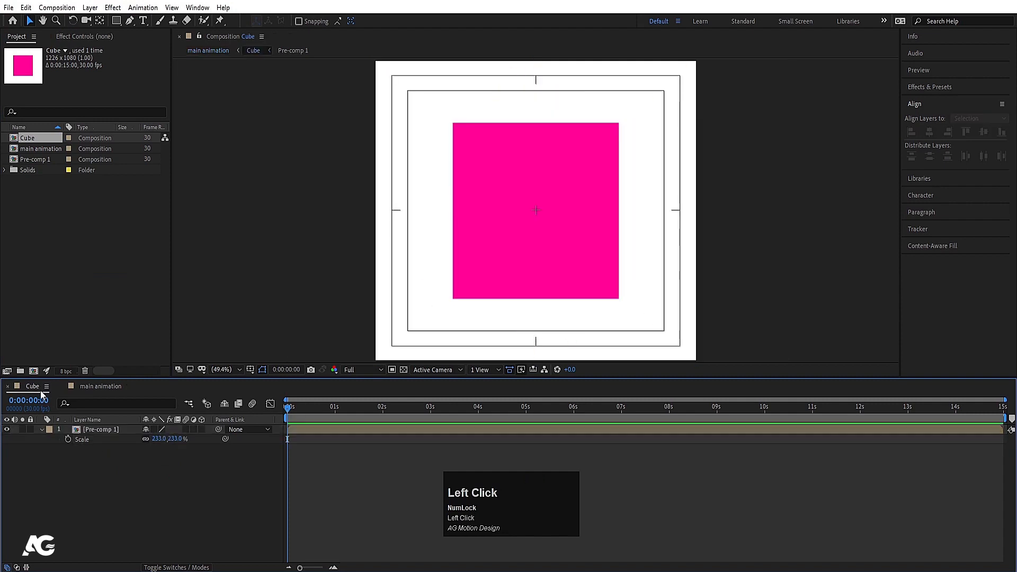
pyautogui.hotkey('ctrl', 'k')
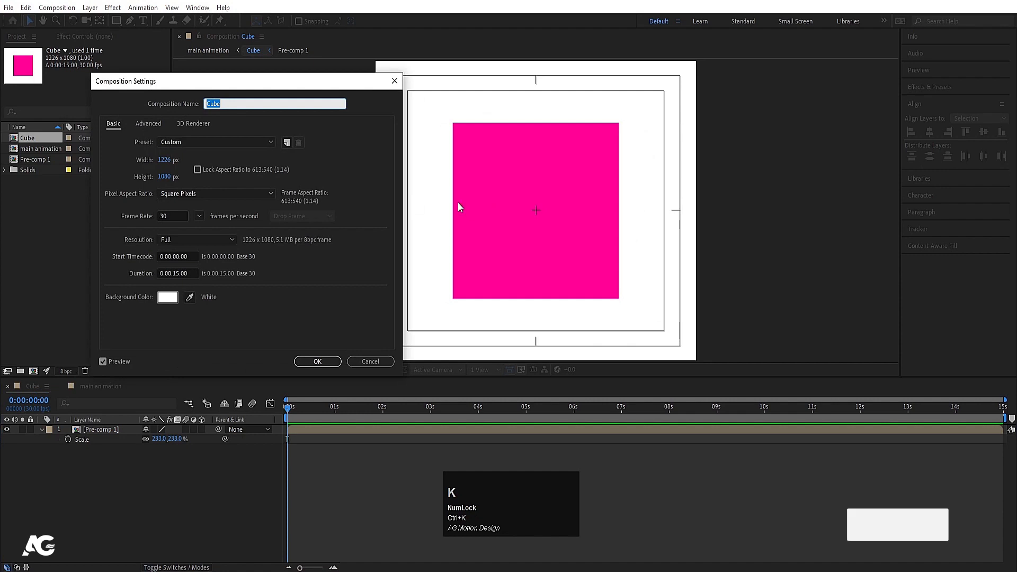
pyautogui.click(163, 159)
pyautogui.moveTo(163, 159); pyautogui.dragTo(135, 161)
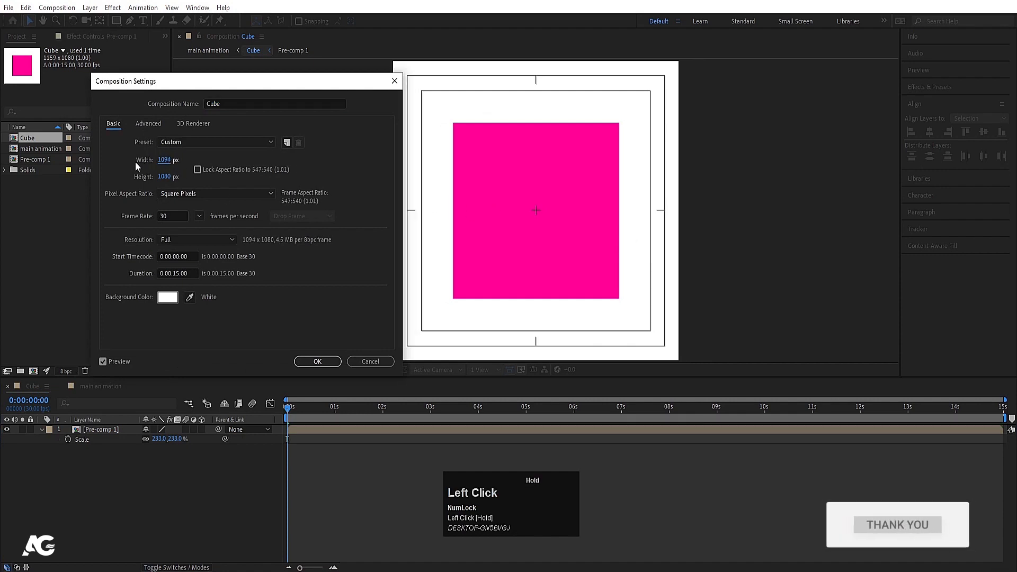
pyautogui.click(311, 365)
pyautogui.press('space')
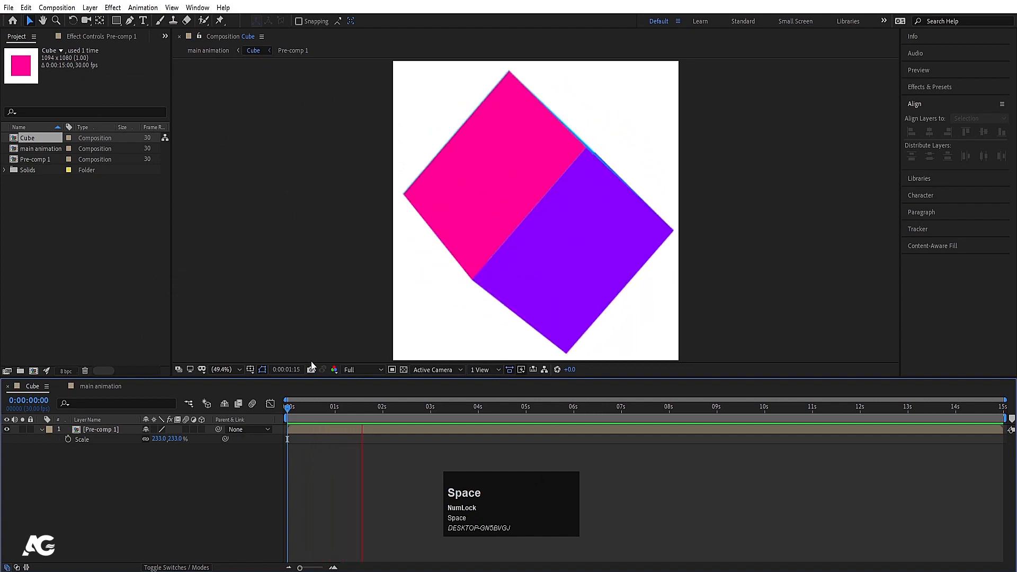
pyautogui.press('space')
# - Apply the CC RepeTile effect to the Cube layer in the main animation composition
pyautogui.click(101, 387)
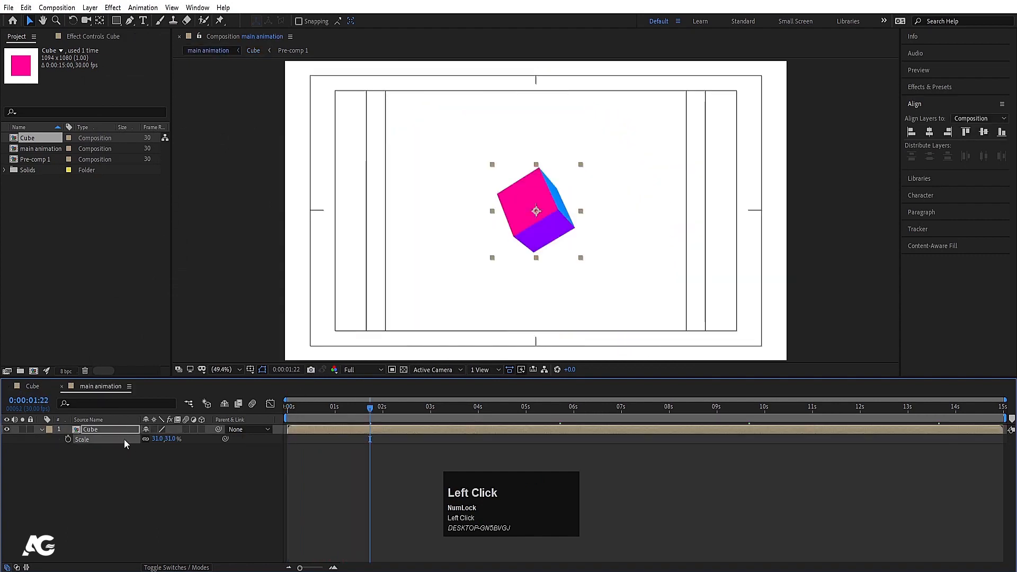
pyautogui.click(923, 86)
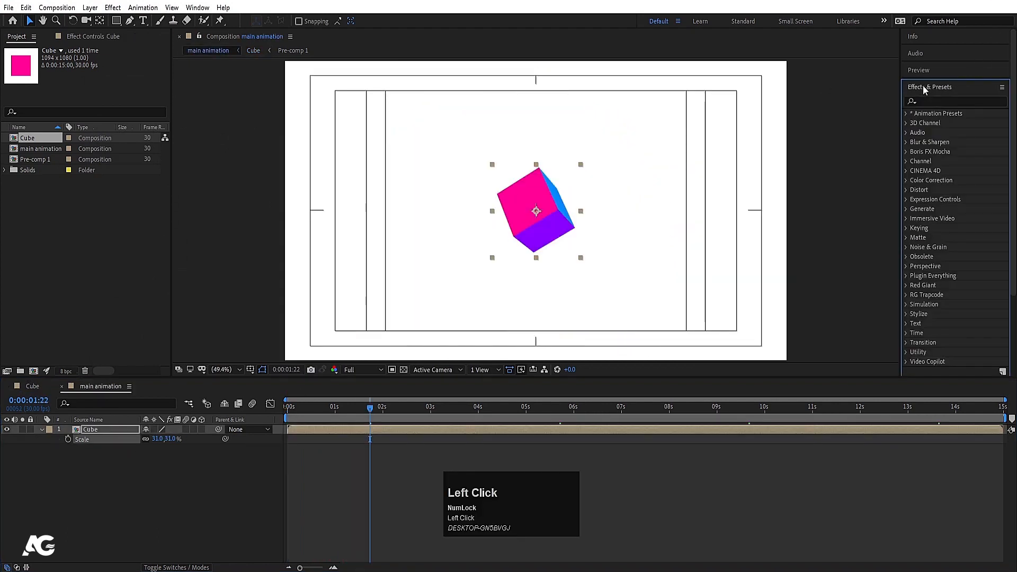
pyautogui.click(928, 99)
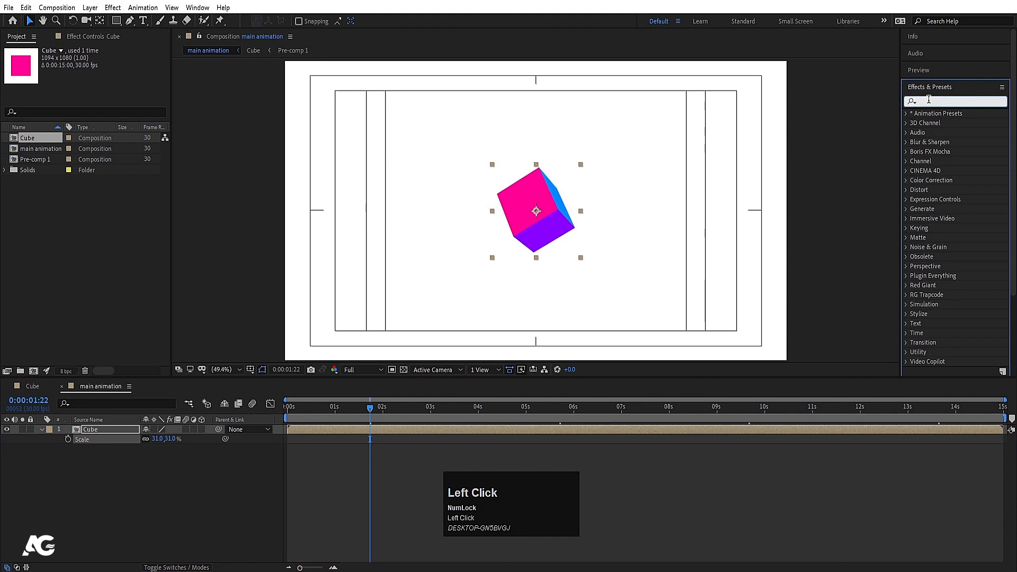
pyautogui.write('cc r')
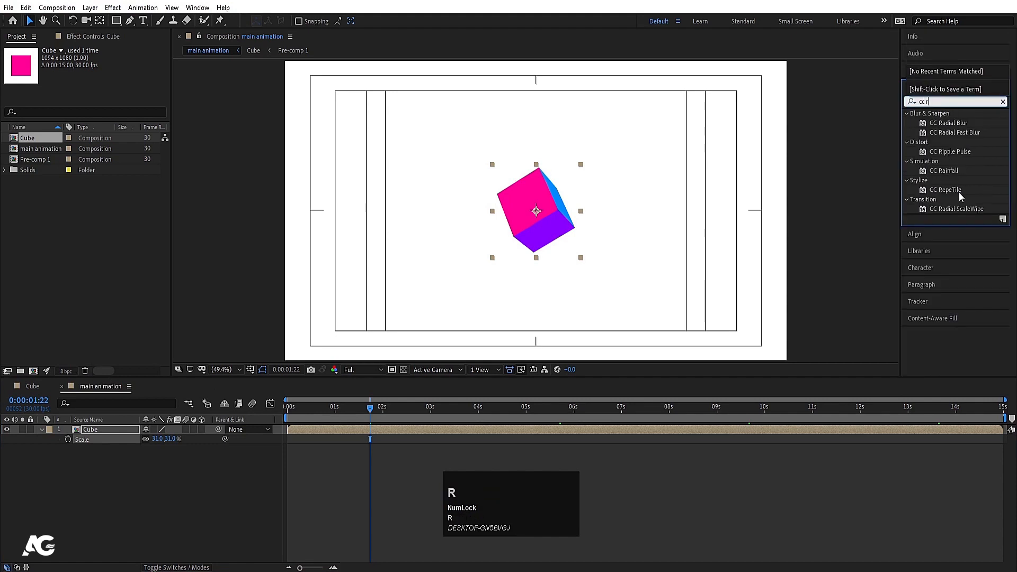
pyautogui.doubleClick(945, 190)
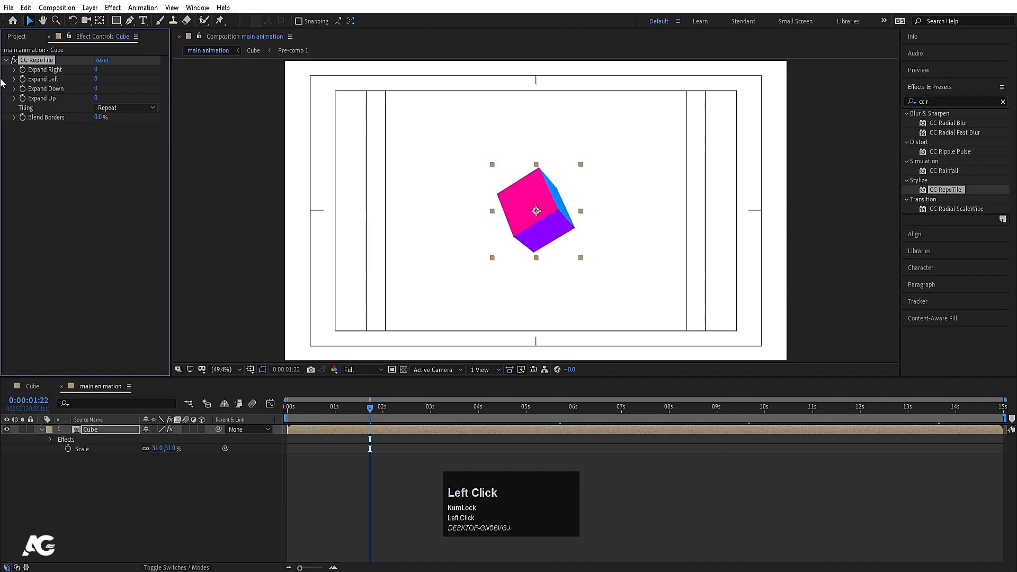
# - Set CC RepeTile's Expand Right to 1500, and extend it to 3368 so the cubes repeat past the frame's right edge
pyautogui.click(44, 71)
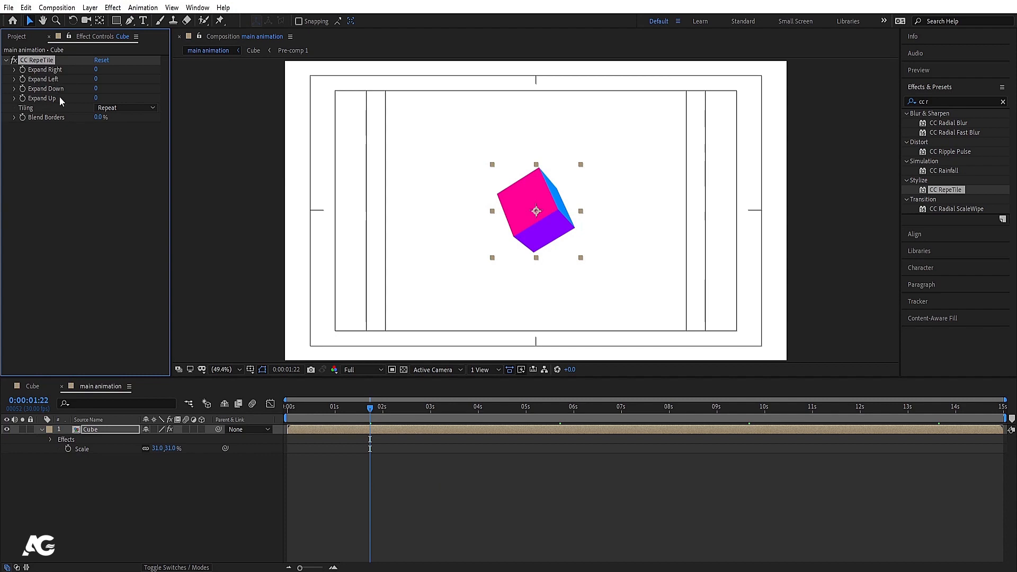
pyautogui.click(97, 69)
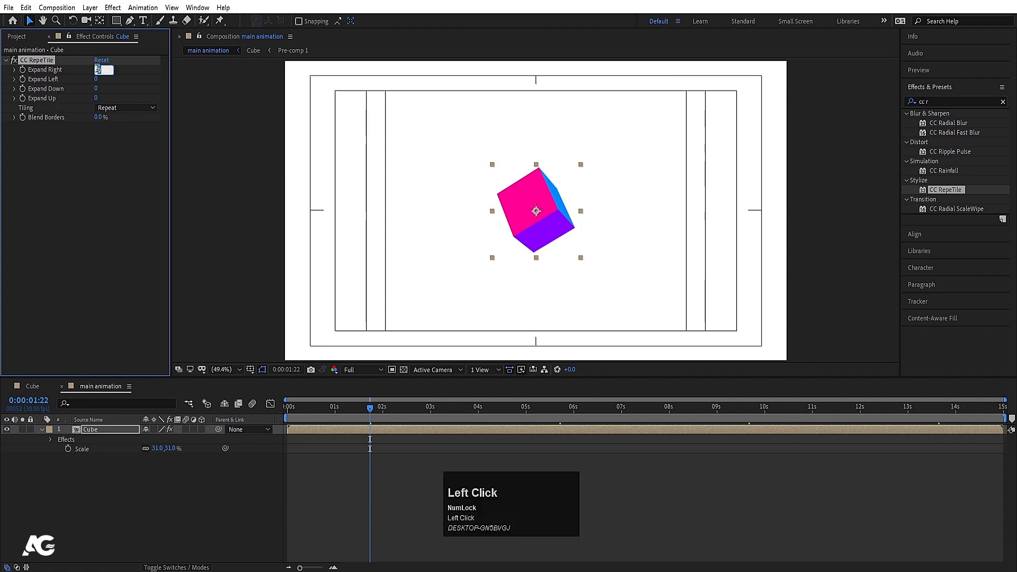
pyautogui.write('1500')
pyautogui.press('Return')
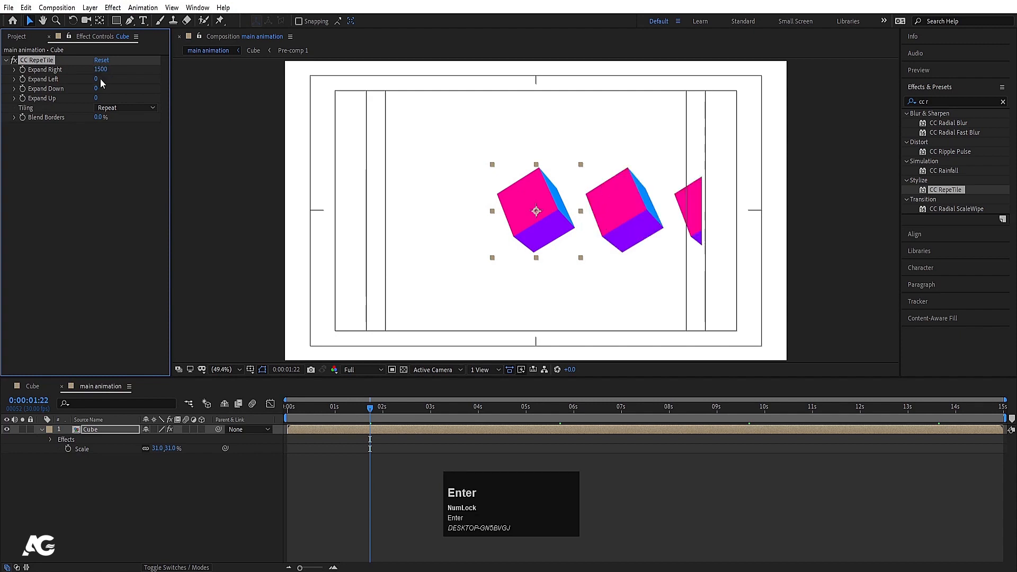
pyautogui.moveTo(100, 69); pyautogui.dragTo(1006, 2)
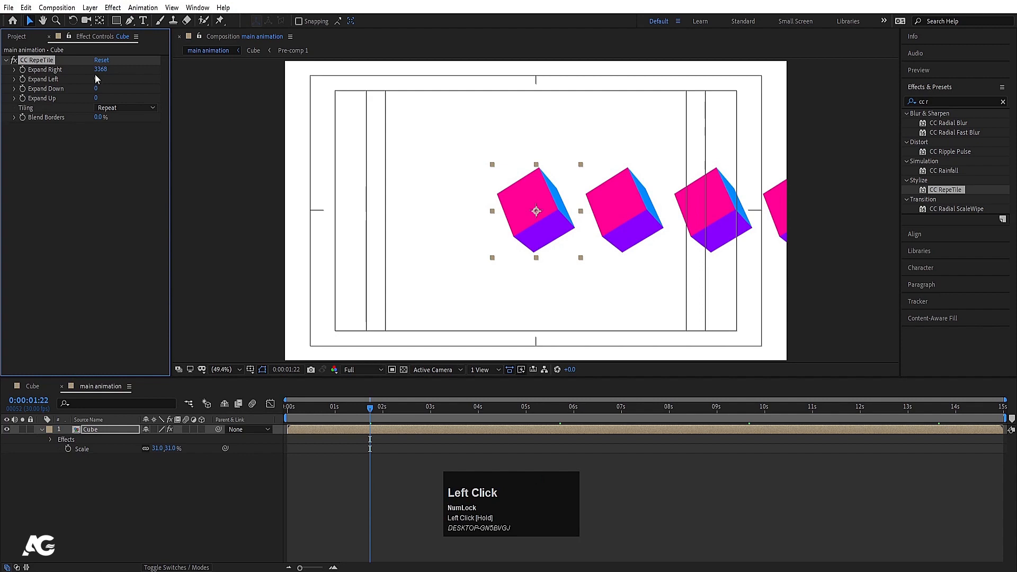
pyautogui.click(89, 86)
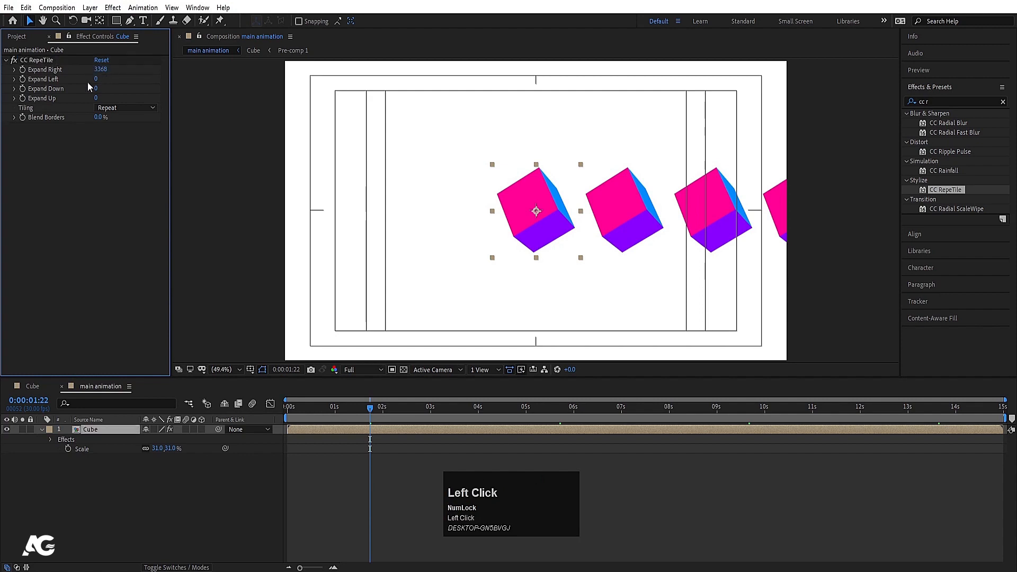
# - Set CC RepeTile's Expand Left, Expand Down and Expand Up to 3368 so the cubes tile in every direction
pyautogui.click(96, 80)
pyautogui.write('3368')
pyautogui.click(108, 92)
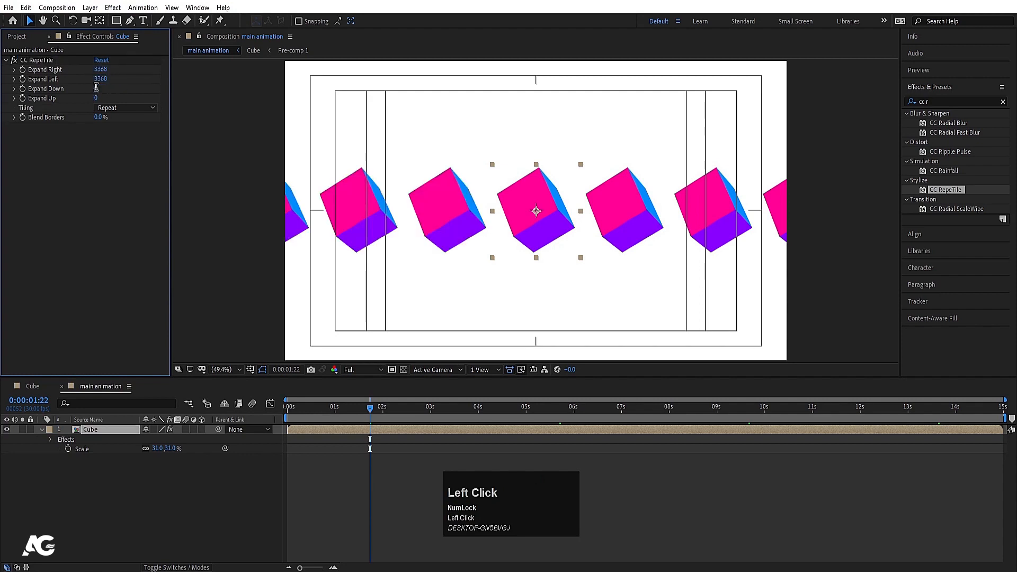
pyautogui.click(96, 88)
pyautogui.hotkey('ctrl', 'c')
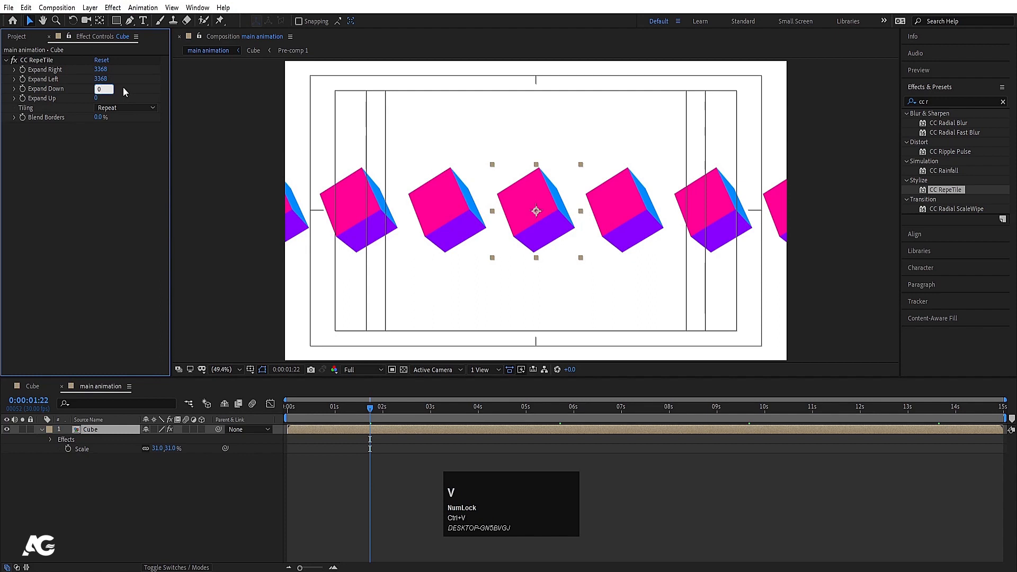
pyautogui.write('3368')
pyautogui.press('Return')
pyautogui.click(95, 96)
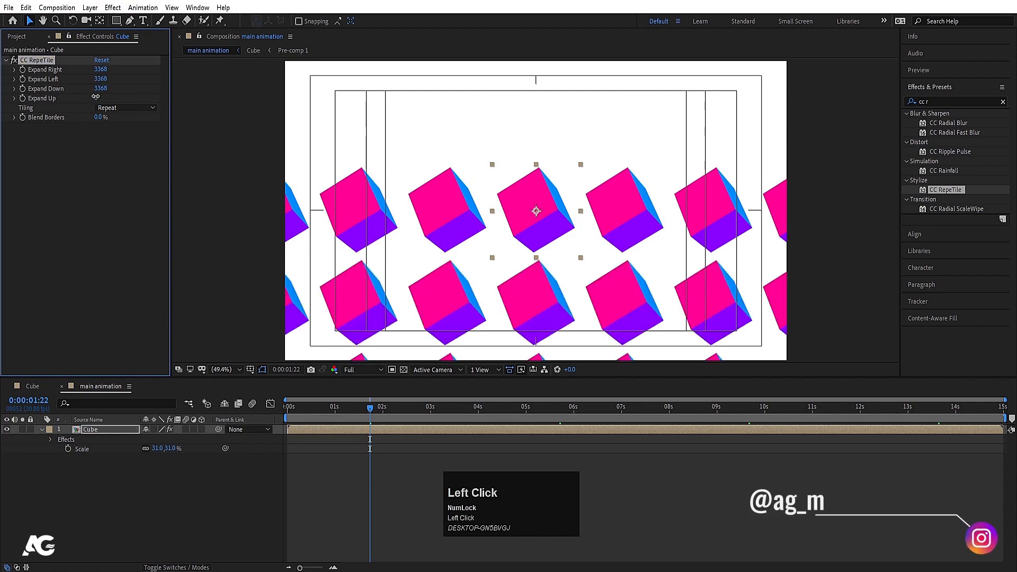
pyautogui.write('3368')
pyautogui.press('Return')
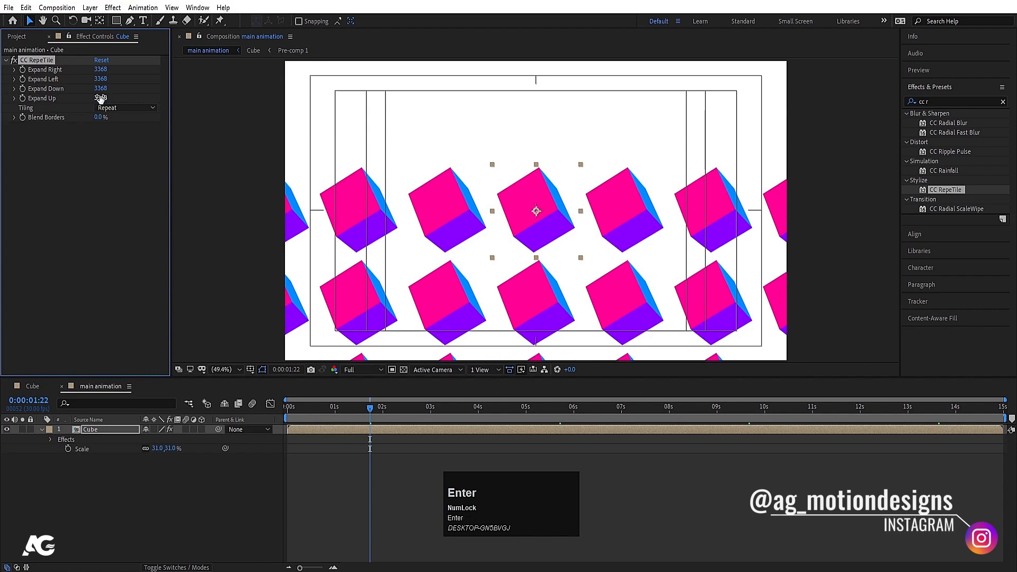
# - Preview the tiled cube animation from the start of the main animation composition
pyautogui.press('space')
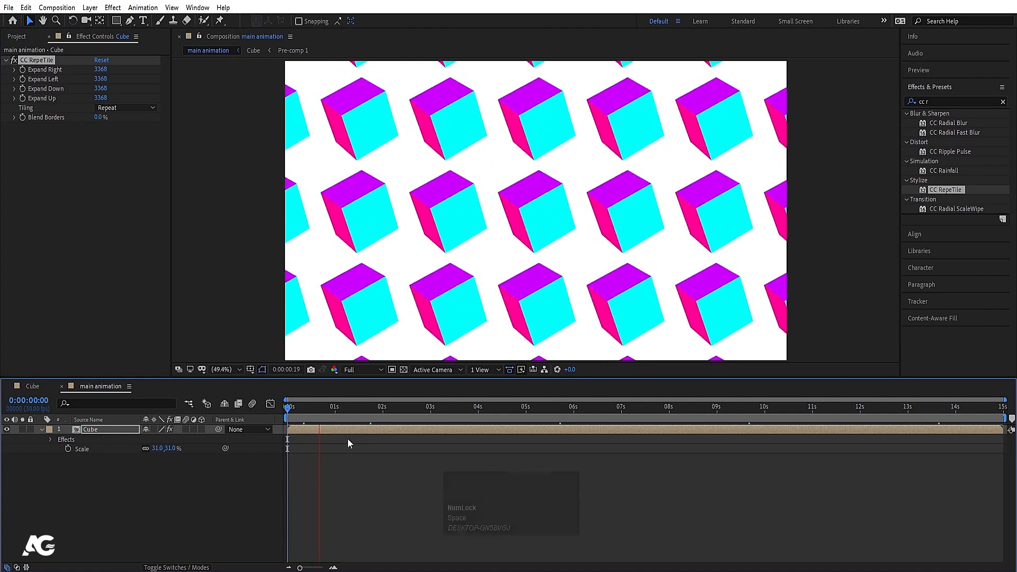
pyautogui.press('space')
pyautogui.moveTo(312, 408); pyautogui.dragTo(268, 403)
pyautogui.press('space')
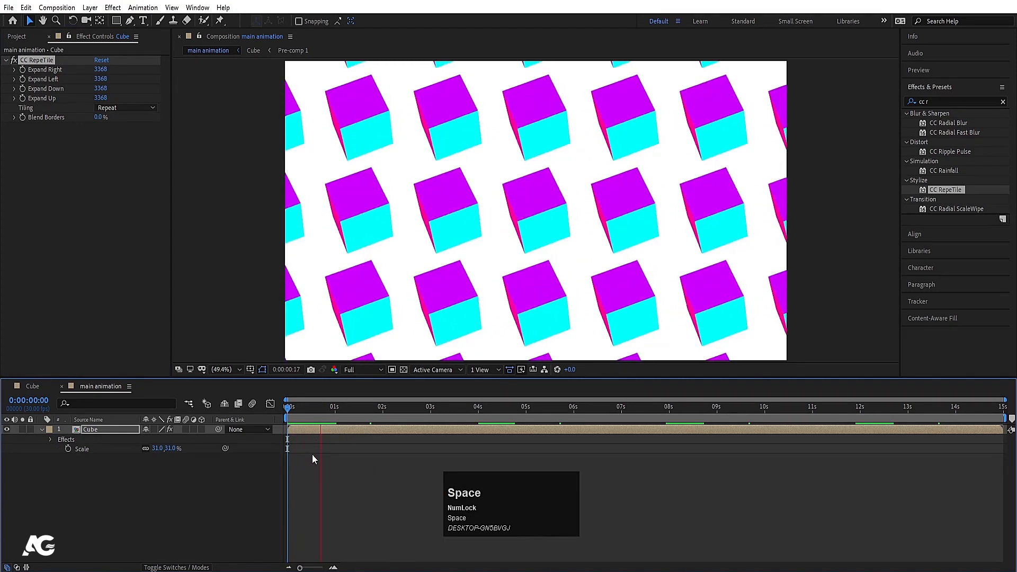
pyautogui.press('space')
# - Try CC RepeTile's Brick tiling on the Cube layer and preview it from the first frame
pyautogui.click(112, 109)
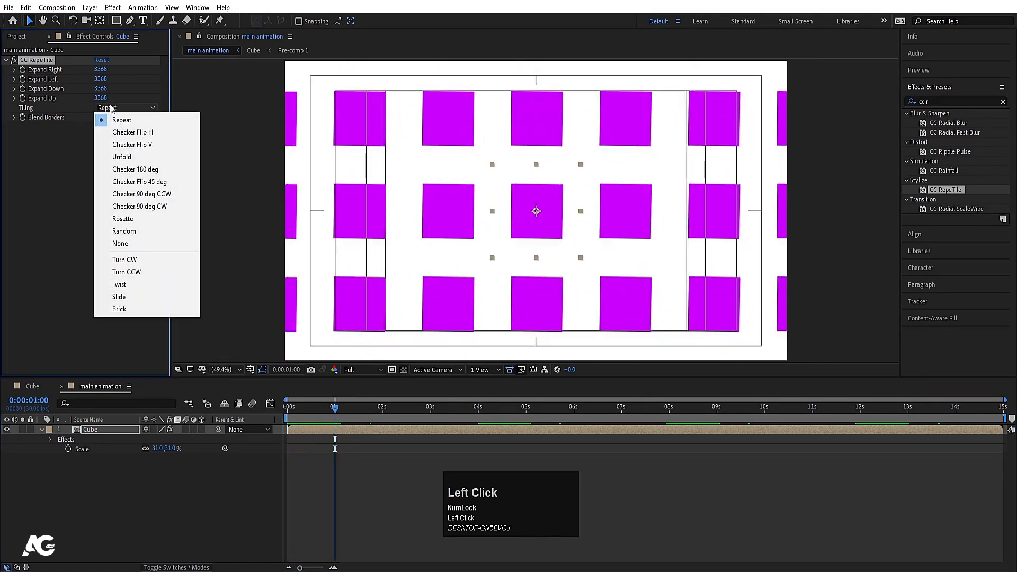
pyautogui.click(147, 309)
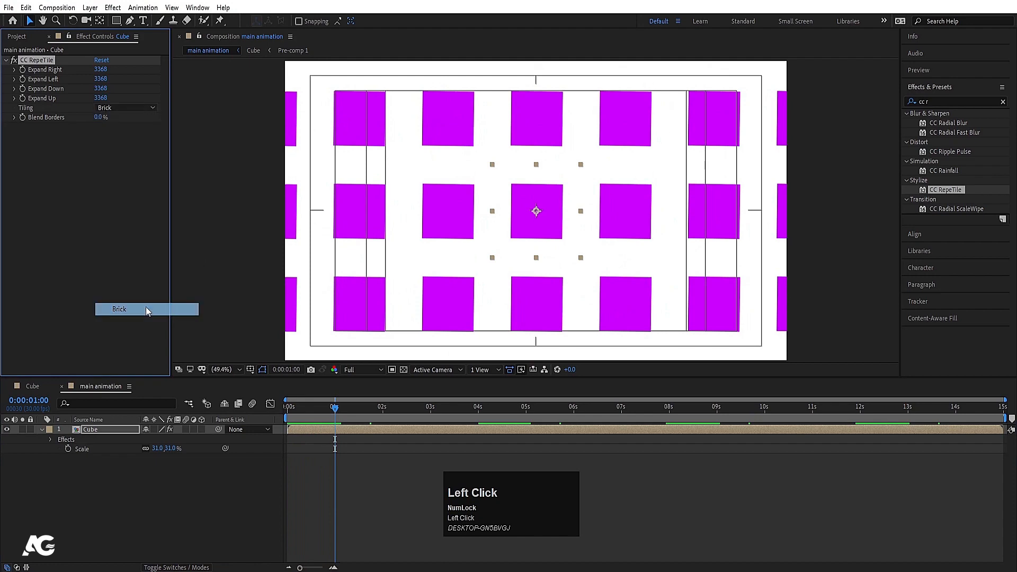
pyautogui.press('space')
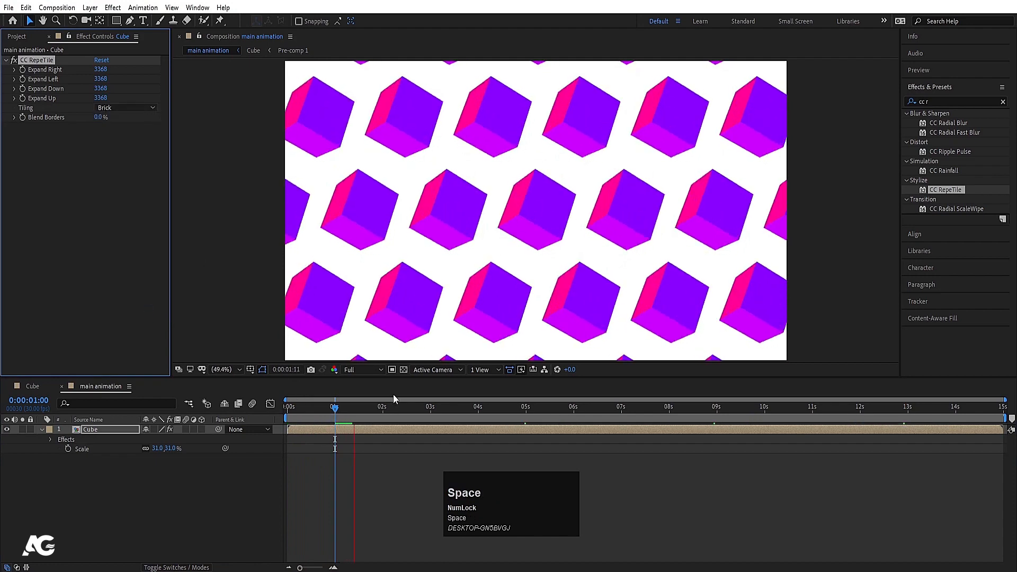
pyautogui.click(289, 407)
pyautogui.press('space')
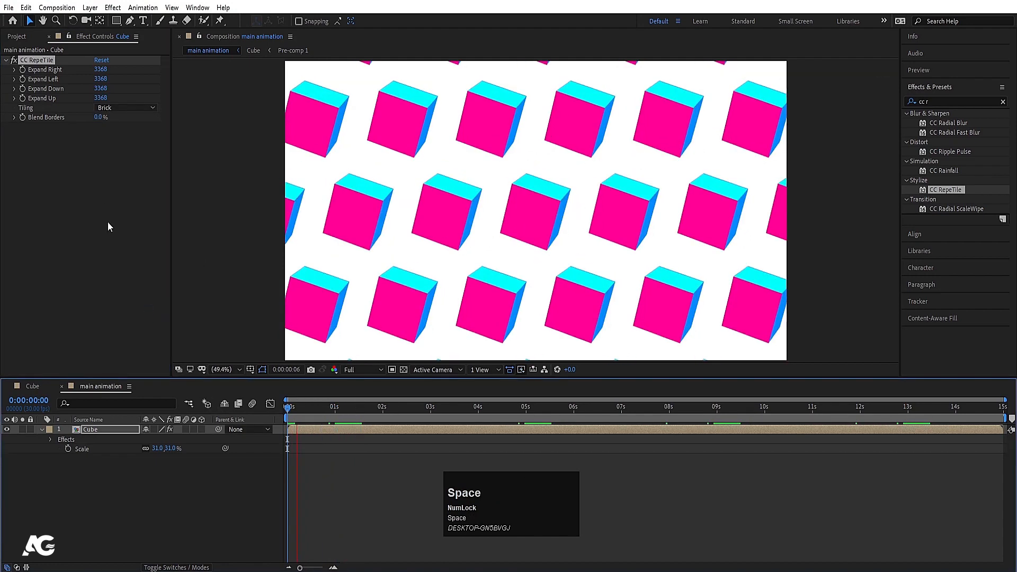
# - Change CC RepeTile's tiling to Checker Flip H and preview the mirrored cubes from the start
pyautogui.click(103, 108)
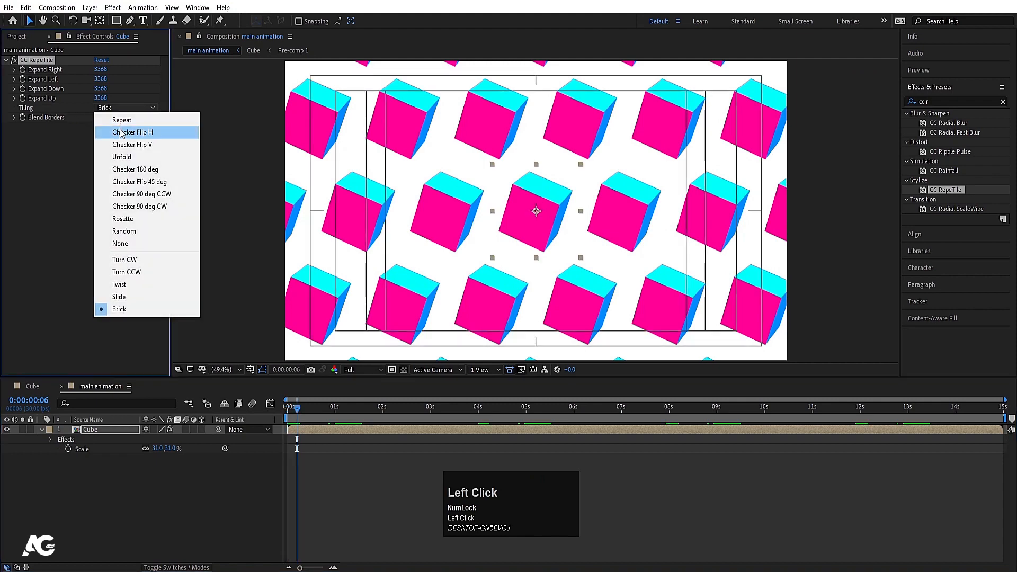
pyautogui.click(159, 130)
pyautogui.press('space')
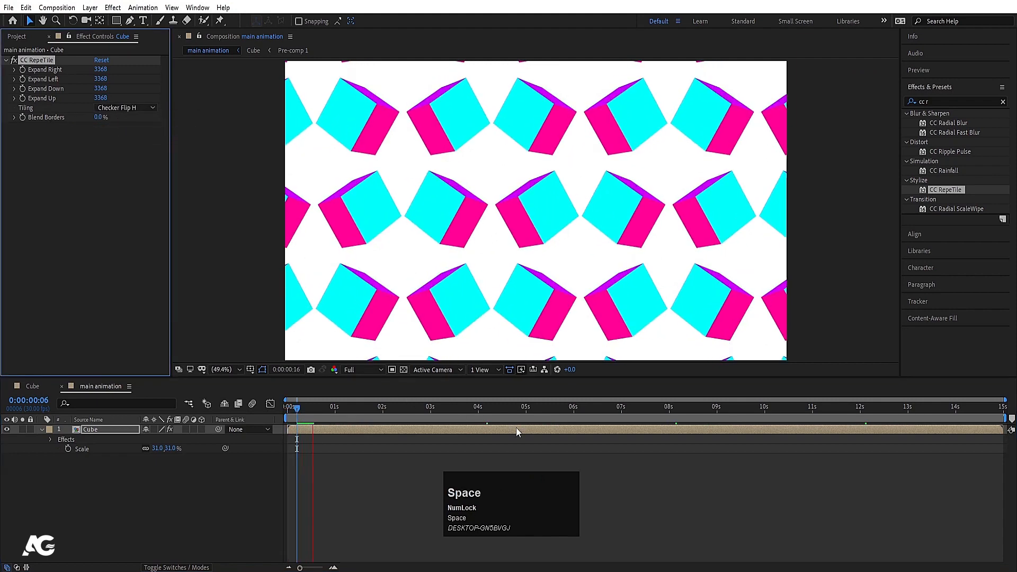
pyautogui.click(250, 407)
pyautogui.press('space')
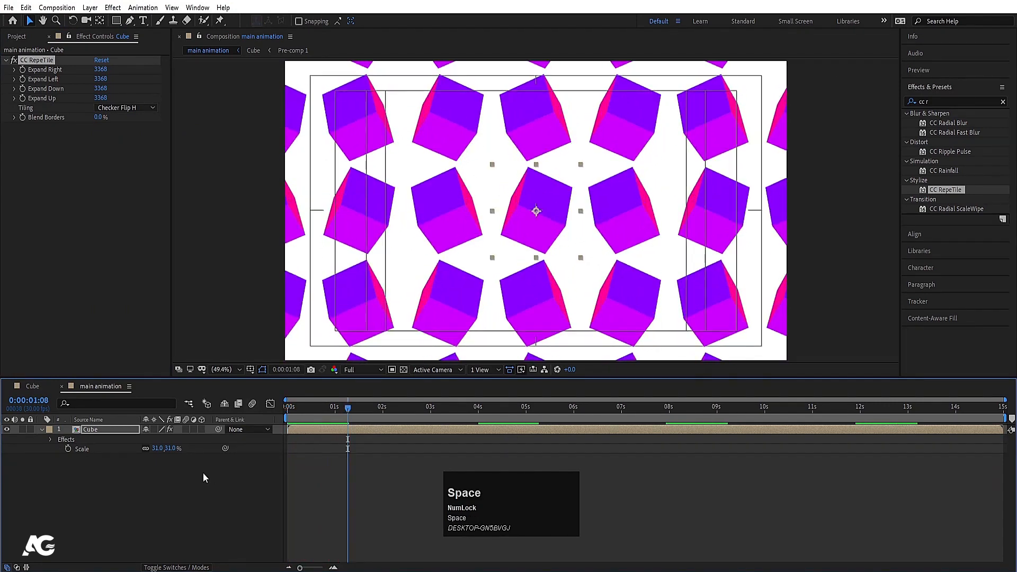
# - Add a 1920 x 1080 px white solid to main animation and place it beneath the Cube layer
pyautogui.click(203, 477)
pyautogui.hotkey('ctrl', 'y')
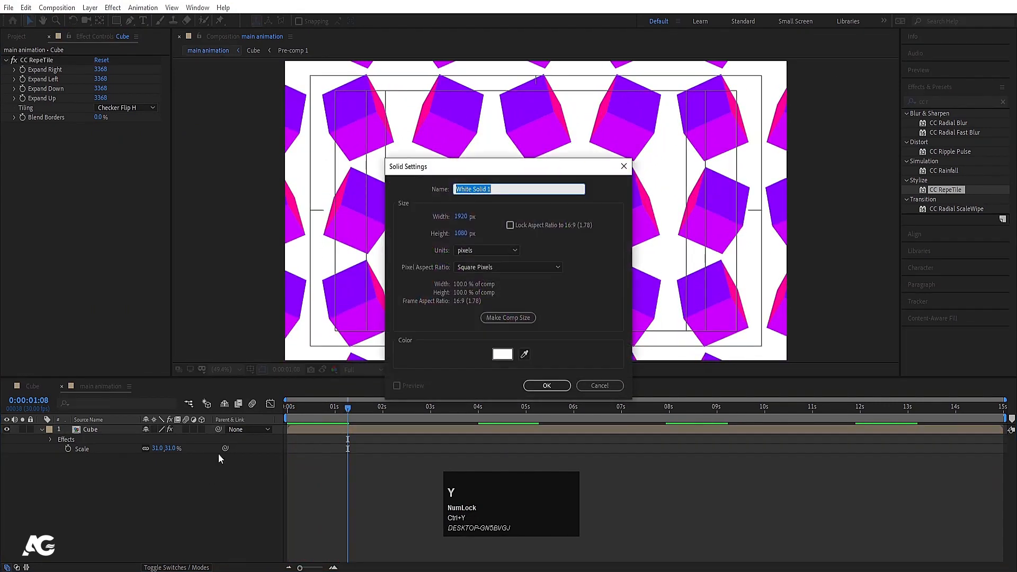
pyautogui.press('Return')
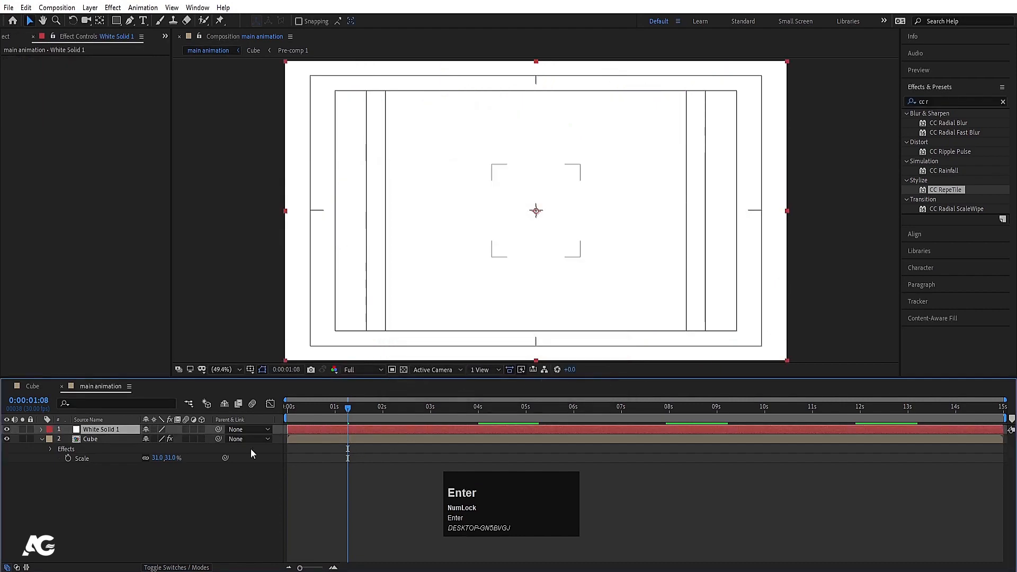
pyautogui.moveTo(121, 429); pyautogui.dragTo(136, 497)
# - End the main animation work area at 0:00:03:29 and preview the loop from the first frame
pyautogui.moveTo(336, 414); pyautogui.dragTo(478, 415)
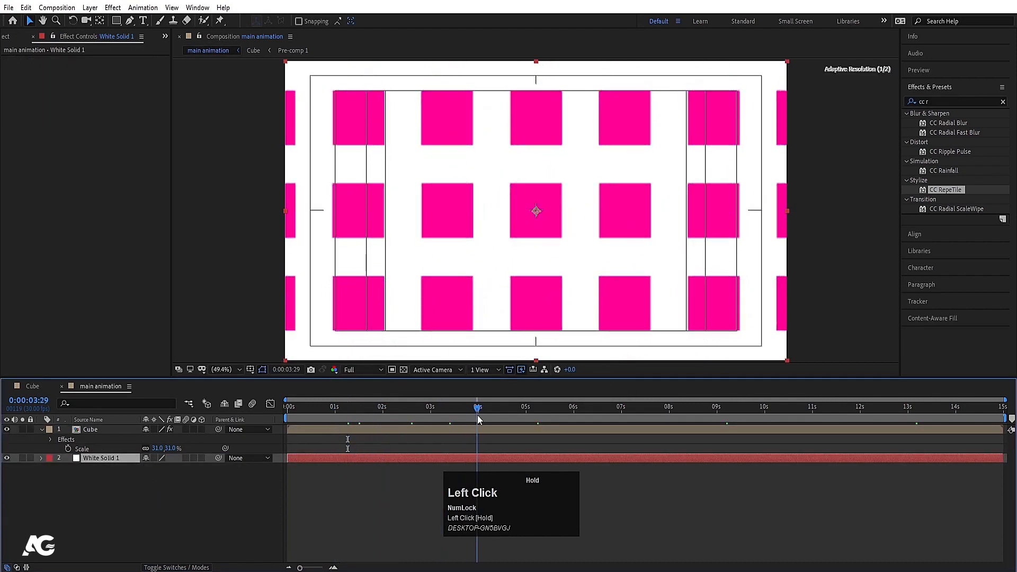
pyautogui.press('n')
pyautogui.click(116, 422)
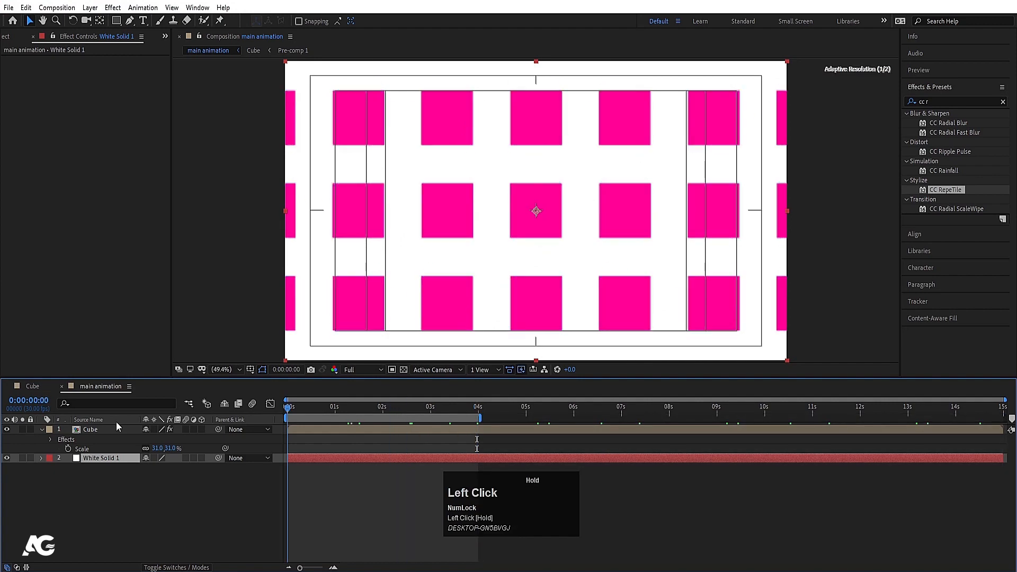
pyautogui.press('space')
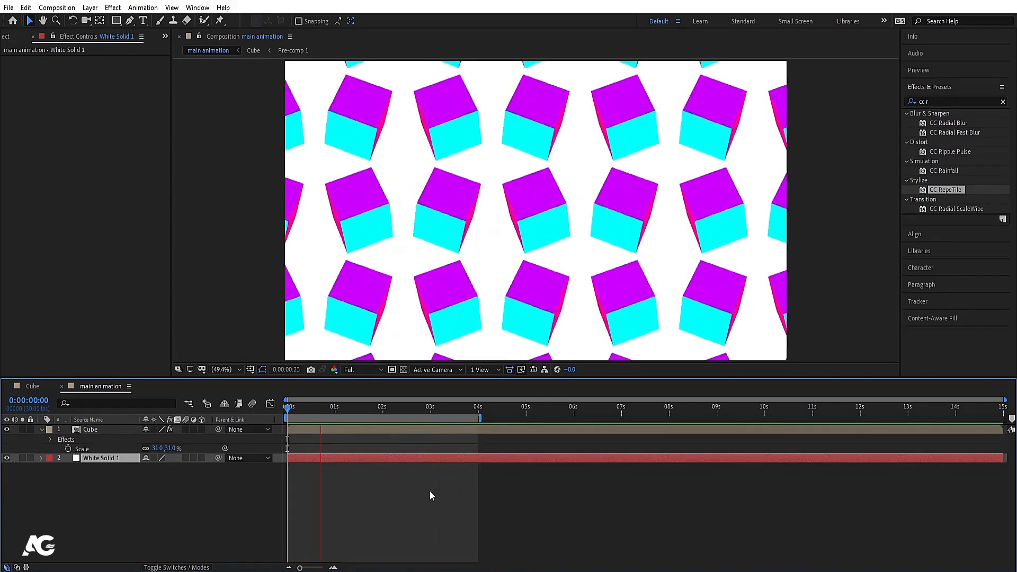
pyautogui.click(429, 497)
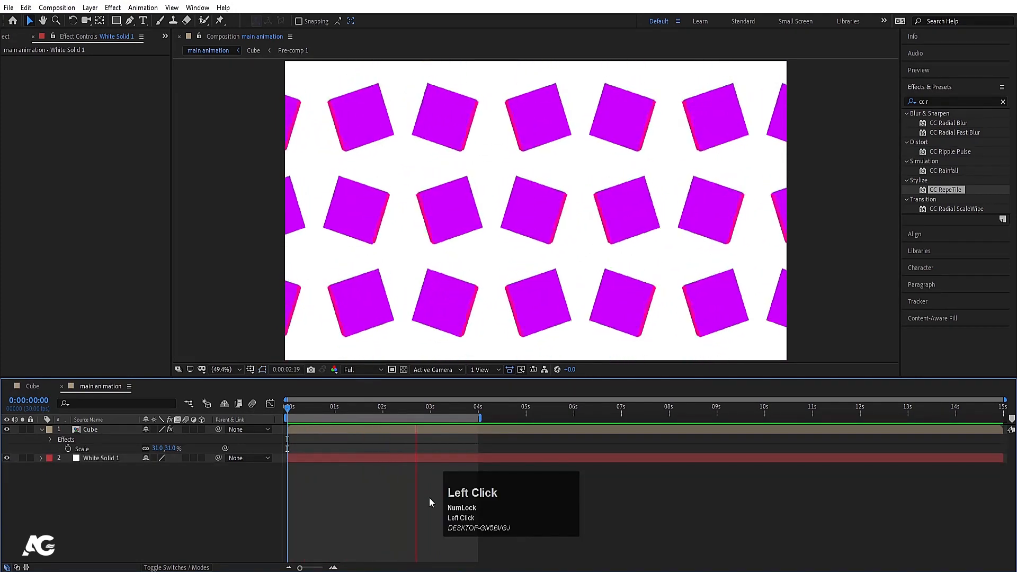
pyautogui.press('space')
# - Match the main animation's work area end to the controller's last rotation keyframes in Pre-comp 1, at 0:00:03:29, and preview the loop
pyautogui.click(479, 406)
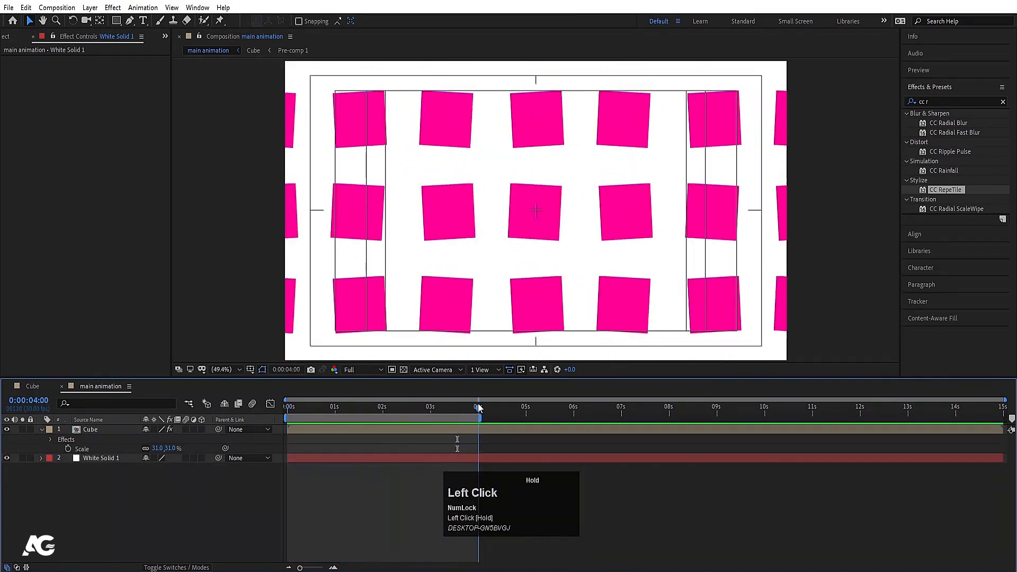
pyautogui.press('n')
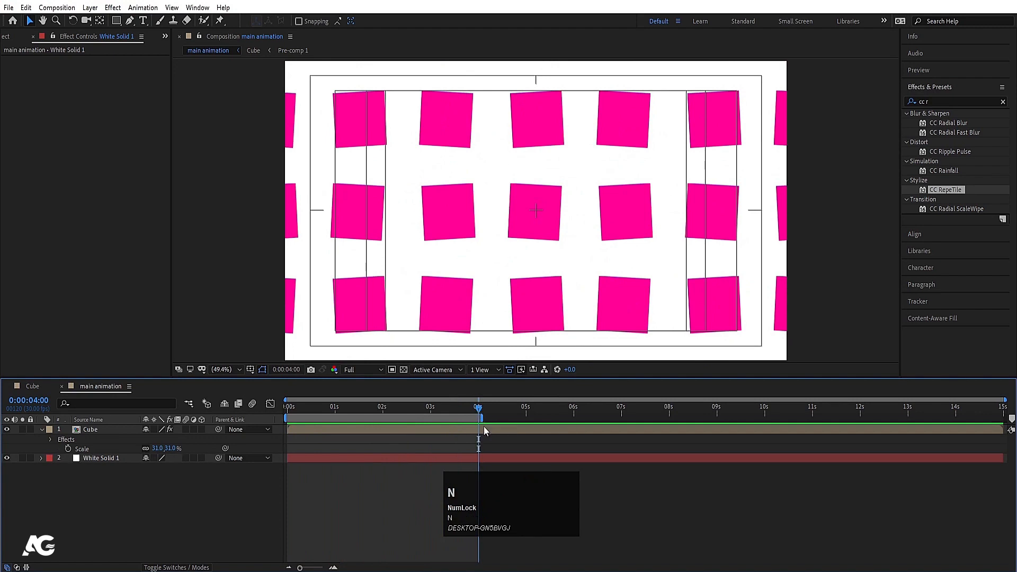
pyautogui.doubleClick(461, 430)
pyautogui.doubleClick(454, 431)
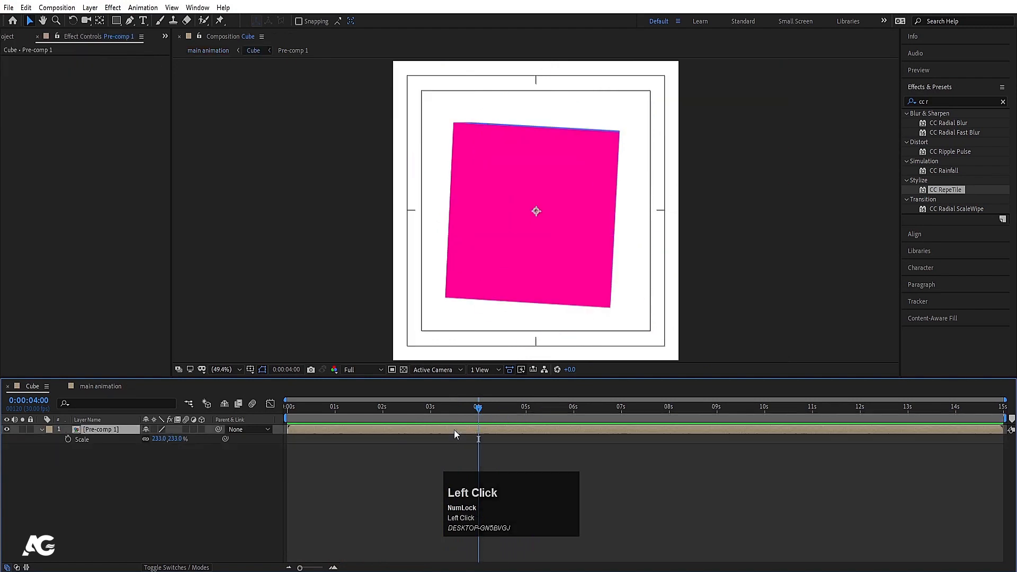
pyautogui.press('u')
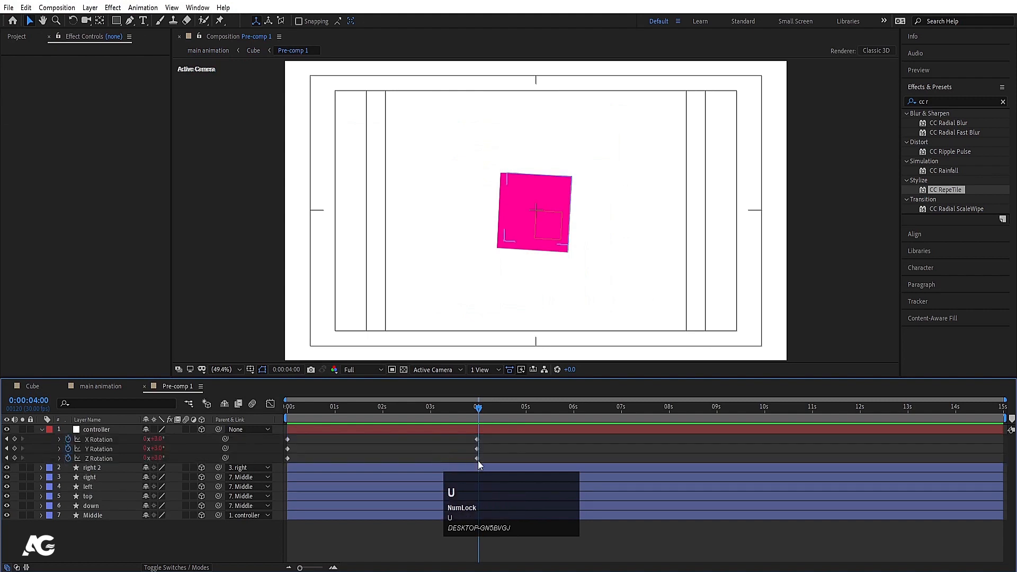
pyautogui.press('j')
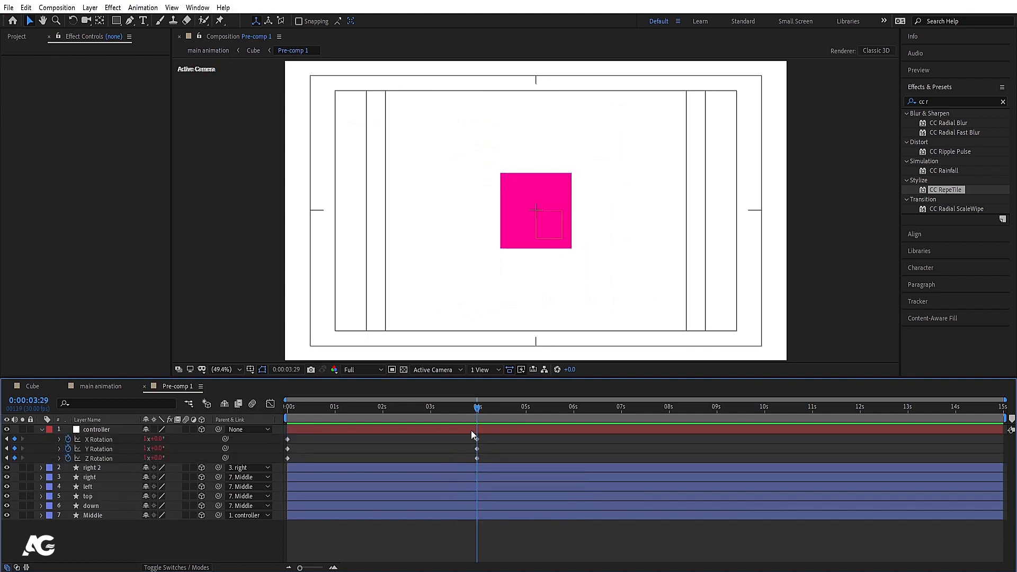
pyautogui.click(113, 386)
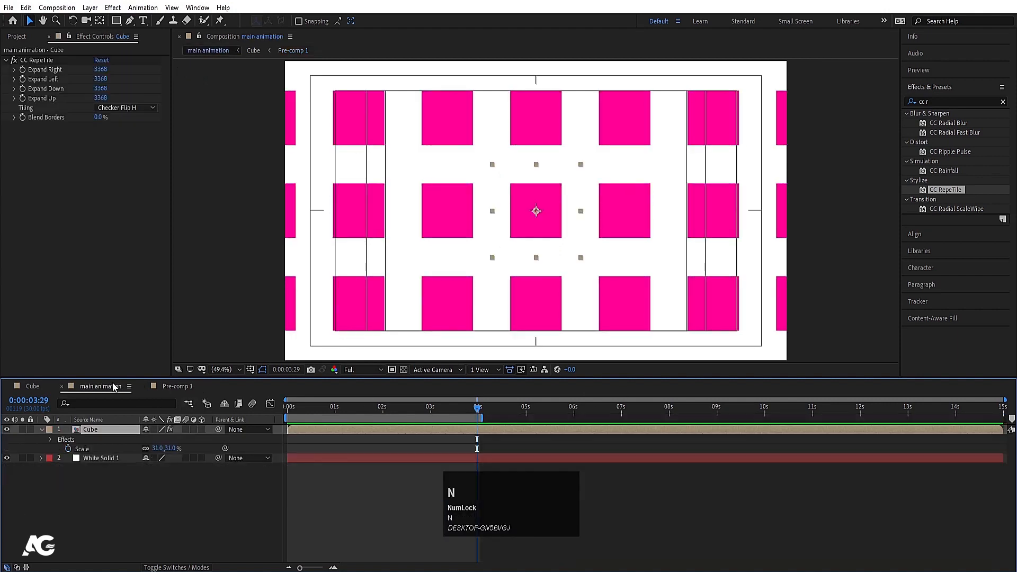
pyautogui.click(349, 417)
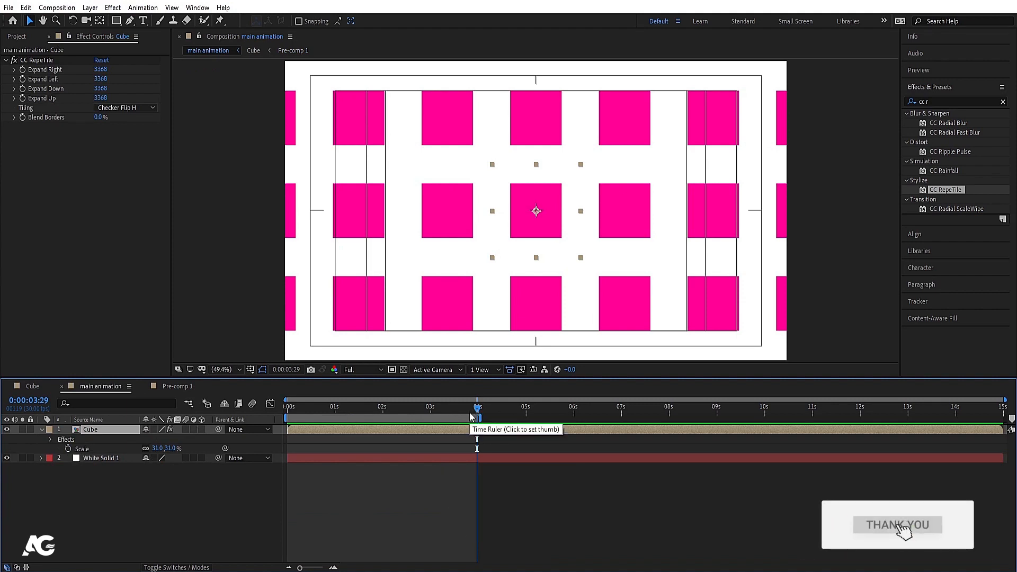
pyautogui.press('space')
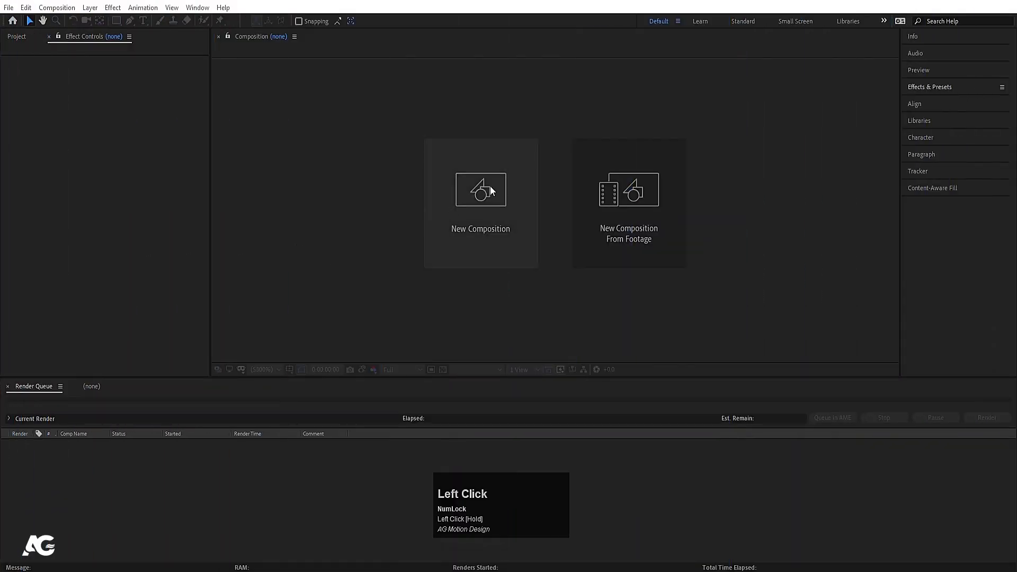
# - Create a new composition 1920 px wide and 1800 px high
pyautogui.click(491, 187)
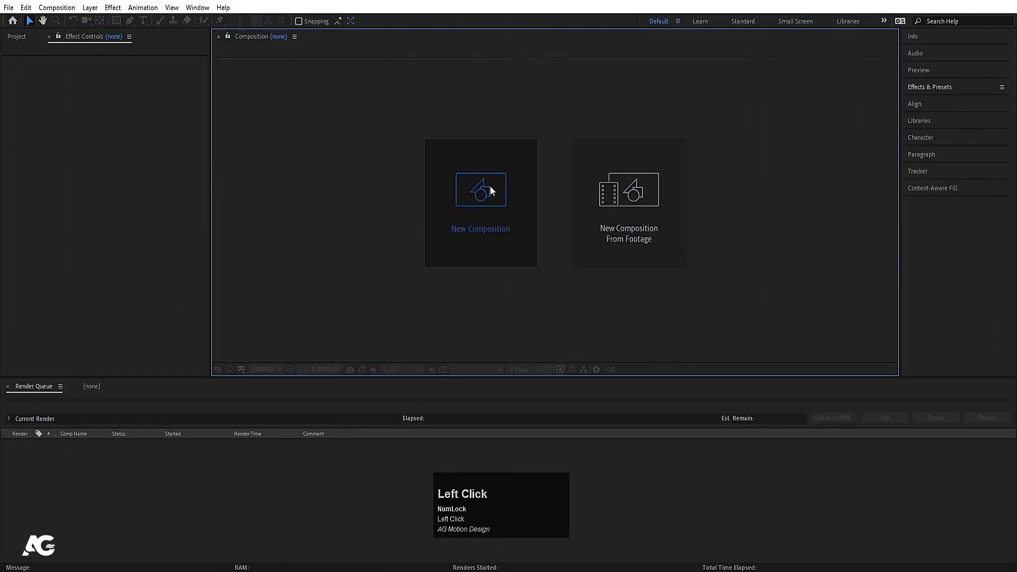
pyautogui.click(430, 183)
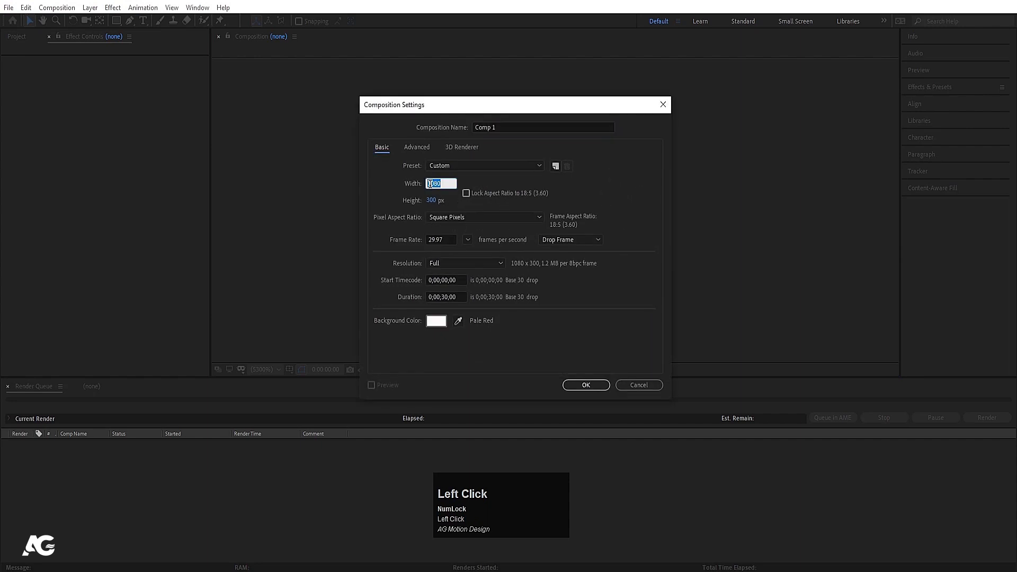
pyautogui.write('1920')
pyautogui.click(441, 201)
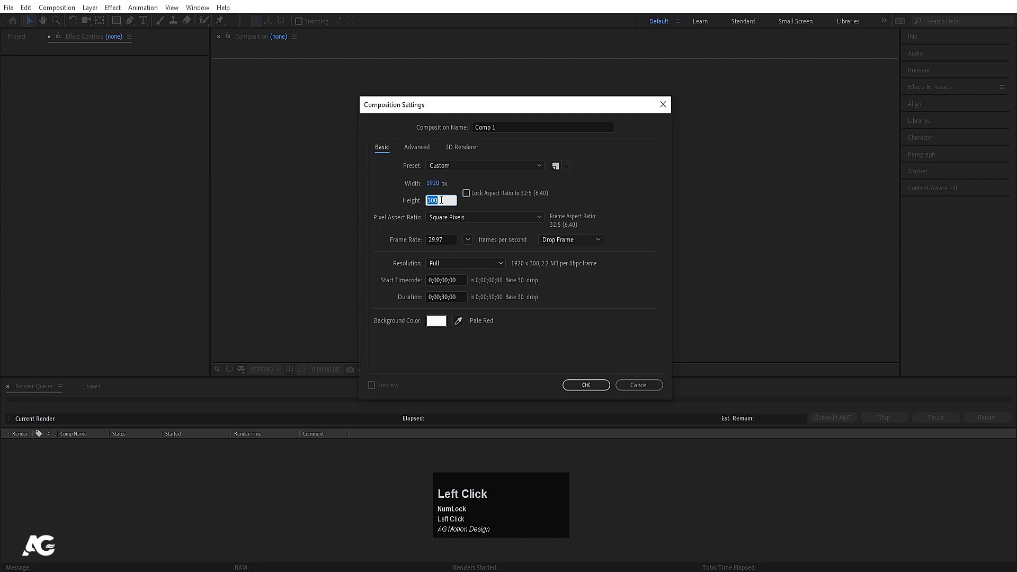
pyautogui.write('180')
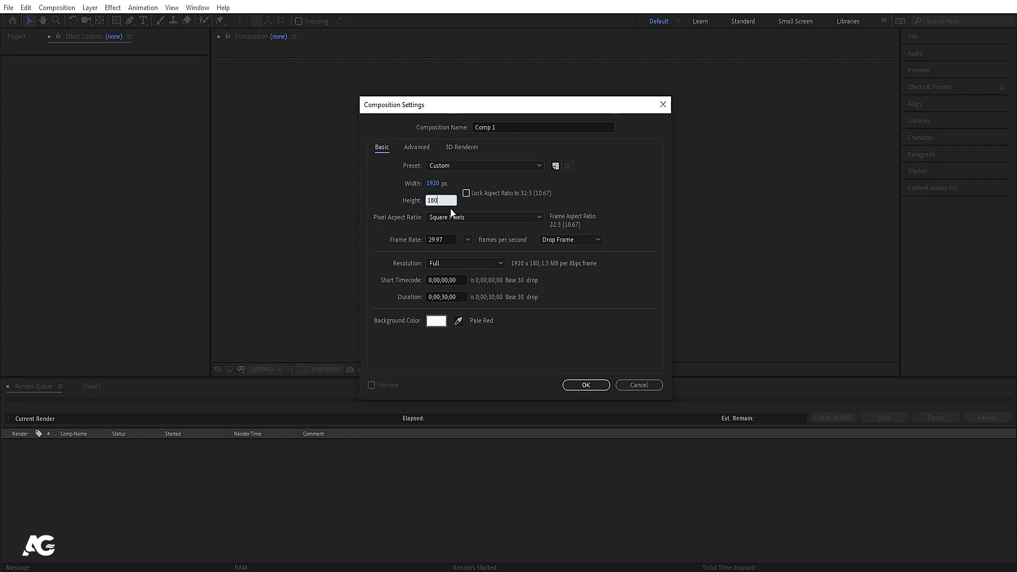
pyautogui.click(442, 242)
pyautogui.press('Return')
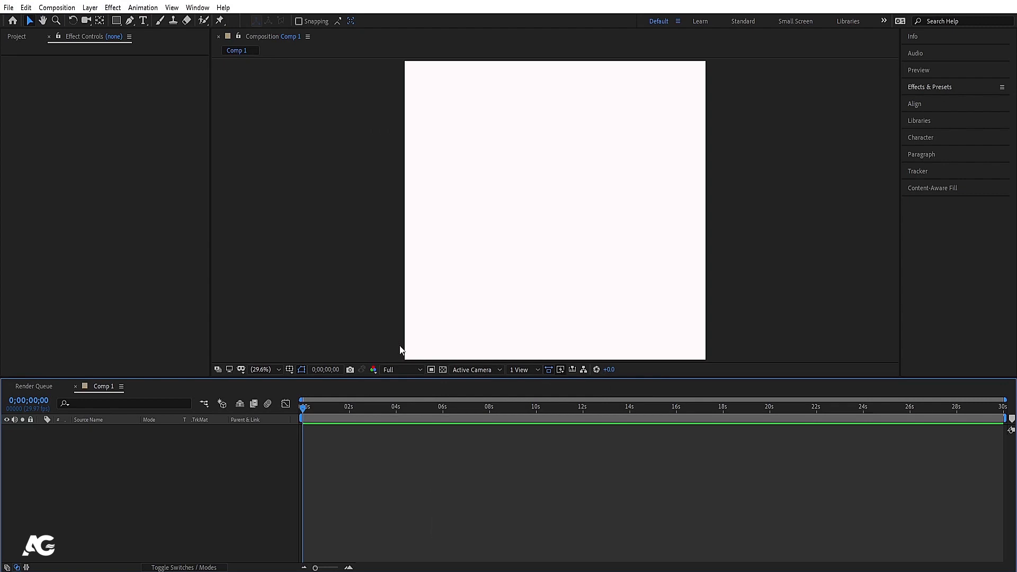
# - Start a new project without saving the changes to the untitled one
pyautogui.press('ctrl')
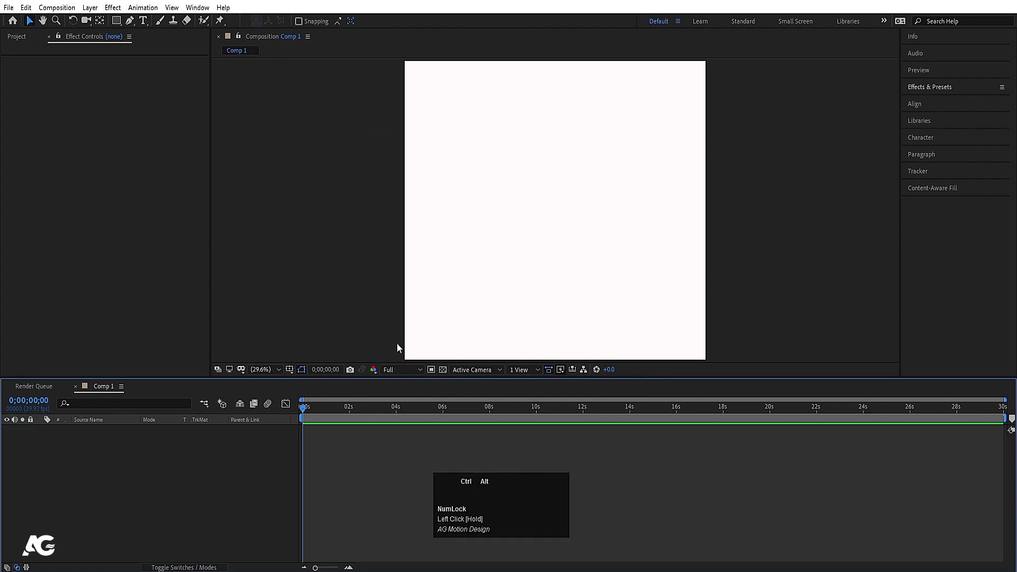
pyautogui.hotkey('ctrl', 'alt', 'n')
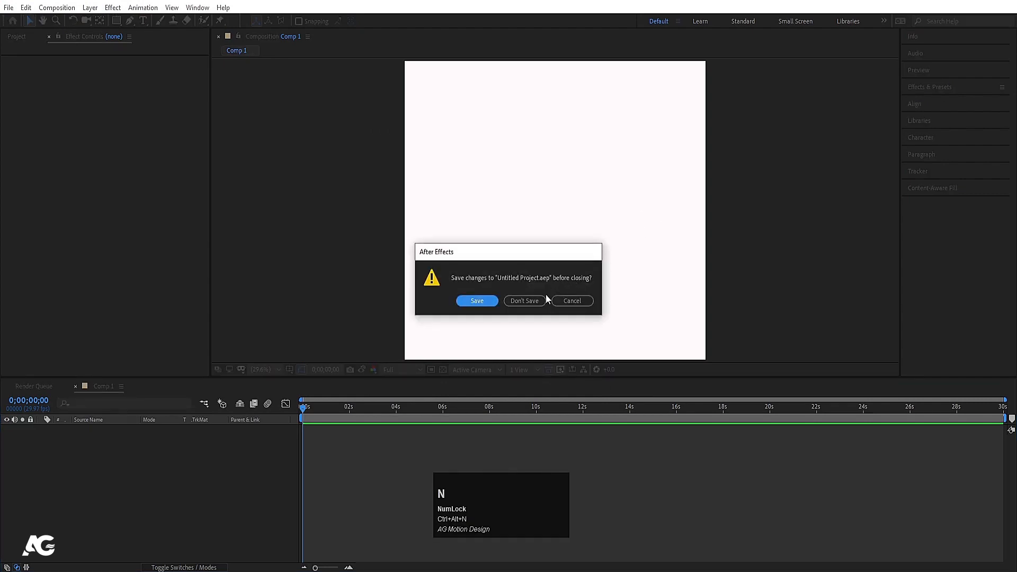
pyautogui.click(534, 302)
# - Begin a new composition sized 1920 x 1080 px with a frame rate of 30 frames per second
pyautogui.click(464, 223)
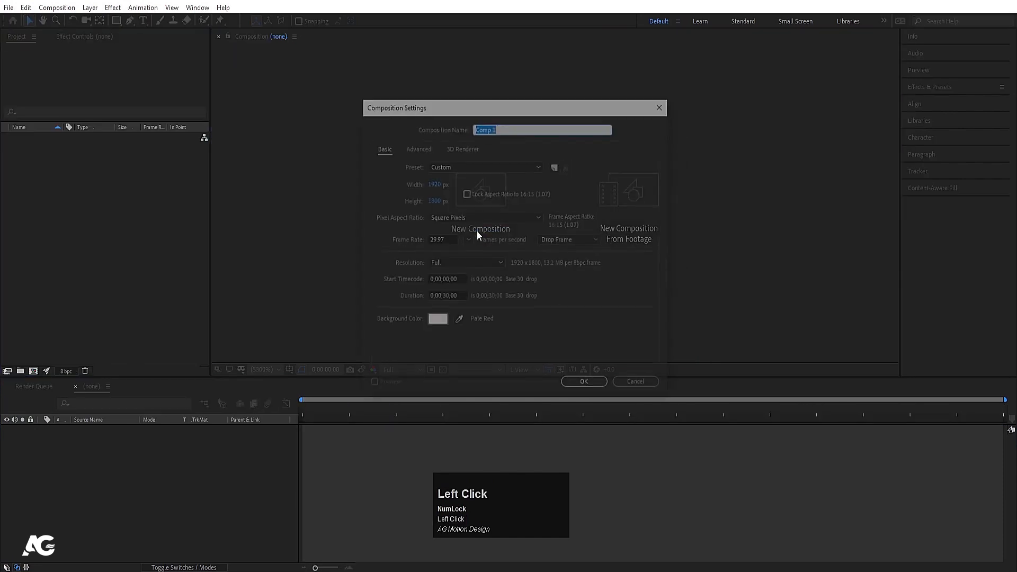
pyautogui.click(434, 184)
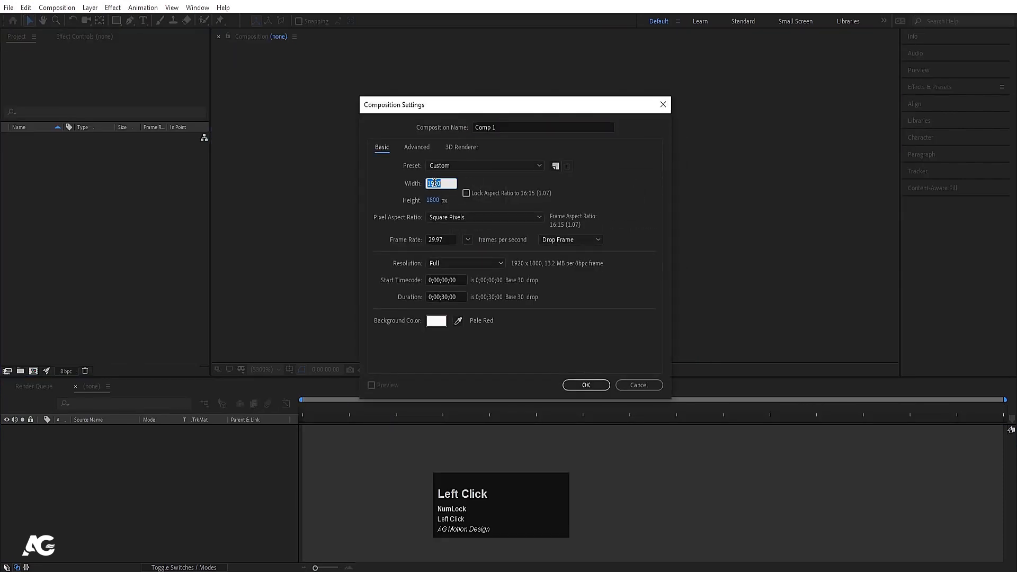
pyautogui.click(436, 200)
pyautogui.write('180')
pyautogui.press('BackSpace')
pyautogui.press('BackSpace')
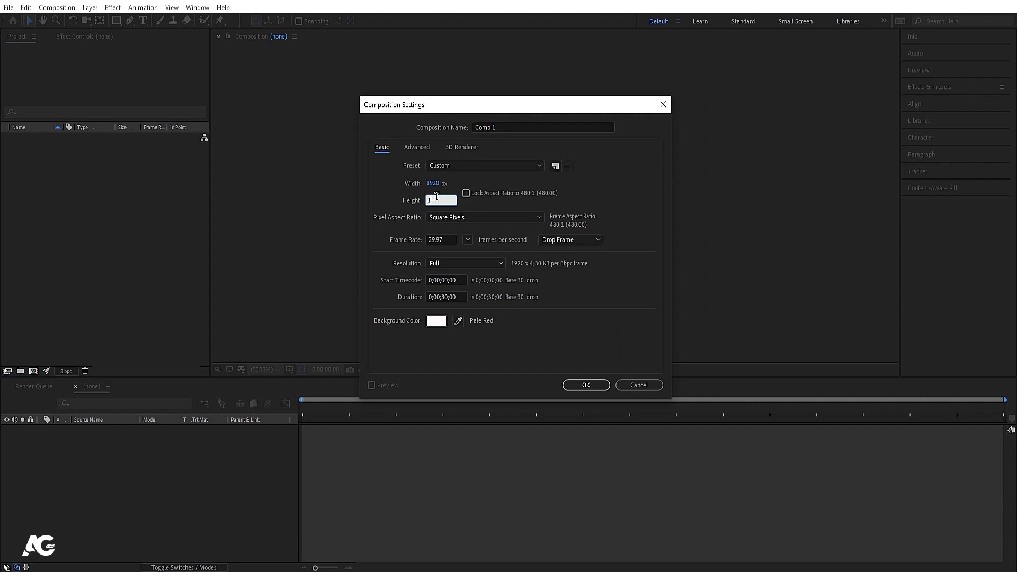
pyautogui.write('080')
pyautogui.click(442, 239)
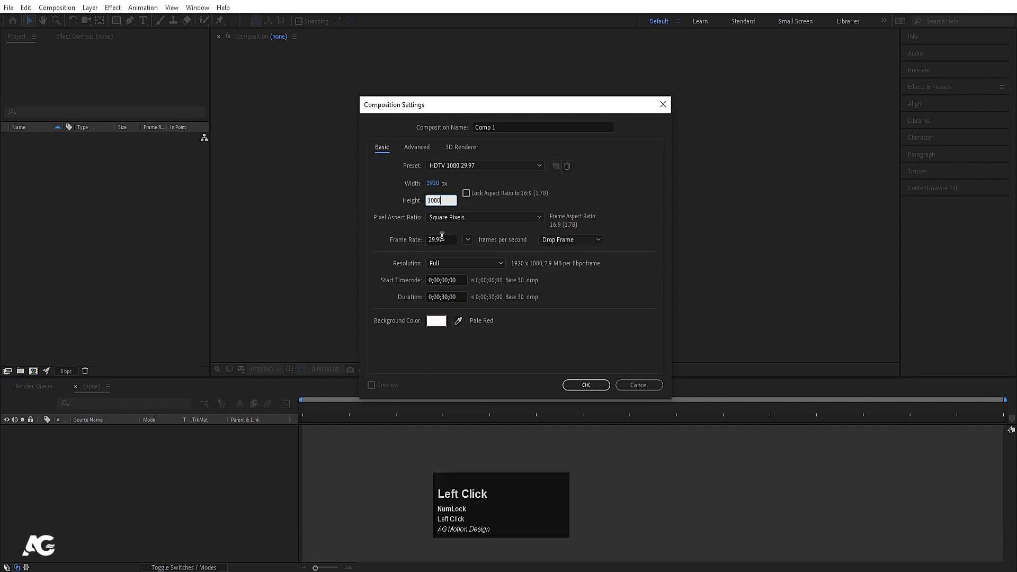
pyautogui.hotkey('ctrl', 'a')
pyautogui.write('30')
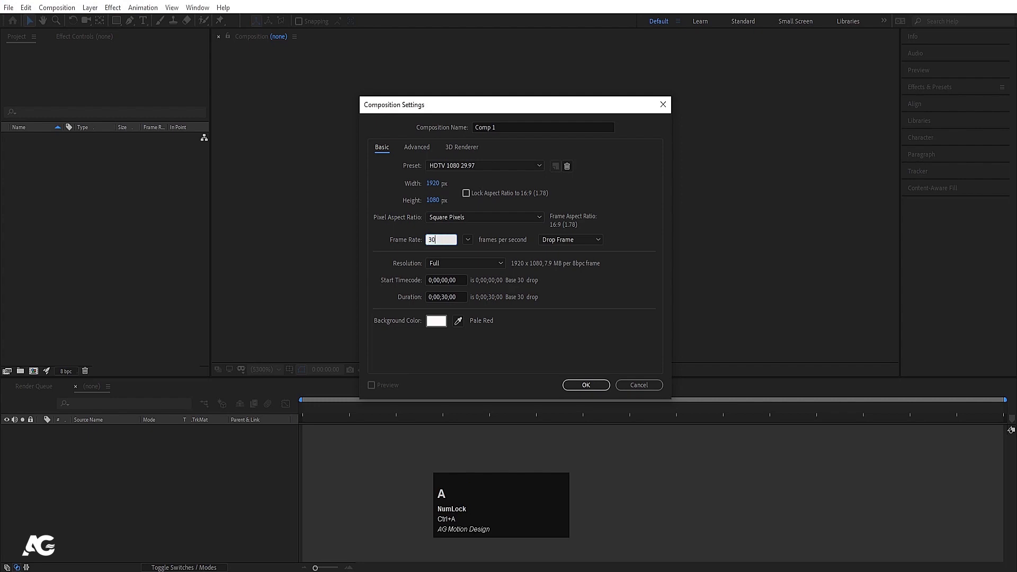
# - Name the composition Main Animation, create it, and show the Title/Action Safe guides in the viewer
pyautogui.click(493, 127)
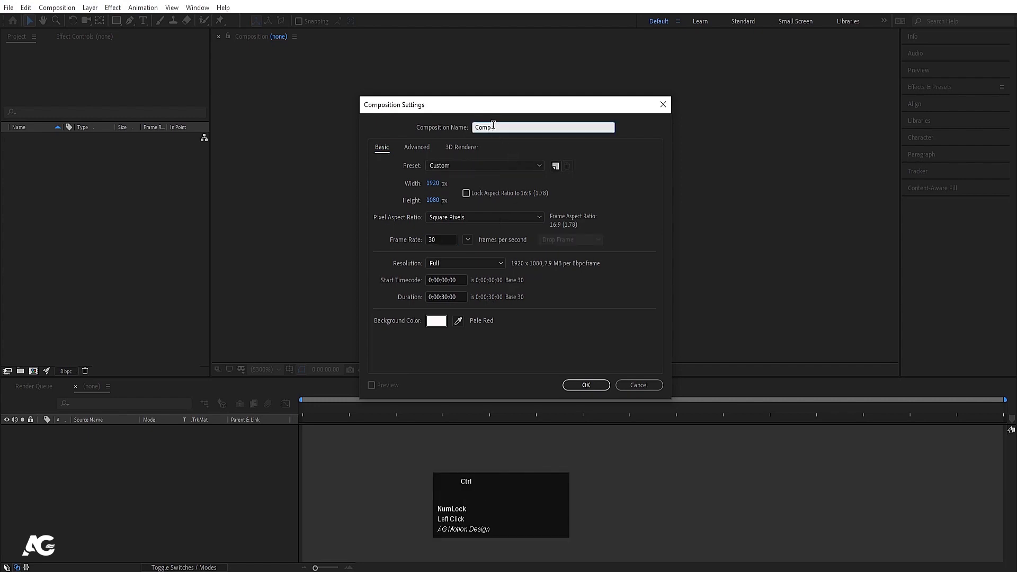
pyautogui.hotkey('ctrl', 'a')
pyautogui.write('Main')
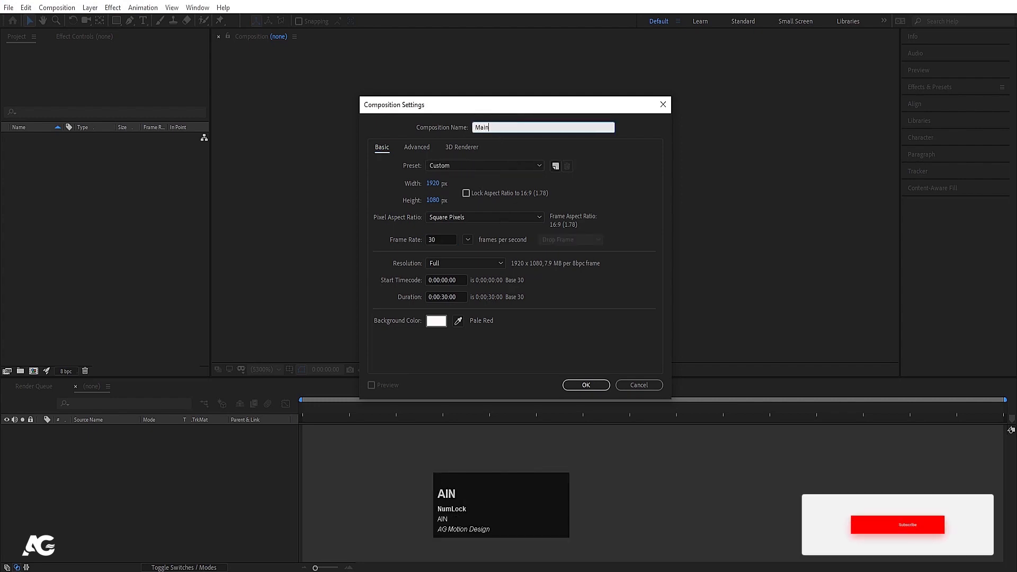
pyautogui.write(' Animation')
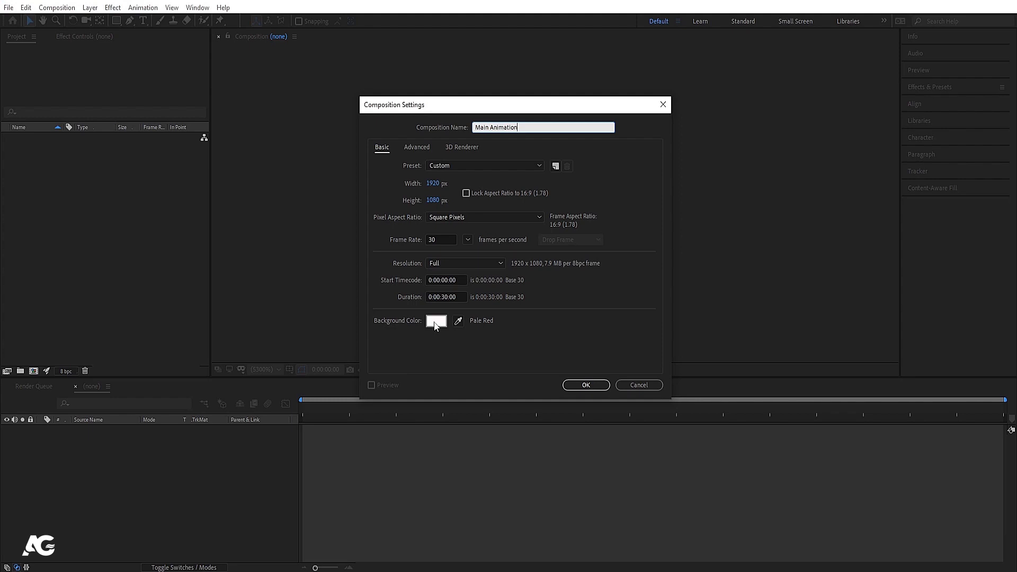
pyautogui.click(585, 385)
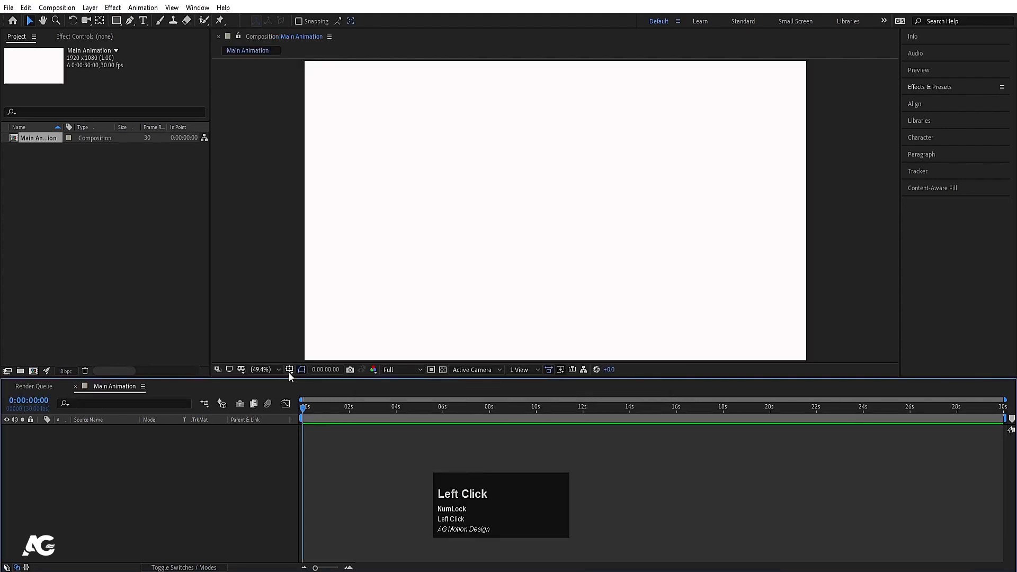
pyautogui.click(289, 371)
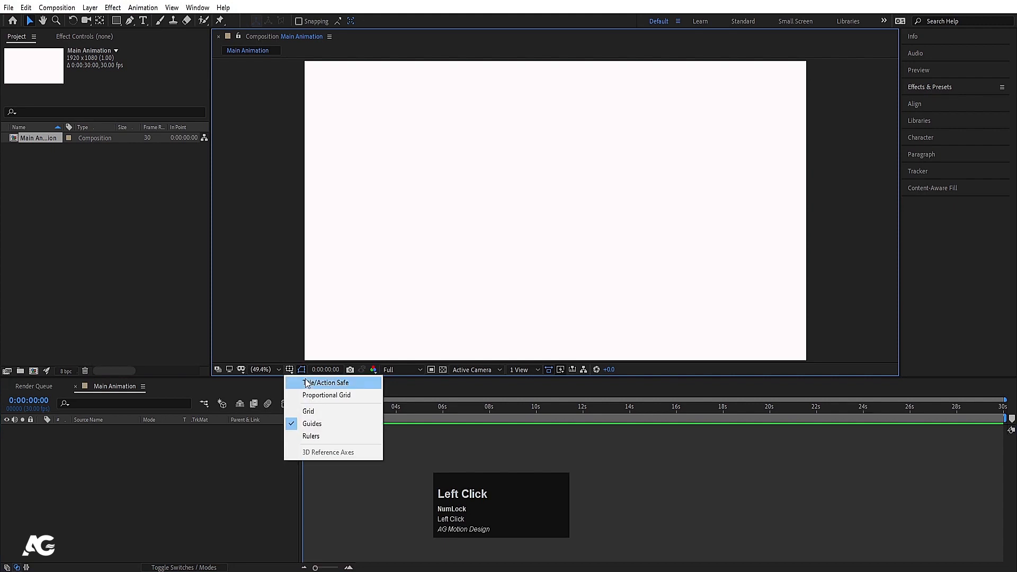
pyautogui.click(307, 383)
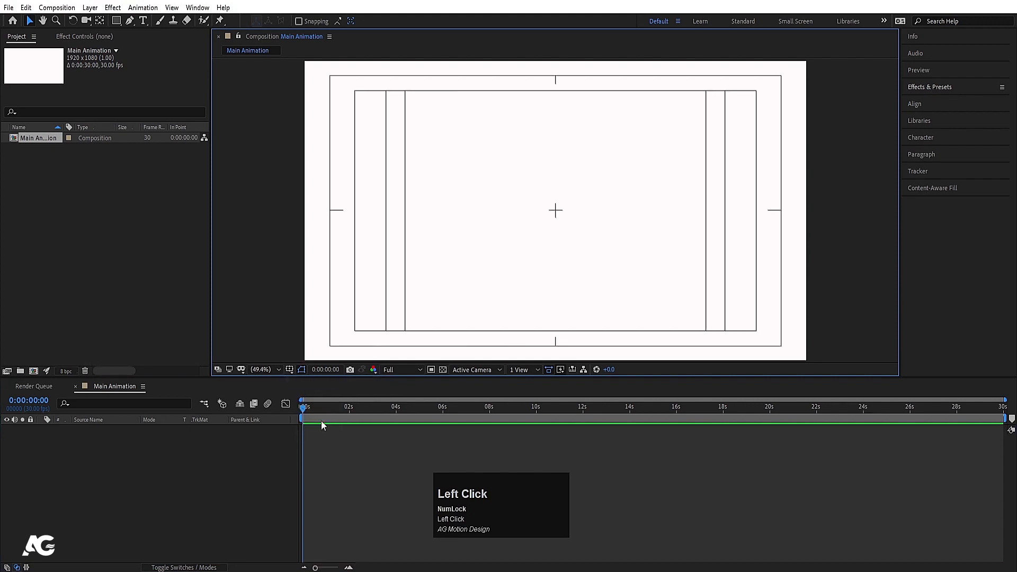
# - Set up the Type tool with no stroke, a black fill and the Oswald Medium font
pyautogui.click(144, 21)
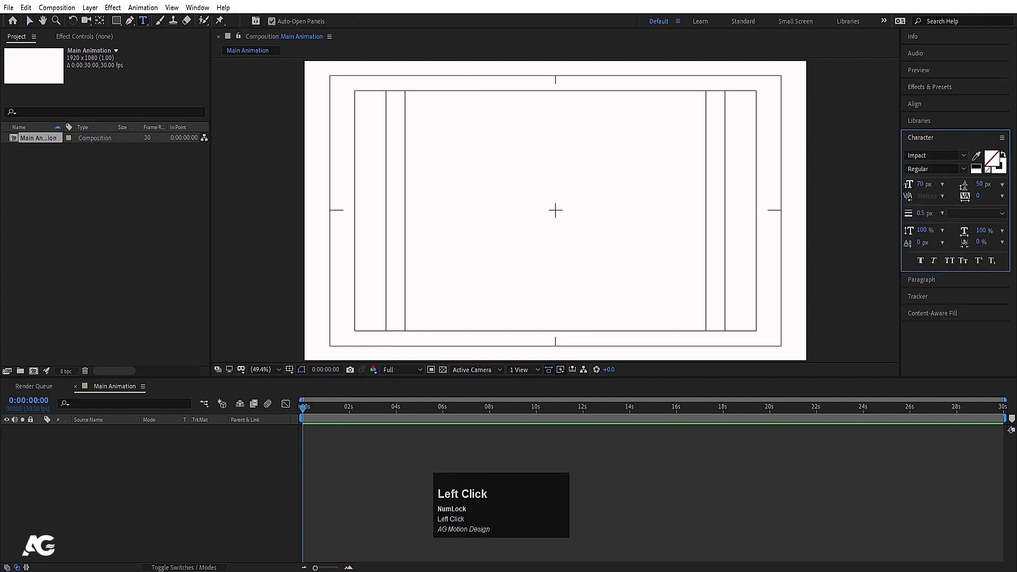
pyautogui.click(996, 168)
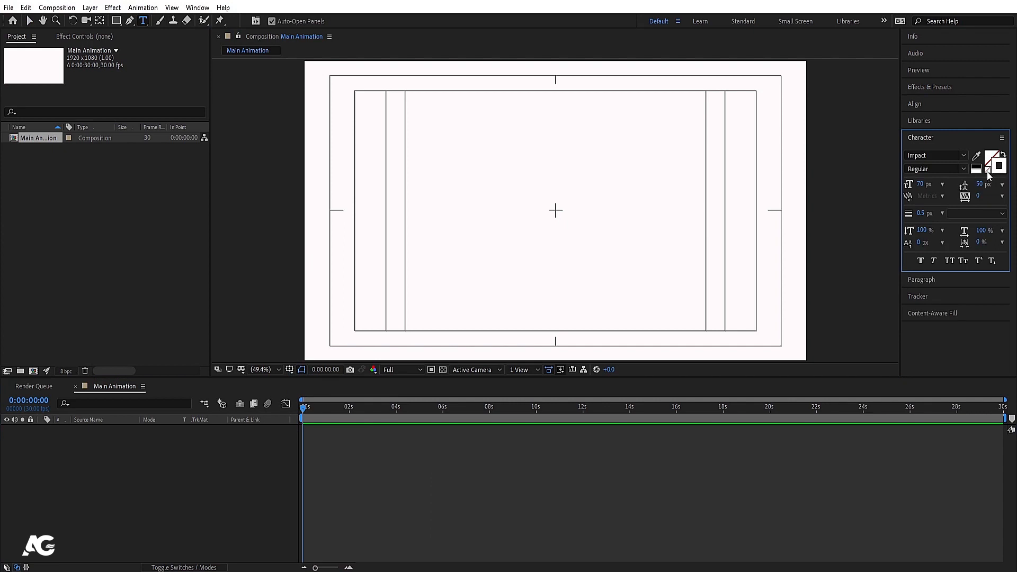
pyautogui.click(988, 170)
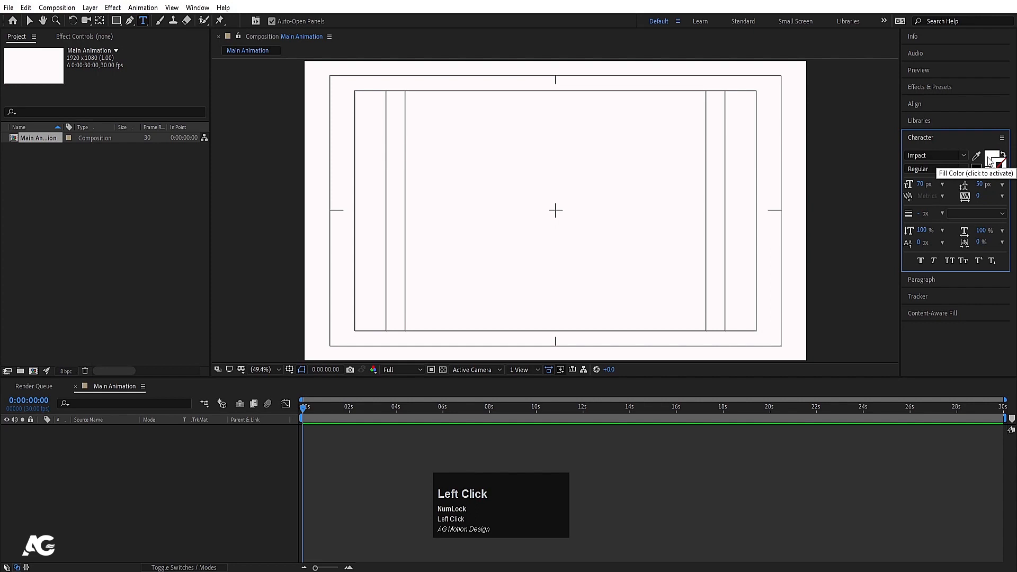
pyautogui.click(989, 160)
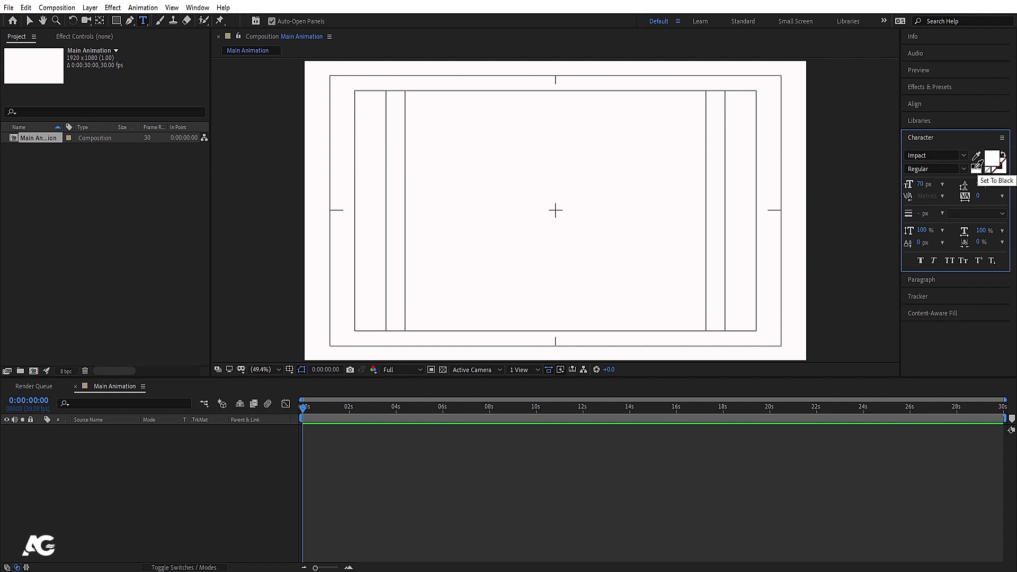
pyautogui.click(976, 167)
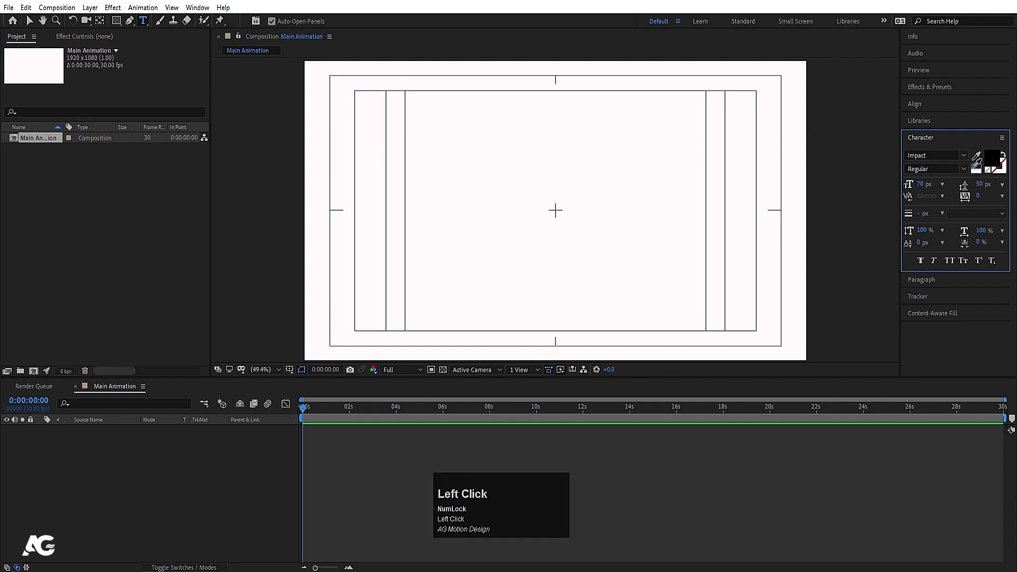
pyautogui.click(922, 153)
pyautogui.write('osw')
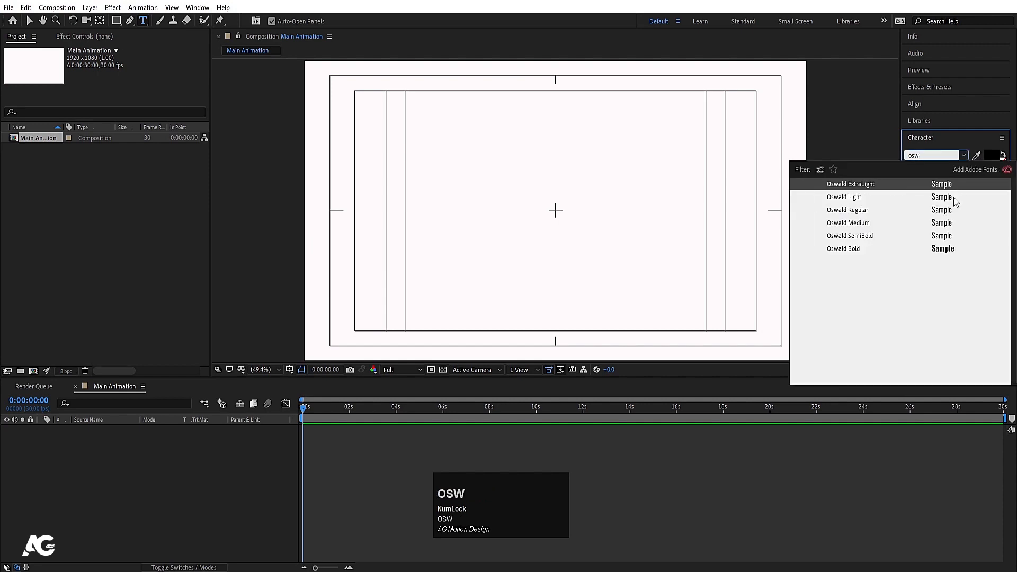
pyautogui.click(935, 224)
# - Add a text layer reading TEXT EFFECTS near the middle of the composition and set its font size to 142 px
pyautogui.click(466, 215)
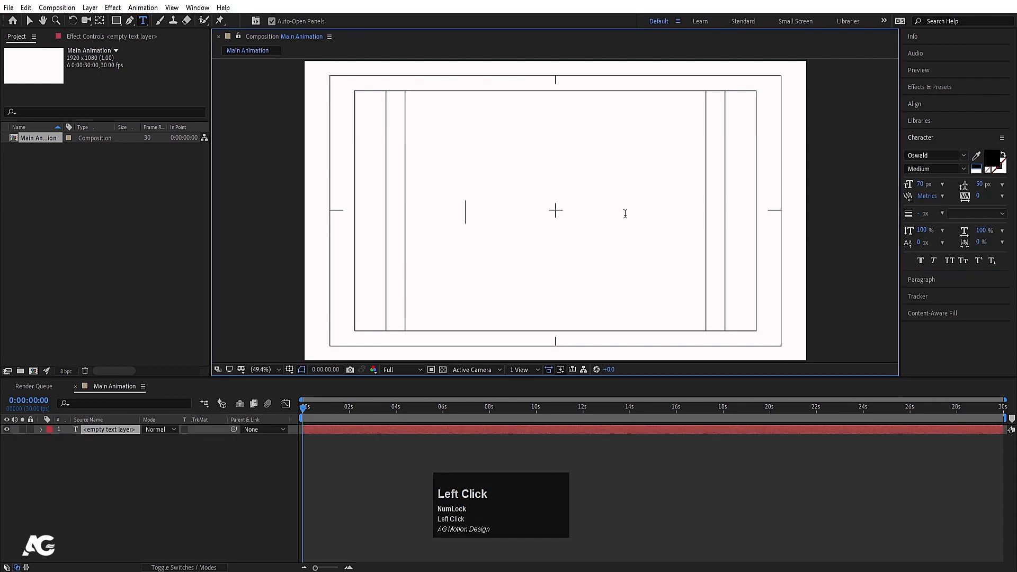
pyautogui.write('TEXT E')
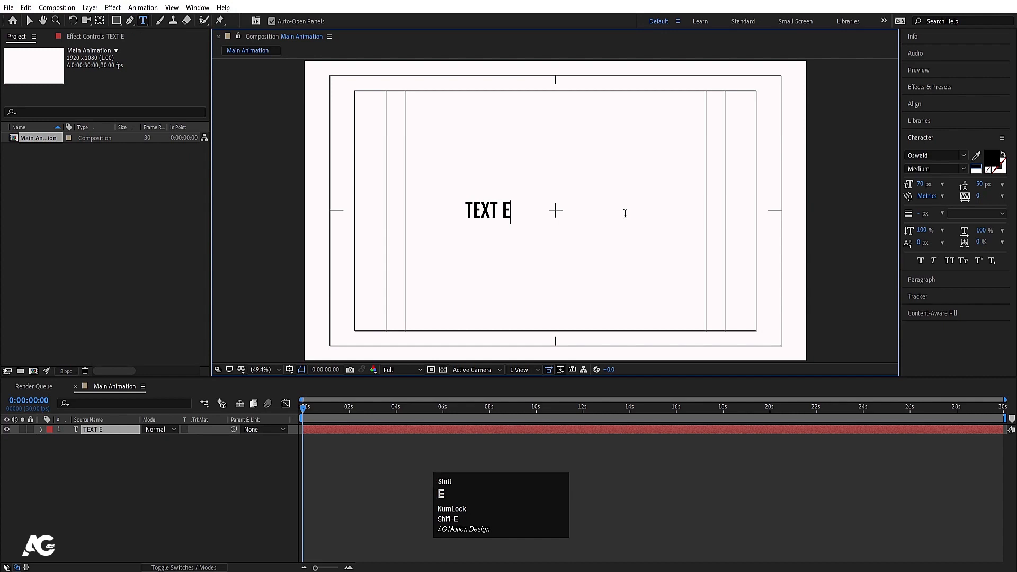
pyautogui.write('FFECT')
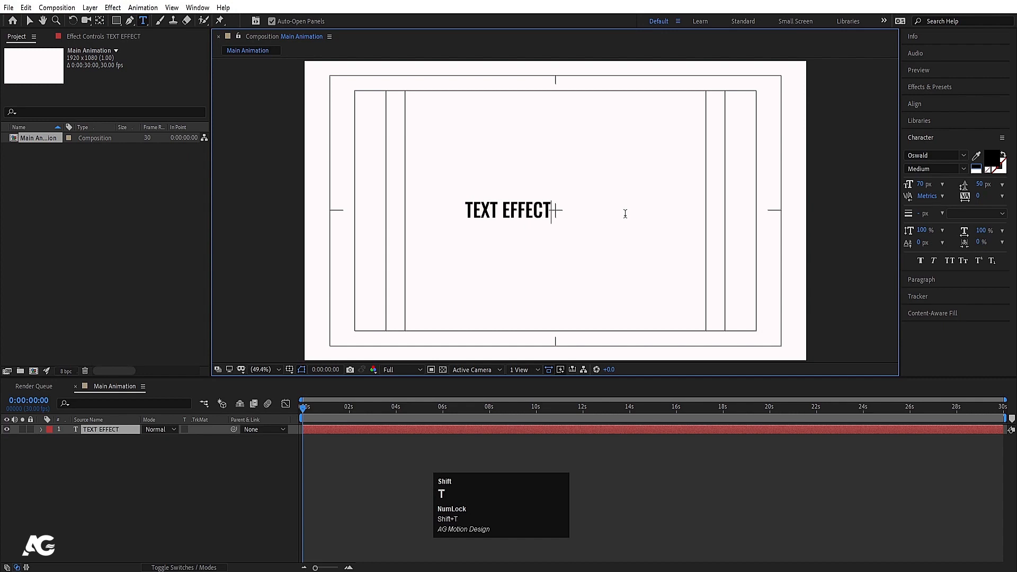
pyautogui.write('S')
pyautogui.hotkey('ctrl', 'a')
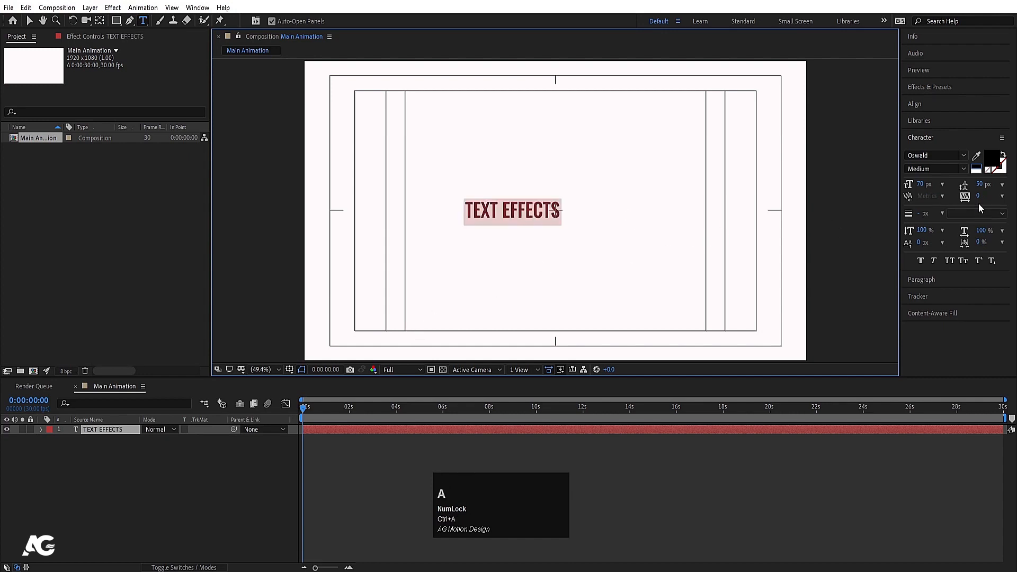
pyautogui.moveTo(925, 185); pyautogui.dragTo(965, 187)
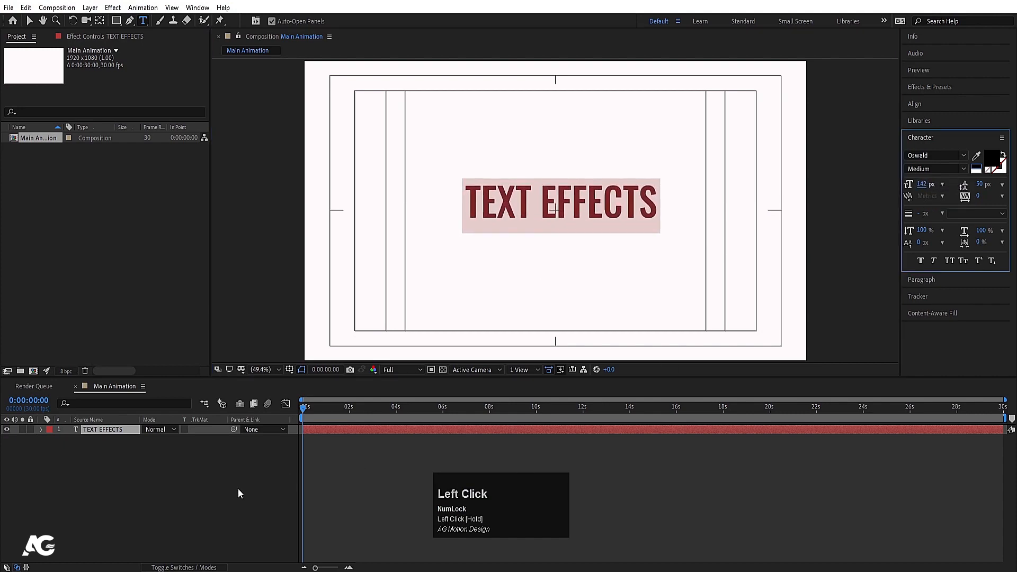
pyautogui.click(151, 491)
# - Center the TEXT EFFECTS layer's anchor point on the text and align the layer horizontally and vertically to the composition's center
pyautogui.click(113, 430)
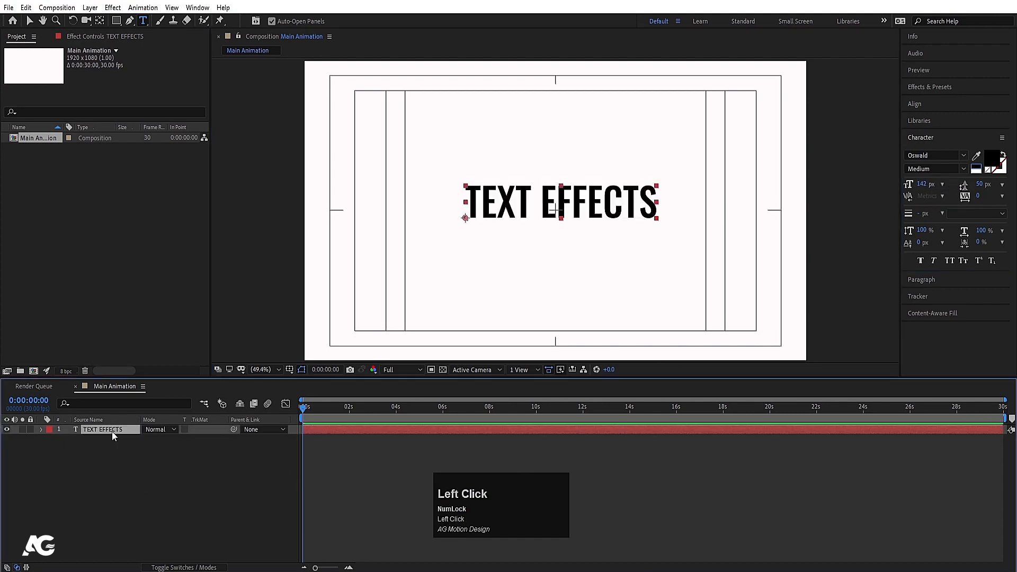
pyautogui.press('ctrl')
pyautogui.hotkey('ctrl', 'alt', 'Home')
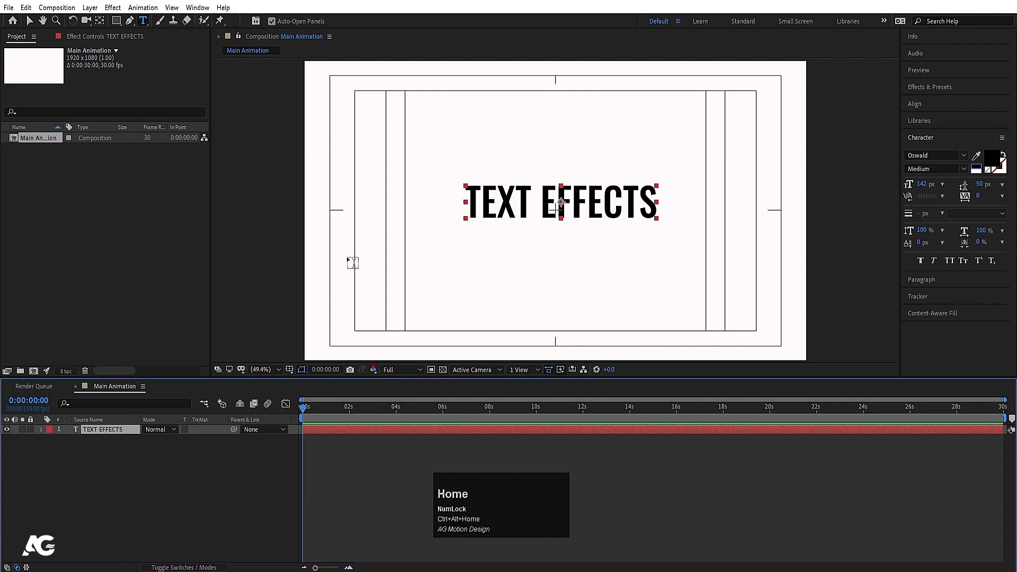
pyautogui.click(914, 104)
pyautogui.click(929, 134)
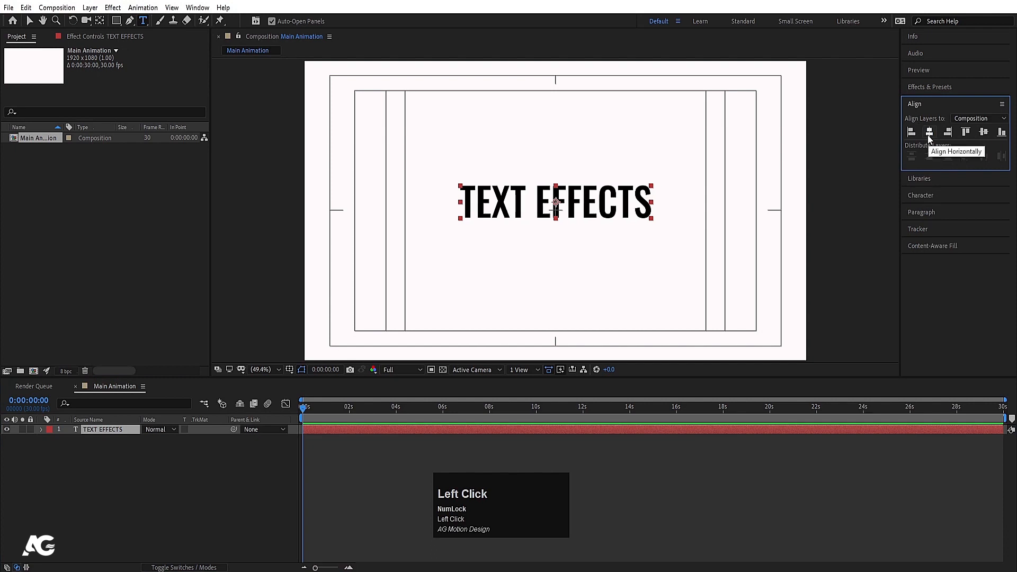
pyautogui.click(983, 133)
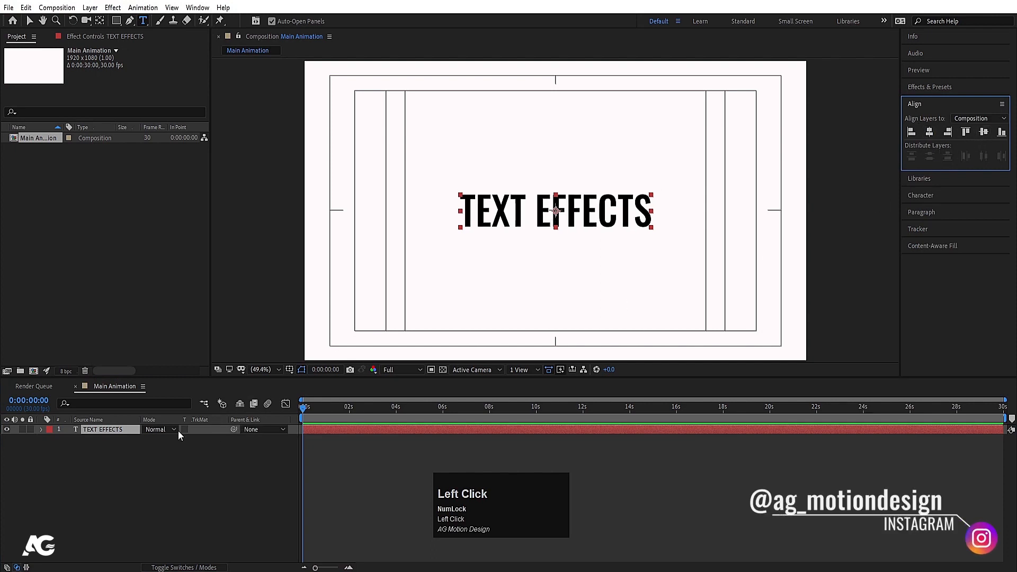
# - Scale the TEXT EFFECTS layer up to 144% and collapse its properties
pyautogui.press('s')
pyautogui.moveTo(159, 439); pyautogui.dragTo(179, 438)
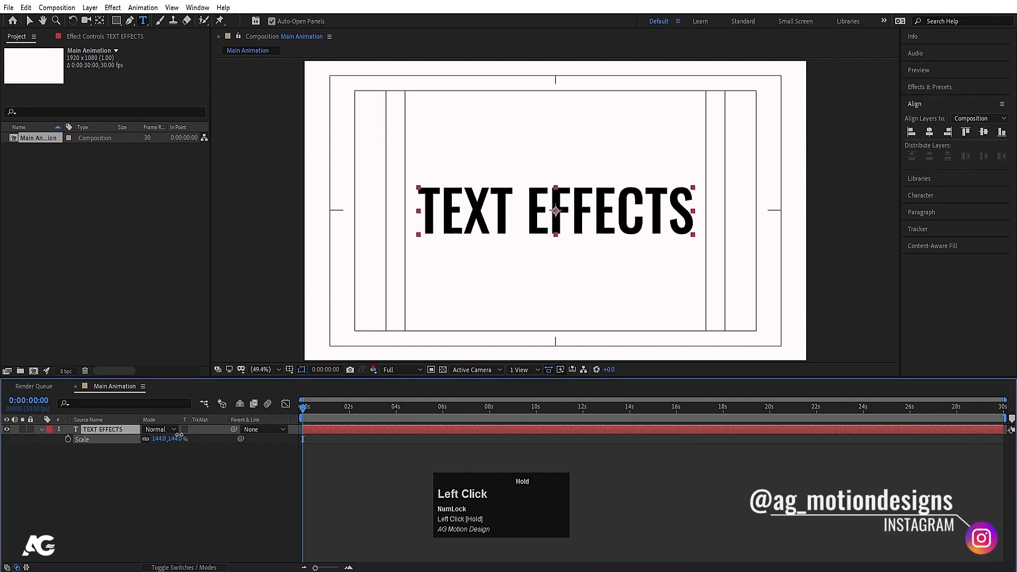
pyautogui.click(139, 469)
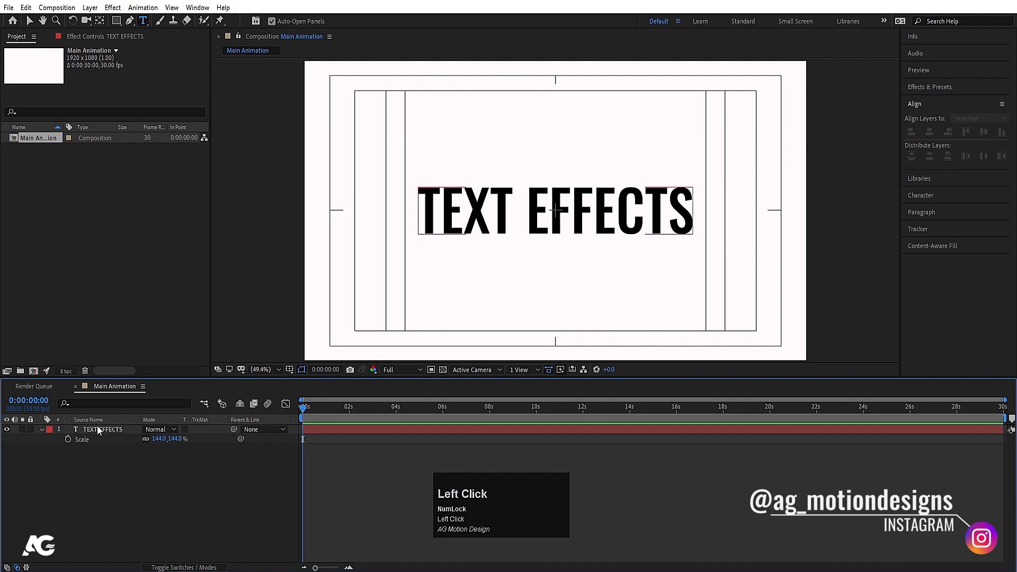
pyautogui.click(41, 429)
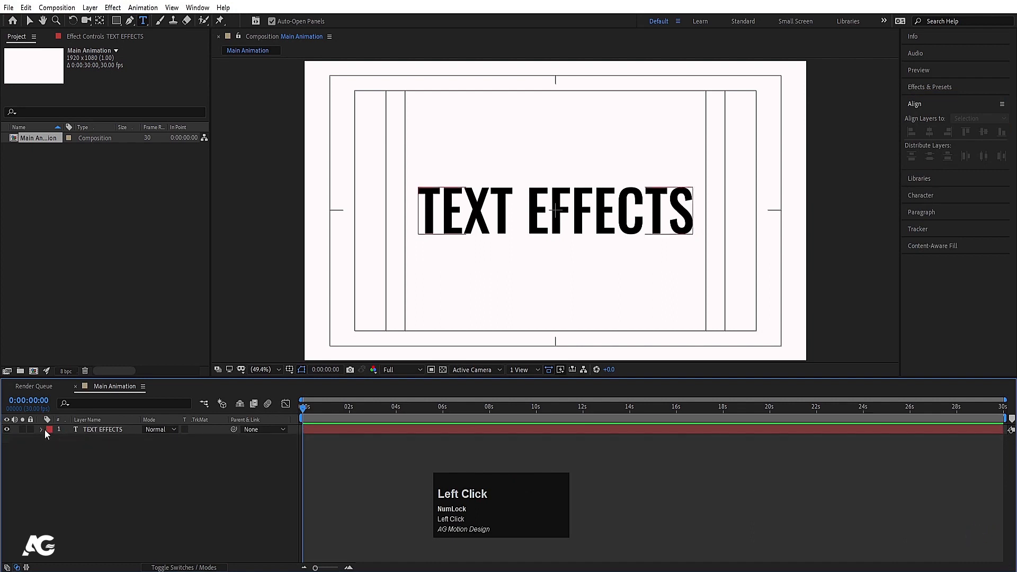
# - Expand the TEXT EFFECTS layer, look over the text animator properties it offers, and collapse its Transform group
pyautogui.click(101, 429)
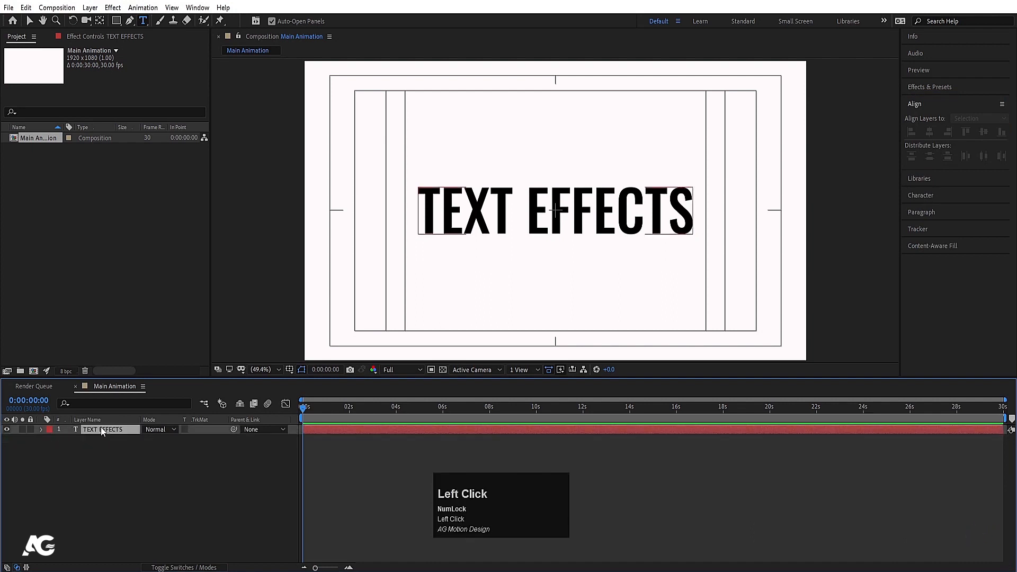
pyautogui.click(41, 429)
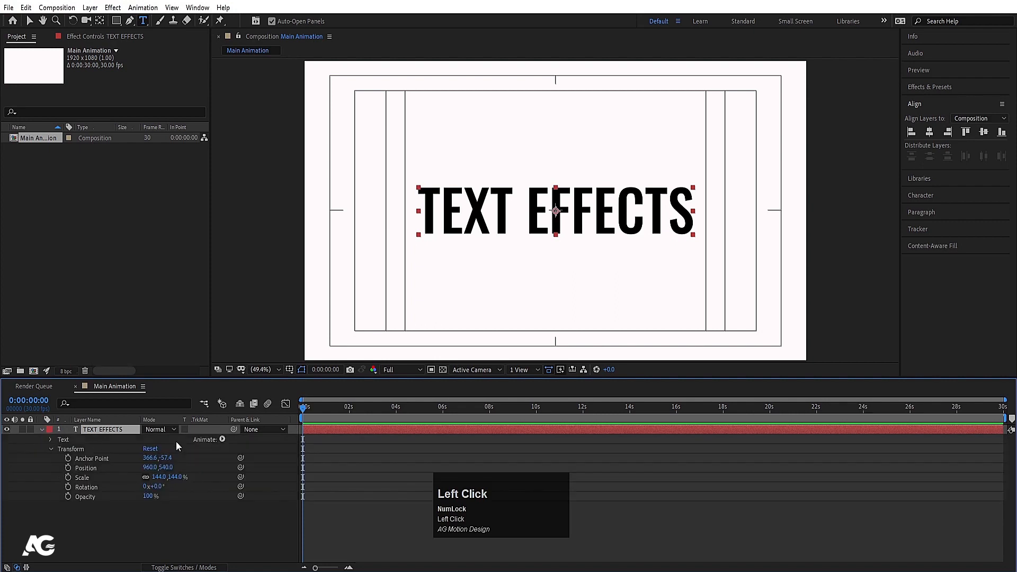
pyautogui.click(223, 439)
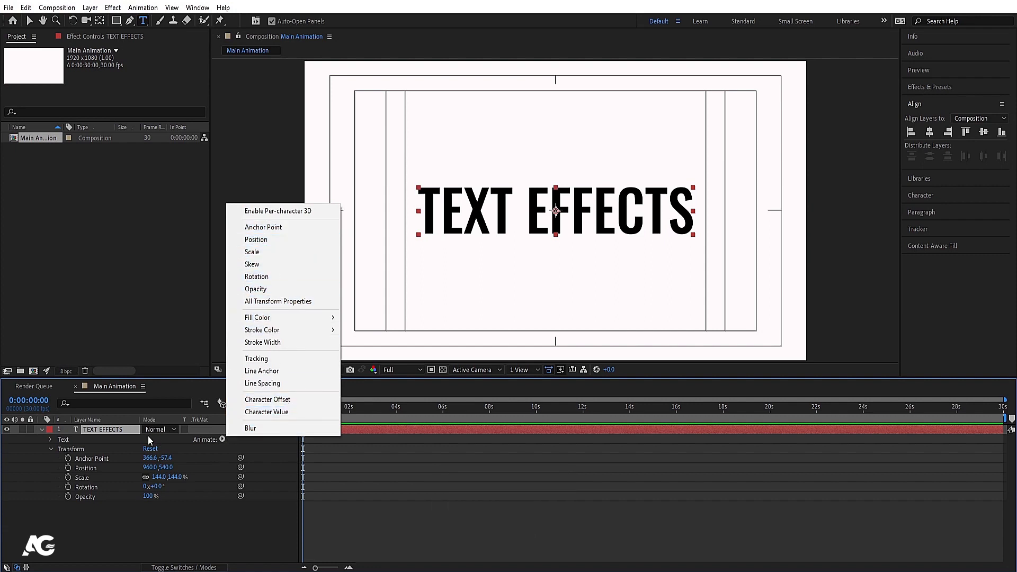
pyautogui.click(50, 449)
pyautogui.click(50, 449)
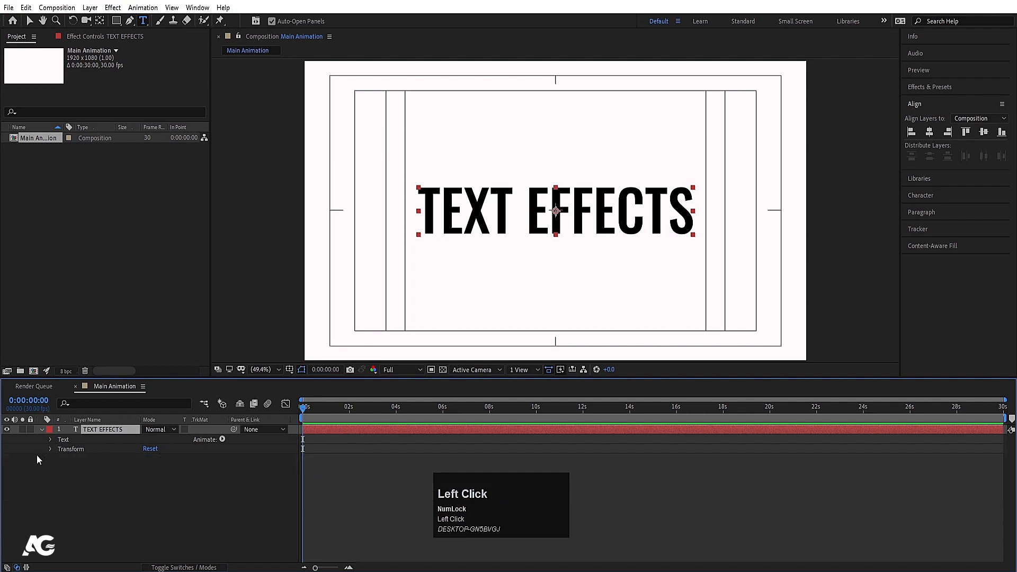
# - Review the animator properties offered for the TEXT EFFECTS layer and leave the layer collapsed and selected
pyautogui.click(42, 429)
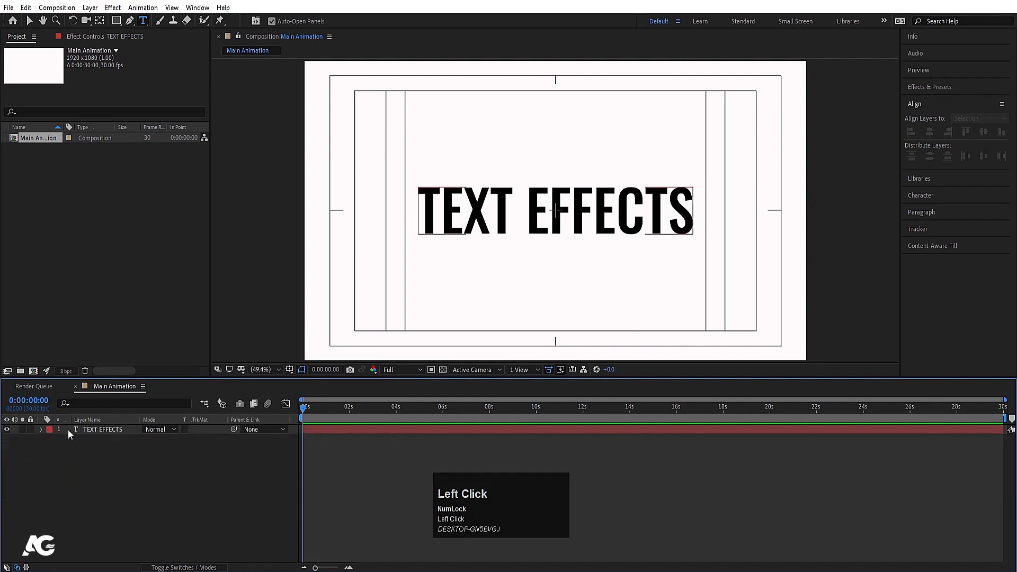
pyautogui.click(114, 431)
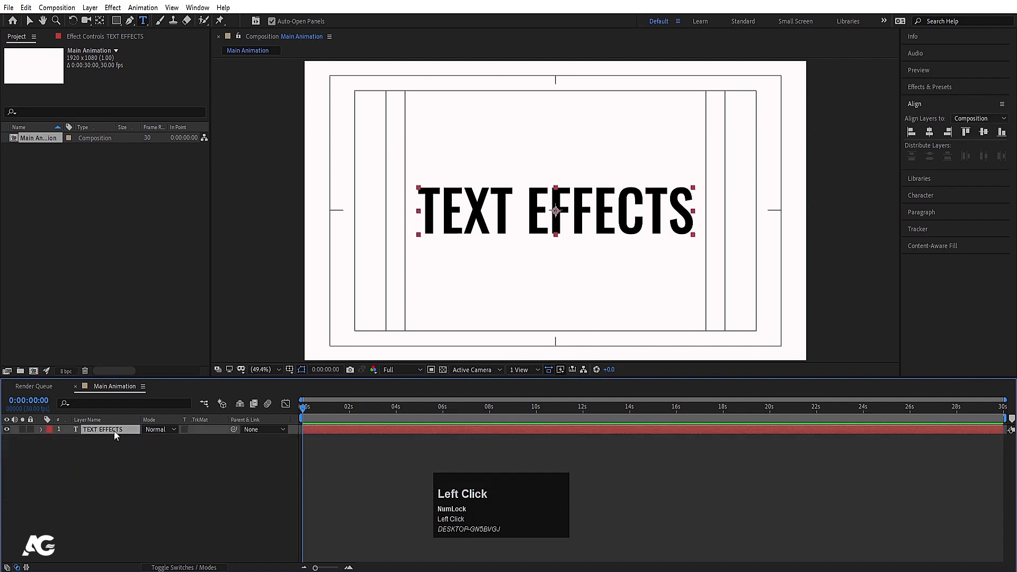
pyautogui.click(40, 429)
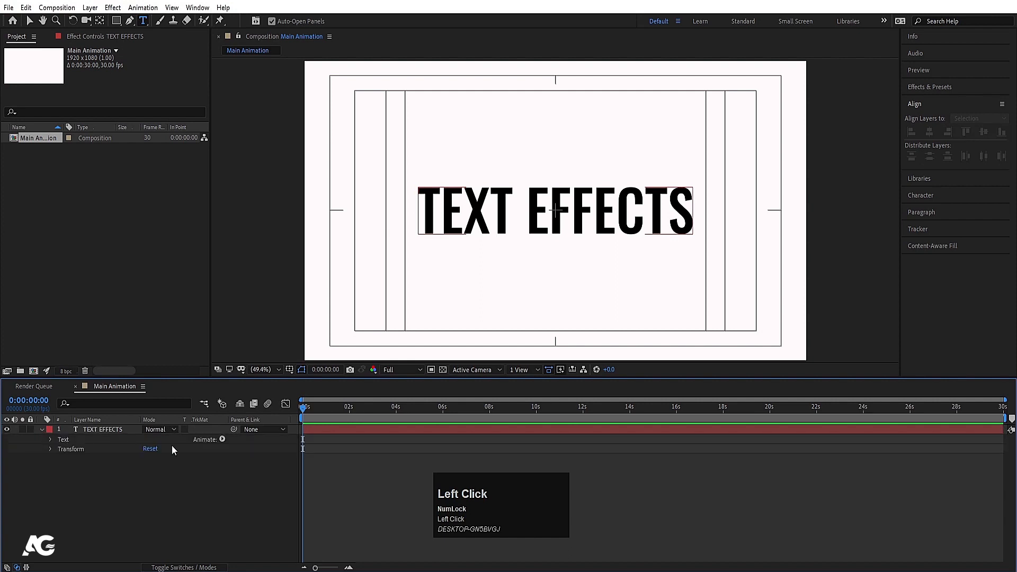
pyautogui.click(223, 440)
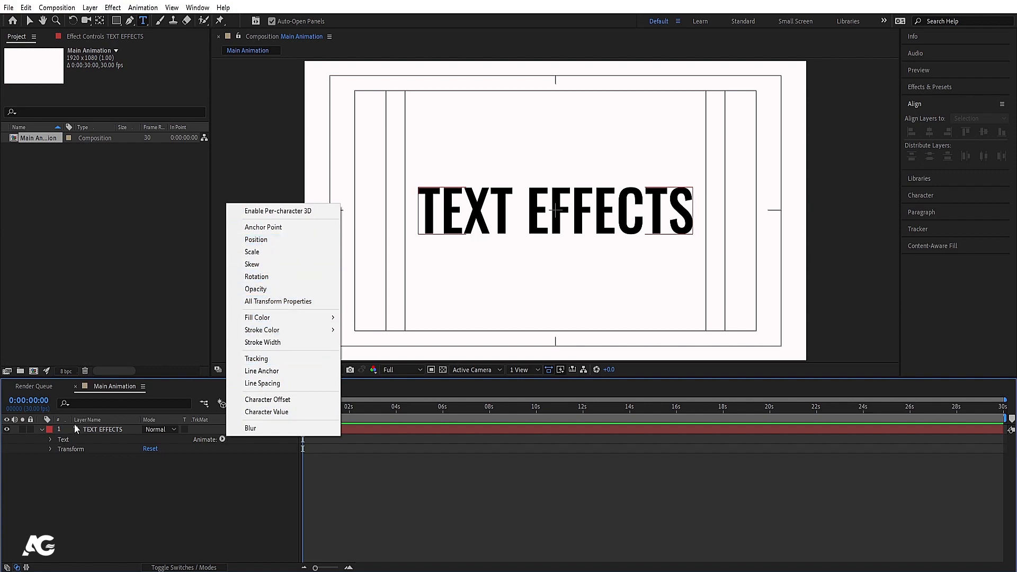
pyautogui.click(42, 430)
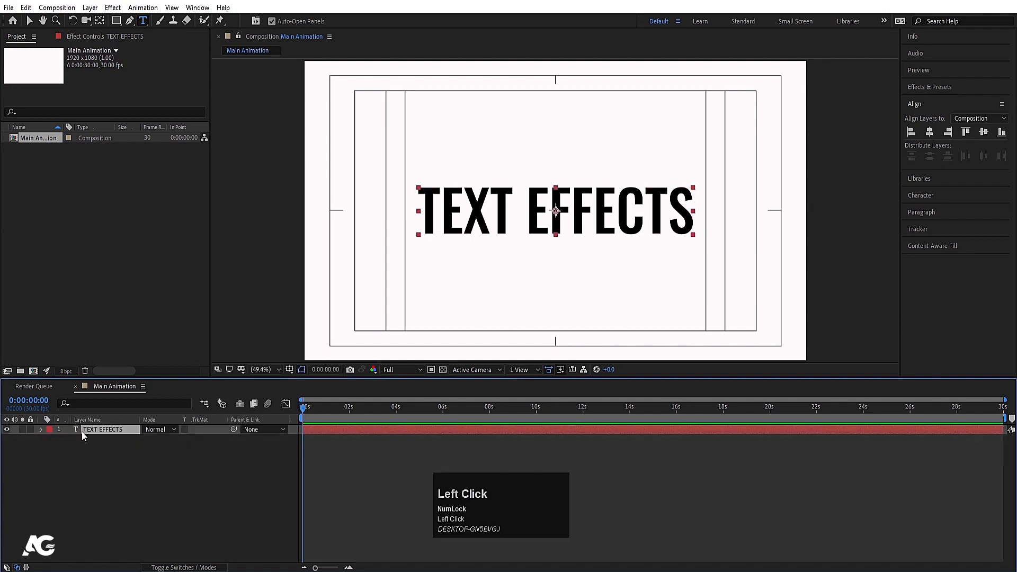
pyautogui.click(41, 430)
pyautogui.click(41, 430)
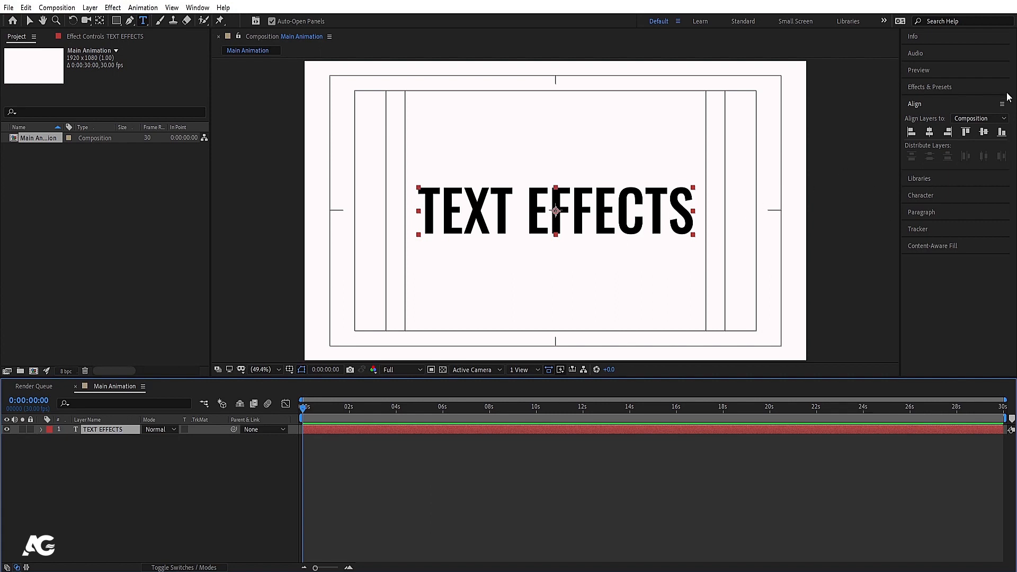
# - Open the Effects & Presets list and expand Animation Presets down to the 3D Text folder of the Text presets
pyautogui.click(929, 87)
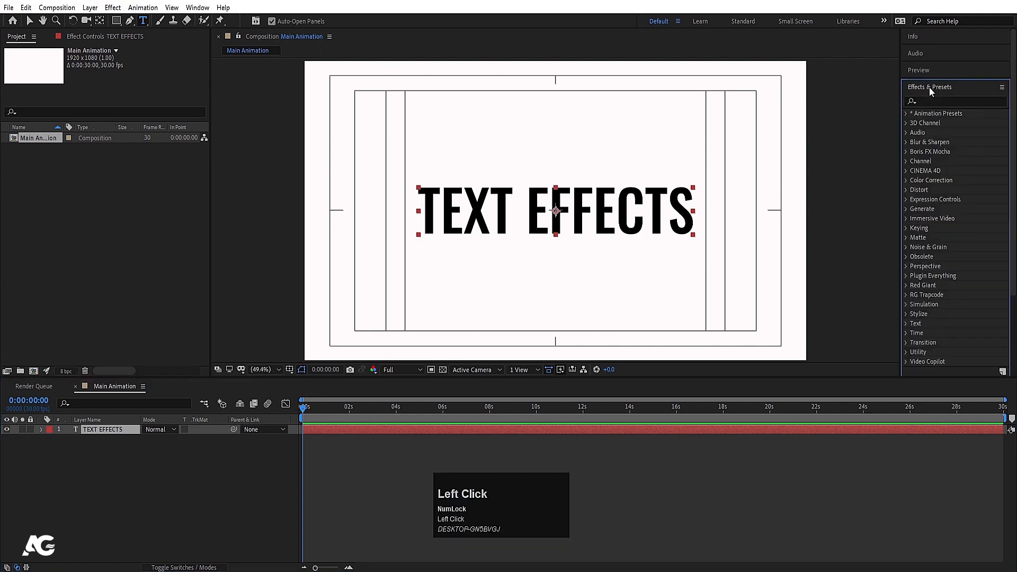
pyautogui.click(906, 113)
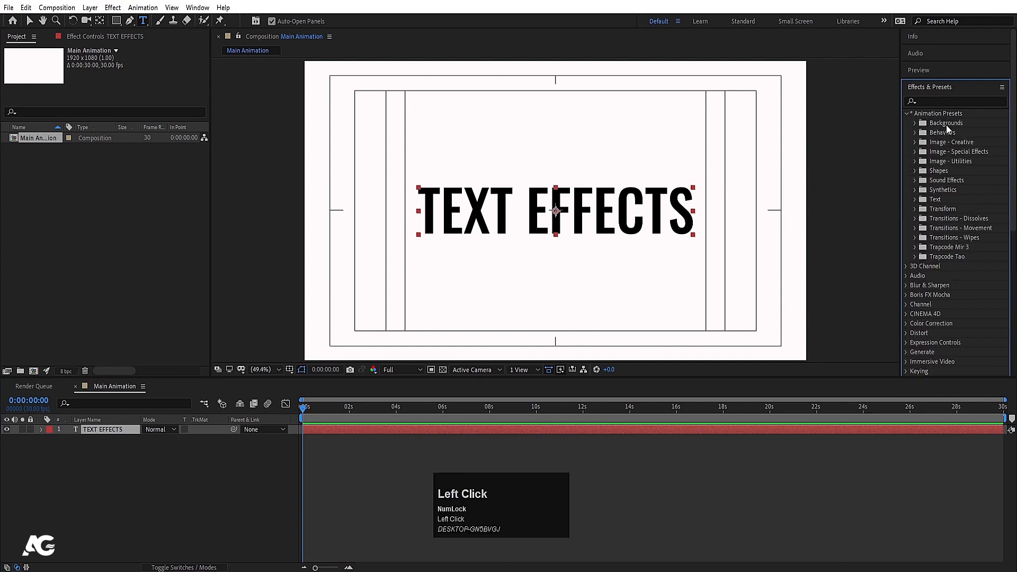
pyautogui.click(916, 200)
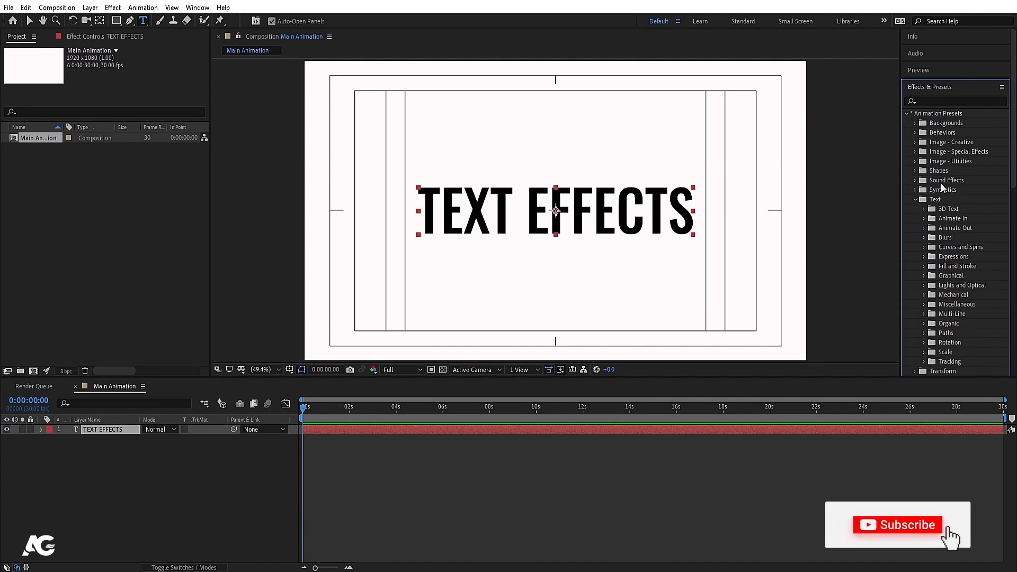
pyautogui.click(924, 209)
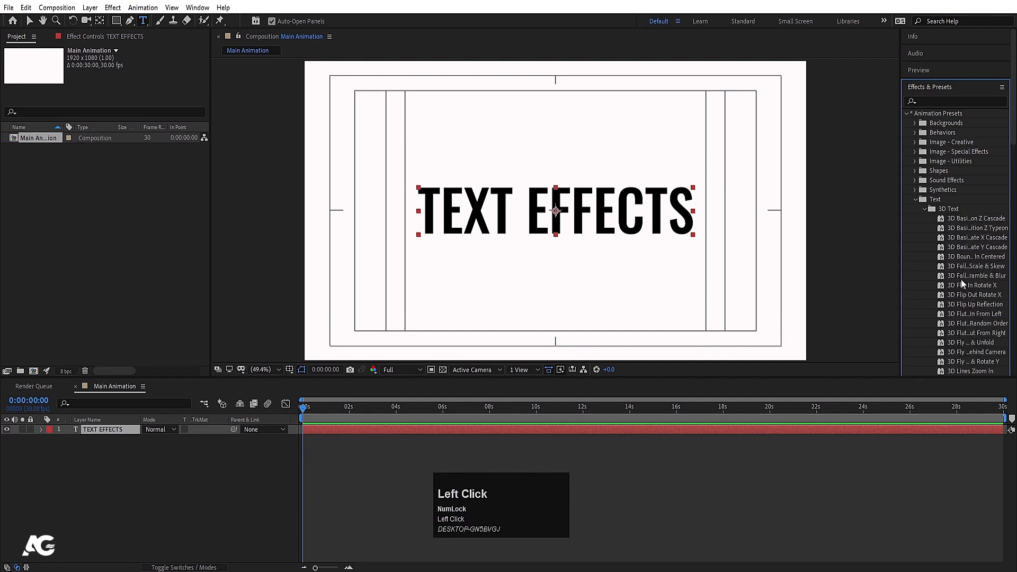
pyautogui.scroll(-1, 963, 284)
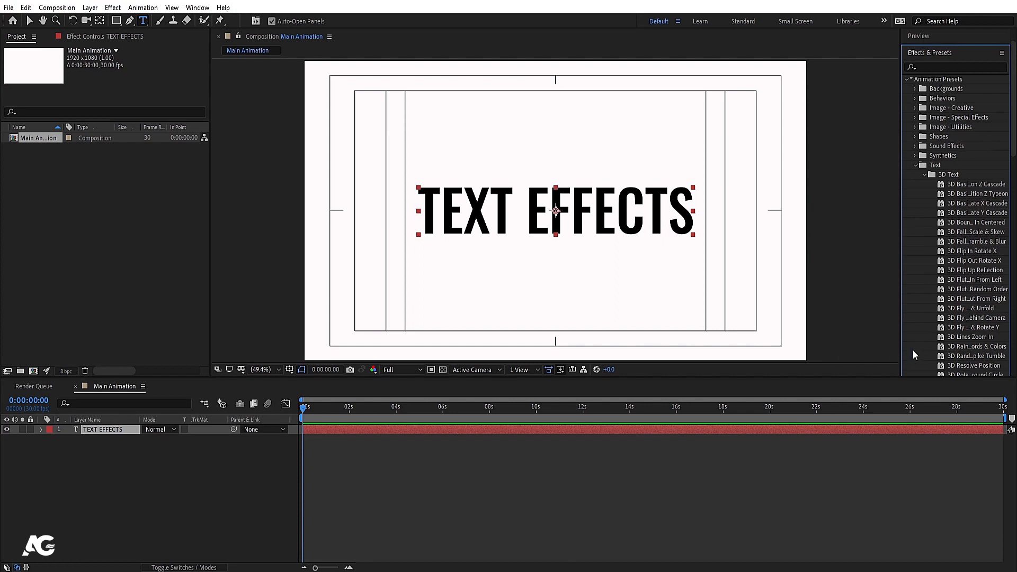
# - Apply the 3D Flip Out Rotate X preset to the TEXT EFFECTS layer and reveal its keyframes
pyautogui.click(968, 260)
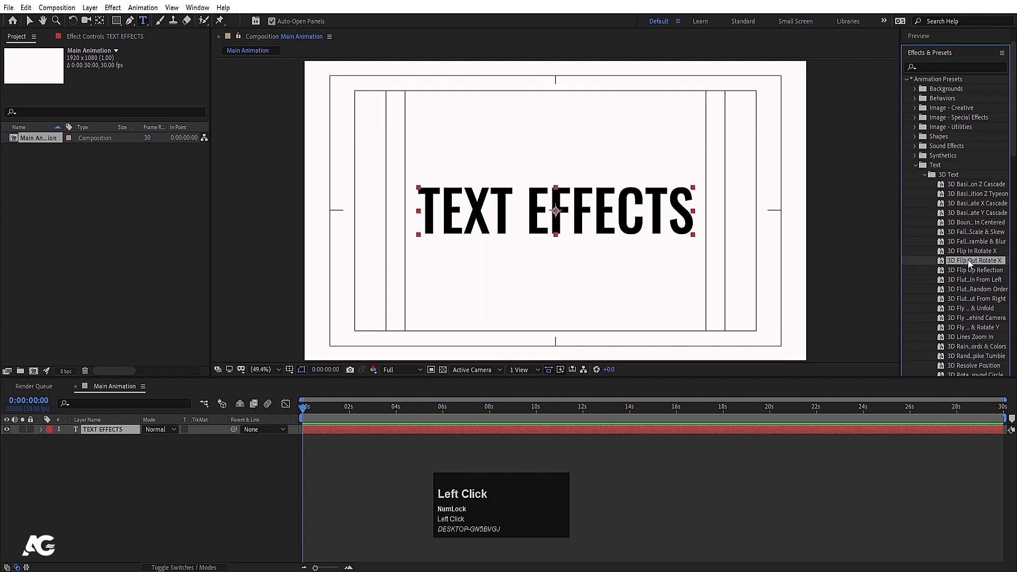
pyautogui.click(117, 430)
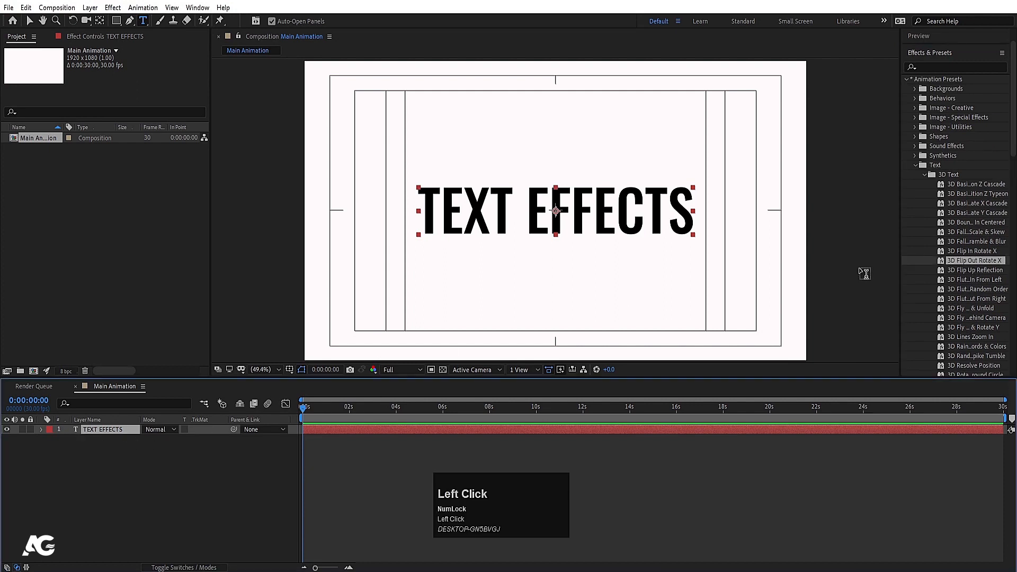
pyautogui.doubleClick(970, 261)
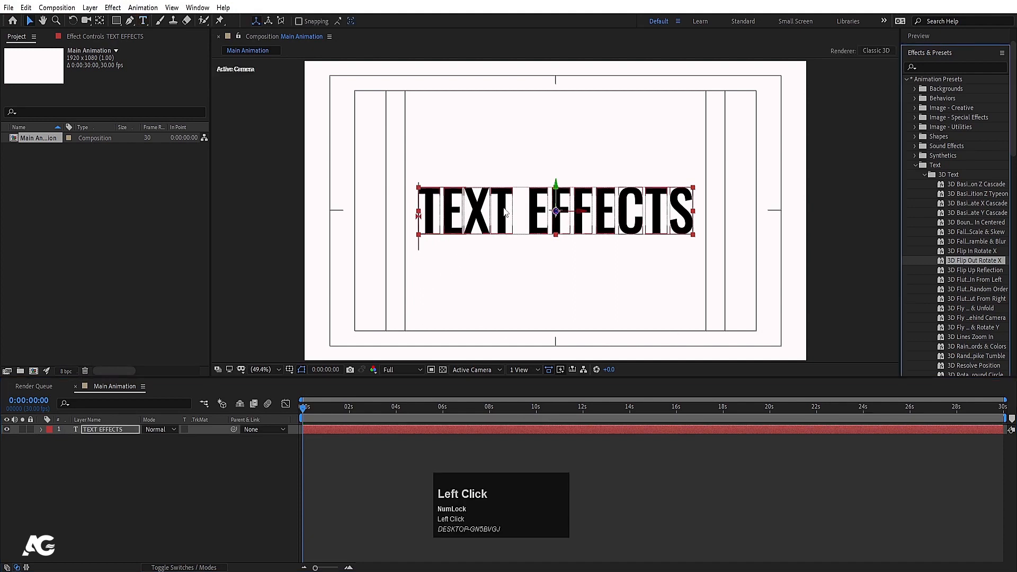
pyautogui.click(100, 430)
pyautogui.press('u')
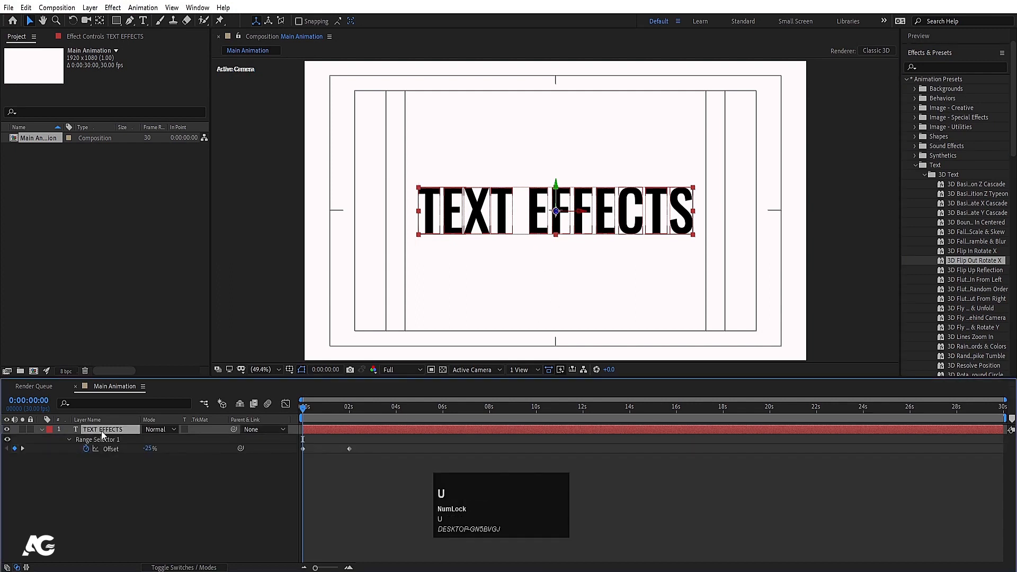
# - Preview the flip-out text animation and undo the applied preset
pyautogui.press('Num_Lock')
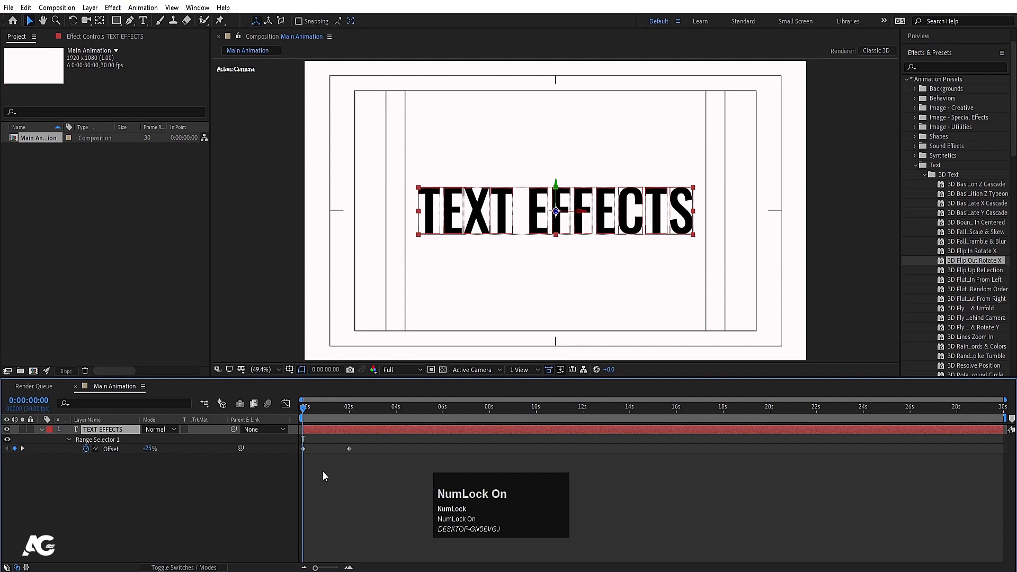
pyautogui.press('space')
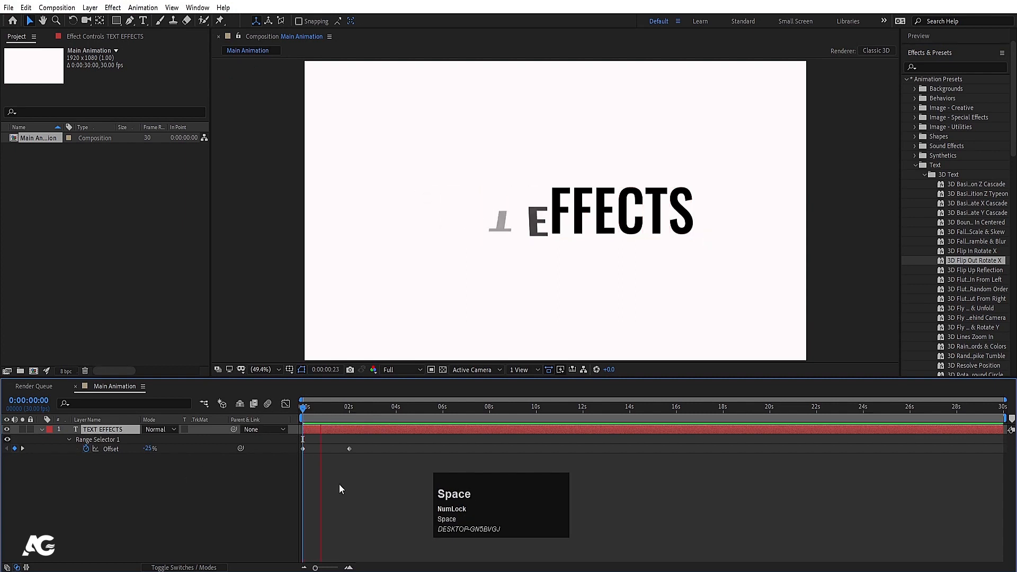
pyautogui.press('space')
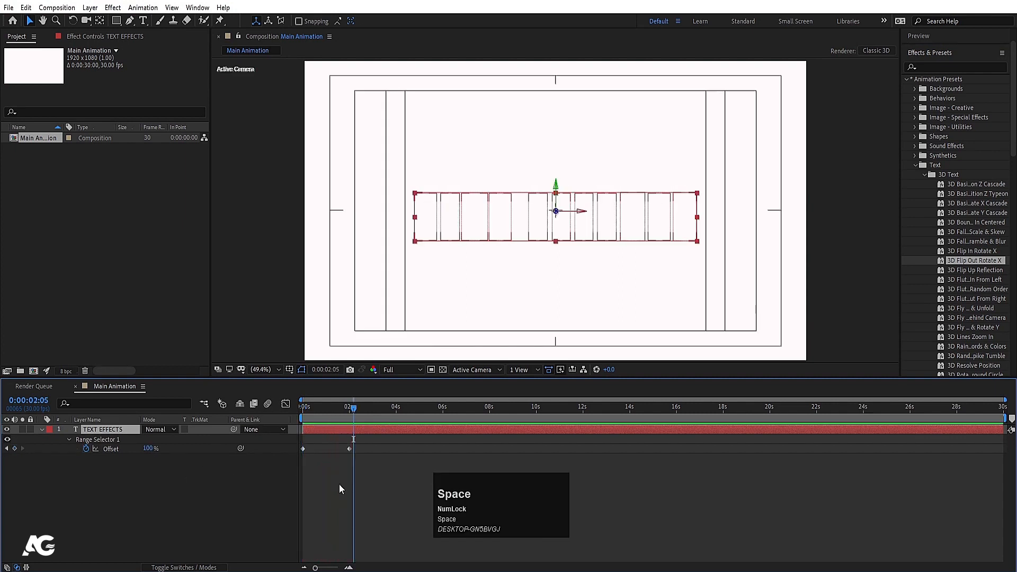
pyautogui.hotkey('ctrl', 'z')
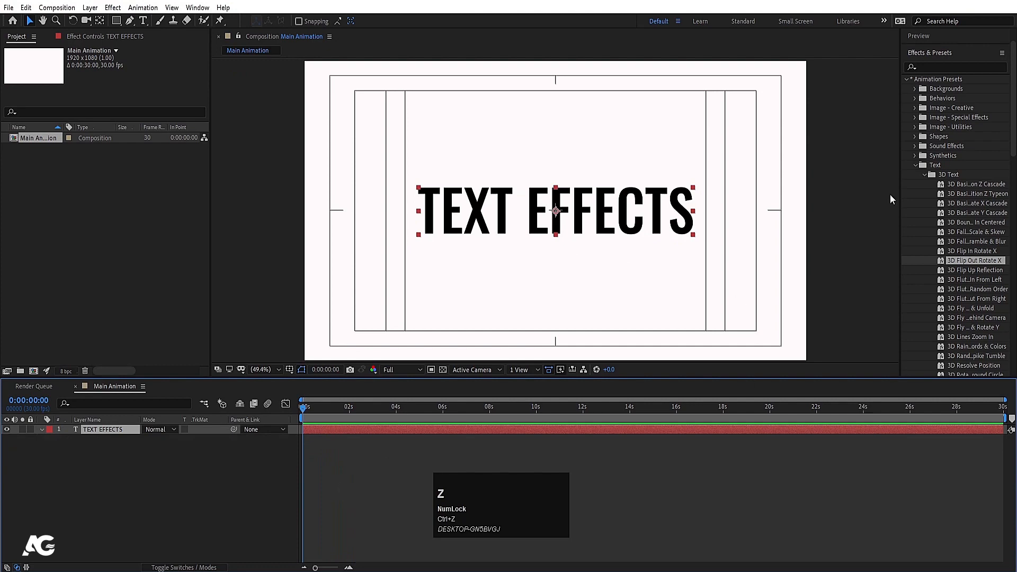
# - Apply the 3D Basic Position Z Cascade preset to the TEXT EFFECTS layer and reveal its keyframes
pyautogui.scroll(2, 971, 321)
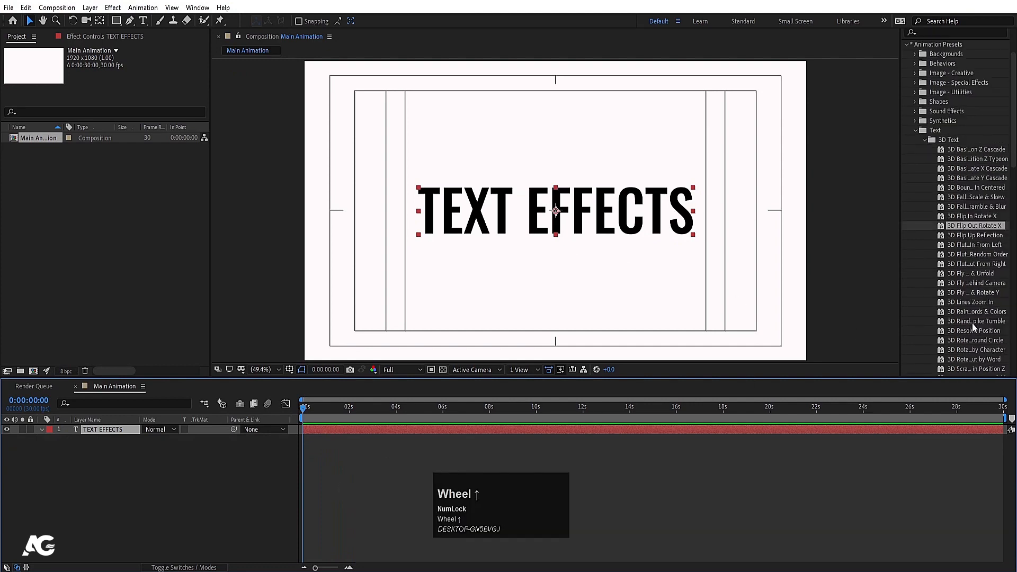
pyautogui.doubleClick(961, 219)
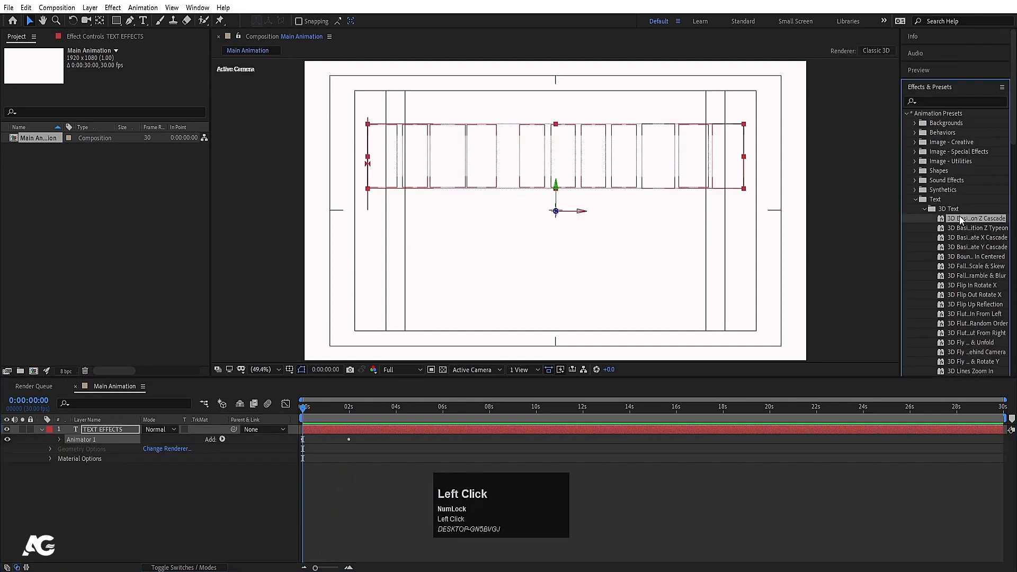
pyautogui.press('u')
pyautogui.click(330, 442)
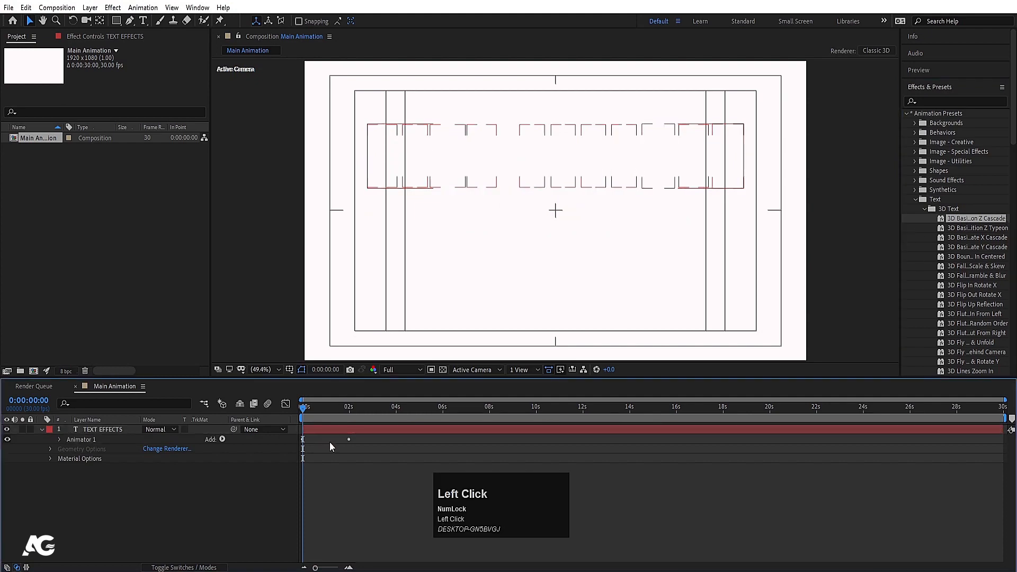
# - Preview the Z cascade animation, return to the start of the composition, and play it again
pyautogui.press('space')
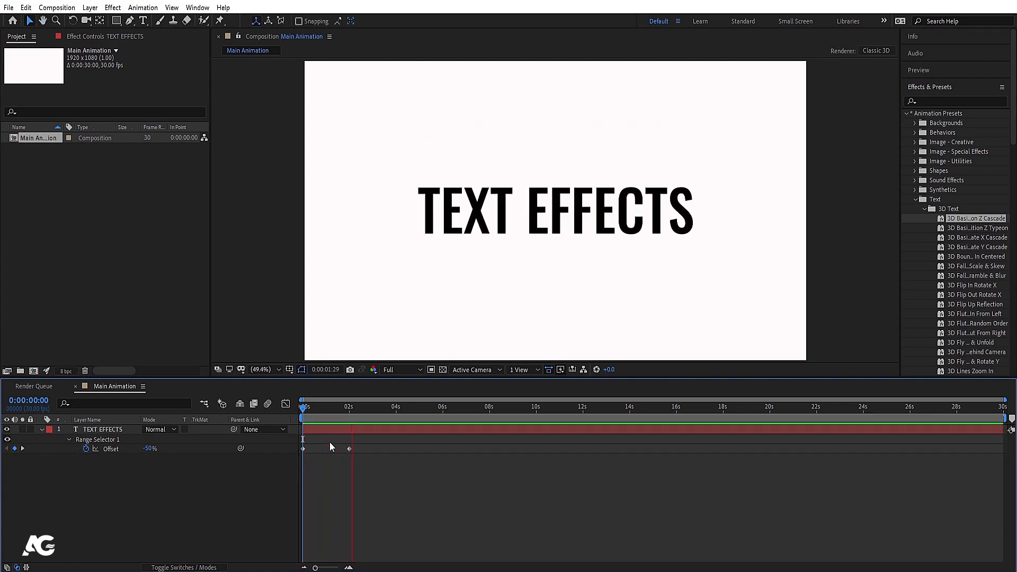
pyautogui.press('space')
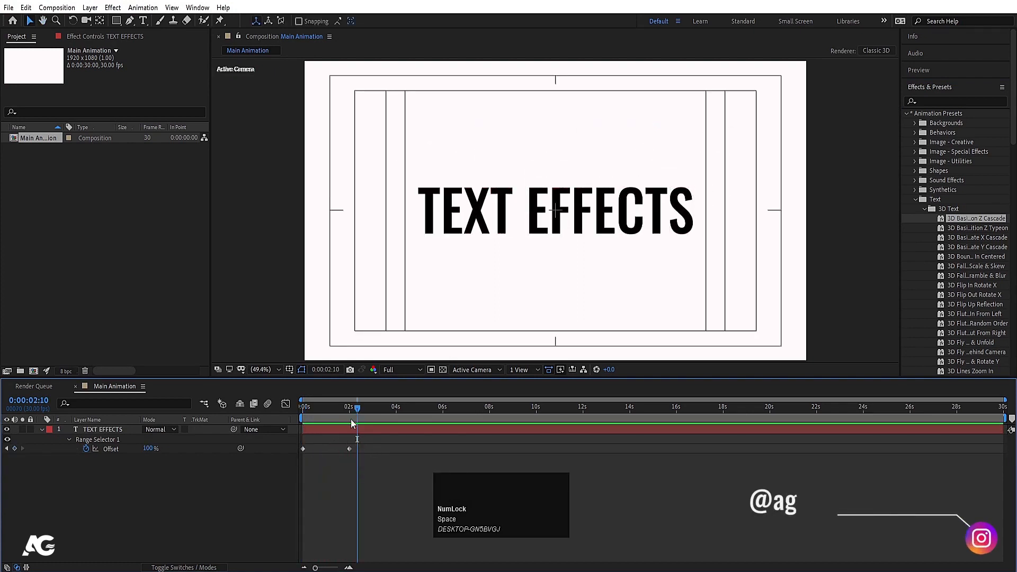
pyautogui.moveTo(356, 410); pyautogui.dragTo(301, 415)
pyautogui.press('space')
pyautogui.press('space')
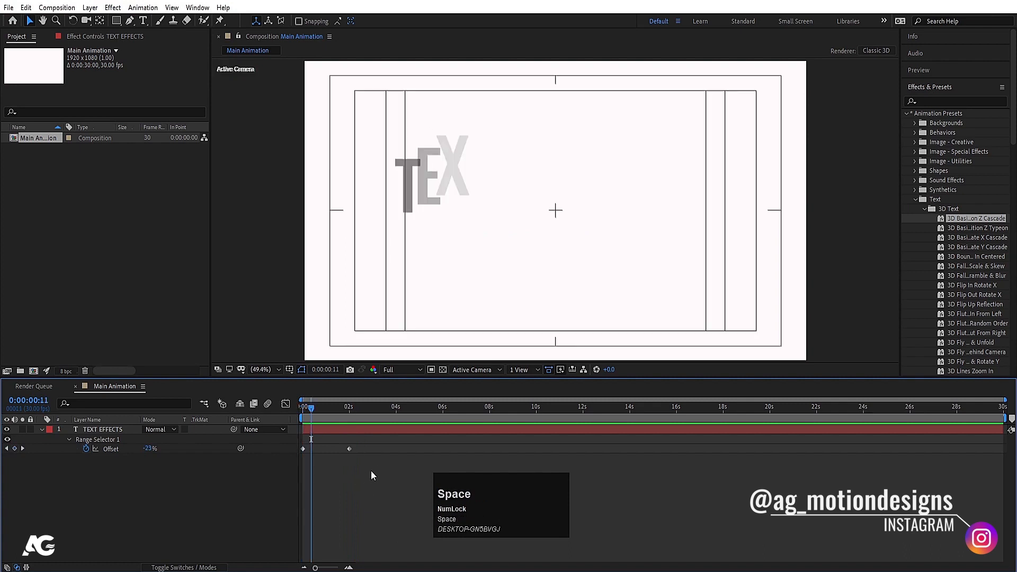
# - Apply Easy Ease to both Range Selector Offset keyframes and preview the eased cascade
pyautogui.moveTo(377, 484); pyautogui.dragTo(293, 433)
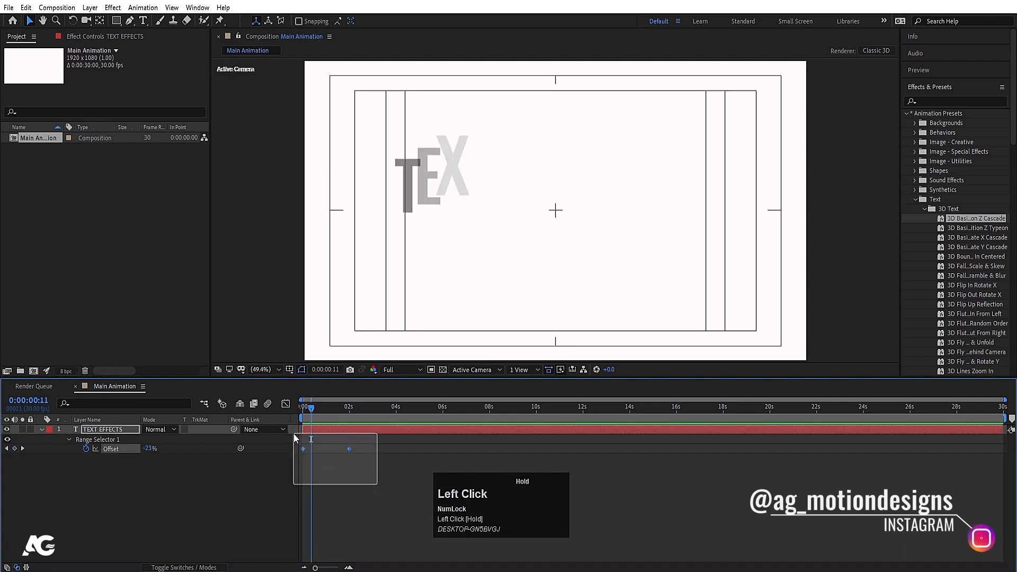
pyautogui.press('F9')
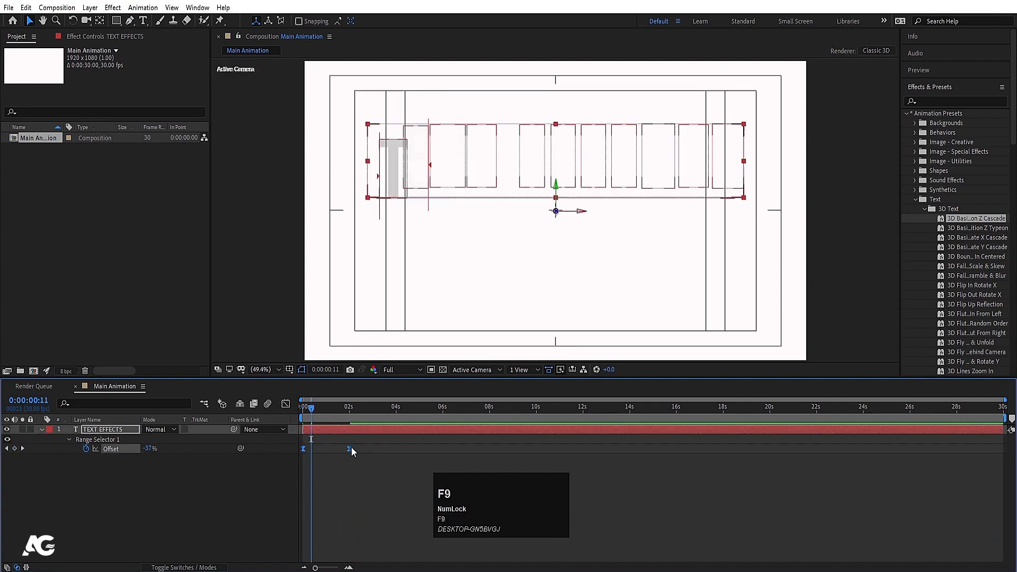
pyautogui.press('space')
pyautogui.press('space')
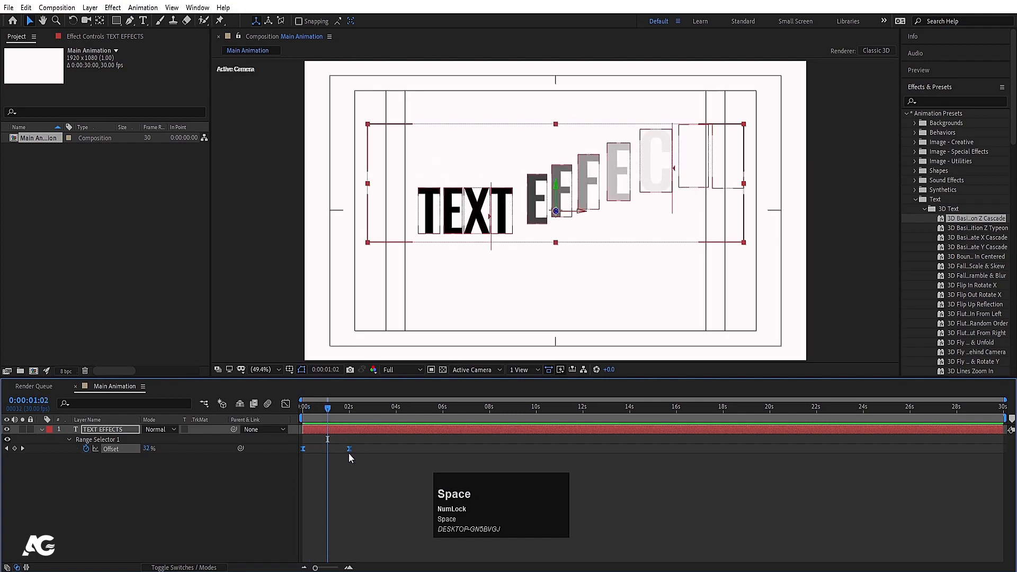
# - Try adjusting the timing of the last Offset keyframe and preview the animation from the start
pyautogui.moveTo(351, 451); pyautogui.dragTo(330, 430)
pyautogui.press('space')
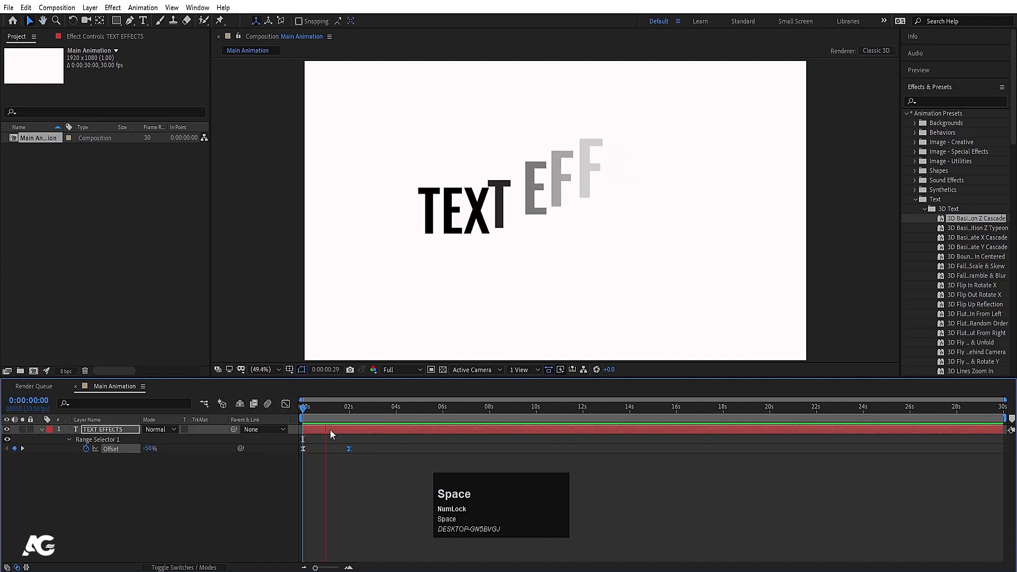
pyautogui.press('space')
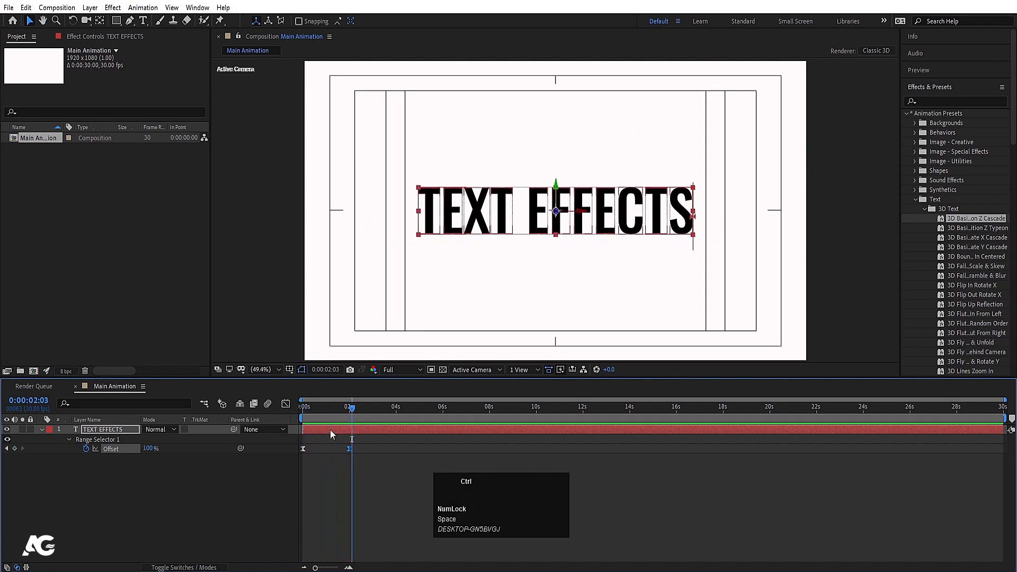
# - Replay the cascade from the start and undo the edits until the preset is removed from the TEXT EFFECTS layer
pyautogui.hotkey('ctrl', 'z')
pyautogui.click(303, 406)
pyautogui.press('space')
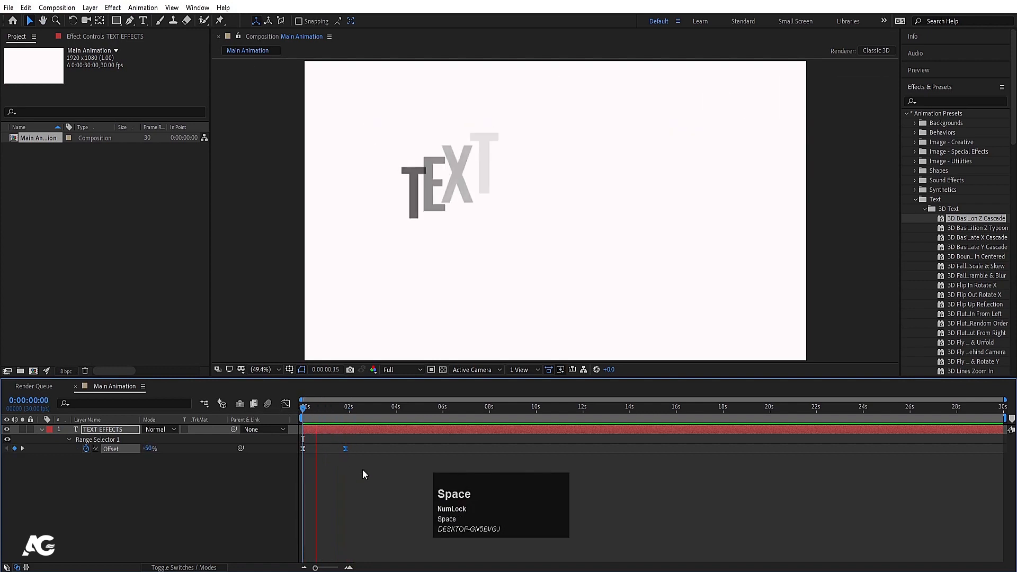
pyautogui.hotkey('ctrl', 'z')
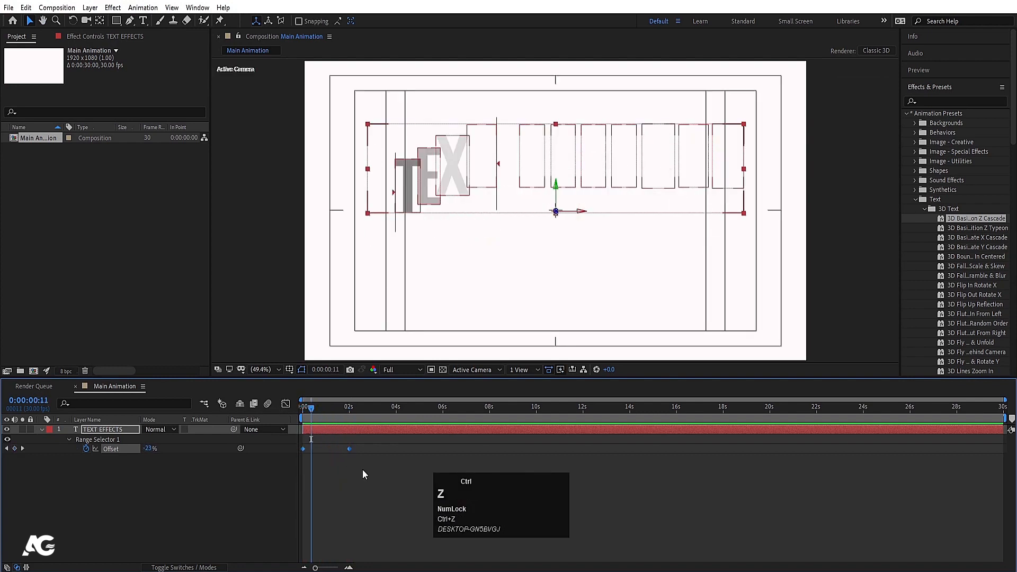
pyautogui.hotkey('ctrl', 'z')
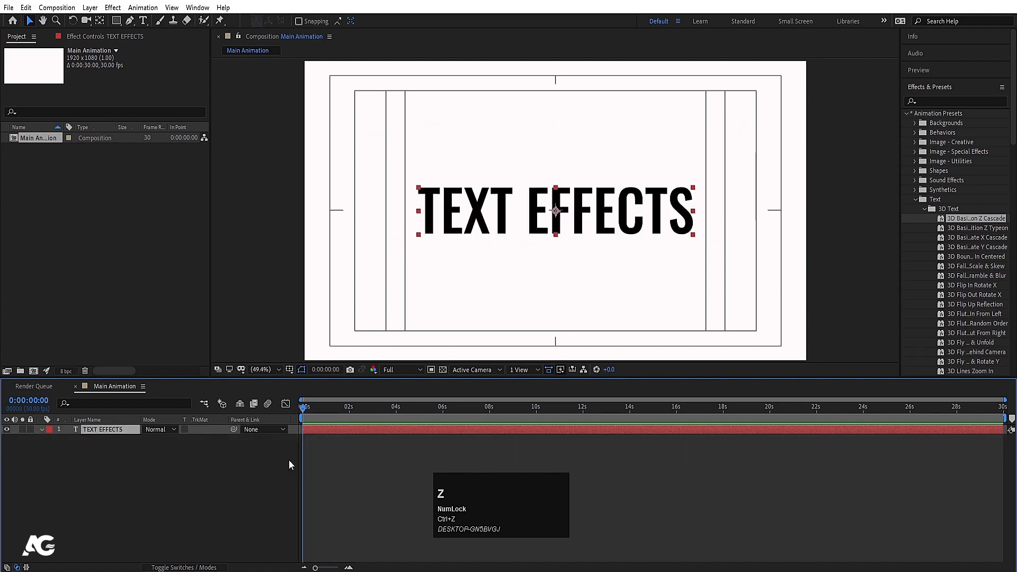
# - Show the layer switches in the timeline in place of the blending modes and deselect the TEXT EFFECTS layer
pyautogui.press('F4')
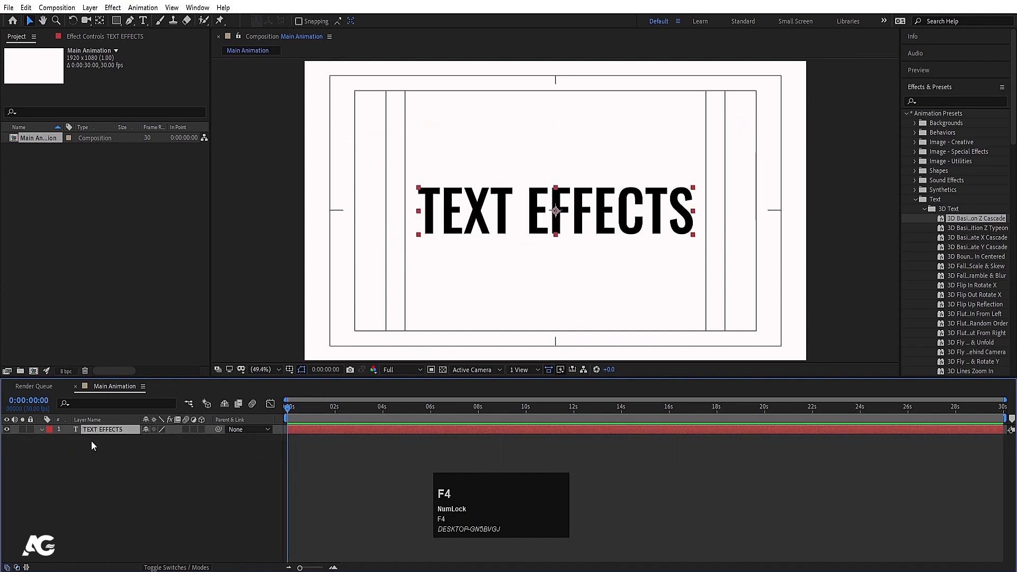
pyautogui.click(170, 456)
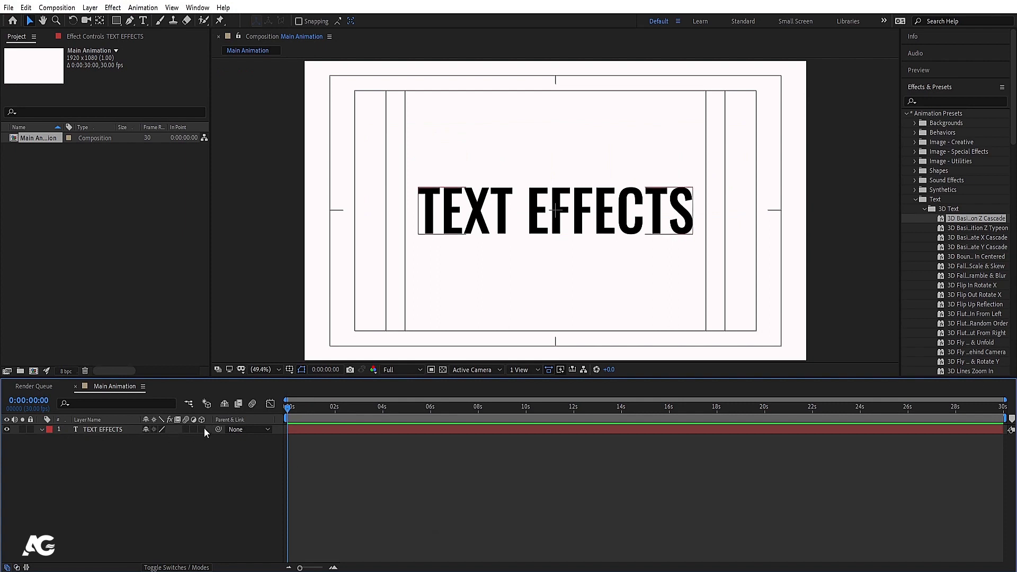
# - Apply the 3D Basic Rotate X Cascade text preset to the TEXT EFFECTS layer at the start of the composition
pyautogui.click(110, 429)
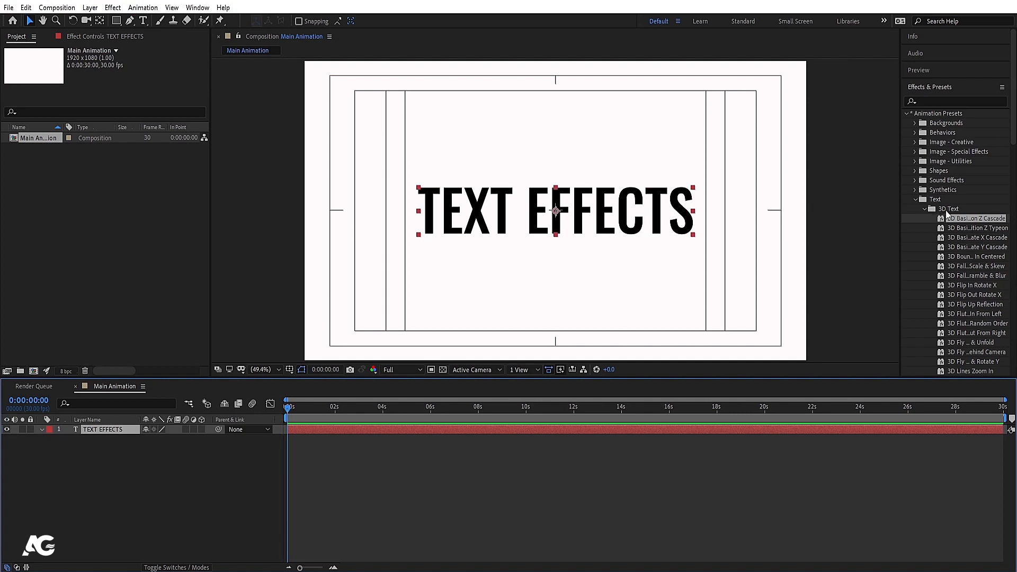
pyautogui.click(973, 238)
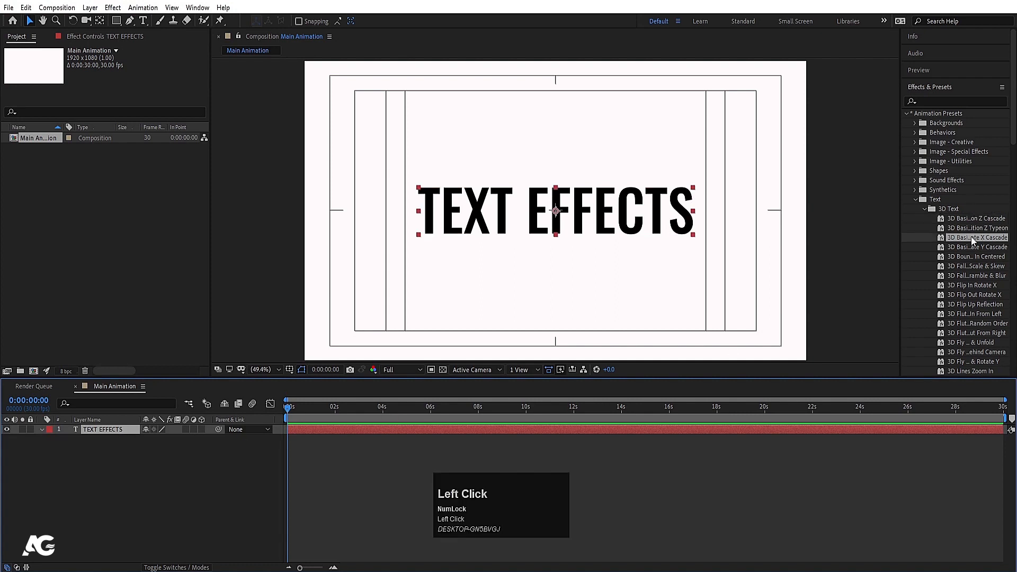
pyautogui.doubleClick(973, 239)
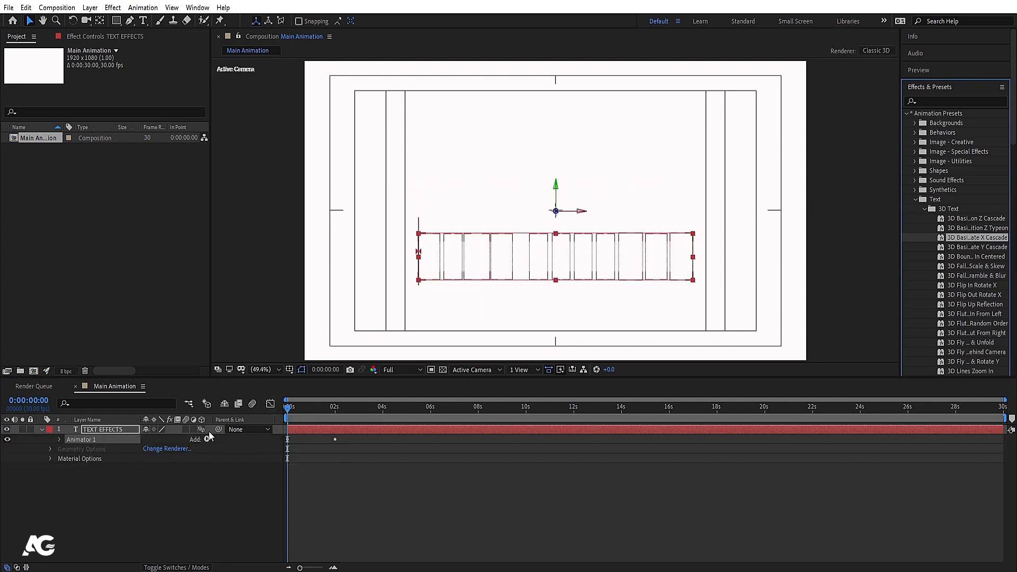
# - Reveal the Rotate X Cascade keyframes, preview the animation, and undo the preset
pyautogui.click(322, 450)
pyautogui.press('u')
pyautogui.press('space')
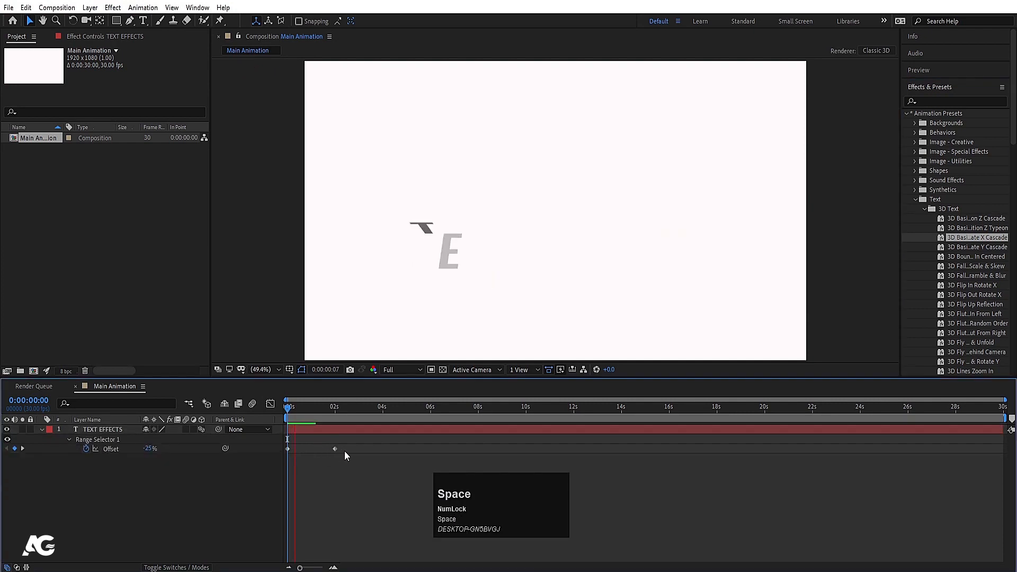
pyautogui.press('space')
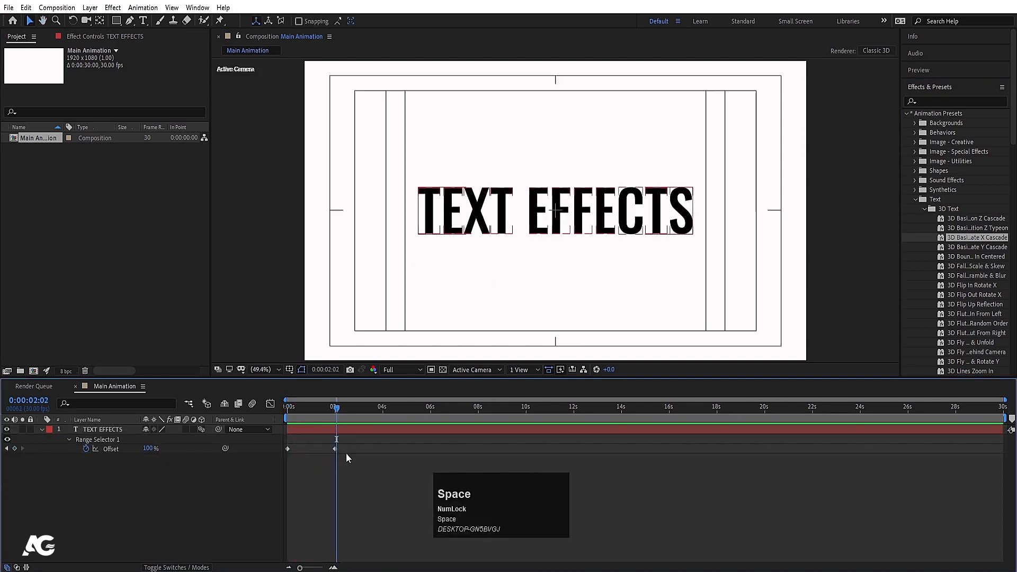
pyautogui.press('Home')
pyautogui.hotkey('ctrl', 'z')
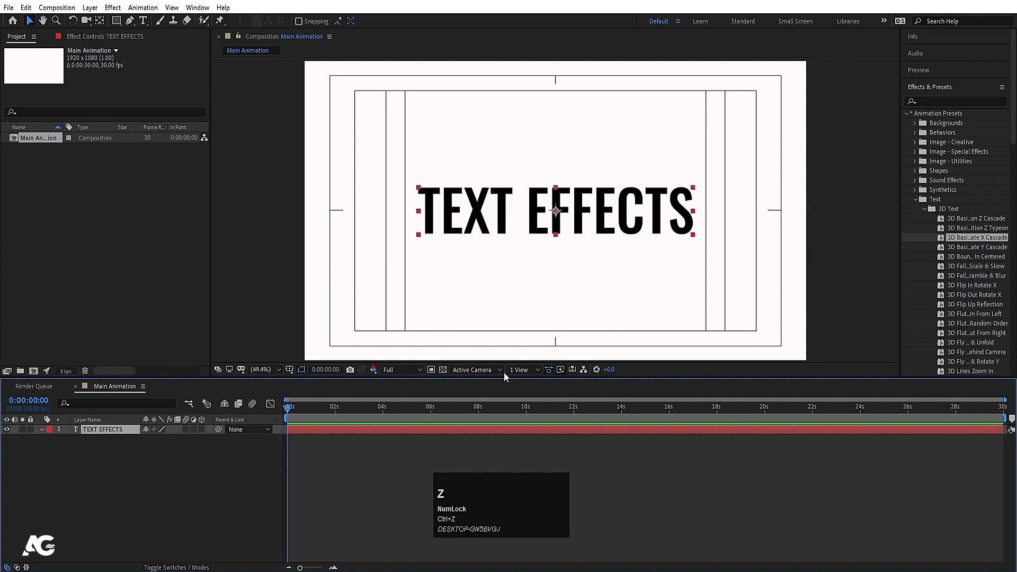
# - Apply the Algorithm preset from the Mechanical text presets to the TEXT EFFECTS title
pyautogui.click(924, 209)
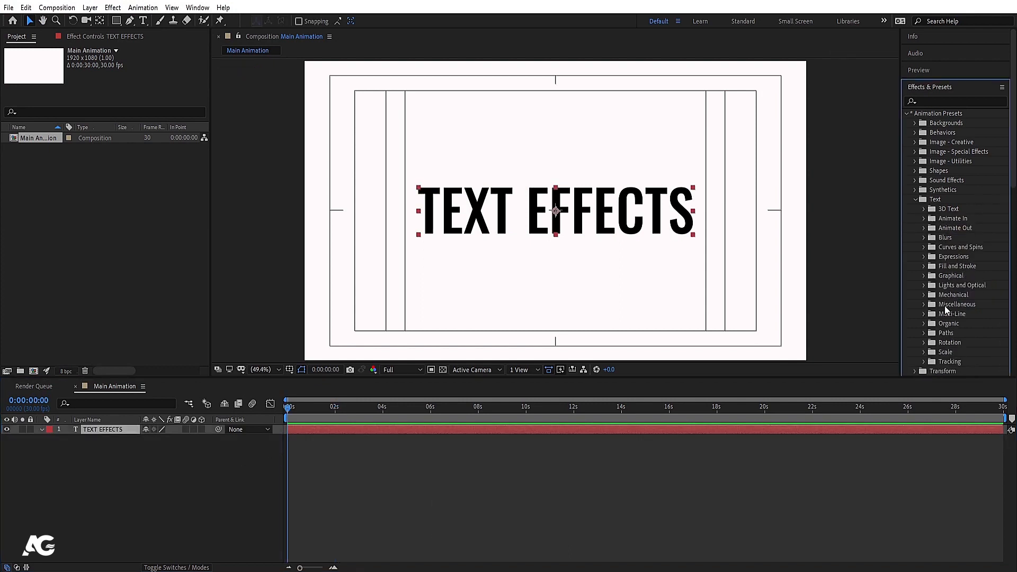
pyautogui.click(924, 296)
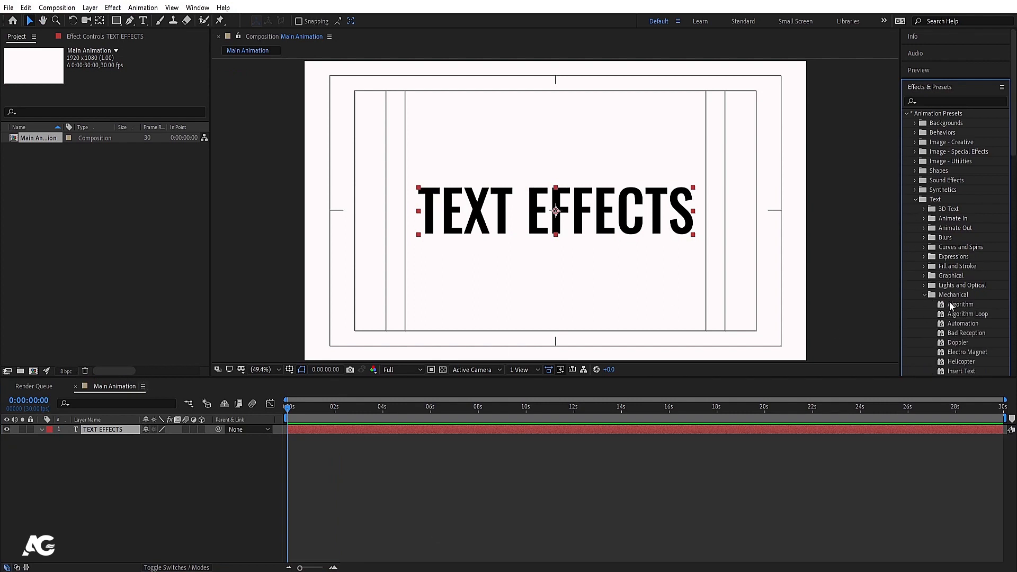
pyautogui.scroll(-1, 949, 299)
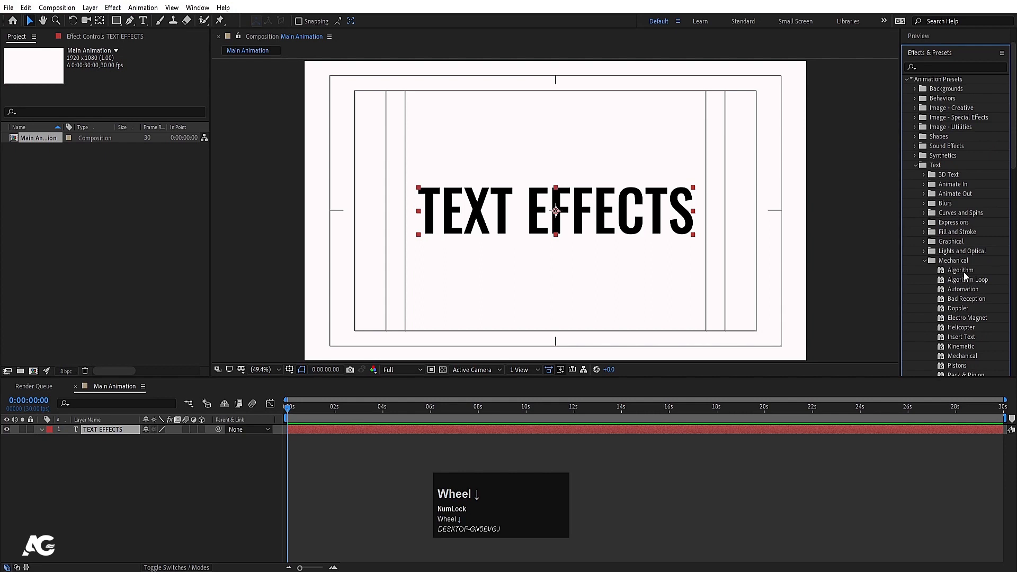
pyautogui.click(961, 270)
pyautogui.moveTo(964, 274); pyautogui.dragTo(716, 320)
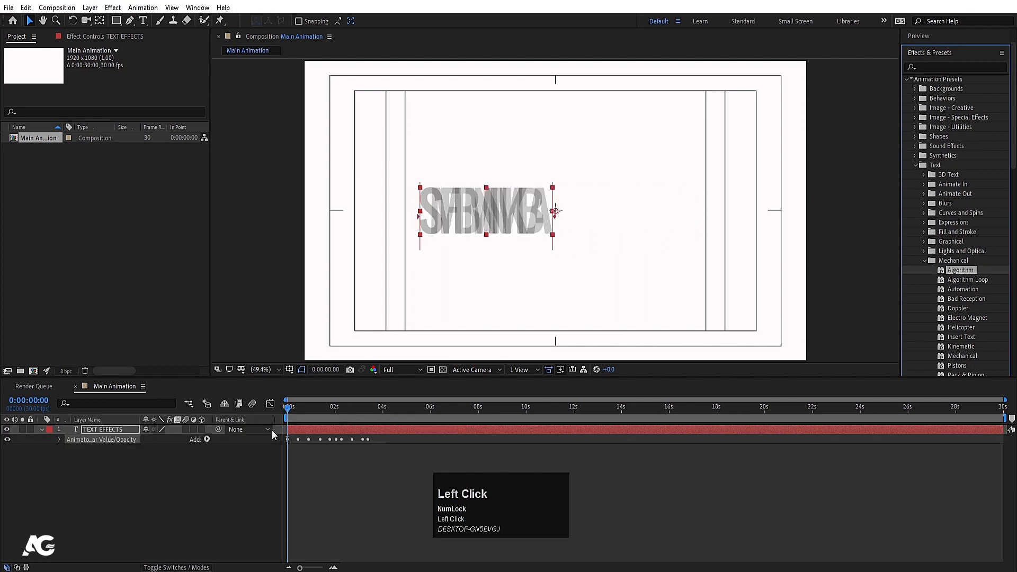
# - Show the keyframes of the Algorithm preset on the TEXT EFFECTS layer and preview its animation
pyautogui.click(305, 430)
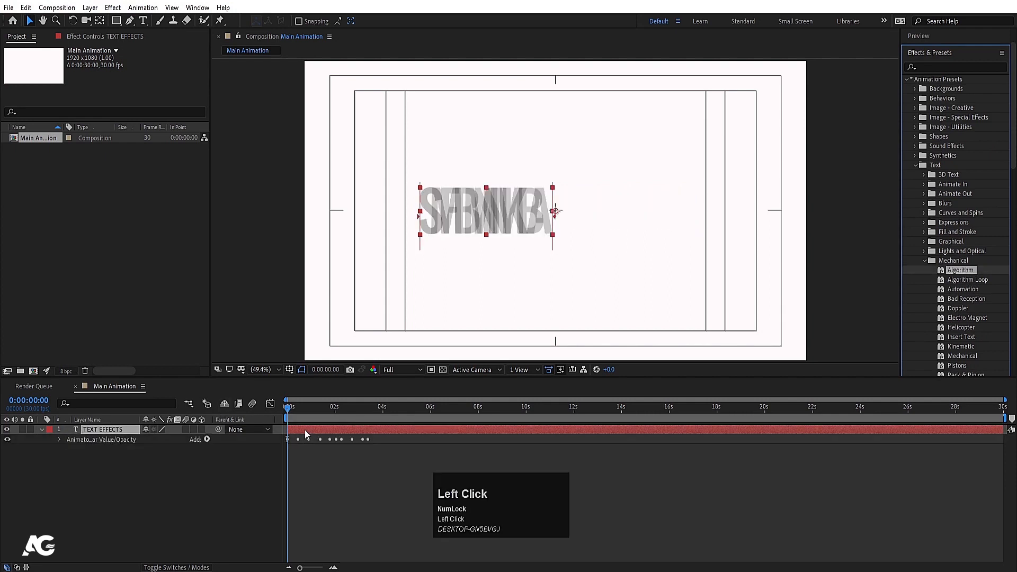
pyautogui.press('u')
pyautogui.press('space')
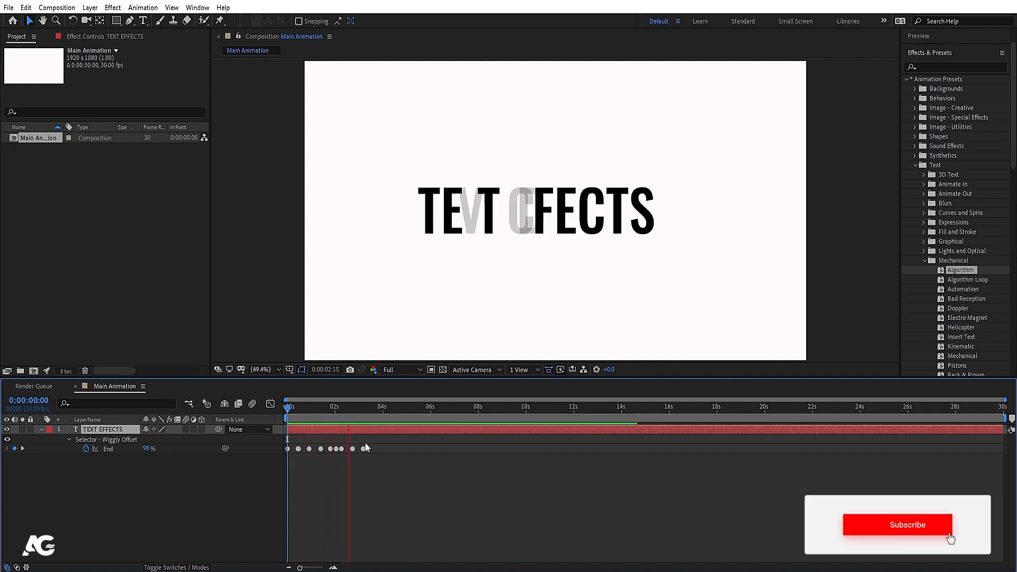
pyautogui.press('space')
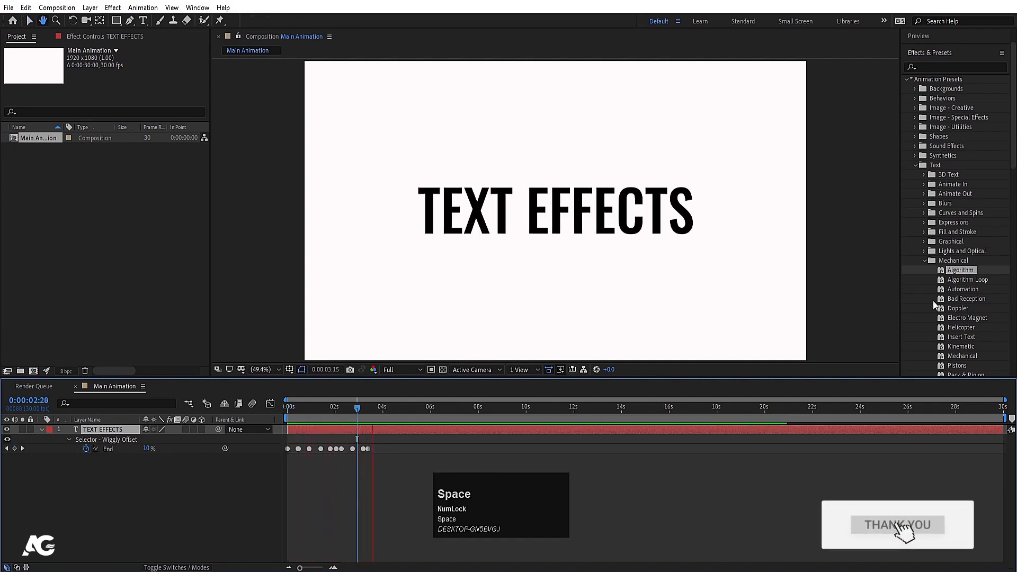
# - Browse the Multi-Line text presets, collapse the Text preset folder, and undo the Algorithm preset on the title
pyautogui.scroll(-2, 961, 292)
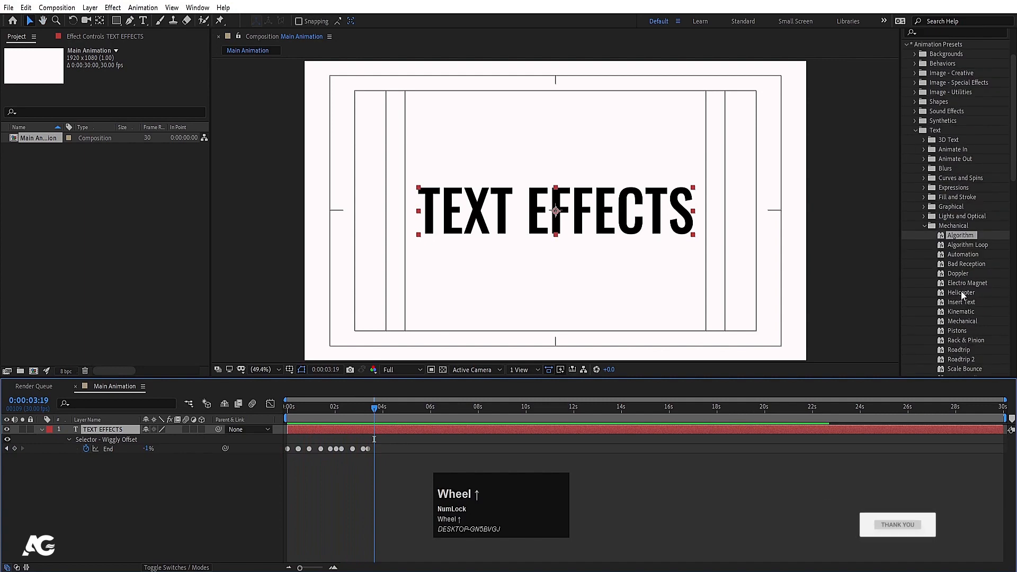
pyautogui.click(923, 225)
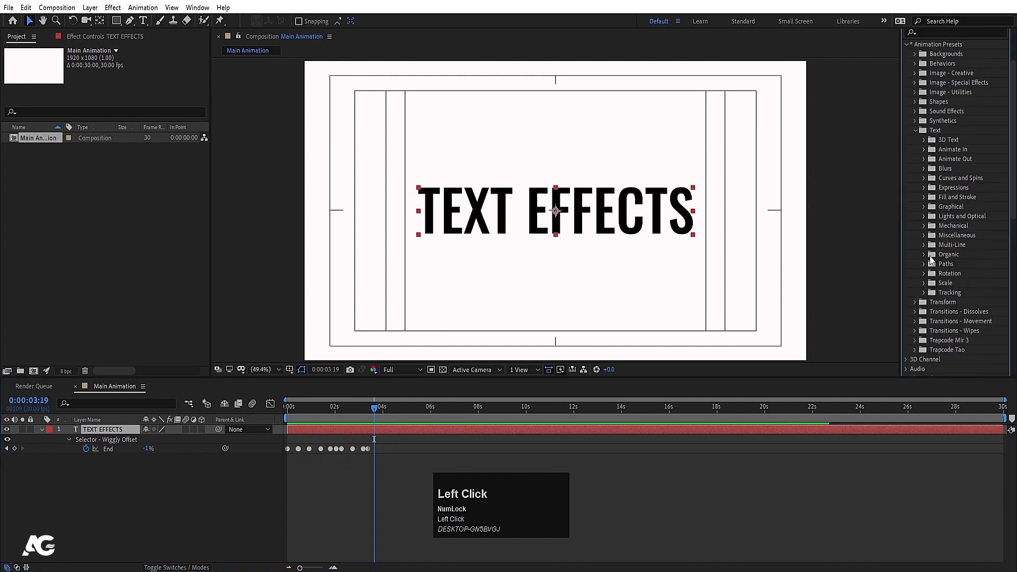
pyautogui.click(924, 244)
pyautogui.scroll(-4, 965, 301)
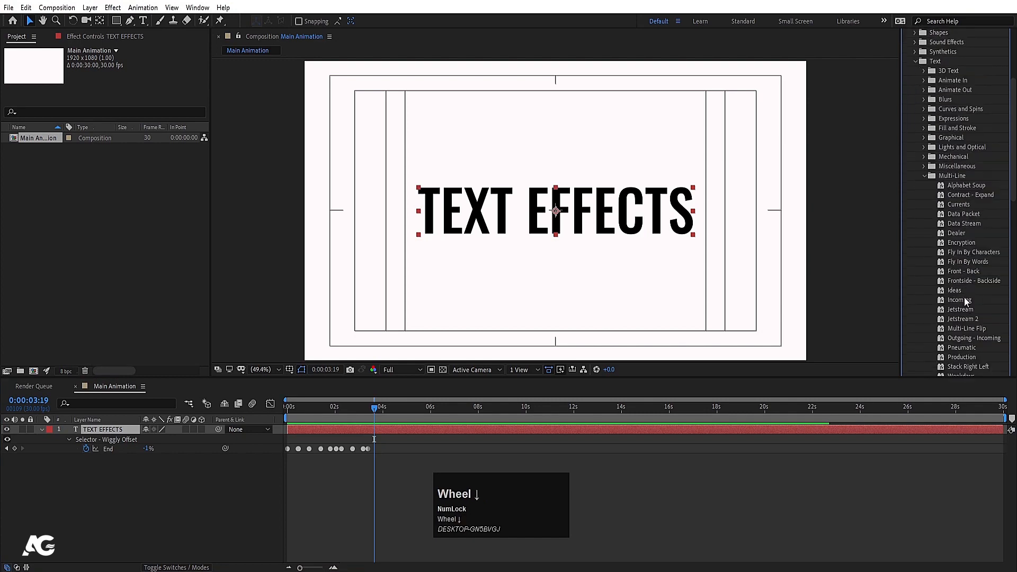
pyautogui.scroll(-2, 965, 301)
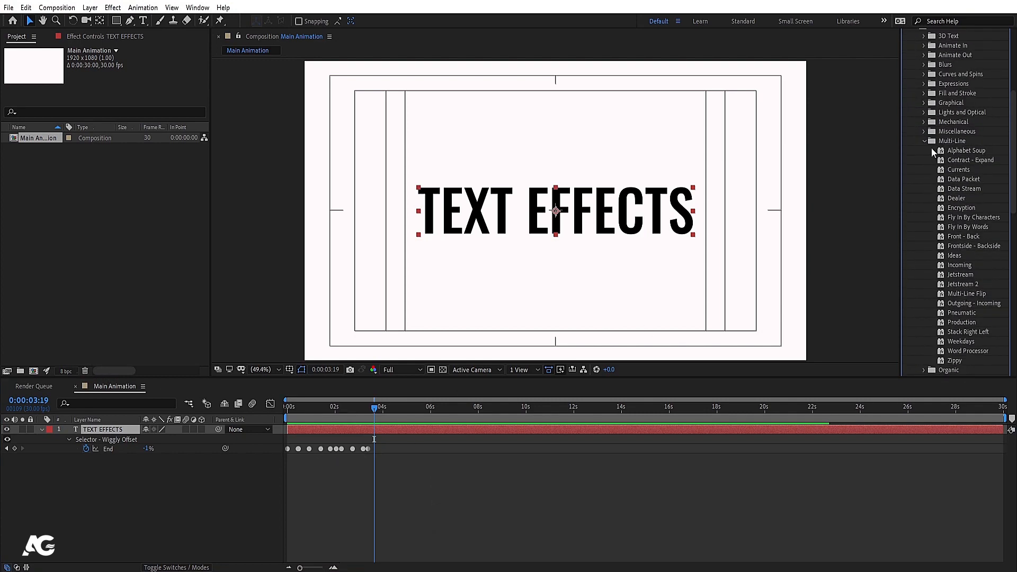
pyautogui.click(924, 140)
pyautogui.scroll(10, 945, 219)
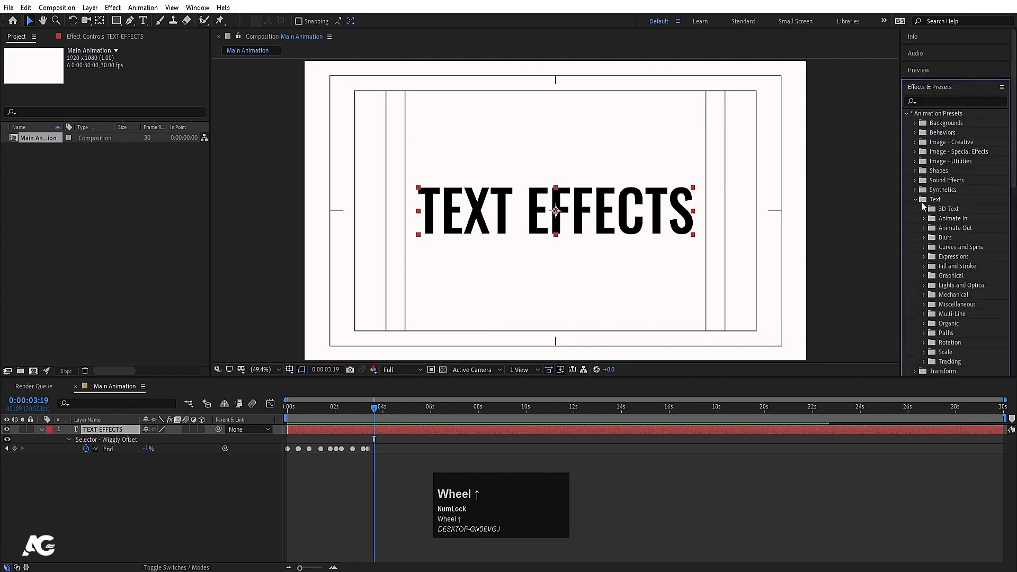
pyautogui.click(914, 200)
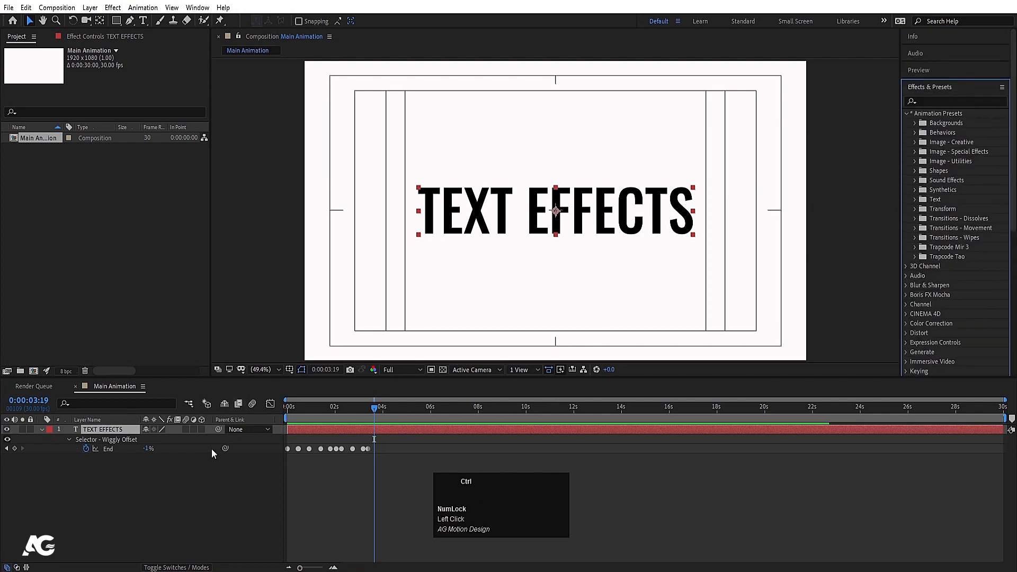
pyautogui.hotkey('ctrl', 'z')
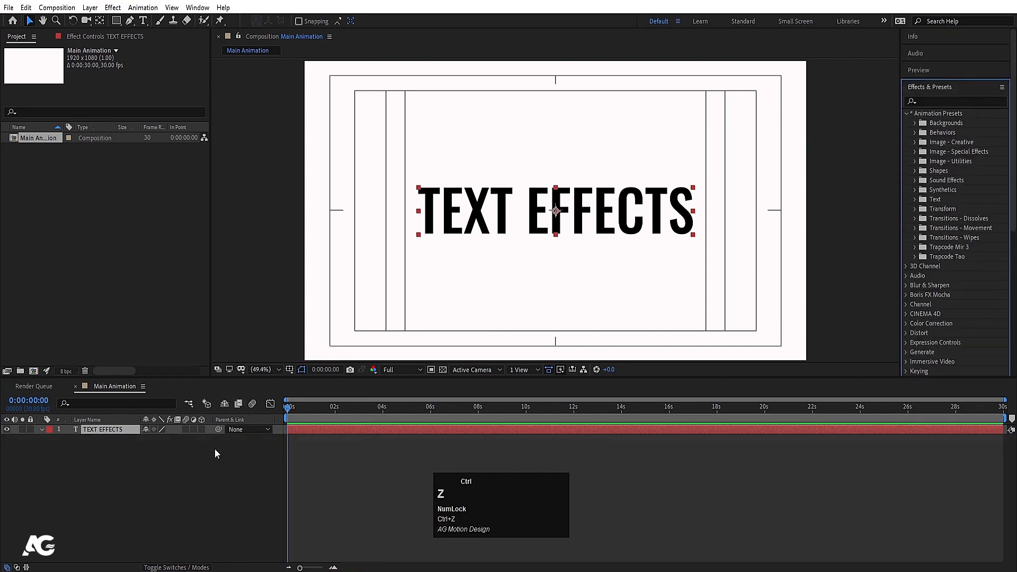
# - Collapse the Effects & Presets list and open the Animation Composer window
pyautogui.click(928, 87)
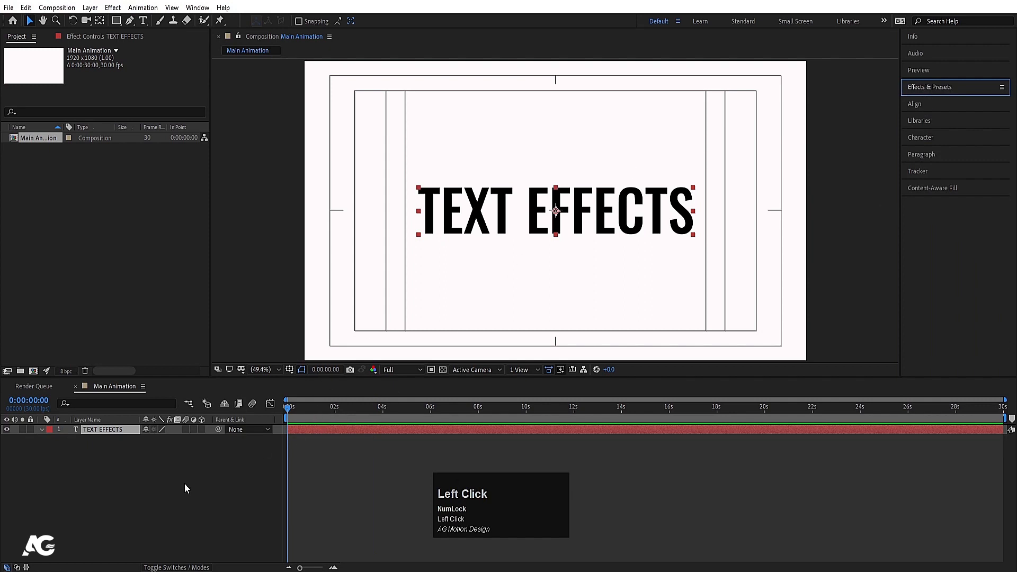
pyautogui.click(174, 455)
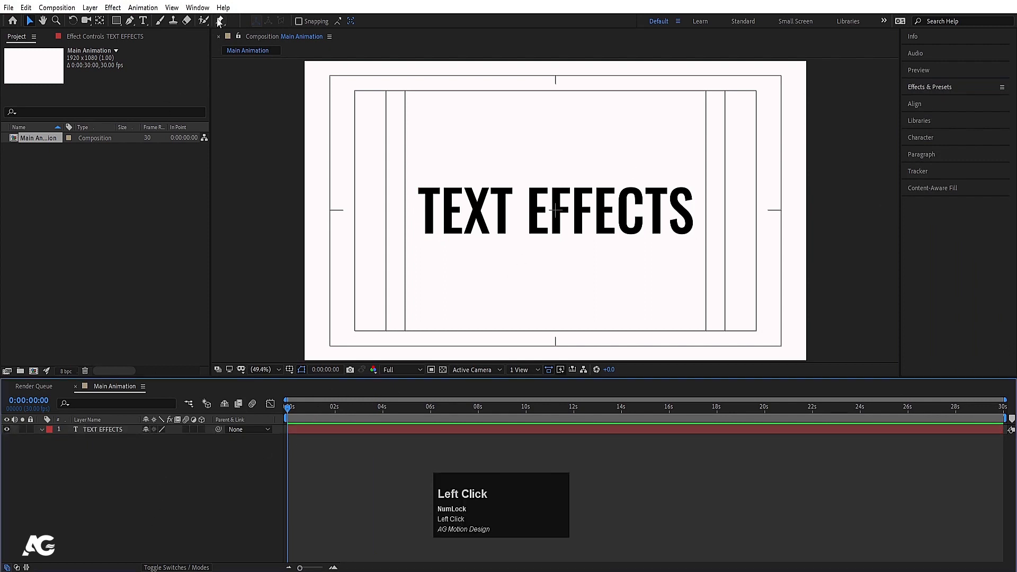
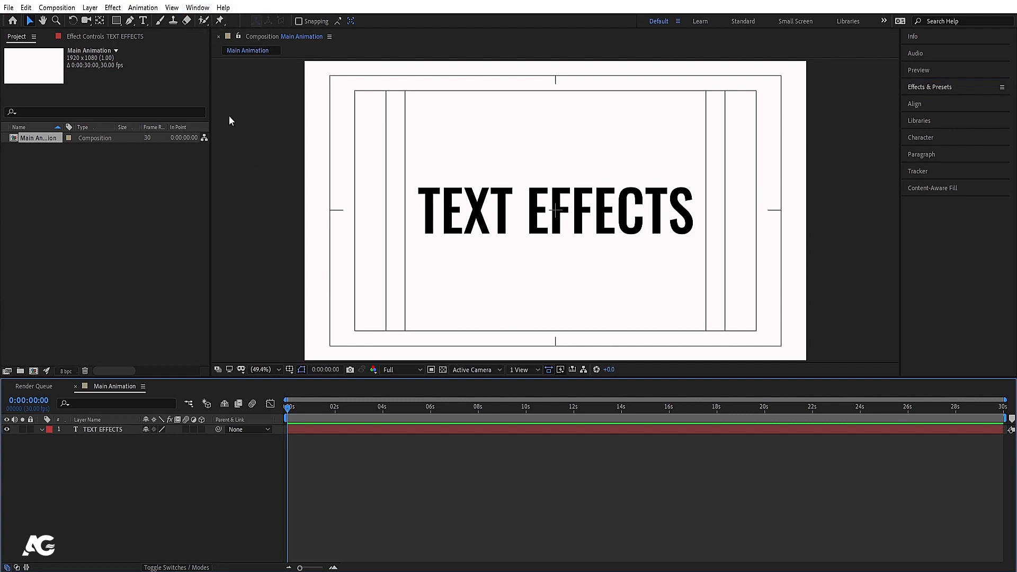
pyautogui.click(202, 9)
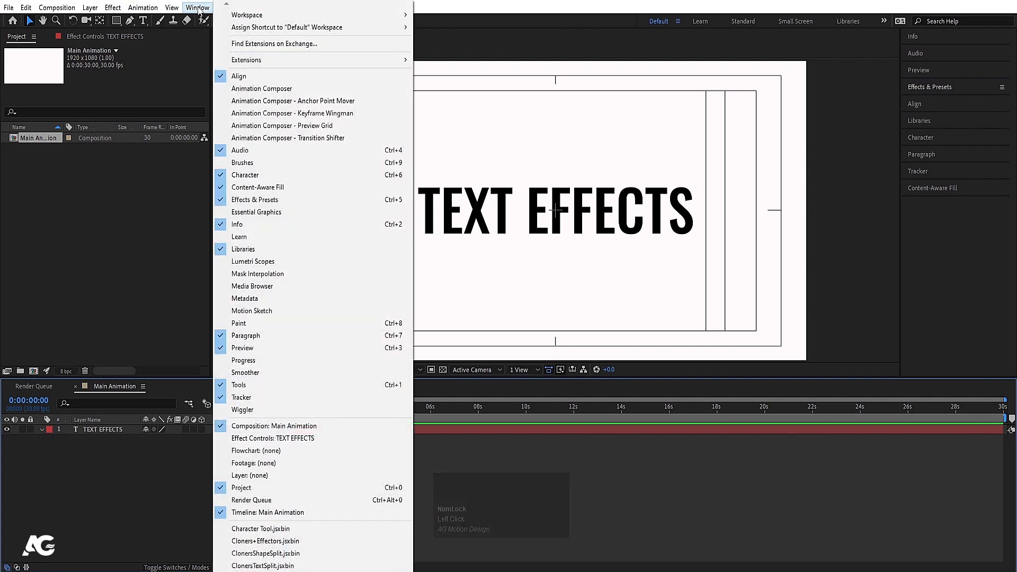
pyautogui.click(231, 89)
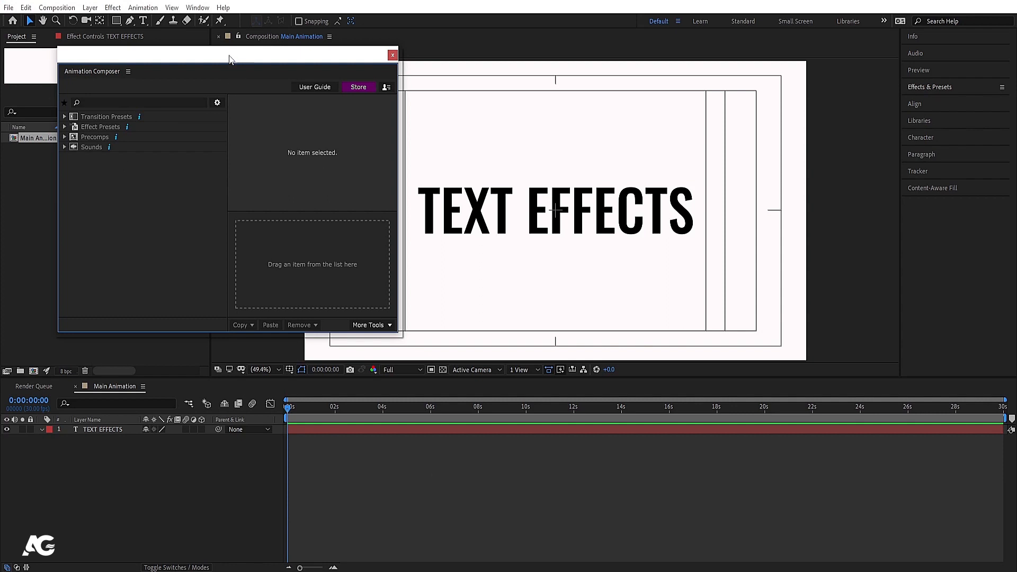
pyautogui.moveTo(230, 58)
pyautogui.mouseDown()
pyautogui.moveTo(301, 76)
pyautogui.moveTo(224, 57)
pyautogui.mouseUp()
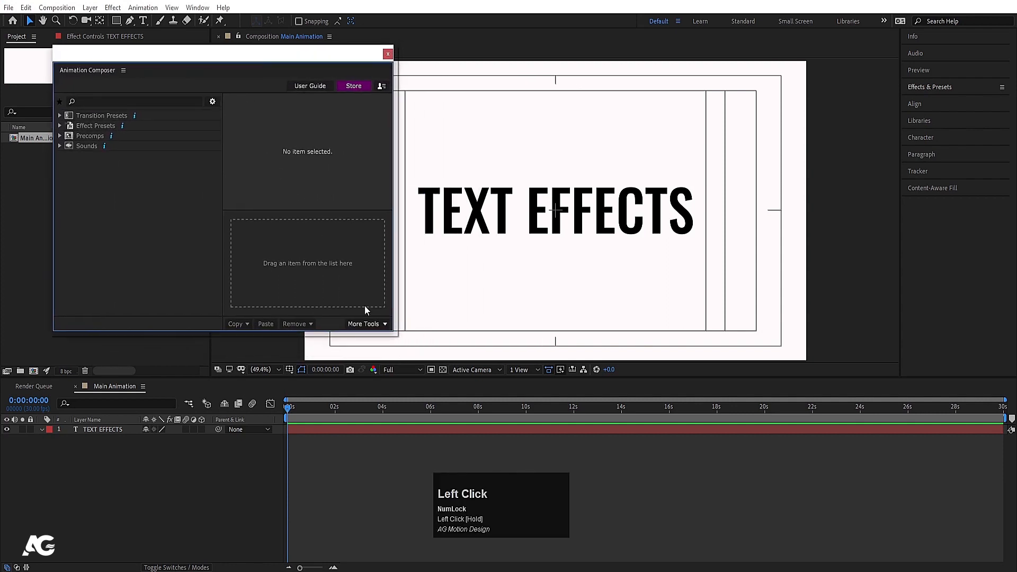
# - Select the TEXT EFFECTS layer and reposition the Animation Composer window so the title stays visible
pyautogui.click(122, 430)
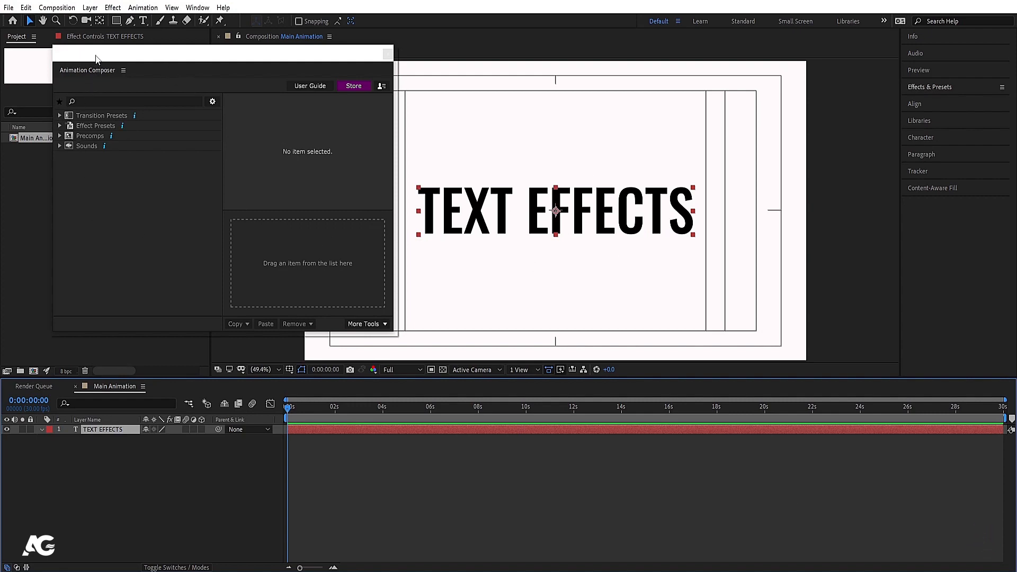
pyautogui.moveTo(96, 58); pyautogui.dragTo(171, 110)
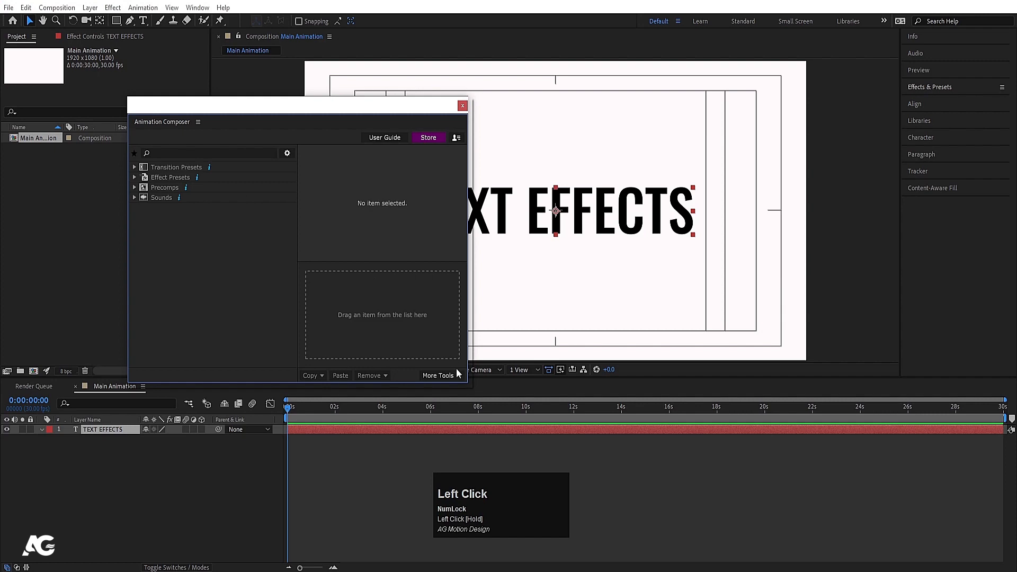
pyautogui.moveTo(250, 106); pyautogui.dragTo(195, 67)
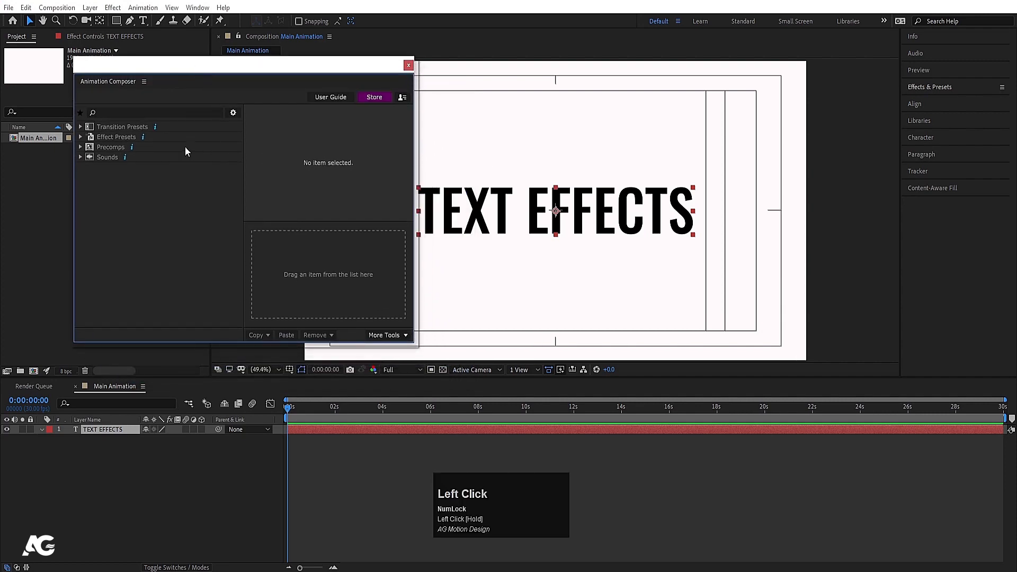
# - Expand the Transition Presets in Animation Composer and open their Text category
pyautogui.click(113, 127)
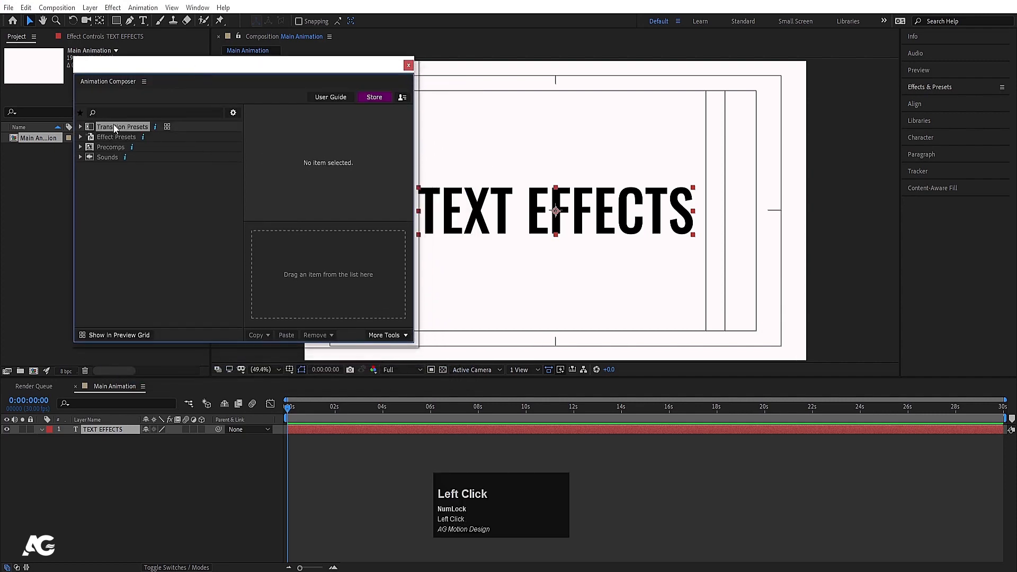
pyautogui.click(80, 127)
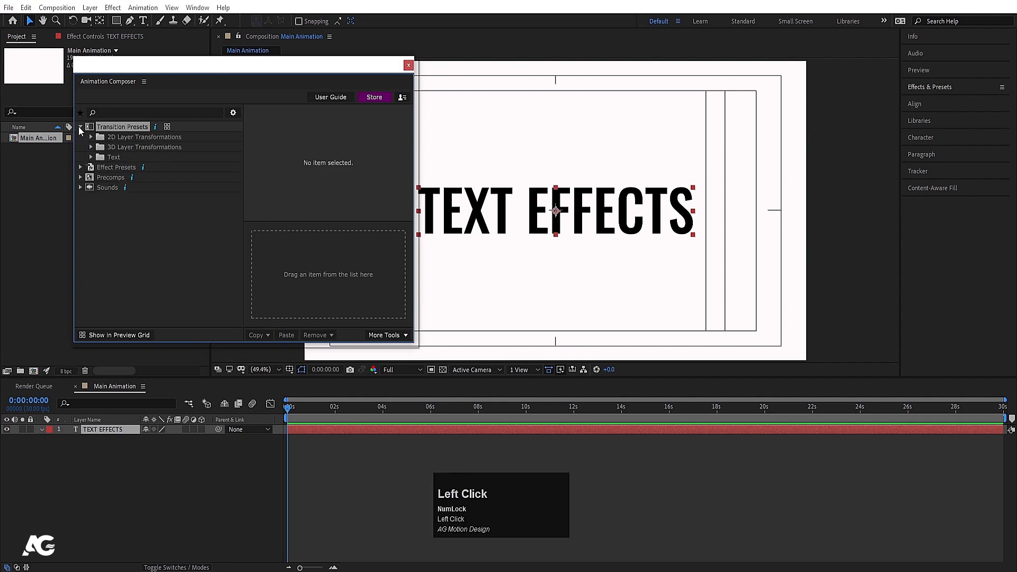
pyautogui.click(133, 137)
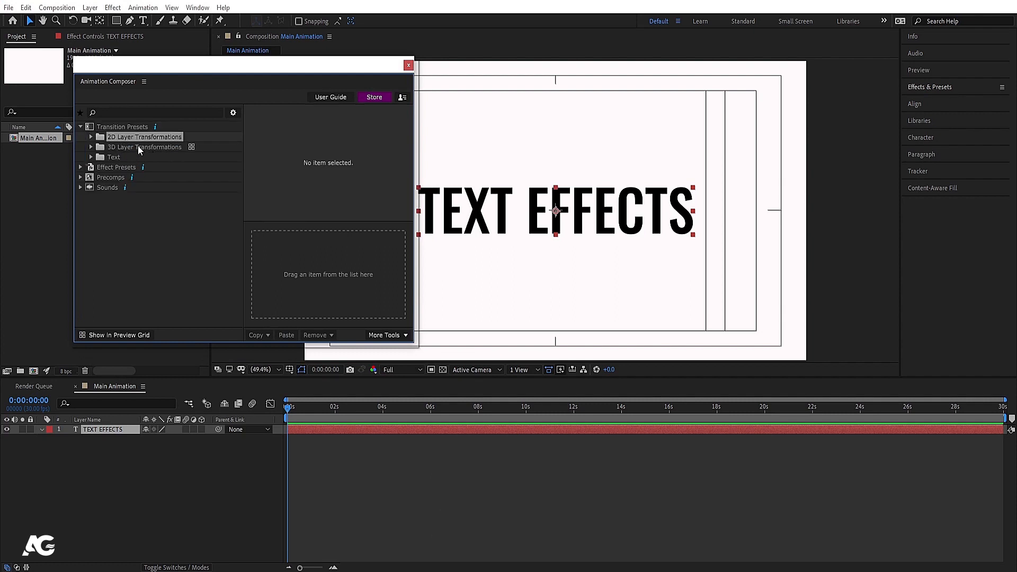
pyautogui.click(125, 149)
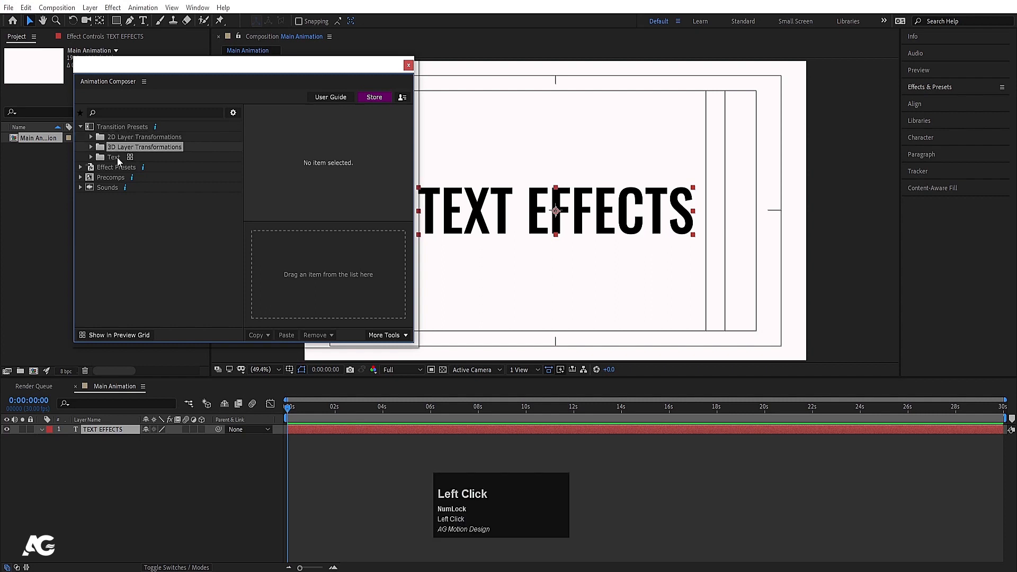
pyautogui.click(114, 157)
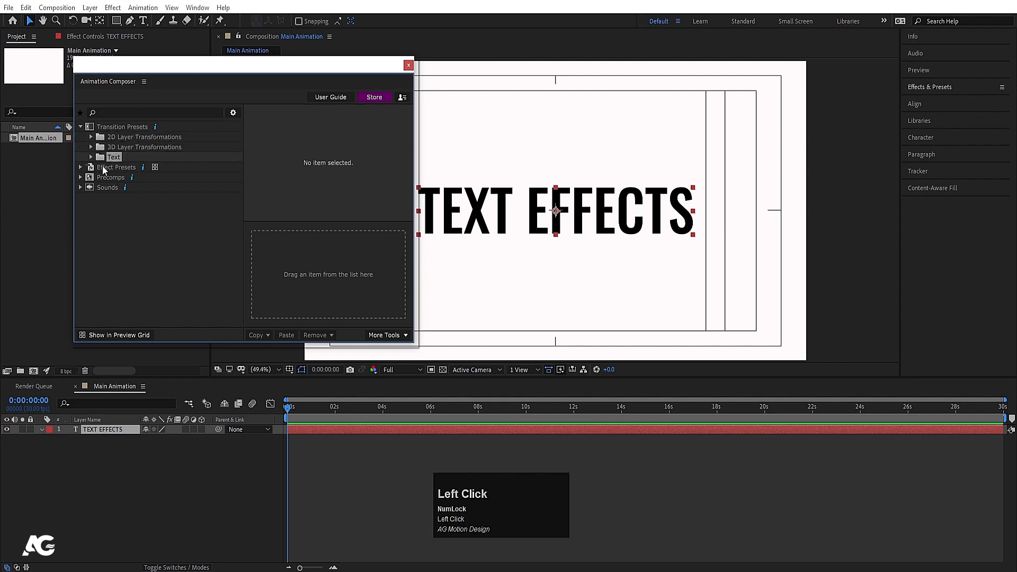
pyautogui.click(91, 158)
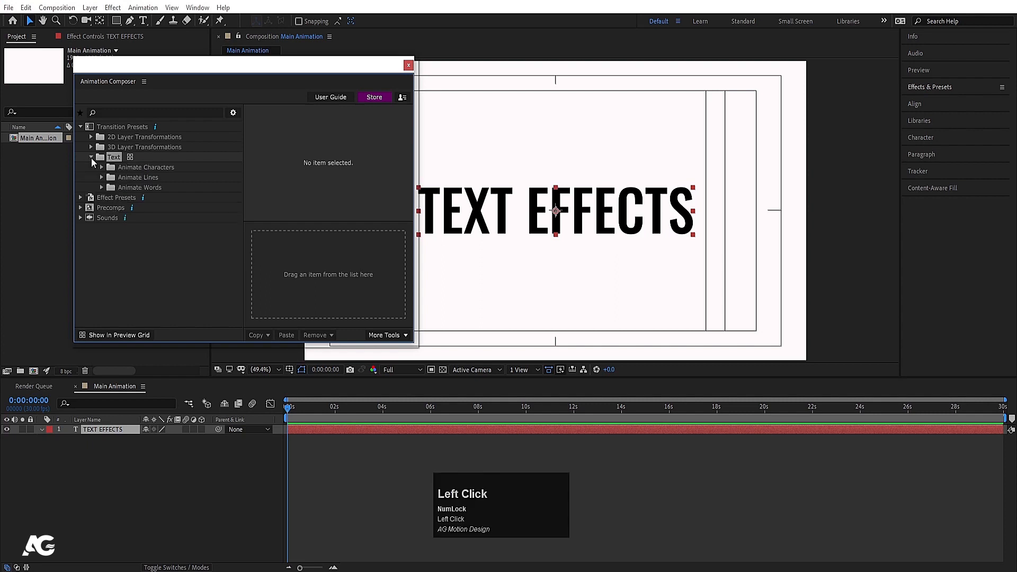
# - Look through the Animate Characters, Lines and Words categories and browse the Animate Characters presets in the Preview Grid, then close the grid
pyautogui.click(143, 167)
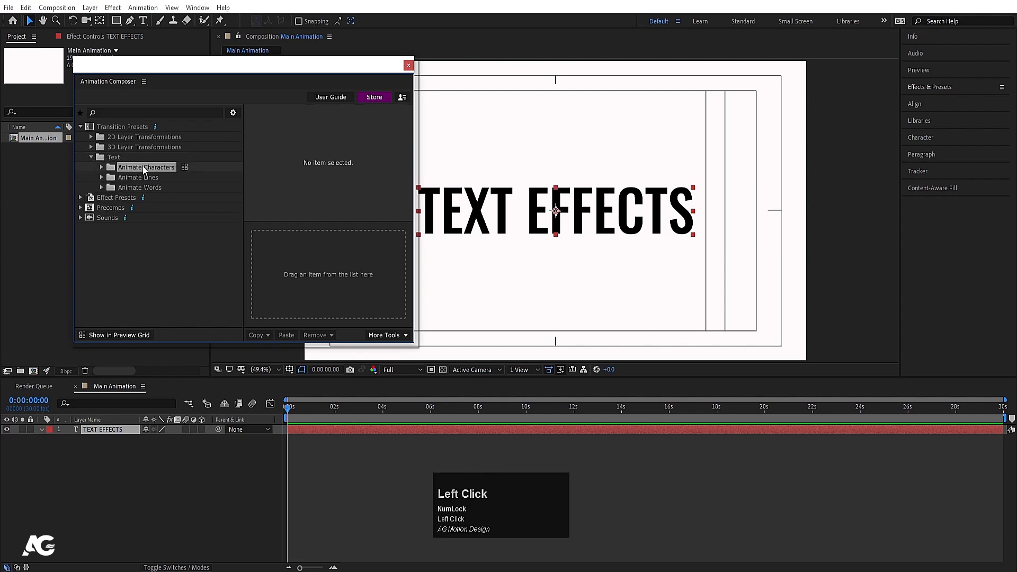
pyautogui.click(143, 177)
pyautogui.click(144, 188)
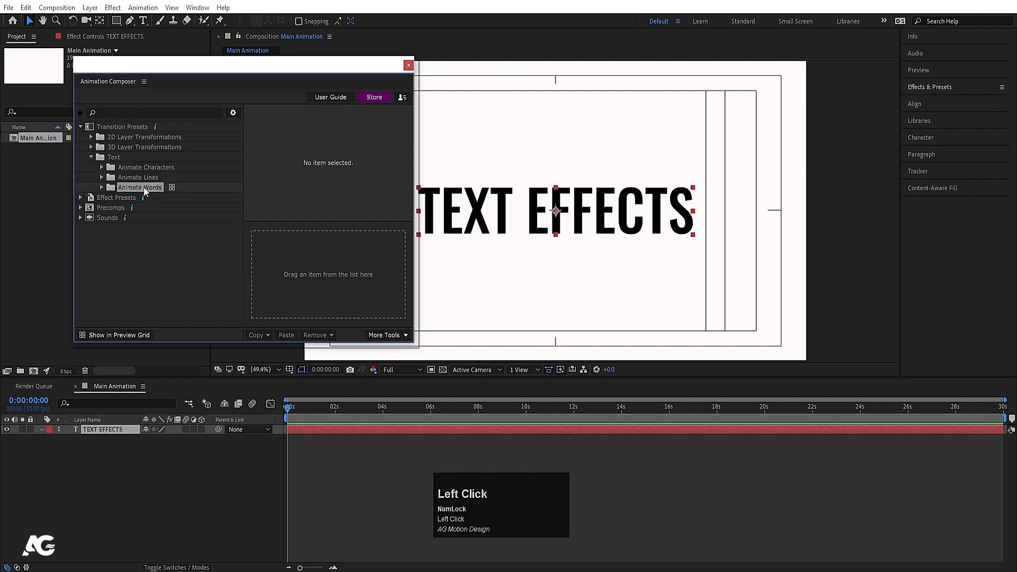
pyautogui.click(161, 166)
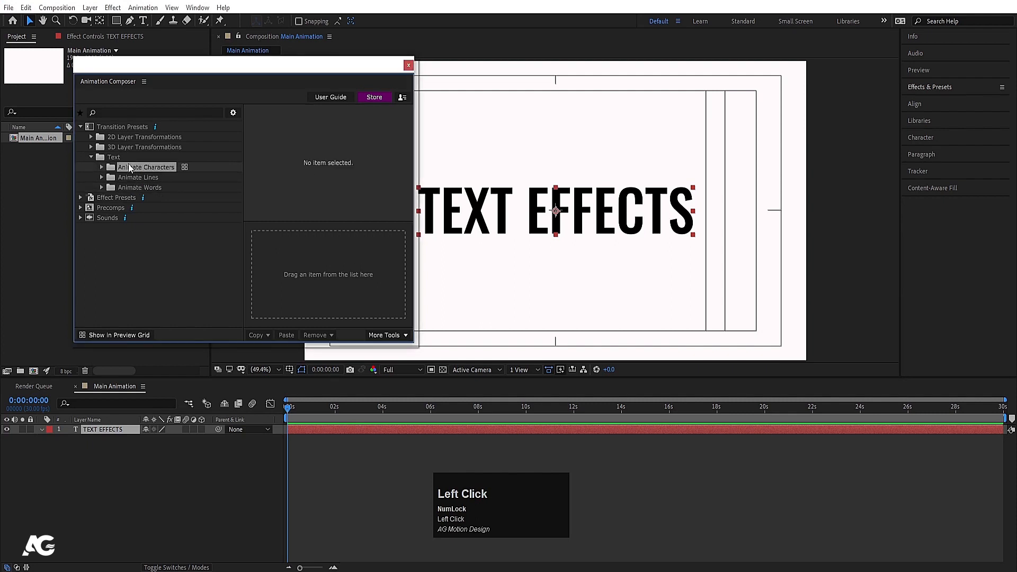
pyautogui.click(143, 176)
pyautogui.click(184, 168)
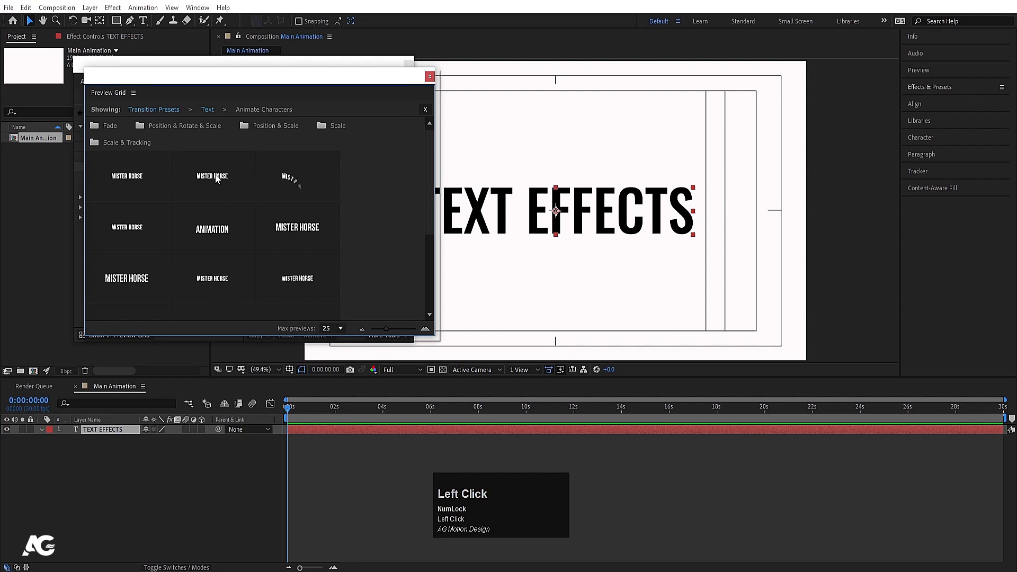
pyautogui.scroll(-2, 198, 241)
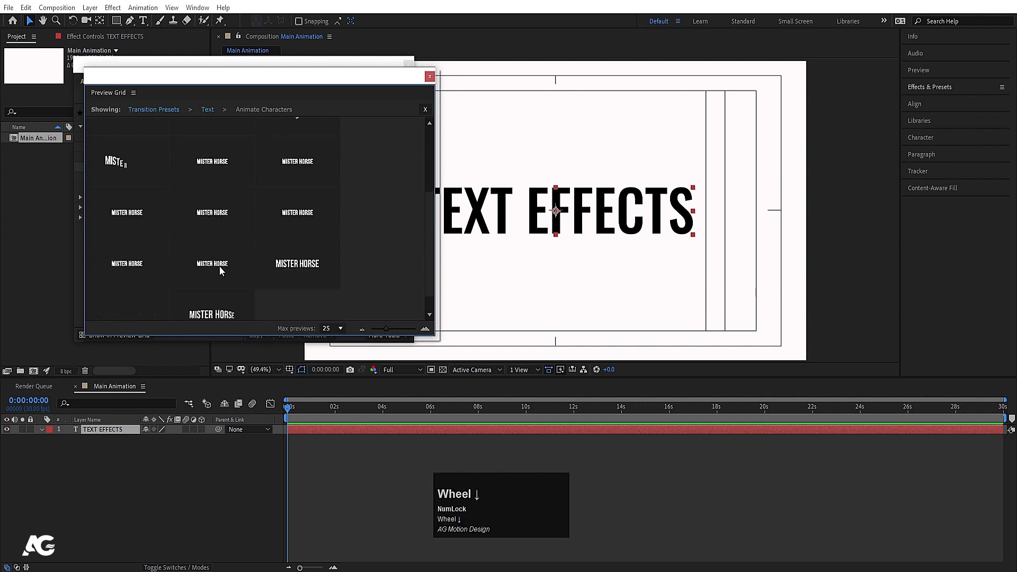
pyautogui.click(425, 109)
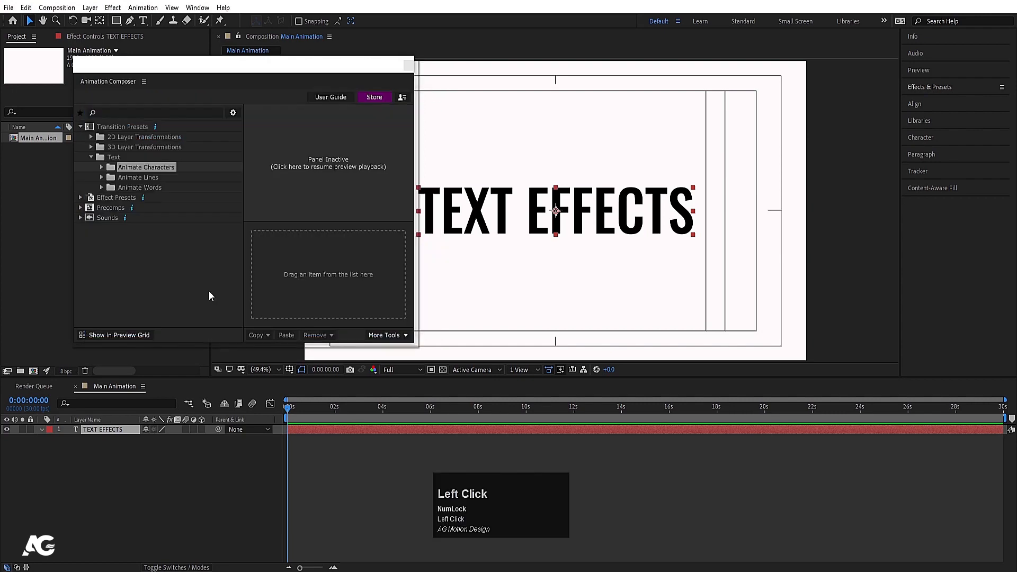
# - Reselect the TEXT EFFECTS layer and open the Basic folder of the Scale presets under Animate Characters
pyautogui.click(167, 497)
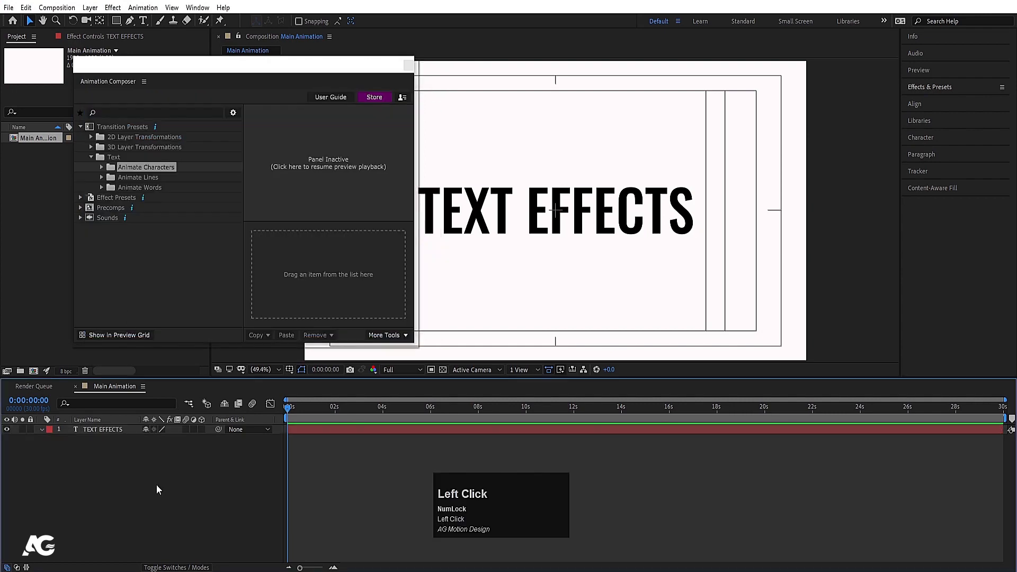
pyautogui.click(96, 430)
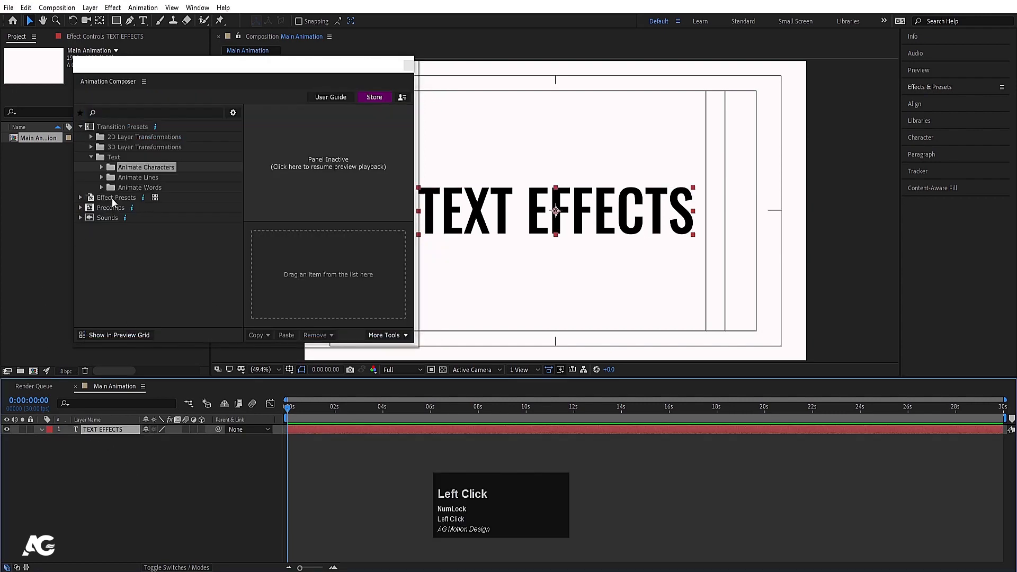
pyautogui.click(103, 166)
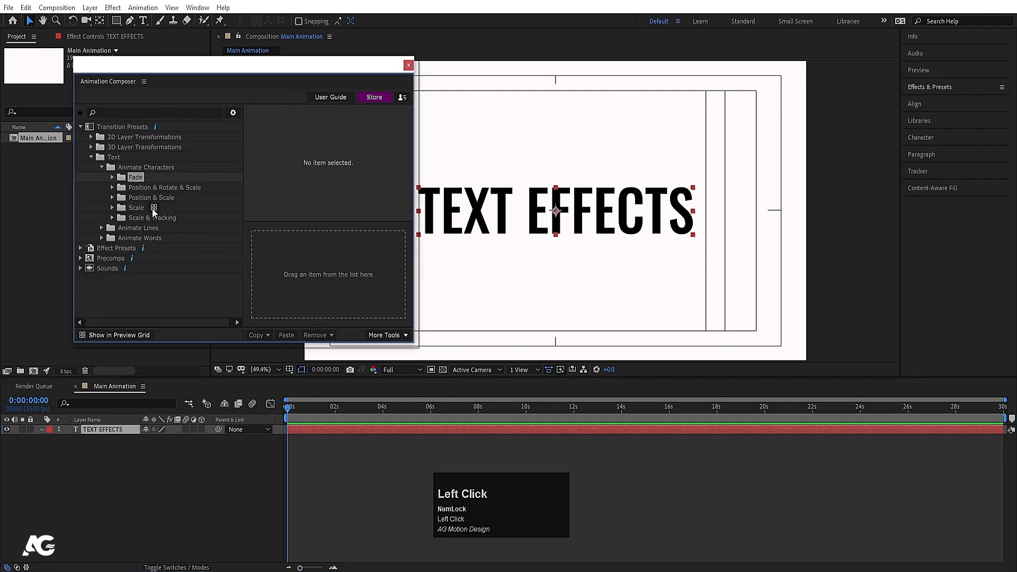
pyautogui.click(141, 185)
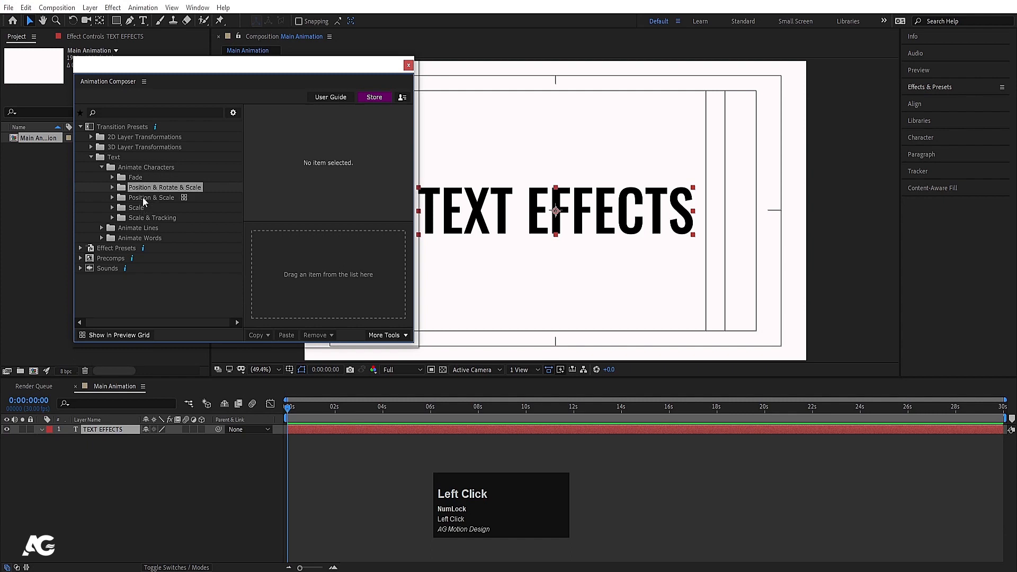
pyautogui.click(113, 208)
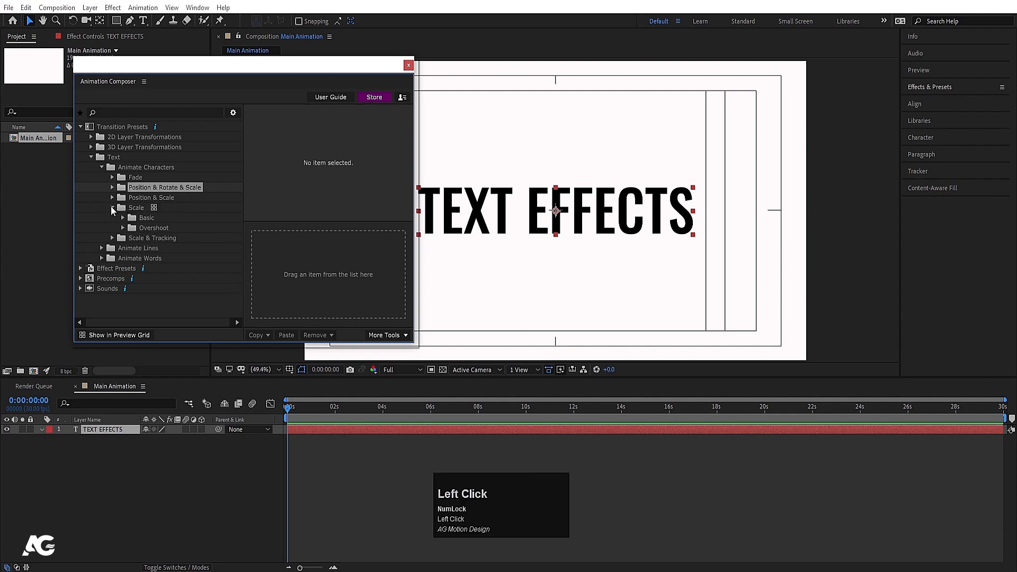
pyautogui.click(136, 208)
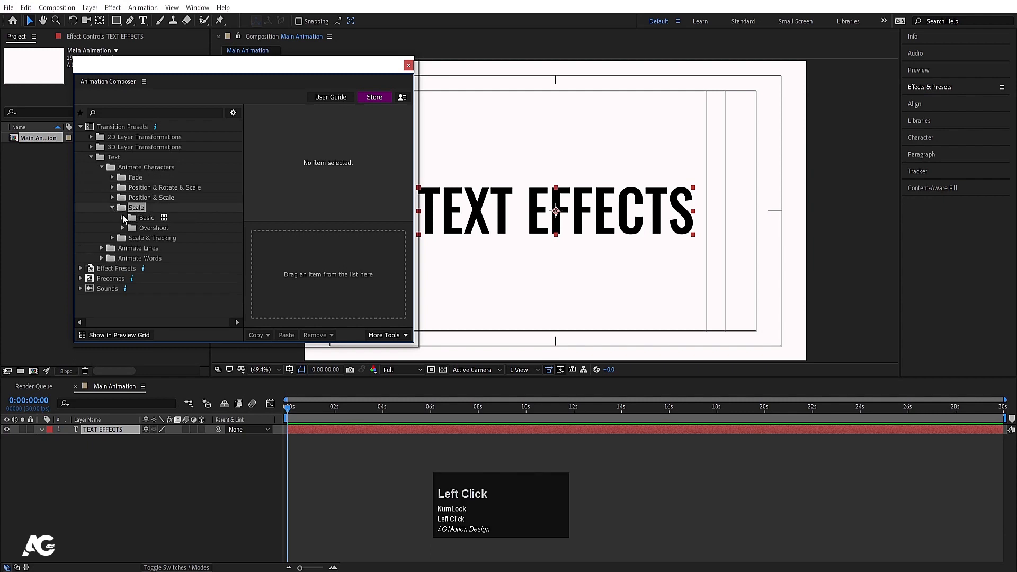
pyautogui.click(123, 218)
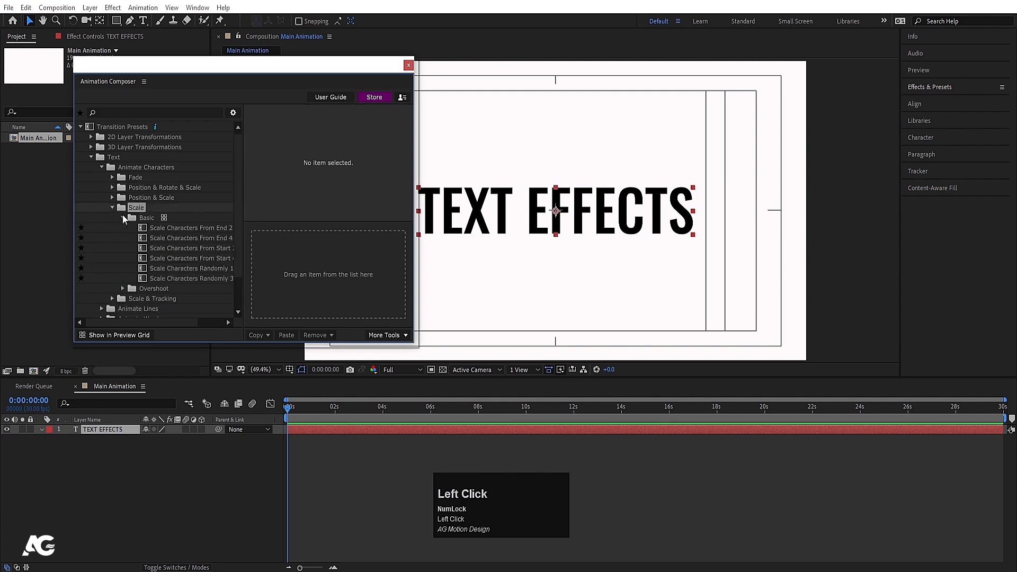
# - Preview the Scale Characters From End 2, From End 4 and From Start 2 presets
pyautogui.click(161, 226)
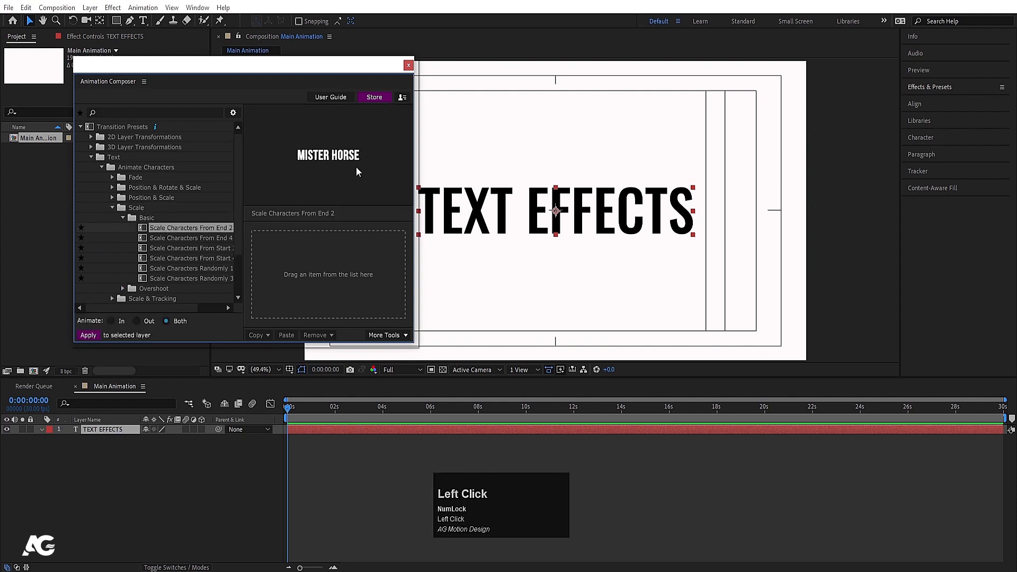
pyautogui.click(170, 237)
pyautogui.click(171, 247)
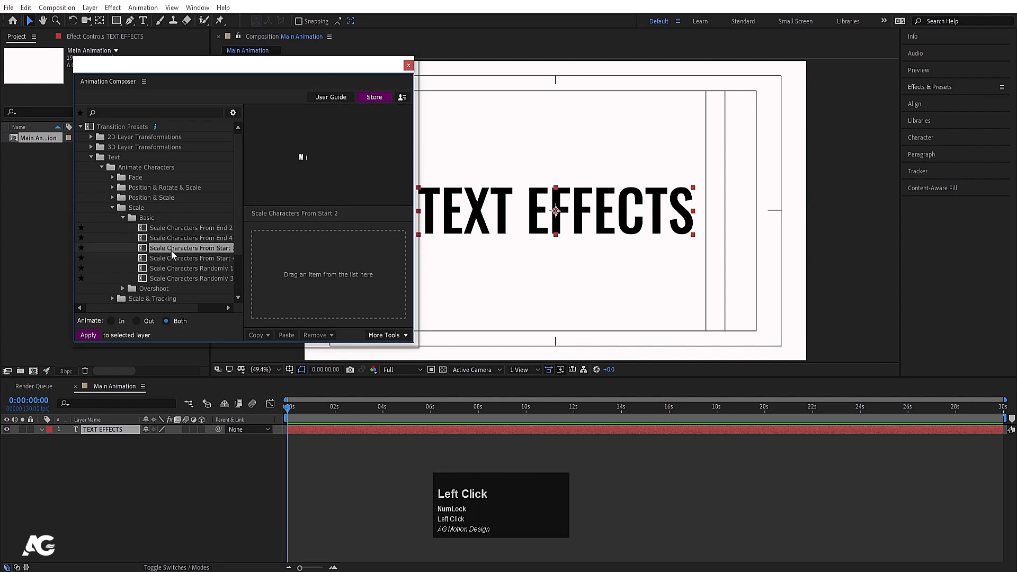
# - Apply the Scale Characters From Start 2 preset to the title for both in and out transitions, and play the intro from the start
pyautogui.click(125, 431)
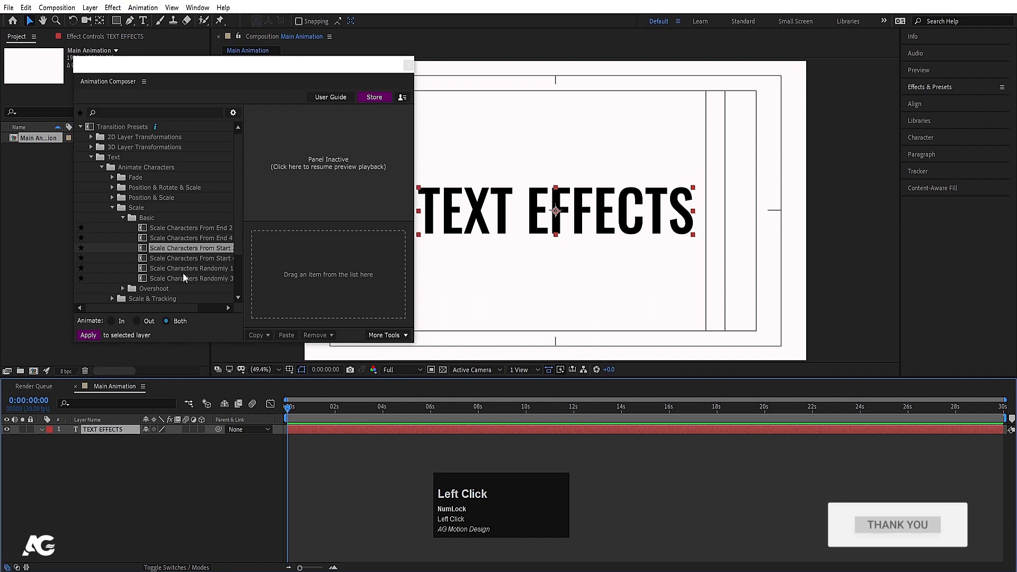
pyautogui.doubleClick(164, 247)
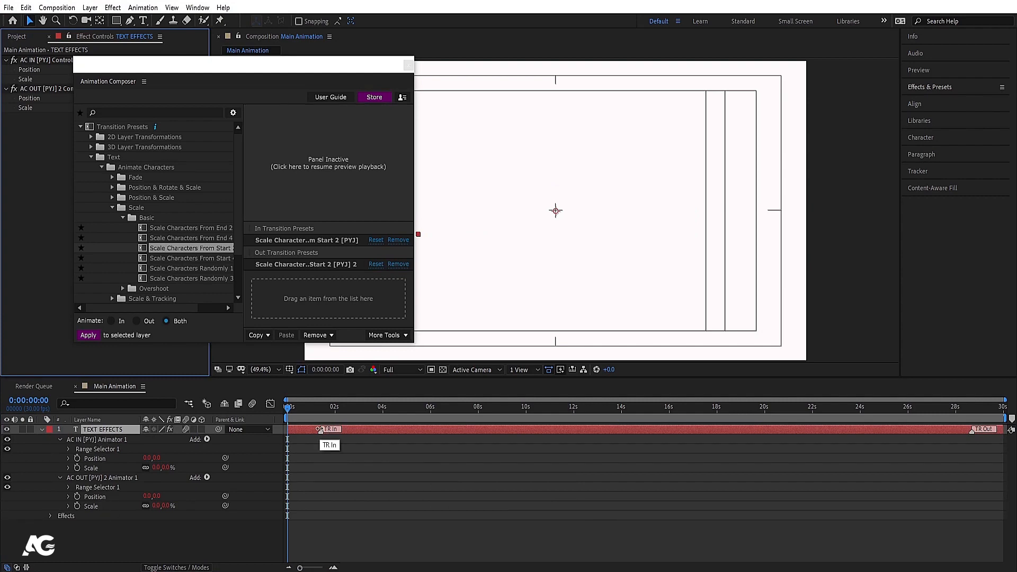
pyautogui.press('space')
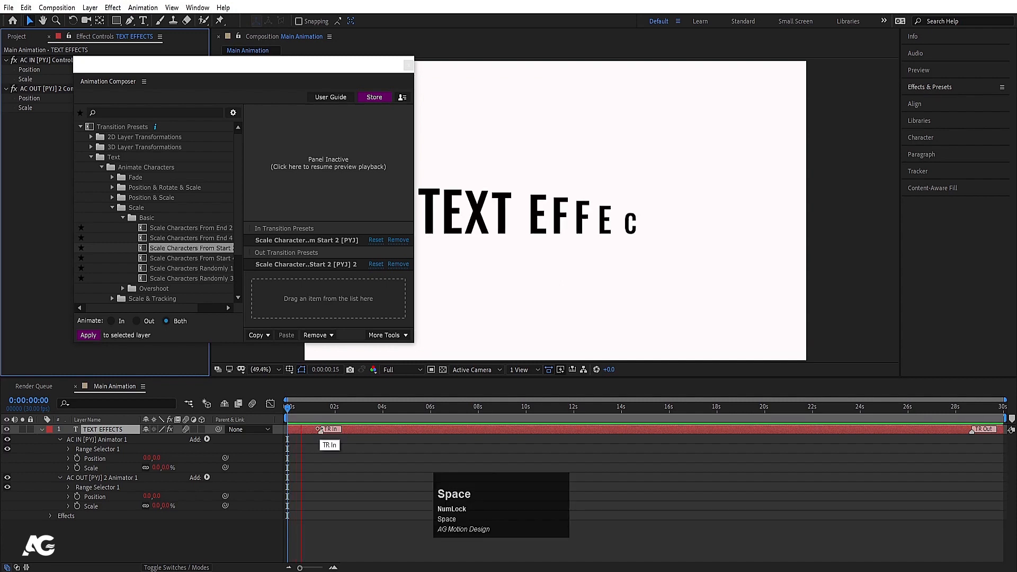
pyautogui.click(321, 430)
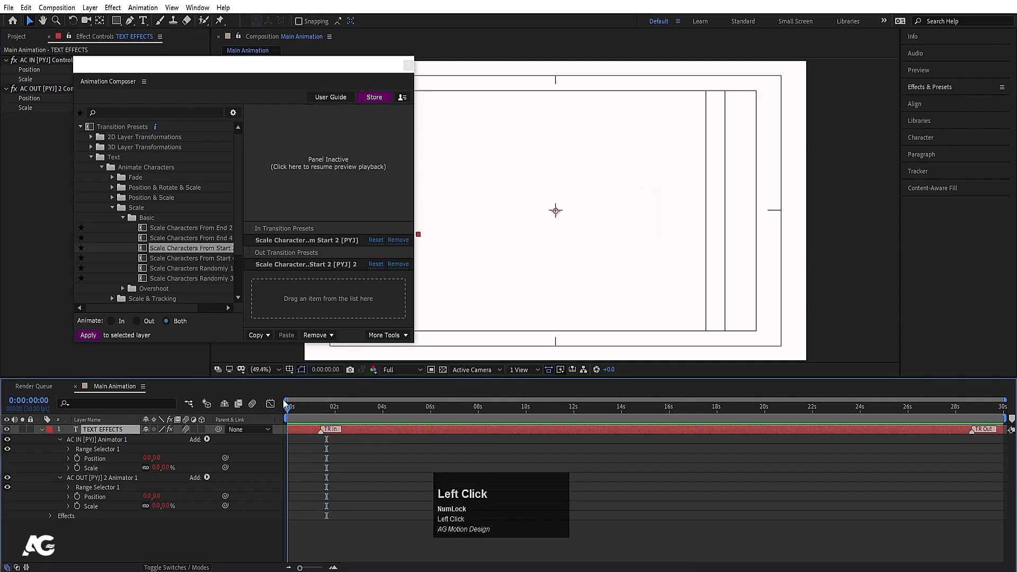
pyautogui.press('space')
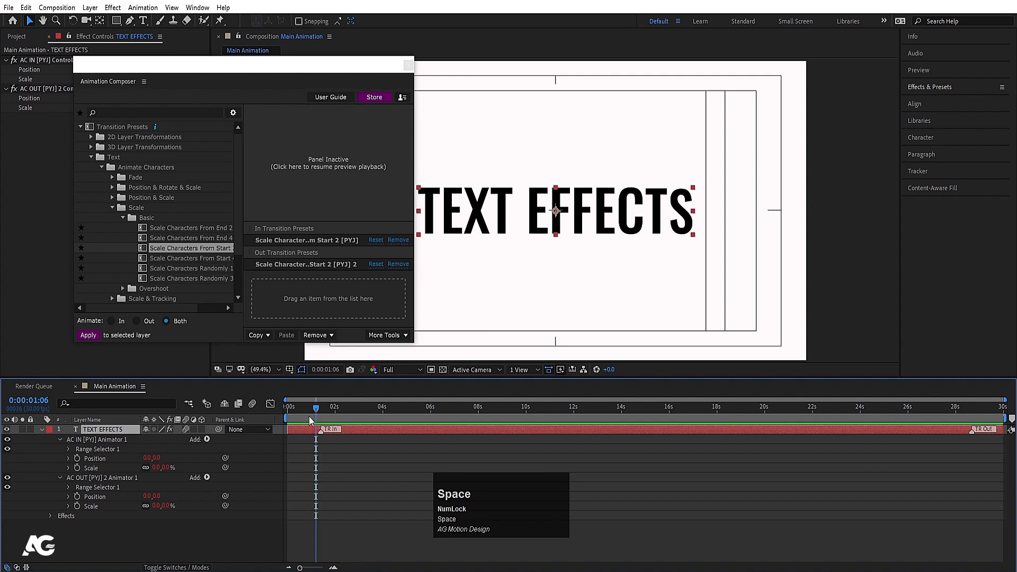
pyautogui.moveTo(310, 407); pyautogui.dragTo(290, 407)
pyautogui.press('space')
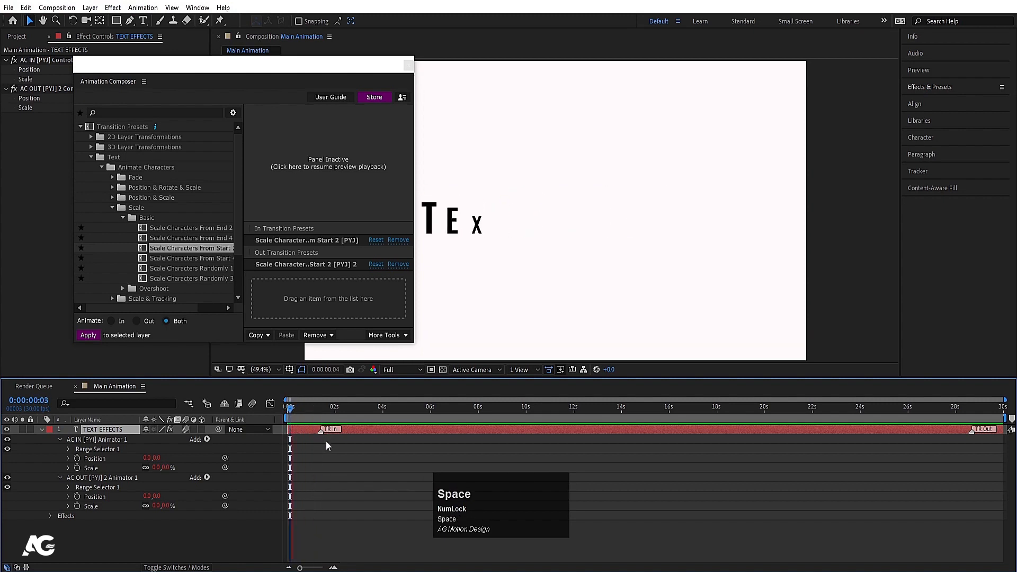
pyautogui.click(288, 409)
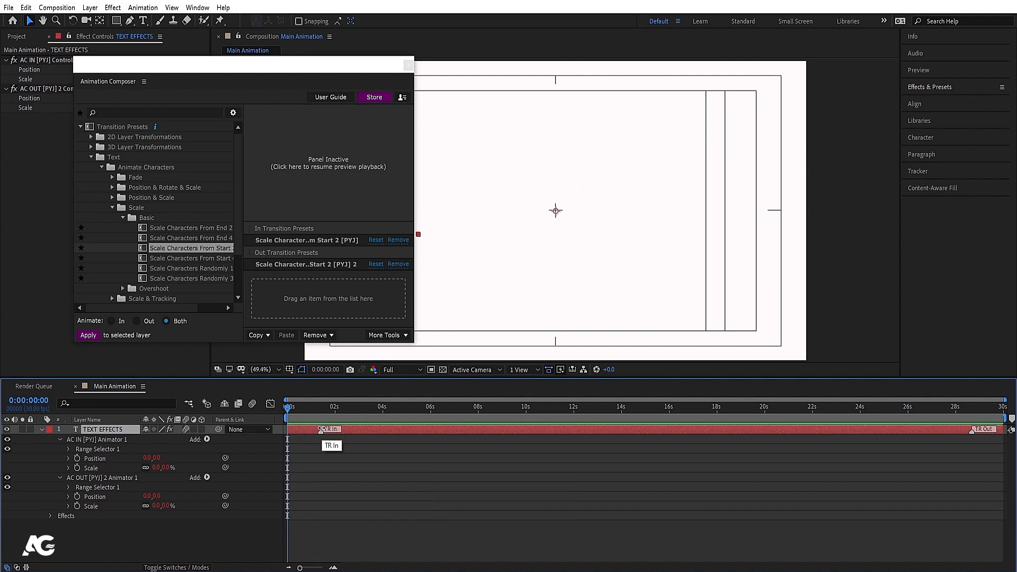
pyautogui.press('space')
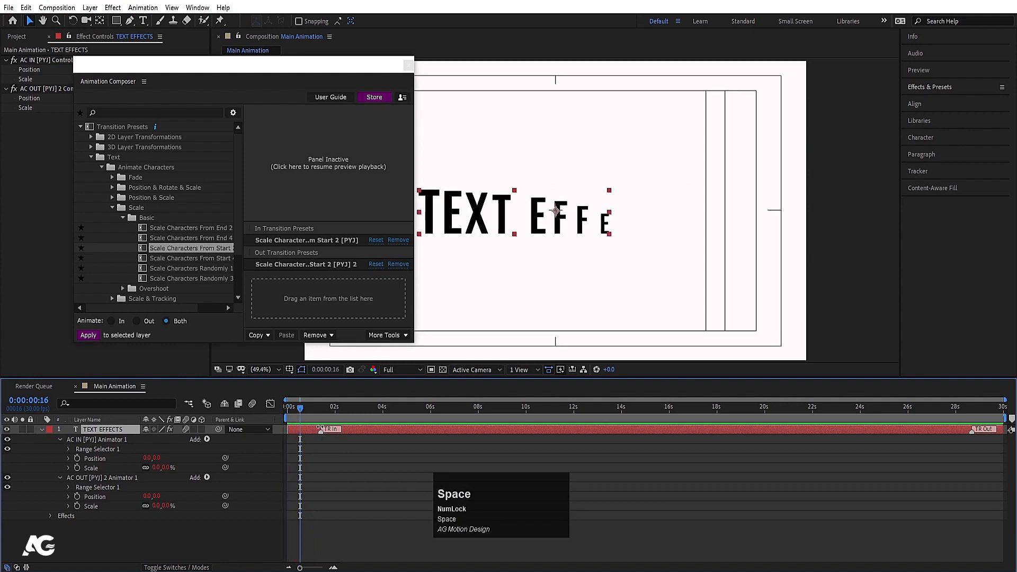
# - Slow the intro by moving the TR In marker to about 2 s, play it back, and extend the marker to about 2.5 s
pyautogui.click(320, 429)
pyautogui.moveTo(329, 428); pyautogui.dragTo(339, 428)
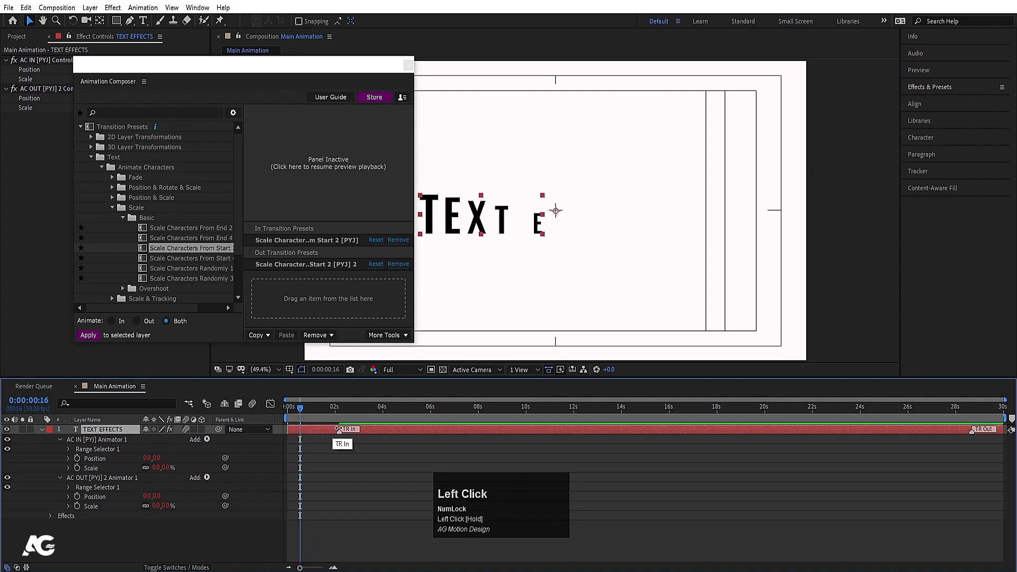
pyautogui.press('space')
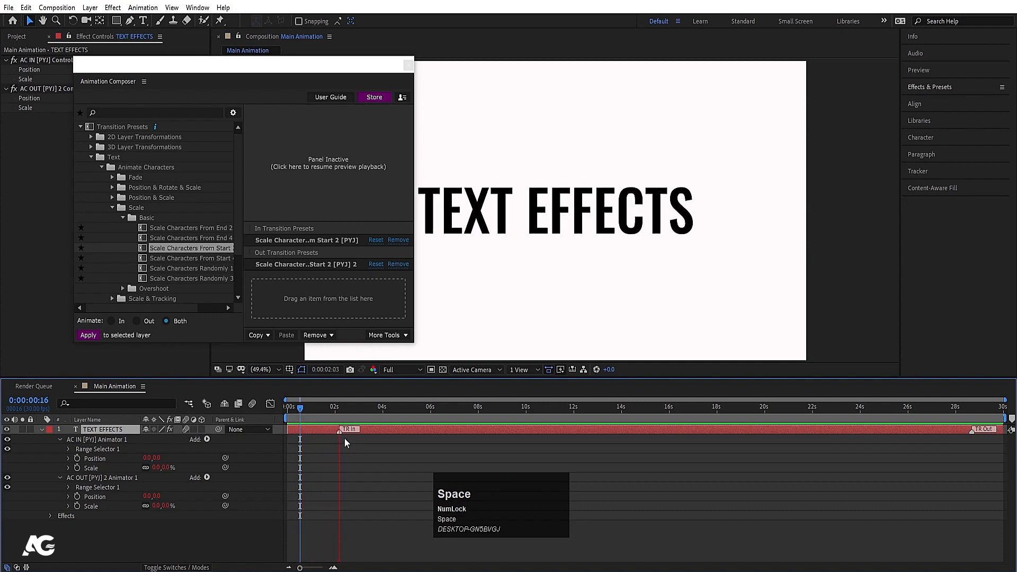
pyautogui.click(342, 434)
pyautogui.press('space')
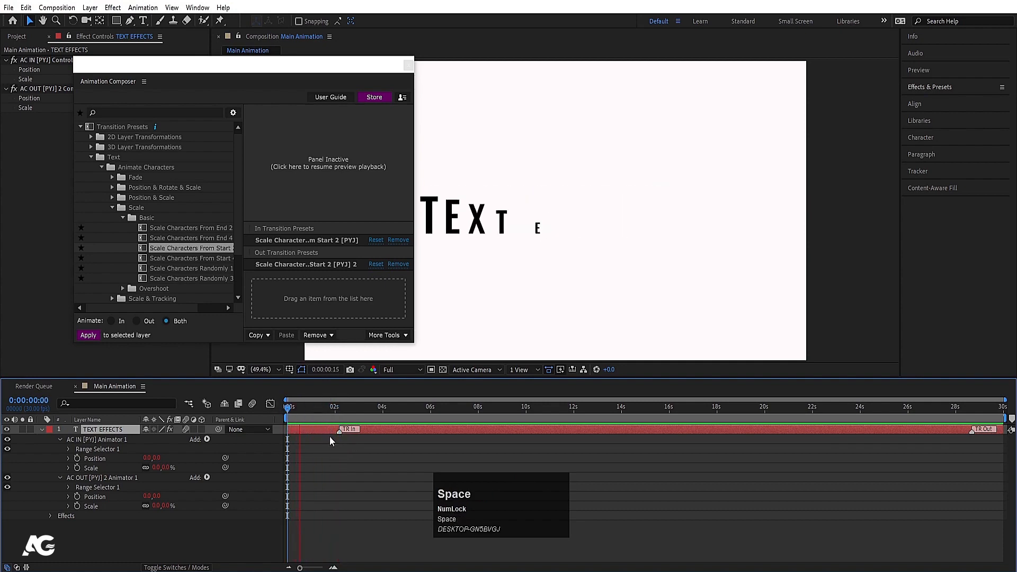
pyautogui.moveTo(338, 431)
pyautogui.mouseDown()
pyautogui.moveTo(346, 431)
pyautogui.moveTo(269, 412)
pyautogui.mouseUp()
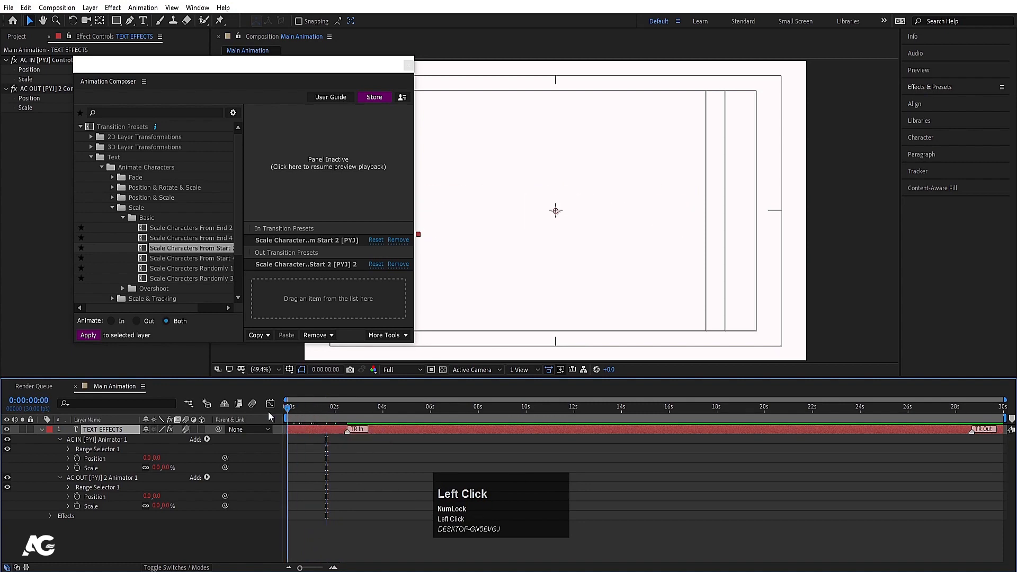
# - Undo the marker changes and the Scale Characters From Start 2 preset on the title, and collapse the Scale folder
pyautogui.click(42, 430)
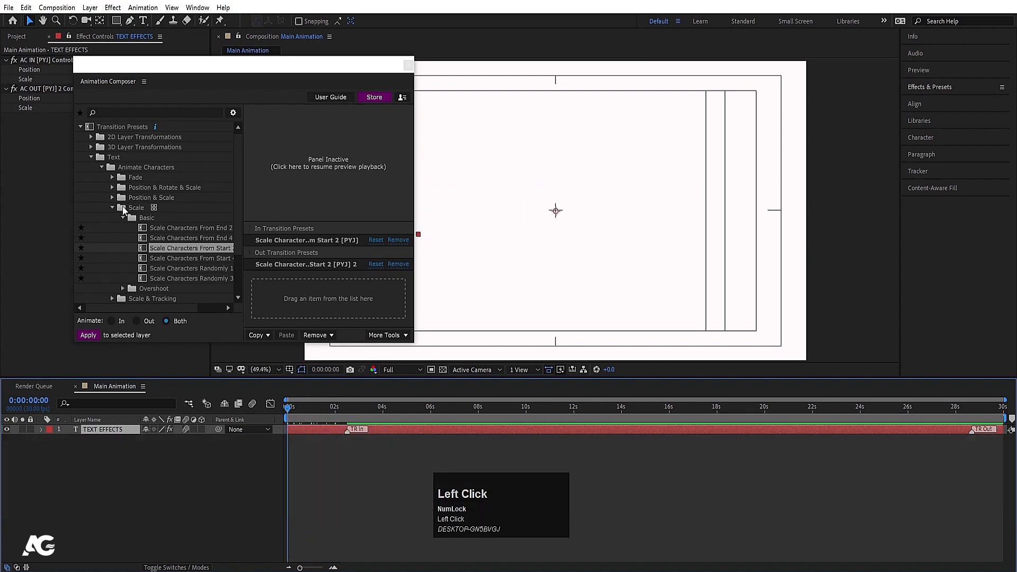
pyautogui.hotkey('ctrl', 'z')
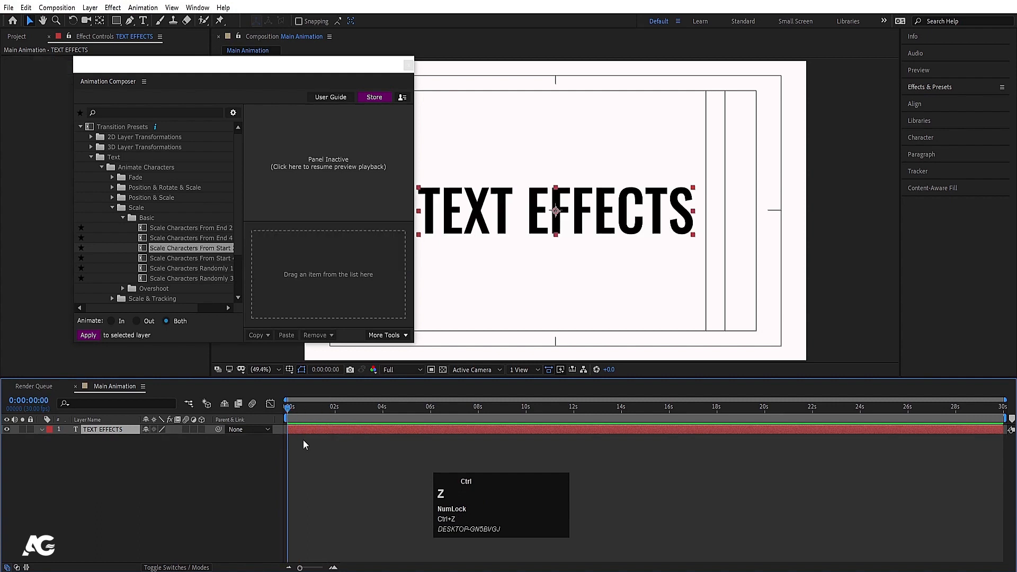
pyautogui.click(112, 208)
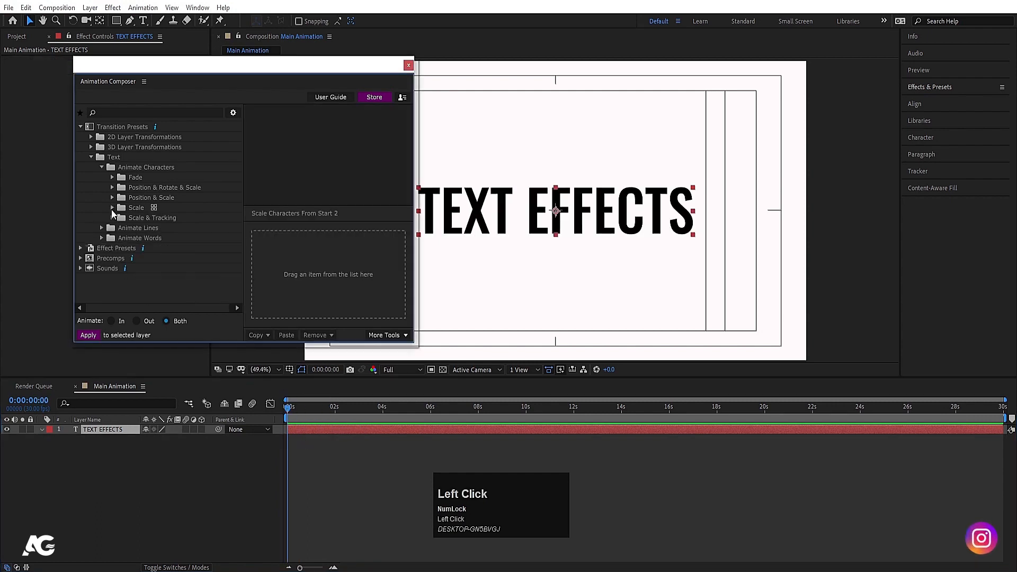
# - Preview the Fade Characters Together From End 3 preset in the Basic Fade folder, and collapse Animate Characters
pyautogui.click(111, 177)
pyautogui.click(123, 187)
pyautogui.click(182, 197)
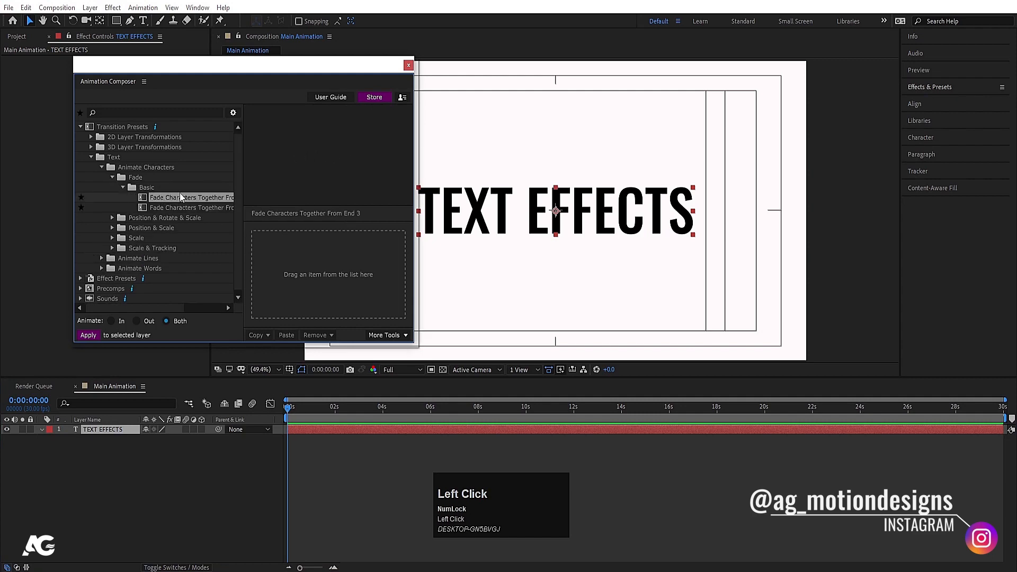
pyautogui.click(102, 167)
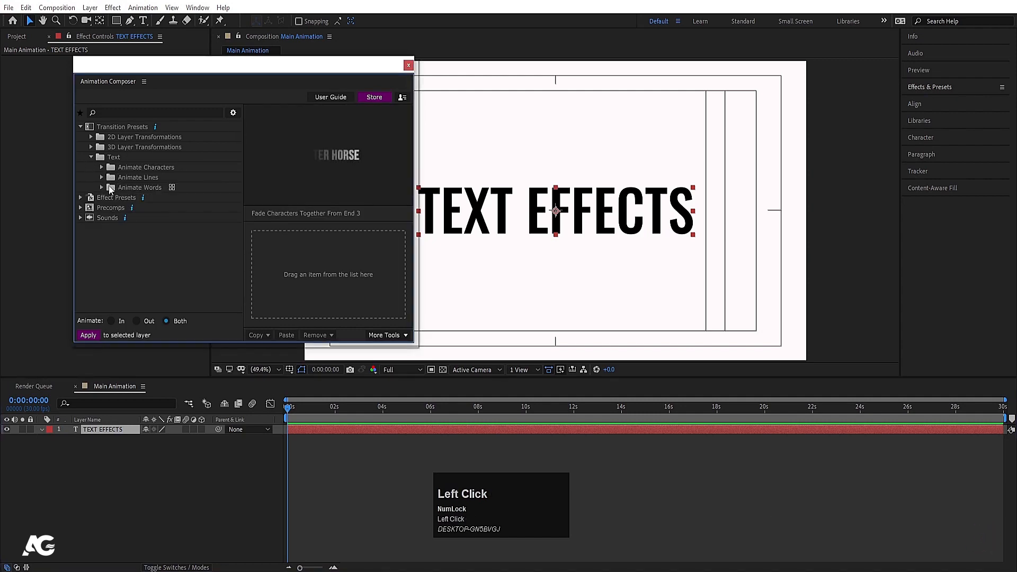
# - Open the Basic folder of the Scale & Tracking presets under Animate Lines
pyautogui.click(101, 177)
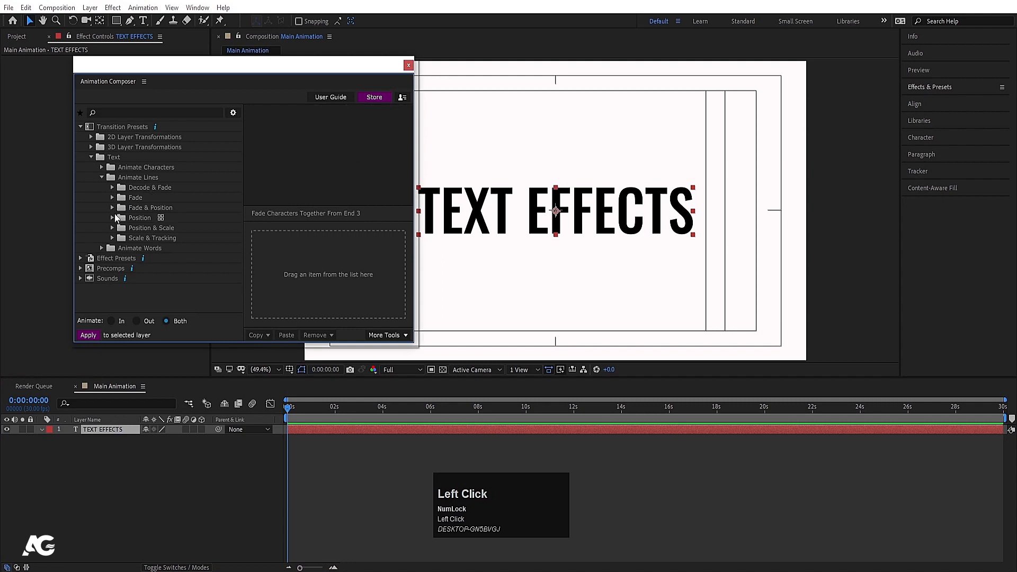
pyautogui.click(112, 238)
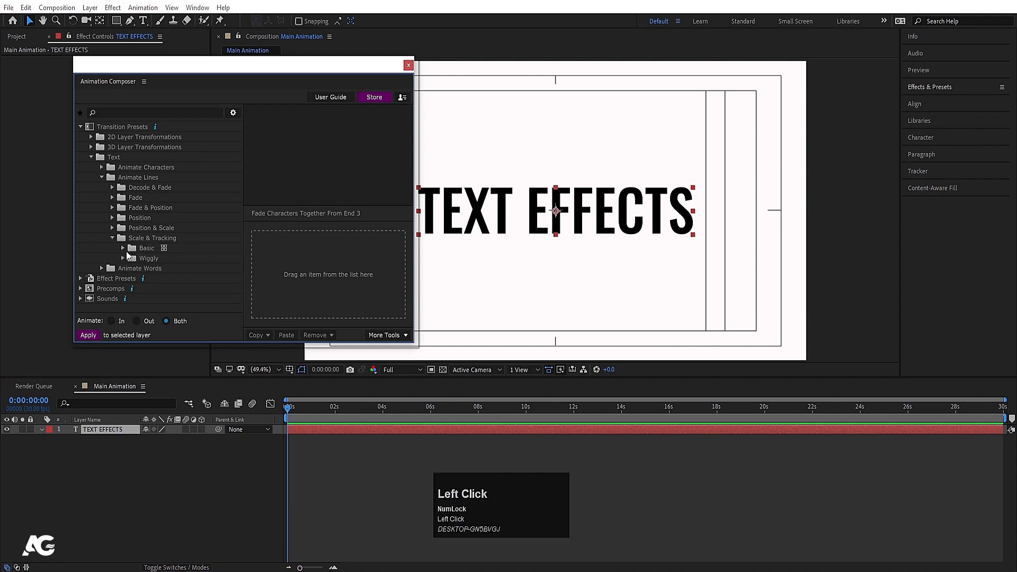
pyautogui.click(122, 248)
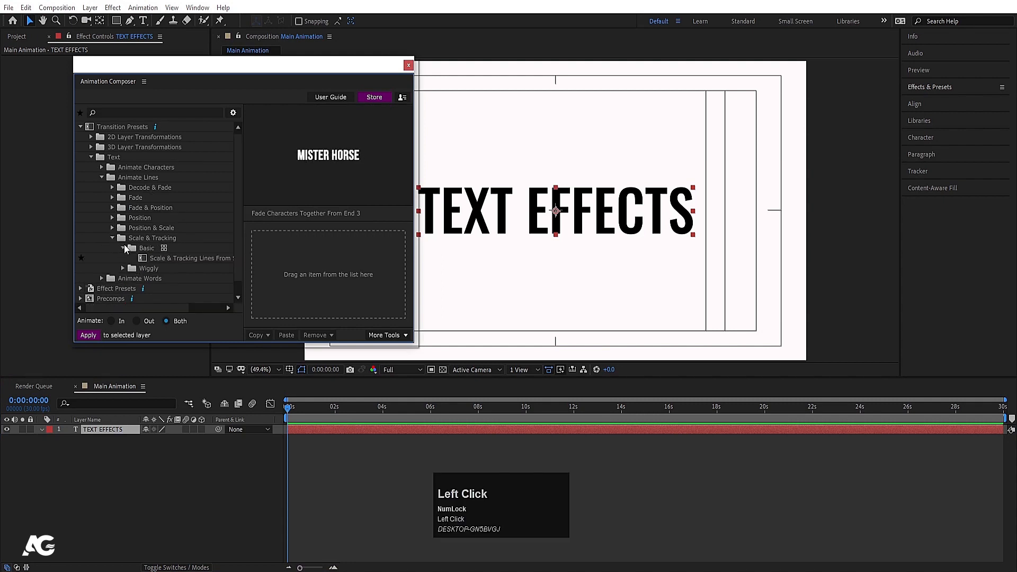
# - Apply the Scale & Tracking Lines From Start 5 preset to the TEXT EFFECTS title and play it back
pyautogui.click(164, 259)
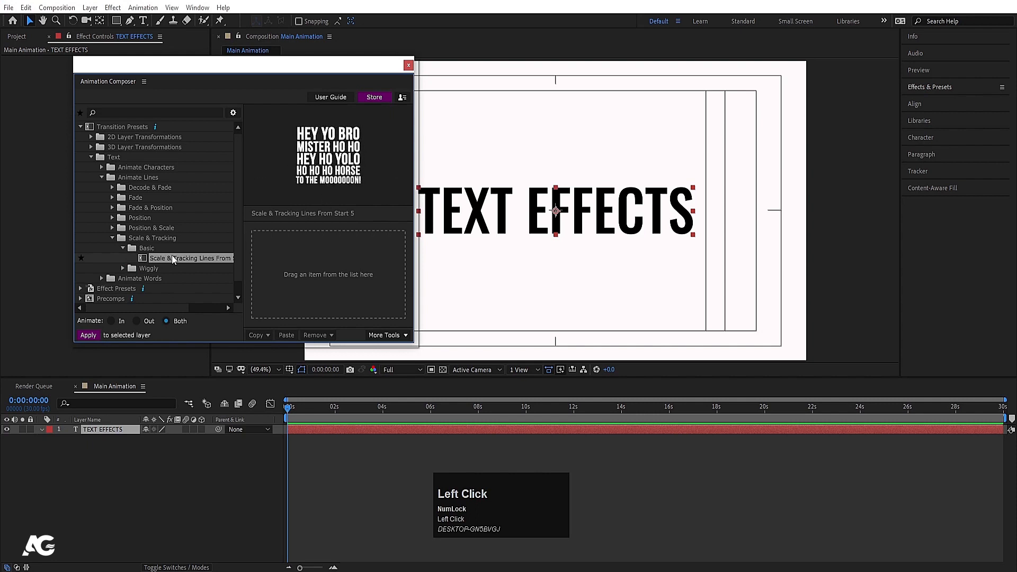
pyautogui.doubleClick(172, 255)
pyautogui.press('space')
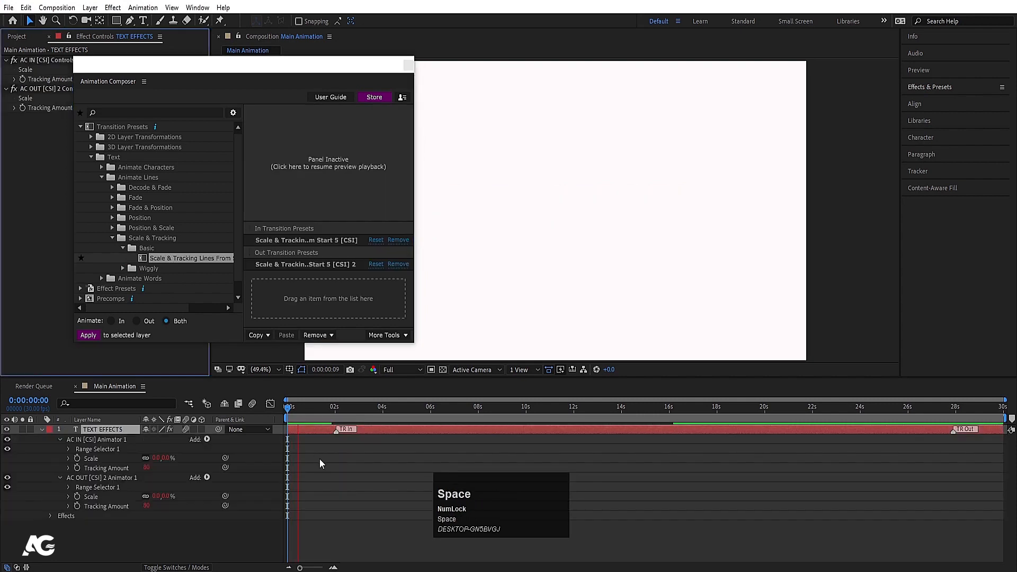
pyautogui.press('space')
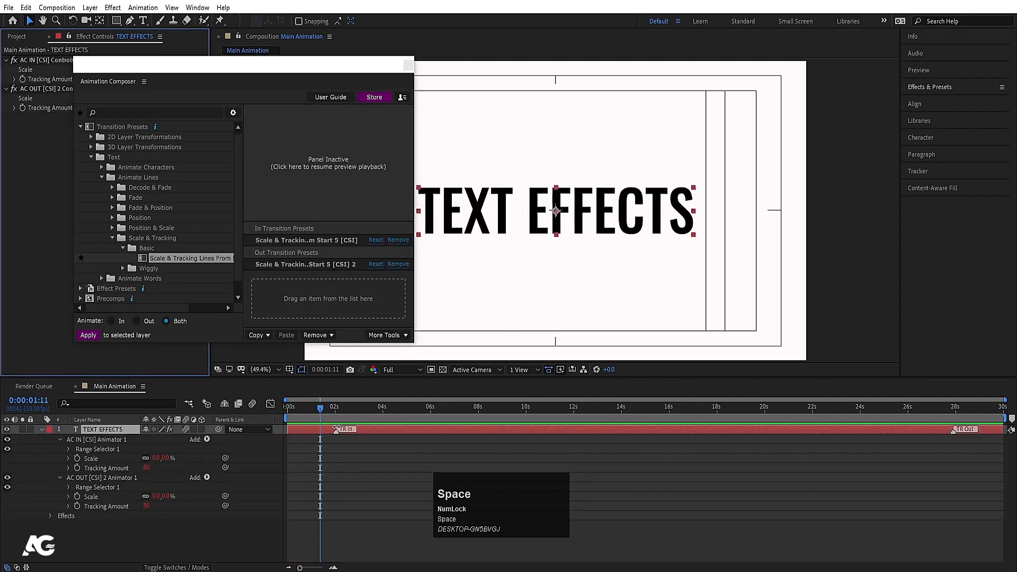
# - Extend the TR In marker to about 3.3 s, play the slower intro, and undo the marker move and the preset
pyautogui.moveTo(336, 429); pyautogui.dragTo(365, 429)
pyautogui.press('space')
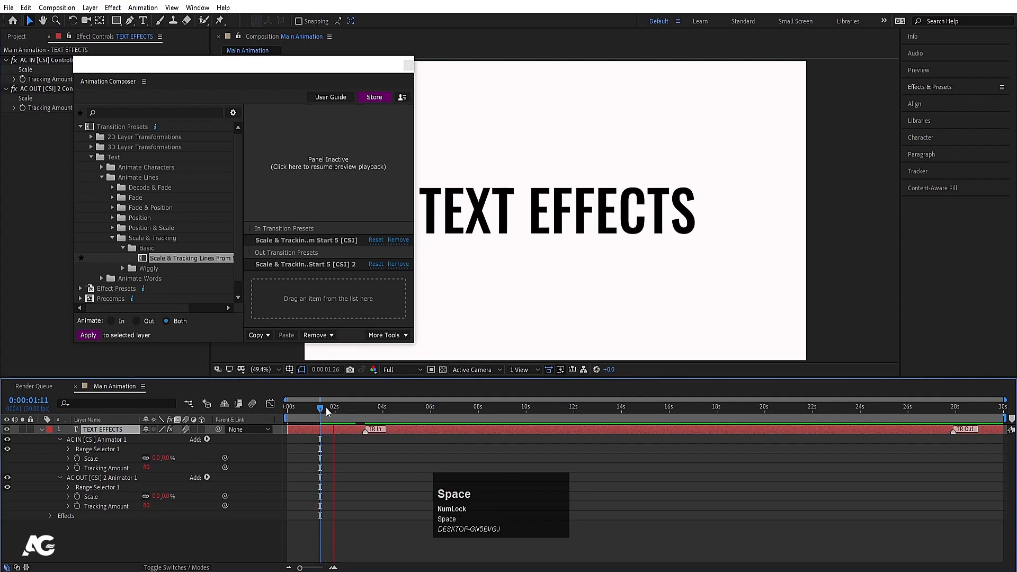
pyautogui.press('space')
pyautogui.hotkey('ctrl', 'z')
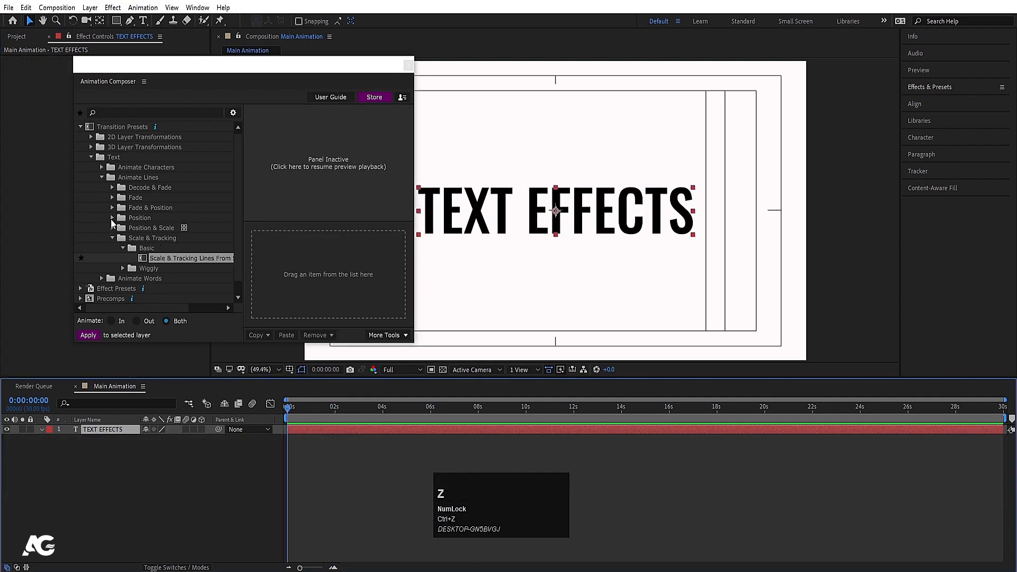
# - Collapse Animate Lines and open the Basic folder of the Position presets under Animate Words
pyautogui.click(101, 177)
pyautogui.click(101, 188)
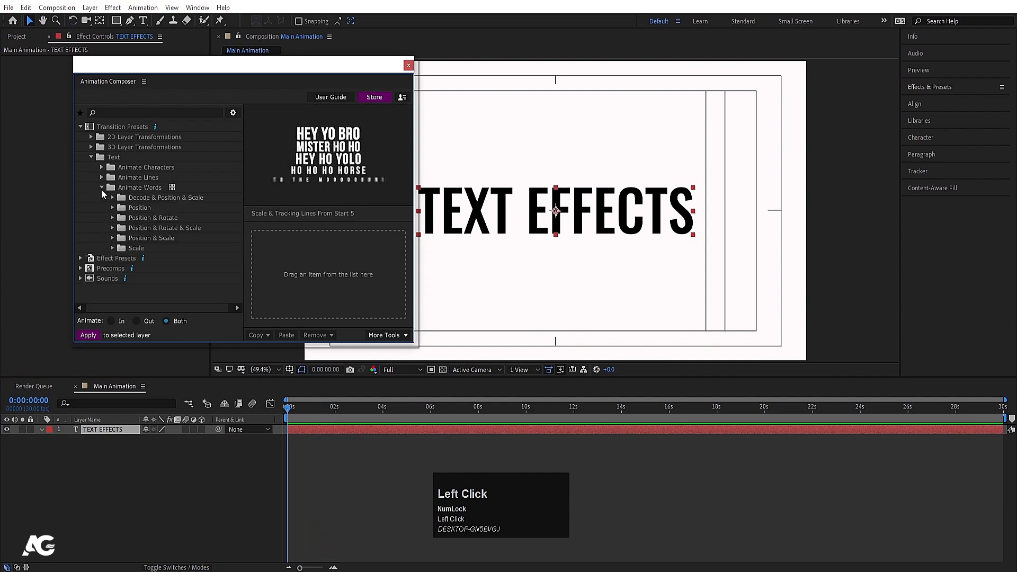
pyautogui.click(112, 208)
pyautogui.click(123, 218)
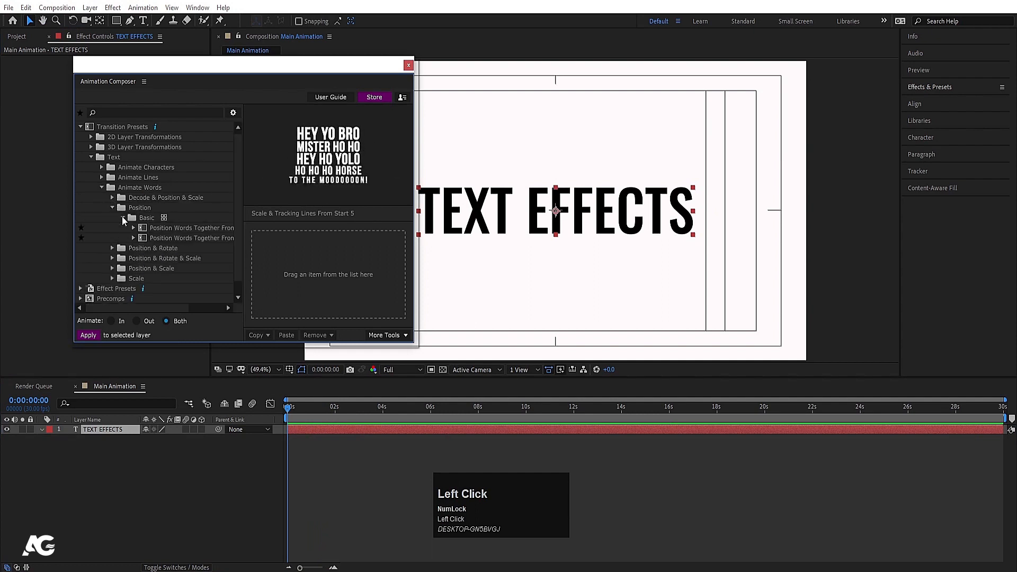
# - Apply the Position Words Together From End preset to the title, play it back, and extend the TR In marker to about 1.5 s
pyautogui.click(161, 228)
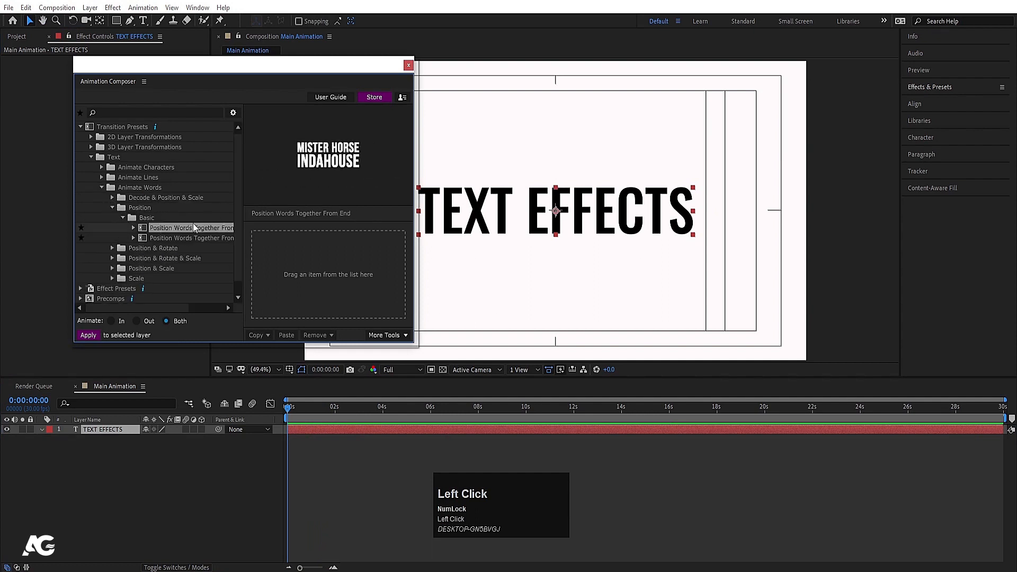
pyautogui.doubleClick(186, 227)
pyautogui.press('space')
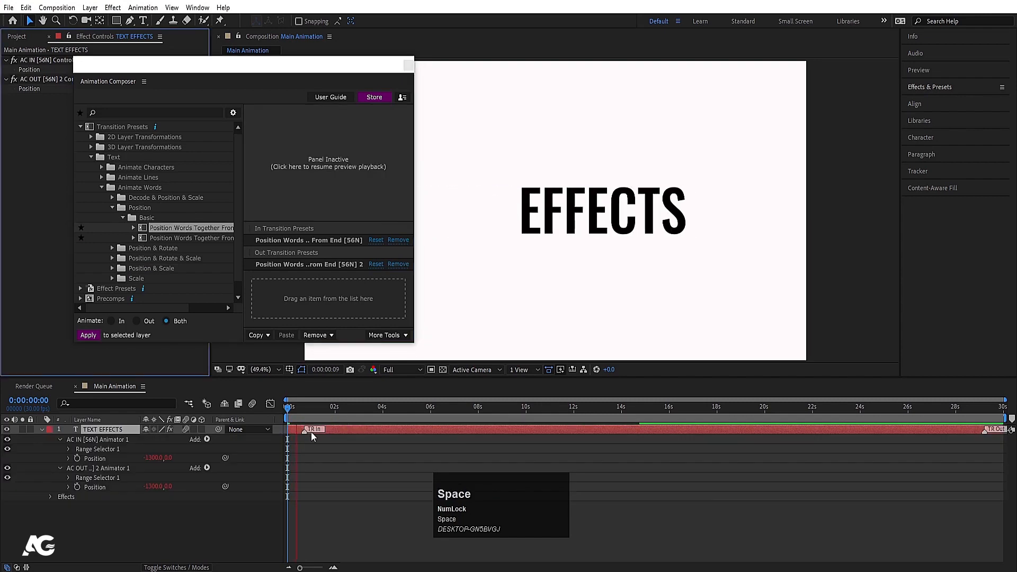
pyautogui.press('space')
pyautogui.moveTo(305, 431); pyautogui.dragTo(322, 432)
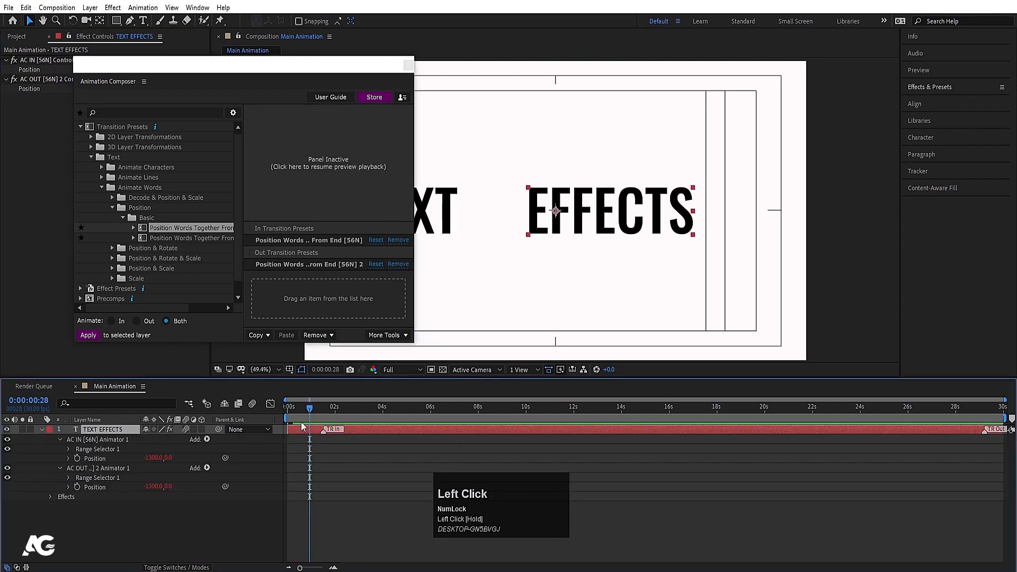
# - Undo the marker move and the Position Words Together From End preset, and collapse the Animate Words folder
pyautogui.hotkey('ctrl', 'z')
pyautogui.hotkey('ctrl', 'z')
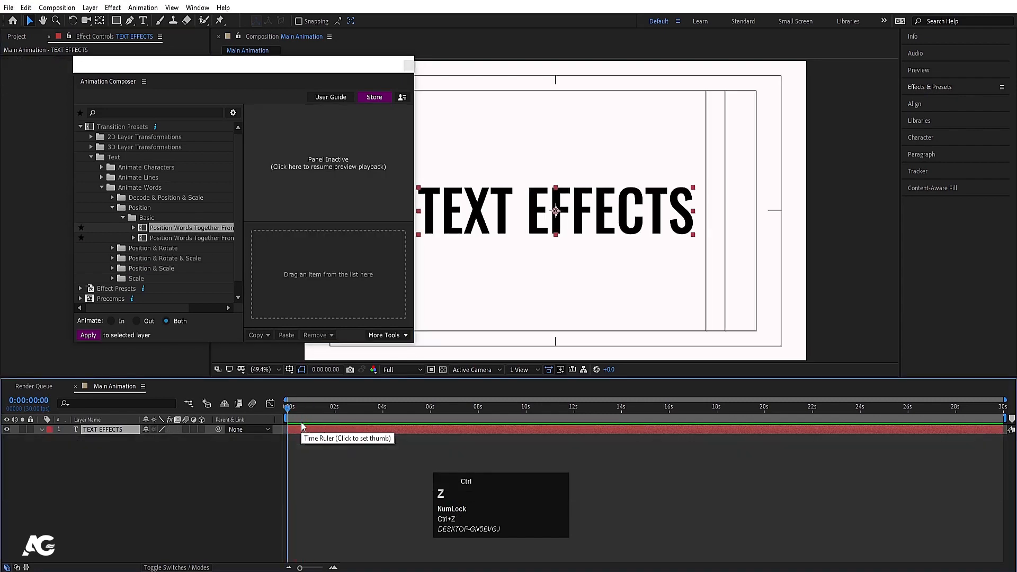
pyautogui.click(101, 188)
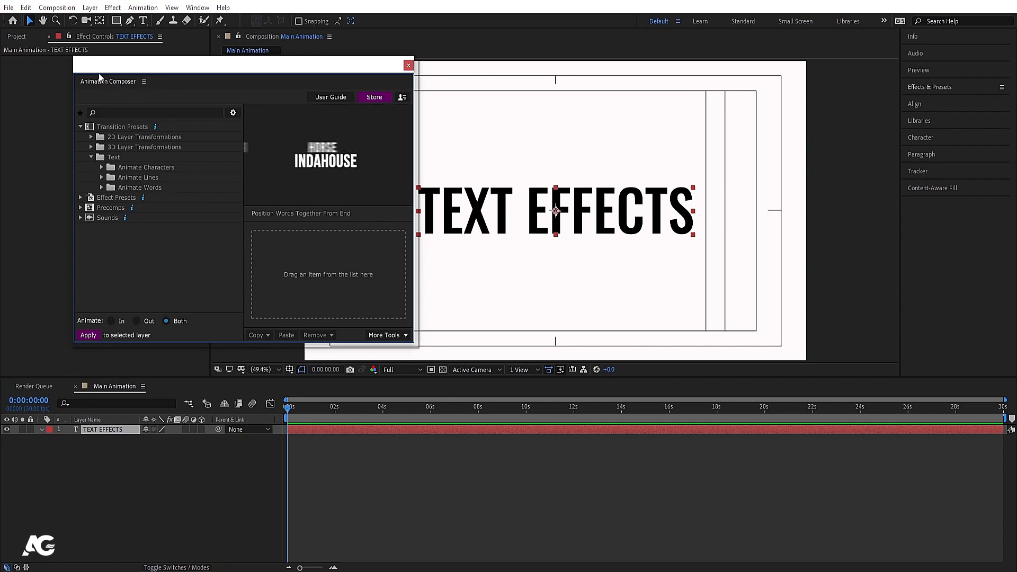
pyautogui.click(106, 158)
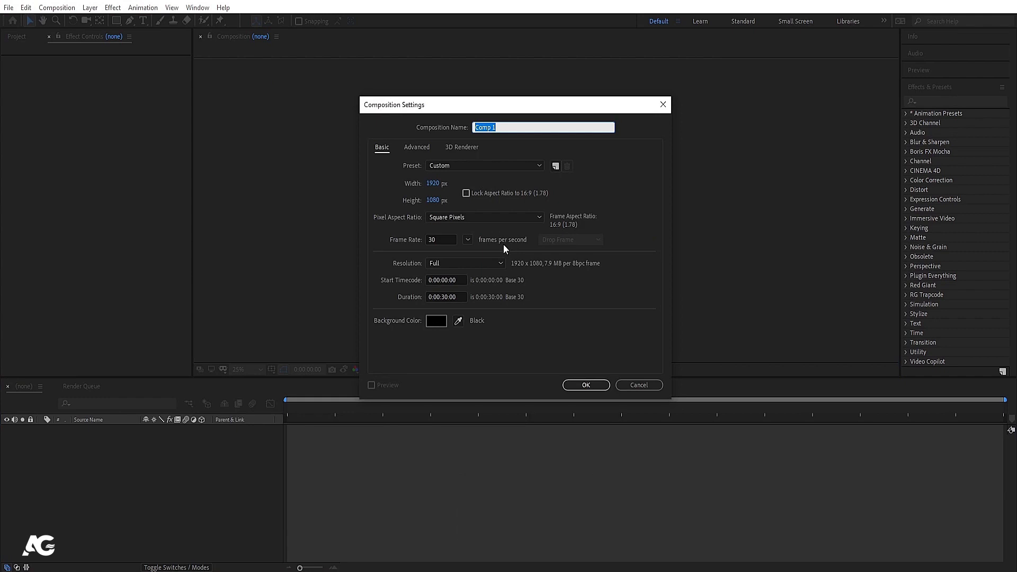
# - Create a composition named main Animation at 1920 x 1080 px, 30 frames per second and 30 seconds long
pyautogui.write('main Animation')
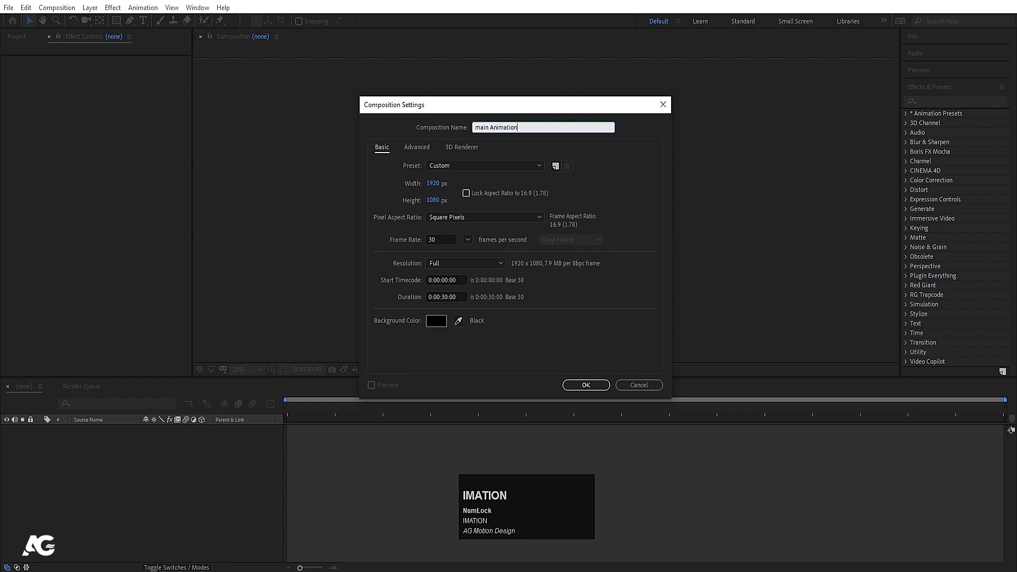
pyautogui.click(443, 184)
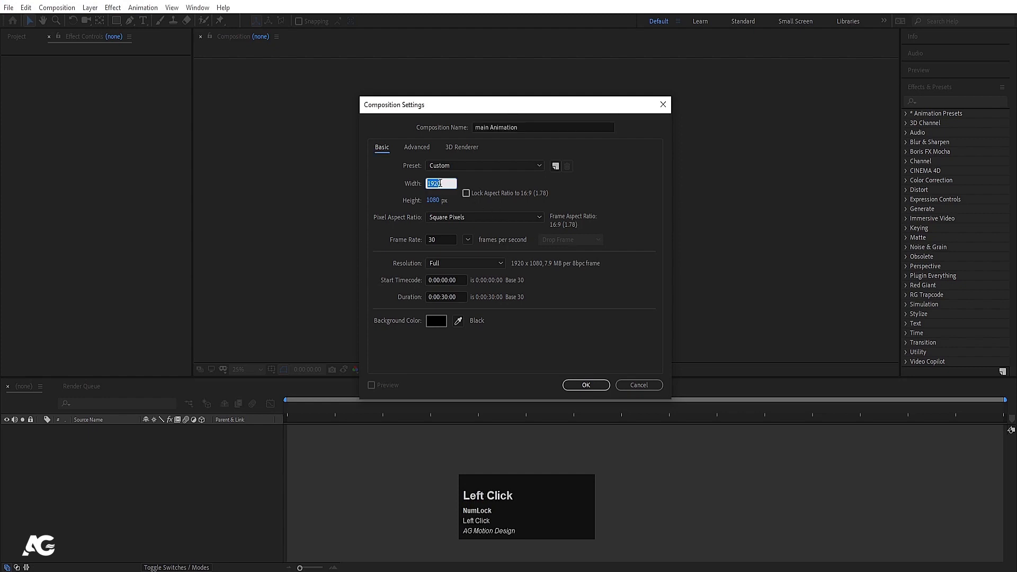
pyautogui.click(435, 200)
pyautogui.click(441, 239)
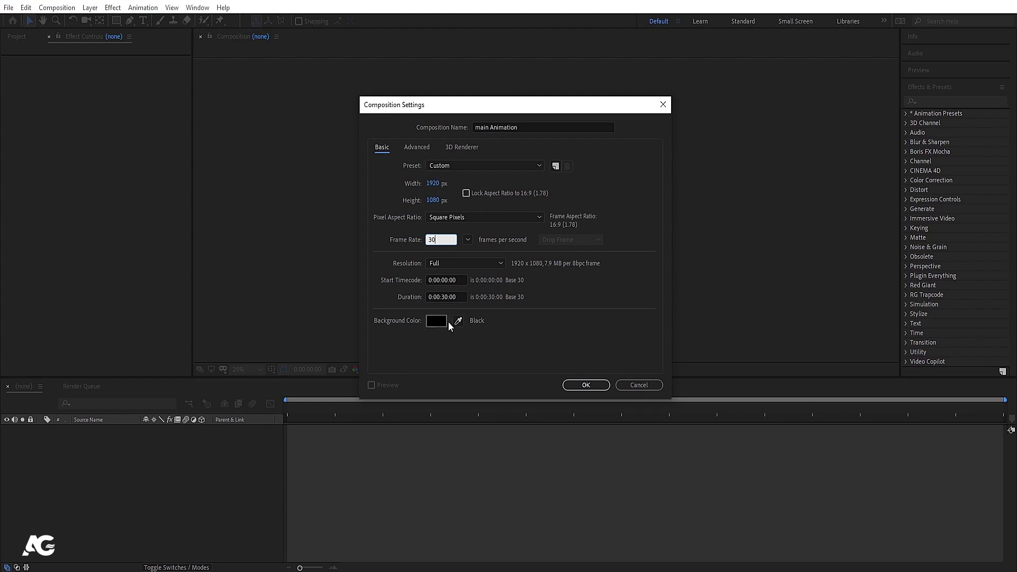
pyautogui.click(563, 359)
pyautogui.click(582, 386)
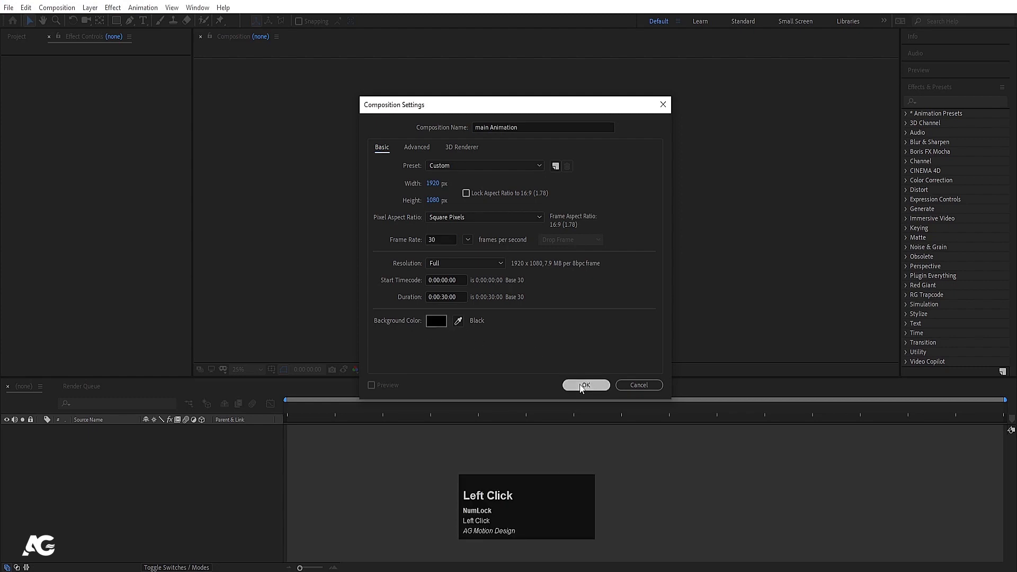
# - Show the Title/Action Safe guides and fit the composition in the viewer
pyautogui.click(271, 370)
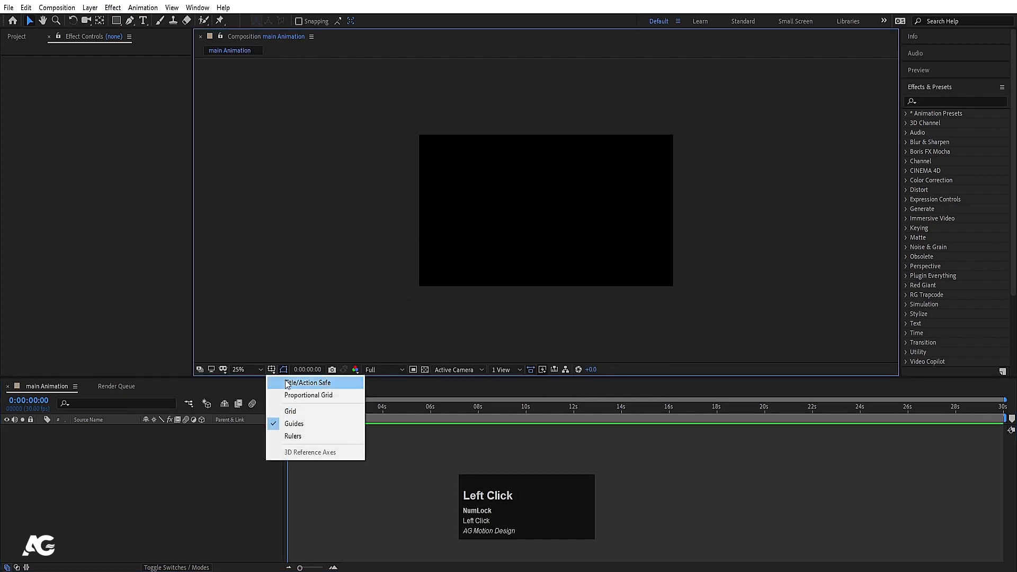
pyautogui.click(287, 383)
pyautogui.click(246, 370)
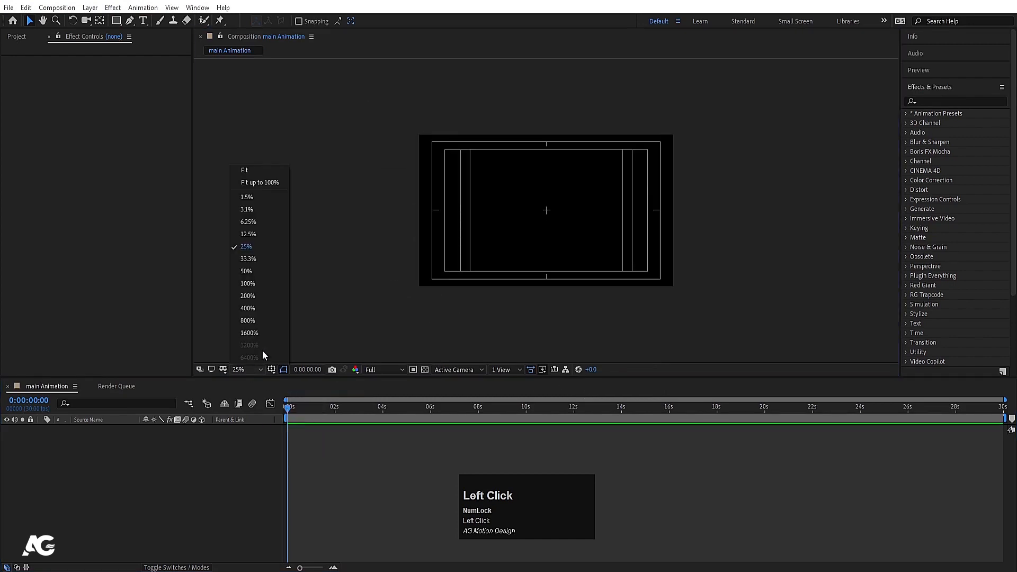
pyautogui.click(260, 170)
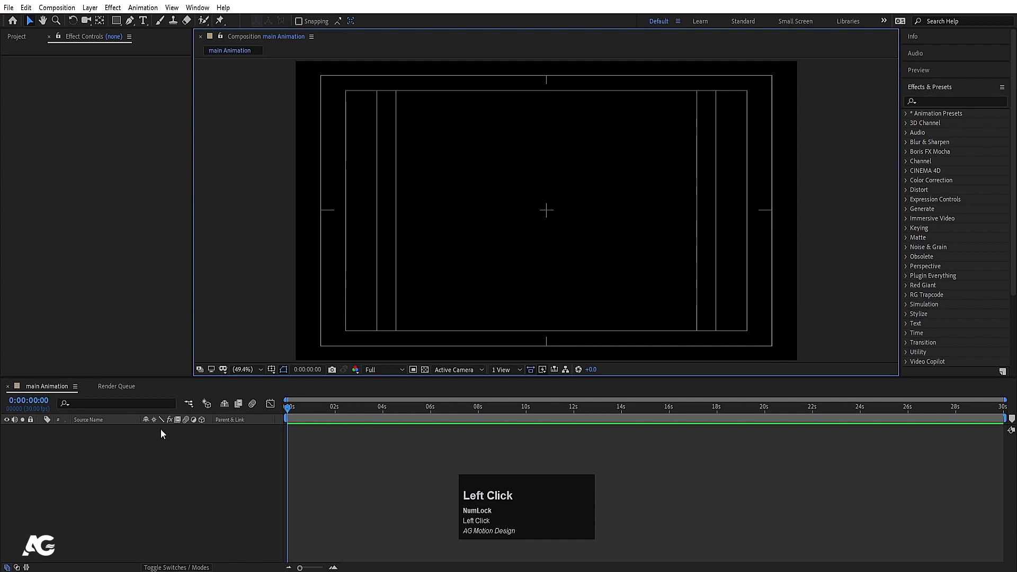
pyautogui.click(138, 466)
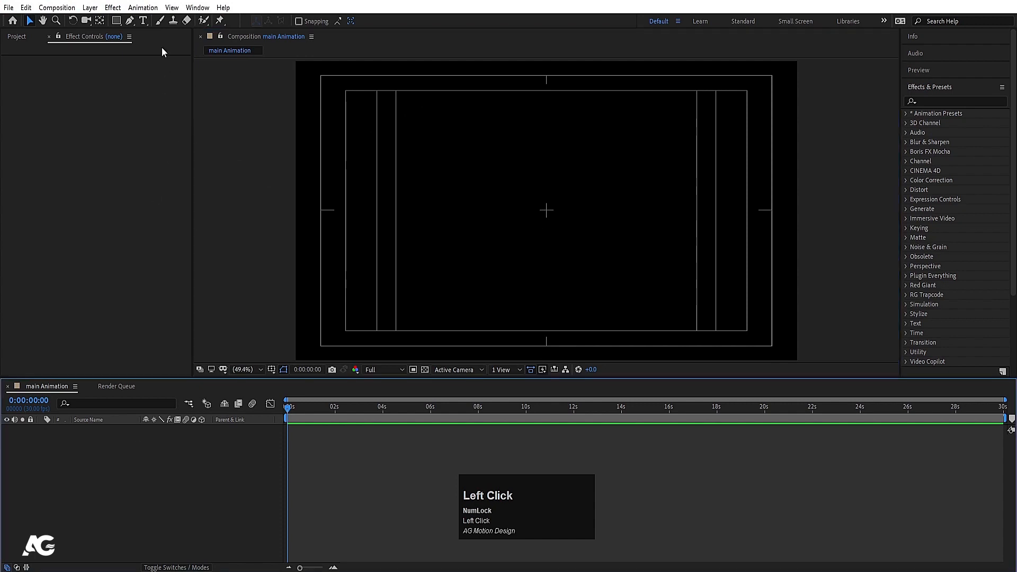
# - Add a text layer reading AG MOTION DESIGNS near the middle of the composition
pyautogui.click(142, 21)
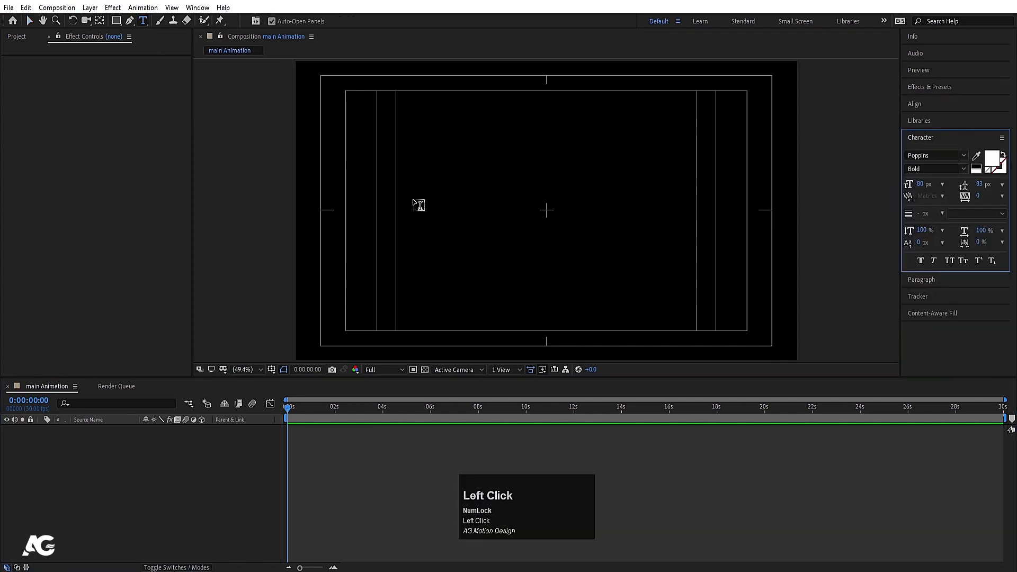
pyautogui.click(477, 226)
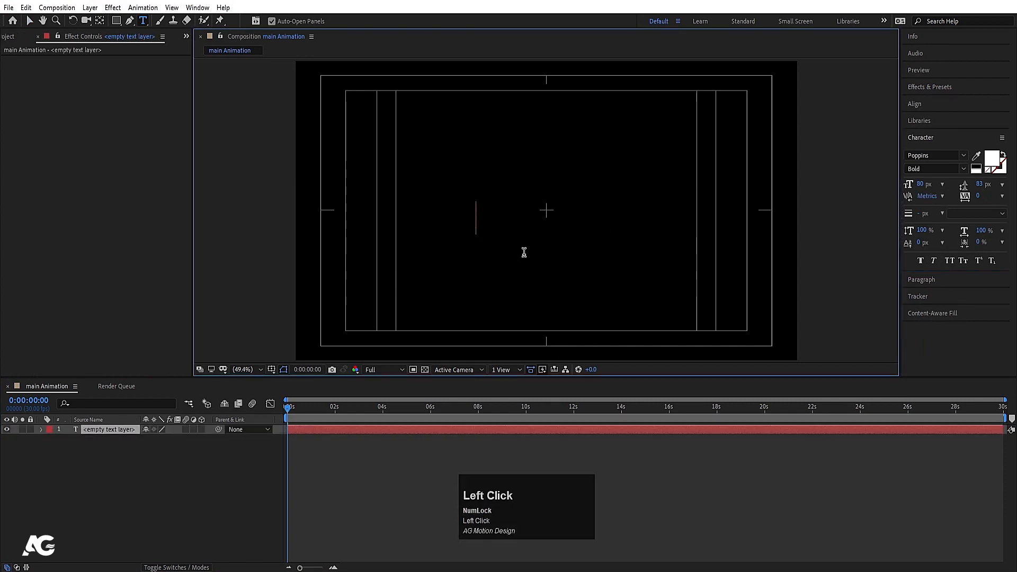
pyautogui.write('AG ')
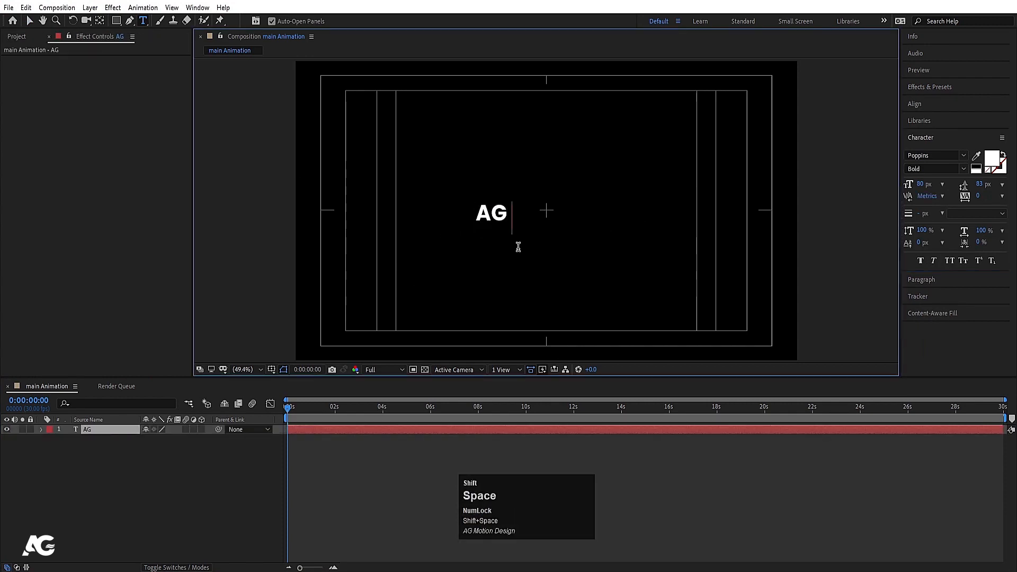
pyautogui.write('MOTION D')
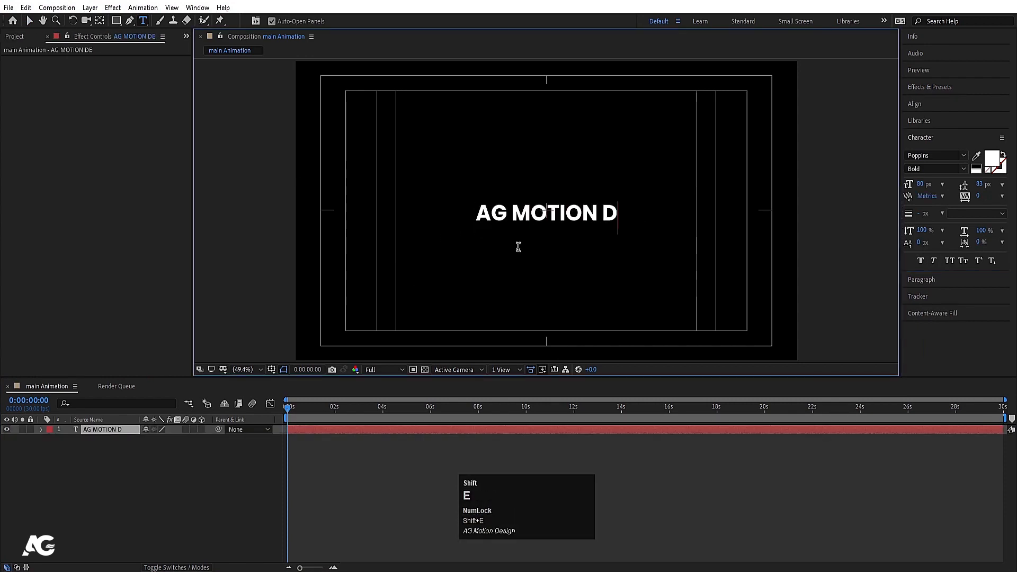
pyautogui.write('ESIGNS')
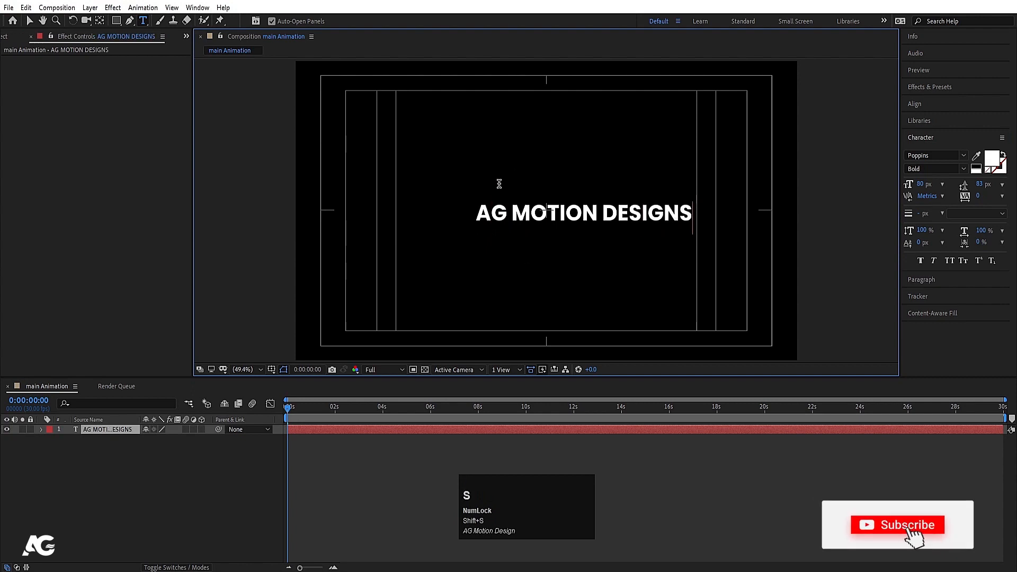
# - Set the font of the whole AG MOTION DESIGNS text to Oswald SemiBold
pyautogui.hotkey('ctrl', 'a')
pyautogui.click(952, 155)
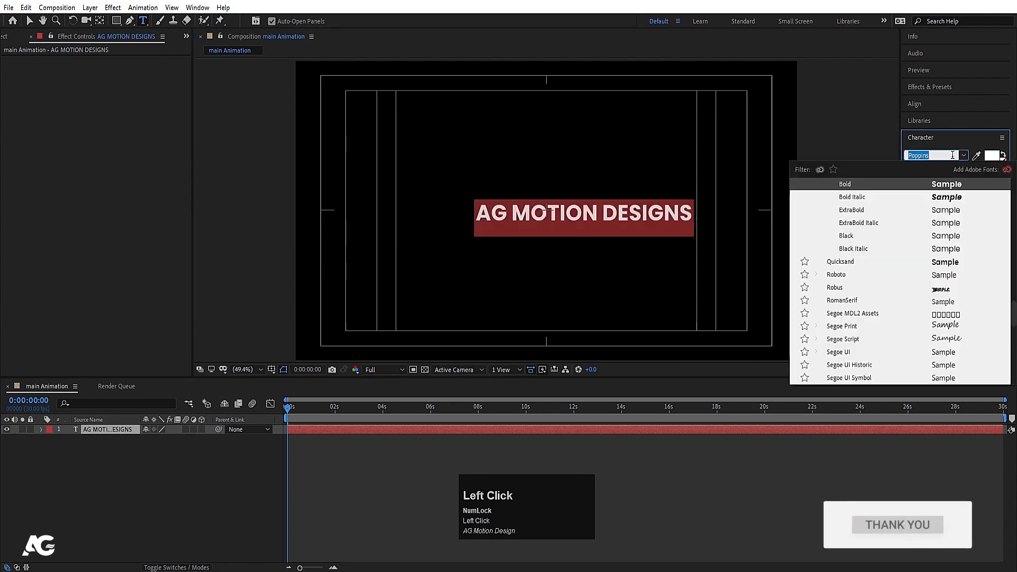
pyautogui.write('osw')
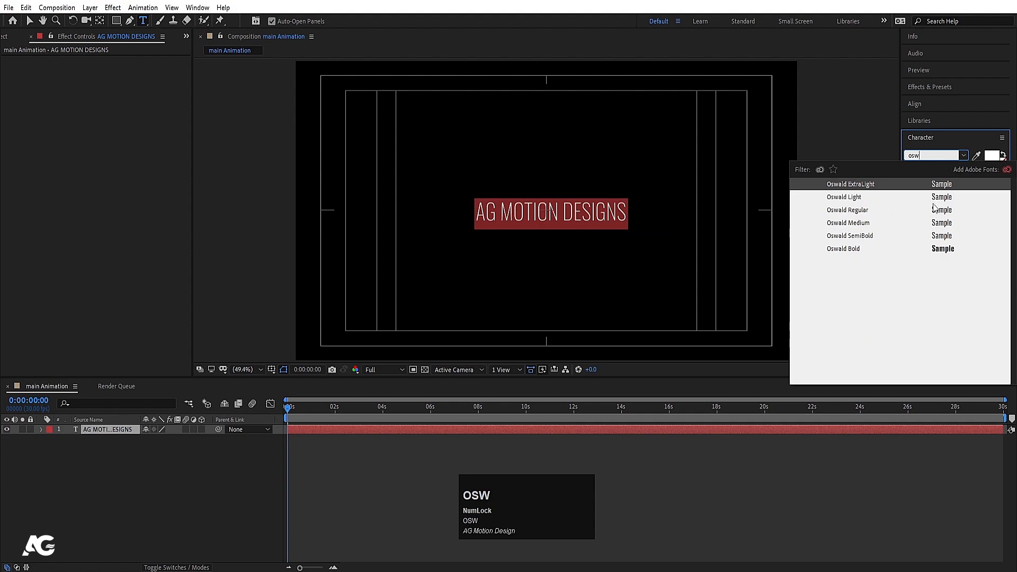
pyautogui.click(937, 236)
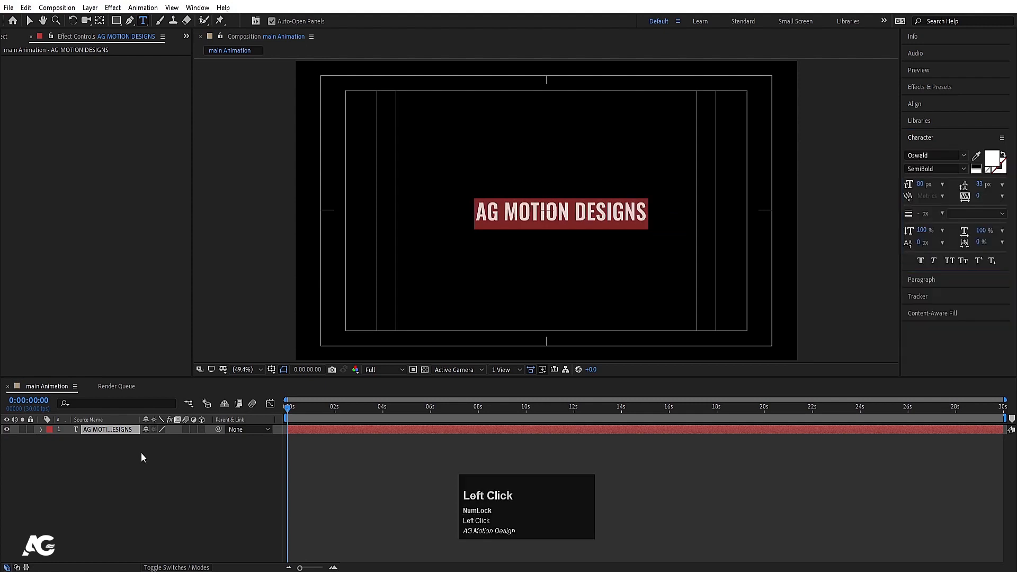
pyautogui.click(141, 453)
# - Center the text layer's anchor point in its content and align the layer horizontally and vertically to the composition's center
pyautogui.click(120, 428)
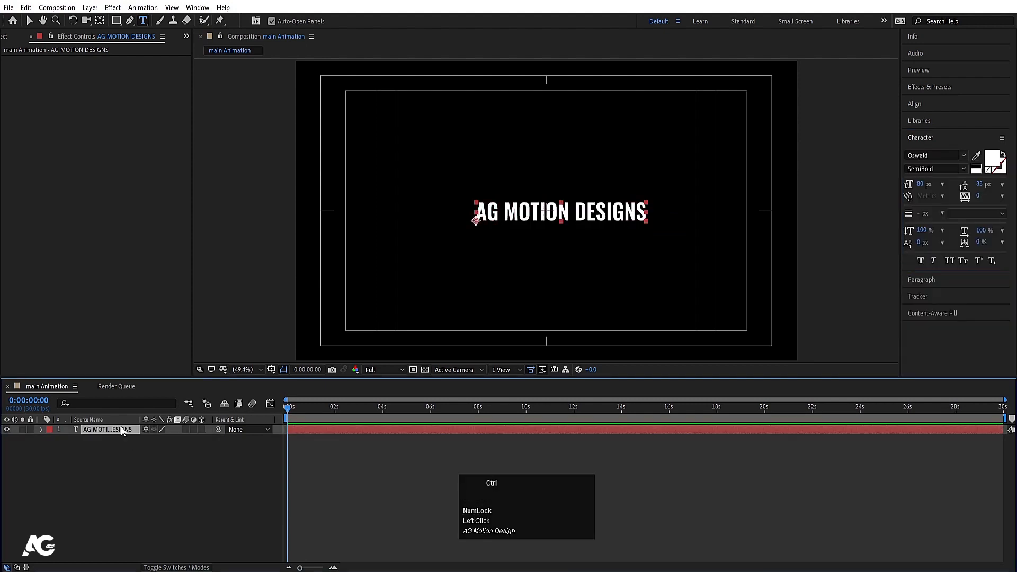
pyautogui.hotkey('ctrl', 'alt', 'Home')
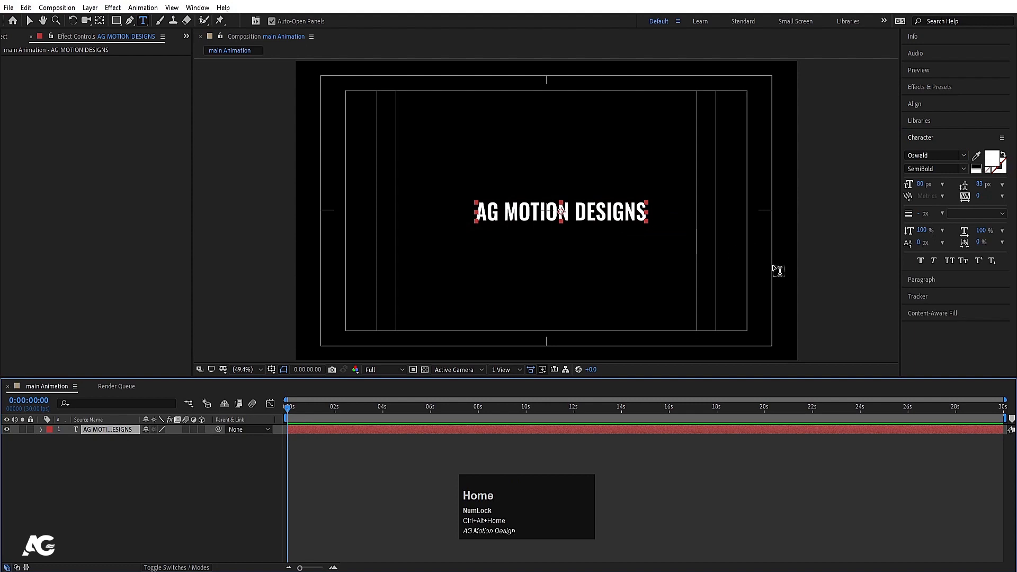
pyautogui.click(926, 104)
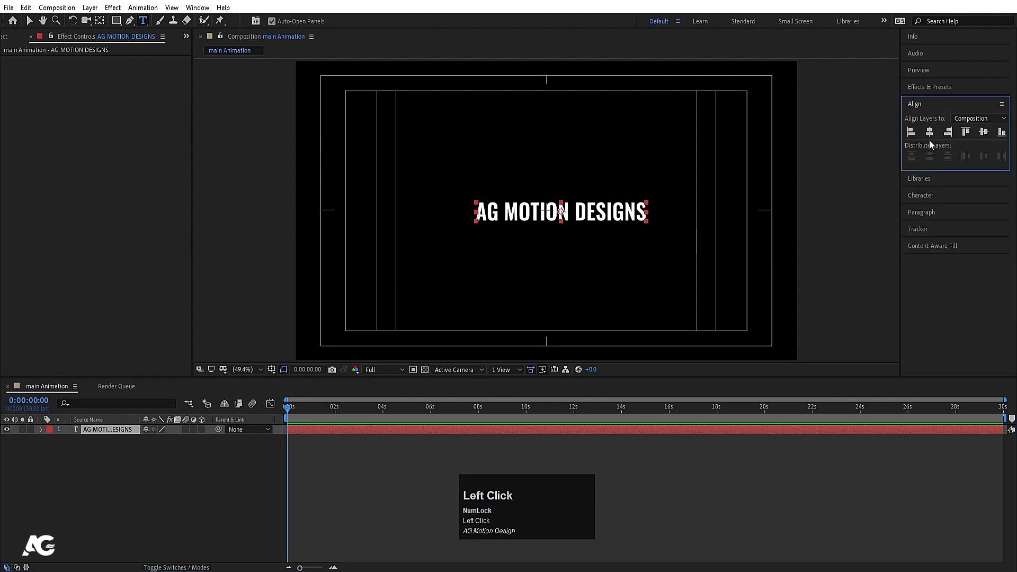
pyautogui.click(929, 134)
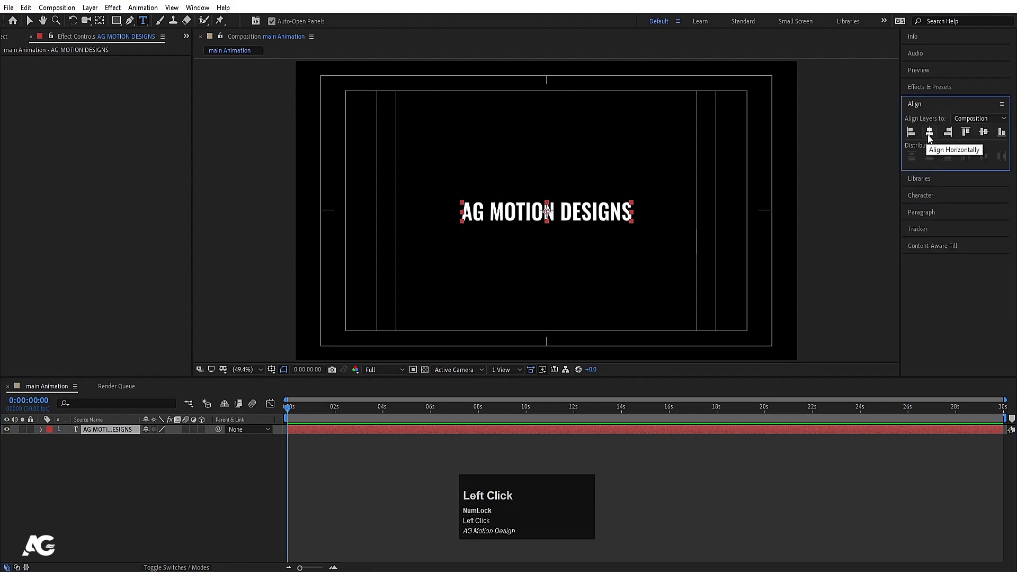
pyautogui.click(983, 135)
pyautogui.click(134, 453)
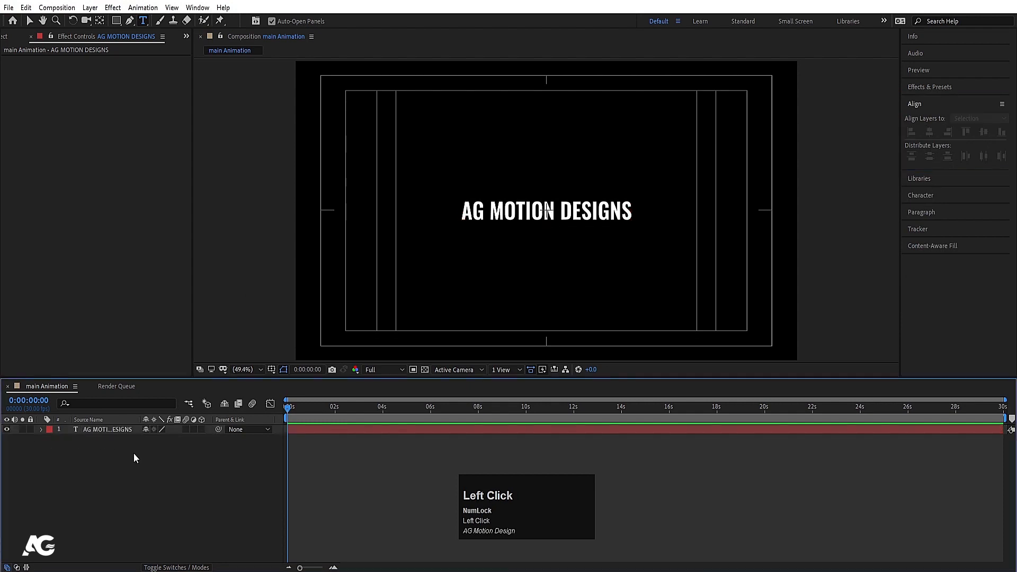
pyautogui.click(112, 431)
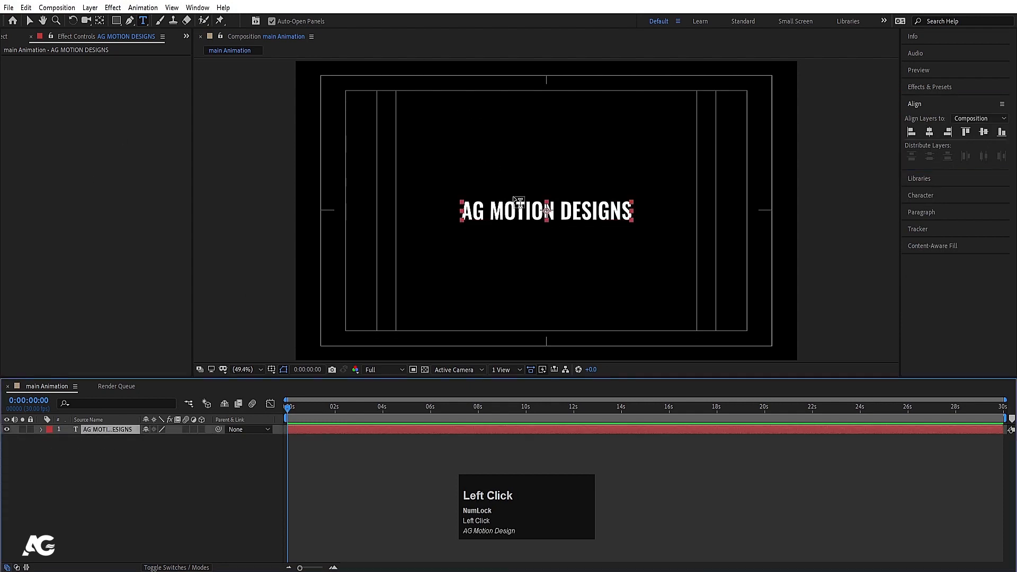
# - Open Animation Composer with the AG MOTION DESIGNS layer still selected
pyautogui.click(927, 87)
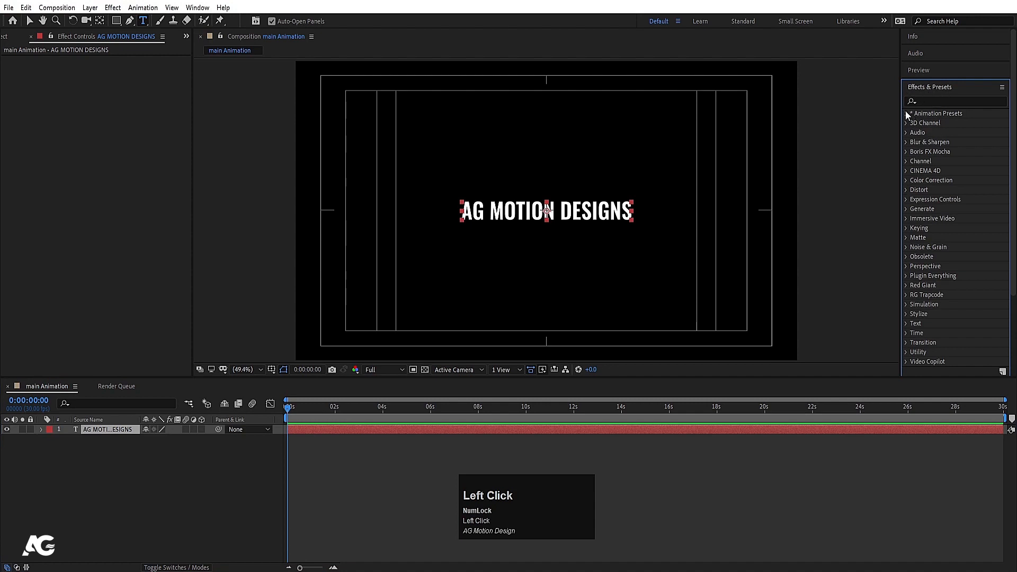
pyautogui.click(923, 84)
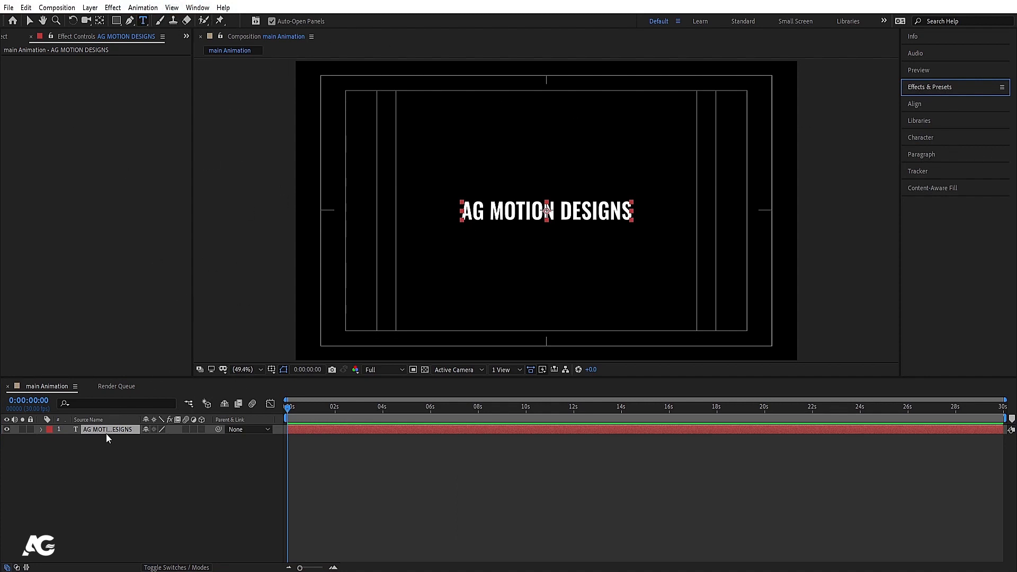
pyautogui.click(198, 9)
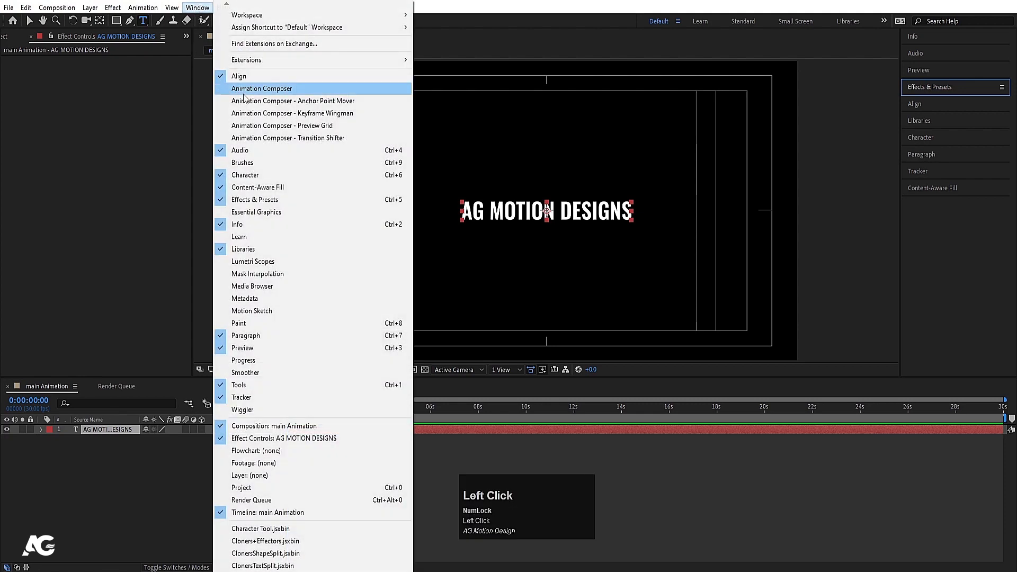
pyautogui.click(241, 89)
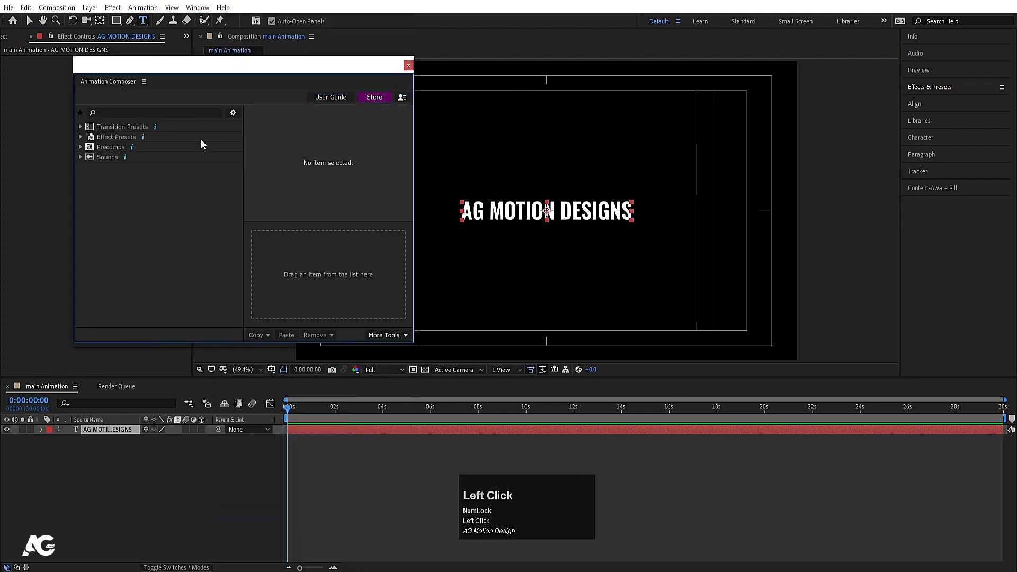
# - Browse the text transition presets for animating words to the basic Position ones and select Position Words Together From End
pyautogui.click(80, 127)
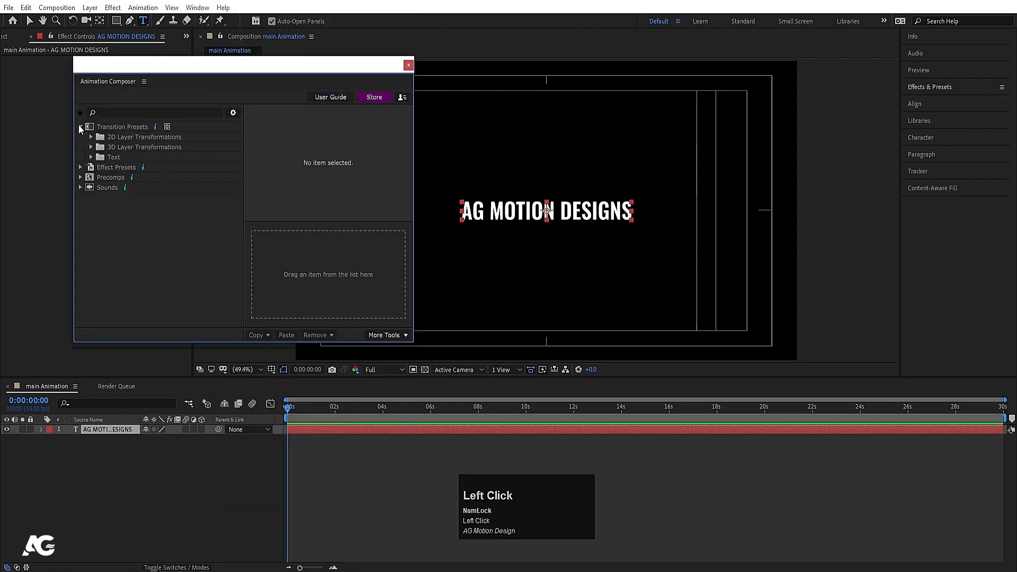
pyautogui.click(91, 157)
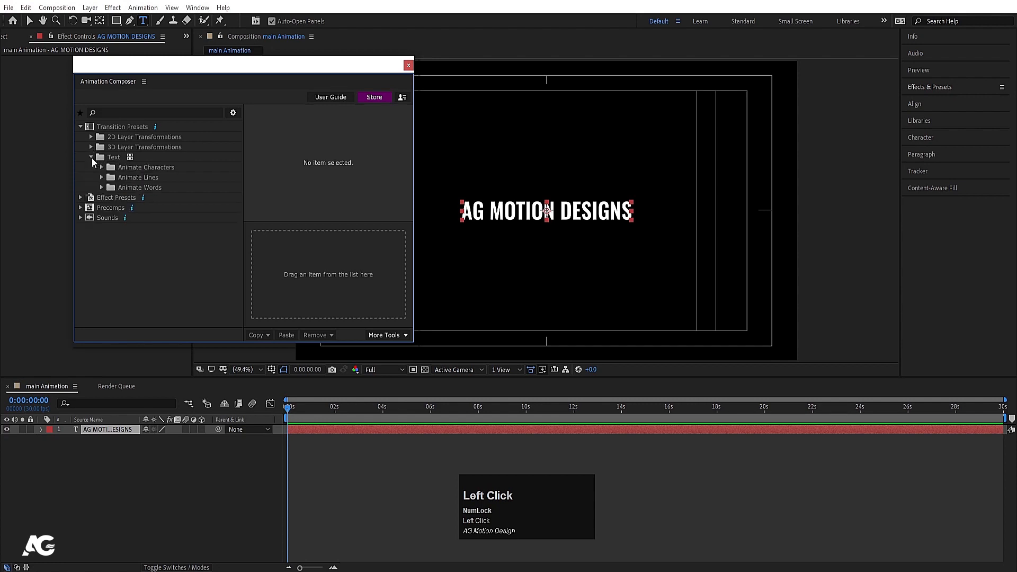
pyautogui.click(101, 188)
pyautogui.click(138, 189)
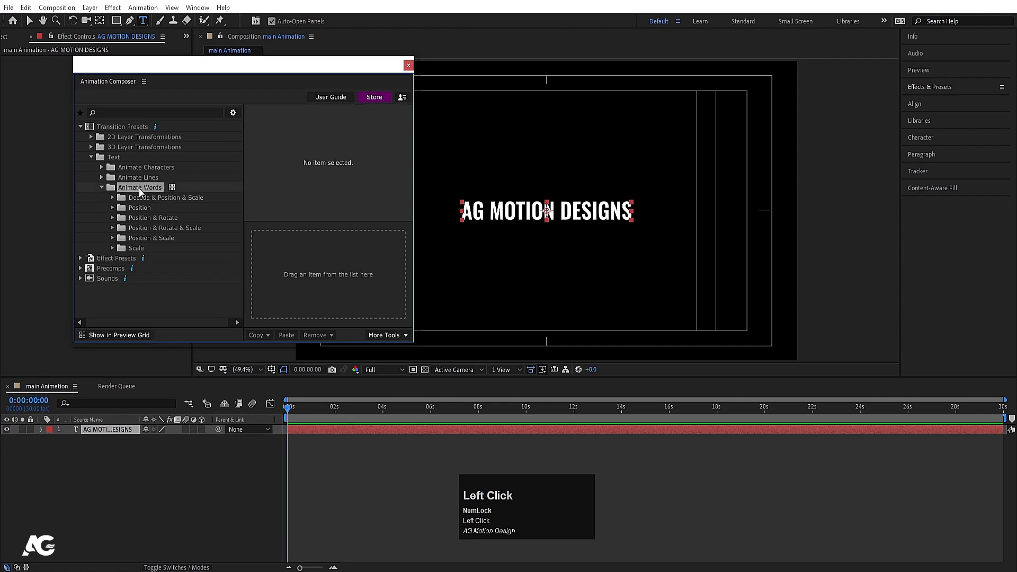
pyautogui.click(112, 208)
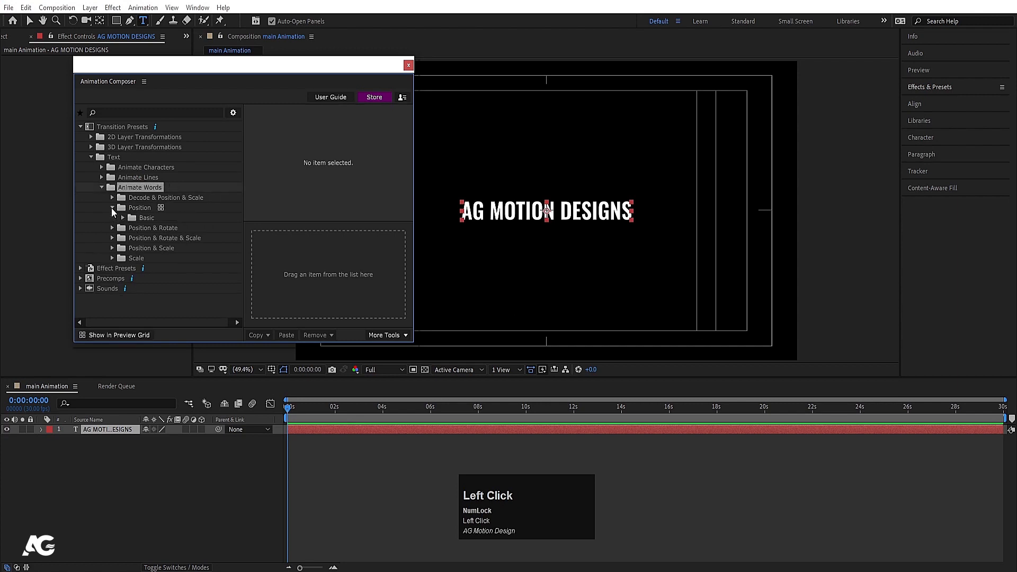
pyautogui.click(122, 217)
pyautogui.click(154, 228)
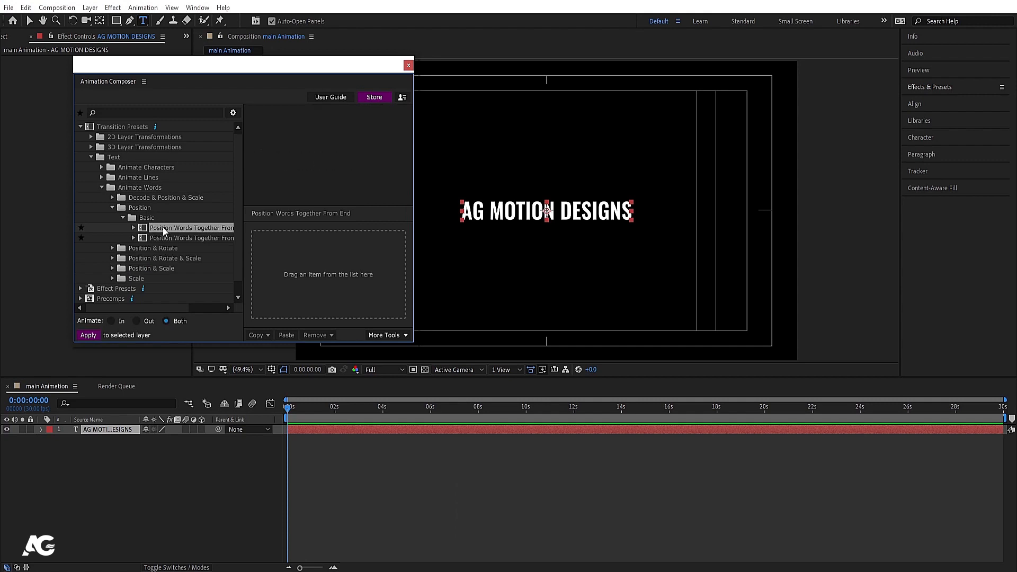
# - Apply the Left variant of Position Words Together From End to the title as both in and out transition, and close Animation Composer
pyautogui.click(164, 227)
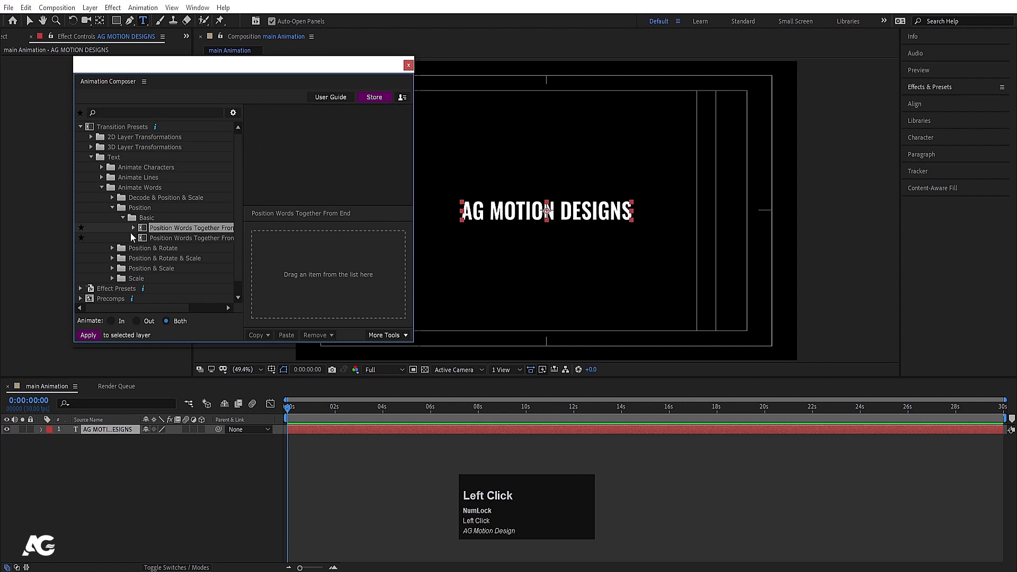
pyautogui.click(133, 228)
pyautogui.click(165, 239)
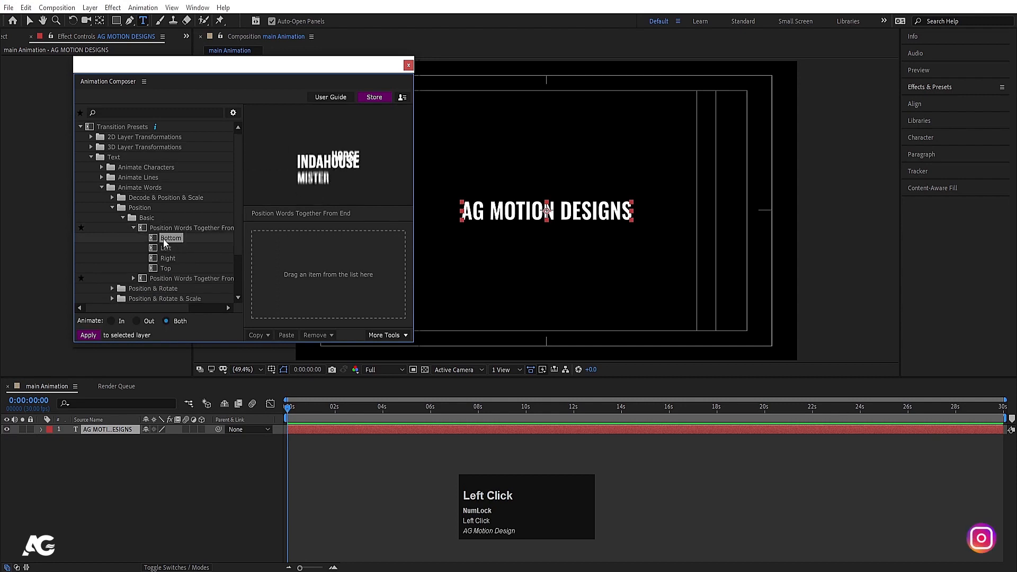
pyautogui.click(166, 249)
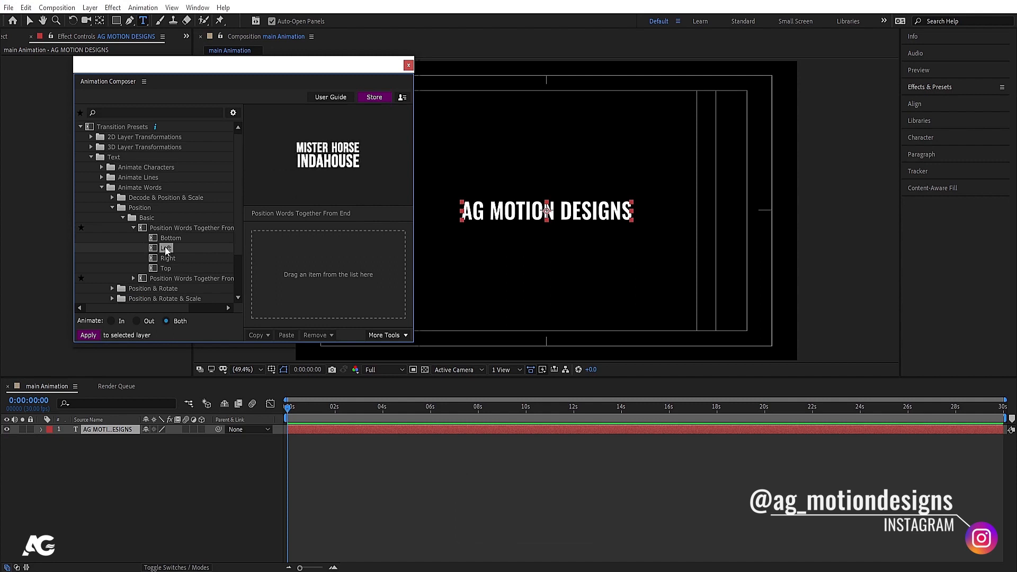
pyautogui.click(166, 249)
pyautogui.moveTo(166, 249); pyautogui.dragTo(328, 275)
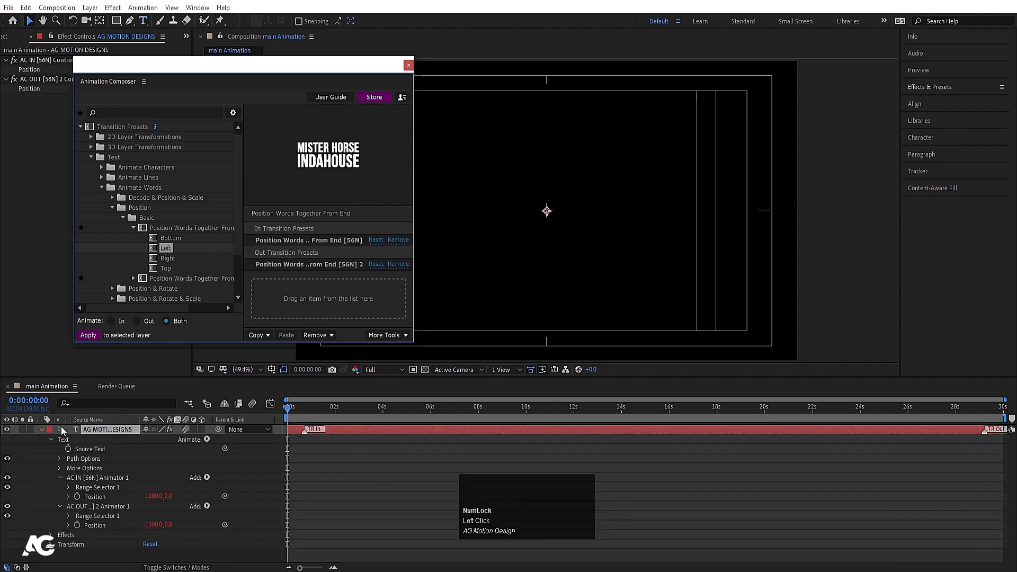
pyautogui.click(42, 429)
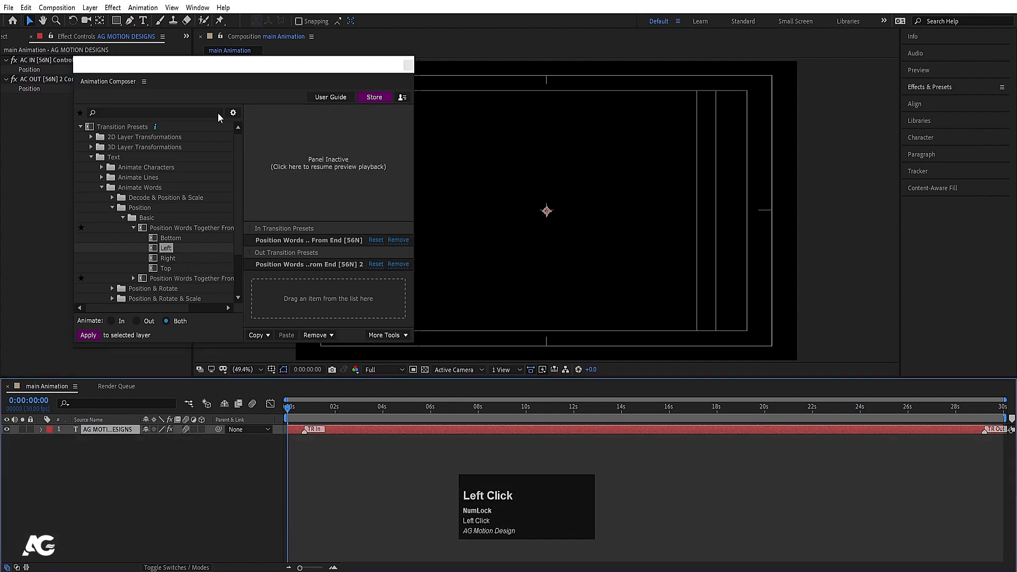
pyautogui.click(408, 65)
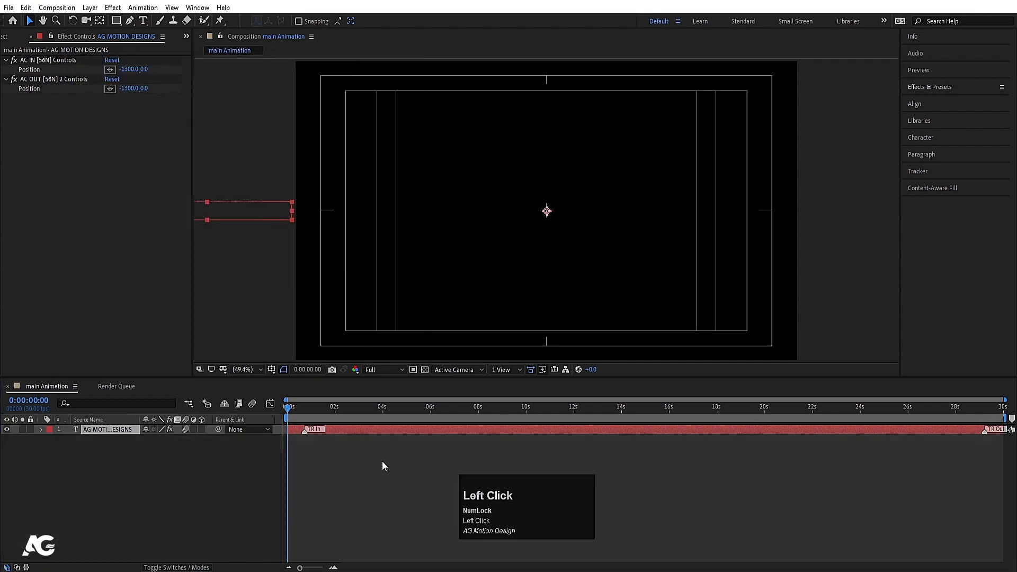
# - Preview the title's in transition several times from the start of the composition
pyautogui.press('=')
pyautogui.press('=')
pyautogui.press('space')
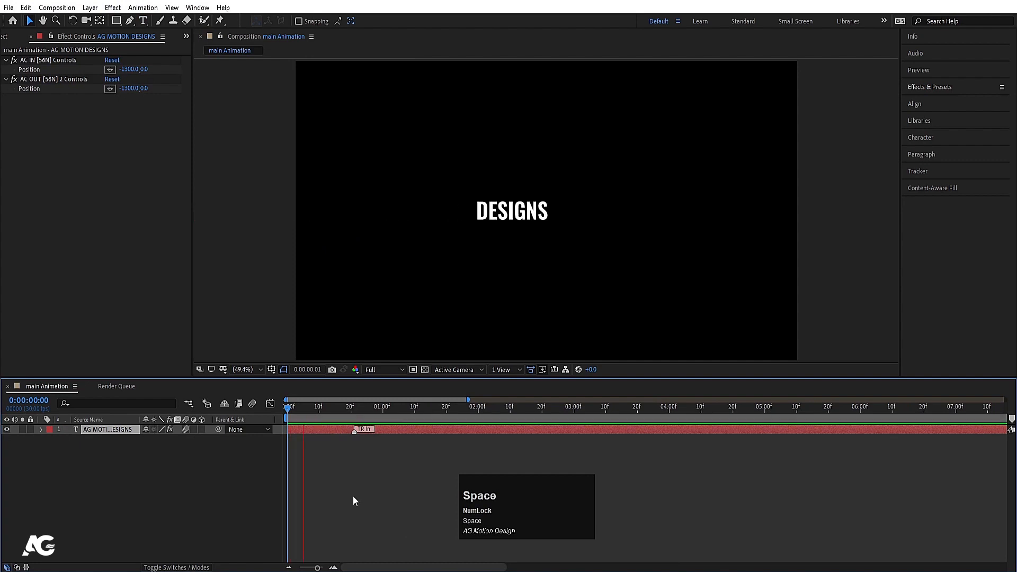
pyautogui.press('space')
pyautogui.moveTo(329, 409); pyautogui.dragTo(258, 411)
pyautogui.press('space')
pyautogui.press('space')
pyautogui.moveTo(354, 412); pyautogui.dragTo(254, 409)
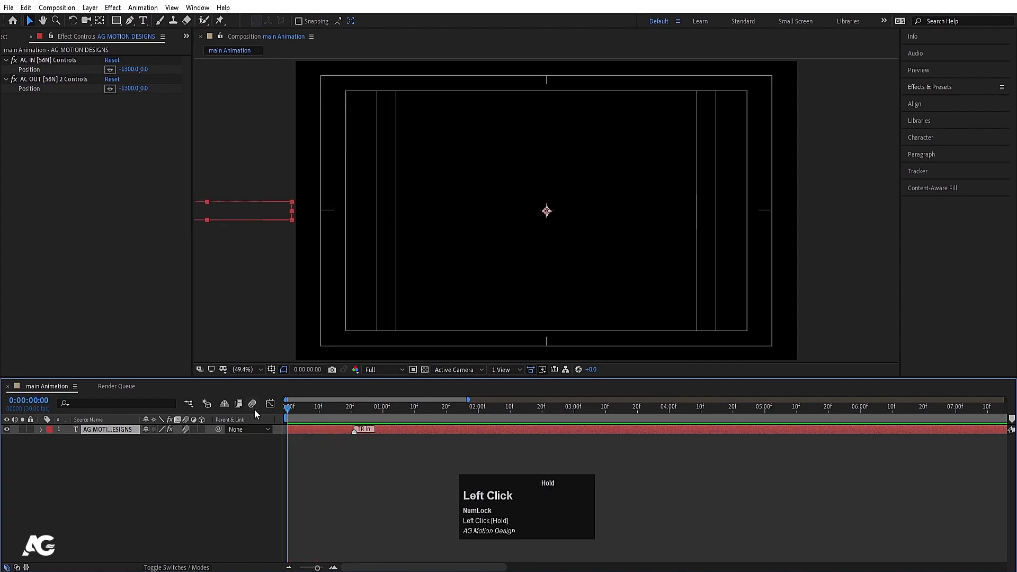
pyautogui.press('space')
pyautogui.press('space')
# - Lengthen the in transition by moving its TR In marker to about 1:12, and preview it from the start
pyautogui.moveTo(350, 431)
pyautogui.mouseDown()
pyautogui.moveTo(420, 431)
pyautogui.moveTo(266, 401)
pyautogui.mouseUp()
pyautogui.press('space')
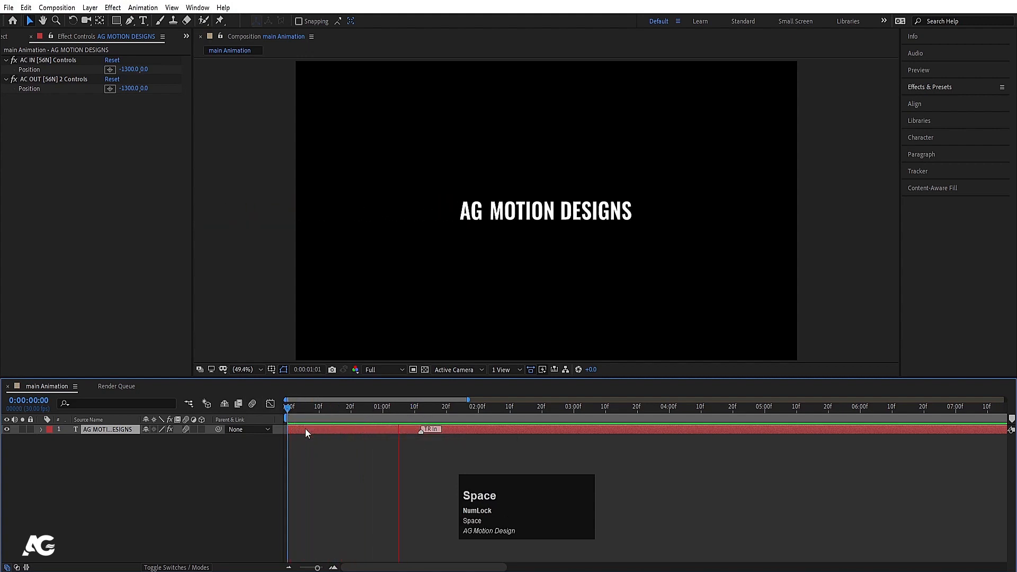
pyautogui.moveTo(369, 412); pyautogui.dragTo(291, 409)
pyautogui.press('space')
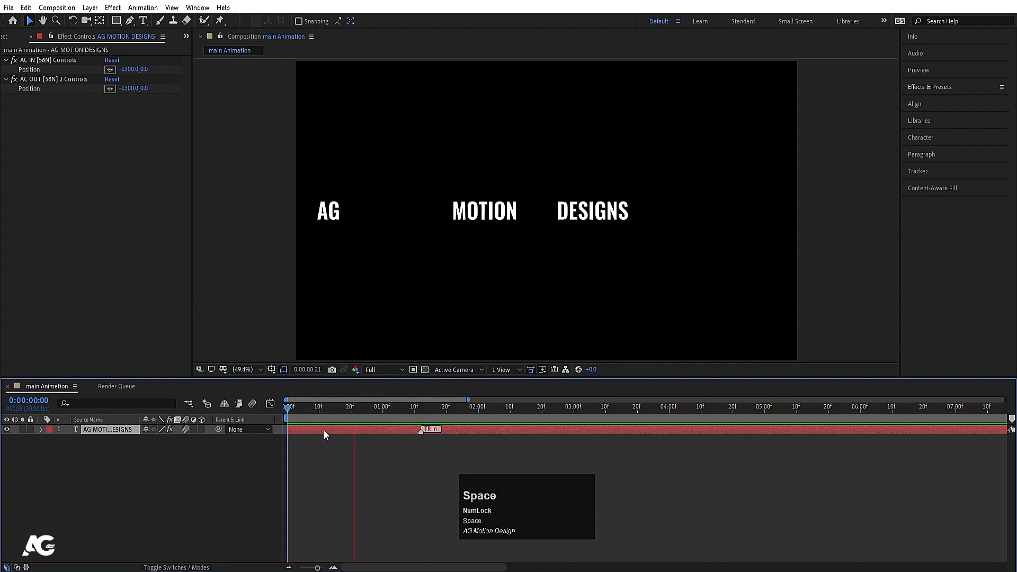
pyautogui.press('space')
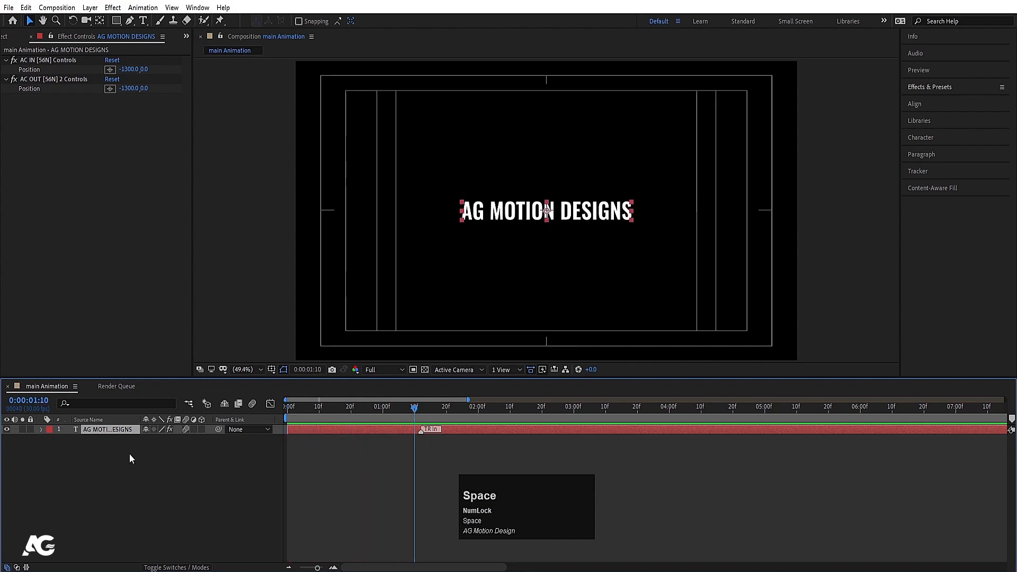
# - Hide the AG MOTION DESIGNS layer and set the Rectangle tool's fill to a saturated blue
pyautogui.click(69, 457)
pyautogui.click(7, 430)
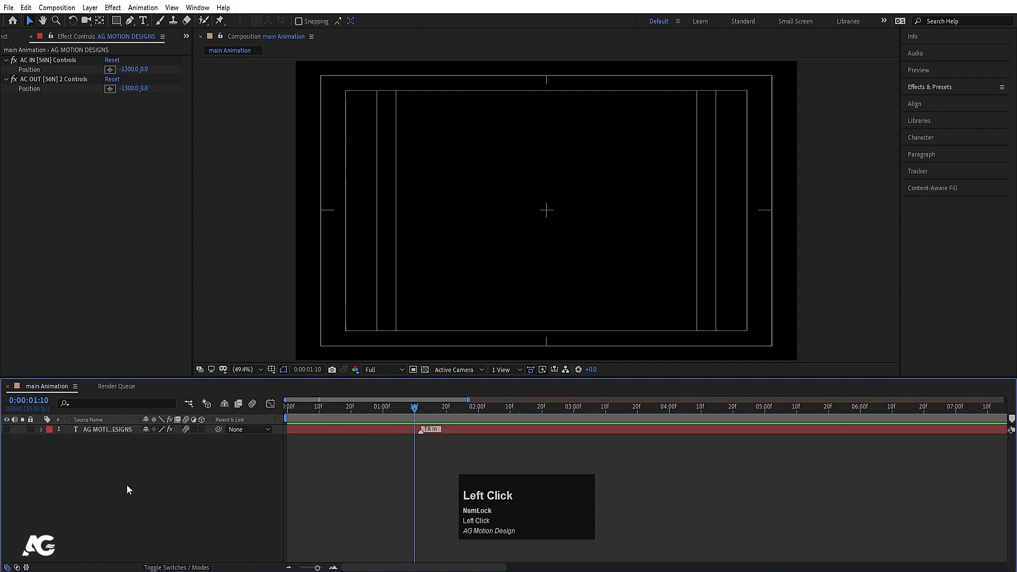
pyautogui.click(117, 23)
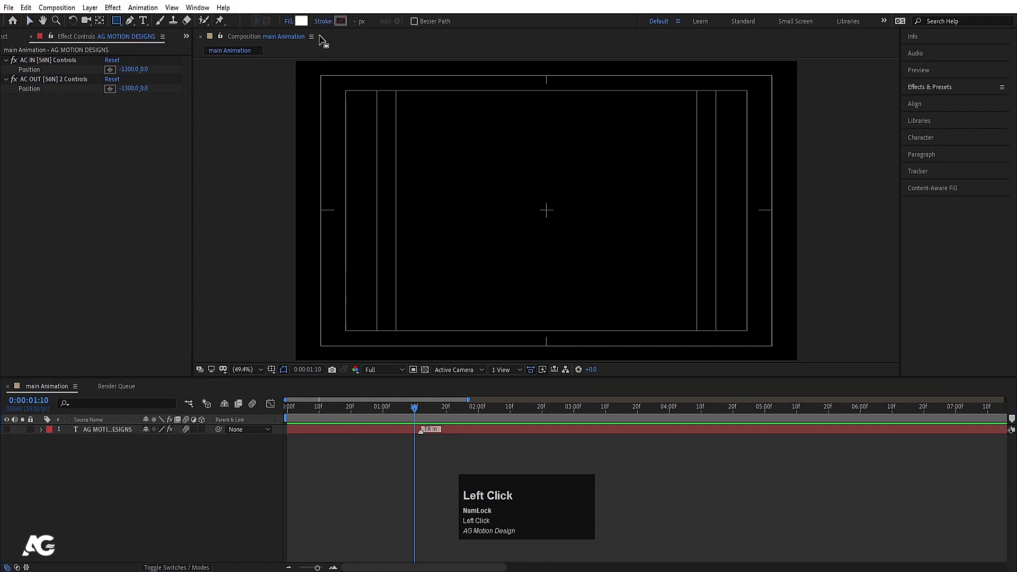
pyautogui.click(301, 21)
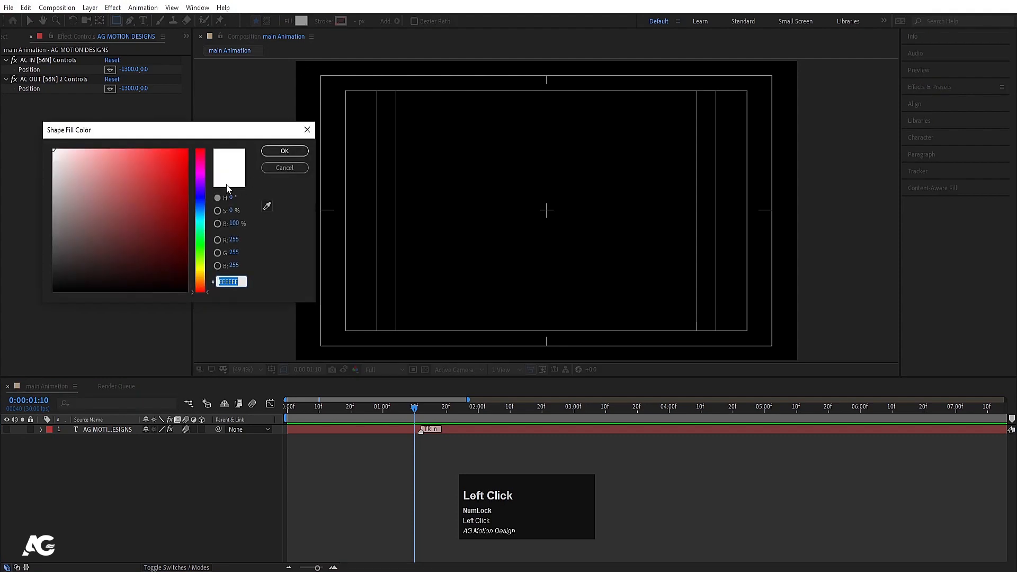
pyautogui.moveTo(187, 177); pyautogui.dragTo(205, 138)
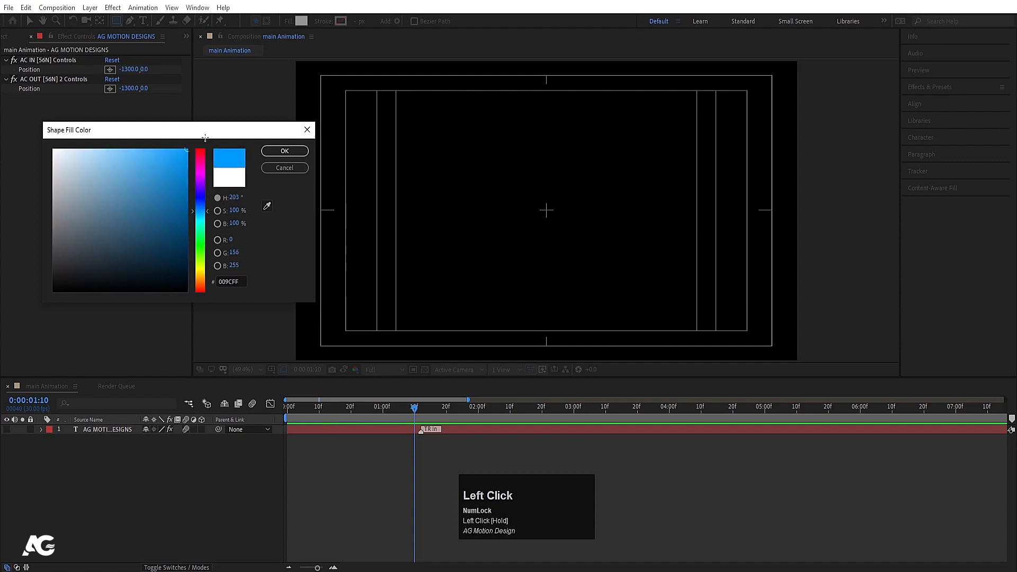
pyautogui.click(284, 151)
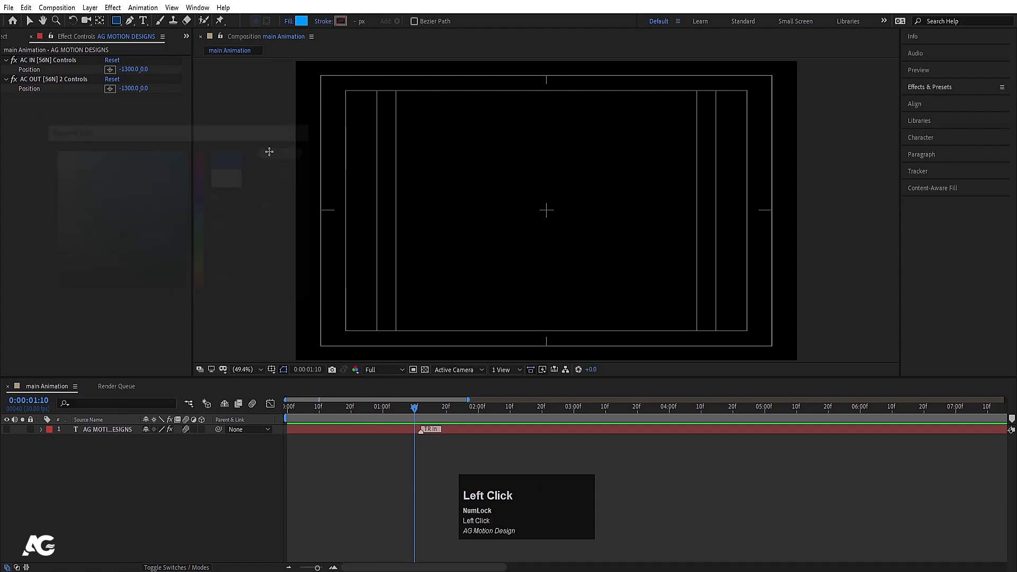
pyautogui.click(300, 21)
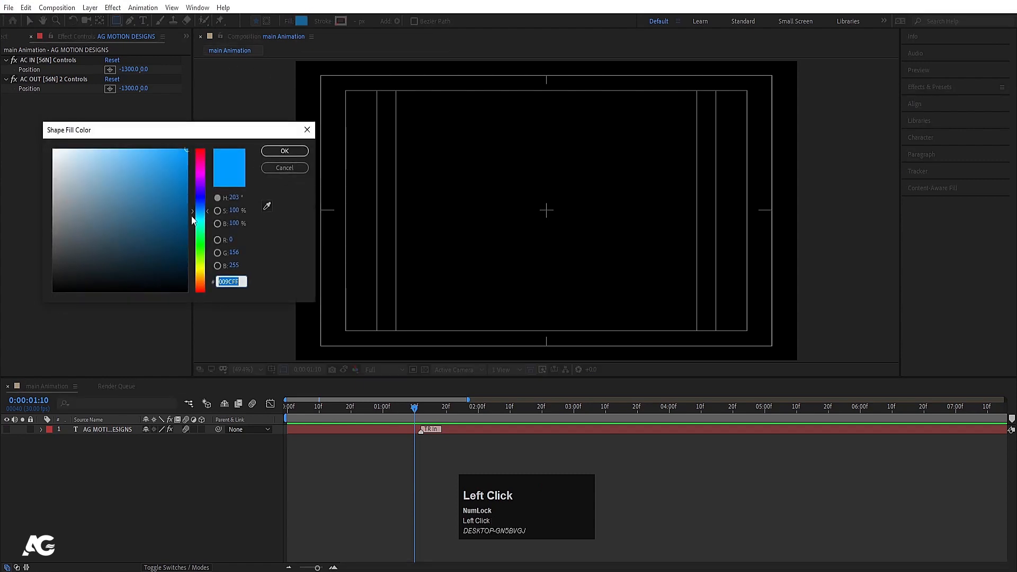
pyautogui.moveTo(199, 213); pyautogui.dragTo(193, 210)
pyautogui.click(285, 151)
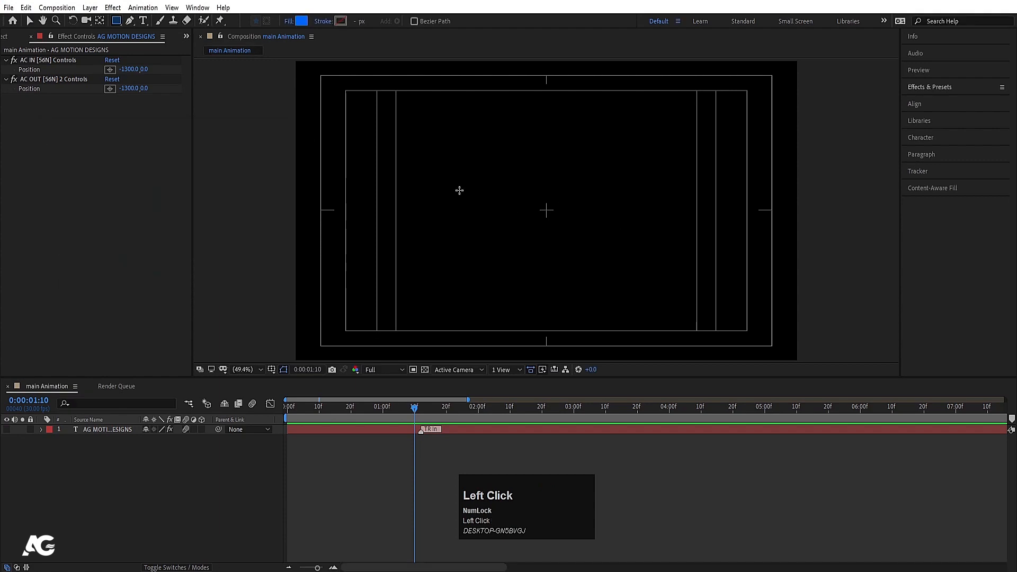
# - Draw a blue rectangle about 1058 by 150 px across the composition's middle and center its anchor point in it
pyautogui.moveTo(454, 189); pyautogui.dragTo(730, 232)
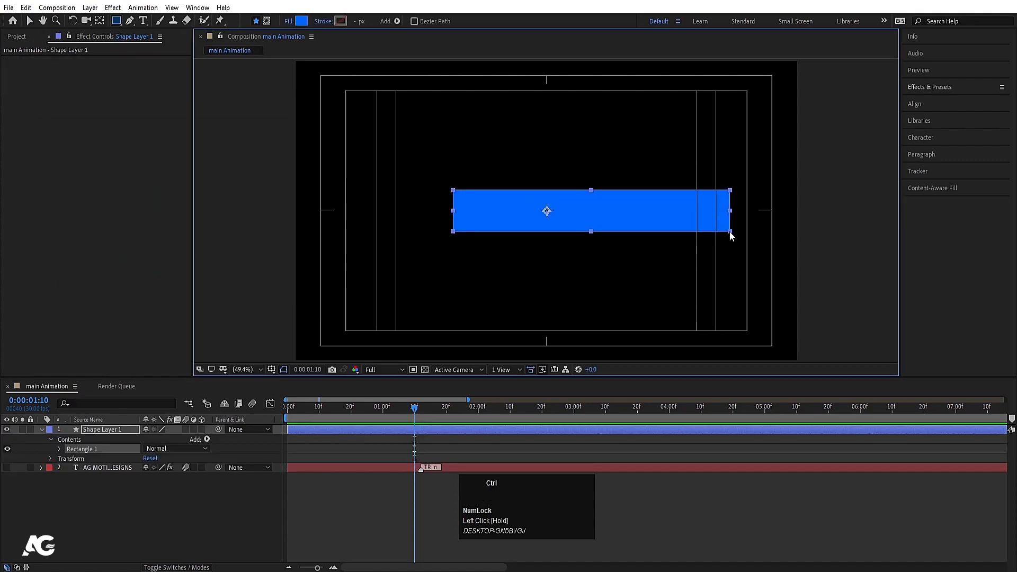
pyautogui.hotkey('ctrl', 'alt', 'Home')
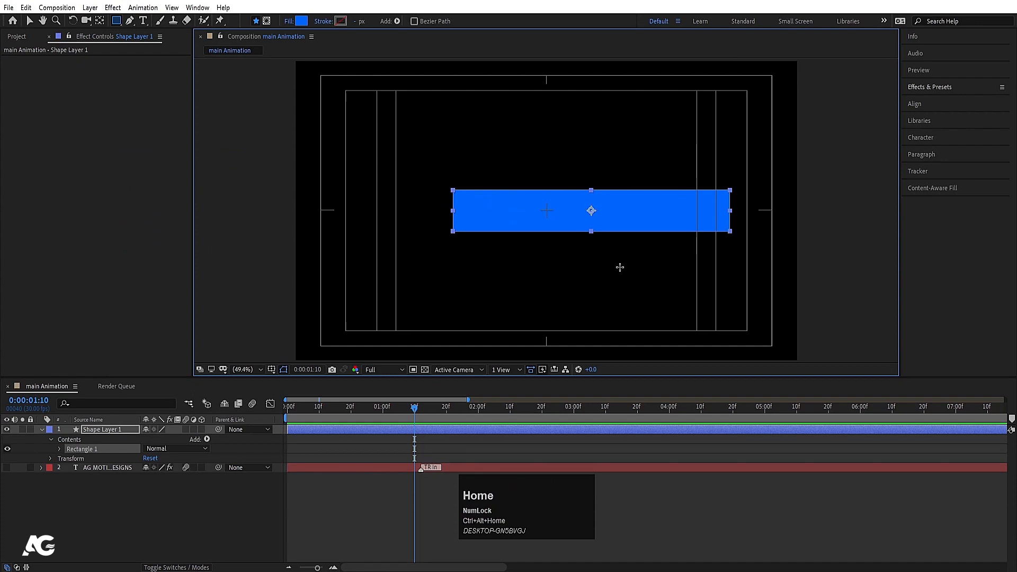
pyautogui.click(116, 498)
# - Move the blue rectangle's layer slightly to the left in the composition
pyautogui.click(111, 431)
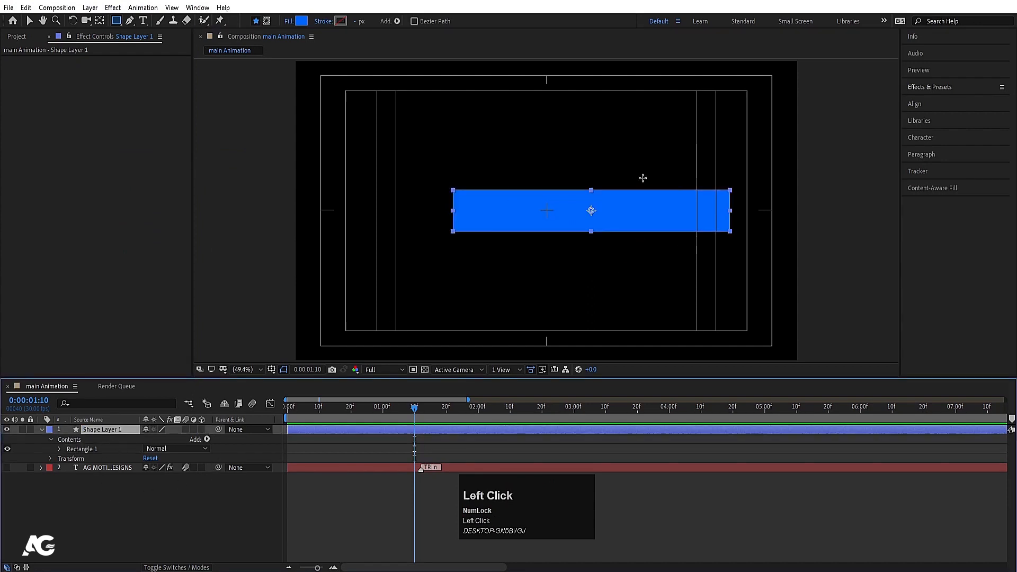
pyautogui.press('v')
pyautogui.moveTo(600, 223); pyautogui.dragTo(592, 221)
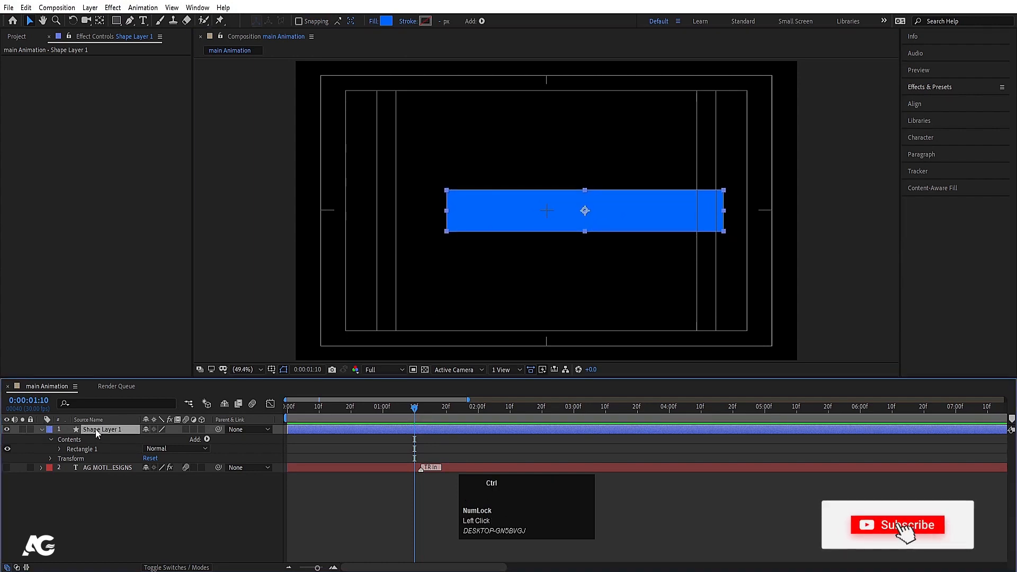
# - Duplicate the blue rectangle's shape layer and unlink the width and height proportions of the copy's rectangle path size
pyautogui.hotkey('ctrl', 'd')
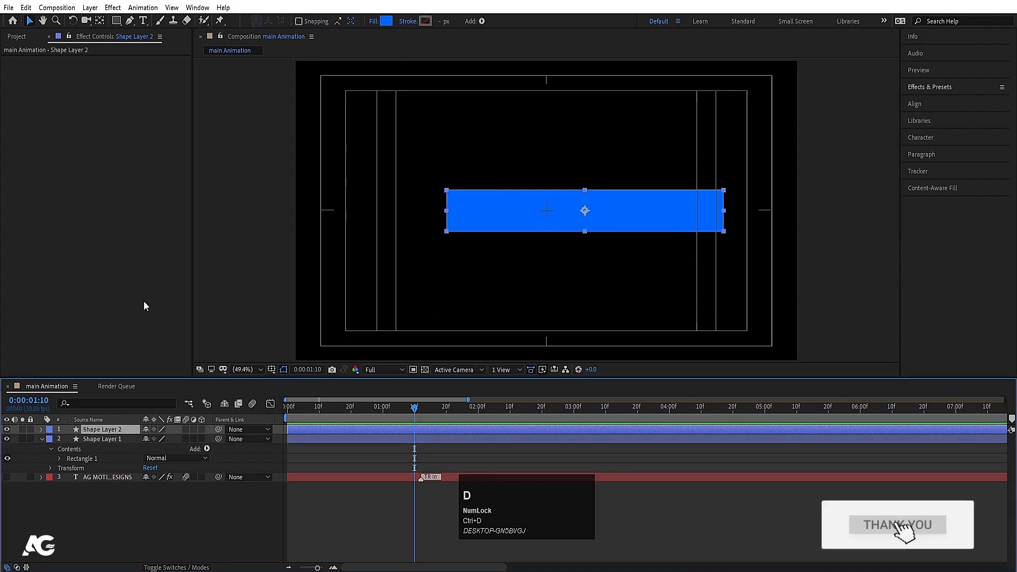
pyautogui.click(41, 430)
pyautogui.click(51, 439)
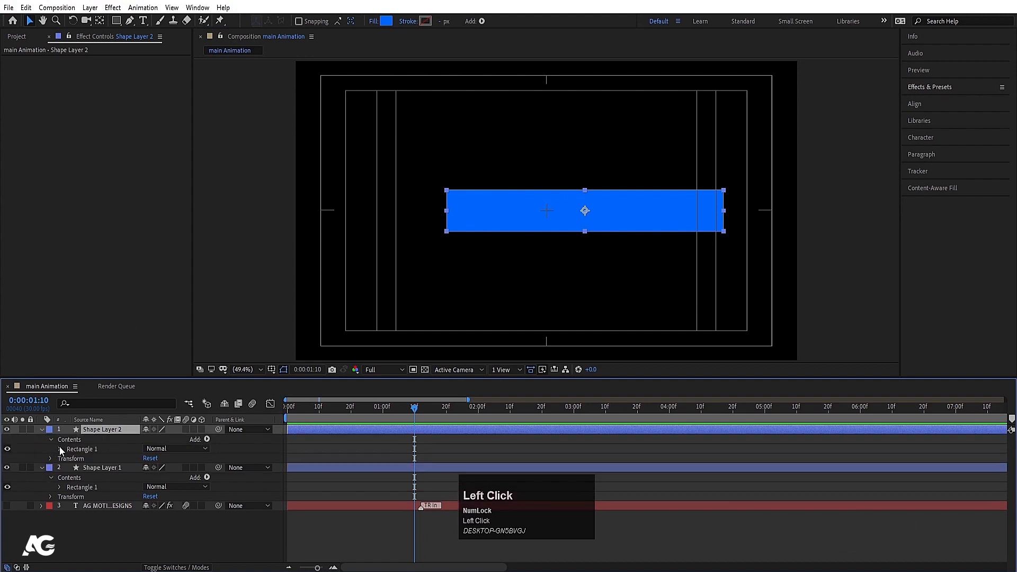
pyautogui.click(59, 449)
pyautogui.click(68, 458)
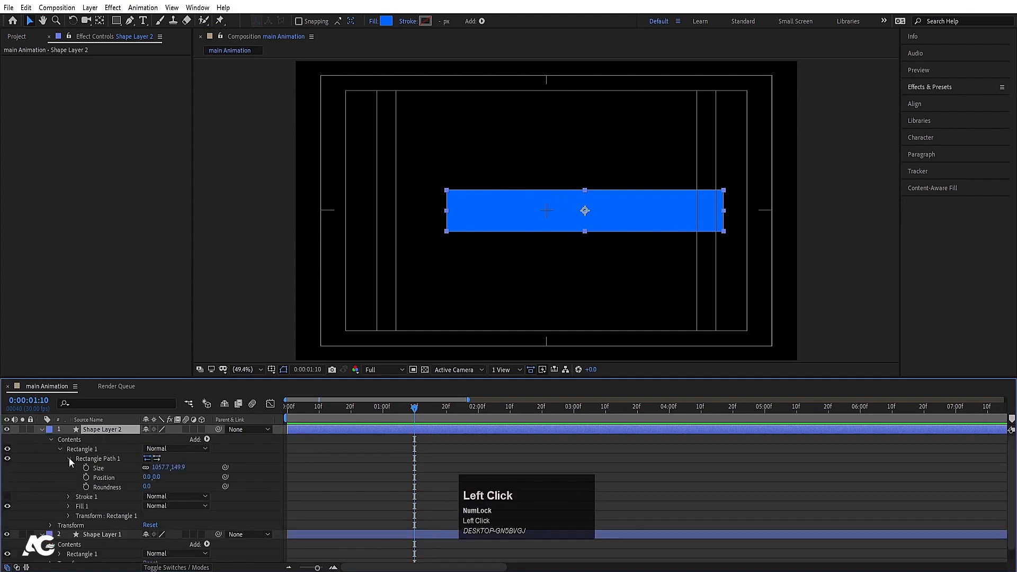
pyautogui.click(109, 466)
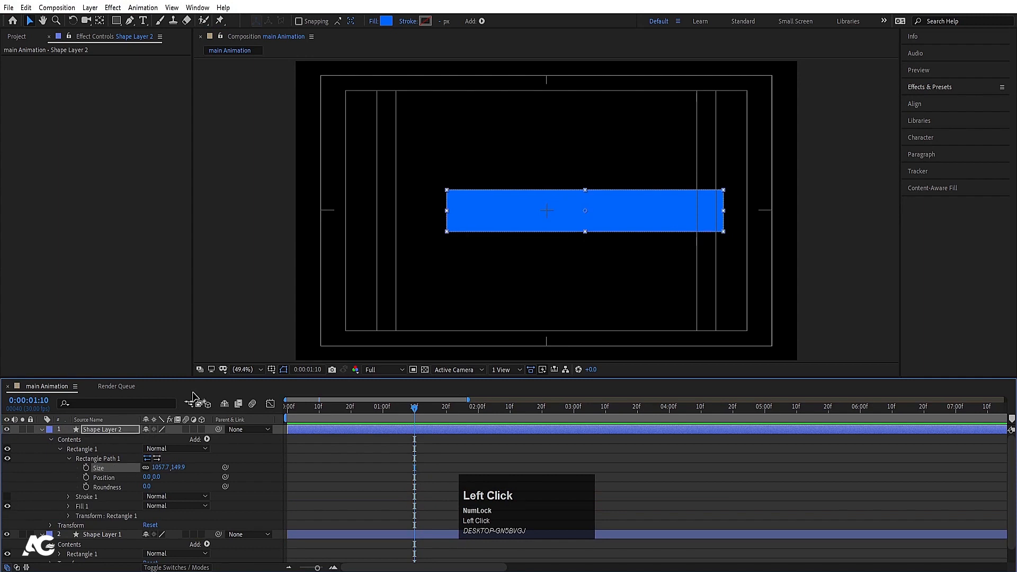
pyautogui.click(147, 467)
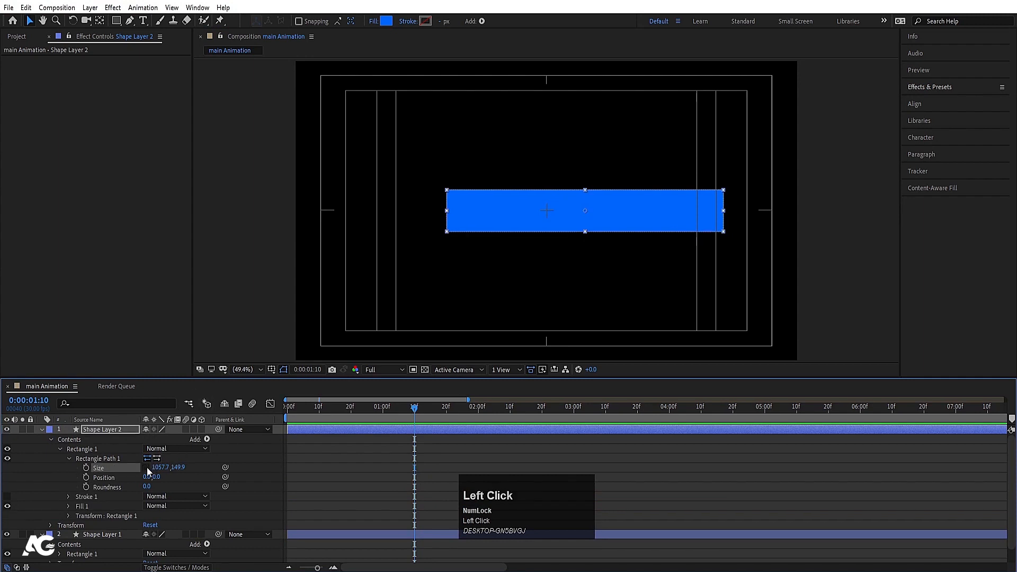
# - Set the duplicated rectangle layer's fill to None
pyautogui.click(113, 432)
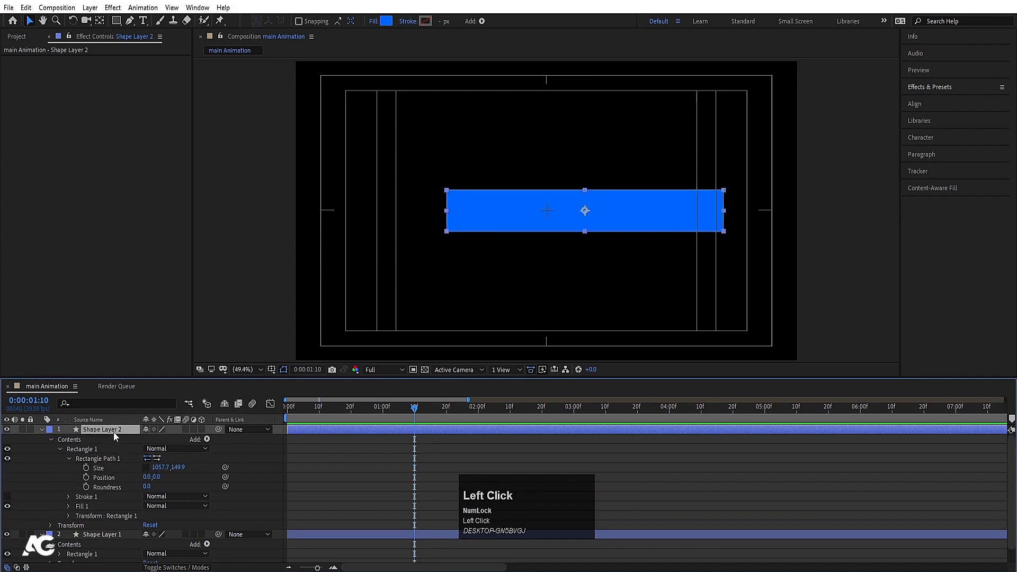
pyautogui.click(374, 21)
pyautogui.click(454, 255)
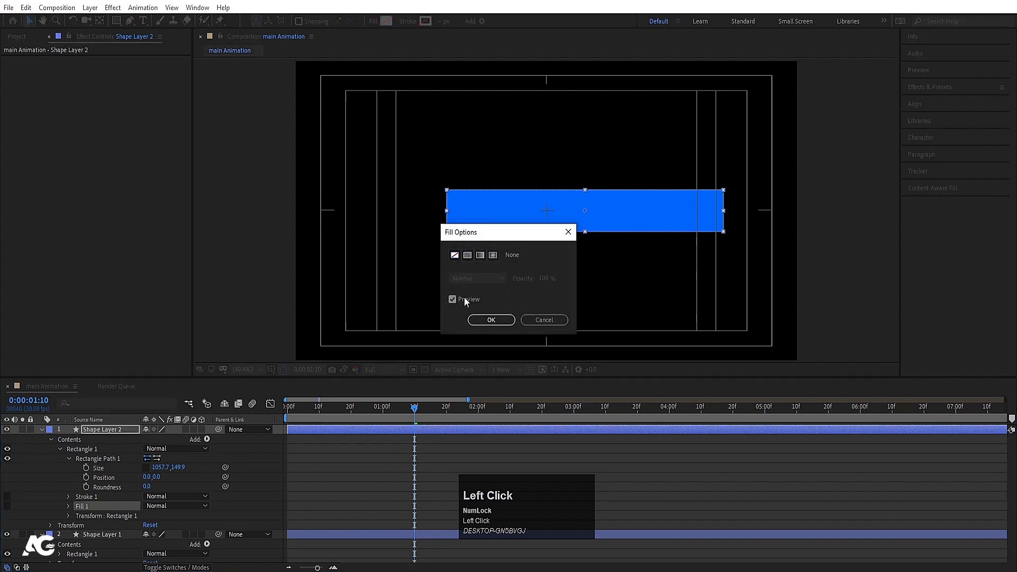
pyautogui.click(489, 320)
# - Give the duplicated rectangle a white (FFFFFF) stroke 2 px wide
pyautogui.click(426, 21)
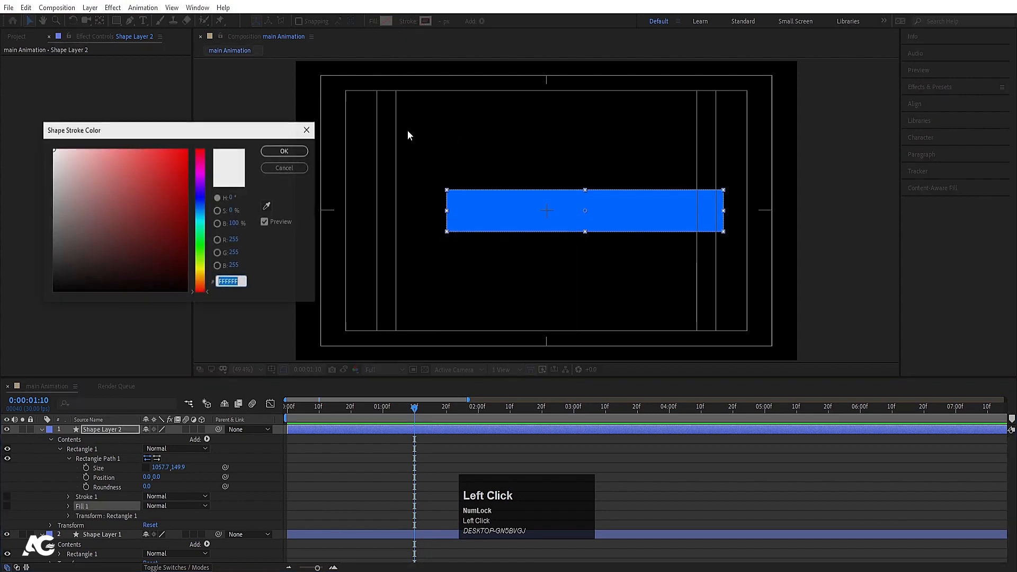
pyautogui.moveTo(130, 186); pyautogui.dragTo(15, 134)
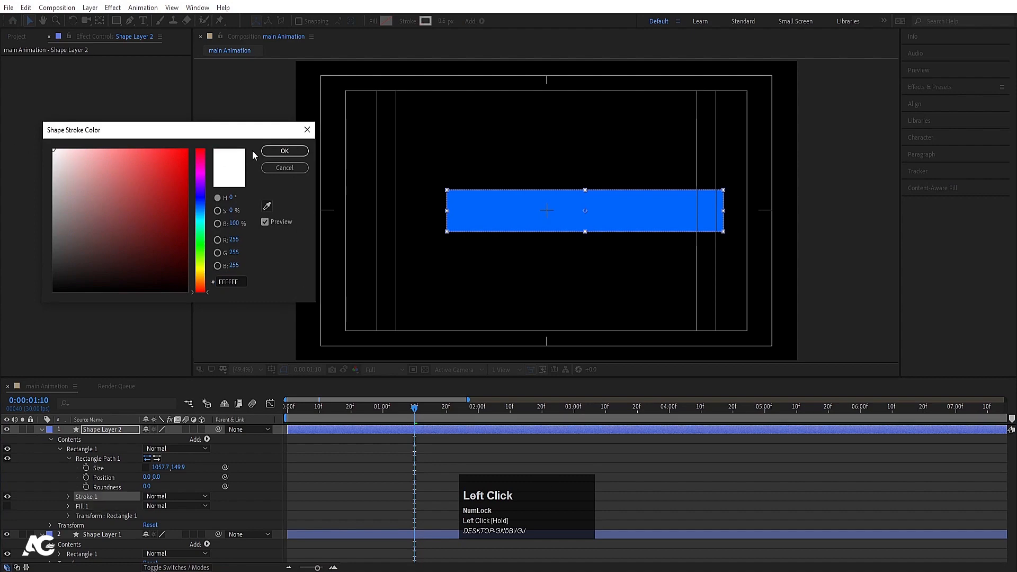
pyautogui.click(274, 152)
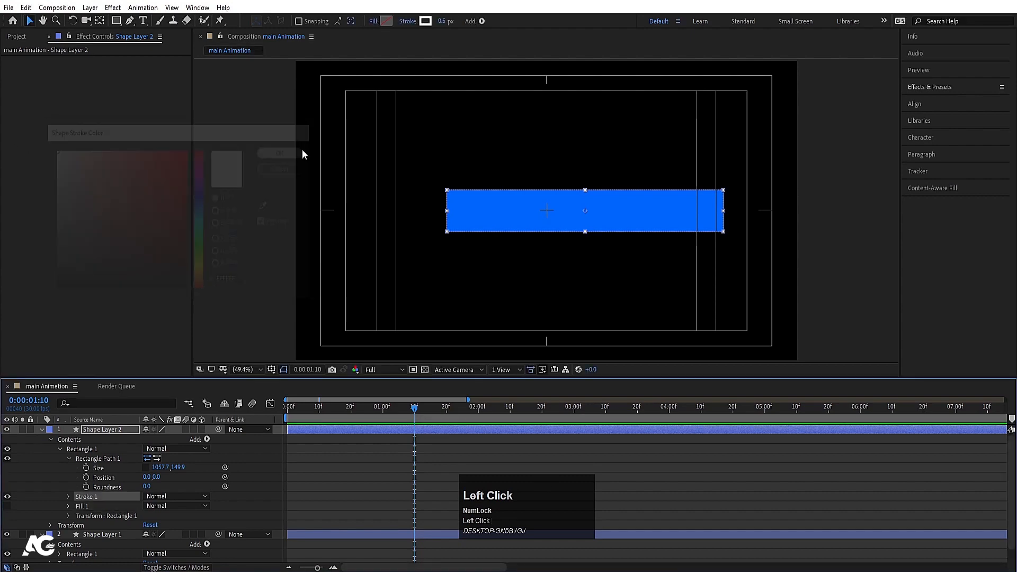
pyautogui.click(442, 21)
pyautogui.write('3')
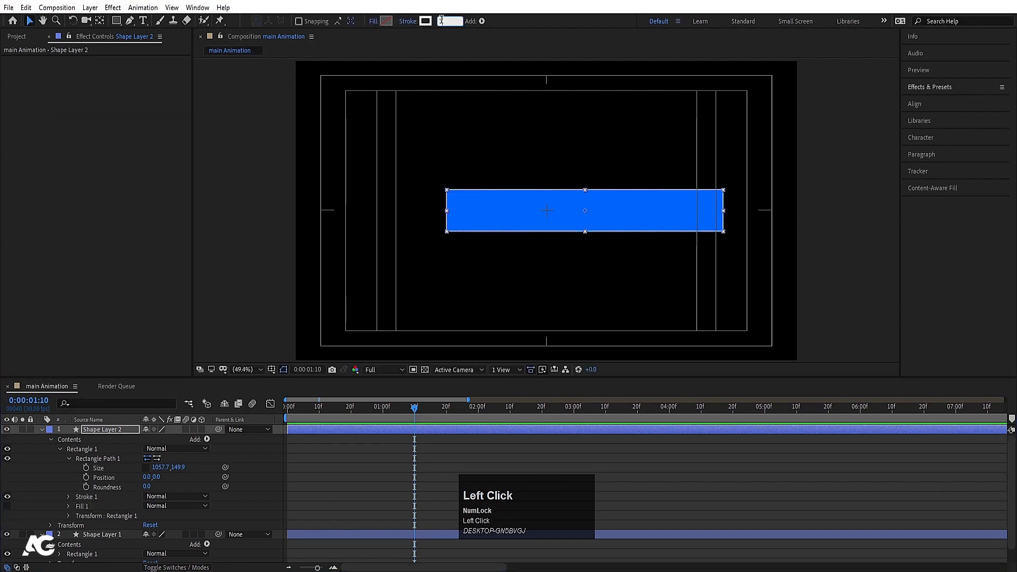
pyautogui.moveTo(445, 20); pyautogui.dragTo(421, 17)
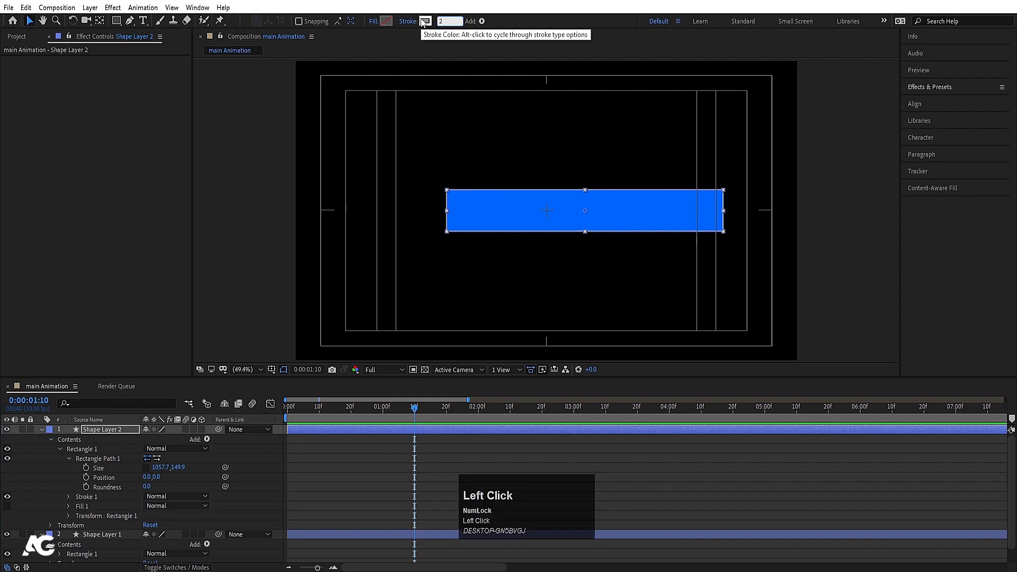
pyautogui.press('Return')
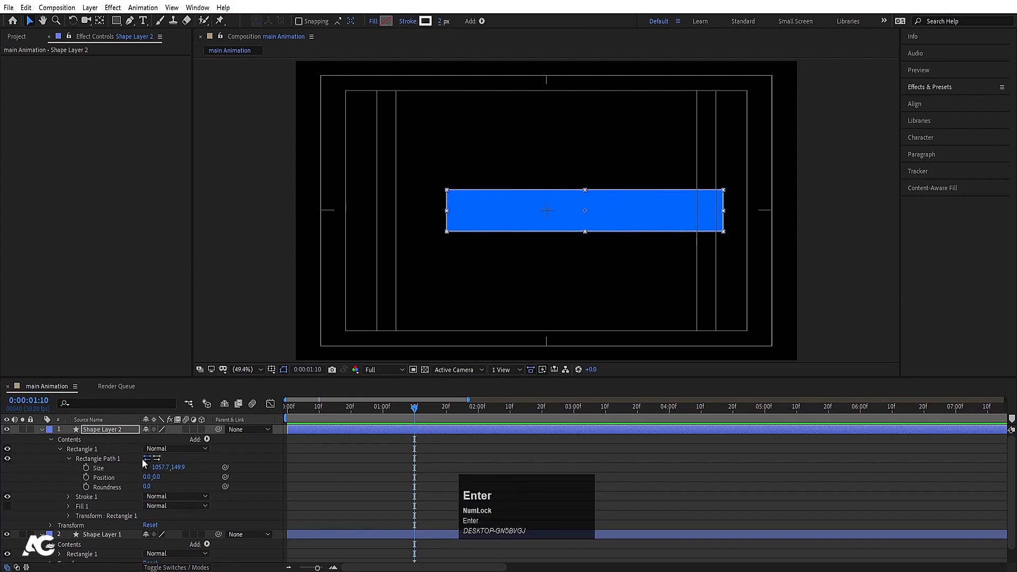
# - Enlarge the outline rectangle's path to about 1090 by 175 px so it frames the blue rectangle with a gap
pyautogui.click(109, 467)
pyautogui.moveTo(180, 467)
pyautogui.mouseDown()
pyautogui.moveTo(191, 467)
pyautogui.moveTo(159, 469)
pyautogui.moveTo(176, 469)
pyautogui.mouseUp()
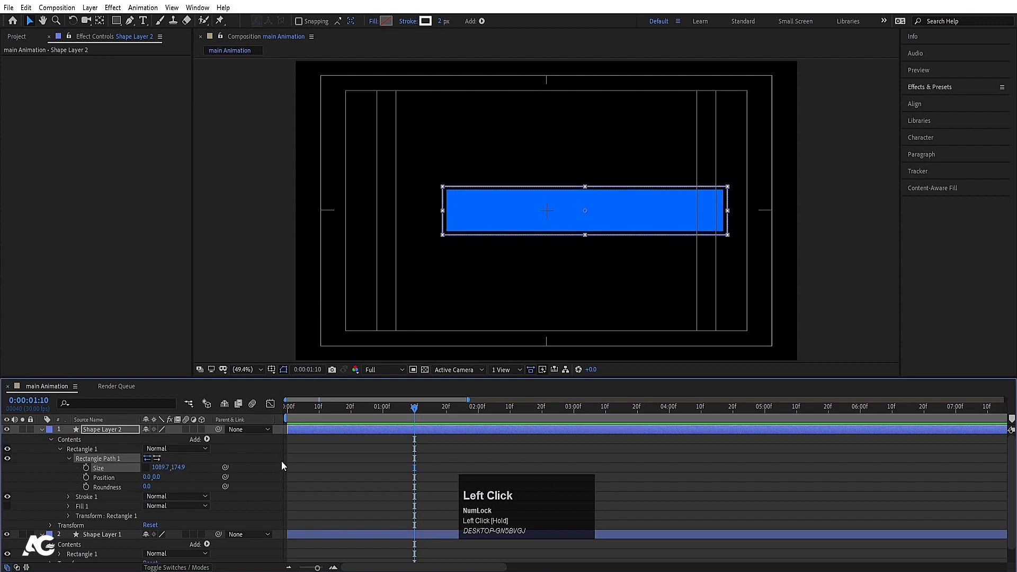
# - Add Trim Paths to the outlined rectangle in Shape Layer 2 and set its End to 50%
pyautogui.click(310, 461)
pyautogui.click(98, 430)
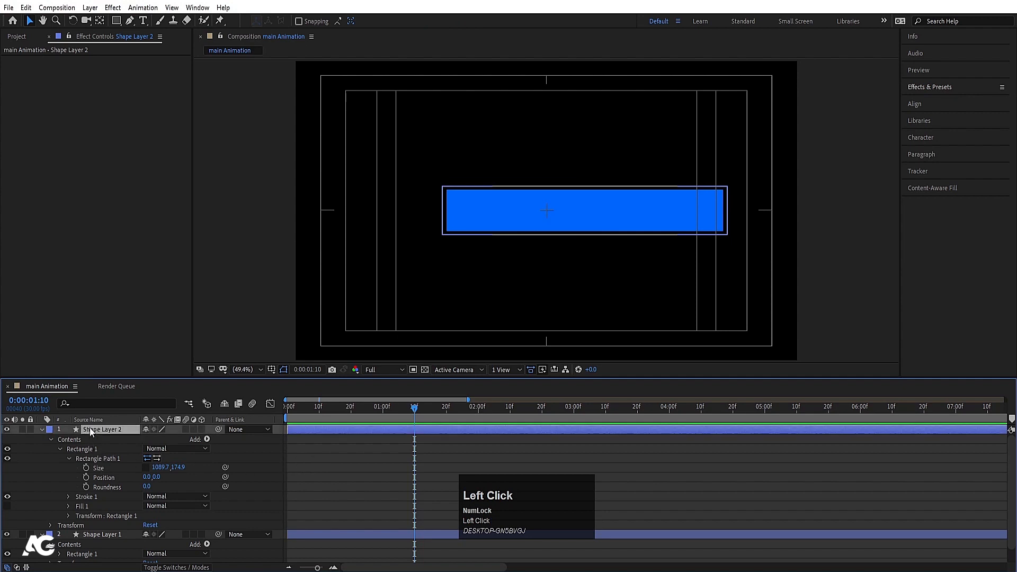
pyautogui.click(207, 439)
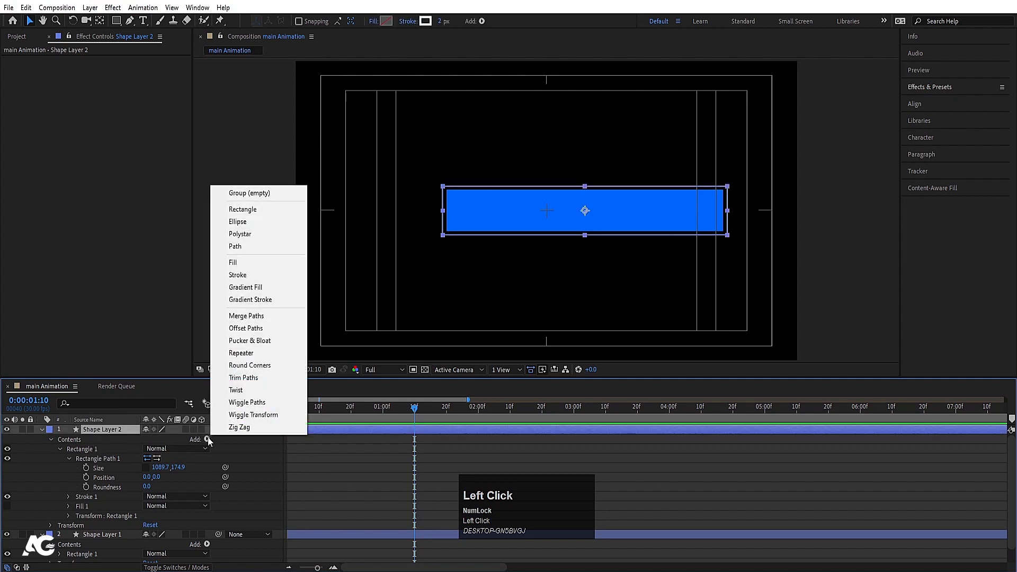
pyautogui.click(240, 377)
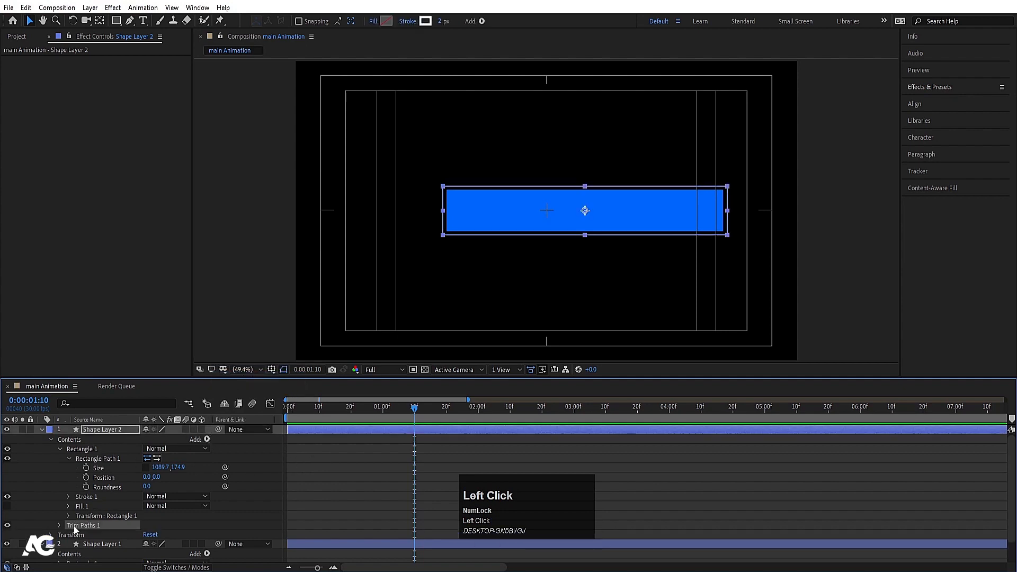
pyautogui.click(58, 526)
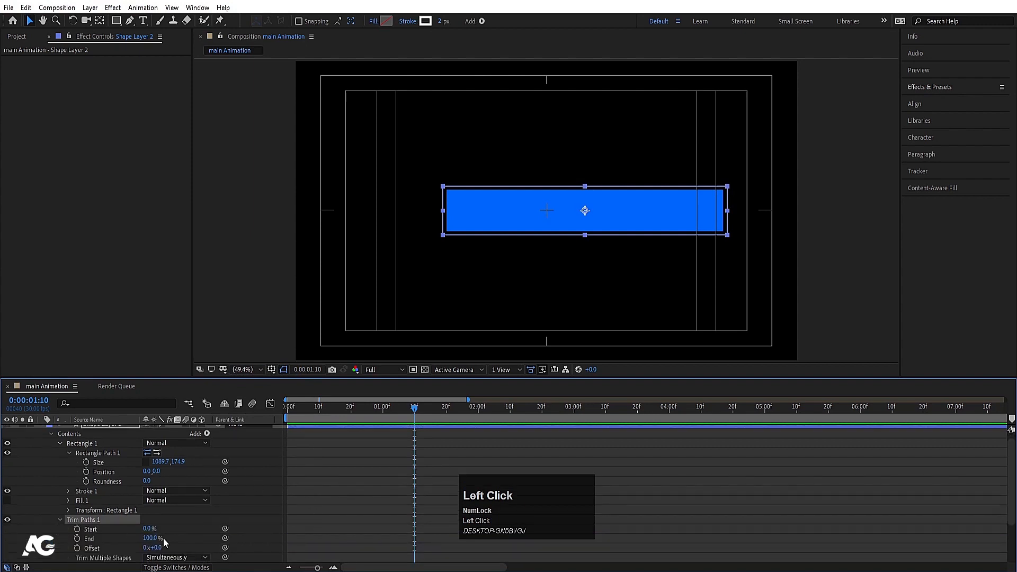
pyautogui.click(146, 539)
pyautogui.press('Return')
pyautogui.click(336, 497)
# - Set a starting keyframe for the Trim Paths Offset at 0:00:00:00 and show only the layer's keyframed properties
pyautogui.click(293, 407)
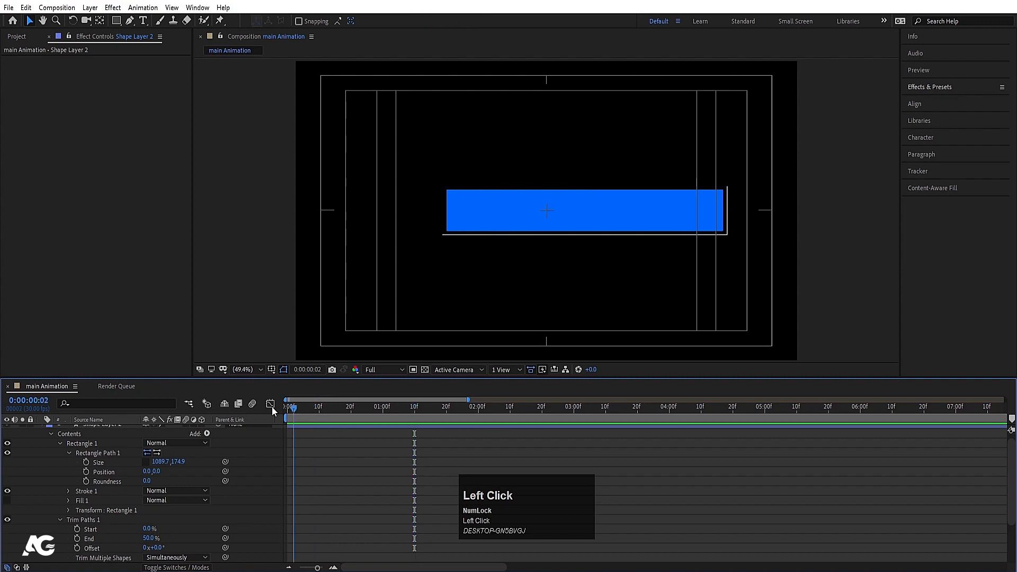
pyautogui.click(286, 407)
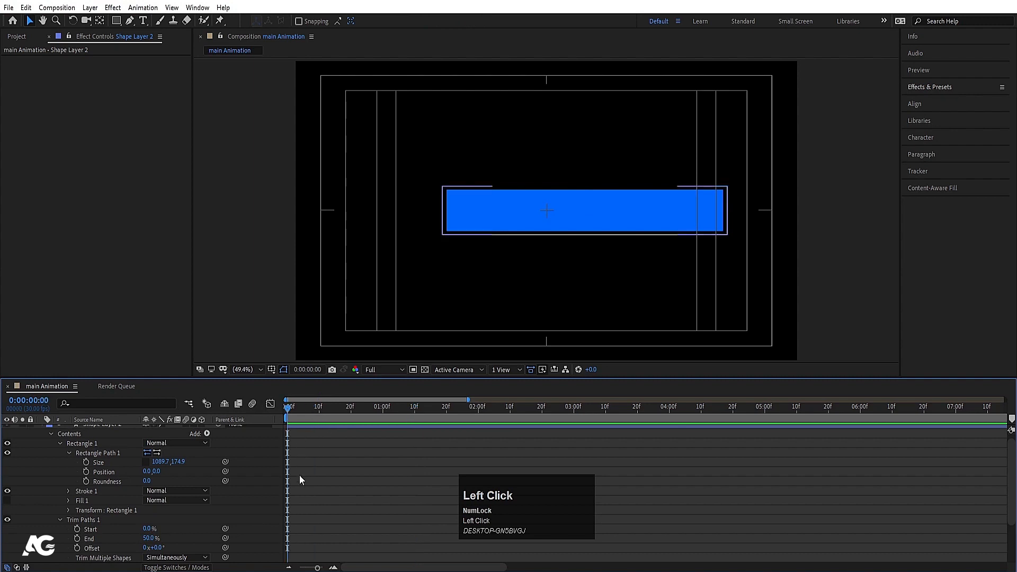
pyautogui.click(77, 548)
pyautogui.press('u')
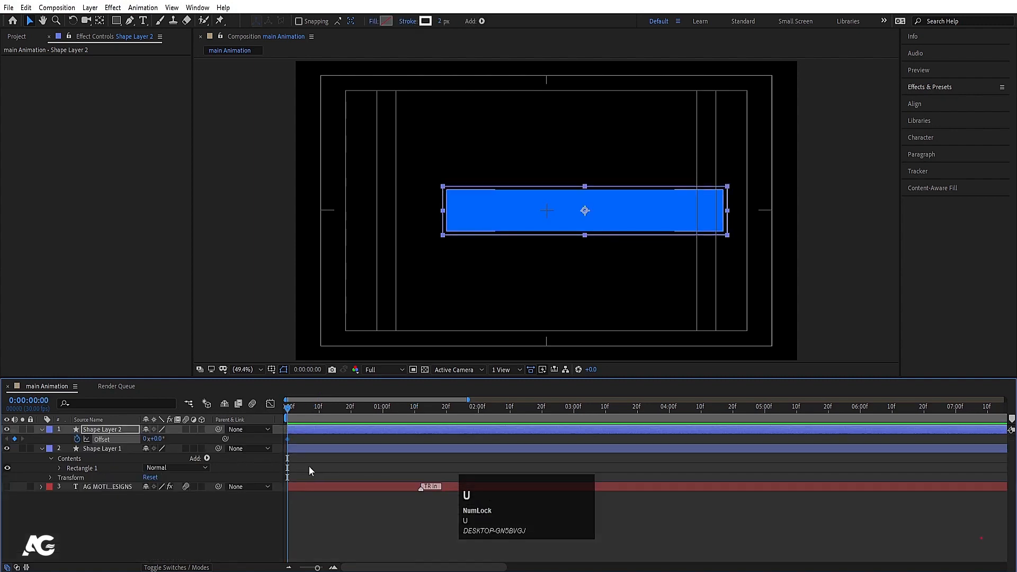
# - Show the full timeline and keyframe the Trim Paths Offset at 5 revolutions at 0:00:13:27
pyautogui.press('-')
pyautogui.press('-')
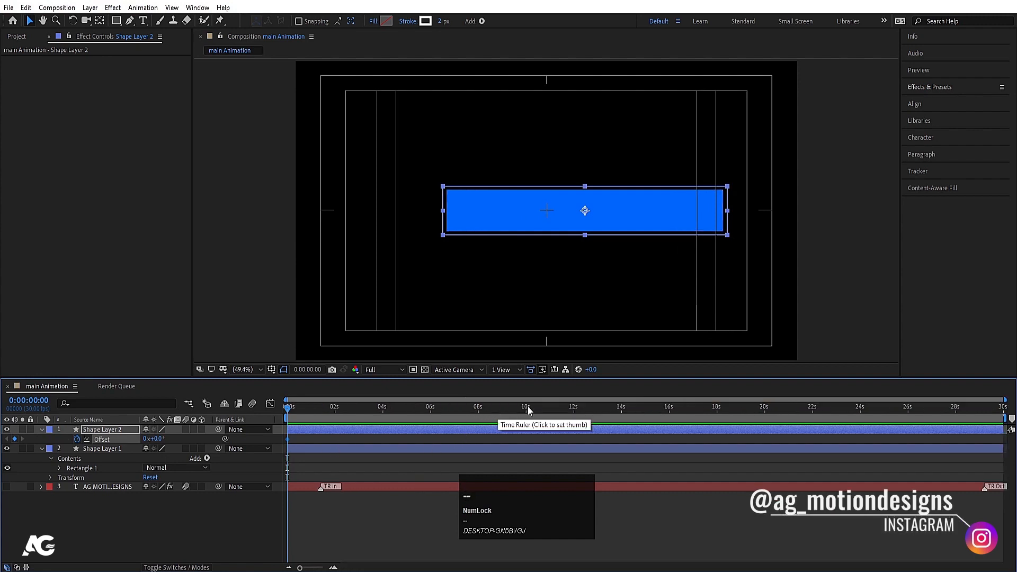
pyautogui.click(620, 409)
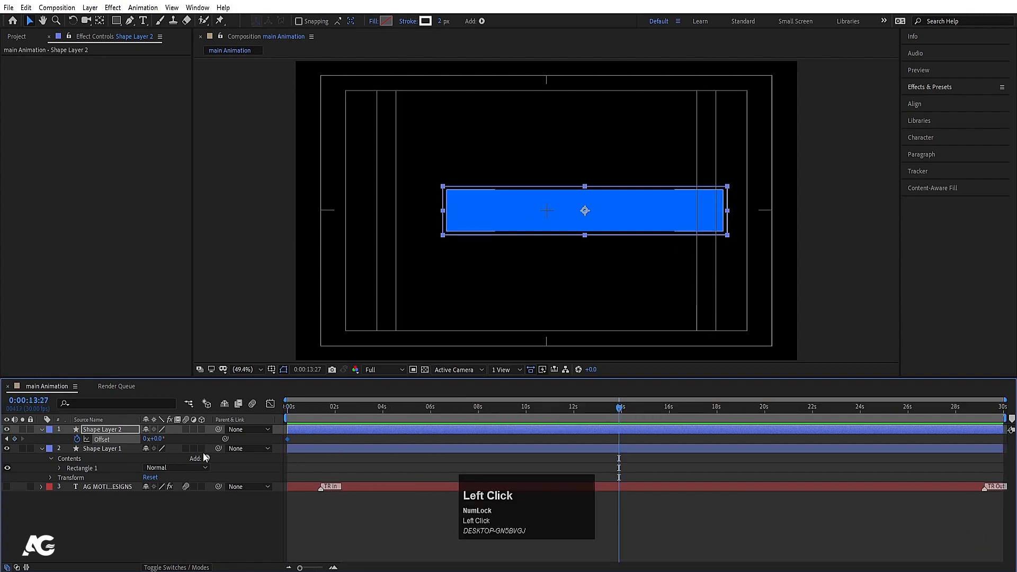
pyautogui.click(145, 440)
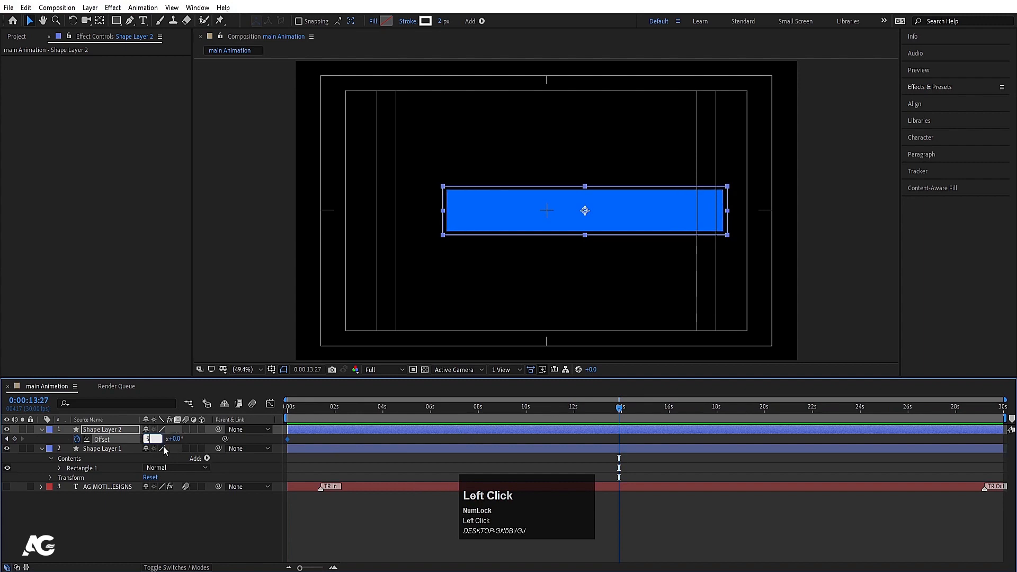
pyautogui.write('5')
pyautogui.press('Return')
# - Preview the outline's trim animation from the beginning of the composition, then return to the first frame
pyautogui.click(287, 406)
pyautogui.press('space')
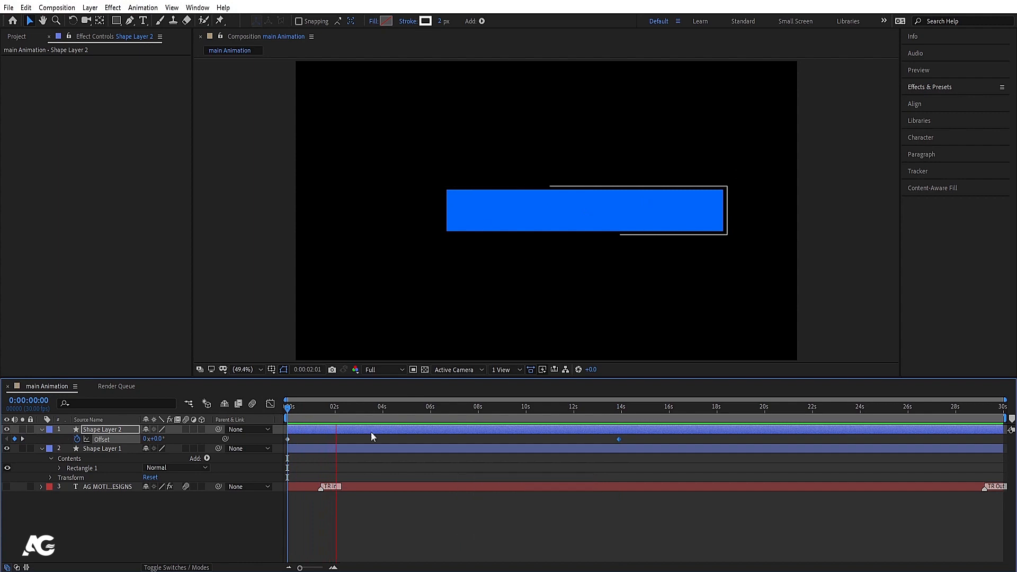
pyautogui.press('space')
pyautogui.click(287, 406)
pyautogui.press('space')
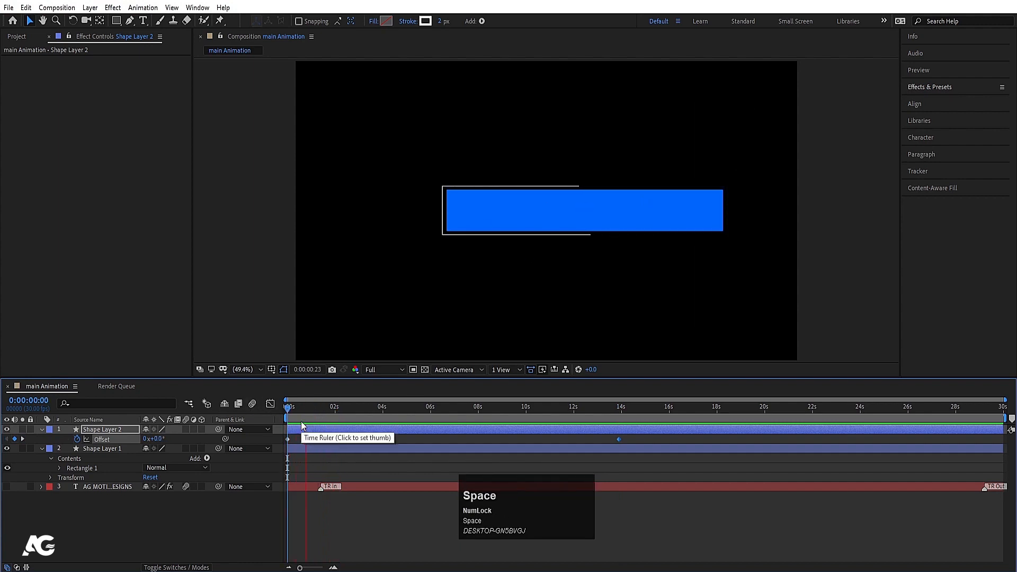
pyautogui.press('space')
pyautogui.moveTo(300, 409); pyautogui.dragTo(268, 408)
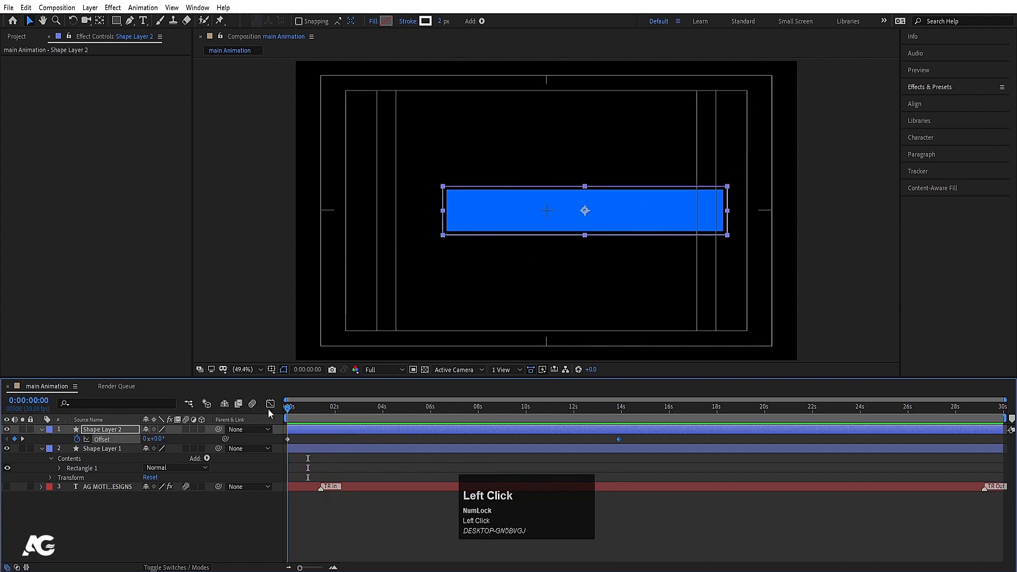
# - With no layer selected, choose the Ellipse tool and set its fill to the deeper blue 0036FF
pyautogui.click(128, 506)
pyautogui.click(118, 20)
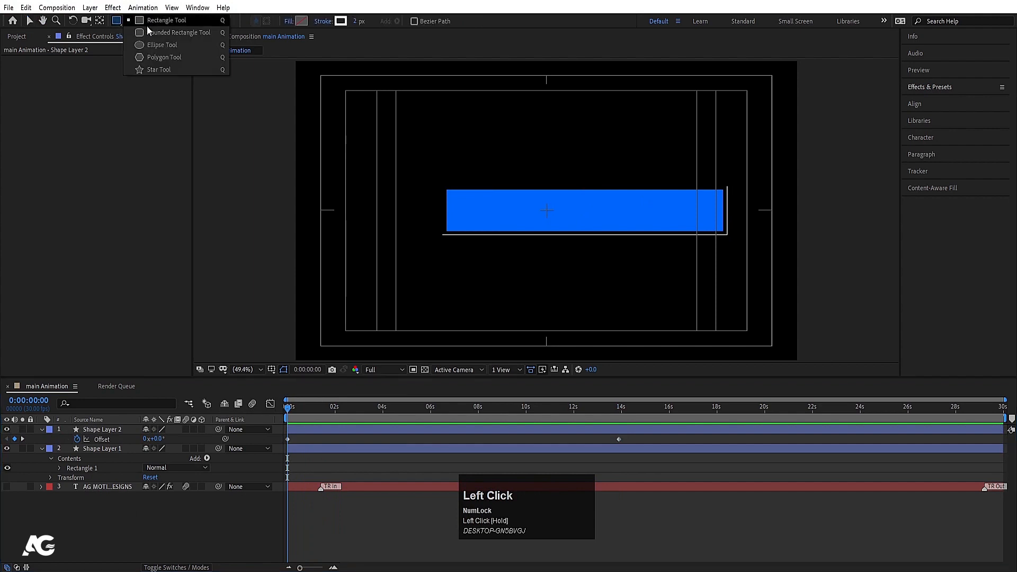
pyautogui.moveTo(147, 26); pyautogui.dragTo(164, 43)
pyautogui.click(300, 21)
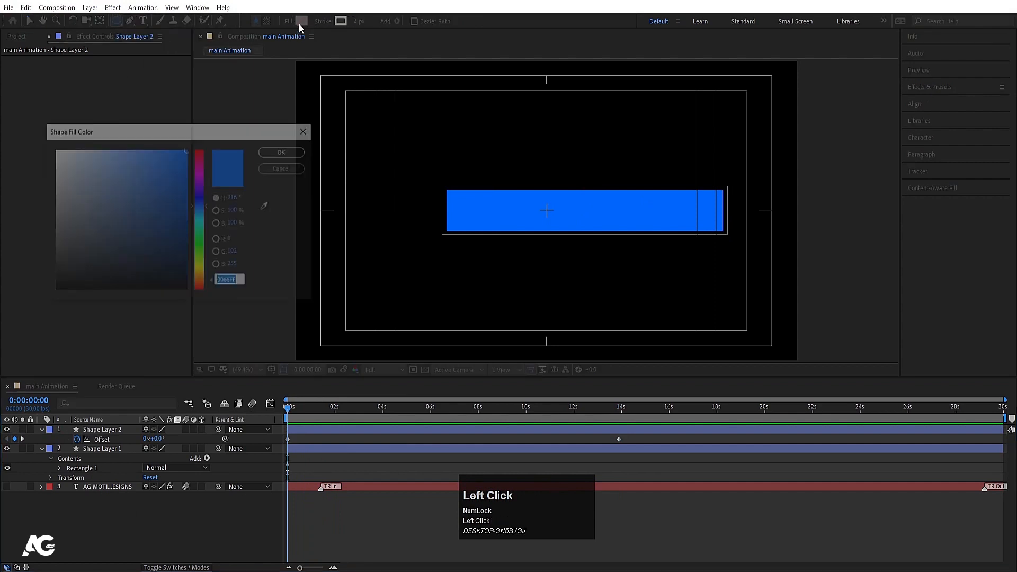
pyautogui.click(267, 206)
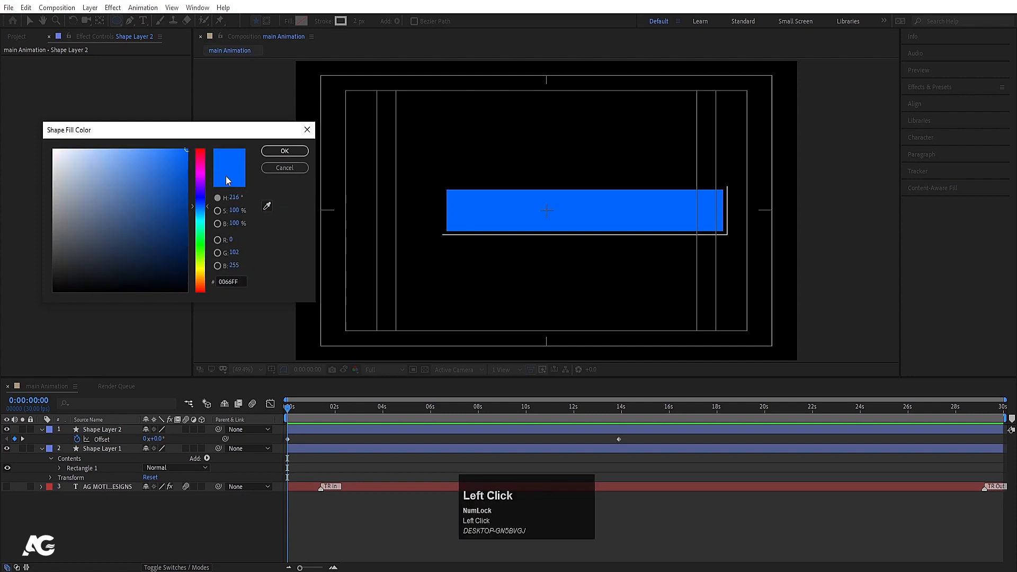
pyautogui.moveTo(200, 213); pyautogui.dragTo(186, 201)
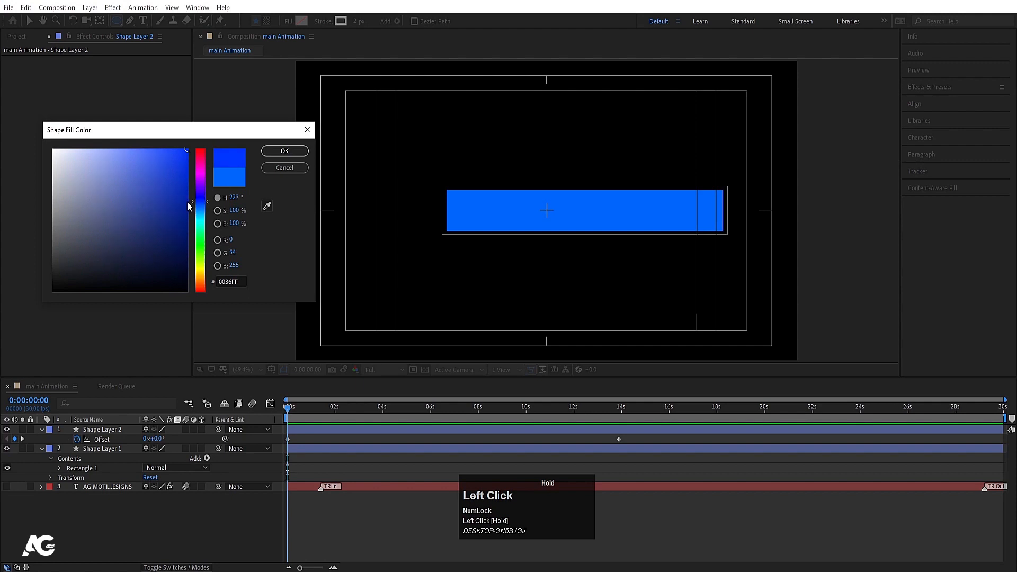
pyautogui.click(286, 150)
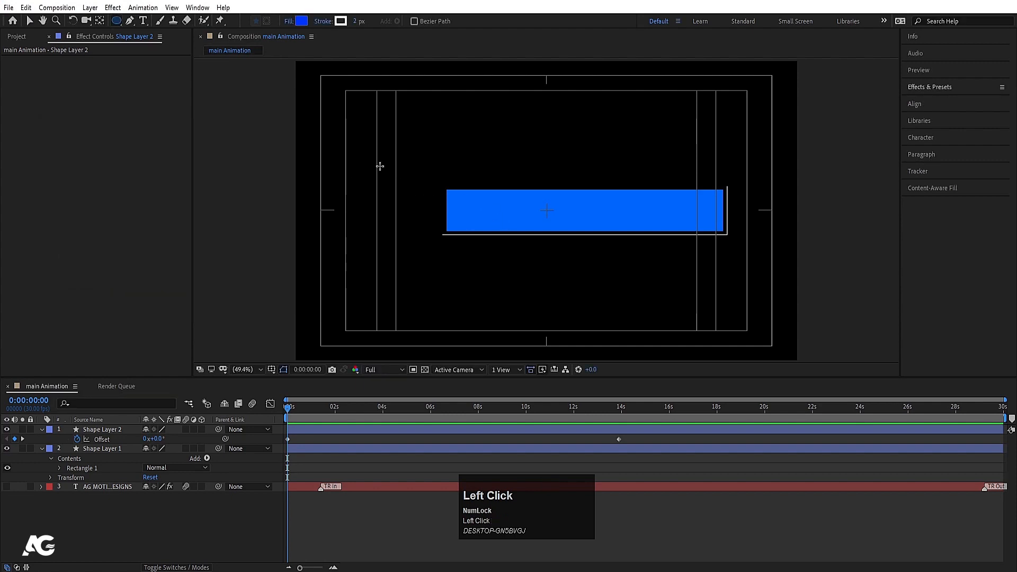
pyautogui.moveTo(380, 167); pyautogui.dragTo(482, 262)
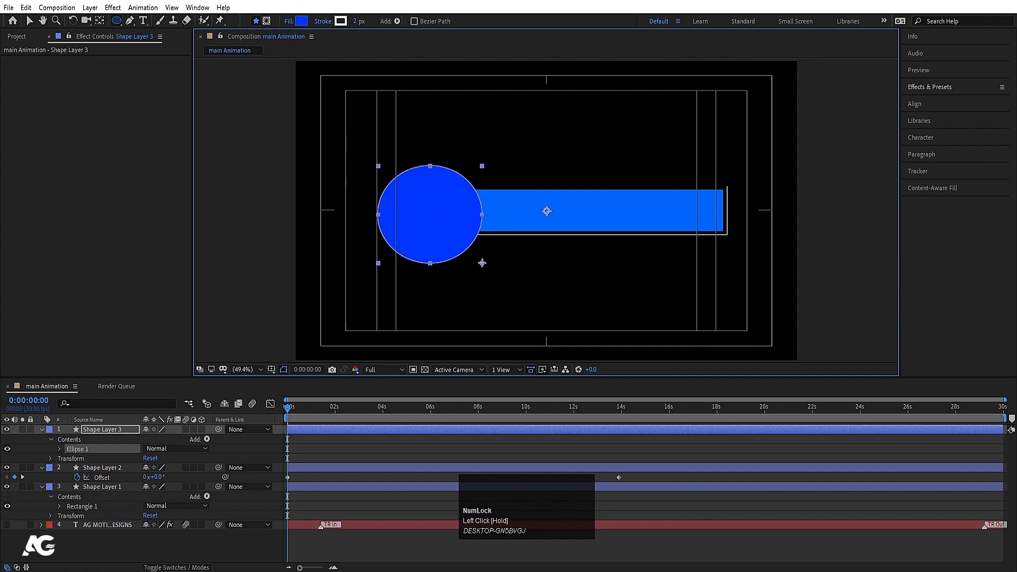
pyautogui.hotkey('ctrl', 'alt', 'Home')
pyautogui.hotkey('ctrl', 'z')
pyautogui.hotkey('ctrl', 'z')
# - Draw a circle over the blue bar's left end, centre its anchor point, and align it vertically to the composition
pyautogui.moveTo(377, 144)
pyautogui.mouseDown()
pyautogui.moveTo(452, 249)
pyautogui.moveTo(440, 280)
pyautogui.moveTo(444, 258)
pyautogui.moveTo(433, 250)
pyautogui.mouseUp()
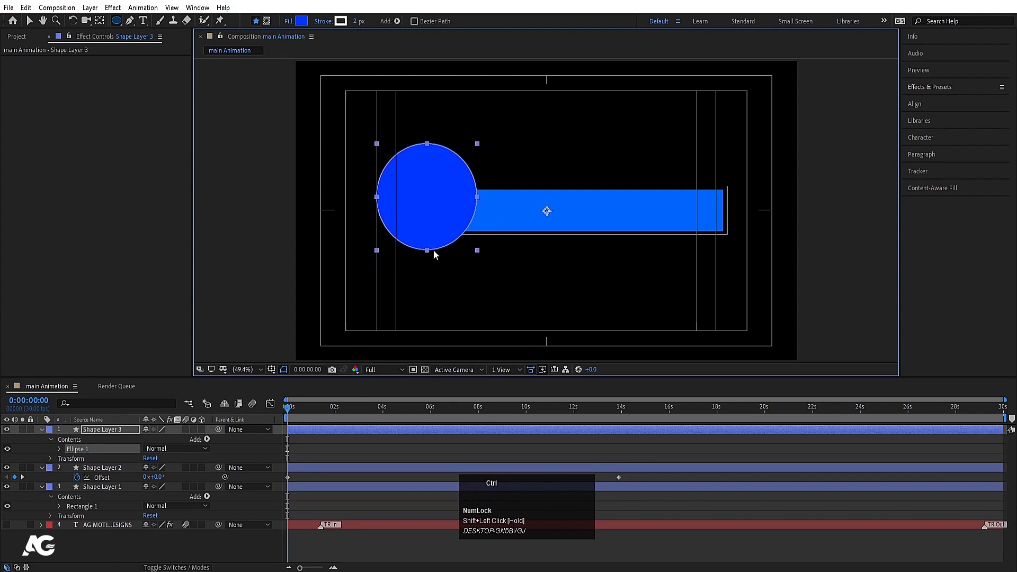
pyautogui.hotkey('ctrl', 'alt', 'Home')
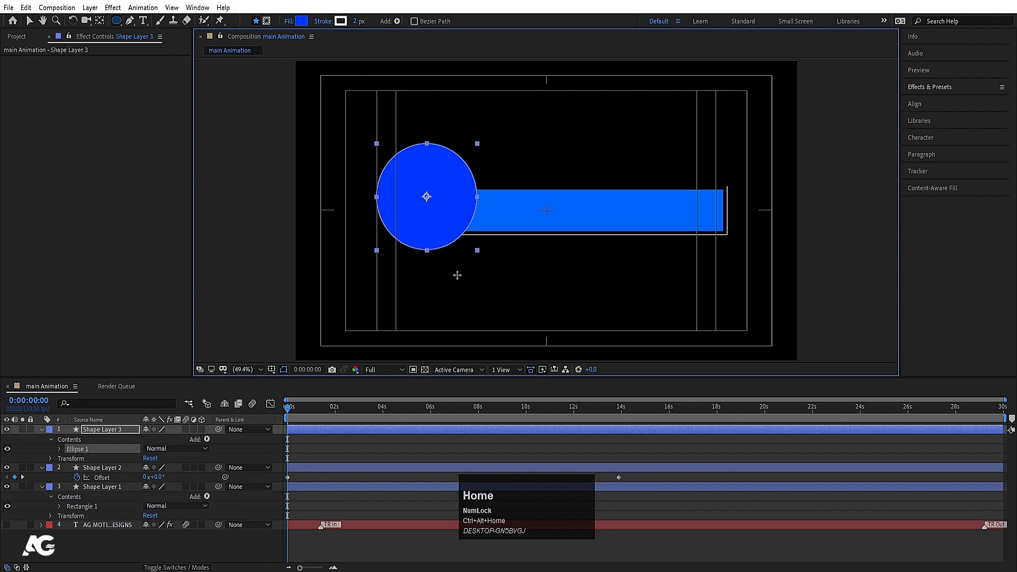
pyautogui.click(917, 103)
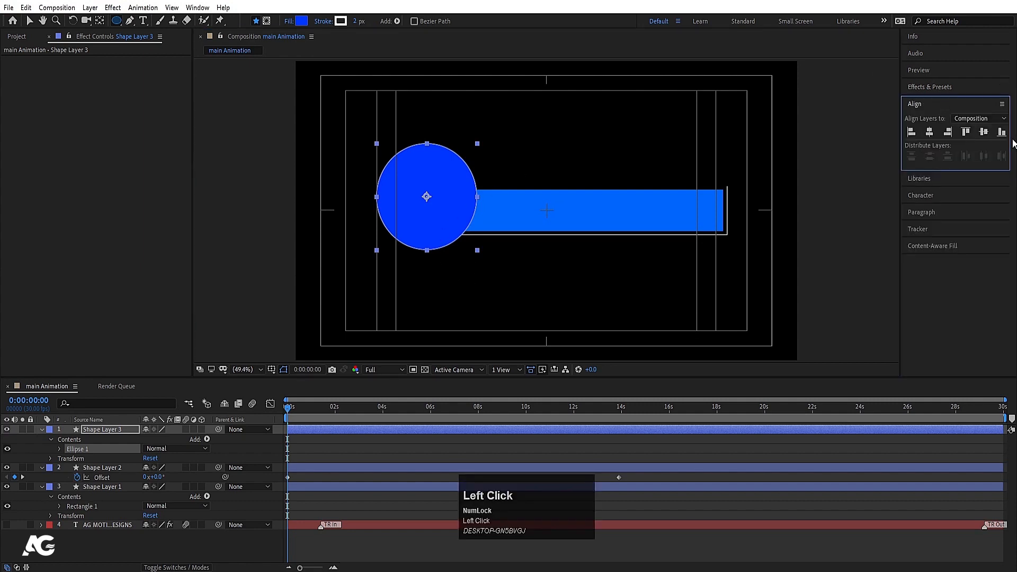
pyautogui.click(987, 133)
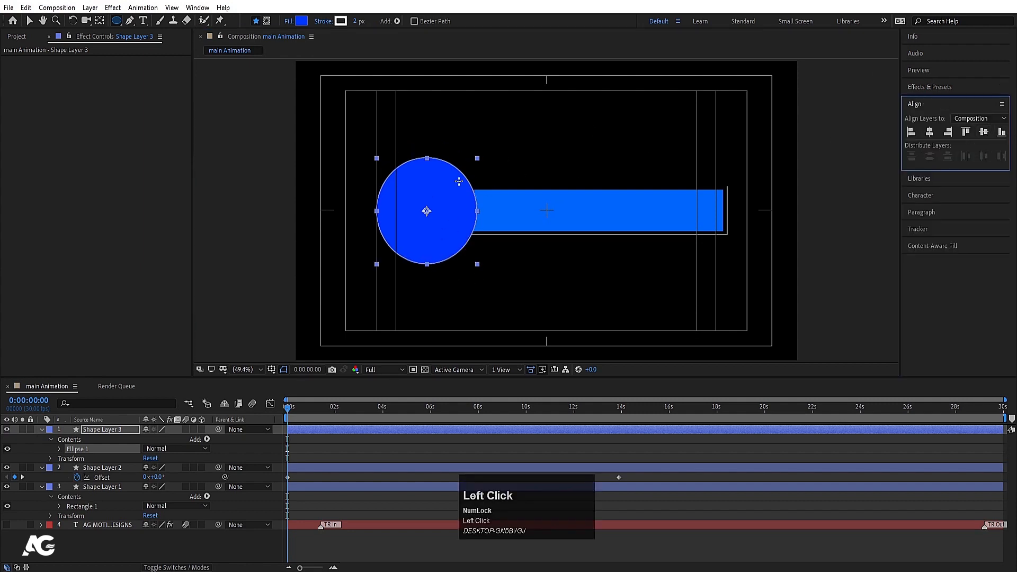
# - Collapse the layers' properties and remove the stroke from the blue circle in Shape Layer 3
pyautogui.click(323, 447)
pyautogui.press('u')
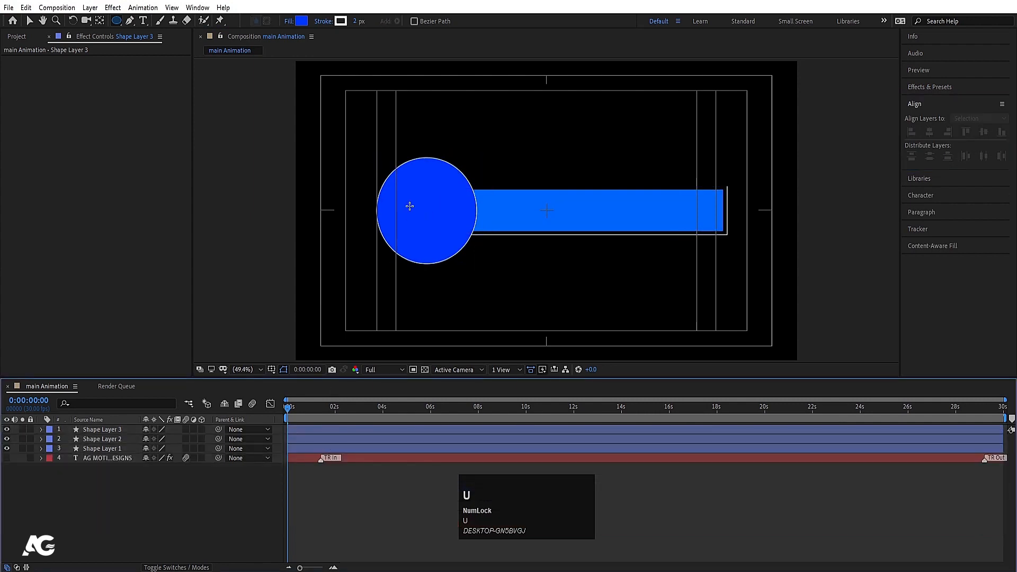
pyautogui.click(122, 429)
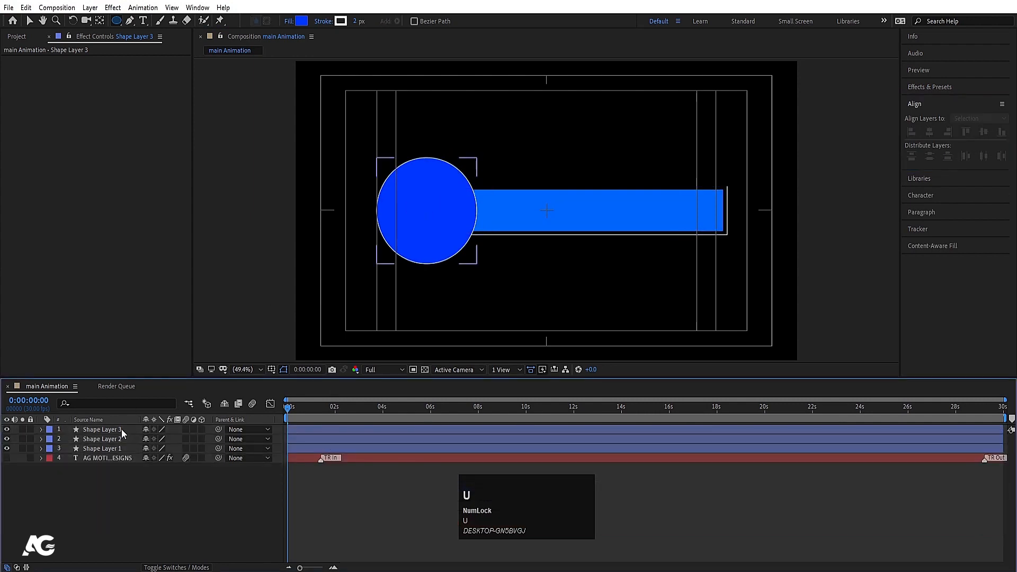
pyautogui.click(323, 21)
pyautogui.click(454, 255)
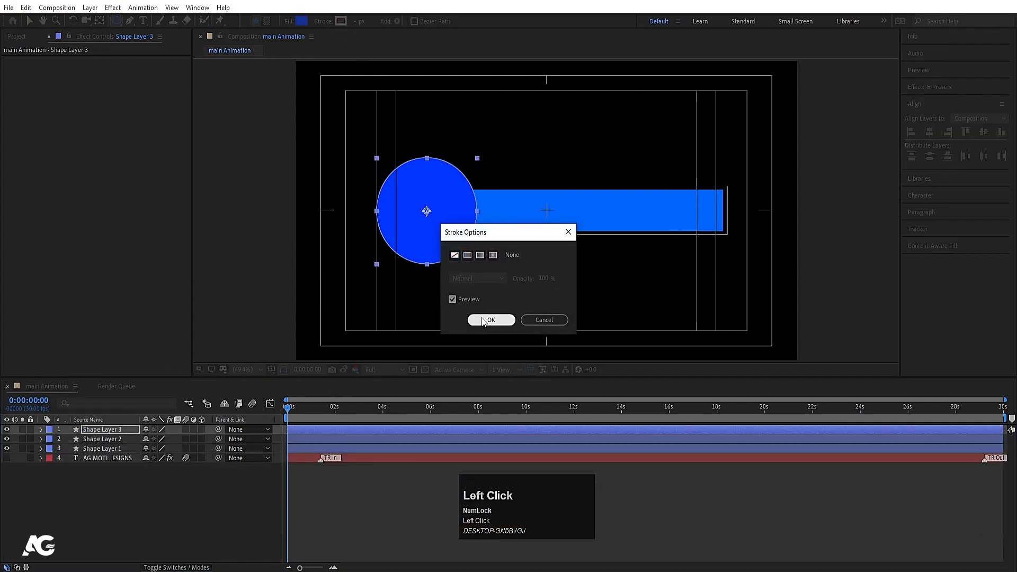
pyautogui.click(488, 320)
# - Duplicate the circle layer and set the duplicate's fill to None
pyautogui.hotkey('ctrl', 'd')
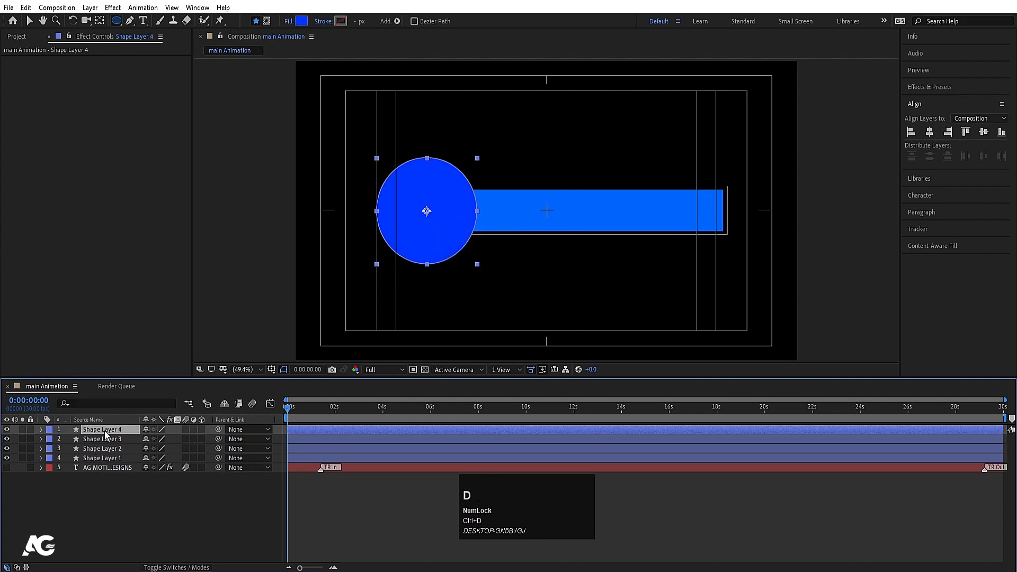
pyautogui.click(289, 21)
pyautogui.click(455, 255)
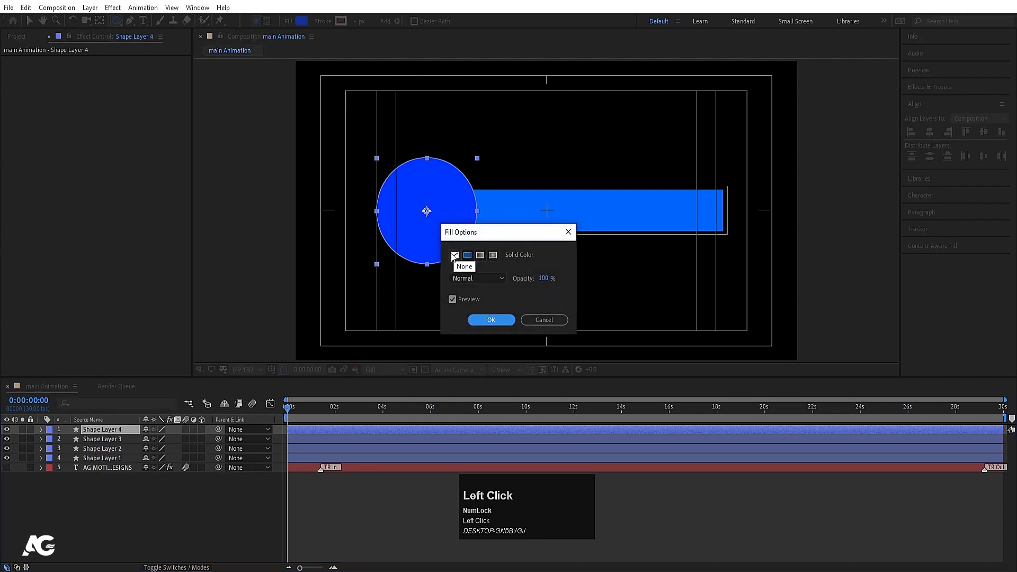
pyautogui.click(495, 321)
# - Give the duplicated circle a white solid stroke
pyautogui.click(341, 22)
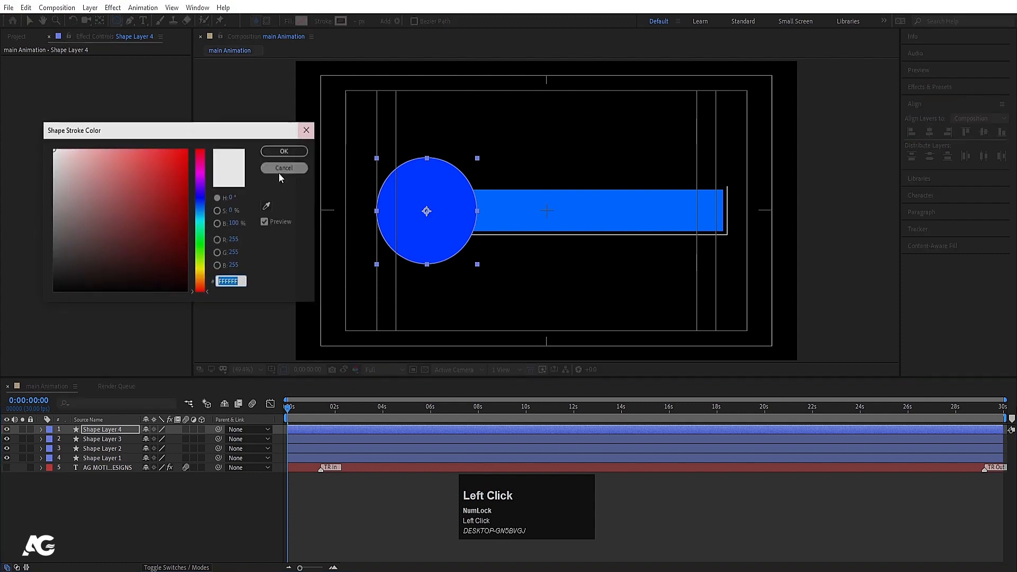
pyautogui.moveTo(100, 172); pyautogui.dragTo(52, 148)
pyautogui.click(273, 149)
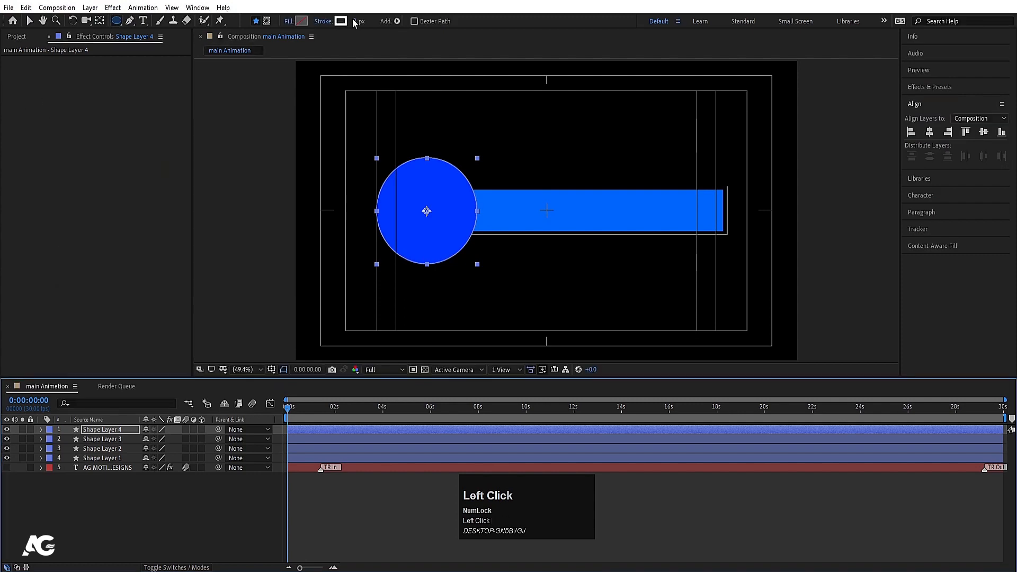
pyautogui.press('Num_Lock')
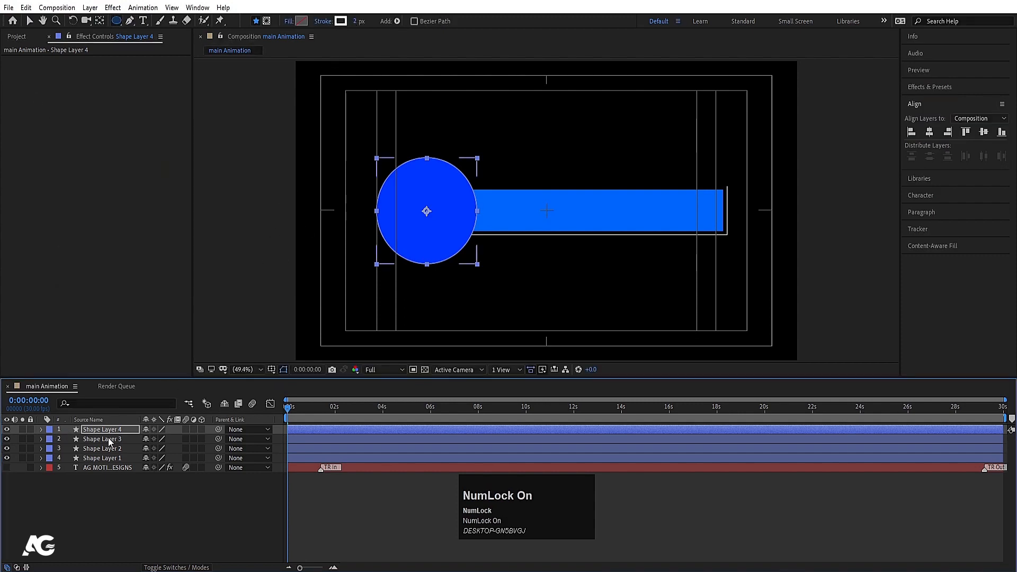
# - Scale the duplicated circle to 106% and set its stroke width to 10 px
pyautogui.press('s')
pyautogui.moveTo(159, 439); pyautogui.dragTo(164, 438)
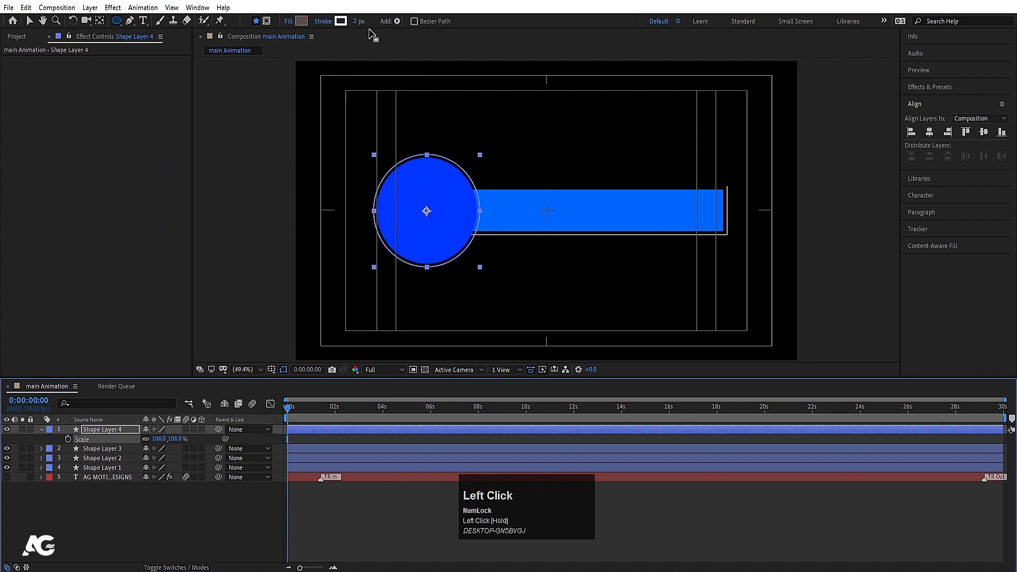
pyautogui.click(353, 24)
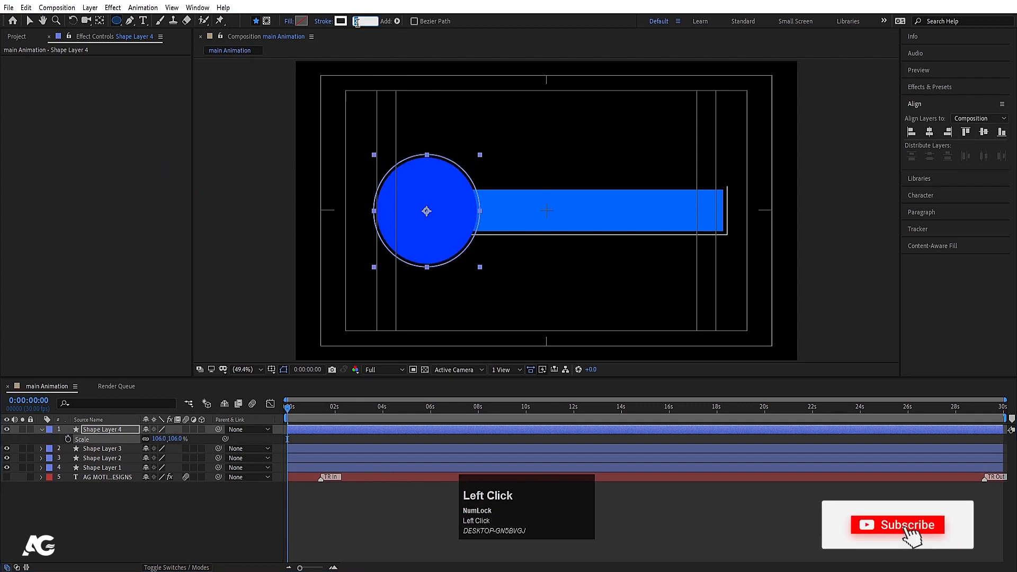
pyautogui.write('5')
pyautogui.press('Return')
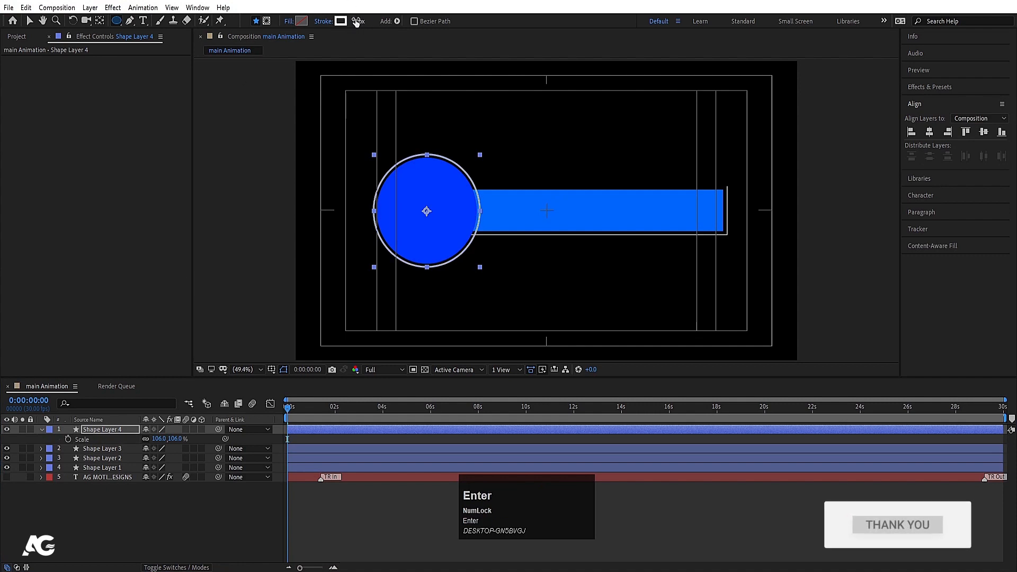
pyautogui.moveTo(359, 21); pyautogui.dragTo(362, 21)
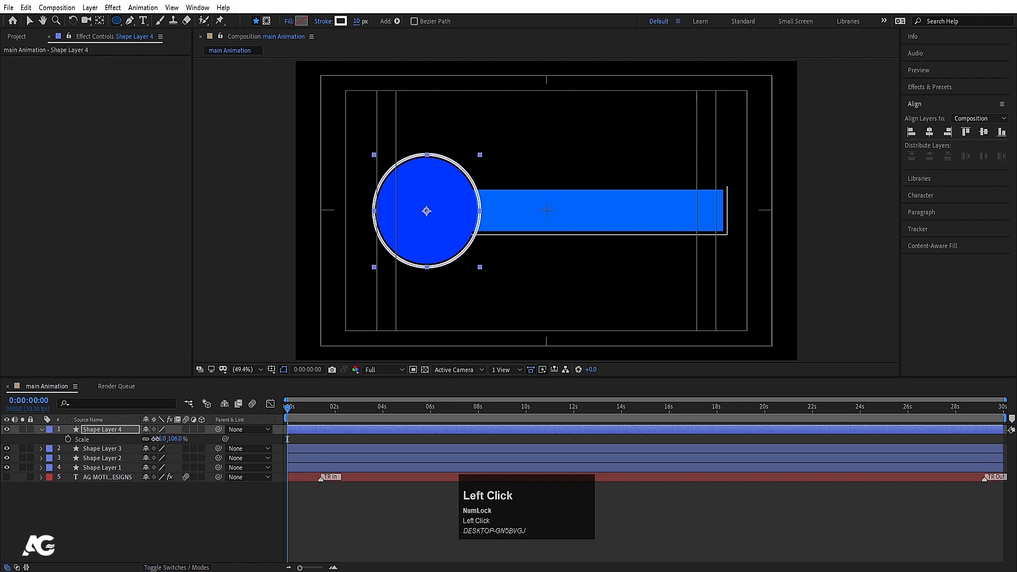
# - Scale the white ring in Shape Layer 4 to 111% and parent it to Shape Layer 3
pyautogui.moveTo(159, 438); pyautogui.dragTo(157, 442)
pyautogui.click(93, 431)
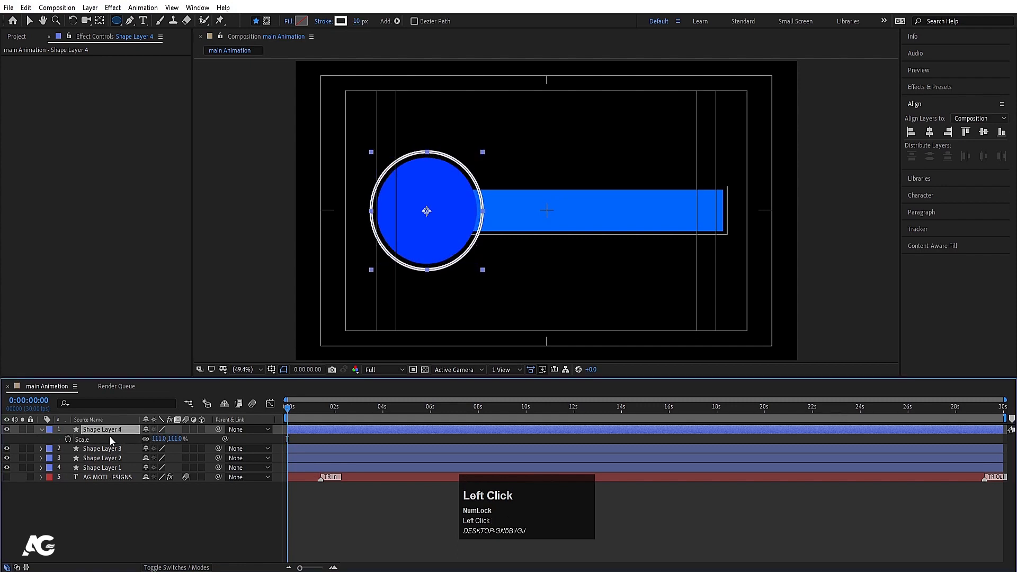
pyautogui.moveTo(217, 430); pyautogui.dragTo(161, 459)
# - Scale the blue circle in Shape Layer 3 to 90%
pyautogui.click(100, 449)
pyautogui.press('s')
pyautogui.click(157, 457)
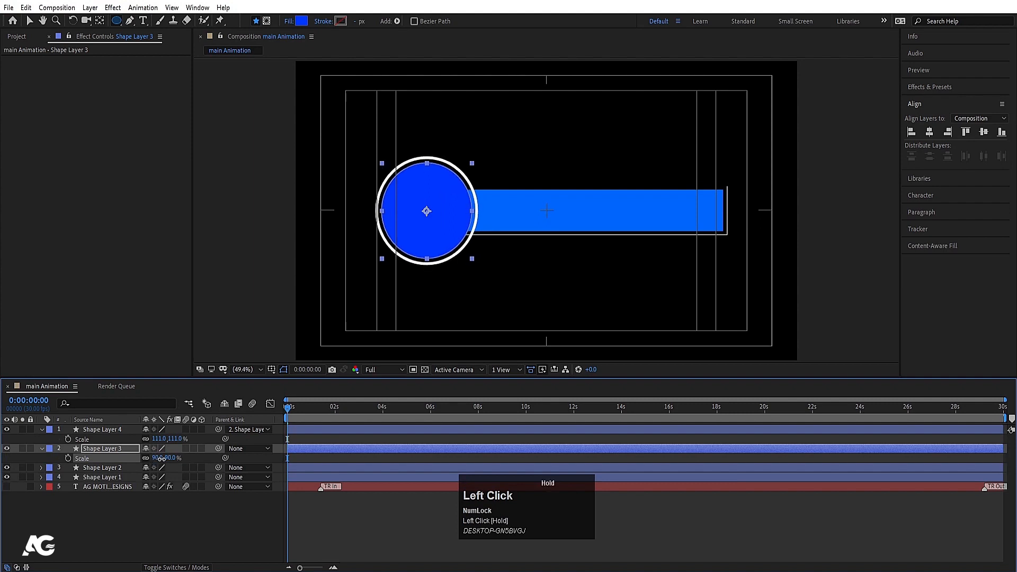
pyautogui.click(246, 456)
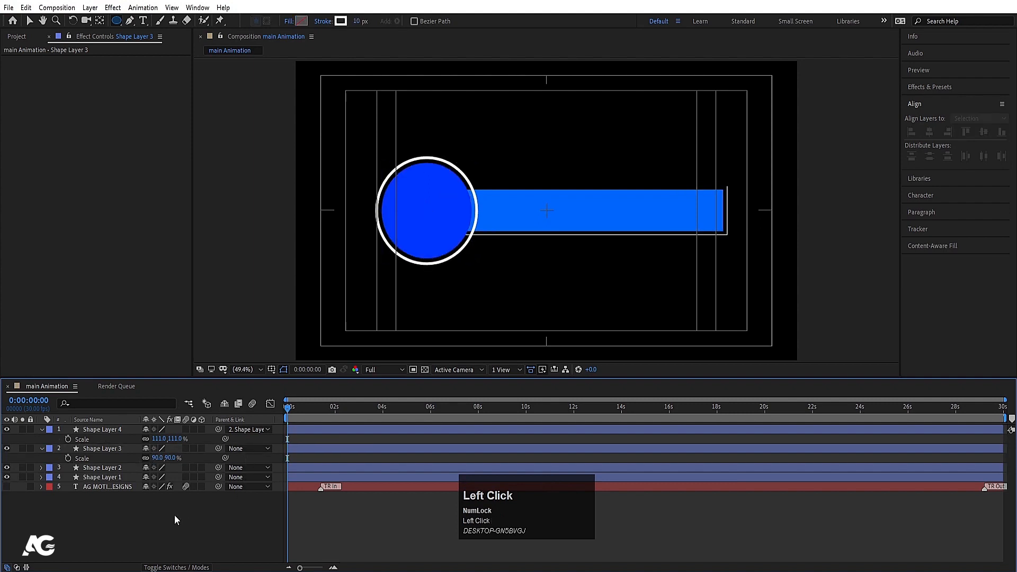
# - Add Trim Paths to the white ring in Shape Layer 4
pyautogui.click(110, 429)
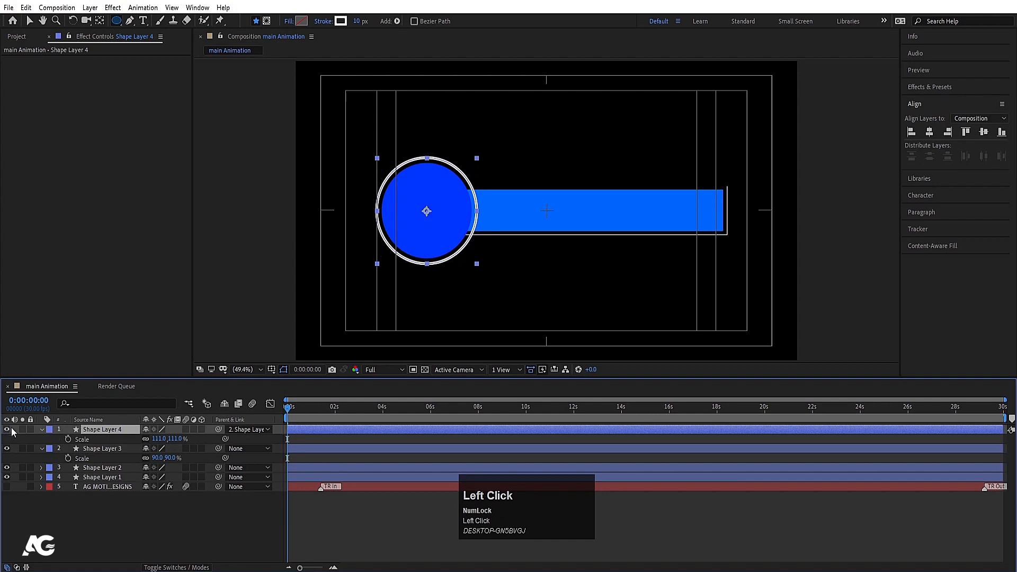
pyautogui.click(43, 430)
pyautogui.click(42, 429)
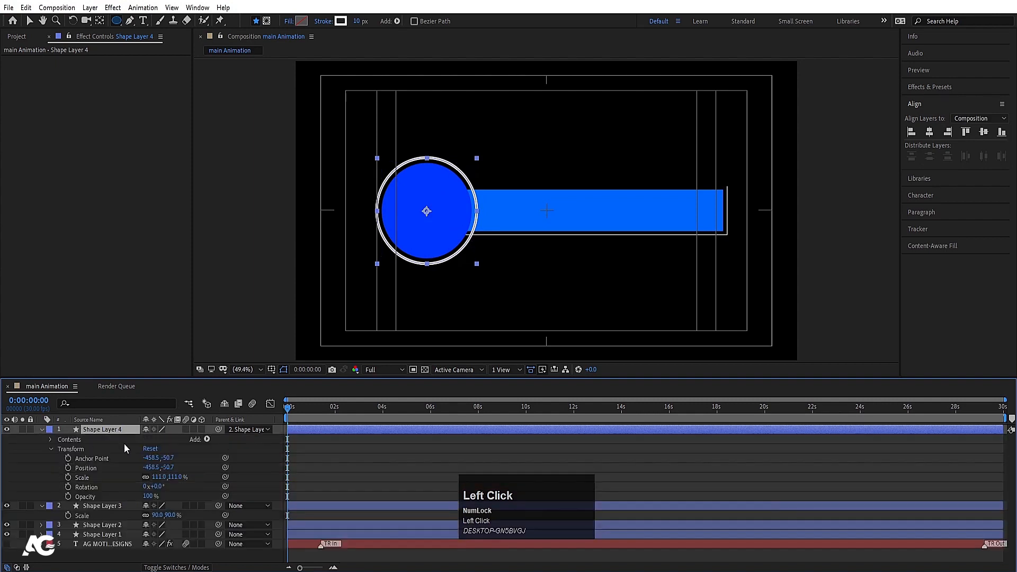
pyautogui.click(206, 439)
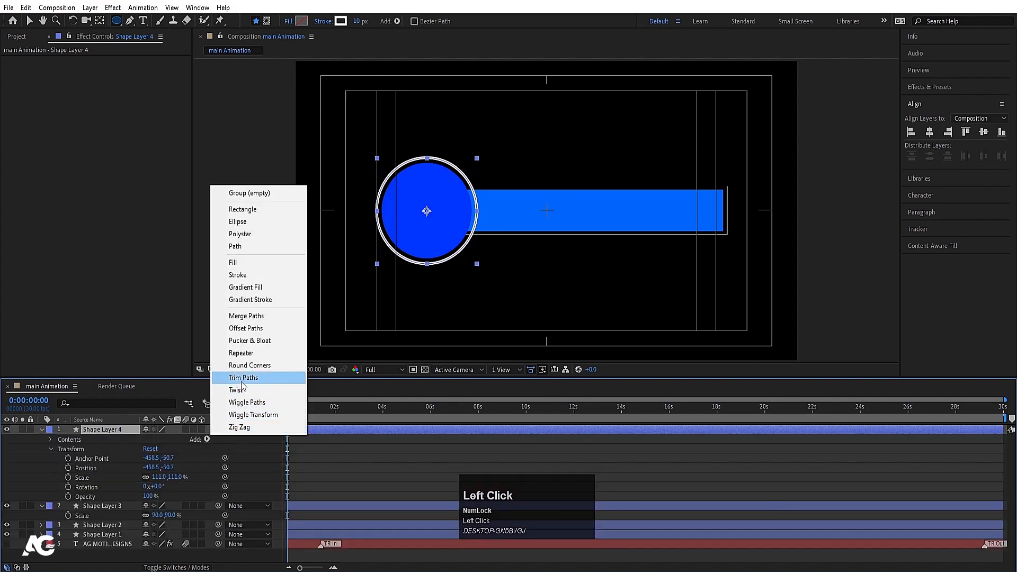
pyautogui.click(243, 378)
# - Set the End value of the ring's Trim Paths to 70%
pyautogui.click(59, 459)
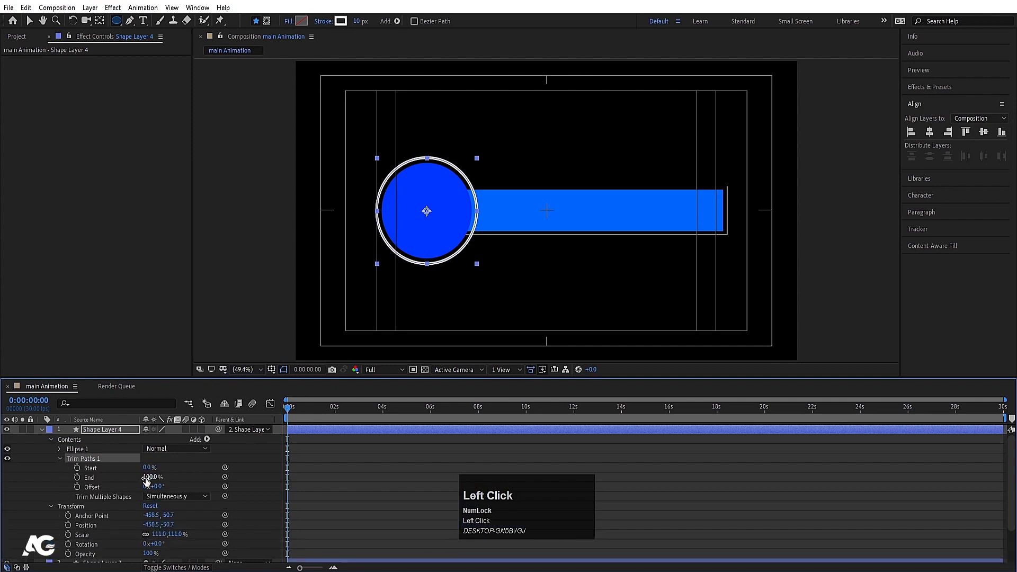
pyautogui.click(147, 477)
pyautogui.press('Return')
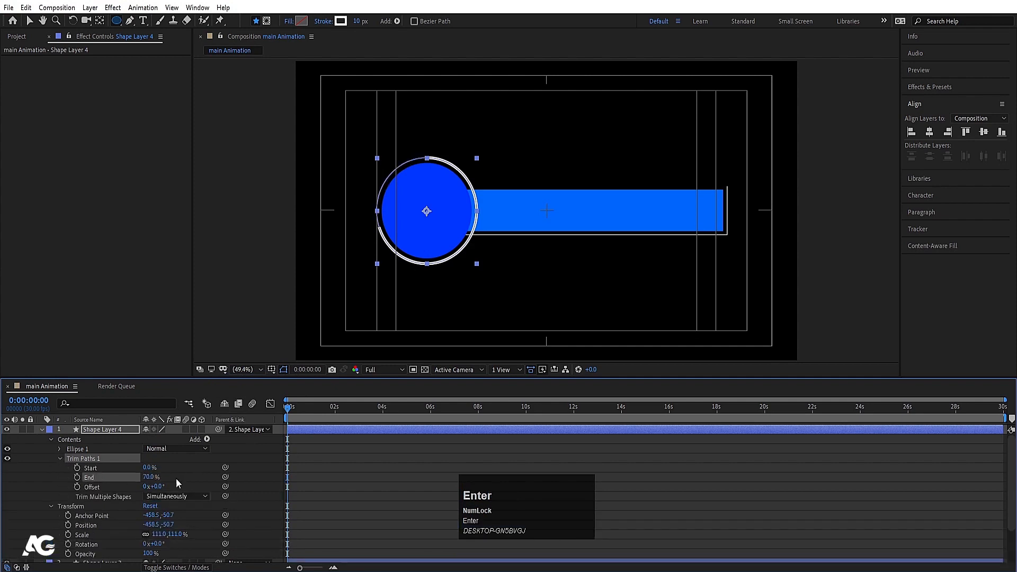
pyautogui.click(335, 474)
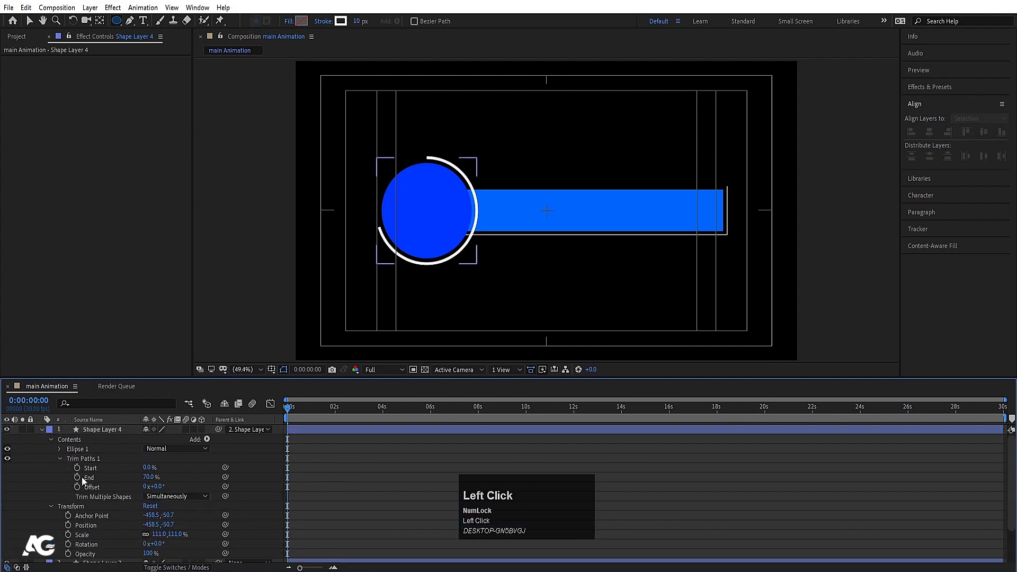
# - Keyframe the ring's Trim Paths Offset from 0 at the start to 2 revolutions at 0:00:13:27, in line with Shape Layer 2's last keyframe
pyautogui.click(77, 487)
pyautogui.click(335, 481)
pyautogui.press('u')
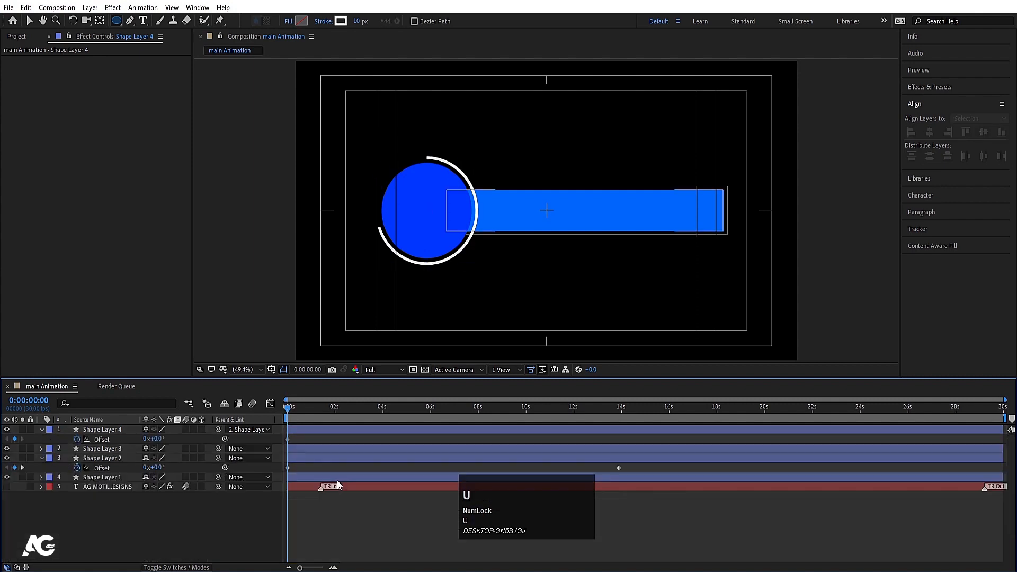
pyautogui.moveTo(539, 414); pyautogui.dragTo(609, 474)
pyautogui.press('k')
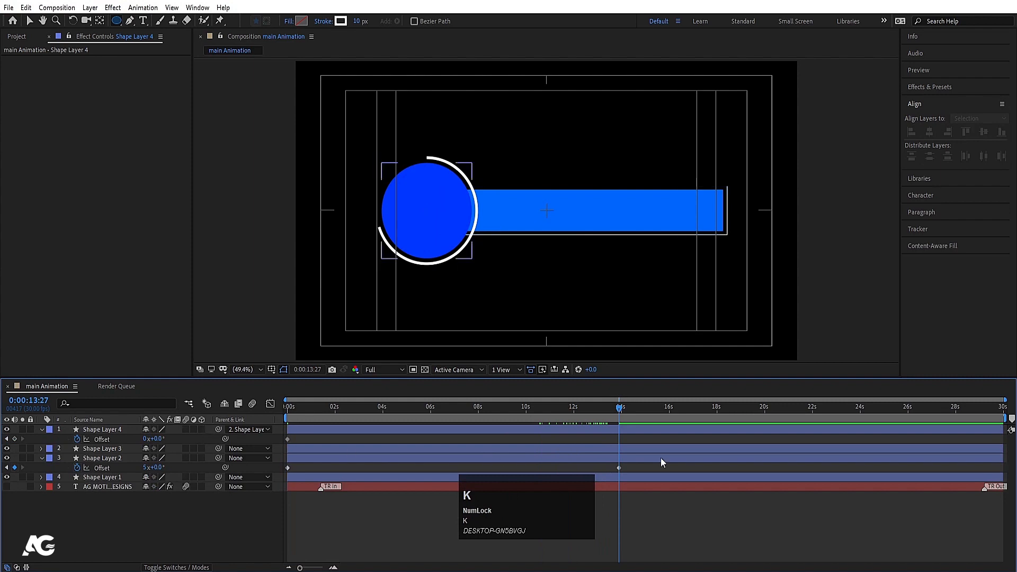
pyautogui.click(145, 440)
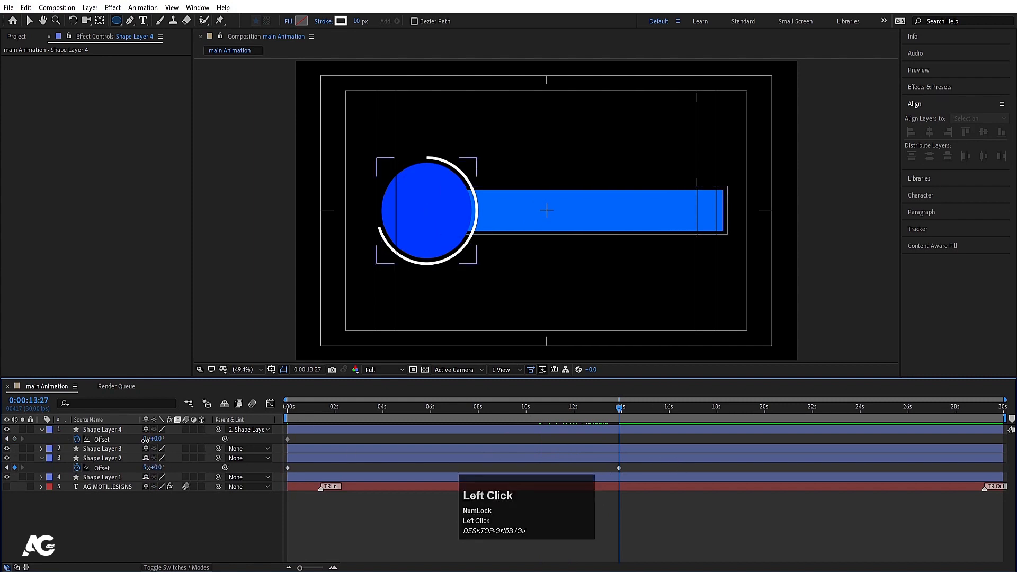
pyautogui.write('2')
pyautogui.press('Return')
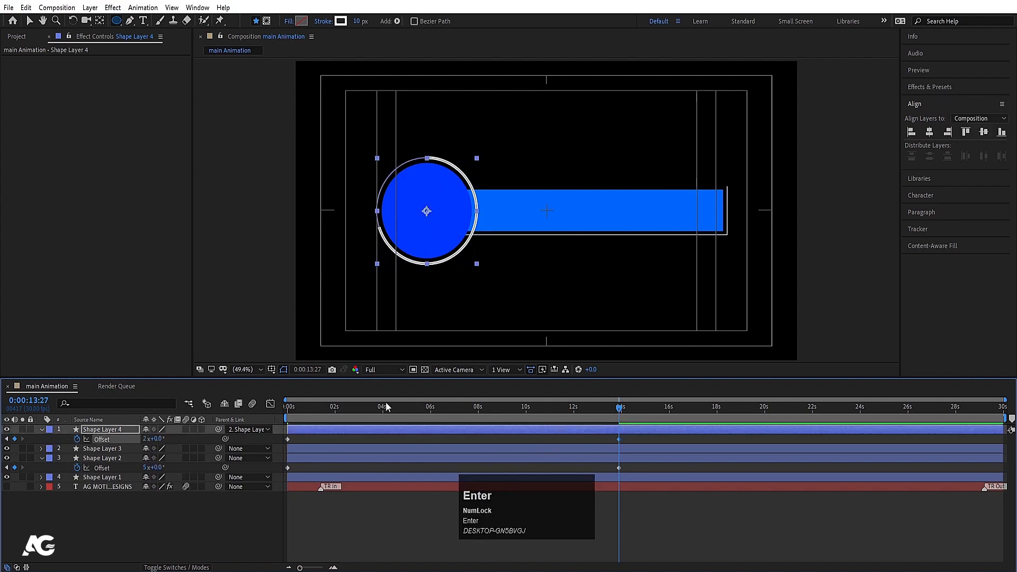
# - Preview the rotating ring and outline animation from the start of the composition
pyautogui.moveTo(385, 404); pyautogui.dragTo(285, 410)
pyautogui.press('space')
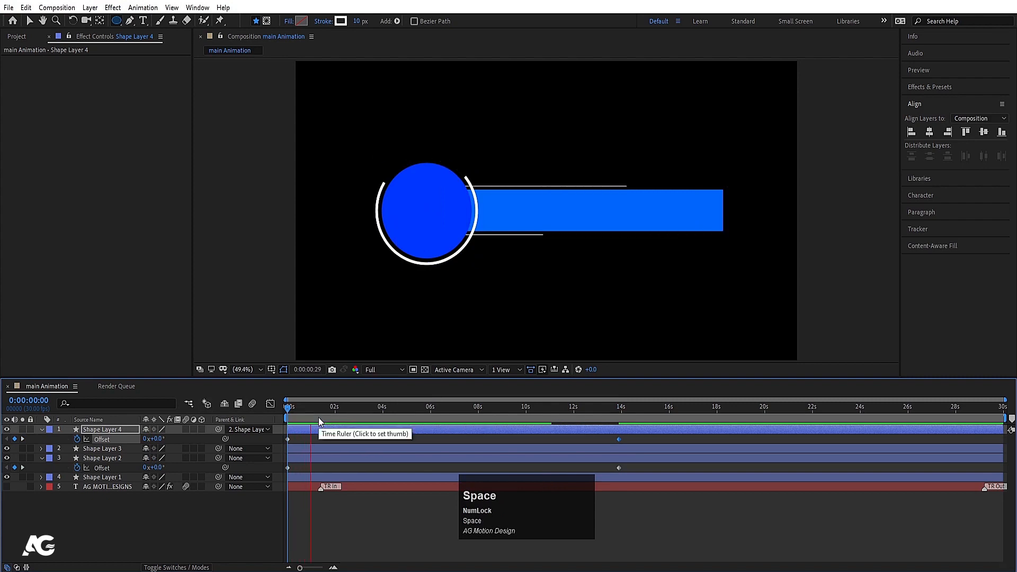
pyautogui.click(182, 512)
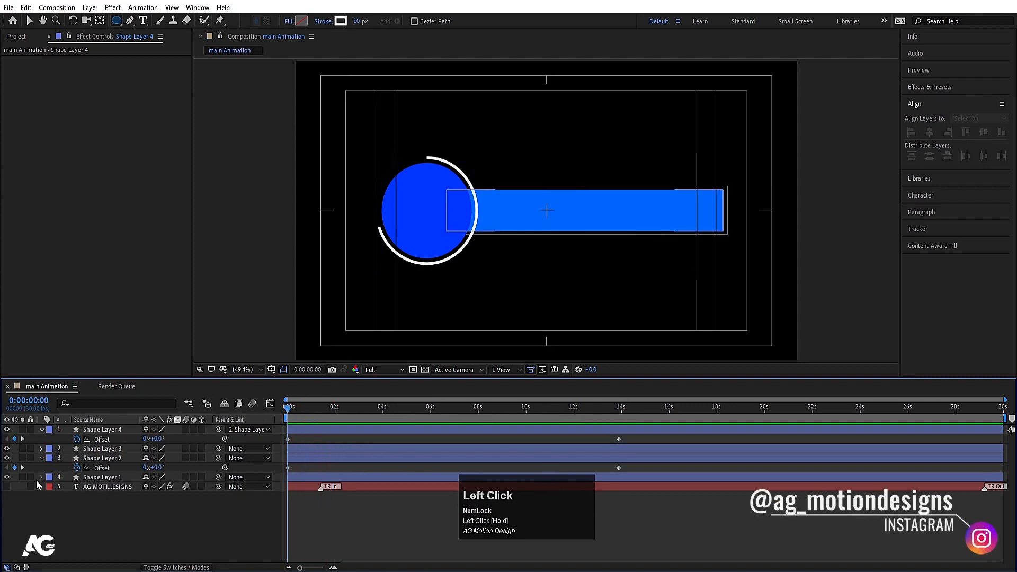
# - Make the AG MOTION DESIGNS text layer visible and move it to the top of the layer stack
pyautogui.click(7, 487)
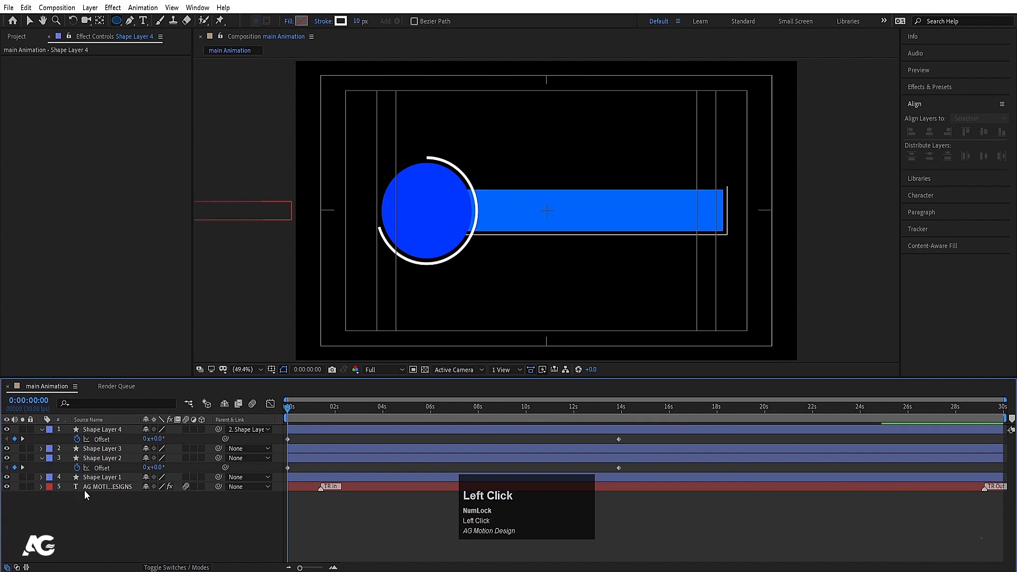
pyautogui.press('space')
pyautogui.press('space')
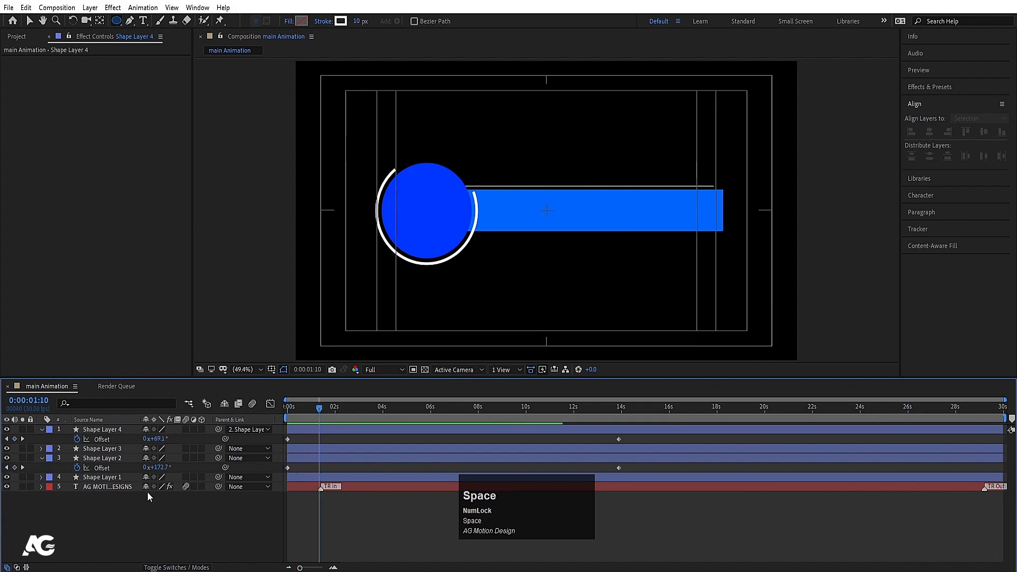
pyautogui.moveTo(122, 486); pyautogui.dragTo(112, 427)
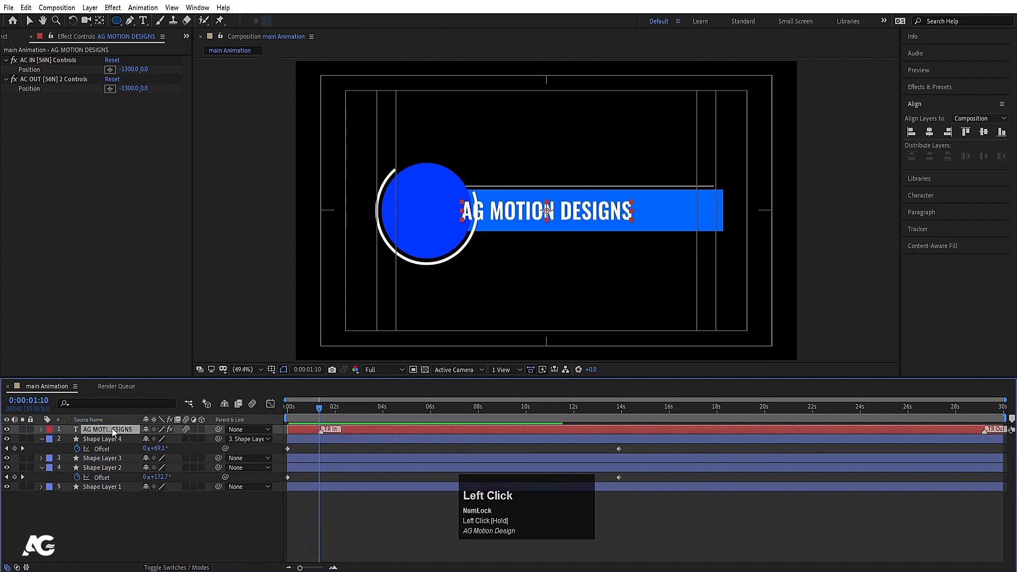
pyautogui.press('space')
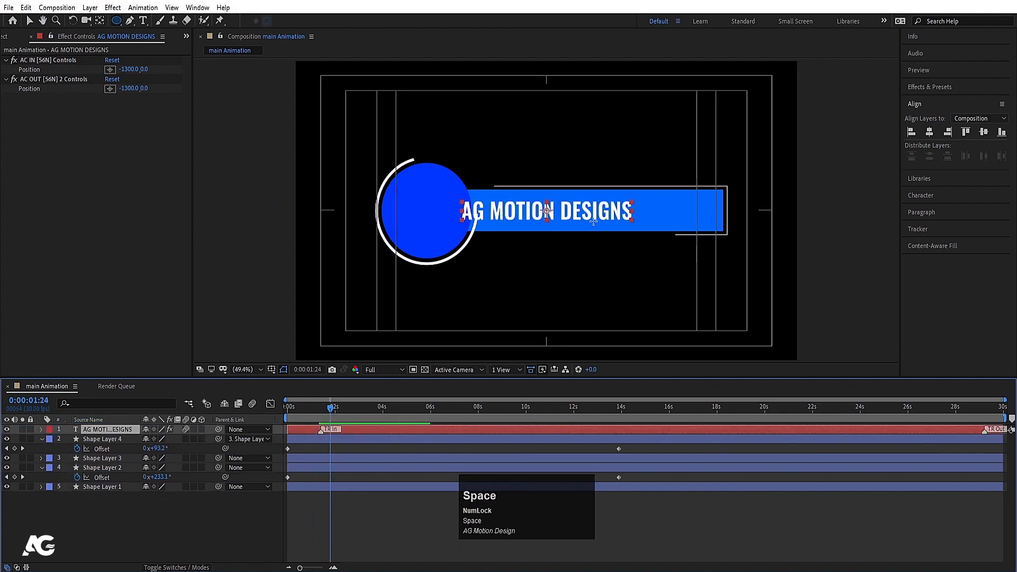
# - Move the AG MOTION DESIGNS text right, clear of the circle, and scale it to 121%
pyautogui.press('v')
pyautogui.moveTo(578, 215); pyautogui.dragTo(625, 212)
pyautogui.press('s')
pyautogui.moveTo(160, 438); pyautogui.dragTo(171, 439)
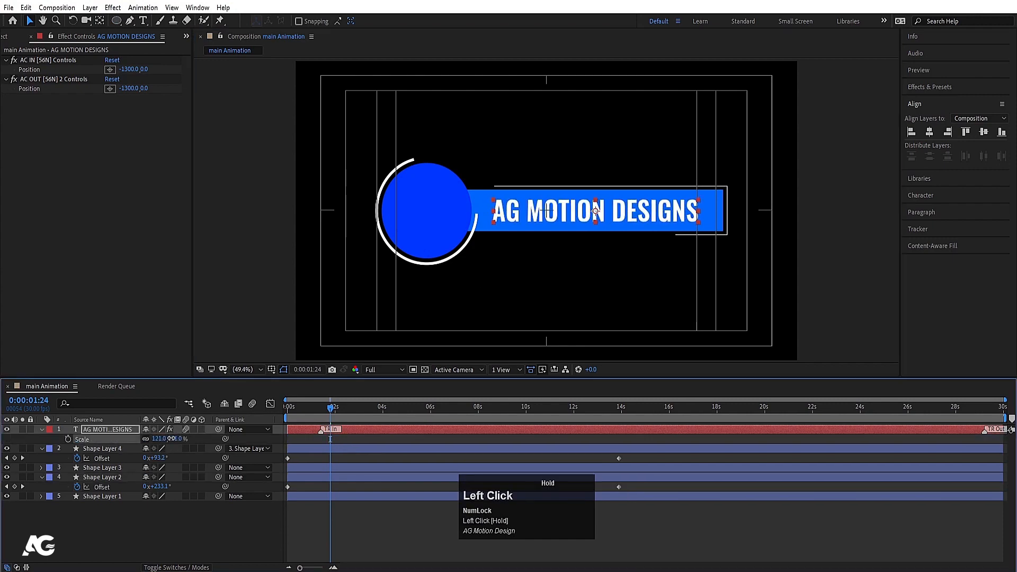
# - Change the title text's Oswald font style to Regular
pyautogui.click(920, 196)
pyautogui.click(961, 170)
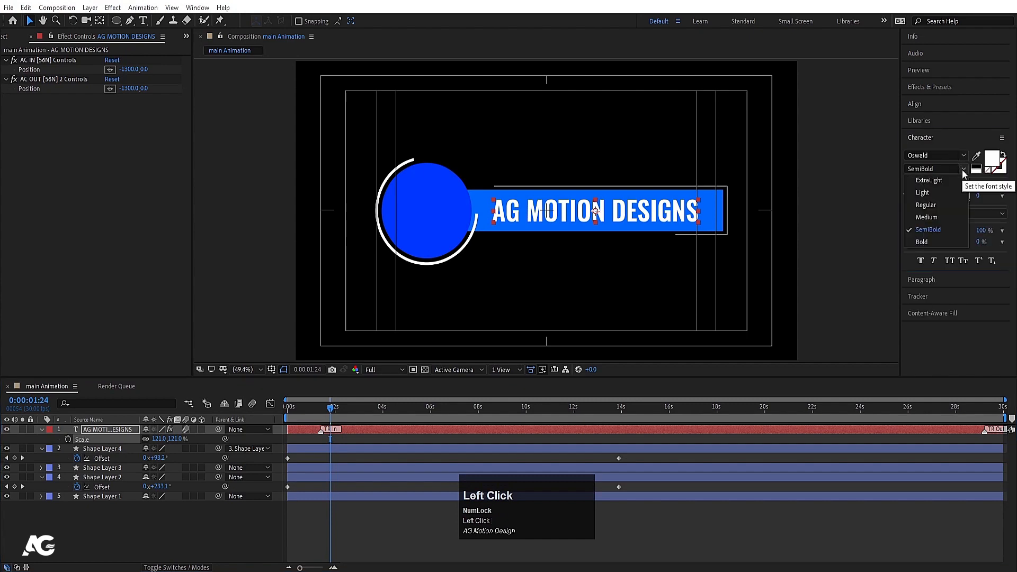
pyautogui.click(931, 206)
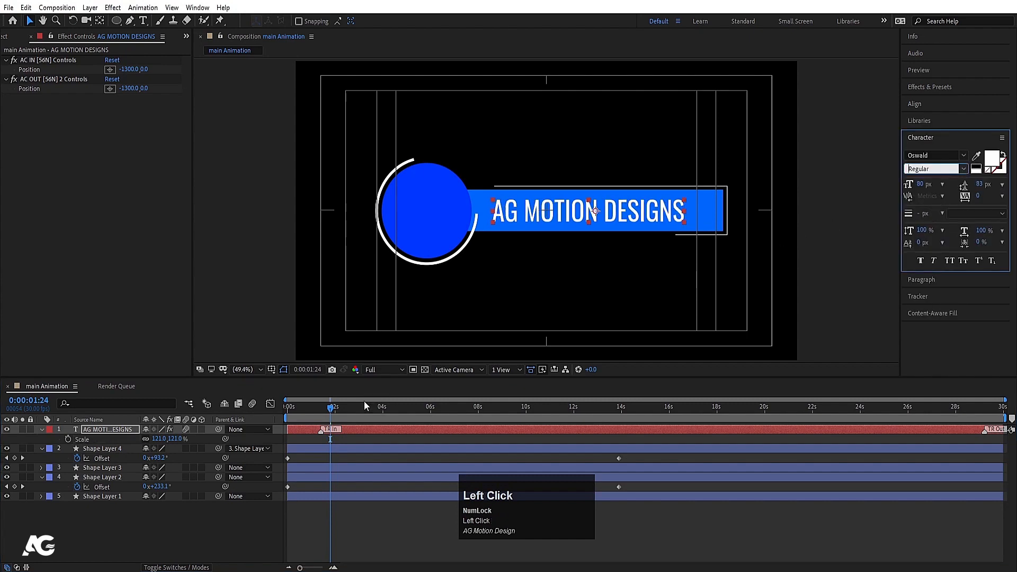
# - Center the title text's anchor point on its content and nudge the text slightly to the right
pyautogui.click(113, 428)
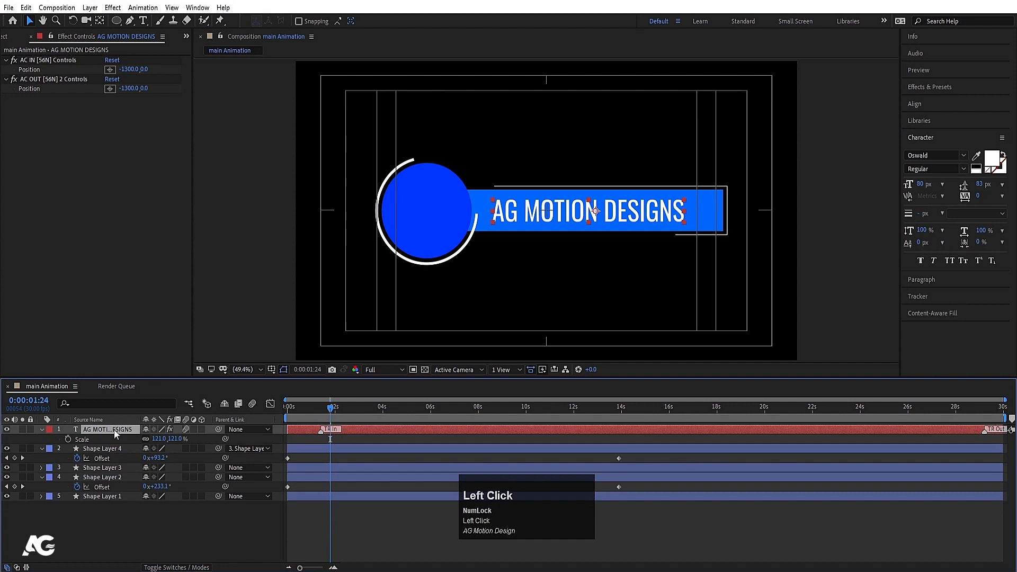
pyautogui.hotkey('ctrl', 'alt', 'Home')
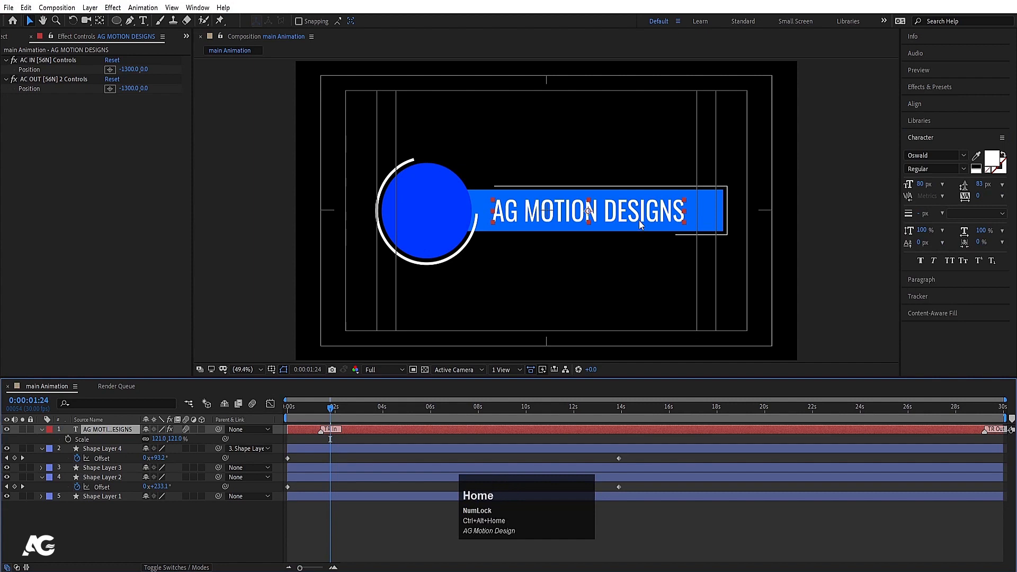
pyautogui.press('Right')
pyautogui.press('Right')
pyautogui.press('Right')
pyautogui.press('Right')
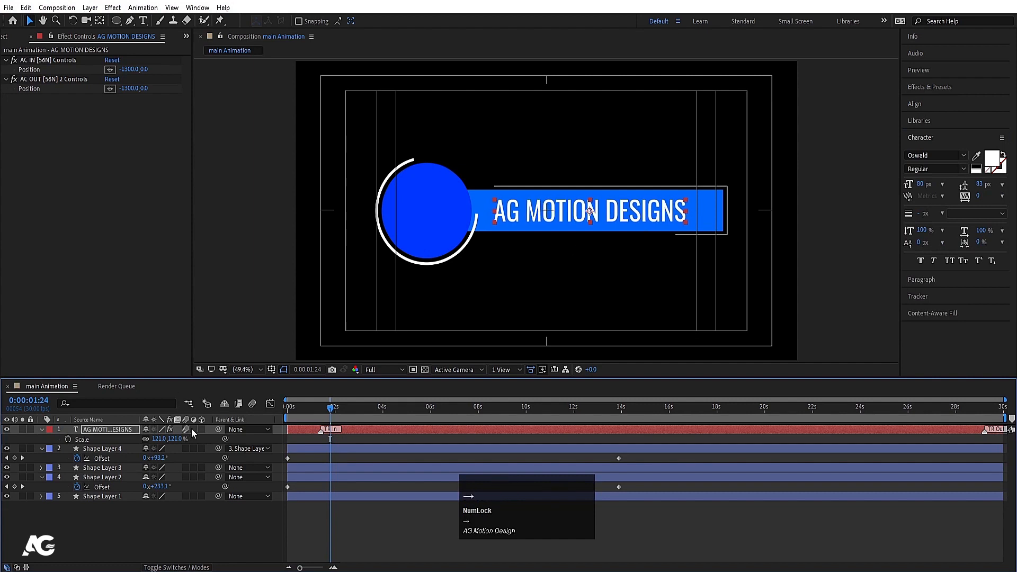
# - Collapse the keyframed shape properties and duplicate the blue bar in Shape Layer 1
pyautogui.click(310, 437)
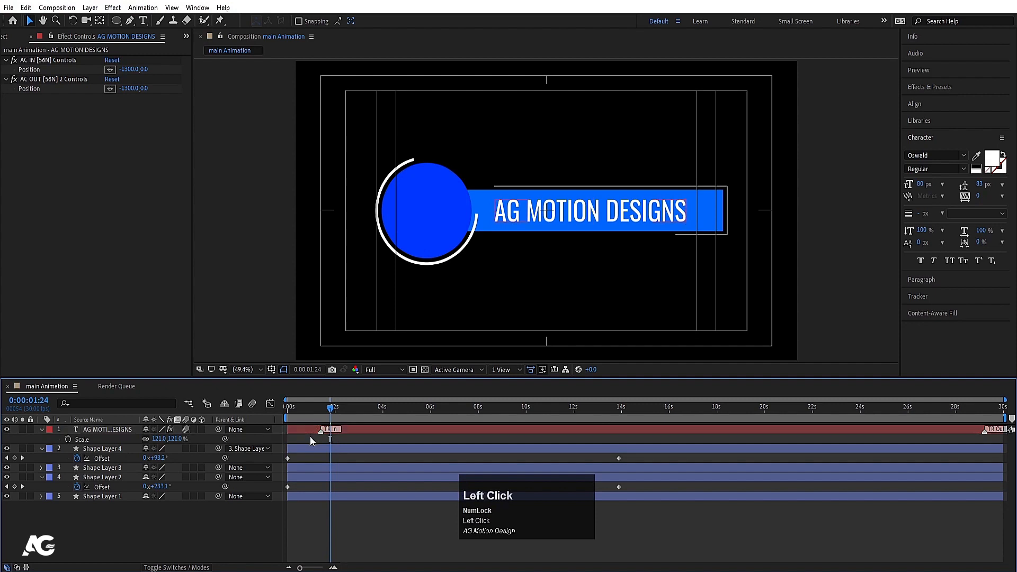
pyautogui.press('u')
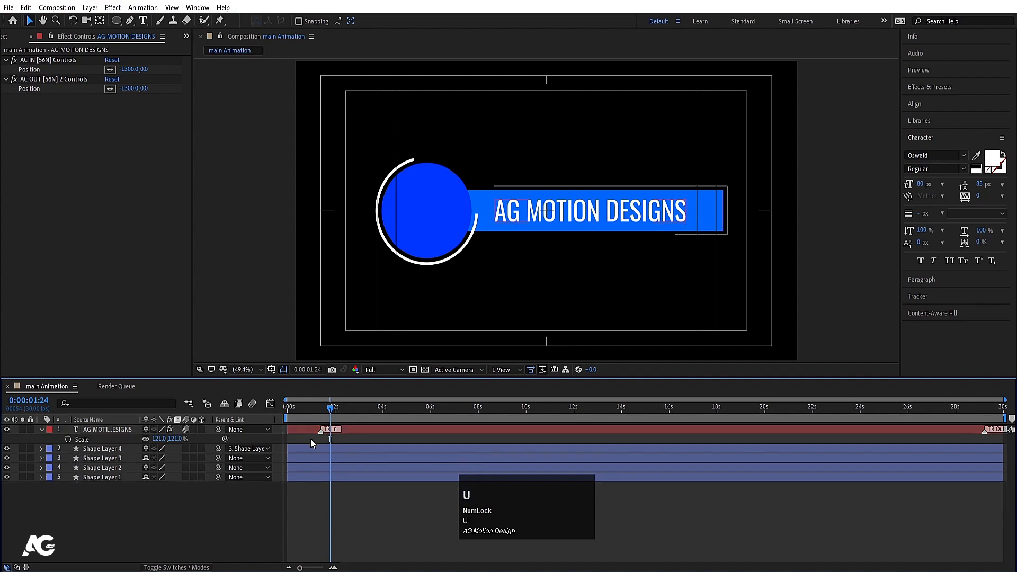
pyautogui.click(107, 477)
pyautogui.click(7, 477)
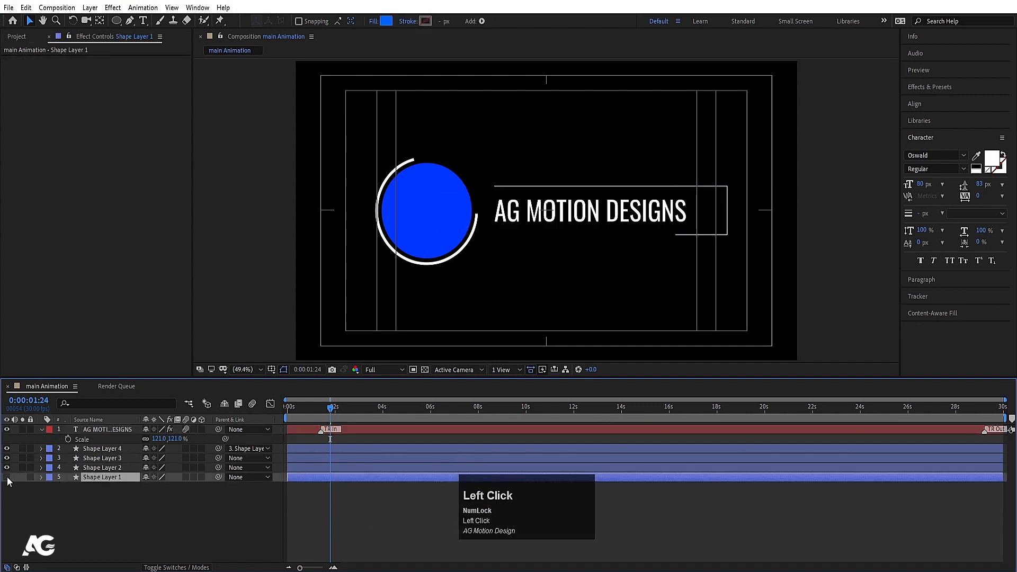
pyautogui.click(7, 477)
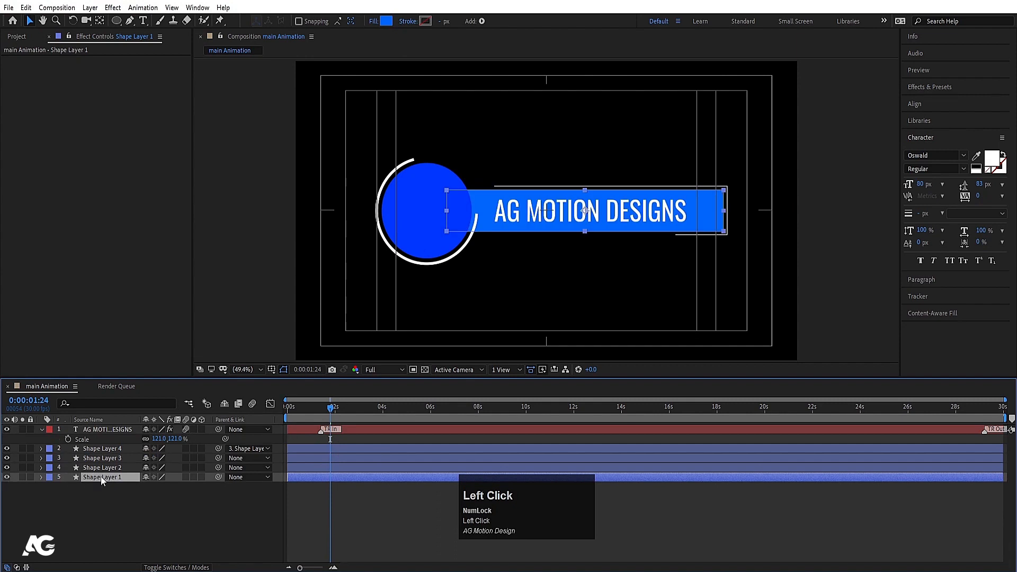
pyautogui.hotkey('ctrl', 'd')
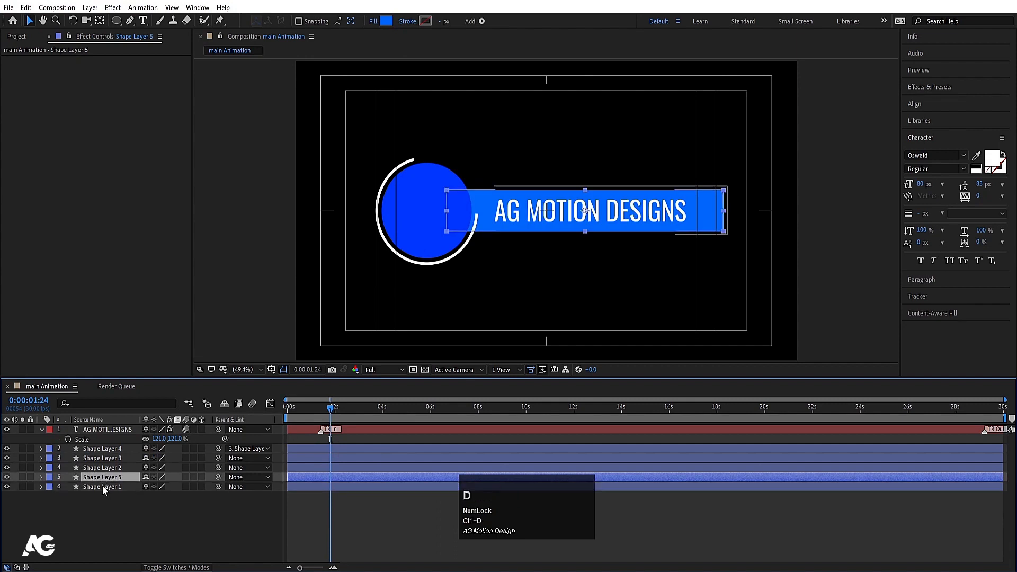
# - Flatten the original bar in Shape Layer 1 to 100% by 11% with unlinked scale and place it just below the main bar
pyautogui.click(103, 485)
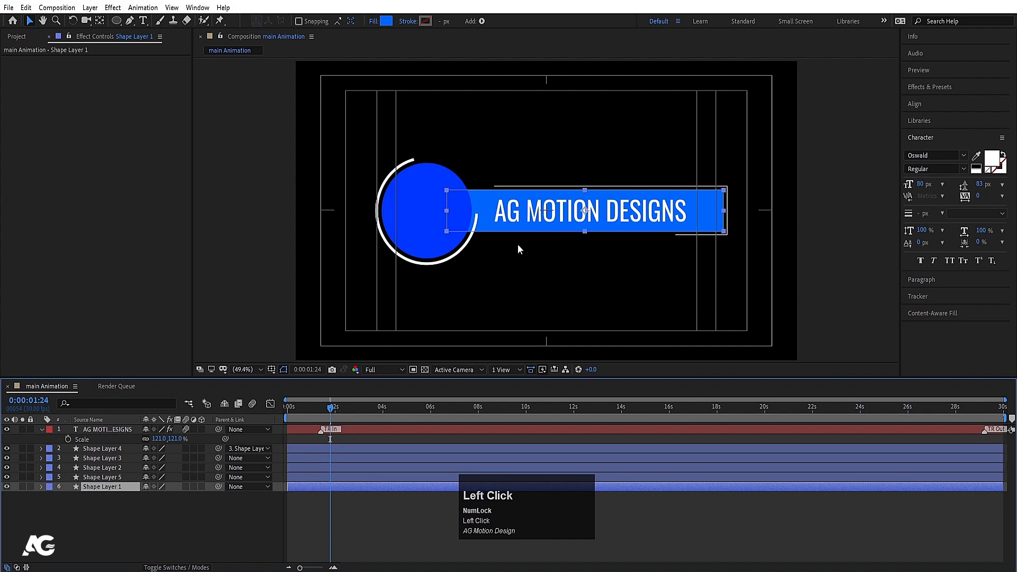
pyautogui.moveTo(496, 217); pyautogui.dragTo(508, 253)
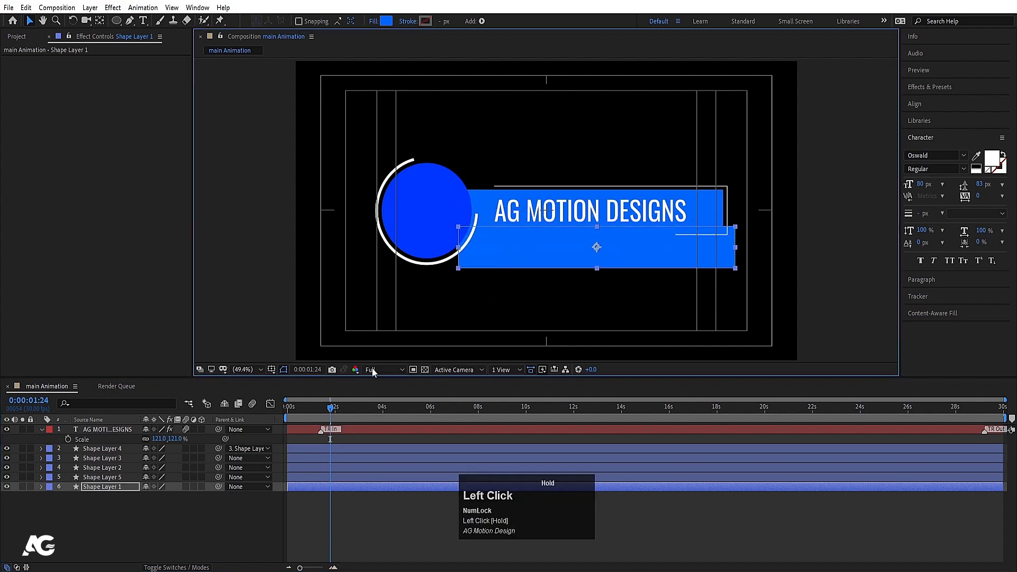
pyautogui.press('s')
pyautogui.click(145, 496)
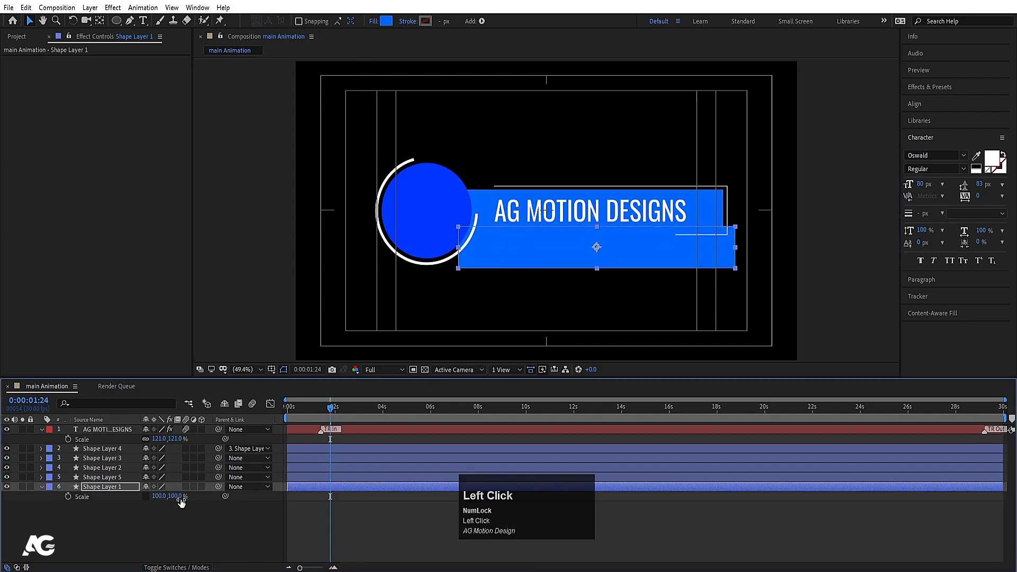
pyautogui.moveTo(175, 497); pyautogui.dragTo(130, 495)
pyautogui.moveTo(628, 258); pyautogui.dragTo(585, 245)
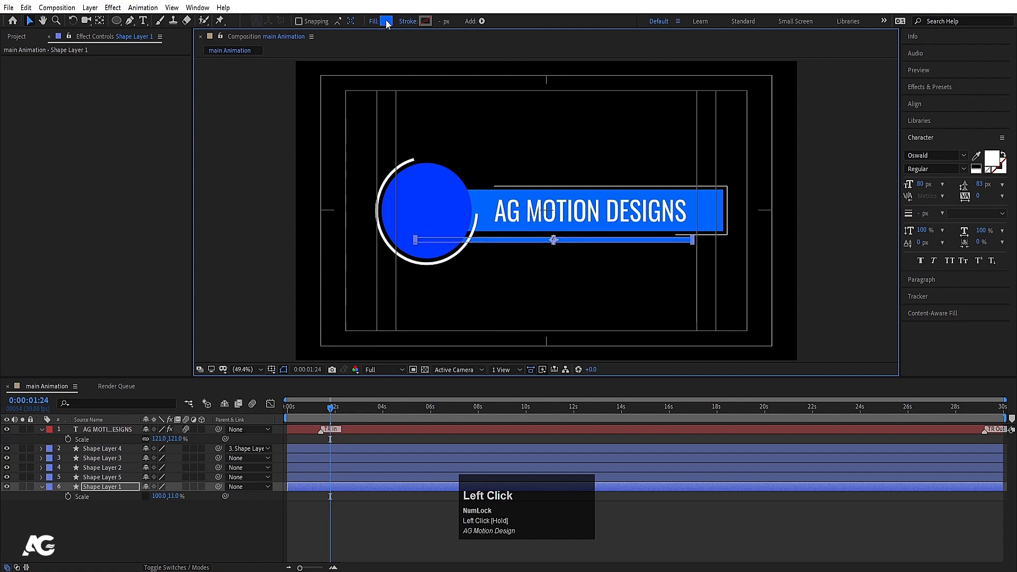
# - Change the thin accent bar's fill colour to the deeper blue 0036FF
pyautogui.click(387, 22)
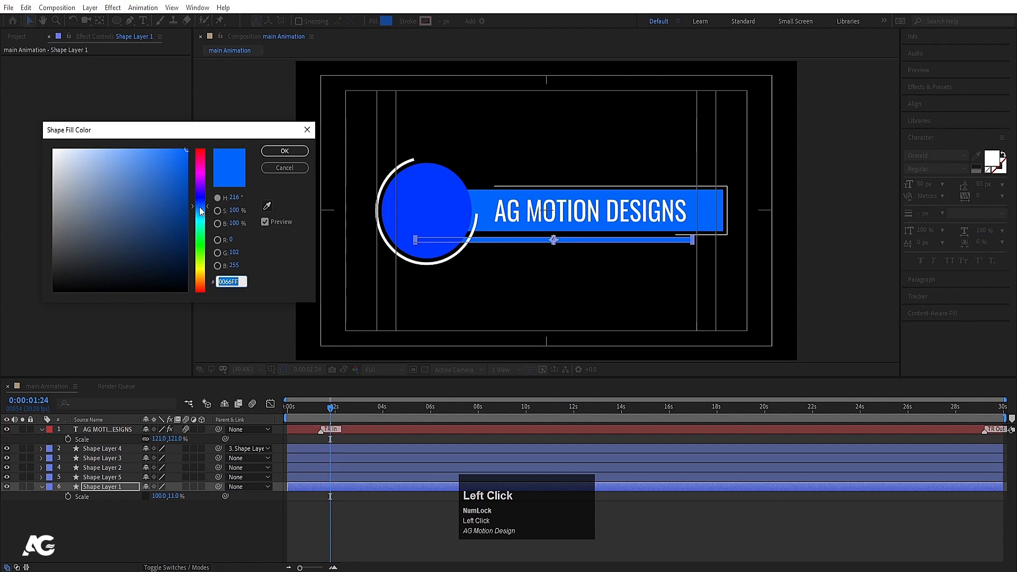
pyautogui.moveTo(200, 211); pyautogui.dragTo(195, 206)
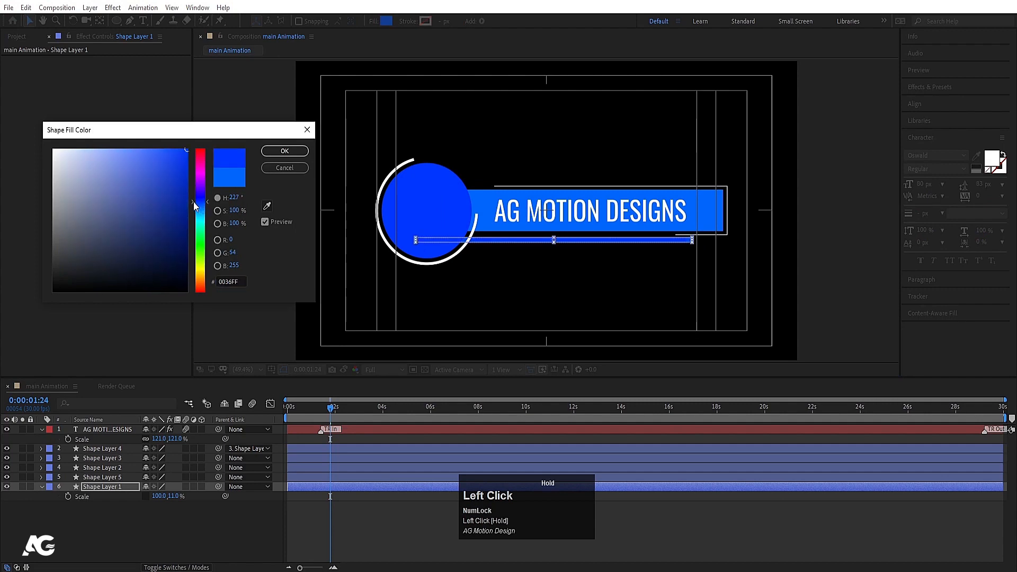
pyautogui.click(285, 151)
pyautogui.click(167, 514)
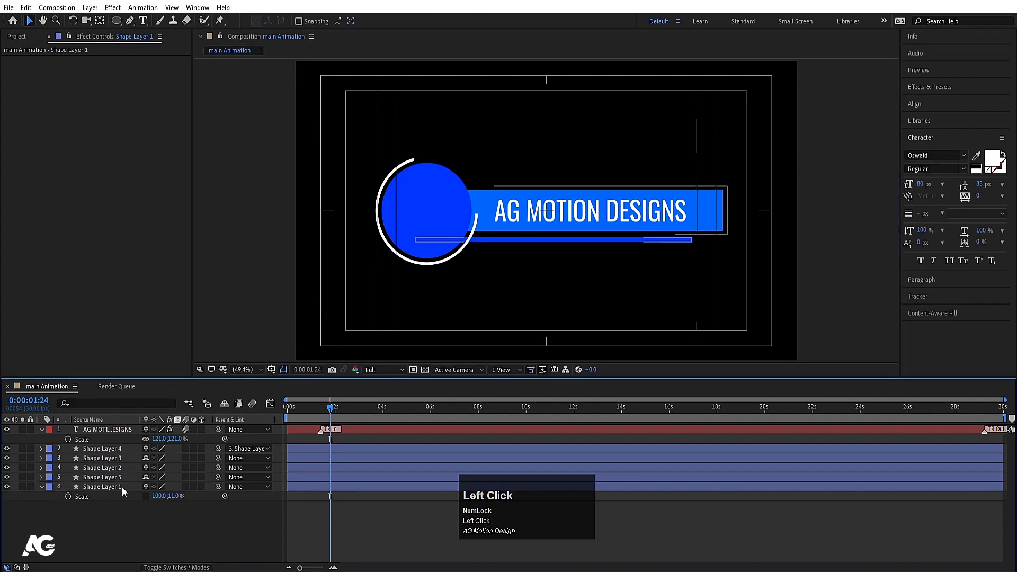
# - Reduce the vertical scale of the thin accent bar in Shape Layer 1 to 5%
pyautogui.click(122, 487)
pyautogui.click(172, 496)
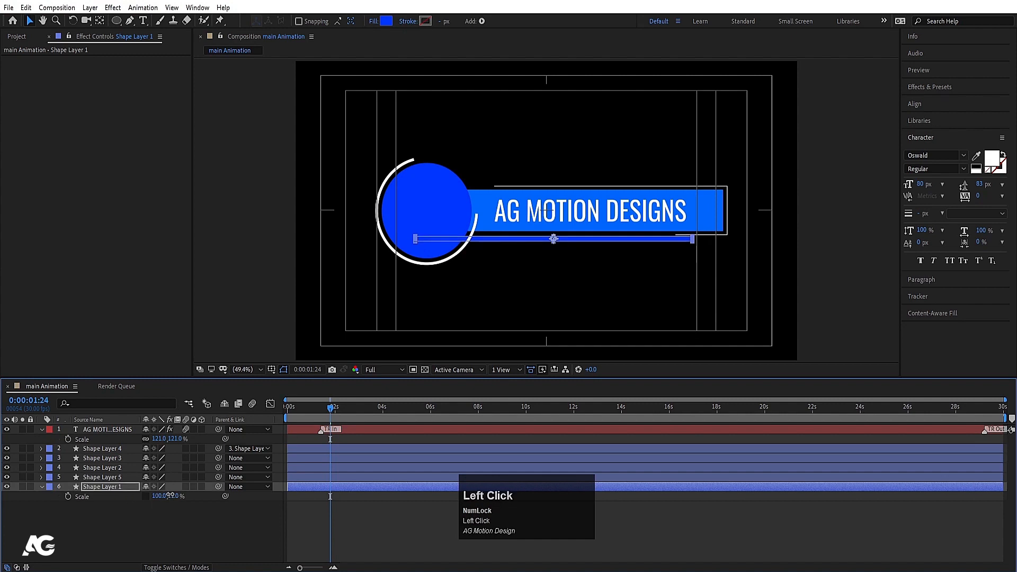
pyautogui.write('5')
pyautogui.press('Return')
pyautogui.click(167, 522)
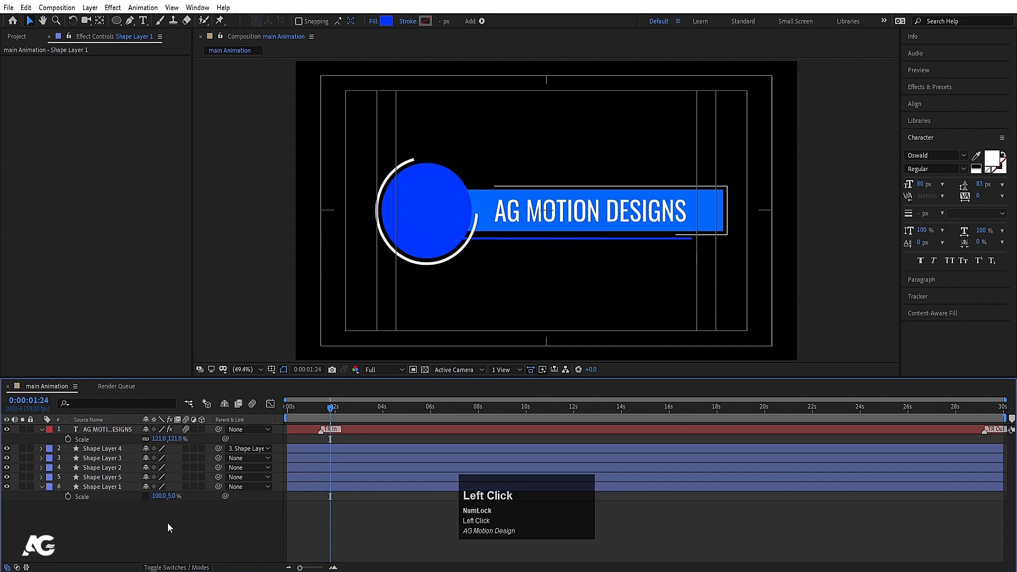
# - Nudge the thin accent bar in Shape Layer 1 slightly upward, closer to the main bar
pyautogui.click(102, 488)
pyautogui.hotkey('ctrl', 'Down')
pyautogui.press('space')
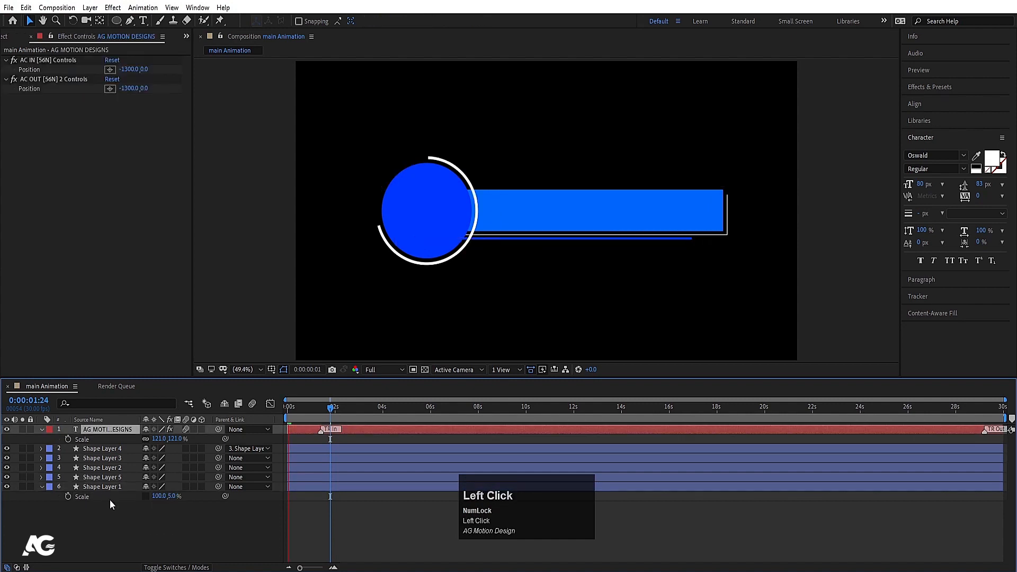
pyautogui.click(80, 488)
pyautogui.press('Up')
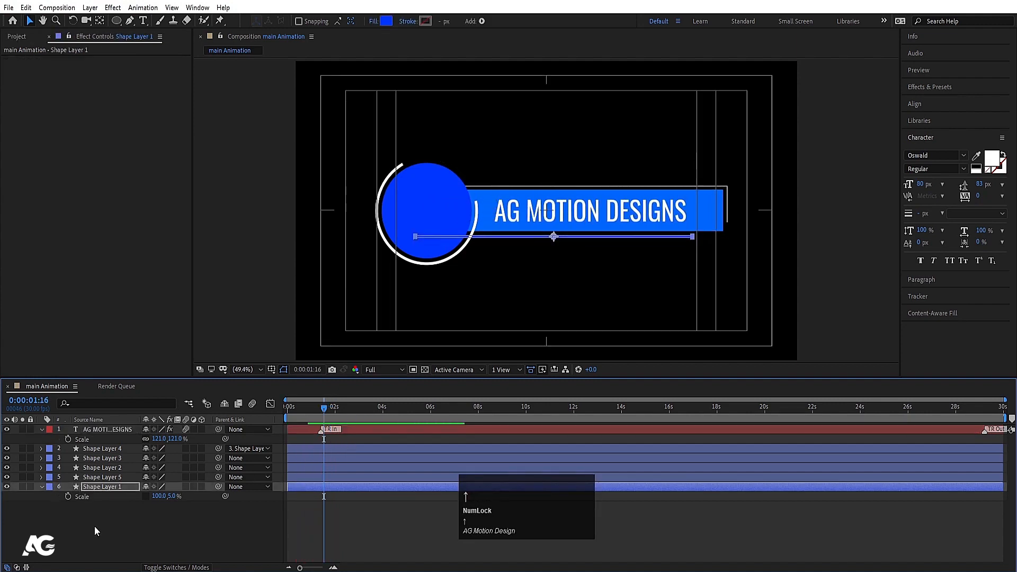
pyautogui.click(95, 530)
# - Duplicate the thin accent bar and place the copy above the main bar at position 1135.8, 431.4
pyautogui.click(87, 488)
pyautogui.hotkey('ctrl', 'd')
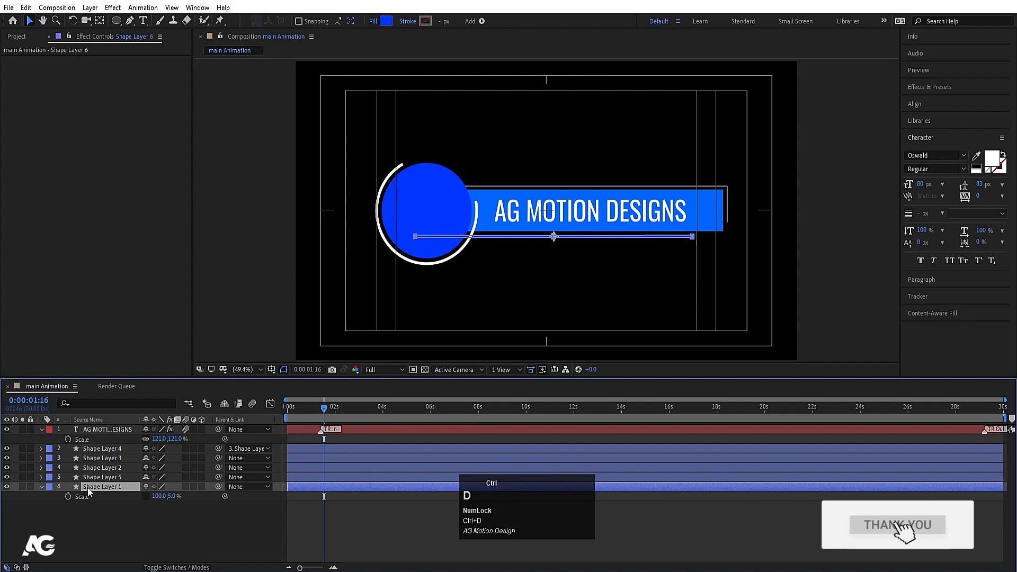
pyautogui.press('p')
pyautogui.moveTo(166, 496)
pyautogui.mouseDown()
pyautogui.moveTo(123, 463)
pyautogui.moveTo(212, 484)
pyautogui.moveTo(169, 496)
pyautogui.mouseUp()
pyautogui.click(170, 546)
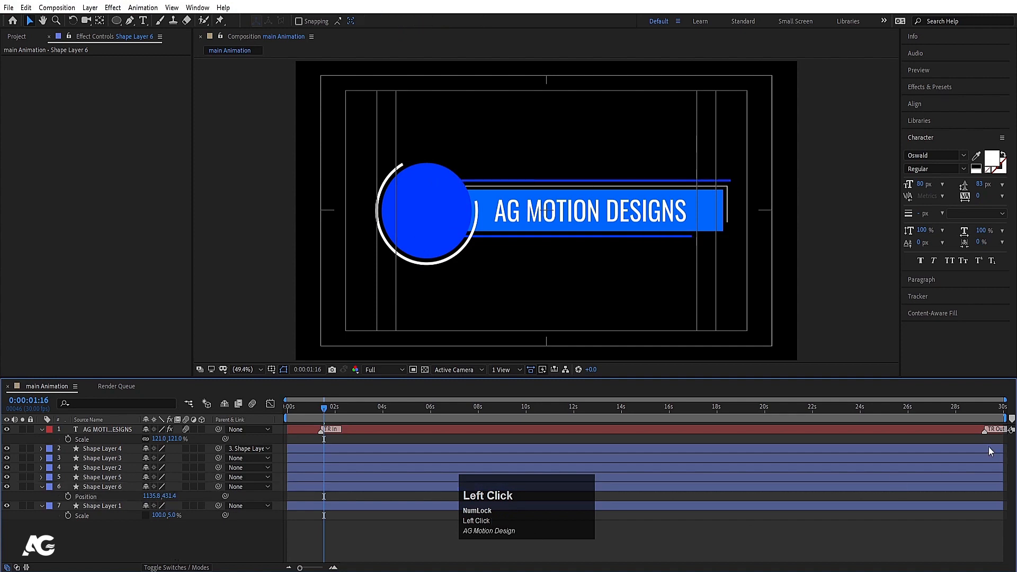
# - Preview the lower-third animation from the first frame to check both accent bars with the title
pyautogui.moveTo(324, 409); pyautogui.dragTo(285, 413)
pyautogui.press('space')
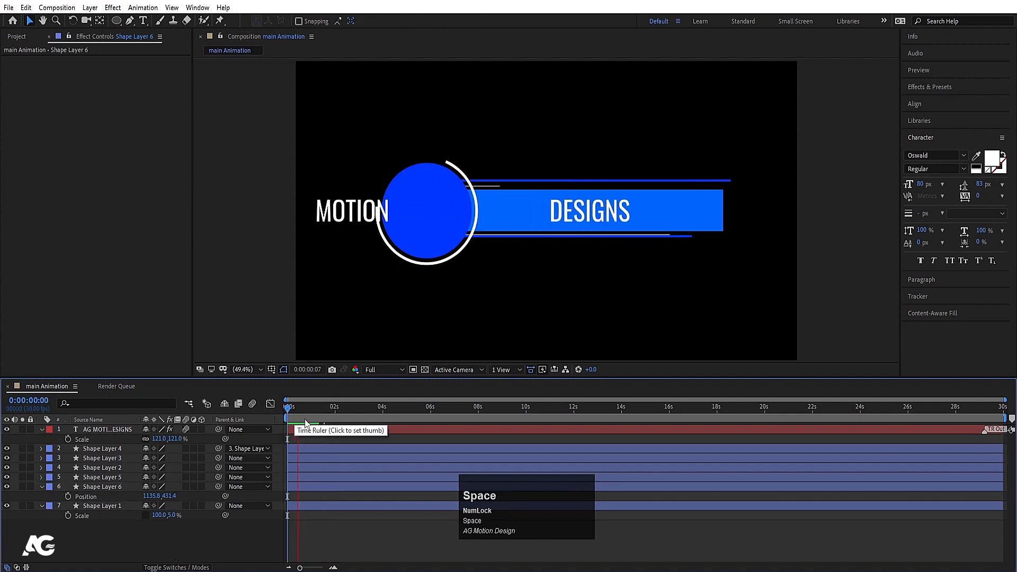
pyautogui.press('space')
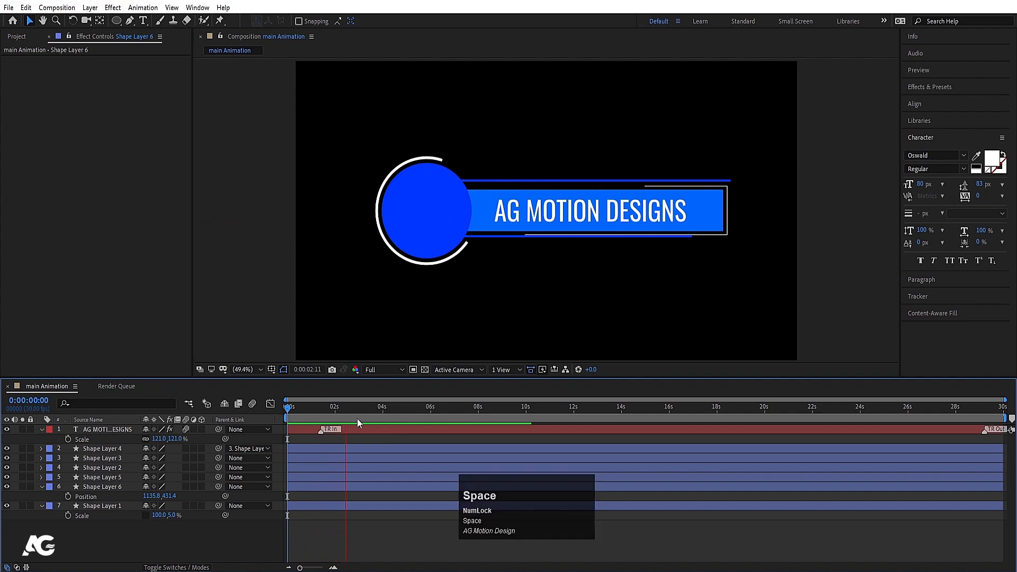
pyautogui.click(289, 411)
pyautogui.press('space')
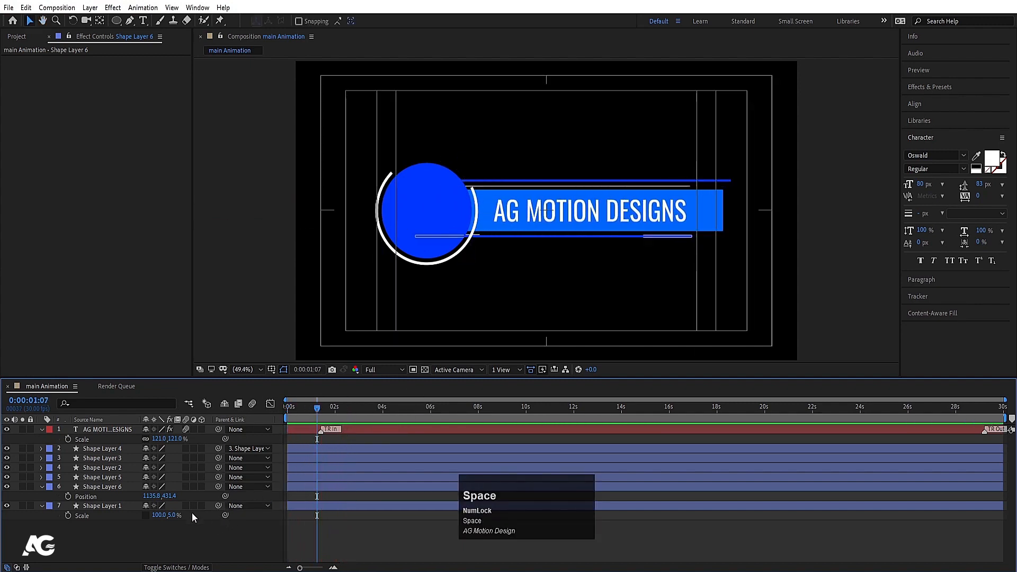
pyautogui.click(163, 535)
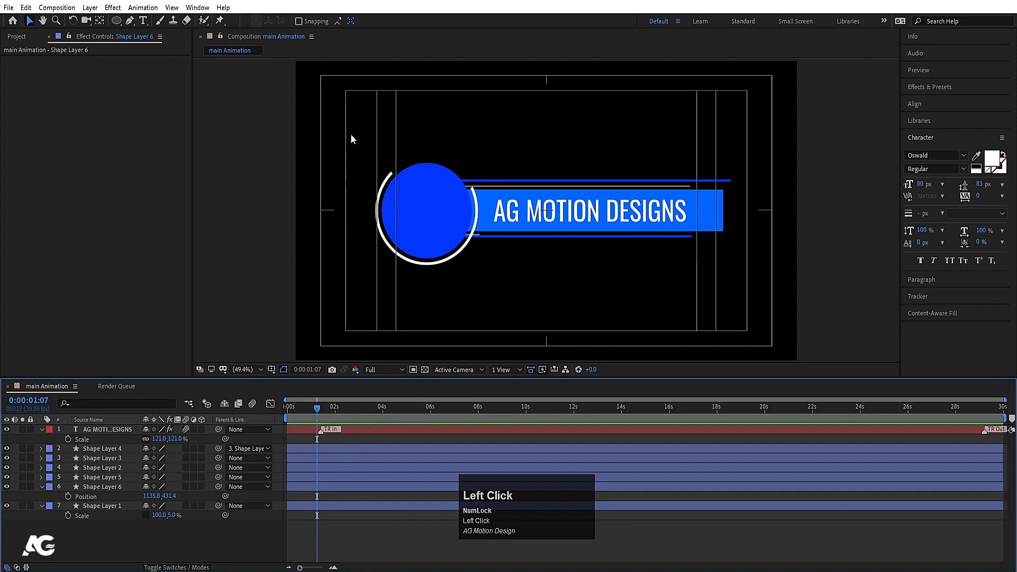
# - Open Animation Composer's Anchor Point Mover and set the main blue bar's anchor point at the middle of its left edge
pyautogui.click(187, 8)
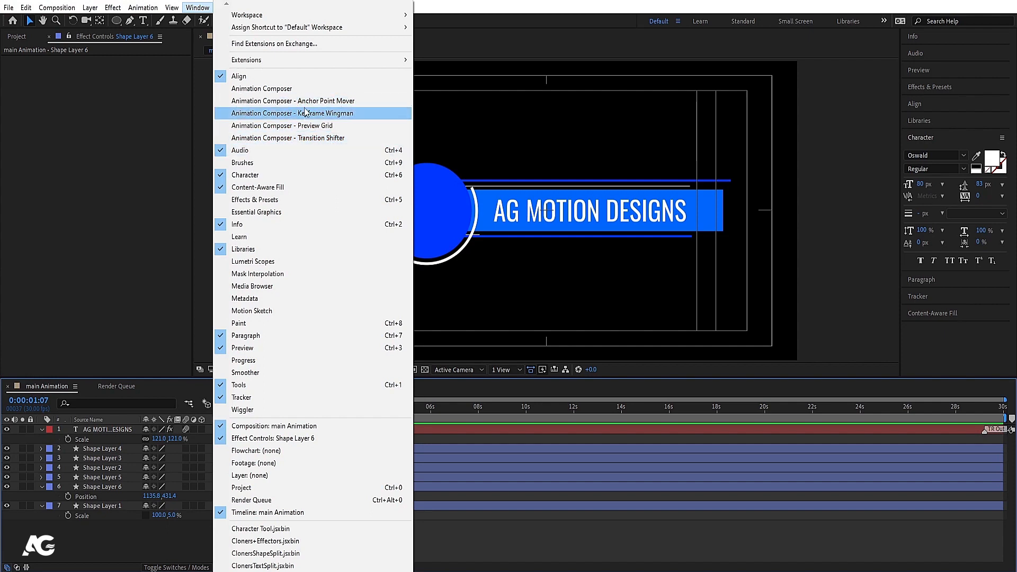
pyautogui.click(252, 101)
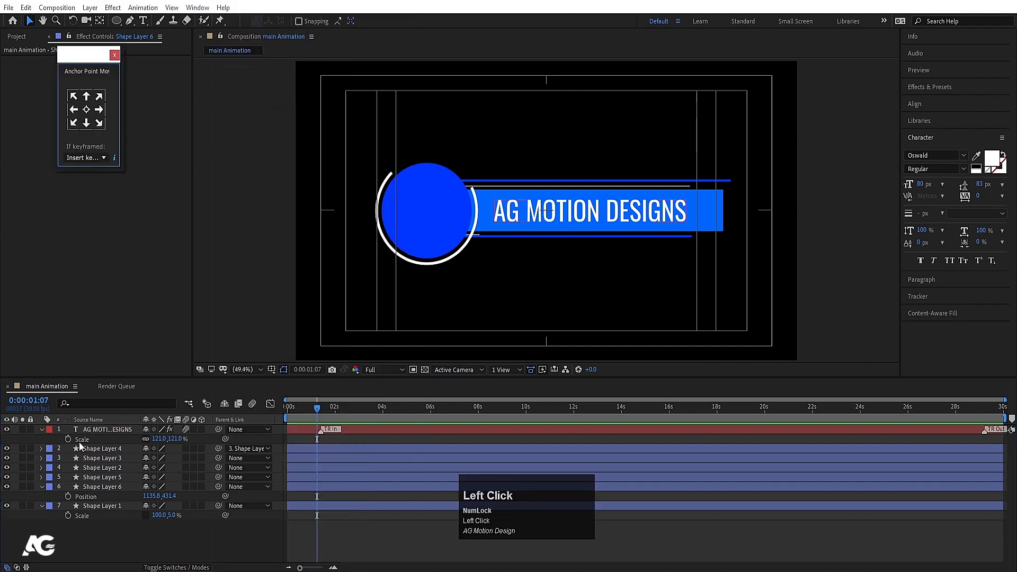
pyautogui.moveTo(79, 54); pyautogui.dragTo(158, 93)
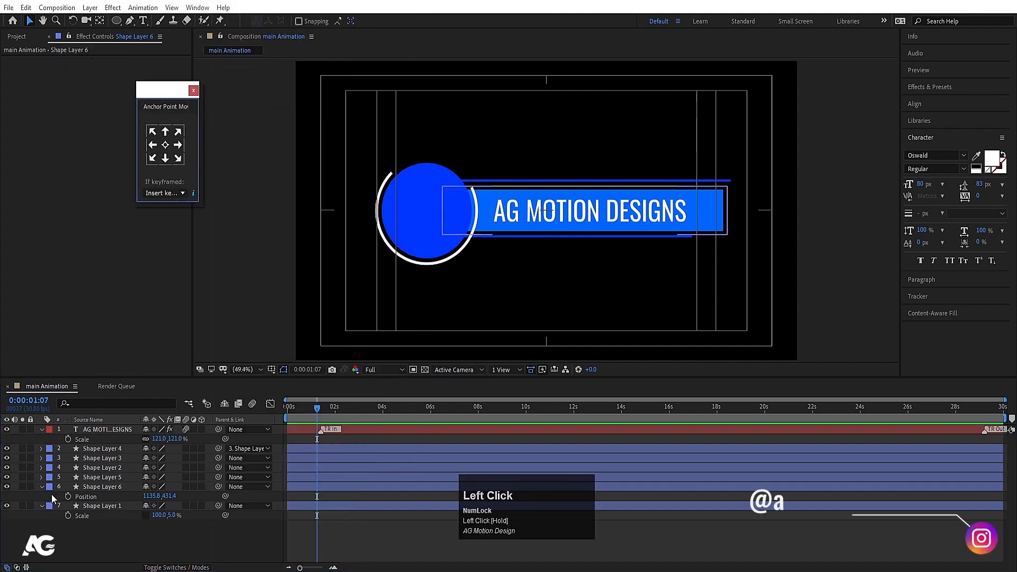
pyautogui.click(717, 202)
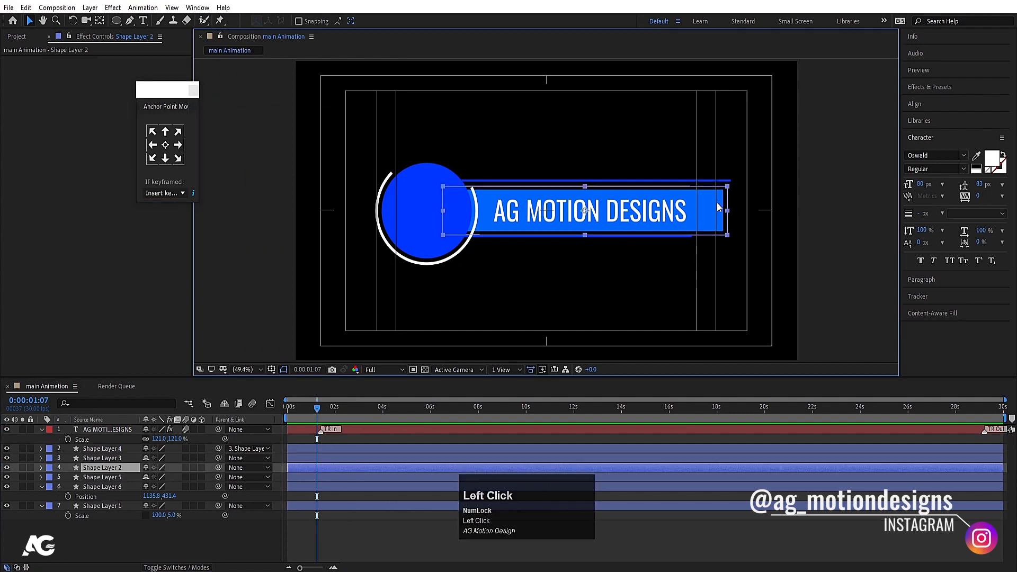
pyautogui.click(539, 221)
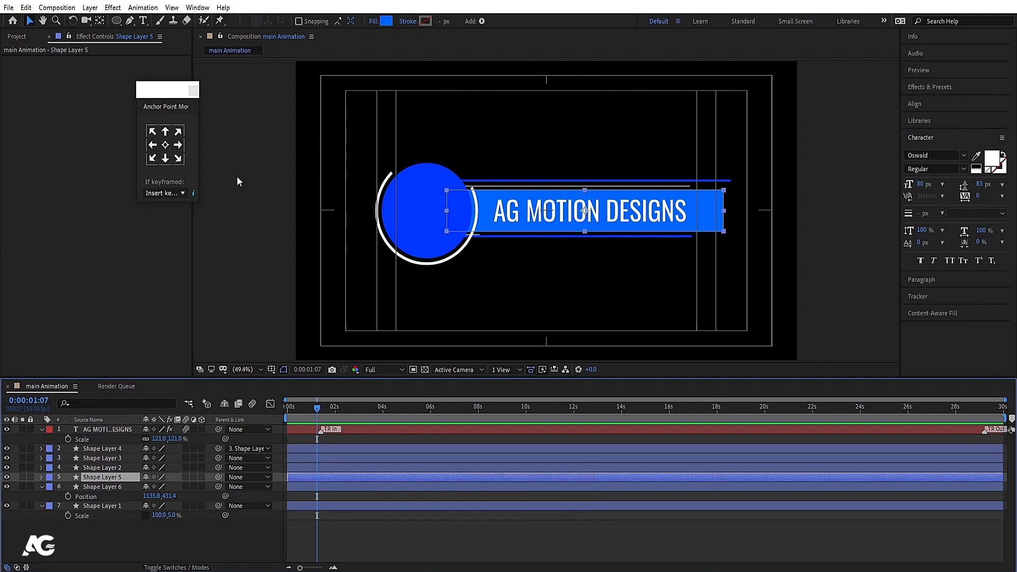
pyautogui.click(154, 145)
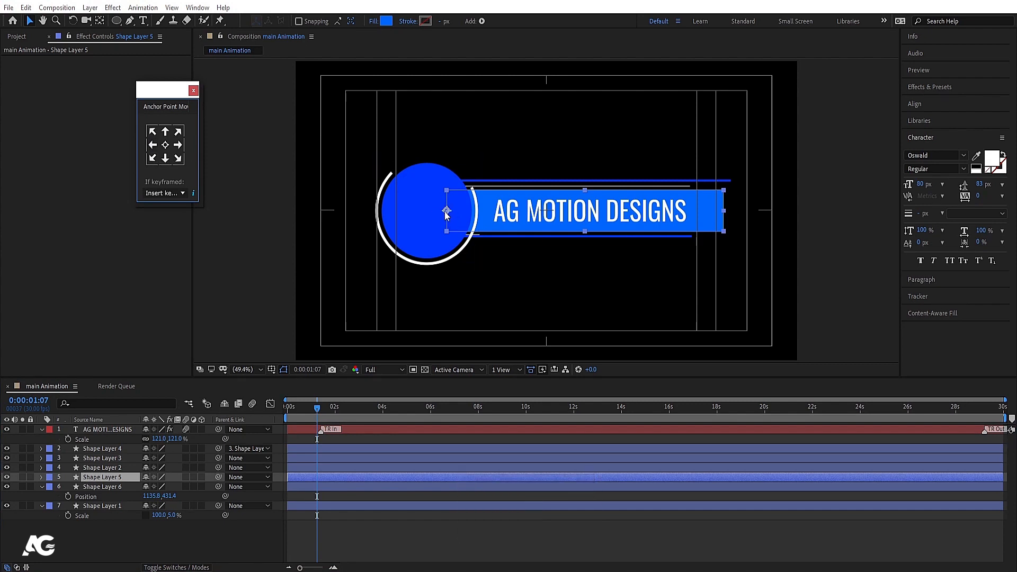
# - Set the anchor points of both thin accent bars and the rectangular outline at the middle of their left edges
pyautogui.click(118, 486)
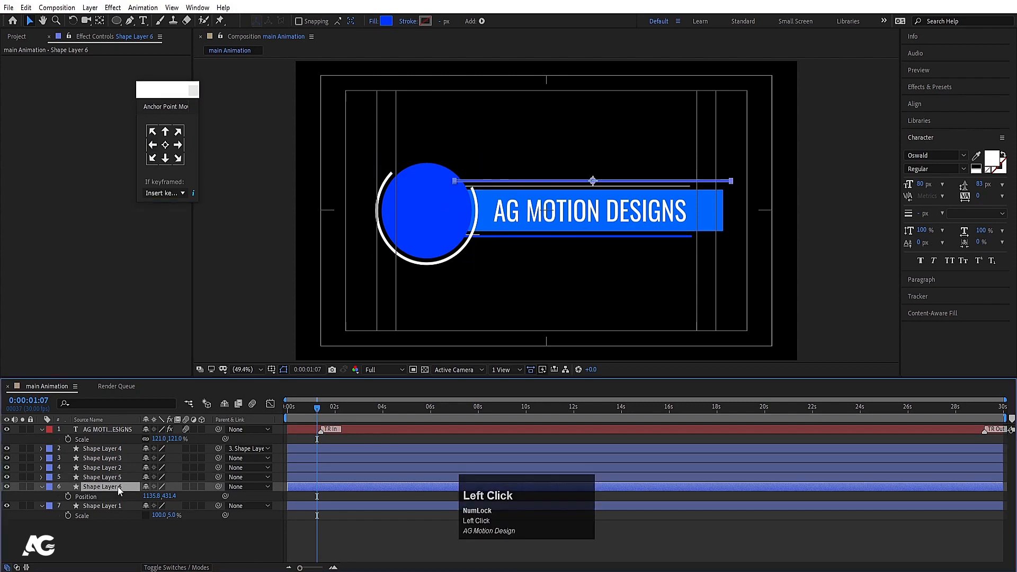
pyautogui.click(152, 144)
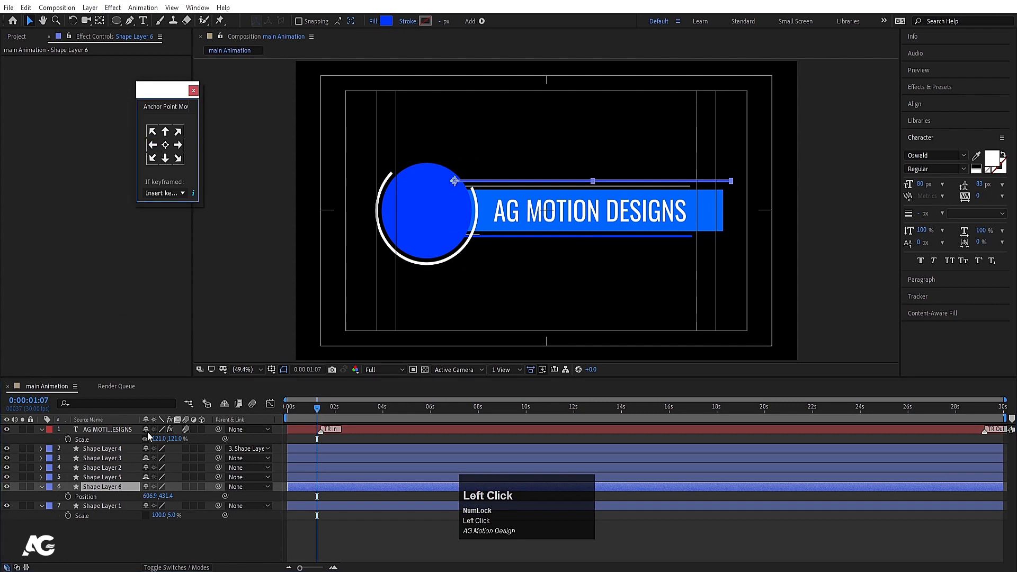
pyautogui.click(104, 506)
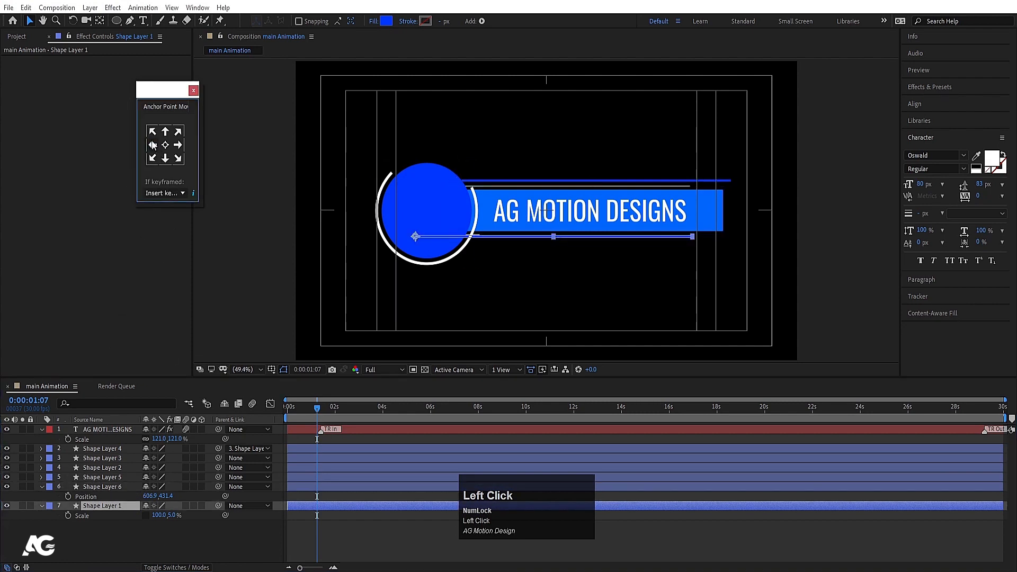
pyautogui.click(106, 476)
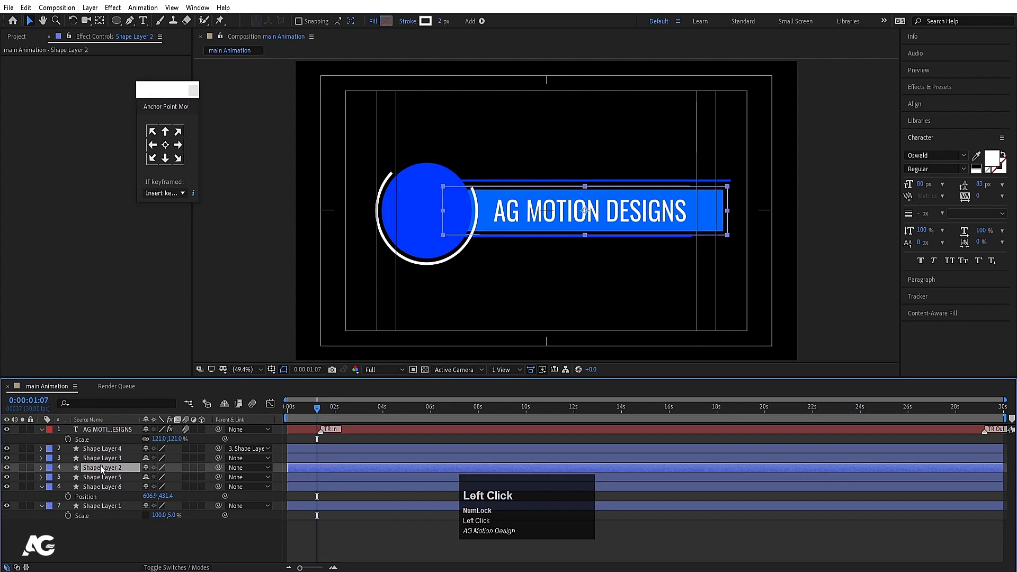
pyautogui.click(101, 466)
pyautogui.click(153, 145)
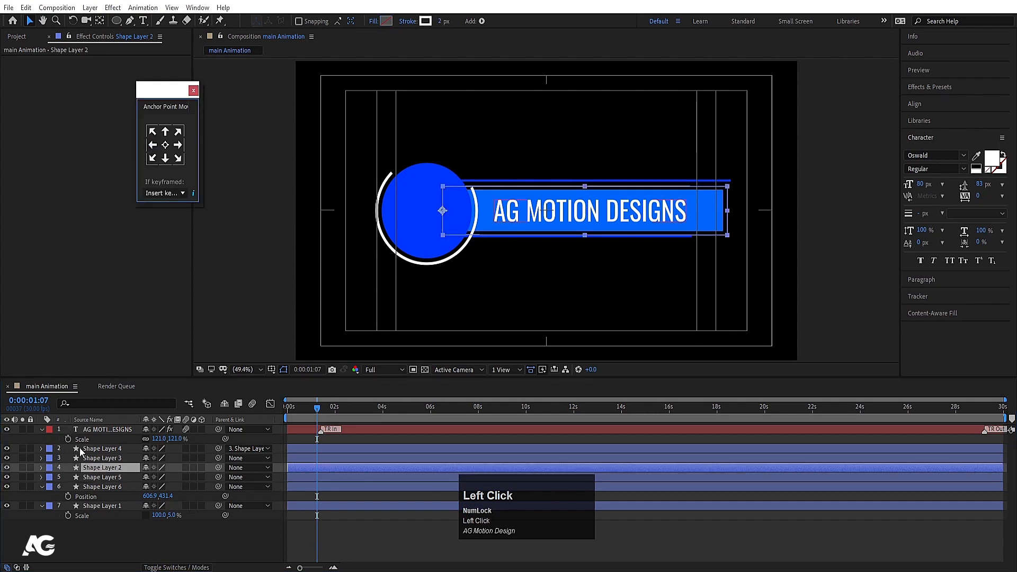
pyautogui.click(97, 458)
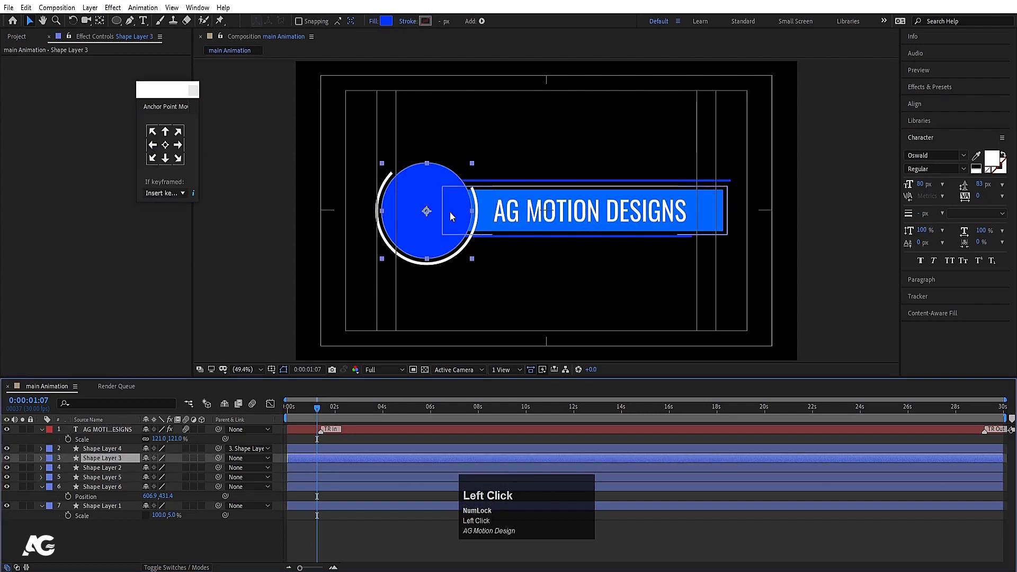
# - Return the playhead to the first frame and collapse the open properties of the shape layers
pyautogui.moveTo(299, 406); pyautogui.dragTo(255, 405)
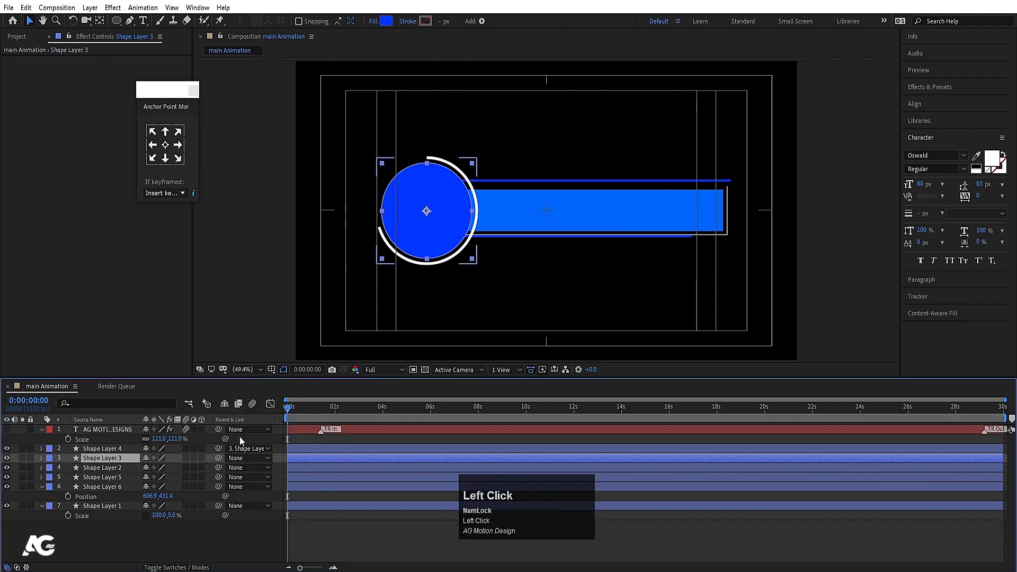
pyautogui.click(303, 229)
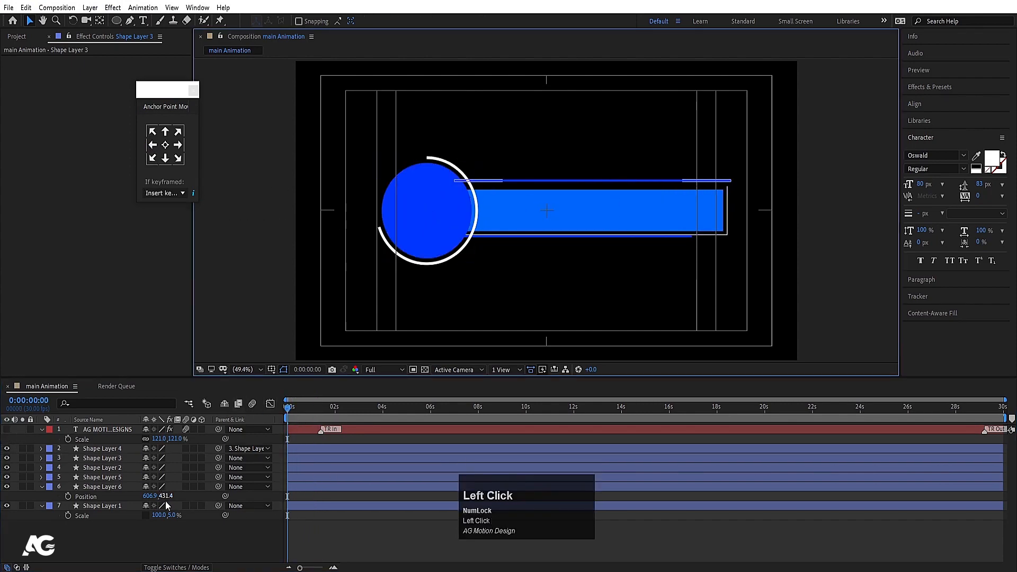
pyautogui.click(139, 533)
pyautogui.press('u')
pyautogui.press('u')
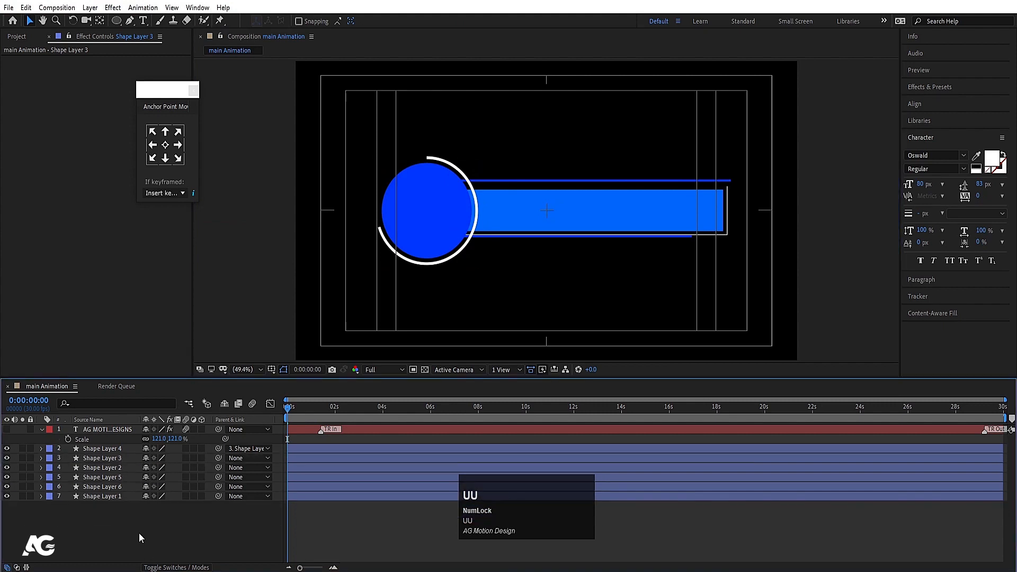
# - Give the white ring's layer, Shape Layer 4, a Red label and hide it
pyautogui.click(450, 170)
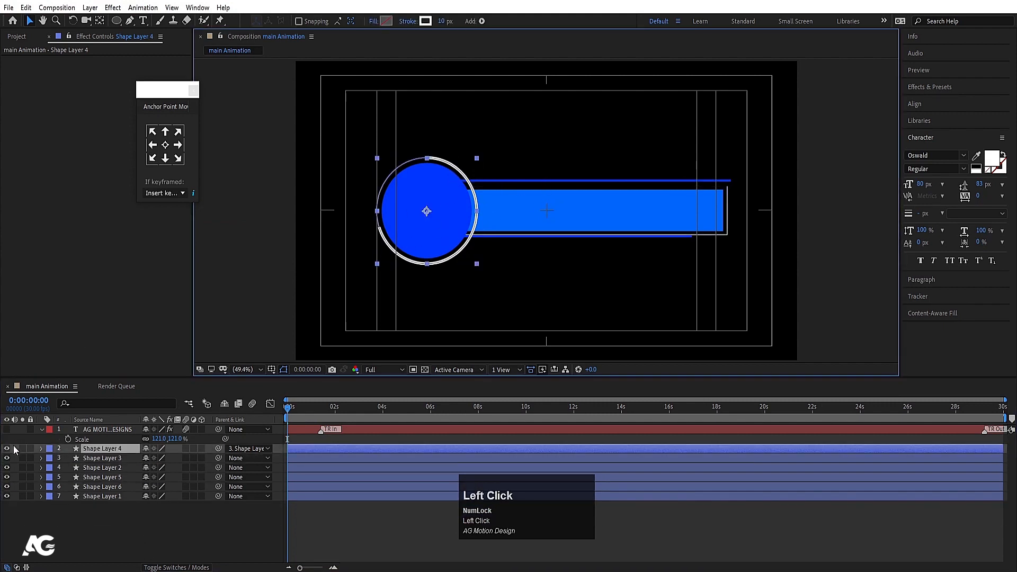
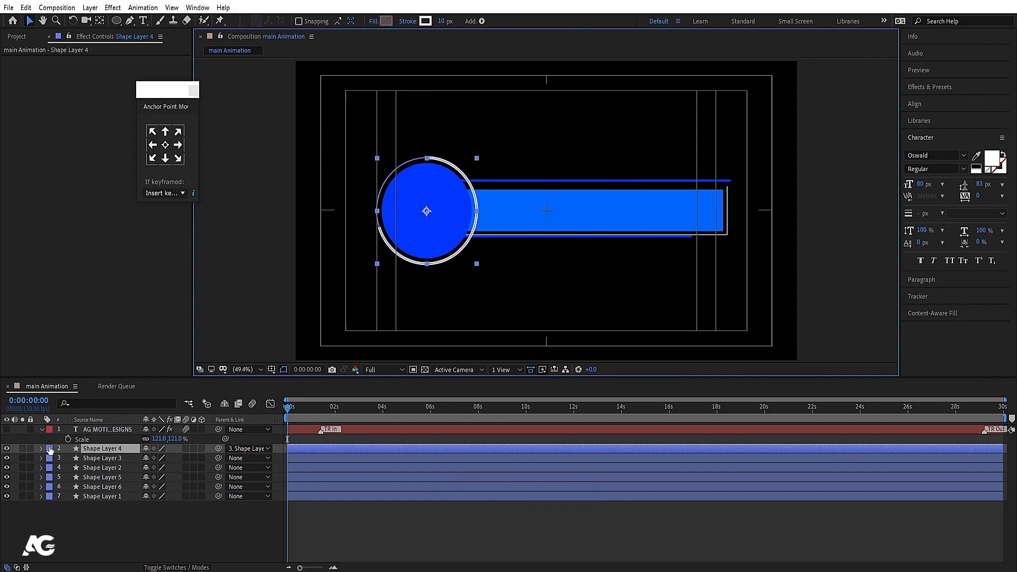
pyautogui.click(50, 454)
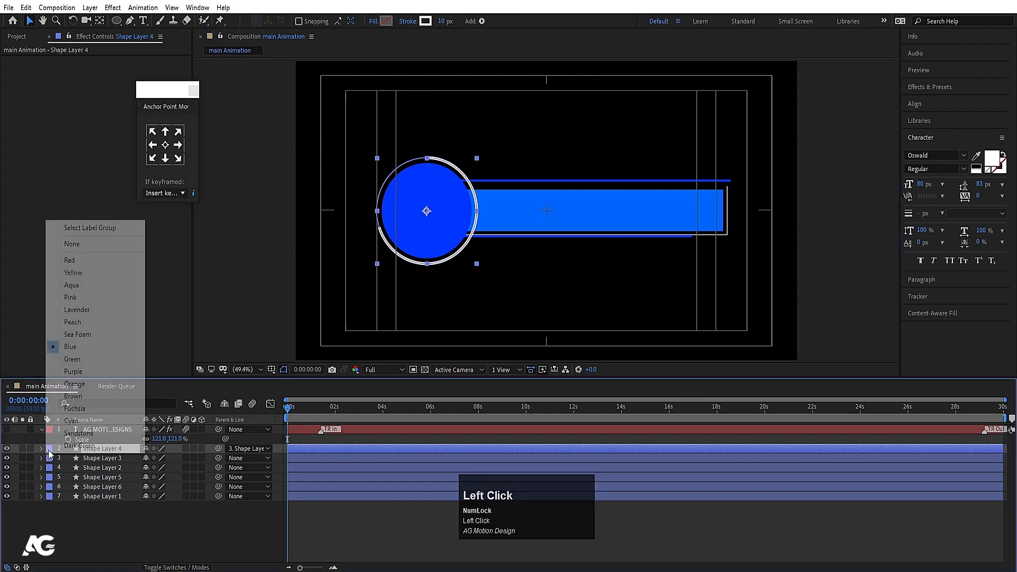
pyautogui.click(92, 264)
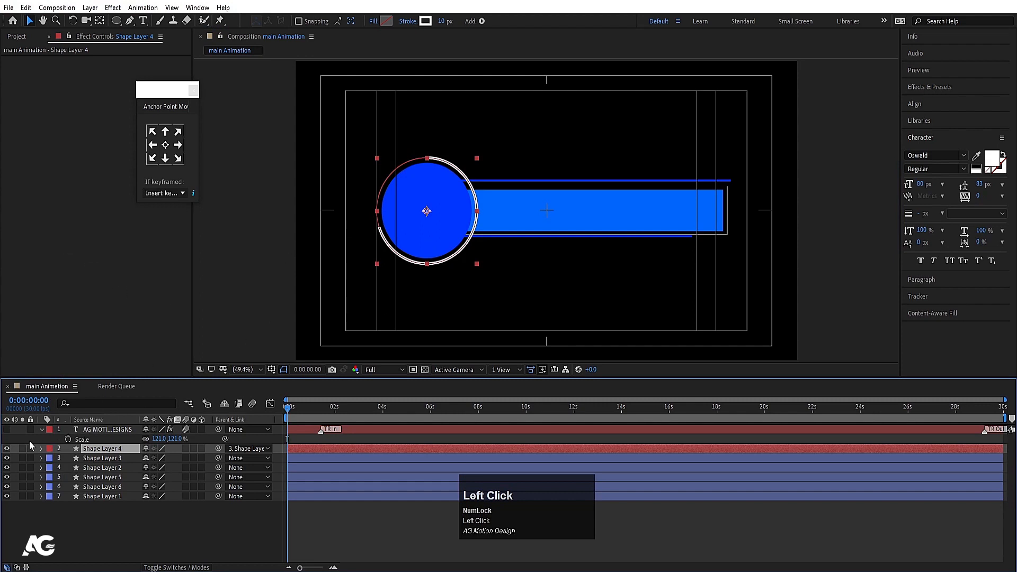
pyautogui.click(7, 448)
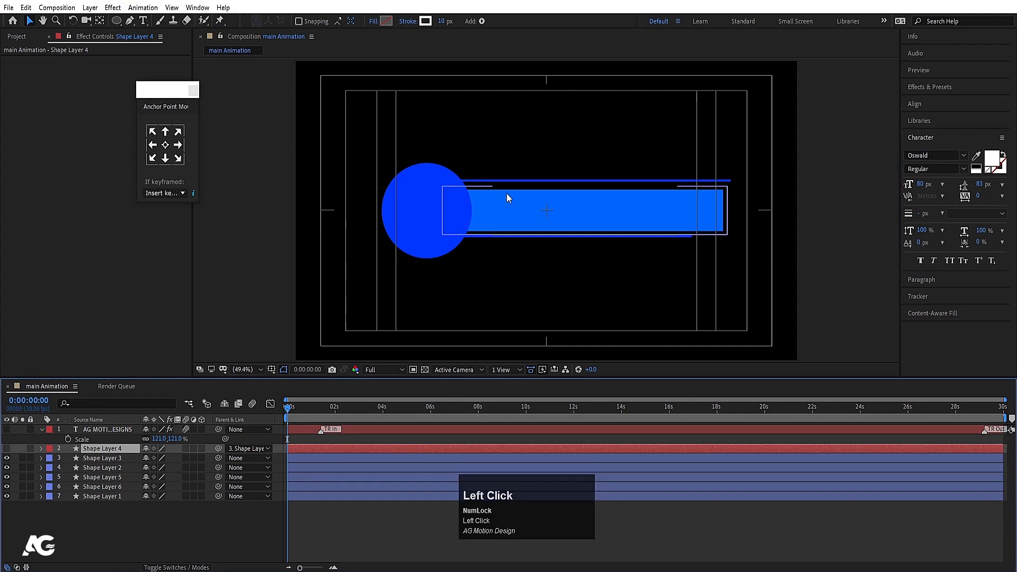
# - Give the rectangular outline's layer, Shape Layer 2, a Red label
pyautogui.click(504, 221)
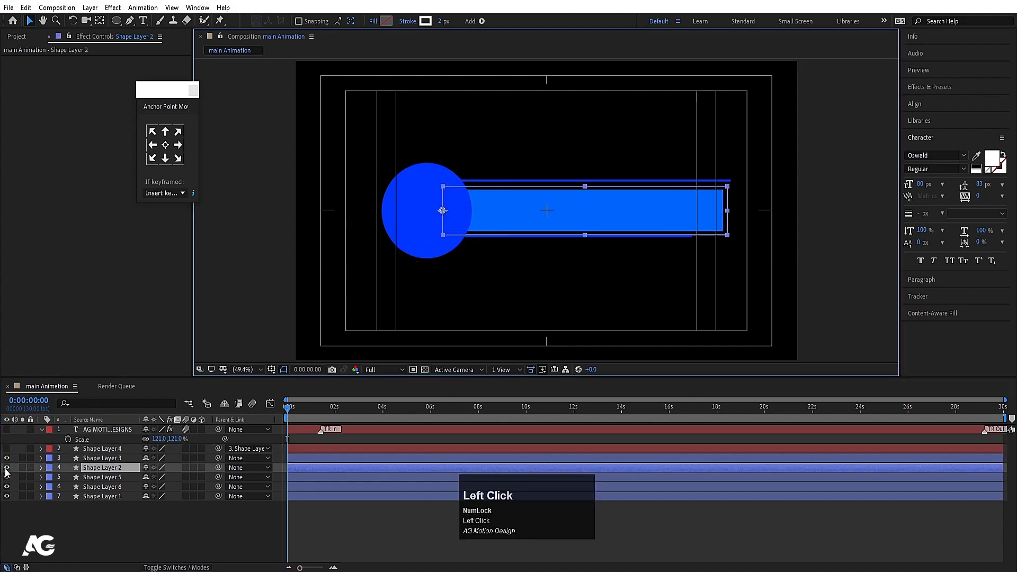
pyautogui.click(7, 468)
pyautogui.click(7, 468)
pyautogui.click(49, 468)
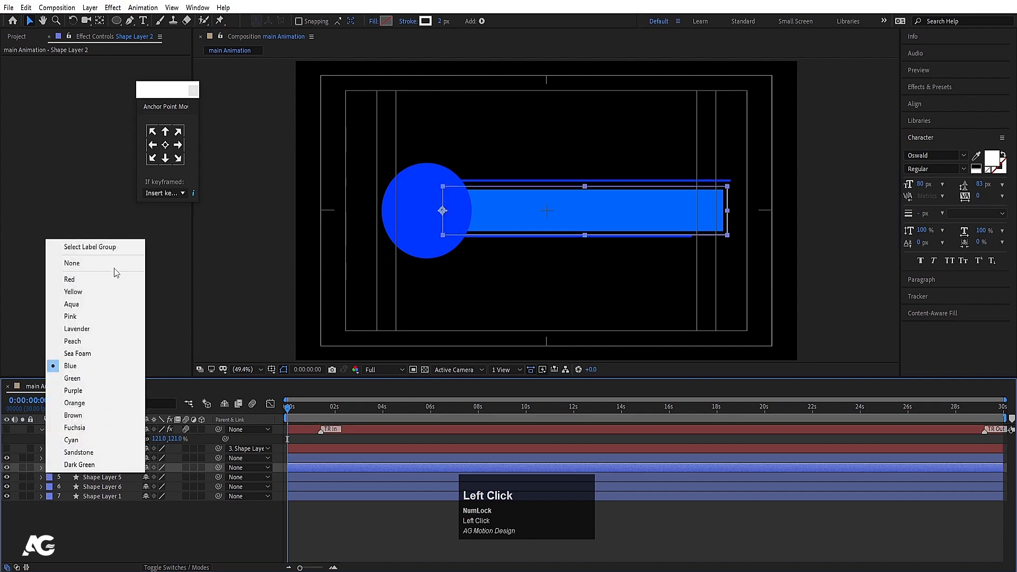
pyautogui.click(74, 280)
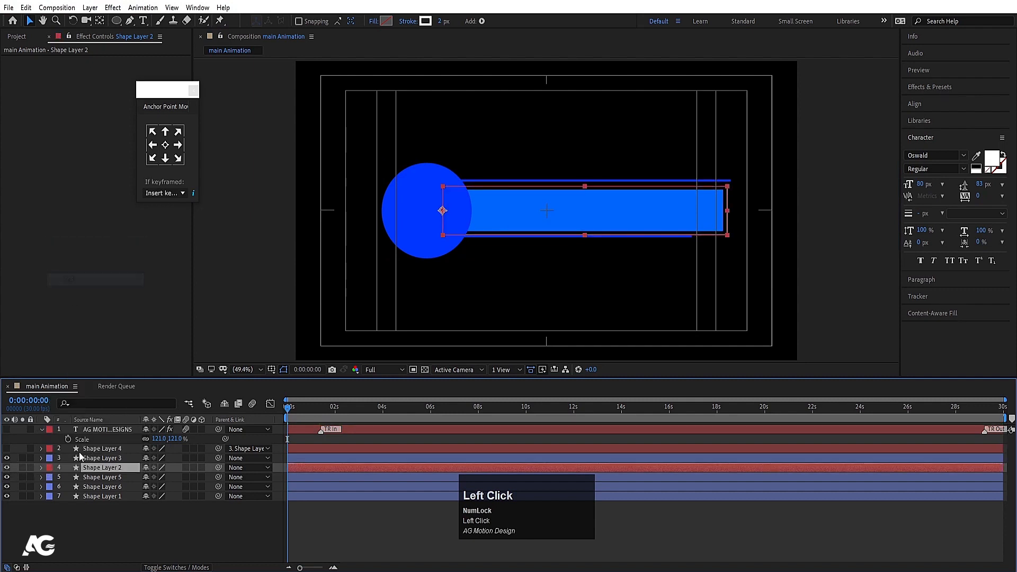
# - Make the white ring's layer, Shape Layer 4, visible again and lock both Shape Layer 4 and Shape Layer 2
pyautogui.click(7, 448)
pyautogui.click(31, 449)
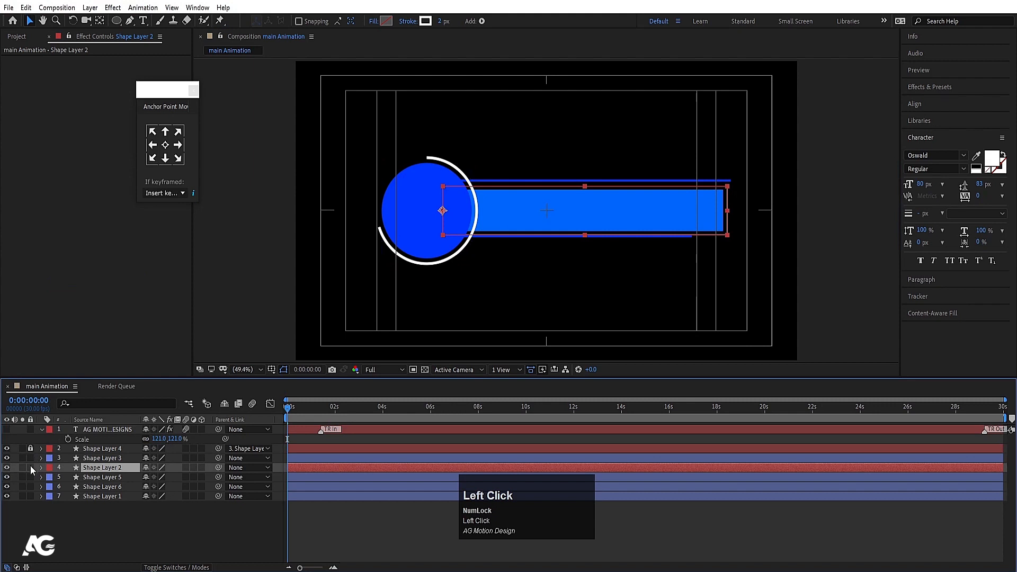
pyautogui.click(30, 468)
pyautogui.click(85, 458)
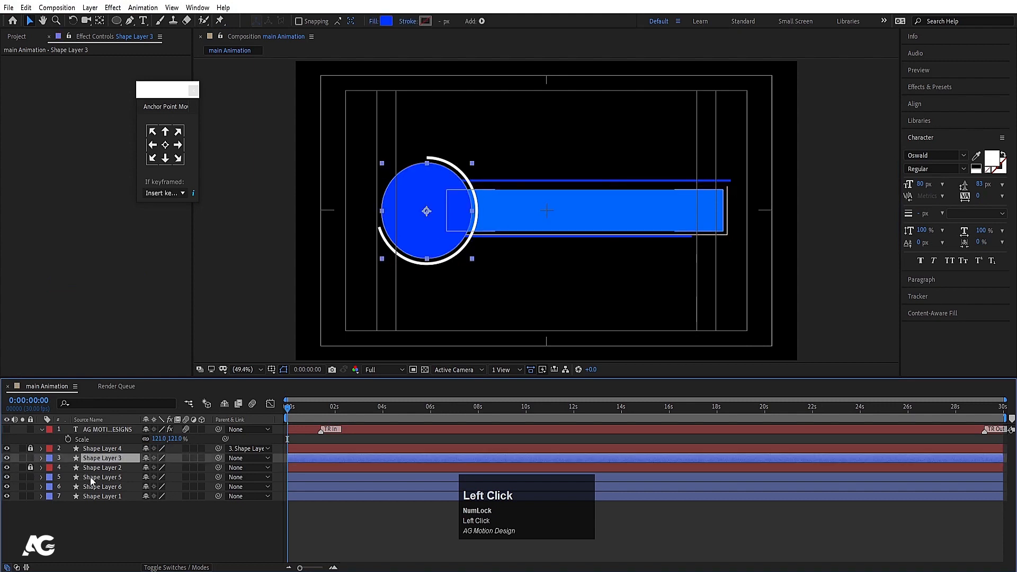
pyautogui.click(48, 459)
pyautogui.click(53, 461)
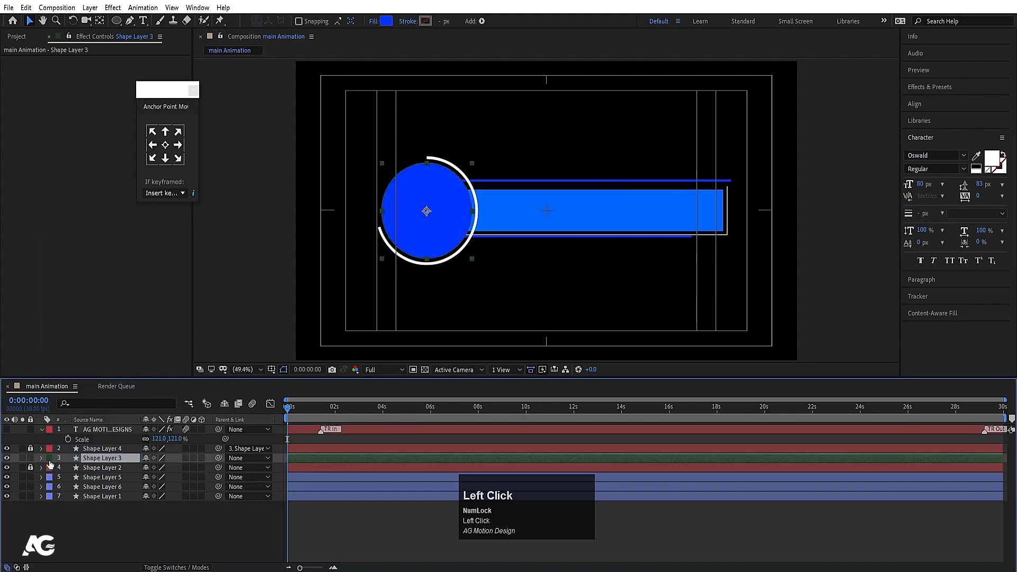
pyautogui.click(49, 459)
pyautogui.click(81, 357)
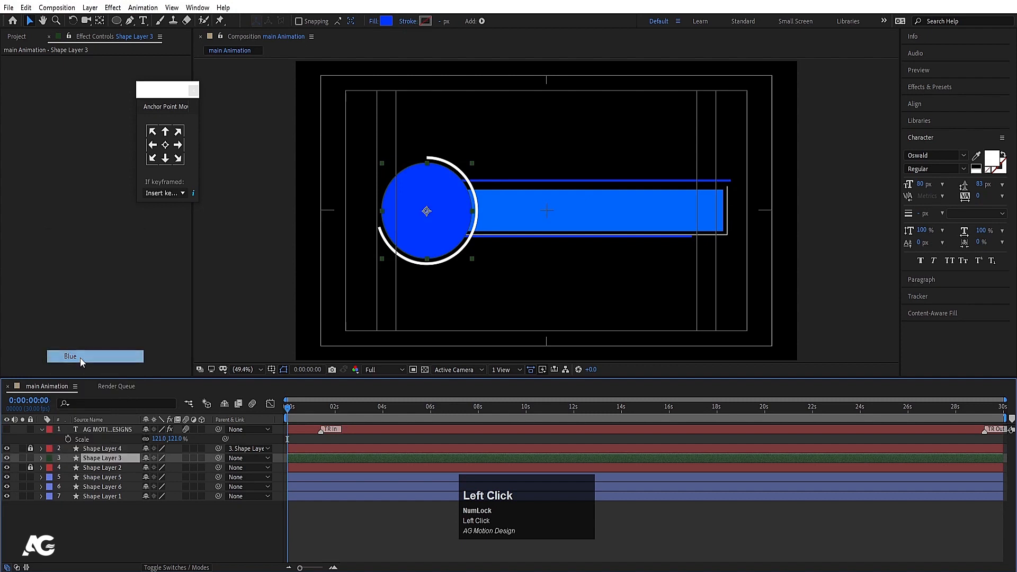
# - Reveal Scale on Shape Layers 3, 5, 6 and 1, unlink its proportions and set Scale keyframes at the first frame
pyautogui.keyDown('ctrl'); pyautogui.click(91, 478); pyautogui.keyUp('ctrl')
pyautogui.keyDown('ctrl'); pyautogui.click(93, 487); pyautogui.keyUp('ctrl')
pyautogui.keyDown('ctrl'); pyautogui.click(96, 496); pyautogui.keyUp('ctrl')
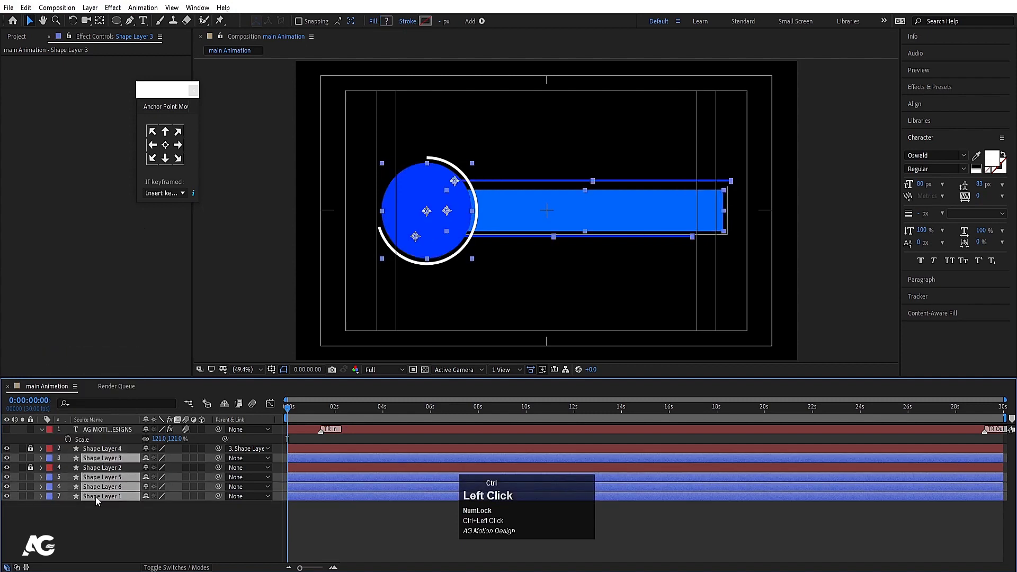
pyautogui.press('s')
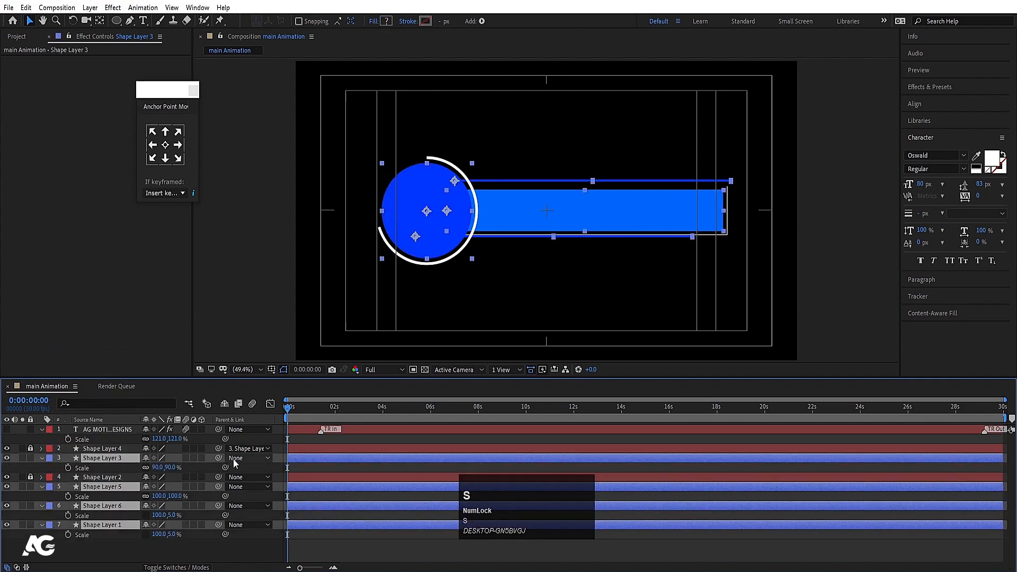
pyautogui.click(145, 468)
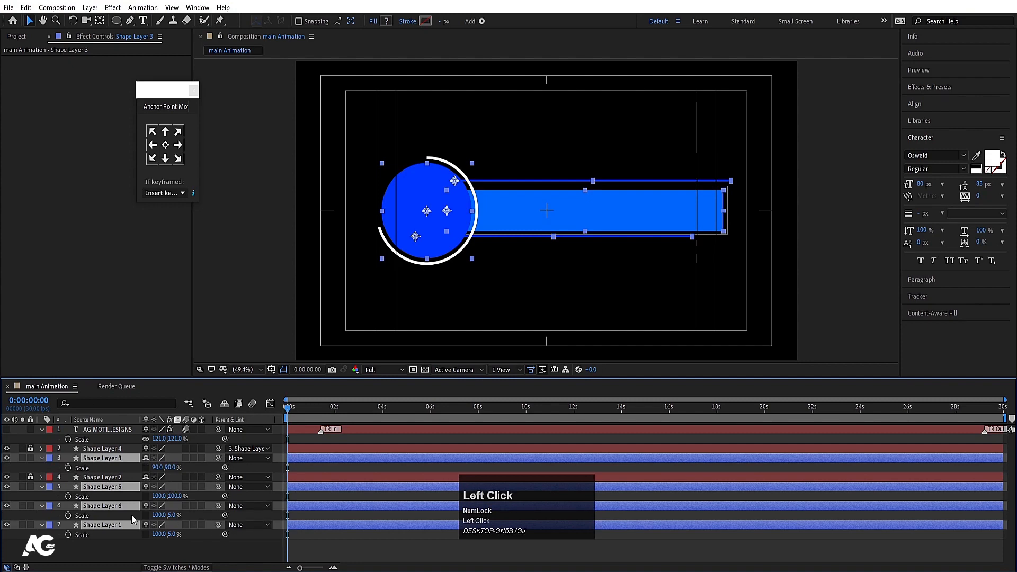
pyautogui.click(68, 467)
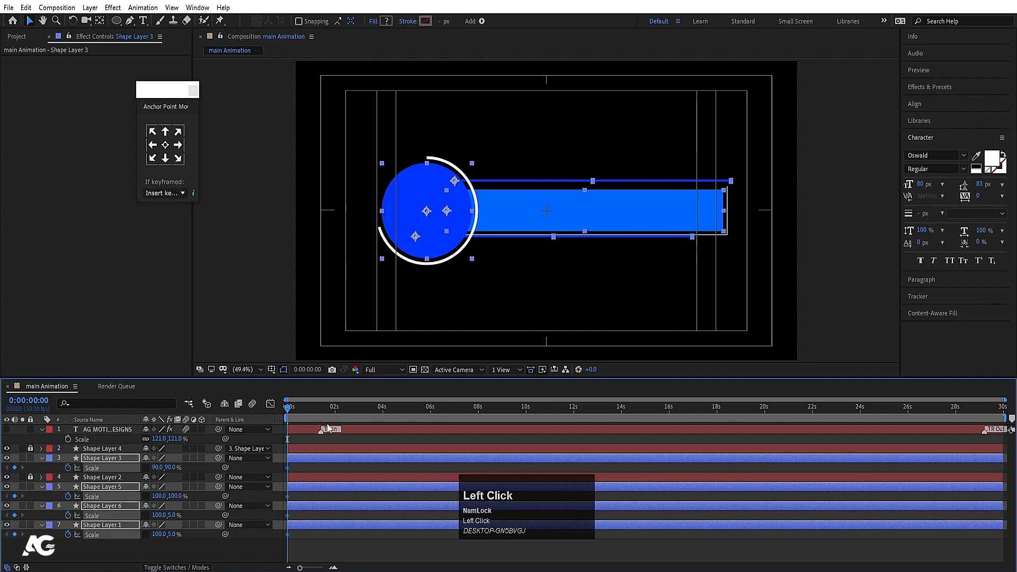
# - Add a second Scale keyframe to the four selected shape layers at 0:00:01:13, near the title's TR In marker
pyautogui.press('=')
pyautogui.moveTo(341, 411); pyautogui.dragTo(194, 445)
pyautogui.click(15, 467)
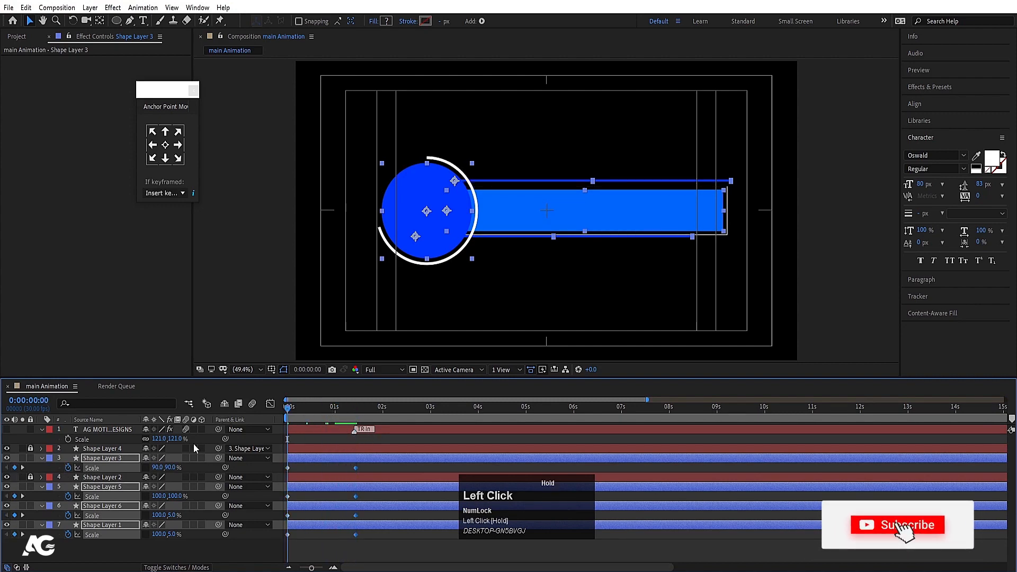
# - Set the horizontal scale of Shape Layers 3, 5, 6 and 1 to 0% at the first frame and preview the animation
pyautogui.click(159, 467)
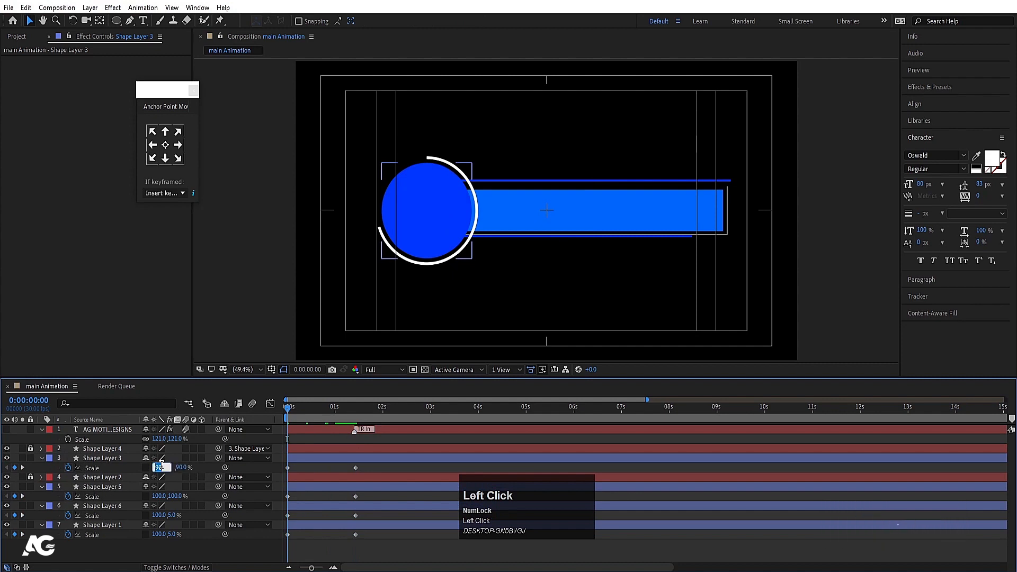
pyautogui.write('0')
pyautogui.click(157, 497)
pyautogui.write('0')
pyautogui.click(156, 516)
pyautogui.write('0')
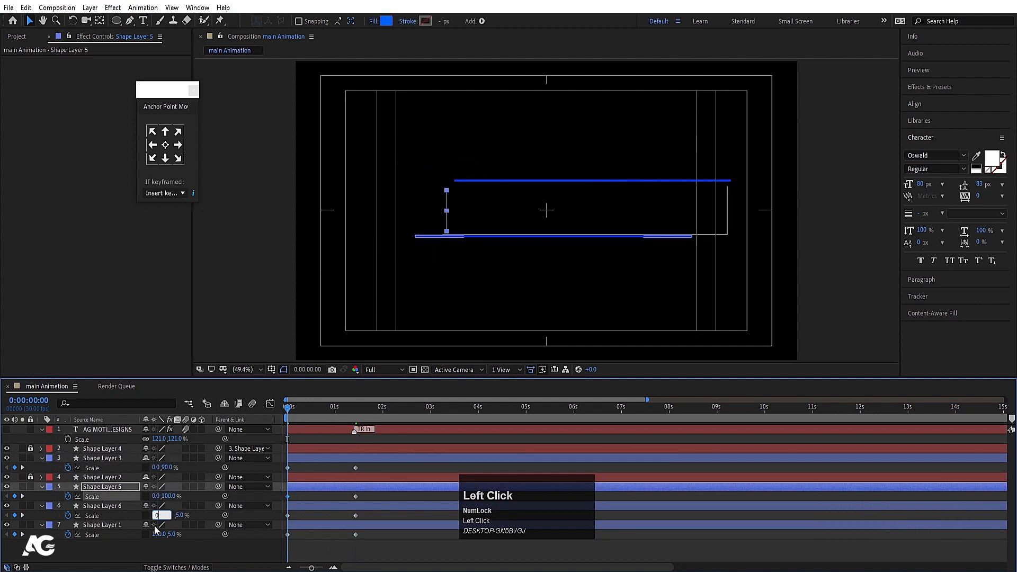
pyautogui.click(157, 534)
pyautogui.write('0')
pyautogui.click(343, 548)
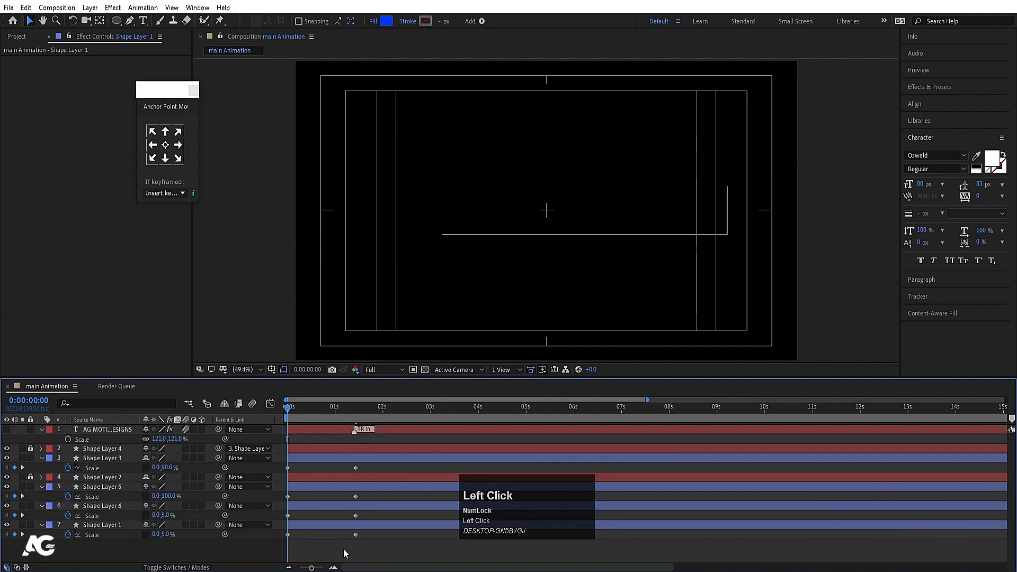
pyautogui.press('space')
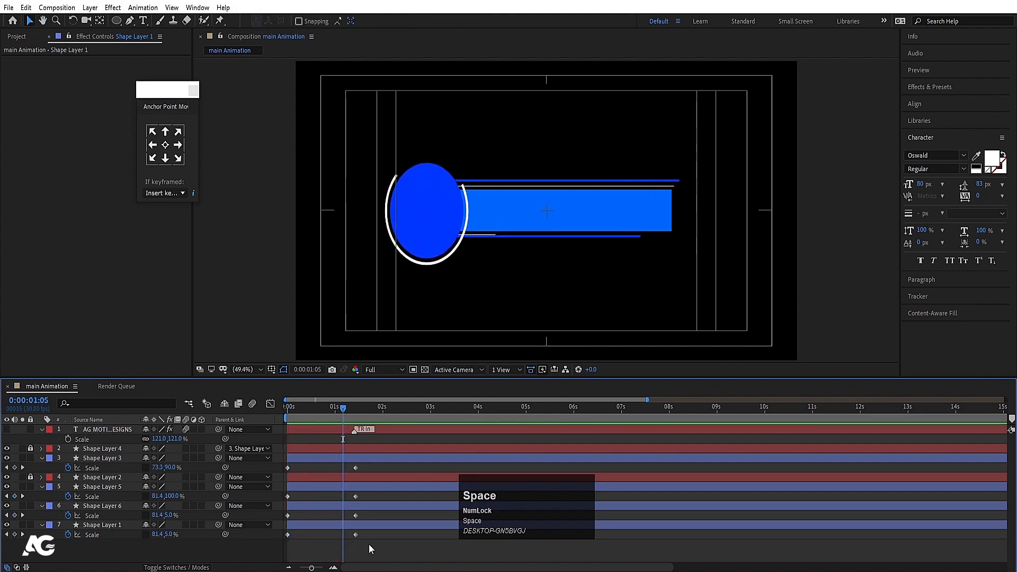
# - Apply Easy Ease to all Scale keyframes of the four shape layers and relink their scale proportions
pyautogui.moveTo(386, 539); pyautogui.dragTo(281, 459)
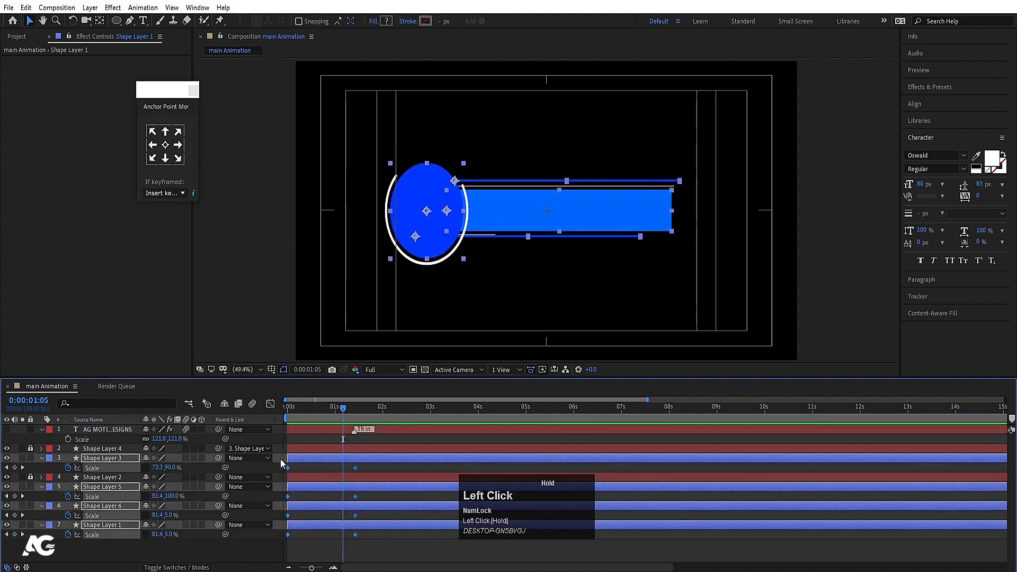
pyautogui.press('F9')
pyautogui.click(146, 468)
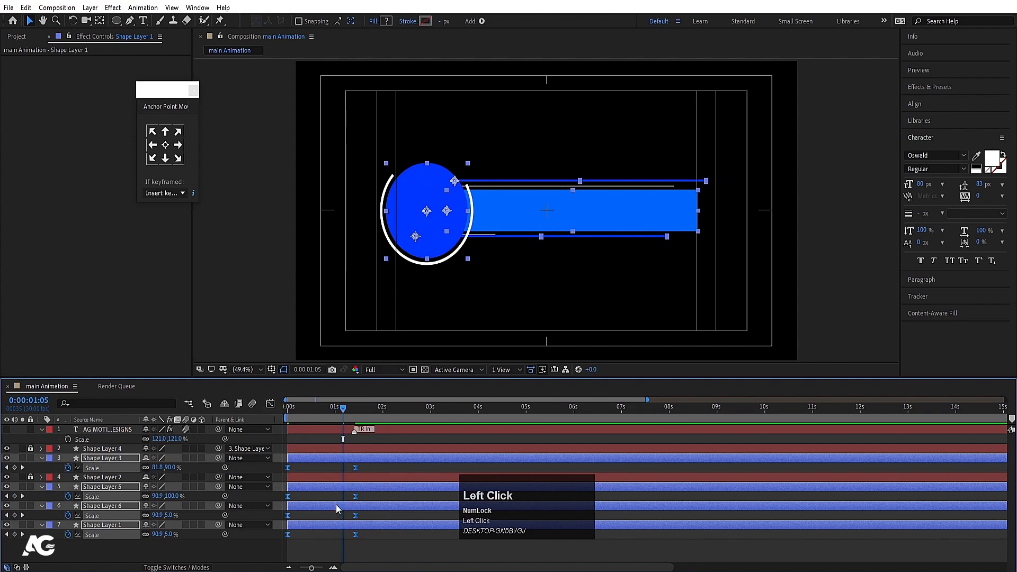
# - Reshape the Scale speed graph into a fast start with a long slow finish, and preview the animation from the first frame
pyautogui.click(270, 404)
pyautogui.moveTo(364, 473); pyautogui.dragTo(316, 532)
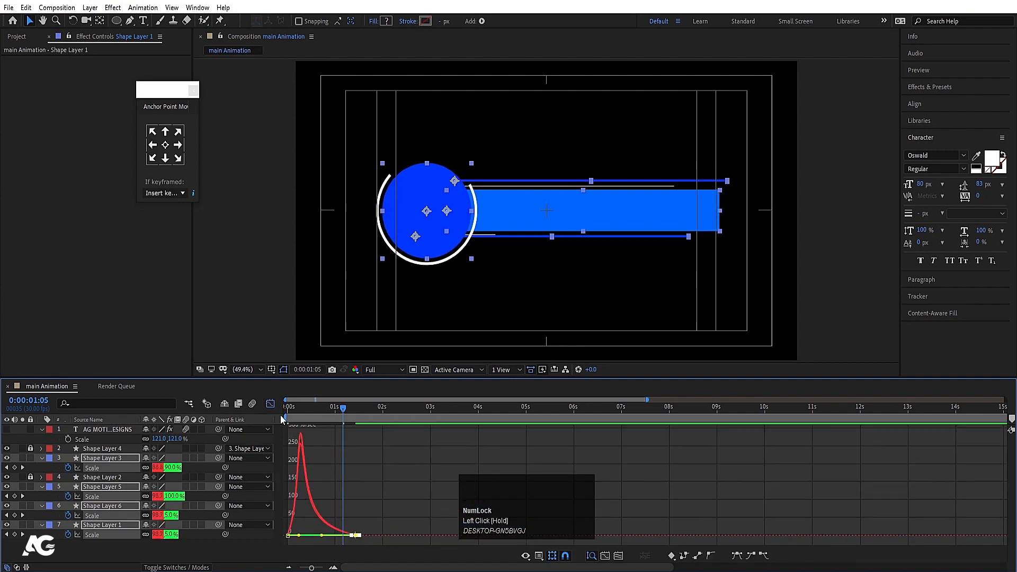
pyautogui.click(270, 404)
pyautogui.press('Home')
pyautogui.press('space')
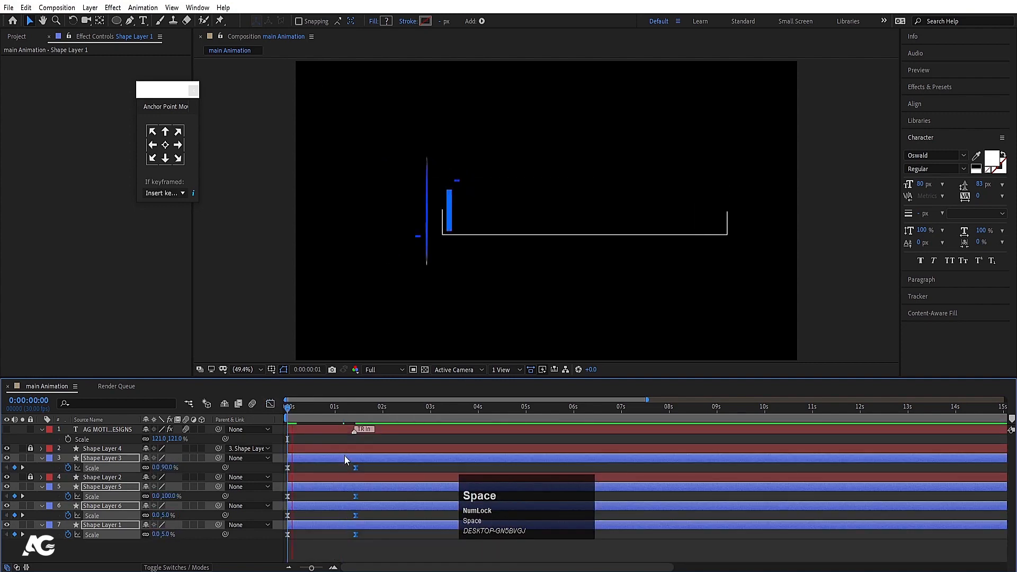
pyautogui.click(211, 441)
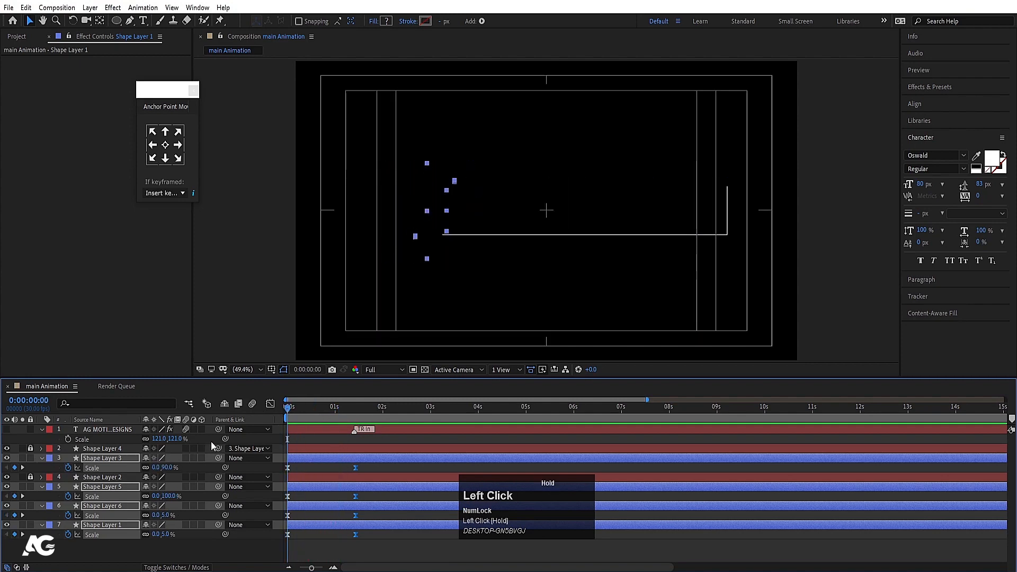
# - Collapse the keyframed properties of the shape layers and unlock Shape Layer 4 and Shape Layer 2
pyautogui.click(119, 548)
pyautogui.press('u')
pyautogui.press('u')
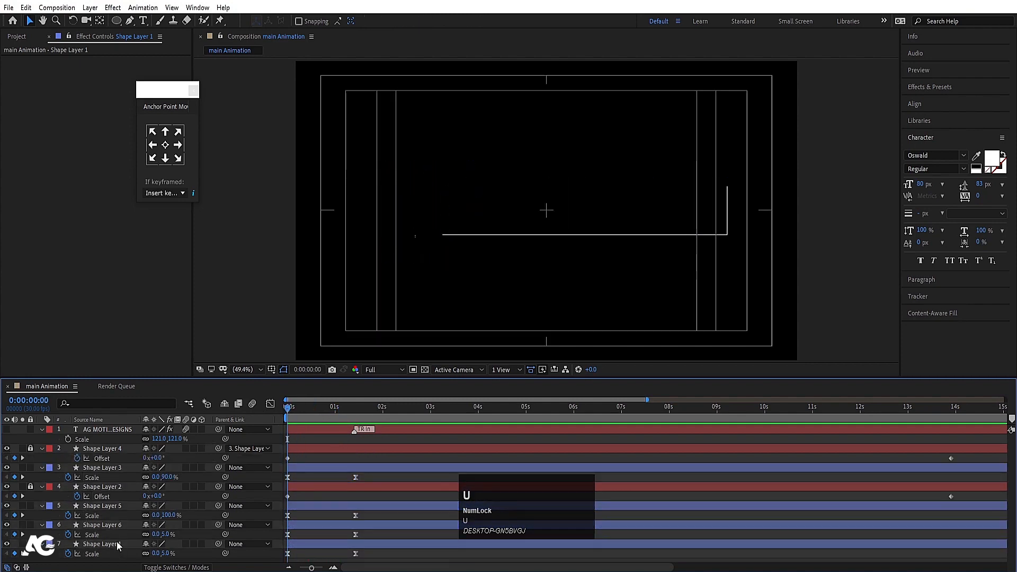
pyautogui.click(30, 449)
pyautogui.click(30, 468)
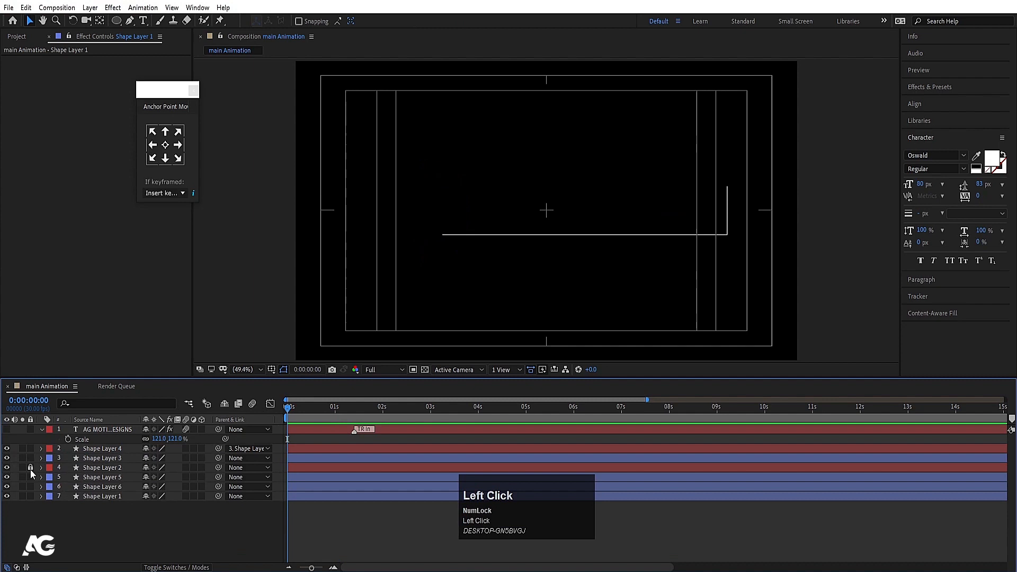
# - Remove the Scale animation from the blue circle's layer, Shape Layer 3, keeping its full size, and preview the animation
pyautogui.click(96, 449)
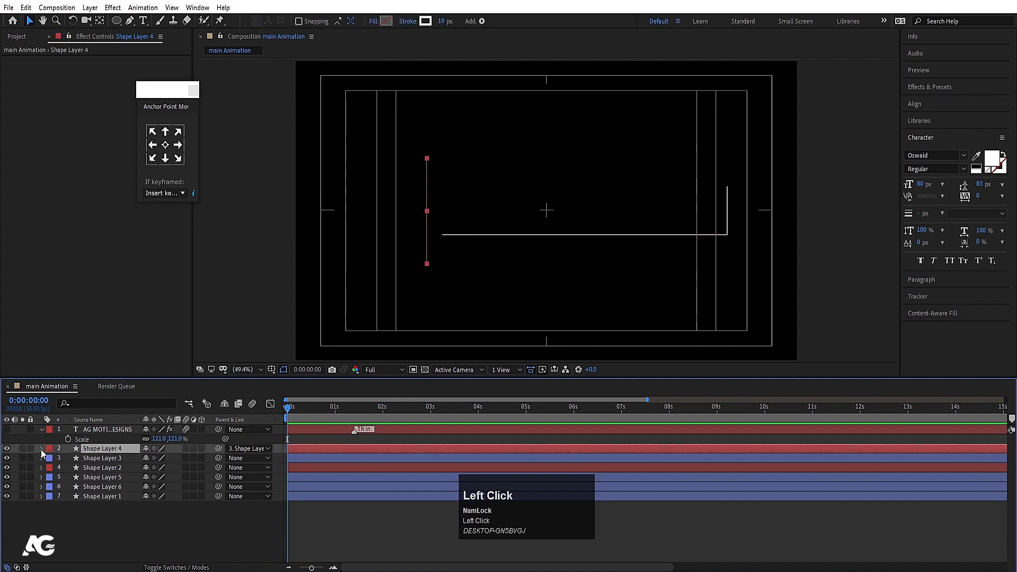
pyautogui.press('space')
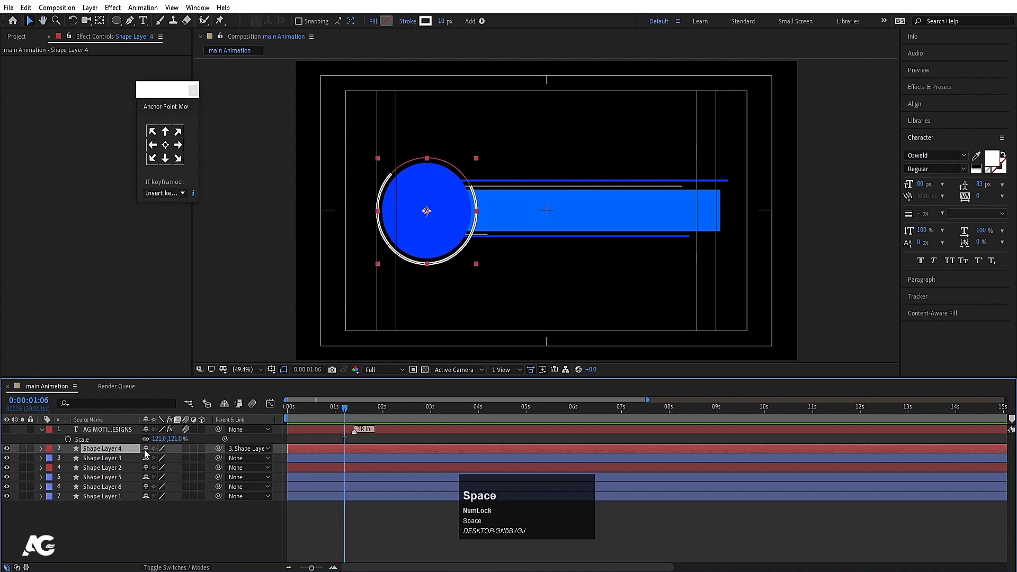
pyautogui.click(113, 451)
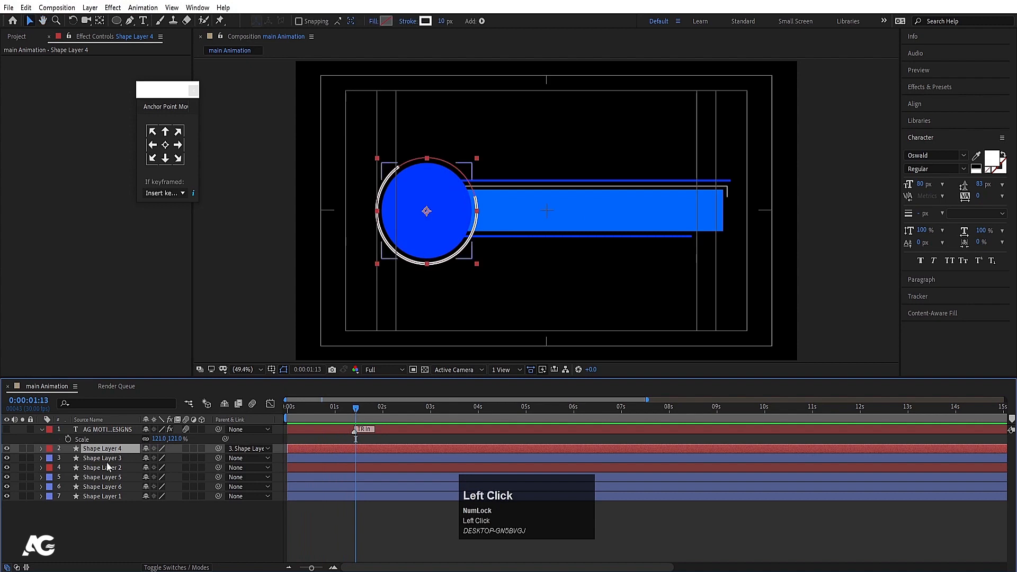
pyautogui.click(106, 458)
pyautogui.press('s')
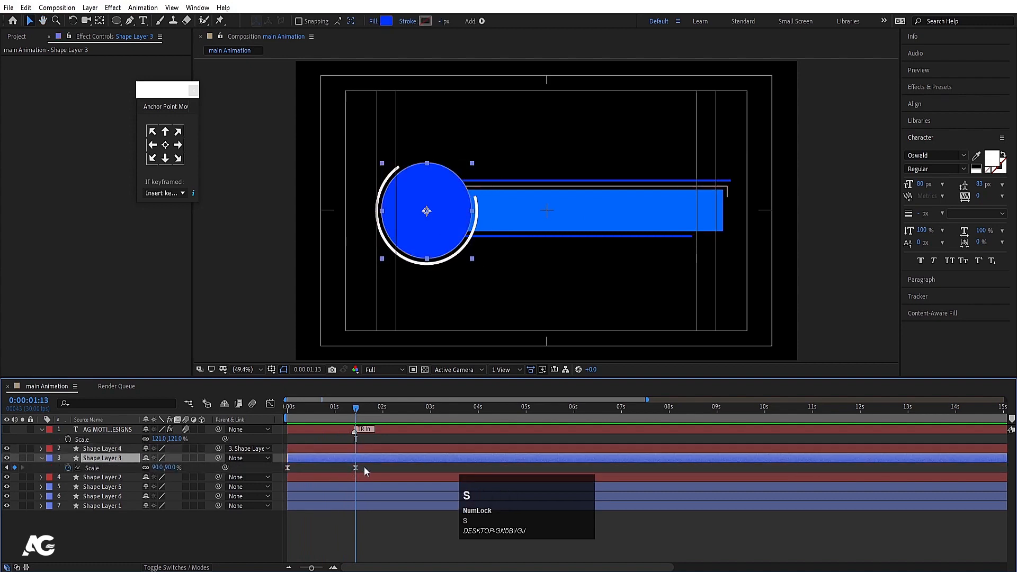
pyautogui.moveTo(364, 466); pyautogui.dragTo(256, 473)
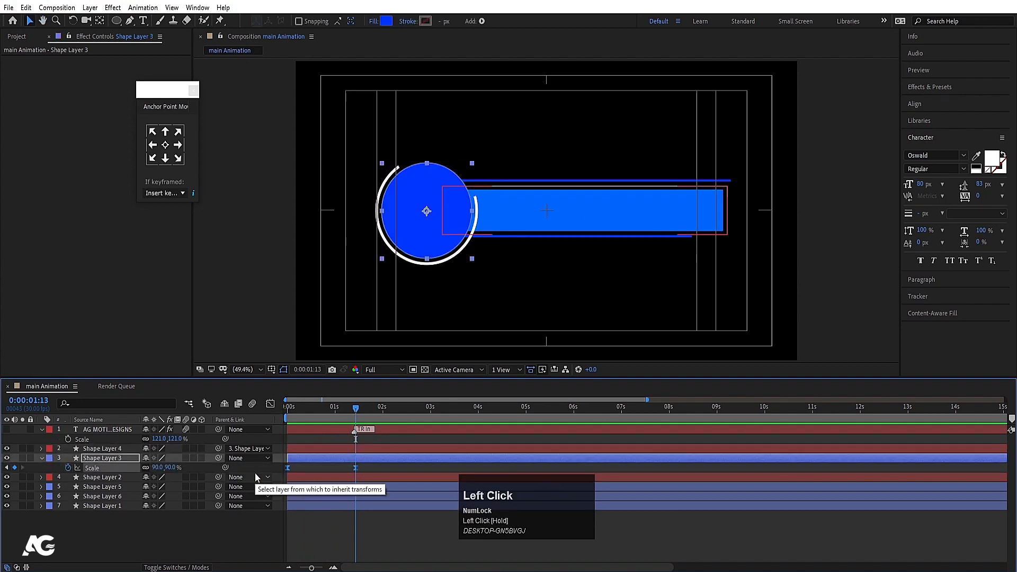
pyautogui.click(68, 468)
pyautogui.press('space')
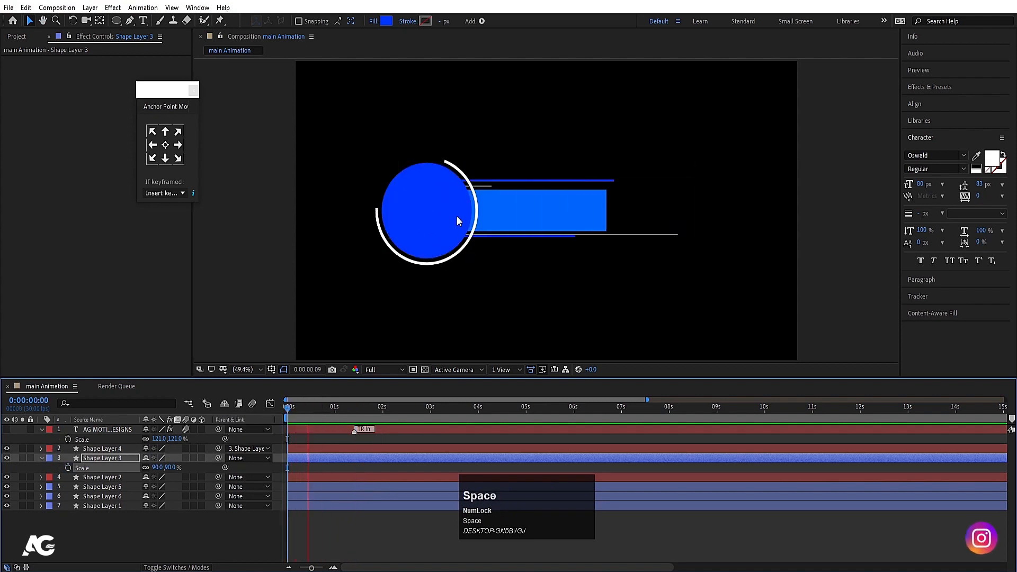
# - Set new Scale keyframes on the blue circle at the first frame and at 0:00:01:08
pyautogui.click(255, 413)
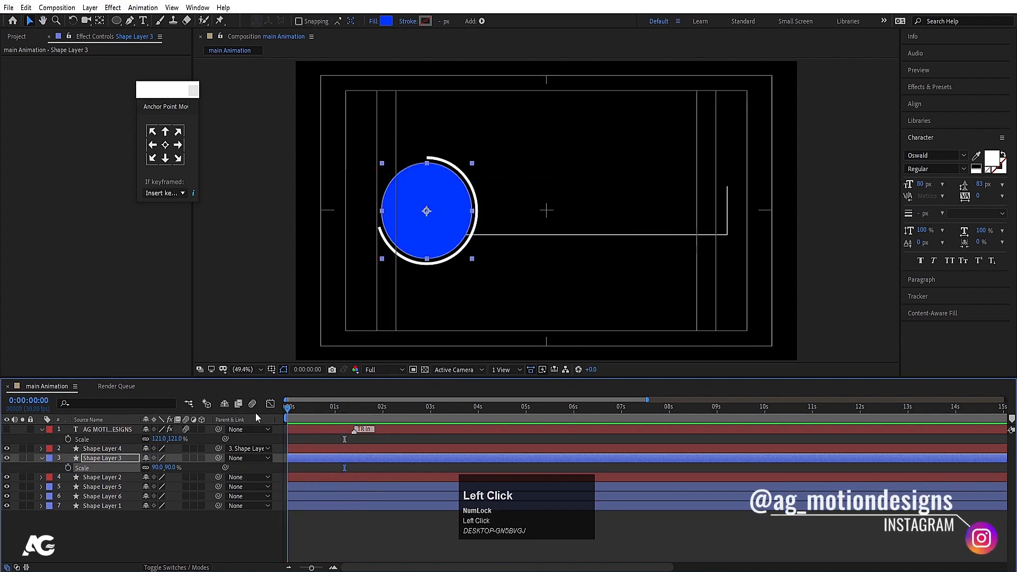
pyautogui.moveTo(256, 418); pyautogui.dragTo(257, 437)
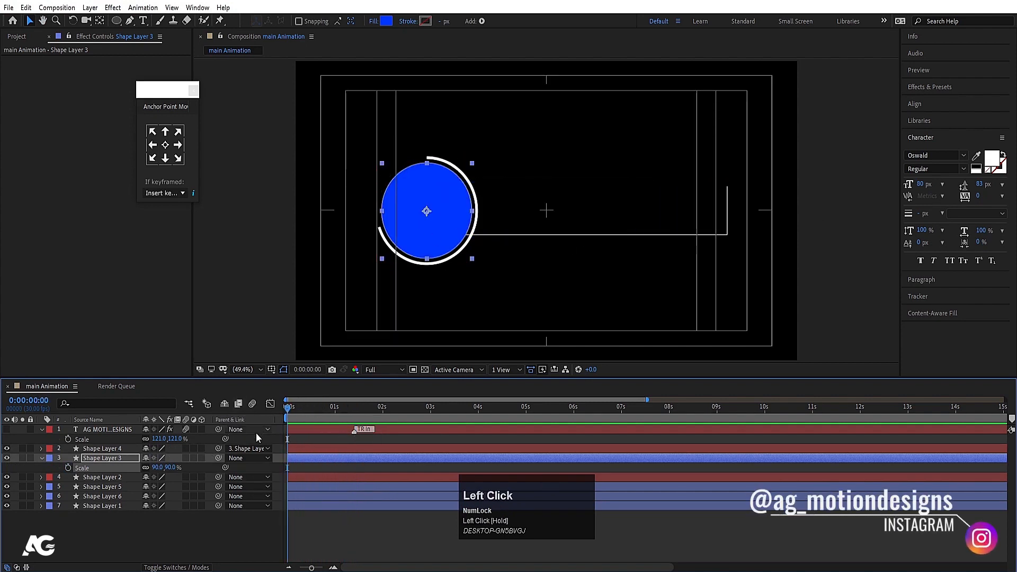
pyautogui.click(68, 467)
pyautogui.press('space')
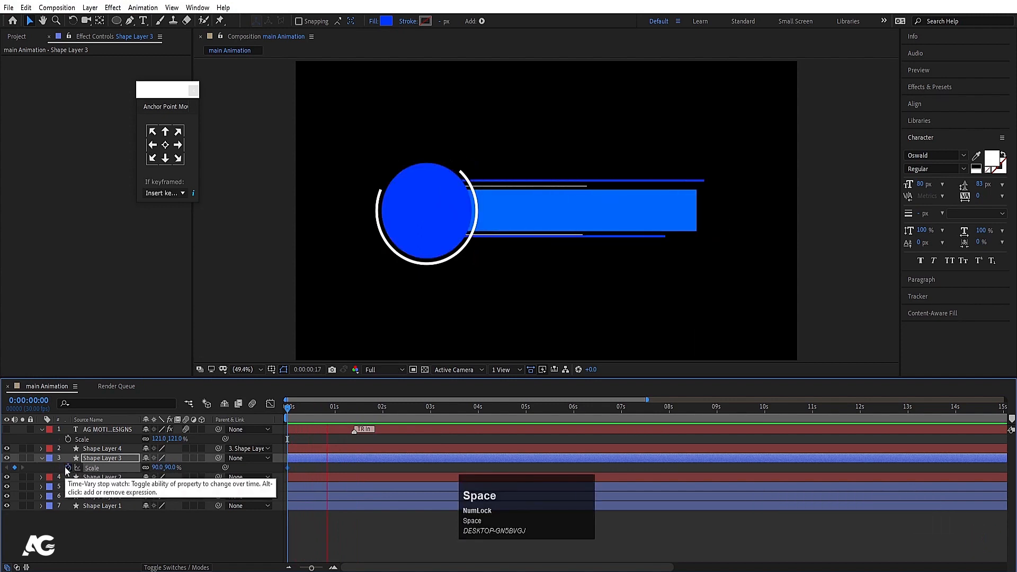
pyautogui.press('space')
pyautogui.click(15, 467)
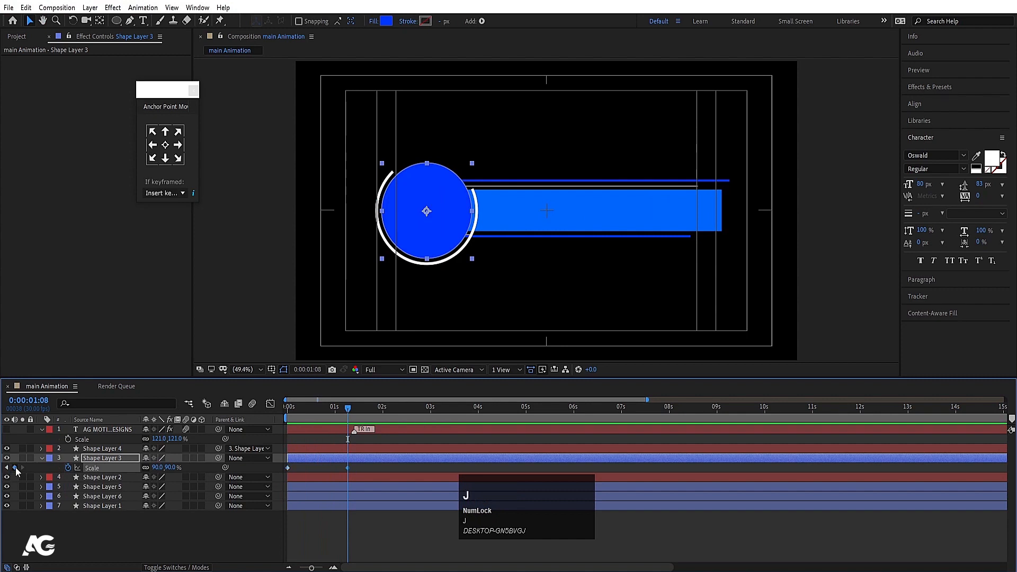
# - Set the blue circle's linked scale to 0% at the first frame and apply Easy Ease to its Scale keyframes
pyautogui.press('j')
pyautogui.click(158, 467)
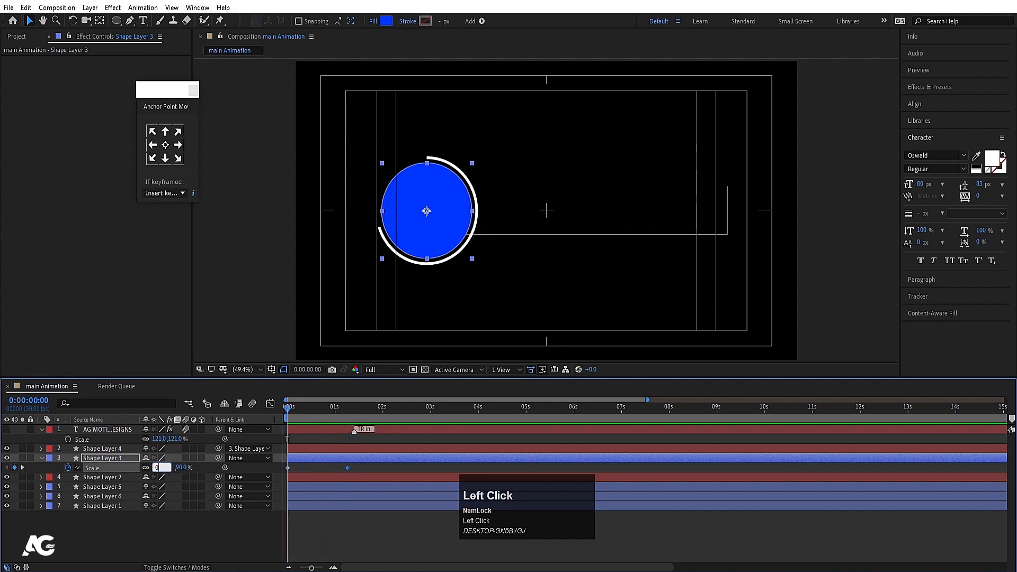
pyautogui.press('Return')
pyautogui.press('F9')
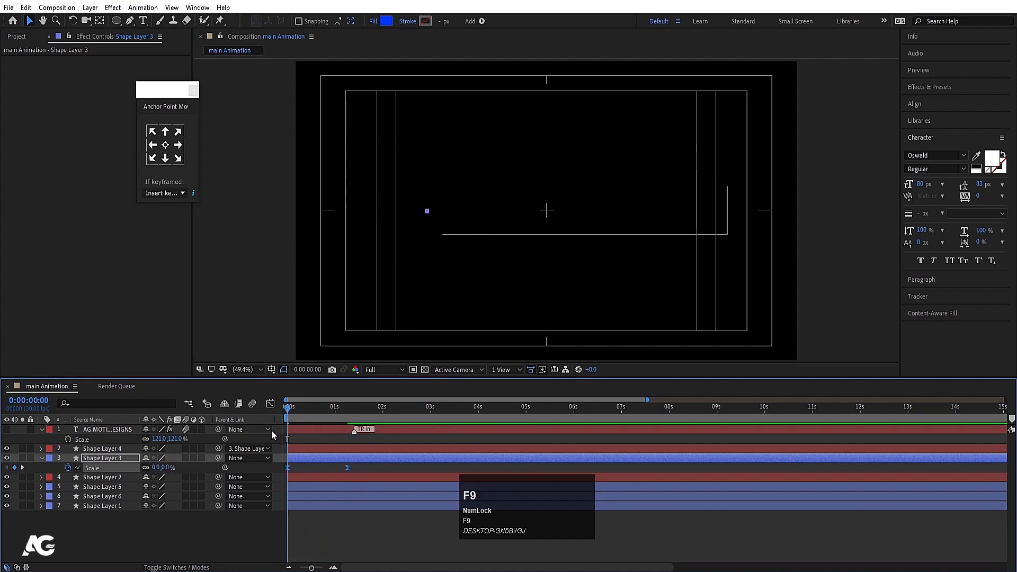
# - Reshape the blue circle's Scale speed curve to peak early with a long ease-out, preview it, and collapse the layer's properties
pyautogui.click(271, 405)
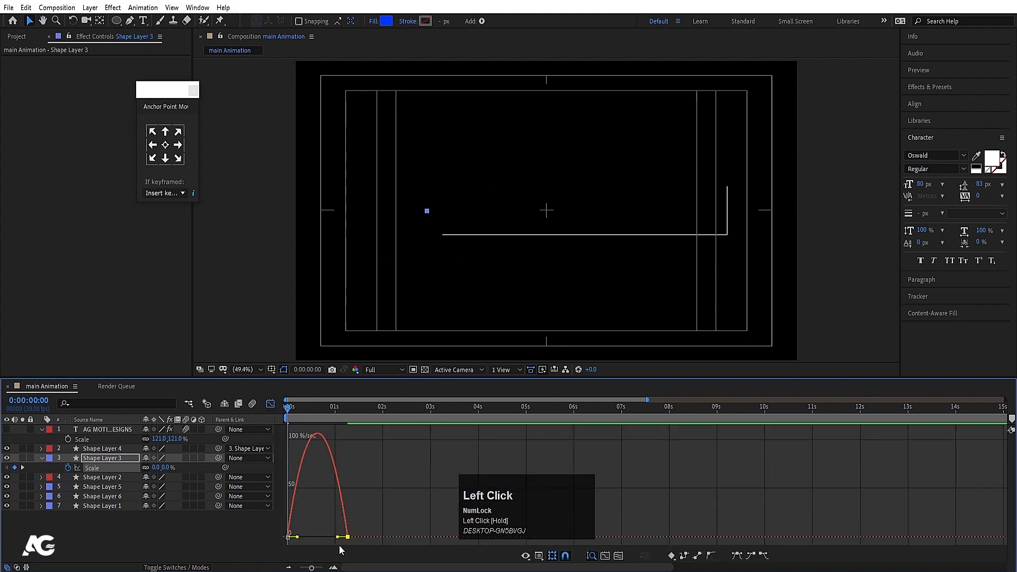
pyautogui.moveTo(339, 542); pyautogui.dragTo(296, 538)
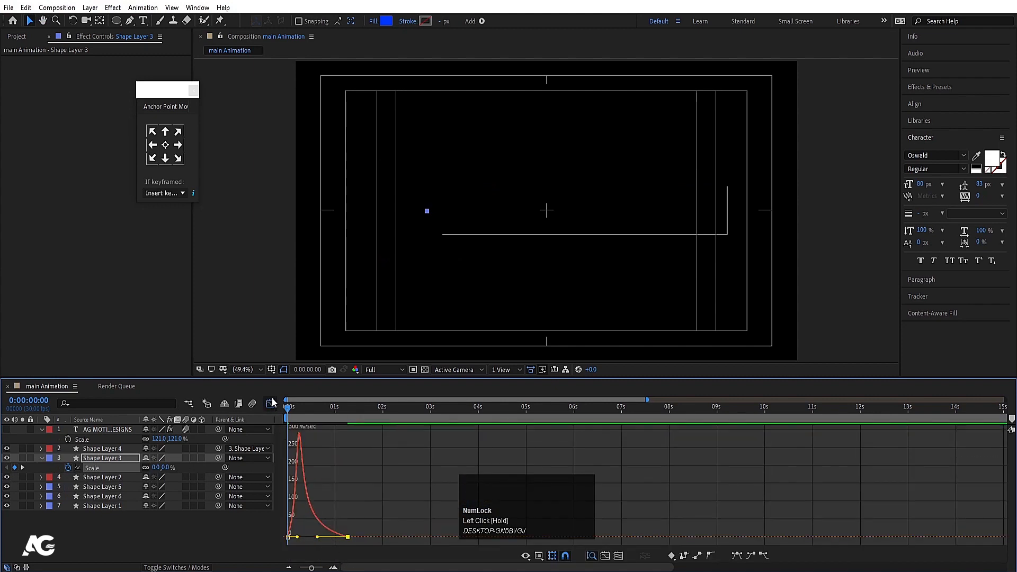
pyautogui.click(271, 404)
pyautogui.press('space')
pyautogui.press('space')
pyautogui.press('-')
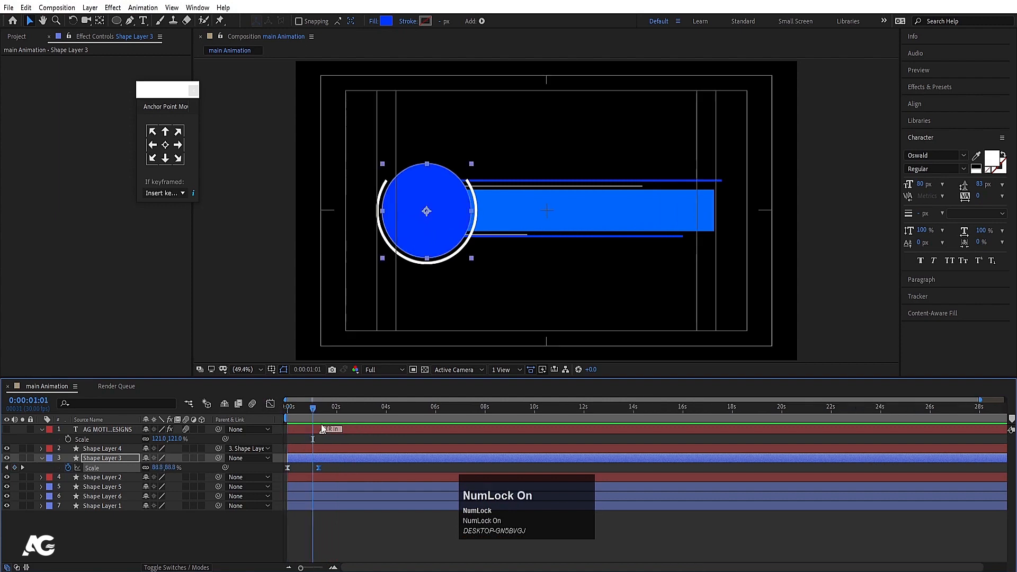
pyautogui.moveTo(313, 408); pyautogui.dragTo(269, 409)
pyautogui.click(300, 440)
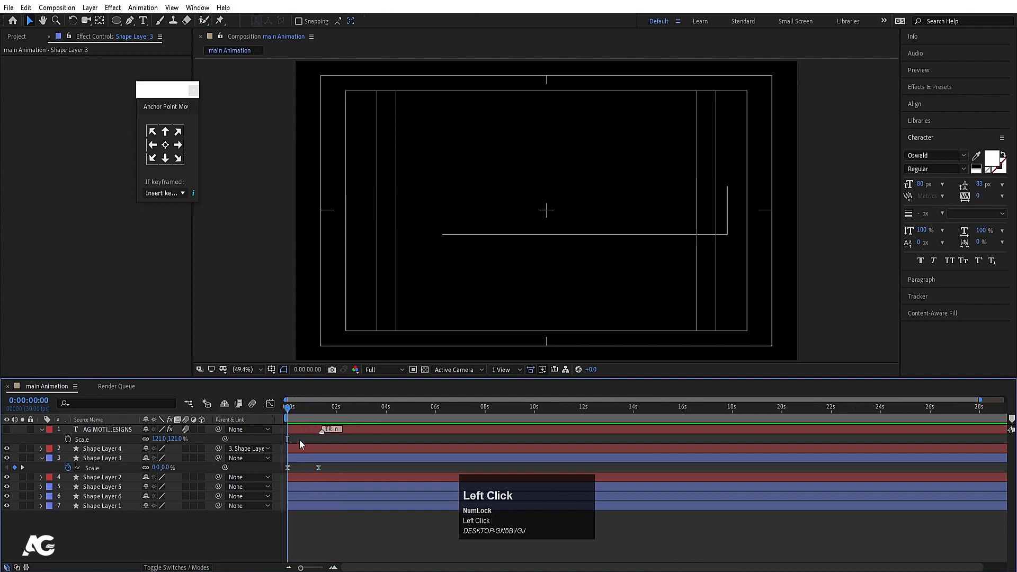
pyautogui.press('u')
pyautogui.press('u')
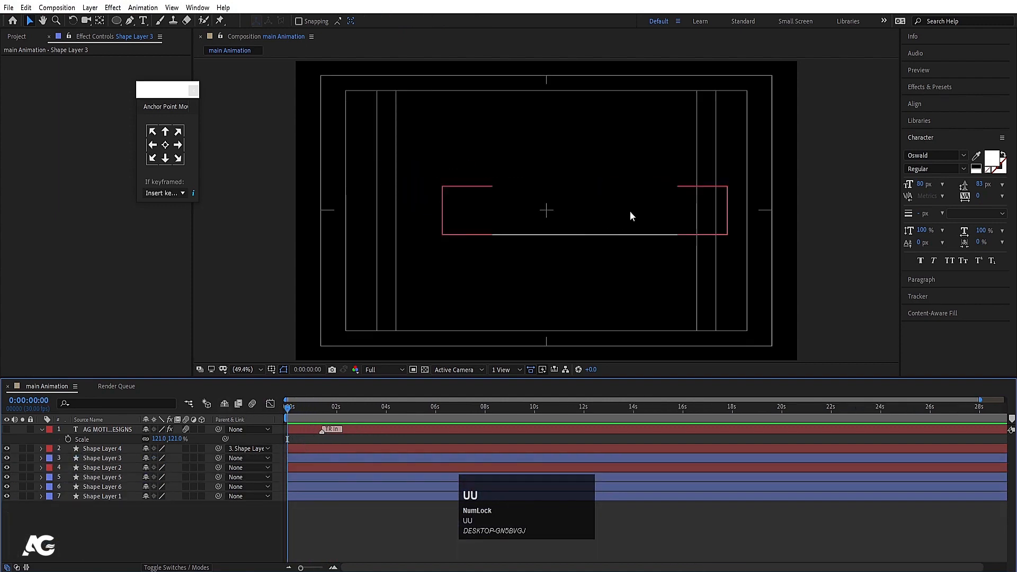
# - Add a second Trim Paths to Shape Layer 2, the thin white rectangle outline
pyautogui.click(632, 214)
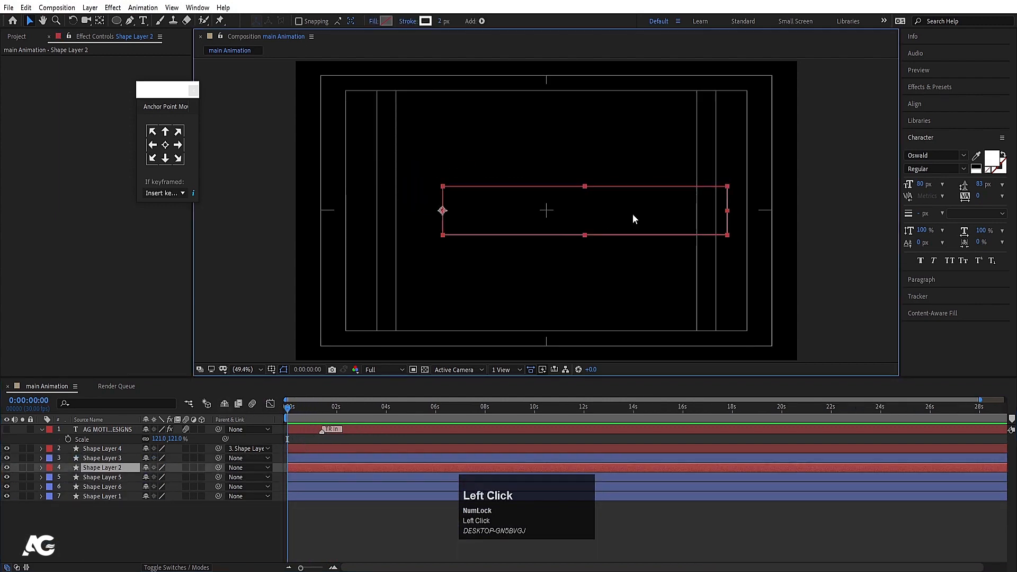
pyautogui.click(41, 468)
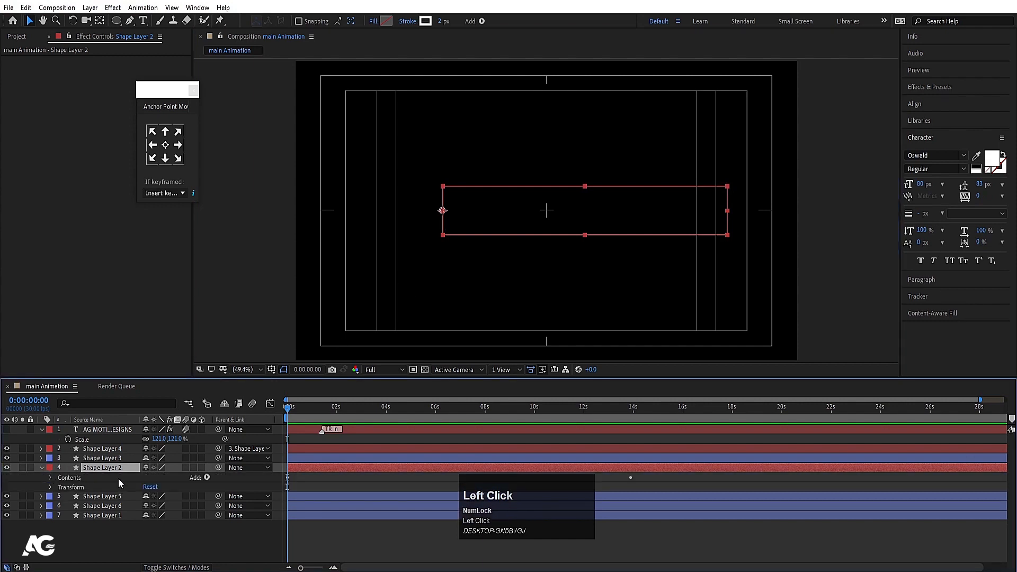
pyautogui.click(208, 478)
pyautogui.click(244, 418)
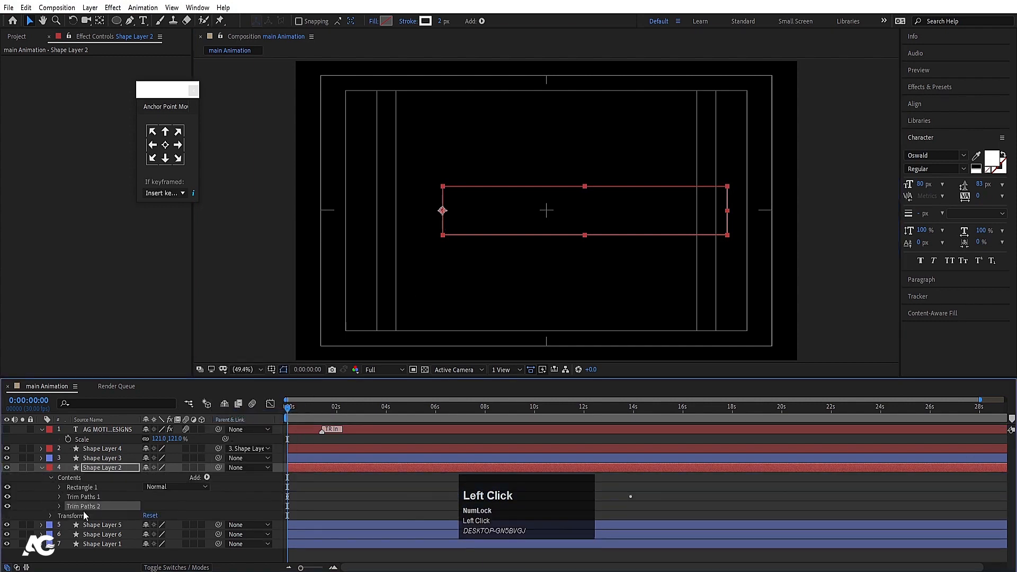
pyautogui.click(80, 498)
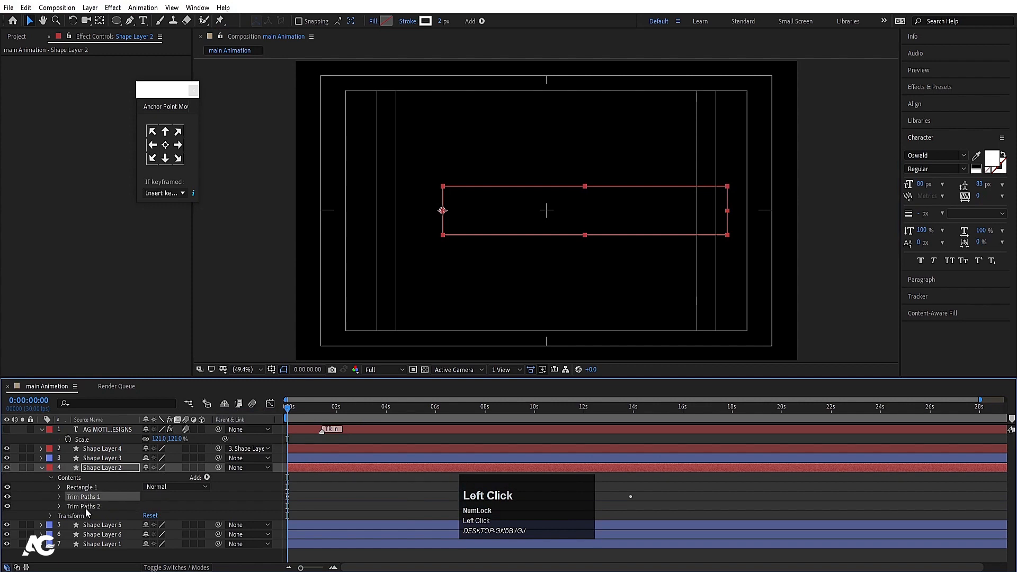
pyautogui.click(84, 507)
# - Keyframe the End of Trim Paths 2 from 0% at the first frame to 100% at 0:00:00:26 with Easy Ease
pyautogui.click(60, 506)
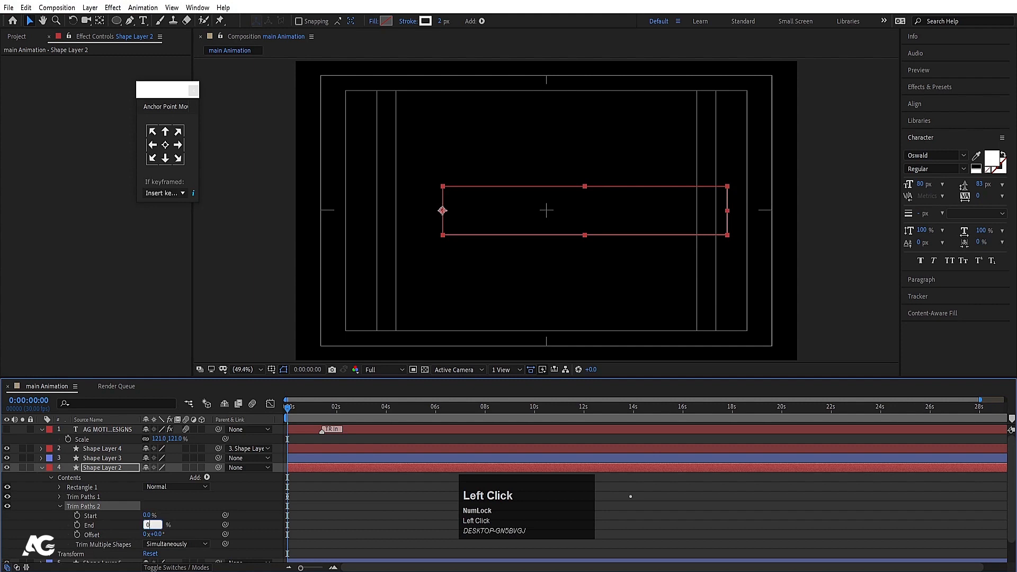
pyautogui.write('0')
pyautogui.press('Return')
pyautogui.click(77, 525)
pyautogui.press('space')
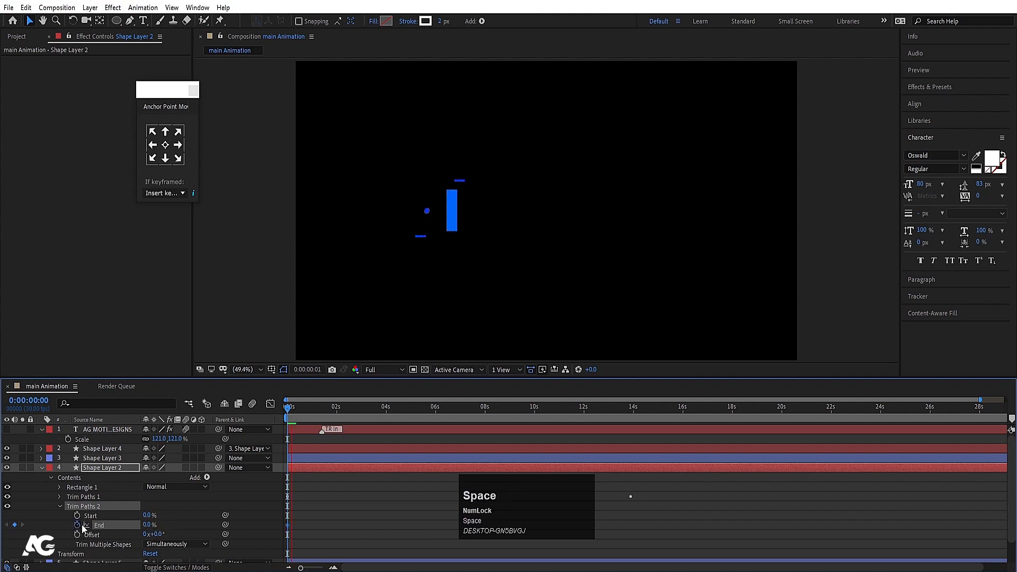
pyautogui.click(150, 525)
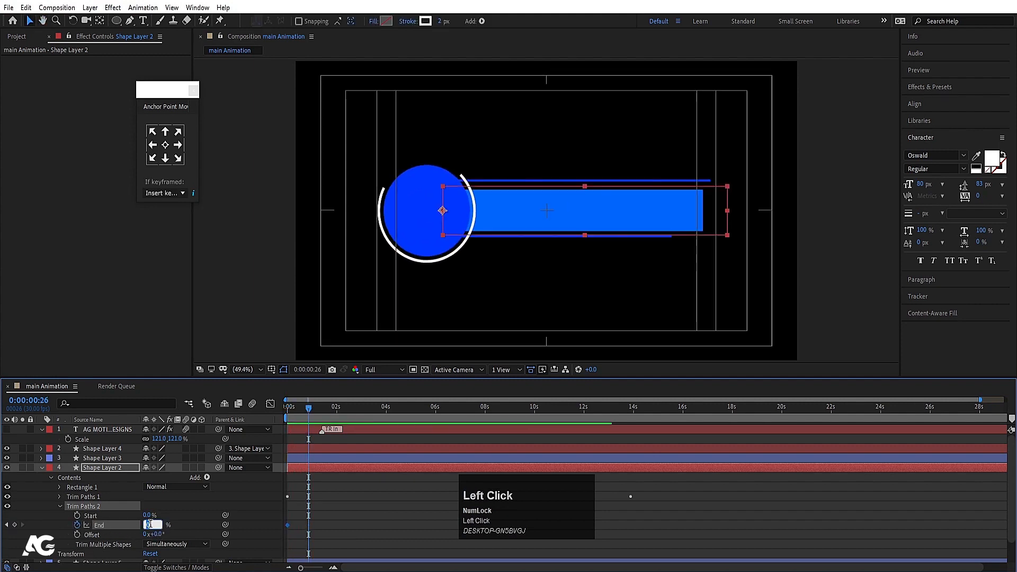
pyautogui.write('100')
pyautogui.press('Return')
pyautogui.press('F9')
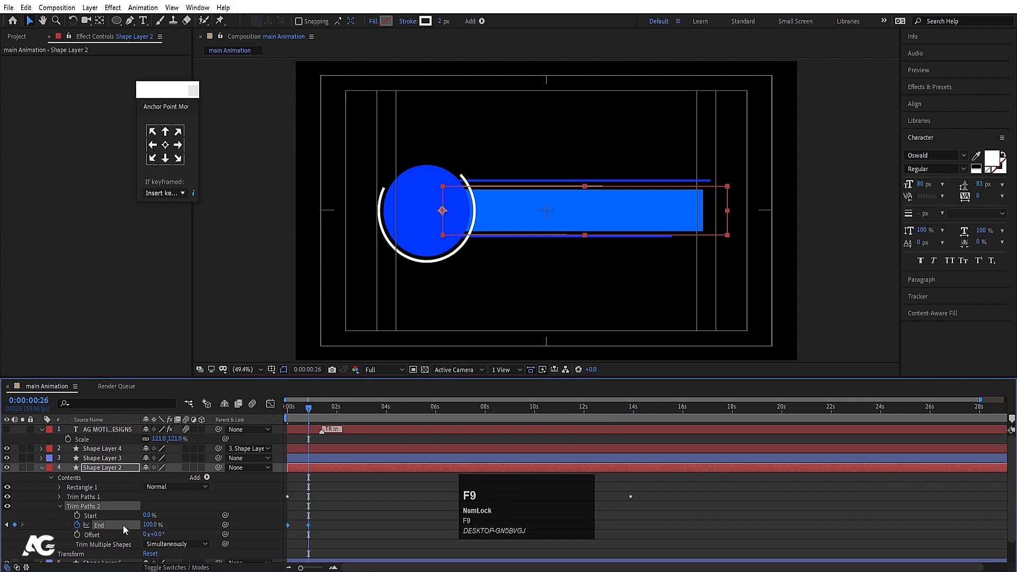
# - Preview the outline's reveal from the first frame and collapse Shape Layer 2's properties
pyautogui.click(299, 414)
pyautogui.press('space')
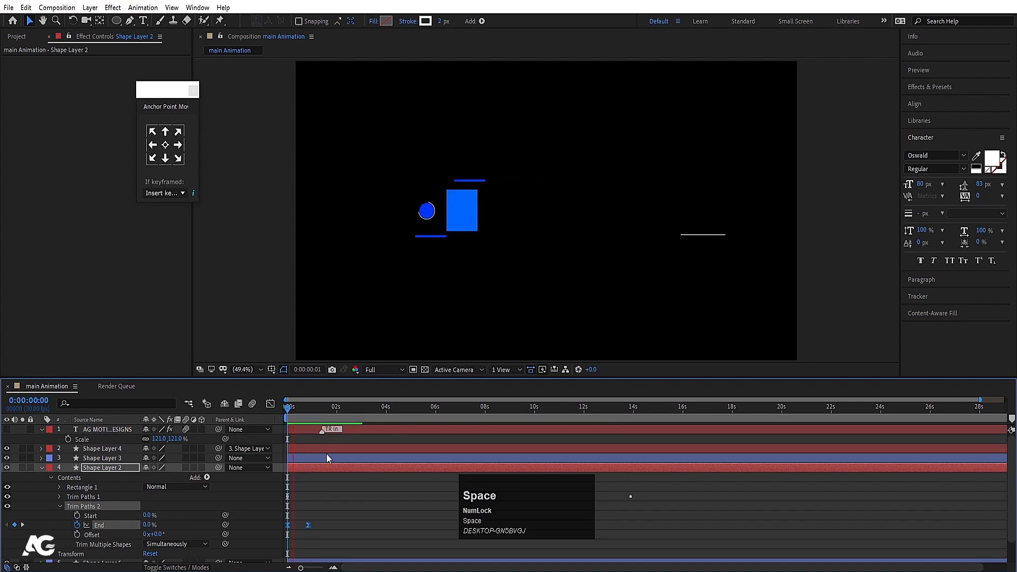
pyautogui.press('space')
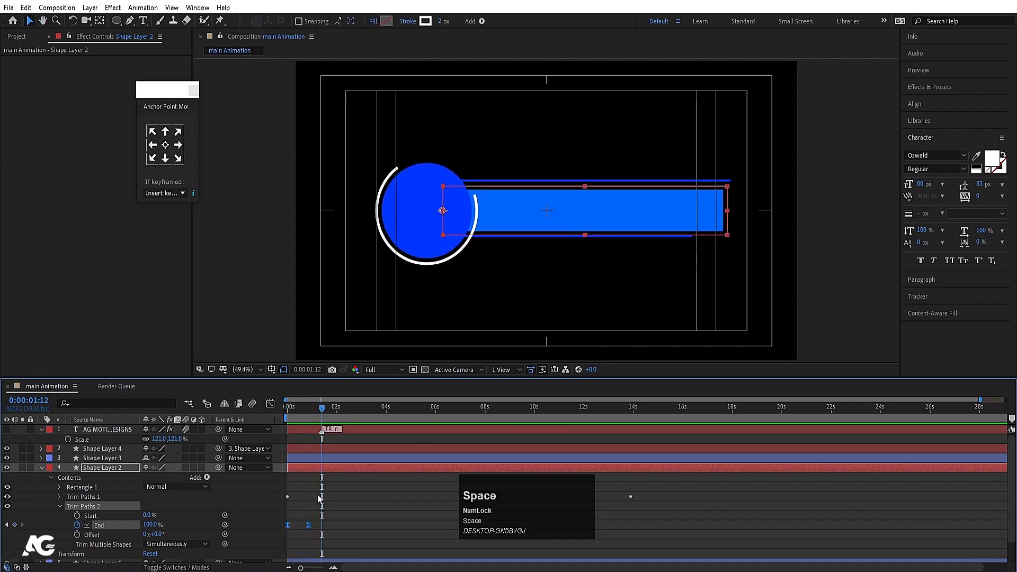
pyautogui.click(339, 500)
pyautogui.press('u')
pyautogui.press('u')
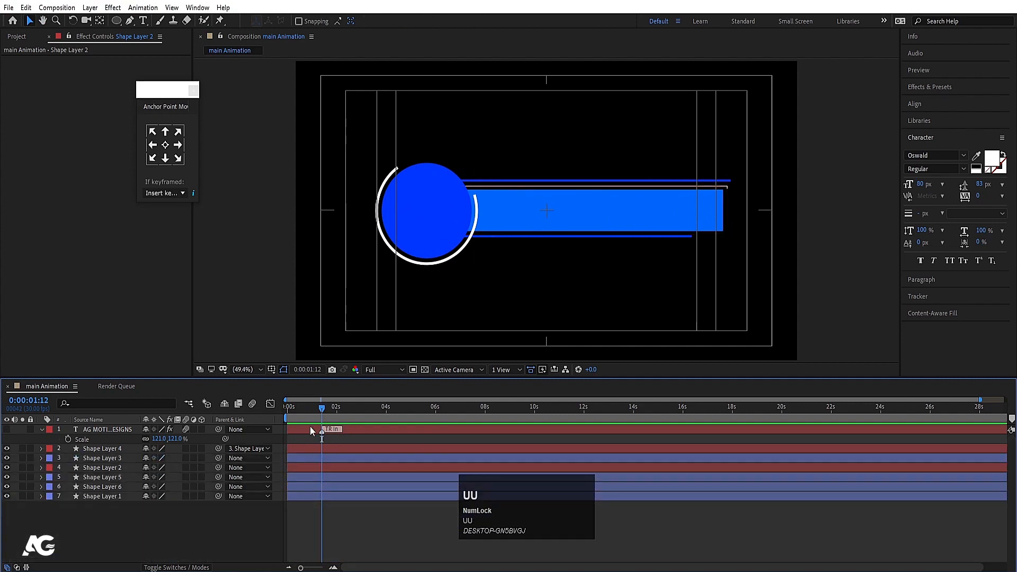
# - Shift Shape Layer 6, the upper blue accent bar, so that it starts at 0:00:00:02
pyautogui.click(288, 407)
pyautogui.press('=')
pyautogui.press('=')
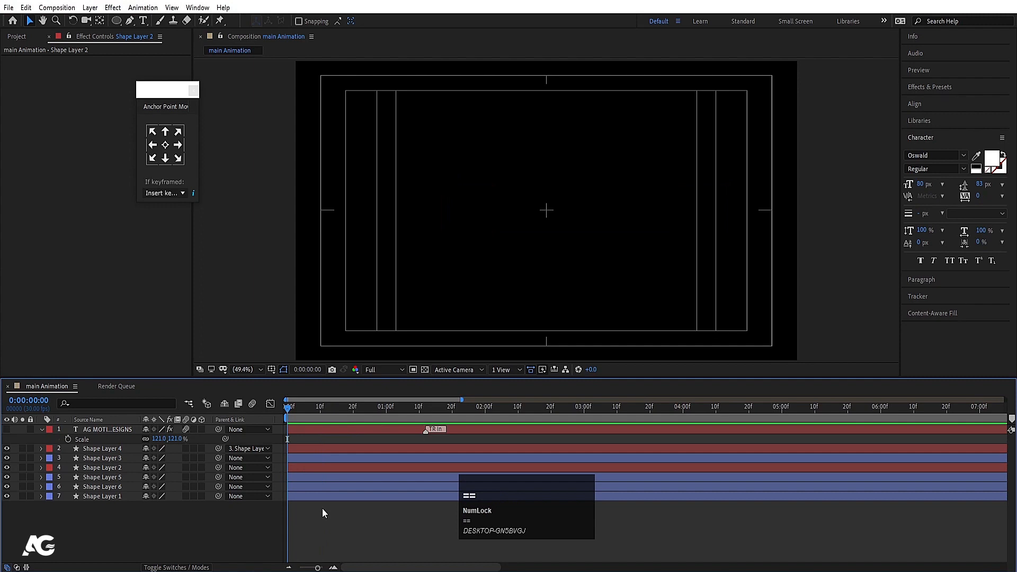
pyautogui.press('=')
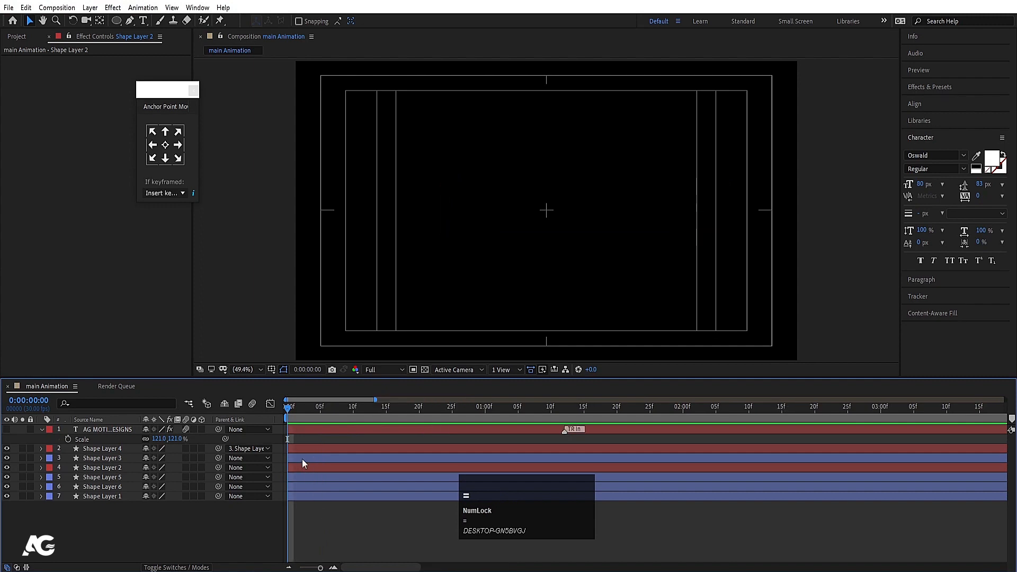
pyautogui.press('pagedown')
pyautogui.press('pagedown')
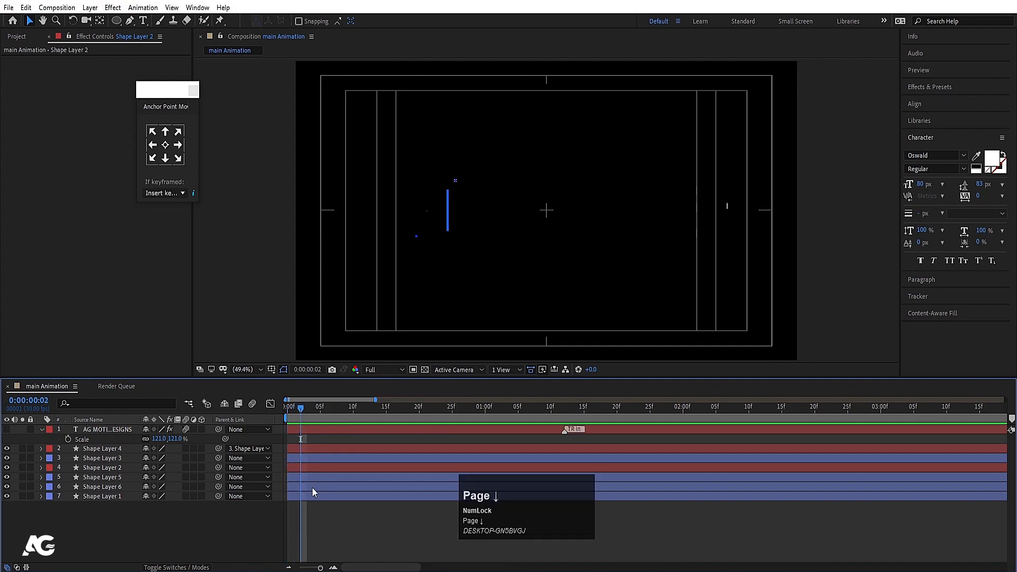
pyautogui.click(313, 487)
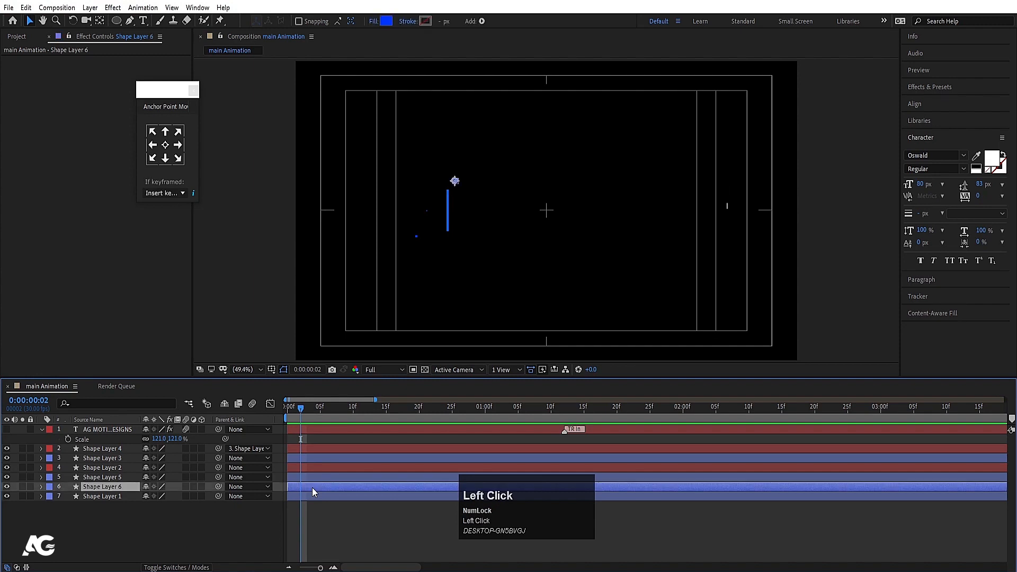
pyautogui.press('[')
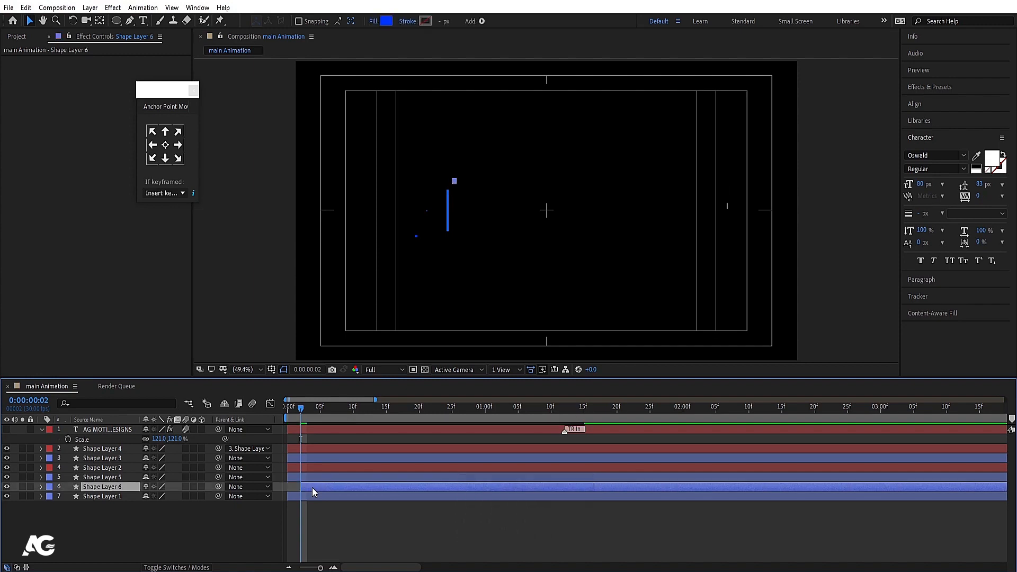
# - Shift Shape Layer 5, the wide blue bar, so that it starts at 0:00:00:04
pyautogui.press('pagedown')
pyautogui.press('pagedown')
pyautogui.click(312, 475)
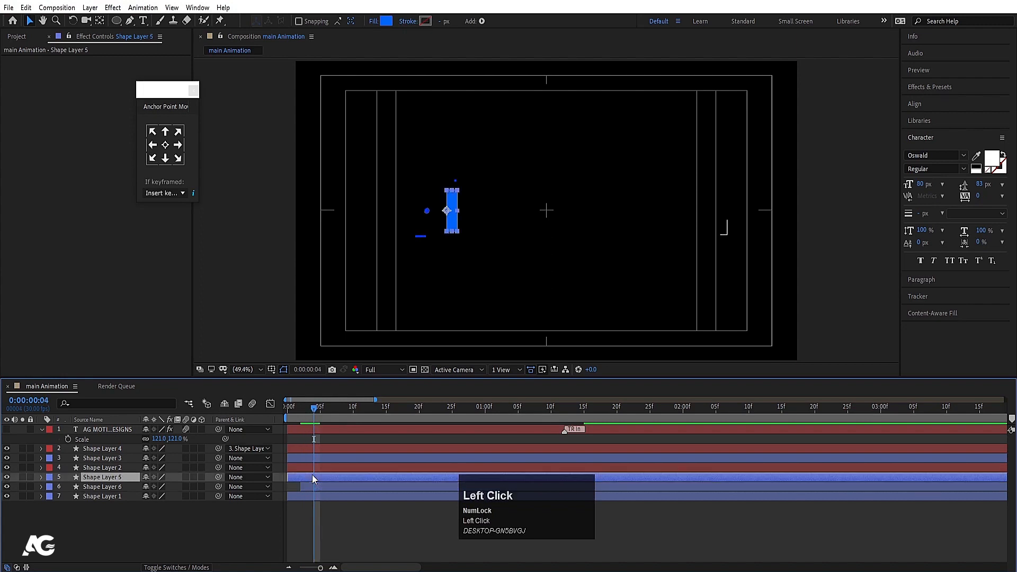
pyautogui.press('[')
# - Shift Shape Layer 2, the white rectangle outline, so that it starts at 0:00:00:06
pyautogui.press('pagedown')
pyautogui.press('pagedown')
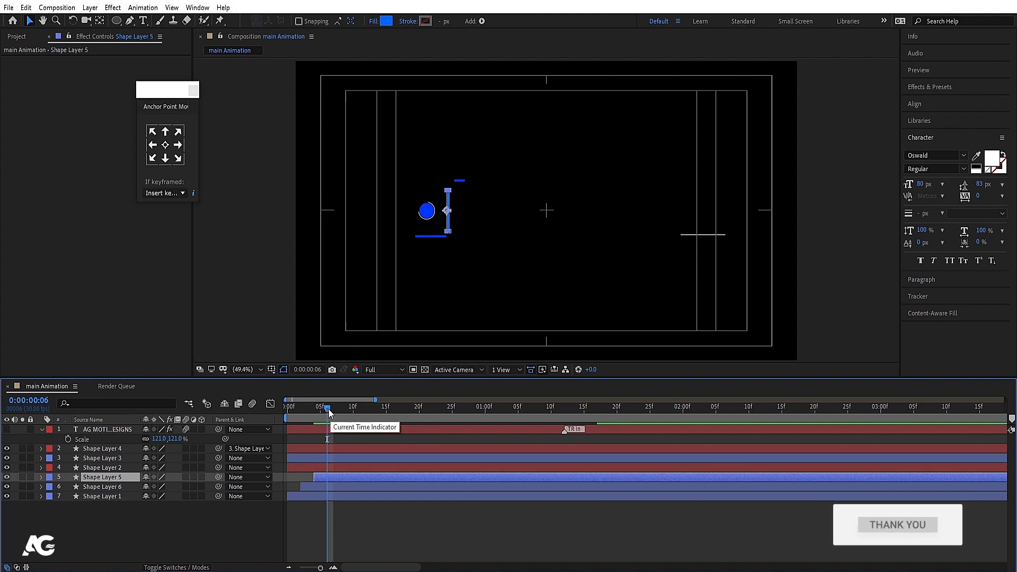
pyautogui.click(333, 467)
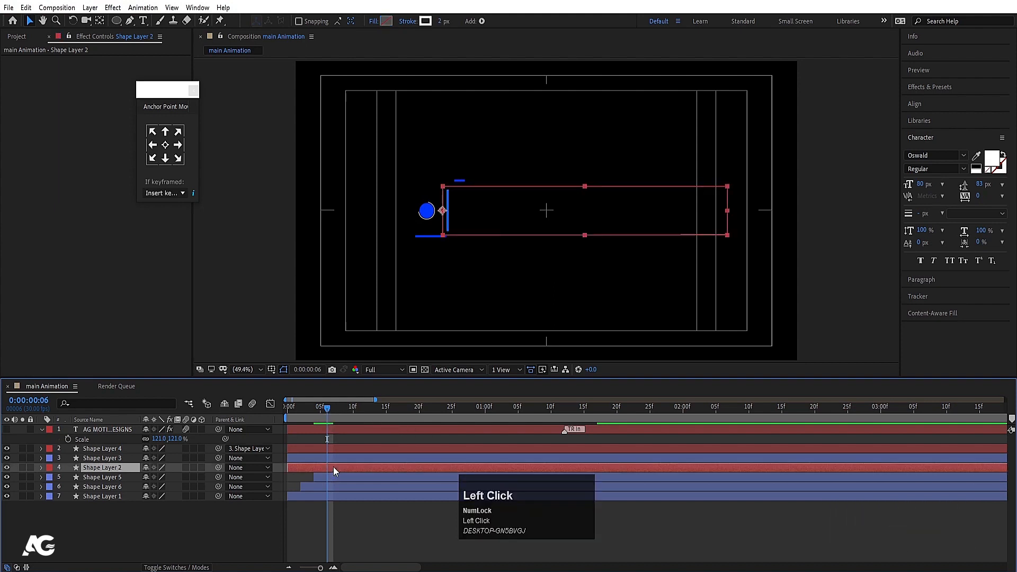
pyautogui.hotkey('alt', '[')
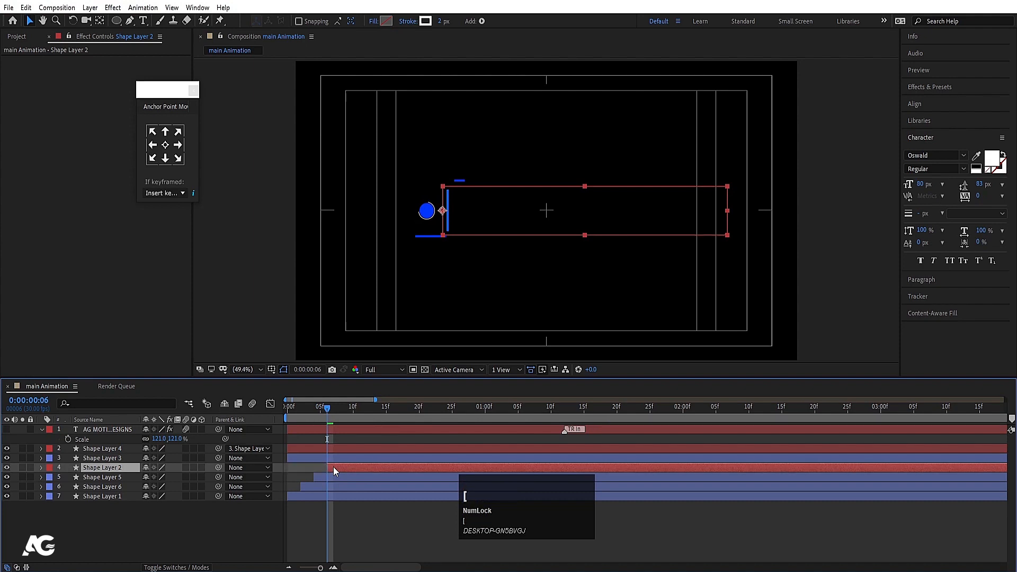
# - Shift Shape Layer 3, the blue circle, so that it starts at 0:00:00:08
pyautogui.press('pagedown')
pyautogui.press('pagedown')
pyautogui.click(333, 459)
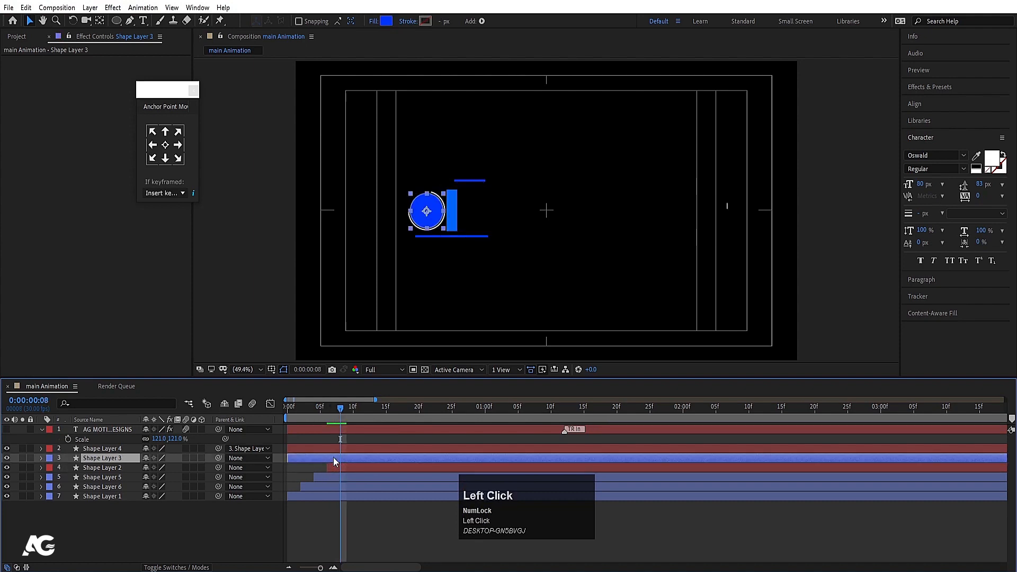
pyautogui.hotkey('alt', '[')
# - Preview the staggered lower-third animation from the first frame and return to the start
pyautogui.click(288, 412)
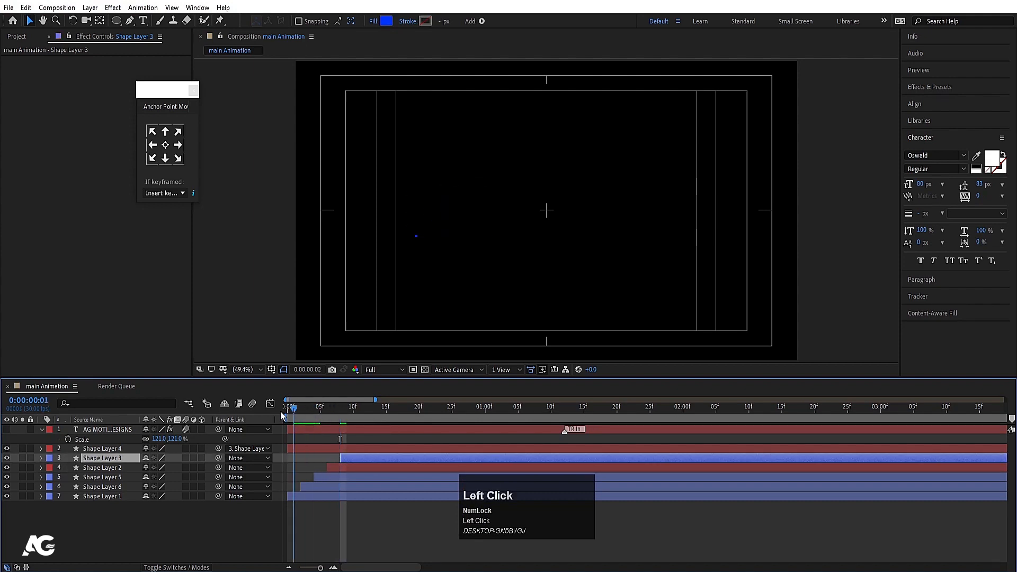
pyautogui.press('space')
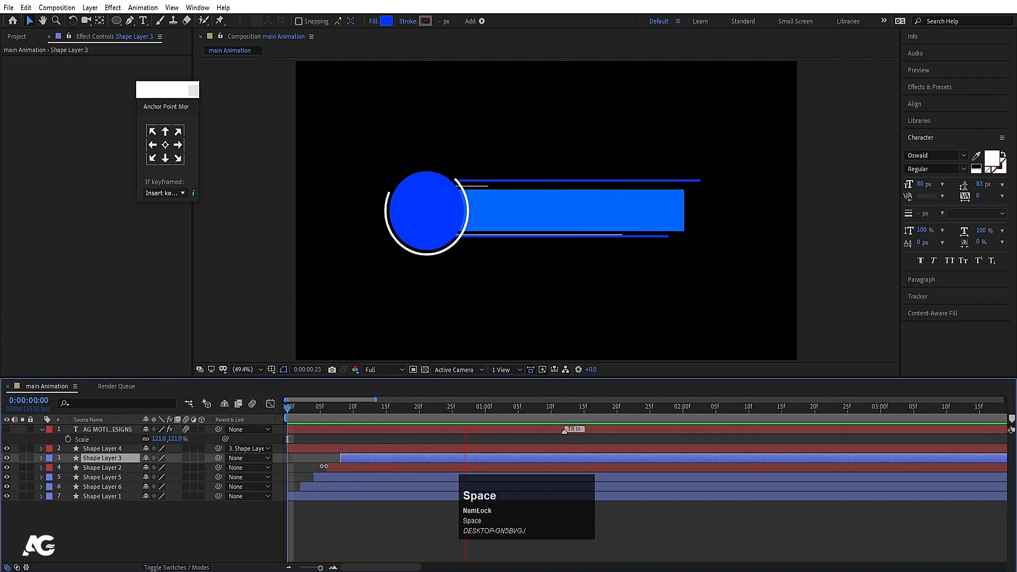
pyautogui.press('space')
pyautogui.moveTo(337, 412); pyautogui.dragTo(211, 415)
pyautogui.press('space')
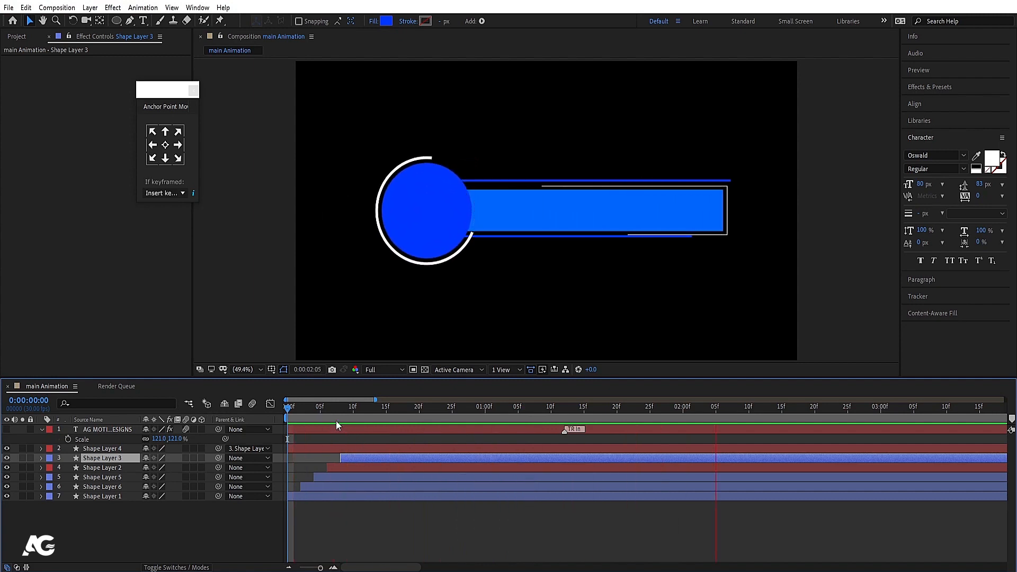
pyautogui.click(287, 440)
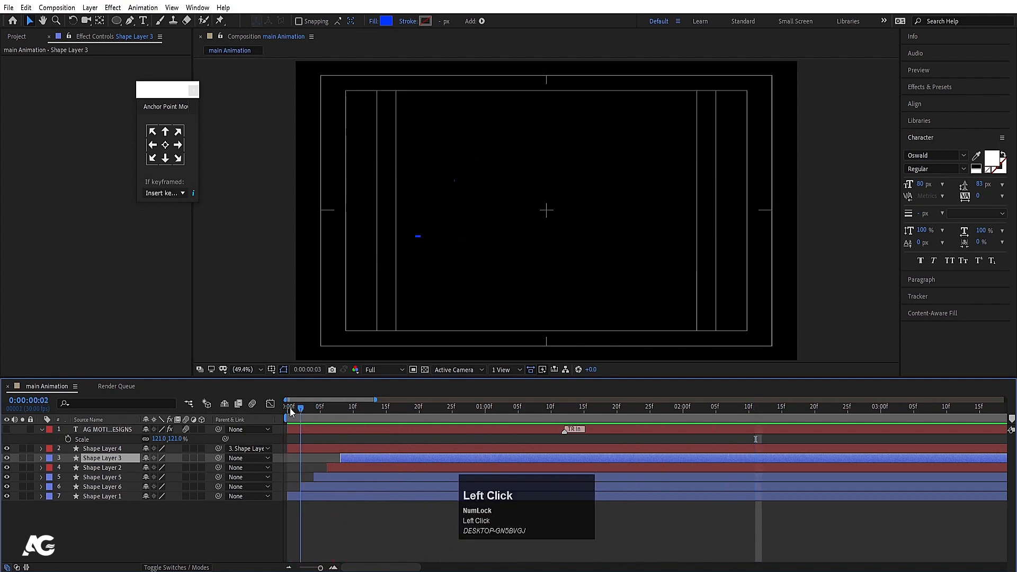
# - Make the AG MOTION DESIGNS text layer visible and preview it with the lower third
pyautogui.click(6, 430)
pyautogui.click(101, 431)
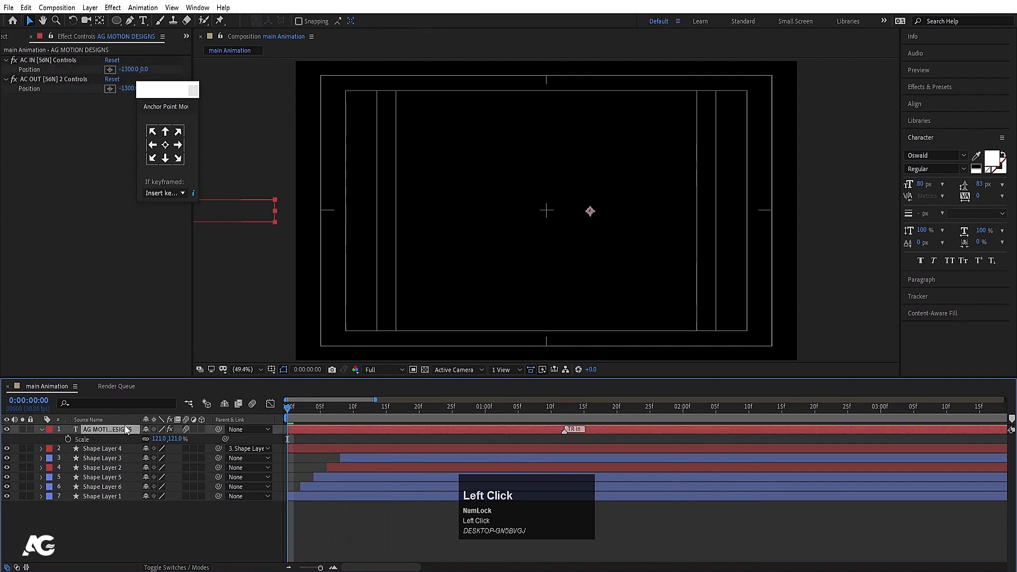
pyautogui.press('space')
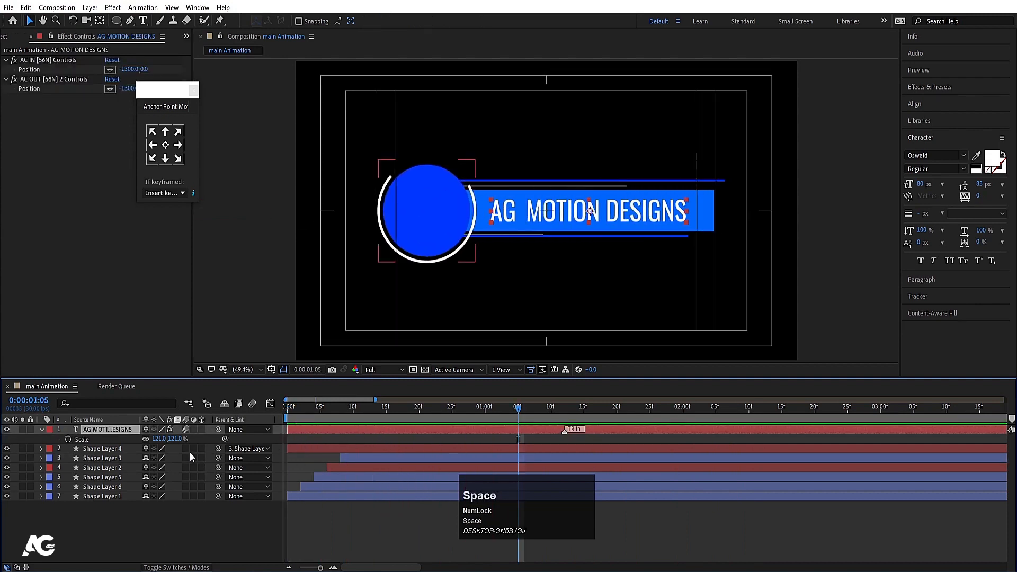
# - Duplicate the blue bar's layer, Shape Layer 5, and move the copy above the AG MOTION DESIGNS text layer
pyautogui.click(97, 487)
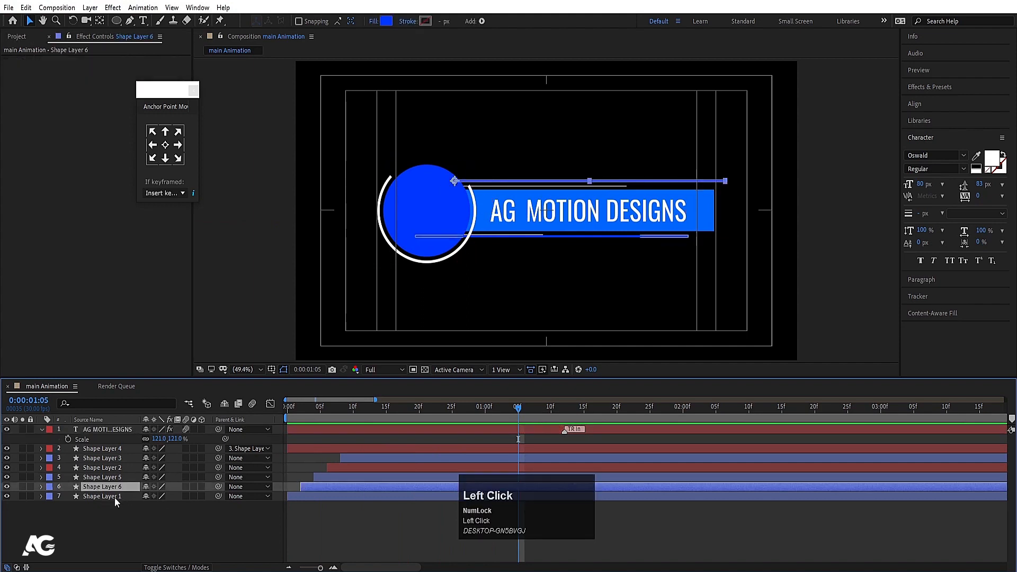
pyautogui.click(113, 496)
pyautogui.click(97, 478)
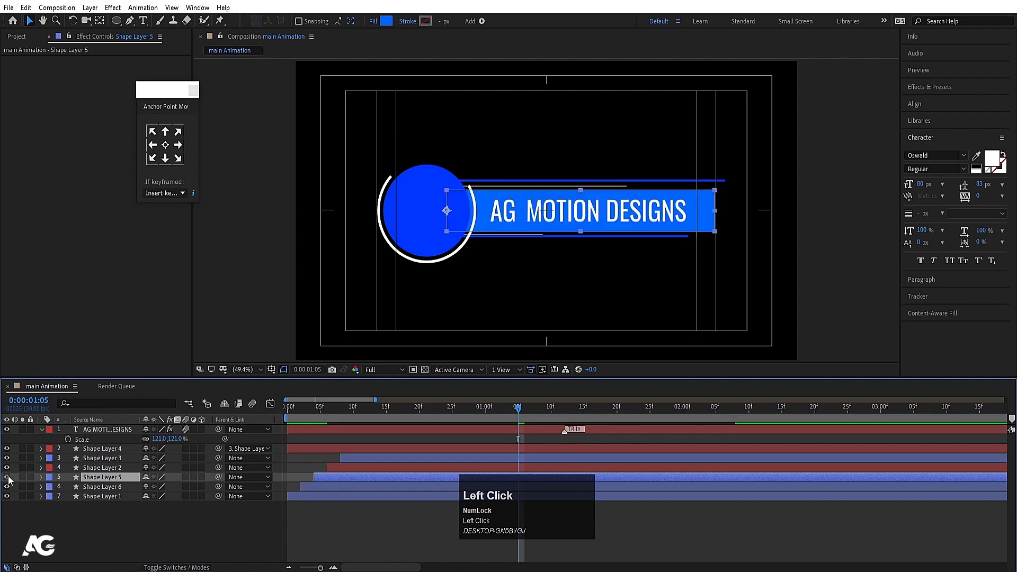
pyautogui.hotkey('ctrl', 'd')
pyautogui.moveTo(122, 478); pyautogui.dragTo(109, 430)
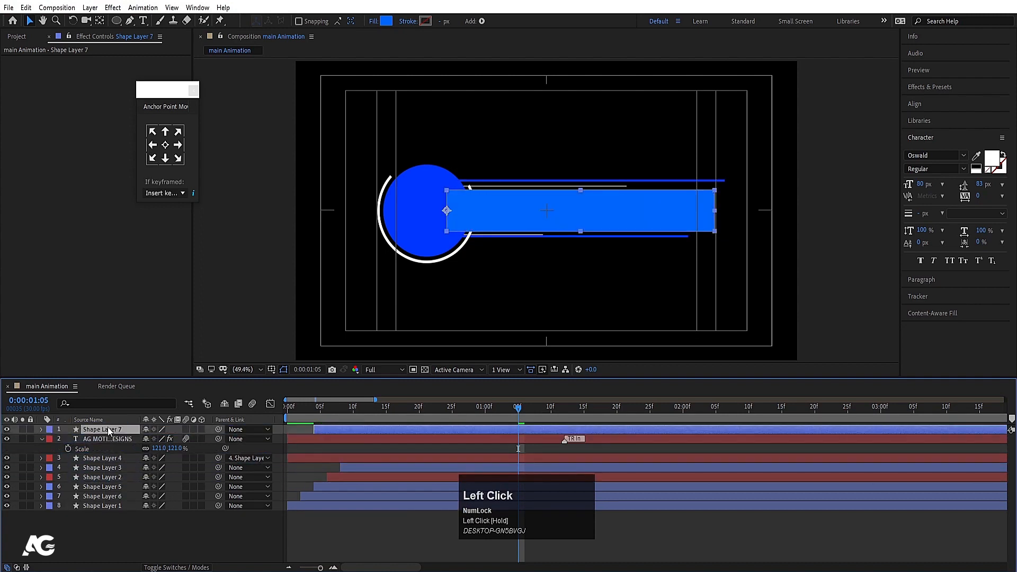
# - Rename the duplicated blue bar layer above the AG MOTION DESIGNS text as mask
pyautogui.press('Return')
pyautogui.write('mask')
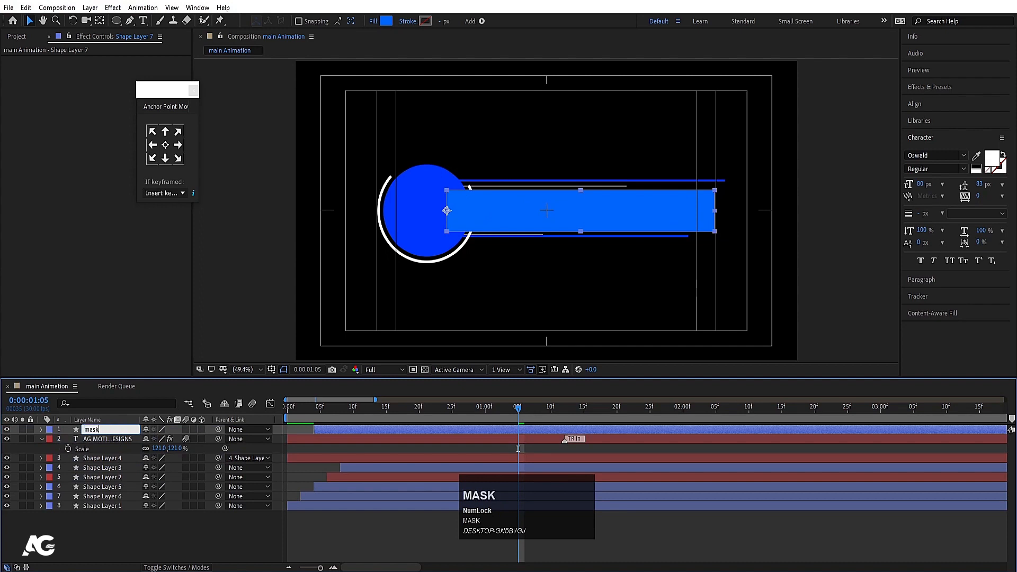
pyautogui.press('Return')
pyautogui.click(140, 449)
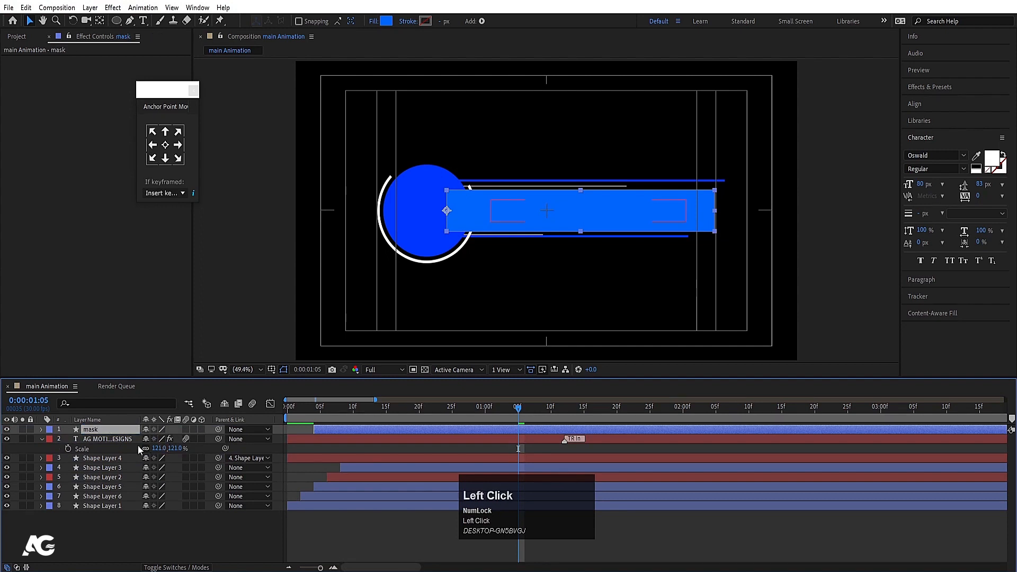
# - Set the AG MOTION DESIGNS layer's track matte to Alpha Matte "mask" and preview it from the first frame
pyautogui.click(93, 440)
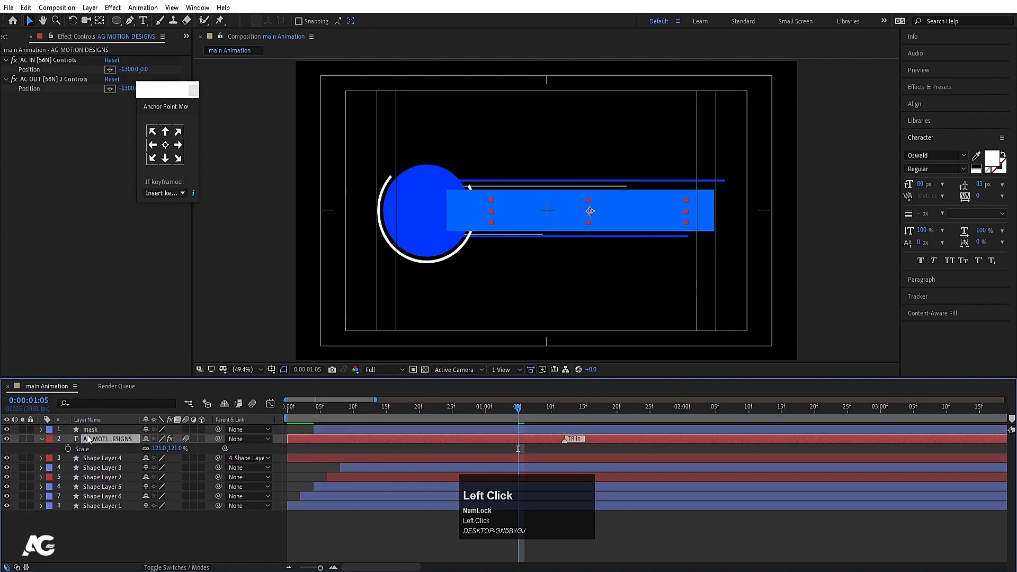
pyautogui.press('F4')
pyautogui.click(213, 438)
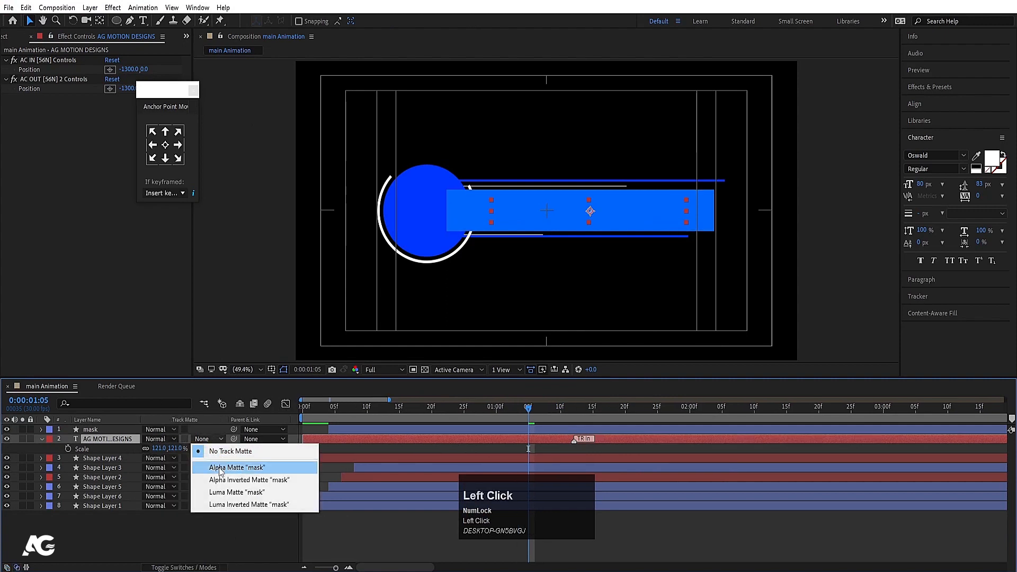
pyautogui.click(222, 469)
pyautogui.click(304, 409)
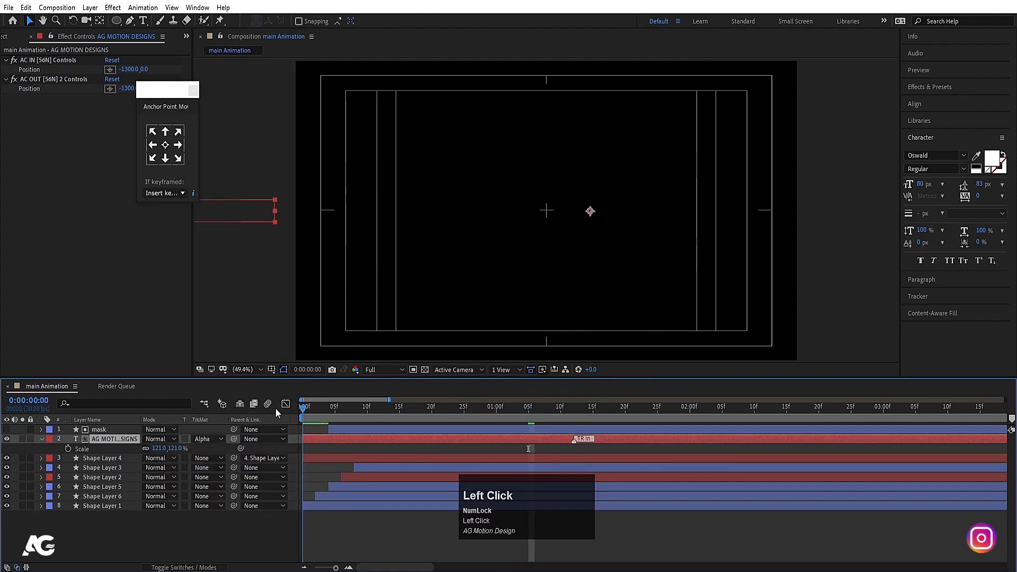
pyautogui.press('space')
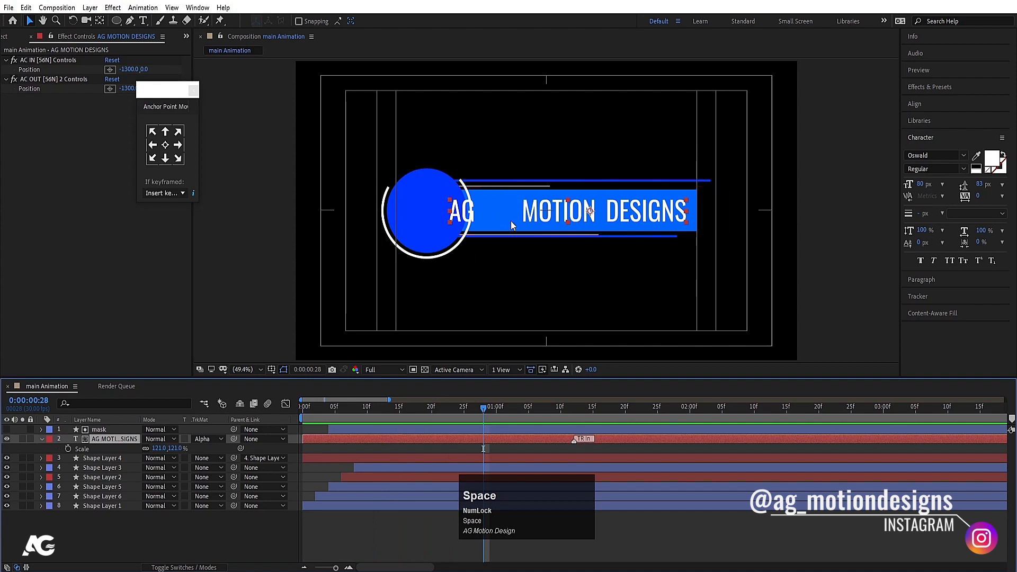
# - Shift the AG MOTION DESIGNS layer so that it starts together with the mask layer, and preview the text reveal
pyautogui.moveTo(313, 438); pyautogui.dragTo(340, 439)
pyautogui.press('space')
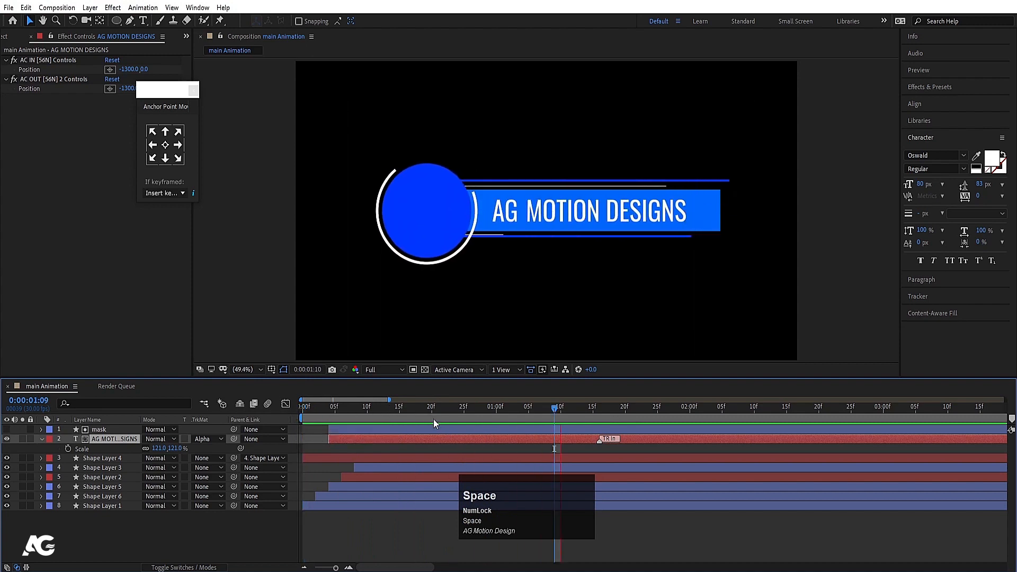
pyautogui.press('space')
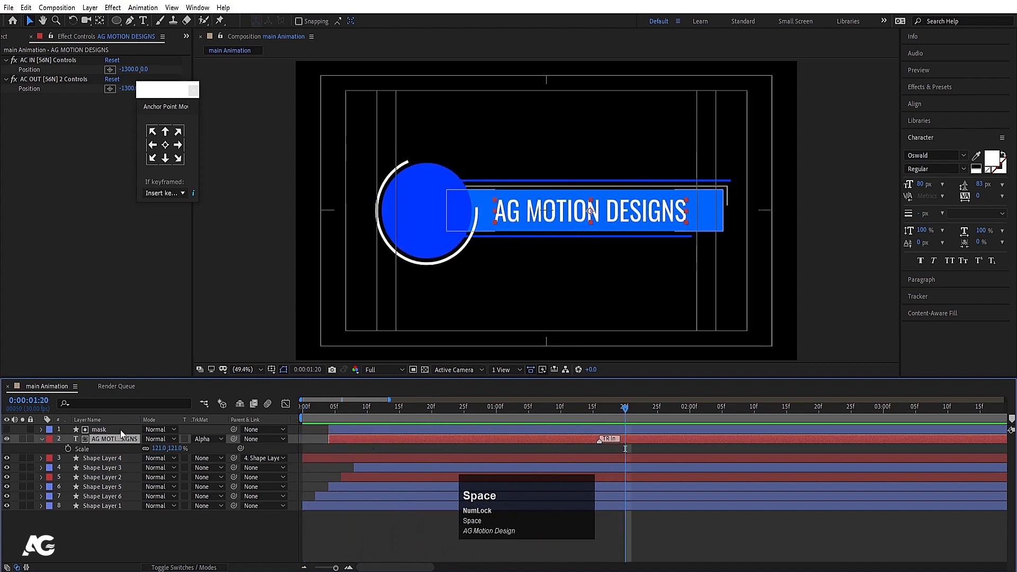
pyautogui.press('space')
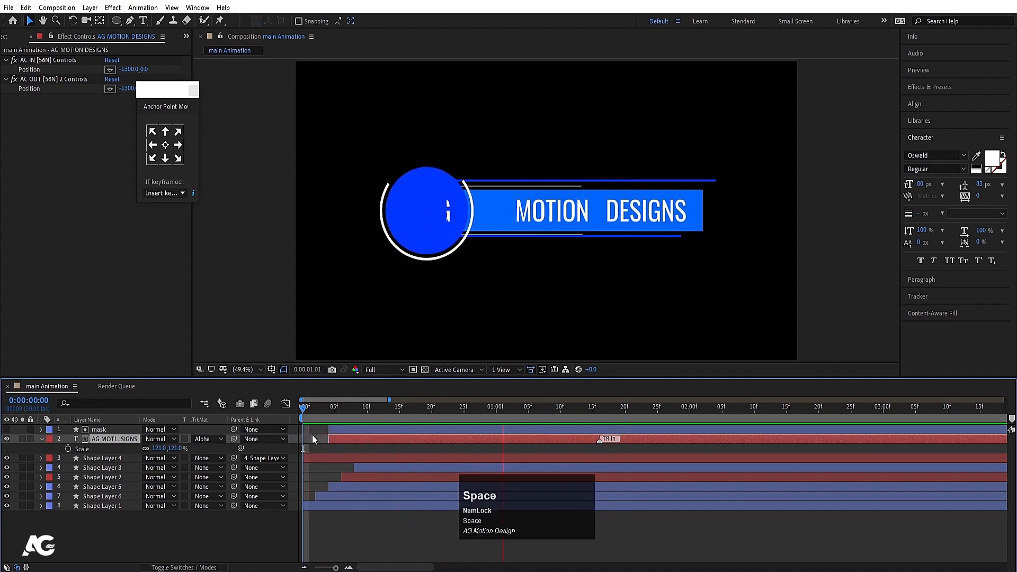
# - Move the mask and AG MOTION DESIGNS layers together below Shape Layer 3, the blue circle, and preview the animation
pyautogui.keyDown('shift'); pyautogui.click(113, 429); pyautogui.keyUp('shift')
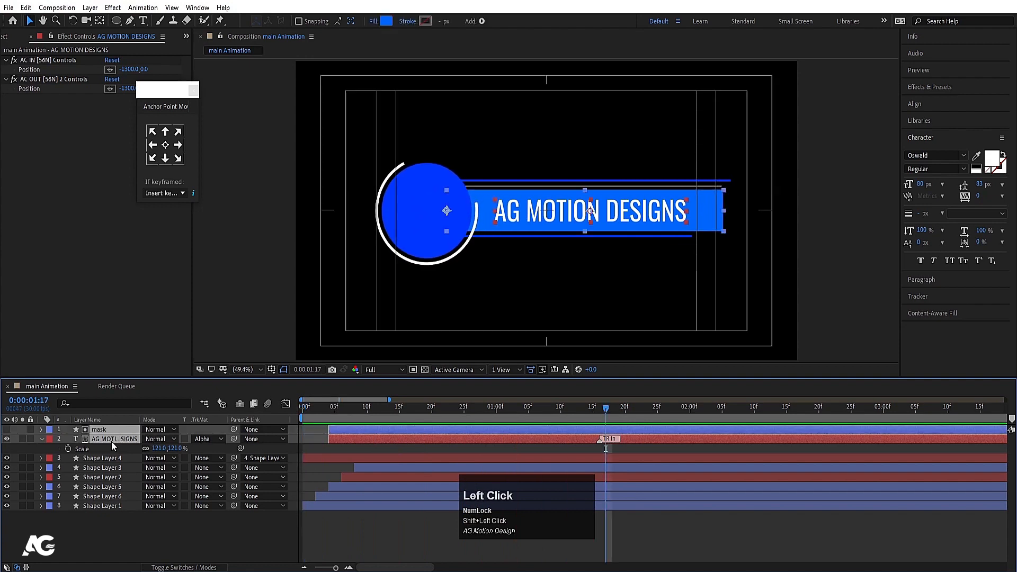
pyautogui.moveTo(109, 439); pyautogui.dragTo(132, 475)
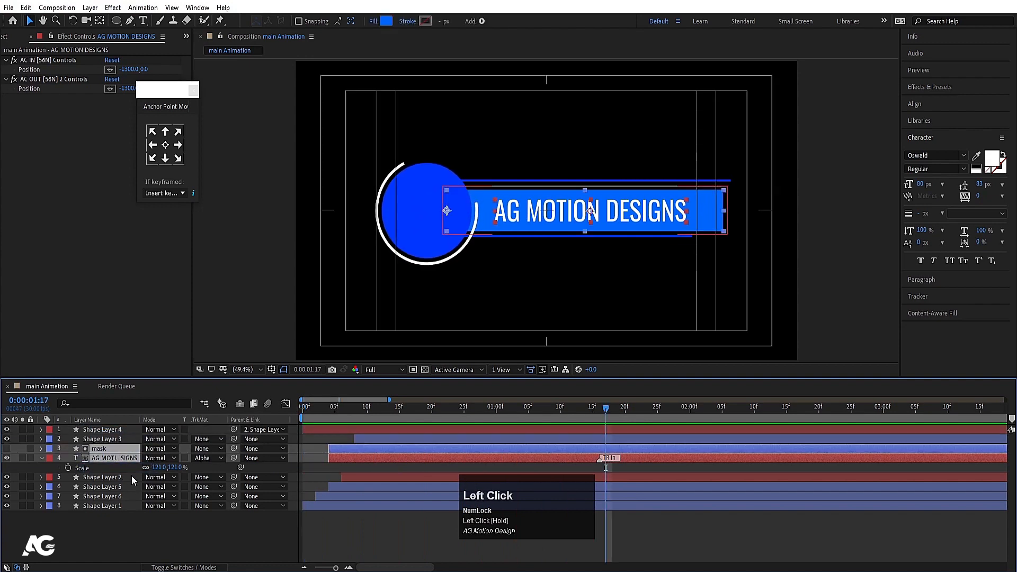
pyautogui.click(341, 411)
pyautogui.press('space')
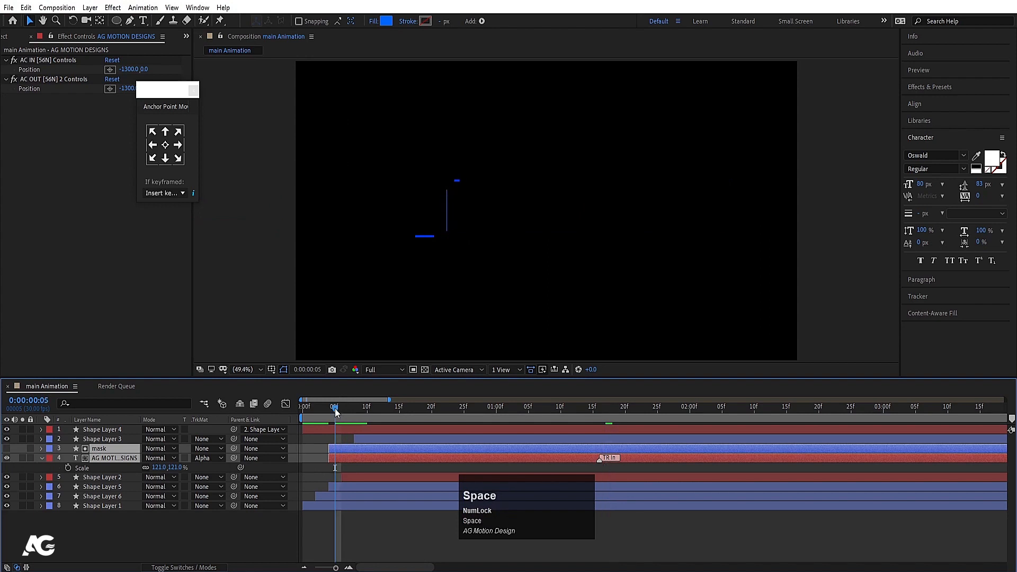
pyautogui.press('space')
pyautogui.press('space')
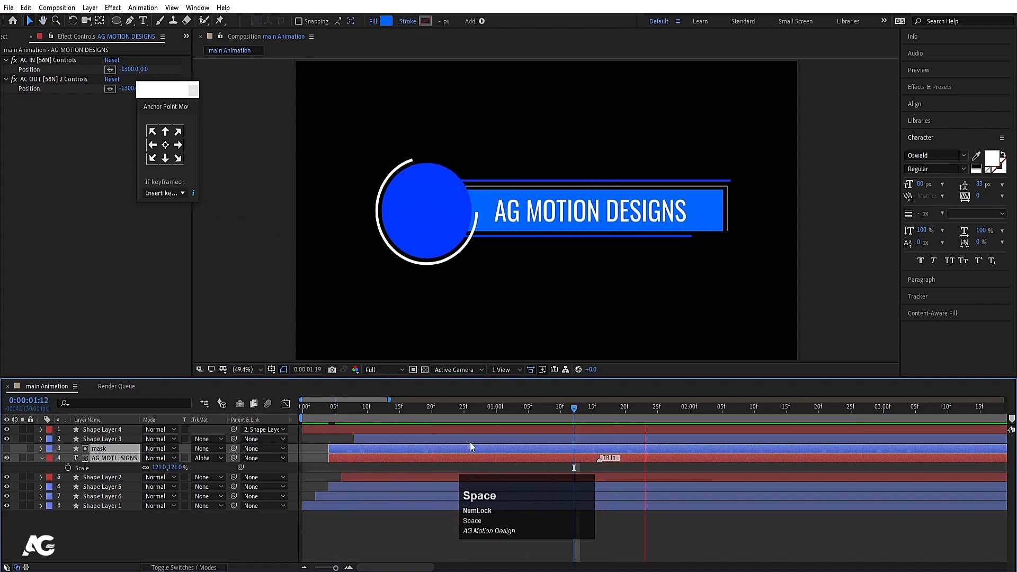
# - Move the in-transition marker on the AG MOTION DESIGNS layer to about 0:00:01:25 and preview from the first frame
pyautogui.press('space')
pyautogui.click(564, 467)
pyautogui.moveTo(598, 459); pyautogui.dragTo(660, 459)
pyautogui.press('space')
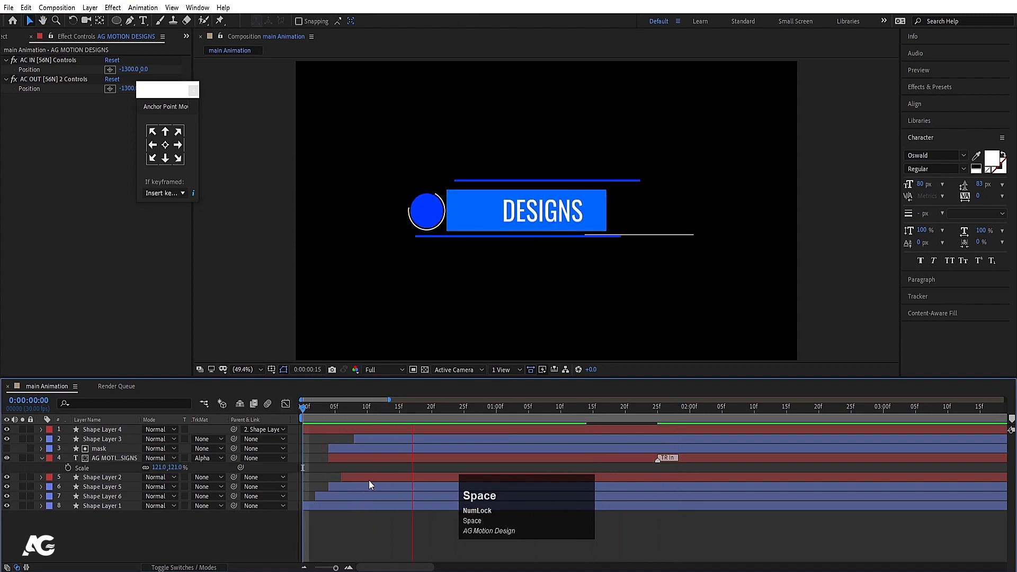
# - Add a new text layer reading YOUR TITLE on two lines over the blue circle
pyautogui.click(318, 447)
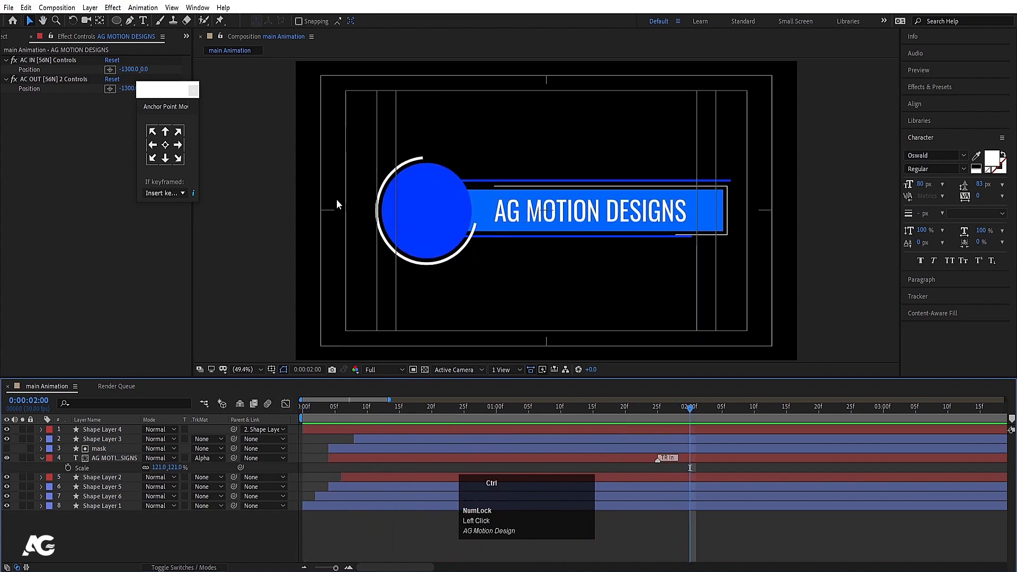
pyautogui.keyDown('ctrl'); pyautogui.click(437, 226); pyautogui.keyUp('ctrl')
pyautogui.hotkey('ctrl', 't')
pyautogui.click(418, 210)
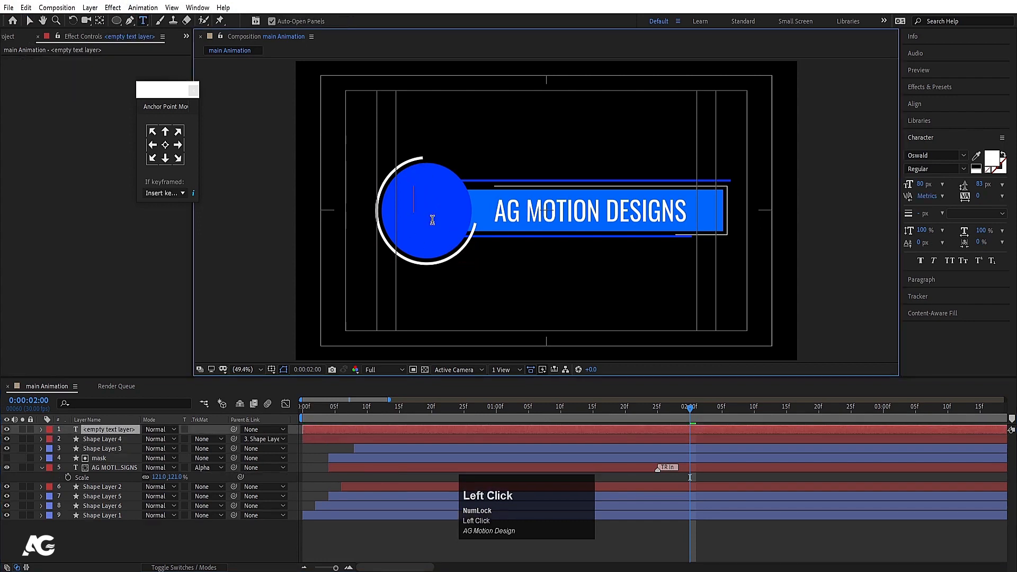
pyautogui.write('YOUR')
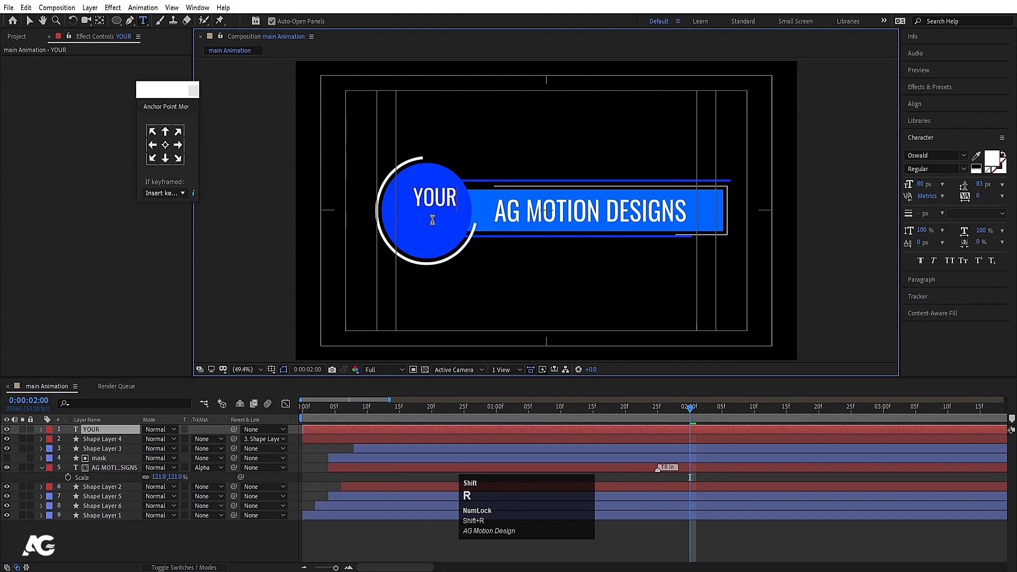
pyautogui.press('Return')
pyautogui.write('TITLE')
# - Center-align both lines of the YOUR TITLE text
pyautogui.hotkey('ctrl', 'a')
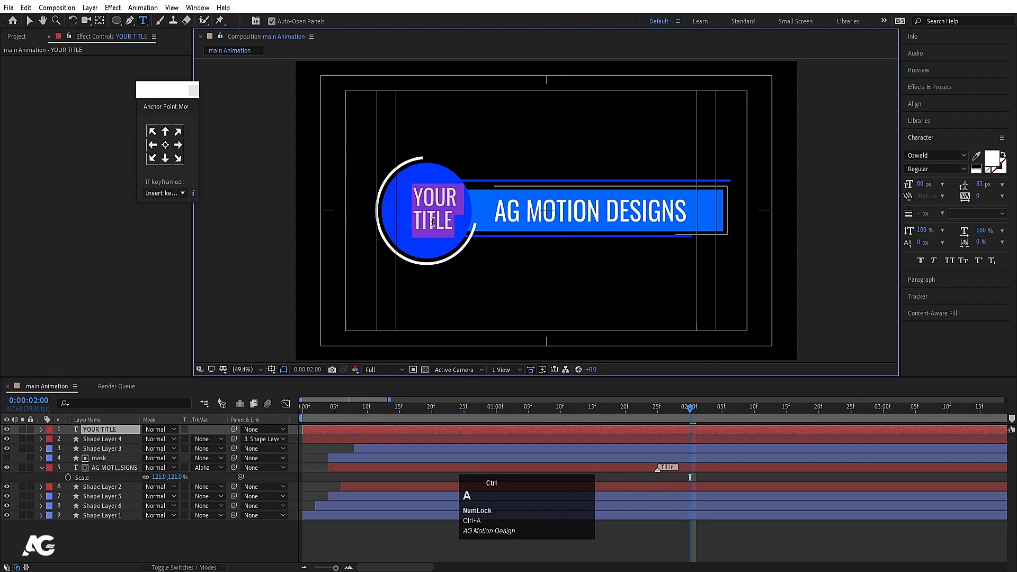
pyautogui.click(920, 273)
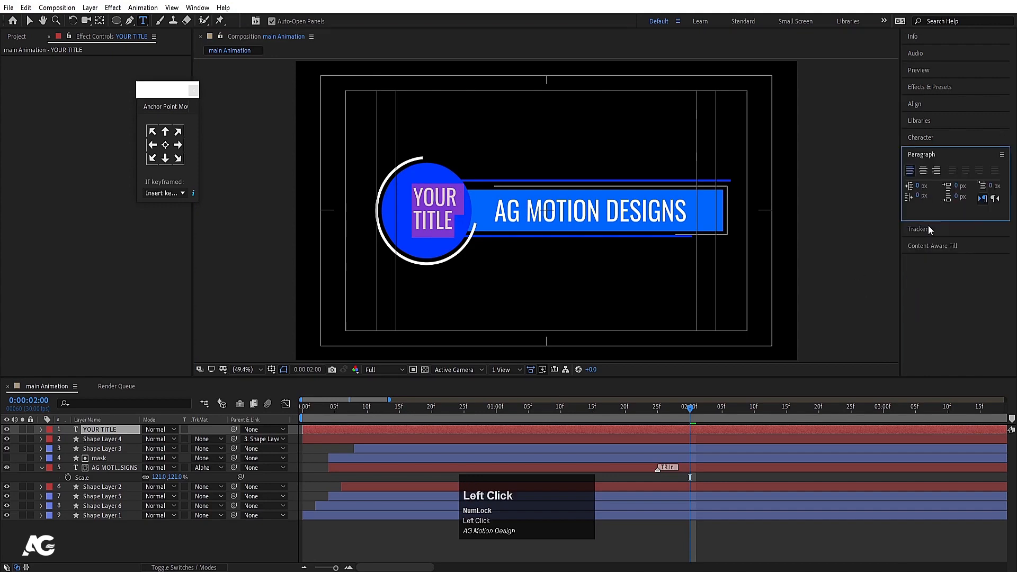
pyautogui.click(923, 172)
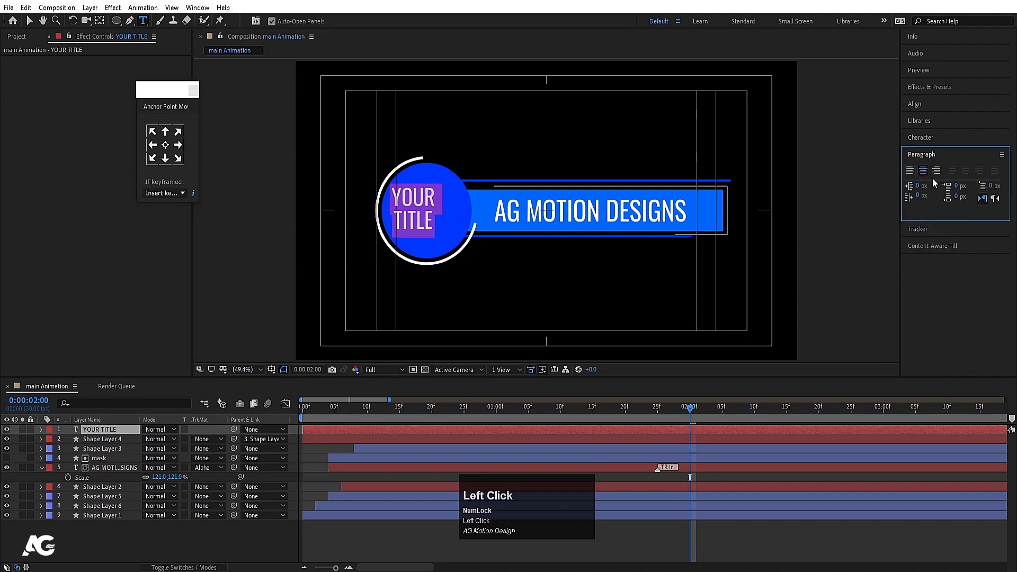
# - Move the YOUR TITLE text to the middle of the blue circle and scale it to 115%
pyautogui.click(30, 20)
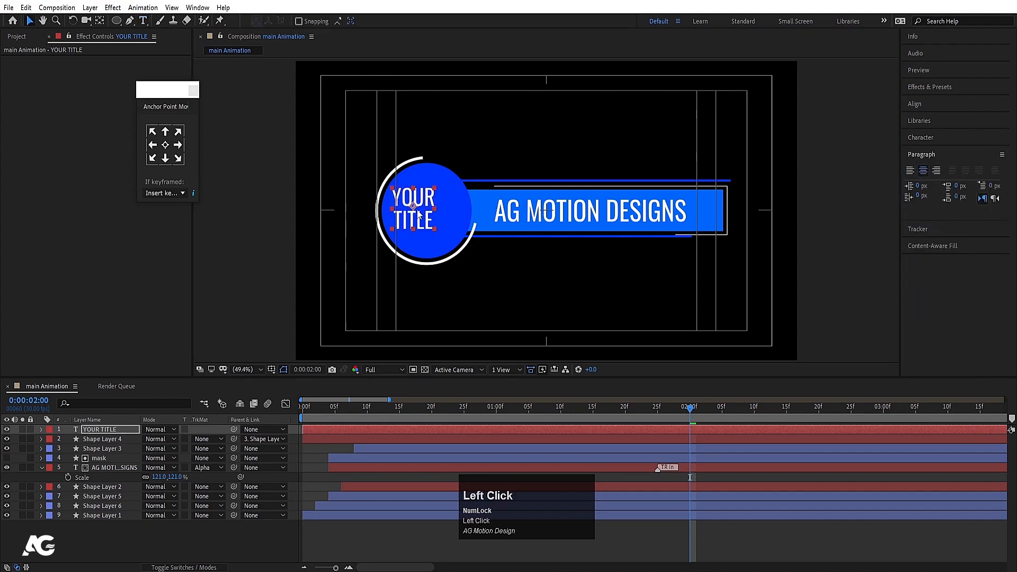
pyautogui.moveTo(418, 214); pyautogui.dragTo(433, 214)
pyautogui.press('s')
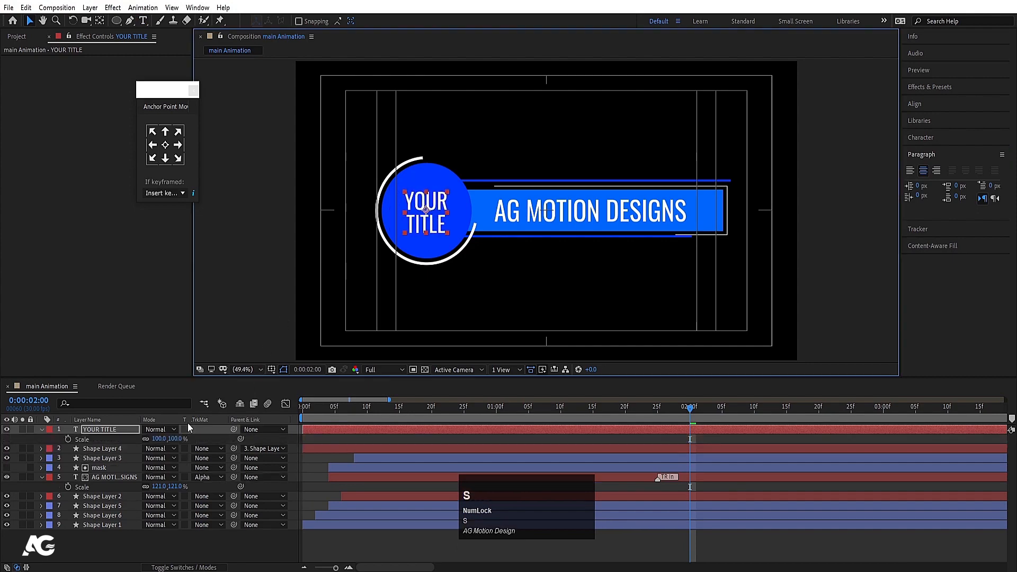
pyautogui.moveTo(159, 439); pyautogui.dragTo(165, 439)
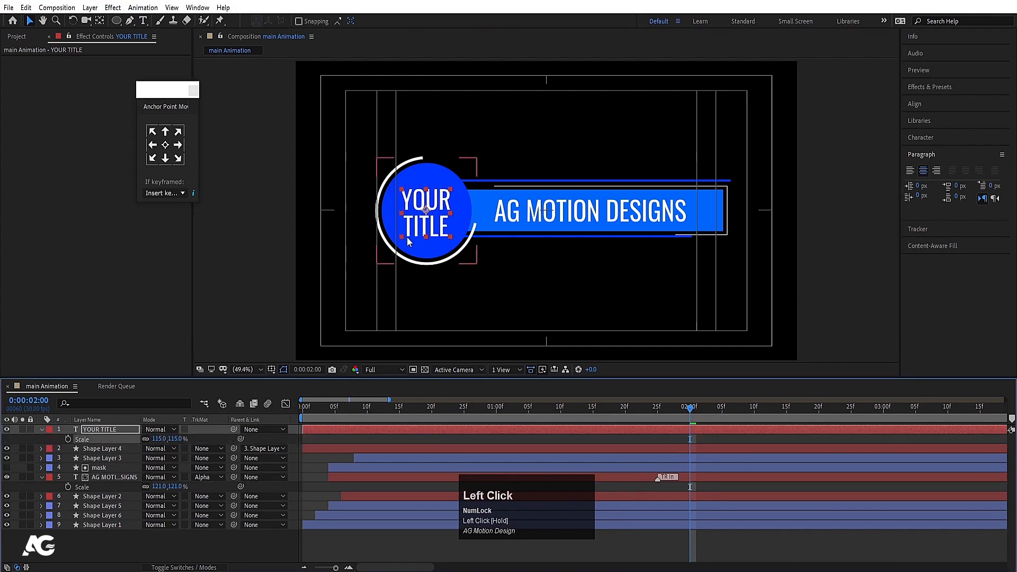
# - Format the word TITLE in Oswald Bold with a font size of 93 px
pyautogui.hotkey('ctrl', 't')
pyautogui.doubleClick(427, 229)
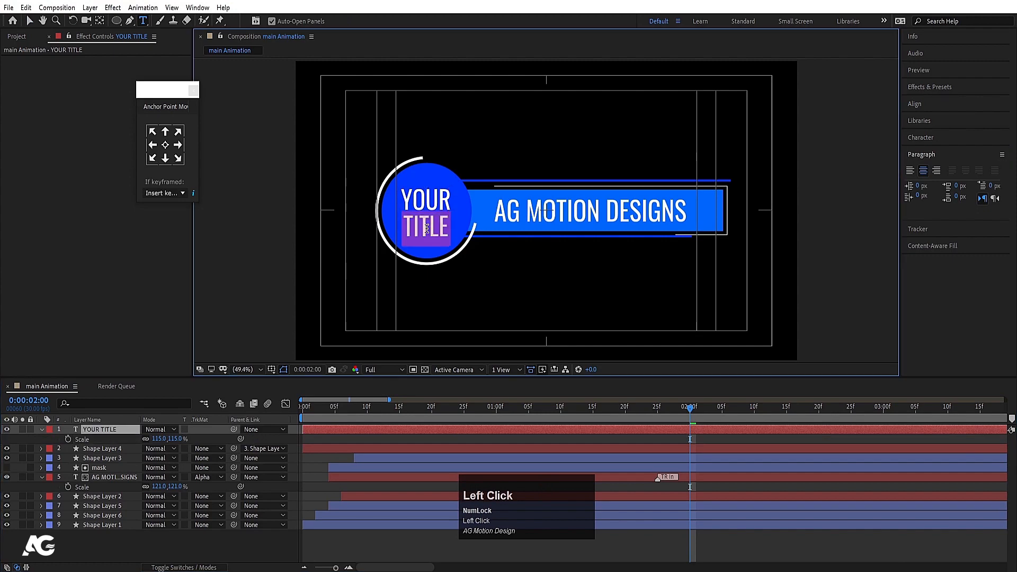
pyautogui.click(928, 138)
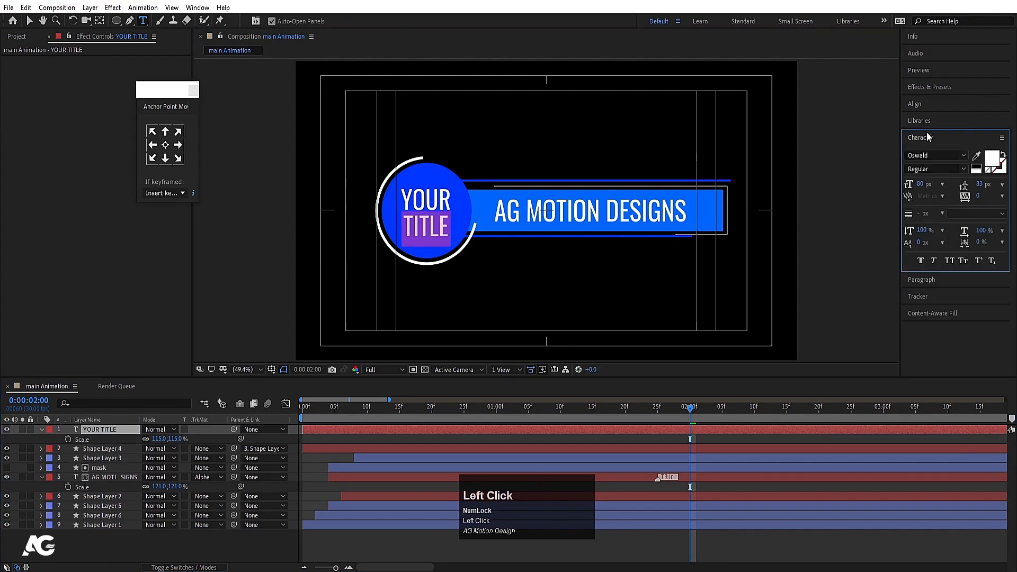
pyautogui.click(963, 169)
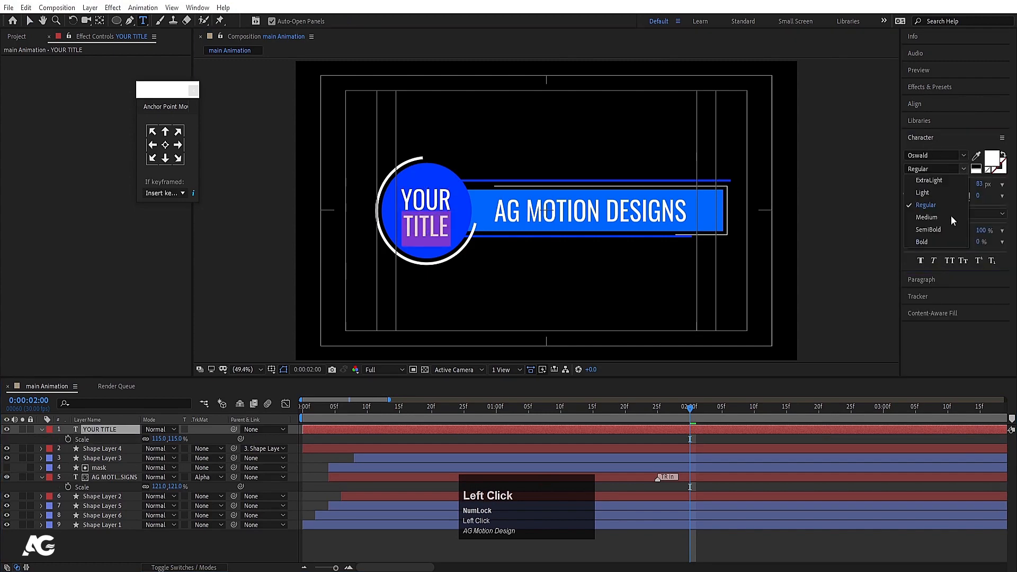
pyautogui.click(927, 244)
pyautogui.moveTo(922, 182); pyautogui.dragTo(931, 181)
pyautogui.moveTo(930, 181); pyautogui.dragTo(929, 181)
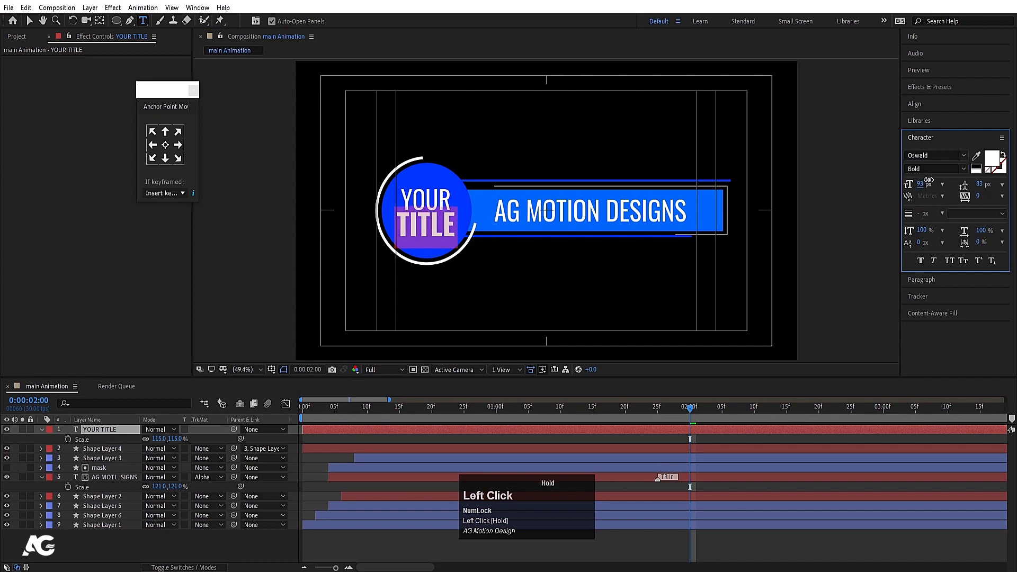
# - Center the YOUR TITLE layer's anchor point and nudge the text slightly up and left within the circle
pyautogui.click(118, 430)
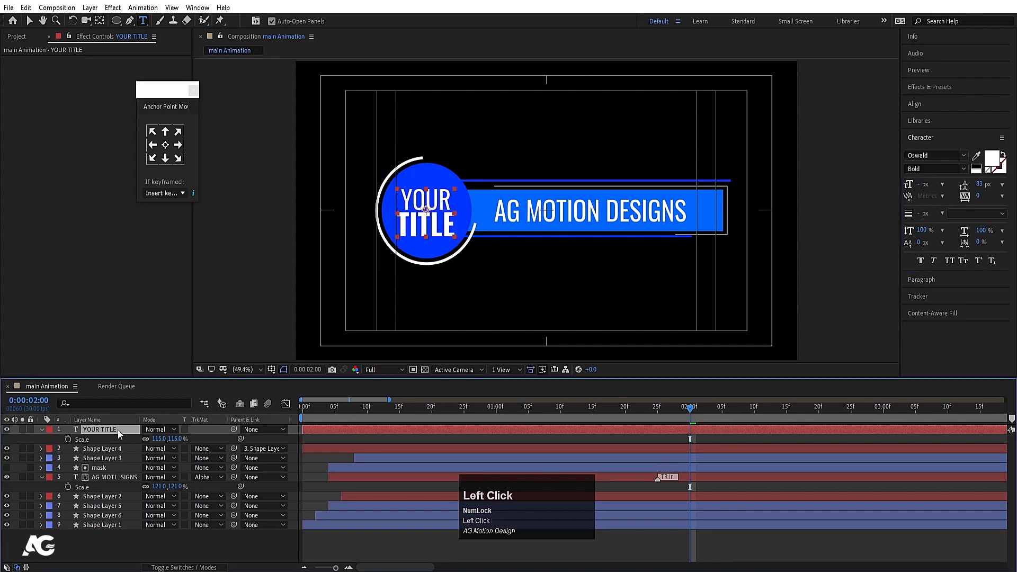
pyautogui.hotkey('ctrl', 'alt', 'Home')
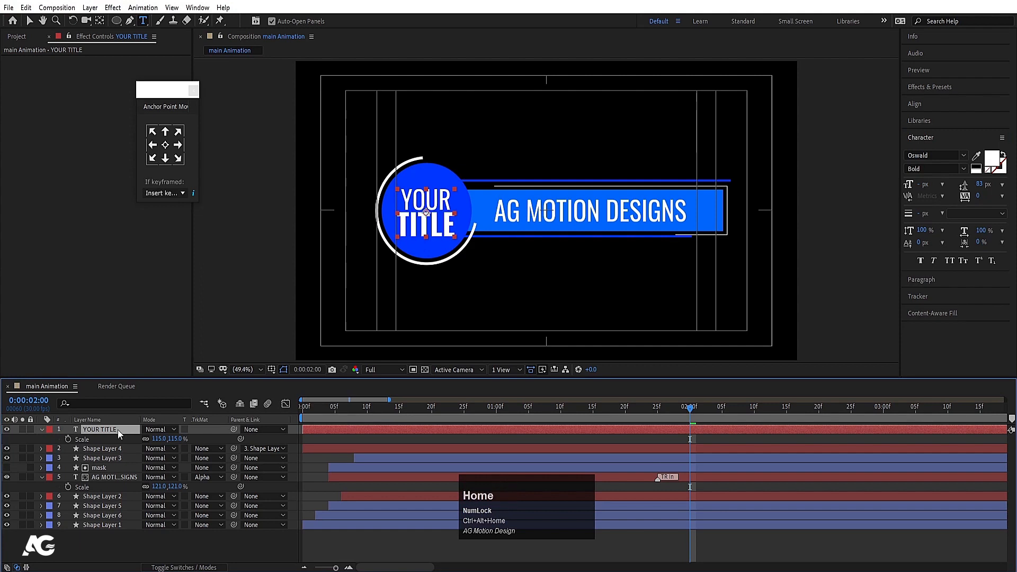
pyautogui.press('Up')
pyautogui.press('Up')
pyautogui.press('Left')
pyautogui.press('Left')
pyautogui.press('Left')
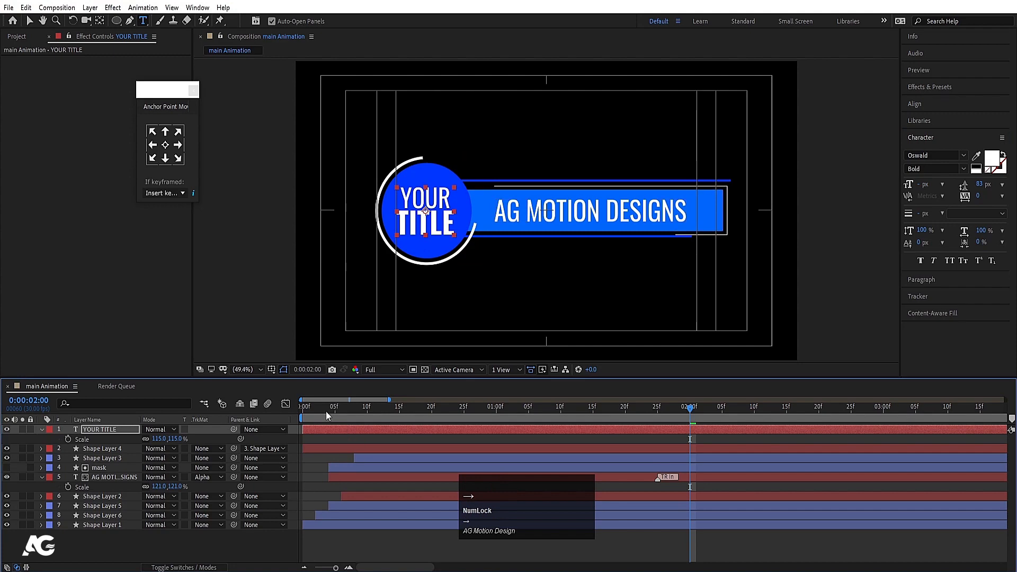
# - Preview the lower third from the first frame and set the YOUR TITLE layer's scale to 106%
pyautogui.moveTo(326, 411); pyautogui.dragTo(258, 418)
pyautogui.press('space')
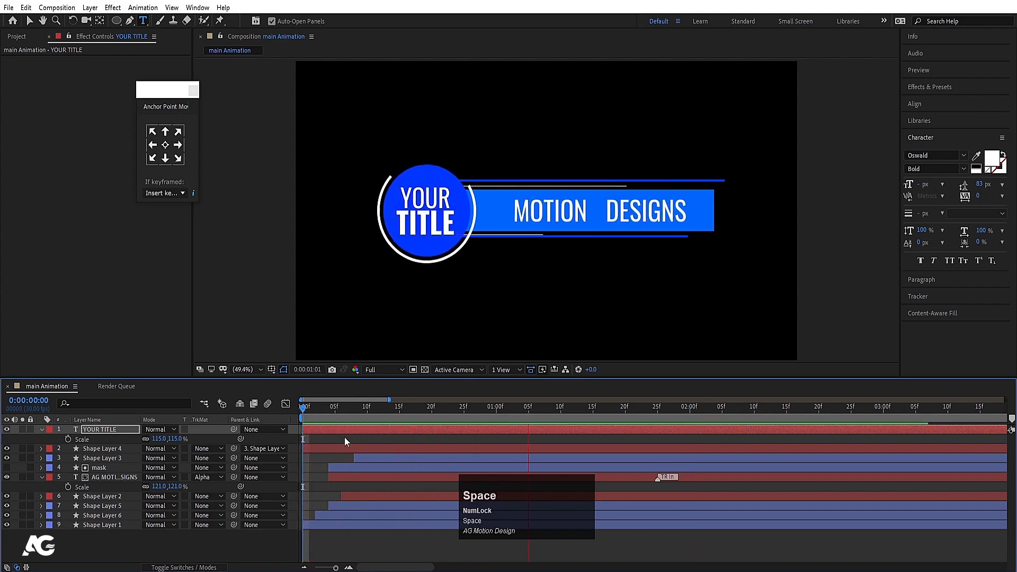
pyautogui.press('space')
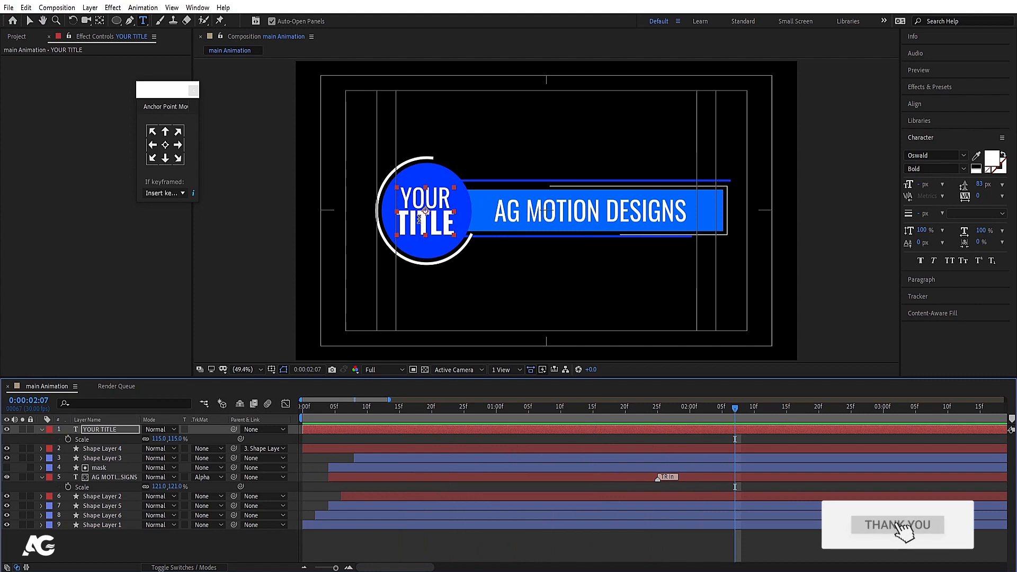
pyautogui.moveTo(159, 439); pyautogui.dragTo(150, 438)
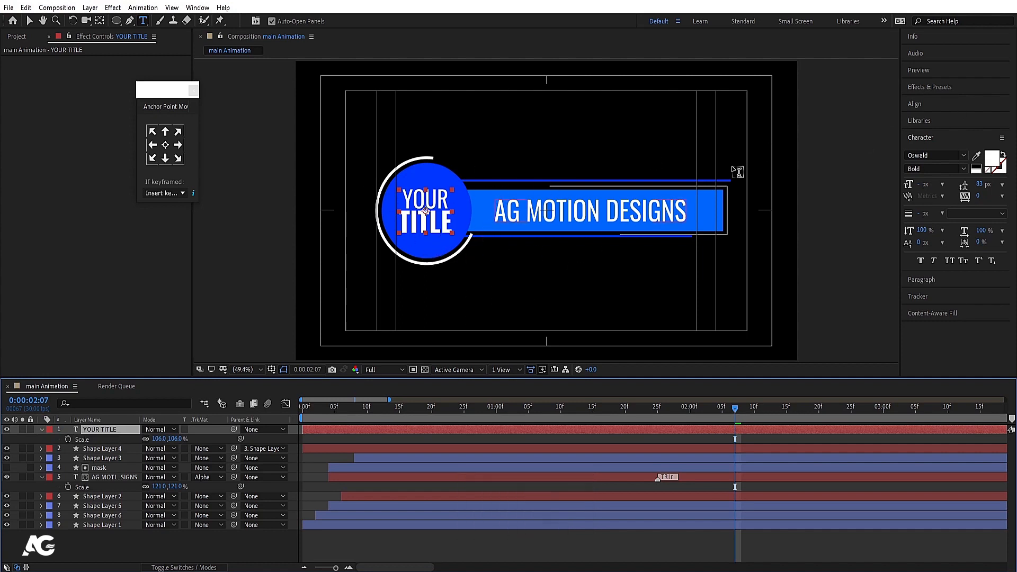
# - Try the 3D Basic Position Z Cascade text preset on the YOUR TITLE layer
pyautogui.click(917, 89)
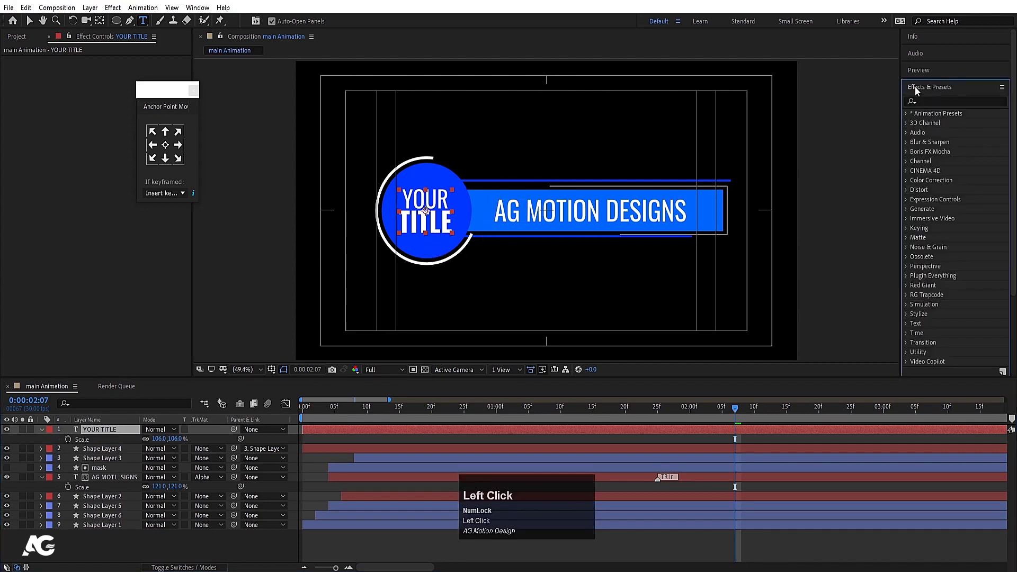
pyautogui.click(906, 114)
pyautogui.click(914, 200)
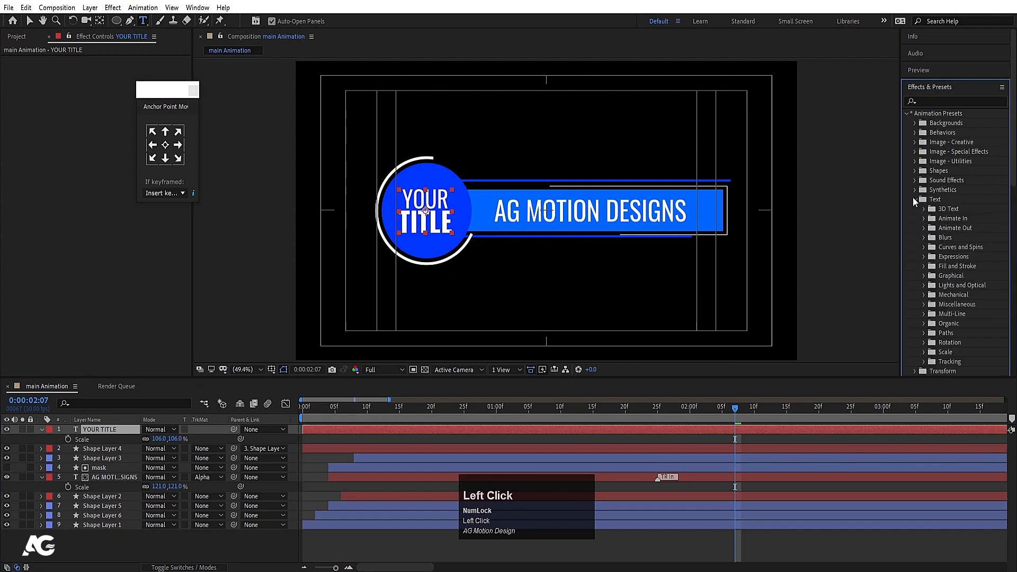
pyautogui.click(924, 210)
pyautogui.doubleClick(959, 221)
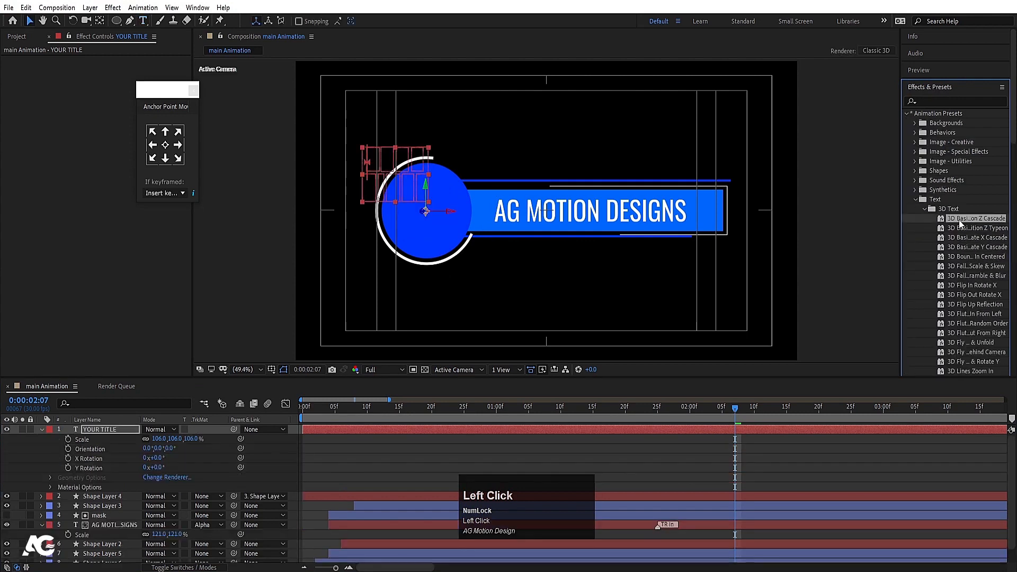
# - Reveal the preset's keyframes on the YOUR TITLE layer, preview the text animation, and undo the preset
pyautogui.press('u')
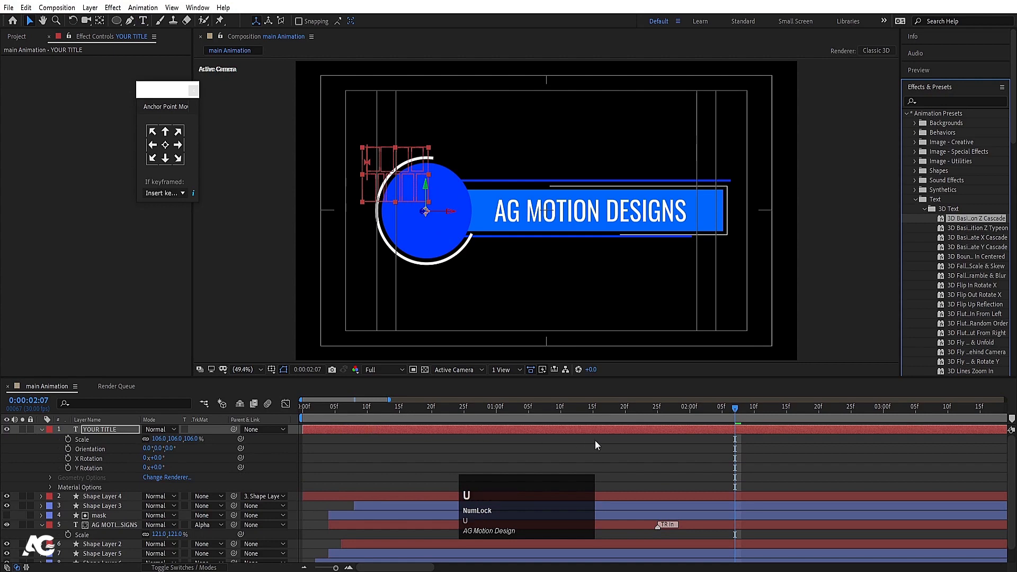
pyautogui.click(500, 437)
pyautogui.click(491, 430)
pyautogui.press('u')
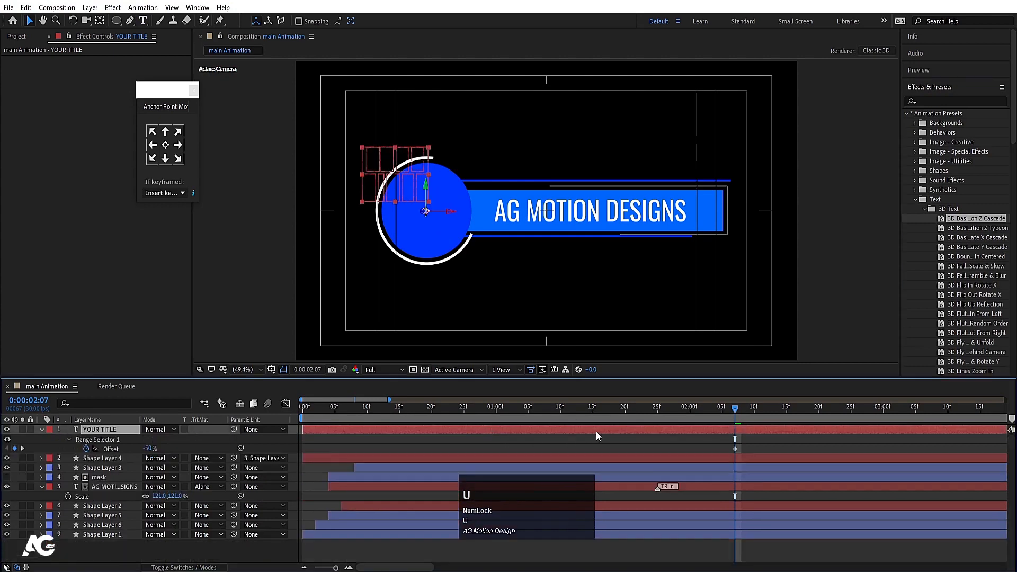
pyautogui.press('-')
pyautogui.press('-')
pyautogui.press('space')
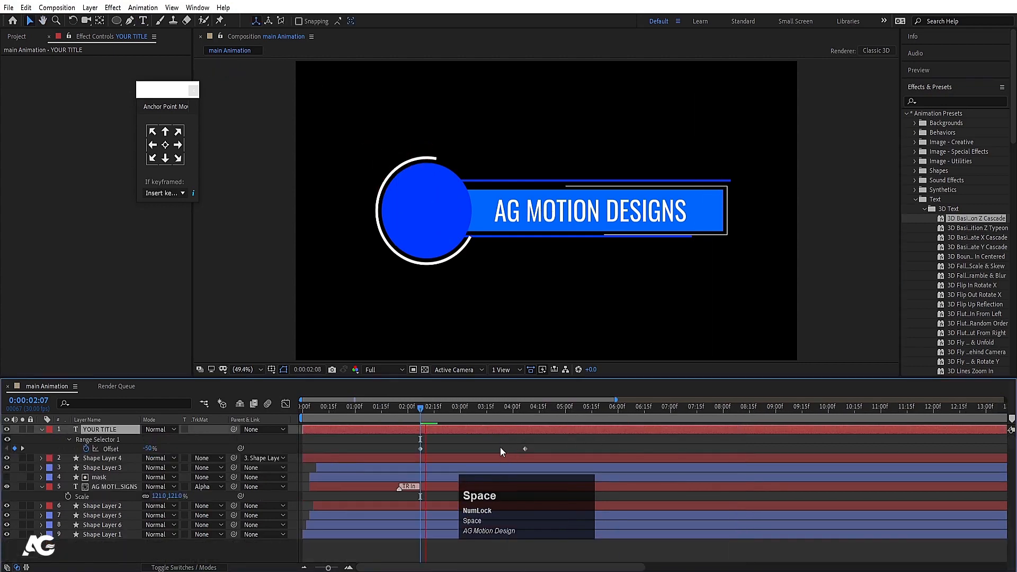
pyautogui.hotkey('ctrl', 'z')
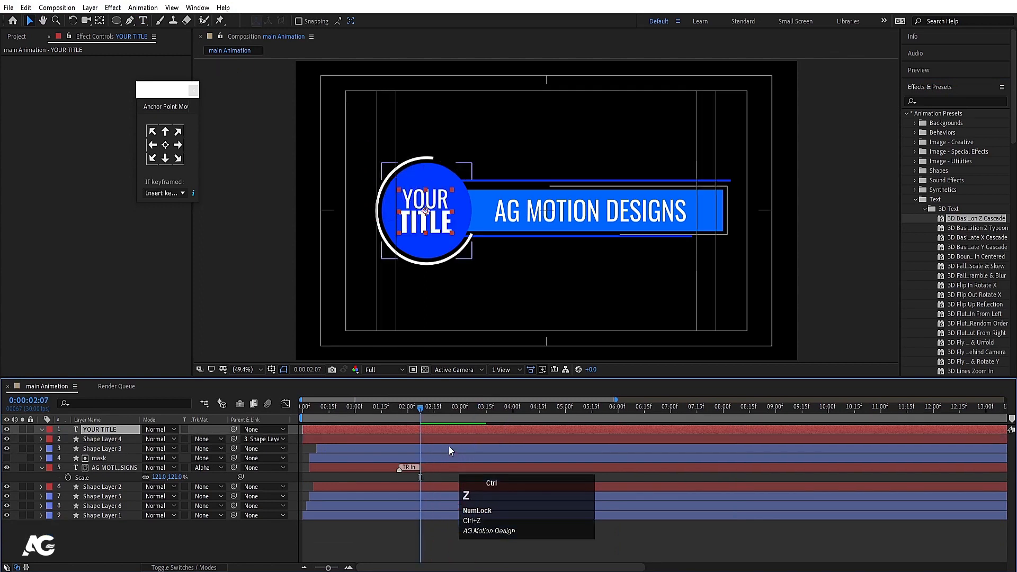
# - Hide the YOUR TITLE layer and preview the lower third from the first frame
pyautogui.click(30, 435)
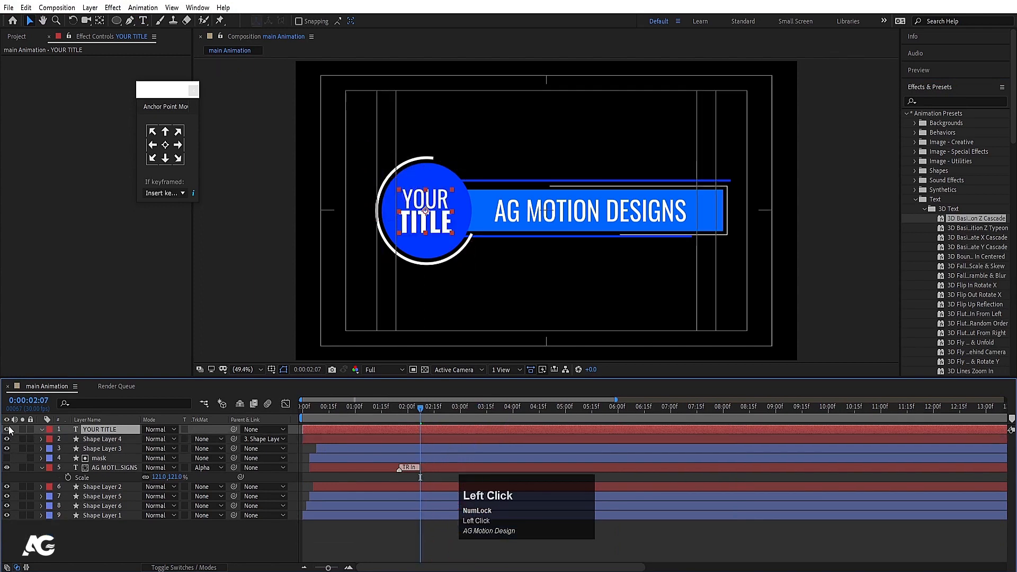
pyautogui.click(7, 430)
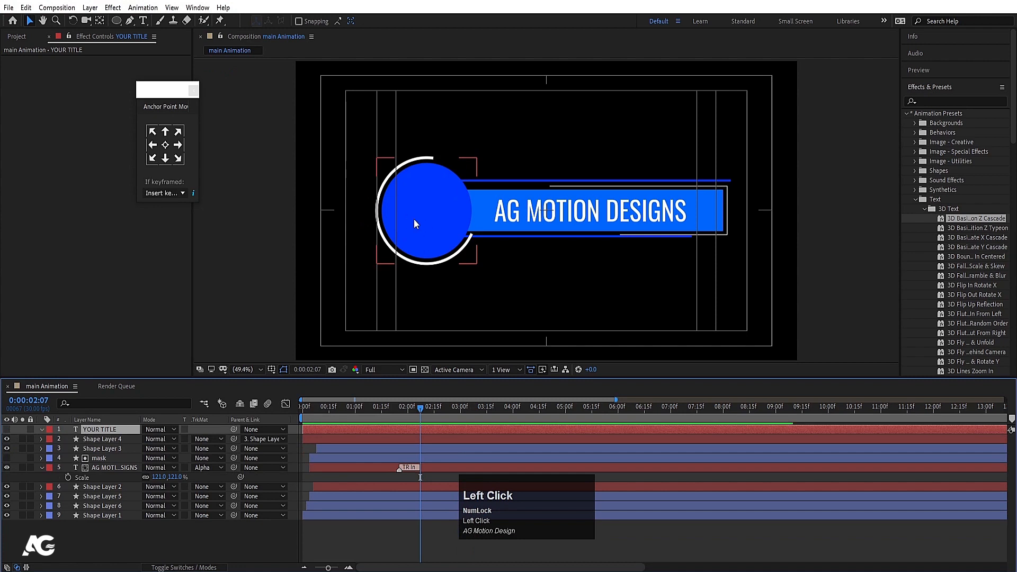
pyautogui.click(336, 409)
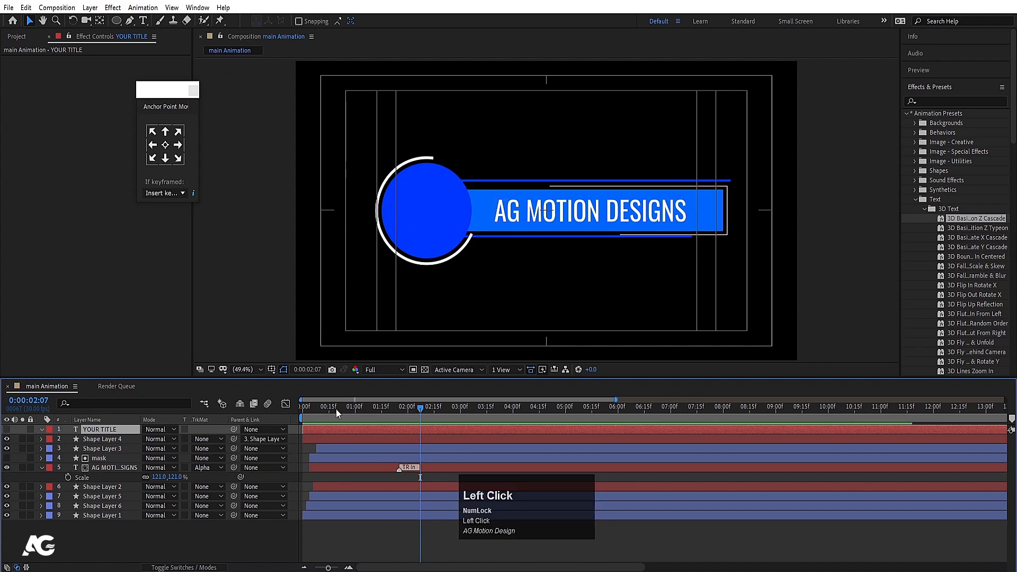
pyautogui.moveTo(336, 409); pyautogui.dragTo(262, 417)
pyautogui.press('space')
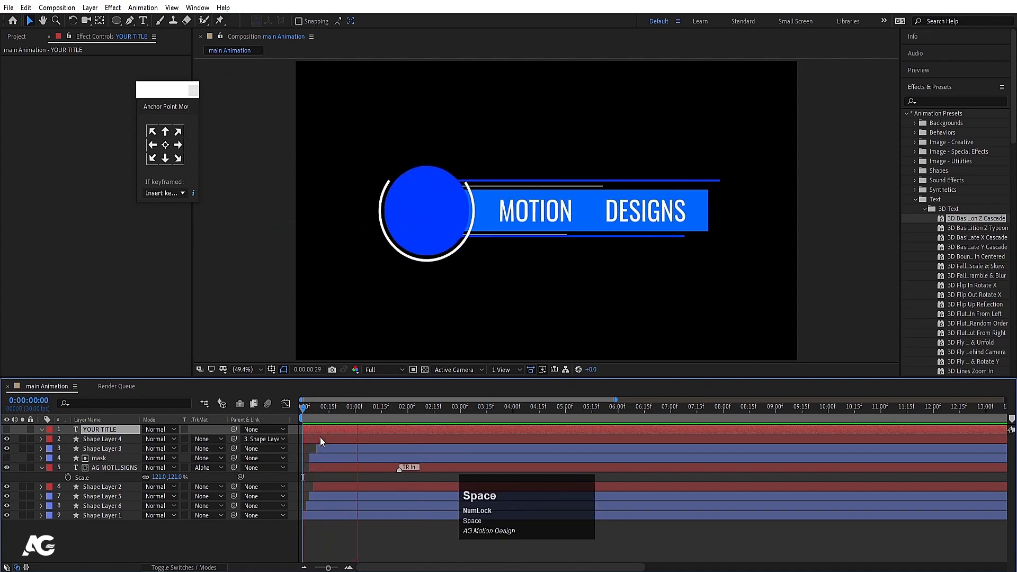
# - Pre-compose all layers into a new composition named Lower third
pyautogui.click(149, 545)
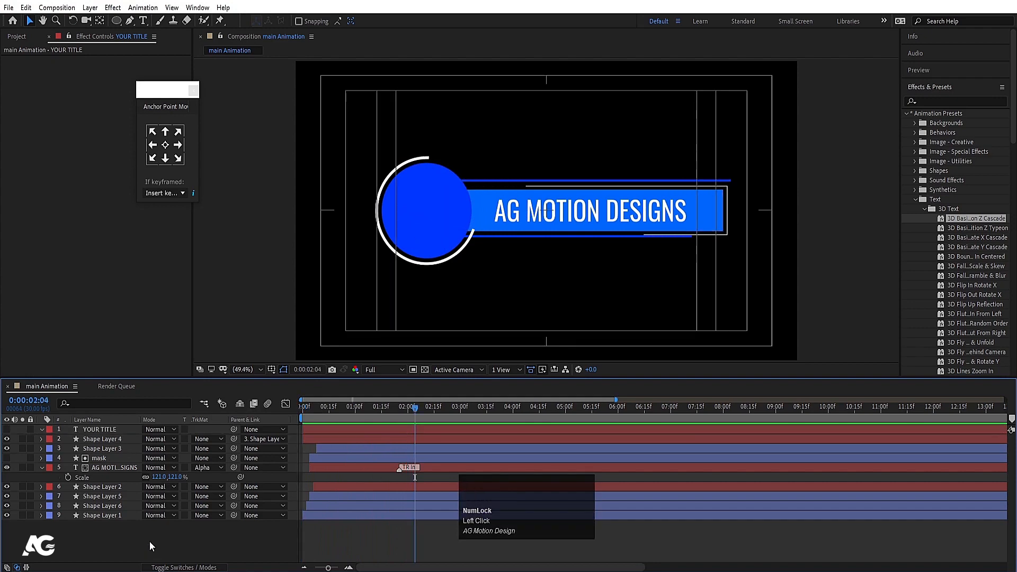
pyautogui.hotkey('ctrl', 'a')
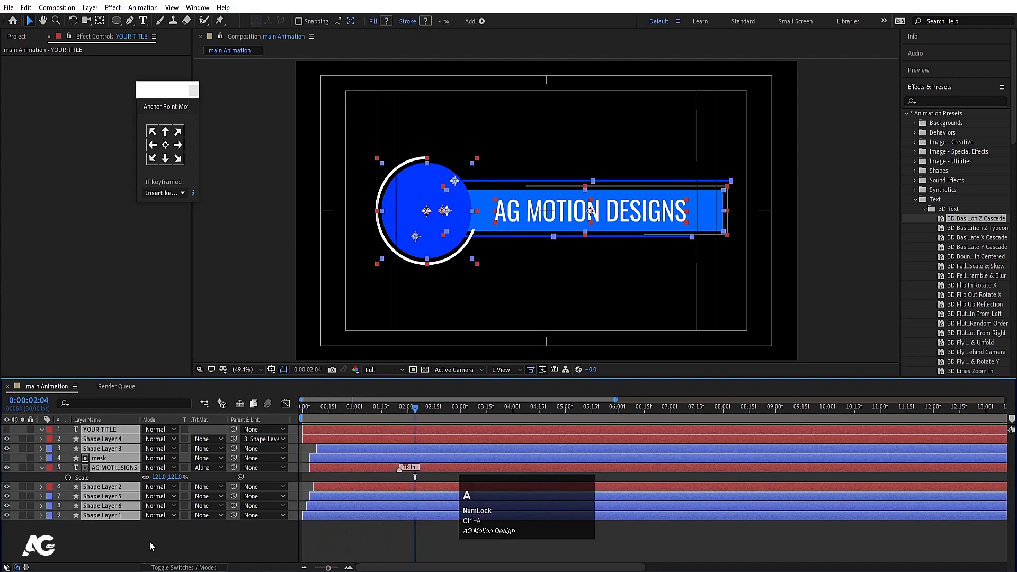
pyautogui.hotkey('ctrl', 'shift', 'c')
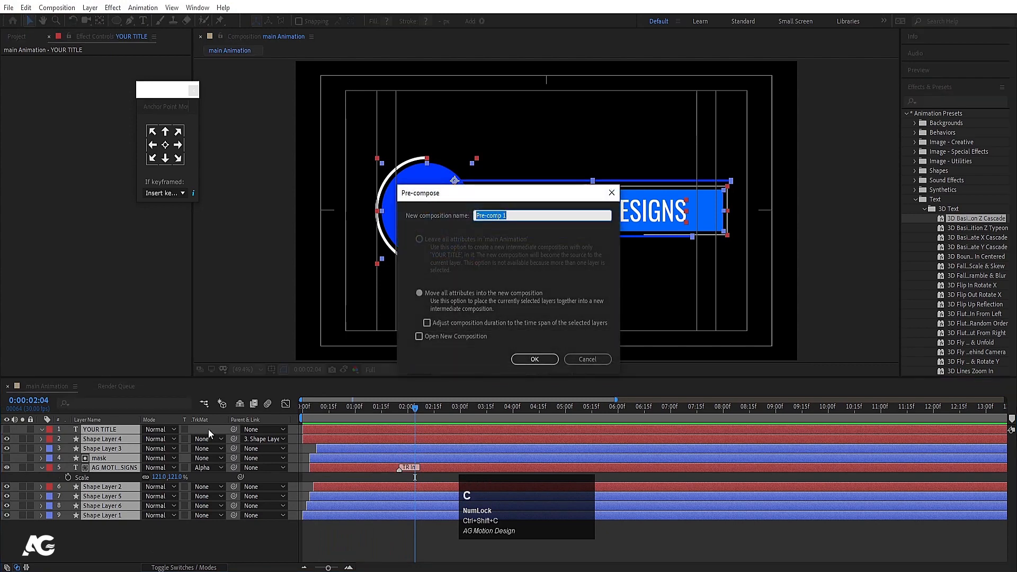
pyautogui.write('Lowe')
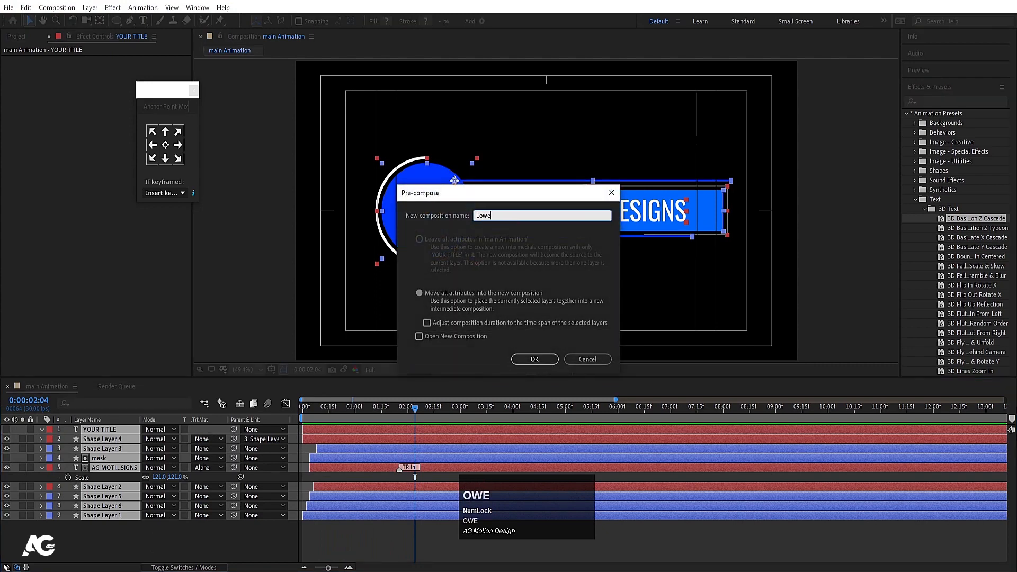
pyautogui.write('r thir')
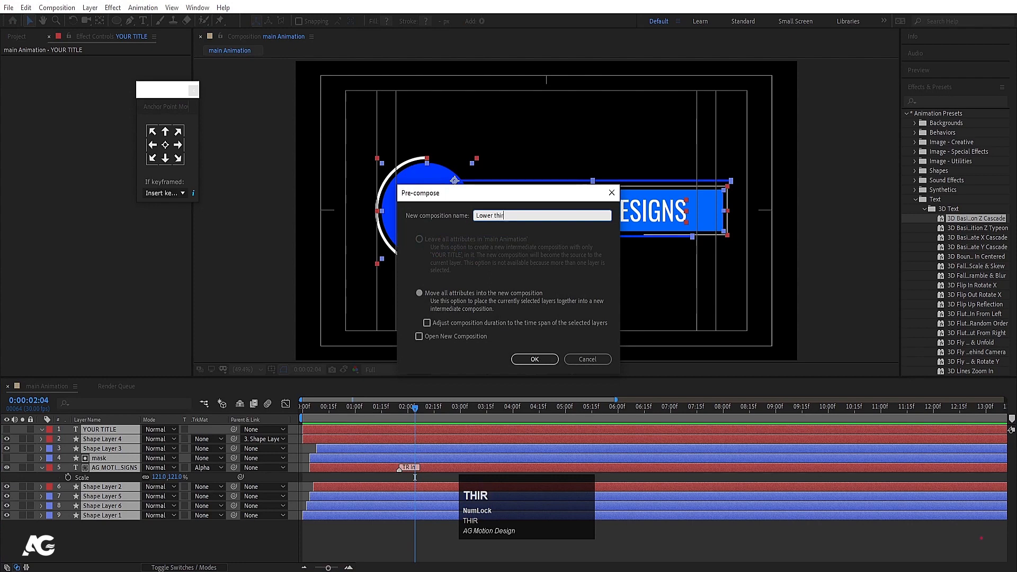
pyautogui.write('d')
pyautogui.press('Return')
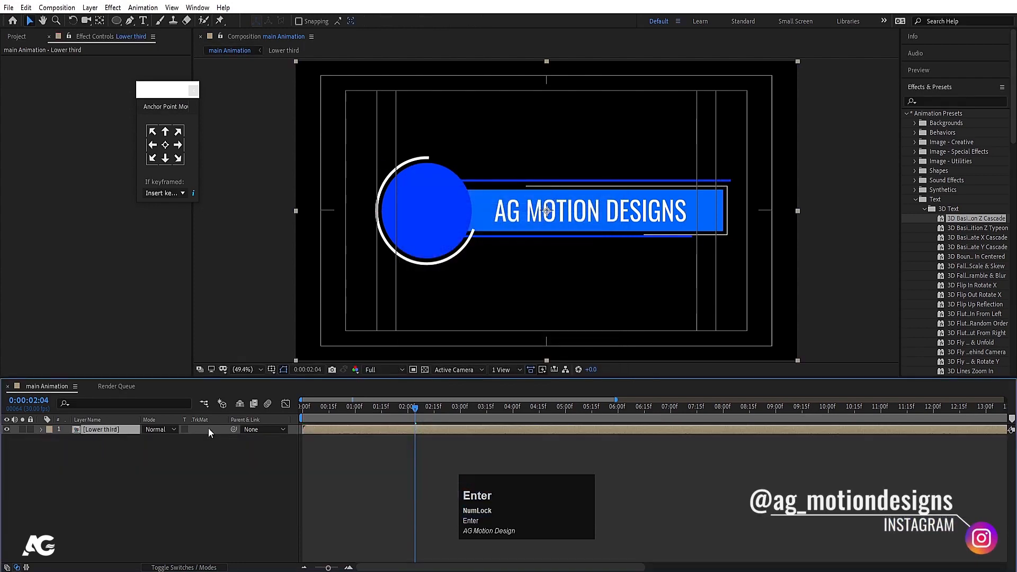
# - Scale the Lower third layer to 58% and move it to the lower-left corner of the frame
pyautogui.press('s')
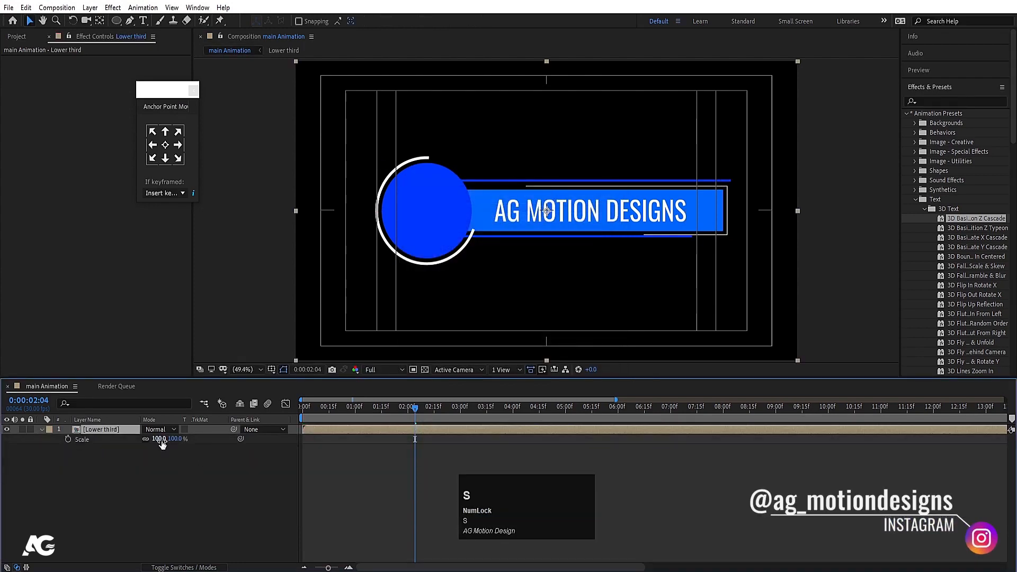
pyautogui.moveTo(159, 439); pyautogui.dragTo(139, 441)
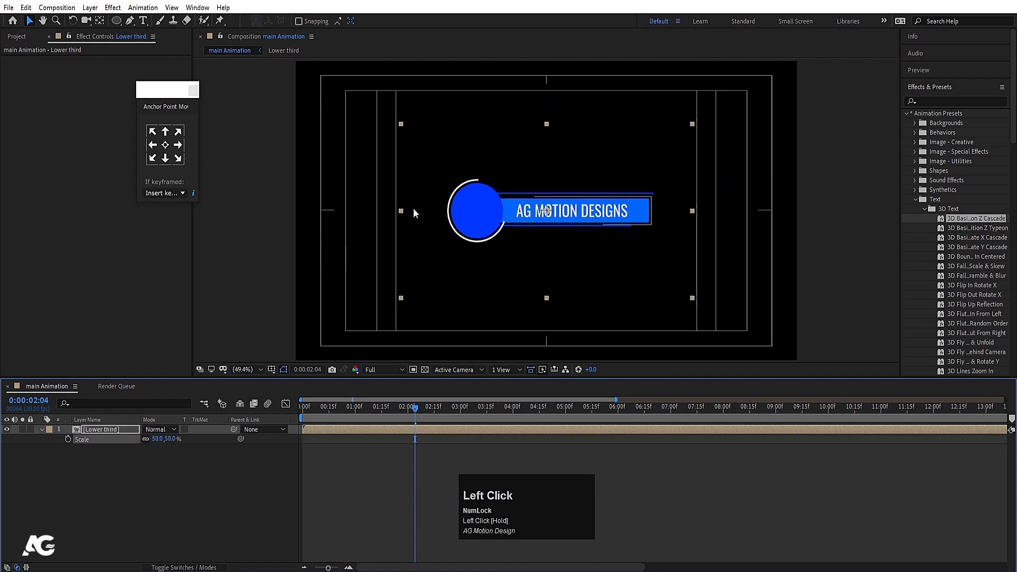
pyautogui.moveTo(458, 219); pyautogui.dragTo(335, 319)
# - Preview the scaled-down lower third several times from the first frame to check its animation in the corner
pyautogui.click(300, 406)
pyautogui.press('space')
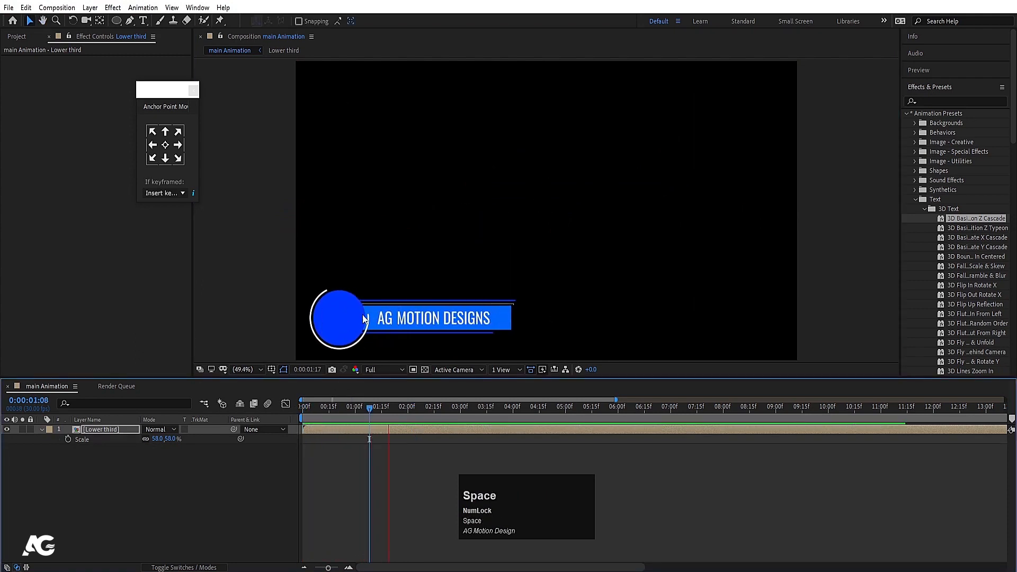
pyautogui.press('space')
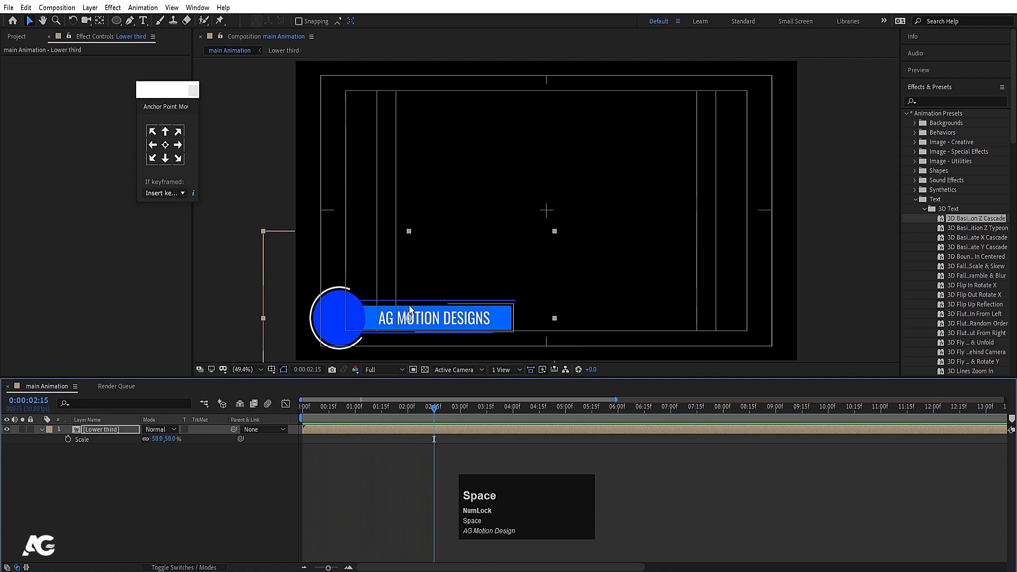
pyautogui.click(304, 408)
pyautogui.press('space')
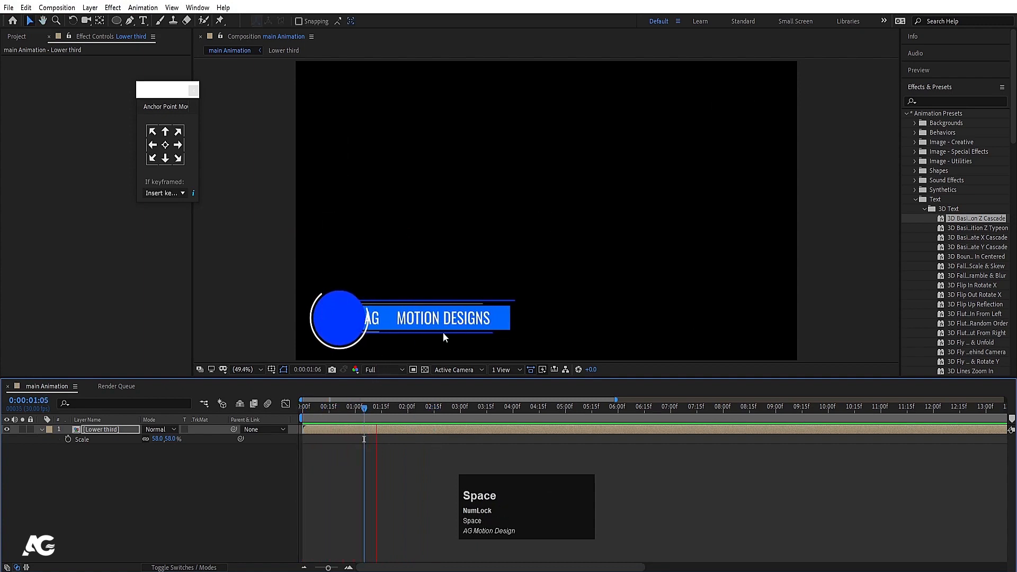
pyautogui.press('space')
pyautogui.click(304, 408)
pyautogui.press('space')
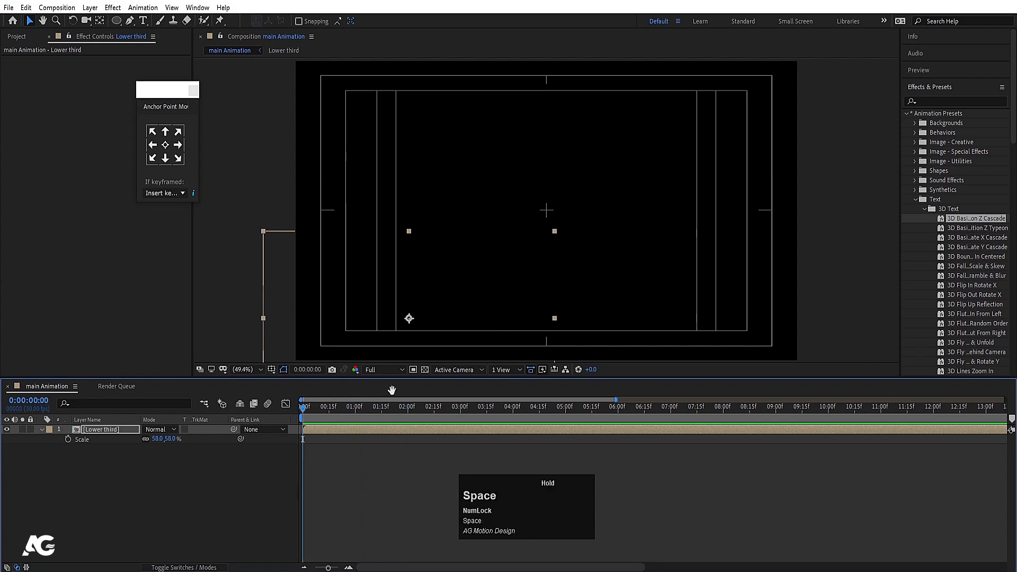
pyautogui.press('space')
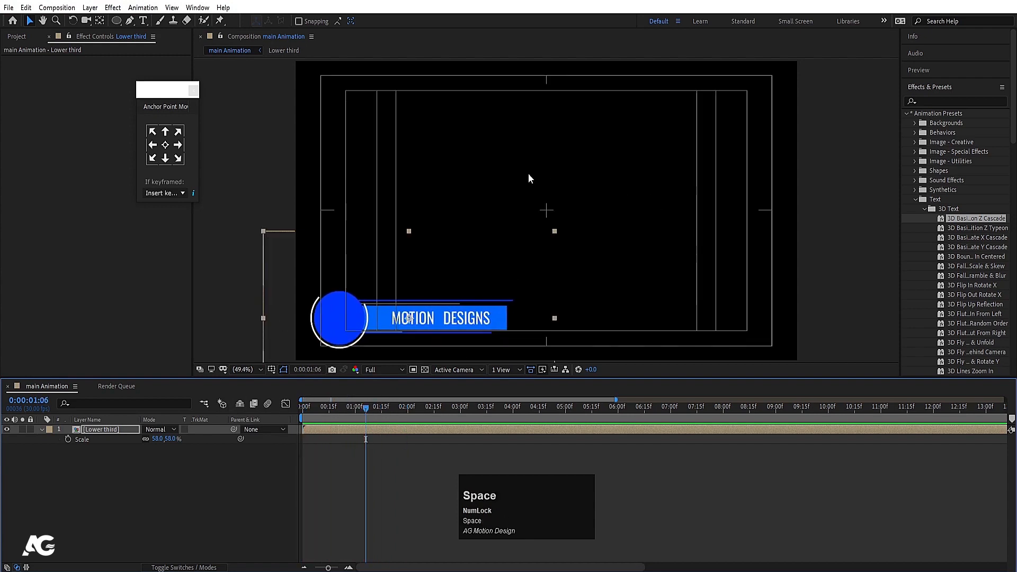
pyautogui.press('space')
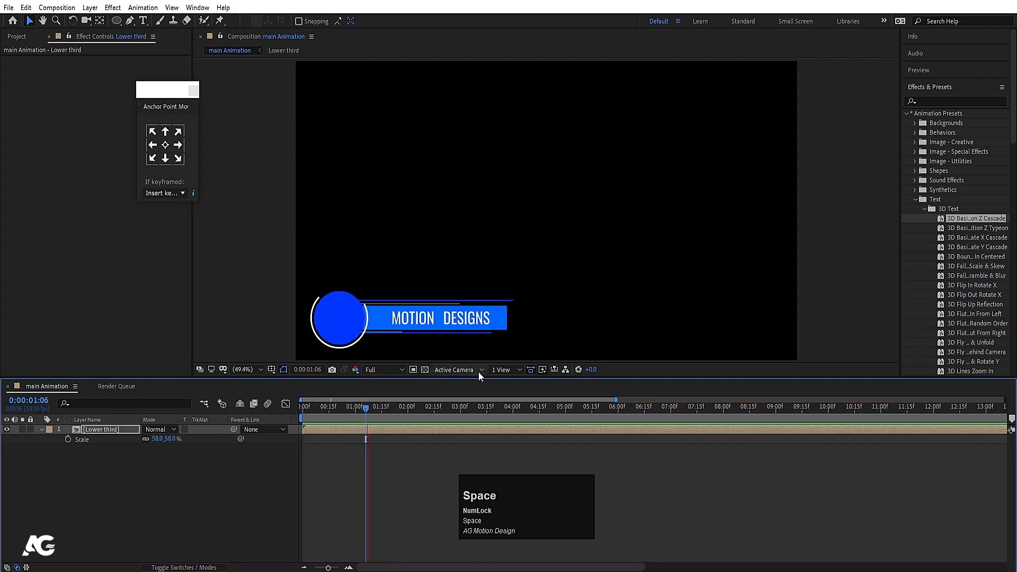
pyautogui.press('space')
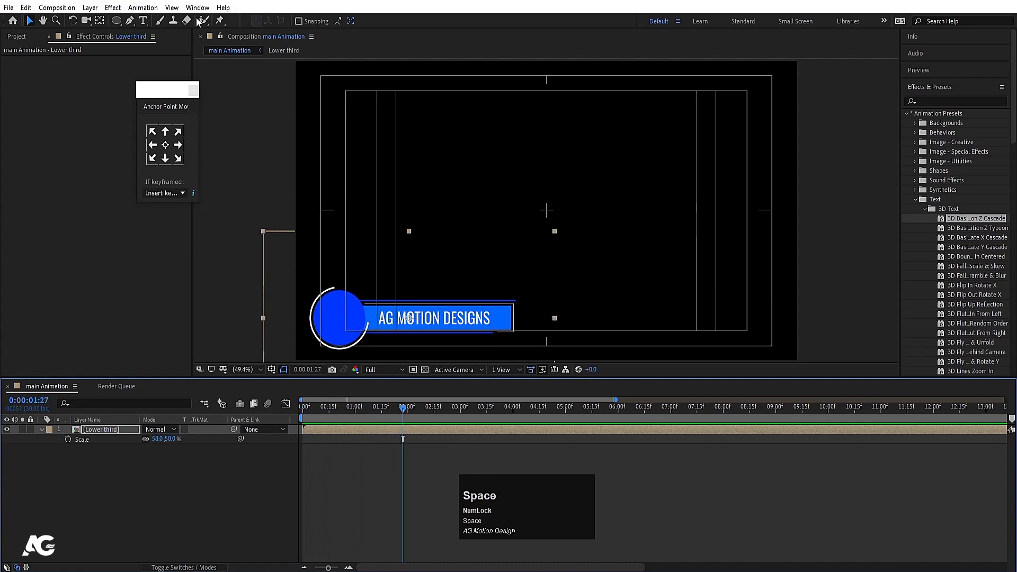
# - Create a new composition named Main Animation with a height of 1080 px
pyautogui.click(915, 200)
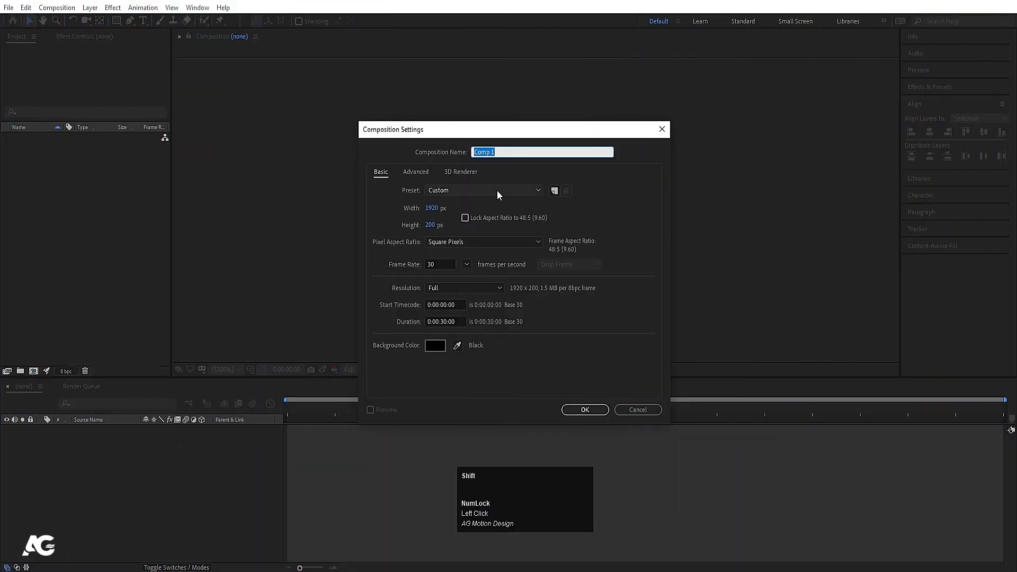
pyautogui.write('Main Animation')
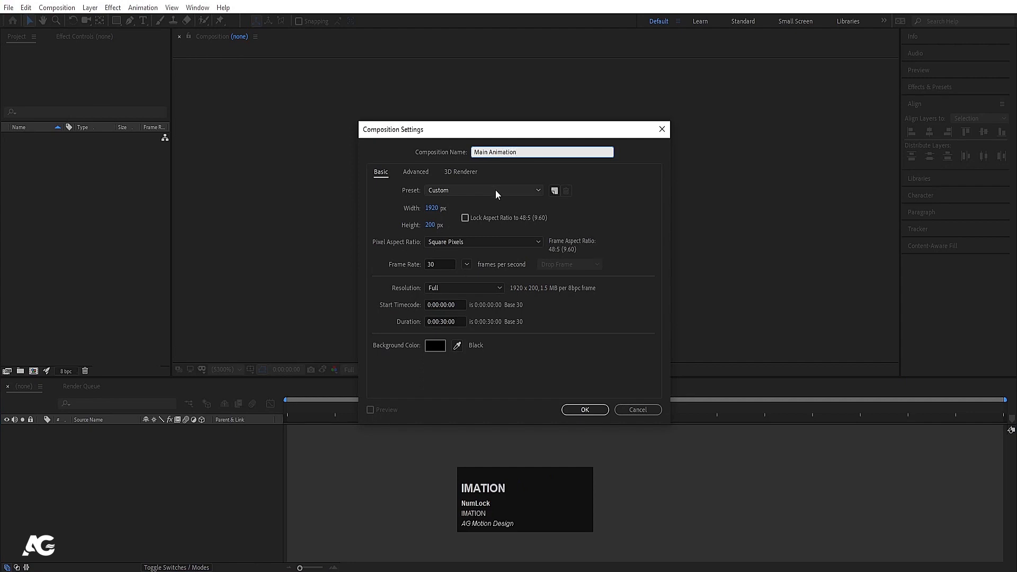
pyautogui.click(431, 224)
pyautogui.write('108')
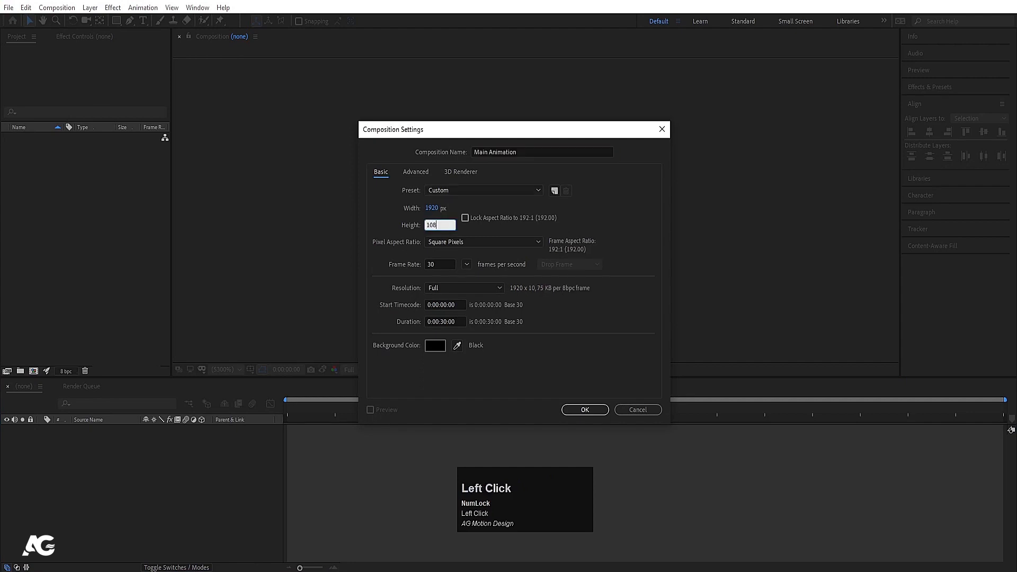
pyautogui.write('0')
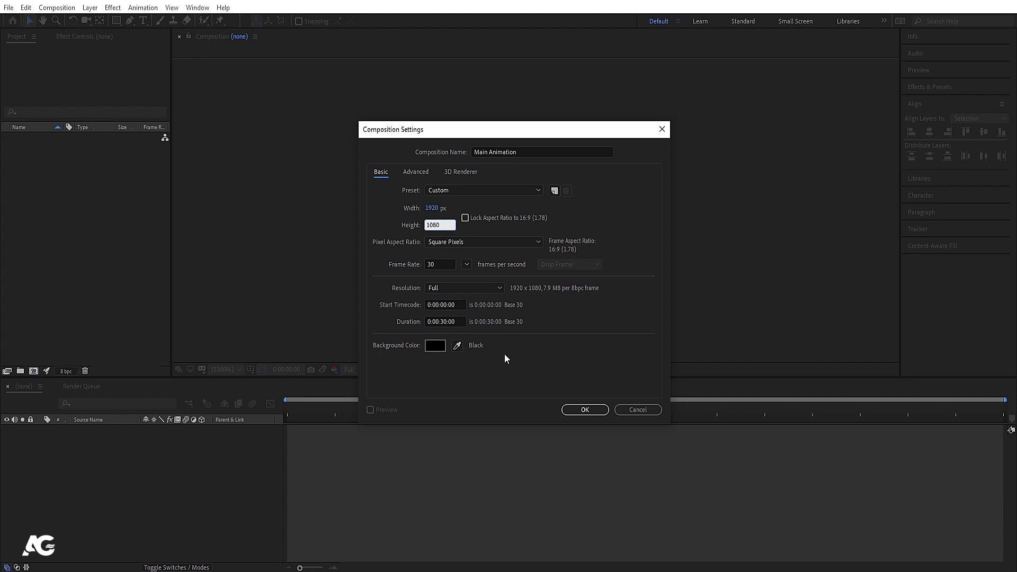
pyautogui.click(574, 413)
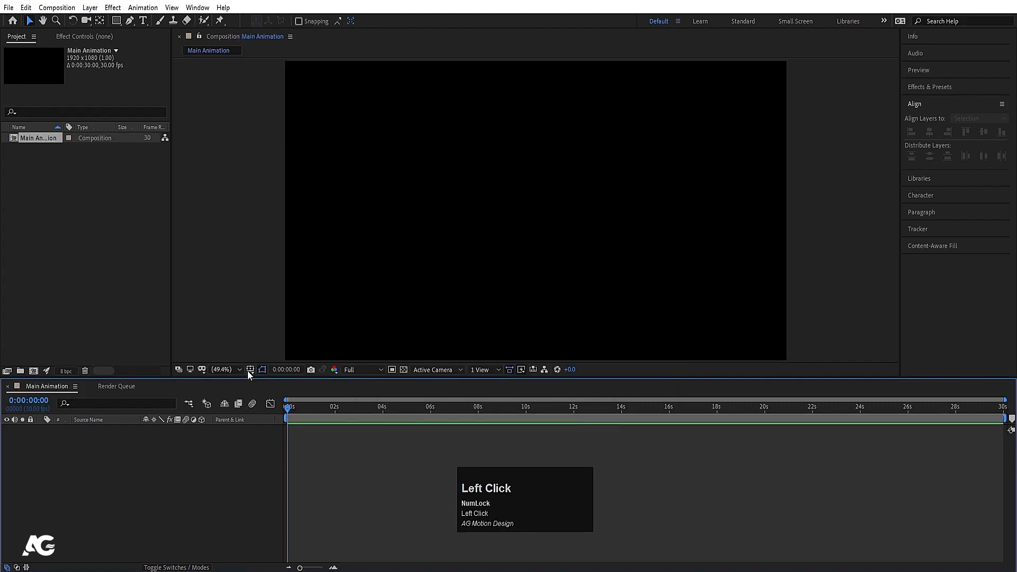
# - Show the title/action safe guides over the Main Animation composition
pyautogui.click(248, 370)
pyautogui.click(278, 390)
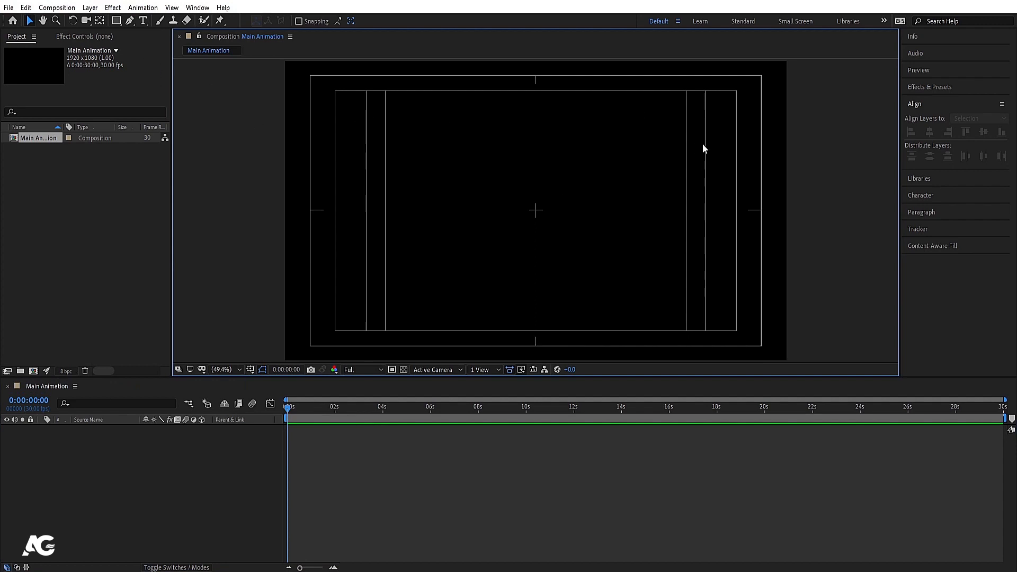
pyautogui.click(238, 93)
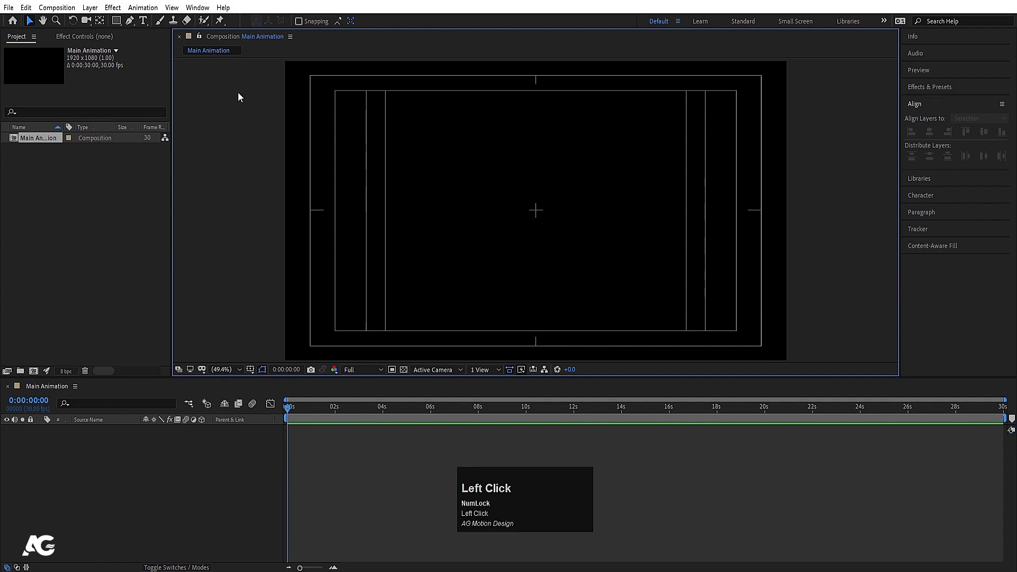
# - Draw a nearly square white rectangle without a stroke around the center of the composition, and deselect its layer
pyautogui.click(116, 22)
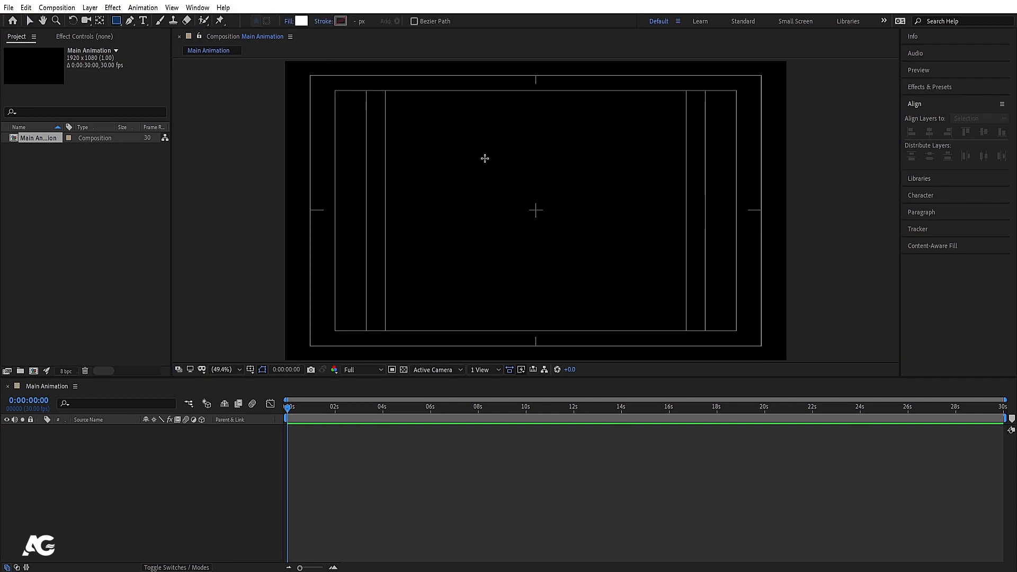
pyautogui.moveTo(494, 169); pyautogui.dragTo(561, 253)
pyautogui.click(123, 485)
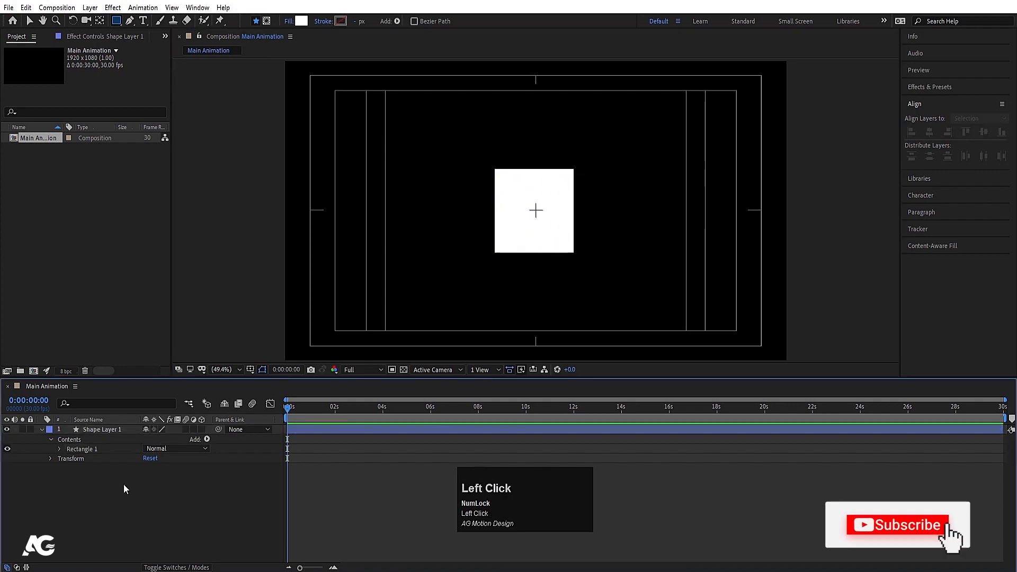
# - Collapse the properties of Shape Layer 1 in the timeline and deselect the layer
pyautogui.click(93, 429)
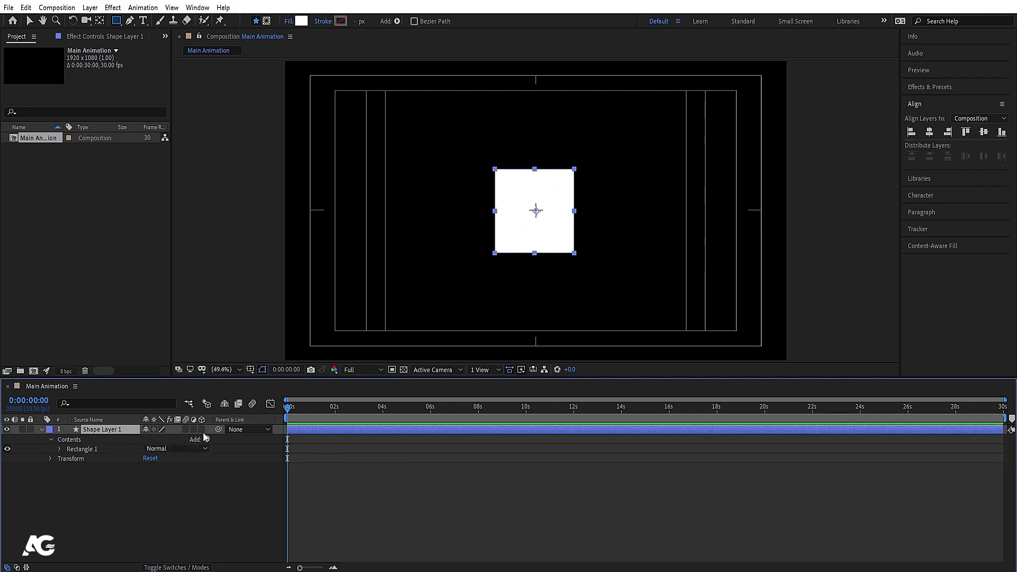
pyautogui.click(41, 429)
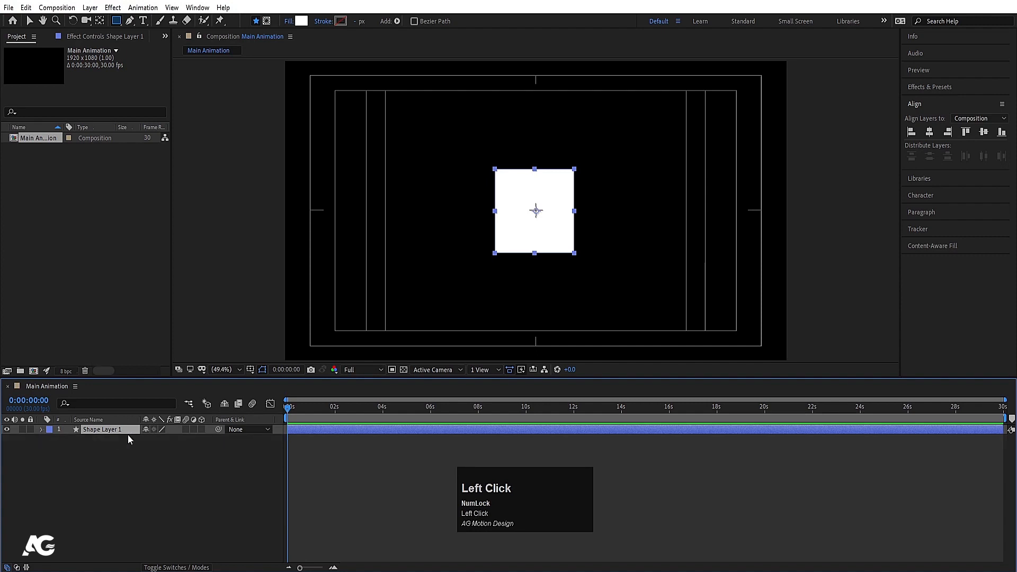
pyautogui.click(119, 443)
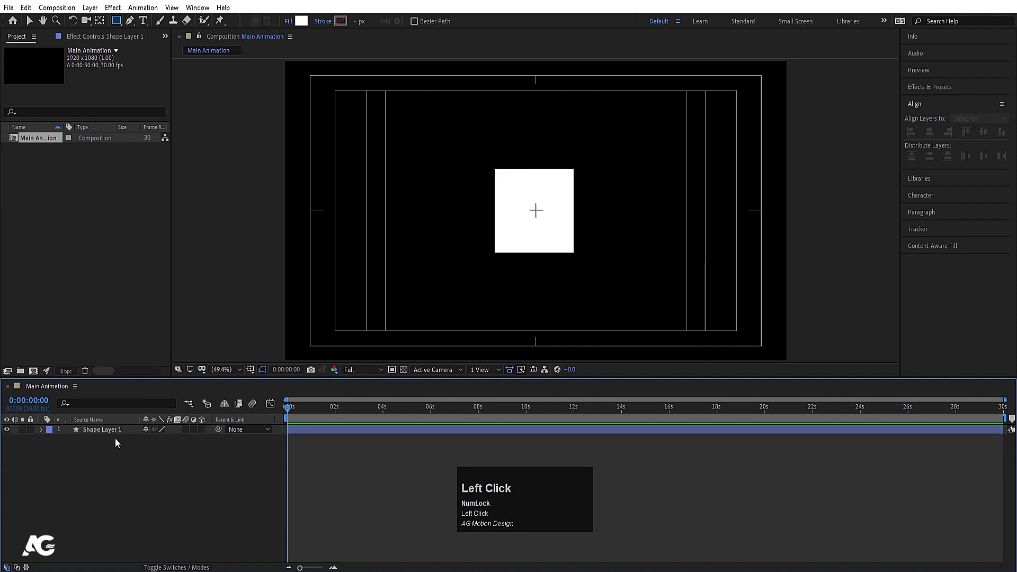
# - Turn Shape Layer 1 into a 3D layer with its layer switch
pyautogui.click(109, 429)
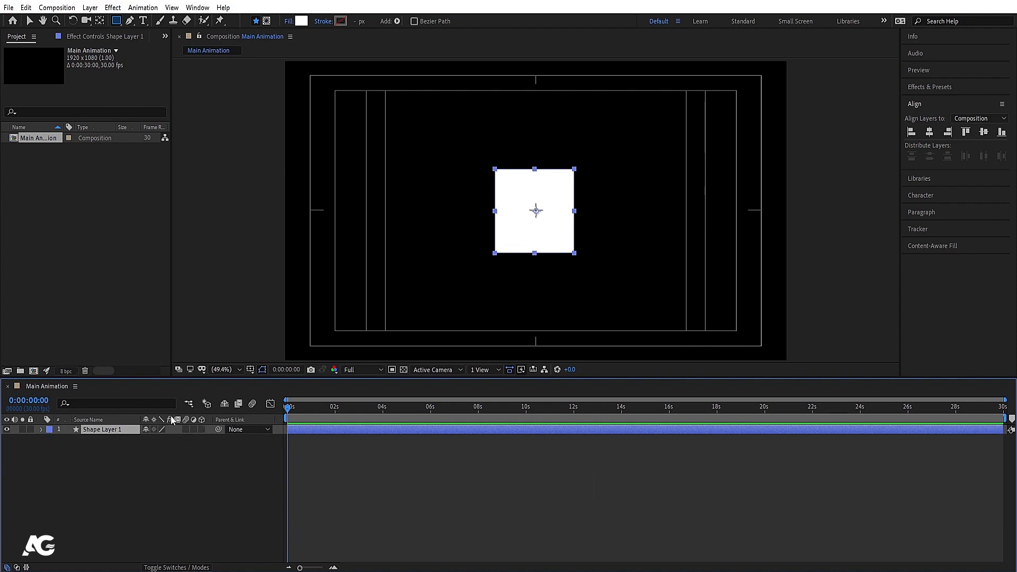
pyautogui.press('F4')
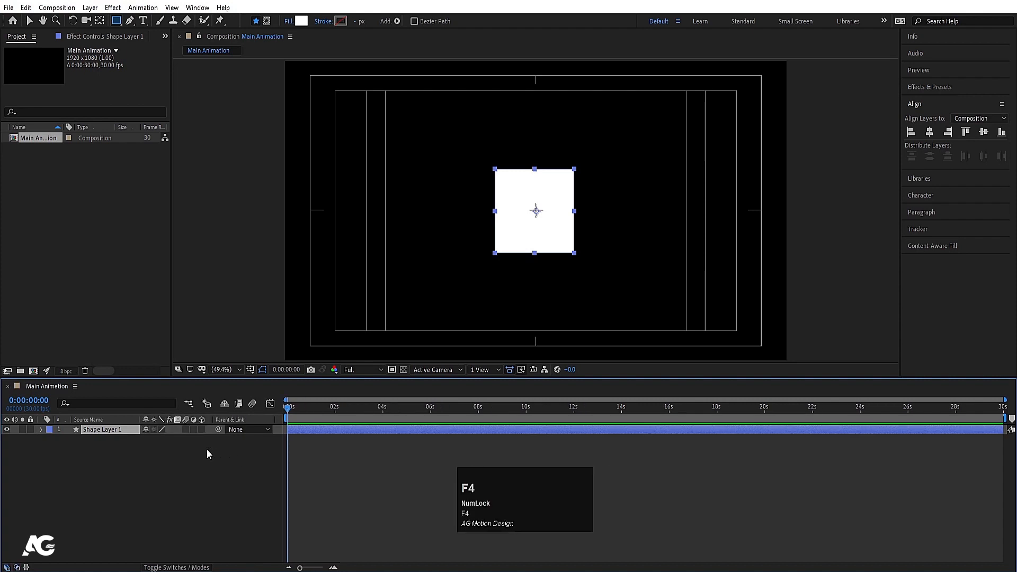
pyautogui.press('F4')
pyautogui.press('F4')
pyautogui.press('F4')
pyautogui.press('F4')
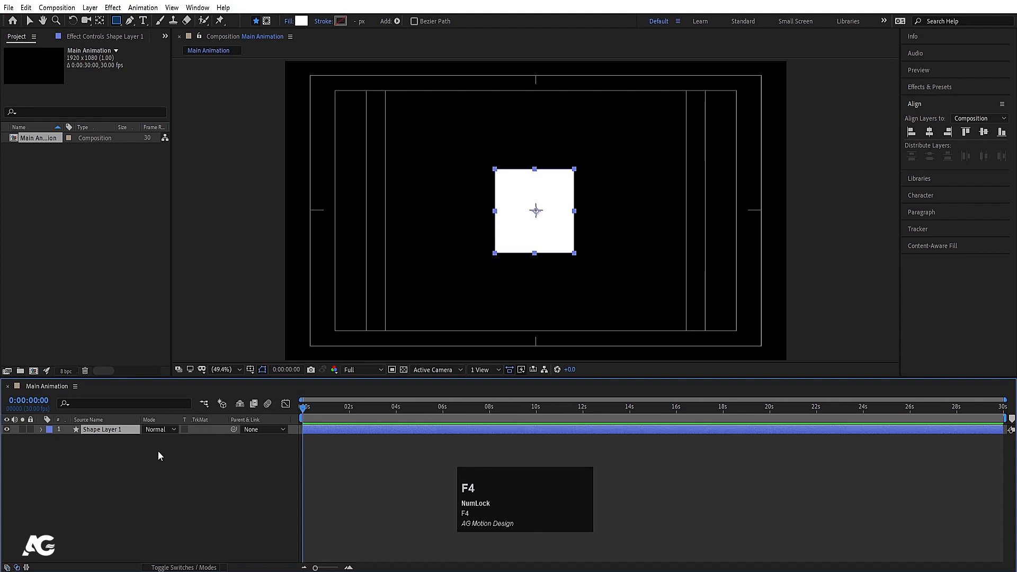
pyautogui.press('F4')
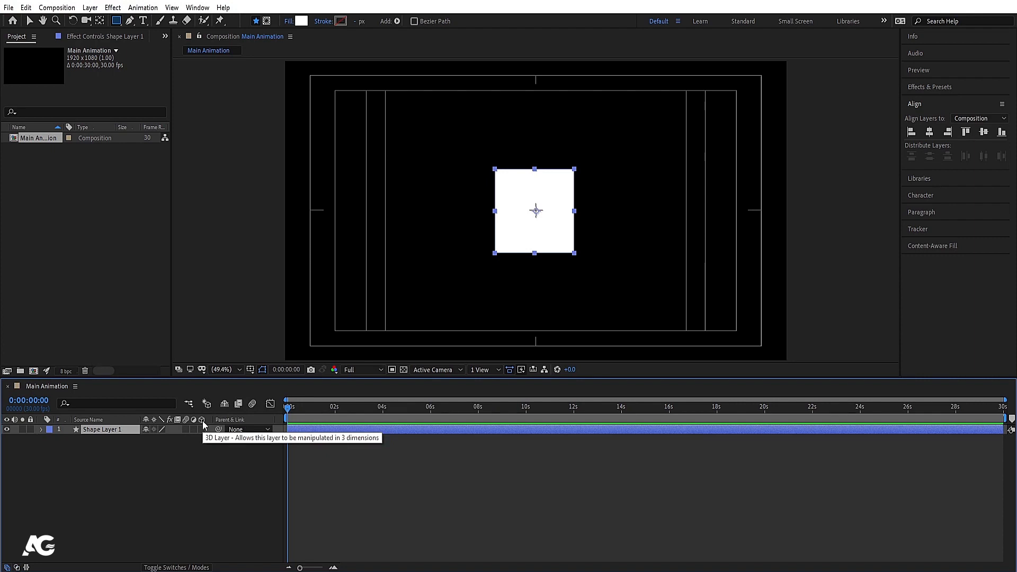
pyautogui.click(200, 429)
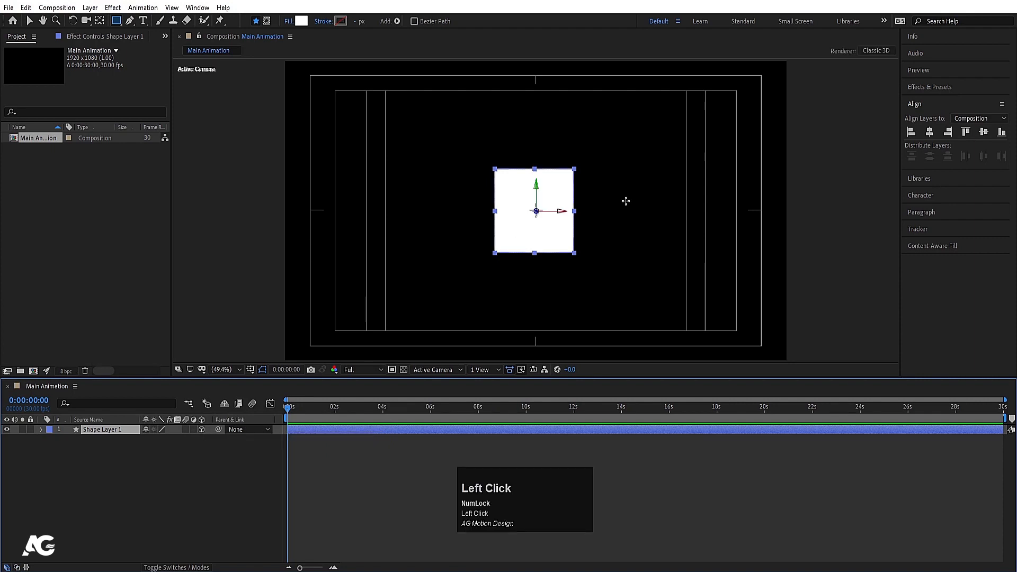
# - Reveal the 3D square's rotation properties, try rotating it around the Y axis, undo that, and hide the properties
pyautogui.click(102, 427)
pyautogui.press('r')
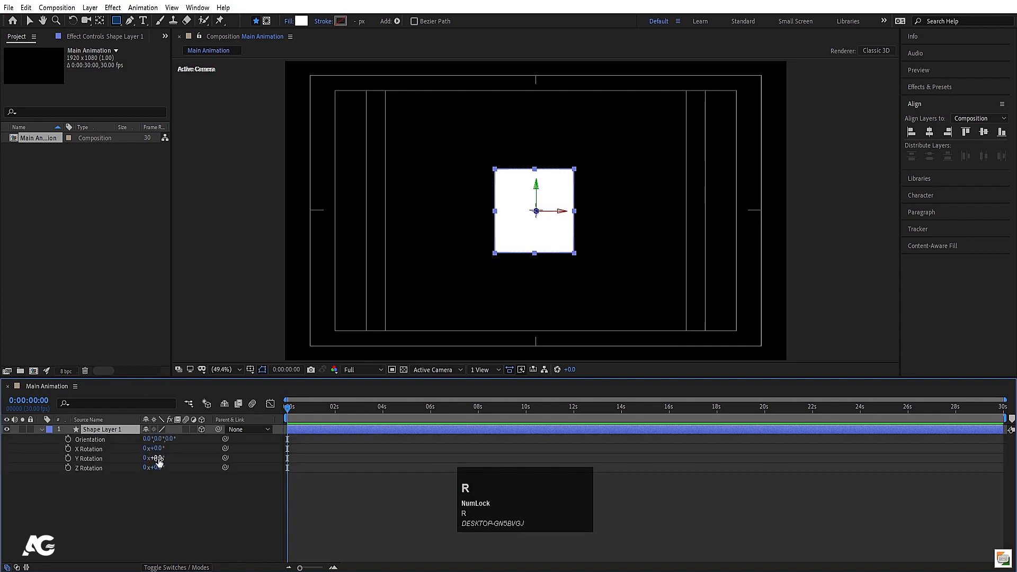
pyautogui.moveTo(148, 458); pyautogui.dragTo(242, 454)
pyautogui.hotkey('ctrl', 'z')
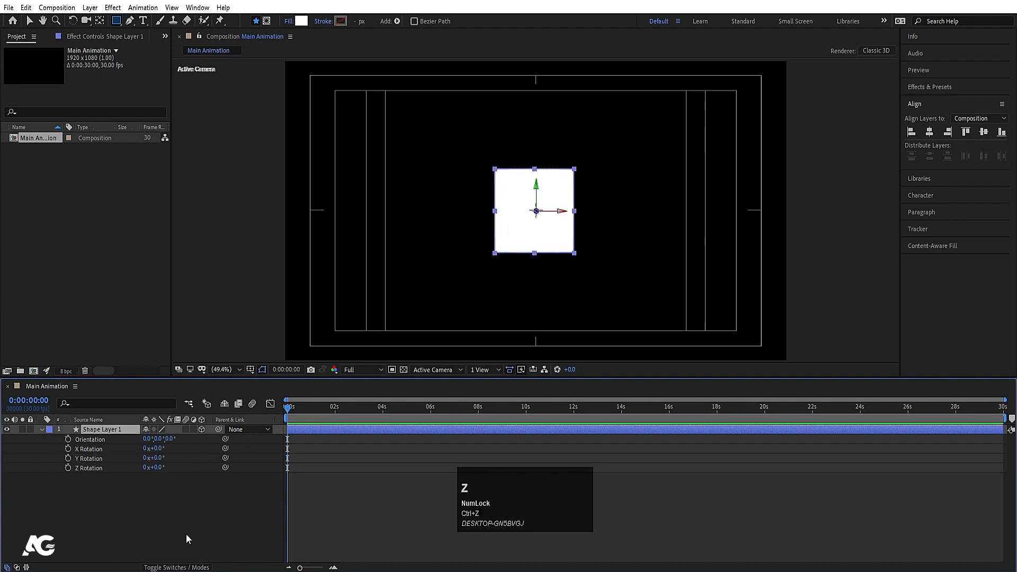
pyautogui.click(91, 456)
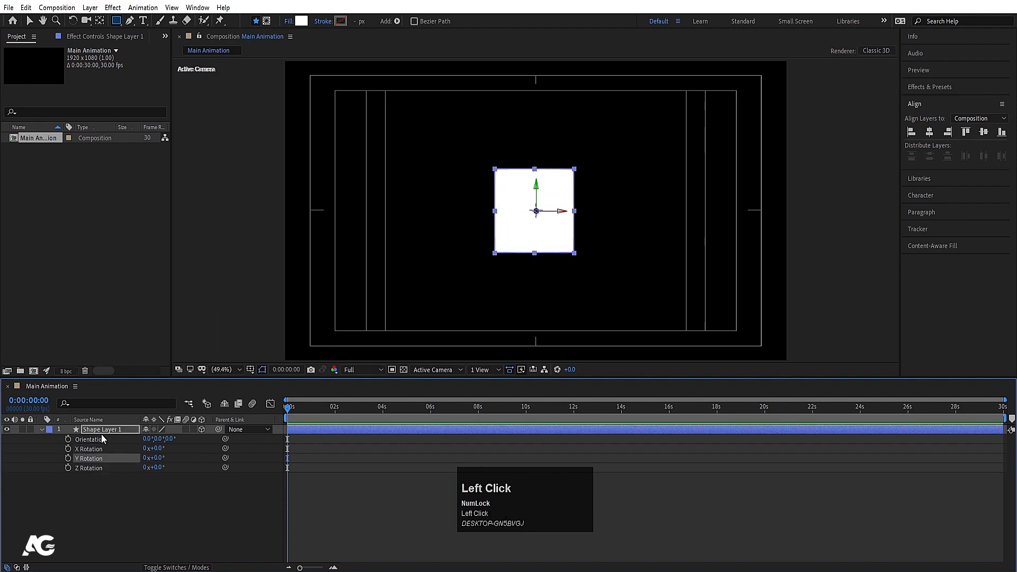
pyautogui.click(177, 509)
pyautogui.press('u')
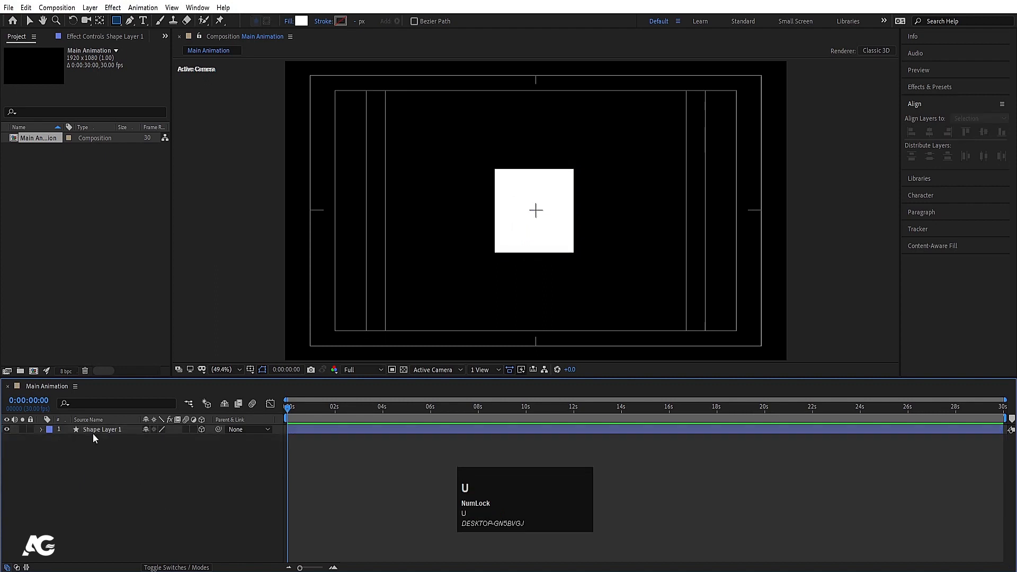
# - Look at the 3D square in the horizontal two-view and the four-view layouts, and return to a single view
pyautogui.click(93, 430)
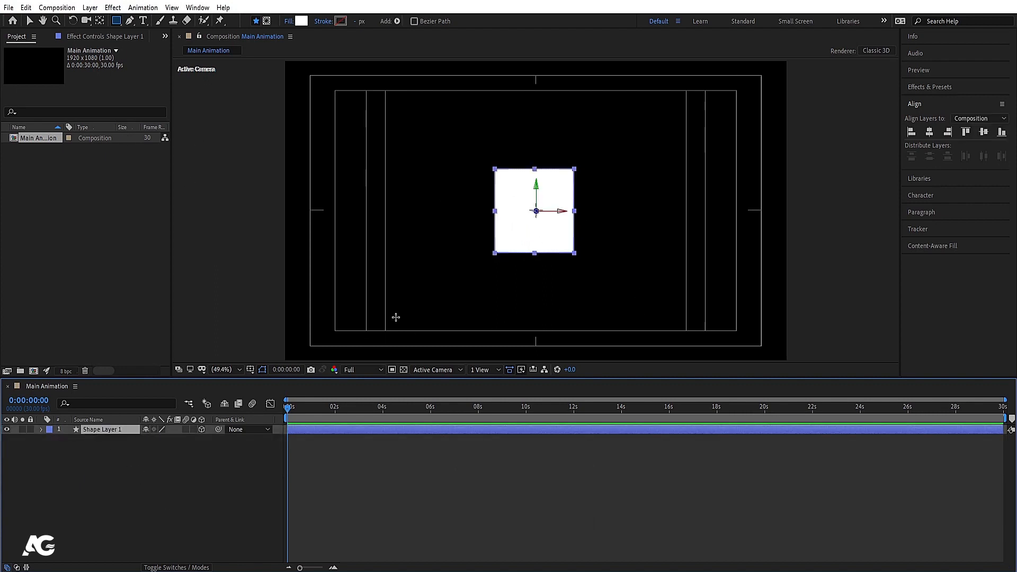
pyautogui.click(174, 453)
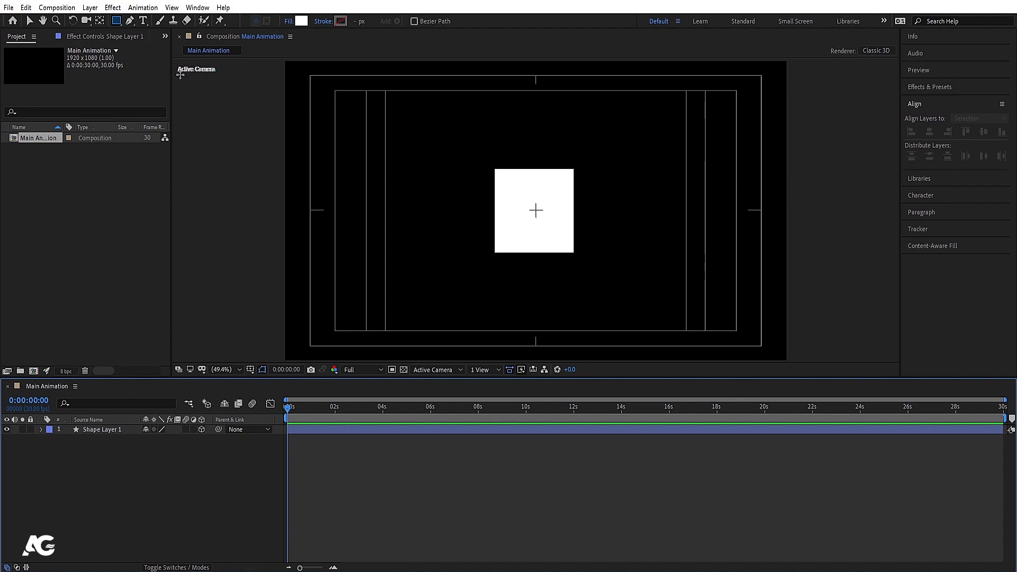
pyautogui.click(481, 371)
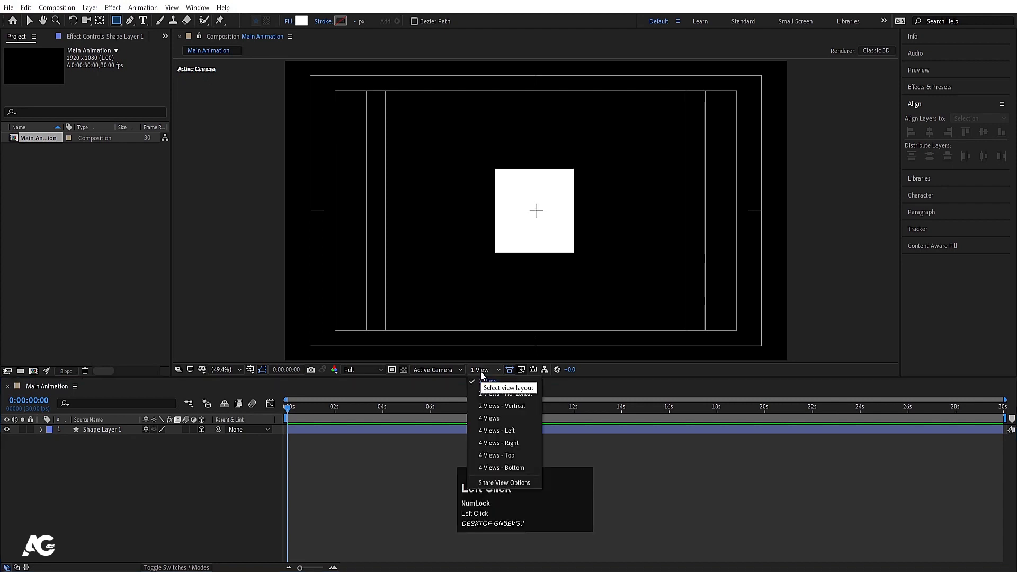
pyautogui.click(496, 395)
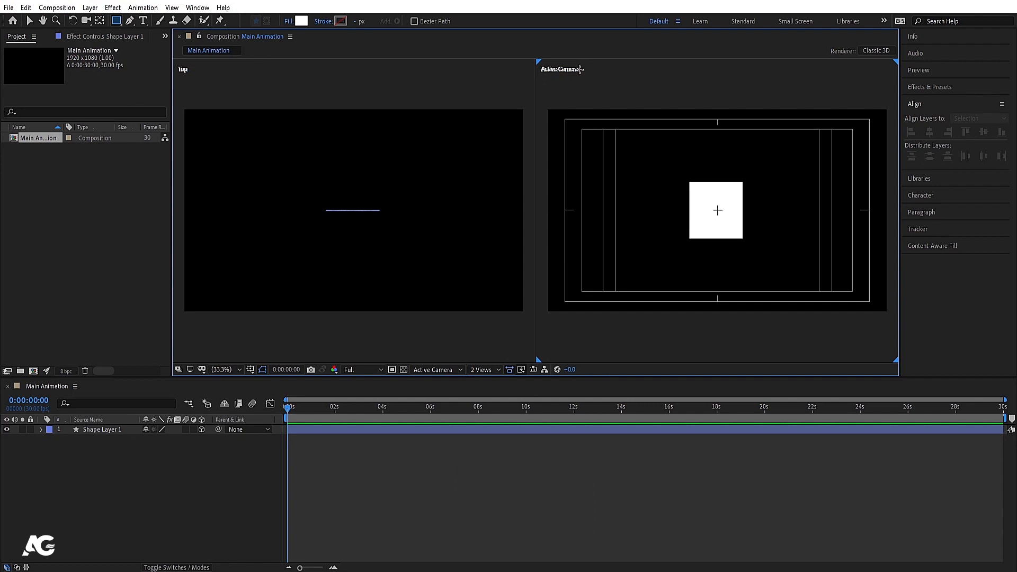
pyautogui.click(484, 370)
pyautogui.click(487, 418)
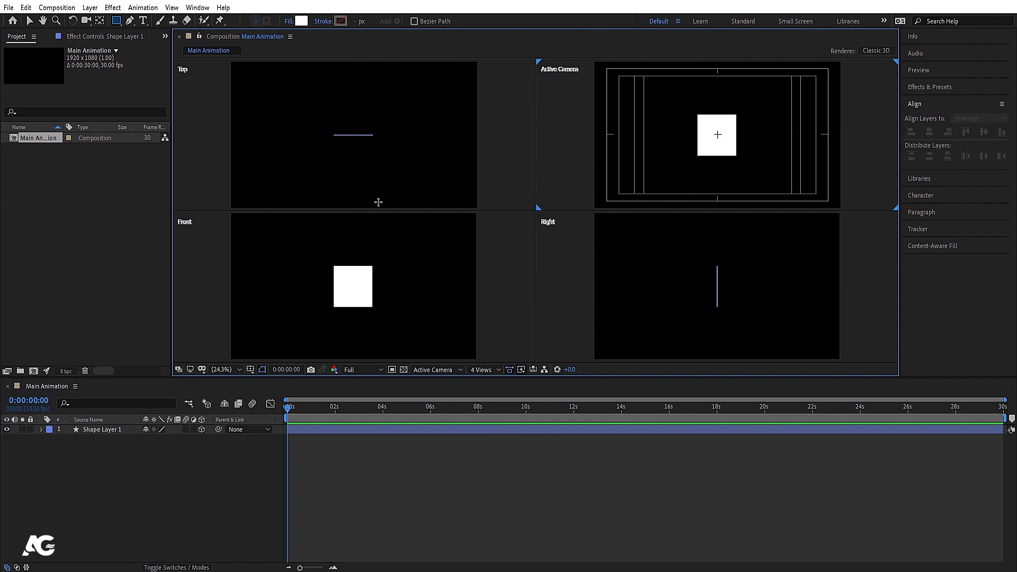
pyautogui.click(482, 369)
pyautogui.click(494, 384)
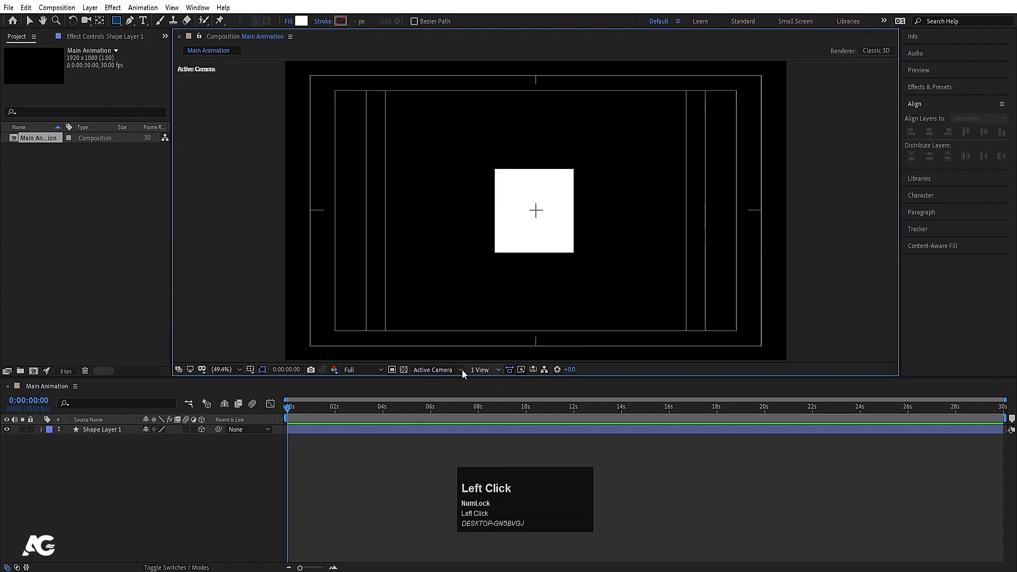
# - Examine the square from the Front, Left, Top and Back views, and return to Active Camera
pyautogui.click(452, 369)
pyautogui.click(447, 395)
pyautogui.click(433, 370)
pyautogui.click(440, 409)
pyautogui.click(429, 372)
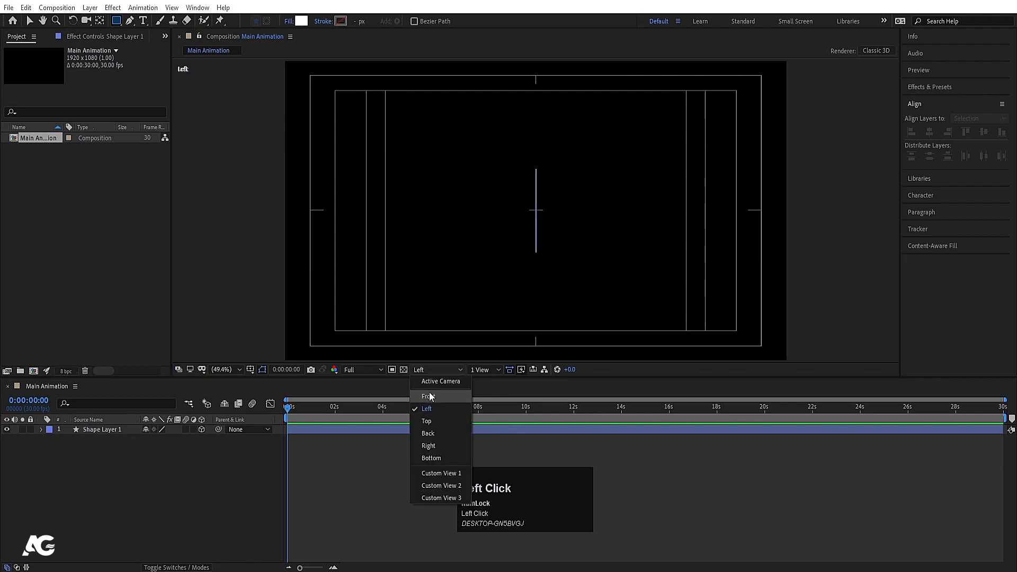
pyautogui.click(430, 422)
pyautogui.click(427, 370)
pyautogui.click(428, 434)
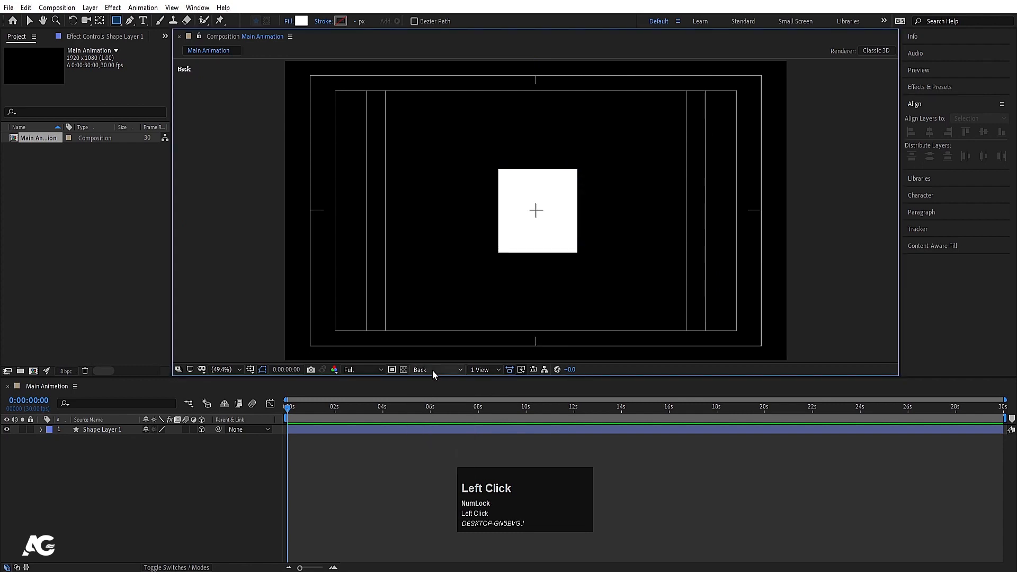
pyautogui.click(433, 370)
pyautogui.click(434, 381)
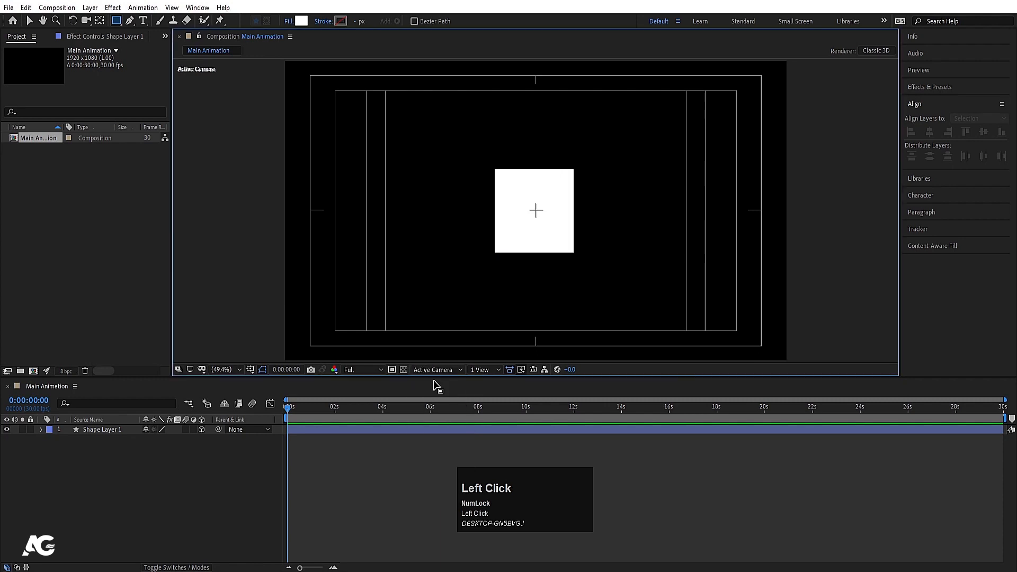
# - Duplicate the square four times and place the copies near the corners, at about (419, 303), (1475, 244), (1659, 726) and (372, 844)
pyautogui.click(91, 430)
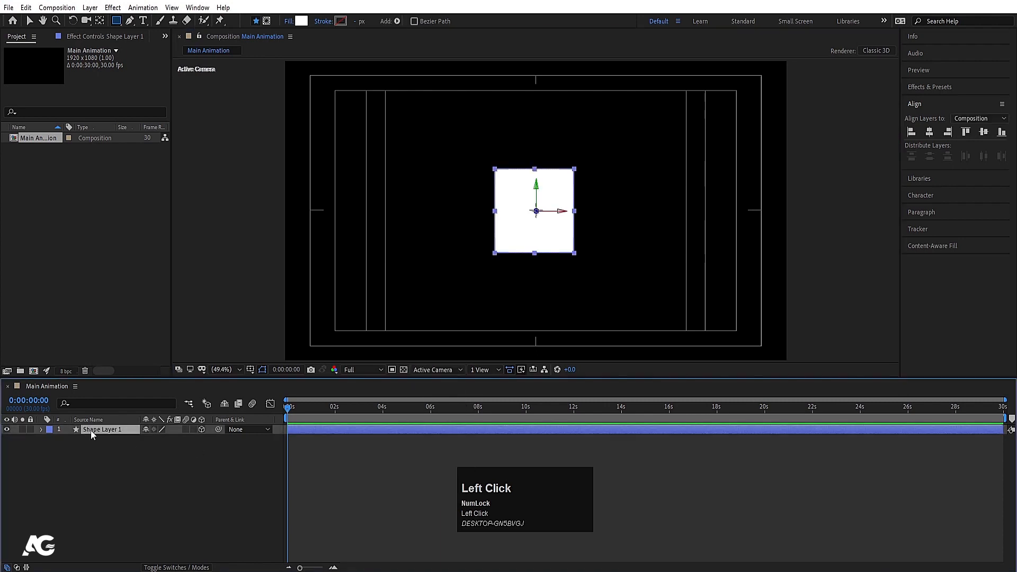
pyautogui.click(30, 20)
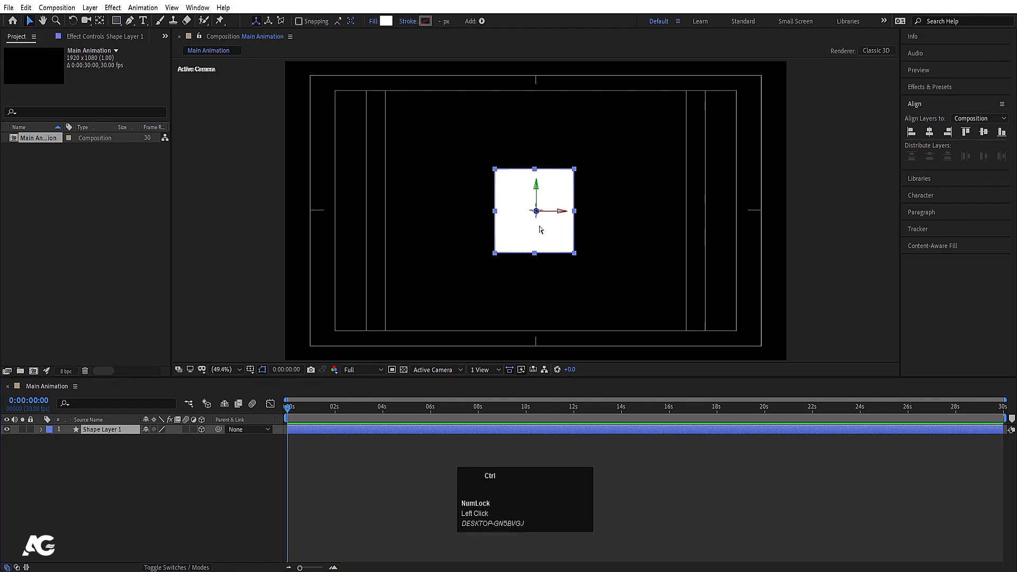
pyautogui.hotkey('ctrl', 'd')
pyautogui.moveTo(536, 228); pyautogui.dragTo(368, 320)
pyautogui.hotkey('ctrl', 'd')
pyautogui.hotkey('ctrl', 'd')
pyautogui.hotkey('ctrl', 'd')
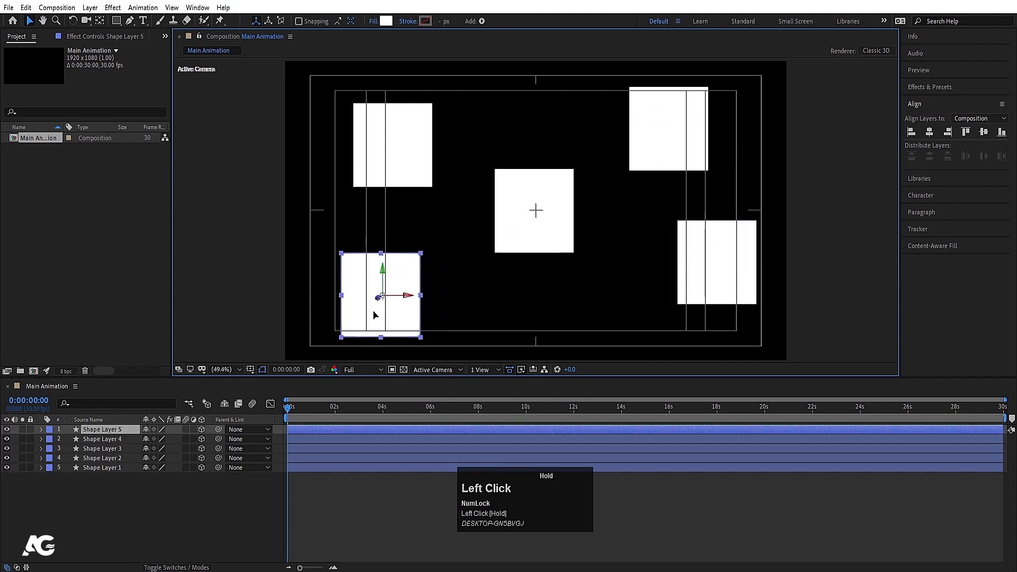
# - Reveal the Position property of all five shape layers and deselect them
pyautogui.hotkey('ctrl', 'a')
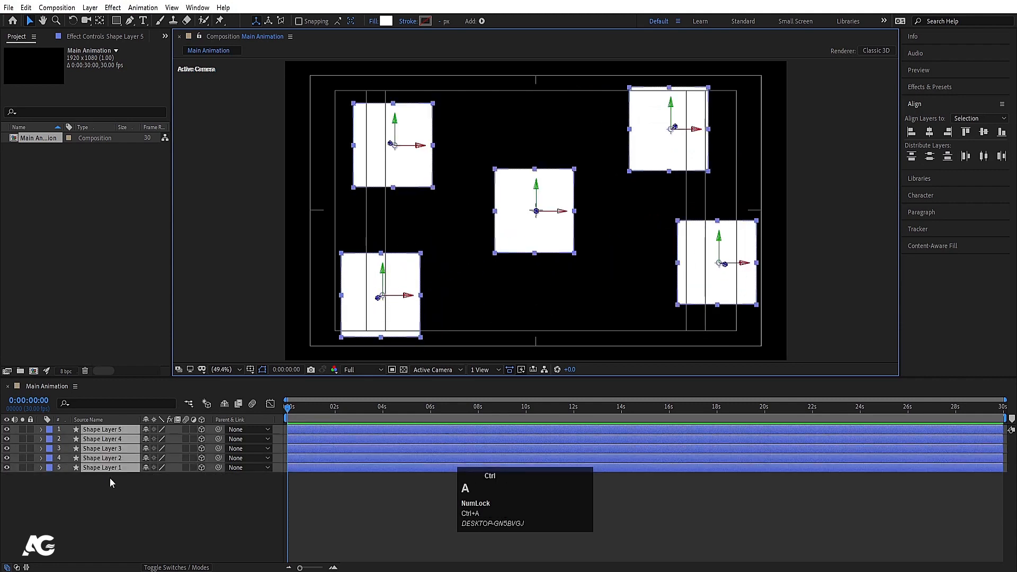
pyautogui.press('p')
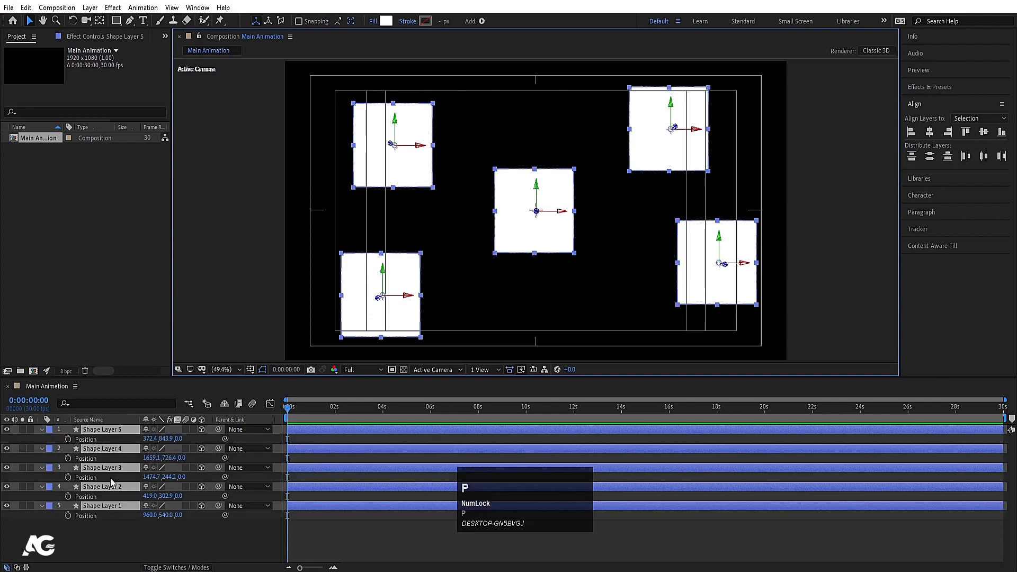
pyautogui.click(186, 538)
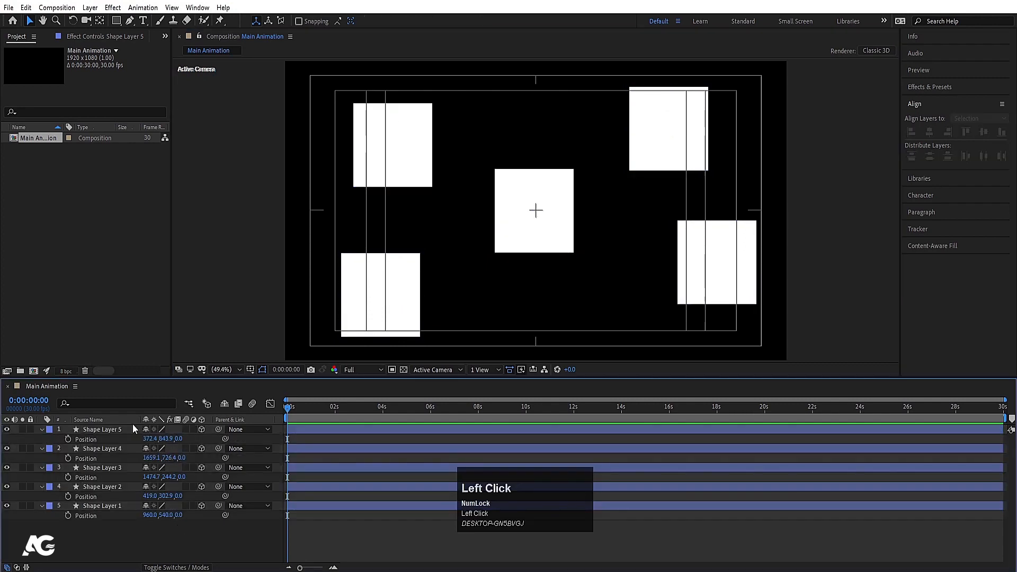
# - Try changing Shape Layer 5's Z position to about -244, and undo the change
pyautogui.moveTo(179, 439); pyautogui.dragTo(165, 461)
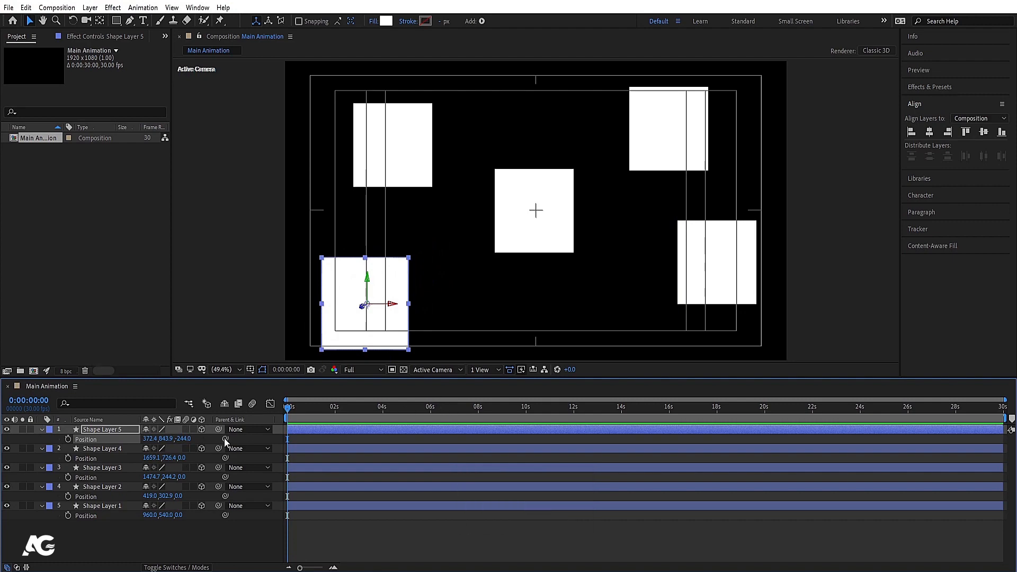
pyautogui.hotkey('ctrl', 'z')
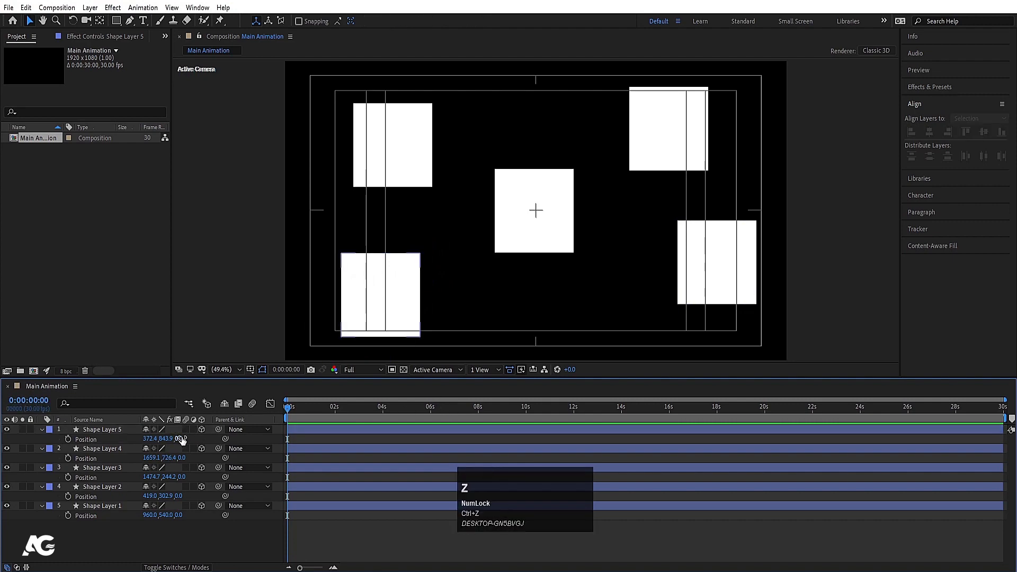
pyautogui.click(106, 439)
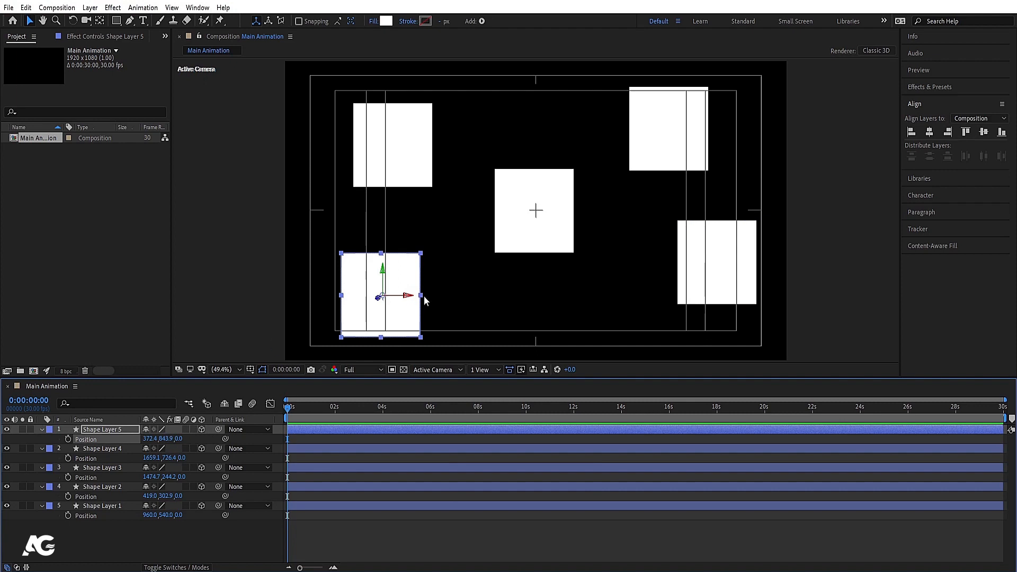
pyautogui.click(407, 182)
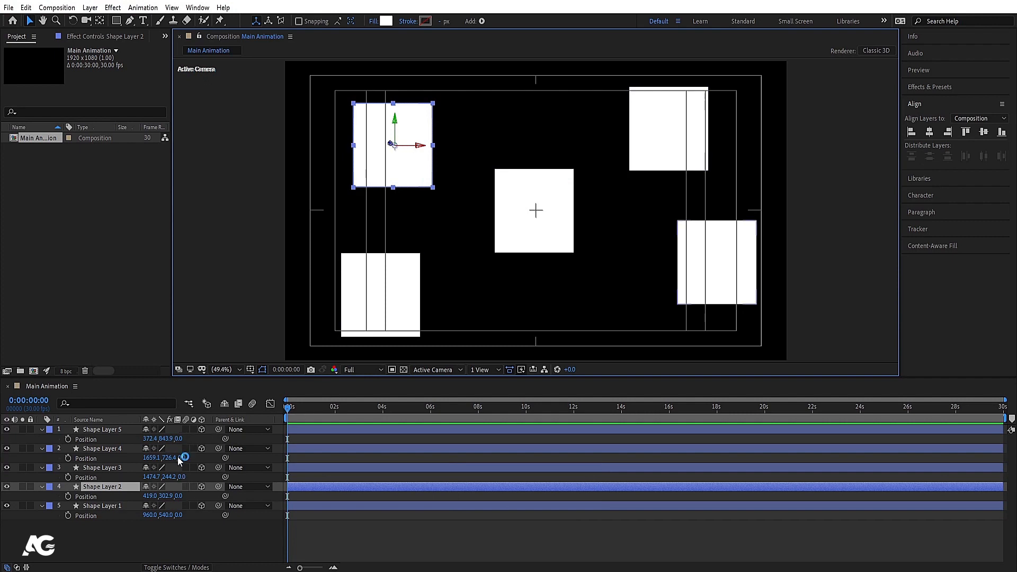
# - Switch to the Top view and move Shape Layer 5 back along its Z axis to about 387
pyautogui.click(428, 369)
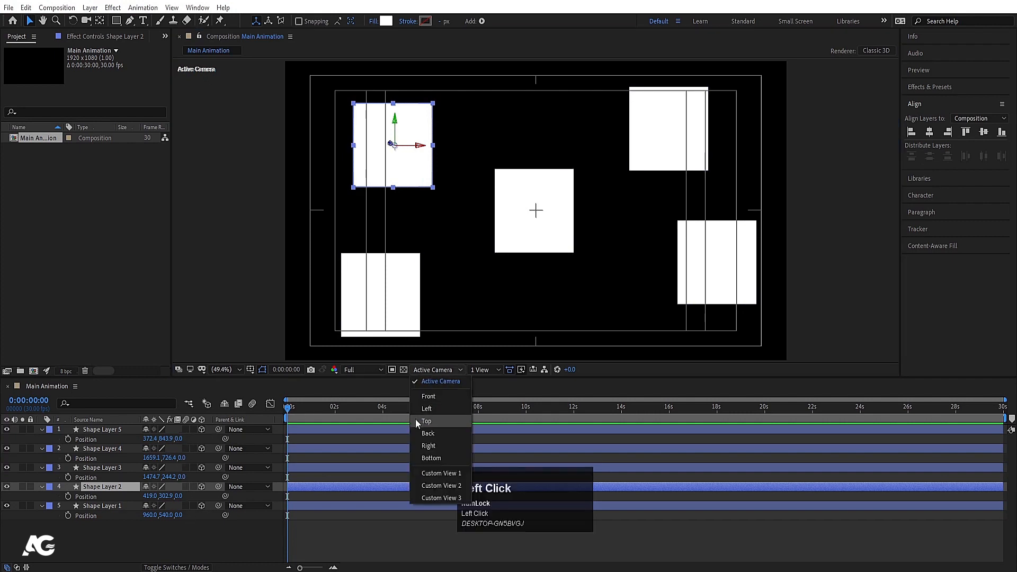
pyautogui.click(418, 421)
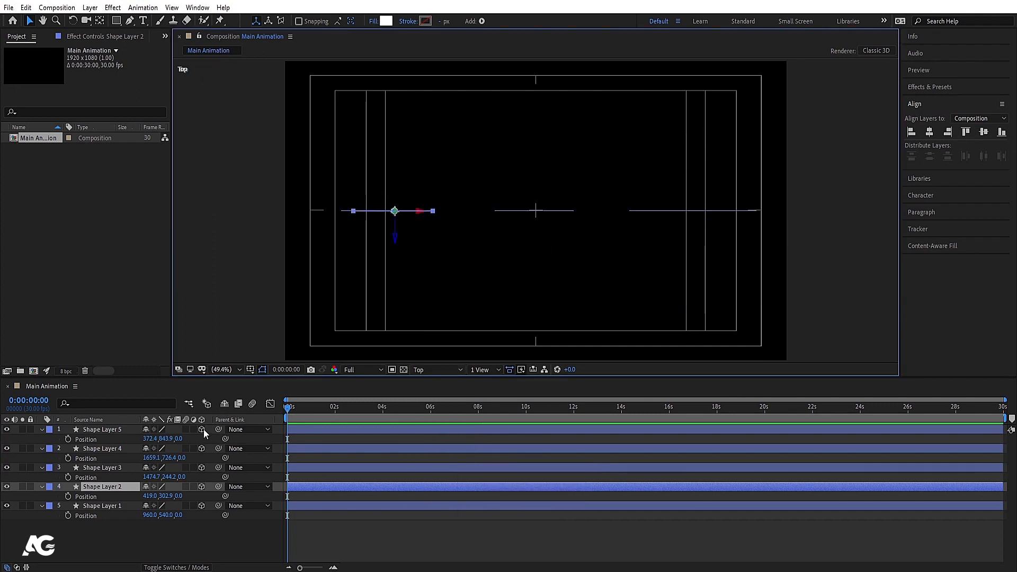
pyautogui.click(117, 428)
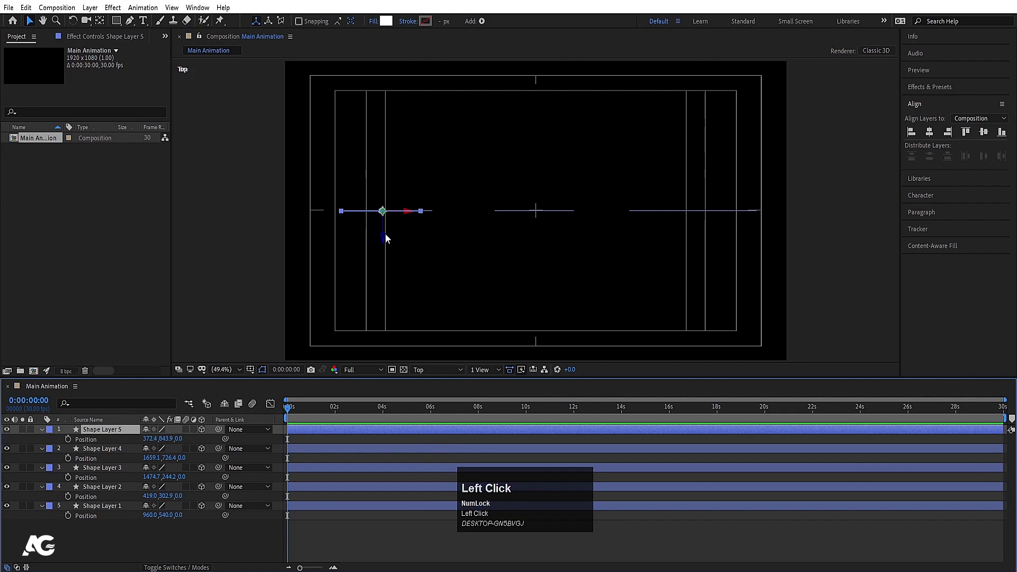
pyautogui.moveTo(382, 232); pyautogui.dragTo(387, 125)
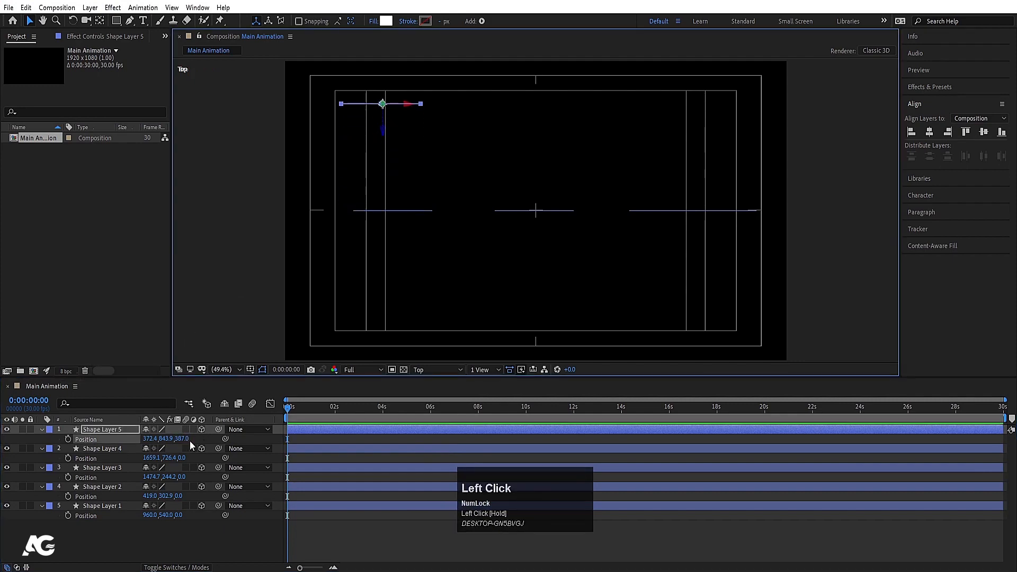
# - Move the shape layers along their Z axes: Shape Layer 4 to about -468, Shape Layer 3 to about 448 and Shape Layer 2 to about -578
pyautogui.click(123, 449)
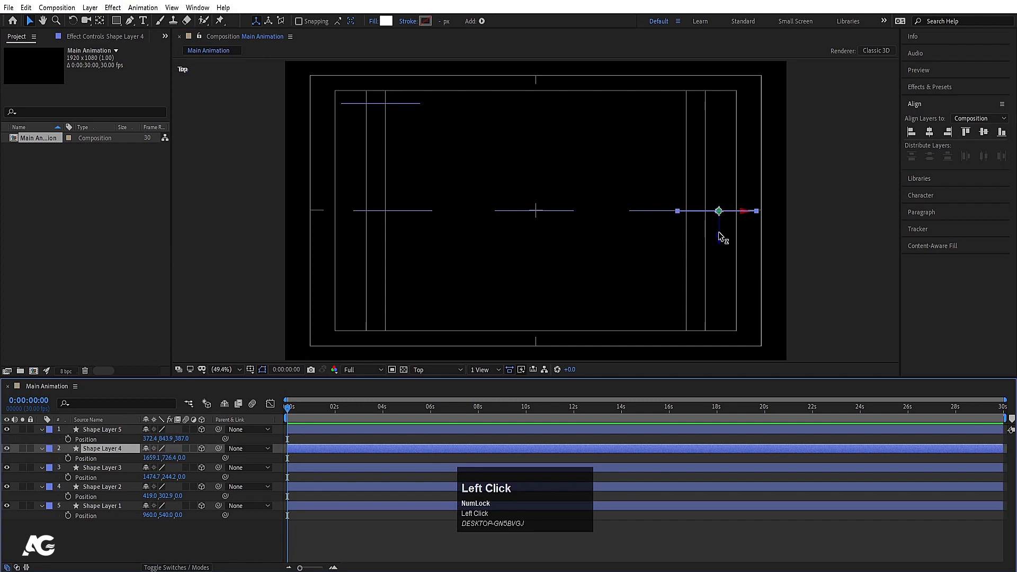
pyautogui.moveTo(721, 236); pyautogui.dragTo(726, 365)
pyautogui.click(113, 468)
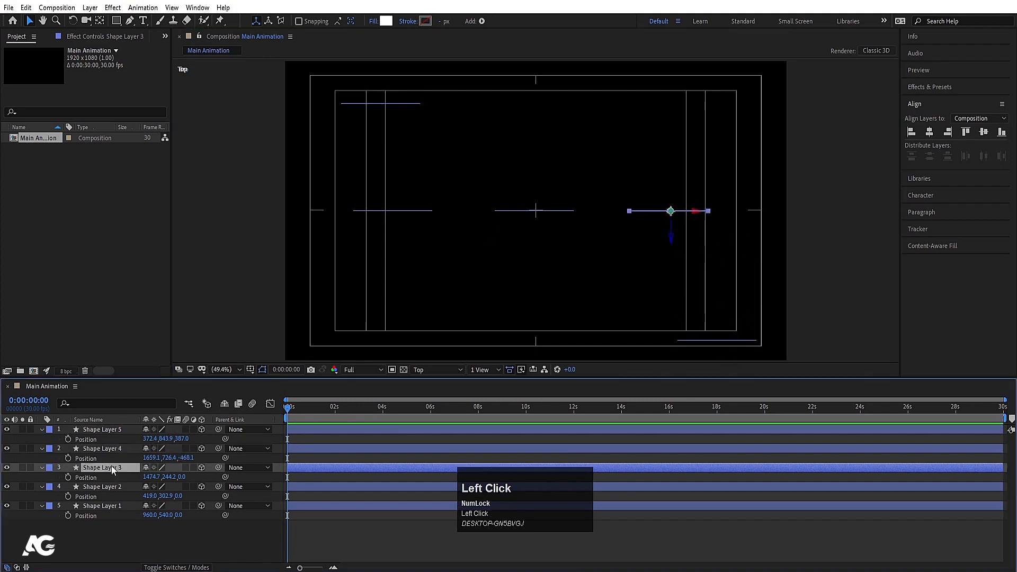
pyautogui.moveTo(673, 241); pyautogui.dragTo(667, 109)
pyautogui.click(111, 487)
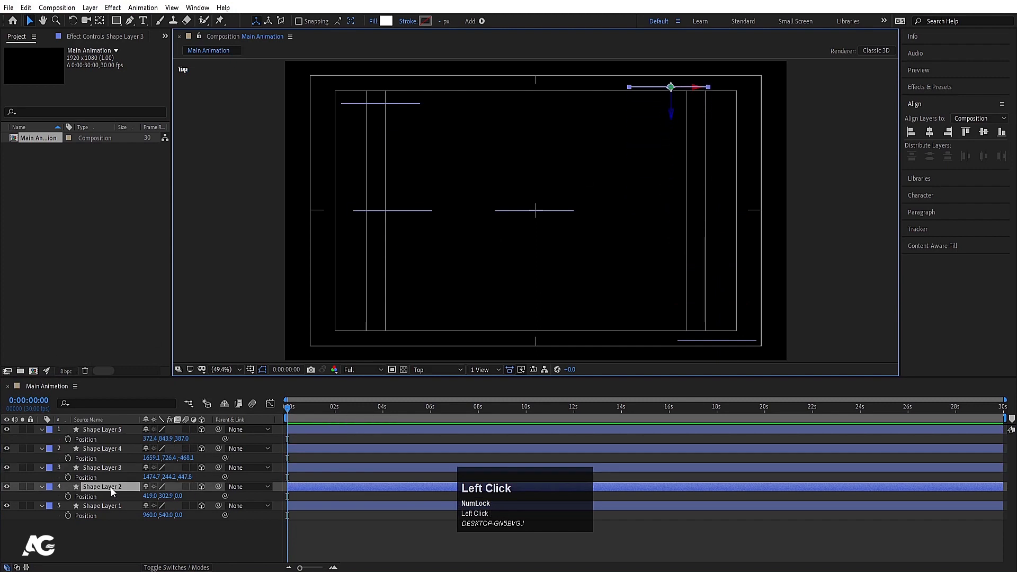
pyautogui.moveTo(396, 240); pyautogui.dragTo(394, 396)
# - Return to the Active Camera view and collapse the Position properties of all shape layers, leaving nothing selected
pyautogui.click(86, 507)
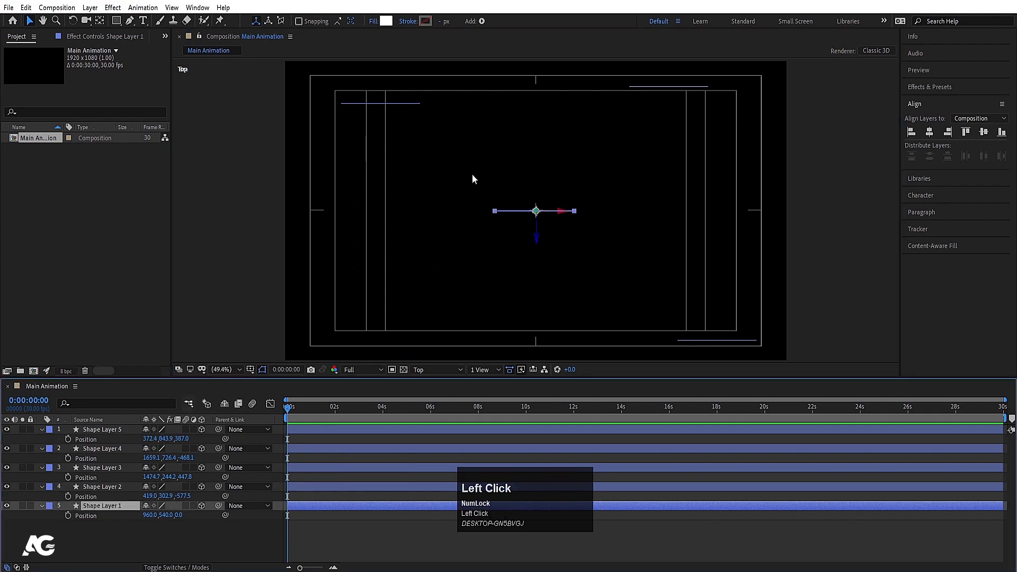
pyautogui.click(425, 369)
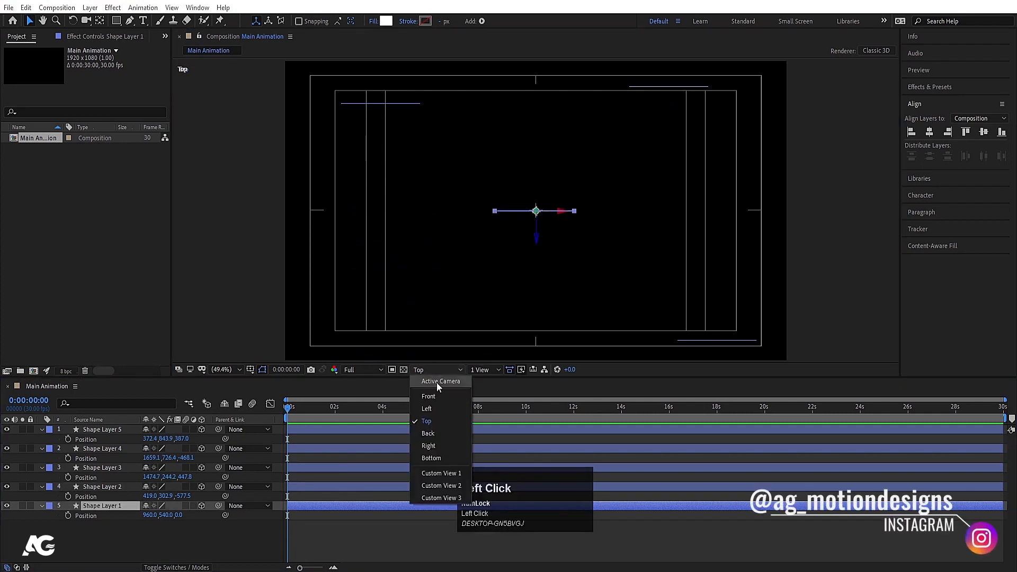
pyautogui.click(436, 382)
pyautogui.click(177, 539)
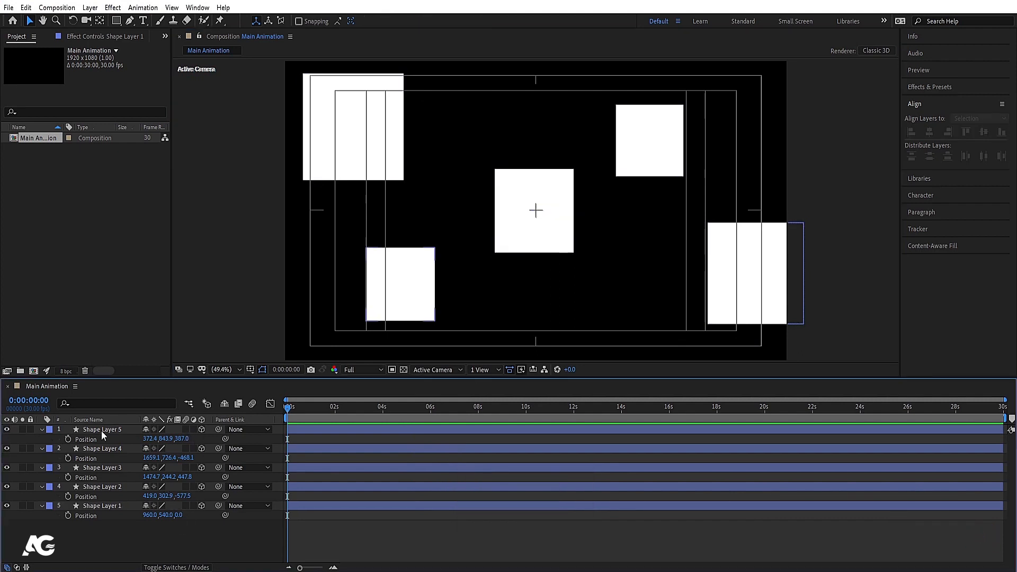
pyautogui.press('u')
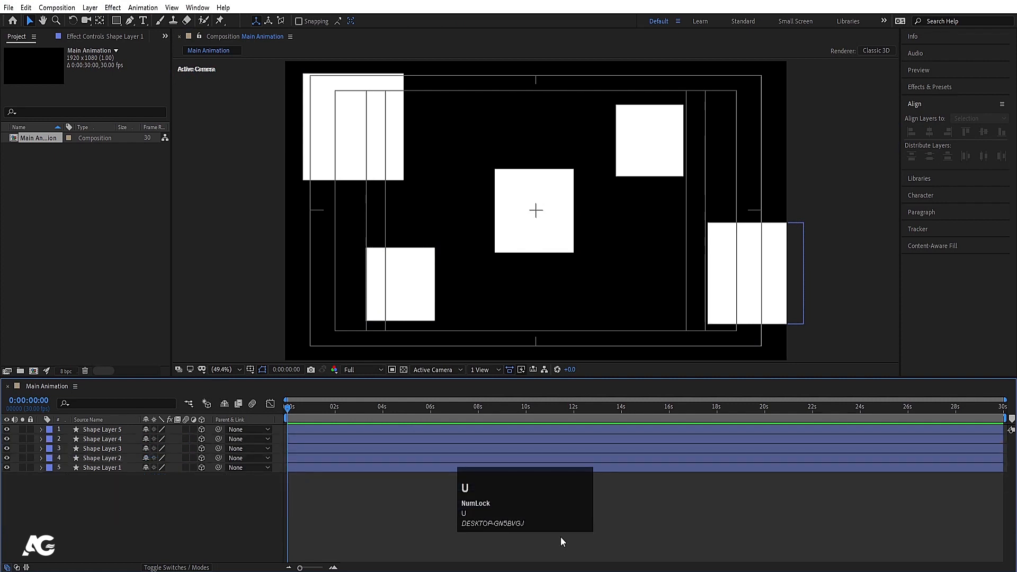
pyautogui.click(520, 520)
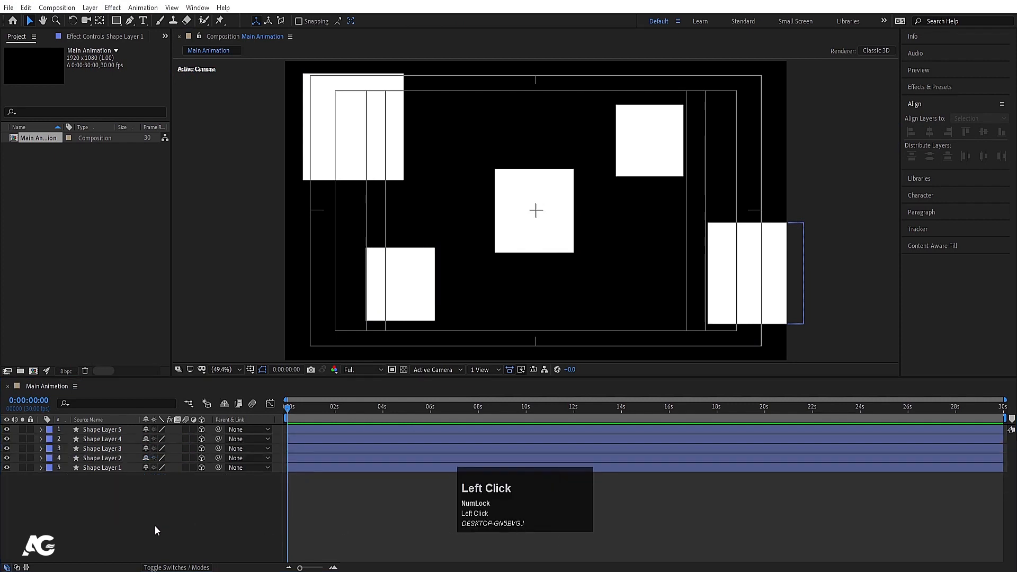
# - Start a new camera layer in the composition, keeping the 50mm preset
pyautogui.rightClick(126, 489)
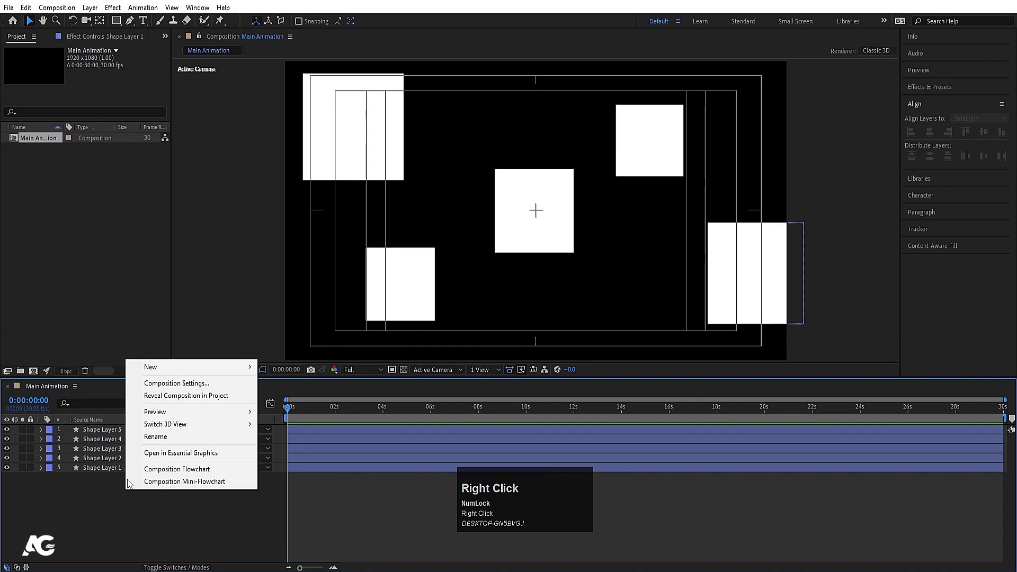
pyautogui.click(149, 373)
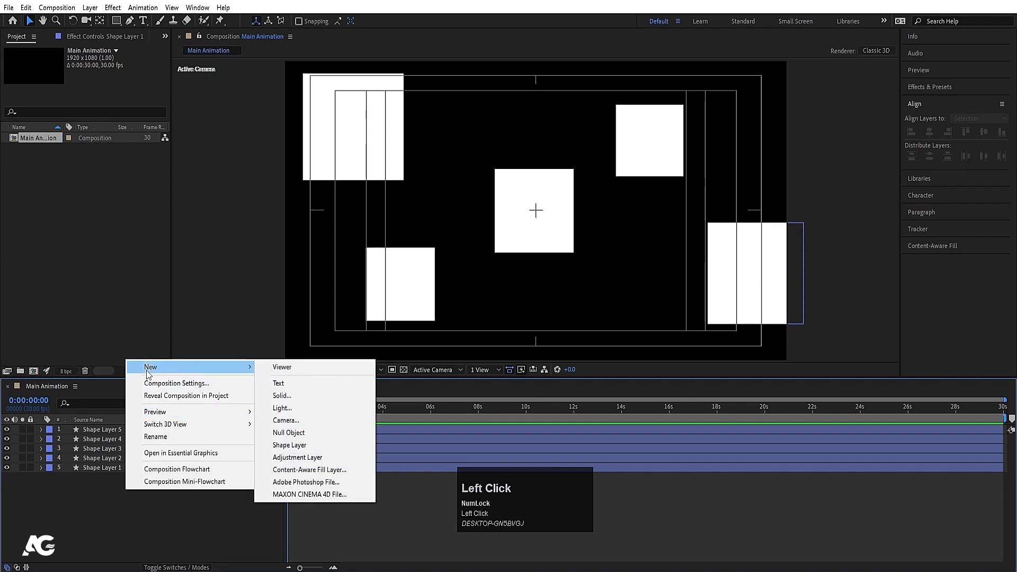
pyautogui.click(281, 421)
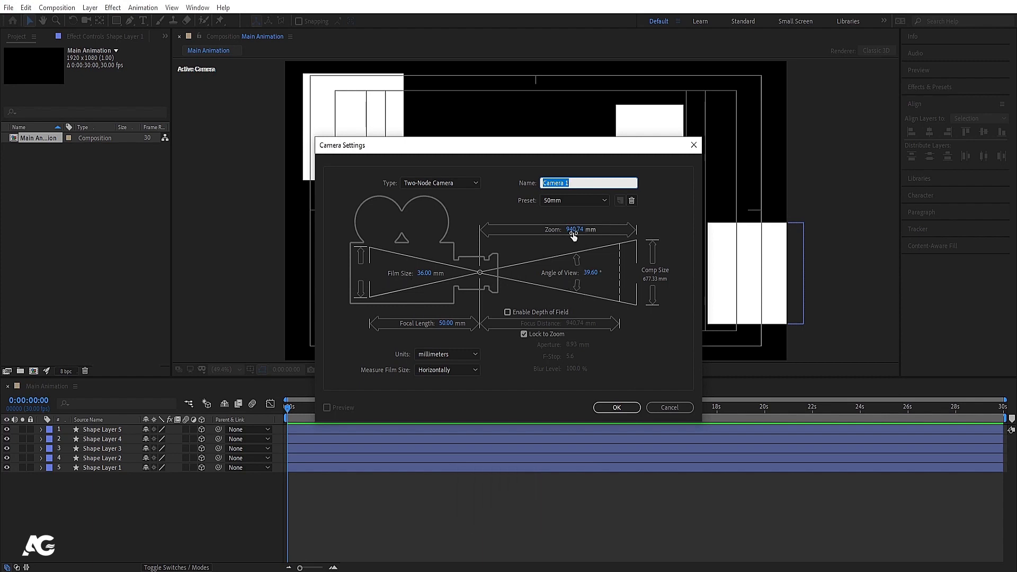
pyautogui.press('Num_Lock')
pyautogui.write('-')
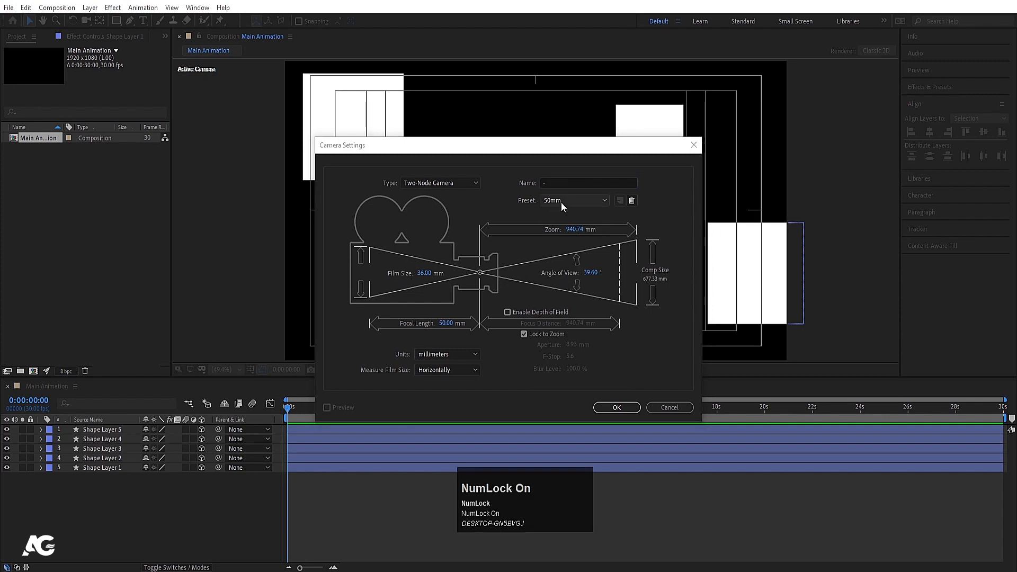
pyautogui.click(561, 203)
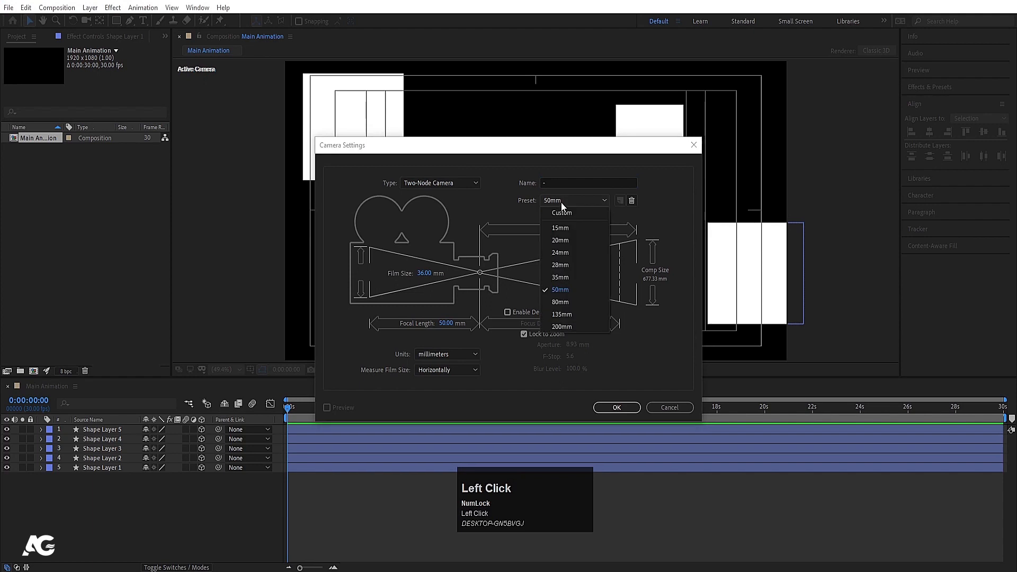
pyautogui.click(549, 290)
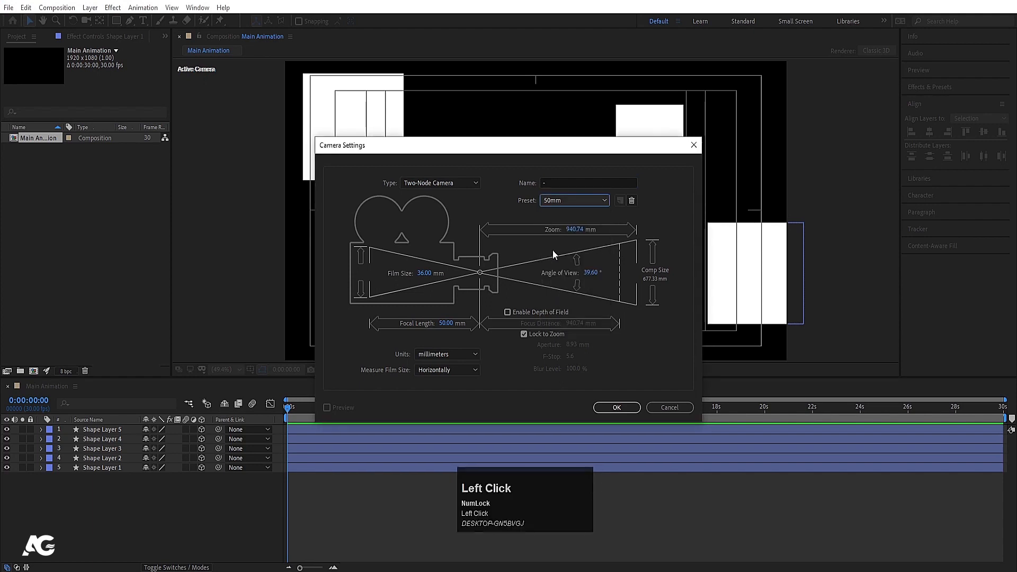
# - Name the new camera "Camera", keep its units in millimeters and create it
pyautogui.click(554, 183)
pyautogui.hotkey('ctrl', 'a')
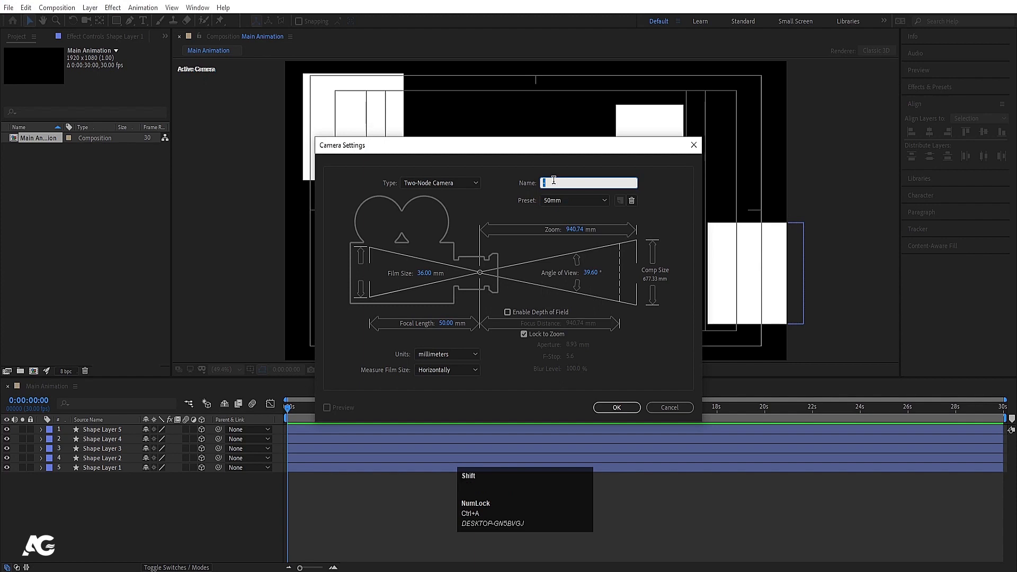
pyautogui.write('Camera')
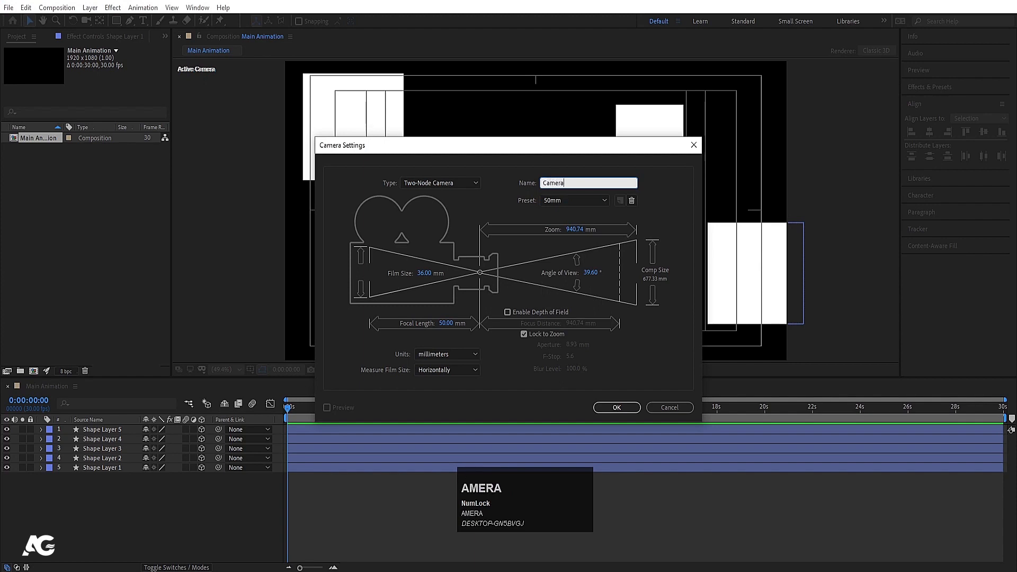
pyautogui.click(516, 242)
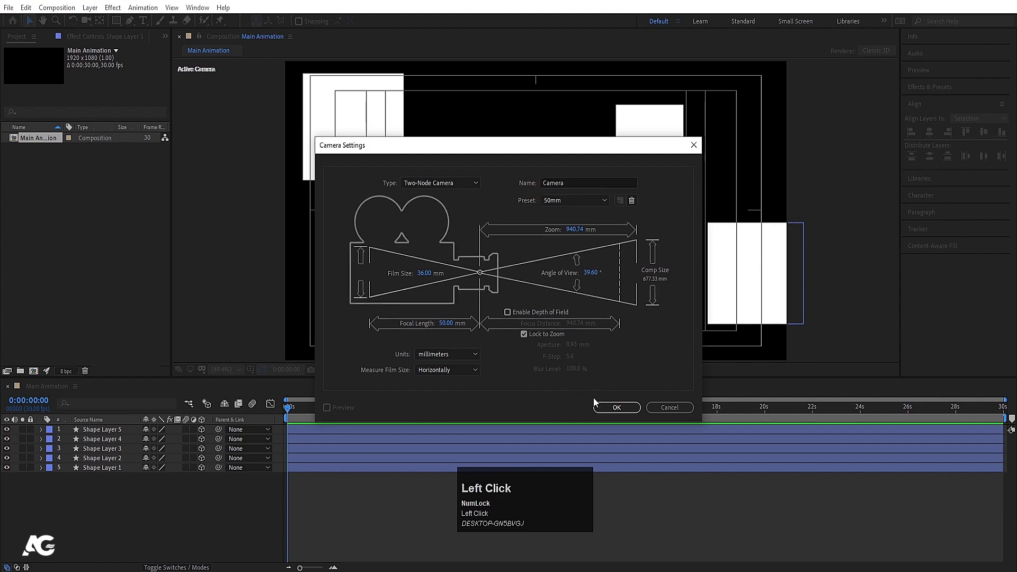
pyautogui.click(427, 354)
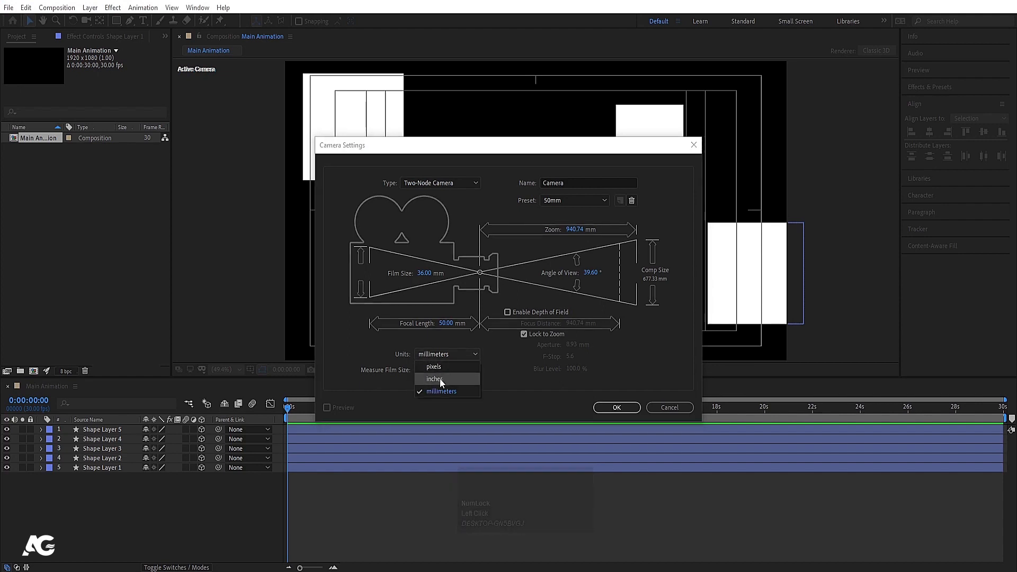
pyautogui.click(443, 393)
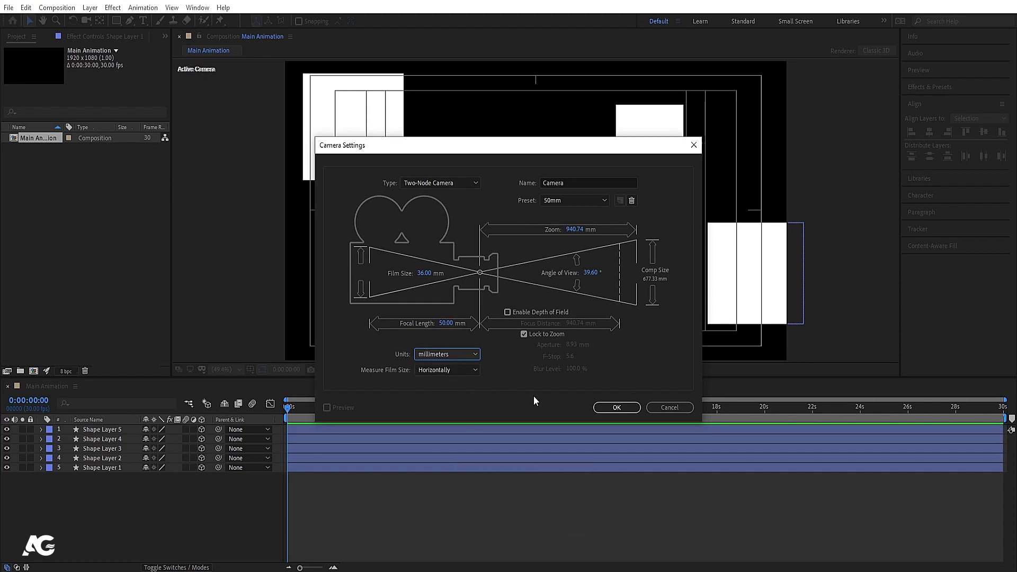
pyautogui.click(616, 407)
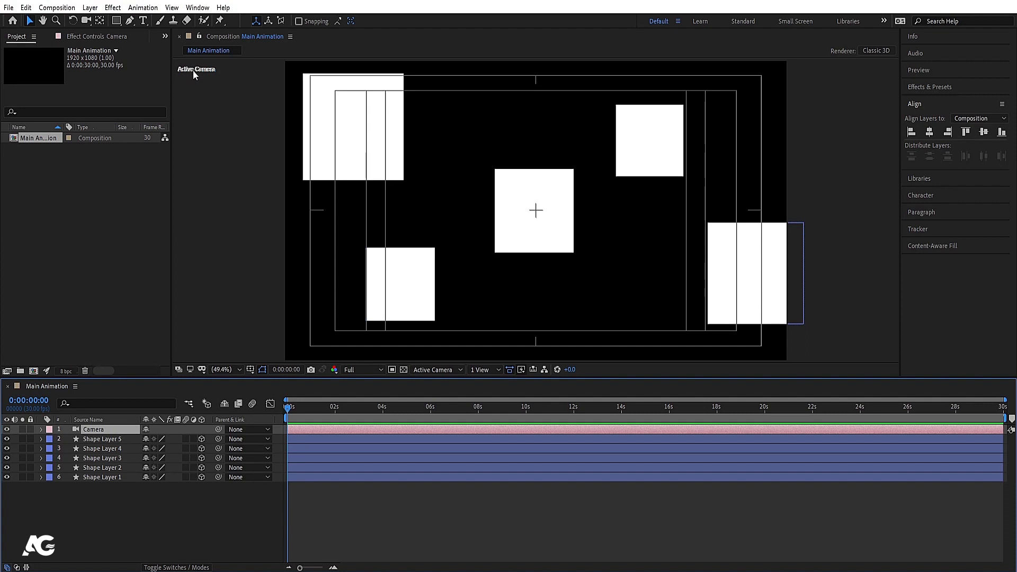
# - Switch to the Top view and examine the camera's position and field of view relative to the squares
pyautogui.click(434, 367)
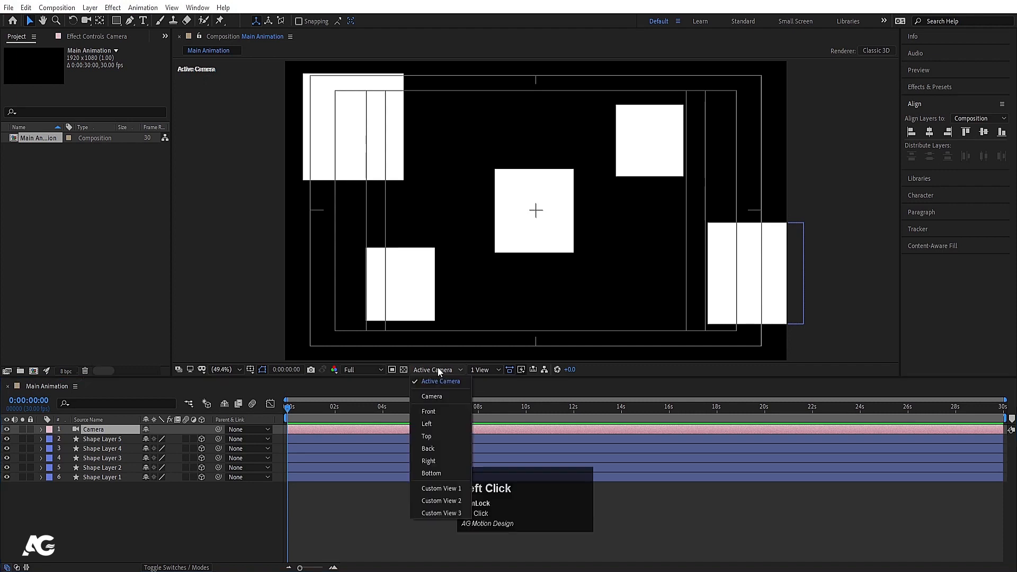
pyautogui.click(460, 436)
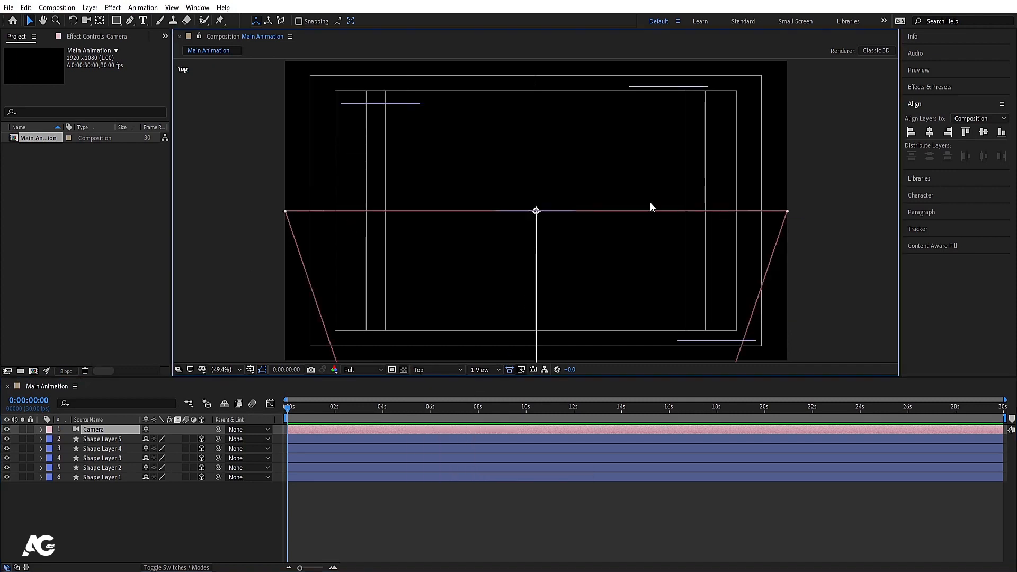
pyautogui.scroll(-5, 586, 229)
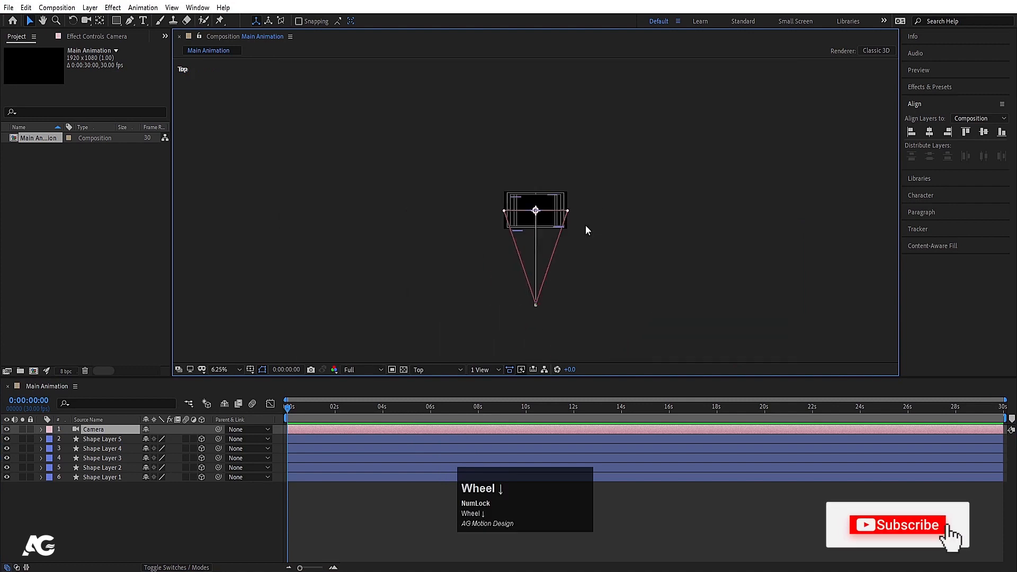
pyautogui.scroll(1, 535, 319)
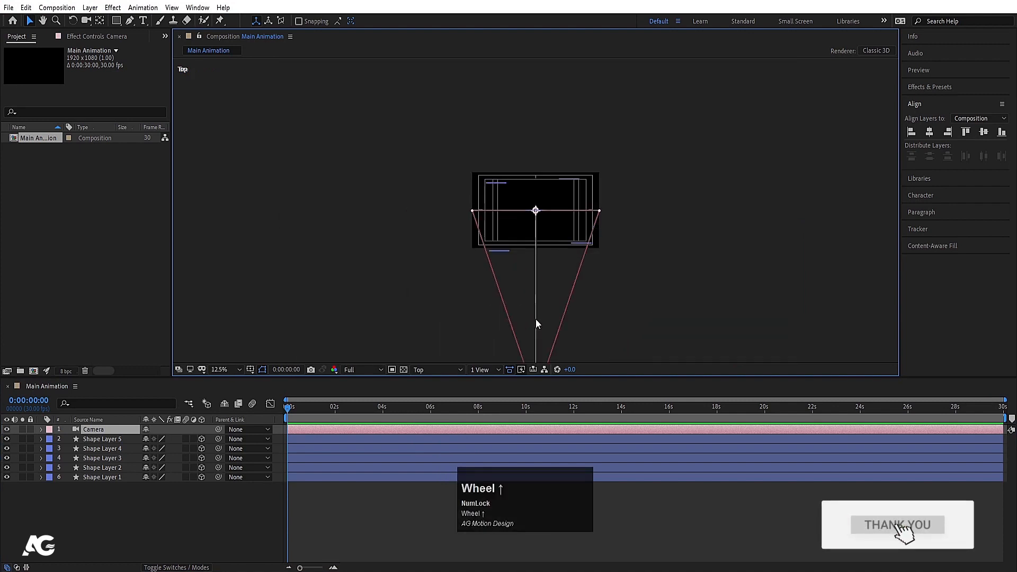
pyautogui.press('space')
pyautogui.moveTo(542, 316); pyautogui.dragTo(543, 171)
pyautogui.scroll(4, 538, 298)
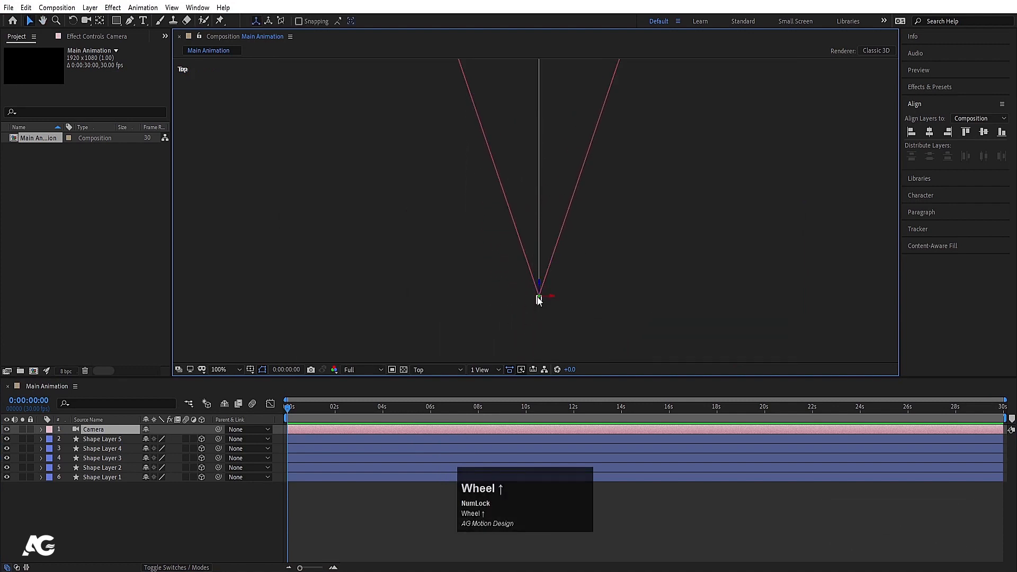
pyautogui.press('space')
pyautogui.scroll(-8, 552, 318)
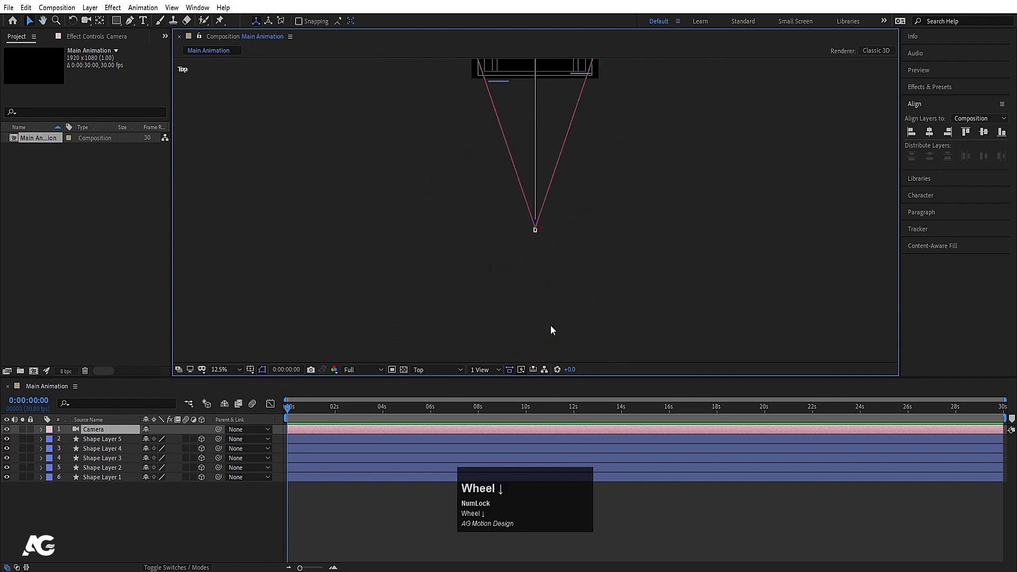
pyautogui.moveTo(572, 196); pyautogui.dragTo(570, 273)
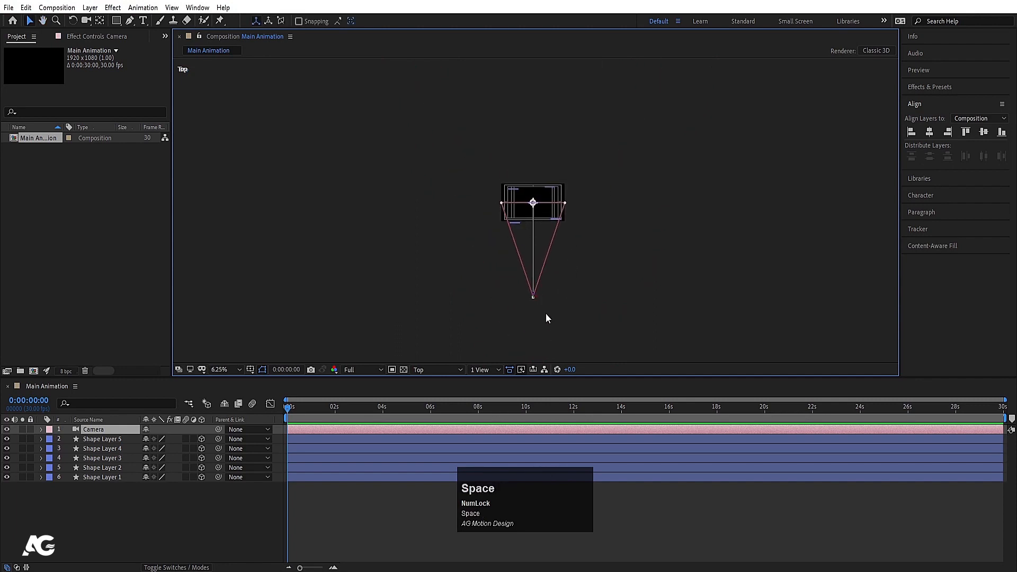
# - Split the viewer into 2 Views - Horizontal, with one view set to Top and the other to Active Camera
pyautogui.click(482, 370)
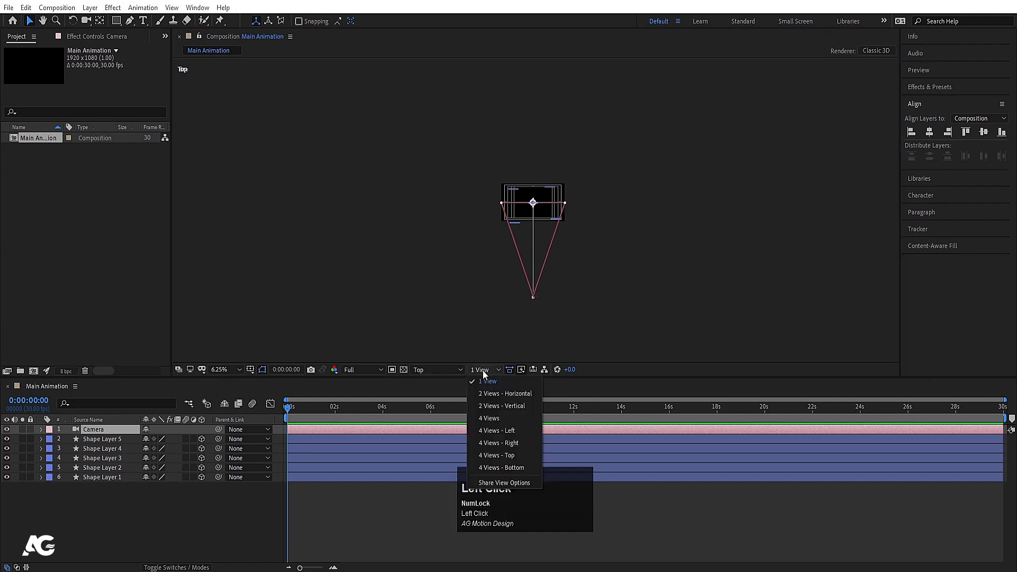
pyautogui.click(504, 393)
pyautogui.scroll(2, 765, 183)
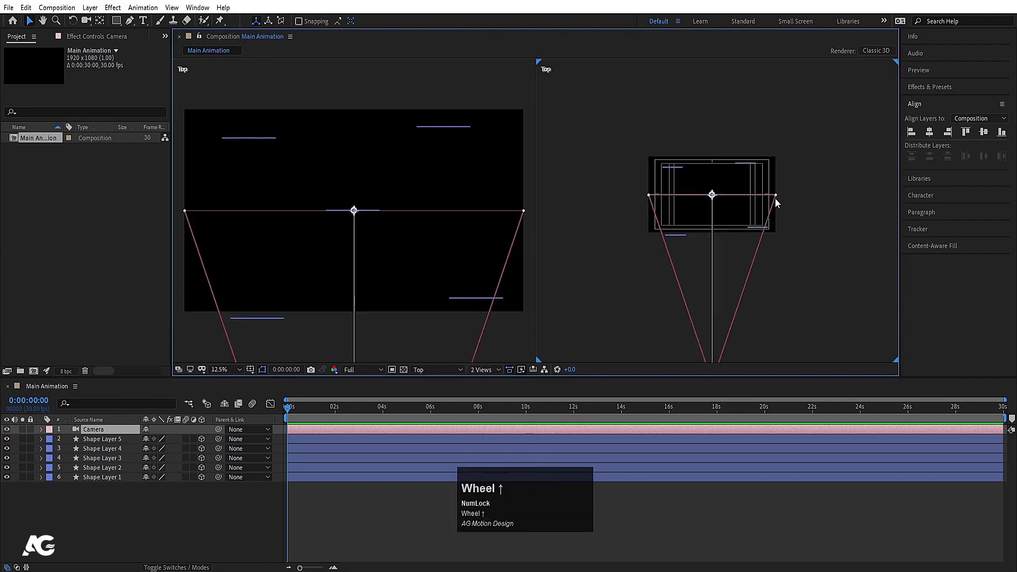
pyautogui.scroll(2, 634, 182)
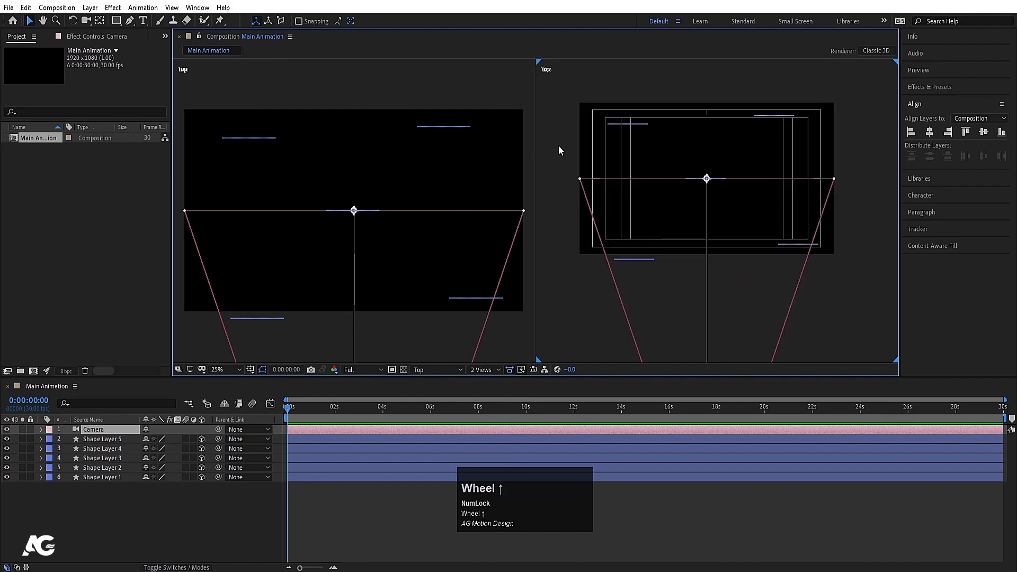
pyautogui.click(570, 83)
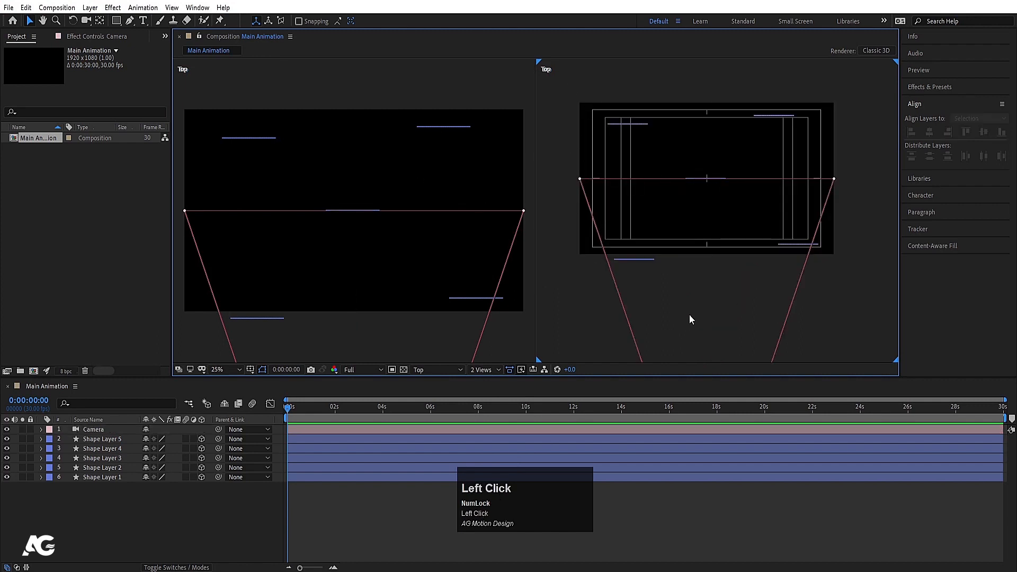
pyautogui.click(457, 369)
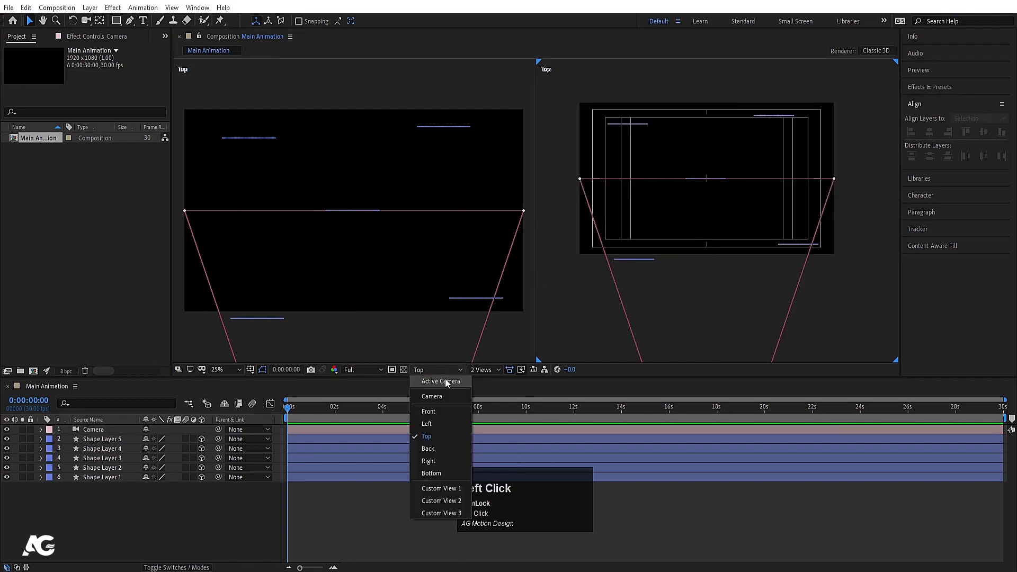
pyautogui.click(448, 382)
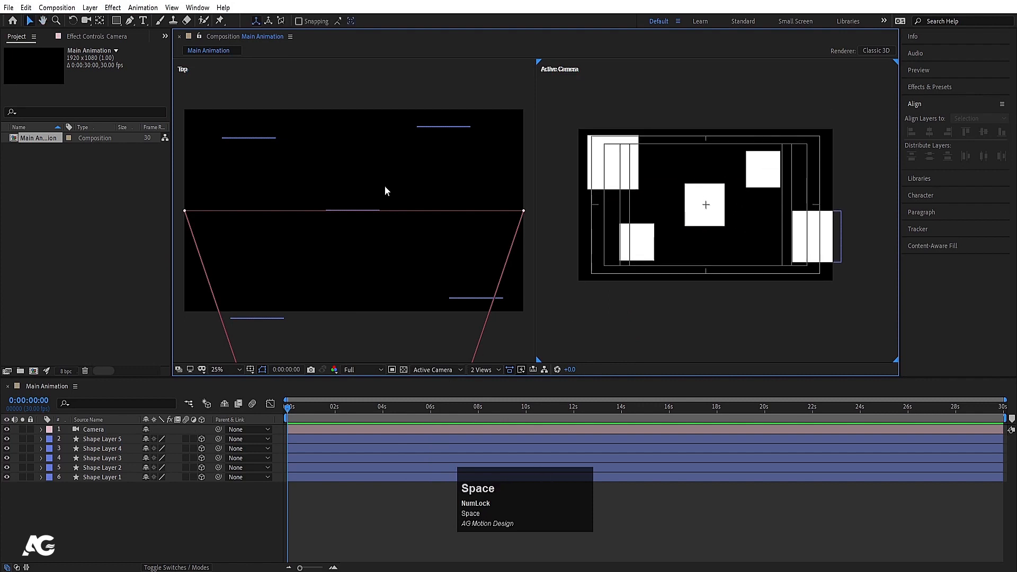
pyautogui.click(352, 181)
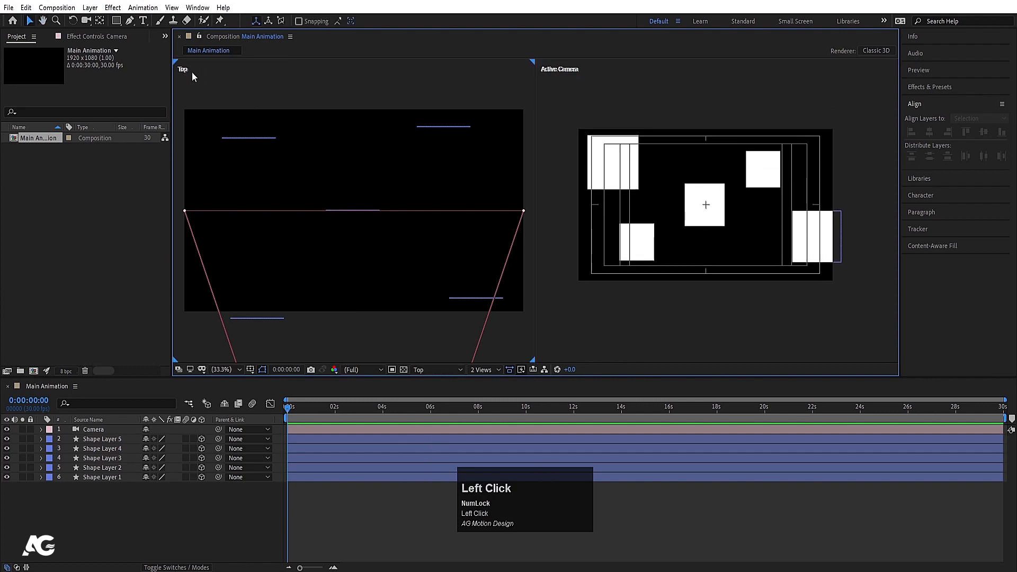
pyautogui.scroll(3, 753, 214)
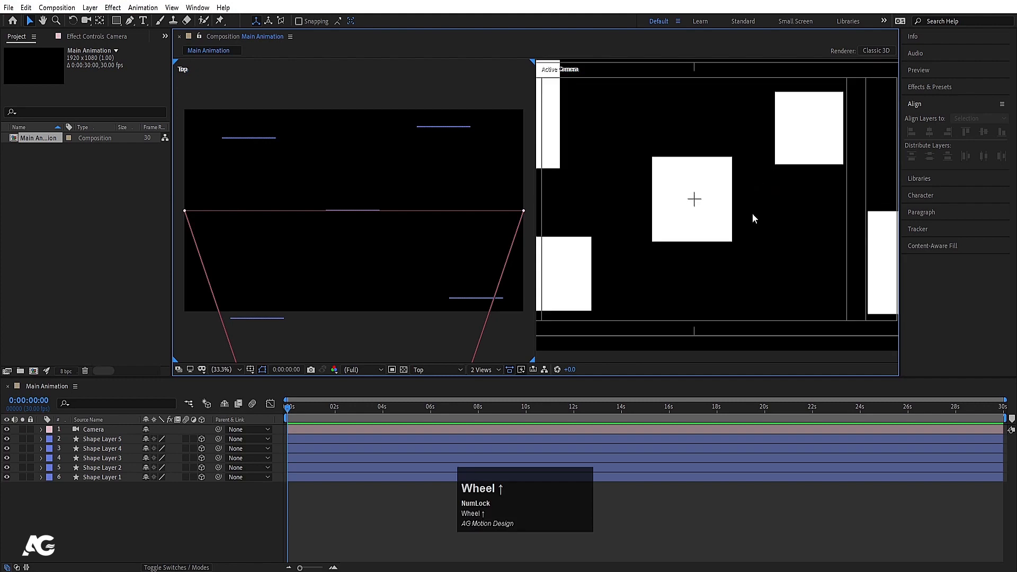
# - Move the camera closer to the squares by setting its Z position to about -2087.7
pyautogui.scroll(-4, 752, 213)
pyautogui.click(746, 209)
pyautogui.press('space')
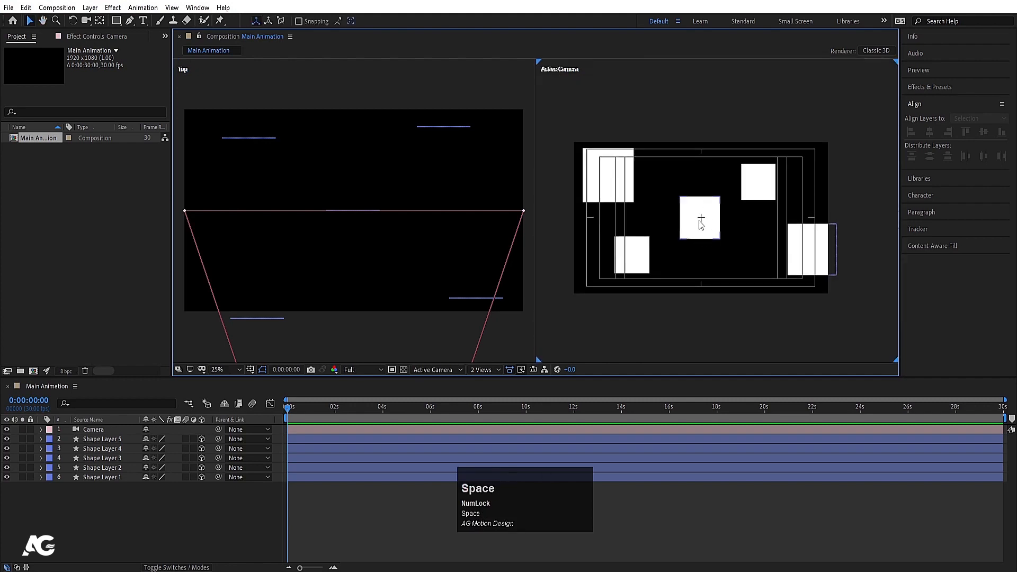
pyautogui.click(93, 429)
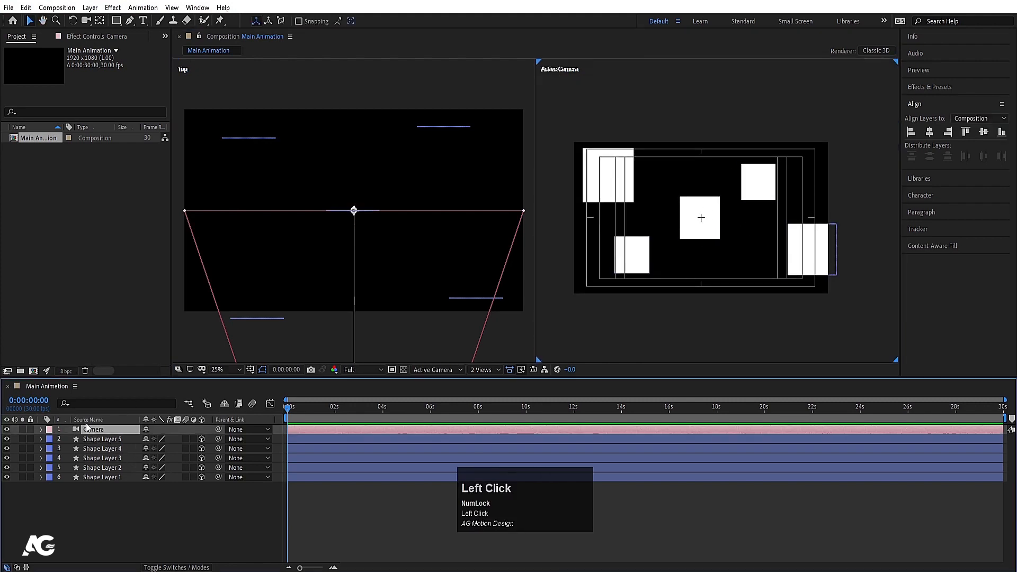
pyautogui.press('p')
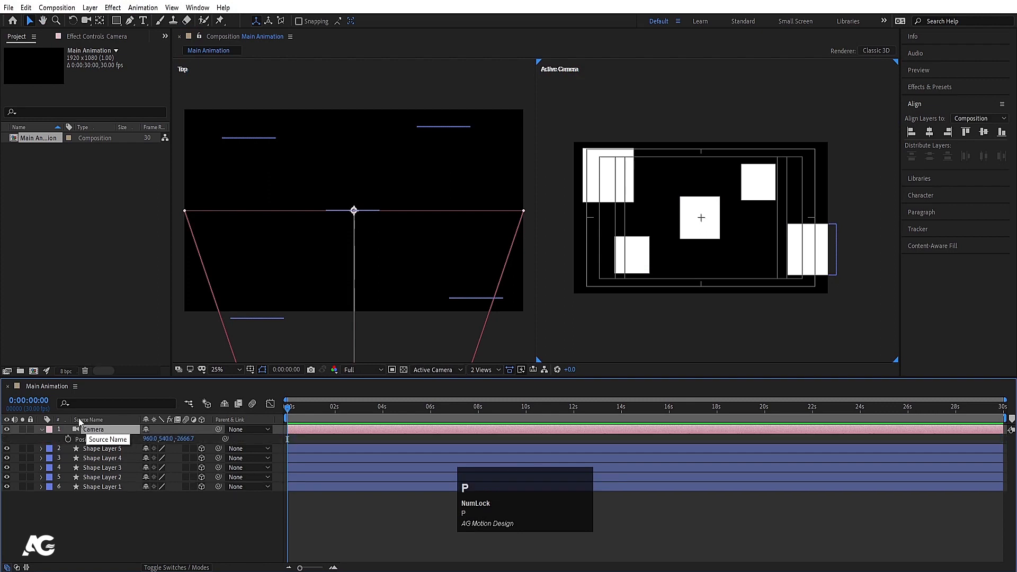
pyautogui.moveTo(182, 439); pyautogui.dragTo(419, 308)
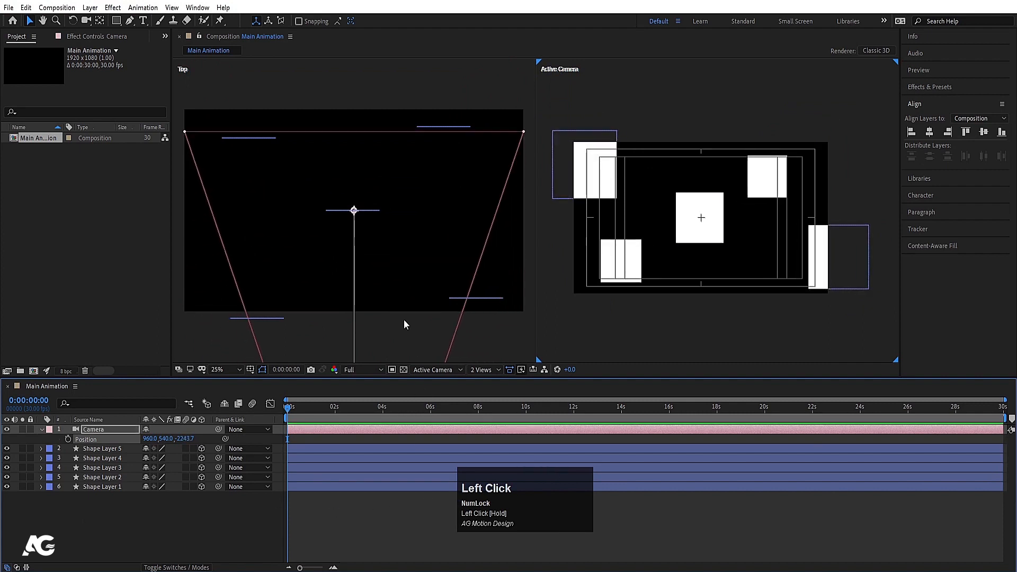
# - Shift the camera slightly sideways in the Top view to an X position of about 984
pyautogui.scroll(-3, 400, 308)
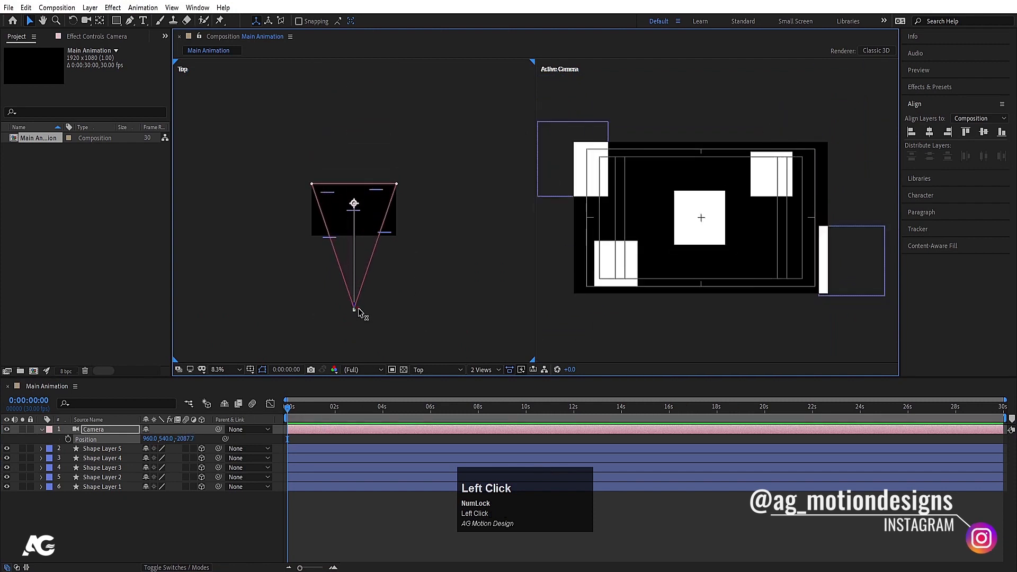
pyautogui.moveTo(355, 315)
pyautogui.mouseDown()
pyautogui.moveTo(289, 309)
pyautogui.moveTo(409, 315)
pyautogui.moveTo(350, 313)
pyautogui.moveTo(380, 316)
pyautogui.moveTo(365, 316)
pyautogui.mouseUp()
pyautogui.scroll(2, 671, 248)
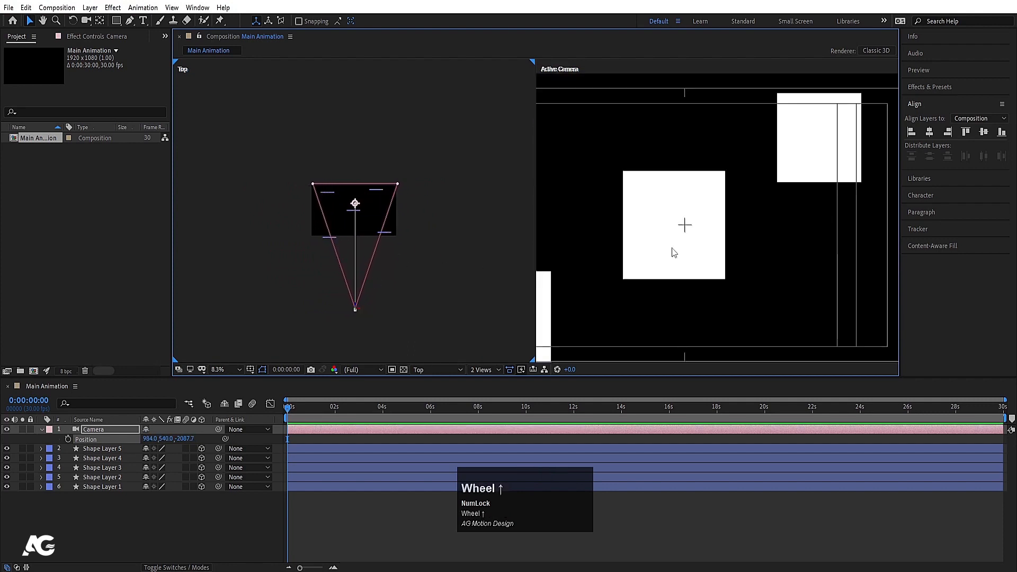
pyautogui.scroll(2, 357, 238)
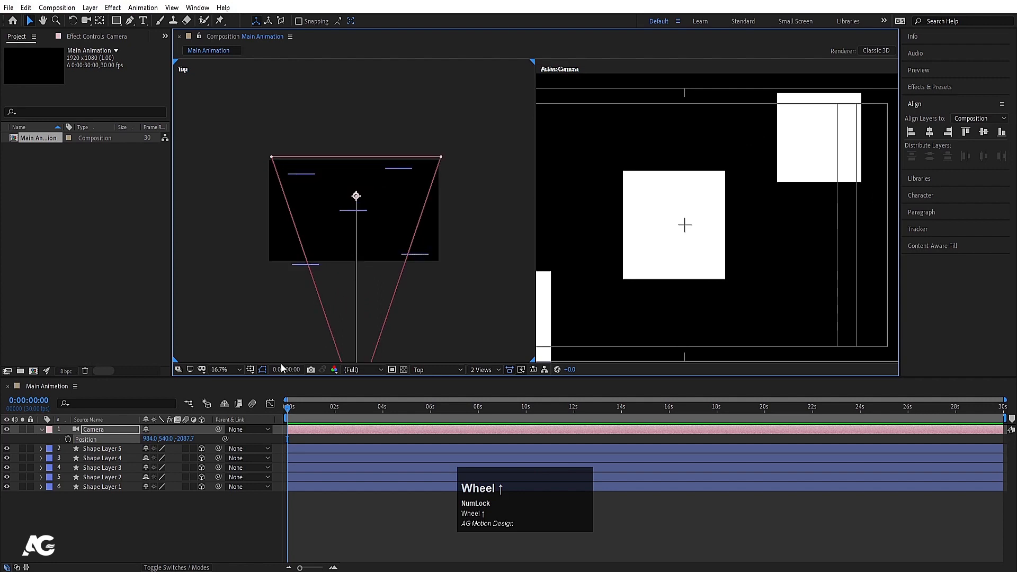
# - Reveal the Camera Options properties of the Camera layer and fit the whole frame in the Active Camera view
pyautogui.click(116, 429)
pyautogui.press('a')
pyautogui.press('a')
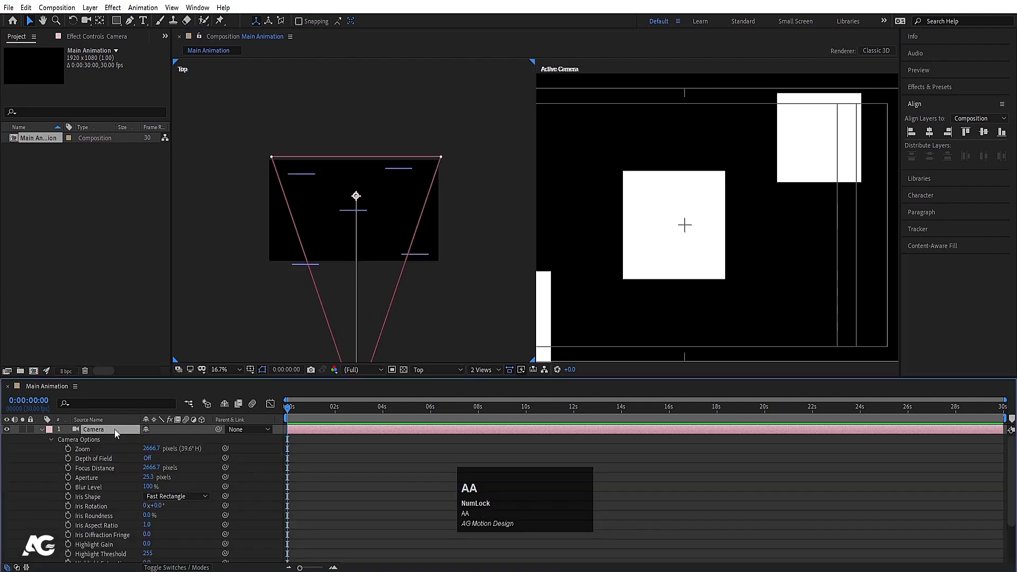
pyautogui.scroll(-1, 97, 448)
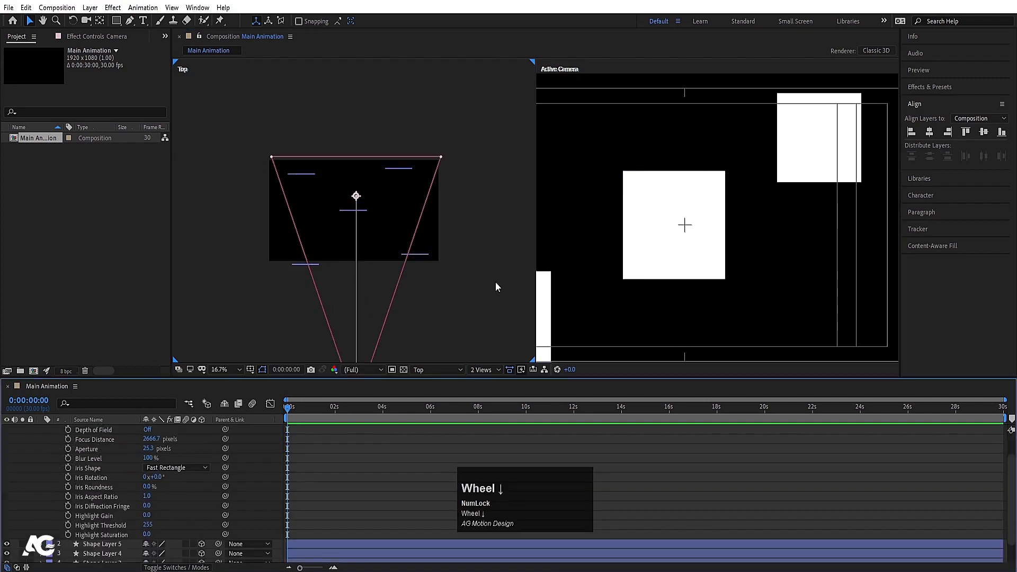
pyautogui.scroll(-2, 786, 234)
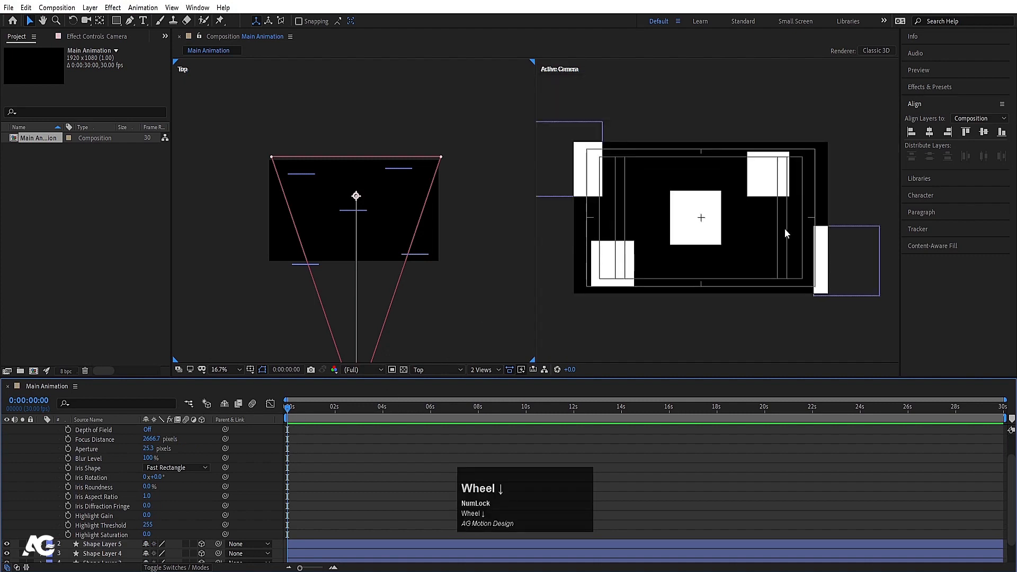
pyautogui.scroll(1, 117, 447)
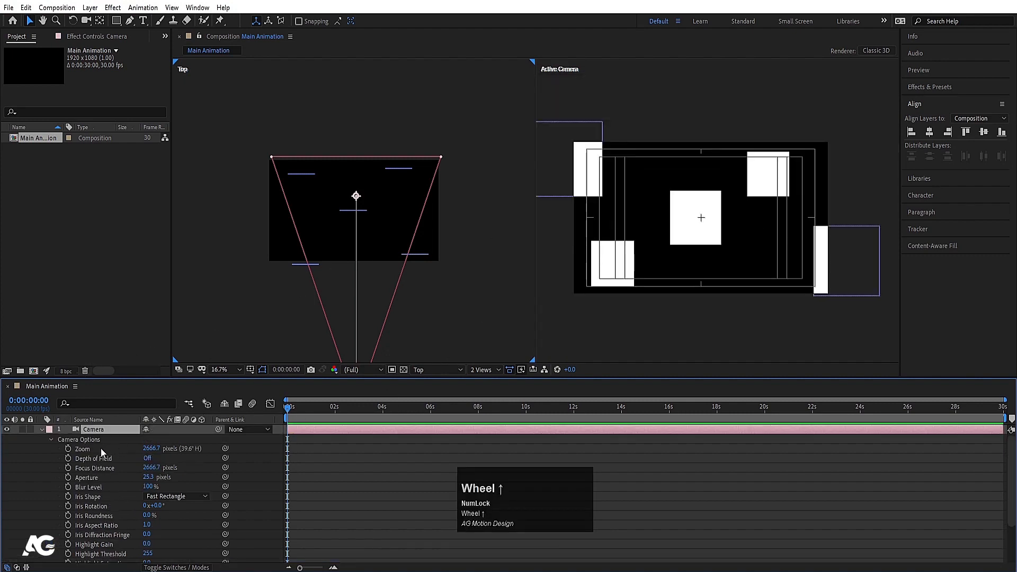
# - Try longer and shorter camera Zoom values, ending at about 2420.7 pixels
pyautogui.click(101, 448)
pyautogui.moveTo(151, 448); pyautogui.dragTo(477, 227)
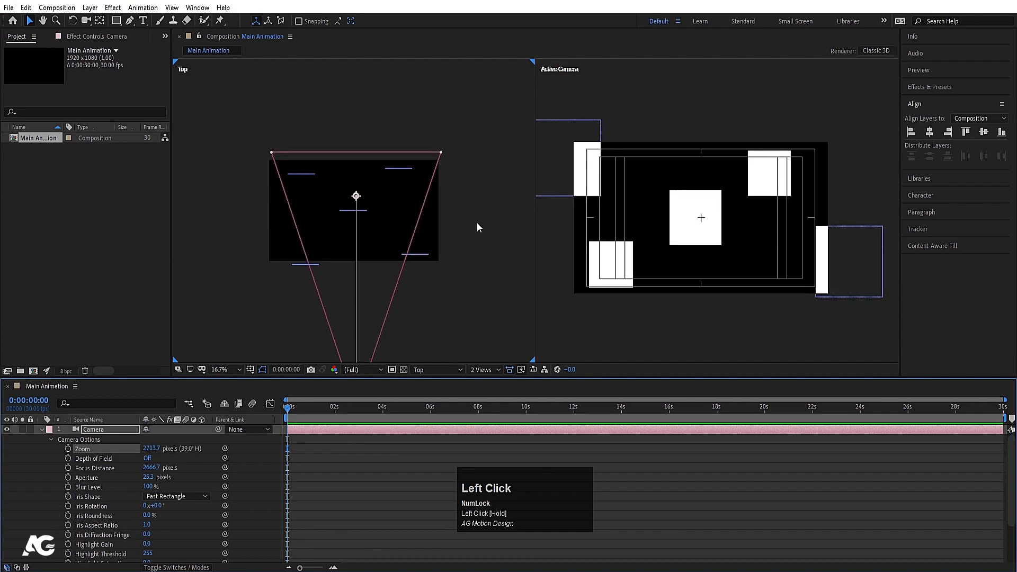
pyautogui.scroll(-1, 354, 210)
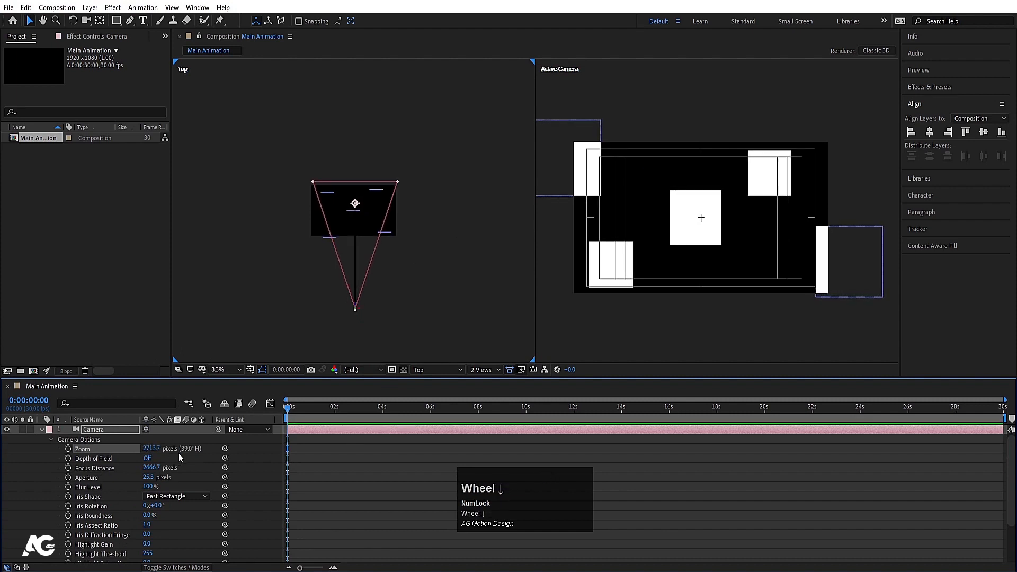
pyautogui.moveTo(151, 448); pyautogui.dragTo(3, 436)
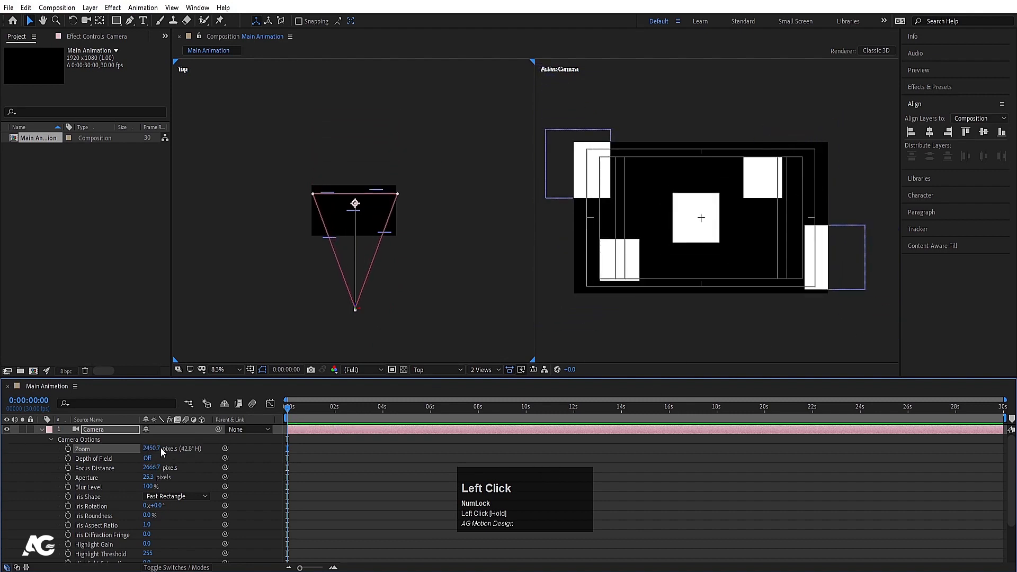
pyautogui.click(158, 448)
pyautogui.click(210, 445)
pyautogui.moveTo(151, 448)
pyautogui.mouseDown()
pyautogui.moveTo(22, 454)
pyautogui.moveTo(140, 465)
pyautogui.mouseUp()
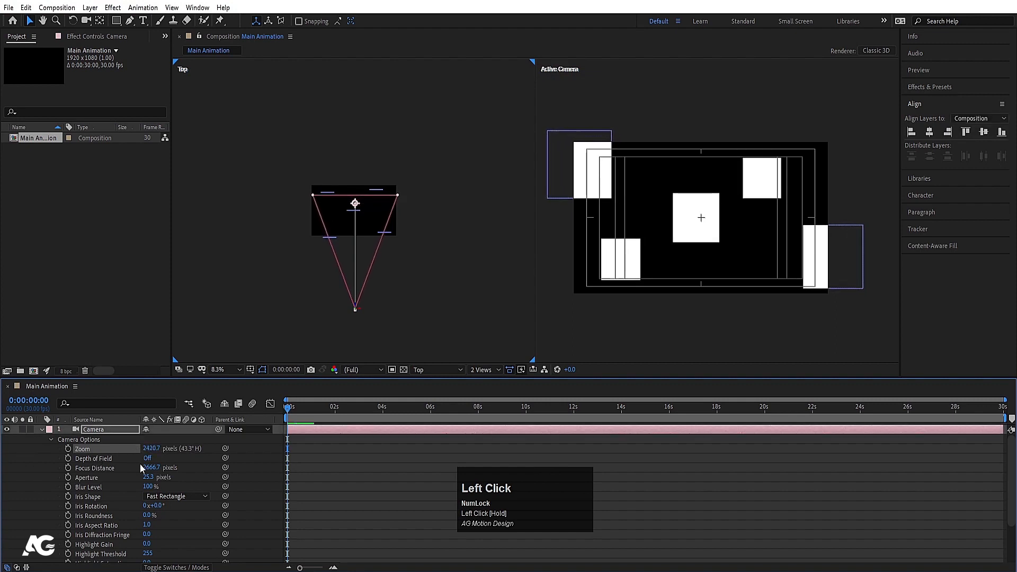
# - Turn on the camera's Depth of Field
pyautogui.click(103, 460)
pyautogui.scroll(1, 758, 237)
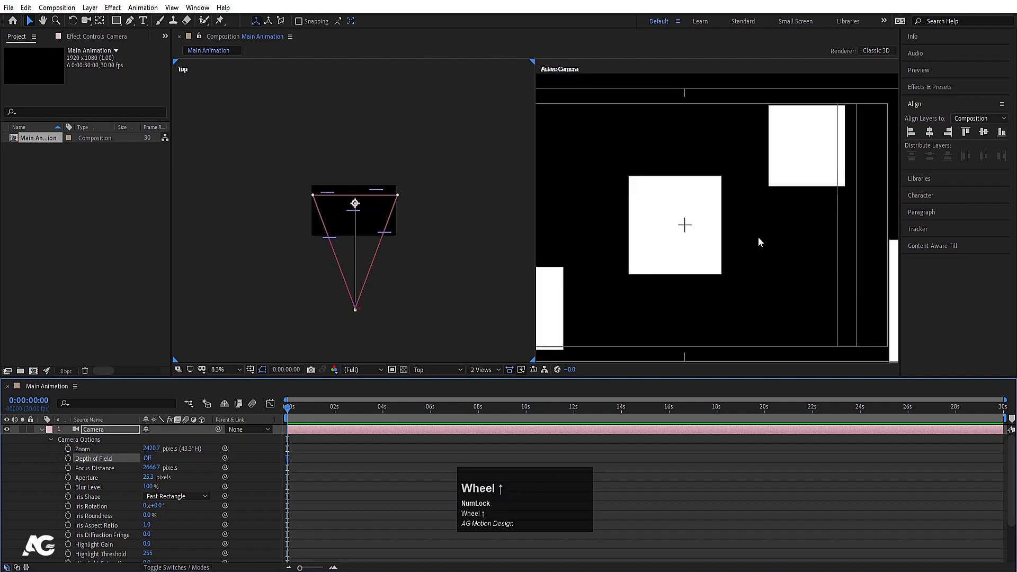
pyautogui.scroll(-1, 758, 236)
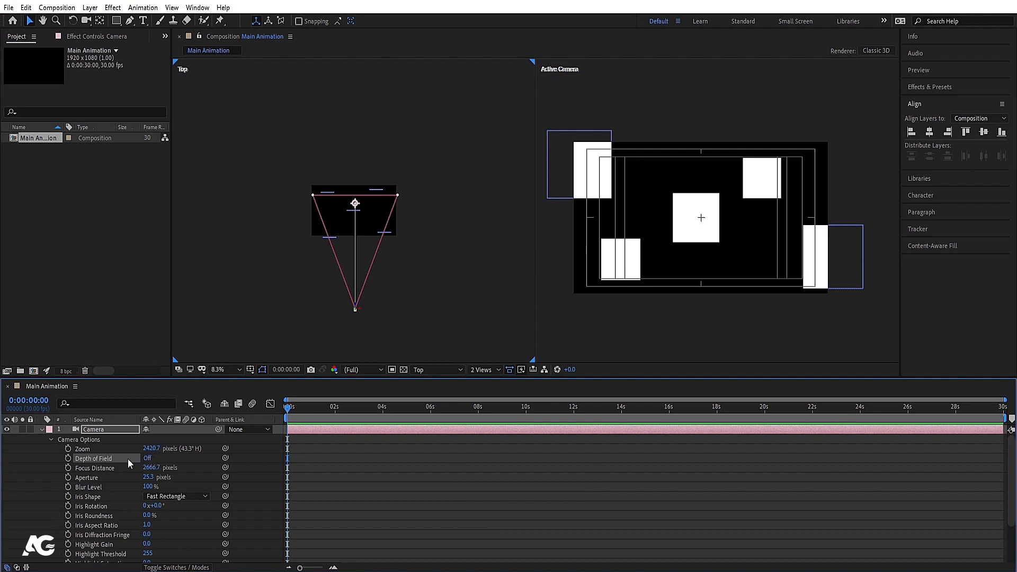
pyautogui.scroll(1, 713, 234)
pyautogui.scroll(-1, 712, 234)
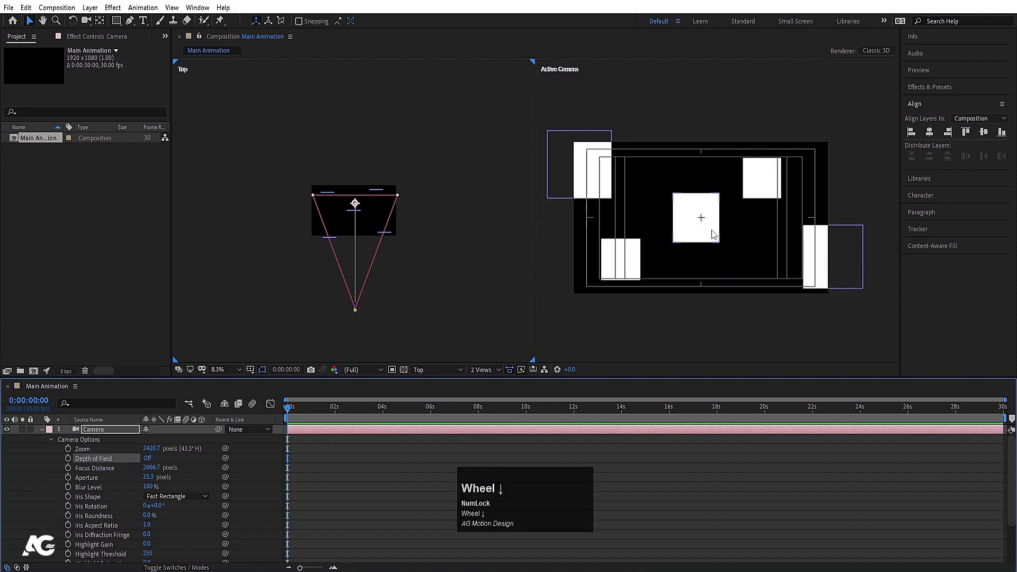
pyautogui.click(149, 459)
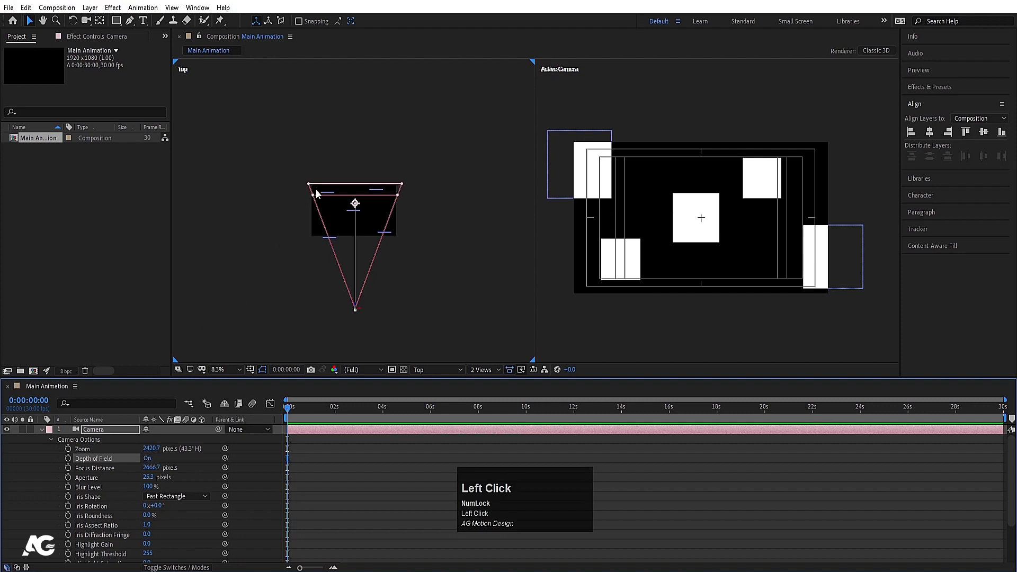
pyautogui.click(154, 458)
pyautogui.click(150, 459)
pyautogui.scroll(2, 343, 189)
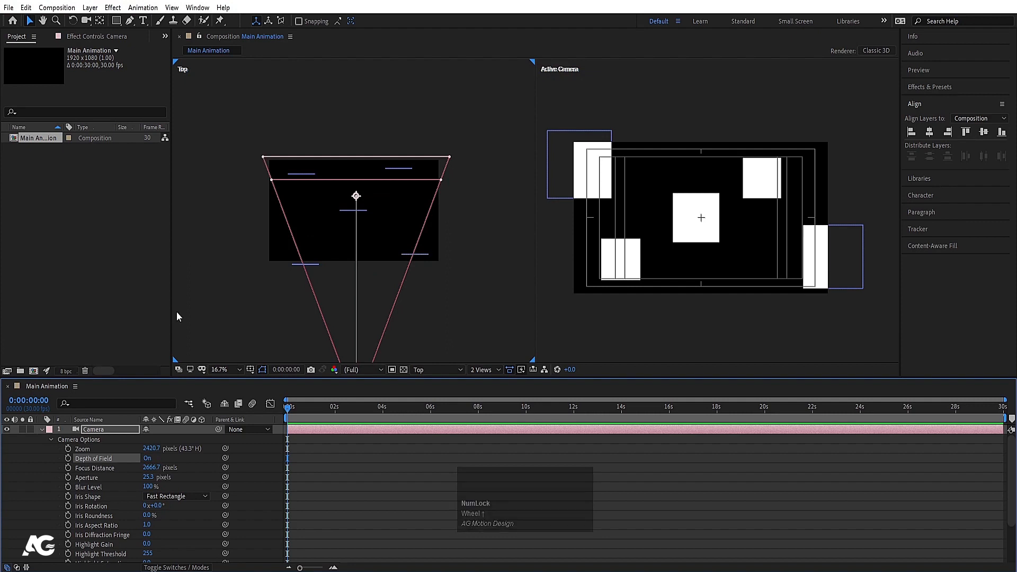
# - Reduce the camera's Focus Distance to about 2086.7 pixels so the focus plane lies on the centre square
pyautogui.click(103, 470)
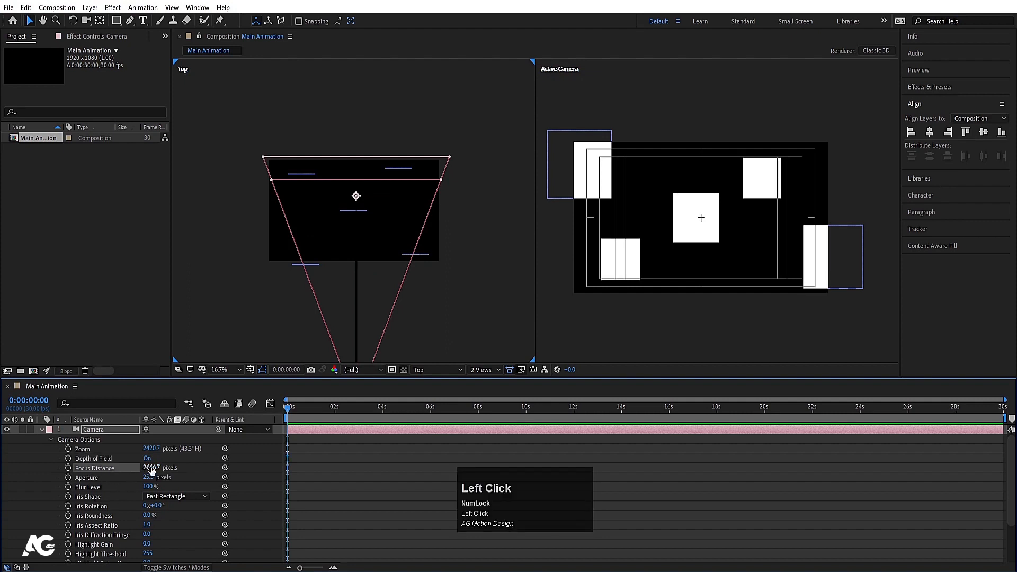
pyautogui.moveTo(155, 468); pyautogui.dragTo(82, 471)
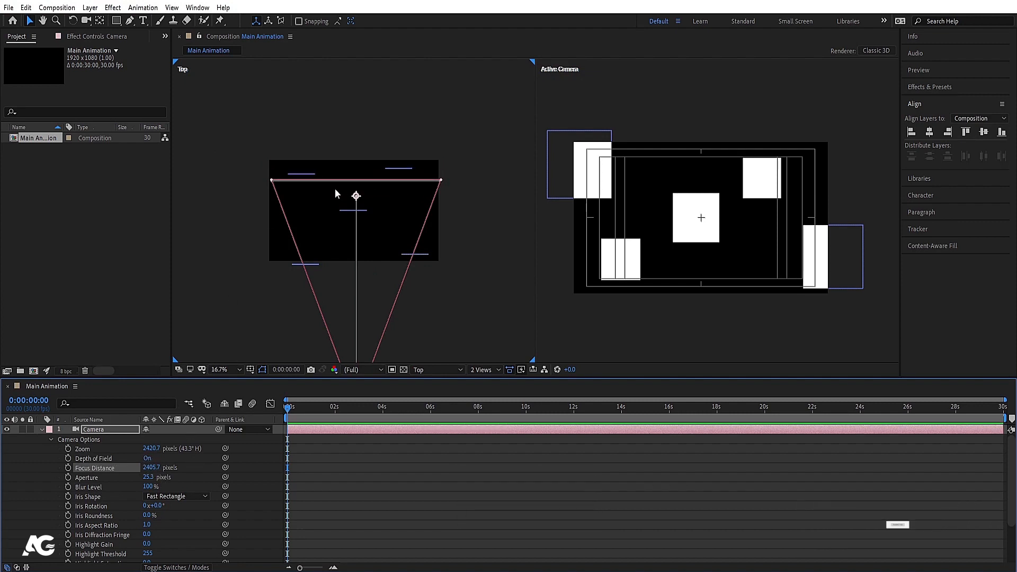
pyautogui.moveTo(159, 469); pyautogui.dragTo(88, 469)
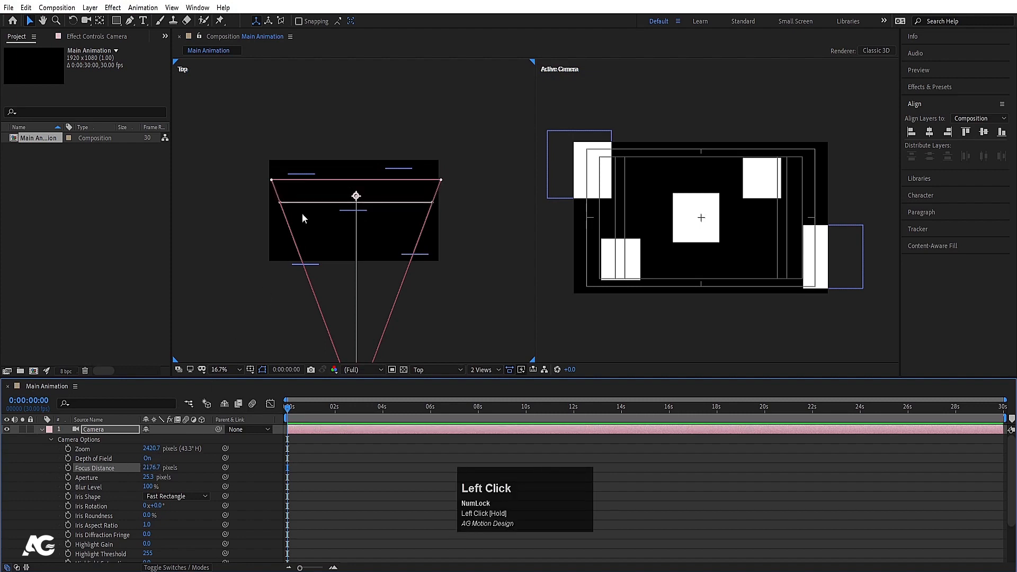
pyautogui.scroll(2, 303, 215)
pyautogui.click(626, 199)
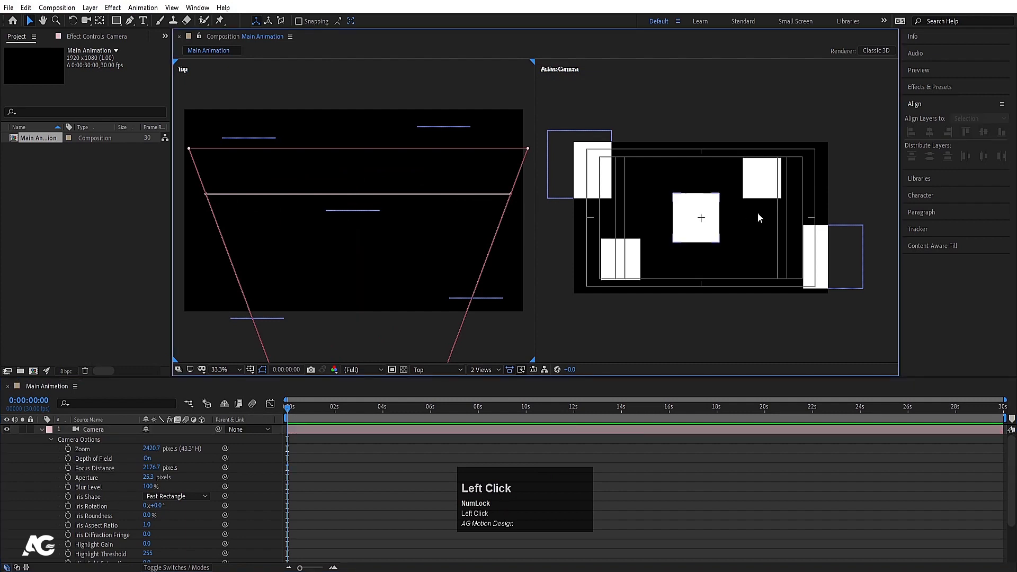
pyautogui.click(702, 217)
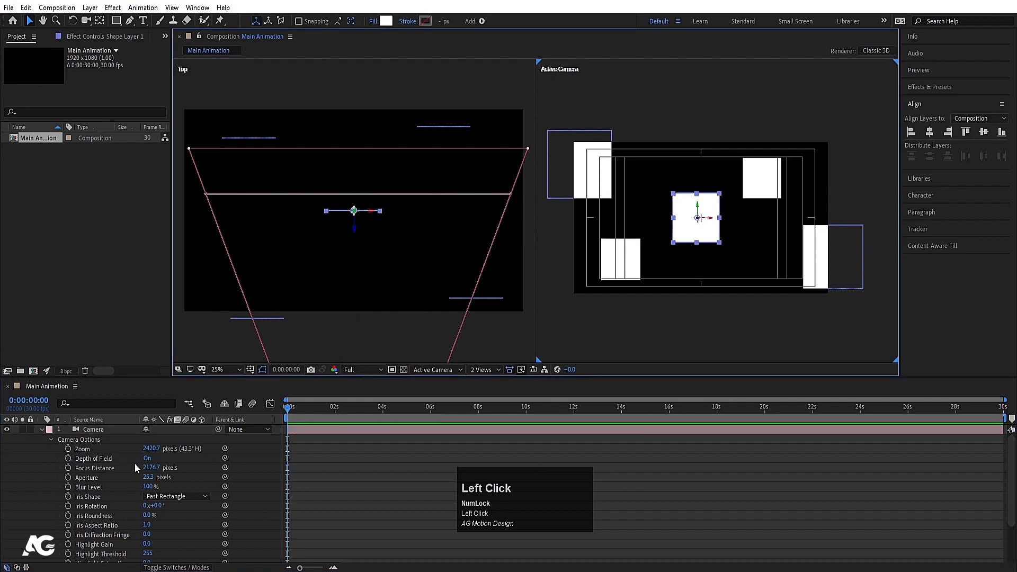
pyautogui.moveTo(151, 470)
pyautogui.mouseDown()
pyautogui.moveTo(101, 467)
pyautogui.moveTo(136, 467)
pyautogui.mouseUp()
pyautogui.click(706, 221)
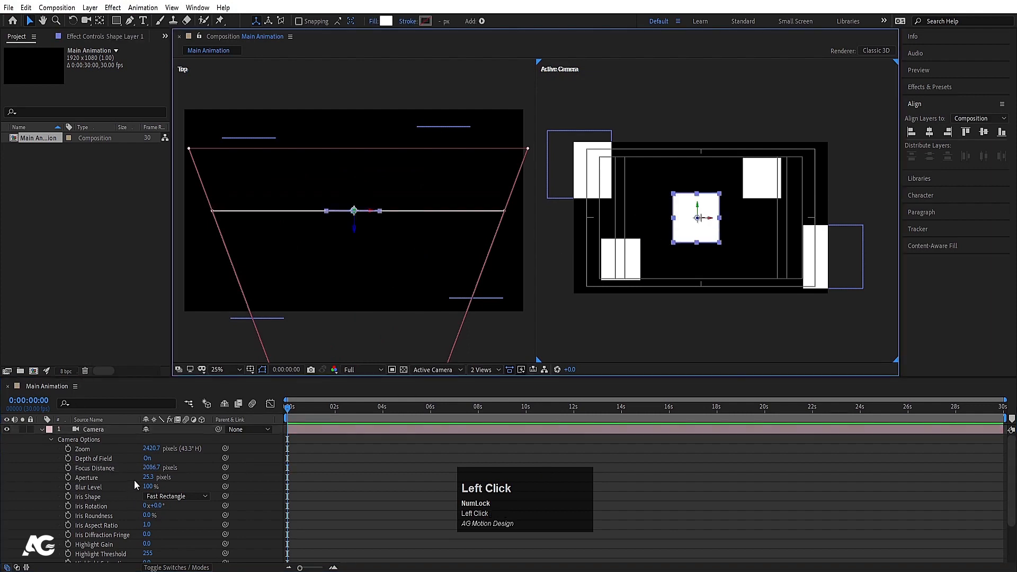
# - Increase the camera's Aperture to about 680.3 pixels and inspect the centre square against the surrounding ones
pyautogui.moveTo(144, 477); pyautogui.dragTo(154, 477)
pyautogui.moveTo(232, 470); pyautogui.dragTo(232, 469)
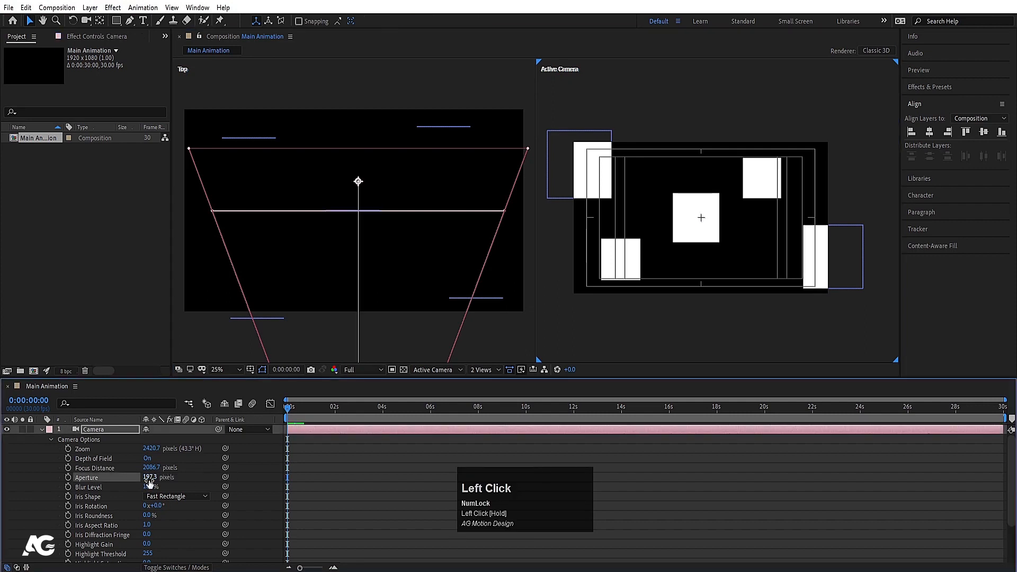
pyautogui.moveTo(150, 479); pyautogui.dragTo(397, 449)
pyautogui.scroll(2, 708, 214)
pyautogui.click(706, 212)
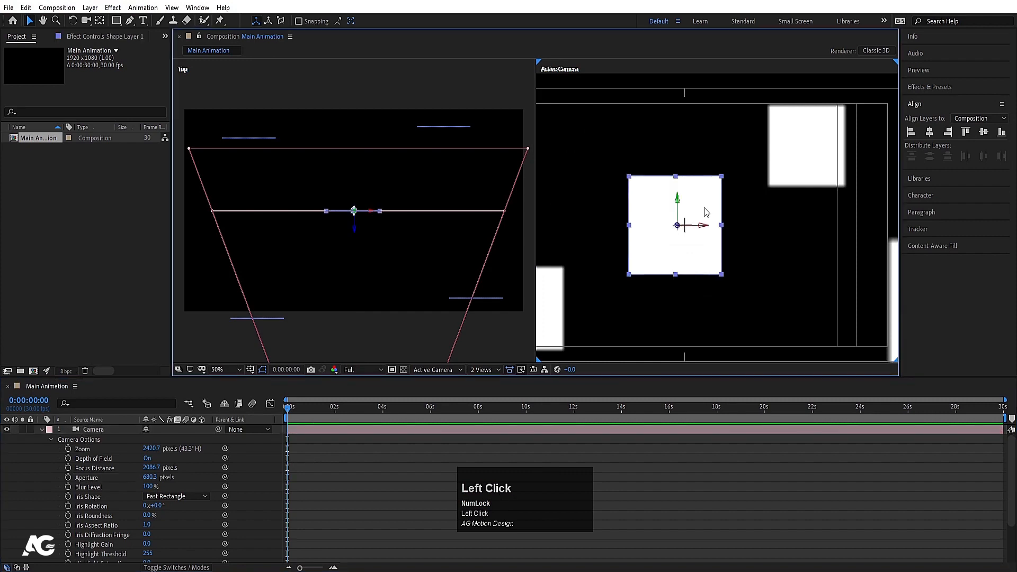
pyautogui.scroll(-2, 708, 213)
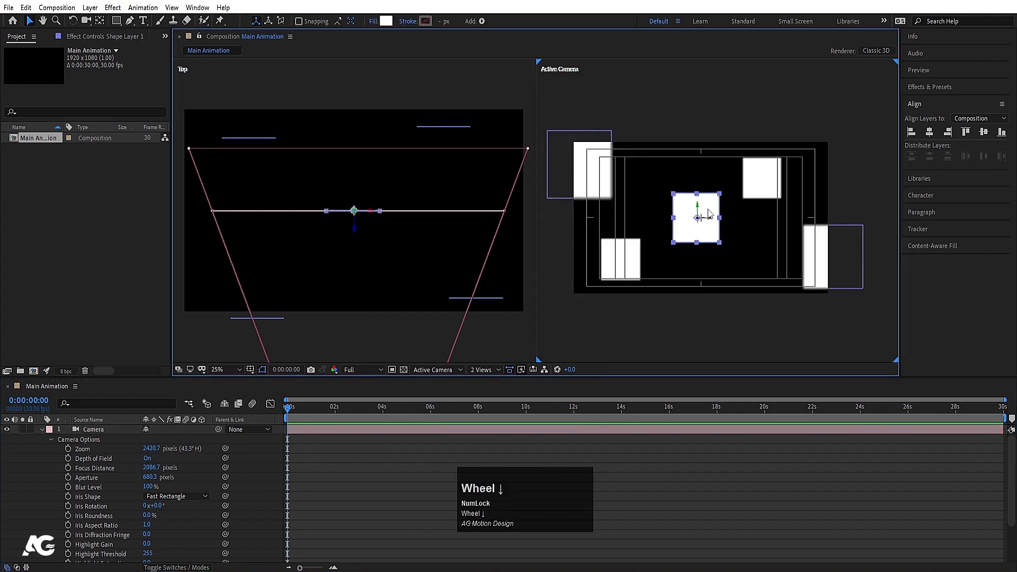
# - Check the depth of the out-of-focus squares in the Top view and raise the camera's Blur Level to about 189 %
pyautogui.click(596, 170)
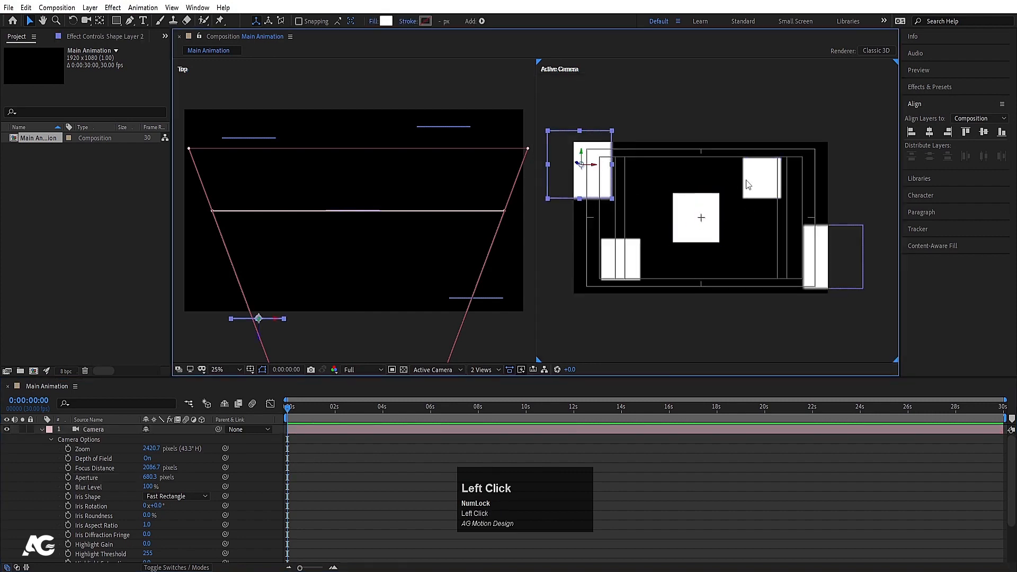
pyautogui.click(747, 183)
pyautogui.click(813, 263)
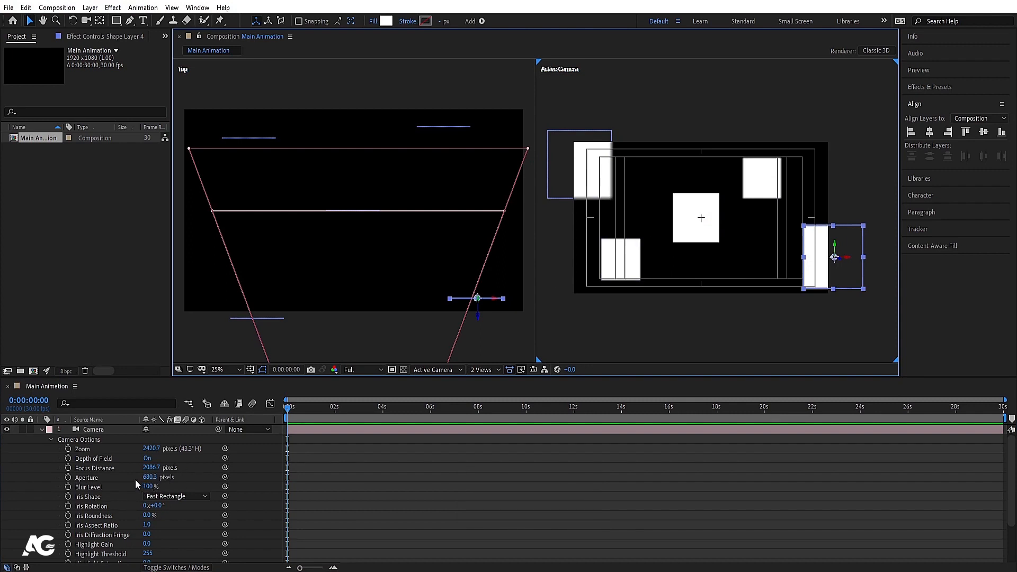
pyautogui.moveTo(148, 486); pyautogui.dragTo(200, 487)
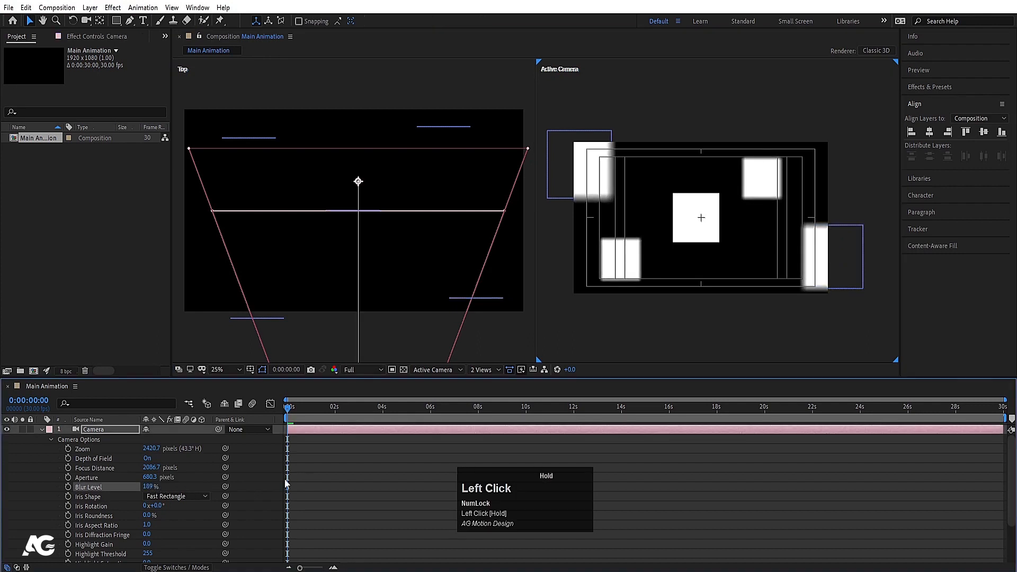
# - Try moving the camera sideways in the Top view, undo that move, and pull the camera back so the focus plane reaches the nearer squares
pyautogui.scroll(-3, 403, 234)
pyautogui.scroll(-2, 402, 234)
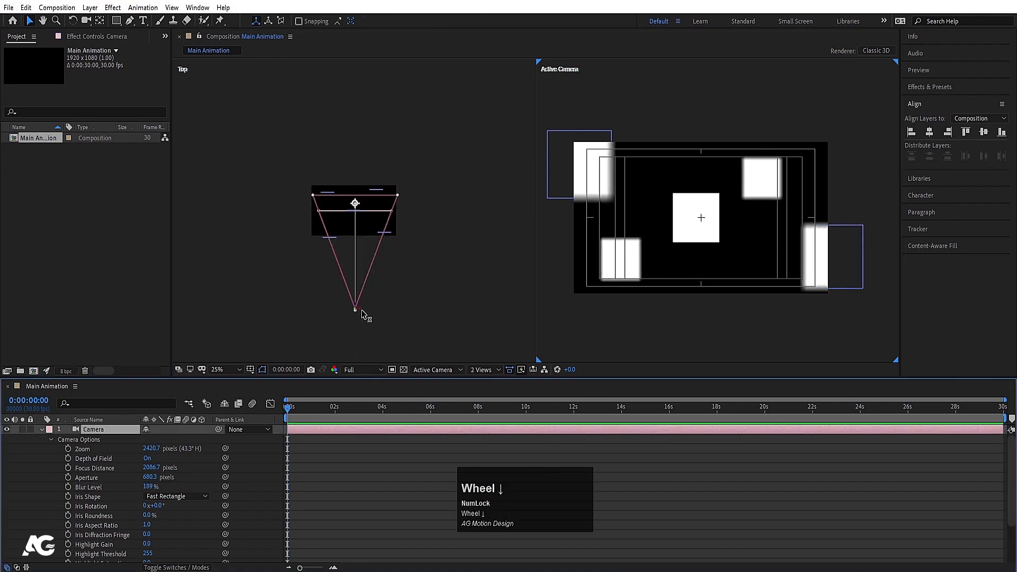
pyautogui.moveTo(361, 311); pyautogui.dragTo(351, 335)
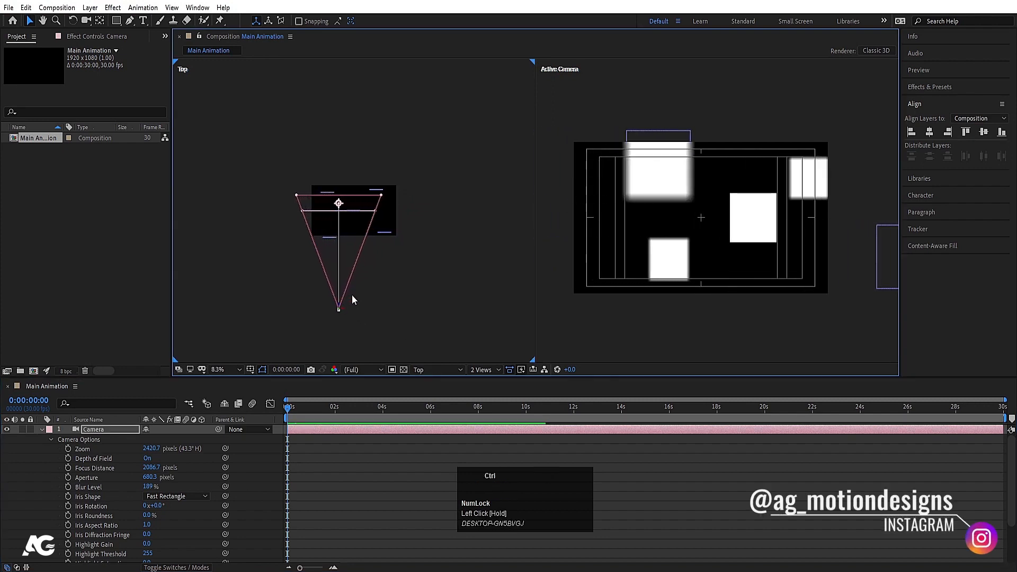
pyautogui.hotkey('ctrl', 'z')
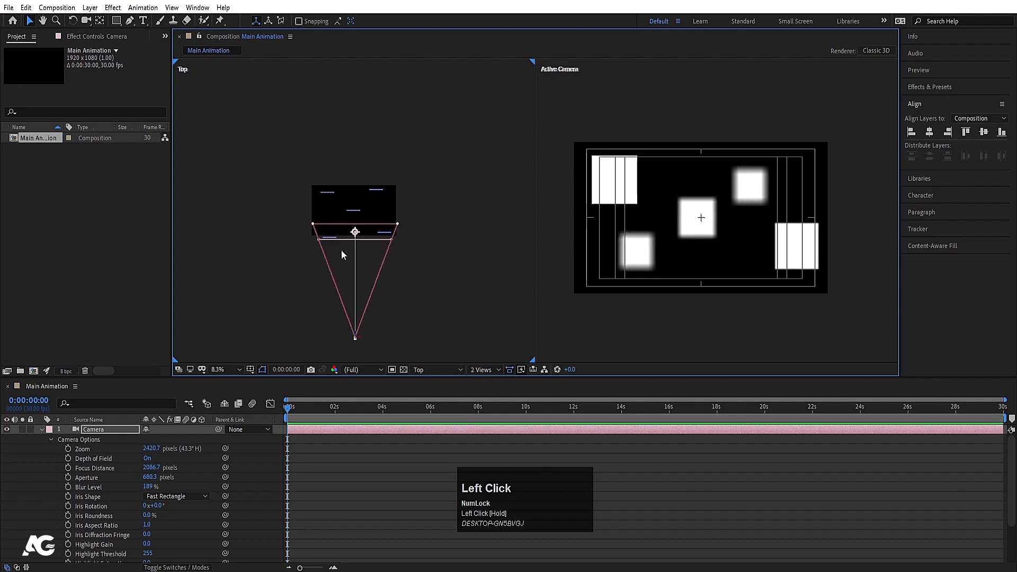
# - Move the camera forward in the Top view until its focus plane lies on the near square in the frame's lower-right area
pyautogui.click(622, 187)
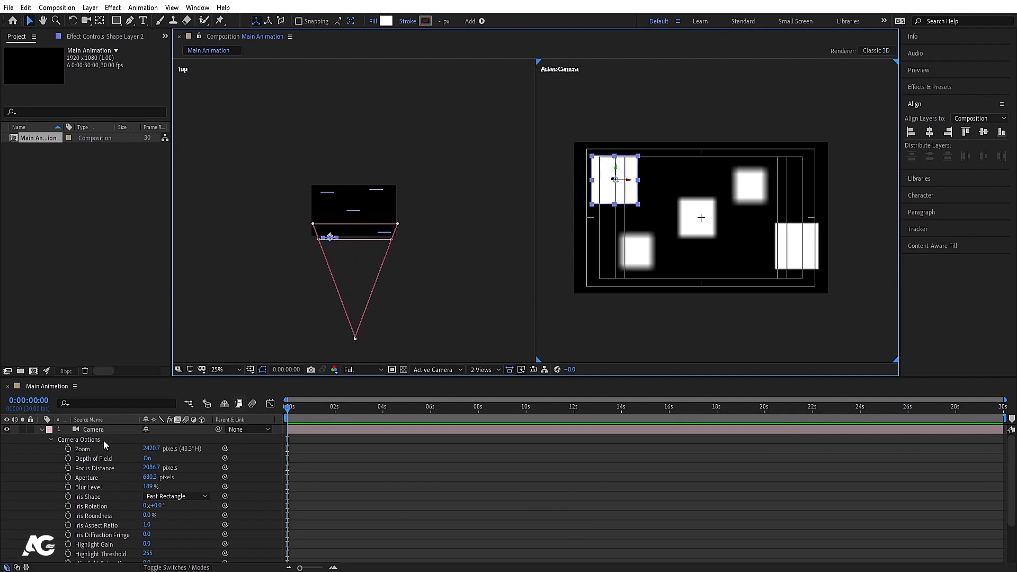
pyautogui.click(90, 431)
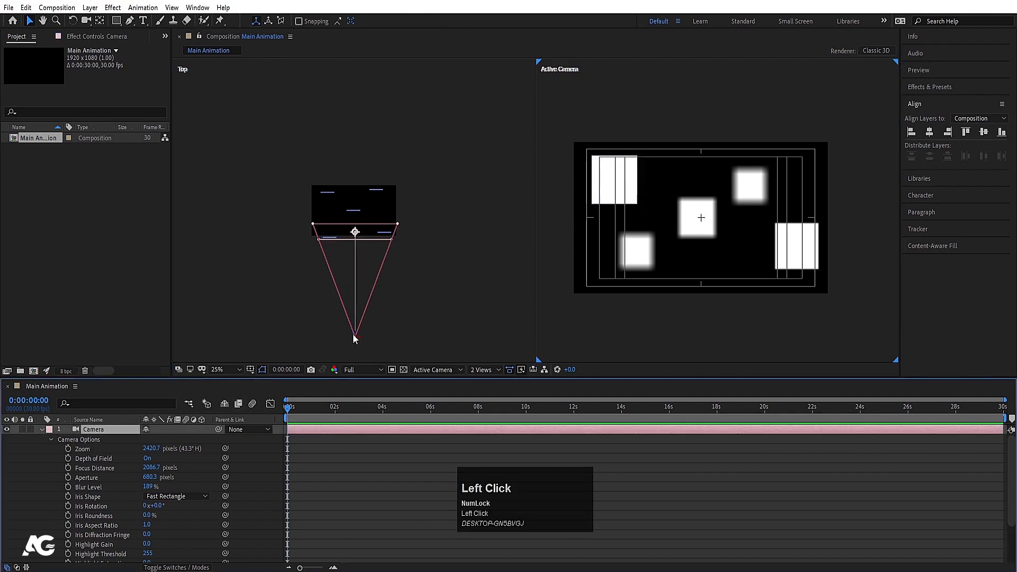
pyautogui.moveTo(355, 337); pyautogui.dragTo(349, 331)
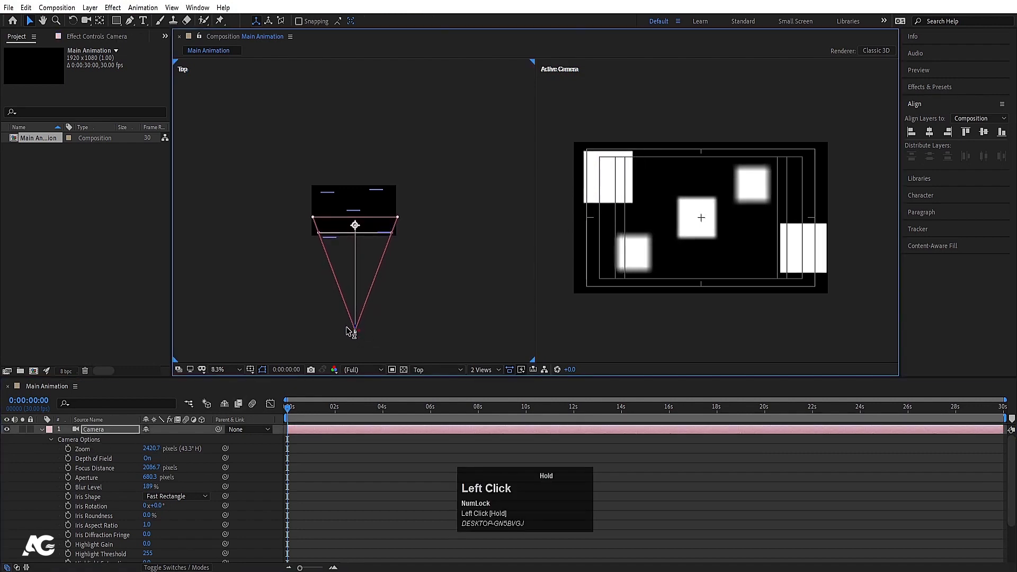
pyautogui.scroll(3, 379, 244)
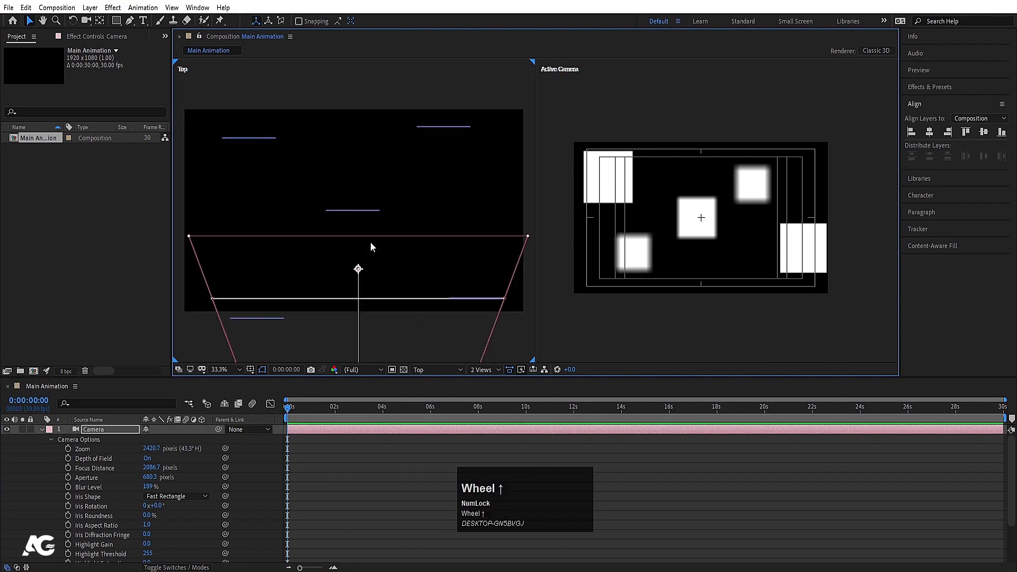
pyautogui.click(460, 299)
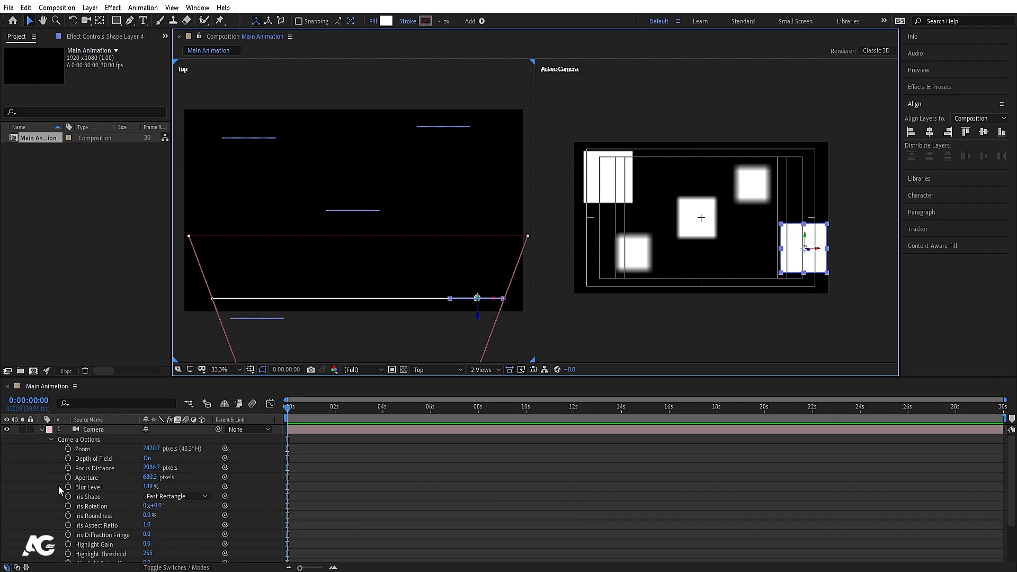
# - Review the camera's options, from the iris and highlight settings to Depth of Field and Focus Distance
pyautogui.scroll(-3, 59, 485)
pyautogui.click(123, 511)
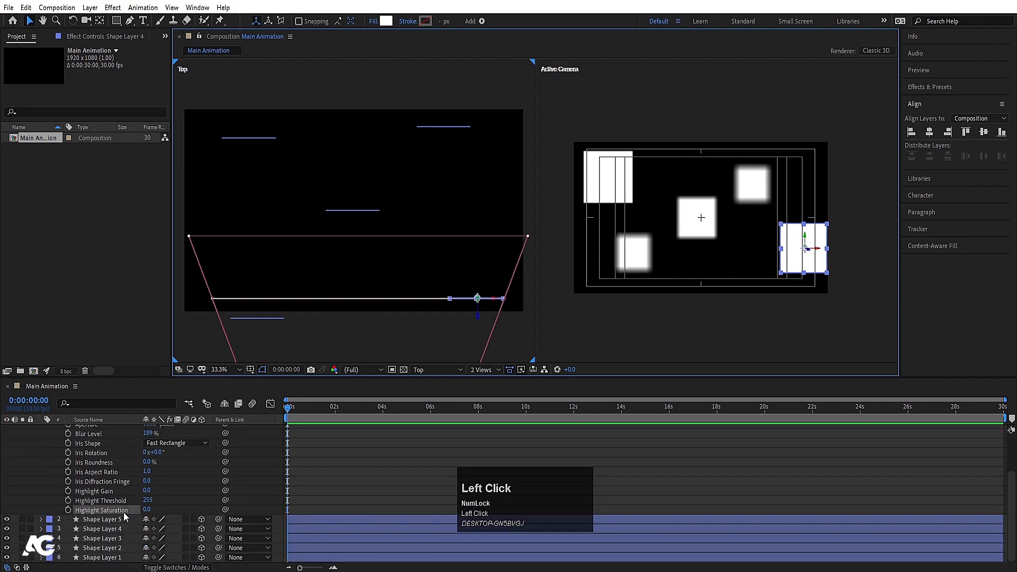
pyautogui.scroll(2, 133, 509)
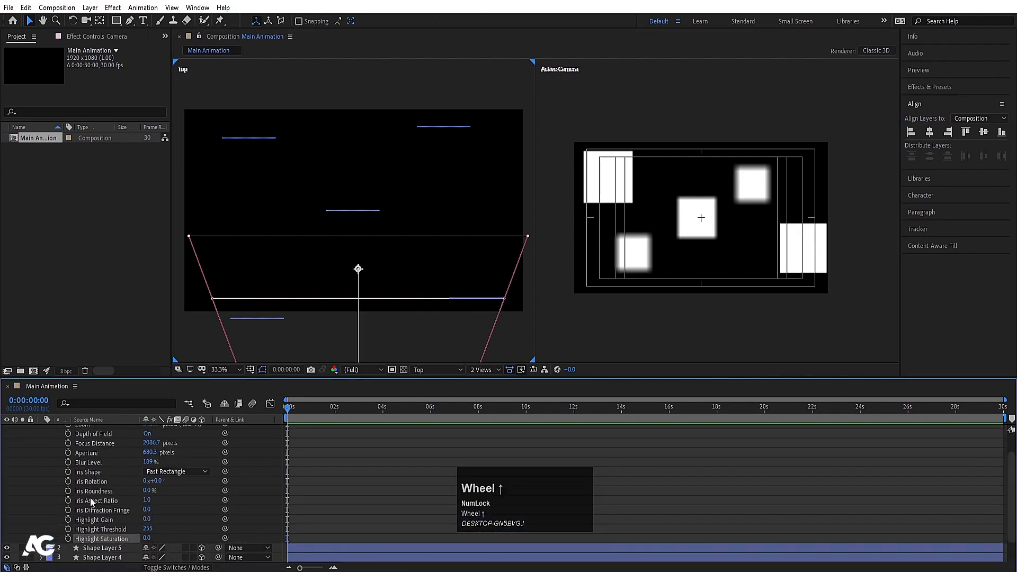
pyautogui.click(93, 483)
pyautogui.scroll(1, 103, 516)
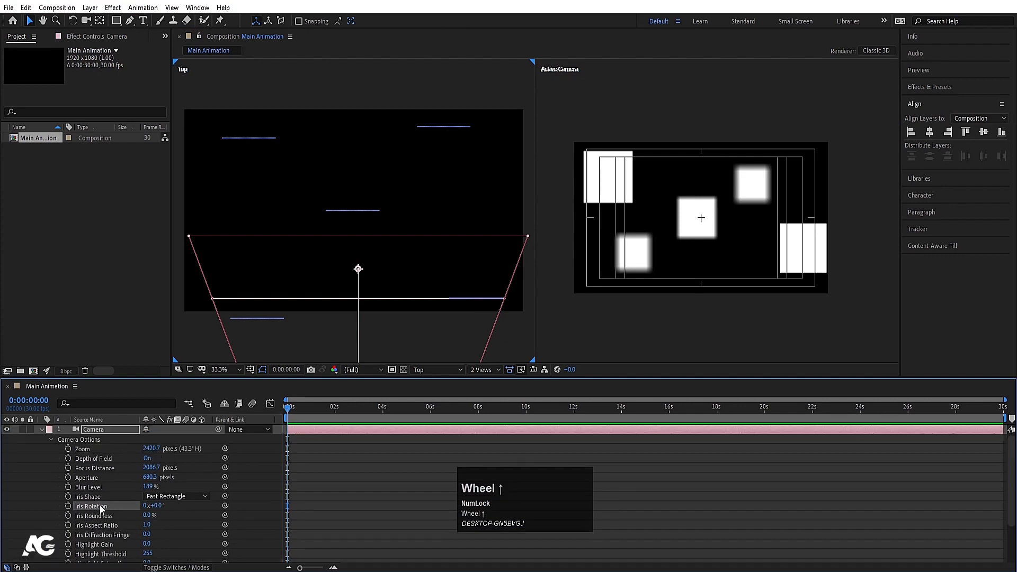
pyautogui.click(101, 456)
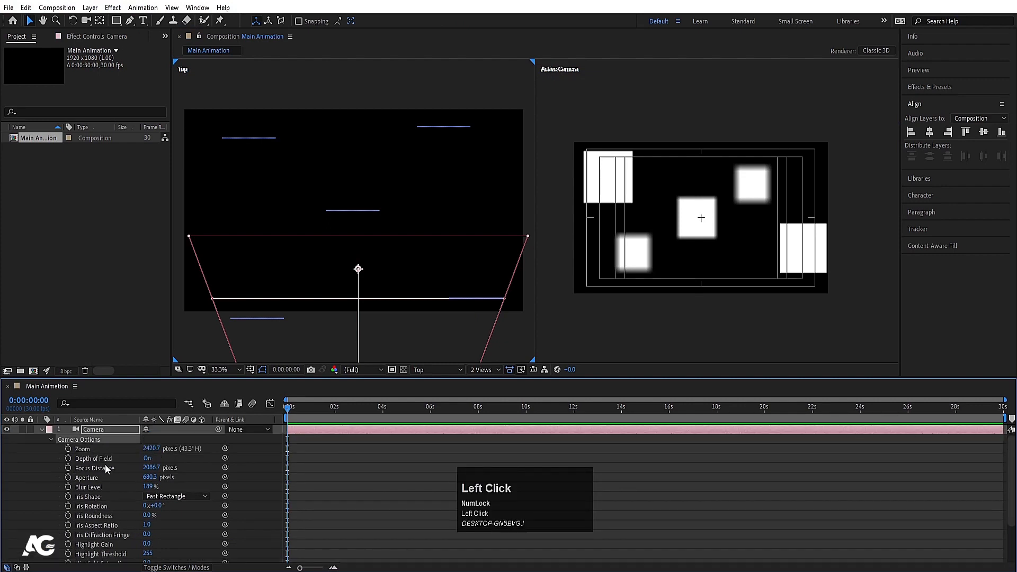
pyautogui.click(105, 467)
pyautogui.click(309, 459)
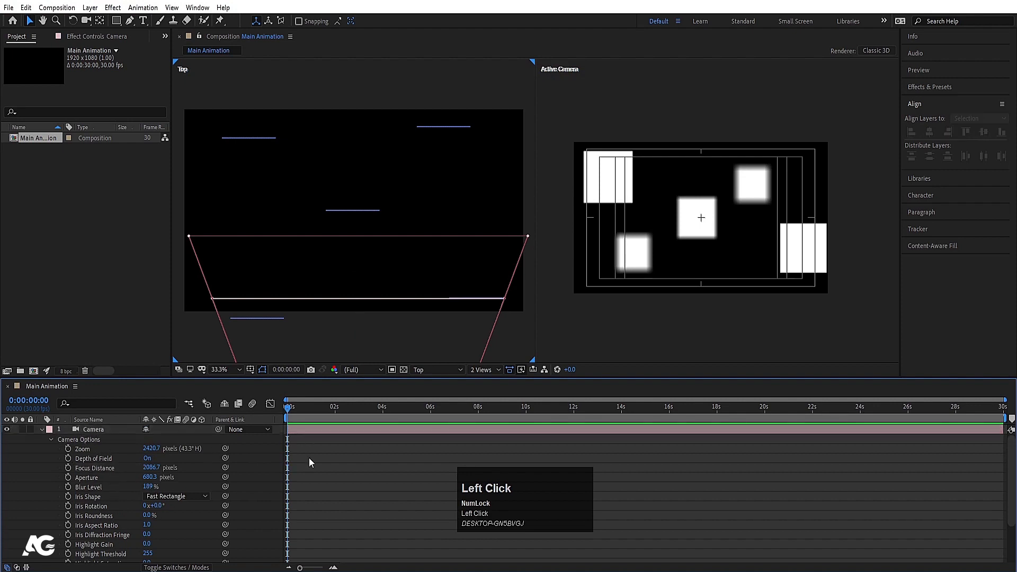
# - Add a null object, make it a 3D layer and parent the camera to it
pyautogui.press('y')
pyautogui.press('u')
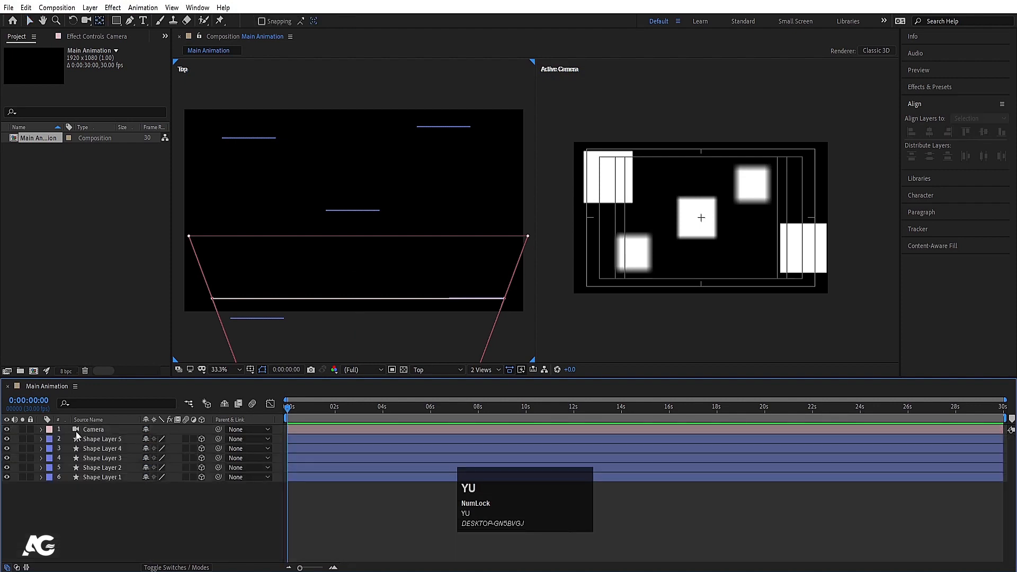
pyautogui.click(125, 430)
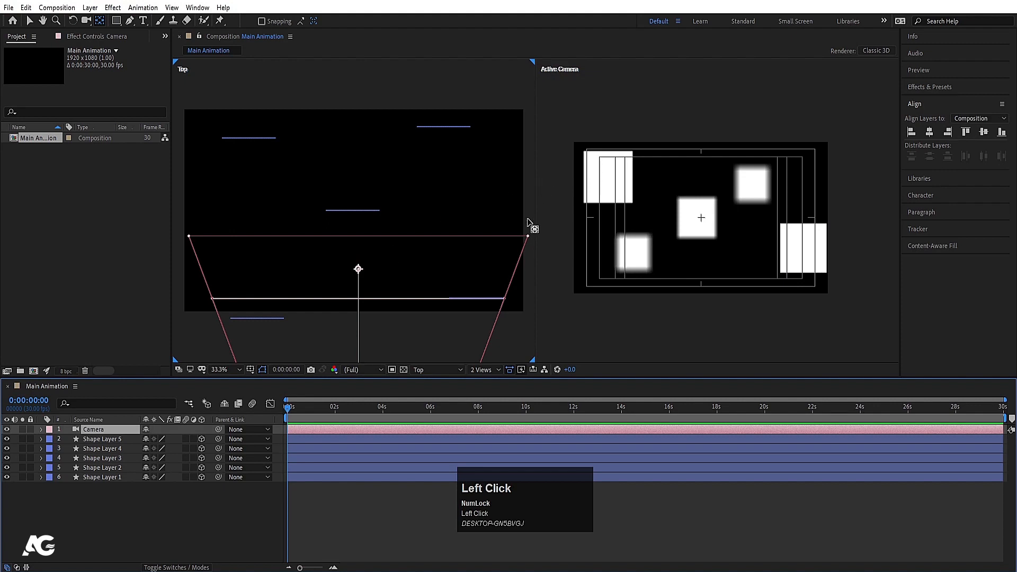
pyautogui.rightClick(183, 491)
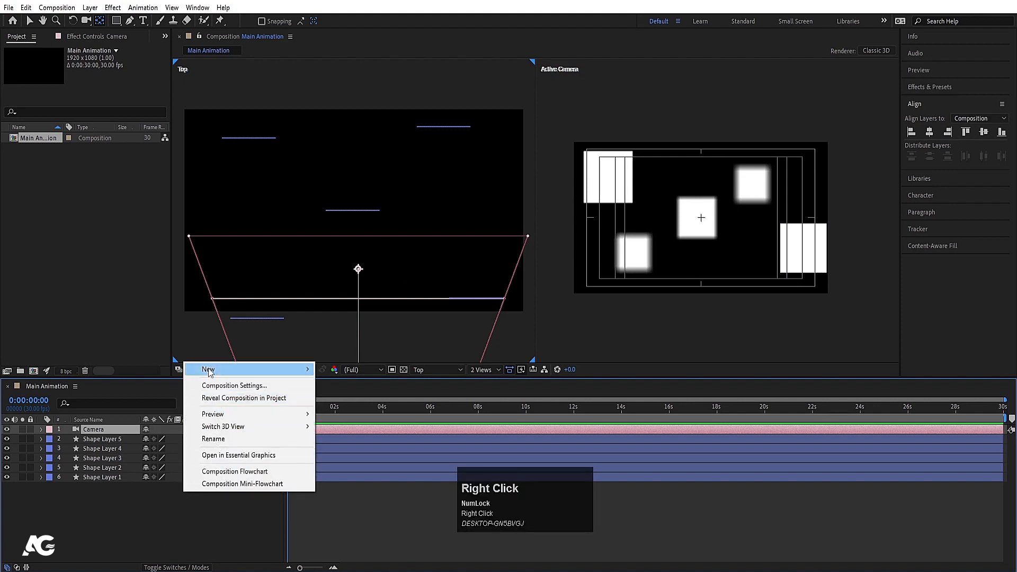
pyautogui.moveTo(208, 370)
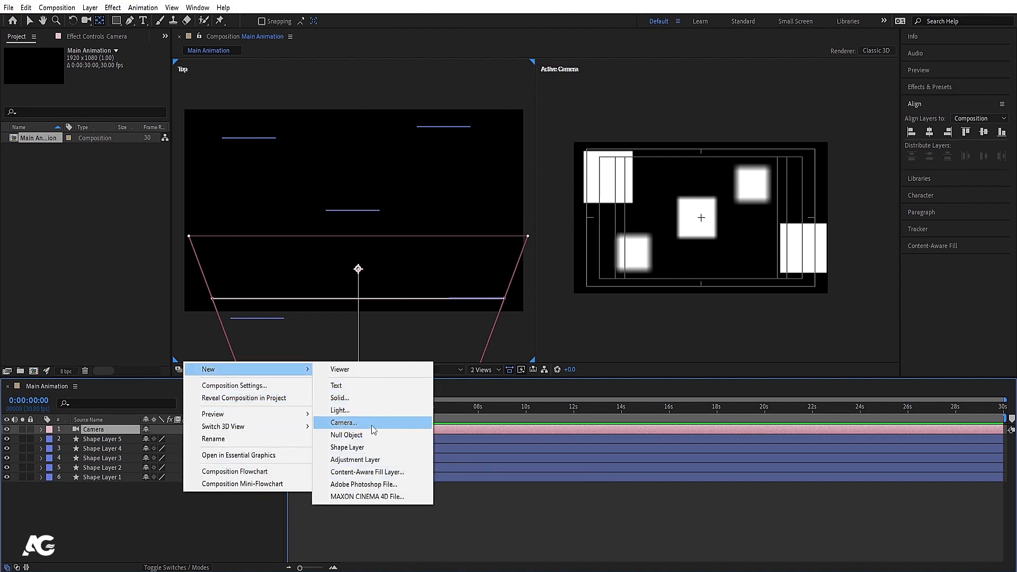
pyautogui.click(360, 435)
pyautogui.click(202, 429)
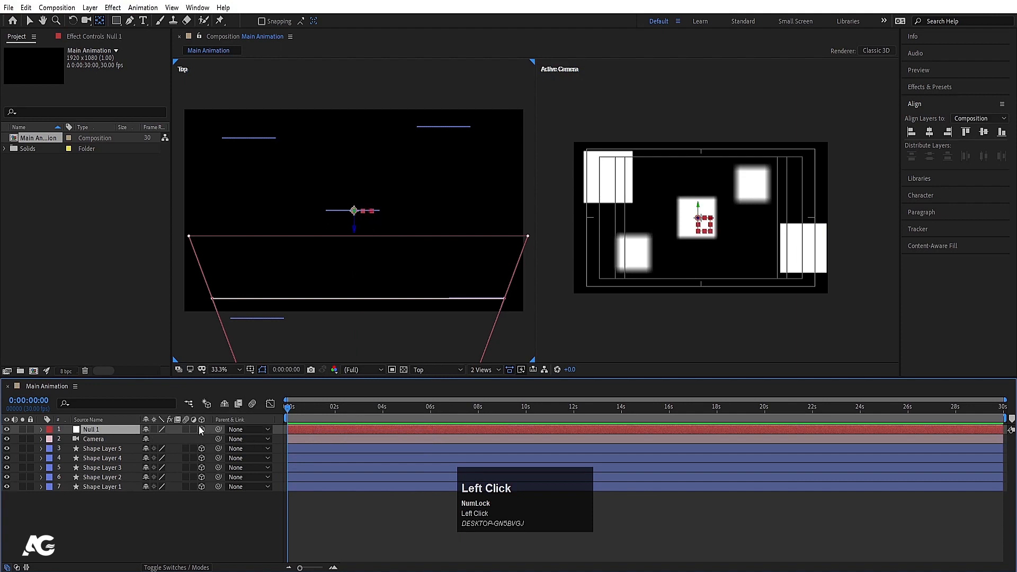
pyautogui.click(105, 440)
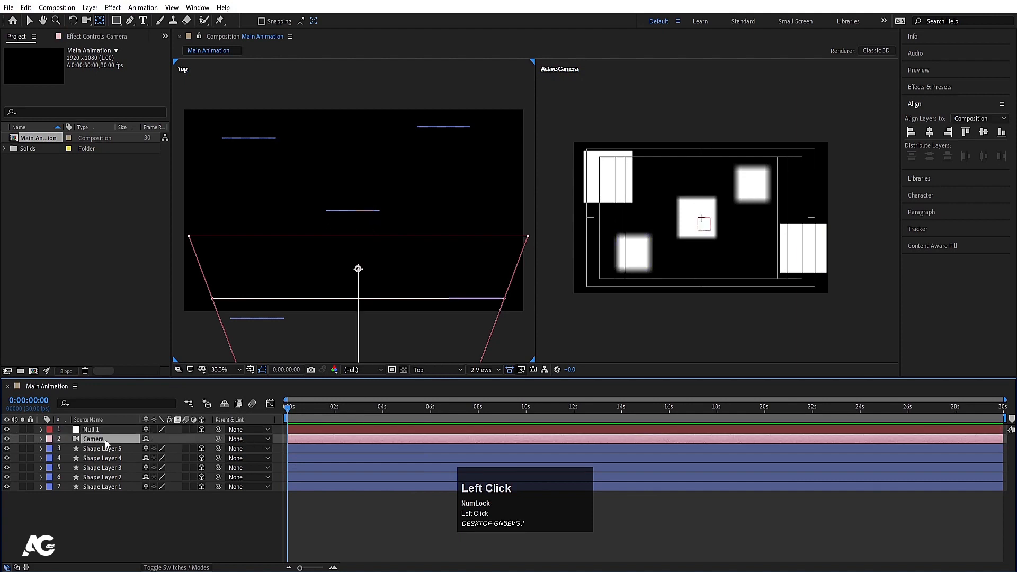
pyautogui.moveTo(221, 439); pyautogui.dragTo(110, 428)
# - Move the null deeper into the scene along its Z position and show its rotation properties
pyautogui.click(92, 432)
pyautogui.press('p')
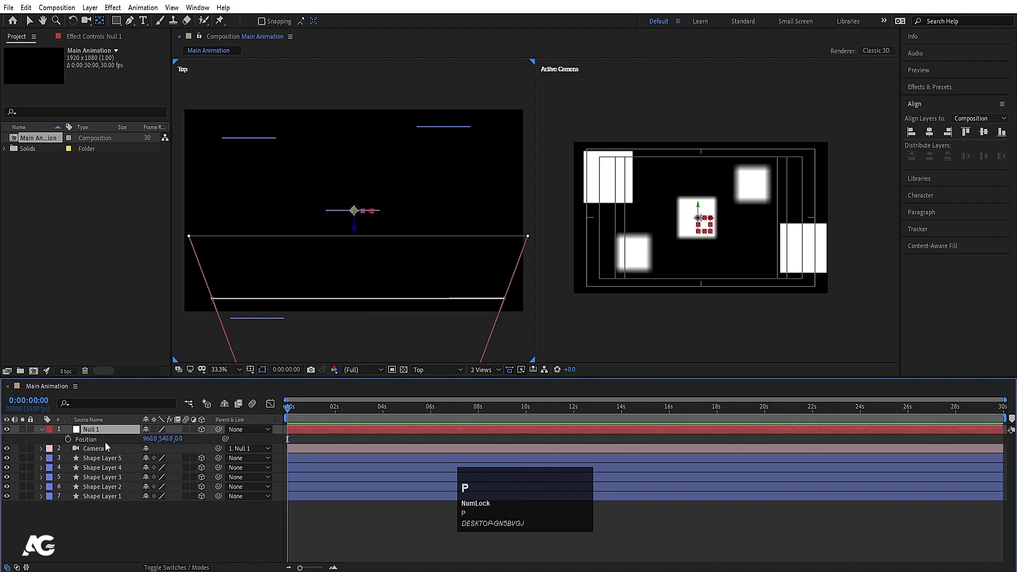
pyautogui.moveTo(181, 439); pyautogui.dragTo(207, 429)
pyautogui.press('r')
# - Try orbiting the camera with the null's Y Rotation, and reset that rotation to 0°
pyautogui.moveTo(159, 457); pyautogui.dragTo(209, 453)
pyautogui.hotkey('ctrl', 'z')
pyautogui.click(158, 459)
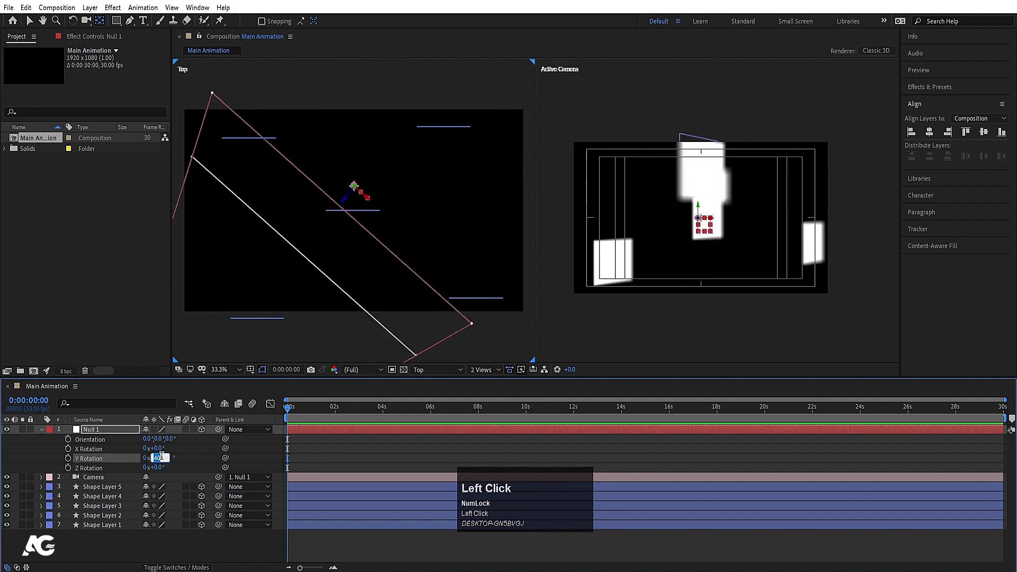
pyautogui.write('0')
pyautogui.press('Return')
# - Keyframe the null's Y Rotation at 0 at the start and at 2 full revolutions at 0:00:03:28, viewing through Active Camera
pyautogui.click(69, 458)
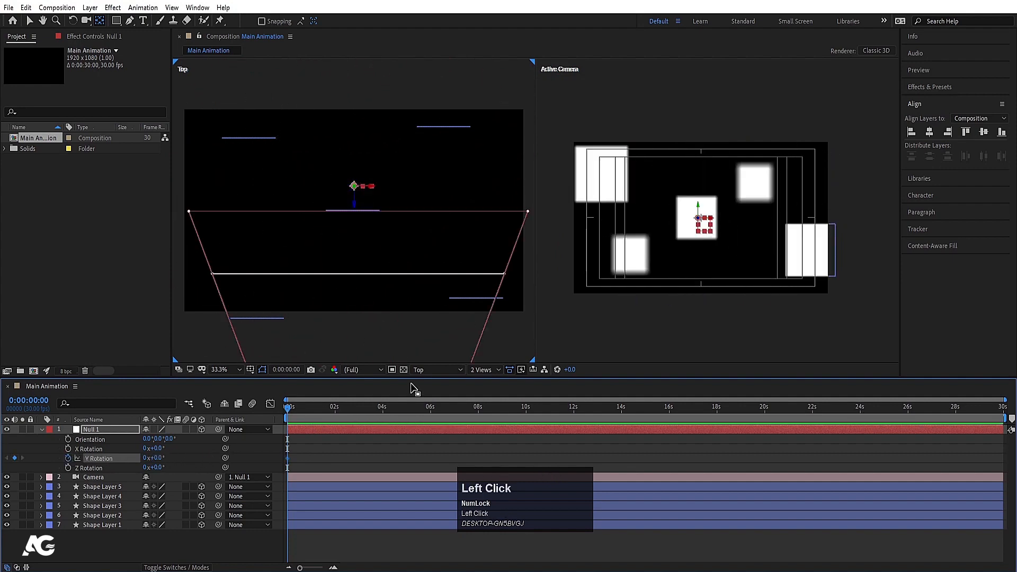
pyautogui.click(437, 370)
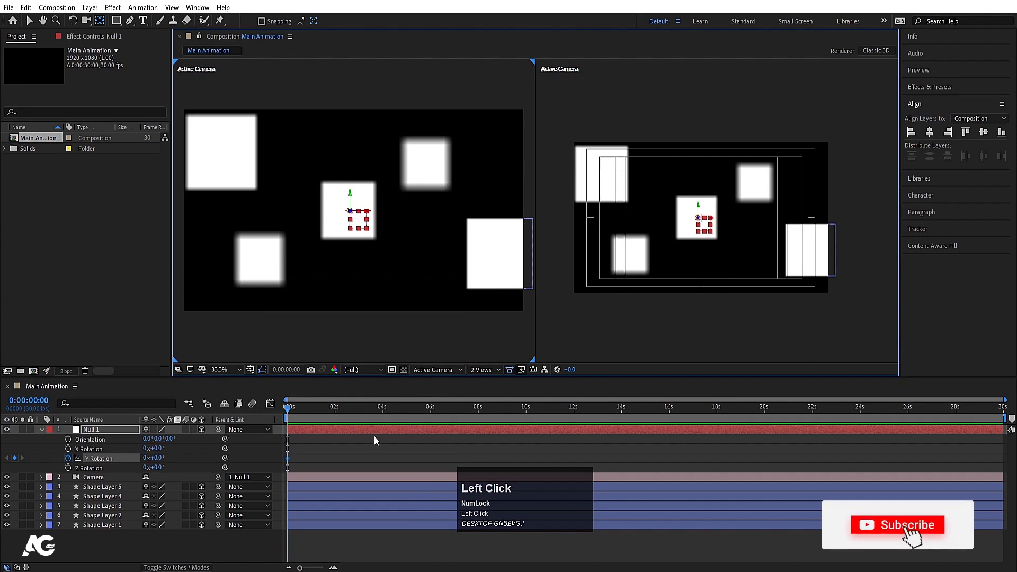
pyautogui.click(381, 409)
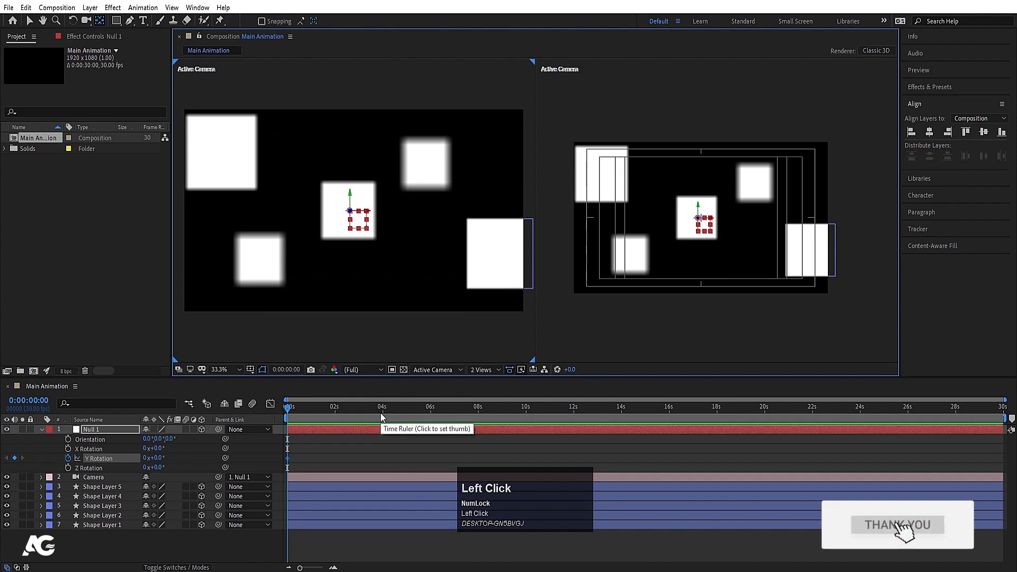
pyautogui.click(144, 458)
pyautogui.write('2')
pyautogui.press('Return')
# - Change the viewer to a single Active Camera view and preview the camera orbit from the start
pyautogui.click(495, 356)
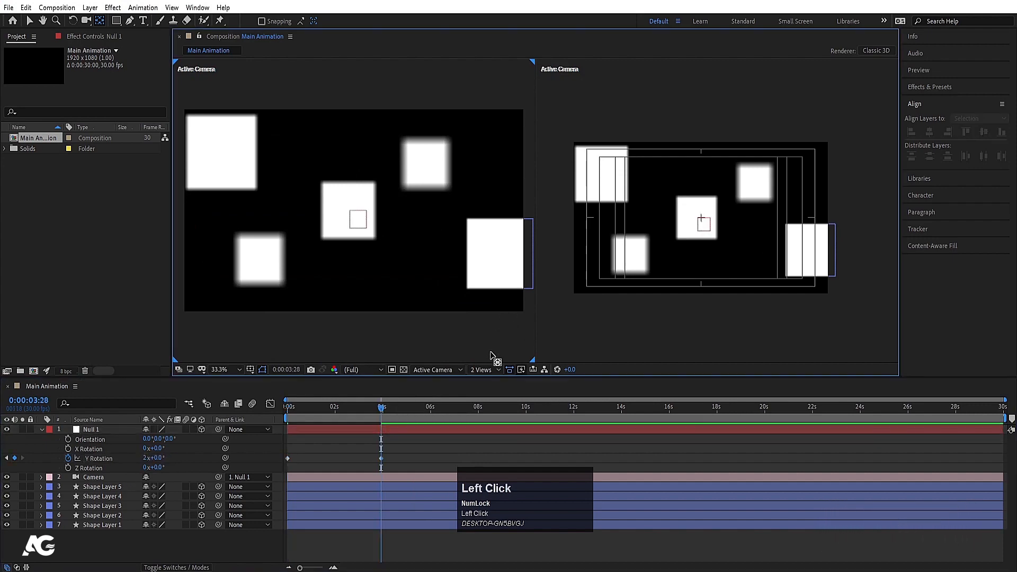
pyautogui.click(483, 370)
pyautogui.click(495, 377)
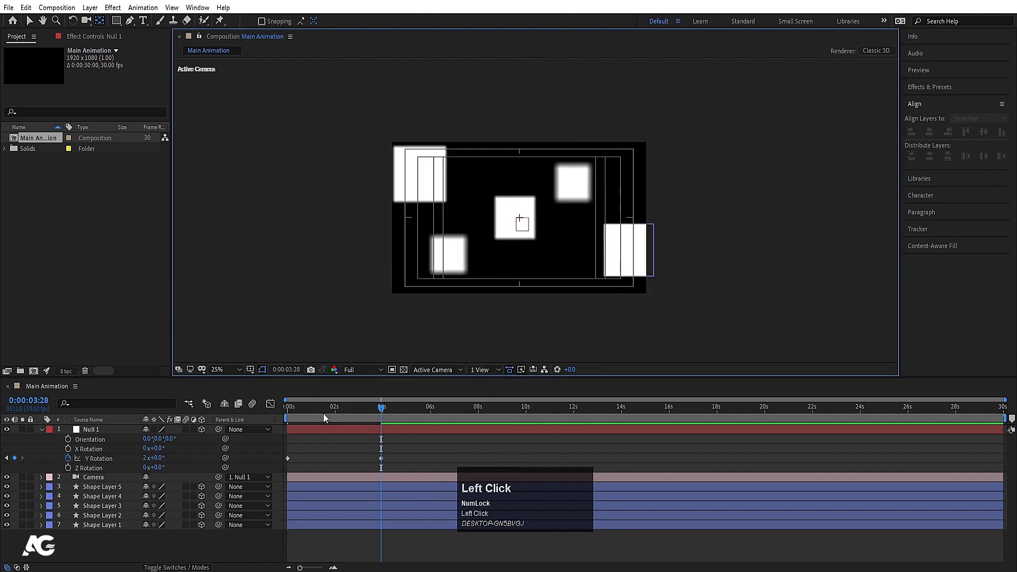
pyautogui.click(290, 415)
pyautogui.press('space')
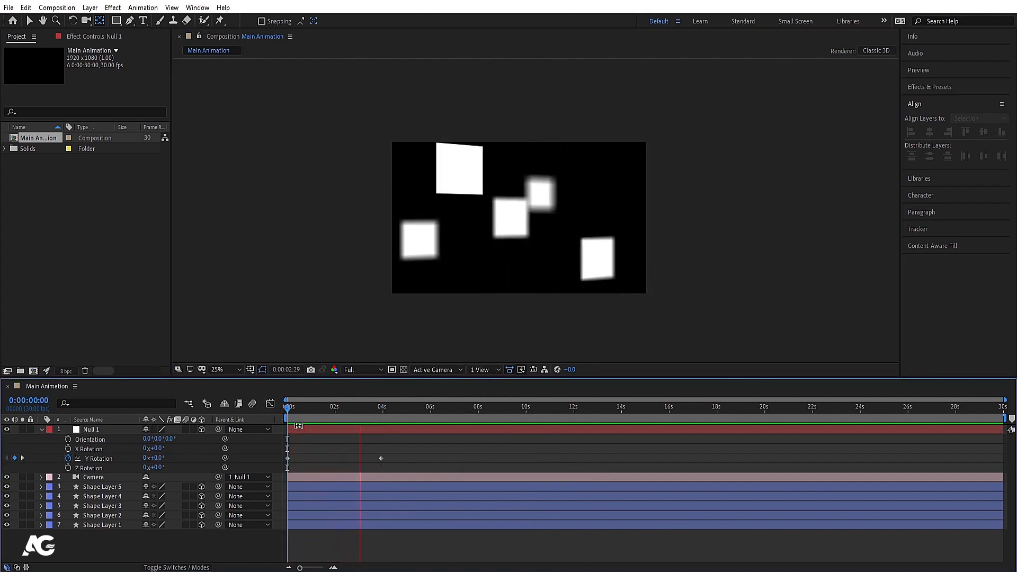
pyautogui.press('space')
# - End the work area at the last Y Rotation keyframe and preview the orbit with the composition fitted to the viewer
pyautogui.press('j')
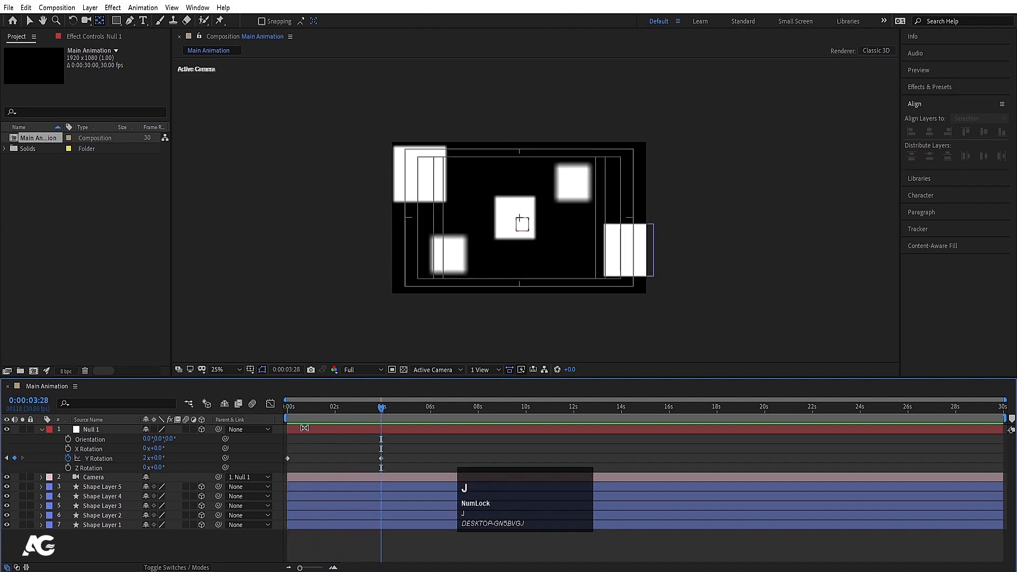
pyautogui.press('n')
pyautogui.press('space')
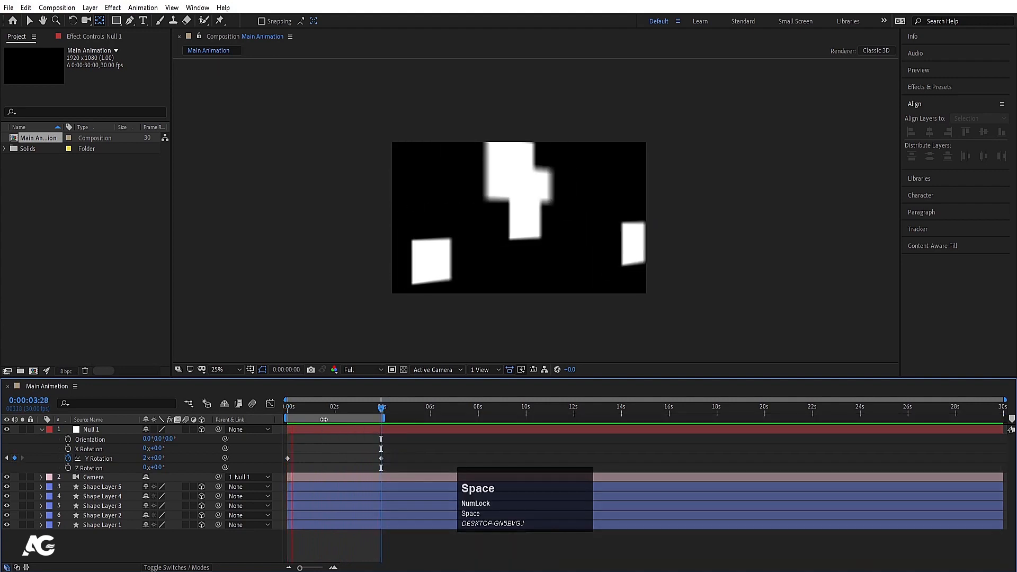
pyautogui.click(223, 369)
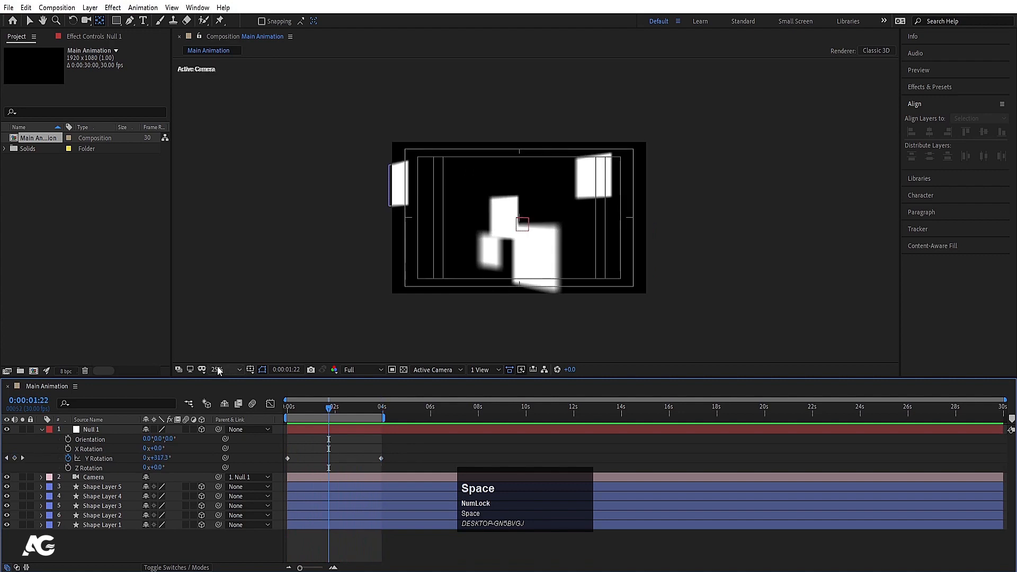
pyautogui.click(226, 171)
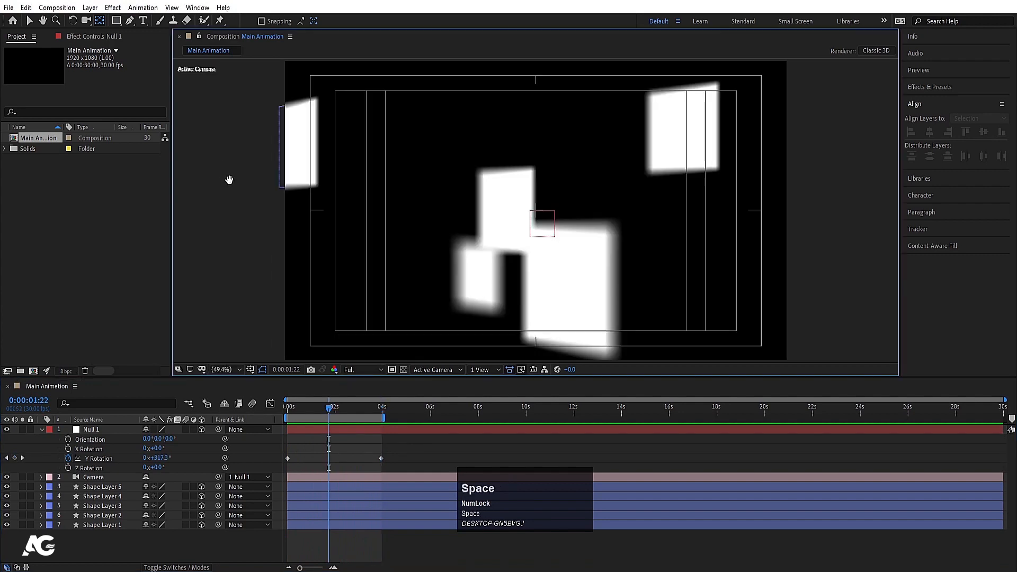
pyautogui.press('space')
# - Raise the camera's Focus Distance to about 2393.7 pixels to bring the centre square into focus, and preview the orbit
pyautogui.moveTo(320, 407); pyautogui.dragTo(108, 449)
pyautogui.click(93, 477)
pyautogui.press('a')
pyautogui.press('a')
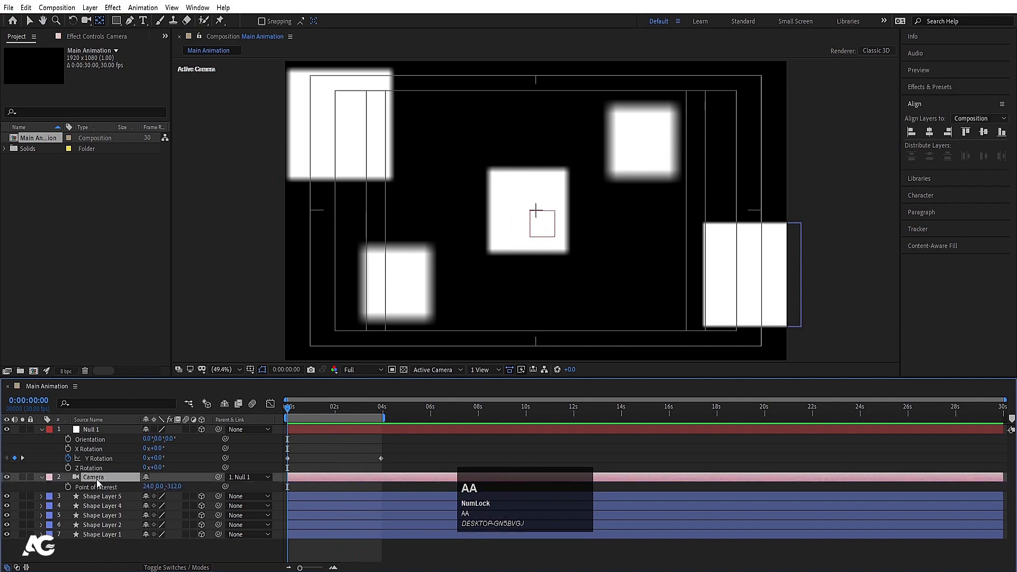
pyautogui.moveTo(151, 518); pyautogui.dragTo(290, 505)
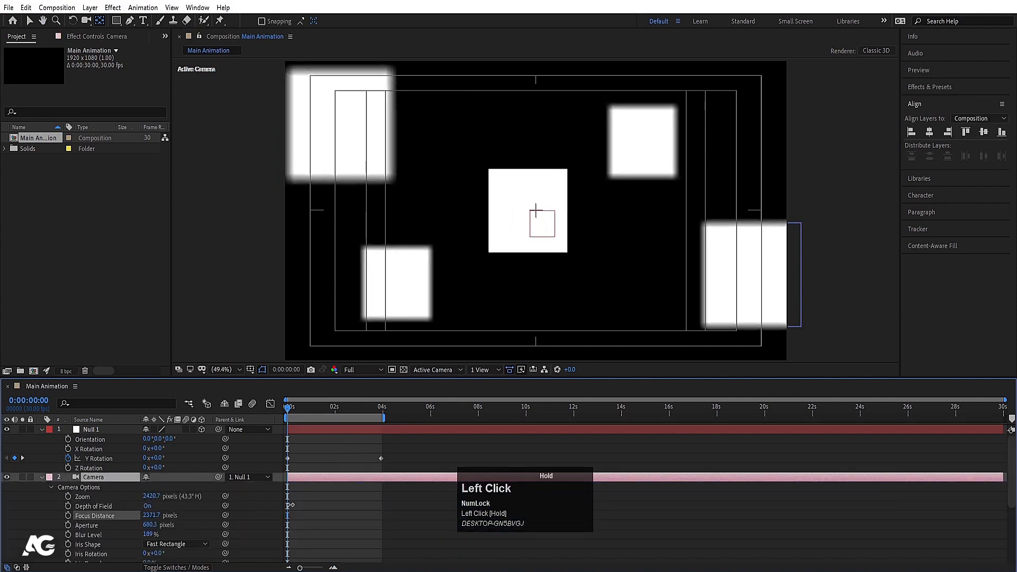
pyautogui.press('space')
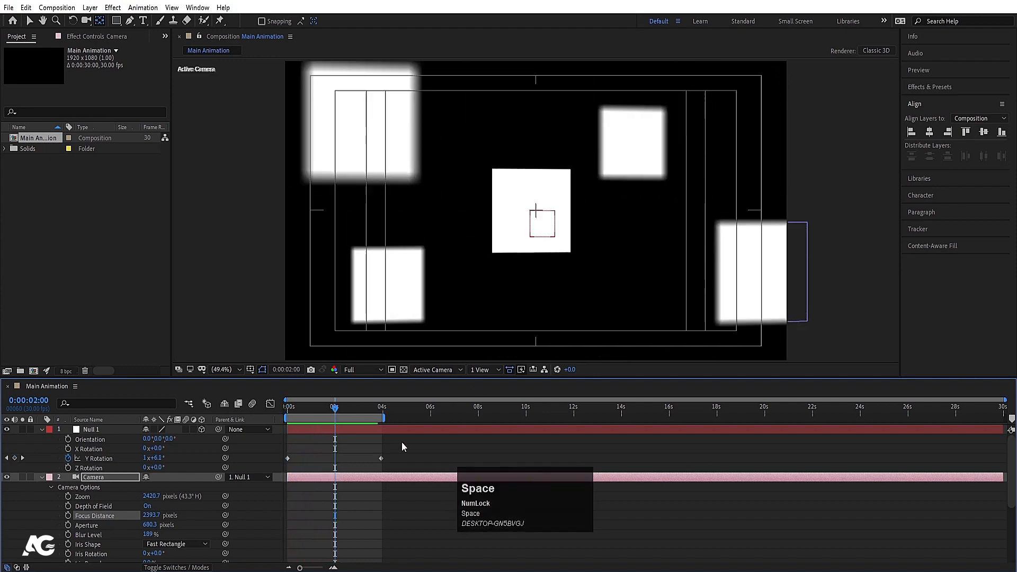
# - Collapse all layer properties, return to the start of the timeline and check the five shape layers by selecting and deselecting them
pyautogui.click(303, 456)
pyautogui.press('u')
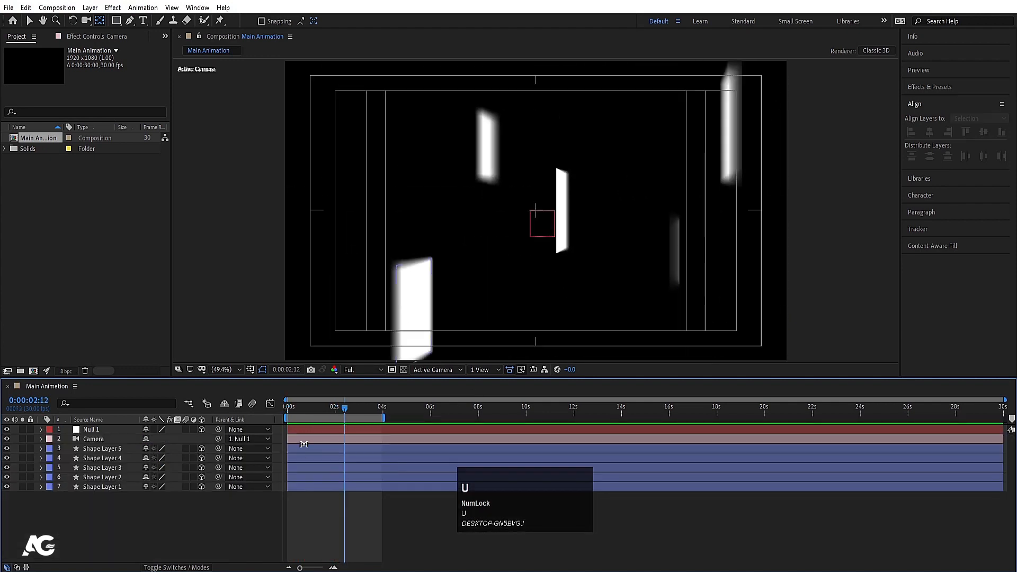
pyautogui.moveTo(311, 407); pyautogui.dragTo(288, 407)
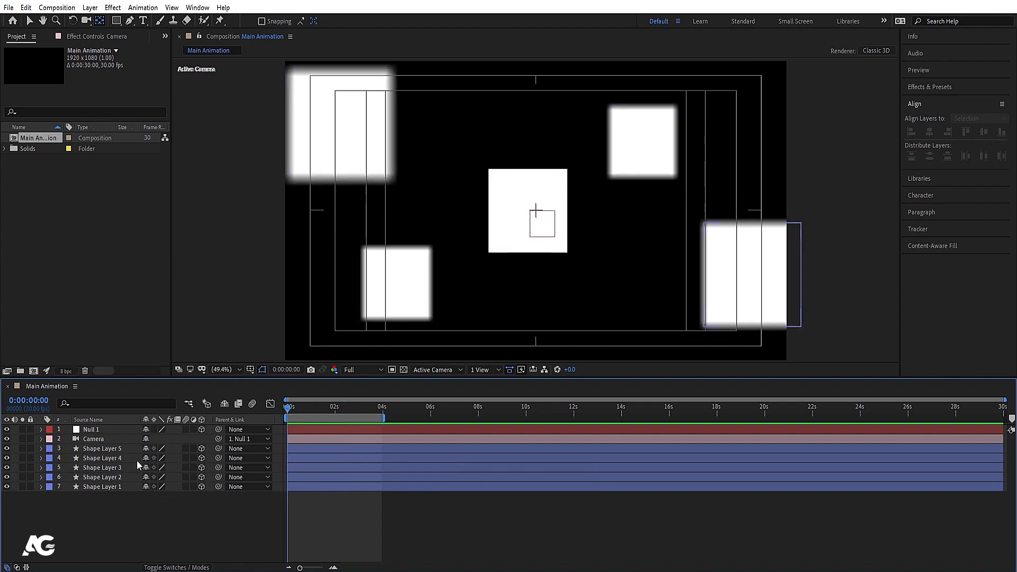
pyautogui.keyDown('shift'); pyautogui.click(97, 448); pyautogui.keyUp('shift')
pyautogui.keyDown('shift'); pyautogui.click(109, 488); pyautogui.keyUp('shift')
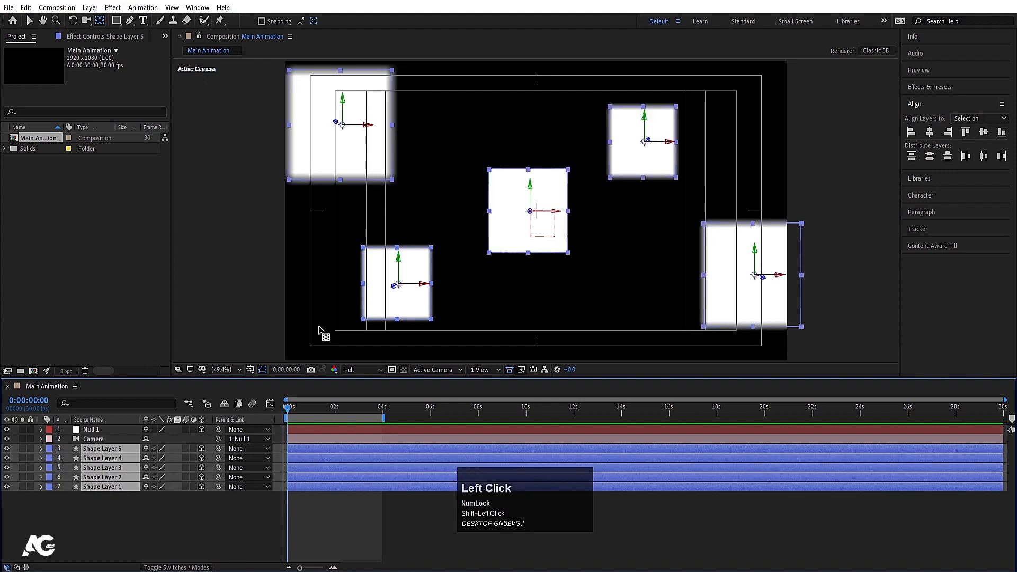
pyautogui.click(206, 518)
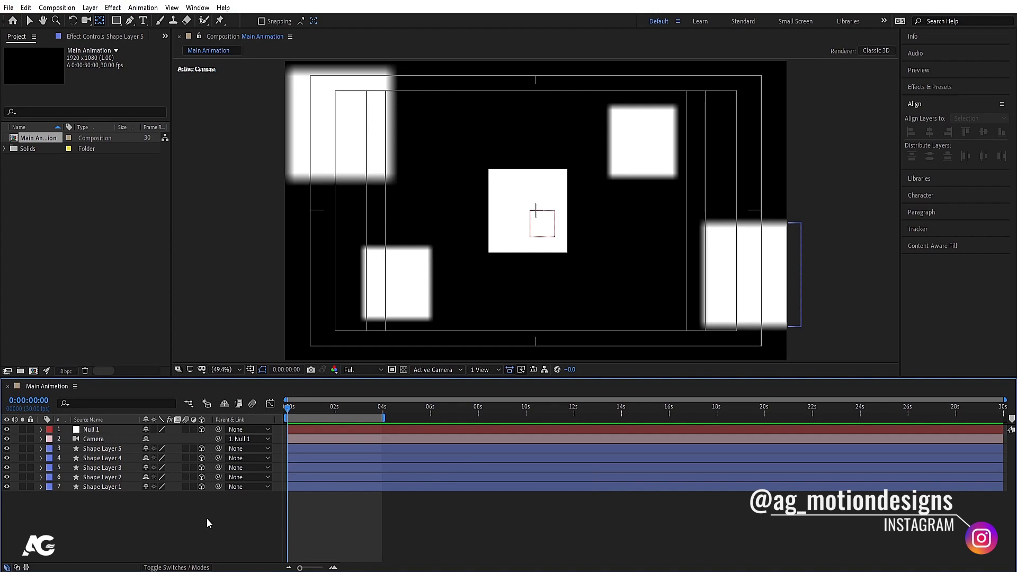
# - Add a new light layer to the composition with Light Type Parallel and a pure red color, FF0000
pyautogui.rightClick(151, 517)
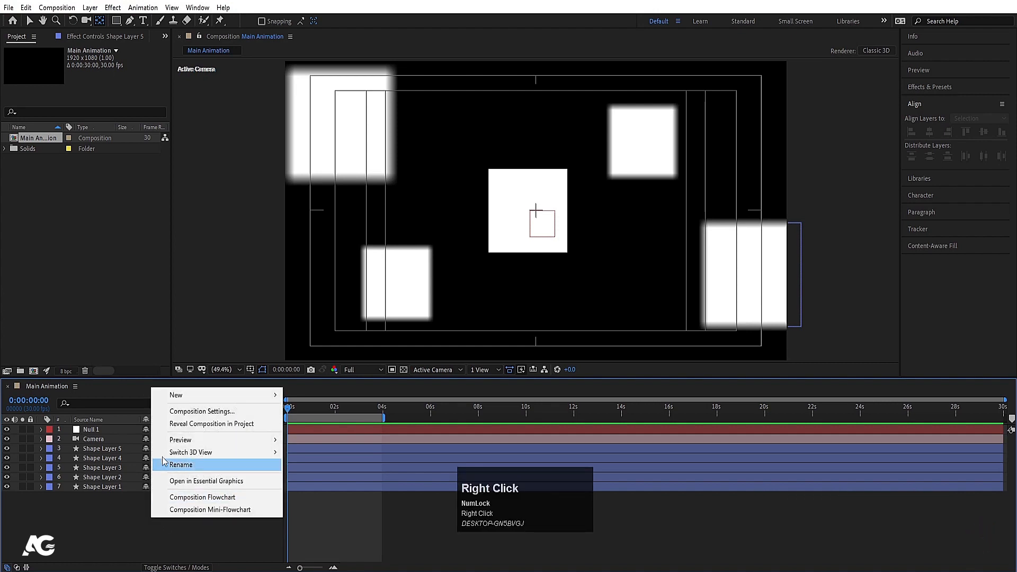
pyautogui.click(167, 397)
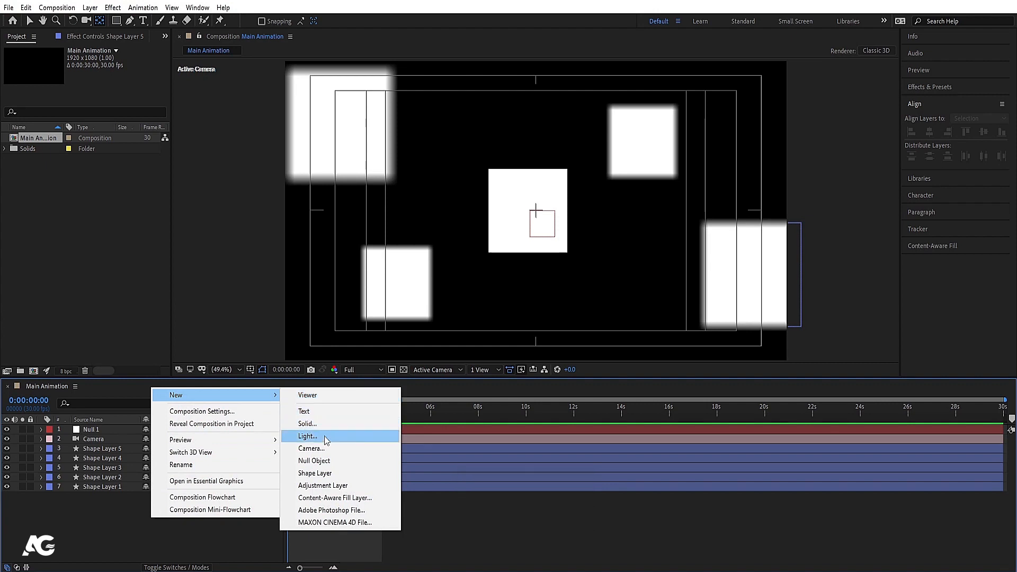
pyautogui.click(308, 436)
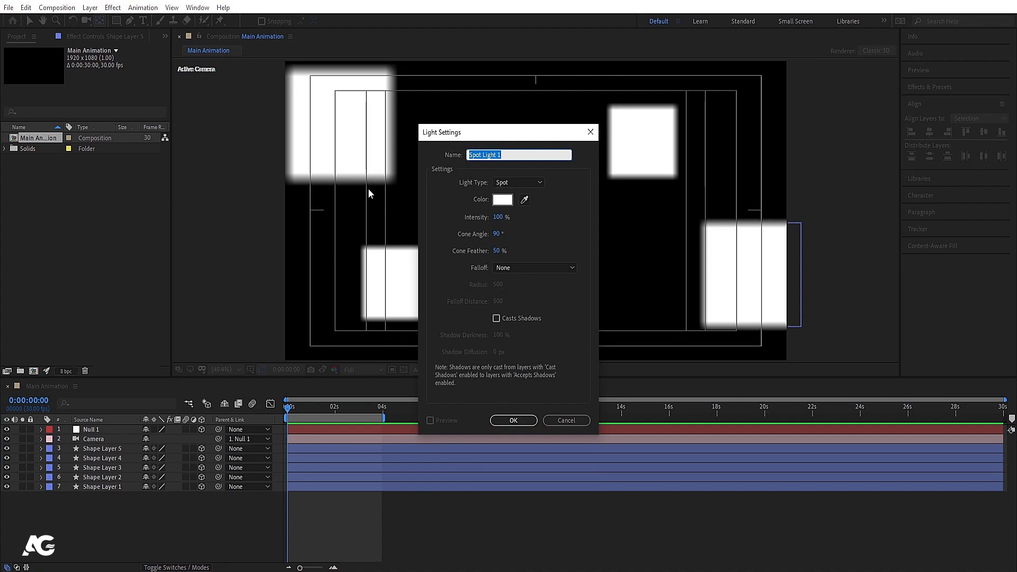
pyautogui.click(469, 178)
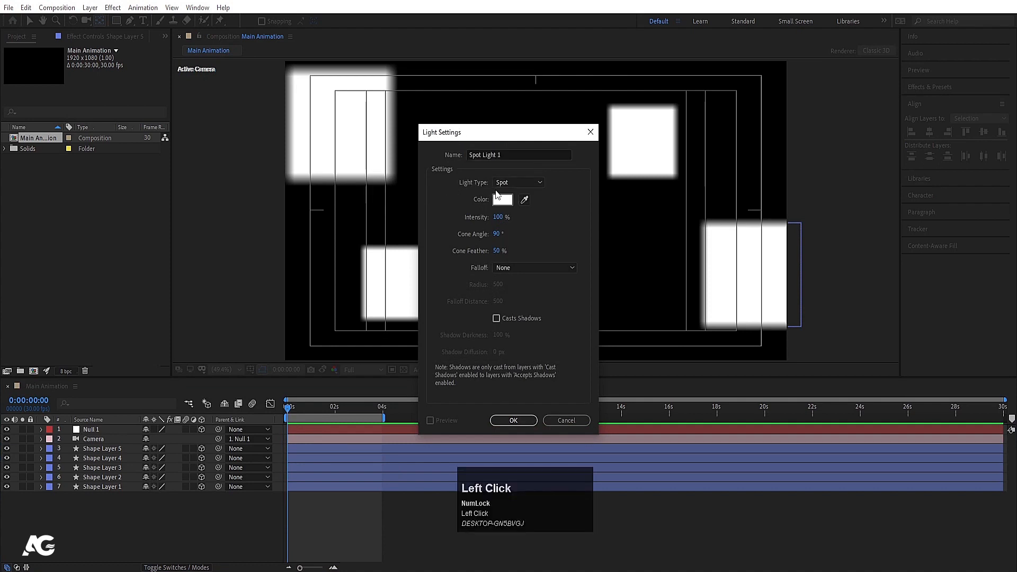
pyautogui.click(497, 181)
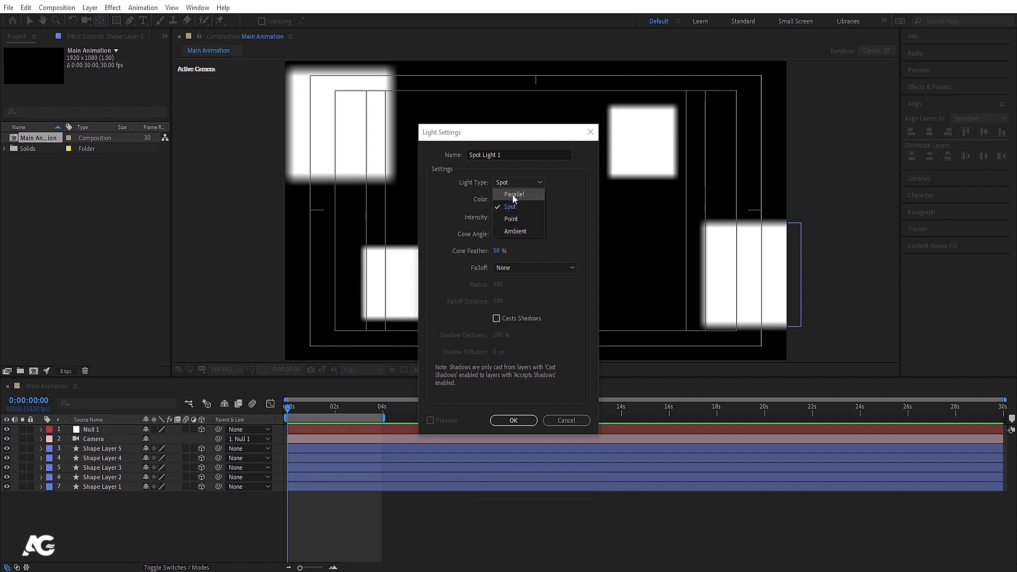
pyautogui.click(513, 194)
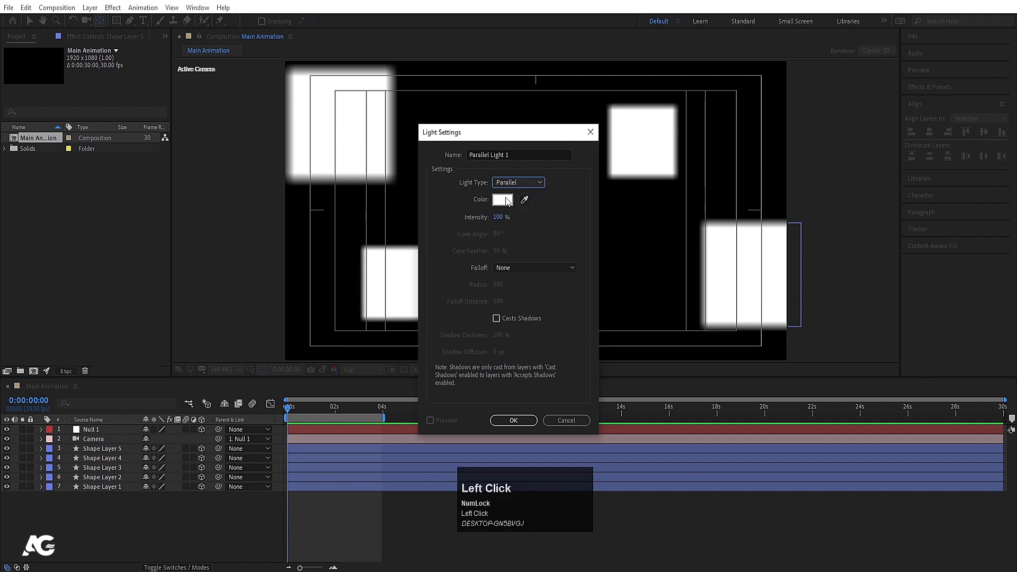
pyautogui.click(506, 200)
pyautogui.moveTo(116, 179); pyautogui.dragTo(218, 115)
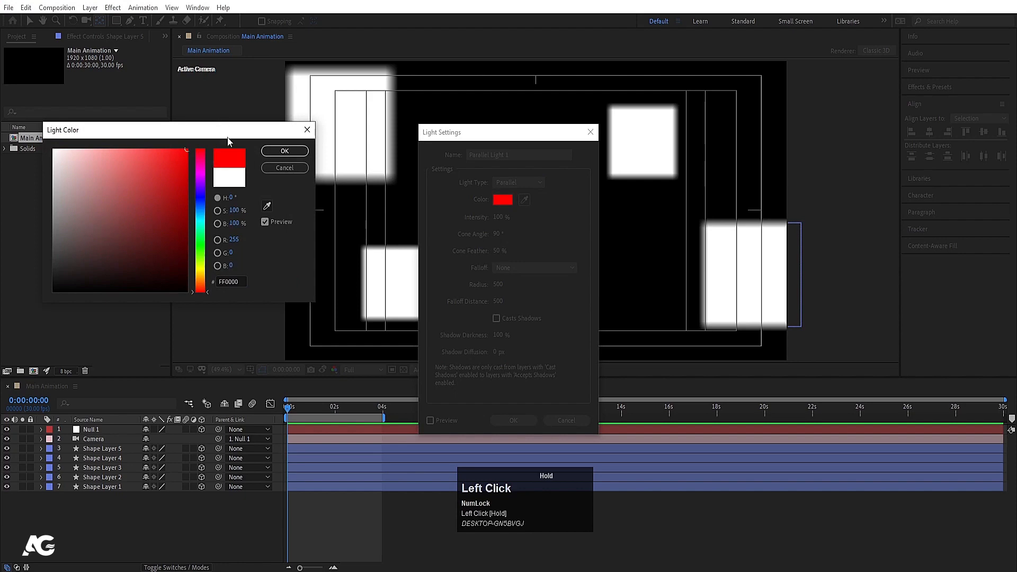
pyautogui.click(270, 153)
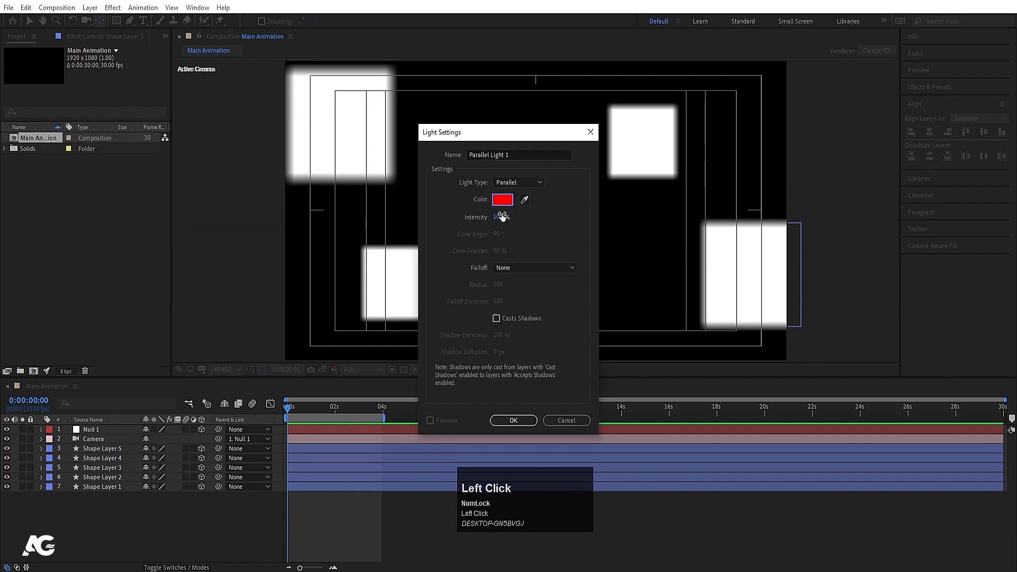
pyautogui.click(513, 420)
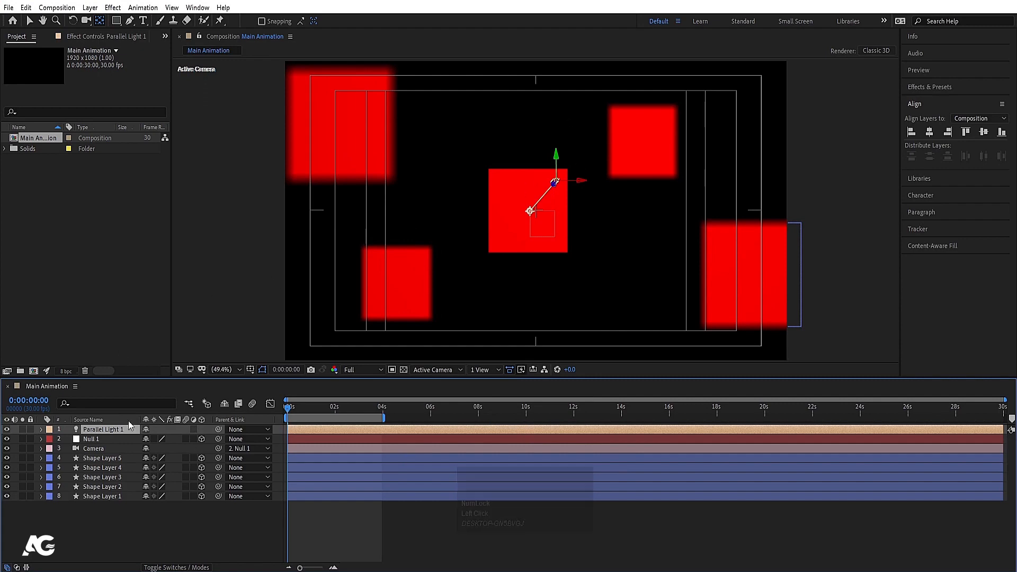
# - Open the light options of Parallel Light 1 and try a smaller Radius of about 266
pyautogui.click(111, 431)
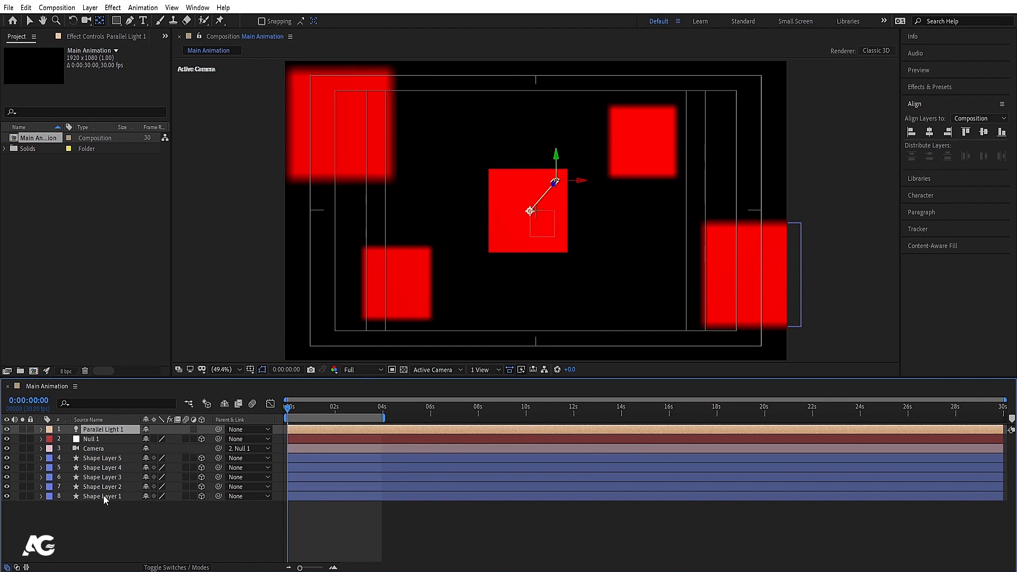
pyautogui.click(115, 430)
pyautogui.press('a')
pyautogui.press('a')
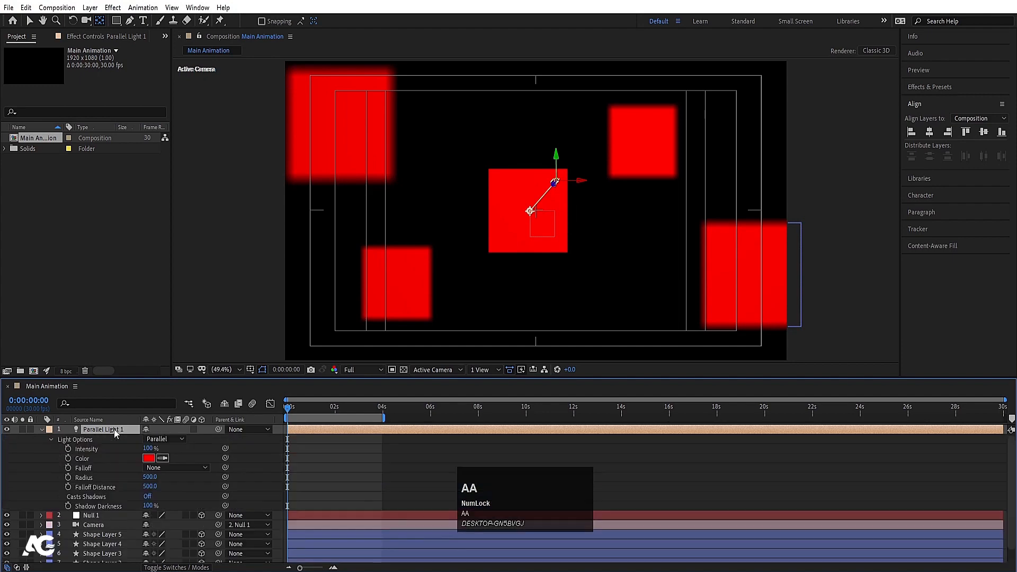
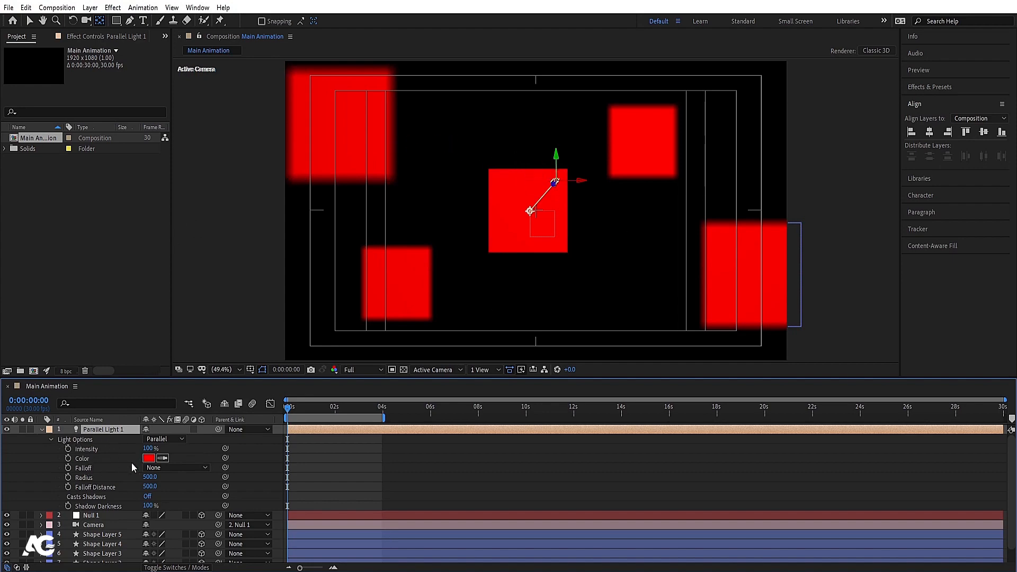
pyautogui.moveTo(160, 480); pyautogui.dragTo(26, 477)
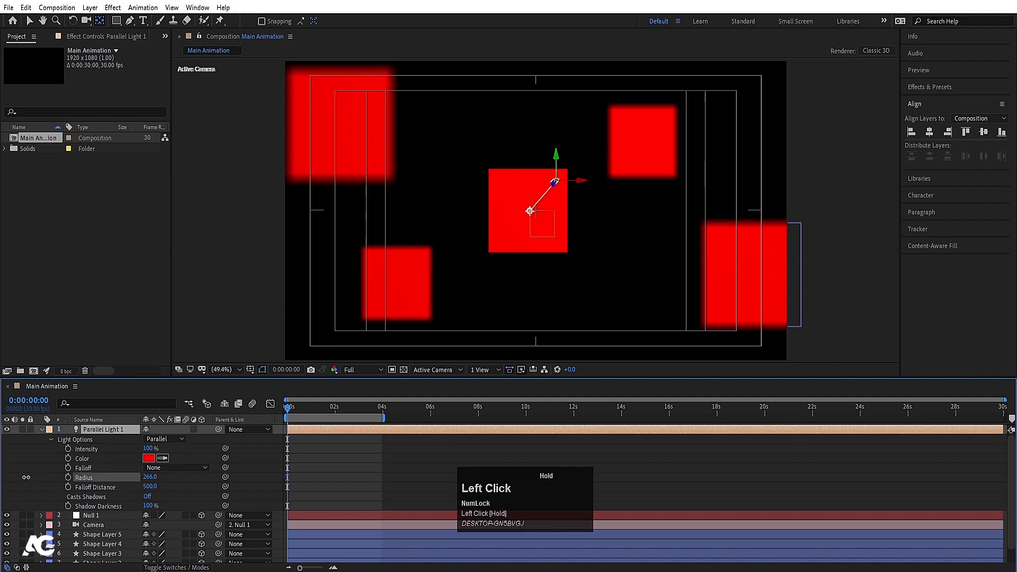
pyautogui.click(164, 469)
pyautogui.click(100, 446)
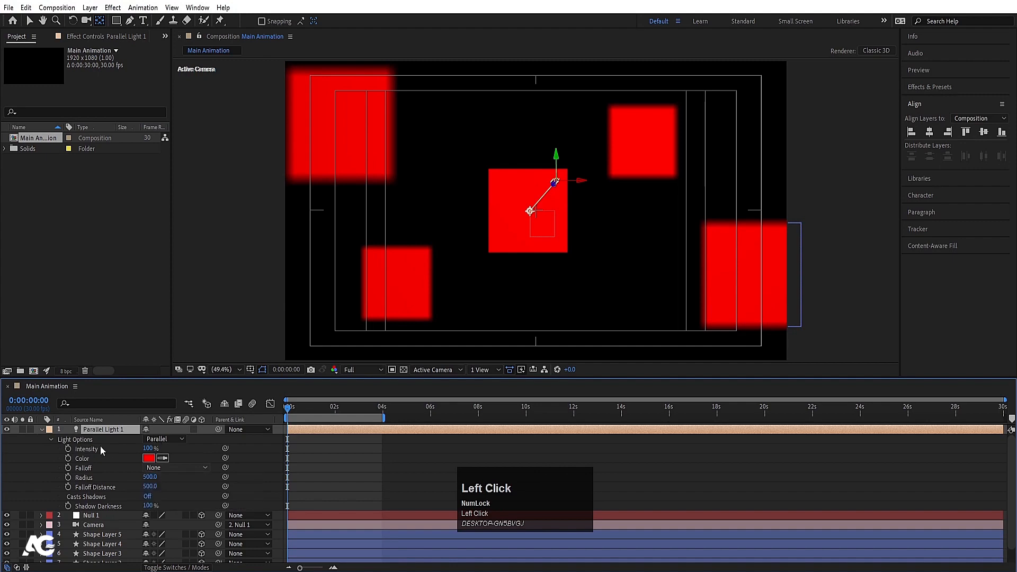
# - Change the light type of Parallel Light 1 to Spot in its light options
pyautogui.click(91, 432)
pyautogui.click(84, 440)
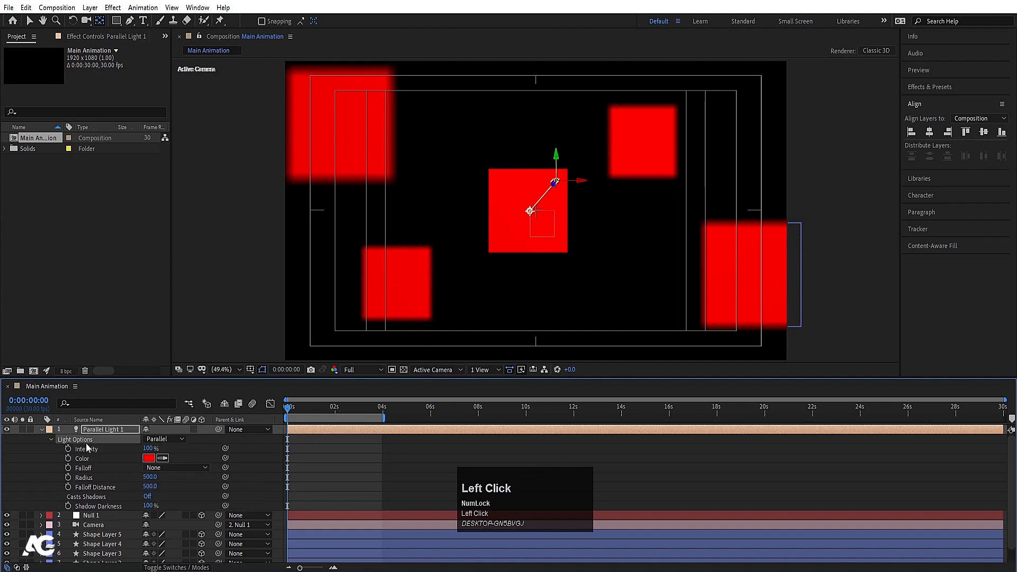
pyautogui.click(183, 439)
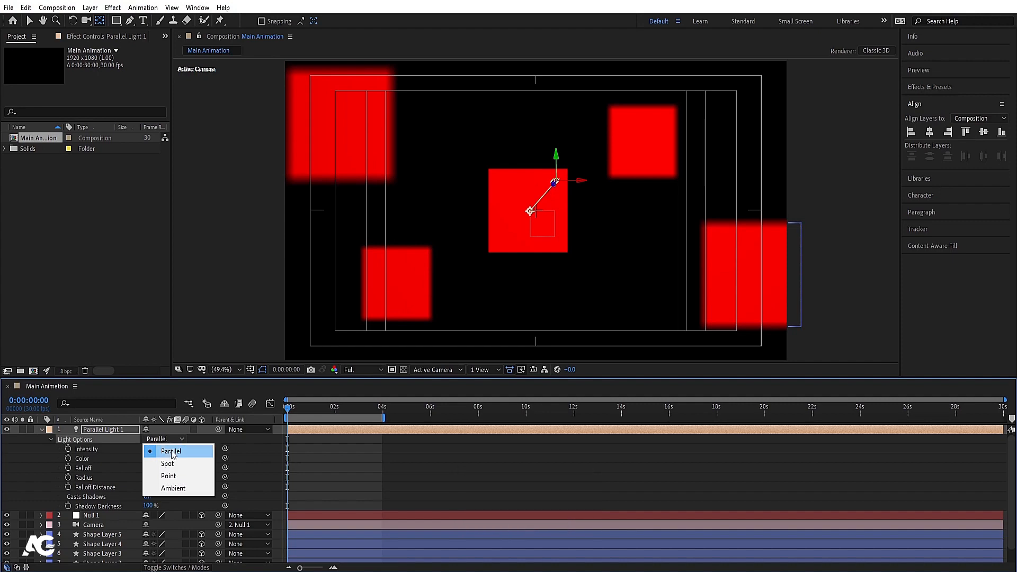
pyautogui.click(169, 463)
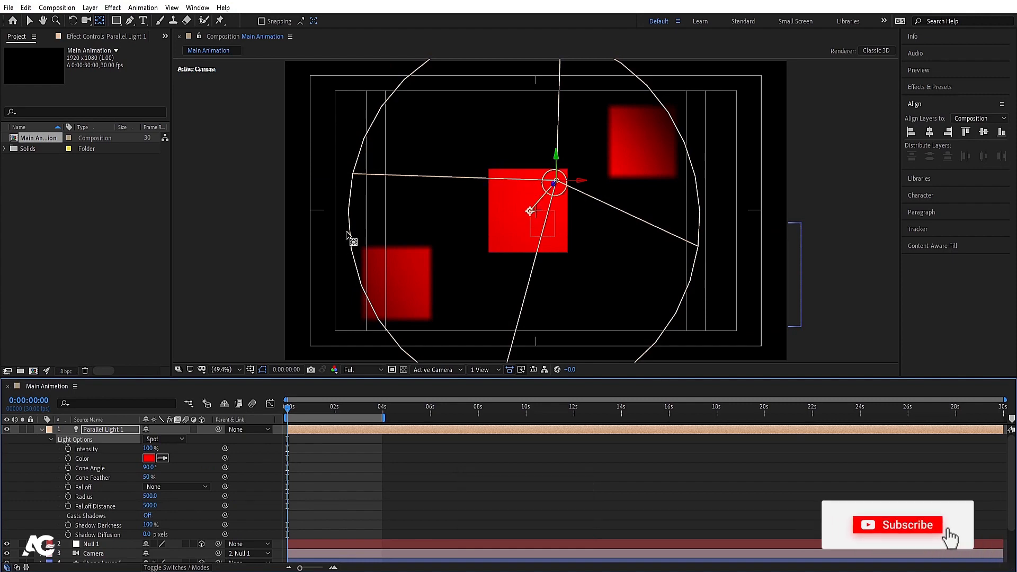
# - In the Top view, shift the spot light to the right of the scene and aim its point of interest back toward the far left
pyautogui.click(433, 369)
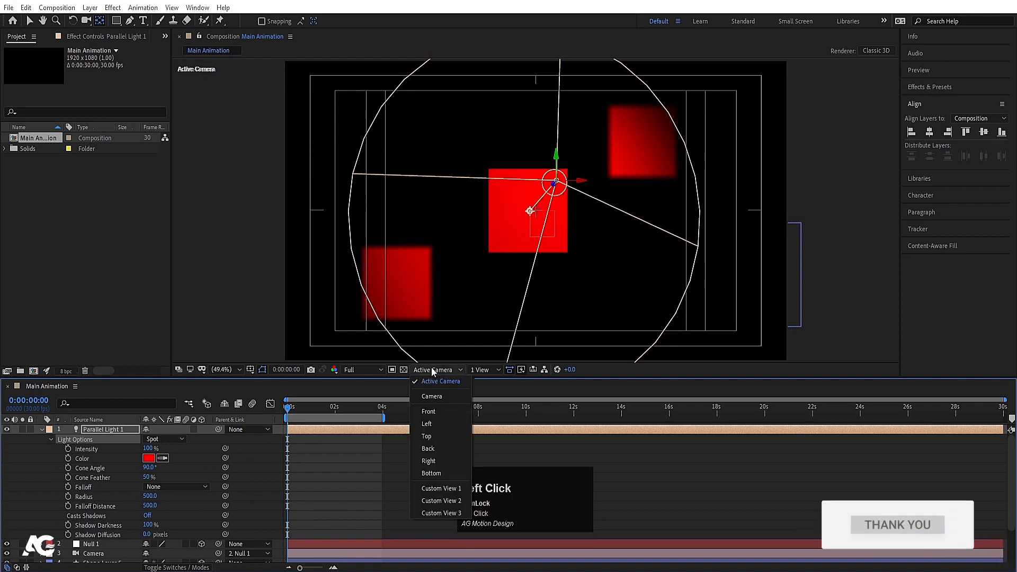
pyautogui.click(441, 436)
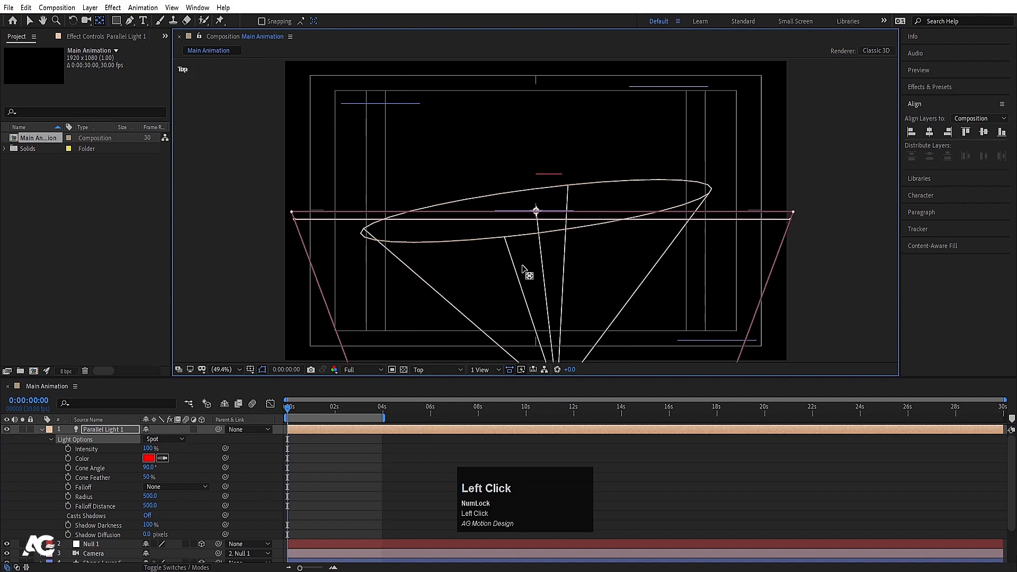
pyautogui.scroll(-2, 561, 235)
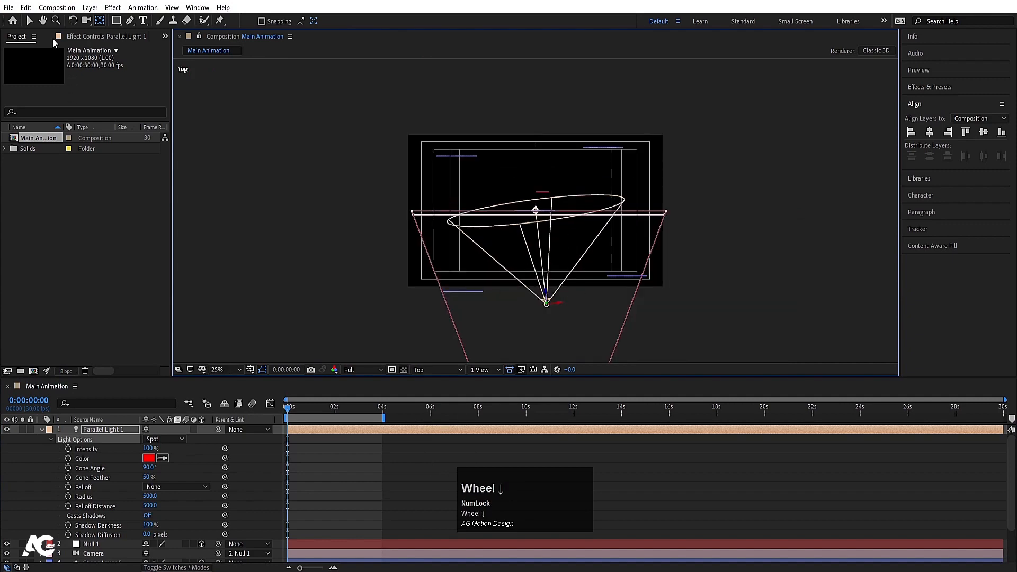
pyautogui.click(29, 21)
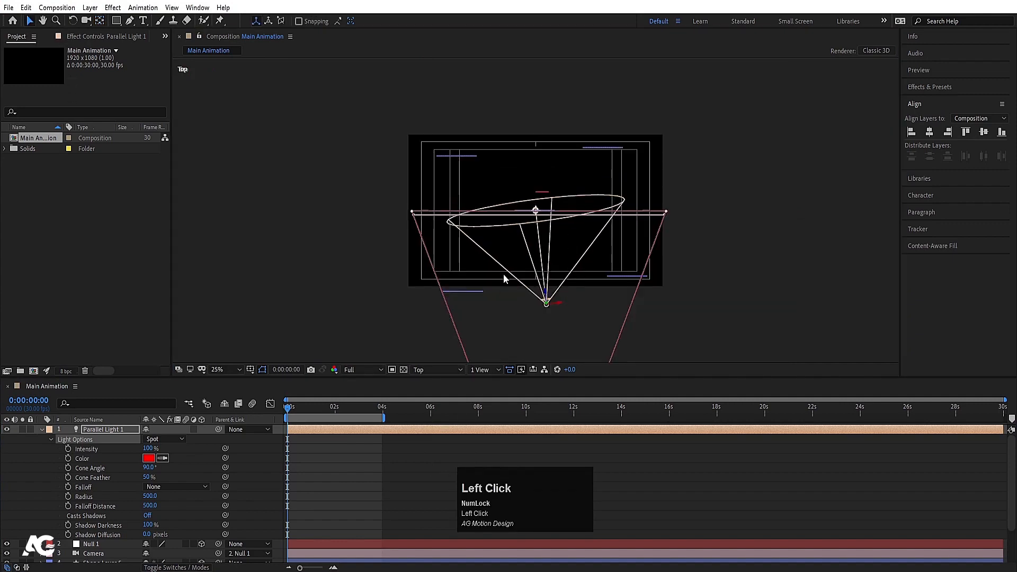
pyautogui.moveTo(557, 306); pyautogui.dragTo(615, 306)
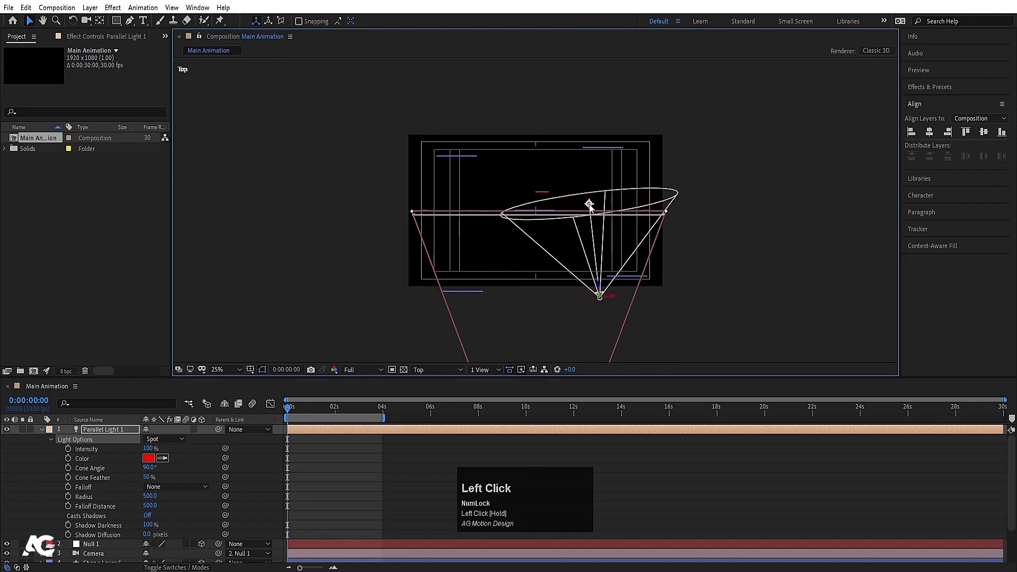
pyautogui.moveTo(589, 205); pyautogui.dragTo(531, 175)
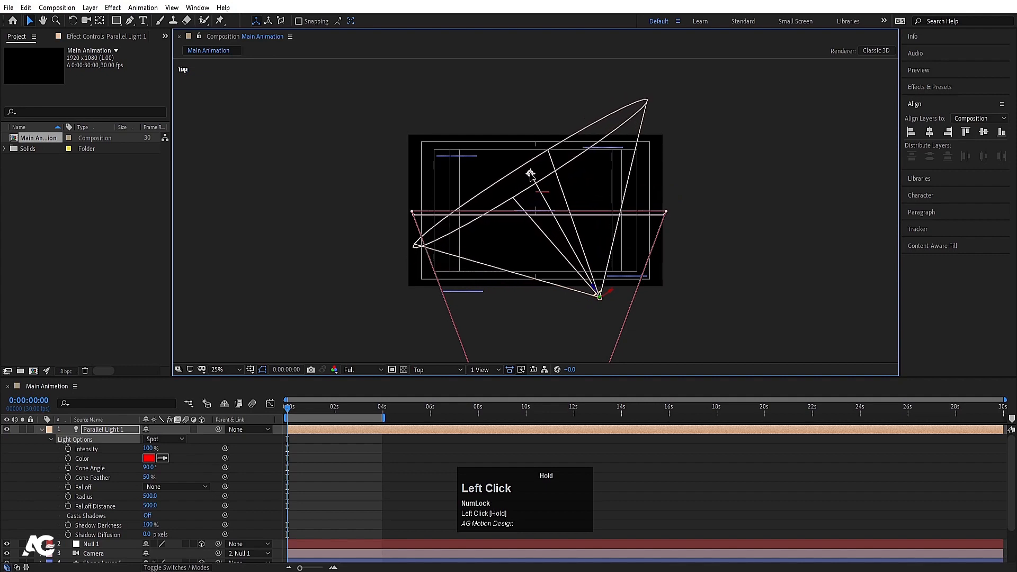
# - Return to the Active Camera view and shift the spot light left until it sits over the centre square
pyautogui.click(434, 373)
pyautogui.click(435, 387)
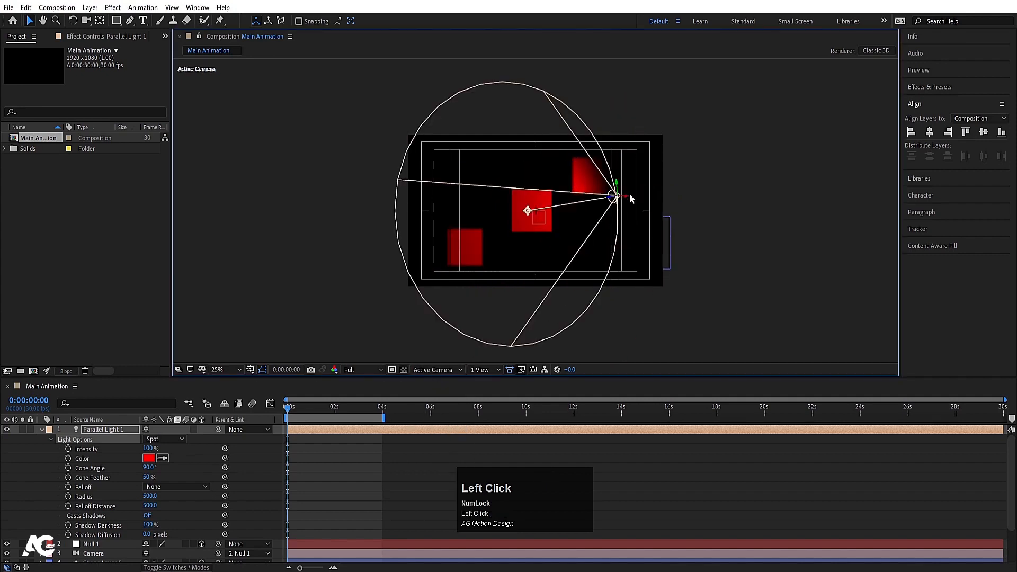
pyautogui.moveTo(627, 194); pyautogui.dragTo(548, 222)
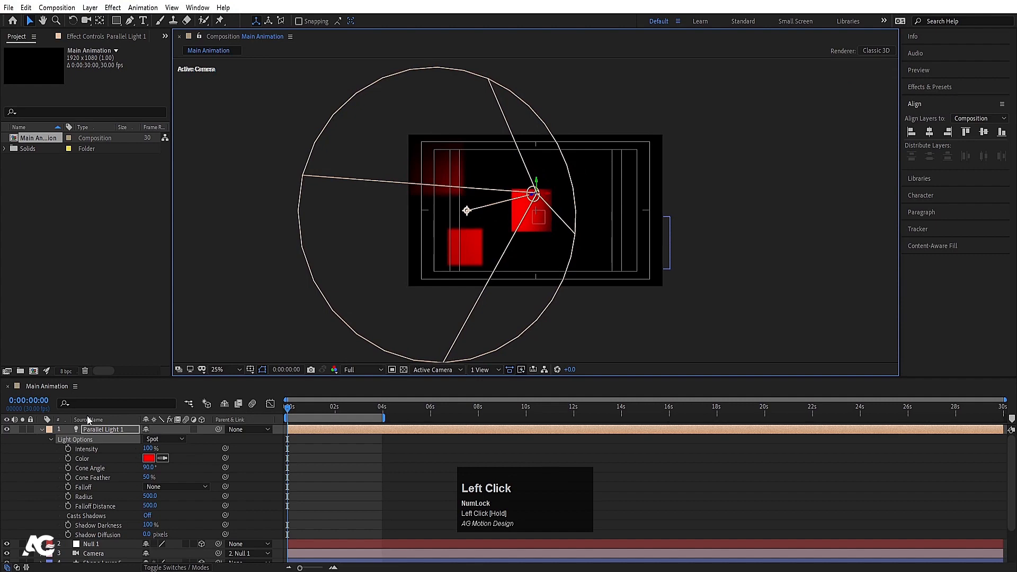
# - Set starting keyframes for the light's Position and Point of Interest at 0:00:00:00
pyautogui.press('p')
pyautogui.click(68, 439)
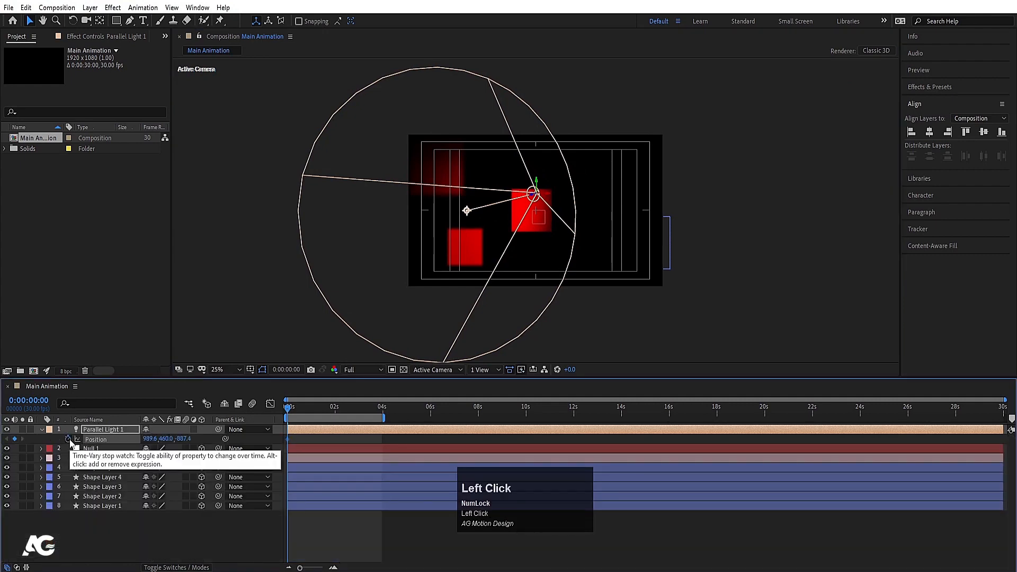
pyautogui.press('u')
pyautogui.click(313, 439)
pyautogui.press('u')
pyautogui.press('u')
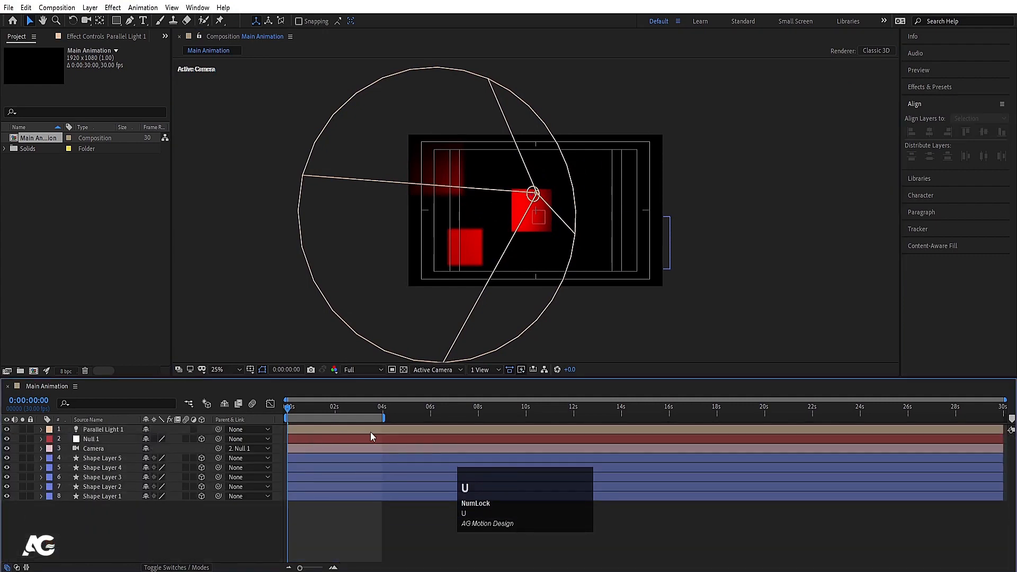
# - At 0:00:03:28, move Parallel Light 1 right to a Position of about 1822, 460, -393 to key its end point
pyautogui.press('k')
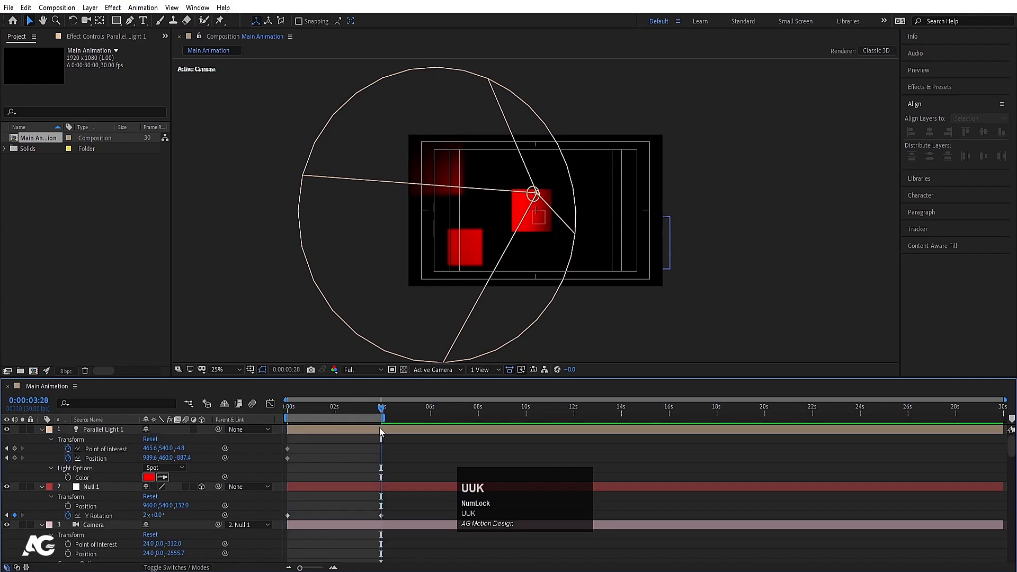
pyautogui.click(97, 429)
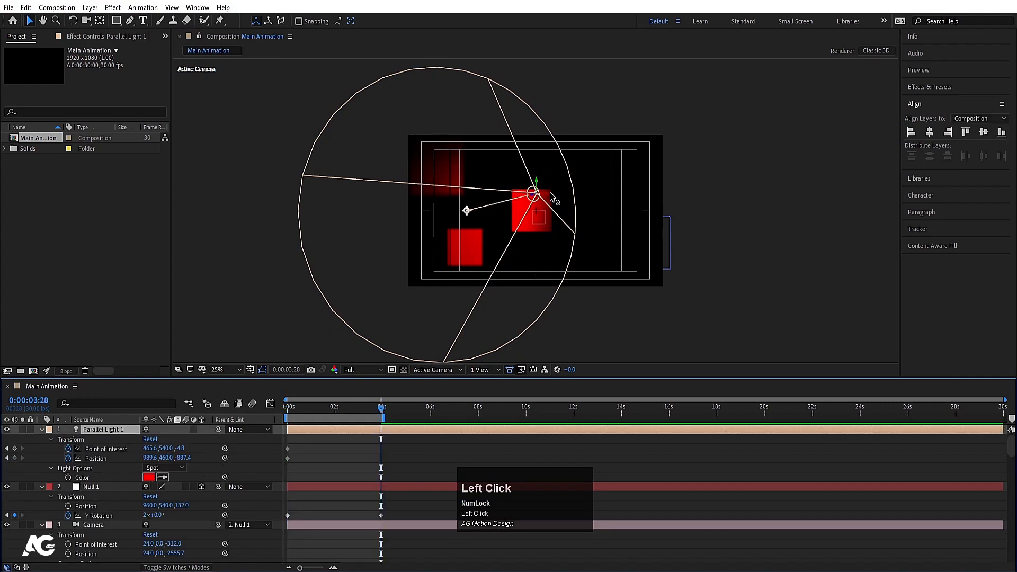
pyautogui.moveTo(553, 197); pyautogui.dragTo(686, 200)
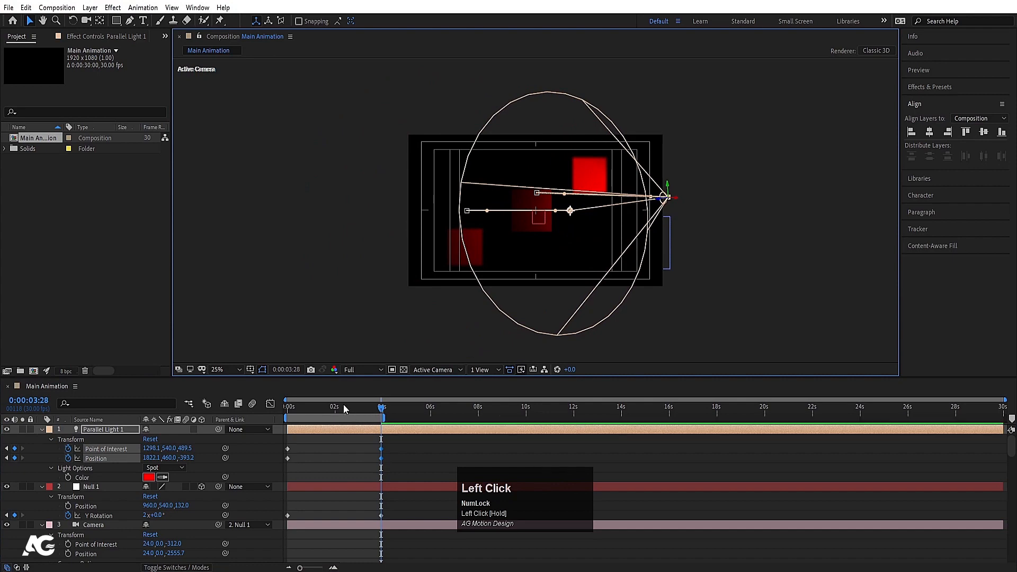
# - Preview the moving spot light animation and return the playhead to 0:00:00:00
pyautogui.press('space')
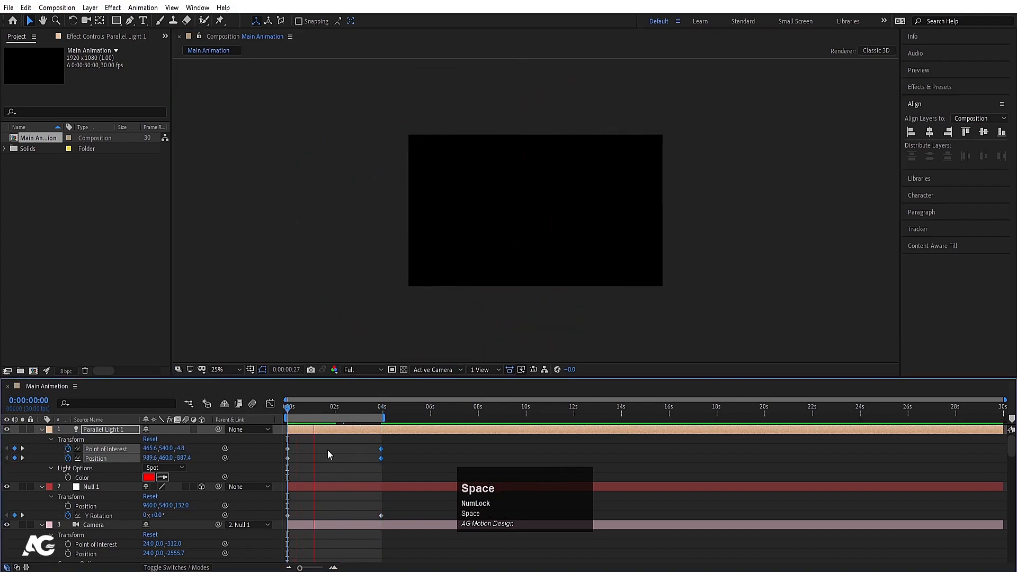
pyautogui.press('space')
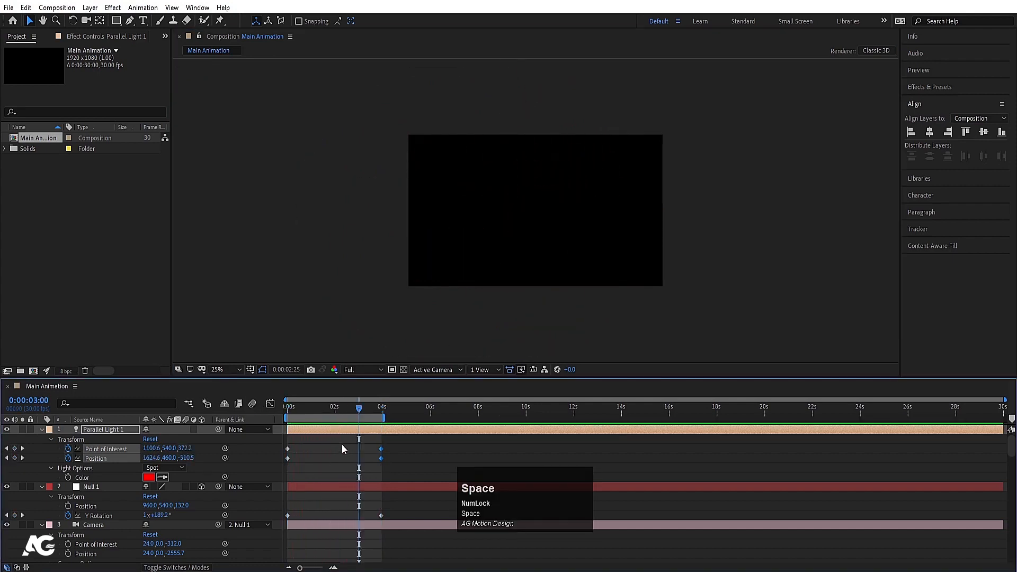
pyautogui.moveTo(332, 409); pyautogui.dragTo(230, 402)
pyautogui.click(328, 464)
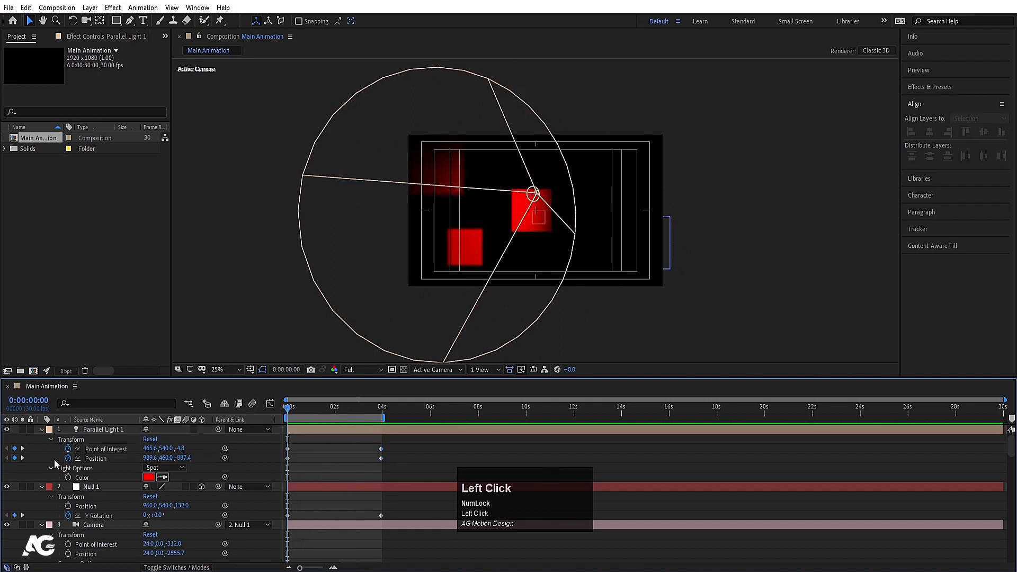
# - Collapse the light's Transform properties and change its light type to Point
pyautogui.click(40, 430)
pyautogui.click(39, 430)
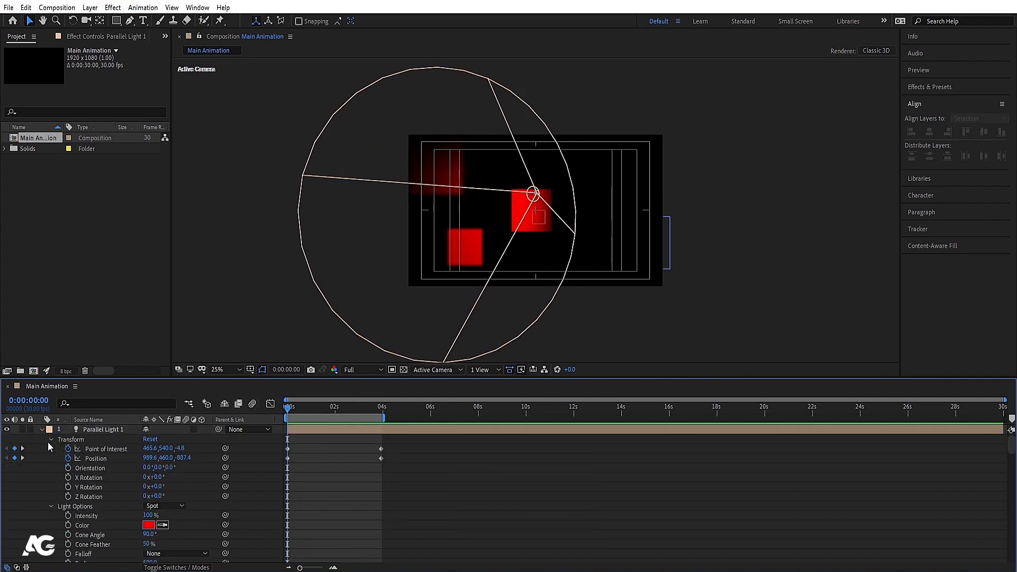
pyautogui.click(48, 440)
pyautogui.click(77, 449)
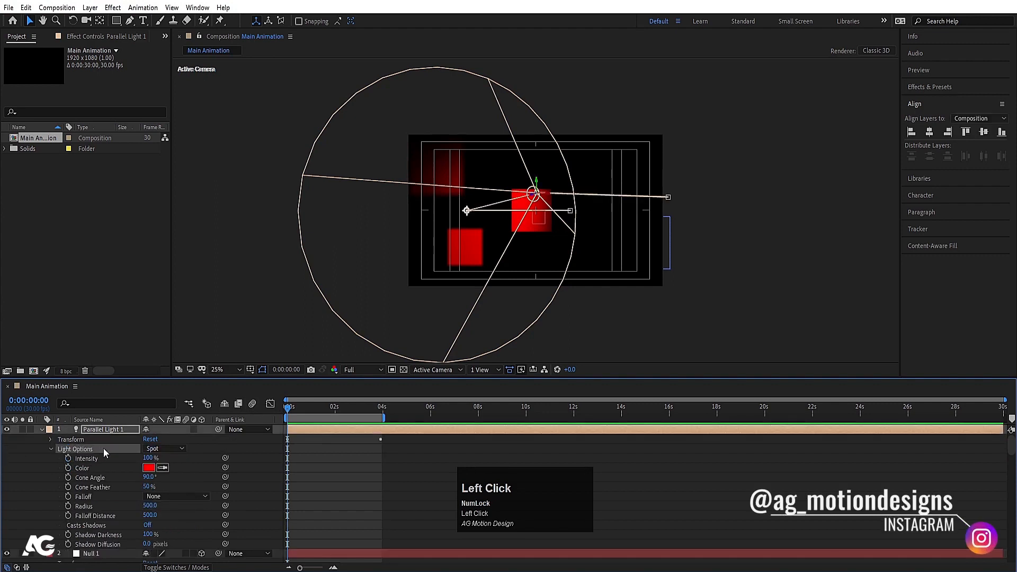
pyautogui.click(164, 448)
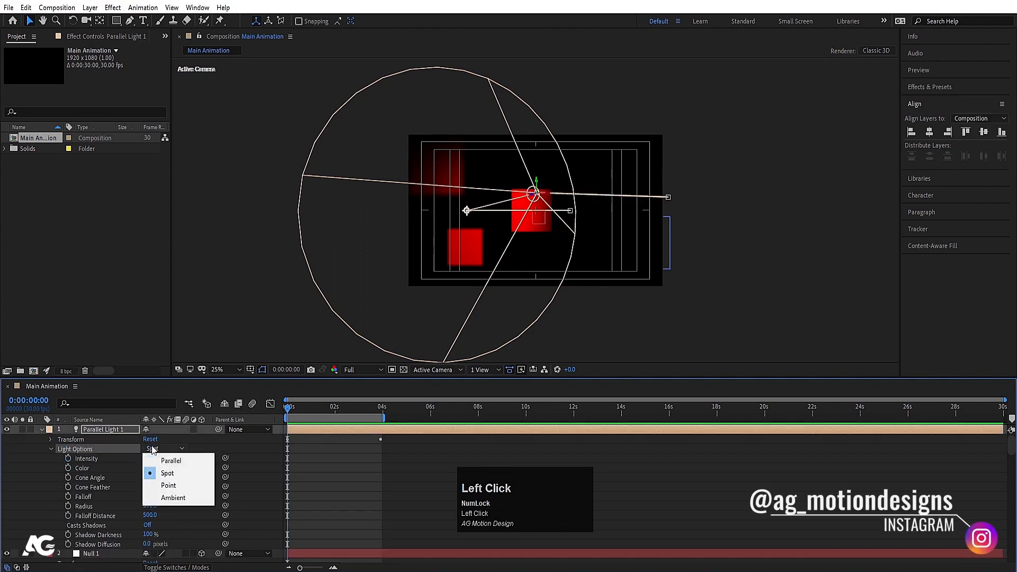
pyautogui.click(168, 485)
# - Set the point light's Radius to about 1251 and its Intensity to 93%
pyautogui.scroll(2, 536, 195)
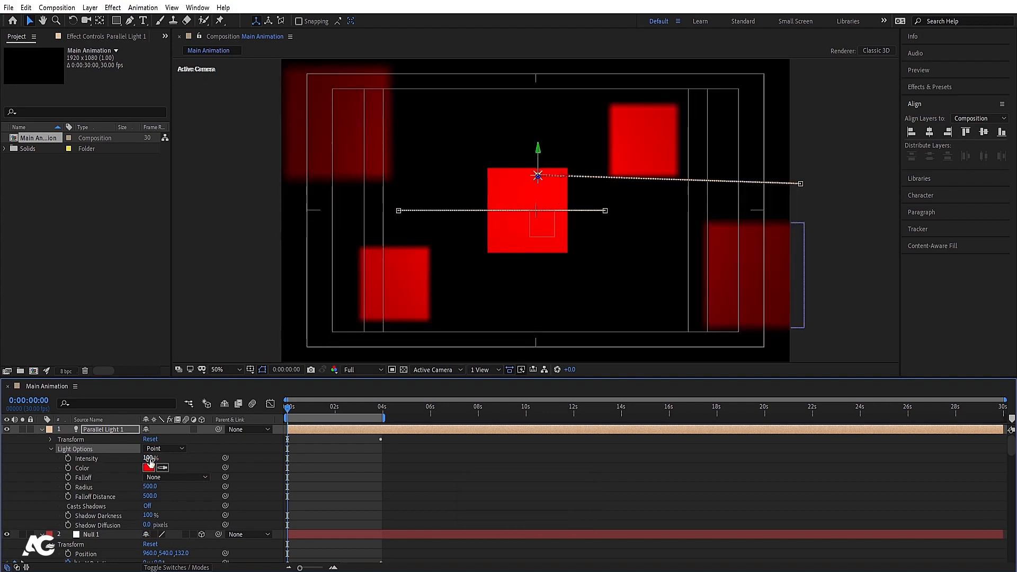
pyautogui.moveTo(149, 487); pyautogui.dragTo(294, 472)
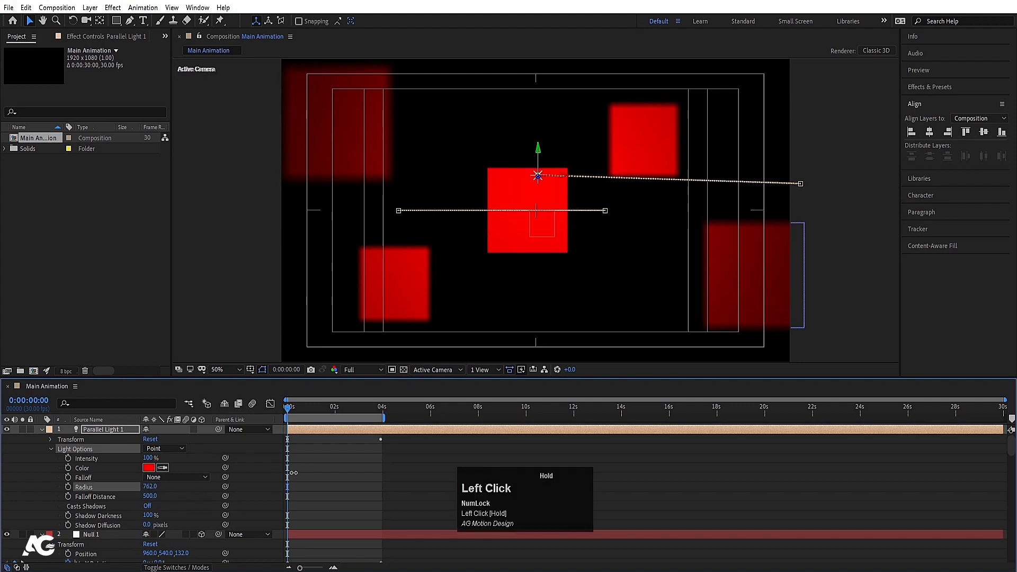
pyautogui.moveTo(546, 476); pyautogui.dragTo(240, 513)
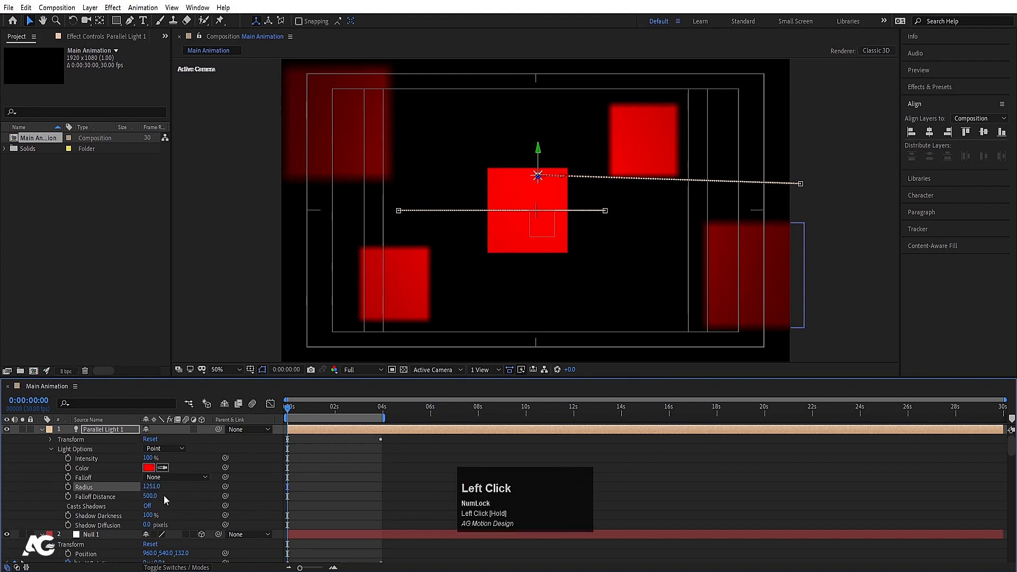
pyautogui.moveTo(149, 457)
pyautogui.mouseDown()
pyautogui.moveTo(334, 438)
pyautogui.moveTo(85, 460)
pyautogui.moveTo(149, 449)
pyautogui.moveTo(135, 450)
pyautogui.mouseUp()
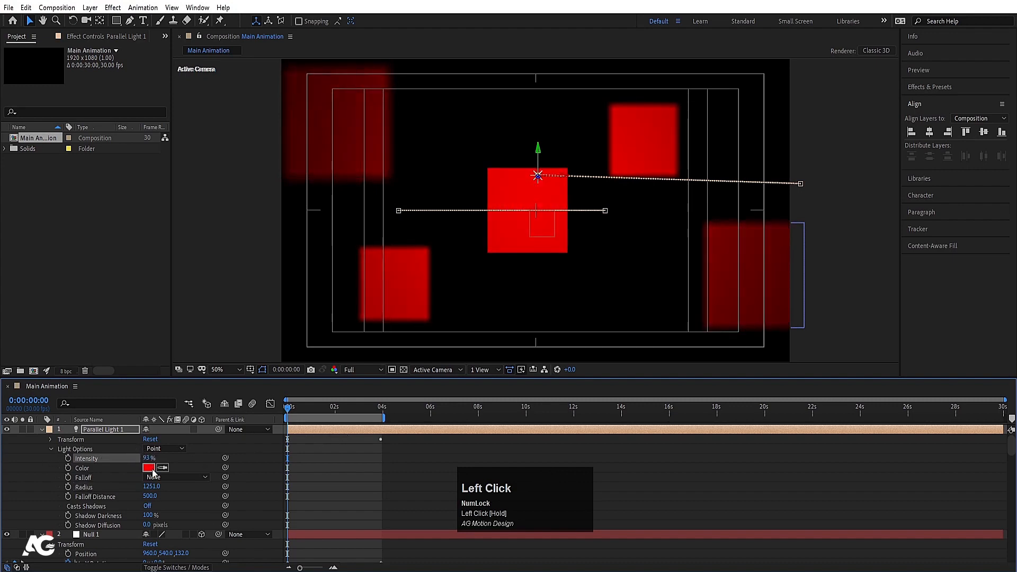
# - Change the point light's color to bright blue 039DFF
pyautogui.click(149, 468)
pyautogui.moveTo(148, 198); pyautogui.dragTo(57, 124)
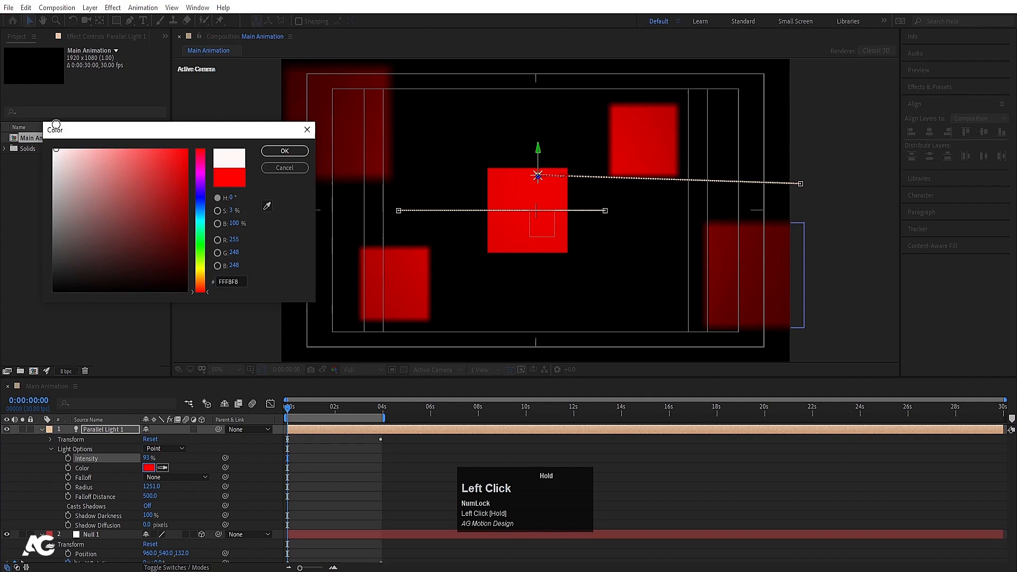
pyautogui.click(200, 216)
pyautogui.click(187, 150)
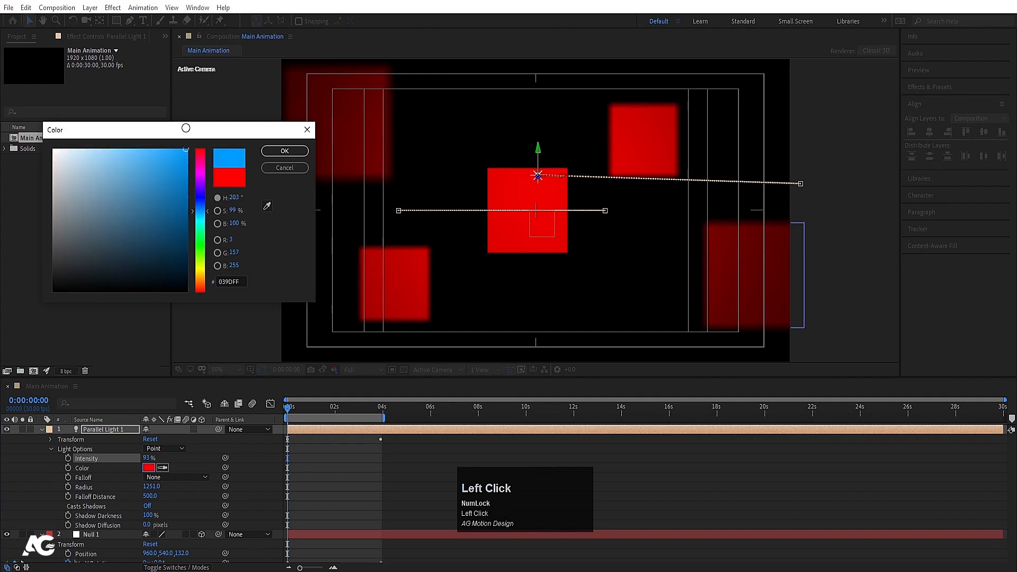
pyautogui.click(283, 150)
# - Delete the Parallel Light 1 layer and collapse the remaining layers' properties
pyautogui.click(302, 464)
pyautogui.click(301, 428)
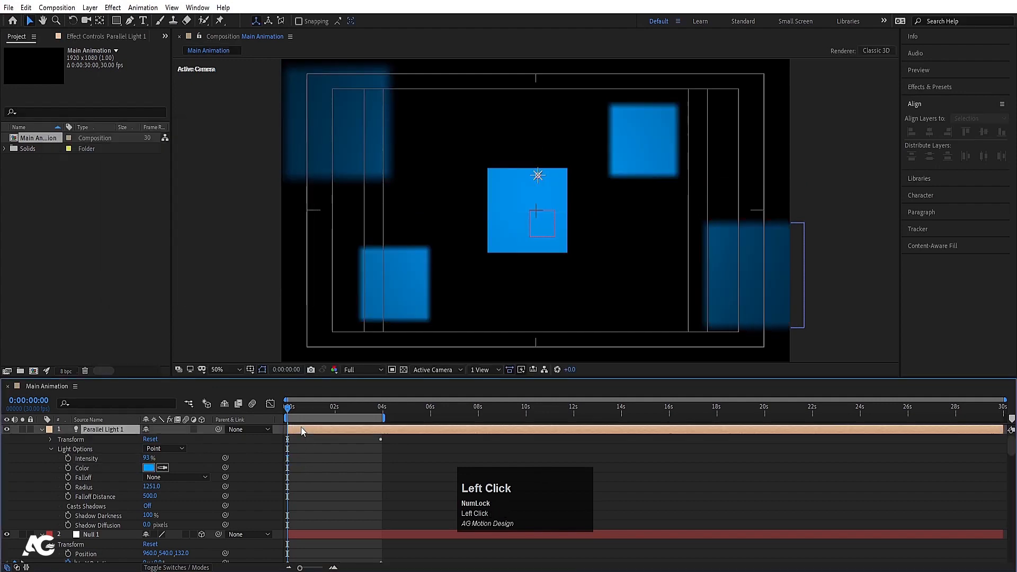
pyautogui.press('Delete')
pyautogui.press('u')
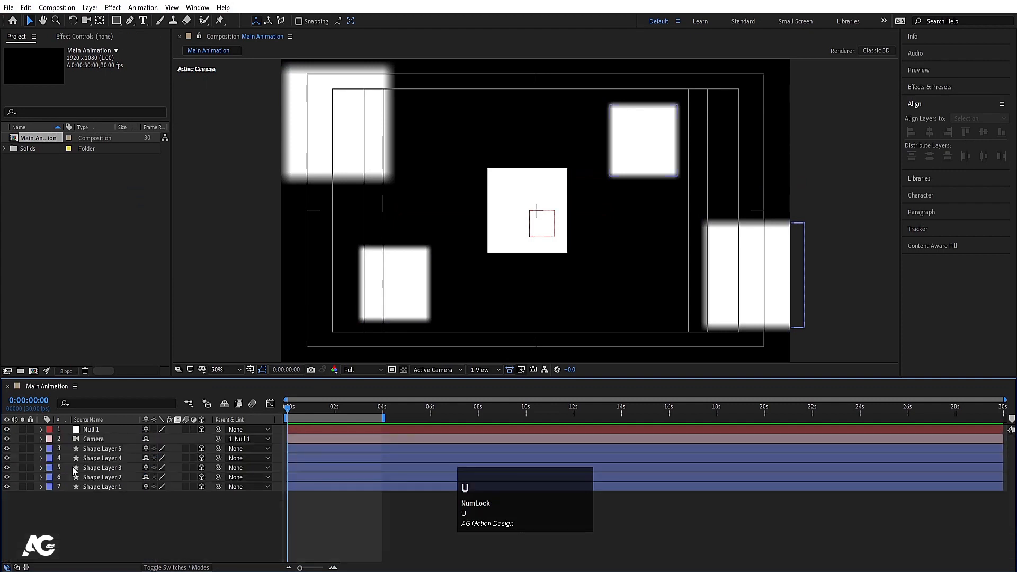
# - Add a new Ambient light in red at 100% intensity to the composition
pyautogui.rightClick(111, 538)
pyautogui.click(137, 411)
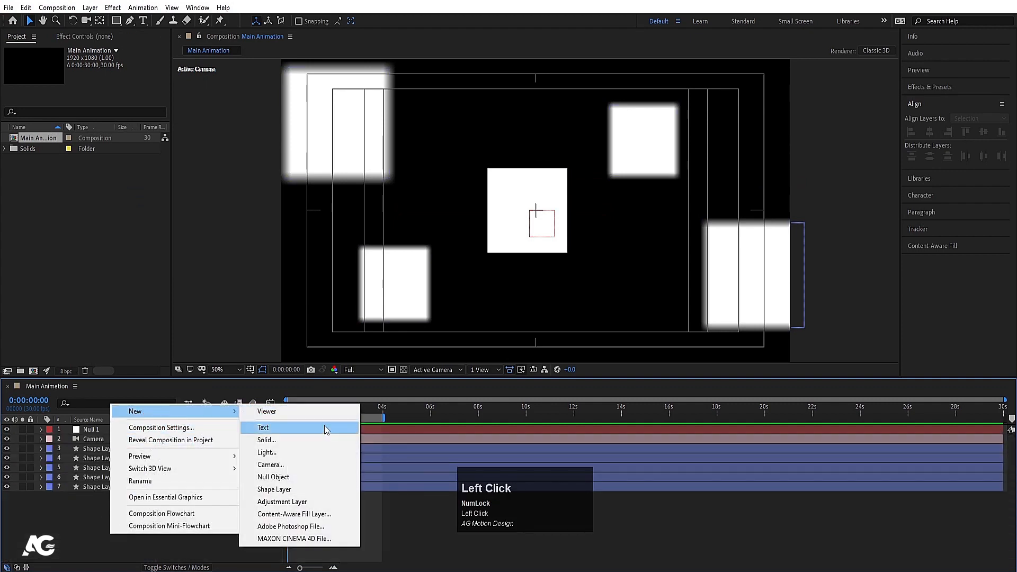
pyautogui.click(285, 453)
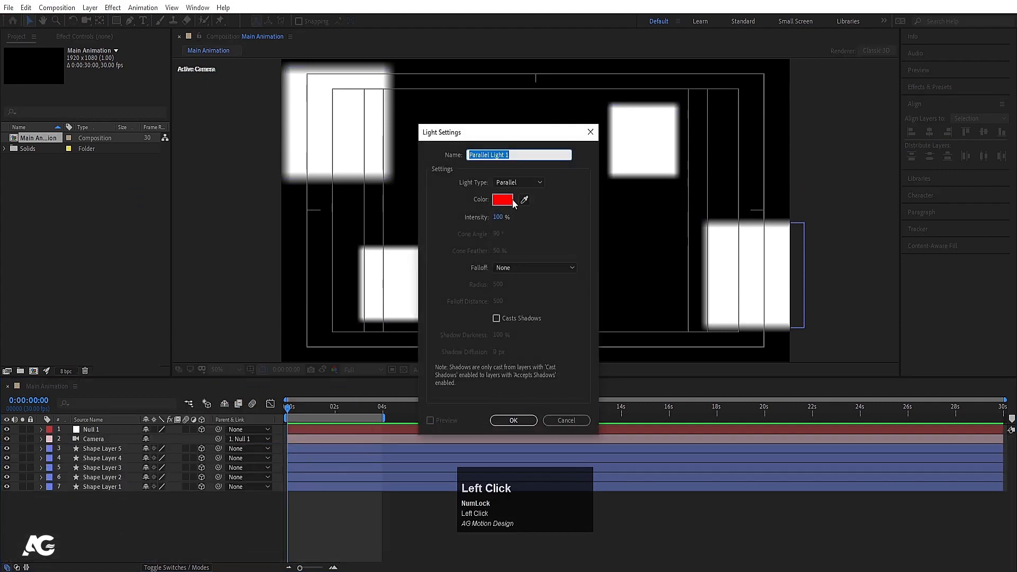
pyautogui.click(508, 182)
pyautogui.click(516, 231)
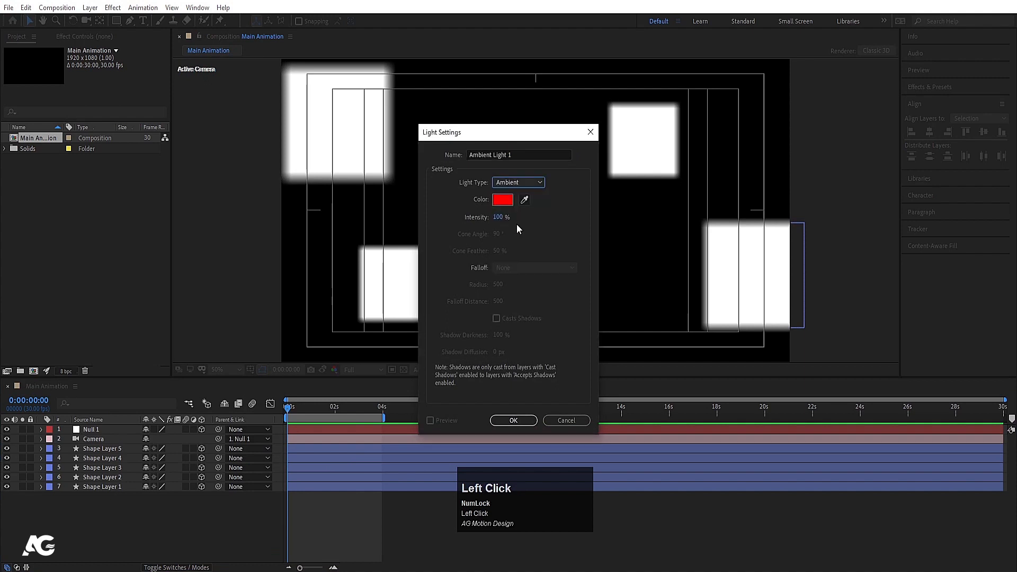
pyautogui.click(521, 422)
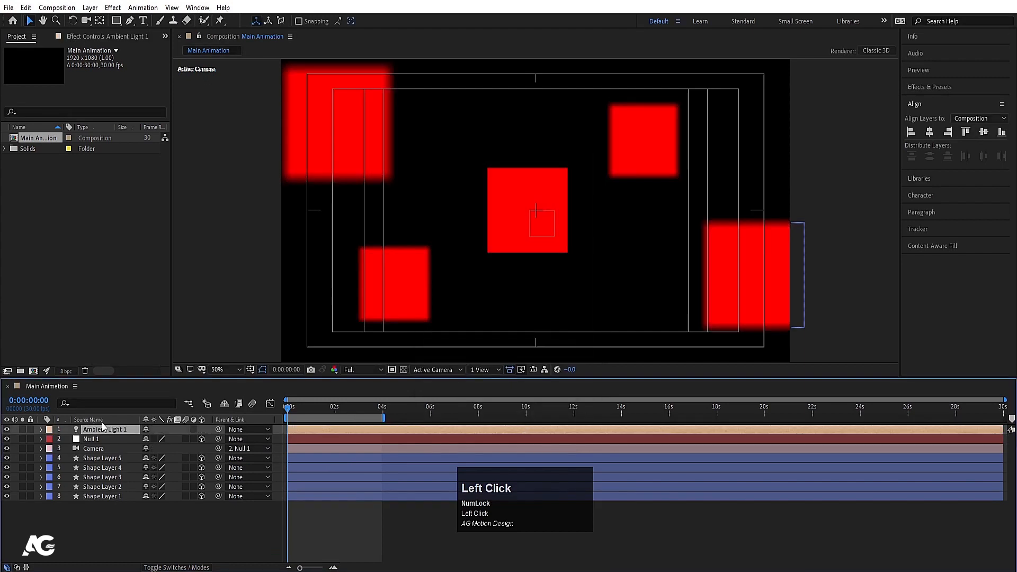
# - Reveal the ambient light's options and check whether the layer has a Position property
pyautogui.press('a')
pyautogui.press('a')
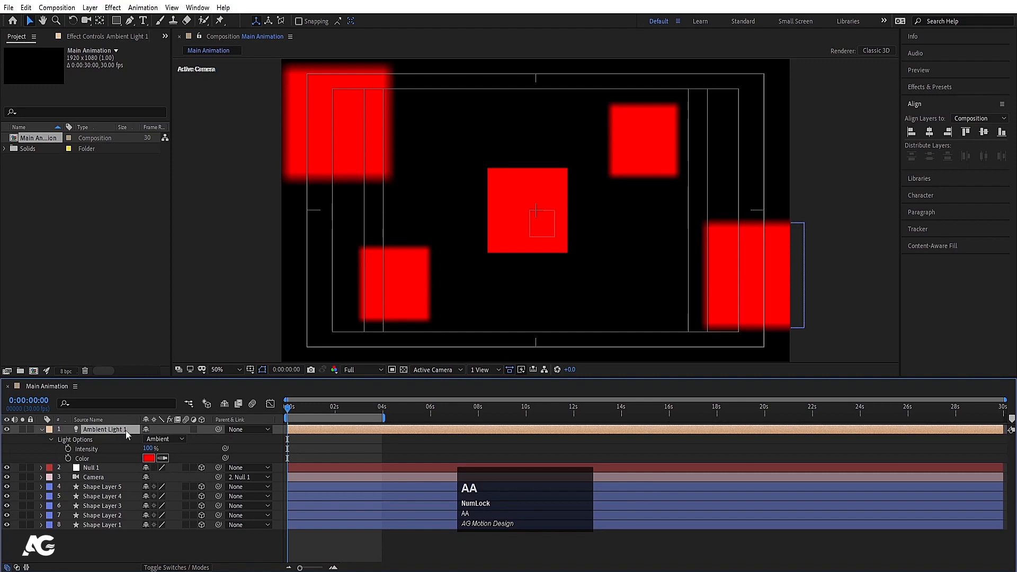
pyautogui.scroll(-2, 584, 150)
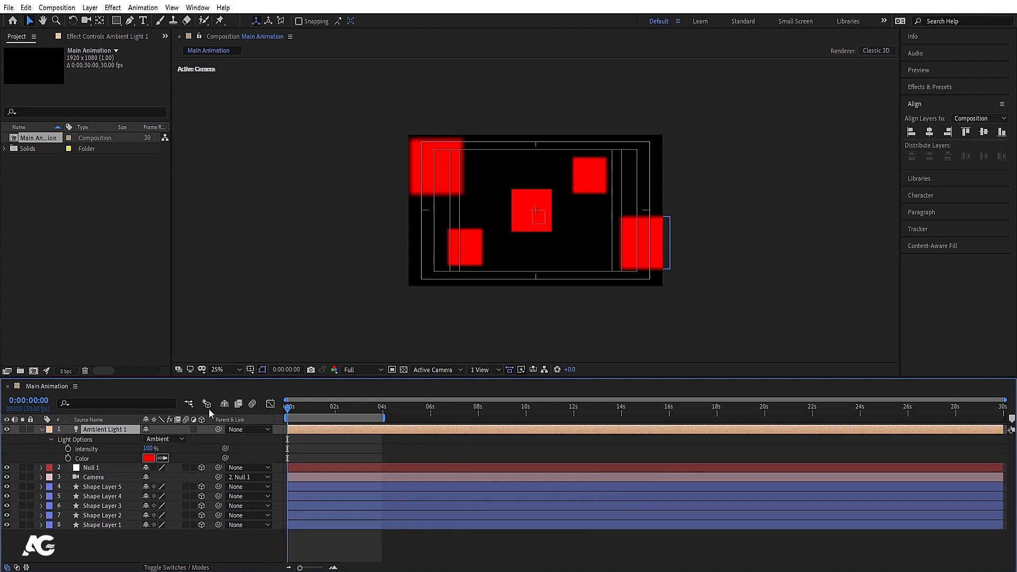
pyautogui.click(121, 430)
pyautogui.press('p')
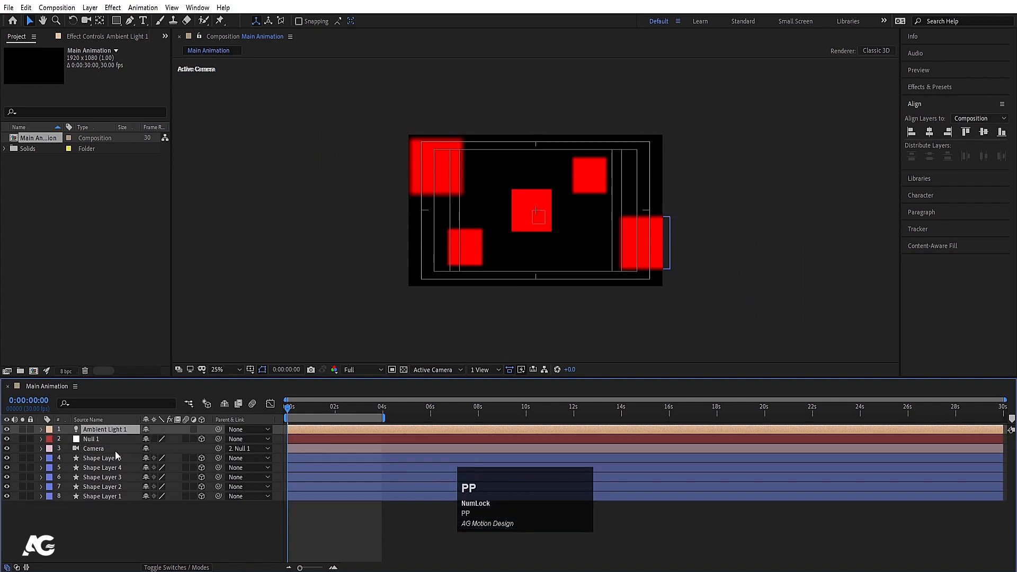
pyautogui.press('p')
pyautogui.press('p')
pyautogui.press('p')
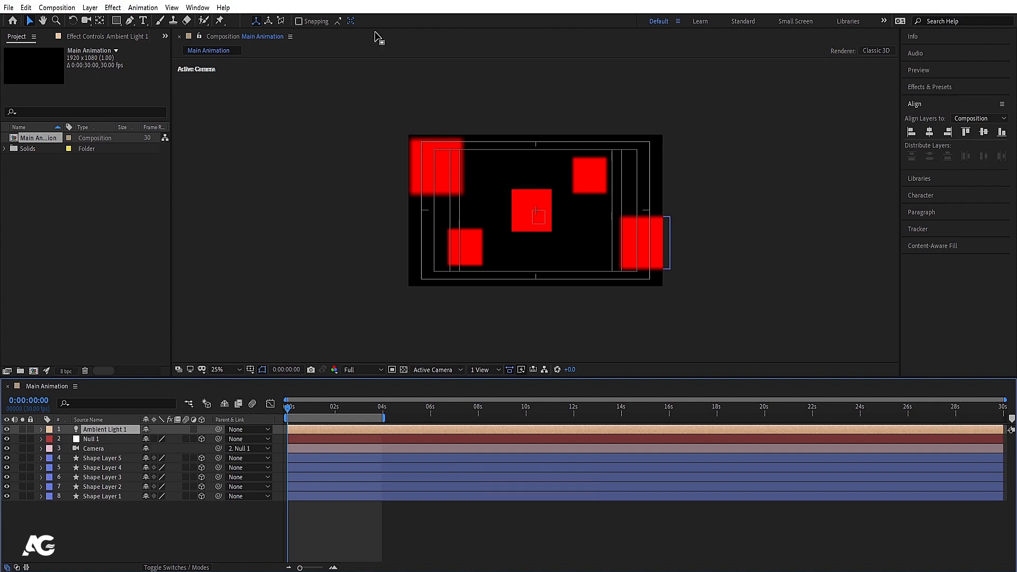
pyautogui.scroll(2, 362, 177)
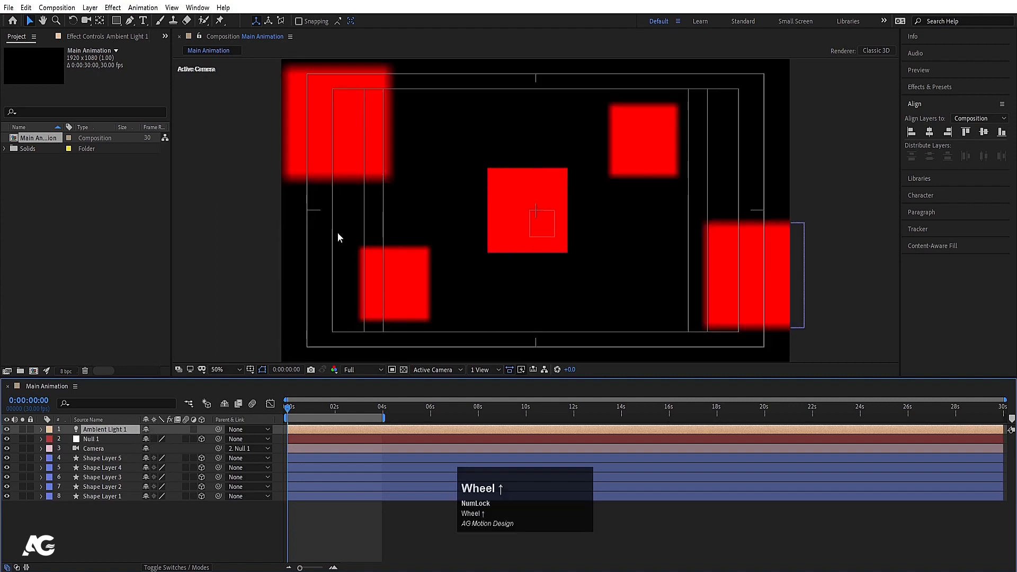
# - Change the ambient light's color to bright green and raise its Intensity to about 369%
pyautogui.click(106, 431)
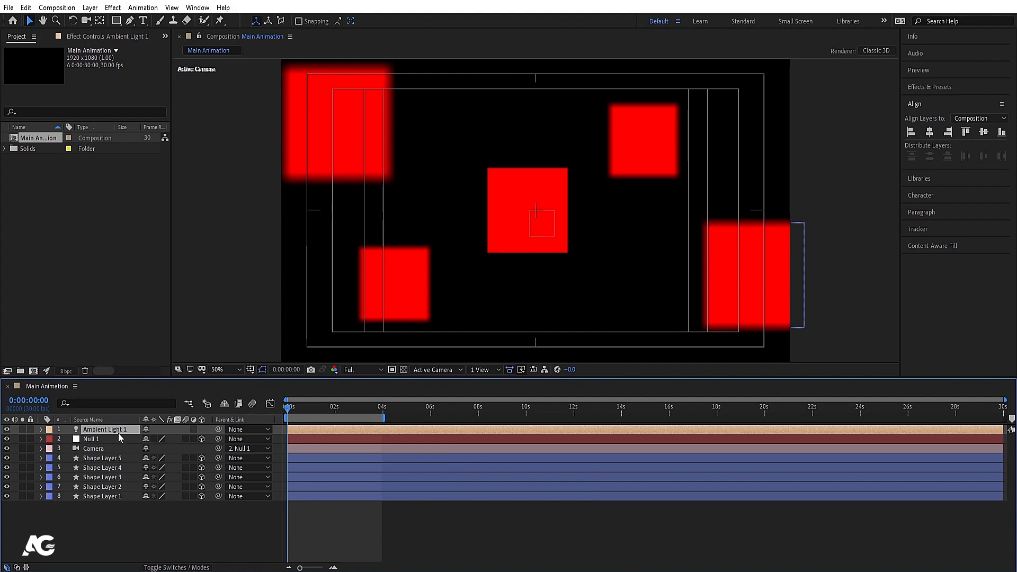
pyautogui.press('a')
pyautogui.press('a')
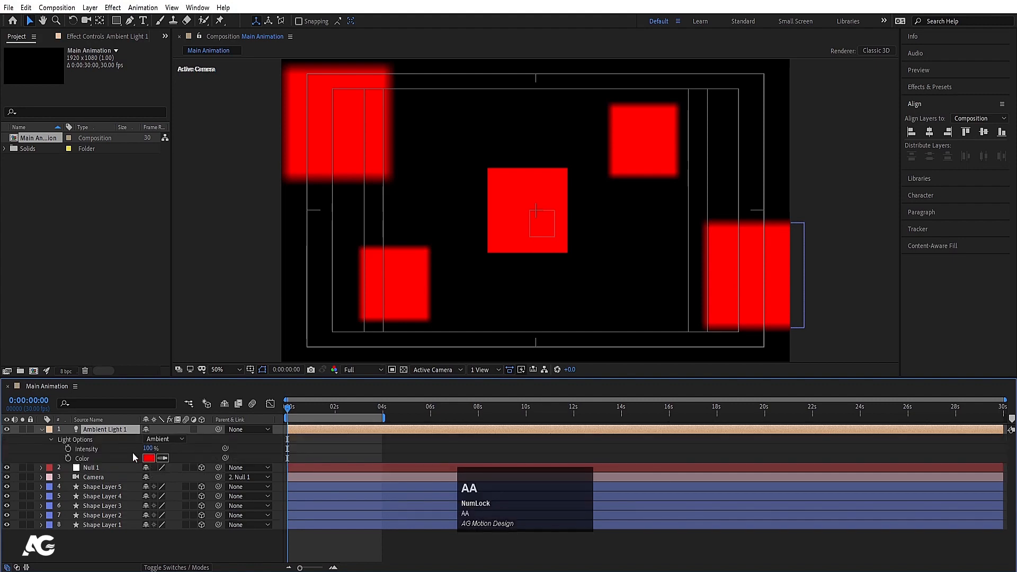
pyautogui.click(149, 458)
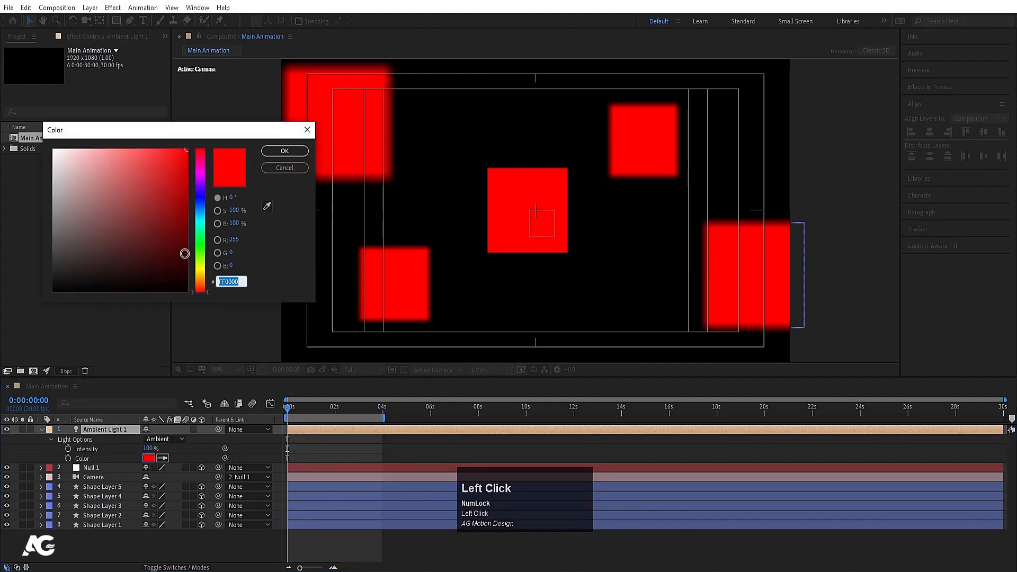
pyautogui.click(200, 247)
pyautogui.click(284, 151)
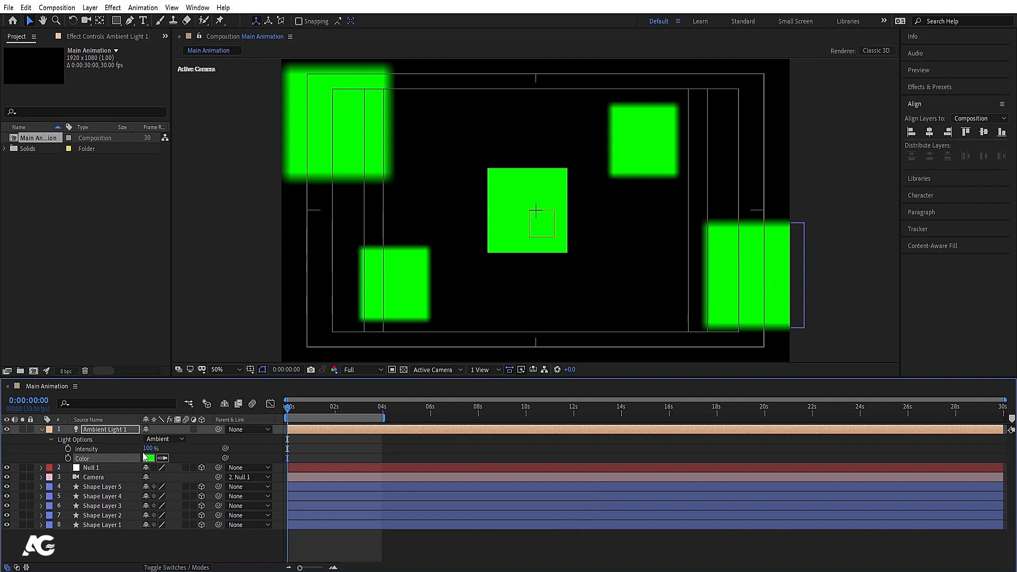
pyautogui.moveTo(147, 449); pyautogui.dragTo(257, 419)
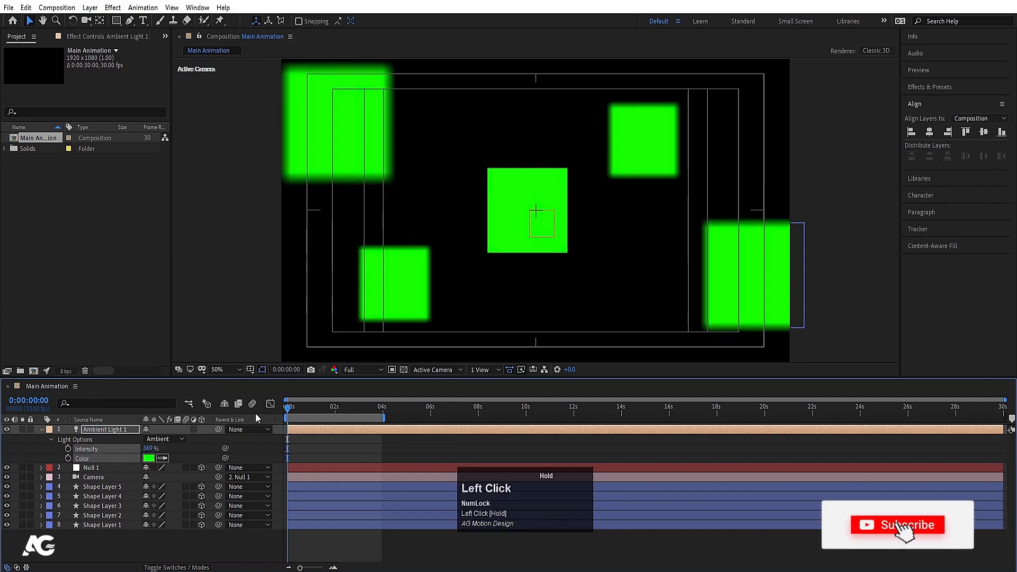
# - Delete the Ambient Light 1 layer
pyautogui.click(89, 430)
pyautogui.press('Delete')
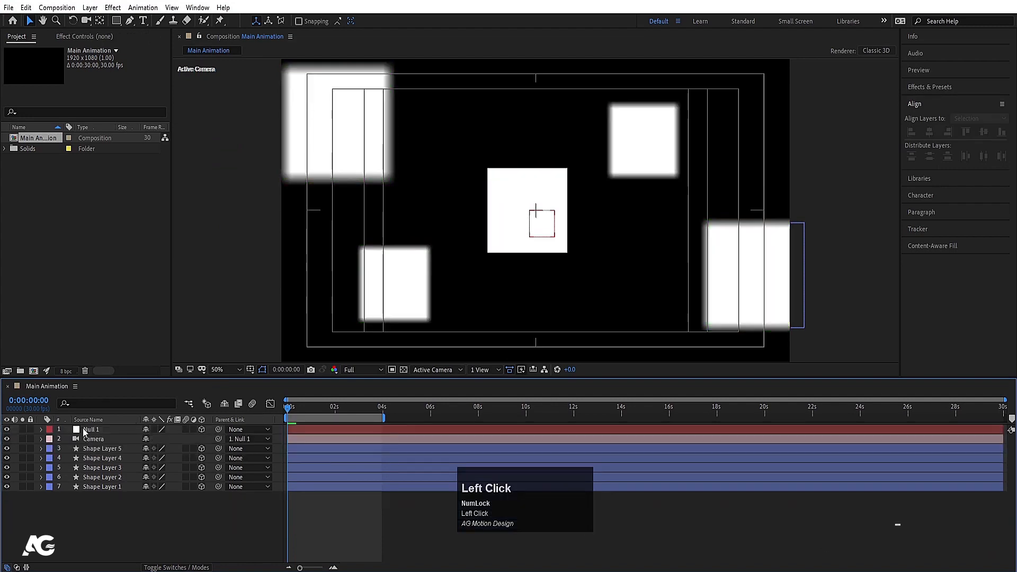
pyautogui.rightClick(126, 514)
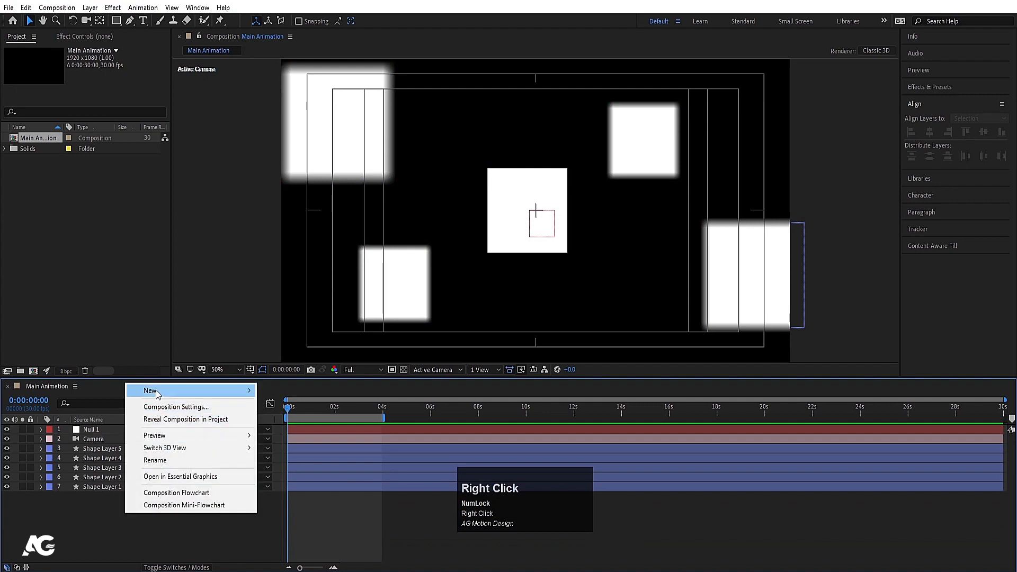
pyautogui.click(157, 392)
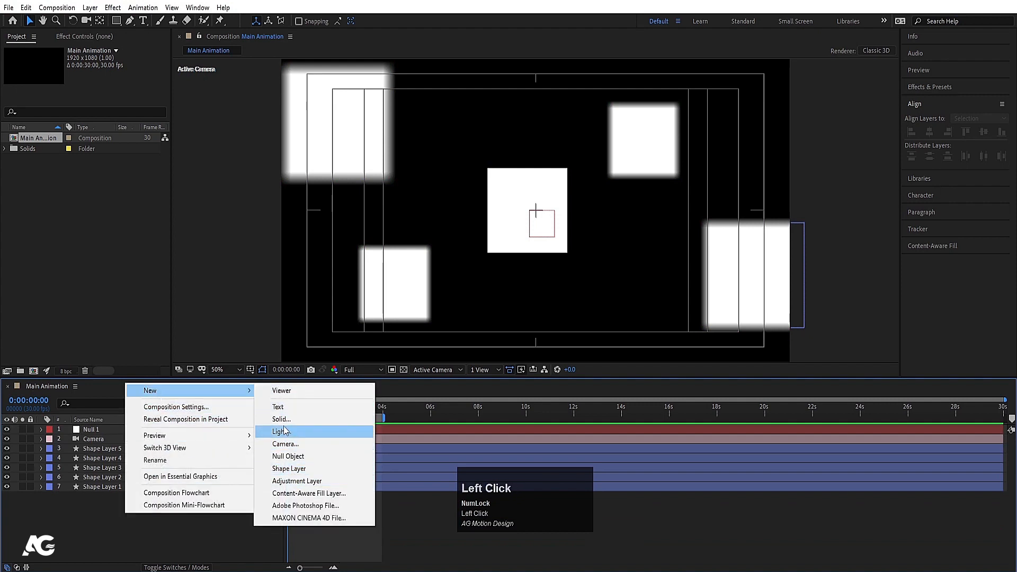
pyautogui.click(282, 419)
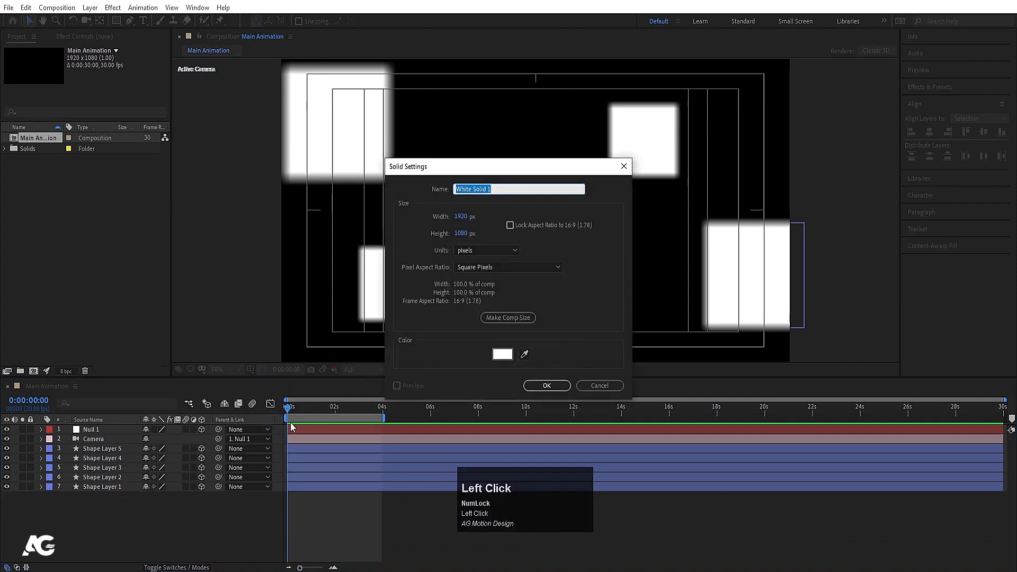
pyautogui.click(600, 385)
# - Add another Ambient light with the dialog's existing settings, and delete it from the composition
pyautogui.rightClick(120, 395)
pyautogui.click(206, 403)
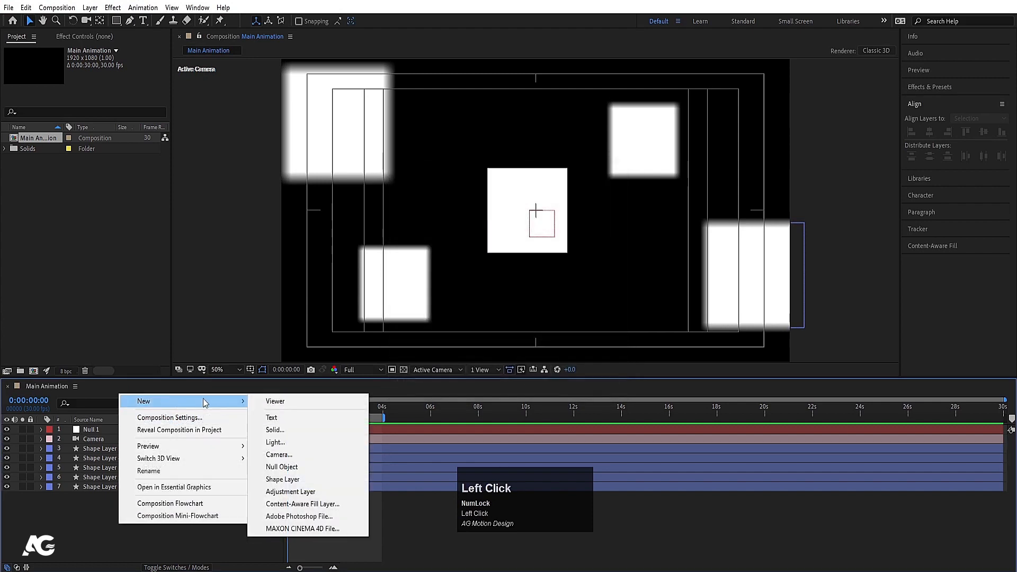
pyautogui.click(286, 443)
pyautogui.click(494, 182)
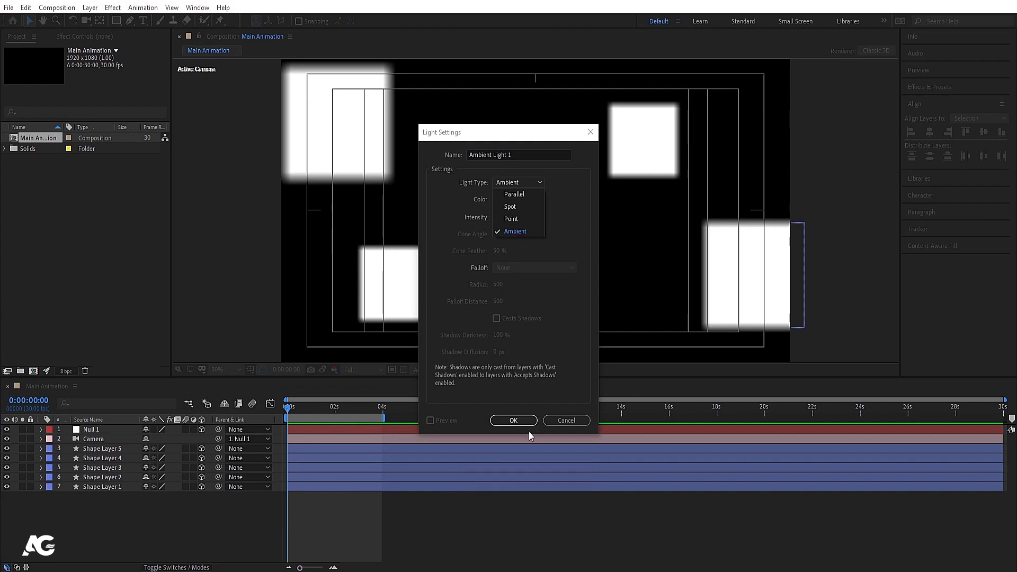
pyautogui.click(514, 420)
pyautogui.click(514, 421)
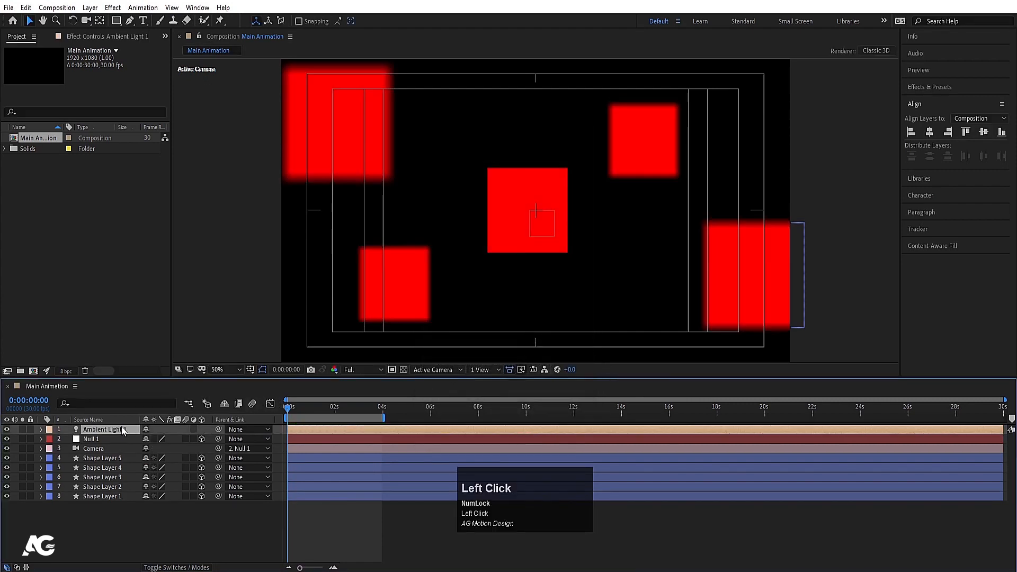
pyautogui.press('Delete')
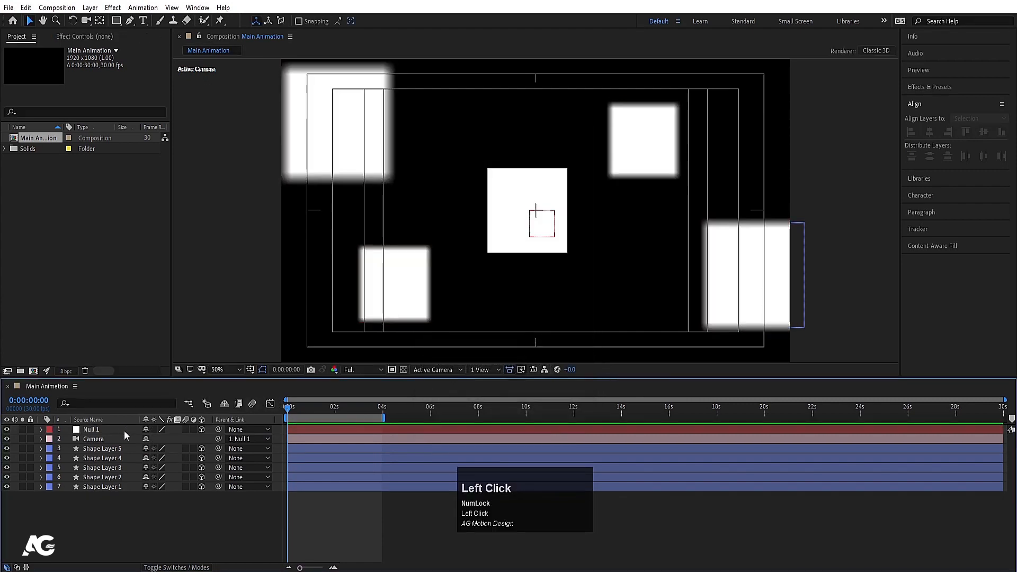
# - Preview the camera animation of the white squares without any light, and stop playback
pyautogui.press('space')
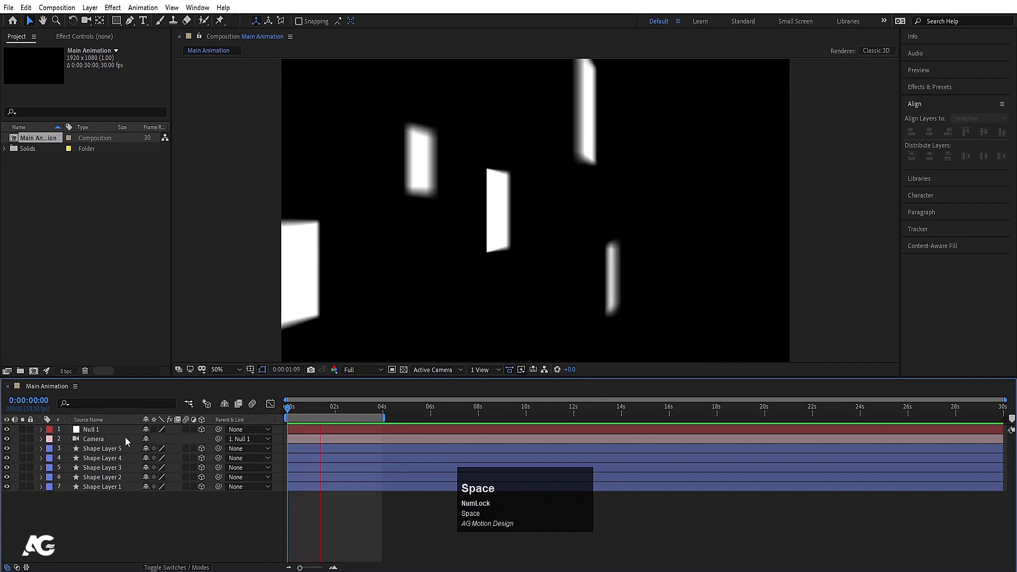
pyautogui.press('space')
pyautogui.press('space')
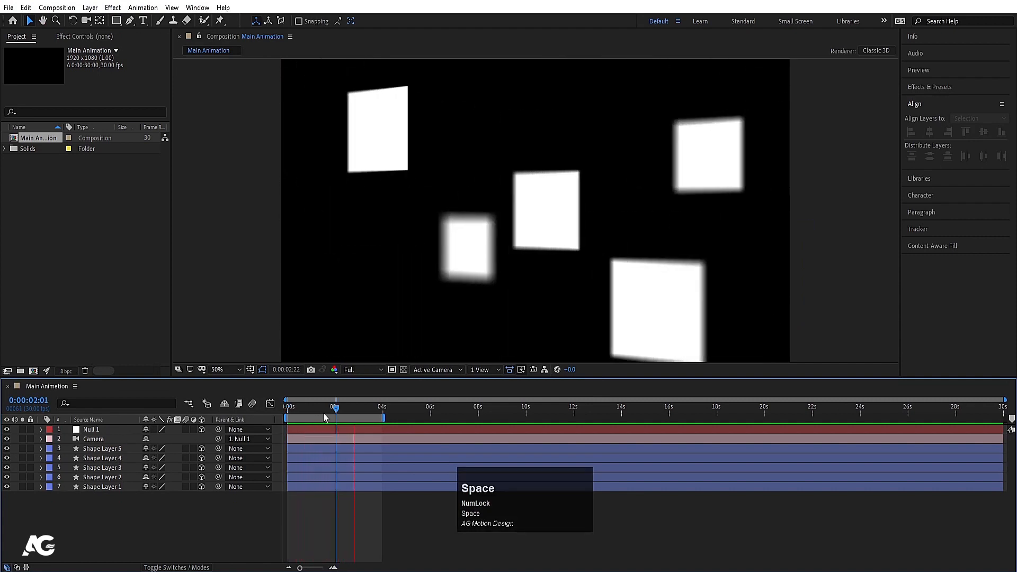
pyautogui.press('space')
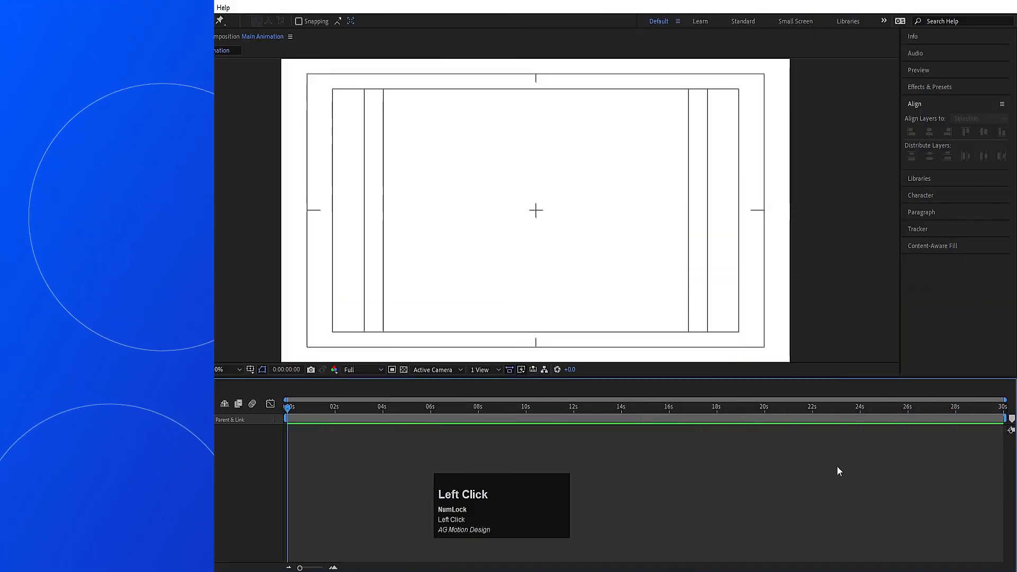
pyautogui.click(316, 228)
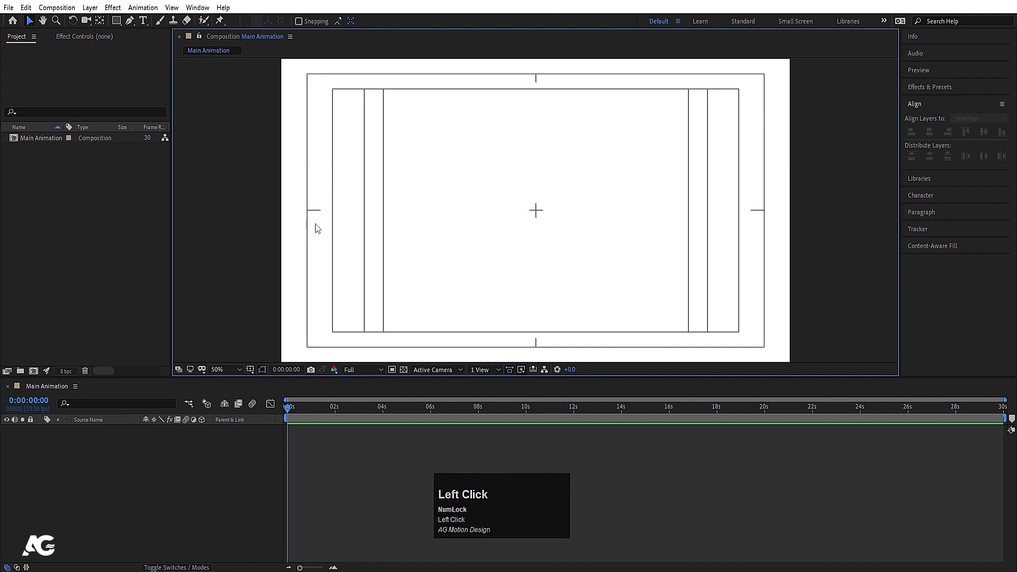
pyautogui.click(220, 490)
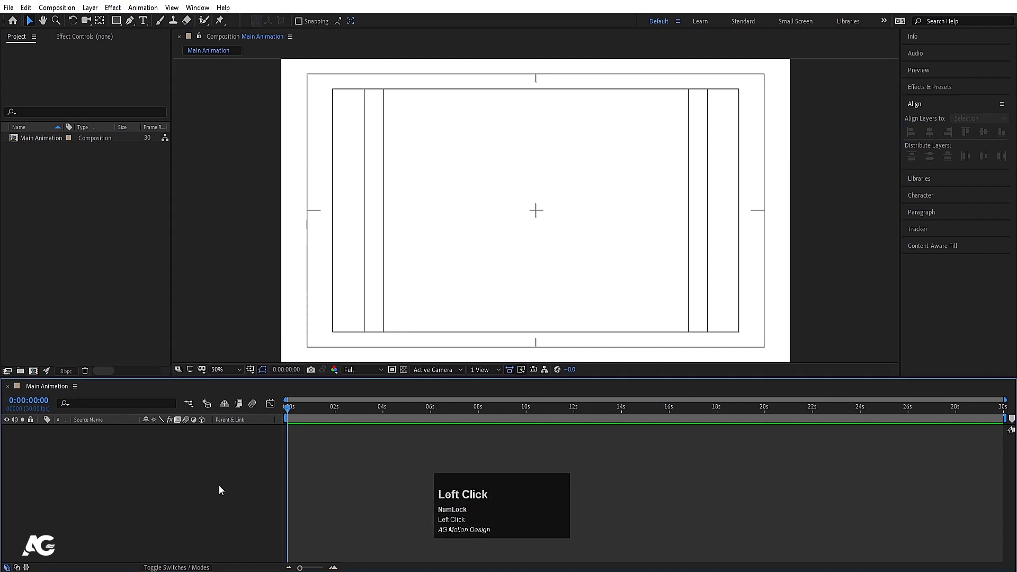
pyautogui.click(345, 279)
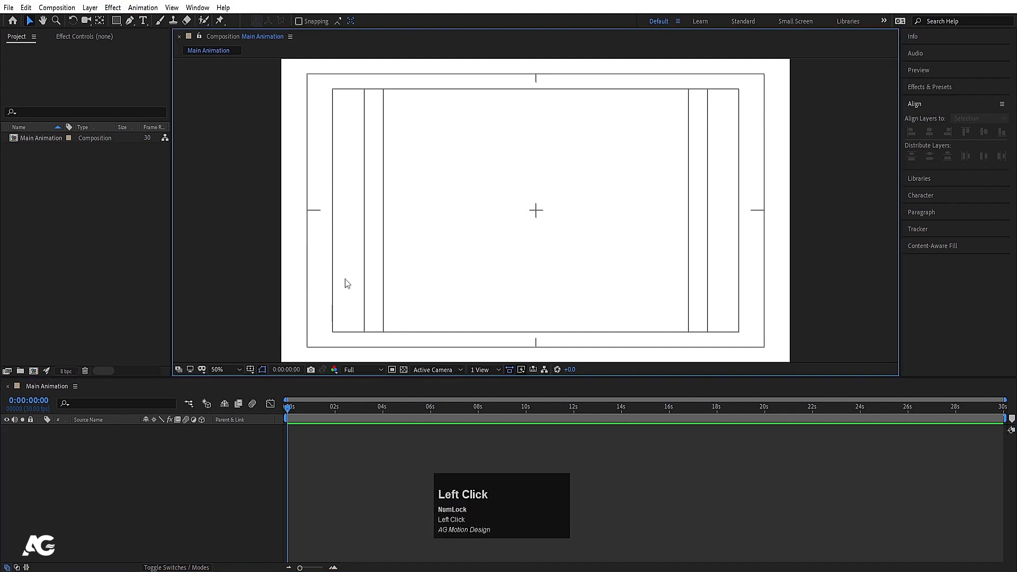
pyautogui.click(176, 441)
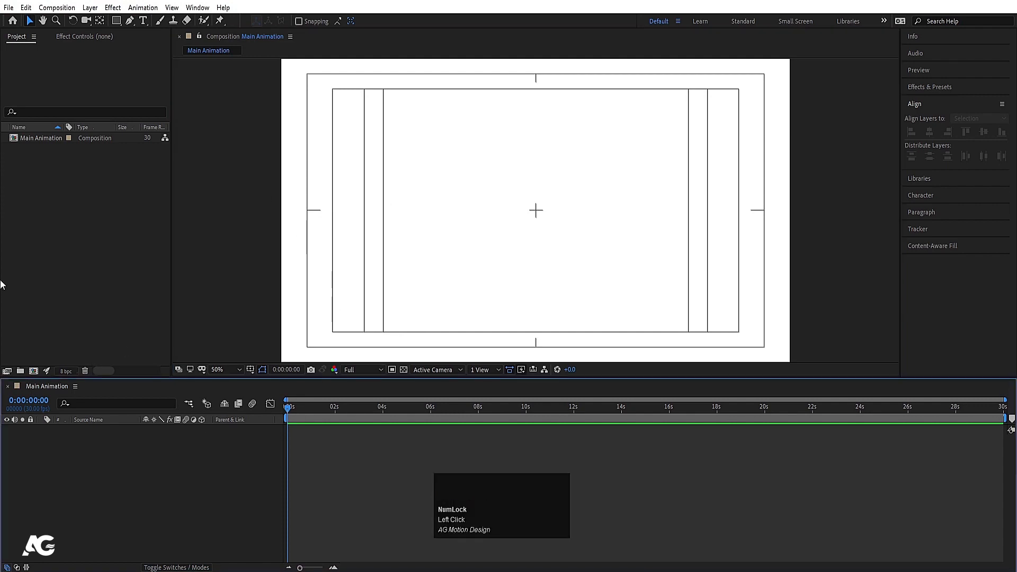
pyautogui.click(244, 482)
# - Open the Import File dialog and close it without importing anything
pyautogui.hotkey('ctrl', 'i')
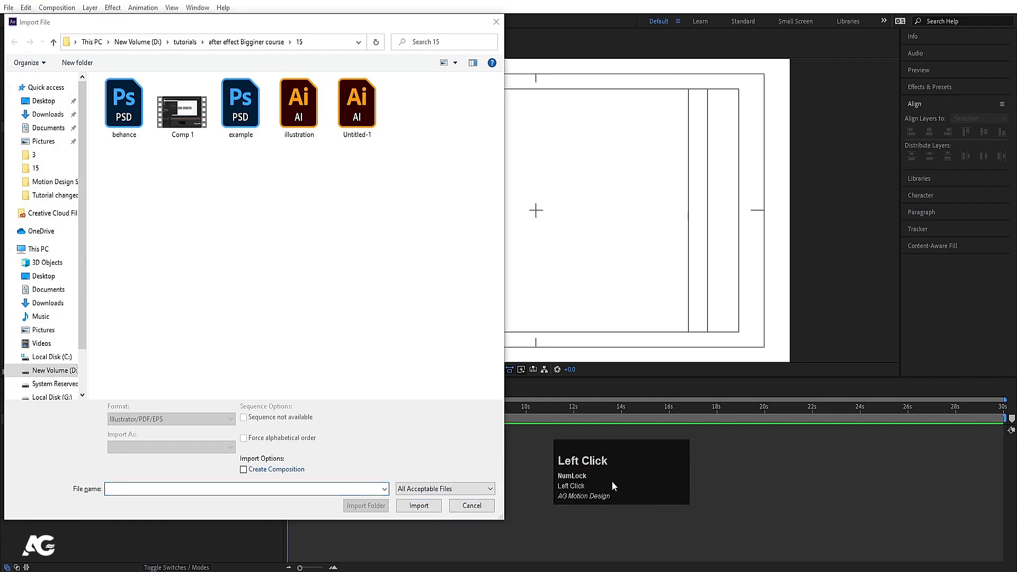
pyautogui.click(472, 505)
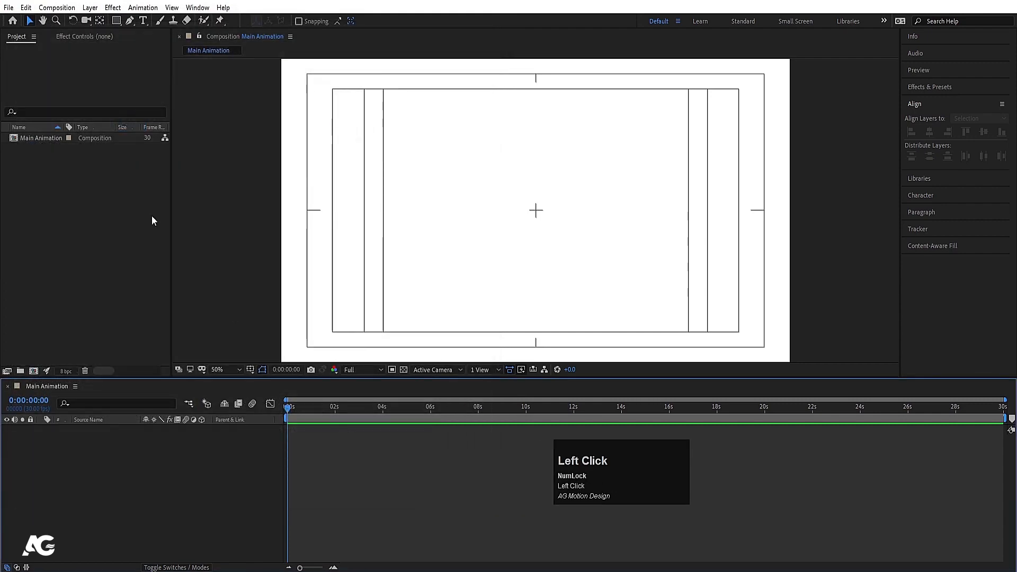
# - Show the Effect Controls panel and bring the Project panel back to the front
pyautogui.click(89, 204)
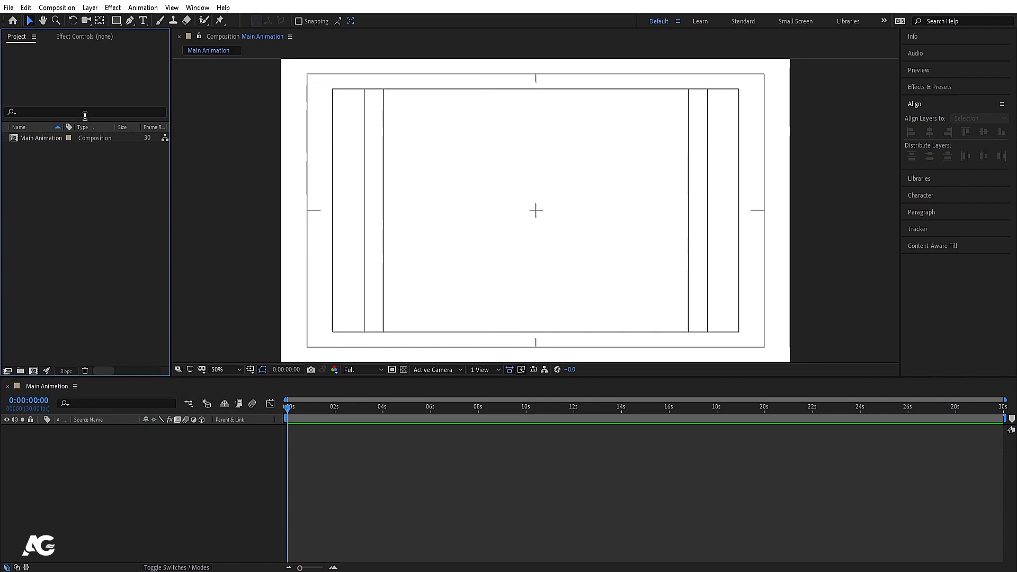
pyautogui.click(73, 38)
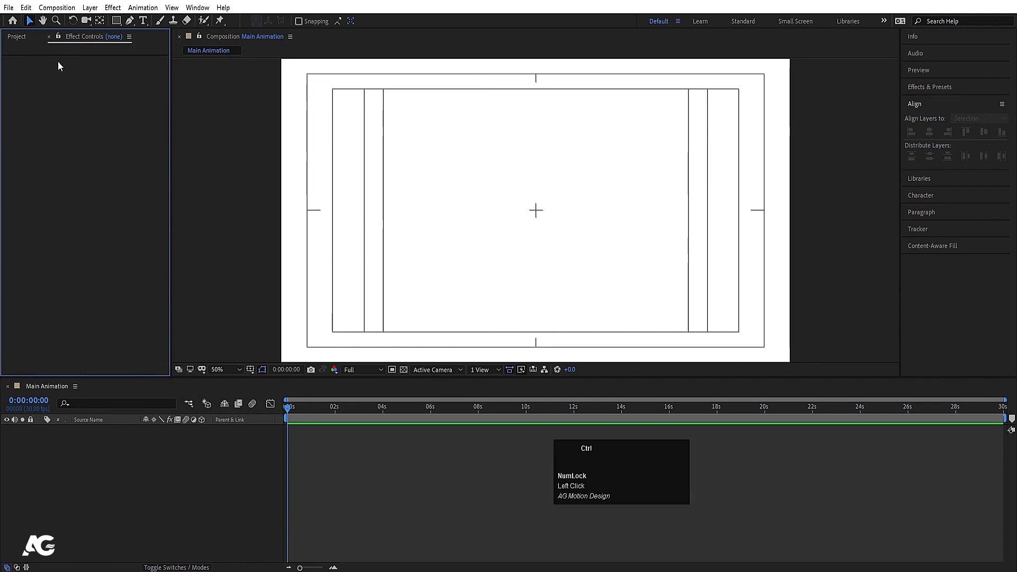
pyautogui.hotkey('ctrl', '0')
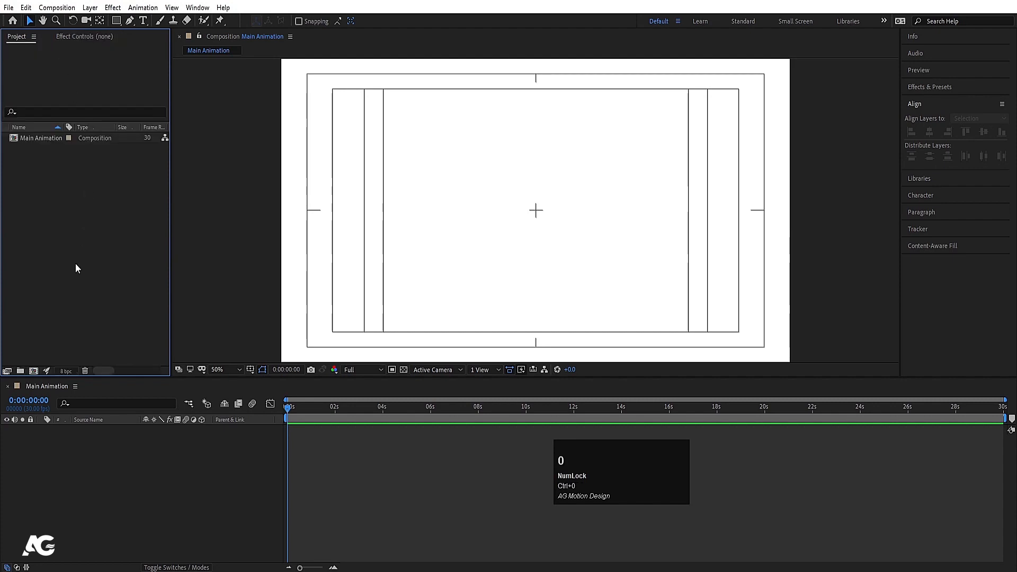
# - Import the Comp 1 video as footage and add it to the Main Animation composition, viewing its frame at 0:00:04:12
pyautogui.doubleClick(75, 264)
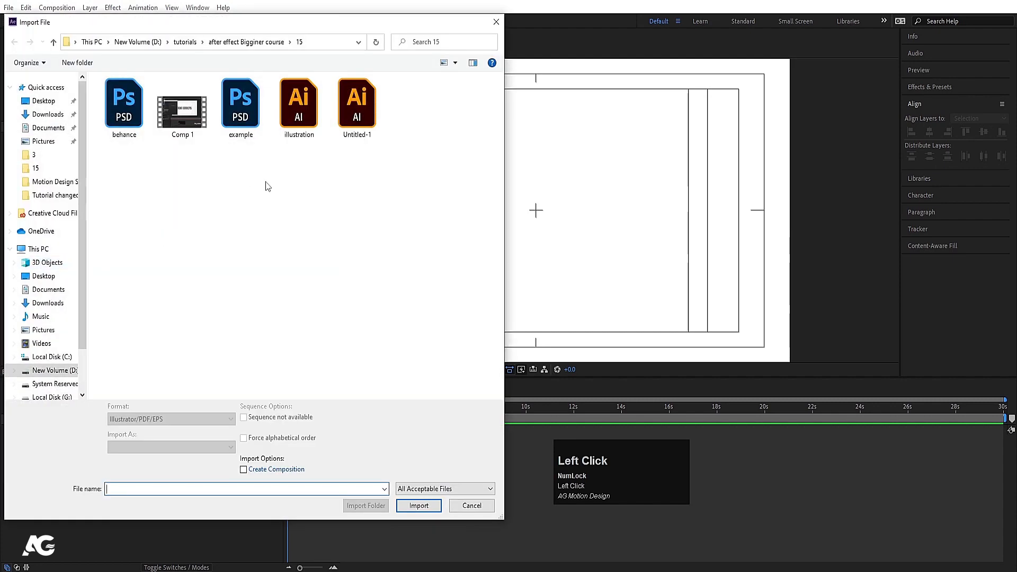
pyautogui.click(235, 194)
pyautogui.click(182, 109)
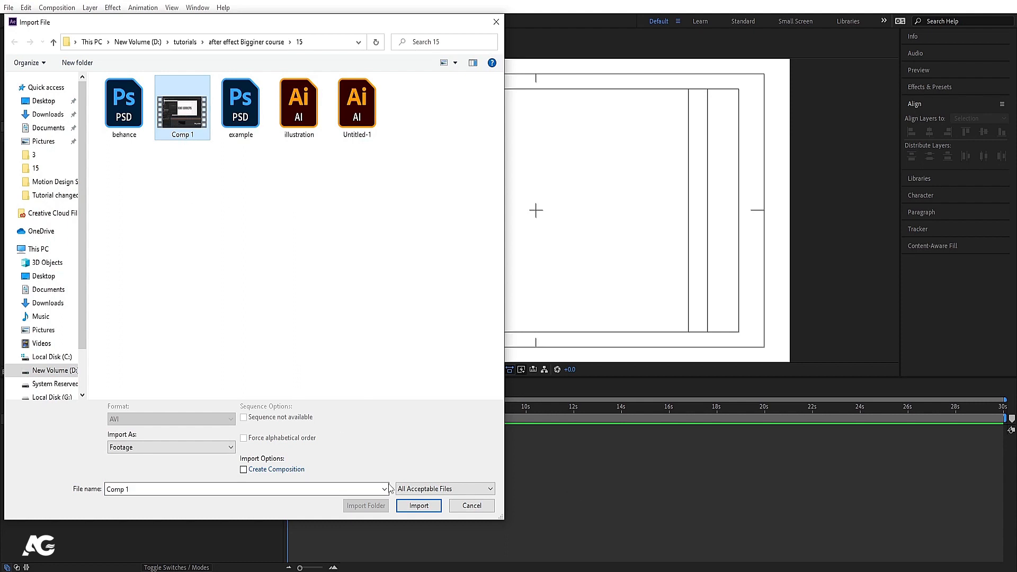
pyautogui.click(416, 506)
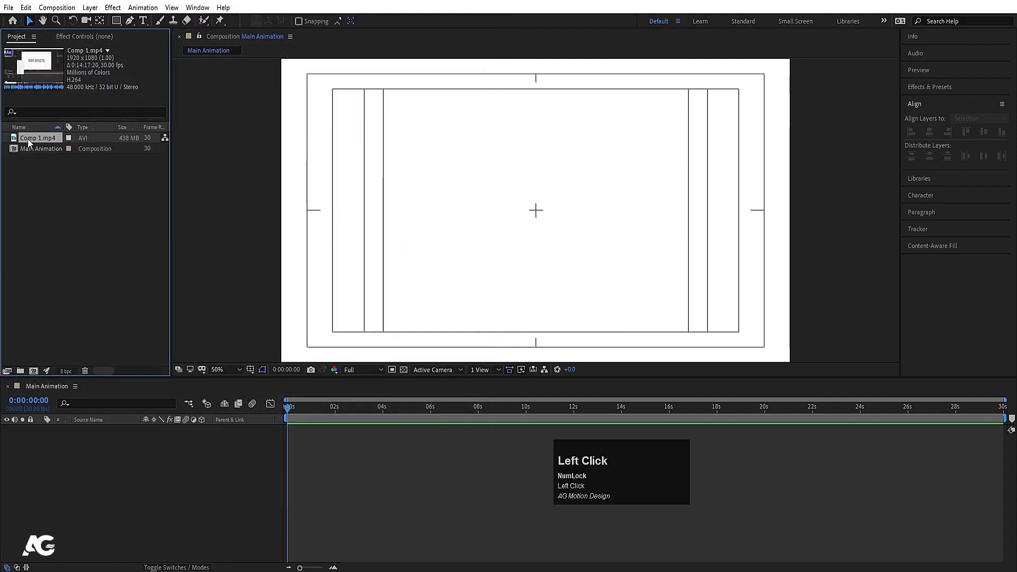
pyautogui.moveTo(29, 139); pyautogui.dragTo(160, 432)
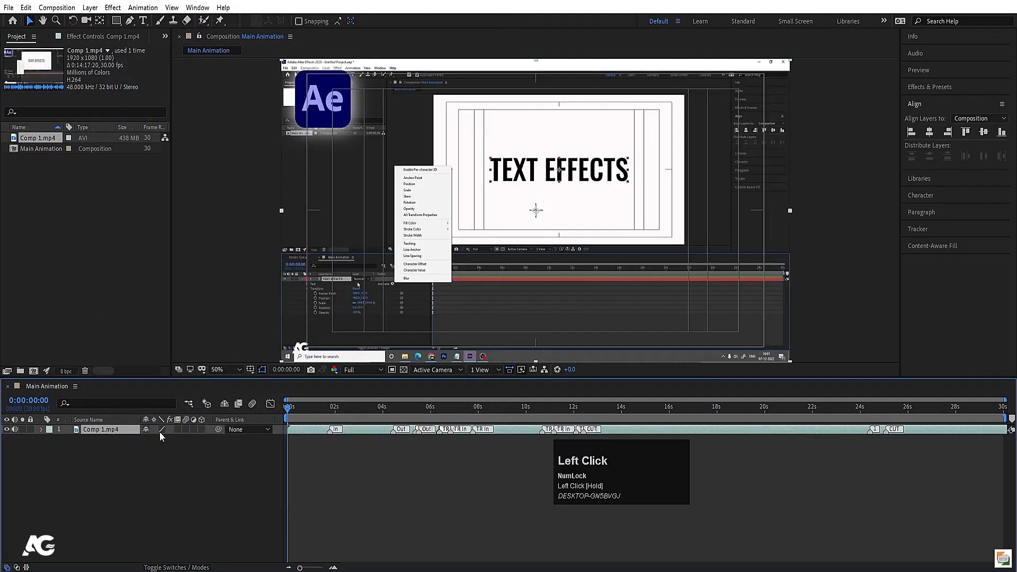
pyautogui.click(392, 411)
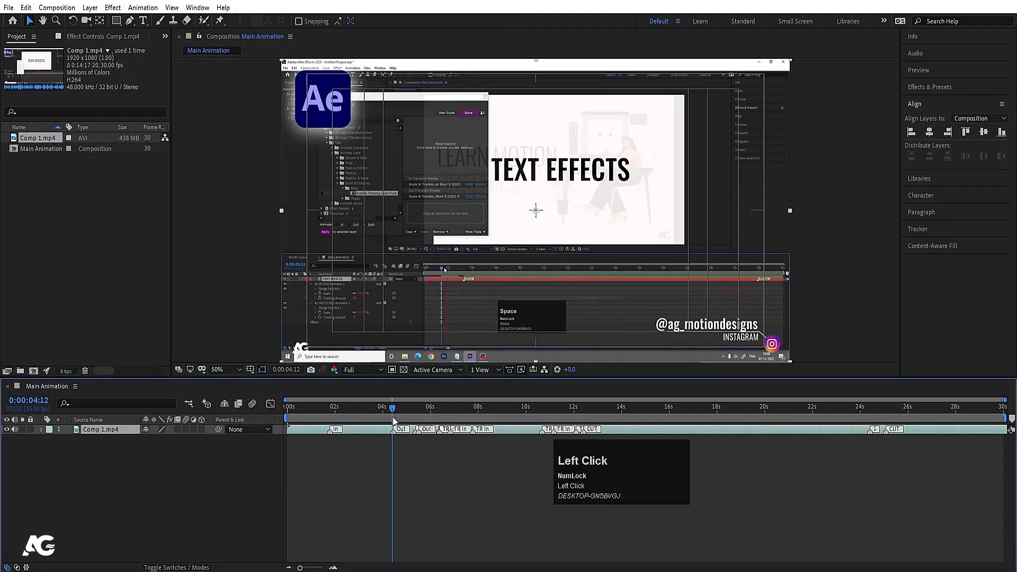
# - Delete the Comp 1.mp4 footage from the project along with its layer, and return the playhead to the start
pyautogui.click(54, 139)
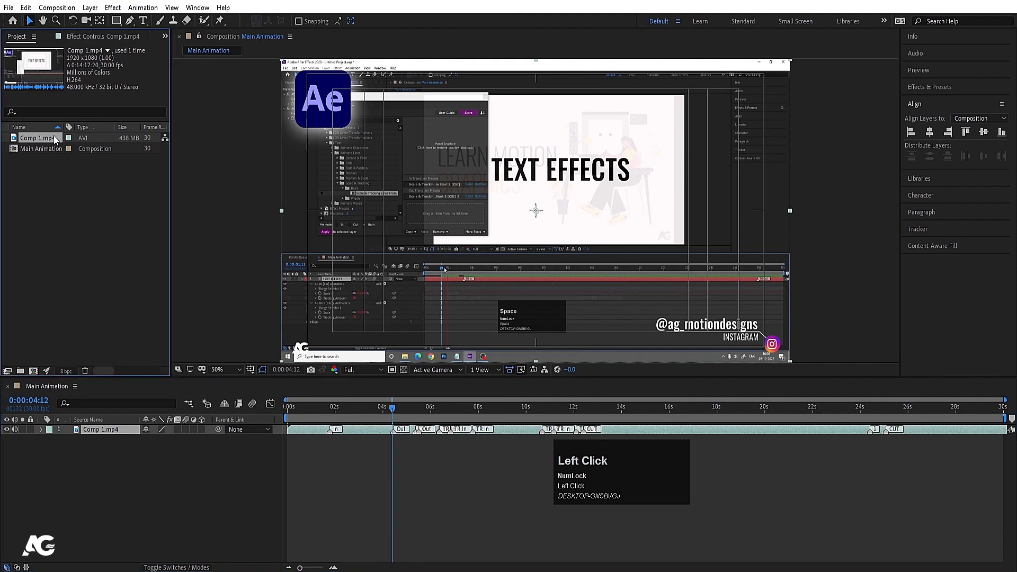
pyautogui.press('Delete')
pyautogui.click(563, 304)
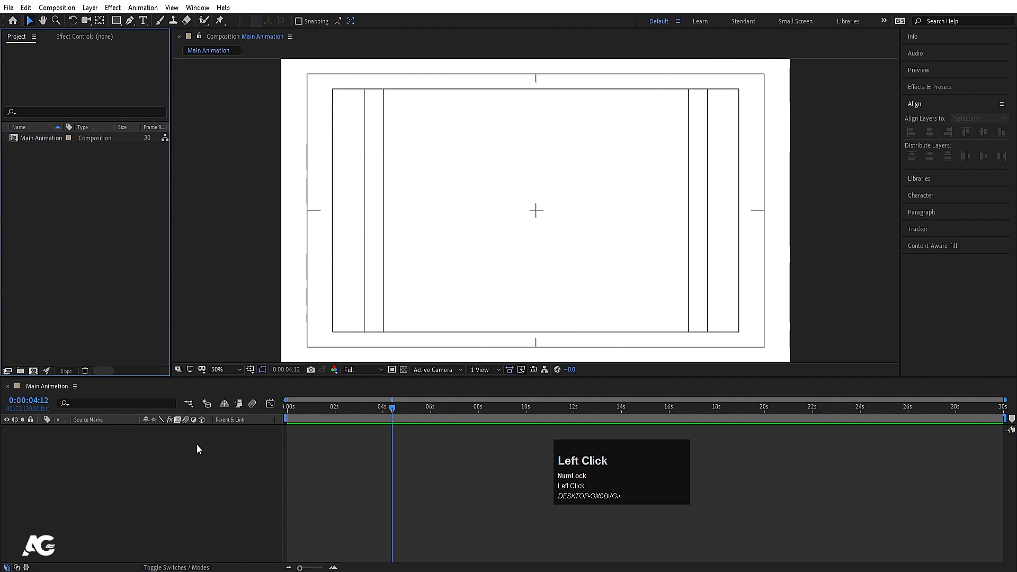
pyautogui.moveTo(353, 402); pyautogui.dragTo(259, 405)
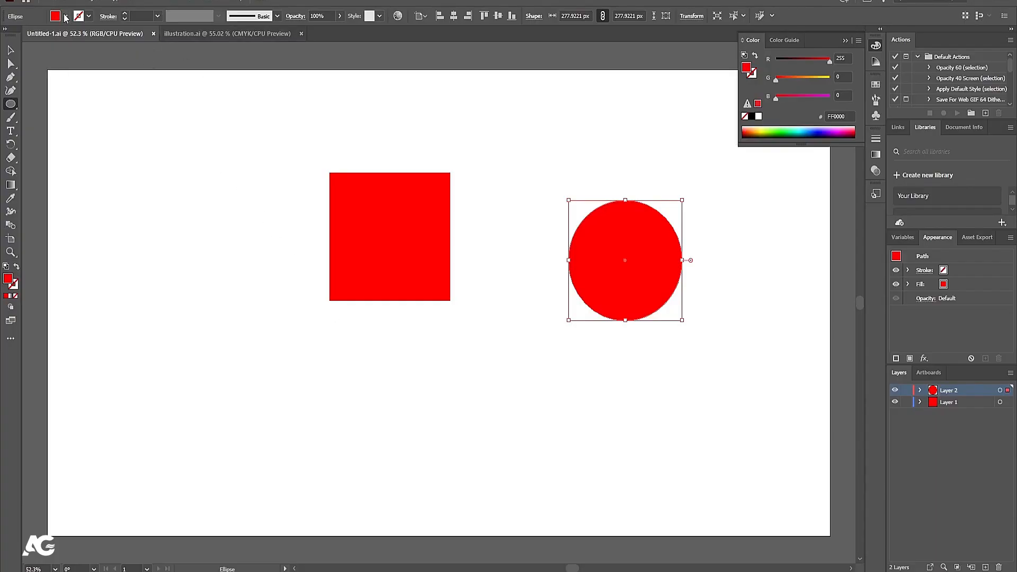
# - Switch to Illustrator, check which layers hold the square and the circle in Untitled-1.ai, and save the file
pyautogui.click(8, 53)
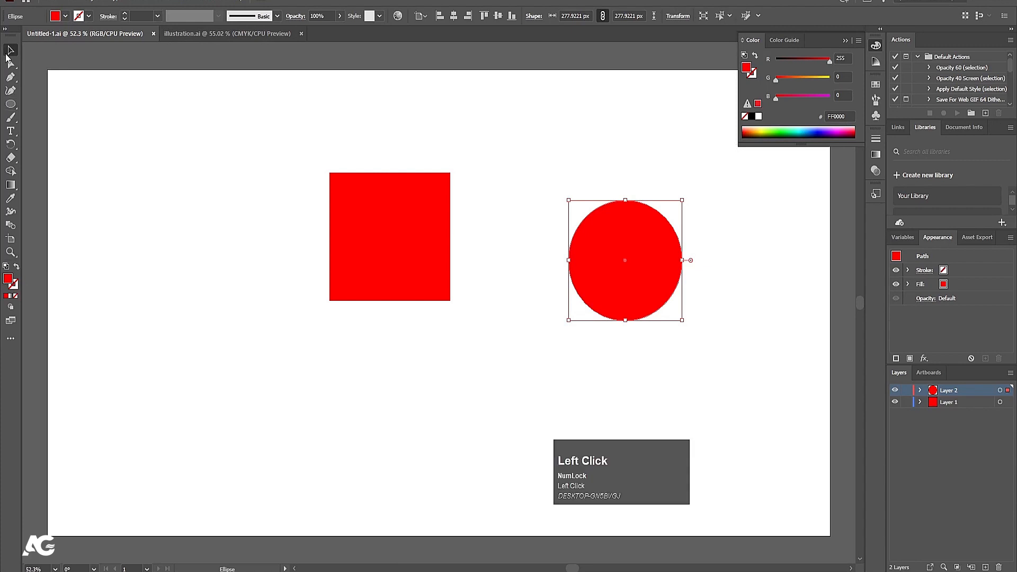
pyautogui.click(229, 134)
pyautogui.click(348, 205)
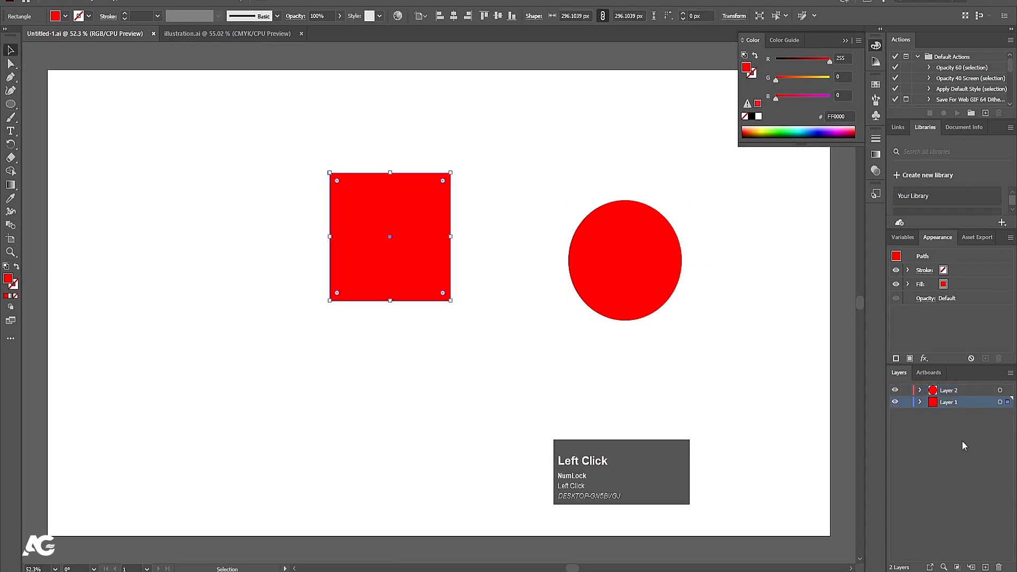
pyautogui.click(581, 265)
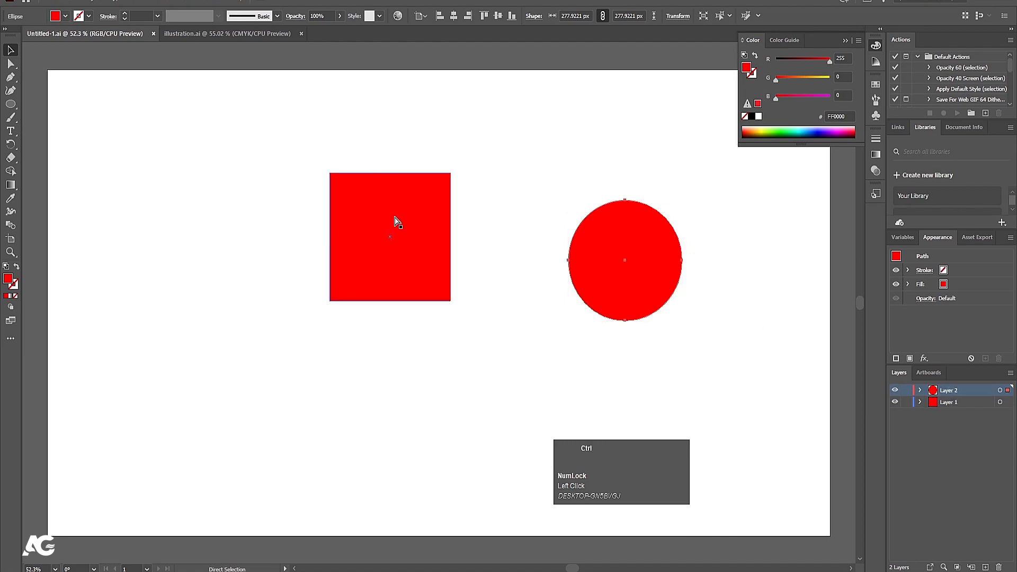
pyautogui.hotkey('ctrl', 's')
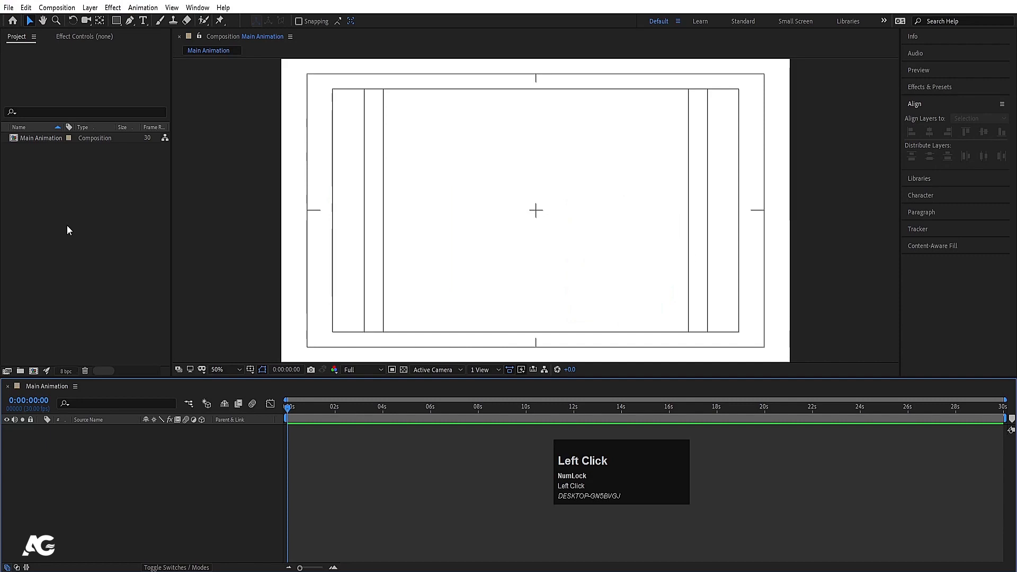
# - Switch to After Effects and import Untitled-1.ai as Composition - Retain Layer Sizes
pyautogui.click(67, 230)
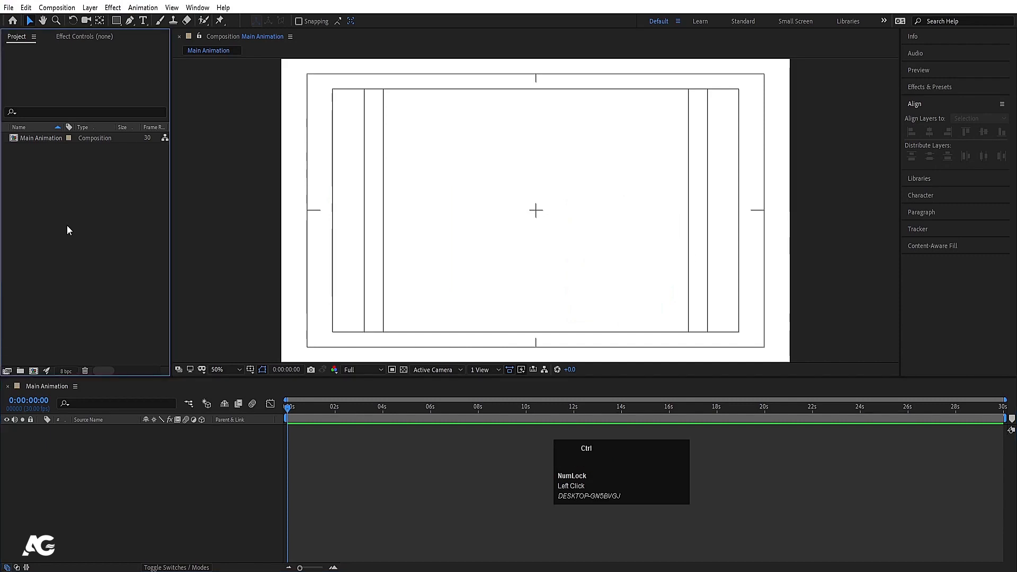
pyautogui.hotkey('ctrl', 'i')
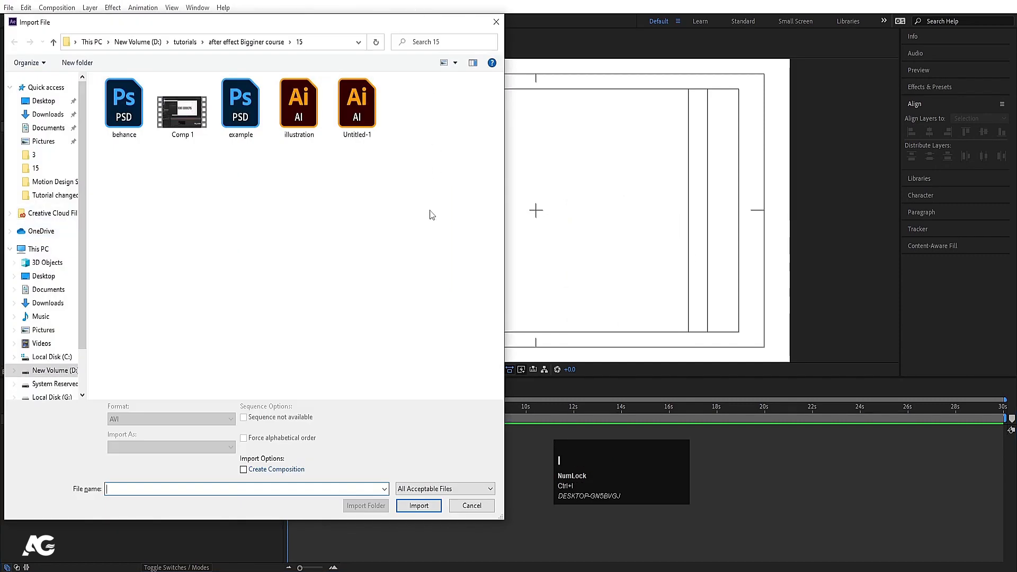
pyautogui.click(354, 113)
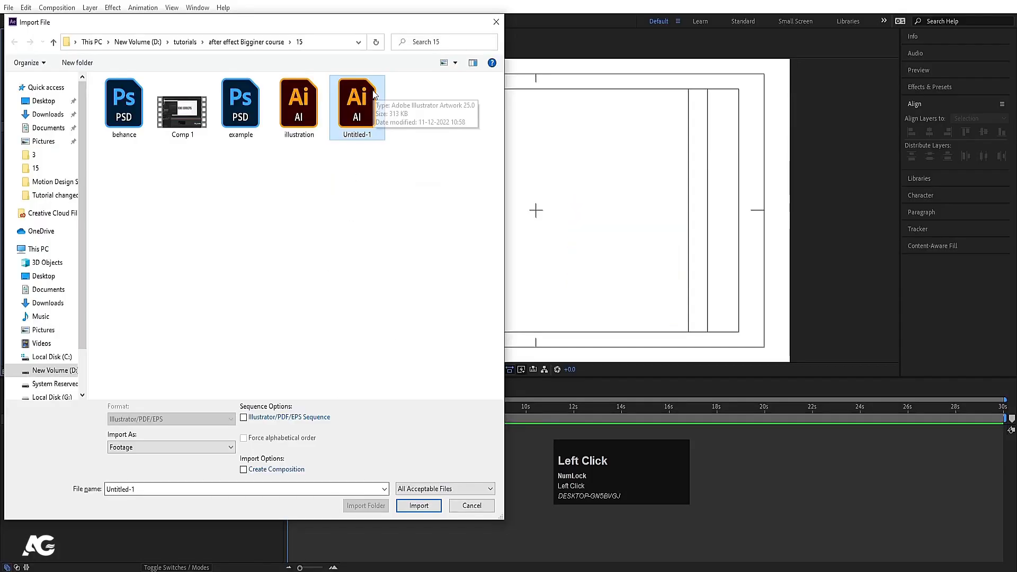
pyautogui.click(131, 449)
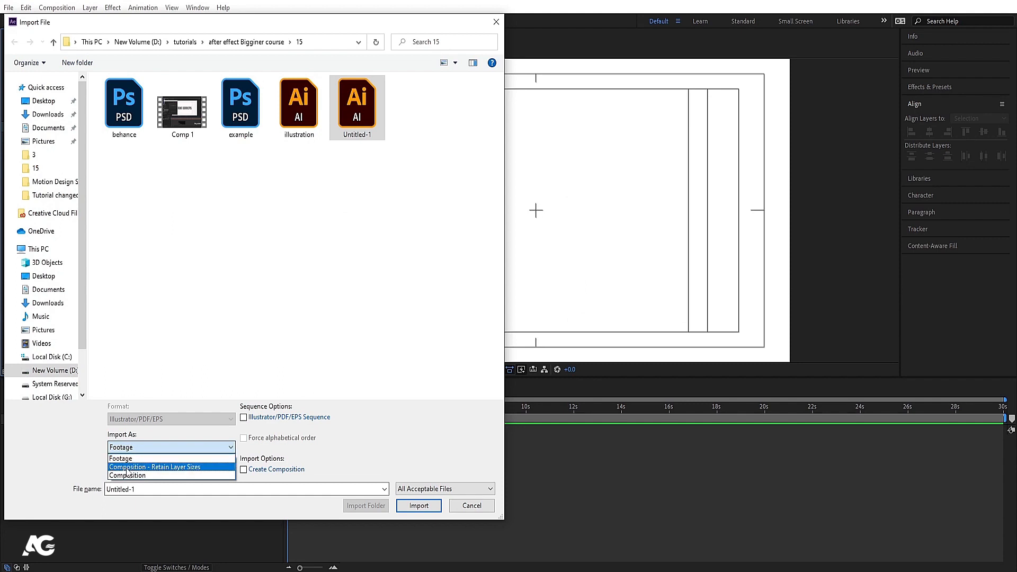
pyautogui.click(127, 468)
pyautogui.click(418, 505)
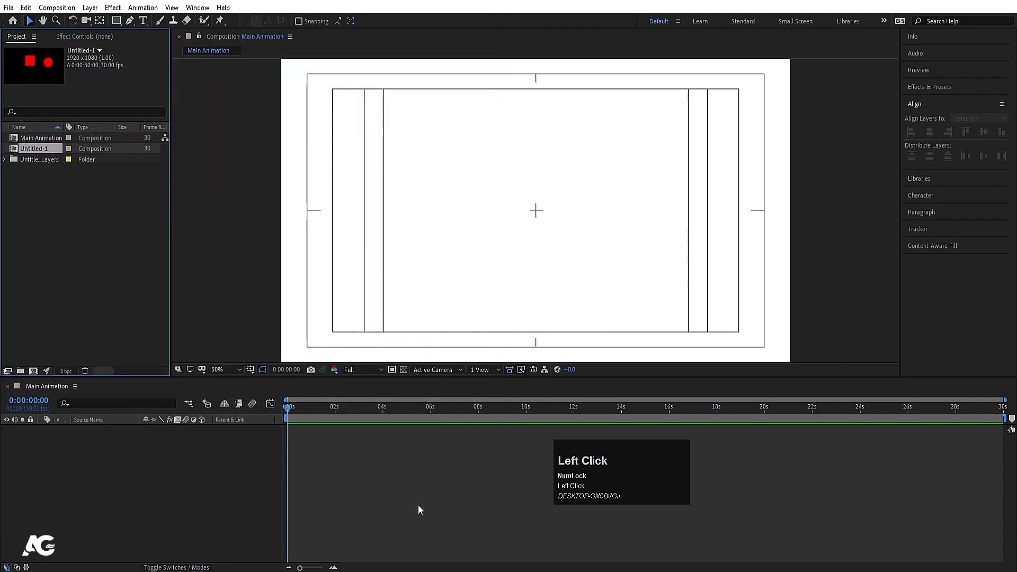
# - Open the imported Untitled-1 composition and examine the separate square and circle layers
pyautogui.doubleClick(37, 149)
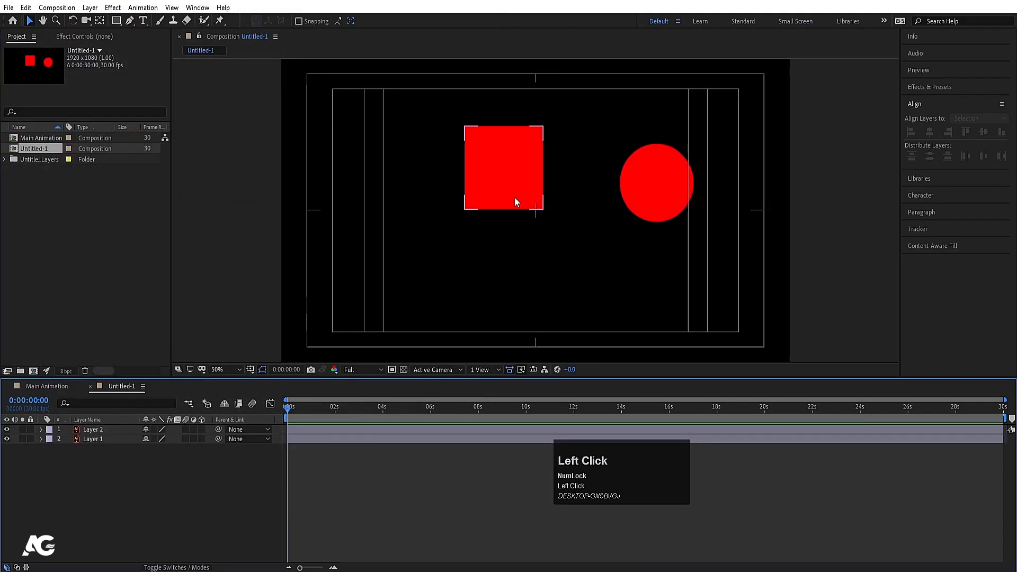
pyautogui.click(515, 202)
pyautogui.click(666, 198)
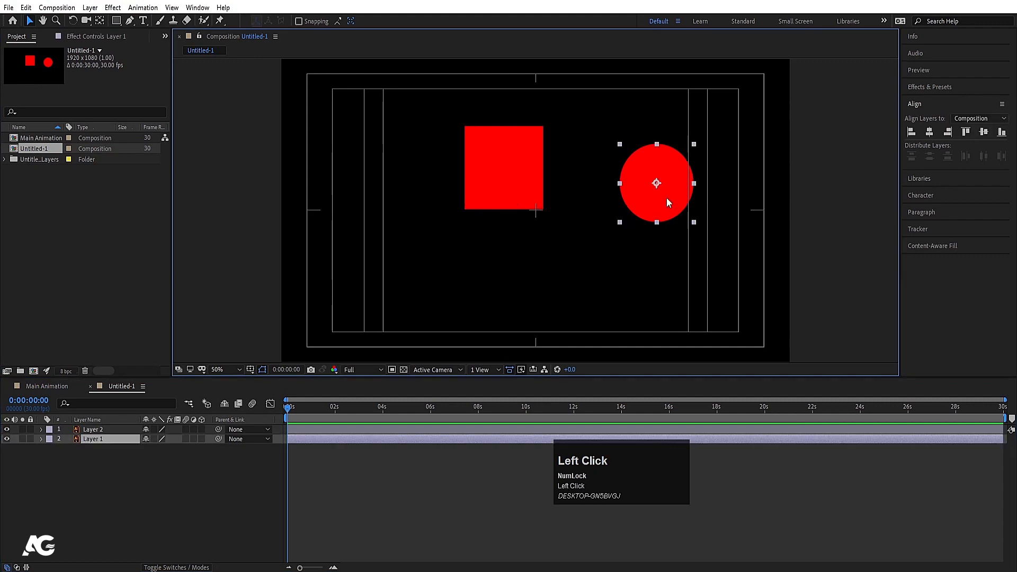
pyautogui.click(97, 439)
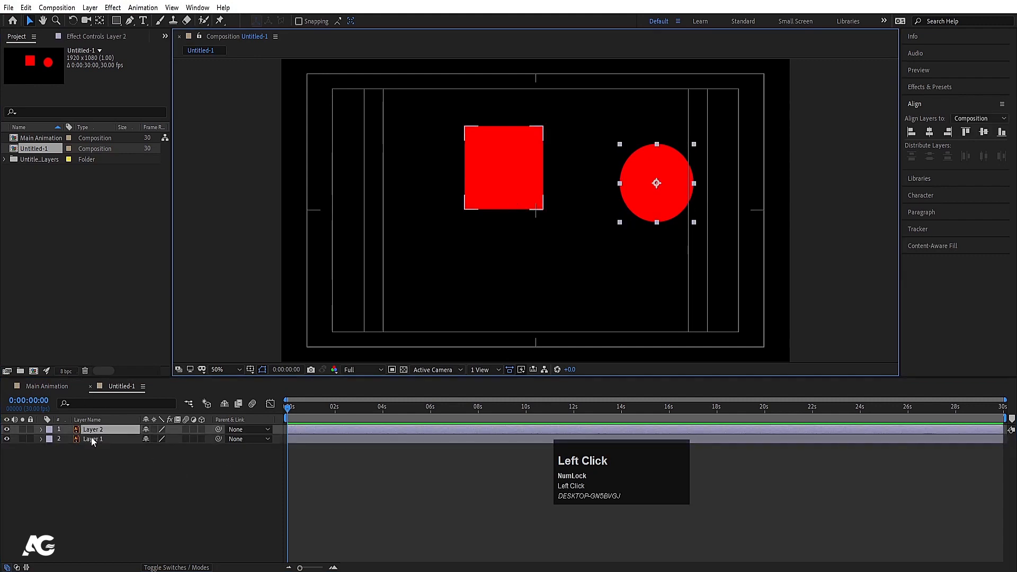
# - Add the Untitled-1 composition as a layer in the Main Animation composition
pyautogui.click(67, 391)
pyautogui.moveTo(34, 148); pyautogui.dragTo(119, 485)
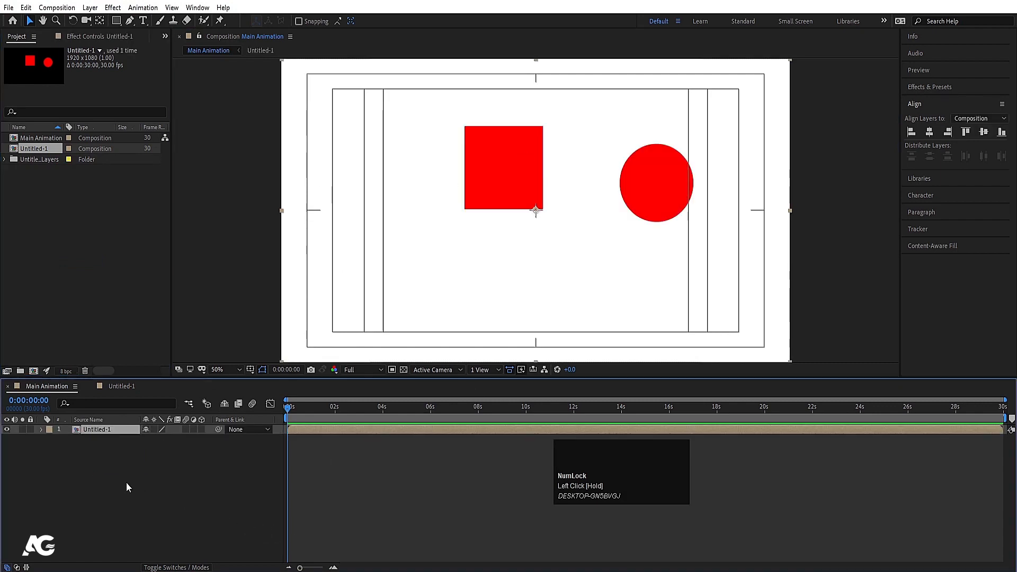
pyautogui.click(119, 476)
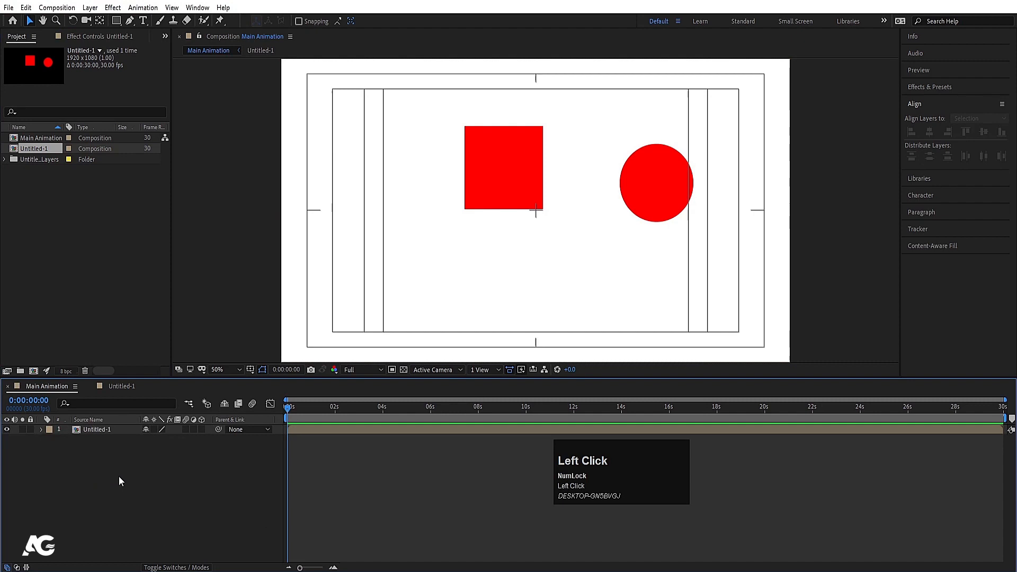
# - Open the nested Untitled-1 composition and toggle the circle layer's visibility off and on
pyautogui.doubleClick(95, 434)
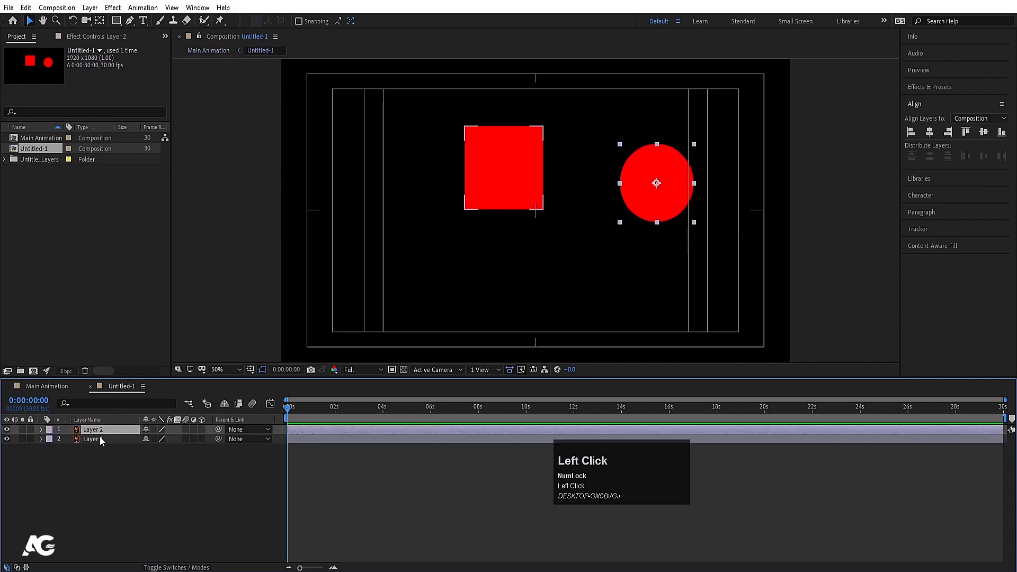
pyautogui.click(98, 438)
pyautogui.click(94, 430)
pyautogui.click(7, 429)
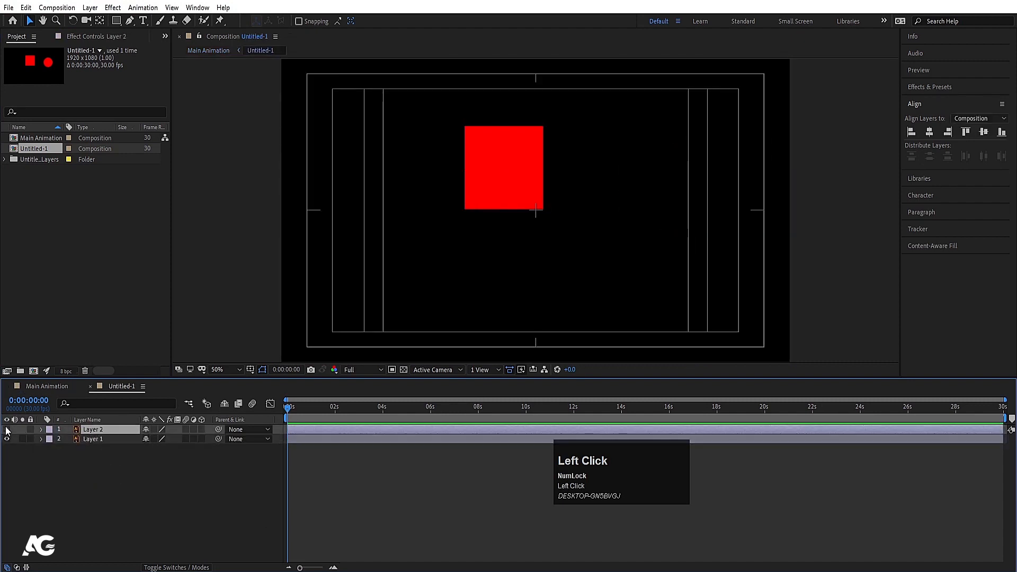
pyautogui.click(6, 429)
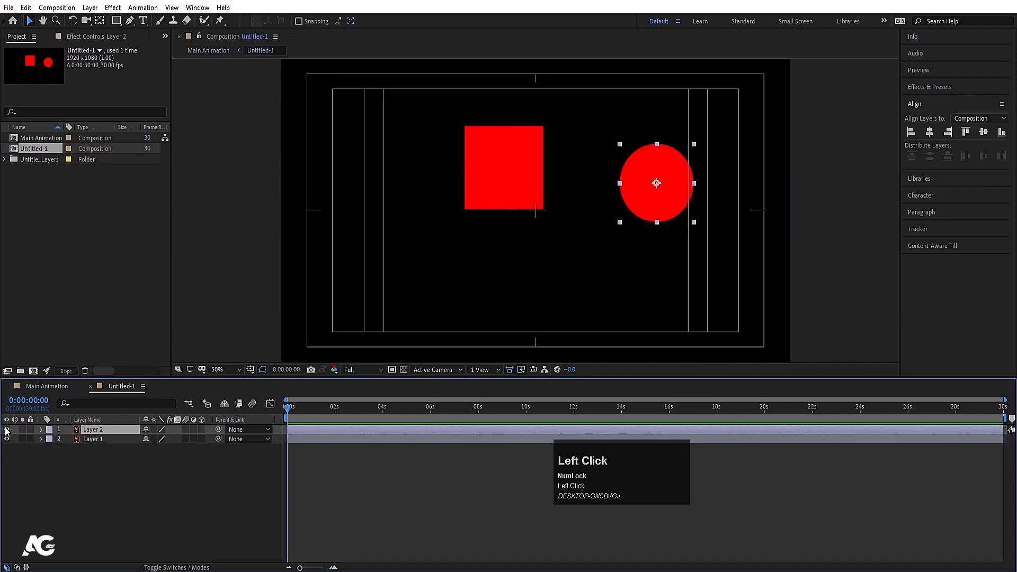
pyautogui.click(58, 465)
# - Reveal the Rotation property of the square's layer and select the circle's layer
pyautogui.click(556, 132)
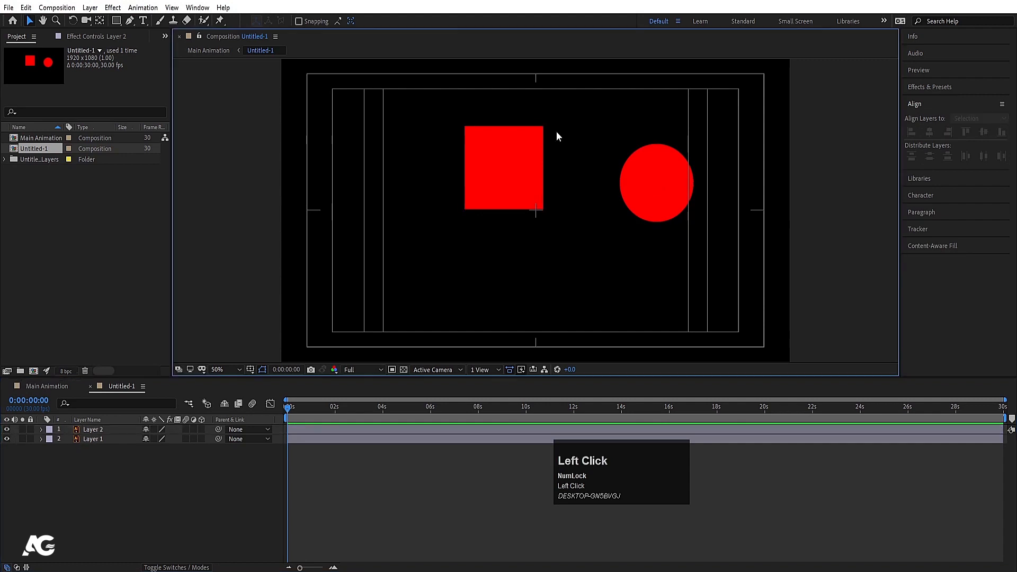
pyautogui.click(517, 175)
pyautogui.press('r')
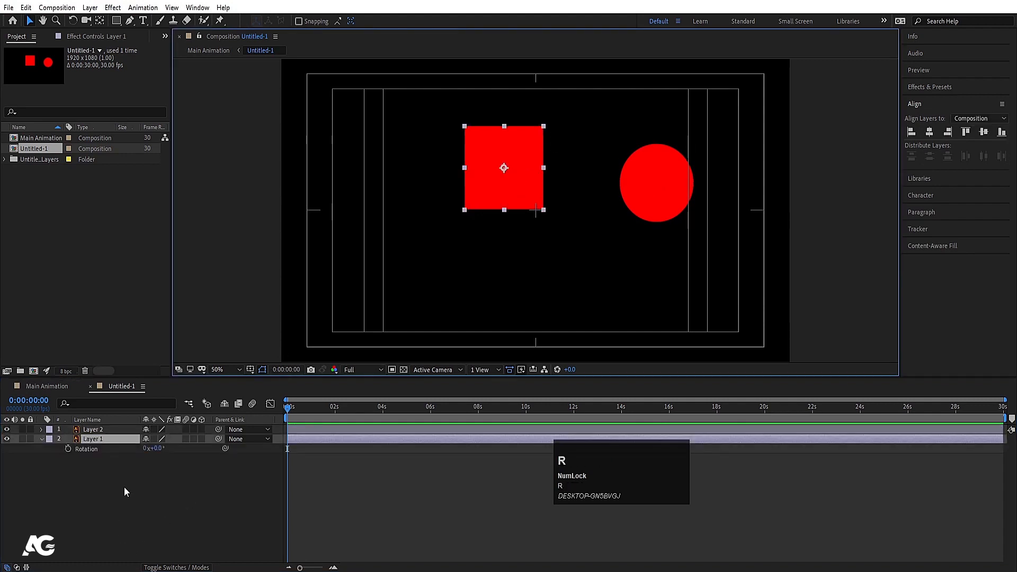
pyautogui.click(98, 430)
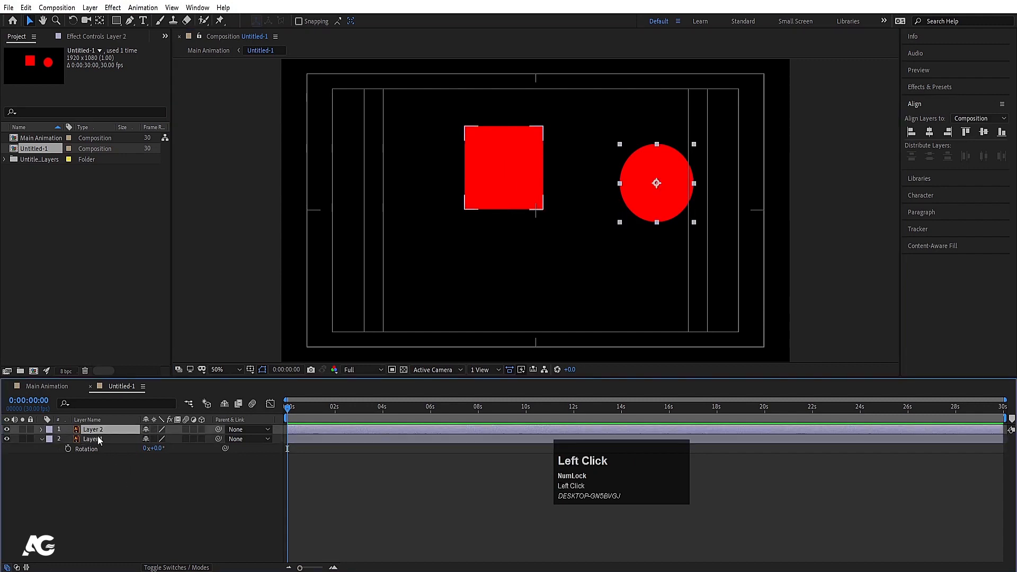
# - Return to the Main Animation composition and undo the last two actions
pyautogui.click(51, 386)
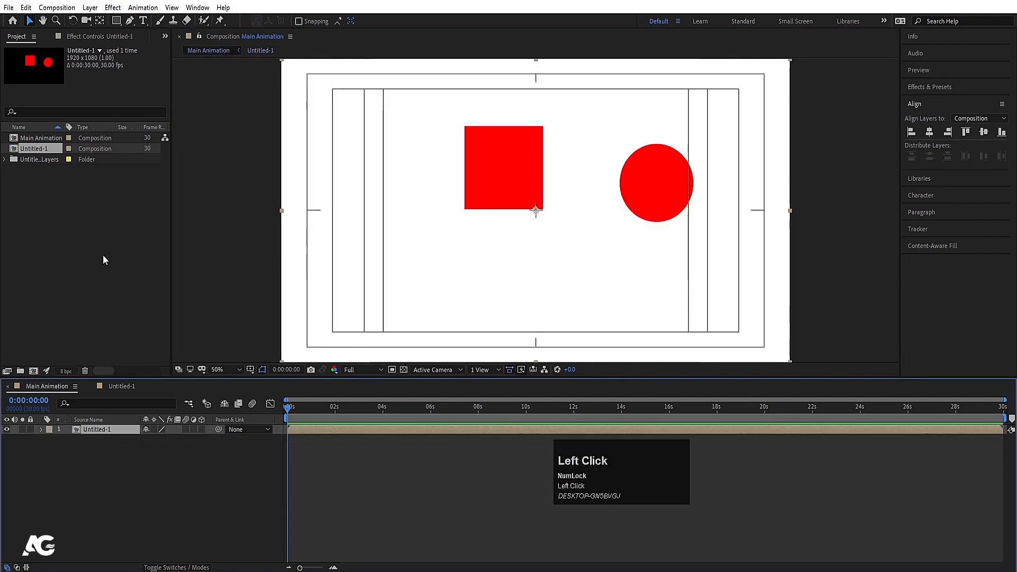
pyautogui.hotkey('ctrl', 'z')
pyautogui.hotkey('ctrl', 'z')
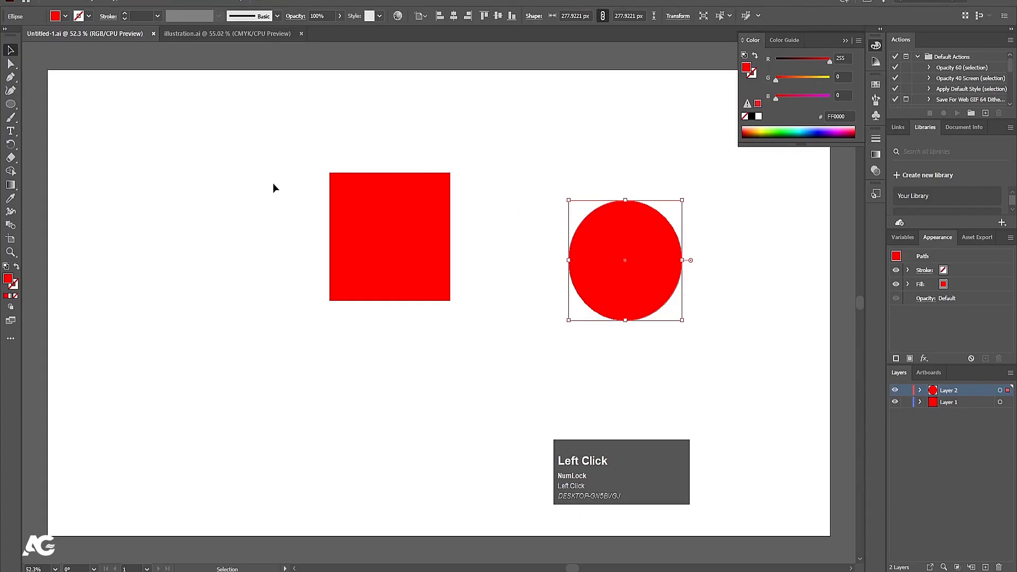
# - Examine the illustration.ai artwork in Illustrator by selecting several social media icons and reviewing its full layer list
pyautogui.click(273, 183)
pyautogui.click(205, 32)
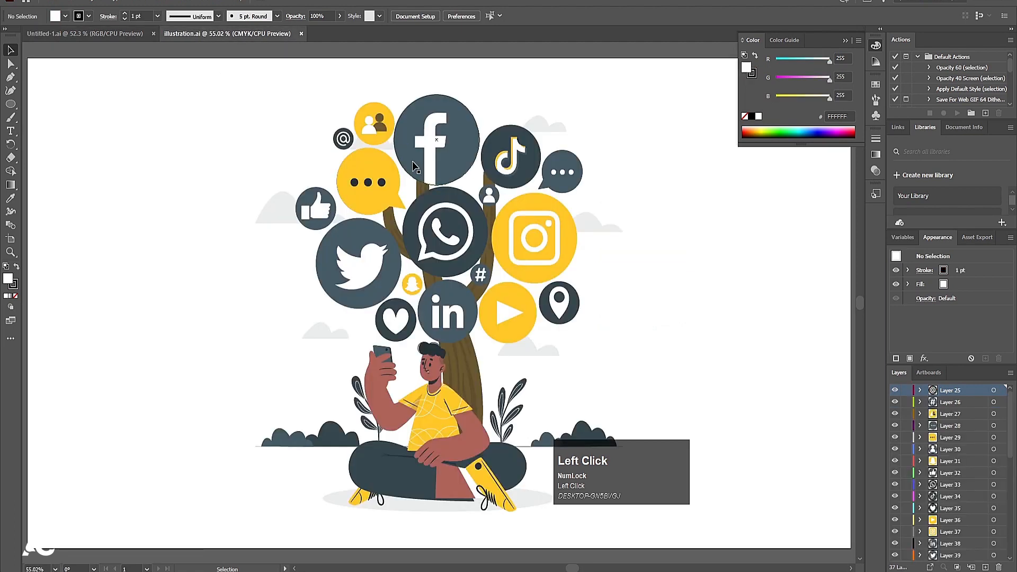
pyautogui.click(412, 161)
pyautogui.click(561, 171)
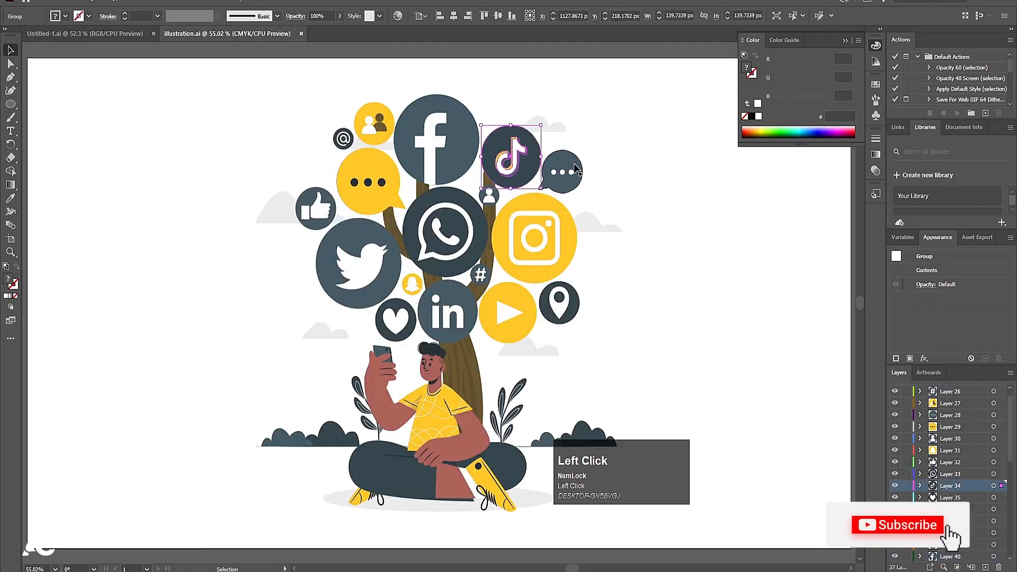
pyautogui.click(530, 267)
pyautogui.scroll(-2, 950, 481)
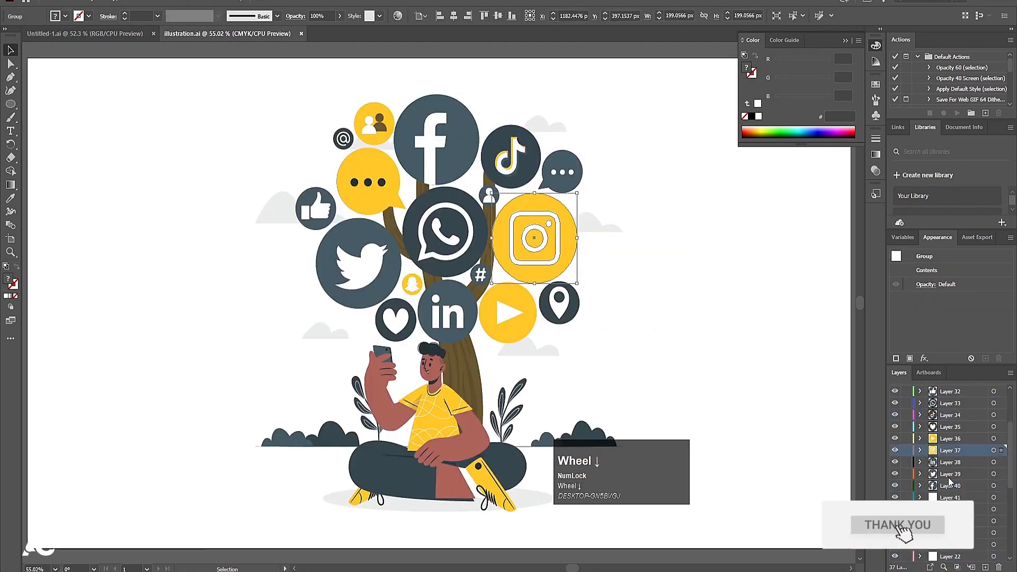
pyautogui.scroll(-3, 949, 480)
pyautogui.scroll(-2, 950, 480)
pyautogui.scroll(1, 949, 480)
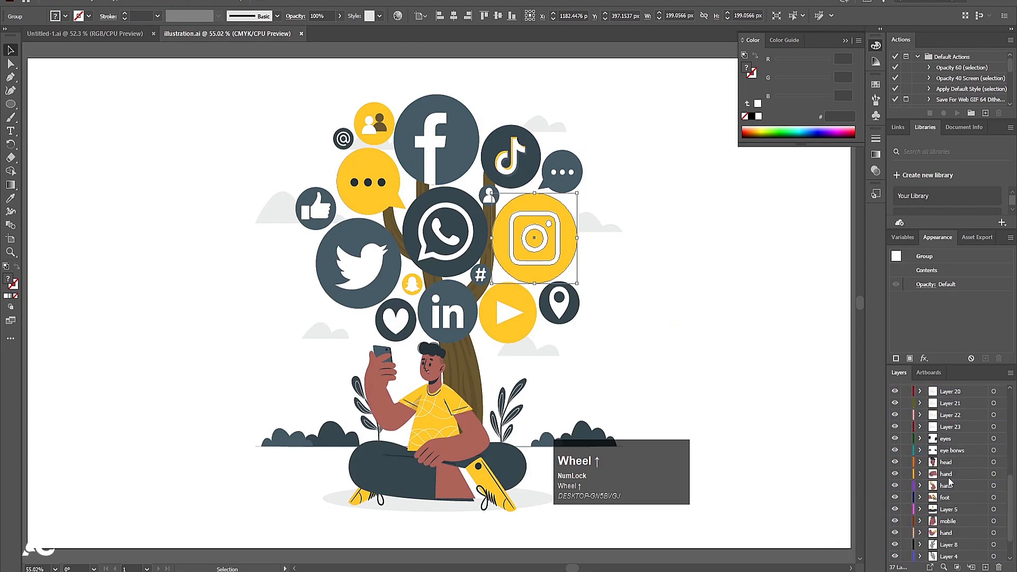
# - Switch to After Effects, import the illustration file as Composition - Retain Layer Sizes, and add it to the Main Animation composition
pyautogui.click(235, 524)
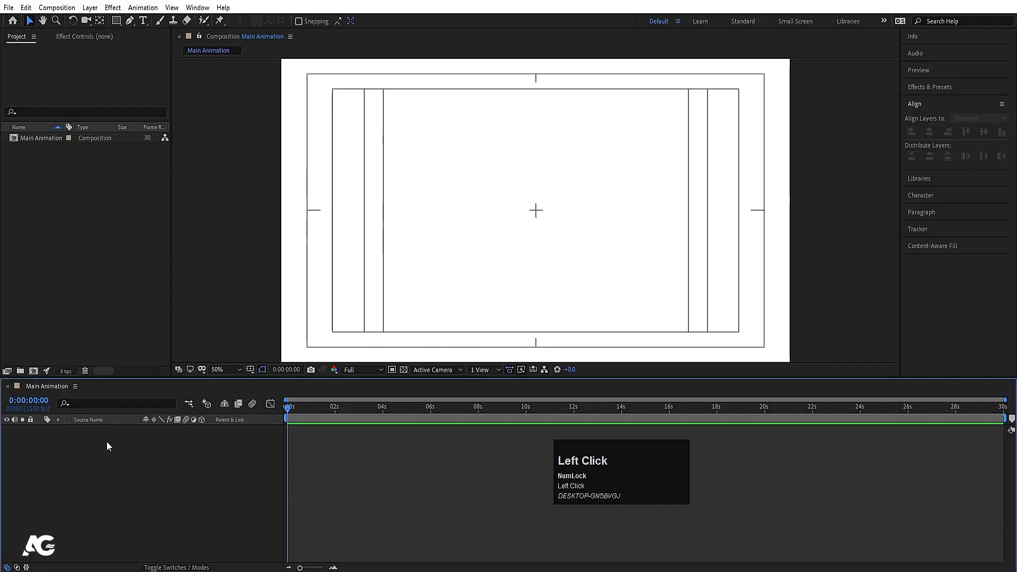
pyautogui.hotkey('ctrl', 'i')
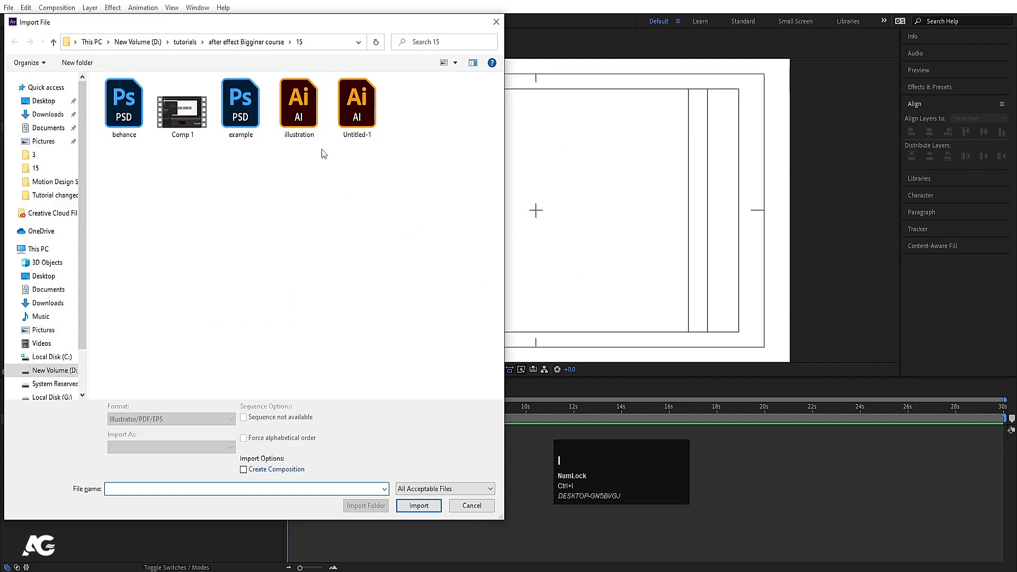
pyautogui.click(297, 130)
pyautogui.click(177, 448)
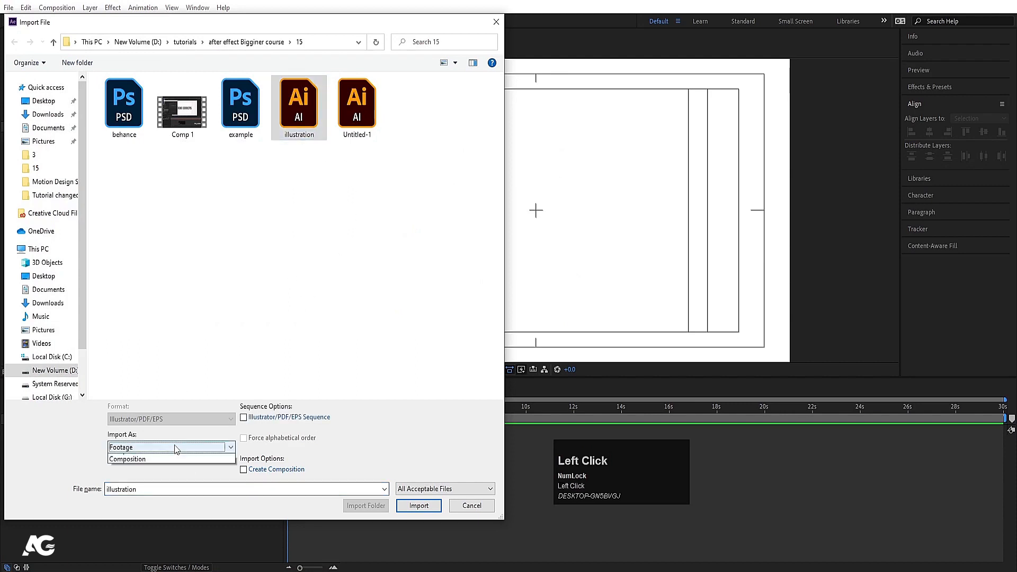
pyautogui.click(171, 468)
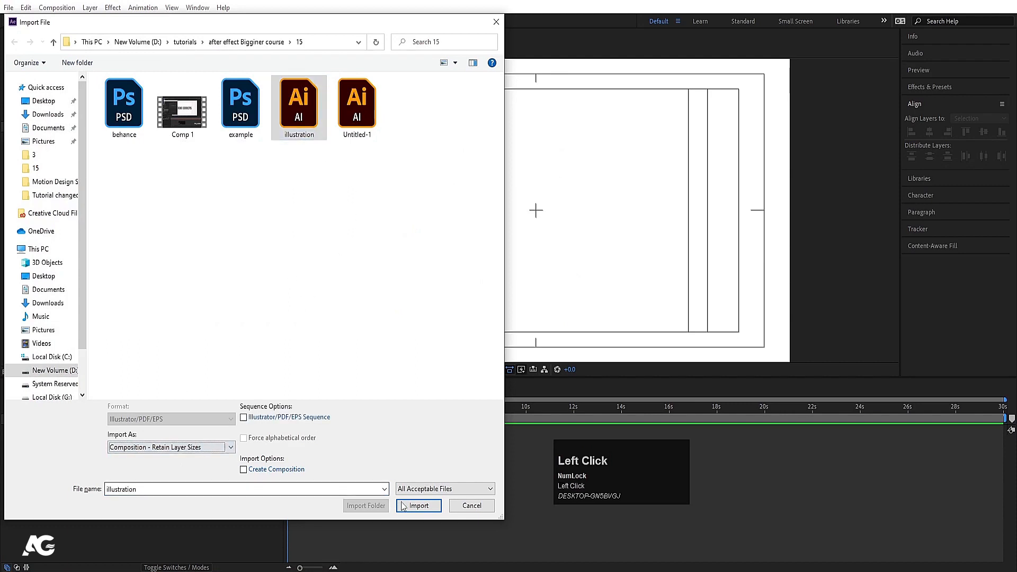
pyautogui.click(419, 505)
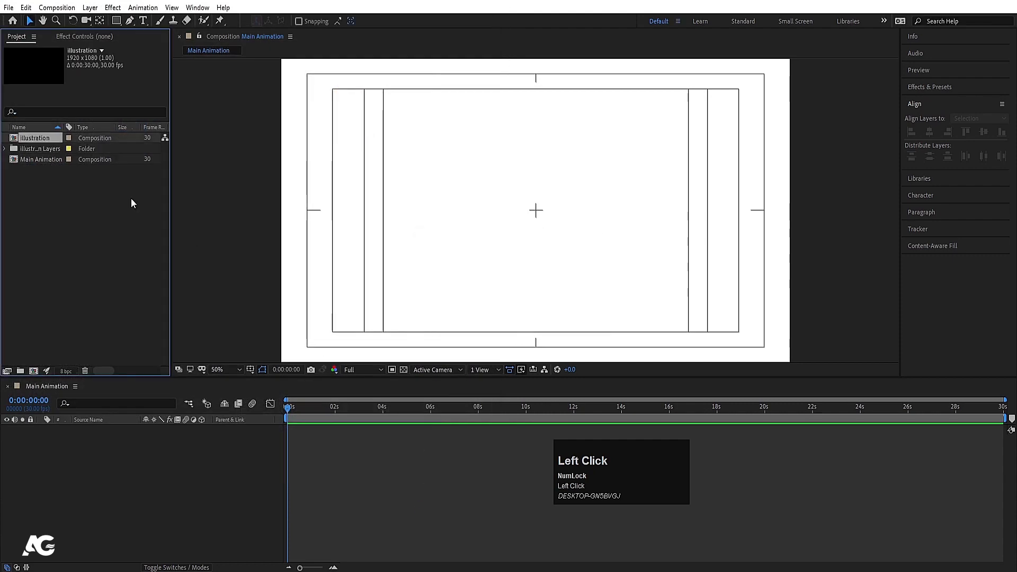
pyautogui.moveTo(30, 139); pyautogui.dragTo(135, 479)
# - Open the nested illustration composition and select individual icons, the head and the mobile to check that they are separate layers
pyautogui.doubleClick(98, 431)
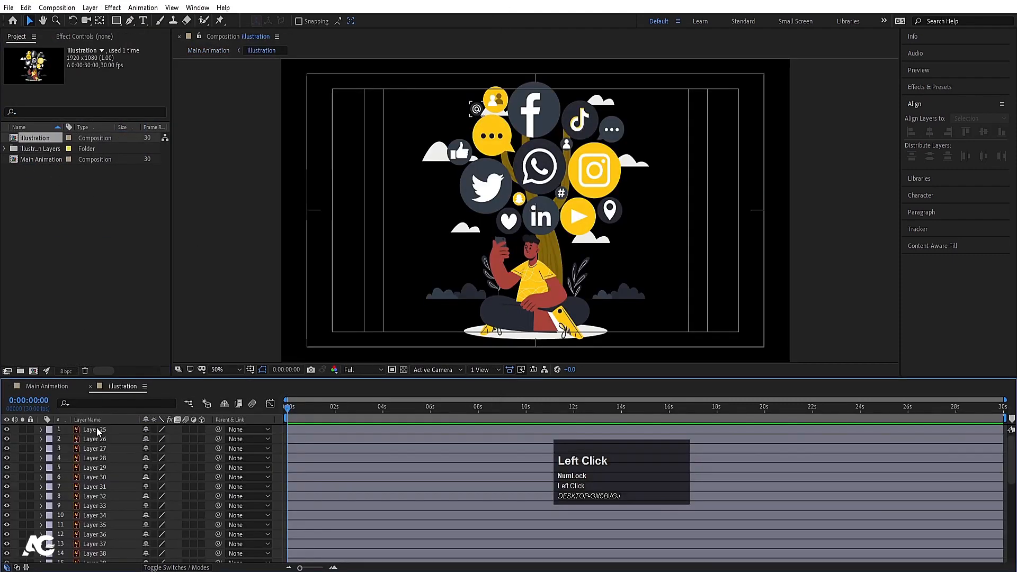
pyautogui.click(490, 188)
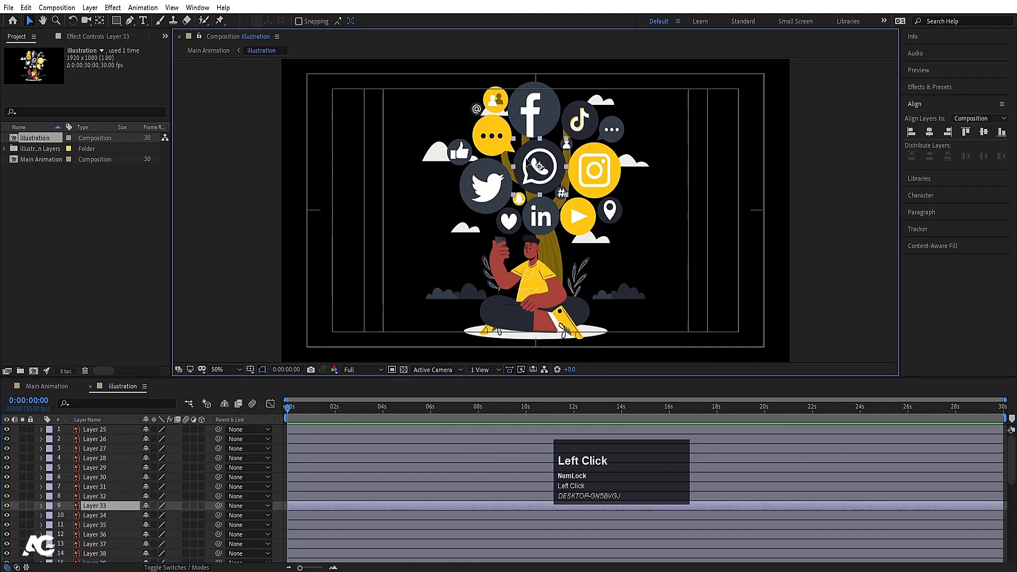
pyautogui.click(527, 166)
pyautogui.click(590, 197)
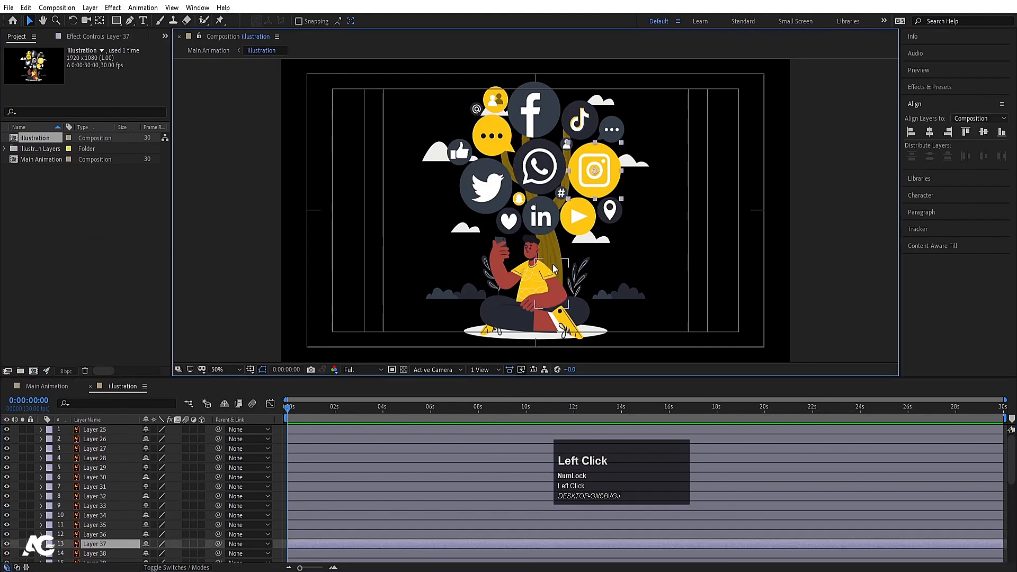
pyautogui.click(531, 249)
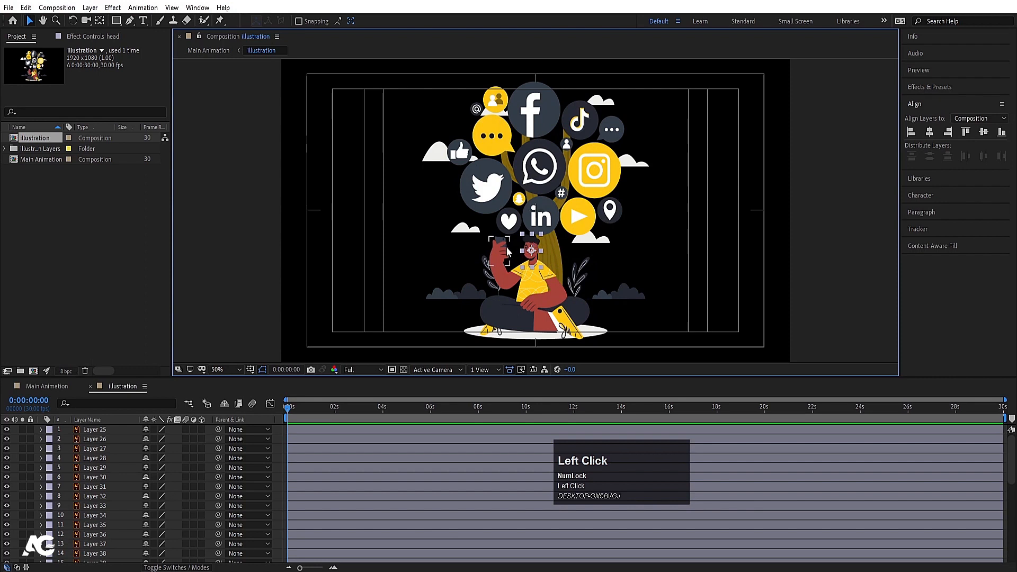
pyautogui.click(509, 239)
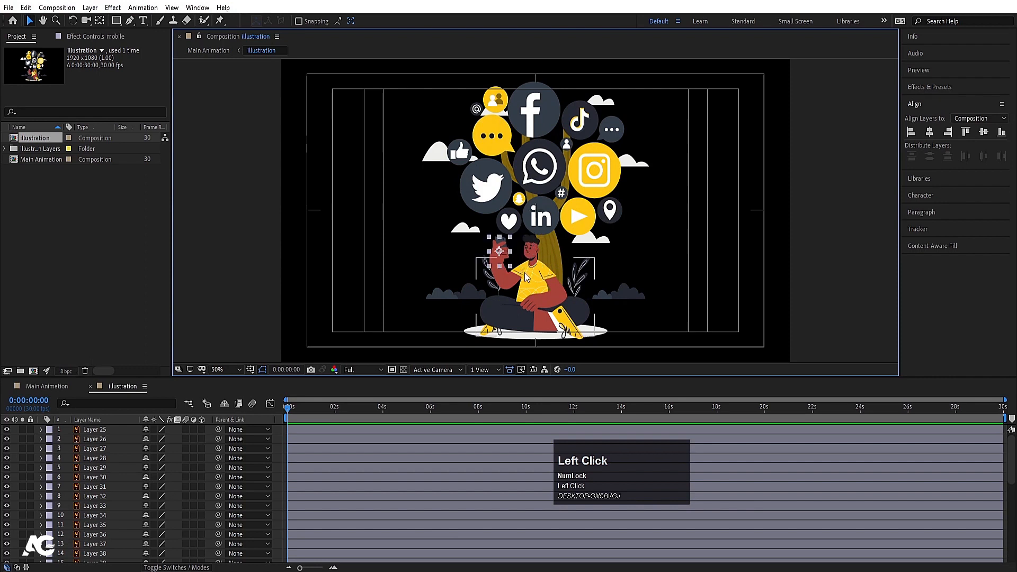
pyautogui.click(506, 239)
pyautogui.click(364, 157)
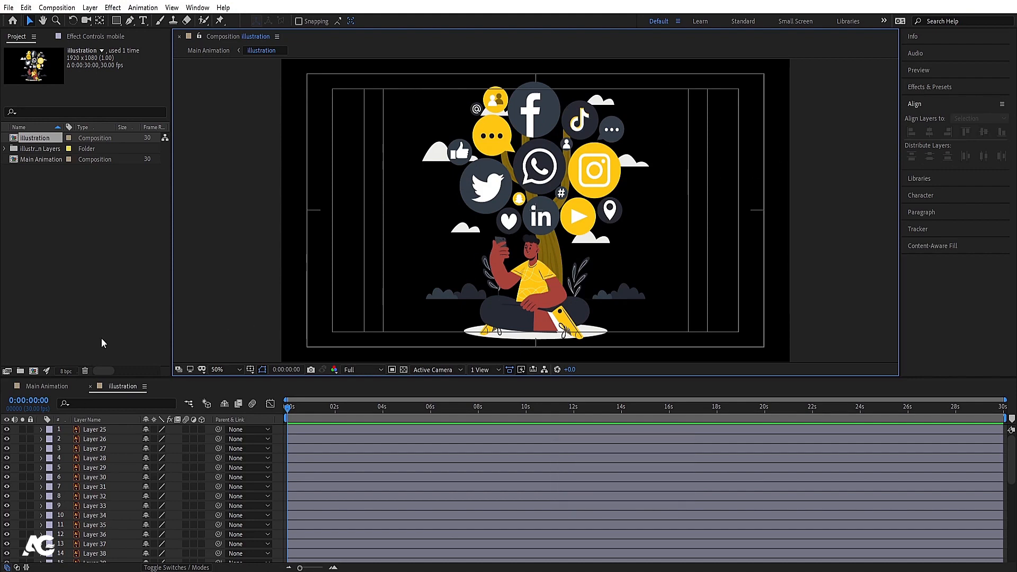
pyautogui.click(463, 156)
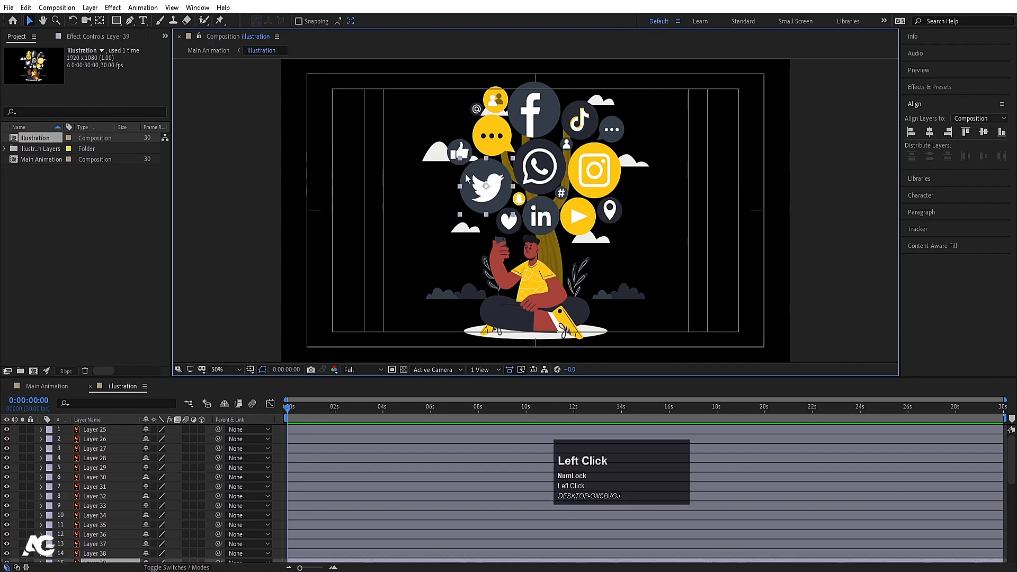
# - Return to the Main Animation composition and undo adding and importing the illustration
pyautogui.click(47, 386)
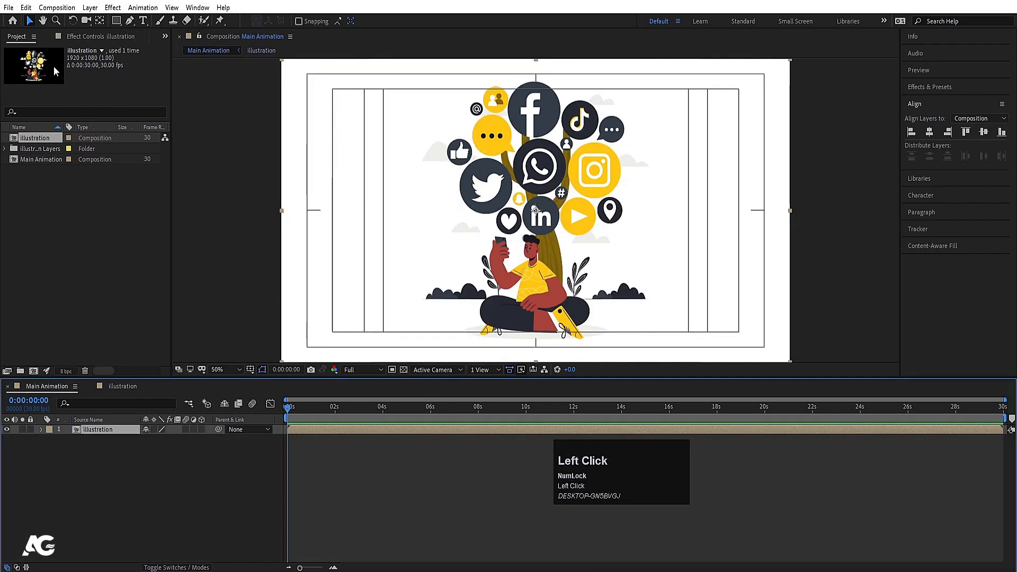
pyautogui.hotkey('ctrl', 'z')
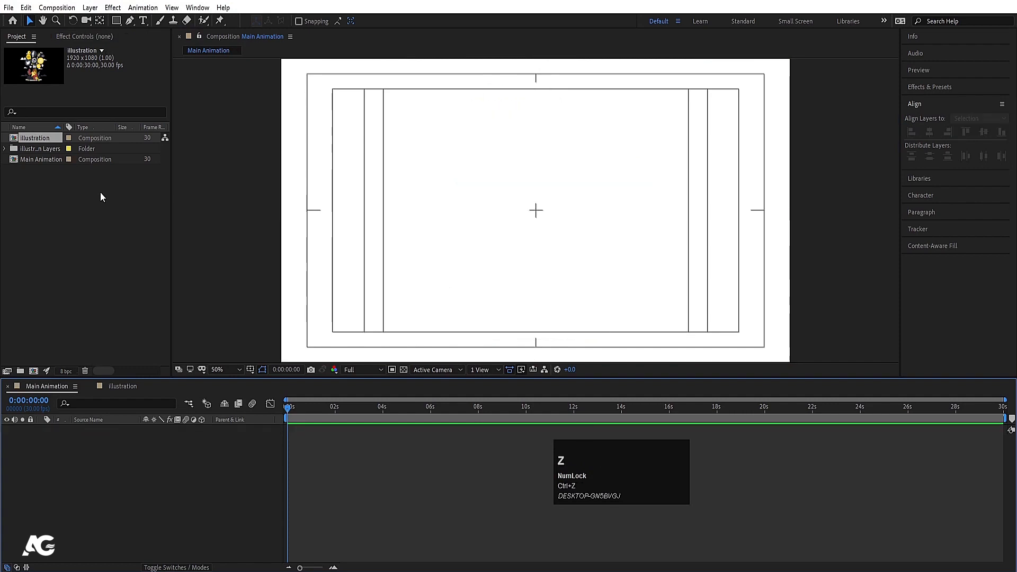
pyautogui.hotkey('ctrl', 'z')
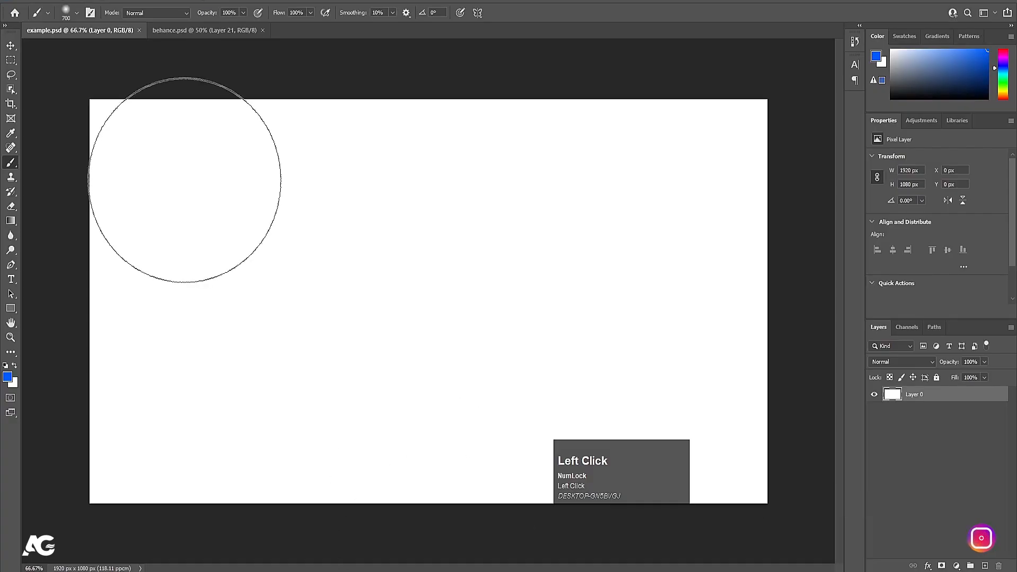
# - In Photoshop's behance.psd, toggle the visibility of Layers 13, 21, 20 and 19 off and on, and save the file
pyautogui.click(204, 31)
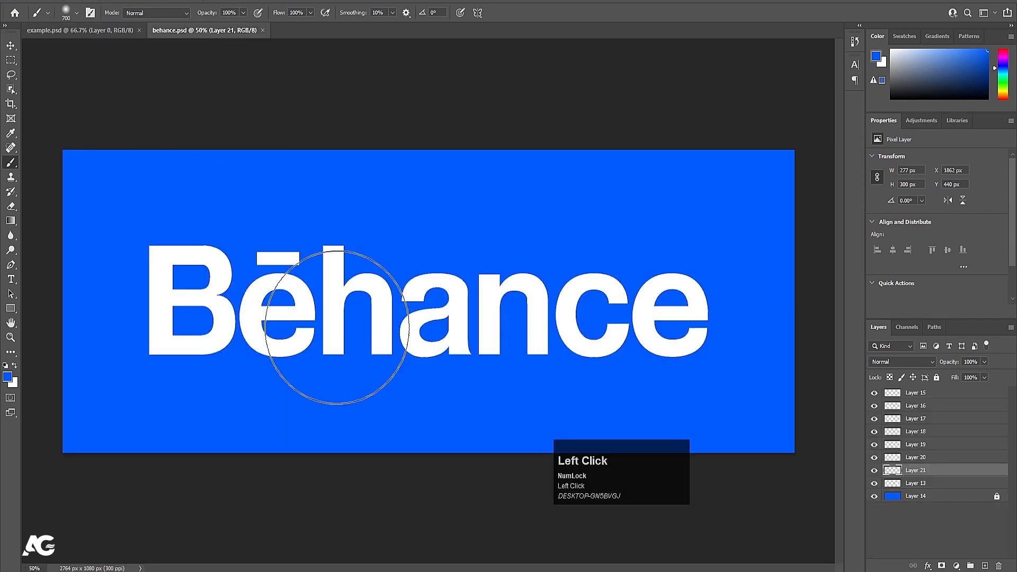
pyautogui.press('v')
pyautogui.click(875, 483)
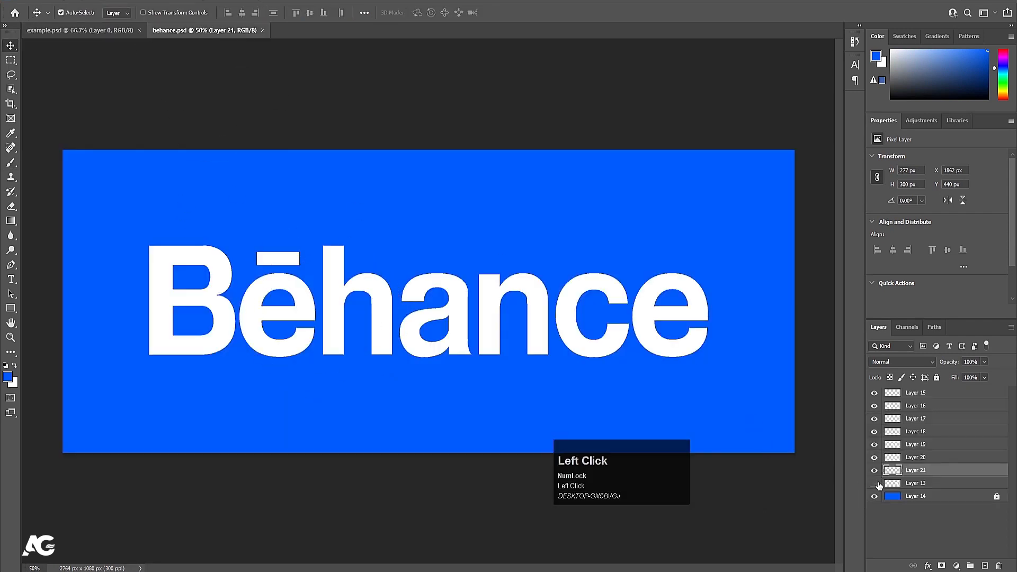
pyautogui.click(875, 483)
pyautogui.click(875, 471)
pyautogui.click(875, 457)
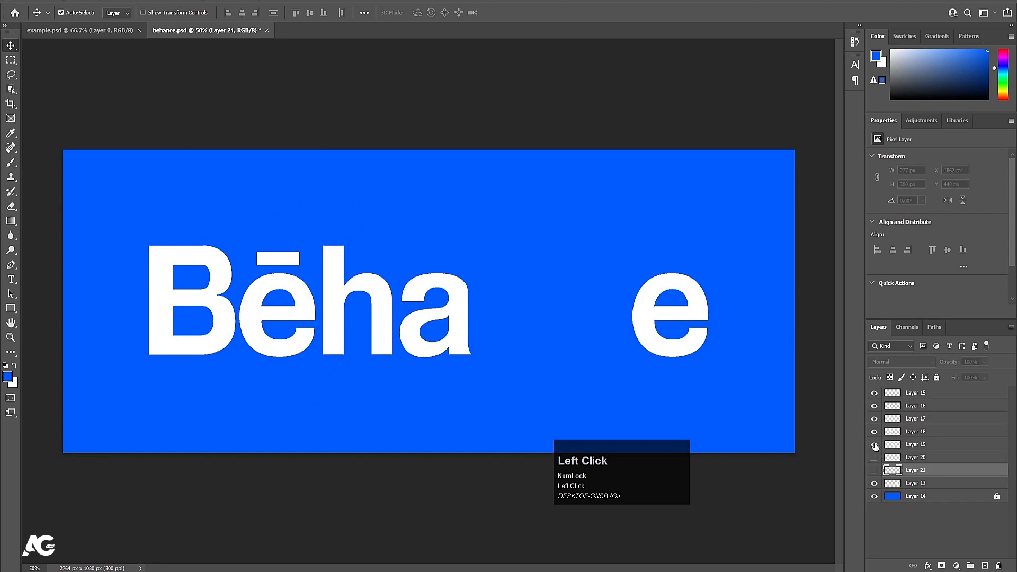
pyautogui.click(874, 445)
pyautogui.click(874, 457)
pyautogui.click(874, 470)
pyautogui.click(875, 444)
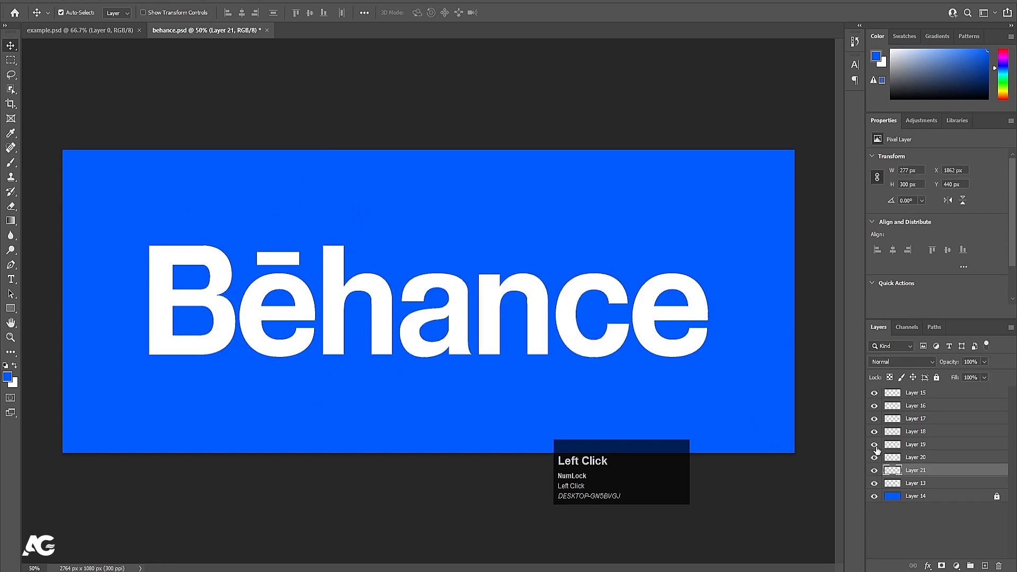
pyautogui.hotkey('ctrl', 's')
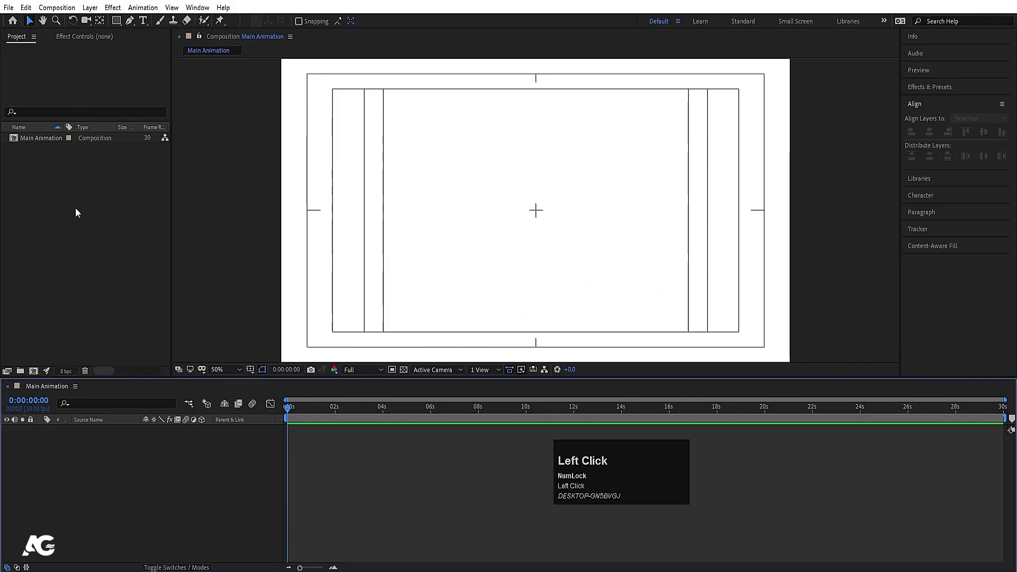
# - In After Effects, import behance.psd as Composition - Retain Layer Sizes with Editable Layer Styles and dismiss the warning
pyautogui.doubleClick(75, 208)
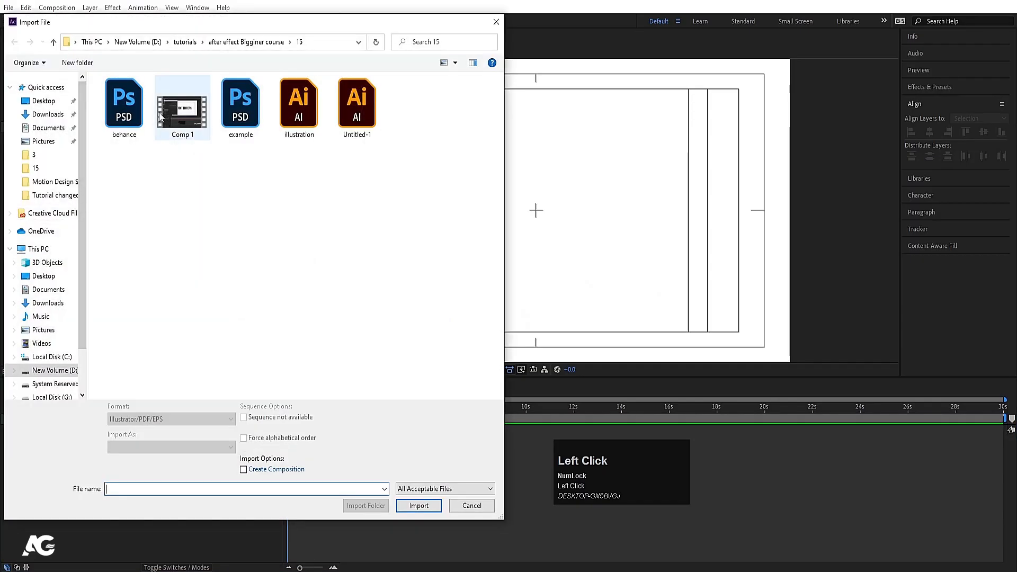
pyautogui.click(136, 100)
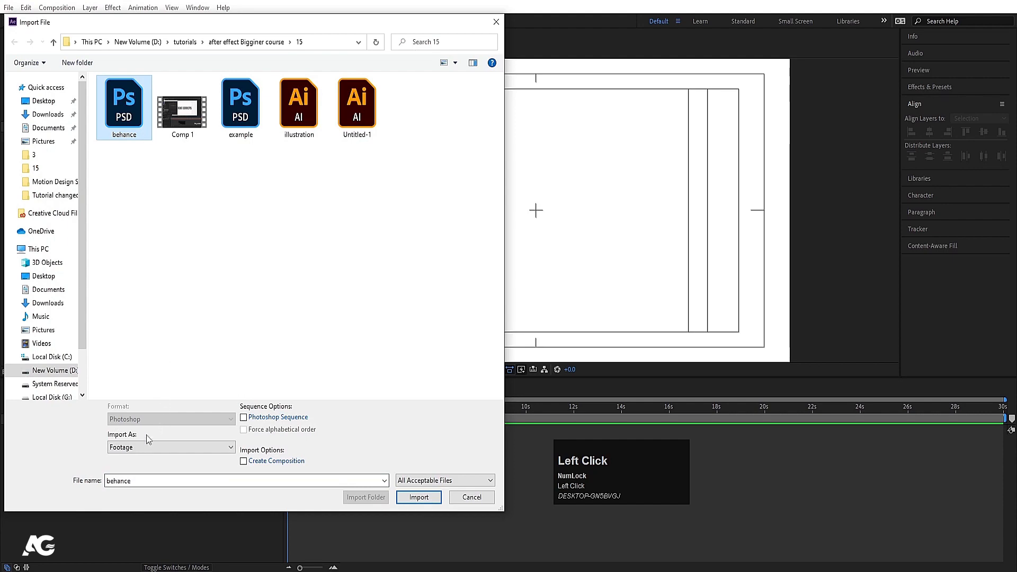
pyautogui.click(132, 448)
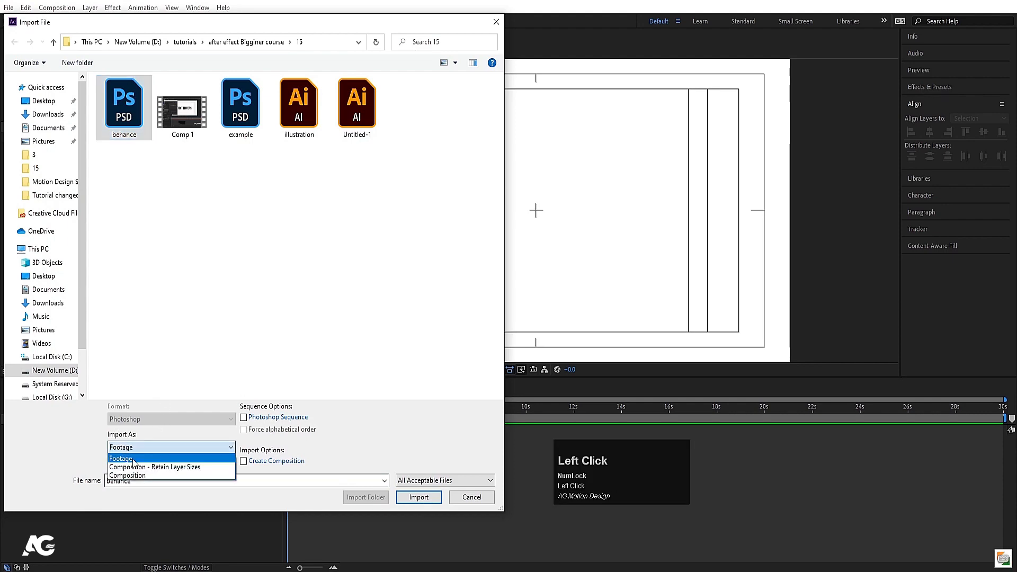
pyautogui.click(139, 467)
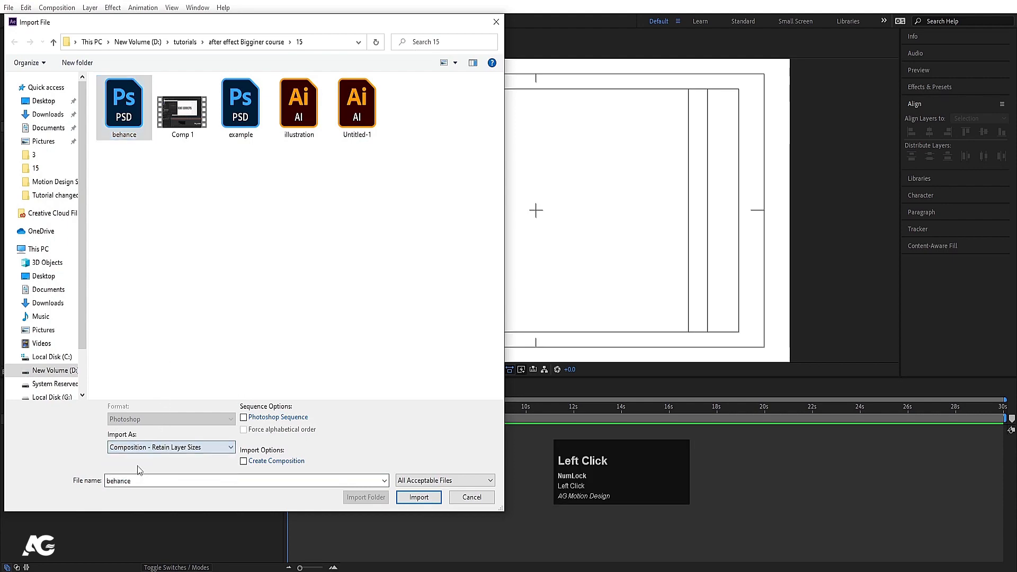
pyautogui.click(406, 500)
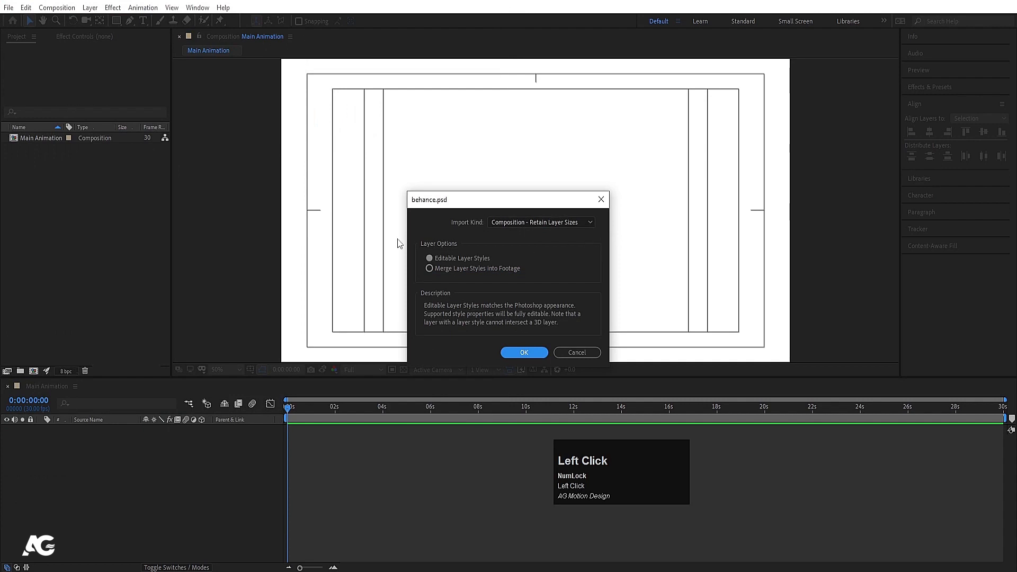
pyautogui.click(519, 353)
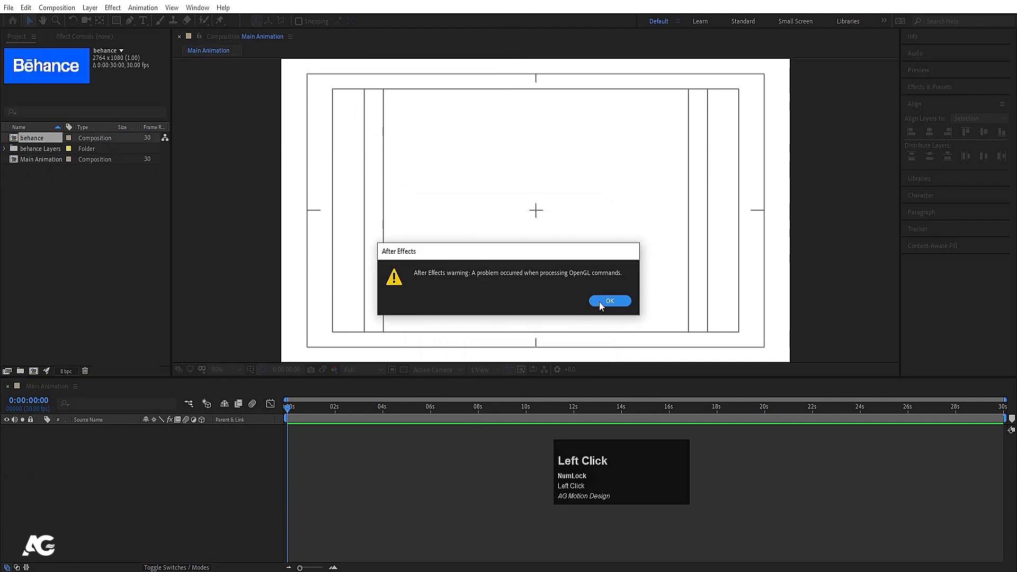
pyautogui.click(599, 301)
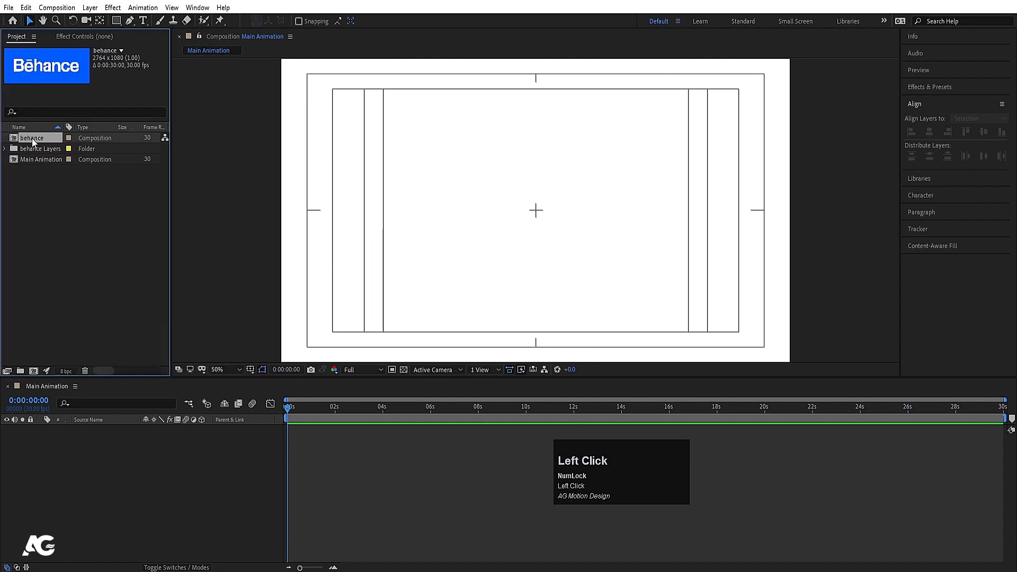
# - Add the behance composition as a layer in Main Animation and open the nested composition
pyautogui.moveTo(32, 138); pyautogui.dragTo(97, 405)
pyautogui.moveTo(126, 440); pyautogui.dragTo(128, 443)
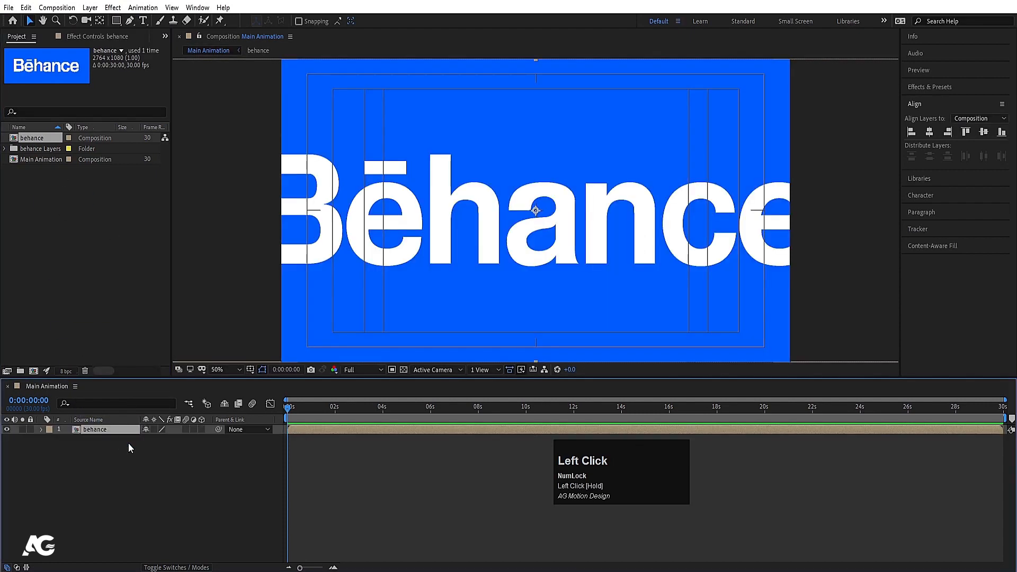
pyautogui.doubleClick(113, 431)
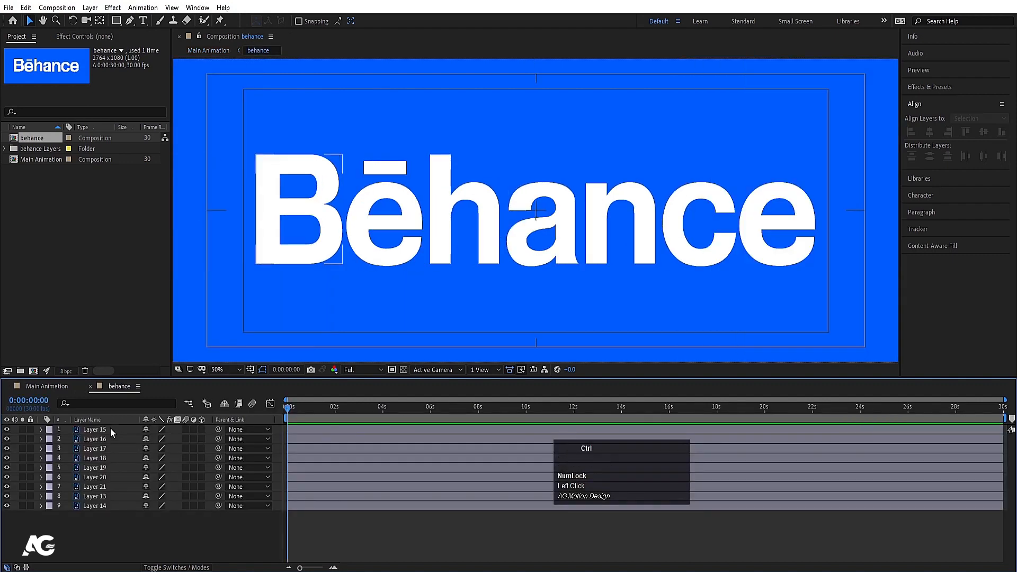
# - Check the frame width in the behance composition's settings and close them without changes
pyautogui.hotkey('ctrl', 'k')
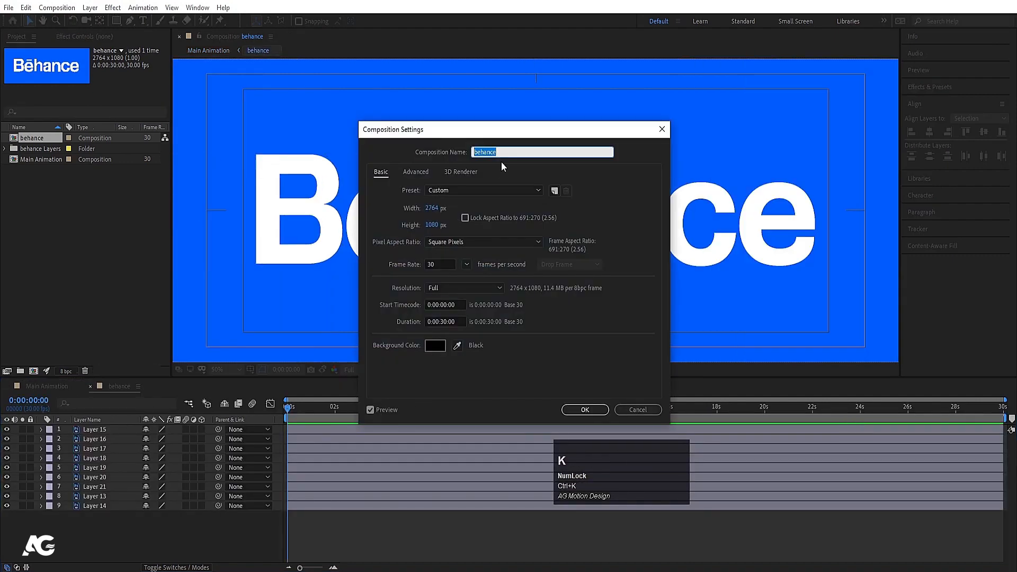
pyautogui.click(432, 208)
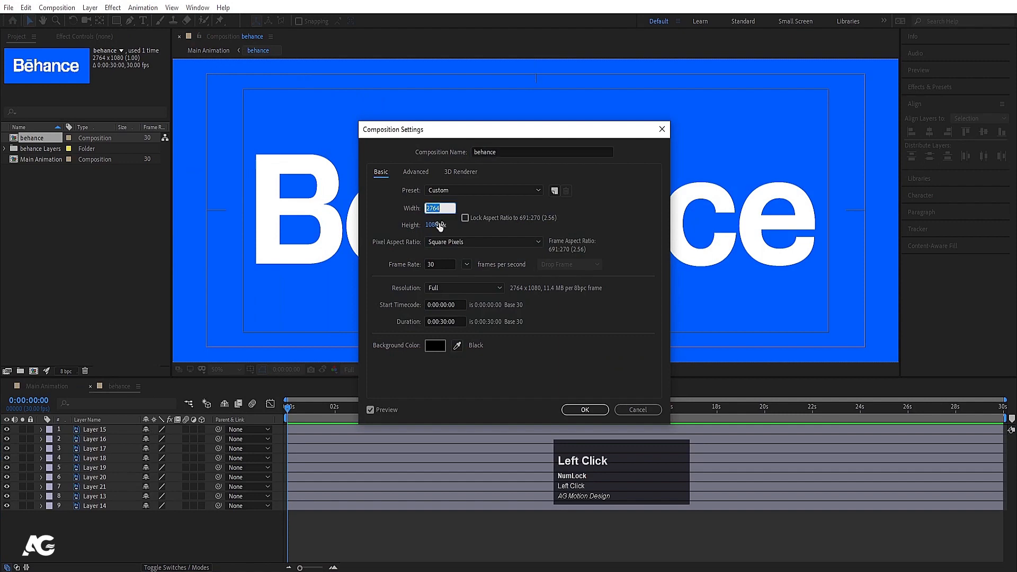
pyautogui.click(650, 411)
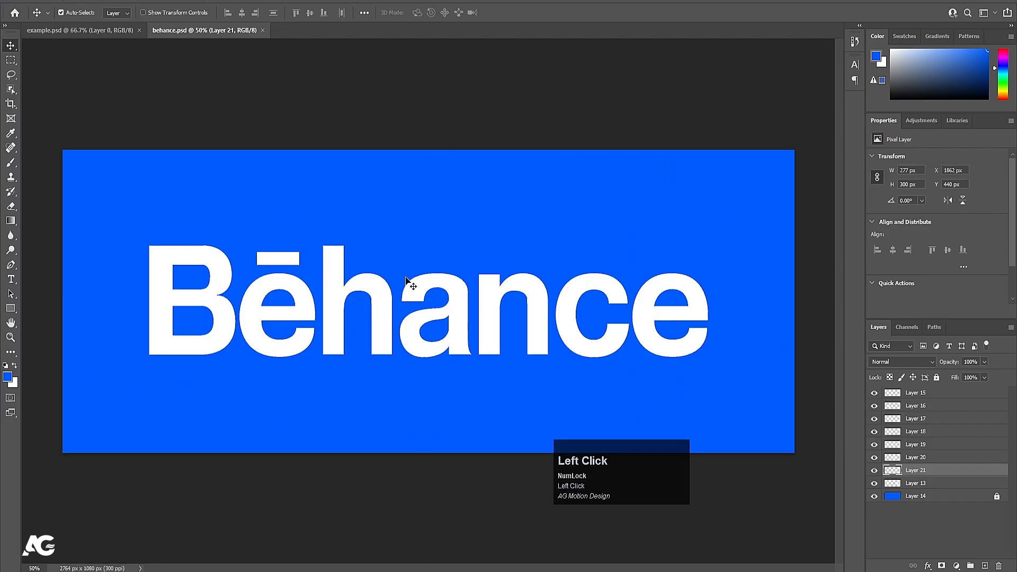
# - In Photoshop, inspect the image size of behance.psd with width and height shown in pixels
pyautogui.hotkey('ctrl', 'alt')
pyautogui.hotkey('ctrl', 'alt', 'i')
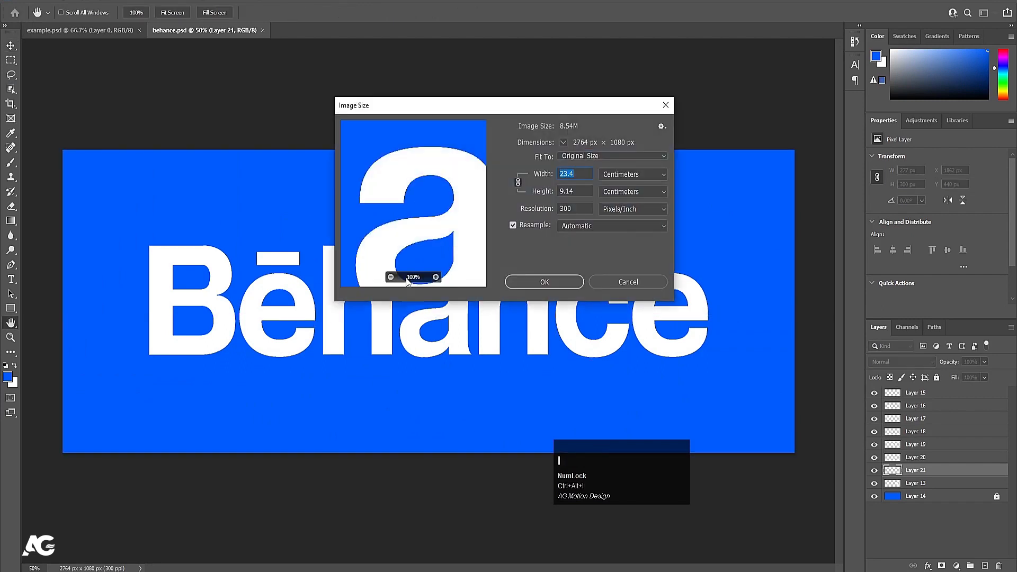
pyautogui.click(616, 178)
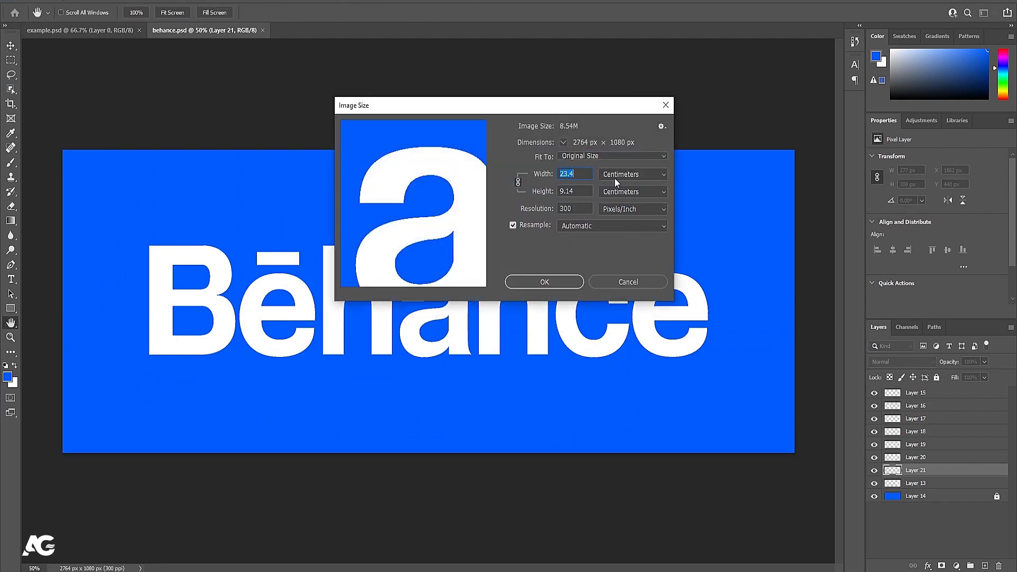
pyautogui.click(610, 195)
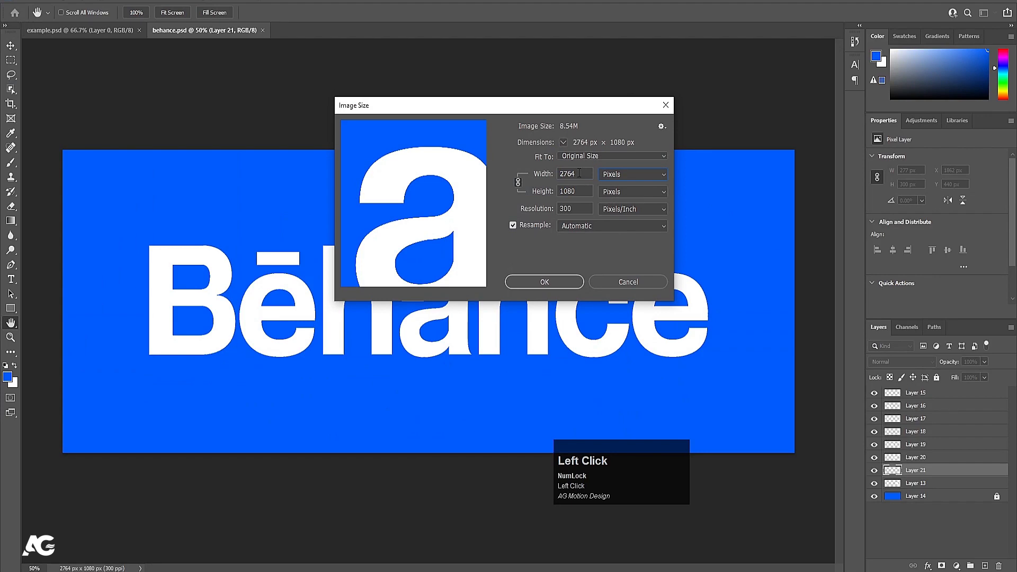
pyautogui.click(582, 189)
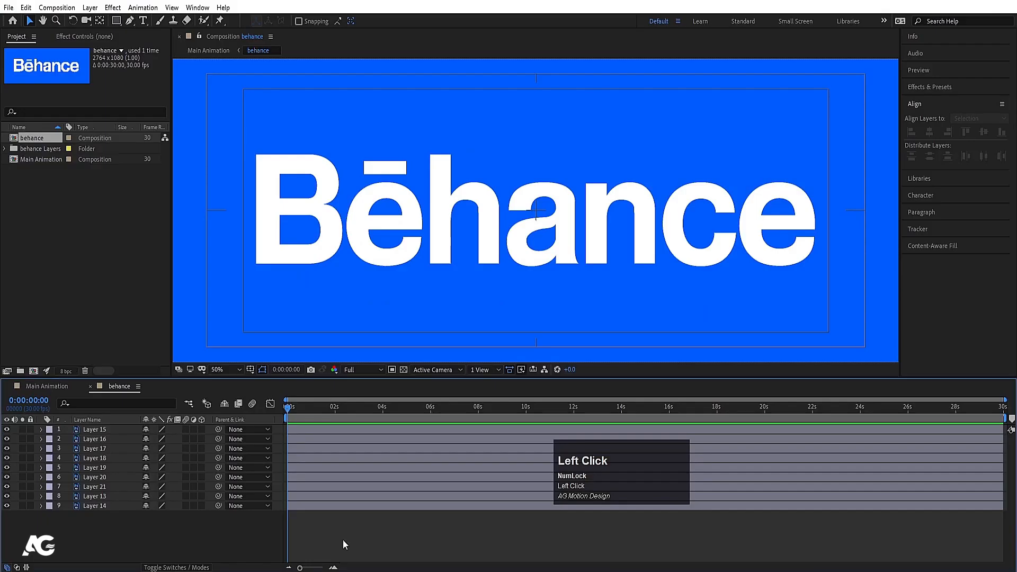
# - In After Effects, compare the behance composition's width and height with the Photoshop document and leave the settings unchanged
pyautogui.hotkey('ctrl', 'k')
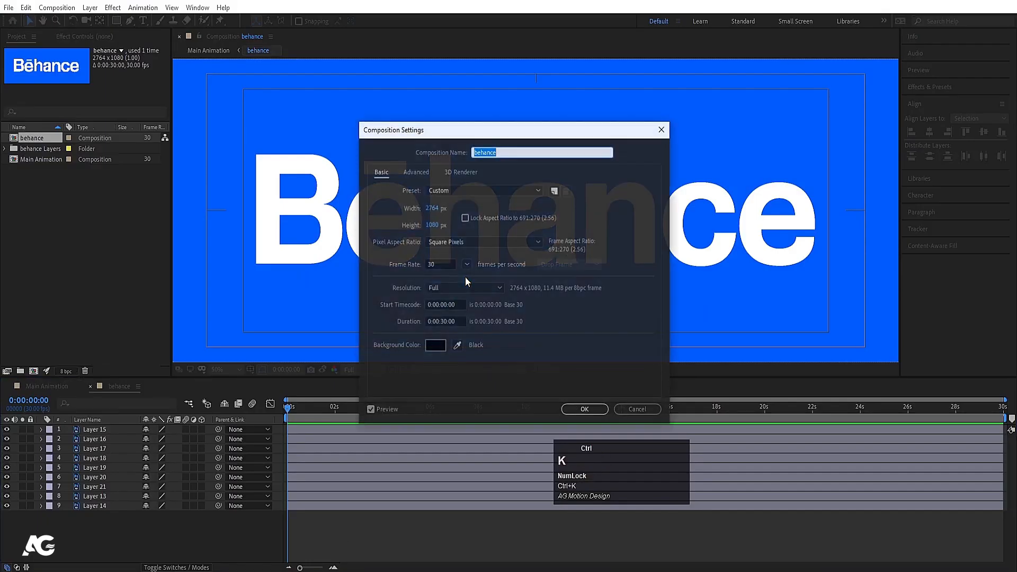
pyautogui.click(435, 209)
pyautogui.click(434, 225)
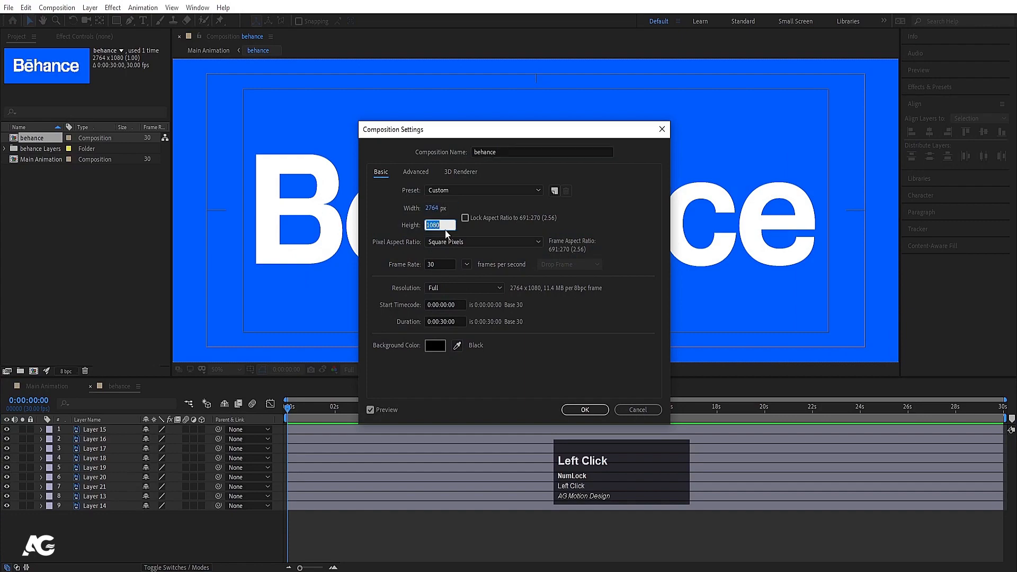
pyautogui.click(618, 411)
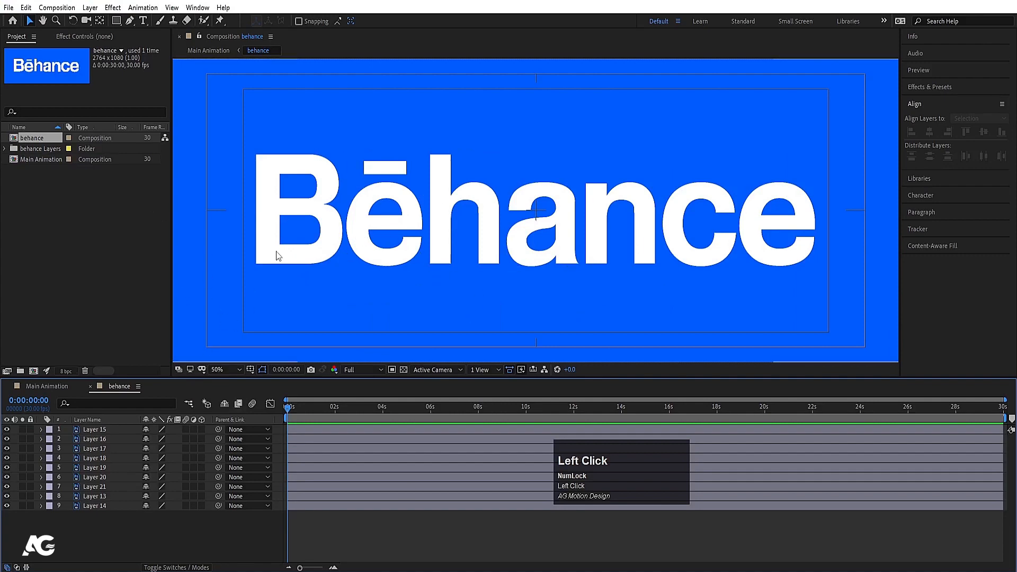
# - Select the separate letter layers of the behance composition one after another, starting with the B on Layer 15
pyautogui.click(121, 431)
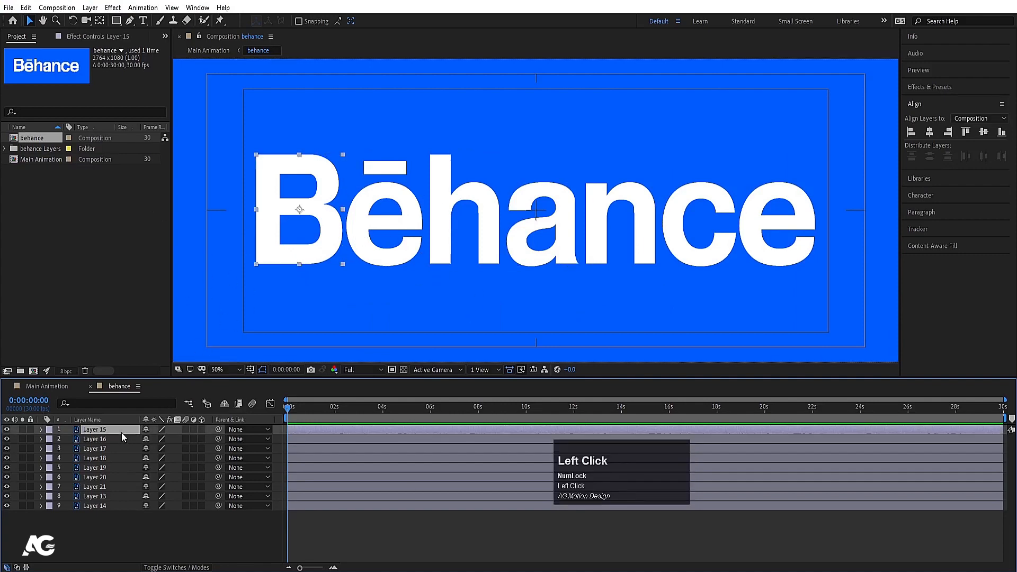
pyautogui.click(367, 231)
pyautogui.click(387, 169)
pyautogui.click(463, 207)
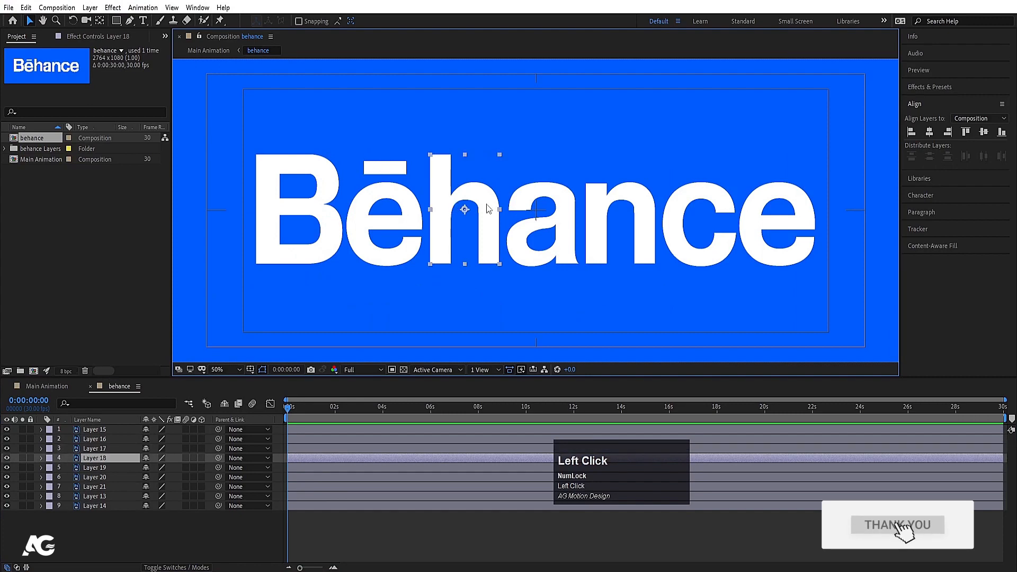
pyautogui.click(523, 201)
pyautogui.click(617, 214)
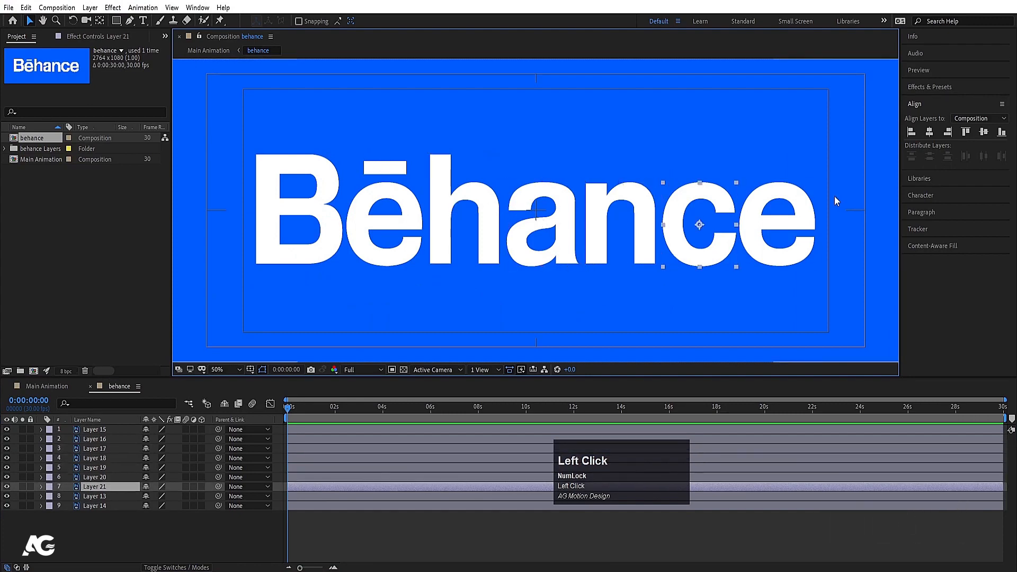
# - Return to the Main Animation composition and reveal the Scale property of the behance layer
pyautogui.click(53, 386)
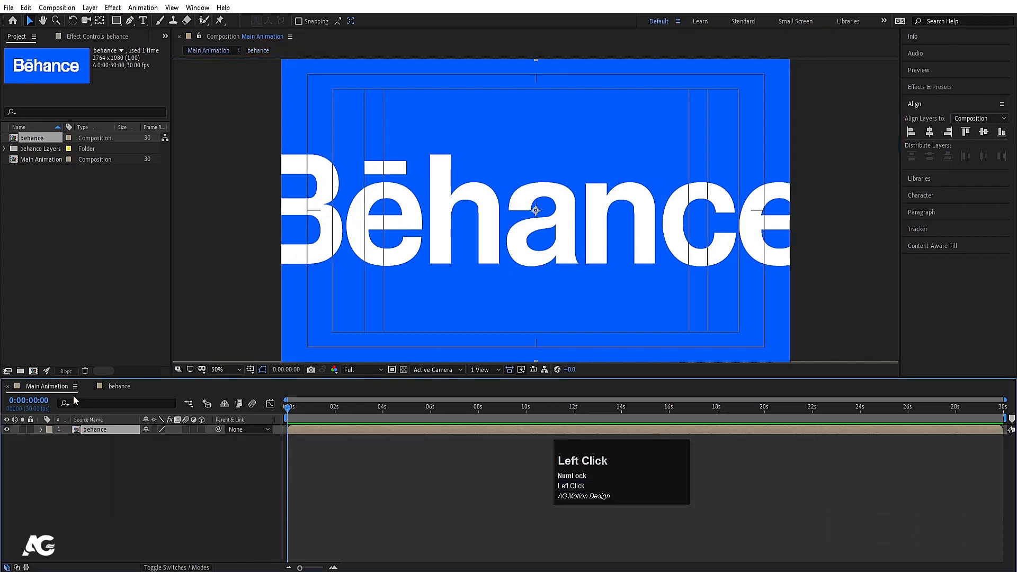
pyautogui.click(151, 462)
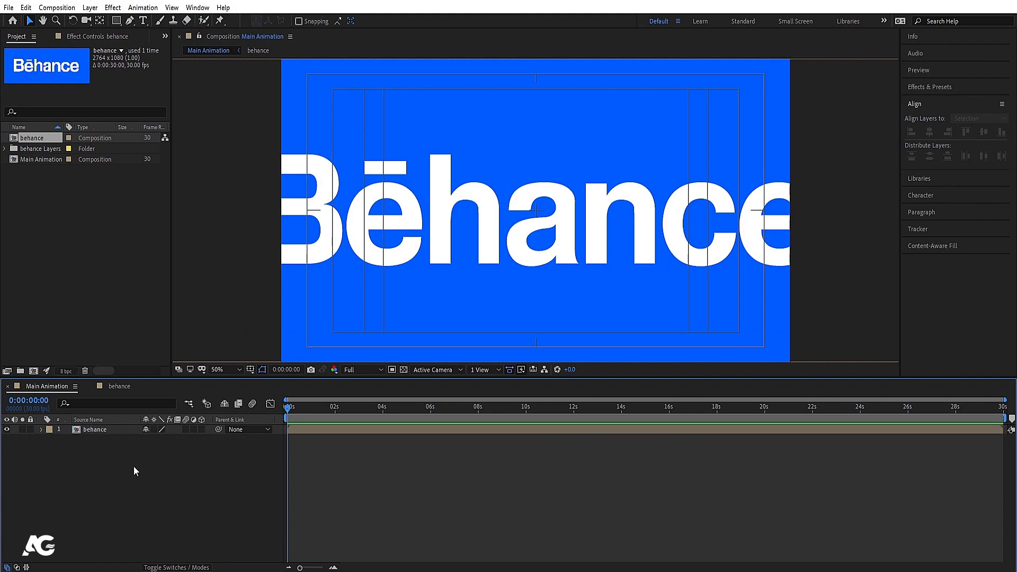
pyautogui.click(104, 432)
pyautogui.press('s')
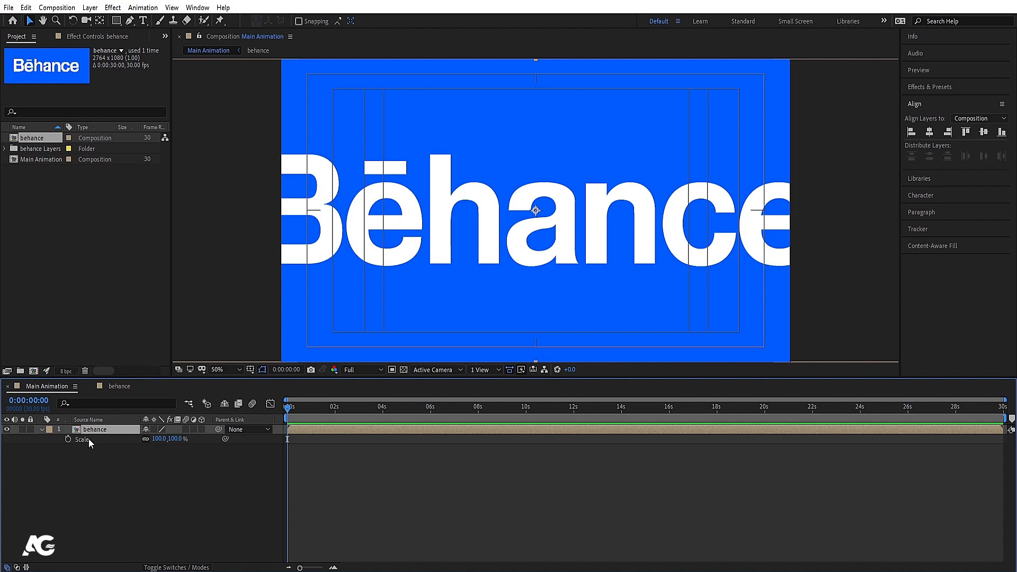
pyautogui.click(123, 476)
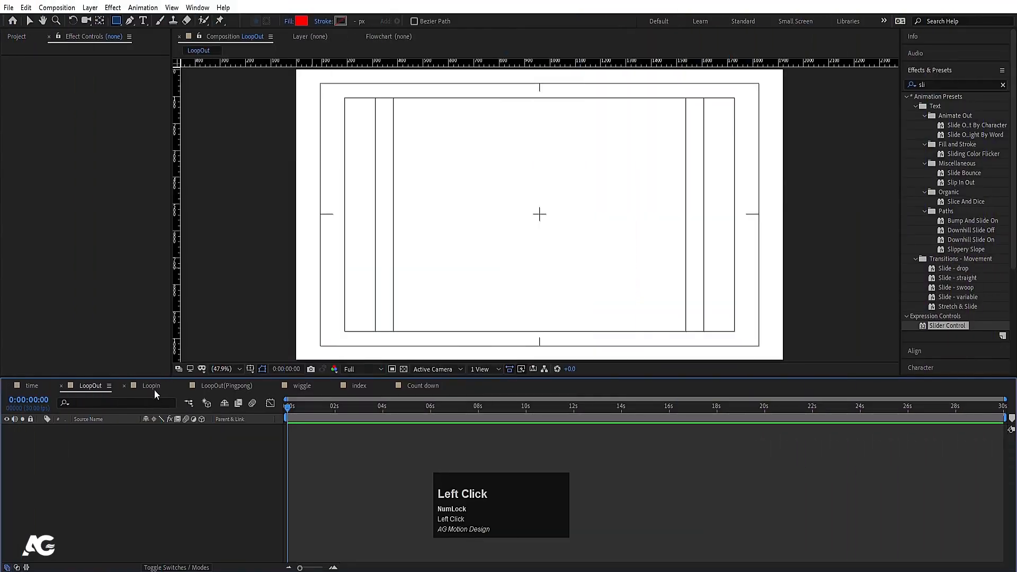
# - Look through the LoopIn, LoopOut(Pingpong), wiggle, index and Count down compositions
pyautogui.click(155, 389)
pyautogui.click(211, 386)
pyautogui.click(293, 387)
pyautogui.click(351, 387)
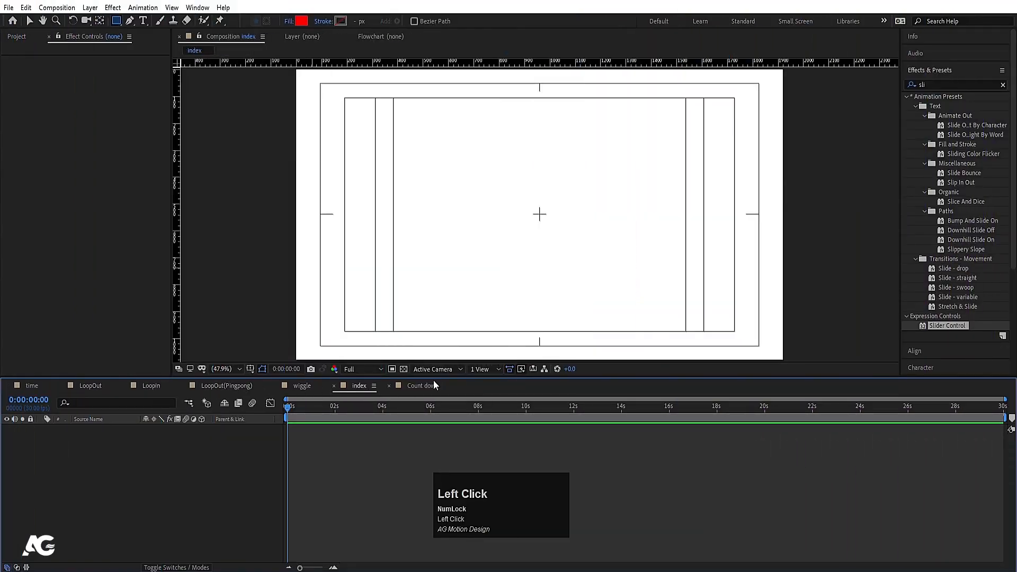
pyautogui.click(431, 386)
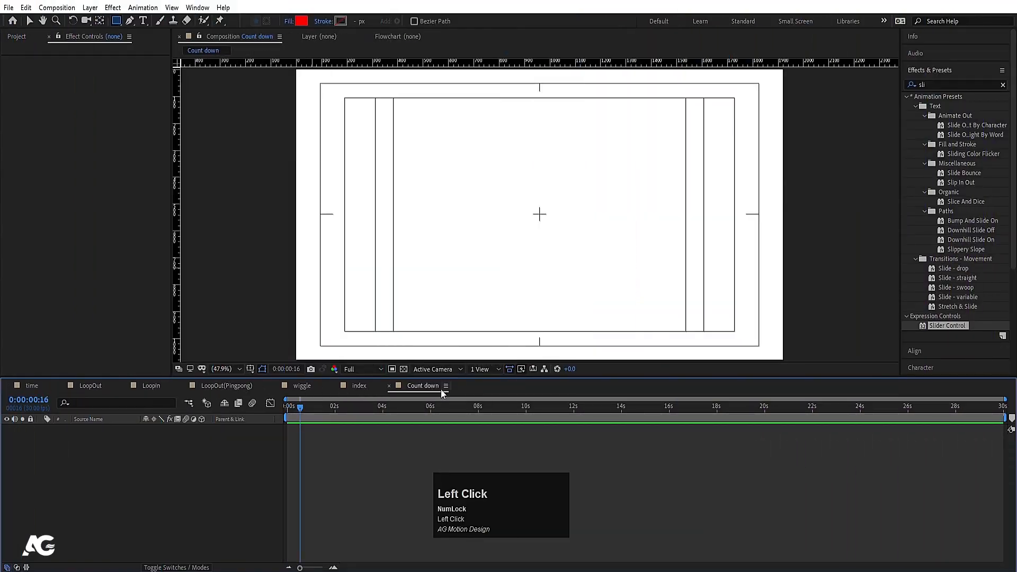
# - In the time composition, draw a red rectangle left of the canvas centre and centre its anchor point on the shape
pyautogui.click(33, 386)
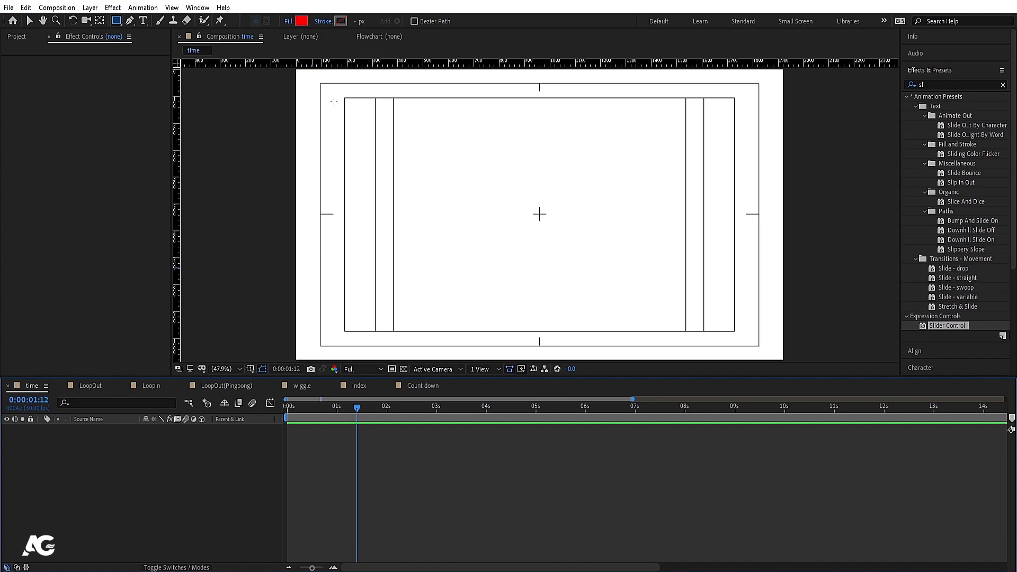
pyautogui.moveTo(403, 161); pyautogui.dragTo(501, 265)
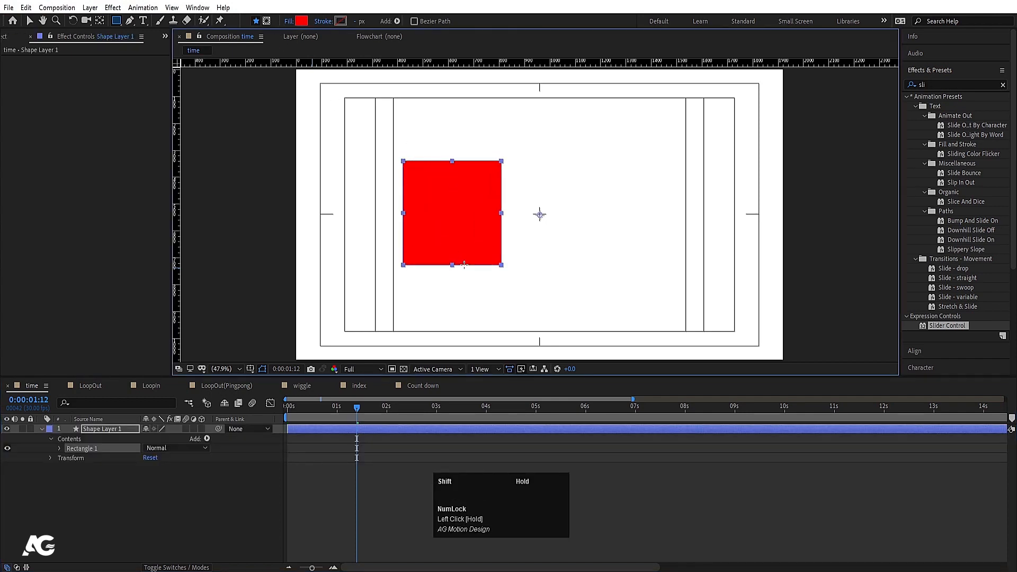
pyautogui.click(63, 476)
pyautogui.click(94, 430)
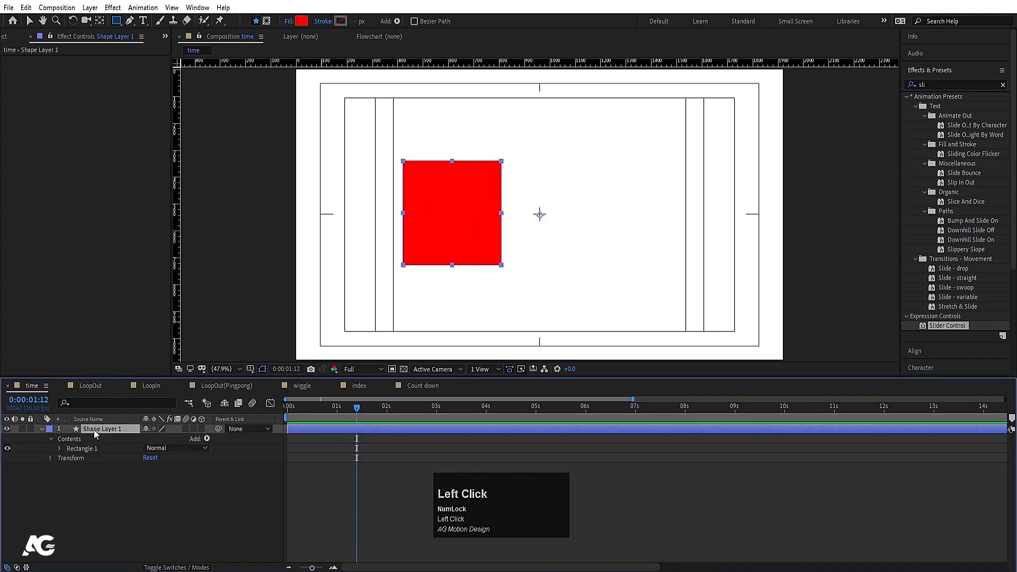
pyautogui.press('ctrl')
pyautogui.hotkey('ctrl', 'alt', 'Home')
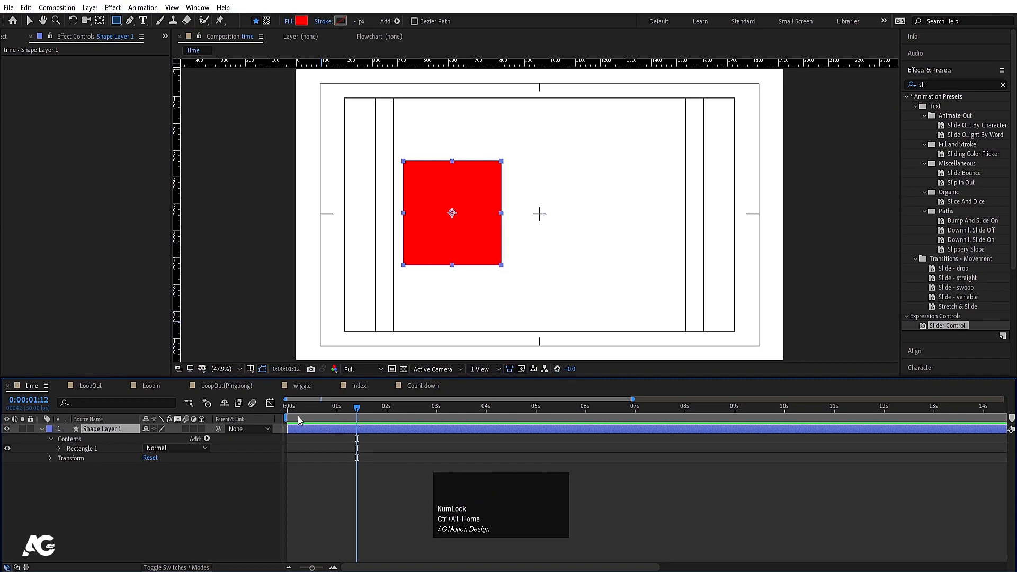
# - At 0:00:00:00, enable an expression on Shape Layer 1's Rotation property, keeping the default text transform.rotation
pyautogui.press('r')
pyautogui.moveTo(337, 420); pyautogui.dragTo(286, 422)
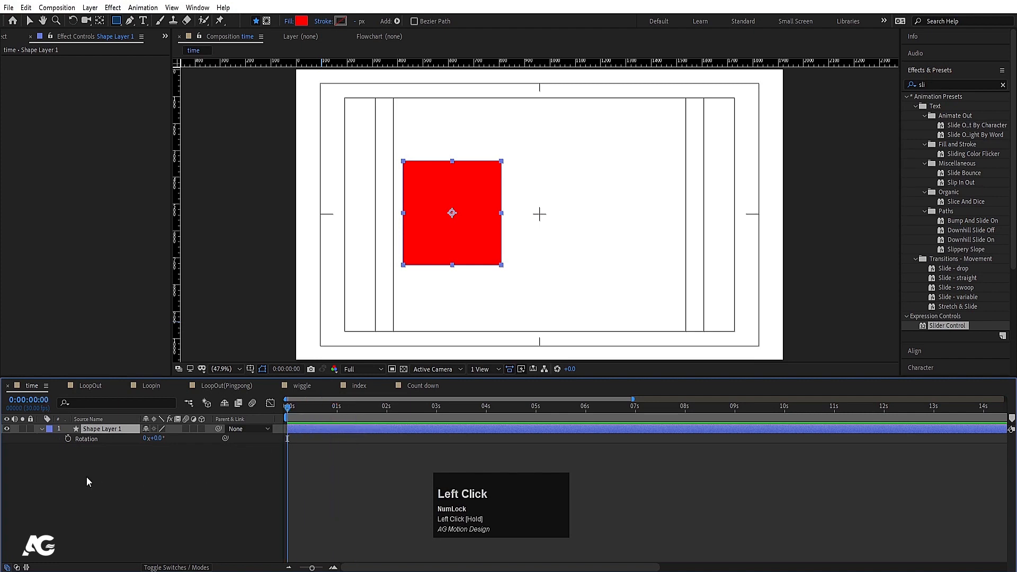
pyautogui.keyDown('alt'); pyautogui.click(68, 440); pyautogui.keyUp('alt')
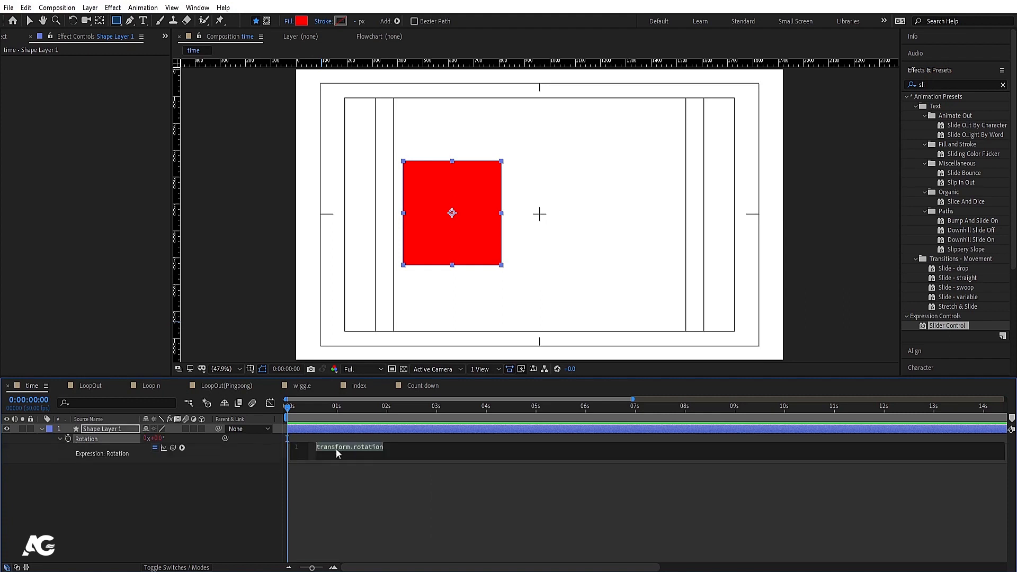
pyautogui.click(152, 490)
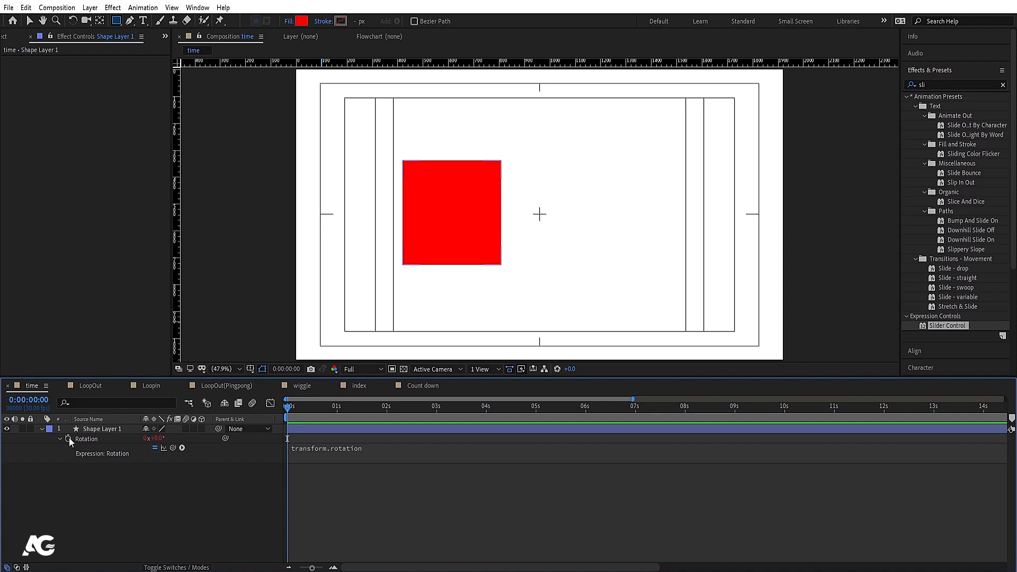
pyautogui.click(306, 450)
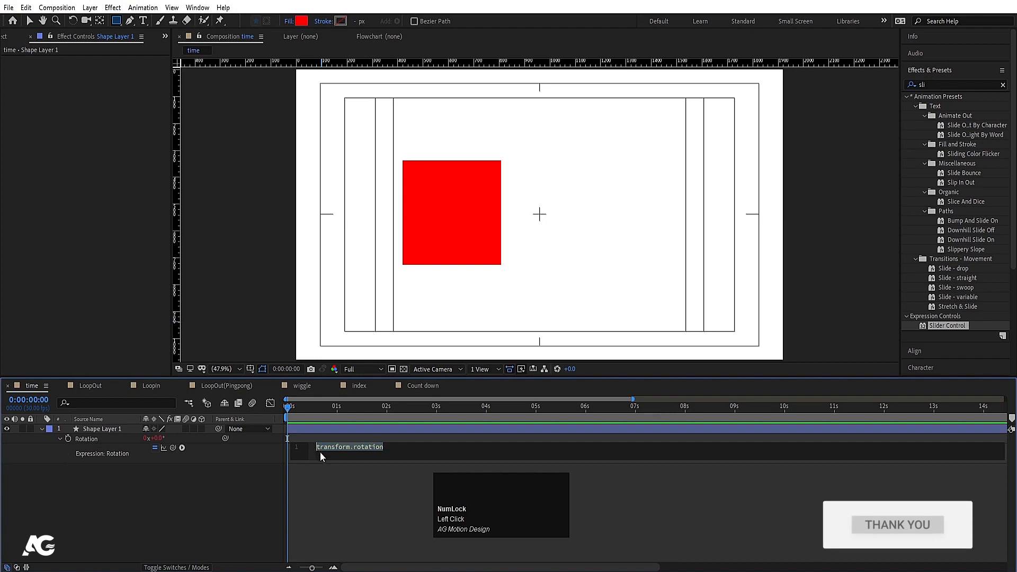
pyautogui.click(137, 482)
# - Expand Shape Layer 1 and examine its Contents and Transform property groups
pyautogui.click(85, 430)
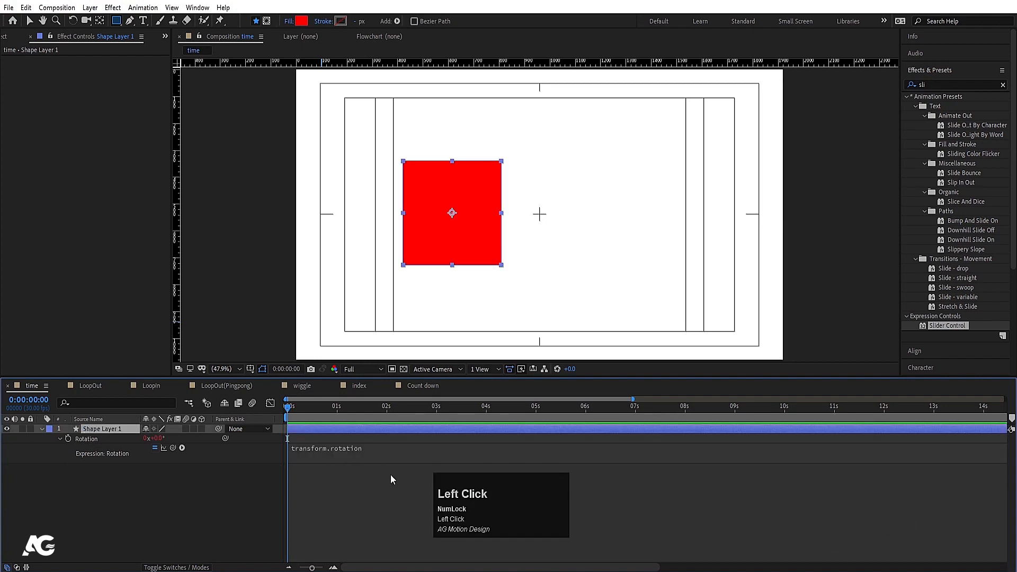
pyautogui.click(40, 430)
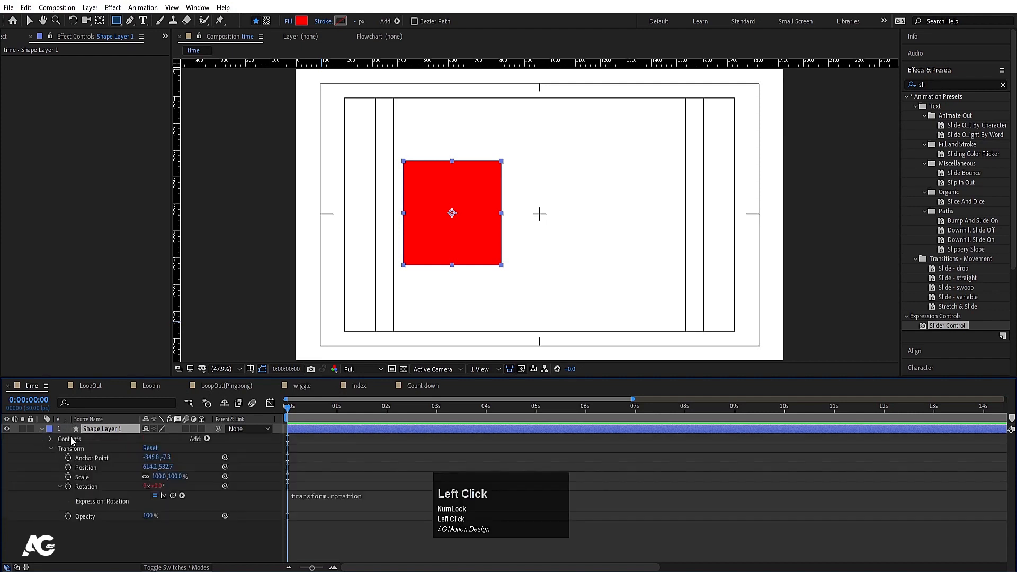
pyautogui.click(71, 438)
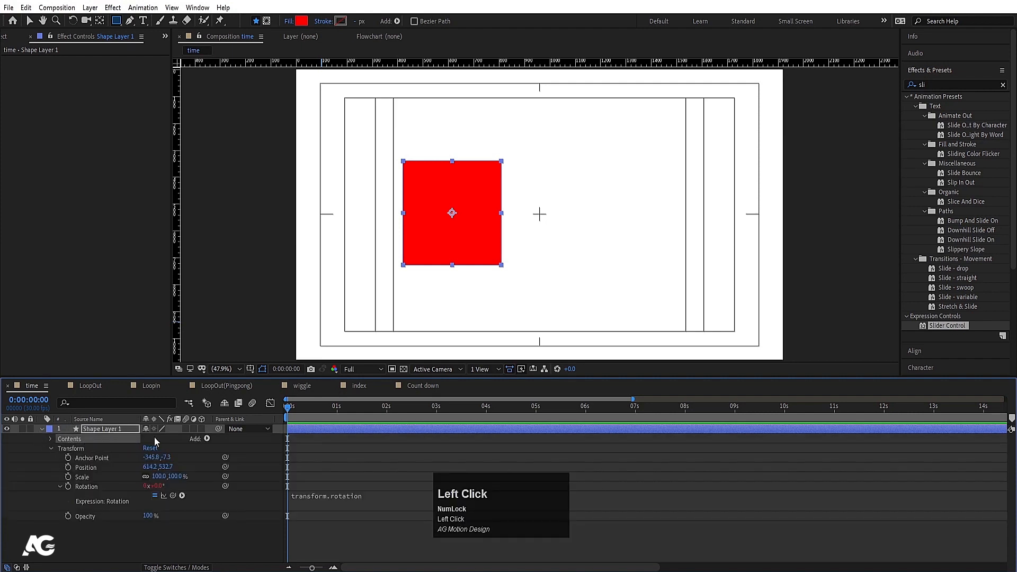
pyautogui.click(206, 438)
pyautogui.click(69, 449)
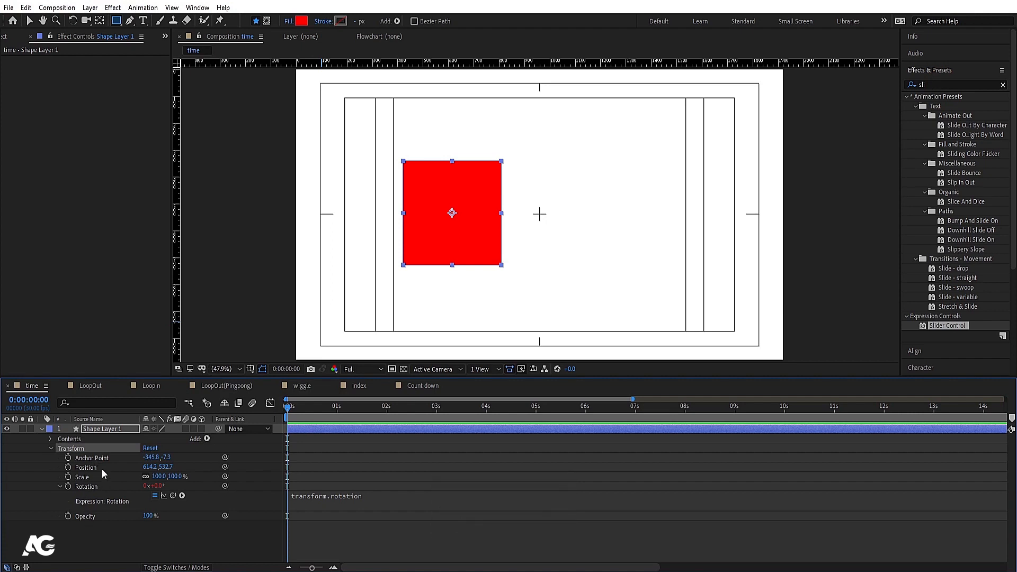
pyautogui.click(83, 450)
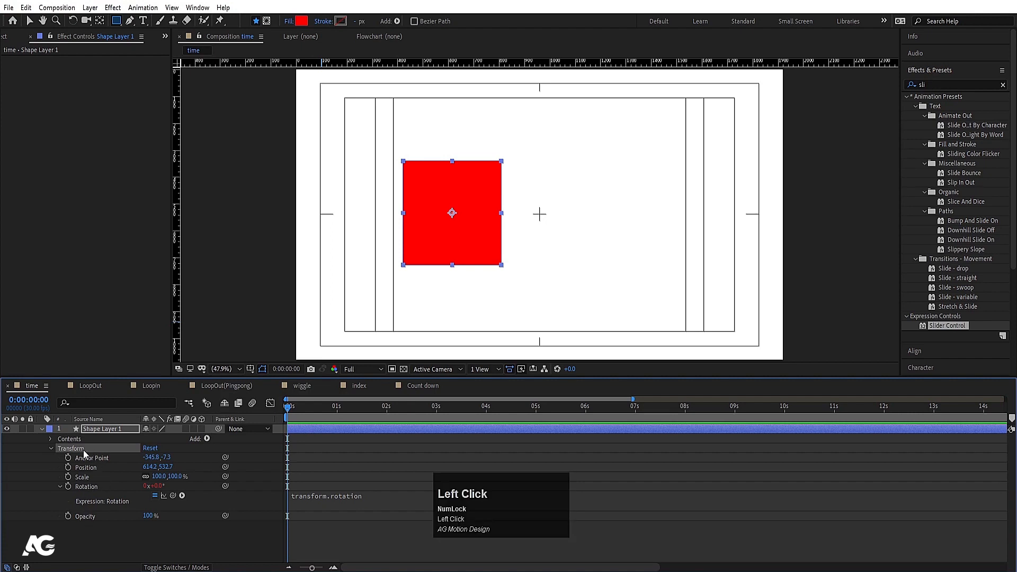
# - Replace the Rotation expression on Shape Layer 1 with time
pyautogui.click(91, 487)
pyautogui.click(315, 499)
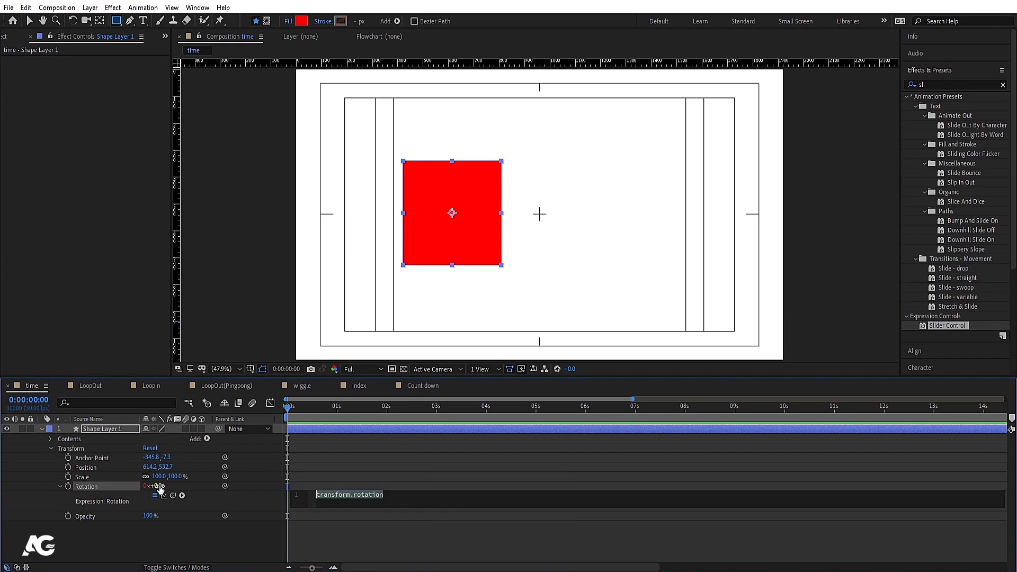
pyautogui.click(313, 468)
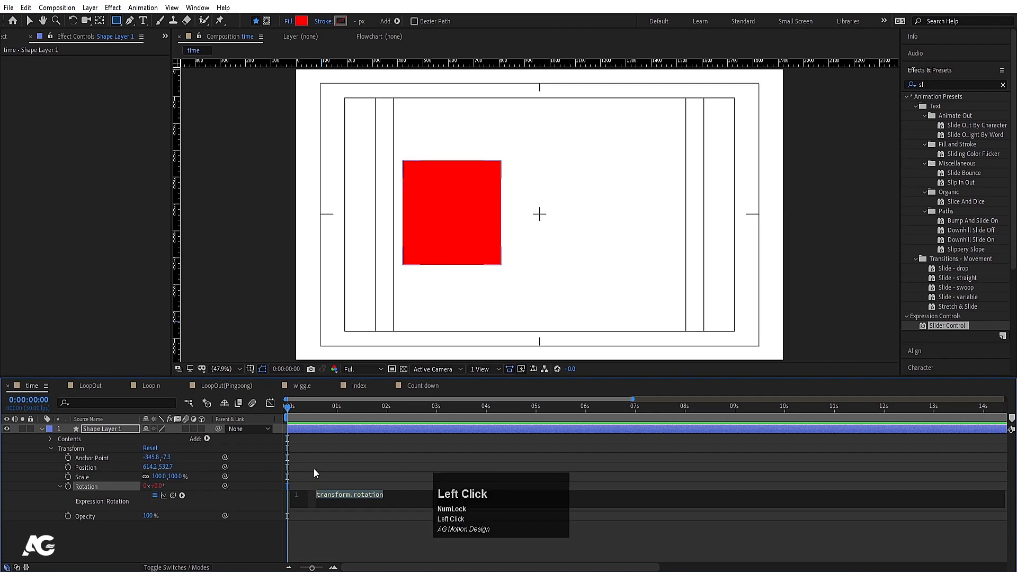
pyautogui.click(307, 506)
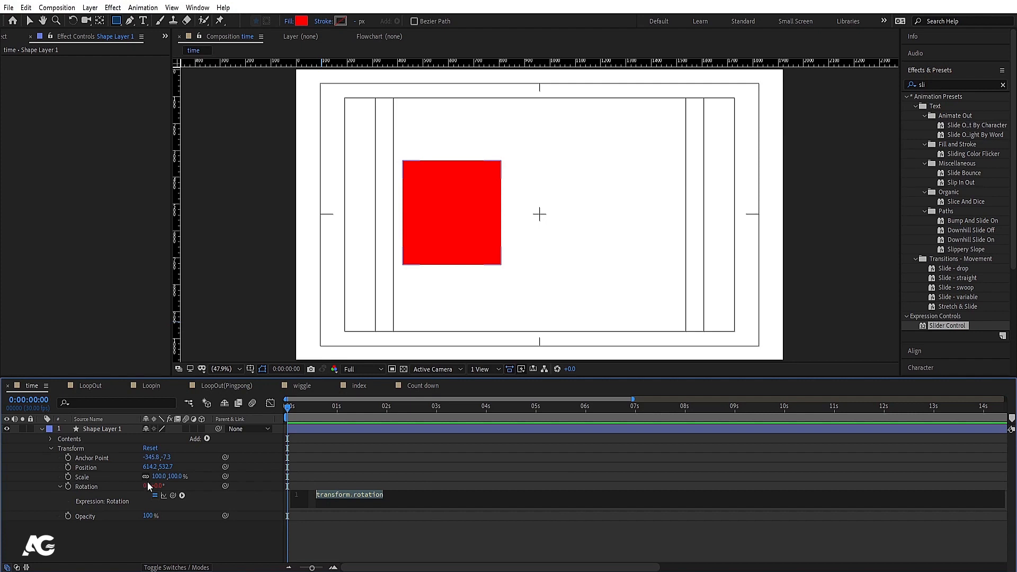
pyautogui.click(303, 452)
pyautogui.press('-')
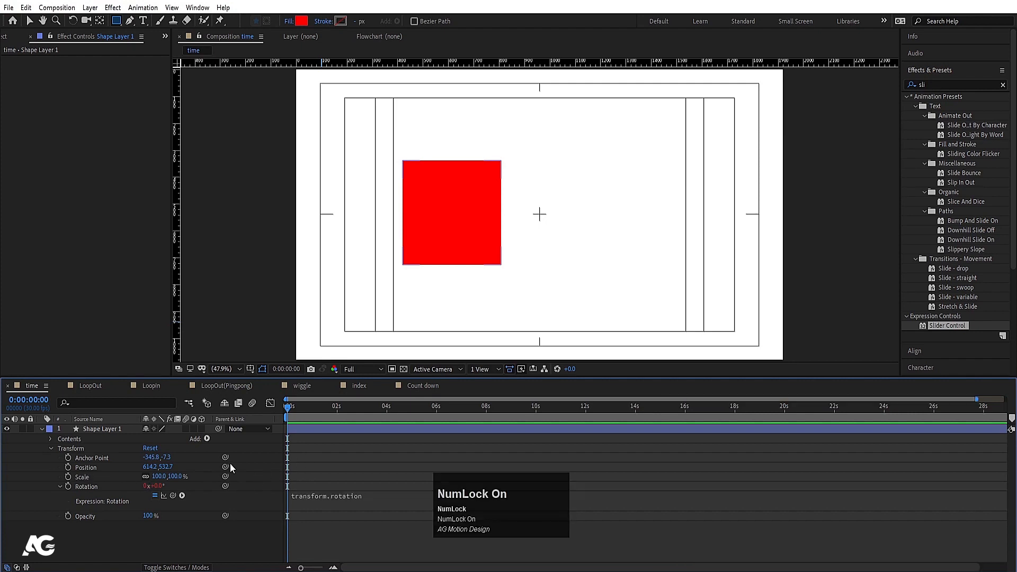
pyautogui.click(304, 496)
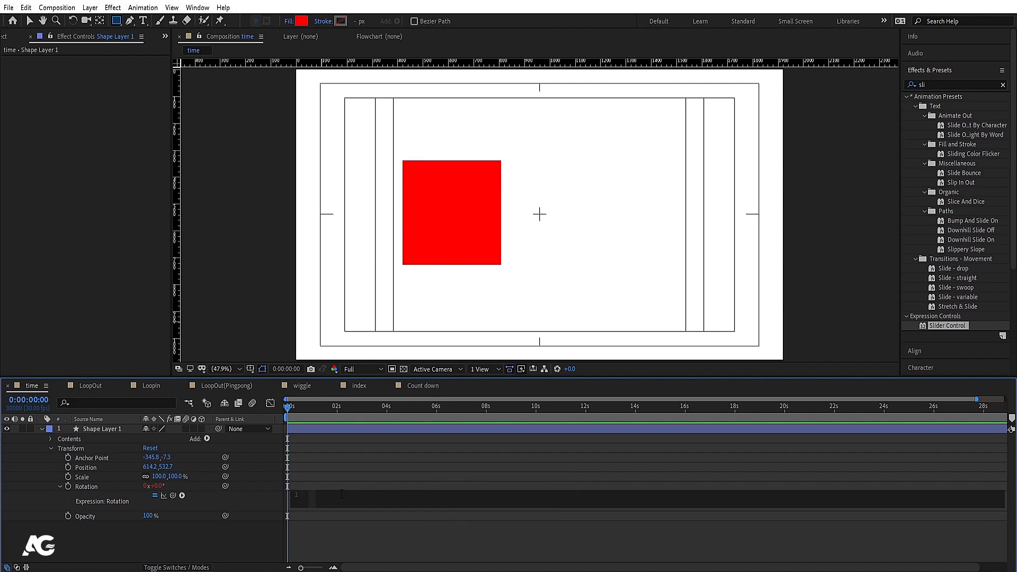
pyautogui.write('time')
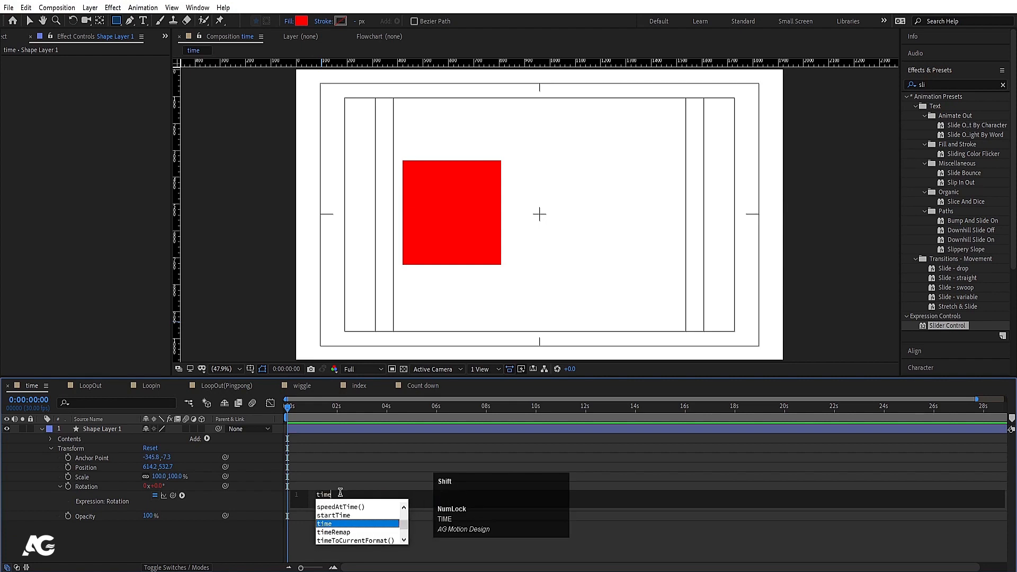
pyautogui.click(325, 444)
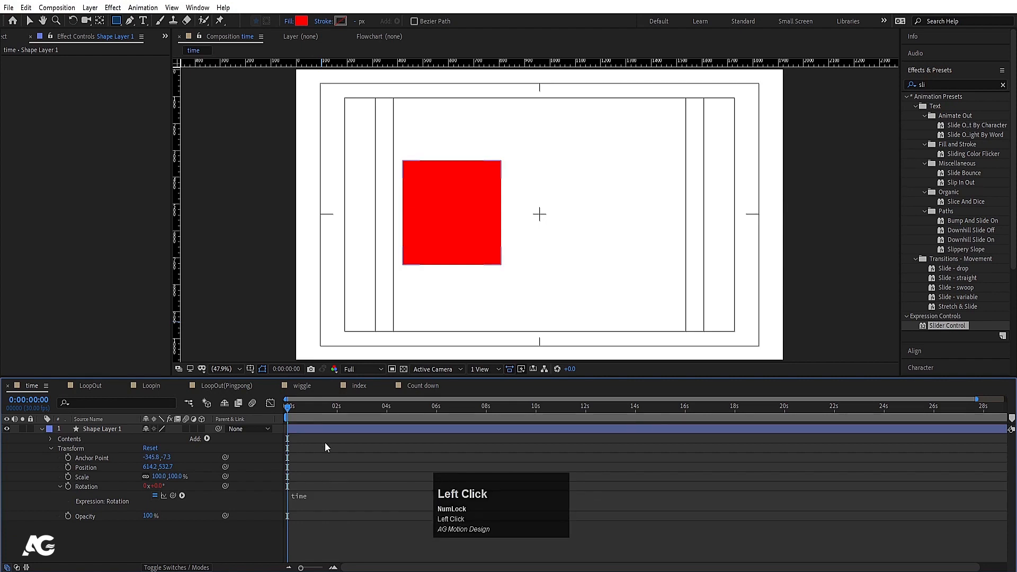
# - Preview the rotating rectangle and examine its Rotation value against the time expression at 0:00:01:00
pyautogui.press('space')
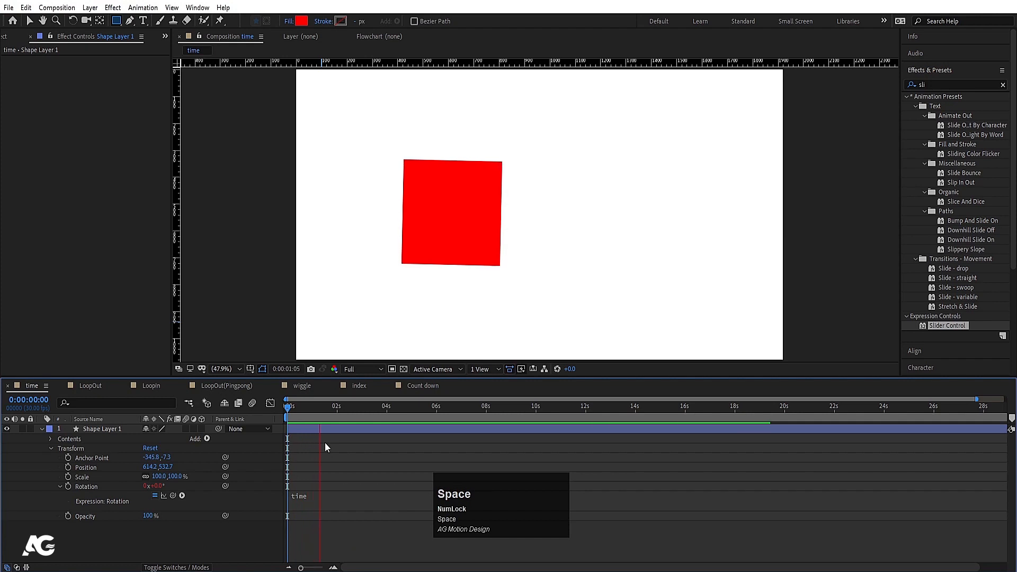
pyautogui.press('space')
pyautogui.press('space')
pyautogui.press('space')
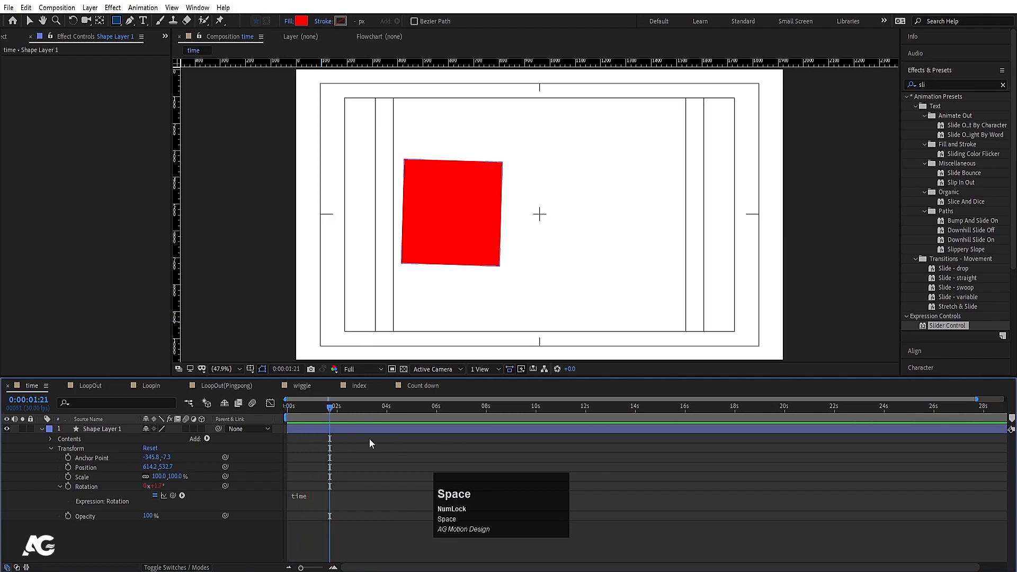
pyautogui.press('=')
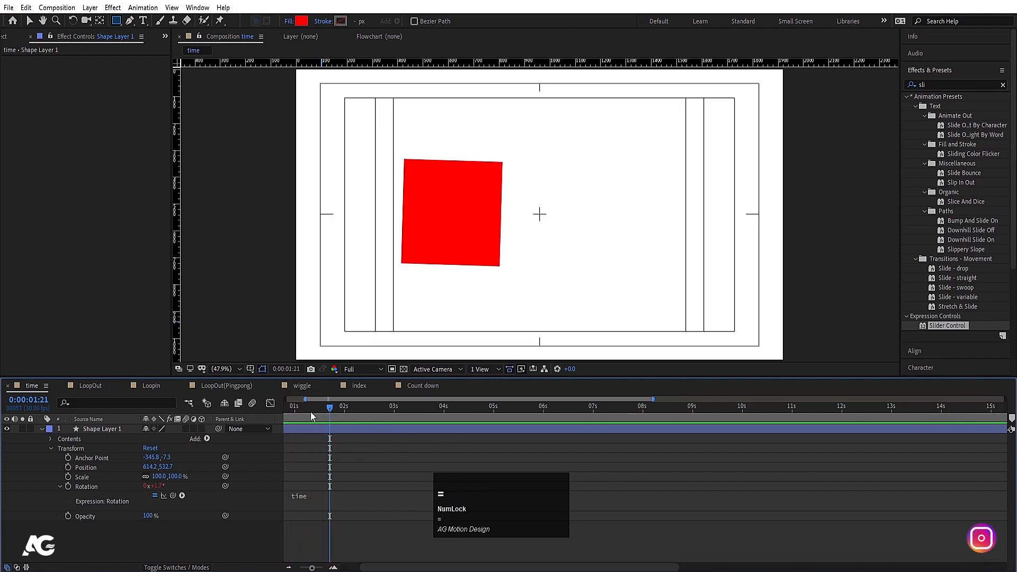
pyautogui.moveTo(303, 412); pyautogui.dragTo(204, 424)
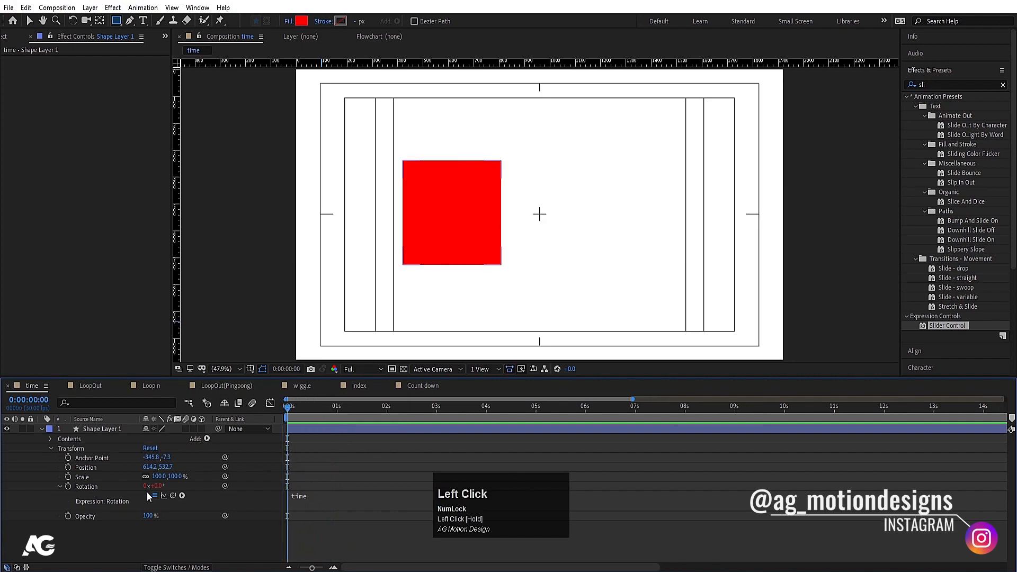
pyautogui.click(338, 405)
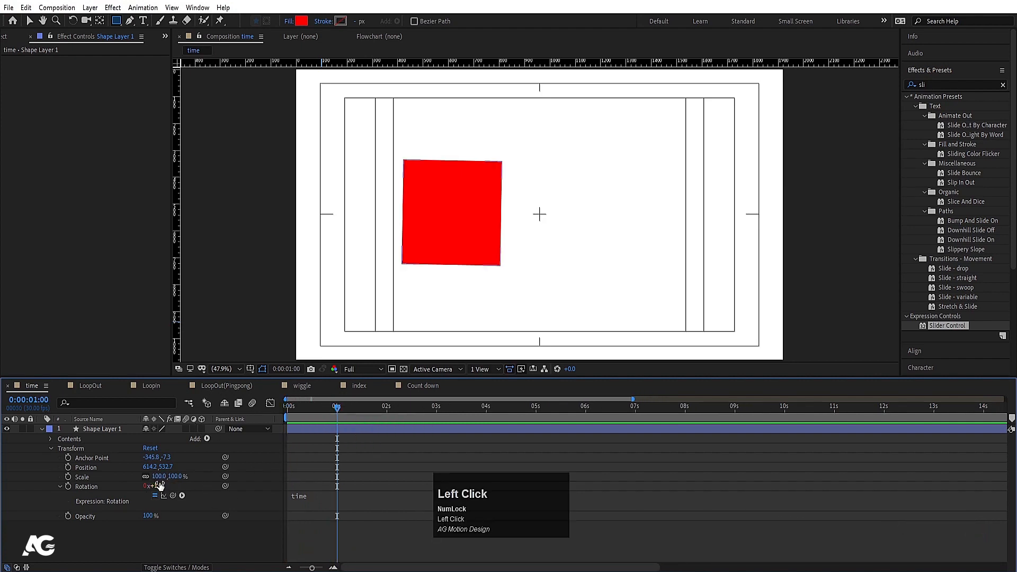
pyautogui.click(294, 498)
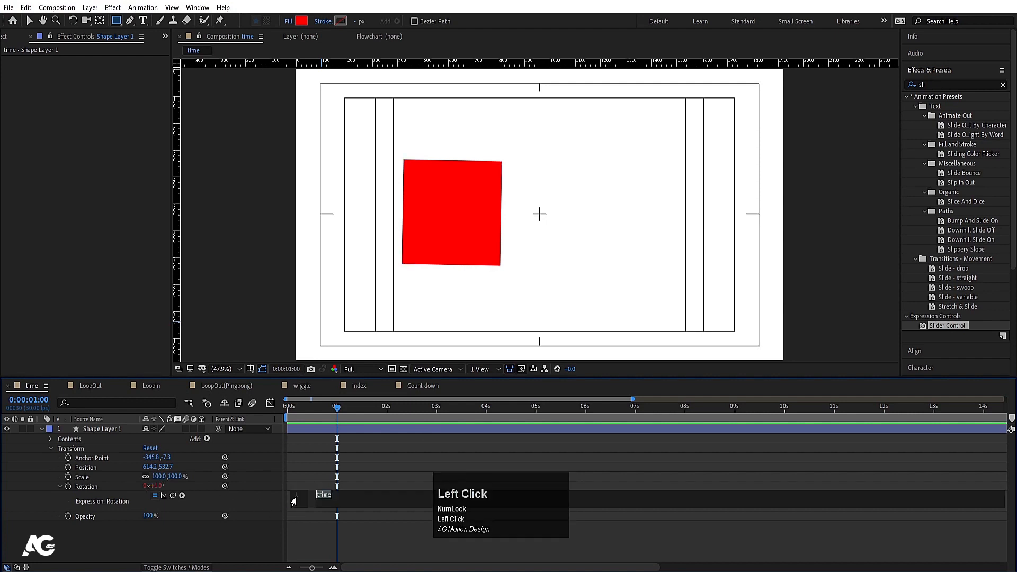
pyautogui.click(225, 494)
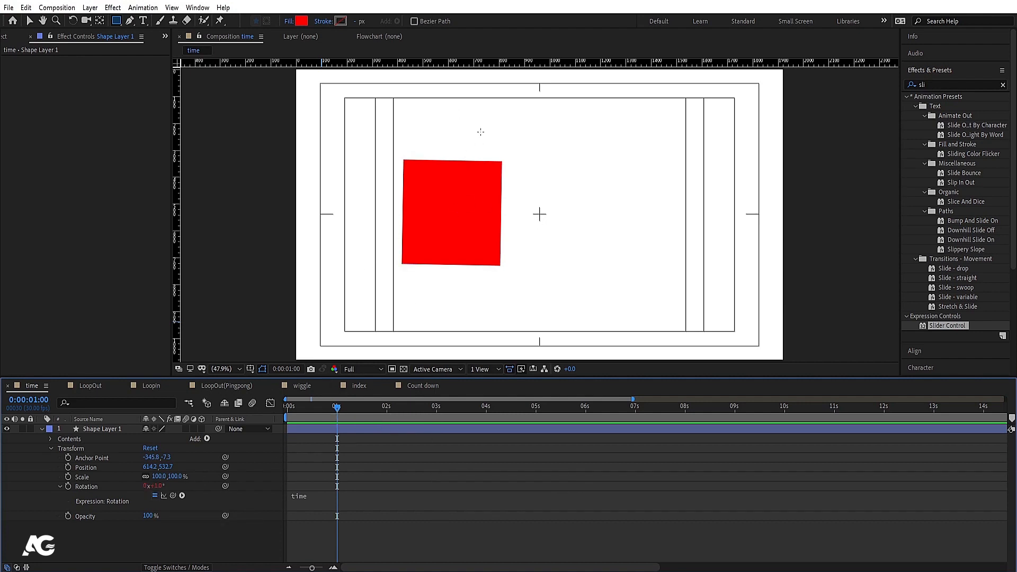
# - At 0:00:00:00, place a horizontal guide along the rectangle's upper edge and compare it with the rectangle's tilt at 0:00:05:00
pyautogui.moveTo(306, 406); pyautogui.dragTo(286, 406)
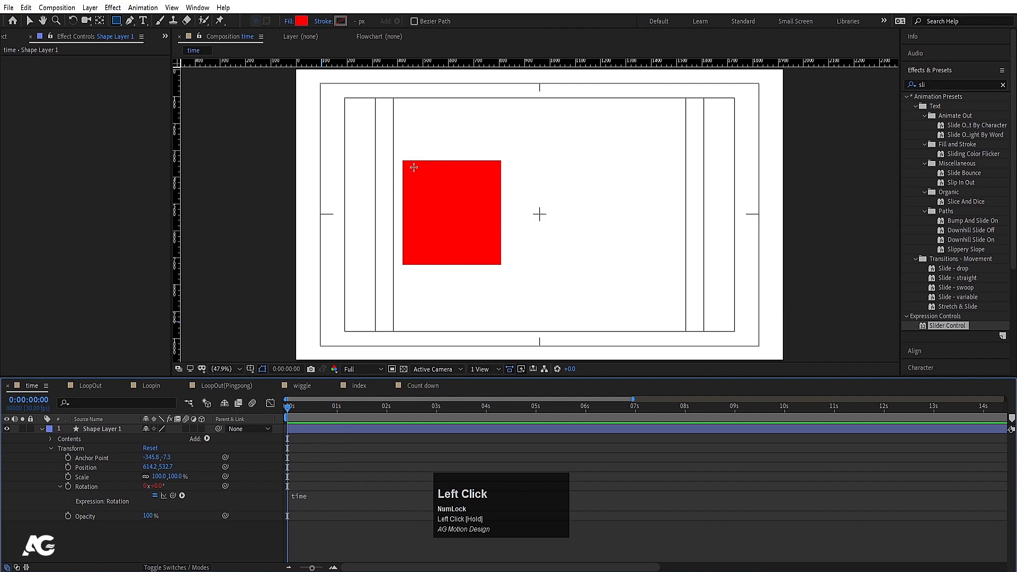
pyautogui.moveTo(413, 63); pyautogui.dragTo(460, 160)
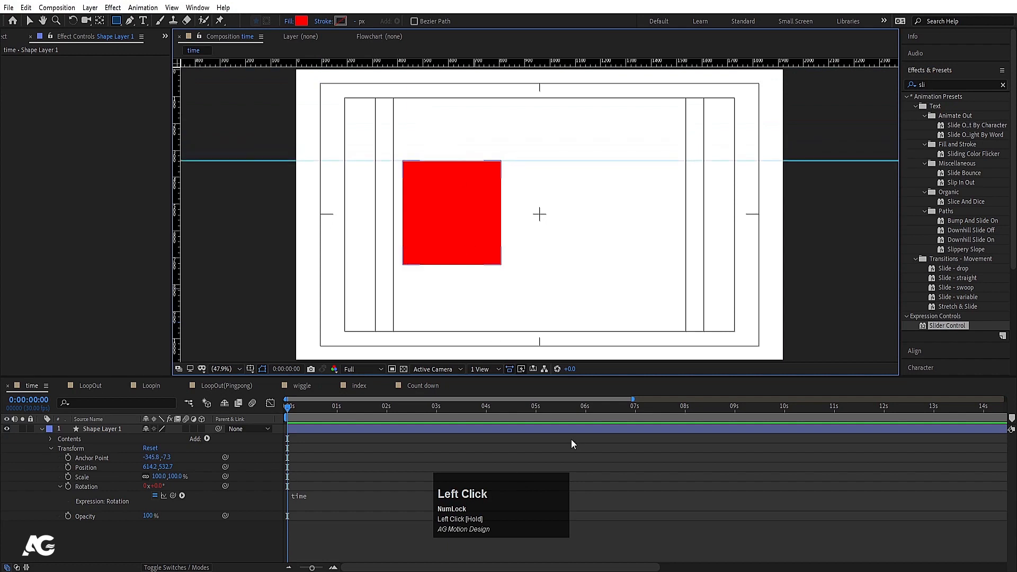
pyautogui.click(535, 408)
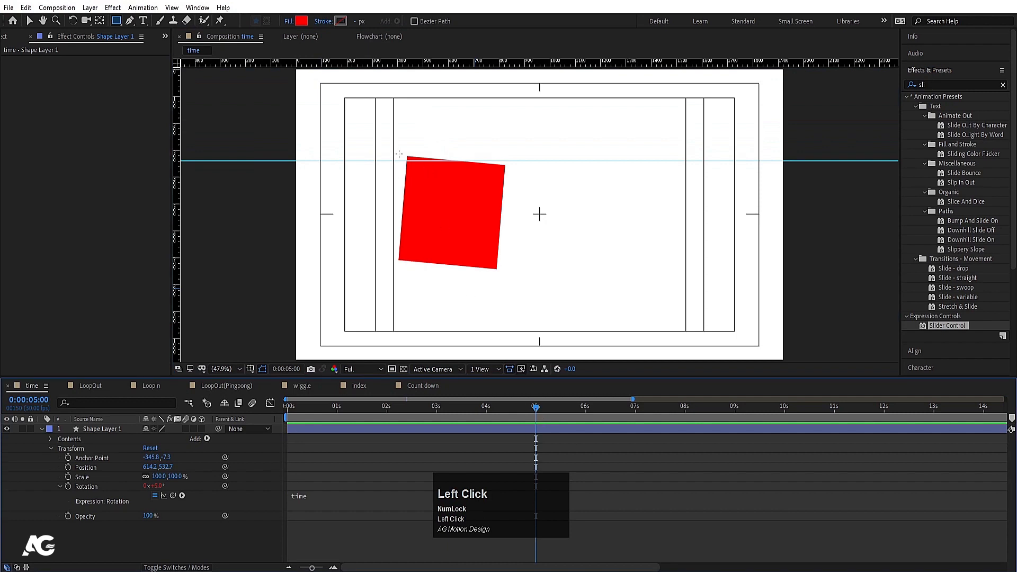
pyautogui.scroll(3, 399, 154)
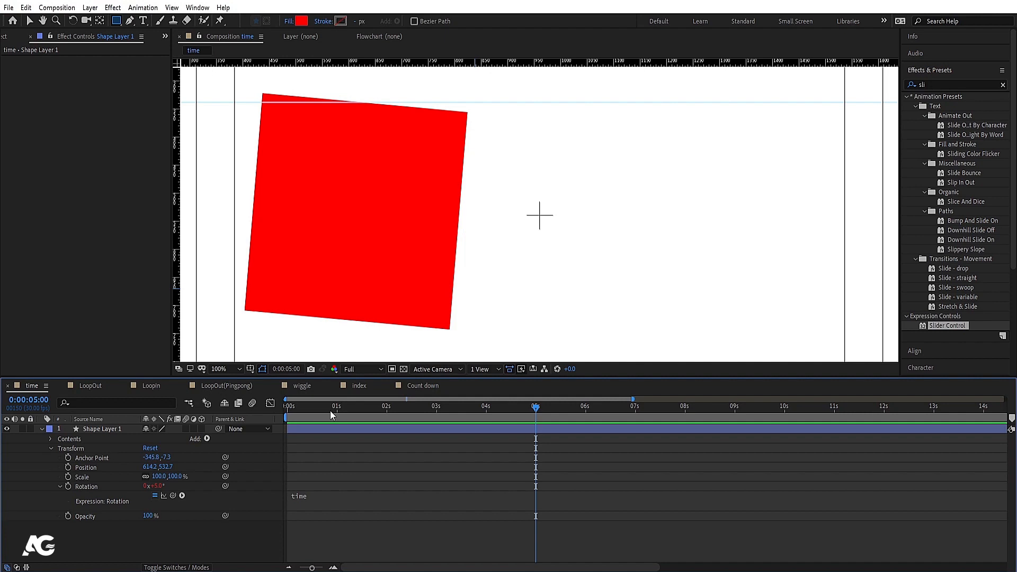
# - Return to 0:00:00:00 and change Shape Layer 1's Rotation expression to time*30
pyautogui.moveTo(330, 411); pyautogui.dragTo(259, 404)
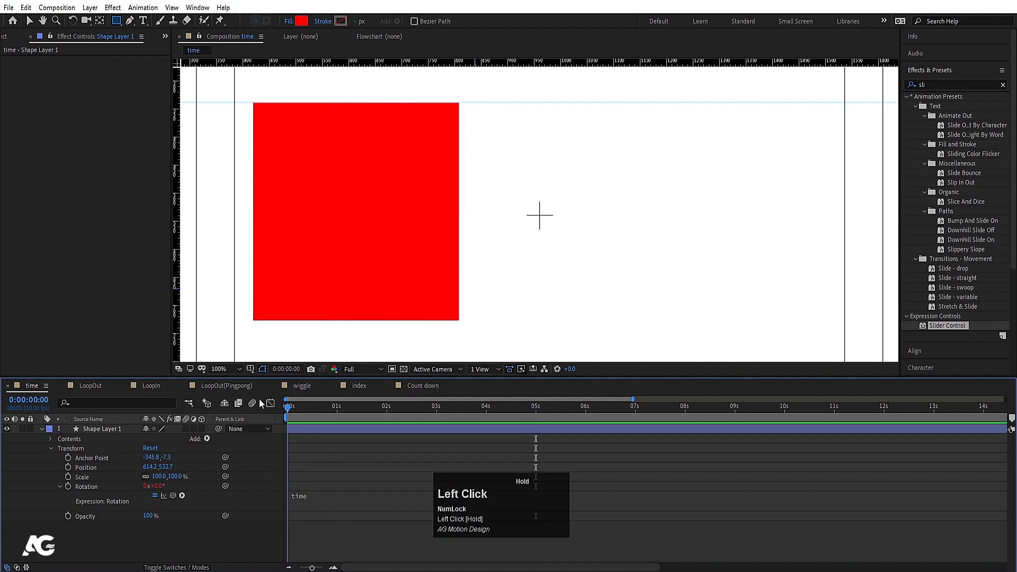
pyautogui.click(335, 496)
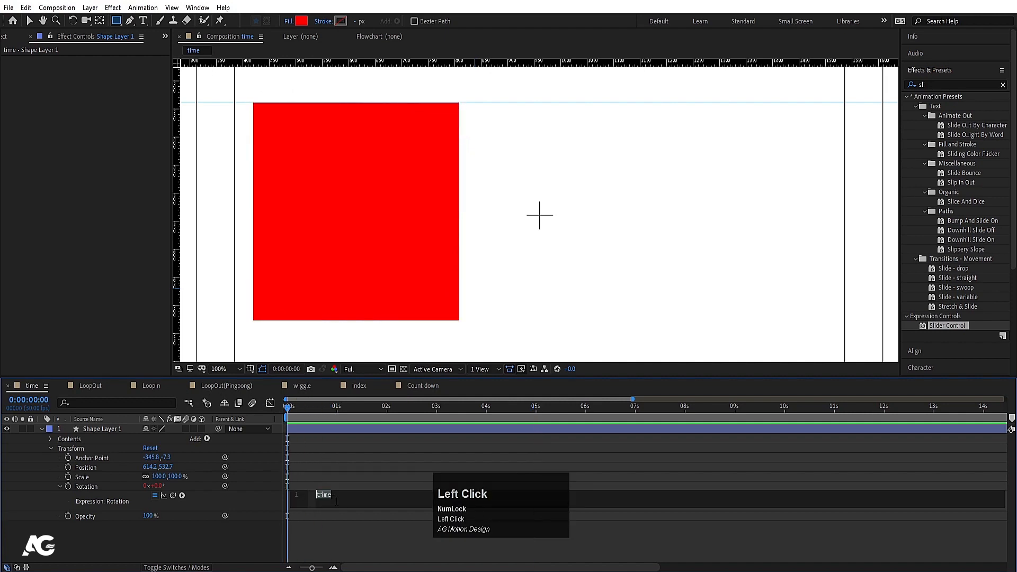
pyautogui.click(347, 494)
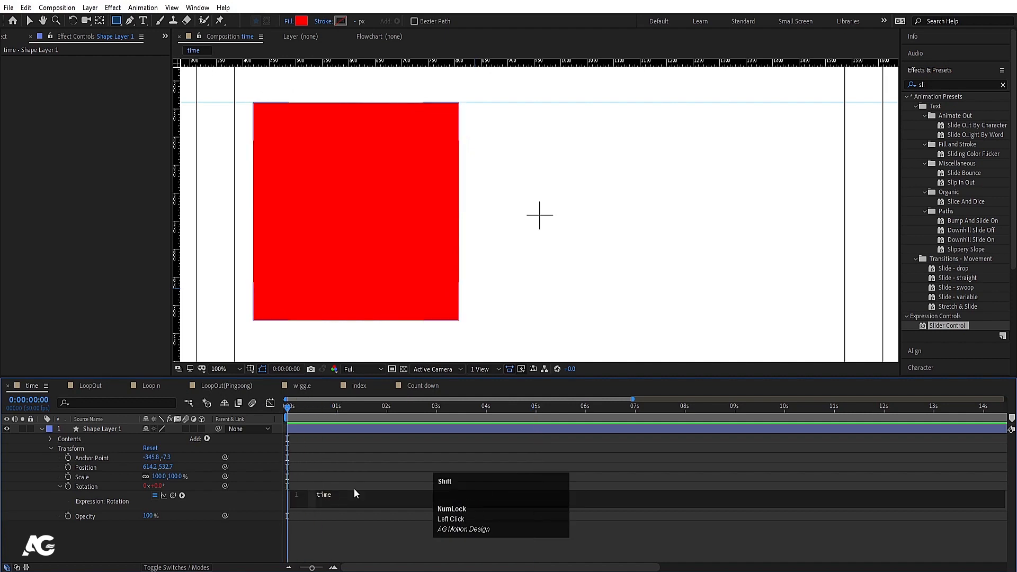
pyautogui.write('*')
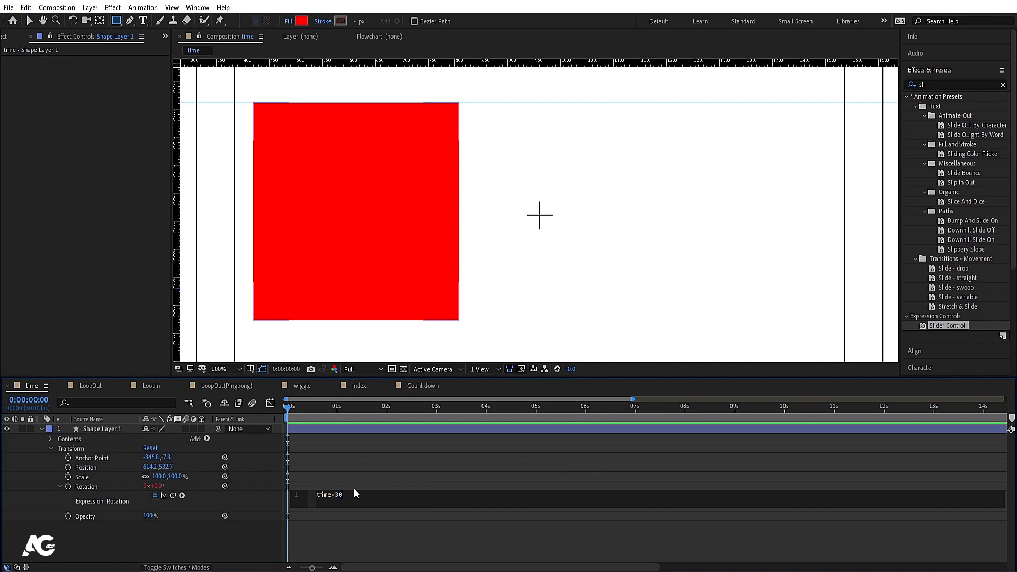
pyautogui.click(348, 479)
# - Preview the faster rotation and examine the Rotation value against the expression at 0:00:02:00
pyautogui.press('space')
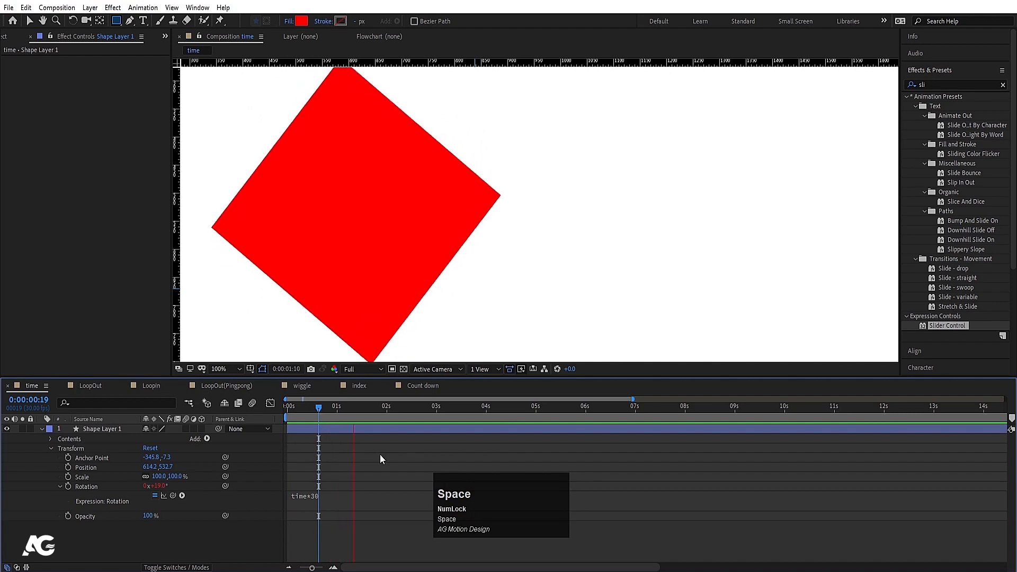
pyautogui.click(385, 409)
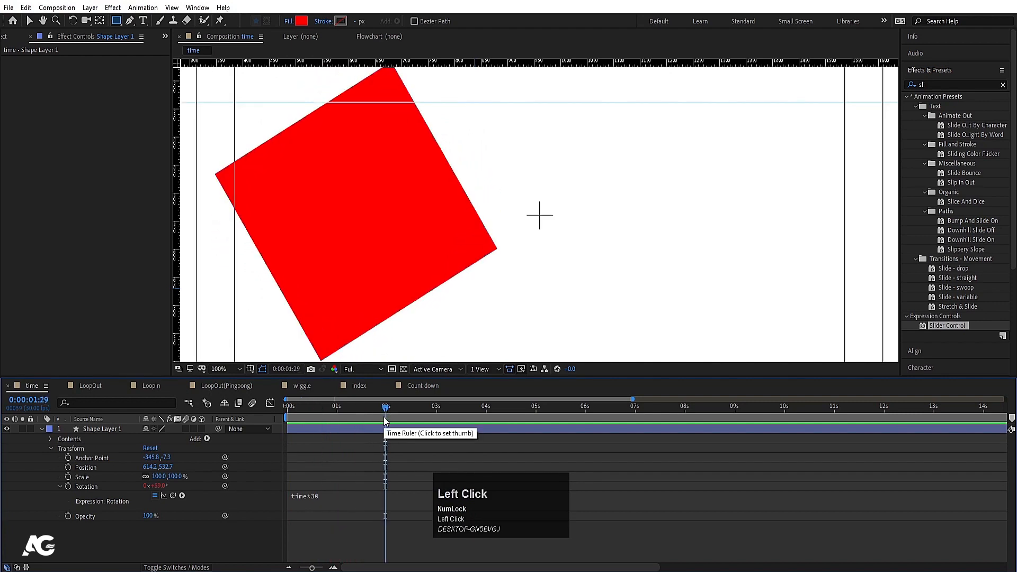
pyautogui.press('pagedown')
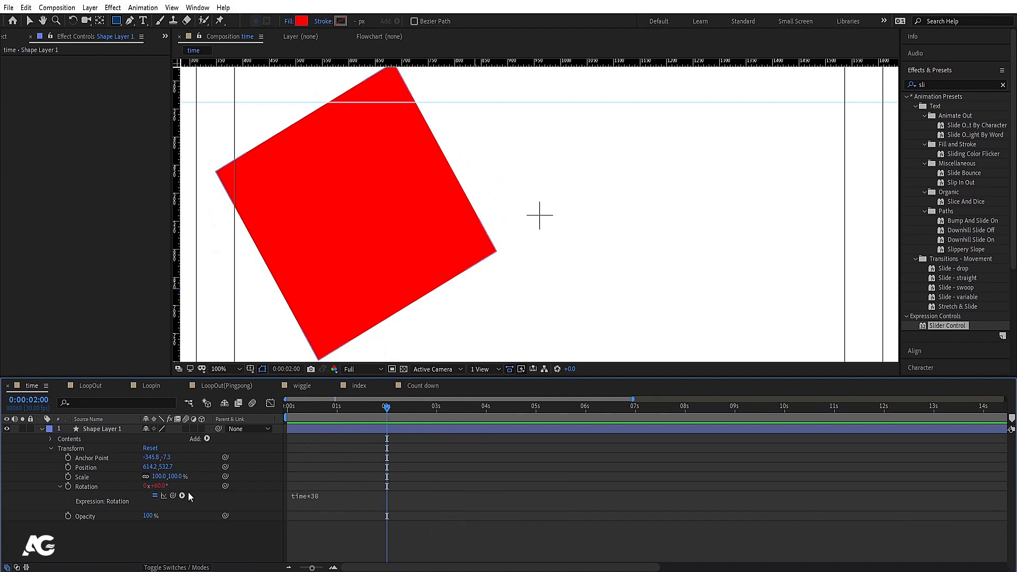
pyautogui.click(310, 497)
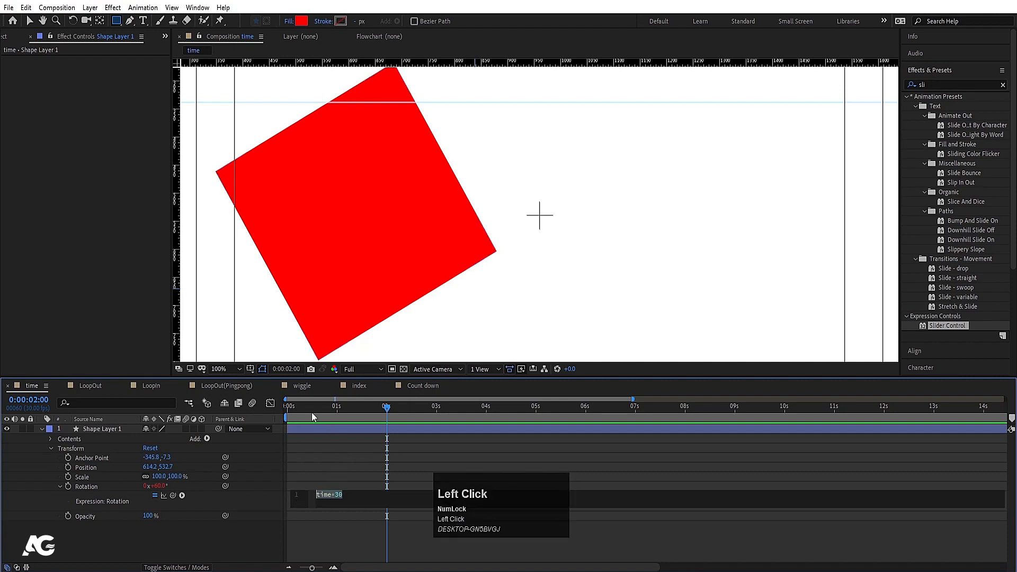
pyautogui.click(389, 413)
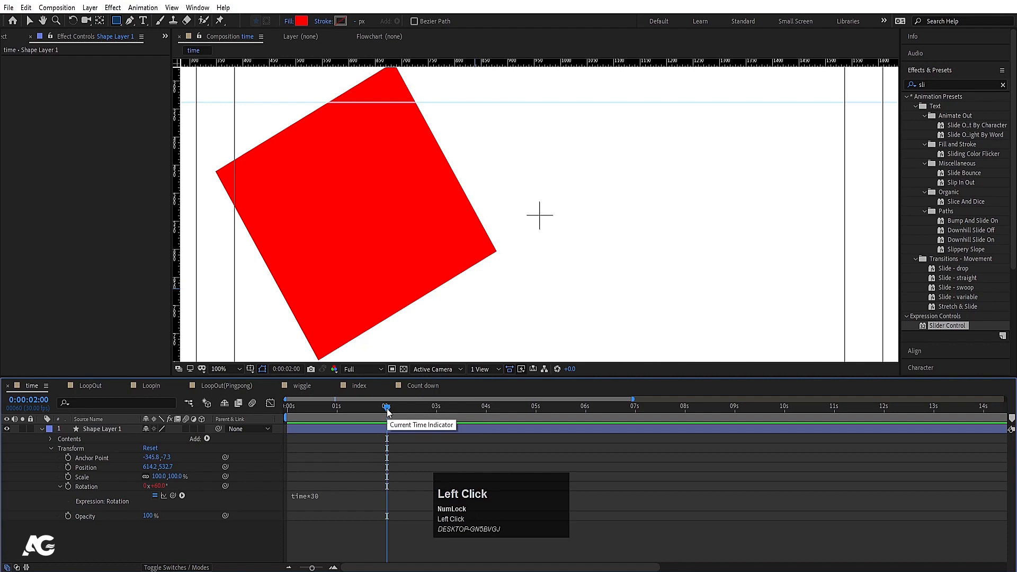
pyautogui.click(326, 500)
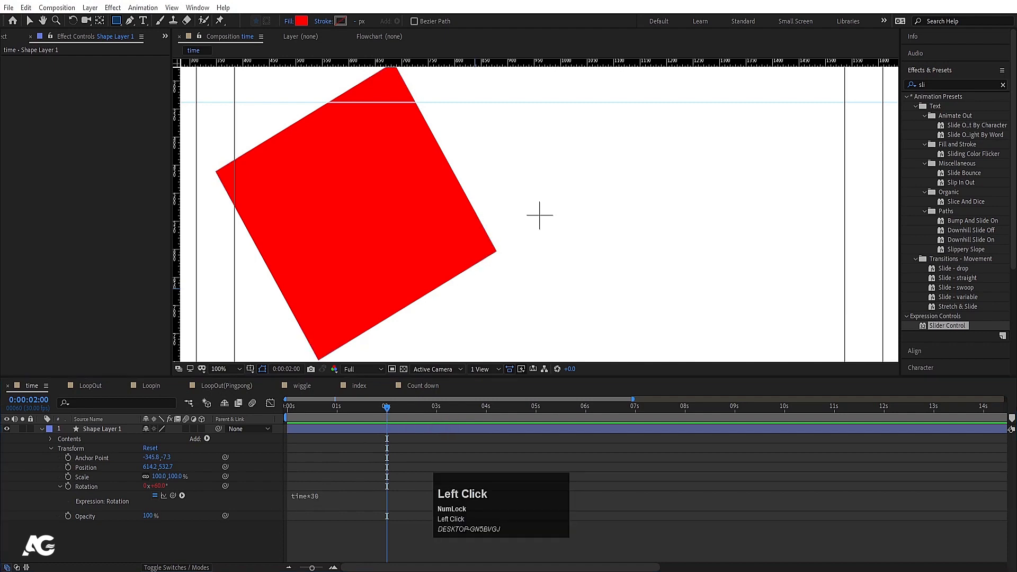
# - Switch to Calculator, multiply 2 by 30 to check the rotation, and return to the time composition in After Effects
pyautogui.press('super')
pyautogui.write('ca')
pyautogui.press('Return')
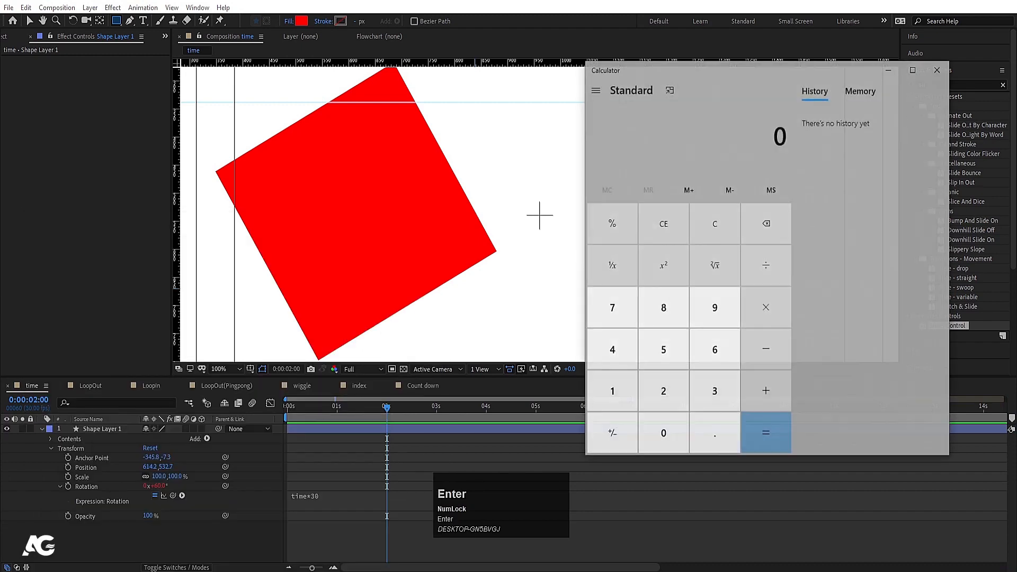
pyautogui.click(304, 494)
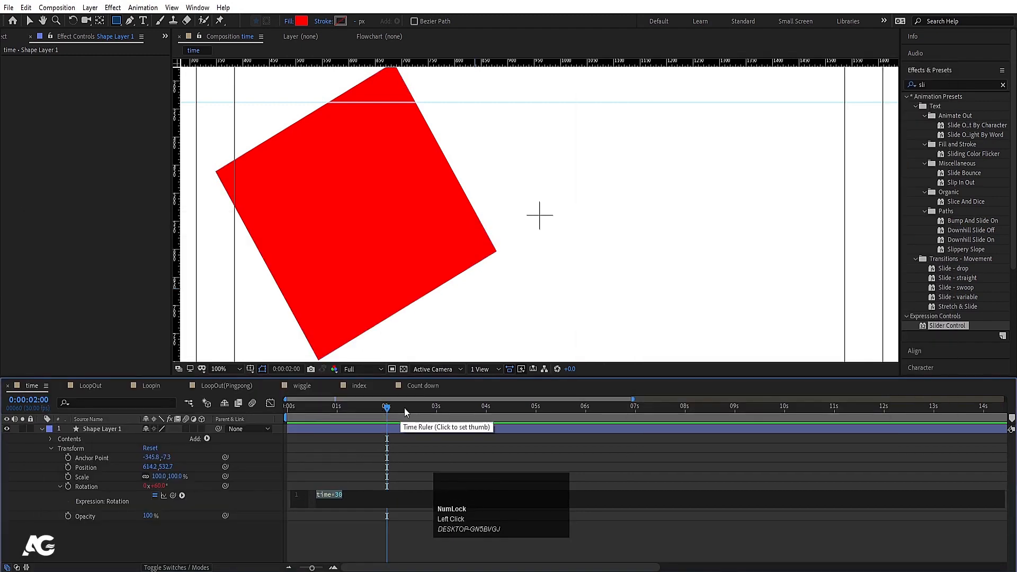
pyautogui.click(398, 570)
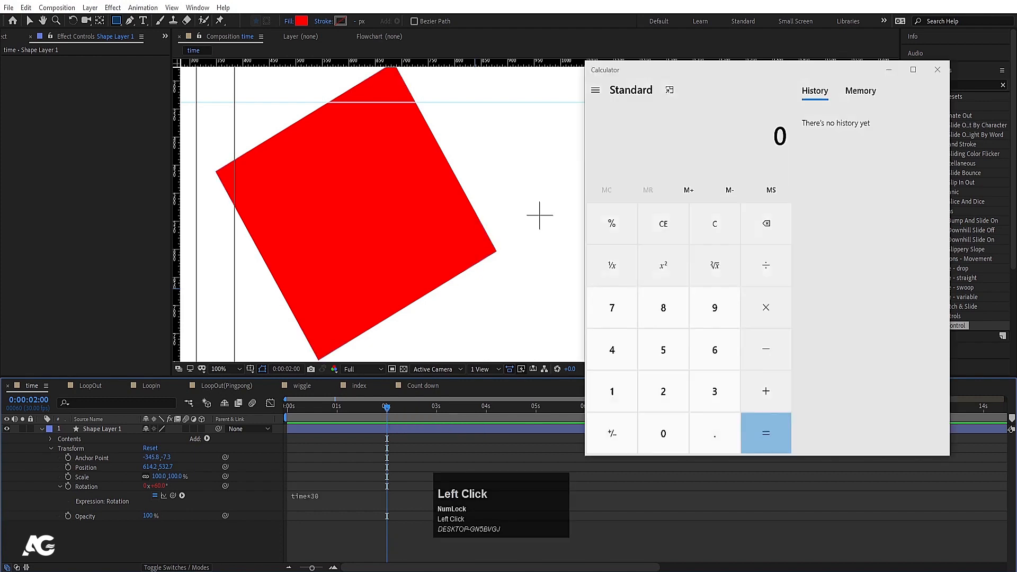
pyautogui.click(665, 383)
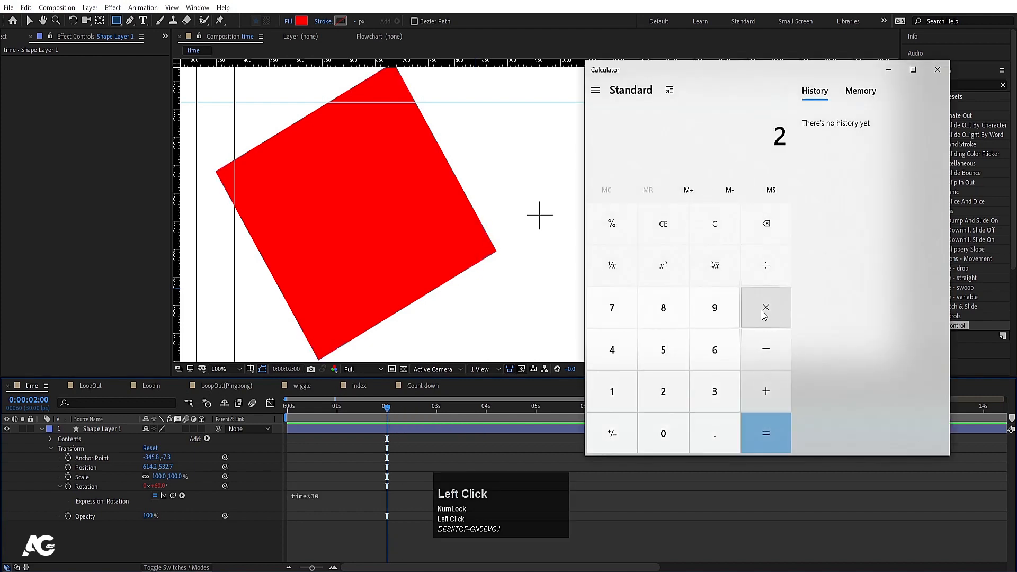
pyautogui.click(766, 309)
pyautogui.click(707, 401)
pyautogui.click(668, 430)
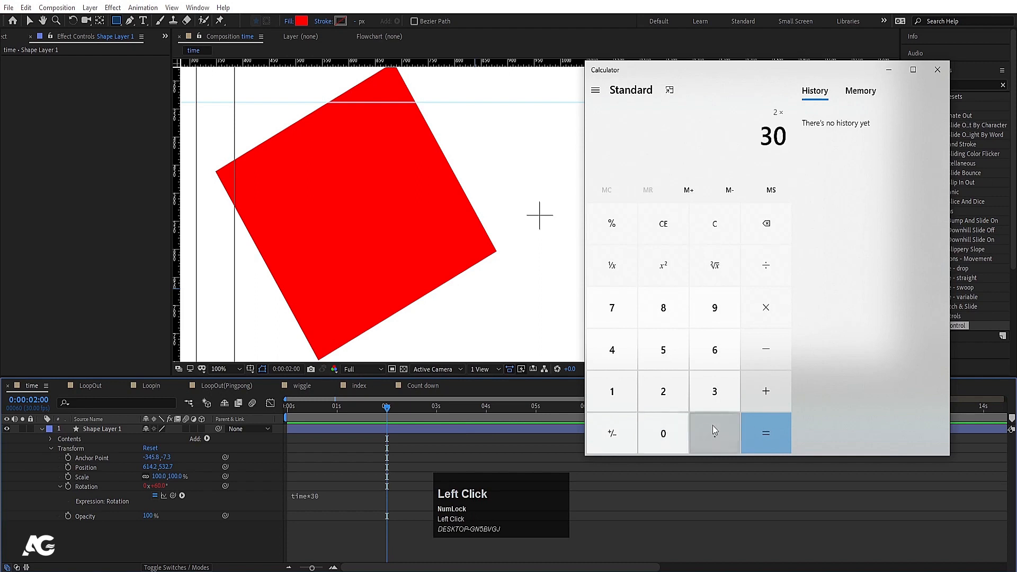
pyautogui.click(766, 438)
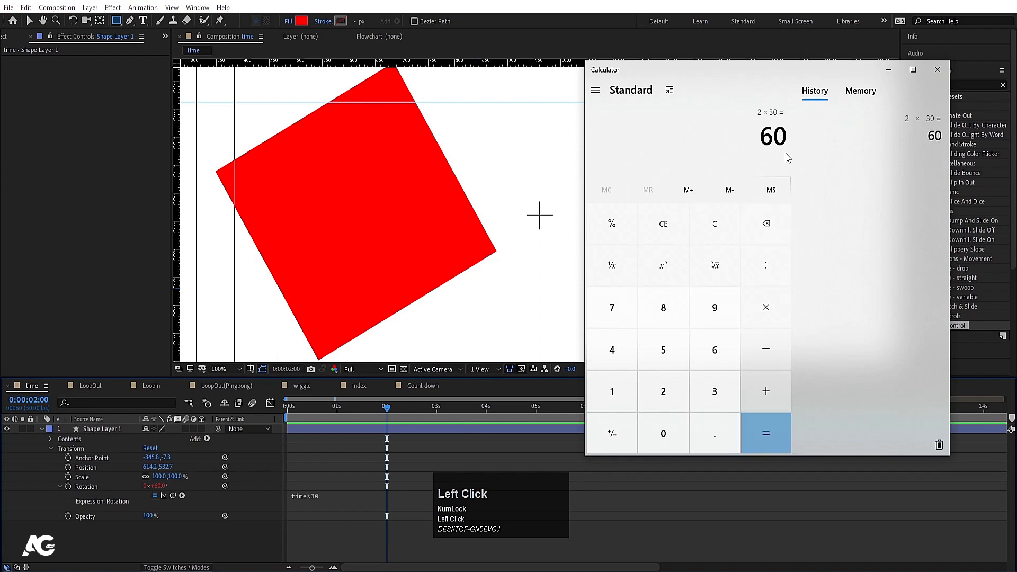
pyautogui.click(189, 532)
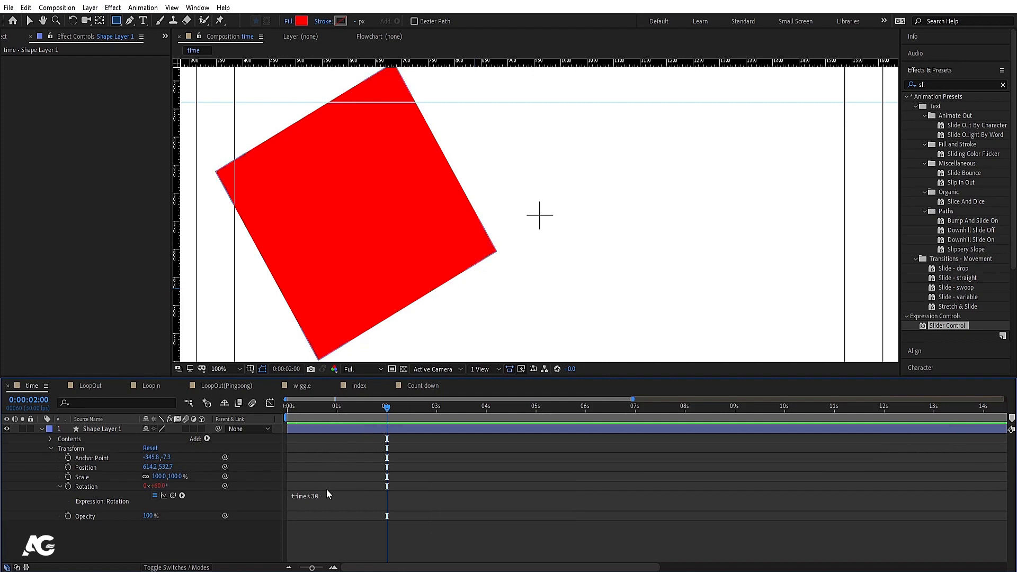
# - Preview the rectangle's time*30 rotation from 0:00:02:00 with the whole composition in view
pyautogui.press('space')
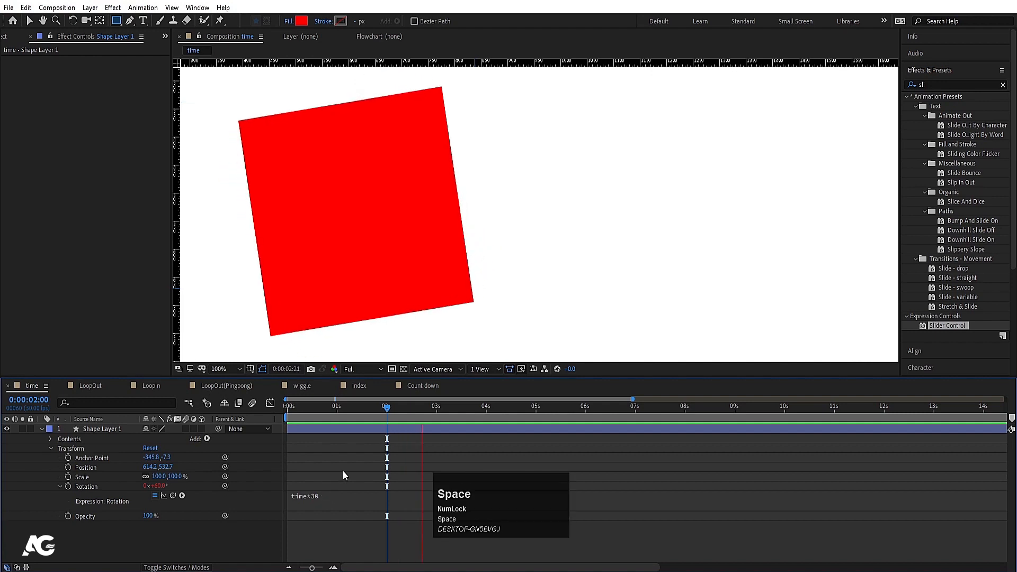
pyautogui.scroll(-4, 472, 168)
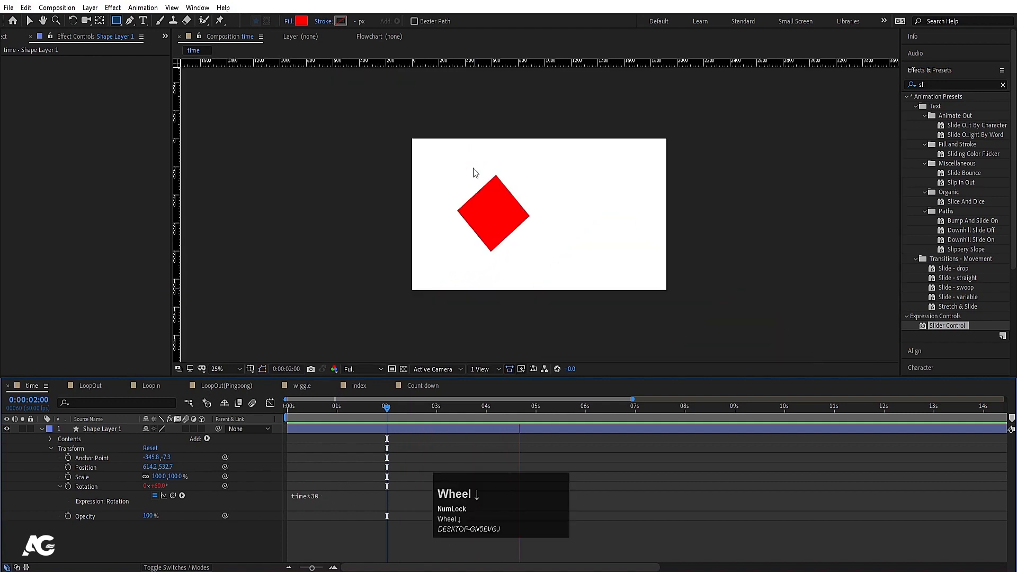
pyautogui.press('space')
# - Change Shape Layer 1's Rotation expression to time*300 and preview the rotation
pyautogui.click(335, 495)
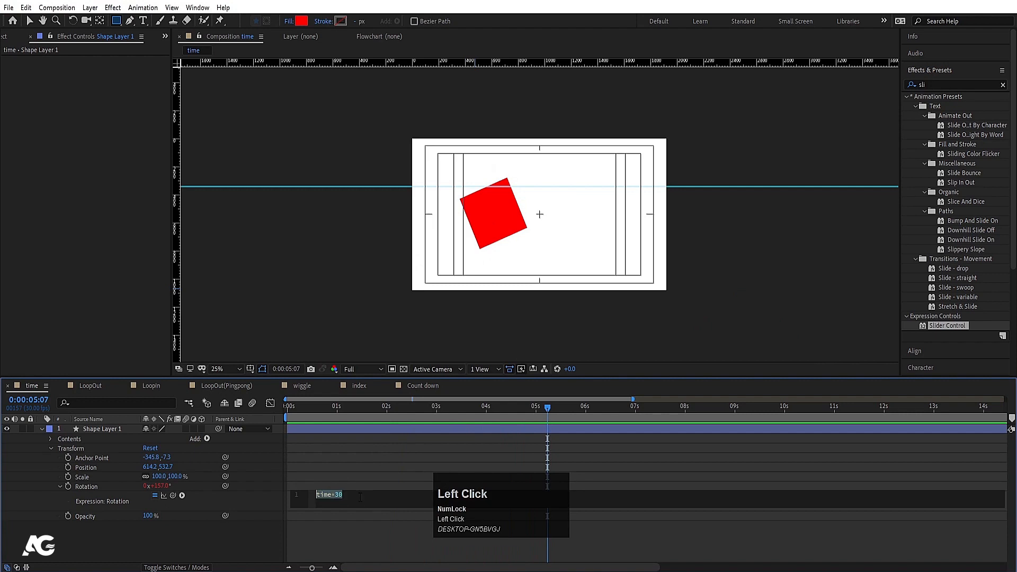
pyautogui.click(359, 497)
pyautogui.click(368, 460)
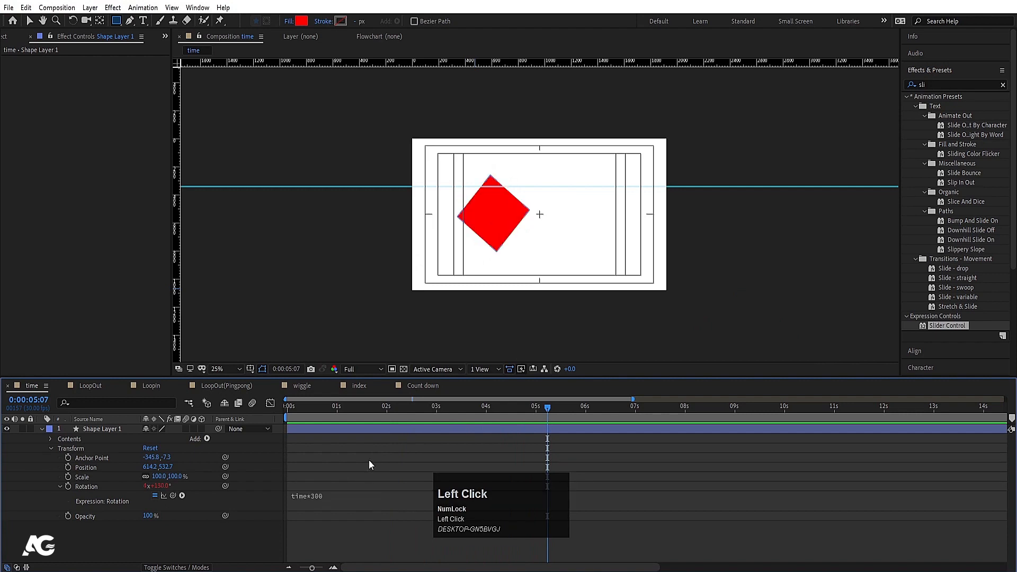
pyautogui.press('space')
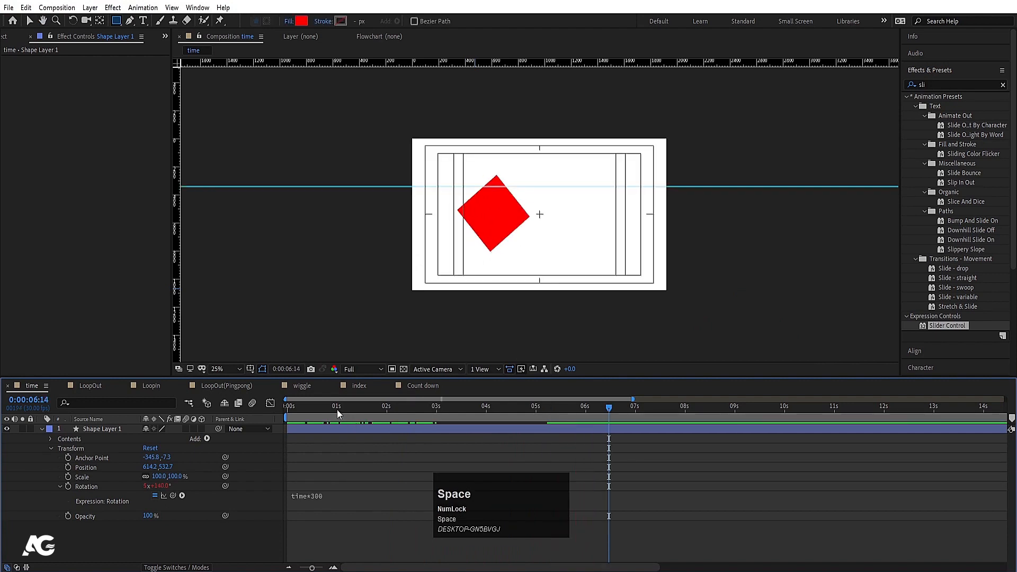
# - Return to 0:00:00:00, collapse Shape Layer 1's properties and fit the composition in the viewer
pyautogui.moveTo(337, 408); pyautogui.dragTo(132, 430)
pyautogui.click(42, 428)
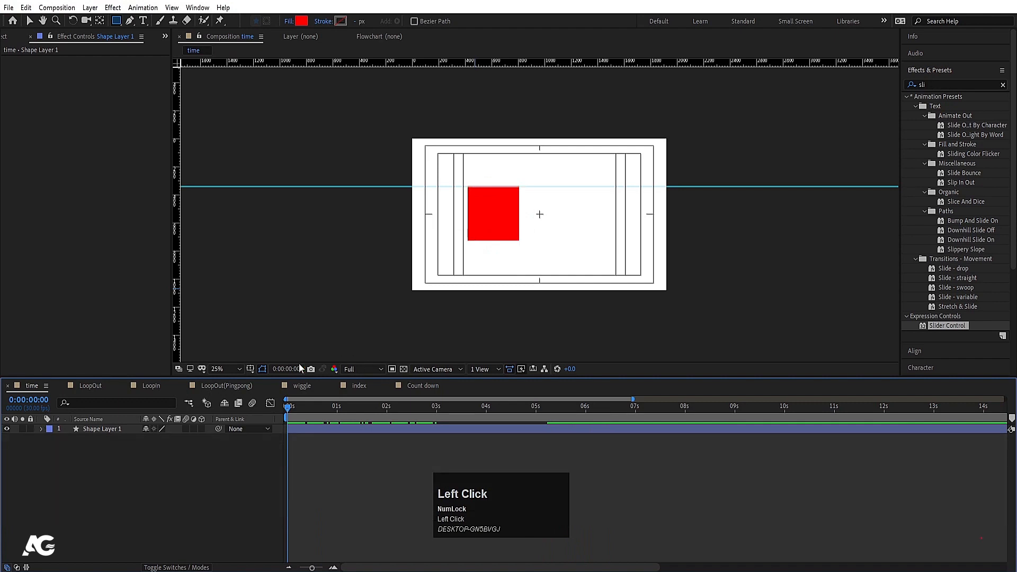
pyautogui.click(236, 368)
pyautogui.click(238, 182)
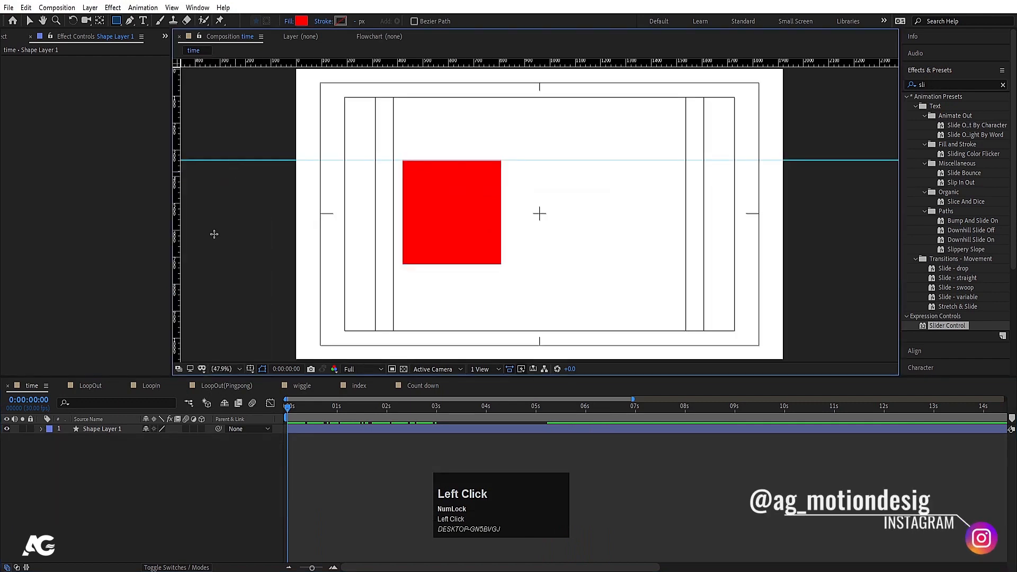
pyautogui.click(123, 466)
# - In the LoopOut composition, draw a red square left of the frame's centre and centre its anchor point on it
pyautogui.click(90, 385)
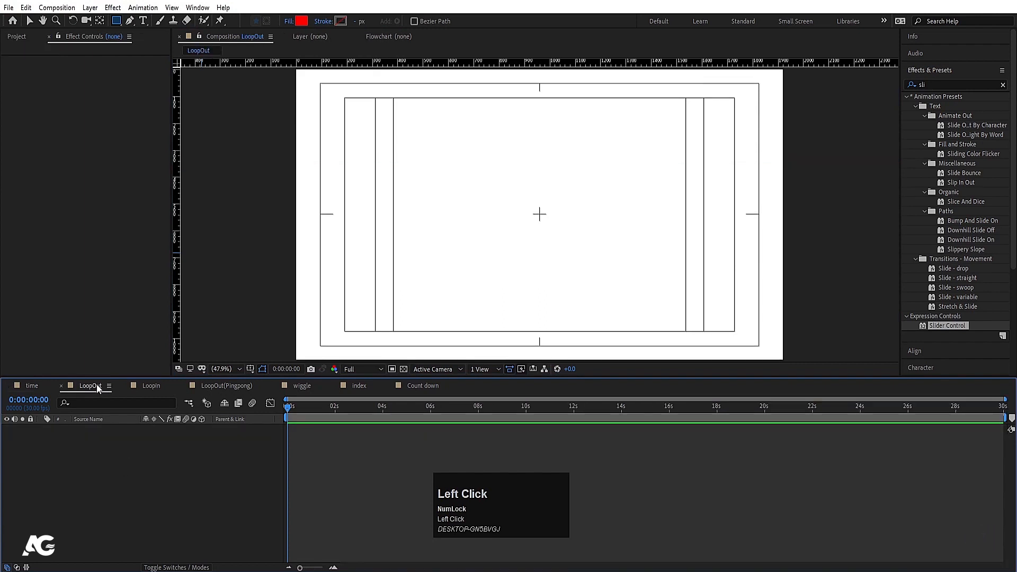
pyautogui.click(118, 22)
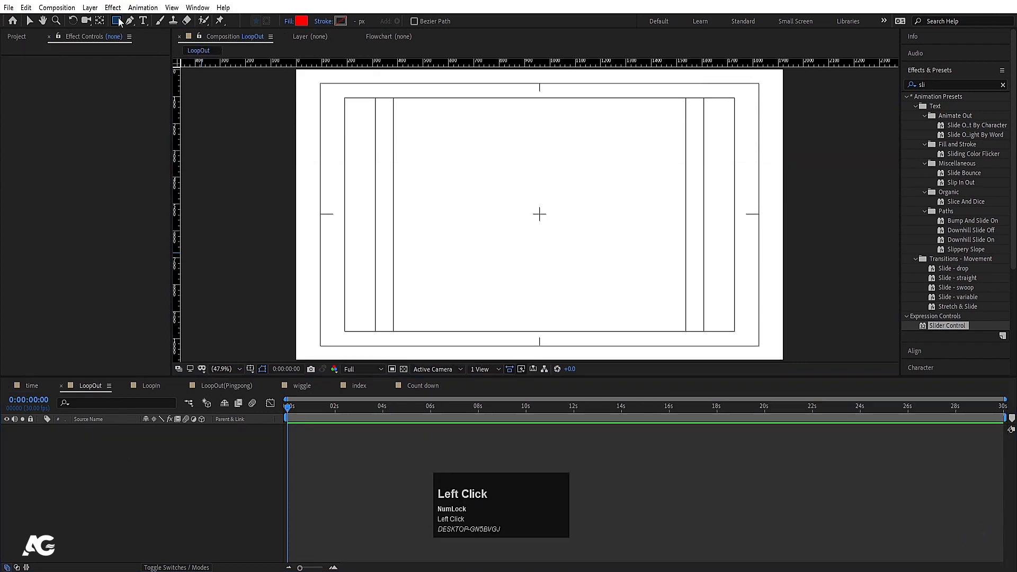
pyautogui.moveTo(410, 168); pyautogui.dragTo(492, 254)
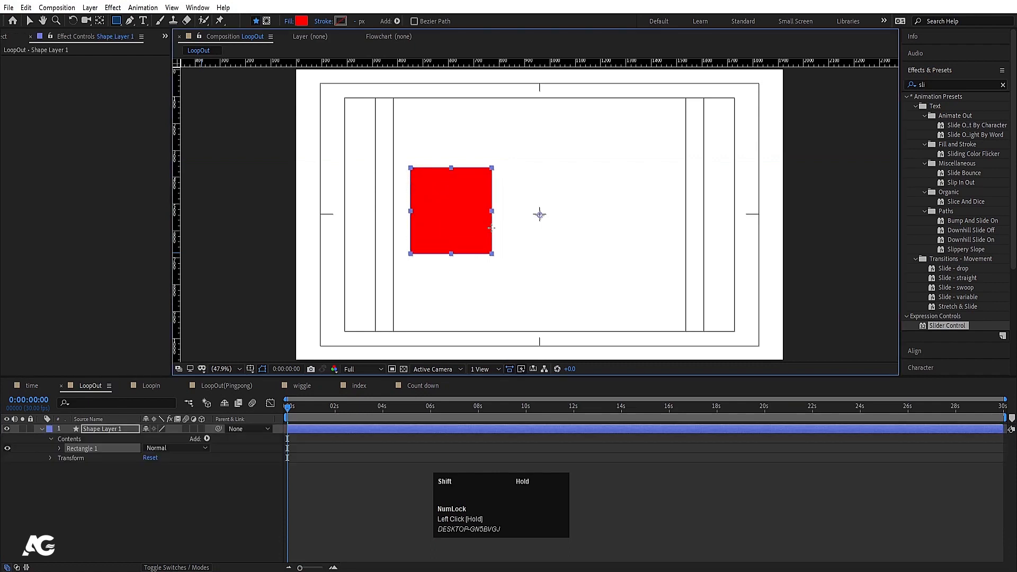
pyautogui.click(96, 484)
pyautogui.click(89, 431)
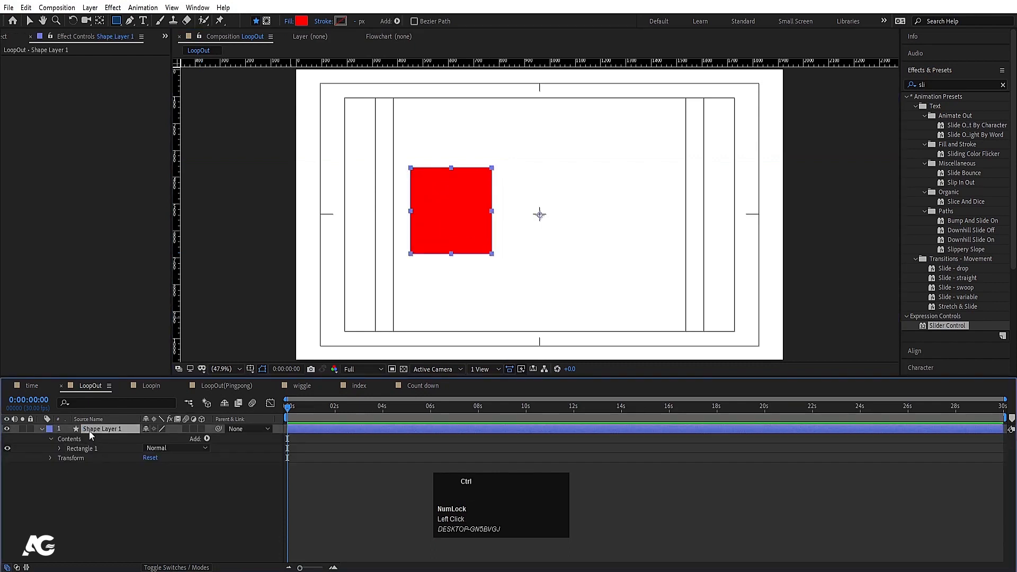
pyautogui.hotkey('ctrl', 'alt', 'Home')
# - Keyframe Shape Layer 1's Position at 0:00:02:00, and at 0:00:03:00 with the X position set to 1255
pyautogui.press('=')
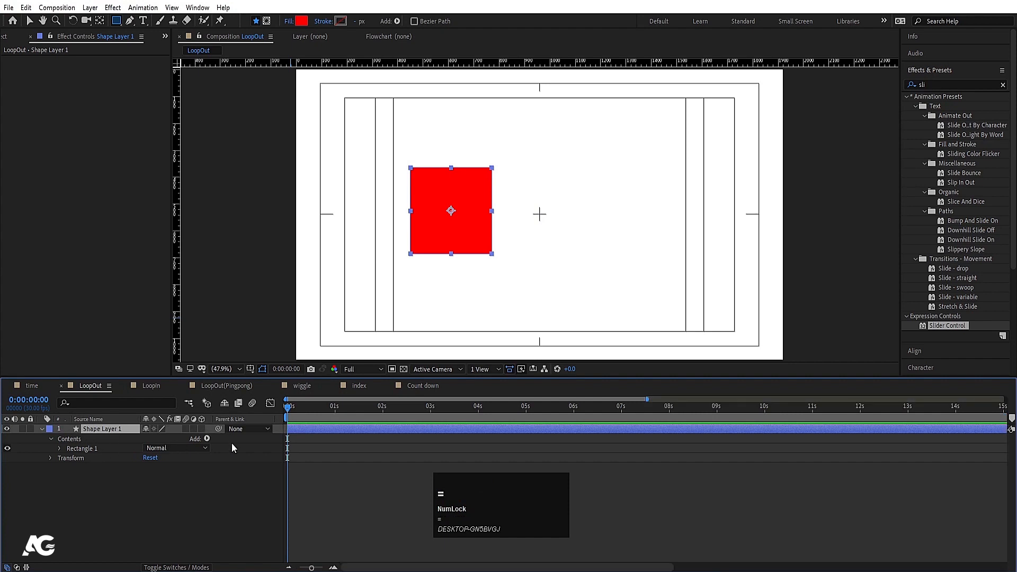
pyautogui.click(382, 408)
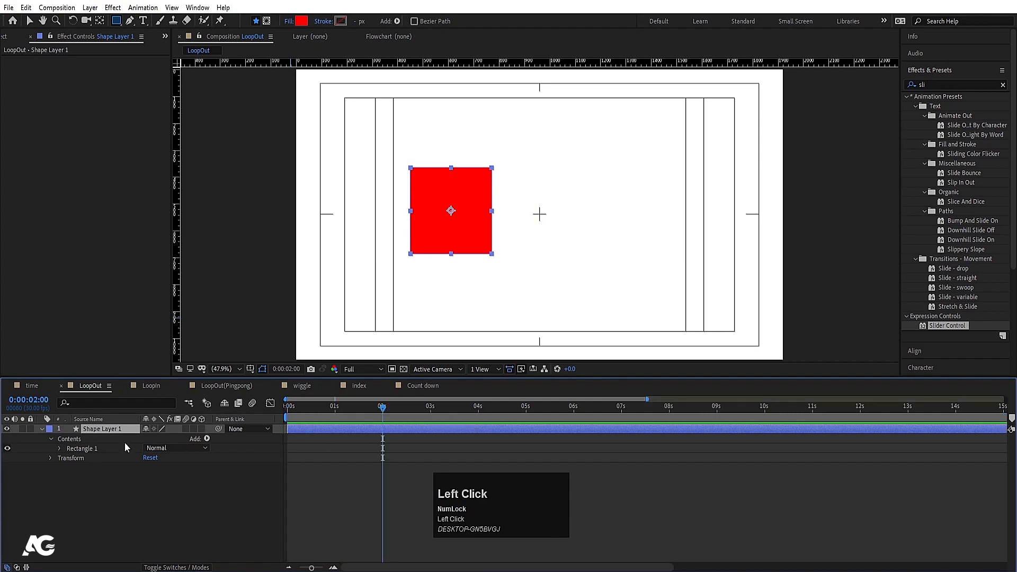
pyautogui.press('p')
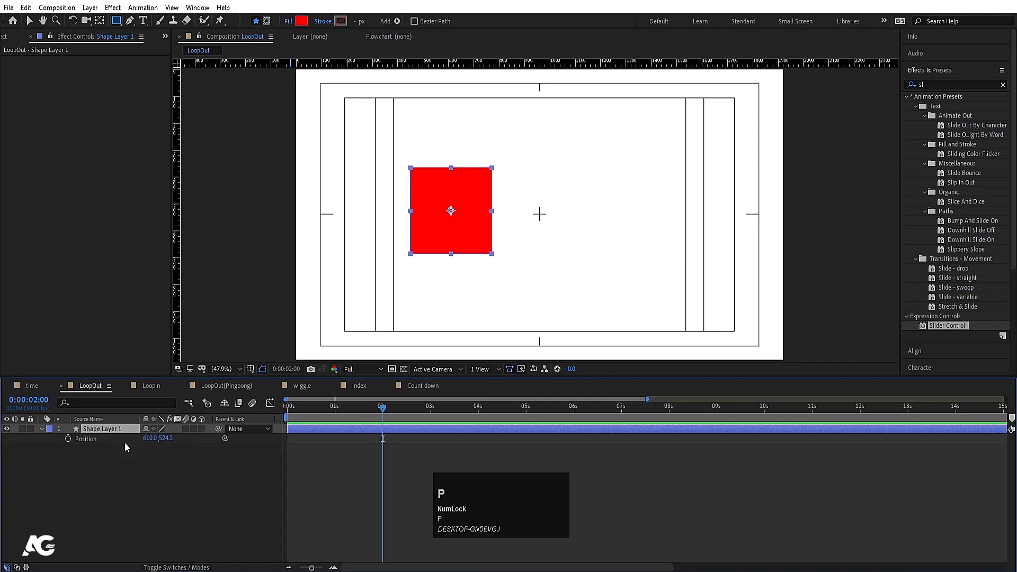
pyautogui.click(68, 438)
pyautogui.click(431, 413)
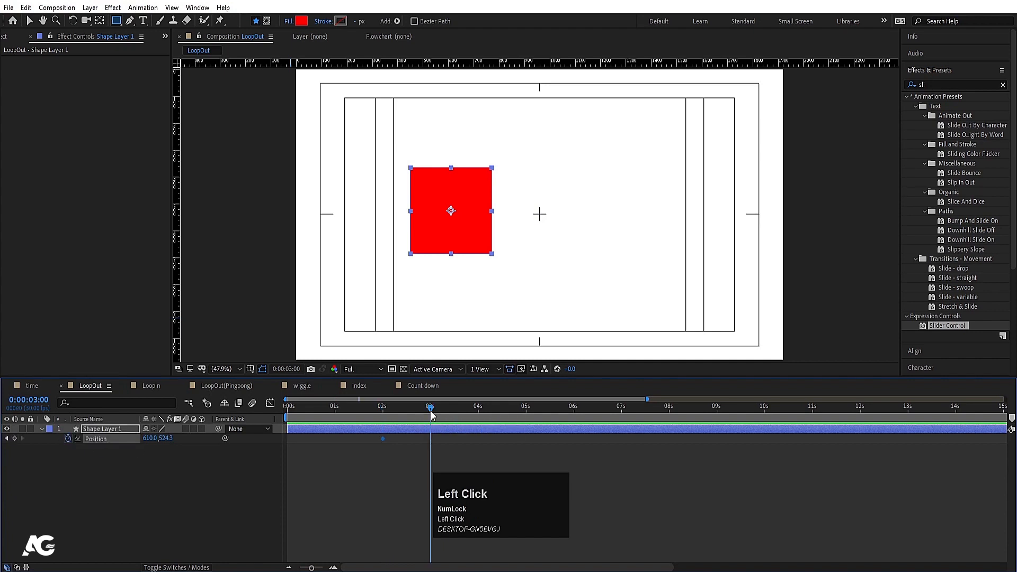
pyautogui.moveTo(150, 438); pyautogui.dragTo(491, 438)
pyautogui.click(405, 480)
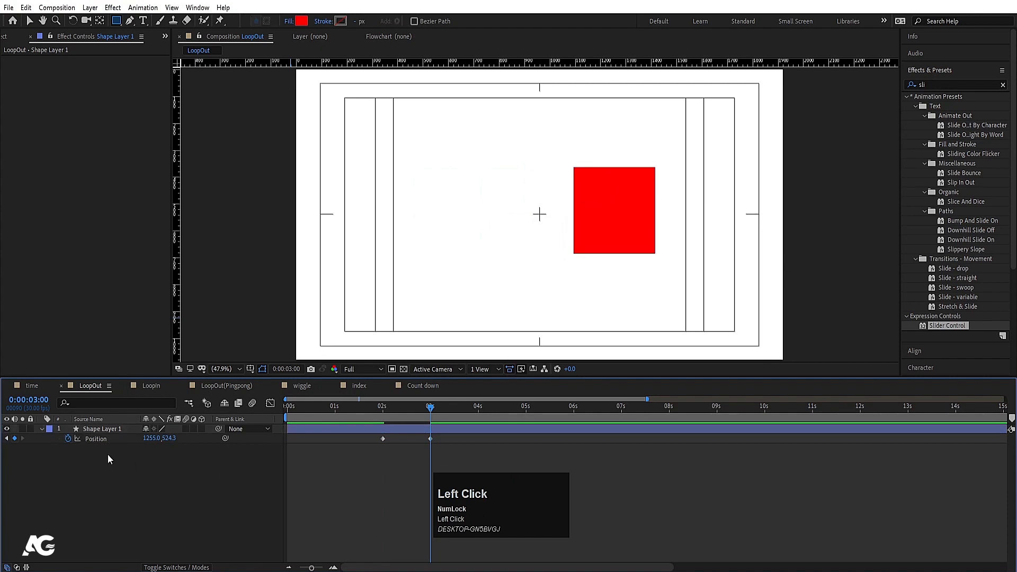
# - Add the expression loopOut() to Shape Layer 1's Position
pyautogui.keyDown('alt'); pyautogui.click(66, 439); pyautogui.keyUp('alt')
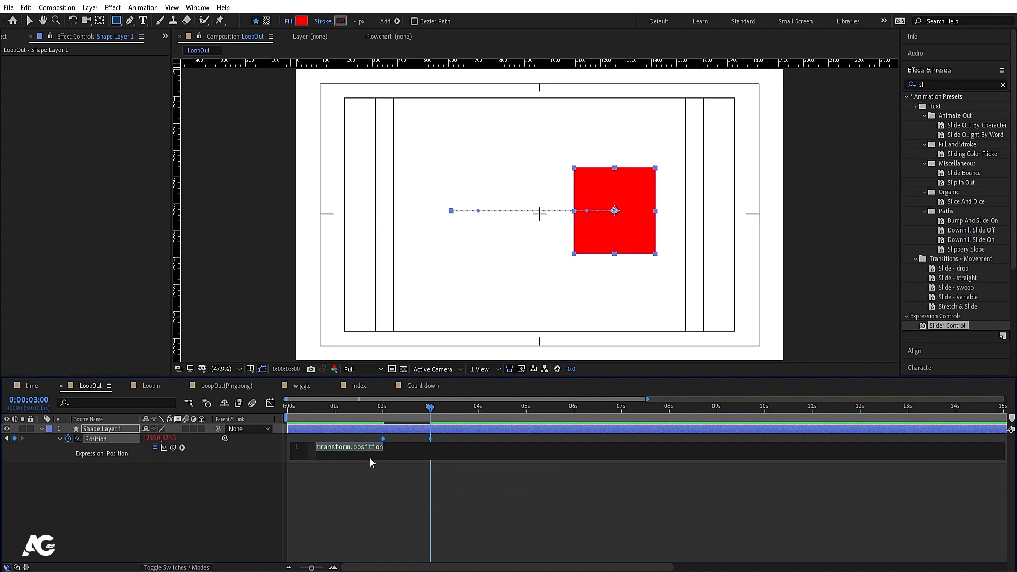
pyautogui.write('loo')
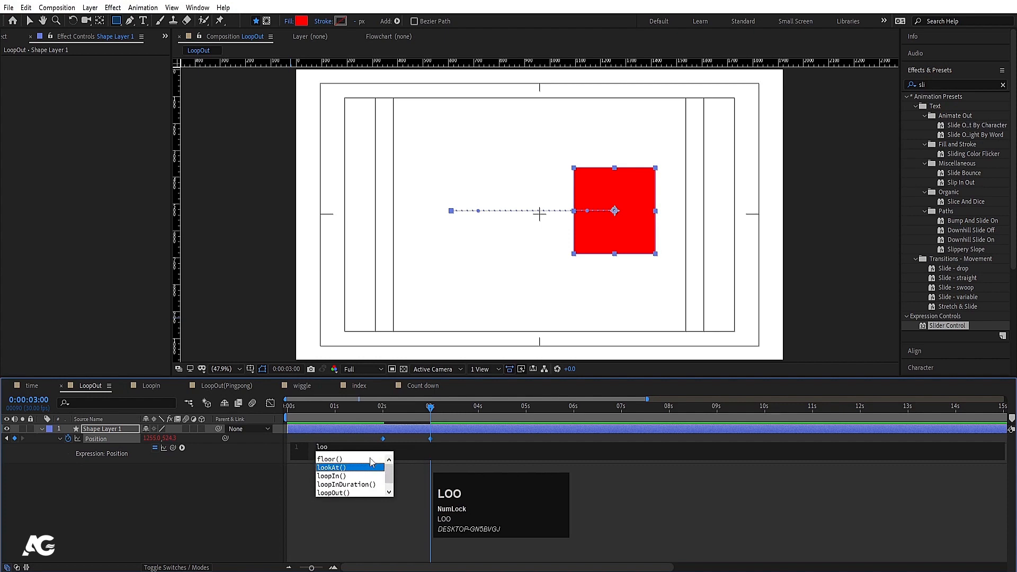
pyautogui.write('p')
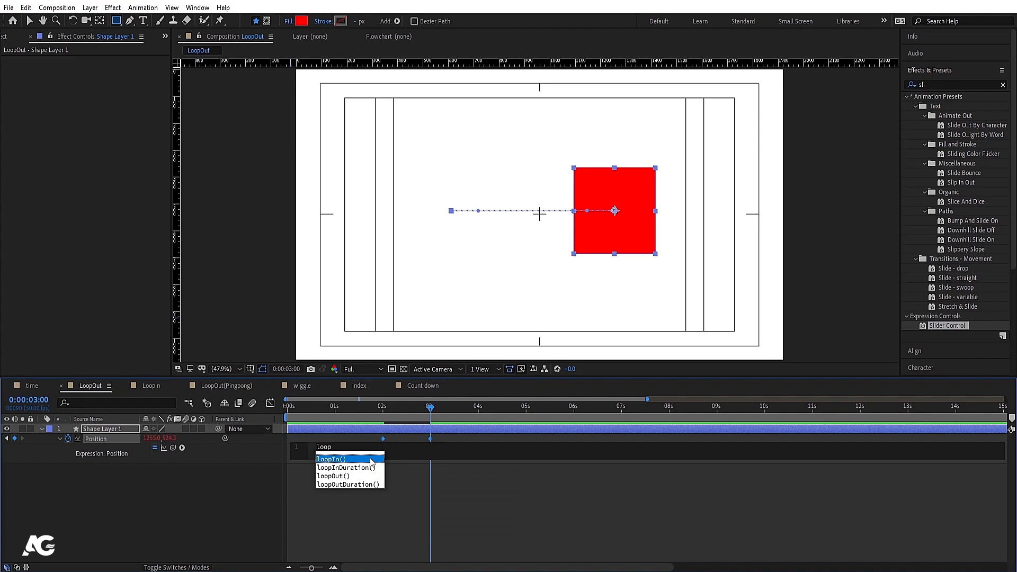
pyautogui.press('Return')
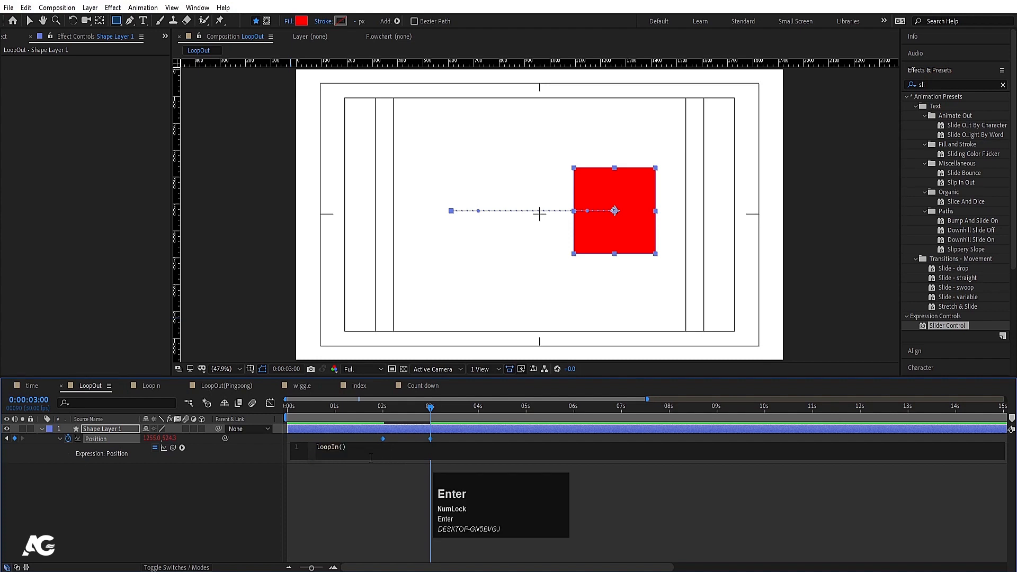
pyautogui.click(339, 447)
pyautogui.press('BackSpace')
pyautogui.write('O')
pyautogui.press('Return')
pyautogui.press('Right')
pyautogui.press('BackSpace')
pyautogui.press('BackSpace')
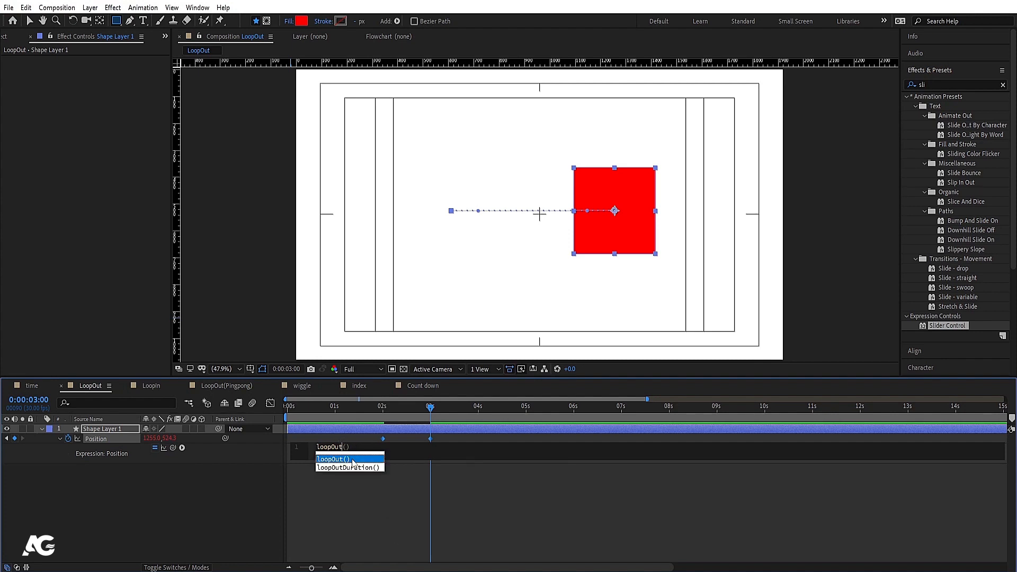
pyautogui.click(353, 461)
pyautogui.click(368, 523)
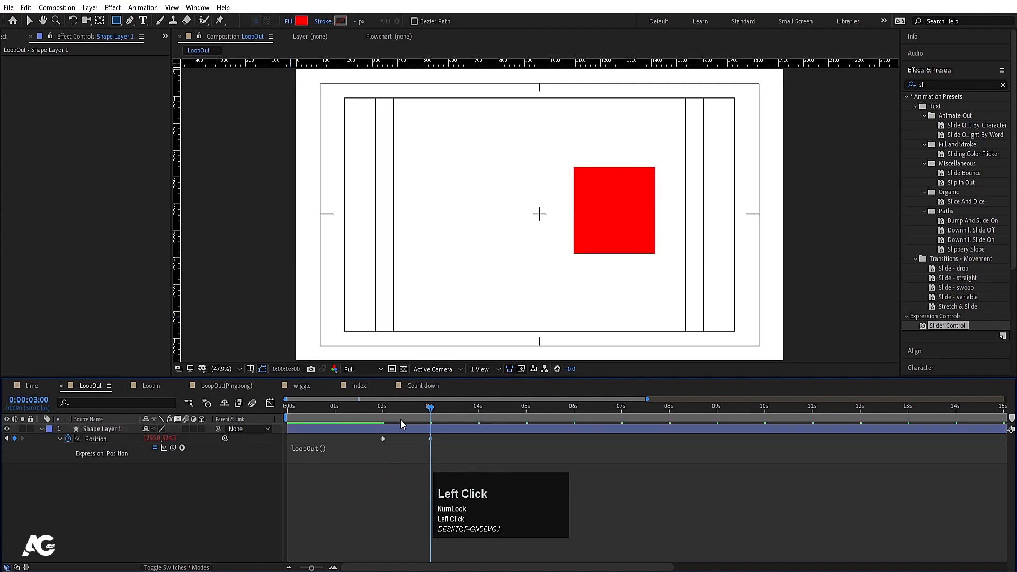
# - Preview the looped motion from 0:00:02:00 and go to the Position keyframe at 0:00:03:00
pyautogui.click(383, 409)
pyautogui.press('space')
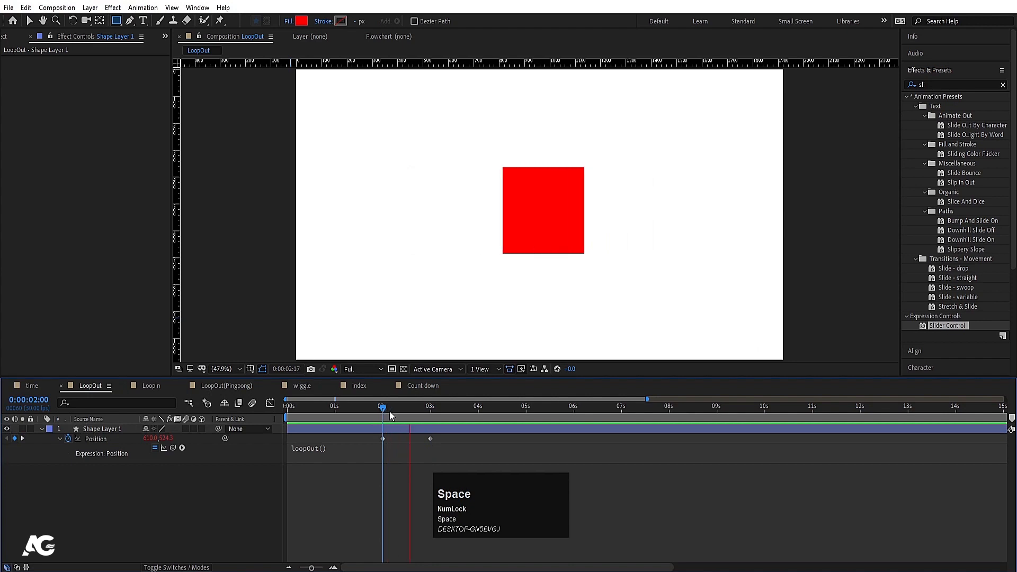
pyautogui.click(431, 411)
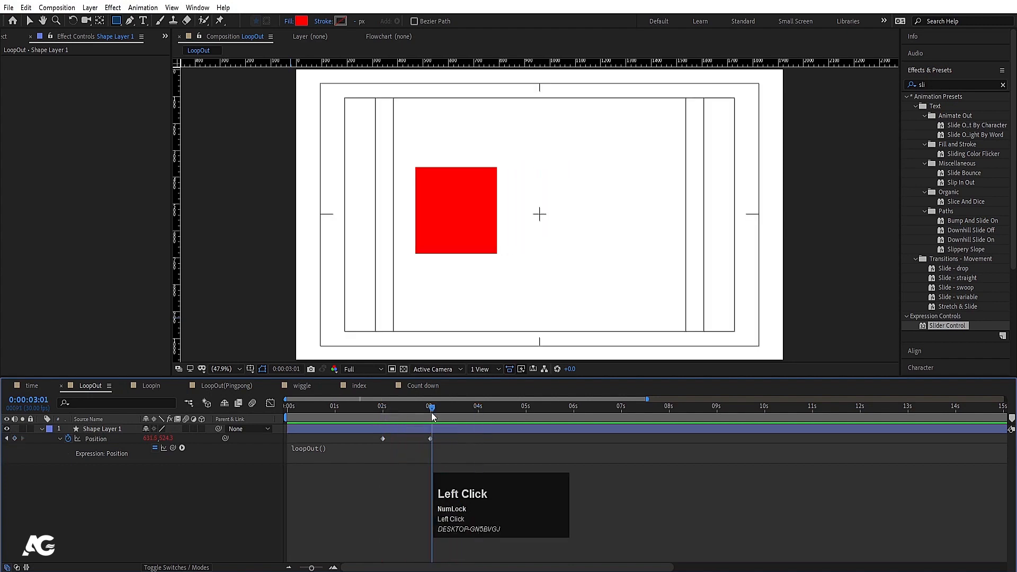
pyautogui.press('k')
pyautogui.press('j')
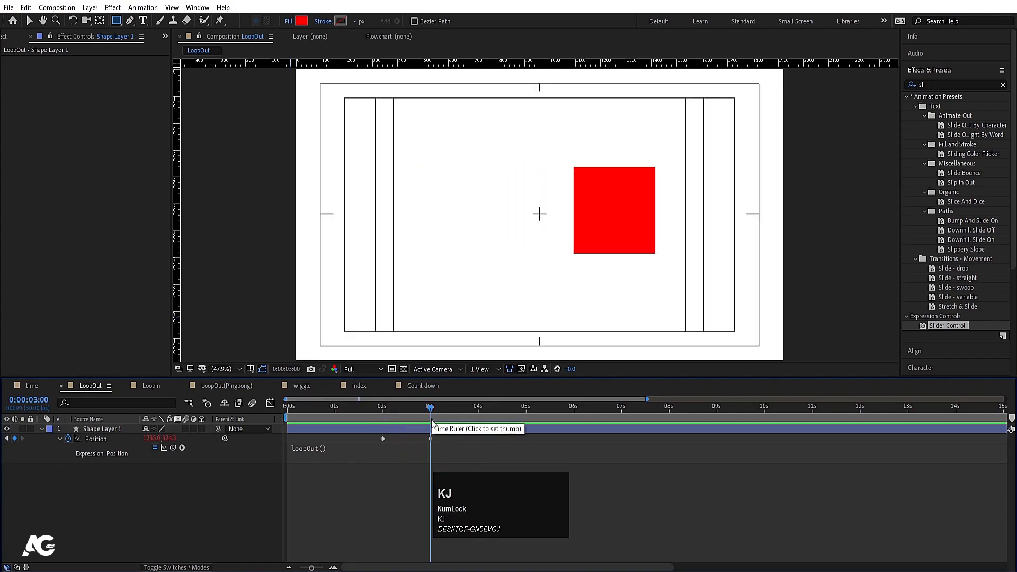
# - Advance one frame past the last keyframe to 0:00:03:01 and compare the square's position with the first keyframe
pyautogui.press('=')
pyautogui.press('=')
pyautogui.press('=')
pyautogui.press('=')
pyautogui.press('=')
pyautogui.press('pagedown')
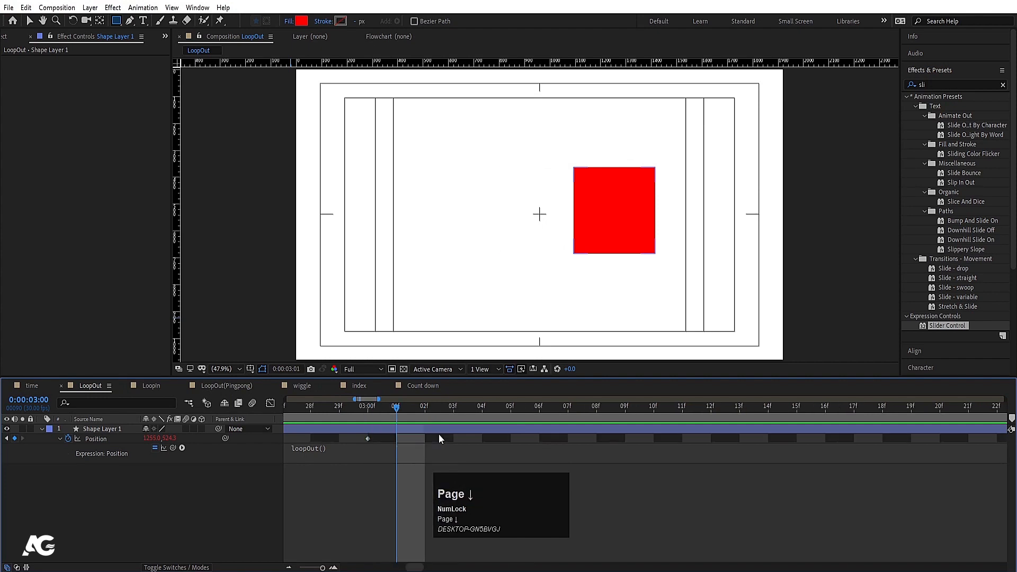
pyautogui.press('-')
pyautogui.press('-')
pyautogui.press('-')
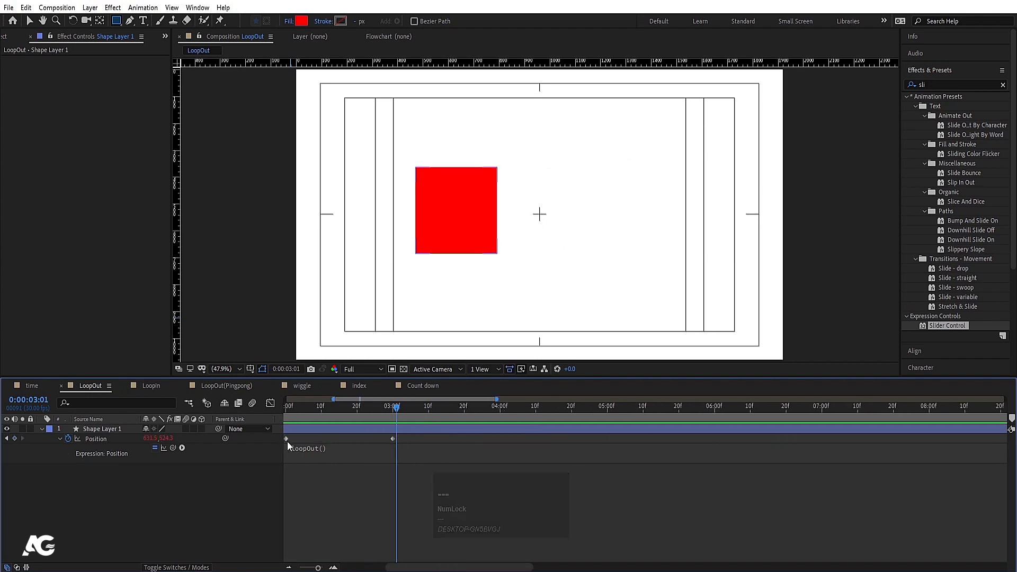
# - Play onward from 0:00:03:01 to examine the repeats after the last keyframe
pyautogui.press('space')
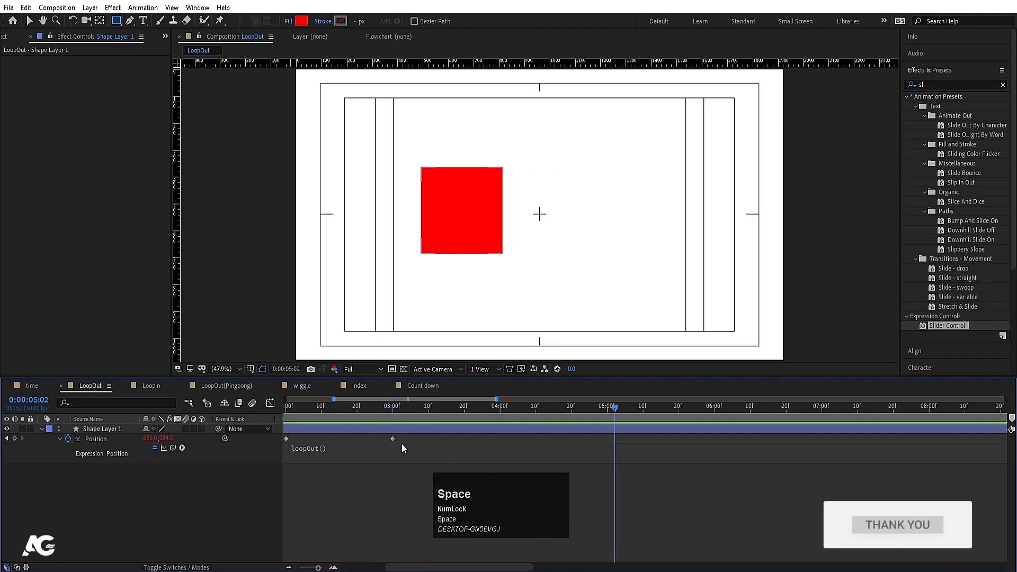
pyautogui.press('-')
pyautogui.press('space')
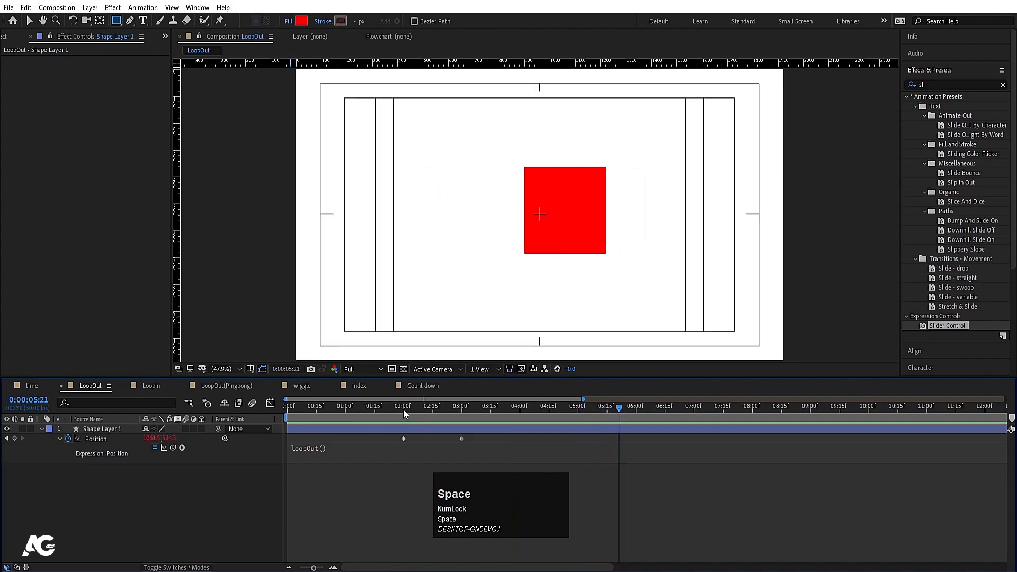
# - Replay the motion from the keyframe at 0:00:02:00, and examine the loop's restart after 0:00:03:00
pyautogui.press('space')
pyautogui.click(402, 409)
pyautogui.press('space')
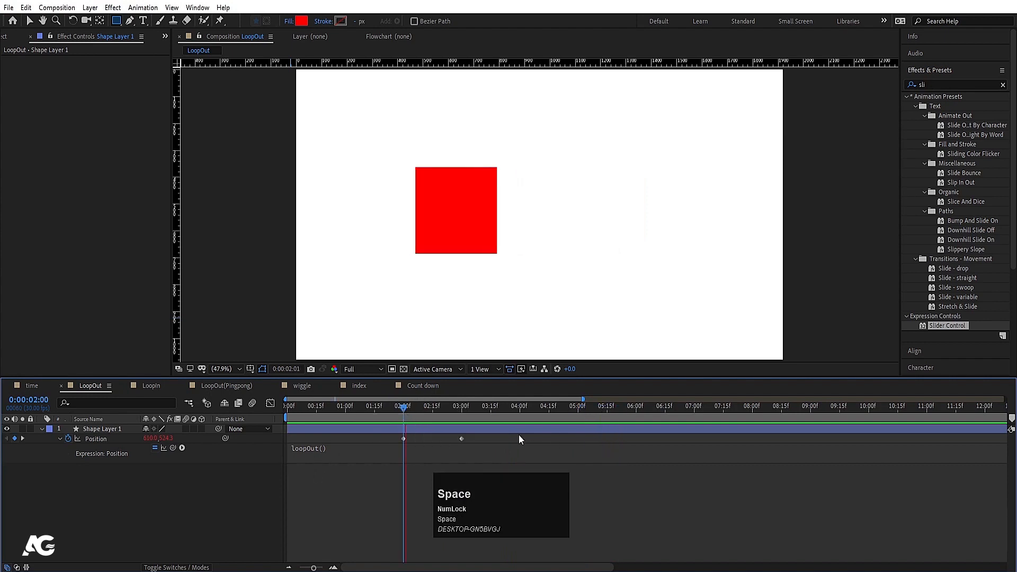
pyautogui.press('space')
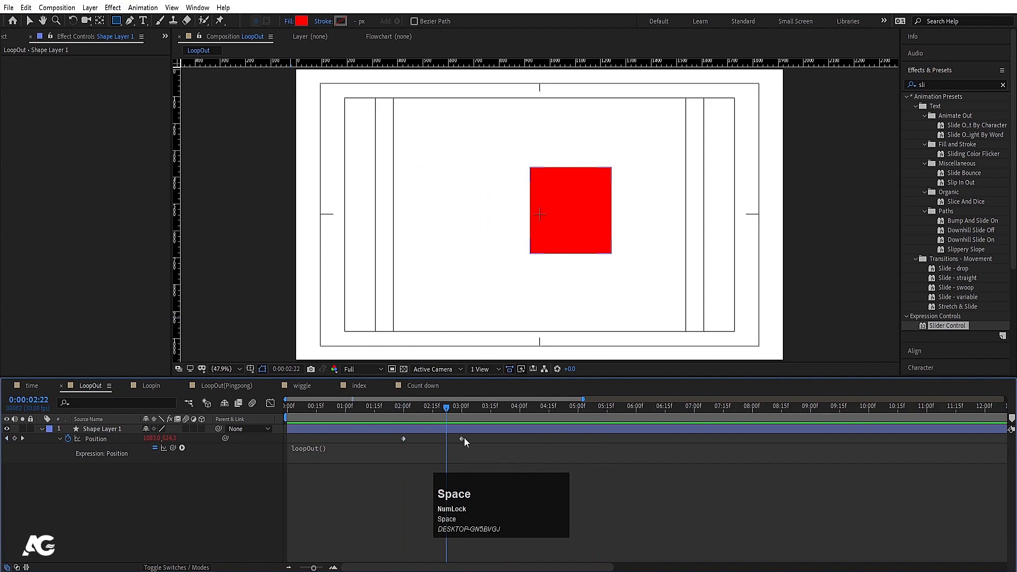
pyautogui.click(462, 413)
pyautogui.press('space')
pyautogui.press('space')
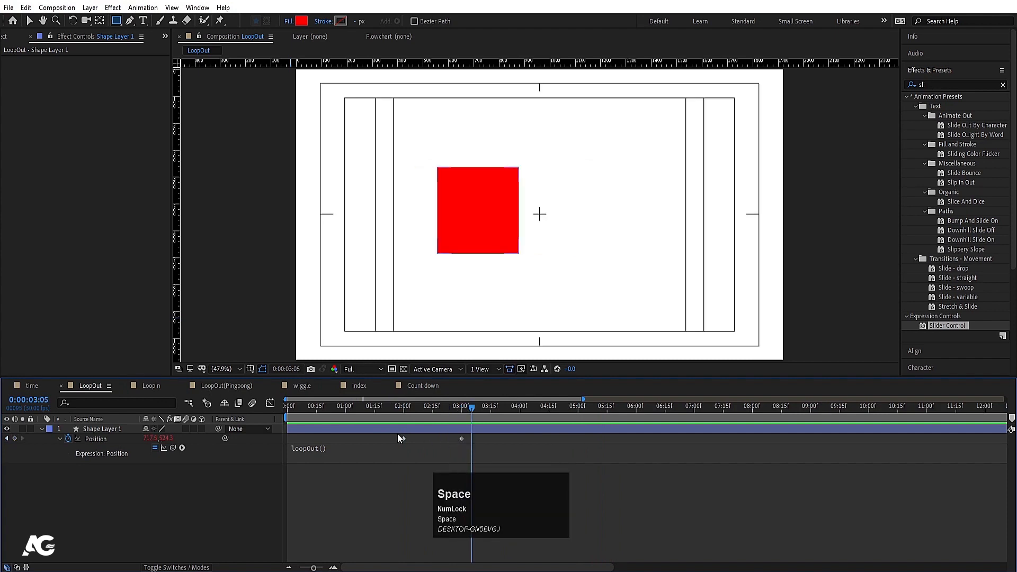
# - Play from 0:00:00:00 with pauses to compare the motion before the first keyframe with the motion after it
pyautogui.moveTo(401, 411); pyautogui.dragTo(275, 448)
pyautogui.press('space')
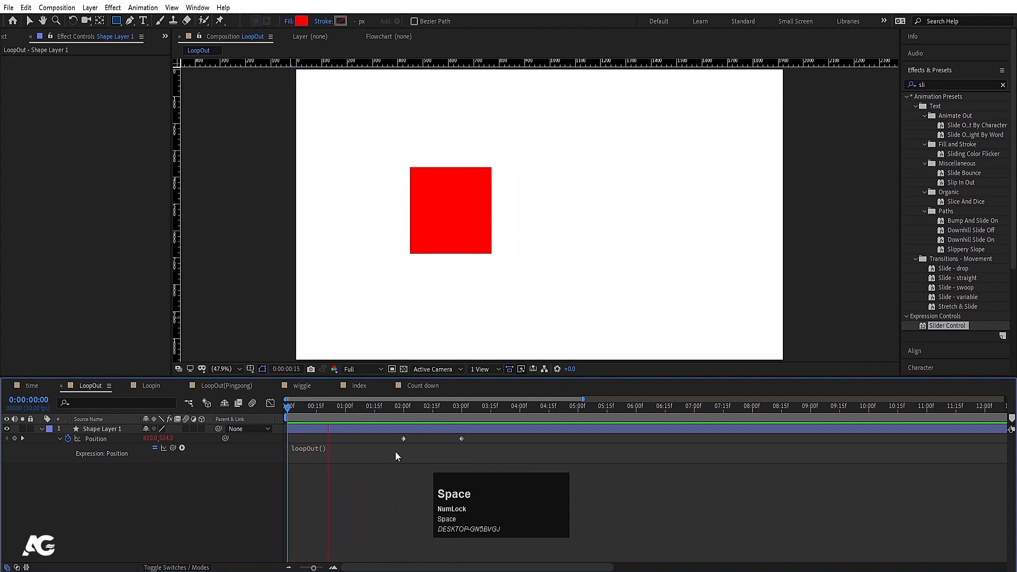
pyautogui.press('space')
pyautogui.press('space')
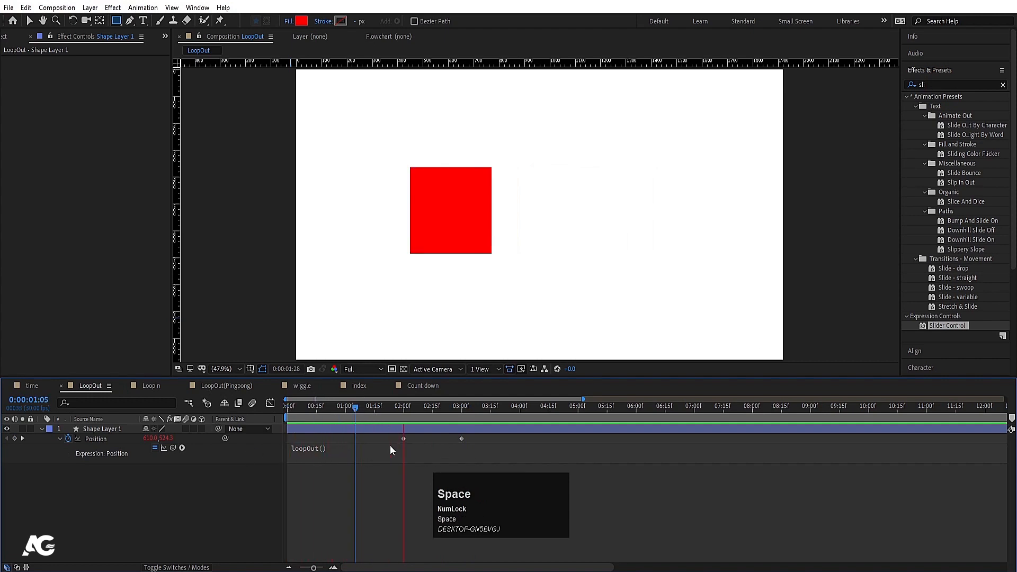
pyautogui.press('space')
pyautogui.press('space')
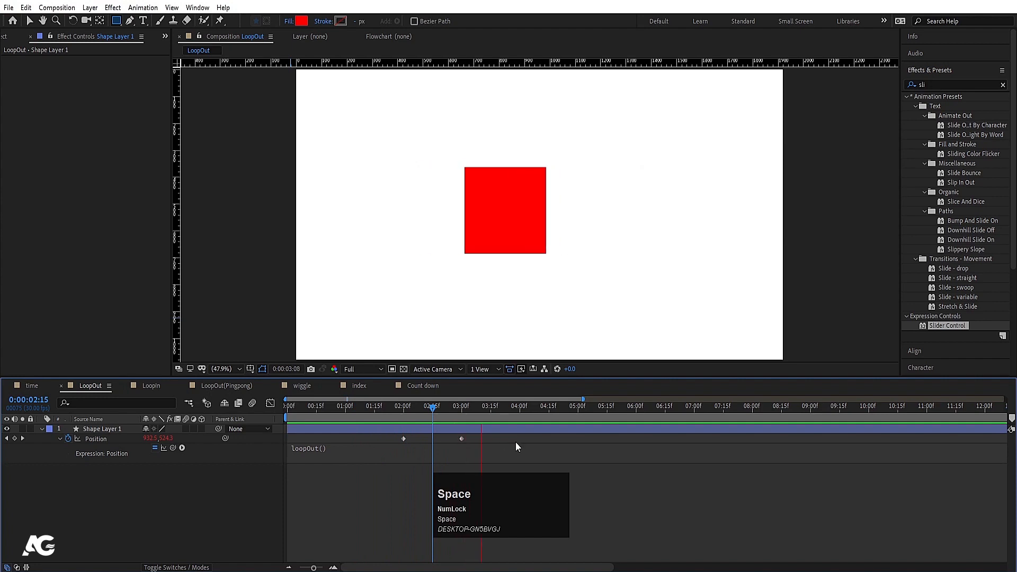
# - Play on from 0:00:02:15 with pauses to examine the loop's restart just past the last keyframe
pyautogui.press('space')
pyautogui.press('space')
pyautogui.press('space')
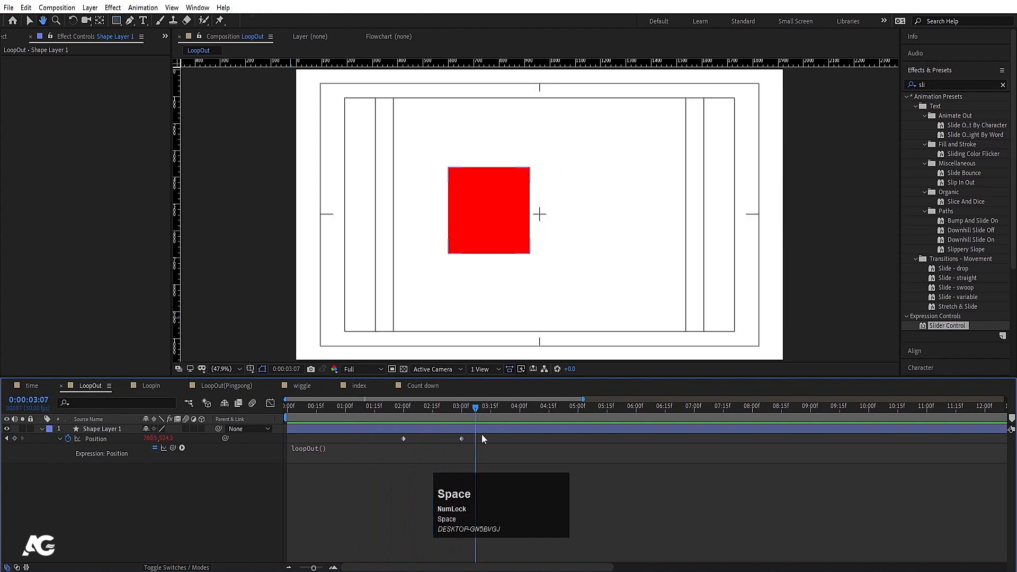
# - Copy Shape Layer 1 from the LoopOut composition into the LoopIn composition and reveal its keyframed Position property
pyautogui.click(96, 429)
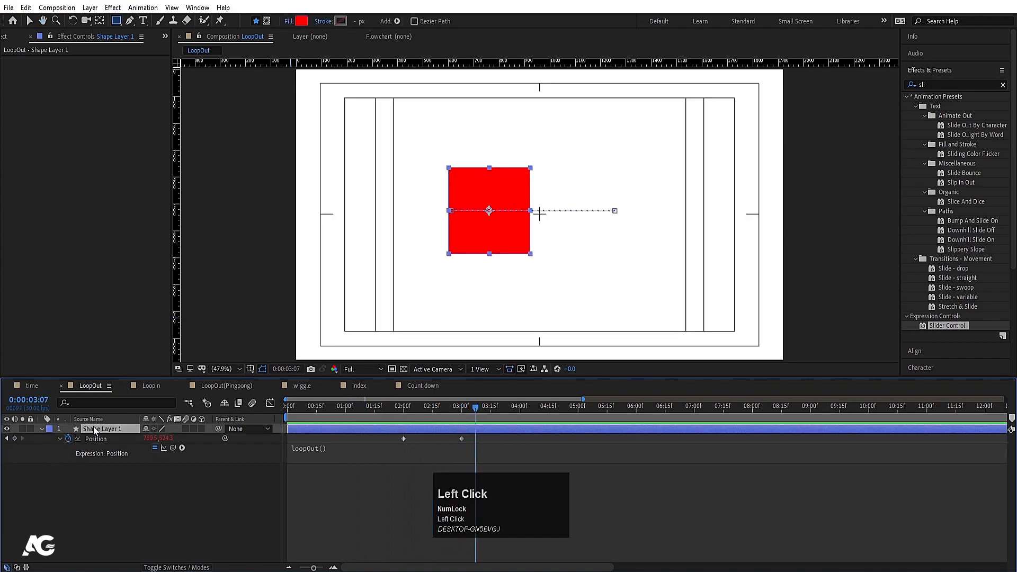
pyautogui.click(157, 384)
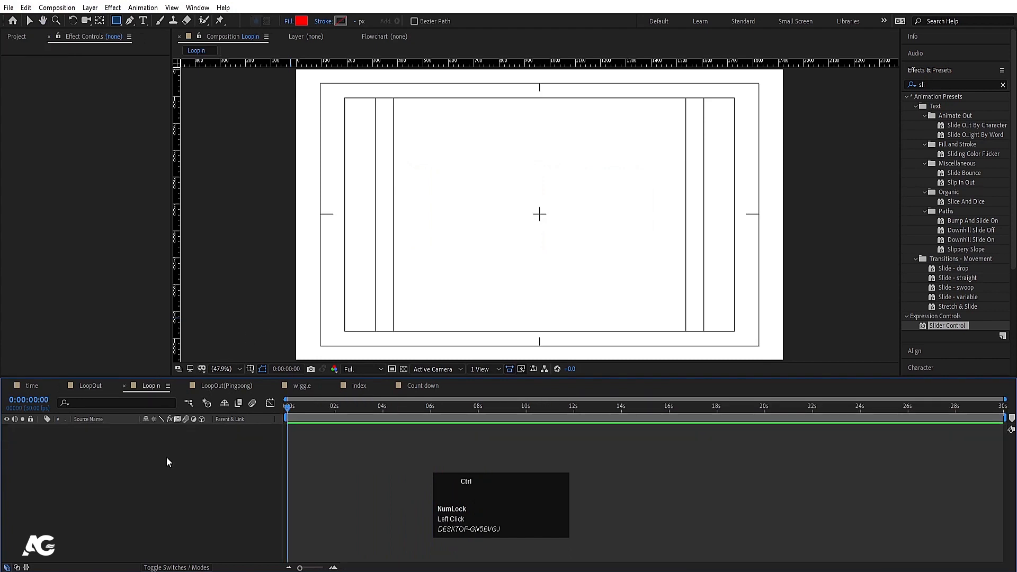
pyautogui.hotkey('ctrl', 'v')
pyautogui.press('u')
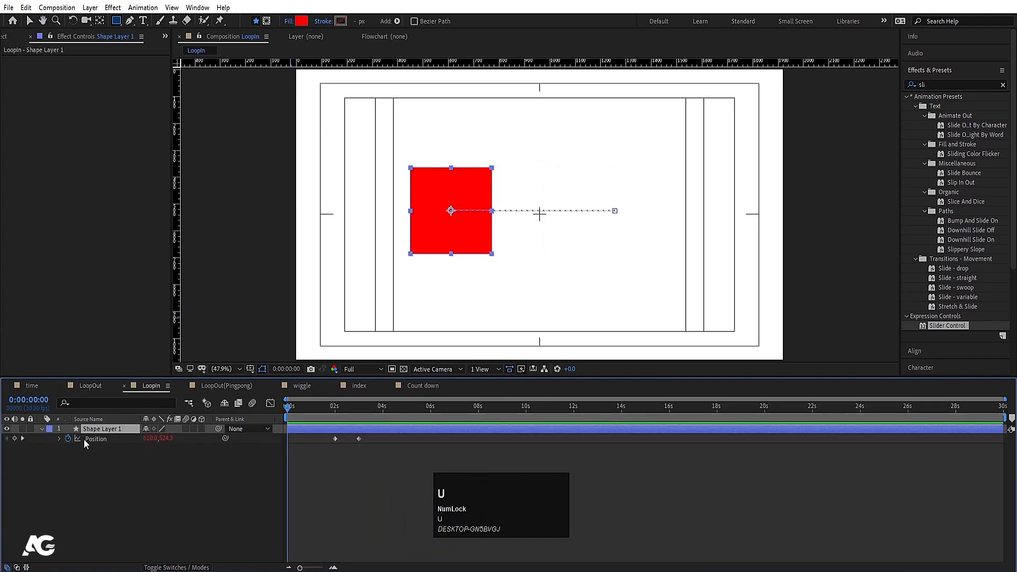
# - Change the Position expression of Shape Layer 1 in the LoopIn composition to loopIn()
pyautogui.click(59, 439)
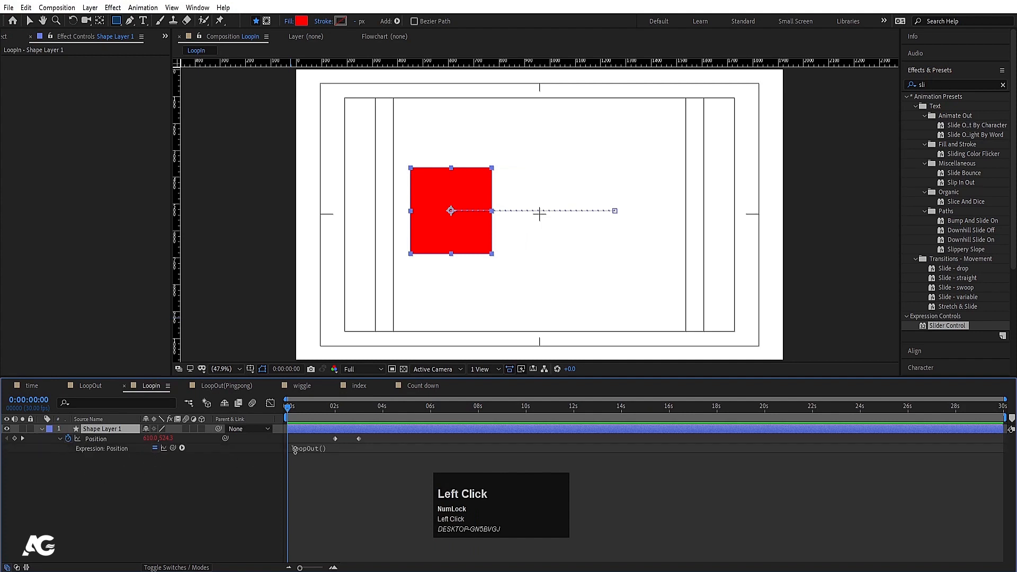
pyautogui.click(316, 447)
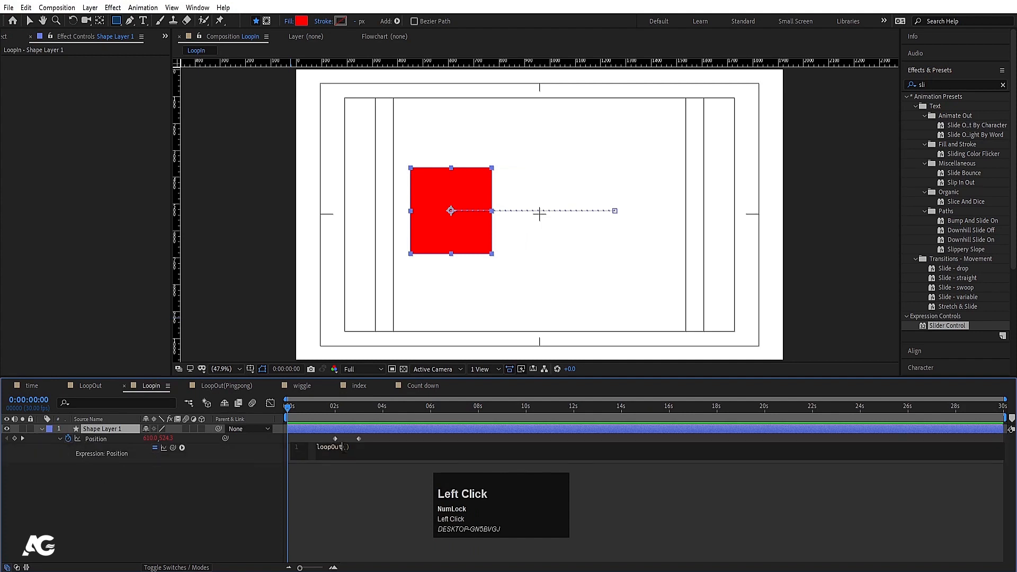
pyautogui.press('BackSpace')
pyautogui.press('BackSpace')
pyautogui.press('BackSpace')
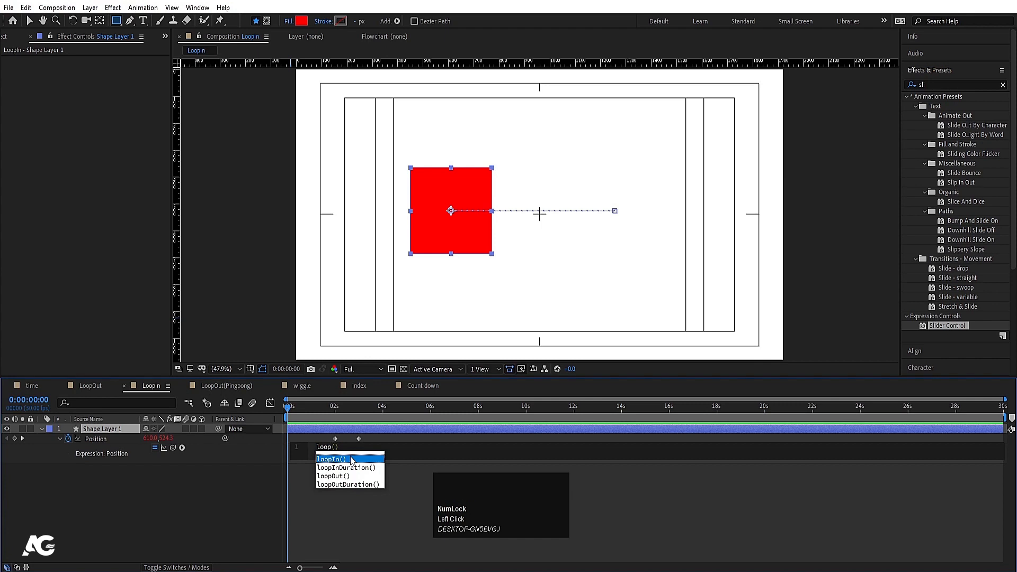
pyautogui.press('Return')
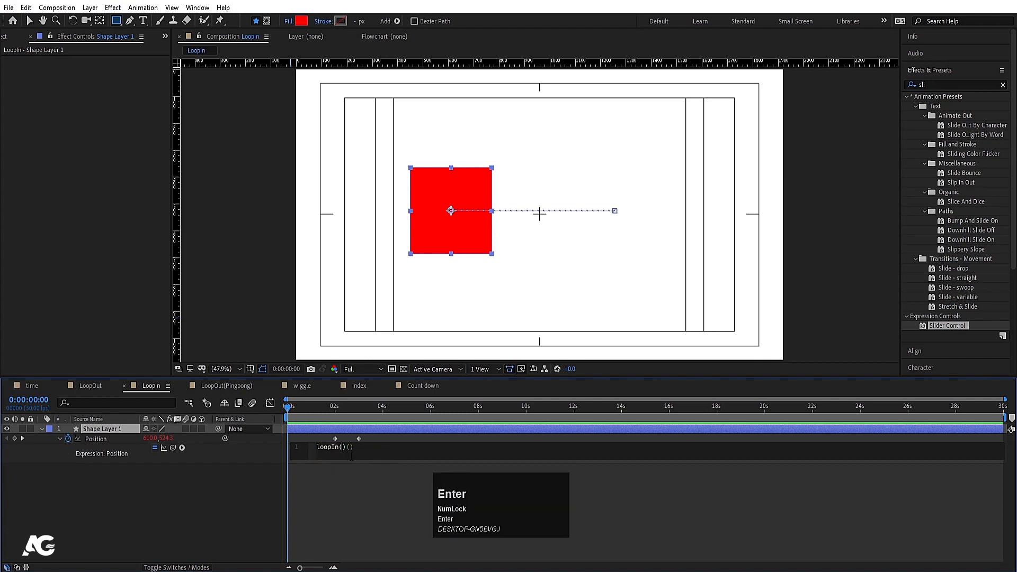
pyautogui.press('Right')
pyautogui.click(373, 498)
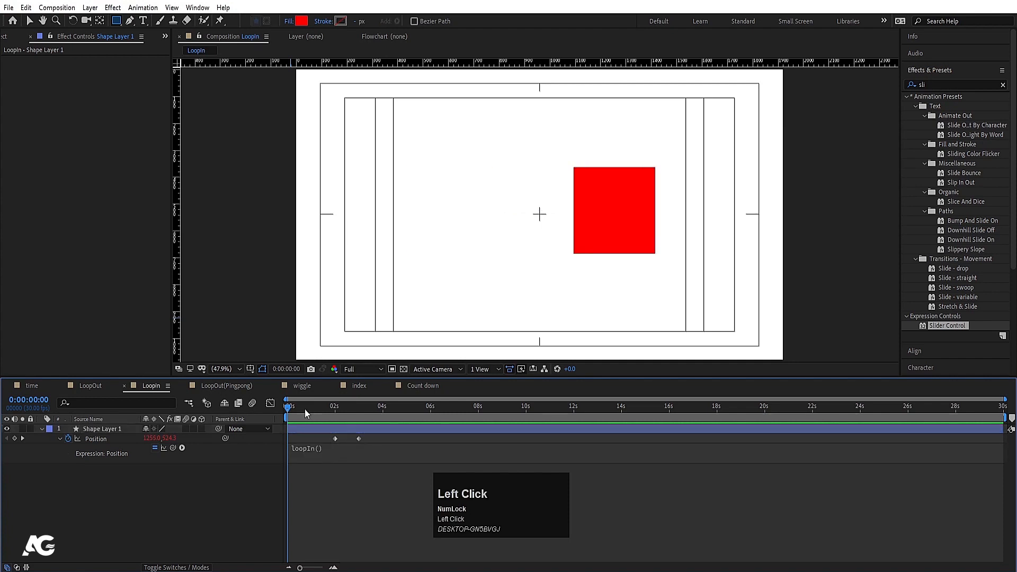
# - Play the LoopIn composition from 0:00:00:00 to examine the motion before and after the keyframes, and review the expression
pyautogui.press('space')
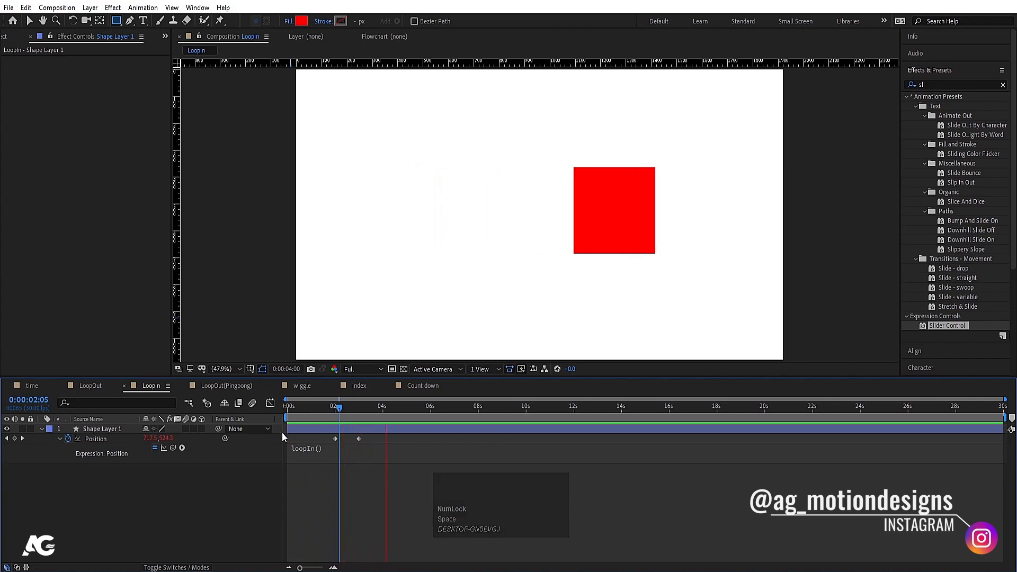
pyautogui.press('space')
pyautogui.click(297, 450)
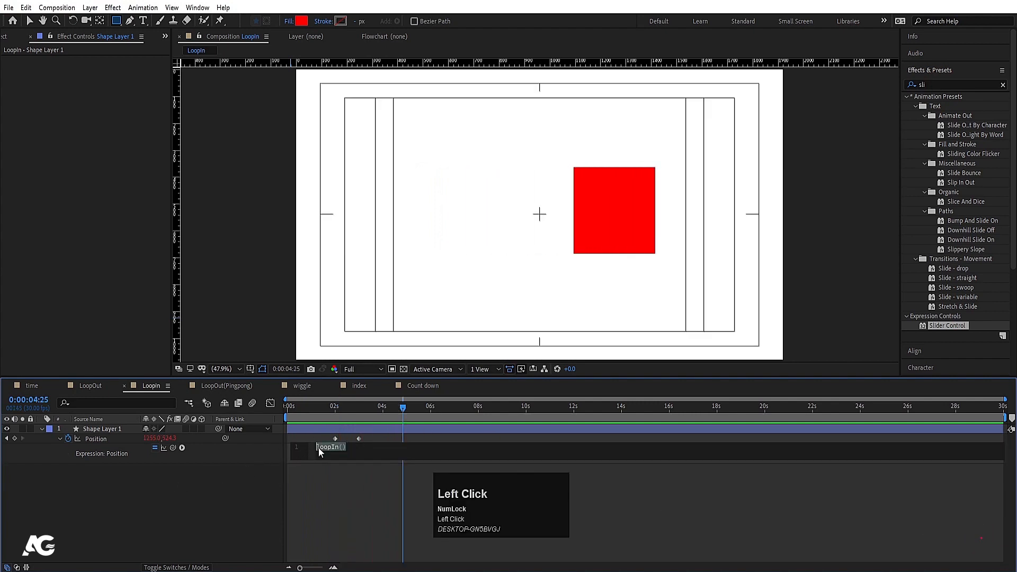
pyautogui.click(321, 510)
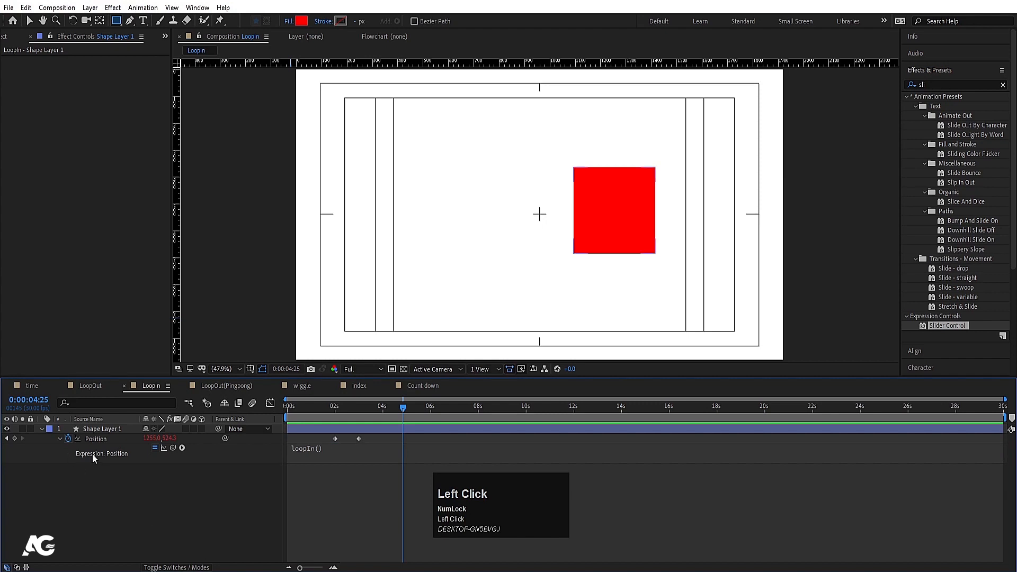
# - Copy Shape Layer 1 from LoopIn into the LoopOut(Pingpong) composition and reveal its Position keyframes
pyautogui.click(87, 431)
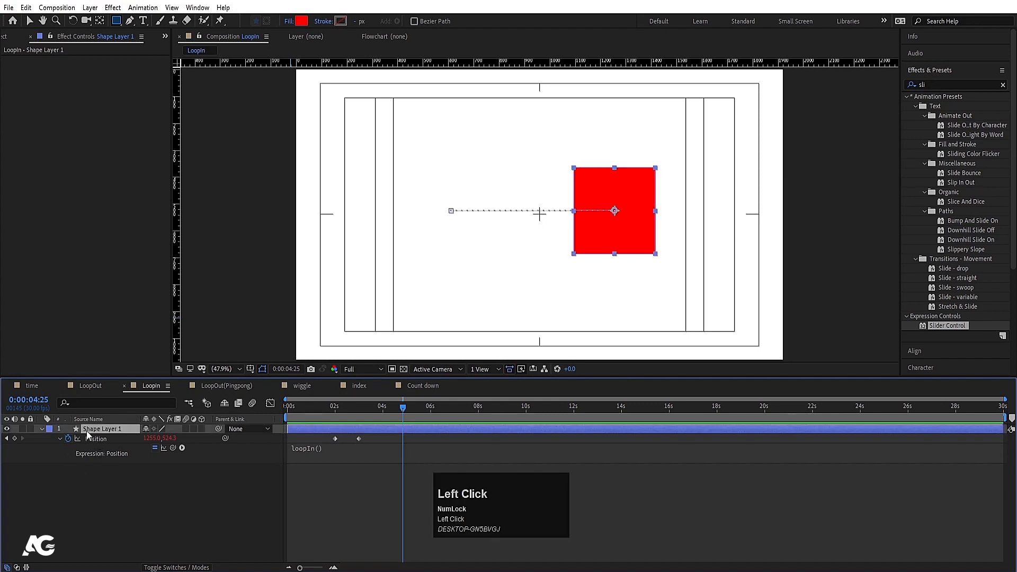
pyautogui.click(222, 384)
pyautogui.hotkey('ctrl', 'v')
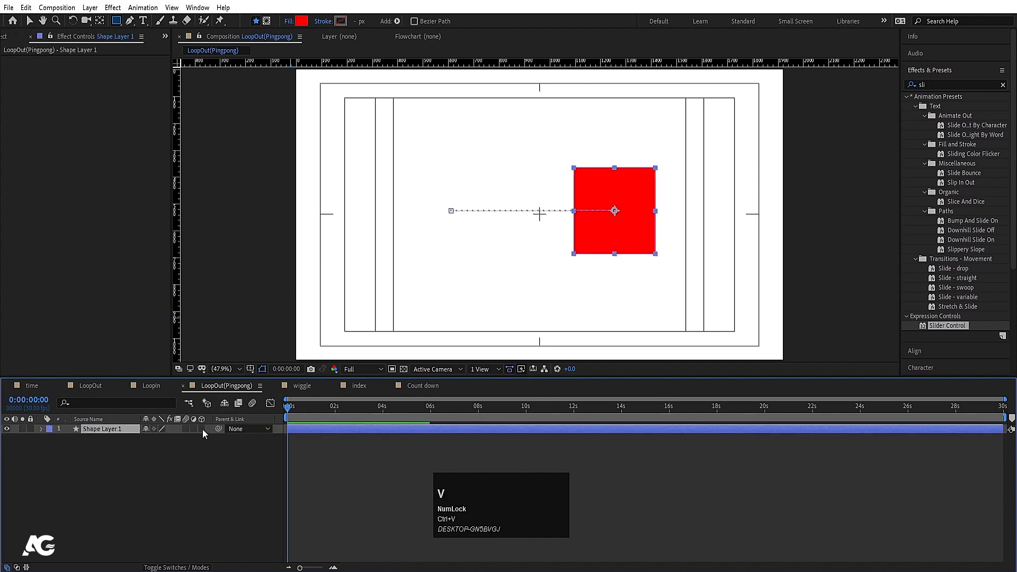
pyautogui.press('u')
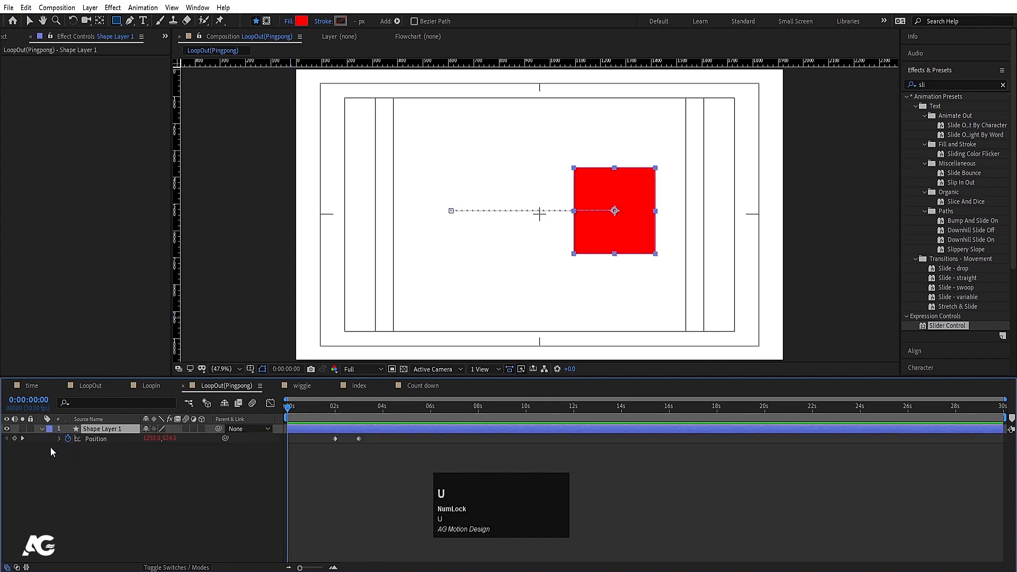
# - Change the Position expression of Shape Layer 1 in the LoopOut(Pingpong) composition to loopOut()
pyautogui.click(59, 441)
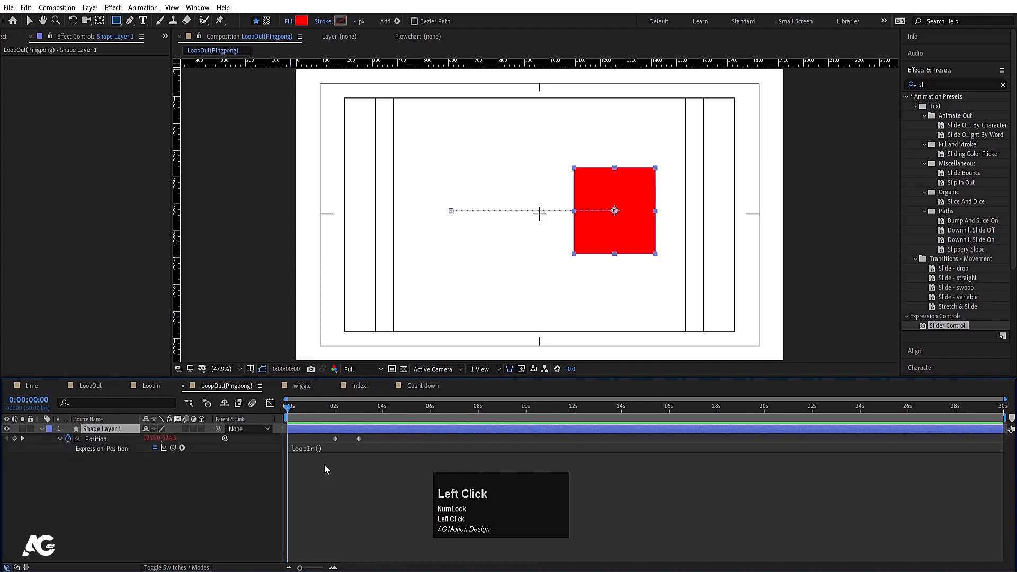
pyautogui.click(320, 448)
pyautogui.click(339, 448)
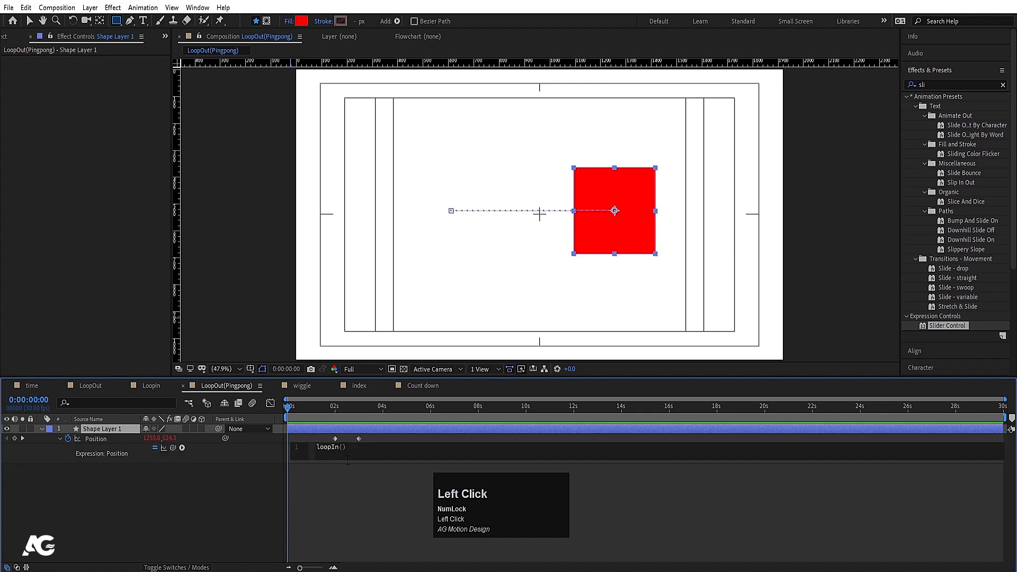
pyautogui.press('BackSpace')
pyautogui.press('BackSpace')
pyautogui.press('Down')
pyautogui.press('Down')
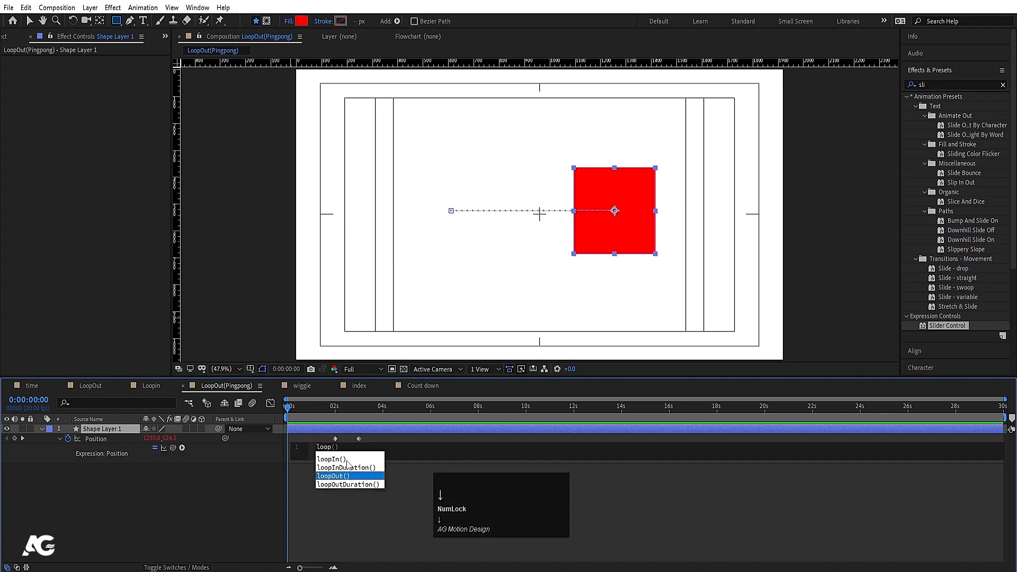
pyautogui.press('Return')
pyautogui.press('Right')
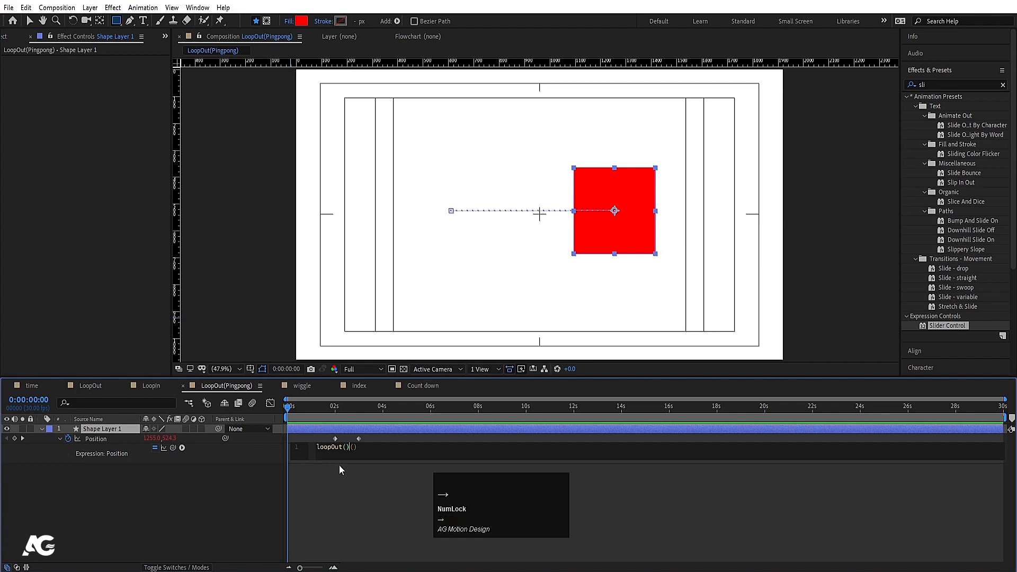
pyautogui.press('BackSpace')
pyautogui.press('BackSpace')
pyautogui.click(369, 501)
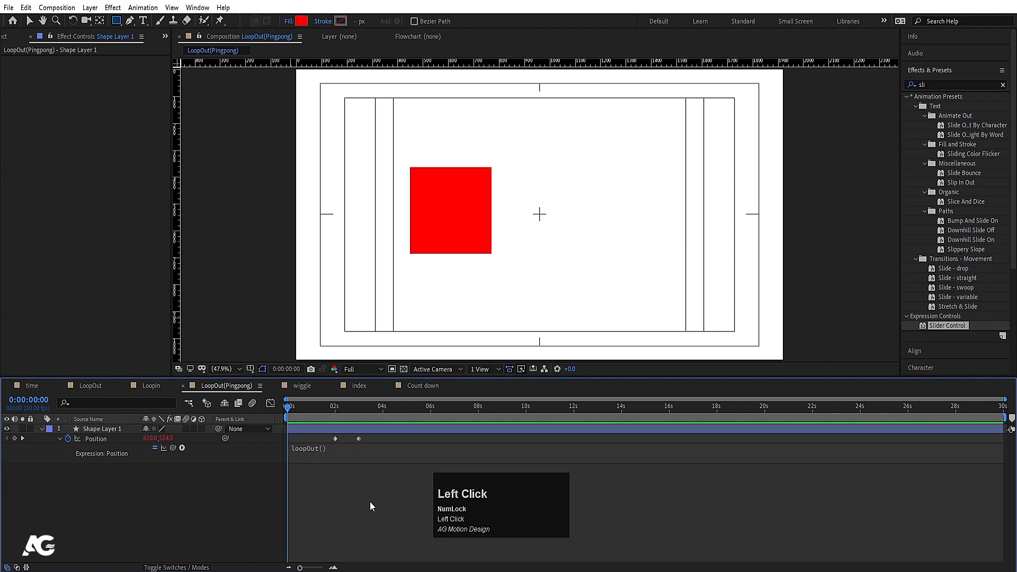
# - Play the default loopOut() motion from the first keyframe at 0:00:02:00
pyautogui.press('=')
pyautogui.press('=')
pyautogui.moveTo(469, 408); pyautogui.dragTo(478, 409)
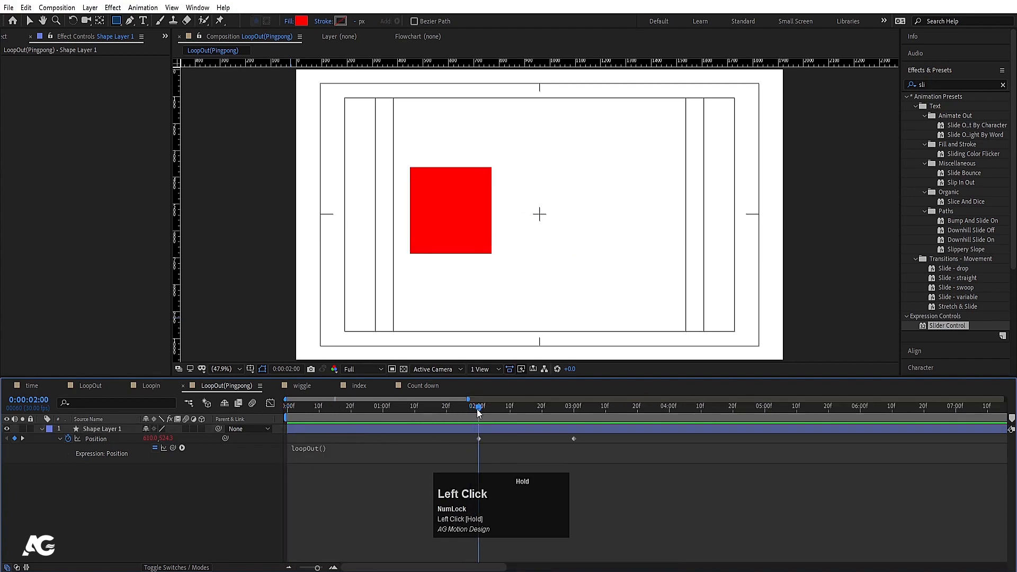
pyautogui.press('space')
pyautogui.click(524, 419)
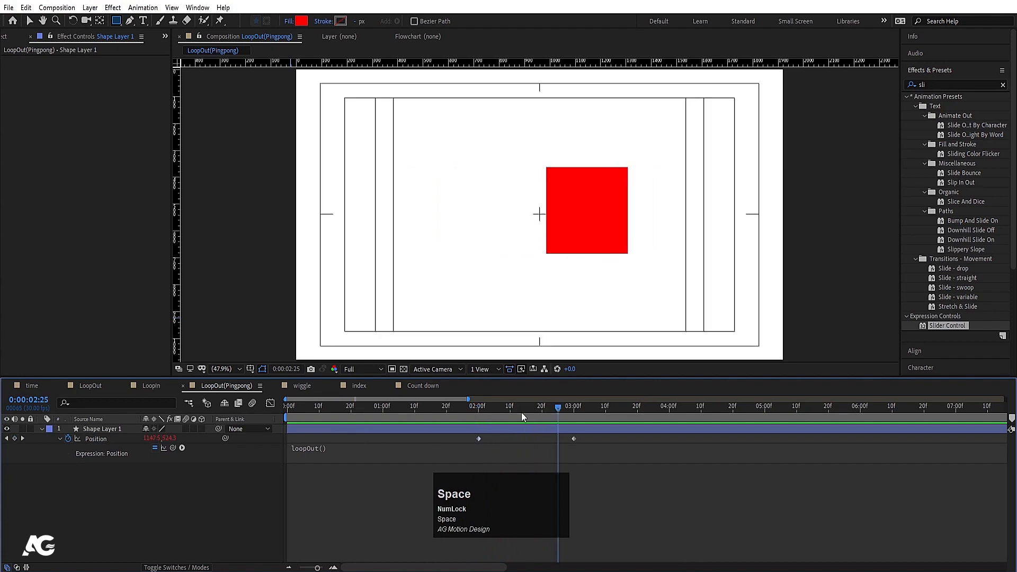
# - Step from the last keyframe to 0:00:03:01, compare with the first keyframe, and scrub to 0:00:03:08
pyautogui.press('k')
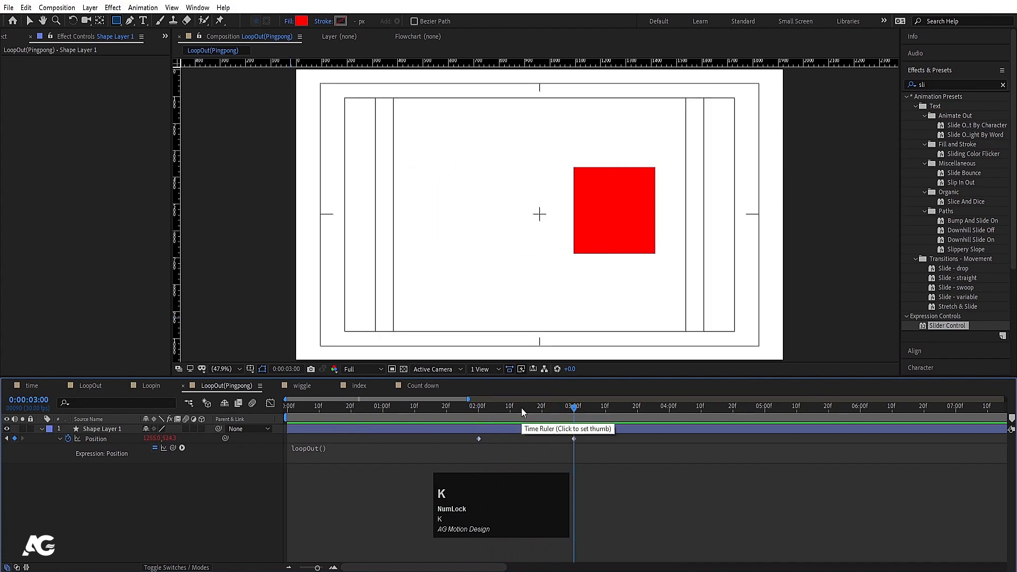
pyautogui.press('pagedown')
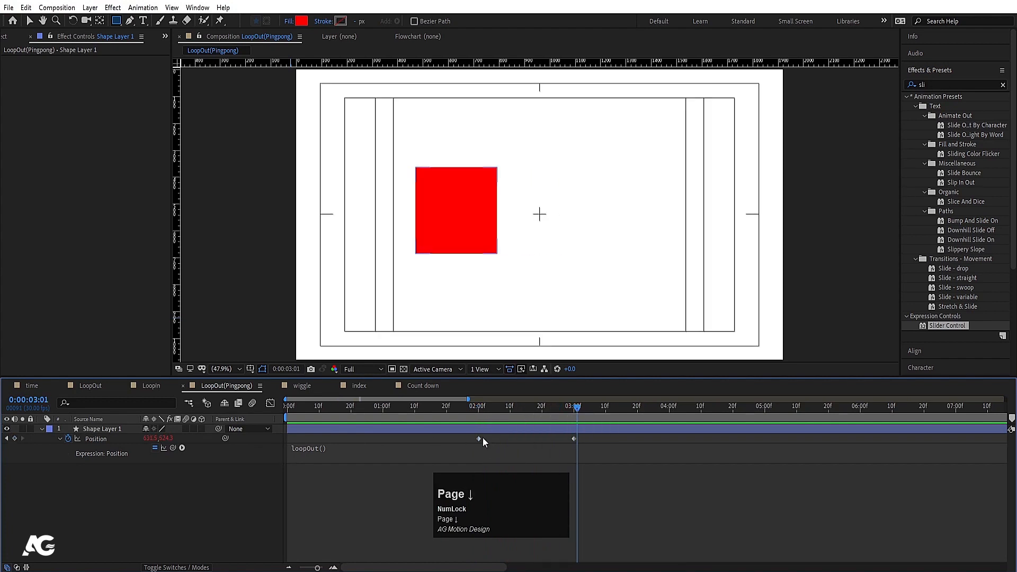
pyautogui.click(479, 438)
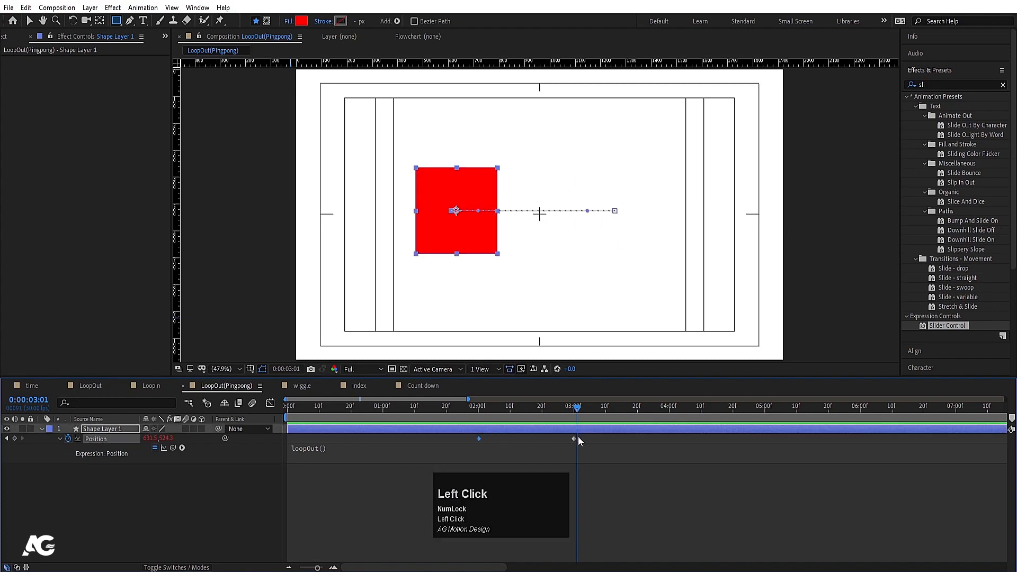
pyautogui.moveTo(577, 409); pyautogui.dragTo(599, 411)
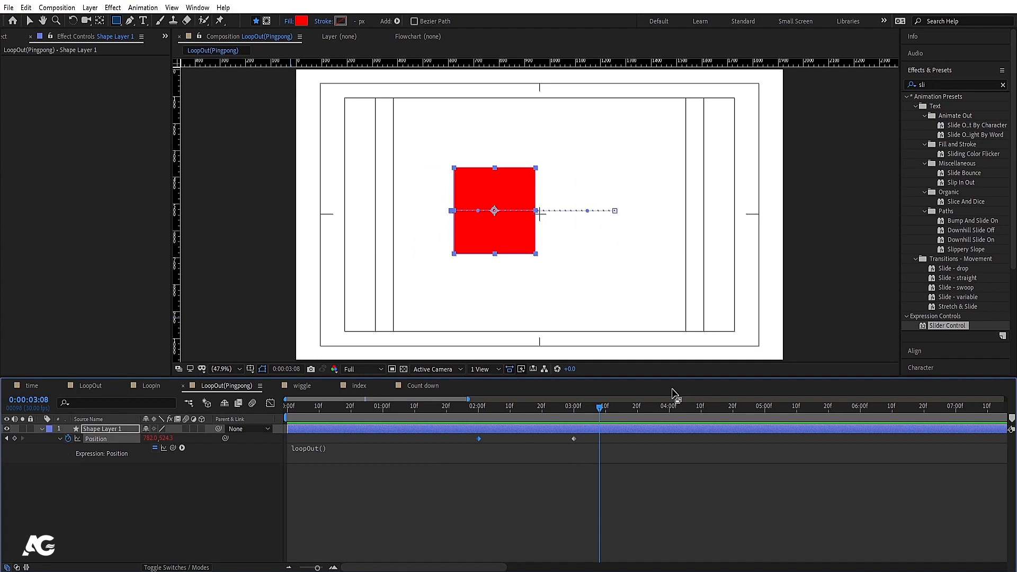
# - Add the 'pingpong' argument to the Position expression so it reads loopOut('pingpong')
pyautogui.click(321, 450)
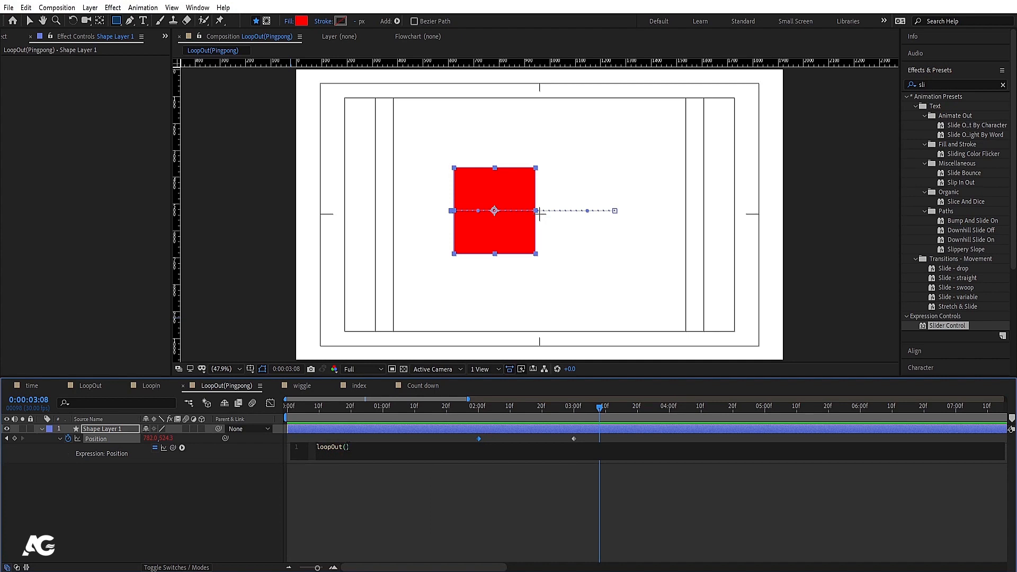
pyautogui.write("'")
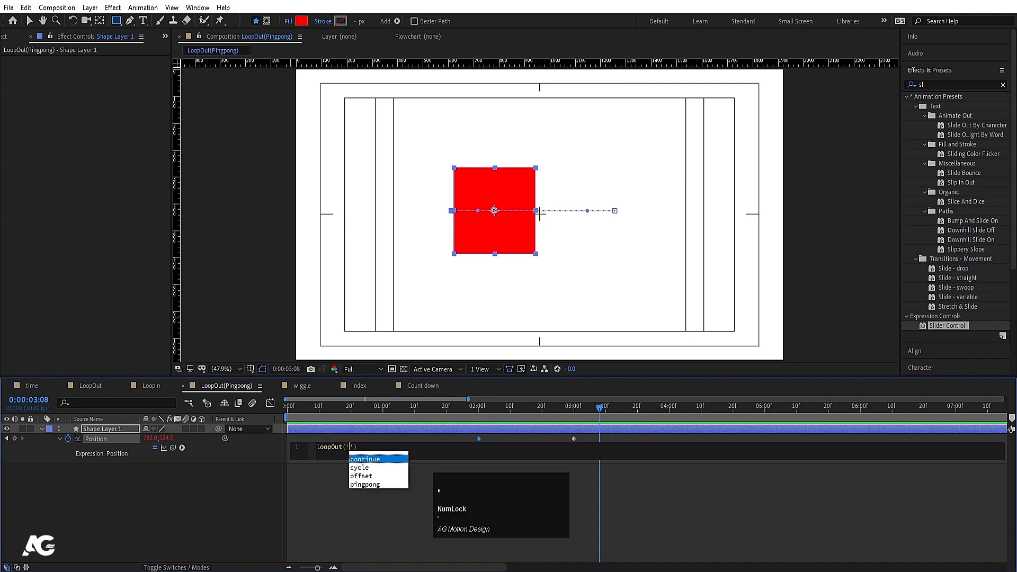
pyautogui.write('pin')
pyautogui.press('Return')
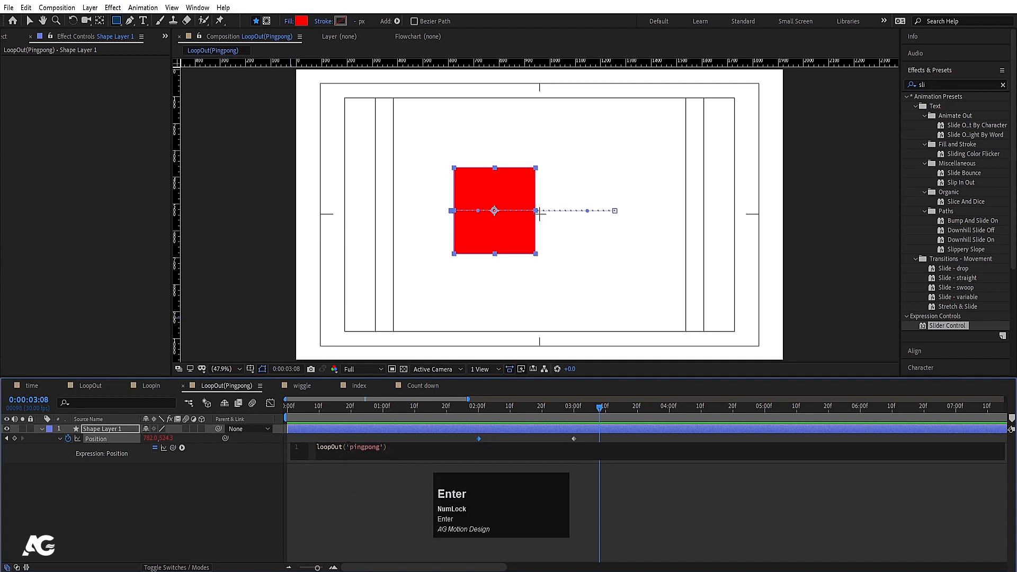
pyautogui.click(645, 414)
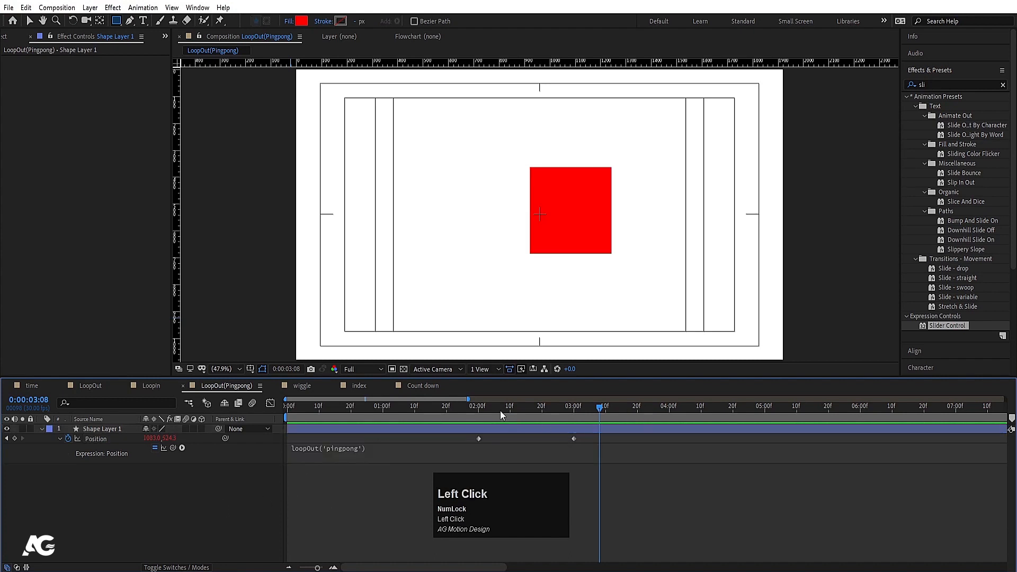
# - Play from 0:00:01:29 to examine the square's motion through both keyframes with the pingpong loop
pyautogui.click(475, 409)
pyautogui.press('space')
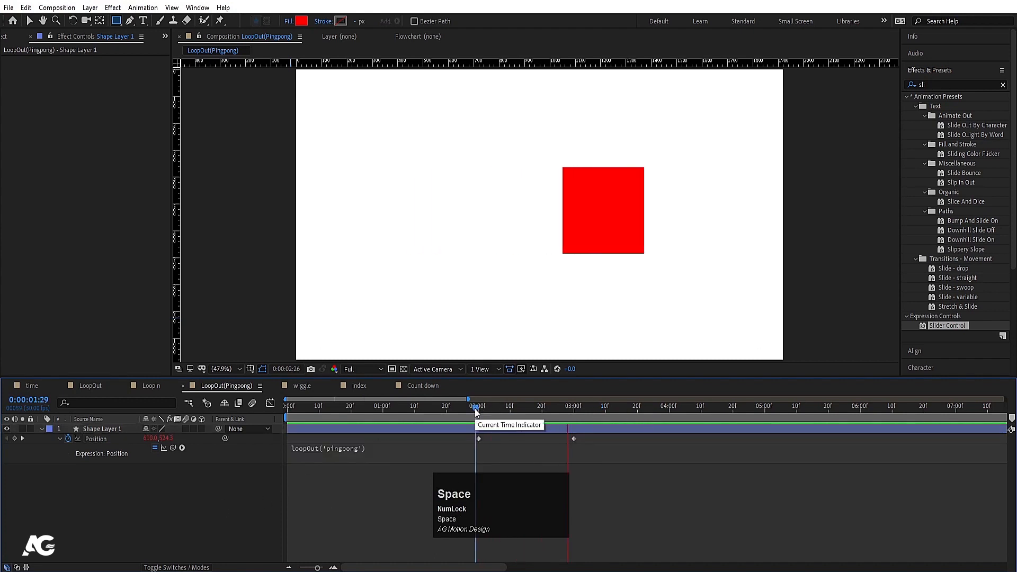
pyautogui.press("'")
# - Move to the last keyframe at 0:00:03:00 and play from there to examine the direction of the pingpong motion
pyautogui.moveTo(477, 411); pyautogui.dragTo(573, 440)
pyautogui.press('-')
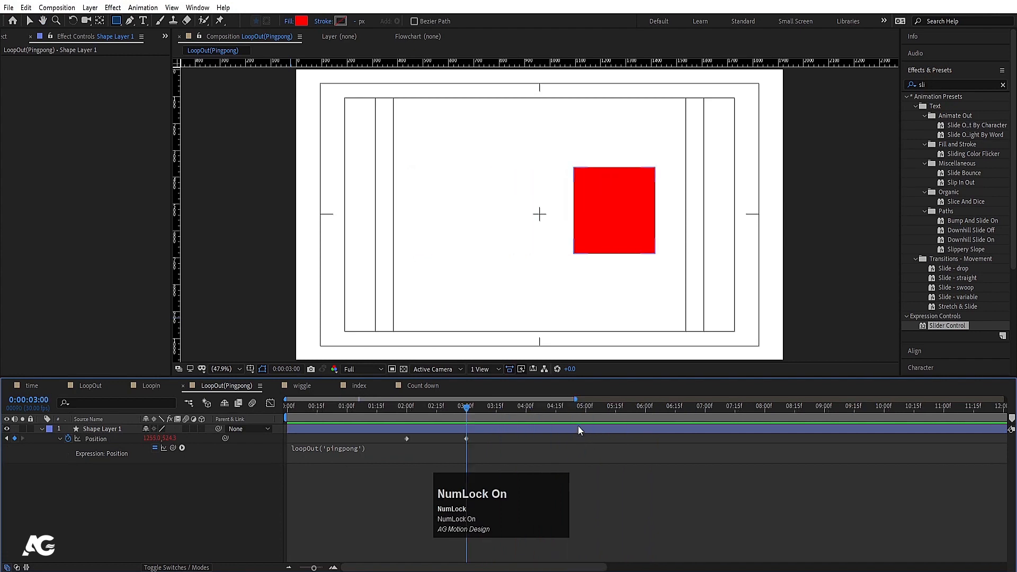
pyautogui.click(466, 408)
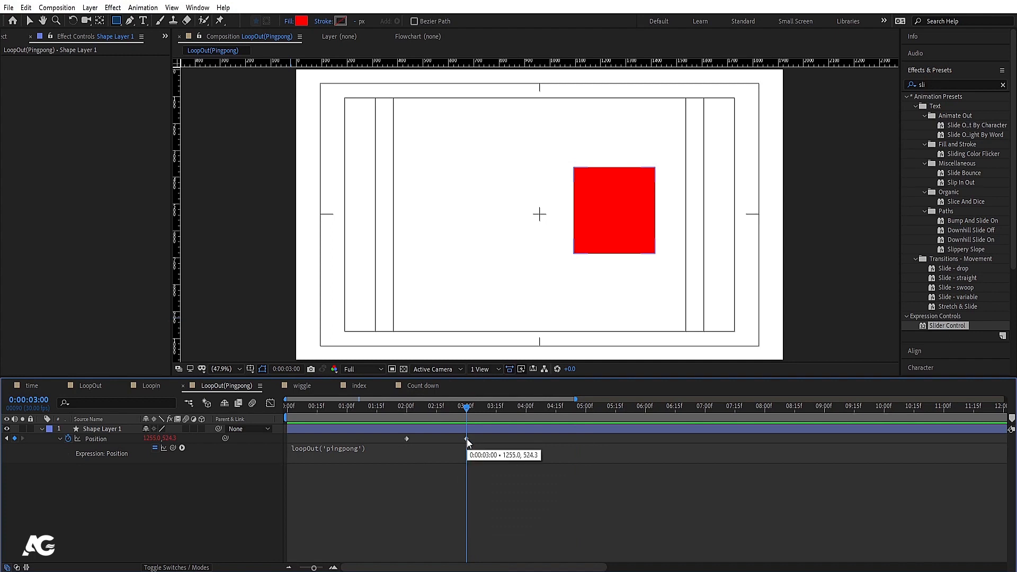
pyautogui.press('space')
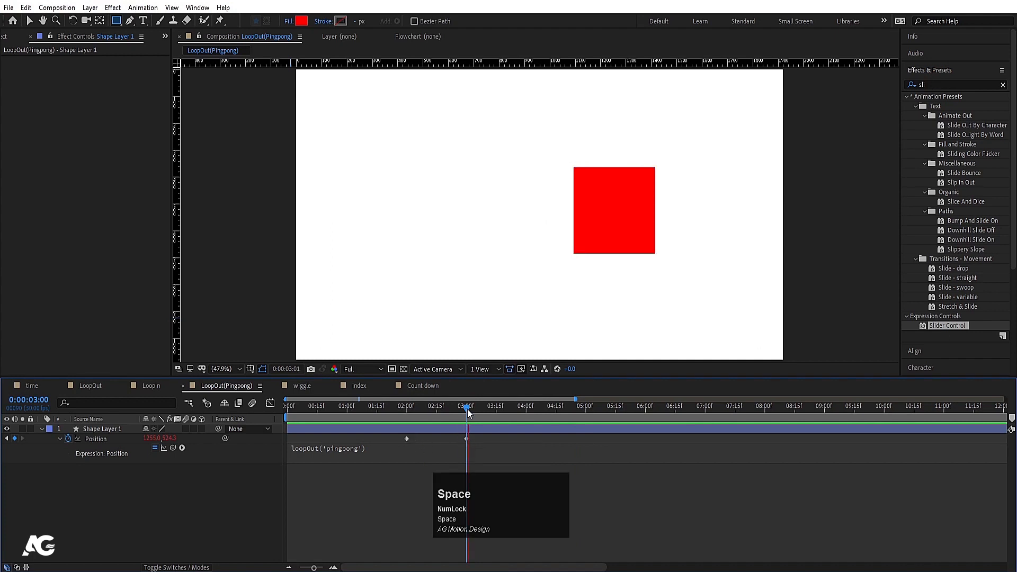
pyautogui.press('space')
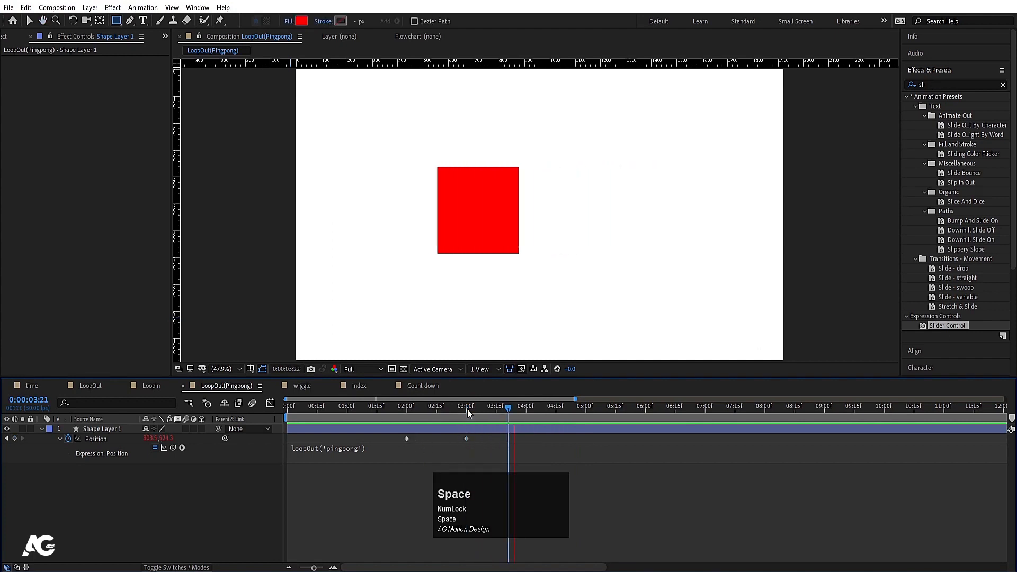
# - Open the wiggle composition, draw a red square near its centre, and centre the shape layer's anchor point on it
pyautogui.press('space')
pyautogui.click(302, 386)
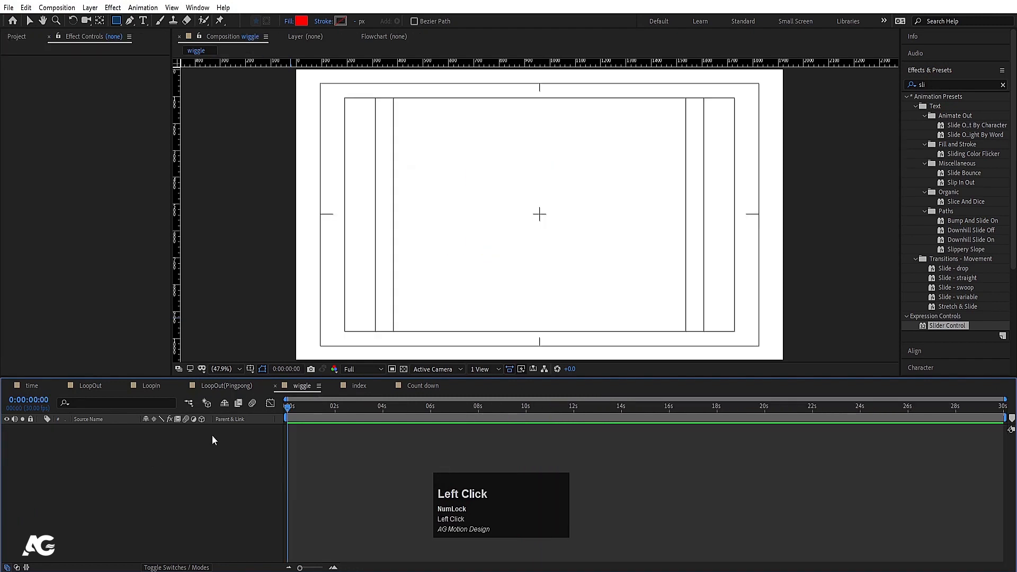
pyautogui.click(115, 22)
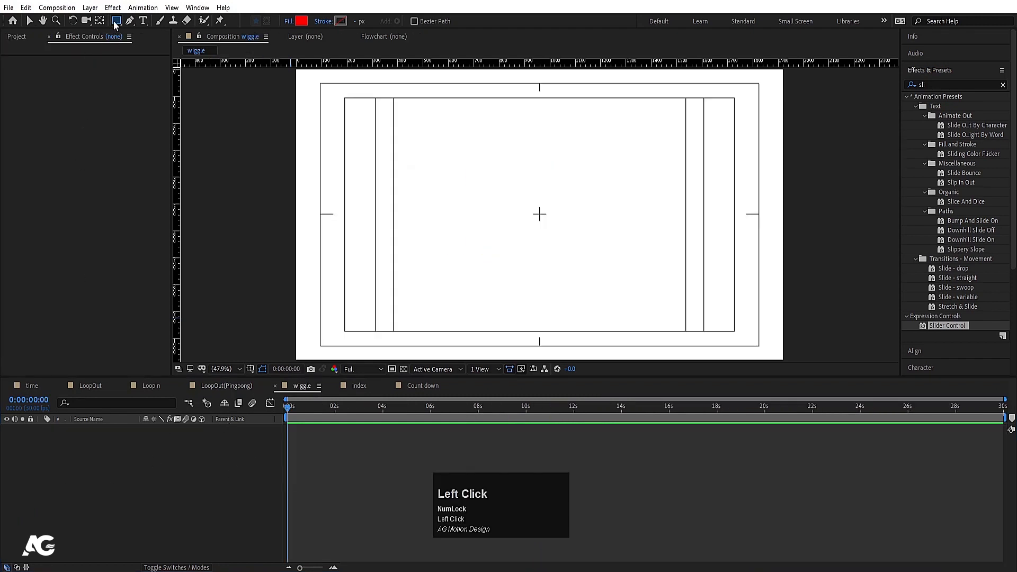
pyautogui.moveTo(497, 181); pyautogui.dragTo(558, 233)
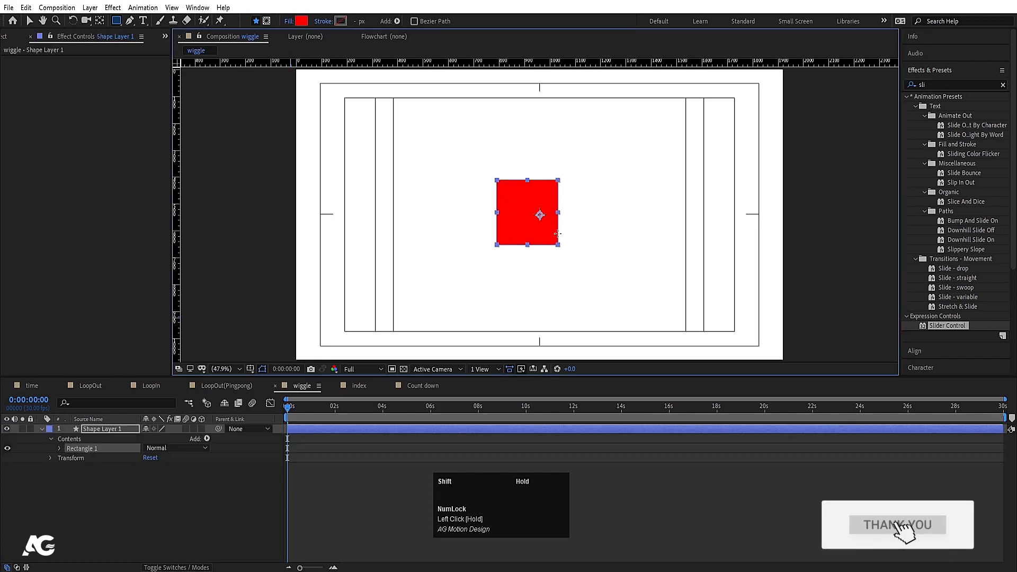
pyautogui.click(102, 431)
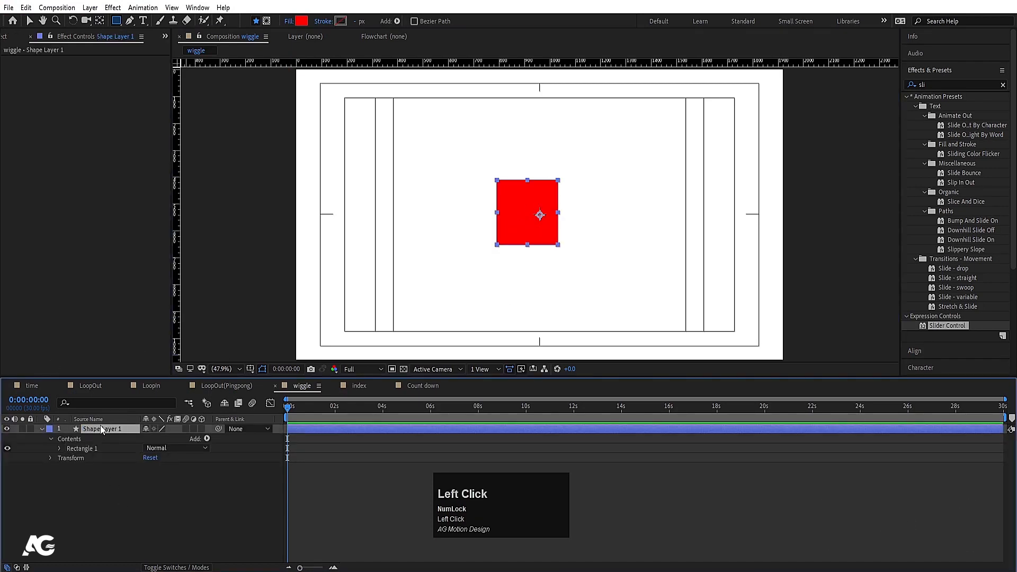
pyautogui.hotkey('ctrl', 'alt', 'Home')
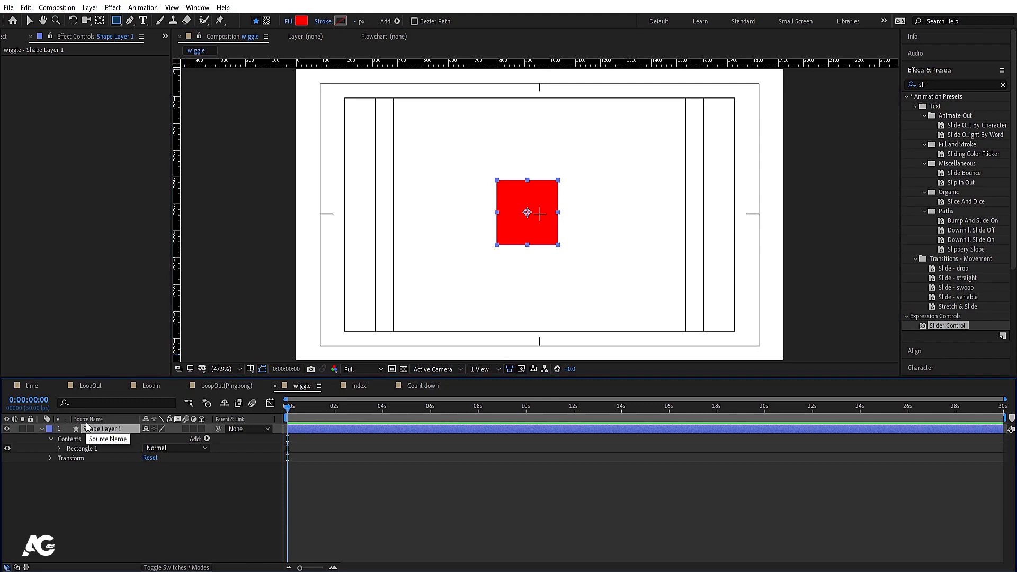
# - Add the expression wiggle(3,3) to the square's Rotation and play the composition to examine the motion
pyautogui.press('r')
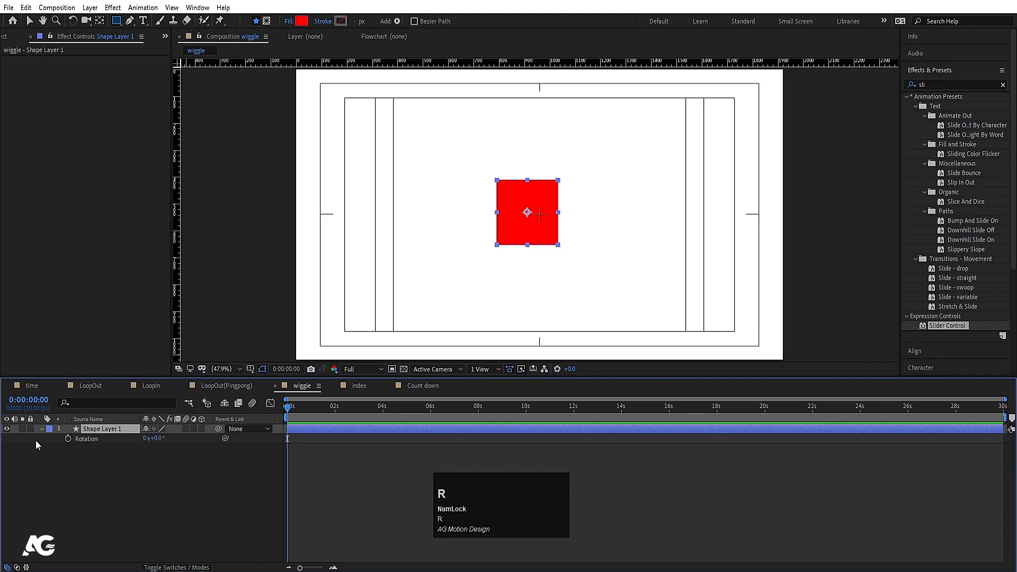
pyautogui.keyDown('alt'); pyautogui.click(68, 439); pyautogui.keyUp('alt')
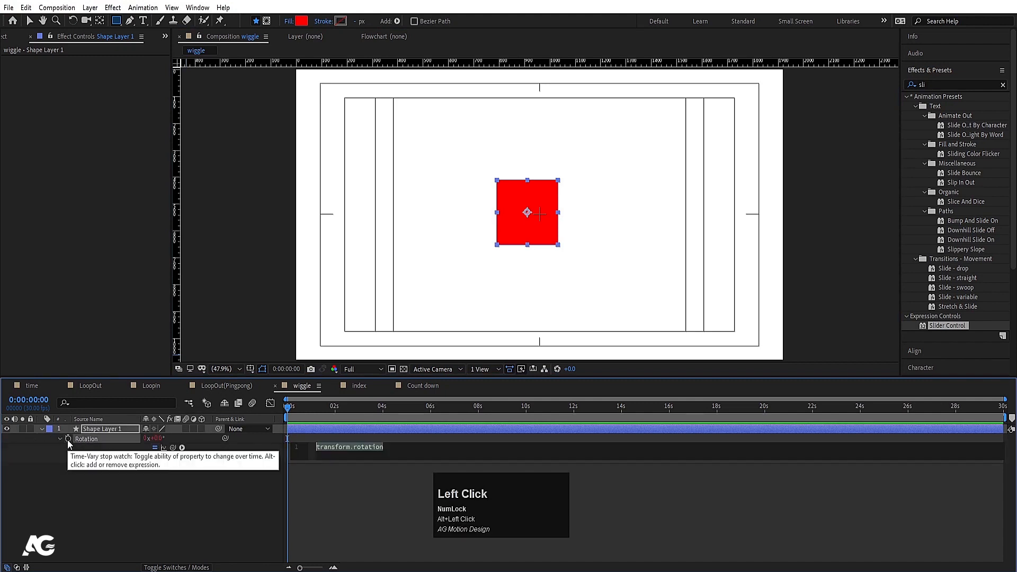
pyautogui.write('wig')
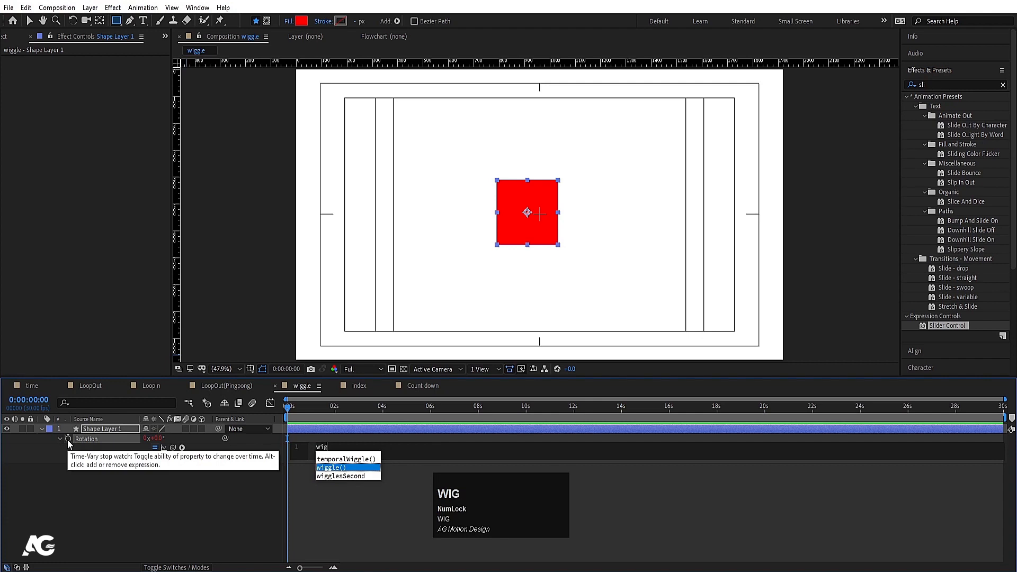
pyautogui.press('Return')
pyautogui.write('3,3')
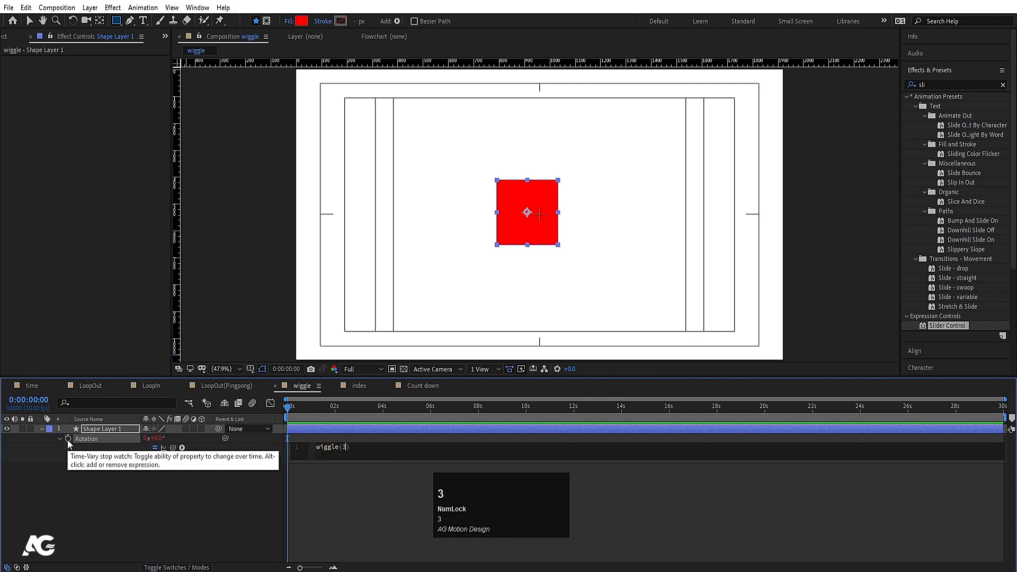
pyautogui.click(138, 516)
pyautogui.press('space')
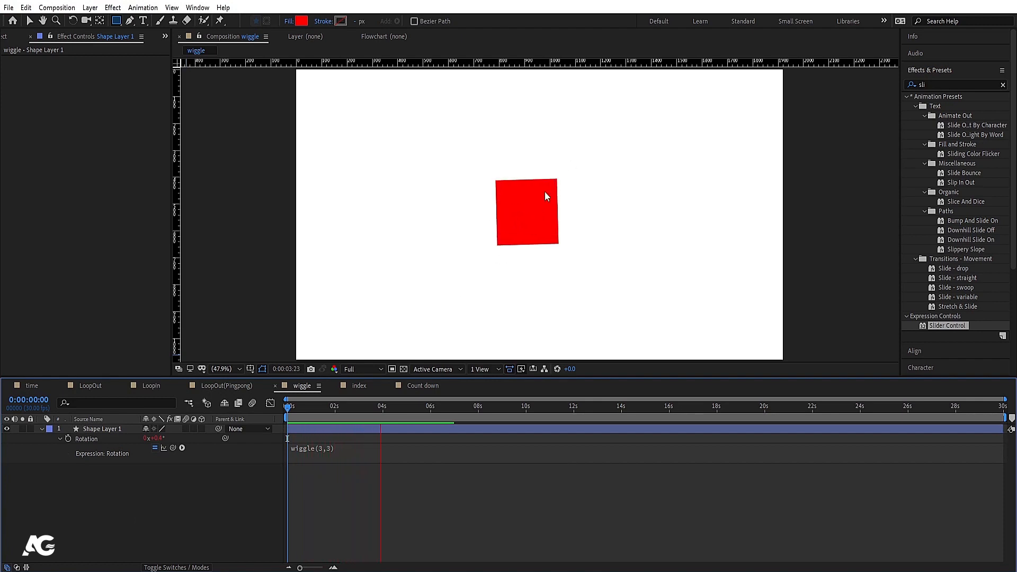
pyautogui.press('space')
# - Raise the wiggle frequency so the Rotation expression reads wiggle(13,3), and preview the faster motion
pyautogui.click(329, 449)
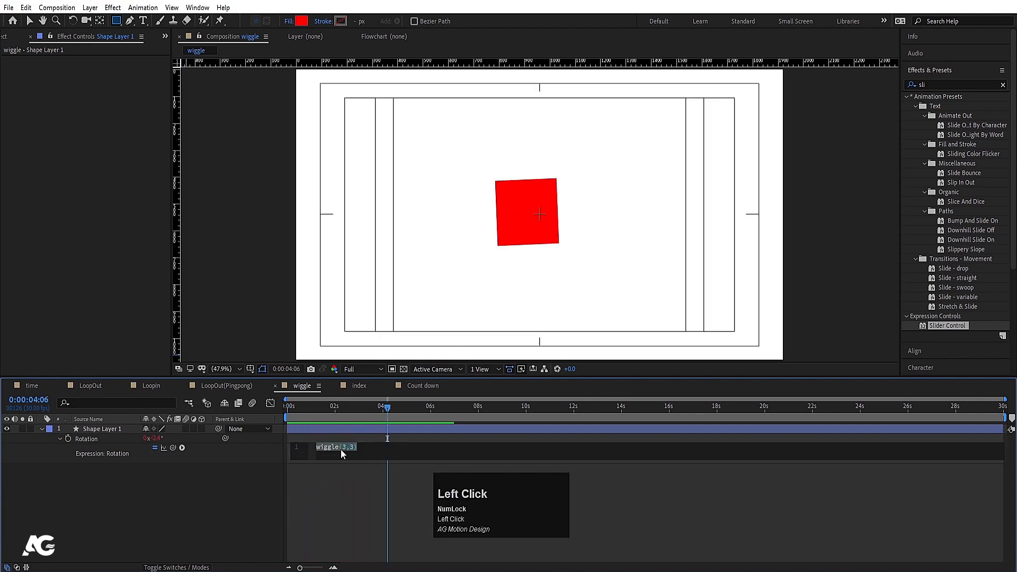
pyautogui.click(342, 449)
pyautogui.write('1')
pyautogui.click(356, 481)
pyautogui.press('space')
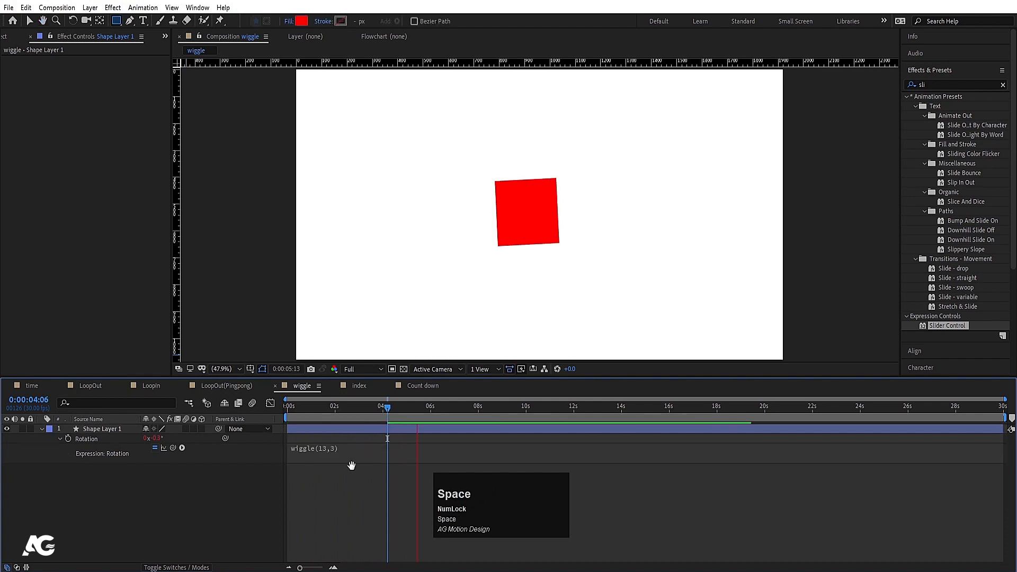
# - Raise the wiggle amplitude so the Rotation expression reads wiggle(13,30), and replay the motion from the start of the timeline
pyautogui.click(333, 450)
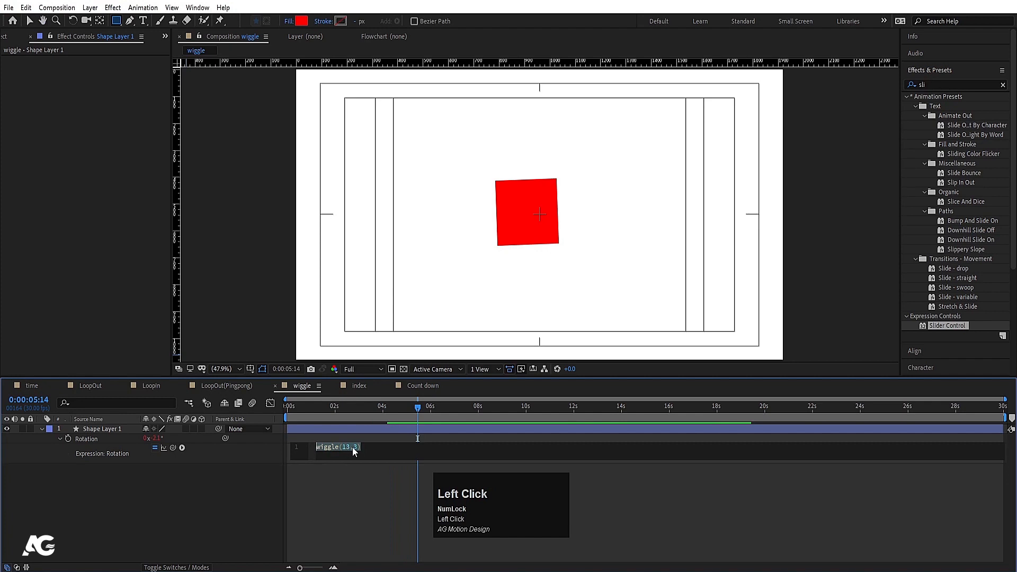
pyautogui.click(355, 448)
pyautogui.click(412, 494)
pyautogui.press('space')
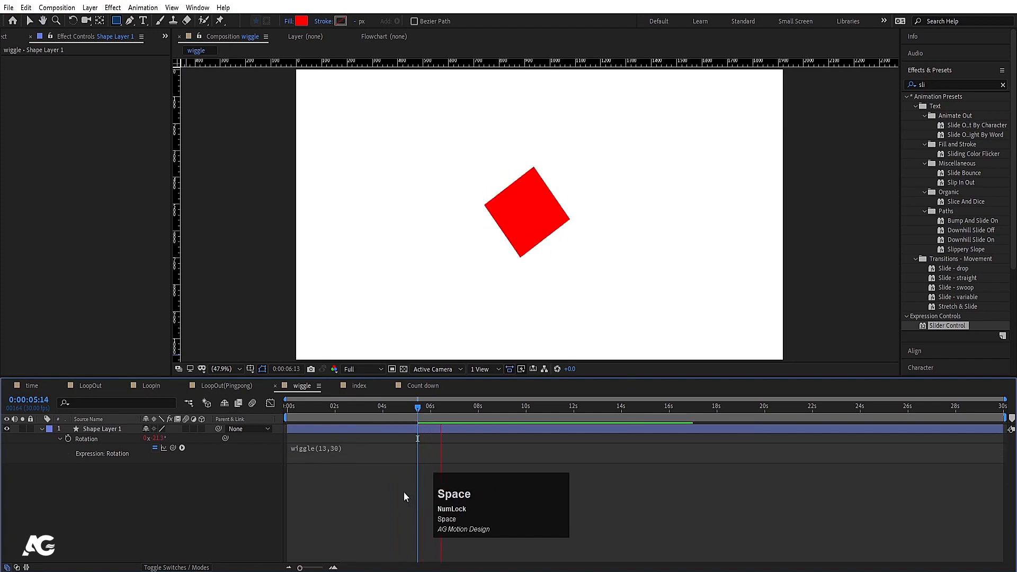
pyautogui.press('space')
pyautogui.click(287, 407)
pyautogui.press('space')
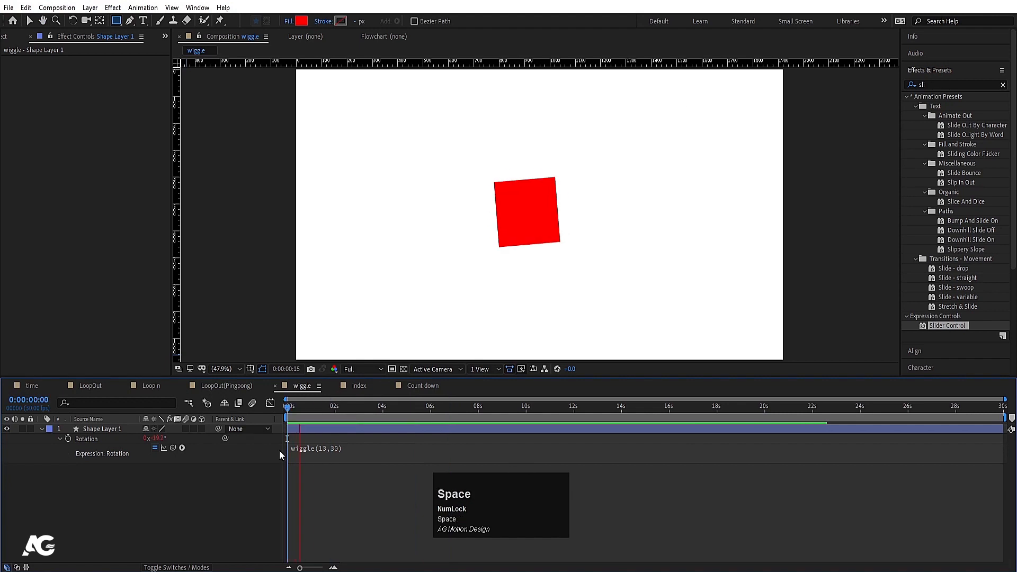
pyautogui.press('space')
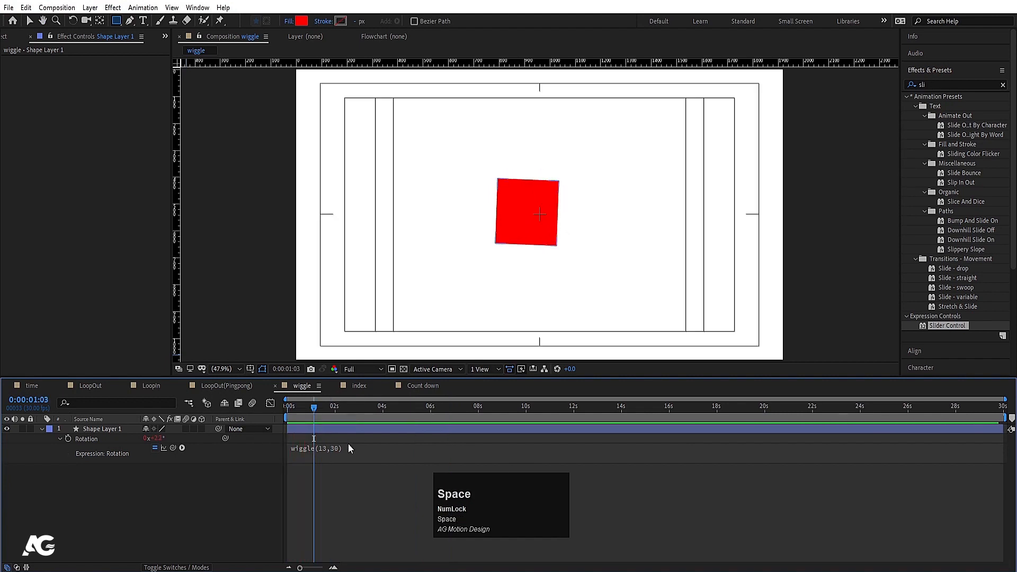
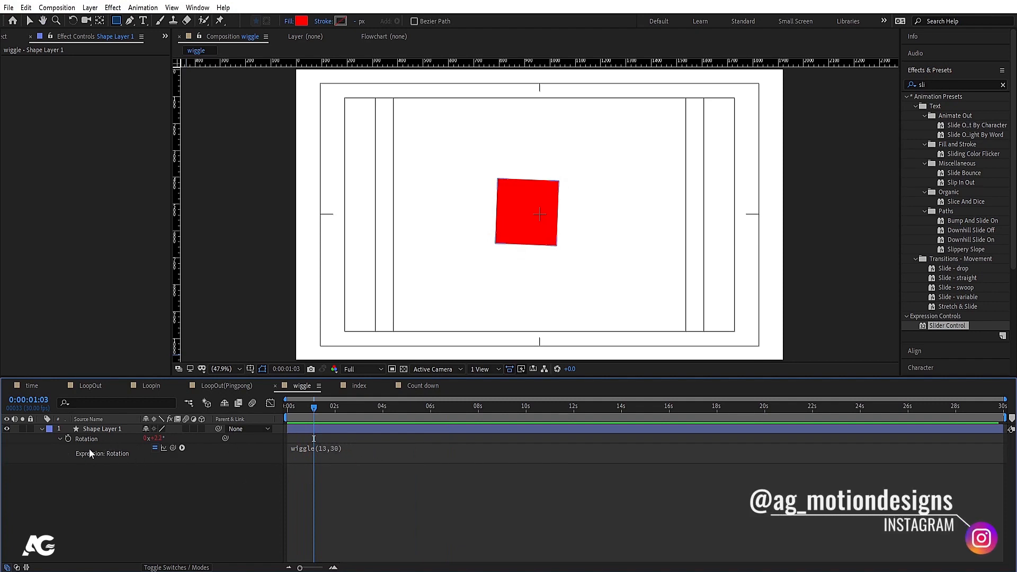
# - Remove the wiggle expression from the square's Rotation
pyautogui.keyDown('alt'); pyautogui.click(67, 439); pyautogui.keyUp('alt')
pyautogui.click(139, 474)
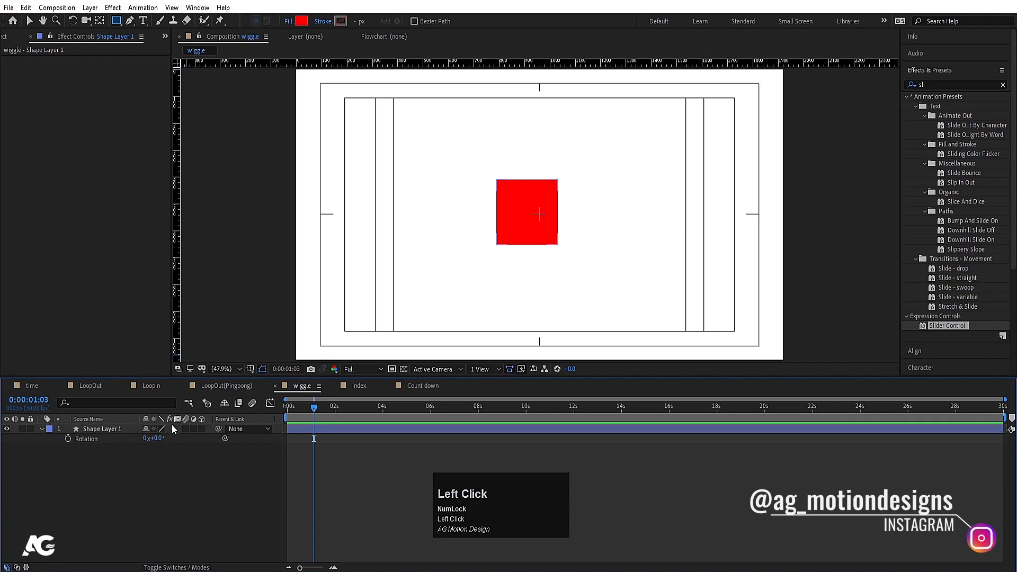
# - With the square's layer selected, search the effects and presets for "wigg" and look through the gelatin, position and rotation wiggle presets
pyautogui.click(98, 429)
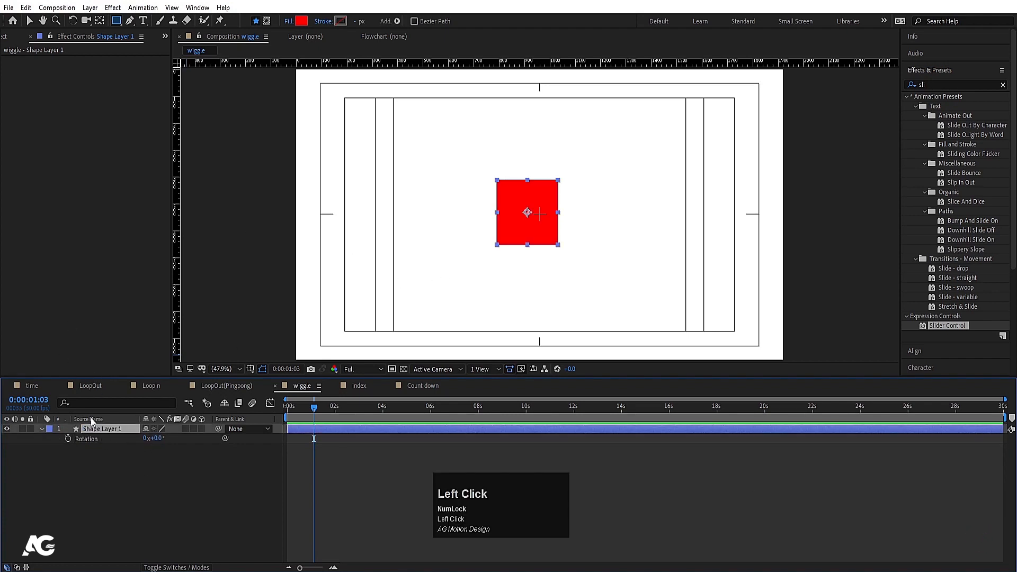
pyautogui.click(928, 84)
pyautogui.hotkey('ctrl', 'a')
pyautogui.write('wigg')
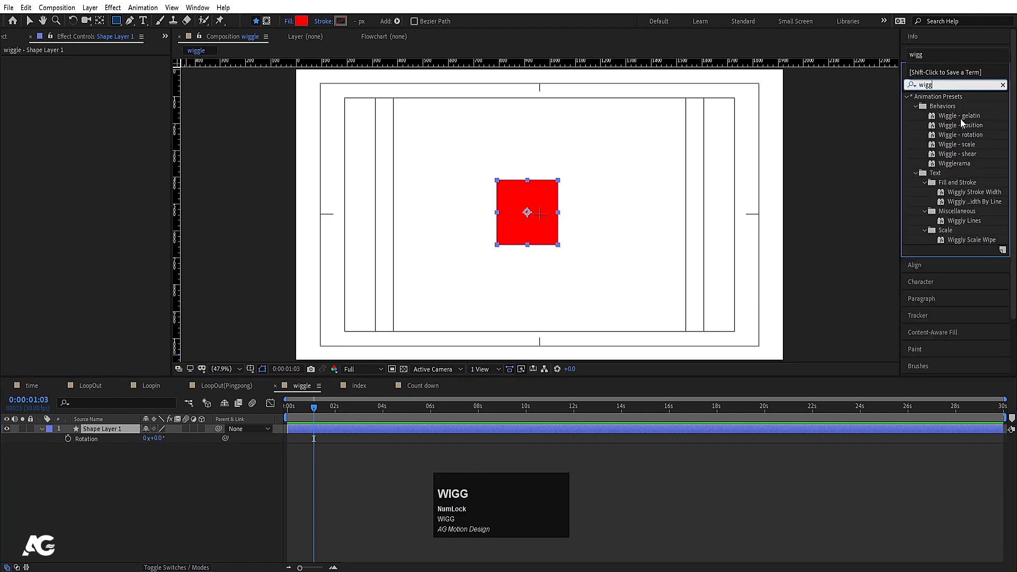
pyautogui.click(956, 115)
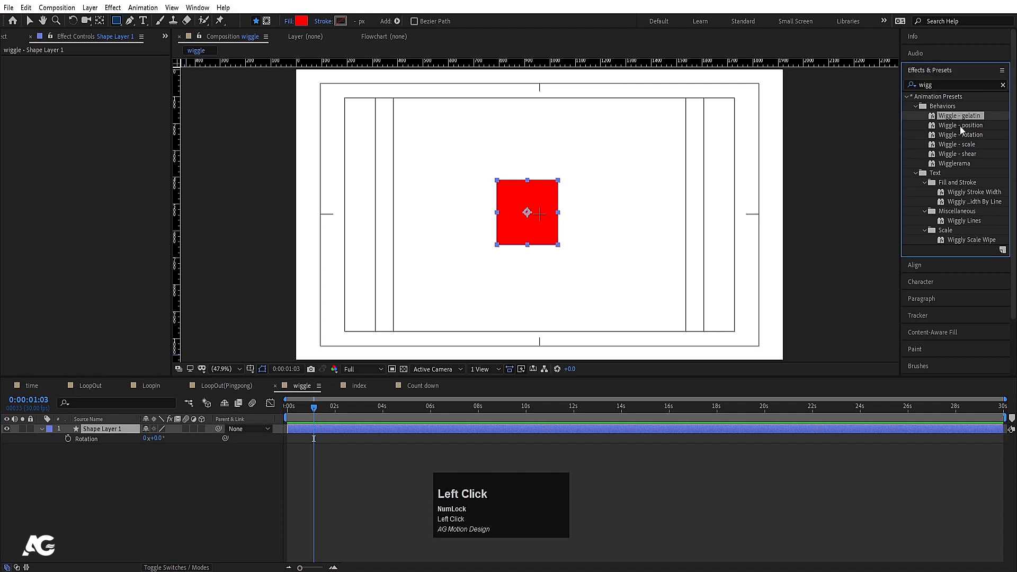
pyautogui.click(960, 125)
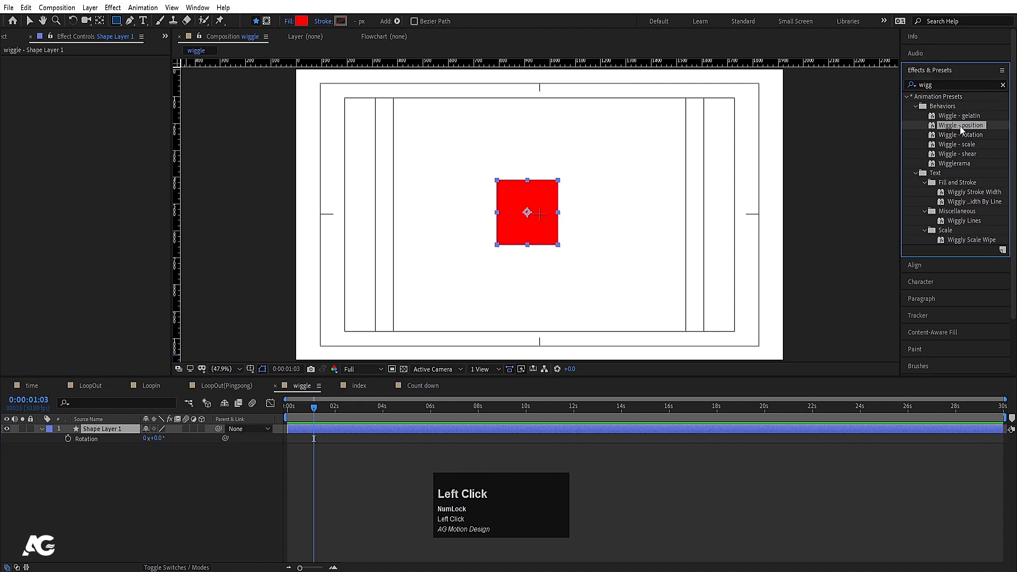
pyautogui.click(967, 137)
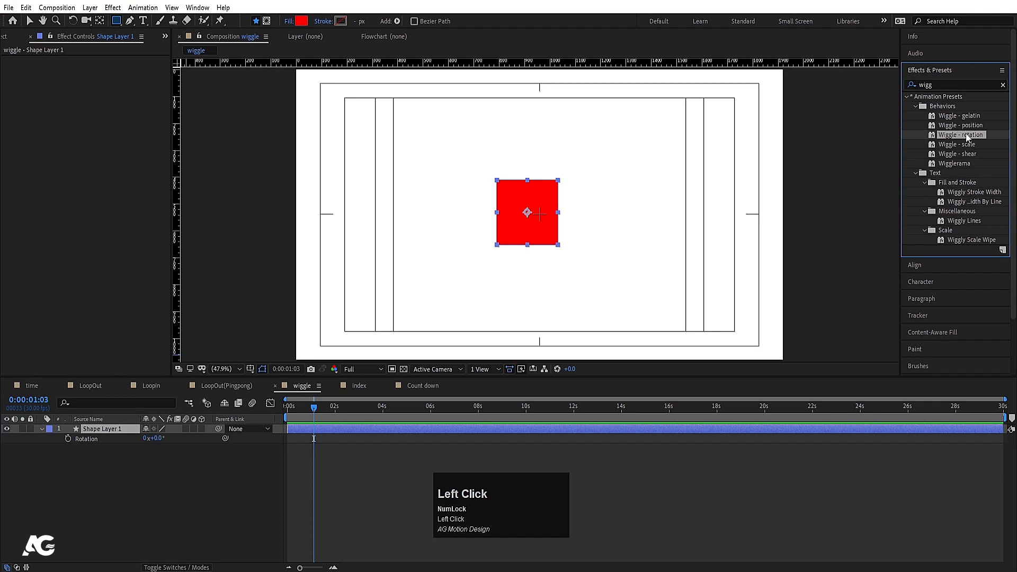
# - Try the Wiggle - rotation preset on the square with a playback preview, and undo it
pyautogui.doubleClick(965, 135)
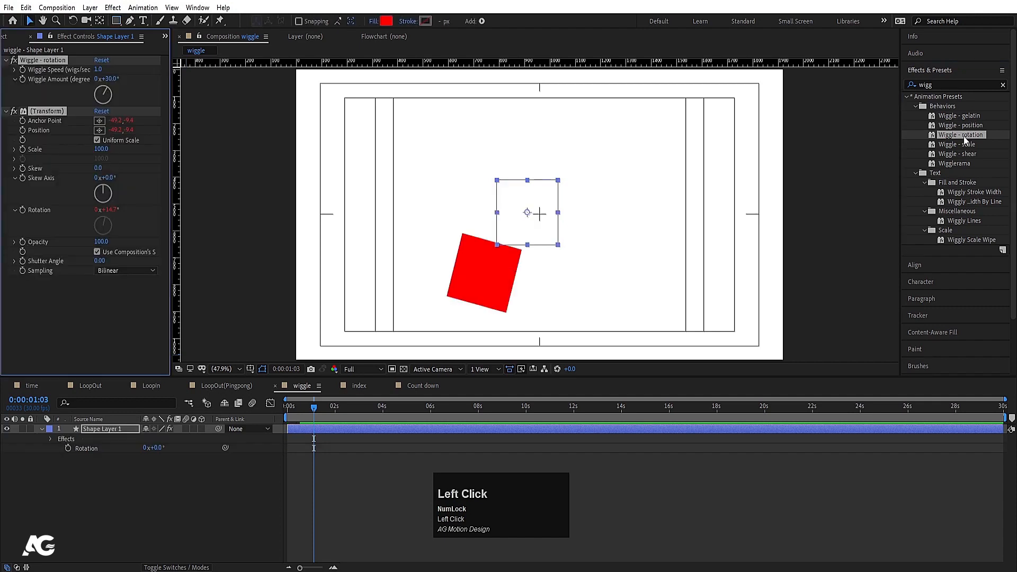
pyautogui.press('space')
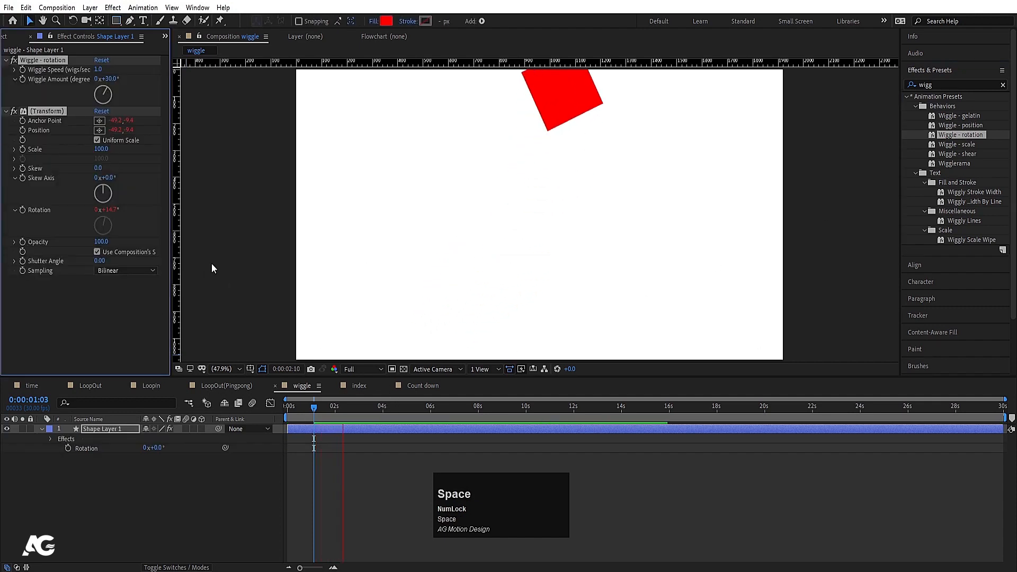
pyautogui.press('space')
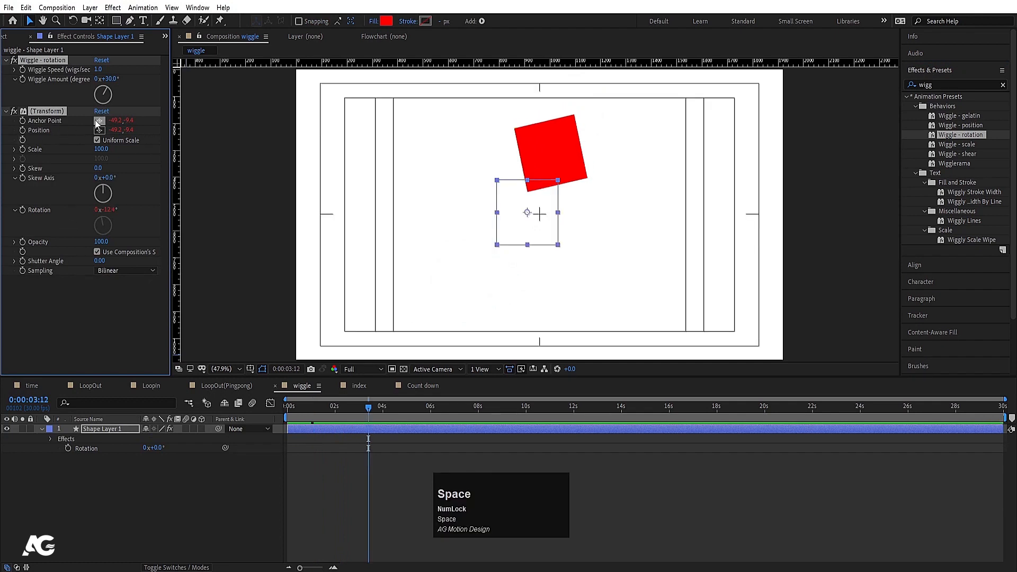
pyautogui.press('ctrl')
pyautogui.hotkey('ctrl', 'z')
# - Try the Wiggle - position preset on the square, previewing it with Wiggle Amount at 132 pixels, and undo both changes
pyautogui.doubleClick(960, 125)
pyautogui.press('space')
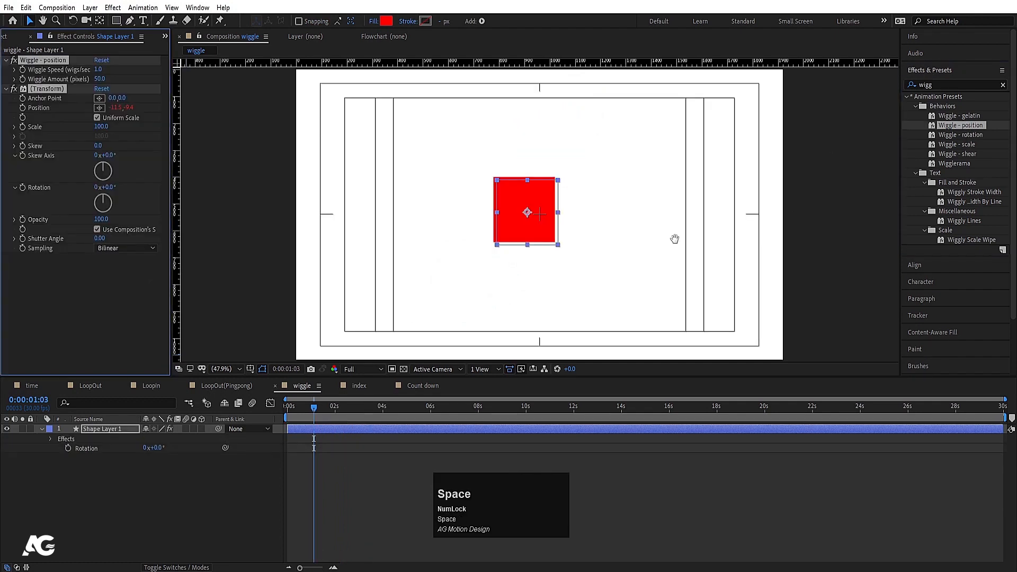
pyautogui.press('space')
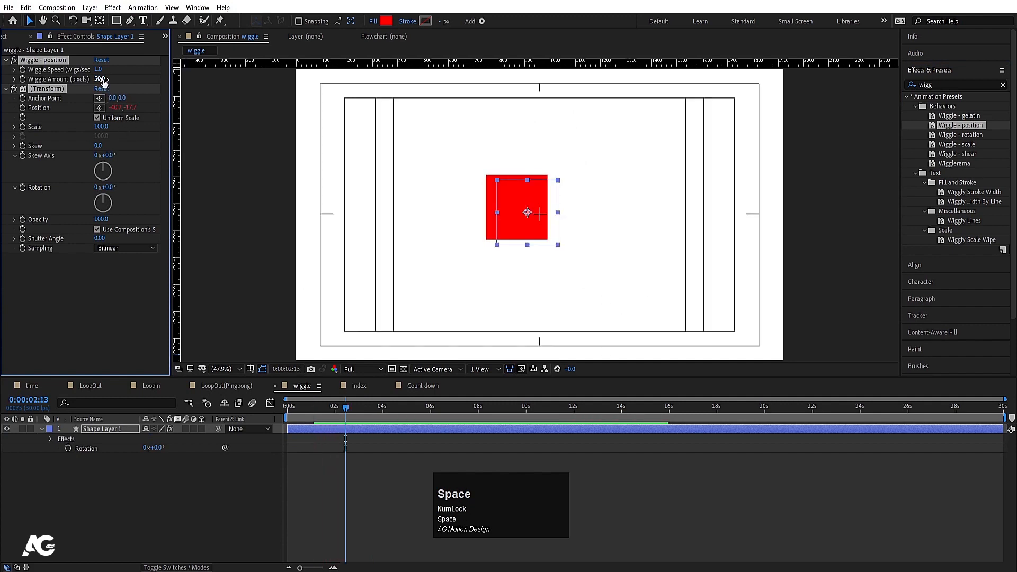
pyautogui.moveTo(103, 79); pyautogui.dragTo(107, 78)
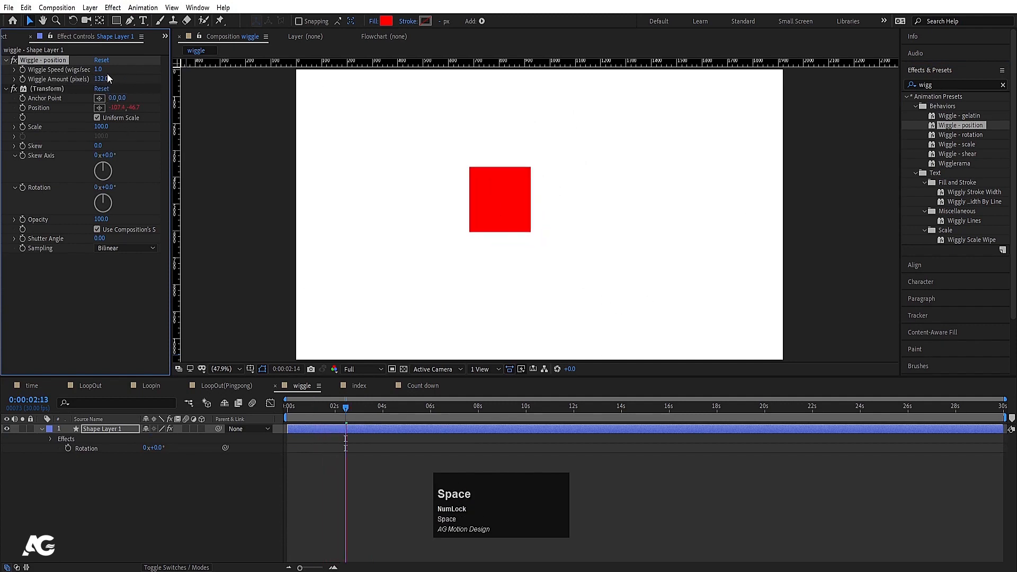
pyautogui.press('space')
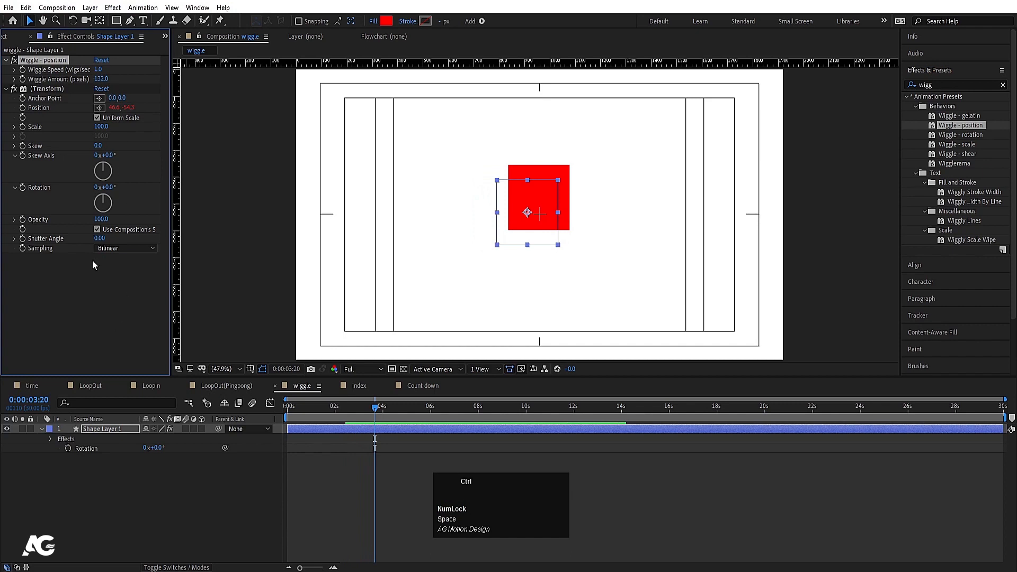
pyautogui.hotkey('ctrl', 'z')
pyautogui.hotkey('ctrl', 'z')
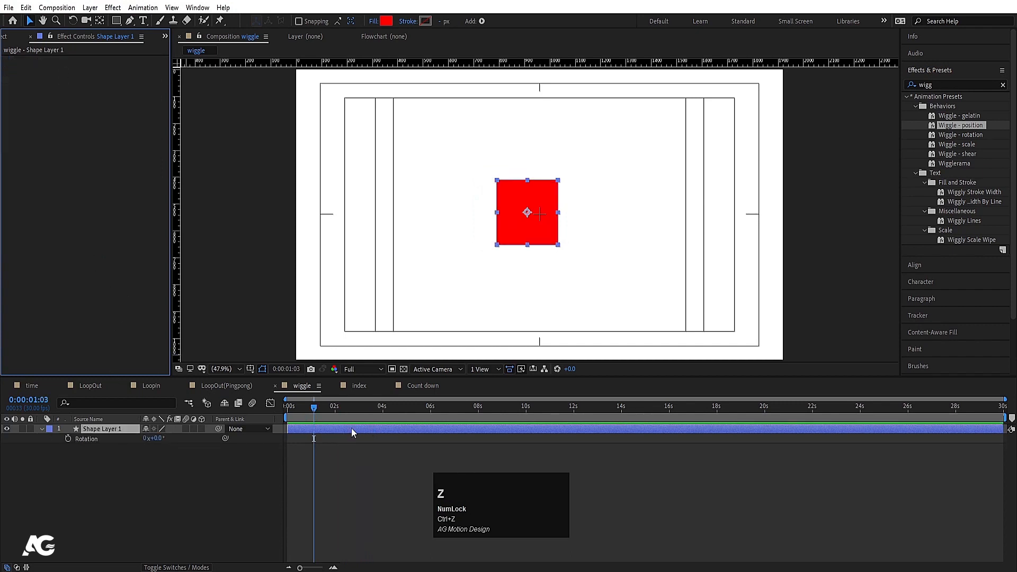
pyautogui.click(270, 510)
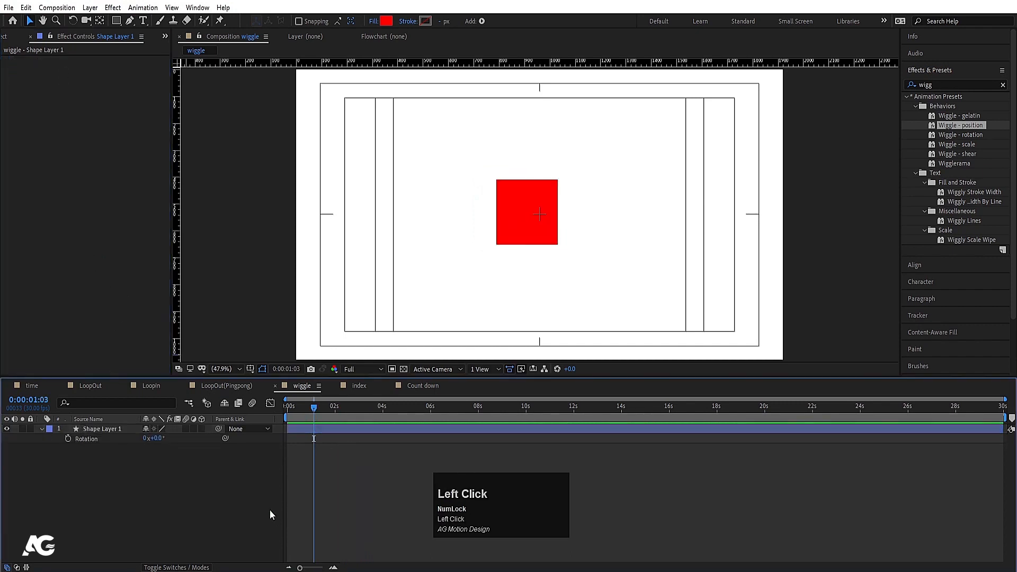
# - Open the index composition, draw a small red square left of its centre, and centre the layer's anchor point on it
pyautogui.click(359, 388)
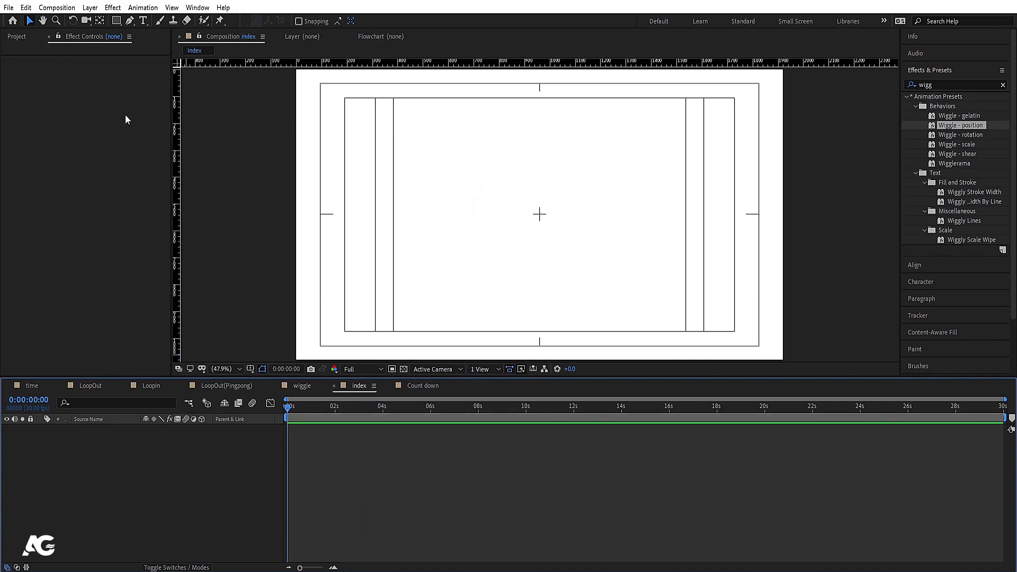
pyautogui.click(118, 21)
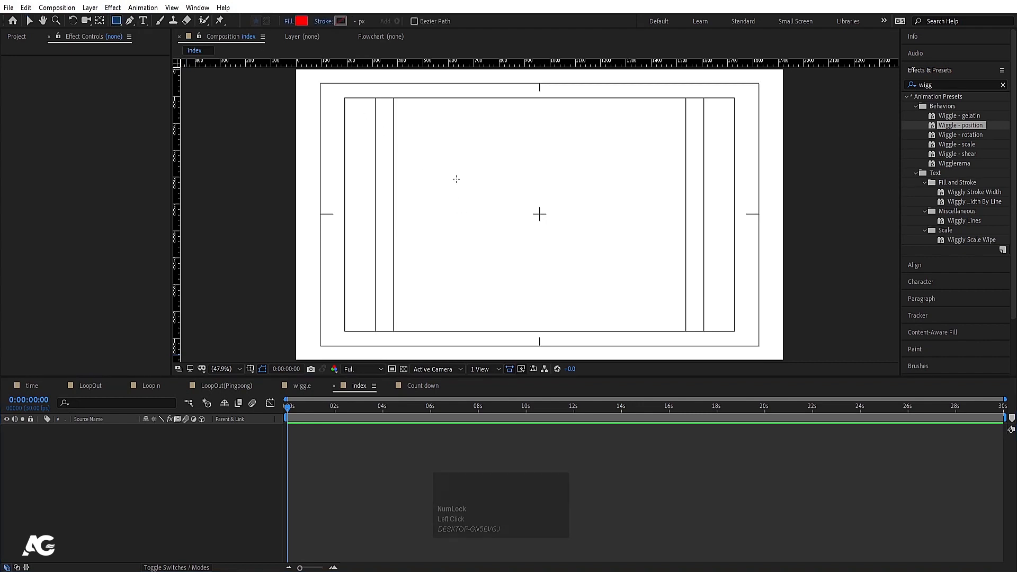
pyautogui.moveTo(460, 184); pyautogui.dragTo(507, 241)
pyautogui.hotkey('ctrl', 'alt', 'Home')
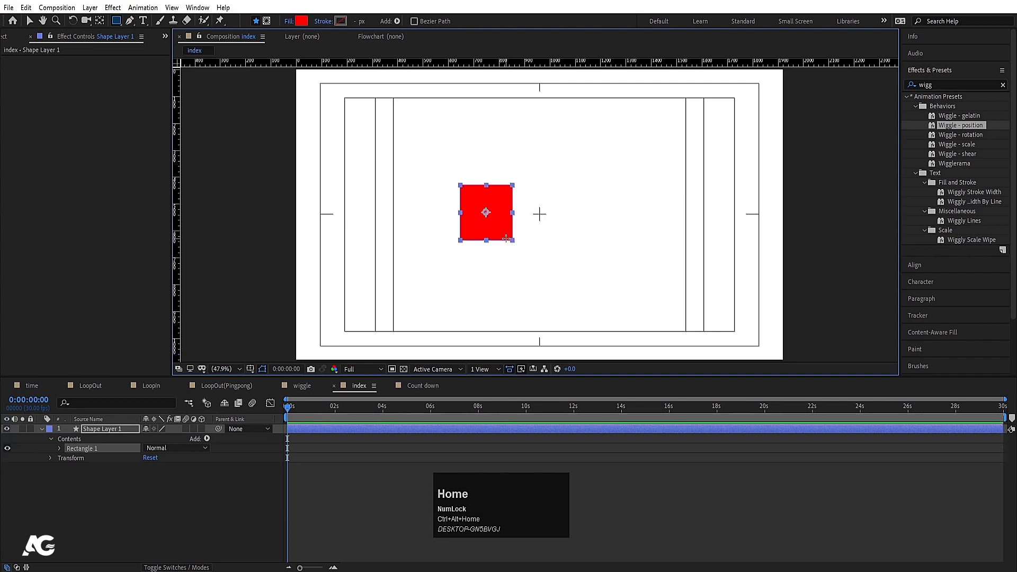
# - Show the Position property of the red square's layer and examine its separate X and Y values
pyautogui.press('p')
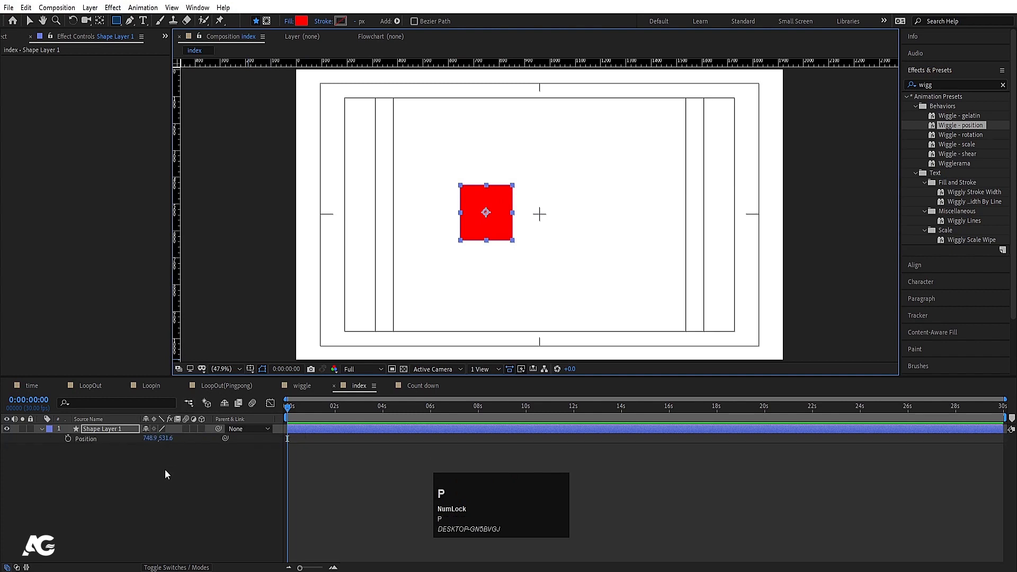
pyautogui.click(162, 468)
pyautogui.click(93, 443)
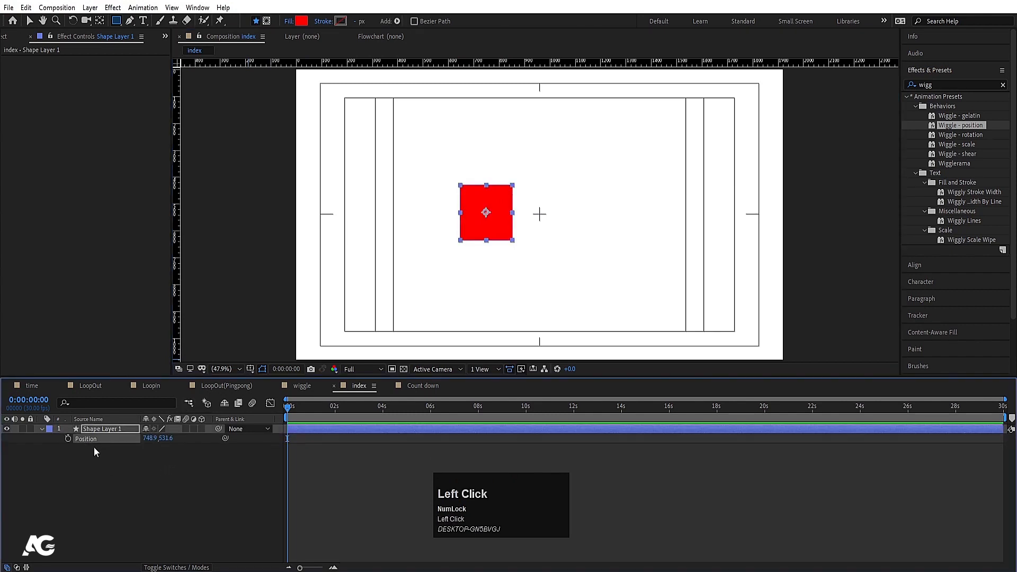
pyautogui.click(151, 439)
pyautogui.click(164, 458)
pyautogui.click(163, 440)
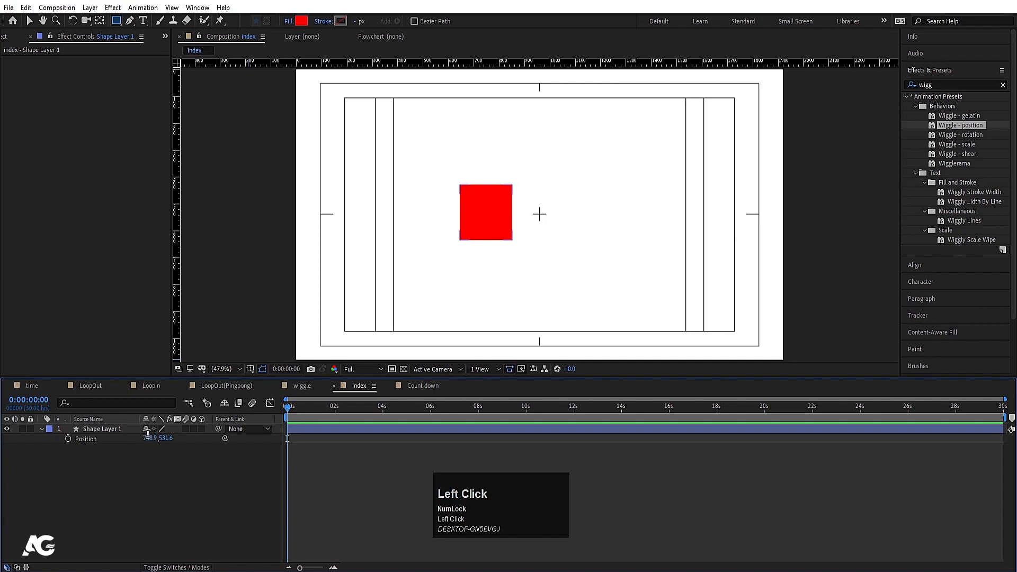
pyautogui.click(155, 439)
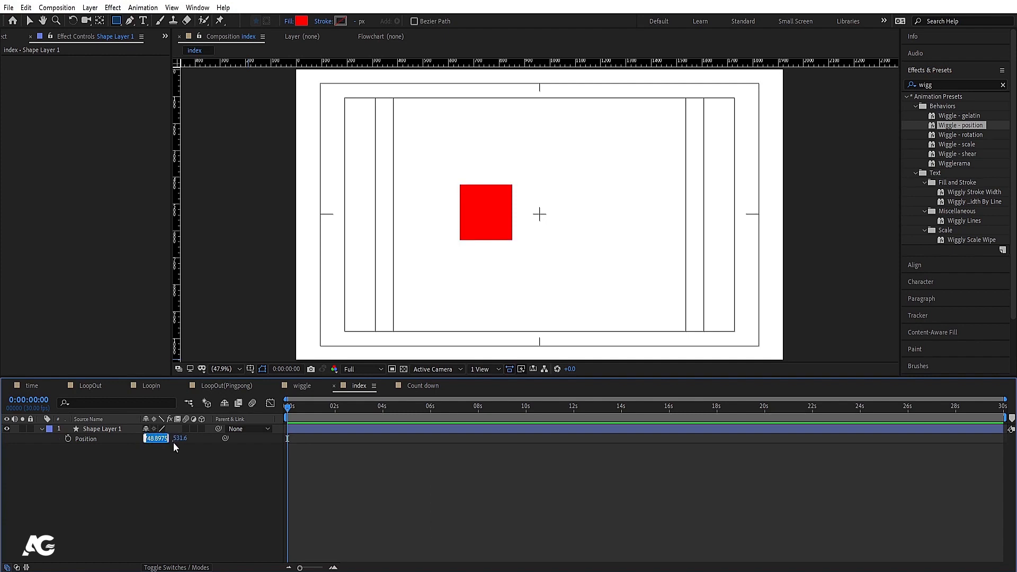
pyautogui.click(169, 454)
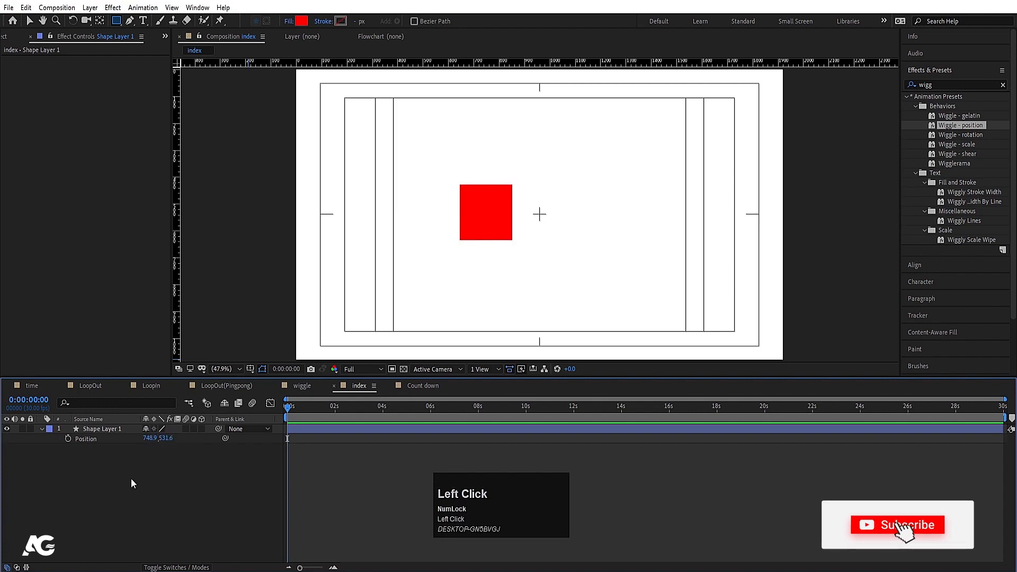
# - Add the expression [position[0],position[1]] to the Position of the red square's layer
pyautogui.keyDown('alt'); pyautogui.click(69, 440); pyautogui.keyUp('alt')
pyautogui.write('[')
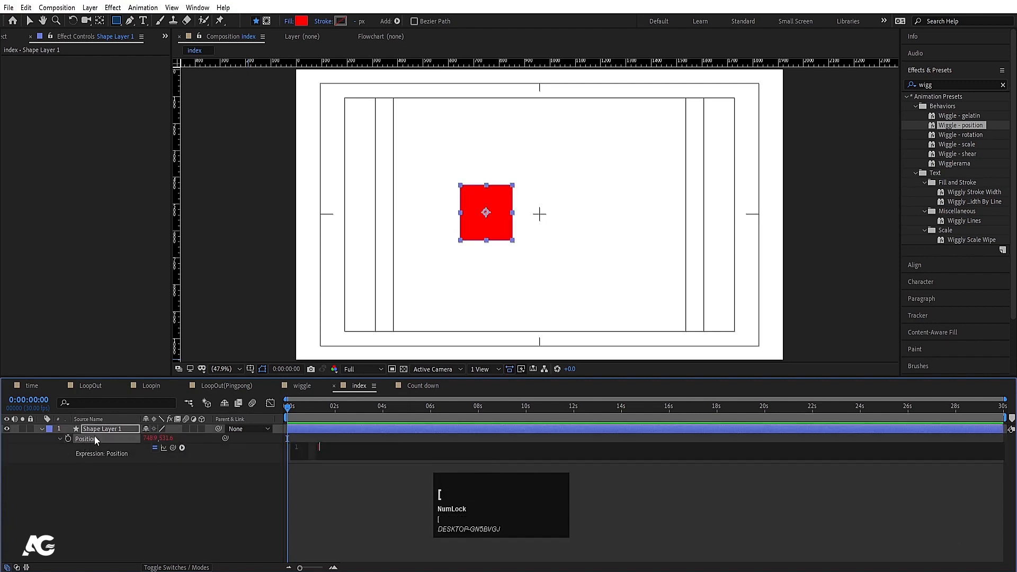
pyautogui.write(']')
pyautogui.write('po')
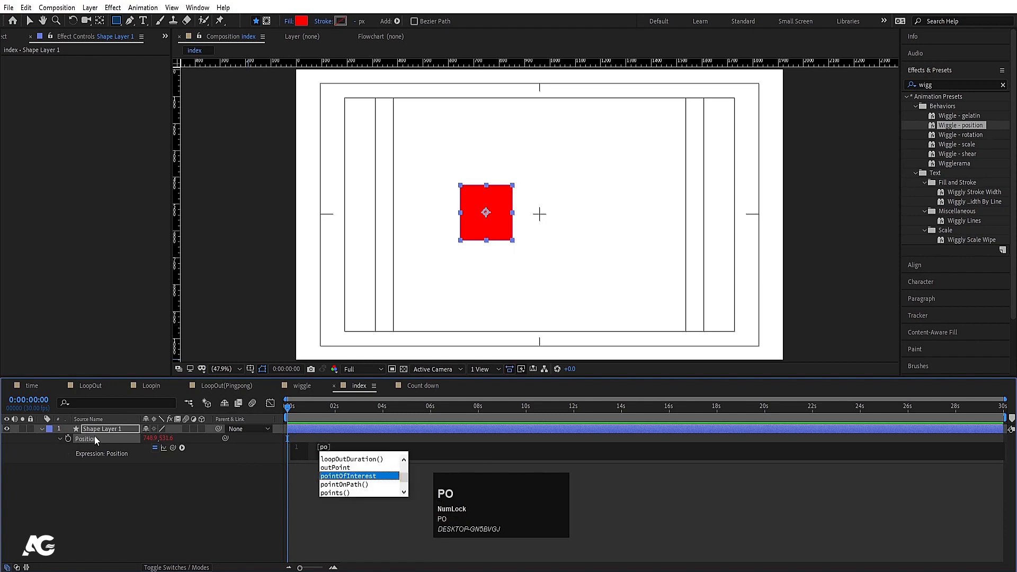
pyautogui.write('s')
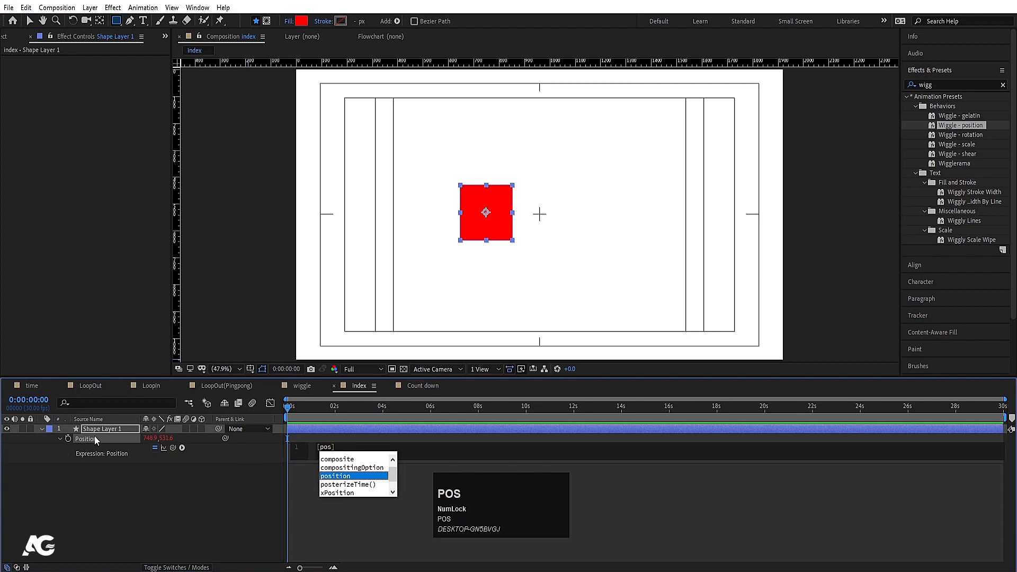
pyautogui.press('Return')
pyautogui.write('[')
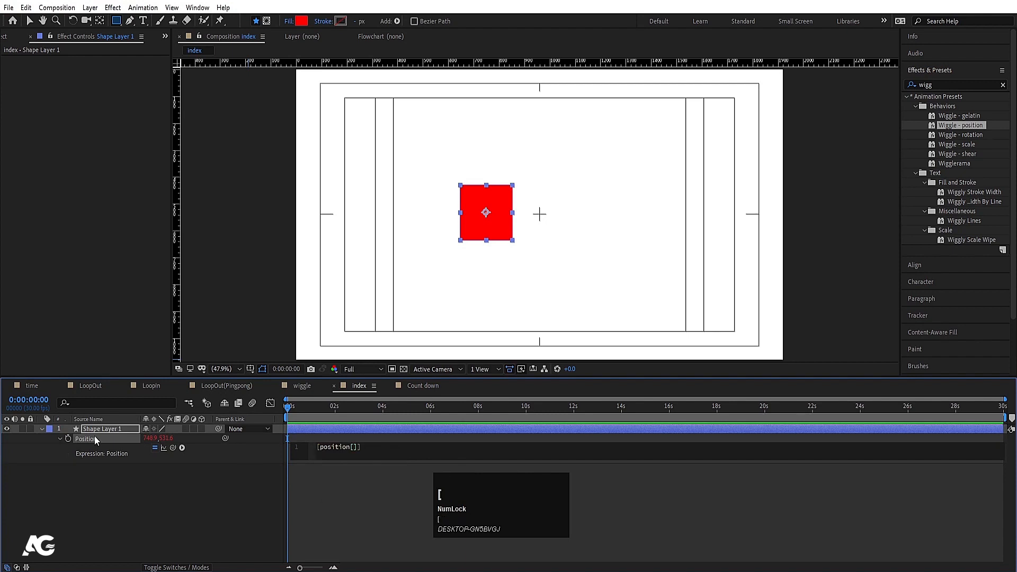
pyautogui.write('0')
pyautogui.press('Right')
pyautogui.write(',')
pyautogui.write('position')
pyautogui.press('Return')
pyautogui.write('[1')
pyautogui.click(199, 531)
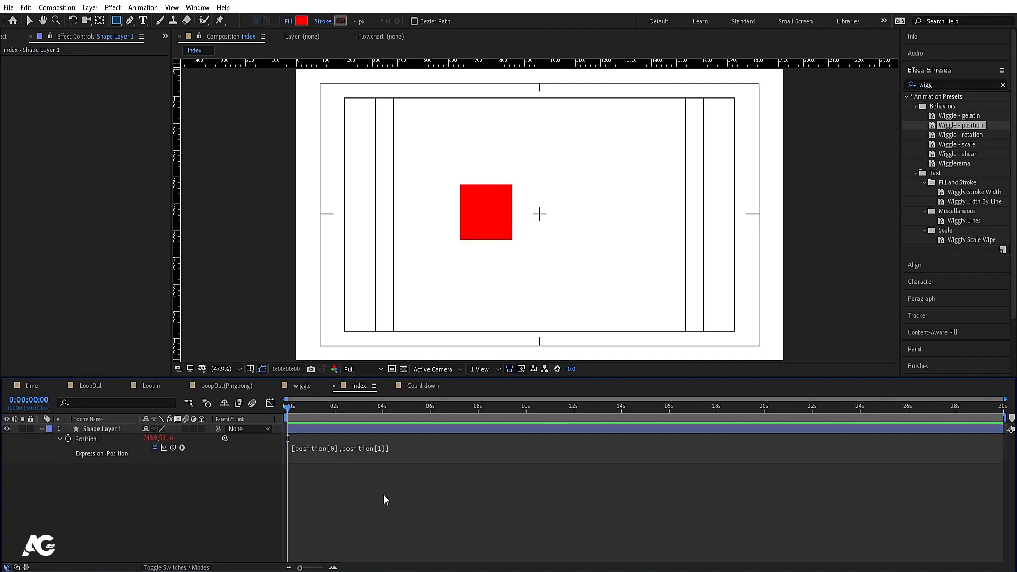
# - Compare the expression's two components with the Position values, and add +50 to the Y component after position[1]
pyautogui.click(299, 452)
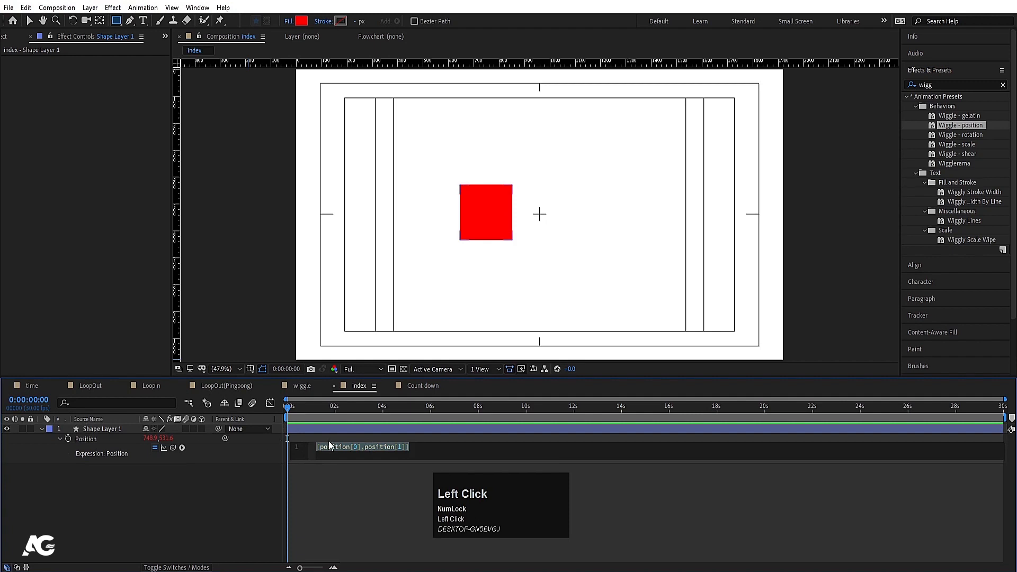
pyautogui.click(346, 452)
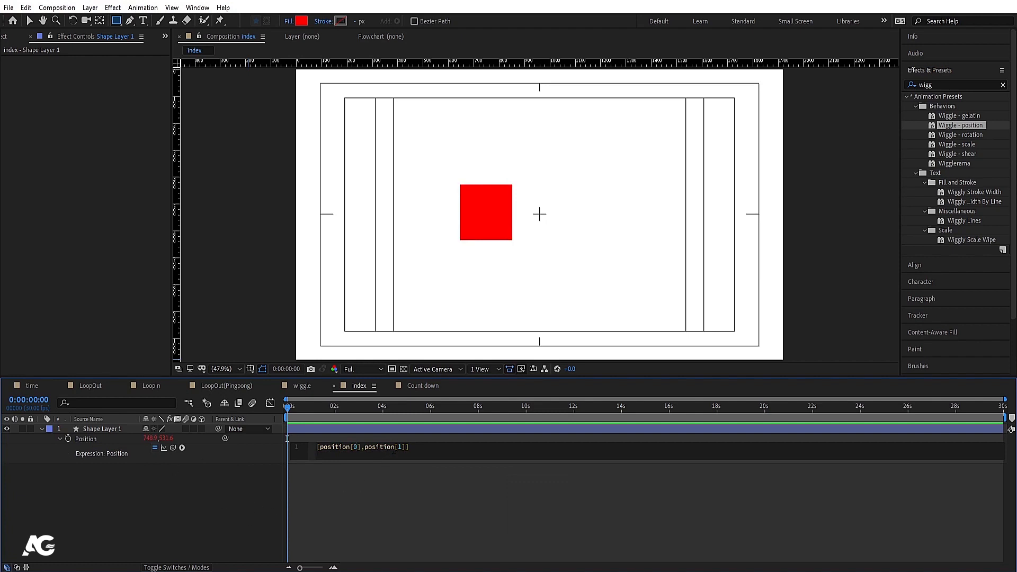
pyautogui.click(169, 439)
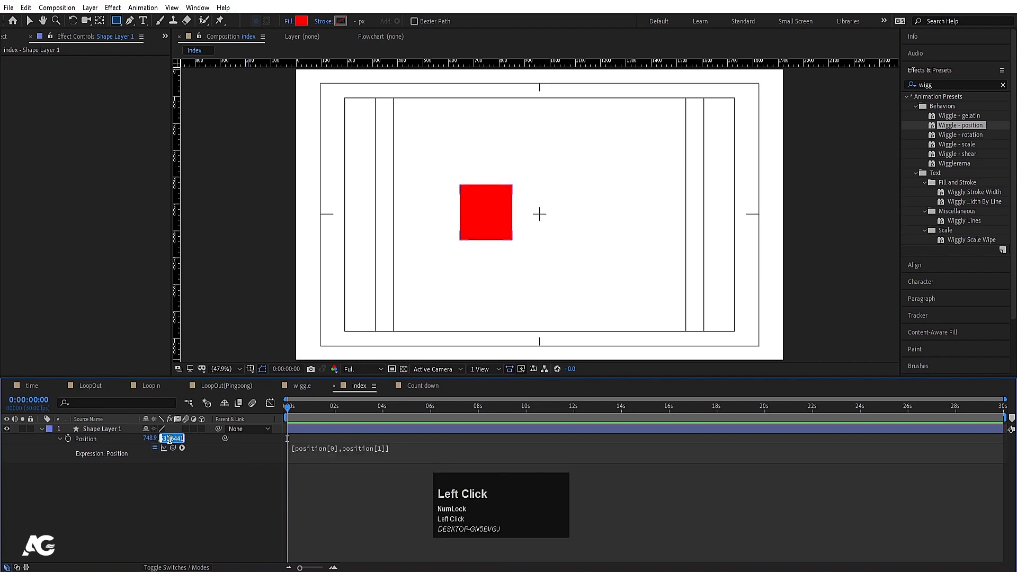
pyautogui.click(185, 465)
pyautogui.click(386, 451)
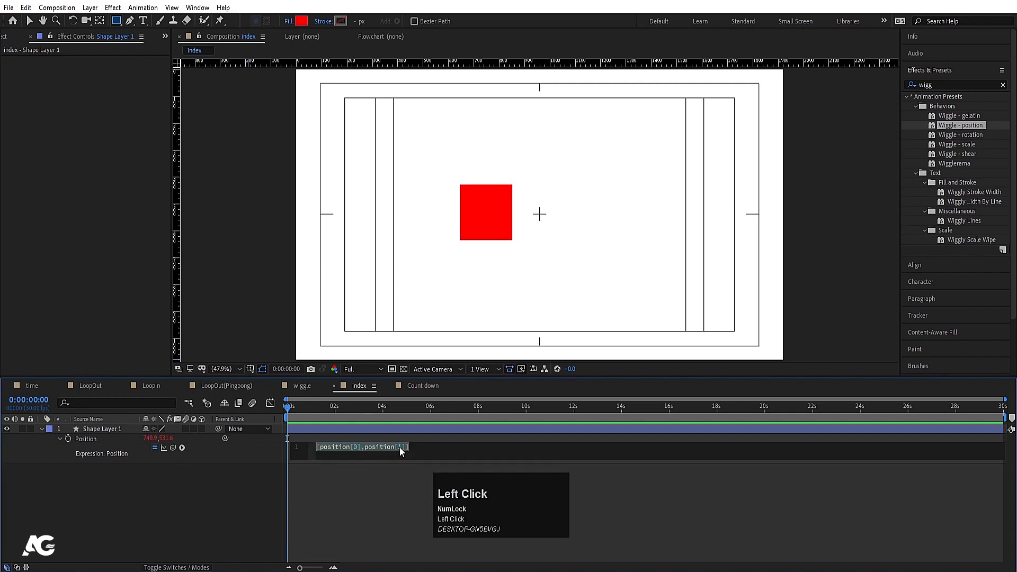
pyautogui.click(400, 446)
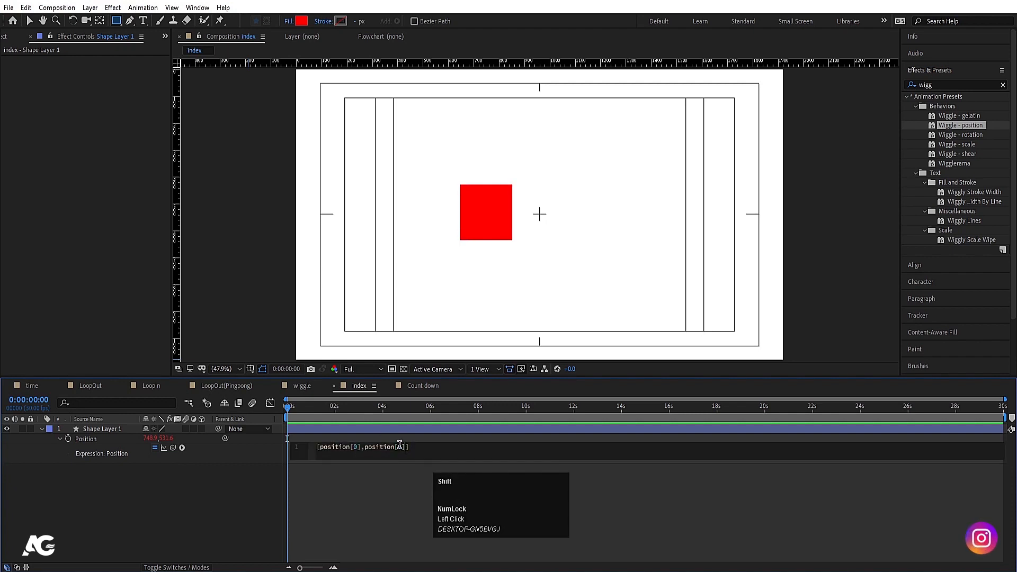
pyautogui.write('+')
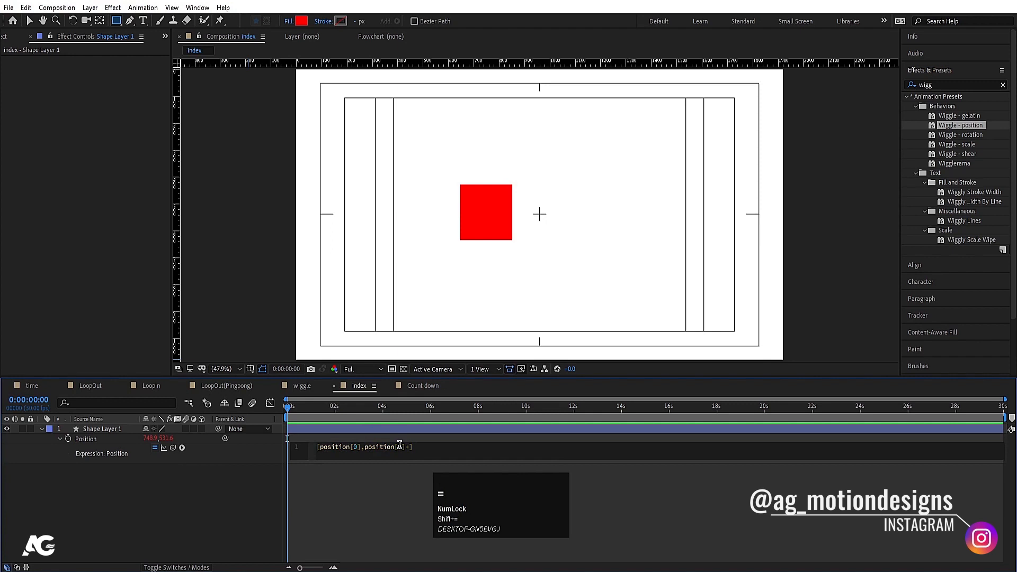
pyautogui.write('50')
pyautogui.click(218, 501)
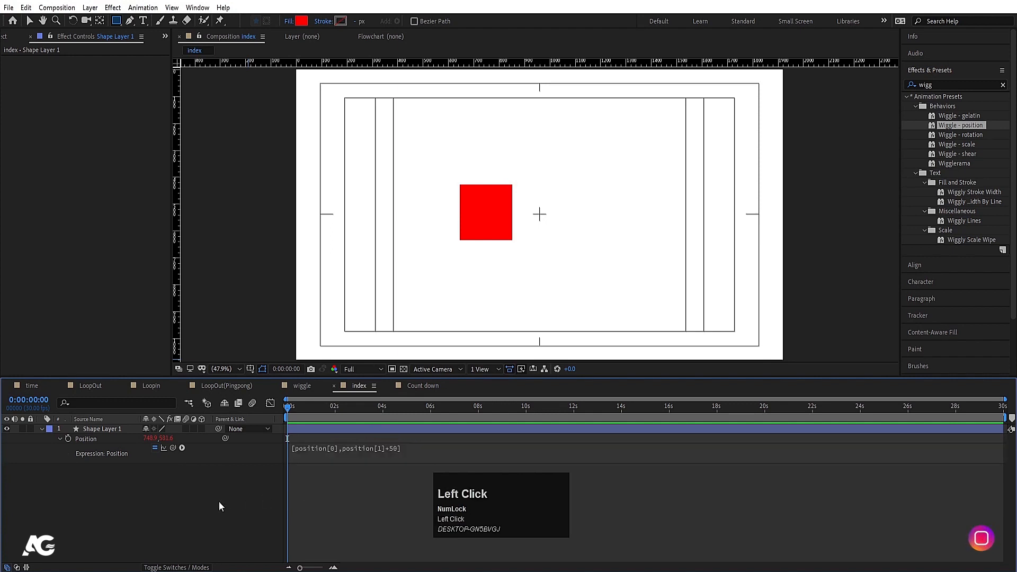
# - Move the +50 offset in the Position expression from the Y component to the X component, after position[0]
pyautogui.click(391, 448)
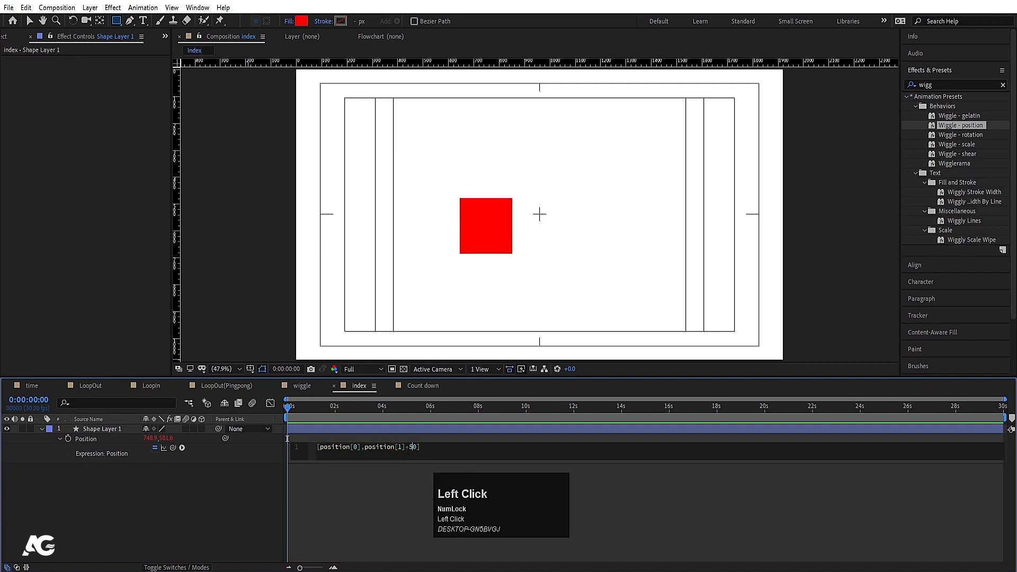
pyautogui.moveTo(406, 449); pyautogui.dragTo(418, 449)
pyautogui.hotkey('ctrl', 'x')
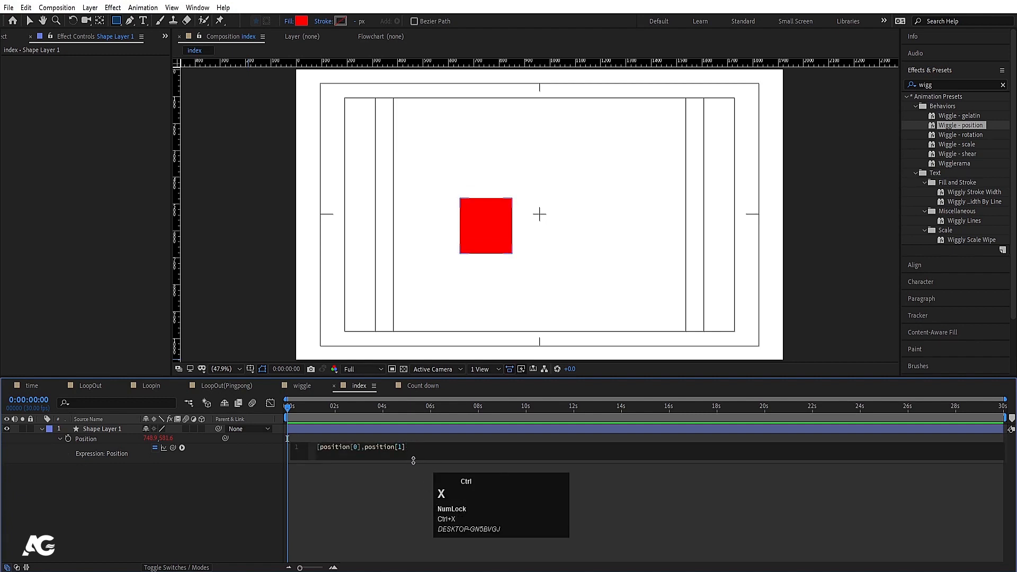
pyautogui.hotkey('ctrl', 'v')
pyautogui.click(372, 485)
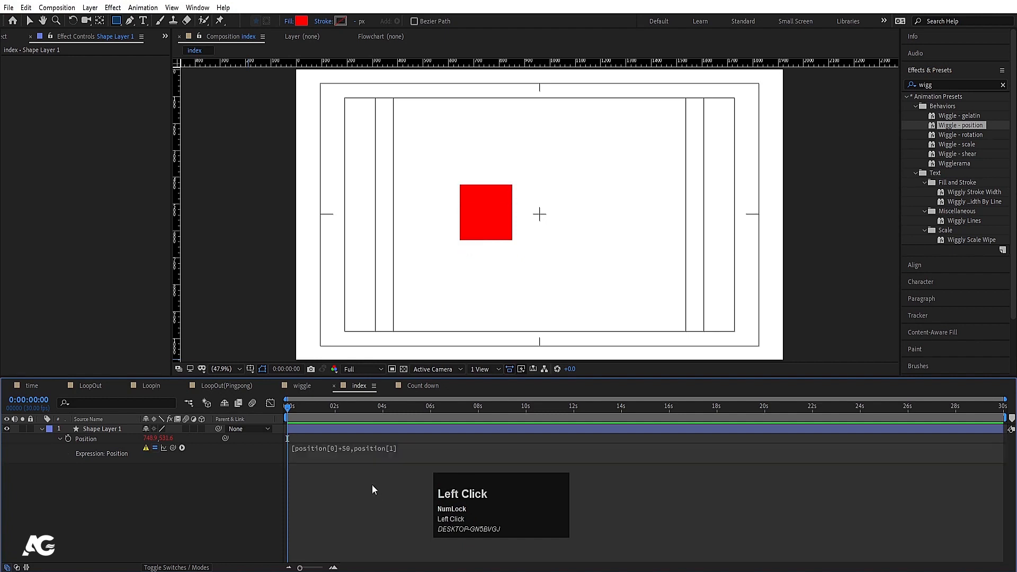
# - Change the X offset to 350 and restore the missing closing bracket so the expression reads [position[0]+350,position[1]]
pyautogui.click(349, 452)
pyautogui.click(365, 448)
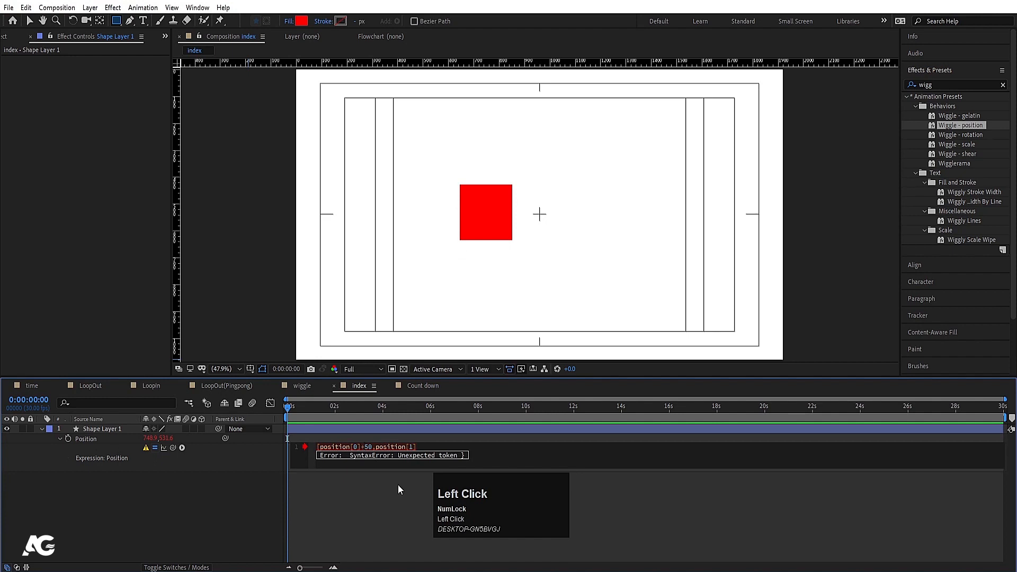
pyautogui.write('3')
pyautogui.click(391, 493)
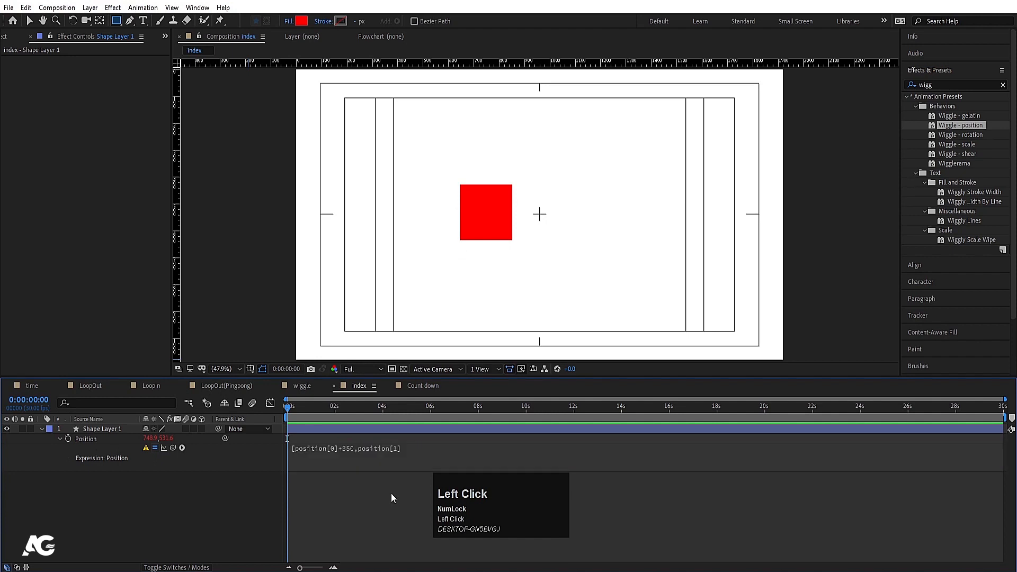
pyautogui.click(347, 448)
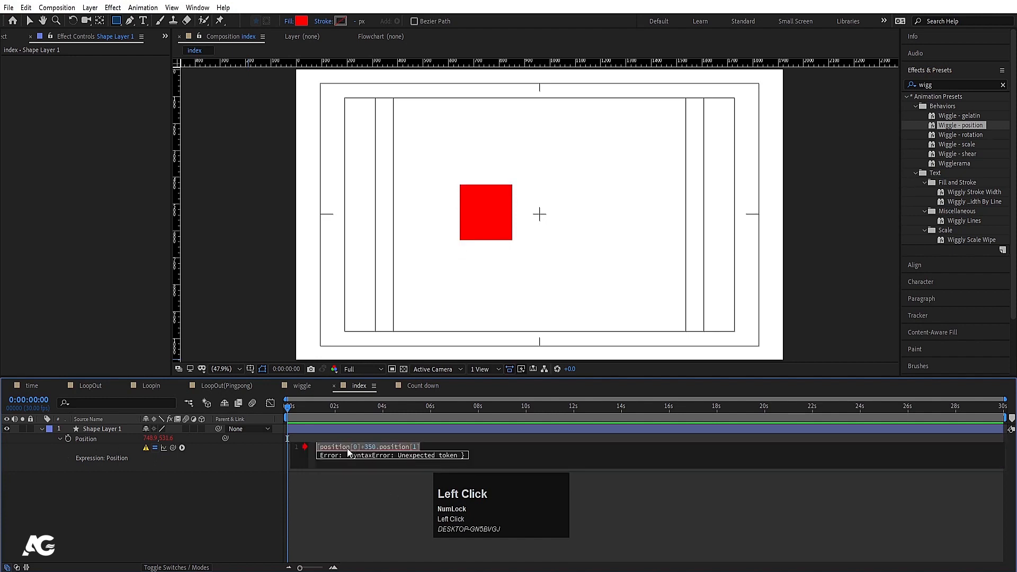
pyautogui.click(387, 451)
pyautogui.click(430, 449)
pyautogui.click(432, 448)
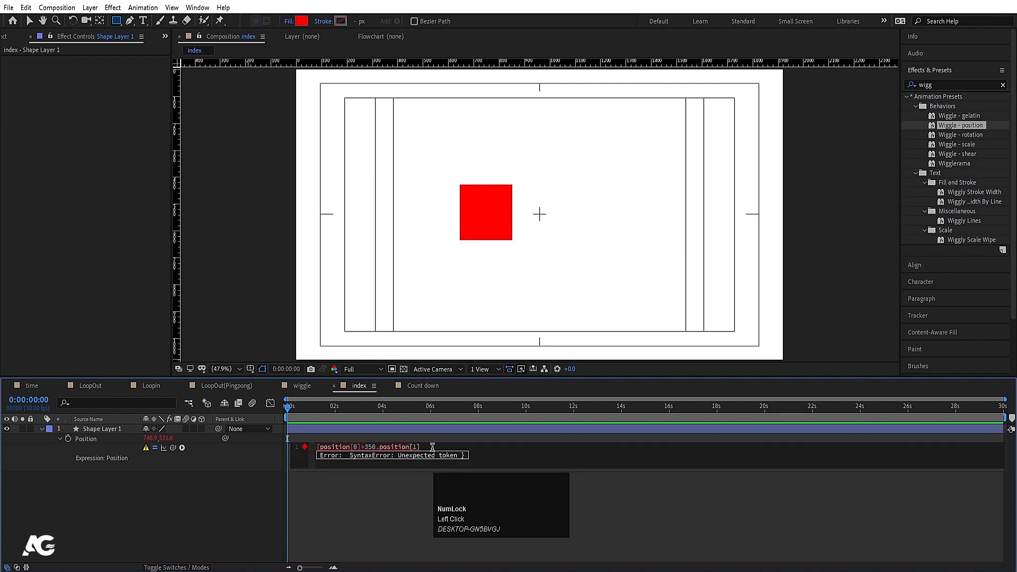
pyautogui.write(']')
pyautogui.click(365, 497)
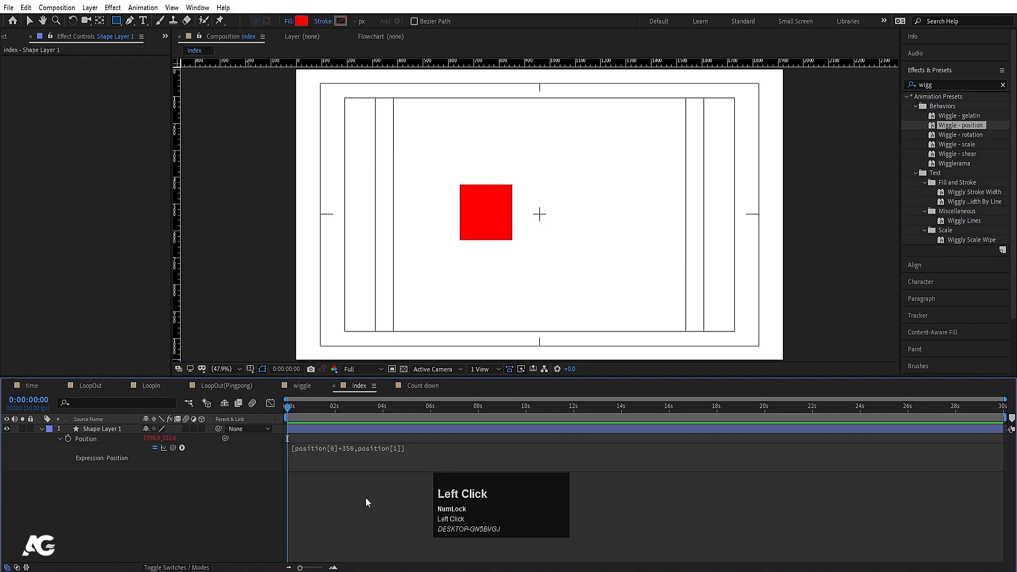
# - Set the X offset in the Position expression to 150 and play a preview of the composition
pyautogui.click(366, 434)
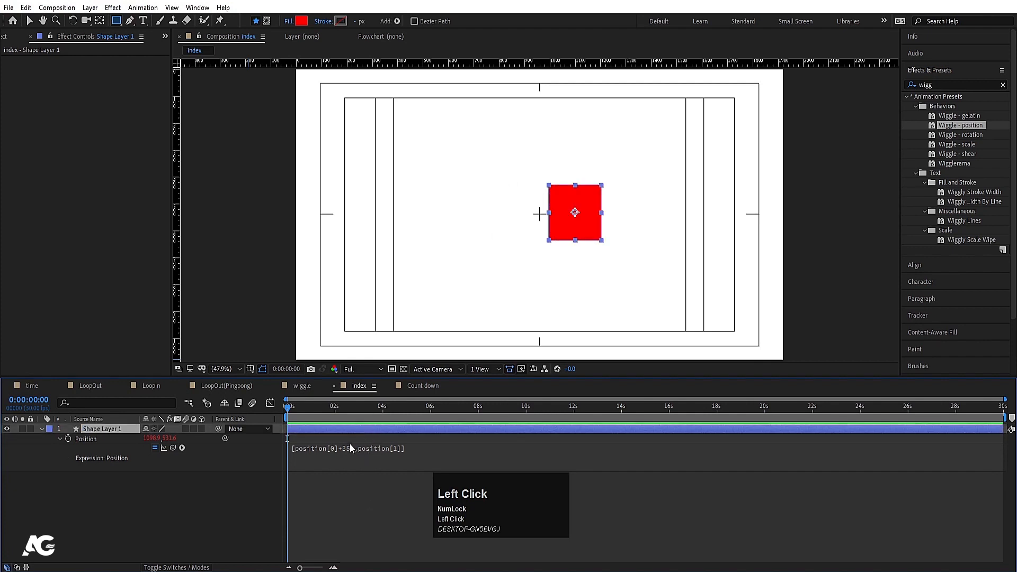
pyautogui.click(362, 460)
pyautogui.click(347, 449)
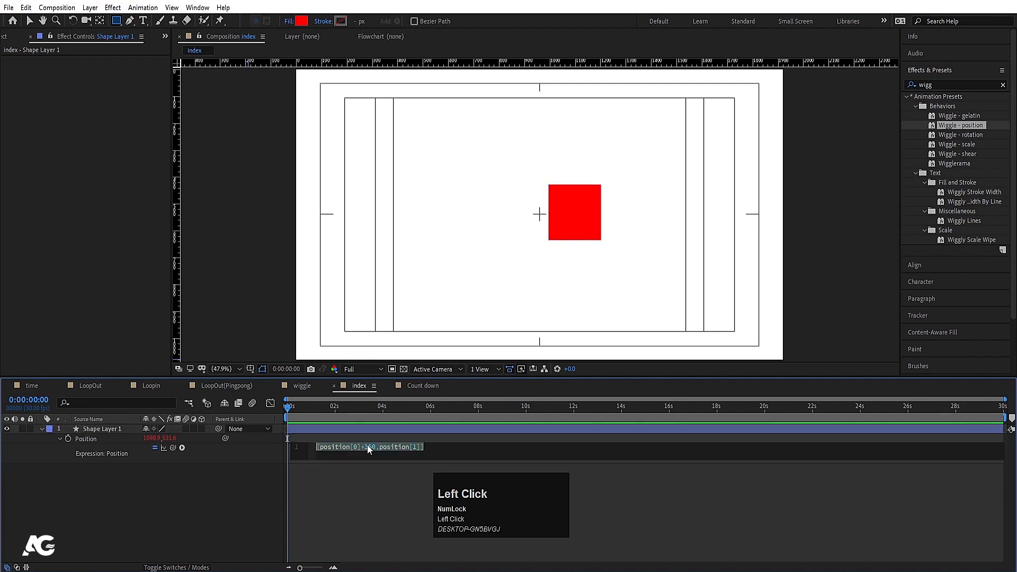
pyautogui.click(367, 445)
pyautogui.press('BackSpace')
pyautogui.write('1')
pyautogui.click(374, 478)
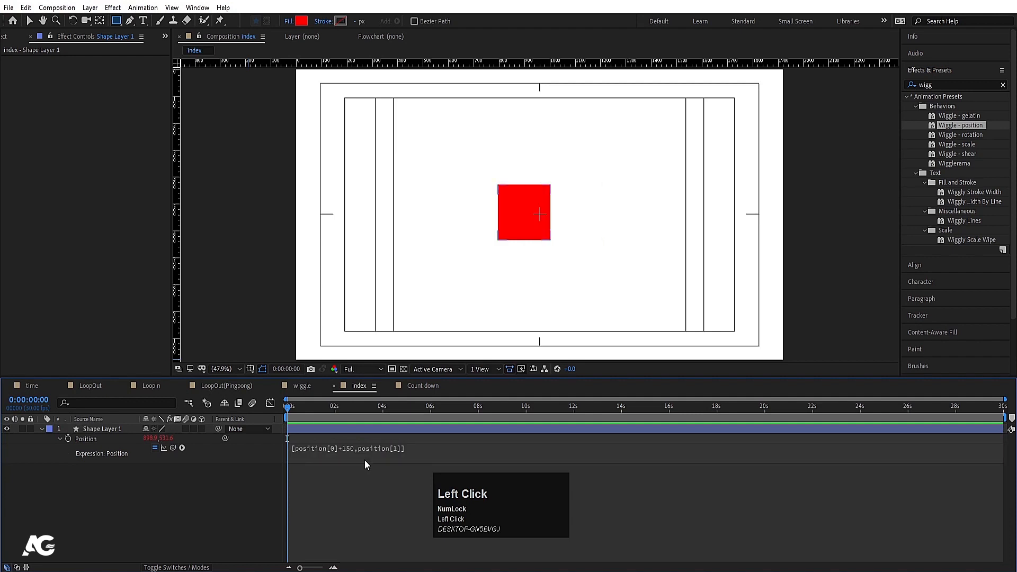
pyautogui.press('space')
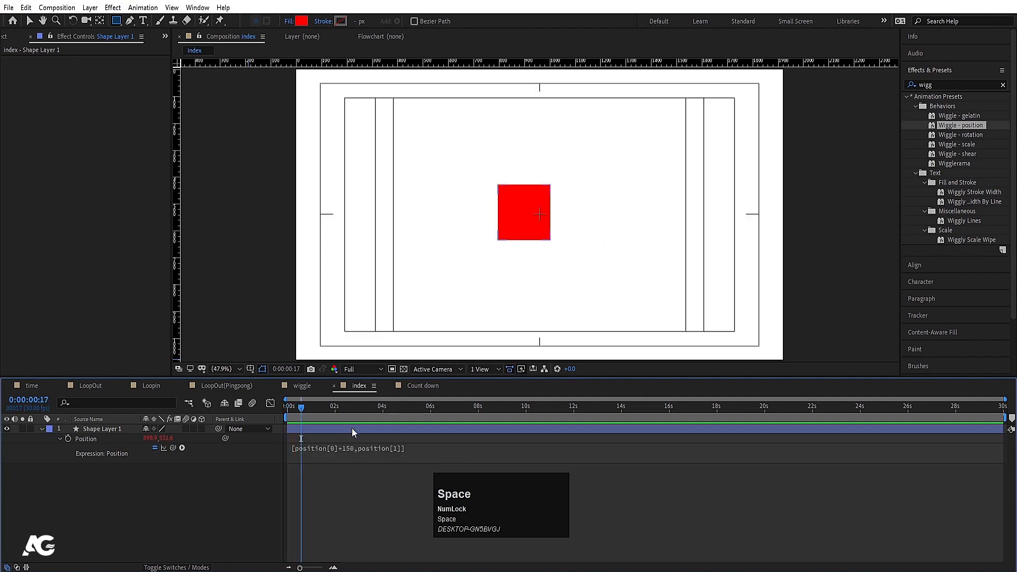
# - Multiply the X offset by the layer index so the Position expression reads [position[0]+150*index,position[1]]
pyautogui.click(351, 430)
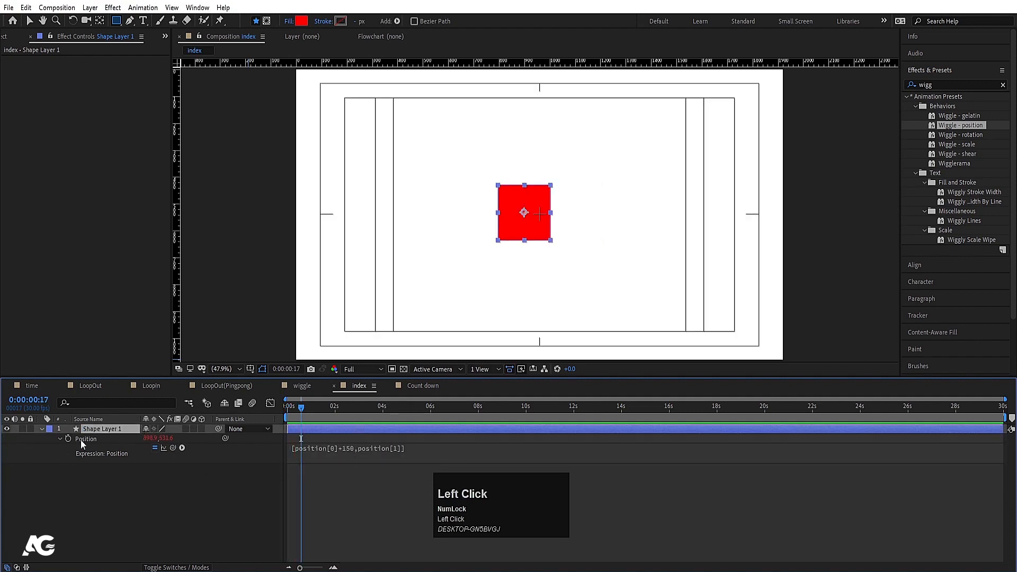
pyautogui.click(350, 454)
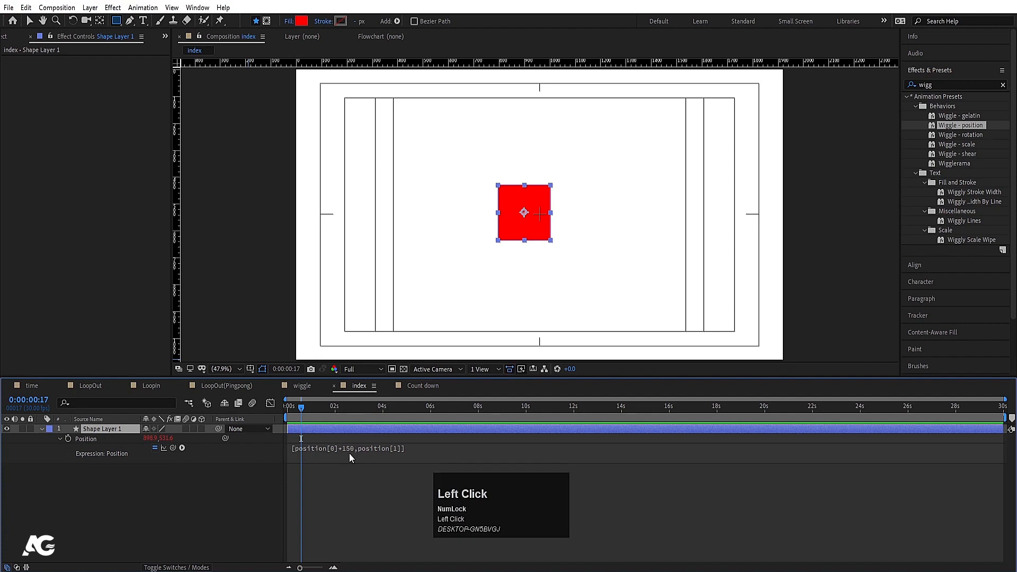
pyautogui.click(377, 447)
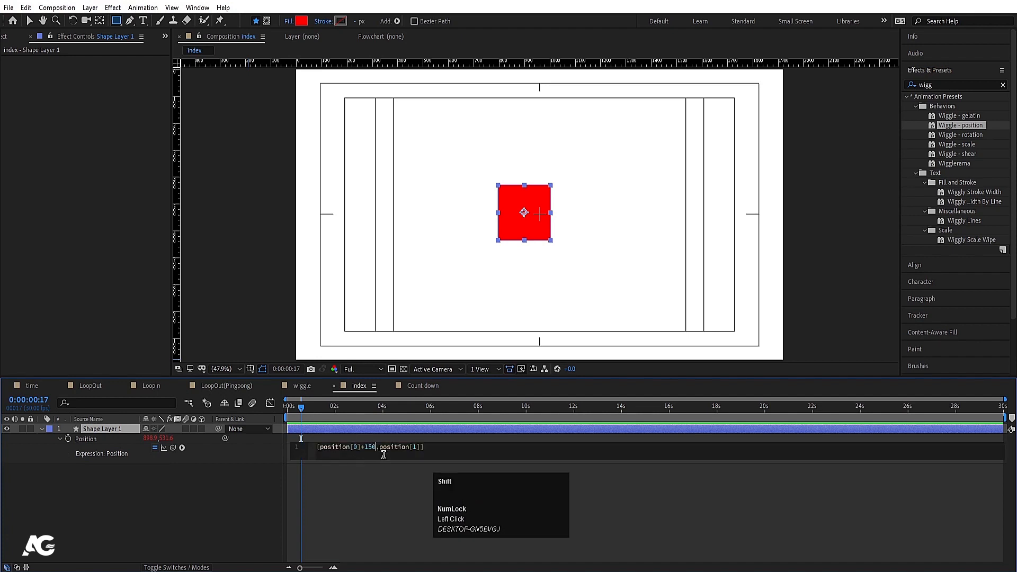
pyautogui.write('*ind')
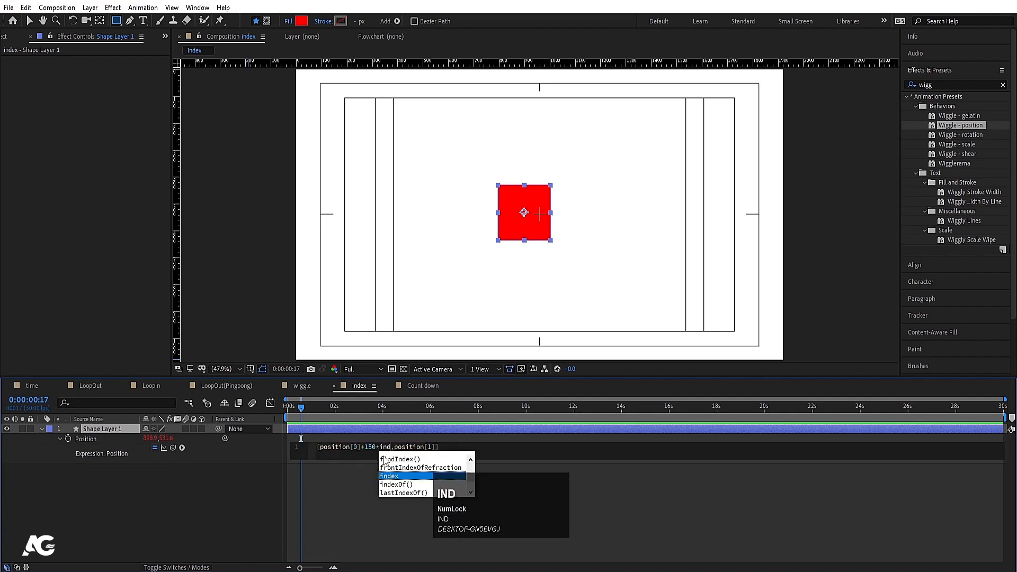
pyautogui.press('Return')
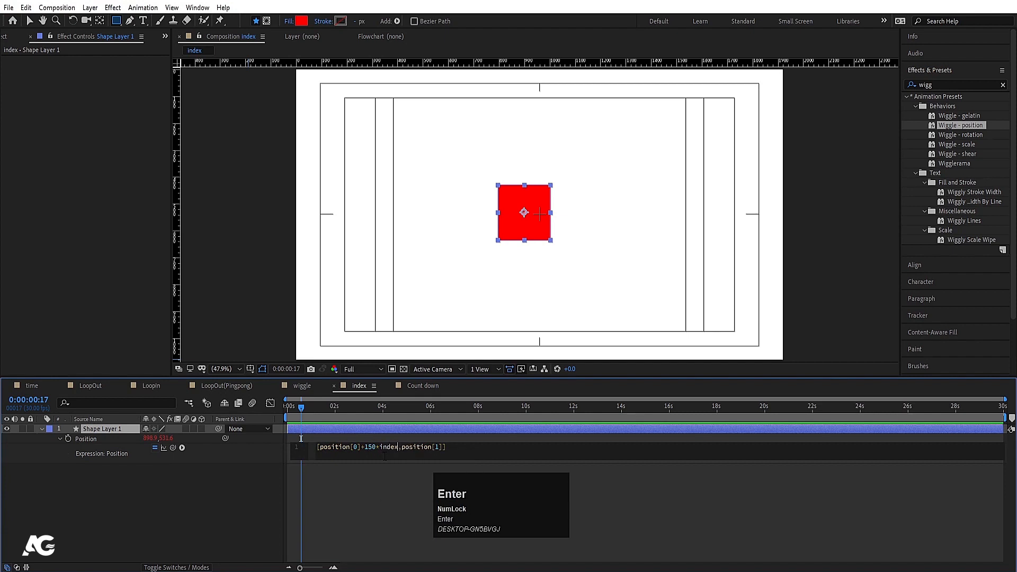
pyautogui.click(225, 510)
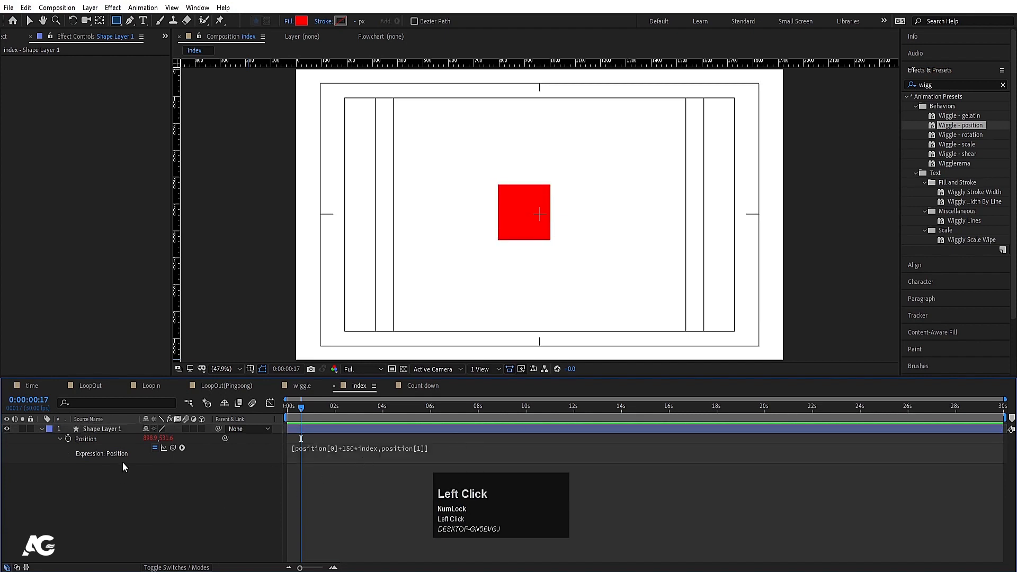
# - Try duplicating Shape Layer 1 twice, and undo both duplicates
pyautogui.click(107, 431)
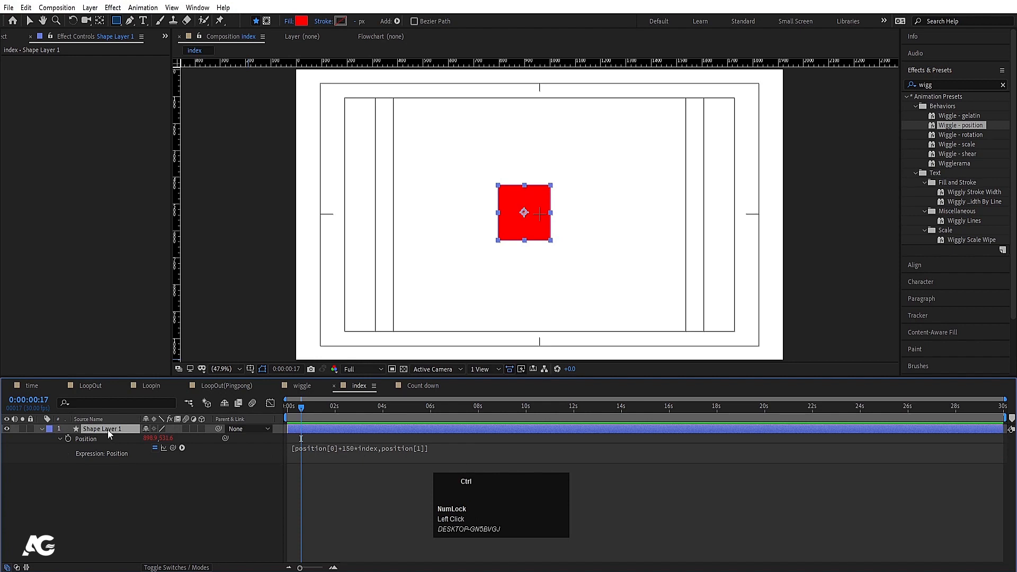
pyautogui.hotkey('ctrl', 'd')
pyautogui.hotkey('ctrl', 'd')
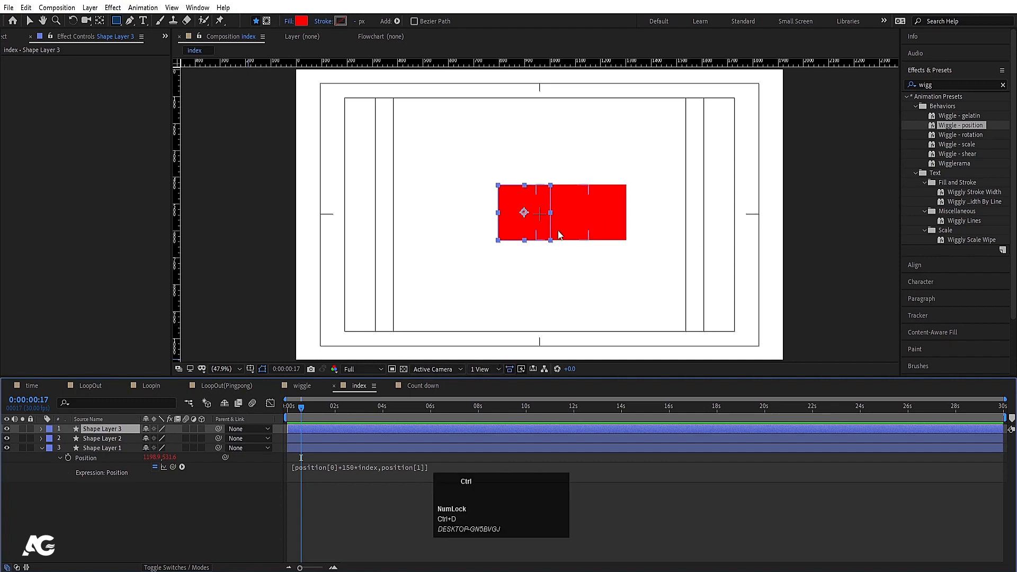
pyautogui.hotkey('ctrl', 'z')
pyautogui.hotkey('ctrl', 'z')
# - Change the X offset in Shape Layer 1's Position expression to 250, so it reads [position[0]+250*index,position[1]]
pyautogui.click(348, 450)
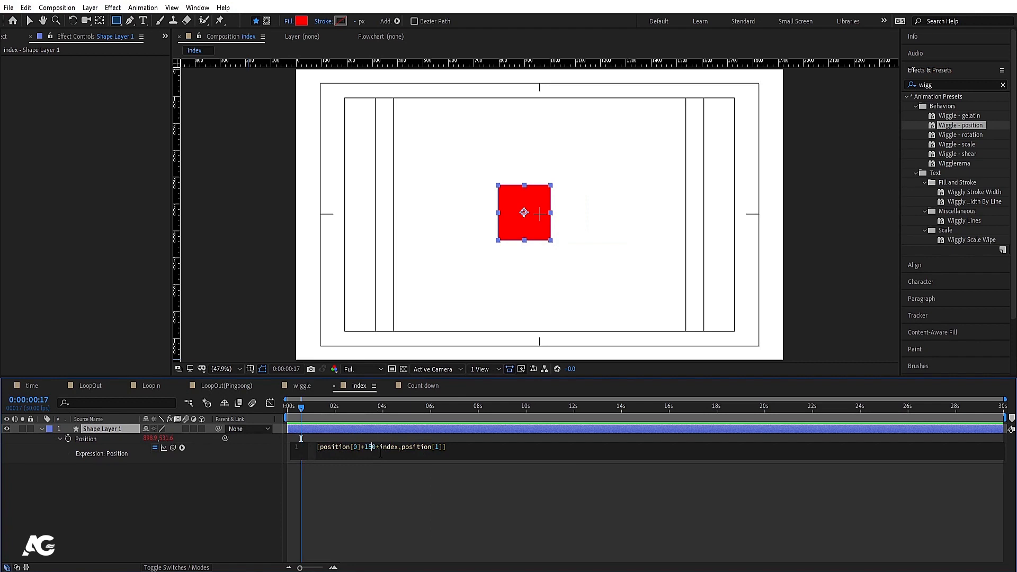
pyautogui.press('Left')
pyautogui.press('BackSpace')
pyautogui.write('2')
pyautogui.click(197, 482)
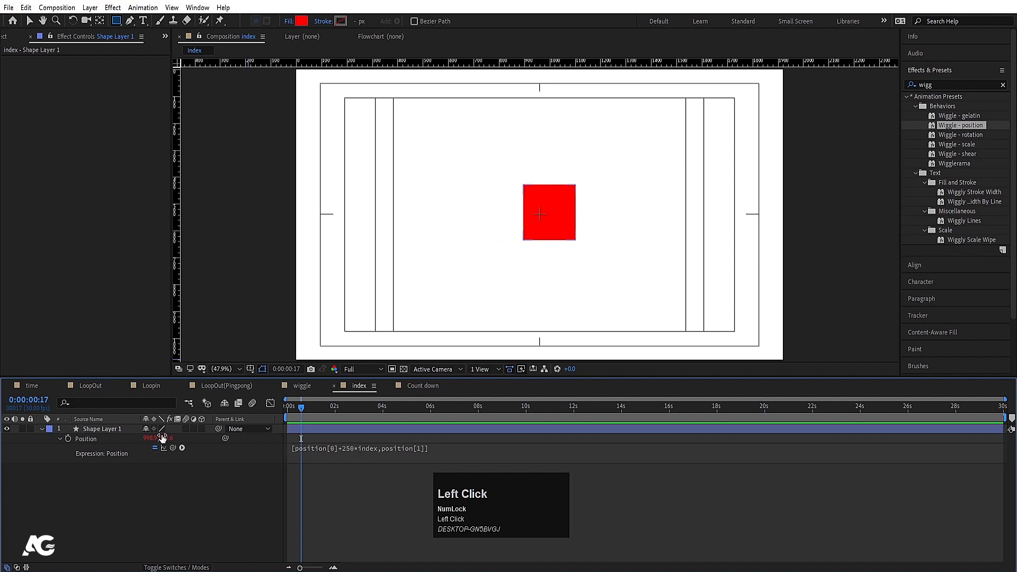
# - Duplicate Shape Layer 1 twice to form a row of three evenly spaced squares
pyautogui.click(117, 431)
pyautogui.hotkey('ctrl', 'd')
pyautogui.hotkey('ctrl', 'd')
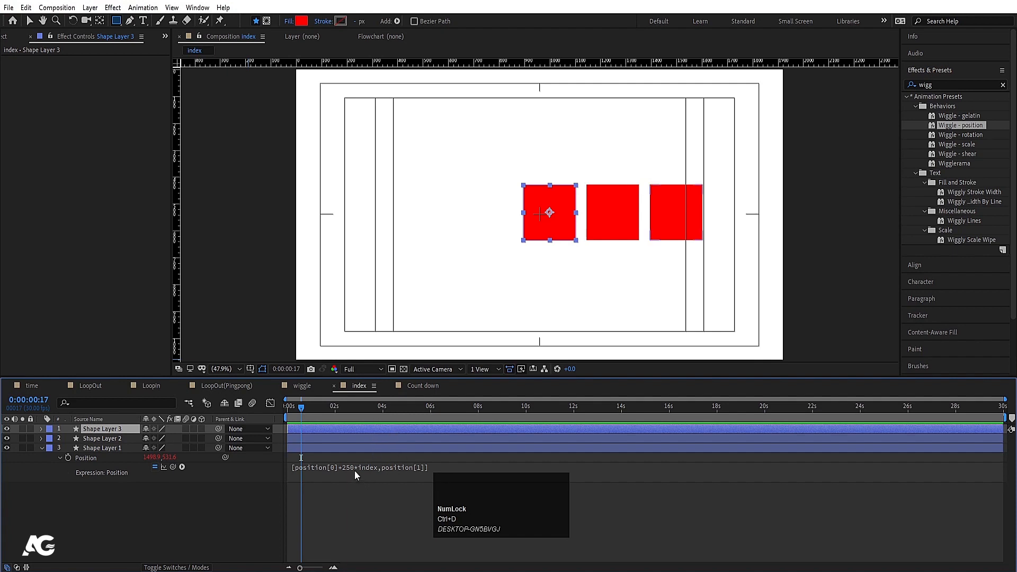
# - Reveal the Position property of all three shape layers, inspect their X values and preview the composition
pyautogui.keyDown('shift'); pyautogui.click(103, 447); pyautogui.keyUp('shift')
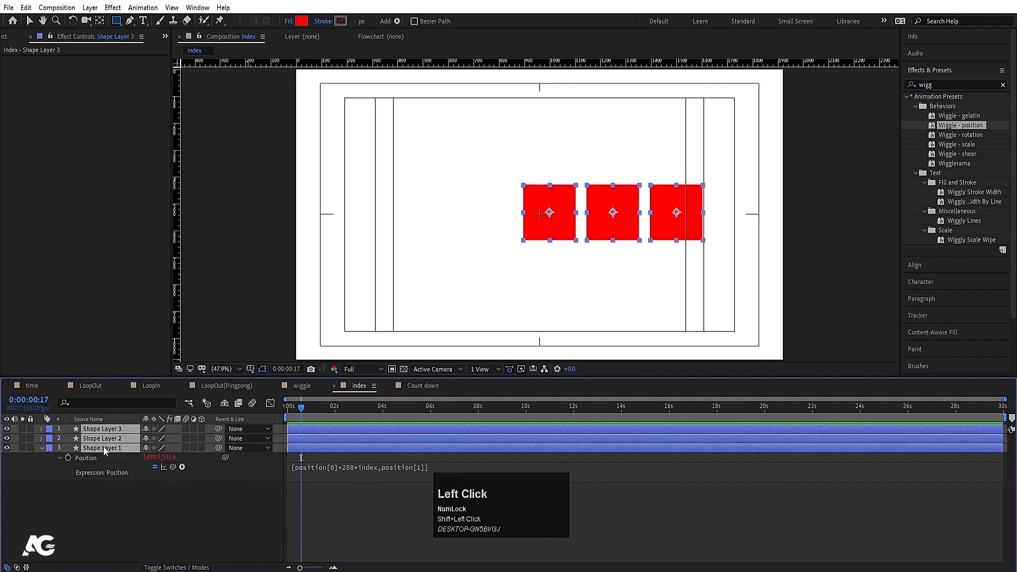
pyautogui.press('p')
pyautogui.click(151, 497)
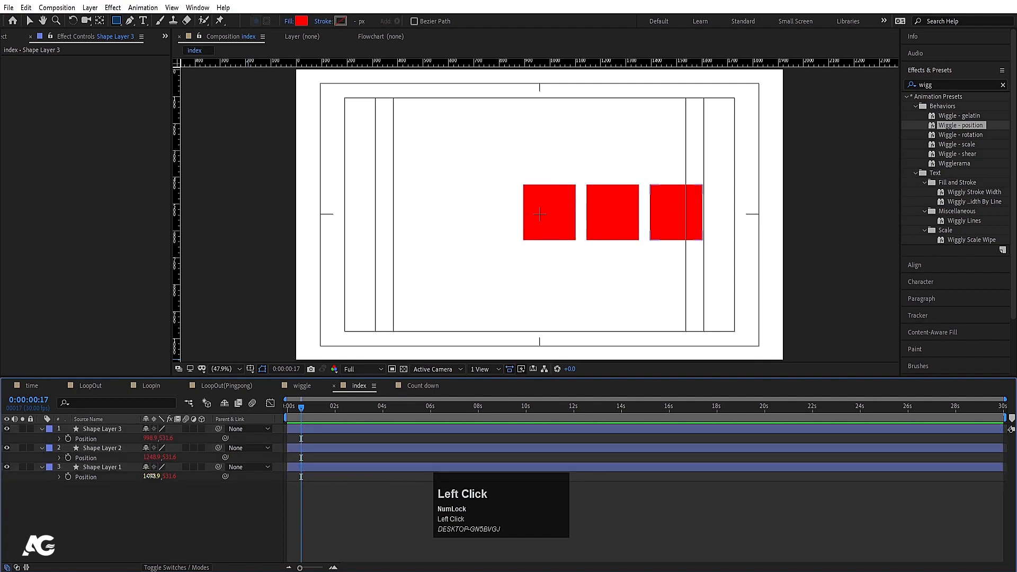
pyautogui.click(149, 476)
pyautogui.click(153, 457)
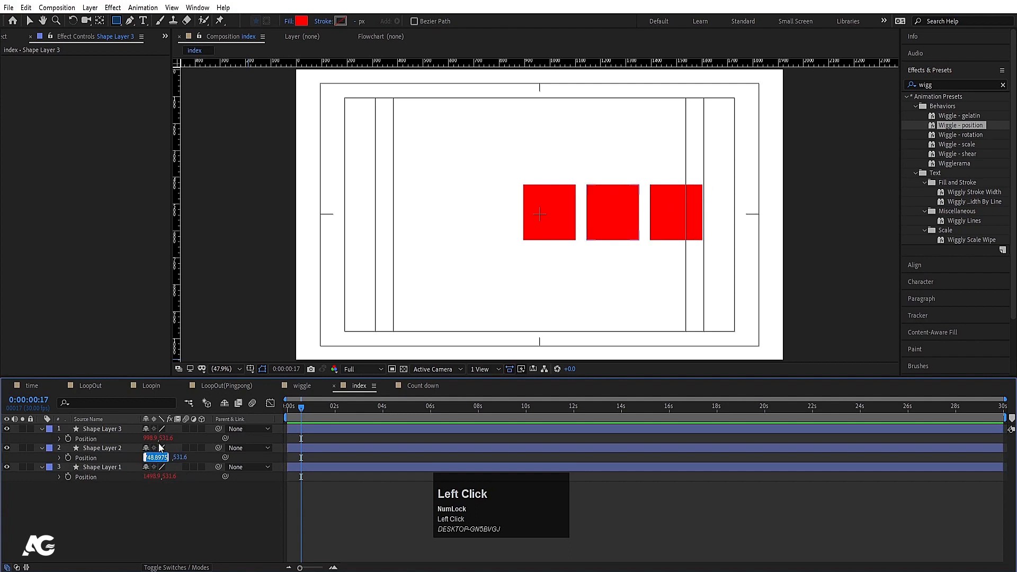
pyautogui.click(162, 495)
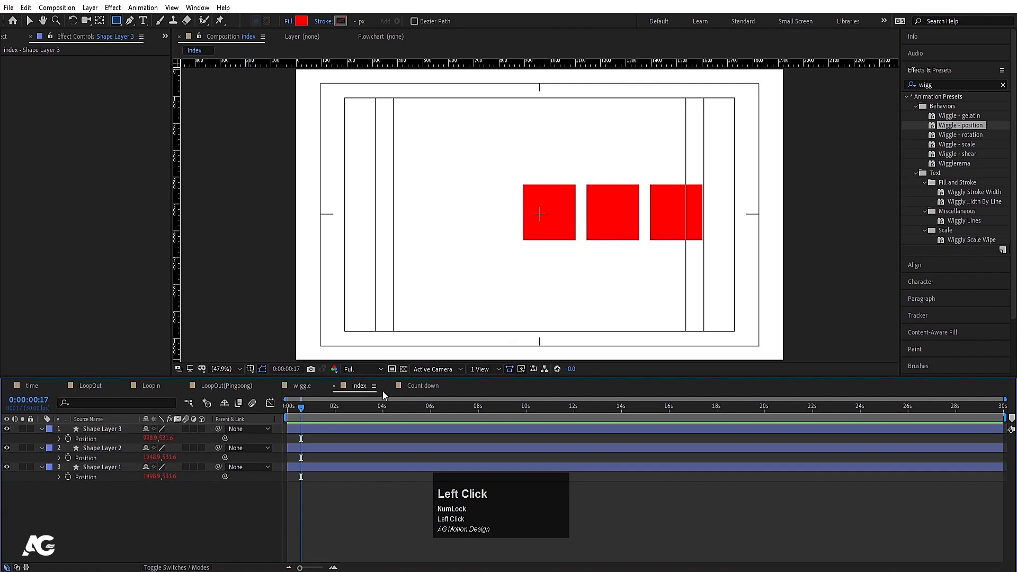
pyautogui.press('space')
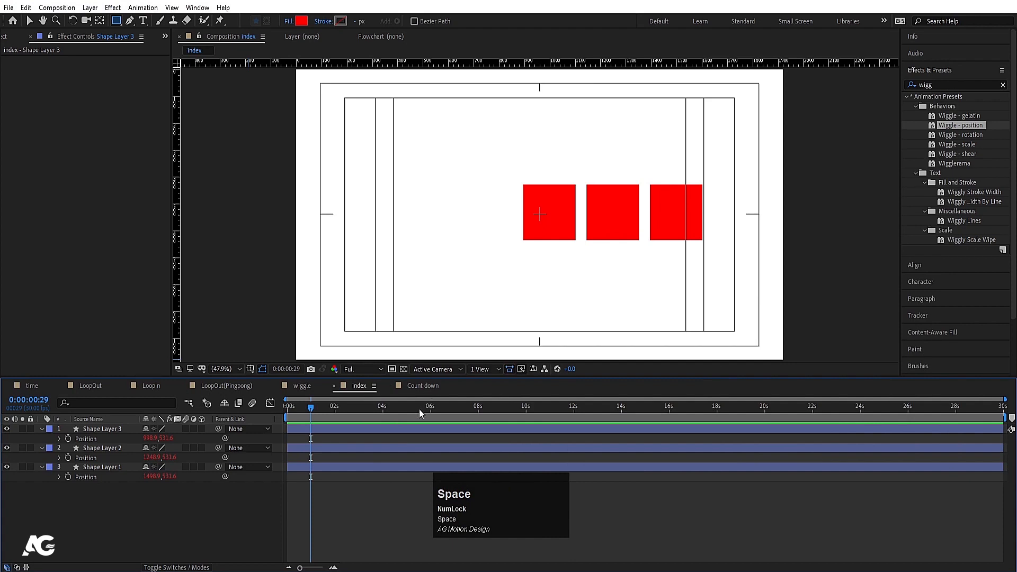
# - Open the Count down composition and add a text layer reading 1 near the centre of the frame
pyautogui.click(422, 387)
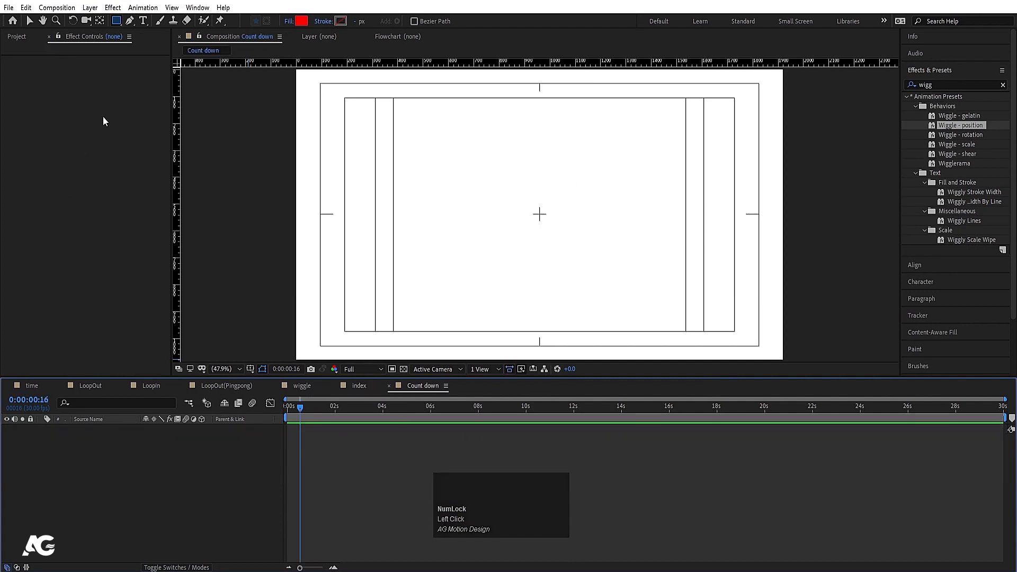
pyautogui.click(143, 21)
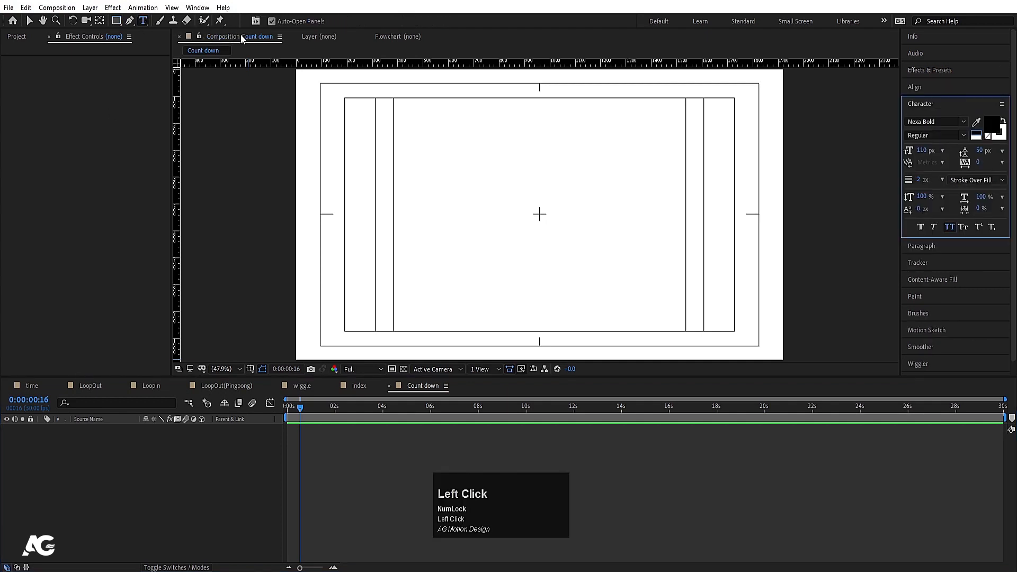
pyautogui.click(512, 231)
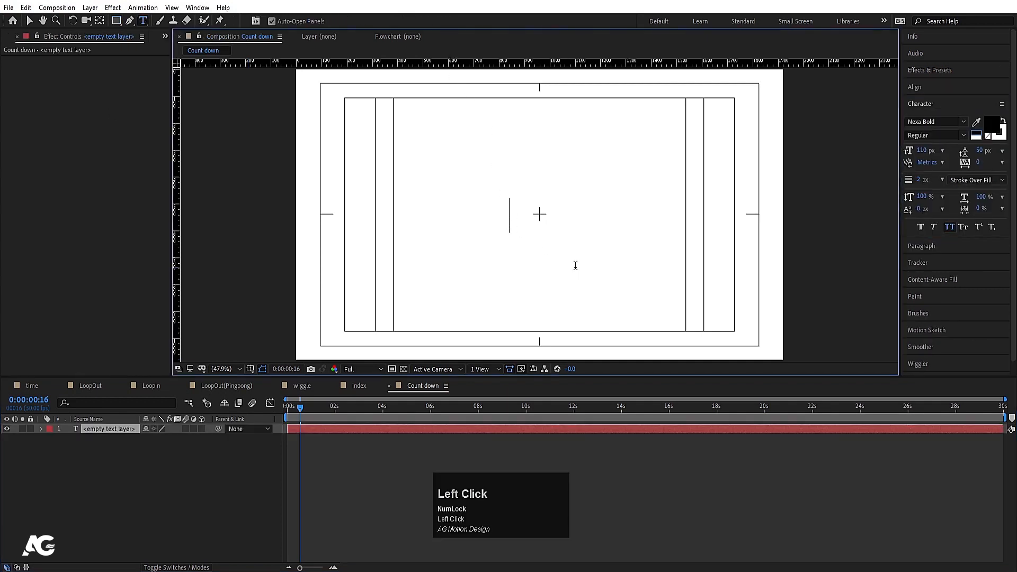
pyautogui.write('1')
pyautogui.click(136, 469)
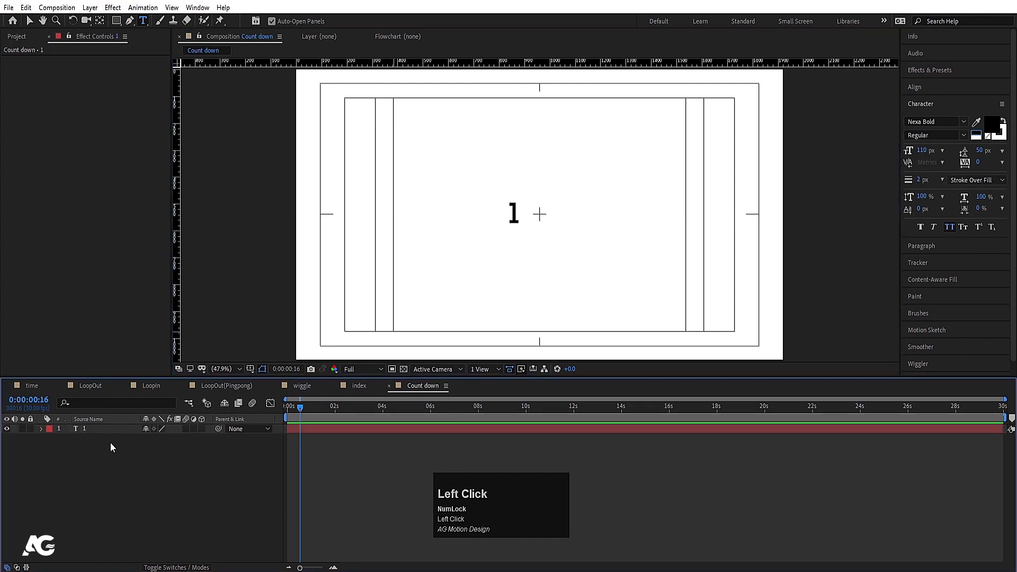
# - Centre the text layer's anchor point on its content and scale the layer to 247%
pyautogui.press('Home')
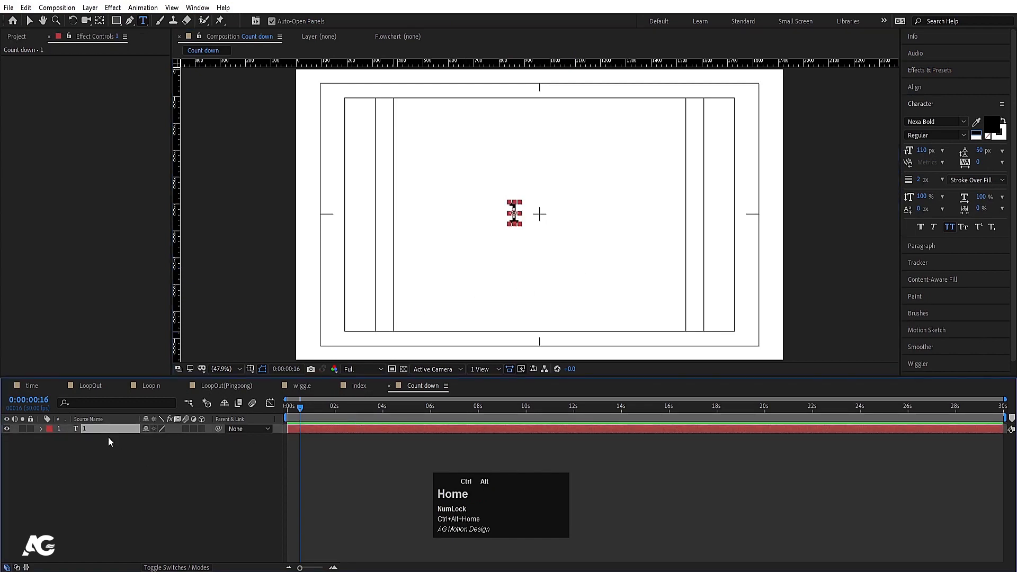
pyautogui.press('s')
pyautogui.moveTo(152, 441); pyautogui.dragTo(147, 481)
pyautogui.click(145, 476)
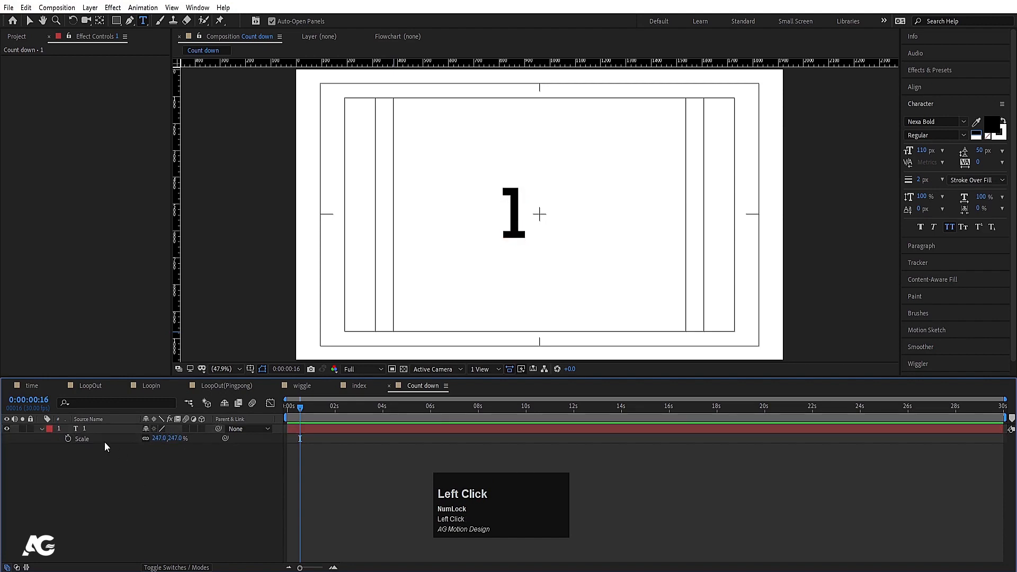
# - Search the effects for "slid" and apply Slider Control to the text layer
pyautogui.click(90, 430)
pyautogui.click(919, 71)
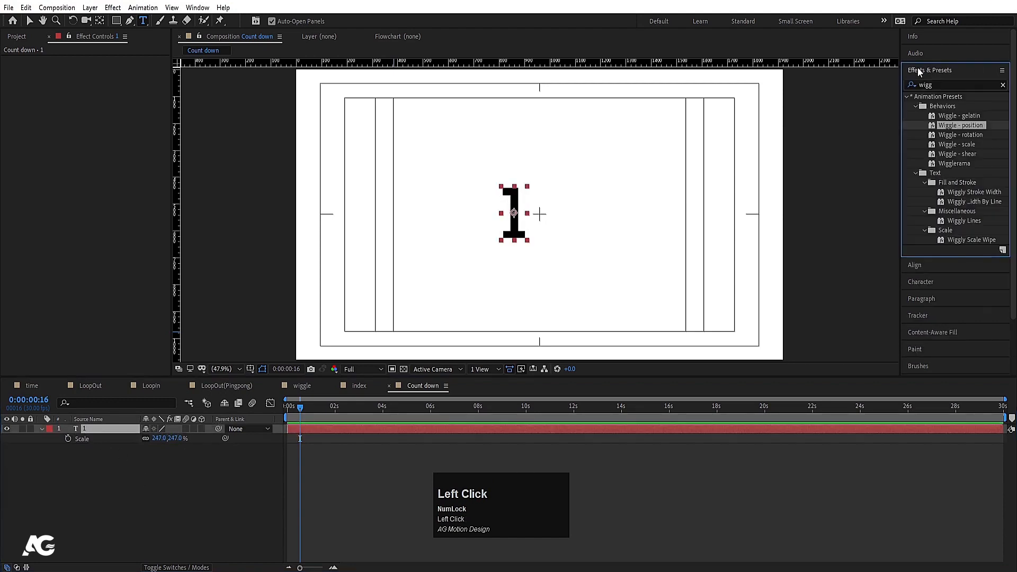
pyautogui.click(938, 85)
pyautogui.hotkey('ctrl', 'a')
pyautogui.write('slid')
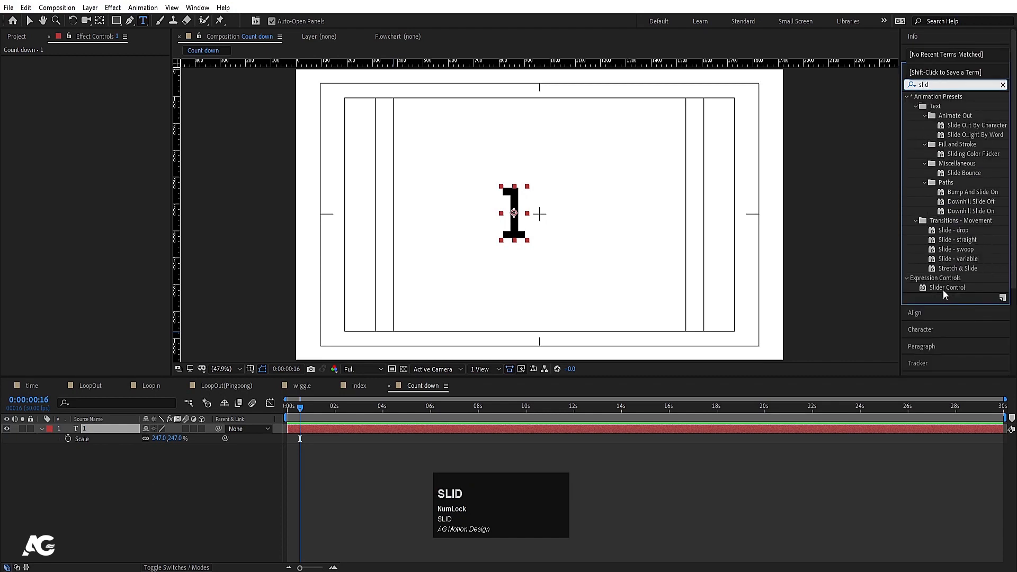
pyautogui.doubleClick(944, 288)
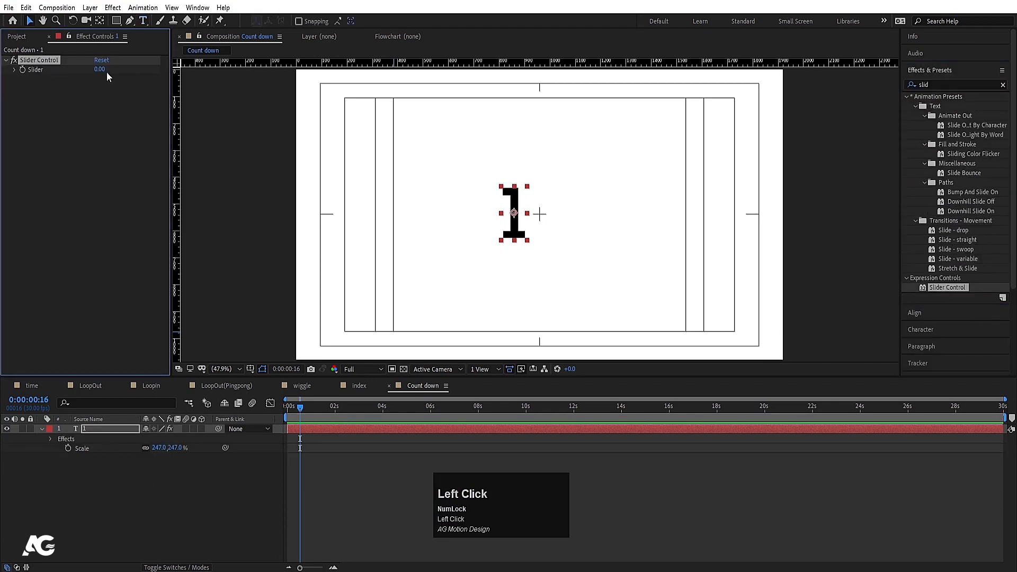
pyautogui.hotkey('ctrl', 'z')
# - Add an expression to the text layer's Source Text that links it to the Slider value of Slider Control
pyautogui.click(41, 430)
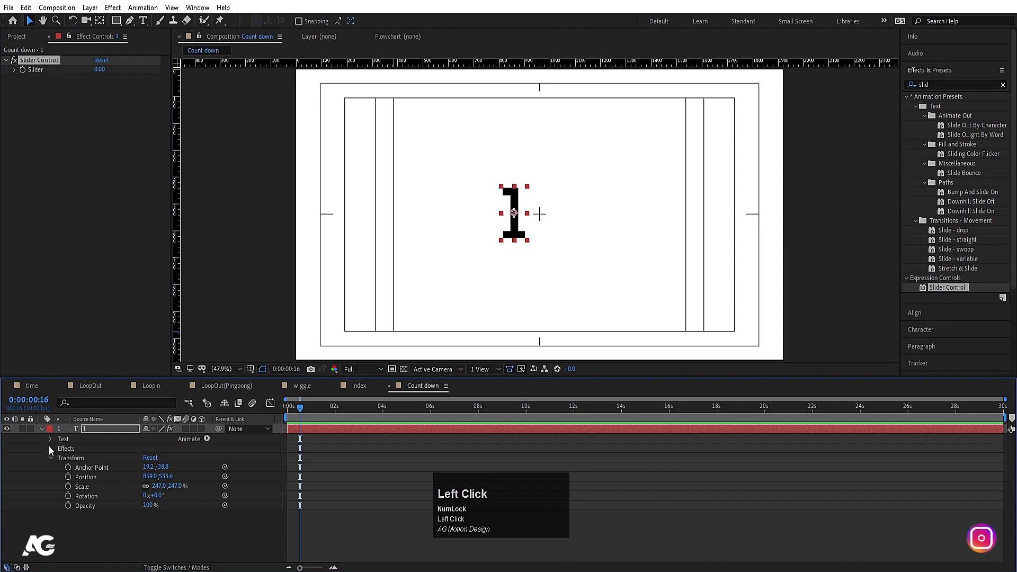
pyautogui.click(50, 439)
pyautogui.keyDown('alt'); pyautogui.click(68, 448); pyautogui.keyUp('alt')
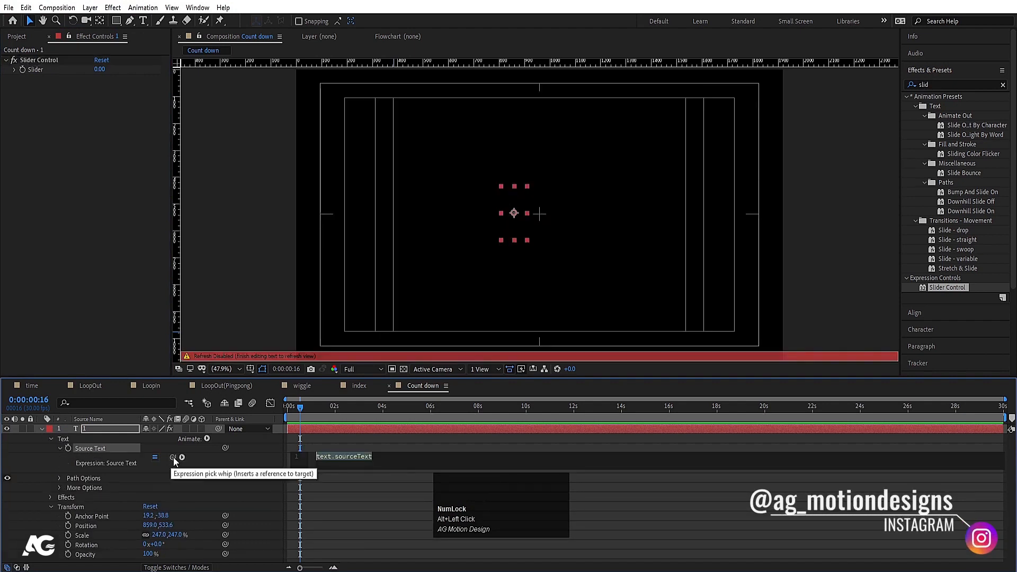
pyautogui.moveTo(173, 456); pyautogui.dragTo(45, 73)
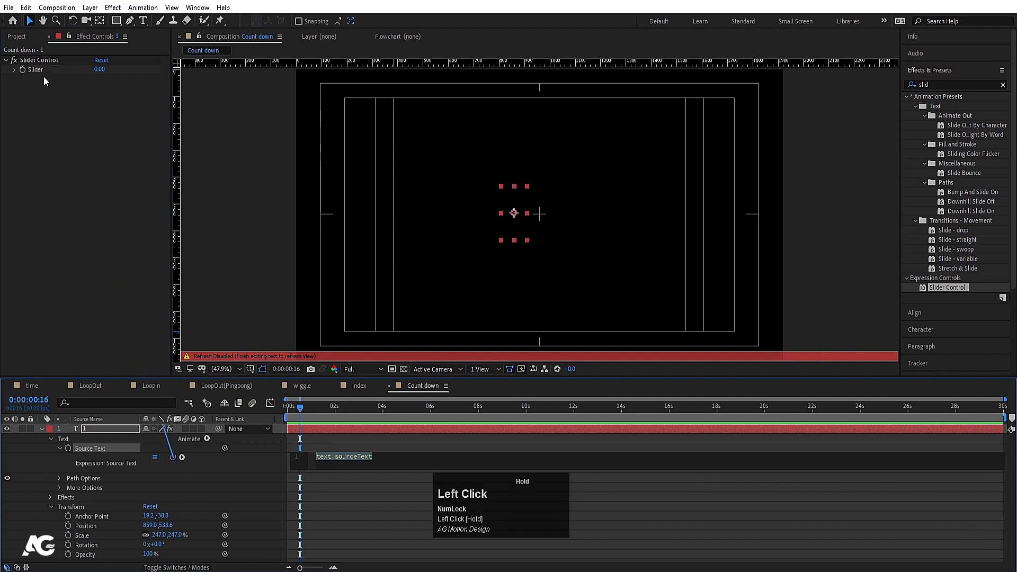
pyautogui.click(323, 437)
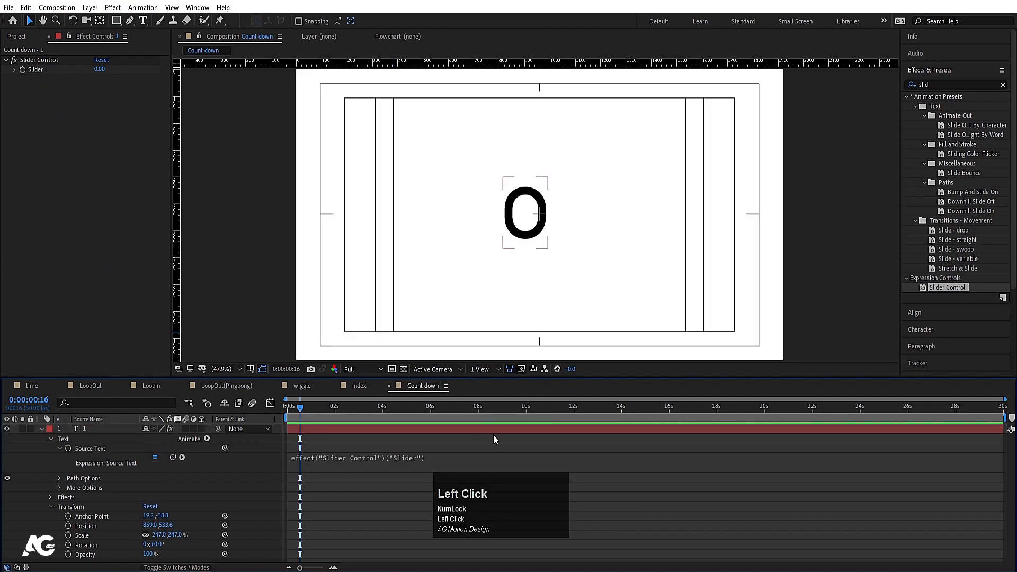
# - Preview the composition and test the link by varying the Slider value to 44 and 379
pyautogui.press('space')
pyautogui.press('space')
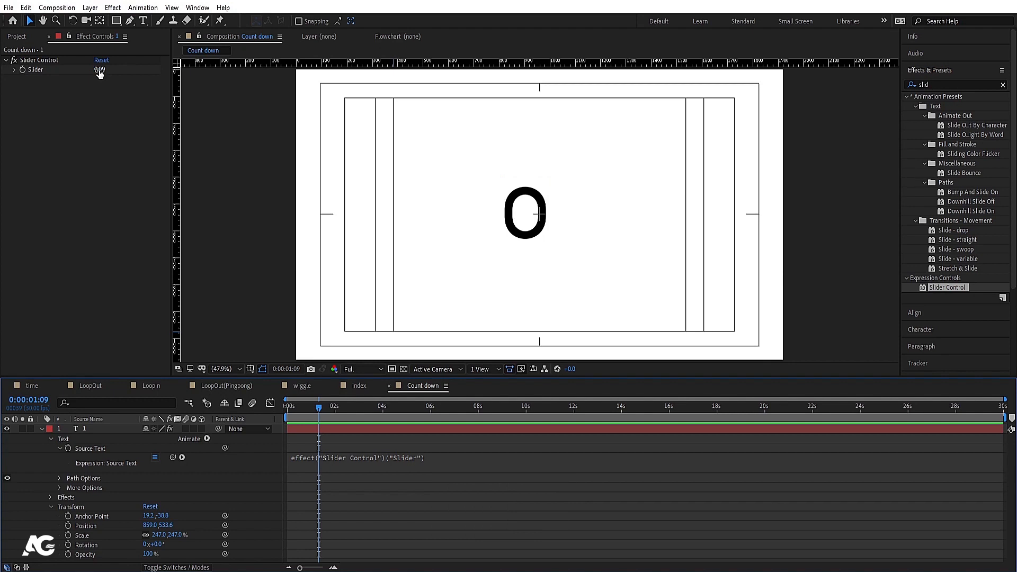
pyautogui.moveTo(100, 72); pyautogui.dragTo(675, 238)
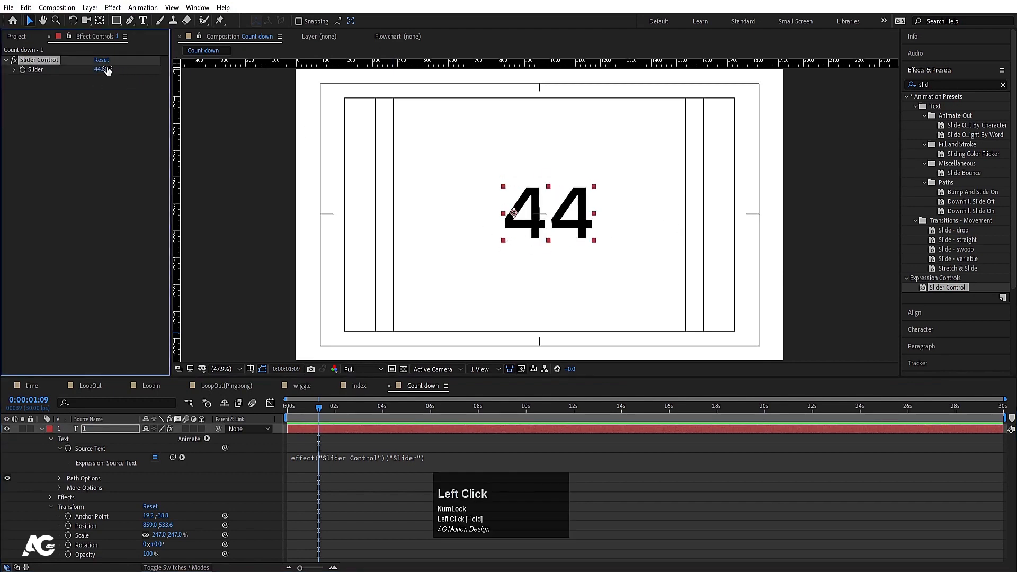
pyautogui.moveTo(101, 69); pyautogui.dragTo(292, 77)
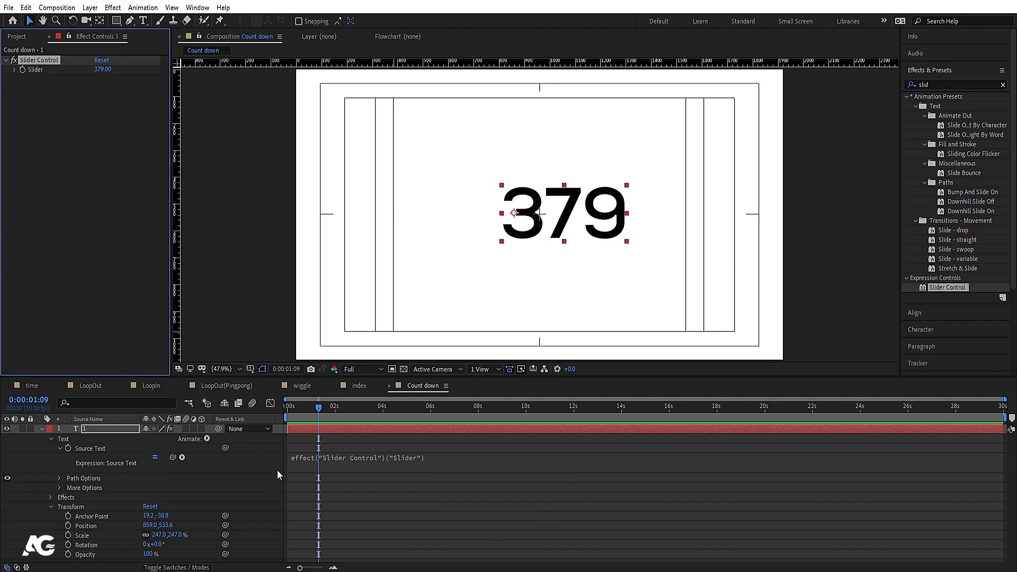
pyautogui.click(301, 441)
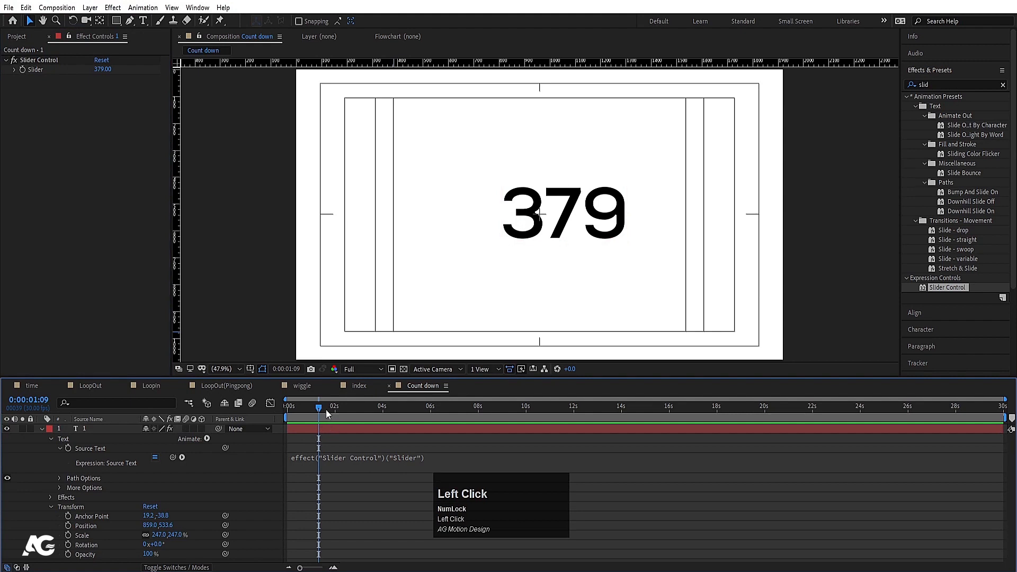
# - Set the Slider to 0 at the start of the composition and add its first keyframe there
pyautogui.moveTo(325, 409); pyautogui.dragTo(95, 434)
pyautogui.click(91, 426)
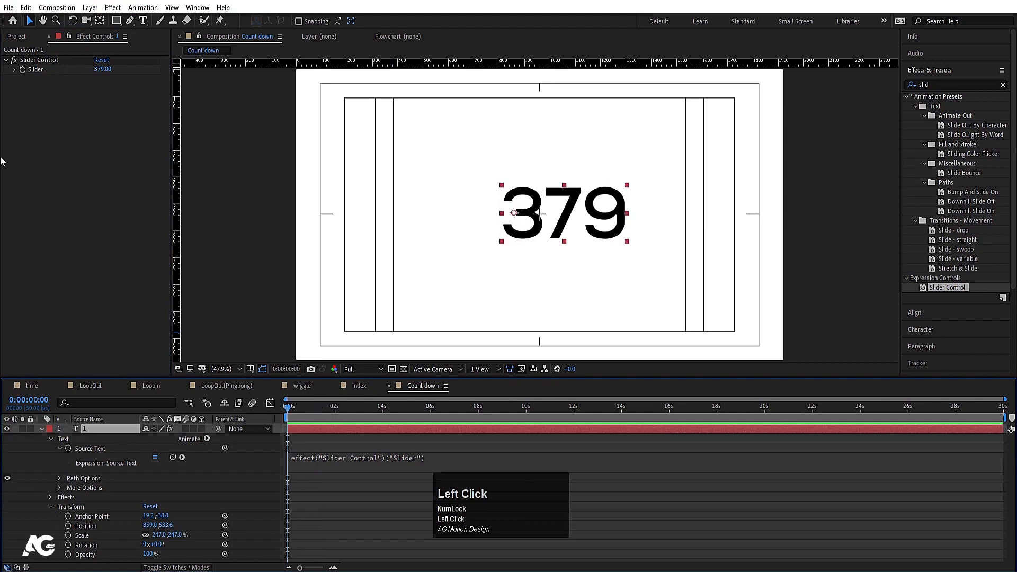
pyautogui.click(101, 70)
pyautogui.write('0')
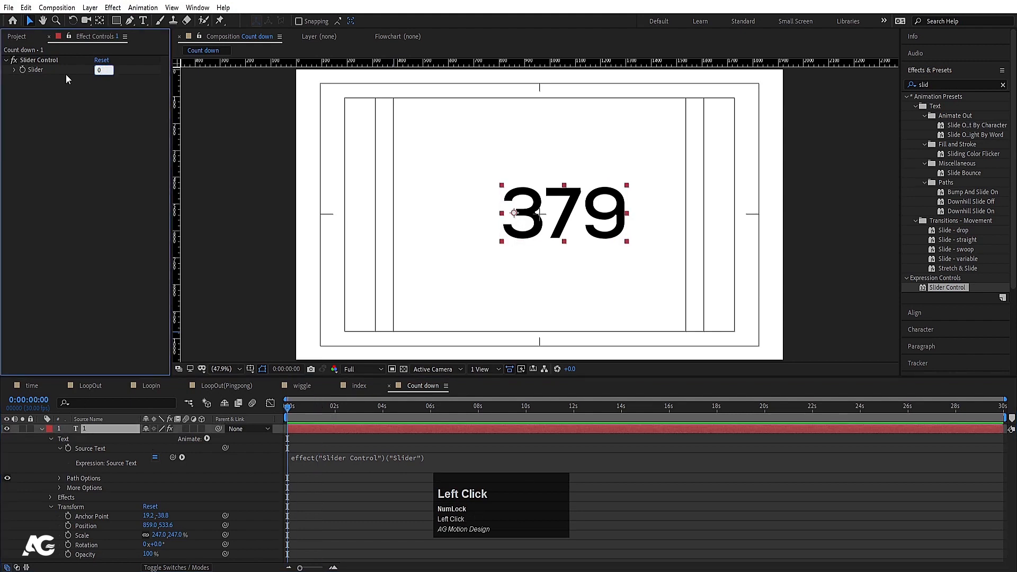
pyautogui.press('Return')
pyautogui.click(24, 71)
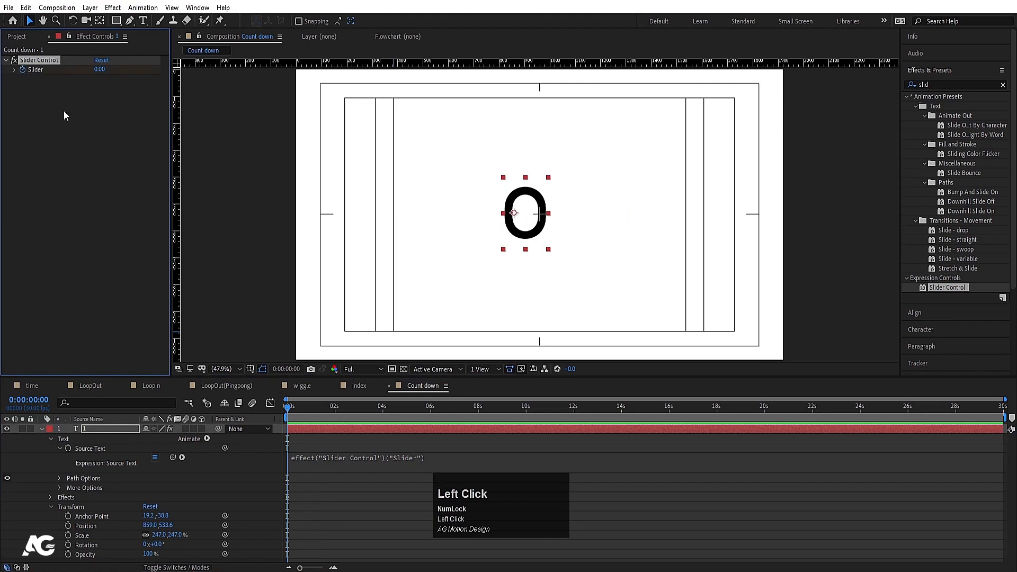
# - Reveal the text layer's keyframes and add a Slider keyframe of 60 at 0:00:05:29
pyautogui.press('u')
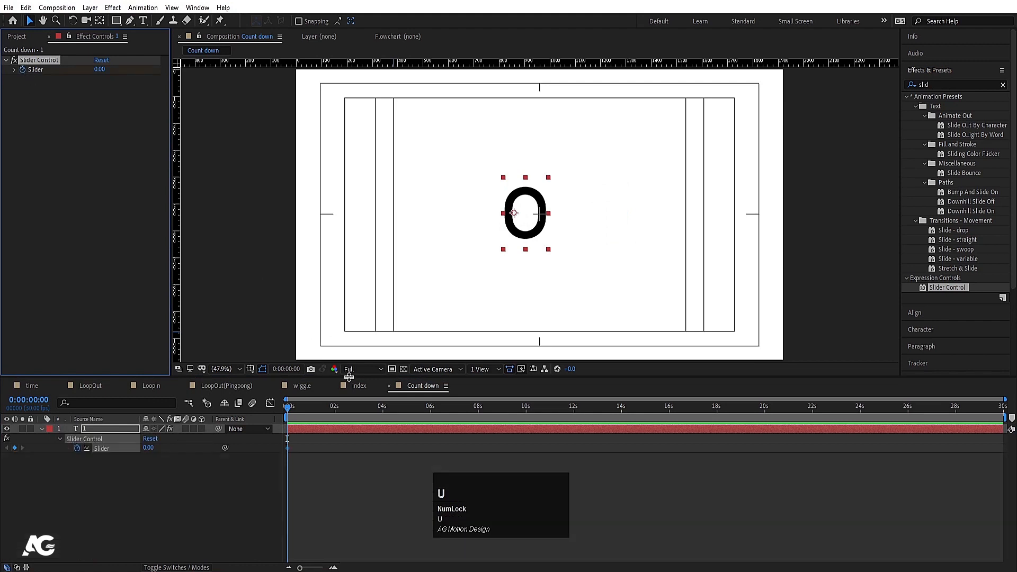
pyautogui.click(431, 412)
pyautogui.click(101, 70)
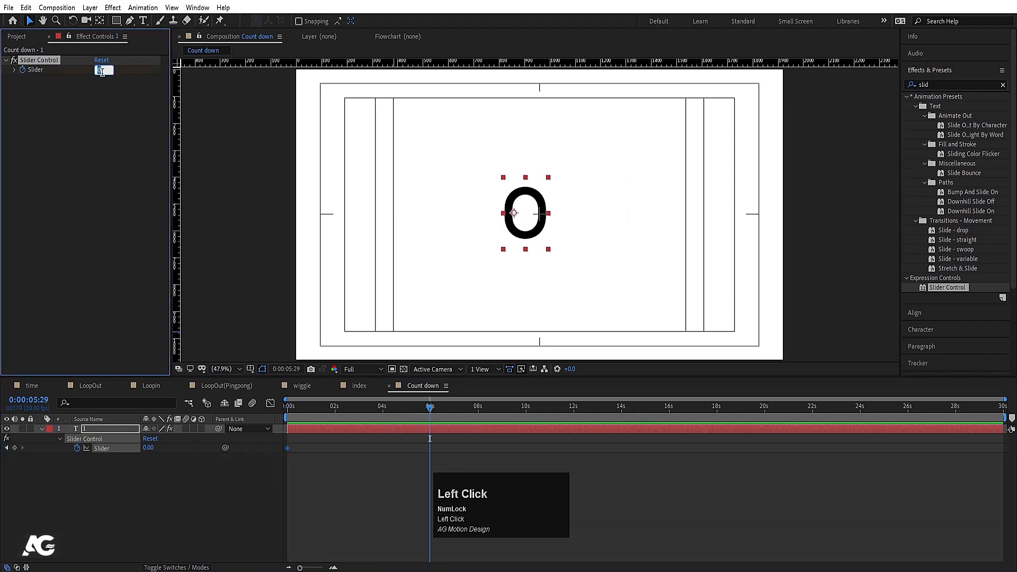
pyautogui.press('Return')
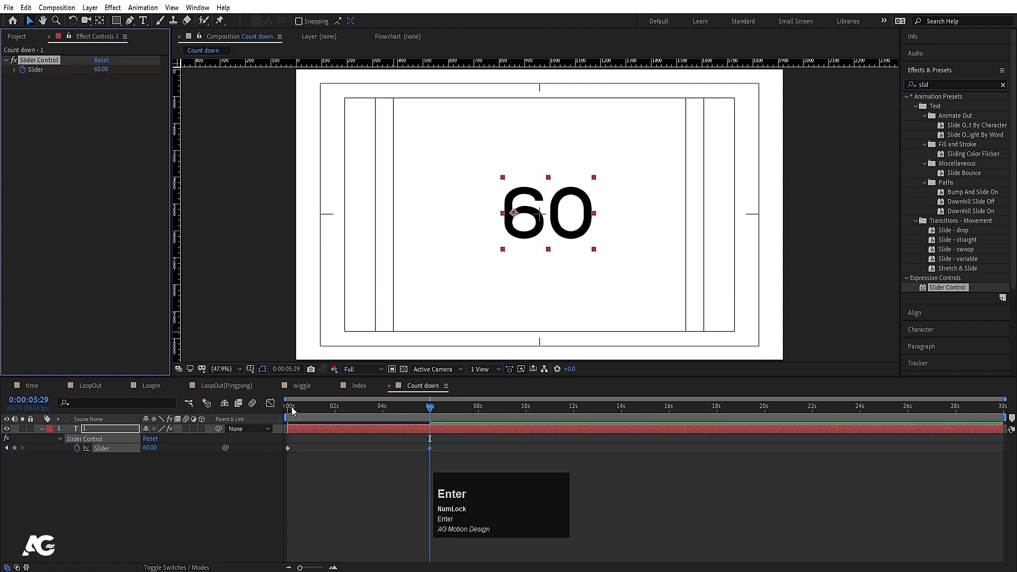
# - Preview the number animation from the start of the Count down composition
pyautogui.press('Home')
pyautogui.press('space')
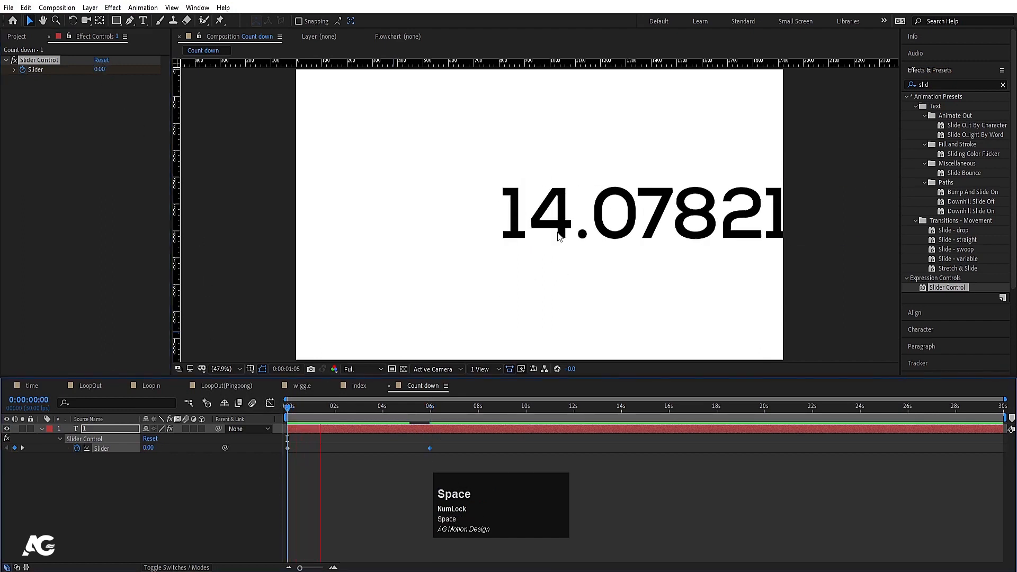
pyautogui.press('space')
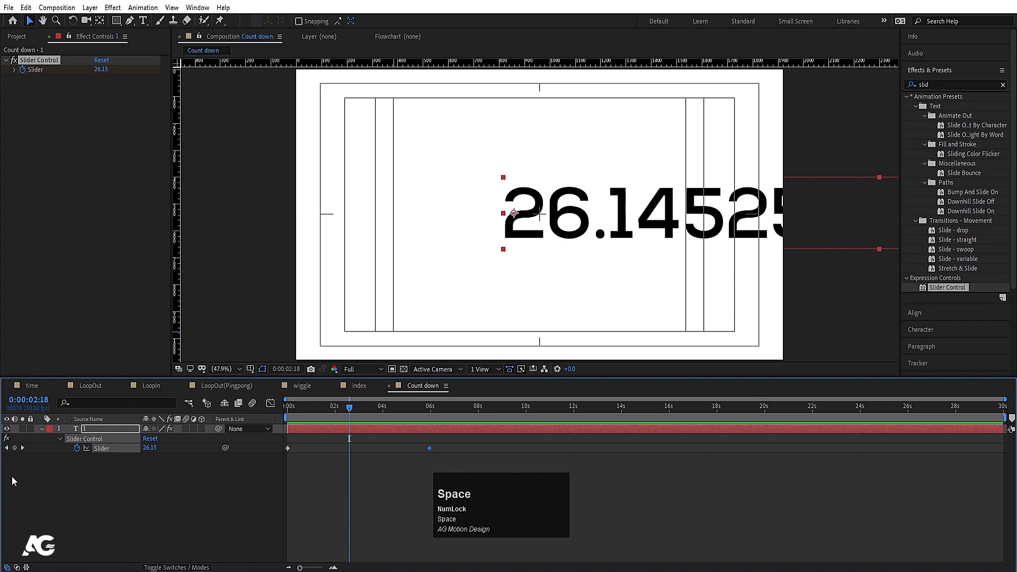
# - Expand the text layer's Text group to show the expression on its Source Text property
pyautogui.click(40, 431)
pyautogui.click(39, 431)
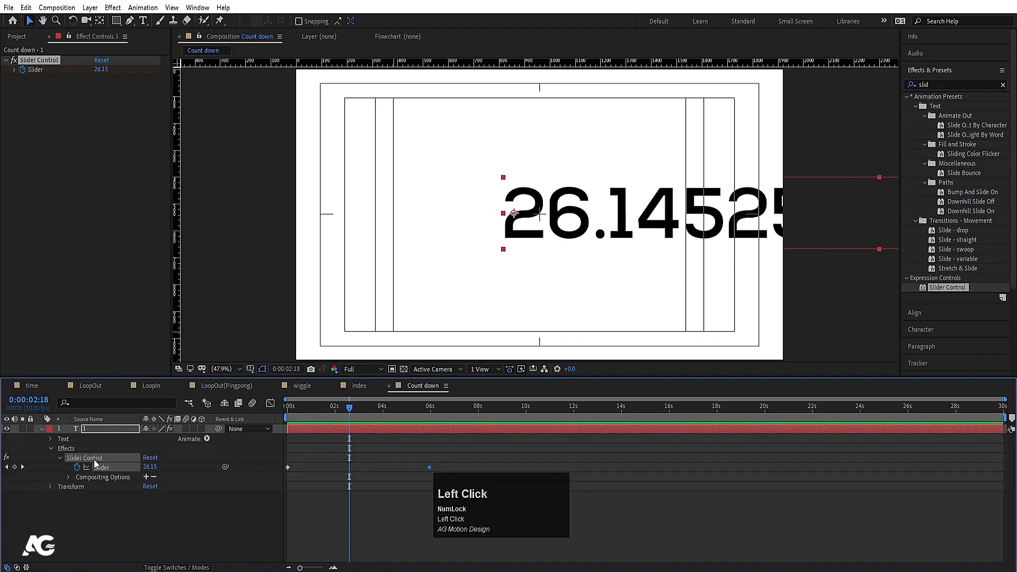
pyautogui.click(51, 439)
pyautogui.click(60, 449)
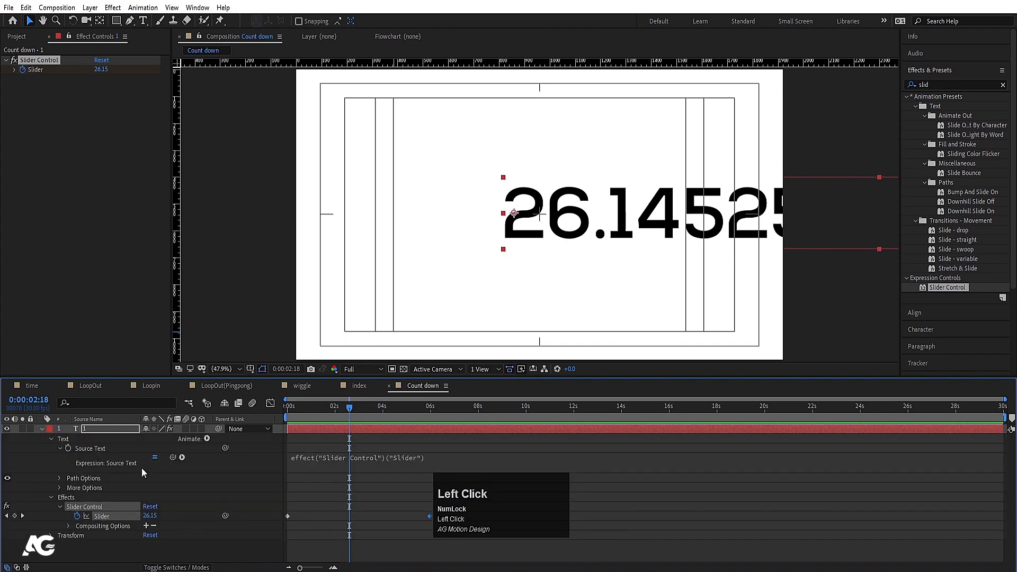
# - Wrap the Source Text expression in a rounding function so it reads Math.round(effect("Slider Control")("Slider"))
pyautogui.click(295, 463)
pyautogui.press('Left')
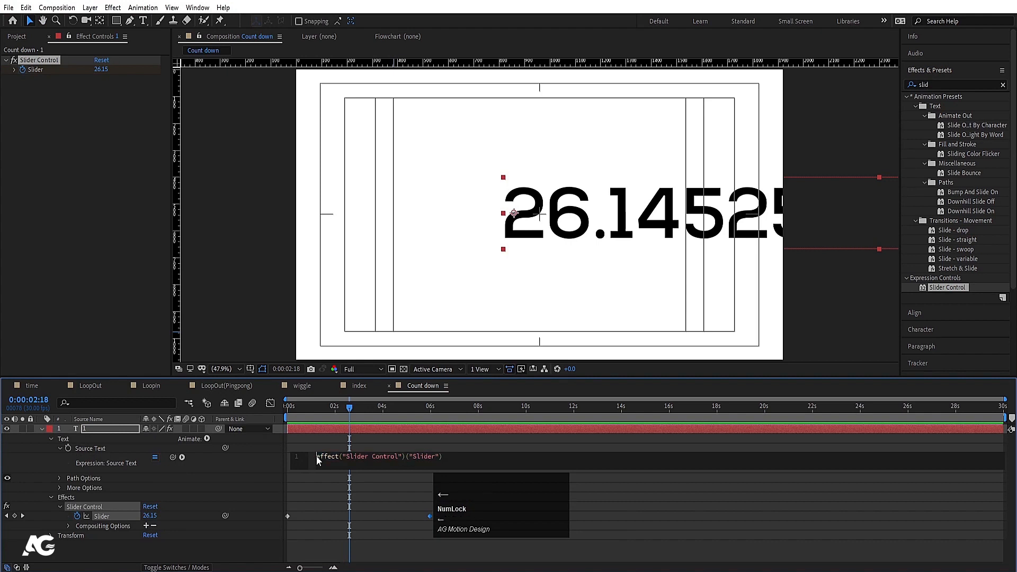
pyautogui.write('Math')
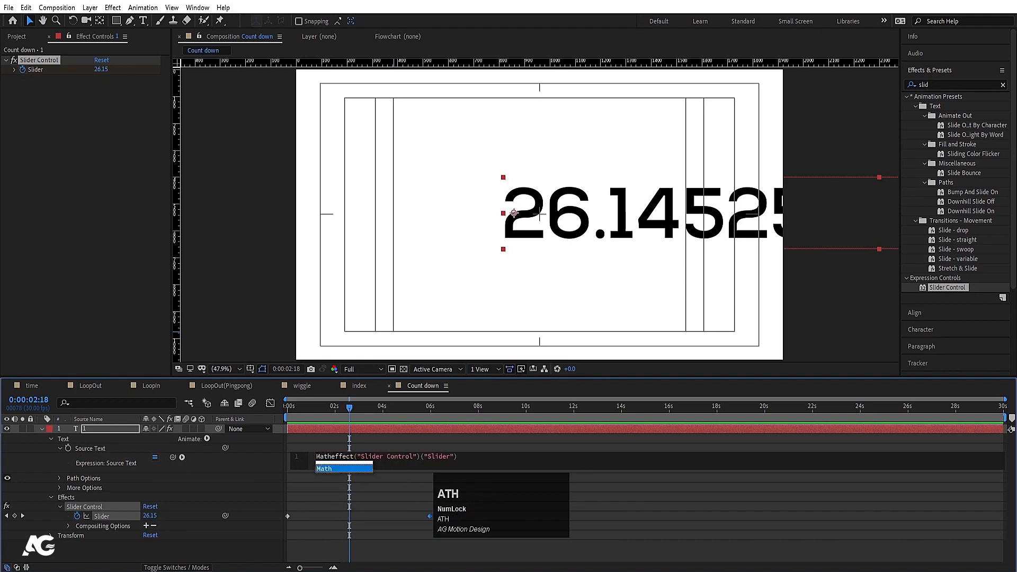
pyautogui.press('Return')
pyautogui.write('.rou')
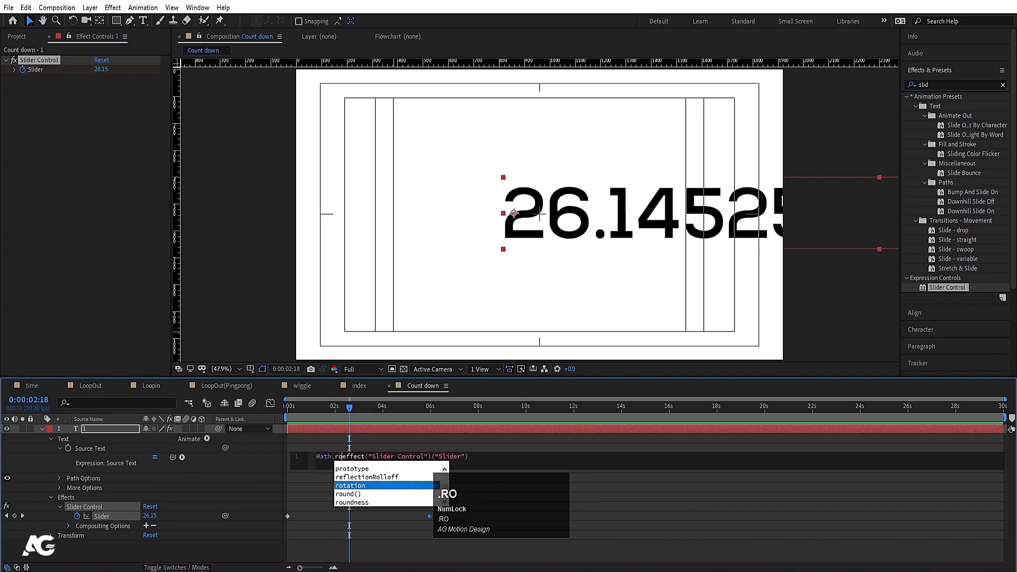
pyautogui.press('Return')
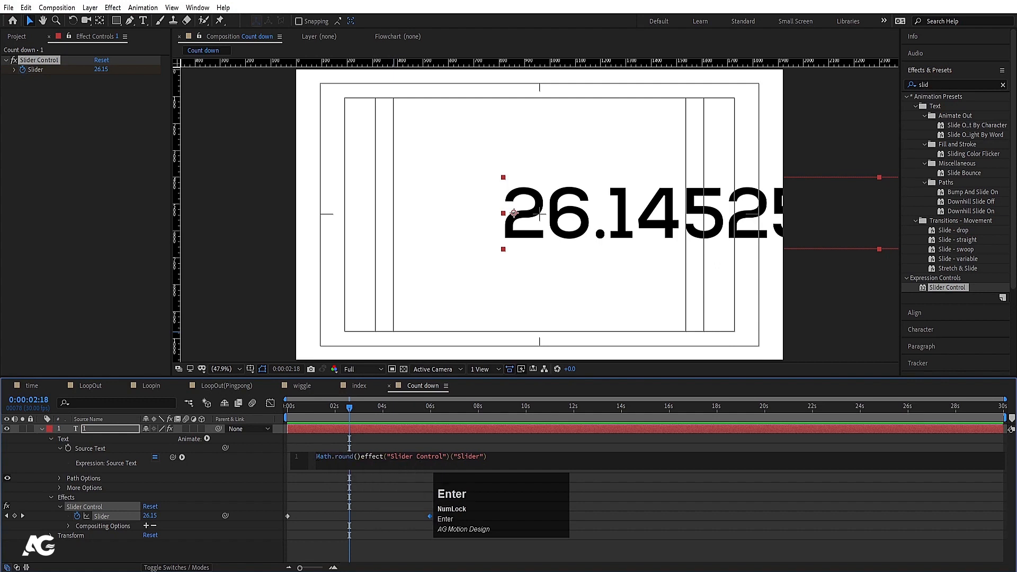
pyautogui.press('Right')
pyautogui.press('BackSpace')
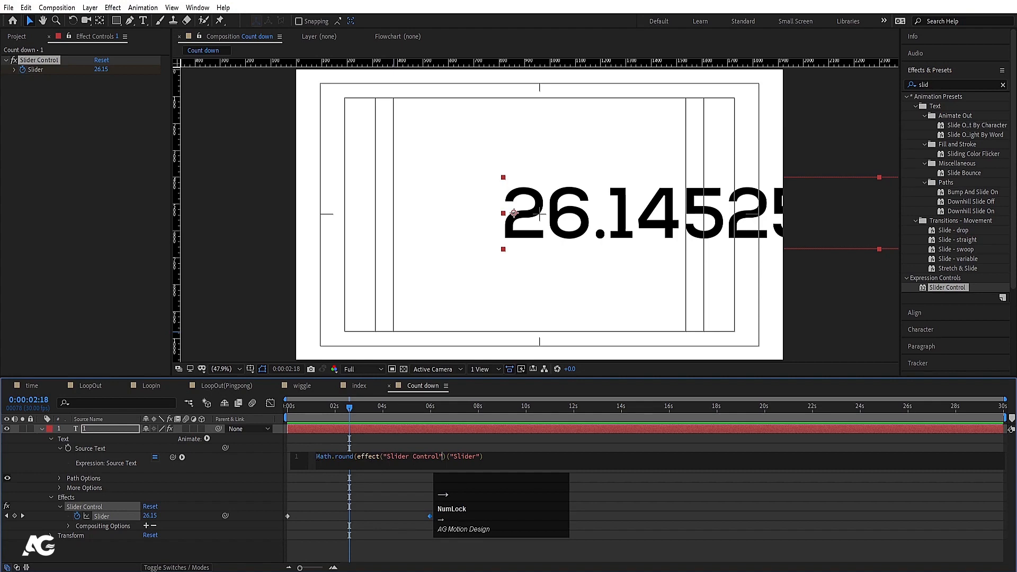
pyautogui.write(')')
pyautogui.click(372, 436)
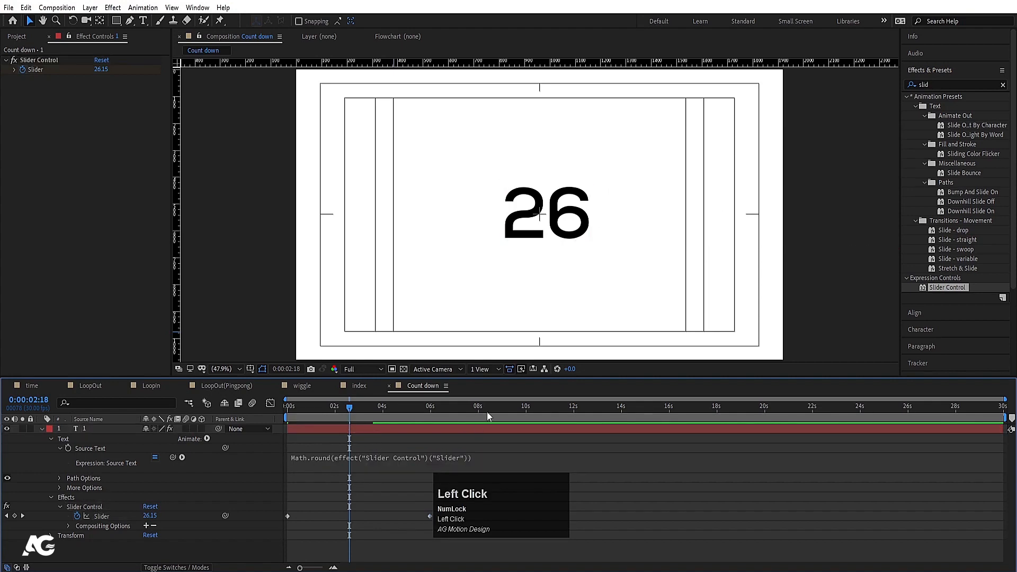
# - Preview the rounded number counter, playing it from the start of the Count down composition
pyautogui.press('space')
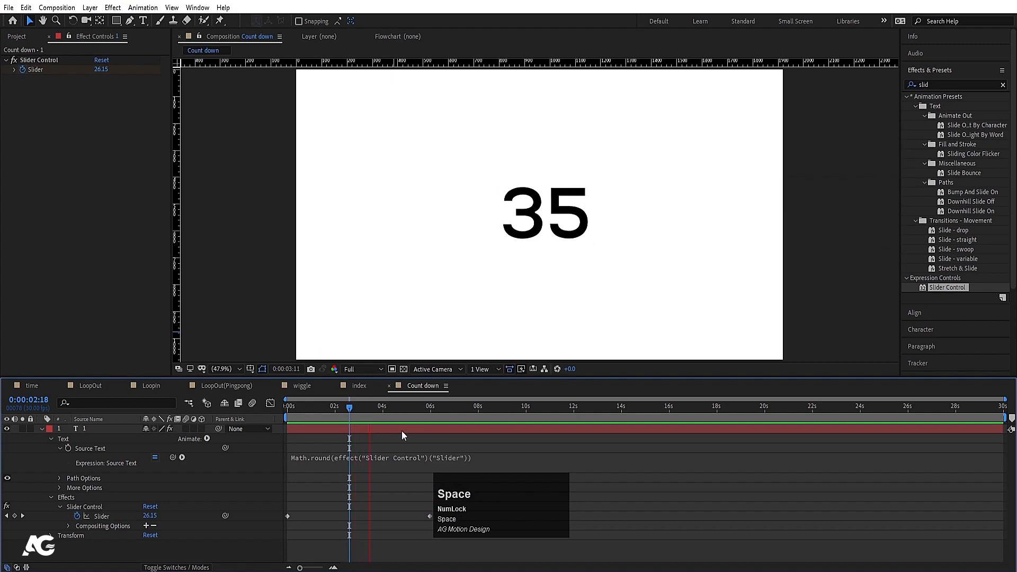
pyautogui.click(347, 437)
pyautogui.press('space')
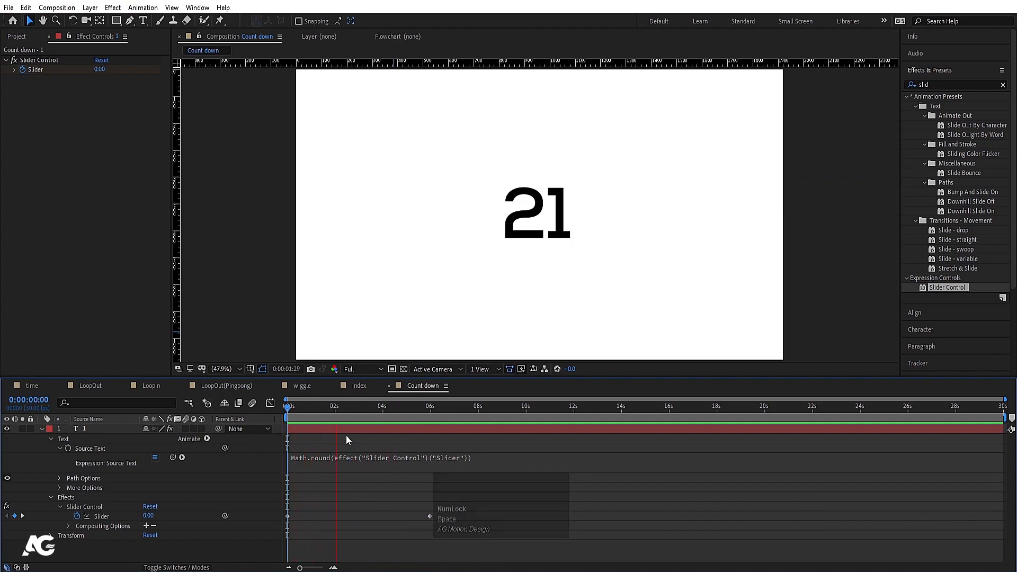
pyautogui.press('space')
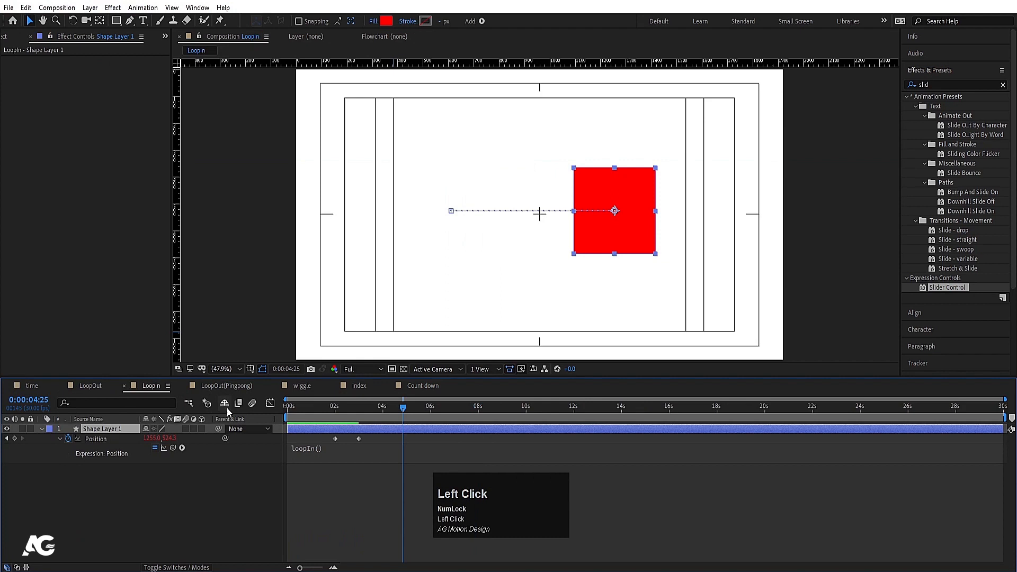
# - Review the LoopOut(Pingpong), wiggle and index compositions, and return to the Count down composition
pyautogui.click(227, 386)
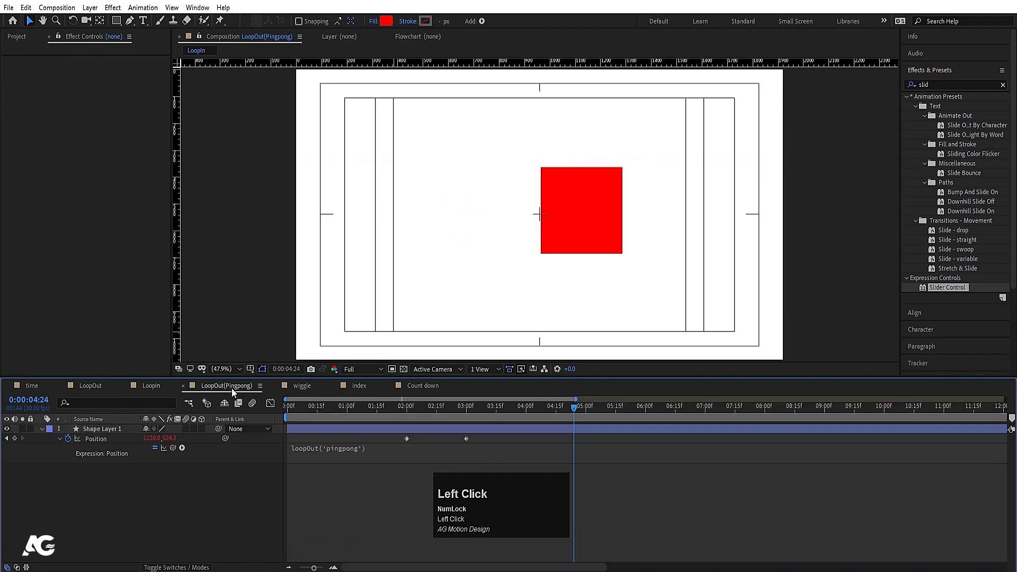
pyautogui.click(313, 386)
pyautogui.click(366, 386)
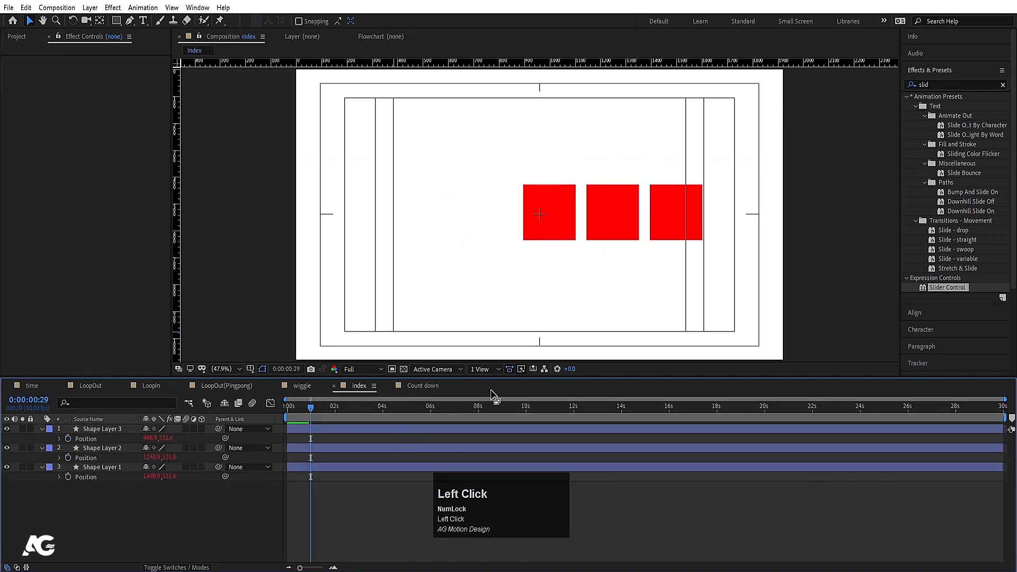
pyautogui.click(430, 385)
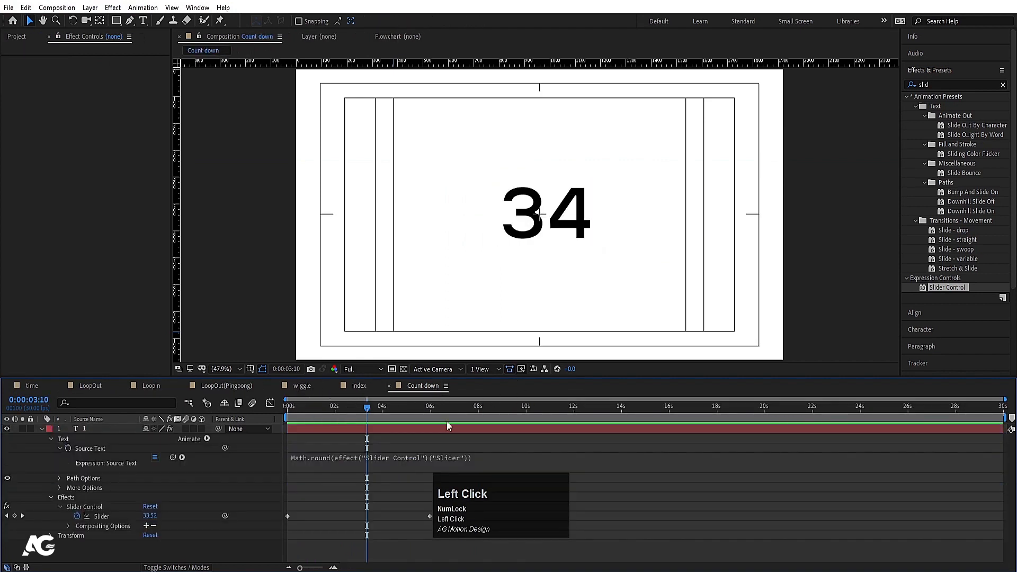
pyautogui.click(409, 437)
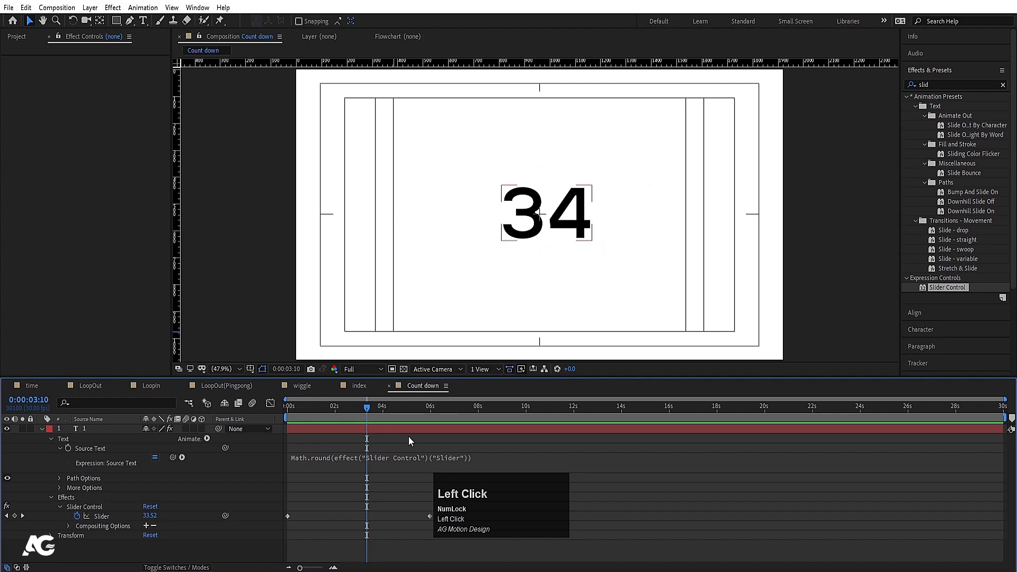